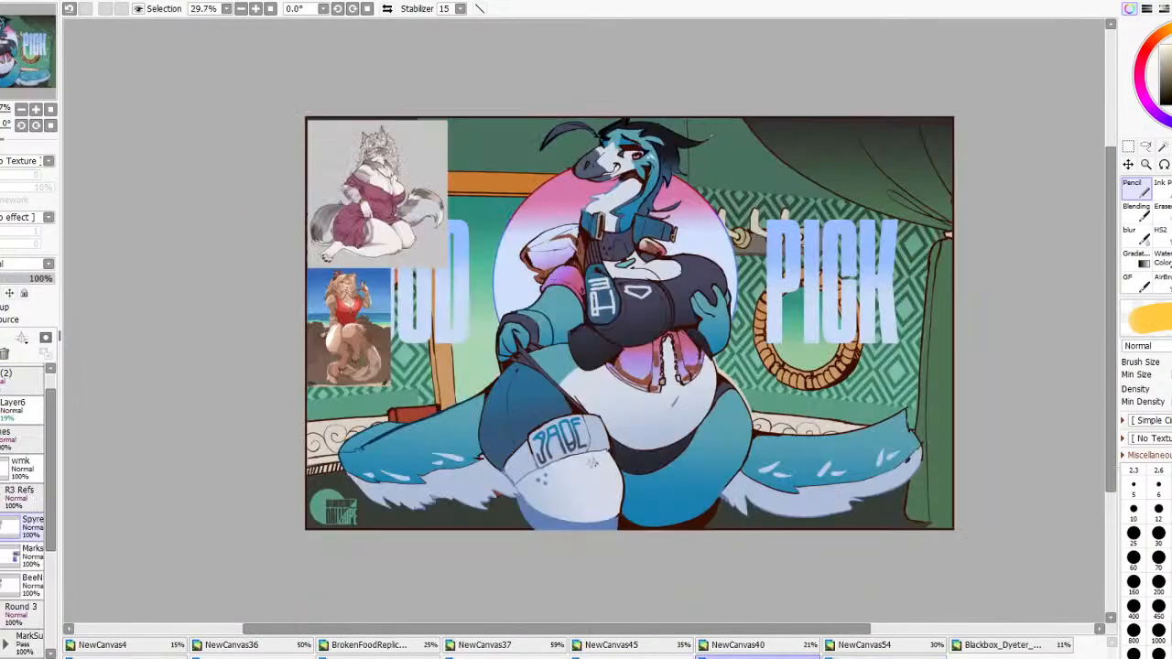
pyautogui.scroll(2, 603, 360)
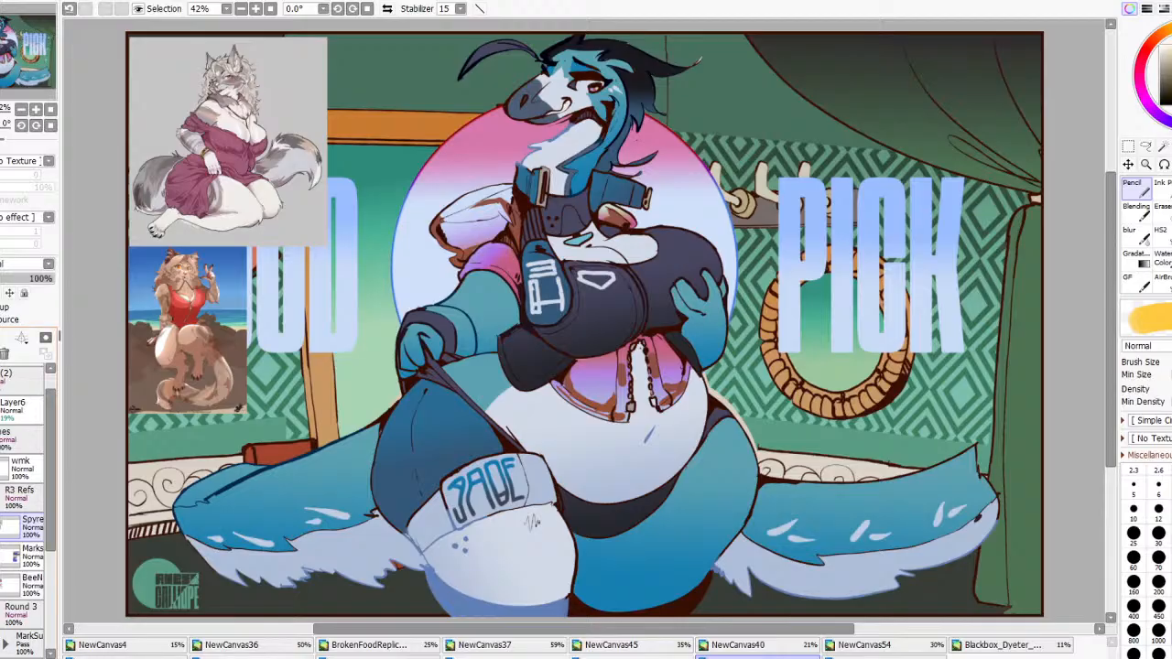
pyautogui.moveTo(51, 278)
pyautogui.mouseDown()
pyautogui.moveTo(2, 278)
pyautogui.moveTo(53, 278)
pyautogui.mouseUp()
pyautogui.click(1, 490)
pyautogui.moveTo(51, 279)
pyautogui.mouseDown()
pyautogui.moveTo(1, 278)
pyautogui.moveTo(53, 279)
pyautogui.mouseUp()
pyautogui.click(1, 490)
# Switch to NewCanvas54, try a wide decorative font on the "YCH ROUND 5 STREAM 2" text, and undo the font change
pyautogui.click(865, 645)
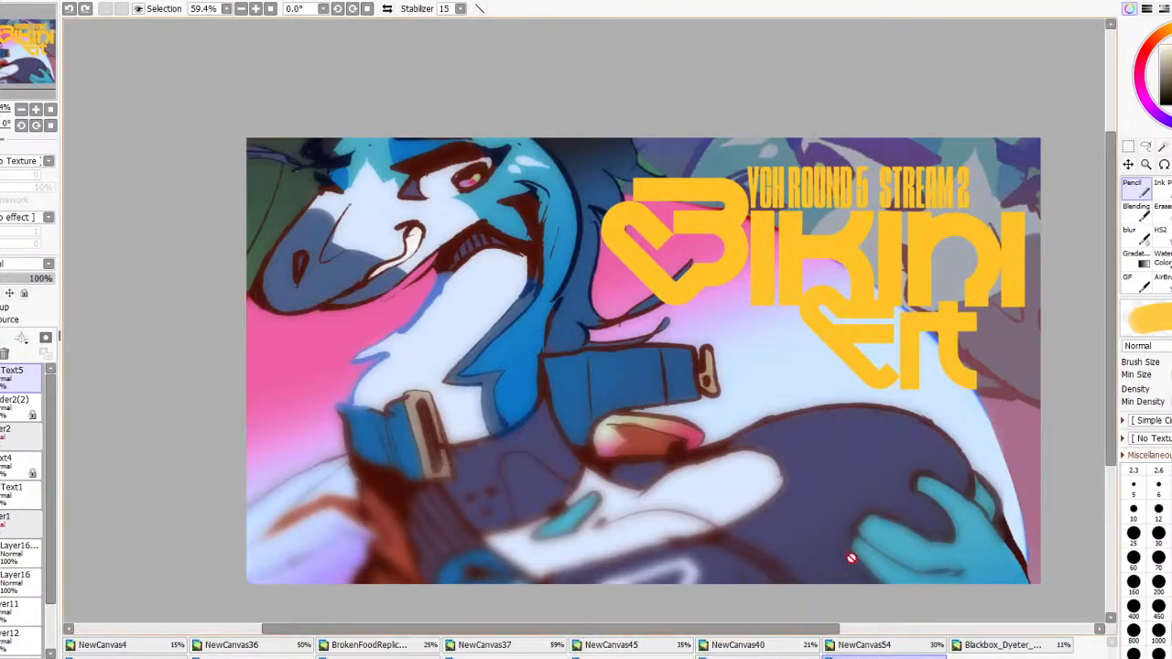
pyautogui.scroll(4, 851, 549)
pyautogui.scroll(-1, 859, 434)
pyautogui.scroll(1, 857, 434)
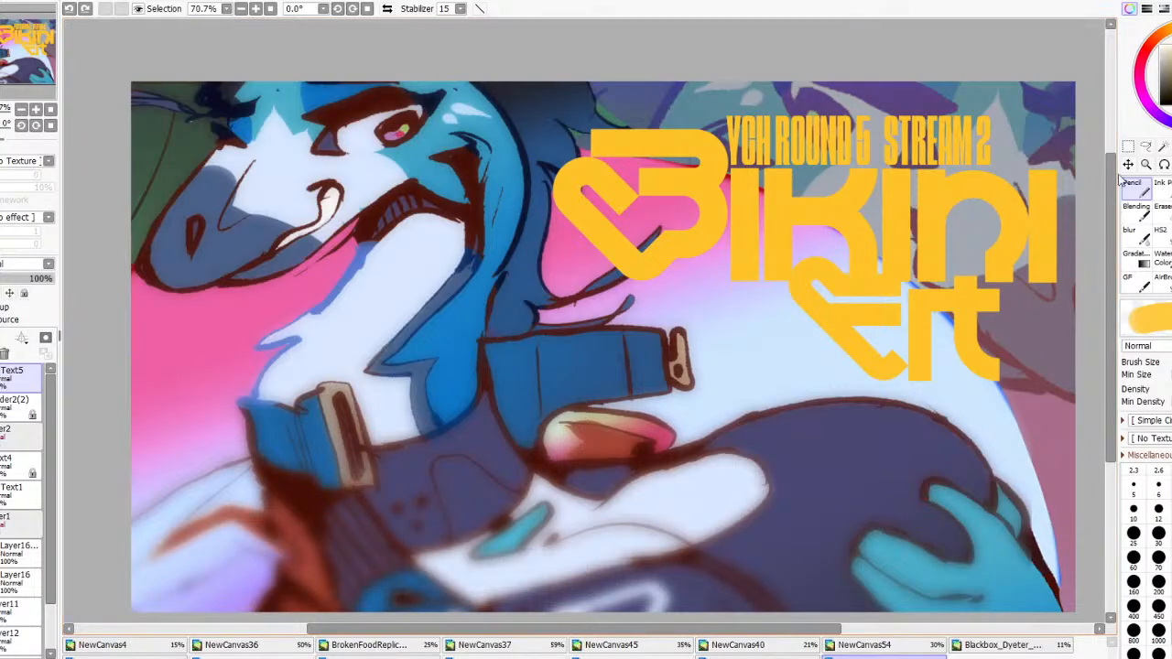
pyautogui.click(1170, 147)
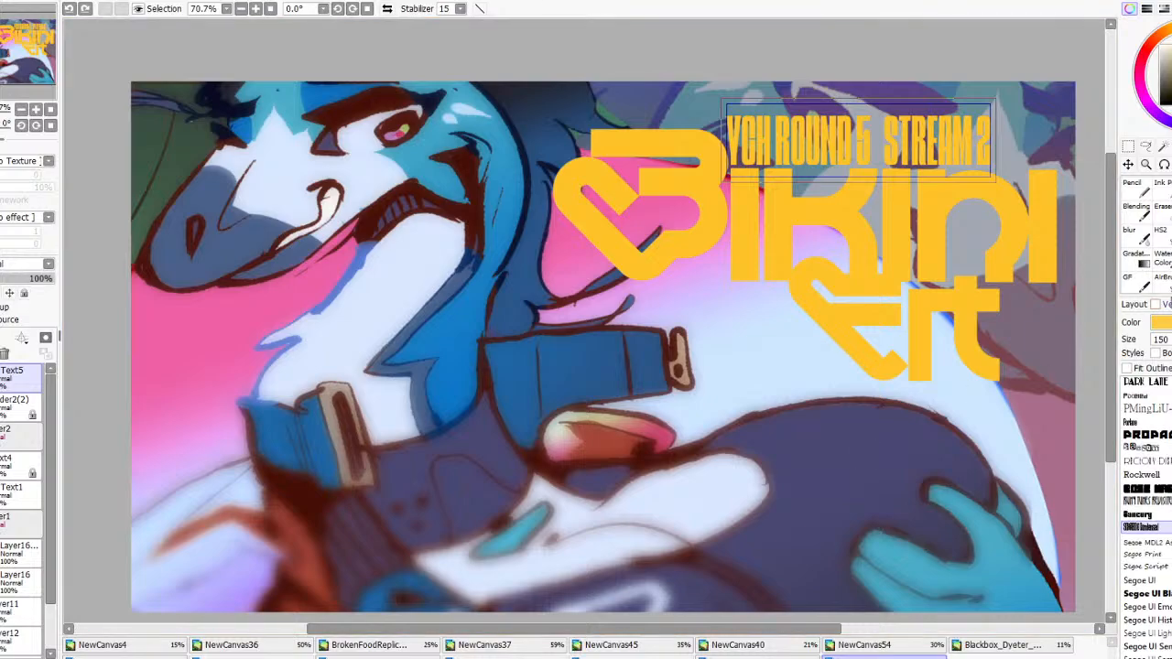
pyautogui.scroll(5, 1144, 513)
pyautogui.scroll(10, 1144, 513)
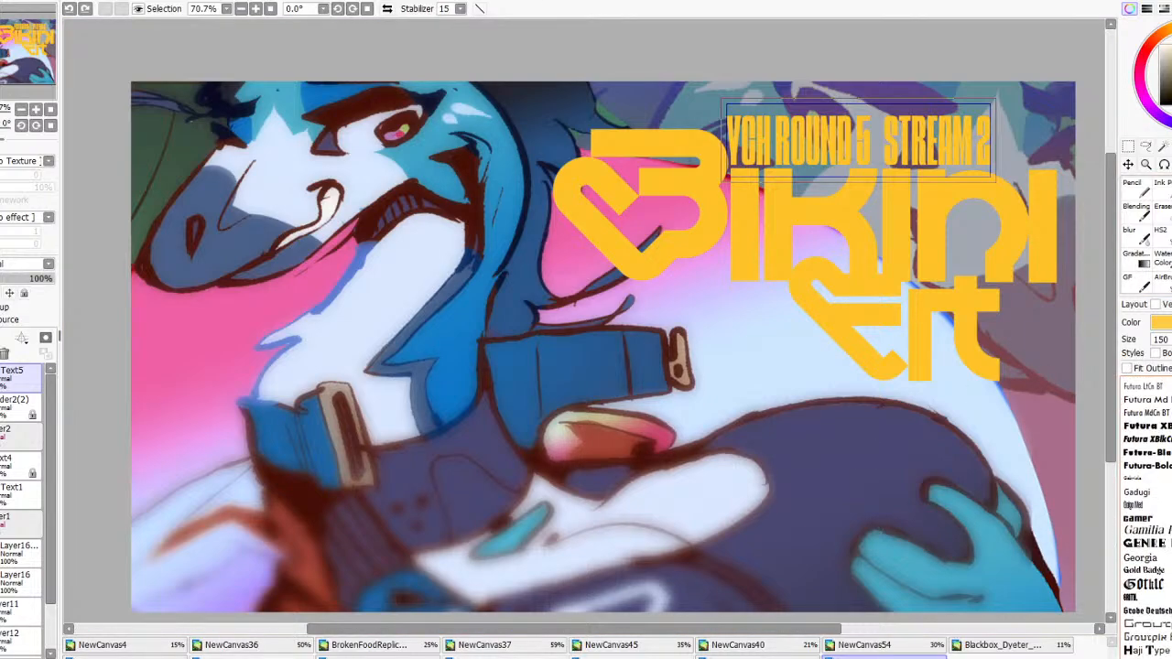
pyautogui.scroll(3, 1145, 513)
pyautogui.scroll(3, 1145, 513)
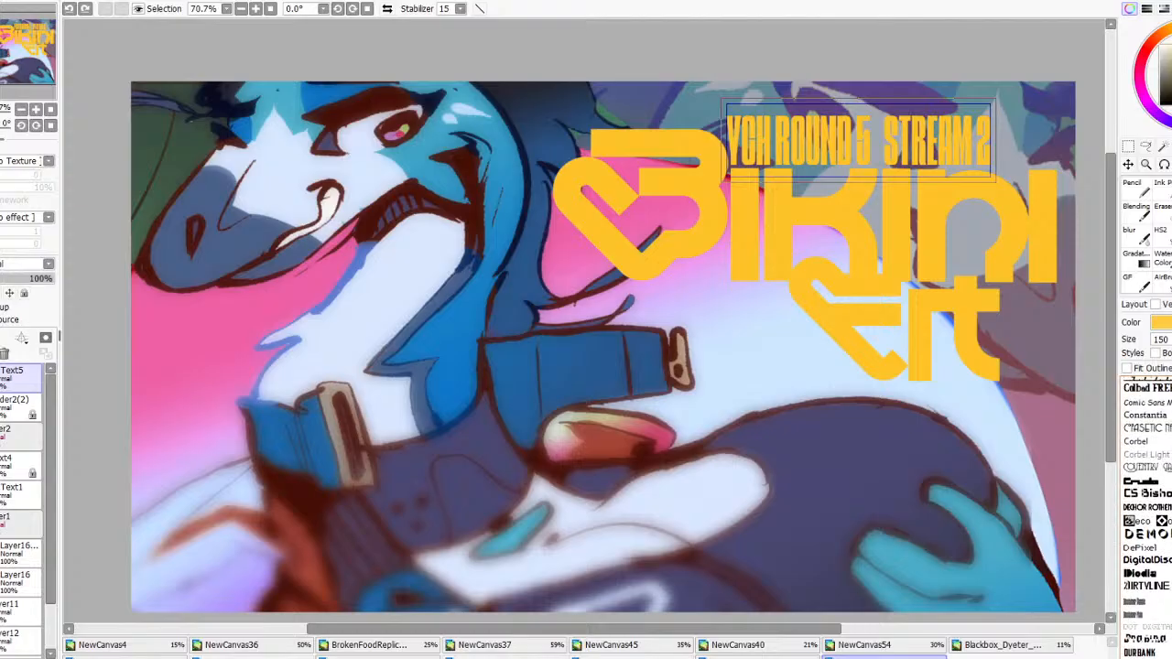
pyautogui.scroll(4, 1144, 513)
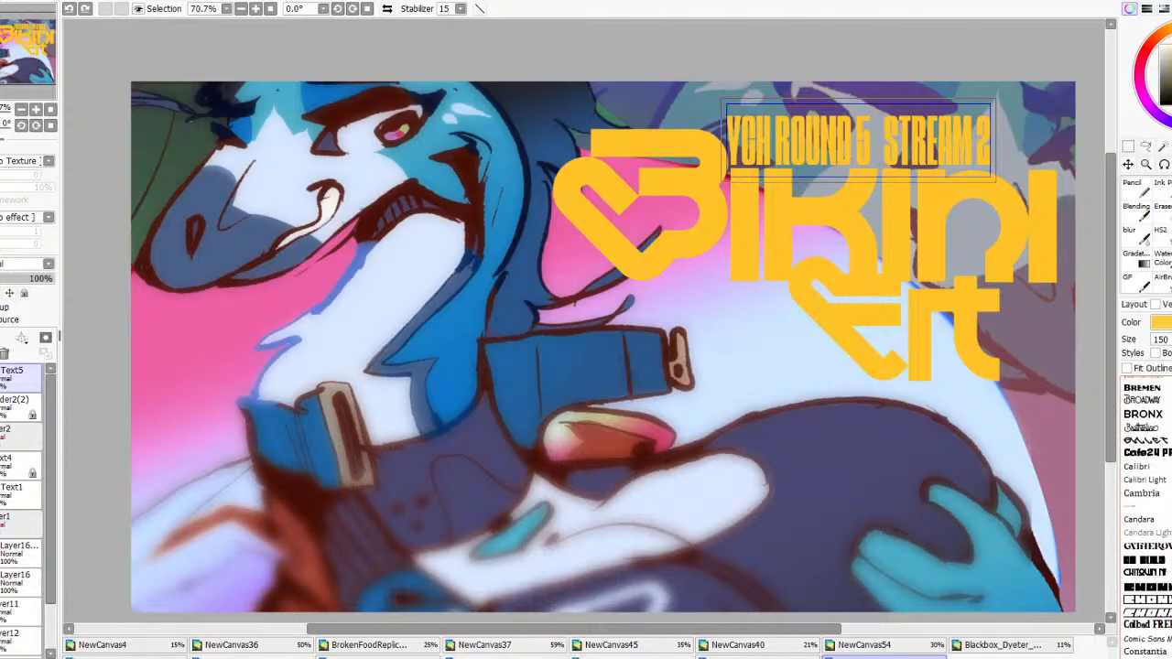
pyautogui.click(1154, 440)
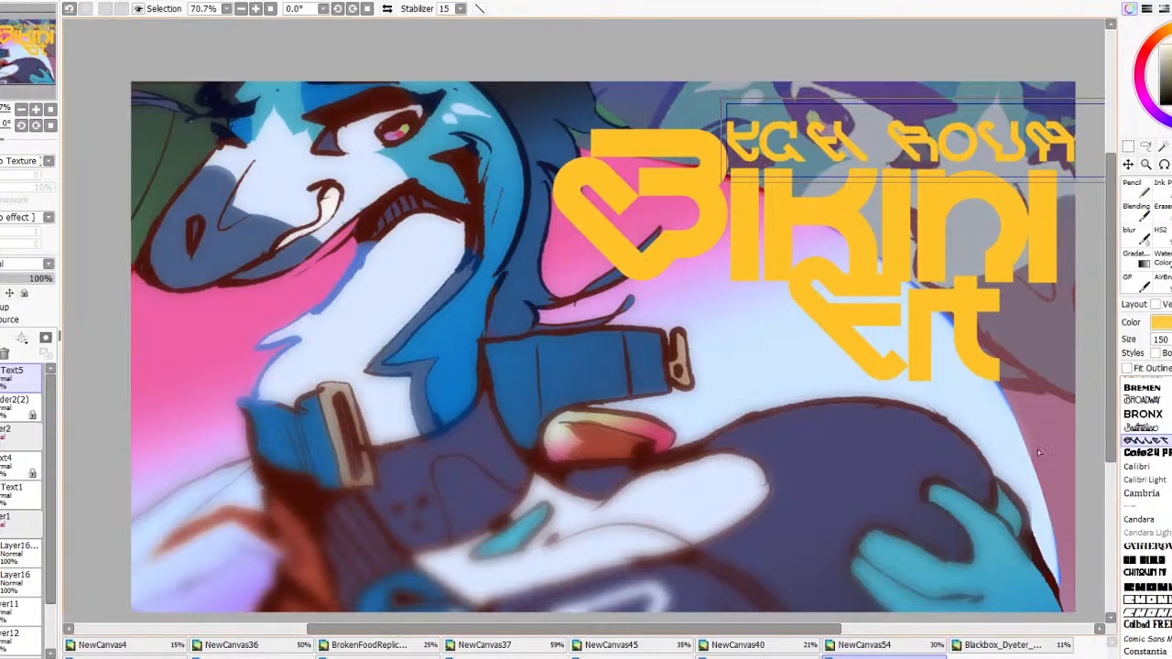
pyautogui.hotkey('ctrl', 'z')
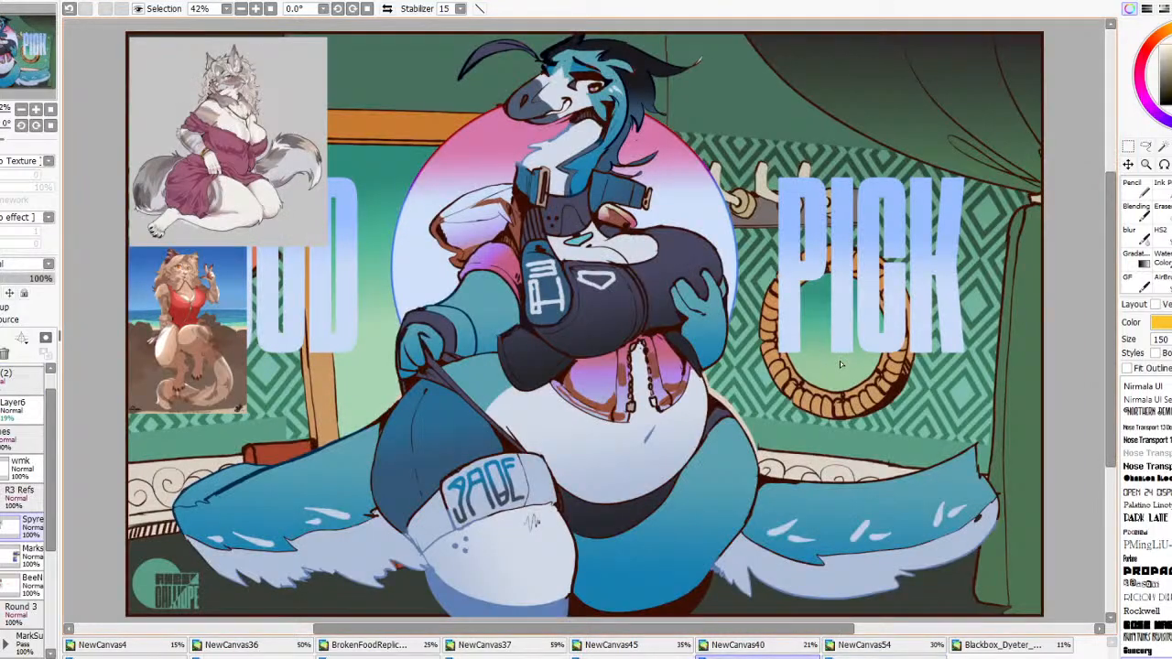
# Add a yellow text reading "Your mom" above the word PICK in the artwork
pyautogui.scroll(2, 881, 252)
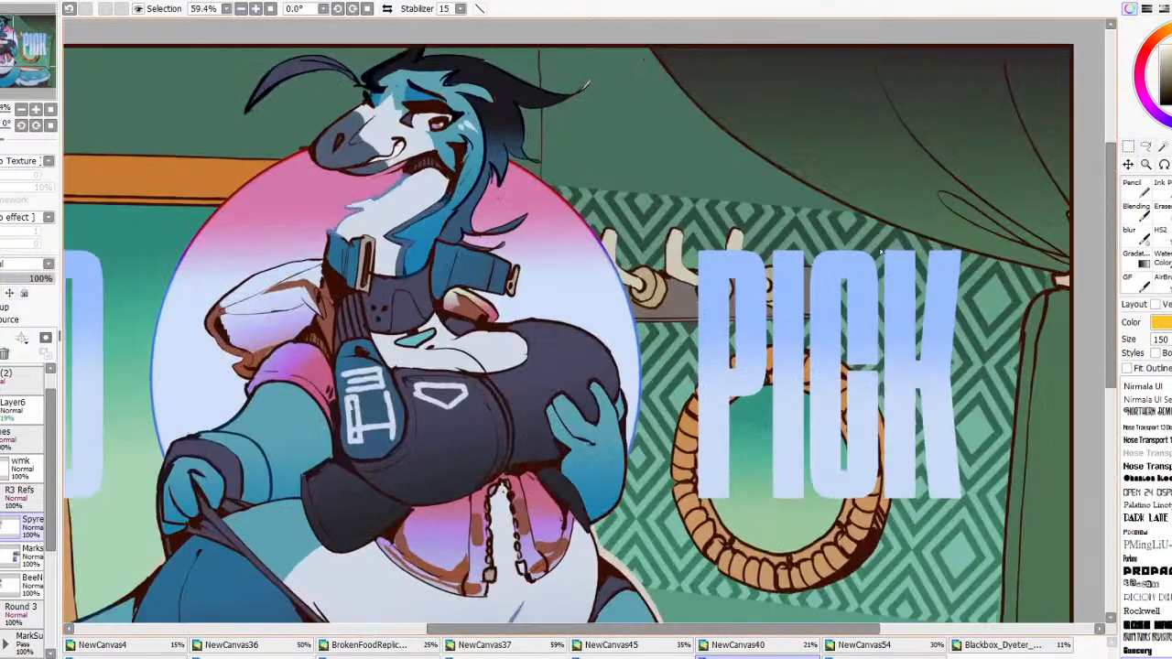
pyautogui.click(729, 143)
pyautogui.write('Y')
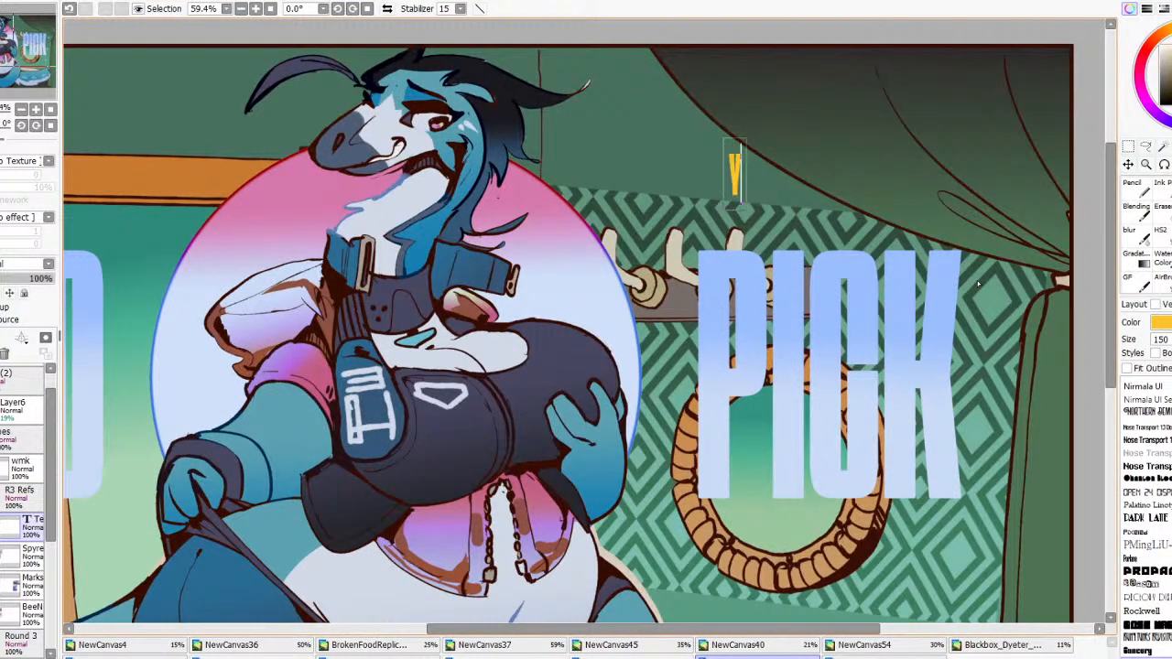
pyautogui.write('our mom')
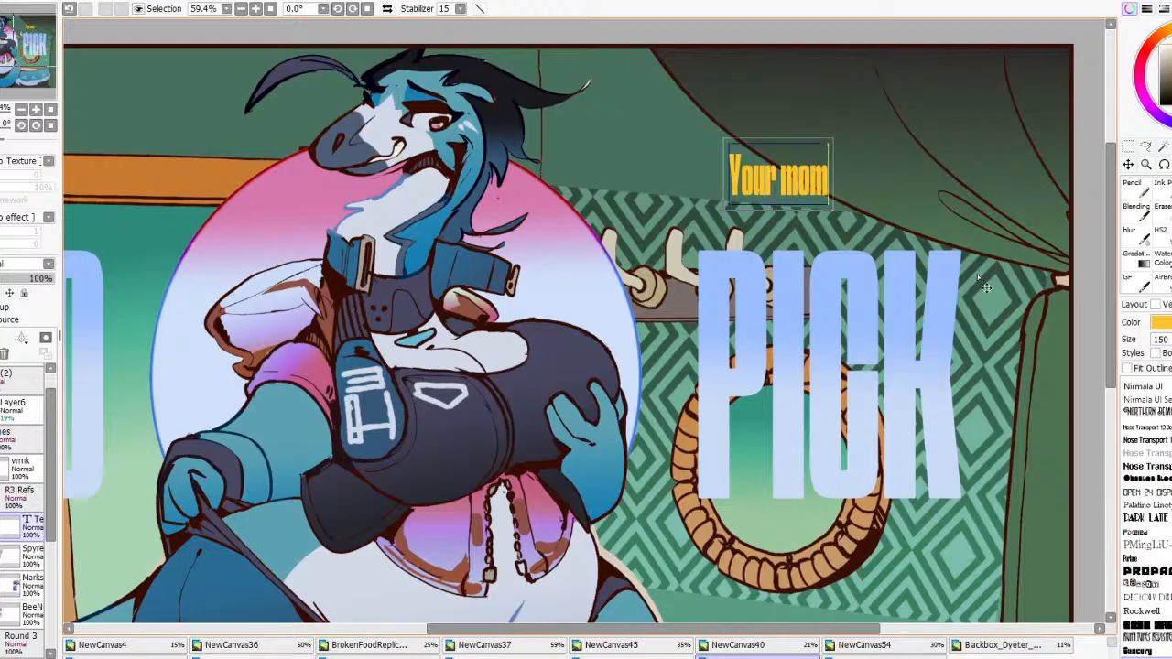
# Apply a rounded decorative font to the "Your mom" text and set its size to 250
pyautogui.scroll(10, 1146, 504)
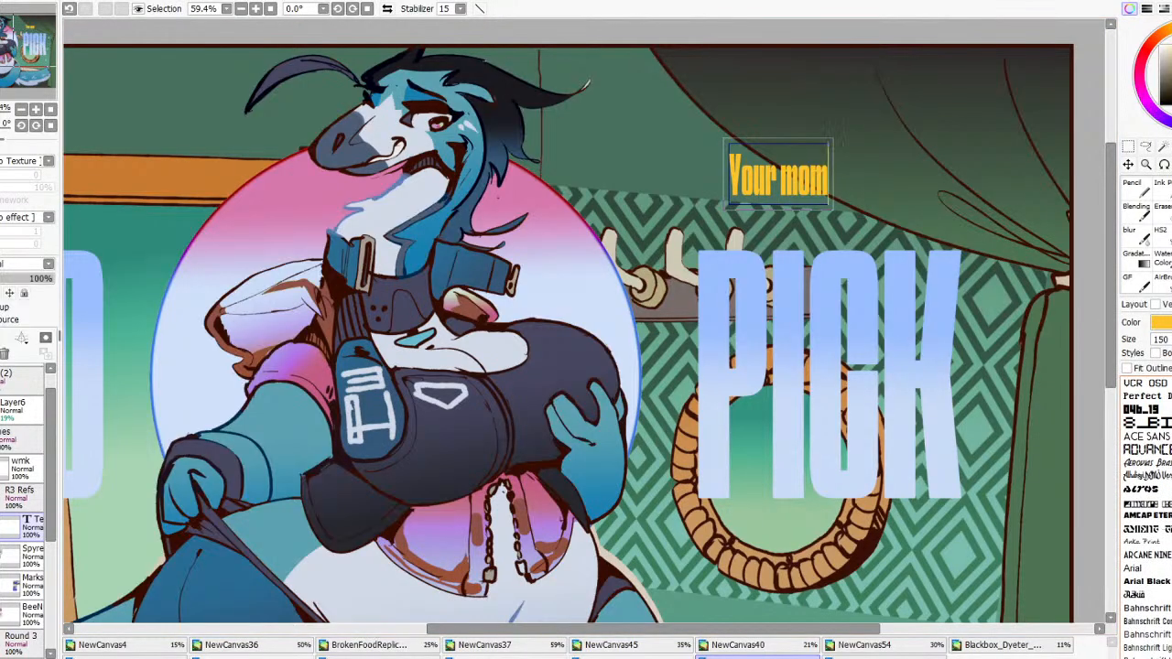
pyautogui.scroll(-5, 1146, 512)
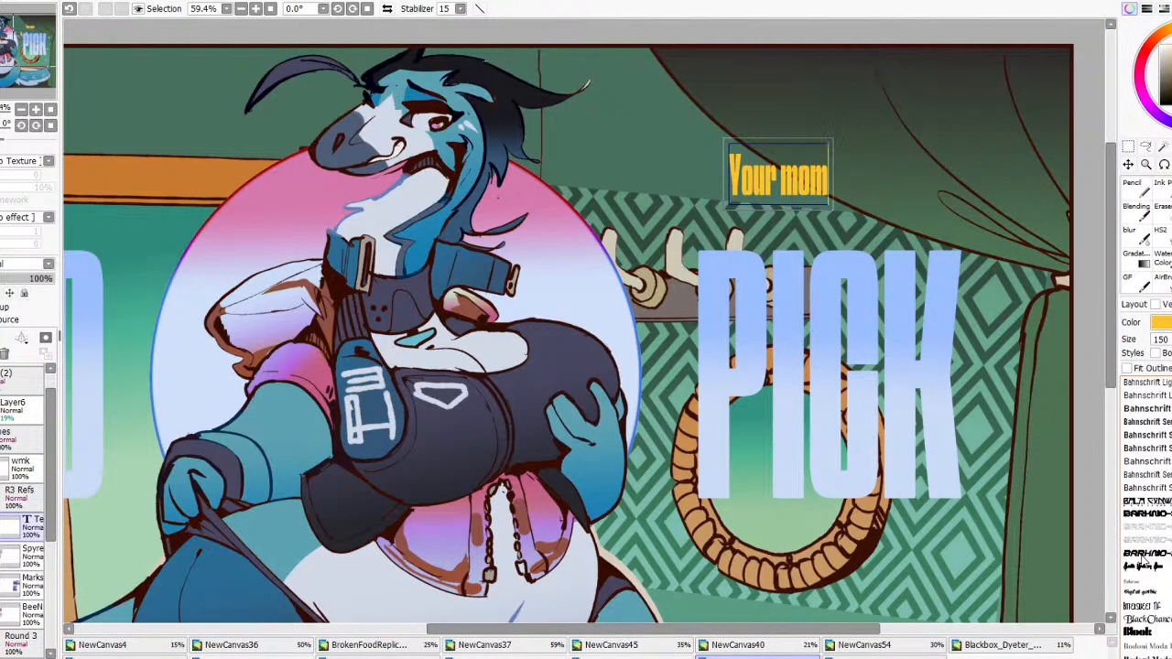
pyautogui.scroll(-4, 1155, 556)
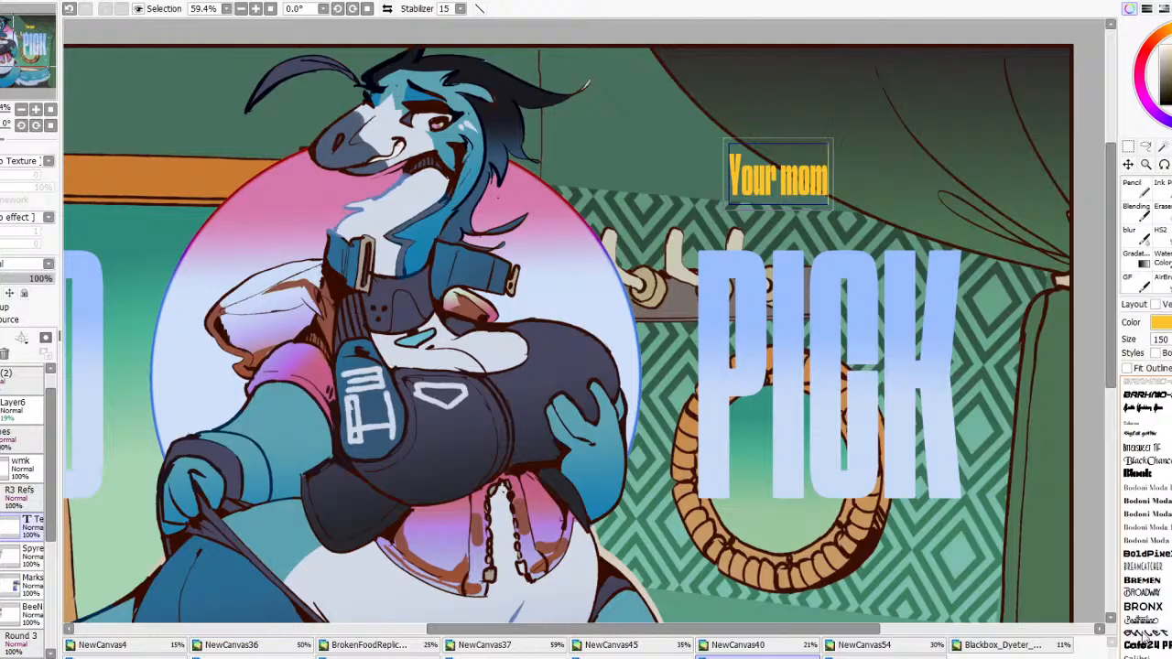
pyautogui.click(1145, 632)
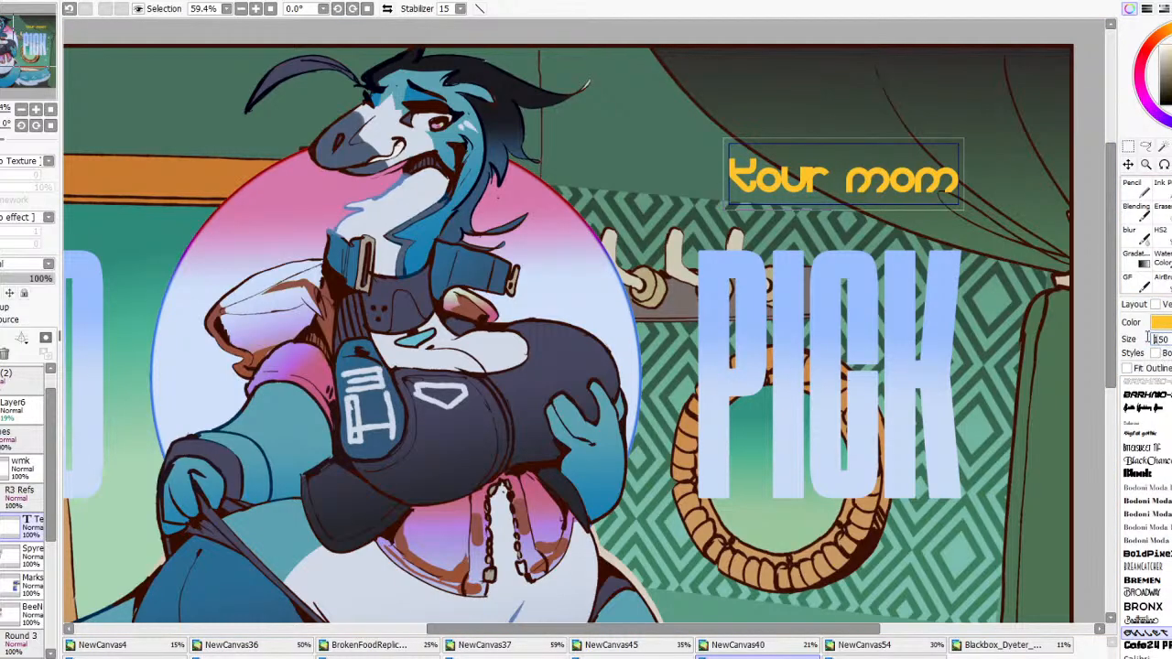
pyautogui.write('250')
pyautogui.press('Return')
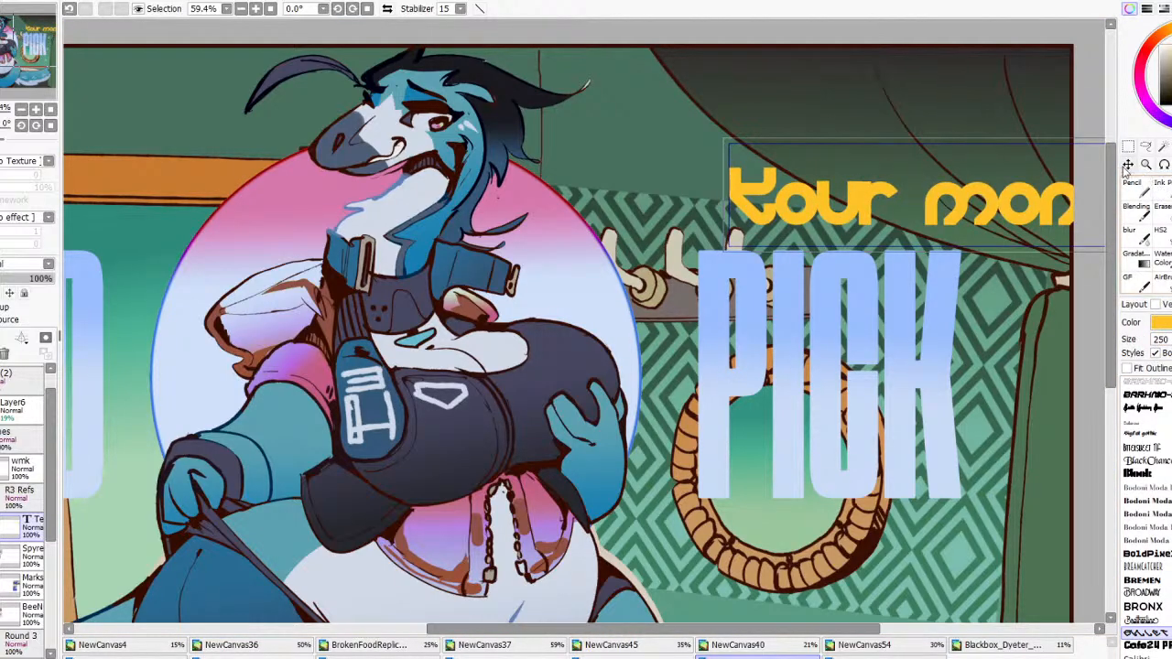
# Move the "Your mom" text so it sits fully inside the canvas, just above PICK
pyautogui.click(1128, 165)
pyautogui.moveTo(1062, 236); pyautogui.dragTo(929, 219)
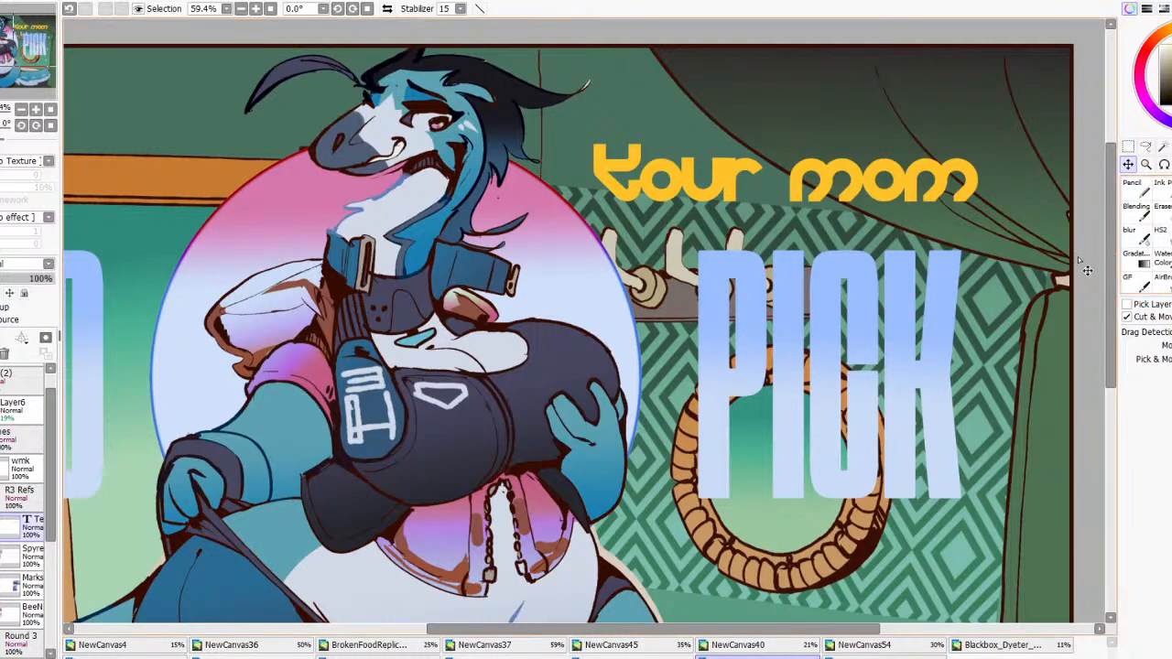
pyautogui.moveTo(1017, 259)
pyautogui.mouseDown()
pyautogui.moveTo(1023, 247)
pyautogui.moveTo(1022, 274)
pyautogui.mouseUp()
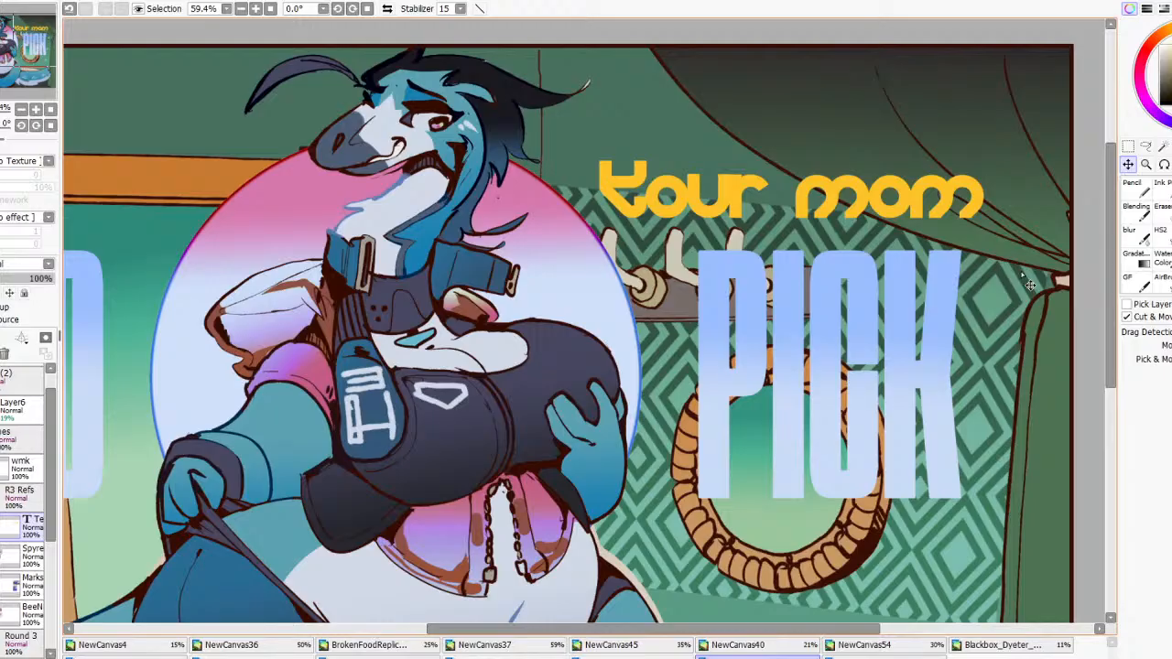
# Try the bold and italic styles on the "Your mom" text and leave bold switched off
pyautogui.click(1171, 148)
pyautogui.click(704, 193)
pyautogui.hotkey('ctrl', 'a')
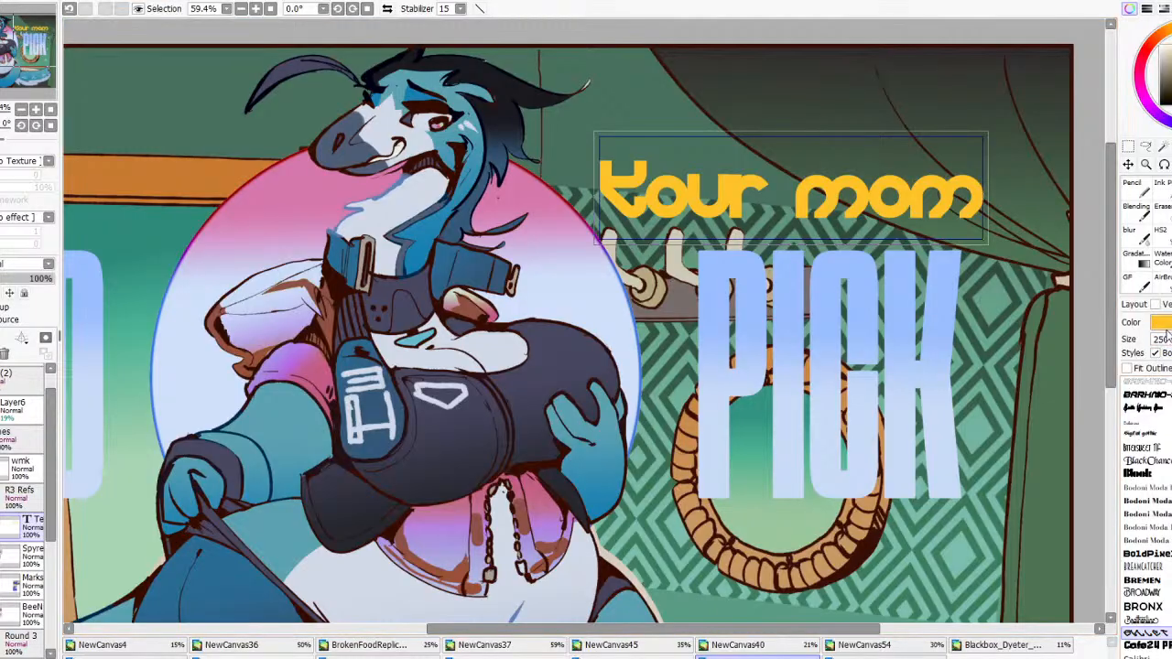
pyautogui.click(1162, 356)
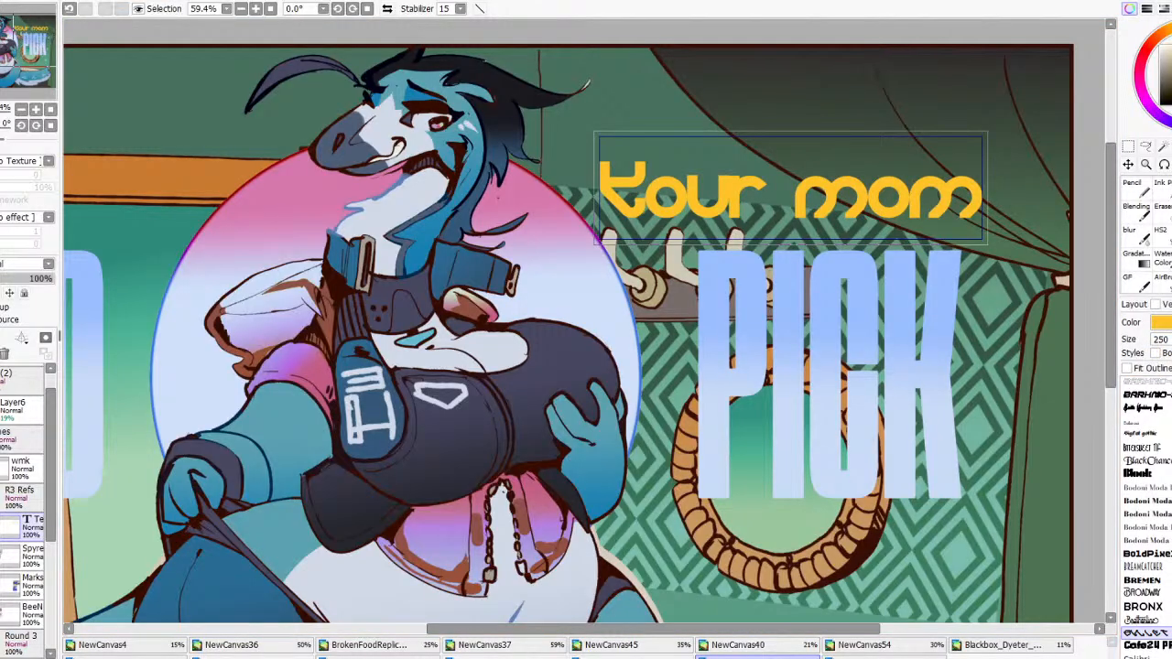
pyautogui.click(1165, 357)
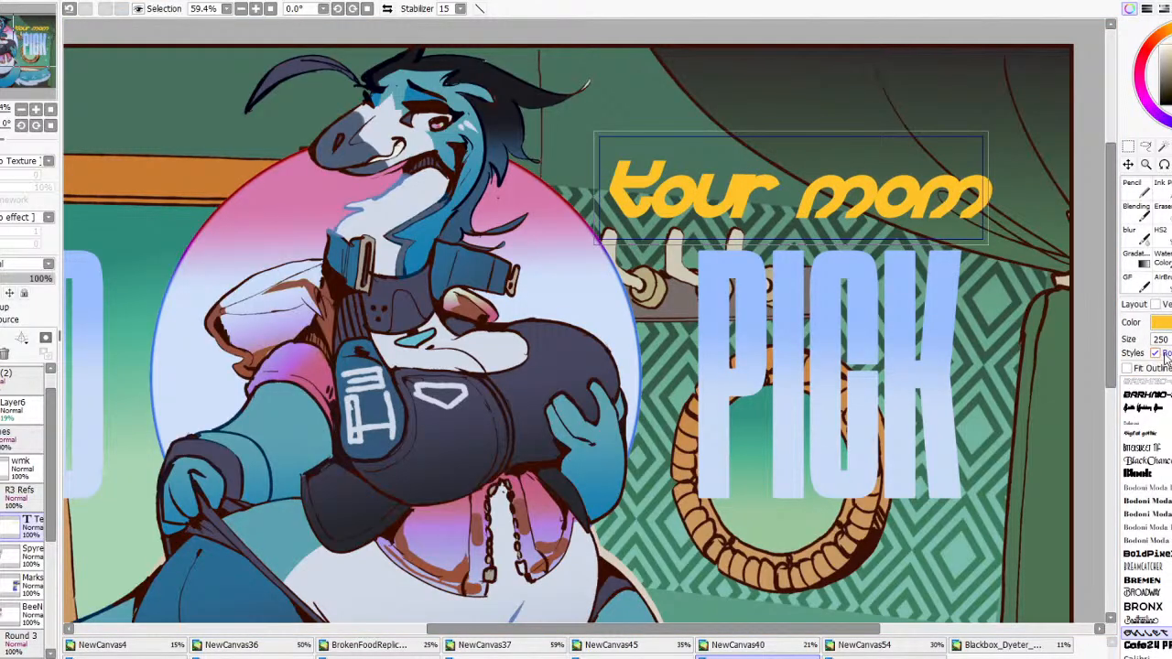
pyautogui.click(1165, 356)
pyautogui.click(1171, 354)
# Try the Cafe24 font on the "Your mom" text and shift the text away from the canvas's right edge
pyautogui.click(1151, 647)
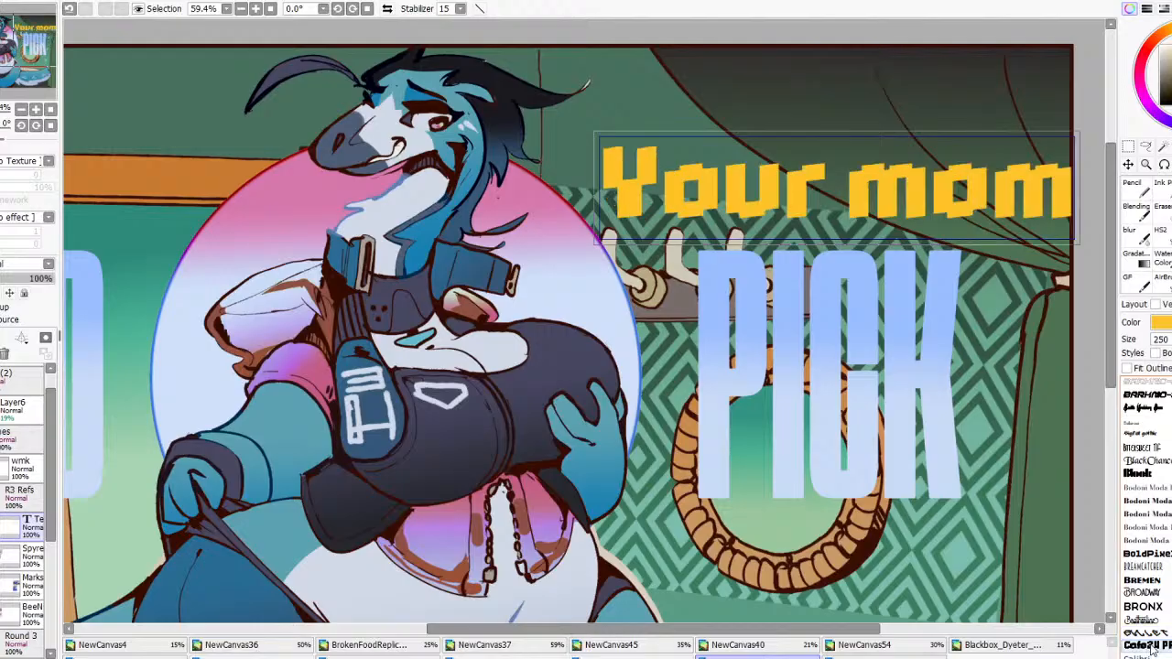
pyautogui.scroll(-5, 713, 290)
pyautogui.click(1128, 165)
pyautogui.moveTo(967, 240); pyautogui.dragTo(946, 241)
# Reselect the "Your mom" text for editing, sample its yellow colour, and try the BoldPixel font on it
pyautogui.click(1171, 146)
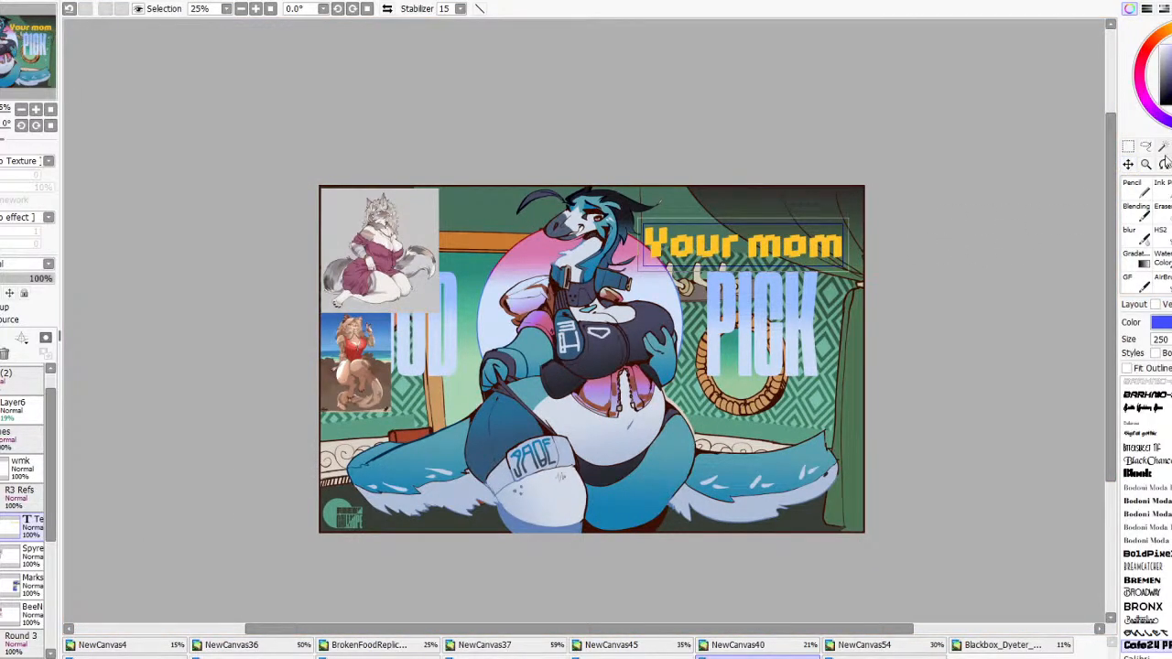
pyautogui.scroll(2, 760, 279)
pyautogui.rightClick(751, 222)
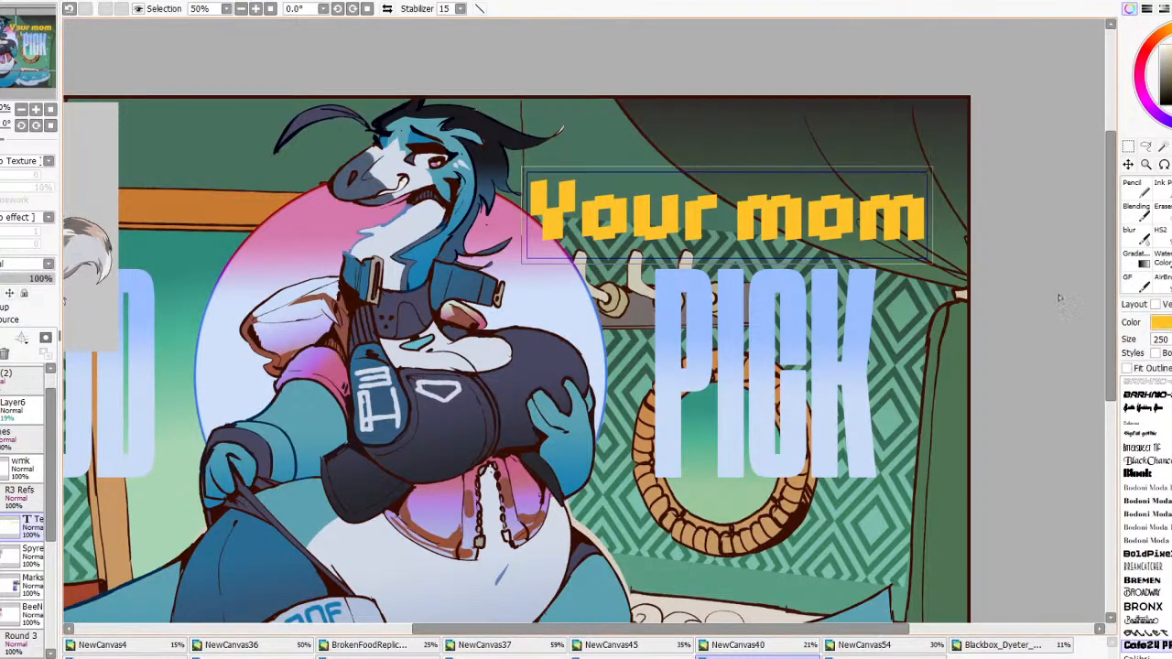
pyautogui.scroll(-3, 1155, 484)
pyautogui.click(1149, 475)
pyautogui.scroll(-3, 1155, 483)
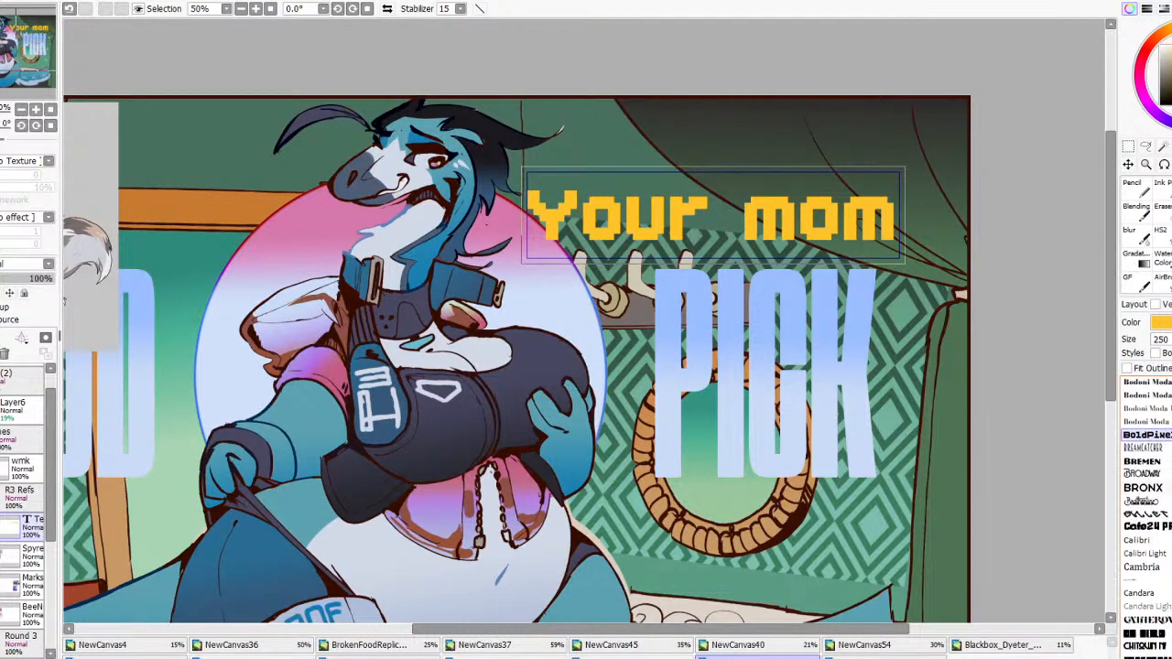
# Apply an outlined block font to the "Your mom" text and move it inside the canvas, just above PICK
pyautogui.click(1162, 620)
pyautogui.scroll(-5, 785, 314)
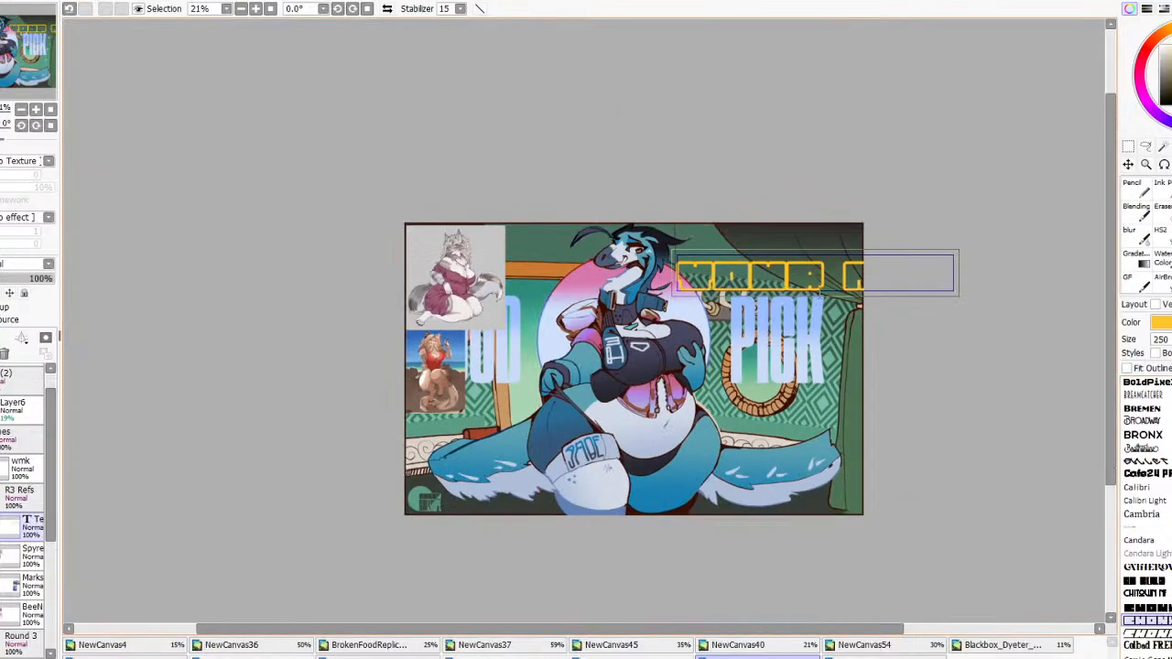
pyautogui.click(1128, 165)
pyautogui.moveTo(1105, 222); pyautogui.dragTo(912, 290)
pyautogui.scroll(1, 629, 283)
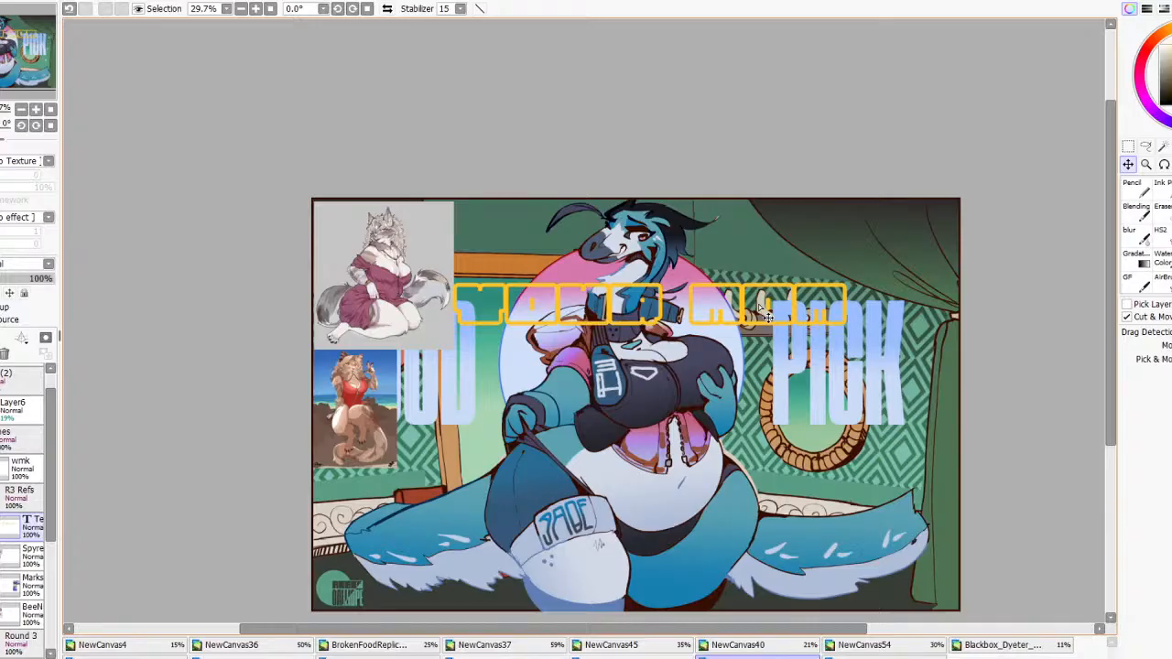
pyautogui.moveTo(767, 315); pyautogui.dragTo(835, 273)
pyautogui.moveTo(948, 260); pyautogui.dragTo(943, 263)
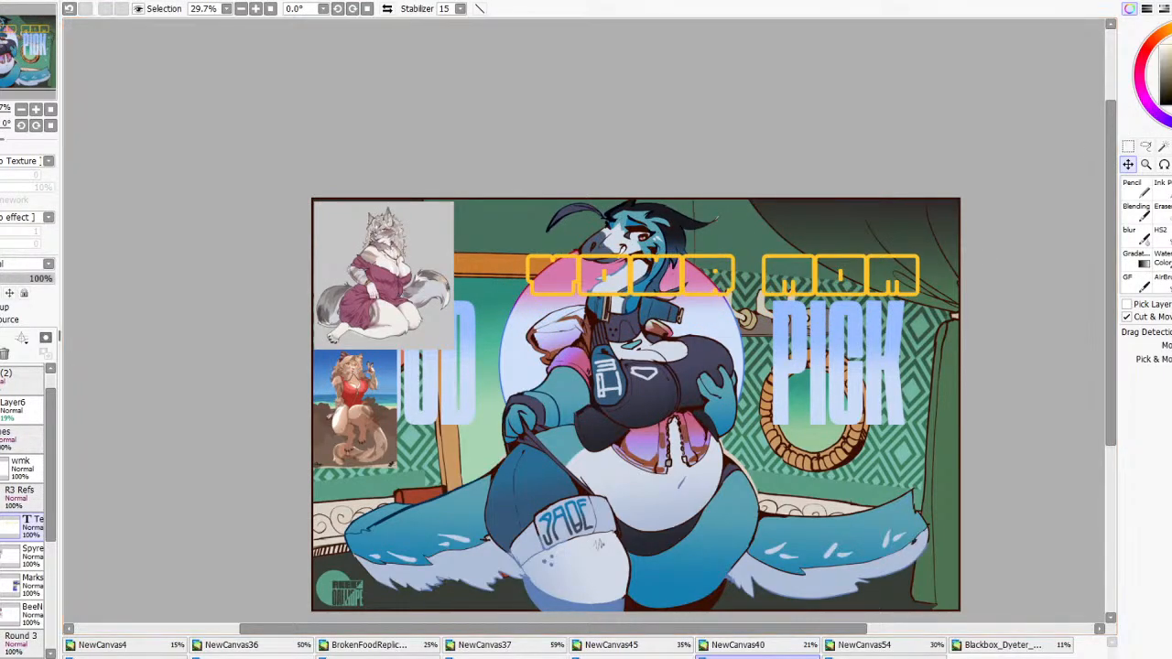
# Try the solid block, slanted outline and cut-out capital display fonts on the "Your mom" text
pyautogui.click(1171, 147)
pyautogui.click(1169, 609)
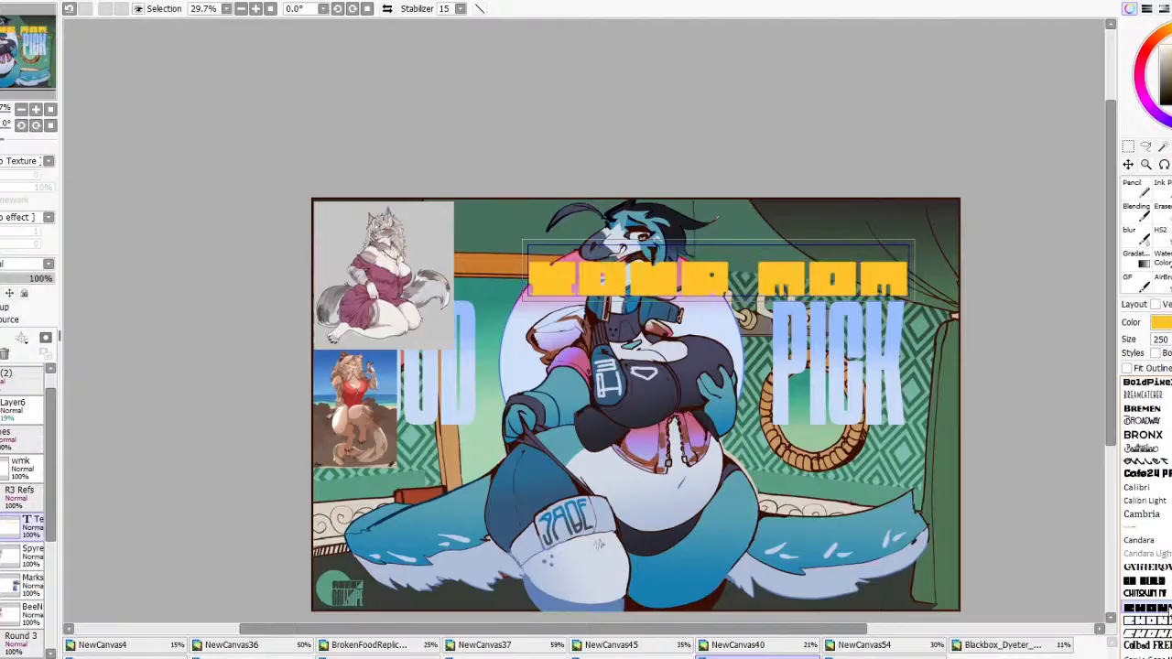
pyautogui.scroll(-2, 1169, 612)
pyautogui.click(1167, 557)
pyautogui.scroll(-2, 1167, 560)
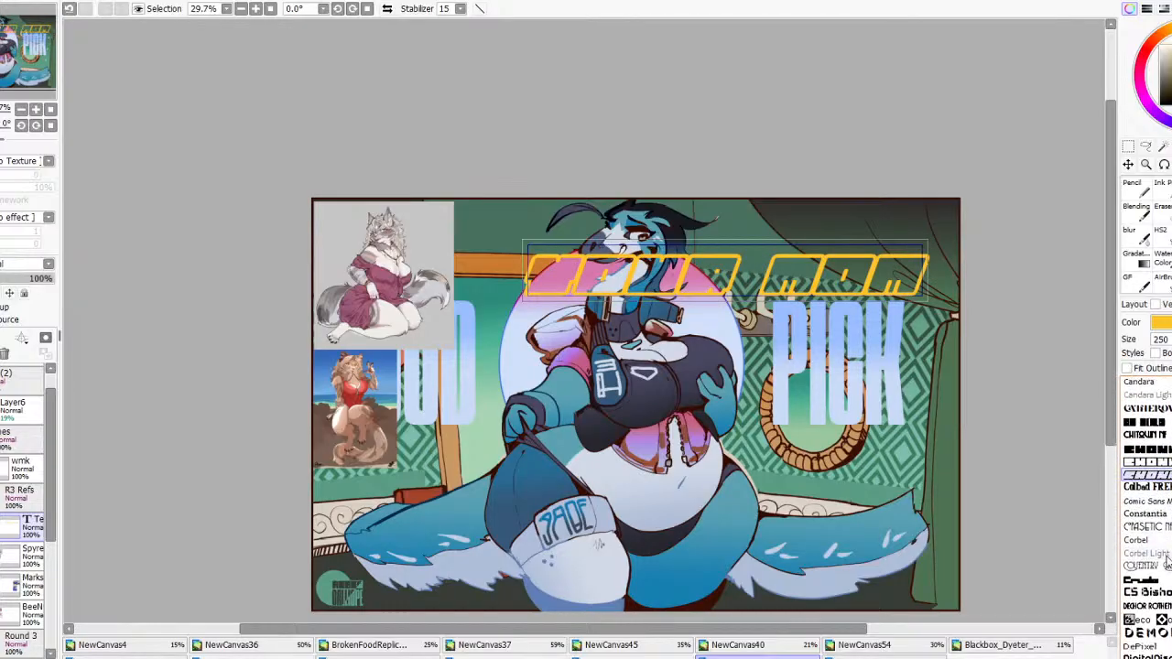
pyautogui.click(1164, 632)
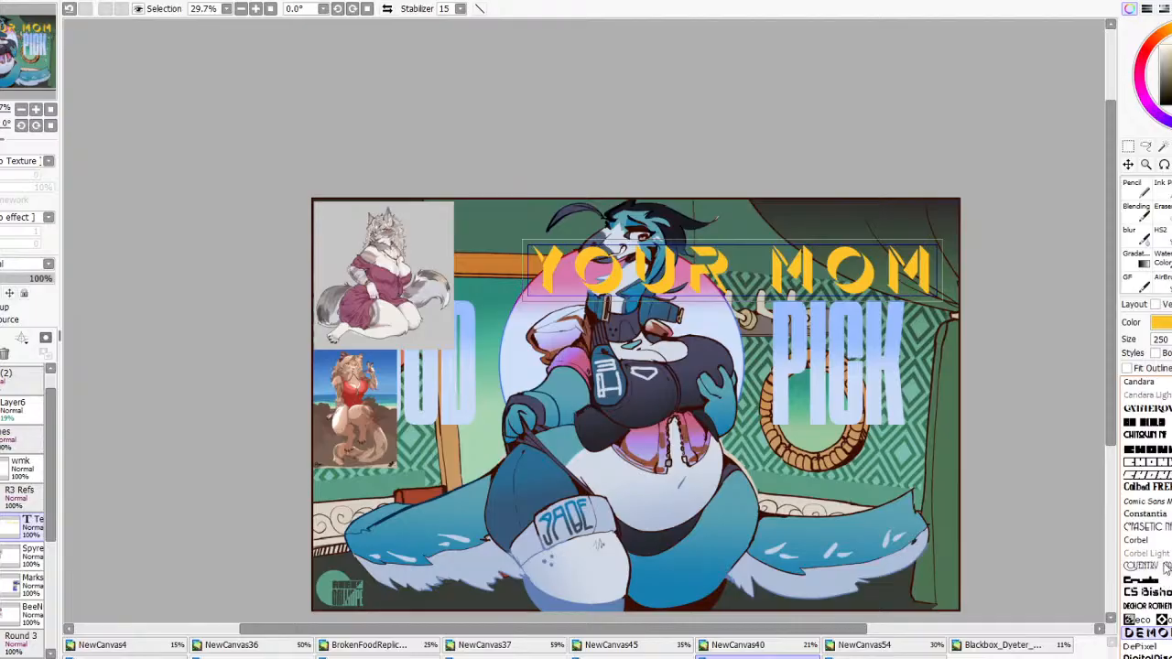
pyautogui.click(1167, 495)
# Apply the thin pixel-style Groutpix font to the "Your mom" text
pyautogui.scroll(-6, 1167, 495)
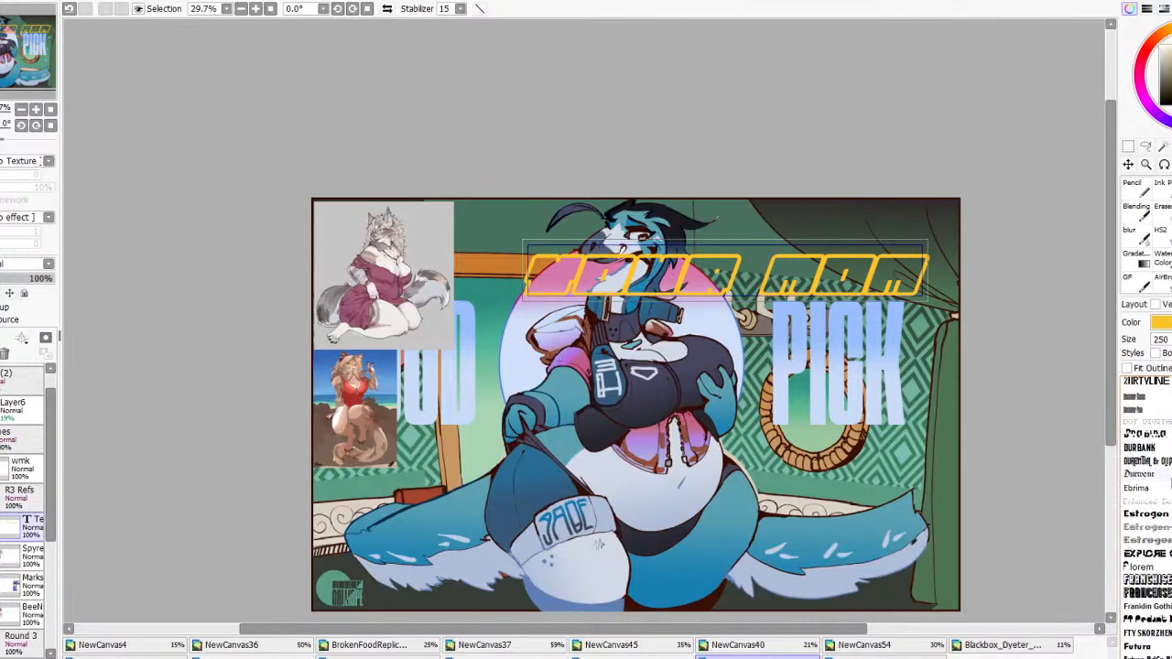
pyautogui.scroll(-6, 1146, 513)
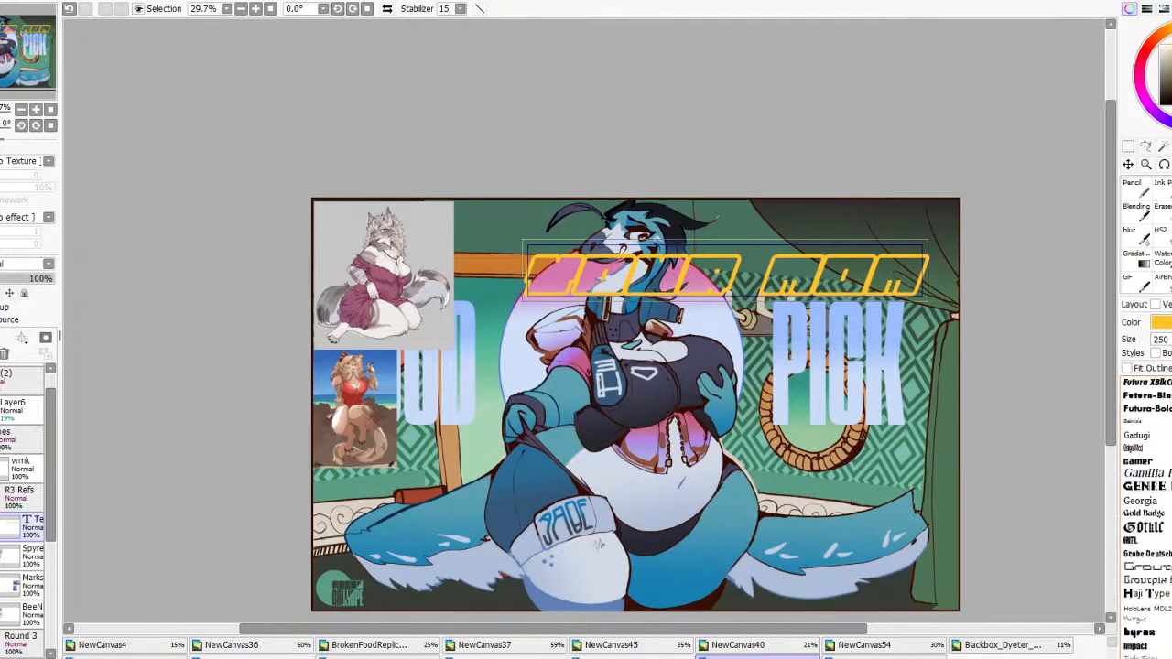
pyautogui.scroll(-3, 1146, 513)
pyautogui.click(1146, 474)
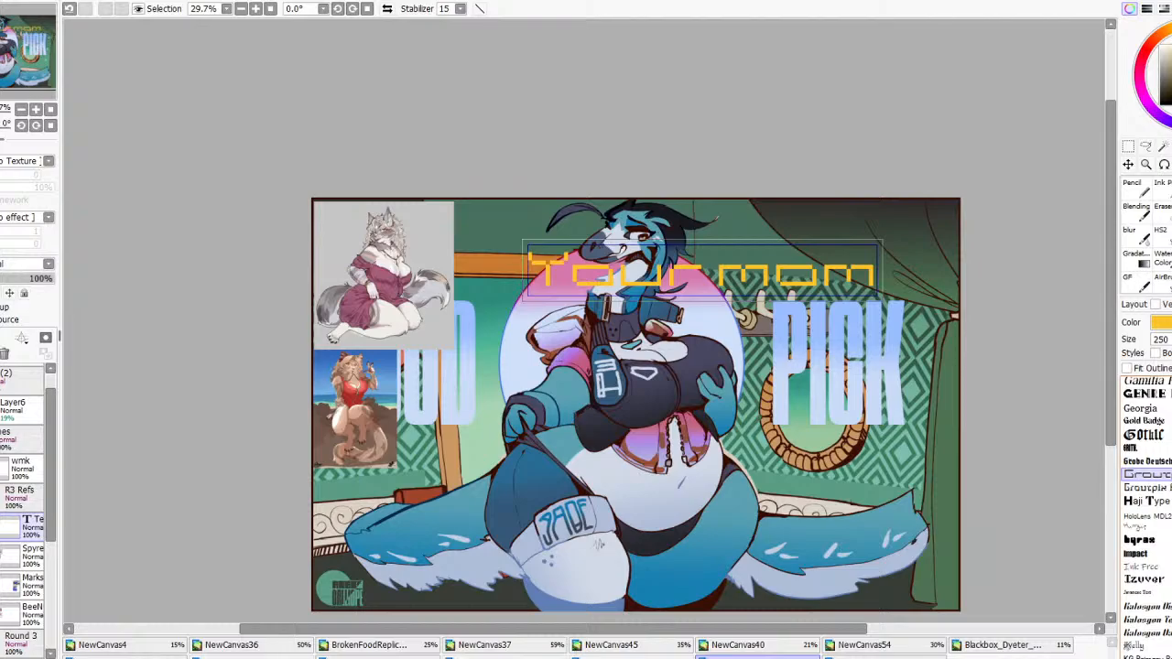
# Apply the narrower Groutpix variant to the "Your mom" text and move it directly above PICK
pyautogui.scroll(2, 730, 388)
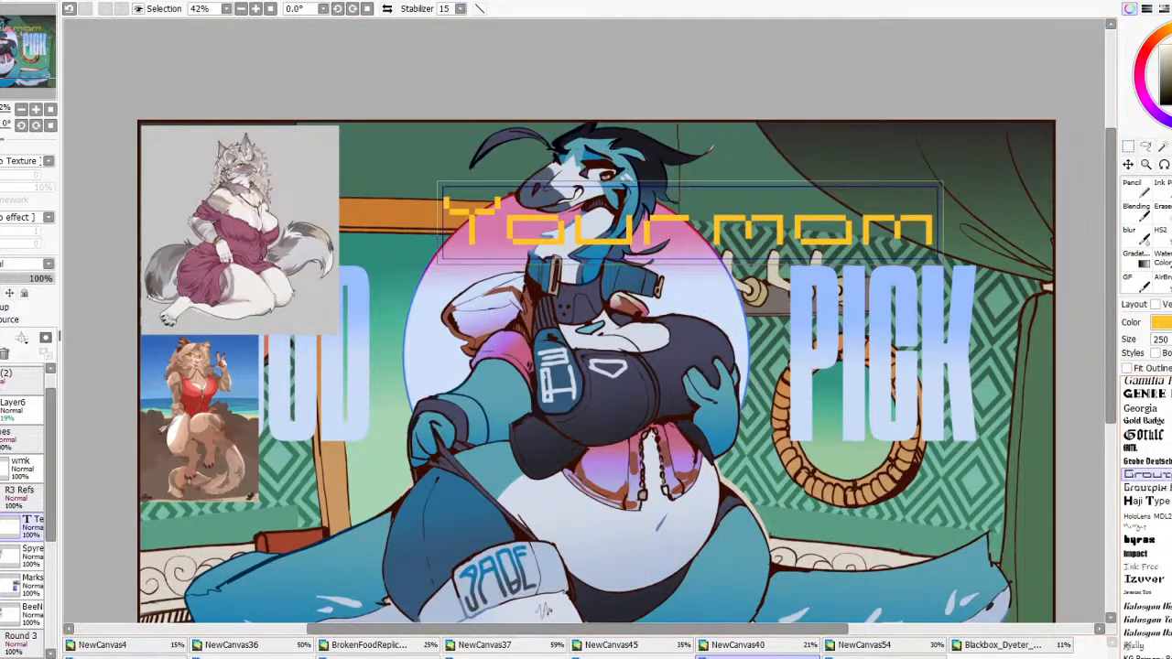
pyautogui.click(1150, 488)
pyautogui.click(1128, 164)
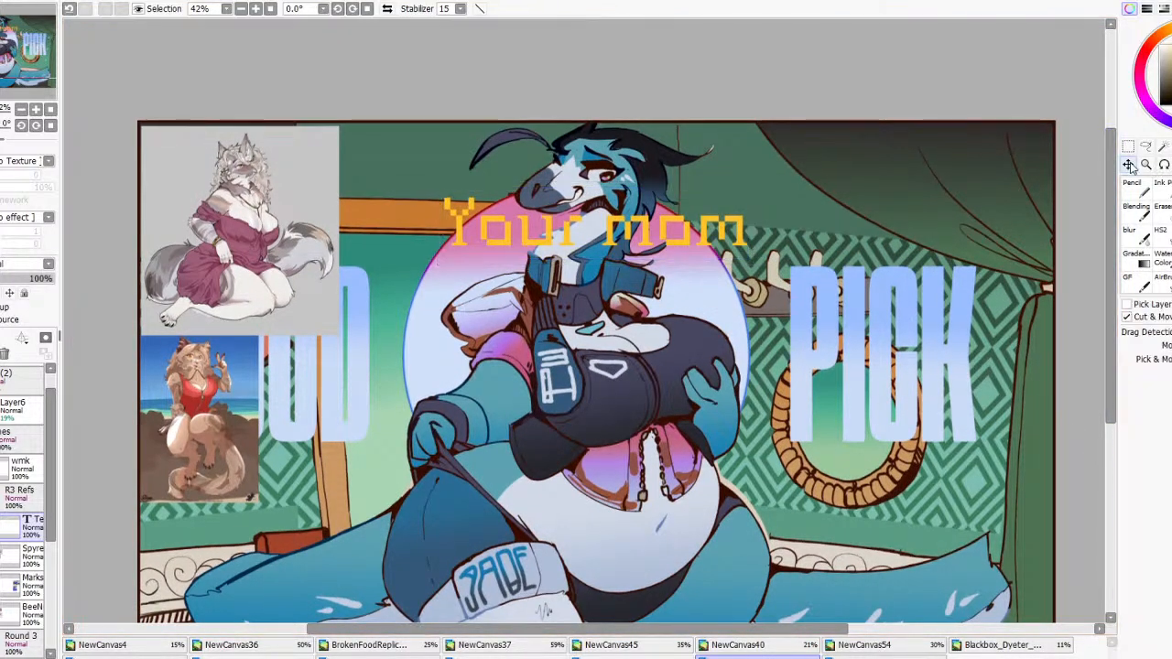
pyautogui.moveTo(810, 331); pyautogui.dragTo(1090, 322)
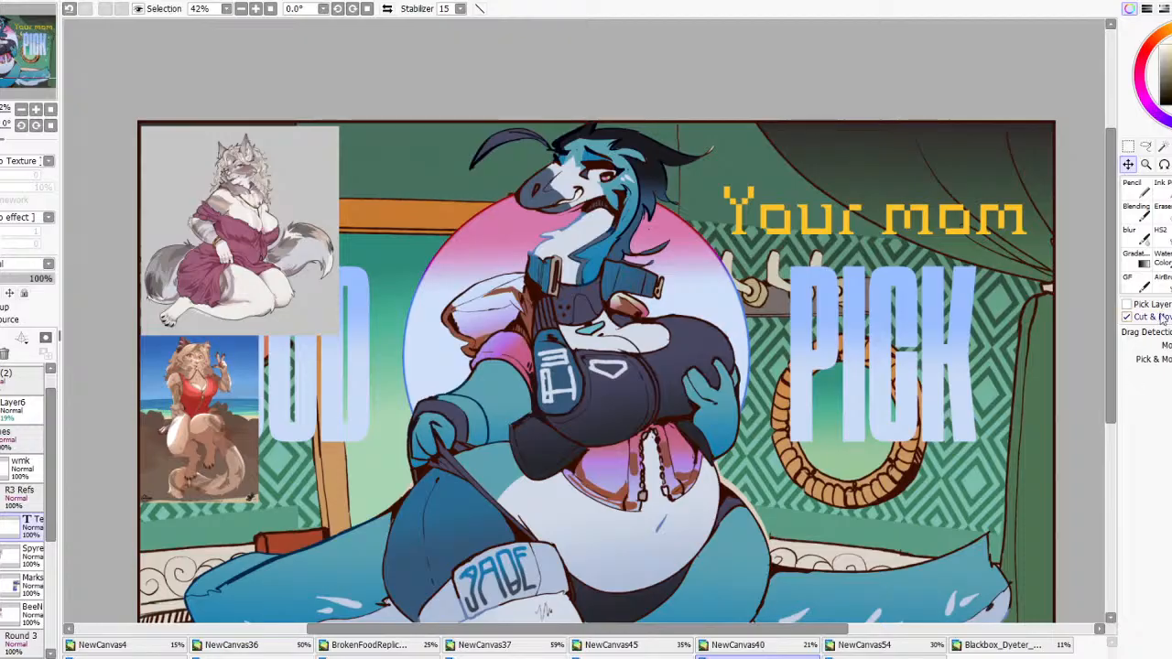
# Try the wide Groutpix font again, switch the text to the Izuver font, and shift it back inside the canvas
pyautogui.click(1171, 147)
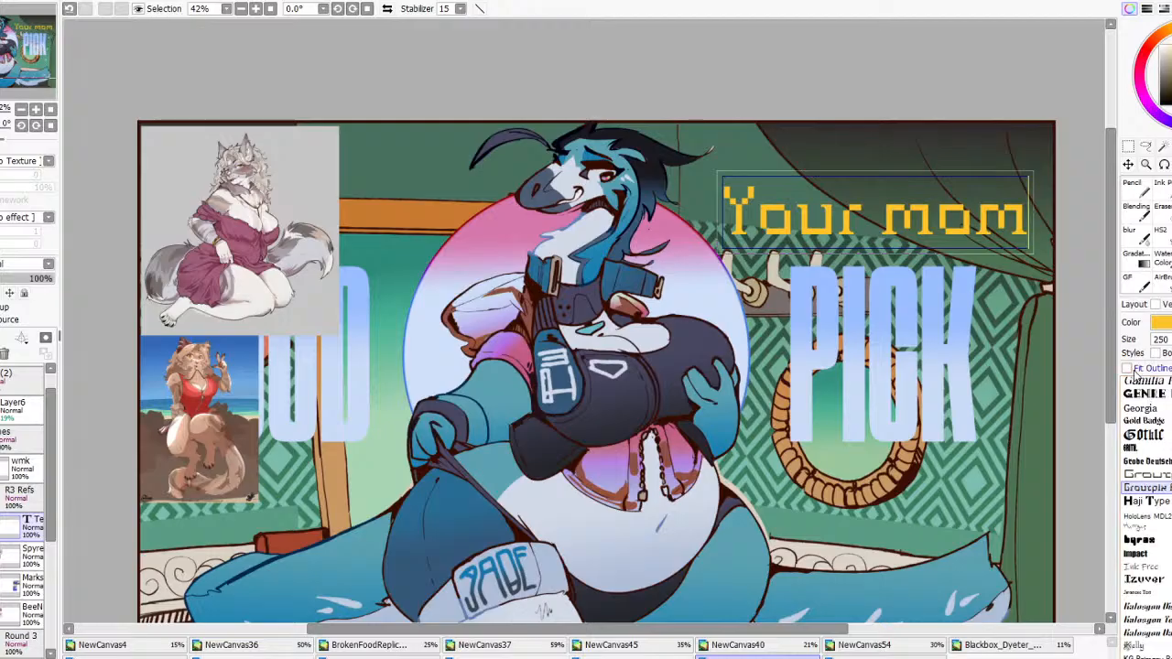
pyautogui.click(1138, 474)
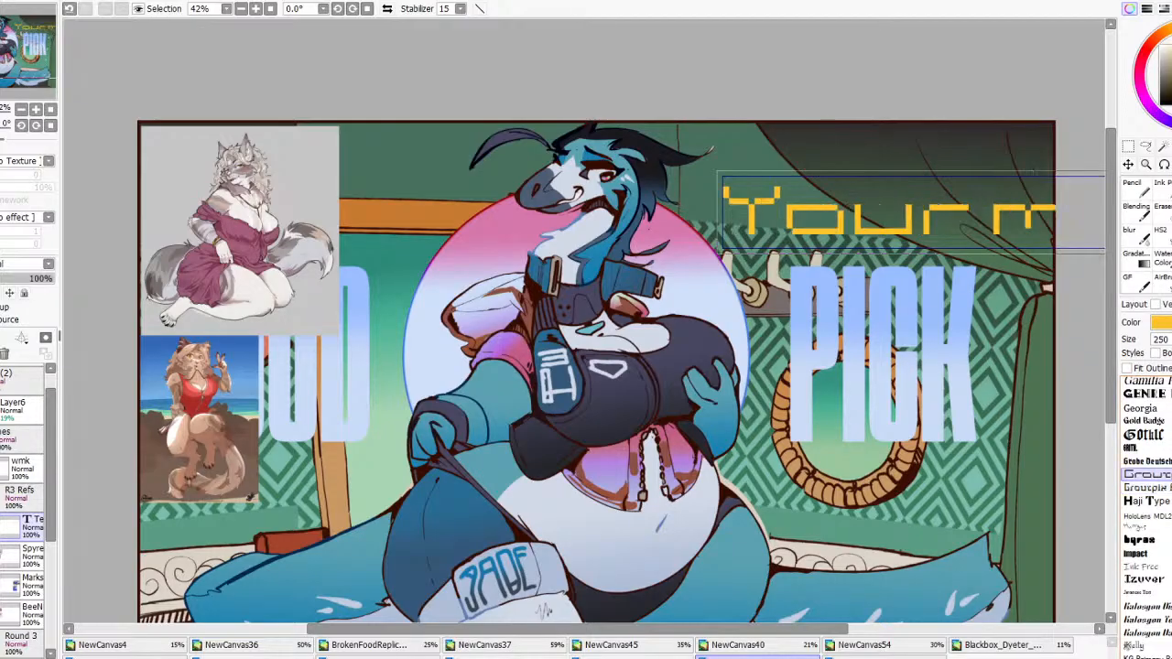
pyautogui.scroll(-1, 1138, 476)
pyautogui.scroll(-1, 1167, 531)
pyautogui.click(1165, 515)
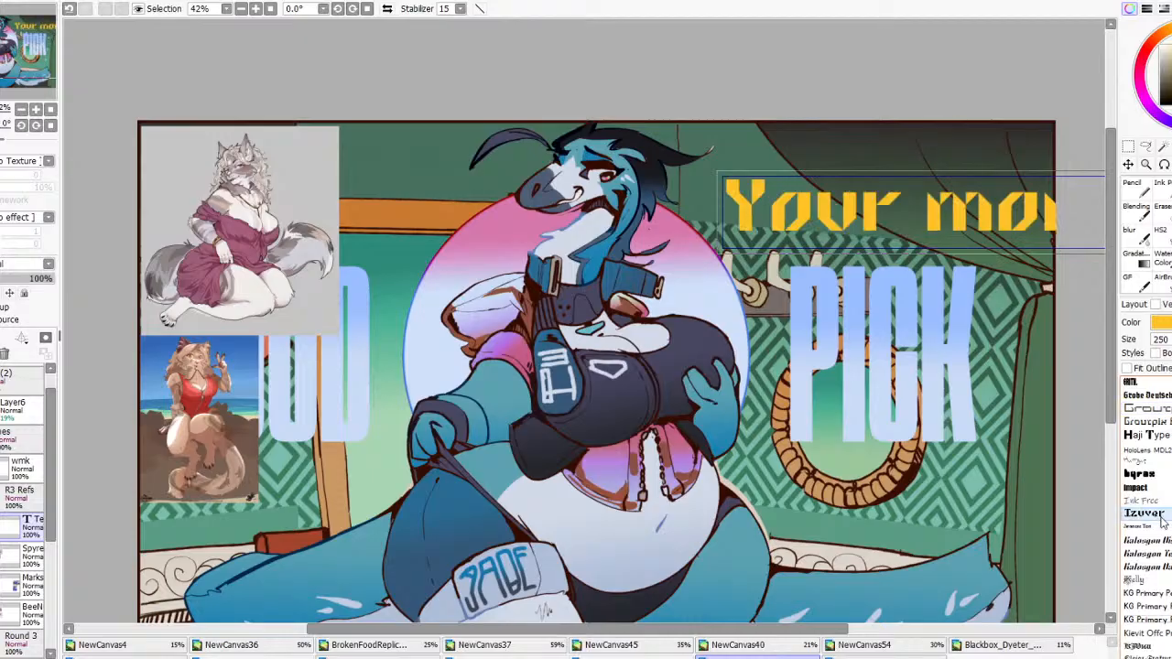
pyautogui.click(1128, 165)
pyautogui.moveTo(1013, 226); pyautogui.dragTo(956, 230)
pyautogui.click(1170, 146)
# Apply a heavy all-caps block font from further down the font list and move the text closer above PICK
pyautogui.scroll(-5, 1164, 513)
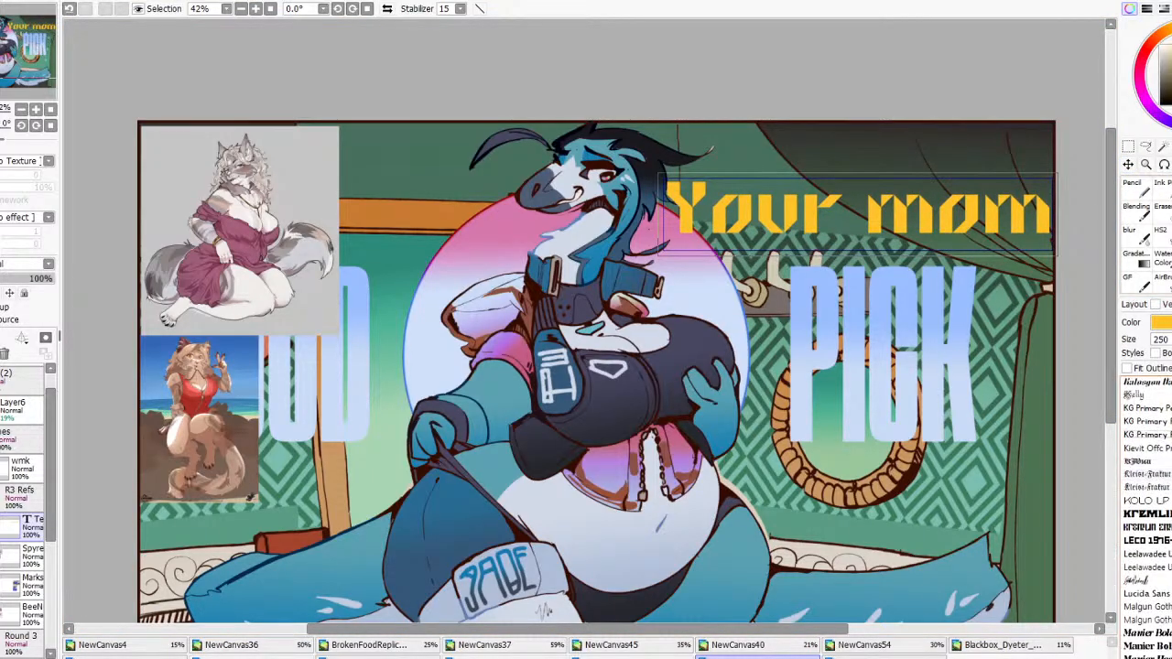
pyautogui.scroll(-8, 1165, 513)
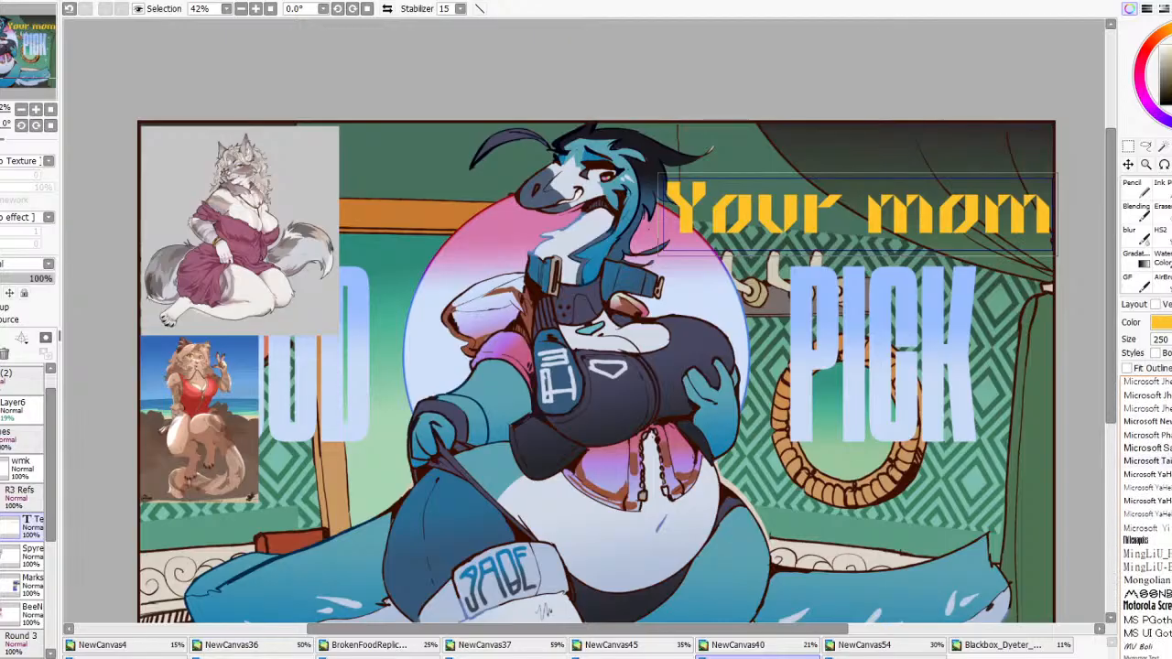
pyautogui.scroll(-3, 1154, 495)
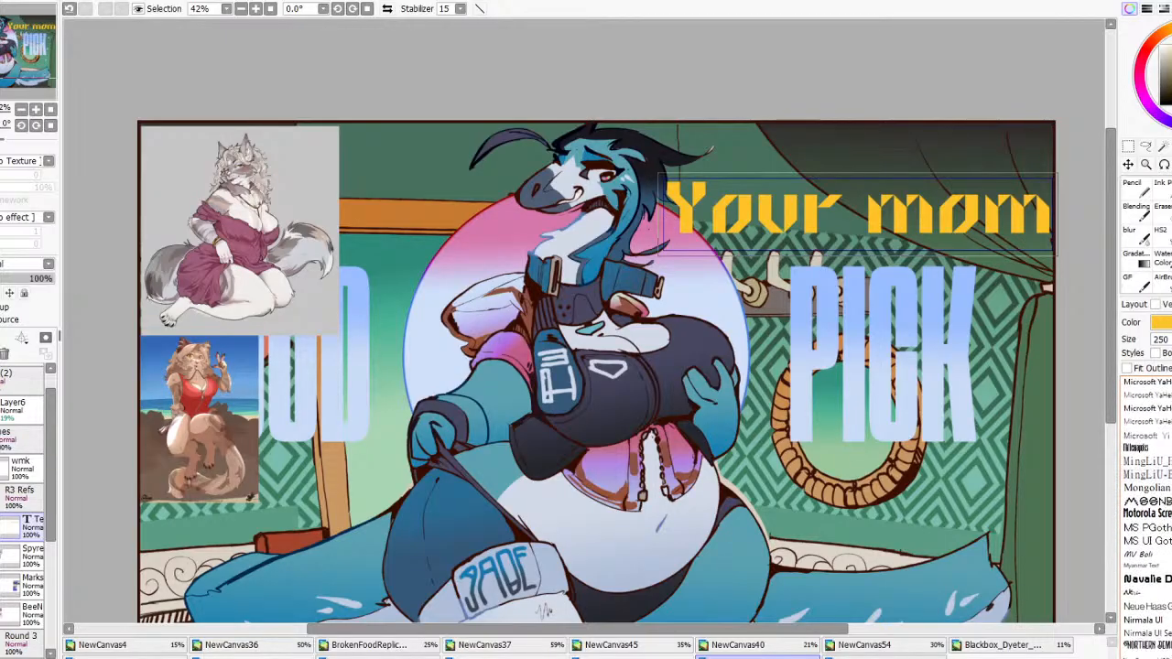
pyautogui.scroll(-3, 1153, 494)
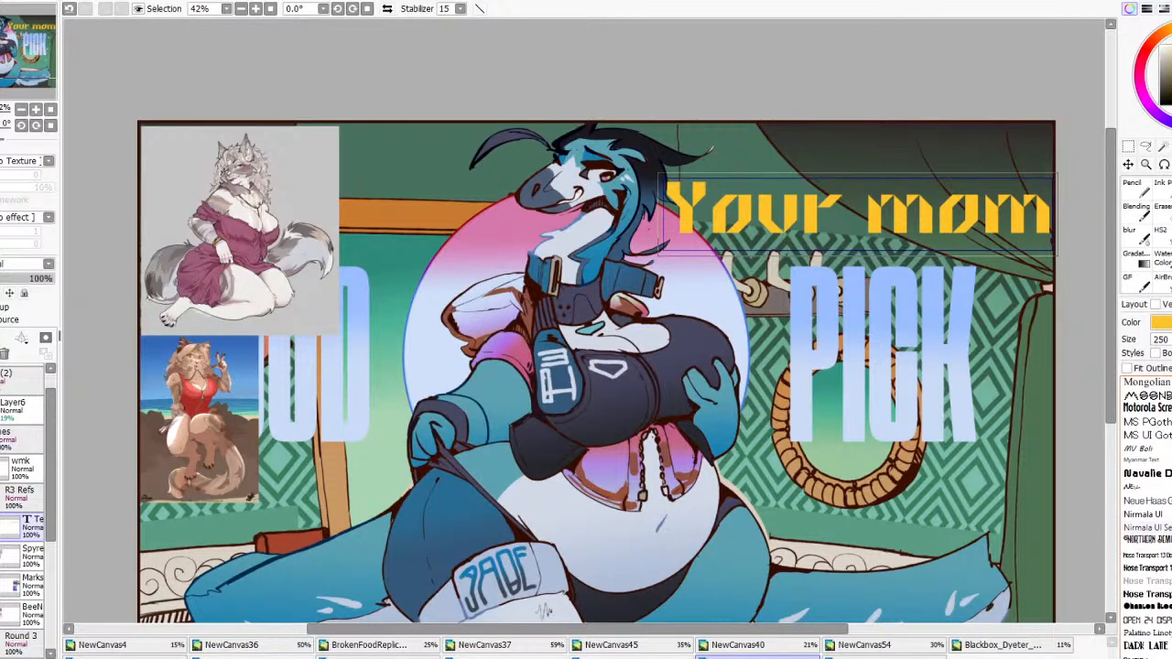
pyautogui.scroll(-4, 1148, 512)
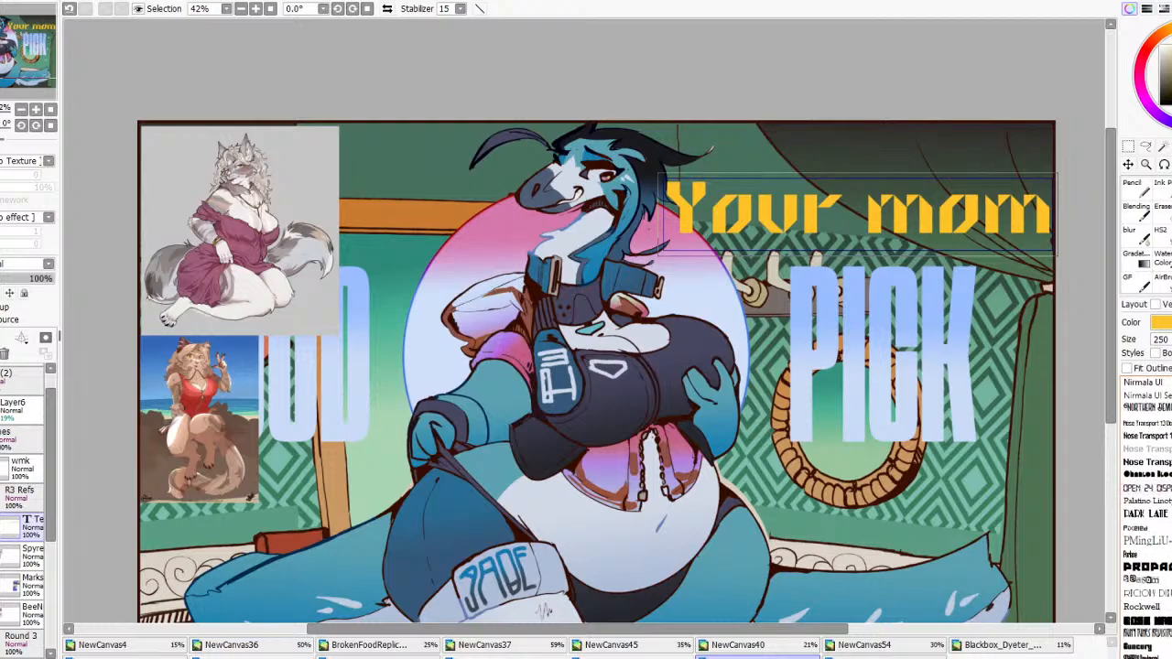
pyautogui.click(1140, 553)
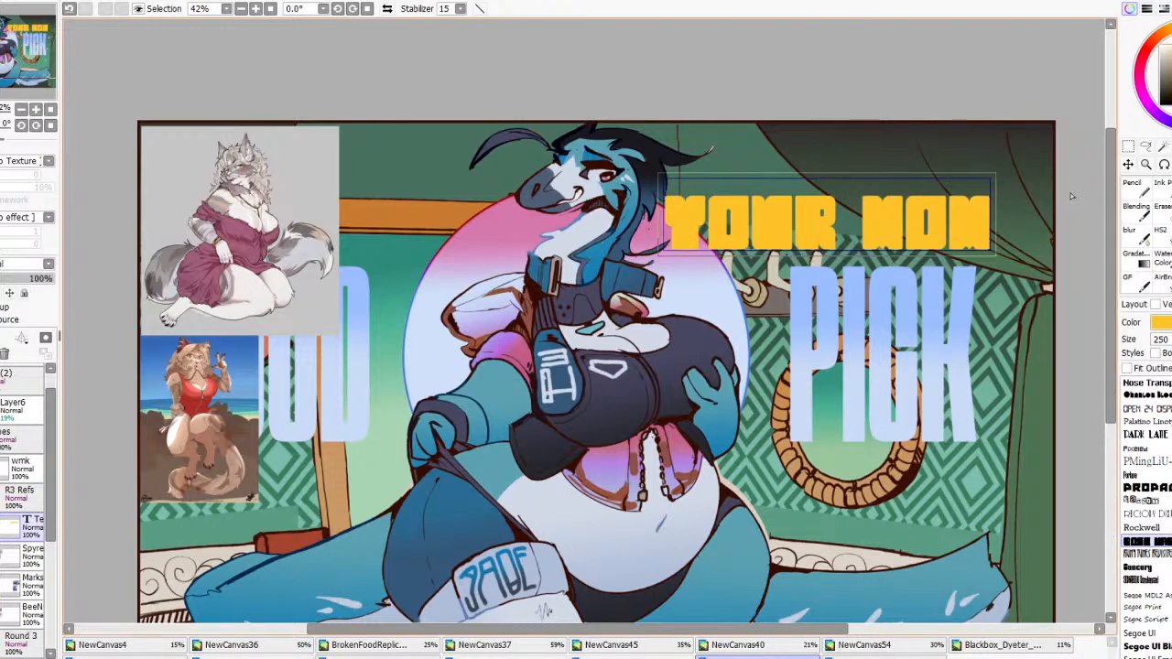
pyautogui.click(1128, 166)
pyautogui.moveTo(973, 273); pyautogui.dragTo(1026, 281)
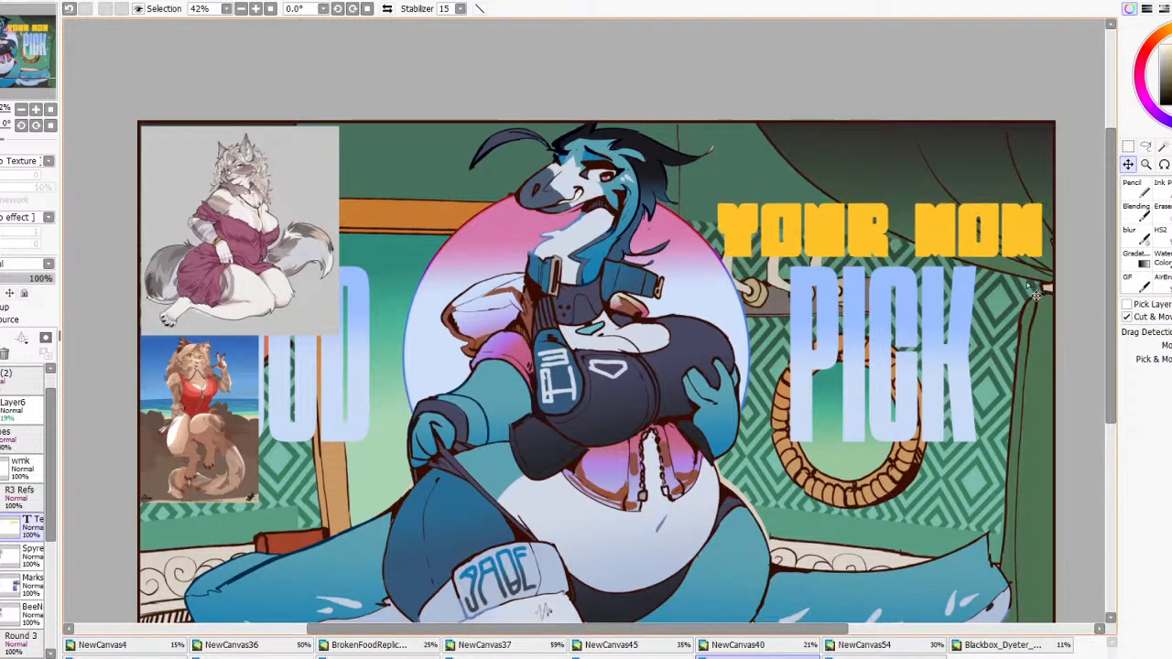
# Reopen the title text for editing and apply the heavy display font listed just above the Bodoni Moda fonts
pyautogui.press('t')
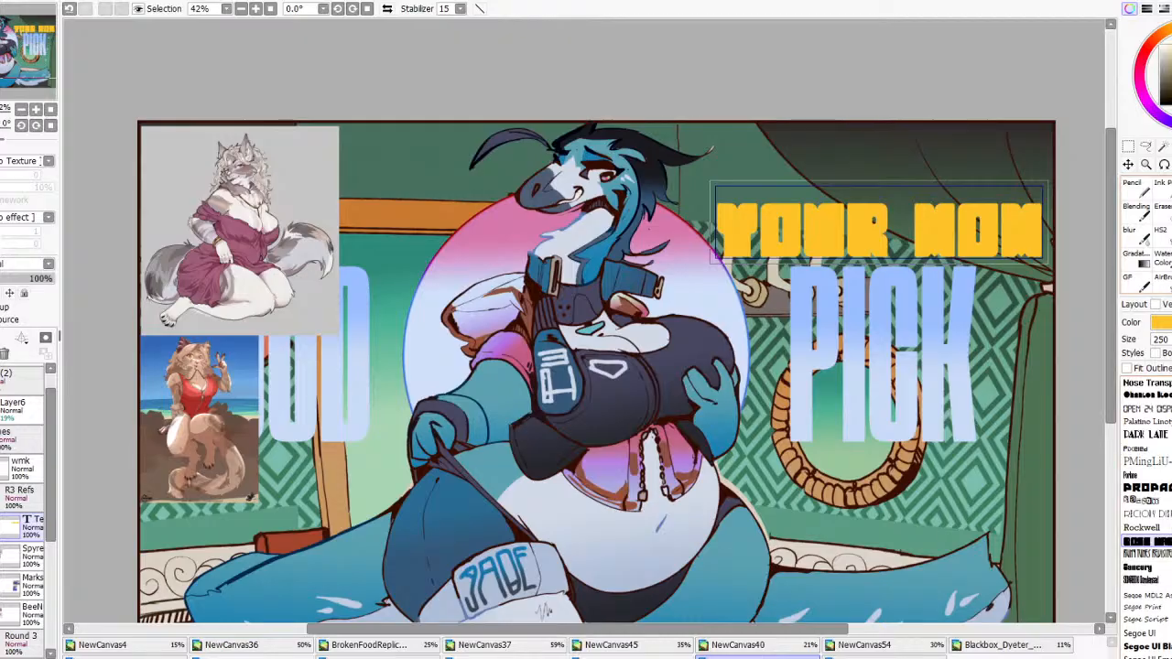
pyautogui.scroll(10, 1146, 512)
pyautogui.scroll(5, 1146, 513)
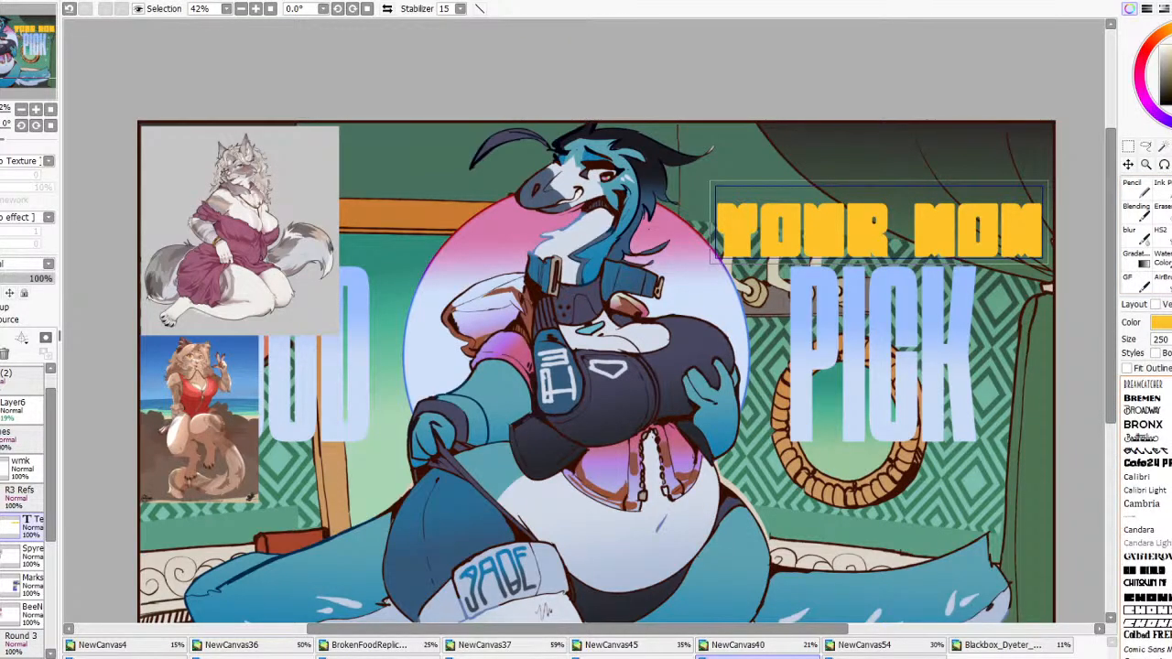
pyautogui.scroll(3, 1146, 513)
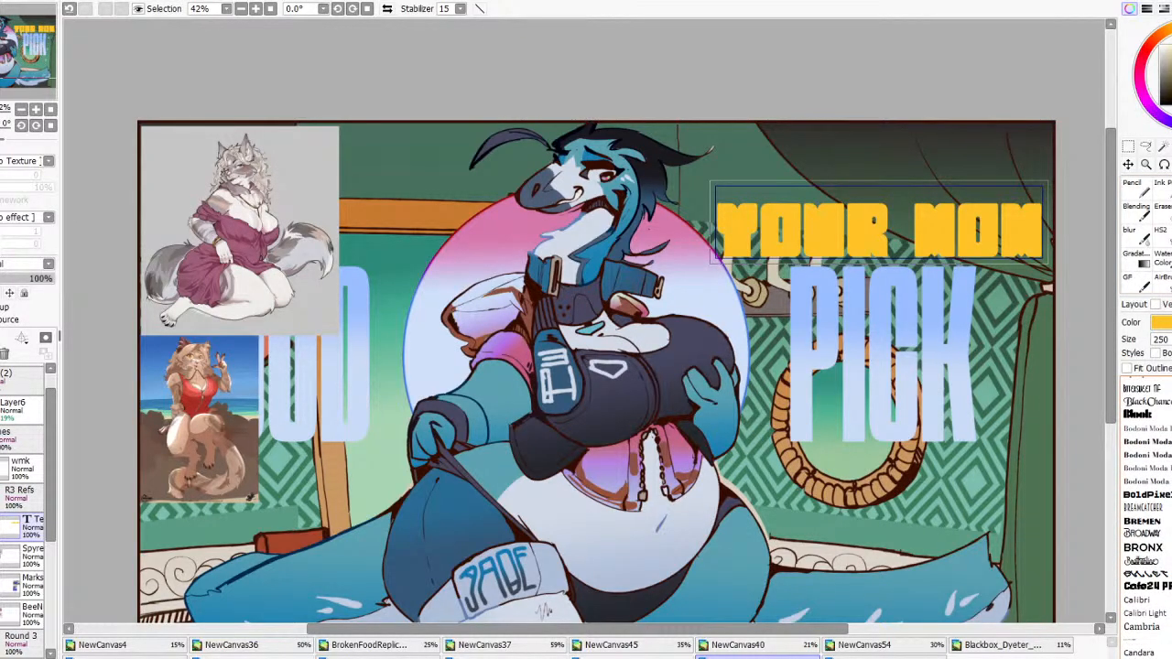
pyautogui.click(1138, 414)
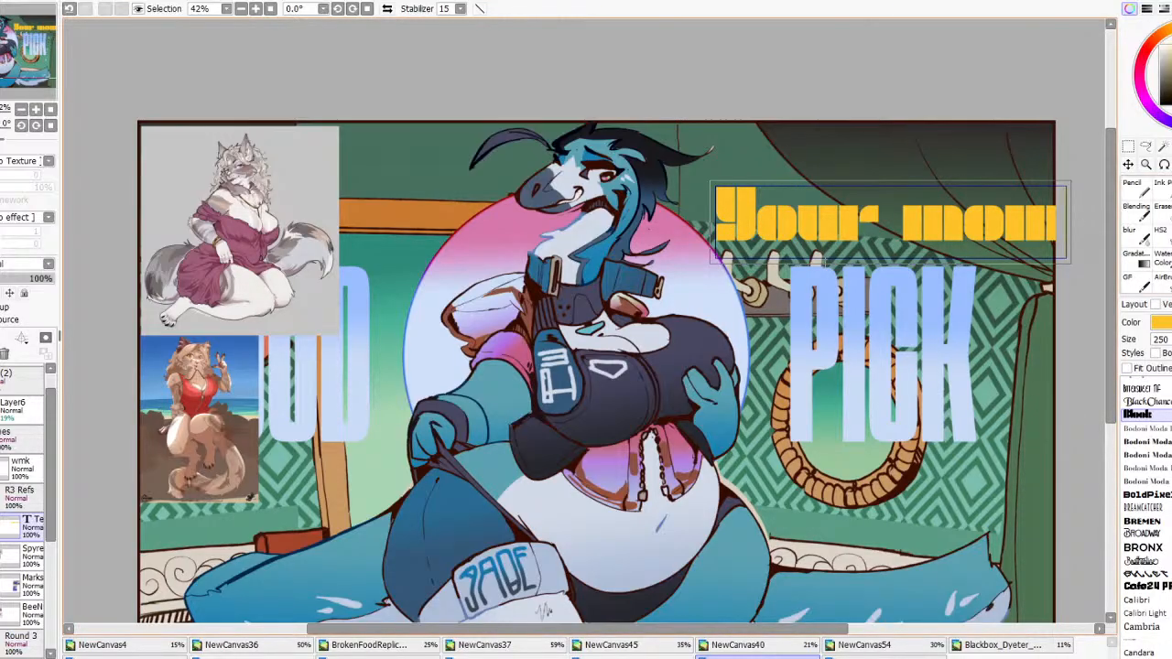
# Try "Eeksdee" as the title wording and undo back to "Your mom"
pyautogui.hotkey('ctrl', 'a')
pyautogui.press('BackSpace')
pyautogui.write('Eeksdee')
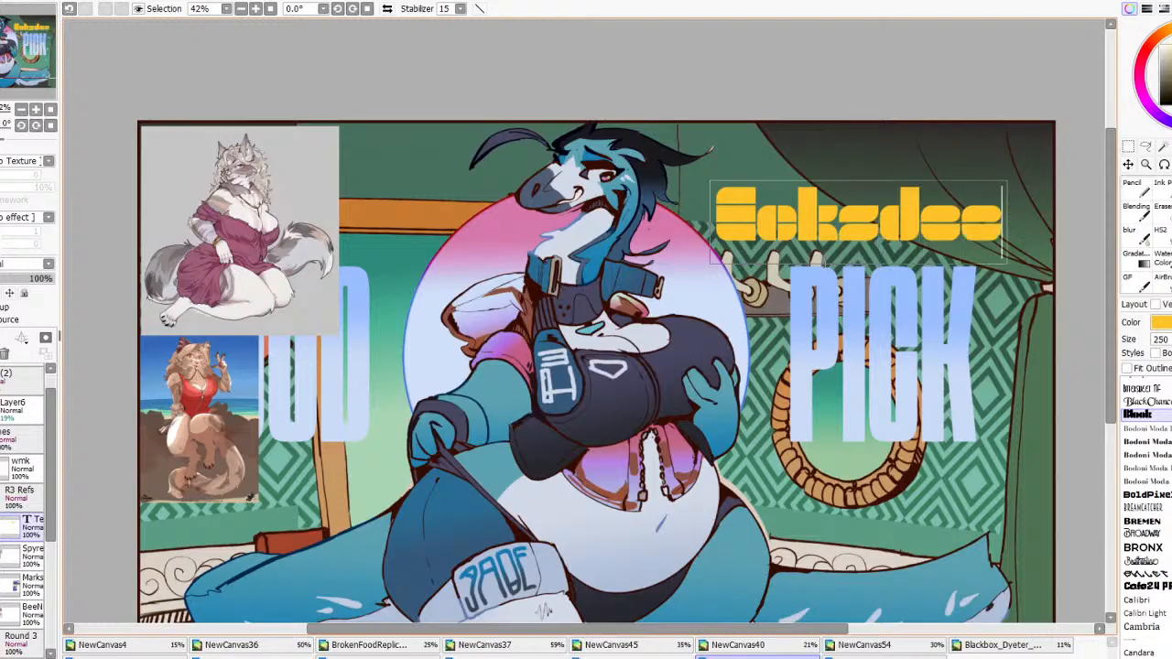
pyautogui.hotkey('ctrl', 'z')
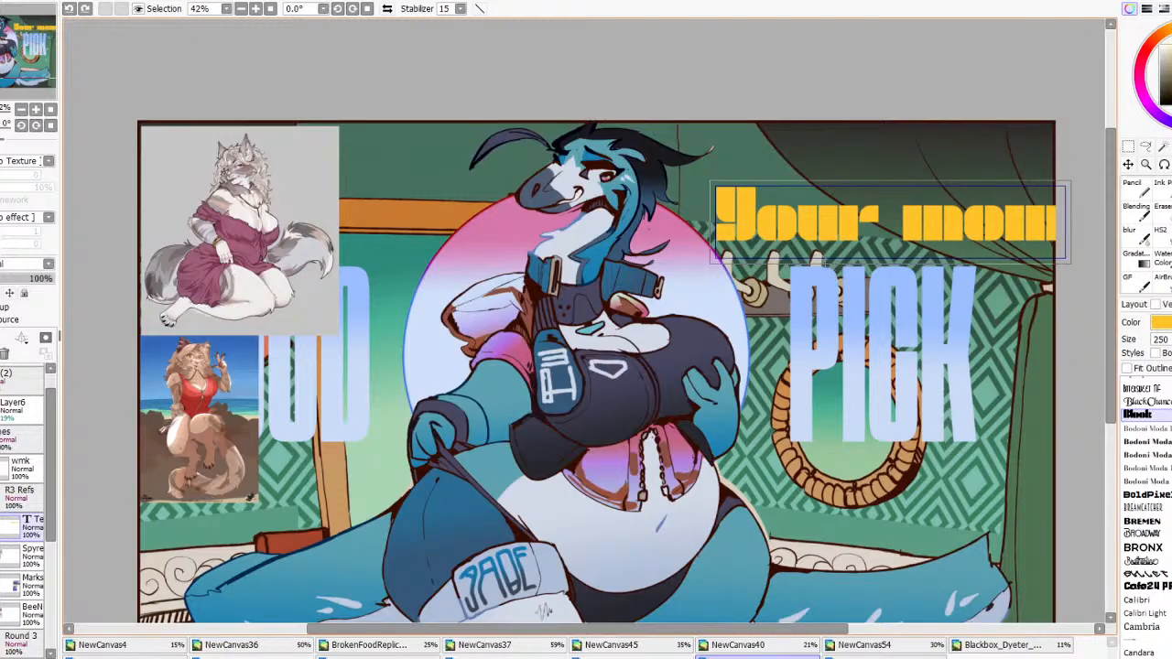
# Apply the thin Ace Sans font to the "Your mom" text and move it to fit inside the canvas above PICK
pyautogui.scroll(2, 1167, 455)
pyautogui.scroll(8, 1146, 457)
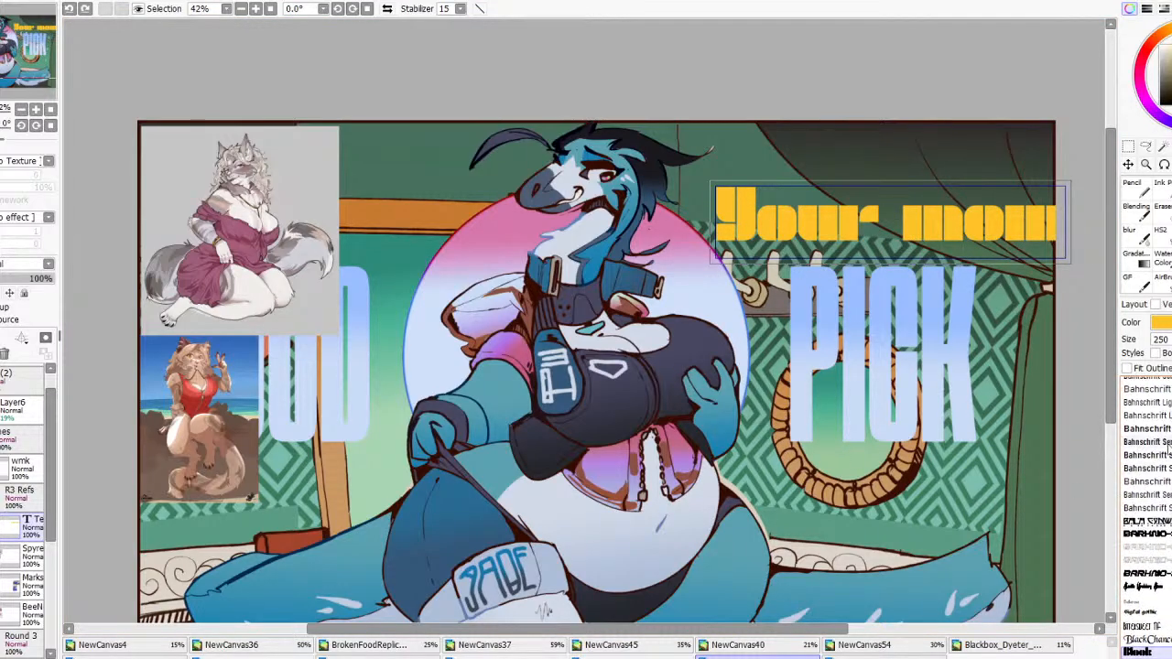
pyautogui.scroll(3, 1146, 458)
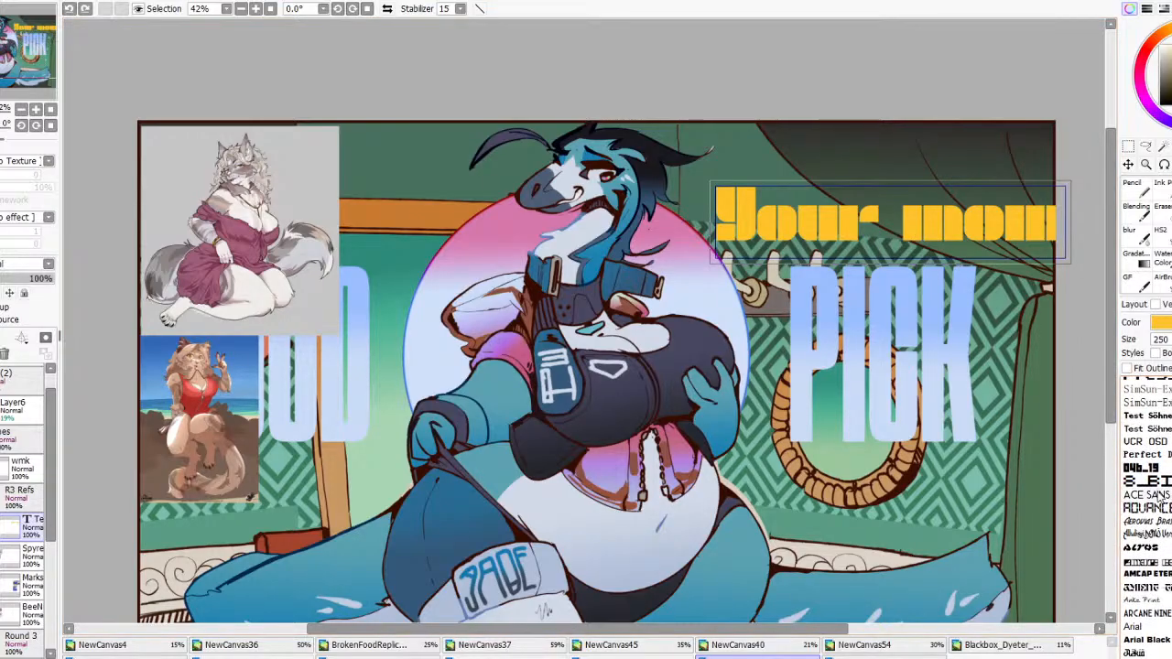
pyautogui.click(1158, 499)
pyautogui.moveTo(1049, 309); pyautogui.dragTo(996, 309)
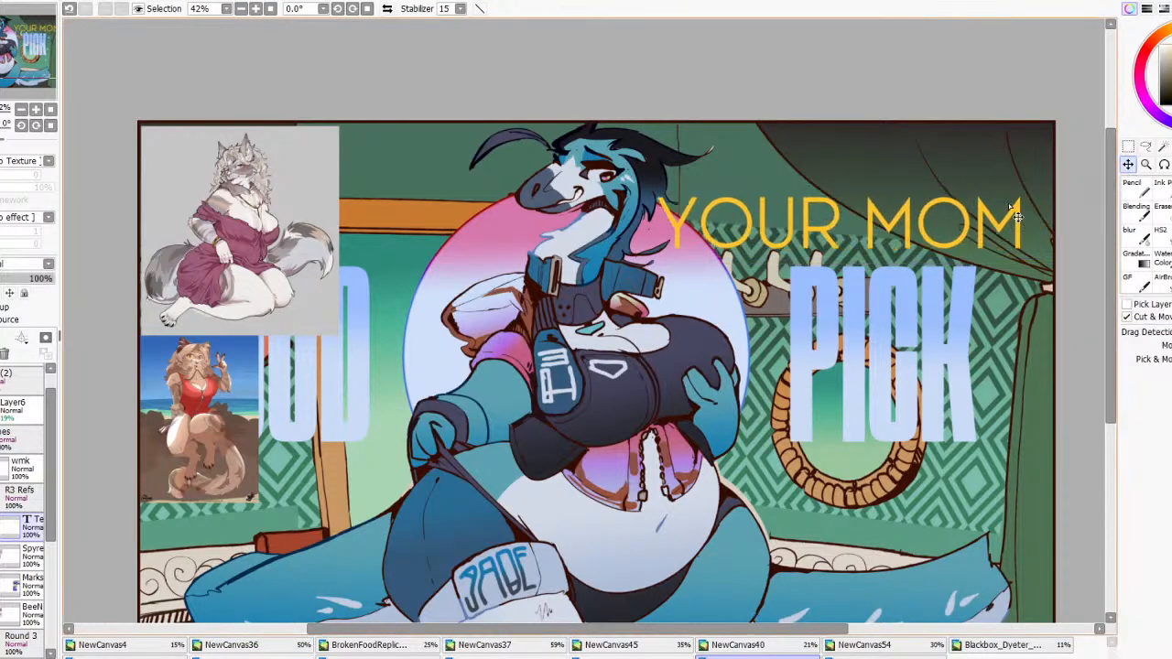
pyautogui.scroll(-2, 996, 309)
pyautogui.scroll(2, 996, 309)
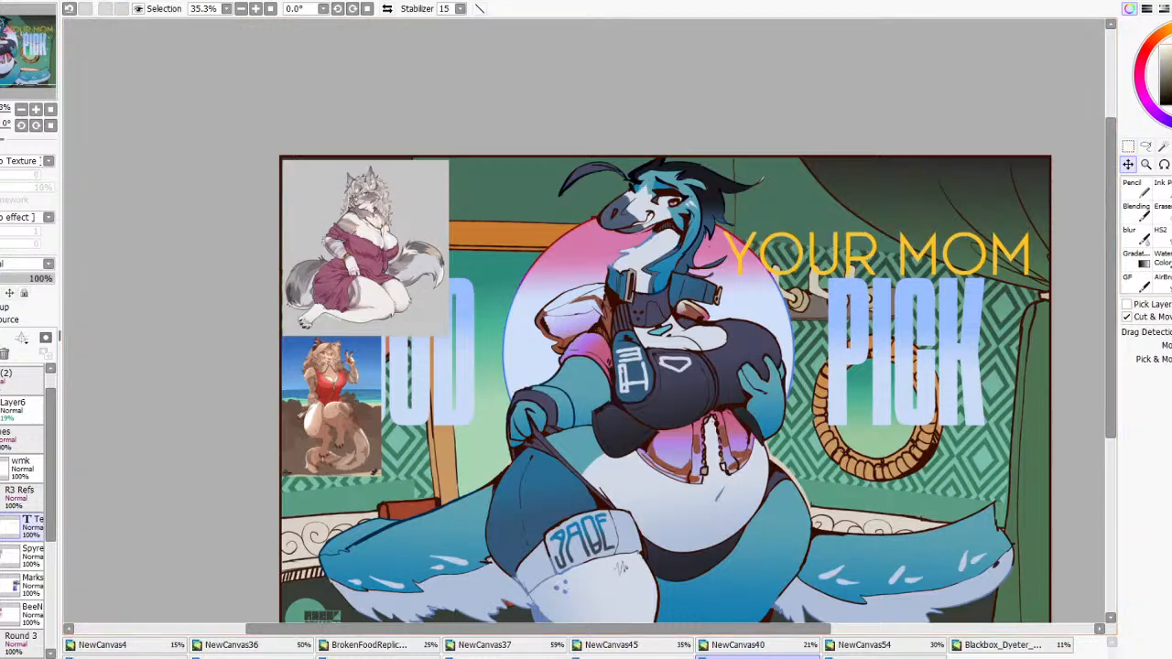
# Reopen the title text and try the BoldPixel font on it
pyautogui.press('t')
pyautogui.scroll(3, 1146, 513)
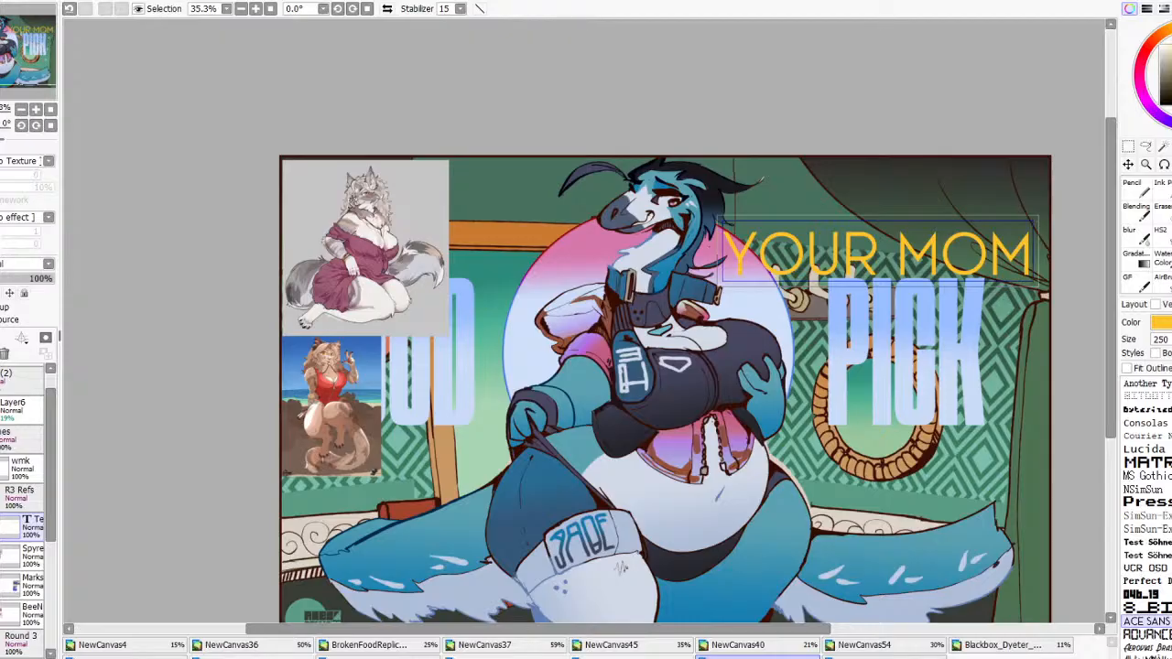
pyautogui.scroll(-2, 1146, 513)
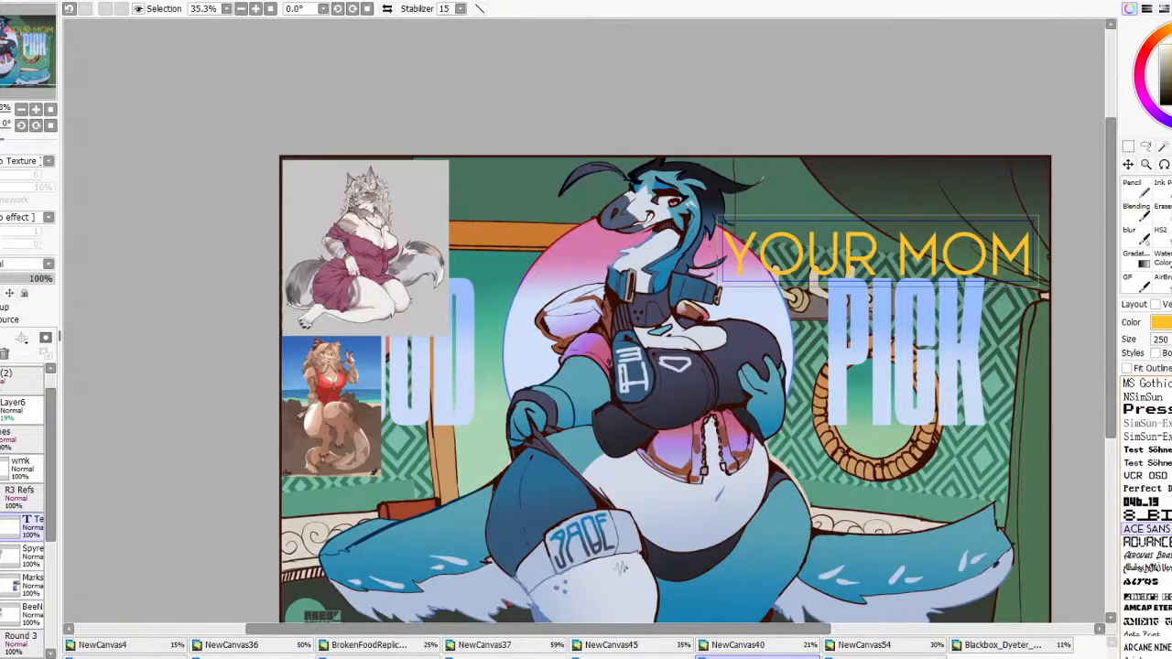
pyautogui.scroll(-6, 1156, 495)
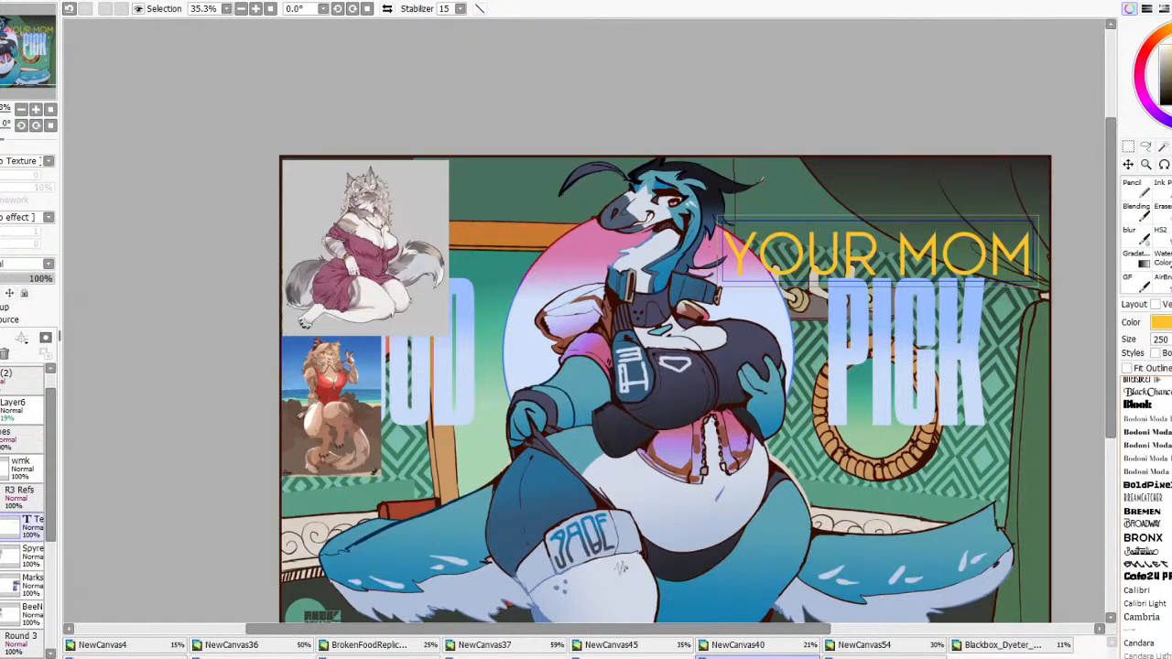
pyautogui.click(1166, 476)
# Apply the upright outlined block font to the "Your mom" text and move it inside the canvas, across the character's neck
pyautogui.scroll(-4, 1163, 485)
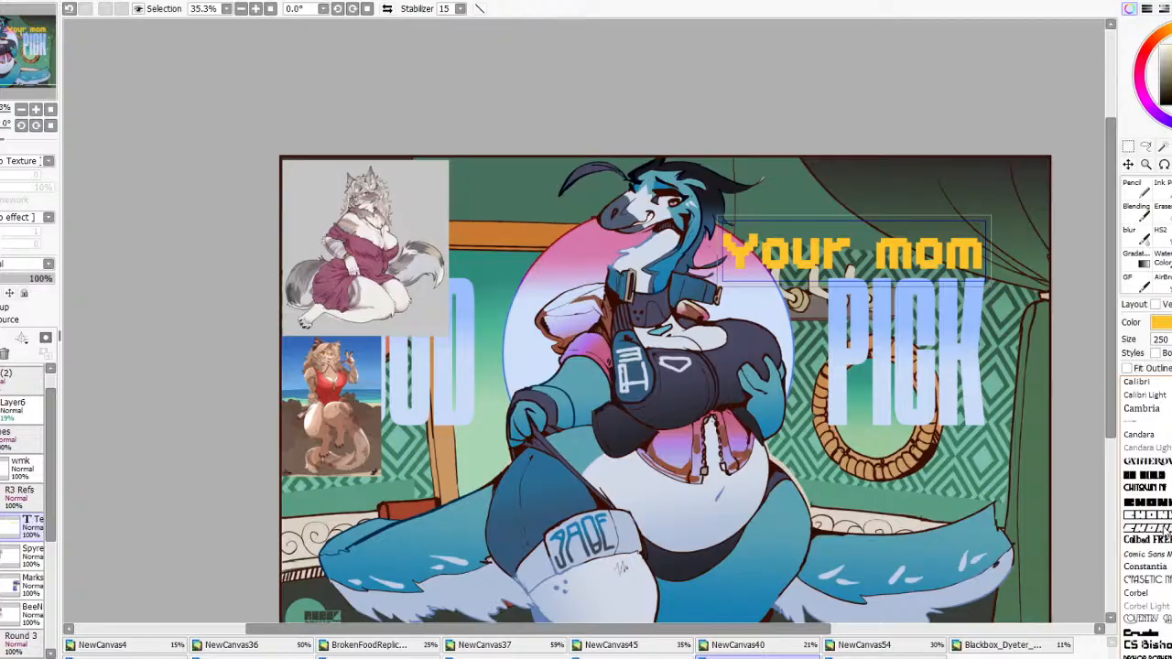
pyautogui.click(1165, 515)
pyautogui.click(1128, 163)
pyautogui.moveTo(1002, 290); pyautogui.dragTo(750, 299)
pyautogui.moveTo(981, 265); pyautogui.dragTo(950, 253)
pyautogui.scroll(-2, 734, 279)
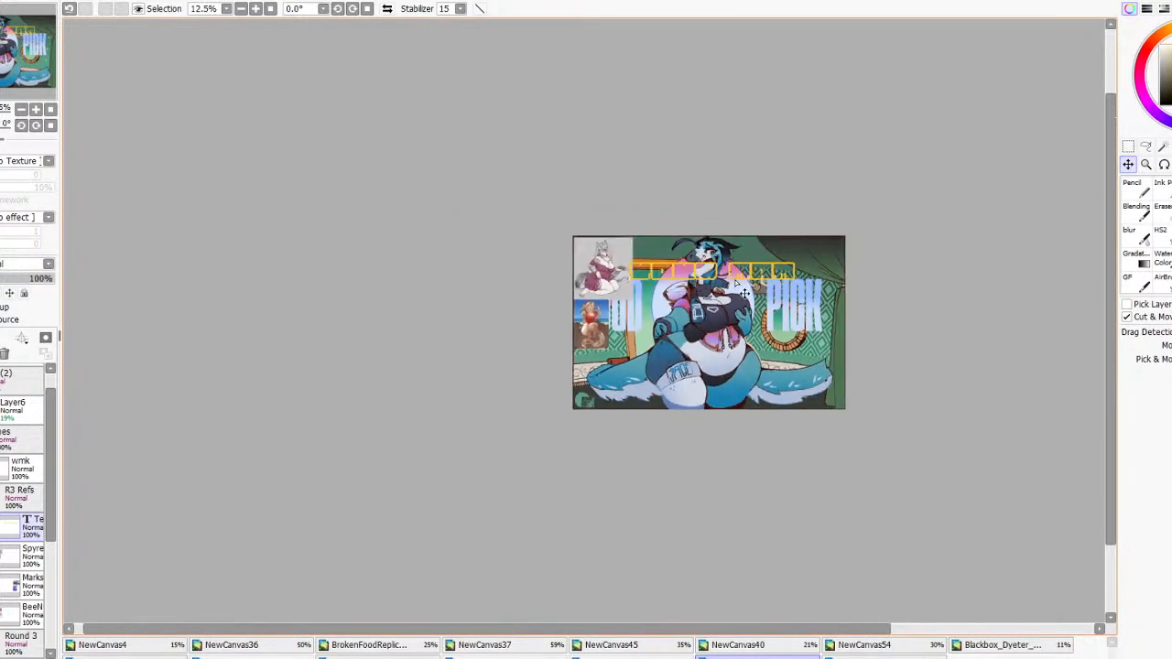
pyautogui.scroll(1, 747, 279)
pyautogui.scroll(1, 754, 290)
pyautogui.moveTo(754, 290); pyautogui.dragTo(797, 276)
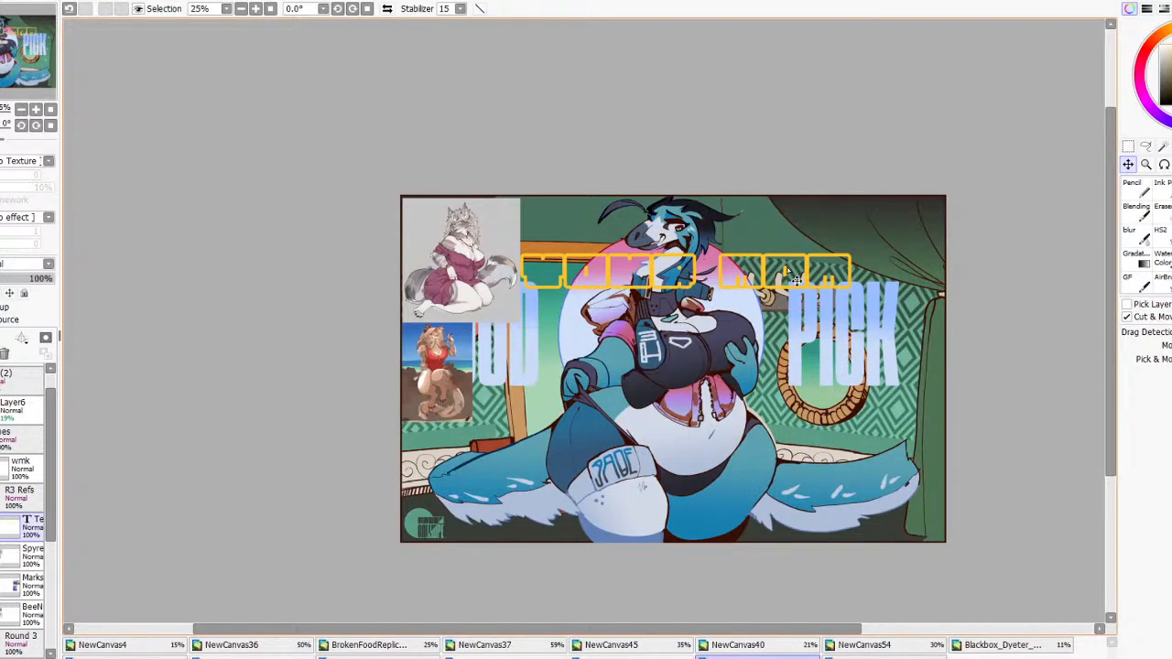
# Reselect the outlined title text for editing and recolour it to a saturated blue-violet
pyautogui.scroll(5, 794, 281)
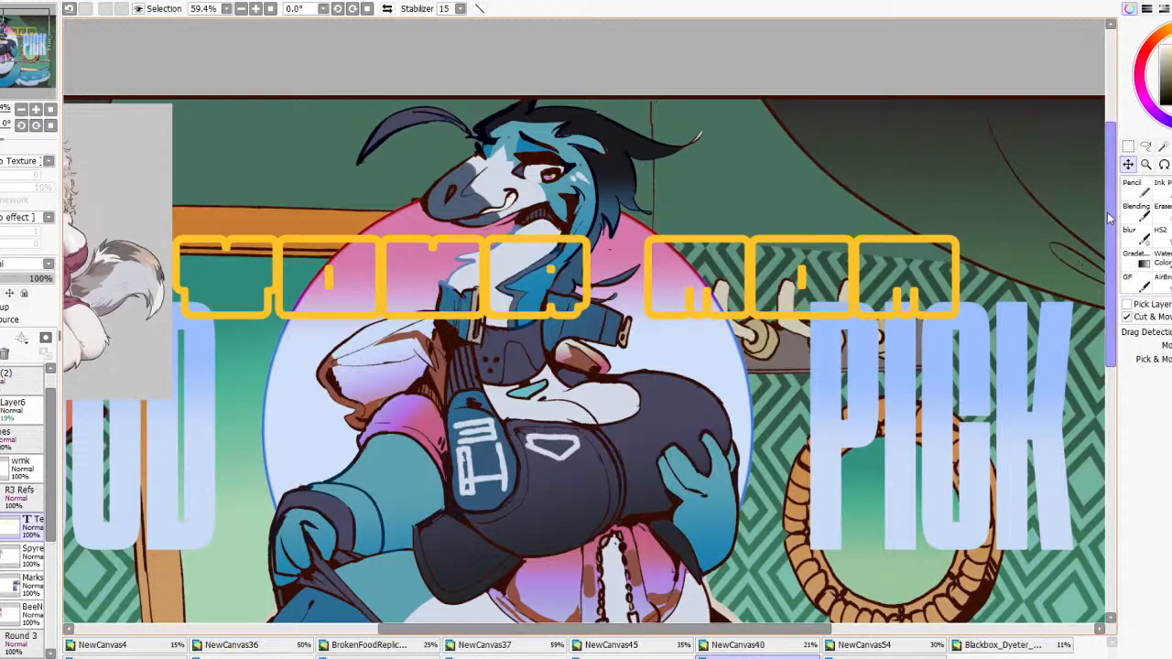
pyautogui.click(1171, 147)
pyautogui.click(943, 278)
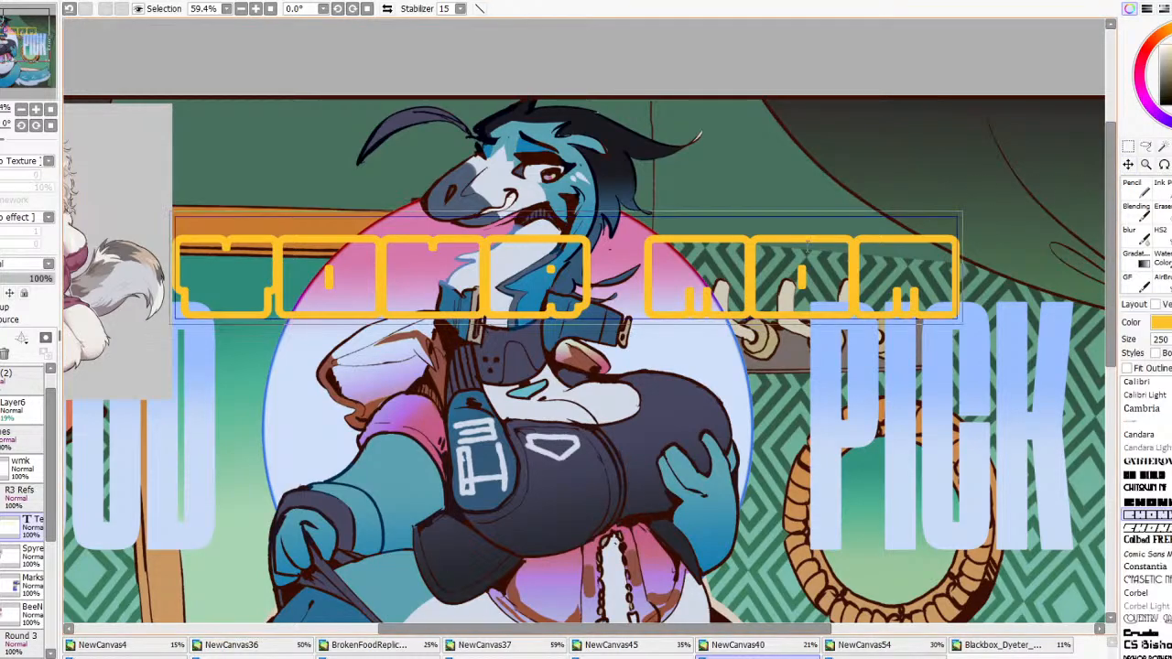
pyautogui.click(1156, 116)
pyautogui.scroll(-4, 601, 289)
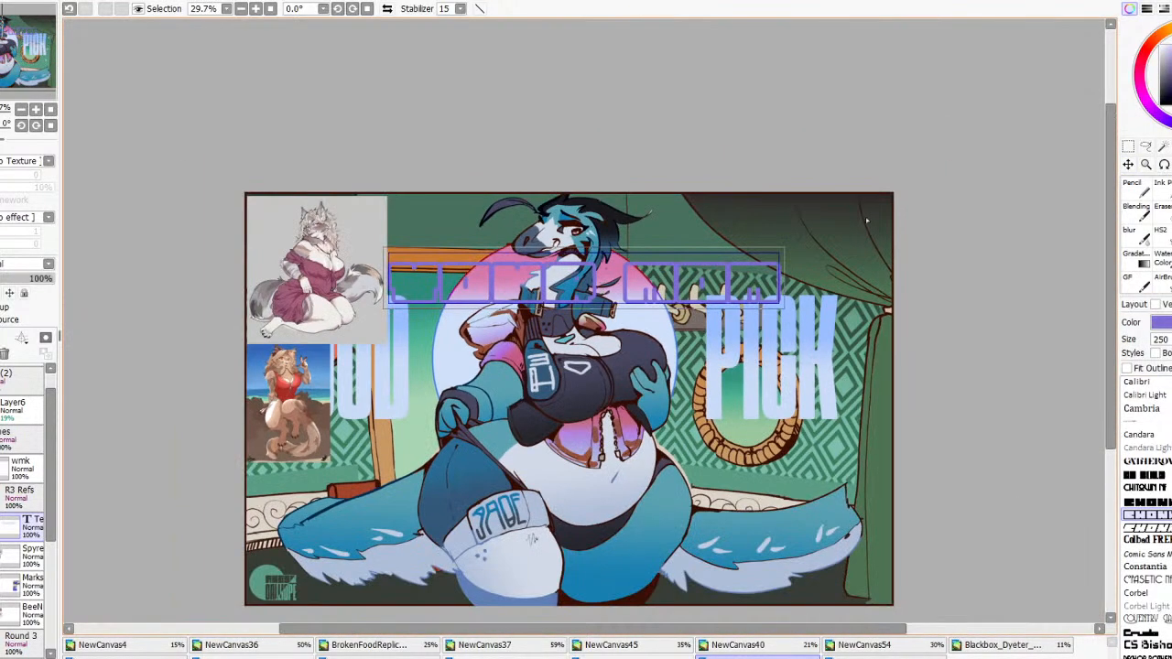
pyautogui.click(1159, 119)
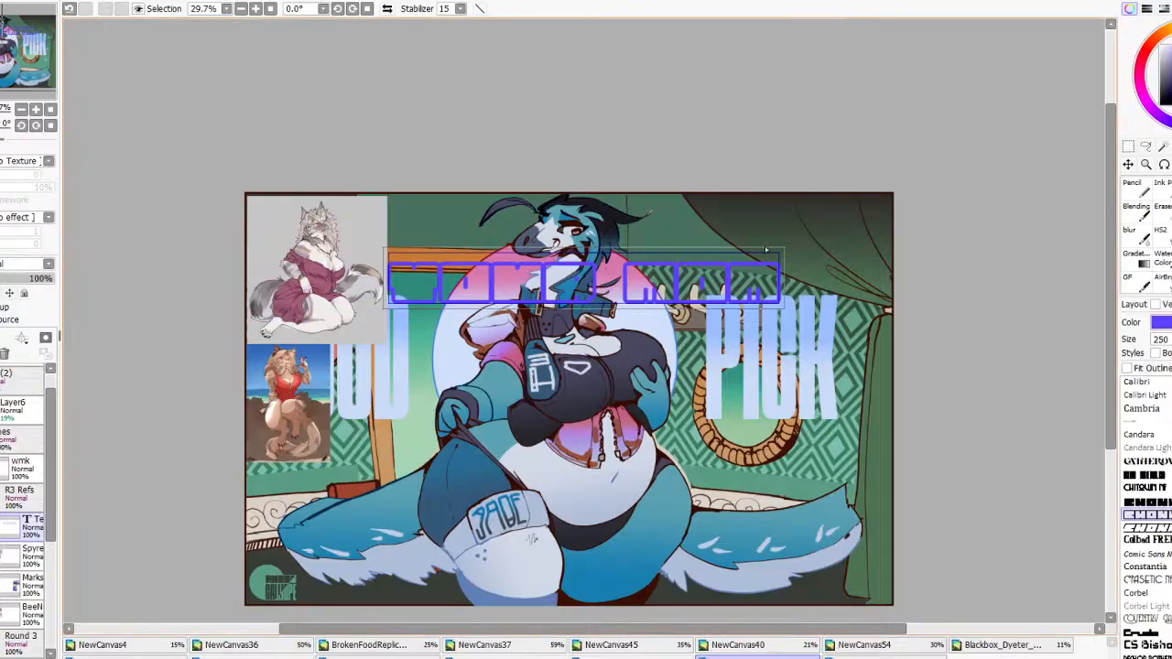
# Recolour the title text with a pale tone sampled from the artwork and move it up, clear of PICK
pyautogui.rightClick(608, 348)
pyautogui.click(1131, 164)
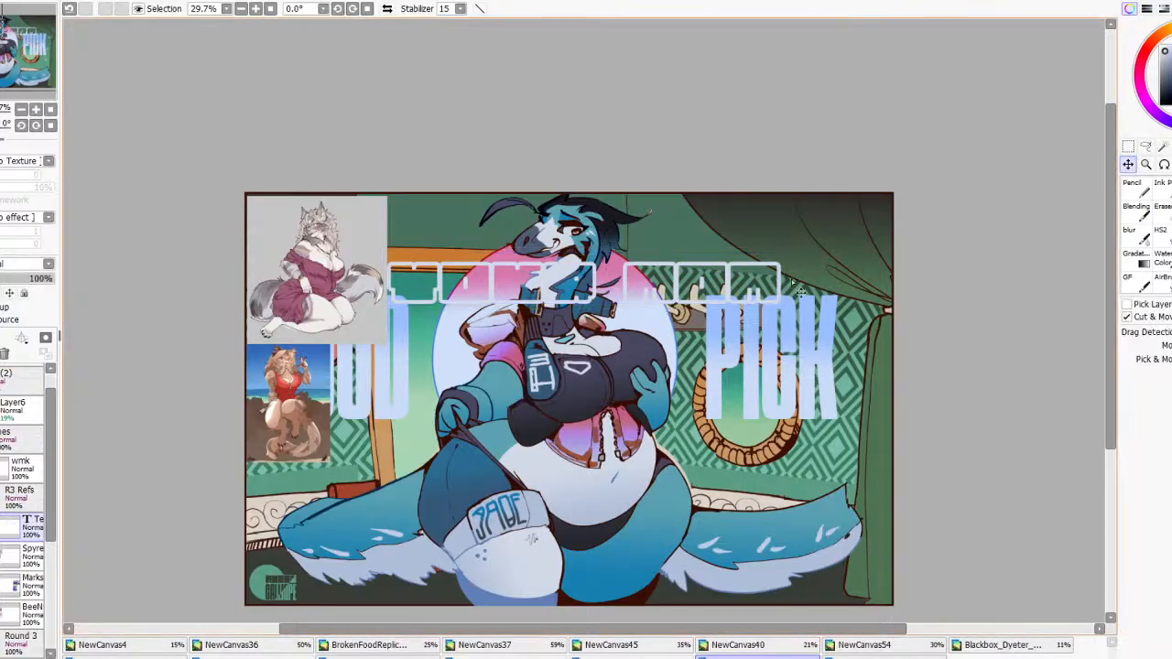
pyautogui.moveTo(719, 290); pyautogui.dragTo(803, 280)
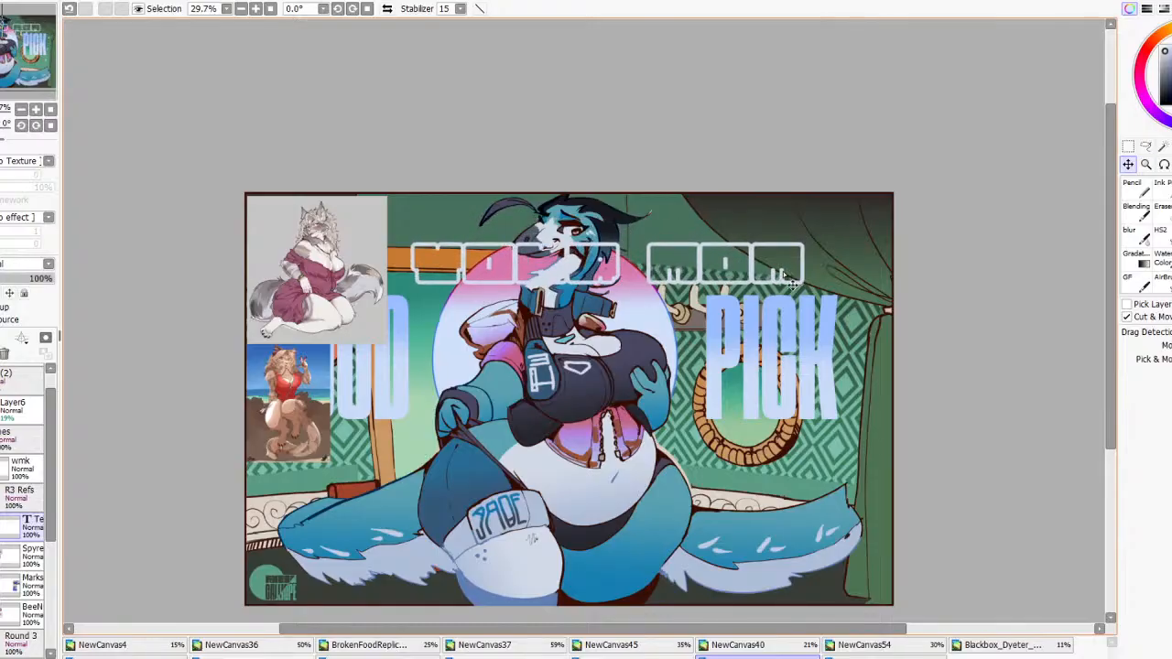
# Hide the "Your mom" title text layer
pyautogui.click(4, 525)
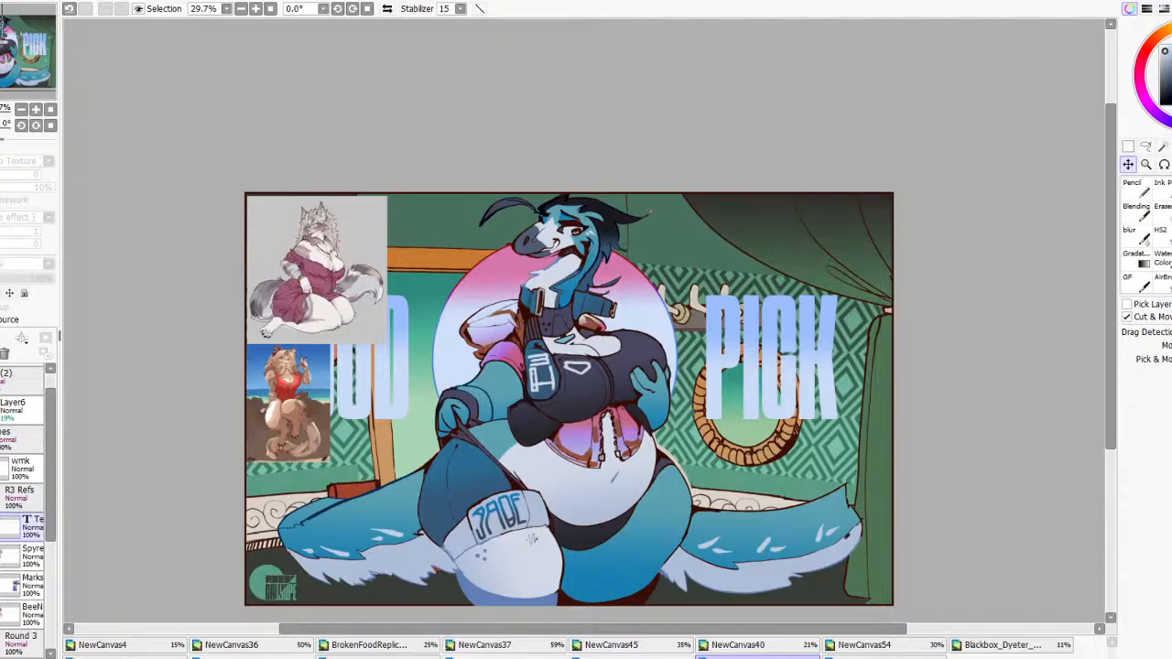
pyautogui.scroll(-3, 22, 537)
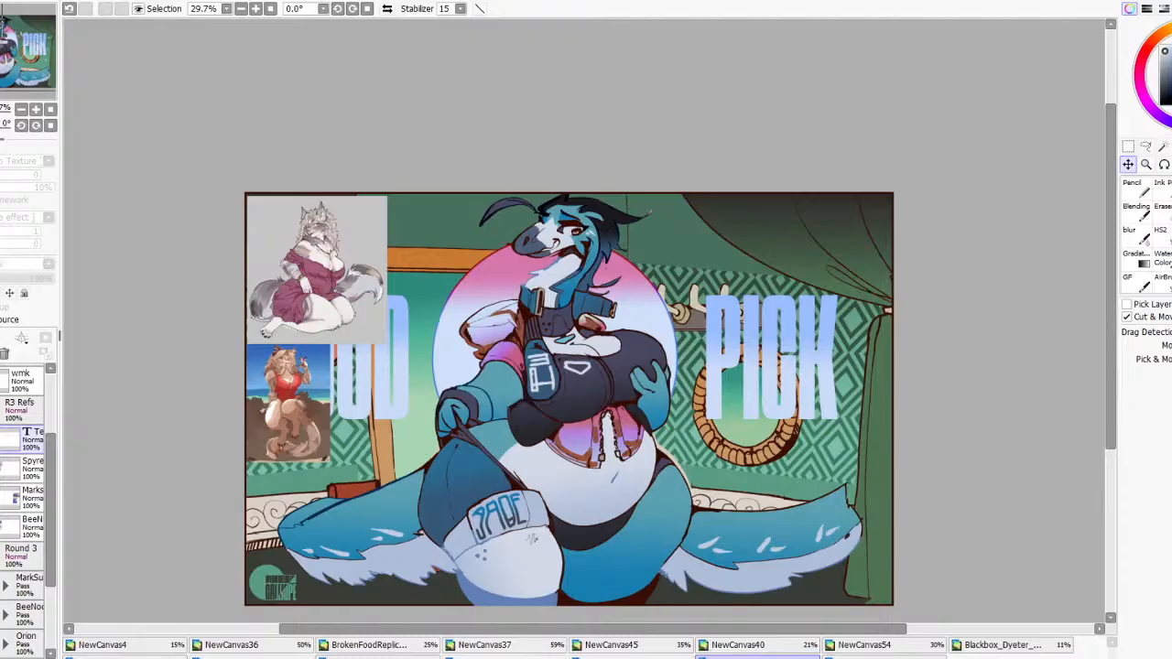
pyautogui.scroll(-6, 761, 374)
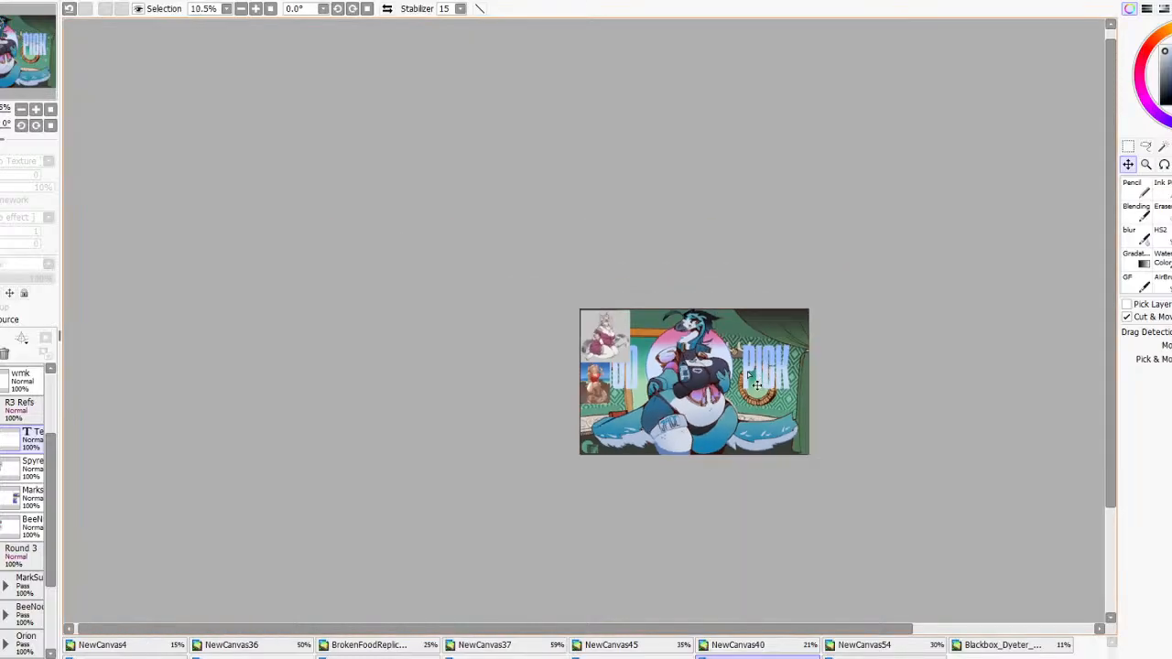
pyautogui.scroll(9, 773, 434)
pyautogui.scroll(-2, 831, 397)
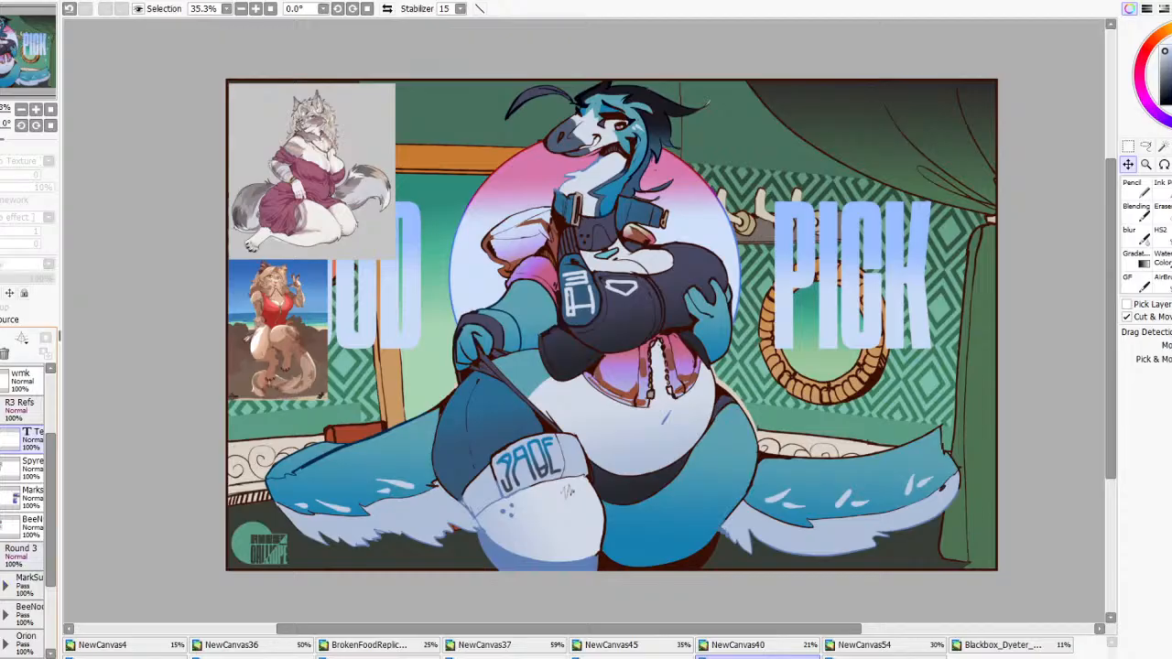
# Select the Base(2) group in the Round 3 layers and duplicate it
pyautogui.scroll(-3, 28, 494)
pyautogui.click(1, 556)
pyautogui.click(1, 557)
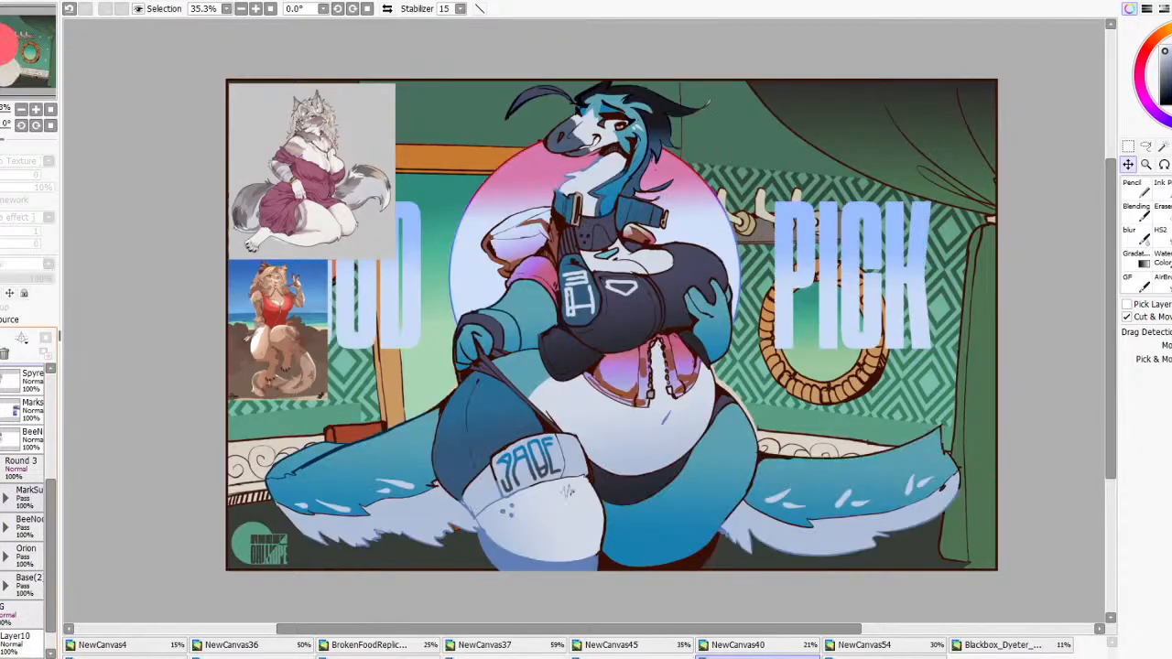
pyautogui.click(1, 587)
pyautogui.click(1, 587)
pyautogui.click(32, 591)
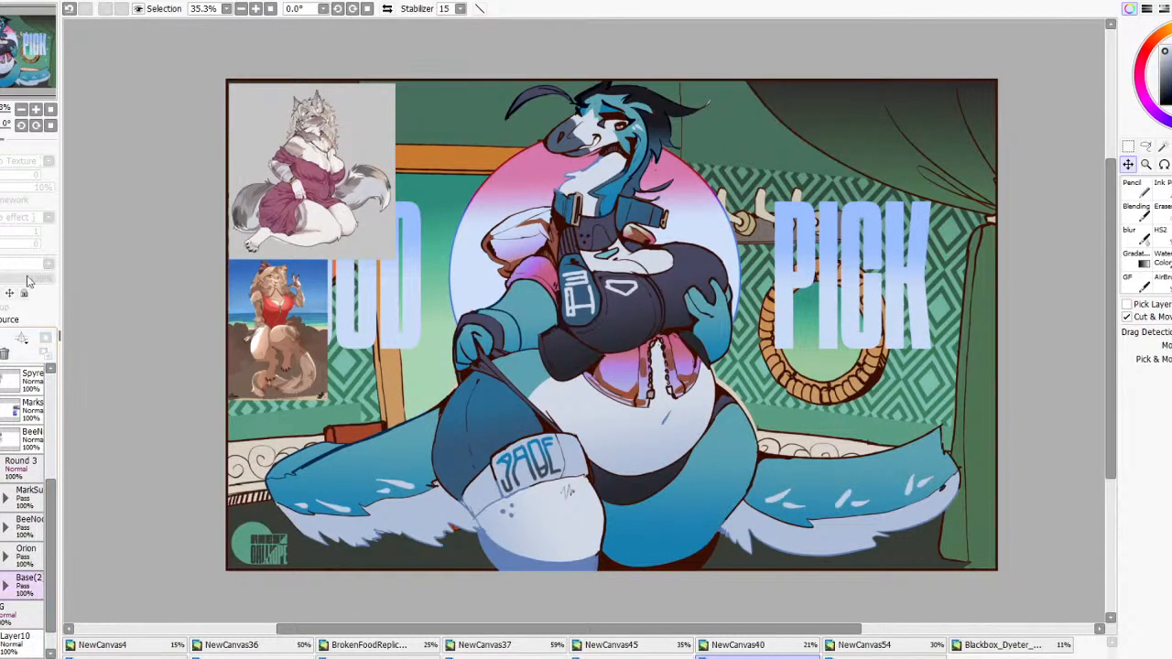
pyautogui.click(98, 76)
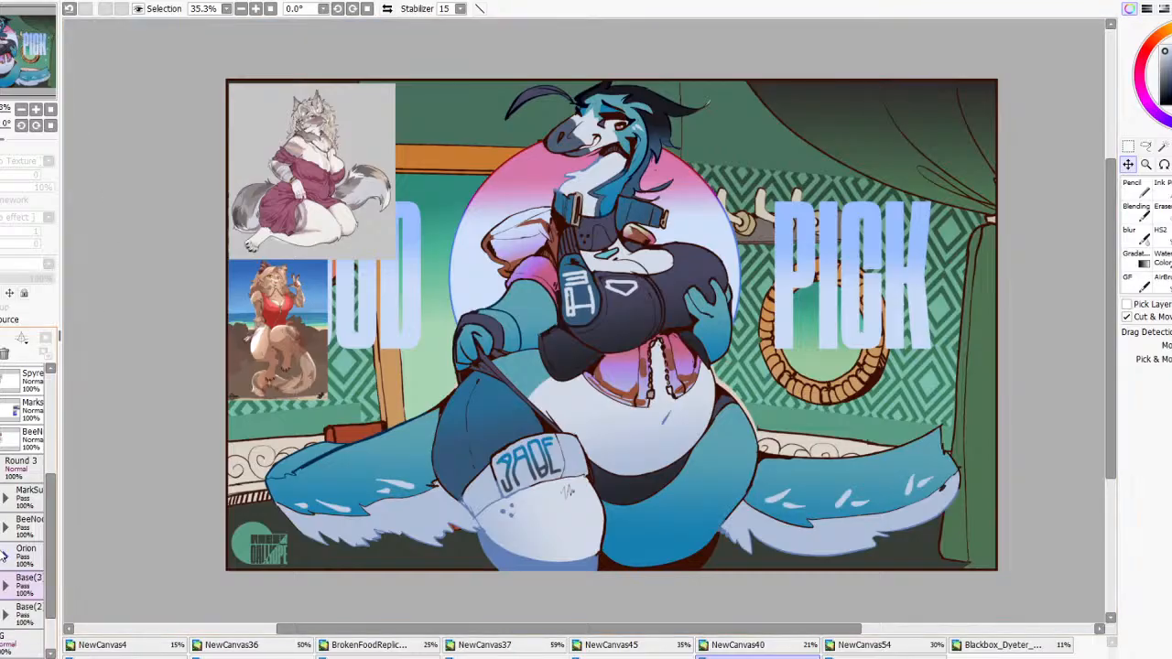
# Move the duplicated base group above the MarkSu group and hide the finished character so the plain base figure shows
pyautogui.moveTo(35, 579); pyautogui.dragTo(39, 494)
pyautogui.click(4, 496)
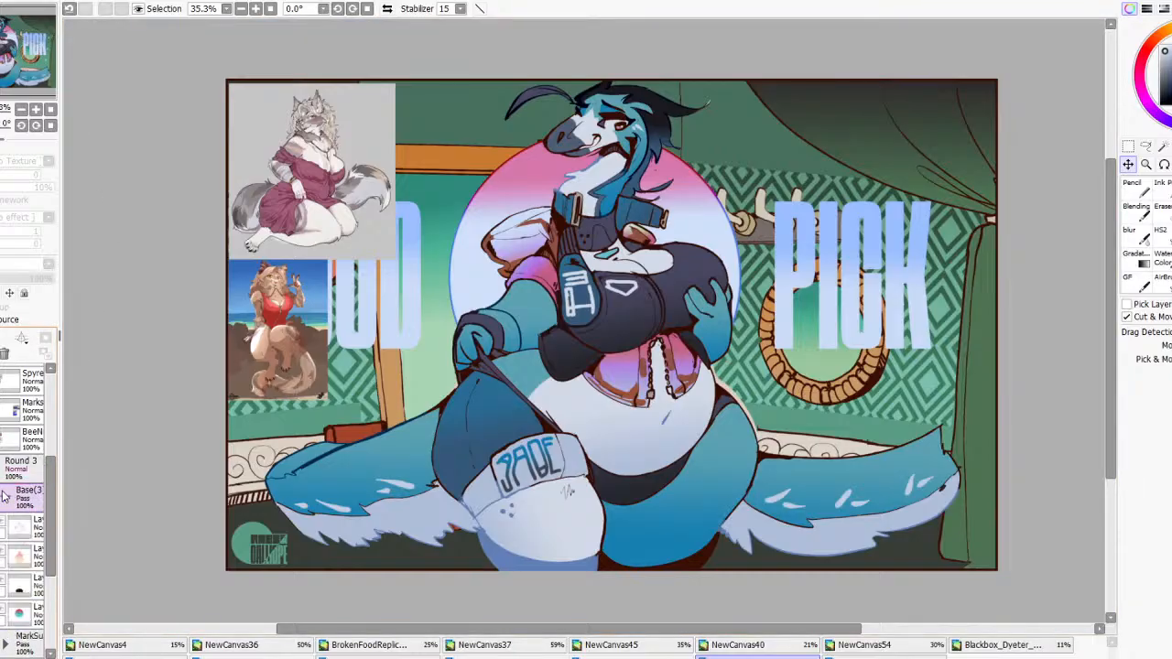
pyautogui.click(4, 495)
pyautogui.click(0, 527)
pyautogui.click(1, 497)
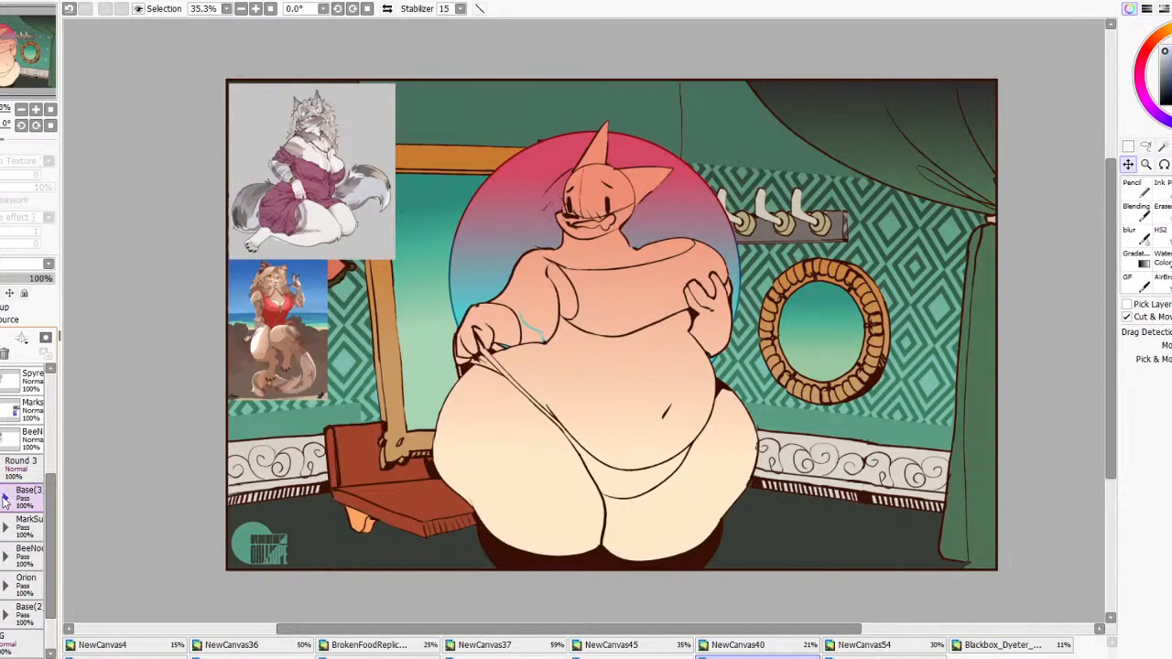
# Hide the painted room background and the colour fill and circle layers inside the duplicated base group, leaving its lineart
pyautogui.scroll(-2, 23, 553)
pyautogui.click(1, 585)
pyautogui.scroll(4, 6, 526)
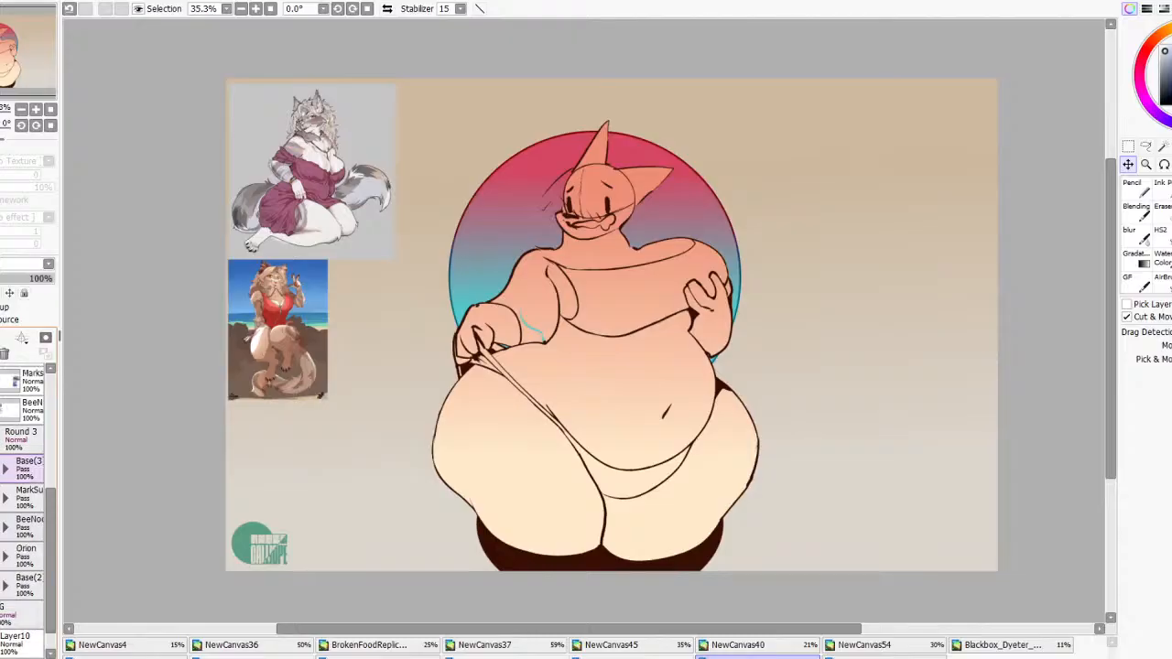
pyautogui.click(4, 555)
pyautogui.scroll(-5, 3, 557)
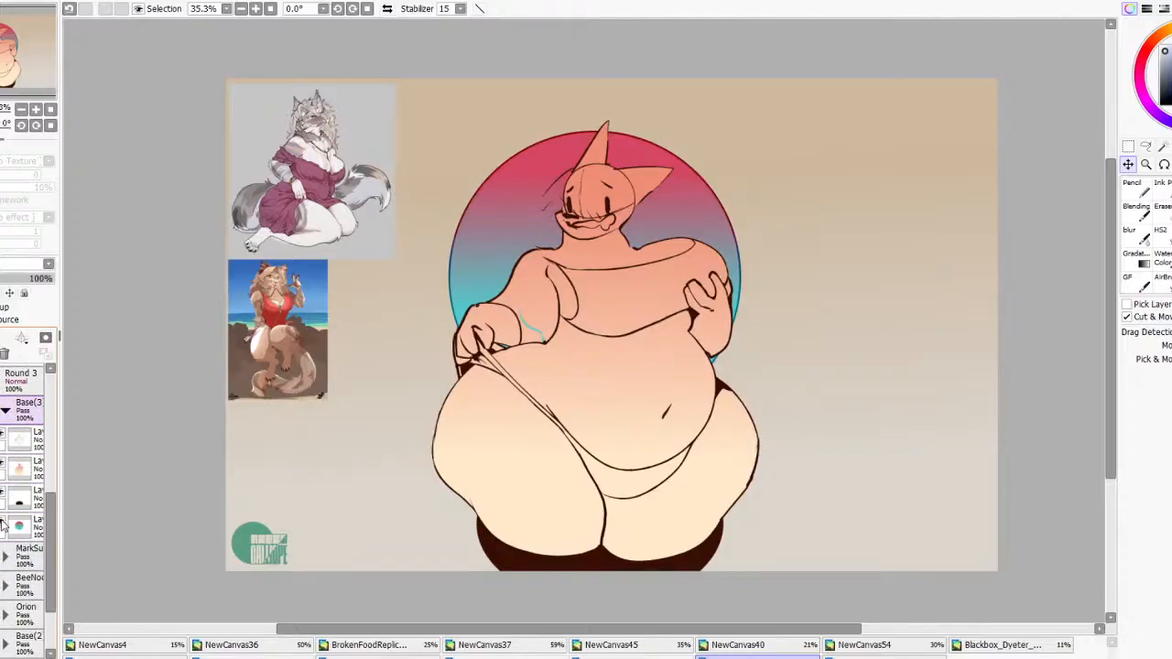
pyautogui.moveTo(1, 521); pyautogui.dragTo(1, 465)
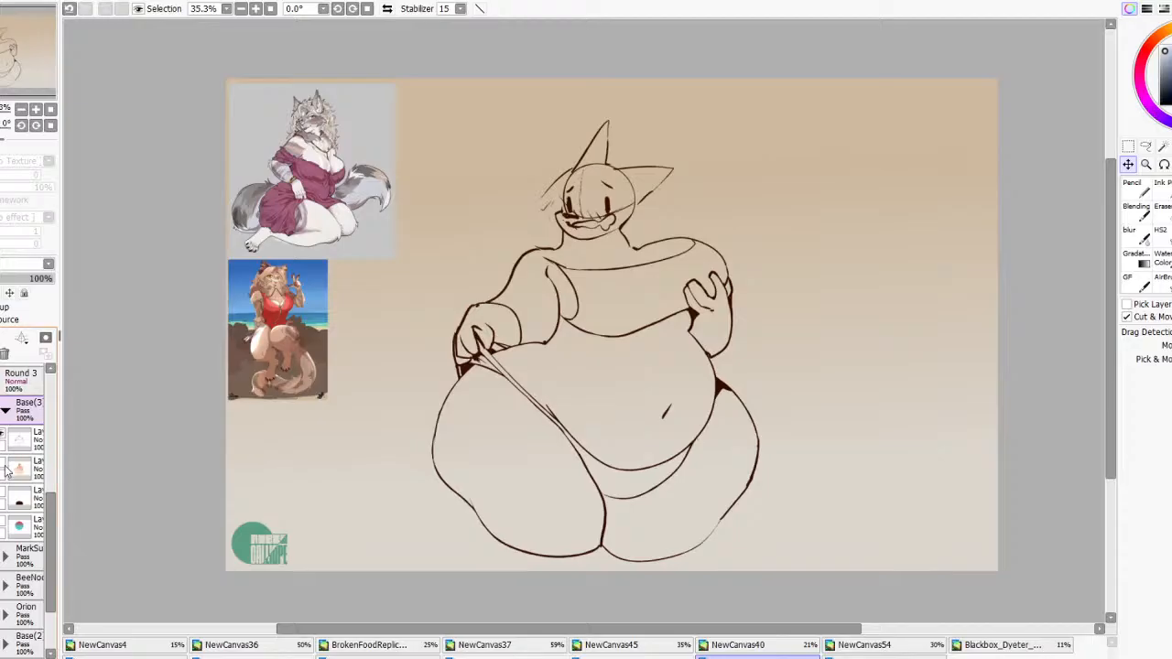
# Hide the two character reference pictures beside the base lineart
pyautogui.scroll(3, 9, 469)
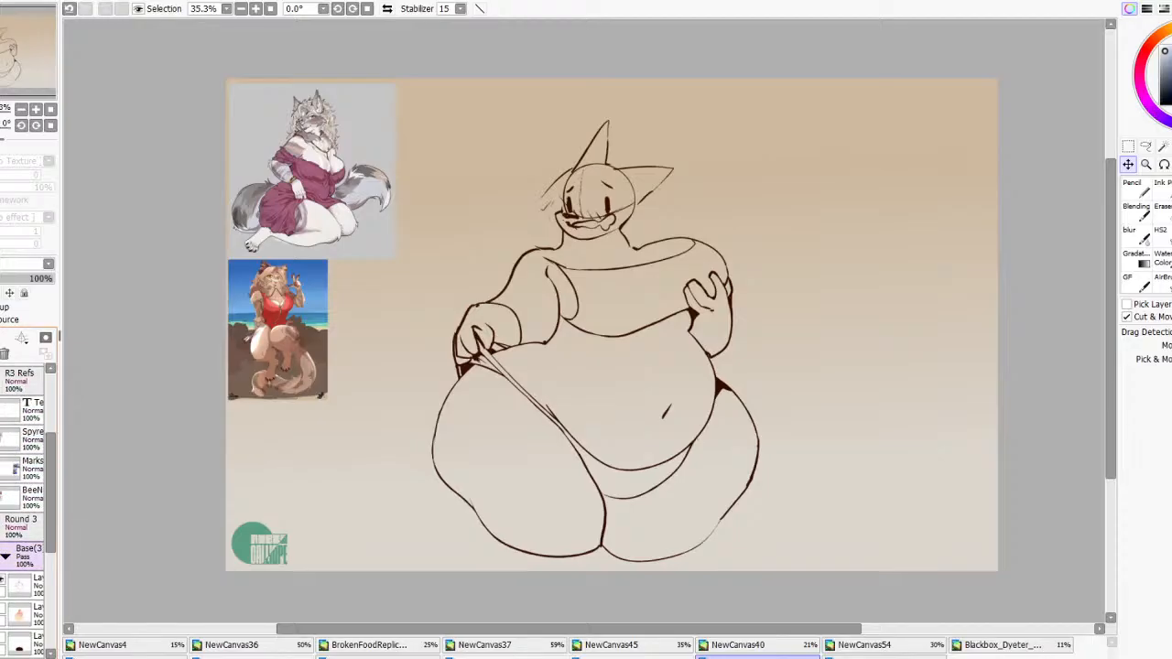
pyautogui.click(1, 380)
pyautogui.click(2, 380)
pyautogui.click(1, 380)
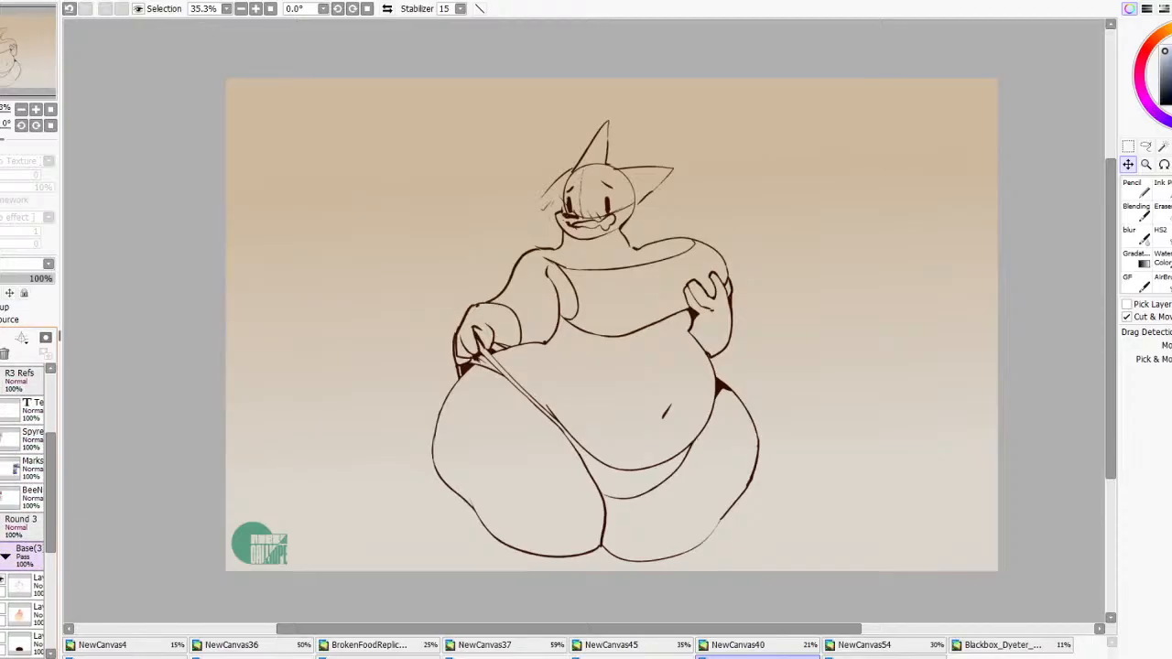
# Paste the blue cat character reference sheet above the Spyre layer and scale it down at the canvas corner
pyautogui.click(19, 445)
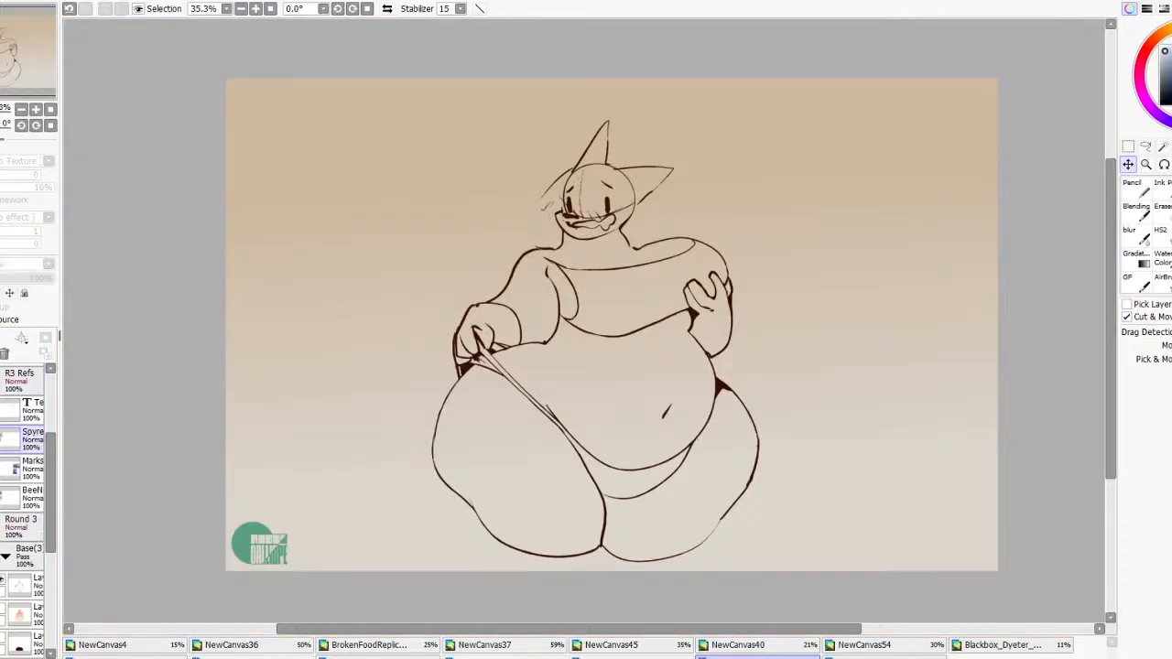
pyautogui.hotkey('ctrl', 'v')
pyautogui.hotkey('ctrl', 't')
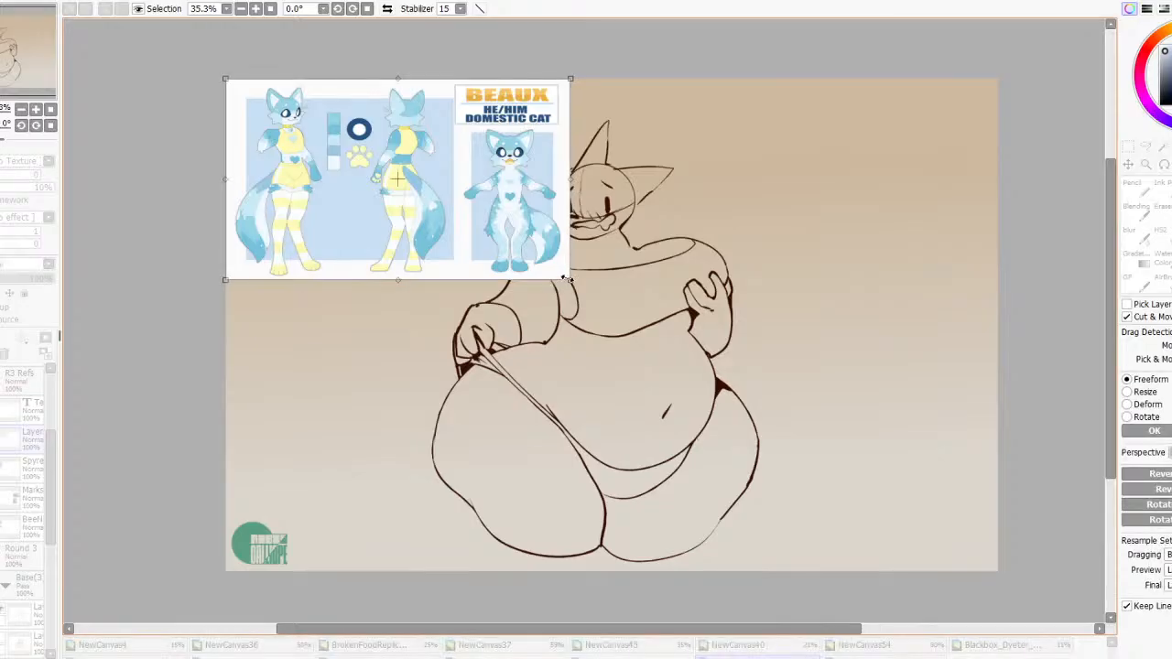
pyautogui.moveTo(565, 278); pyautogui.dragTo(456, 212)
pyautogui.click(1153, 430)
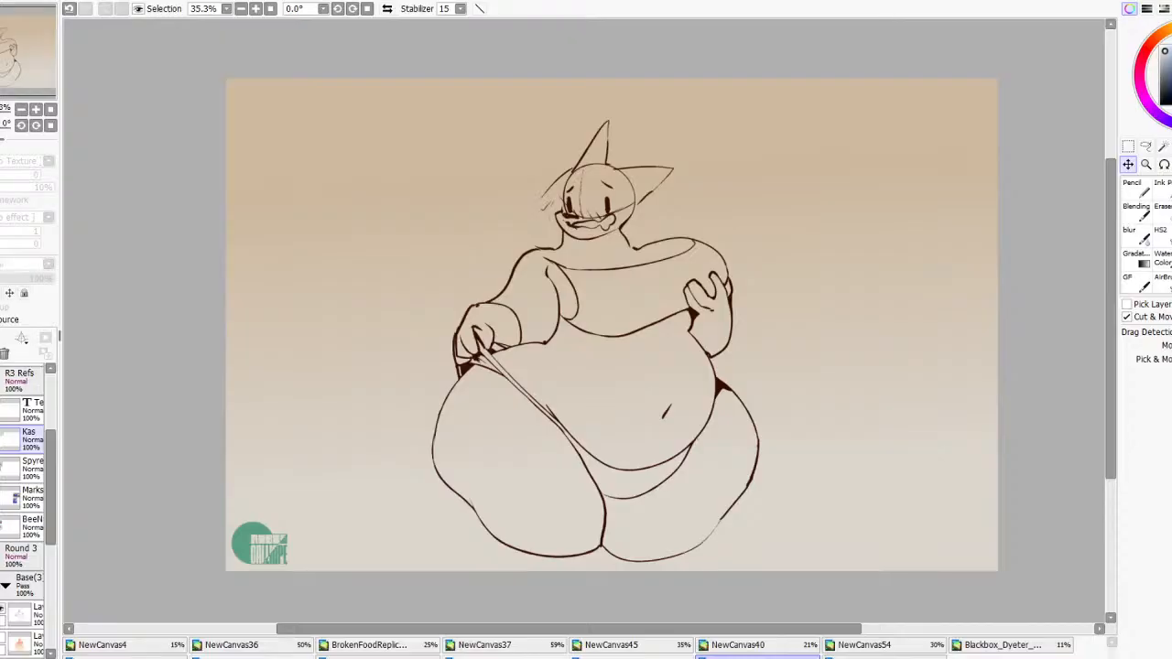
# Show the two wolf and beach reference pictures and lower the base lineart layer's opacity to 18%
pyautogui.click(1, 434)
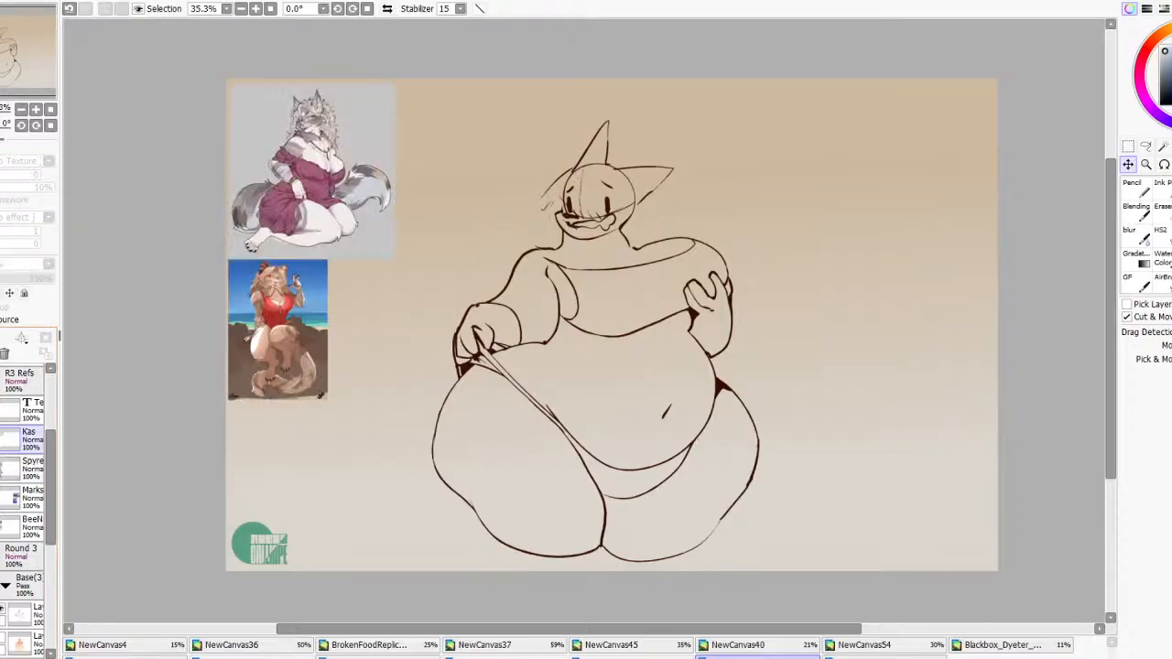
pyautogui.scroll(-4, 27, 481)
pyautogui.scroll(2, 30, 483)
pyautogui.click(26, 505)
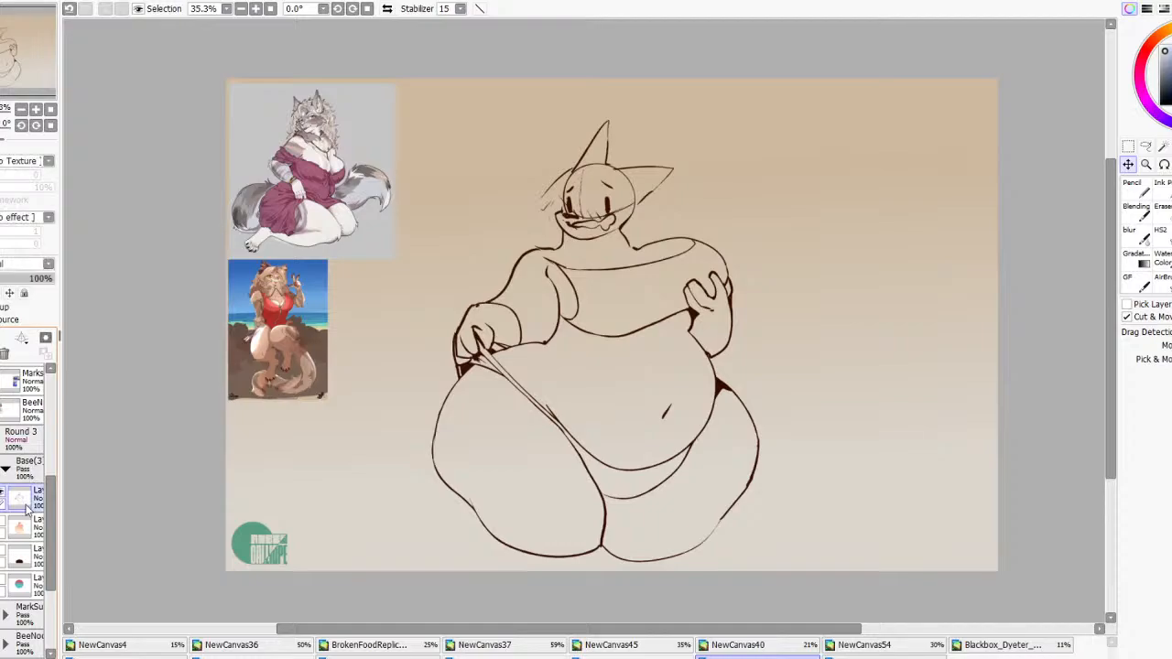
pyautogui.scroll(5, 527, 207)
pyautogui.scroll(-2, 529, 422)
pyautogui.moveTo(529, 422); pyautogui.dragTo(736, 417)
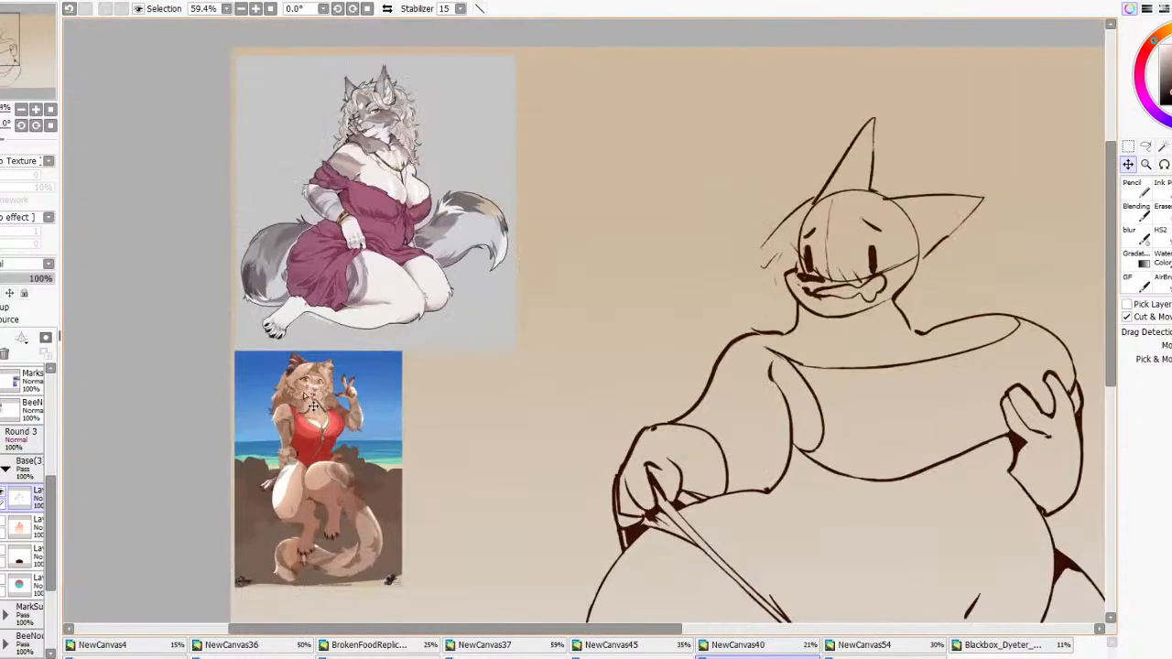
pyautogui.moveTo(8, 279); pyautogui.dragTo(3, 279)
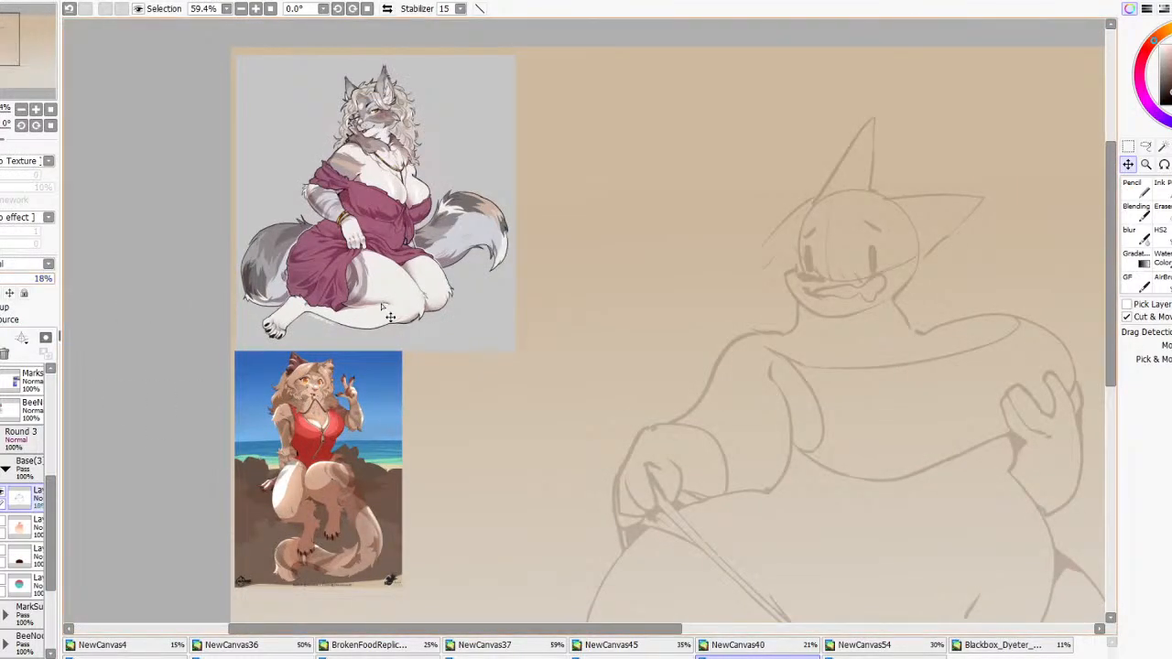
# Add a new layer above the faded base lineart and choose the HS2 brush
pyautogui.scroll(-4, 523, 301)
pyautogui.scroll(5, 397, 370)
pyautogui.scroll(4, 404, 383)
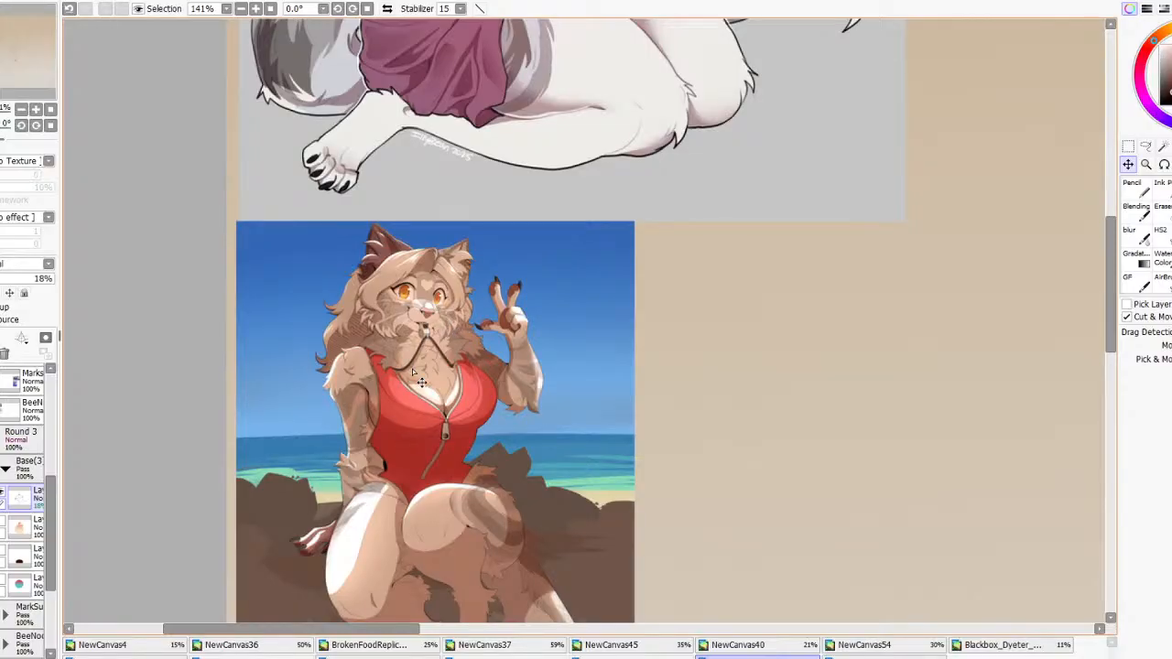
pyautogui.scroll(-10, 457, 458)
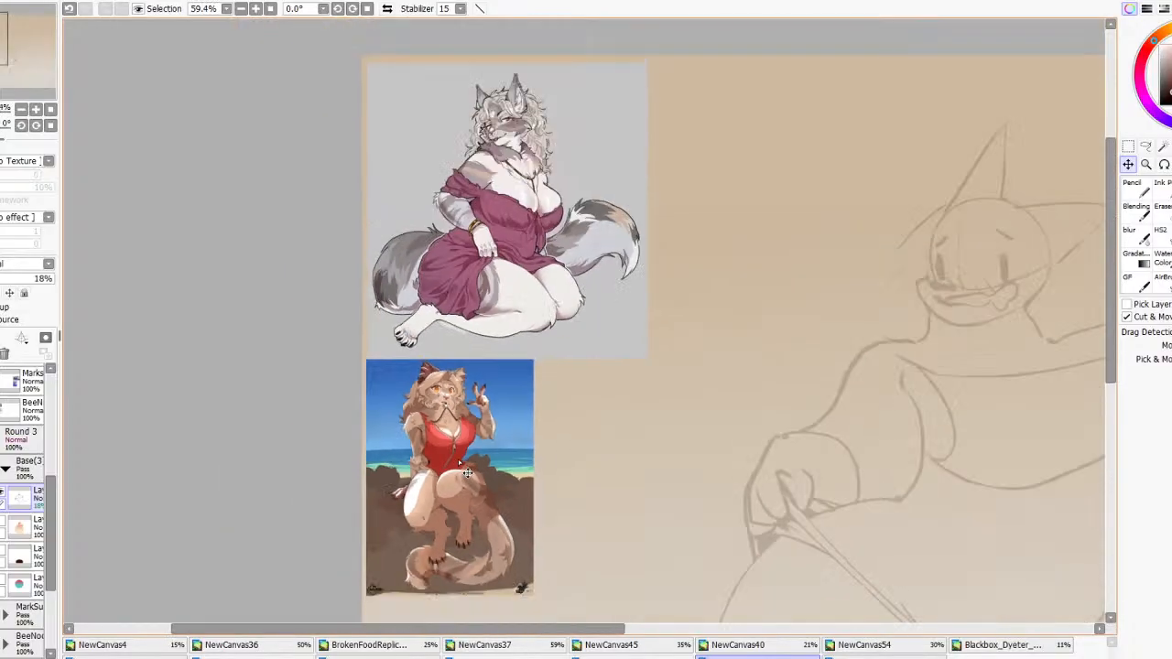
pyautogui.scroll(4, 620, 475)
pyautogui.hotkey('ctrl', 'shift', 'n')
pyautogui.scroll(-4, 474, 324)
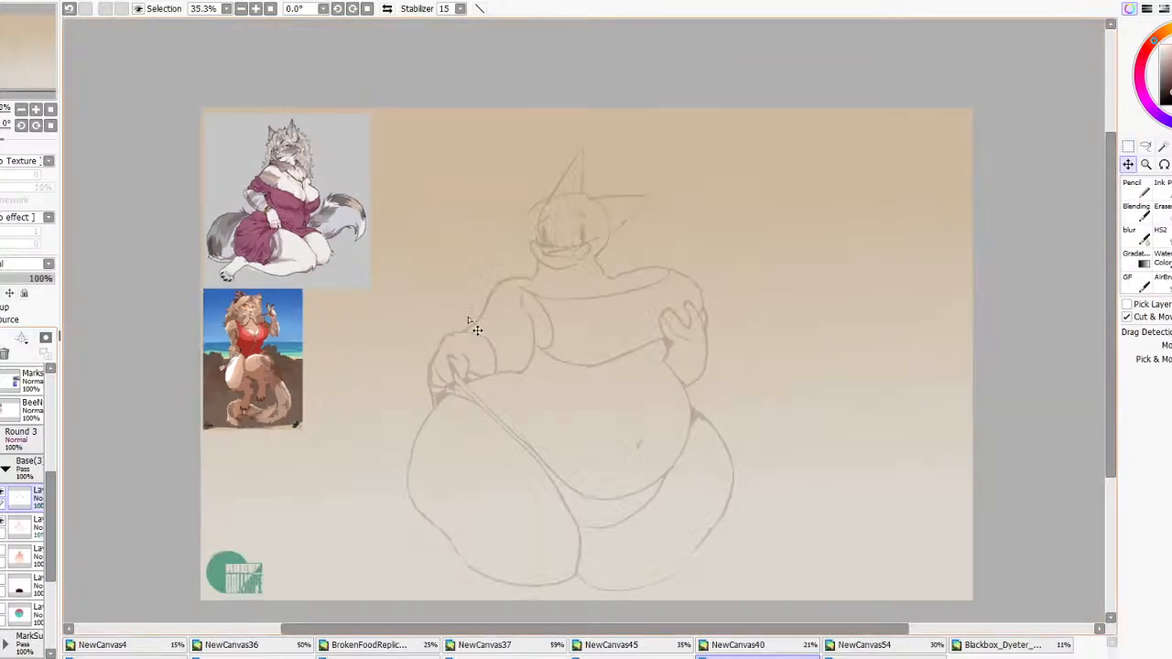
pyautogui.click(1161, 234)
pyautogui.scroll(5, 486, 363)
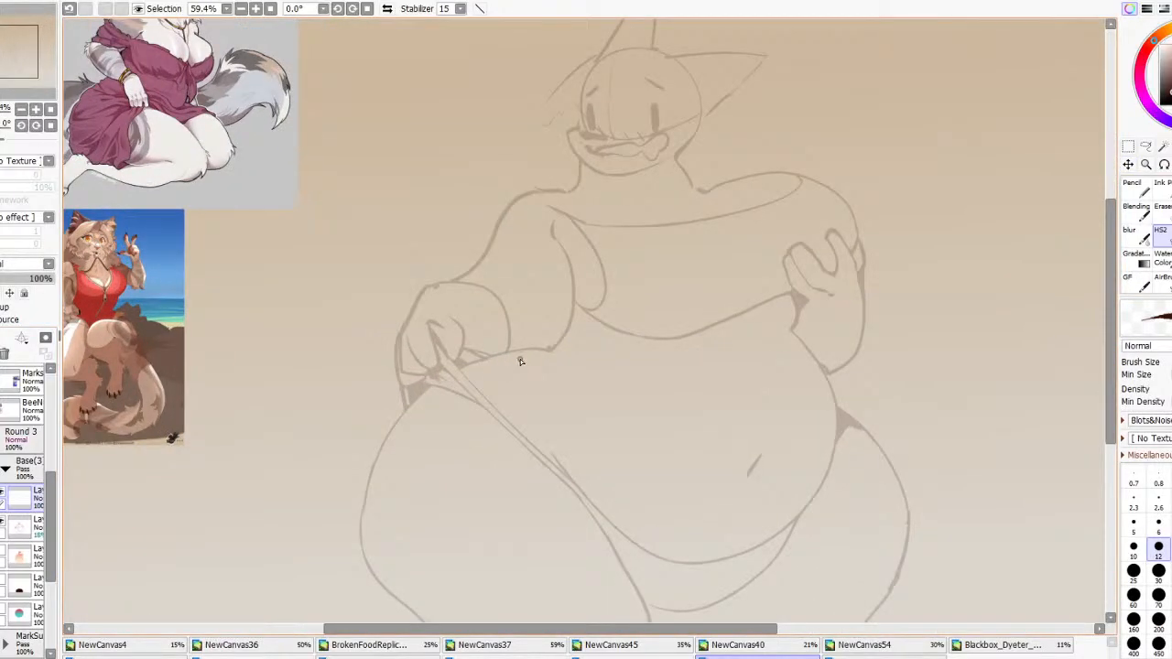
# Try the brush with a loose test scribble across the base figure and undo it
pyautogui.scroll(-3, 549, 376)
pyautogui.scroll(2, 439, 431)
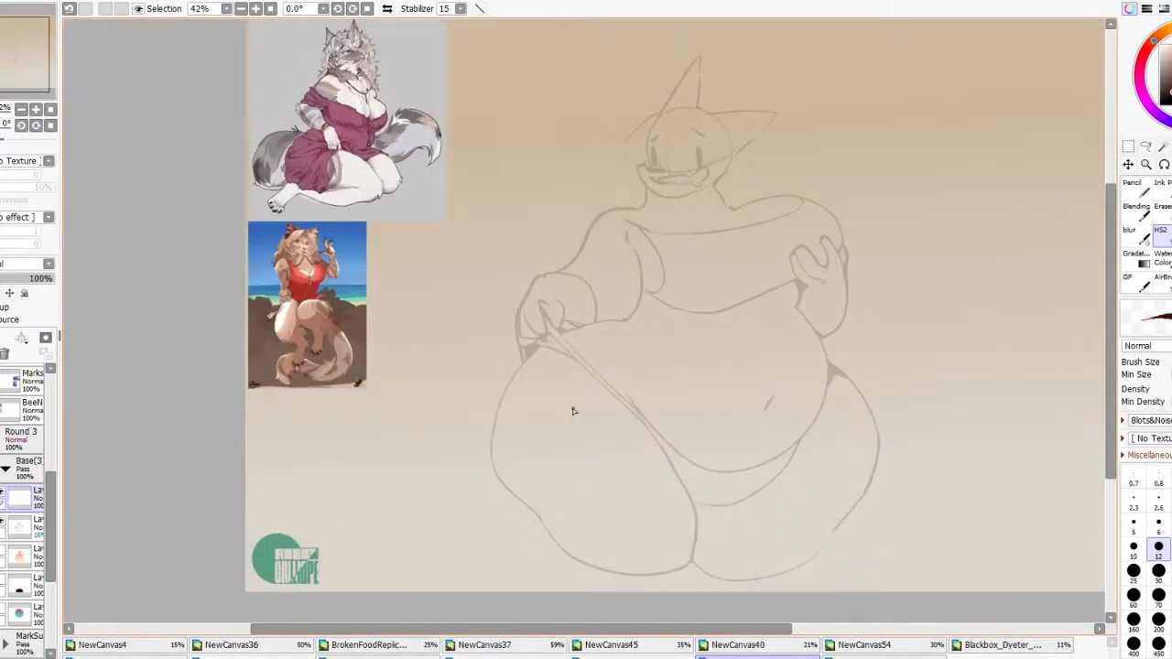
pyautogui.scroll(1, 572, 411)
pyautogui.moveTo(523, 222)
pyautogui.mouseDown()
pyautogui.moveTo(763, 544)
pyautogui.moveTo(1007, 183)
pyautogui.moveTo(536, 220)
pyautogui.mouseUp()
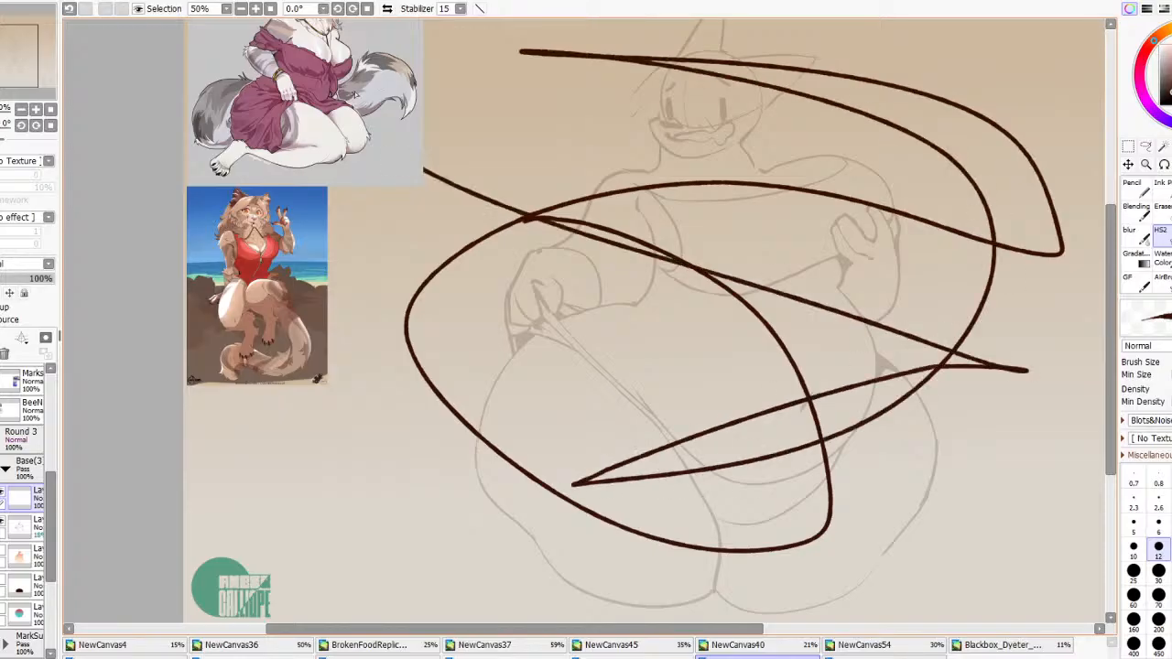
pyautogui.hotkey('ctrl', 'z')
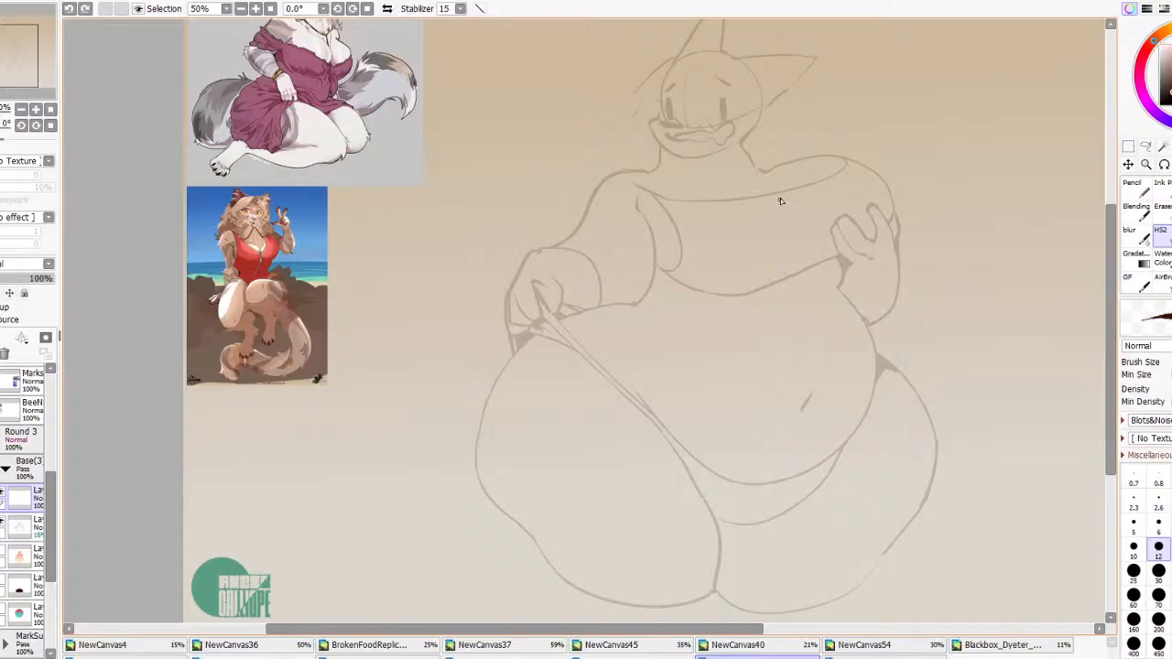
# Sketch pointed fur tufts on both sides of the neck and short collar lines below them, undoing stray strokes
pyautogui.scroll(-1, 780, 200)
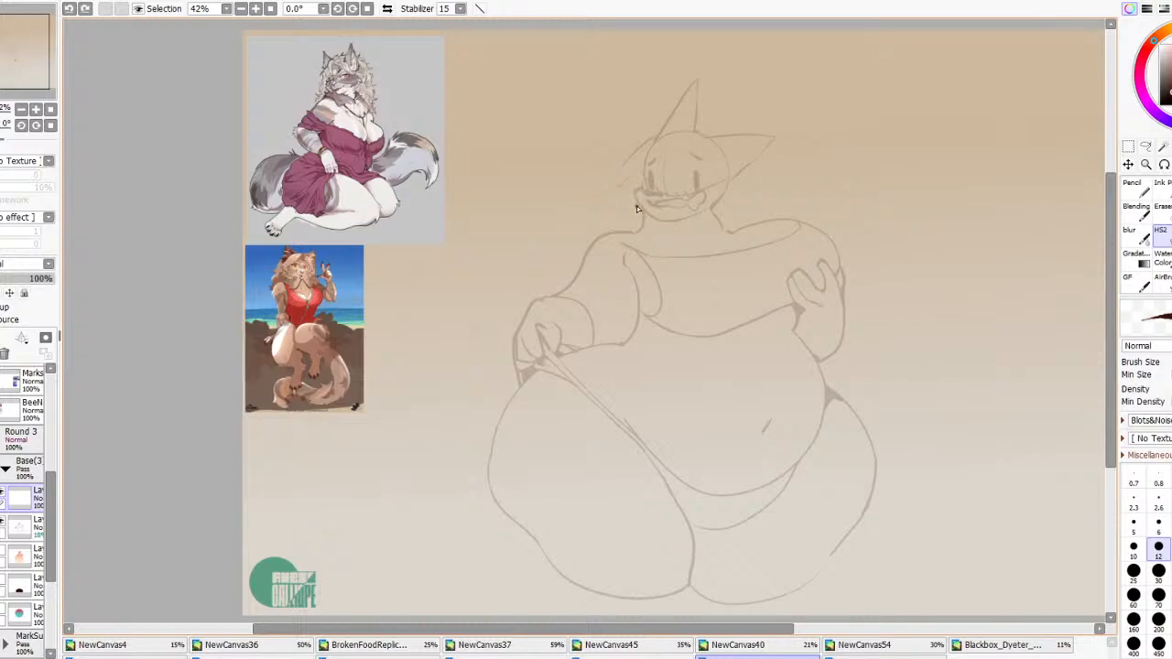
pyautogui.moveTo(637, 209)
pyautogui.mouseDown()
pyautogui.moveTo(607, 196)
pyautogui.moveTo(607, 236)
pyautogui.moveTo(615, 249)
pyautogui.moveTo(663, 253)
pyautogui.mouseUp()
pyautogui.moveTo(718, 212)
pyautogui.mouseDown()
pyautogui.moveTo(762, 225)
pyautogui.moveTo(739, 257)
pyautogui.moveTo(721, 220)
pyautogui.moveTo(717, 235)
pyautogui.moveTo(742, 247)
pyautogui.moveTo(714, 221)
pyautogui.moveTo(722, 216)
pyautogui.moveTo(730, 255)
pyautogui.moveTo(690, 258)
pyautogui.moveTo(678, 238)
pyautogui.moveTo(666, 266)
pyautogui.mouseUp()
pyautogui.hotkey('ctrl', 'z')
pyautogui.hotkey('ctrl', 'z')
pyautogui.hotkey('ctrl', 'z')
pyautogui.hotkey('ctrl', 'z')
# Try one long chest contour curve below the neck fur and undo it
pyautogui.moveTo(647, 335)
pyautogui.mouseDown()
pyautogui.moveTo(661, 261)
pyautogui.moveTo(778, 344)
pyautogui.mouseUp()
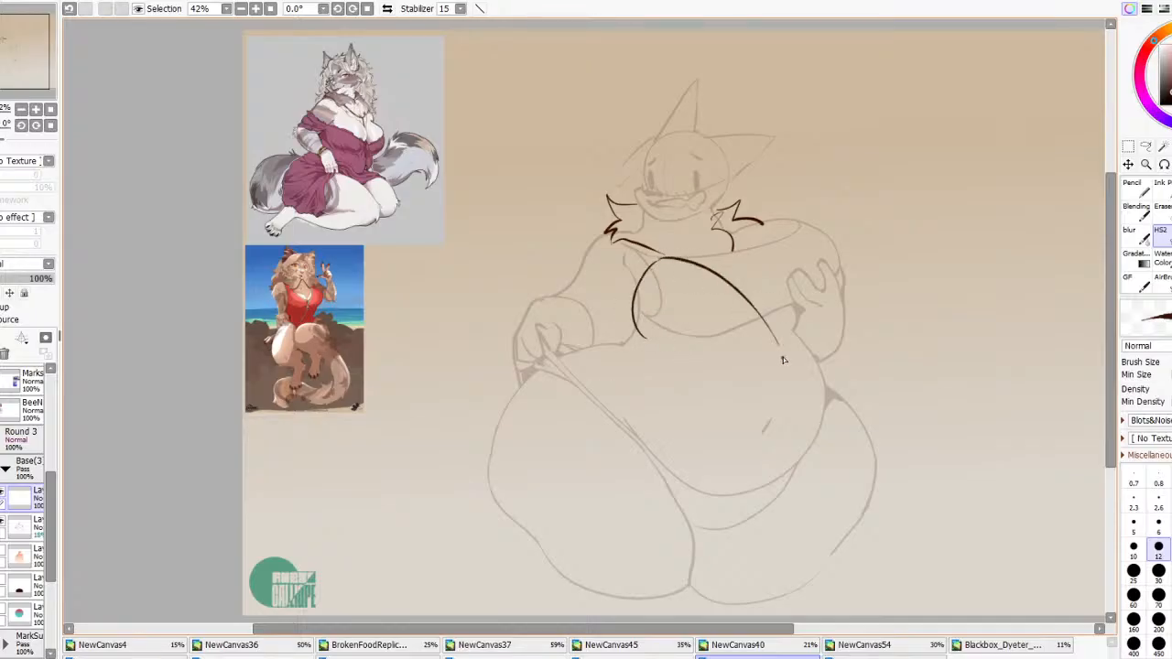
pyautogui.hotkey('ctrl', 'z')
pyautogui.hotkey('ctrl', 'z')
# Mirror the canvas view and try several chest contour curves over the base, undoing each one
pyautogui.click(386, 8)
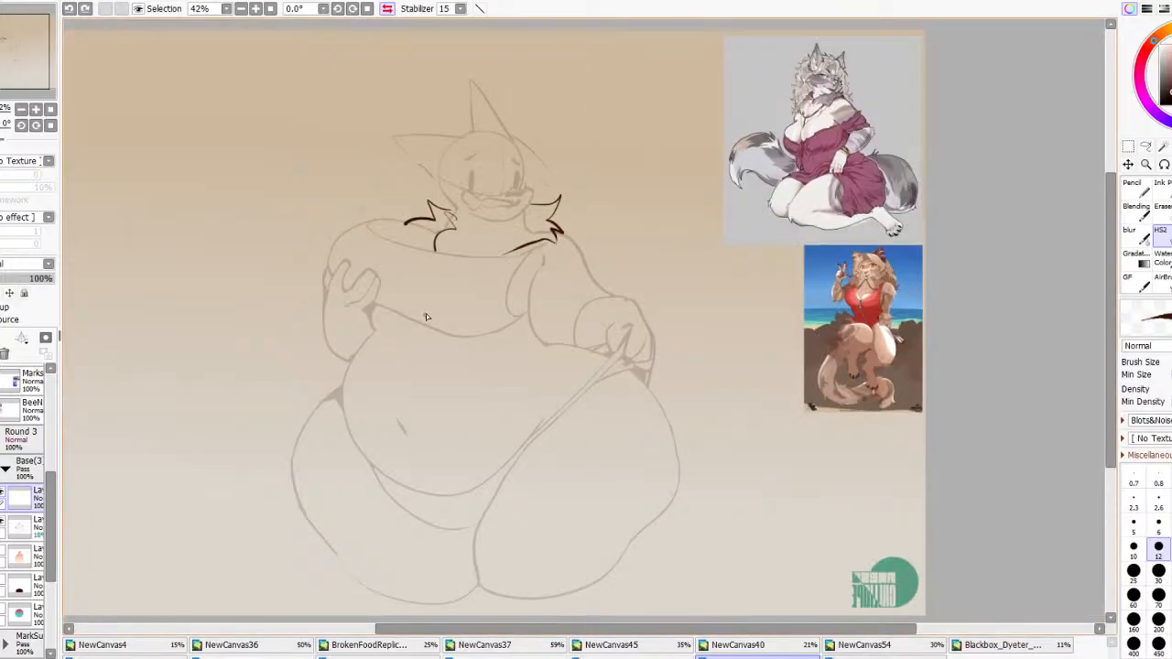
pyautogui.moveTo(402, 325); pyautogui.dragTo(513, 281)
pyautogui.hotkey('ctrl', 'z')
pyautogui.moveTo(410, 291); pyautogui.dragTo(509, 247)
pyautogui.hotkey('ctrl', 'z')
pyautogui.moveTo(401, 325)
pyautogui.mouseDown()
pyautogui.moveTo(479, 256)
pyautogui.moveTo(528, 249)
pyautogui.mouseUp()
pyautogui.hotkey('ctrl', 'z')
pyautogui.moveTo(404, 322); pyautogui.dragTo(521, 266)
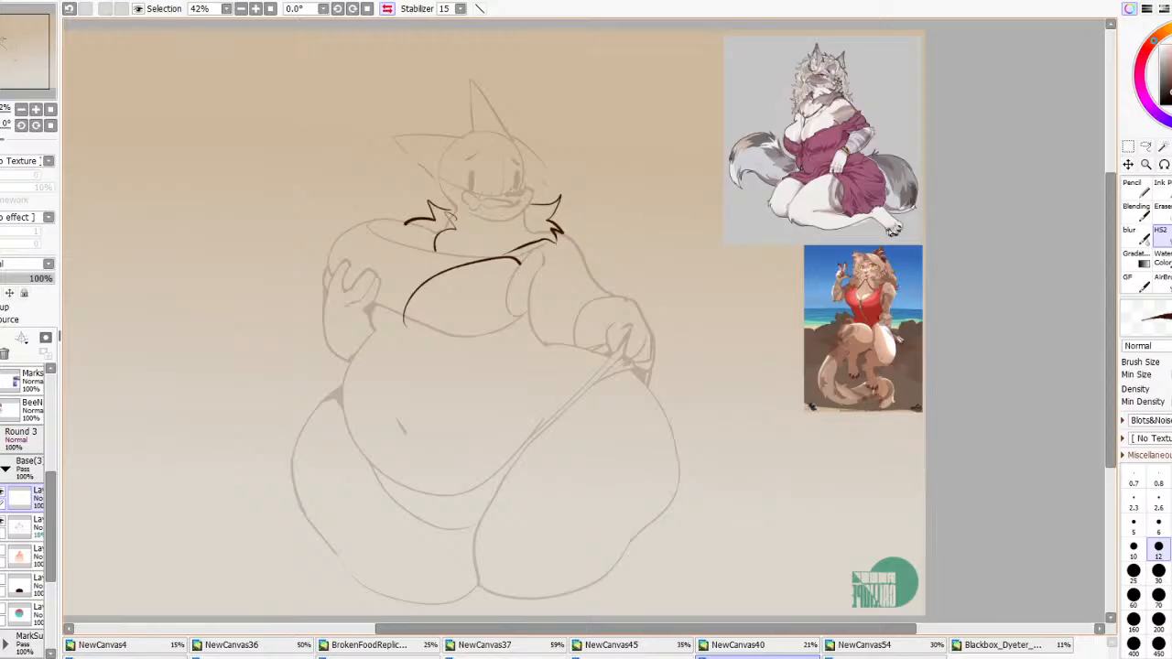
pyautogui.moveTo(711, 271)
pyautogui.mouseDown()
pyautogui.moveTo(821, 293)
pyautogui.moveTo(790, 286)
pyautogui.moveTo(800, 288)
pyautogui.mouseUp()
pyautogui.hotkey('ctrl', 'z')
pyautogui.hotkey('ctrl', 'z')
pyautogui.moveTo(412, 321)
pyautogui.mouseDown()
pyautogui.moveTo(462, 272)
pyautogui.moveTo(499, 267)
pyautogui.moveTo(505, 323)
pyautogui.mouseUp()
pyautogui.hotkey('ctrl', 'z')
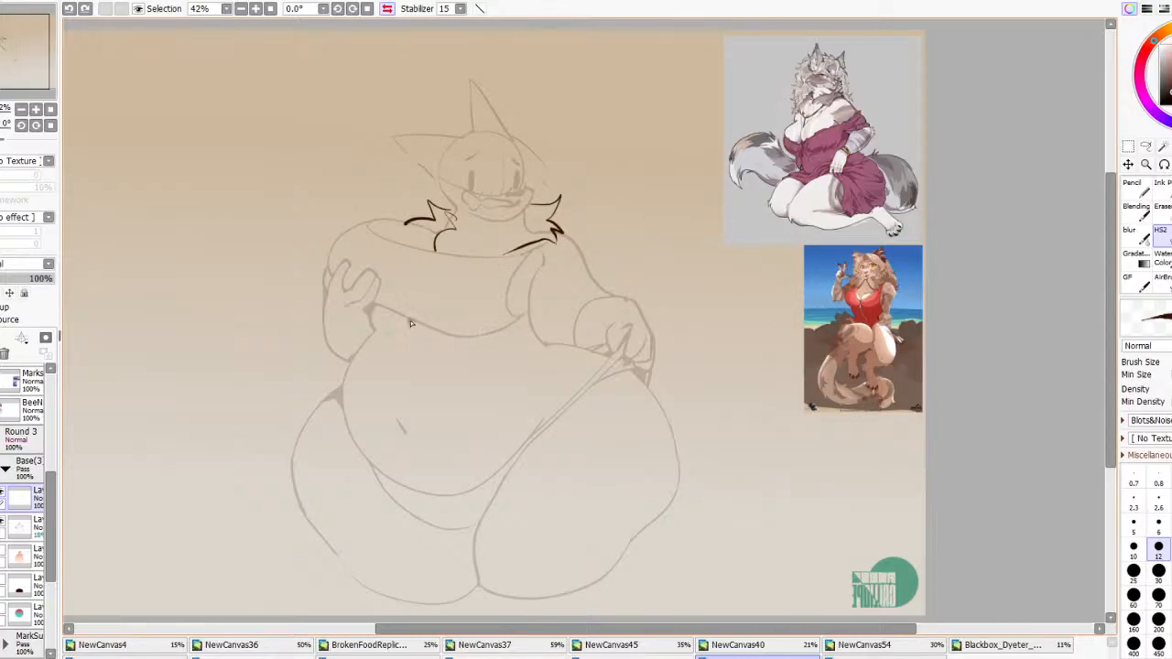
# Try further rounded chest contours in the mirrored view, restore the normal view direction and undo the remaining curve
pyautogui.moveTo(411, 324)
pyautogui.mouseDown()
pyautogui.moveTo(428, 290)
pyautogui.moveTo(538, 258)
pyautogui.mouseUp()
pyautogui.hotkey('ctrl', 'z')
pyautogui.moveTo(450, 344)
pyautogui.mouseDown()
pyautogui.moveTo(427, 292)
pyautogui.moveTo(494, 250)
pyautogui.mouseUp()
pyautogui.hotkey('ctrl', 'z')
pyautogui.moveTo(433, 357)
pyautogui.mouseDown()
pyautogui.moveTo(452, 274)
pyautogui.moveTo(510, 261)
pyautogui.mouseUp()
pyautogui.hotkey('ctrl', 'z')
pyautogui.moveTo(442, 354)
pyautogui.mouseDown()
pyautogui.moveTo(463, 267)
pyautogui.moveTo(509, 250)
pyautogui.mouseUp()
pyautogui.hotkey('ctrl', 'z')
pyautogui.moveTo(419, 346); pyautogui.dragTo(516, 257)
pyautogui.click(387, 9)
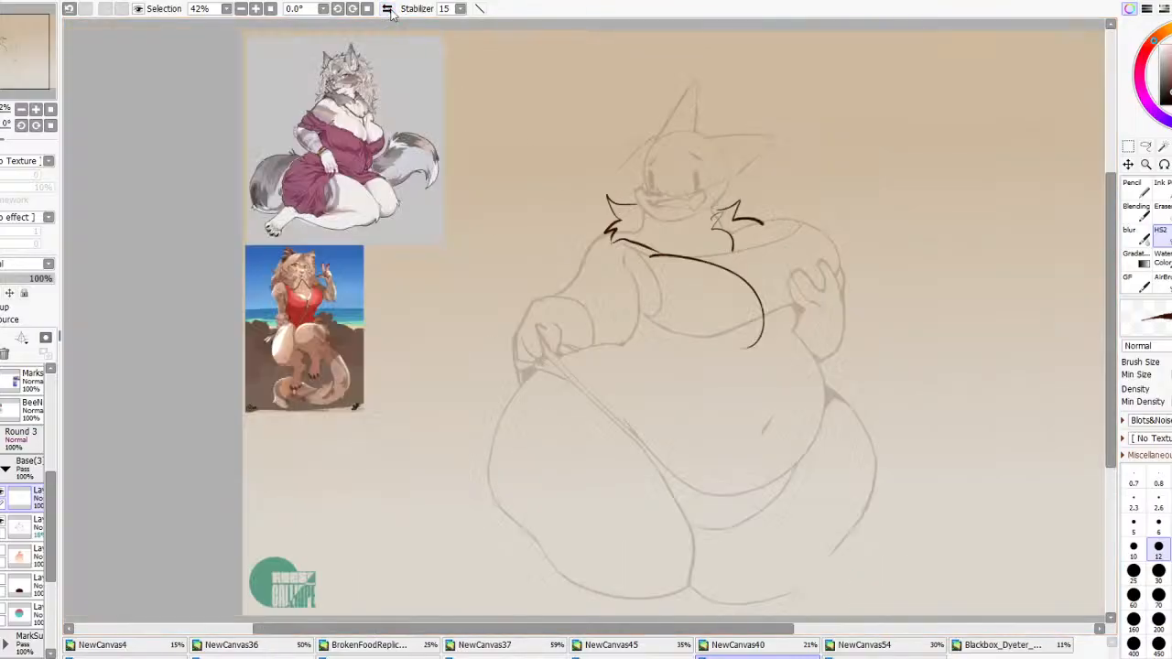
pyautogui.hotkey('ctrl', 'z')
# Sketch a curved neckline edge across the chest and a second curve rising toward the raised arm's shoulder, undoing stray strokes
pyautogui.moveTo(683, 258)
pyautogui.mouseDown()
pyautogui.moveTo(779, 307)
pyautogui.moveTo(798, 245)
pyautogui.moveTo(779, 223)
pyautogui.moveTo(851, 252)
pyautogui.mouseUp()
pyautogui.hotkey('ctrl', 'z')
pyautogui.moveTo(769, 218)
pyautogui.mouseDown()
pyautogui.moveTo(851, 247)
pyautogui.moveTo(849, 269)
pyautogui.mouseUp()
pyautogui.hotkey('ctrl', 'z')
pyautogui.hotkey('ctrl', 'z')
pyautogui.moveTo(778, 307)
pyautogui.mouseDown()
pyautogui.moveTo(779, 252)
pyautogui.moveTo(762, 233)
pyautogui.moveTo(778, 232)
pyautogui.moveTo(763, 232)
pyautogui.moveTo(791, 222)
pyautogui.moveTo(833, 252)
pyautogui.moveTo(838, 272)
pyautogui.moveTo(827, 236)
pyautogui.mouseUp()
pyautogui.hotkey('ctrl', 'z')
pyautogui.hotkey('ctrl', 'z')
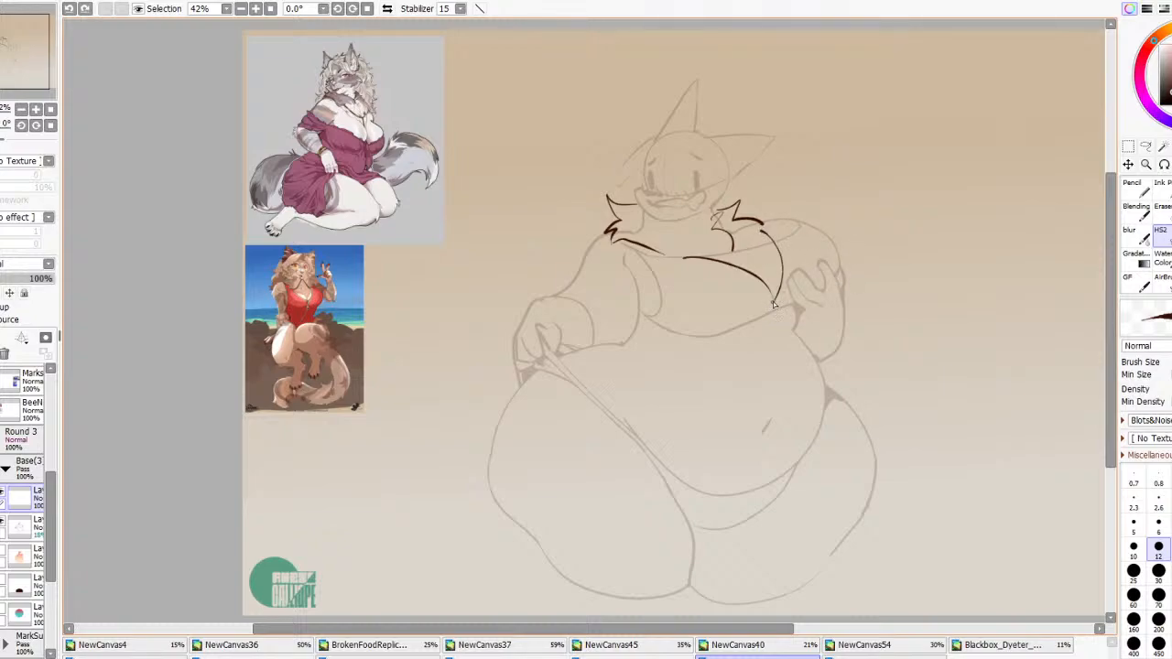
# Sketch a parallel inner curve below the neckline, a short line at its lower corner and the opposite side edges, undoing rejected strokes
pyautogui.moveTo(774, 305); pyautogui.dragTo(779, 312)
pyautogui.hotkey('ctrl', 'z')
pyautogui.moveTo(662, 296)
pyautogui.mouseDown()
pyautogui.moveTo(696, 270)
pyautogui.moveTo(683, 272)
pyautogui.moveTo(763, 302)
pyautogui.mouseUp()
pyautogui.hotkey('ctrl', 'z')
pyautogui.moveTo(681, 271)
pyautogui.mouseDown()
pyautogui.moveTo(729, 279)
pyautogui.moveTo(762, 315)
pyautogui.moveTo(807, 291)
pyautogui.moveTo(764, 316)
pyautogui.moveTo(788, 293)
pyautogui.mouseUp()
pyautogui.hotkey('ctrl', 'z')
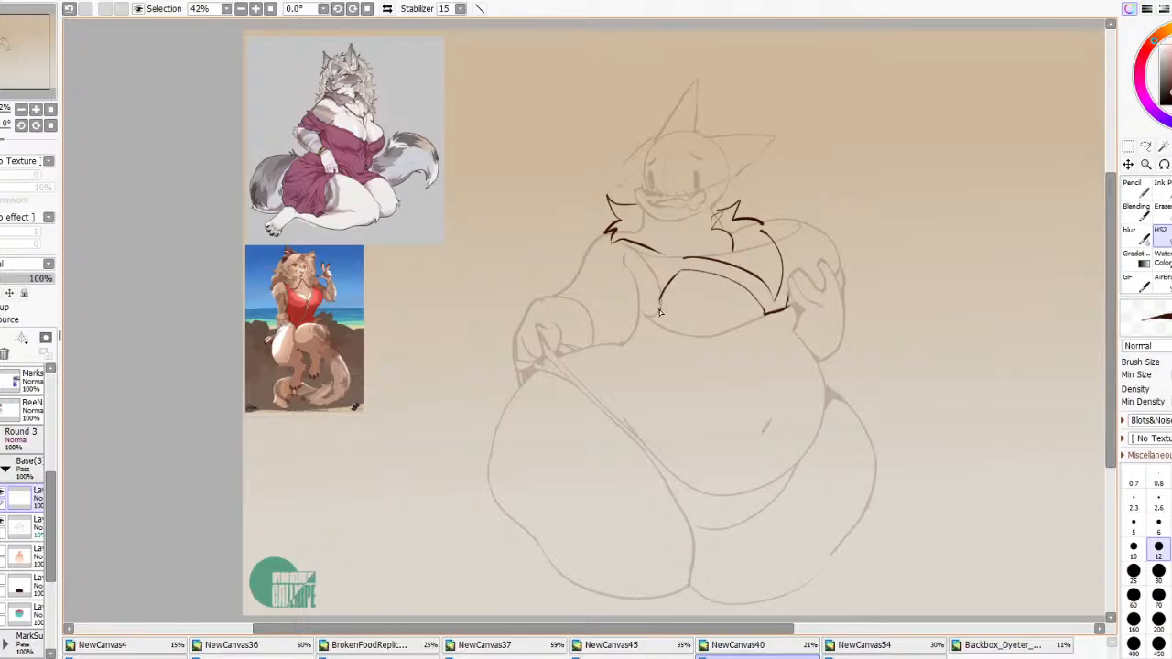
pyautogui.hotkey('ctrl', 'z')
pyautogui.moveTo(646, 317)
pyautogui.mouseDown()
pyautogui.moveTo(644, 289)
pyautogui.moveTo(687, 259)
pyautogui.moveTo(640, 260)
pyautogui.moveTo(620, 240)
pyautogui.moveTo(693, 258)
pyautogui.mouseUp()
pyautogui.scroll(1, 701, 257)
pyautogui.scroll(-5, 715, 266)
pyautogui.scroll(4, 720, 275)
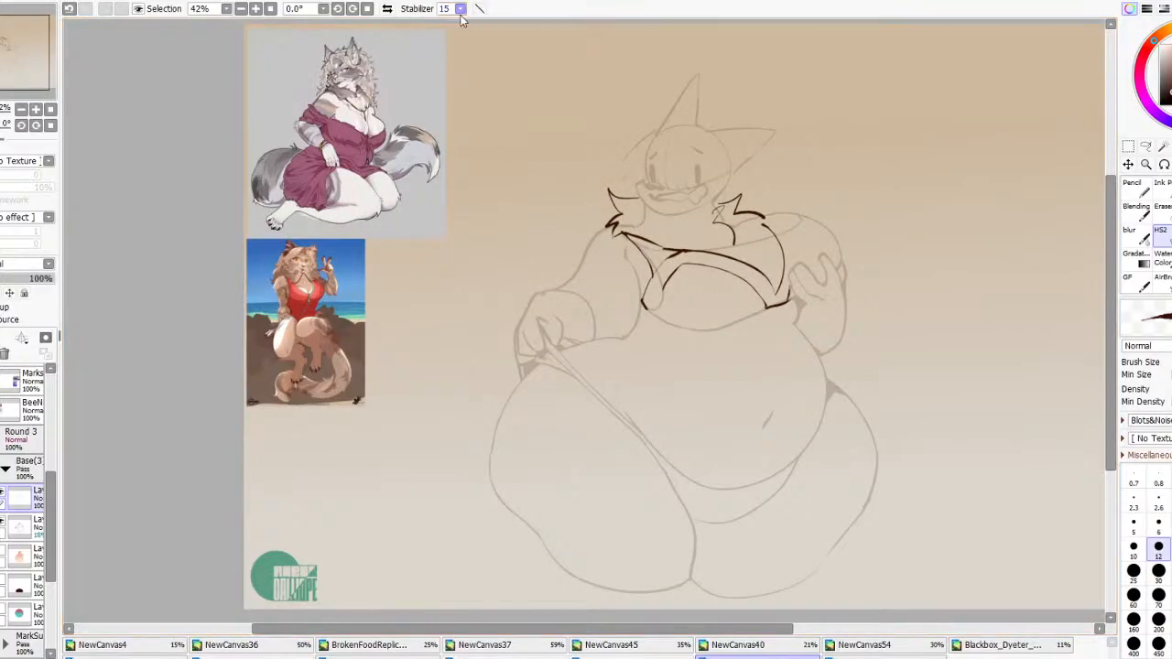
# Check the chest sketch in a mirrored canvas view and restore the normal view direction
pyautogui.click(389, 9)
pyautogui.scroll(-4, 535, 265)
pyautogui.scroll(7, 536, 265)
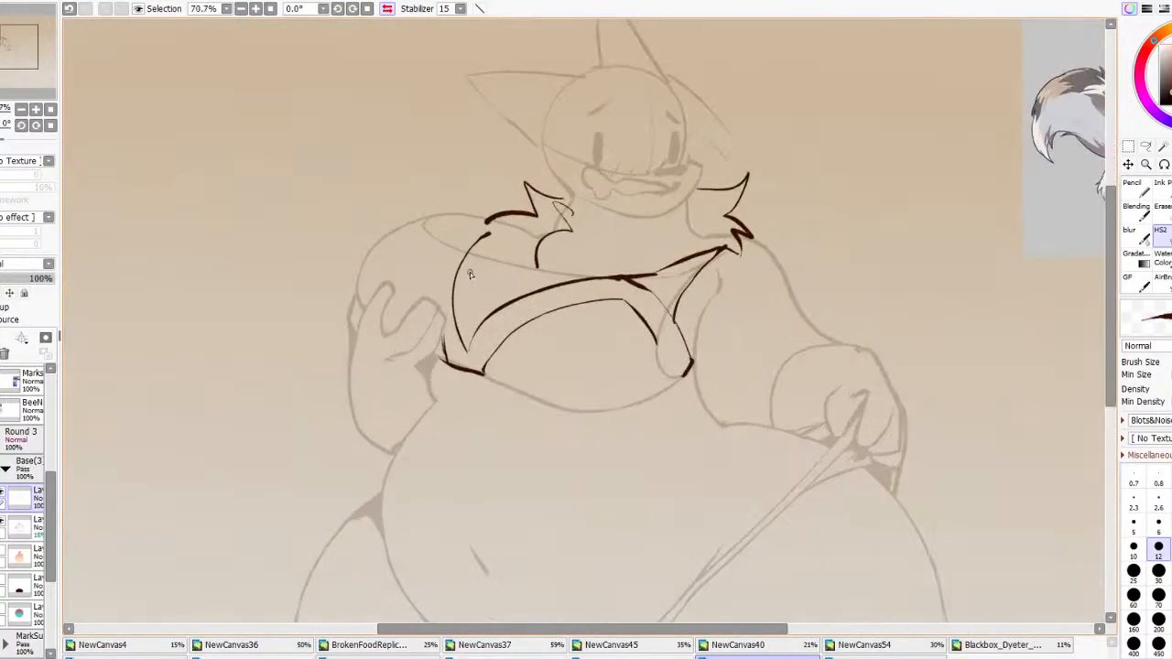
pyautogui.scroll(-4, 470, 272)
pyautogui.scroll(2, 613, 309)
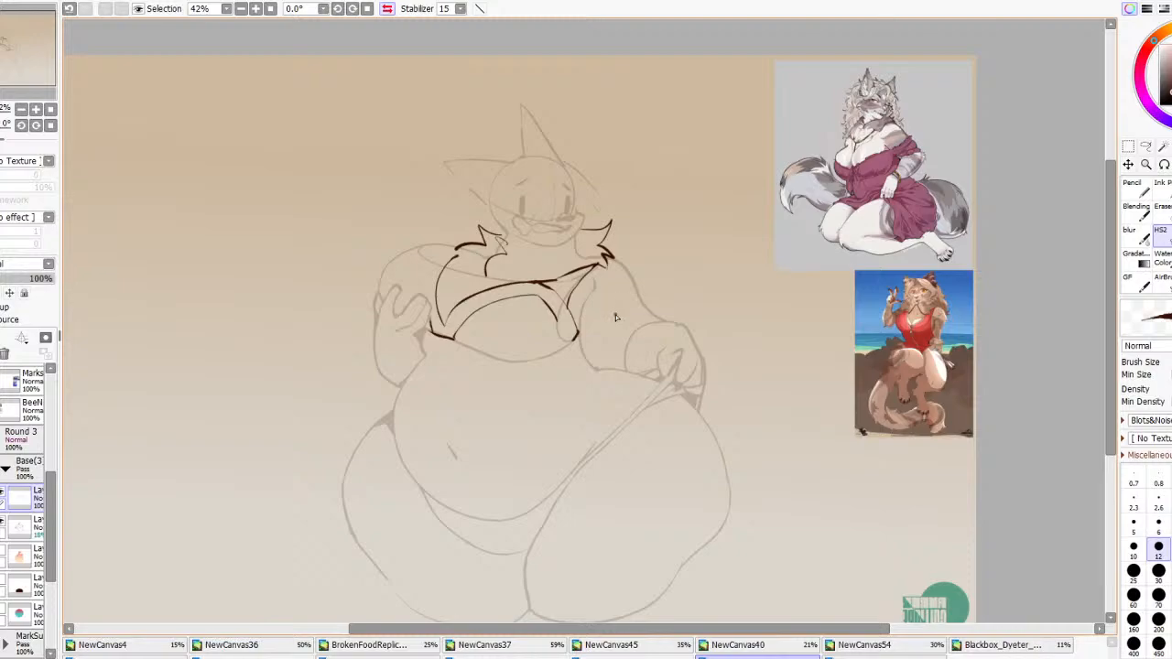
pyautogui.scroll(1, 615, 317)
pyautogui.press('h')
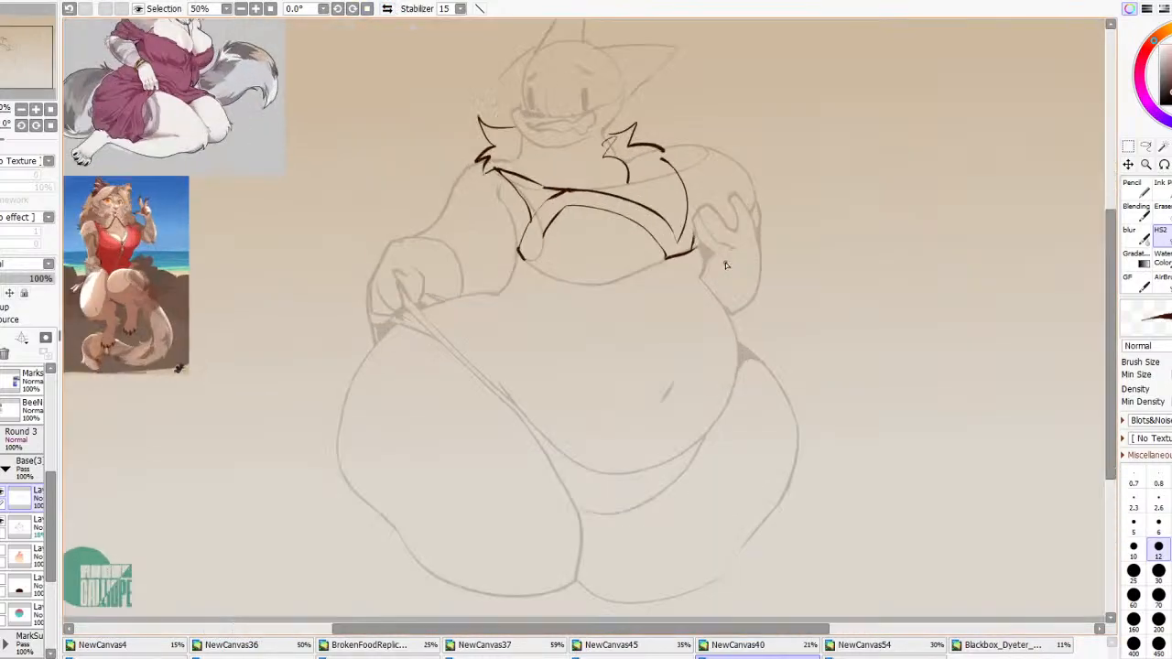
# Try several lower bust contour curves between the two sides of the chest opening, undoing the rejected ones
pyautogui.moveTo(522, 258); pyautogui.dragTo(638, 262)
pyautogui.hotkey('ctrl', 'z')
pyautogui.moveTo(521, 257)
pyautogui.mouseDown()
pyautogui.moveTo(560, 301)
pyautogui.moveTo(636, 293)
pyautogui.mouseUp()
pyautogui.hotkey('ctrl', 'z')
pyautogui.moveTo(520, 254)
pyautogui.mouseDown()
pyautogui.moveTo(670, 263)
pyautogui.moveTo(531, 282)
pyautogui.moveTo(651, 275)
pyautogui.mouseUp()
pyautogui.hotkey('ctrl', 'z')
pyautogui.hotkey('ctrl', 'z')
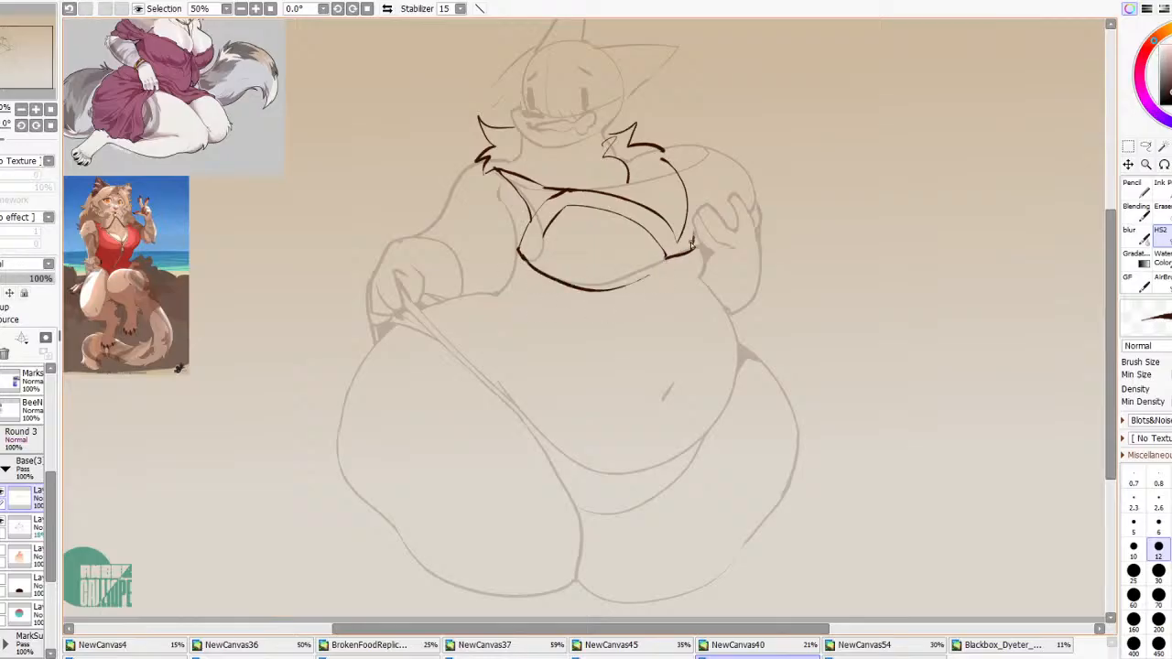
pyautogui.hotkey('ctrl', 'z')
pyautogui.moveTo(520, 256); pyautogui.dragTo(641, 279)
pyautogui.hotkey('ctrl', 'z')
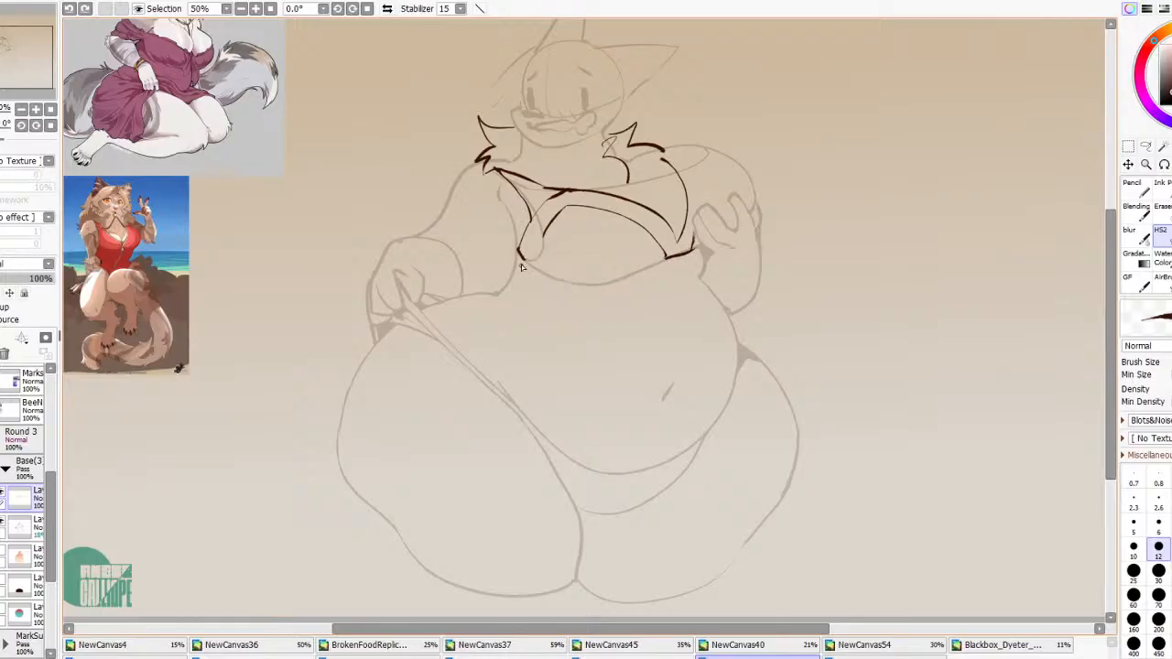
pyautogui.moveTo(520, 254)
pyautogui.mouseDown()
pyautogui.moveTo(644, 270)
pyautogui.moveTo(668, 260)
pyautogui.moveTo(613, 285)
pyautogui.moveTo(657, 261)
pyautogui.mouseUp()
pyautogui.hotkey('ctrl', 'z')
pyautogui.moveTo(591, 293); pyautogui.dragTo(662, 266)
pyautogui.hotkey('ctrl', 'z')
# Mirror the canvas view, sketch the lower bust curve and transform the selected stroke so it joins both side corners
pyautogui.click(387, 8)
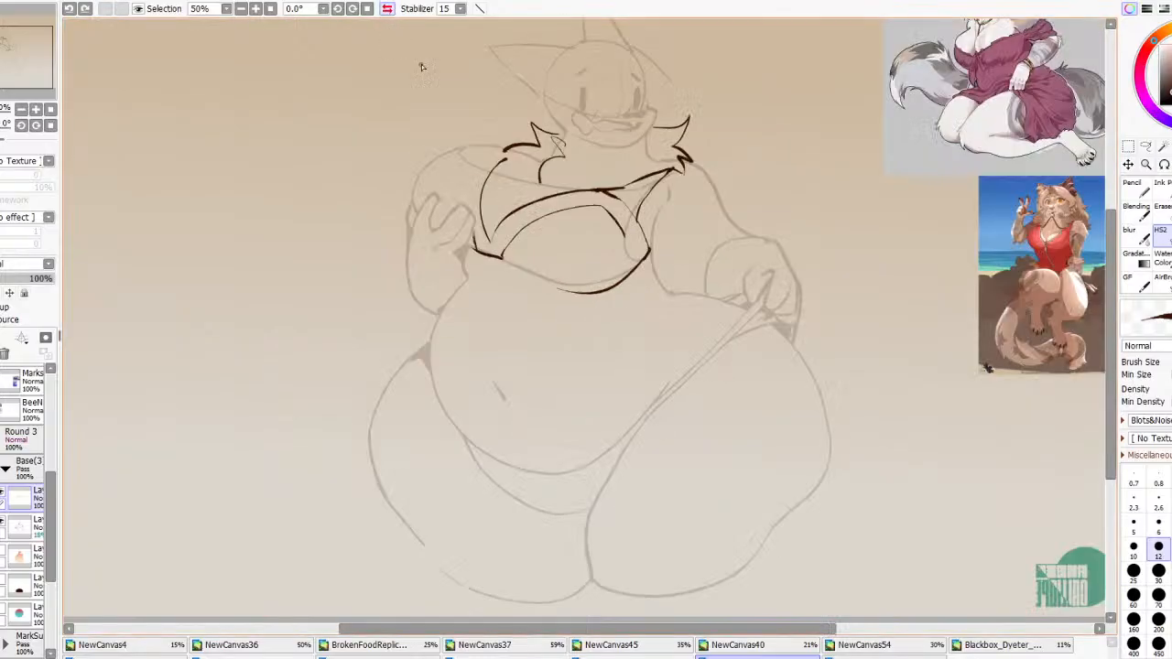
pyautogui.hotkey('ctrl', 'z')
pyautogui.moveTo(504, 259); pyautogui.dragTo(613, 297)
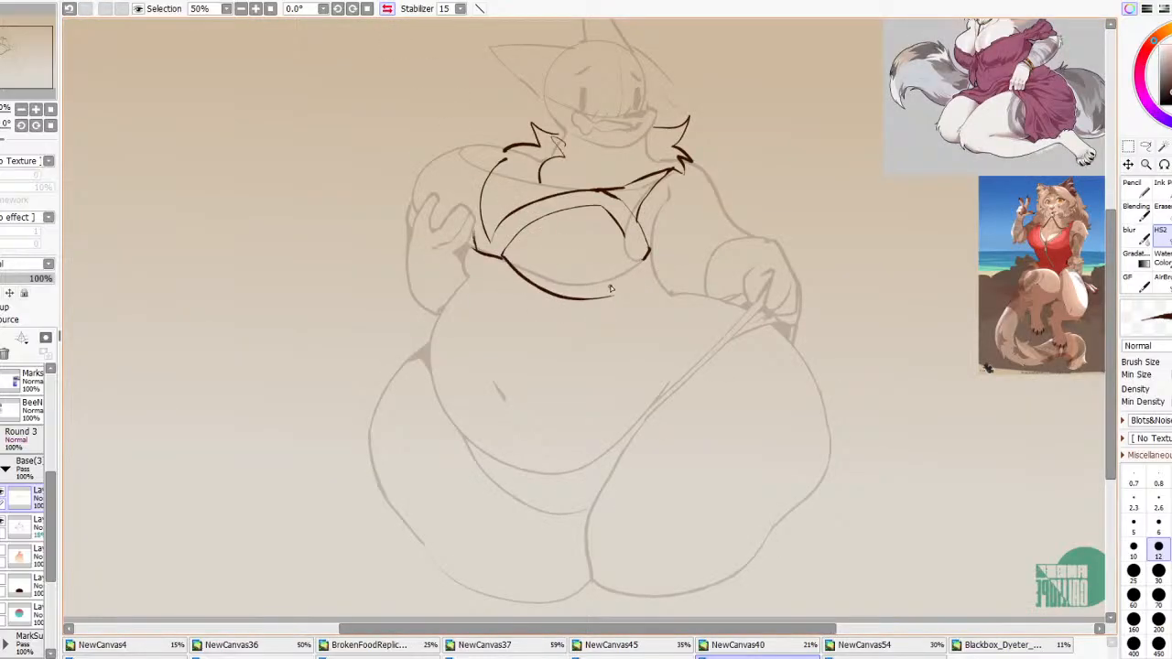
pyautogui.hotkey('ctrl', 'z')
pyautogui.moveTo(651, 252)
pyautogui.mouseDown()
pyautogui.moveTo(523, 273)
pyautogui.moveTo(502, 256)
pyautogui.moveTo(654, 264)
pyautogui.moveTo(508, 288)
pyautogui.mouseUp()
pyautogui.click(1146, 146)
pyautogui.hotkey('ctrl', 't')
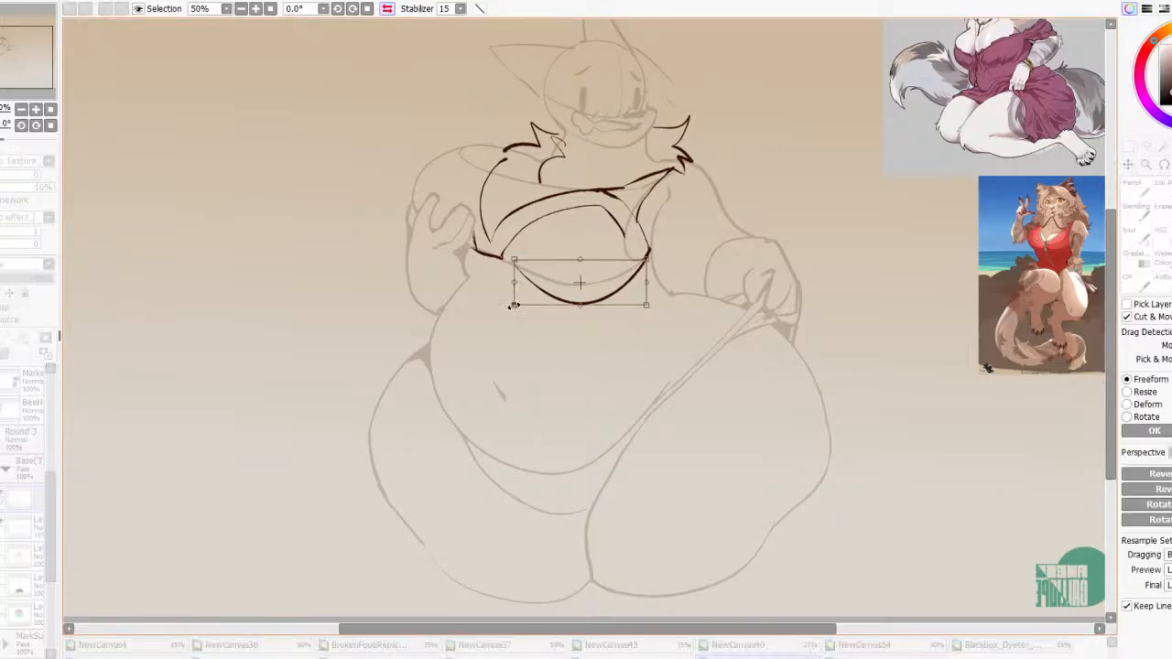
pyautogui.click(1154, 430)
# Erase the stray lines at the lower chest corner, redraw the outer zipper edge up to the shoulder and restore the normal view
pyautogui.click(1163, 212)
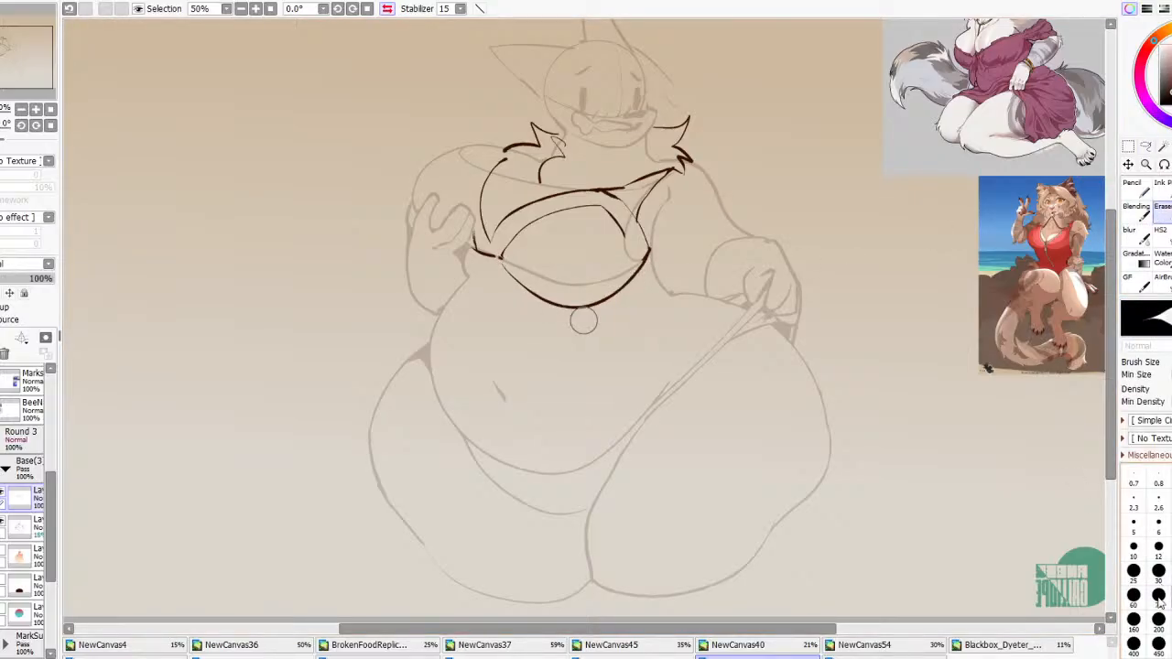
pyautogui.moveTo(526, 295); pyautogui.dragTo(465, 233)
pyautogui.click(1160, 236)
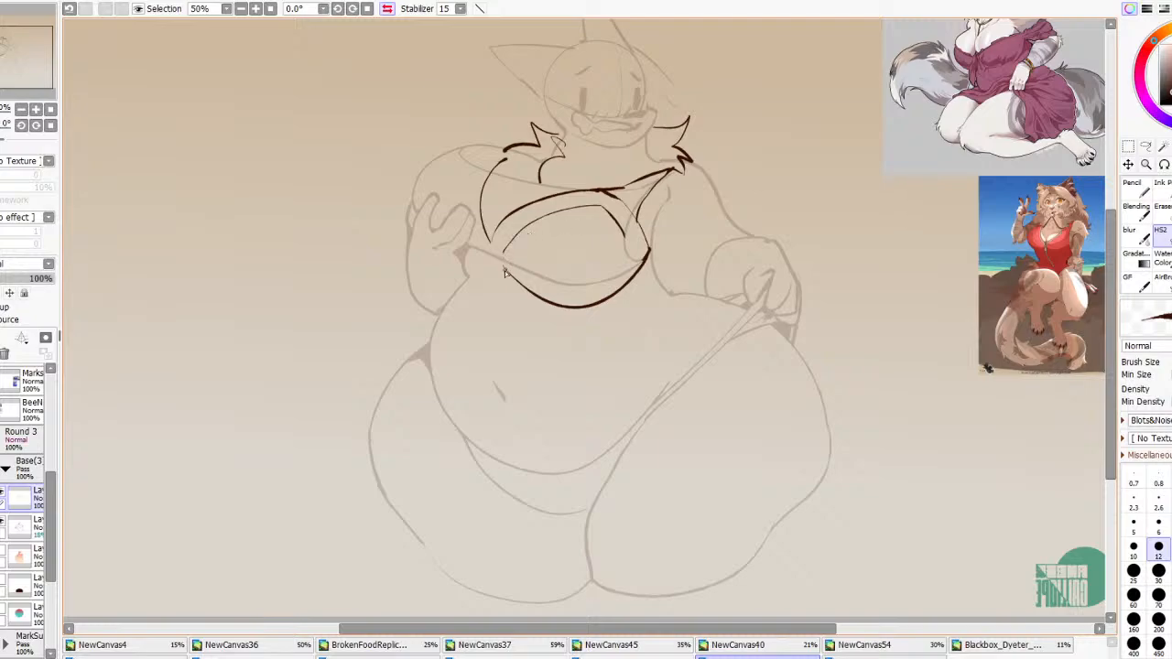
pyautogui.moveTo(504, 273)
pyautogui.mouseDown()
pyautogui.moveTo(519, 247)
pyautogui.moveTo(502, 268)
pyautogui.moveTo(481, 261)
pyautogui.moveTo(471, 215)
pyautogui.mouseUp()
pyautogui.hotkey('ctrl', 'z')
pyautogui.moveTo(500, 266)
pyautogui.mouseDown()
pyautogui.moveTo(466, 176)
pyautogui.moveTo(483, 260)
pyautogui.moveTo(469, 198)
pyautogui.mouseUp()
pyautogui.hotkey('ctrl', 'z')
pyautogui.hotkey('ctrl', 'z')
pyautogui.hotkey('ctrl', 'z')
pyautogui.moveTo(495, 264)
pyautogui.mouseDown()
pyautogui.moveTo(475, 251)
pyautogui.moveTo(477, 188)
pyautogui.moveTo(491, 152)
pyautogui.moveTo(508, 155)
pyautogui.mouseUp()
pyautogui.press('h')
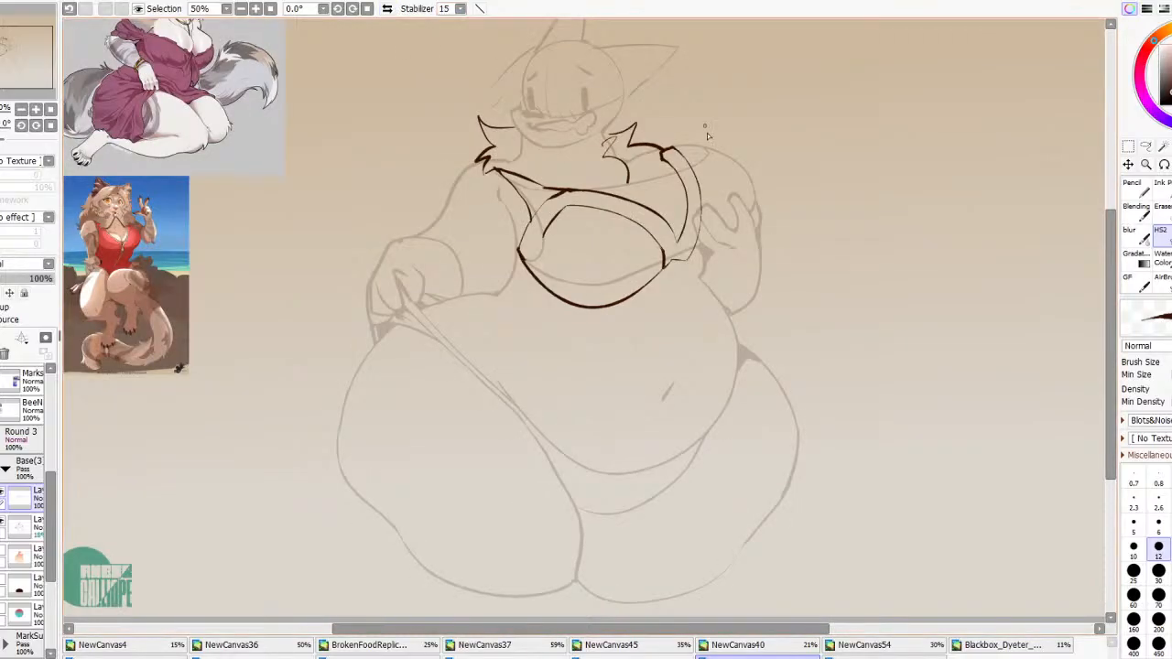
# Sketch the rounded bust contour outward from the shoulder past the raised hand and a short line below it, undoing stray strokes
pyautogui.moveTo(677, 148)
pyautogui.mouseDown()
pyautogui.moveTo(719, 149)
pyautogui.moveTo(726, 168)
pyautogui.moveTo(695, 147)
pyautogui.moveTo(744, 166)
pyautogui.mouseUp()
pyautogui.hotkey('ctrl', 'z')
pyautogui.hotkey('ctrl', 'z')
pyautogui.moveTo(677, 146)
pyautogui.mouseDown()
pyautogui.moveTo(714, 147)
pyautogui.moveTo(766, 197)
pyautogui.moveTo(760, 186)
pyautogui.moveTo(767, 231)
pyautogui.mouseUp()
pyautogui.hotkey('ctrl', 'z')
pyautogui.moveTo(766, 182); pyautogui.dragTo(760, 232)
pyautogui.moveTo(690, 257)
pyautogui.mouseDown()
pyautogui.moveTo(718, 251)
pyautogui.moveTo(711, 258)
pyautogui.mouseUp()
pyautogui.hotkey('ctrl', 'z')
# Sketch the inner side edge of the chest opening opposite the zipper corner, undoing rejected strokes
pyautogui.moveTo(532, 268); pyautogui.dragTo(558, 223)
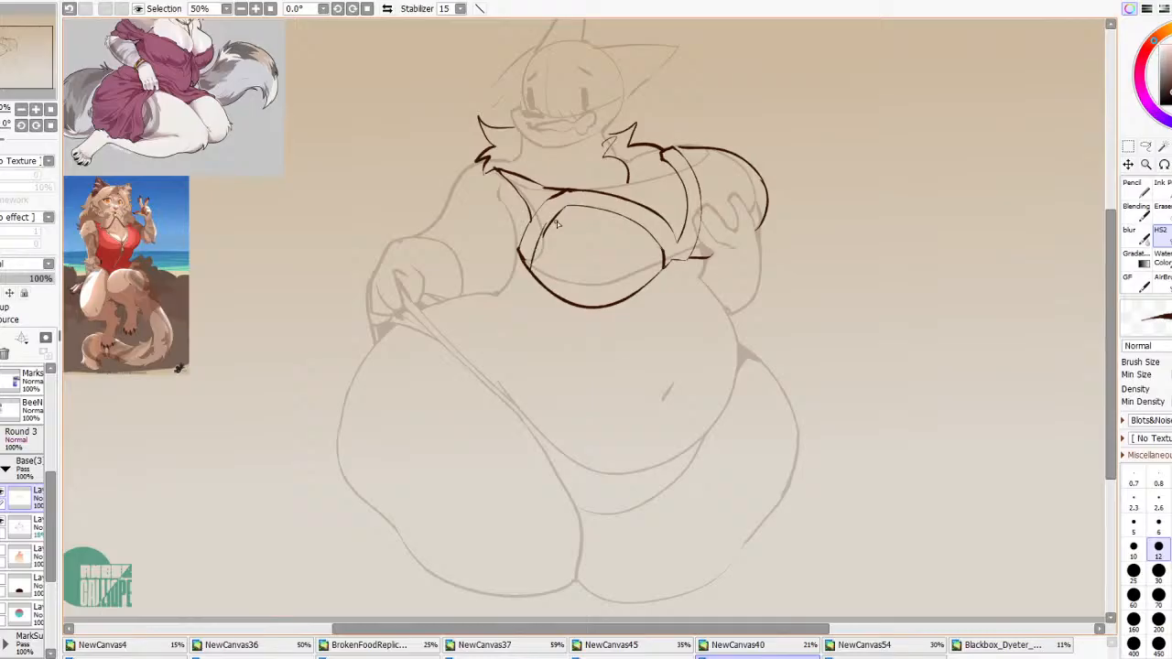
pyautogui.hotkey('ctrl', 'z')
pyautogui.moveTo(531, 271); pyautogui.dragTo(555, 225)
pyautogui.moveTo(525, 260)
pyautogui.mouseDown()
pyautogui.moveTo(544, 285)
pyautogui.moveTo(533, 268)
pyautogui.mouseUp()
pyautogui.hotkey('ctrl', 'z')
pyautogui.hotkey('ctrl', 'z')
# Sketch a zipper slider with a hanging rectangular pull at the chest opening's lower corner and check it in mirrored view
pyautogui.moveTo(671, 263)
pyautogui.mouseDown()
pyautogui.moveTo(669, 276)
pyautogui.moveTo(683, 275)
pyautogui.moveTo(681, 261)
pyautogui.moveTo(676, 316)
pyautogui.moveTo(693, 311)
pyautogui.moveTo(681, 278)
pyautogui.moveTo(690, 310)
pyautogui.mouseUp()
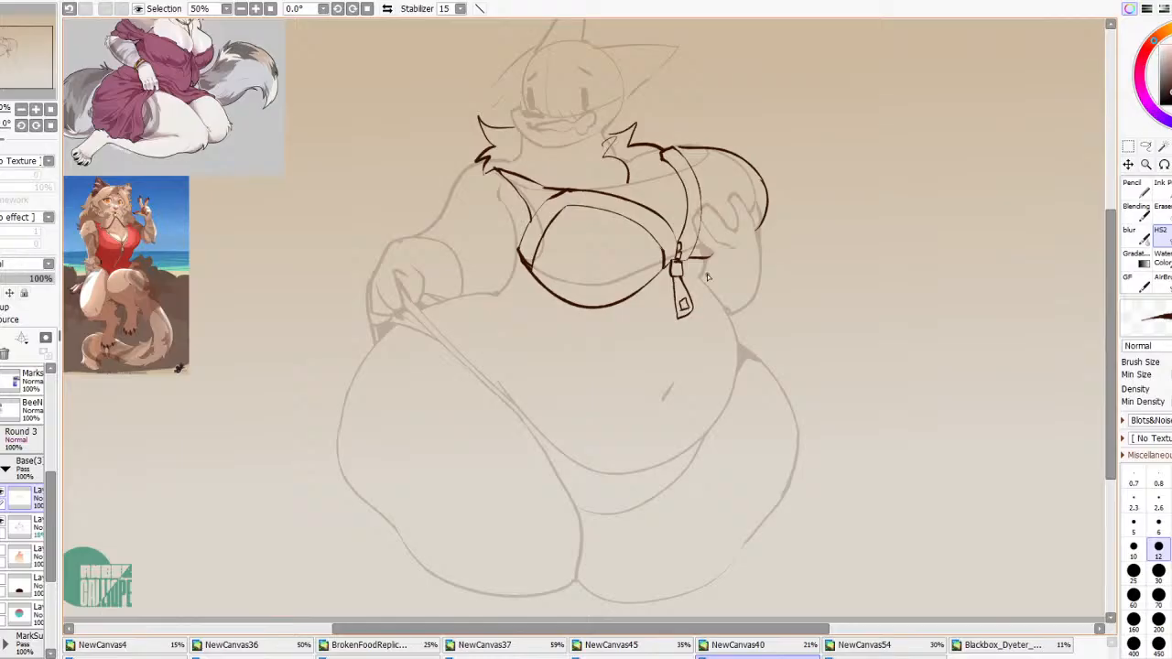
pyautogui.scroll(-3, 706, 277)
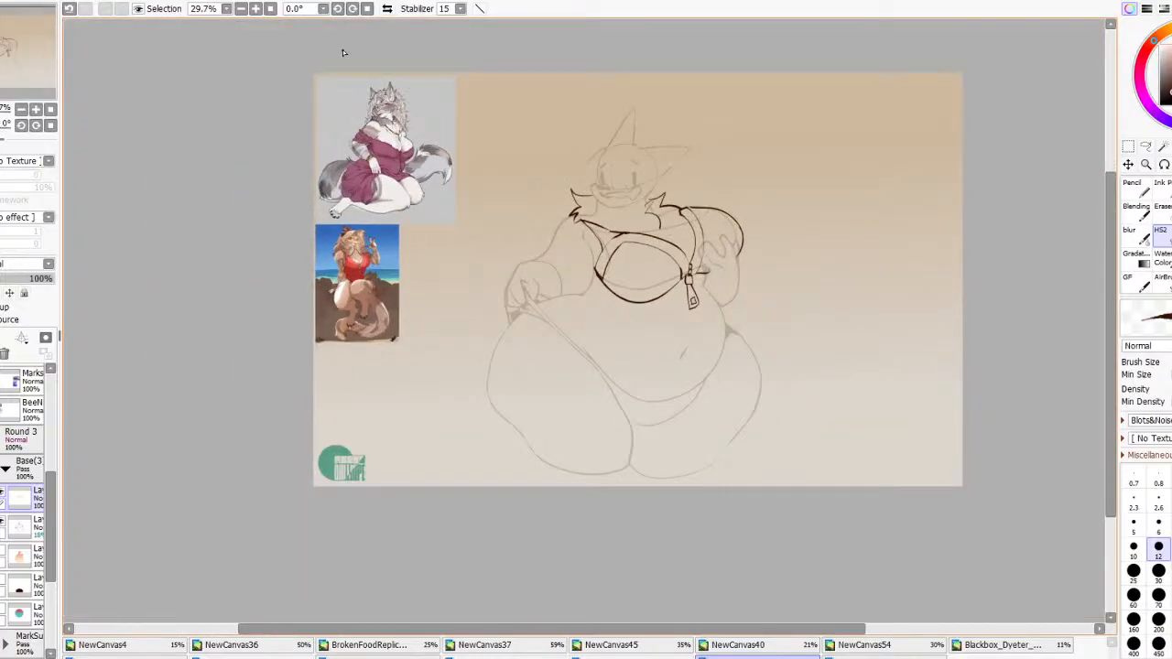
pyautogui.click(386, 8)
pyautogui.click(386, 8)
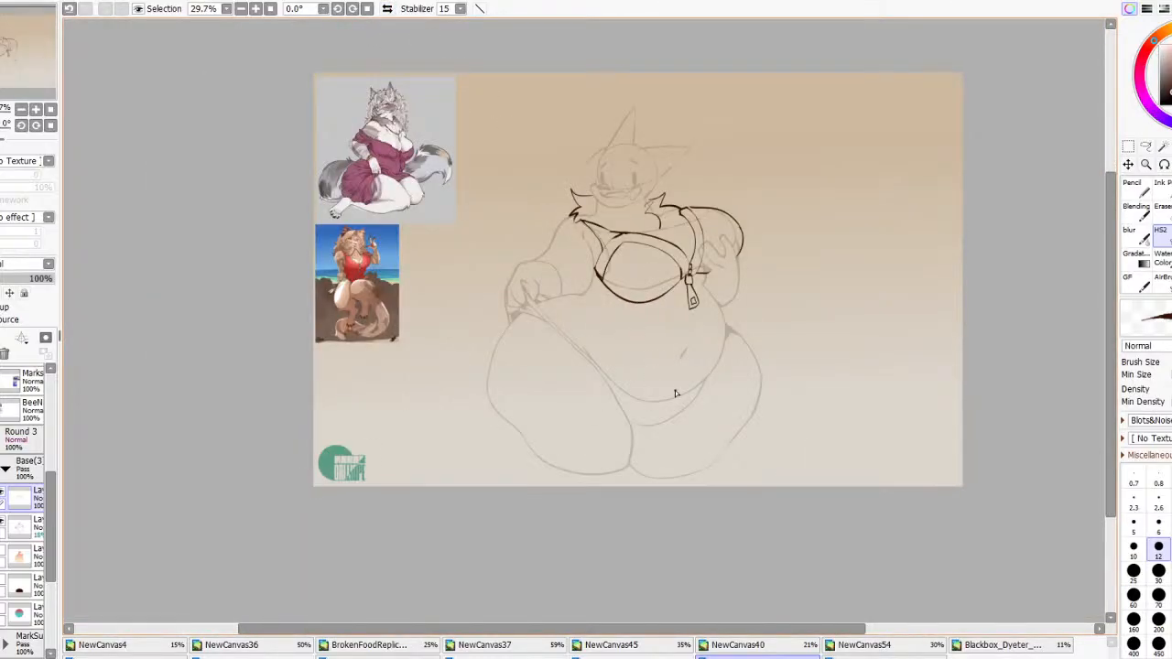
# Try several long rounded contours beside the outer thigh below the lowered hand, undoing each one
pyautogui.scroll(2, 674, 391)
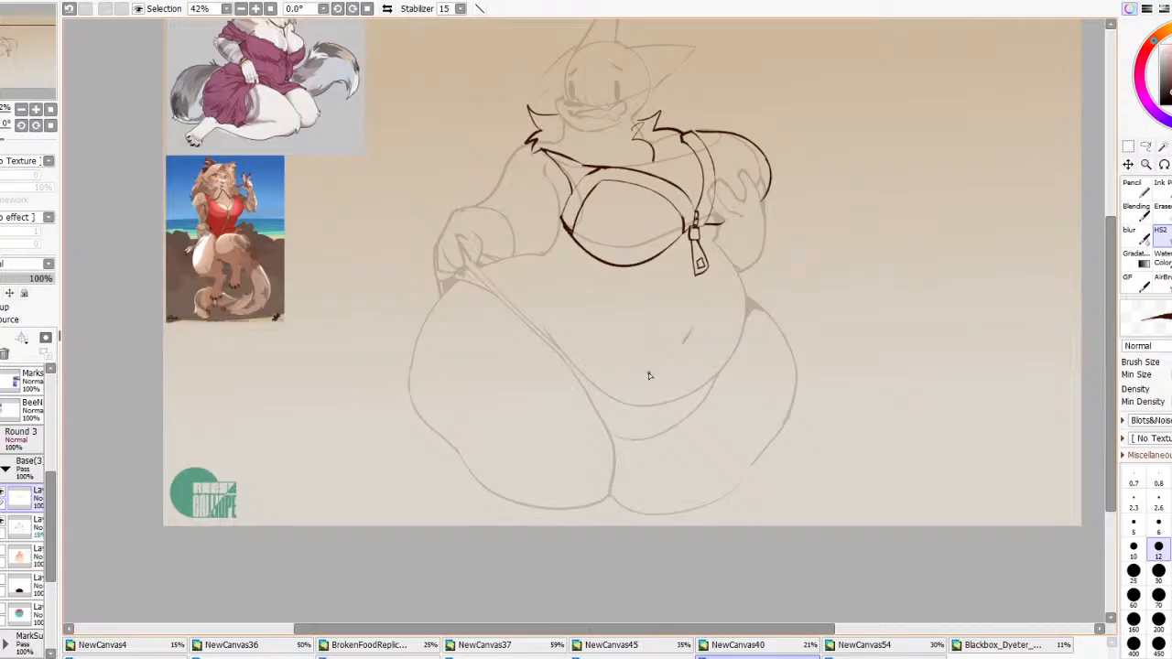
pyautogui.moveTo(402, 375); pyautogui.dragTo(407, 379)
pyautogui.hotkey('ctrl', 'z')
pyautogui.moveTo(423, 318); pyautogui.dragTo(405, 379)
pyautogui.hotkey('ctrl', 'z')
pyautogui.moveTo(406, 422)
pyautogui.mouseDown()
pyautogui.moveTo(384, 411)
pyautogui.moveTo(367, 374)
pyautogui.moveTo(472, 310)
pyautogui.mouseUp()
pyautogui.hotkey('ctrl', 'z')
pyautogui.moveTo(408, 423); pyautogui.dragTo(477, 293)
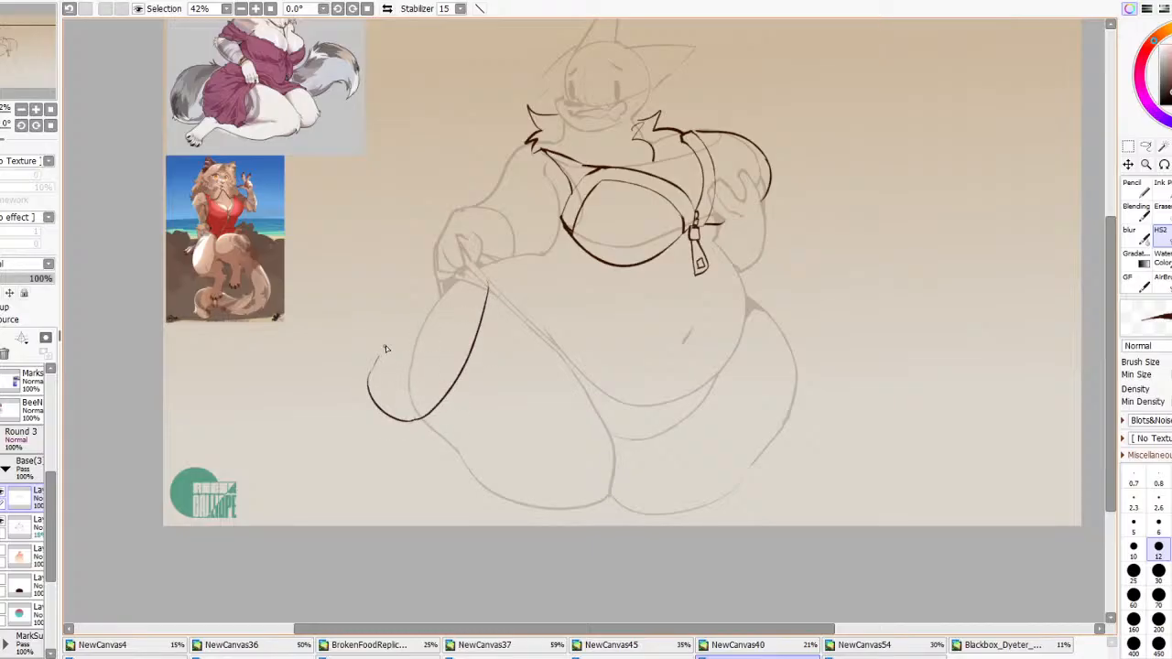
pyautogui.hotkey('ctrl', 'z')
pyautogui.moveTo(368, 379)
pyautogui.mouseDown()
pyautogui.moveTo(396, 314)
pyautogui.moveTo(457, 250)
pyautogui.moveTo(488, 293)
pyautogui.mouseUp()
pyautogui.hotkey('ctrl', 'z')
pyautogui.hotkey('ctrl', 'z')
# Sketch a tilted elongated oval with a narrow centre line beside the thigh below the lowered hand
pyautogui.moveTo(372, 372)
pyautogui.mouseDown()
pyautogui.moveTo(420, 266)
pyautogui.moveTo(419, 279)
pyautogui.moveTo(429, 263)
pyautogui.moveTo(486, 280)
pyautogui.mouseUp()
pyautogui.moveTo(396, 372)
pyautogui.mouseDown()
pyautogui.moveTo(442, 266)
pyautogui.moveTo(397, 372)
pyautogui.mouseUp()
pyautogui.scroll(-7, 385, 347)
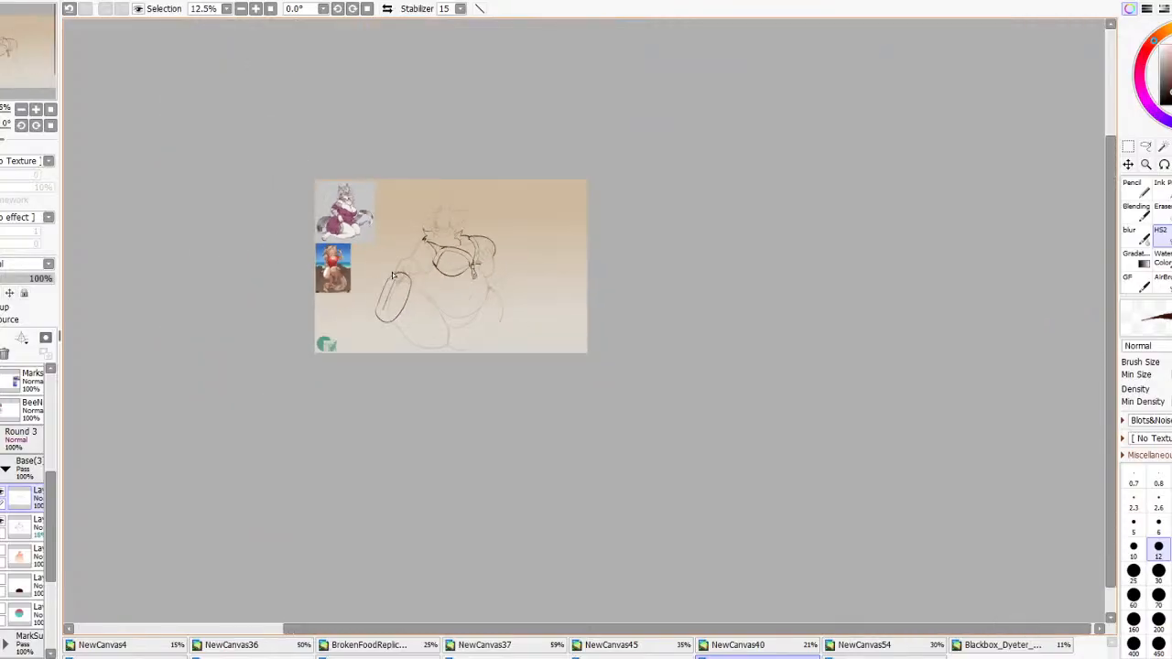
pyautogui.scroll(4, 391, 275)
# Select the elongated oval with a freeform selection, move it slightly down and outward from the thigh, and deselect it
pyautogui.click(1146, 152)
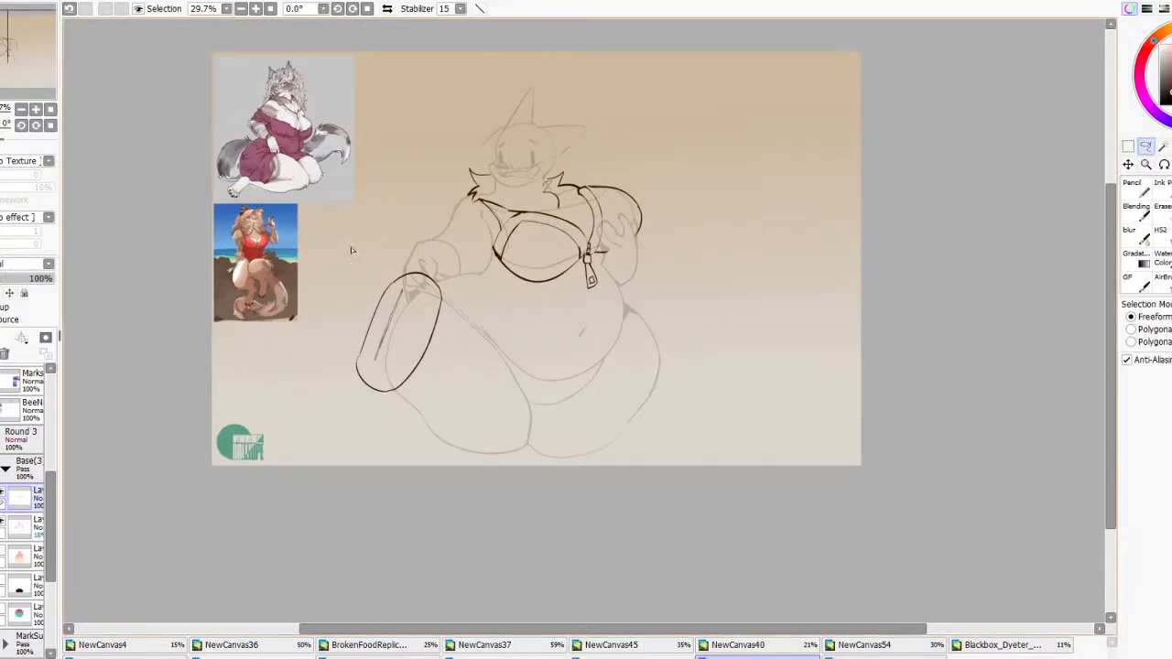
pyautogui.moveTo(352, 245)
pyautogui.mouseDown()
pyautogui.moveTo(414, 448)
pyautogui.moveTo(344, 363)
pyautogui.mouseUp()
pyautogui.moveTo(435, 355)
pyautogui.mouseDown()
pyautogui.moveTo(416, 392)
pyautogui.moveTo(416, 358)
pyautogui.moveTo(417, 369)
pyautogui.mouseUp()
pyautogui.hotkey('ctrl', 'd')
pyautogui.scroll(-3, 438, 327)
pyautogui.scroll(3, 439, 329)
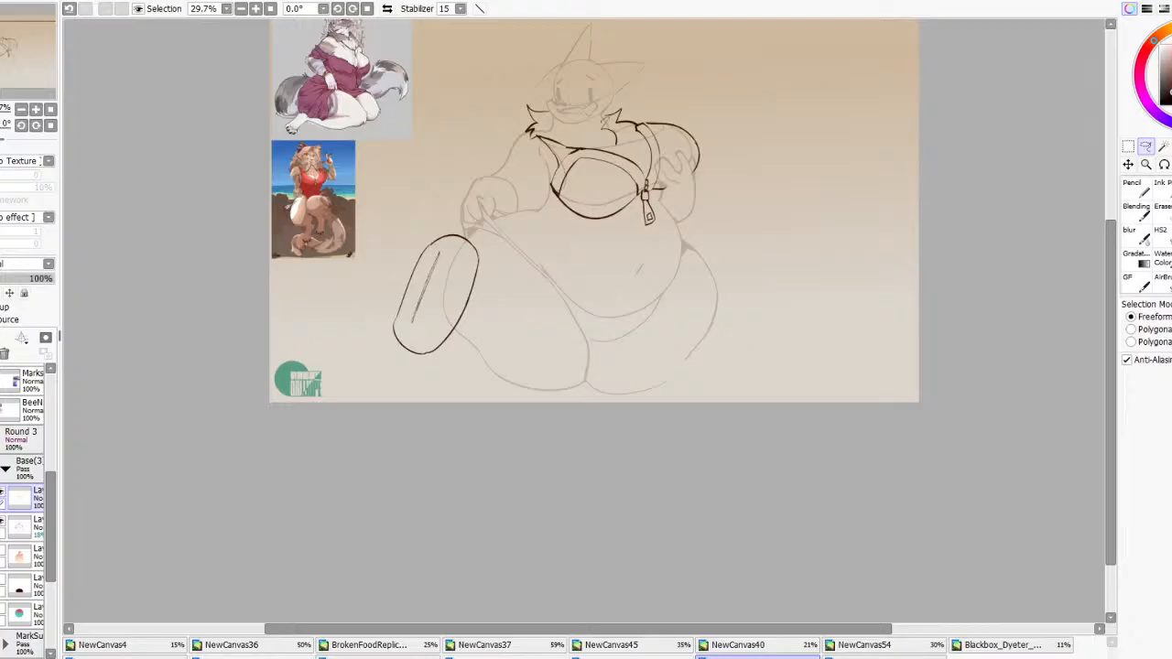
pyautogui.scroll(2, 554, 317)
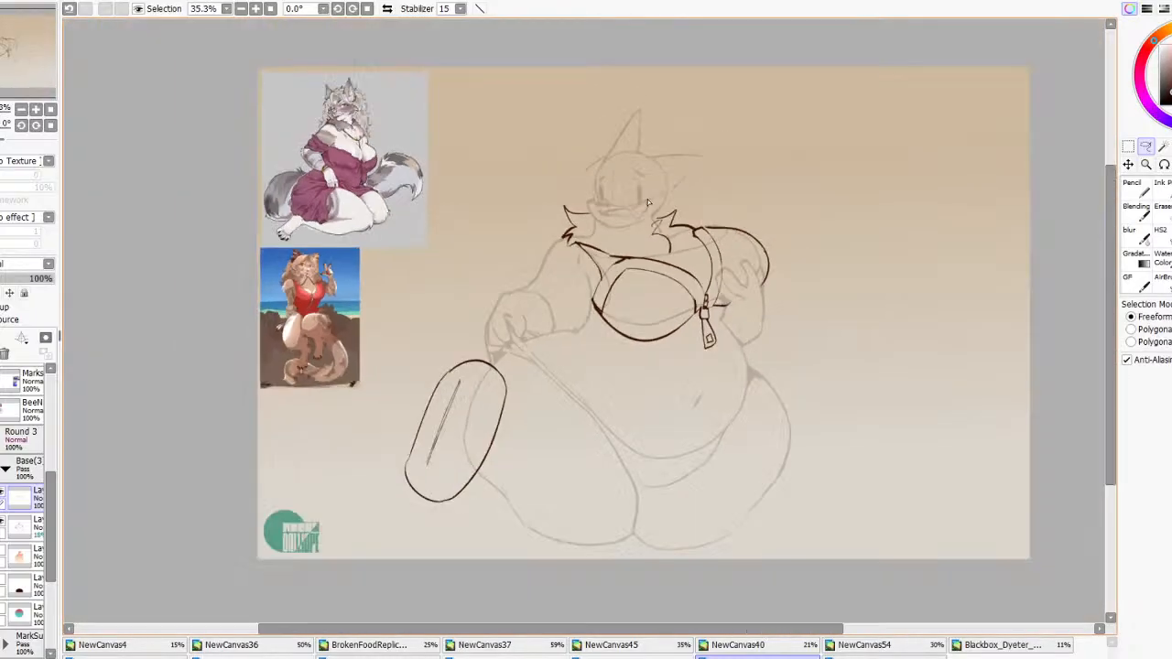
pyautogui.scroll(1, 511, 278)
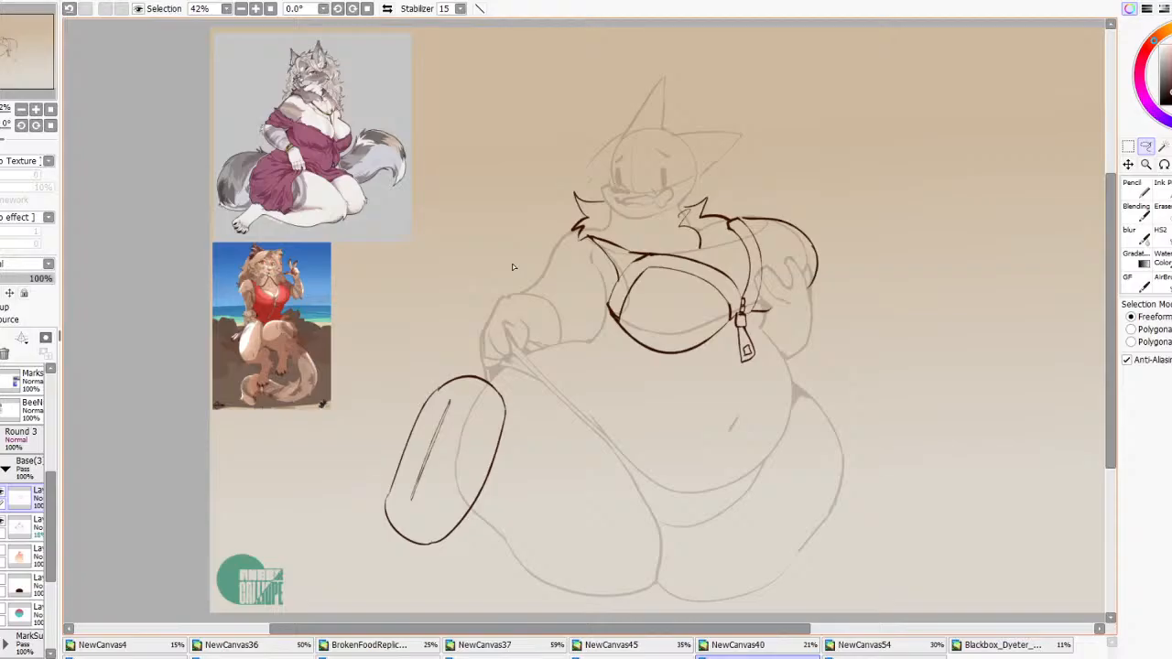
# Examine the reference of the character in the red zippered swimsuit up close
pyautogui.click(500, 318)
pyautogui.hotkey('ctrl', 'z')
pyautogui.scroll(11, 337, 352)
pyautogui.scroll(-3, 597, 357)
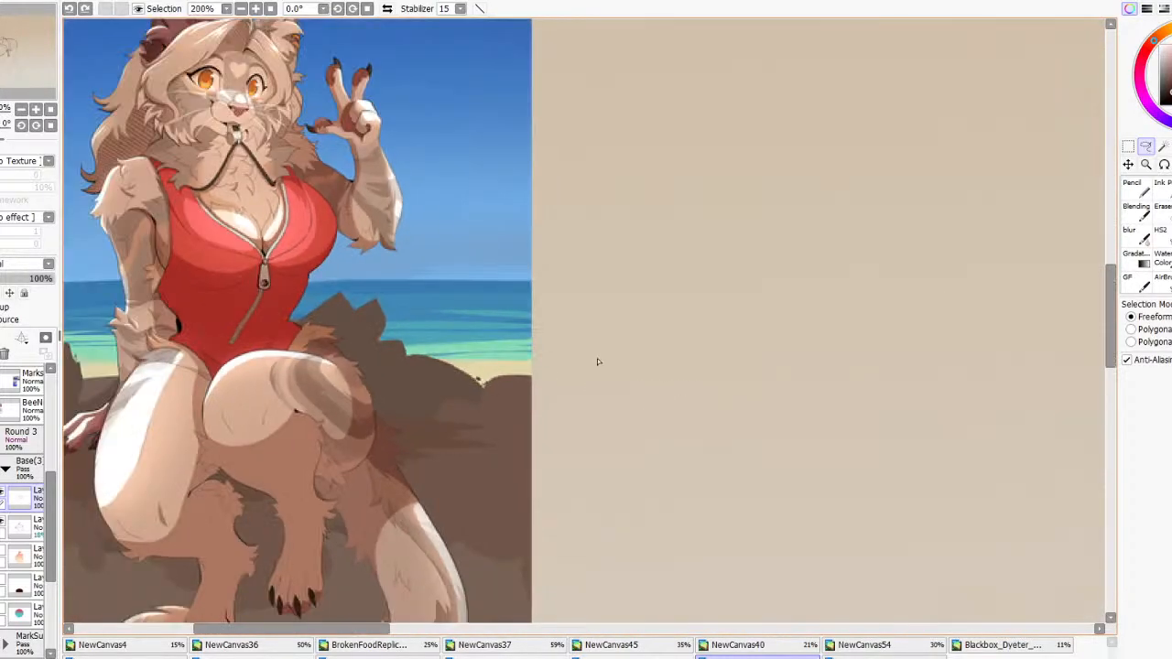
pyautogui.scroll(-6, 336, 282)
pyautogui.scroll(-3, 336, 281)
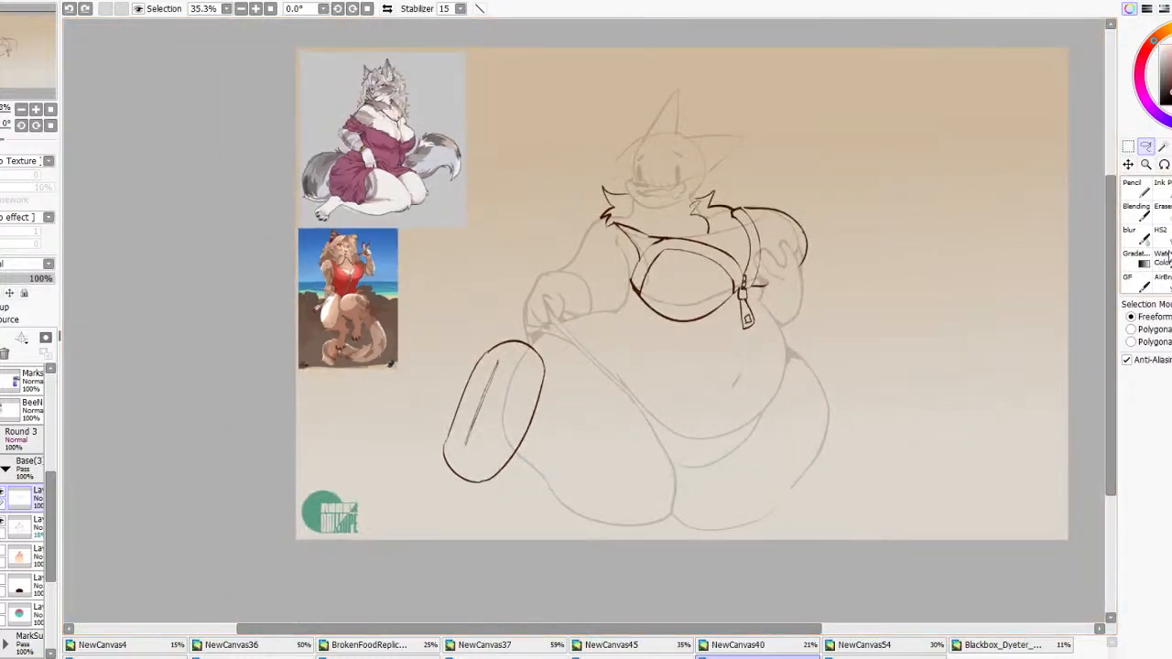
# Sketch two stacked bracelet bands around the wrist of the lowered hand, undoing stray strokes
pyautogui.scroll(4, 622, 296)
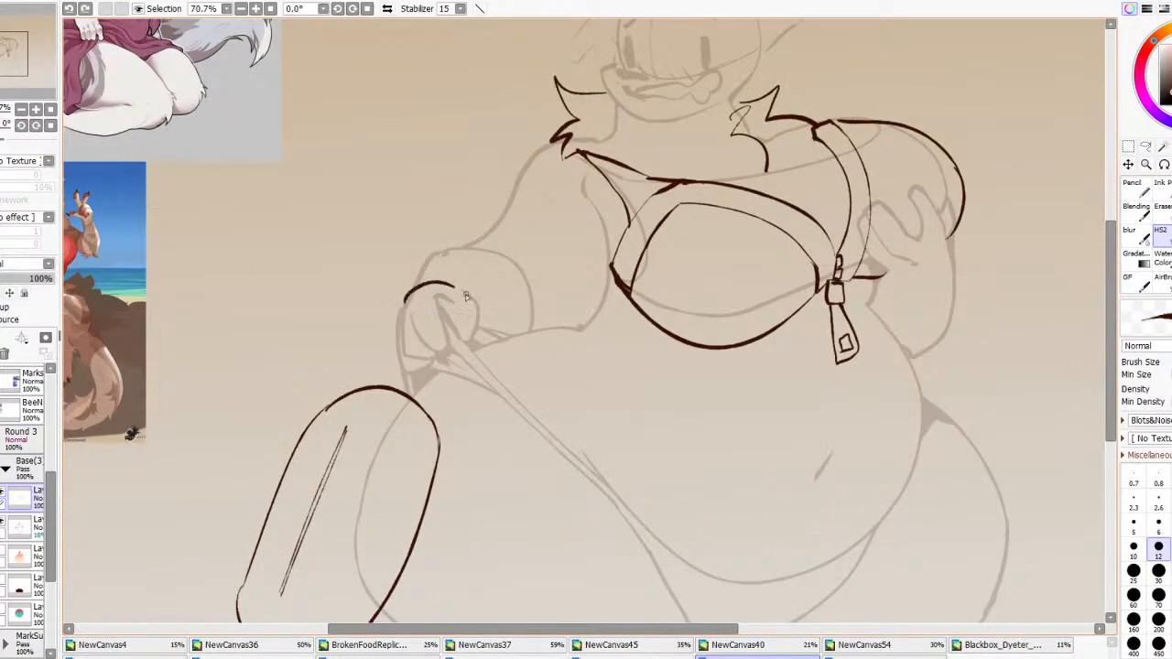
pyautogui.moveTo(414, 293); pyautogui.dragTo(484, 305)
pyautogui.hotkey('ctrl', 'z')
pyautogui.moveTo(414, 294)
pyautogui.mouseDown()
pyautogui.moveTo(477, 297)
pyautogui.moveTo(424, 272)
pyautogui.moveTo(486, 293)
pyautogui.moveTo(483, 325)
pyautogui.moveTo(475, 304)
pyautogui.mouseUp()
pyautogui.hotkey('ctrl', 'z')
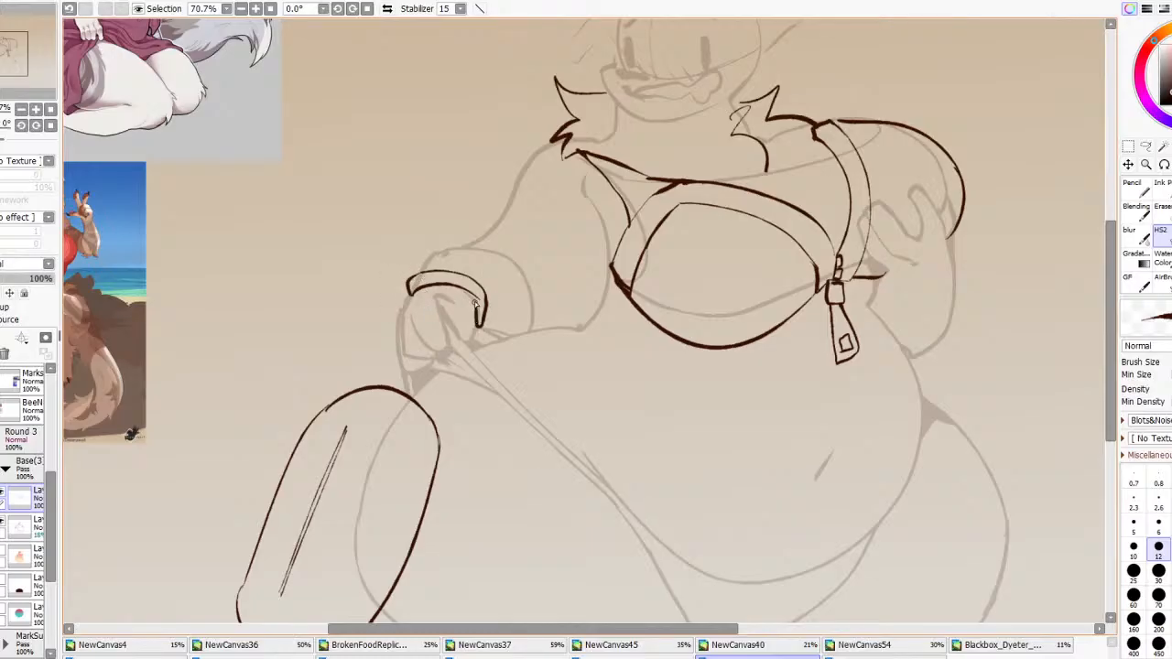
pyautogui.moveTo(403, 289)
pyautogui.mouseDown()
pyautogui.moveTo(445, 253)
pyautogui.moveTo(499, 303)
pyautogui.moveTo(411, 269)
pyautogui.moveTo(451, 259)
pyautogui.moveTo(489, 291)
pyautogui.moveTo(483, 320)
pyautogui.mouseUp()
pyautogui.hotkey('ctrl', 'z')
pyautogui.scroll(-3, 184, 354)
pyautogui.scroll(3, 252, 337)
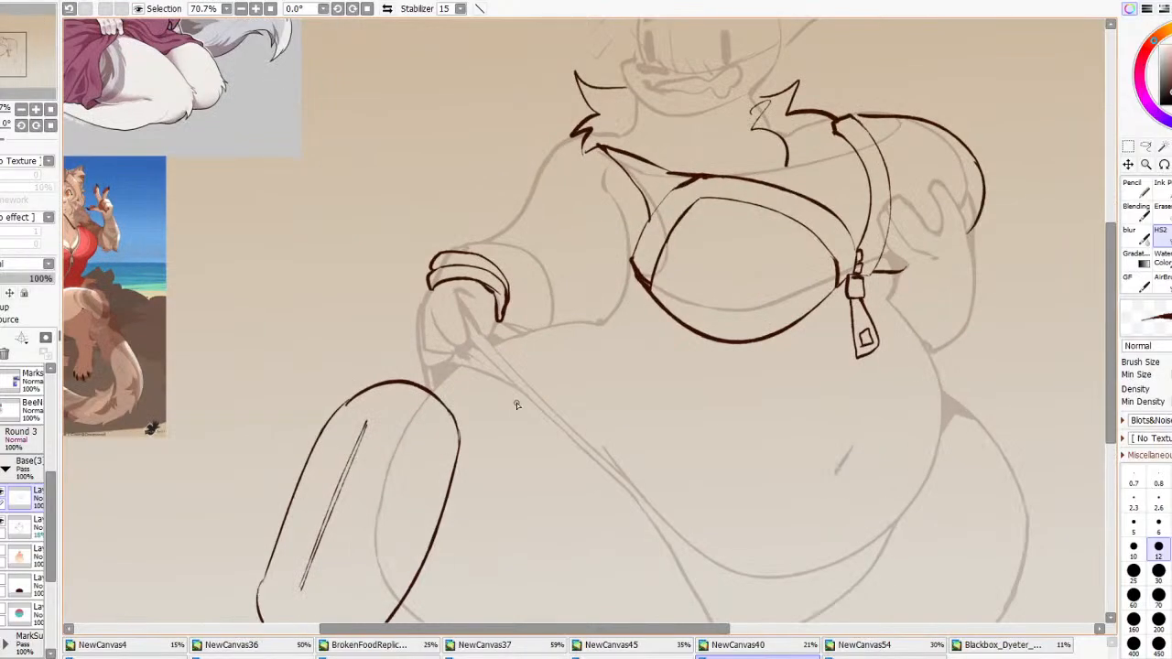
# Sketch two stacked bracelet bands around the raised arm's wrist, undoing and redrawing the curves as needed
pyautogui.moveTo(903, 269)
pyautogui.mouseDown()
pyautogui.moveTo(965, 247)
pyautogui.moveTo(937, 275)
pyautogui.moveTo(909, 271)
pyautogui.moveTo(971, 243)
pyautogui.mouseUp()
pyautogui.hotkey('ctrl', 'z')
pyautogui.hotkey('ctrl', 'z')
pyautogui.moveTo(896, 272)
pyautogui.mouseDown()
pyautogui.moveTo(908, 288)
pyautogui.moveTo(972, 281)
pyautogui.mouseUp()
pyautogui.hotkey('ctrl', 'z')
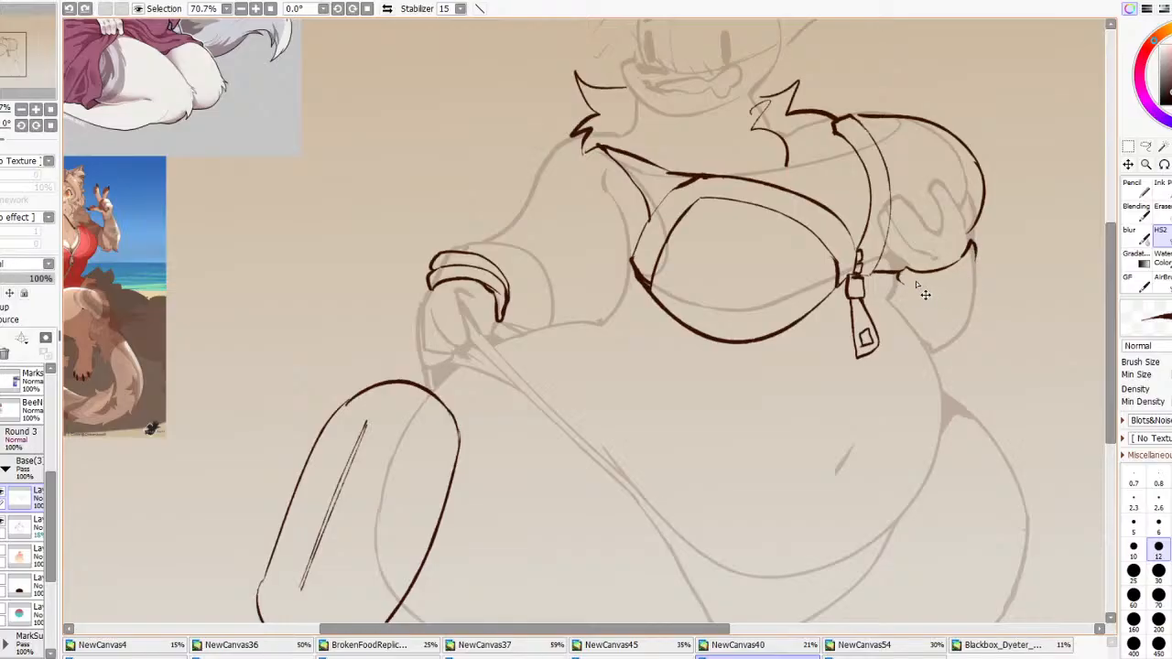
pyautogui.moveTo(894, 272)
pyautogui.mouseDown()
pyautogui.moveTo(902, 287)
pyautogui.moveTo(982, 281)
pyautogui.mouseUp()
pyautogui.hotkey('ctrl', 'z')
pyautogui.hotkey('ctrl', 'z')
pyautogui.moveTo(896, 282)
pyautogui.mouseDown()
pyautogui.moveTo(953, 283)
pyautogui.moveTo(979, 253)
pyautogui.moveTo(986, 278)
pyautogui.mouseUp()
pyautogui.hotkey('ctrl', 'z')
pyautogui.moveTo(897, 289)
pyautogui.mouseDown()
pyautogui.moveTo(912, 303)
pyautogui.moveTo(959, 298)
pyautogui.moveTo(984, 280)
pyautogui.mouseUp()
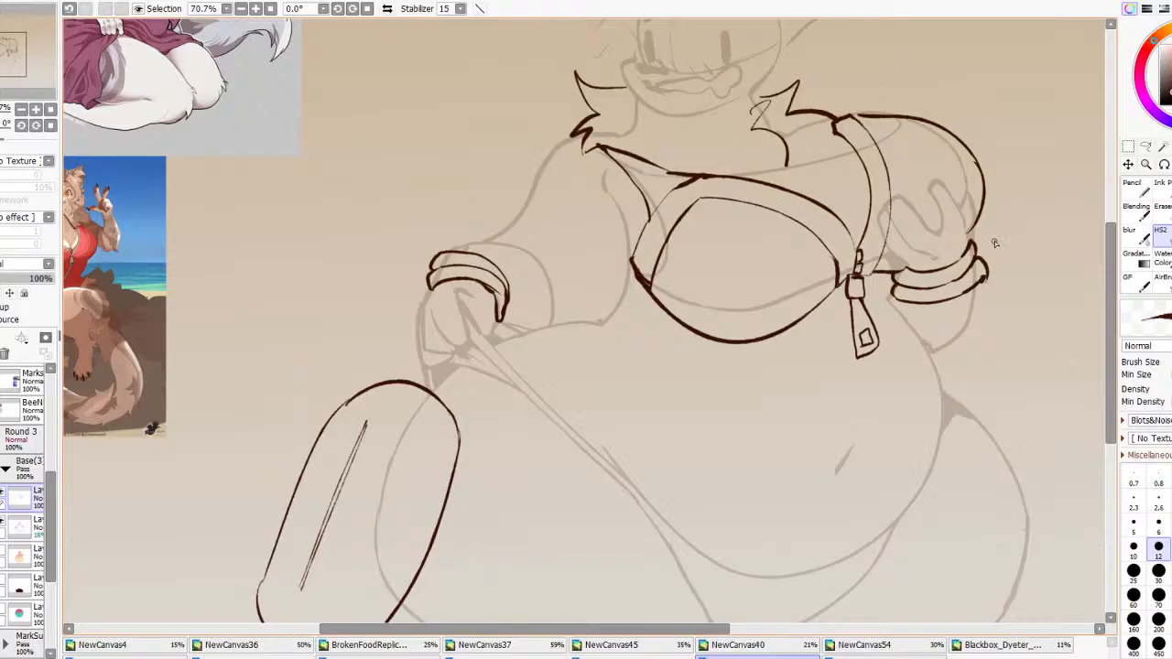
pyautogui.scroll(-4, 995, 242)
pyautogui.scroll(4, 852, 264)
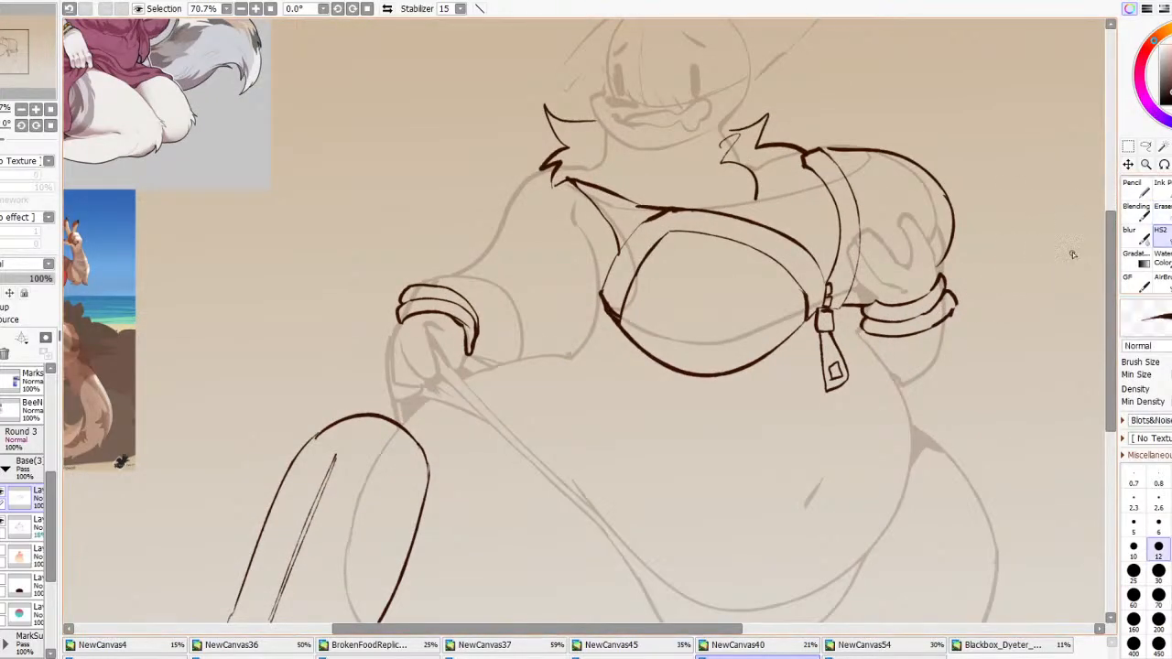
pyautogui.scroll(-4, 723, 310)
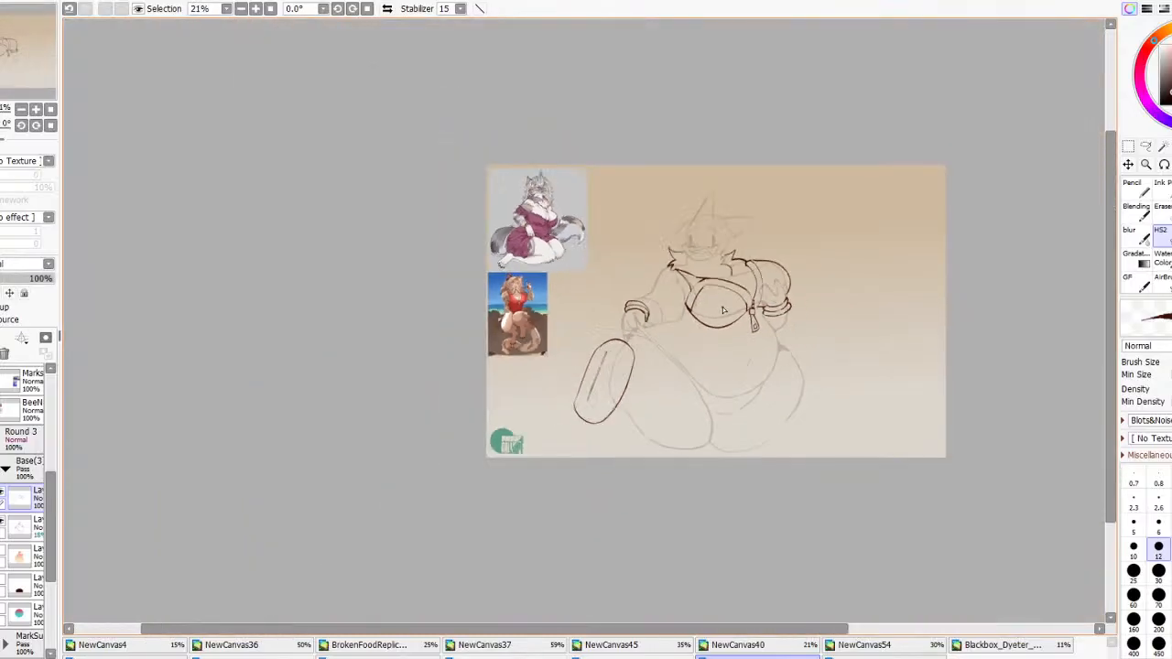
pyautogui.scroll(4, 725, 298)
pyautogui.scroll(-3, 768, 304)
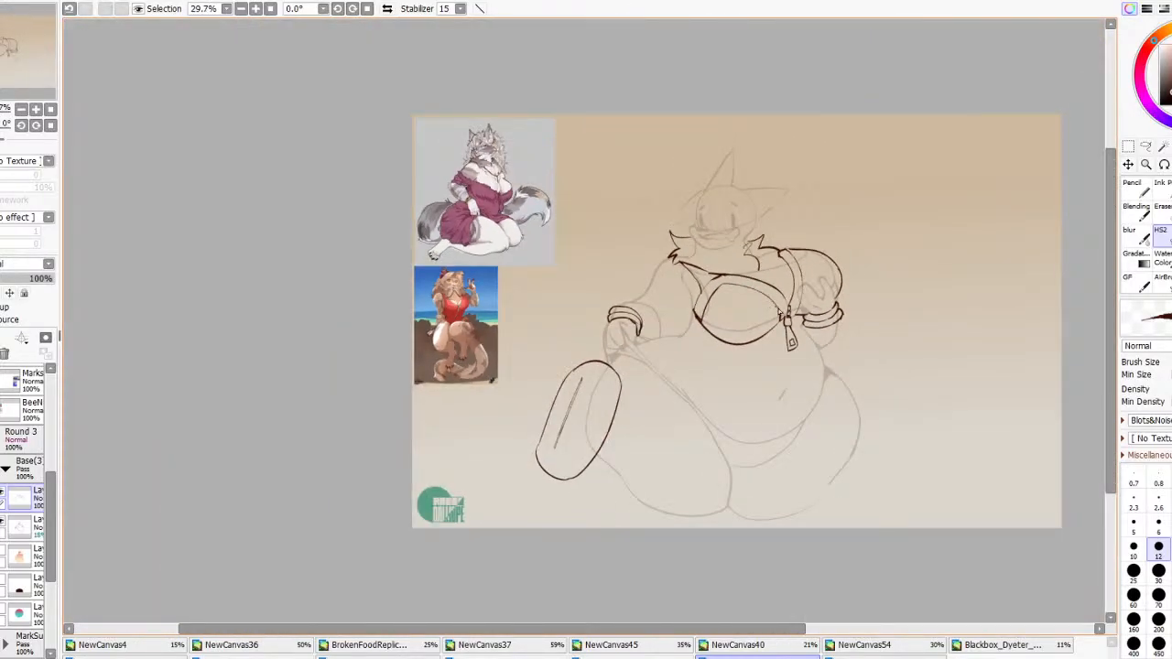
# Erase the inner end of the bracelet on the lowered hand and redraw its upper curve down the wrist
pyautogui.scroll(3, 780, 313)
pyautogui.scroll(-3, 774, 330)
pyautogui.scroll(4, 766, 346)
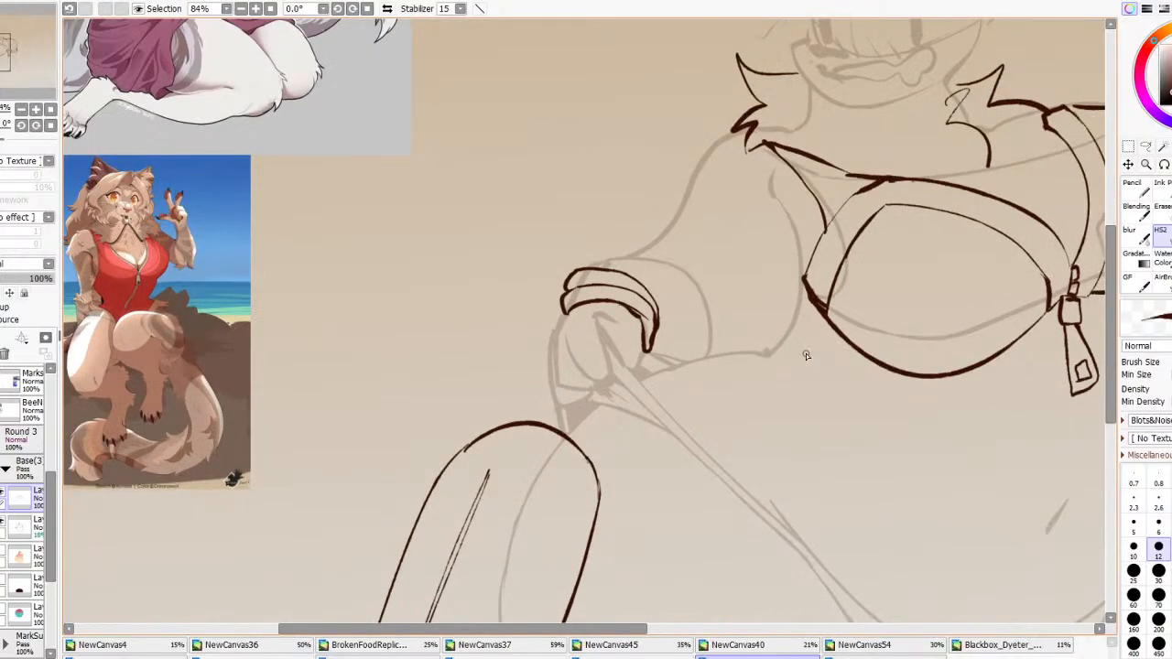
pyautogui.press('e')
pyautogui.moveTo(641, 306); pyautogui.dragTo(664, 322)
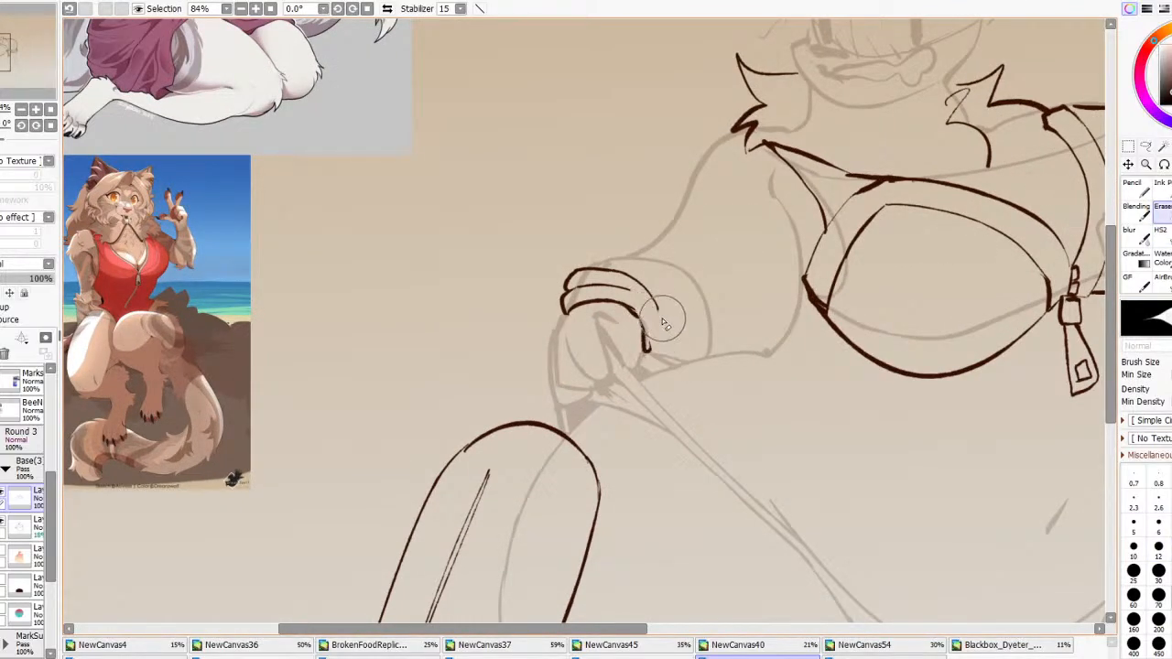
pyautogui.press('b')
pyautogui.moveTo(622, 286)
pyautogui.mouseDown()
pyautogui.moveTo(660, 315)
pyautogui.moveTo(660, 354)
pyautogui.mouseUp()
pyautogui.scroll(-9, 675, 320)
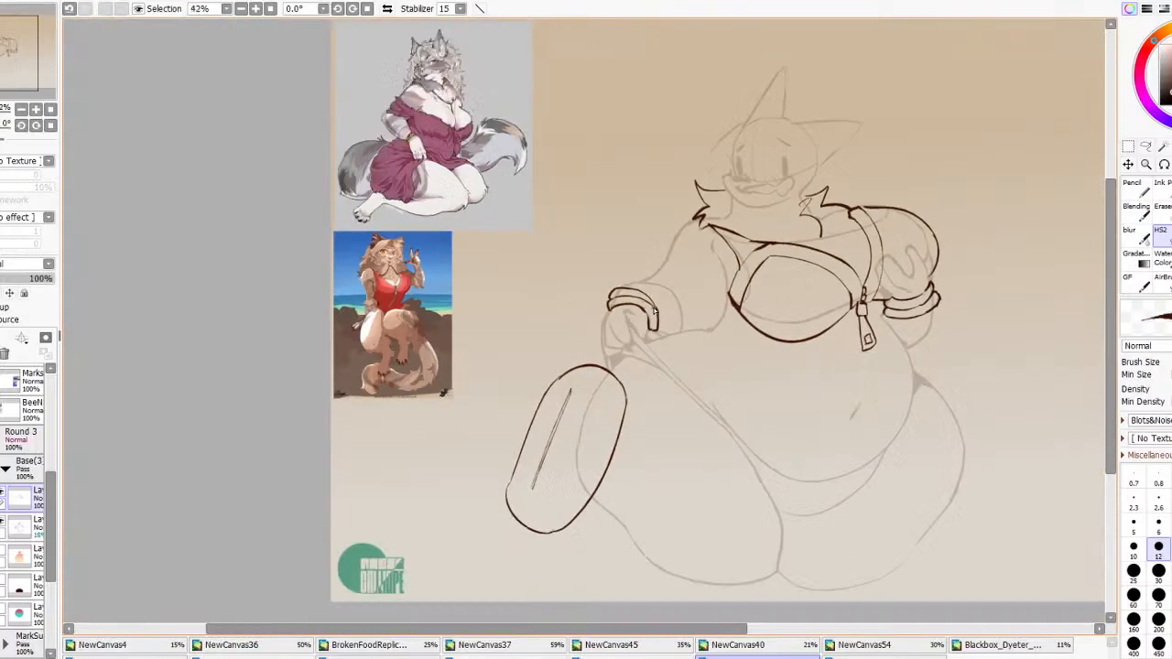
# Sketch small bead-like divisions inside the lower bracelet band on the raised arm, undoing stray strokes
pyautogui.scroll(5, 776, 290)
pyautogui.scroll(3, 685, 320)
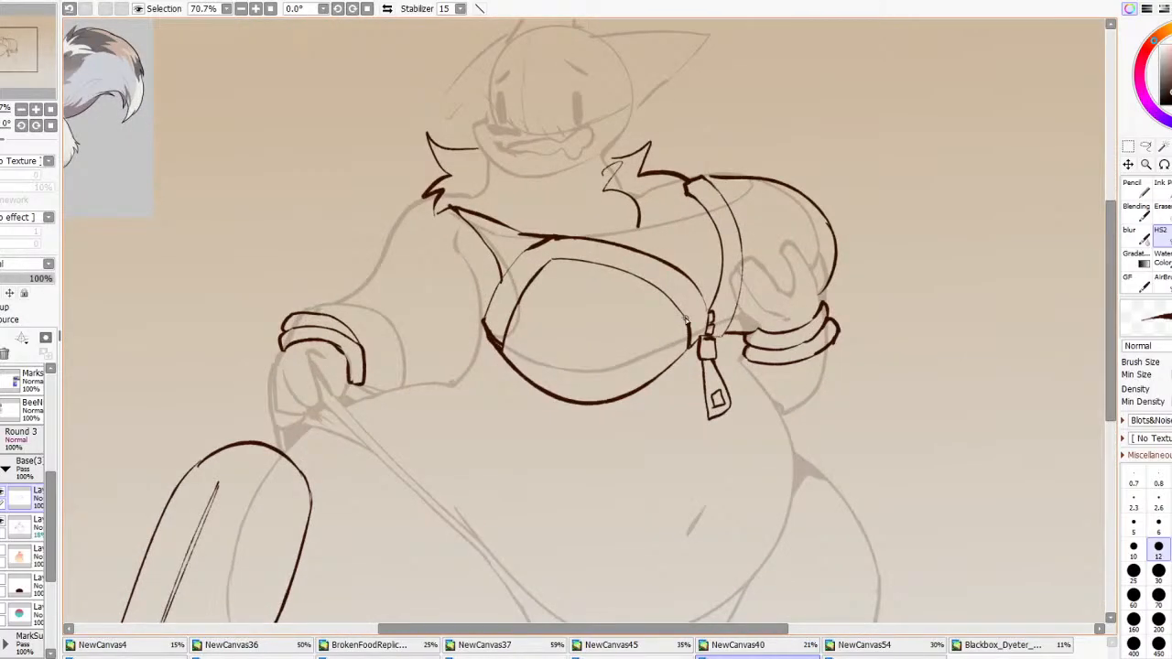
pyautogui.moveTo(765, 364)
pyautogui.mouseDown()
pyautogui.moveTo(767, 350)
pyautogui.moveTo(793, 351)
pyautogui.mouseUp()
pyautogui.hotkey('ctrl', 'z')
pyautogui.hotkey('ctrl', 'z')
pyautogui.hotkey('ctrl', 'z')
pyautogui.moveTo(798, 348); pyautogui.dragTo(797, 359)
pyautogui.scroll(-5, 822, 347)
pyautogui.hotkey('ctrl', 'z')
pyautogui.scroll(6, 833, 359)
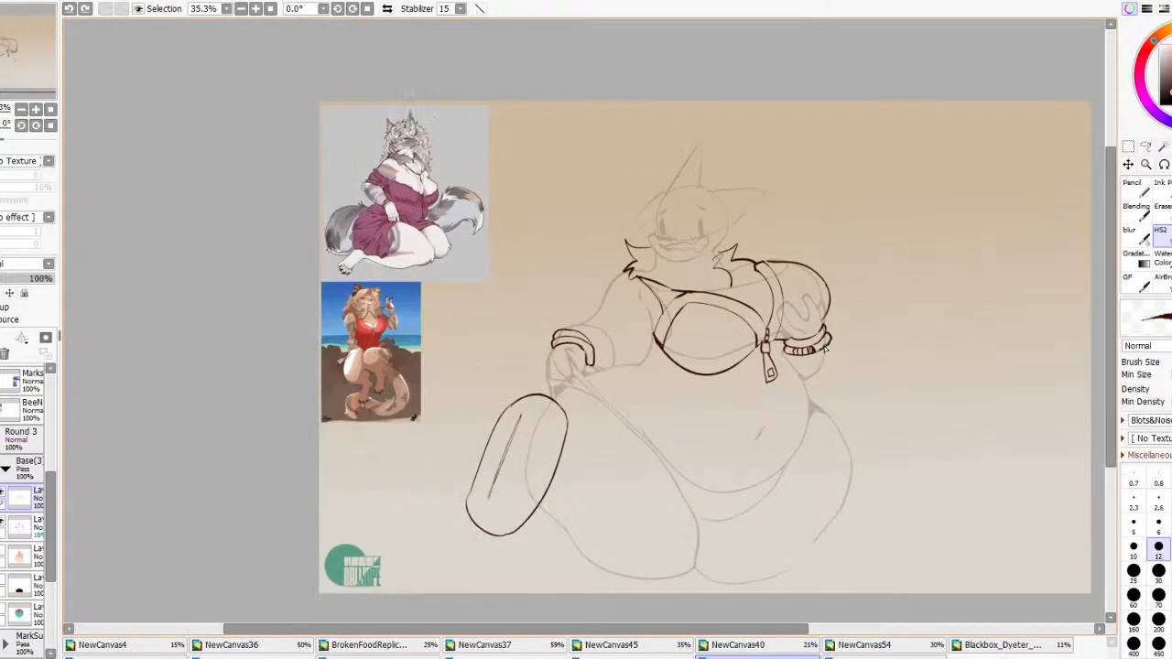
pyautogui.moveTo(758, 344); pyautogui.dragTo(762, 363)
pyautogui.hotkey('ctrl', 'z')
pyautogui.scroll(-5, 773, 333)
pyautogui.scroll(-2, 788, 328)
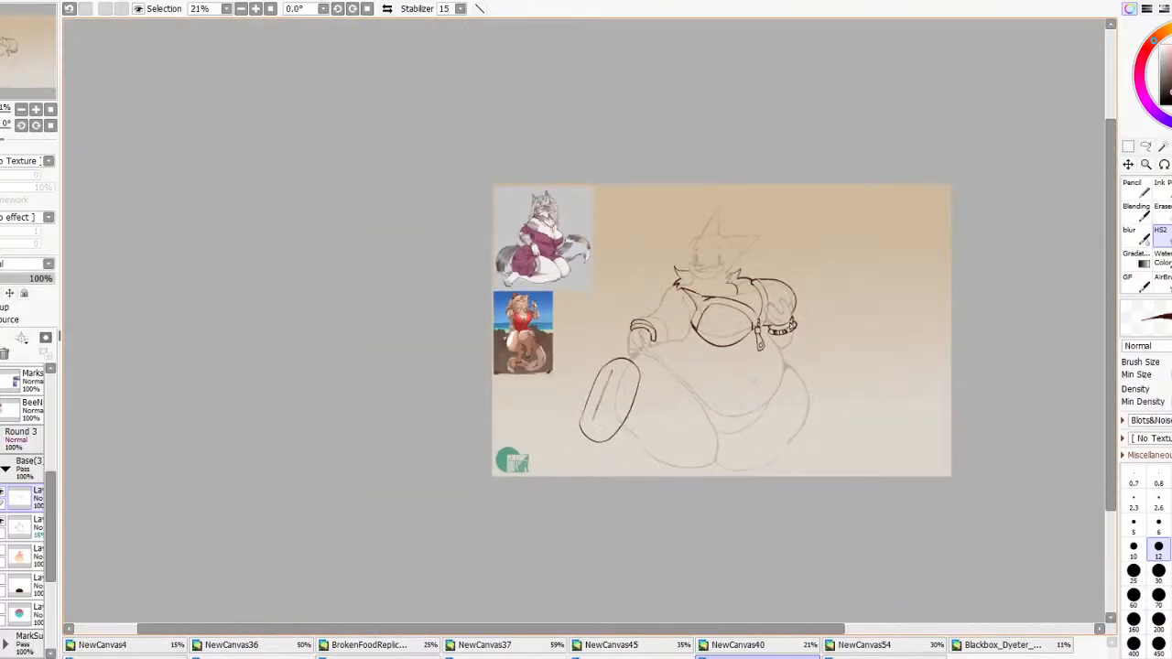
pyautogui.scroll(3, 794, 336)
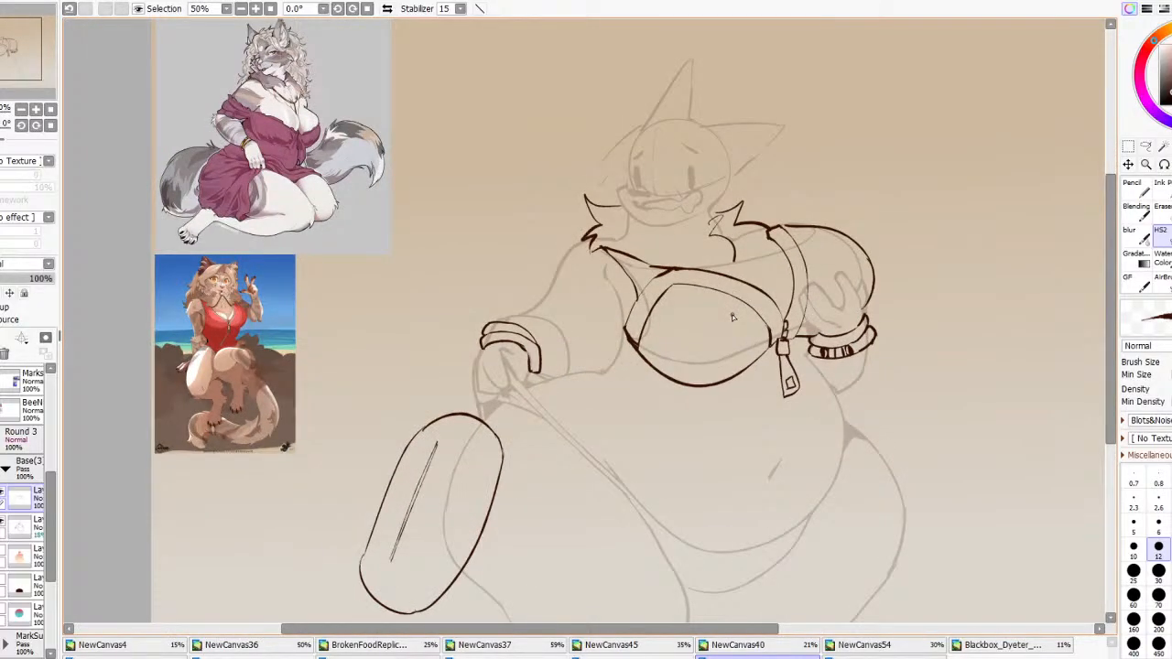
pyautogui.scroll(2, 732, 317)
pyautogui.scroll(-5, 749, 314)
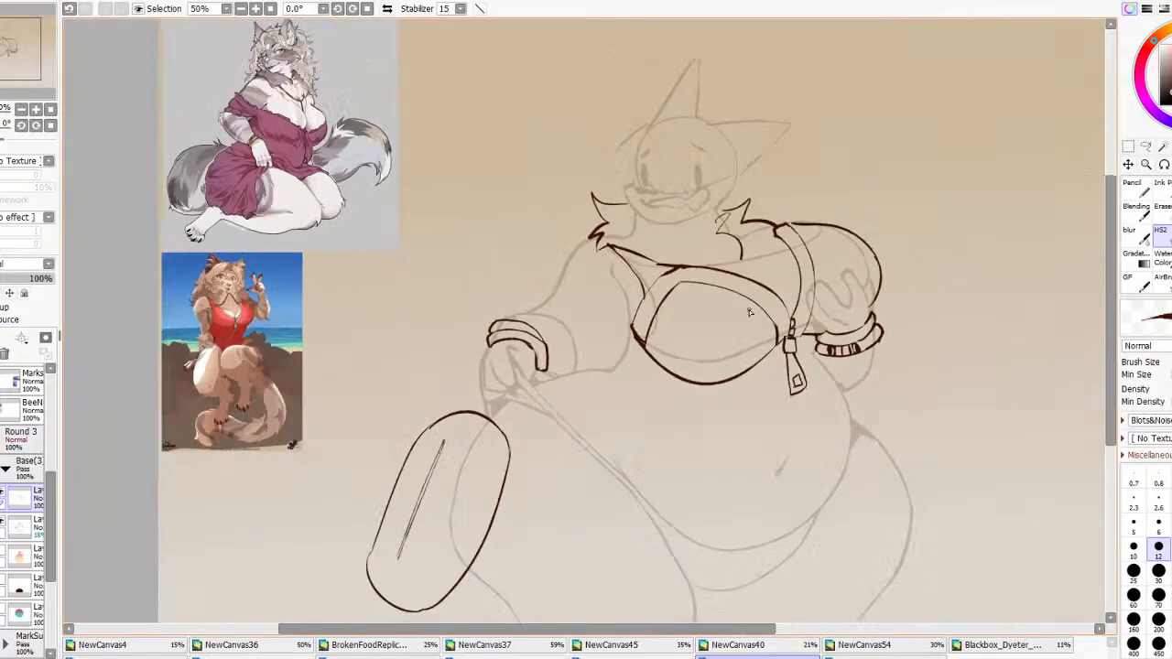
pyautogui.scroll(5, 640, 304)
pyautogui.scroll(-4, 638, 304)
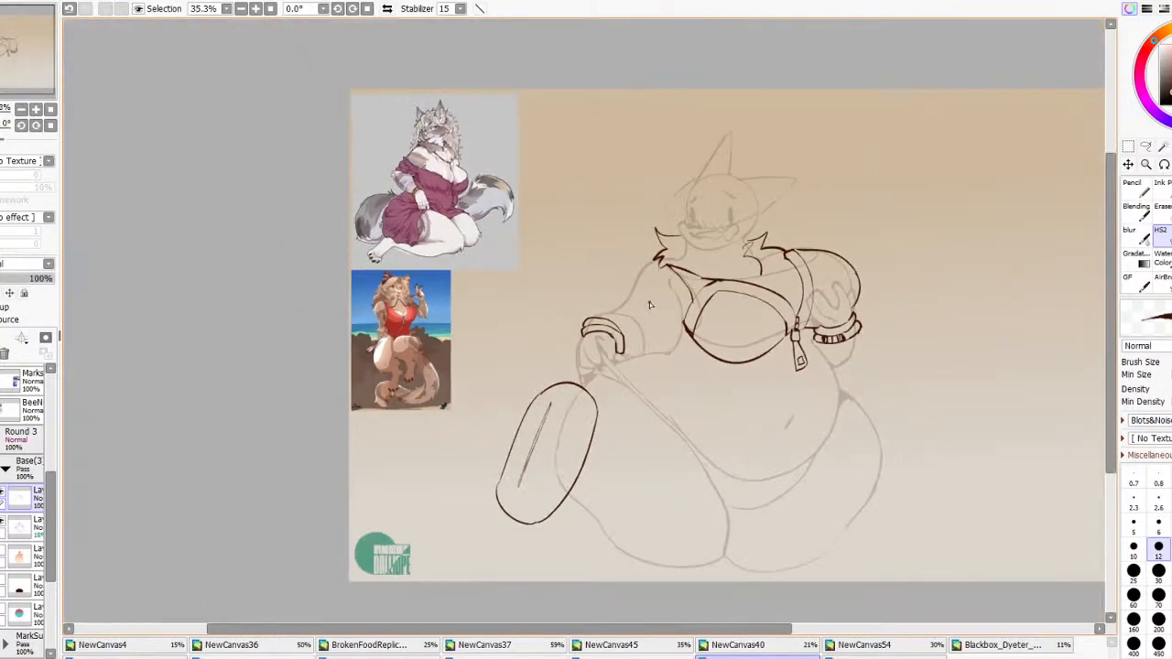
# Sketch the top's outer armhole edge up to the collar fur and the shoulder contour above the lowered arm, undoing stray strokes
pyautogui.scroll(3, 693, 304)
pyautogui.moveTo(701, 346)
pyautogui.mouseDown()
pyautogui.moveTo(732, 355)
pyautogui.moveTo(782, 326)
pyautogui.moveTo(816, 342)
pyautogui.moveTo(801, 294)
pyautogui.mouseUp()
pyautogui.hotkey('ctrl', 'z')
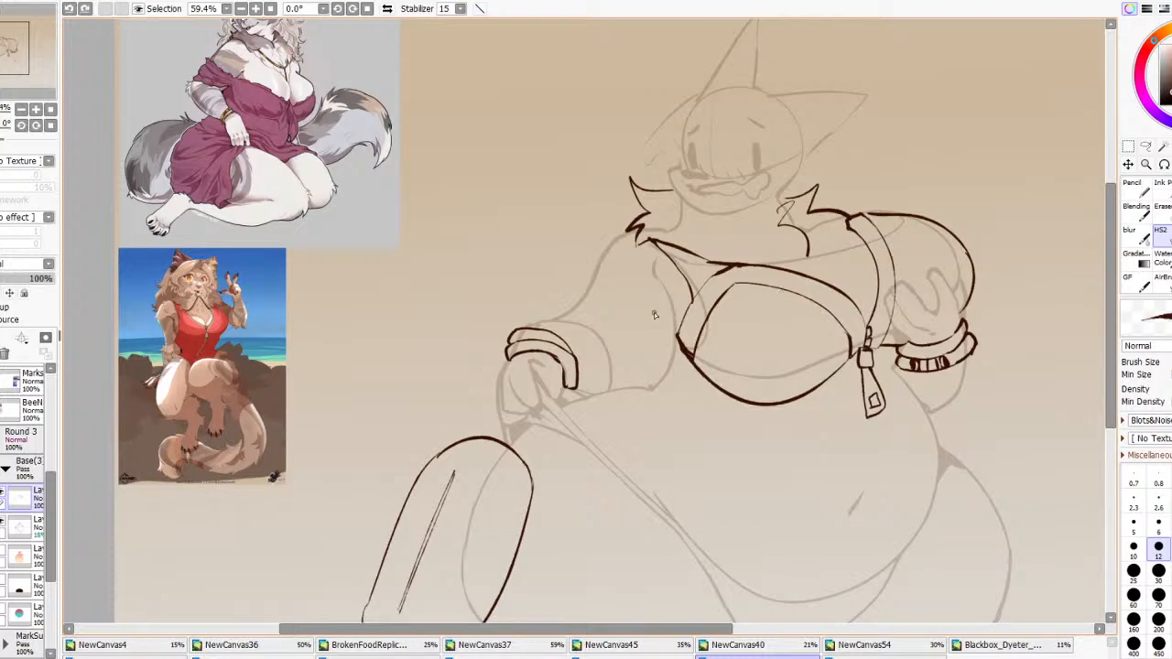
pyautogui.moveTo(678, 333); pyautogui.dragTo(658, 261)
pyautogui.hotkey('ctrl', 'z')
pyautogui.moveTo(678, 332); pyautogui.dragTo(643, 240)
pyautogui.moveTo(594, 277); pyautogui.dragTo(632, 241)
pyautogui.moveTo(594, 280)
pyautogui.mouseDown()
pyautogui.moveTo(603, 251)
pyautogui.moveTo(634, 228)
pyautogui.mouseUp()
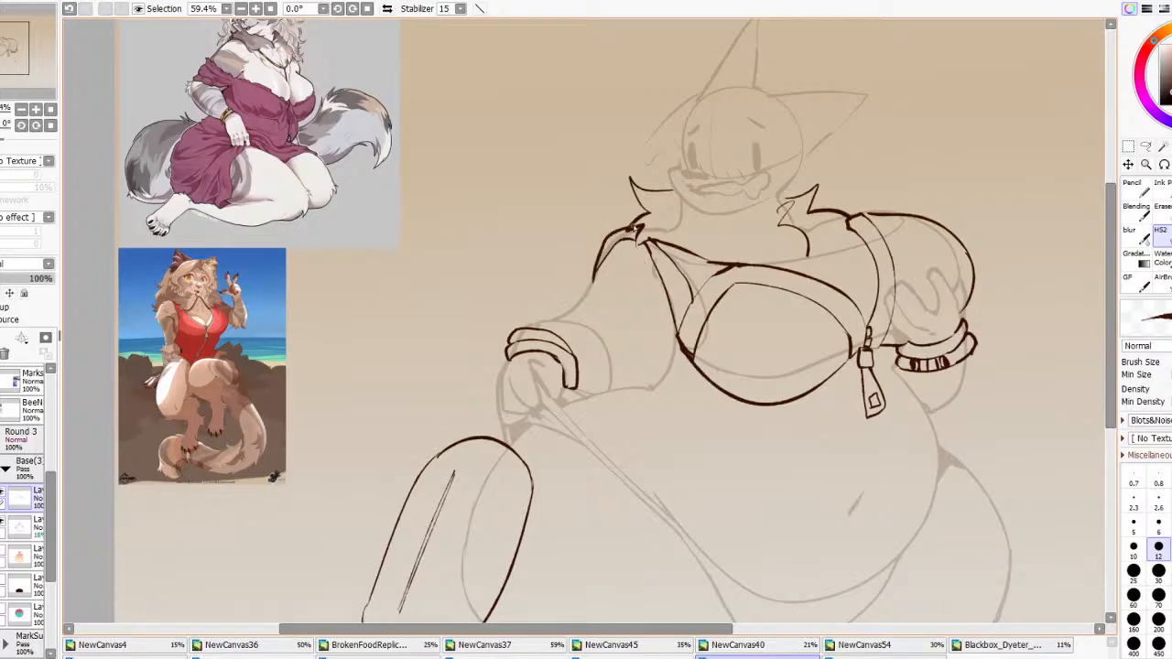
pyautogui.scroll(-6, 679, 228)
pyautogui.hotkey('ctrl', 'z')
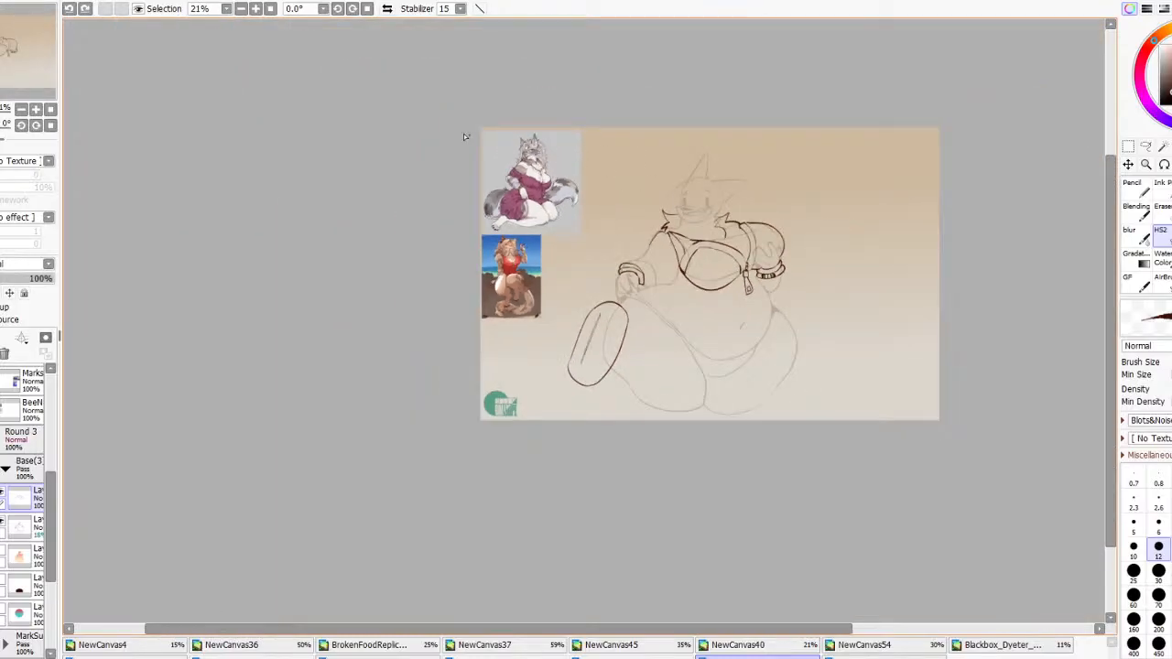
# Mirror the canvas view, erase the stray inner line beside the armhole edge, and restore the normal view
pyautogui.click(387, 9)
pyautogui.scroll(3, 358, 189)
pyautogui.scroll(3, 347, 199)
pyautogui.press('e')
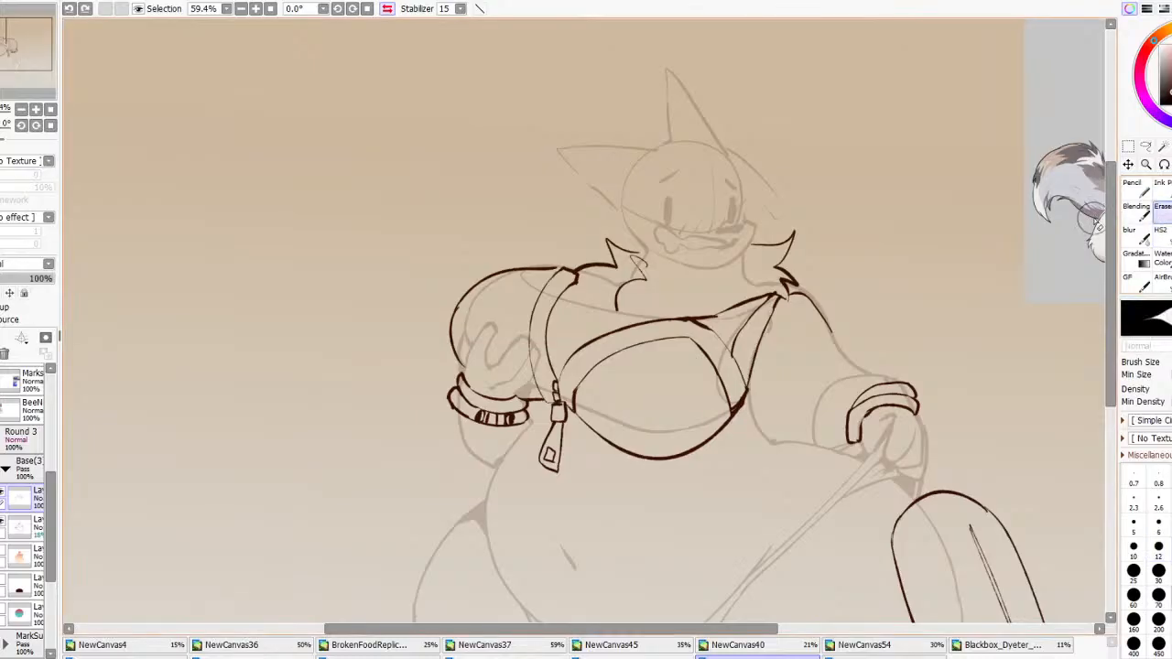
pyautogui.moveTo(743, 358)
pyautogui.mouseDown()
pyautogui.moveTo(732, 348)
pyautogui.moveTo(760, 313)
pyautogui.mouseUp()
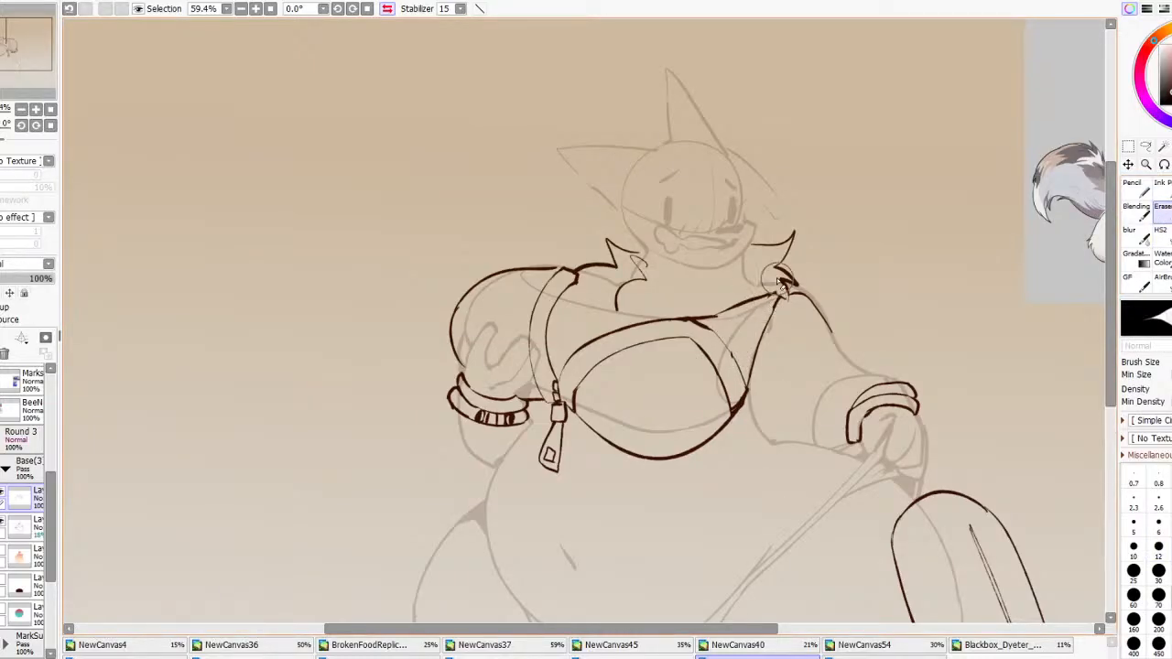
pyautogui.scroll(-8, 835, 311)
pyautogui.click(389, 9)
pyautogui.scroll(8, 245, 326)
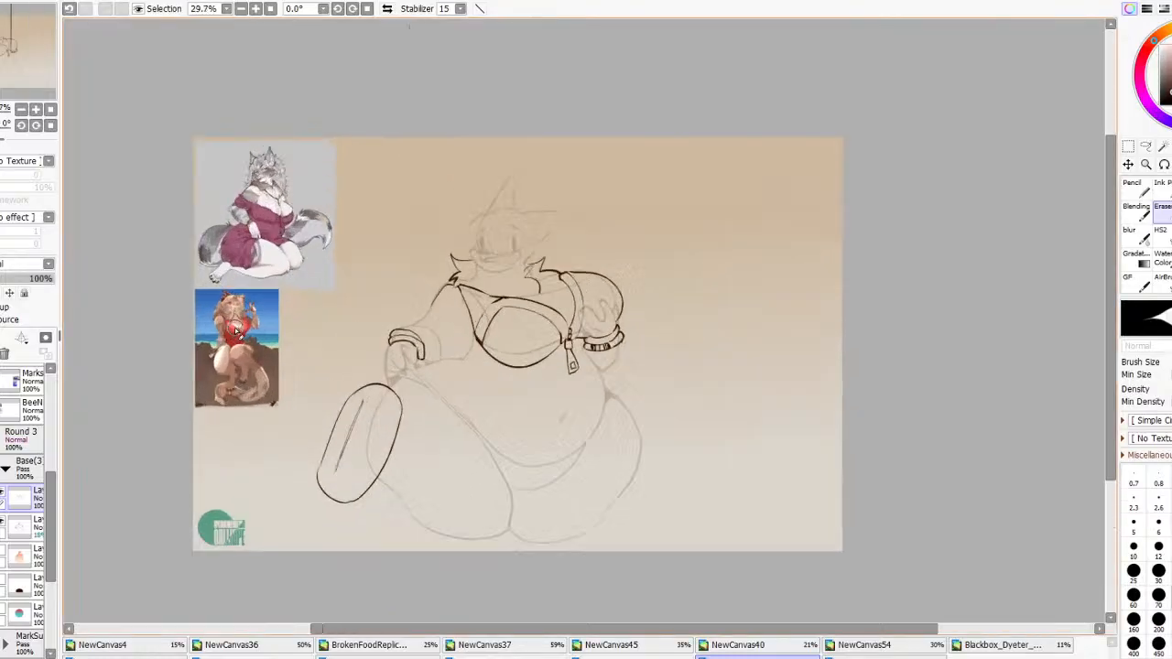
# Redraw the curved side edge of the chest panel from the armhole's lower end to the neckline, undoing unsatisfactory attempts
pyautogui.press('e')
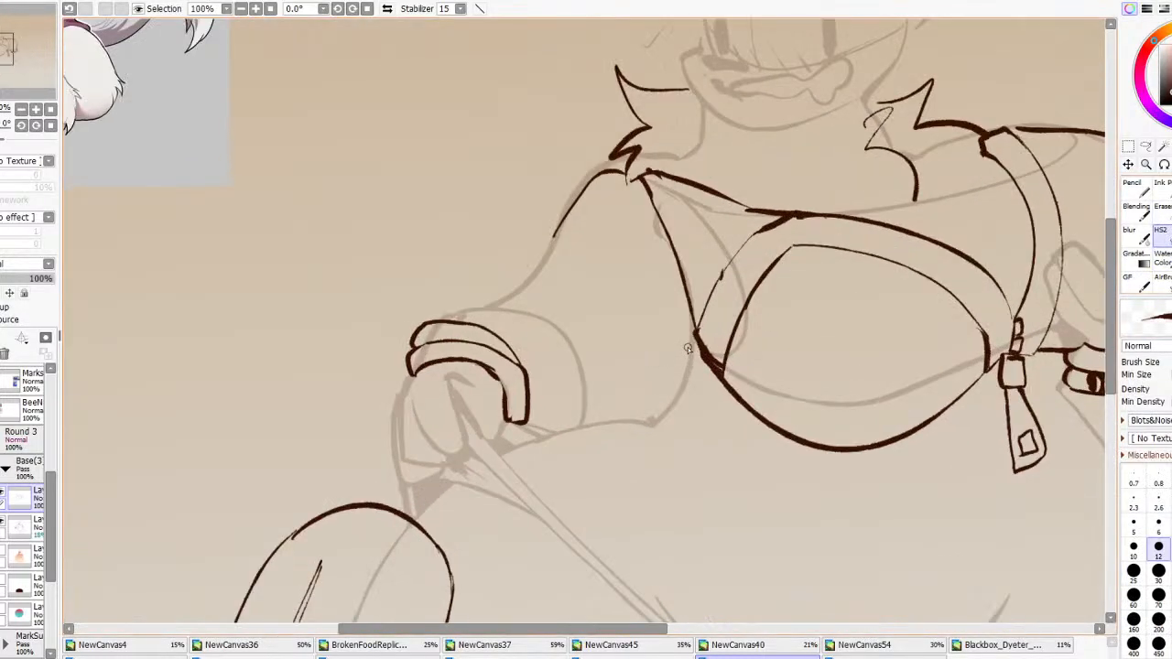
pyautogui.scroll(3, 688, 347)
pyautogui.moveTo(698, 330)
pyautogui.mouseDown()
pyautogui.moveTo(716, 273)
pyautogui.moveTo(777, 208)
pyautogui.mouseUp()
pyautogui.hotkey('ctrl', 'z')
pyautogui.moveTo(697, 331)
pyautogui.mouseDown()
pyautogui.moveTo(739, 244)
pyautogui.moveTo(780, 221)
pyautogui.mouseUp()
pyautogui.hotkey('ctrl', 'z')
pyautogui.moveTo(697, 330); pyautogui.dragTo(781, 222)
pyautogui.hotkey('ctrl', 'z')
pyautogui.hotkey('ctrl', 'z')
pyautogui.moveTo(697, 329)
pyautogui.mouseDown()
pyautogui.moveTo(771, 216)
pyautogui.moveTo(726, 270)
pyautogui.moveTo(765, 229)
pyautogui.mouseUp()
pyautogui.scroll(-5, 740, 248)
pyautogui.scroll(4, 738, 266)
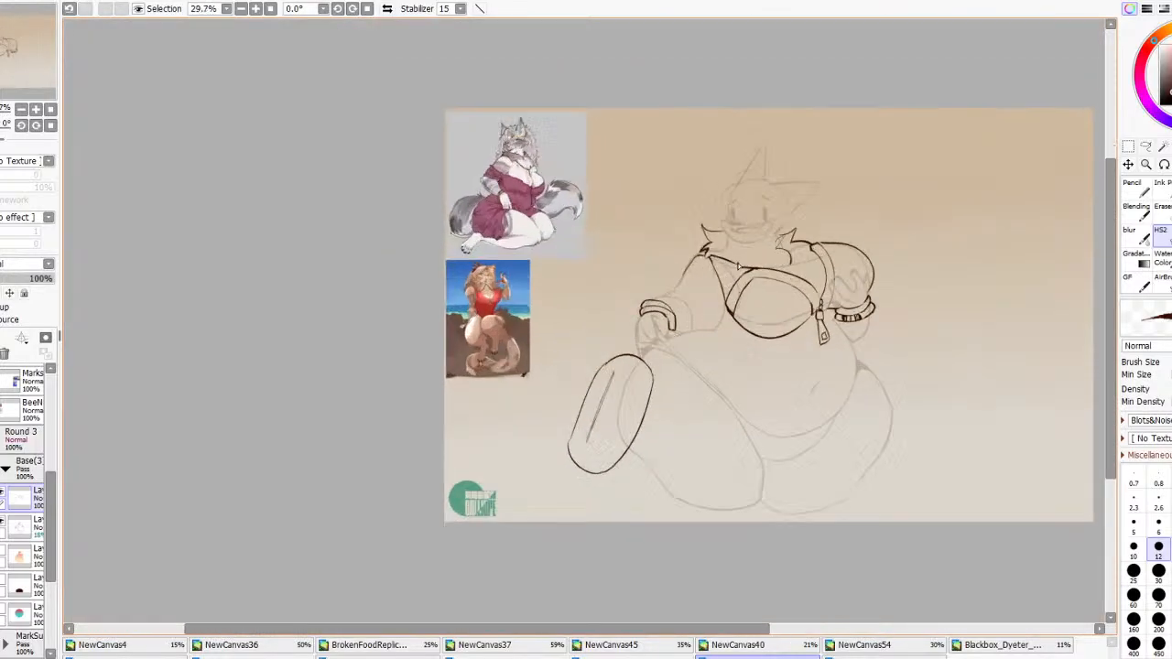
# Check the red zippered swimsuit reference and sketch a parallel inner line along the side trim of the chest panel
pyautogui.scroll(5, 351, 304)
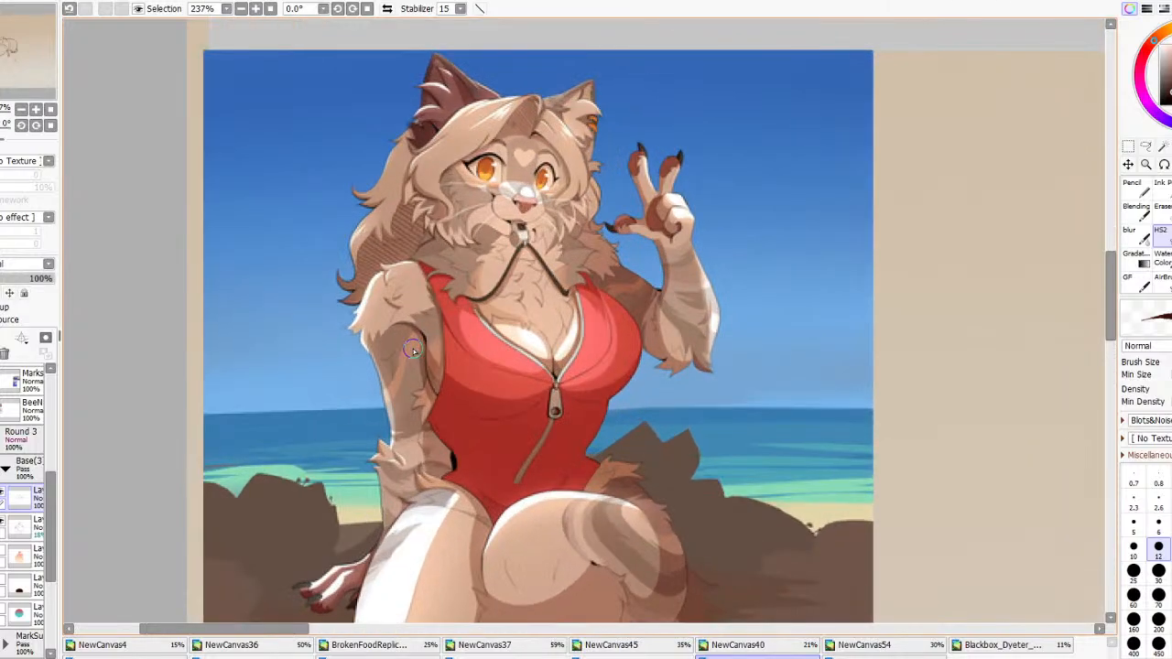
pyautogui.scroll(-6, 413, 349)
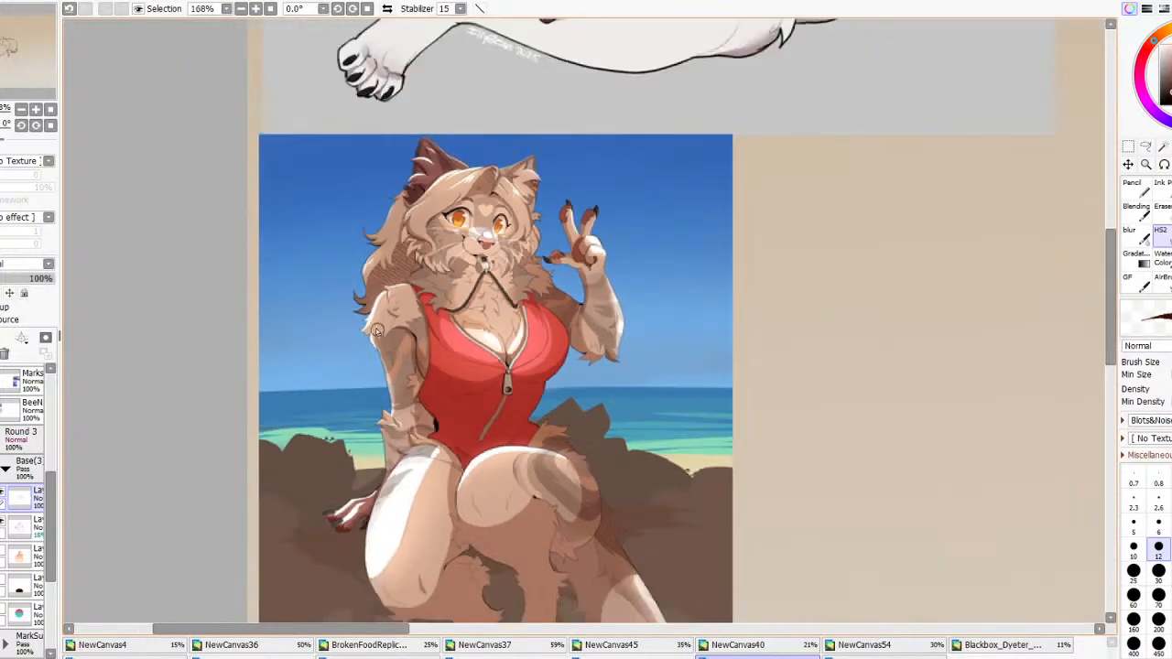
pyautogui.scroll(4, 787, 341)
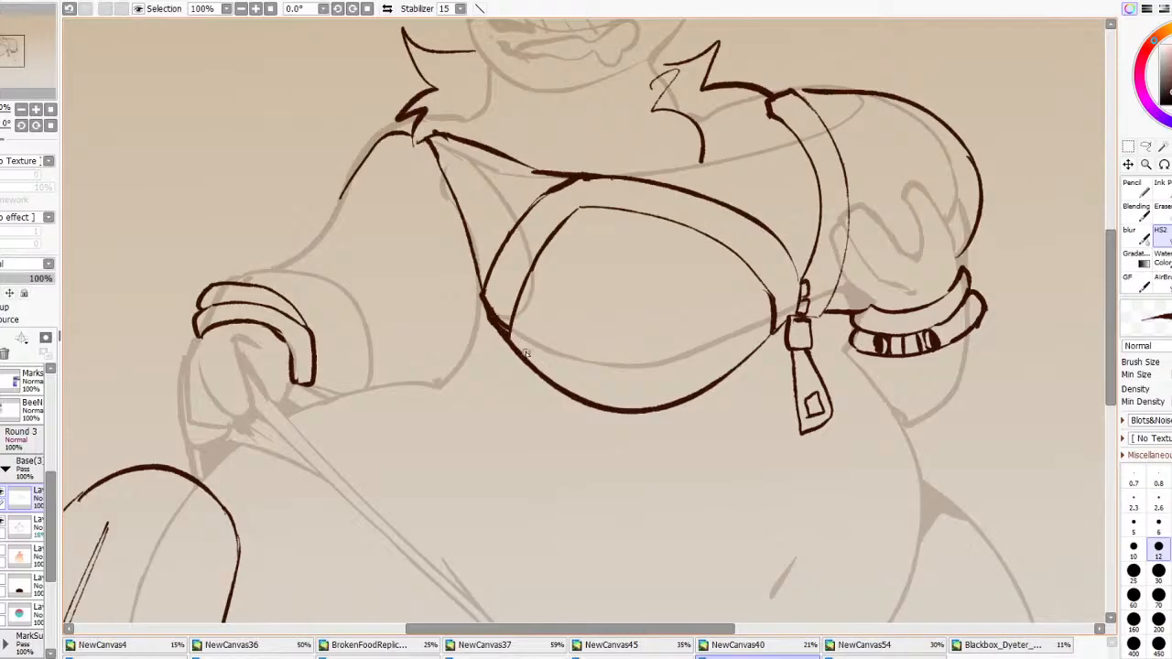
pyautogui.moveTo(522, 354); pyautogui.dragTo(563, 256)
pyautogui.hotkey('ctrl', 'z')
pyautogui.moveTo(519, 351)
pyautogui.mouseDown()
pyautogui.moveTo(556, 260)
pyautogui.moveTo(597, 209)
pyautogui.moveTo(569, 220)
pyautogui.moveTo(624, 234)
pyautogui.mouseUp()
pyautogui.hotkey('ctrl', 'z')
pyautogui.hotkey('ctrl', 'z')
# Mirror the canvas view and sketch a second parallel line beneath the chest panel's upper trim, redoing the curve as needed
pyautogui.click(387, 10)
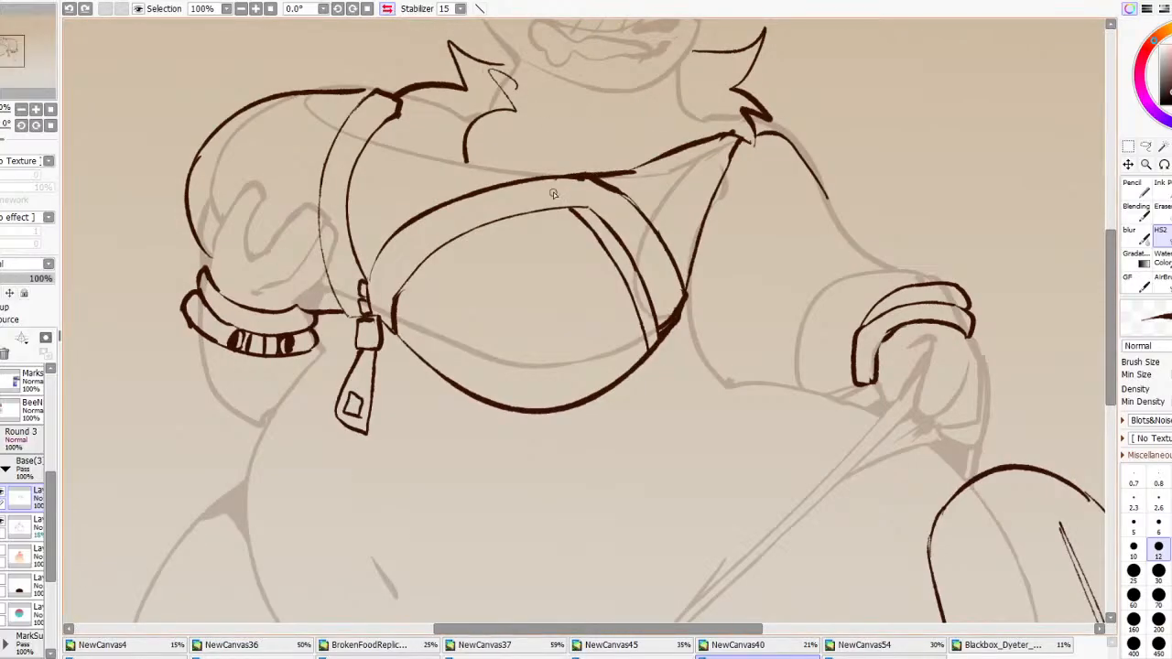
pyautogui.moveTo(395, 334)
pyautogui.mouseDown()
pyautogui.moveTo(451, 266)
pyautogui.moveTo(539, 231)
pyautogui.mouseUp()
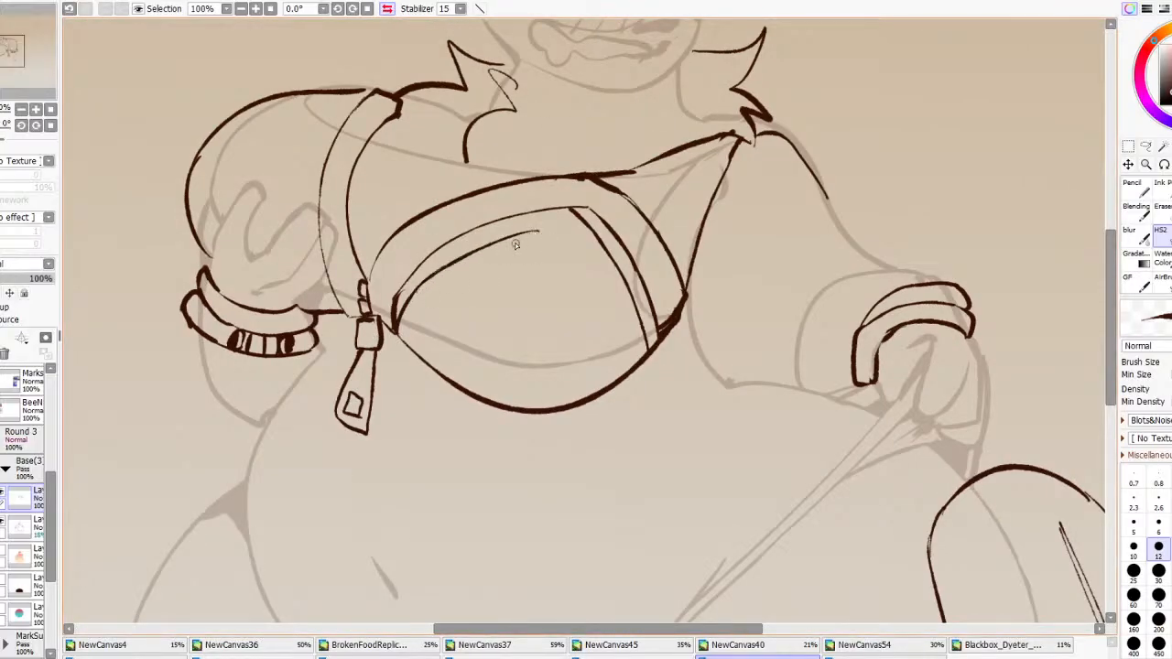
pyautogui.hotkey('ctrl', 'z')
pyautogui.hotkey('ctrl', 'y')
pyautogui.hotkey('ctrl', 'z')
pyautogui.moveTo(422, 283)
pyautogui.mouseDown()
pyautogui.moveTo(495, 236)
pyautogui.moveTo(581, 214)
pyautogui.mouseUp()
pyautogui.hotkey('ctrl', 'z')
# Sketch a small square just below the chest trim's upper corner and restore the unmirrored canvas view
pyautogui.moveTo(515, 228)
pyautogui.mouseDown()
pyautogui.moveTo(601, 213)
pyautogui.moveTo(575, 226)
pyautogui.moveTo(586, 246)
pyautogui.moveTo(566, 252)
pyautogui.moveTo(586, 243)
pyautogui.mouseUp()
pyautogui.hotkey('ctrl', 'z')
pyautogui.hotkey('ctrl', 'z')
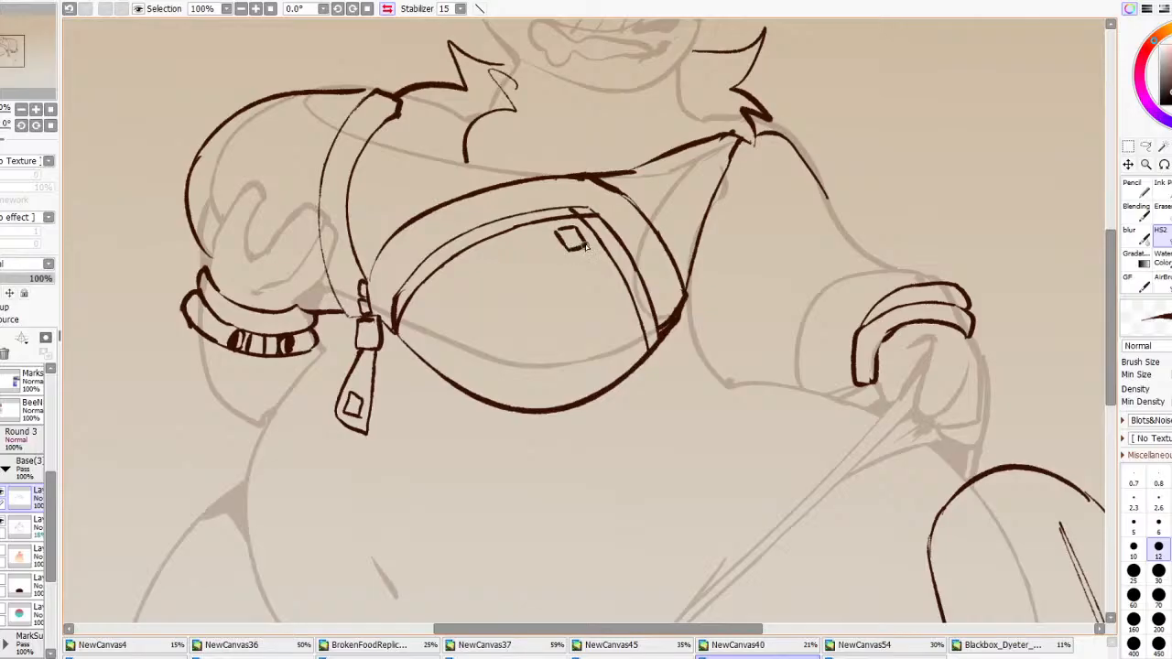
pyautogui.scroll(-9, 557, 231)
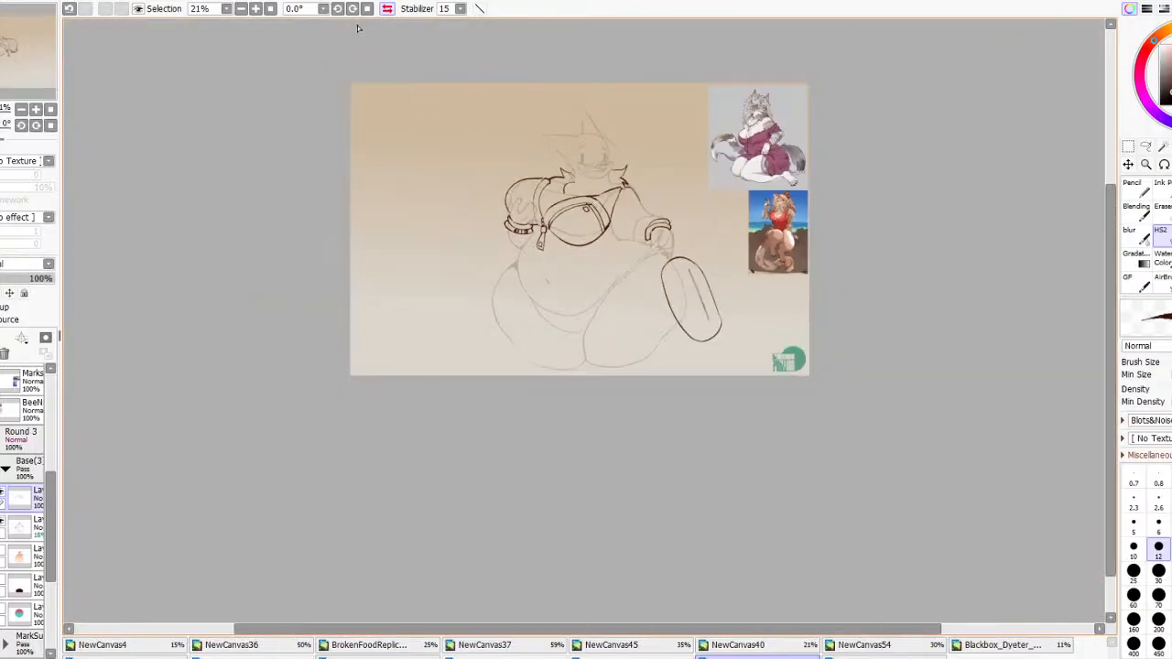
pyautogui.click(387, 8)
# Sketch small segments and a filled dark block where the side and upper trims of the chest panel meet
pyautogui.scroll(8, 519, 205)
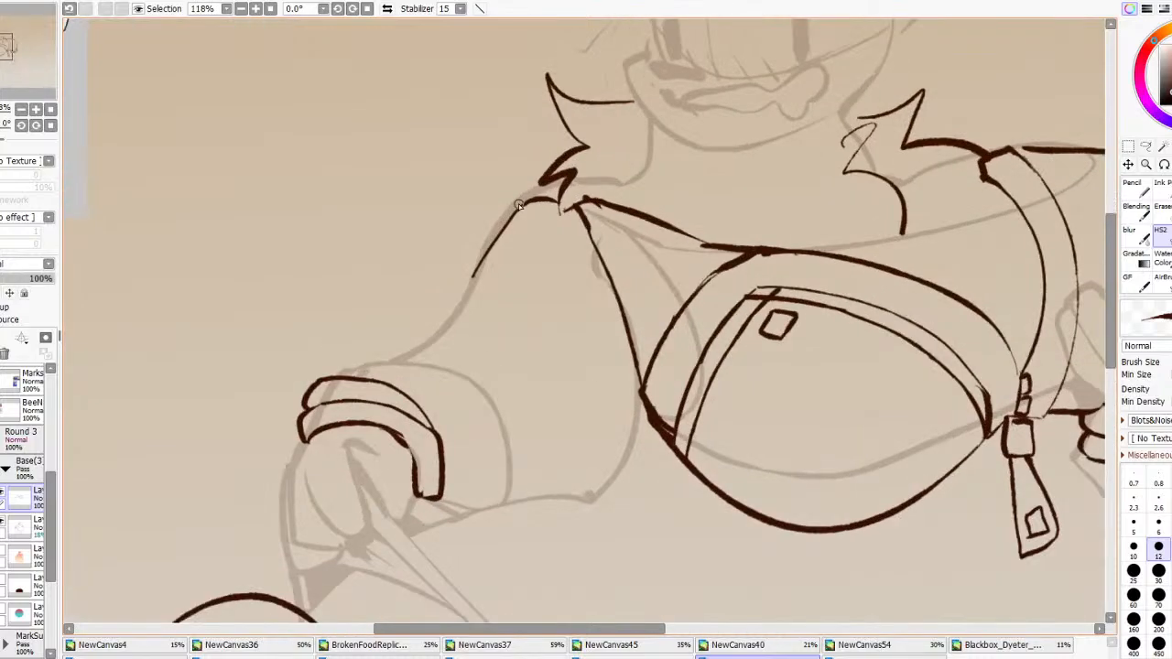
pyautogui.hotkey('ctrl', 'z')
pyautogui.hotkey('ctrl', 'z')
pyautogui.moveTo(745, 306)
pyautogui.mouseDown()
pyautogui.moveTo(758, 319)
pyautogui.moveTo(731, 318)
pyautogui.moveTo(758, 302)
pyautogui.moveTo(752, 289)
pyautogui.moveTo(823, 287)
pyautogui.mouseUp()
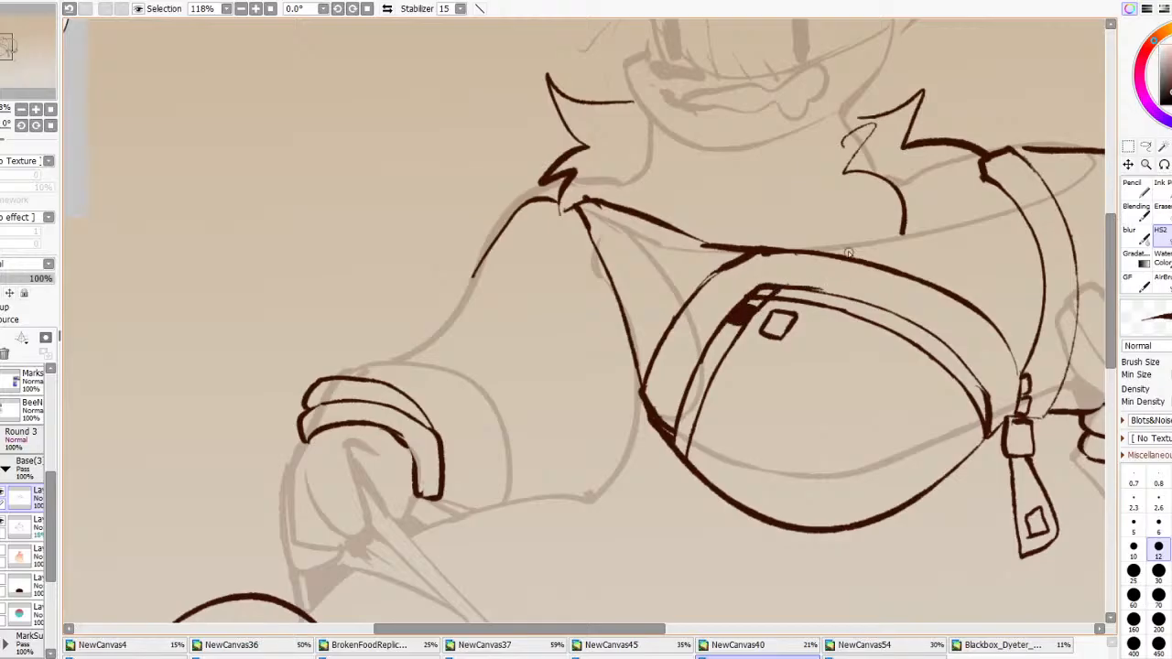
pyautogui.hotkey('ctrl', 'z')
# Add a small segment and a filled dark block at the lower end of the chest panel's side trim
pyautogui.scroll(-4, 874, 269)
pyautogui.scroll(-2, 876, 271)
pyautogui.scroll(6, 795, 310)
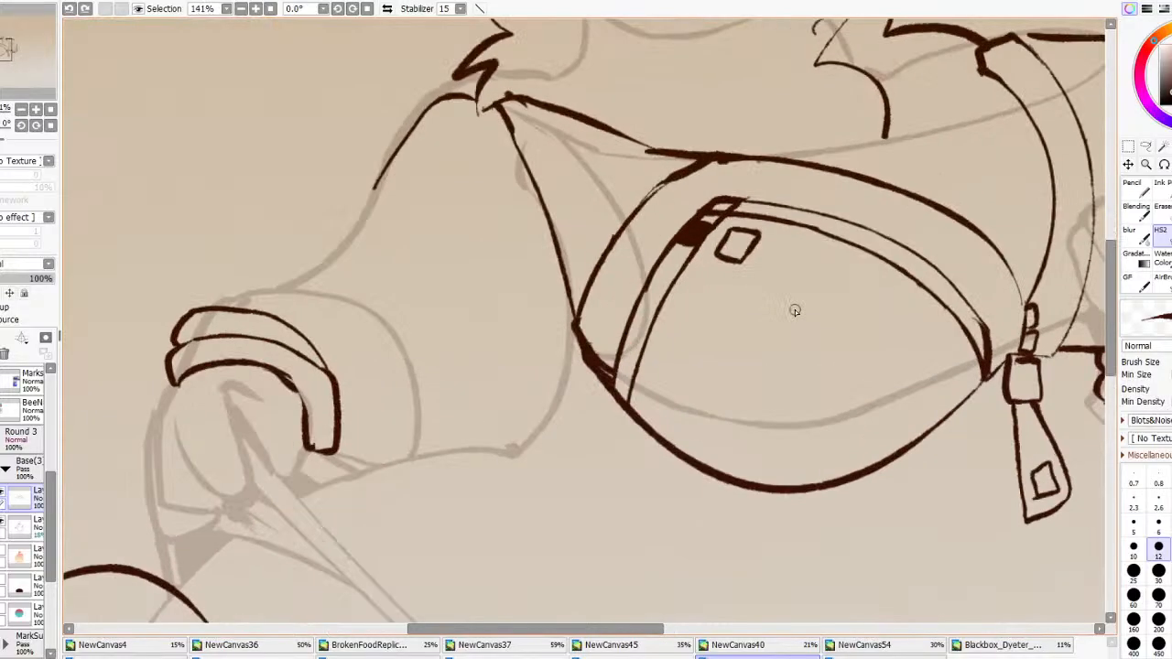
pyautogui.moveTo(624, 376); pyautogui.dragTo(624, 398)
pyautogui.moveTo(622, 350)
pyautogui.mouseDown()
pyautogui.moveTo(640, 356)
pyautogui.moveTo(626, 355)
pyautogui.moveTo(641, 344)
pyautogui.mouseUp()
pyautogui.hotkey('ctrl', 'z')
pyautogui.scroll(-5, 655, 326)
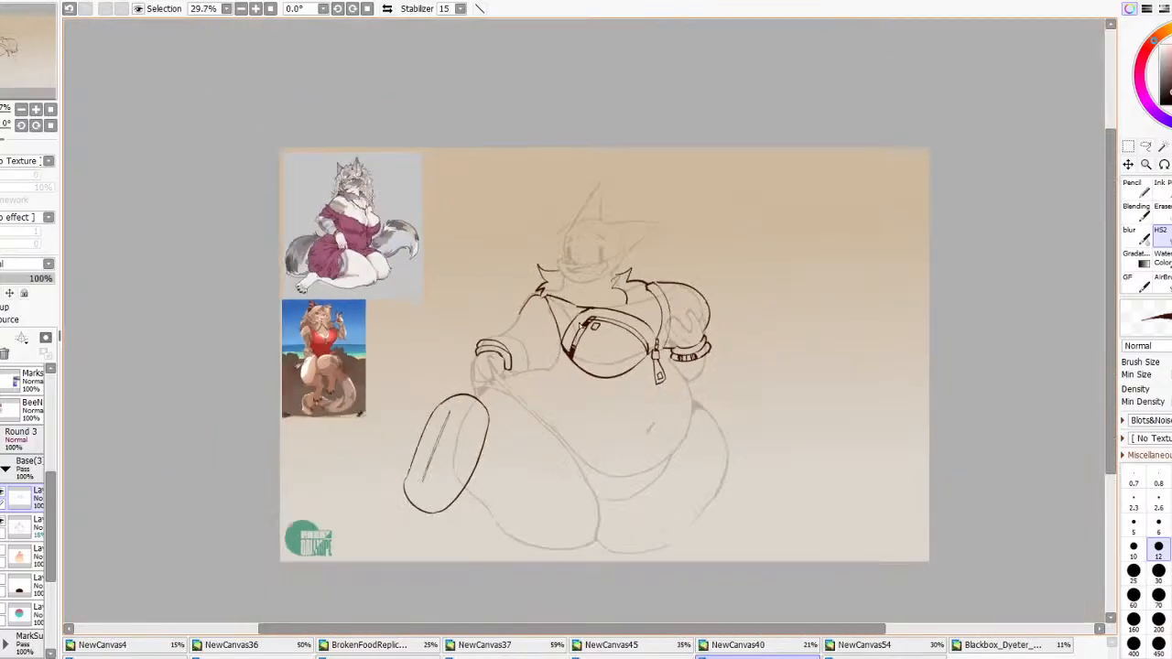
pyautogui.scroll(3, 618, 338)
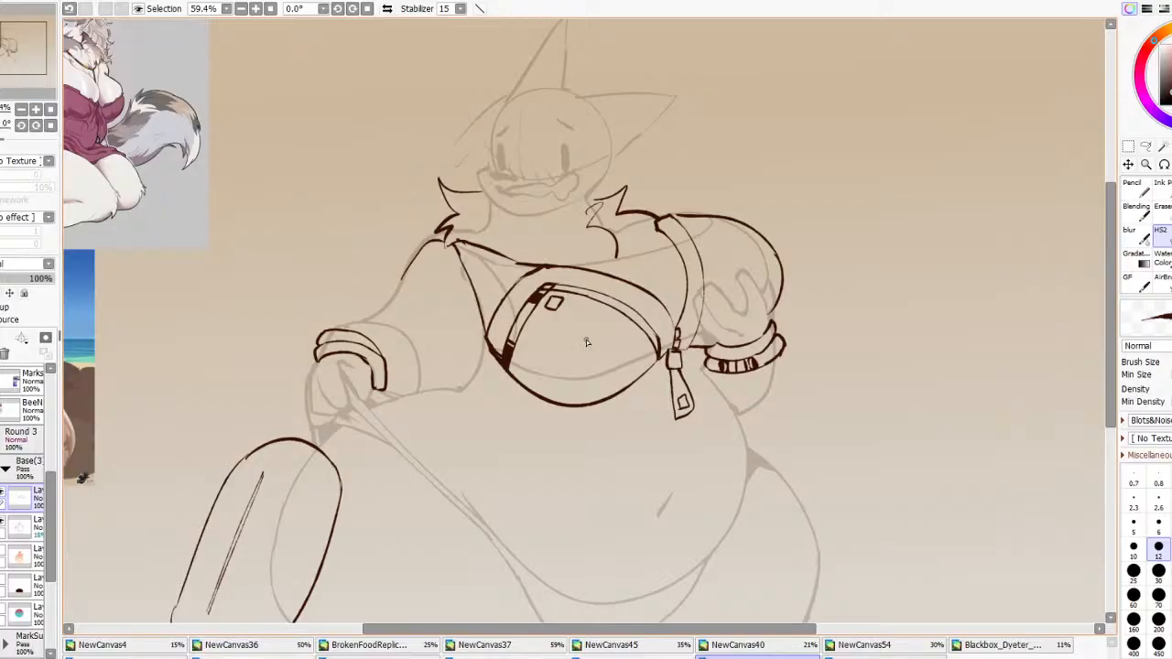
# Examine the monochrome architectural drawings of the city blocks, skyscraper, columned hall and vaulted arch, ending on the skyscraper
pyautogui.scroll(3, 586, 341)
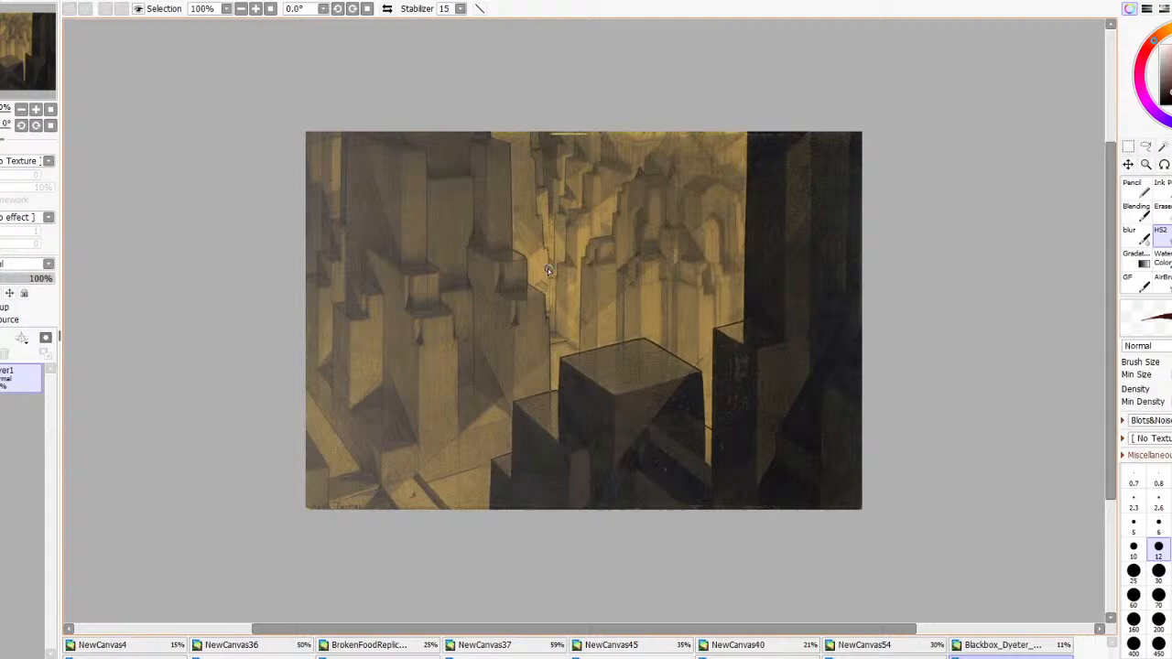
pyautogui.scroll(3, 758, 296)
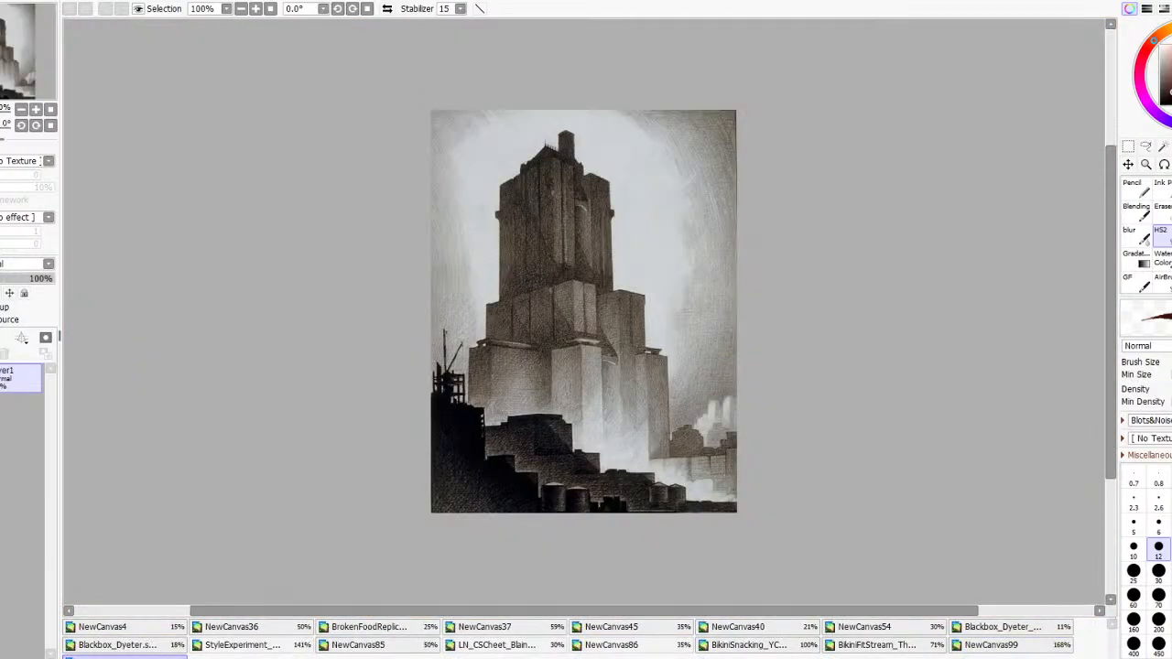
pyautogui.scroll(2, 672, 301)
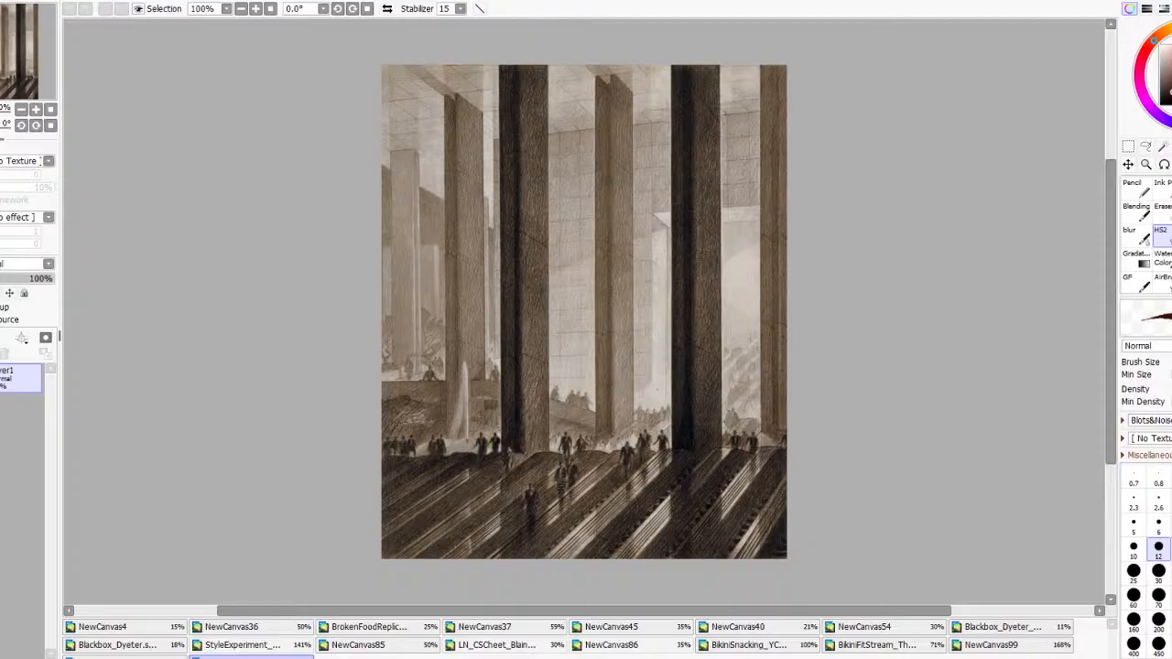
pyautogui.scroll(1, 632, 314)
pyautogui.scroll(-1, 632, 314)
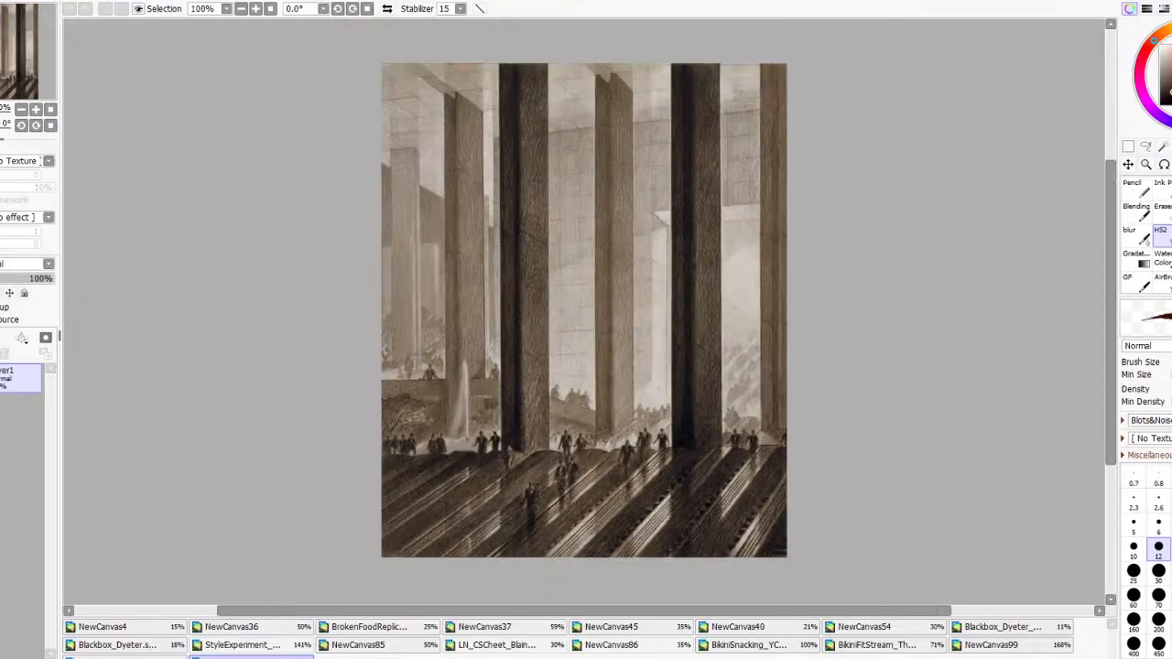
pyautogui.scroll(1, 631, 314)
pyautogui.scroll(-1, 583, 311)
pyautogui.hotkey('ctrl', 'Tab')
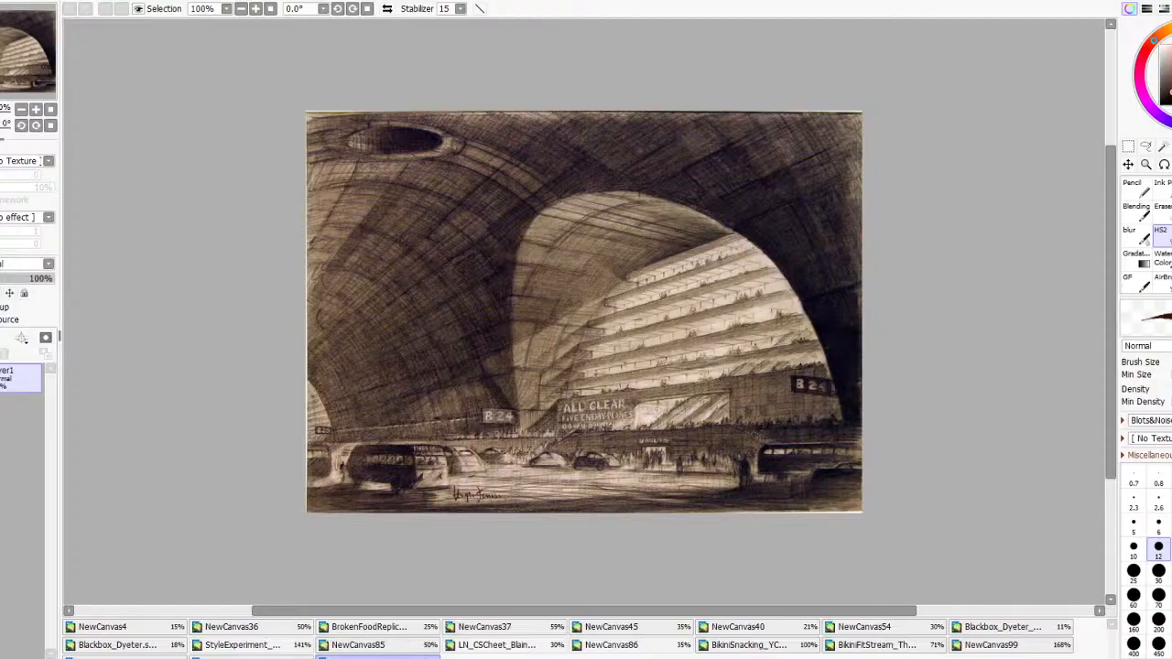
pyautogui.click(266, 657)
pyautogui.click(183, 657)
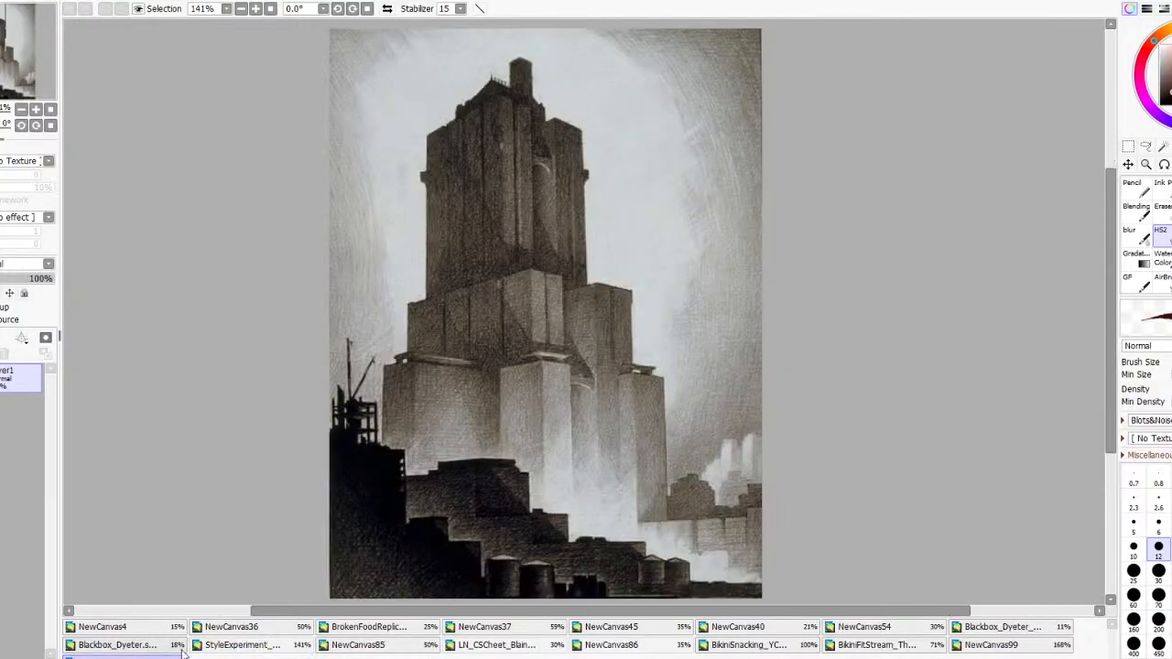
# Leave the architectural drawings and switch back to the canvas with the character sketch
pyautogui.click(183, 648)
pyautogui.click(147, 656)
pyautogui.click(158, 648)
pyautogui.click(985, 656)
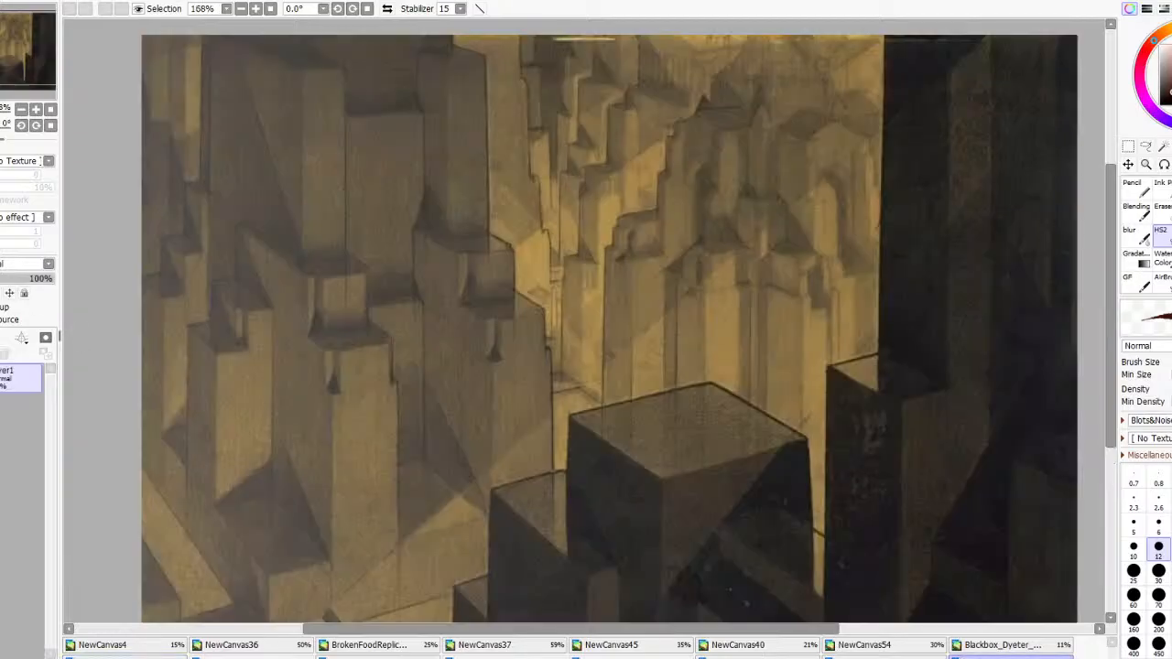
pyautogui.click(1037, 644)
pyautogui.click(919, 657)
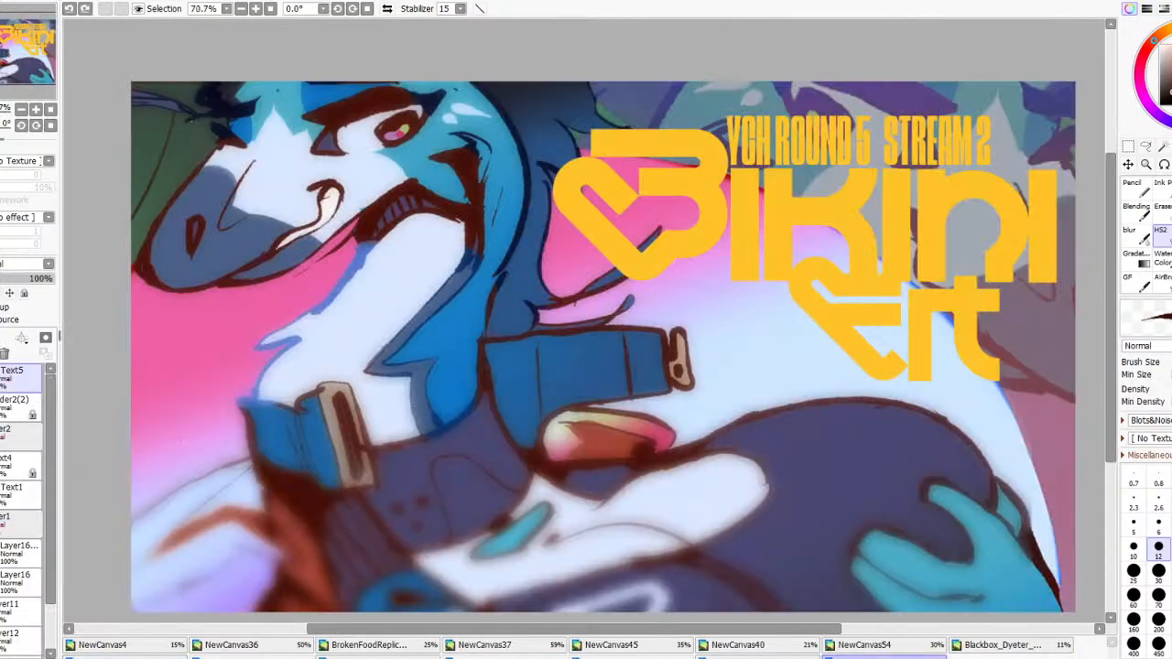
pyautogui.click(758, 657)
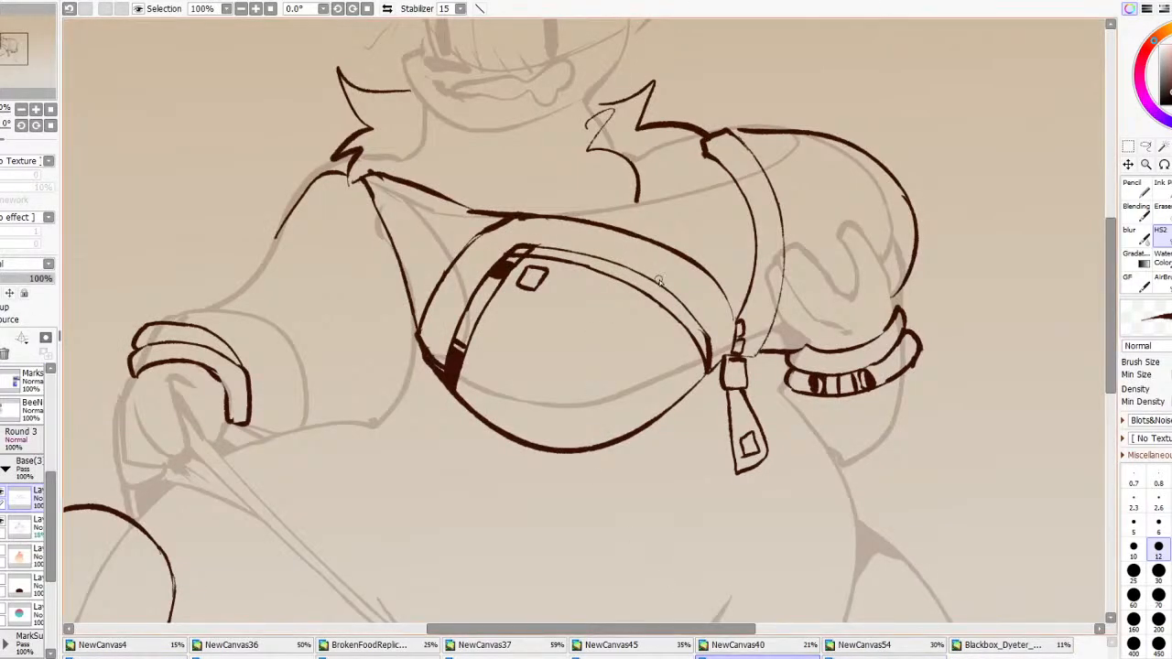
# Look over the whole sketch and mirror the canvas view
pyautogui.scroll(-5, 659, 278)
pyautogui.scroll(4, 652, 294)
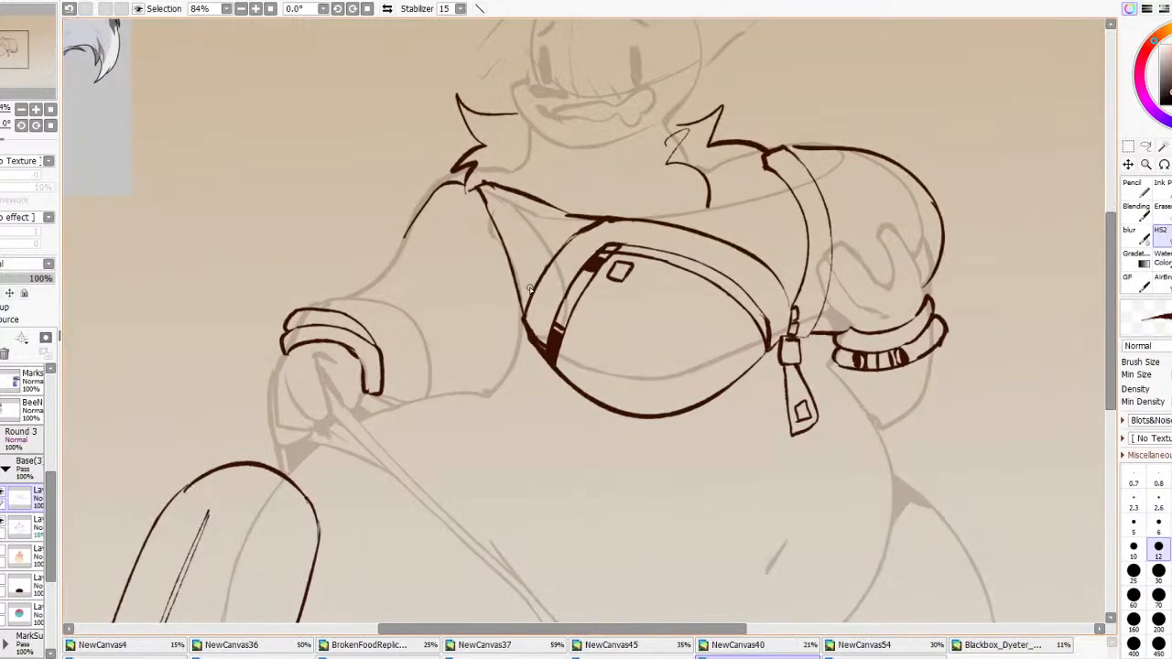
pyautogui.scroll(-4, 529, 288)
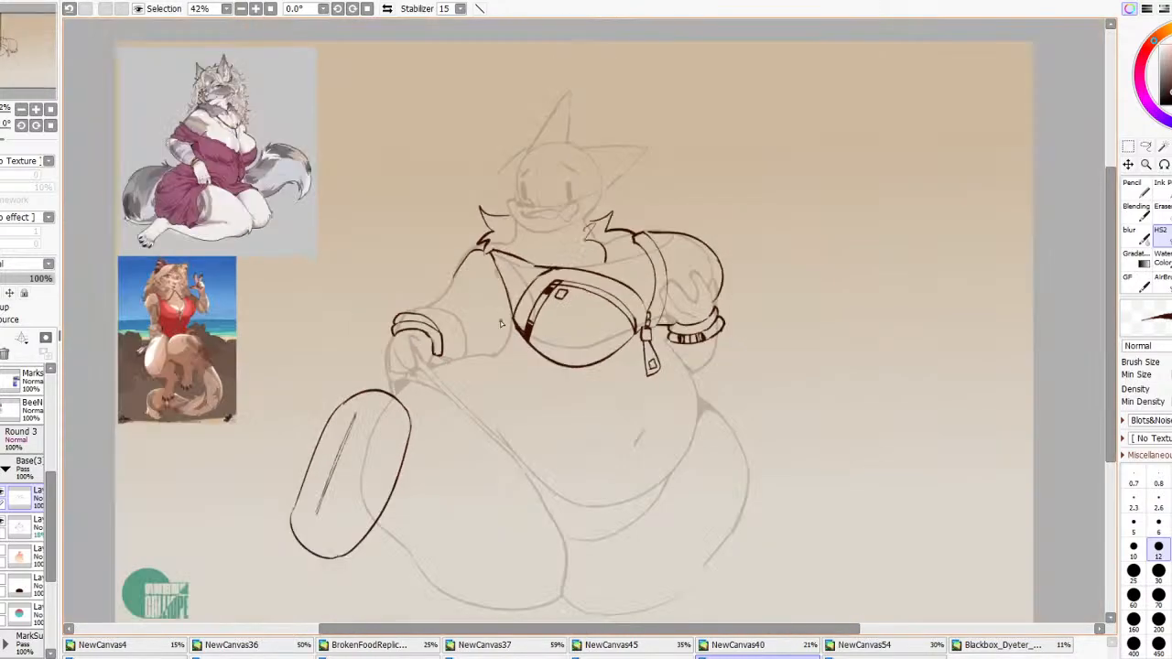
pyautogui.press('h')
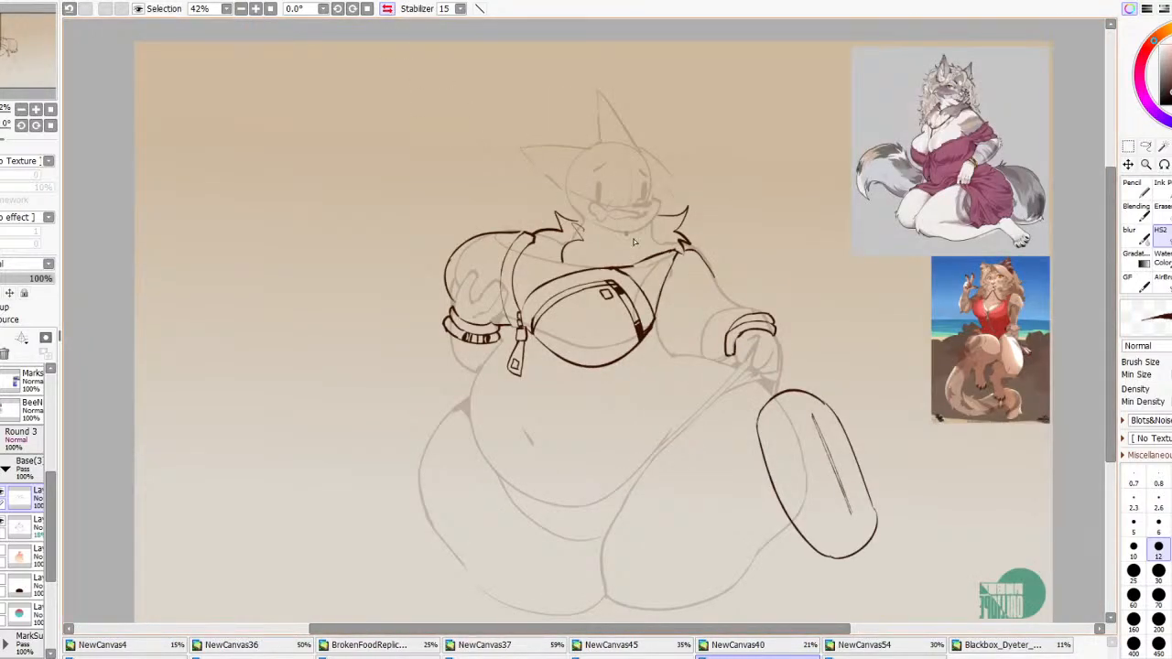
# Try a short stroke between the chest panel's upper corner and the pointed end of the neckline
pyautogui.scroll(3, 596, 273)
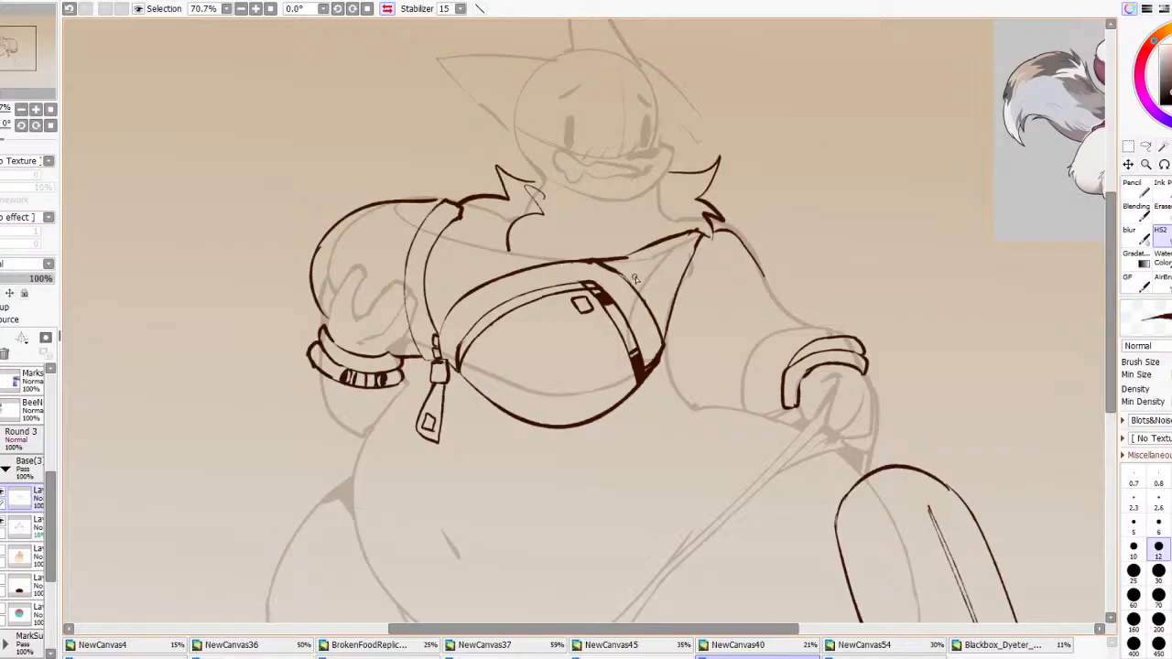
pyautogui.moveTo(621, 262)
pyautogui.mouseDown()
pyautogui.moveTo(661, 286)
pyautogui.moveTo(665, 252)
pyautogui.moveTo(682, 278)
pyautogui.mouseUp()
pyautogui.hotkey('ctrl', 'z')
pyautogui.scroll(-3, 660, 355)
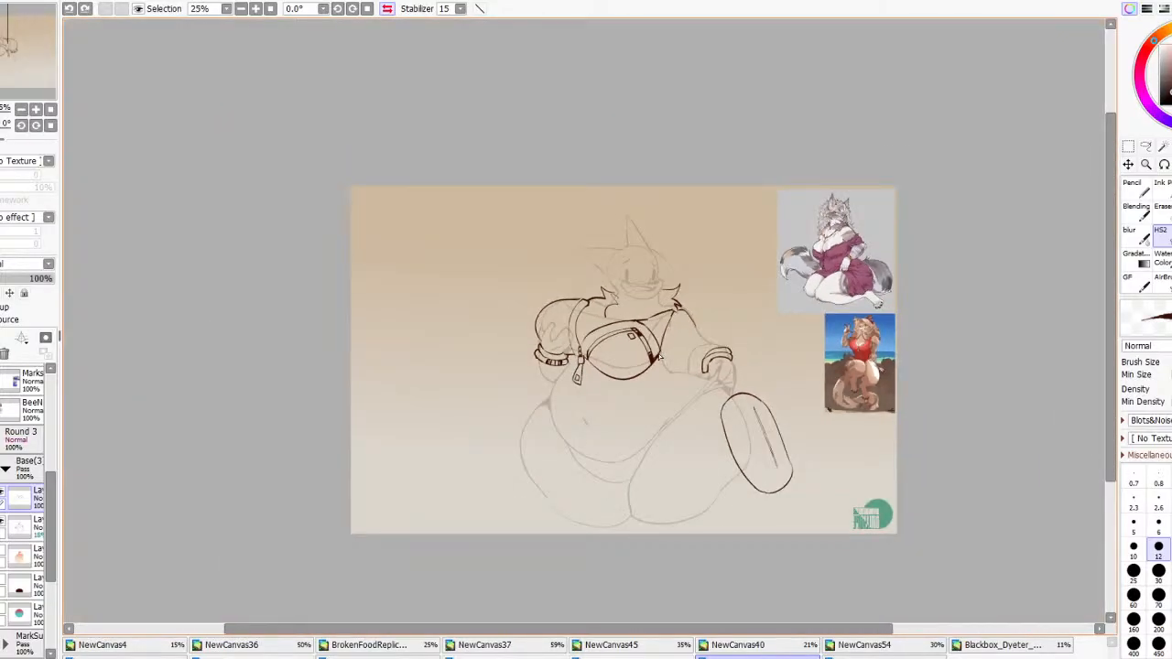
# Sketch a filled dark block with small segments at the end of the chest panel's upper trim beside the zipper
pyautogui.scroll(5, 659, 357)
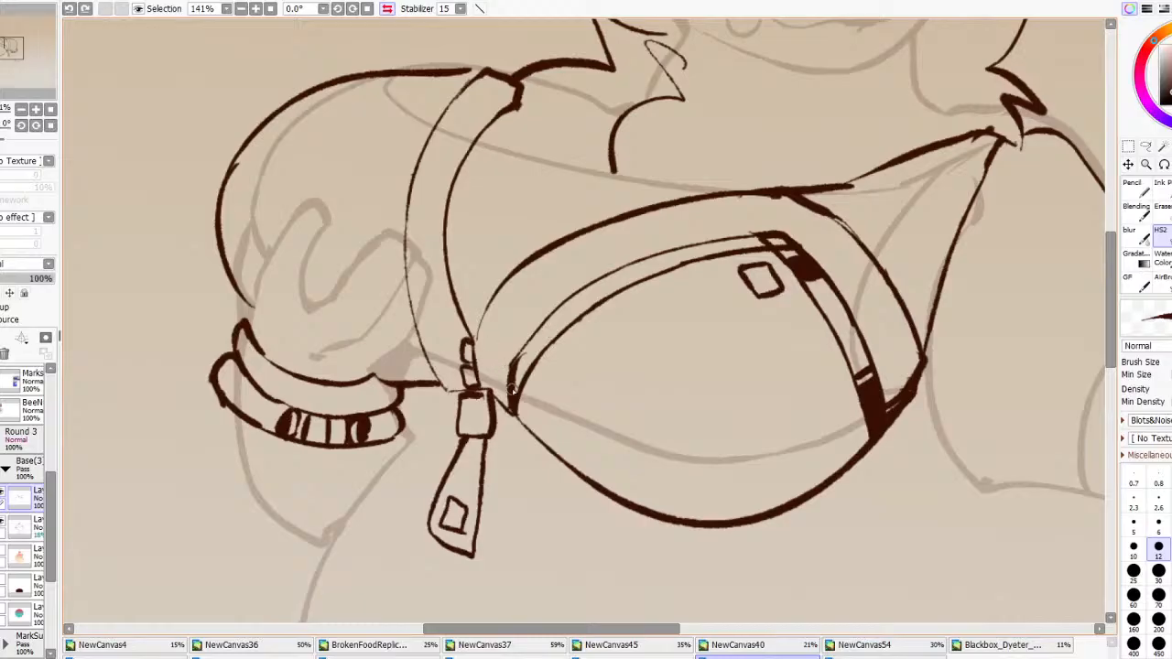
pyautogui.moveTo(512, 408); pyautogui.dragTo(527, 356)
pyautogui.moveTo(505, 409); pyautogui.dragTo(523, 346)
pyautogui.hotkey('ctrl', 'z')
pyautogui.hotkey('ctrl', 'z')
pyautogui.moveTo(506, 393); pyautogui.dragTo(539, 334)
pyautogui.moveTo(539, 334)
pyautogui.mouseDown()
pyautogui.moveTo(510, 384)
pyautogui.moveTo(546, 341)
pyautogui.mouseUp()
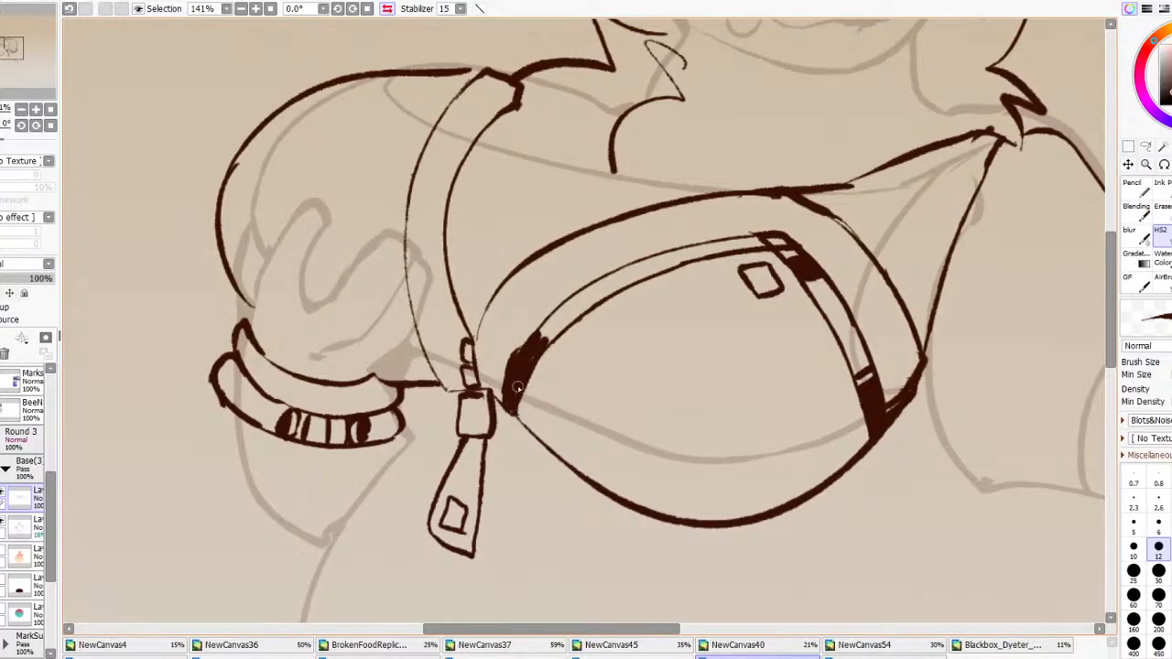
pyautogui.hotkey('ctrl', 'z')
pyautogui.hotkey('ctrl', 'z')
pyautogui.moveTo(519, 408)
pyautogui.mouseDown()
pyautogui.moveTo(545, 344)
pyautogui.moveTo(526, 354)
pyautogui.moveTo(547, 331)
pyautogui.moveTo(516, 359)
pyautogui.moveTo(558, 329)
pyautogui.moveTo(557, 314)
pyautogui.moveTo(561, 330)
pyautogui.moveTo(563, 308)
pyautogui.moveTo(539, 326)
pyautogui.moveTo(556, 326)
pyautogui.moveTo(544, 326)
pyautogui.moveTo(554, 340)
pyautogui.moveTo(578, 300)
pyautogui.mouseUp()
pyautogui.scroll(-5, 594, 265)
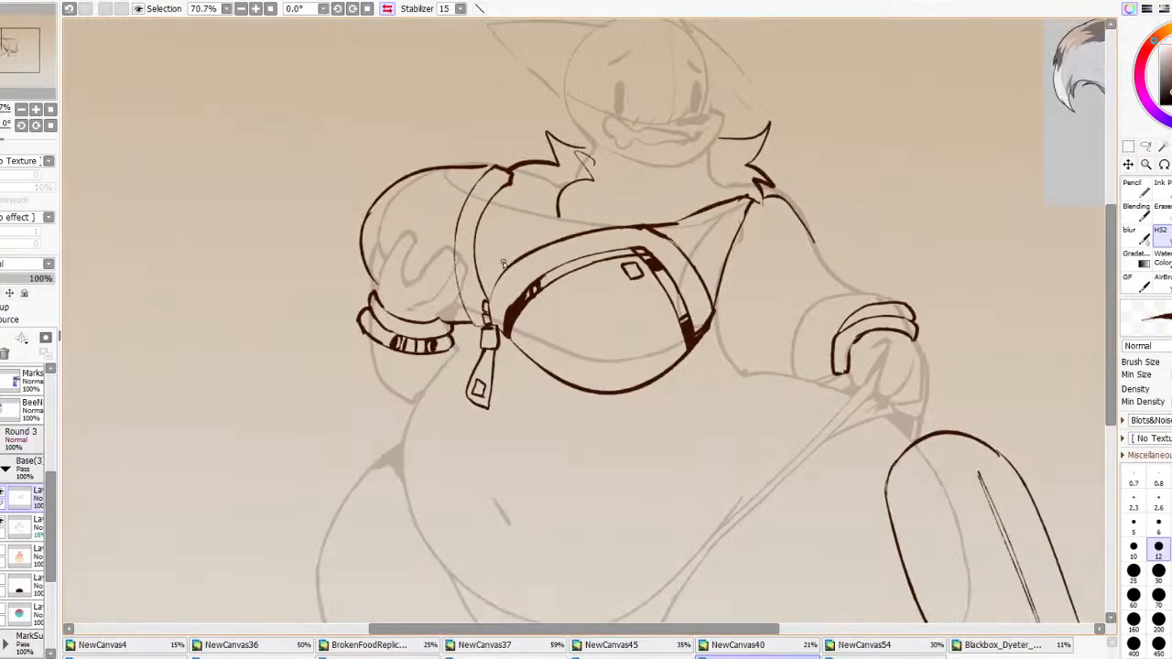
# Restore the unmirrored view, darken the small square on the chest panel and add a second dark block at its lower corner
pyautogui.click(388, 9)
pyautogui.scroll(3, 660, 243)
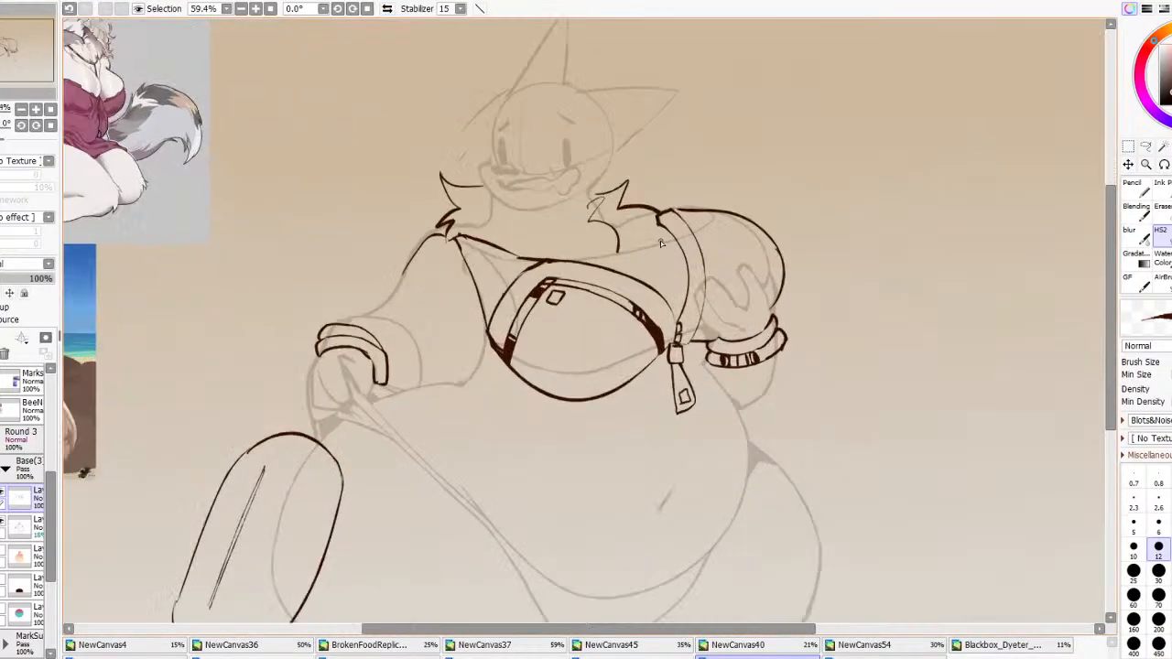
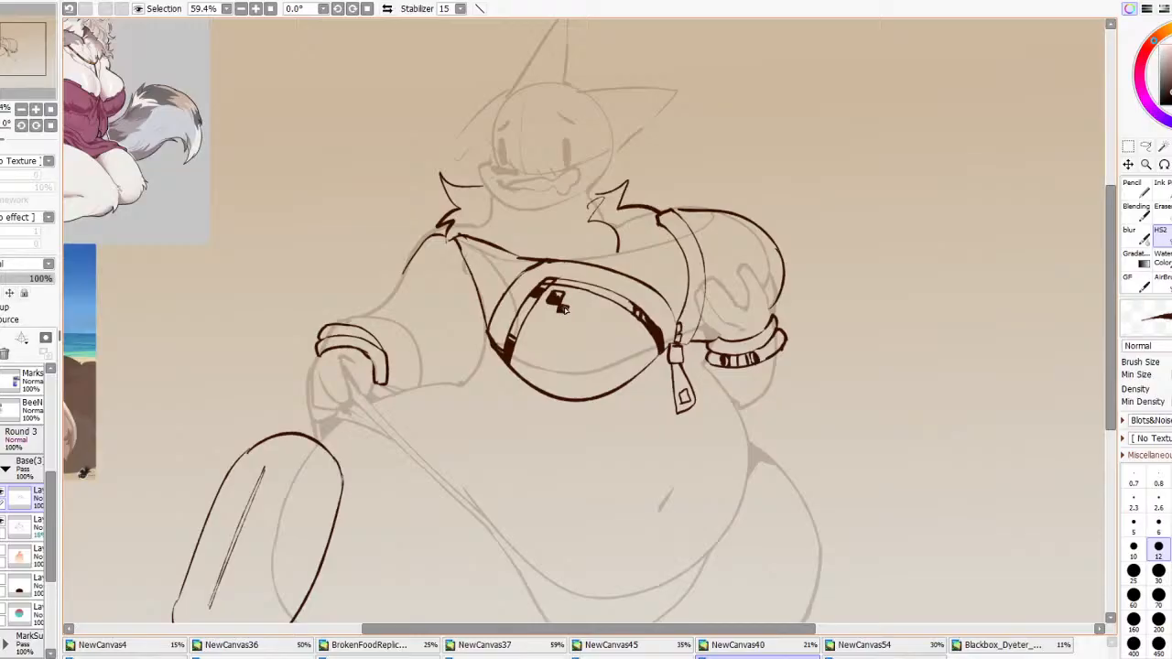
pyautogui.scroll(-5, 591, 286)
pyautogui.scroll(2, 411, 39)
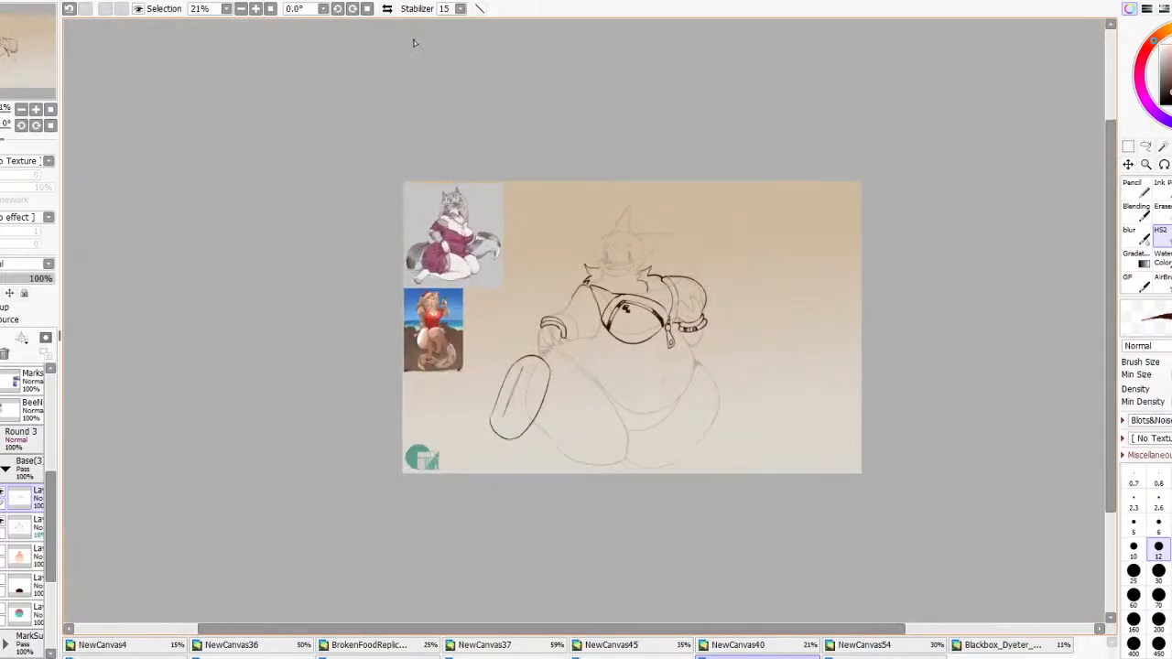
# Check the sketch mirrored, and add filled dark blocks along the shoulder strap's outer edge, near its upper and lower ends
pyautogui.click(388, 9)
pyautogui.click(387, 8)
pyautogui.scroll(4, 744, 331)
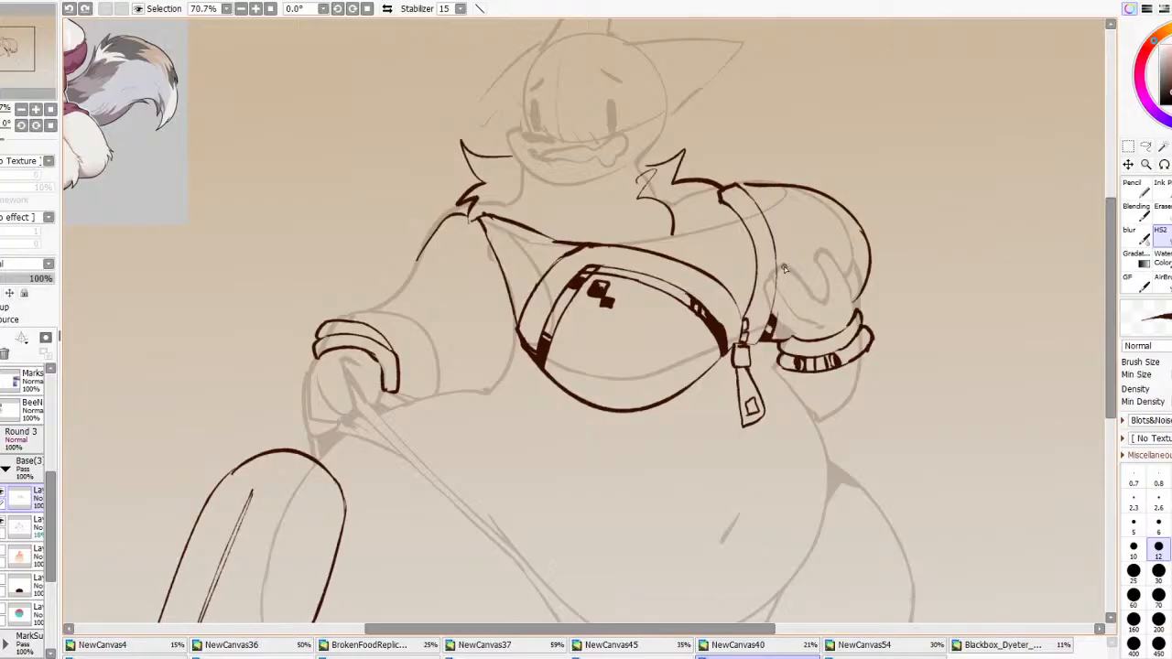
pyautogui.moveTo(782, 256)
pyautogui.mouseDown()
pyautogui.moveTo(759, 191)
pyautogui.moveTo(769, 209)
pyautogui.moveTo(740, 185)
pyautogui.moveTo(764, 210)
pyautogui.mouseUp()
pyautogui.hotkey('ctrl', 'z')
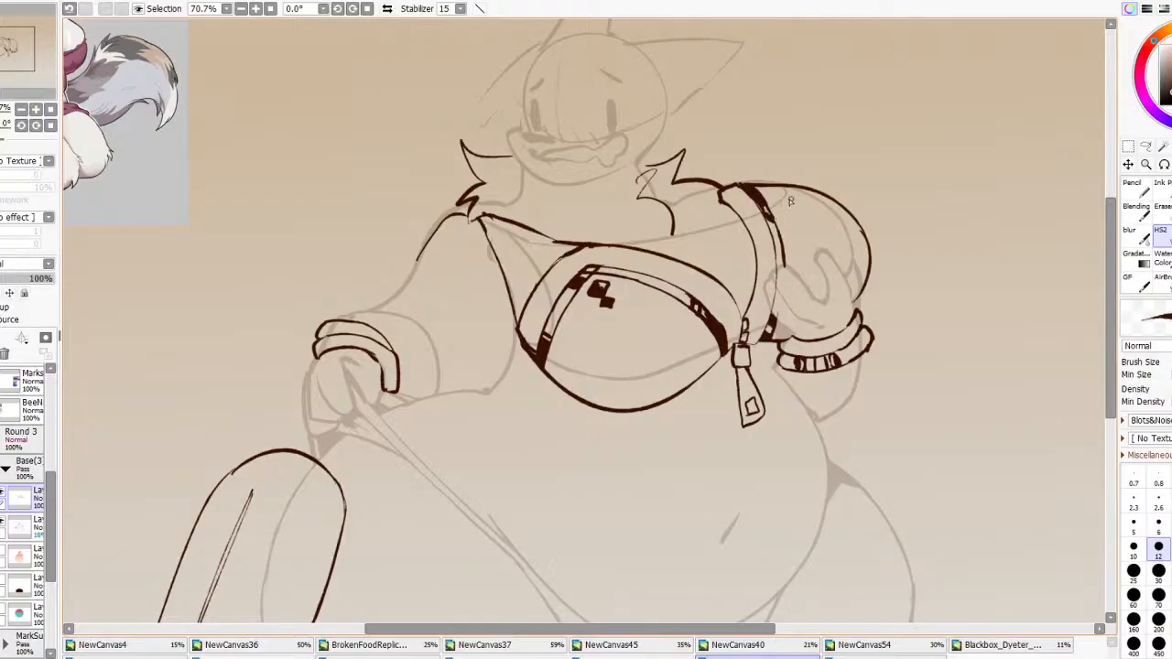
pyautogui.hotkey('ctrl', 'z')
pyautogui.moveTo(771, 227); pyautogui.dragTo(763, 207)
pyautogui.scroll(-4, 802, 227)
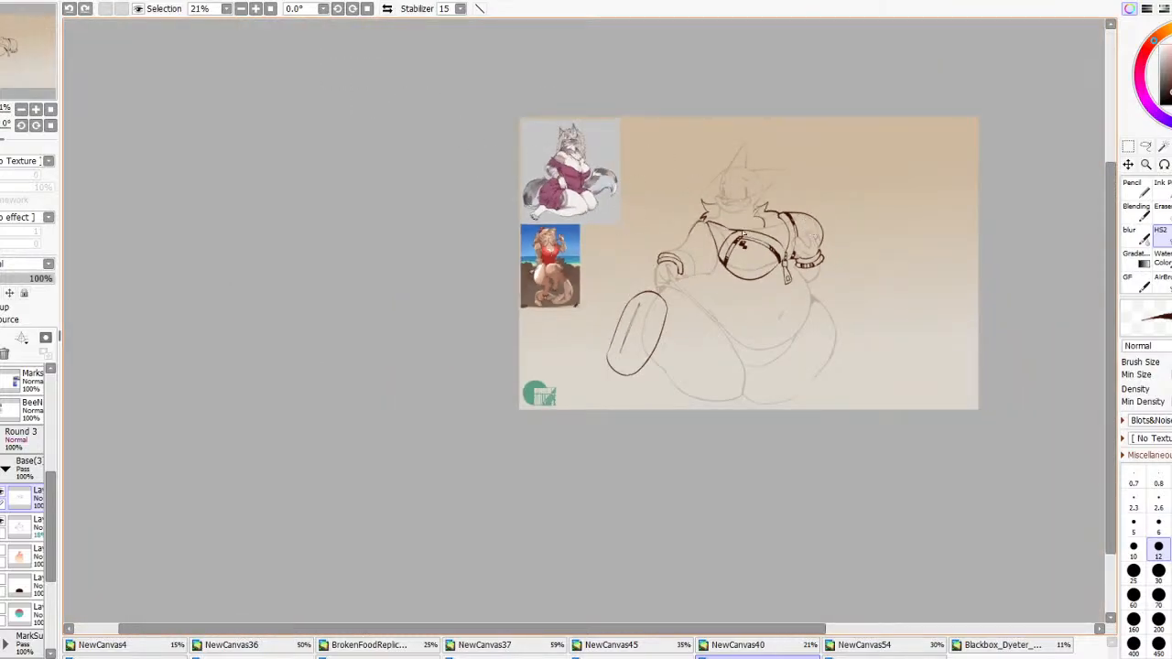
# Test a textured color brush with a few dark strokes on the blank background beside the figure
pyautogui.scroll(4, 742, 234)
pyautogui.click(1155, 255)
pyautogui.moveTo(874, 333); pyautogui.dragTo(850, 408)
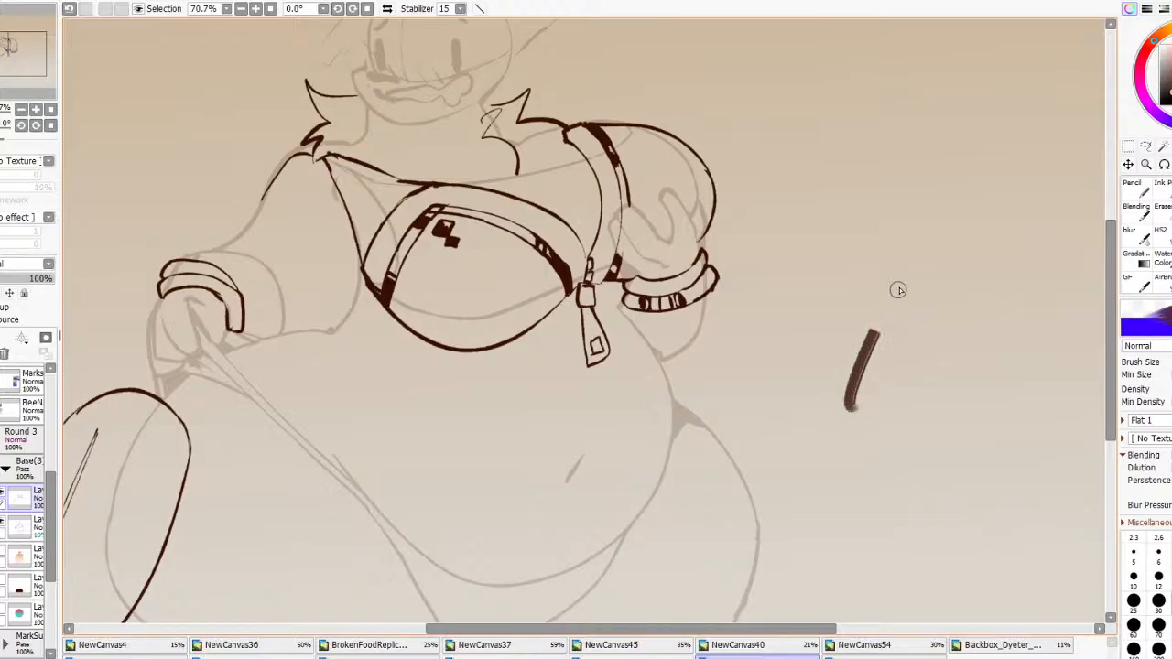
pyautogui.moveTo(898, 290)
pyautogui.mouseDown()
pyautogui.moveTo(851, 408)
pyautogui.moveTo(904, 304)
pyautogui.moveTo(879, 397)
pyautogui.moveTo(923, 316)
pyautogui.mouseUp()
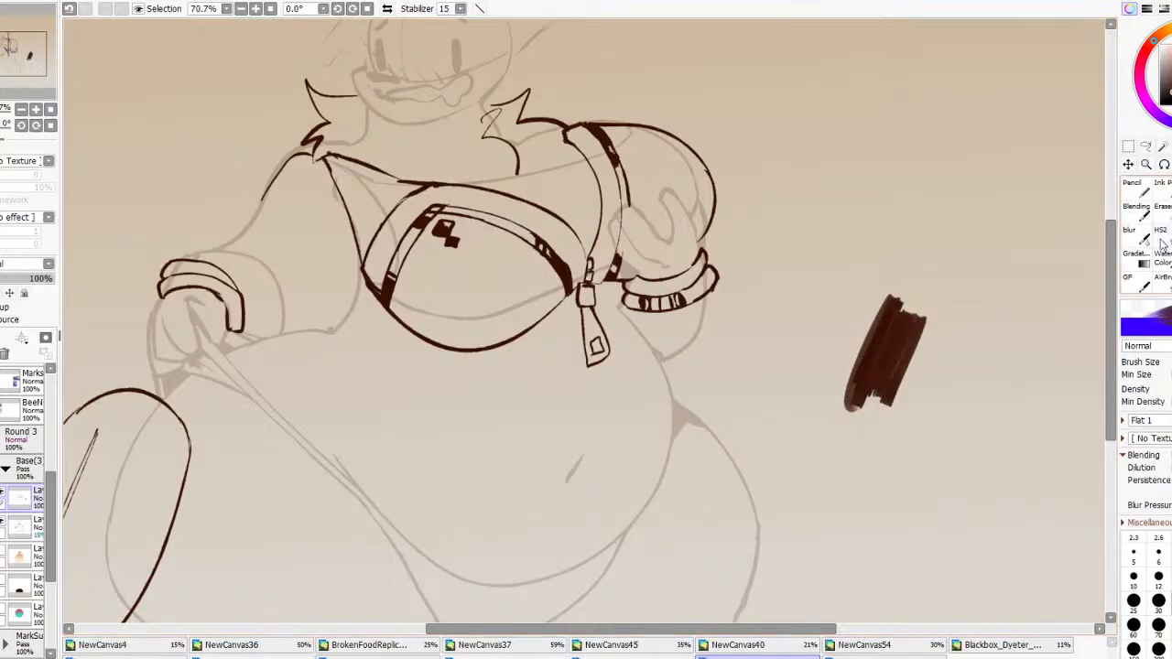
pyautogui.hotkey('ctrl', 'z')
# Try a large filled dark oval with erased highlights on the blank background beside the figure
pyautogui.click(1160, 184)
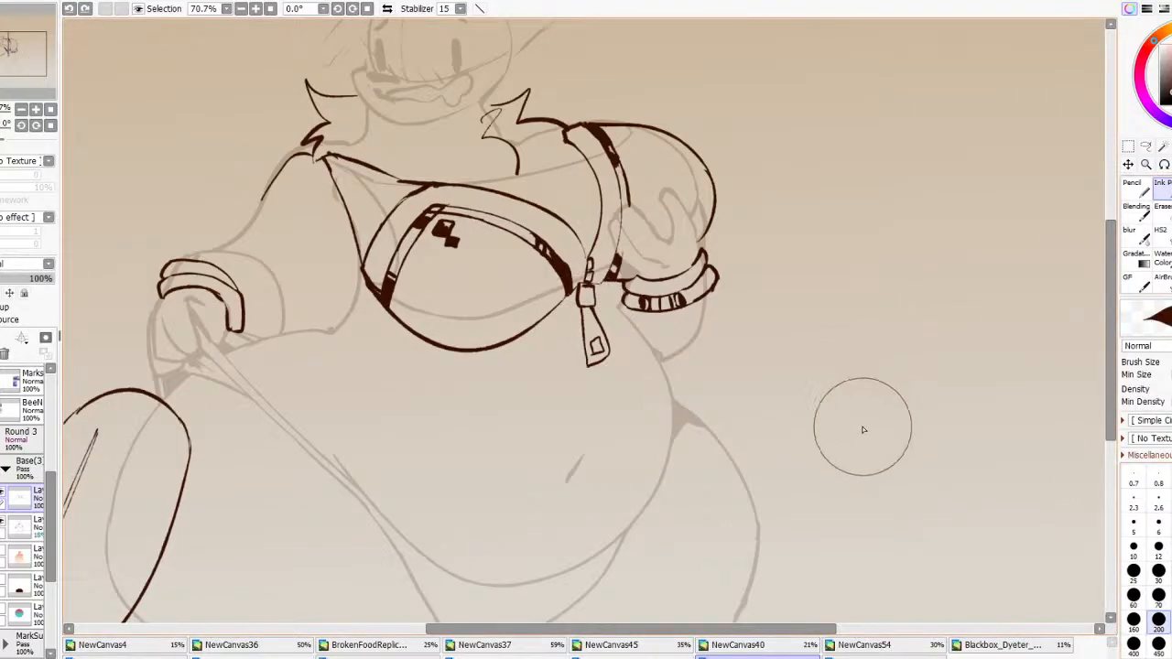
pyautogui.moveTo(863, 429)
pyautogui.mouseDown()
pyautogui.moveTo(800, 420)
pyautogui.moveTo(869, 402)
pyautogui.moveTo(882, 385)
pyautogui.moveTo(857, 428)
pyautogui.moveTo(843, 312)
pyautogui.mouseUp()
pyautogui.press('e')
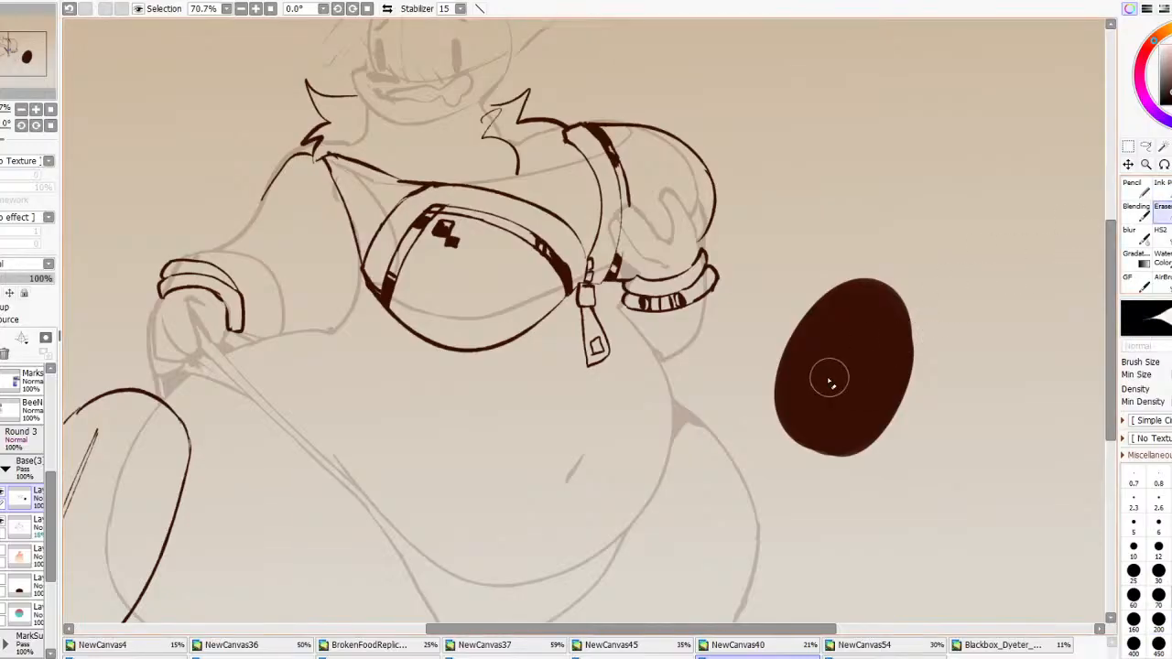
pyautogui.moveTo(794, 403)
pyautogui.mouseDown()
pyautogui.moveTo(818, 332)
pyautogui.moveTo(870, 293)
pyautogui.mouseUp()
pyautogui.click(791, 415)
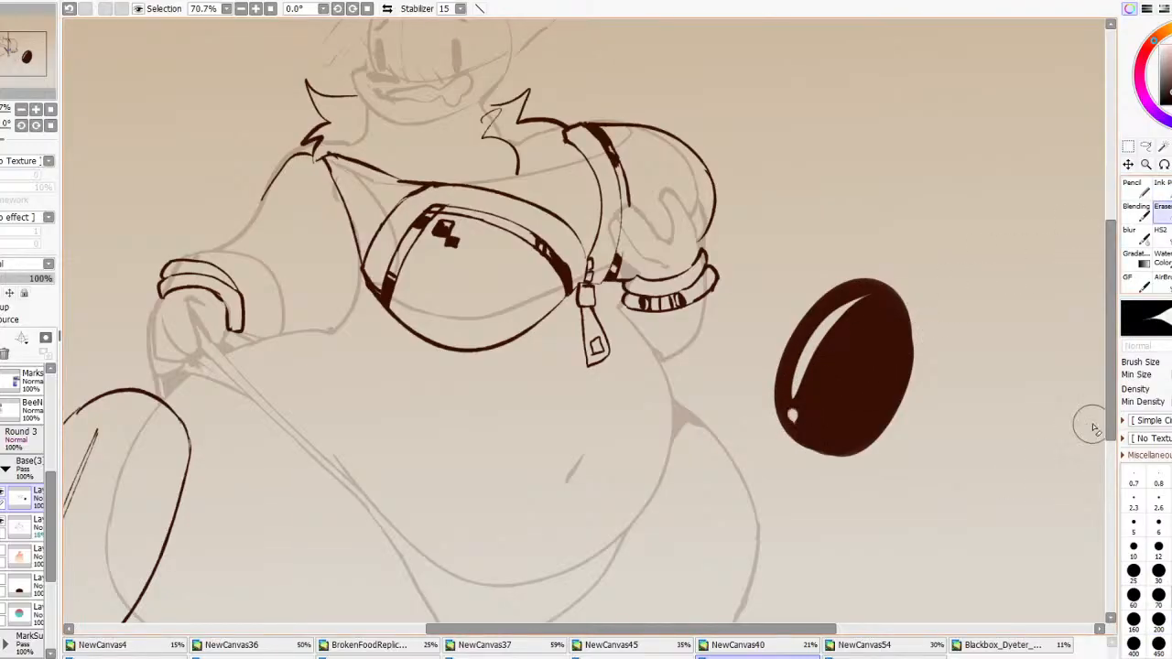
pyautogui.scroll(-8, 869, 444)
pyautogui.scroll(1, 788, 514)
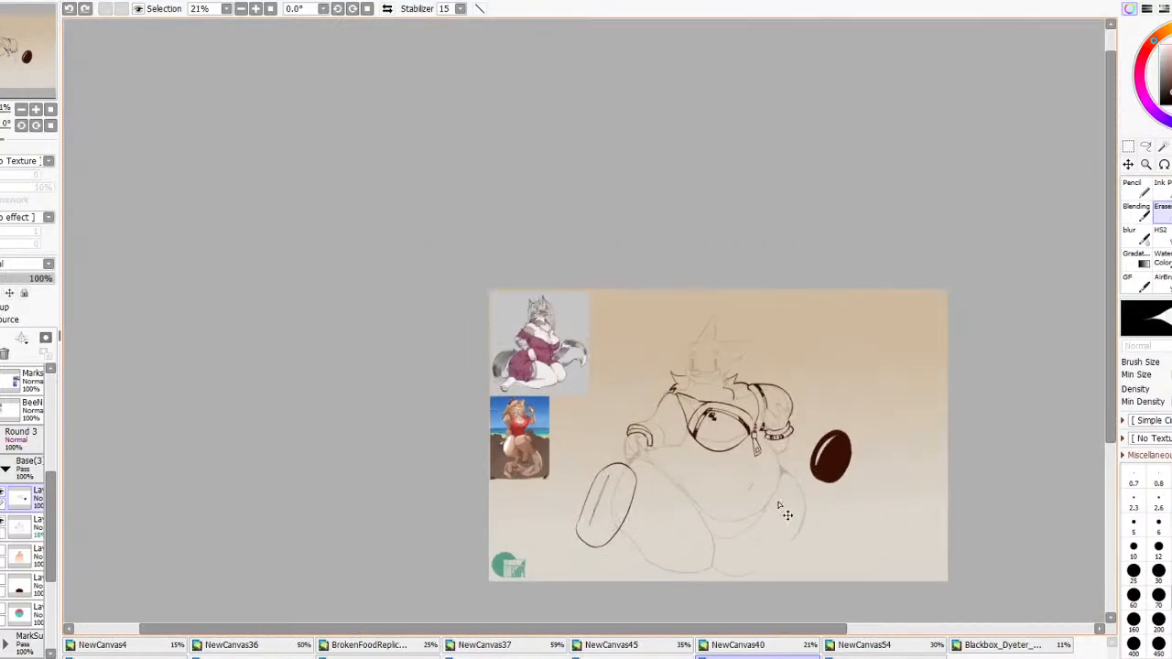
pyautogui.scroll(9, 787, 515)
pyautogui.press('b')
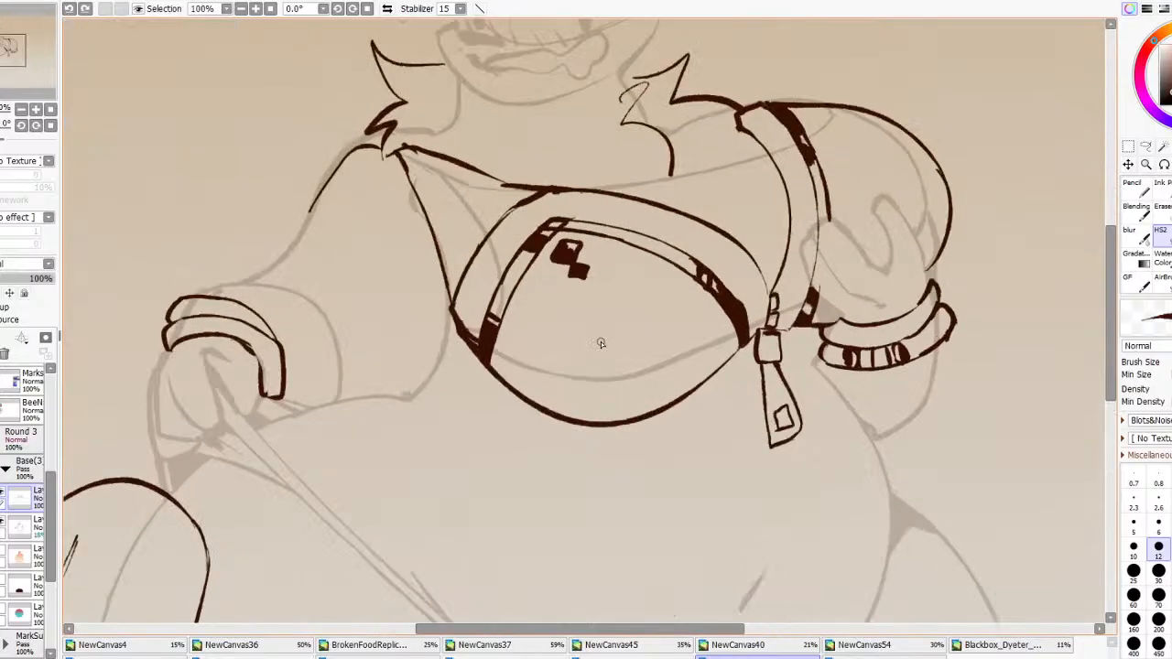
# Extend the dark edge down the shoulder strap's outer side and fill the corner where the strap meets the shoulder line
pyautogui.moveTo(821, 229); pyautogui.dragTo(817, 208)
pyautogui.moveTo(742, 131); pyautogui.dragTo(729, 109)
pyautogui.scroll(-3, 760, 92)
pyautogui.scroll(-2, 778, 97)
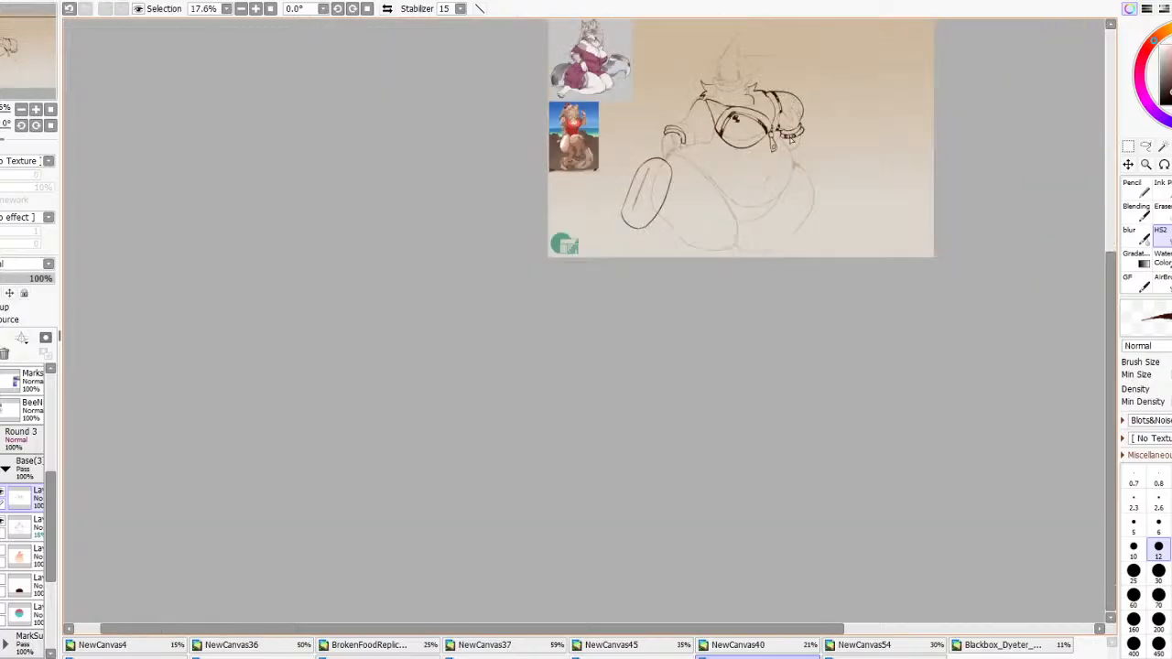
pyautogui.scroll(2, 681, 103)
pyautogui.scroll(3, 652, 205)
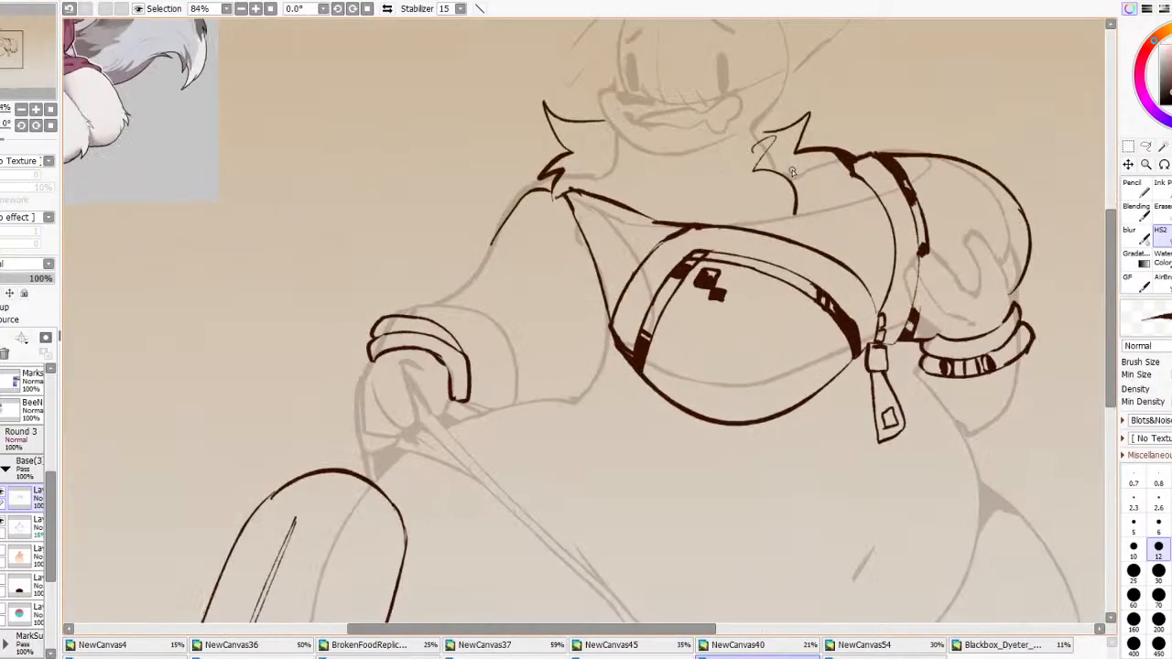
# Undo the last stroke and thicken the line where the chest panel's upper edge meets the zipper
pyautogui.hotkey('ctrl', 'z')
pyautogui.moveTo(870, 306); pyautogui.dragTo(879, 337)
pyautogui.scroll(-3, 920, 269)
pyautogui.scroll(2, 920, 268)
pyautogui.scroll(3, 920, 268)
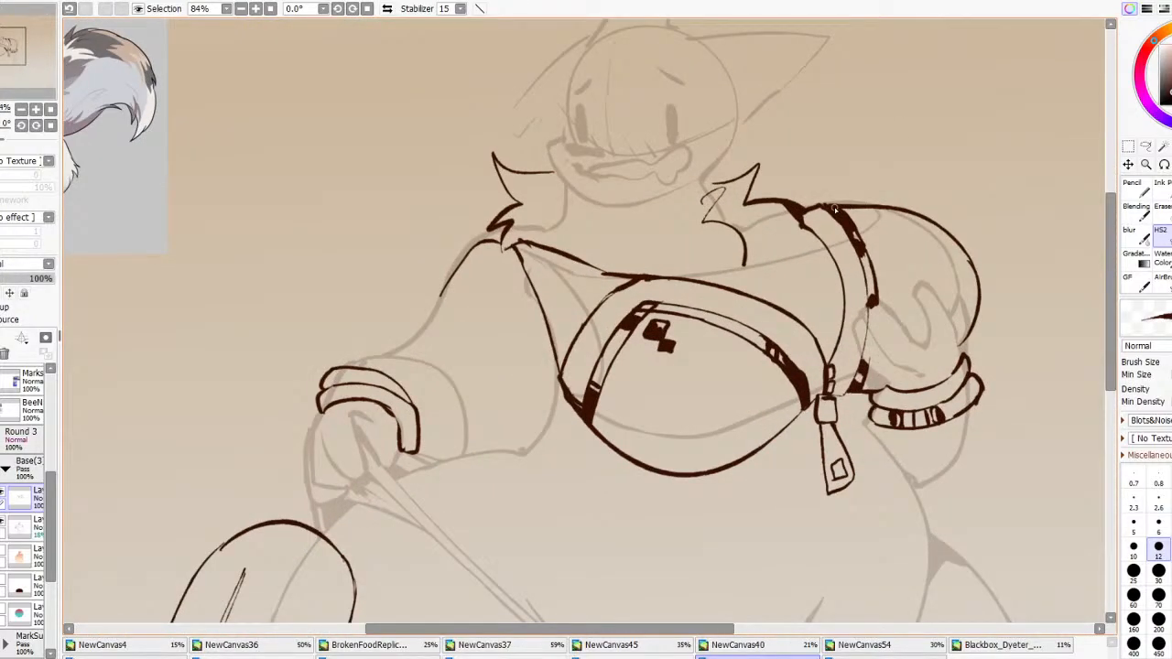
# Sketch two filled dark rounded spots under the top outline of the puffed sleeve, mirroring the canvas view along the way
pyautogui.moveTo(860, 213); pyautogui.dragTo(896, 212)
pyautogui.hotkey('ctrl', 'z')
pyautogui.scroll(-4, 919, 159)
pyautogui.click(386, 8)
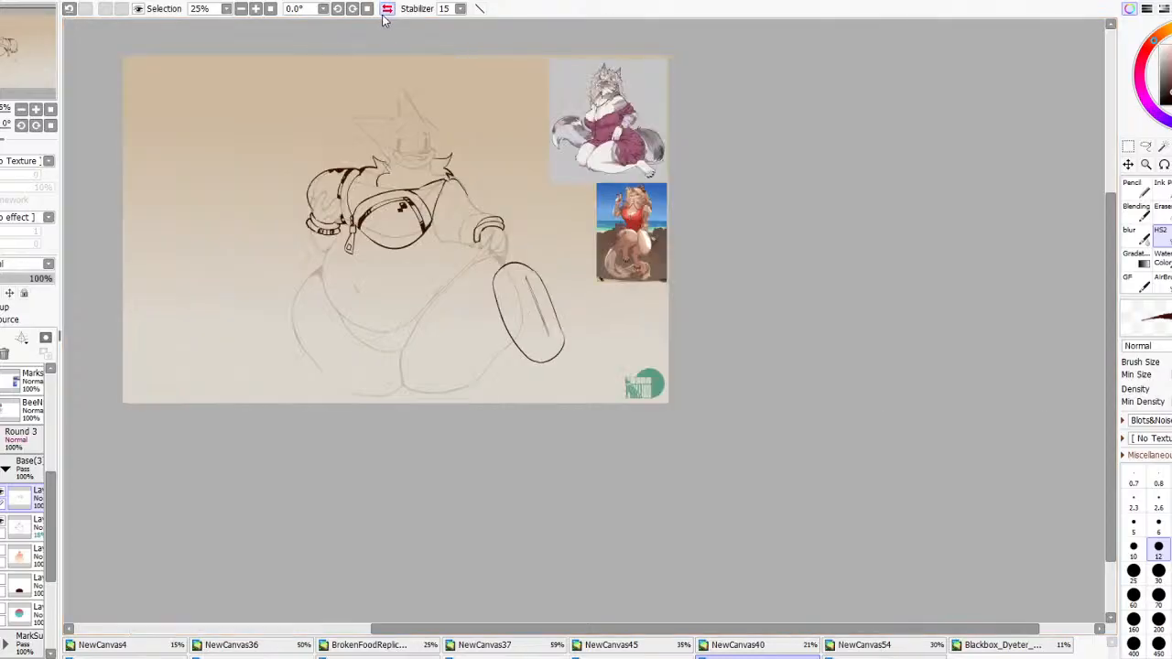
pyautogui.scroll(6, 290, 191)
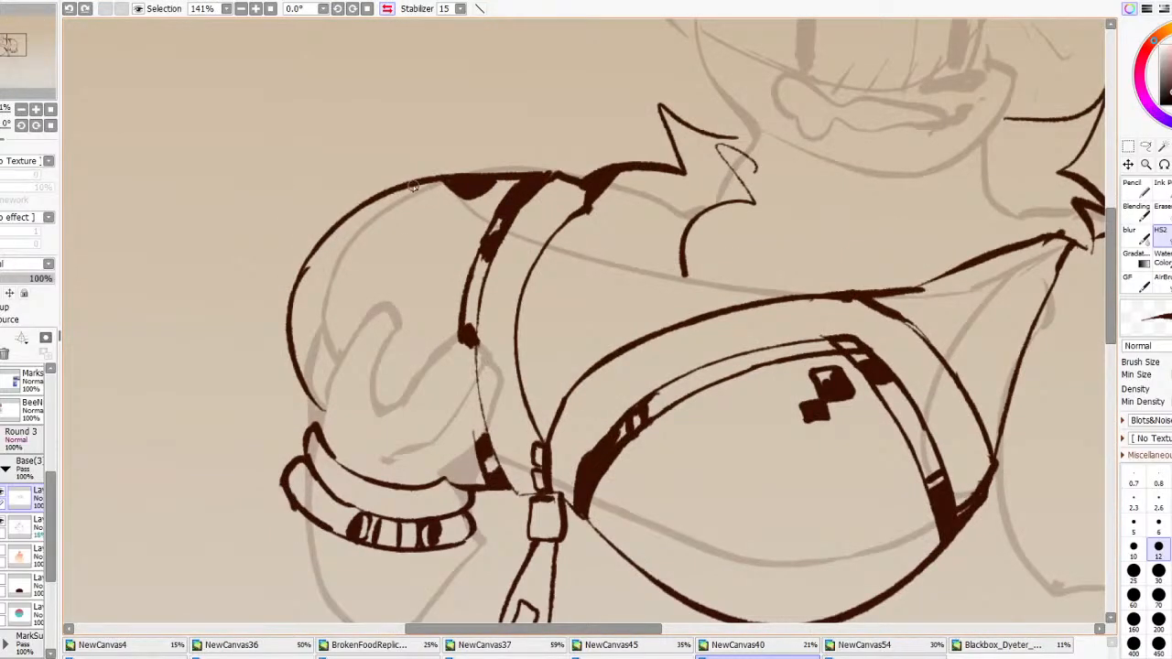
pyautogui.moveTo(413, 186)
pyautogui.mouseDown()
pyautogui.moveTo(446, 178)
pyautogui.moveTo(421, 184)
pyautogui.mouseUp()
pyautogui.hotkey('ctrl', 'z')
pyautogui.hotkey('ctrl', 'z')
pyautogui.hotkey('ctrl', 'z')
pyautogui.hotkey('ctrl', 'z')
pyautogui.click(1141, 205)
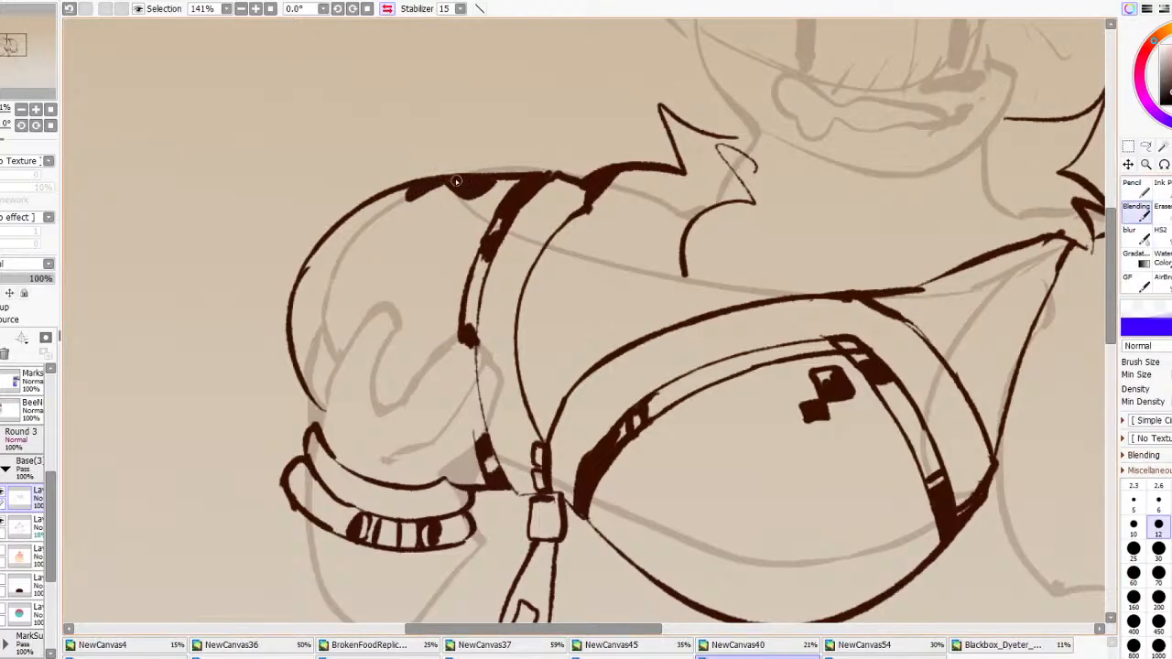
pyautogui.click(2, 495)
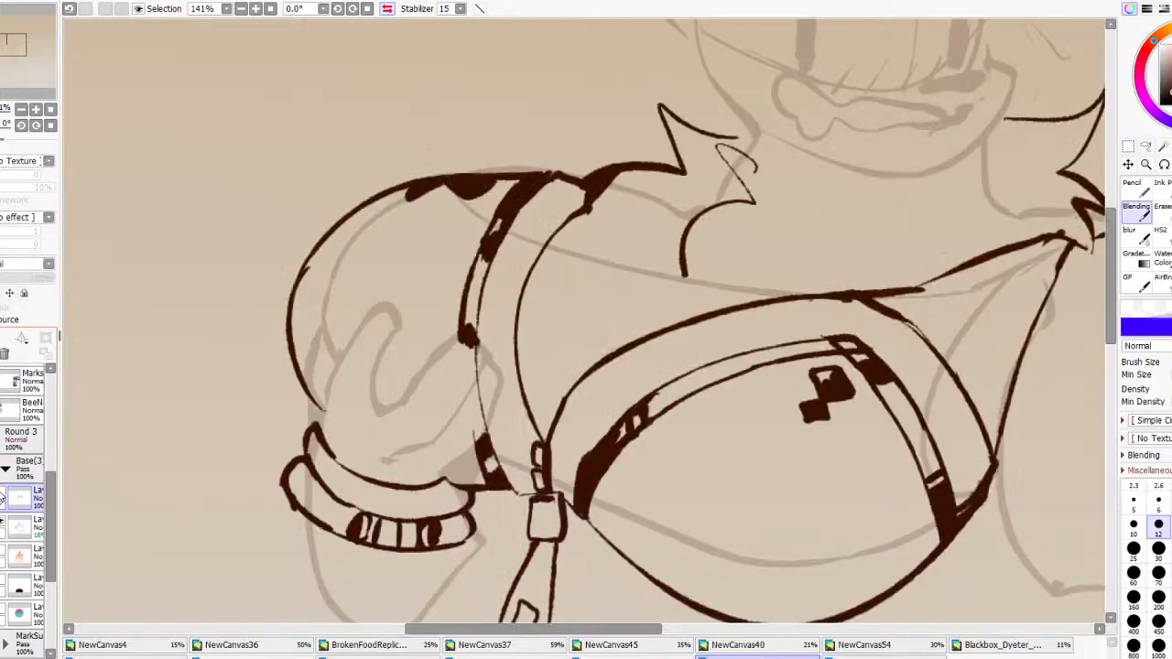
pyautogui.click(2, 495)
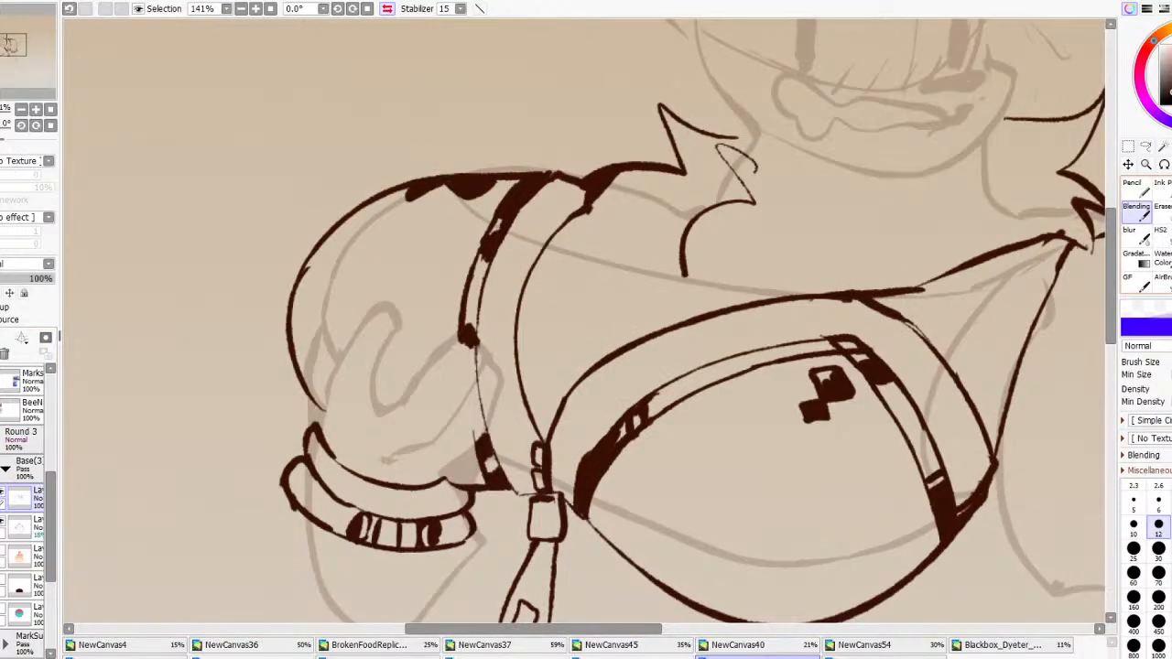
# Pick the sketch eraser and move it up directly beneath the pencil in the brush set
pyautogui.press('e')
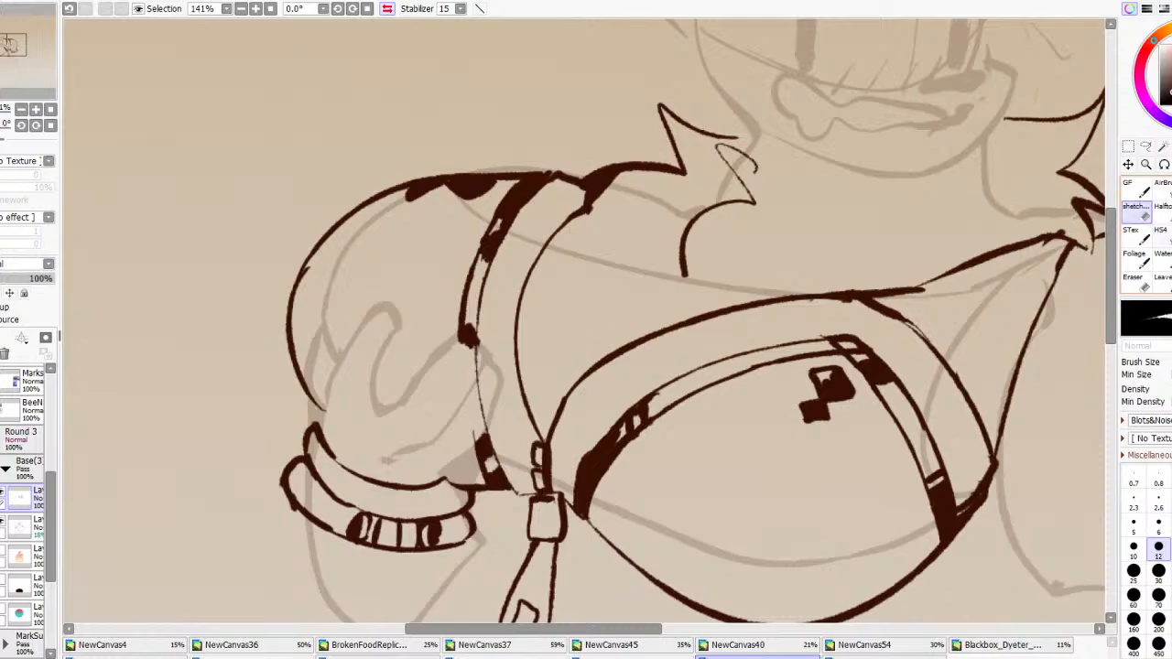
pyautogui.scroll(-2, 1136, 236)
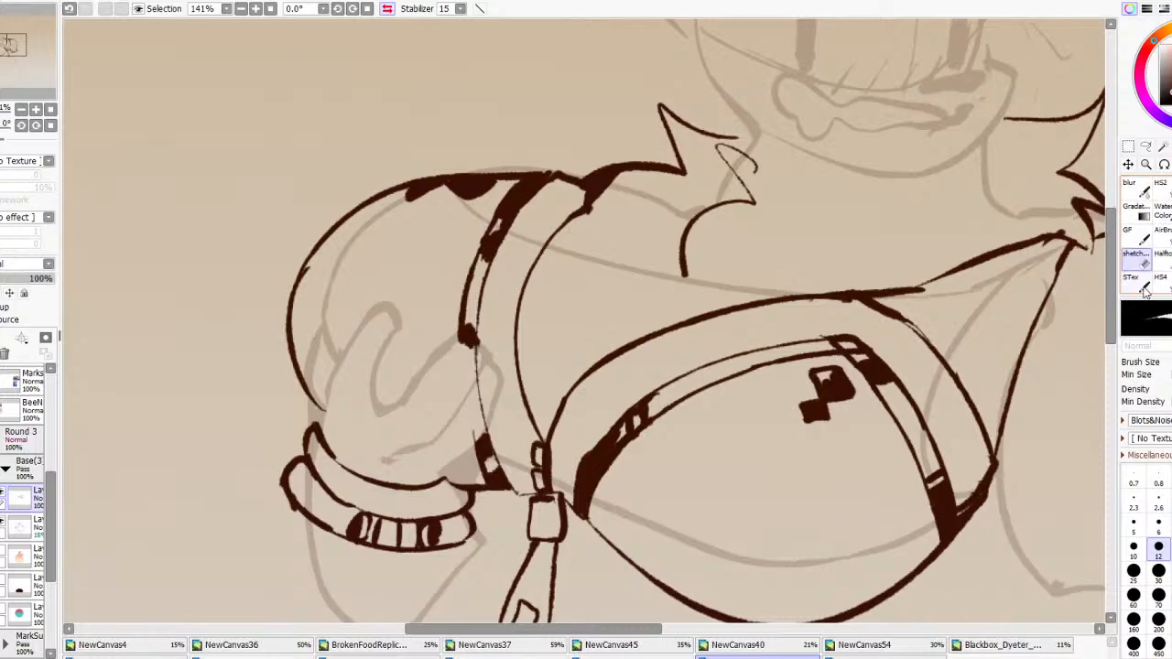
pyautogui.scroll(2, 1136, 237)
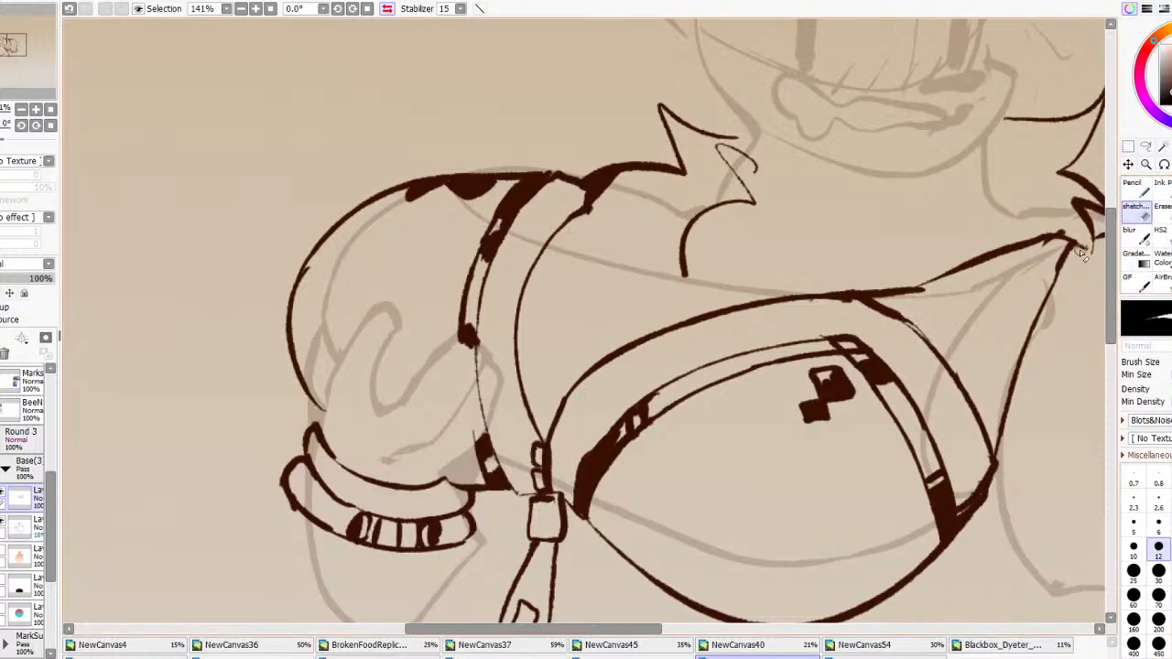
# Hollow out the dark spots under the puffed sleeve's top outline with the sketch eraser, and return to the HS2 brush
pyautogui.moveTo(417, 196)
pyautogui.mouseDown()
pyautogui.moveTo(447, 182)
pyautogui.moveTo(487, 190)
pyautogui.moveTo(469, 201)
pyautogui.moveTo(442, 188)
pyautogui.moveTo(491, 186)
pyautogui.mouseUp()
pyautogui.hotkey('ctrl', 'z')
pyautogui.hotkey('ctrl', 'z')
pyautogui.hotkey('ctrl', 'z')
pyautogui.scroll(-9, 497, 186)
pyautogui.click(388, 8)
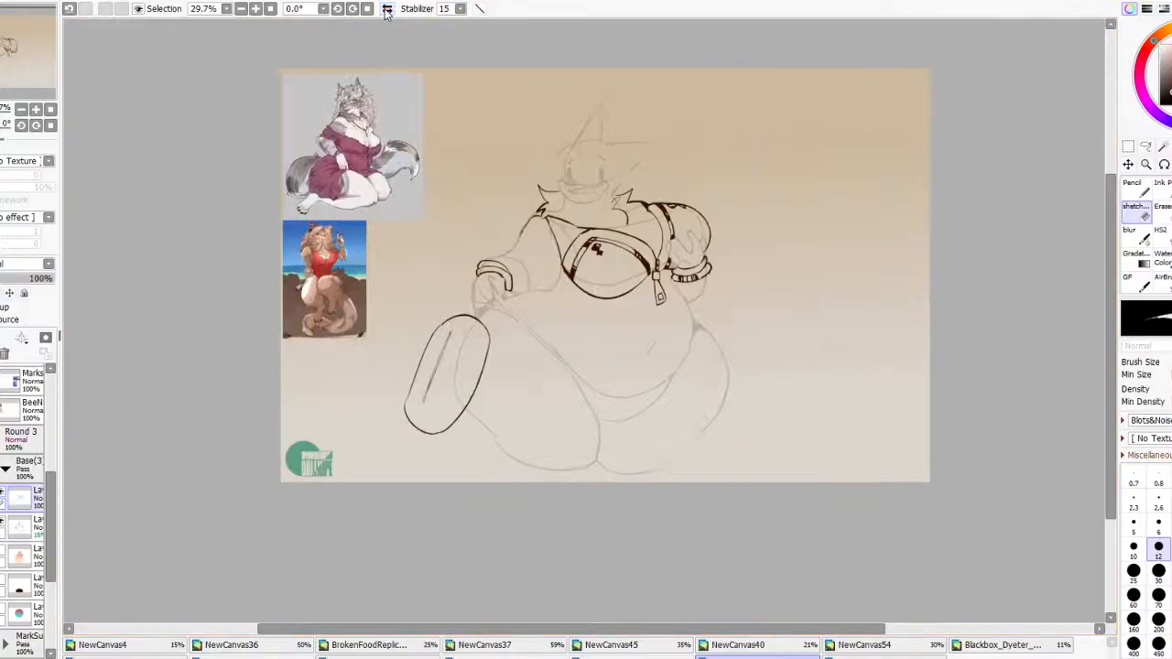
pyautogui.scroll(-2, 744, 175)
pyautogui.scroll(7, 724, 200)
pyautogui.press('b')
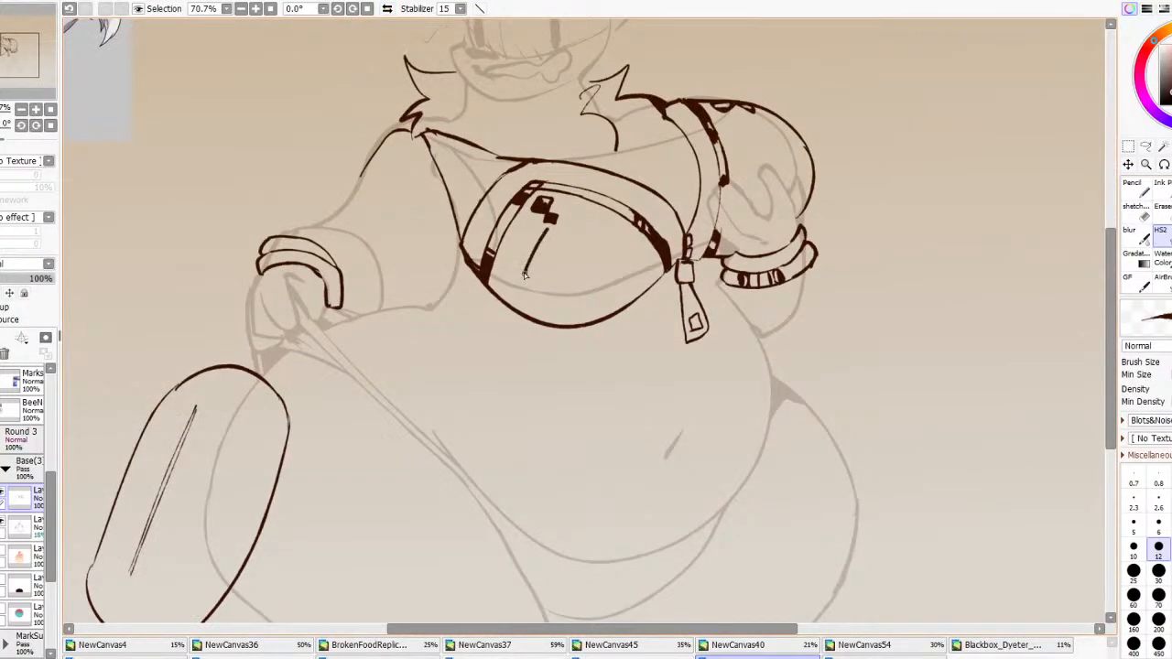
pyautogui.hotkey('ctrl', 'z')
pyautogui.moveTo(525, 275)
pyautogui.mouseDown()
pyautogui.moveTo(527, 287)
pyautogui.moveTo(534, 240)
pyautogui.moveTo(615, 246)
pyautogui.moveTo(648, 287)
pyautogui.mouseUp()
pyautogui.scroll(-1, 519, 239)
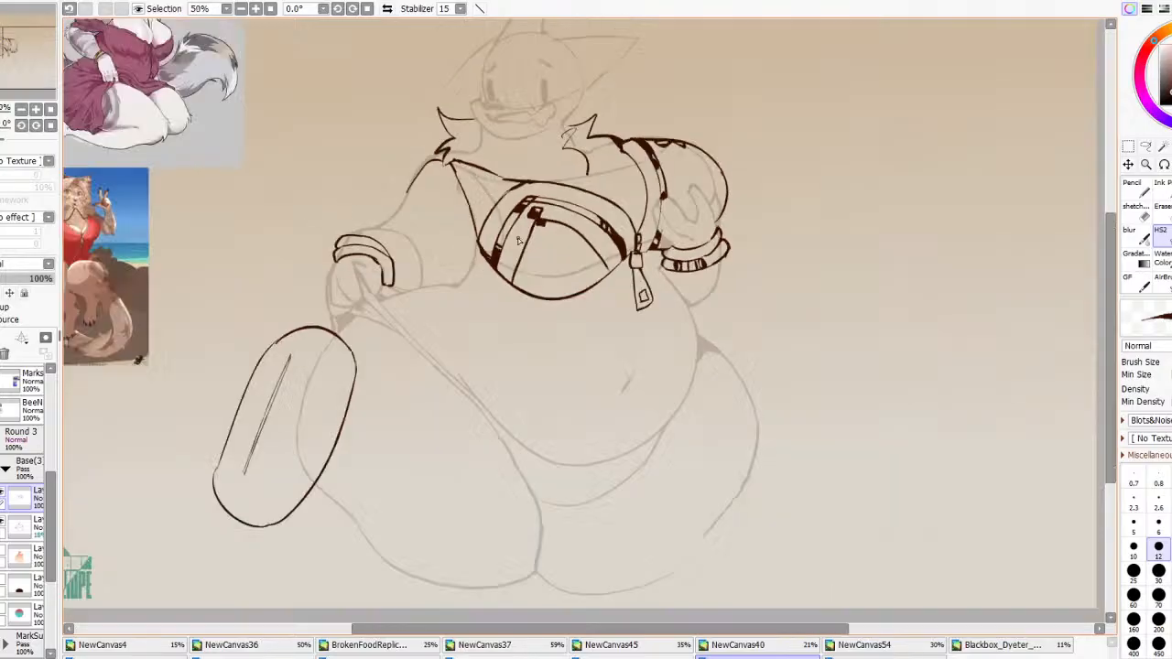
pyautogui.scroll(-4, 518, 240)
pyautogui.scroll(2, 550, 220)
pyautogui.scroll(-2, 580, 211)
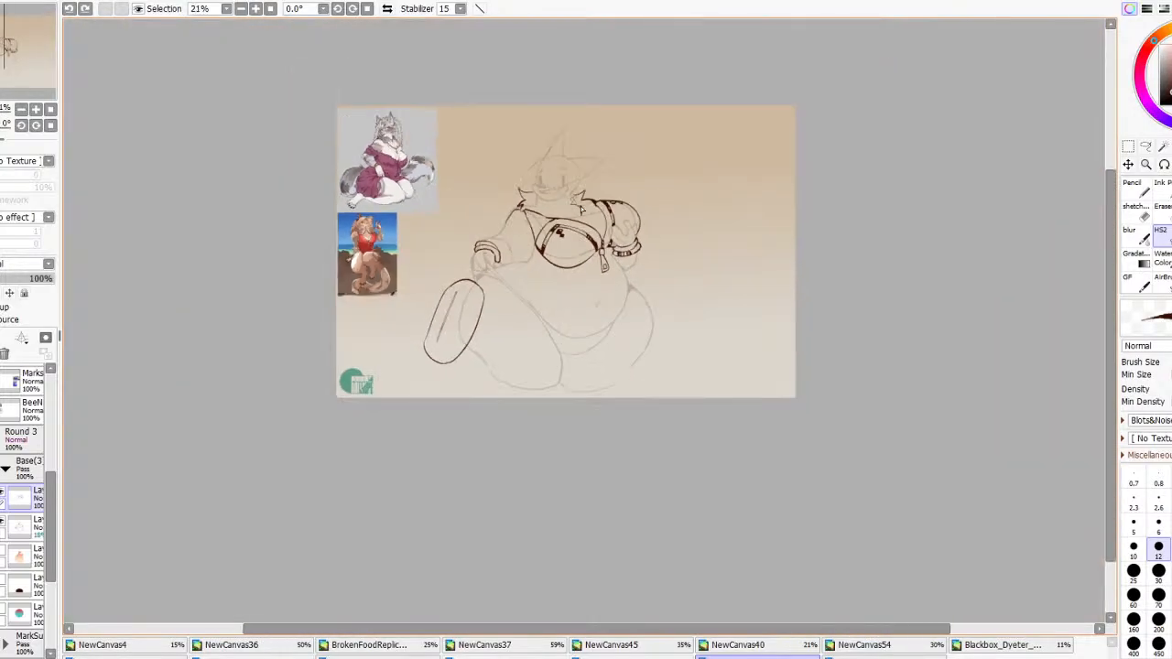
pyautogui.scroll(2, 580, 210)
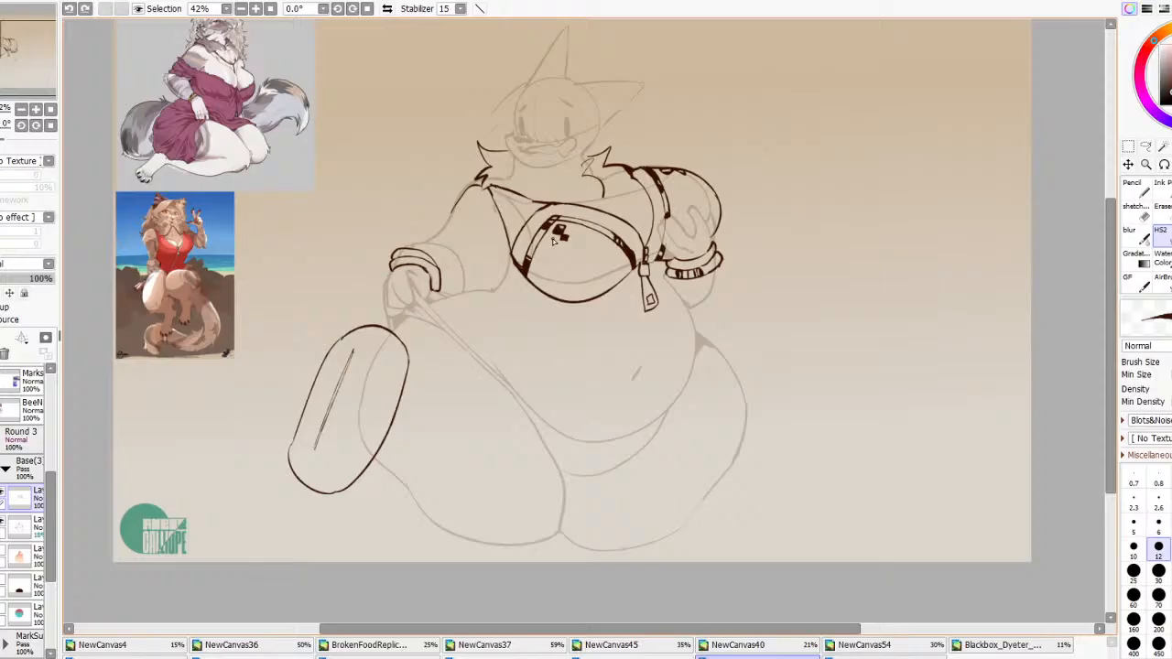
pyautogui.scroll(-2, 553, 240)
pyautogui.scroll(2, 552, 238)
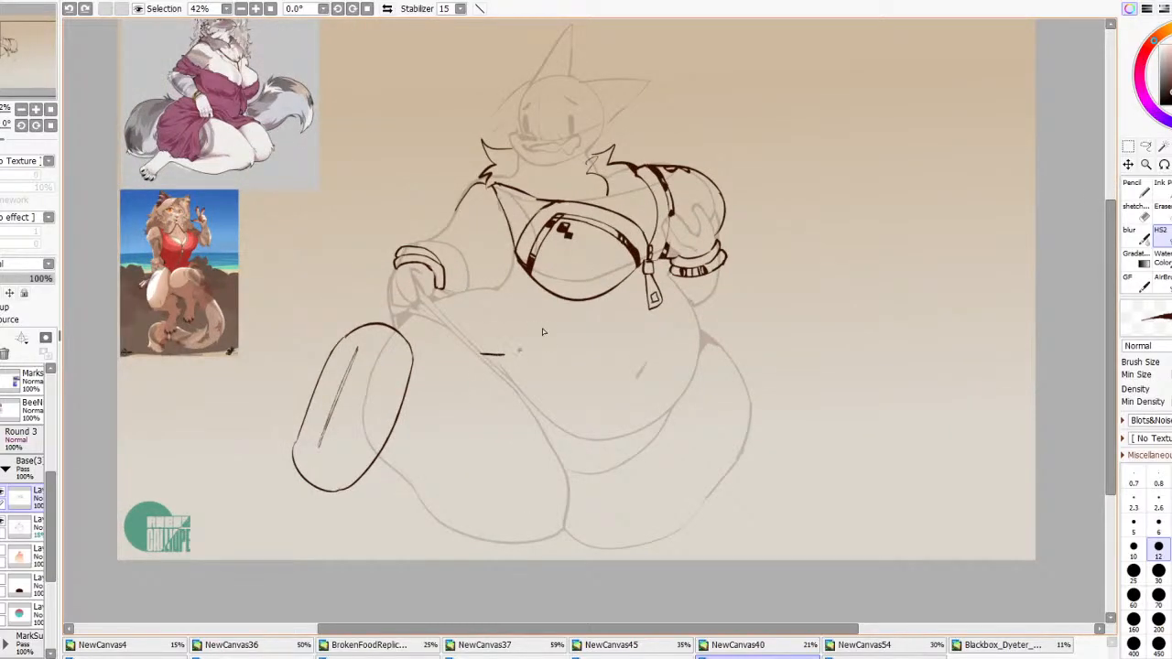
# Try a diagonal curve from the chest panel's lower edge across the belly and a second one along the belly's zipper-side contour
pyautogui.moveTo(543, 332)
pyautogui.mouseDown()
pyautogui.moveTo(555, 289)
pyautogui.moveTo(622, 408)
pyautogui.mouseUp()
pyautogui.hotkey('ctrl', 'z')
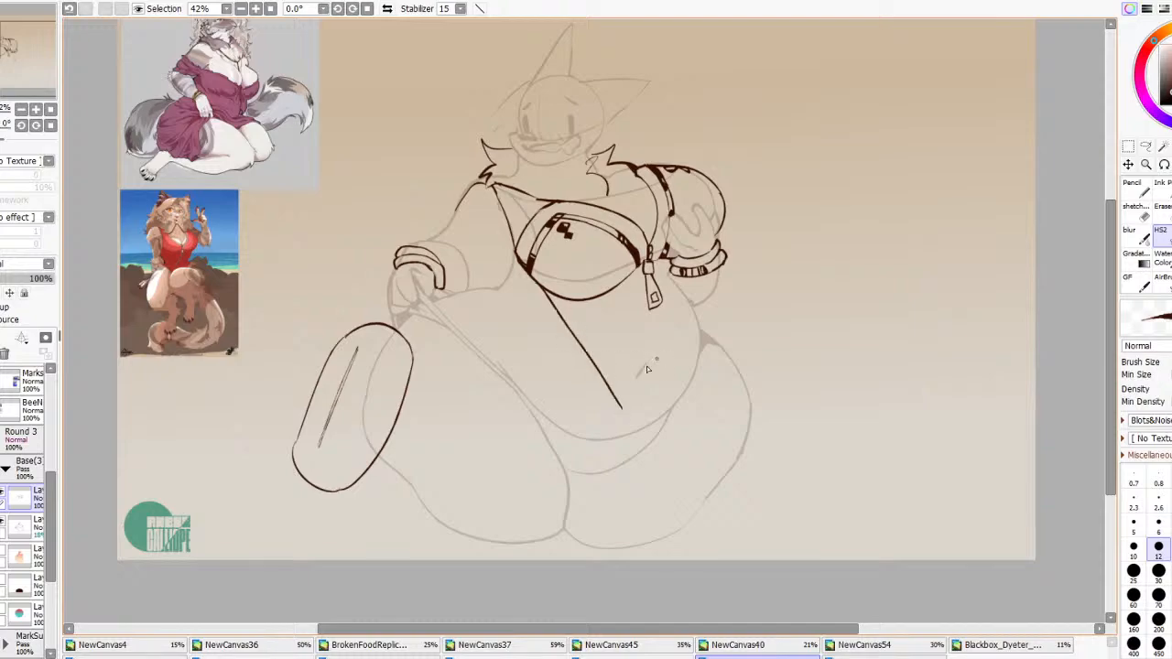
pyautogui.hotkey('ctrl', 'z')
pyautogui.moveTo(545, 290); pyautogui.dragTo(646, 428)
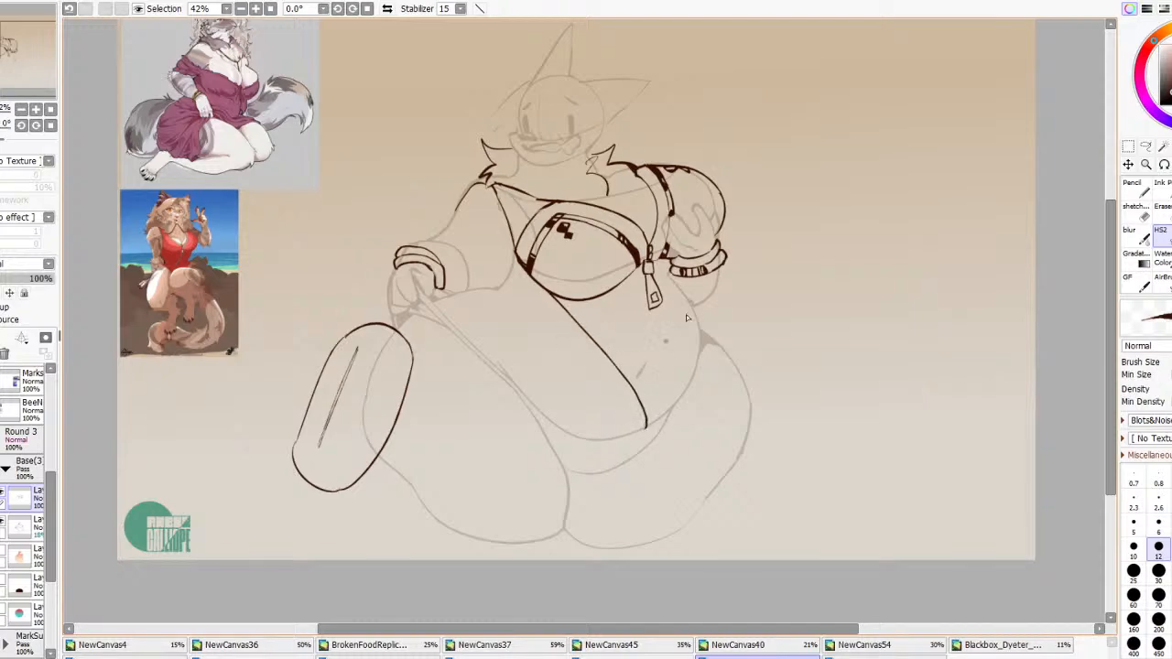
pyautogui.moveTo(673, 262)
pyautogui.mouseDown()
pyautogui.moveTo(624, 376)
pyautogui.moveTo(561, 421)
pyautogui.moveTo(475, 352)
pyautogui.moveTo(486, 315)
pyautogui.mouseUp()
pyautogui.hotkey('ctrl', 'z')
pyautogui.click(387, 8)
pyautogui.hotkey('ctrl', 'z')
pyautogui.moveTo(500, 410); pyautogui.dragTo(486, 316)
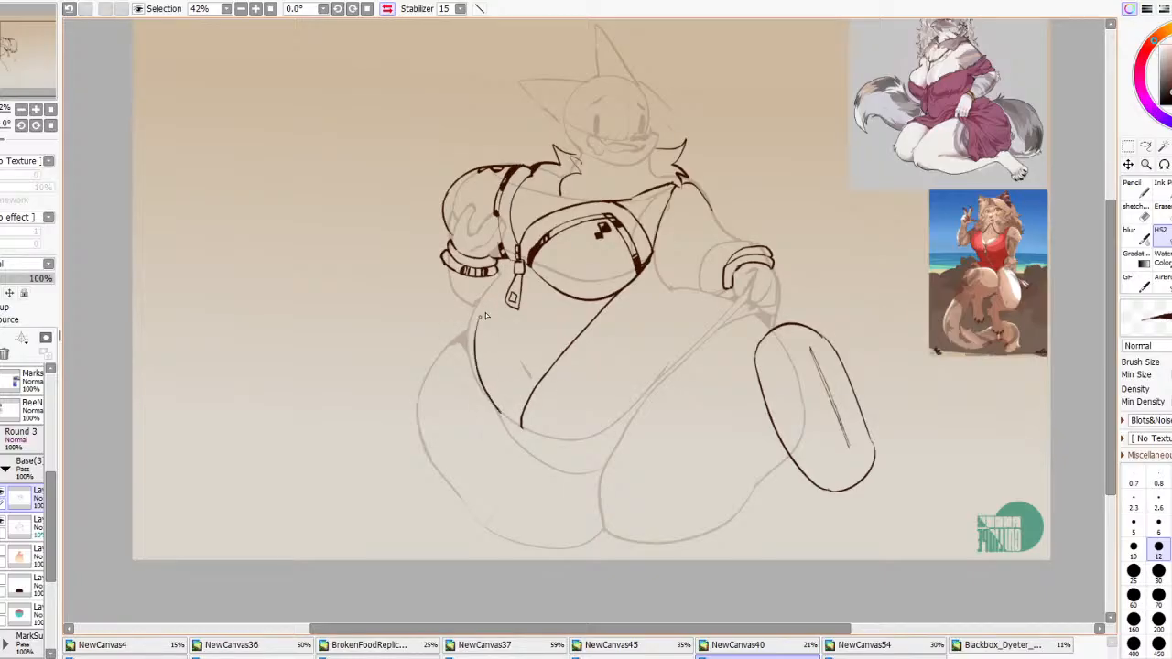
pyautogui.hotkey('ctrl', 'z')
pyautogui.moveTo(506, 416)
pyautogui.mouseDown()
pyautogui.moveTo(474, 341)
pyautogui.moveTo(478, 318)
pyautogui.mouseUp()
pyautogui.moveTo(585, 333); pyautogui.dragTo(642, 408)
pyautogui.hotkey('ctrl', 'z')
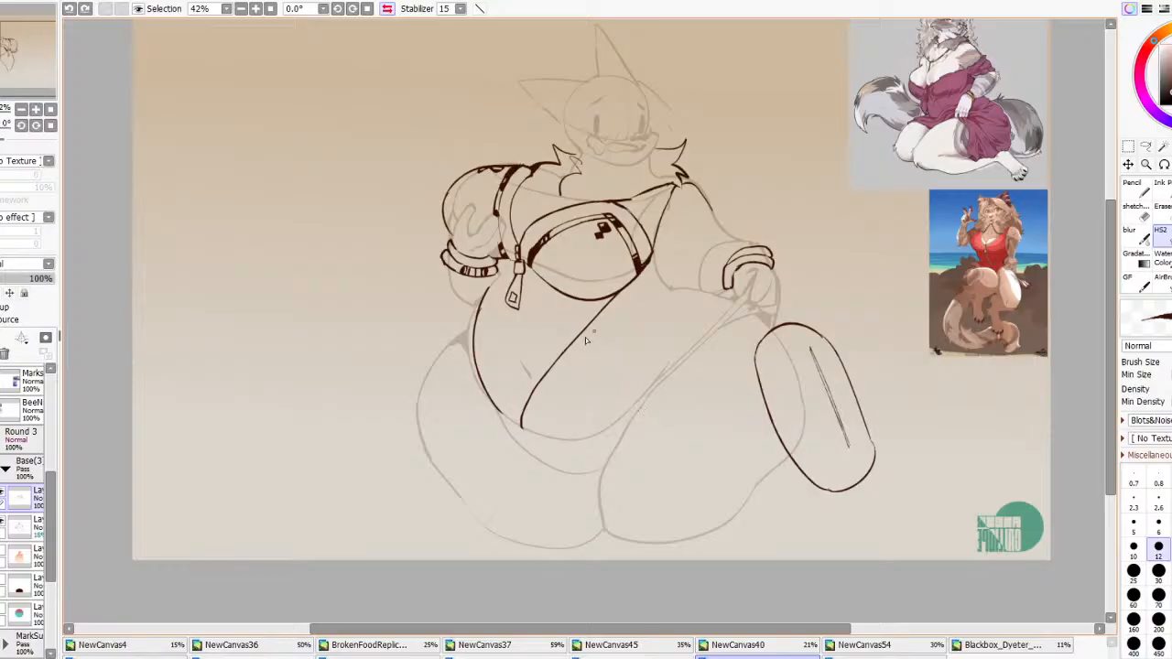
pyautogui.moveTo(556, 351)
pyautogui.mouseDown()
pyautogui.moveTo(611, 361)
pyautogui.moveTo(645, 382)
pyautogui.mouseUp()
pyautogui.hotkey('ctrl', 'z')
pyautogui.moveTo(619, 295)
pyautogui.mouseDown()
pyautogui.moveTo(643, 382)
pyautogui.moveTo(555, 361)
pyautogui.moveTo(634, 421)
pyautogui.mouseUp()
pyautogui.hotkey('ctrl', 'z')
pyautogui.hotkey('ctrl', 'z')
pyautogui.hotkey('ctrl', 'z')
pyautogui.hotkey('ctrl', 'z')
# Erase both trial curves below the chest panel from the belly
pyautogui.click(1159, 209)
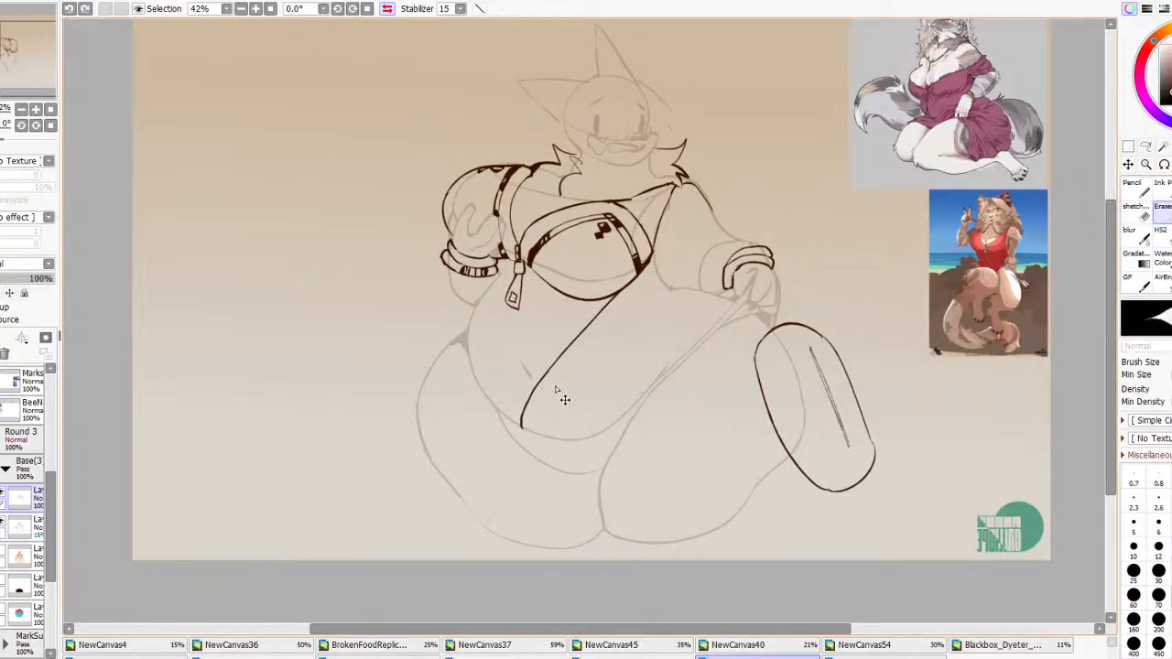
pyautogui.hotkey('ctrl', 'y')
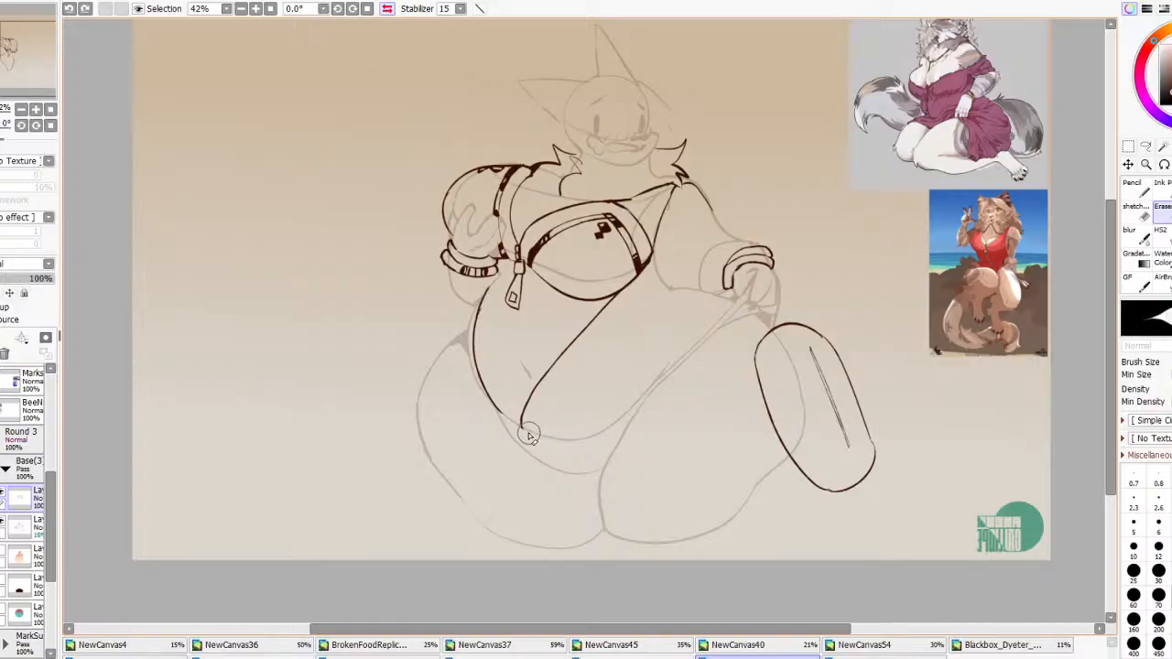
pyautogui.moveTo(529, 436)
pyautogui.mouseDown()
pyautogui.moveTo(530, 392)
pyautogui.moveTo(586, 327)
pyautogui.moveTo(520, 419)
pyautogui.moveTo(518, 442)
pyautogui.moveTo(542, 372)
pyautogui.moveTo(618, 309)
pyautogui.mouseUp()
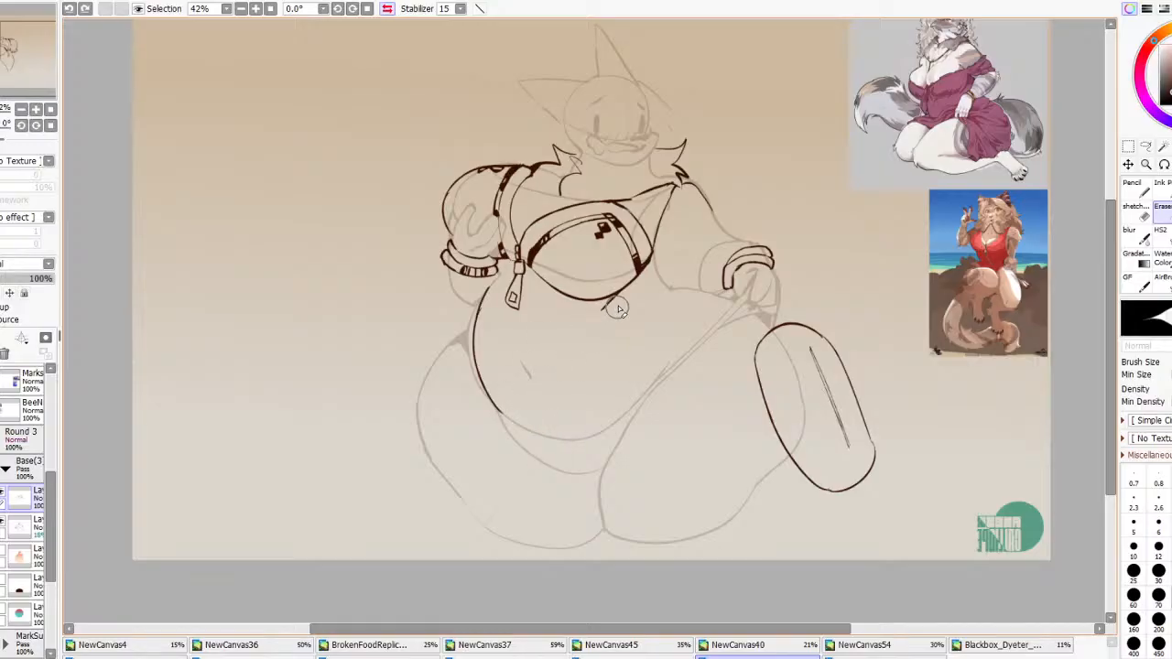
pyautogui.moveTo(518, 397)
pyautogui.mouseDown()
pyautogui.moveTo(483, 403)
pyautogui.moveTo(486, 302)
pyautogui.mouseUp()
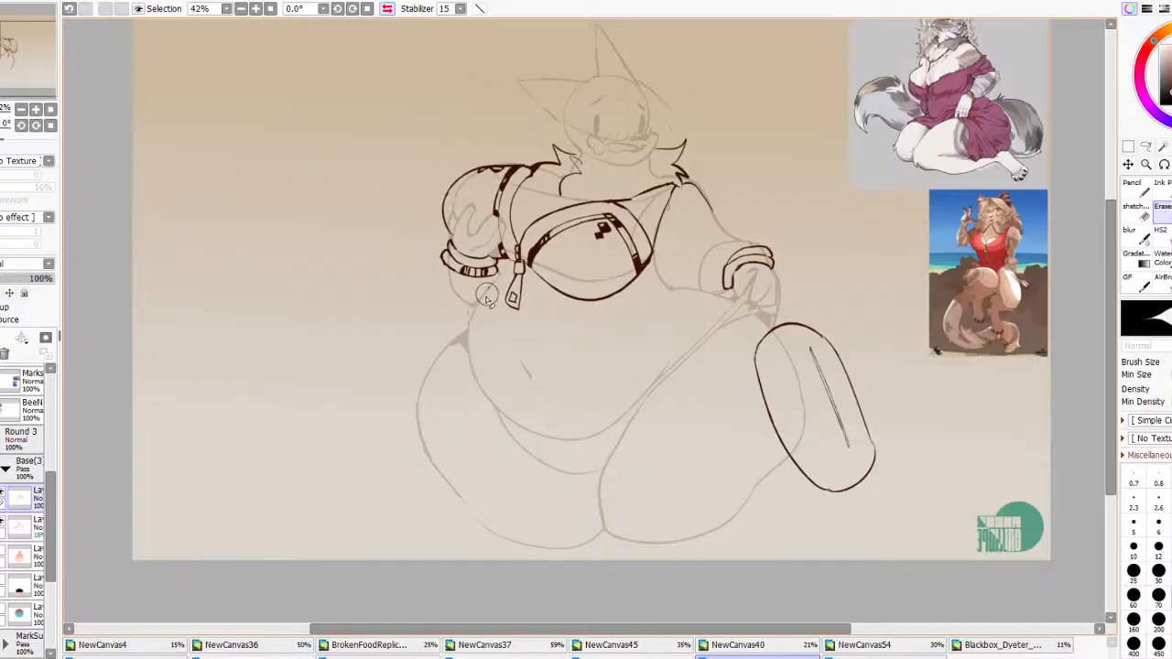
# Draw a long curve with the HS2 brush from the chest panel's outer corner down to the belly's lower outline
pyautogui.click(1160, 235)
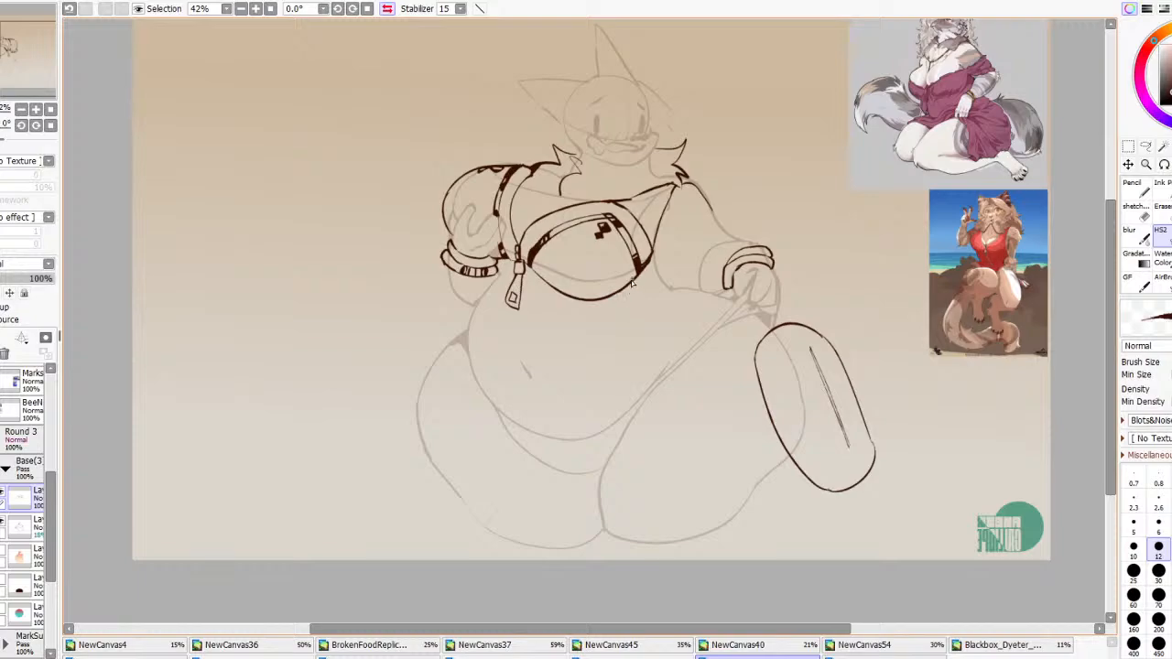
pyautogui.moveTo(602, 407); pyautogui.dragTo(610, 304)
pyautogui.hotkey('ctrl', 'z')
pyautogui.moveTo(606, 432)
pyautogui.mouseDown()
pyautogui.moveTo(602, 366)
pyautogui.moveTo(654, 264)
pyautogui.mouseUp()
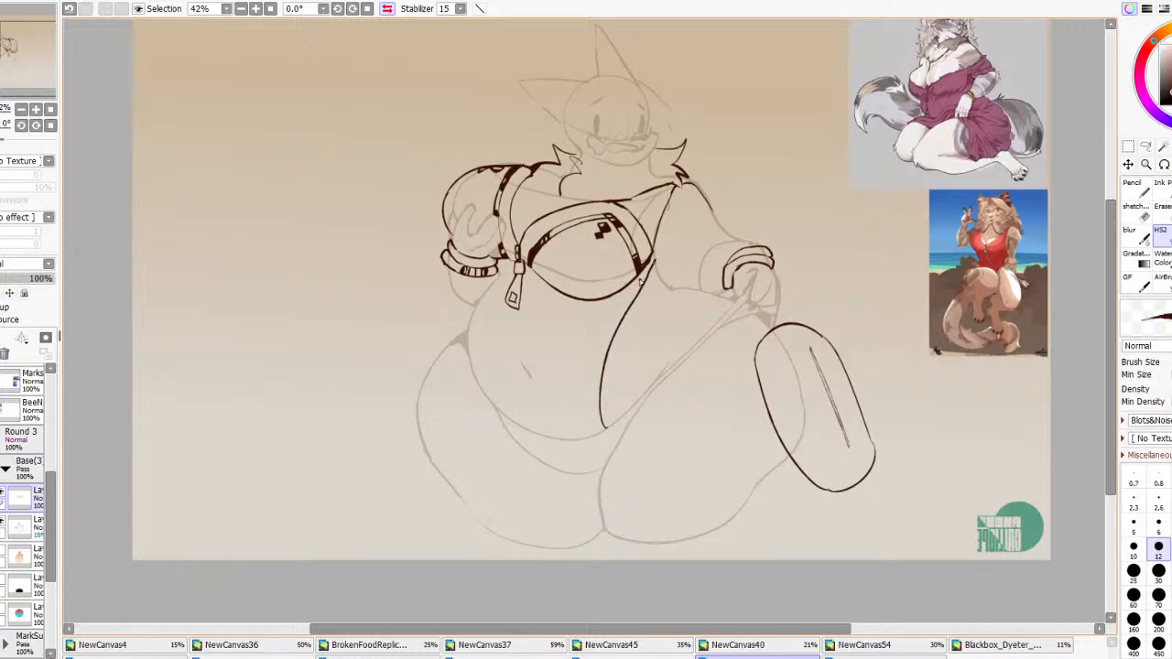
# Draw a curve inside the belly's zipper-side contour, from below the zipper pull down to the belly's lower outline
pyautogui.moveTo(513, 421)
pyautogui.mouseDown()
pyautogui.moveTo(489, 367)
pyautogui.moveTo(492, 289)
pyautogui.mouseUp()
pyautogui.hotkey('ctrl', 'z')
pyautogui.moveTo(510, 423)
pyautogui.mouseDown()
pyautogui.moveTo(474, 324)
pyautogui.moveTo(483, 300)
pyautogui.moveTo(524, 370)
pyautogui.mouseUp()
pyautogui.hotkey('ctrl', 'z')
pyautogui.hotkey('ctrl', 'z')
pyautogui.moveTo(513, 425)
pyautogui.mouseDown()
pyautogui.moveTo(480, 309)
pyautogui.moveTo(492, 278)
pyautogui.mouseUp()
# Draw a short curve down the belly's far side near the resting arm, and check the drawing in the flipped view
pyautogui.moveTo(671, 370); pyautogui.dragTo(679, 295)
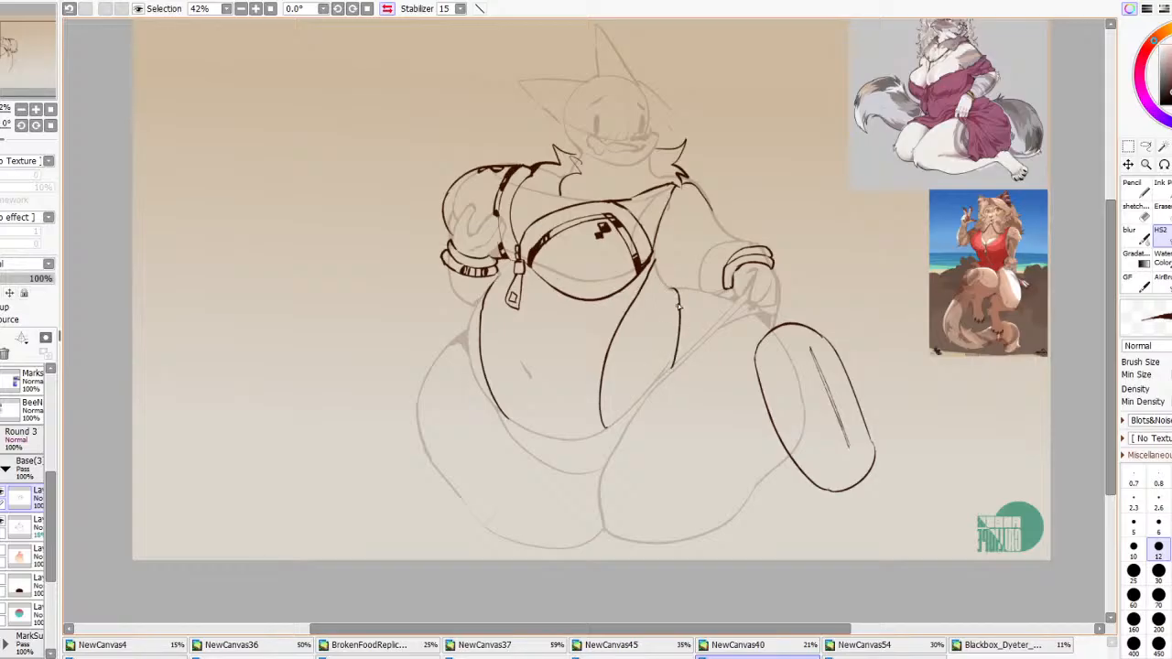
pyautogui.hotkey('ctrl', 'z')
pyautogui.moveTo(655, 258); pyautogui.dragTo(663, 260)
pyautogui.scroll(-5, 685, 270)
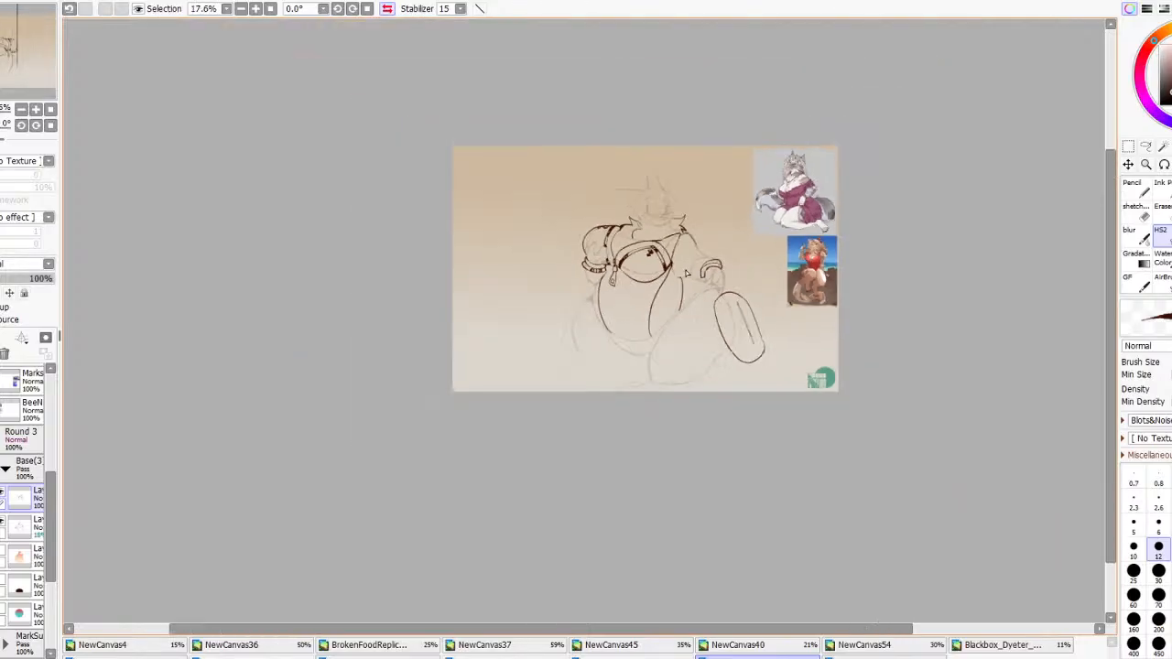
pyautogui.click(385, 10)
pyautogui.click(385, 10)
# Try a second line running parallel to the long belly seam to turn it into a band
pyautogui.scroll(3, 671, 346)
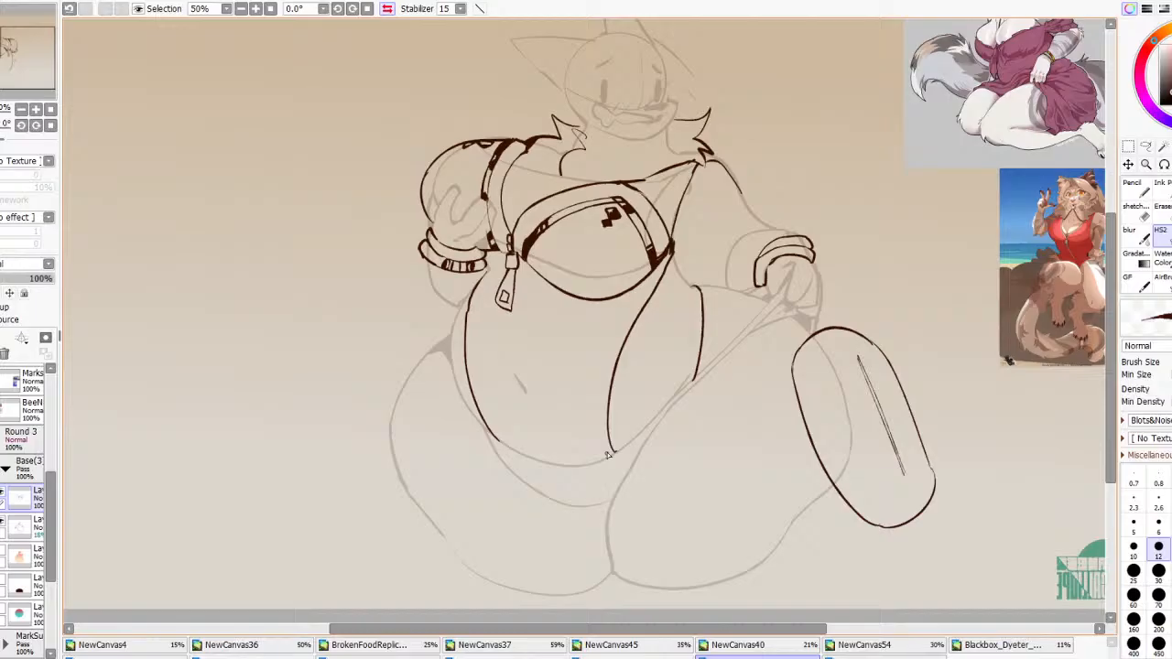
pyautogui.moveTo(594, 464); pyautogui.dragTo(585, 382)
pyautogui.hotkey('ctrl', 'z')
pyautogui.moveTo(596, 464)
pyautogui.mouseDown()
pyautogui.moveTo(587, 389)
pyautogui.moveTo(608, 324)
pyautogui.moveTo(668, 260)
pyautogui.mouseUp()
pyautogui.hotkey('ctrl', 'z')
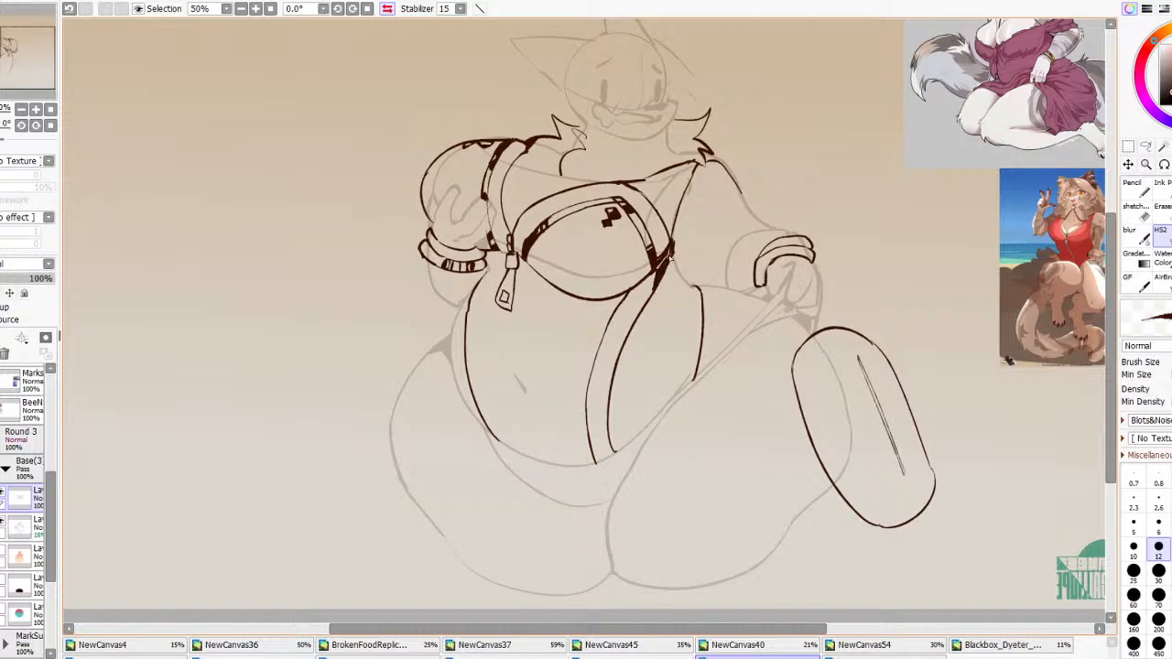
pyautogui.hotkey('ctrl', '-')
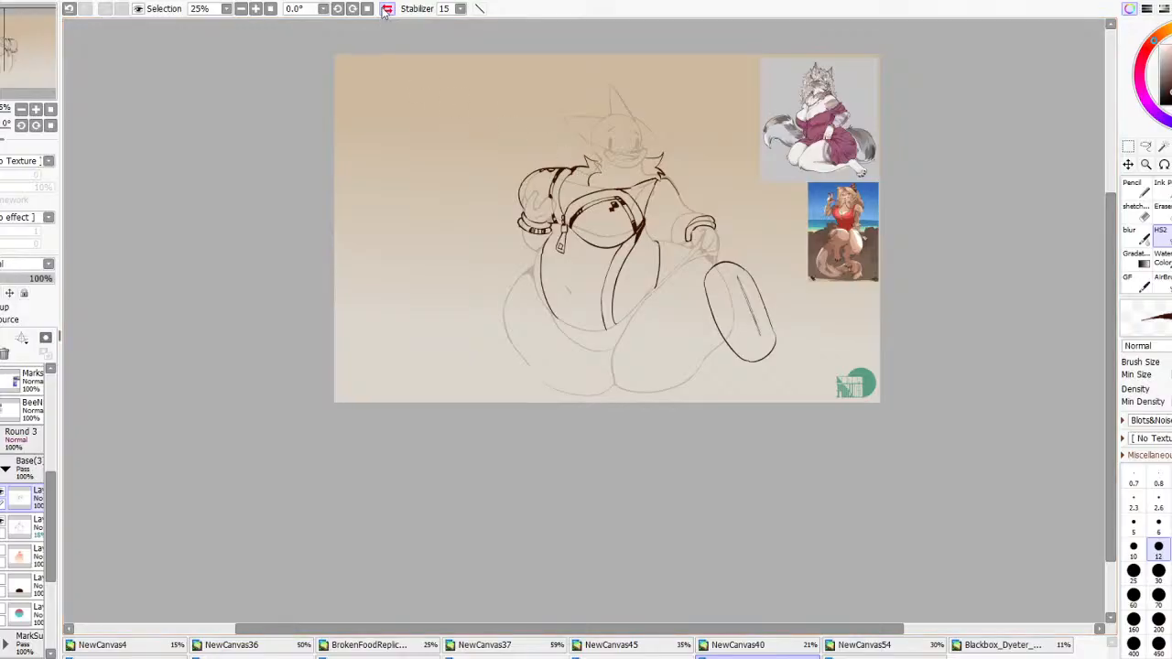
pyautogui.click(386, 8)
pyautogui.click(386, 8)
pyautogui.scroll(1, 583, 210)
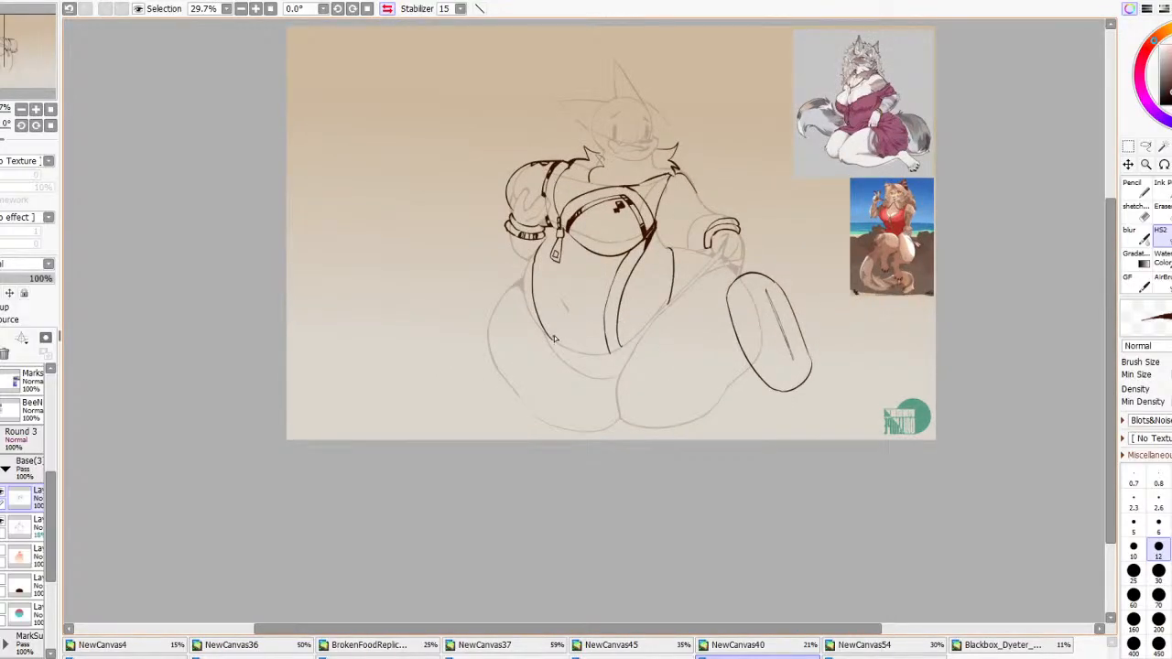
pyautogui.moveTo(563, 345); pyautogui.dragTo(555, 240)
pyautogui.scroll(-3, 576, 229)
pyautogui.click(387, 8)
pyautogui.click(387, 8)
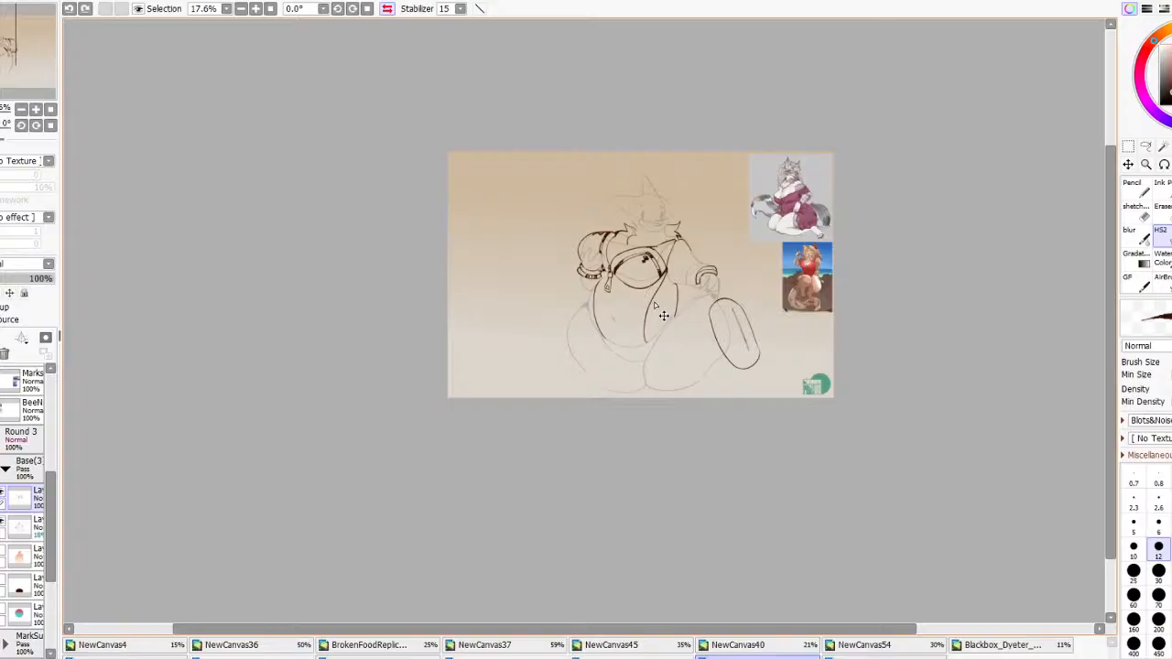
pyautogui.scroll(3, 663, 313)
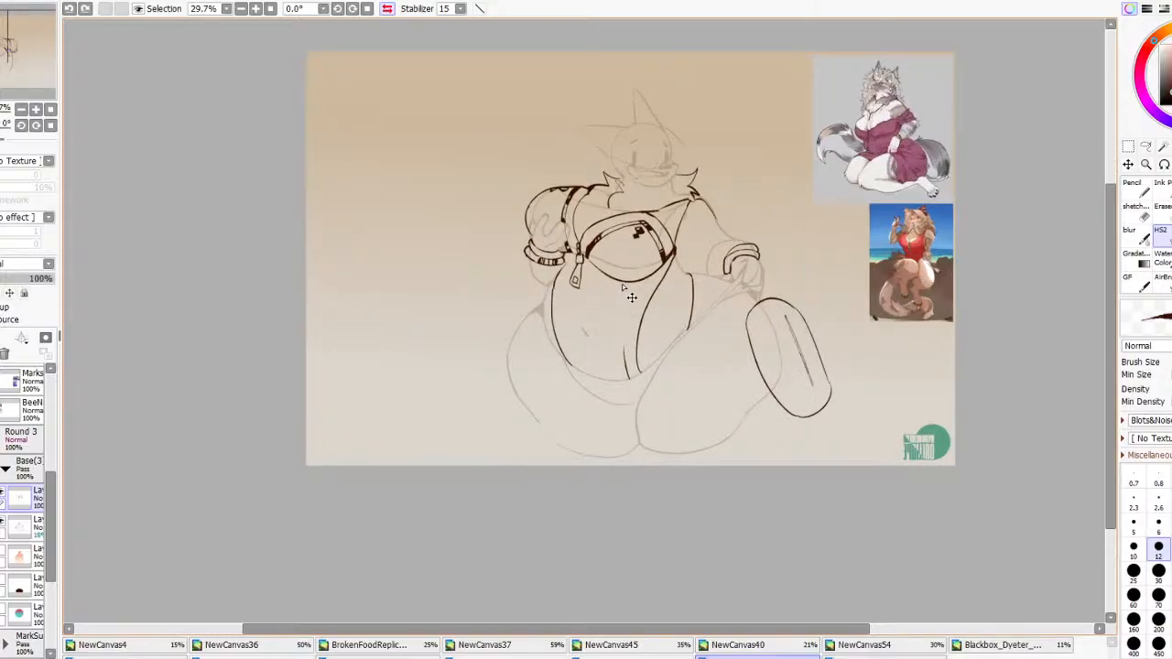
pyautogui.scroll(4, 584, 301)
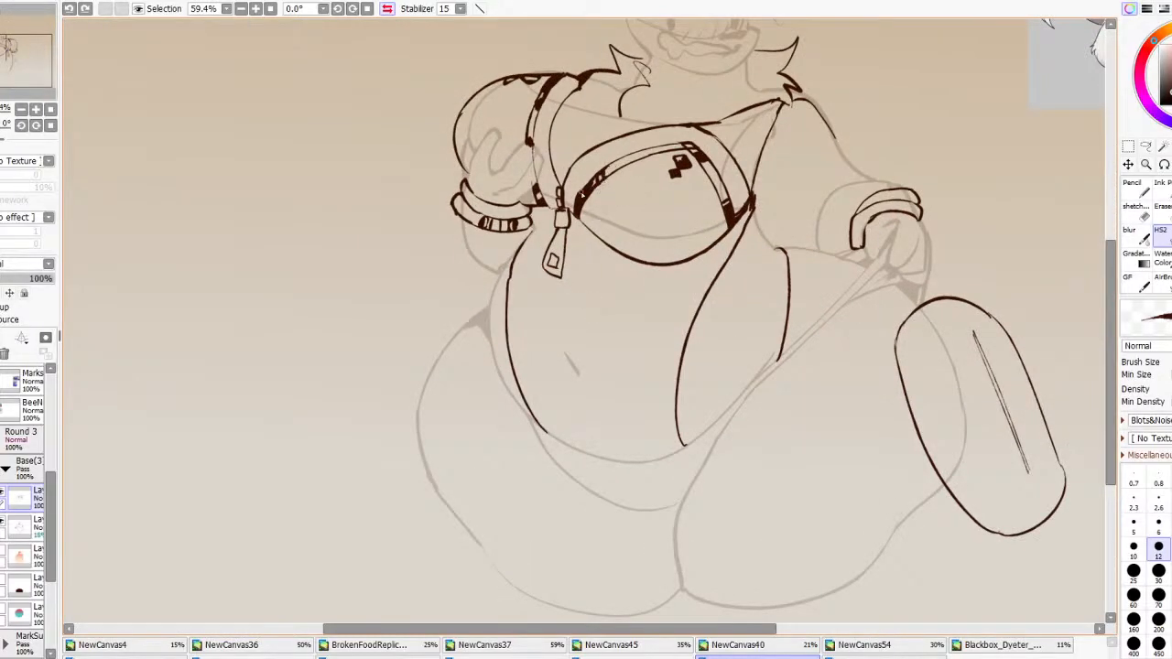
# Fill the gap between the puffed sleeve's bracelet and the zipper slider with solid dark, and clean up the slider's edges
pyautogui.moveTo(539, 223)
pyautogui.mouseDown()
pyautogui.moveTo(558, 220)
pyautogui.moveTo(544, 207)
pyautogui.moveTo(561, 212)
pyautogui.mouseUp()
pyautogui.hotkey('ctrl', 'z')
pyautogui.hotkey('ctrl', 'z')
pyautogui.hotkey('ctrl', 'z')
pyautogui.hotkey('ctrl', 'z')
pyautogui.moveTo(542, 212)
pyautogui.mouseDown()
pyautogui.moveTo(561, 212)
pyautogui.moveTo(539, 222)
pyautogui.mouseUp()
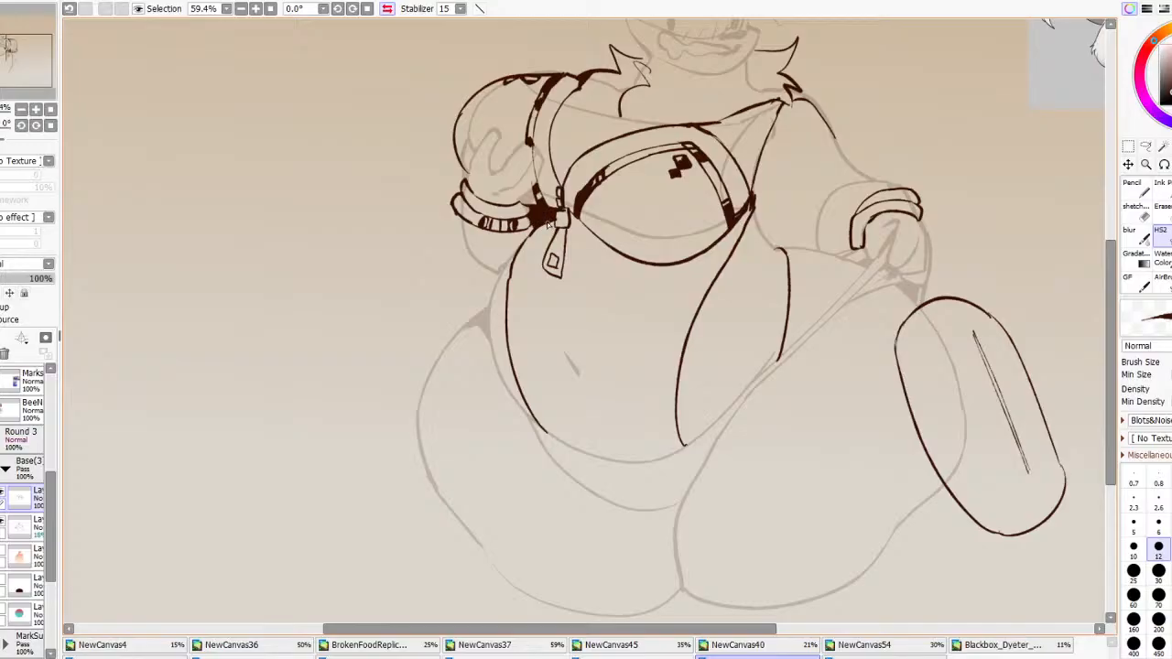
pyautogui.press('e')
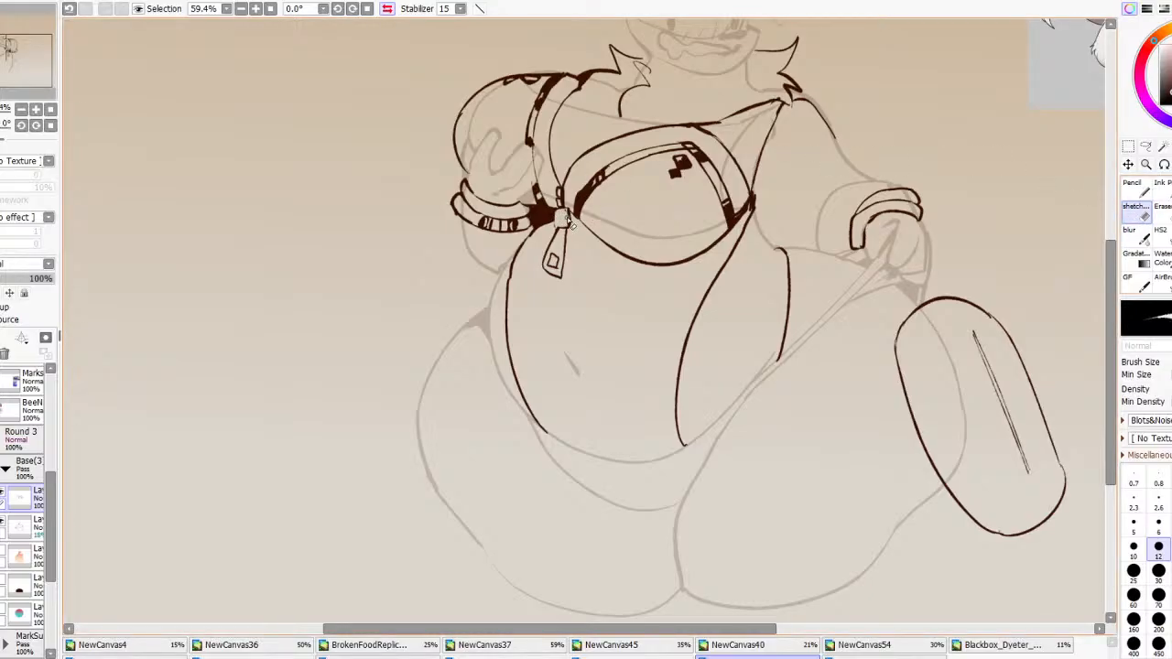
pyautogui.press('e')
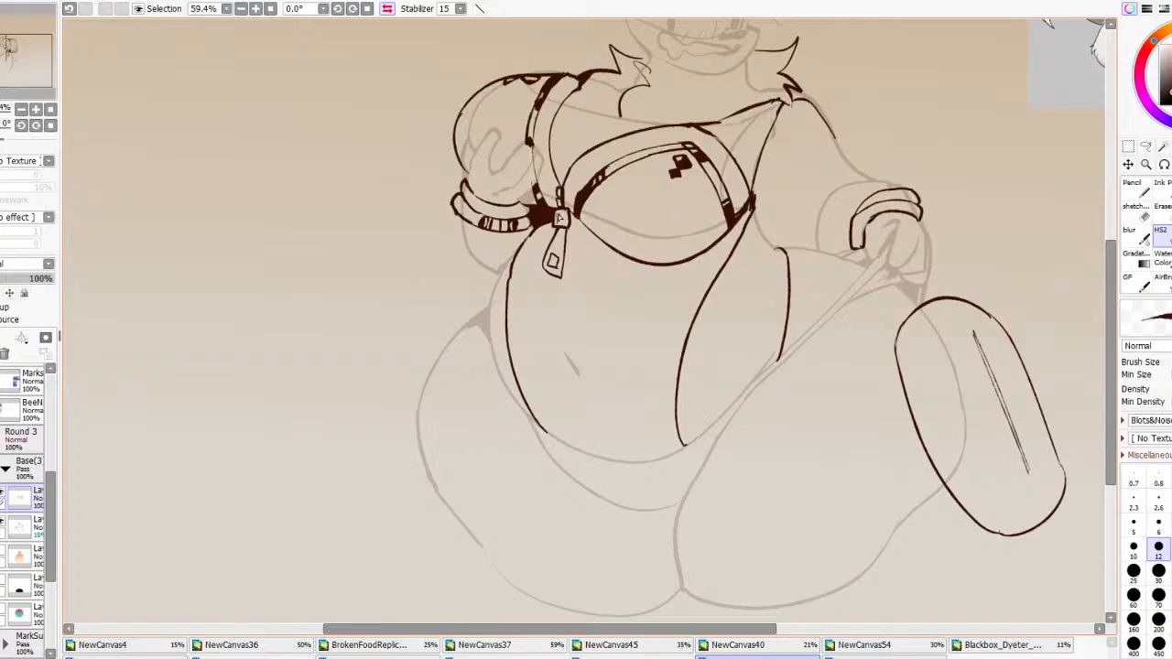
pyautogui.scroll(-8, 559, 217)
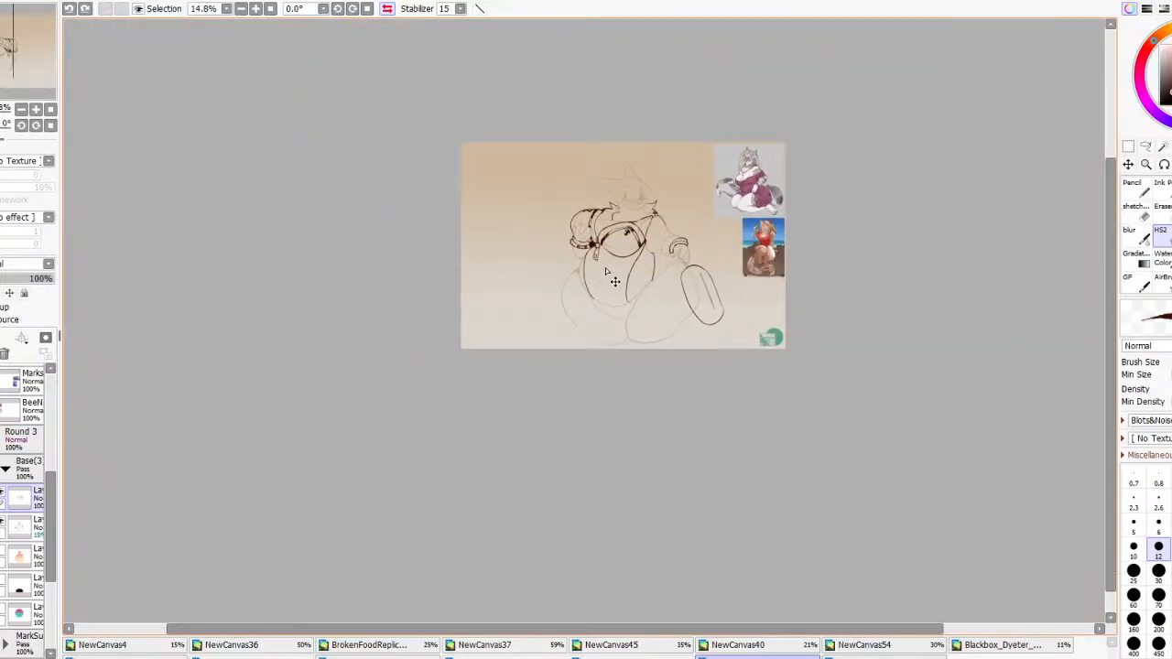
pyautogui.scroll(8, 605, 268)
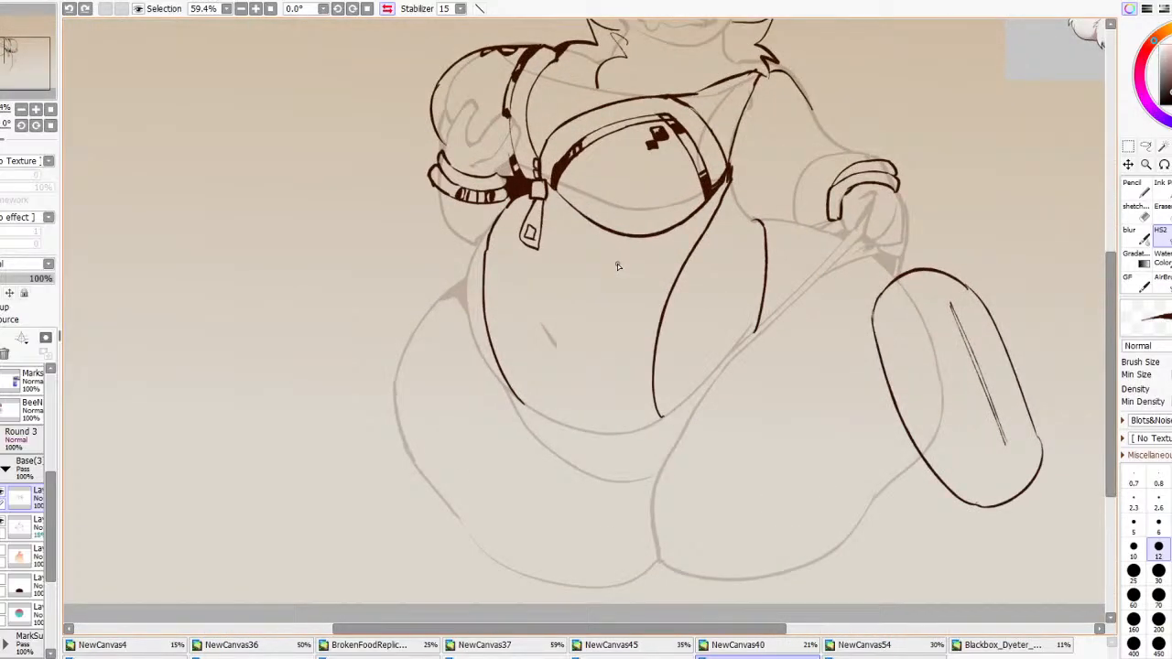
pyautogui.moveTo(518, 400); pyautogui.dragTo(498, 368)
pyautogui.hotkey('ctrl', 'z')
pyautogui.moveTo(670, 416); pyautogui.dragTo(659, 353)
pyautogui.hotkey('ctrl', 'z')
pyautogui.moveTo(670, 414)
pyautogui.mouseDown()
pyautogui.moveTo(689, 284)
pyautogui.moveTo(671, 411)
pyautogui.moveTo(668, 298)
pyautogui.moveTo(740, 337)
pyautogui.mouseUp()
pyautogui.hotkey('ctrl', 'z')
pyautogui.hotkey('ctrl', 'z')
pyautogui.hotkey('ctrl', 'z')
# Draw a rounded curve joining the long belly seam to the far-side line, and compare it in the flipped view
pyautogui.moveTo(667, 302)
pyautogui.mouseDown()
pyautogui.moveTo(724, 353)
pyautogui.moveTo(757, 321)
pyautogui.mouseUp()
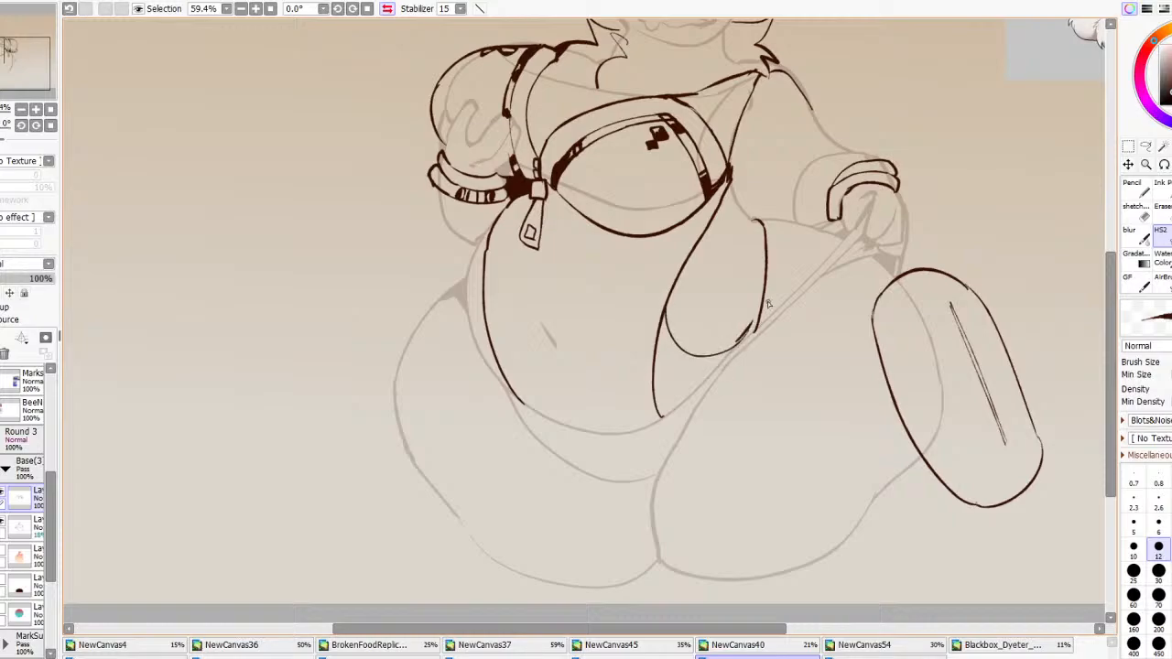
pyautogui.scroll(-9, 724, 283)
pyautogui.scroll(4, 721, 267)
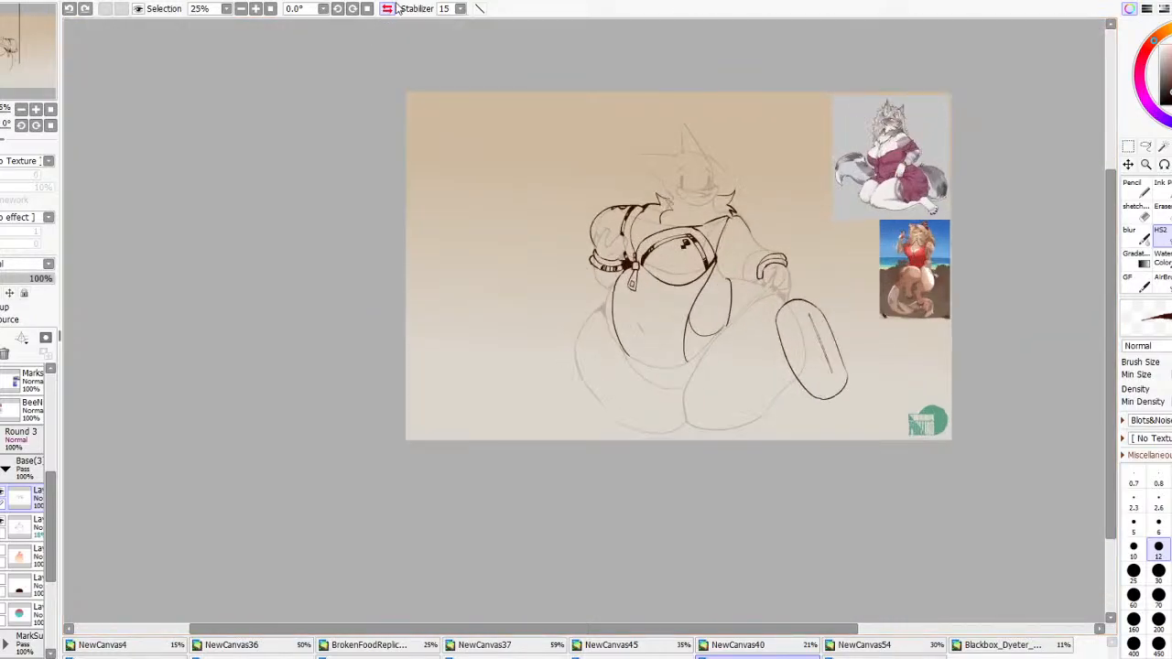
pyautogui.click(389, 9)
pyautogui.click(390, 9)
# Thicken the corner where the rounded curve meets the lower end of the belly's far-side line
pyautogui.scroll(2, 763, 395)
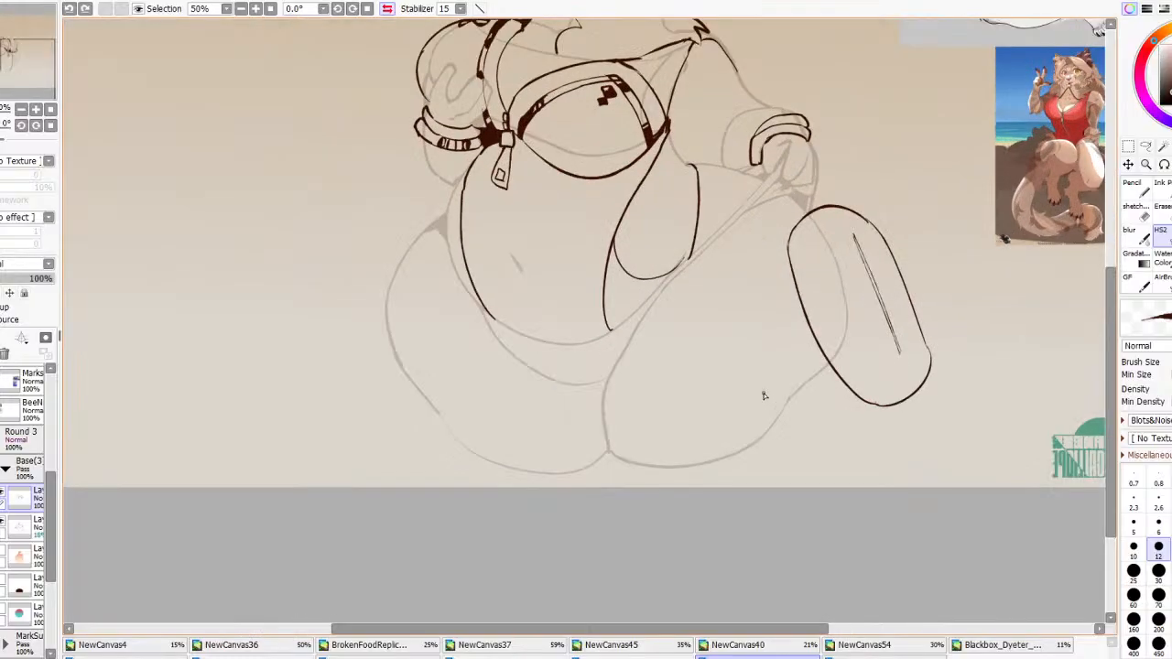
pyautogui.moveTo(679, 269)
pyautogui.mouseDown()
pyautogui.moveTo(698, 246)
pyautogui.moveTo(680, 265)
pyautogui.mouseUp()
pyautogui.hotkey('ctrl', 'z')
pyautogui.hotkey('ctrl', 'z')
pyautogui.scroll(-4, 697, 251)
pyautogui.scroll(4, 729, 270)
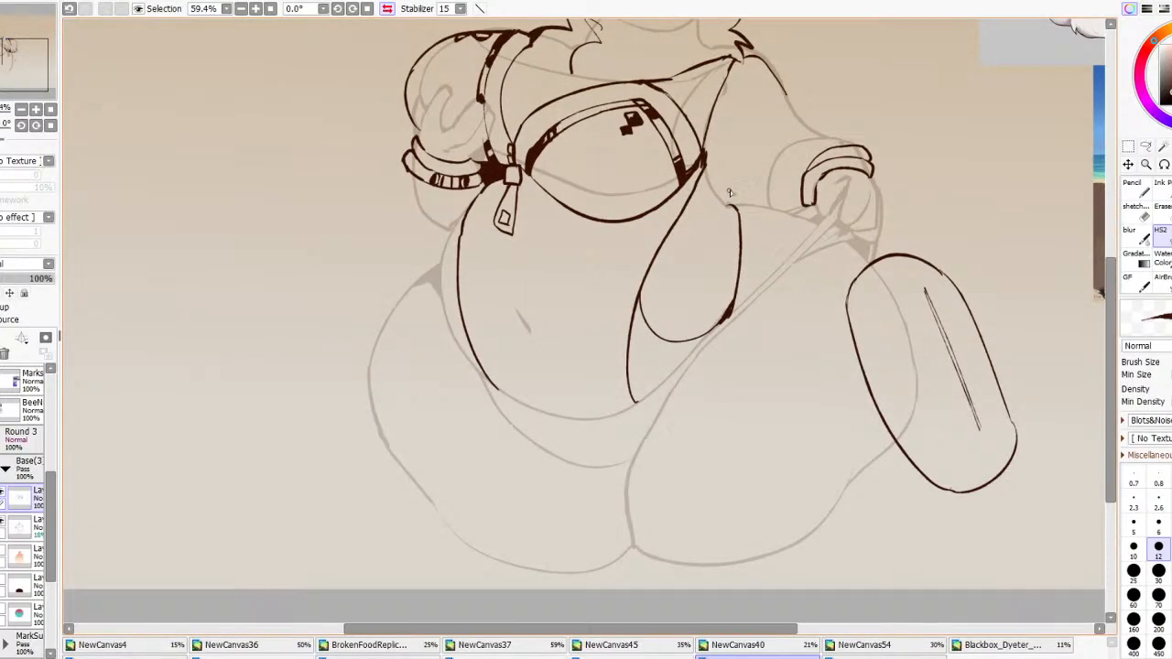
pyautogui.moveTo(727, 209); pyautogui.dragTo(771, 206)
pyautogui.hotkey('ctrl', 'z')
pyautogui.scroll(-7, 783, 179)
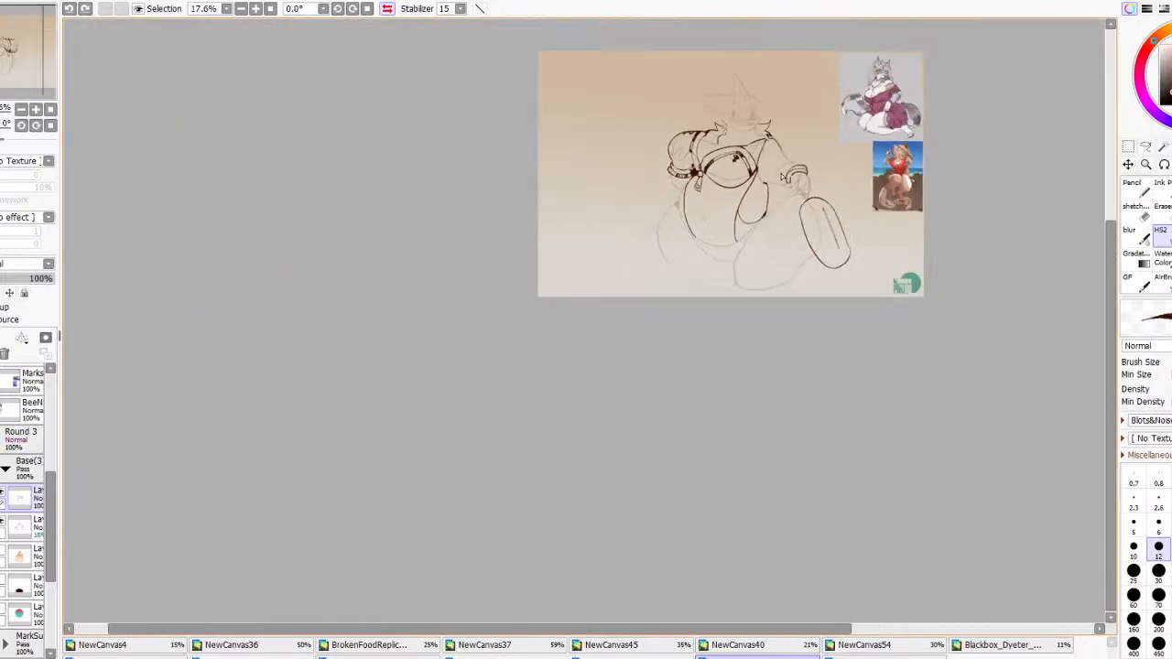
# Draw a second curve just beneath the rounded curve joining the long belly seam, forming a narrow trim band
pyautogui.scroll(3, 783, 179)
pyautogui.click(387, 9)
pyautogui.scroll(-3, 805, 299)
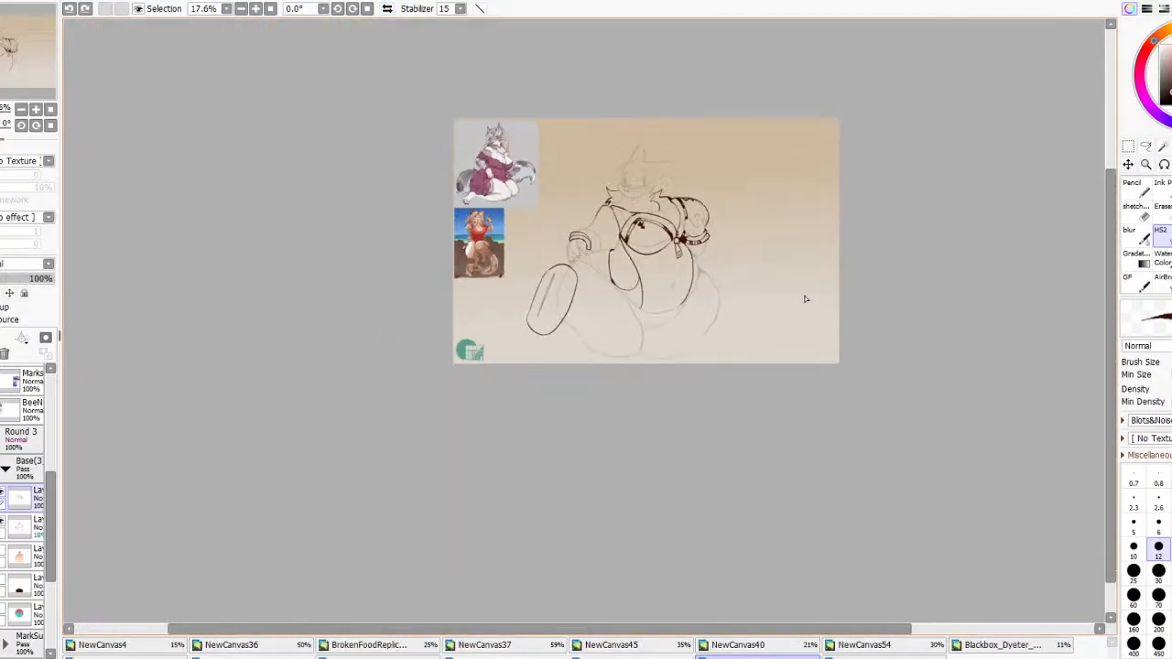
pyautogui.scroll(2, 806, 298)
pyautogui.scroll(-3, 648, 331)
pyautogui.scroll(4, 649, 331)
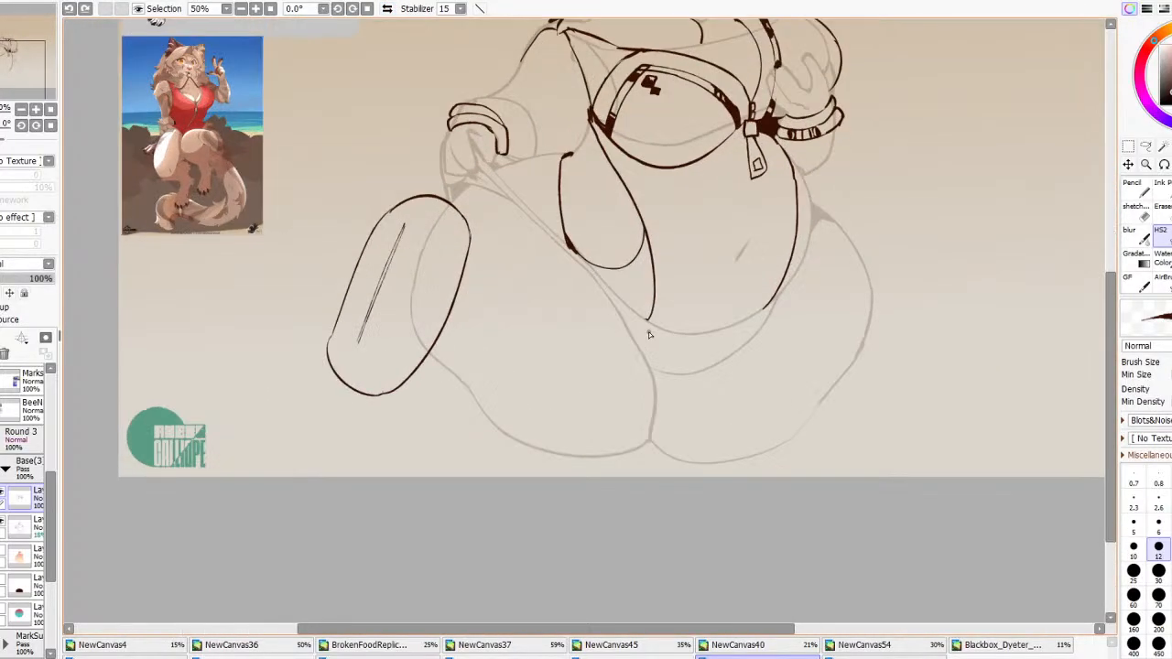
pyautogui.moveTo(598, 272); pyautogui.dragTo(623, 288)
pyautogui.hotkey('ctrl', 'z')
pyautogui.hotkey('ctrl', 'z')
pyautogui.moveTo(602, 272)
pyautogui.mouseDown()
pyautogui.moveTo(632, 306)
pyautogui.moveTo(616, 275)
pyautogui.moveTo(652, 271)
pyautogui.moveTo(609, 273)
pyautogui.moveTo(645, 253)
pyautogui.moveTo(640, 265)
pyautogui.moveTo(654, 241)
pyautogui.mouseUp()
pyautogui.hotkey('ctrl', 'z')
pyautogui.hotkey('ctrl', 'z')
pyautogui.hotkey('ctrl', 'z')
pyautogui.scroll(-3, 552, 321)
pyautogui.scroll(1, 554, 324)
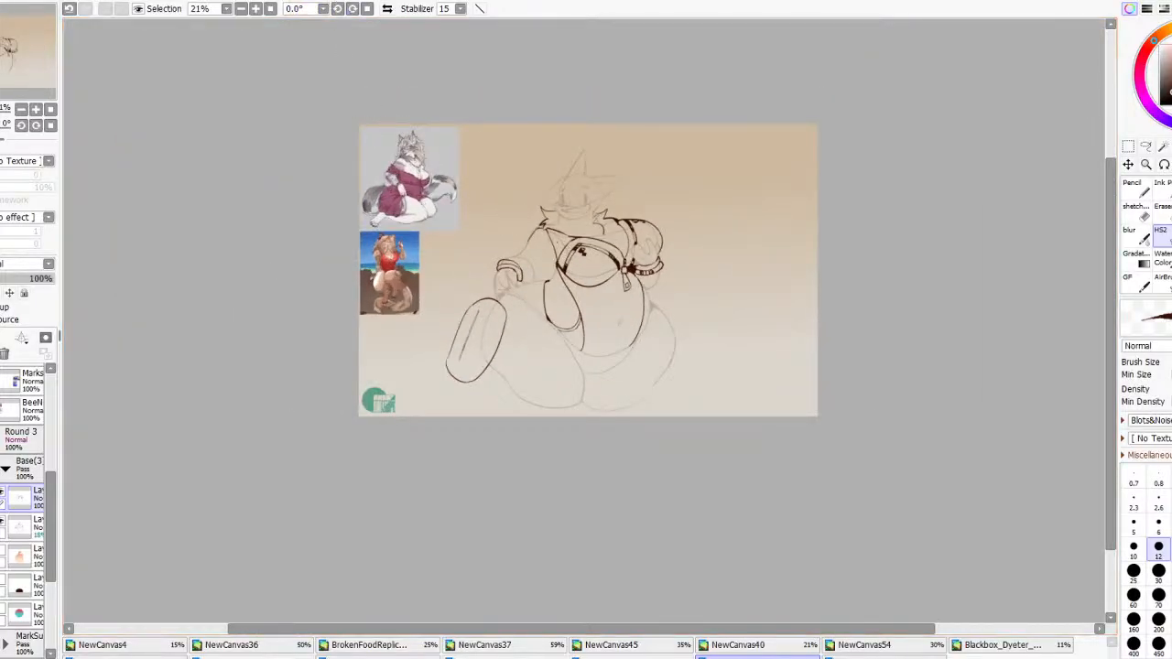
# Fill the wedge below the rounded curve's trim band with thin rib lines and darken its corners
pyautogui.press('h')
pyautogui.scroll(4, 556, 361)
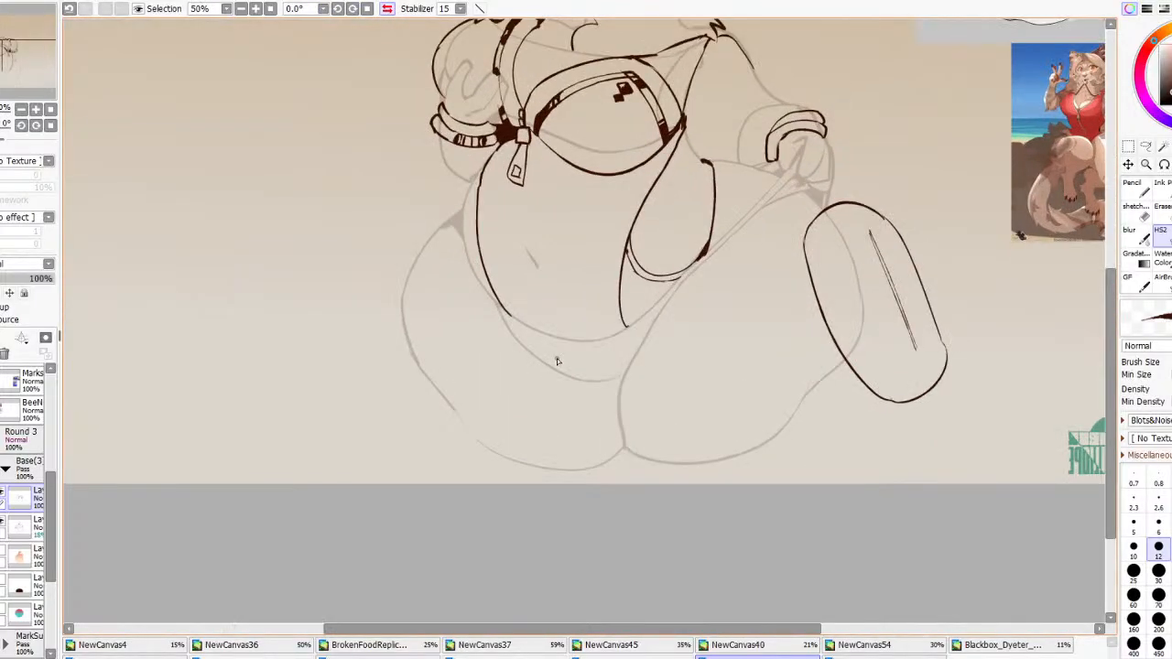
pyautogui.hotkey('ctrl', 'z')
pyautogui.moveTo(627, 262); pyautogui.dragTo(629, 264)
pyautogui.moveTo(628, 324); pyautogui.dragTo(626, 269)
pyautogui.hotkey('ctrl', 'z')
pyautogui.moveTo(629, 325); pyautogui.dragTo(626, 269)
pyautogui.hotkey('ctrl', 'z')
pyautogui.moveTo(628, 326); pyautogui.dragTo(625, 298)
pyautogui.hotkey('ctrl', 'z')
pyautogui.moveTo(631, 321); pyautogui.dragTo(628, 268)
pyautogui.moveTo(637, 321)
pyautogui.mouseDown()
pyautogui.moveTo(639, 275)
pyautogui.moveTo(650, 282)
pyautogui.mouseUp()
pyautogui.moveTo(651, 307); pyautogui.dragTo(655, 286)
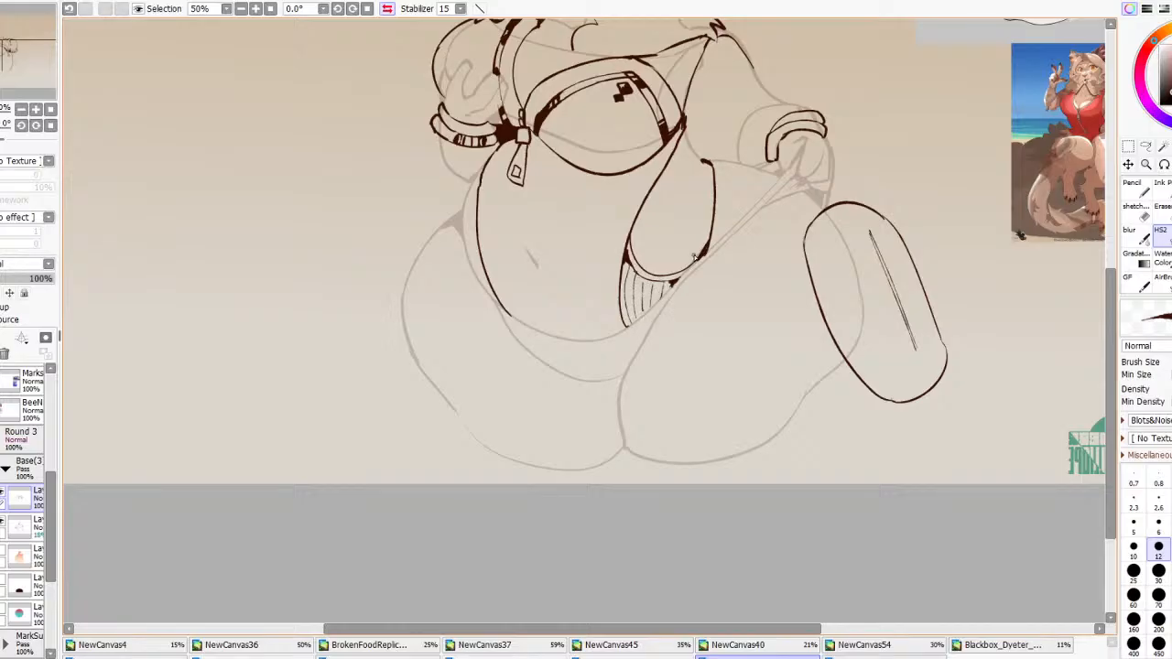
# Draw a matching narrow ribbed wedge with a small trim band along the outer edge of the belly below the puffed sleeve
pyautogui.scroll(-4, 685, 224)
pyautogui.click(387, 8)
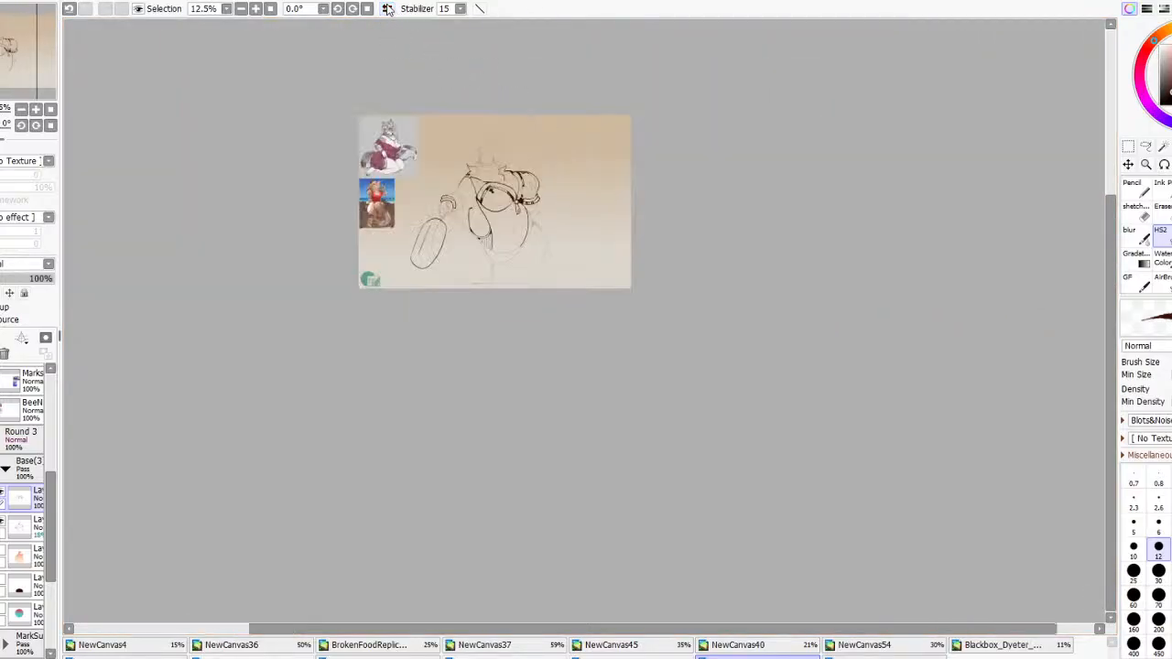
pyautogui.click(388, 9)
pyautogui.scroll(4, 611, 199)
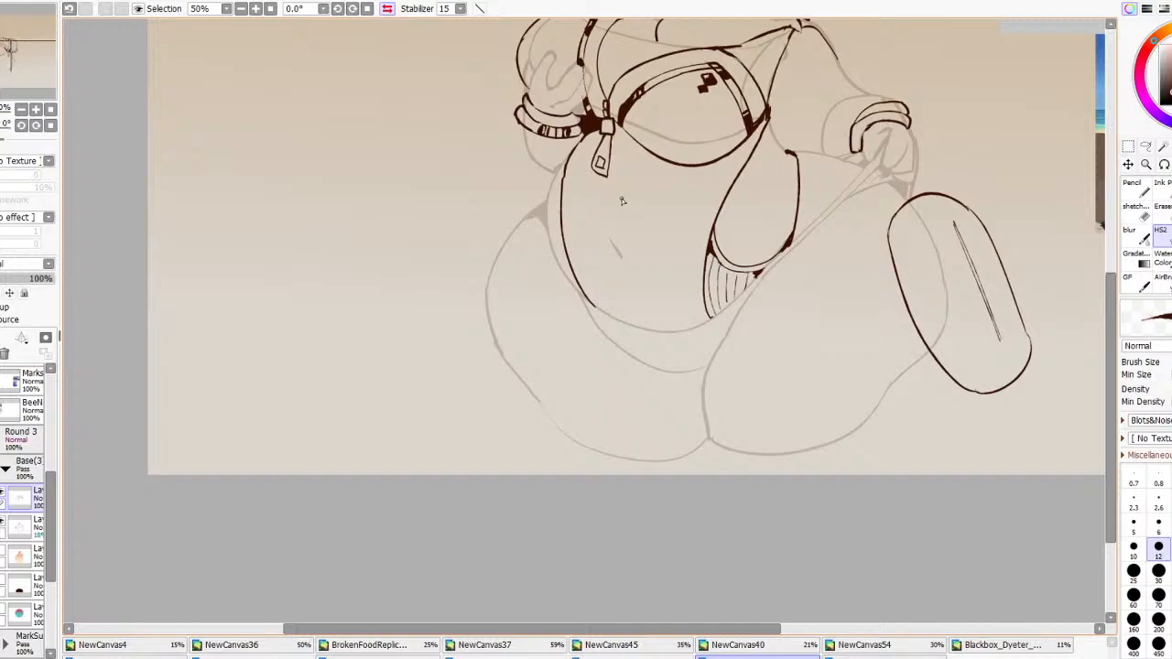
pyautogui.moveTo(554, 248)
pyautogui.mouseDown()
pyautogui.moveTo(571, 244)
pyautogui.moveTo(561, 253)
pyautogui.moveTo(572, 277)
pyautogui.moveTo(556, 260)
pyautogui.moveTo(593, 308)
pyautogui.mouseUp()
pyautogui.hotkey('ctrl', 'z')
pyautogui.hotkey('ctrl', 'z')
pyautogui.hotkey('ctrl', 'z')
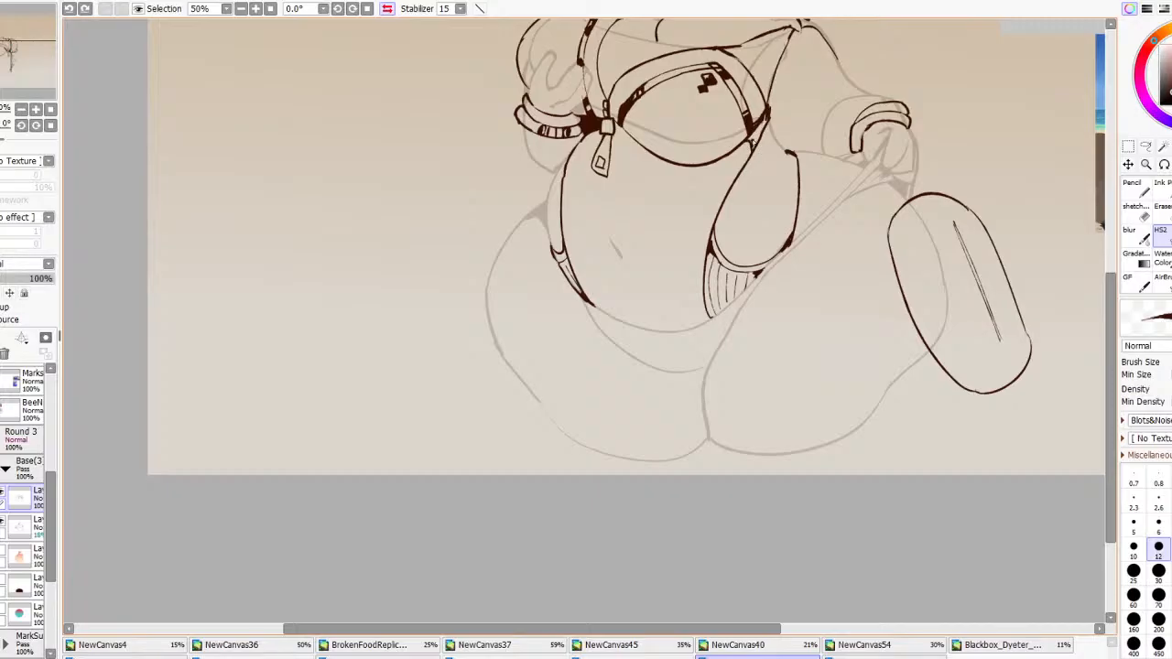
# Fill the corner where the dark-trimmed chest panel meets the long belly seam with solid dark
pyautogui.moveTo(758, 137); pyautogui.dragTo(767, 126)
pyautogui.scroll(-4, 820, 160)
pyautogui.scroll(2, 829, 163)
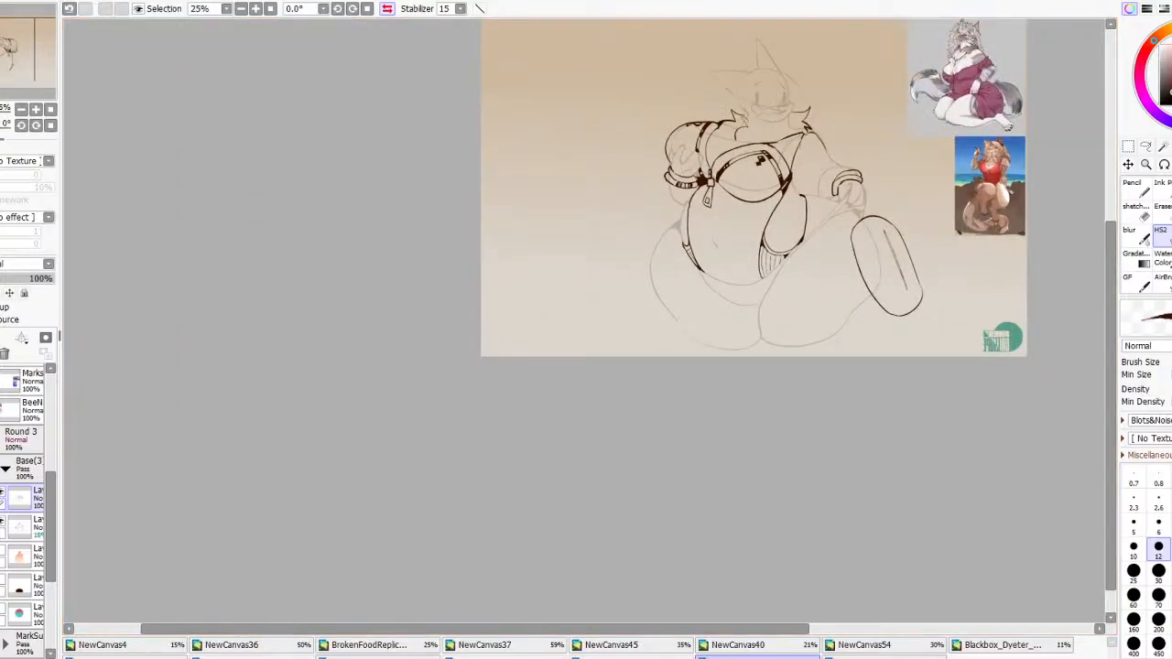
# Draw an emblem of two overlapping squares on the triangular strap below the collar, and compare it in the flipped view
pyautogui.scroll(3, 803, 202)
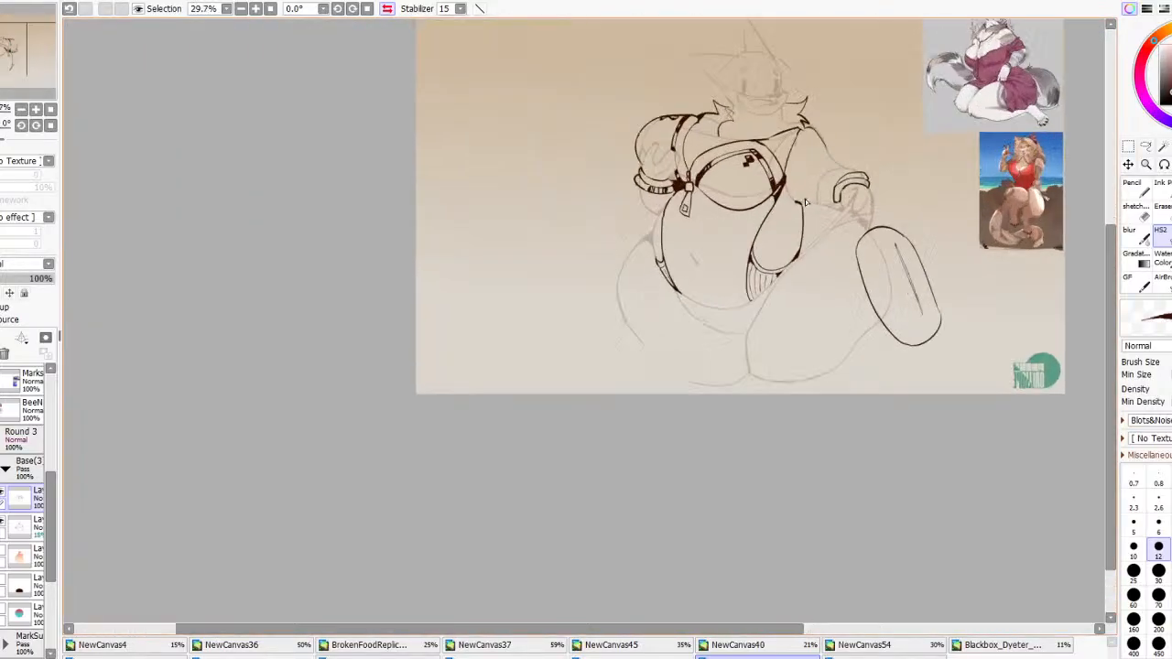
pyautogui.scroll(2, 802, 202)
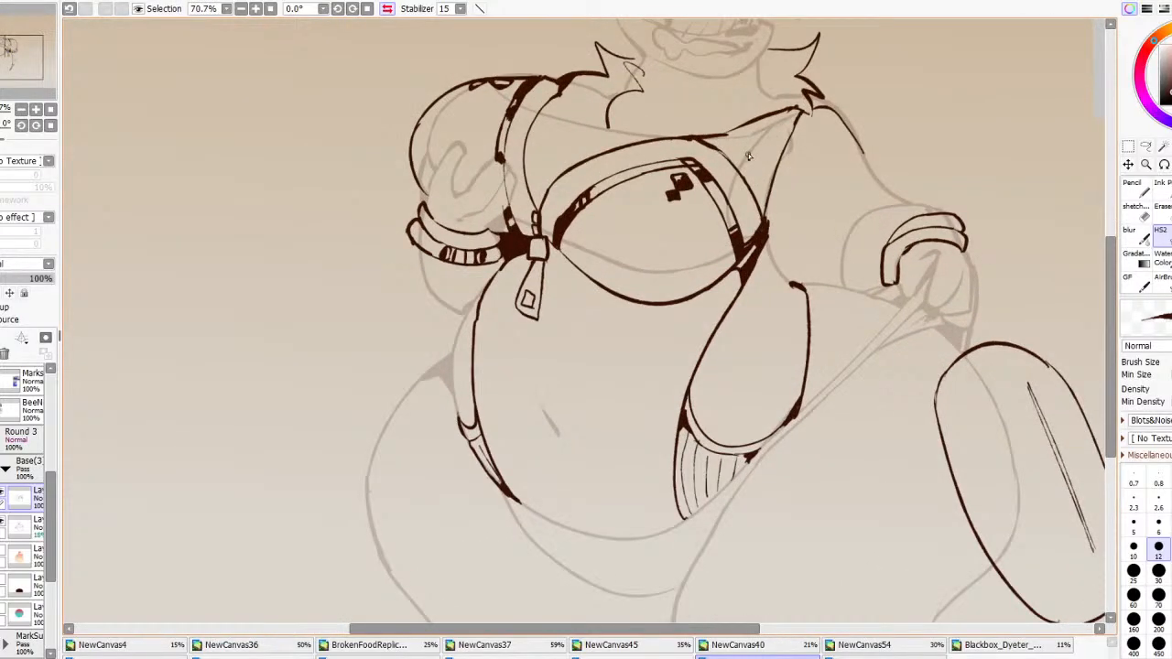
pyautogui.moveTo(746, 161)
pyautogui.mouseDown()
pyautogui.moveTo(772, 139)
pyautogui.moveTo(772, 158)
pyautogui.moveTo(749, 162)
pyautogui.moveTo(764, 131)
pyautogui.moveTo(748, 142)
pyautogui.moveTo(770, 148)
pyautogui.moveTo(749, 166)
pyautogui.moveTo(773, 160)
pyautogui.moveTo(765, 137)
pyautogui.mouseUp()
pyautogui.hotkey('ctrl', 'z')
pyautogui.hotkey('ctrl', 'z')
pyautogui.moveTo(760, 151)
pyautogui.mouseDown()
pyautogui.moveTo(754, 138)
pyautogui.moveTo(777, 128)
pyautogui.moveTo(753, 146)
pyautogui.mouseUp()
pyautogui.scroll(-5, 795, 120)
pyautogui.click(391, 10)
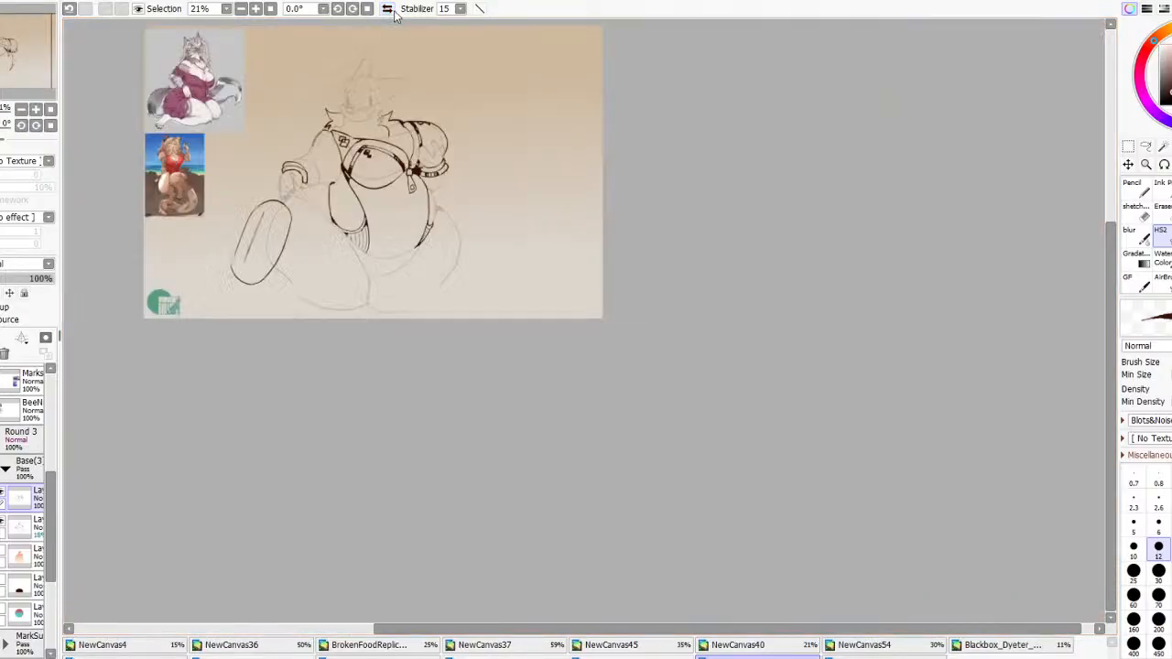
pyautogui.click(391, 10)
# Return the canvas to its unflipped view, add an empty layer above the line art, and reselect the line art layer
pyautogui.scroll(3, 817, 118)
pyautogui.scroll(-3, 829, 117)
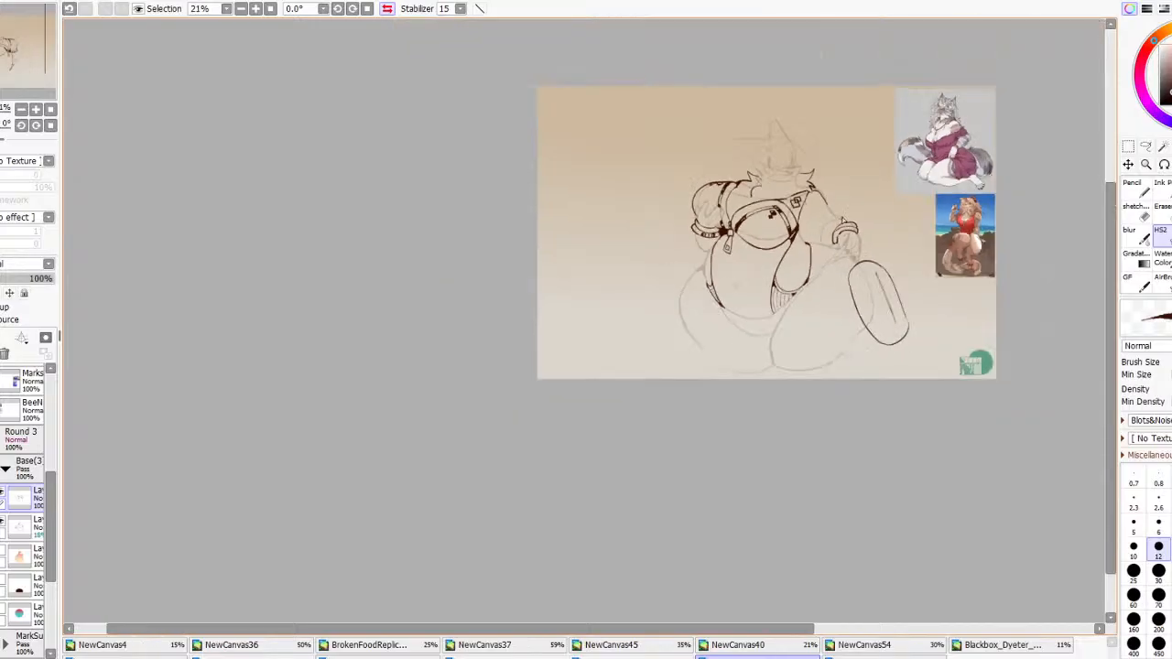
pyautogui.scroll(3, 862, 204)
pyautogui.scroll(2, 783, 54)
pyautogui.scroll(-2, 696, 203)
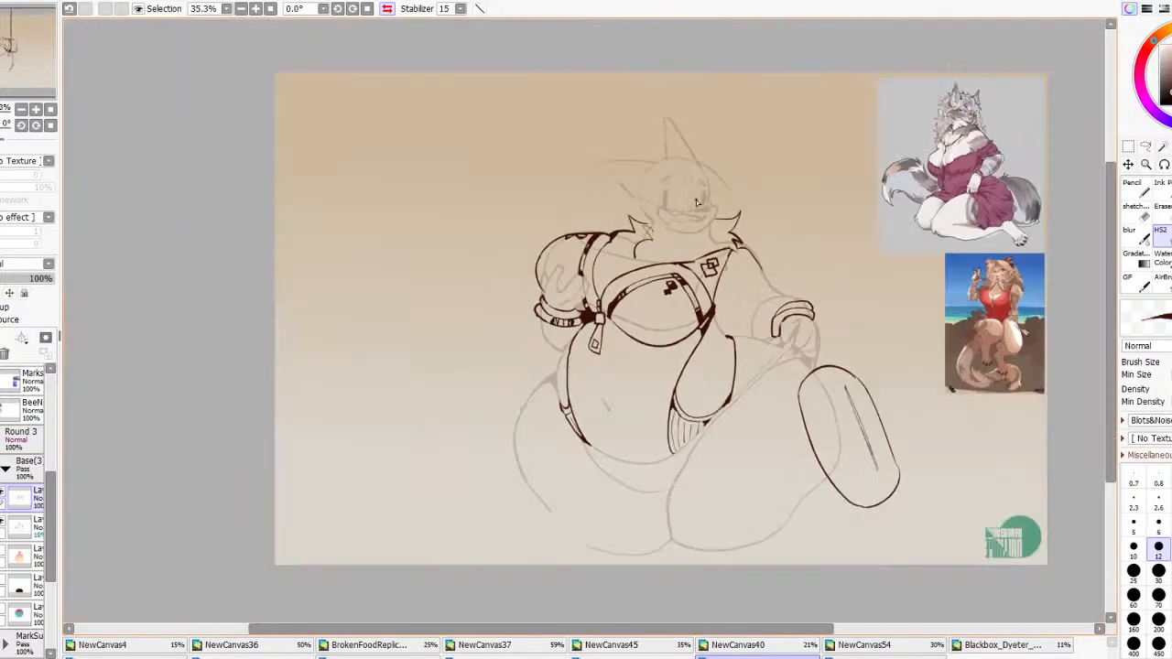
pyautogui.click(389, 10)
pyautogui.scroll(-2, 691, 224)
pyautogui.scroll(2, 502, 207)
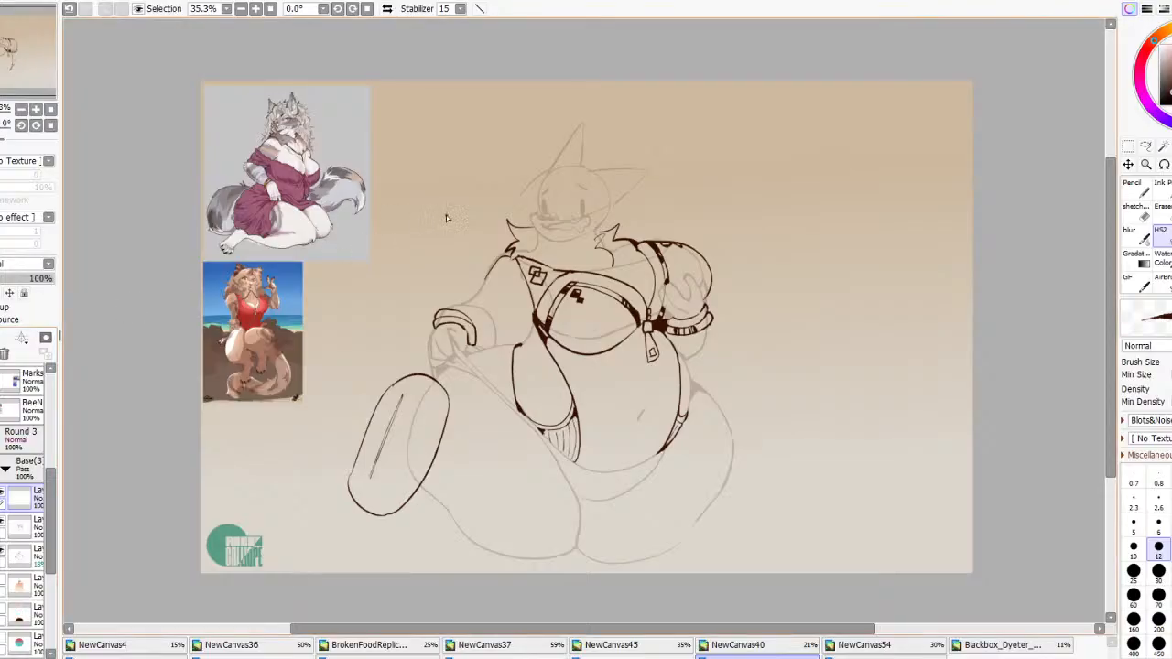
pyautogui.click(20, 527)
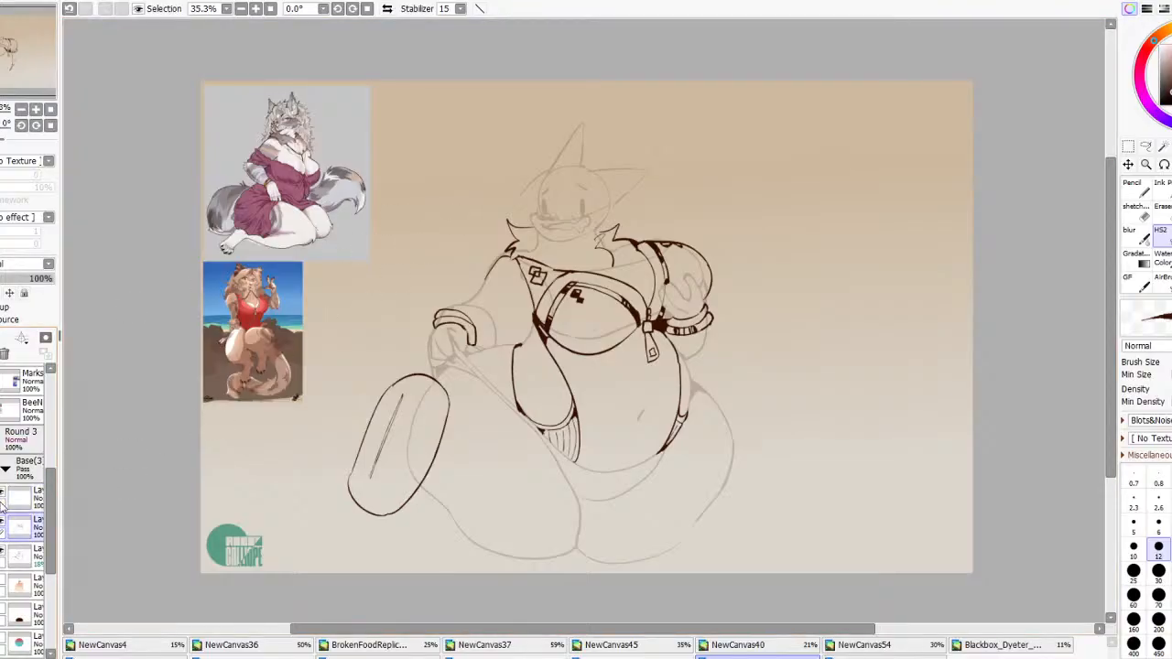
# Draw curved seams across both sides of the capsule shape and darken its long central slot with a hooked lower end
pyautogui.moveTo(399, 443)
pyautogui.mouseDown()
pyautogui.moveTo(429, 460)
pyautogui.moveTo(433, 440)
pyautogui.mouseUp()
pyautogui.hotkey('ctrl', 'z')
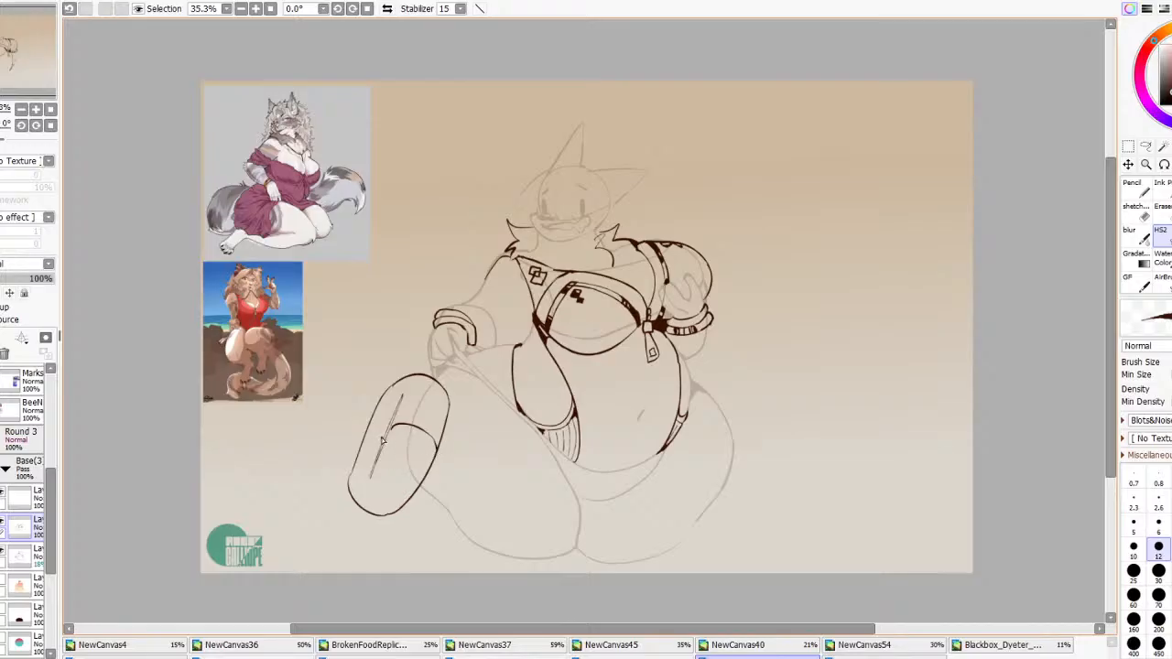
pyautogui.moveTo(399, 403); pyautogui.dragTo(409, 383)
pyautogui.hotkey('ctrl', 'z')
pyautogui.hotkey('ctrl', 'z')
pyautogui.moveTo(383, 514)
pyautogui.mouseDown()
pyautogui.moveTo(361, 490)
pyautogui.moveTo(374, 480)
pyautogui.moveTo(390, 492)
pyautogui.moveTo(387, 438)
pyautogui.moveTo(369, 480)
pyautogui.moveTo(395, 419)
pyautogui.moveTo(384, 448)
pyautogui.moveTo(400, 409)
pyautogui.mouseUp()
pyautogui.hotkey('ctrl', 'z')
pyautogui.hotkey('ctrl', 'z')
pyautogui.hotkey('ctrl', 'z')
pyautogui.moveTo(383, 452); pyautogui.dragTo(404, 393)
pyautogui.moveTo(370, 476); pyautogui.dragTo(387, 432)
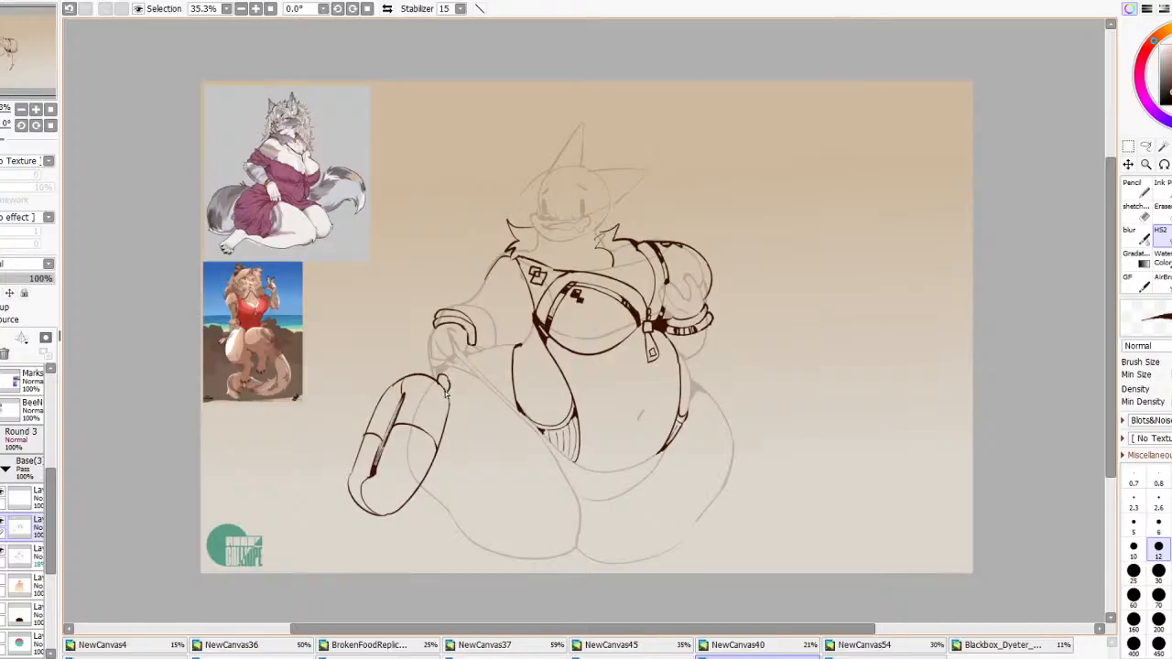
# Redraw the small round ring at the top of the capsule and darken its lower part
pyautogui.hotkey('ctrl', 'z')
pyautogui.moveTo(441, 375)
pyautogui.mouseDown()
pyautogui.moveTo(432, 369)
pyautogui.moveTo(439, 378)
pyautogui.mouseUp()
pyautogui.hotkey('ctrl', 'z')
pyautogui.scroll(-4, 463, 368)
pyautogui.scroll(5, 496, 371)
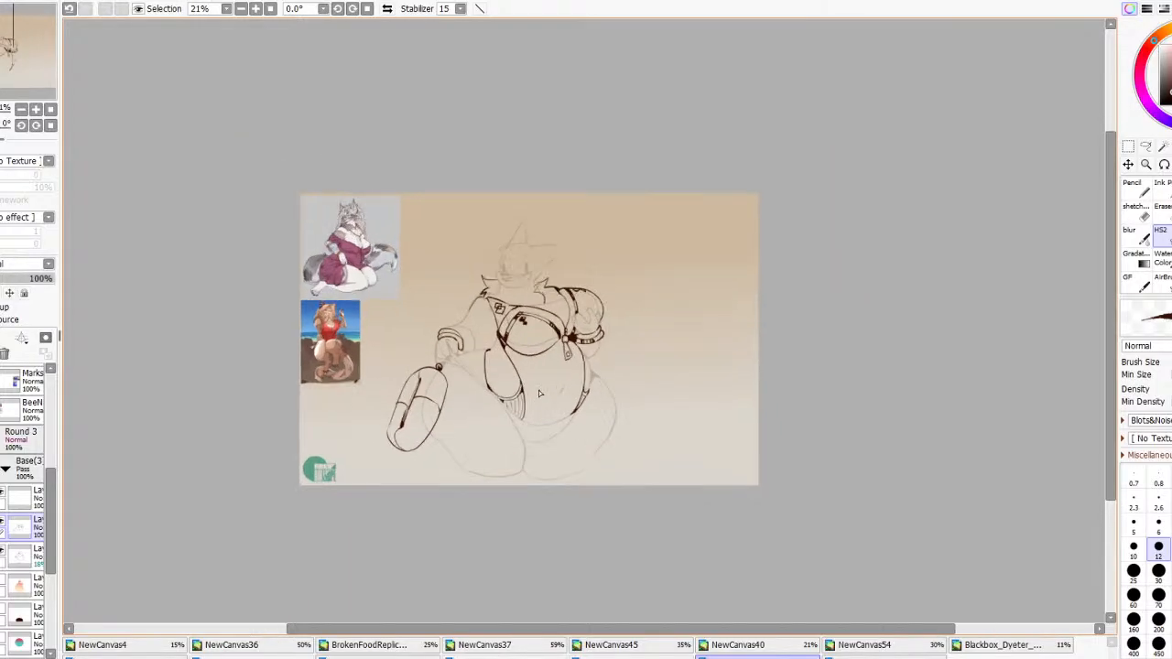
# Compare the sketch in the flipped view, and add an empty layer directly above the line art
pyautogui.click(386, 8)
pyautogui.click(386, 8)
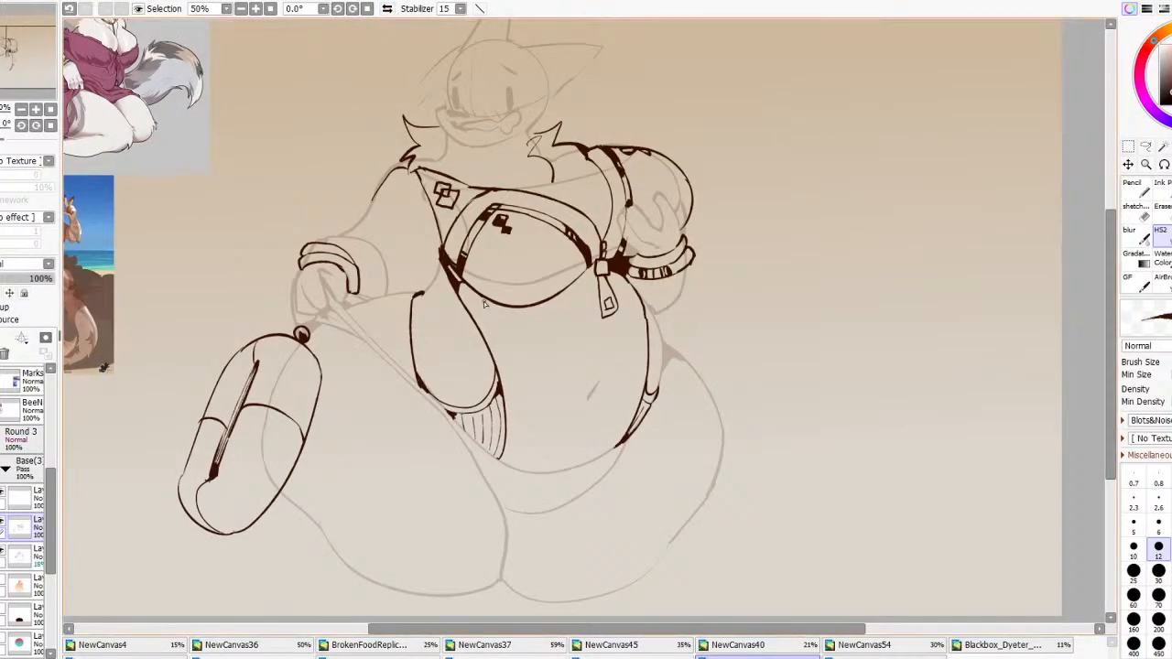
pyautogui.click(3, 496)
pyautogui.click(17, 524)
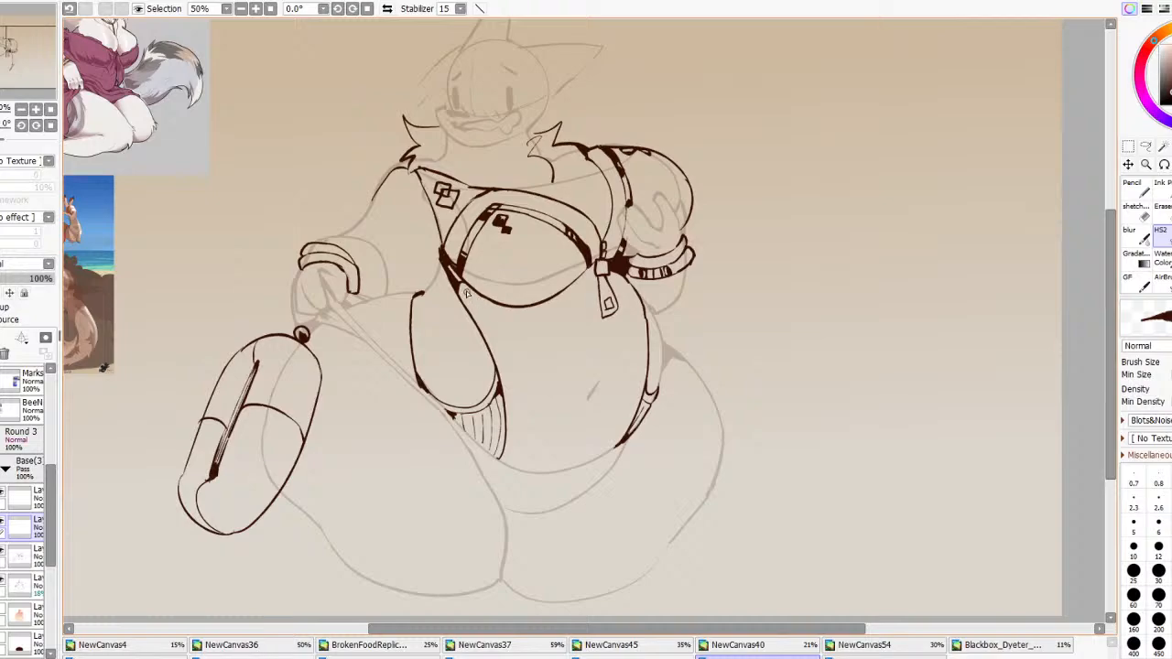
# Try blocky JADE lettering running up the side of the chest panel to the small squares
pyautogui.moveTo(466, 293)
pyautogui.mouseDown()
pyautogui.moveTo(522, 316)
pyautogui.moveTo(521, 327)
pyautogui.moveTo(522, 315)
pyautogui.moveTo(492, 323)
pyautogui.mouseUp()
pyautogui.hotkey('ctrl', 'z')
pyautogui.hotkey('ctrl', 'z')
pyautogui.hotkey('ctrl', 'z')
pyautogui.moveTo(482, 240); pyautogui.dragTo(502, 248)
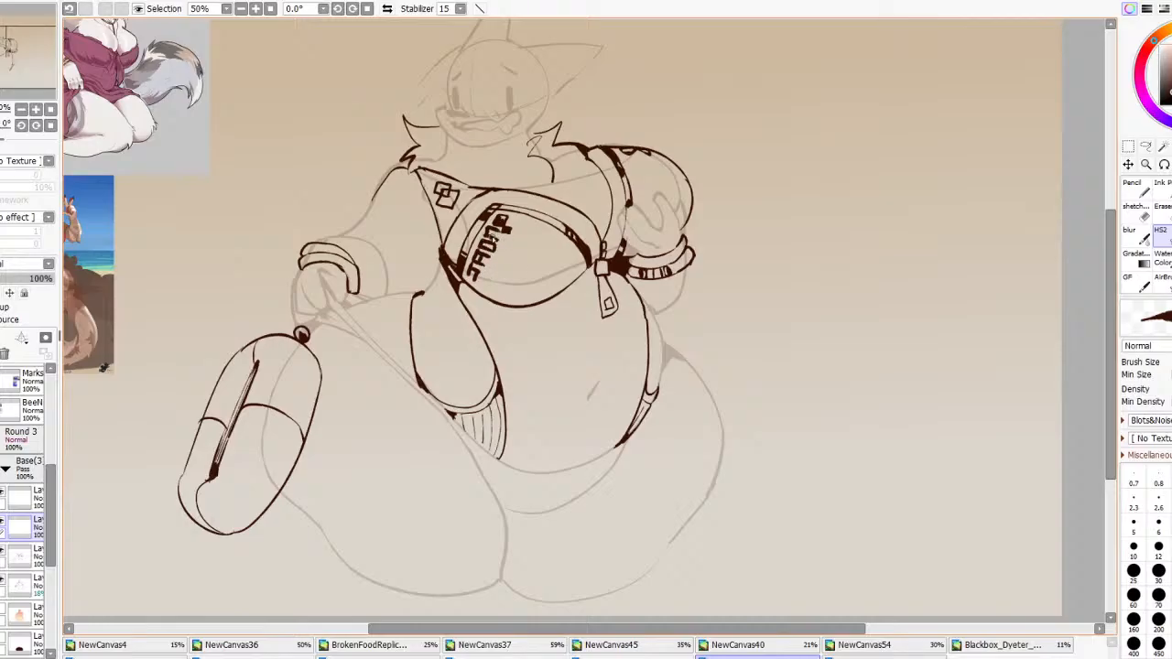
pyautogui.scroll(-5, 513, 257)
pyautogui.scroll(6, 520, 265)
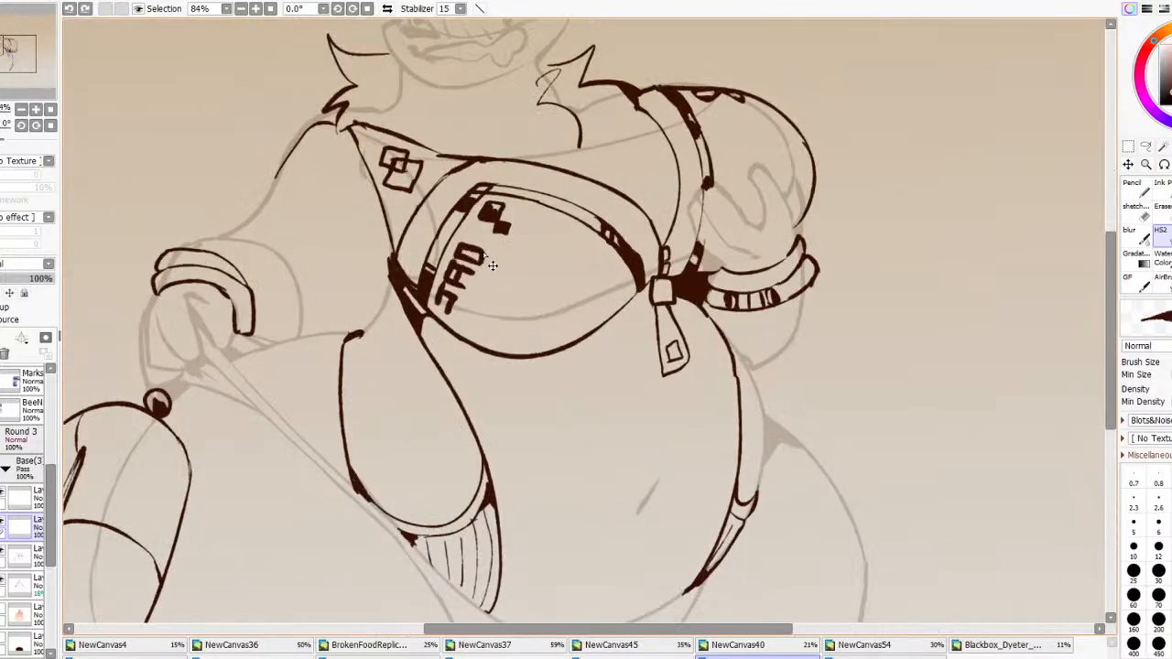
pyautogui.moveTo(466, 240)
pyautogui.mouseDown()
pyautogui.moveTo(490, 245)
pyautogui.moveTo(479, 231)
pyautogui.mouseUp()
pyautogui.moveTo(488, 243); pyautogui.dragTo(491, 234)
pyautogui.scroll(-6, 490, 233)
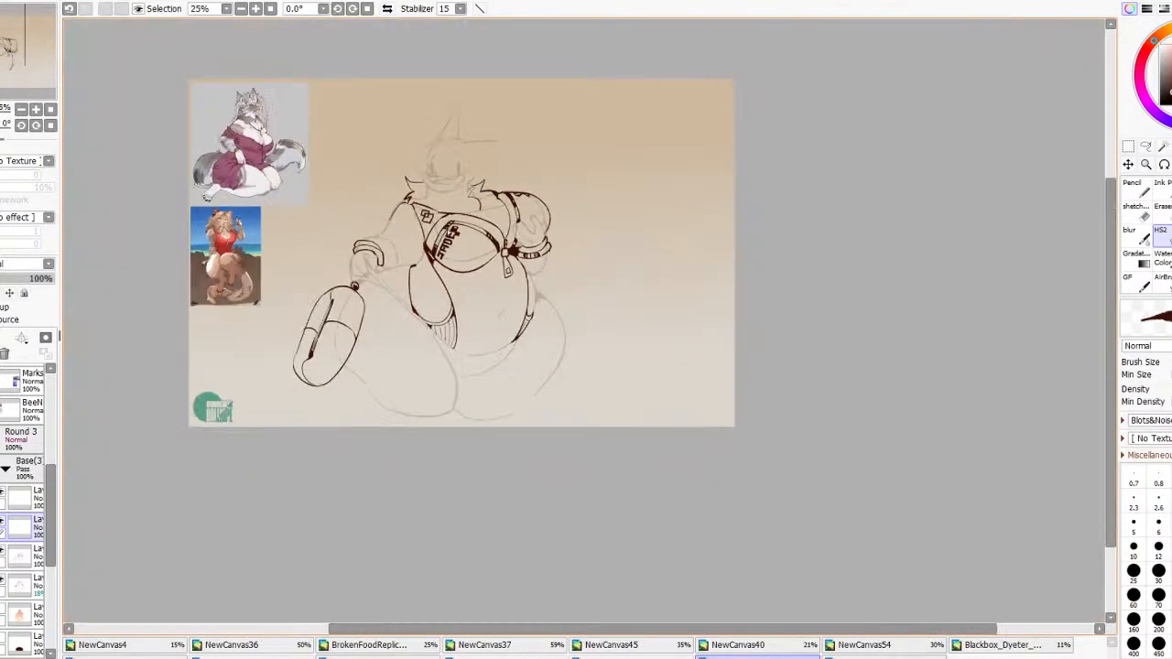
pyautogui.scroll(-1, 488, 206)
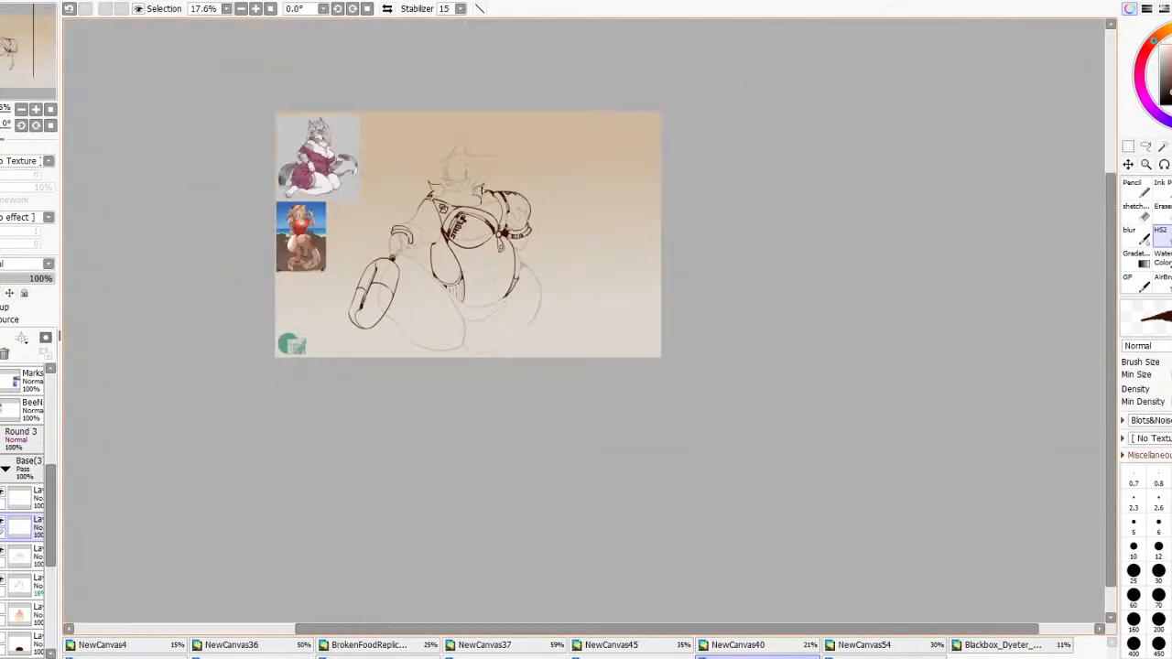
pyautogui.click(388, 8)
pyautogui.click(388, 9)
pyautogui.scroll(6, 574, 235)
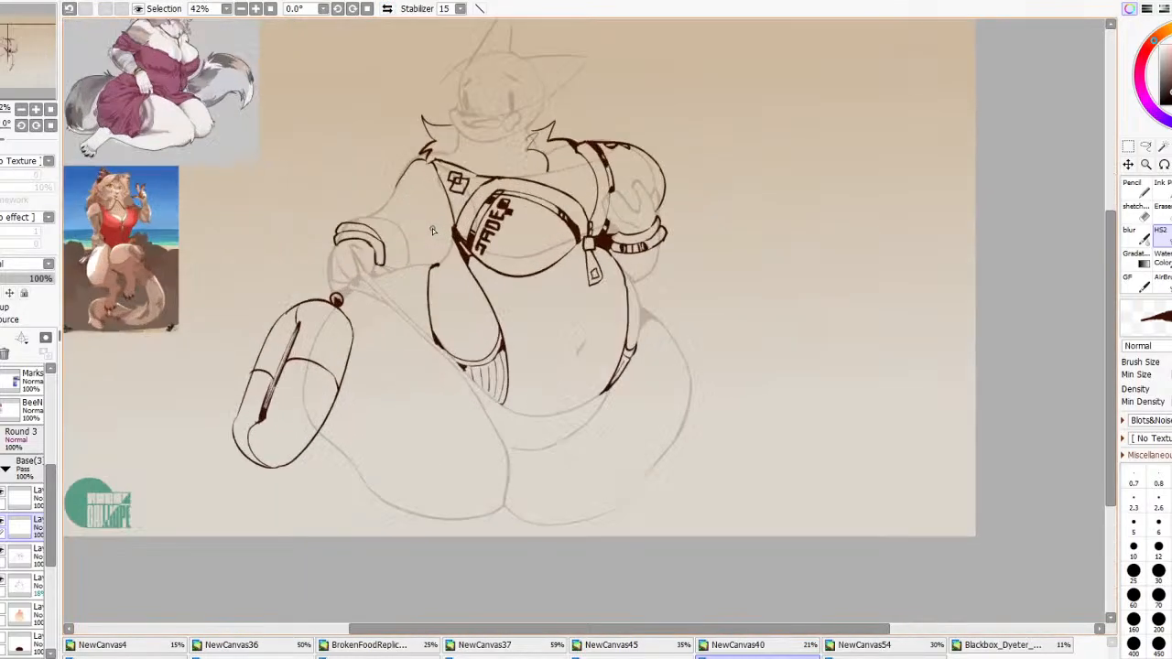
# Undo the JADE lettering along the side of the chest panel
pyautogui.hotkey('ctrl', 'z')
pyautogui.hotkey('ctrl', 'z')
pyautogui.hotkey('ctrl', 'z')
pyautogui.hotkey('ctrl', 'z')
pyautogui.hotkey('ctrl', 'z')
pyautogui.hotkey('ctrl', 'z')
pyautogui.hotkey('ctrl', 'z')
pyautogui.hotkey('ctrl', 'z')
pyautogui.hotkey('ctrl', 'z')
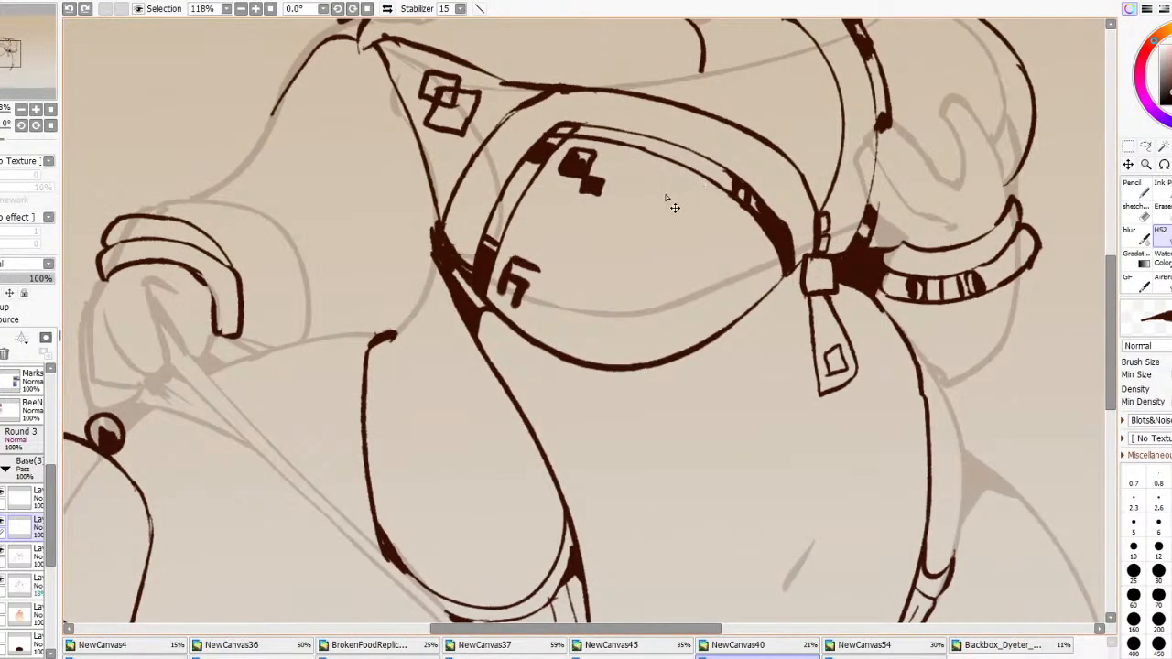
# Letter JADE in blocky strokes along the chest panel's upper curve beside the small squares, and compare it in the flipped view
pyautogui.moveTo(611, 156)
pyautogui.mouseDown()
pyautogui.moveTo(658, 172)
pyautogui.moveTo(612, 173)
pyautogui.moveTo(671, 174)
pyautogui.moveTo(680, 195)
pyautogui.moveTo(651, 181)
pyautogui.moveTo(681, 199)
pyautogui.moveTo(650, 187)
pyautogui.moveTo(730, 200)
pyautogui.moveTo(695, 188)
pyautogui.moveTo(714, 196)
pyautogui.moveTo(693, 206)
pyautogui.moveTo(721, 213)
pyautogui.moveTo(722, 201)
pyautogui.moveTo(759, 220)
pyautogui.mouseUp()
pyautogui.hotkey('ctrl', 'z')
pyautogui.hotkey('ctrl', 'z')
pyautogui.hotkey('ctrl', 'z')
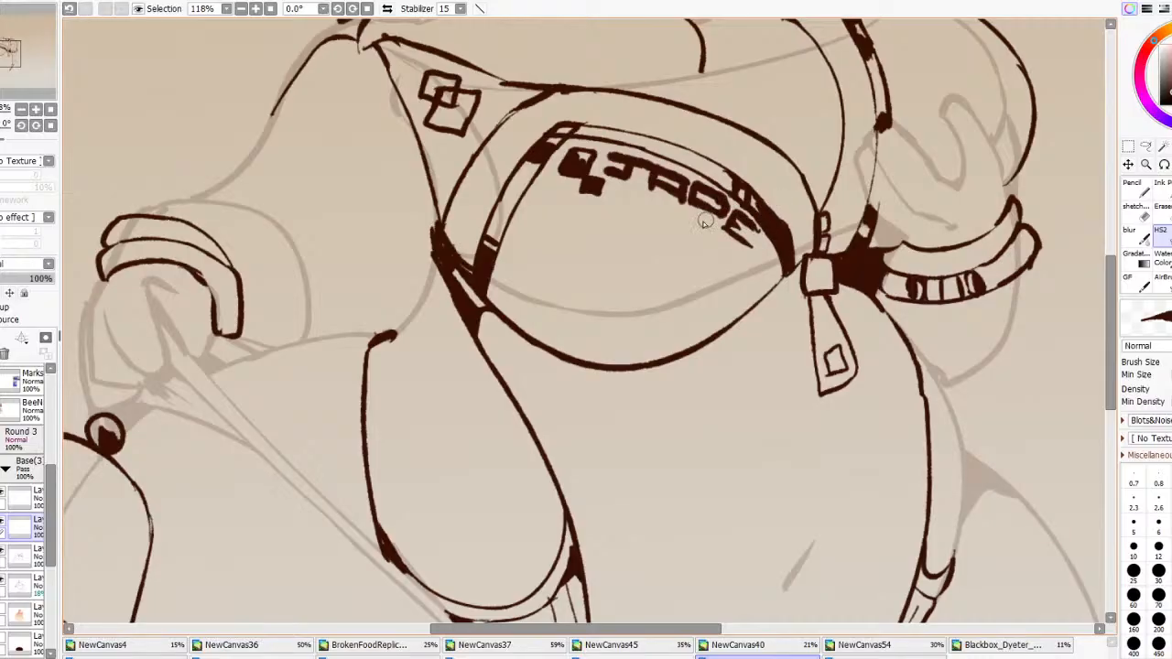
pyautogui.scroll(-7, 705, 221)
pyautogui.scroll(-3, 730, 255)
pyautogui.scroll(2, 752, 230)
pyautogui.click(387, 10)
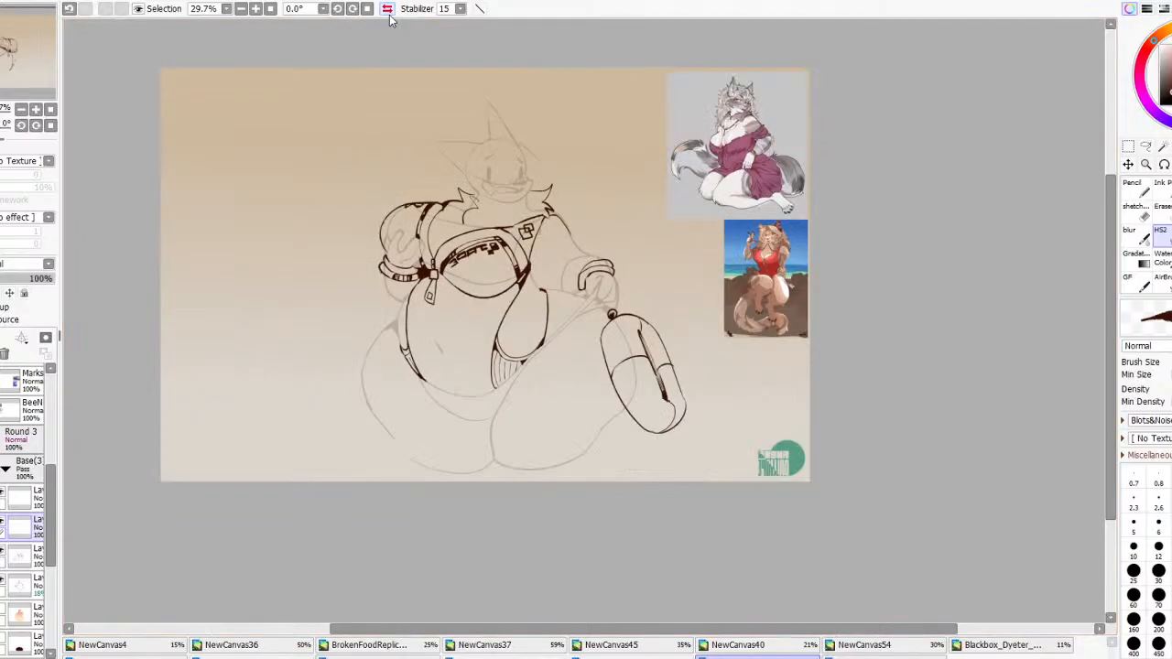
pyautogui.click(387, 10)
# Undo and redraw the final letter E of the curved JADE lettering on the chest panel
pyautogui.scroll(4, 704, 278)
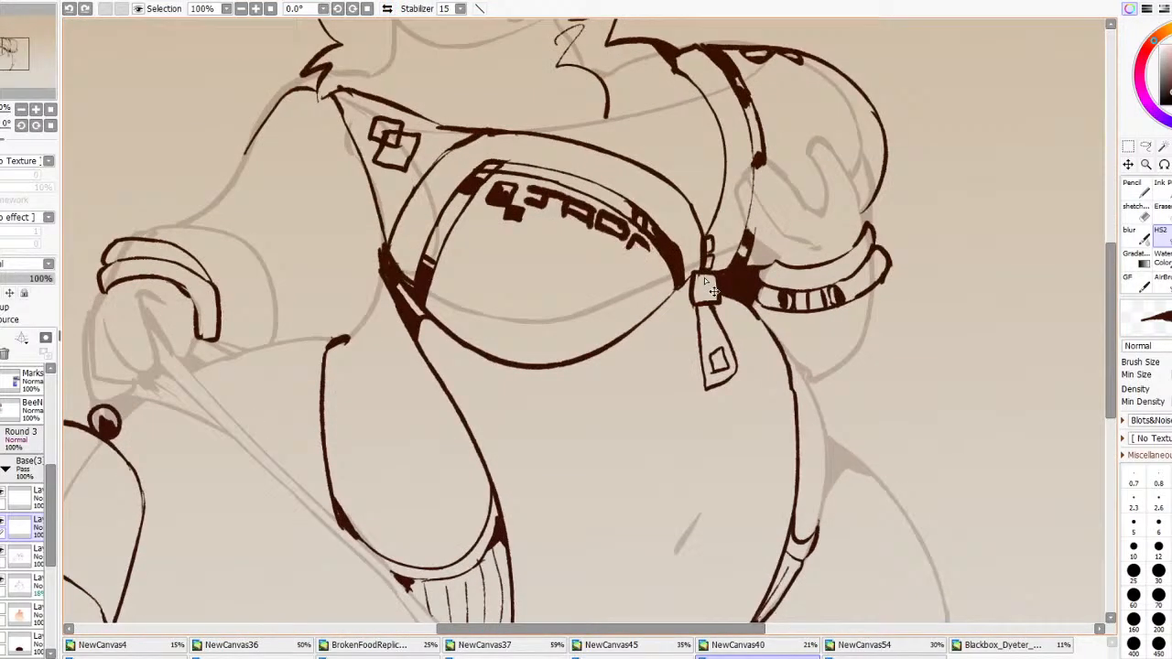
pyautogui.hotkey('ctrl', 'z')
pyautogui.hotkey('ctrl', 'z')
pyautogui.moveTo(602, 223)
pyautogui.mouseDown()
pyautogui.moveTo(630, 244)
pyautogui.moveTo(611, 221)
pyautogui.moveTo(627, 229)
pyautogui.moveTo(651, 271)
pyautogui.moveTo(639, 248)
pyautogui.moveTo(665, 268)
pyautogui.mouseUp()
pyautogui.hotkey('ctrl', 'z')
pyautogui.hotkey('ctrl', 'z')
pyautogui.scroll(-5, 677, 230)
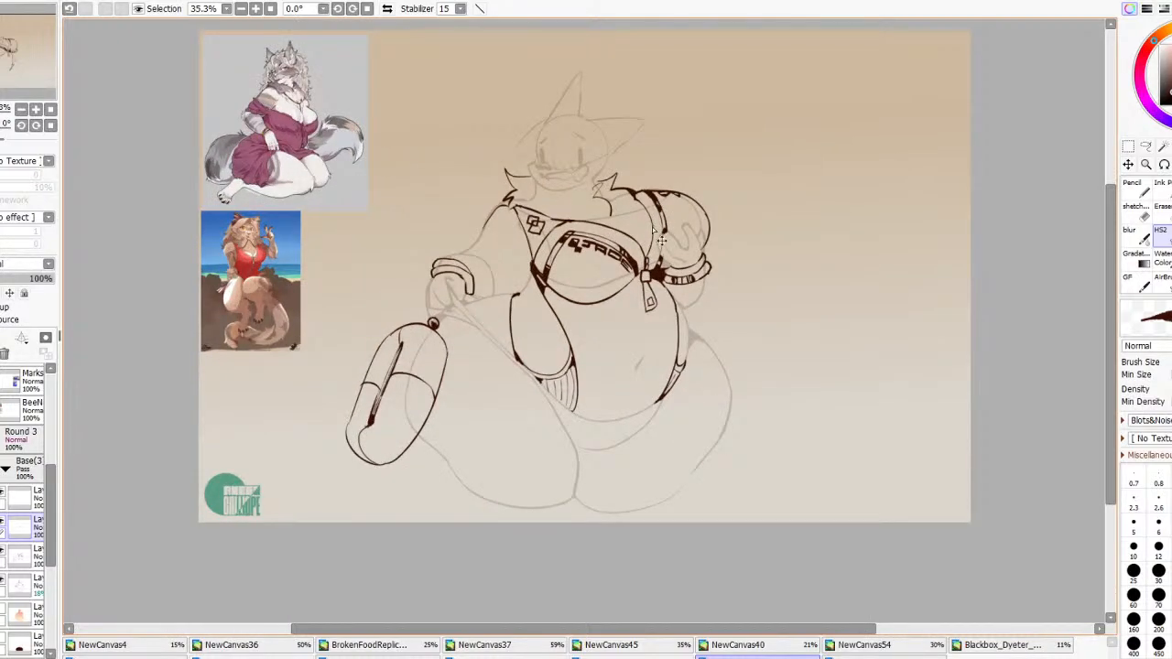
pyautogui.scroll(3, 661, 240)
pyautogui.scroll(-3, 609, 261)
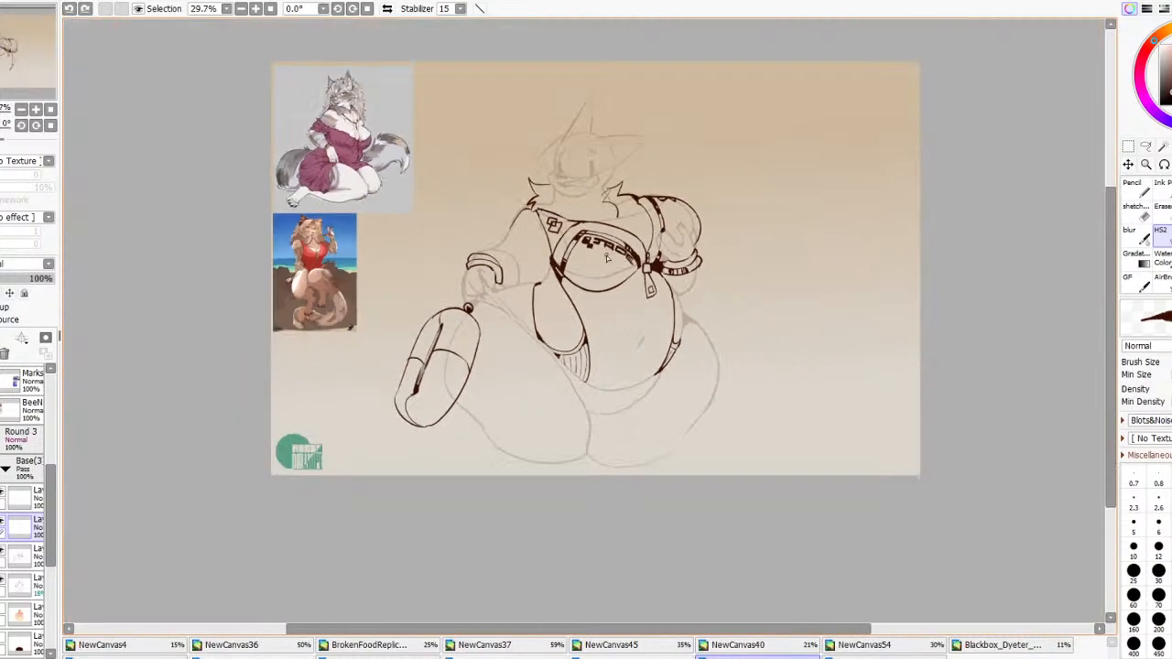
pyautogui.scroll(4, 607, 258)
# On the topmost empty layer, draw a size-12 curve from the crown of the head to the cheek, and hide the outfit line art
pyautogui.click(26, 497)
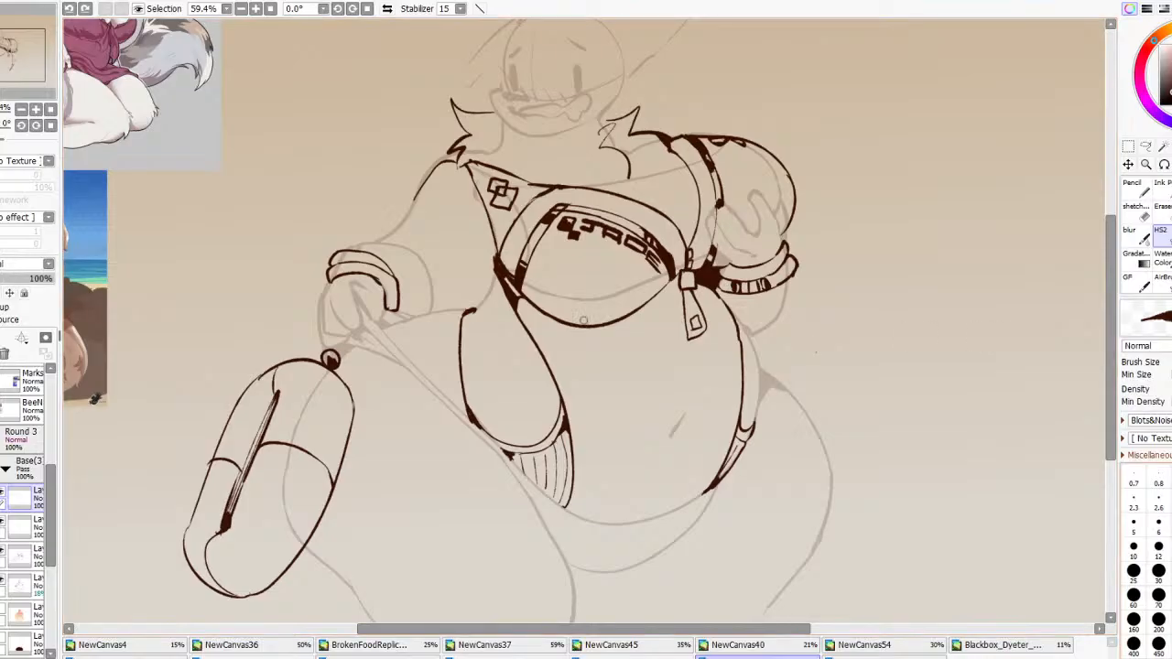
pyautogui.click(1158, 547)
pyautogui.scroll(-3, 518, 124)
pyautogui.scroll(3, 518, 123)
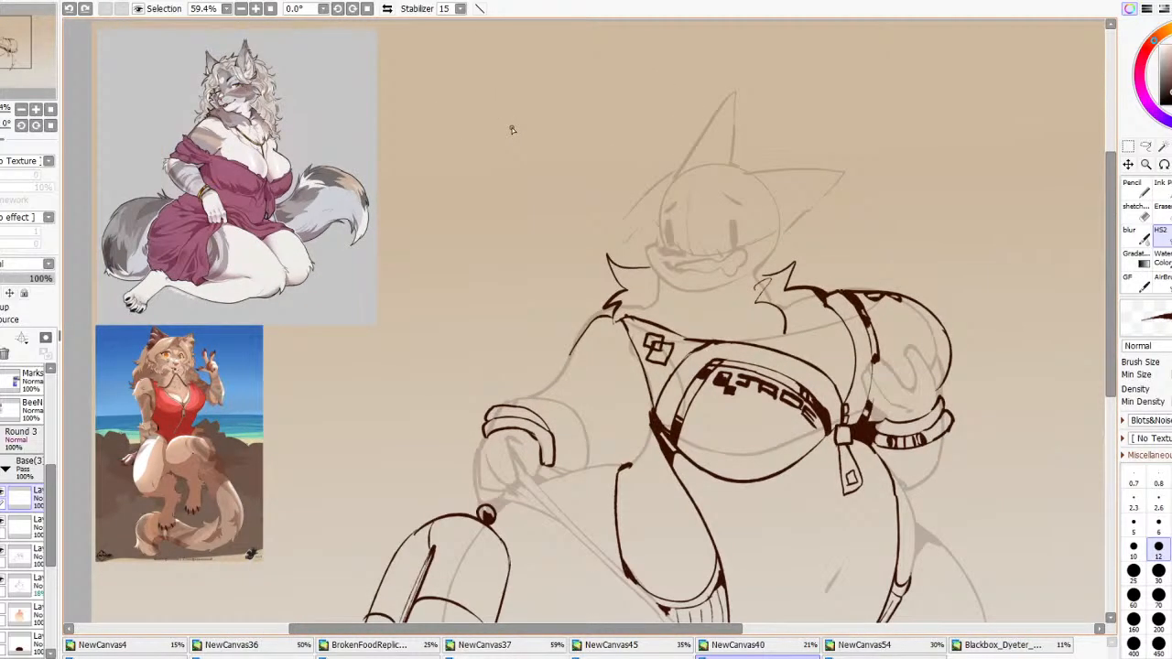
pyautogui.moveTo(697, 167)
pyautogui.mouseDown()
pyautogui.moveTo(664, 183)
pyautogui.moveTo(647, 255)
pyautogui.mouseUp()
pyautogui.click(3, 556)
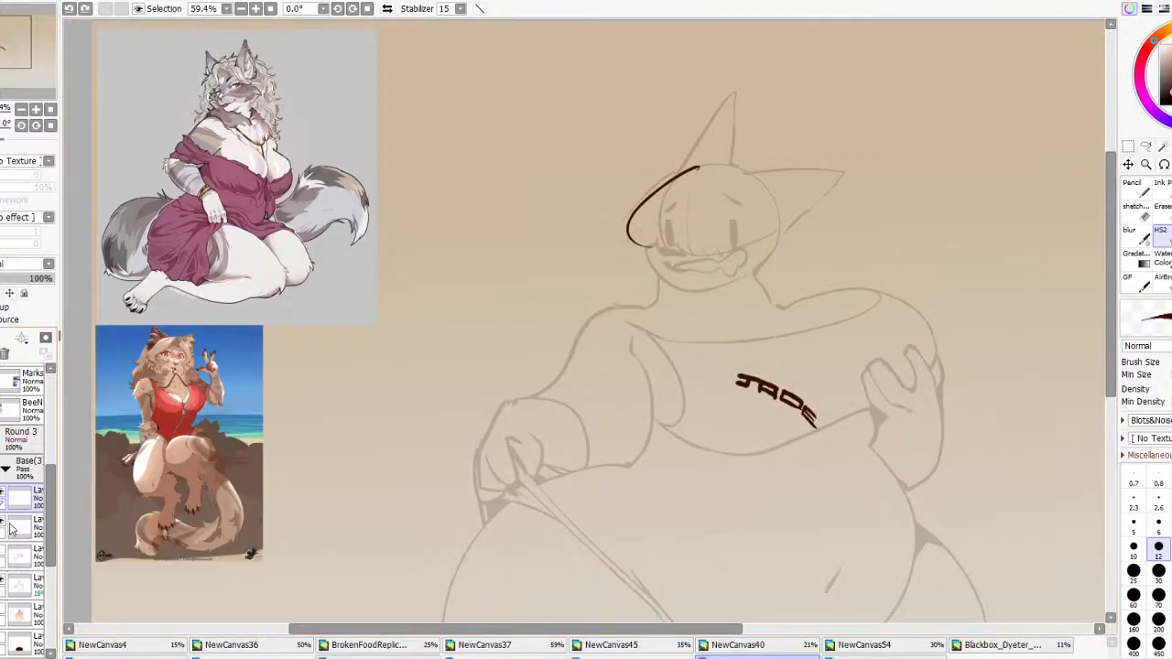
# Try a swept fringe from the crown with a curled end by the cheek and a second strand crossing the other eye
pyautogui.moveTo(645, 256)
pyautogui.mouseDown()
pyautogui.moveTo(608, 260)
pyautogui.moveTo(603, 235)
pyautogui.moveTo(635, 248)
pyautogui.moveTo(611, 233)
pyautogui.moveTo(723, 137)
pyautogui.mouseUp()
pyautogui.hotkey('ctrl', 'z')
pyautogui.moveTo(606, 193)
pyautogui.mouseDown()
pyautogui.moveTo(714, 151)
pyautogui.moveTo(711, 192)
pyautogui.moveTo(691, 191)
pyautogui.moveTo(711, 195)
pyautogui.moveTo(716, 158)
pyautogui.moveTo(772, 206)
pyautogui.moveTo(795, 275)
pyautogui.mouseUp()
pyautogui.hotkey('ctrl', 'z')
pyautogui.moveTo(713, 187); pyautogui.dragTo(796, 260)
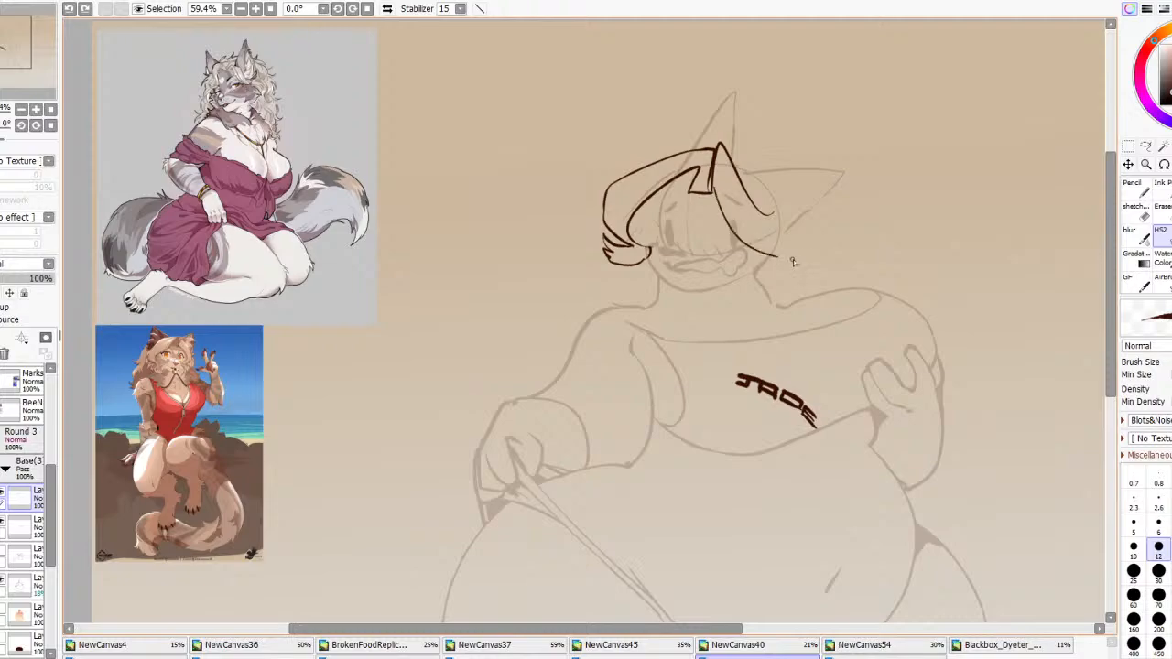
pyautogui.hotkey('ctrl', 'z')
pyautogui.hotkey('ctrl', 'z')
pyautogui.hotkey('ctrl', 'z')
pyautogui.hotkey('ctrl', 'z')
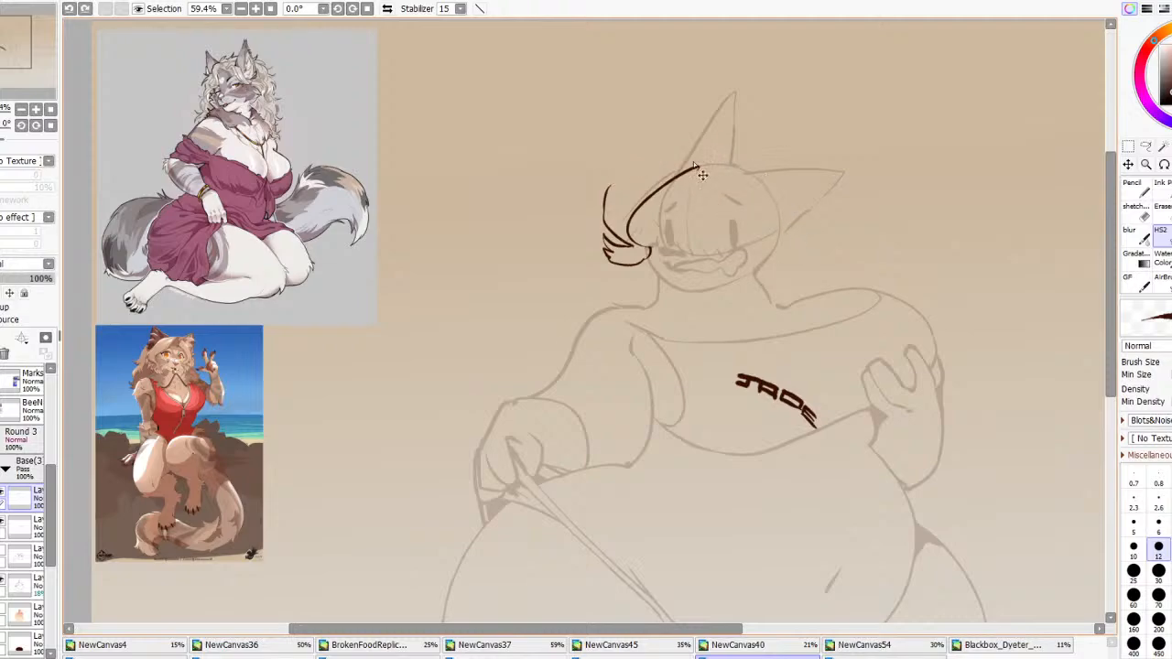
# Undo the swept fringe and try a wavy hair lock hanging from the crown beside the cheek, with a curled end
pyautogui.moveTo(603, 216)
pyautogui.mouseDown()
pyautogui.moveTo(584, 185)
pyautogui.moveTo(710, 136)
pyautogui.moveTo(700, 168)
pyautogui.moveTo(706, 159)
pyautogui.moveTo(785, 234)
pyautogui.mouseUp()
pyautogui.hotkey('ctrl', 'z')
pyautogui.hotkey('ctrl', 'z')
pyautogui.hotkey('ctrl', 'z')
pyautogui.hotkey('ctrl', 'z')
pyautogui.moveTo(697, 184)
pyautogui.mouseDown()
pyautogui.moveTo(667, 153)
pyautogui.moveTo(661, 206)
pyautogui.moveTo(660, 154)
pyautogui.moveTo(655, 226)
pyautogui.moveTo(596, 265)
pyautogui.moveTo(609, 266)
pyautogui.moveTo(597, 266)
pyautogui.moveTo(577, 219)
pyautogui.moveTo(596, 211)
pyautogui.moveTo(637, 224)
pyautogui.moveTo(628, 234)
pyautogui.moveTo(619, 220)
pyautogui.moveTo(628, 257)
pyautogui.moveTo(609, 162)
pyautogui.moveTo(640, 130)
pyautogui.moveTo(691, 178)
pyautogui.mouseUp()
pyautogui.hotkey('ctrl', 'z')
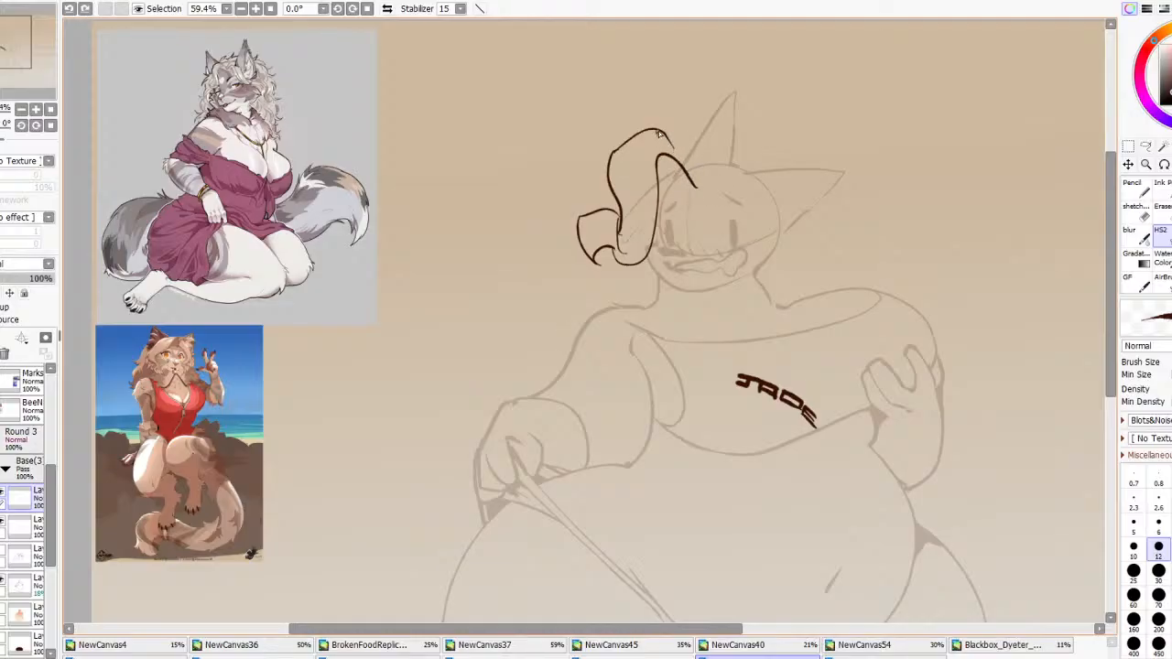
# Try several strokes joining the wavy lock's outer outline to the hair parting, extending a pointed strand across the other eye
pyautogui.moveTo(659, 134); pyautogui.dragTo(702, 174)
pyautogui.hotkey('ctrl', 'z')
pyautogui.moveTo(661, 133); pyautogui.dragTo(695, 186)
pyautogui.hotkey('ctrl', 'z')
pyautogui.moveTo(664, 134)
pyautogui.mouseDown()
pyautogui.moveTo(701, 195)
pyautogui.moveTo(665, 135)
pyautogui.moveTo(708, 197)
pyautogui.moveTo(709, 169)
pyautogui.moveTo(734, 177)
pyautogui.moveTo(752, 221)
pyautogui.mouseUp()
pyautogui.hotkey('ctrl', 'z')
pyautogui.hotkey('ctrl', 'z')
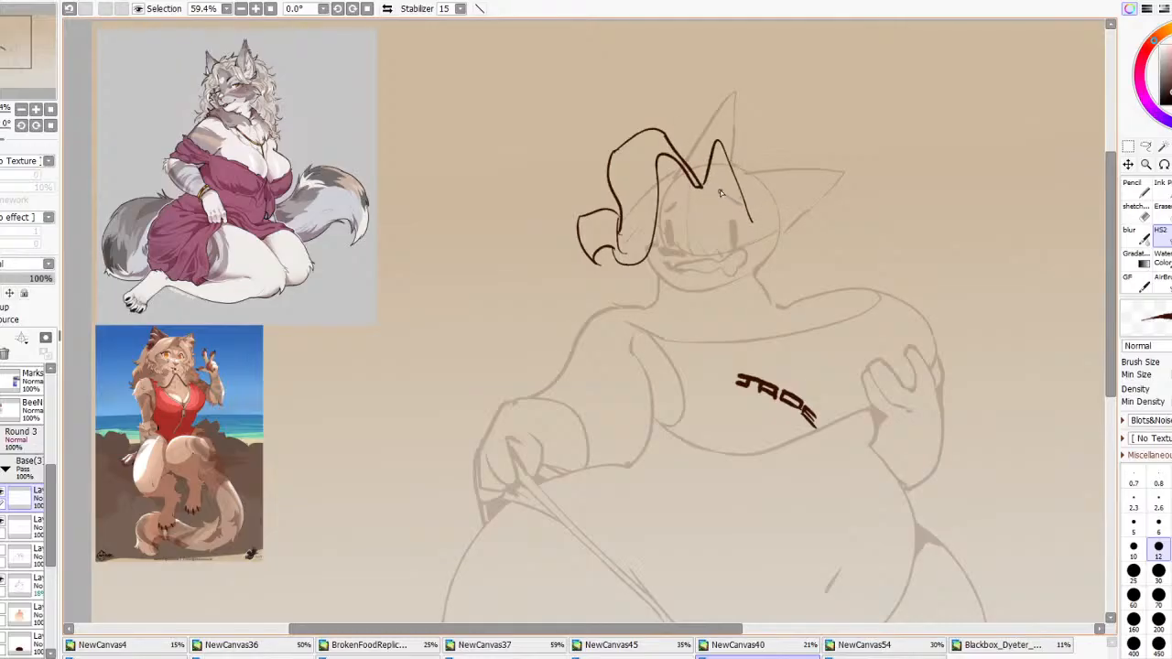
# Try a boxy second hair lock over the other side of the face, and clear the whole hair sketch from the layer
pyautogui.hotkey('ctrl', 'z')
pyautogui.moveTo(702, 186)
pyautogui.mouseDown()
pyautogui.moveTo(723, 174)
pyautogui.moveTo(775, 267)
pyautogui.moveTo(713, 149)
pyautogui.moveTo(787, 173)
pyautogui.moveTo(822, 250)
pyautogui.mouseUp()
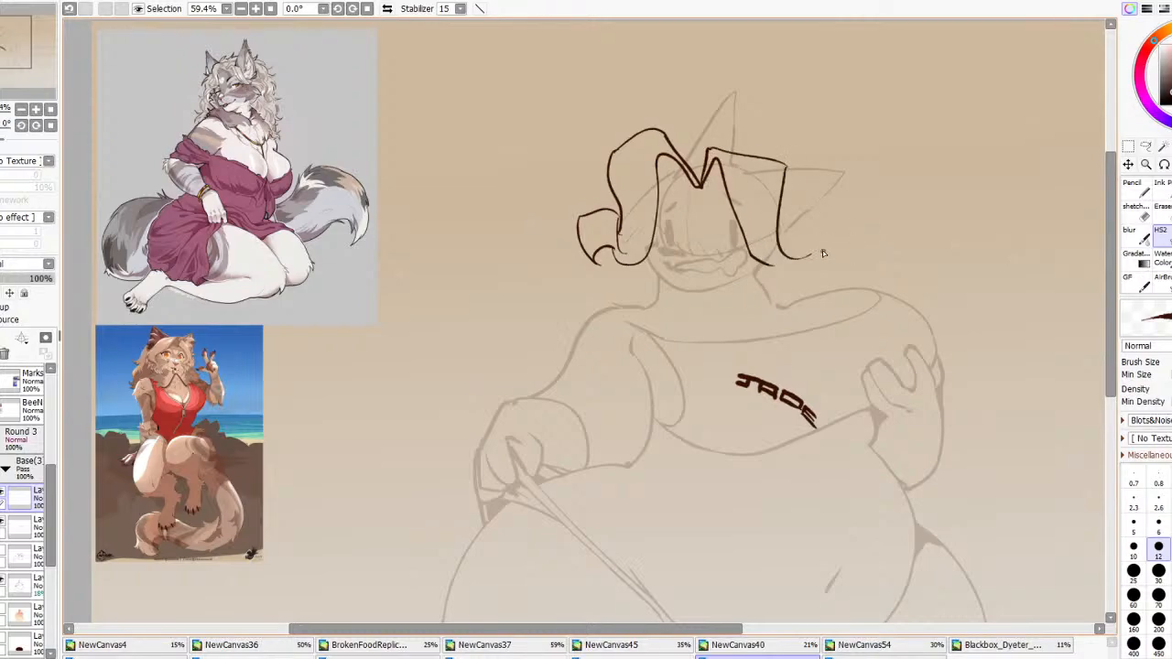
pyautogui.hotkey('ctrl', 'z')
pyautogui.hotkey('ctrl', 'z')
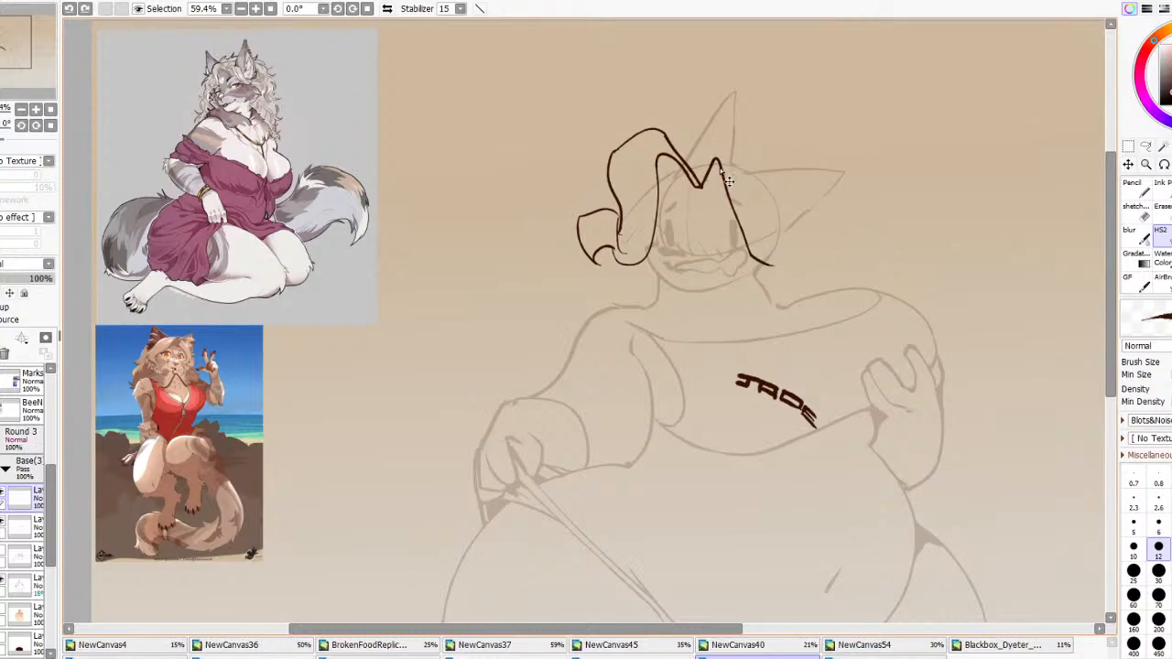
pyautogui.hotkey('ctrl', 'z')
pyautogui.moveTo(700, 188)
pyautogui.mouseDown()
pyautogui.moveTo(776, 259)
pyautogui.moveTo(801, 265)
pyautogui.mouseUp()
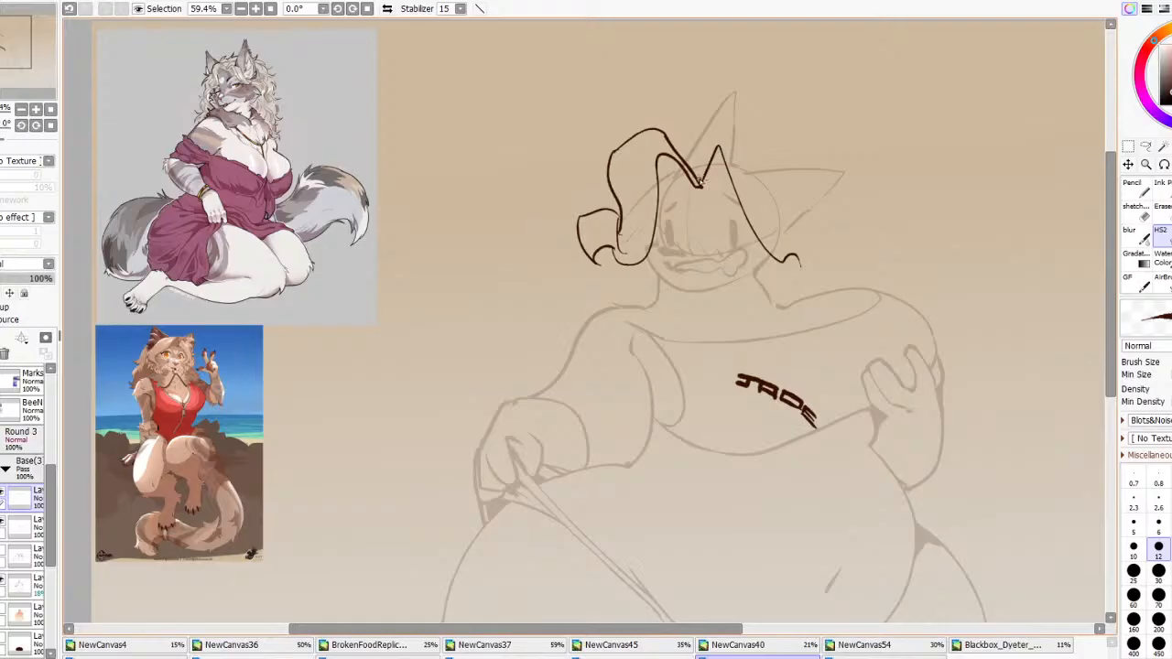
pyautogui.moveTo(701, 183)
pyautogui.mouseDown()
pyautogui.moveTo(774, 149)
pyautogui.moveTo(783, 232)
pyautogui.moveTo(804, 254)
pyautogui.mouseUp()
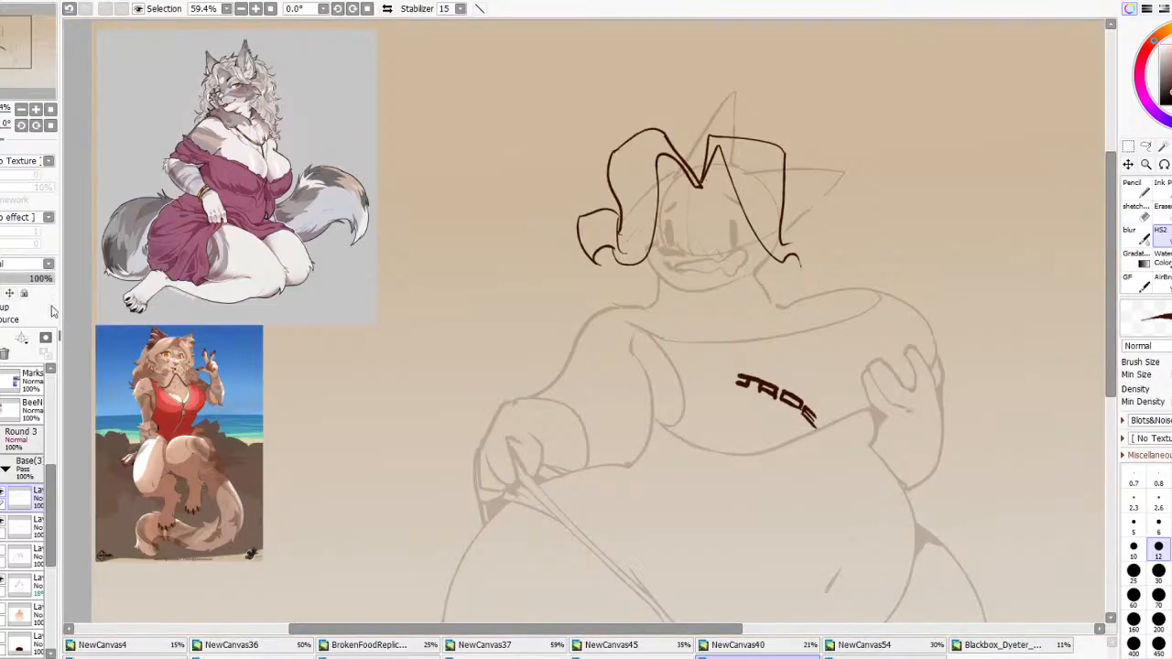
pyautogui.click(4, 353)
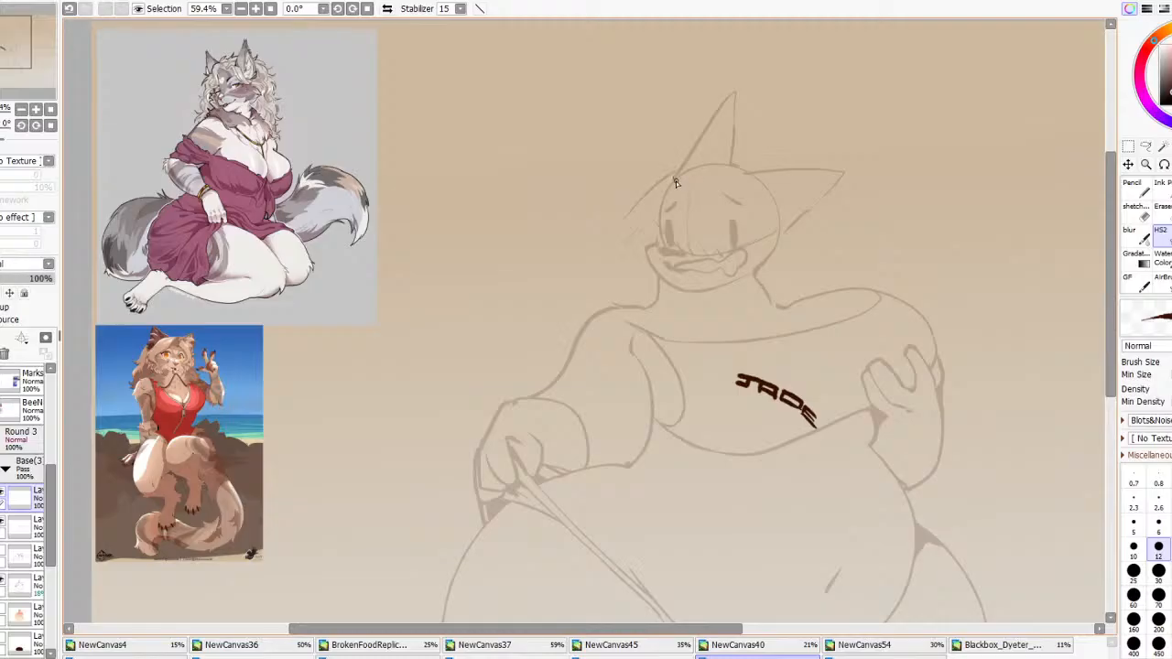
# Sketch an angular hair lock from the parting down past the cheek, with a curled lower end
pyautogui.moveTo(691, 200)
pyautogui.mouseDown()
pyautogui.moveTo(627, 272)
pyautogui.moveTo(654, 239)
pyautogui.moveTo(647, 261)
pyautogui.moveTo(599, 287)
pyautogui.mouseUp()
pyautogui.moveTo(578, 237)
pyautogui.mouseDown()
pyautogui.moveTo(638, 273)
pyautogui.moveTo(601, 293)
pyautogui.moveTo(625, 300)
pyautogui.moveTo(578, 268)
pyautogui.moveTo(585, 240)
pyautogui.moveTo(634, 266)
pyautogui.moveTo(652, 252)
pyautogui.moveTo(611, 230)
pyautogui.moveTo(621, 153)
pyautogui.moveTo(661, 146)
pyautogui.moveTo(685, 169)
pyautogui.moveTo(678, 152)
pyautogui.moveTo(690, 198)
pyautogui.moveTo(719, 193)
pyautogui.mouseUp()
pyautogui.hotkey('ctrl', 'z')
pyautogui.hotkey('ctrl', 'z')
pyautogui.moveTo(679, 152); pyautogui.dragTo(688, 186)
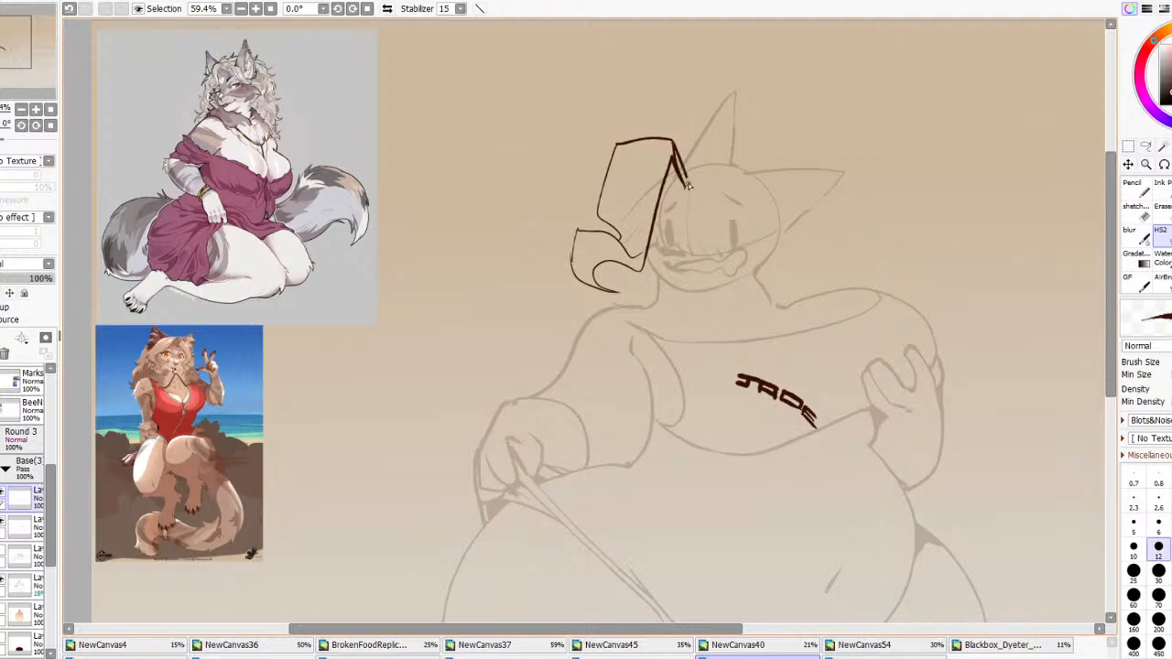
pyautogui.click(1135, 209)
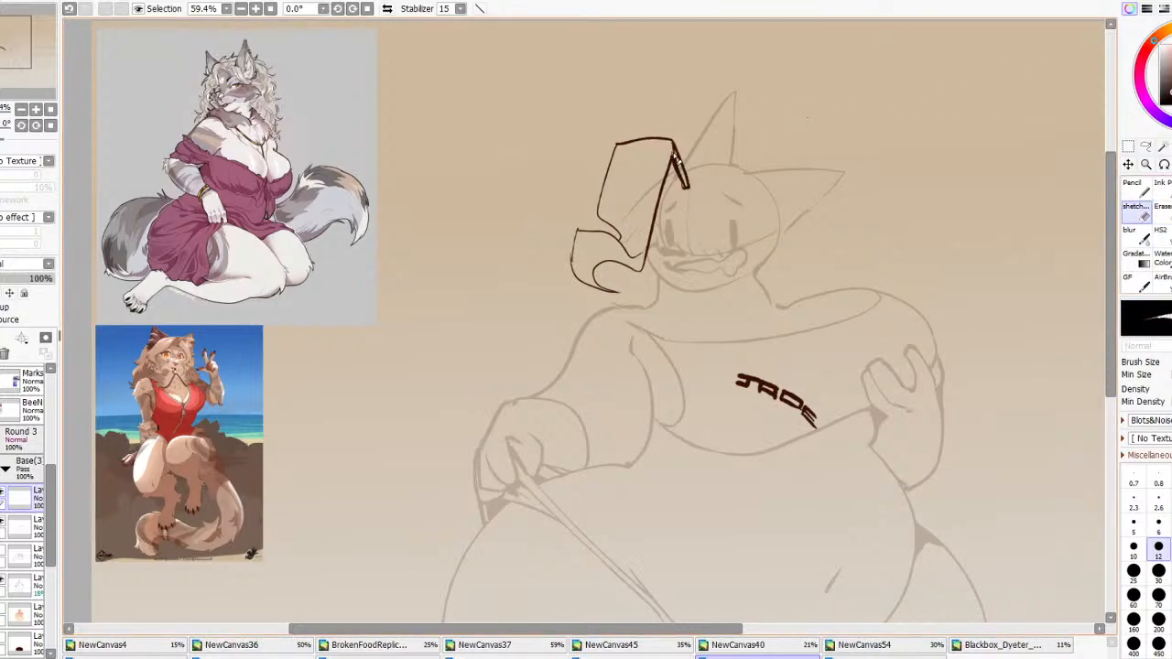
pyautogui.hotkey('ctrl', 'z')
# Sketch a matching angular lock from the parting over the other eye, ending in a pointed outer tip
pyautogui.moveTo(686, 189)
pyautogui.mouseDown()
pyautogui.moveTo(709, 135)
pyautogui.moveTo(756, 240)
pyautogui.mouseUp()
pyautogui.click(1160, 235)
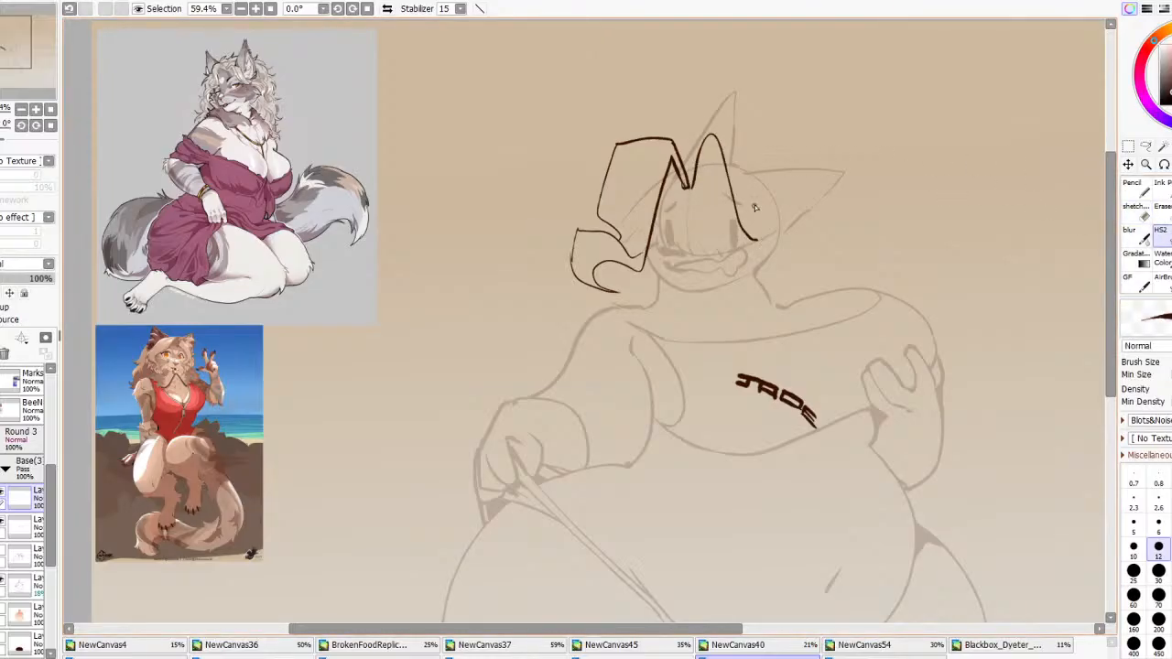
pyautogui.moveTo(713, 139); pyautogui.dragTo(767, 152)
pyautogui.moveTo(779, 240); pyautogui.dragTo(783, 243)
pyautogui.hotkey('ctrl', 'z')
pyautogui.moveTo(715, 135)
pyautogui.mouseDown()
pyautogui.moveTo(784, 152)
pyautogui.moveTo(788, 230)
pyautogui.mouseUp()
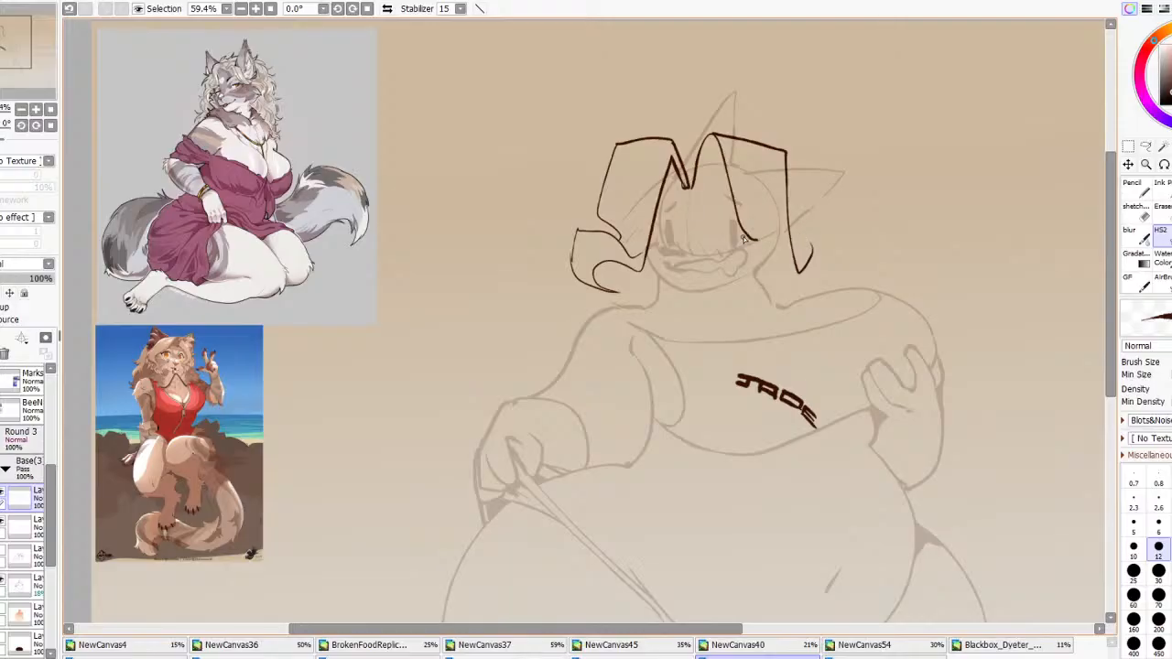
# Erase the lower ends of the inner hair strands and redraw the cheek-side end as a spiral curl
pyautogui.press('e')
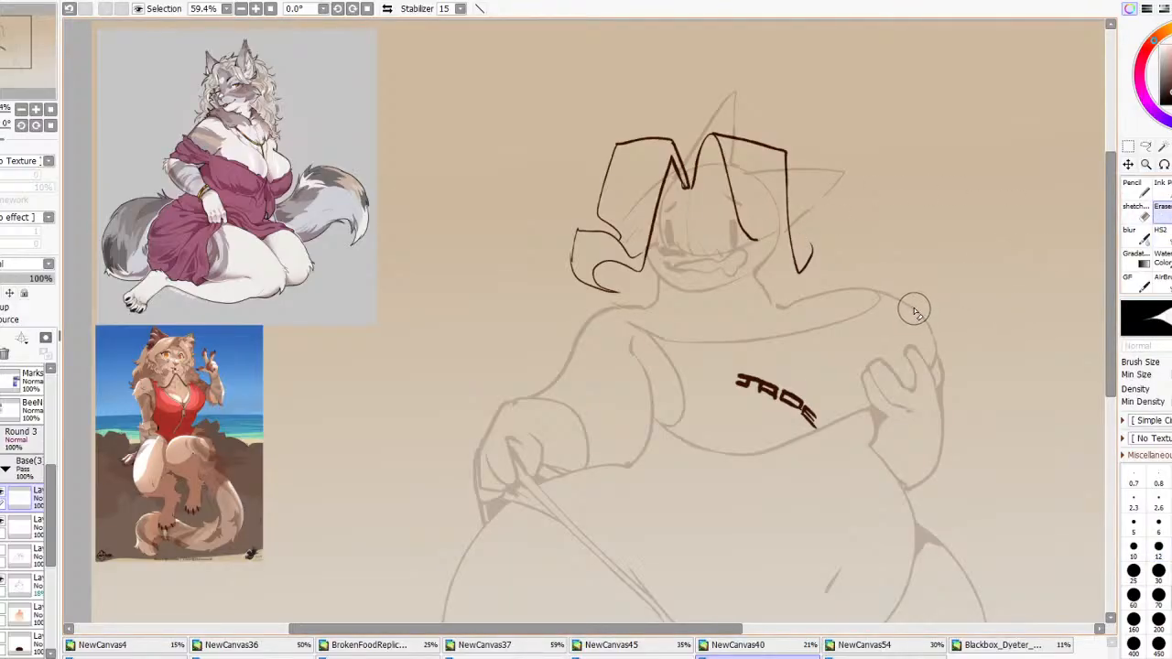
pyautogui.moveTo(754, 256); pyautogui.dragTo(759, 265)
pyautogui.moveTo(596, 302)
pyautogui.mouseDown()
pyautogui.moveTo(632, 309)
pyautogui.moveTo(635, 296)
pyautogui.moveTo(596, 263)
pyautogui.moveTo(602, 276)
pyautogui.moveTo(587, 235)
pyautogui.moveTo(649, 285)
pyautogui.moveTo(600, 239)
pyautogui.moveTo(659, 259)
pyautogui.mouseUp()
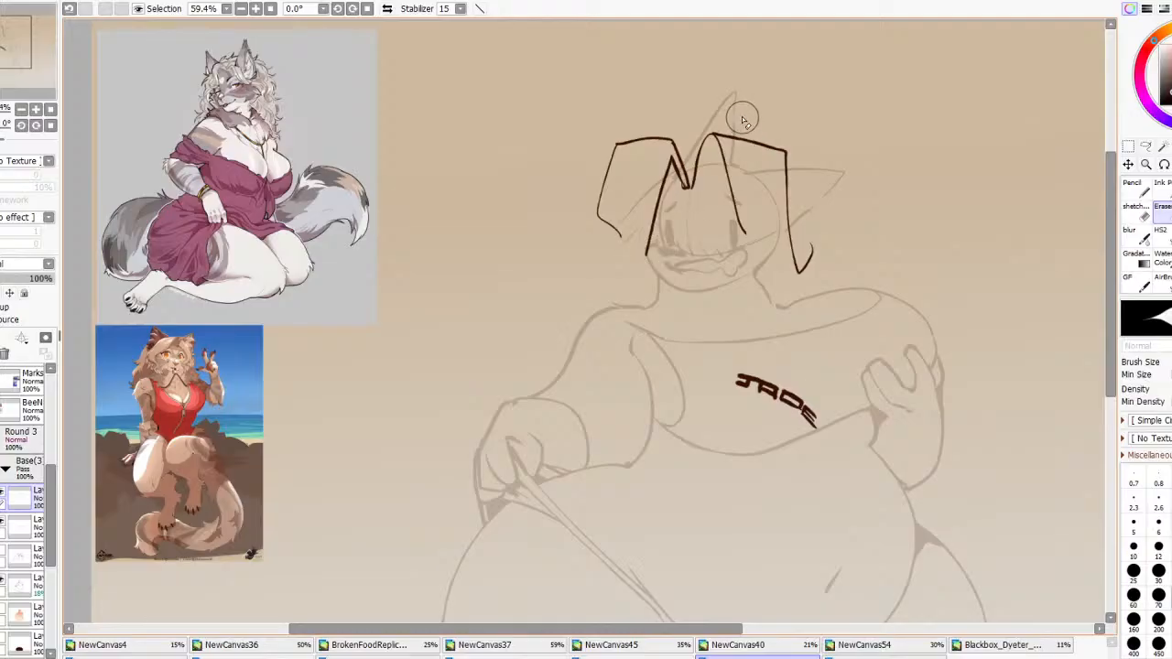
pyautogui.click(1158, 236)
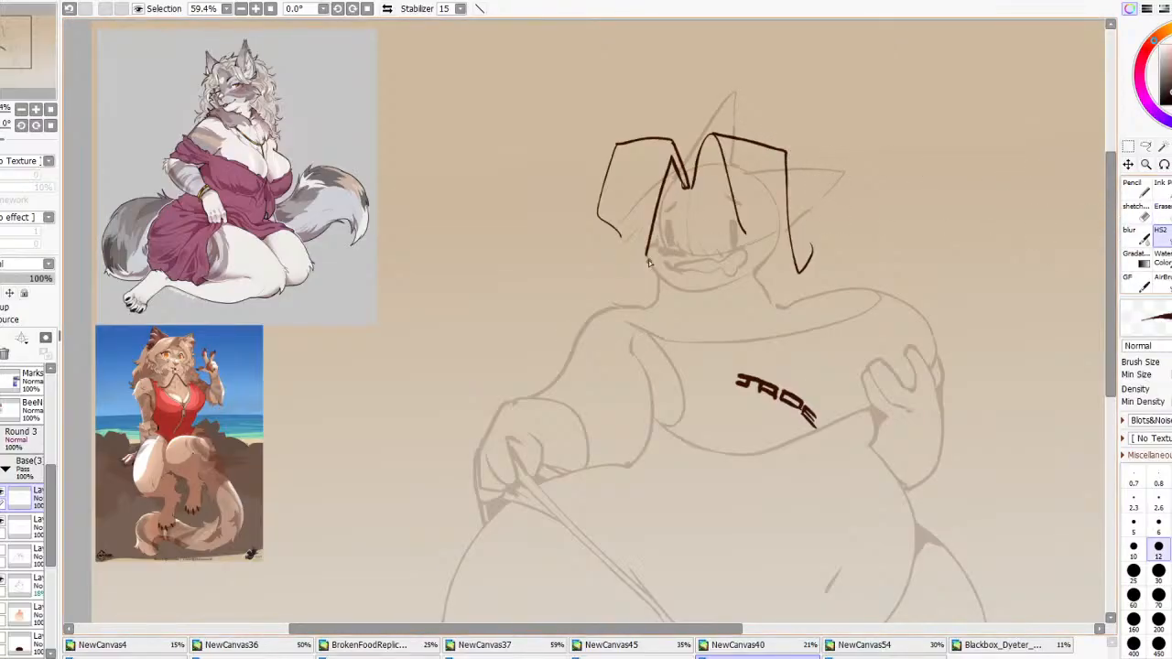
pyautogui.moveTo(644, 260)
pyautogui.mouseDown()
pyautogui.moveTo(587, 247)
pyautogui.moveTo(586, 259)
pyautogui.moveTo(608, 257)
pyautogui.moveTo(611, 241)
pyautogui.moveTo(591, 243)
pyautogui.moveTo(581, 267)
pyautogui.moveTo(604, 291)
pyautogui.moveTo(644, 290)
pyautogui.moveTo(599, 257)
pyautogui.moveTo(609, 275)
pyautogui.moveTo(621, 236)
pyautogui.mouseUp()
pyautogui.hotkey('ctrl', 'z')
pyautogui.hotkey('ctrl', 'z')
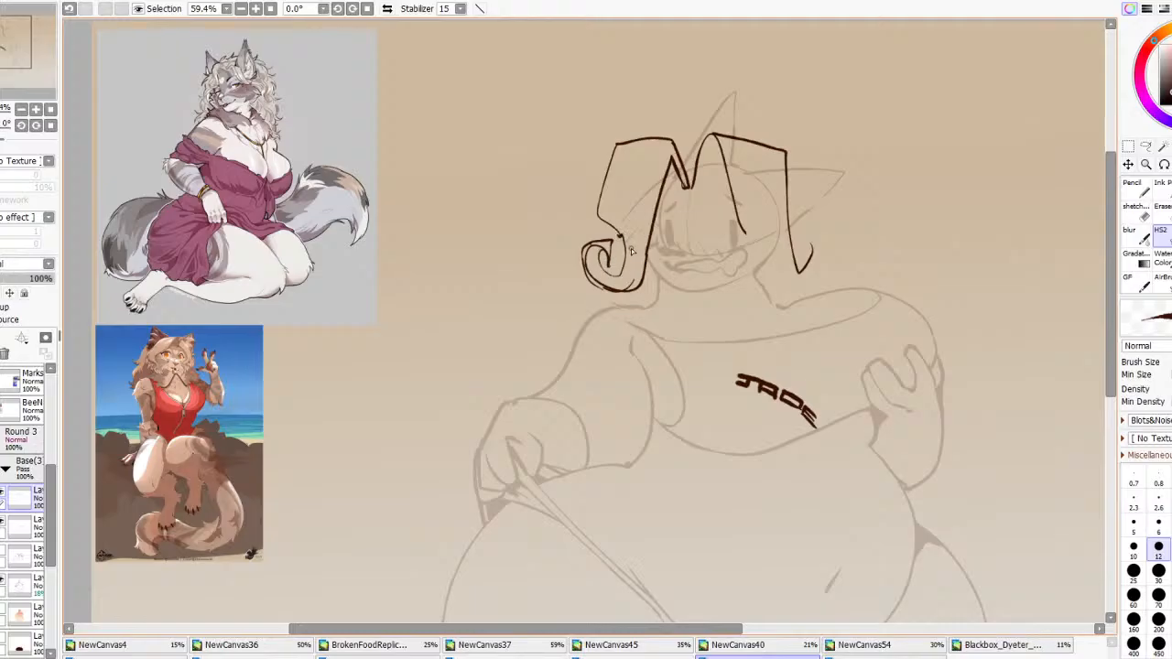
# Check the angular hairstyle against the whole figure and clear it from the layer
pyautogui.scroll(-6, 628, 213)
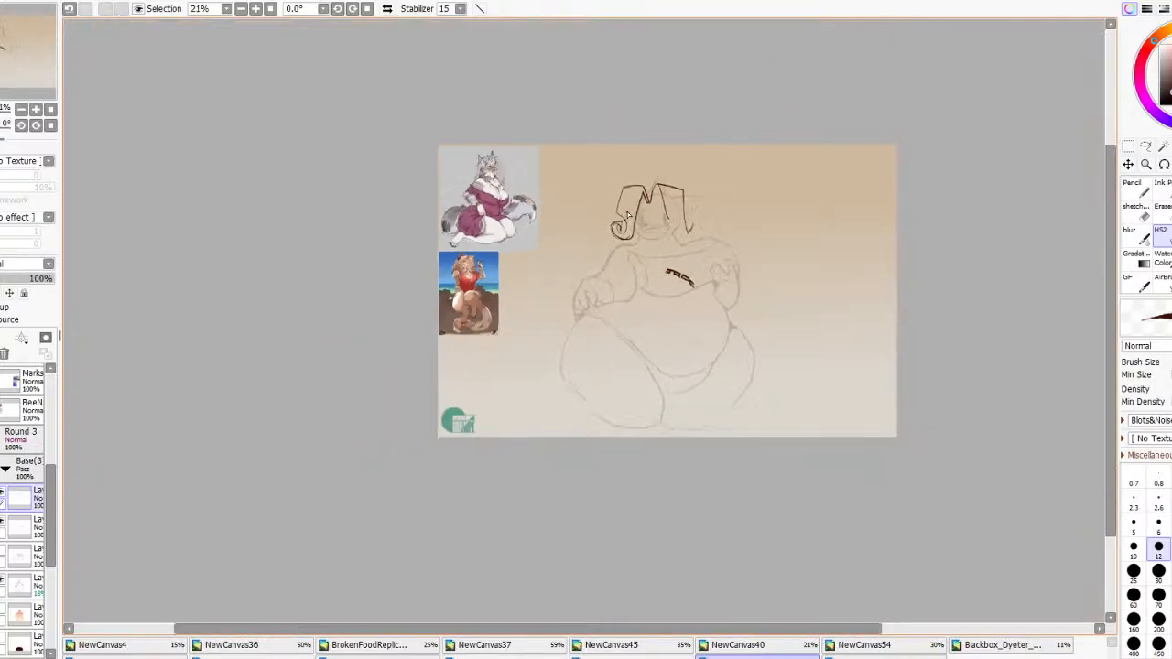
pyautogui.press('d')
pyautogui.scroll(6, 617, 228)
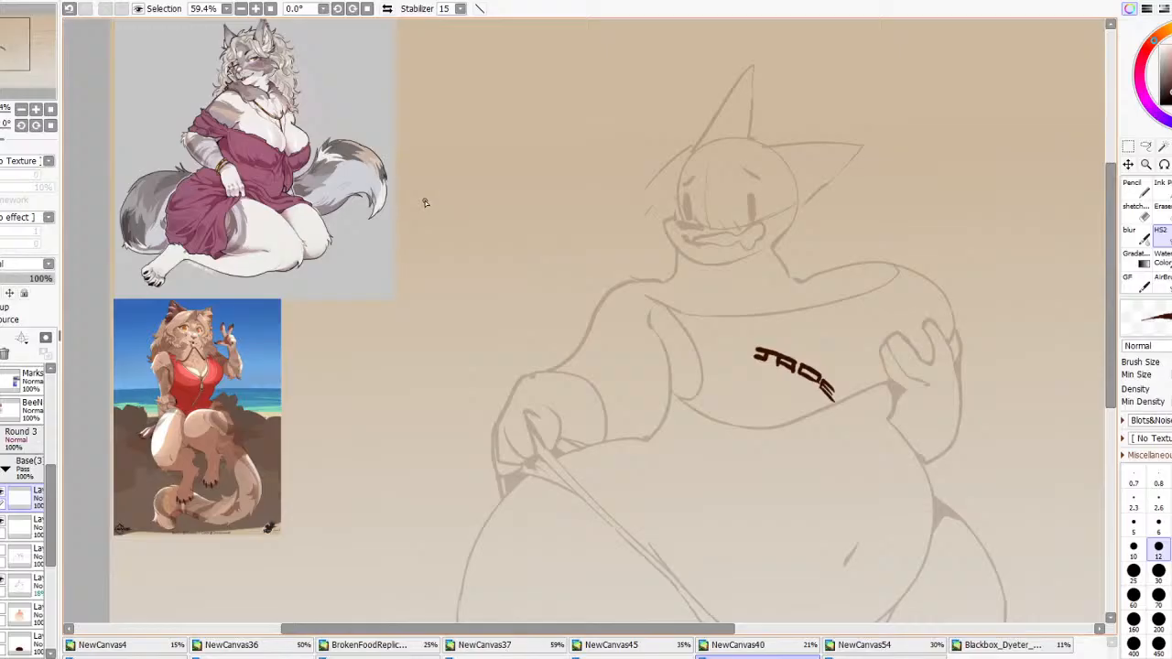
# Draw a fringe sweeping from the crown to the cheek, topped by an angular raised outline that peaks at the parting
pyautogui.moveTo(713, 163); pyautogui.dragTo(642, 247)
pyautogui.moveTo(638, 207)
pyautogui.mouseDown()
pyautogui.moveTo(656, 151)
pyautogui.moveTo(722, 141)
pyautogui.moveTo(709, 174)
pyautogui.mouseUp()
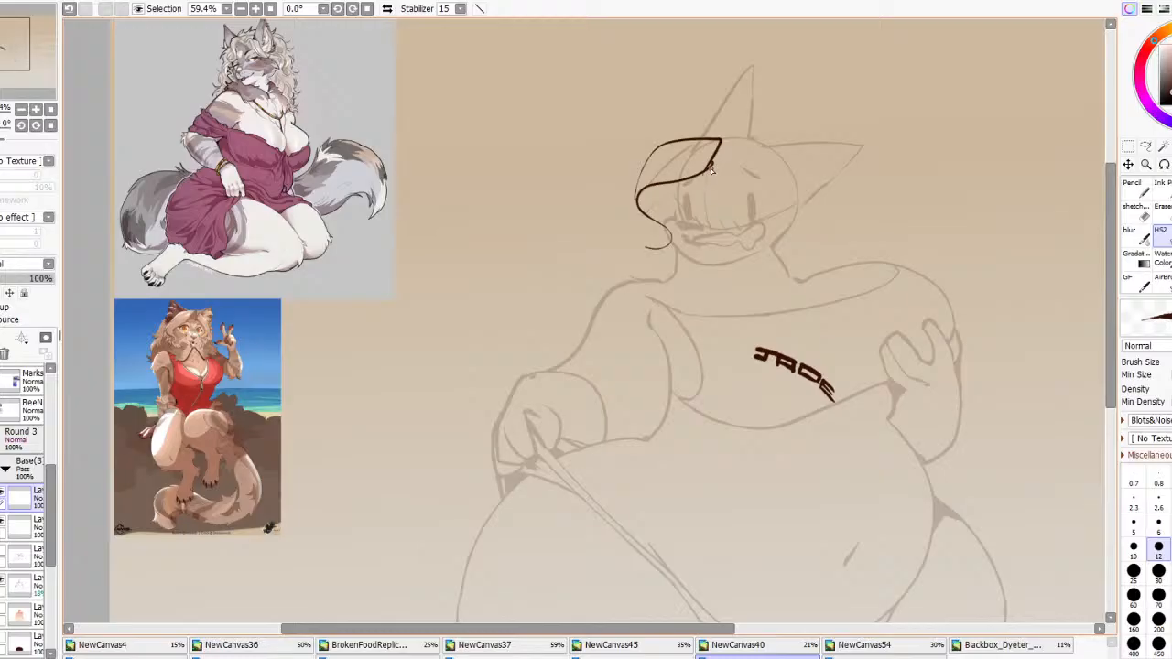
pyautogui.hotkey('ctrl', 'z')
pyautogui.moveTo(725, 131); pyautogui.dragTo(735, 169)
pyautogui.moveTo(734, 114)
pyautogui.mouseDown()
pyautogui.moveTo(633, 172)
pyautogui.moveTo(652, 217)
pyautogui.moveTo(634, 145)
pyautogui.moveTo(736, 118)
pyautogui.mouseUp()
pyautogui.hotkey('ctrl', 'z')
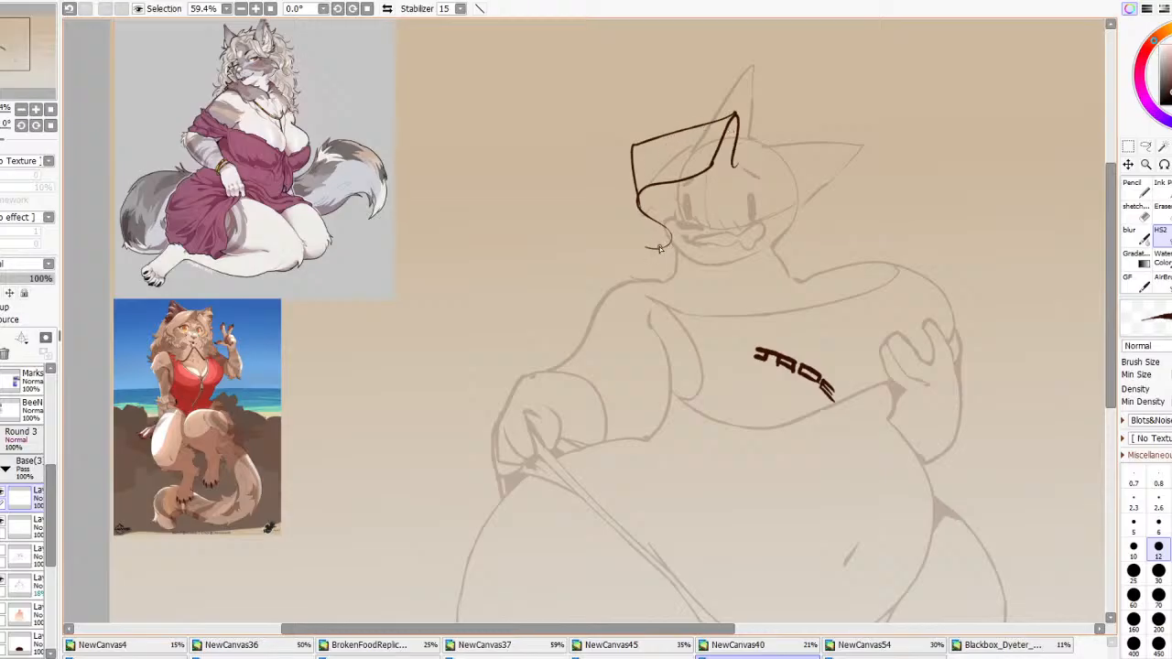
# Add a fold line inside the fringe, a strand past the other eye, and curled, spiky tufts beside the cheek
pyautogui.moveTo(651, 222)
pyautogui.mouseDown()
pyautogui.moveTo(613, 218)
pyautogui.moveTo(648, 216)
pyautogui.moveTo(629, 210)
pyautogui.moveTo(672, 241)
pyautogui.mouseUp()
pyautogui.hotkey('ctrl', 'z')
pyautogui.moveTo(632, 163)
pyautogui.mouseDown()
pyautogui.moveTo(721, 144)
pyautogui.moveTo(703, 136)
pyautogui.moveTo(752, 183)
pyautogui.moveTo(785, 243)
pyautogui.mouseUp()
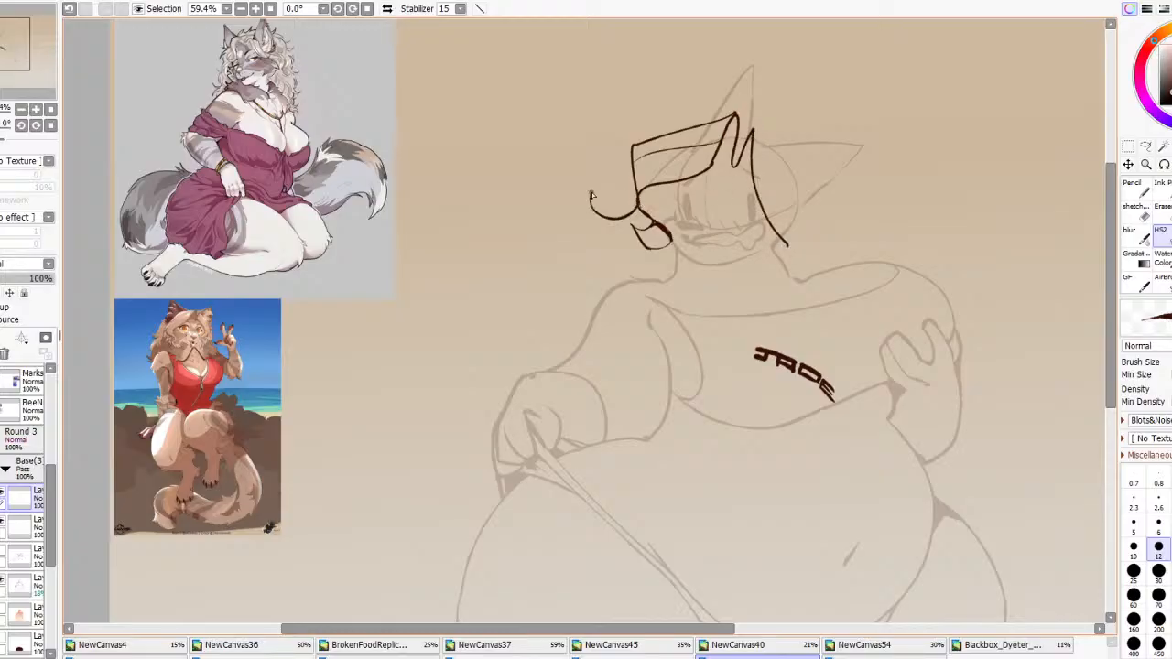
pyautogui.moveTo(610, 258); pyautogui.dragTo(631, 265)
pyautogui.moveTo(611, 289)
pyautogui.mouseDown()
pyautogui.moveTo(669, 274)
pyautogui.moveTo(651, 279)
pyautogui.moveTo(673, 255)
pyautogui.moveTo(664, 281)
pyautogui.moveTo(654, 266)
pyautogui.moveTo(629, 279)
pyautogui.moveTo(647, 284)
pyautogui.moveTo(646, 251)
pyautogui.mouseUp()
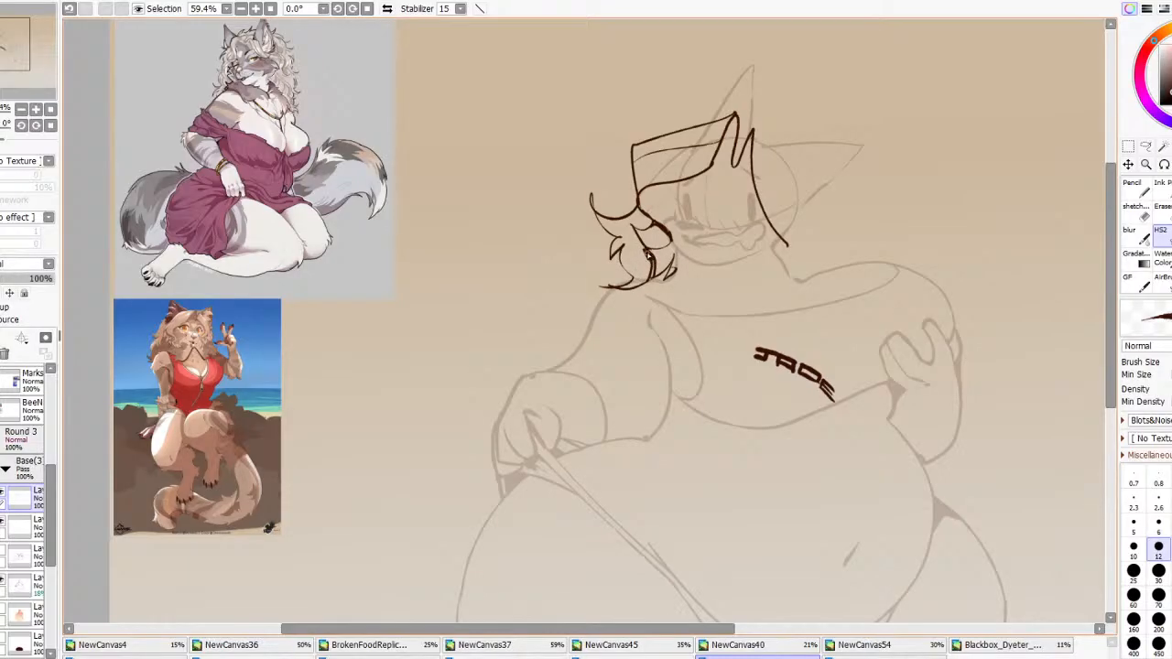
pyautogui.hotkey('ctrl', 'z')
pyautogui.hotkey('ctrl', 'z')
# Try an outer outline with an upturned curl for the hair lock on the far side of the face, and undo it
pyautogui.moveTo(788, 246)
pyautogui.mouseDown()
pyautogui.moveTo(810, 240)
pyautogui.moveTo(820, 210)
pyautogui.mouseUp()
pyautogui.hotkey('ctrl', 'z')
pyautogui.moveTo(745, 144)
pyautogui.mouseDown()
pyautogui.moveTo(749, 127)
pyautogui.moveTo(794, 132)
pyautogui.moveTo(794, 206)
pyautogui.moveTo(823, 203)
pyautogui.moveTo(833, 225)
pyautogui.moveTo(820, 254)
pyautogui.moveTo(786, 248)
pyautogui.mouseUp()
pyautogui.moveTo(830, 213)
pyautogui.mouseDown()
pyautogui.moveTo(794, 225)
pyautogui.moveTo(791, 249)
pyautogui.moveTo(831, 213)
pyautogui.mouseUp()
pyautogui.hotkey('ctrl', 'z')
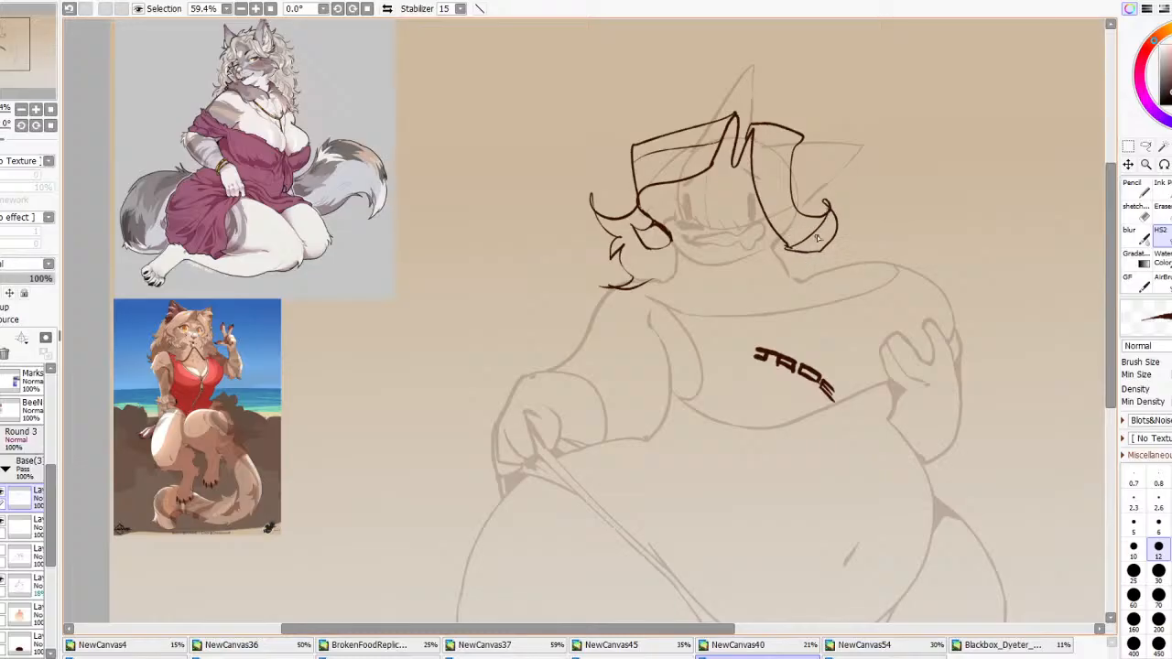
pyautogui.hotkey('ctrl', 'z')
pyautogui.hotkey('ctrl', 'z')
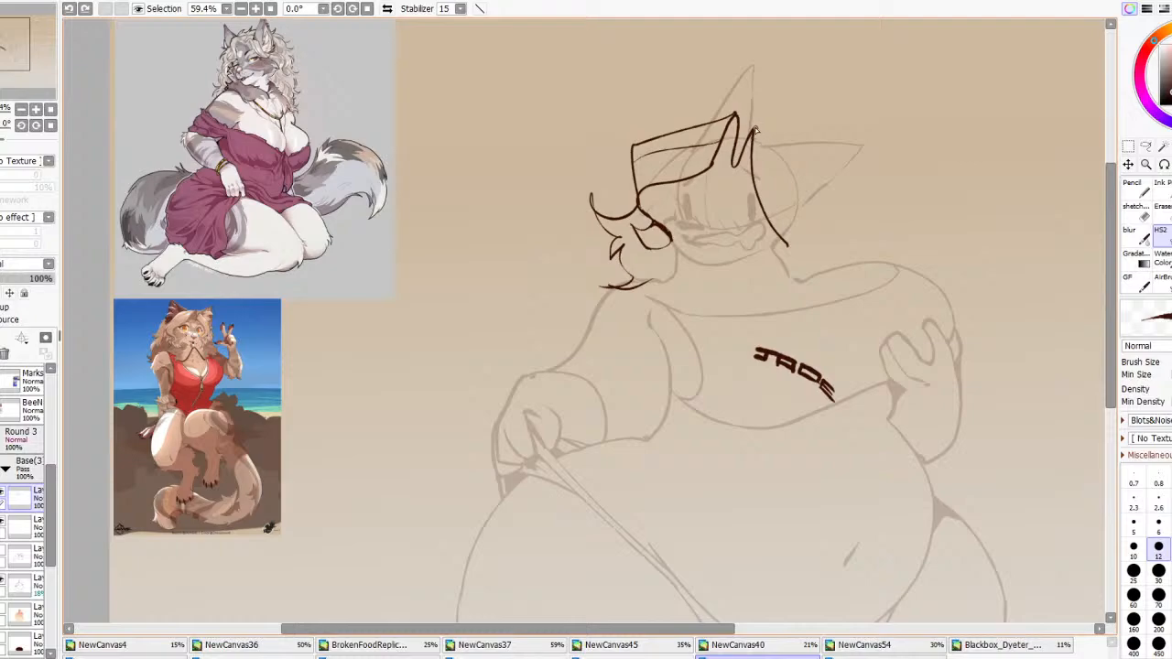
# Draw the far lock's outer outline with a pointed corner and hooked end, and add a triangular ear above the fringe
pyautogui.moveTo(756, 131)
pyautogui.mouseDown()
pyautogui.moveTo(843, 165)
pyautogui.moveTo(812, 242)
pyautogui.mouseUp()
pyautogui.hotkey('ctrl', 'z')
pyautogui.moveTo(755, 128)
pyautogui.mouseDown()
pyautogui.moveTo(824, 143)
pyautogui.moveTo(810, 181)
pyautogui.moveTo(824, 220)
pyautogui.mouseUp()
pyautogui.moveTo(657, 135)
pyautogui.mouseDown()
pyautogui.moveTo(660, 61)
pyautogui.moveTo(714, 124)
pyautogui.mouseUp()
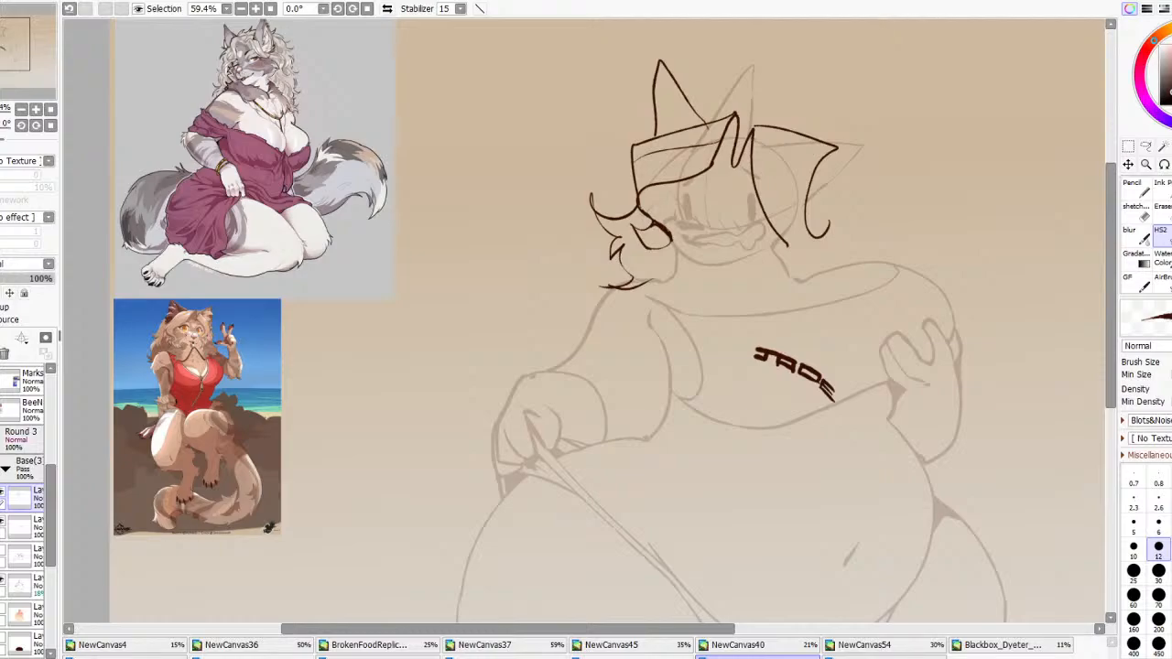
# Hide the JADE lettering, and temporarily show the outfit line art to compare the head with the whole figure
pyautogui.click(1, 522)
pyautogui.click(2, 551)
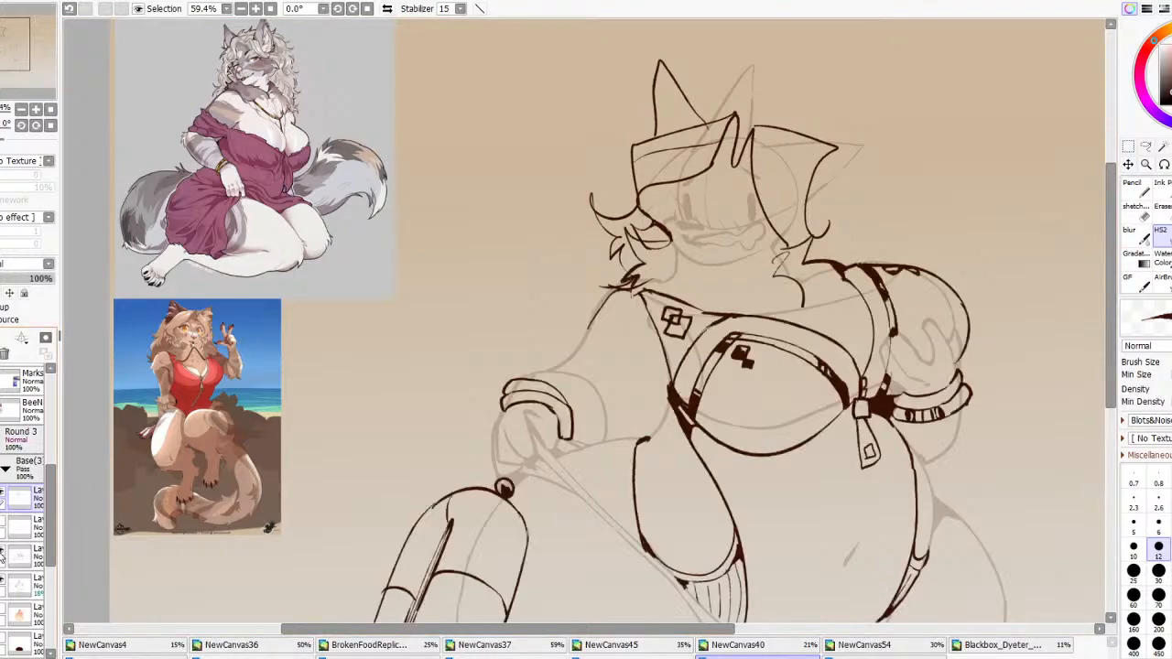
pyautogui.scroll(-6, 608, 355)
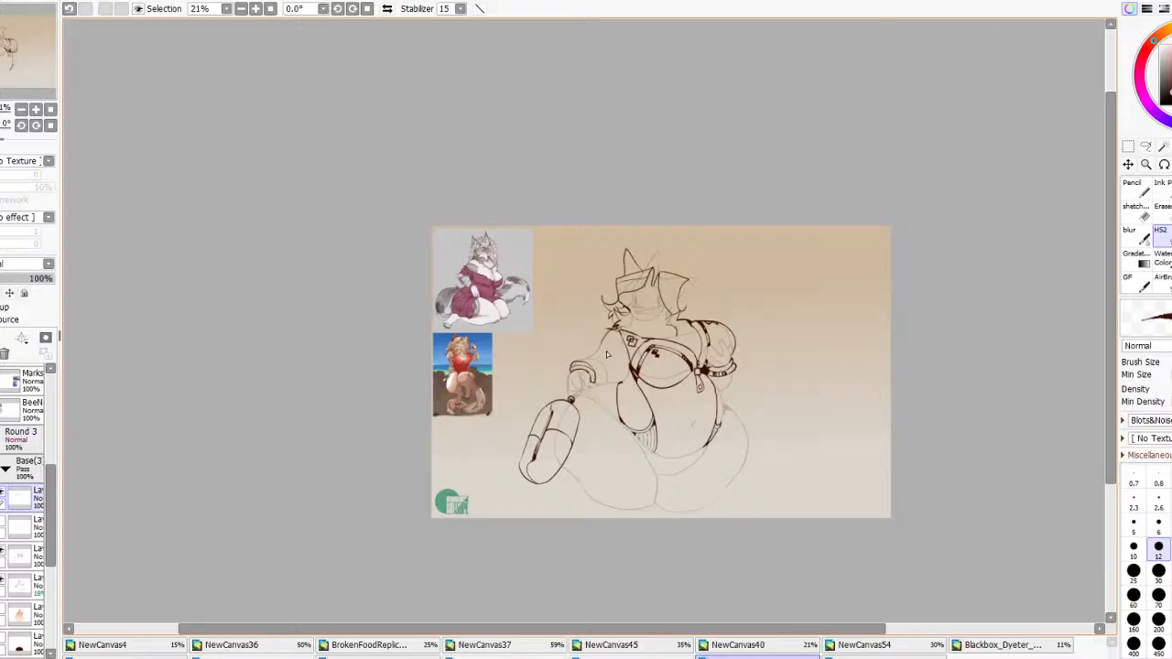
pyautogui.scroll(4, 606, 350)
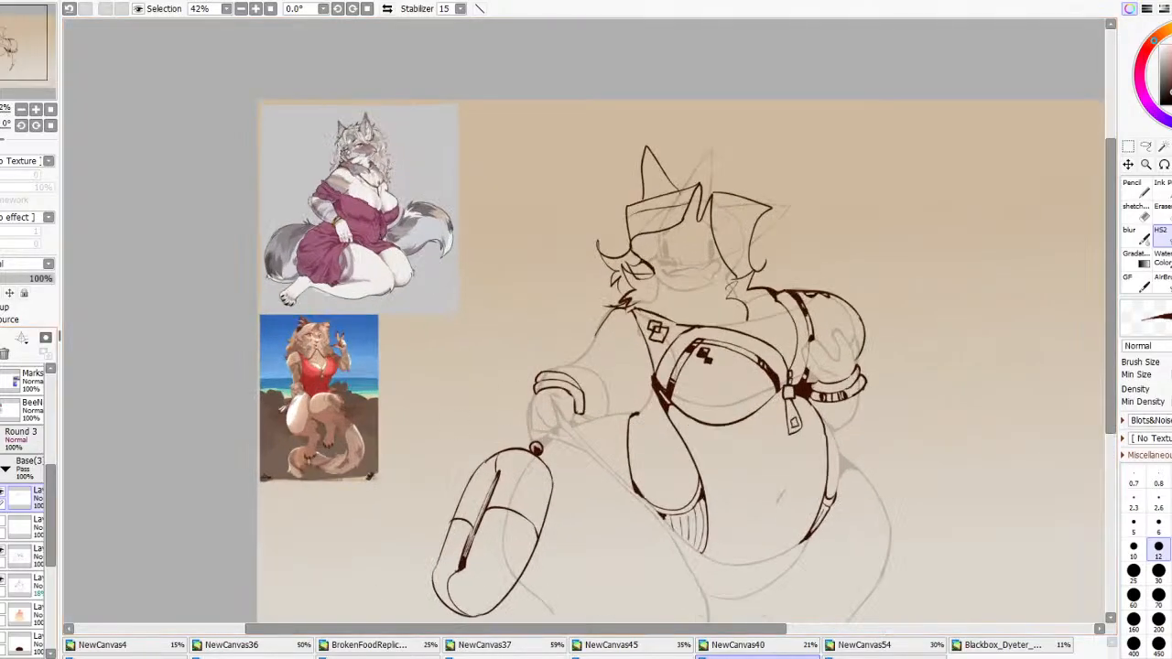
pyautogui.click(3, 553)
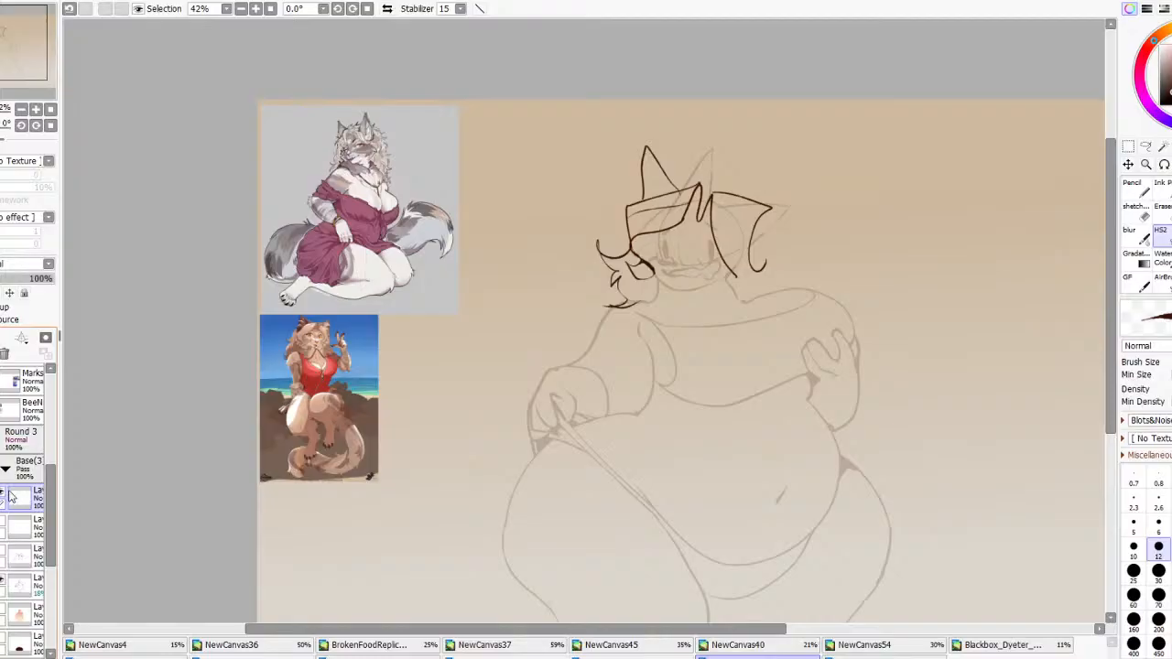
# Undo and redraw the ear above the fringe with inner tufts and base hatching, and draw a matching ear behind the far lock
pyautogui.scroll(3, 671, 366)
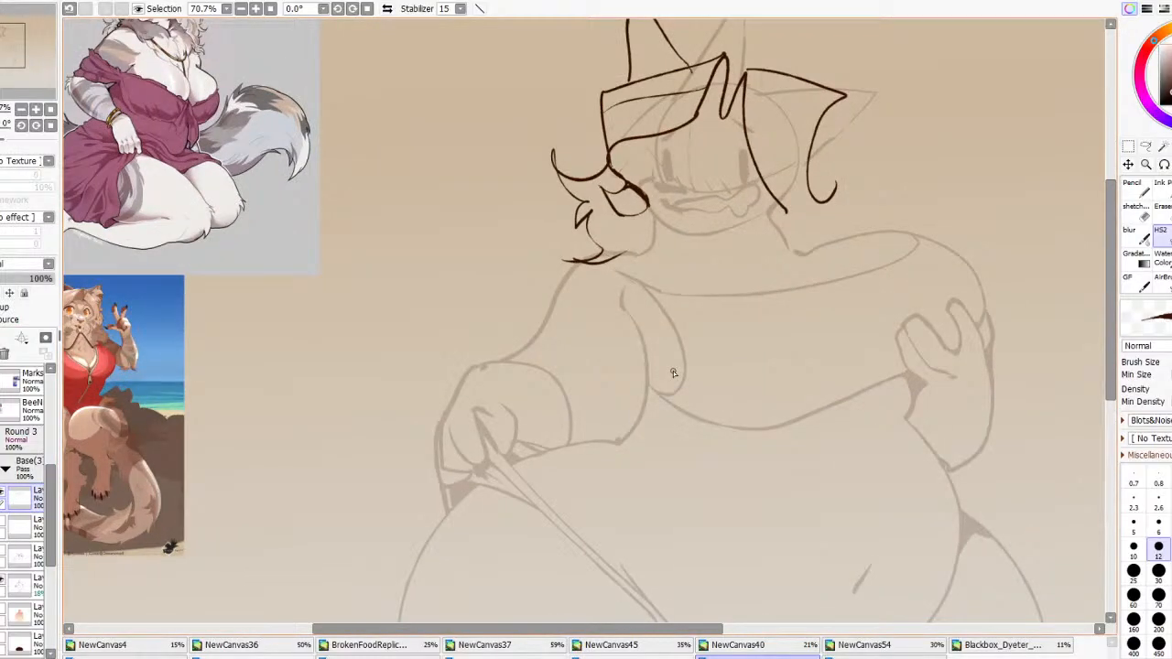
pyautogui.scroll(2, 673, 372)
pyautogui.hotkey('ctrl', 'z')
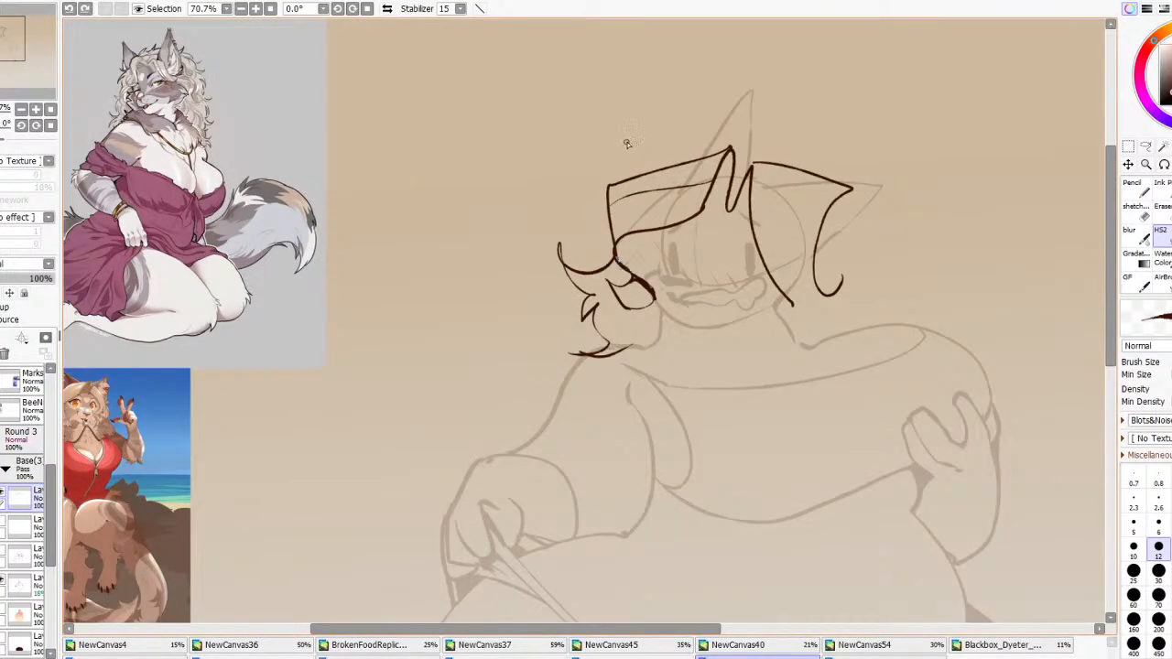
pyautogui.moveTo(633, 174)
pyautogui.mouseDown()
pyautogui.moveTo(638, 87)
pyautogui.moveTo(713, 158)
pyautogui.mouseUp()
pyautogui.moveTo(641, 100)
pyautogui.mouseDown()
pyautogui.moveTo(679, 161)
pyautogui.moveTo(643, 128)
pyautogui.moveTo(656, 129)
pyautogui.mouseUp()
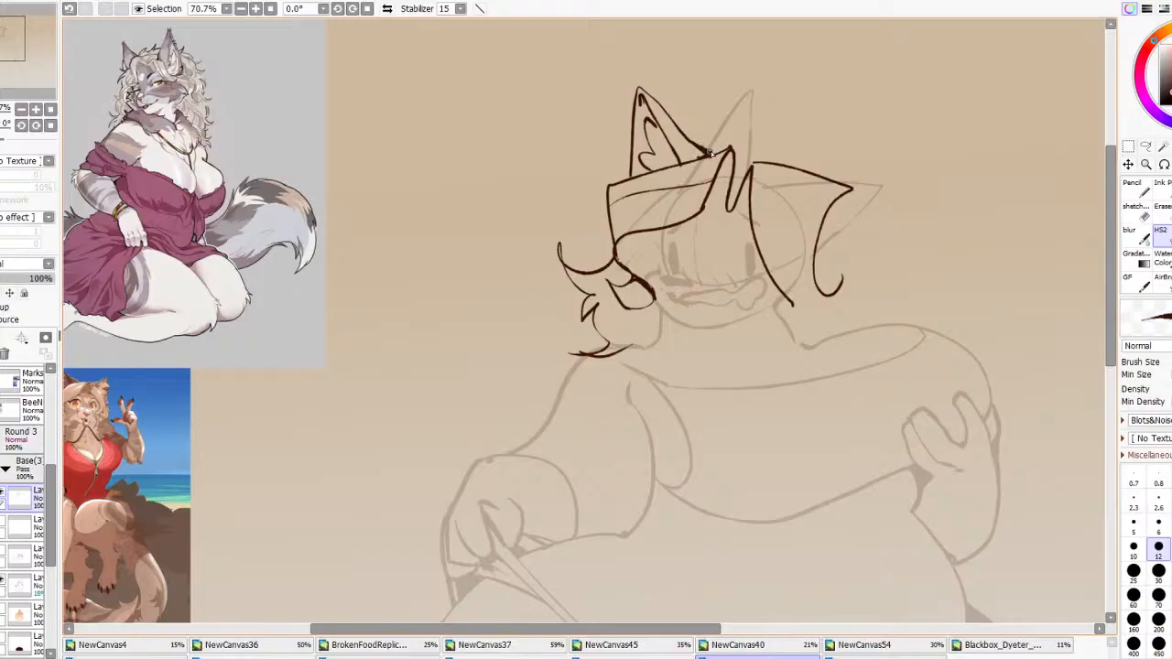
pyautogui.moveTo(711, 155)
pyautogui.mouseDown()
pyautogui.moveTo(682, 161)
pyautogui.moveTo(701, 162)
pyautogui.moveTo(683, 161)
pyautogui.moveTo(721, 153)
pyautogui.mouseUp()
pyautogui.moveTo(731, 206)
pyautogui.mouseDown()
pyautogui.moveTo(762, 156)
pyautogui.moveTo(753, 145)
pyautogui.moveTo(782, 81)
pyautogui.moveTo(803, 170)
pyautogui.mouseUp()
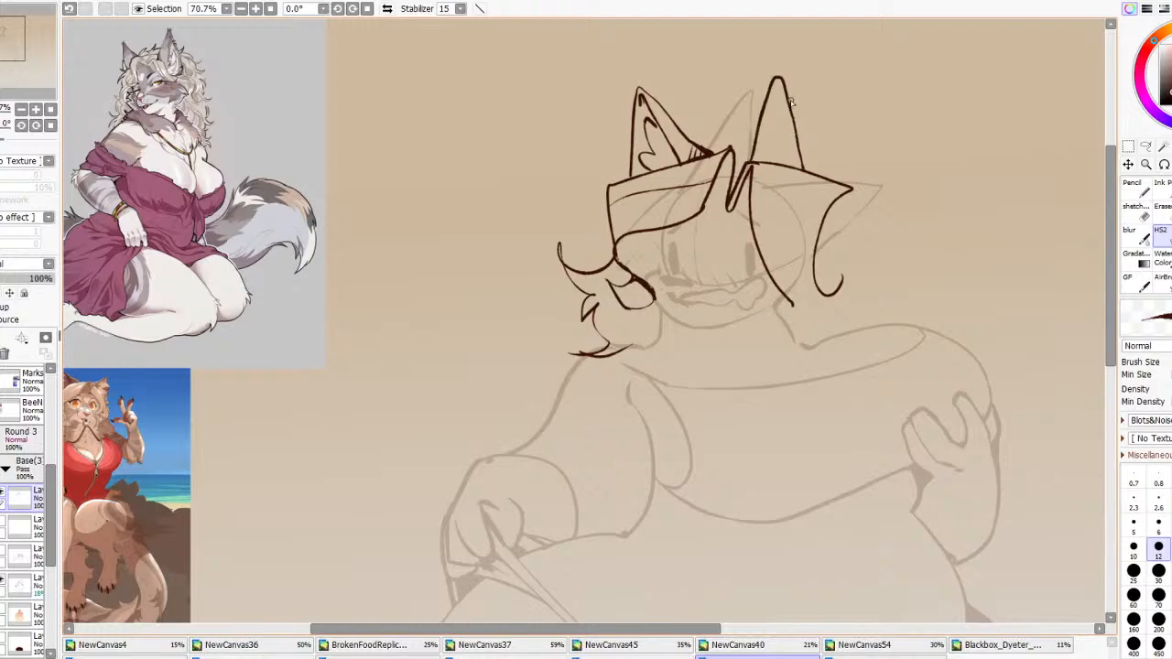
pyautogui.moveTo(785, 81)
pyautogui.mouseDown()
pyautogui.moveTo(822, 177)
pyautogui.moveTo(776, 141)
pyautogui.moveTo(784, 98)
pyautogui.moveTo(787, 111)
pyautogui.mouseUp()
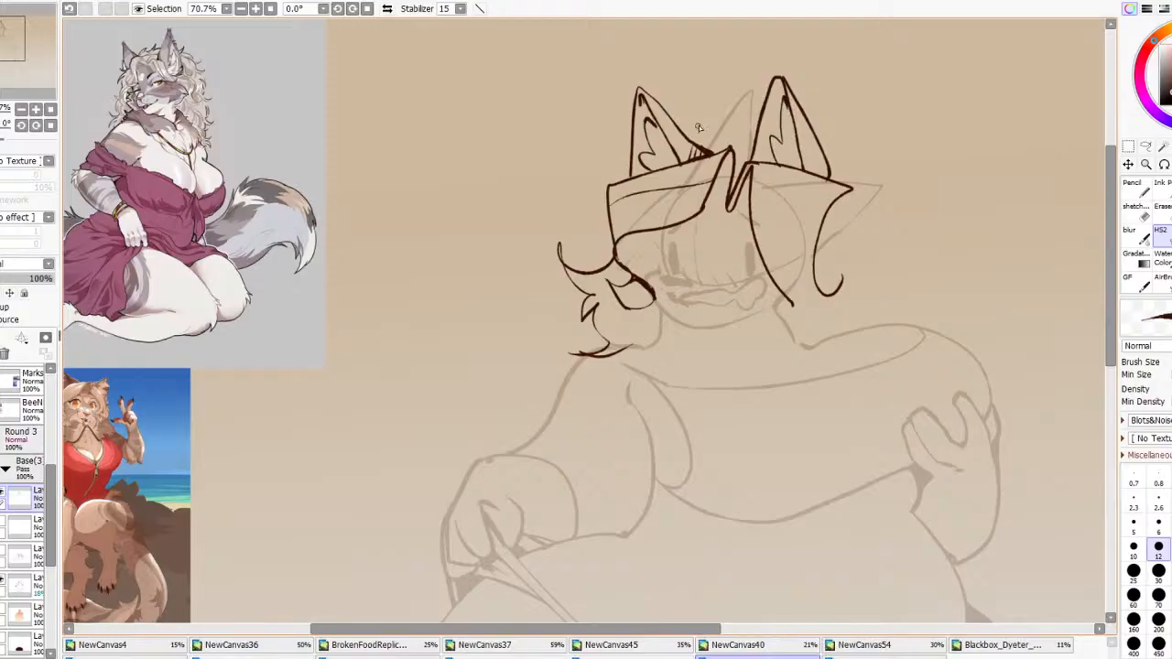
# Draw a curled hair tuft with a hatched base between the two ears
pyautogui.moveTo(715, 103)
pyautogui.mouseDown()
pyautogui.moveTo(709, 146)
pyautogui.moveTo(723, 142)
pyautogui.moveTo(725, 117)
pyautogui.moveTo(753, 158)
pyautogui.moveTo(704, 140)
pyautogui.moveTo(693, 113)
pyautogui.moveTo(710, 148)
pyautogui.moveTo(725, 137)
pyautogui.moveTo(714, 154)
pyautogui.mouseUp()
pyautogui.hotkey('ctrl', 'z')
pyautogui.hotkey('ctrl', 'z')
pyautogui.hotkey('ctrl', 'z')
# Hatch dark shadows inside the gathered lock on the near side of the face, and erase the strokes at its lower tip
pyautogui.moveTo(599, 278)
pyautogui.mouseDown()
pyautogui.moveTo(627, 297)
pyautogui.moveTo(593, 309)
pyautogui.moveTo(611, 288)
pyautogui.moveTo(602, 338)
pyautogui.moveTo(618, 290)
pyautogui.moveTo(605, 337)
pyautogui.moveTo(604, 317)
pyautogui.moveTo(609, 338)
pyautogui.moveTo(638, 333)
pyautogui.moveTo(626, 343)
pyautogui.moveTo(637, 310)
pyautogui.moveTo(620, 353)
pyautogui.mouseUp()
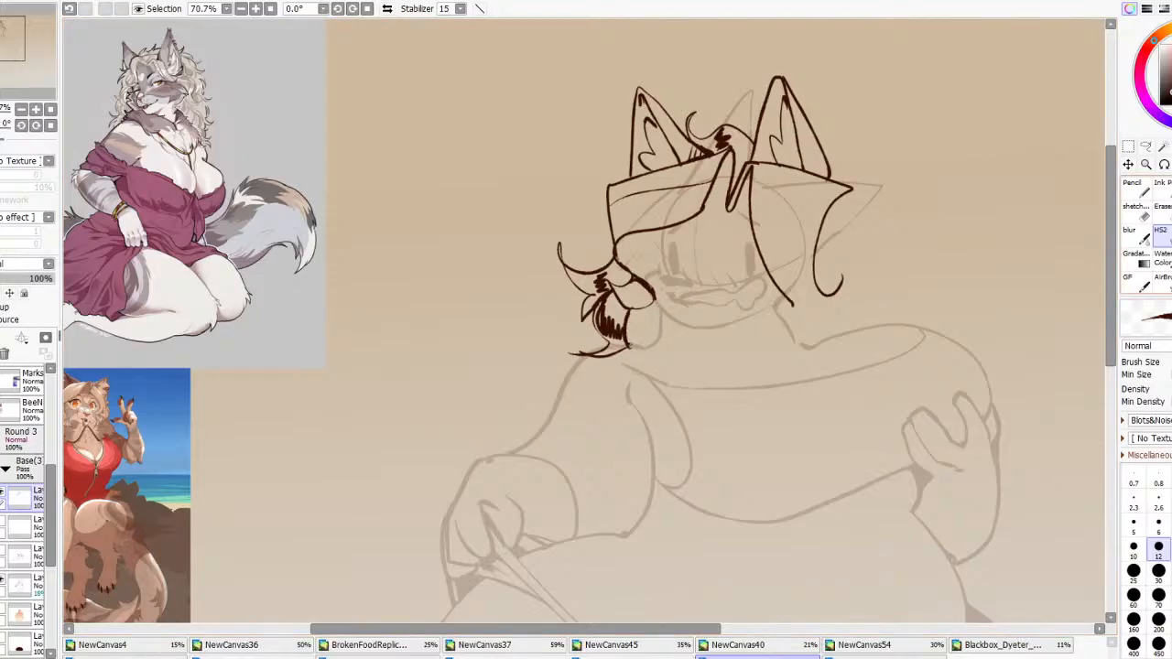
pyautogui.press('e')
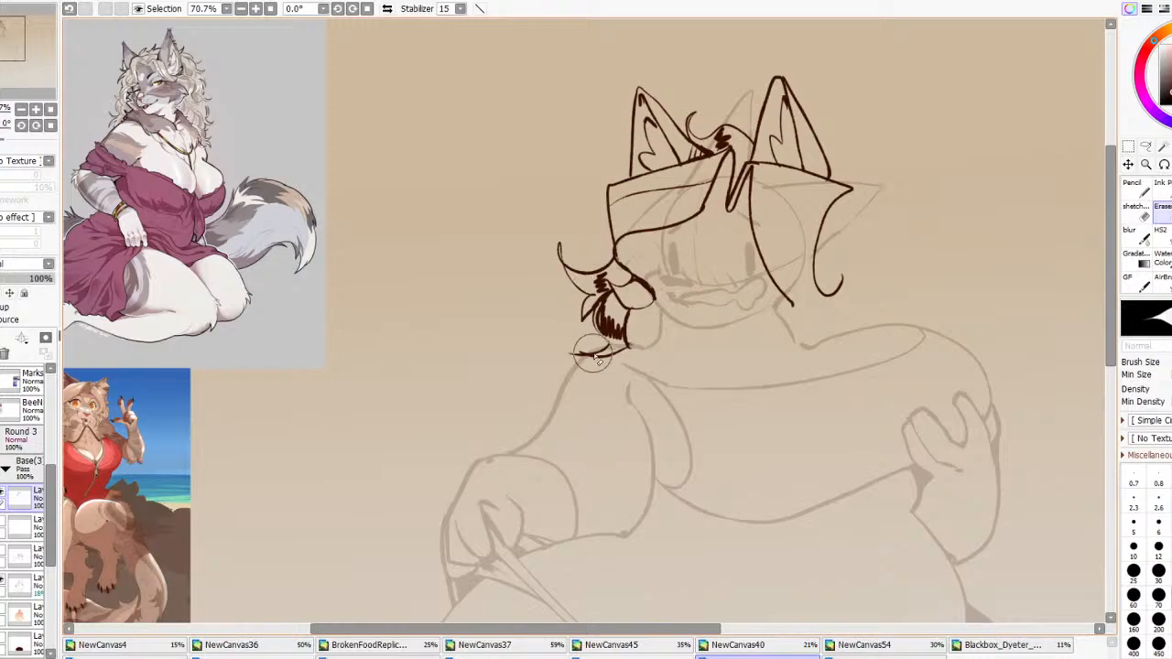
pyautogui.moveTo(593, 353); pyautogui.dragTo(619, 359)
pyautogui.press('b')
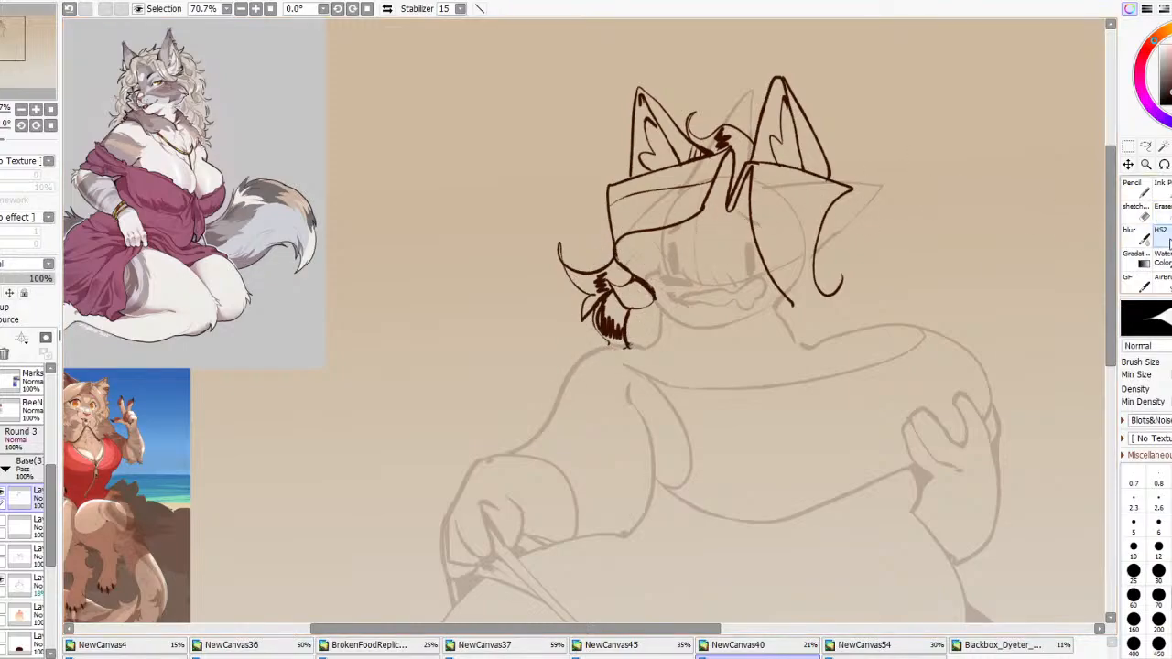
# Hatch a dark shadow band along the outer edge of the fringe
pyautogui.moveTo(611, 217)
pyautogui.mouseDown()
pyautogui.moveTo(620, 209)
pyautogui.moveTo(619, 246)
pyautogui.moveTo(619, 202)
pyautogui.moveTo(622, 236)
pyautogui.moveTo(644, 229)
pyautogui.mouseUp()
pyautogui.hotkey('ctrl', 'z')
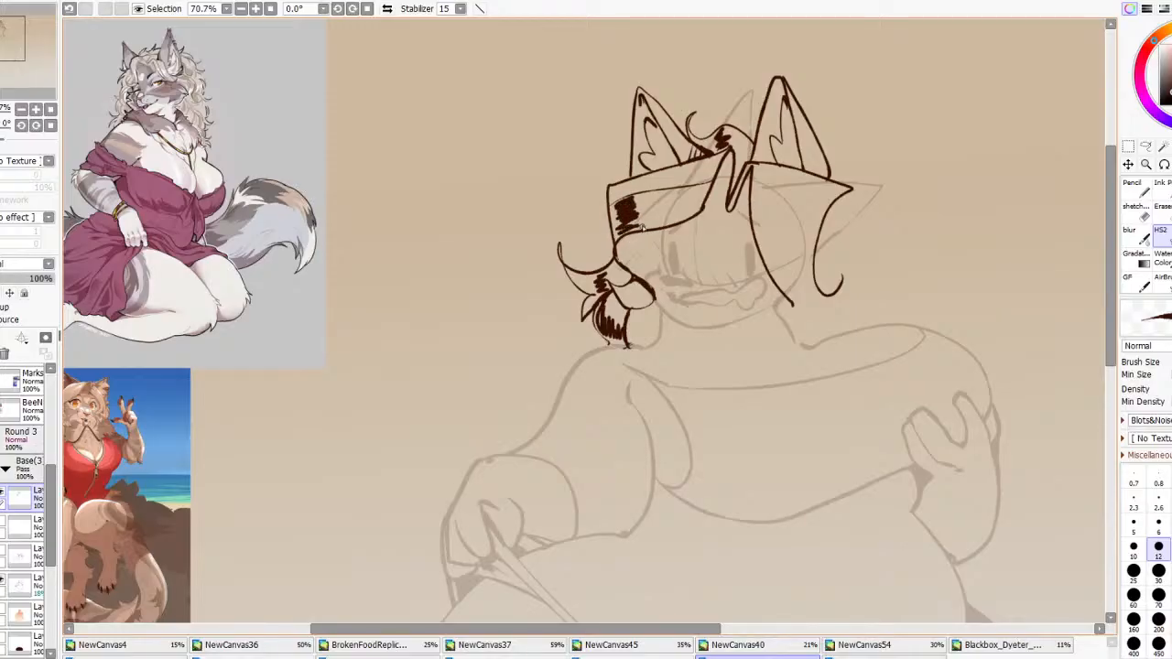
pyautogui.moveTo(631, 188); pyautogui.dragTo(639, 196)
# Mirror the canvas view to check the head, and erase the lower hatched tuft of the gathered side lock
pyautogui.scroll(-7, 665, 195)
pyautogui.scroll(4, 518, 133)
pyautogui.click(387, 8)
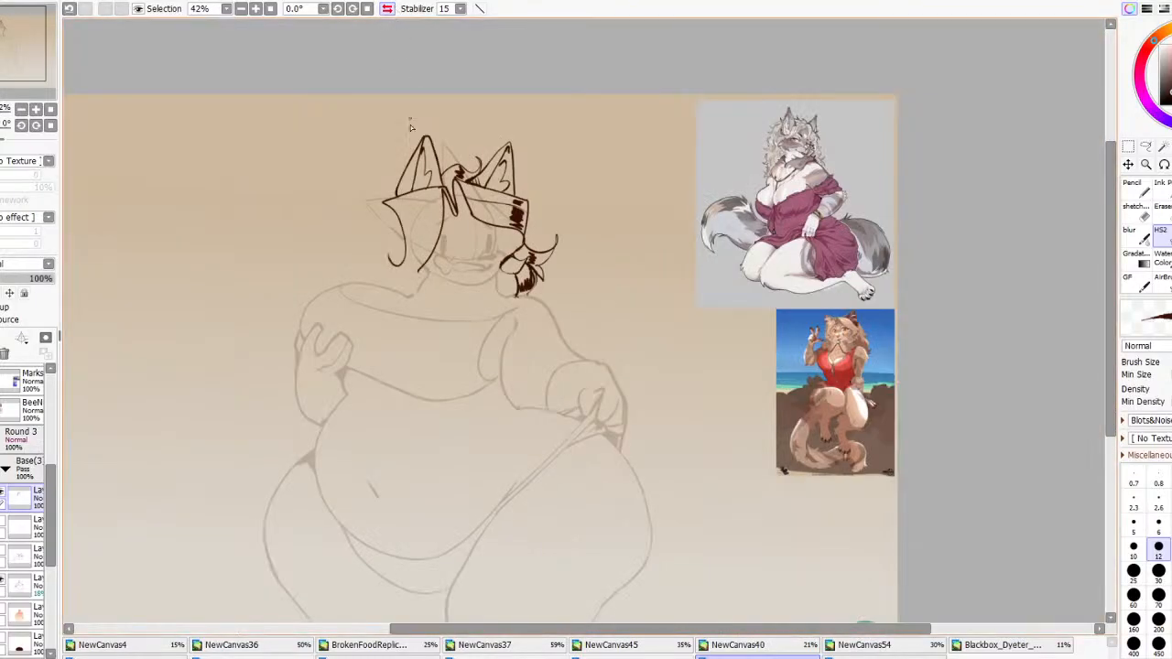
pyautogui.scroll(3, 410, 126)
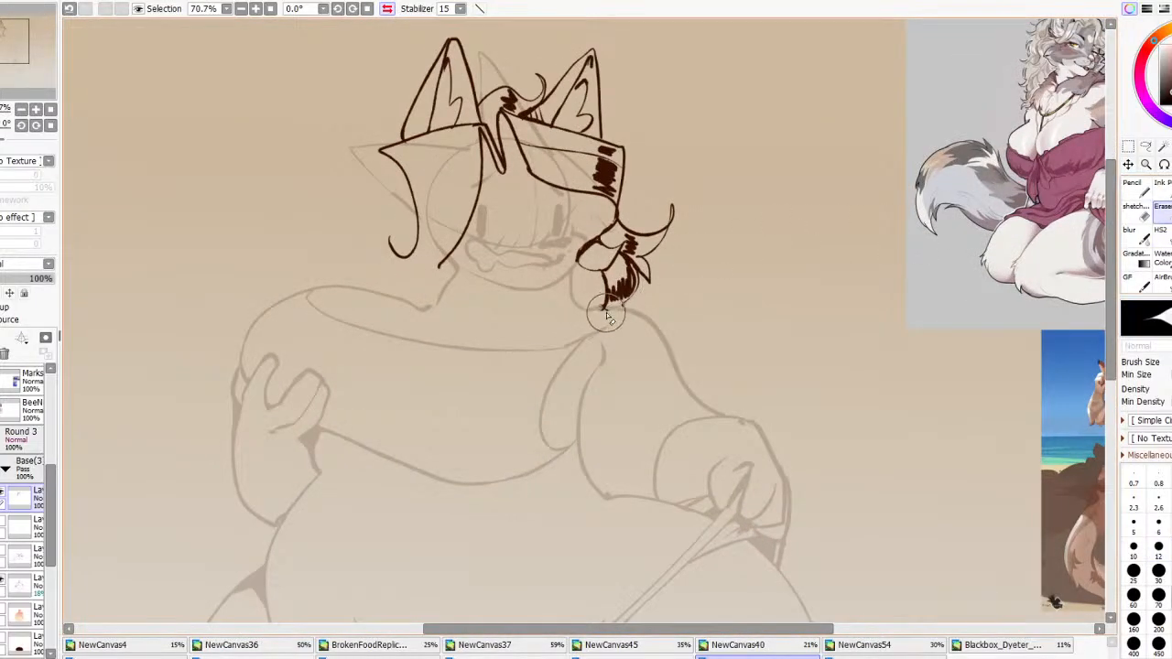
pyautogui.moveTo(607, 318)
pyautogui.mouseDown()
pyautogui.moveTo(622, 284)
pyautogui.moveTo(611, 280)
pyautogui.moveTo(604, 289)
pyautogui.moveTo(631, 298)
pyautogui.moveTo(645, 296)
pyautogui.moveTo(641, 279)
pyautogui.mouseUp()
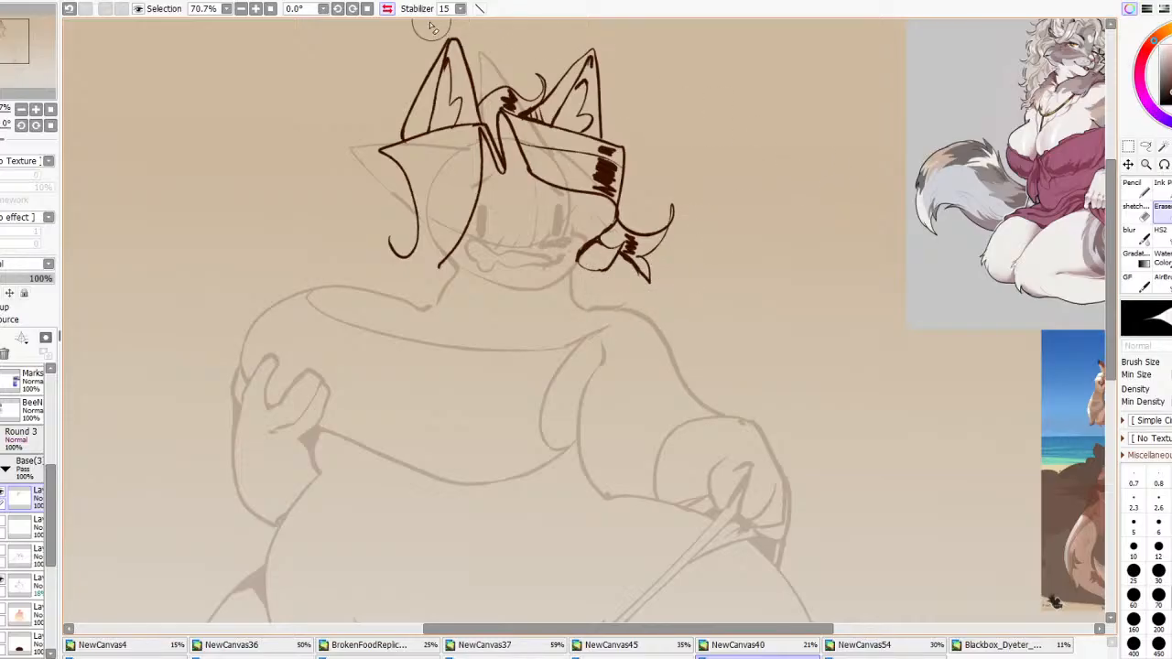
# Restore the unmirrored view, and outline a longer side lock curving down to the shoulder with an upturned, pointed end
pyautogui.click(388, 8)
pyautogui.click(1161, 236)
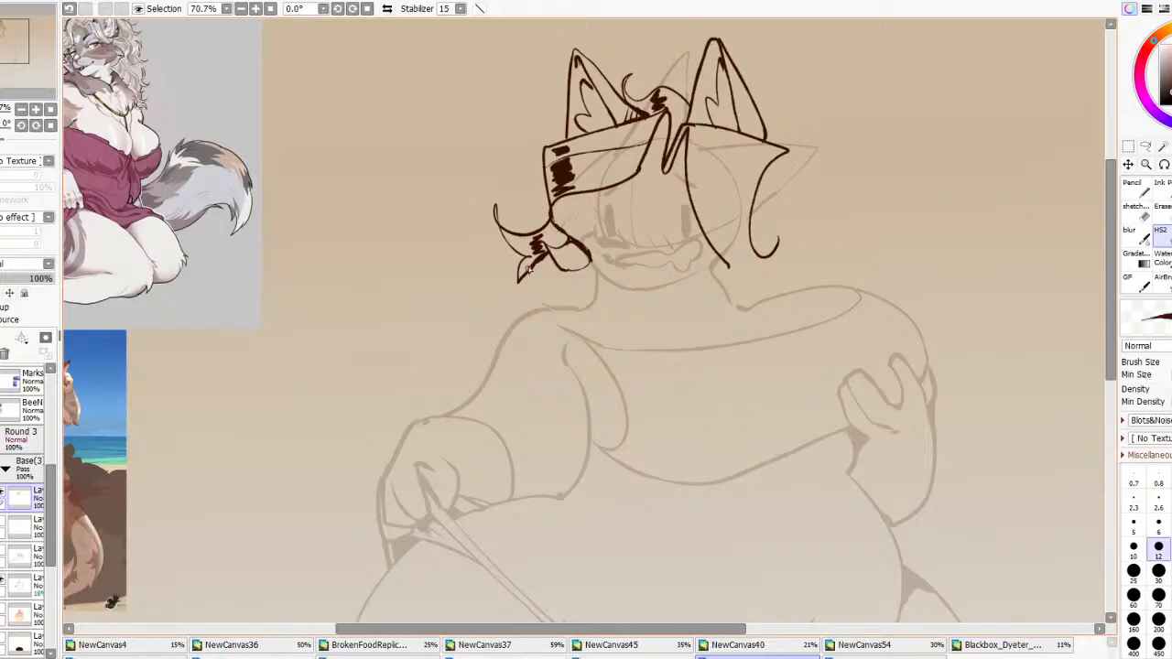
pyautogui.moveTo(545, 258)
pyautogui.mouseDown()
pyautogui.moveTo(508, 319)
pyautogui.moveTo(490, 287)
pyautogui.moveTo(485, 309)
pyautogui.moveTo(469, 309)
pyautogui.moveTo(509, 348)
pyautogui.mouseUp()
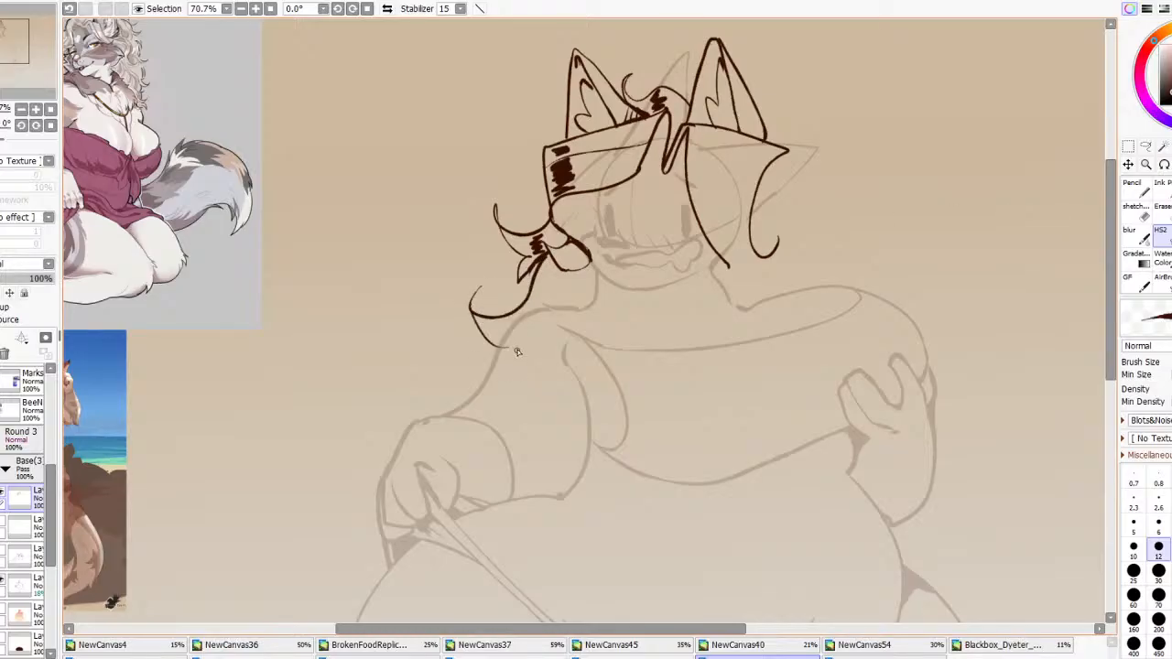
pyautogui.hotkey('ctrl', 'z')
pyautogui.moveTo(575, 275); pyautogui.dragTo(565, 311)
pyautogui.hotkey('ctrl', 'z')
# Refine the long side lock's curled tip, hatch its end dark and add strand lines inside the lock
pyautogui.moveTo(481, 294); pyautogui.dragTo(487, 281)
pyautogui.moveTo(489, 326)
pyautogui.mouseDown()
pyautogui.moveTo(563, 308)
pyautogui.moveTo(529, 306)
pyautogui.moveTo(512, 339)
pyautogui.mouseUp()
pyautogui.hotkey('ctrl', 'z')
pyautogui.hotkey('ctrl', 'z')
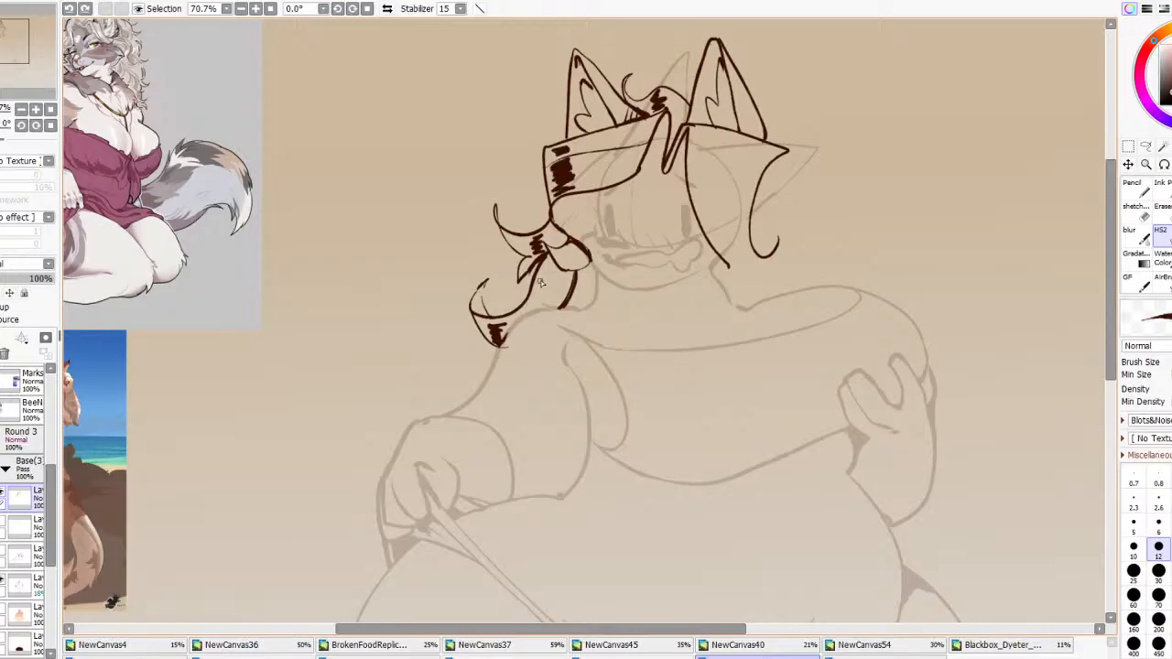
pyautogui.moveTo(540, 285)
pyautogui.mouseDown()
pyautogui.moveTo(553, 273)
pyautogui.moveTo(554, 288)
pyautogui.mouseUp()
pyautogui.moveTo(560, 274); pyautogui.dragTo(536, 324)
# Fill the gaps between the pointed fringe strands at the hair parting with solid dark shading
pyautogui.scroll(-6, 561, 295)
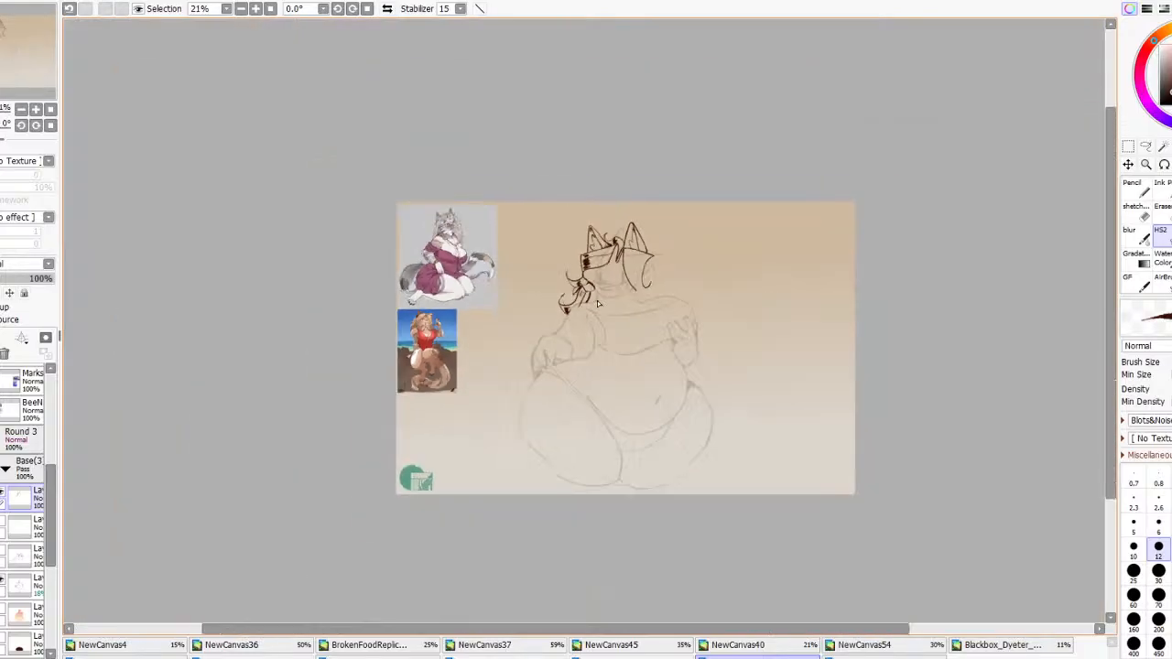
pyautogui.scroll(5, 528, 291)
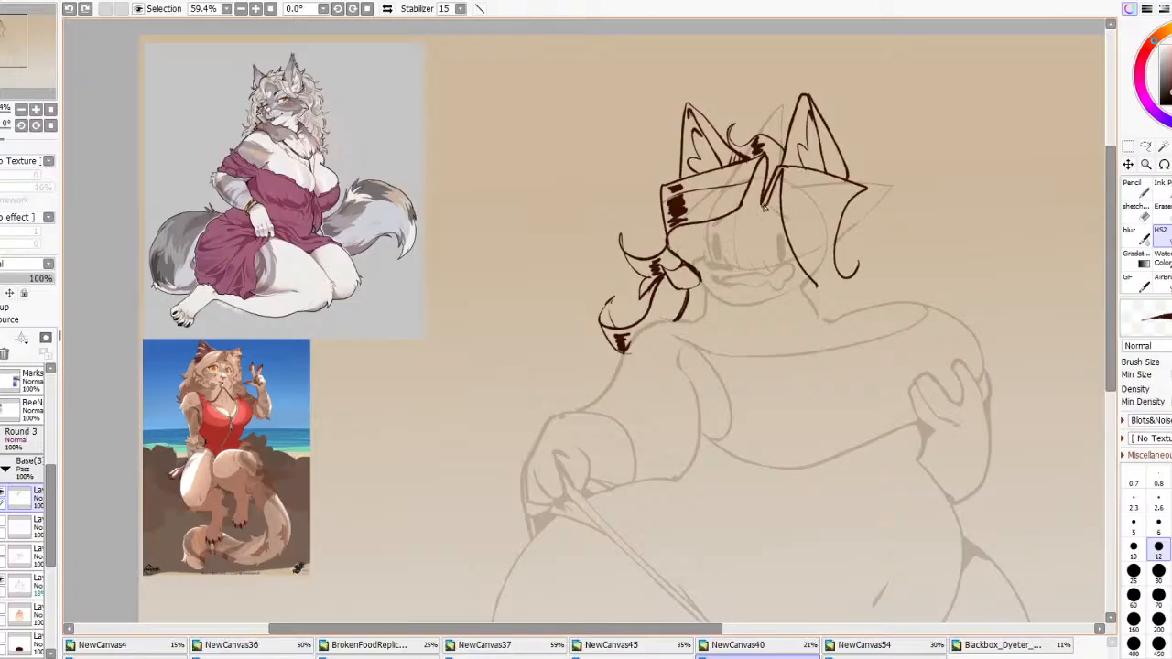
pyautogui.moveTo(765, 209)
pyautogui.mouseDown()
pyautogui.moveTo(783, 203)
pyautogui.moveTo(767, 210)
pyautogui.moveTo(778, 180)
pyautogui.moveTo(768, 203)
pyautogui.moveTo(762, 182)
pyautogui.moveTo(759, 194)
pyautogui.mouseUp()
pyautogui.hotkey('ctrl', 'z')
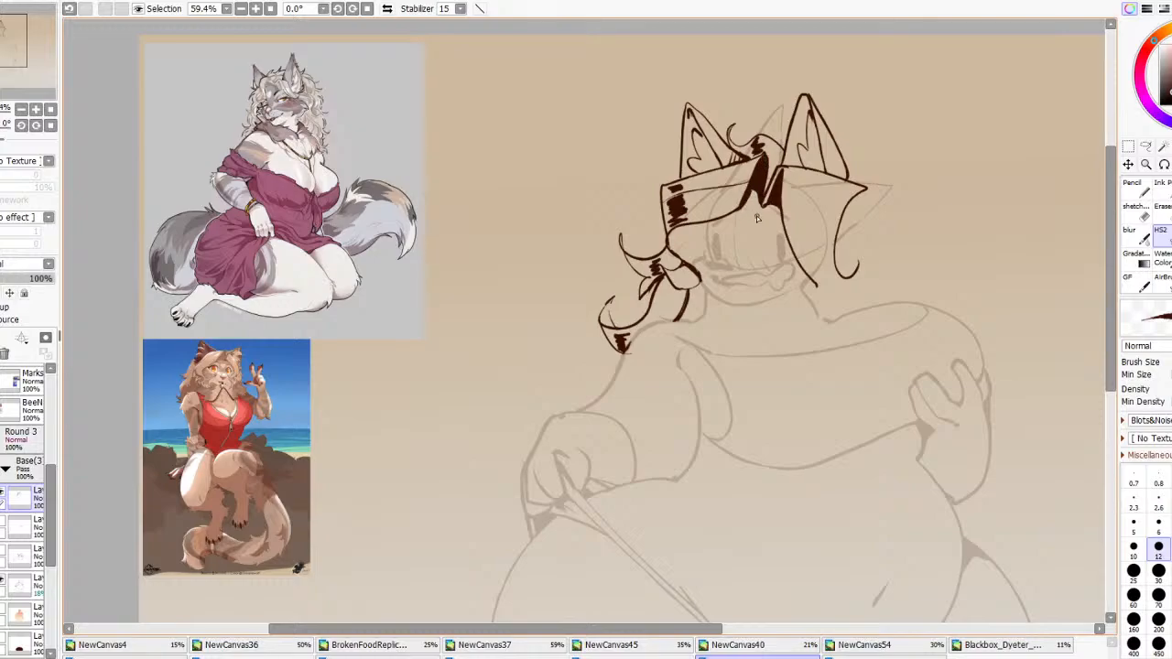
pyautogui.hotkey('ctrl', 'z')
pyautogui.click(1135, 206)
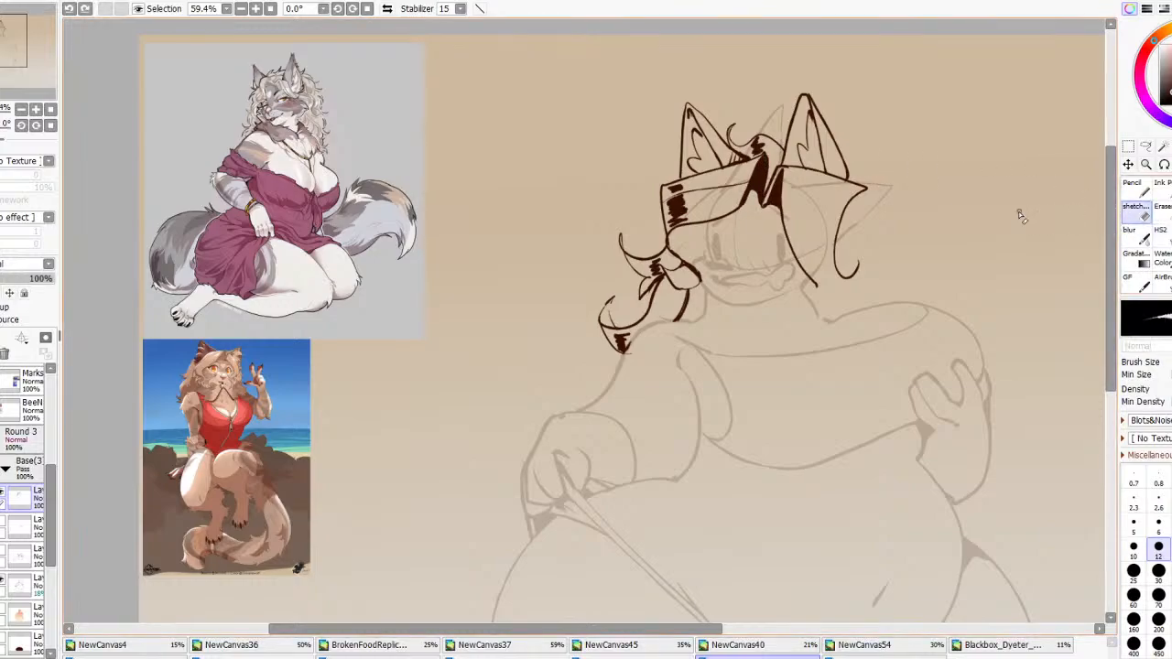
pyautogui.hotkey('ctrl', 'z')
pyautogui.click(1159, 240)
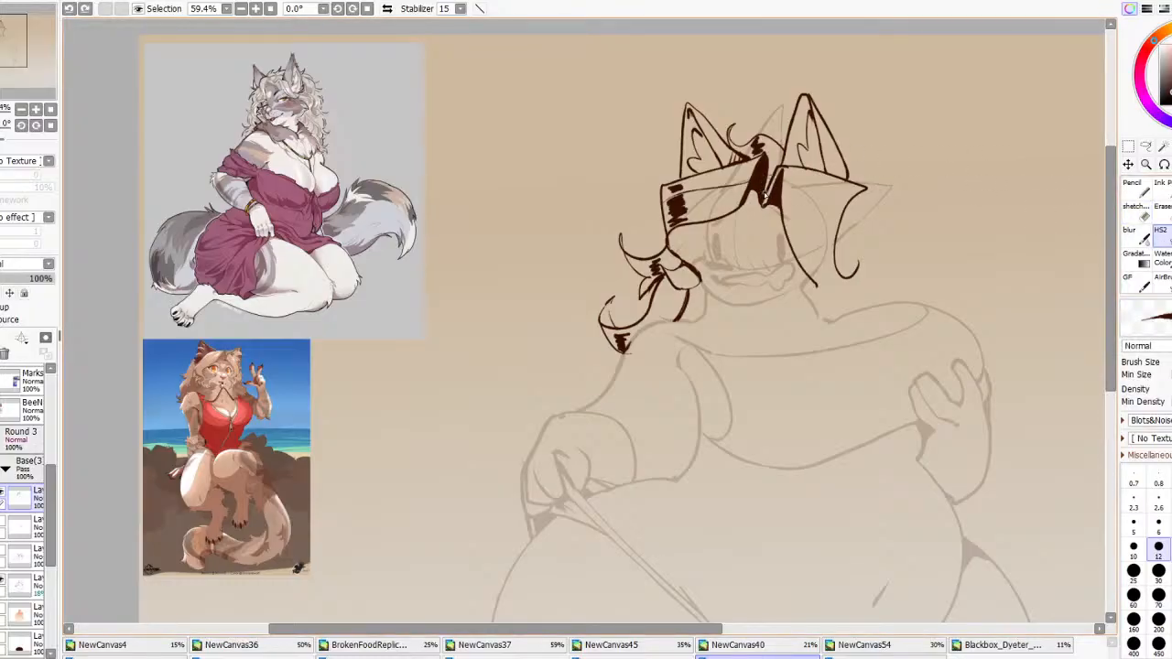
# Draw an inner strand line down the length of the far hair lock
pyautogui.moveTo(766, 194)
pyautogui.mouseDown()
pyautogui.moveTo(781, 164)
pyautogui.moveTo(835, 175)
pyautogui.mouseUp()
pyautogui.hotkey('ctrl', 'z')
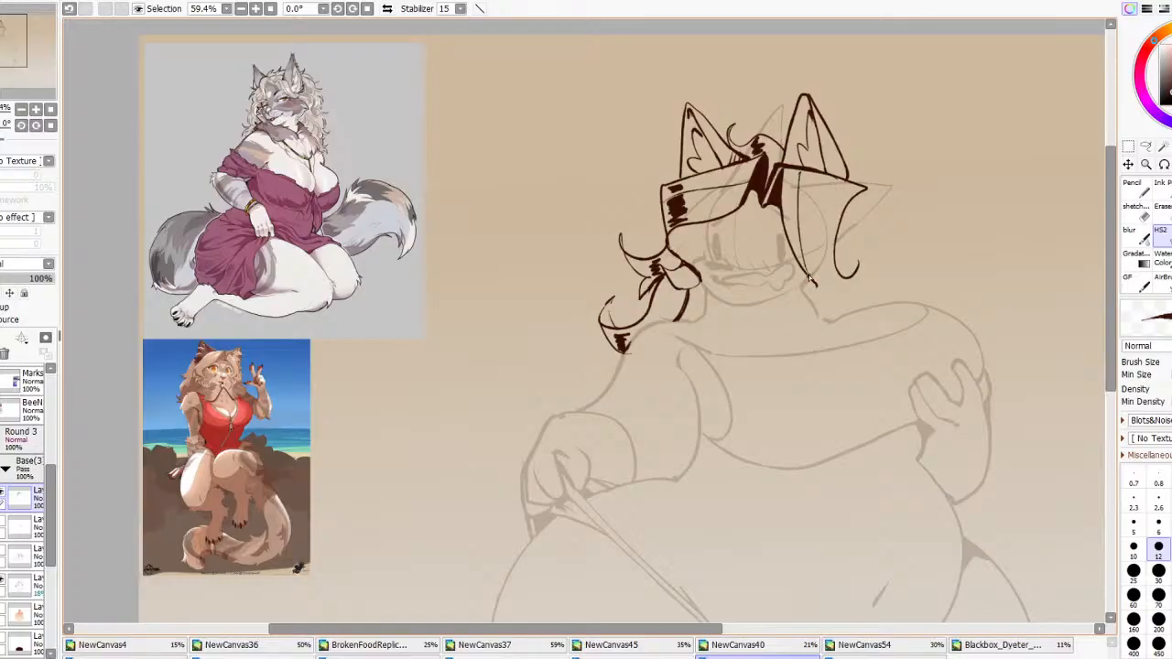
pyautogui.hotkey('ctrl', 'z')
pyautogui.moveTo(798, 179)
pyautogui.mouseDown()
pyautogui.moveTo(833, 280)
pyautogui.moveTo(875, 266)
pyautogui.moveTo(859, 276)
pyautogui.moveTo(868, 245)
pyautogui.moveTo(838, 291)
pyautogui.moveTo(822, 286)
pyautogui.moveTo(844, 287)
pyautogui.moveTo(819, 285)
pyautogui.mouseUp()
# Close the bottom of the far lock with a flat edge and a dark-filled point flicking outward
pyautogui.hotkey('ctrl', 'z')
pyautogui.hotkey('ctrl', 'z')
pyautogui.hotkey('ctrl', 'z')
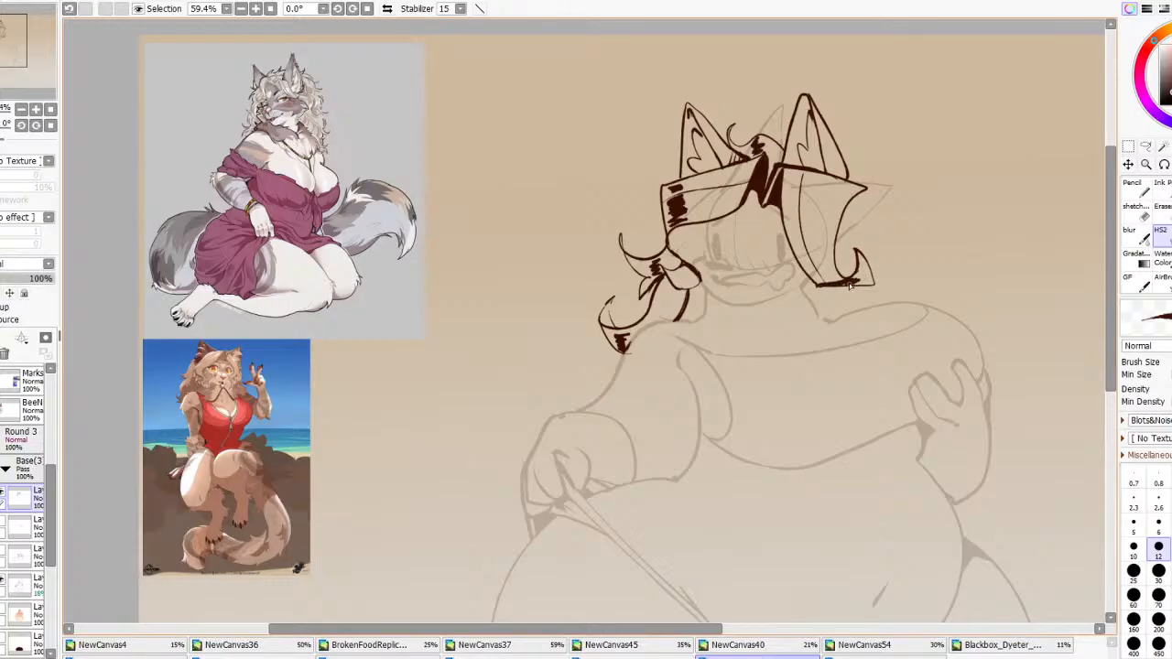
pyautogui.moveTo(856, 281); pyautogui.dragTo(871, 285)
# Erase the far lock's pointed outer corner and side, and redraw it as a narrower wavy edge with an outward curl
pyautogui.scroll(-6, 877, 268)
pyautogui.scroll(5, 862, 262)
pyautogui.scroll(2, 671, 222)
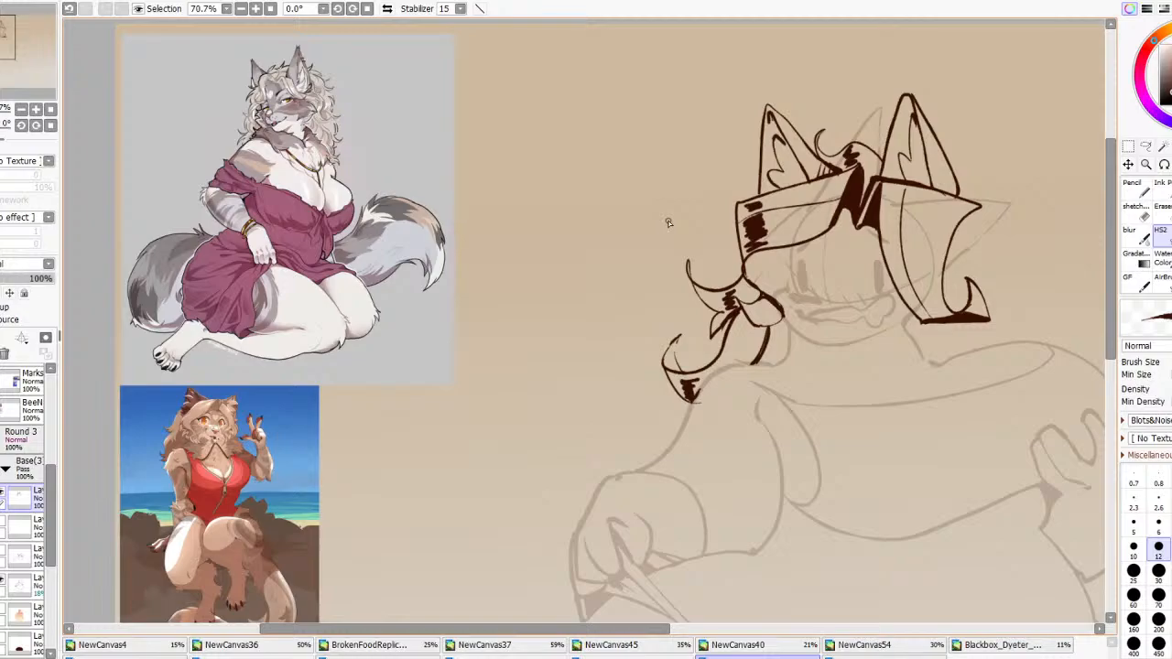
pyautogui.click(1159, 206)
pyautogui.moveTo(949, 289)
pyautogui.mouseDown()
pyautogui.moveTo(970, 201)
pyautogui.moveTo(932, 200)
pyautogui.mouseUp()
pyautogui.click(1159, 229)
pyautogui.moveTo(941, 284)
pyautogui.mouseDown()
pyautogui.moveTo(909, 200)
pyautogui.moveTo(943, 192)
pyautogui.moveTo(928, 267)
pyautogui.moveTo(954, 291)
pyautogui.mouseUp()
pyautogui.hotkey('ctrl', 'z')
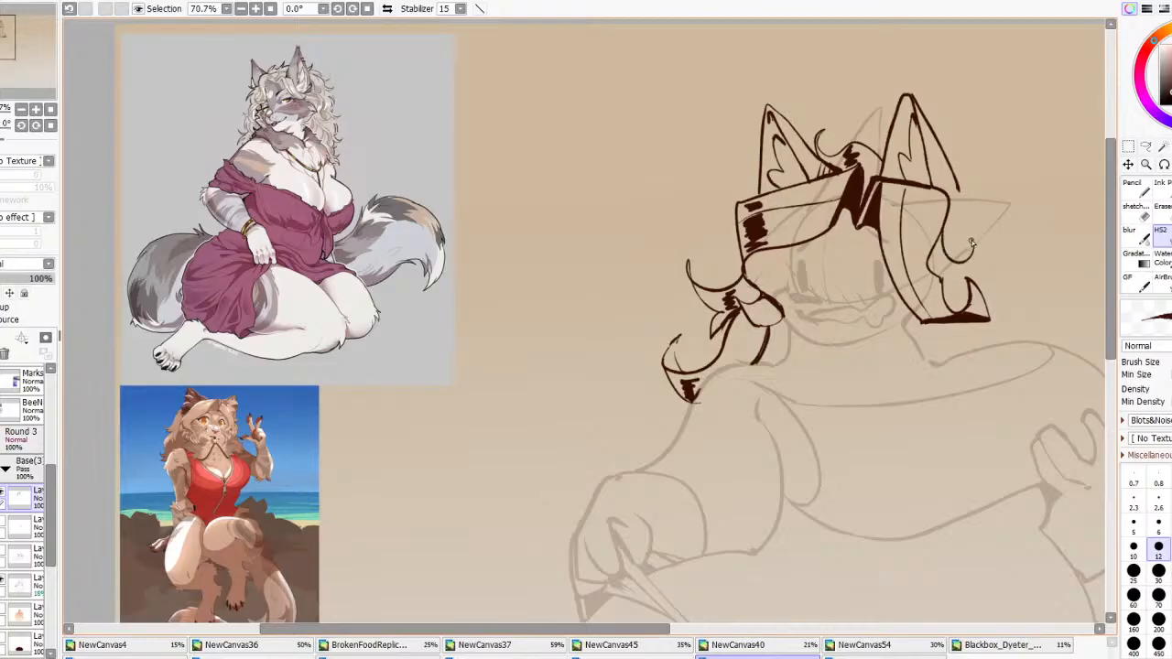
pyautogui.moveTo(971, 243)
pyautogui.mouseDown()
pyautogui.moveTo(961, 275)
pyautogui.moveTo(939, 276)
pyautogui.moveTo(933, 250)
pyautogui.mouseUp()
# Mirror the canvas view and examine the hairstyle against the whole figure
pyautogui.scroll(-2, 925, 257)
pyautogui.scroll(1, 519, 100)
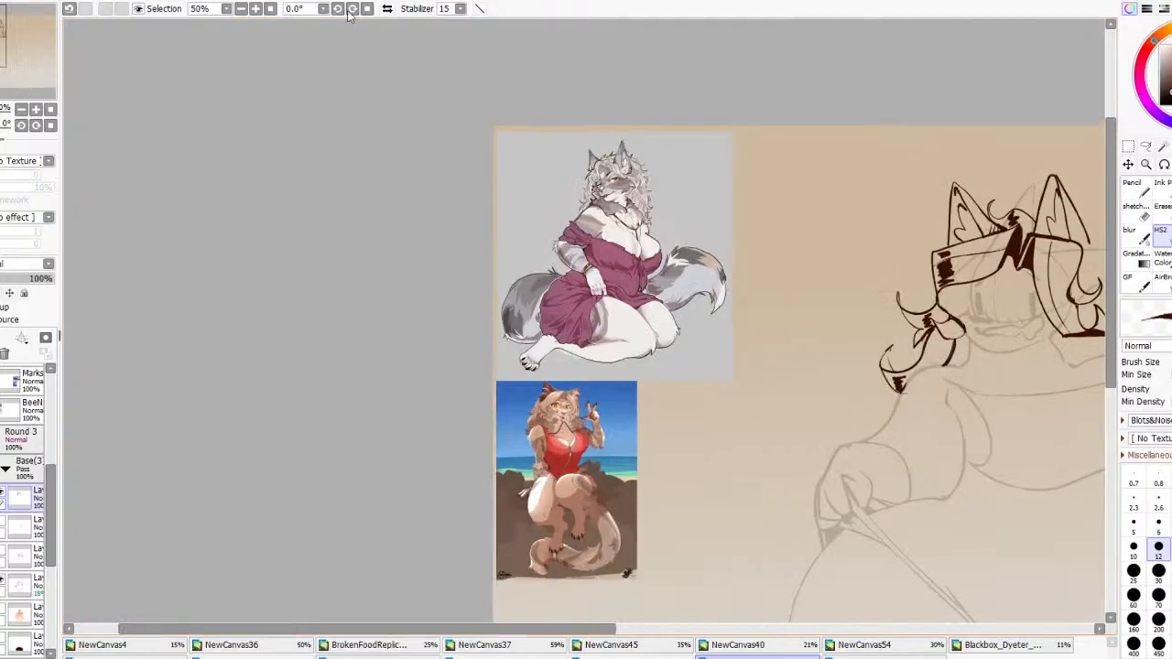
pyautogui.click(387, 8)
pyautogui.scroll(-1, 543, 195)
pyautogui.scroll(-2, 542, 195)
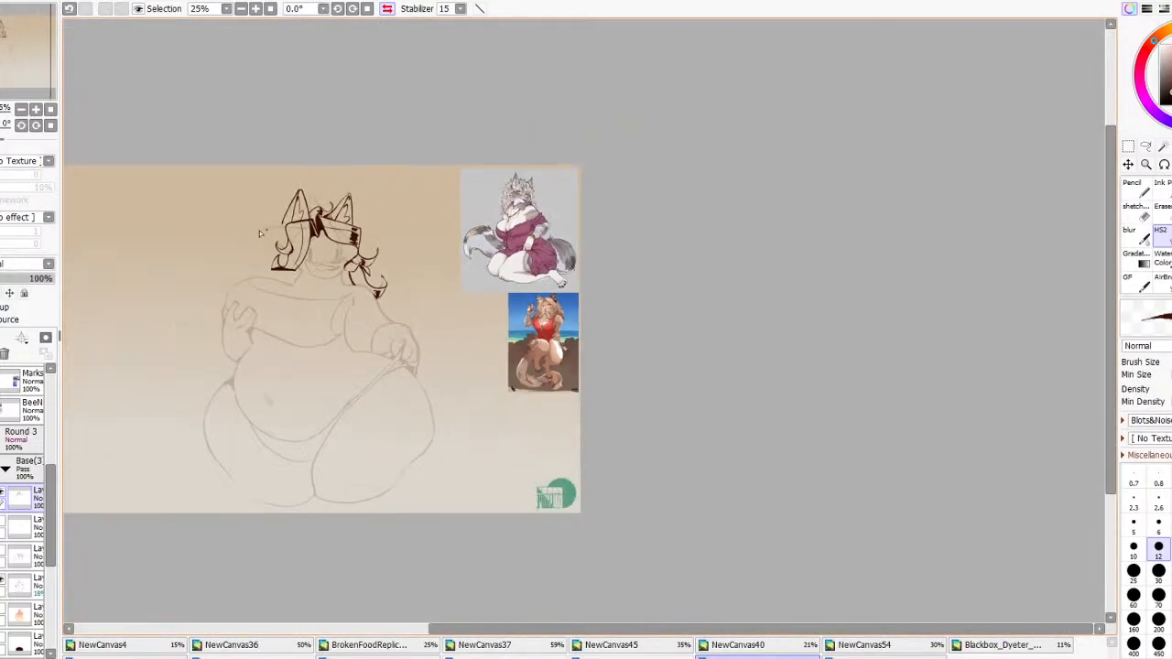
# Ink extra curled locks and dark-hatched hair ends beside the long side strand of the character's hair
pyautogui.scroll(3, 94, 225)
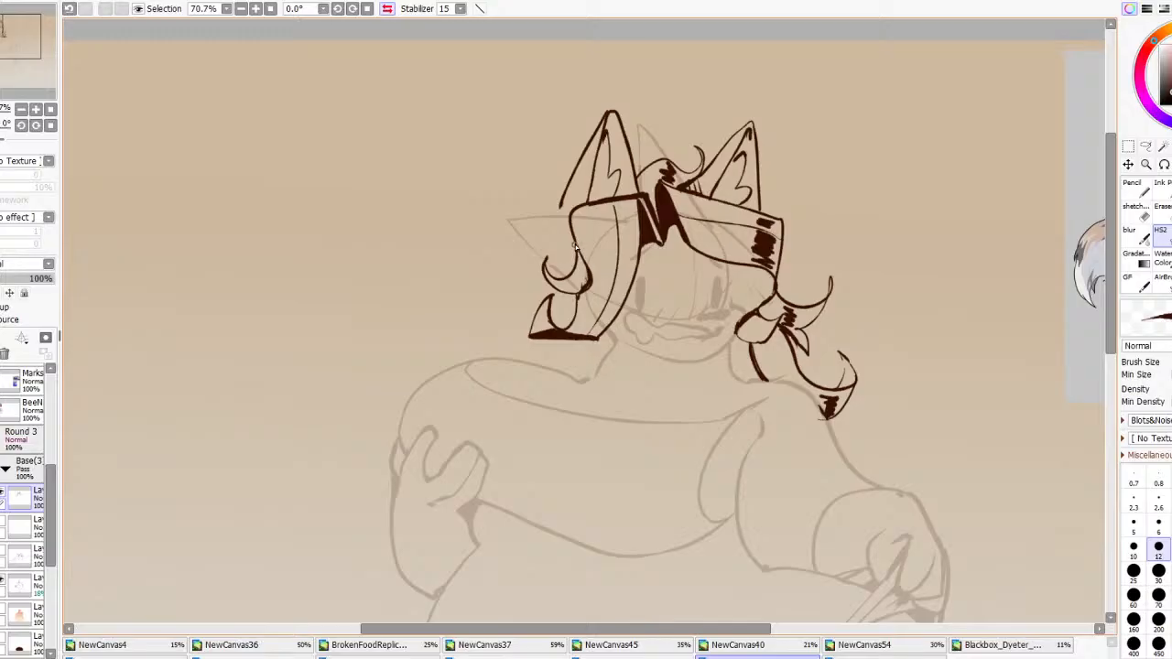
pyautogui.moveTo(575, 244)
pyautogui.mouseDown()
pyautogui.moveTo(566, 279)
pyautogui.moveTo(514, 292)
pyautogui.moveTo(549, 276)
pyautogui.moveTo(511, 243)
pyautogui.moveTo(540, 275)
pyautogui.mouseUp()
pyautogui.moveTo(533, 295)
pyautogui.mouseDown()
pyautogui.moveTo(502, 306)
pyautogui.moveTo(482, 351)
pyautogui.moveTo(495, 338)
pyautogui.moveTo(519, 357)
pyautogui.moveTo(528, 319)
pyautogui.moveTo(522, 336)
pyautogui.moveTo(545, 366)
pyautogui.moveTo(600, 352)
pyautogui.moveTo(588, 362)
pyautogui.moveTo(588, 347)
pyautogui.moveTo(593, 361)
pyautogui.moveTo(592, 343)
pyautogui.moveTo(600, 367)
pyautogui.moveTo(594, 338)
pyautogui.moveTo(601, 360)
pyautogui.moveTo(605, 331)
pyautogui.moveTo(613, 342)
pyautogui.moveTo(582, 377)
pyautogui.mouseUp()
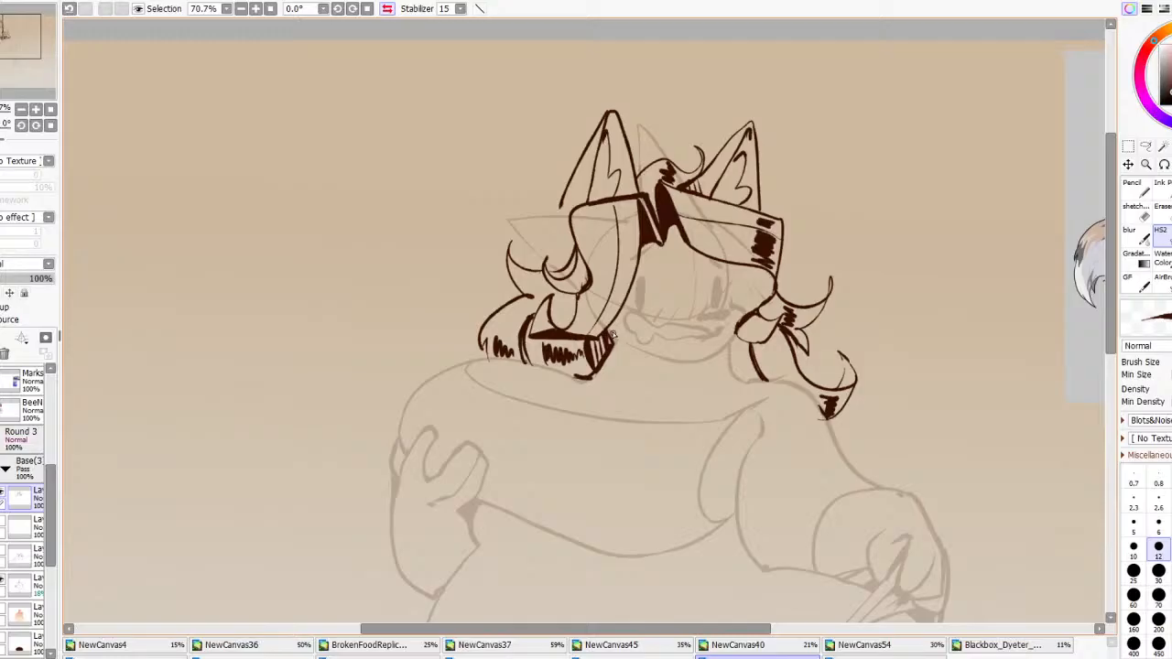
# Flip the canvas view horizontally to continue on the mirrored drawing
pyautogui.scroll(-8, 612, 335)
pyautogui.scroll(3, 460, 208)
pyautogui.click(388, 9)
pyautogui.scroll(-3, 579, 157)
pyautogui.scroll(3, 469, 303)
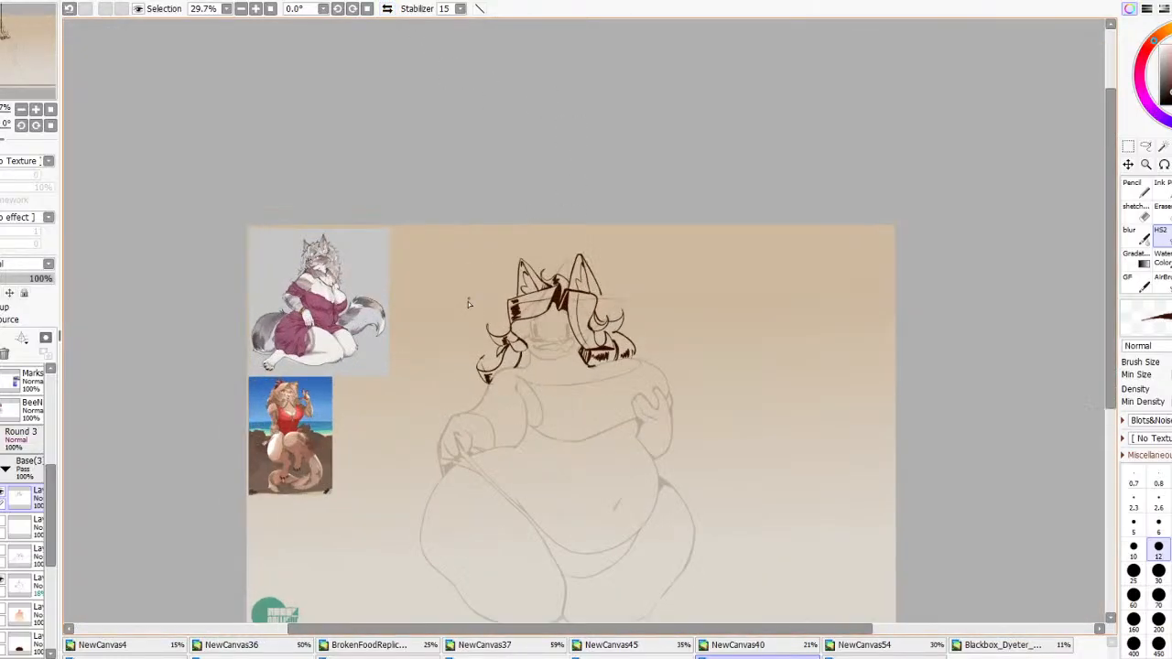
pyautogui.scroll(5, 468, 303)
pyautogui.scroll(-1, 471, 366)
pyautogui.scroll(2, 475, 366)
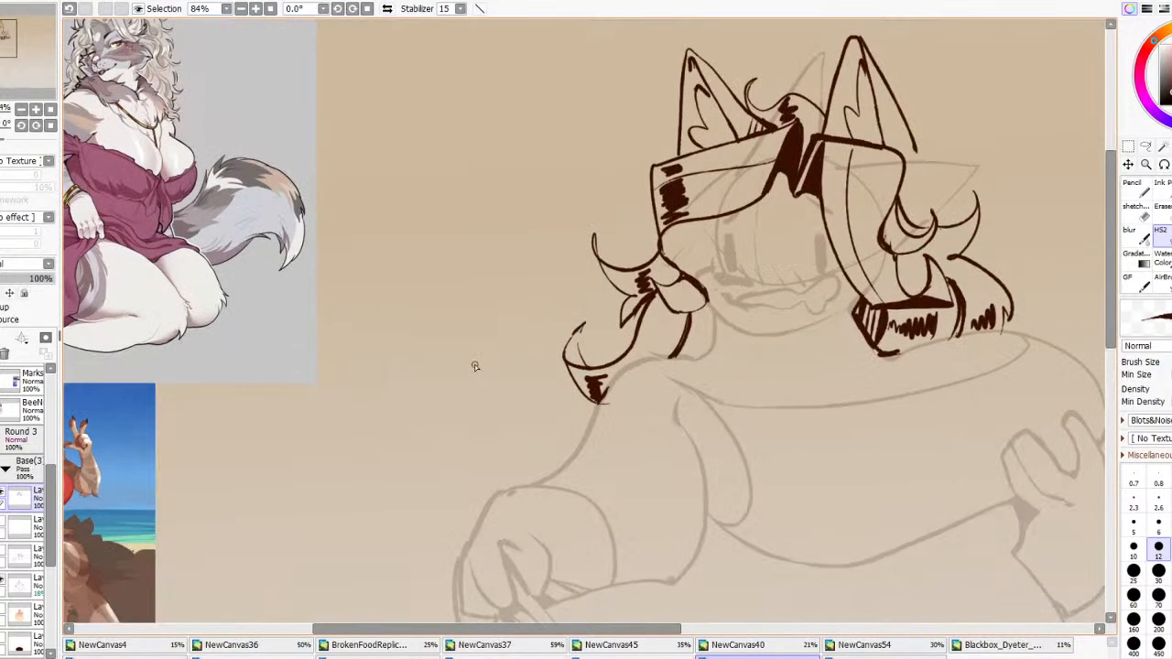
# Erase the hair tip overlapping the cheek, and ink the side of the face, the nose and the jaw line
pyautogui.press('e')
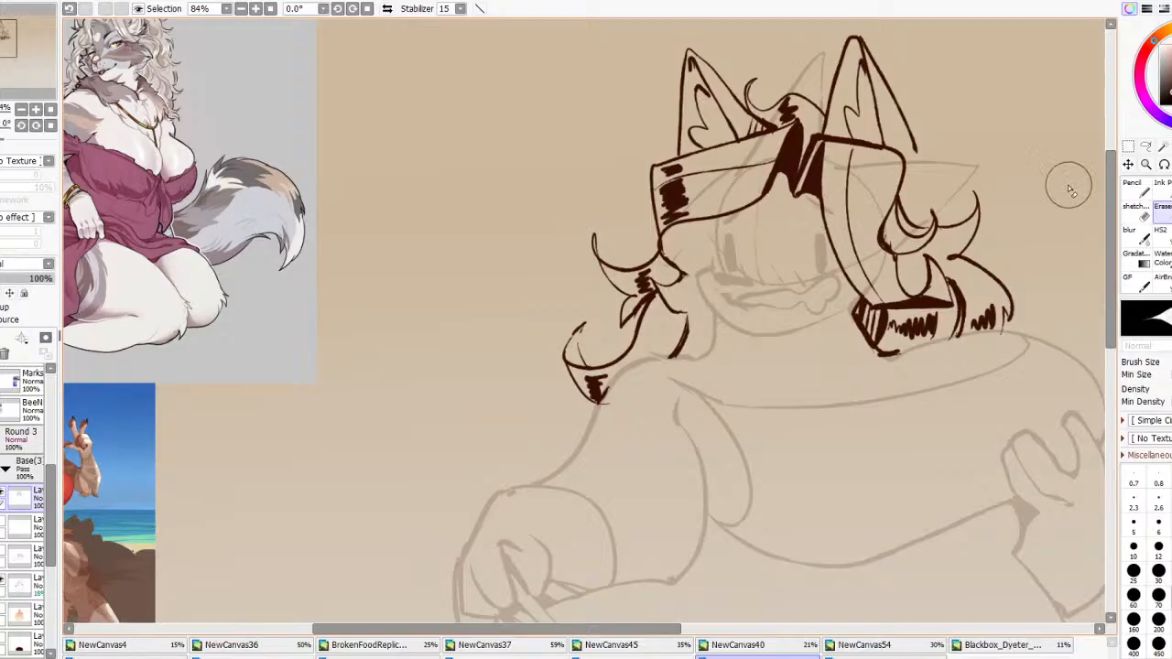
pyautogui.click(1160, 236)
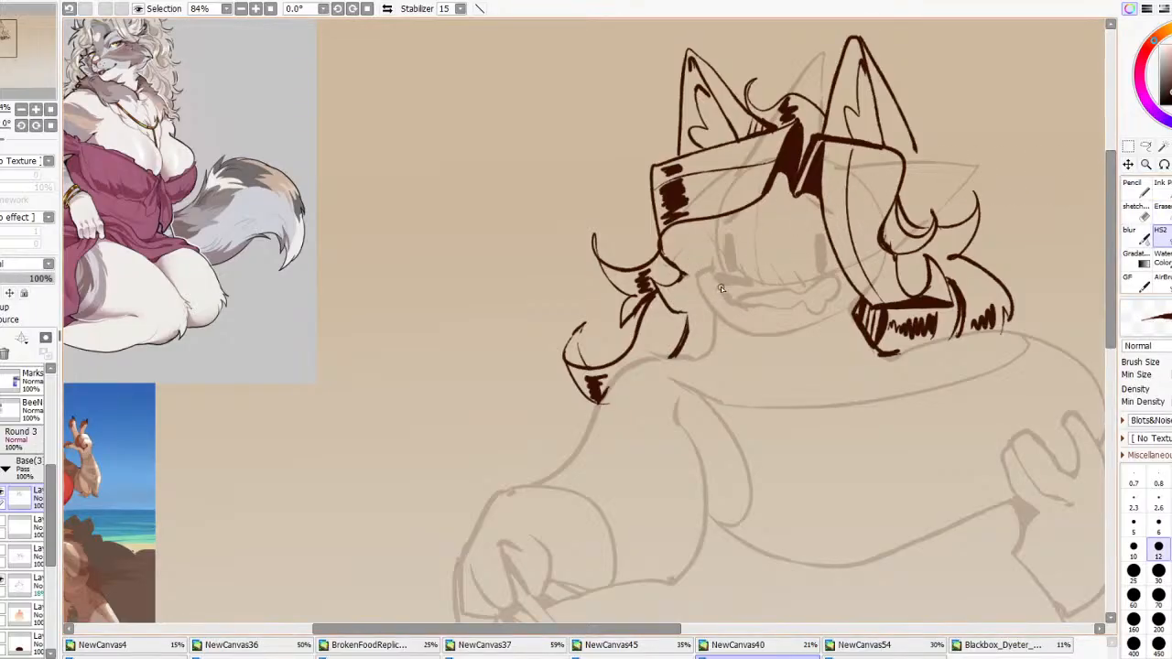
pyautogui.moveTo(710, 288)
pyautogui.mouseDown()
pyautogui.moveTo(745, 293)
pyautogui.moveTo(718, 269)
pyautogui.mouseUp()
pyautogui.moveTo(718, 255); pyautogui.dragTo(723, 224)
pyautogui.moveTo(701, 282)
pyautogui.mouseDown()
pyautogui.moveTo(744, 342)
pyautogui.moveTo(783, 345)
pyautogui.moveTo(756, 345)
pyautogui.moveTo(805, 343)
pyautogui.moveTo(853, 306)
pyautogui.mouseUp()
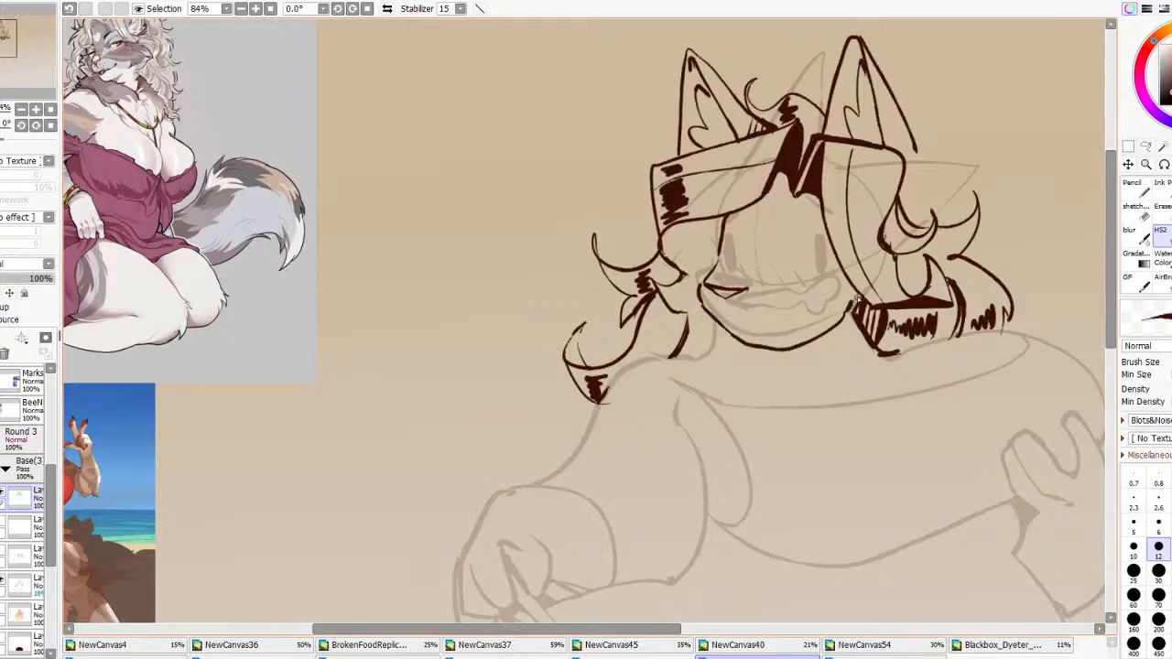
# Undo the jaw line and redraw it with pointed fur tufts on both cheeks
pyautogui.moveTo(595, 388); pyautogui.dragTo(693, 354)
pyautogui.hotkey('ctrl', 'z')
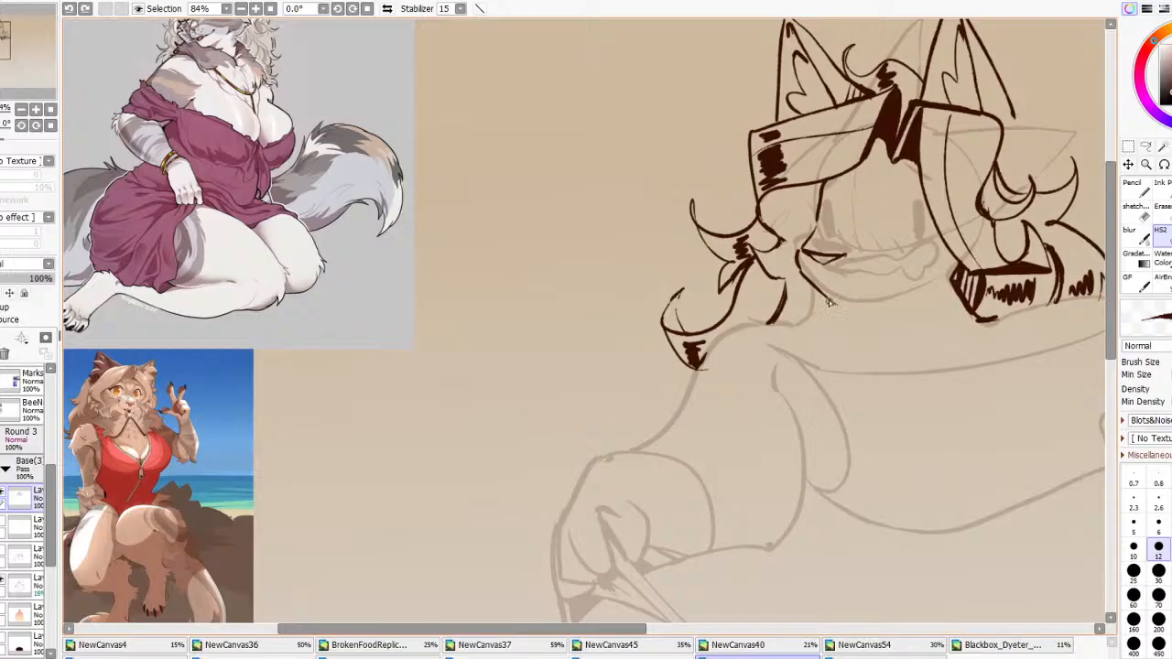
pyautogui.moveTo(827, 299)
pyautogui.mouseDown()
pyautogui.moveTo(897, 299)
pyautogui.moveTo(912, 313)
pyautogui.moveTo(930, 283)
pyautogui.moveTo(951, 293)
pyautogui.mouseUp()
pyautogui.moveTo(799, 271)
pyautogui.mouseDown()
pyautogui.moveTo(799, 320)
pyautogui.moveTo(821, 295)
pyautogui.mouseUp()
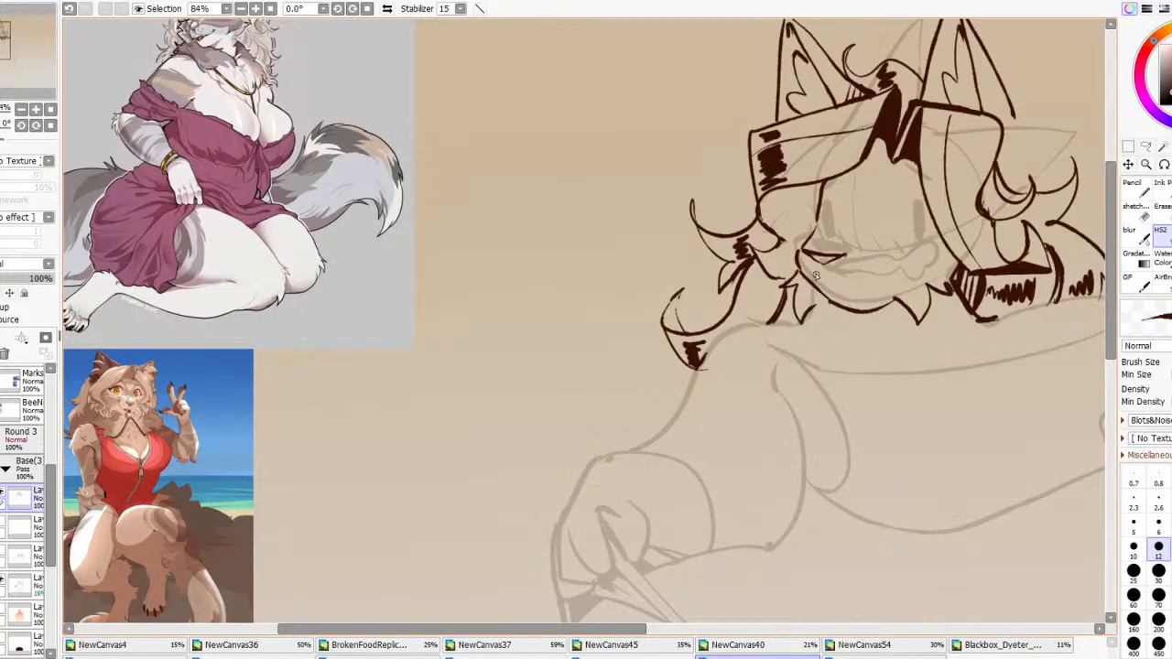
# Ink the near eye with a thick curved upper lid and an oval iris, undoing unwanted strokes
pyautogui.moveTo(817, 203); pyautogui.dragTo(815, 221)
pyautogui.moveTo(823, 182); pyautogui.dragTo(817, 215)
pyautogui.hotkey('ctrl', 'z')
pyautogui.moveTo(874, 217)
pyautogui.mouseDown()
pyautogui.moveTo(923, 237)
pyautogui.moveTo(870, 212)
pyautogui.moveTo(923, 211)
pyautogui.mouseUp()
pyautogui.hotkey('ctrl', 'z')
pyautogui.hotkey('ctrl', 'z')
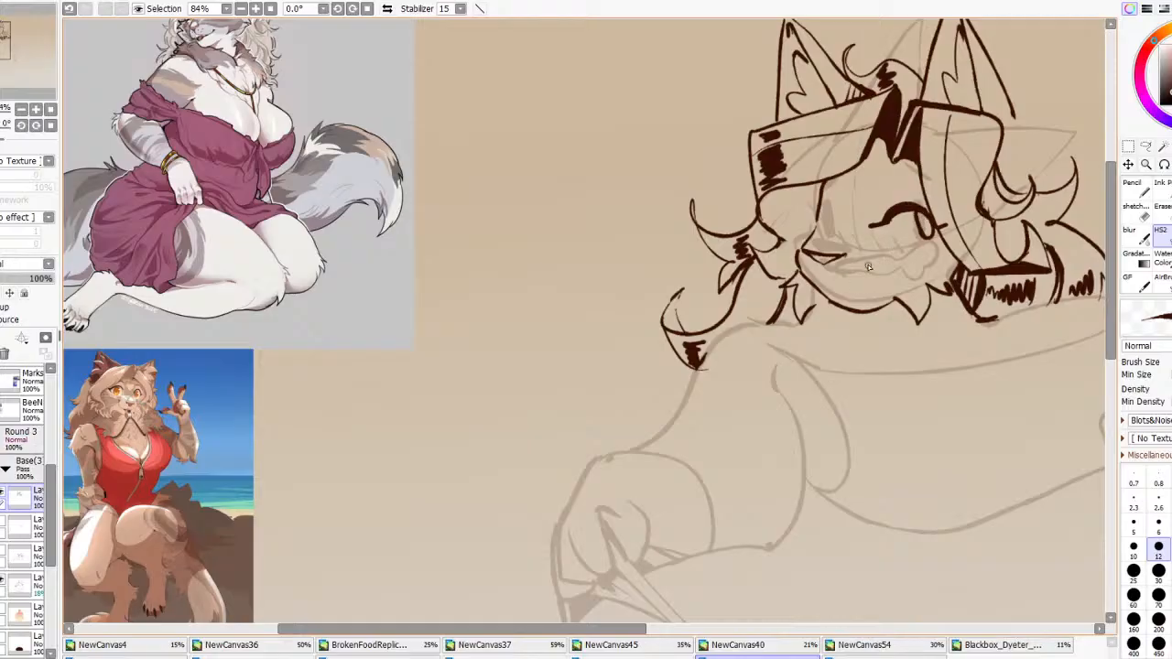
# Ink a smiling mouth on the muzzle and add the far eye
pyautogui.moveTo(840, 287); pyautogui.dragTo(902, 254)
pyautogui.hotkey('ctrl', 'z')
pyautogui.moveTo(845, 285)
pyautogui.mouseDown()
pyautogui.moveTo(876, 283)
pyautogui.moveTo(881, 266)
pyautogui.moveTo(817, 281)
pyautogui.mouseUp()
pyautogui.moveTo(876, 233); pyautogui.dragTo(888, 231)
pyautogui.hotkey('ctrl', 'z')
# Check the head in mirrored view and erase the short hair stroke beside the cheek tuft
pyautogui.scroll(-8, 839, 180)
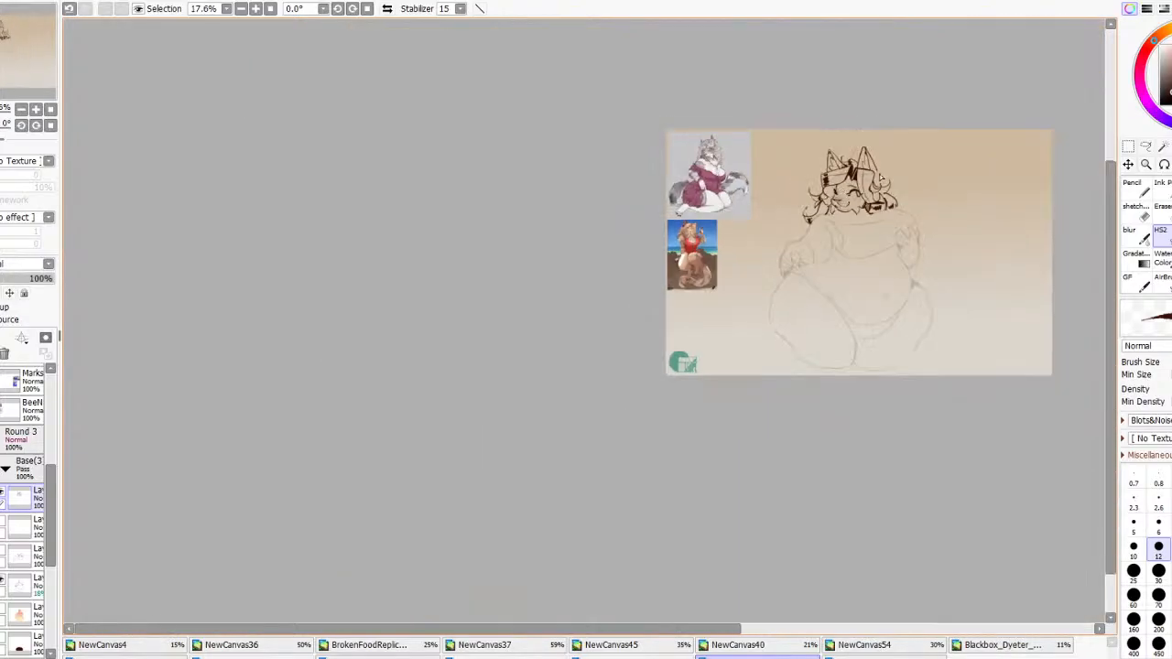
pyautogui.scroll(5, 879, 177)
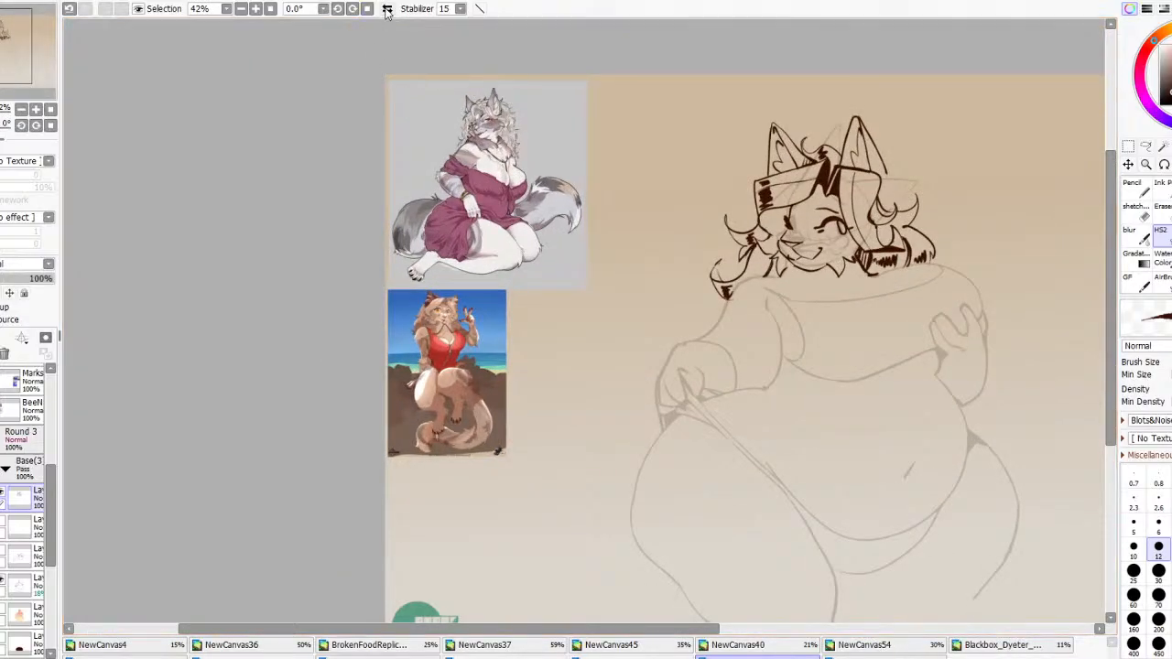
pyautogui.click(388, 10)
pyautogui.click(387, 9)
pyautogui.scroll(2, 770, 224)
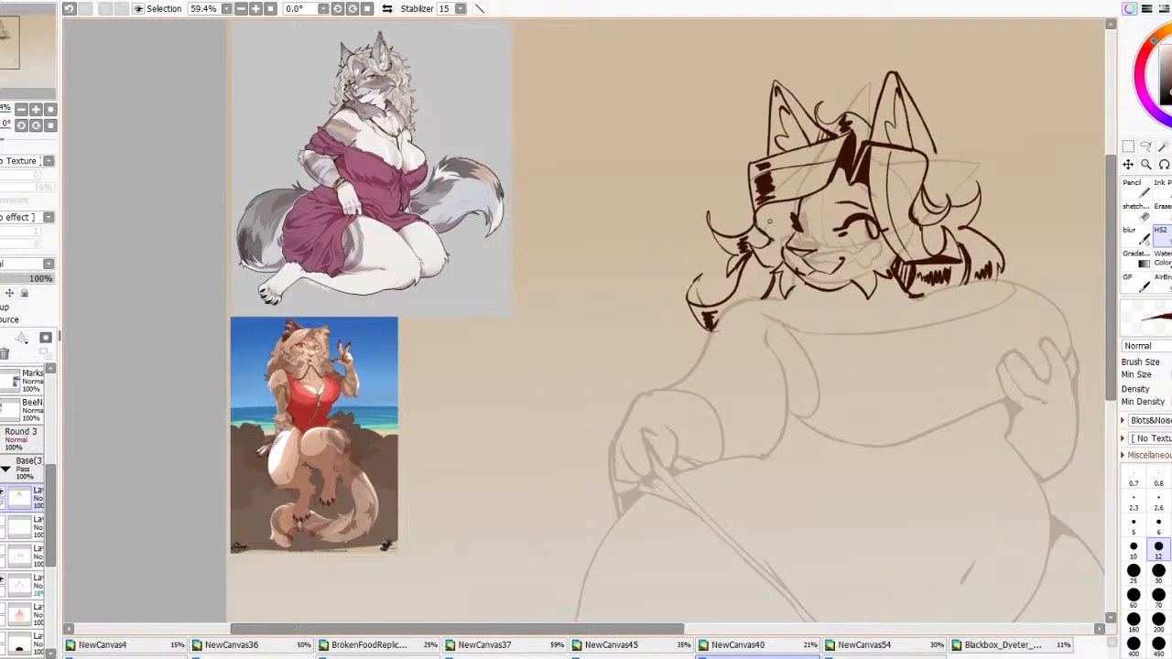
pyautogui.press('e')
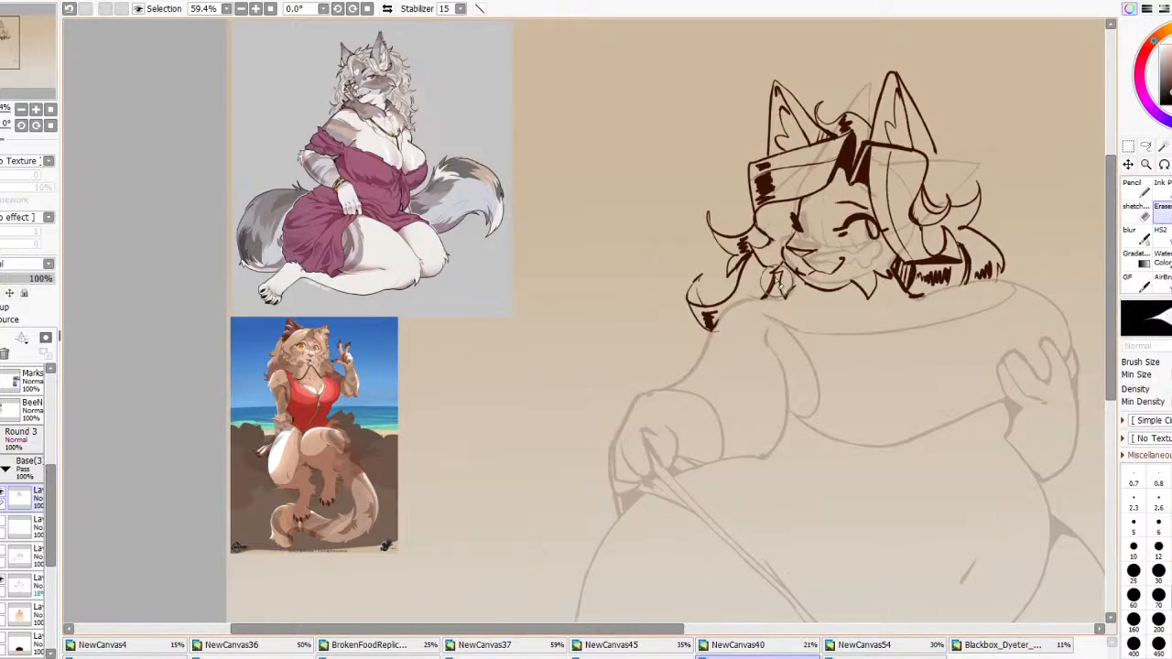
pyautogui.moveTo(776, 282); pyautogui.dragTo(767, 272)
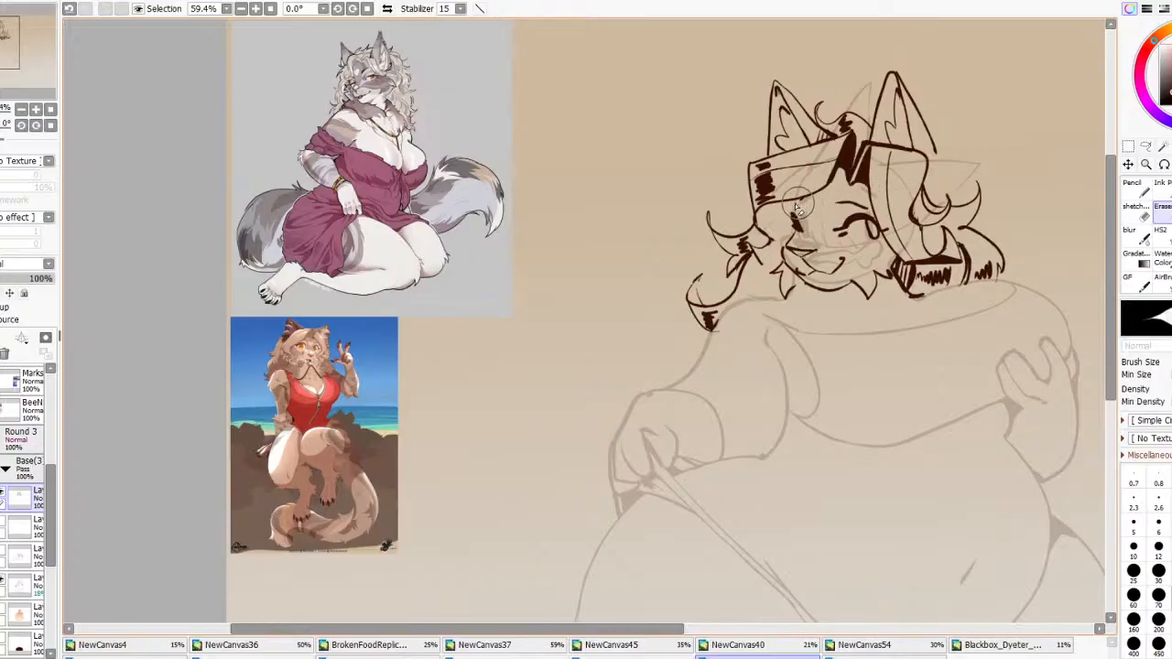
# Lasso the facial features within the hair and adjust them with a Freeform transform
pyautogui.click(1148, 147)
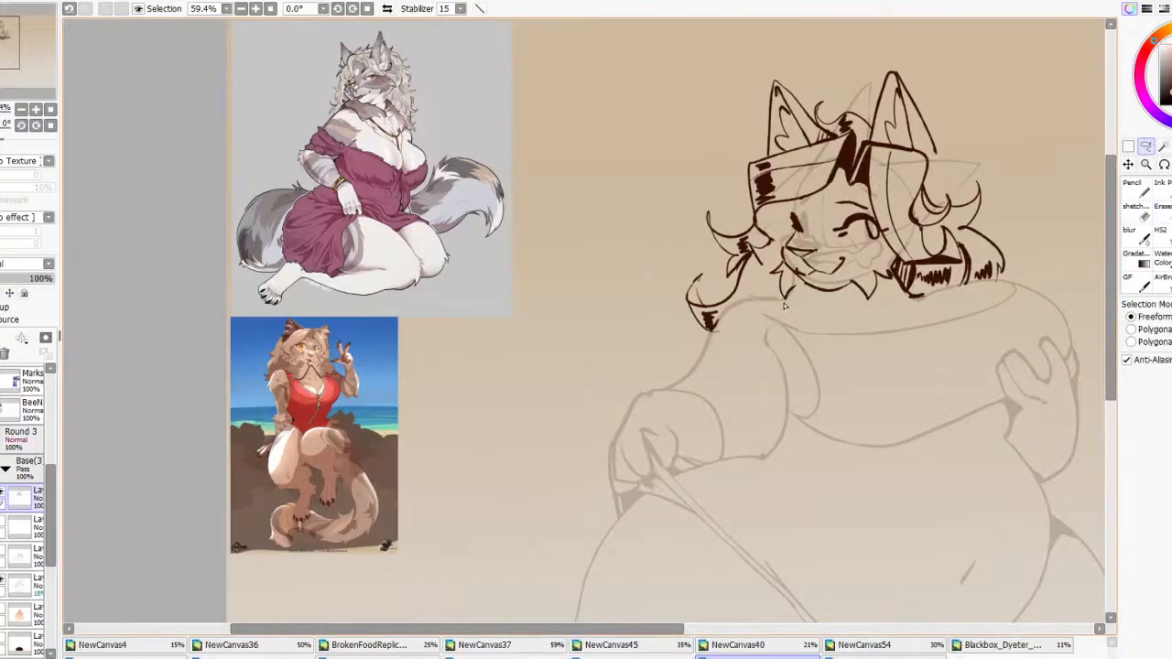
pyautogui.moveTo(801, 208); pyautogui.dragTo(858, 202)
pyautogui.moveTo(893, 274)
pyautogui.mouseDown()
pyautogui.moveTo(778, 293)
pyautogui.moveTo(763, 193)
pyautogui.mouseUp()
pyautogui.hotkey('ctrl', 't')
pyautogui.scroll(-3, 693, 220)
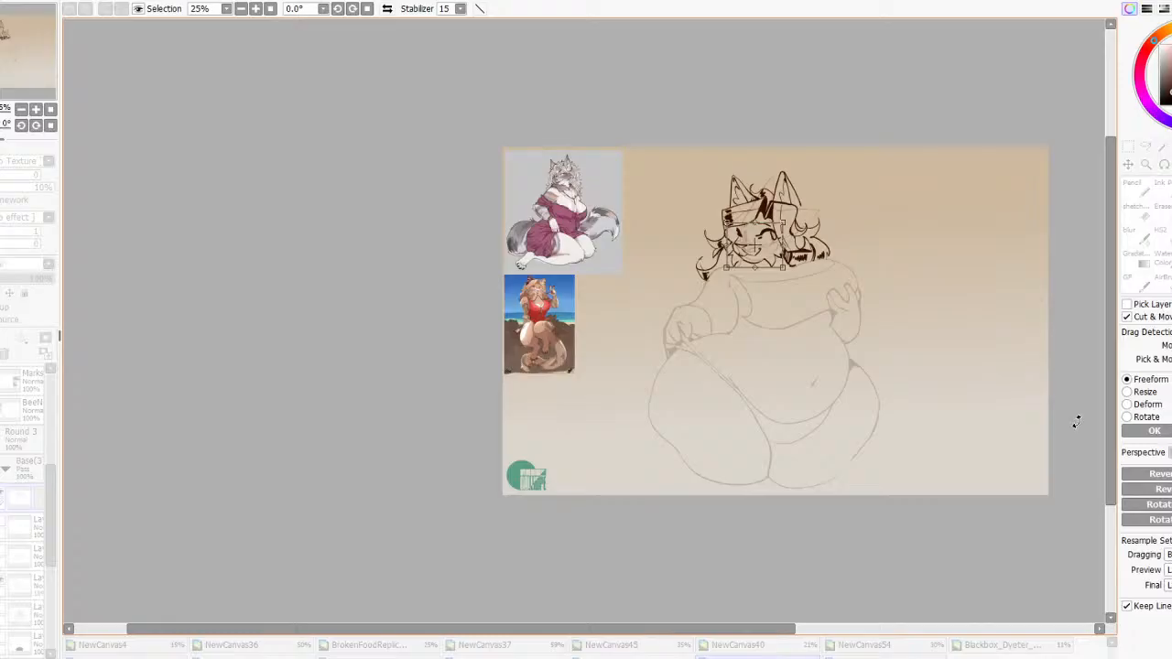
pyautogui.click(1135, 434)
pyautogui.scroll(3, 728, 255)
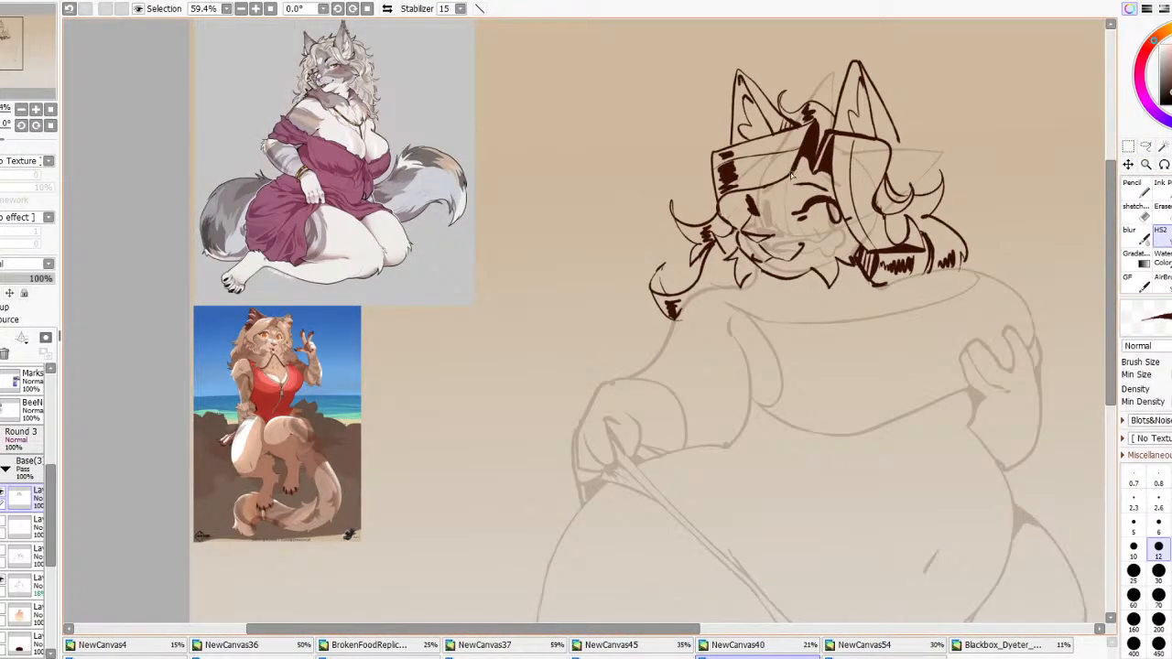
# Ink a curved hair strand falling over the forehead and strengthen the eyebrow above the near eye
pyautogui.moveTo(790, 173); pyautogui.dragTo(784, 217)
pyautogui.hotkey('ctrl', 'z')
pyautogui.moveTo(792, 173)
pyautogui.mouseDown()
pyautogui.moveTo(783, 228)
pyautogui.moveTo(769, 186)
pyautogui.moveTo(789, 181)
pyautogui.mouseUp()
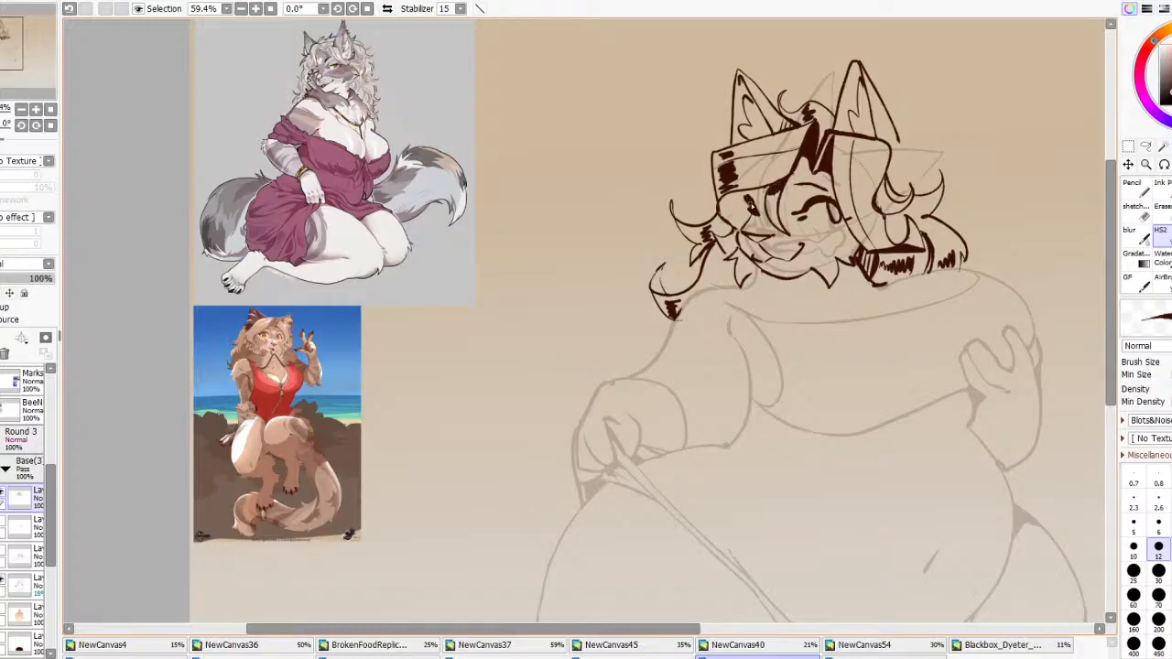
pyautogui.moveTo(793, 188); pyautogui.dragTo(819, 189)
pyautogui.moveTo(844, 220)
pyautogui.mouseDown()
pyautogui.moveTo(817, 224)
pyautogui.moveTo(851, 220)
pyautogui.mouseUp()
pyautogui.hotkey('ctrl', 'z')
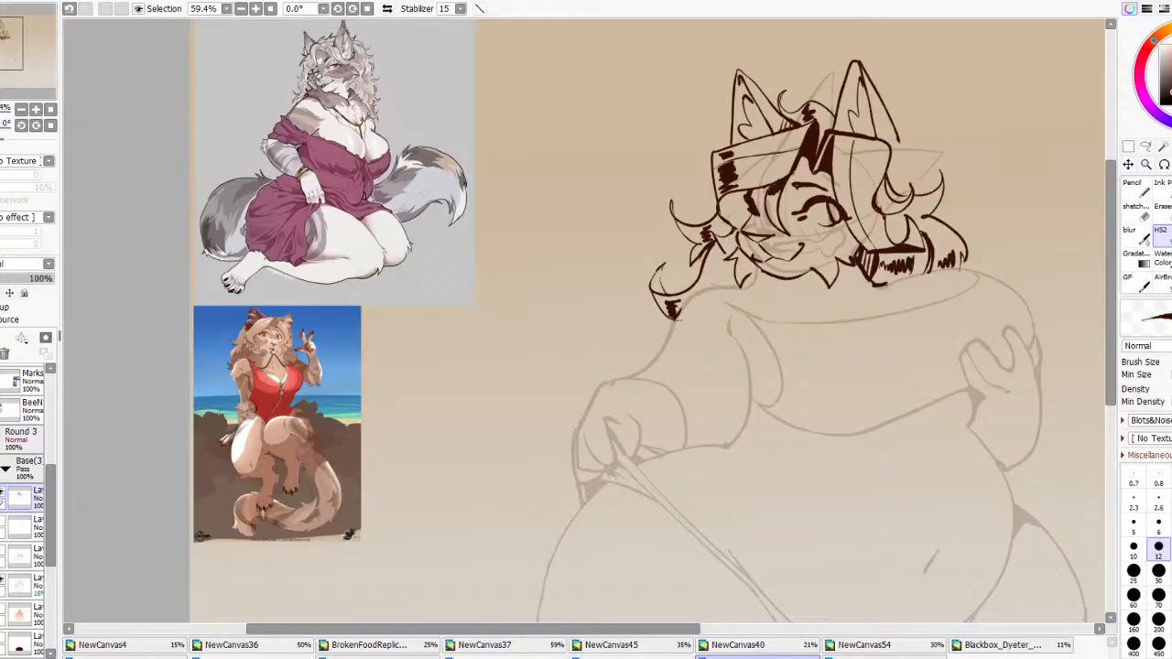
# Fill the gap behind the side curl with solid dark shading and add pointed hair tips beside the cheek
pyautogui.scroll(-2, 680, 178)
pyautogui.scroll(3, 679, 236)
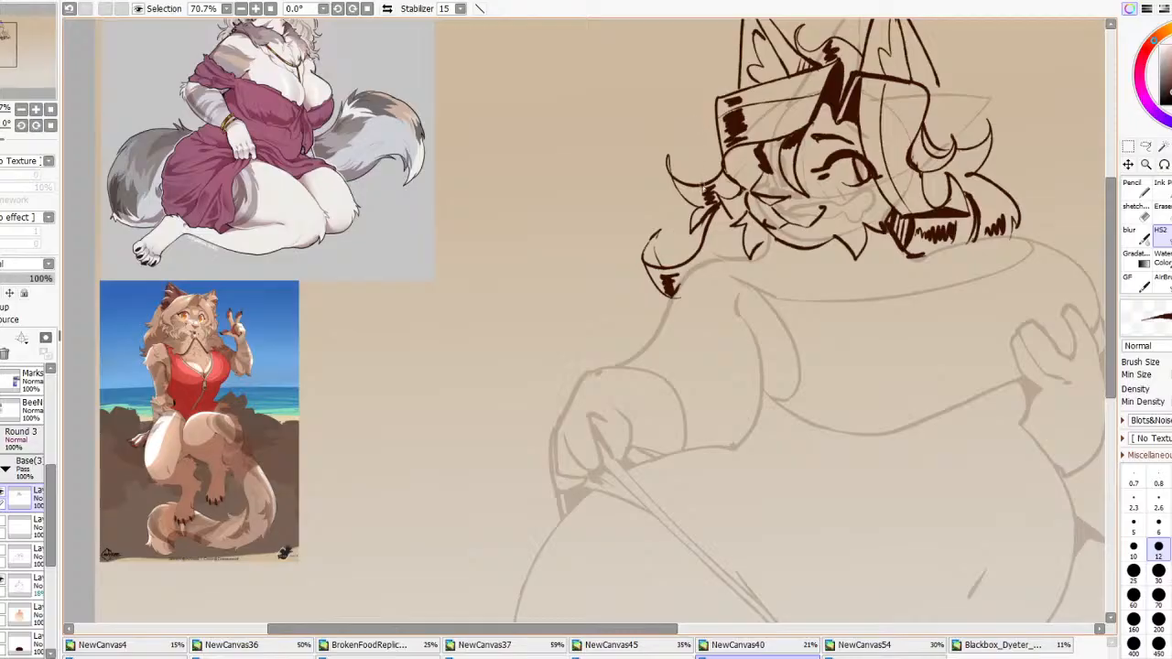
pyautogui.moveTo(711, 248)
pyautogui.mouseDown()
pyautogui.moveTo(721, 252)
pyautogui.moveTo(707, 246)
pyautogui.moveTo(705, 258)
pyautogui.moveTo(723, 256)
pyautogui.moveTo(744, 221)
pyautogui.mouseUp()
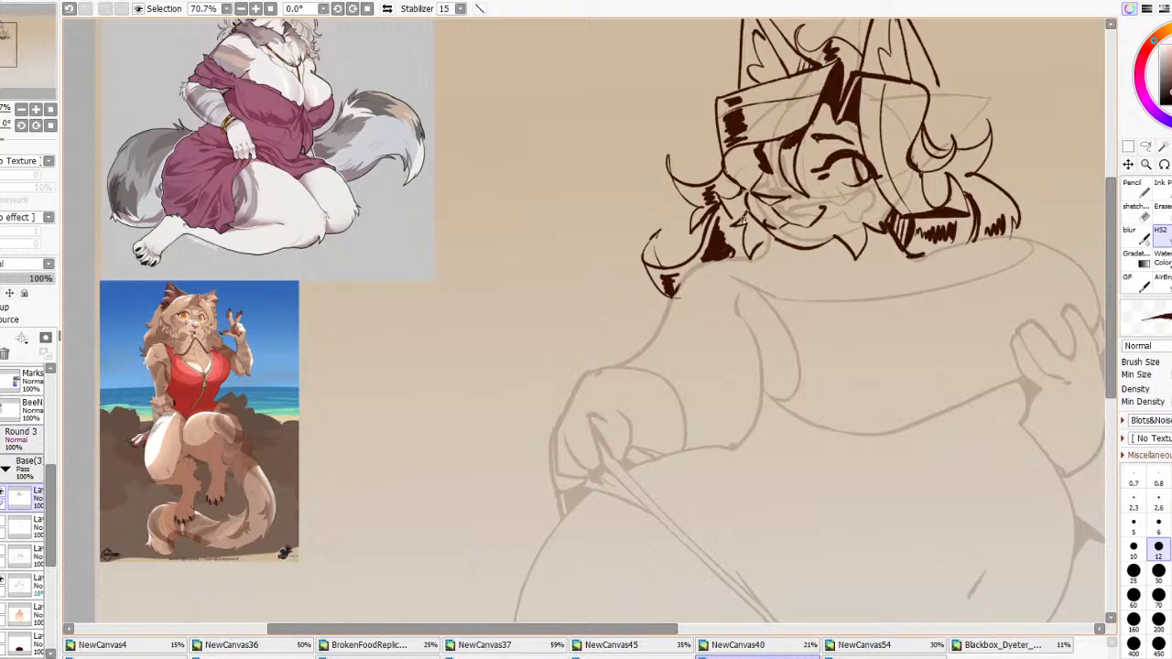
pyautogui.scroll(-7, 744, 220)
pyautogui.scroll(5, 777, 227)
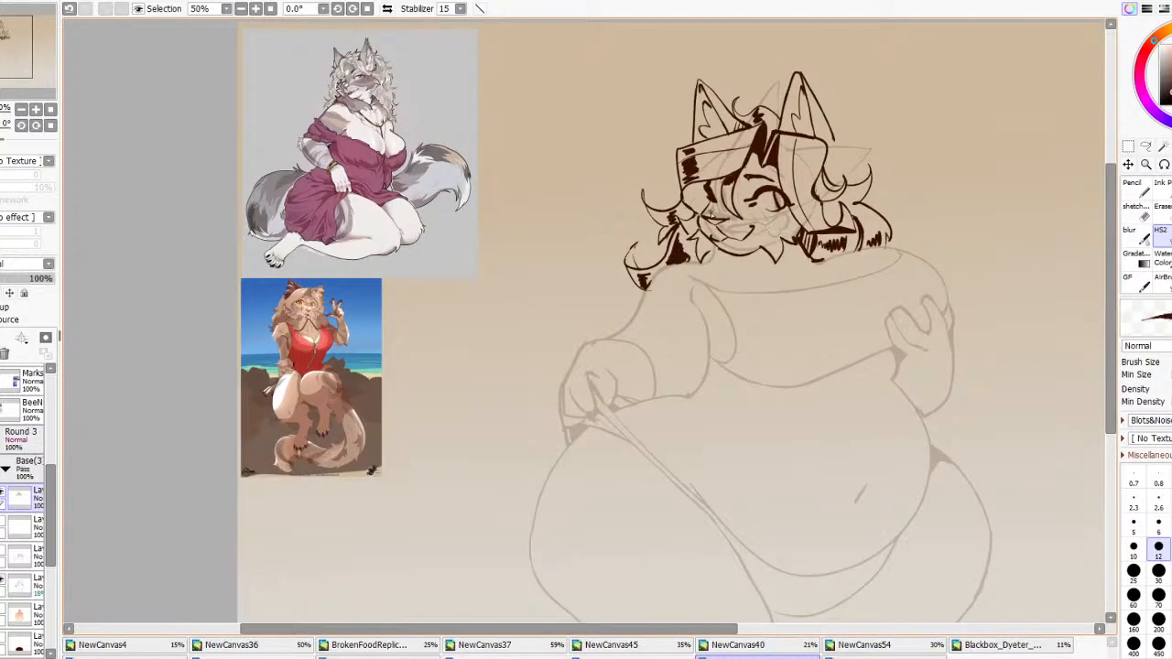
pyautogui.scroll(1, 628, 192)
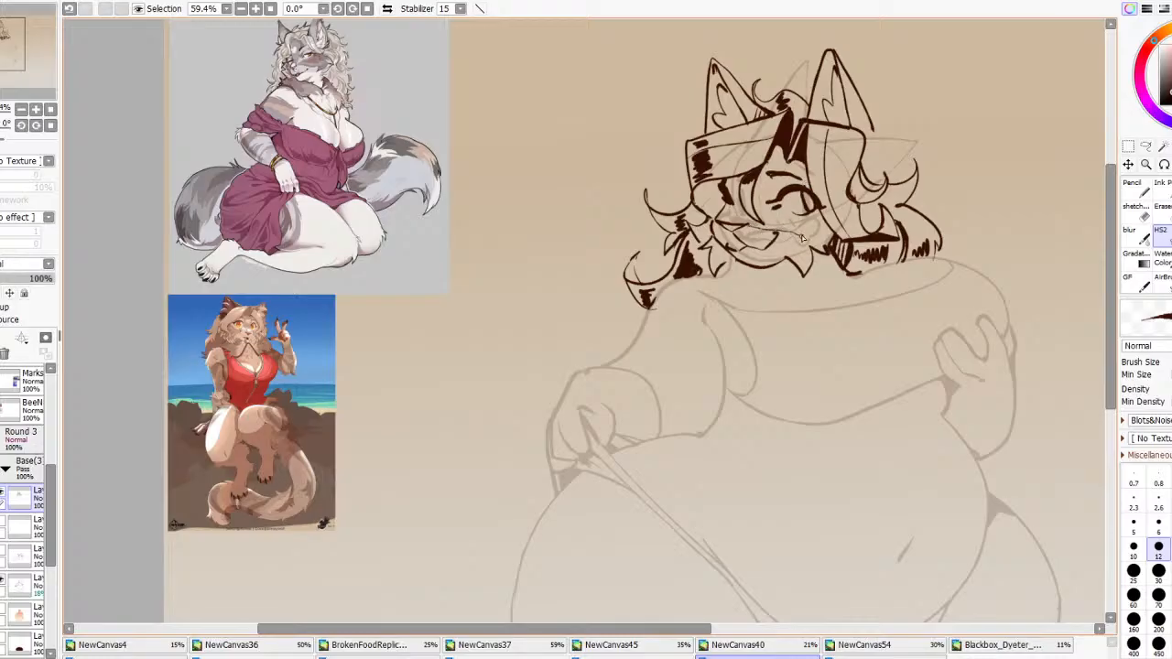
# Ink marking lines across the muzzle and cheek, undoing unwanted strokes
pyautogui.moveTo(811, 234); pyautogui.dragTo(789, 261)
pyautogui.hotkey('ctrl', 'z')
pyautogui.moveTo(716, 218)
pyautogui.mouseDown()
pyautogui.moveTo(739, 206)
pyautogui.moveTo(747, 224)
pyautogui.moveTo(811, 240)
pyautogui.mouseUp()
pyautogui.hotkey('ctrl', 'z')
pyautogui.hotkey('ctrl', 'z')
pyautogui.hotkey('ctrl', 'z')
pyautogui.moveTo(569, 100)
pyautogui.mouseDown()
pyautogui.moveTo(450, 245)
pyautogui.moveTo(450, 270)
pyautogui.mouseUp()
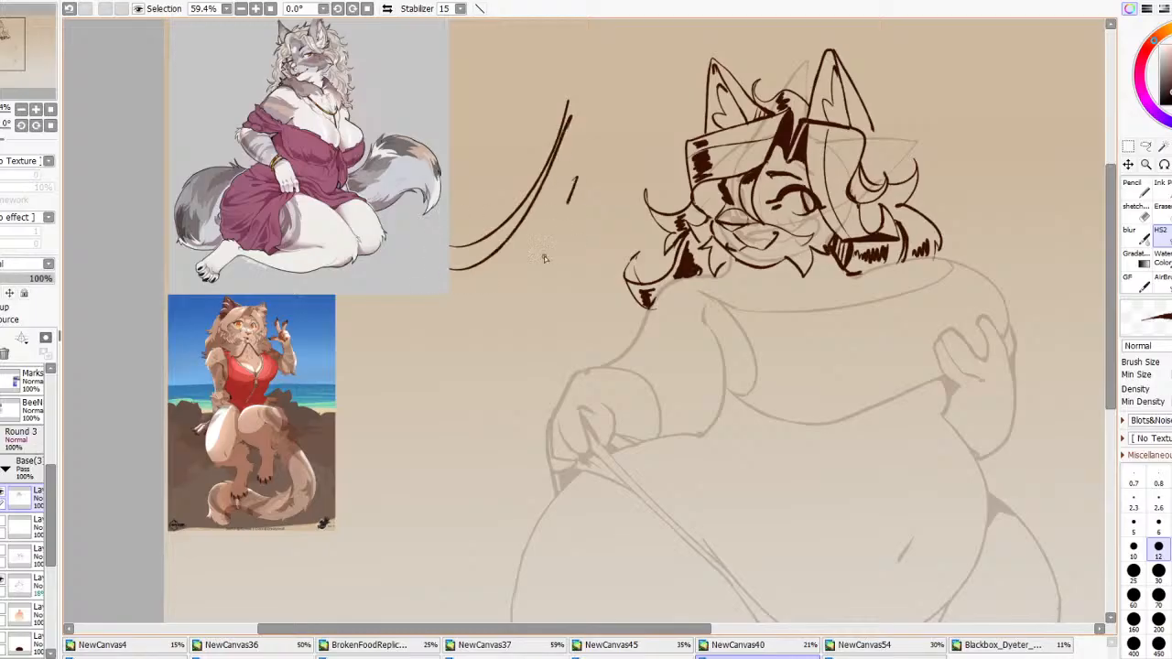
pyautogui.moveTo(577, 178); pyautogui.dragTo(437, 311)
pyautogui.moveTo(485, 289)
pyautogui.mouseDown()
pyautogui.moveTo(438, 295)
pyautogui.moveTo(552, 304)
pyautogui.mouseUp()
pyautogui.moveTo(555, 288)
pyautogui.mouseDown()
pyautogui.moveTo(509, 372)
pyautogui.moveTo(483, 374)
pyautogui.mouseUp()
pyautogui.moveTo(534, 366)
pyautogui.mouseDown()
pyautogui.moveTo(585, 300)
pyautogui.moveTo(596, 135)
pyautogui.mouseUp()
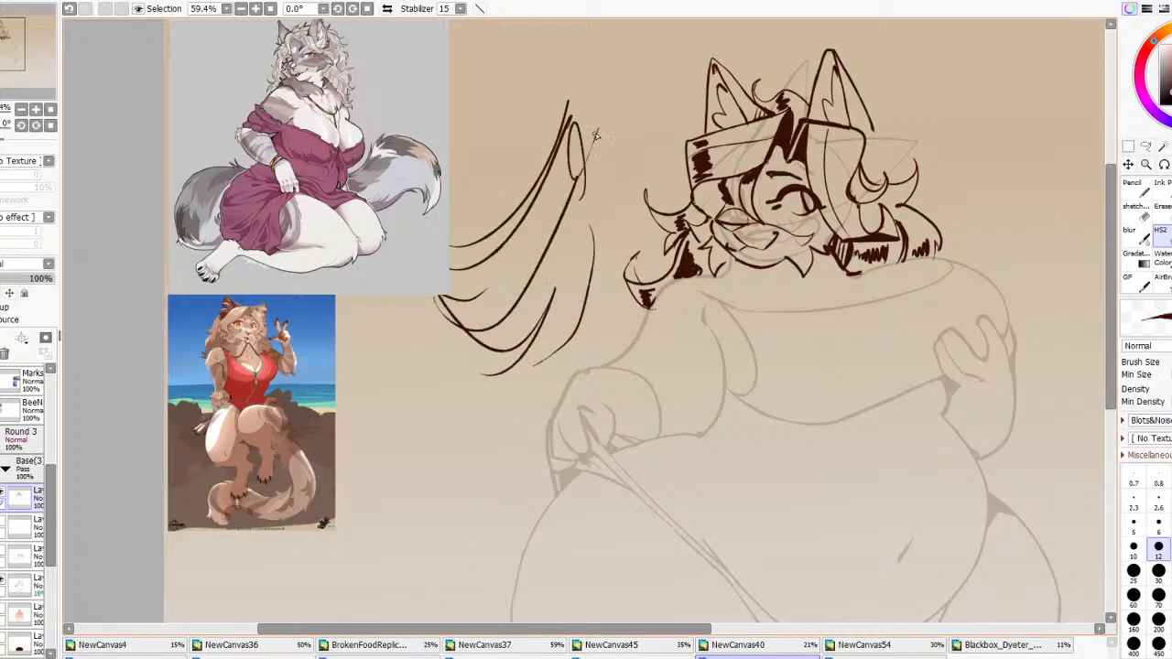
pyautogui.scroll(-4, 597, 170)
pyautogui.scroll(3, 667, 163)
pyautogui.hotkey('ctrl', 'z')
pyautogui.hotkey('ctrl', 'z')
pyautogui.hotkey('ctrl', 'z')
pyautogui.hotkey('ctrl', 'z')
pyautogui.hotkey('ctrl', 'z')
pyautogui.hotkey('ctrl', 'z')
pyautogui.hotkey('ctrl', 'z')
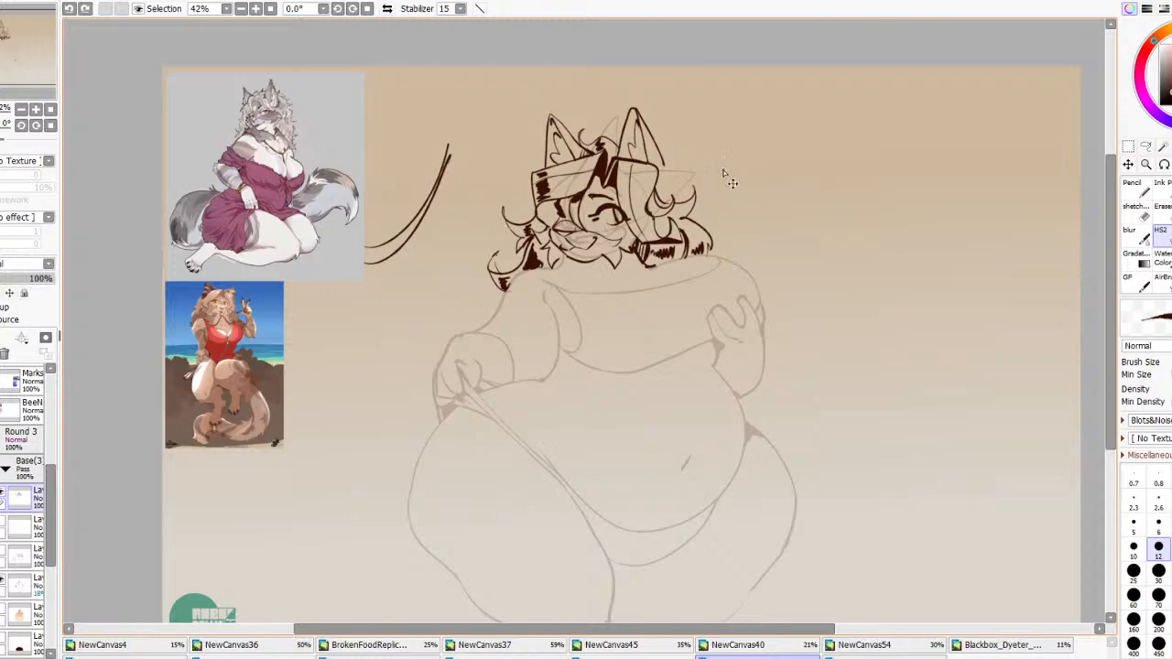
pyautogui.hotkey('ctrl', 'z')
pyautogui.hotkey('ctrl', 'z')
# Try to fill the hatched hair end beside the cheek with solid dark shading, and check the head in mirrored view
pyautogui.scroll(-3, 725, 173)
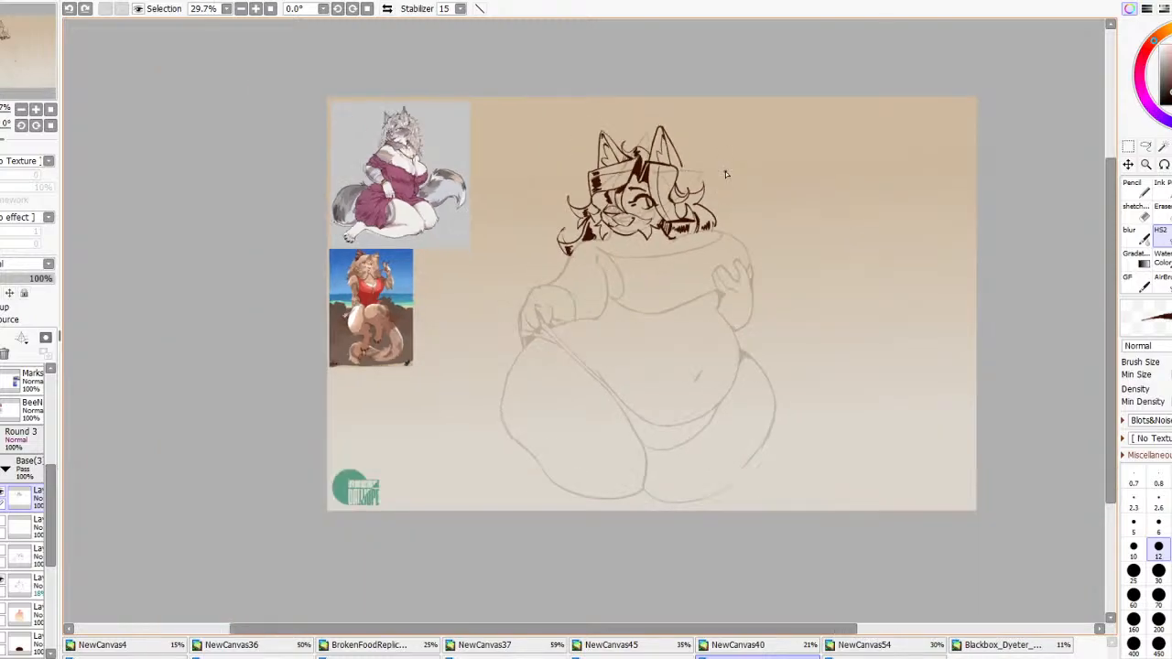
pyautogui.scroll(3, 815, 185)
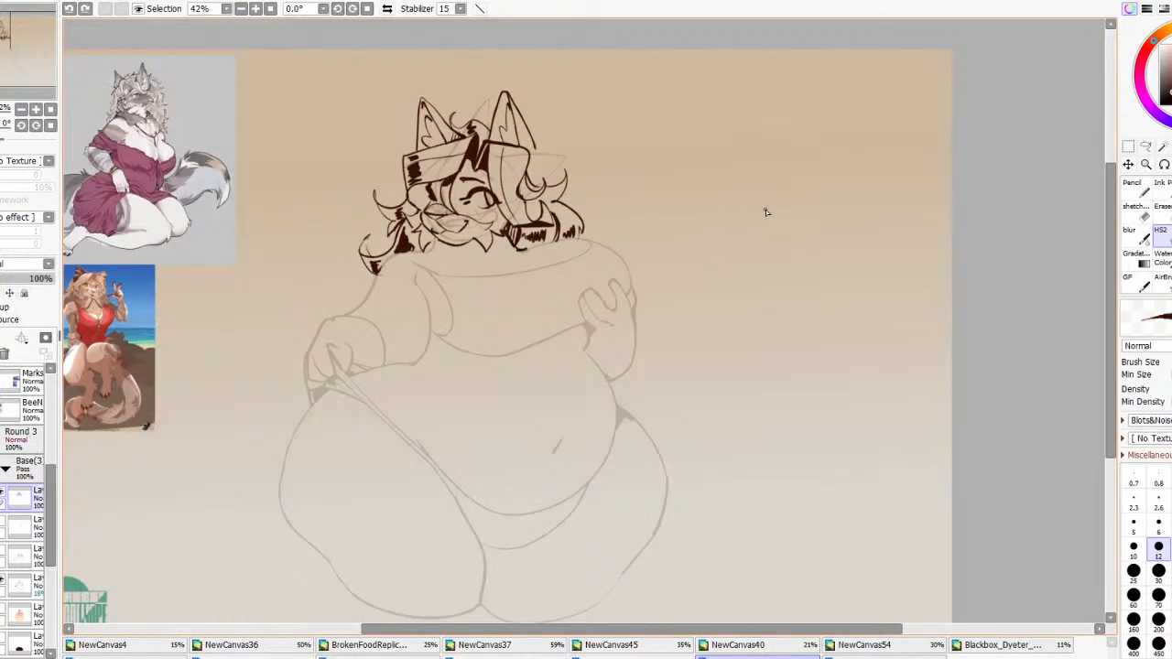
pyautogui.scroll(-2, 772, 180)
pyautogui.scroll(5, 569, 197)
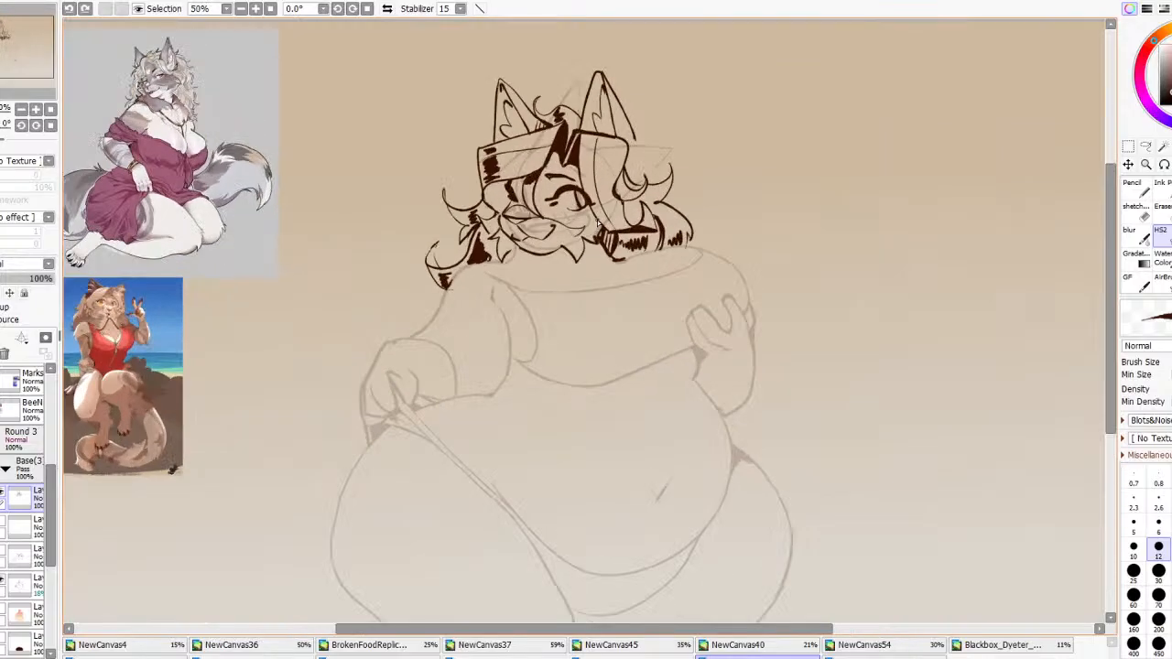
pyautogui.moveTo(636, 243); pyautogui.dragTo(678, 243)
pyautogui.hotkey('ctrl', 'z')
pyautogui.hotkey('ctrl', 'z')
pyautogui.hotkey('ctrl', 'z')
pyautogui.hotkey('ctrl', 'z')
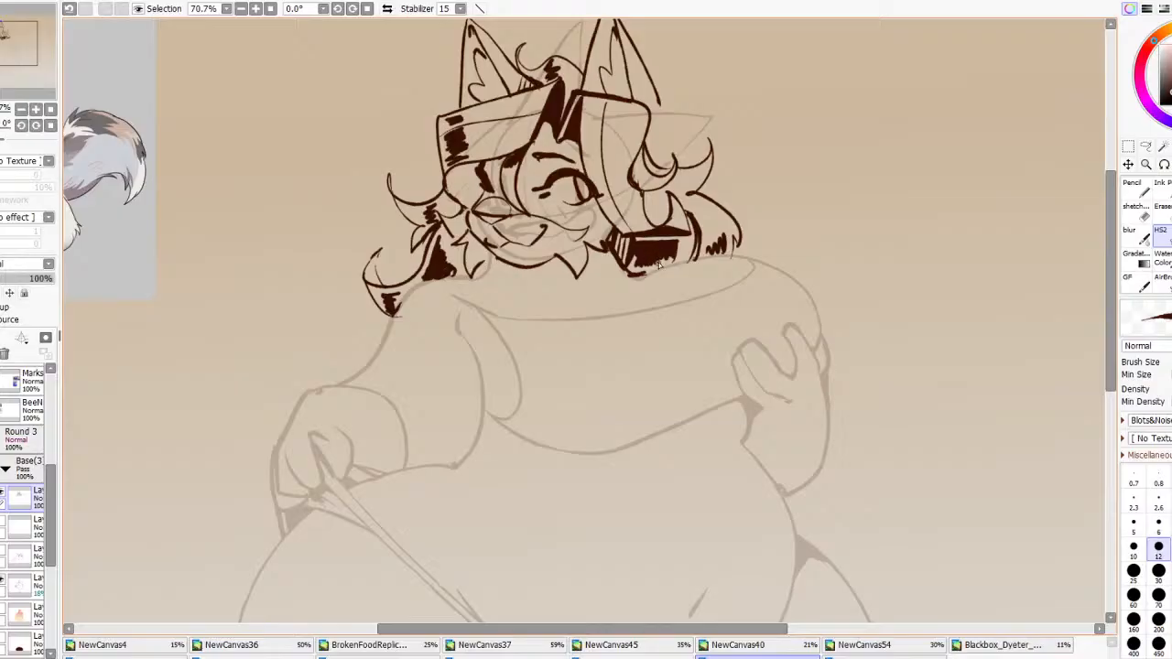
pyautogui.scroll(-3, 663, 252)
pyautogui.scroll(1, 691, 228)
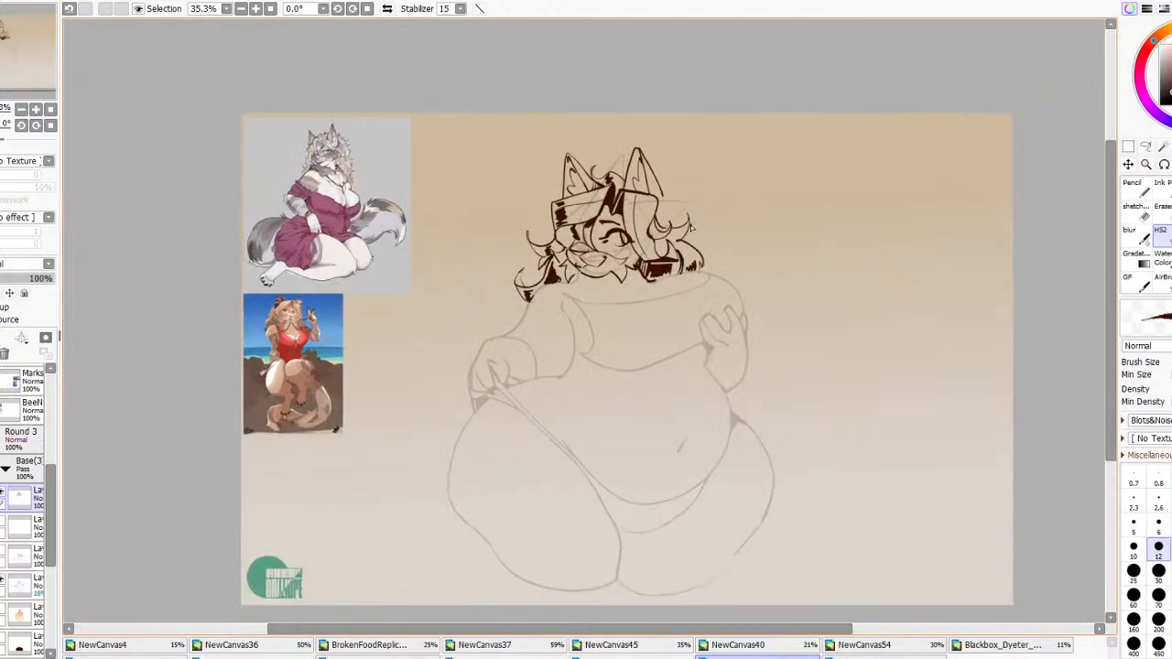
pyautogui.click(387, 8)
pyautogui.click(386, 8)
pyautogui.scroll(1, 721, 269)
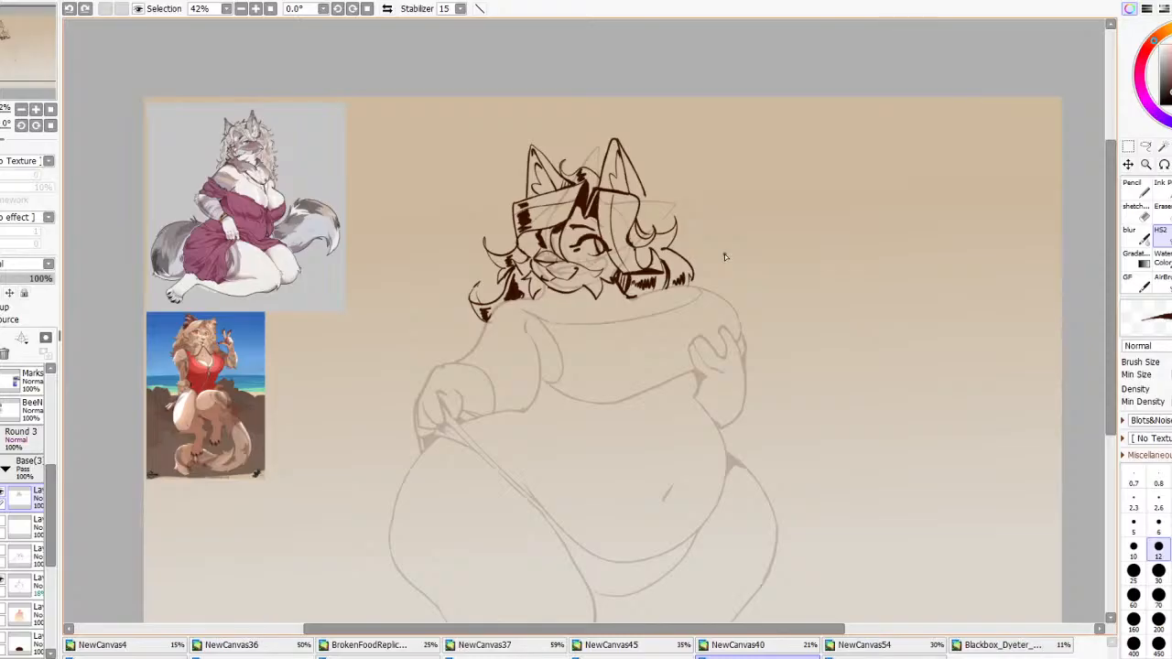
pyautogui.moveTo(864, 192); pyautogui.dragTo(795, 235)
pyautogui.moveTo(865, 247)
pyautogui.mouseDown()
pyautogui.moveTo(793, 244)
pyautogui.moveTo(809, 313)
pyautogui.mouseUp()
pyautogui.moveTo(903, 278); pyautogui.dragTo(843, 321)
pyautogui.moveTo(931, 192); pyautogui.dragTo(871, 319)
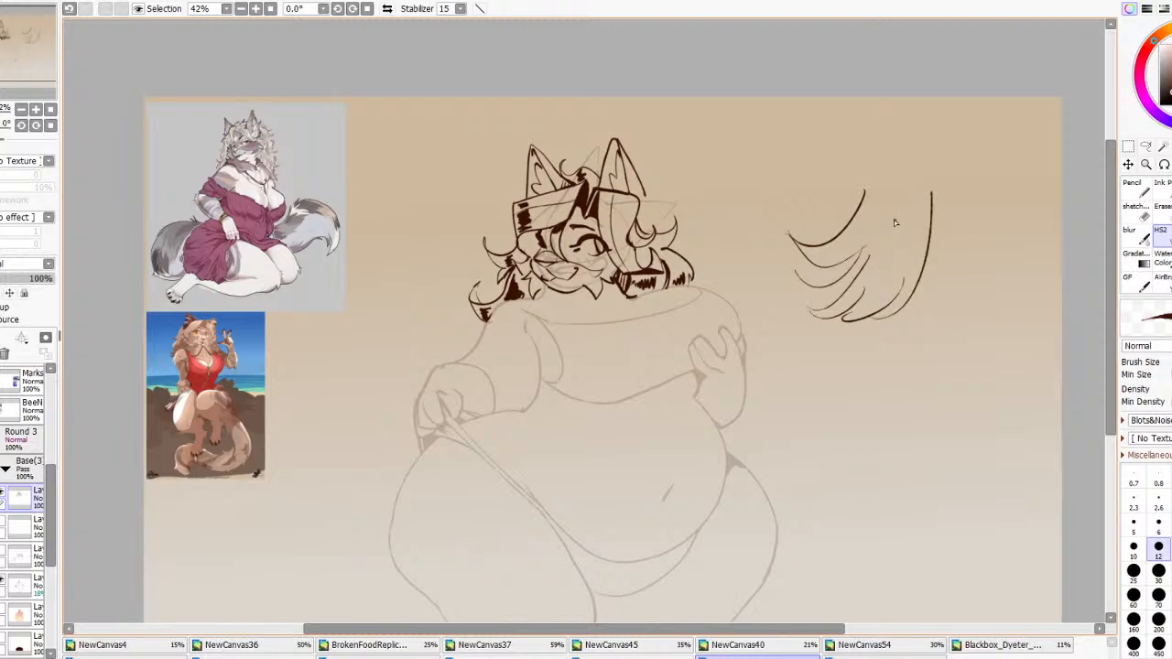
pyautogui.hotkey('ctrl', 'z')
pyautogui.hotkey('ctrl', 'z')
pyautogui.hotkey('ctrl', 'z')
pyautogui.hotkey('ctrl', 'z')
pyautogui.hotkey('ctrl', 'z')
pyautogui.hotkey('ctrl', 'z')
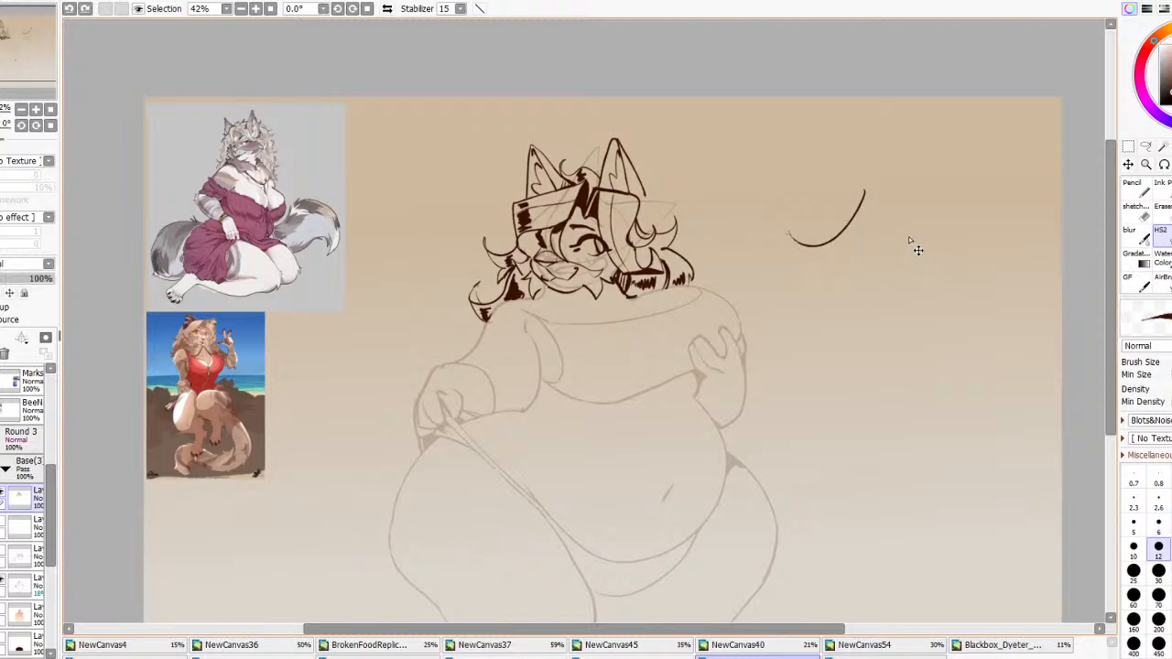
pyautogui.moveTo(849, 240)
pyautogui.mouseDown()
pyautogui.moveTo(879, 288)
pyautogui.moveTo(920, 252)
pyautogui.mouseUp()
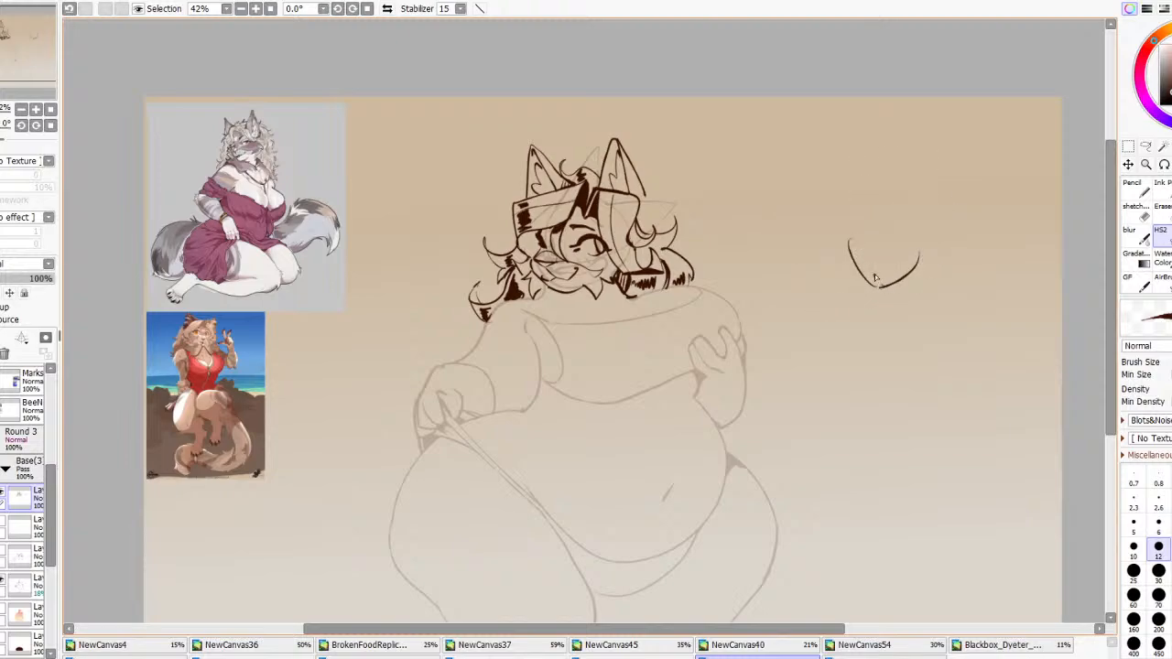
pyautogui.moveTo(872, 220); pyautogui.dragTo(877, 286)
pyautogui.moveTo(854, 243)
pyautogui.mouseDown()
pyautogui.moveTo(900, 250)
pyautogui.moveTo(862, 246)
pyautogui.moveTo(896, 251)
pyautogui.moveTo(896, 239)
pyautogui.moveTo(859, 256)
pyautogui.mouseUp()
pyautogui.hotkey('ctrl', 'z')
pyautogui.moveTo(877, 211)
pyautogui.mouseDown()
pyautogui.moveTo(833, 279)
pyautogui.moveTo(856, 244)
pyautogui.moveTo(792, 208)
pyautogui.moveTo(828, 249)
pyautogui.moveTo(833, 300)
pyautogui.mouseUp()
pyautogui.hotkey('ctrl', 'z')
pyautogui.hotkey('ctrl', 'z')
pyautogui.hotkey('ctrl', 'z')
pyautogui.moveTo(833, 258); pyautogui.dragTo(838, 267)
pyautogui.moveTo(930, 234)
pyautogui.mouseDown()
pyautogui.moveTo(895, 264)
pyautogui.moveTo(927, 250)
pyautogui.moveTo(909, 308)
pyautogui.mouseUp()
pyautogui.moveTo(921, 273); pyautogui.dragTo(928, 303)
pyautogui.moveTo(898, 195); pyautogui.dragTo(976, 221)
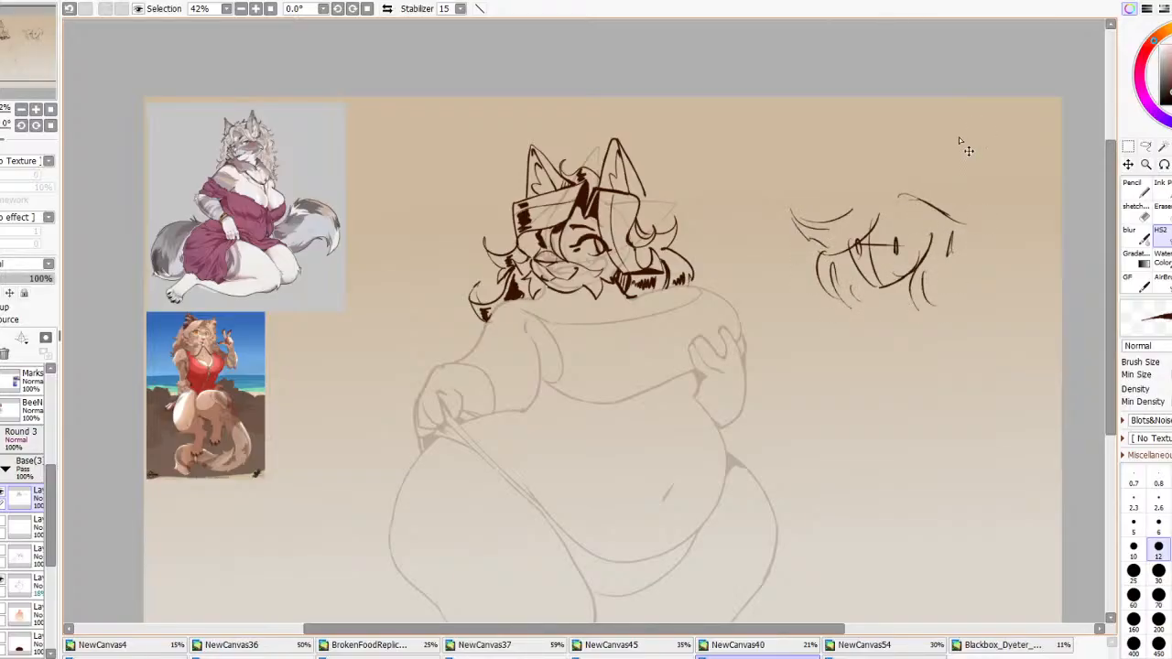
pyautogui.hotkey('ctrl', 'z')
pyautogui.hotkey('ctrl', 'z')
pyautogui.hotkey('ctrl', 'z')
pyautogui.hotkey('ctrl', 'z')
pyautogui.hotkey('ctrl', 'z')
pyautogui.hotkey('ctrl', 'z')
pyautogui.hotkey('ctrl', 'z')
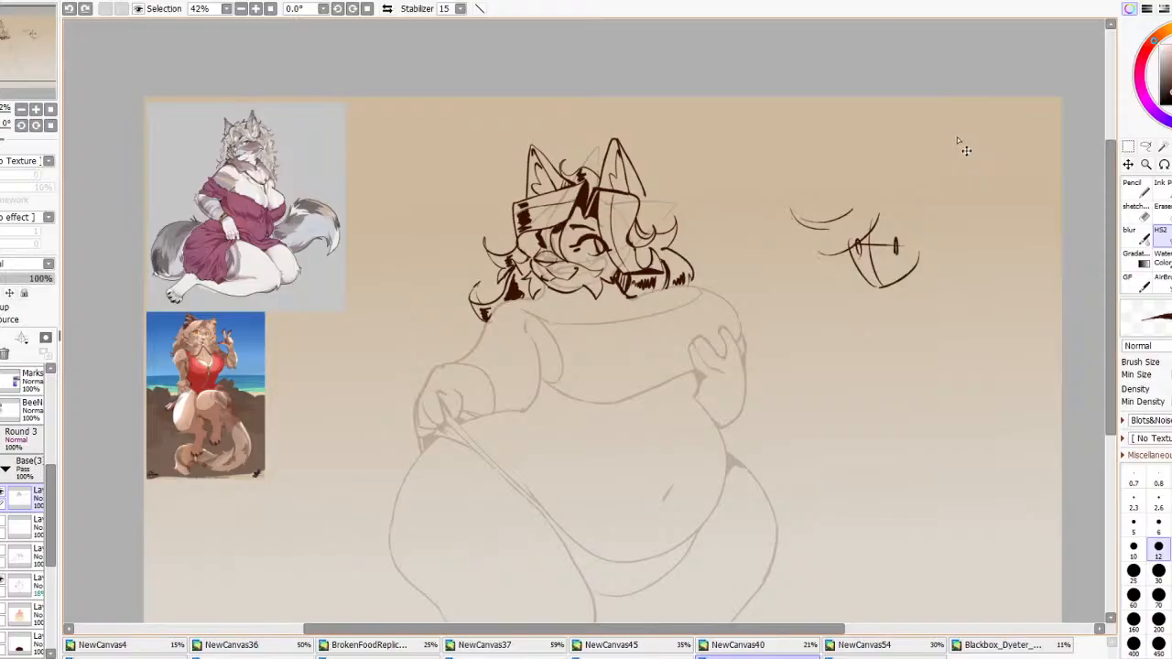
pyautogui.hotkey('ctrl', 'z')
pyautogui.hotkey('ctrl', 'z')
pyautogui.hotkey('ctrl', 'z')
pyautogui.moveTo(863, 196); pyautogui.dragTo(808, 200)
pyautogui.moveTo(798, 191)
pyautogui.mouseDown()
pyautogui.moveTo(841, 240)
pyautogui.moveTo(822, 267)
pyautogui.mouseUp()
pyautogui.moveTo(822, 267)
pyautogui.mouseDown()
pyautogui.moveTo(848, 246)
pyautogui.moveTo(808, 281)
pyautogui.moveTo(818, 272)
pyautogui.moveTo(827, 304)
pyautogui.moveTo(876, 288)
pyautogui.mouseUp()
pyautogui.hotkey('ctrl', 'z')
pyautogui.hotkey('ctrl', 'z')
pyautogui.hotkey('ctrl', 'z')
pyautogui.hotkey('ctrl', 'z')
pyautogui.hotkey('ctrl', 'z')
pyautogui.hotkey('ctrl', 'z')
pyautogui.hotkey('ctrl', 'z')
pyautogui.hotkey('ctrl', 'z')
pyautogui.hotkey('ctrl', 'z')
pyautogui.hotkey('ctrl', 'z')
pyautogui.hotkey('ctrl', 'z')
pyautogui.hotkey('ctrl', 'z')
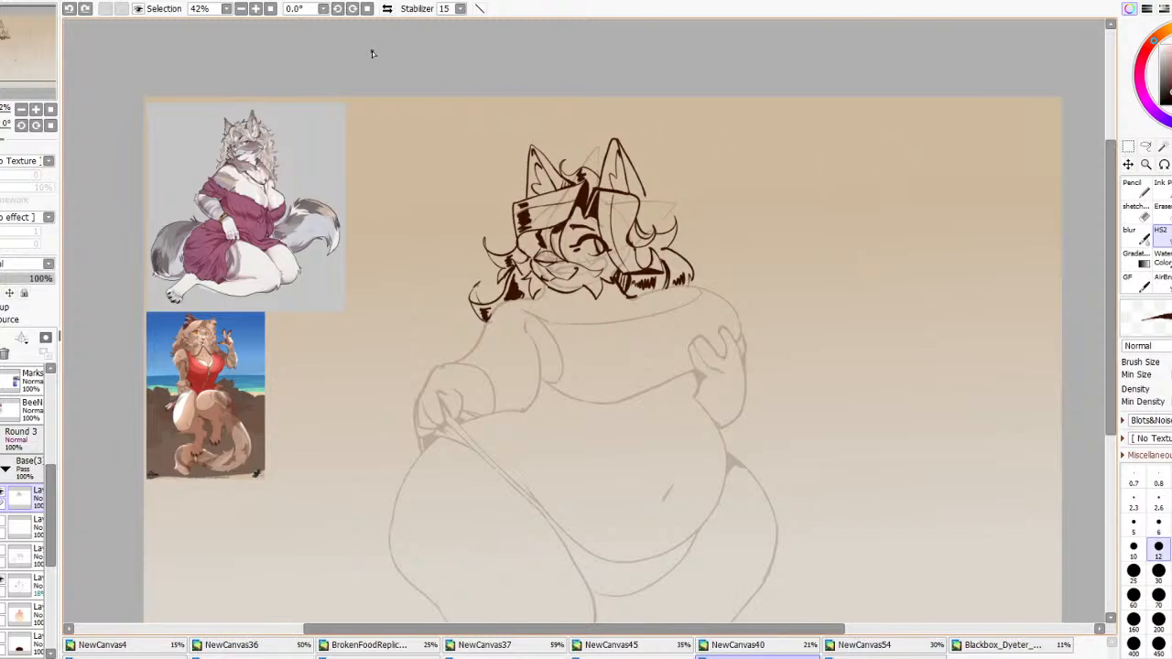
# Check the inked head and the faint body sketch in mirrored view and restore the normal orientation
pyautogui.click(386, 8)
pyautogui.scroll(2, 596, 279)
pyautogui.scroll(-3, 596, 279)
pyautogui.scroll(3, 587, 275)
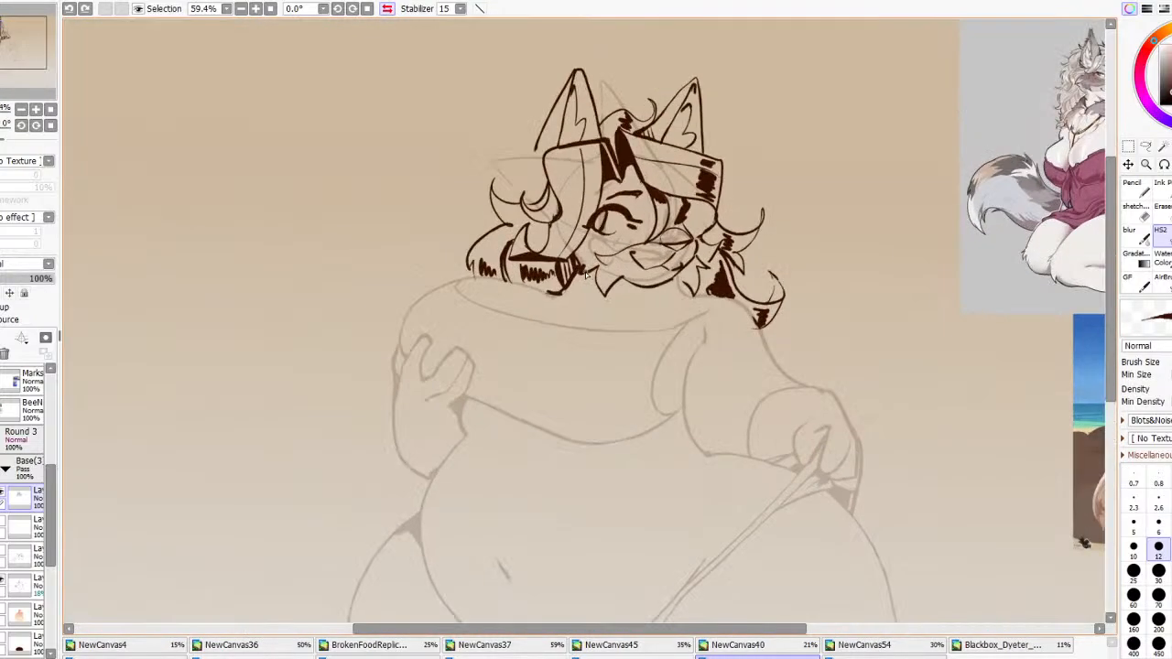
pyautogui.scroll(-3, 600, 265)
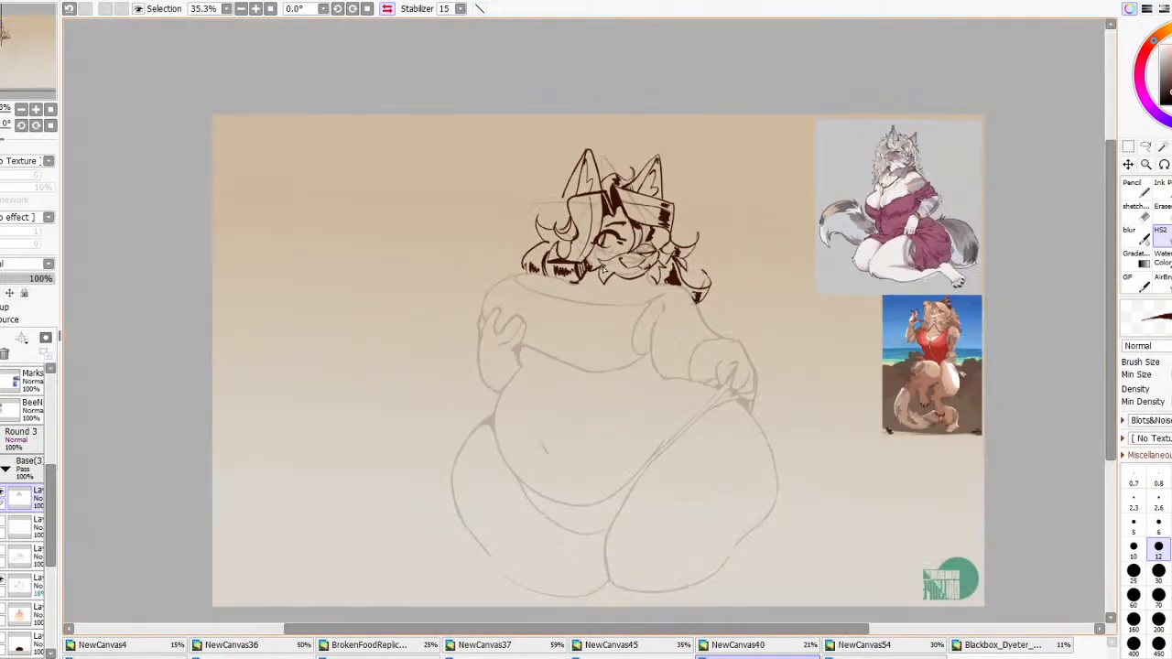
pyautogui.click(386, 8)
pyautogui.scroll(5, 290, 179)
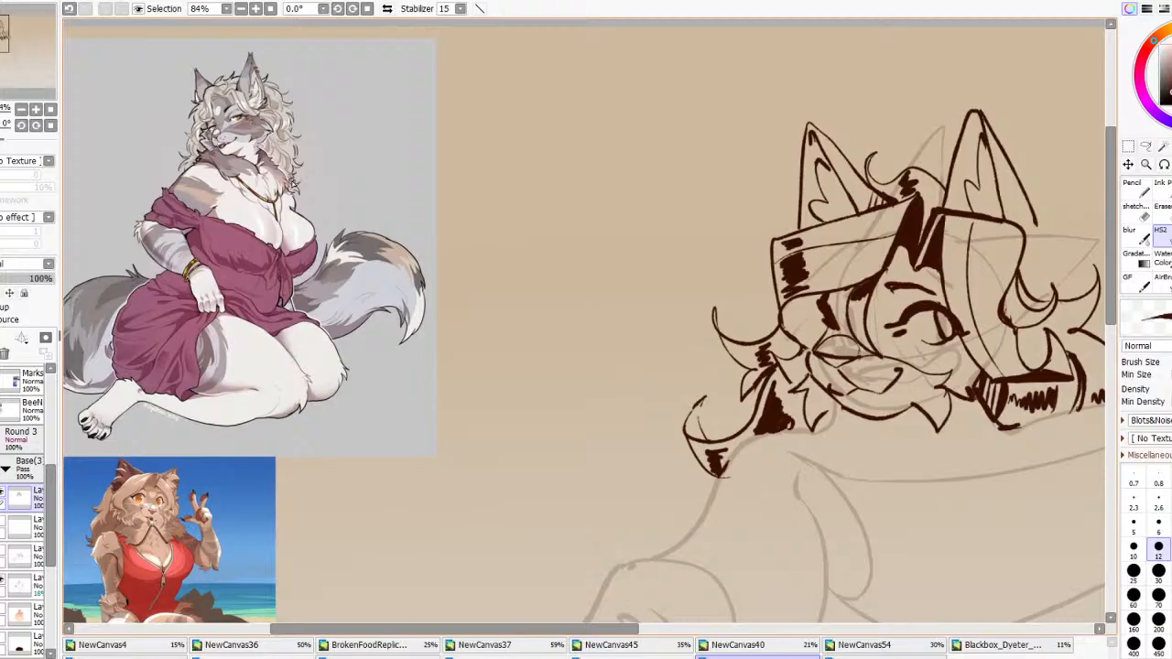
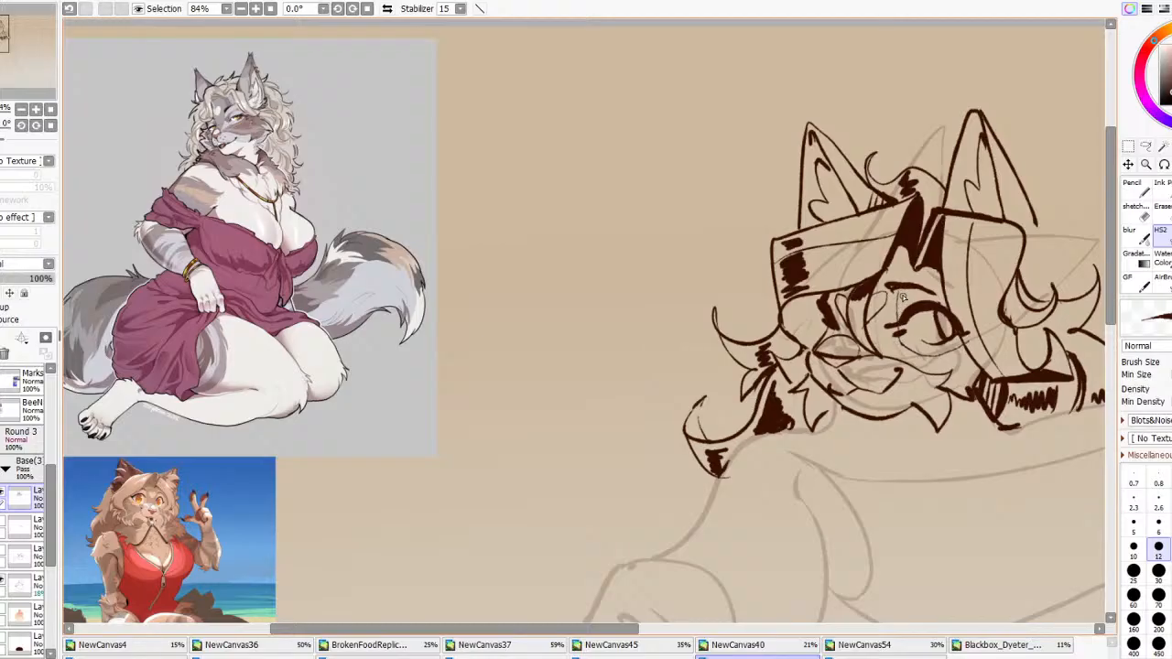
pyautogui.hotkey('ctrl', 'z')
pyautogui.moveTo(893, 323)
pyautogui.mouseDown()
pyautogui.moveTo(927, 292)
pyautogui.moveTo(946, 320)
pyautogui.moveTo(887, 304)
pyautogui.moveTo(950, 309)
pyautogui.mouseUp()
pyautogui.hotkey('ctrl', 'z')
pyautogui.hotkey('ctrl', 'z')
# Show the outfit line art layer and shift the inked head slightly up and to the left over the neck
pyautogui.scroll(-5, 852, 286)
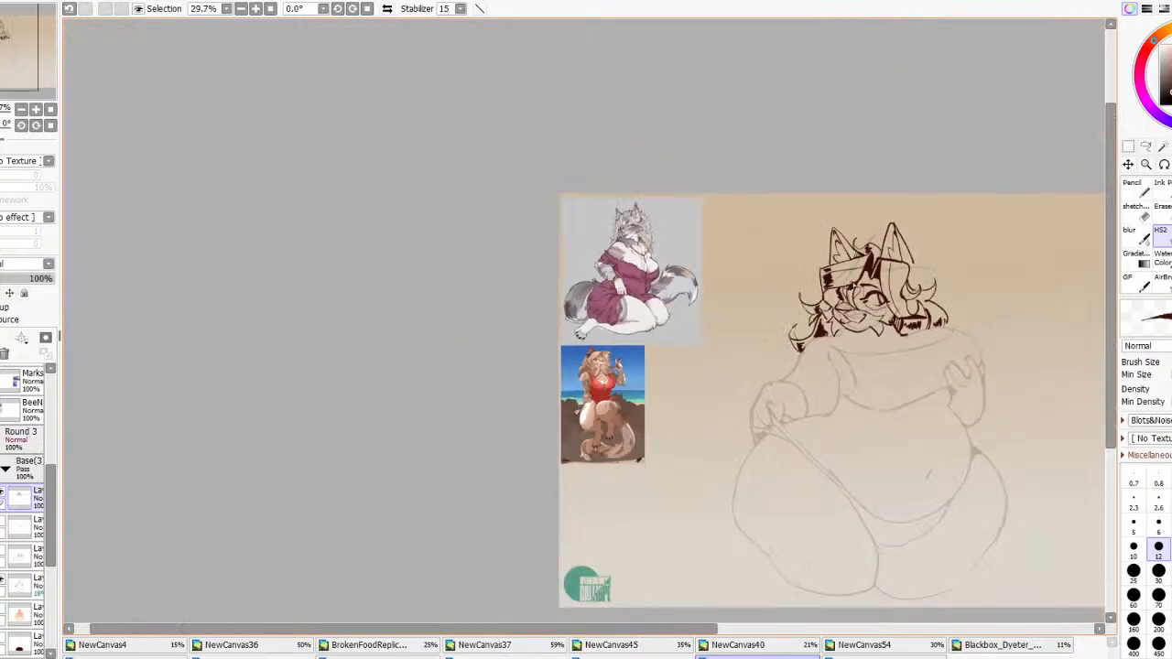
pyautogui.scroll(4, 881, 291)
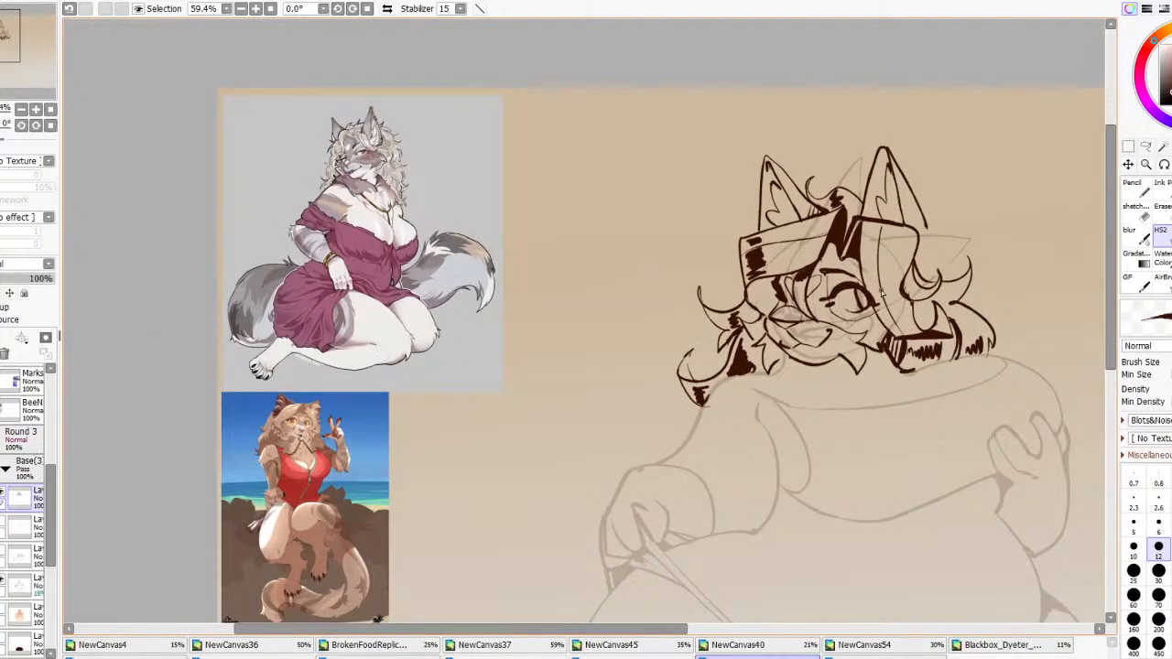
pyautogui.click(1135, 207)
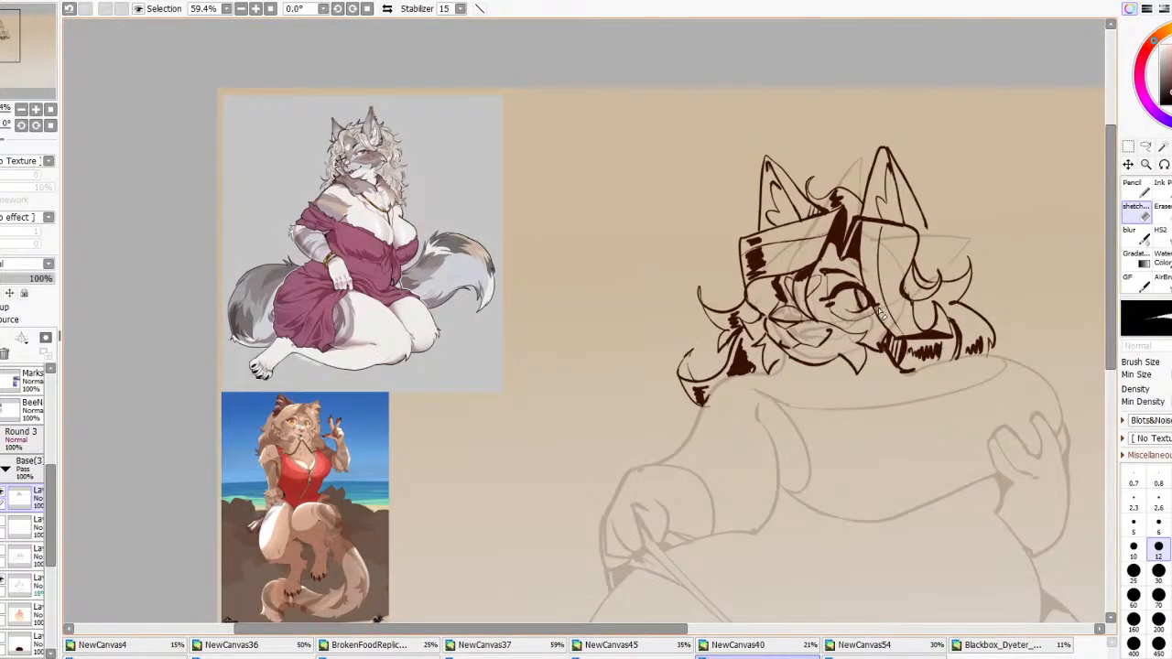
pyautogui.scroll(-4, 926, 302)
pyautogui.scroll(5, 879, 298)
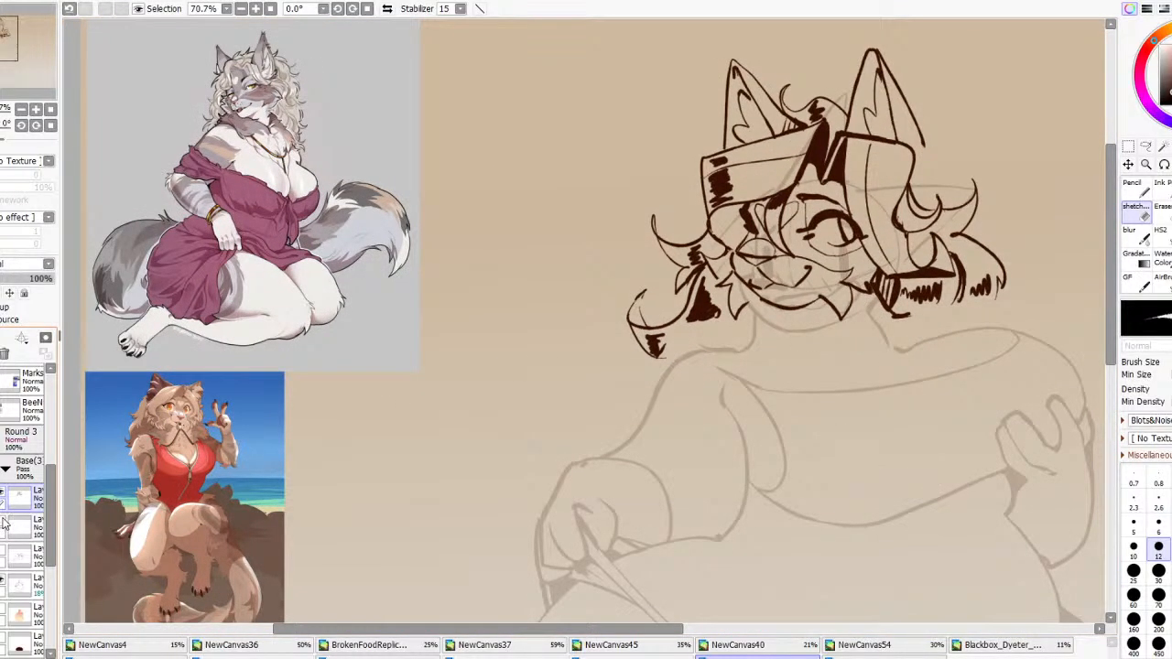
pyautogui.click(6, 557)
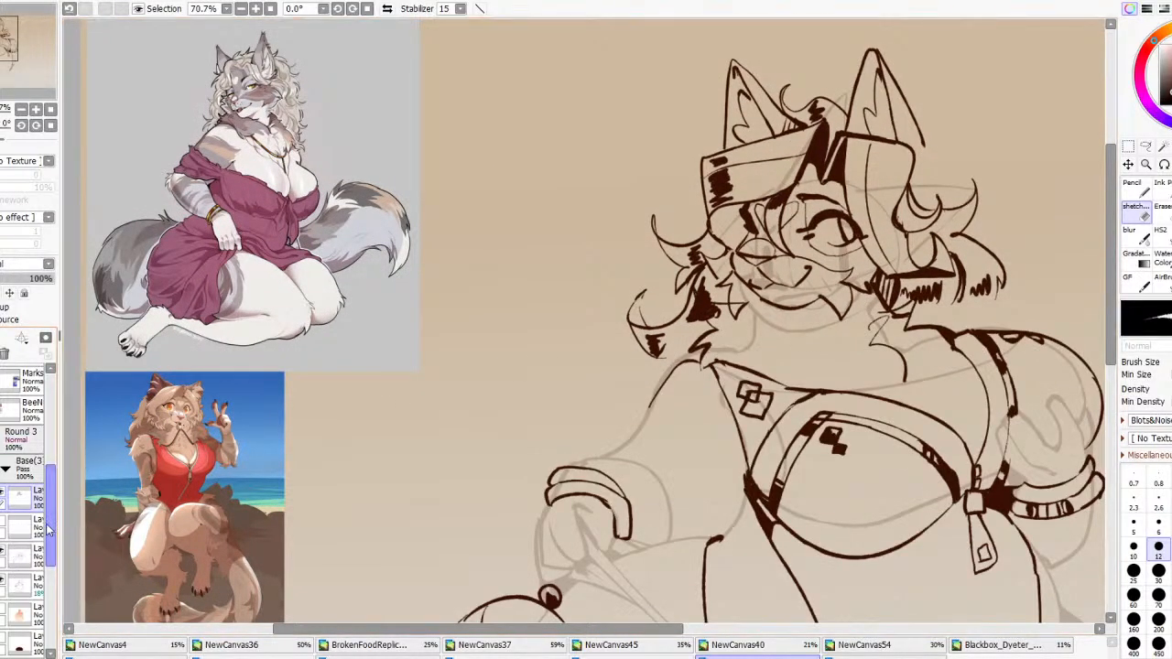
pyautogui.moveTo(835, 317)
pyautogui.mouseDown()
pyautogui.moveTo(829, 290)
pyautogui.moveTo(834, 315)
pyautogui.moveTo(827, 305)
pyautogui.mouseUp()
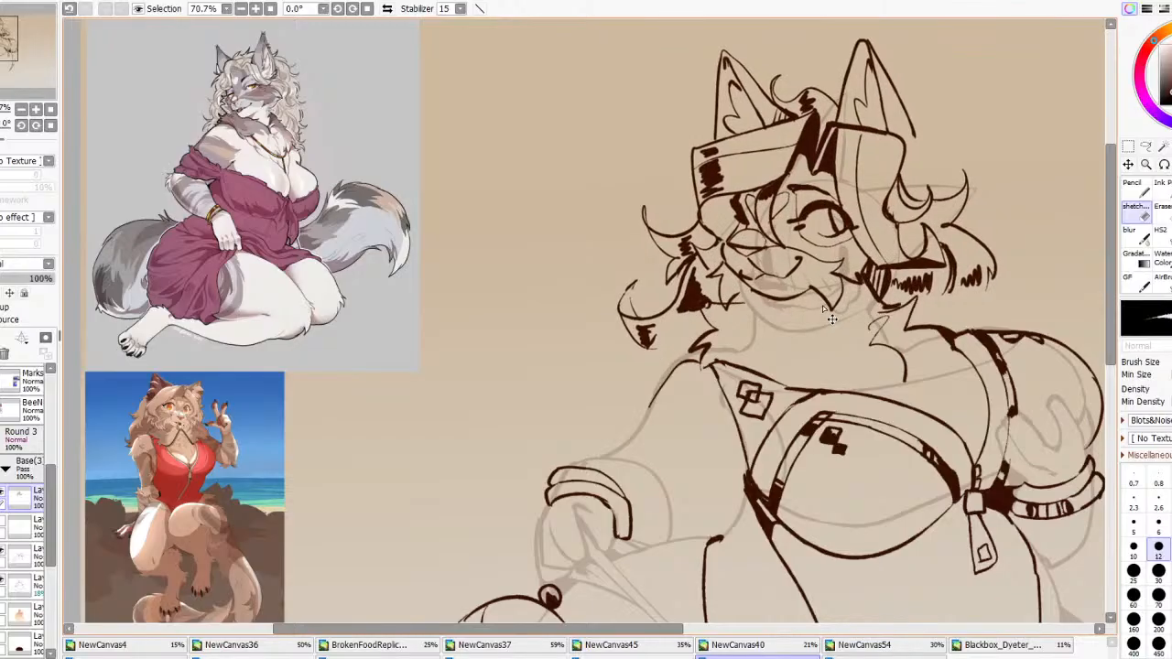
# Check the whole figure in mirrored view and nudge the inked head slightly down toward the shoulders
pyautogui.scroll(-6, 826, 303)
pyautogui.press('h')
pyautogui.press('h')
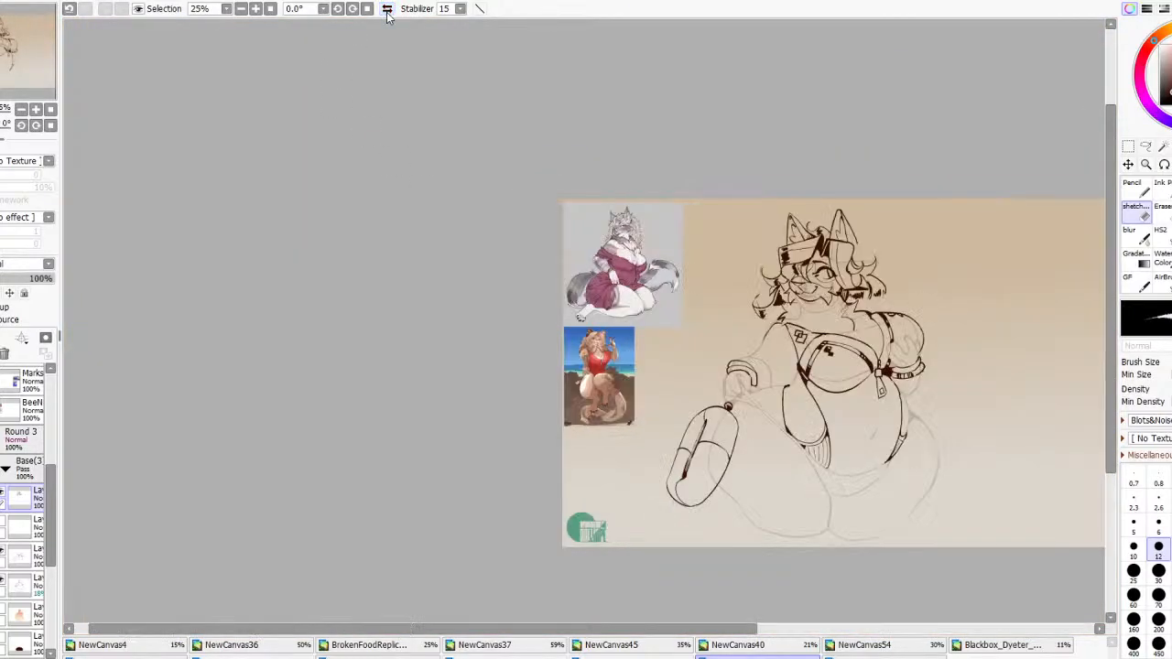
pyautogui.scroll(2, 874, 316)
pyautogui.moveTo(866, 315); pyautogui.dragTo(868, 318)
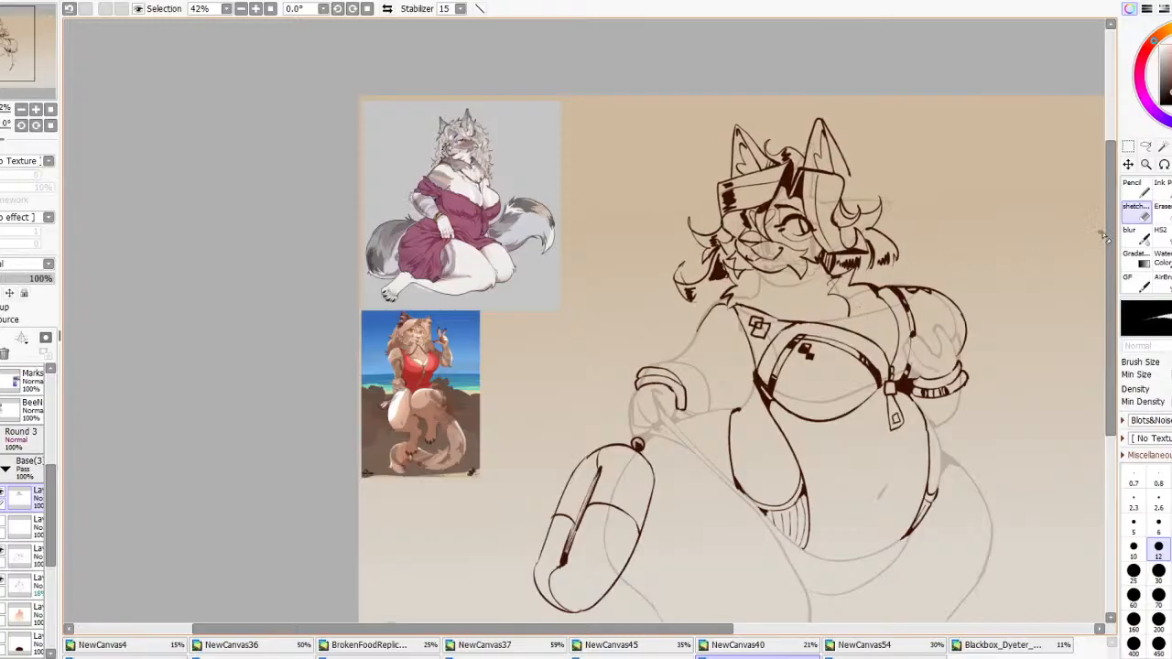
# Erase stray hair ends beside the neck and ink pointed strands over the left-hand shoulder, undoing unwanted strokes
pyautogui.click(1161, 208)
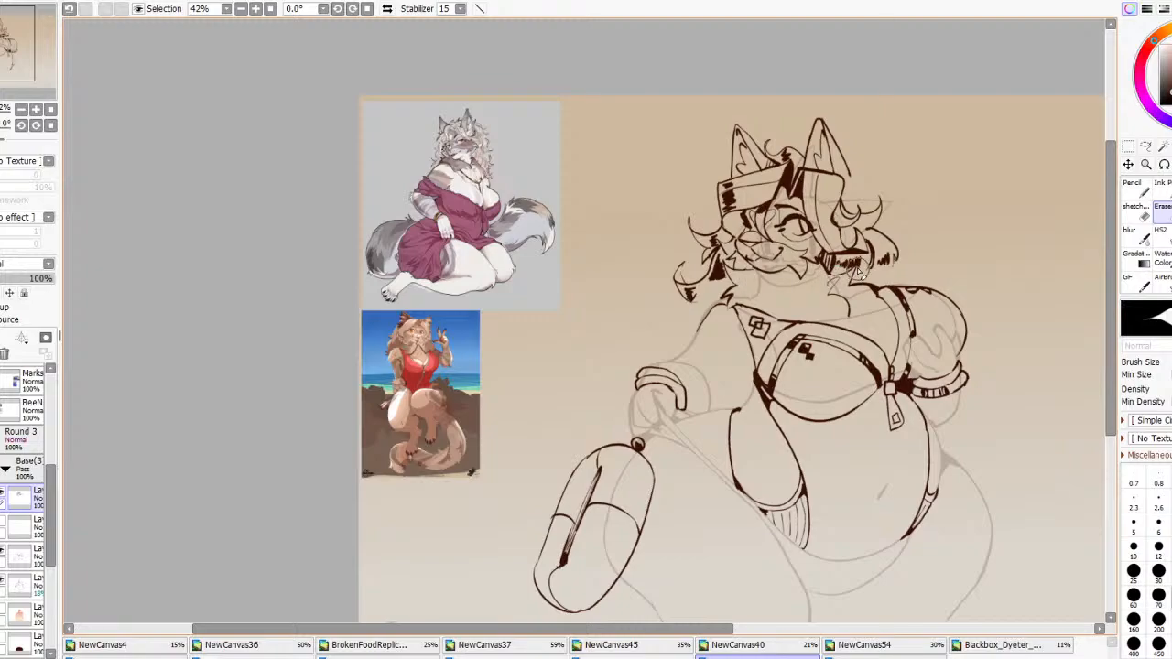
pyautogui.click(1160, 230)
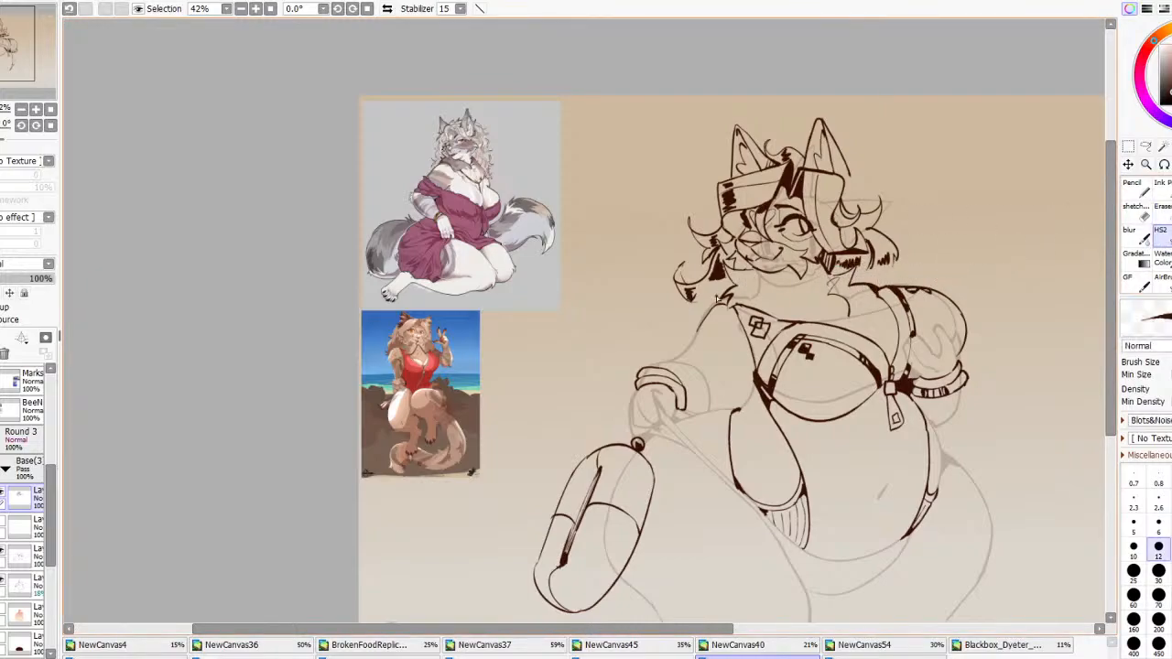
pyautogui.moveTo(720, 302); pyautogui.dragTo(691, 344)
pyautogui.hotkey('ctrl', 'z')
pyautogui.moveTo(674, 335); pyautogui.dragTo(708, 327)
pyautogui.moveTo(684, 283)
pyautogui.mouseDown()
pyautogui.moveTo(690, 257)
pyautogui.moveTo(681, 320)
pyautogui.moveTo(697, 316)
pyautogui.moveTo(651, 294)
pyautogui.moveTo(686, 310)
pyautogui.moveTo(654, 312)
pyautogui.moveTo(700, 314)
pyautogui.mouseUp()
pyautogui.hotkey('ctrl', 'z')
pyautogui.hotkey('ctrl', 'z')
pyautogui.hotkey('ctrl', 'z')
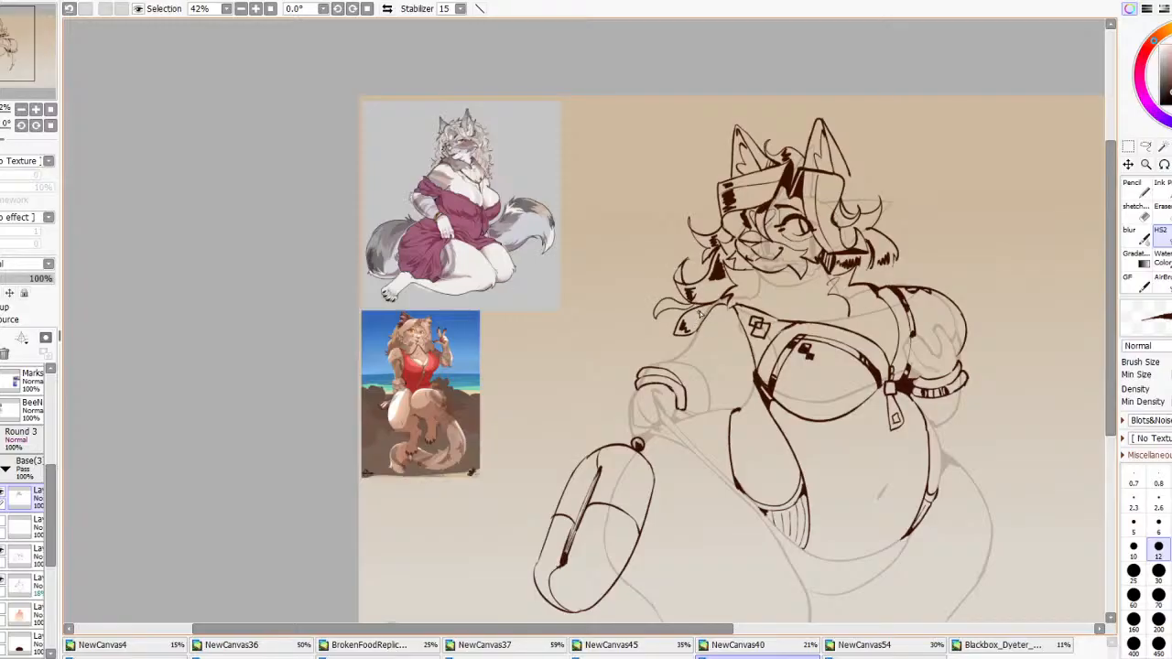
# Ink a curling hair lock over the right-hand shoulder and erase the outer strand above the left-hand shoulder
pyautogui.moveTo(897, 253); pyautogui.dragTo(899, 267)
pyautogui.moveTo(897, 271)
pyautogui.mouseDown()
pyautogui.moveTo(925, 262)
pyautogui.moveTo(933, 294)
pyautogui.mouseUp()
pyautogui.press('e')
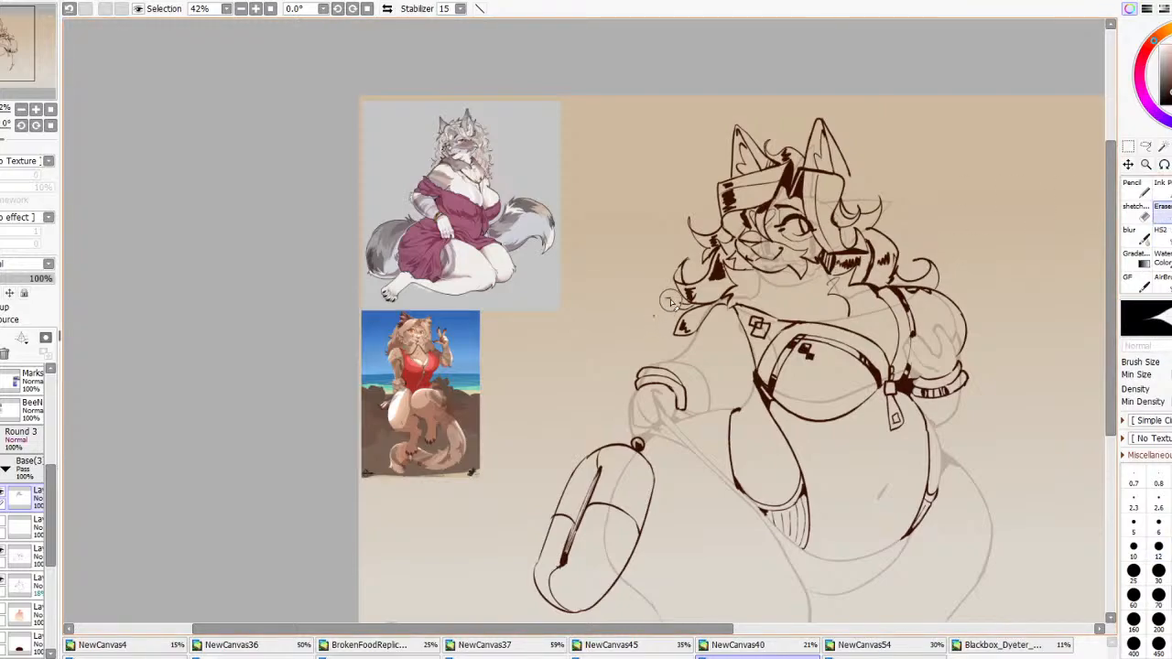
pyautogui.moveTo(669, 302)
pyautogui.mouseDown()
pyautogui.moveTo(666, 311)
pyautogui.moveTo(692, 310)
pyautogui.mouseUp()
pyautogui.press('e')
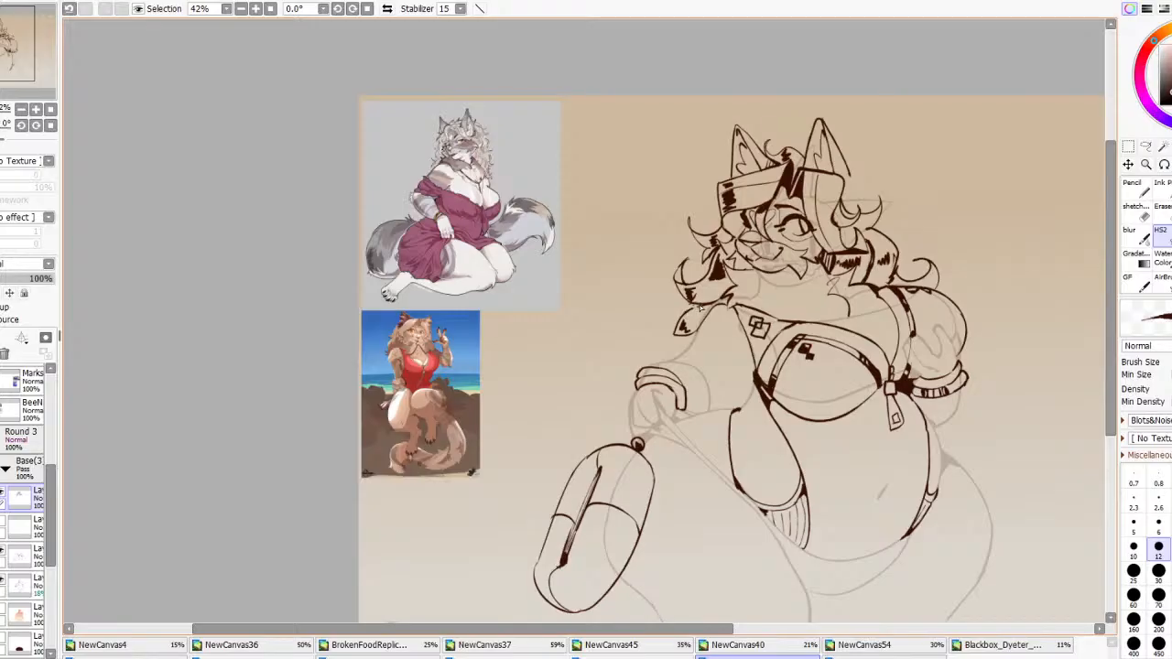
# Ink a replacement hair curl flaring outward from the left-hand side of the hair, undoing the first attempt
pyautogui.moveTo(690, 303)
pyautogui.mouseDown()
pyautogui.moveTo(647, 319)
pyautogui.moveTo(647, 304)
pyautogui.moveTo(687, 339)
pyautogui.mouseUp()
pyautogui.hotkey('ctrl', 'z')
pyautogui.hotkey('ctrl', 'z')
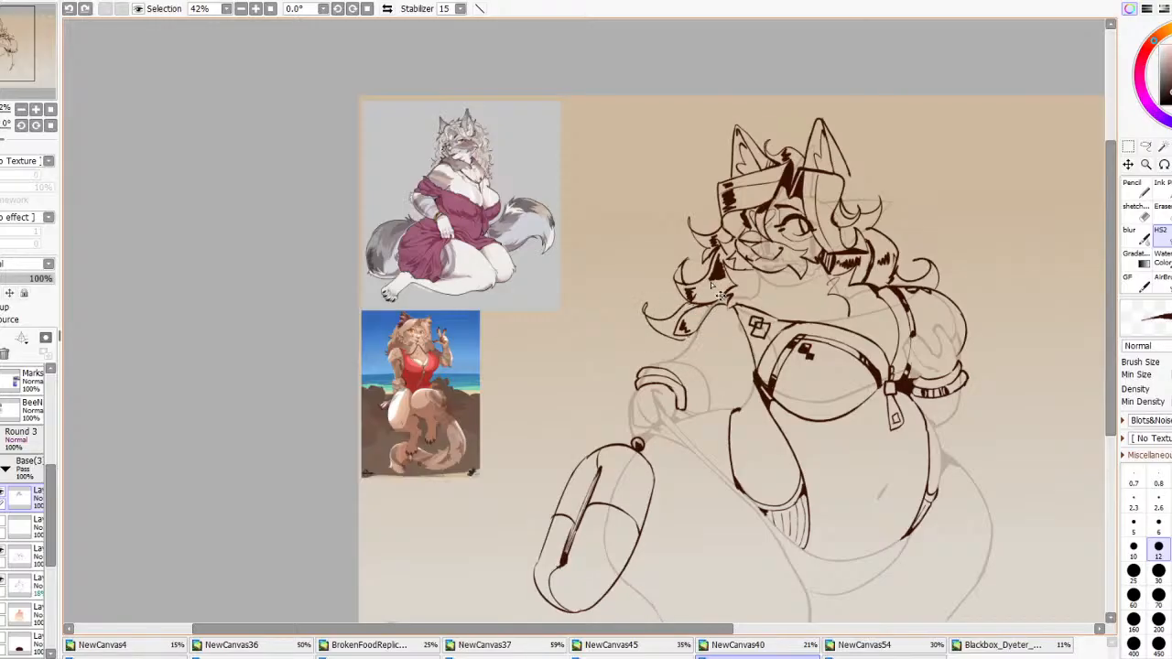
pyautogui.moveTo(704, 263); pyautogui.dragTo(683, 270)
pyautogui.moveTo(677, 272); pyautogui.dragTo(658, 253)
pyautogui.moveTo(657, 253)
pyautogui.mouseDown()
pyautogui.moveTo(651, 273)
pyautogui.moveTo(692, 306)
pyautogui.mouseUp()
pyautogui.scroll(-3, 710, 247)
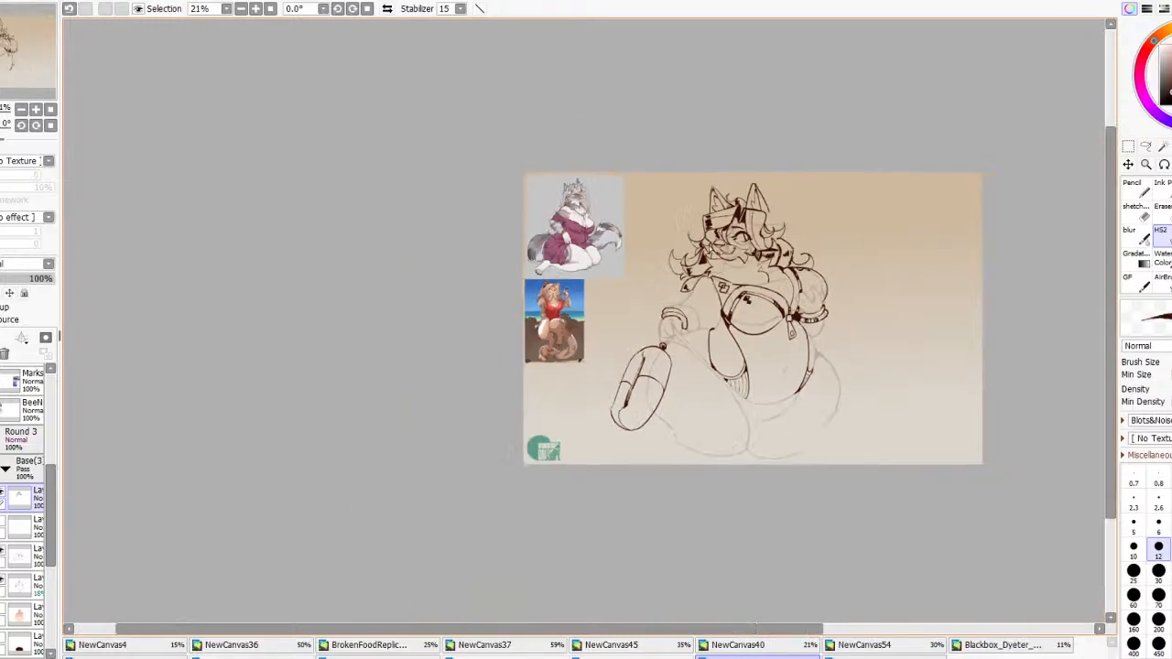
pyautogui.scroll(4, 710, 248)
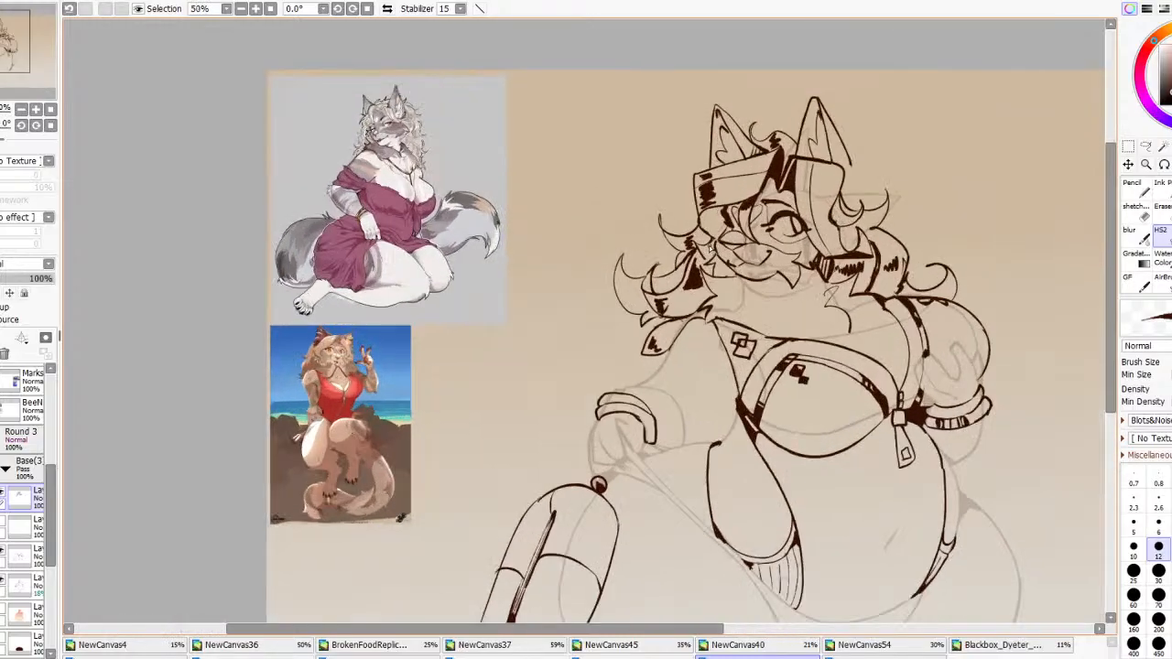
# Move the head line art layer beneath the empty layer and merge it with the outfit line art
pyautogui.click(2, 583)
pyautogui.click(2, 582)
pyautogui.press('a')
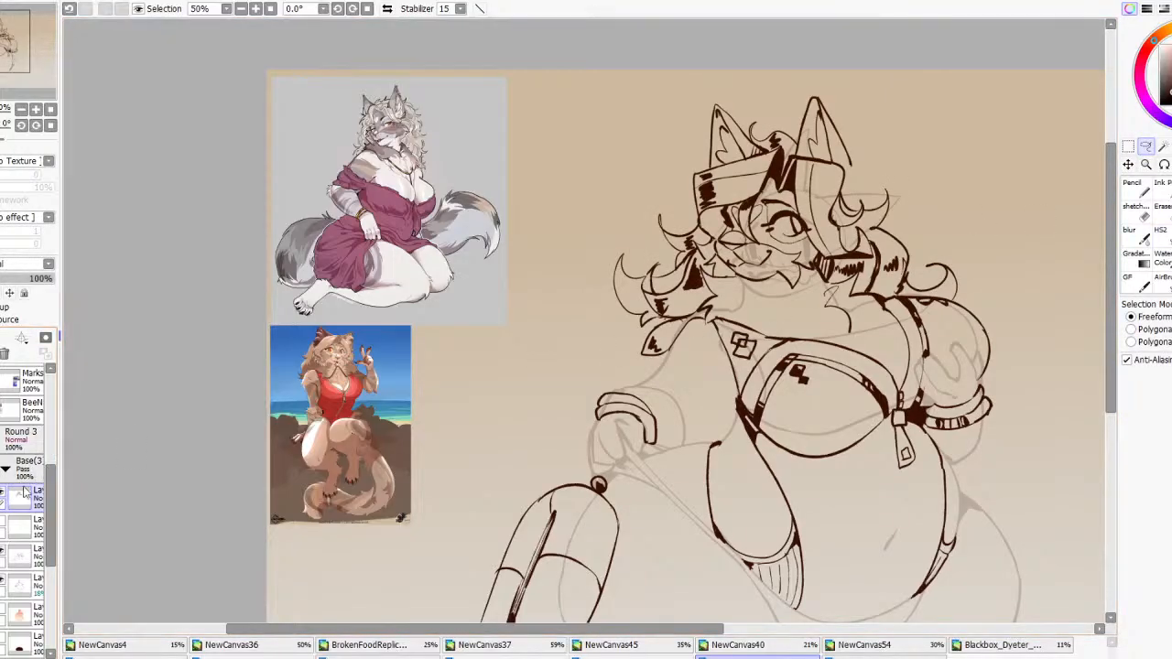
pyautogui.click(25, 529)
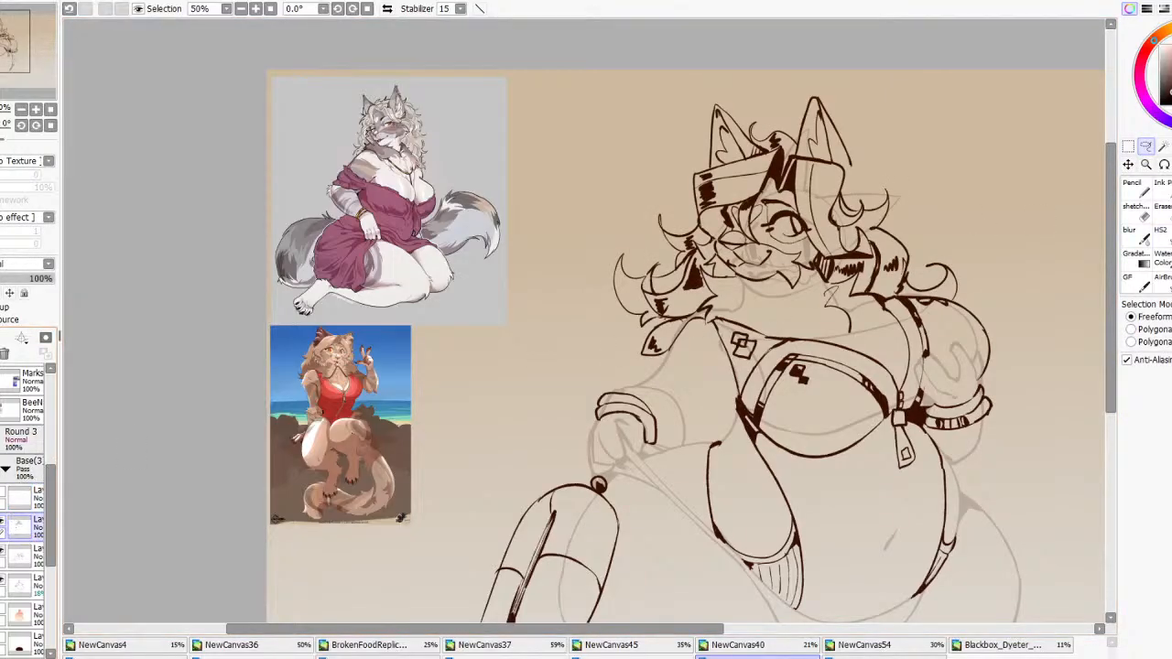
# Lasso the faint sketch lines around the head, neck and upper chest on the 18% sketch layer and cut them away
pyautogui.scroll(-2, 611, 293)
pyautogui.scroll(1, 611, 293)
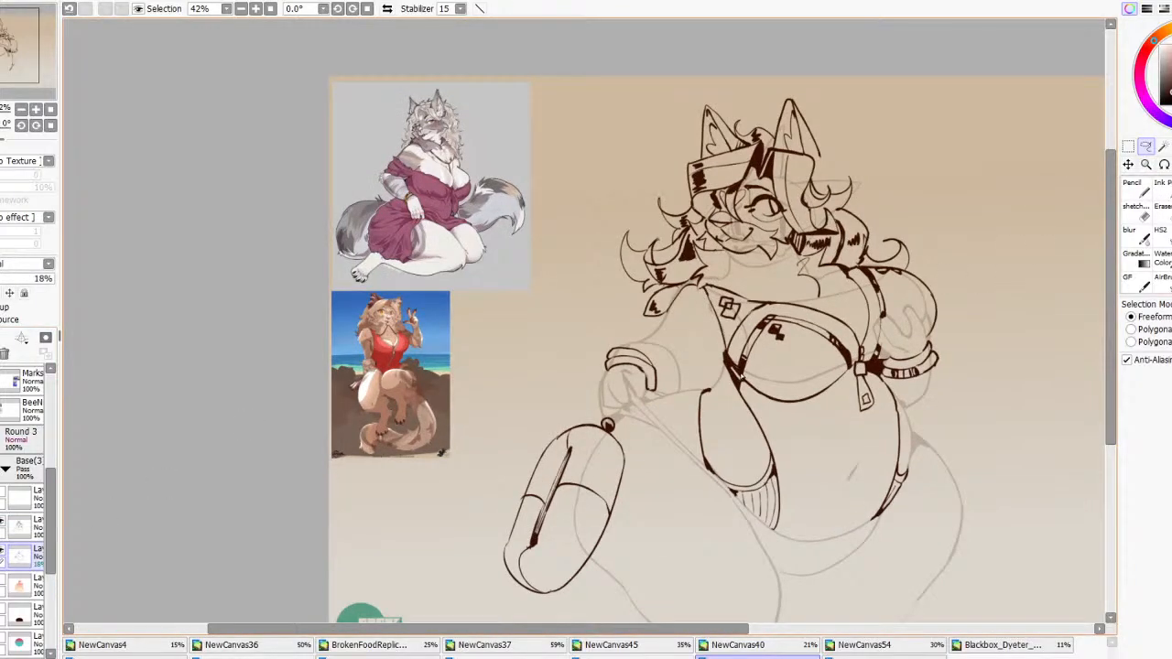
pyautogui.moveTo(647, 302)
pyautogui.mouseDown()
pyautogui.moveTo(735, 62)
pyautogui.moveTo(1029, 203)
pyautogui.moveTo(980, 379)
pyautogui.moveTo(965, 387)
pyautogui.moveTo(940, 323)
pyautogui.moveTo(904, 300)
pyautogui.moveTo(874, 343)
pyautogui.mouseUp()
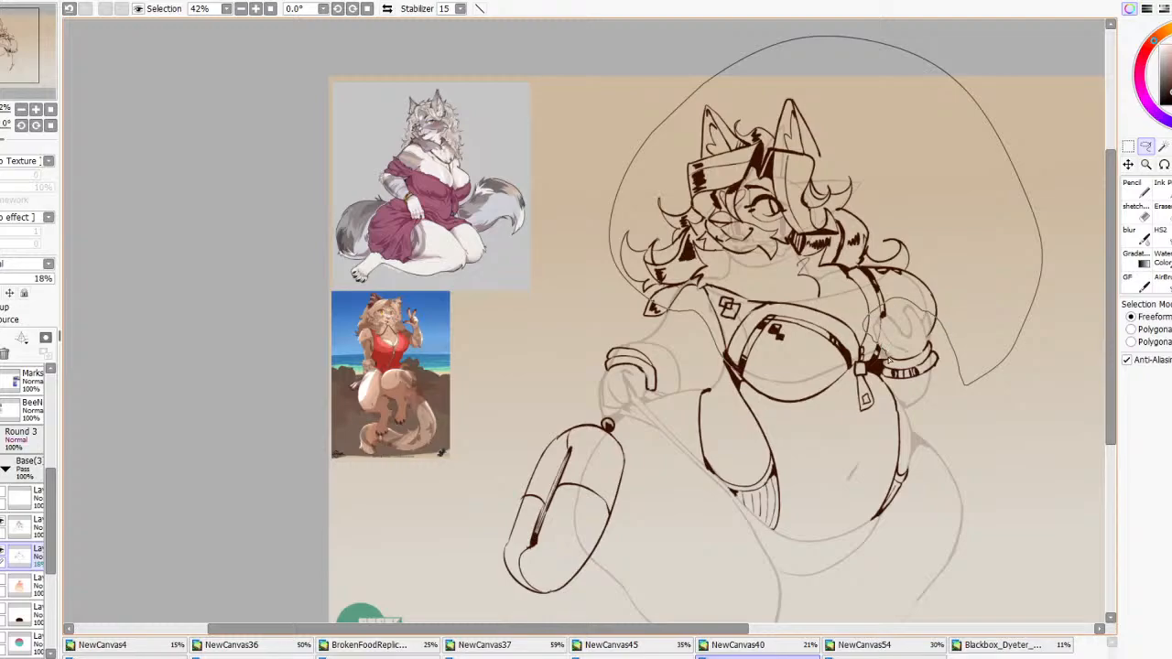
pyautogui.moveTo(882, 355)
pyautogui.mouseDown()
pyautogui.moveTo(866, 382)
pyautogui.moveTo(779, 392)
pyautogui.mouseUp()
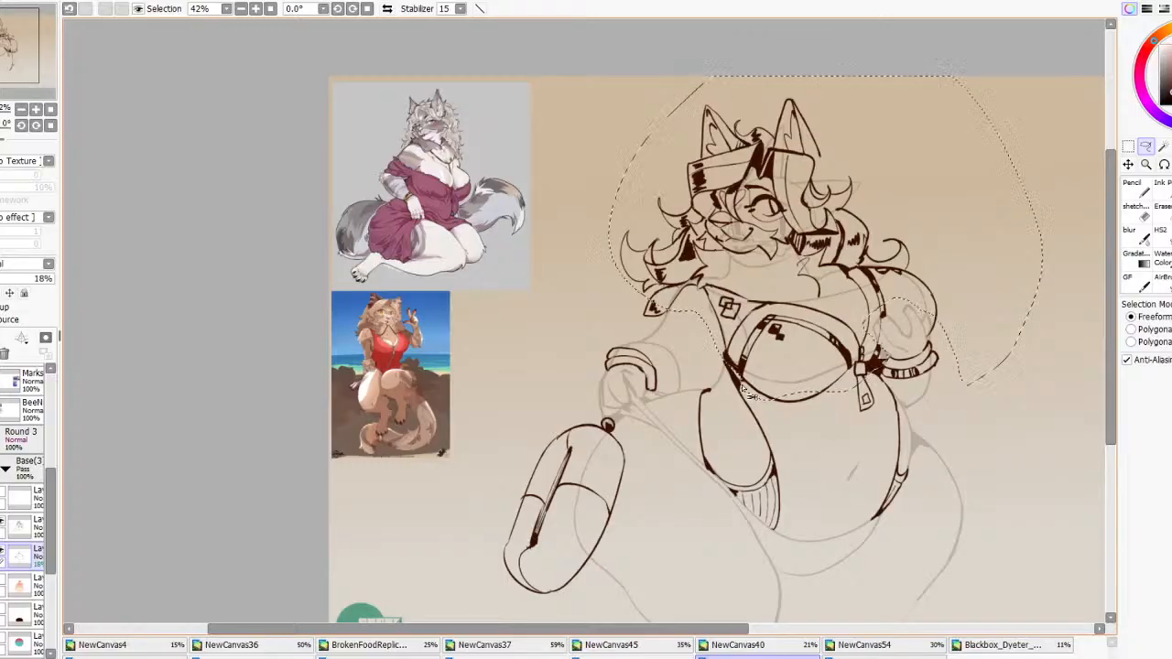
pyautogui.hotkey('ctrl', 'x')
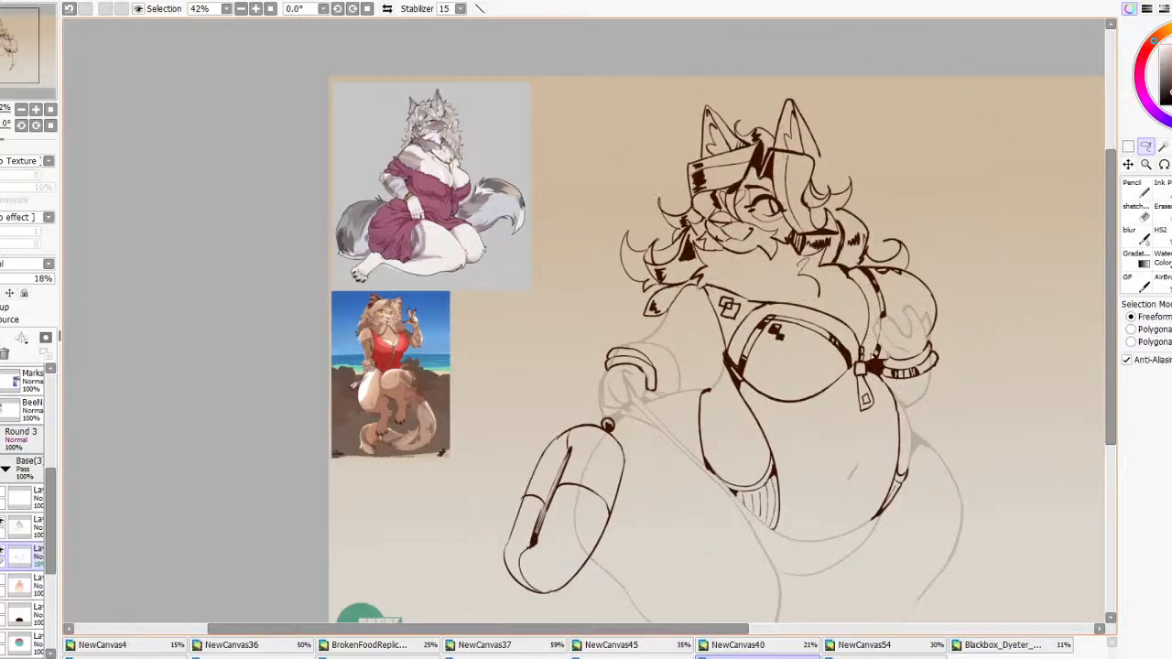
# Erase stray lines around the two arm cuffs and return to the HS2 brush on the line art layer
pyautogui.click(35, 529)
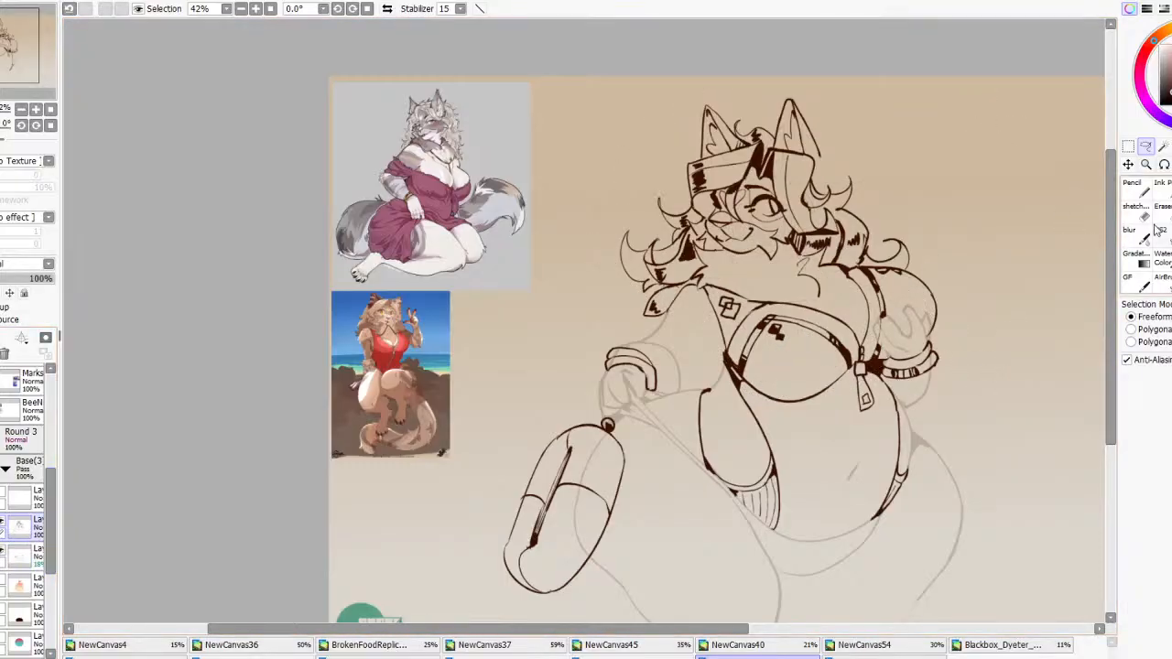
pyautogui.press('e')
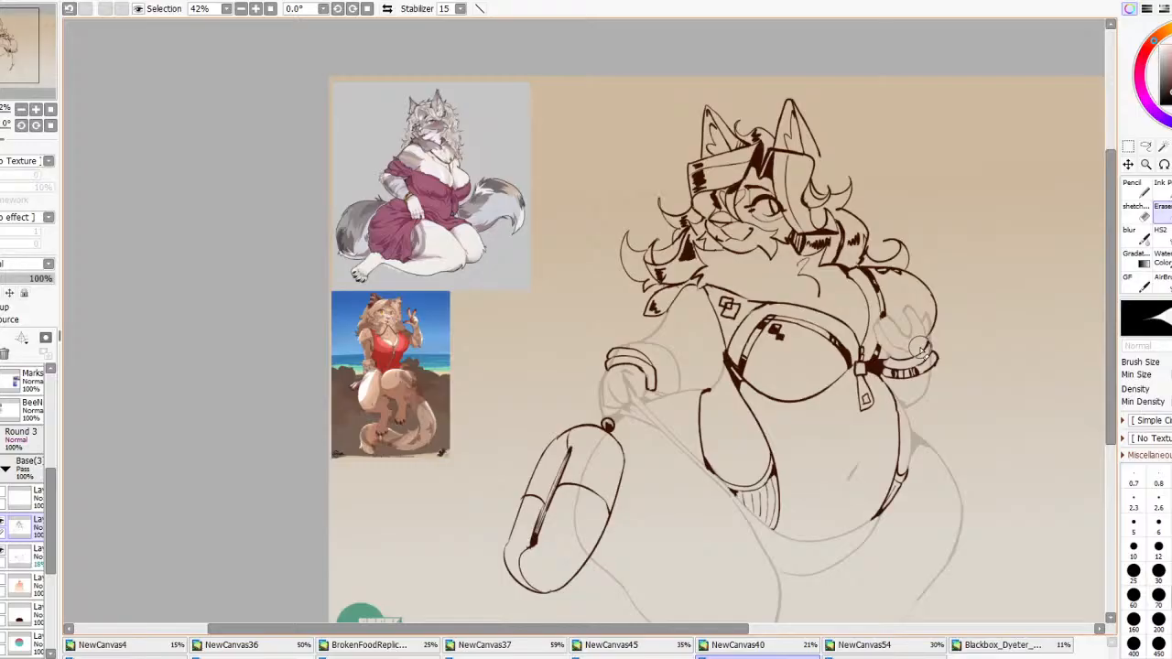
pyautogui.click(20, 556)
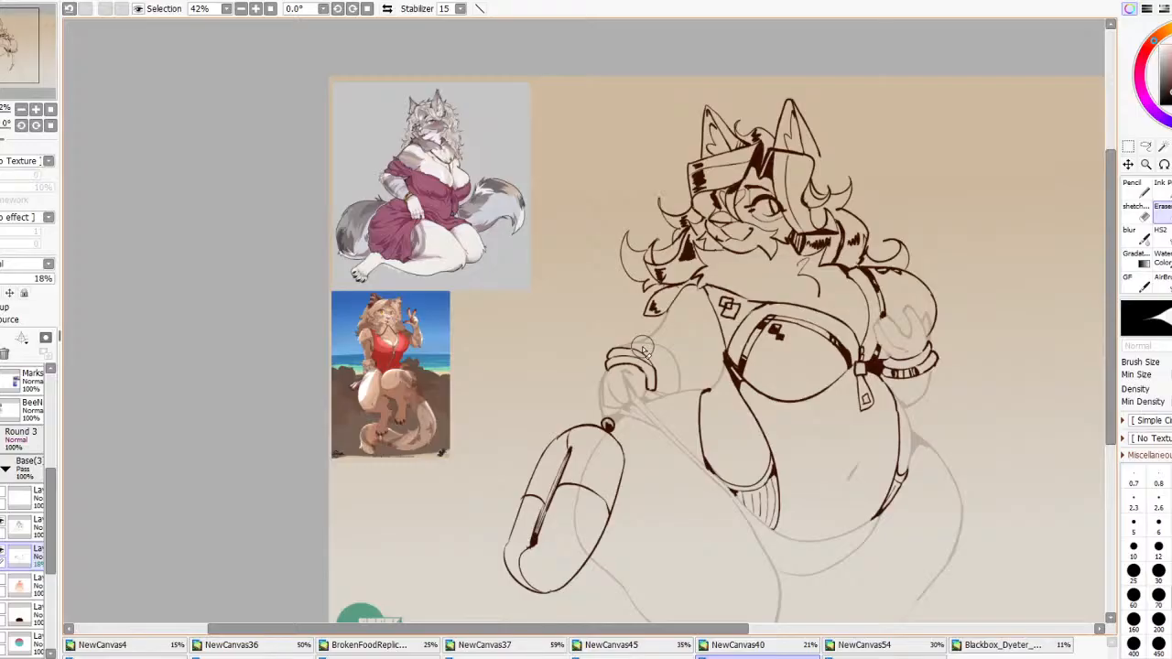
pyautogui.click(1161, 235)
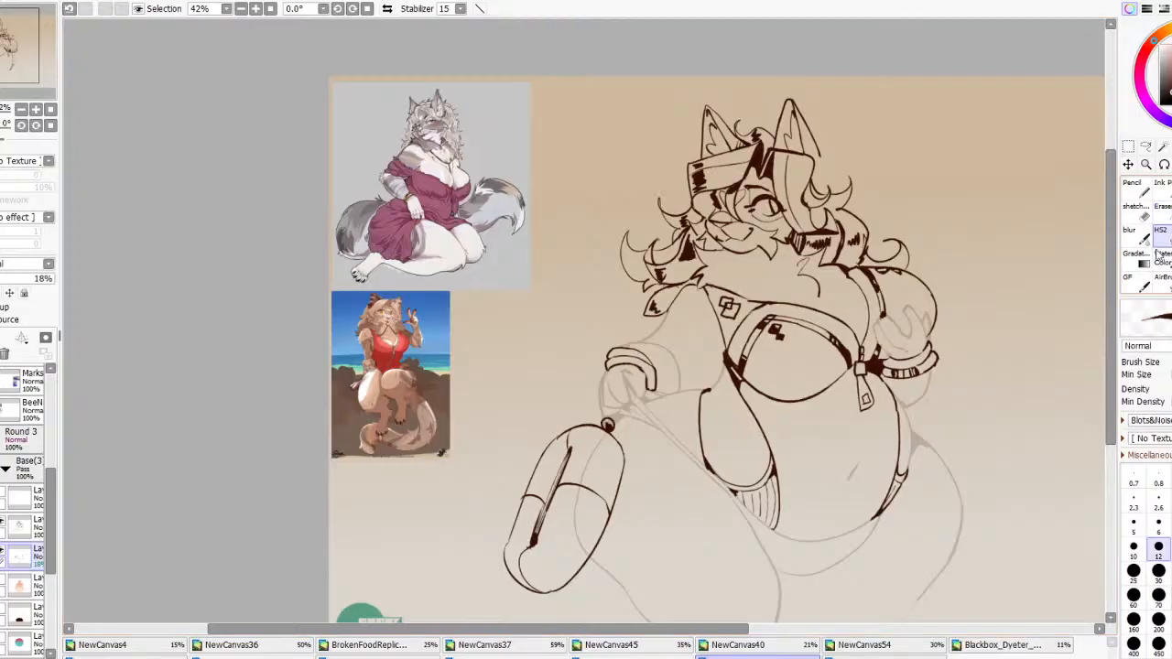
pyautogui.click(20, 523)
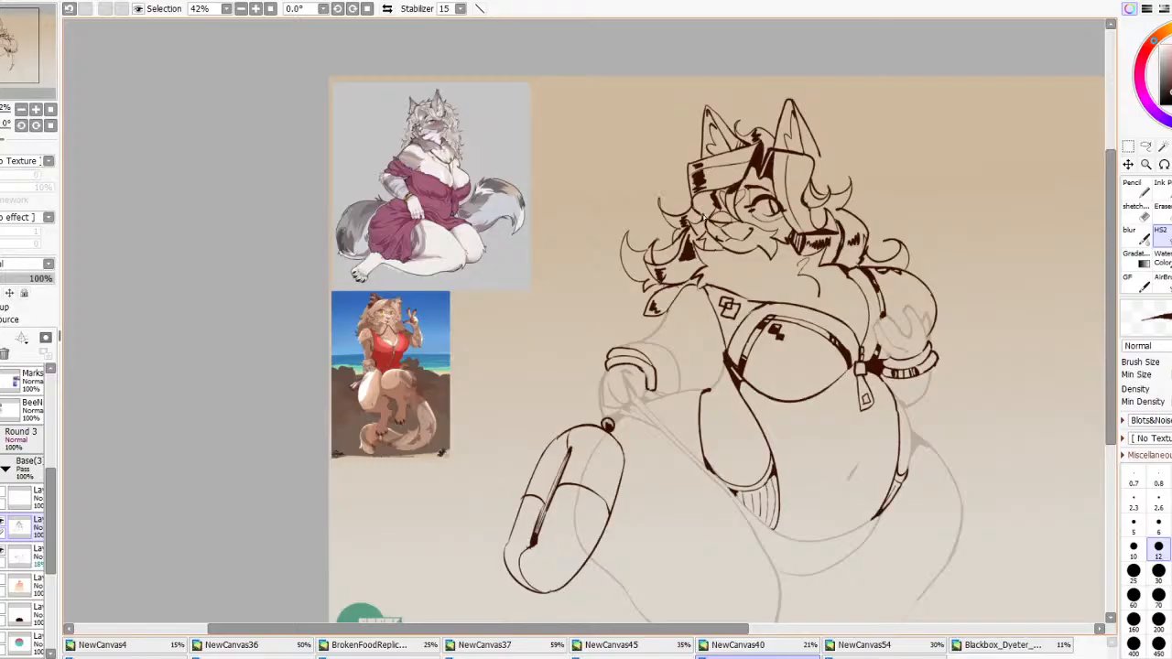
# Ink the dark shadow under the left-hand end of the headband and touch it up with the sketch brush
pyautogui.moveTo(706, 213)
pyautogui.mouseDown()
pyautogui.moveTo(695, 200)
pyautogui.moveTo(710, 207)
pyautogui.mouseUp()
pyautogui.scroll(-6, 745, 147)
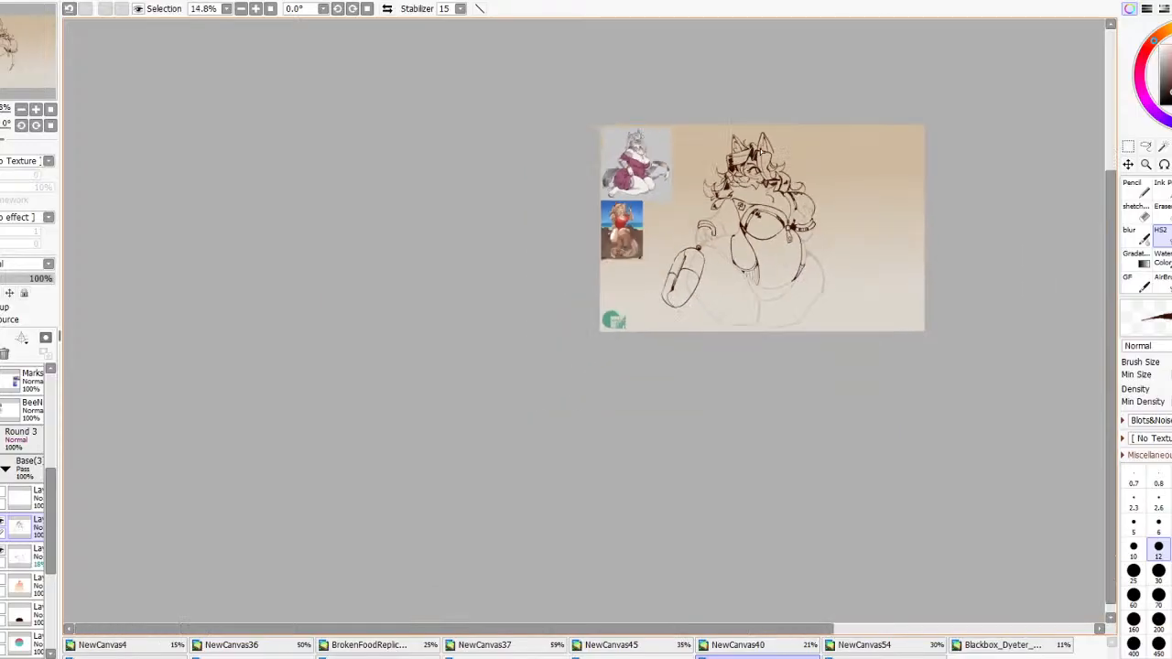
pyautogui.scroll(11, 759, 151)
pyautogui.press('n')
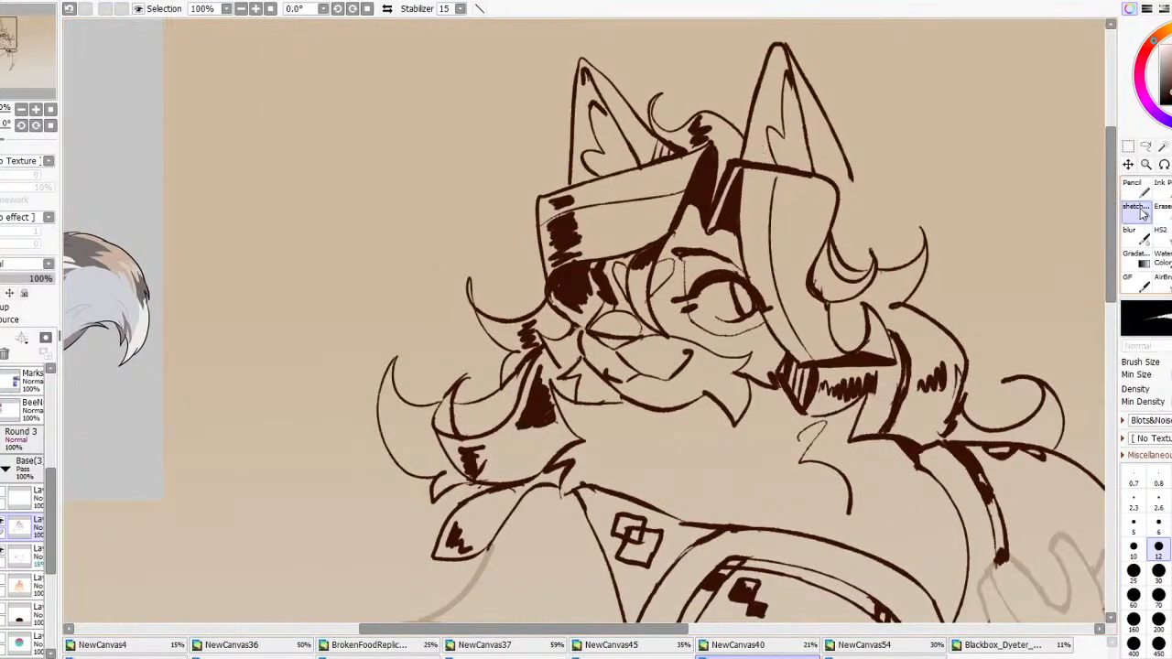
pyautogui.moveTo(566, 315)
pyautogui.mouseDown()
pyautogui.moveTo(551, 288)
pyautogui.moveTo(588, 276)
pyautogui.mouseUp()
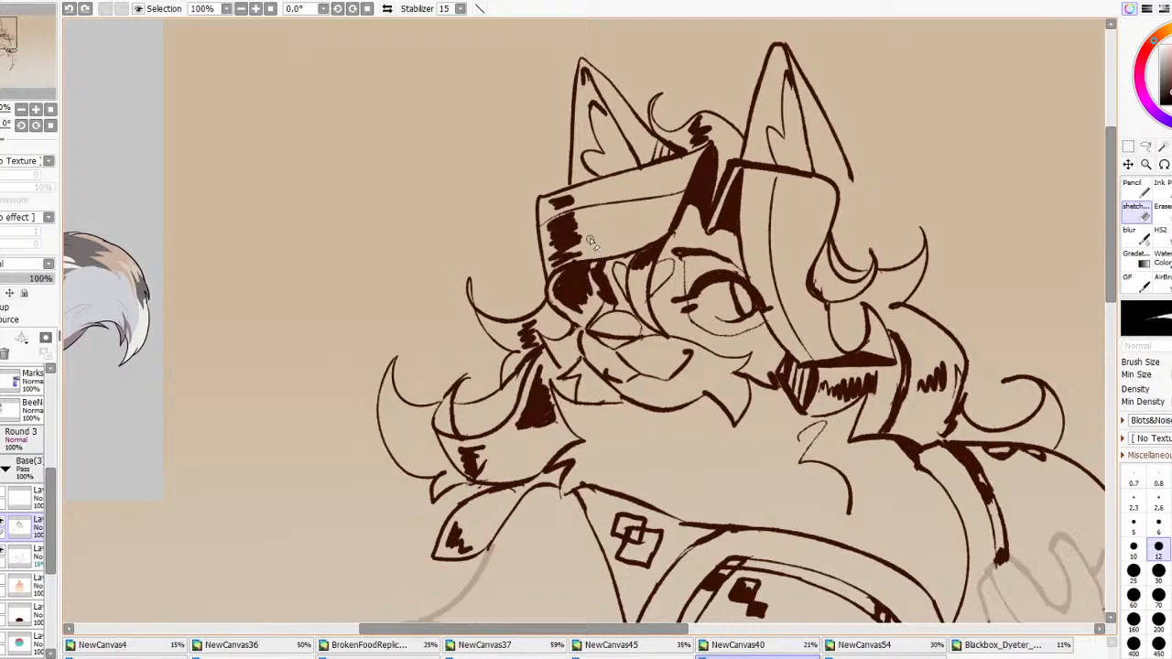
pyautogui.scroll(-5, 634, 229)
pyautogui.scroll(2, 645, 233)
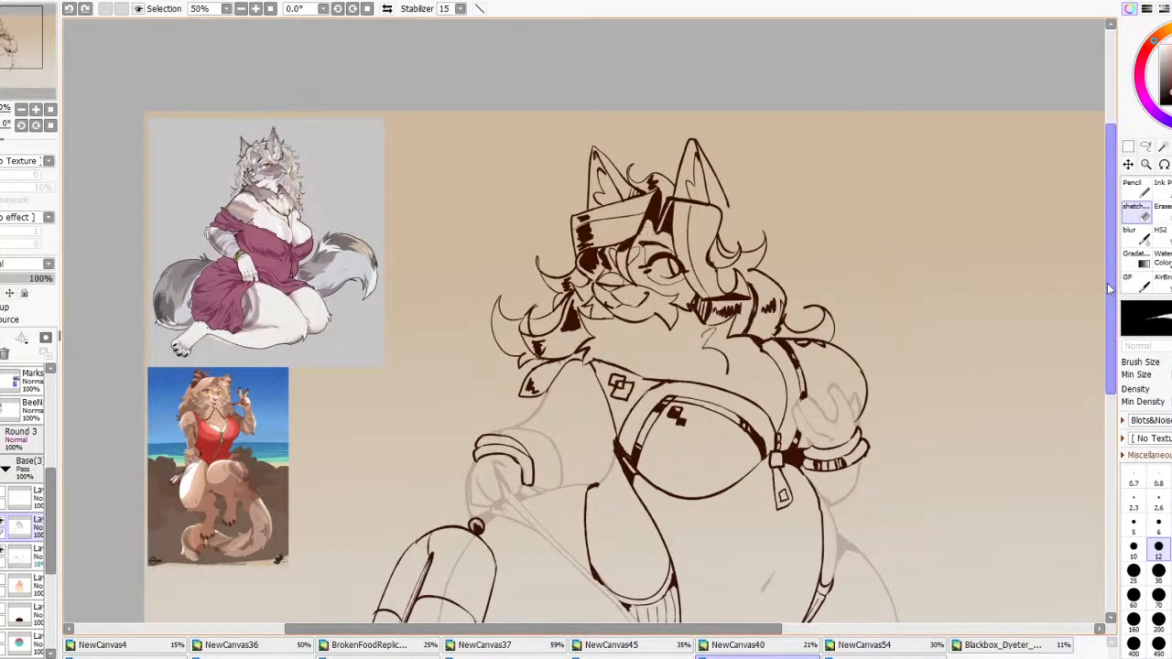
pyautogui.scroll(1, 650, 332)
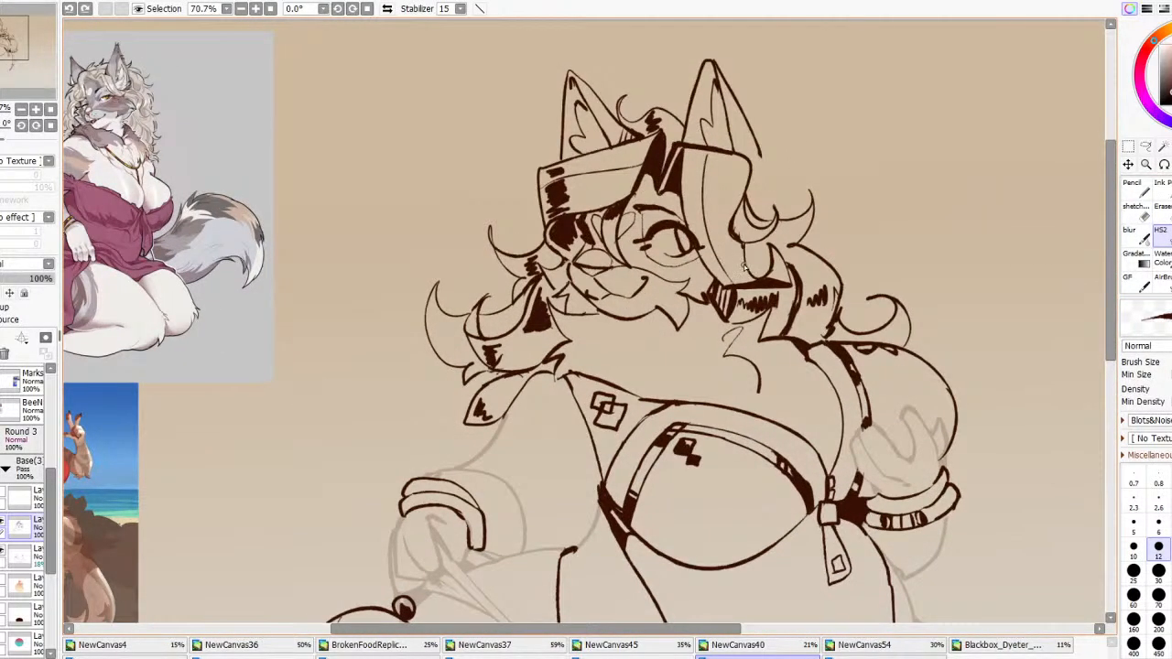
pyautogui.moveTo(749, 274)
pyautogui.mouseDown()
pyautogui.moveTo(725, 243)
pyautogui.moveTo(753, 276)
pyautogui.moveTo(730, 234)
pyautogui.moveTo(760, 279)
pyautogui.moveTo(767, 244)
pyautogui.moveTo(764, 253)
pyautogui.moveTo(753, 236)
pyautogui.mouseUp()
pyautogui.hotkey('ctrl', 'z')
pyautogui.hotkey('ctrl', 'z')
pyautogui.scroll(-4, 887, 201)
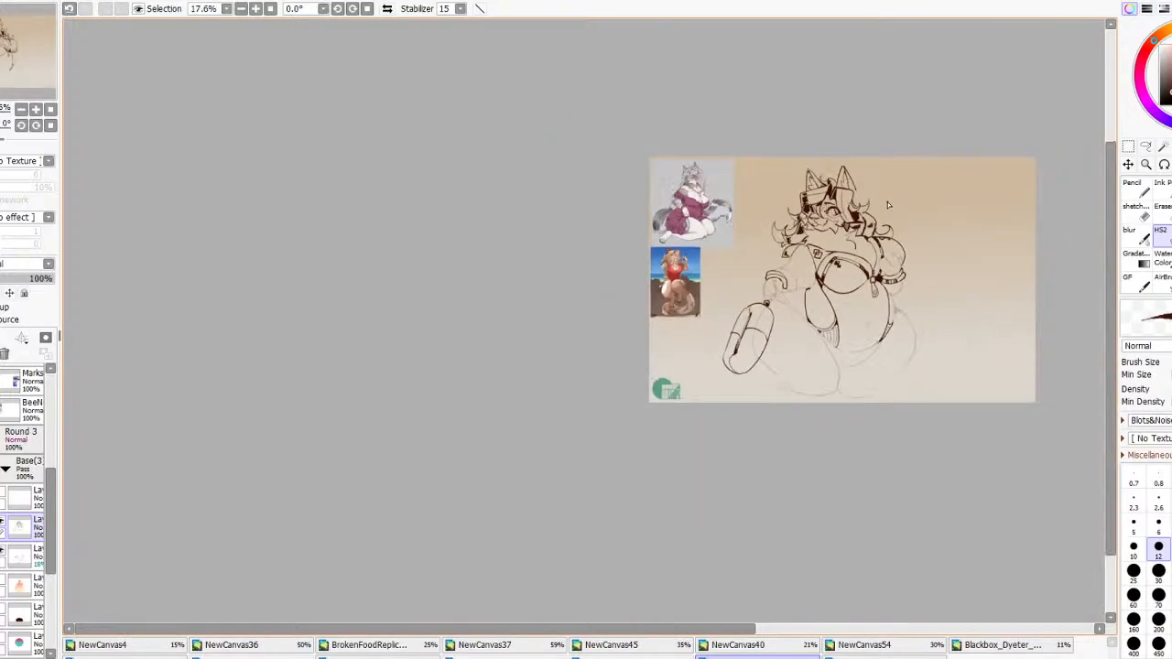
pyautogui.click(387, 8)
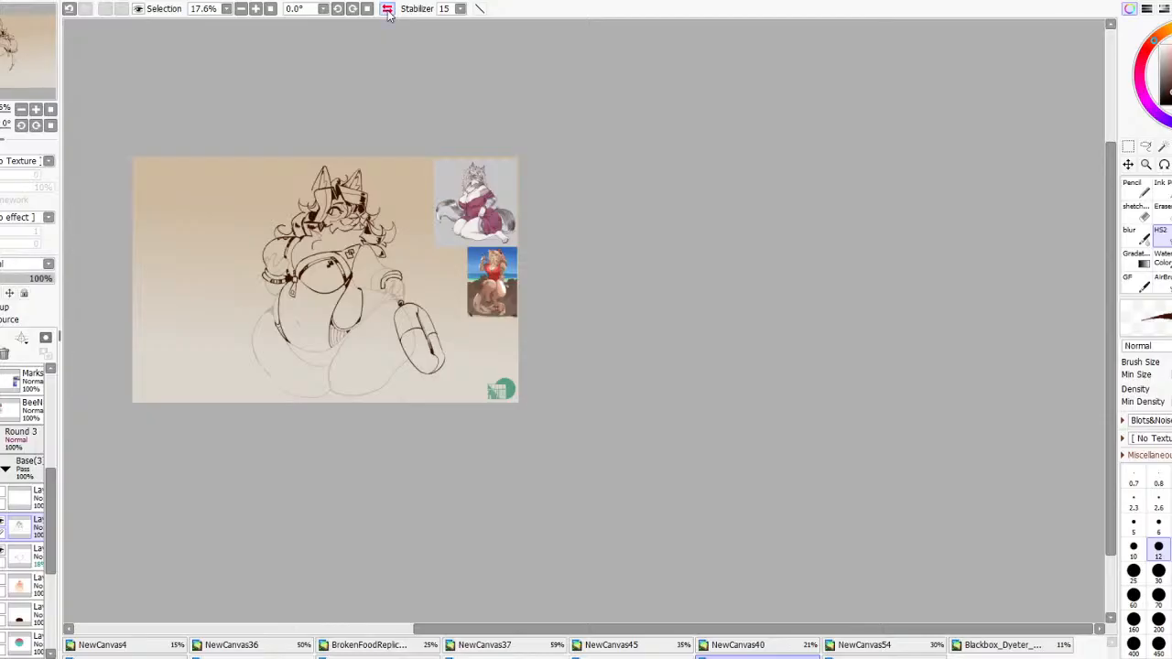
pyautogui.scroll(3, 146, 207)
pyautogui.hotkey('ctrl', 'z')
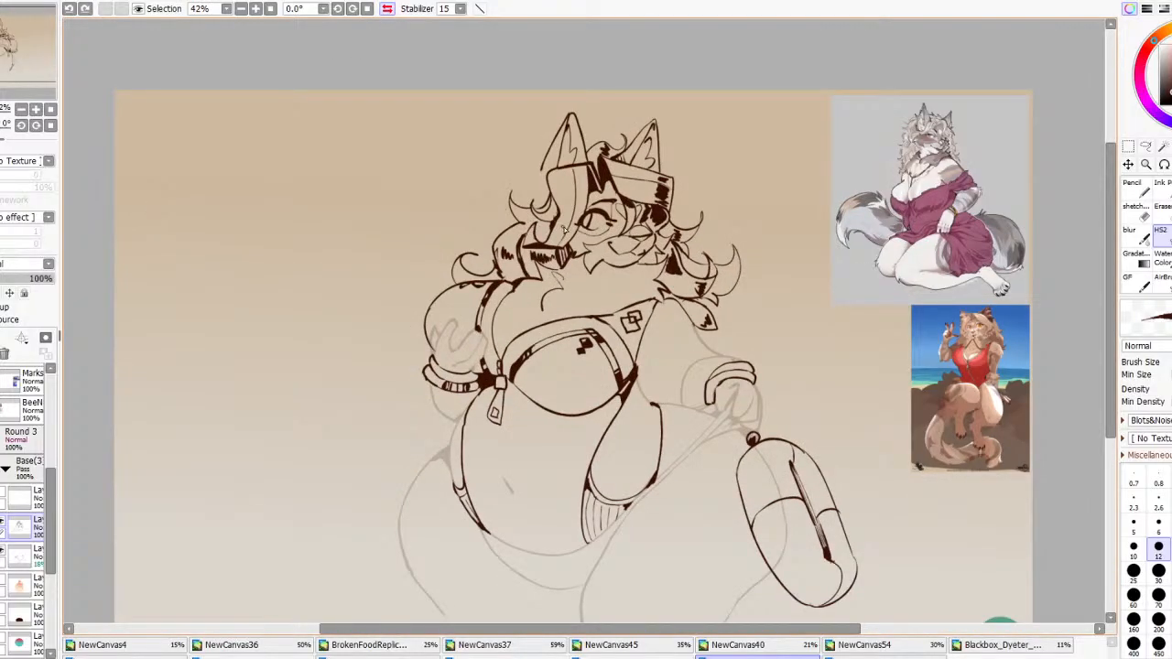
# Ink dark hatched shading patches on the long hair lock beside the open eye, checking them in a mirrored view
pyautogui.moveTo(550, 222)
pyautogui.mouseDown()
pyautogui.moveTo(552, 232)
pyautogui.moveTo(555, 218)
pyautogui.mouseUp()
pyautogui.scroll(-2, 561, 213)
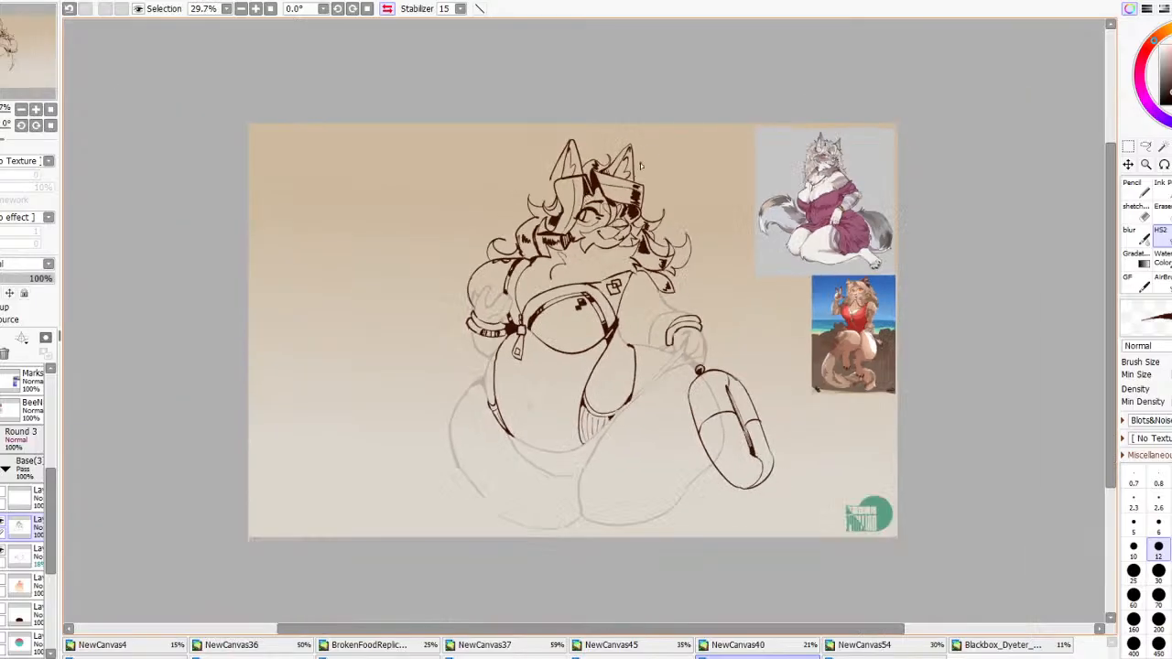
pyautogui.click(391, 10)
pyautogui.scroll(5, 537, 163)
pyautogui.moveTo(675, 241); pyautogui.dragTo(705, 253)
pyautogui.moveTo(707, 227); pyautogui.dragTo(714, 247)
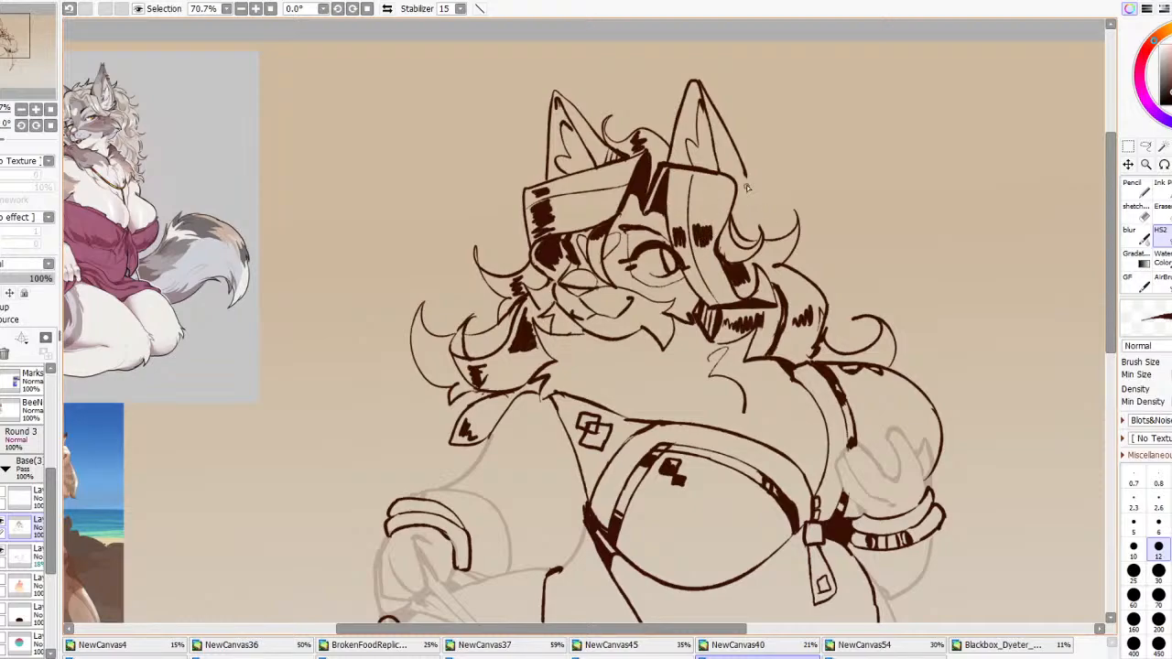
pyautogui.moveTo(749, 174)
pyautogui.mouseDown()
pyautogui.moveTo(736, 236)
pyautogui.moveTo(755, 186)
pyautogui.moveTo(795, 222)
pyautogui.mouseUp()
pyautogui.moveTo(793, 205)
pyautogui.mouseDown()
pyautogui.moveTo(781, 239)
pyautogui.moveTo(752, 158)
pyautogui.moveTo(777, 161)
pyautogui.moveTo(784, 186)
pyautogui.moveTo(769, 236)
pyautogui.mouseUp()
pyautogui.hotkey('ctrl', 'z')
pyautogui.hotkey('ctrl', 'z')
pyautogui.hotkey('ctrl', 'z')
# Ink a pointed, curling hair tuft with hatched shading beside the right-hand ear and check it in a mirrored view
pyautogui.moveTo(751, 191)
pyautogui.mouseDown()
pyautogui.moveTo(766, 202)
pyautogui.moveTo(789, 193)
pyautogui.mouseUp()
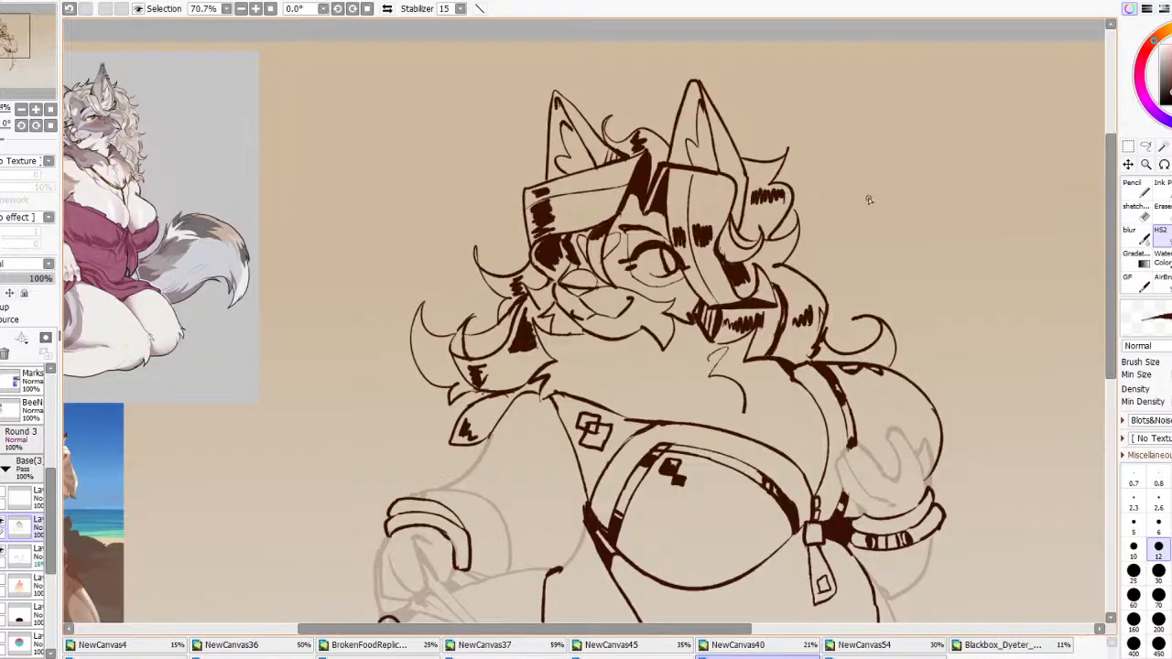
pyautogui.scroll(-4, 849, 201)
pyautogui.scroll(2, 849, 201)
pyautogui.press('h')
pyautogui.press('h')
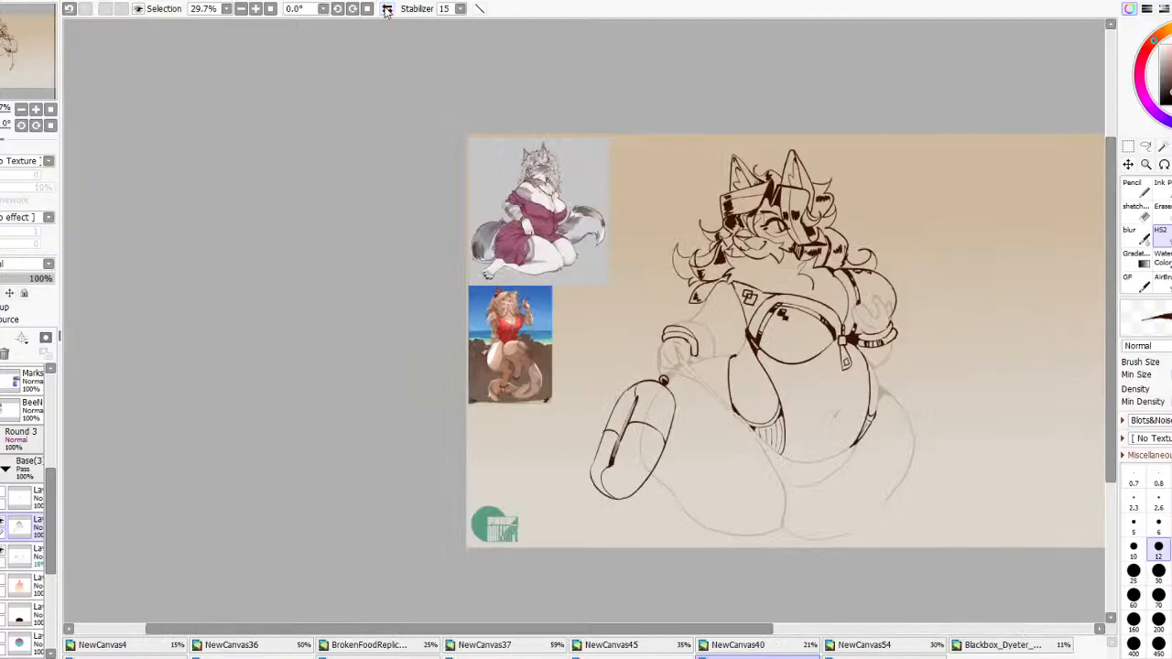
# Ink a second contour beside the suit's left-hand side edge at the waist to give the fabric a visible border
pyautogui.scroll(-2, 760, 275)
pyautogui.scroll(1, 862, 317)
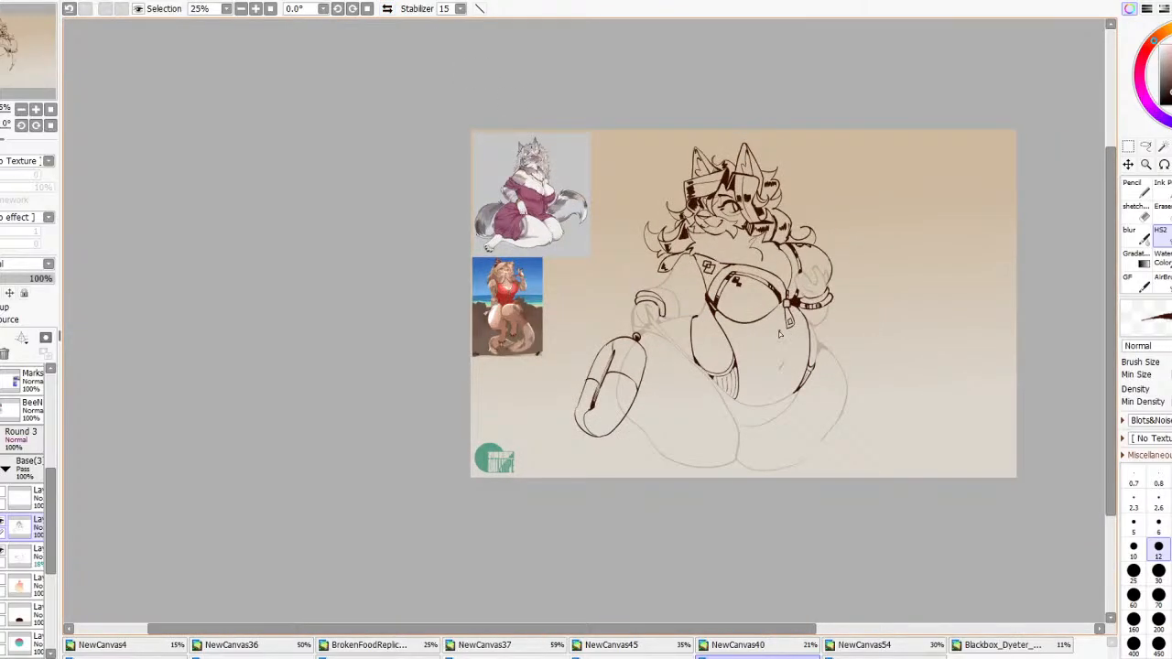
pyautogui.scroll(1, 779, 335)
pyautogui.scroll(2, 741, 342)
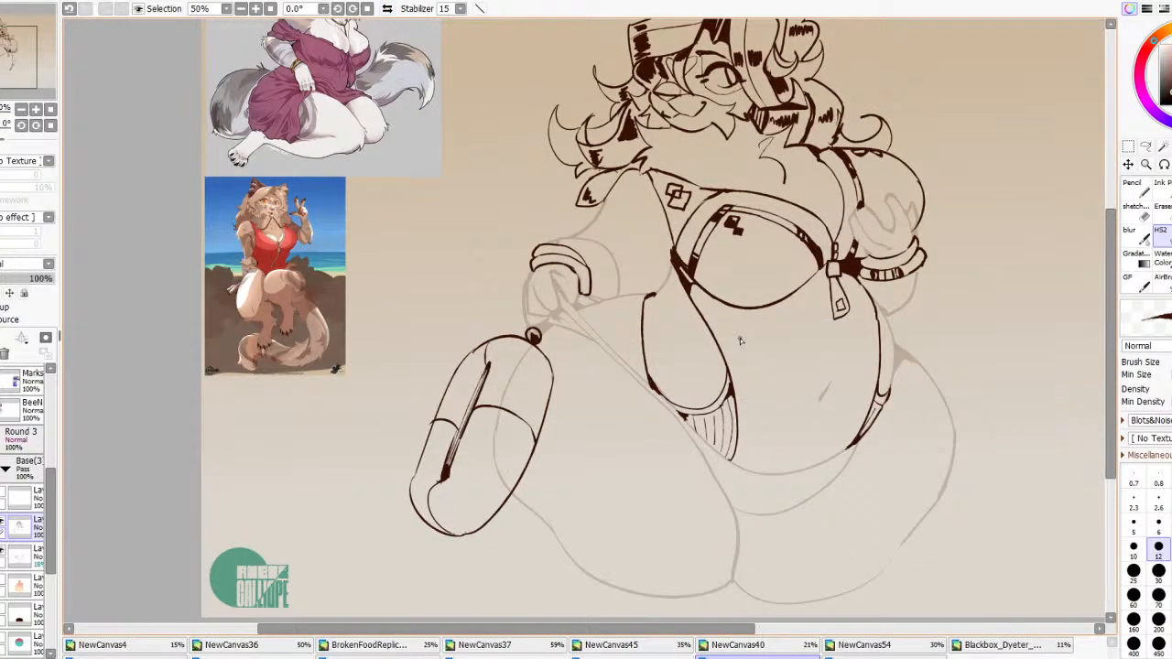
pyautogui.scroll(-3, 741, 341)
pyautogui.scroll(3, 742, 342)
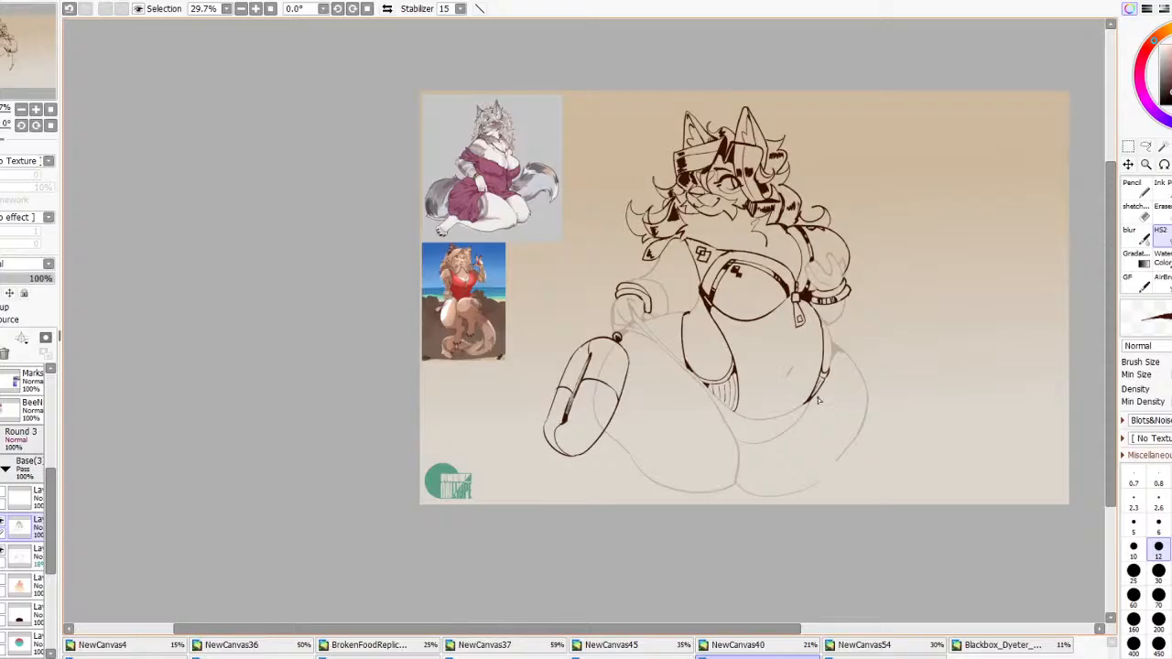
pyautogui.scroll(1, 817, 400)
pyautogui.scroll(1, 688, 383)
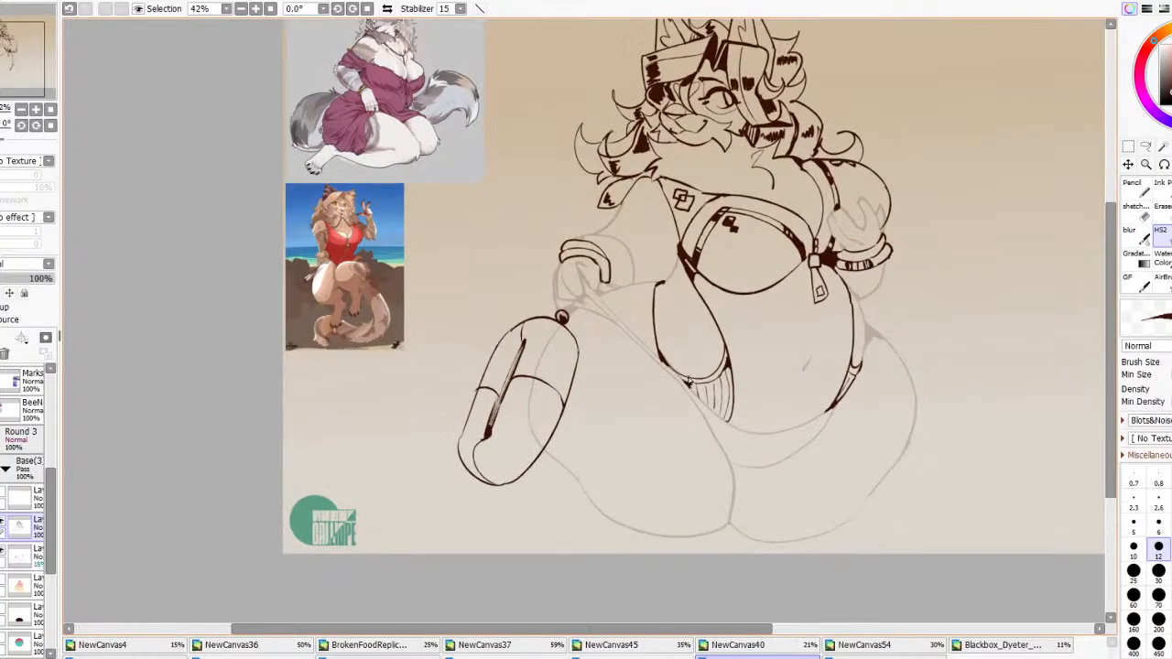
pyautogui.moveTo(640, 341)
pyautogui.mouseDown()
pyautogui.moveTo(640, 288)
pyautogui.moveTo(659, 281)
pyautogui.mouseUp()
# Thicken the upper-left outline of the capsule-shaped object, redoing one stroke, then clean it with the eraser and return to HS2
pyautogui.moveTo(464, 451); pyautogui.dragTo(473, 398)
pyautogui.moveTo(460, 437); pyautogui.dragTo(492, 364)
pyautogui.hotkey('ctrl', 'z')
pyautogui.moveTo(460, 448); pyautogui.dragTo(486, 367)
pyautogui.click(1163, 207)
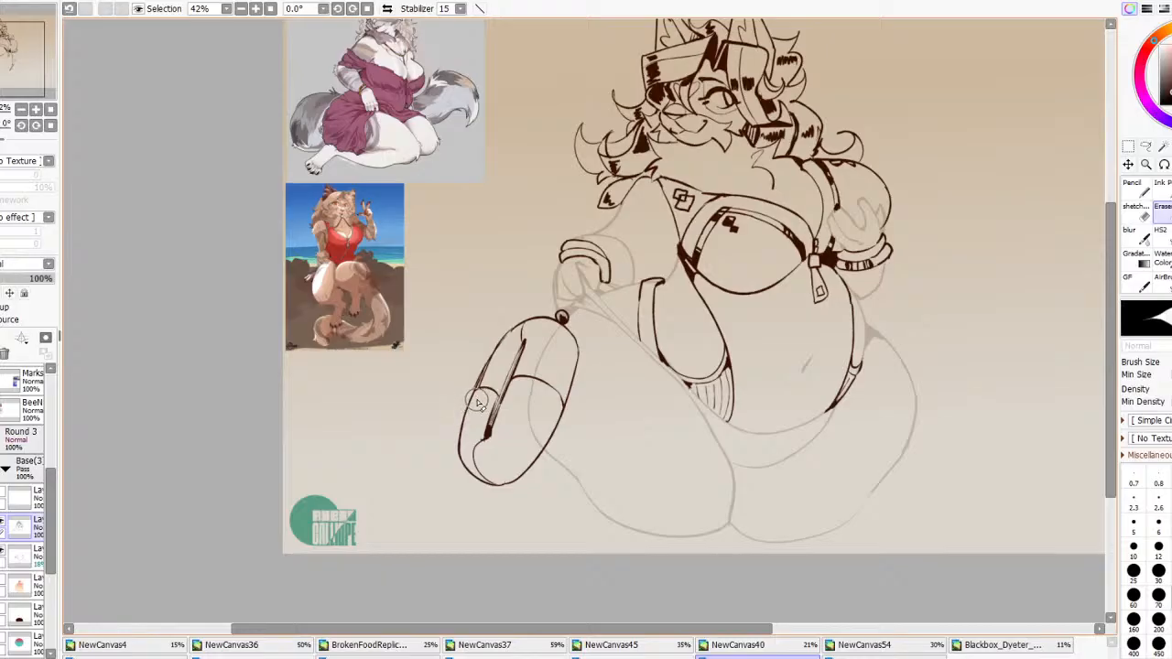
pyautogui.click(1158, 238)
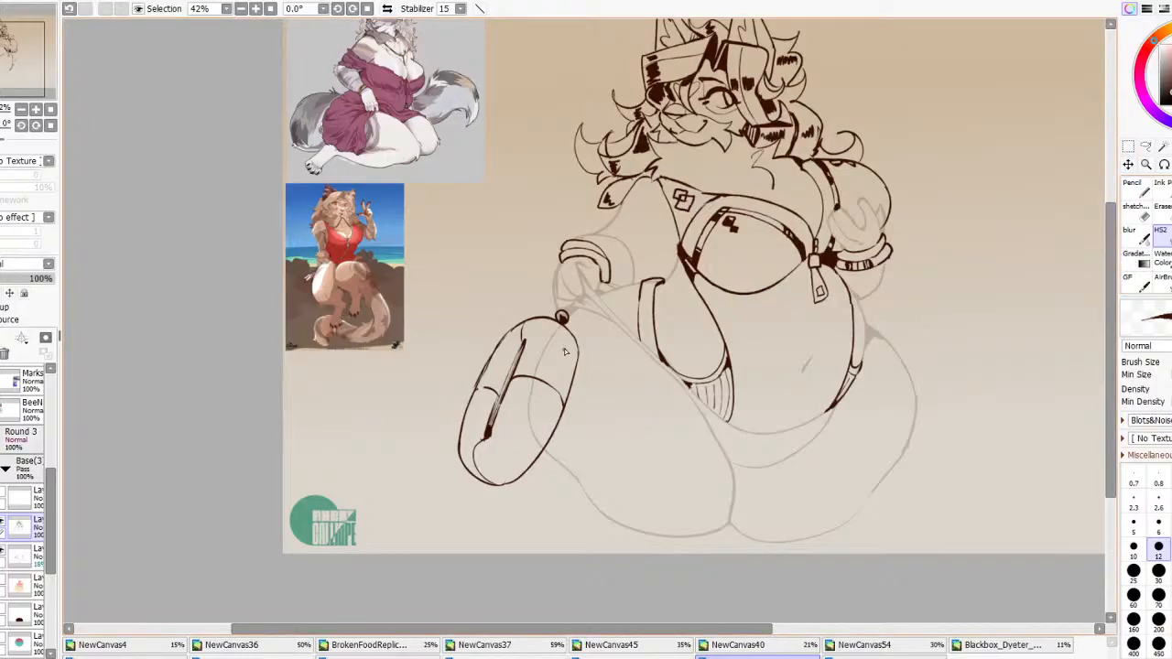
pyautogui.moveTo(577, 377); pyautogui.dragTo(693, 414)
pyautogui.scroll(-6, 707, 396)
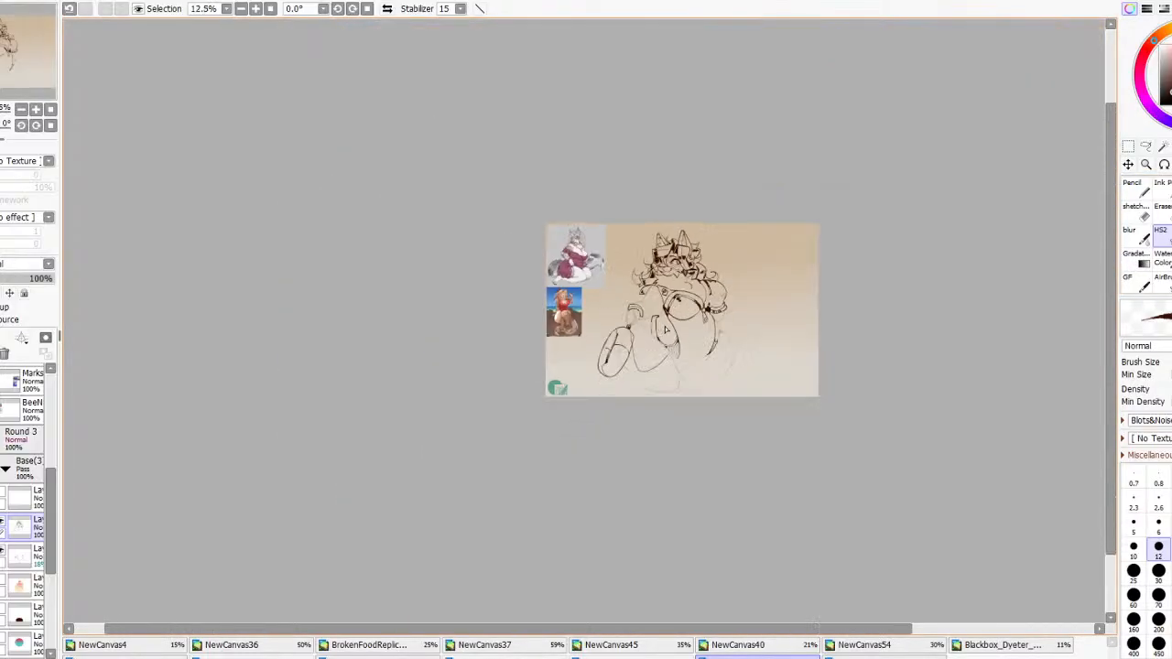
pyautogui.click(387, 9)
pyautogui.scroll(3, 456, 365)
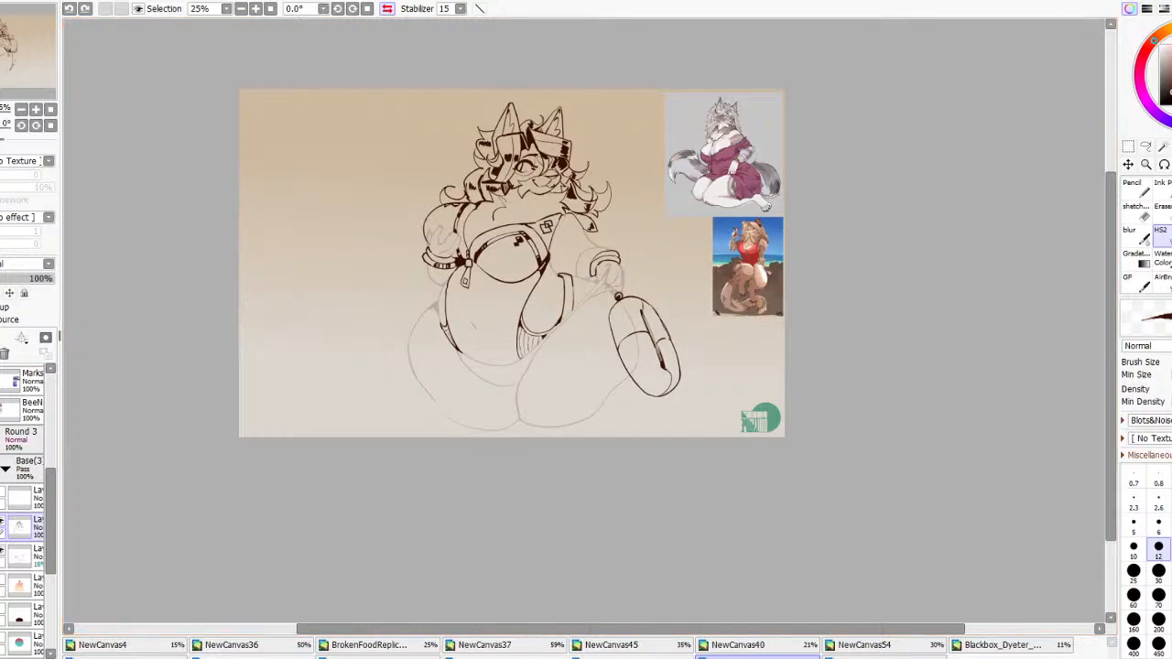
pyautogui.click(387, 9)
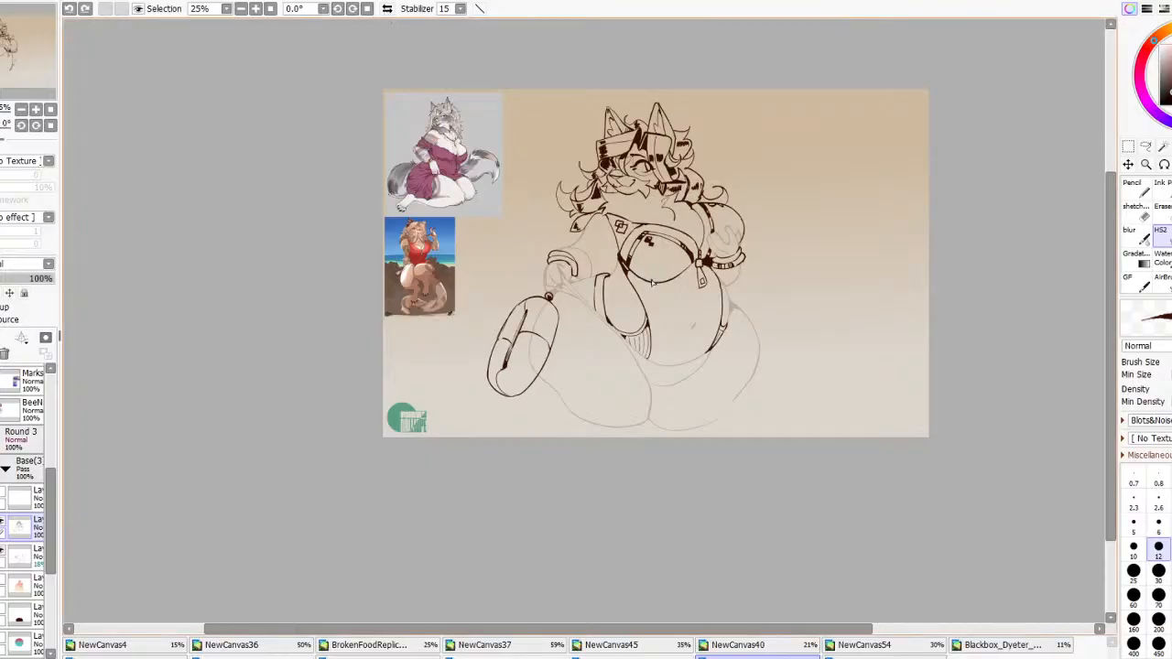
# Lasso the head and hair on the line art layer, scale them down slightly and reposition them over the shoulders
pyautogui.click(2, 524)
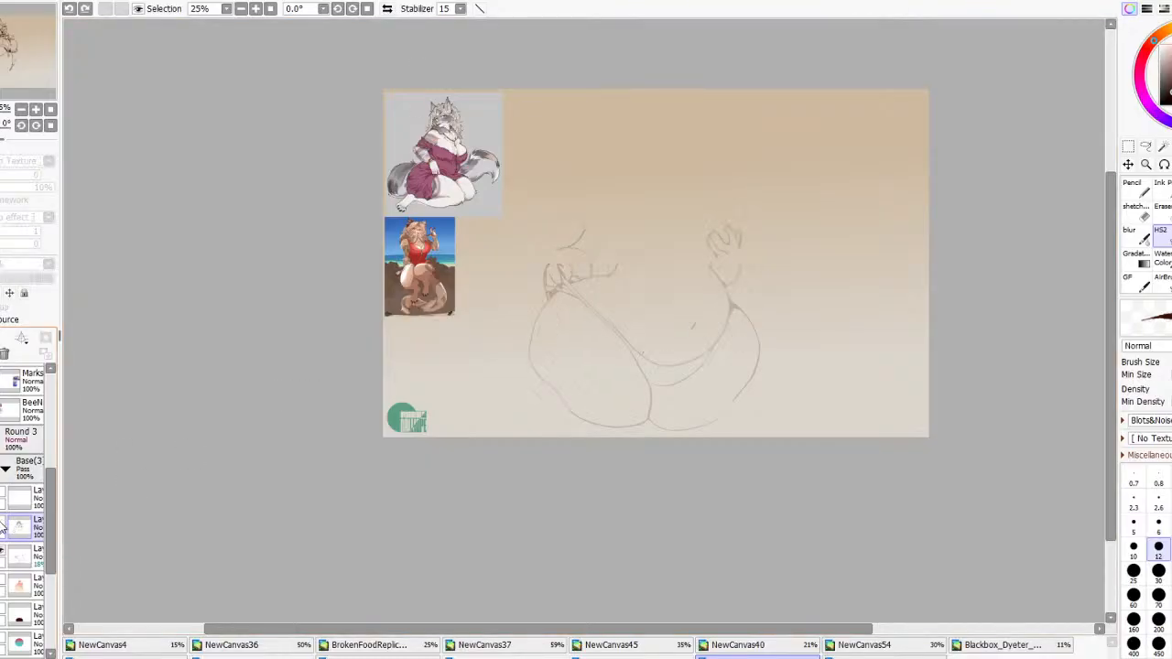
pyautogui.click(3, 524)
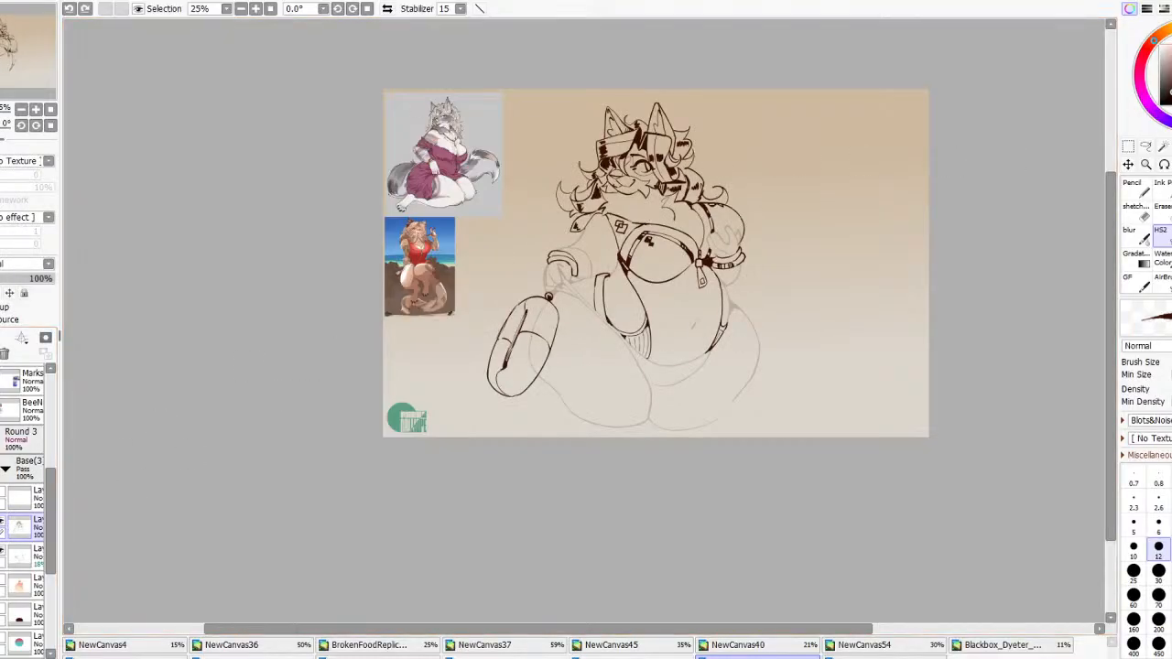
pyautogui.click(1144, 149)
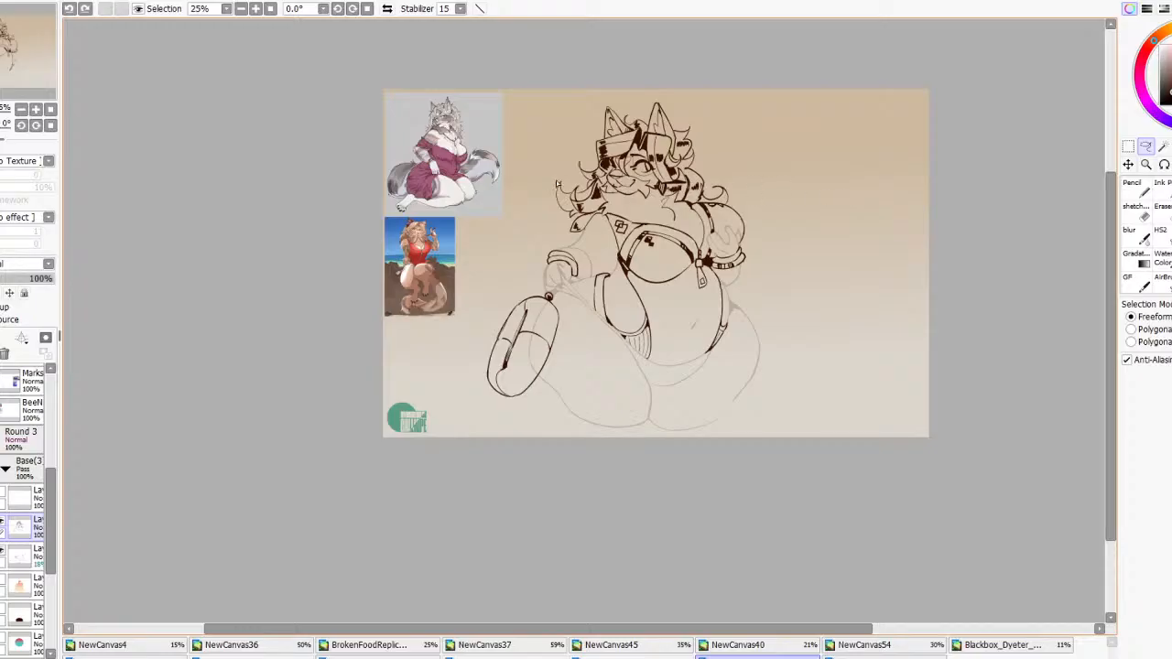
pyautogui.scroll(3, 557, 183)
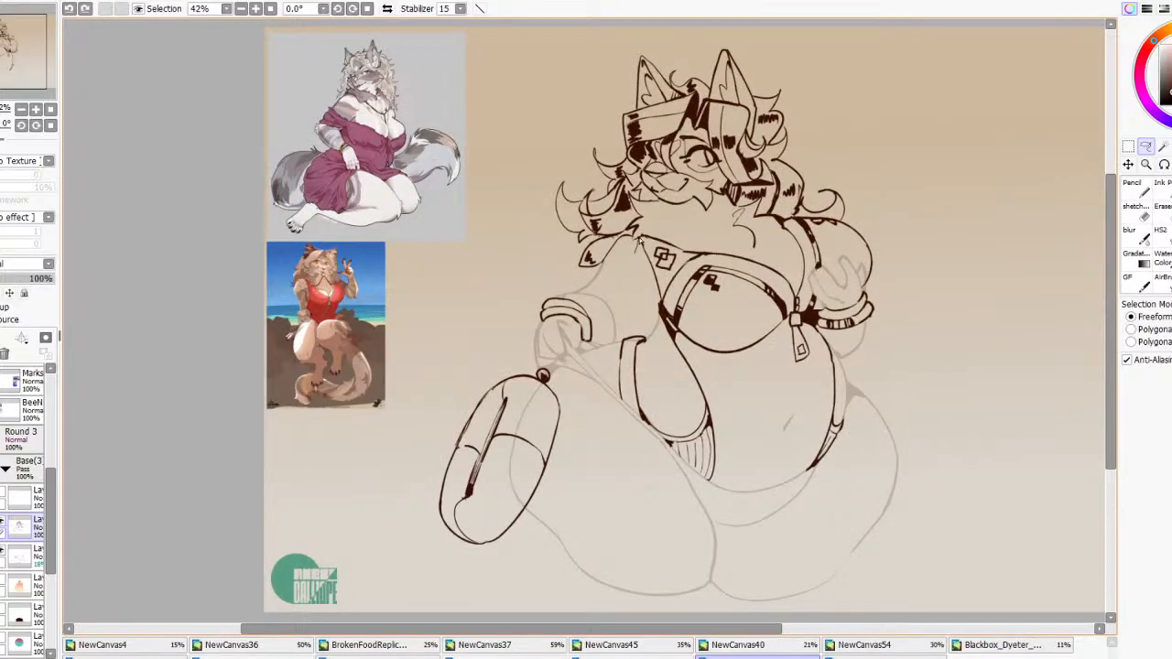
pyautogui.moveTo(638, 240)
pyautogui.mouseDown()
pyautogui.moveTo(668, 231)
pyautogui.moveTo(773, 251)
pyautogui.moveTo(783, 224)
pyautogui.moveTo(830, 218)
pyautogui.moveTo(829, 72)
pyautogui.moveTo(407, 169)
pyautogui.moveTo(586, 279)
pyautogui.moveTo(681, 224)
pyautogui.mouseUp()
pyautogui.hotkey('ctrl', 't')
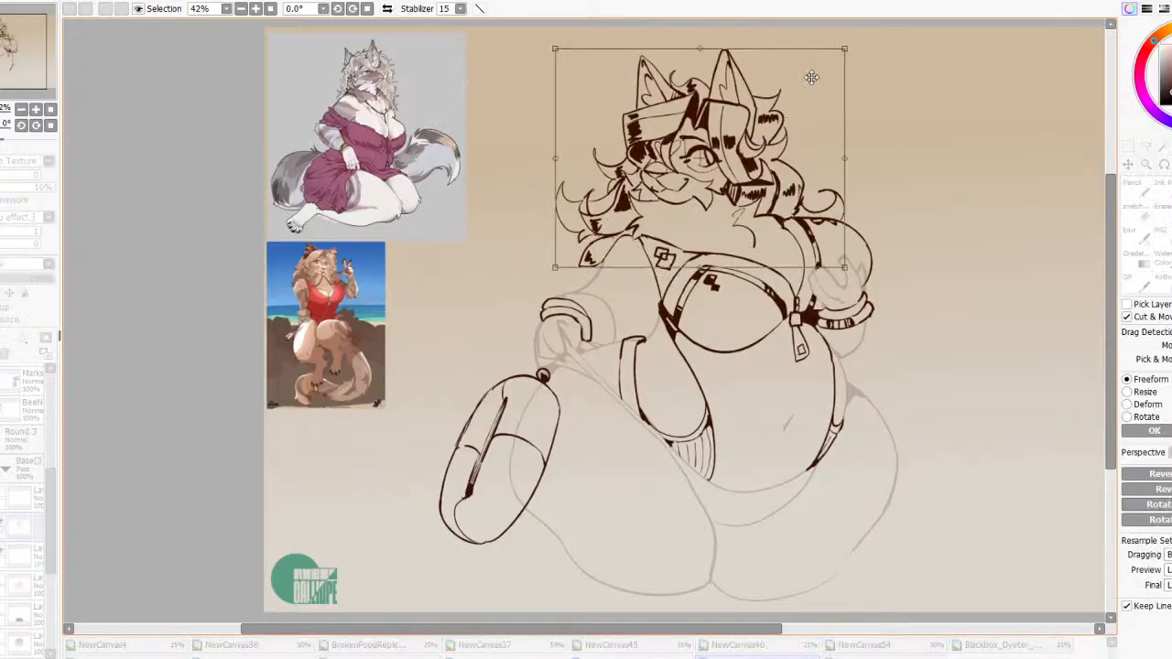
pyautogui.moveTo(846, 47); pyautogui.dragTo(830, 59)
pyautogui.moveTo(756, 165); pyautogui.dragTo(765, 164)
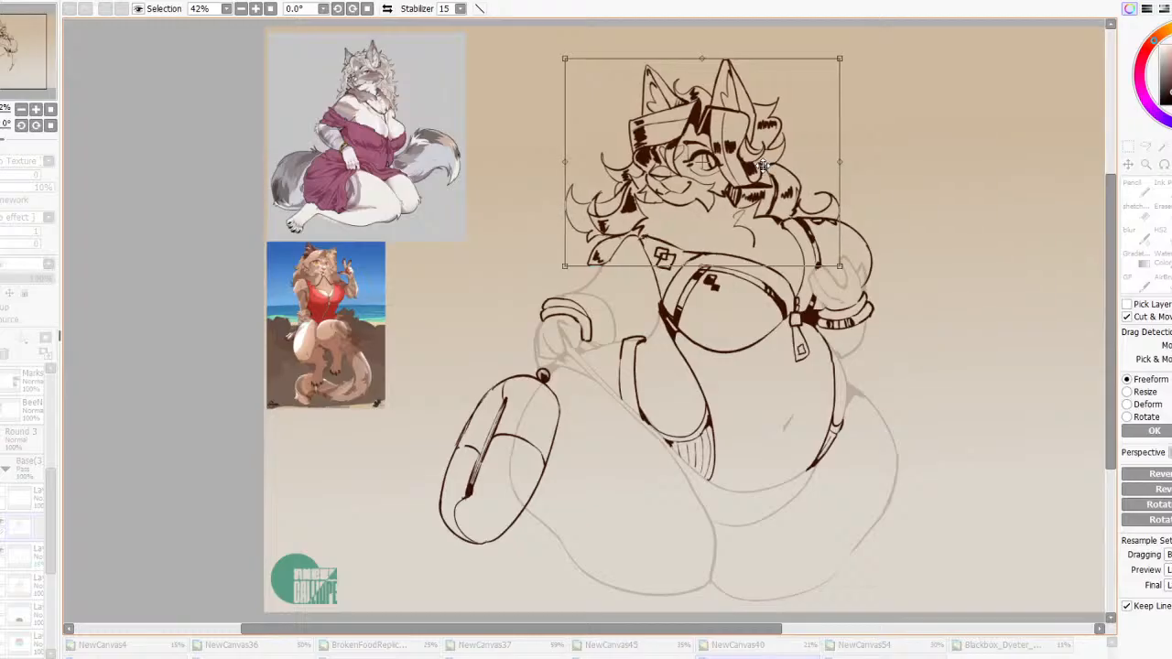
pyautogui.scroll(-5, 765, 164)
pyautogui.click(1155, 431)
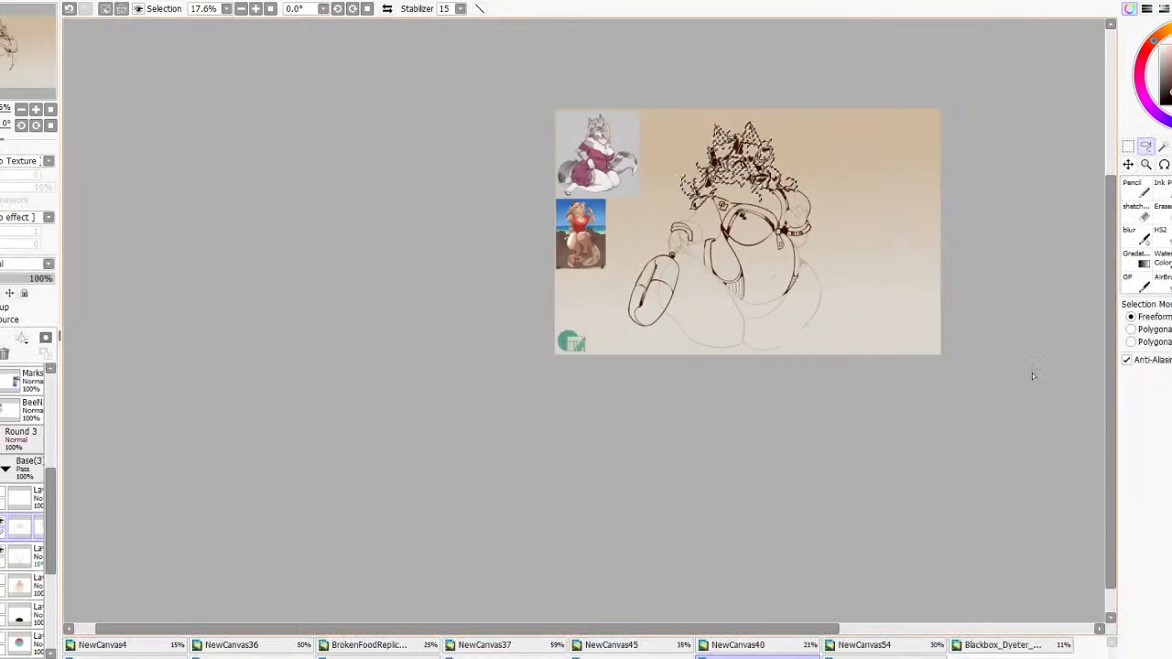
# Ink a short line with the HS2 brush reconnecting the collar to the left-hand hair, undoing unsatisfactory strokes
pyautogui.scroll(6, 1032, 372)
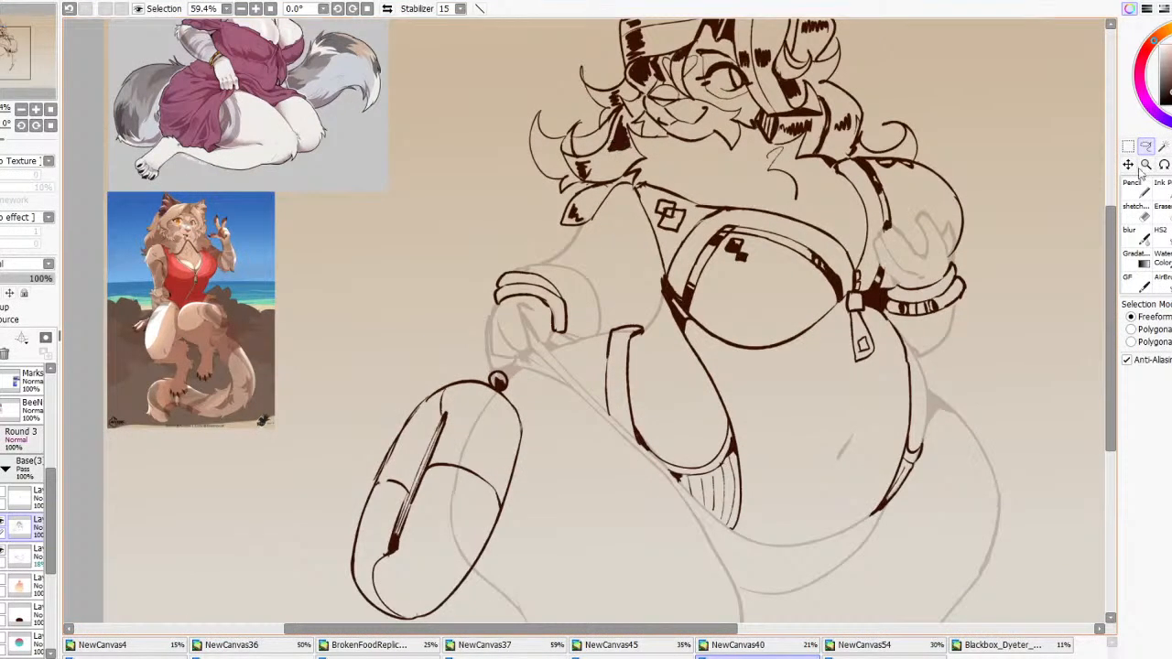
pyautogui.click(1161, 233)
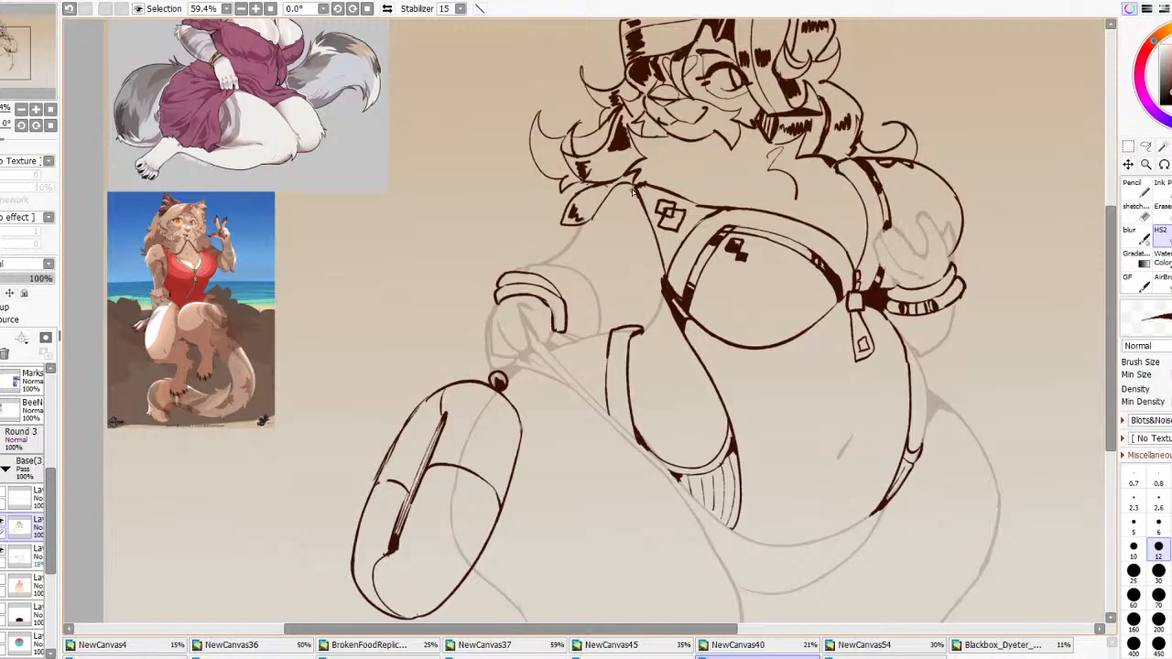
pyautogui.hotkey('ctrl', 'z')
pyautogui.moveTo(632, 190); pyautogui.dragTo(619, 186)
pyautogui.hotkey('ctrl', 'z')
pyautogui.moveTo(626, 179); pyautogui.dragTo(617, 184)
pyautogui.scroll(-1, 746, 179)
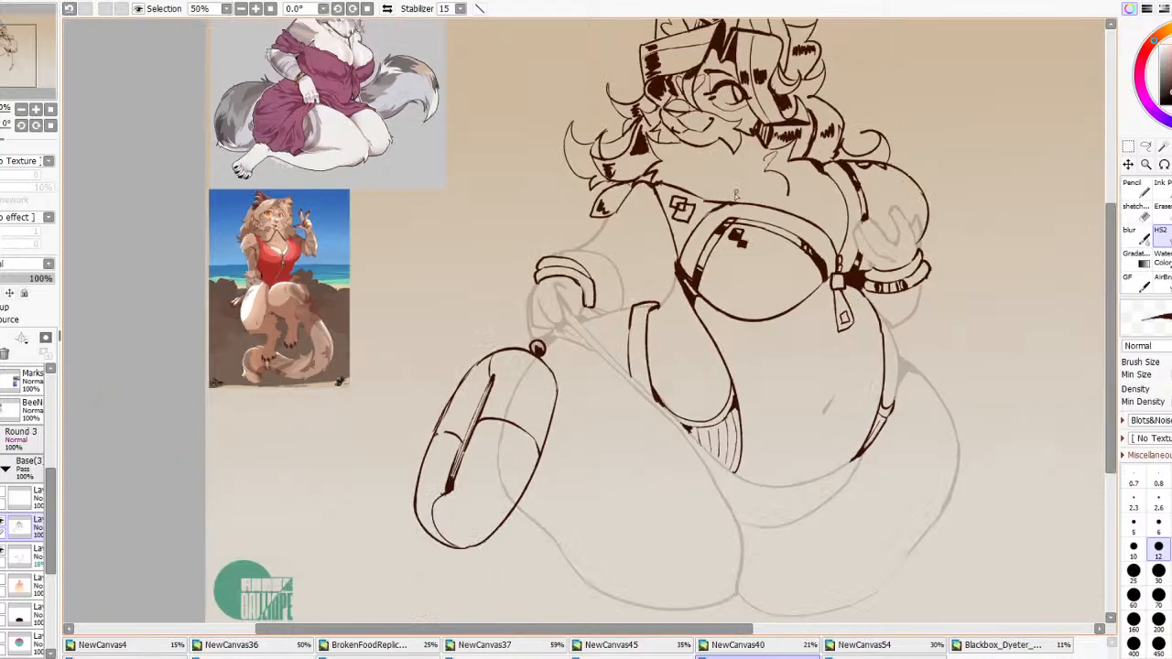
# Erase the lines on the 18% sketch layer that overlap the capsule-shaped object and the cuff by the raised hand
pyautogui.scroll(-4, 736, 194)
pyautogui.scroll(3, 735, 195)
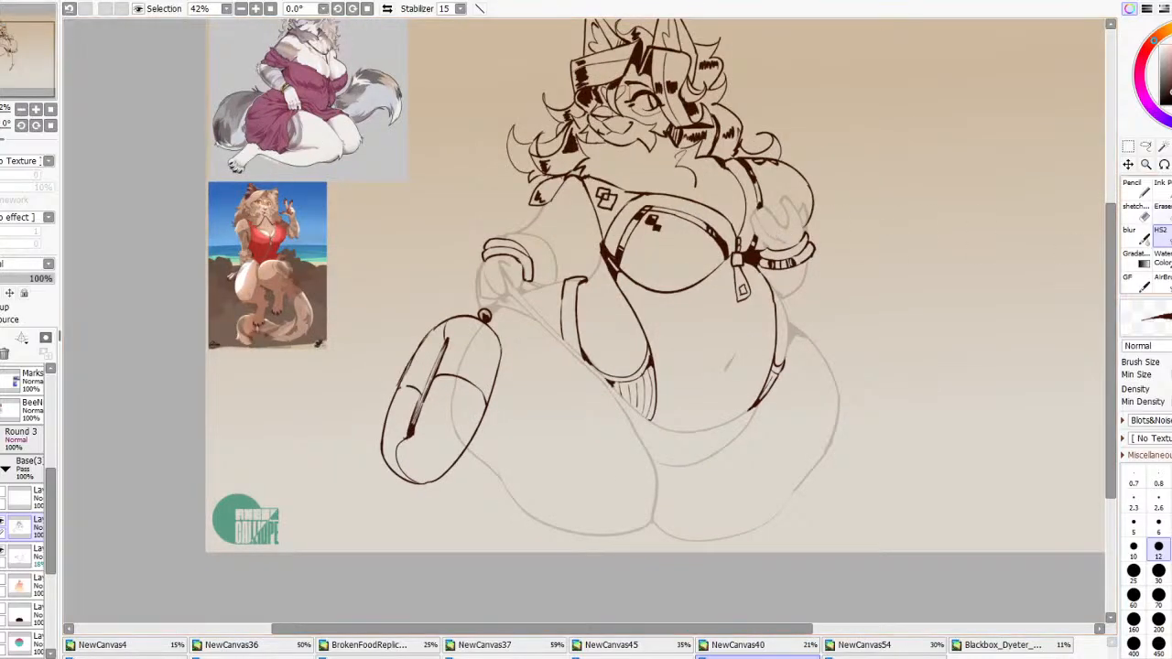
pyautogui.press('e')
pyautogui.click(33, 559)
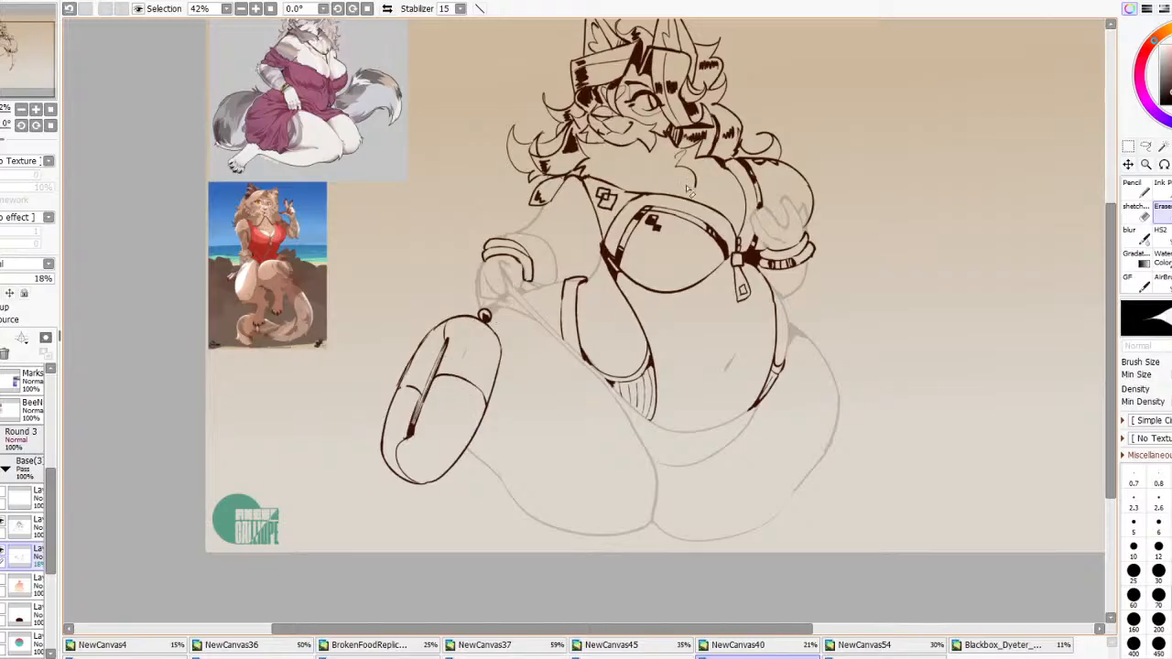
pyautogui.moveTo(808, 234)
pyautogui.mouseDown()
pyautogui.moveTo(806, 245)
pyautogui.moveTo(804, 236)
pyautogui.mouseUp()
# Raise the body sketch layer's opacity to 100% and check the whole figure
pyautogui.click(53, 278)
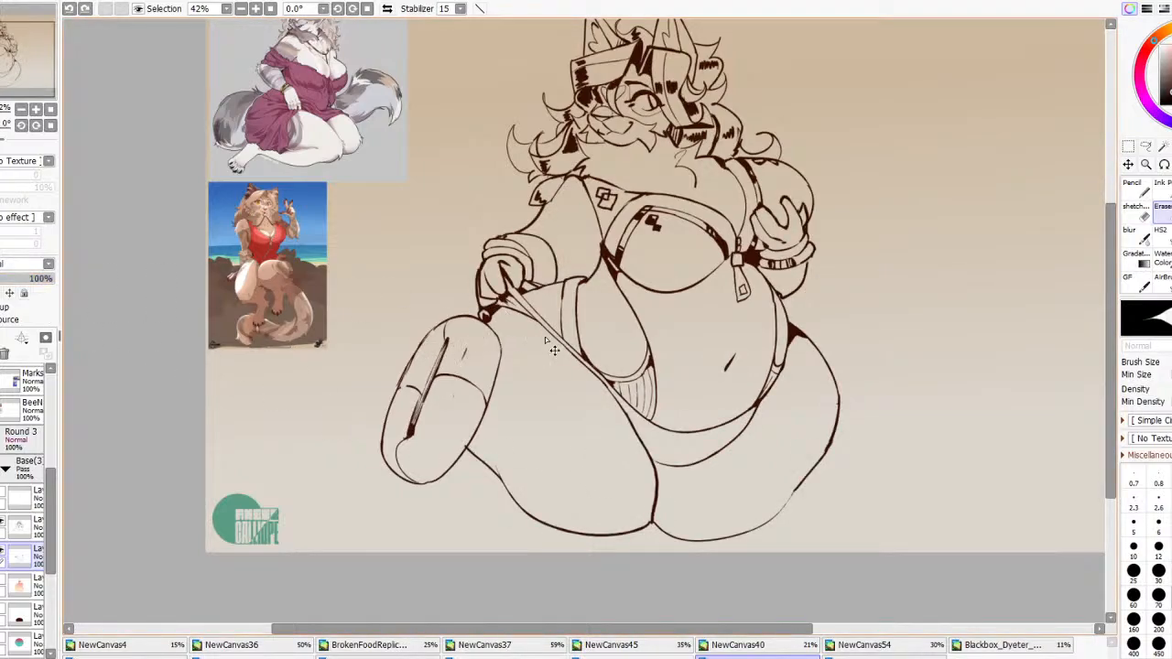
pyautogui.scroll(-3, 563, 307)
pyautogui.scroll(3, 565, 304)
pyautogui.scroll(-2, 518, 346)
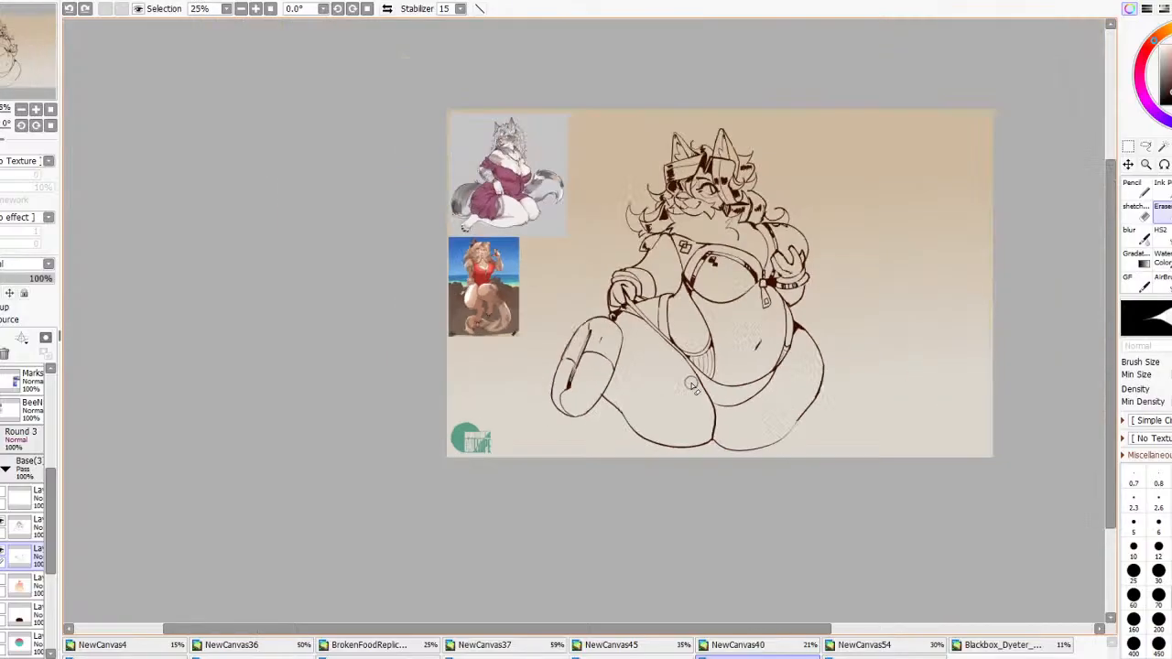
# Ink a short curved line on the chest between the collar and the raised hand with the HS2 brush
pyautogui.scroll(2, 720, 186)
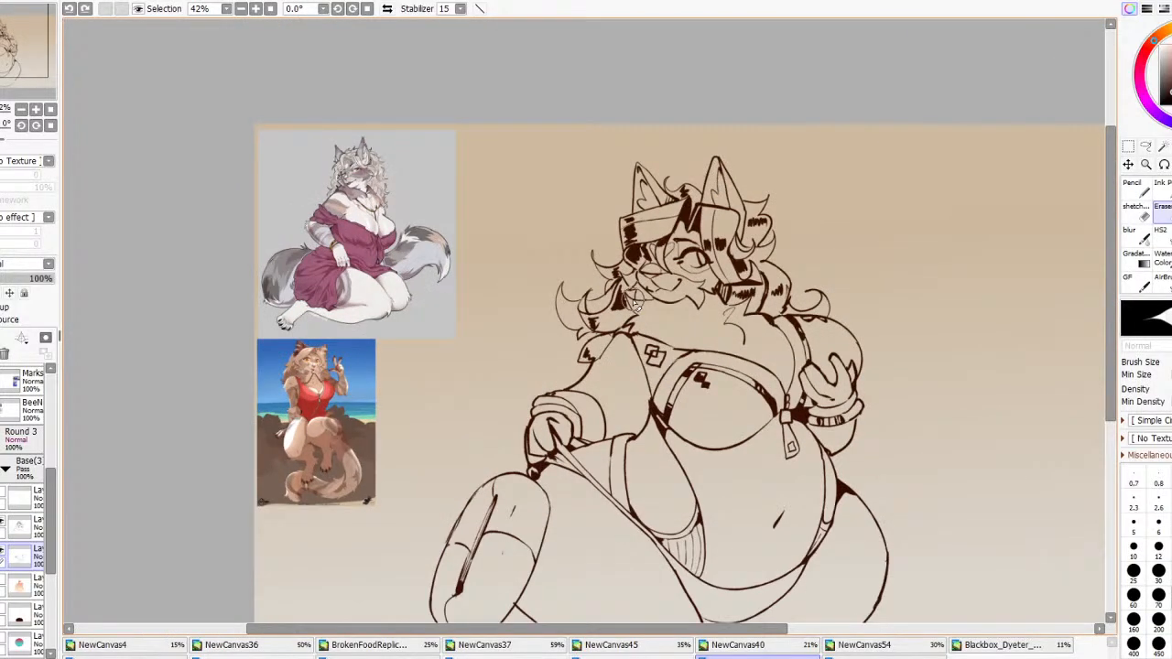
pyautogui.scroll(1, 682, 291)
pyautogui.click(1162, 237)
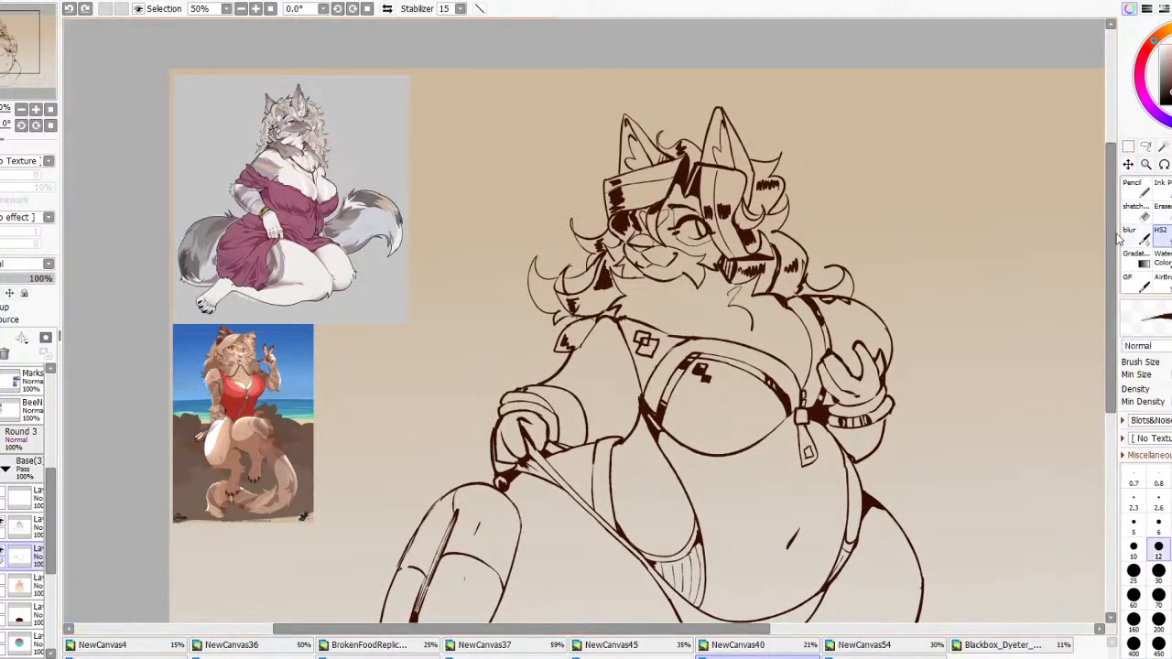
pyautogui.moveTo(776, 335); pyautogui.dragTo(806, 391)
pyautogui.hotkey('ctrl', 'z')
pyautogui.hotkey('ctrl', 'y')
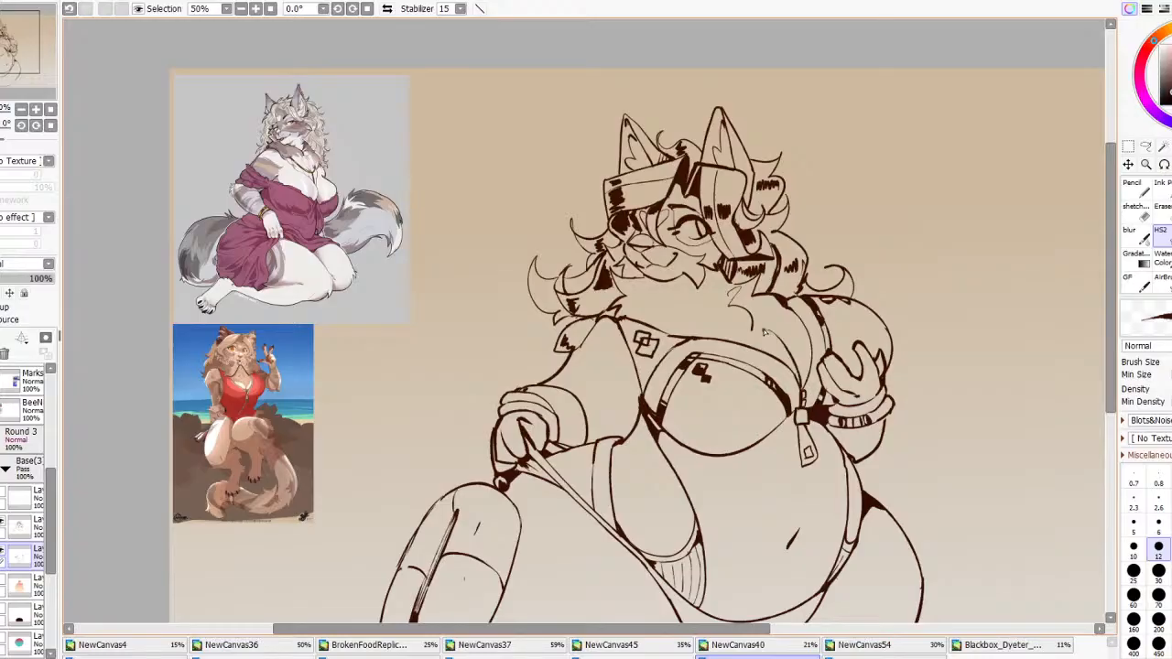
pyautogui.scroll(-4, 723, 366)
pyautogui.scroll(4, 719, 348)
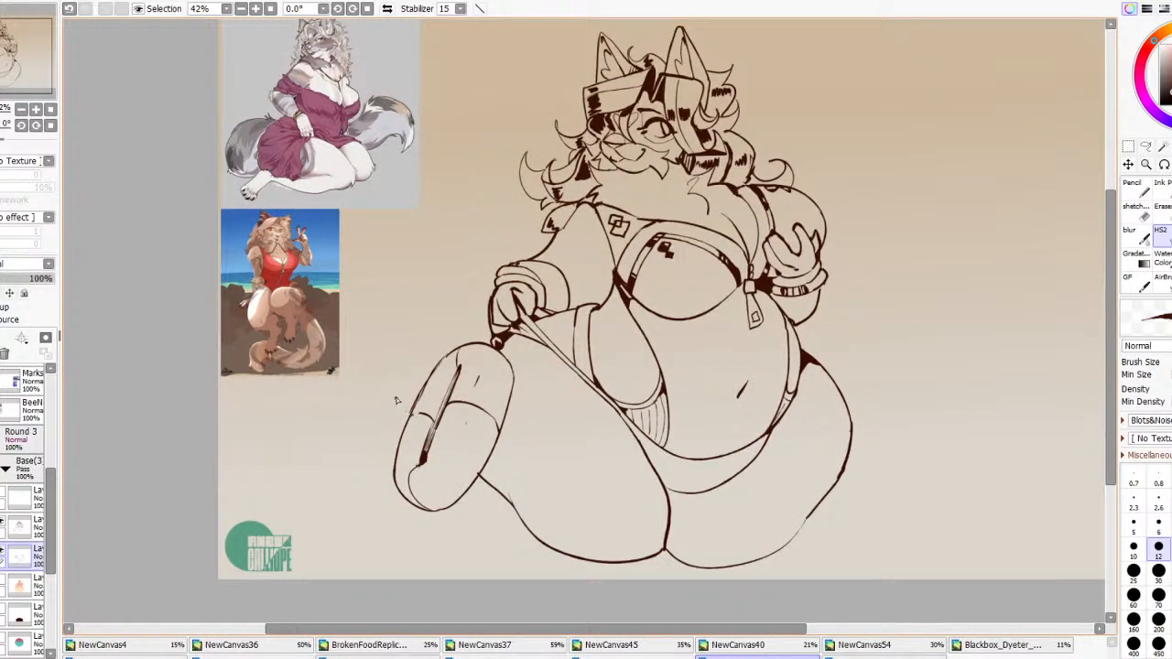
pyautogui.moveTo(416, 395)
pyautogui.mouseDown()
pyautogui.moveTo(350, 431)
pyautogui.moveTo(330, 490)
pyautogui.moveTo(368, 524)
pyautogui.moveTo(446, 546)
pyautogui.moveTo(484, 551)
pyautogui.moveTo(530, 528)
pyautogui.mouseUp()
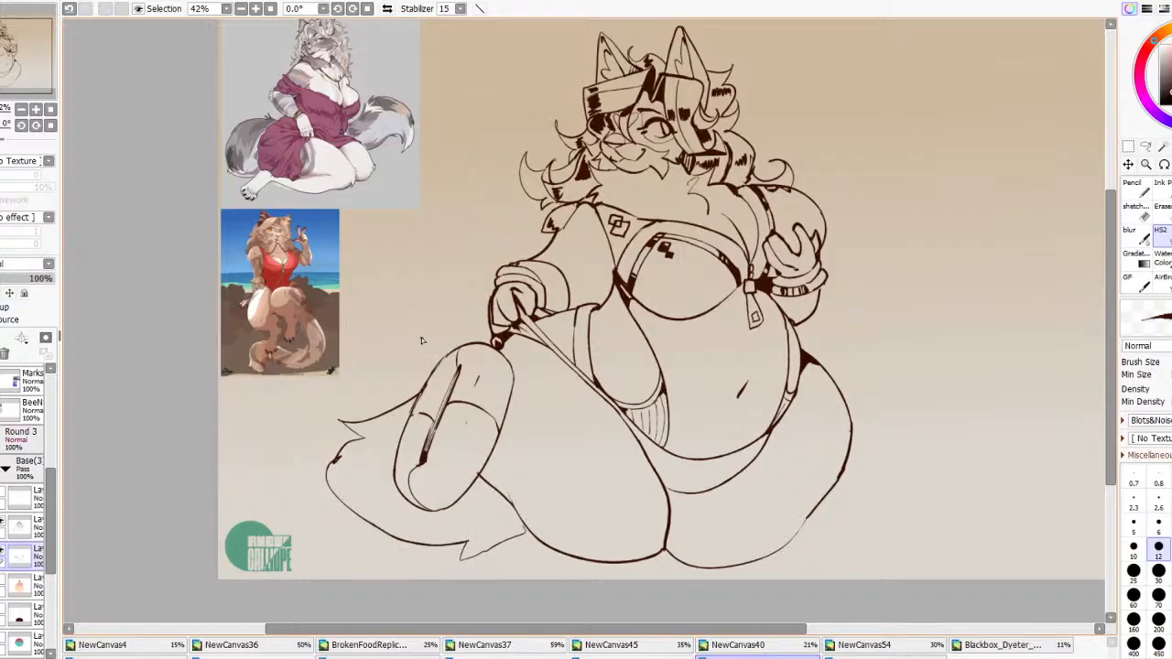
pyautogui.hotkey('ctrl', 'z')
pyautogui.hotkey('ctrl', 'z')
pyautogui.hotkey('ctrl', 'z')
pyautogui.hotkey('ctrl', 'z')
# Ink a wide bushy tail outline with tufted fur edges behind the capsule-shaped object, plus an inner line along its upper edge
pyautogui.moveTo(414, 396)
pyautogui.mouseDown()
pyautogui.moveTo(287, 469)
pyautogui.moveTo(286, 496)
pyautogui.moveTo(324, 500)
pyautogui.moveTo(333, 535)
pyautogui.moveTo(430, 552)
pyautogui.moveTo(508, 502)
pyautogui.mouseUp()
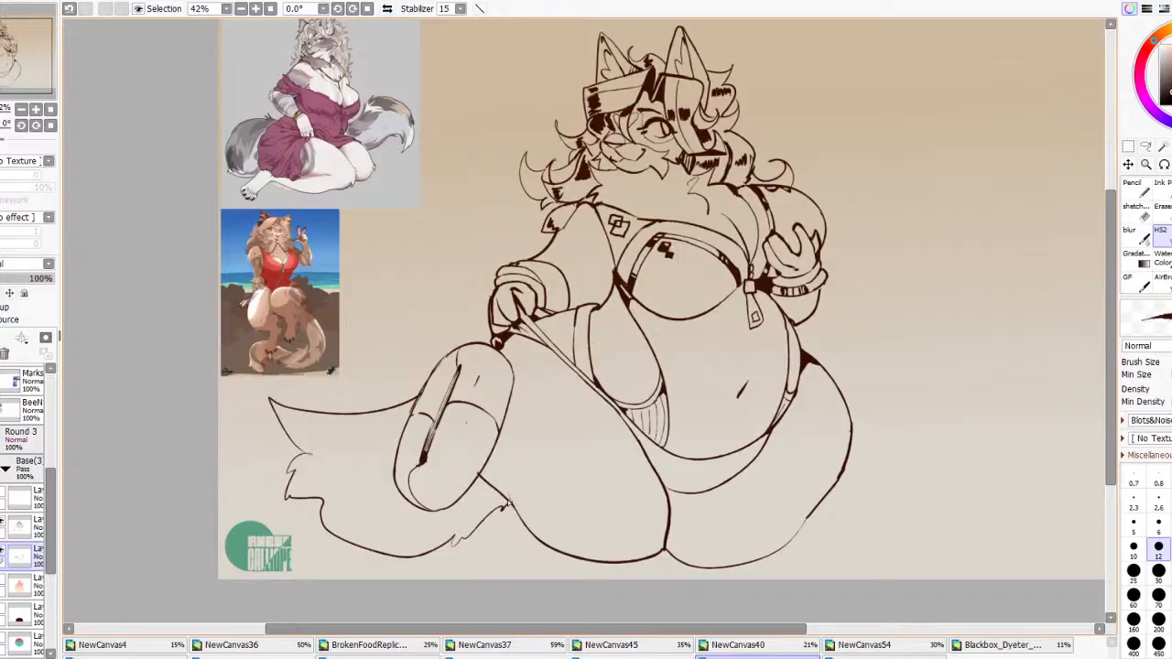
pyautogui.moveTo(313, 414); pyautogui.dragTo(427, 386)
pyautogui.hotkey('ctrl', 'z')
# Ink a second upward-curving tail beside the right hip, with tufted fur edges and inner fur marking lines
pyautogui.moveTo(812, 356)
pyautogui.mouseDown()
pyautogui.moveTo(902, 272)
pyautogui.moveTo(959, 324)
pyautogui.moveTo(965, 374)
pyautogui.moveTo(975, 368)
pyautogui.moveTo(981, 411)
pyautogui.moveTo(902, 453)
pyautogui.moveTo(842, 509)
pyautogui.mouseUp()
pyautogui.hotkey('ctrl', 'z')
pyautogui.moveTo(985, 412)
pyautogui.mouseDown()
pyautogui.moveTo(927, 448)
pyautogui.moveTo(922, 472)
pyautogui.moveTo(833, 490)
pyautogui.mouseUp()
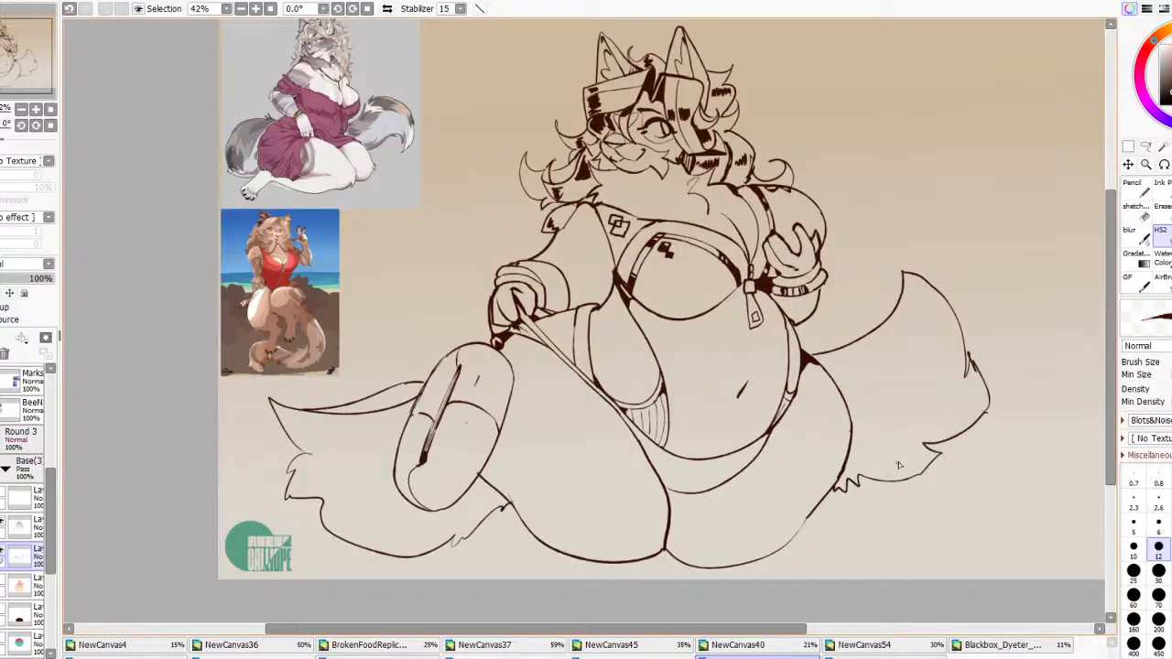
pyautogui.moveTo(904, 277); pyautogui.dragTo(936, 405)
pyautogui.moveTo(919, 420); pyautogui.dragTo(857, 459)
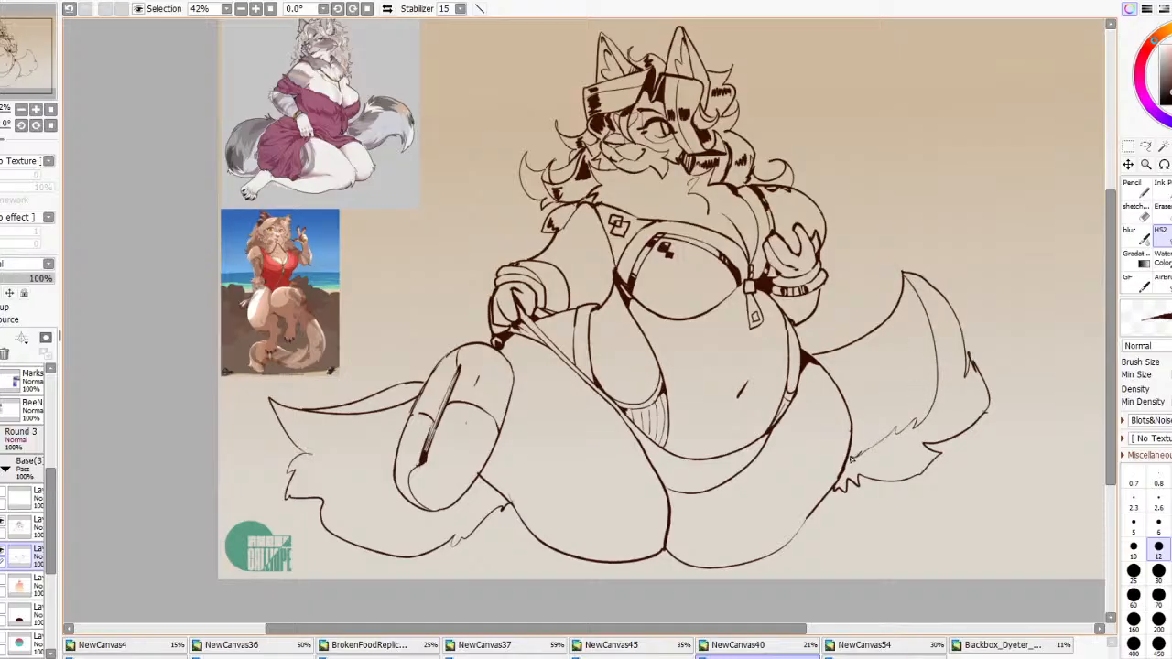
# Ink an inner fur line along the lower part of the left tail, redoing the stroke once
pyautogui.moveTo(322, 502)
pyautogui.mouseDown()
pyautogui.moveTo(377, 528)
pyautogui.moveTo(392, 518)
pyautogui.mouseUp()
pyautogui.hotkey('ctrl', 'z')
pyautogui.hotkey('ctrl', 'z')
pyautogui.moveTo(320, 500); pyautogui.dragTo(420, 507)
# Mirror the canvas view to check the figure's balance and return it to the normal orientation
pyautogui.scroll(-5, 505, 450)
pyautogui.scroll(2, 505, 450)
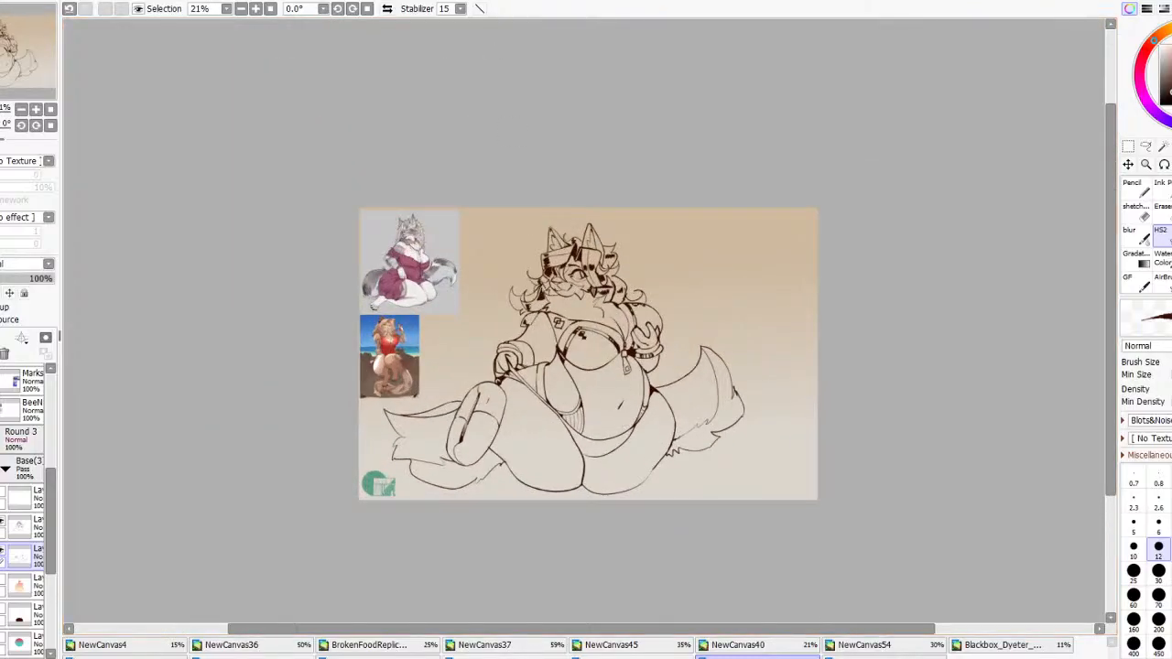
pyautogui.click(386, 8)
pyautogui.click(387, 8)
pyautogui.click(386, 8)
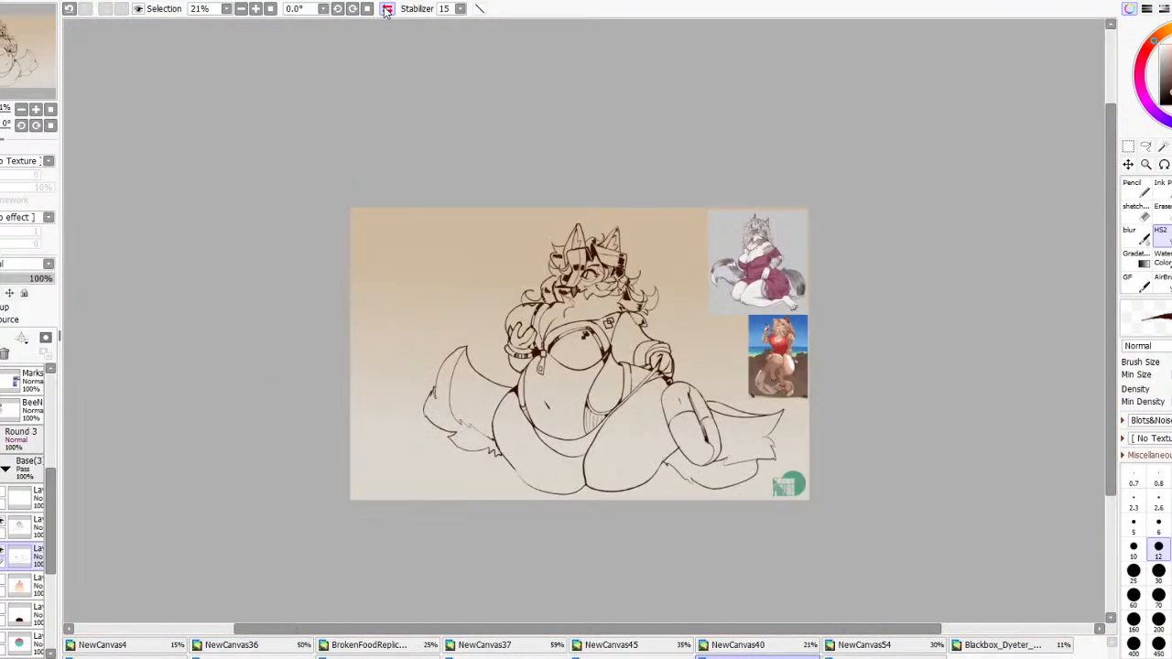
pyautogui.click(386, 8)
# Lasso the right tail, enlarge it slightly, rotate it clockwise and move it outward and down beside the thigh
pyautogui.scroll(3, 464, 517)
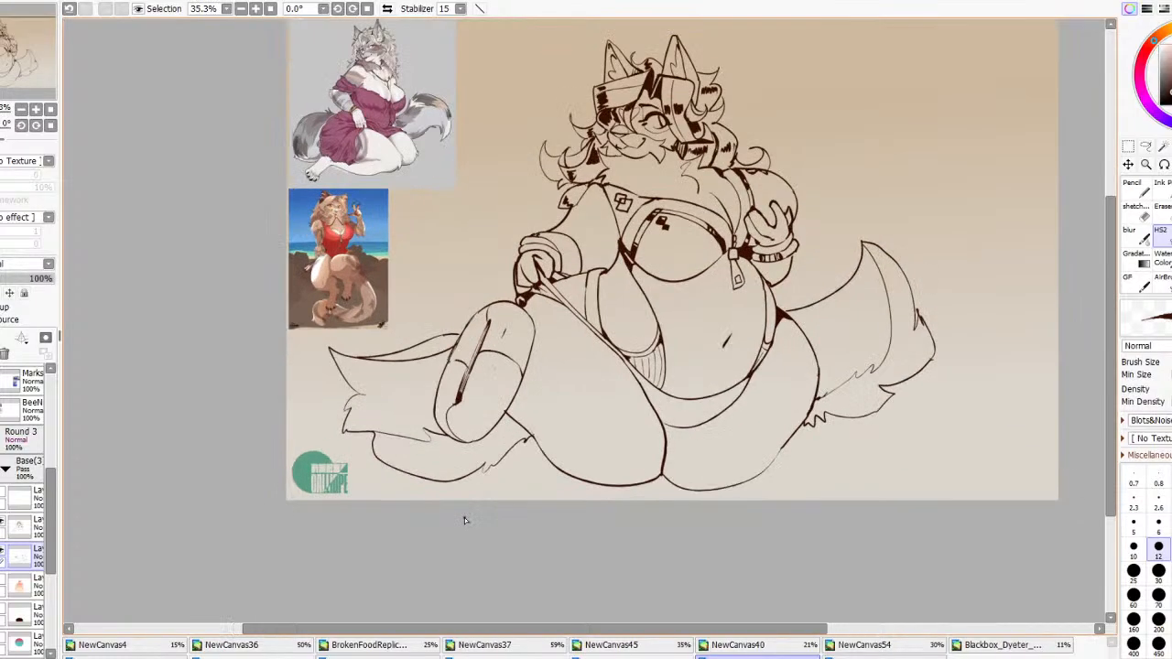
pyautogui.click(1129, 148)
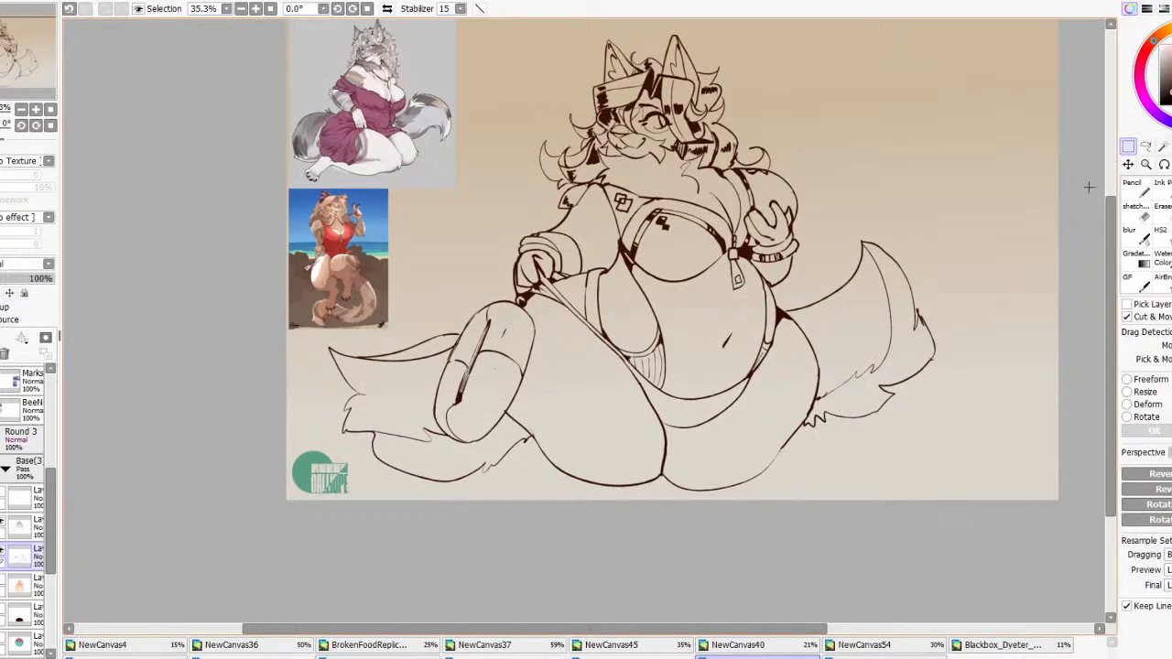
pyautogui.click(1146, 148)
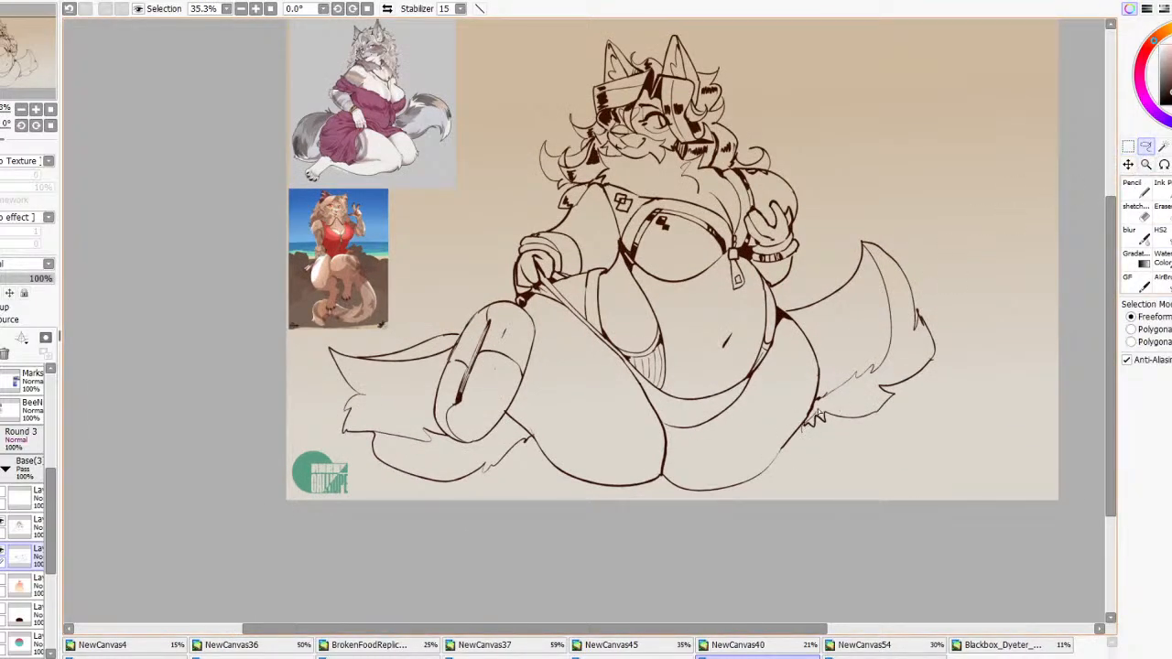
pyautogui.moveTo(817, 403)
pyautogui.mouseDown()
pyautogui.moveTo(828, 349)
pyautogui.moveTo(794, 316)
pyautogui.moveTo(1036, 391)
pyautogui.moveTo(804, 485)
pyautogui.mouseUp()
pyautogui.hotkey('ctrl', 't')
pyautogui.moveTo(935, 428); pyautogui.dragTo(949, 444)
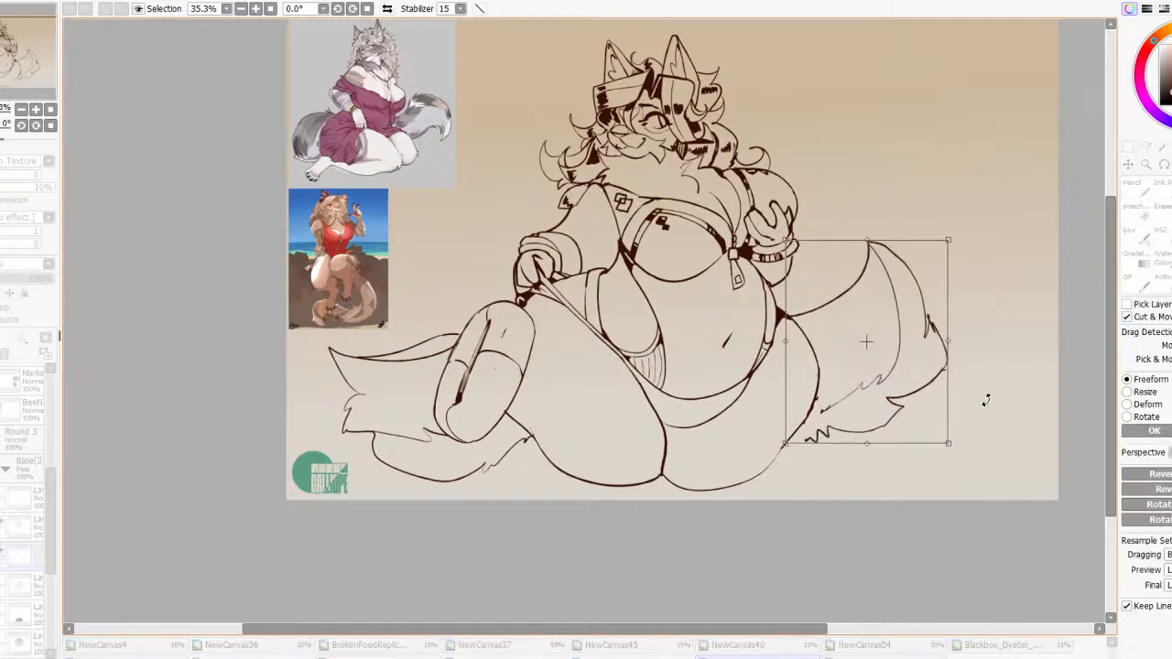
pyautogui.moveTo(986, 400); pyautogui.dragTo(993, 417)
pyautogui.moveTo(862, 381); pyautogui.dragTo(903, 389)
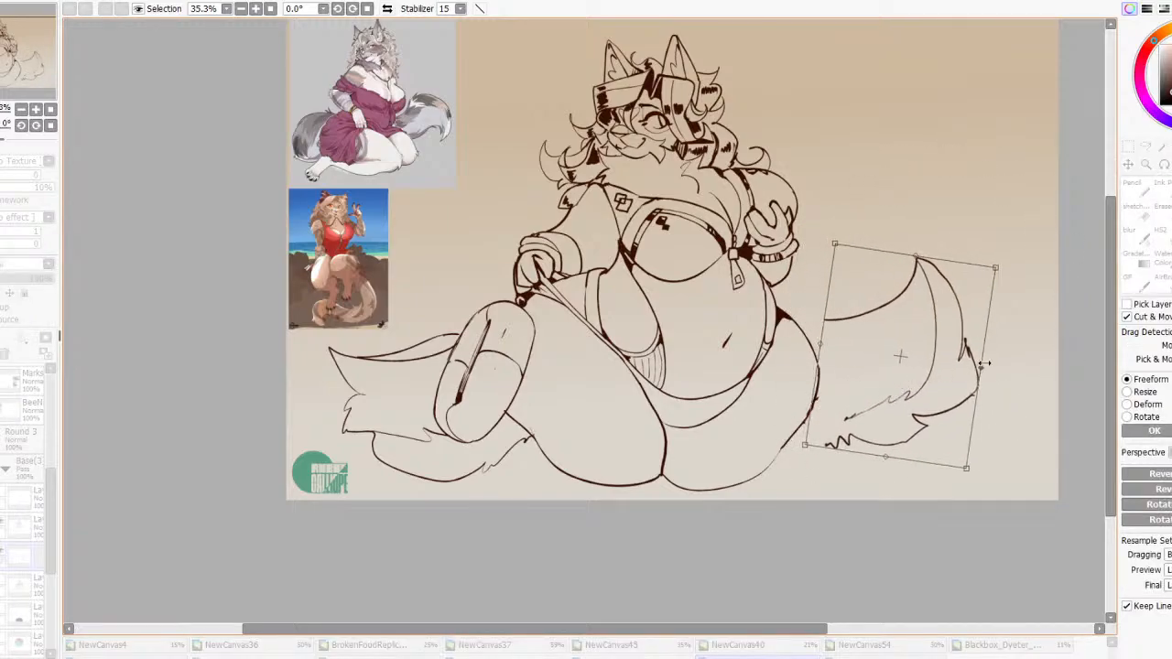
pyautogui.moveTo(998, 366); pyautogui.dragTo(991, 395)
pyautogui.moveTo(860, 386); pyautogui.dragTo(899, 401)
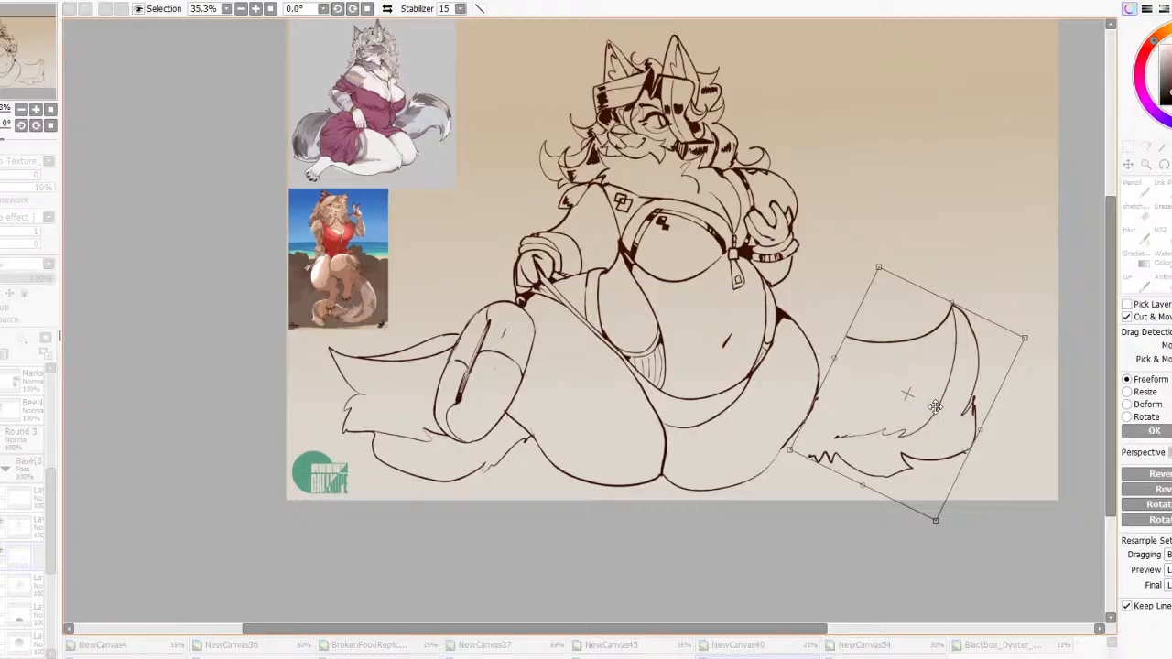
pyautogui.press('Return')
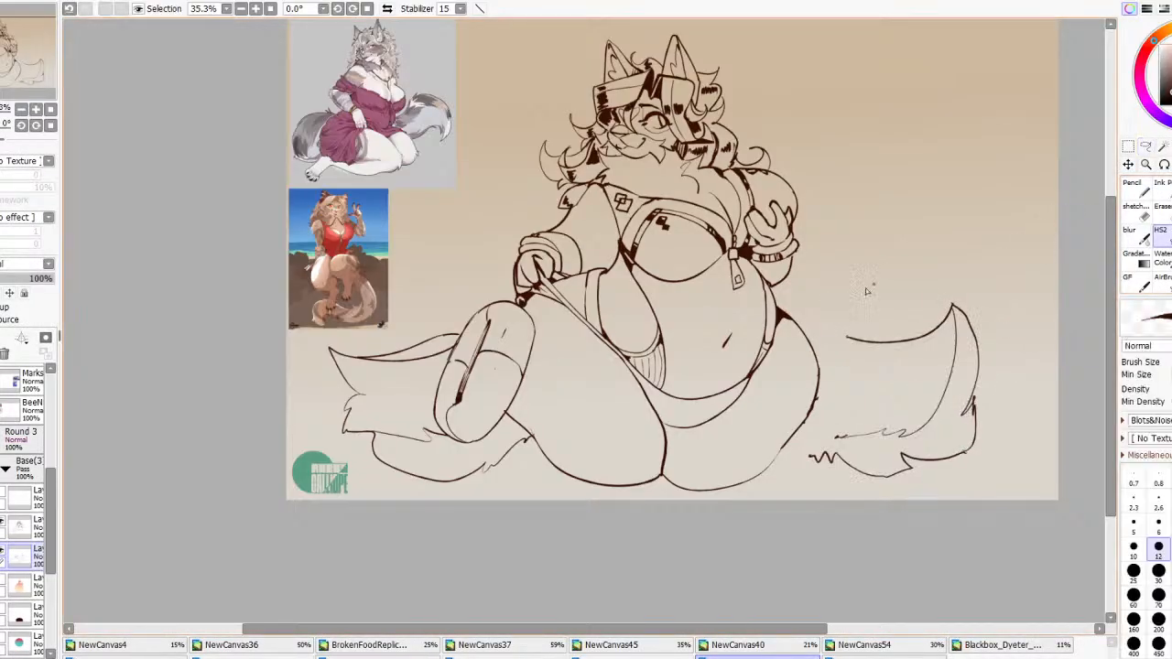
# Ink connecting lines that join the moved right tail's upper and lower edges back to the hip and thigh
pyautogui.moveTo(849, 339)
pyautogui.mouseDown()
pyautogui.moveTo(808, 332)
pyautogui.moveTo(815, 318)
pyautogui.moveTo(846, 339)
pyautogui.mouseUp()
pyautogui.hotkey('ctrl', 'z')
pyautogui.moveTo(809, 452); pyautogui.dragTo(780, 454)
pyautogui.scroll(-2, 798, 439)
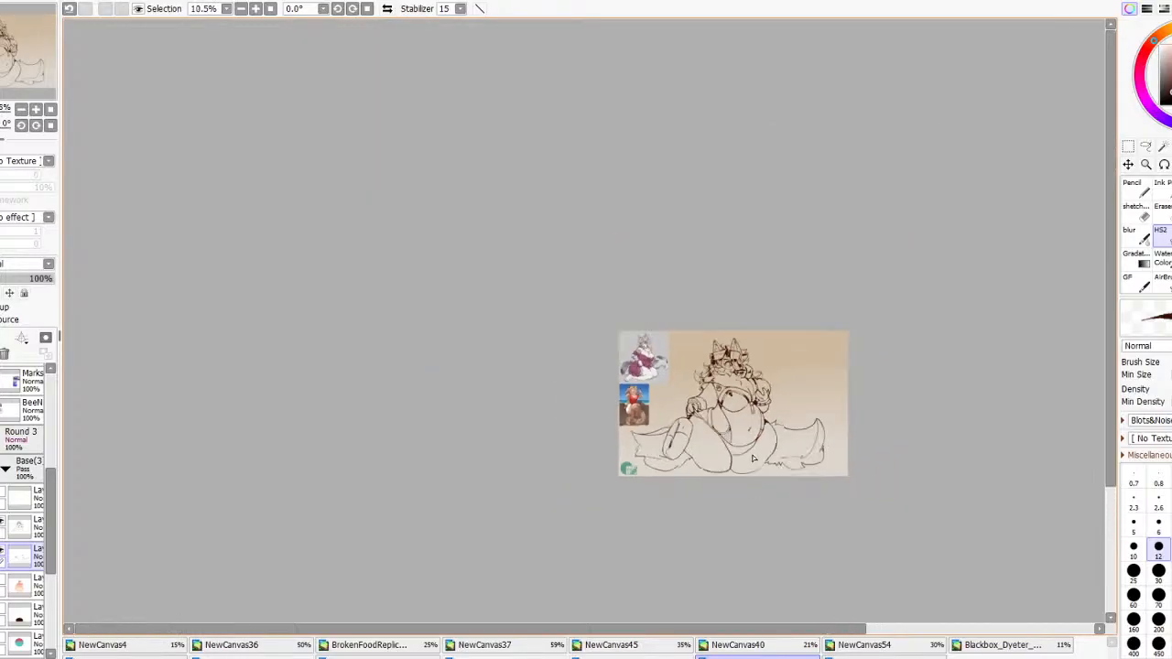
pyautogui.press('w')
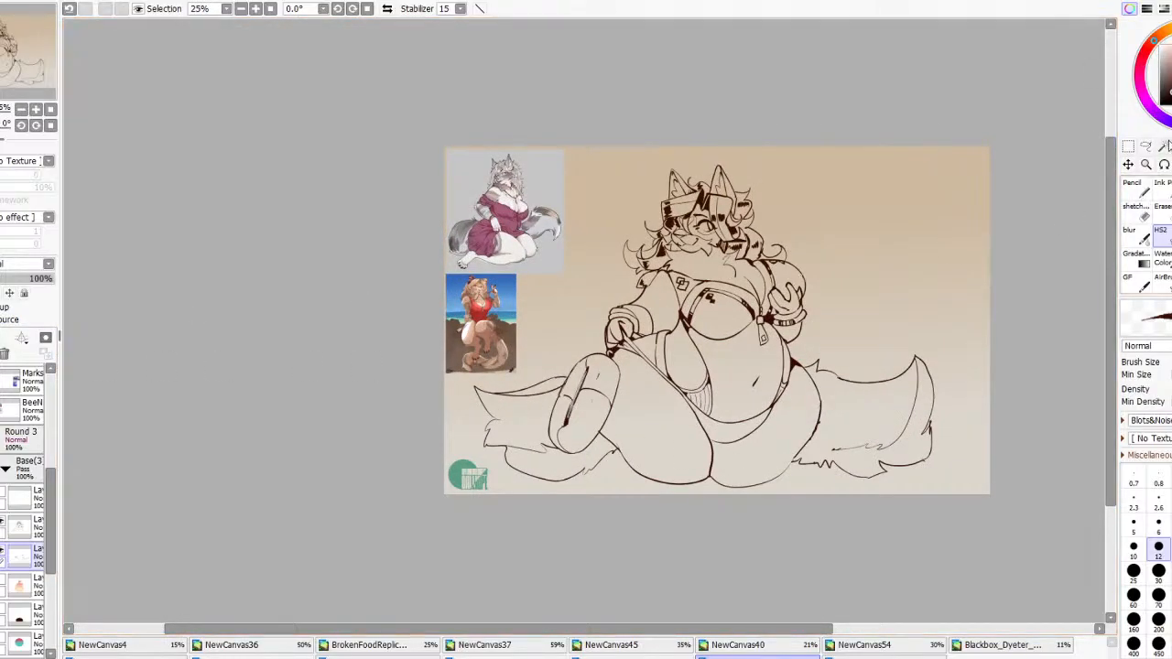
pyautogui.click(952, 307)
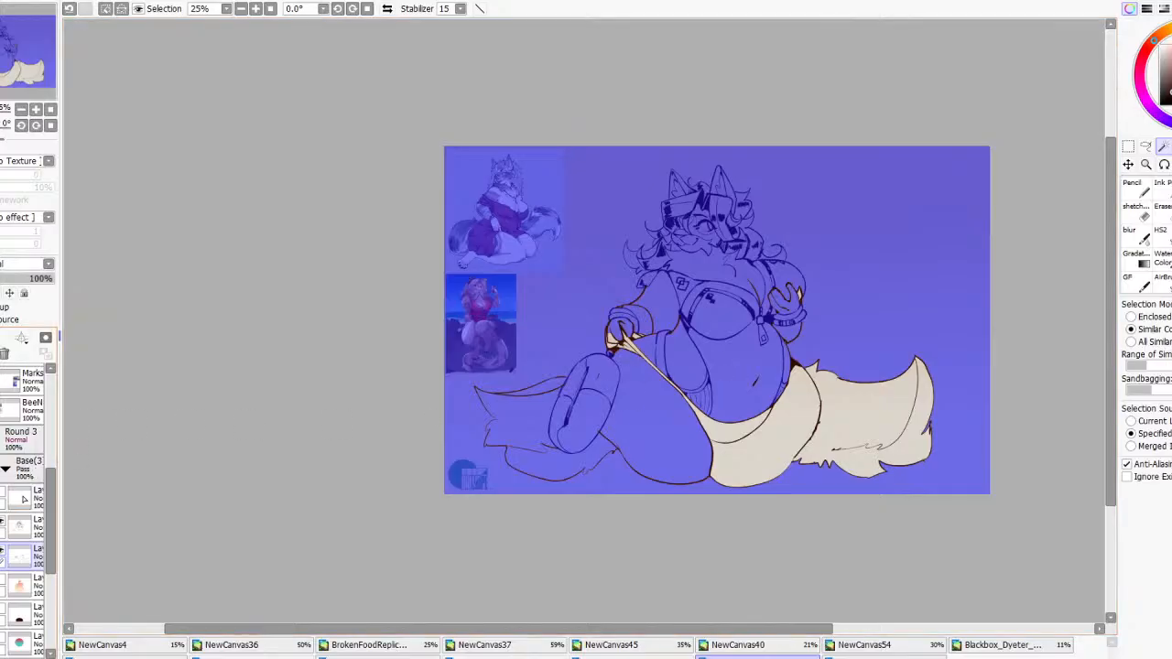
pyautogui.hotkey('ctrl', 'd')
# Combine the body and head line layers, and select the whole figure by inverting a Magic Wand selection of the background
pyautogui.click(20, 525)
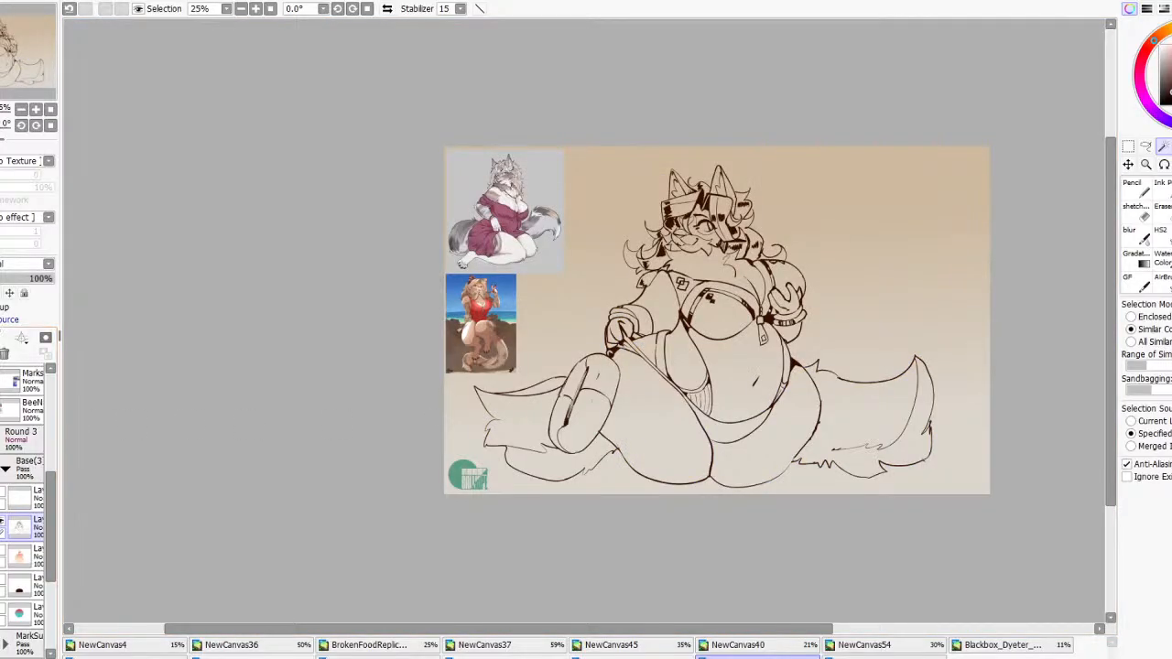
pyautogui.click(881, 194)
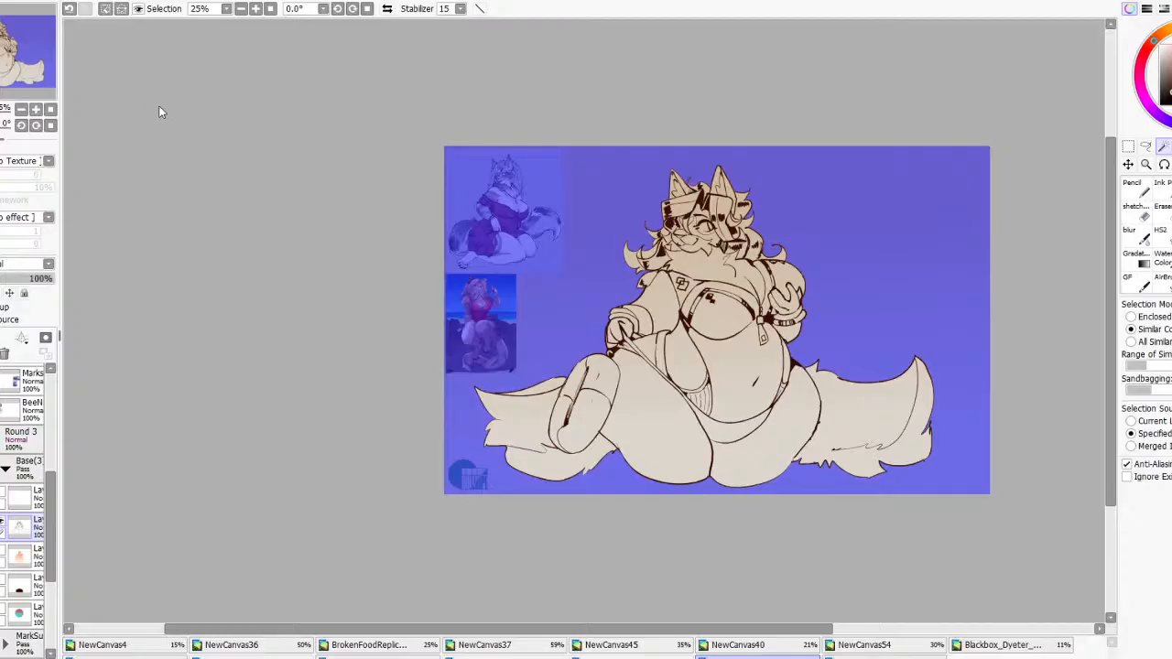
pyautogui.click(120, 8)
pyautogui.scroll(2, 504, 256)
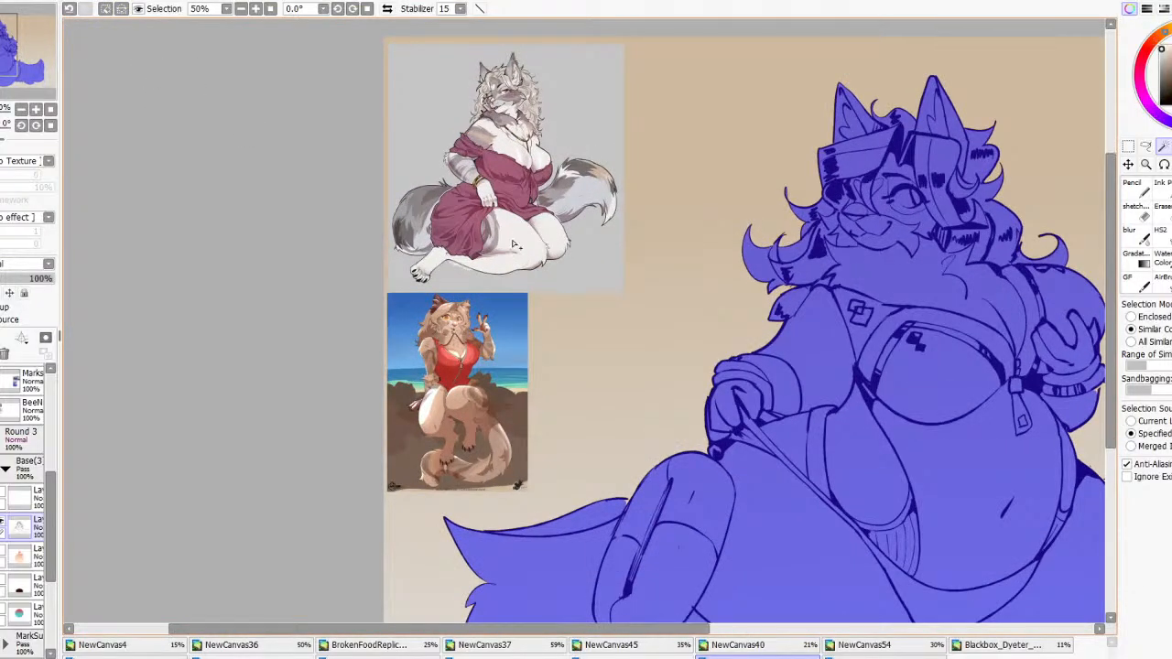
pyautogui.scroll(-2, 516, 246)
# Replace the orange layer below the line art with a new layer and fill the selected figure with pale beige
pyautogui.press('n')
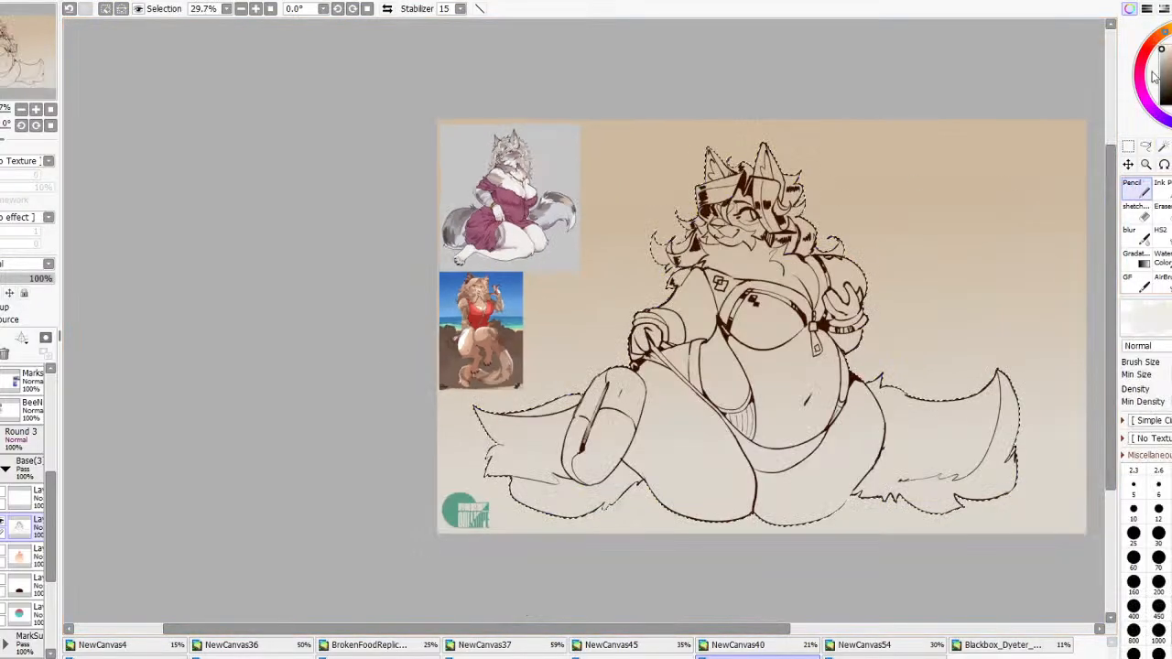
pyautogui.click(39, 562)
pyautogui.click(5, 354)
pyautogui.click(1, 338)
pyautogui.moveTo(682, 430)
pyautogui.mouseDown()
pyautogui.moveTo(950, 473)
pyautogui.moveTo(363, 175)
pyautogui.mouseUp()
pyautogui.click(1167, 54)
pyautogui.moveTo(895, 402)
pyautogui.mouseDown()
pyautogui.moveTo(143, 453)
pyautogui.moveTo(1007, 157)
pyautogui.moveTo(759, 196)
pyautogui.moveTo(192, 505)
pyautogui.mouseUp()
pyautogui.click(1165, 44)
pyautogui.hotkey('ctrl', 'd')
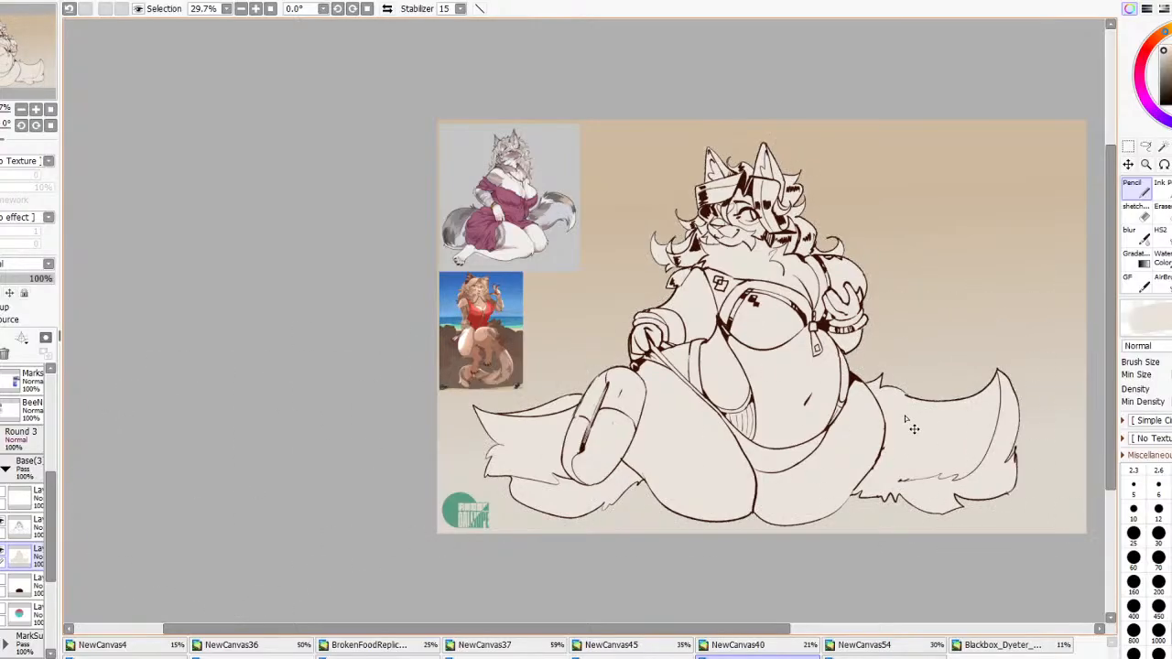
# Restore the figure selection, apply a straight vertical gradient that darkens the beige fill toward the legs, and deselect
pyautogui.press('g')
pyautogui.hotkey('ctrl', 'z')
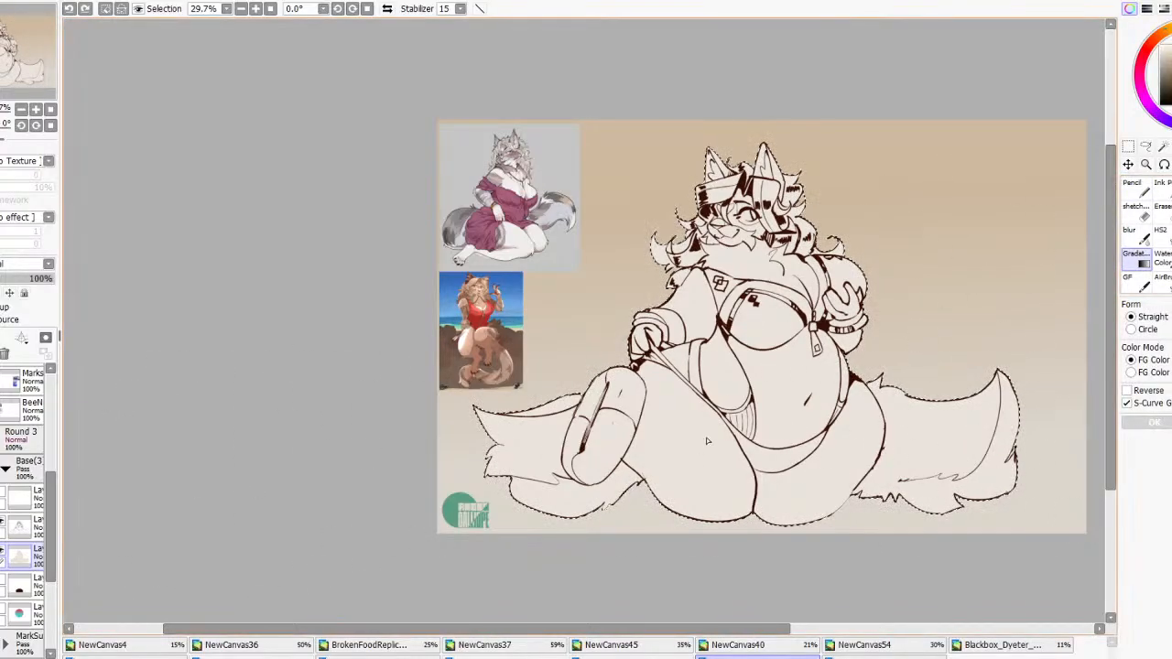
pyautogui.moveTo(687, 270); pyautogui.dragTo(677, 505)
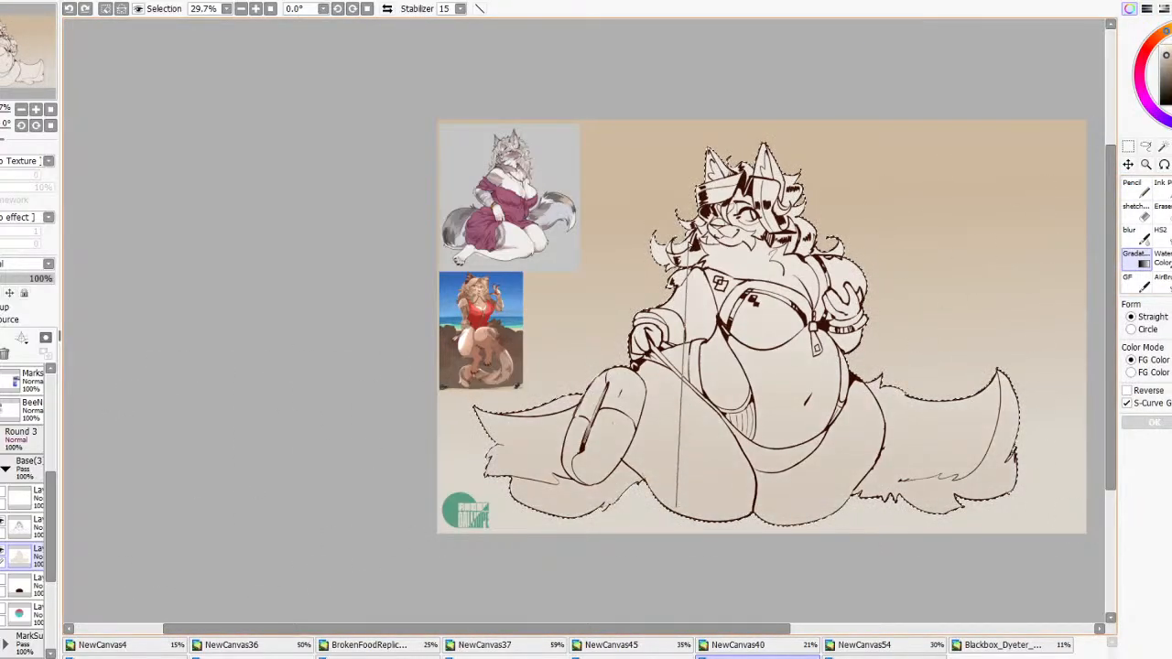
pyautogui.click(1149, 423)
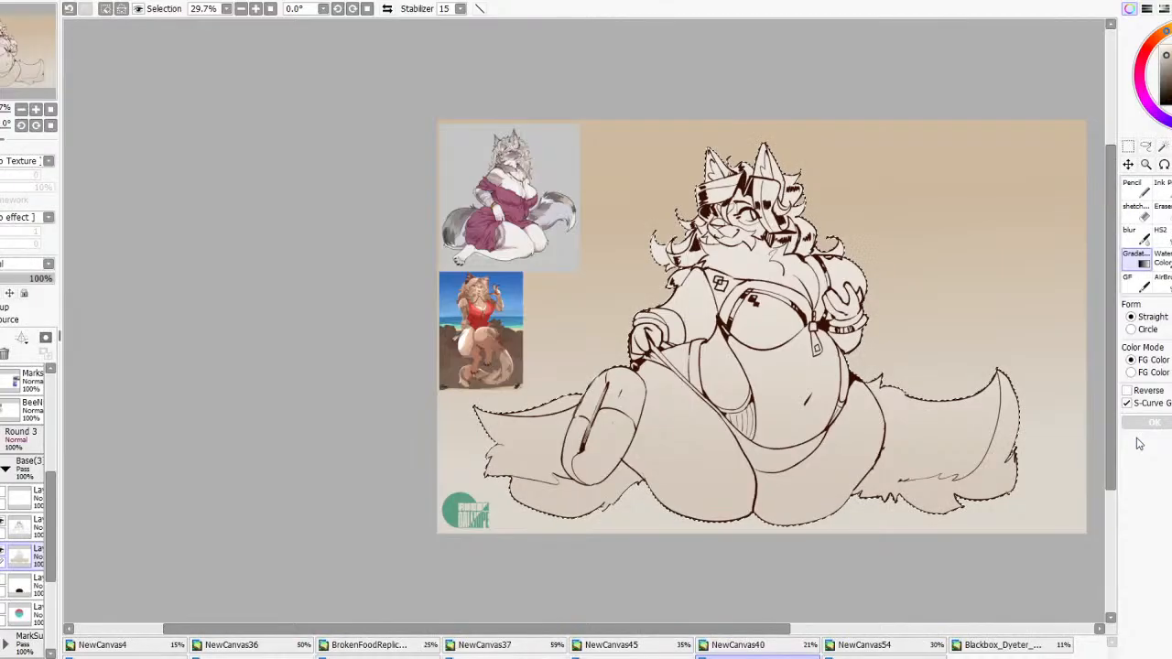
pyautogui.hotkey('ctrl', 'd')
# Collapse the figure's Base(3) layer folder and rename it Spyre
pyautogui.scroll(3, 995, 332)
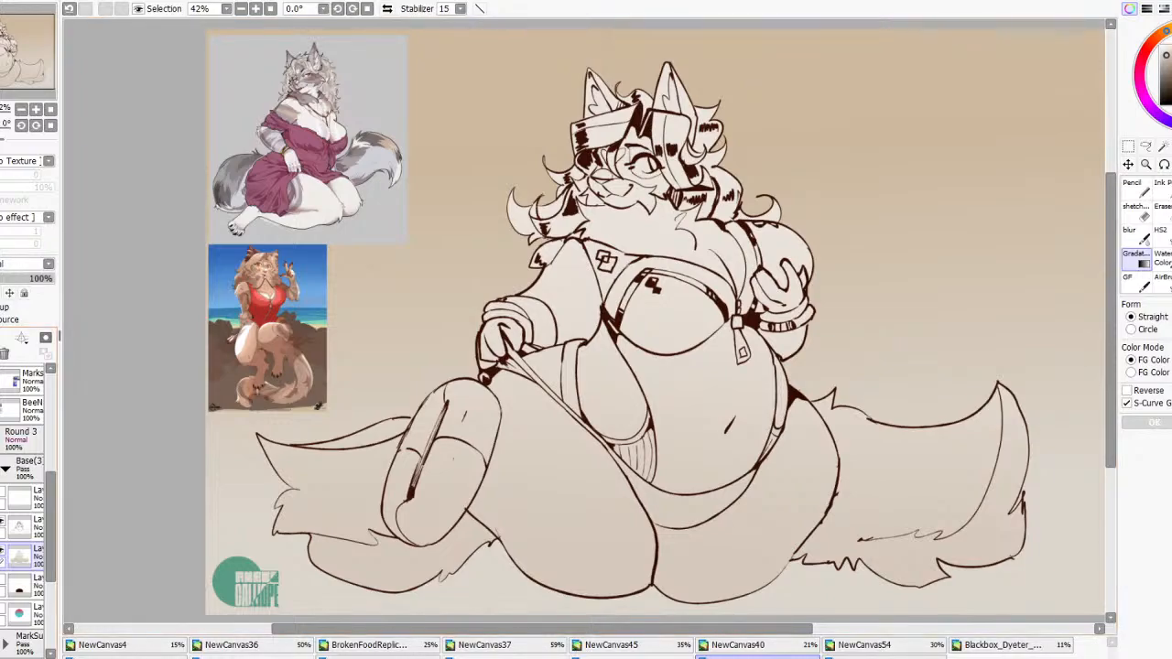
pyautogui.click(5, 468)
pyautogui.click(24, 471)
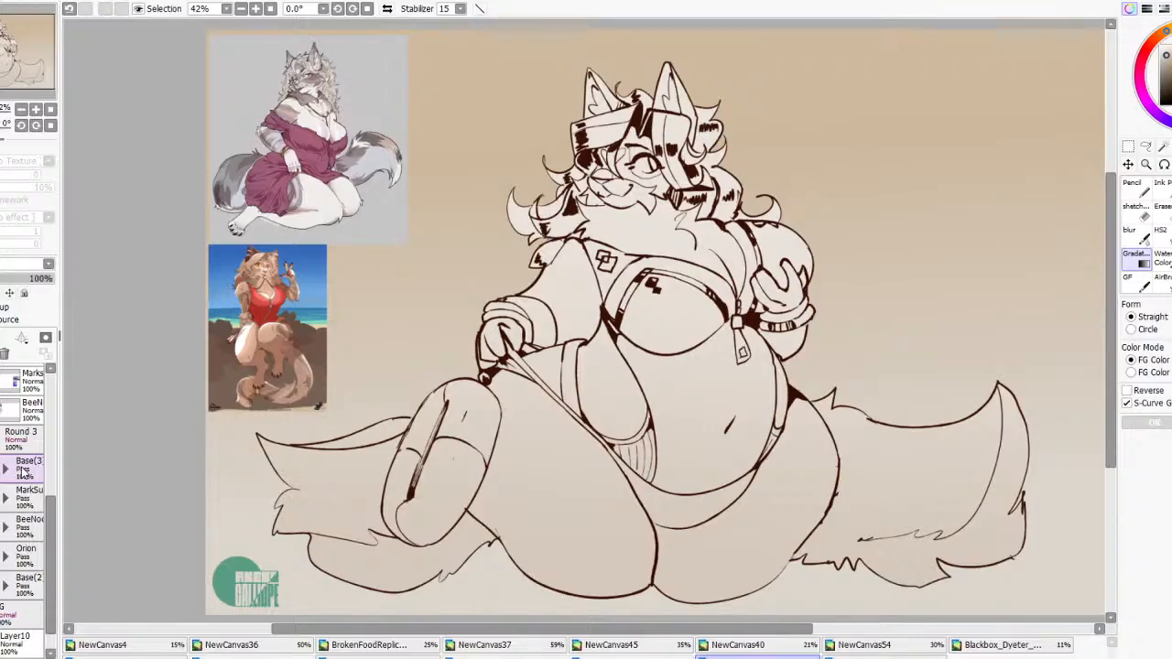
pyautogui.write('Spyre')
pyautogui.press('Return')
pyautogui.click(2, 338)
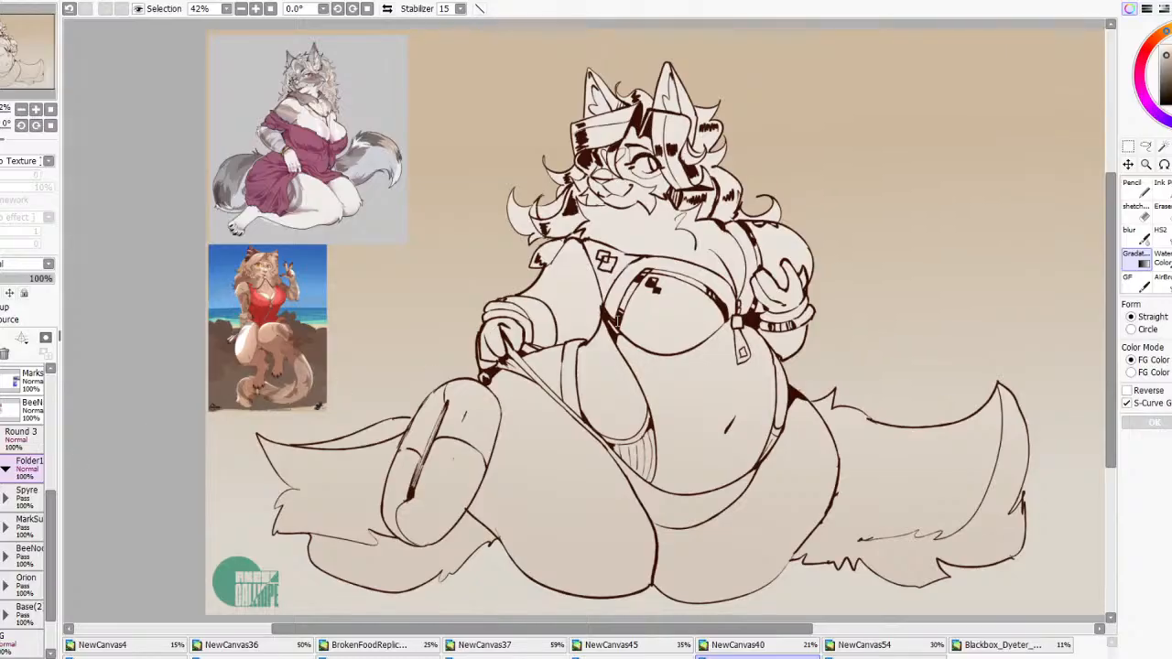
pyautogui.press('Return')
pyautogui.click(2, 338)
pyautogui.click(35, 465)
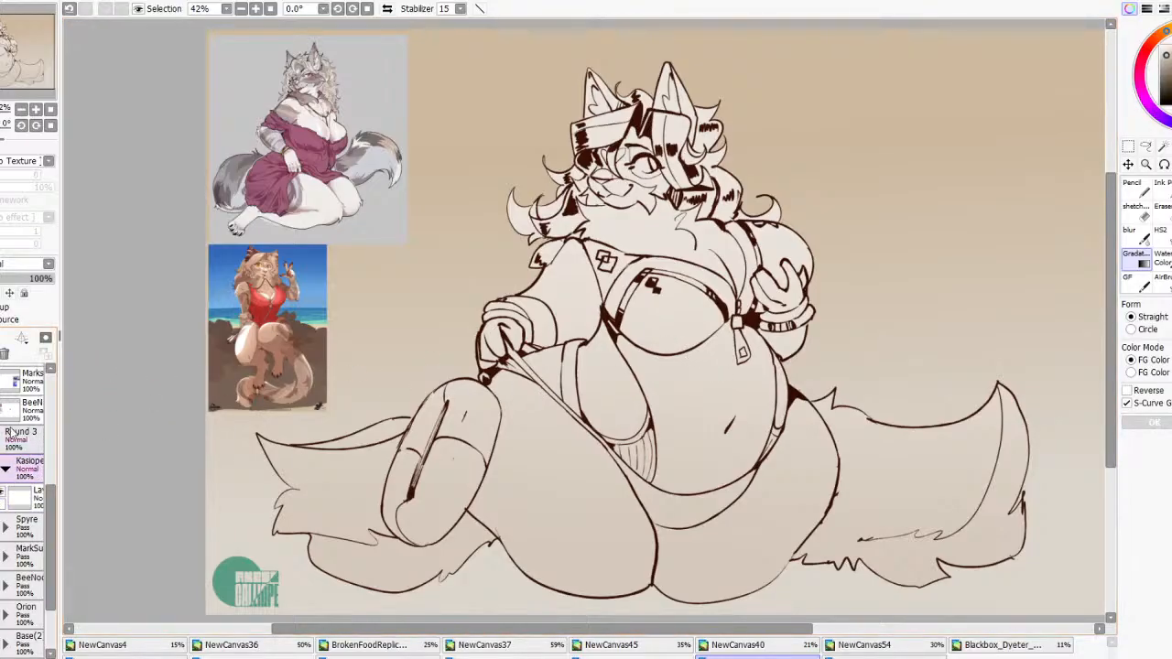
pyautogui.click(5, 354)
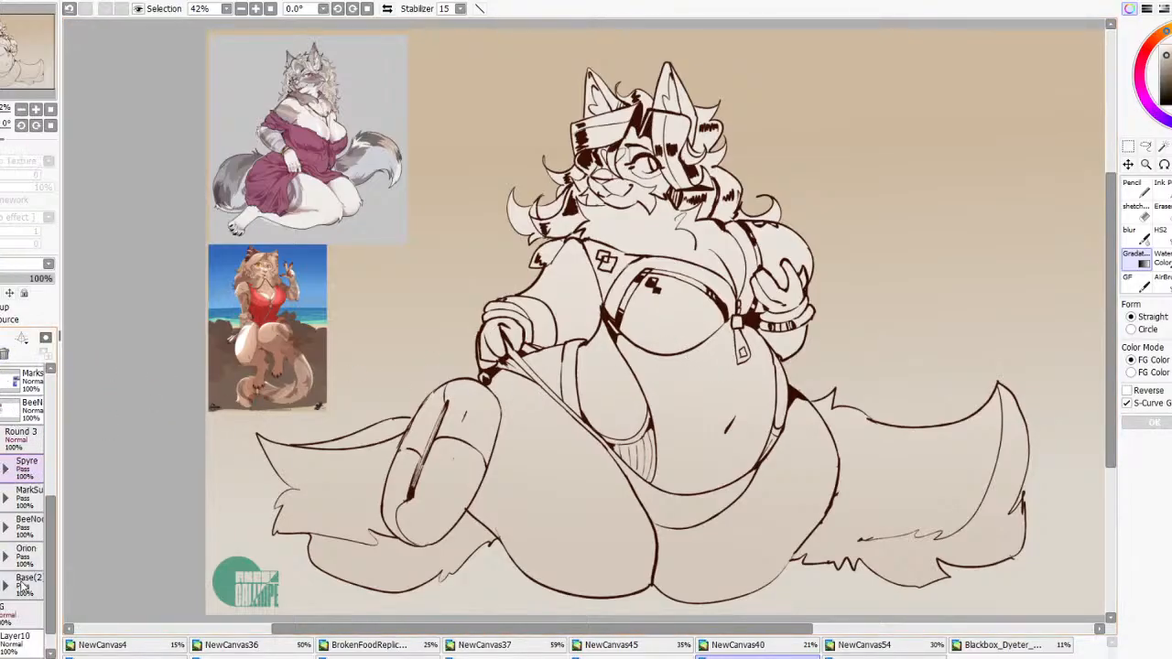
# Duplicate the Base(2) folder, place the copy above the Spyre folder and rename it Kasiope
pyautogui.click(61, 2)
pyautogui.click(67, 63)
pyautogui.moveTo(24, 579); pyautogui.dragTo(24, 465)
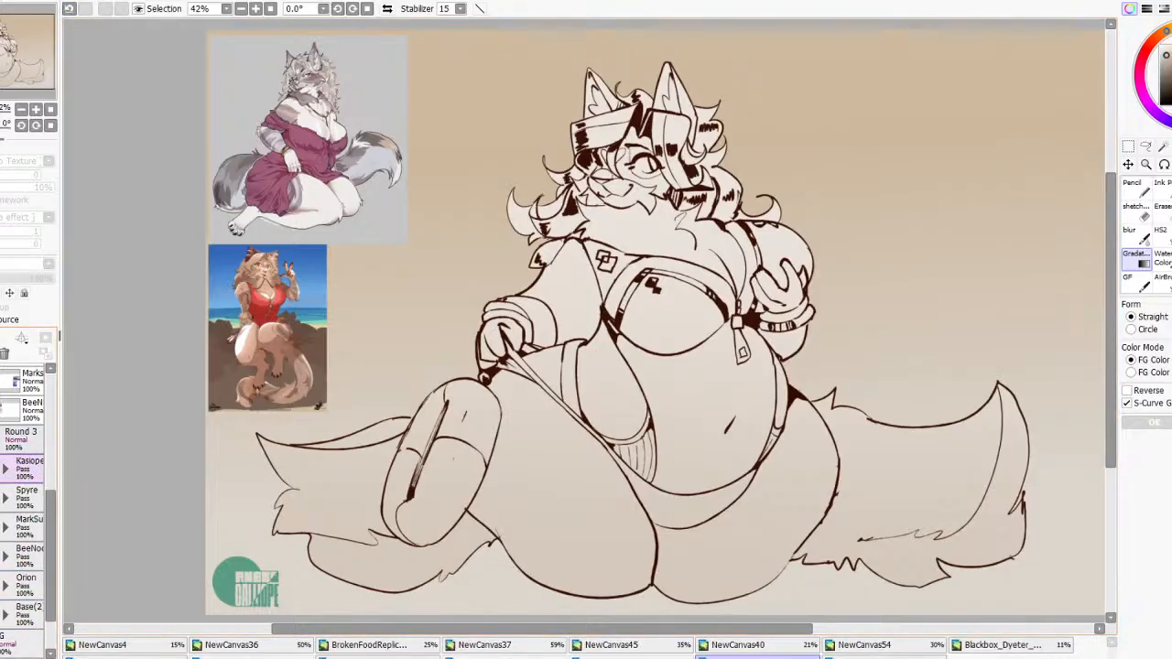
# Hide the Spyre reference layer in the R3 Refs folder and show the Kas reference layer
pyautogui.scroll(3, 24, 495)
pyautogui.click(2, 498)
pyautogui.click(2, 468)
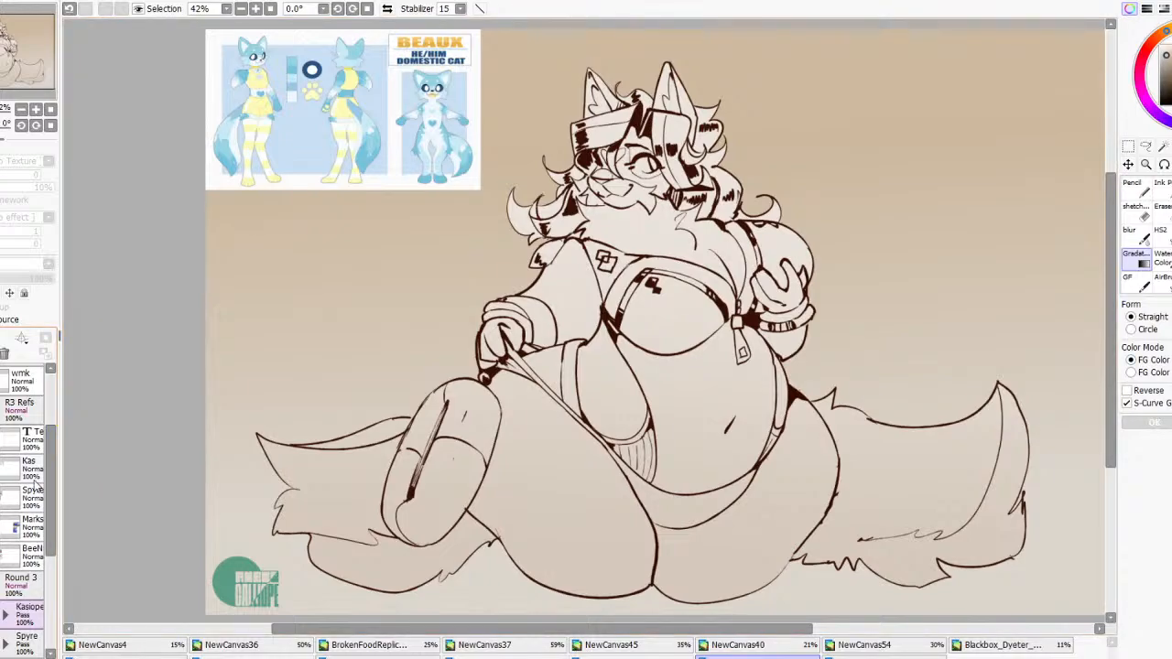
# Hide the Spyre folder and show the Kasiope folder in its place
pyautogui.scroll(-3, 37, 485)
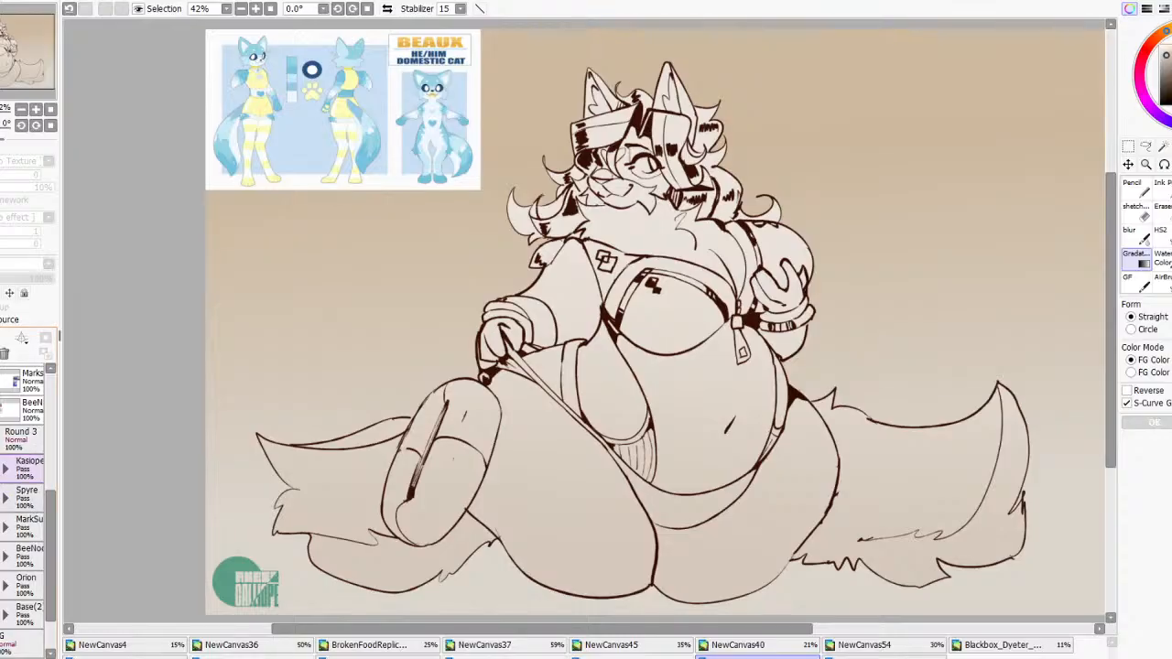
pyautogui.click(0, 469)
pyautogui.click(1, 469)
pyautogui.click(1, 469)
pyautogui.click(2, 469)
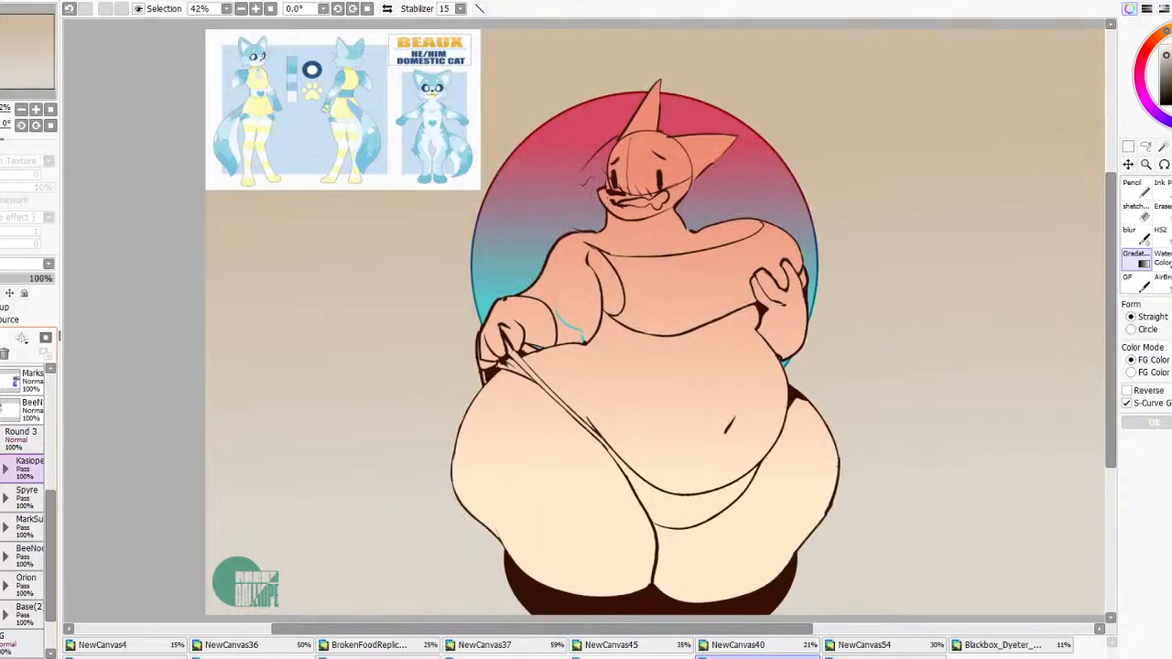
pyautogui.click(1, 469)
pyautogui.click(2, 468)
# Expand the Kasiope folder and hide every layer in it except the line art
pyautogui.click(5, 470)
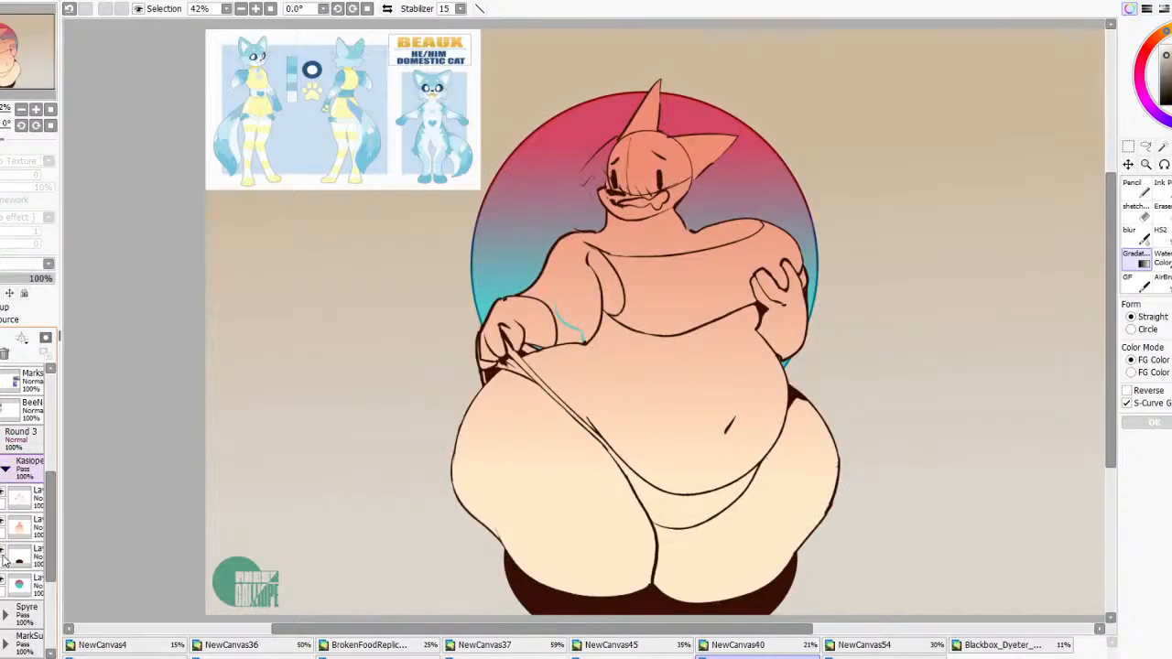
pyautogui.moveTo(2, 582); pyautogui.dragTo(2, 522)
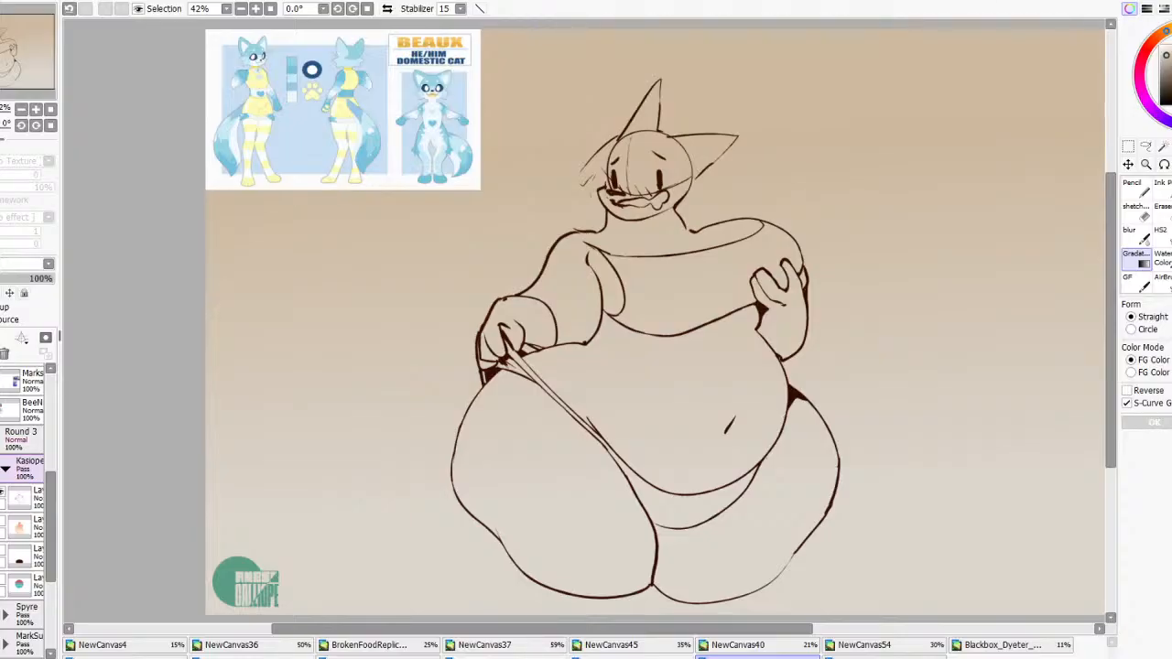
pyautogui.scroll(-4, 699, 328)
pyautogui.scroll(3, 698, 510)
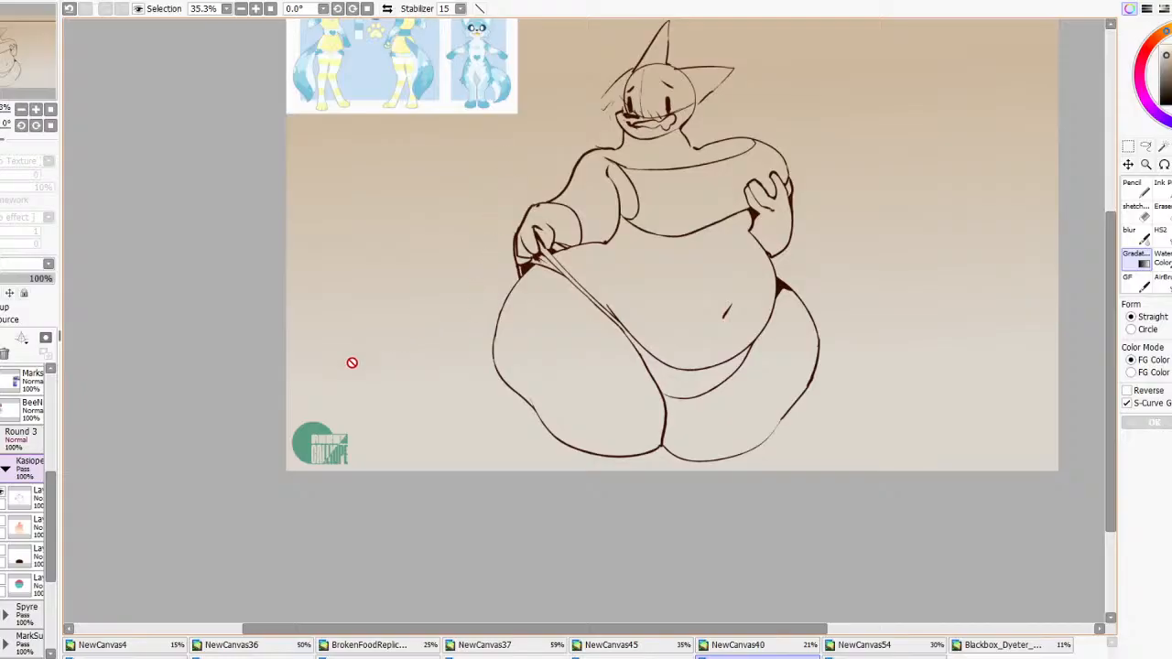
# Switch the visible figure back from Kasiope to Spyre and select the JADE lettering layer at the top of the Spyre folder
pyautogui.scroll(-3, 16, 486)
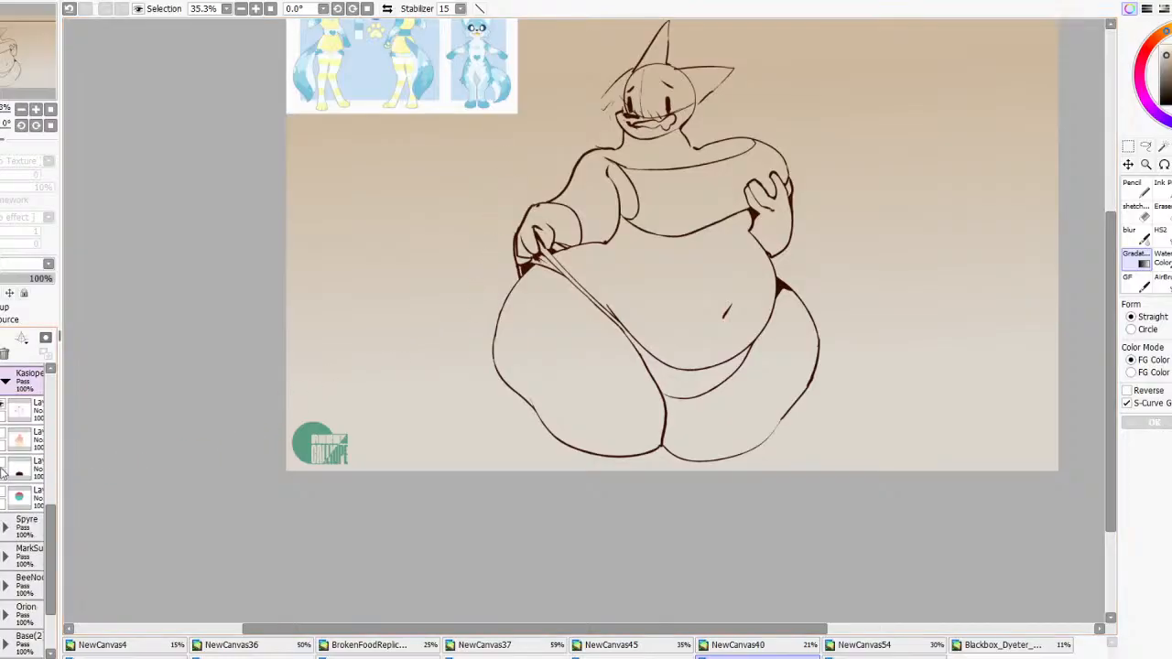
pyautogui.click(6, 383)
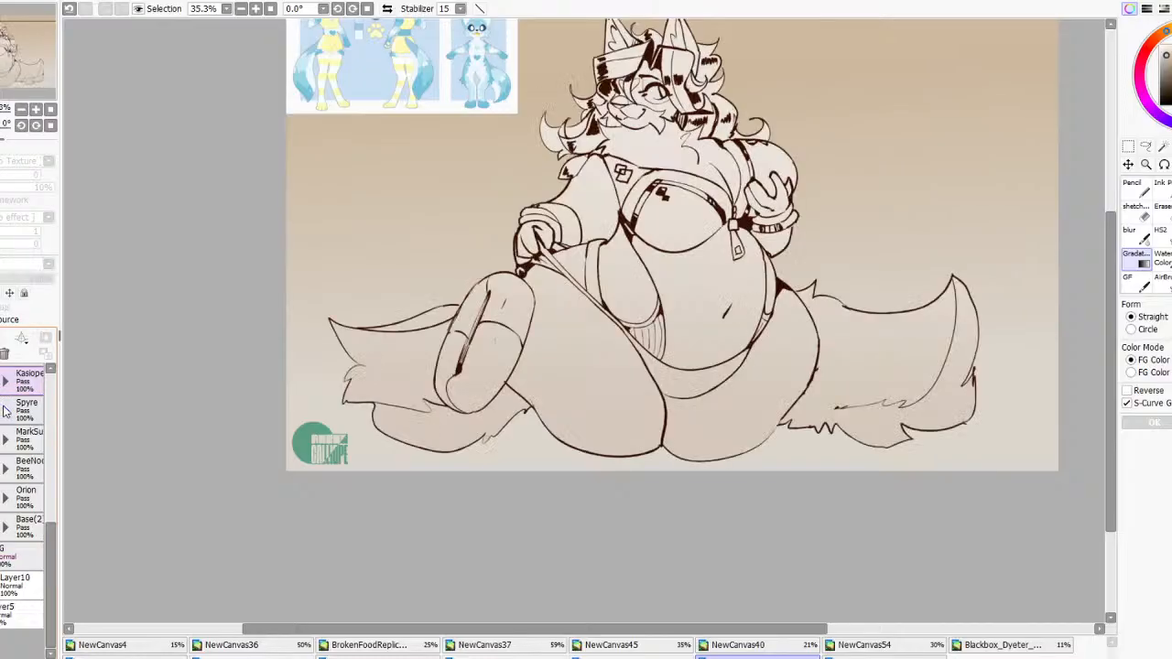
pyautogui.click(6, 410)
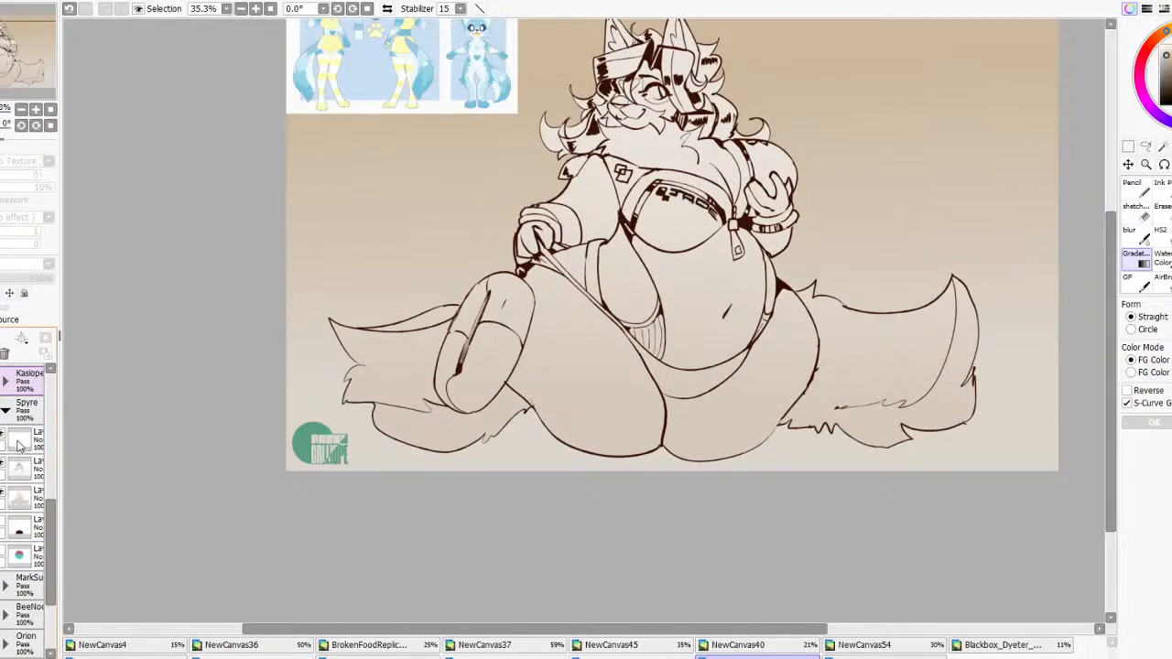
pyautogui.click(20, 440)
# Try to reshape the lassoed letter E of the JADE lettering with a Deform transform
pyautogui.scroll(5, 626, 184)
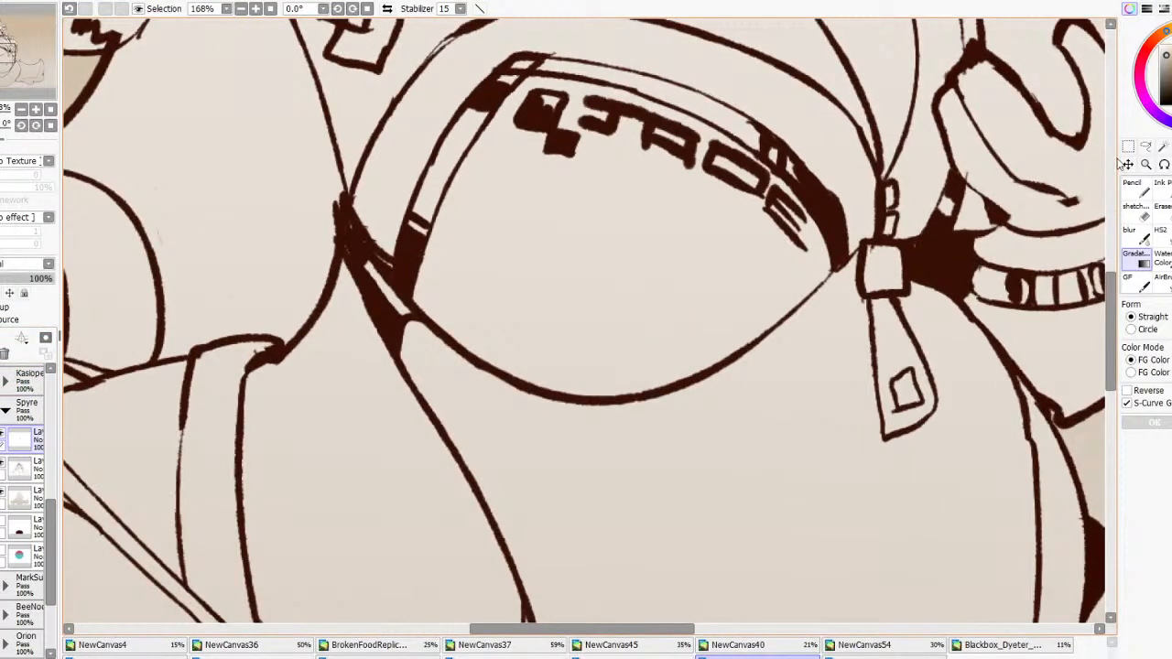
pyautogui.click(1145, 147)
pyautogui.scroll(3, 798, 197)
pyautogui.moveTo(812, 186)
pyautogui.mouseDown()
pyautogui.moveTo(838, 148)
pyautogui.moveTo(808, 220)
pyautogui.mouseUp()
pyautogui.hotkey('ctrl', 't')
pyautogui.moveTo(851, 276); pyautogui.dragTo(825, 269)
pyautogui.moveTo(869, 195); pyautogui.dragTo(880, 202)
pyautogui.moveTo(792, 272); pyautogui.dragTo(792, 259)
pyautogui.moveTo(873, 273); pyautogui.dragTo(863, 272)
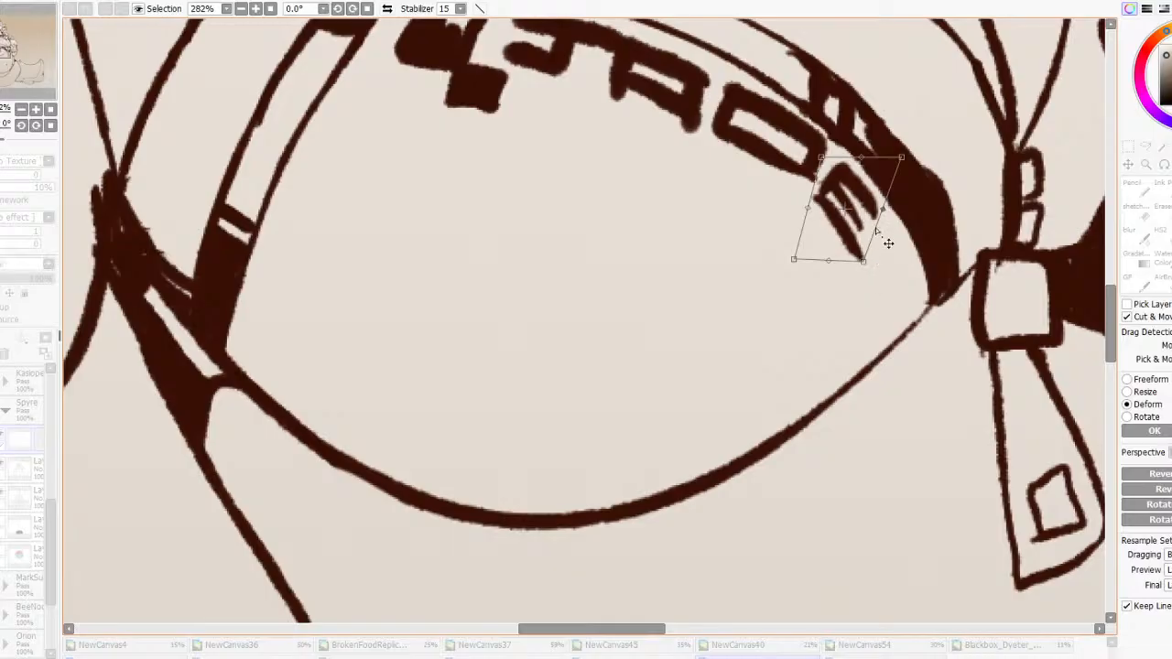
pyautogui.moveTo(874, 230); pyautogui.dragTo(904, 238)
pyautogui.click(1142, 430)
# Cut the letters E and D out of the JADE lettering on the top
pyautogui.hotkey('ctrl', 'x')
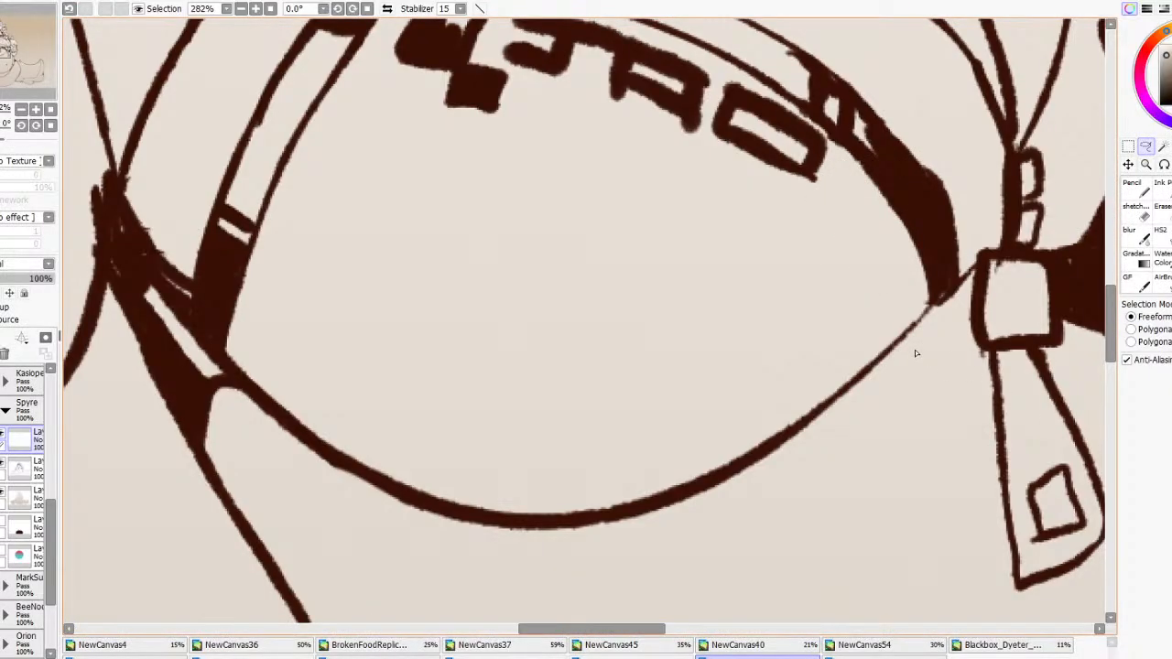
pyautogui.moveTo(696, 155)
pyautogui.mouseDown()
pyautogui.moveTo(758, 37)
pyautogui.moveTo(751, 256)
pyautogui.mouseUp()
pyautogui.hotkey('ctrl', 'x')
# Redraw the letter D beside the A with the HS2 brush at size 12 in the dark brown line colour
pyautogui.click(1161, 236)
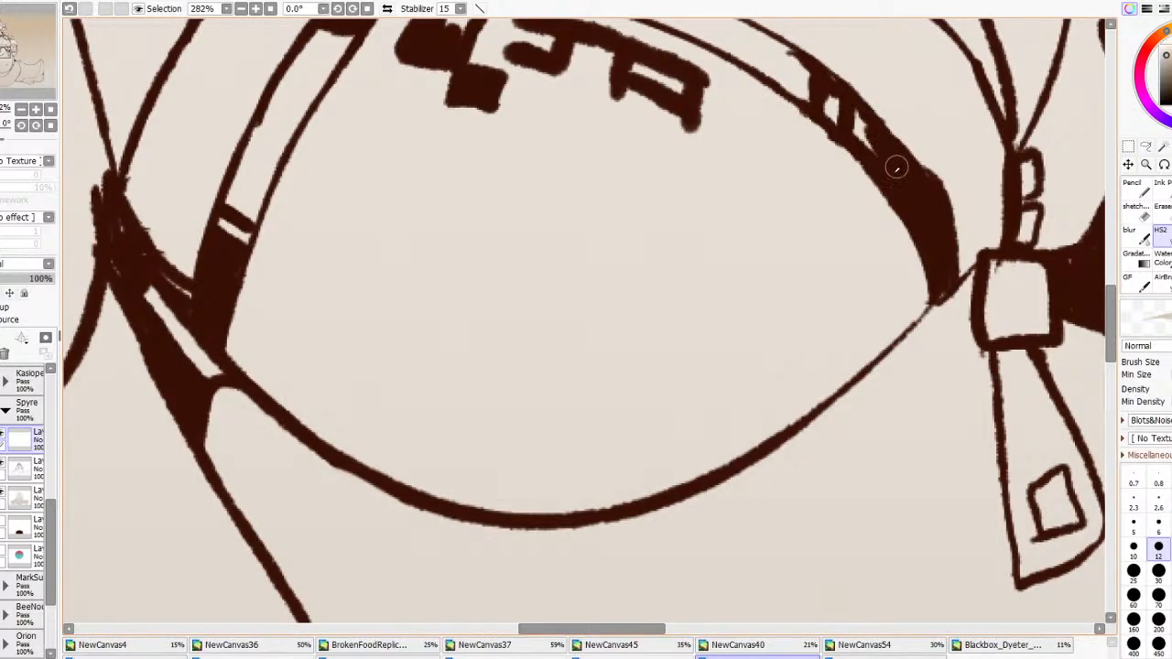
pyautogui.rightClick(898, 168)
pyautogui.moveTo(723, 92); pyautogui.dragTo(711, 136)
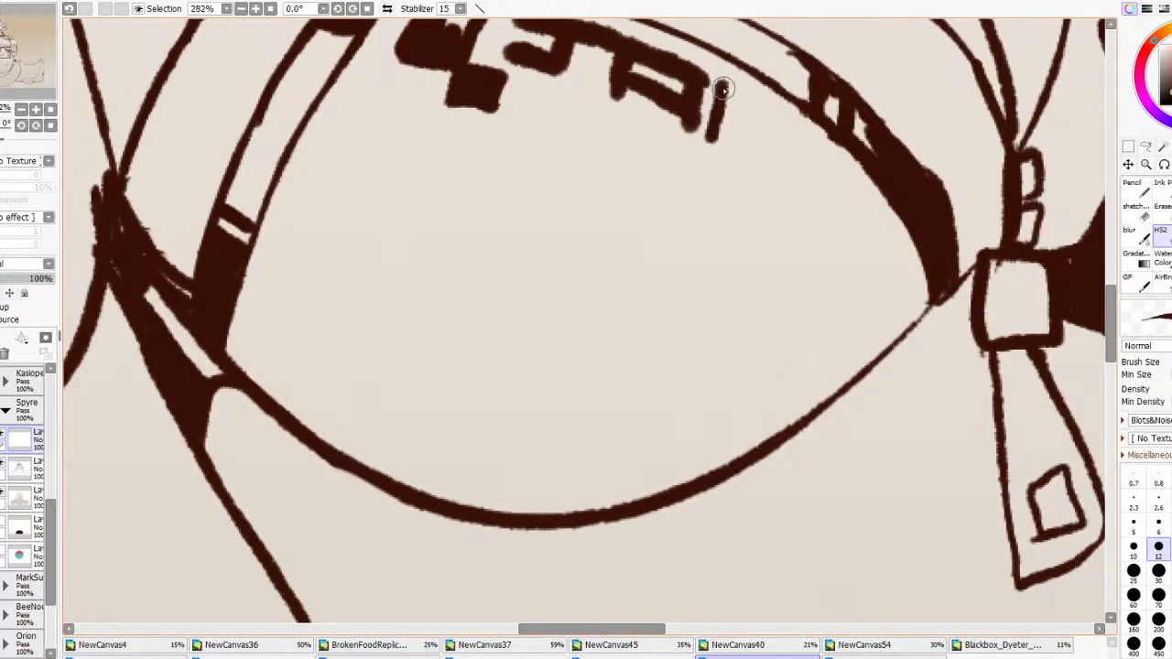
pyautogui.moveTo(724, 88)
pyautogui.mouseDown()
pyautogui.moveTo(776, 126)
pyautogui.moveTo(774, 163)
pyautogui.mouseUp()
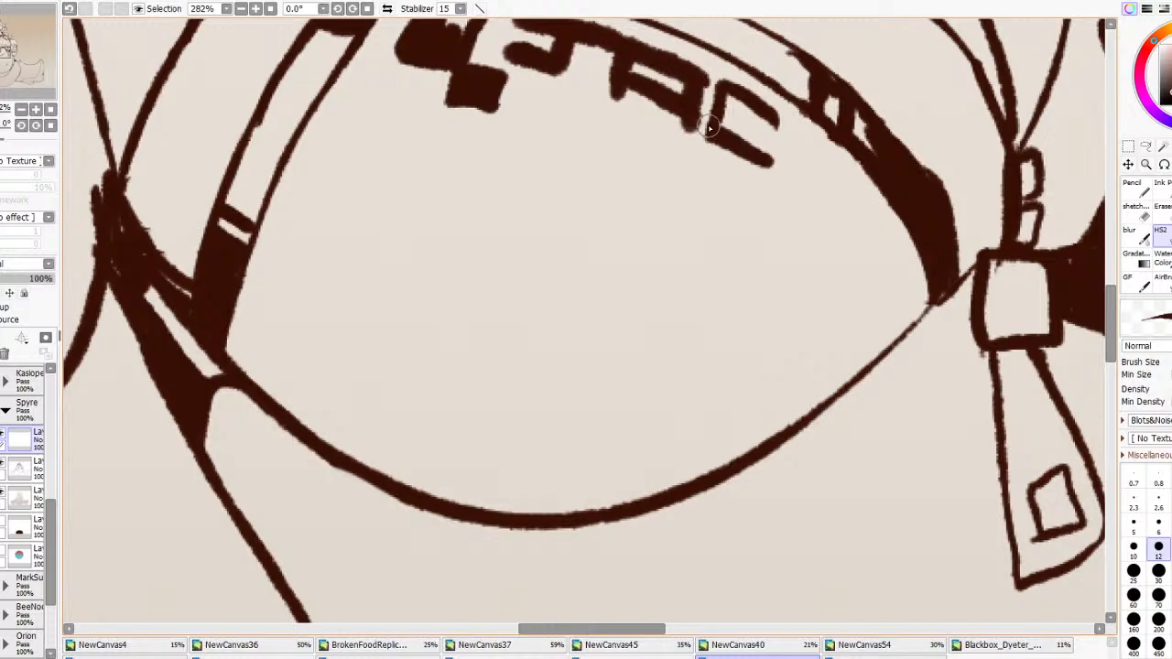
pyautogui.moveTo(718, 124)
pyautogui.mouseDown()
pyautogui.moveTo(723, 97)
pyautogui.moveTo(778, 129)
pyautogui.mouseUp()
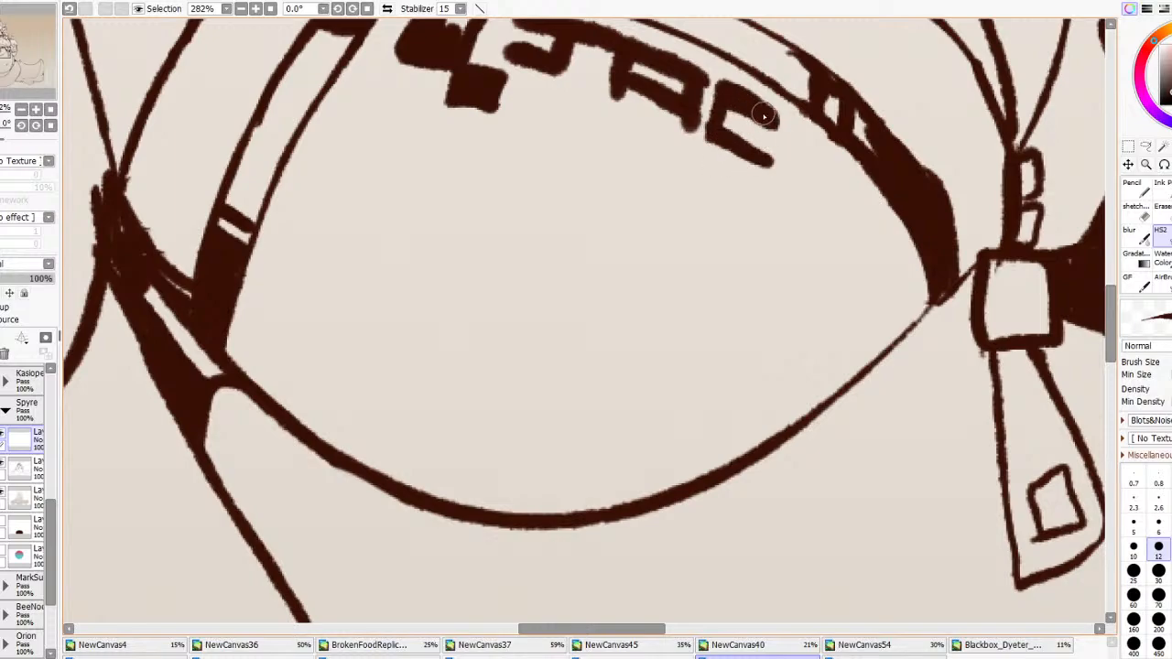
pyautogui.hotkey('ctrl', 'z')
pyautogui.moveTo(725, 97)
pyautogui.mouseDown()
pyautogui.moveTo(792, 135)
pyautogui.moveTo(785, 164)
pyautogui.moveTo(767, 156)
pyautogui.moveTo(815, 138)
pyautogui.moveTo(860, 197)
pyautogui.moveTo(839, 193)
pyautogui.mouseUp()
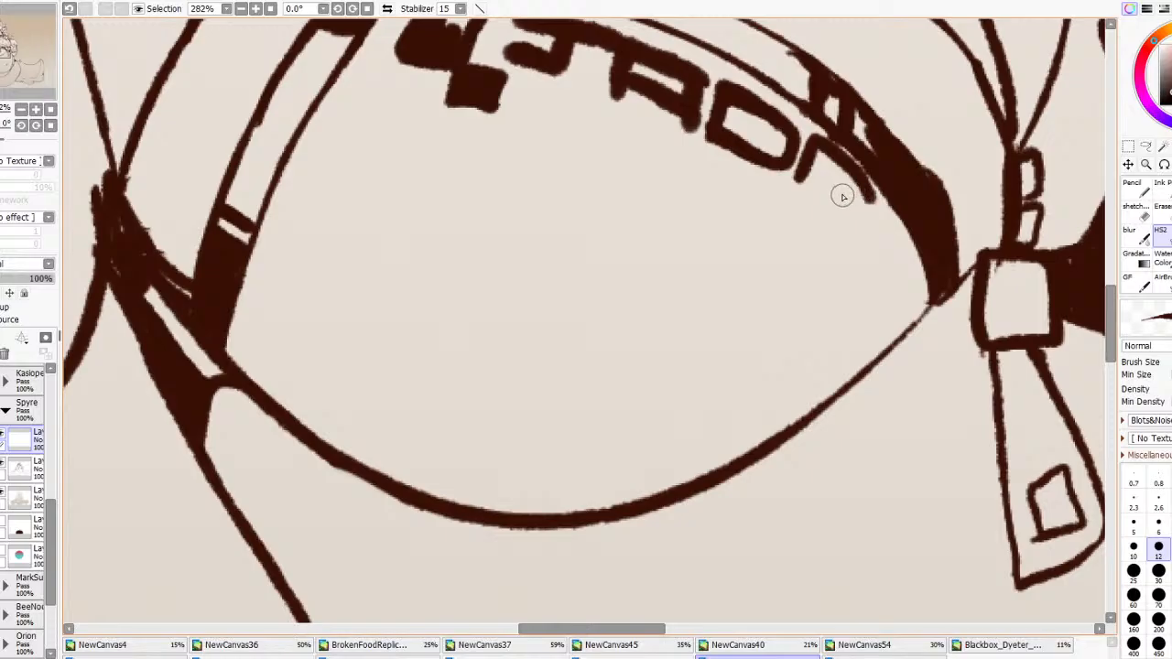
# Redraw the letter E after the D, following the curve of the neckline strap
pyautogui.hotkey('ctrl', 'z')
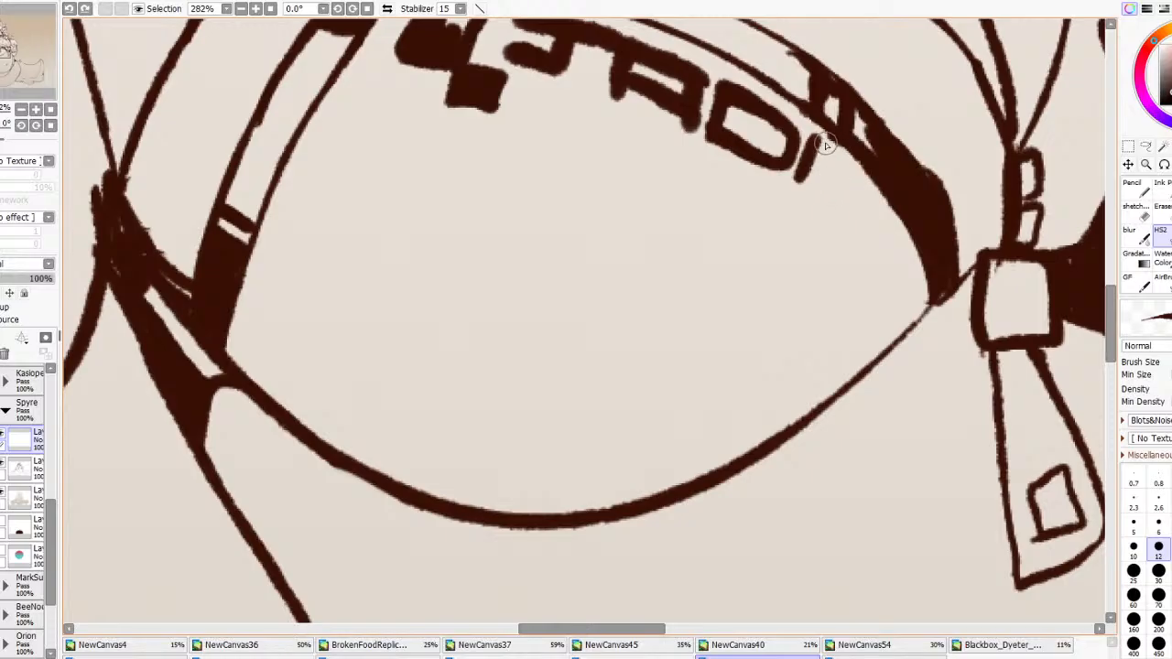
pyautogui.moveTo(818, 146); pyautogui.dragTo(865, 199)
pyautogui.moveTo(800, 183); pyautogui.dragTo(845, 234)
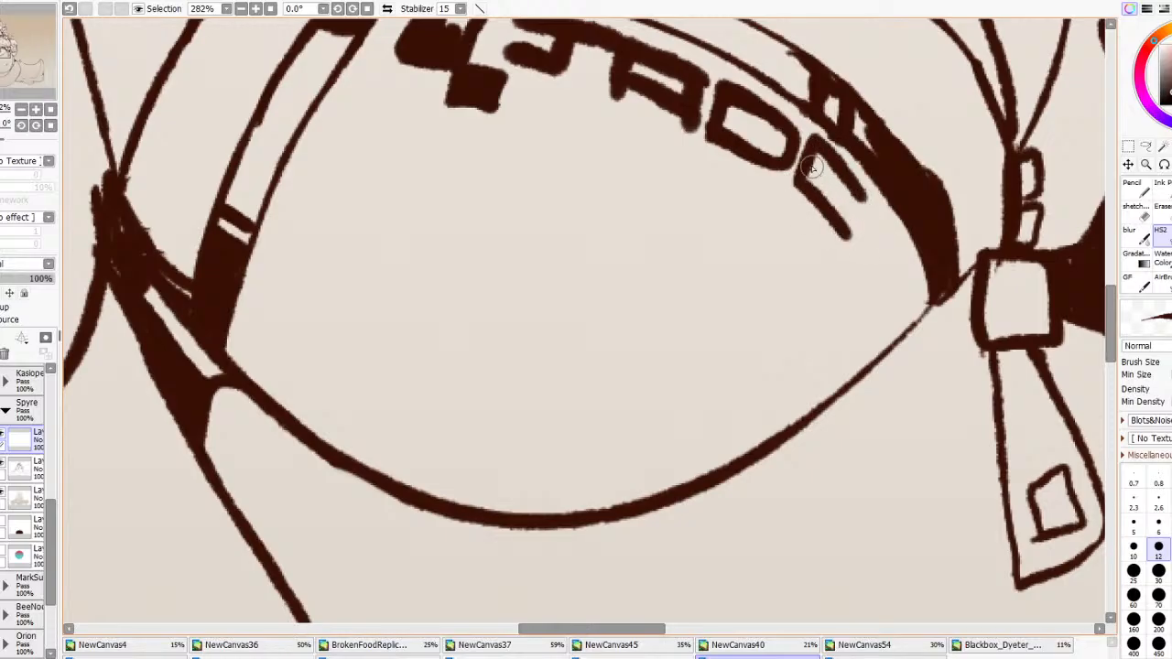
pyautogui.moveTo(810, 167); pyautogui.dragTo(840, 201)
# Rework the middle bar of the letter E, undoing the strokes that do not fit
pyautogui.scroll(-6, 588, 214)
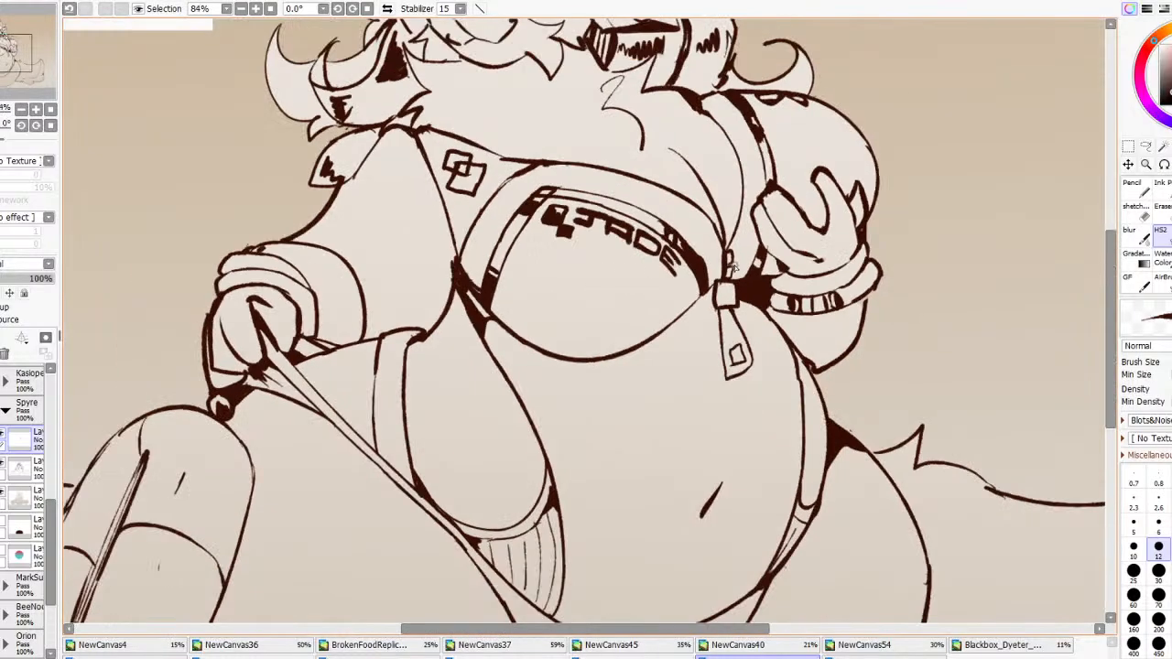
pyautogui.scroll(4, 575, 262)
pyautogui.scroll(3, 575, 262)
pyautogui.hotkey('ctrl', 'z')
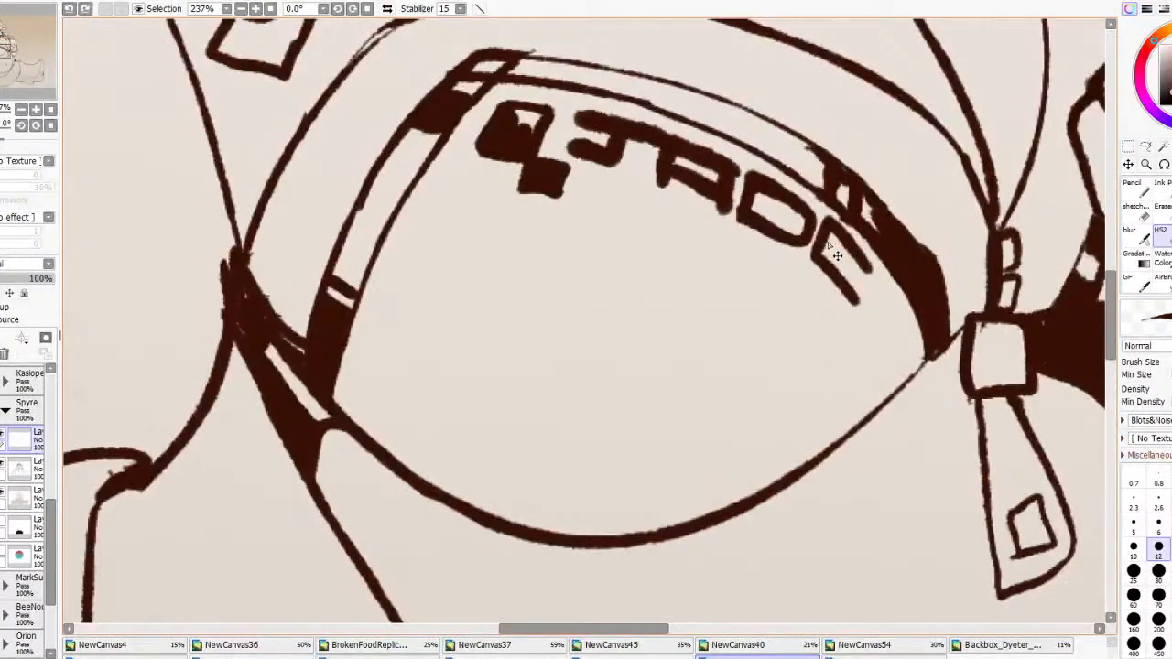
pyautogui.hotkey('ctrl', 'z')
pyautogui.moveTo(814, 255); pyautogui.dragTo(841, 289)
pyautogui.hotkey('ctrl', 'z')
pyautogui.moveTo(824, 250)
pyautogui.mouseDown()
pyautogui.moveTo(852, 284)
pyautogui.moveTo(827, 248)
pyautogui.moveTo(852, 285)
pyautogui.moveTo(842, 297)
pyautogui.moveTo(814, 264)
pyautogui.moveTo(836, 277)
pyautogui.moveTo(862, 261)
pyautogui.moveTo(849, 243)
pyautogui.moveTo(871, 272)
pyautogui.moveTo(844, 302)
pyautogui.mouseUp()
pyautogui.hotkey('ctrl', 'z')
pyautogui.hotkey('ctrl', 'z')
pyautogui.scroll(-10, 855, 269)
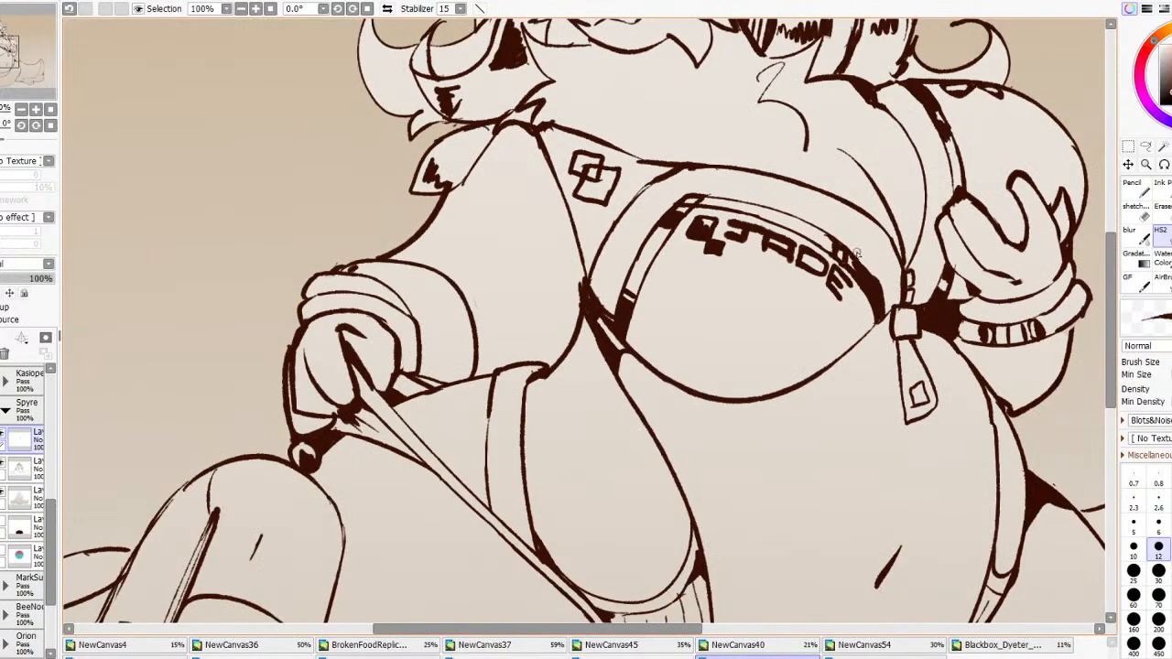
# Make the JADE lettering slightly narrower with a Freeform transform and apply it
pyautogui.scroll(7, 842, 261)
pyautogui.hotkey('ctrl', 't')
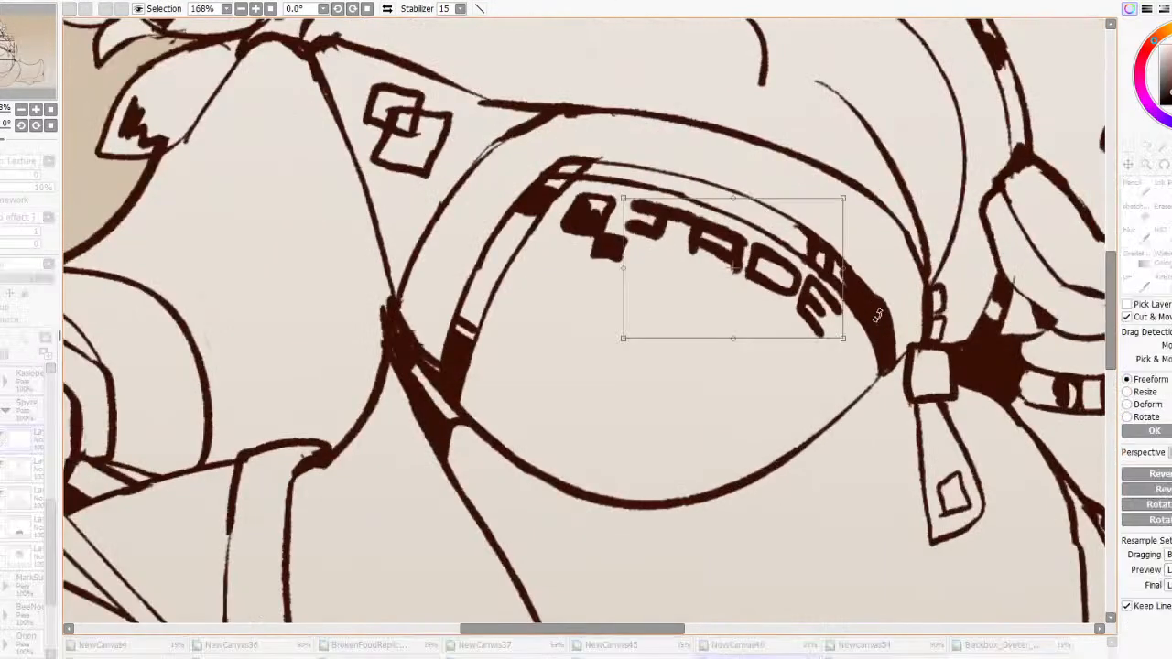
pyautogui.moveTo(742, 277); pyautogui.dragTo(744, 274)
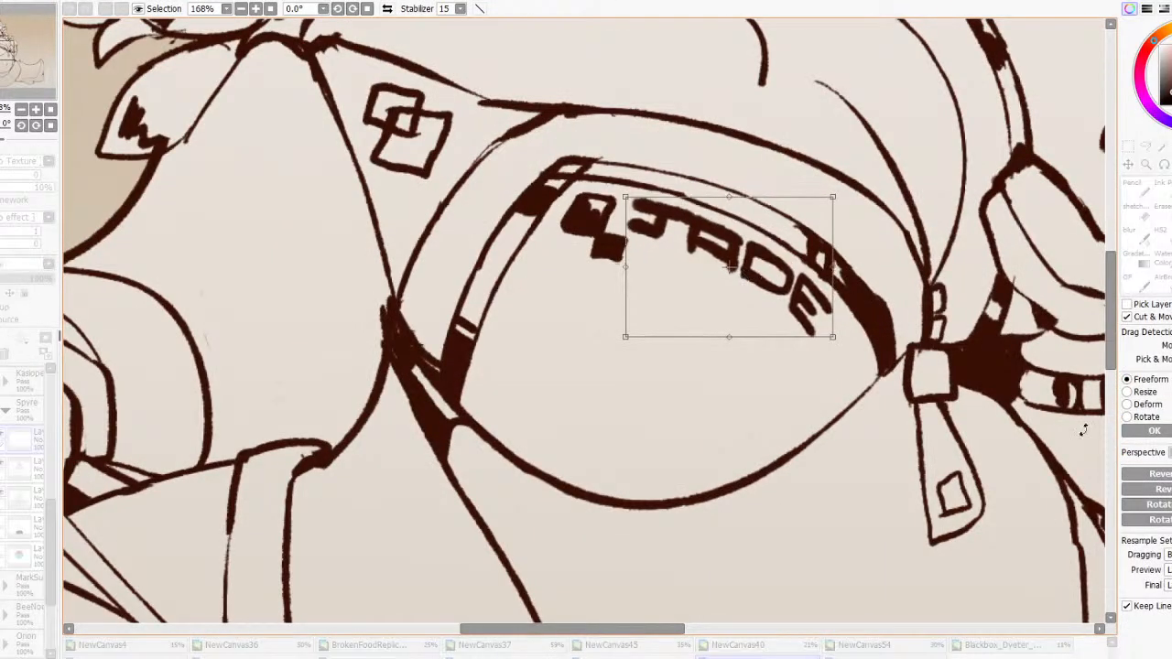
pyautogui.click(1137, 431)
# Check the whole figure with the canvas view mirrored, and restore the normal orientation
pyautogui.scroll(-7, 710, 263)
pyautogui.scroll(-4, 769, 215)
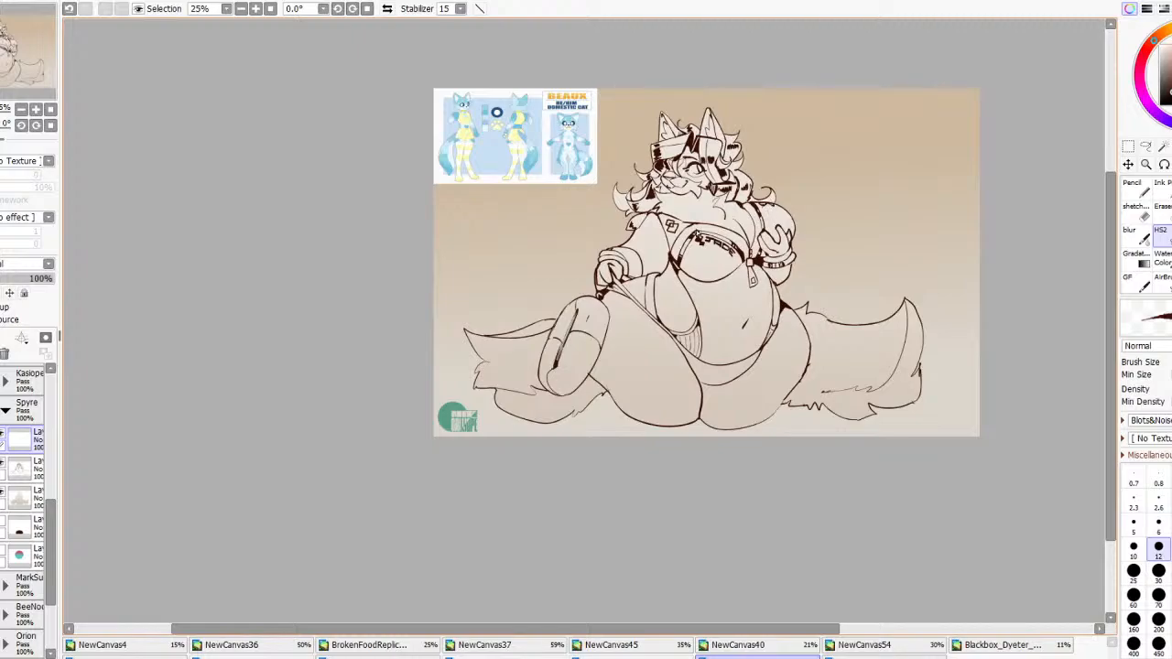
pyautogui.click(387, 8)
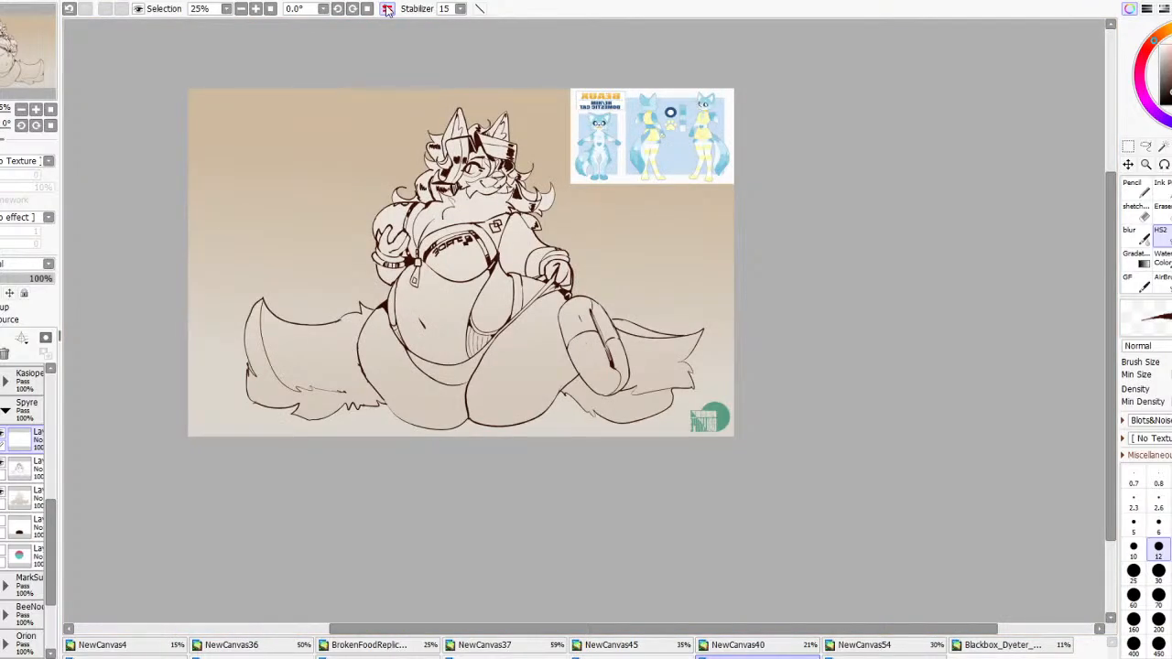
pyautogui.click(387, 8)
pyautogui.scroll(6, 753, 196)
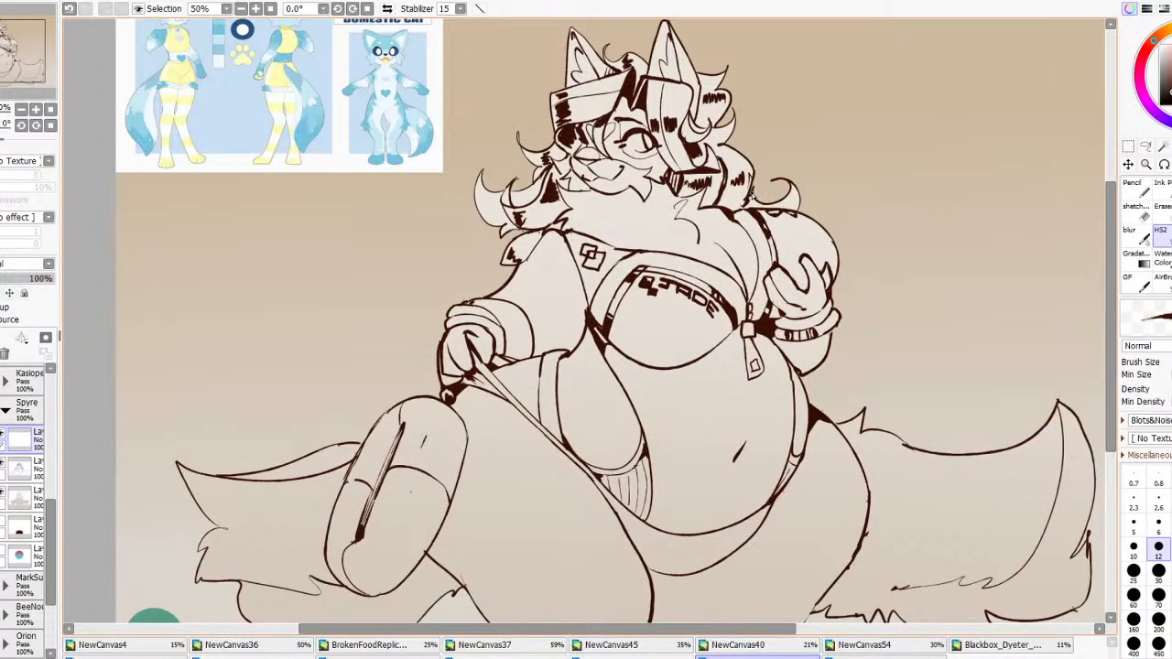
pyautogui.scroll(-8, 753, 196)
pyautogui.scroll(3, 751, 195)
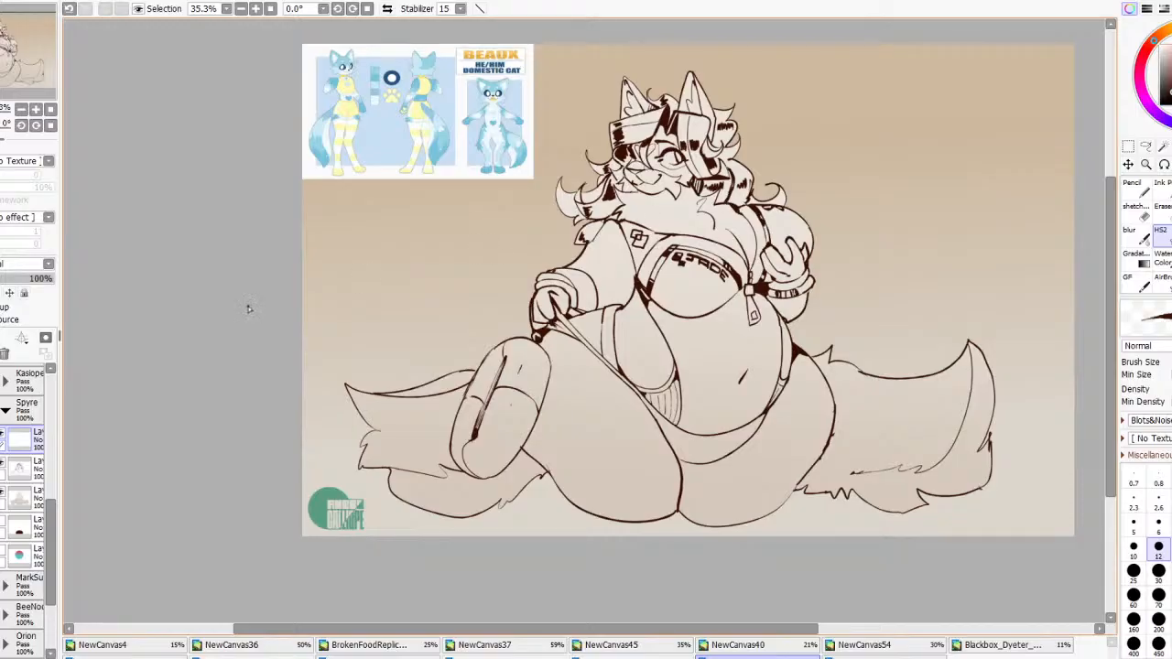
# Hide the Spyre folder, show Kasiope and lower the opacity of its line art layer to 14%
pyautogui.click(6, 412)
pyautogui.click(1, 411)
pyautogui.click(1, 382)
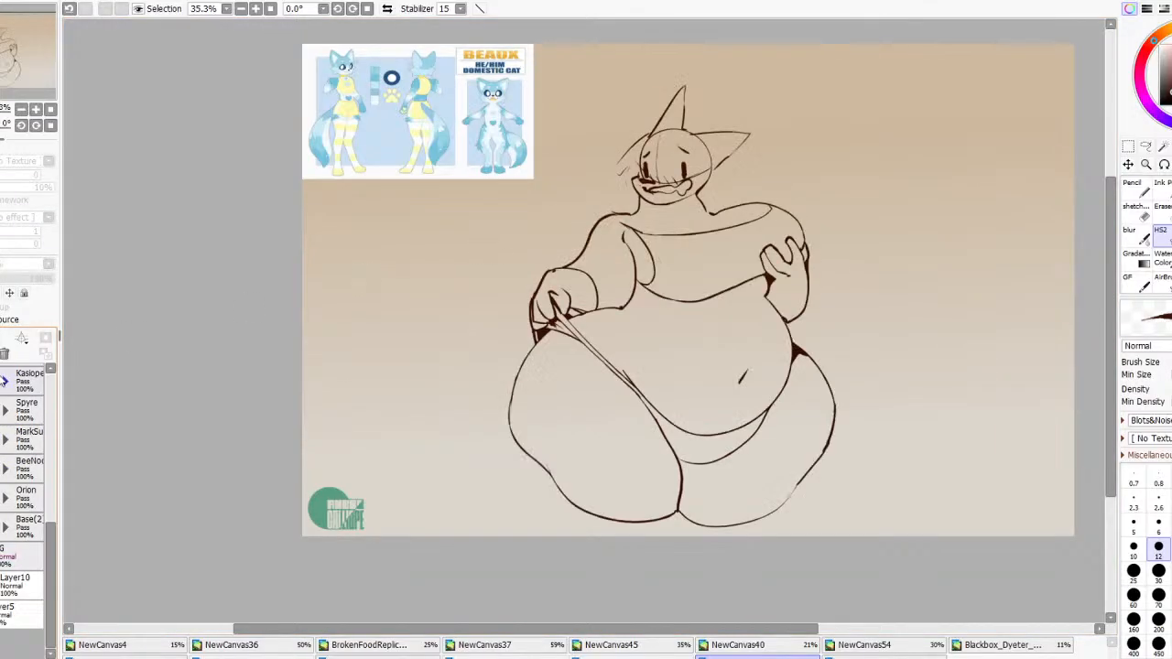
pyautogui.click(7, 382)
pyautogui.click(22, 411)
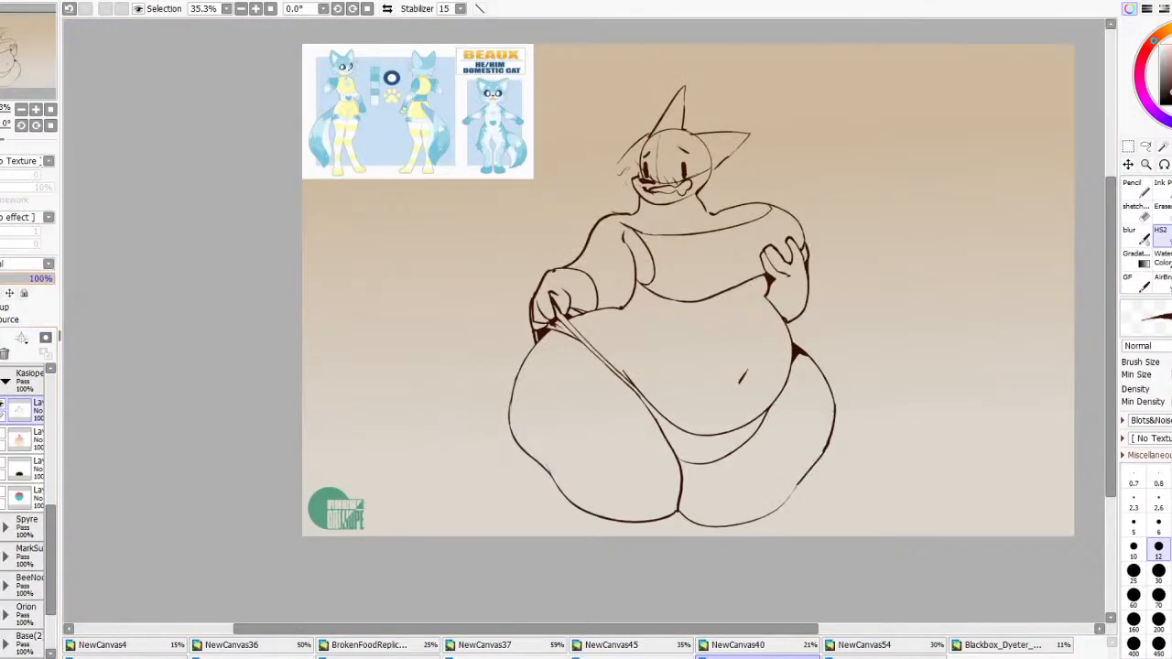
pyautogui.moveTo(40, 277); pyautogui.dragTo(2, 277)
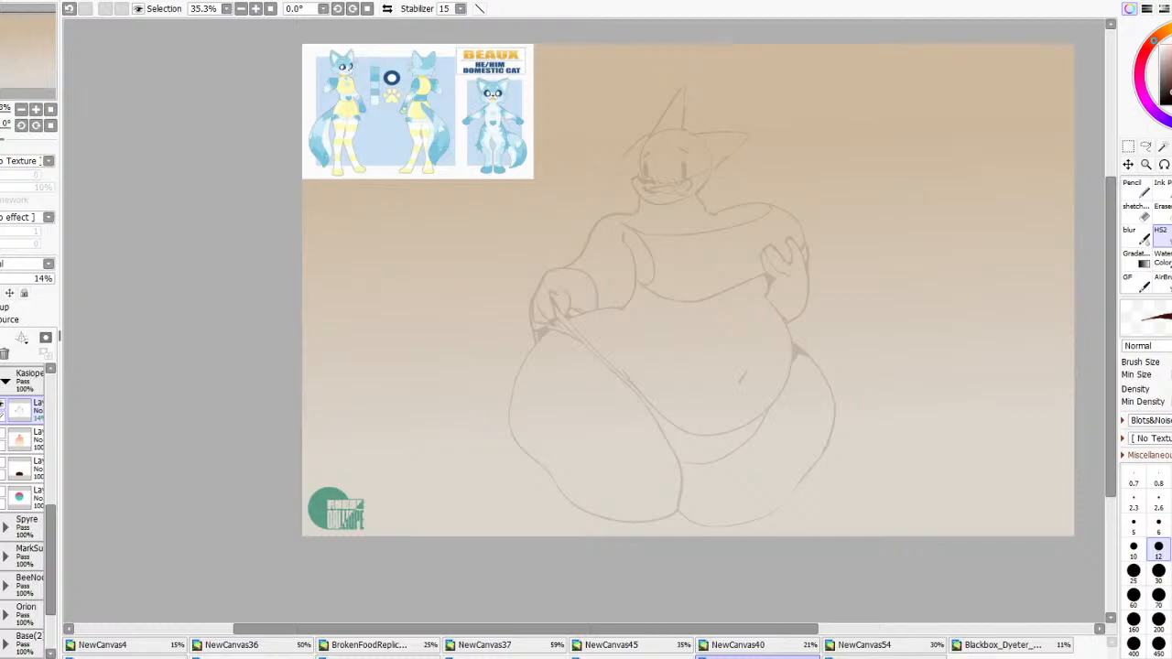
# Paste the blue cat artwork into the R3 Refs folder and place it directly beneath the Beaux reference sheet
pyautogui.scroll(5, 28, 503)
pyautogui.hotkey('ctrl', 'v')
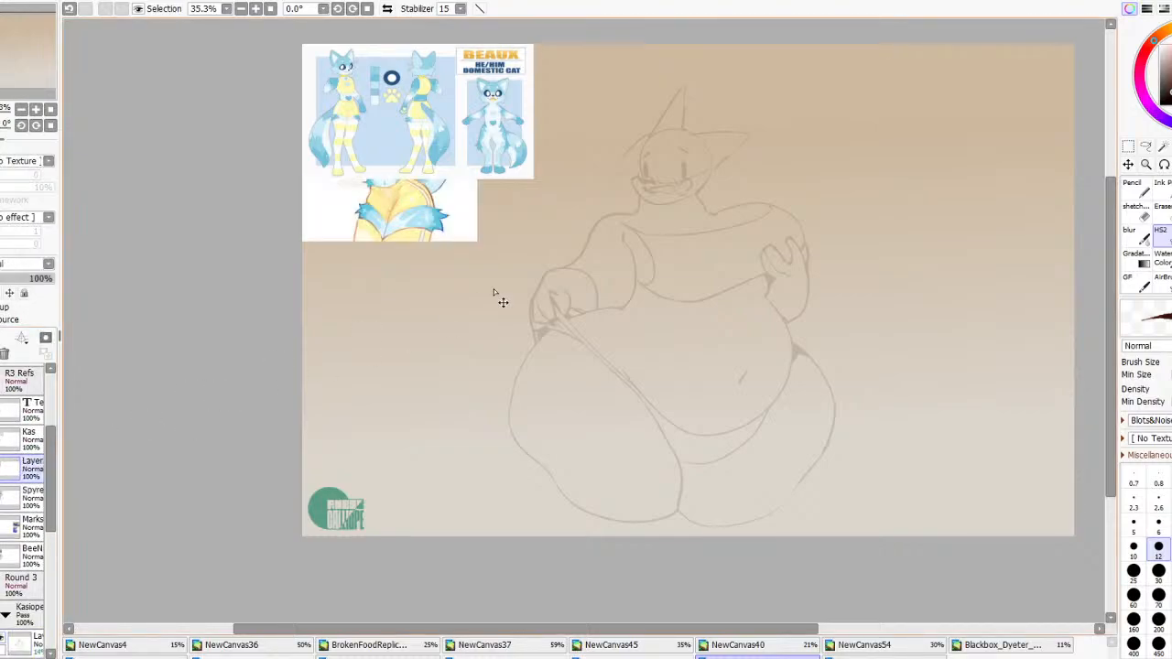
pyautogui.moveTo(394, 234); pyautogui.dragTo(393, 370)
# Move the pasted artwork layer up to the Kas reference layer and merge the two
pyautogui.click(29, 439)
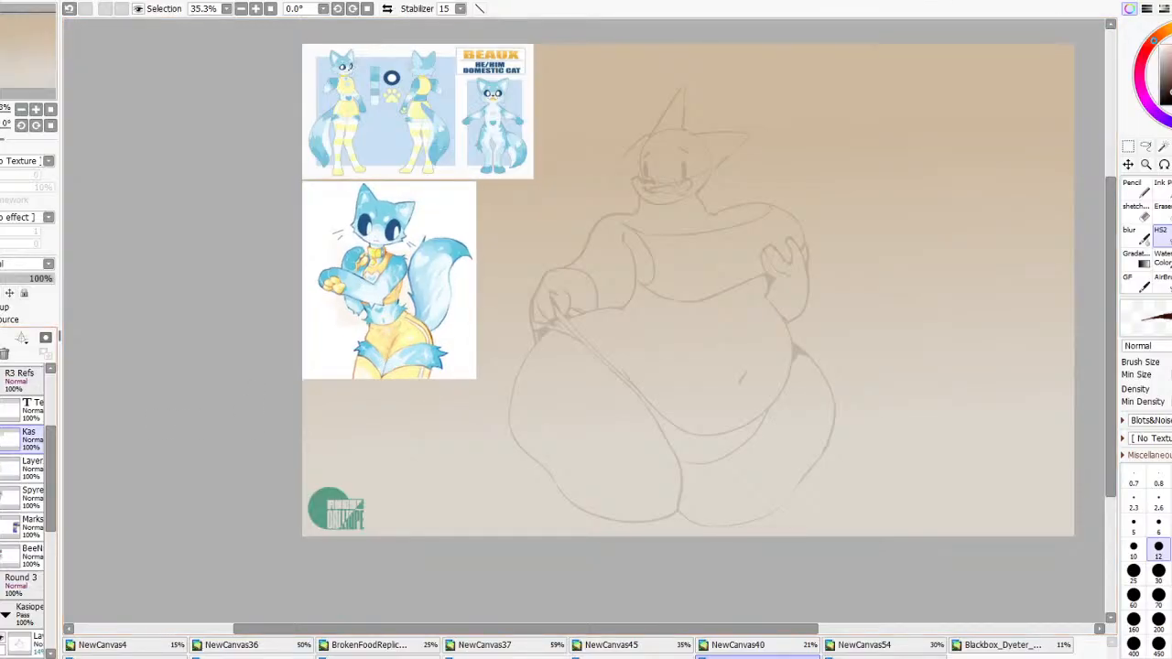
pyautogui.moveTo(34, 468); pyautogui.dragTo(24, 431)
pyautogui.click(25, 437)
pyautogui.hotkey('ctrl', 'e')
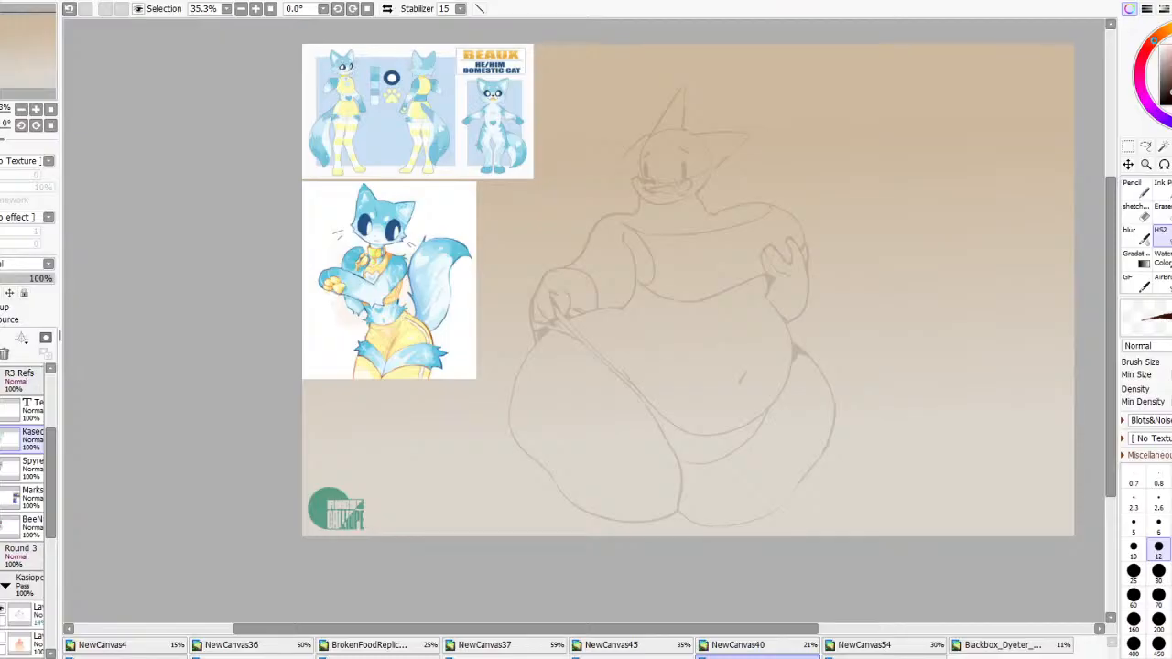
# Select the faded line art layer in the Kasiope folder
pyautogui.scroll(-3, 25, 473)
pyautogui.scroll(1, 26, 494)
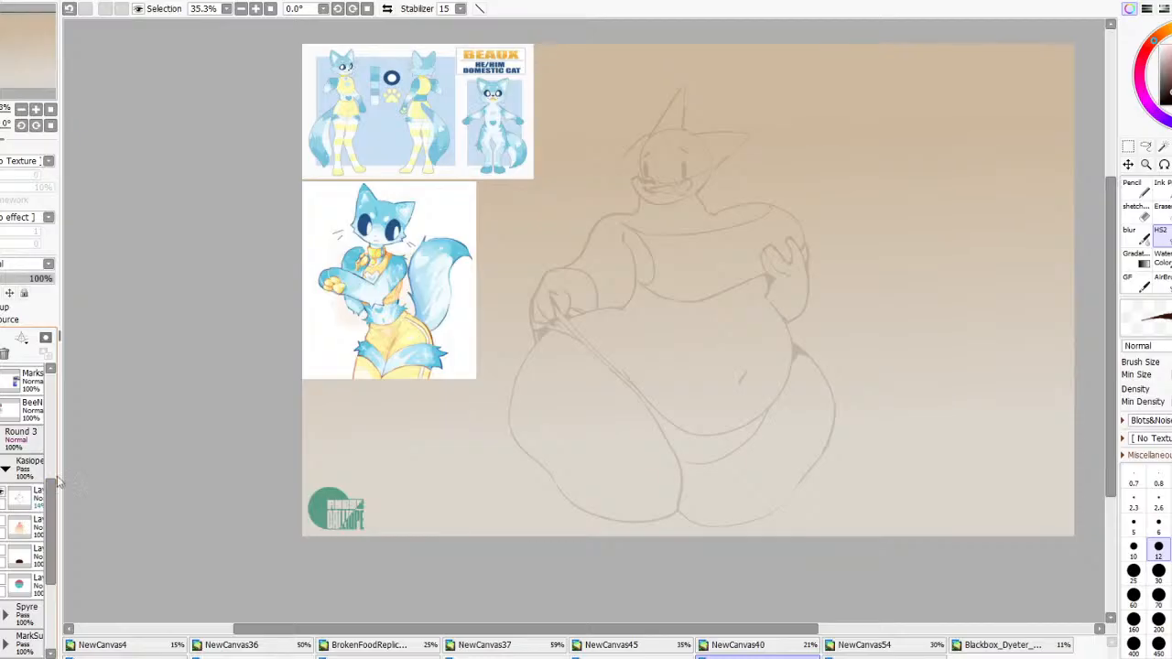
pyautogui.scroll(2, 26, 531)
pyautogui.click(16, 555)
pyautogui.scroll(3, 19, 529)
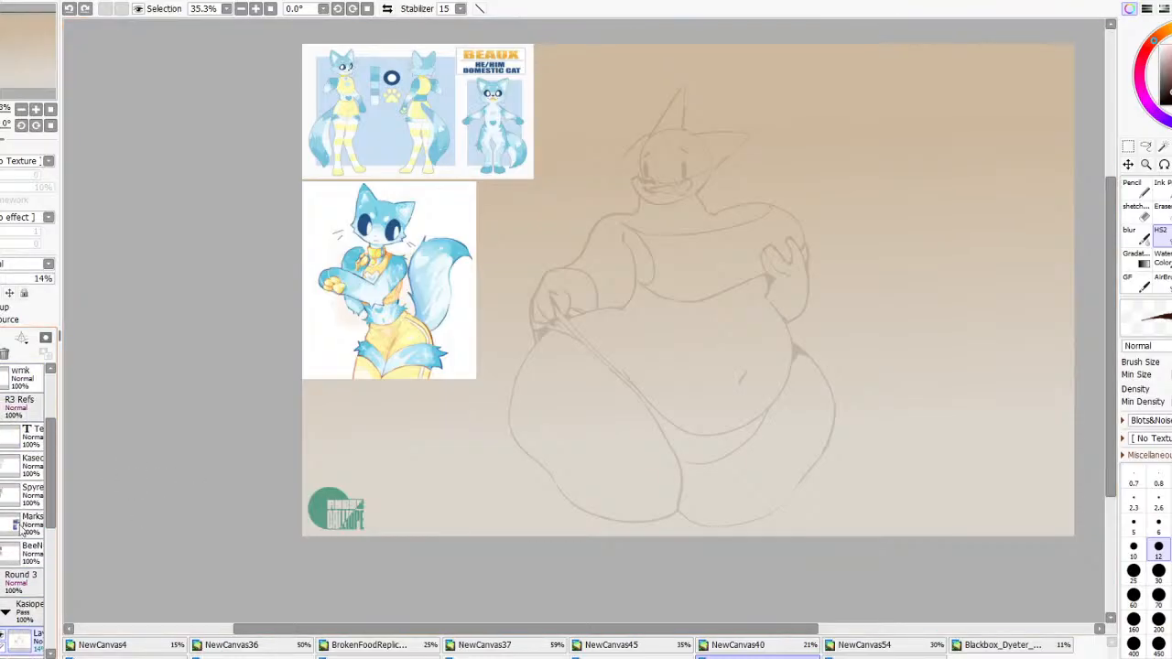
# Collapse the R3 Refs folder and add a new layer above the faded line art in the Kasiope folder
pyautogui.click(1, 409)
pyautogui.click(1, 338)
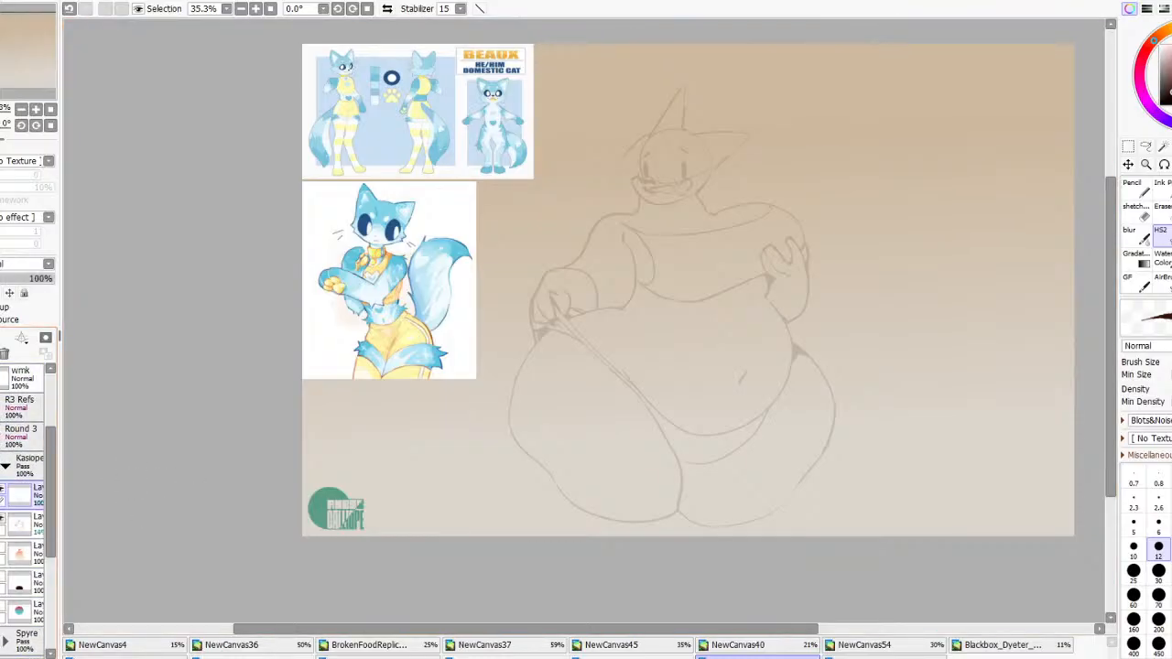
pyautogui.scroll(2, 663, 356)
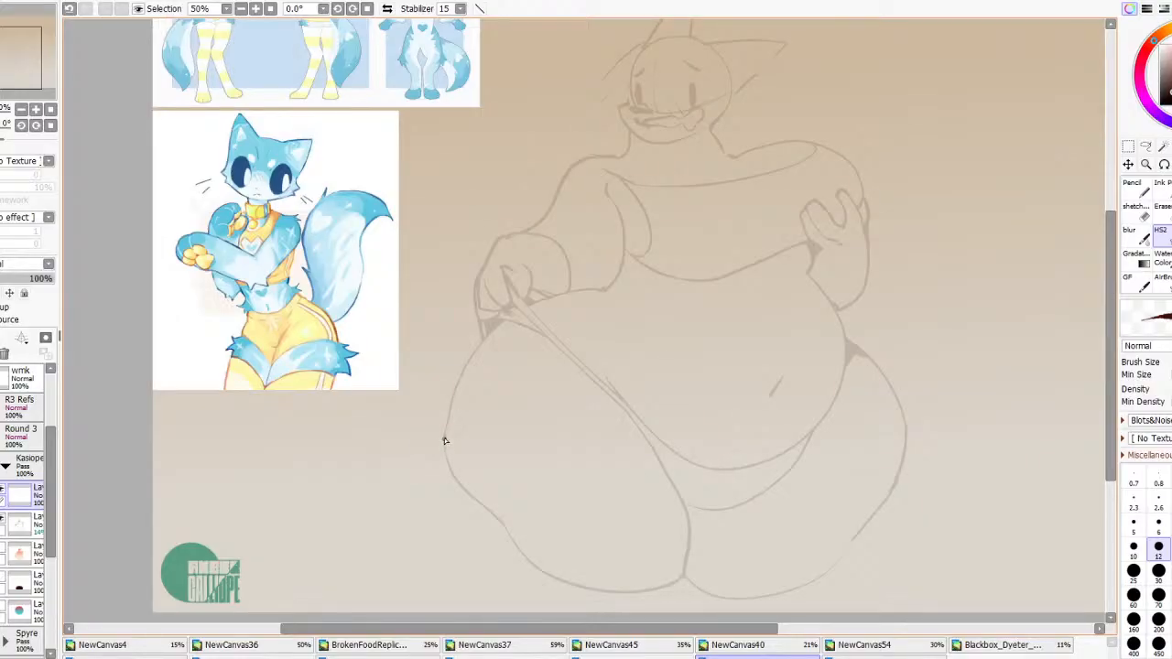
# Try curved hemlines across both thighs on the new layer and compare them in the mirrored view
pyautogui.moveTo(444, 423); pyautogui.dragTo(641, 478)
pyautogui.hotkey('ctrl', 'z')
pyautogui.moveTo(449, 449)
pyautogui.mouseDown()
pyautogui.moveTo(488, 397)
pyautogui.moveTo(588, 335)
pyautogui.moveTo(564, 355)
pyautogui.moveTo(647, 454)
pyautogui.mouseUp()
pyautogui.hotkey('ctrl', 'z')
pyautogui.moveTo(452, 475)
pyautogui.mouseDown()
pyautogui.moveTo(551, 369)
pyautogui.moveTo(580, 366)
pyautogui.mouseUp()
pyautogui.moveTo(832, 404); pyautogui.dragTo(891, 478)
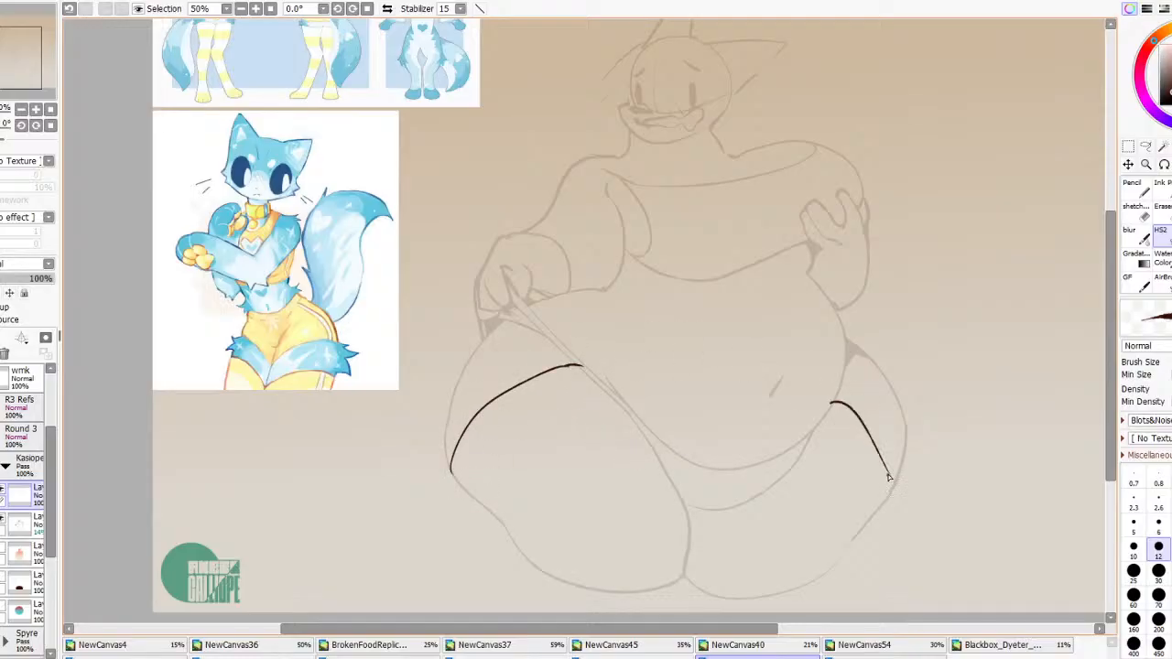
pyautogui.scroll(-4, 807, 445)
pyautogui.click(387, 8)
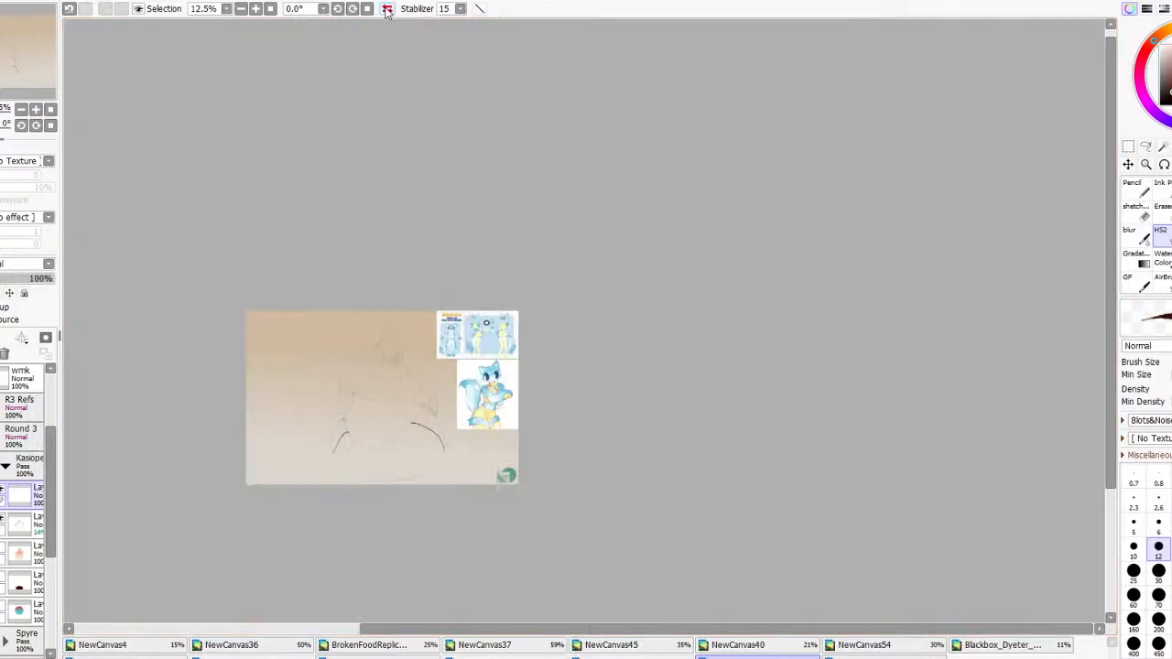
pyautogui.click(387, 8)
pyautogui.hotkey('ctrl', 'z')
pyautogui.click(387, 8)
pyautogui.click(387, 8)
# Mirror the view and draw the curved upper edge of a waistband across the belly from hip to hip
pyautogui.scroll(4, 811, 468)
pyautogui.scroll(1, 844, 436)
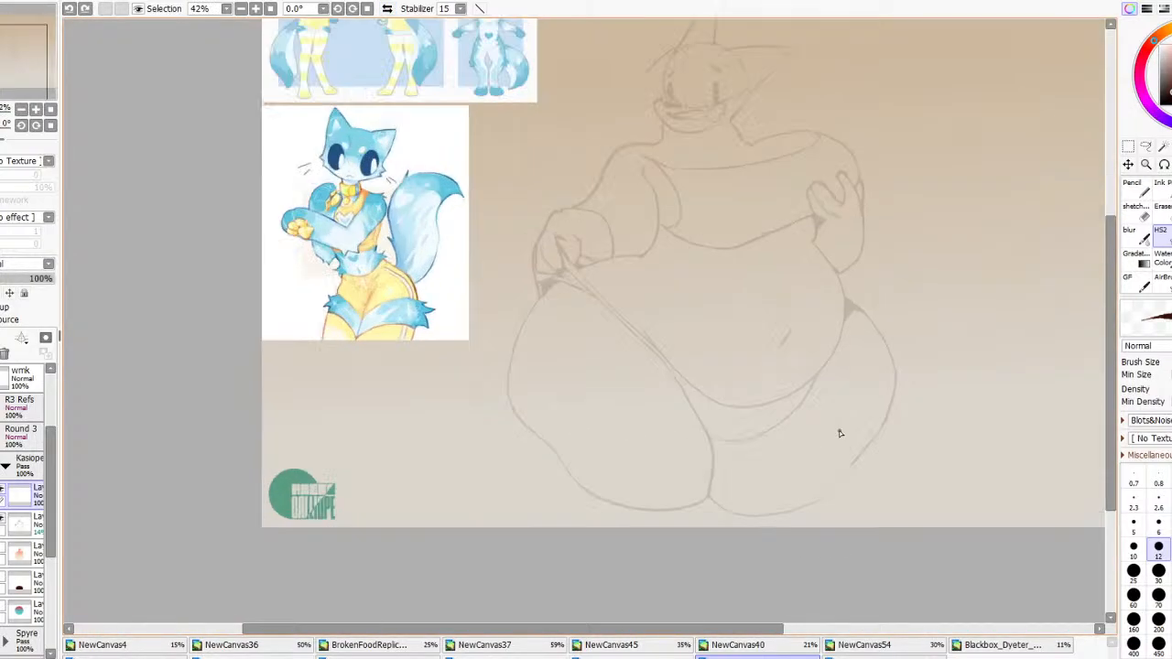
pyautogui.moveTo(587, 276); pyautogui.dragTo(813, 304)
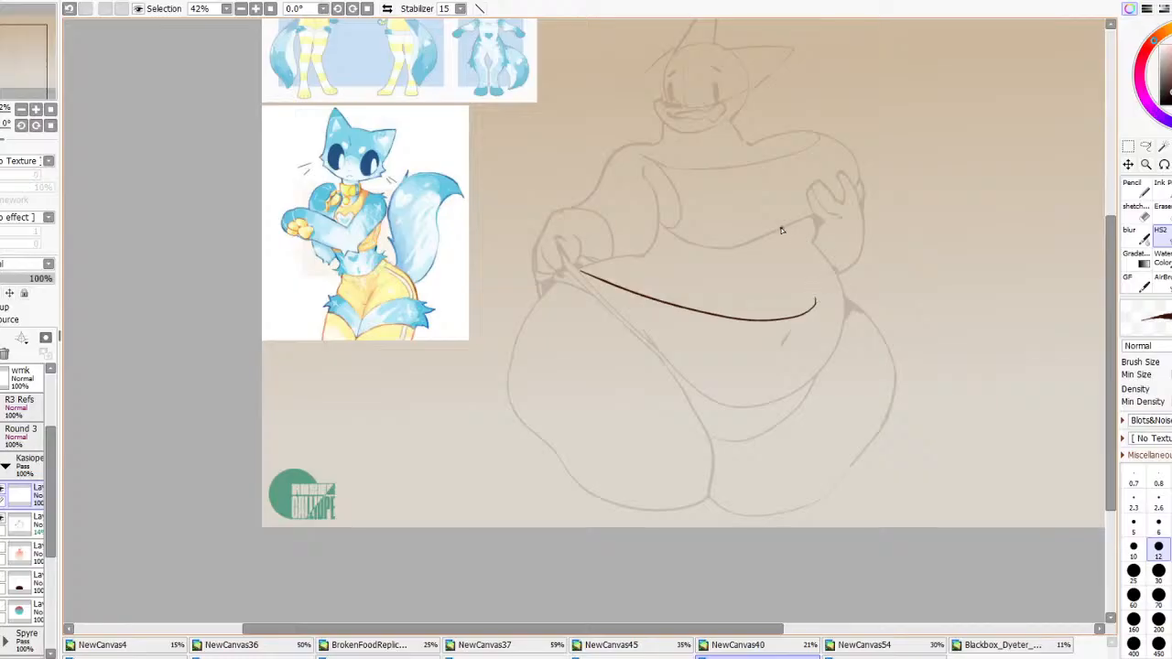
pyautogui.hotkey('ctrl', 'z')
pyautogui.moveTo(646, 256)
pyautogui.mouseDown()
pyautogui.moveTo(733, 295)
pyautogui.moveTo(820, 305)
pyautogui.mouseUp()
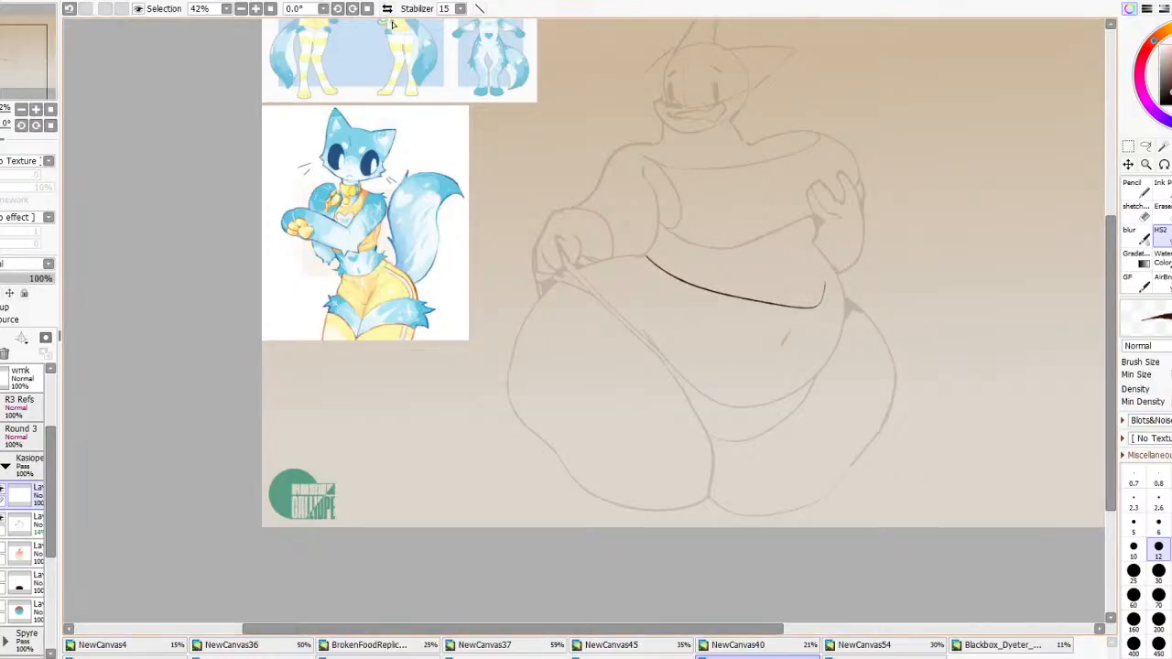
pyautogui.click(387, 9)
pyautogui.moveTo(326, 286)
pyautogui.mouseDown()
pyautogui.moveTo(421, 301)
pyautogui.moveTo(509, 259)
pyautogui.mouseUp()
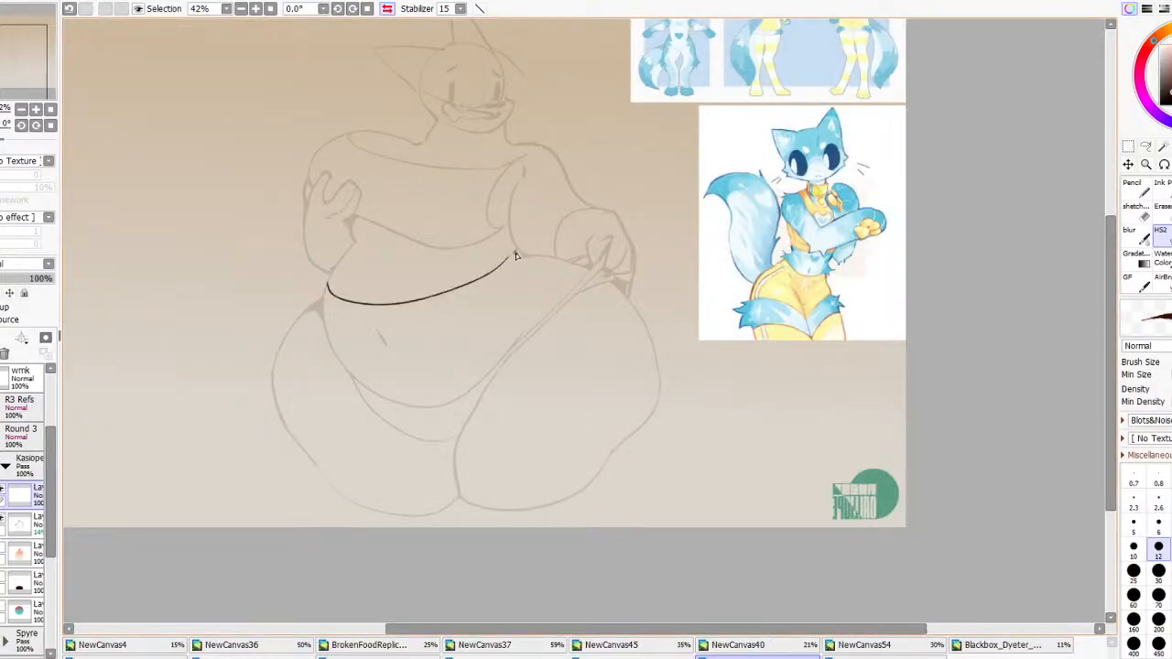
pyautogui.hotkey('ctrl', 'z')
pyautogui.moveTo(328, 286)
pyautogui.mouseDown()
pyautogui.moveTo(369, 317)
pyautogui.moveTo(518, 253)
pyautogui.mouseUp()
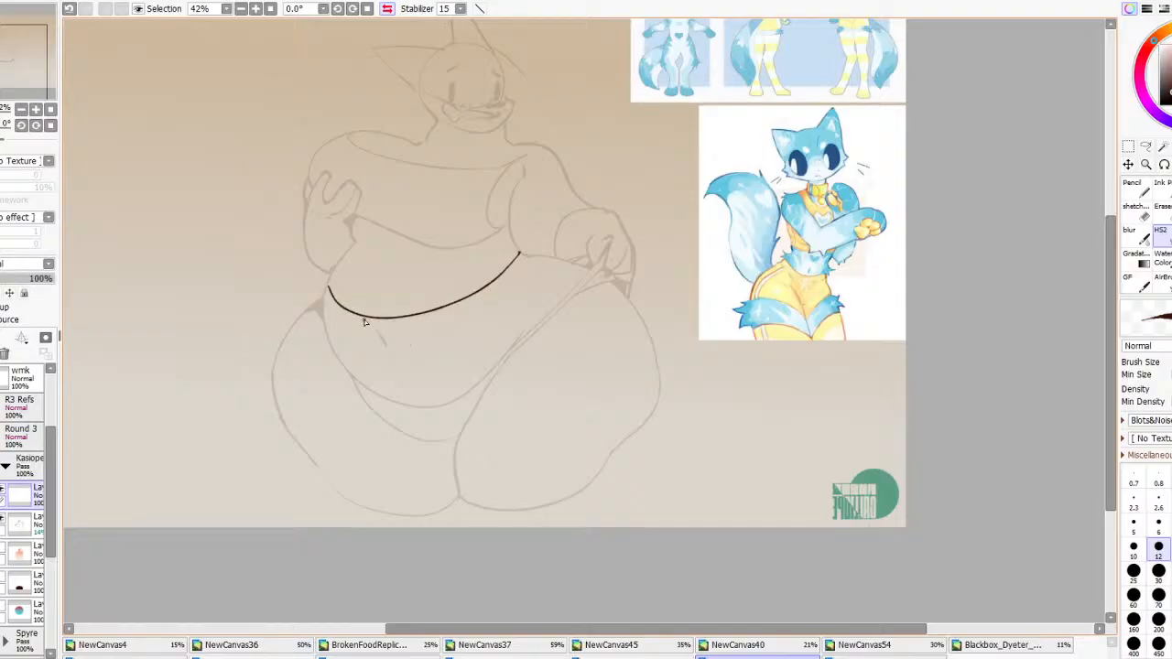
# Draw the waistband's lower edge parallel to the upper one and close the band at both hips
pyautogui.moveTo(327, 291); pyautogui.dragTo(329, 281)
pyautogui.hotkey('ctrl', 'z')
pyautogui.hotkey('ctrl', 'z')
pyautogui.hotkey('ctrl', 'z')
pyautogui.moveTo(322, 304)
pyautogui.mouseDown()
pyautogui.moveTo(346, 328)
pyautogui.moveTo(393, 329)
pyautogui.moveTo(380, 340)
pyautogui.moveTo(368, 335)
pyautogui.moveTo(440, 323)
pyautogui.mouseUp()
pyautogui.hotkey('ctrl', 'z')
pyautogui.hotkey('ctrl', 'z')
pyautogui.moveTo(371, 335)
pyautogui.mouseDown()
pyautogui.moveTo(400, 338)
pyautogui.moveTo(472, 318)
pyautogui.mouseUp()
pyautogui.hotkey('ctrl', 'z')
pyautogui.moveTo(375, 335); pyautogui.dragTo(472, 313)
pyautogui.hotkey('ctrl', 'z')
pyautogui.moveTo(379, 335); pyautogui.dragTo(452, 311)
pyautogui.hotkey('ctrl', 'z')
pyautogui.moveTo(377, 335); pyautogui.dragTo(460, 323)
pyautogui.hotkey('ctrl', 'z')
pyautogui.moveTo(368, 335)
pyautogui.mouseDown()
pyautogui.moveTo(442, 326)
pyautogui.moveTo(417, 331)
pyautogui.moveTo(500, 289)
pyautogui.mouseUp()
pyautogui.hotkey('ctrl', 'z')
pyautogui.moveTo(423, 332); pyautogui.dragTo(525, 268)
pyautogui.hotkey('ctrl', 'z')
pyautogui.hotkey('ctrl', 'z')
pyautogui.moveTo(431, 332)
pyautogui.mouseDown()
pyautogui.moveTo(500, 292)
pyautogui.moveTo(524, 249)
pyautogui.moveTo(536, 262)
pyautogui.mouseUp()
pyautogui.hotkey('ctrl', 'z')
pyautogui.moveTo(499, 299); pyautogui.dragTo(529, 258)
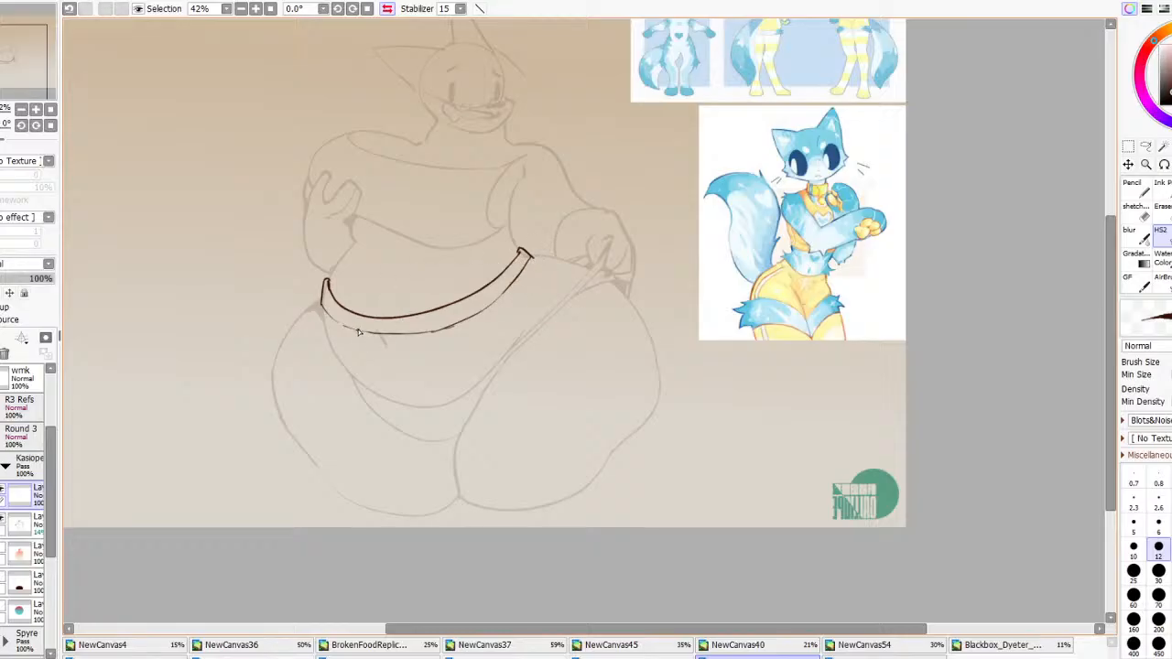
# Sketch a two-loop bow hanging beneath the low front part of the waistband, with inner outlines in both loops
pyautogui.moveTo(358, 332)
pyautogui.mouseDown()
pyautogui.moveTo(325, 399)
pyautogui.moveTo(358, 345)
pyautogui.moveTo(371, 386)
pyautogui.moveTo(414, 414)
pyautogui.moveTo(381, 337)
pyautogui.moveTo(340, 341)
pyautogui.moveTo(350, 395)
pyautogui.moveTo(358, 337)
pyautogui.moveTo(394, 408)
pyautogui.moveTo(361, 332)
pyautogui.mouseUp()
pyautogui.hotkey('ctrl', 'z')
pyautogui.hotkey('ctrl', 'z')
pyautogui.moveTo(335, 379)
pyautogui.mouseDown()
pyautogui.moveTo(348, 343)
pyautogui.moveTo(339, 400)
pyautogui.moveTo(387, 374)
pyautogui.moveTo(377, 400)
pyautogui.moveTo(362, 350)
pyautogui.mouseUp()
pyautogui.hotkey('ctrl', 'z')
pyautogui.hotkey('ctrl', 'z')
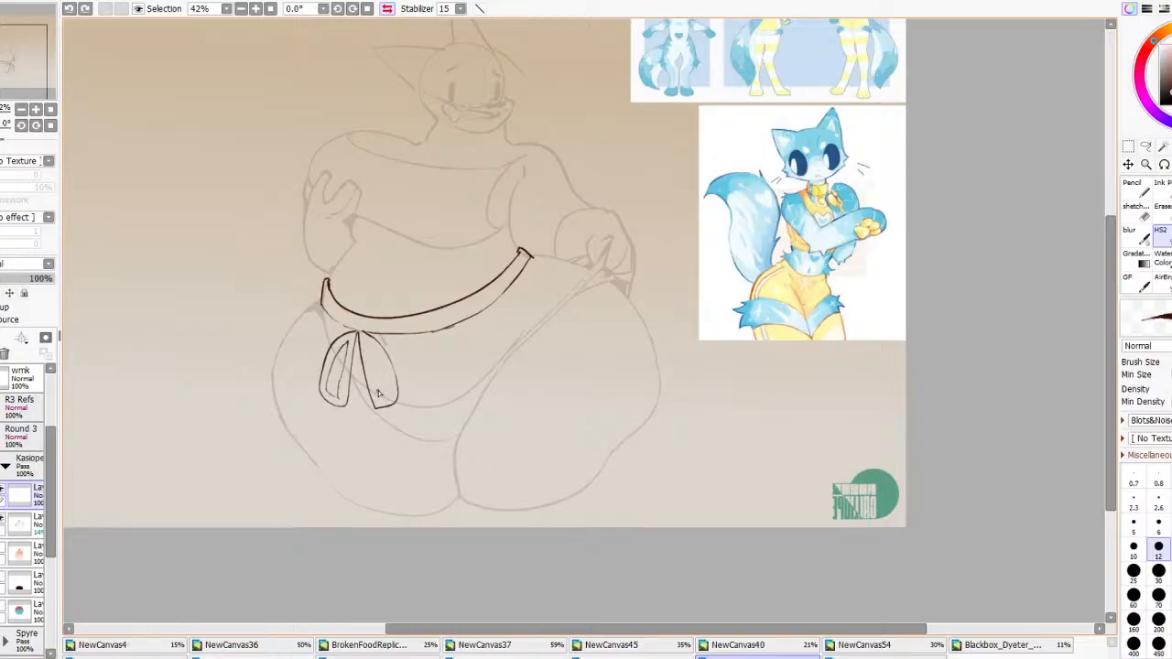
pyautogui.moveTo(379, 405); pyautogui.dragTo(363, 342)
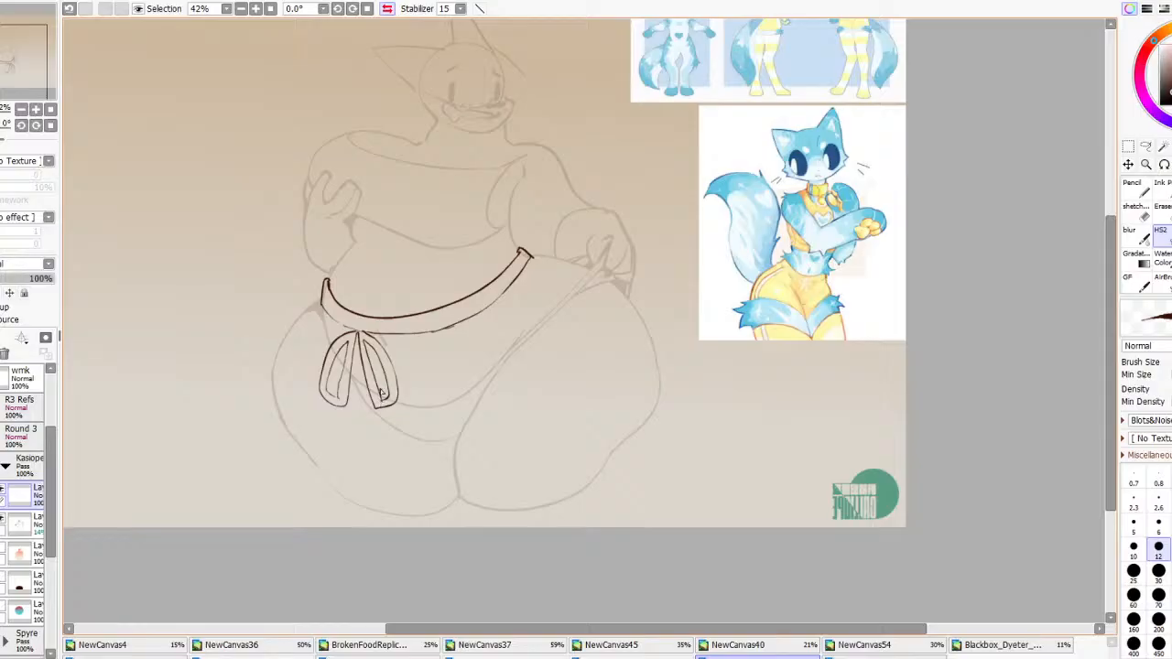
# Compare the front bow in normal and mirrored views and undo all of its strokes
pyautogui.scroll(-3, 341, 355)
pyautogui.scroll(2, 342, 356)
pyautogui.click(386, 9)
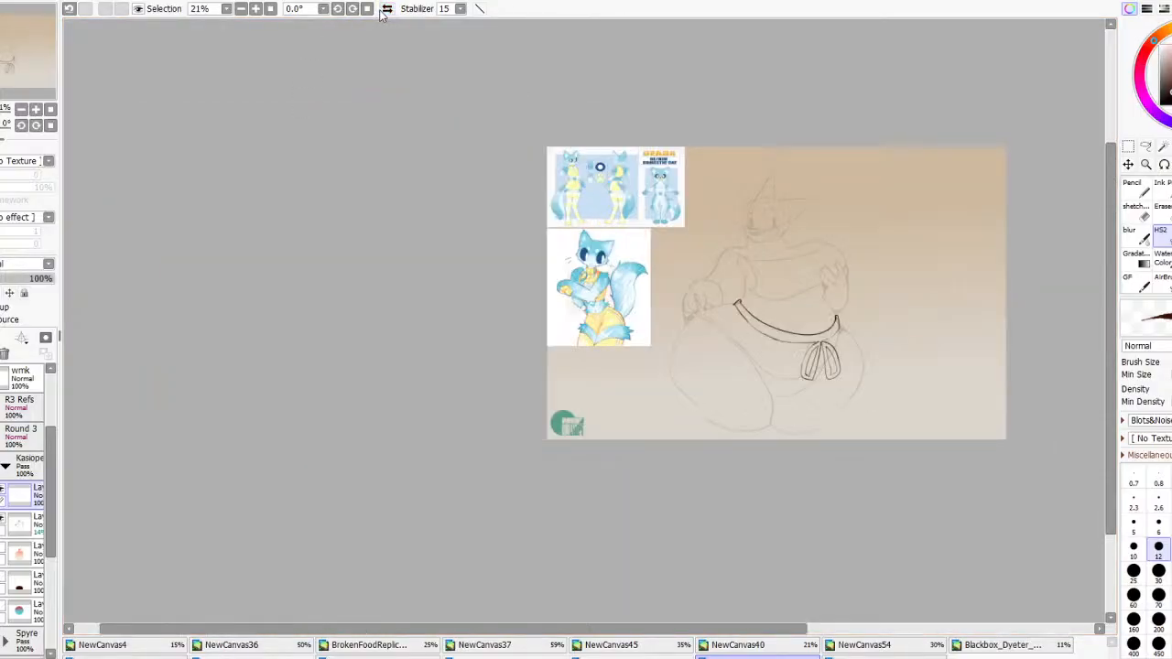
pyautogui.click(387, 9)
pyautogui.click(386, 9)
pyautogui.click(386, 9)
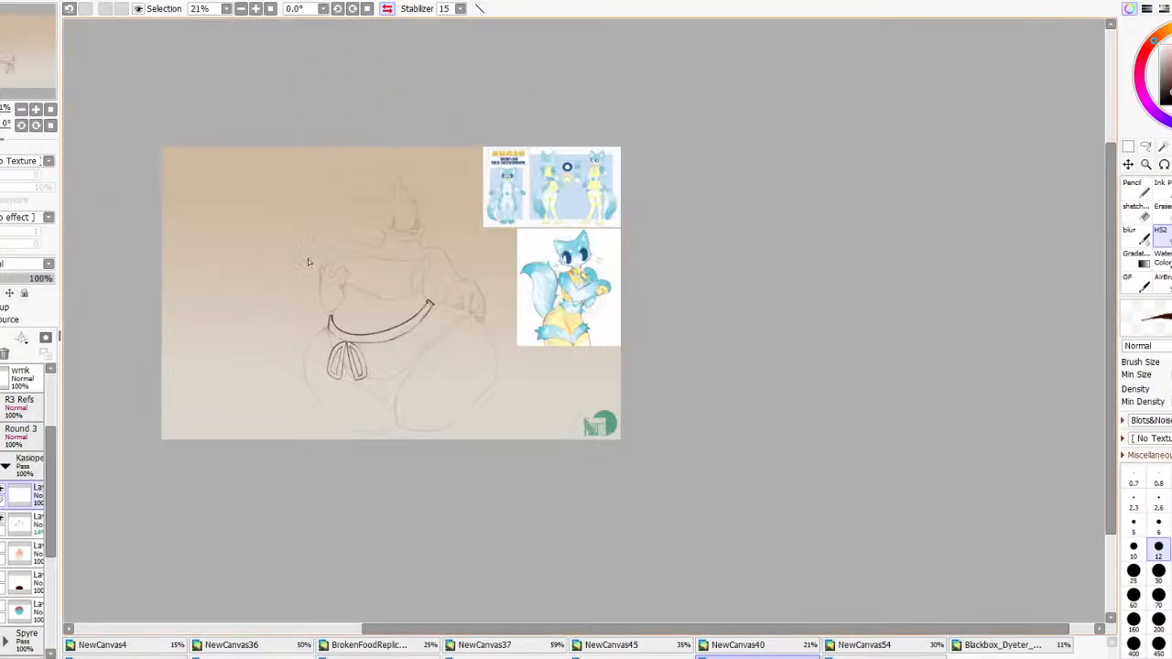
pyautogui.scroll(2, 207, 338)
pyautogui.hotkey('ctrl', 'z')
pyautogui.hotkey('ctrl', 'z')
pyautogui.hotkey('ctrl', 'z')
pyautogui.hotkey('ctrl', 'z')
pyautogui.hotkey('ctrl', 'z')
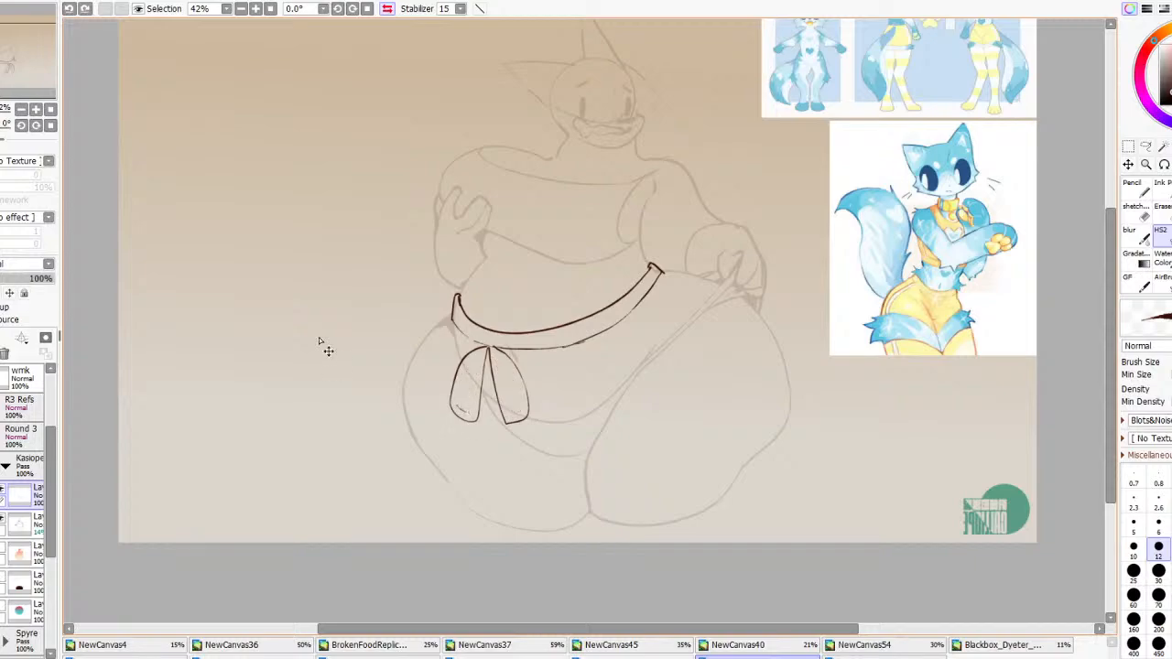
pyautogui.hotkey('ctrl', 'y')
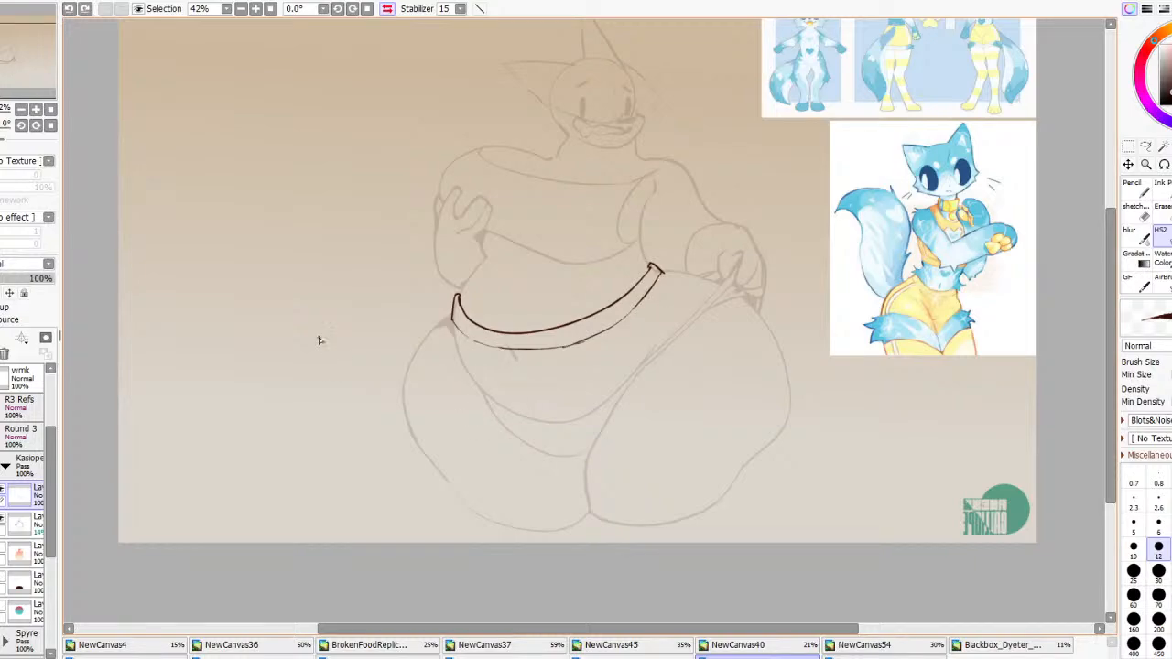
# Sketch a double-outlined two-loop bow on the waistband's rising side above the nearer thigh, checking it in both view orientations
pyautogui.moveTo(463, 359); pyautogui.dragTo(462, 350)
pyautogui.hotkey('ctrl', 'z')
pyautogui.moveTo(606, 338); pyautogui.dragTo(610, 386)
pyautogui.hotkey('ctrl', 'z')
pyautogui.moveTo(606, 335)
pyautogui.mouseDown()
pyautogui.moveTo(621, 405)
pyautogui.moveTo(641, 406)
pyautogui.moveTo(631, 347)
pyautogui.moveTo(612, 333)
pyautogui.moveTo(611, 371)
pyautogui.moveTo(632, 405)
pyautogui.moveTo(616, 338)
pyautogui.mouseUp()
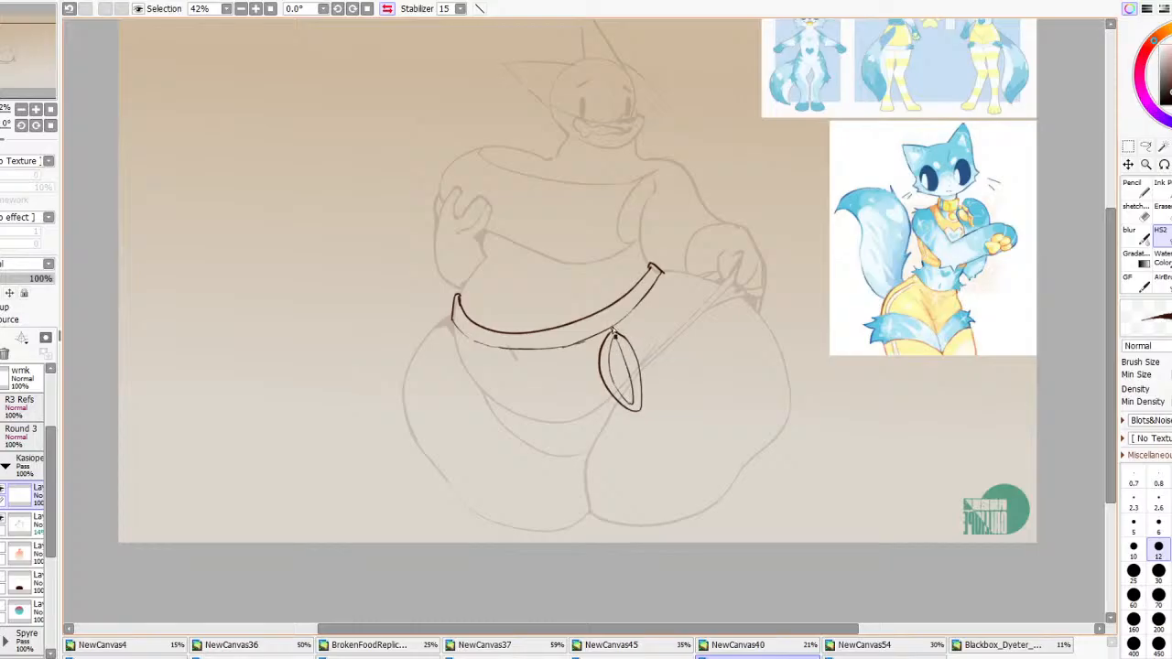
pyautogui.moveTo(613, 333)
pyautogui.mouseDown()
pyautogui.moveTo(677, 352)
pyautogui.moveTo(697, 397)
pyautogui.moveTo(659, 393)
pyautogui.moveTo(636, 345)
pyautogui.moveTo(641, 325)
pyautogui.moveTo(678, 357)
pyautogui.moveTo(688, 386)
pyautogui.moveTo(648, 387)
pyautogui.moveTo(631, 336)
pyautogui.moveTo(642, 330)
pyautogui.moveTo(629, 330)
pyautogui.moveTo(670, 389)
pyautogui.moveTo(647, 340)
pyautogui.mouseUp()
pyautogui.hotkey('ctrl', 'z')
pyautogui.scroll(-5, 659, 286)
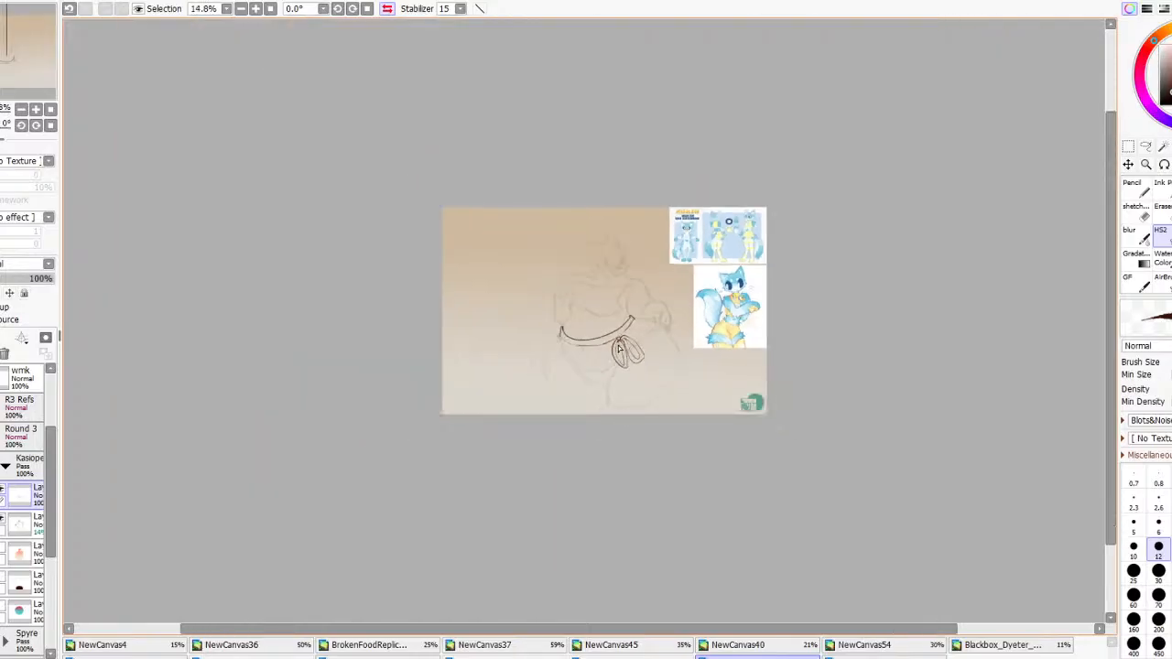
pyautogui.click(387, 9)
pyautogui.click(387, 9)
pyautogui.click(387, 9)
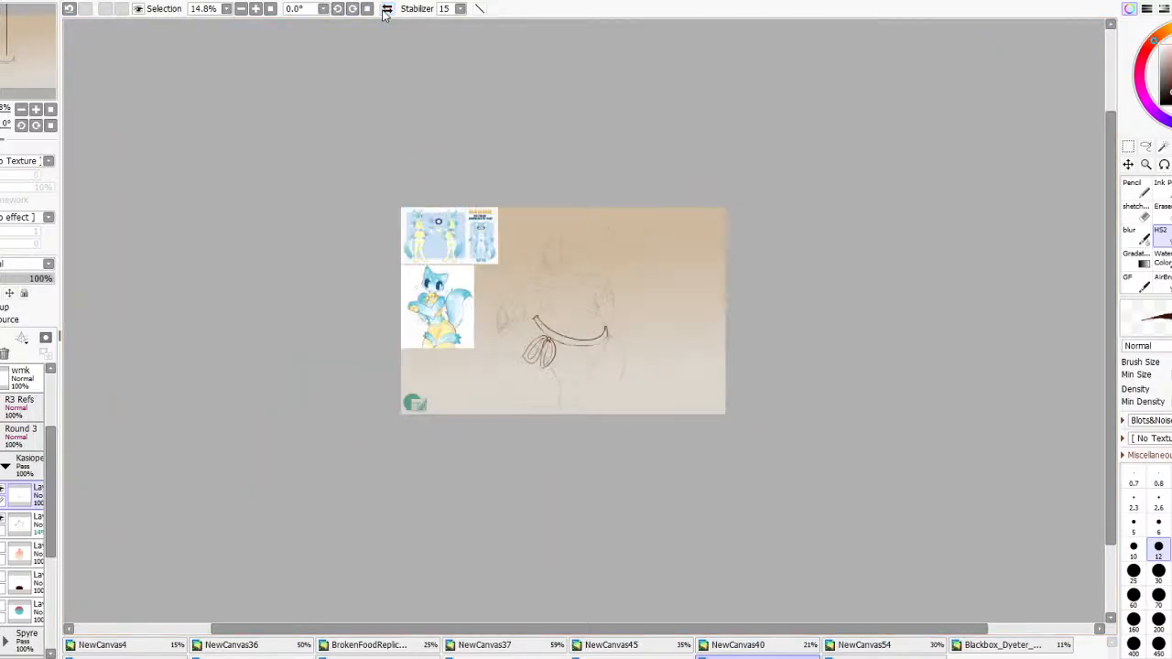
# Lasso the bow and deform it so its loops hang slightly lower and slant toward the inner thigh
pyautogui.scroll(8, 490, 333)
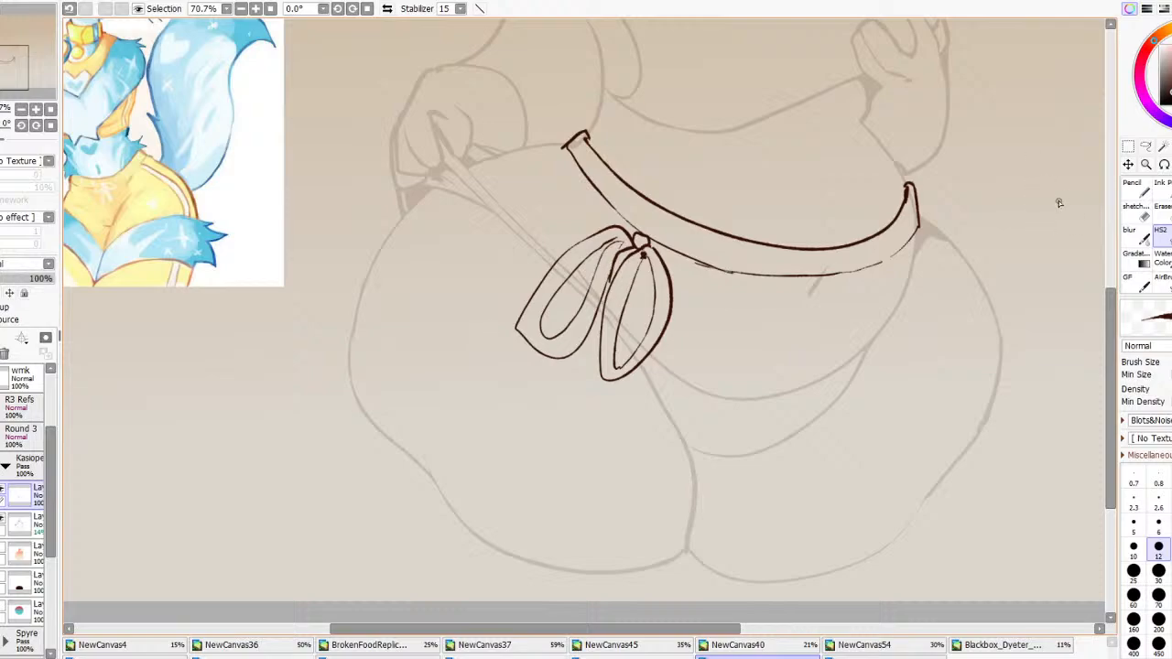
pyautogui.click(1145, 146)
pyautogui.moveTo(533, 425)
pyautogui.mouseDown()
pyautogui.moveTo(503, 265)
pyautogui.moveTo(617, 222)
pyautogui.mouseUp()
pyautogui.hotkey('ctrl', 'z')
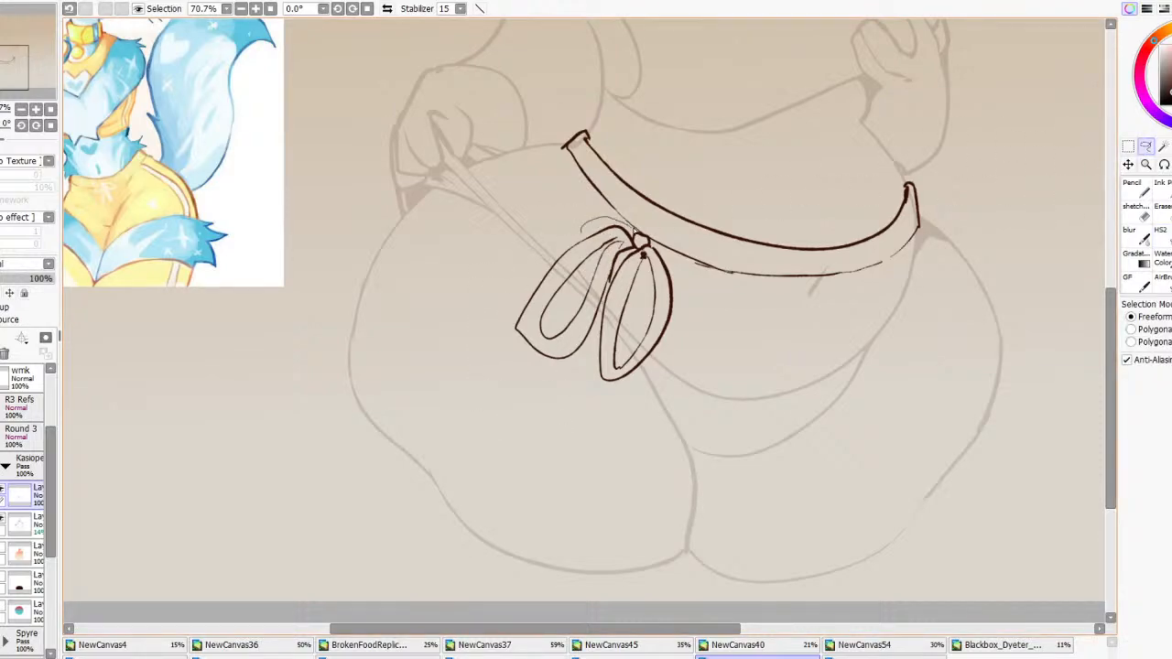
pyautogui.moveTo(673, 273)
pyautogui.mouseDown()
pyautogui.moveTo(630, 485)
pyautogui.moveTo(450, 277)
pyautogui.mouseUp()
pyautogui.hotkey('ctrl', 't')
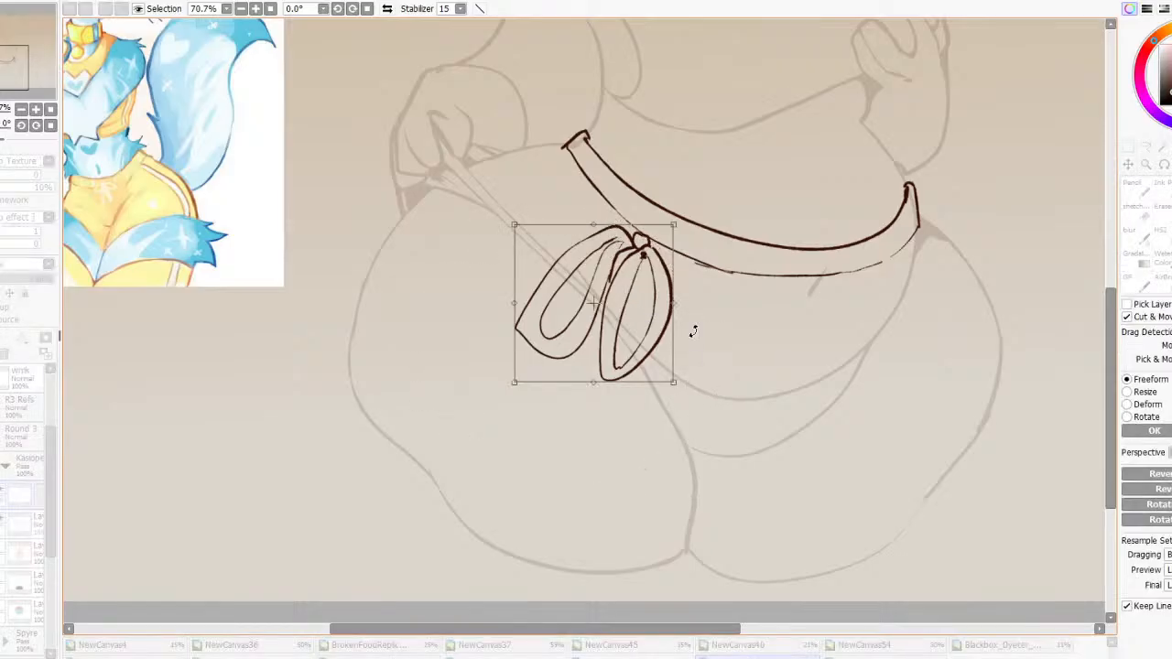
pyautogui.moveTo(621, 393); pyautogui.dragTo(644, 407)
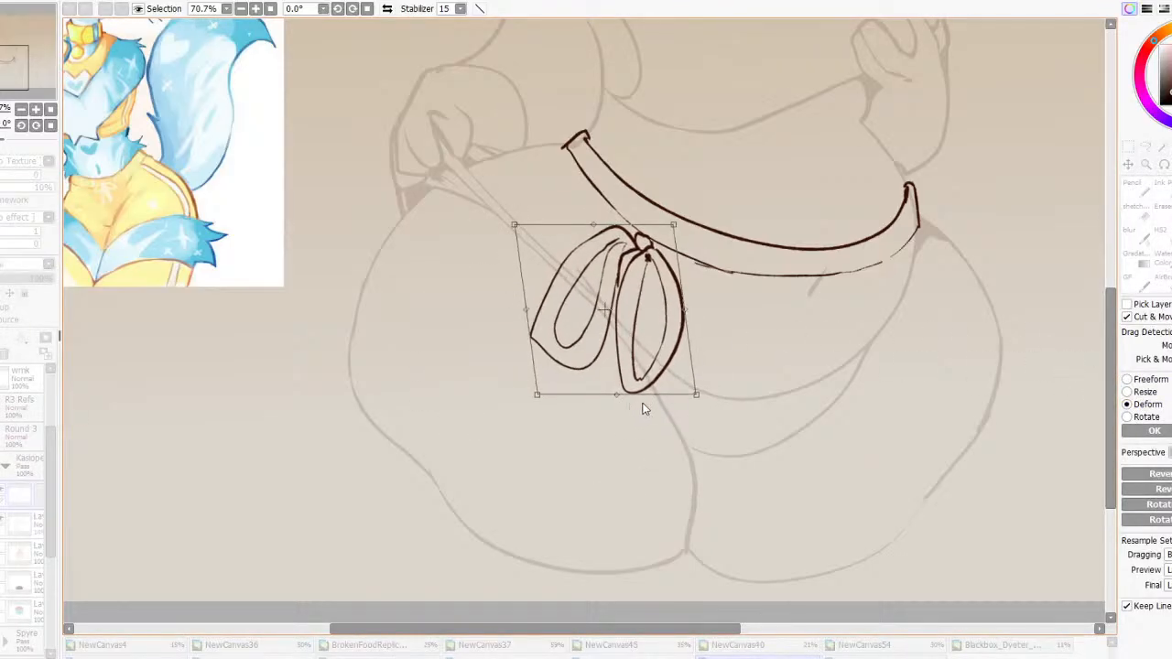
pyautogui.click(1157, 432)
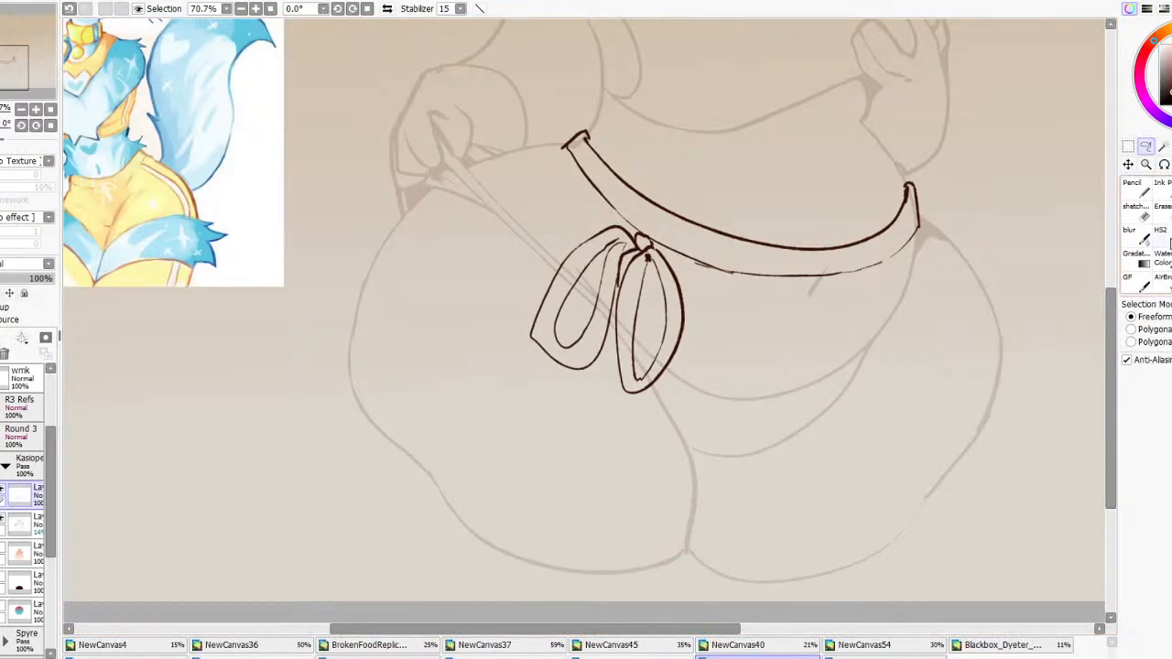
# Rework the bow's knot with brush HS2 where it joins the waistband and check it in the mirrored view
pyautogui.click(1159, 231)
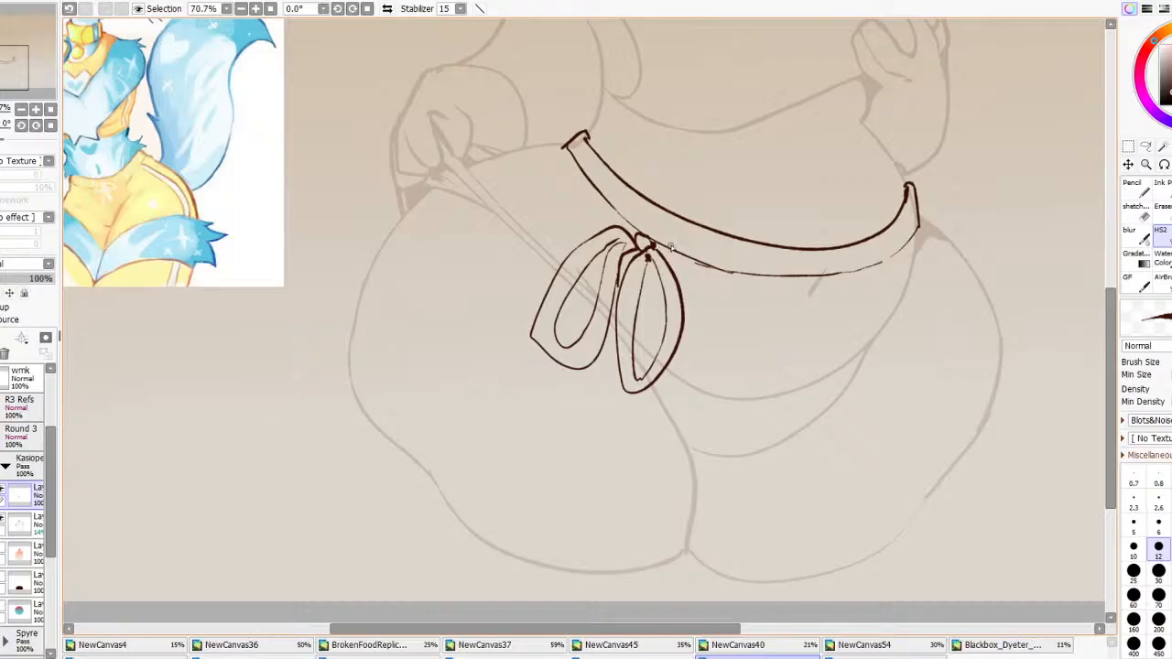
pyautogui.hotkey('ctrl', 'z')
pyautogui.moveTo(651, 241)
pyautogui.mouseDown()
pyautogui.moveTo(665, 248)
pyautogui.moveTo(630, 239)
pyautogui.moveTo(624, 221)
pyautogui.moveTo(648, 230)
pyautogui.mouseUp()
pyautogui.scroll(-4, 630, 225)
pyautogui.scroll(1, 487, 81)
pyautogui.click(387, 9)
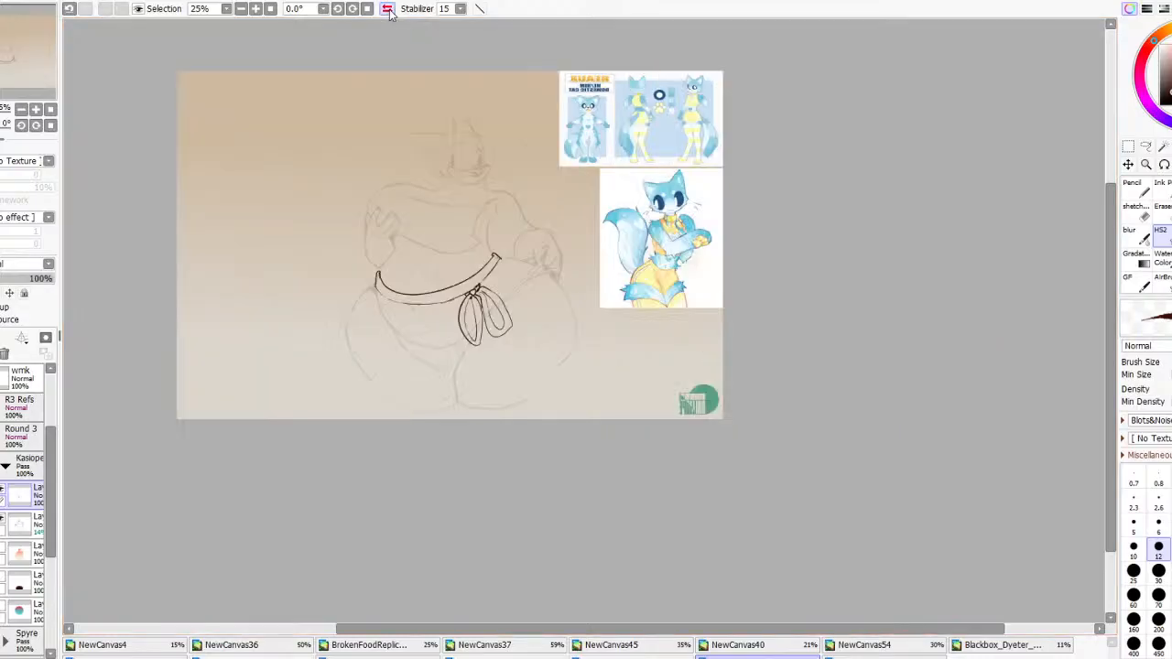
pyautogui.click(387, 8)
# Erase the waistband's lower edge between bow and far hip, redraw it in the mirrored view, and add short pleat lines
pyautogui.scroll(2, 762, 271)
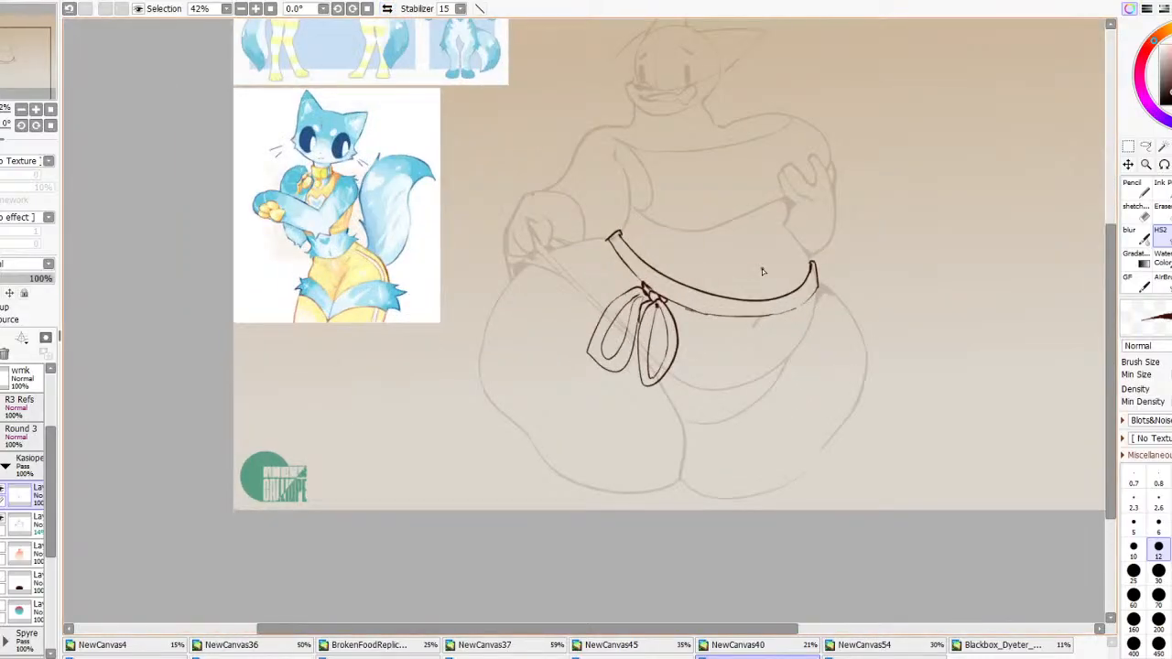
pyautogui.click(1161, 214)
pyautogui.moveTo(701, 313)
pyautogui.mouseDown()
pyautogui.moveTo(801, 314)
pyautogui.moveTo(809, 300)
pyautogui.mouseUp()
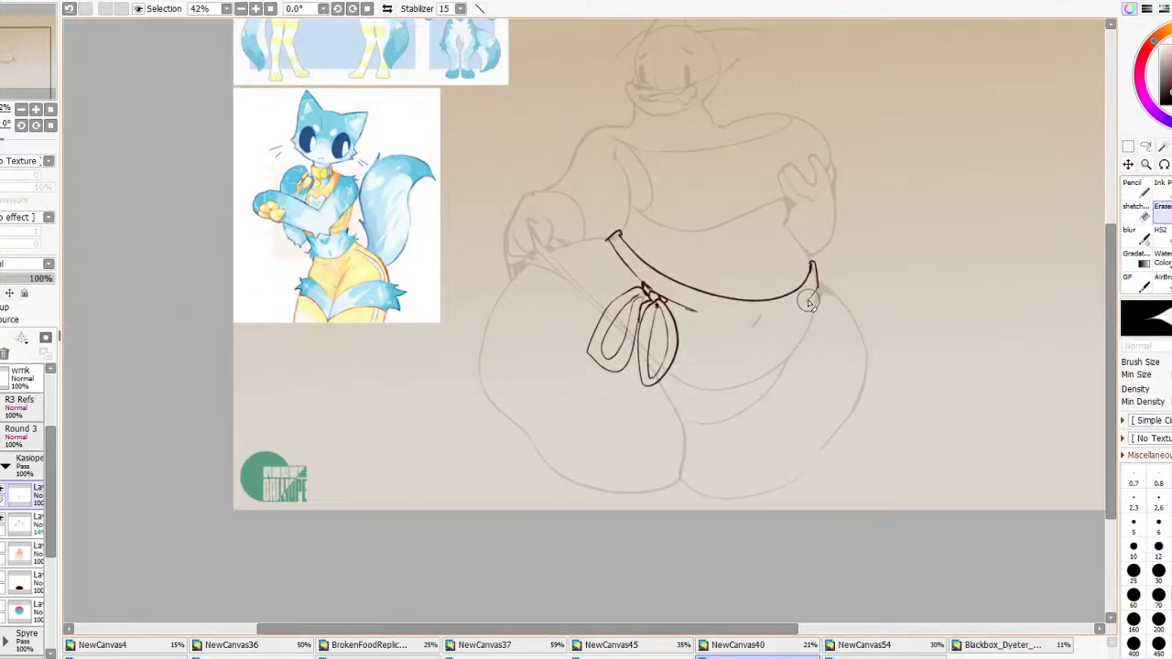
pyautogui.click(1162, 237)
pyautogui.click(386, 8)
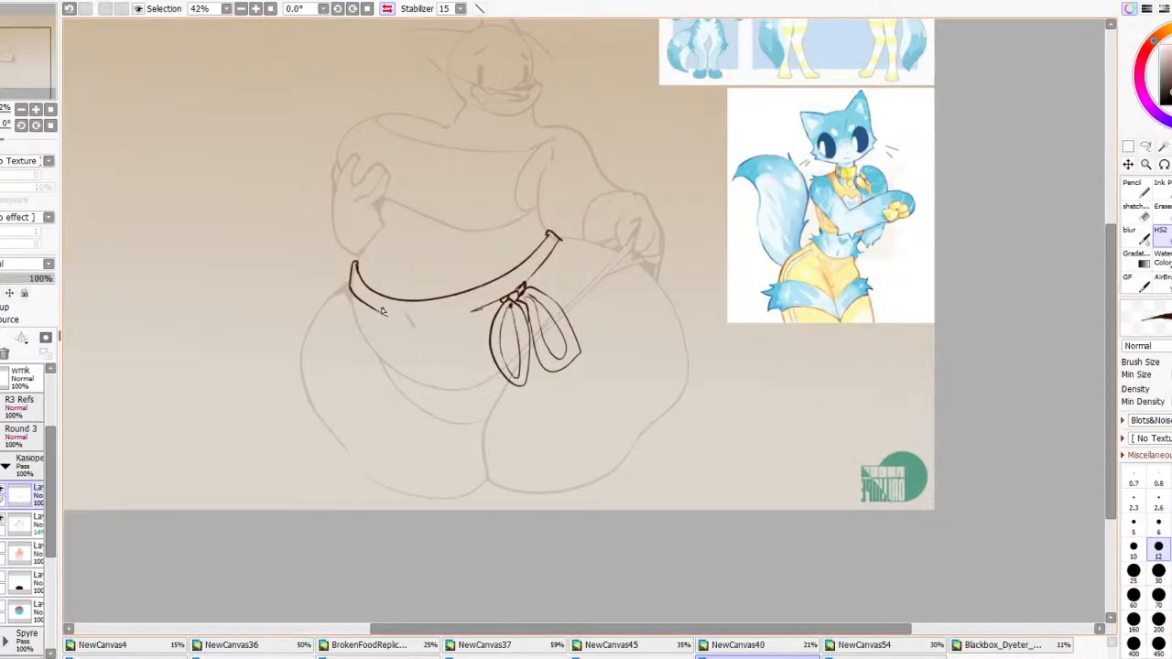
pyautogui.hotkey('ctrl', 'z')
pyautogui.moveTo(351, 286)
pyautogui.mouseDown()
pyautogui.moveTo(386, 321)
pyautogui.moveTo(365, 311)
pyautogui.moveTo(439, 325)
pyautogui.moveTo(431, 320)
pyautogui.moveTo(471, 318)
pyautogui.mouseUp()
pyautogui.hotkey('ctrl', 'z')
pyautogui.moveTo(368, 288); pyautogui.dragTo(361, 311)
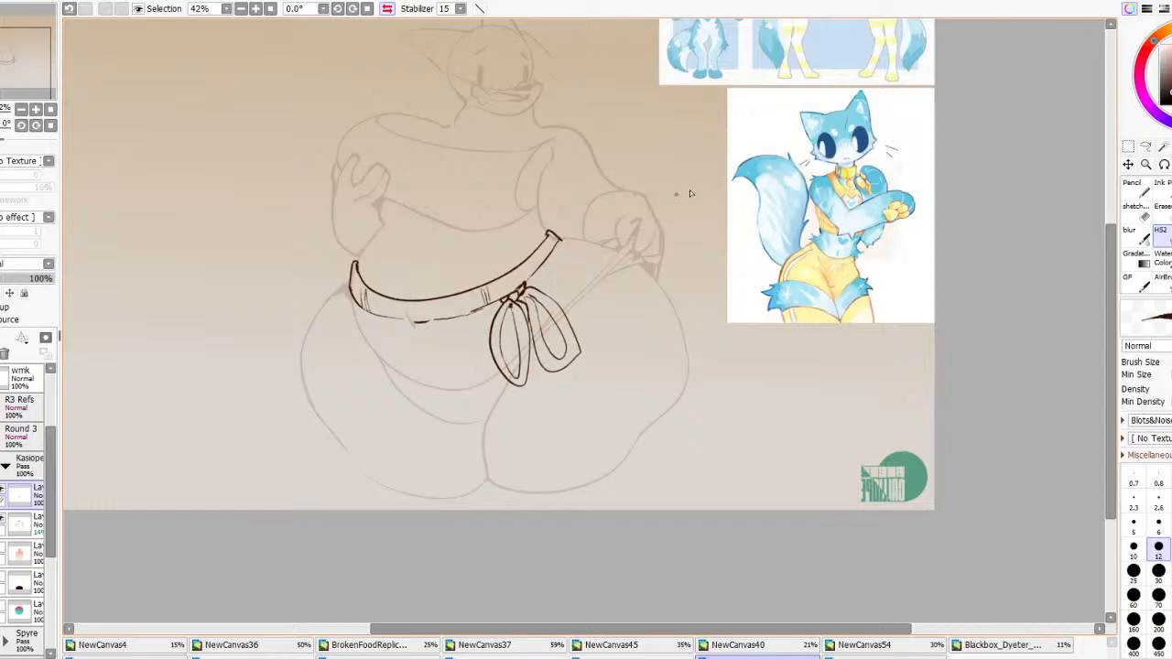
# Clean up the lower edge's centre, darken the waistband's far end, and draw a crease running down the front
pyautogui.click(1160, 207)
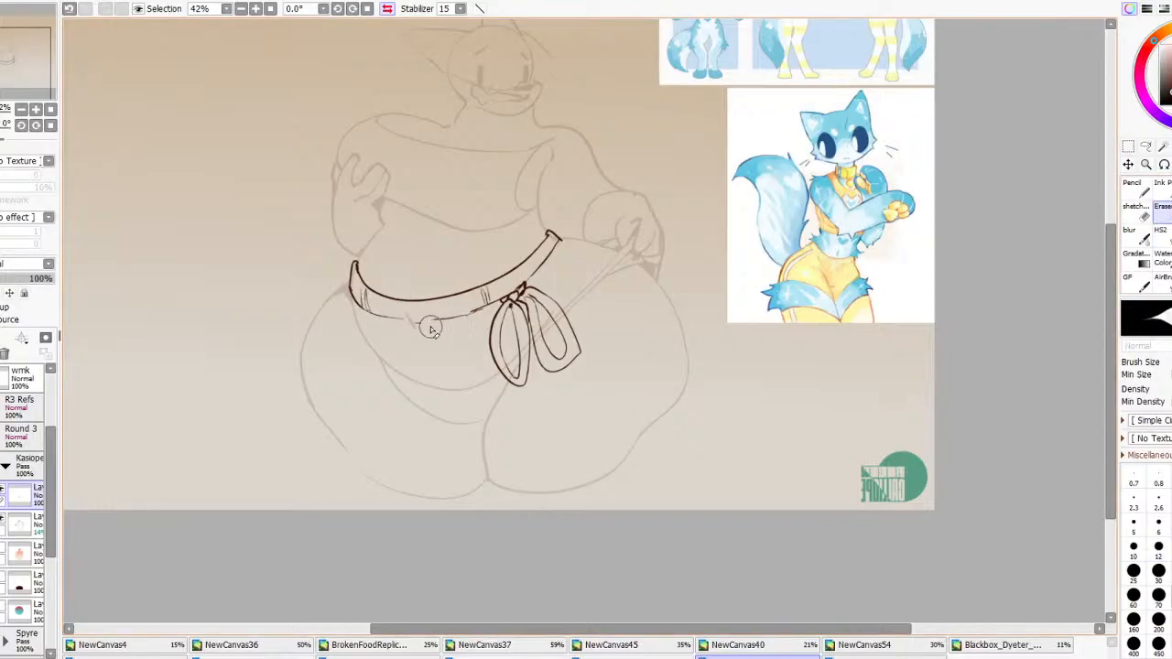
pyautogui.click(1160, 230)
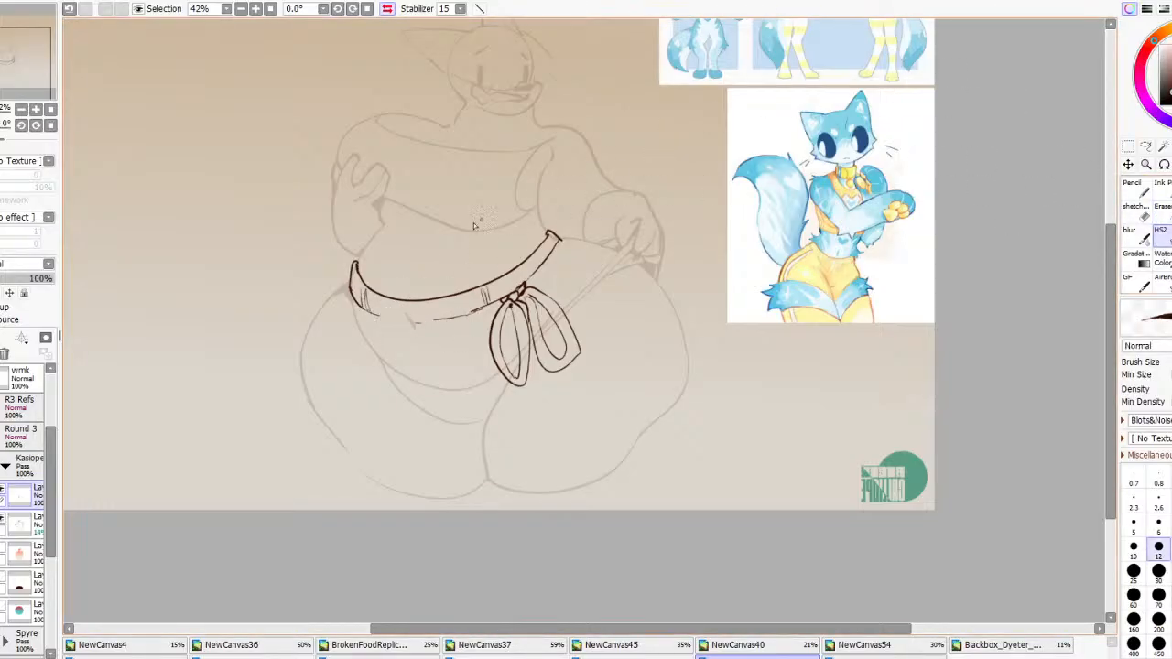
pyautogui.moveTo(366, 312); pyautogui.dragTo(357, 286)
pyautogui.moveTo(408, 327); pyautogui.dragTo(459, 422)
pyautogui.hotkey('ctrl', 'z')
# Draw a gathered knot and a string from the waistband's raised end to the hand, with small loops beneath
pyautogui.moveTo(560, 243)
pyautogui.mouseDown()
pyautogui.moveTo(613, 264)
pyautogui.moveTo(619, 254)
pyautogui.moveTo(576, 241)
pyautogui.moveTo(622, 241)
pyautogui.mouseUp()
pyautogui.hotkey('ctrl', 'z')
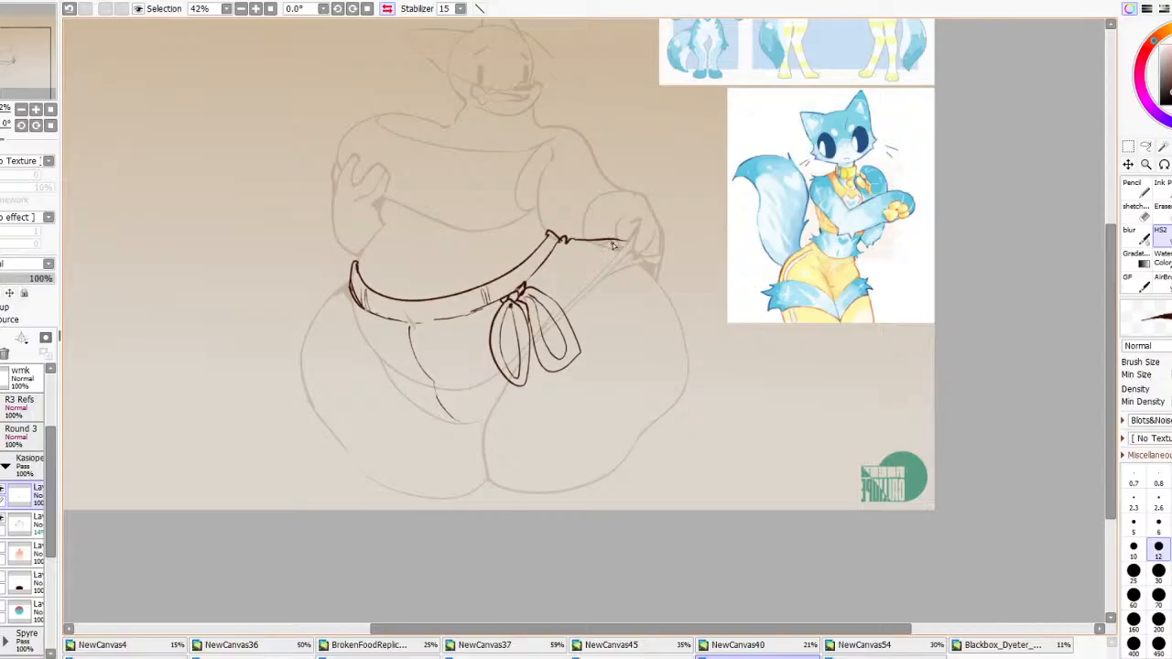
pyautogui.hotkey('ctrl', 'z')
pyautogui.moveTo(574, 241)
pyautogui.mouseDown()
pyautogui.moveTo(629, 240)
pyautogui.moveTo(571, 245)
pyautogui.moveTo(586, 265)
pyautogui.moveTo(580, 242)
pyautogui.mouseUp()
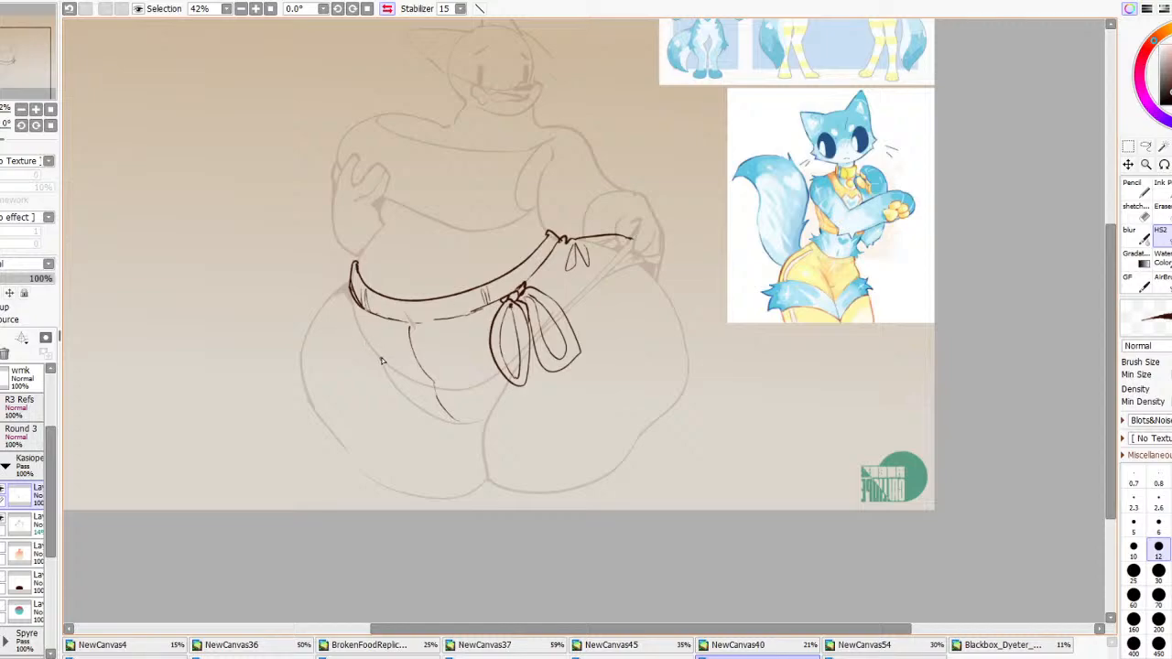
# Draw the fabric strap angling up along the far hip beside the waistband's end
pyautogui.moveTo(383, 360); pyautogui.dragTo(354, 297)
pyautogui.moveTo(375, 356)
pyautogui.mouseDown()
pyautogui.moveTo(333, 310)
pyautogui.moveTo(345, 288)
pyautogui.mouseUp()
pyautogui.scroll(-3, 441, 300)
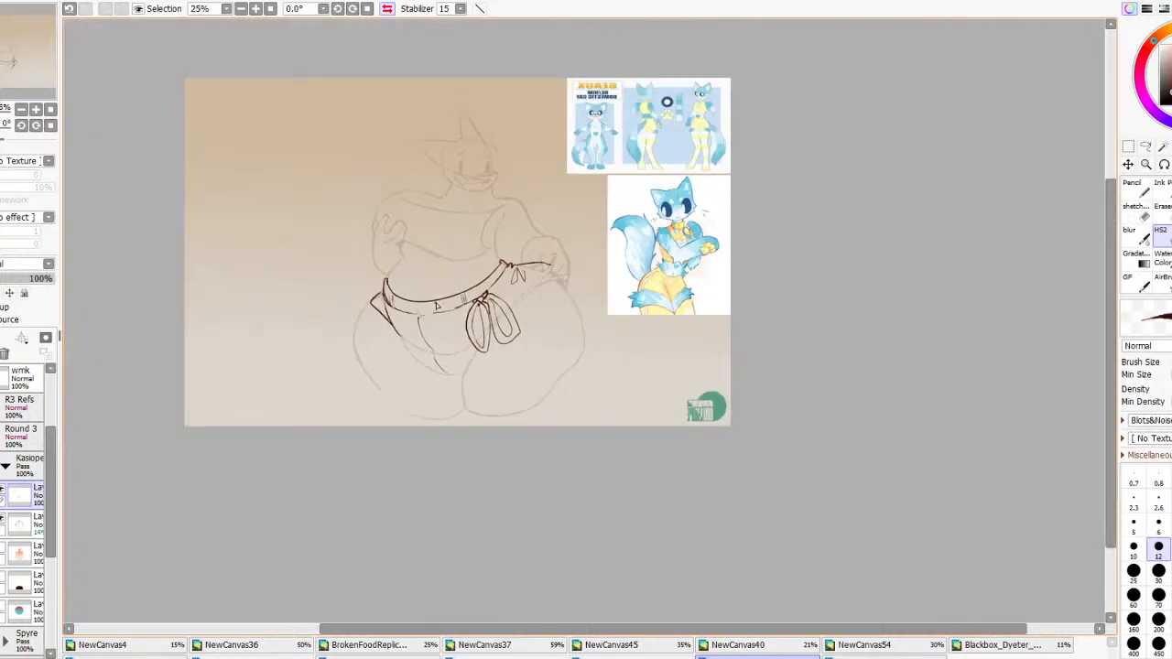
# Draw a curved cuff band across the foreground thigh below the bow, with an upper edge and a lower edge
pyautogui.scroll(2, 452, 296)
pyautogui.click(387, 8)
pyautogui.click(387, 8)
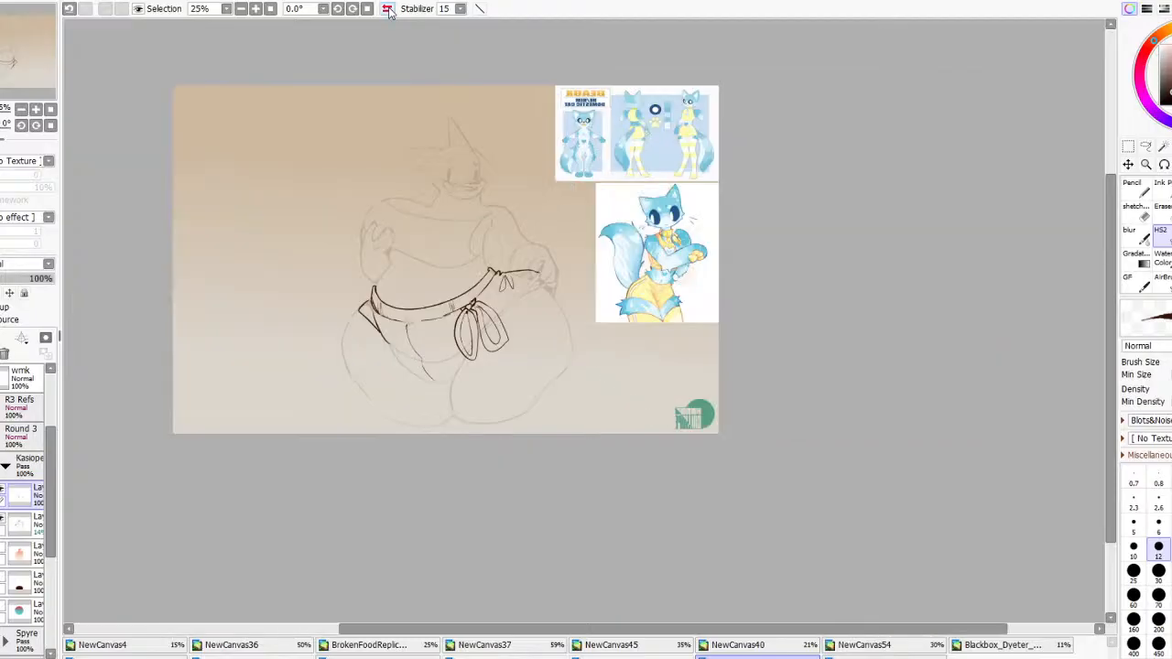
pyautogui.scroll(3, 380, 369)
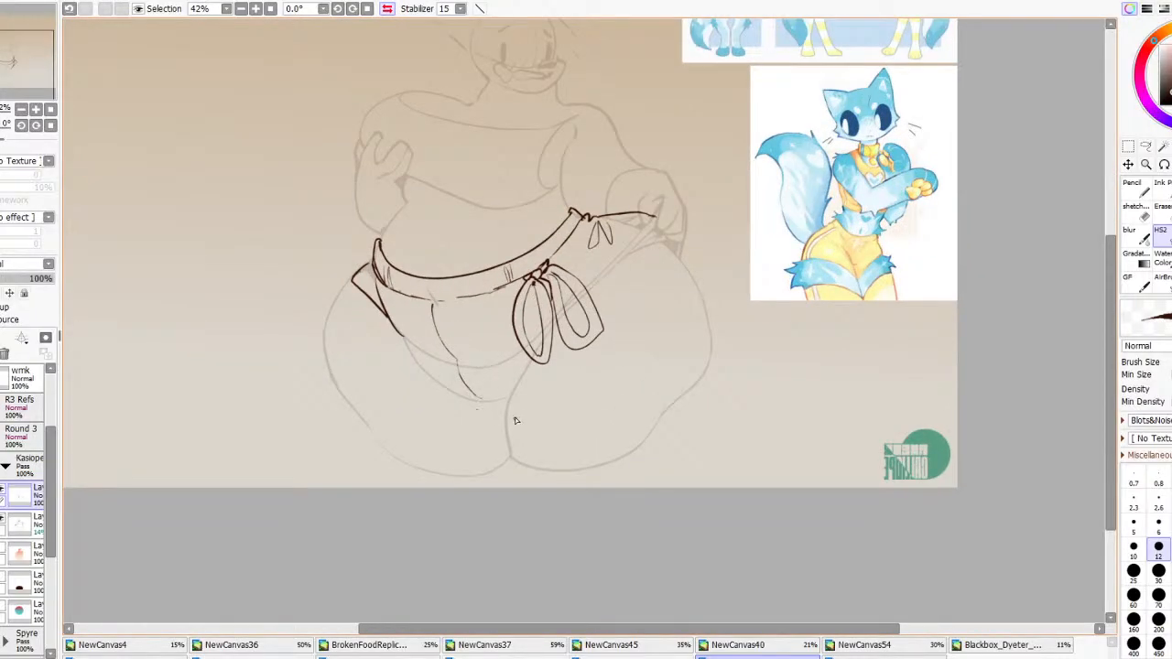
pyautogui.moveTo(509, 400); pyautogui.dragTo(646, 446)
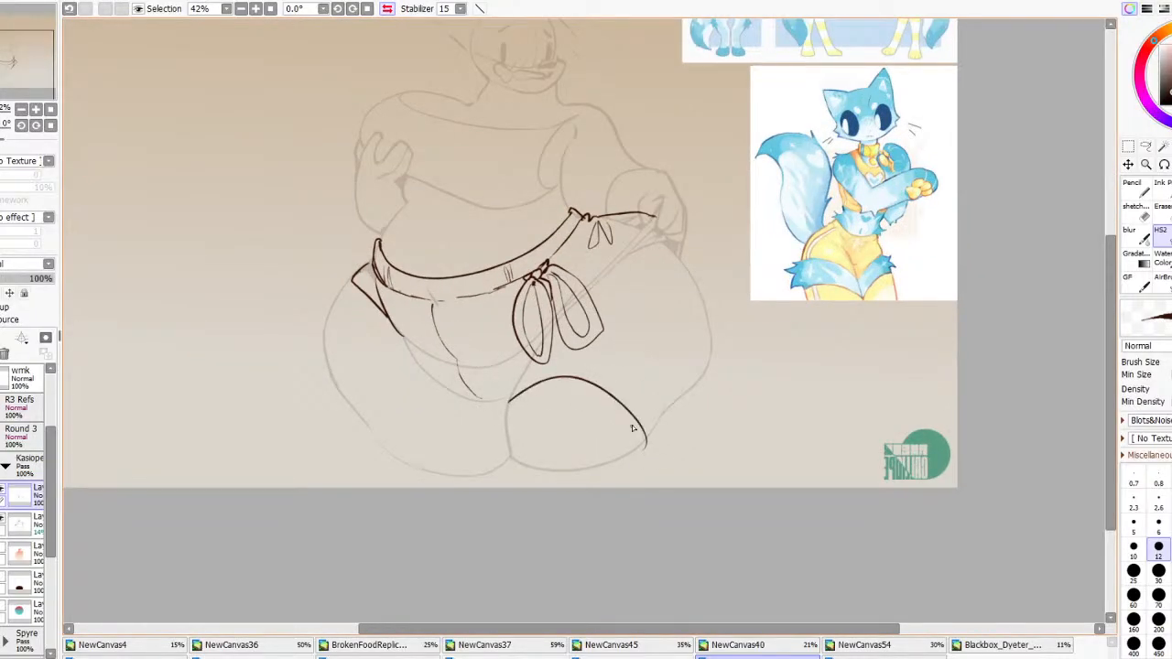
pyautogui.hotkey('ctrl', 'z')
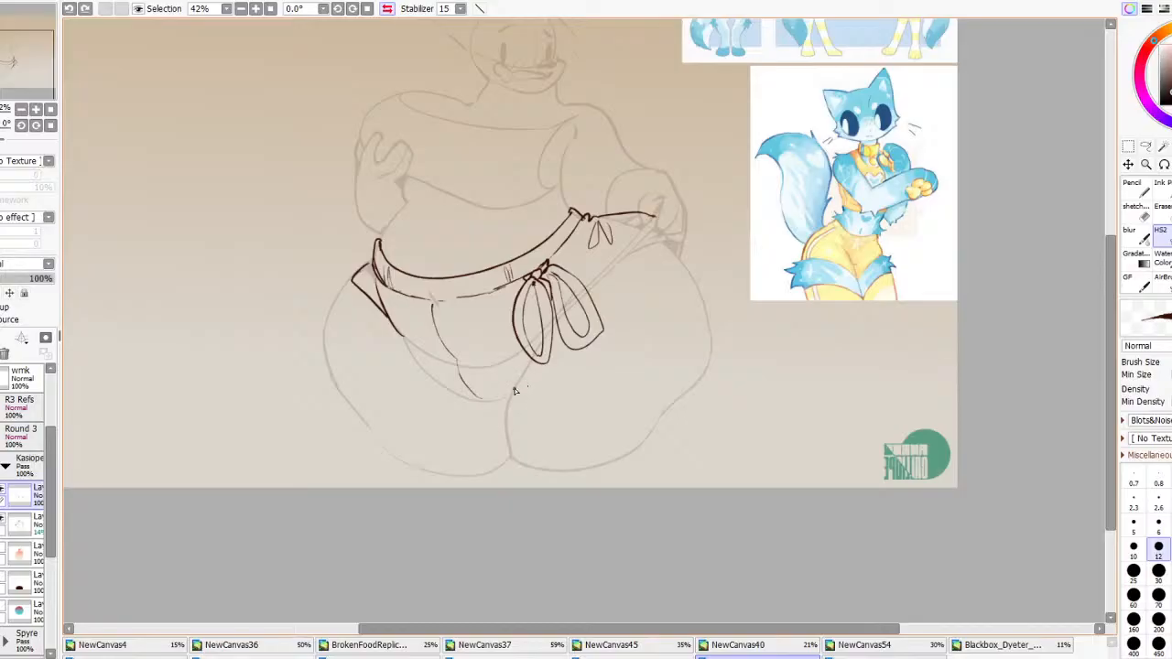
pyautogui.moveTo(517, 386); pyautogui.dragTo(655, 424)
pyautogui.hotkey('ctrl', 'z')
pyautogui.hotkey('ctrl', 'z')
pyautogui.moveTo(509, 404)
pyautogui.mouseDown()
pyautogui.moveTo(546, 391)
pyautogui.moveTo(650, 440)
pyautogui.mouseUp()
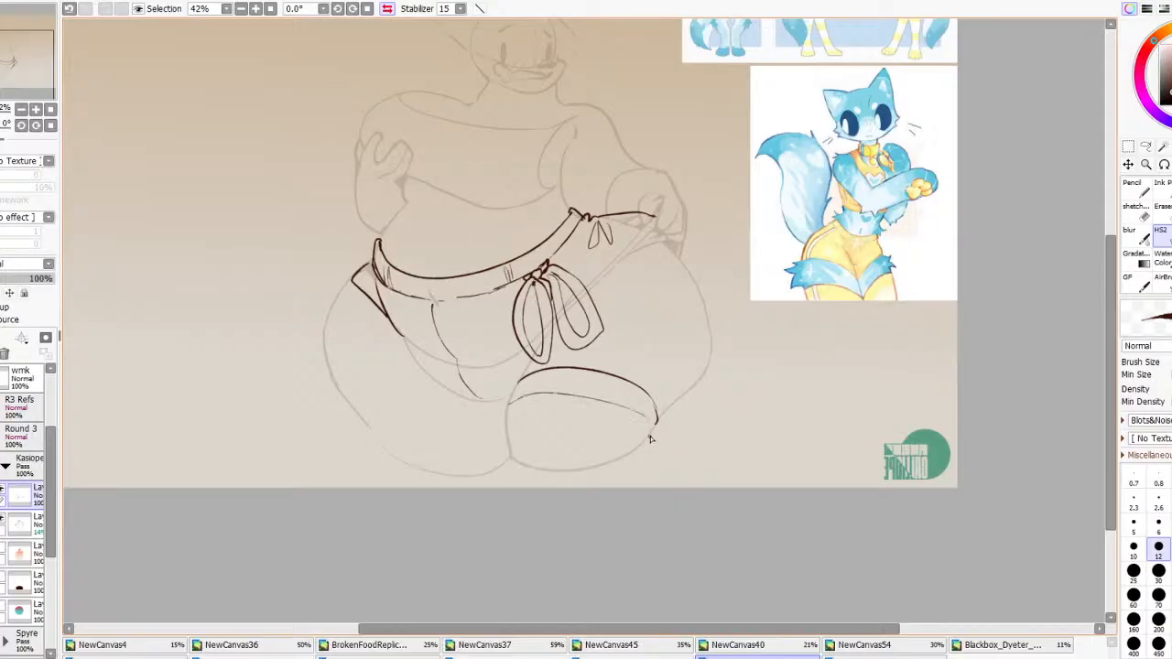
# Redraw the thigh band's lower edge as a rounder arc in the unmirrored view and close its outer end
pyautogui.scroll(-8, 677, 385)
pyautogui.scroll(3, 692, 368)
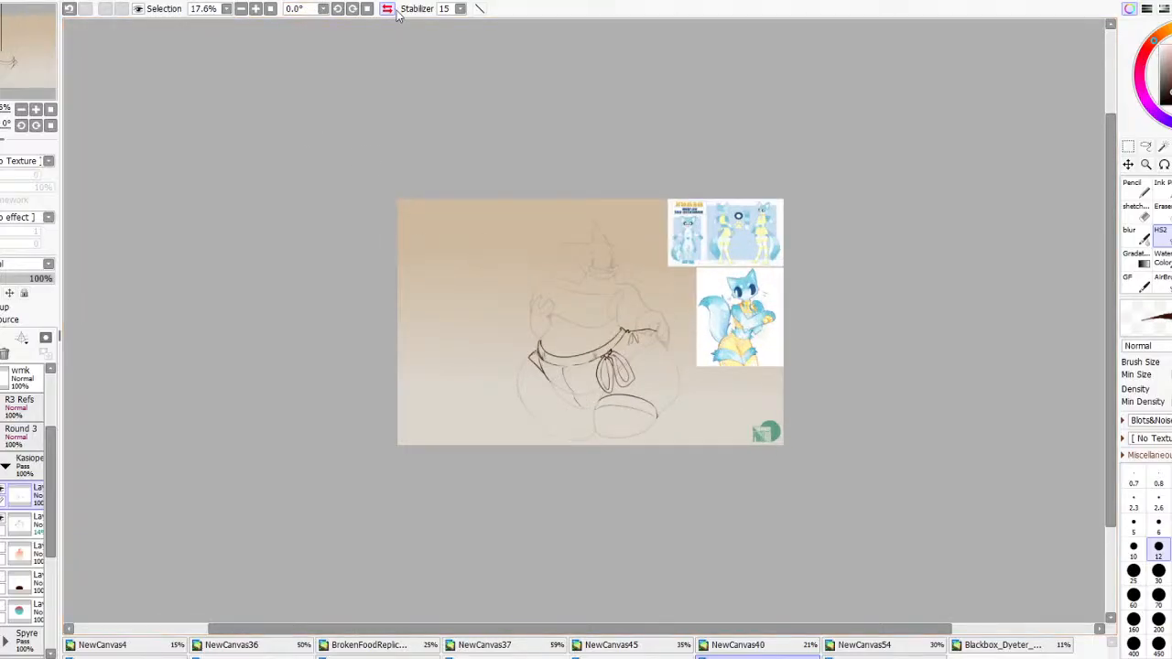
pyautogui.click(388, 9)
pyautogui.scroll(1, 431, 484)
pyautogui.scroll(-2, 607, 371)
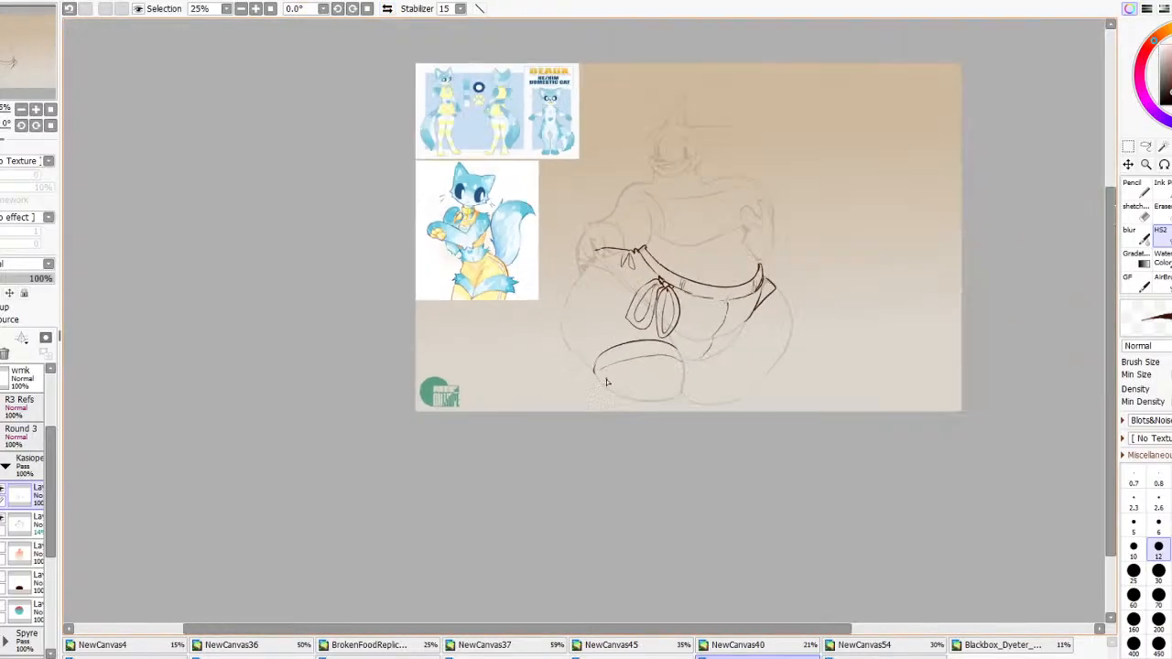
pyautogui.scroll(5, 623, 396)
pyautogui.hotkey('ctrl', 'z')
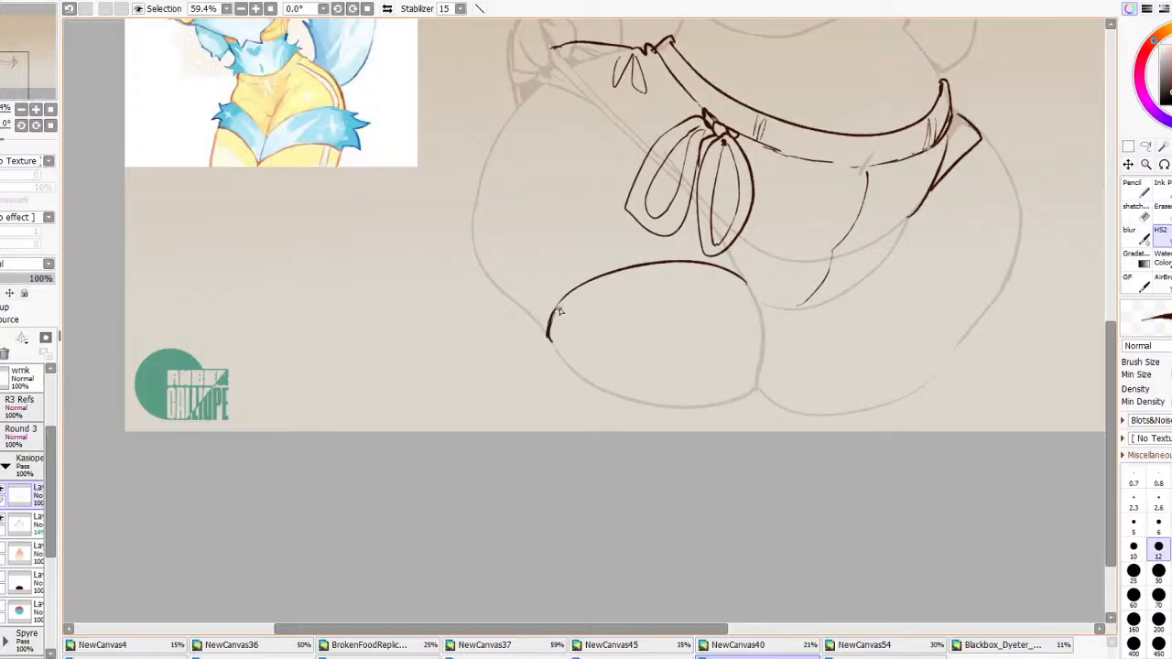
pyautogui.moveTo(548, 341); pyautogui.dragTo(557, 310)
pyautogui.moveTo(561, 352)
pyautogui.mouseDown()
pyautogui.moveTo(709, 300)
pyautogui.moveTo(586, 319)
pyautogui.moveTo(735, 299)
pyautogui.moveTo(752, 328)
pyautogui.mouseUp()
pyautogui.hotkey('ctrl', 'z')
pyautogui.hotkey('ctrl', 'z')
pyautogui.moveTo(561, 355)
pyautogui.mouseDown()
pyautogui.moveTo(688, 286)
pyautogui.moveTo(772, 319)
pyautogui.mouseUp()
pyautogui.hotkey('ctrl', 'z')
pyautogui.moveTo(564, 356); pyautogui.dragTo(759, 311)
pyautogui.hotkey('ctrl', 'z')
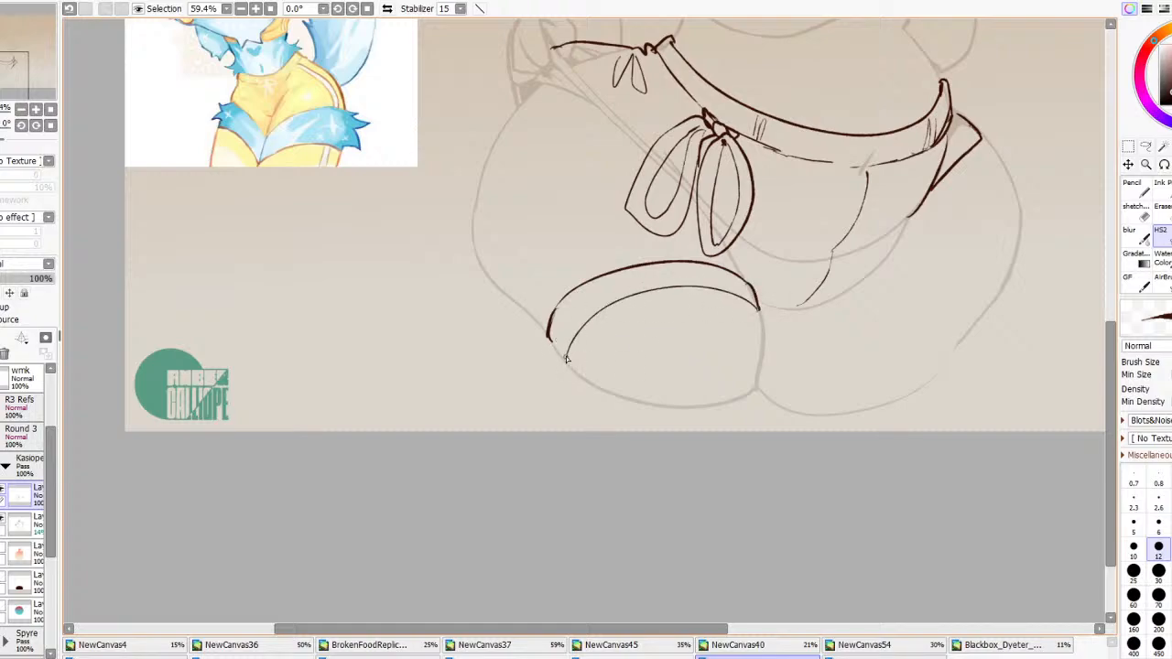
pyautogui.moveTo(566, 364); pyautogui.dragTo(551, 338)
pyautogui.scroll(-3, 588, 368)
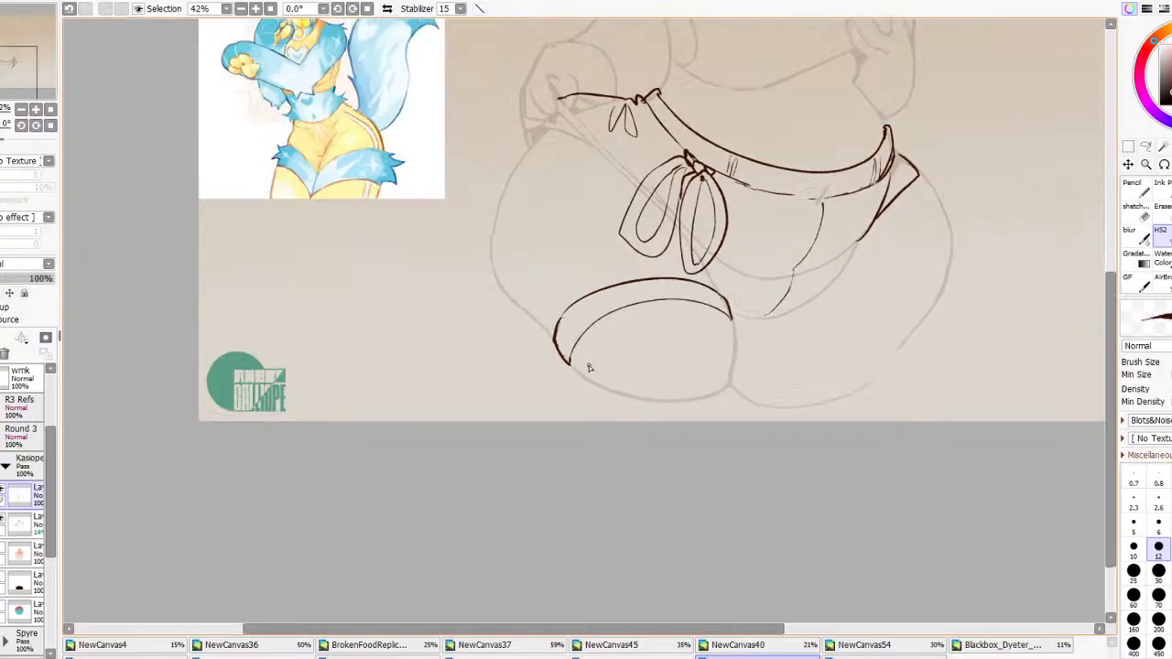
pyautogui.moveTo(652, 234); pyautogui.dragTo(621, 303)
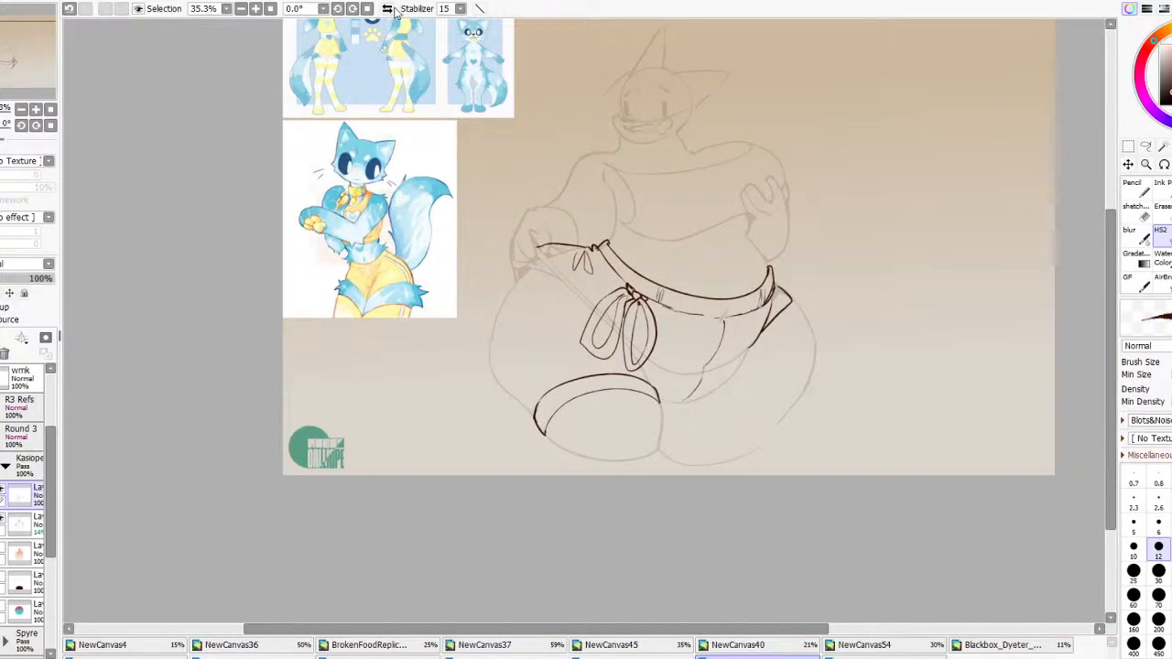
pyautogui.click(388, 8)
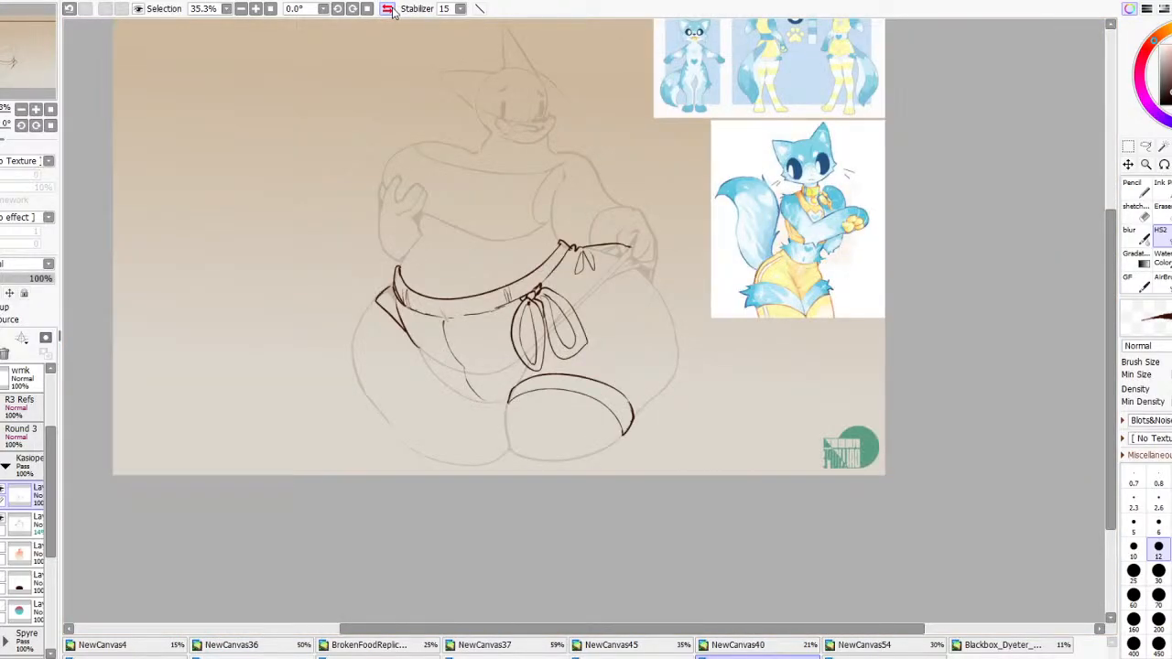
pyautogui.scroll(-3, 493, 201)
pyautogui.scroll(3, 460, 178)
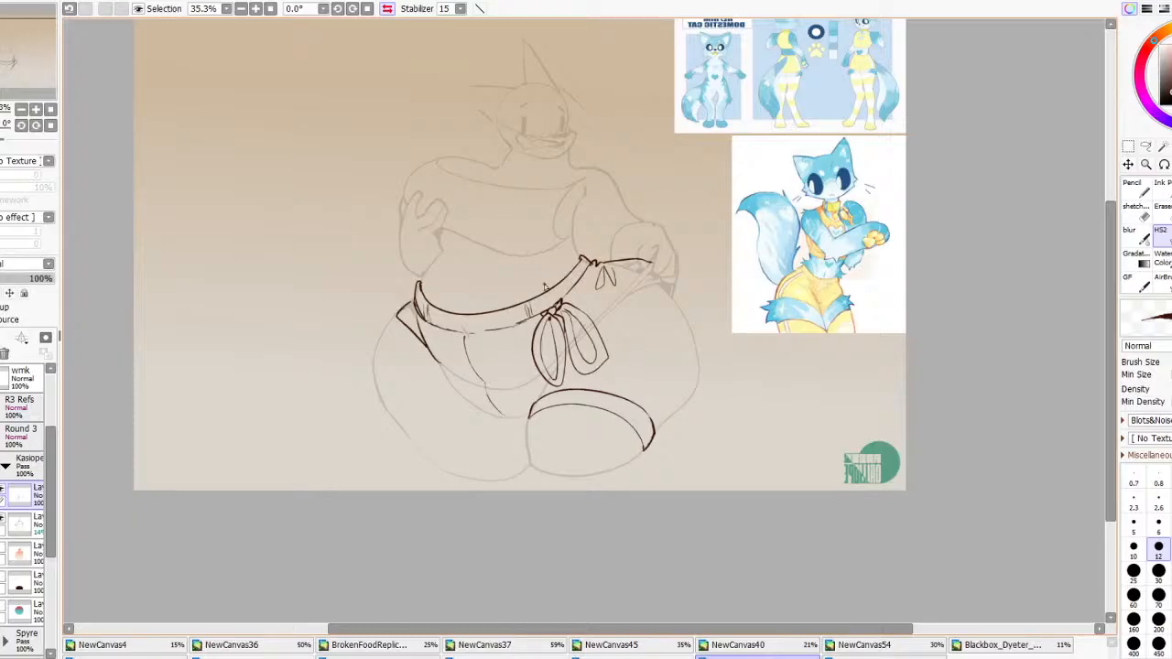
pyautogui.scroll(-3, 539, 302)
pyautogui.scroll(3, 514, 326)
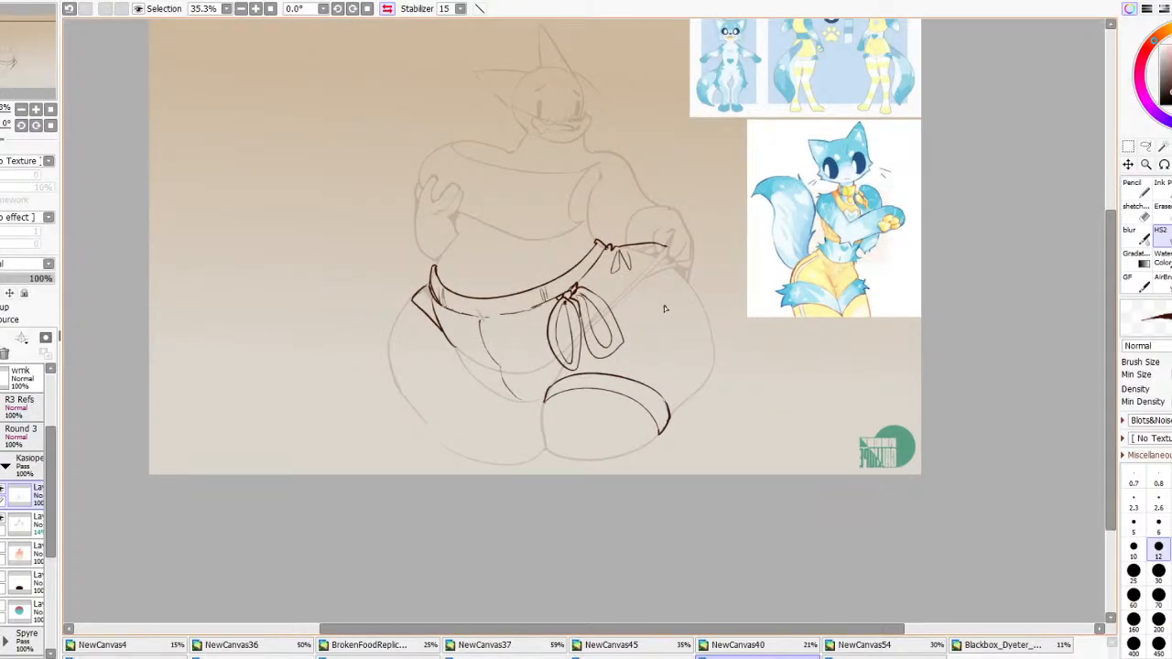
pyautogui.moveTo(683, 374)
pyautogui.mouseDown()
pyautogui.moveTo(675, 408)
pyautogui.moveTo(679, 397)
pyautogui.mouseUp()
pyautogui.moveTo(685, 330); pyautogui.dragTo(689, 364)
pyautogui.hotkey('ctrl', 'z')
pyautogui.hotkey('ctrl', 'z')
pyautogui.moveTo(546, 395)
pyautogui.mouseDown()
pyautogui.moveTo(531, 410)
pyautogui.moveTo(571, 413)
pyautogui.mouseUp()
pyautogui.hotkey('ctrl', 'z')
pyautogui.hotkey('ctrl', 'z')
pyautogui.click(386, 9)
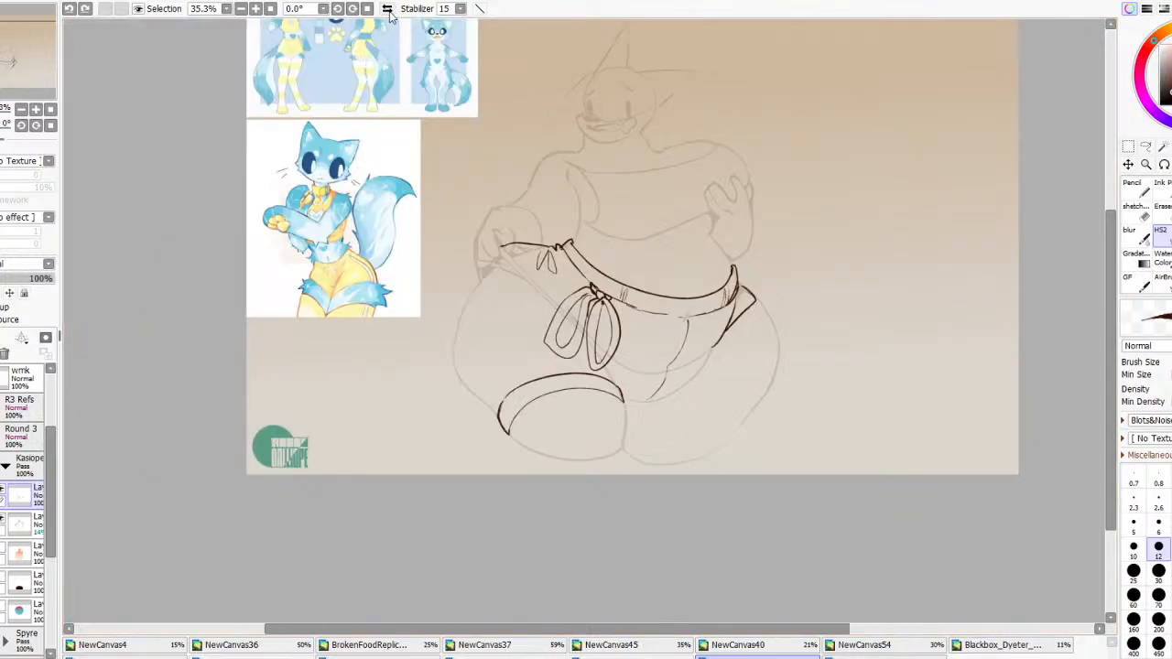
pyautogui.click(386, 9)
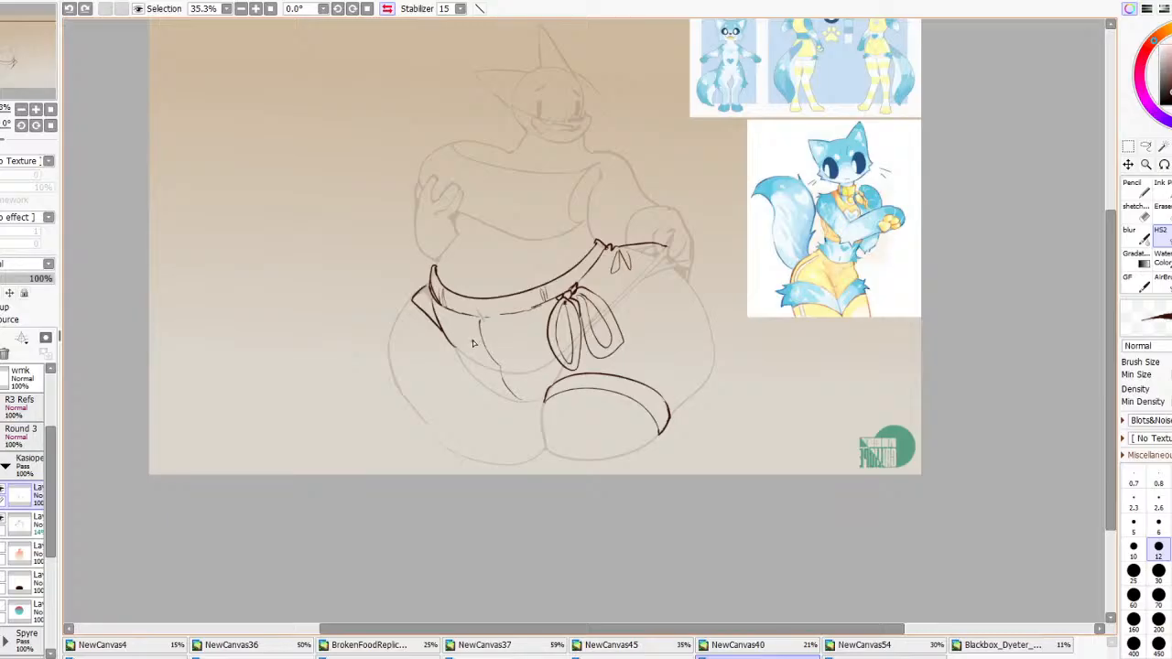
# Draw a curved line and small pointed fur tufts on the belly beneath the raised hand in the mirrored view
pyautogui.moveTo(483, 265)
pyautogui.mouseDown()
pyautogui.moveTo(479, 237)
pyautogui.moveTo(501, 250)
pyautogui.moveTo(483, 267)
pyautogui.moveTo(452, 260)
pyautogui.moveTo(469, 289)
pyautogui.mouseUp()
pyautogui.hotkey('ctrl', 'z')
pyautogui.hotkey('ctrl', 'z')
pyautogui.moveTo(437, 317); pyautogui.dragTo(449, 313)
pyautogui.hotkey('ctrl', 'z')
pyautogui.moveTo(491, 241)
pyautogui.mouseDown()
pyautogui.moveTo(450, 249)
pyautogui.moveTo(480, 281)
pyautogui.mouseUp()
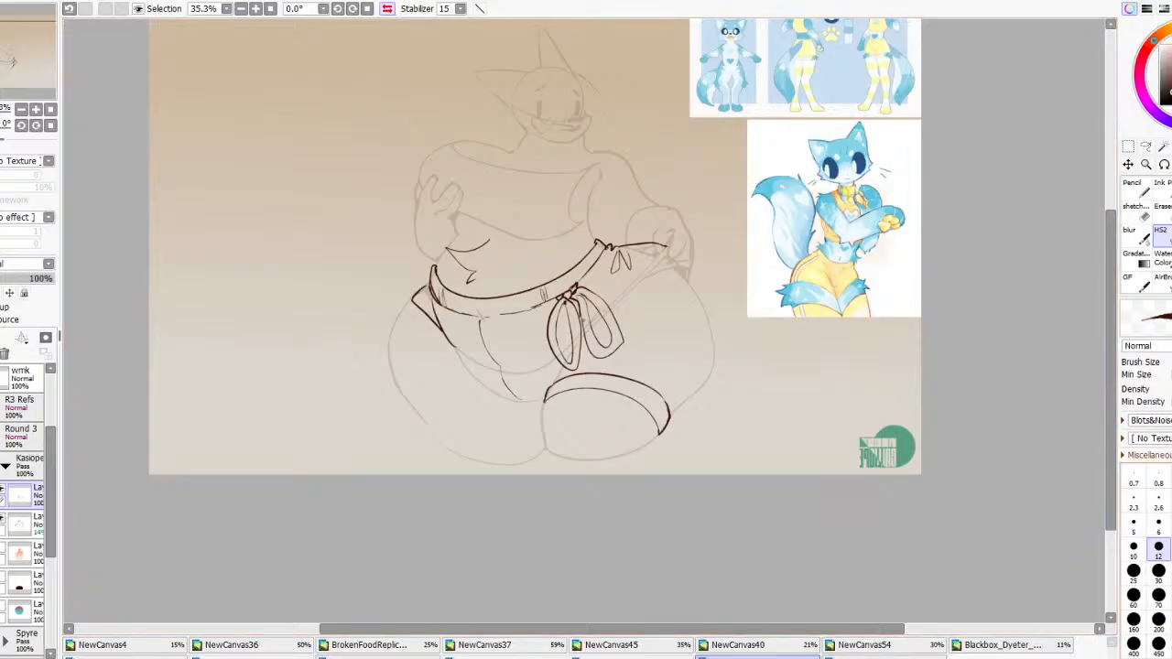
# Fill the gap between the waistband's far end and the hip strap with solid dark shading
pyautogui.moveTo(438, 330)
pyautogui.mouseDown()
pyautogui.moveTo(434, 297)
pyautogui.moveTo(438, 313)
pyautogui.moveTo(459, 313)
pyautogui.moveTo(438, 318)
pyautogui.moveTo(451, 312)
pyautogui.moveTo(436, 313)
pyautogui.moveTo(432, 288)
pyautogui.mouseUp()
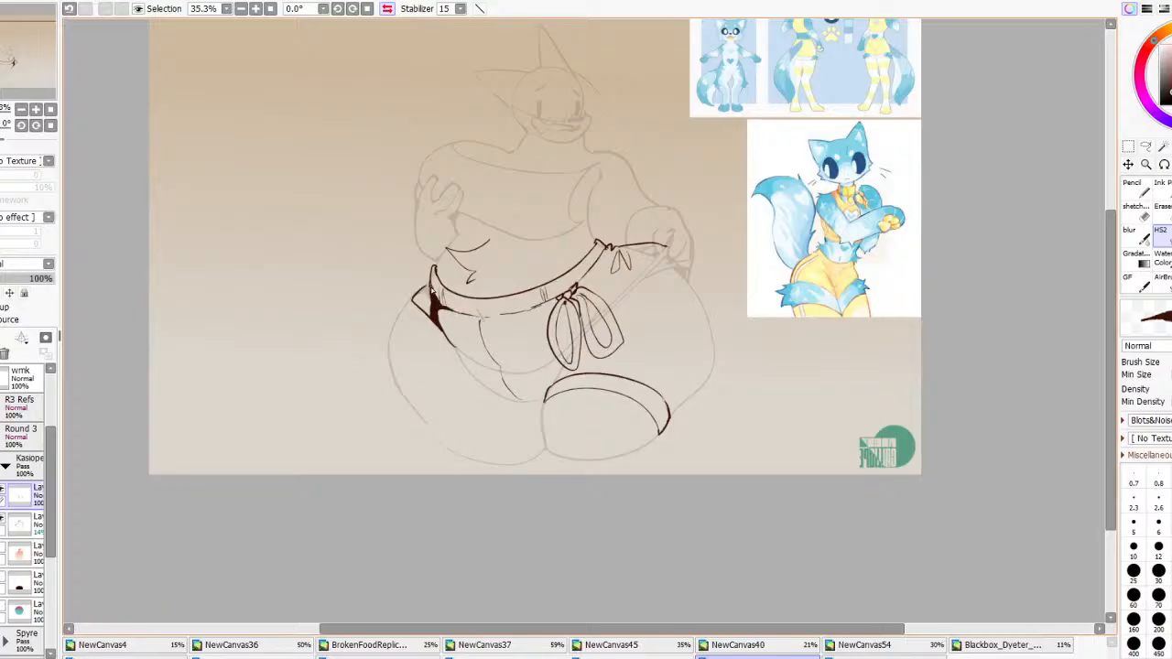
pyautogui.scroll(-4, 440, 263)
pyautogui.scroll(3, 441, 263)
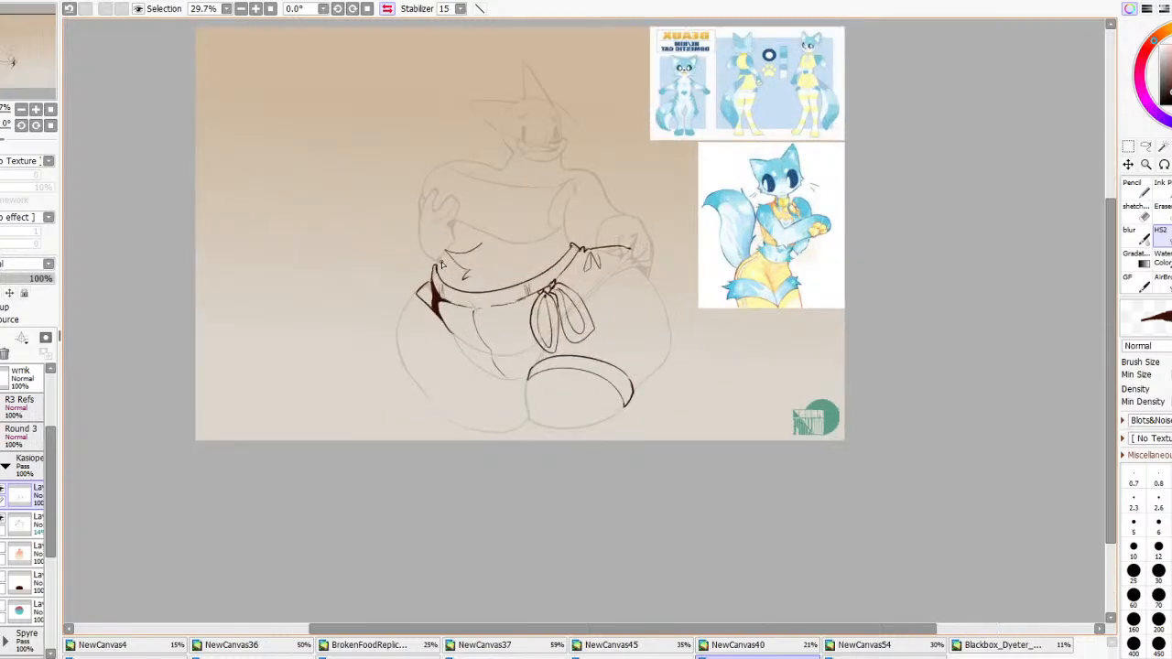
pyautogui.scroll(3, 559, 264)
pyautogui.scroll(-4, 567, 273)
pyautogui.scroll(3, 499, 284)
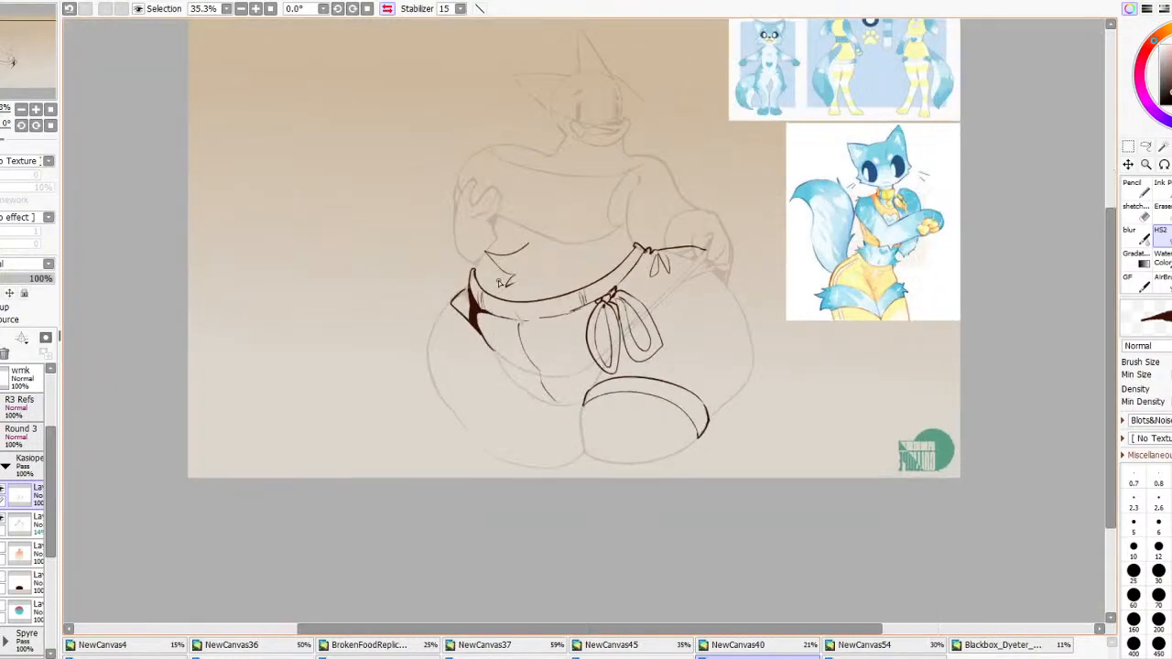
pyautogui.scroll(2, 467, 362)
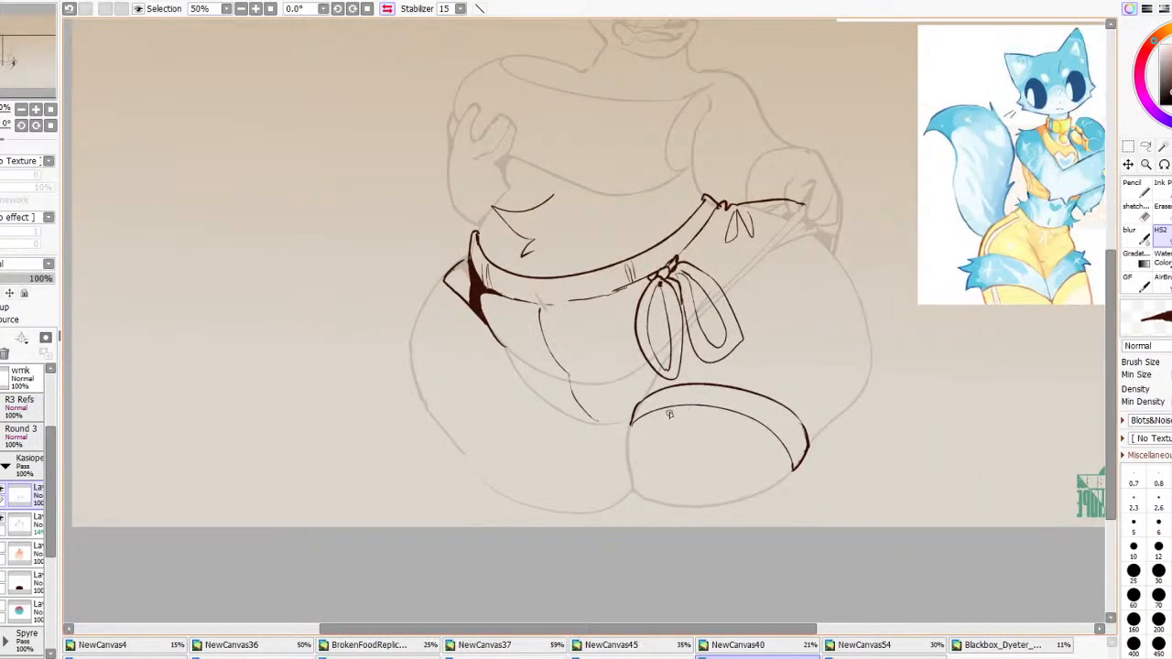
pyautogui.moveTo(630, 426)
pyautogui.mouseDown()
pyautogui.moveTo(595, 440)
pyautogui.moveTo(632, 478)
pyautogui.mouseUp()
pyautogui.moveTo(795, 467)
pyautogui.mouseDown()
pyautogui.moveTo(808, 492)
pyautogui.moveTo(785, 500)
pyautogui.mouseUp()
pyautogui.press(']')
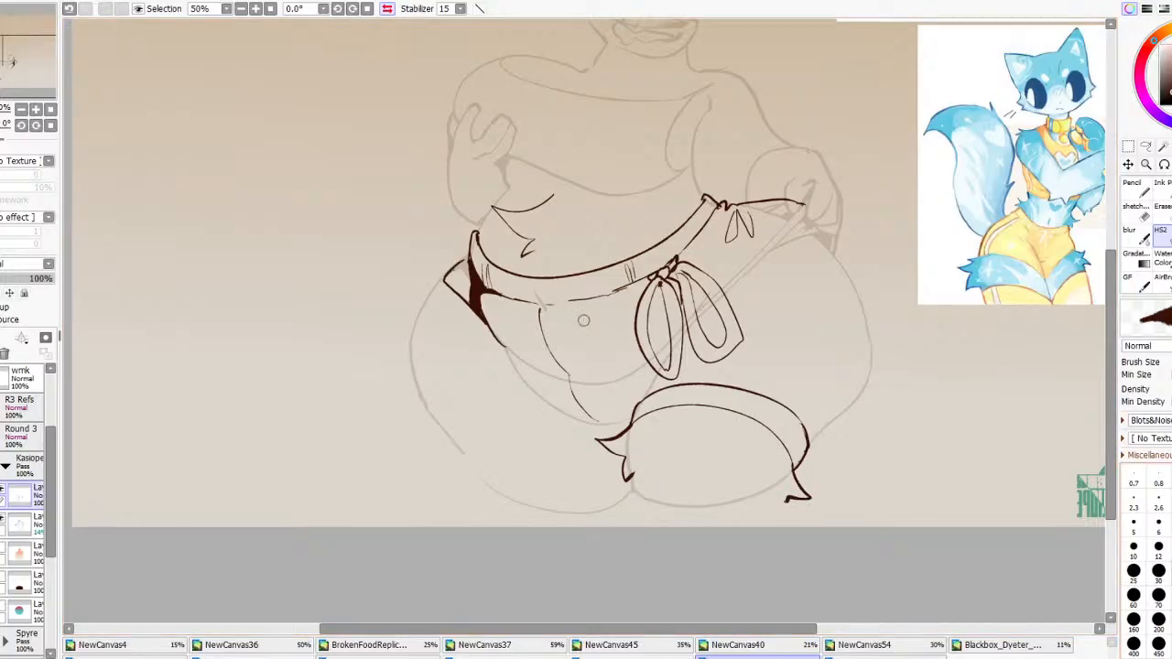
pyautogui.press('[')
pyautogui.hotkey('ctrl', 'z')
pyautogui.hotkey('ctrl', 'z')
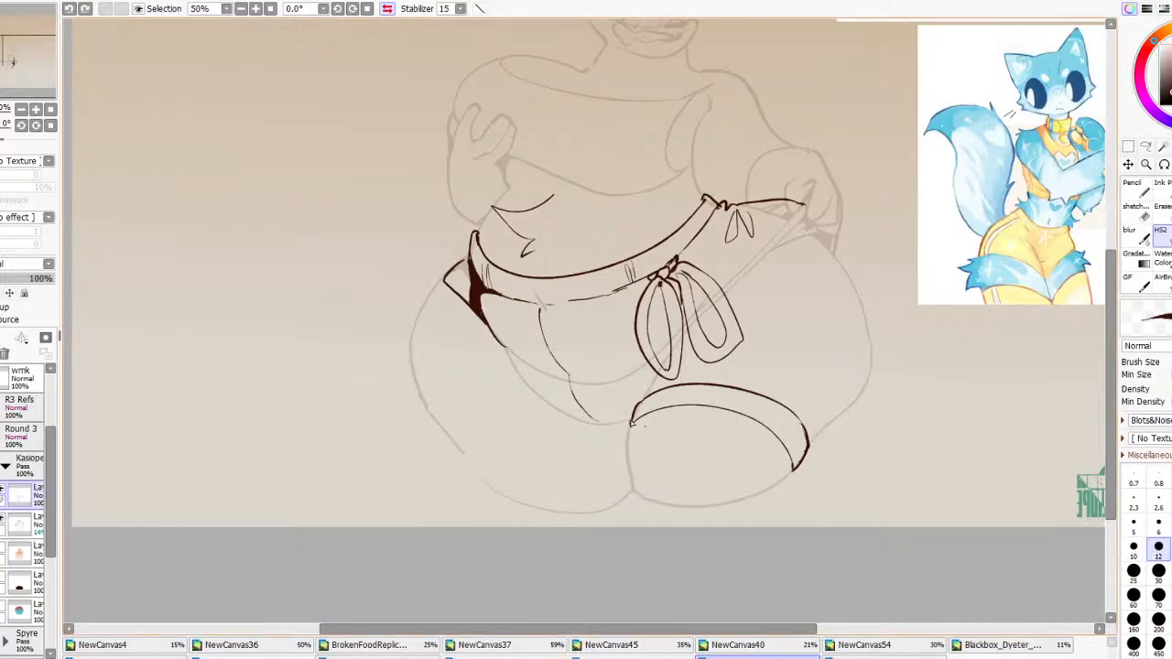
pyautogui.moveTo(639, 421)
pyautogui.mouseDown()
pyautogui.moveTo(600, 439)
pyautogui.moveTo(623, 471)
pyautogui.mouseUp()
pyautogui.moveTo(792, 471); pyautogui.dragTo(786, 487)
pyautogui.scroll(-3, 788, 451)
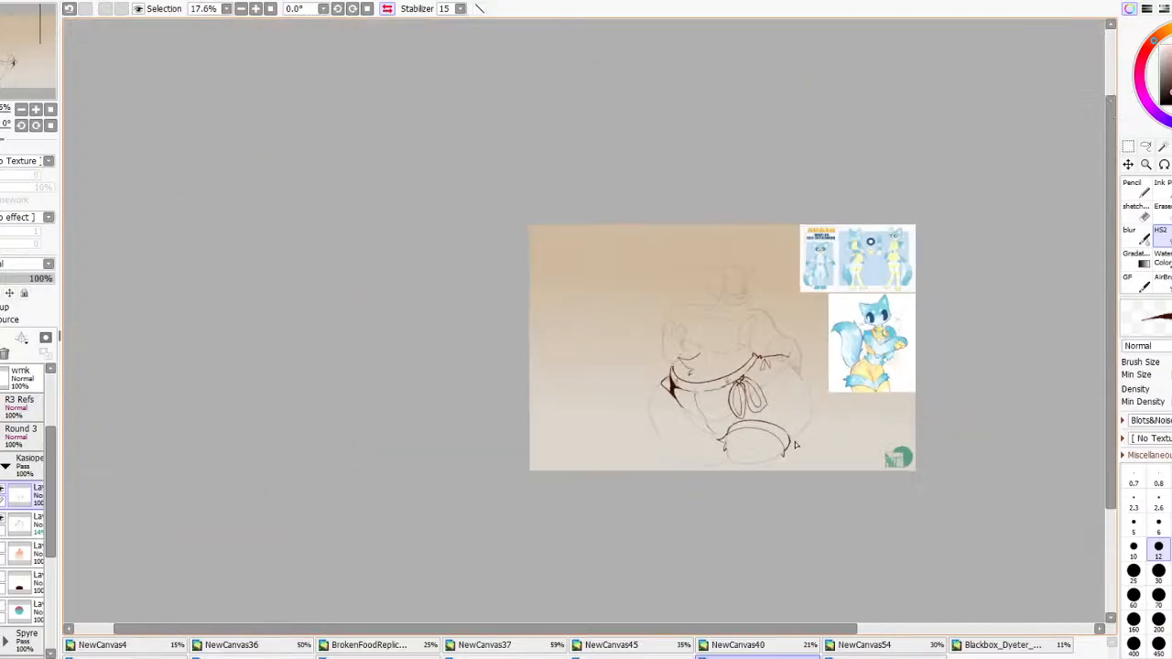
pyautogui.scroll(2, 801, 457)
pyautogui.hotkey('ctrl', 'z')
pyautogui.hotkey('ctrl', 'z')
pyautogui.hotkey('ctrl', 'z')
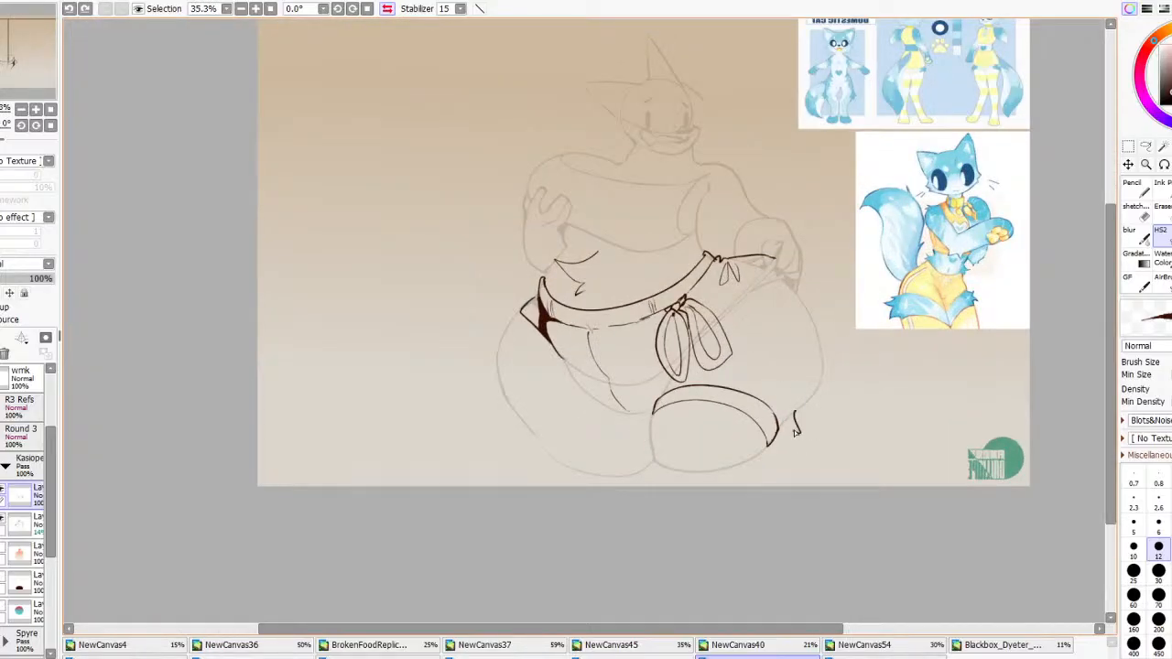
# Draw jagged fur tufts above the outer and inner ends of the thigh band in the unmirrored view
pyautogui.press('h')
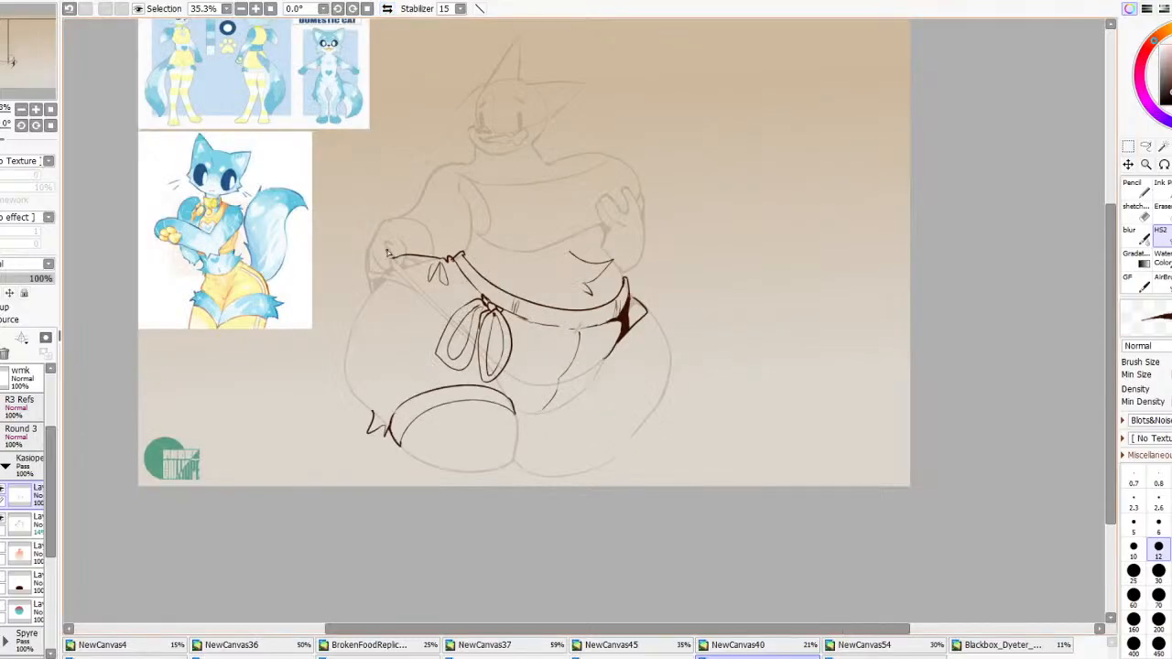
pyautogui.hotkey('ctrl', 'z')
pyautogui.moveTo(375, 417); pyautogui.dragTo(392, 447)
pyautogui.hotkey('ctrl', 'z')
pyautogui.moveTo(500, 378); pyautogui.dragTo(522, 413)
pyautogui.moveTo(363, 407)
pyautogui.mouseDown()
pyautogui.moveTo(382, 445)
pyautogui.moveTo(393, 426)
pyautogui.mouseUp()
pyautogui.hotkey('ctrl', 'z')
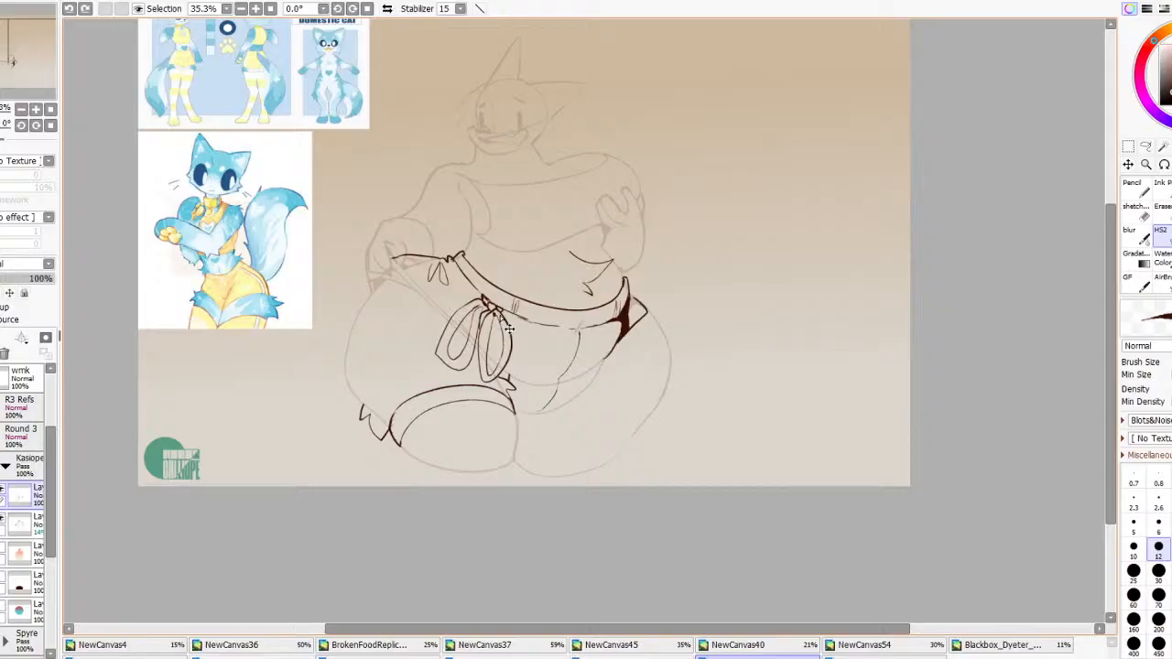
pyautogui.click(387, 9)
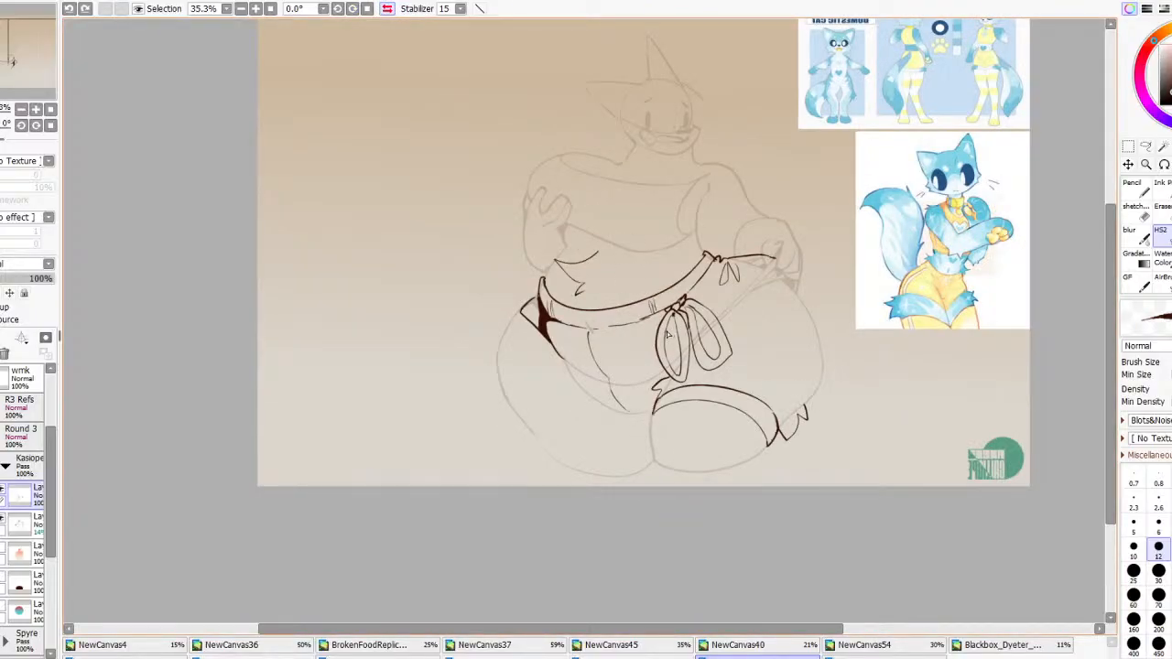
pyautogui.moveTo(667, 335); pyautogui.dragTo(680, 360)
pyautogui.moveTo(657, 321); pyautogui.dragTo(672, 309)
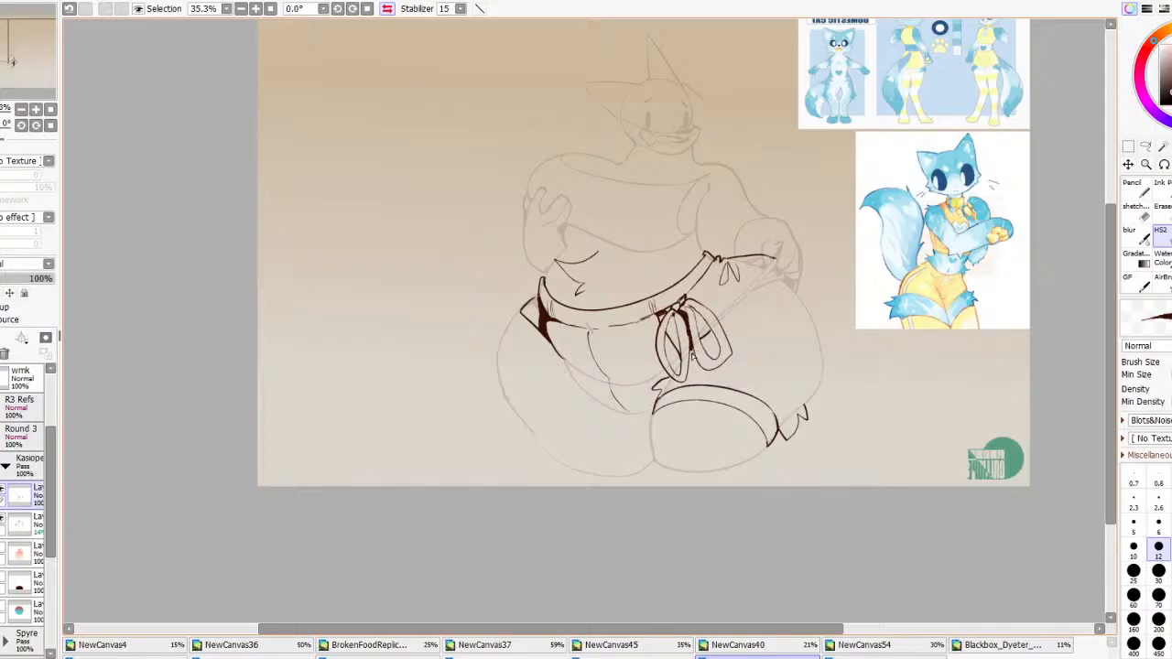
pyautogui.hotkey('ctrl', 'z')
pyautogui.moveTo(702, 354)
pyautogui.mouseDown()
pyautogui.moveTo(711, 363)
pyautogui.moveTo(694, 350)
pyautogui.mouseUp()
pyautogui.hotkey('ctrl', 'z')
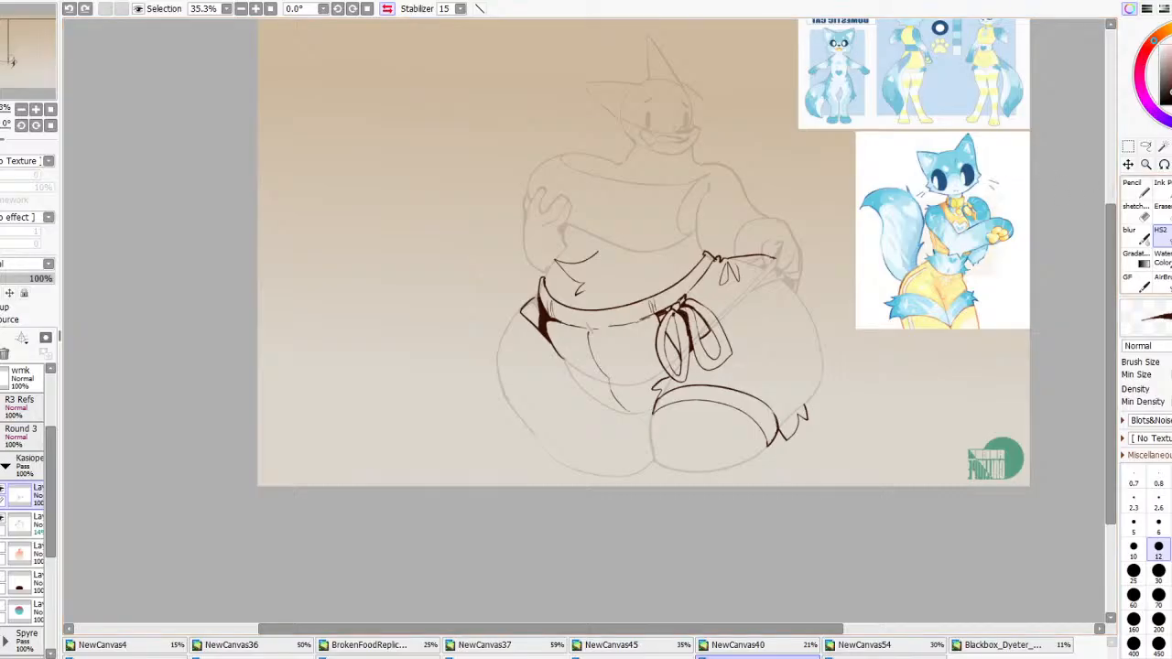
# Erase the bow hanging from the waistband with a size 200 eraser
pyautogui.click(1166, 211)
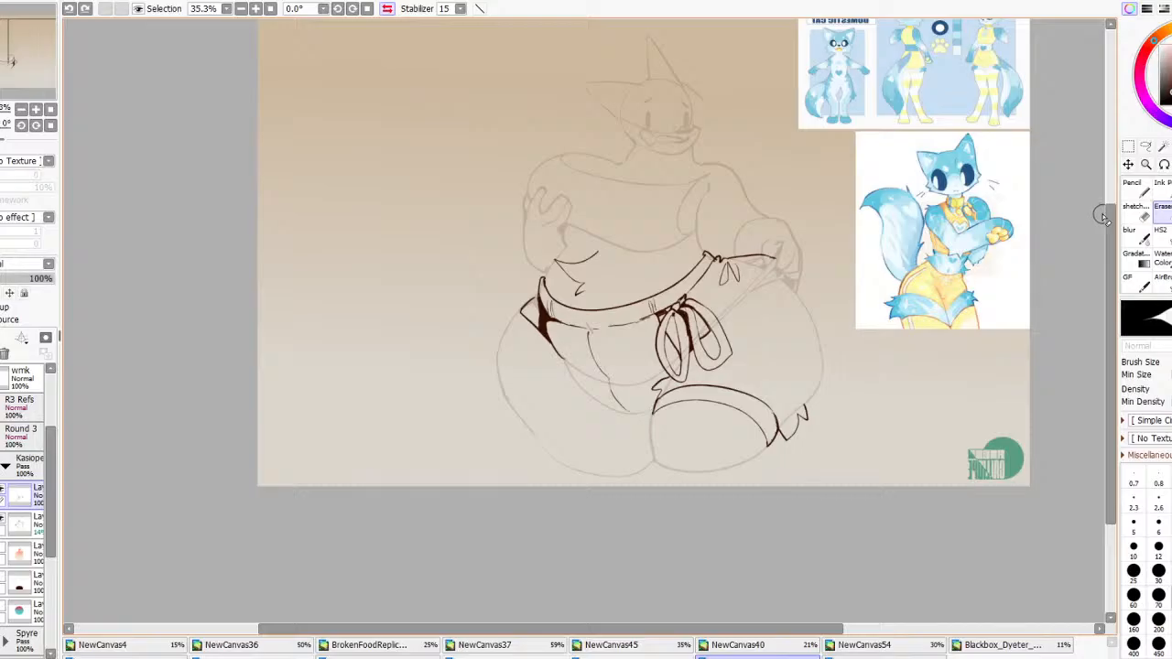
pyautogui.click(1158, 646)
pyautogui.click(1158, 623)
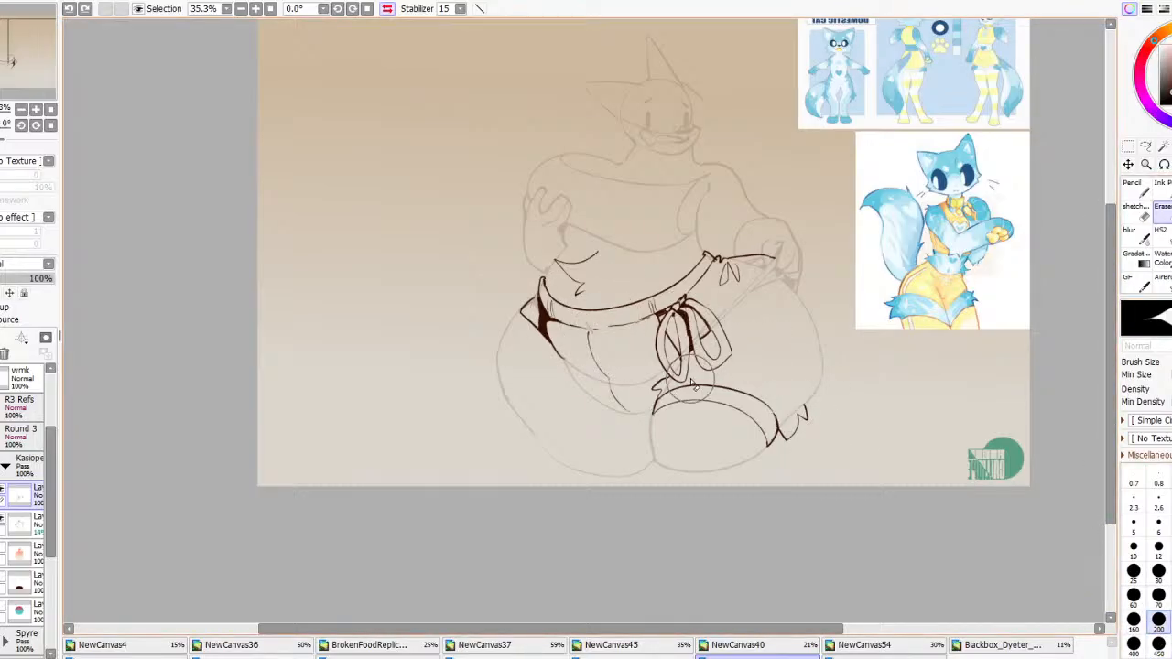
pyautogui.moveTo(690, 379)
pyautogui.mouseDown()
pyautogui.moveTo(731, 362)
pyautogui.moveTo(713, 368)
pyautogui.moveTo(712, 351)
pyautogui.moveTo(732, 335)
pyautogui.moveTo(743, 346)
pyautogui.moveTo(712, 323)
pyautogui.moveTo(728, 313)
pyautogui.moveTo(731, 327)
pyautogui.moveTo(696, 315)
pyautogui.moveTo(706, 300)
pyautogui.moveTo(685, 310)
pyautogui.moveTo(718, 274)
pyautogui.mouseUp()
pyautogui.press('e')
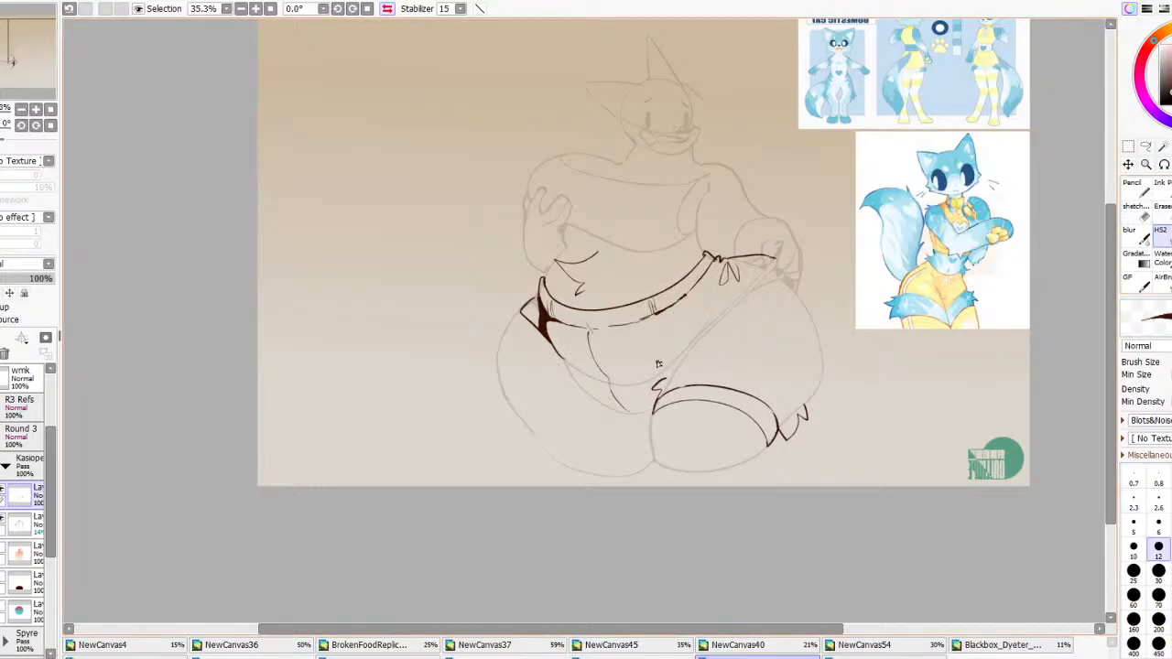
# Draw a rounded, jagged-edged charm with small oval spots hanging from the waistband by a short loop
pyautogui.moveTo(655, 358)
pyautogui.mouseDown()
pyautogui.moveTo(693, 332)
pyautogui.moveTo(702, 347)
pyautogui.moveTo(660, 363)
pyautogui.moveTo(702, 345)
pyautogui.moveTo(689, 360)
pyautogui.moveTo(652, 361)
pyautogui.moveTo(667, 316)
pyautogui.mouseUp()
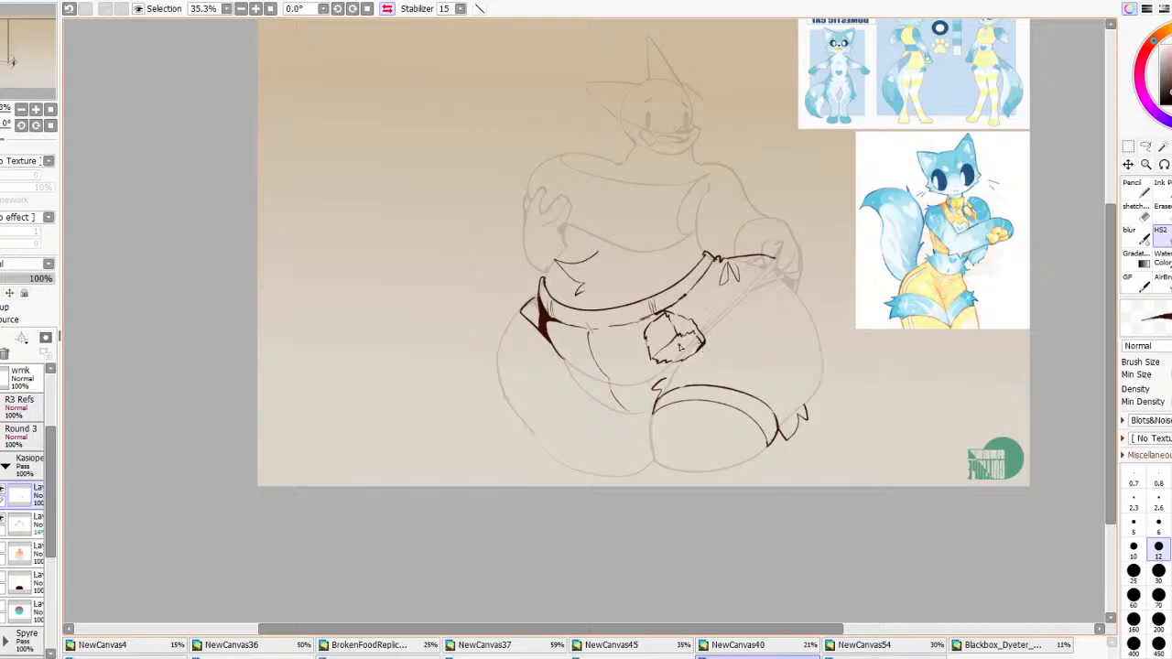
pyautogui.moveTo(659, 357); pyautogui.dragTo(667, 355)
pyautogui.hotkey('ctrl', 'z')
pyautogui.moveTo(692, 346); pyautogui.dragTo(687, 353)
pyautogui.hotkey('ctrl', 'z')
pyautogui.hotkey('ctrl', 'z')
pyautogui.moveTo(687, 328)
pyautogui.mouseDown()
pyautogui.moveTo(698, 333)
pyautogui.moveTo(670, 333)
pyautogui.mouseUp()
pyautogui.hotkey('ctrl', 'z')
pyautogui.hotkey('ctrl', 'z')
pyautogui.hotkey('ctrl', 'z')
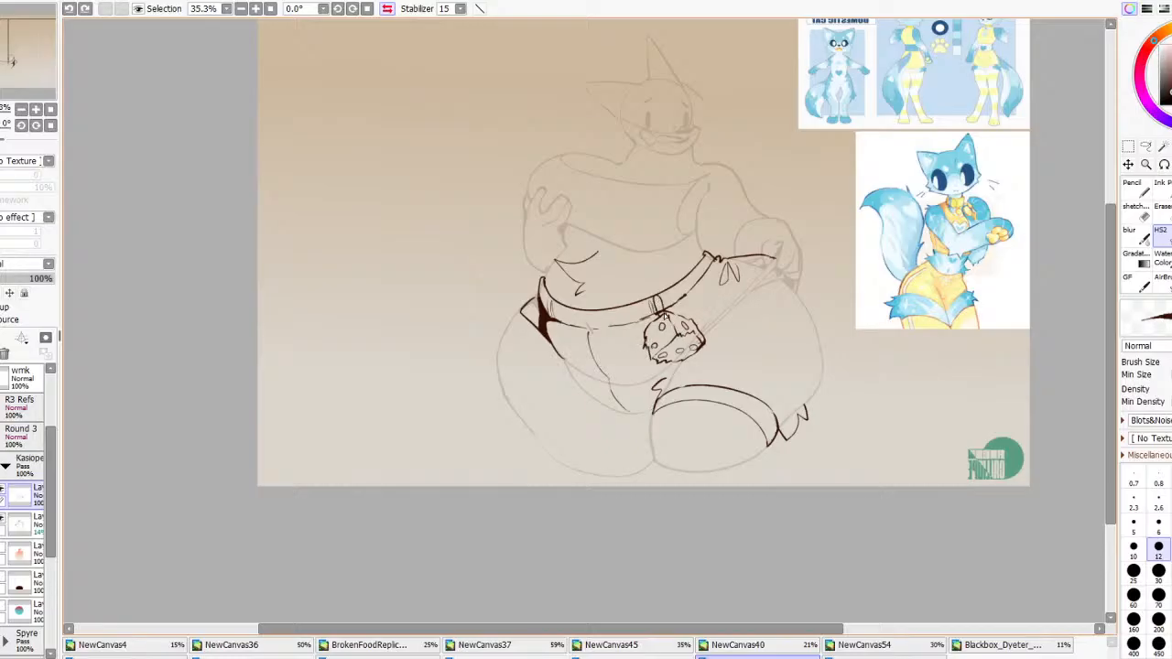
# Erase the waistband lines beside the charm's loop with a size 200 eraser and redraw the loop as a wider rectangular band
pyautogui.click(1160, 206)
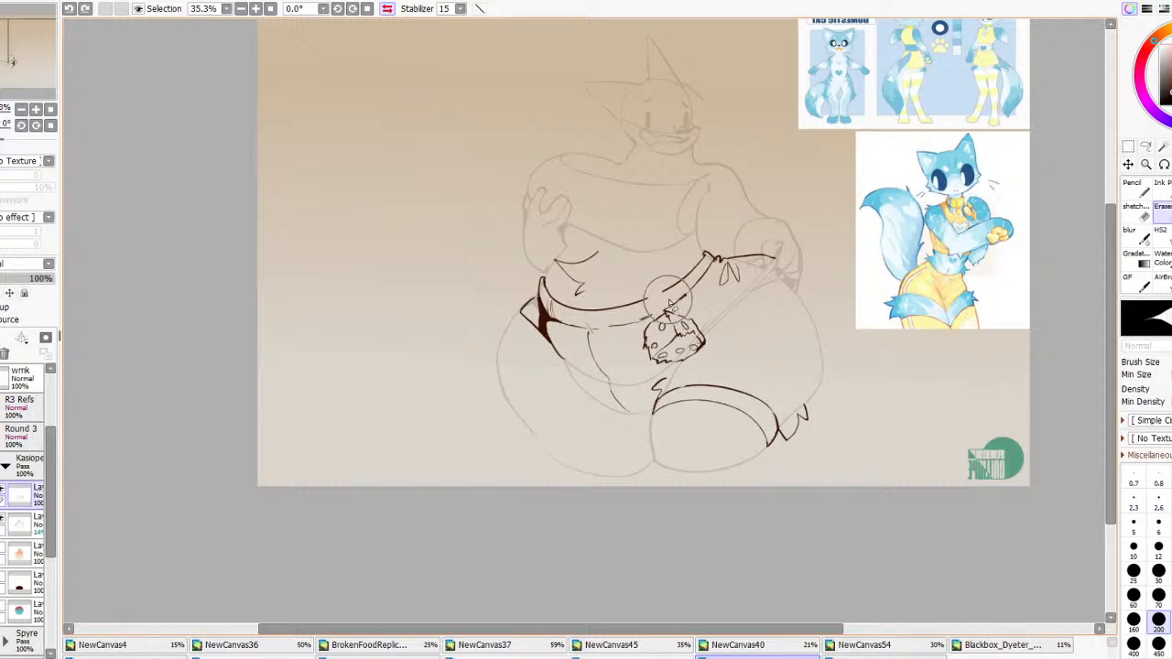
pyautogui.moveTo(669, 300); pyautogui.dragTo(674, 296)
pyautogui.click(1163, 235)
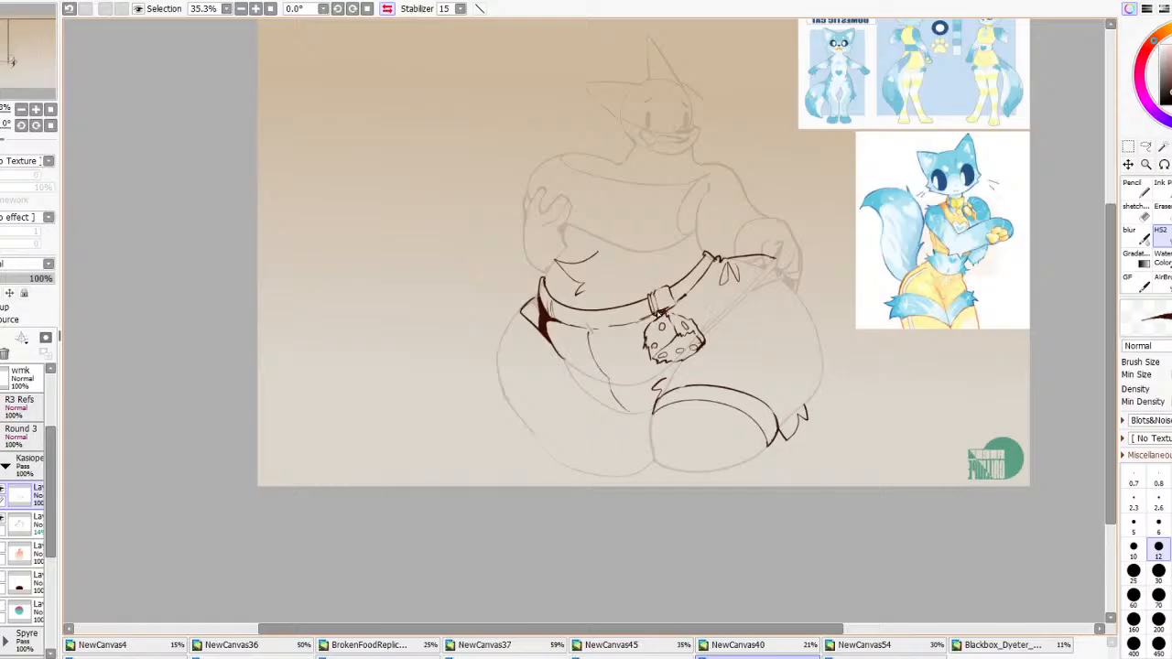
# Draw a second, box-shaped charm with jagged edges next to the spotted charm and check it in the mirrored view
pyautogui.moveTo(692, 315); pyautogui.dragTo(711, 300)
pyautogui.click(386, 8)
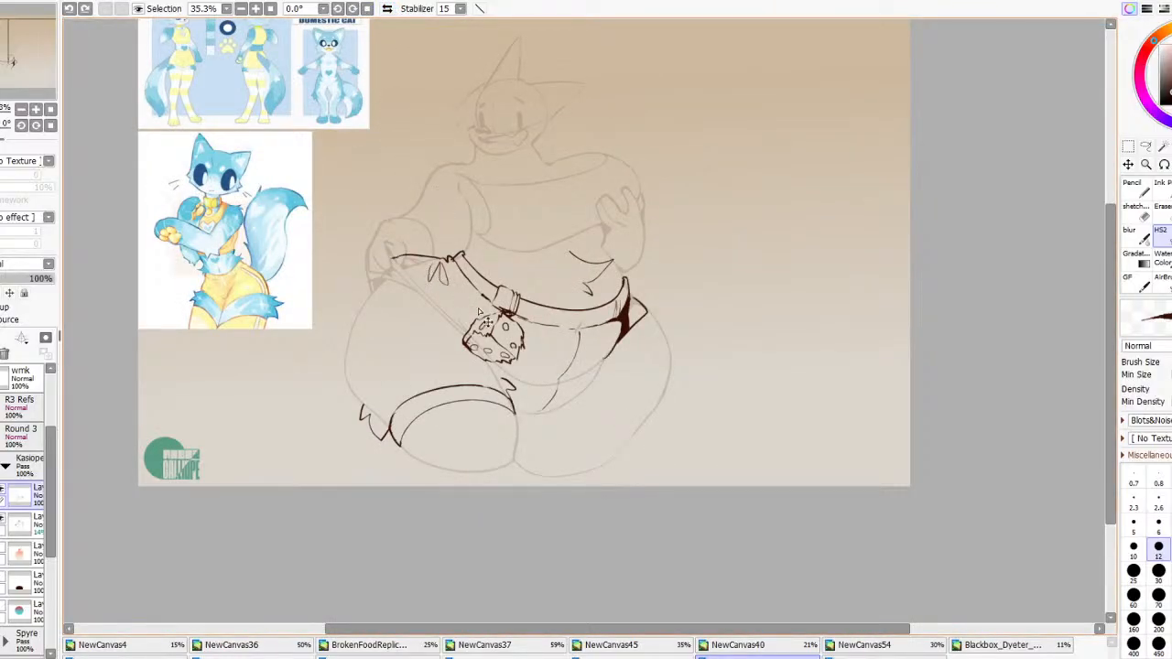
pyautogui.moveTo(447, 313)
pyautogui.mouseDown()
pyautogui.moveTo(442, 298)
pyautogui.moveTo(467, 336)
pyautogui.mouseUp()
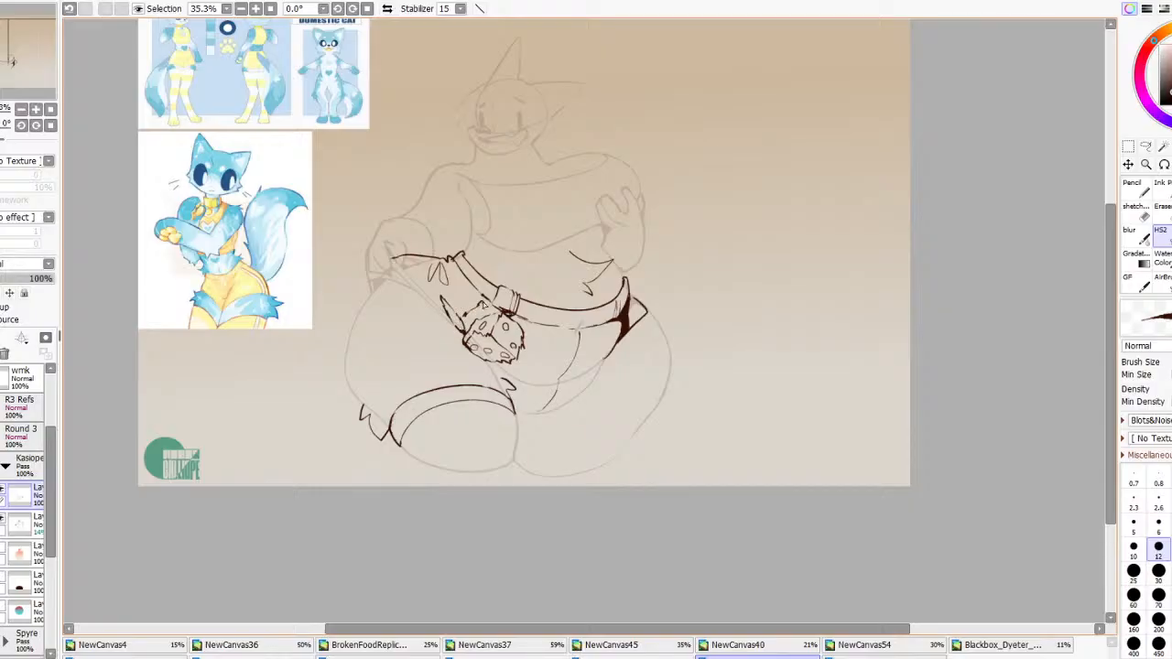
pyautogui.moveTo(439, 297)
pyautogui.mouseDown()
pyautogui.moveTo(469, 283)
pyautogui.moveTo(495, 313)
pyautogui.mouseUp()
pyautogui.scroll(-2, 466, 252)
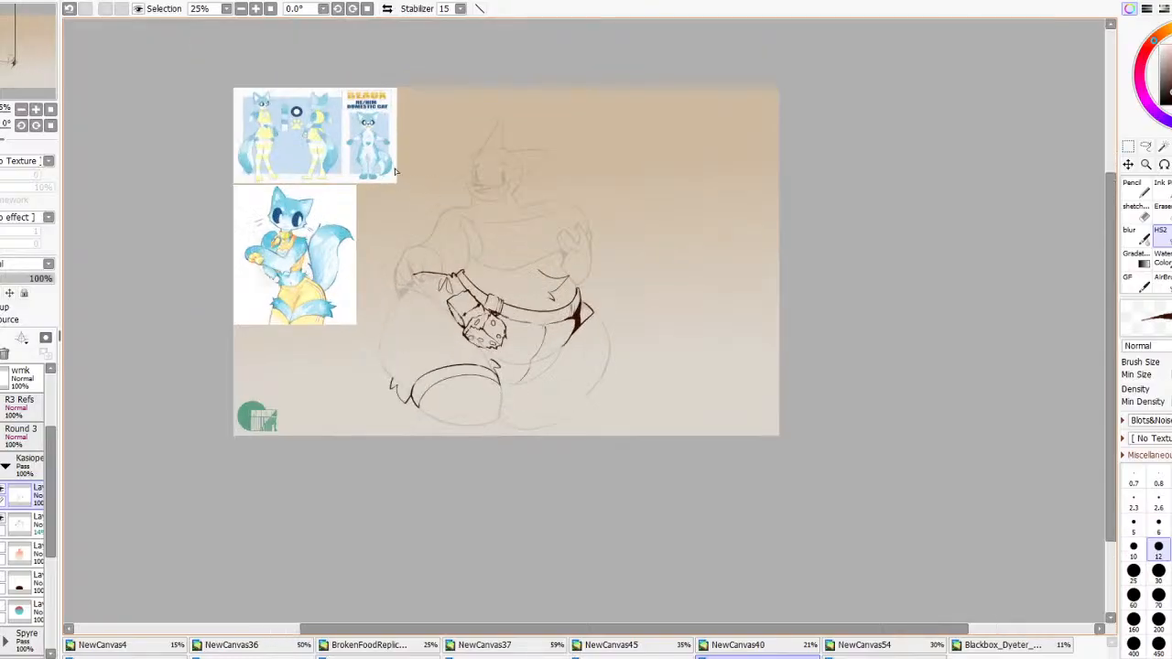
pyautogui.click(386, 8)
pyautogui.scroll(2, 772, 325)
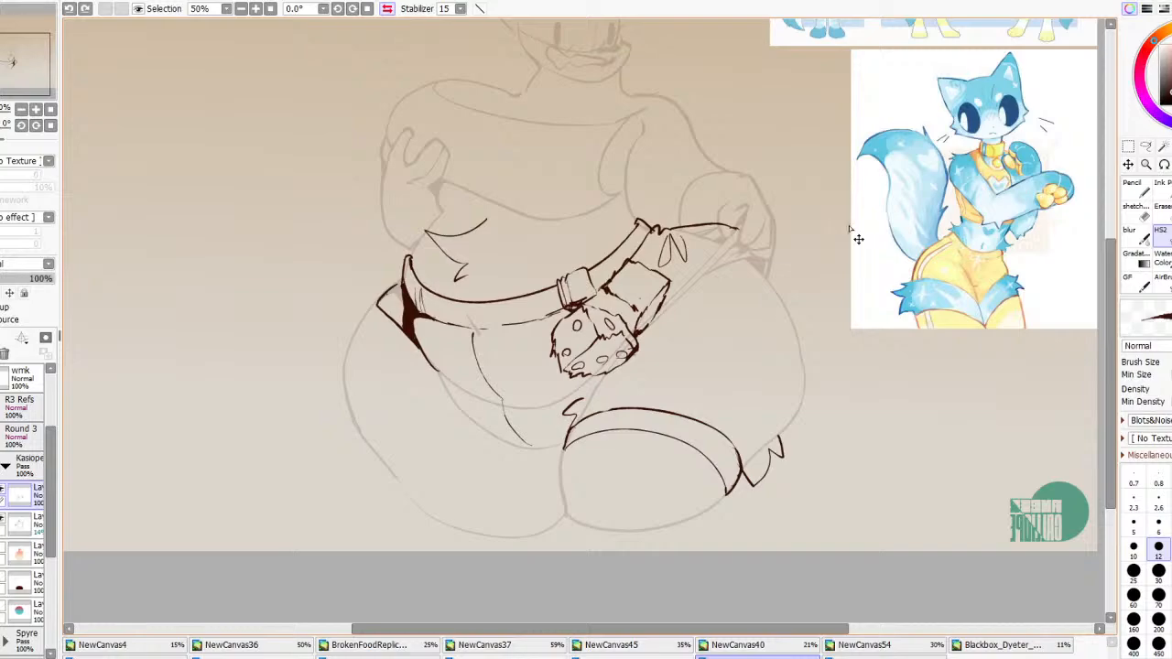
pyautogui.hotkey('ctrl', 'z')
pyautogui.hotkey('ctrl', 'y')
pyautogui.hotkey('ctrl', 'y')
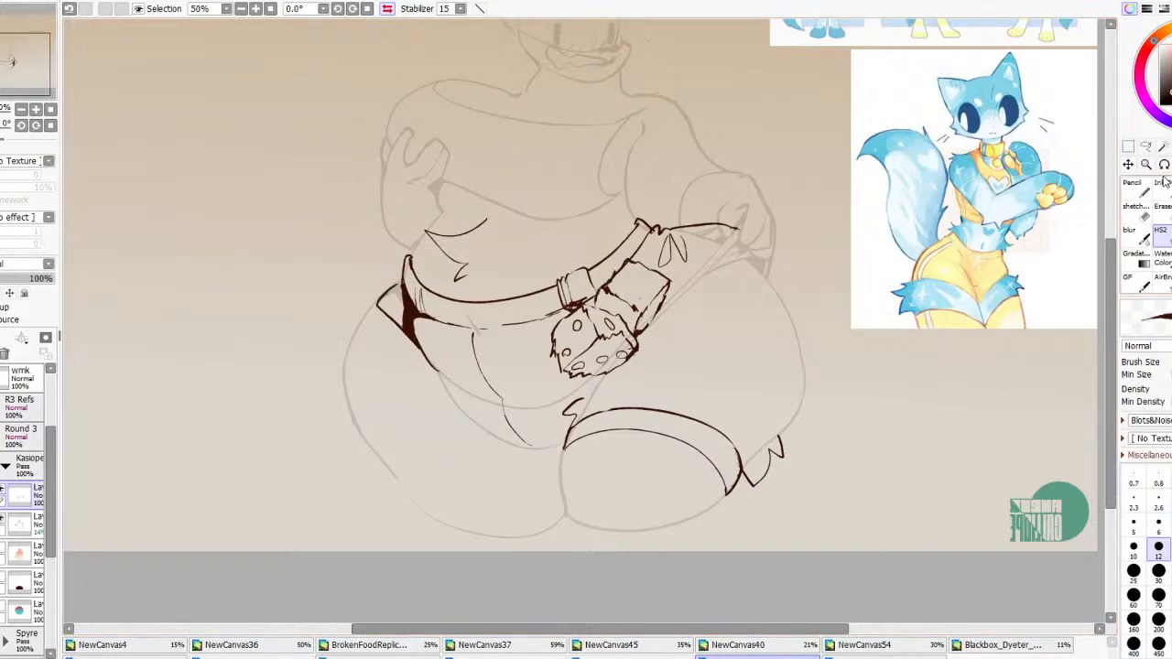
# Lasso the two charms and move them down and away from the waistband, spacing them apart, and clear the selection
pyautogui.click(1145, 147)
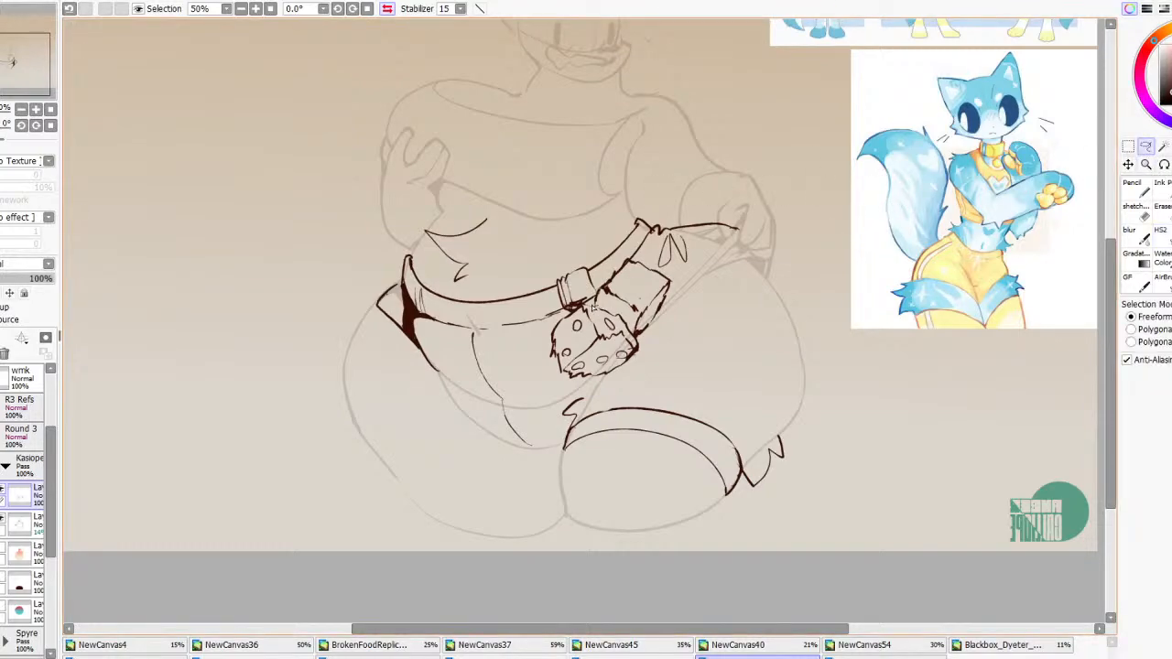
pyautogui.moveTo(632, 260)
pyautogui.mouseDown()
pyautogui.moveTo(666, 254)
pyautogui.moveTo(688, 321)
pyautogui.moveTo(644, 340)
pyautogui.moveTo(666, 317)
pyautogui.mouseUp()
pyautogui.moveTo(586, 364)
pyautogui.mouseDown()
pyautogui.moveTo(544, 379)
pyautogui.moveTo(546, 327)
pyautogui.moveTo(649, 271)
pyautogui.moveTo(690, 282)
pyautogui.moveTo(716, 356)
pyautogui.moveTo(632, 390)
pyautogui.mouseUp()
pyautogui.moveTo(664, 318); pyautogui.dragTo(678, 334)
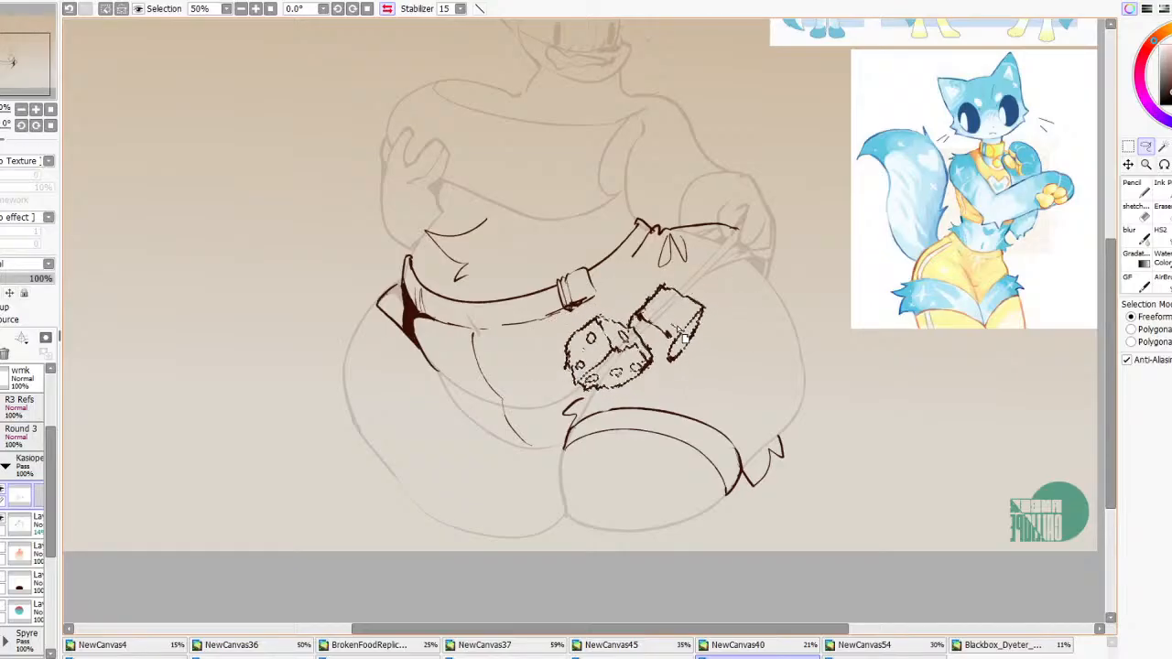
pyautogui.hotkey('ctrl', 'd')
# Draw two short straps connecting the waistband loop to the spotted charm and the box-shaped charm
pyautogui.click(1162, 235)
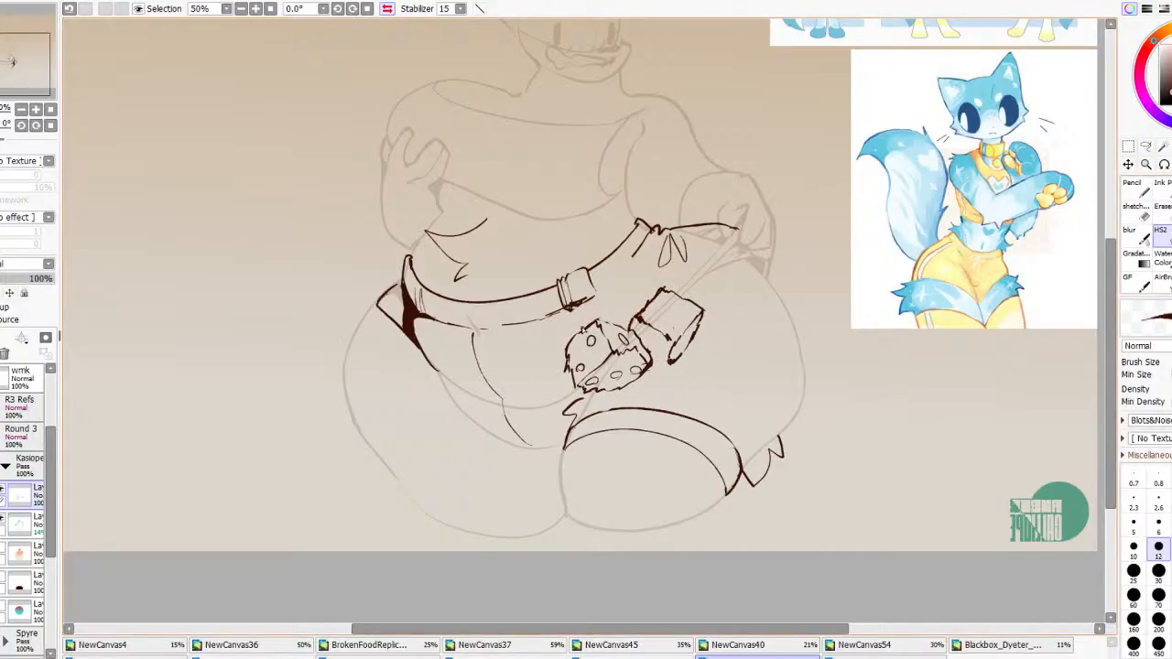
pyautogui.moveTo(583, 334); pyautogui.dragTo(581, 302)
pyautogui.hotkey('ctrl', 'z')
pyautogui.moveTo(589, 322)
pyautogui.mouseDown()
pyautogui.moveTo(598, 327)
pyautogui.moveTo(587, 298)
pyautogui.moveTo(644, 306)
pyautogui.moveTo(595, 293)
pyautogui.moveTo(635, 310)
pyautogui.mouseUp()
pyautogui.hotkey('ctrl', 'z')
pyautogui.rightClick(622, 317)
pyautogui.scroll(4, 636, 332)
pyautogui.scroll(-5, 637, 299)
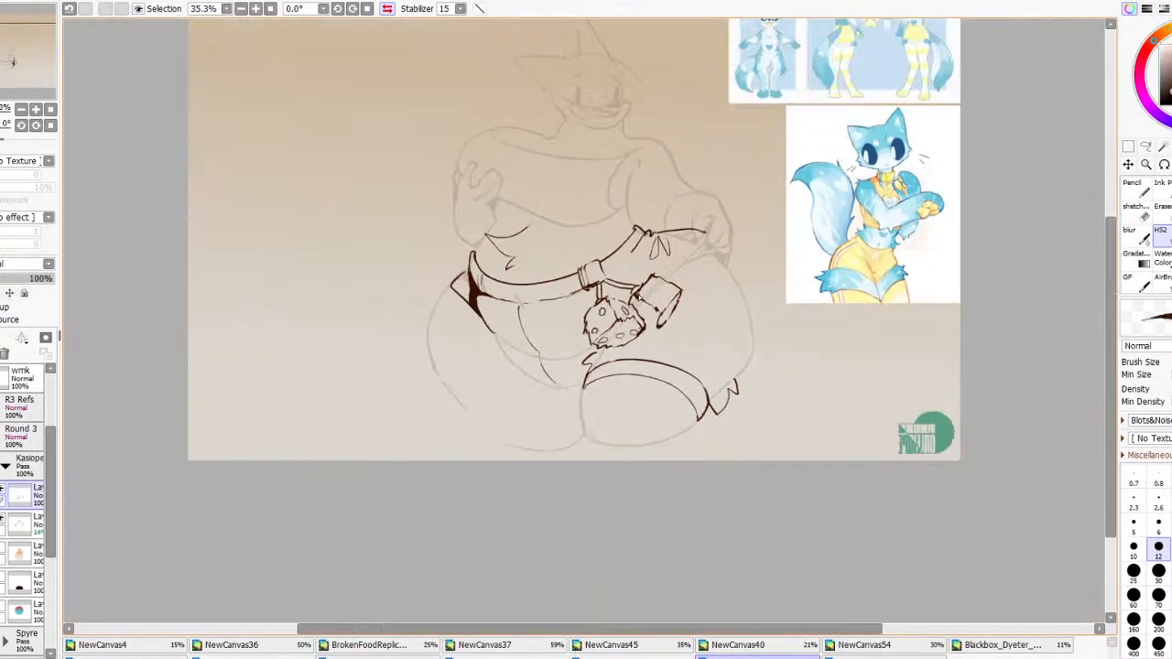
# Draw a small oval spot and darker jagged edging on the box-shaped charm
pyautogui.scroll(4, 653, 377)
pyautogui.moveTo(653, 376)
pyautogui.mouseDown()
pyautogui.moveTo(686, 377)
pyautogui.moveTo(675, 334)
pyautogui.mouseUp()
pyautogui.scroll(-6, 676, 334)
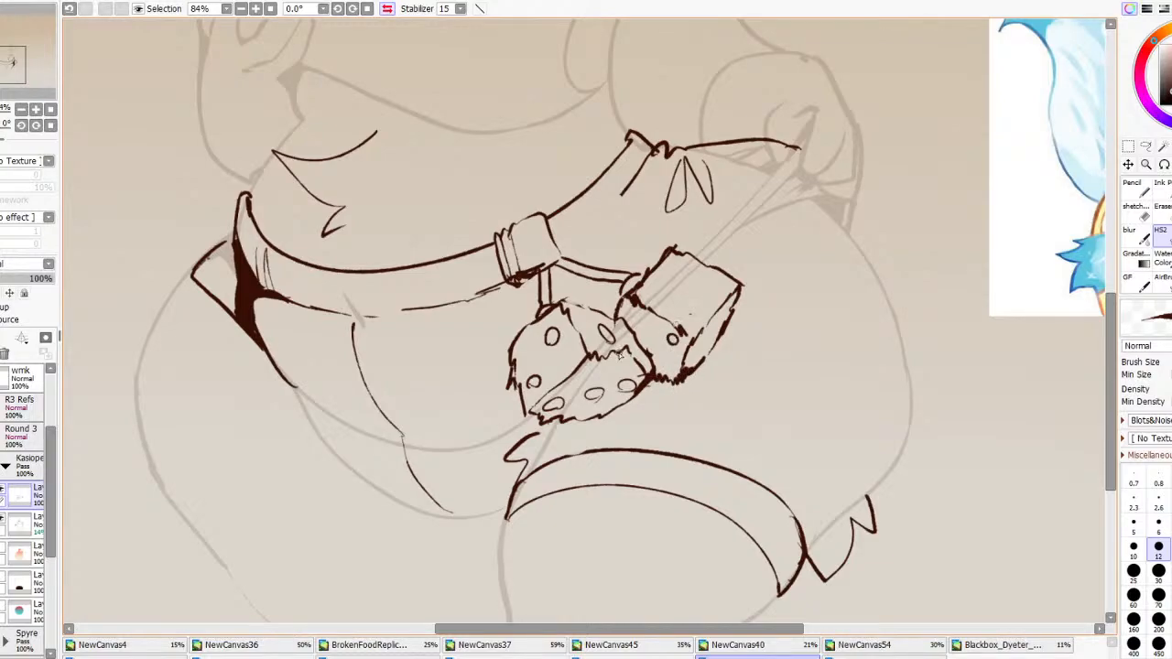
# Erase the straps between the waistband loop and the two charms with the size 200 eraser in the unmirrored view
pyautogui.scroll(3, 430, 92)
pyautogui.click(387, 8)
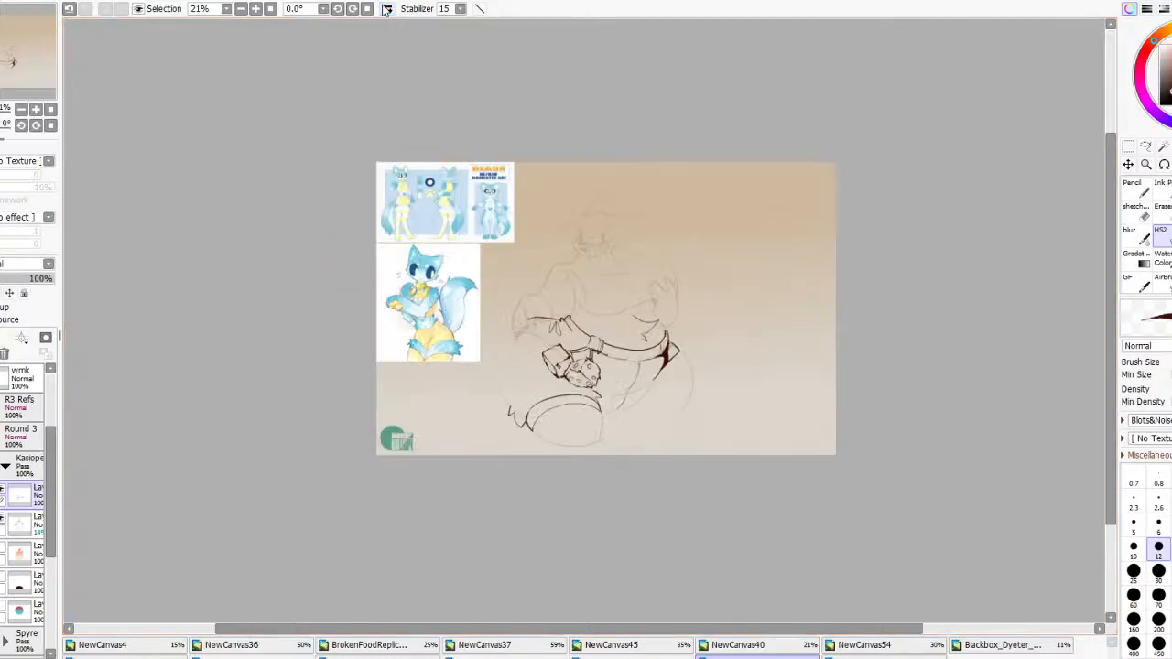
pyautogui.scroll(4, 588, 447)
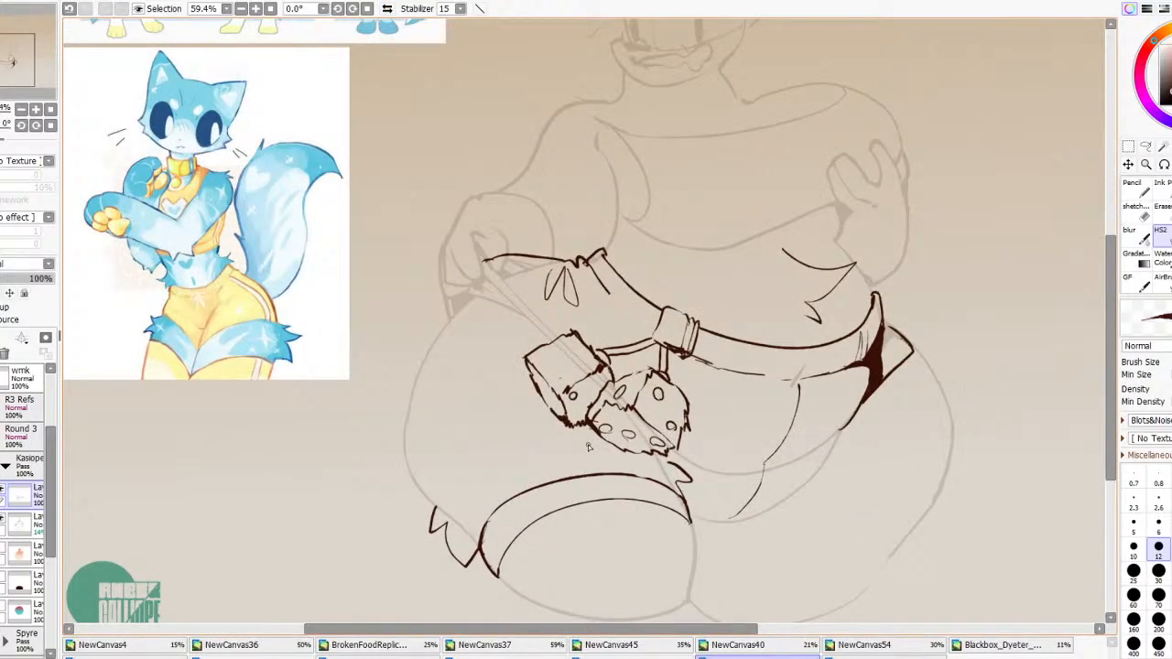
pyautogui.click(1163, 210)
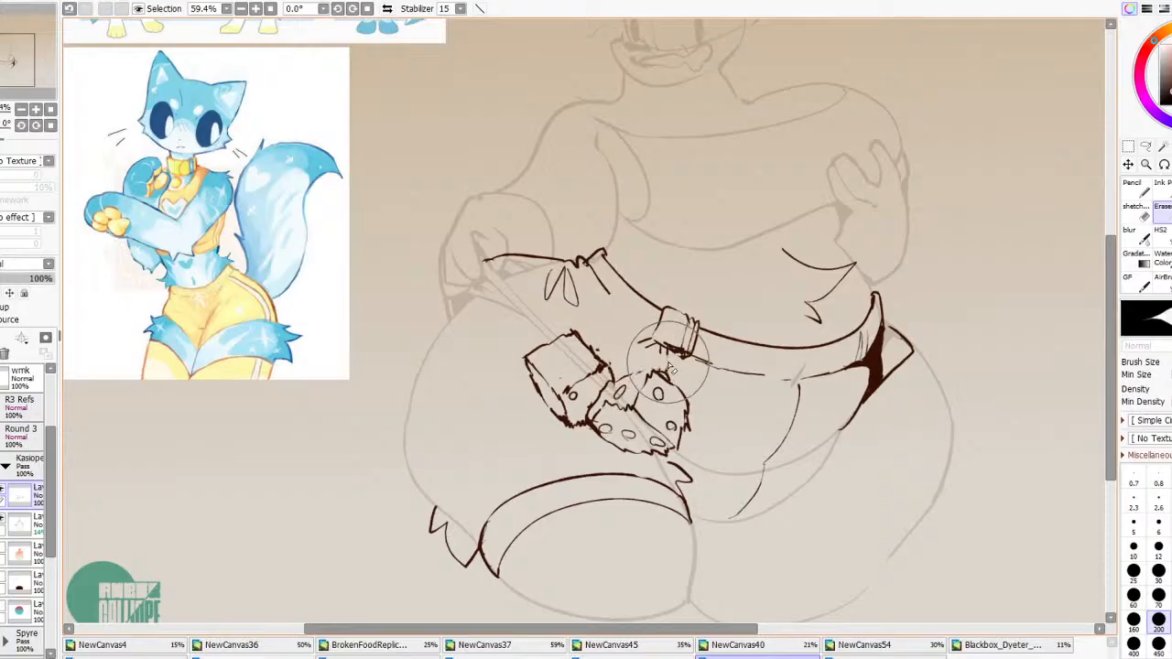
pyautogui.moveTo(669, 364); pyautogui.dragTo(652, 357)
# Lasso both charms, then rotate and move them lower to sit just above the thigh band using a freeform transform
pyautogui.click(1145, 148)
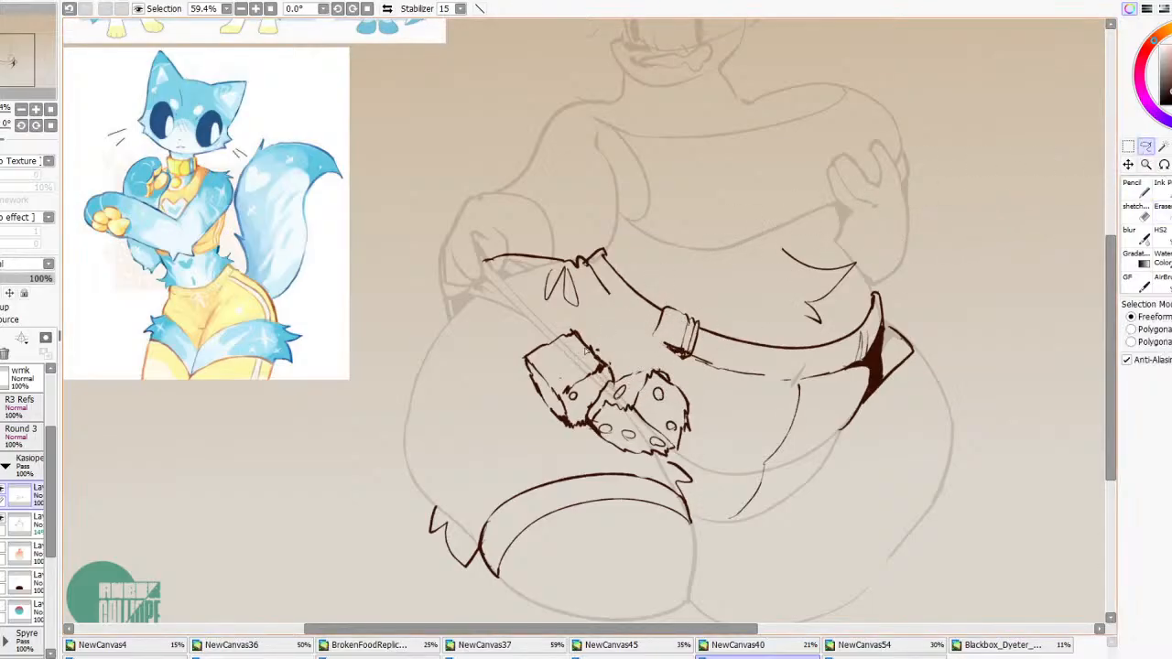
pyautogui.moveTo(533, 419)
pyautogui.mouseDown()
pyautogui.moveTo(537, 314)
pyautogui.moveTo(666, 371)
pyautogui.moveTo(699, 461)
pyautogui.moveTo(641, 465)
pyautogui.moveTo(527, 423)
pyautogui.mouseUp()
pyautogui.hotkey('ctrl', 't')
pyautogui.moveTo(760, 419)
pyautogui.mouseDown()
pyautogui.moveTo(769, 368)
pyautogui.moveTo(773, 384)
pyautogui.mouseUp()
pyautogui.moveTo(676, 412); pyautogui.dragTo(700, 432)
pyautogui.moveTo(802, 376)
pyautogui.mouseDown()
pyautogui.moveTo(809, 391)
pyautogui.moveTo(799, 361)
pyautogui.mouseUp()
pyautogui.scroll(-6, 614, 393)
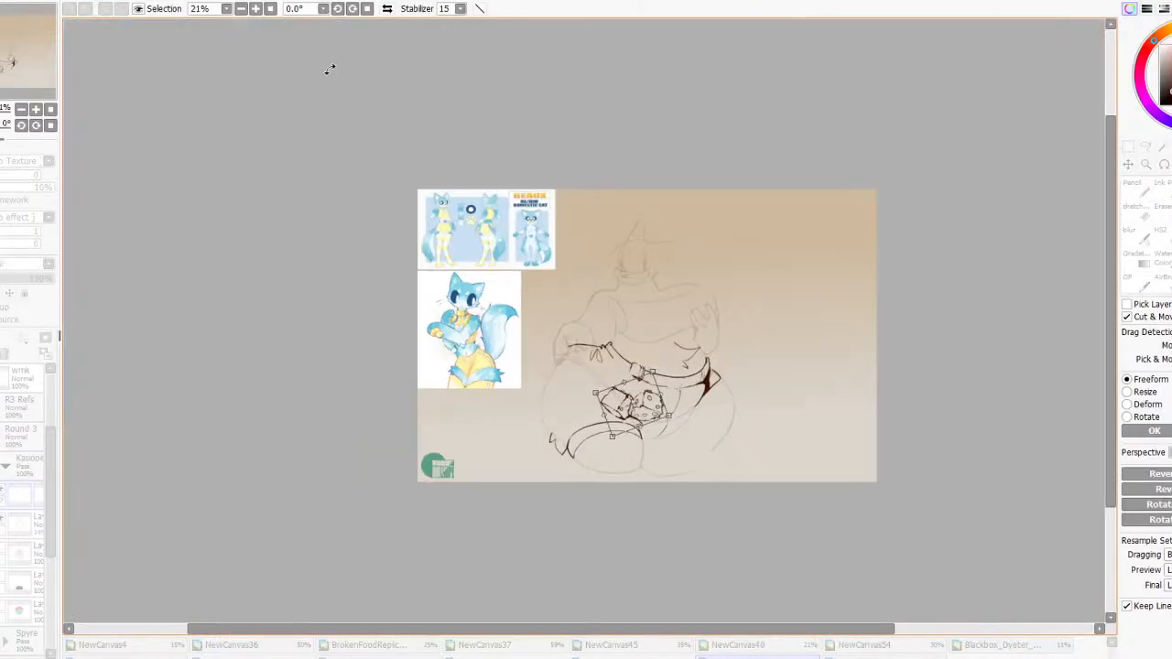
pyautogui.click(386, 9)
pyautogui.scroll(3, 371, 335)
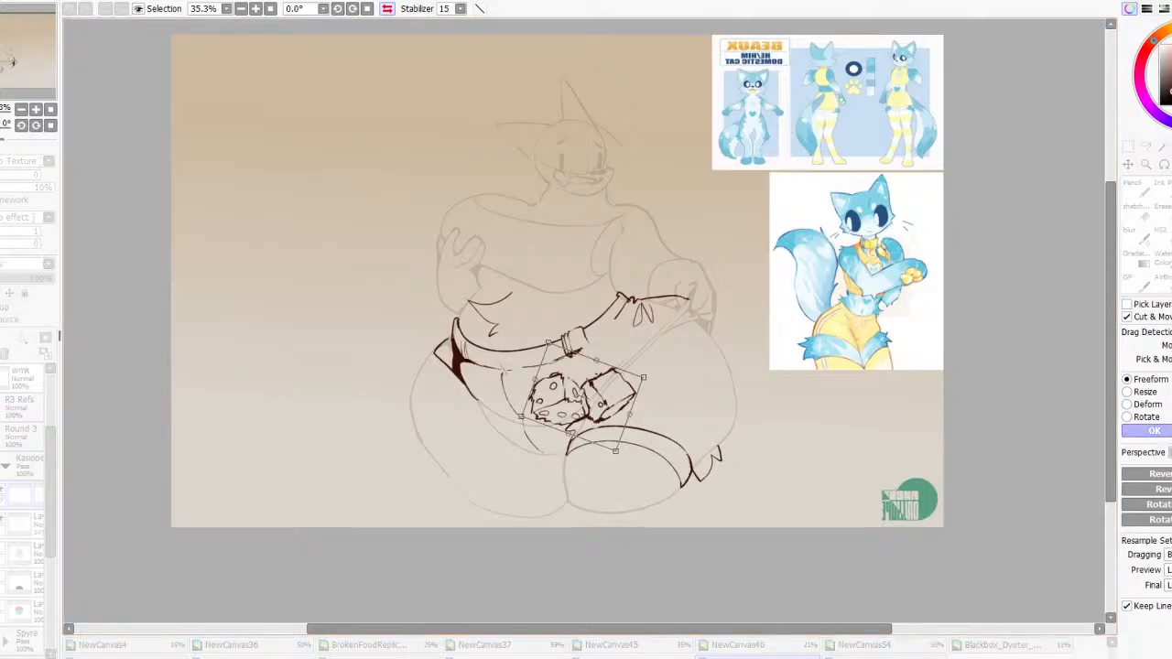
pyautogui.press('Return')
pyautogui.scroll(5, 633, 427)
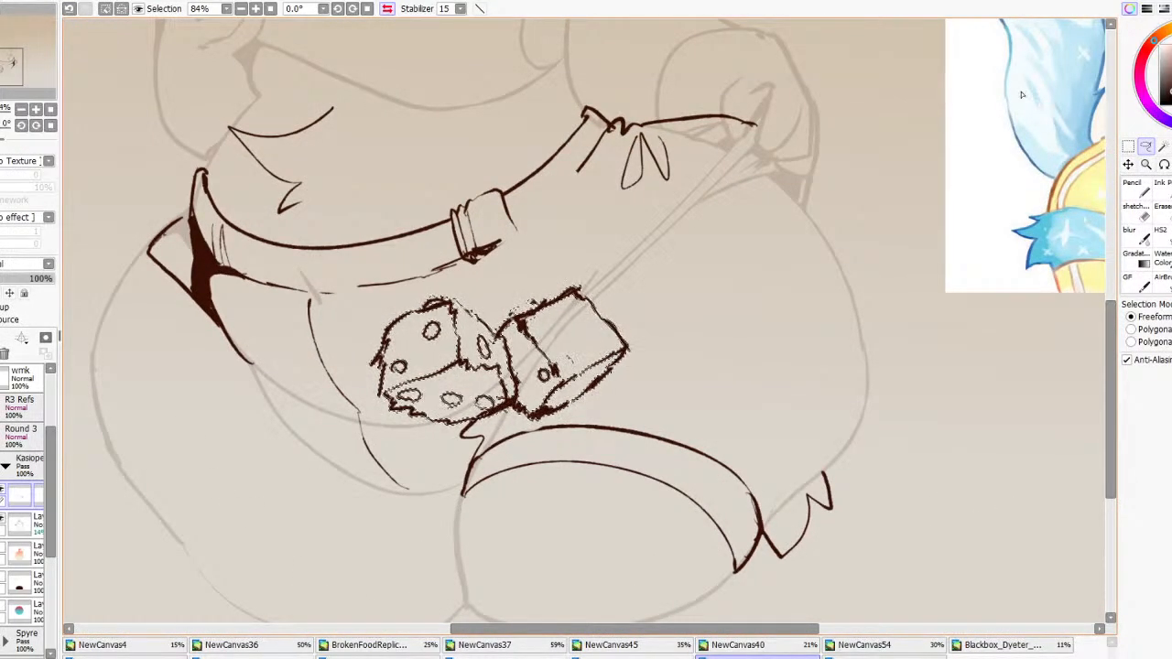
pyautogui.scroll(-4, 864, 209)
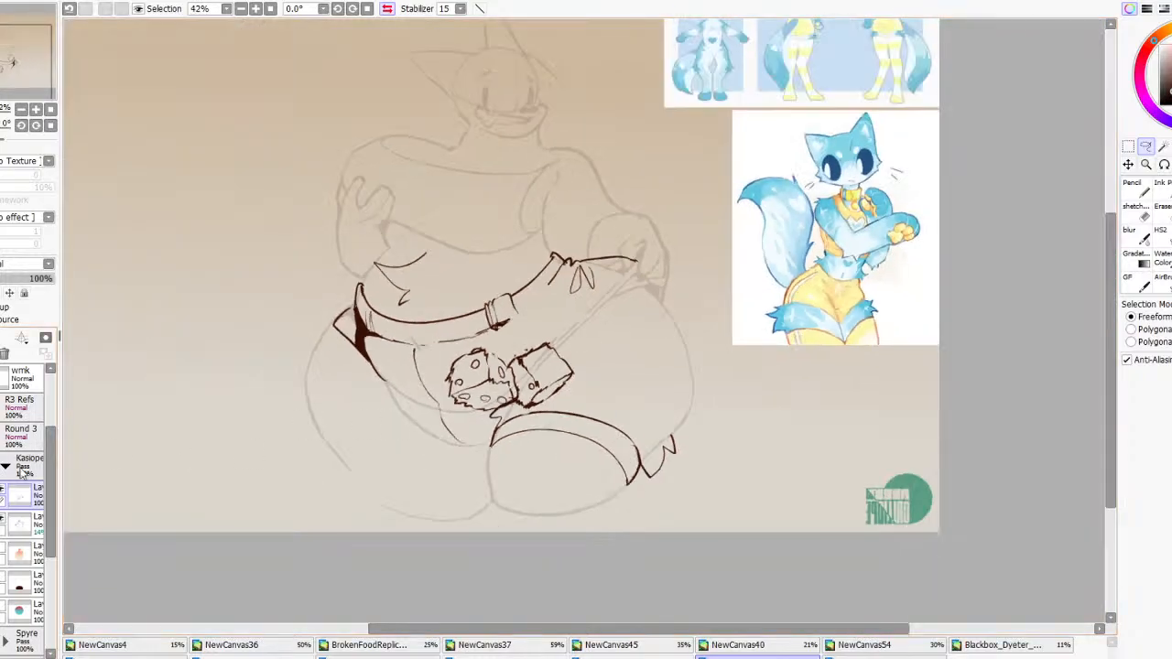
# Collapse and hide the Kasiope group, show the Spyre group, and return the canvas to the unmirrored view
pyautogui.click(22, 473)
pyautogui.click(6, 467)
pyautogui.click(0, 462)
pyautogui.click(0, 492)
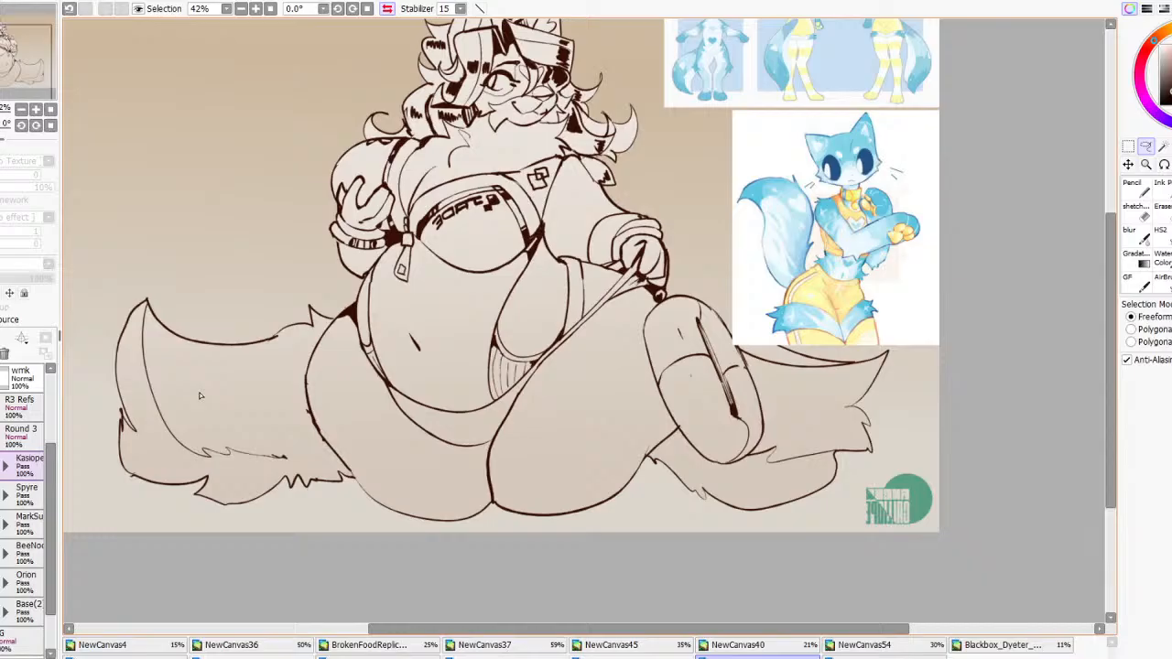
pyautogui.click(388, 8)
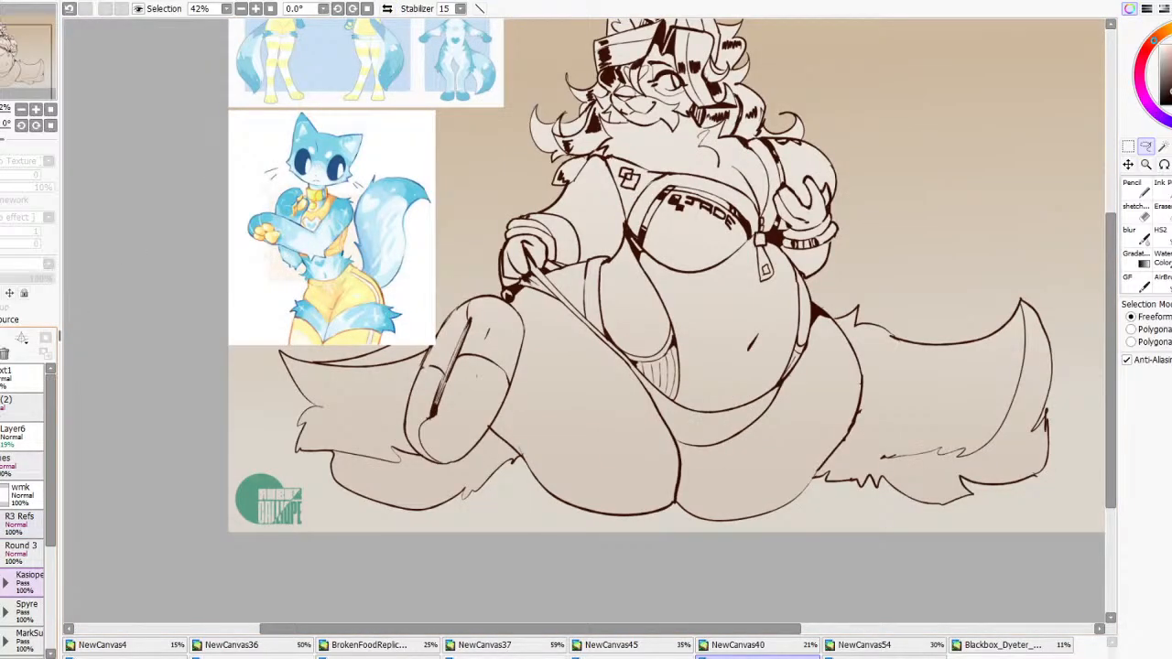
# Expand the R3 Refs group, hide the blue cat references and show the wolf references for Spyre
pyautogui.click(2, 523)
pyautogui.click(4, 584)
pyautogui.click(1, 610)
pyautogui.click(2, 582)
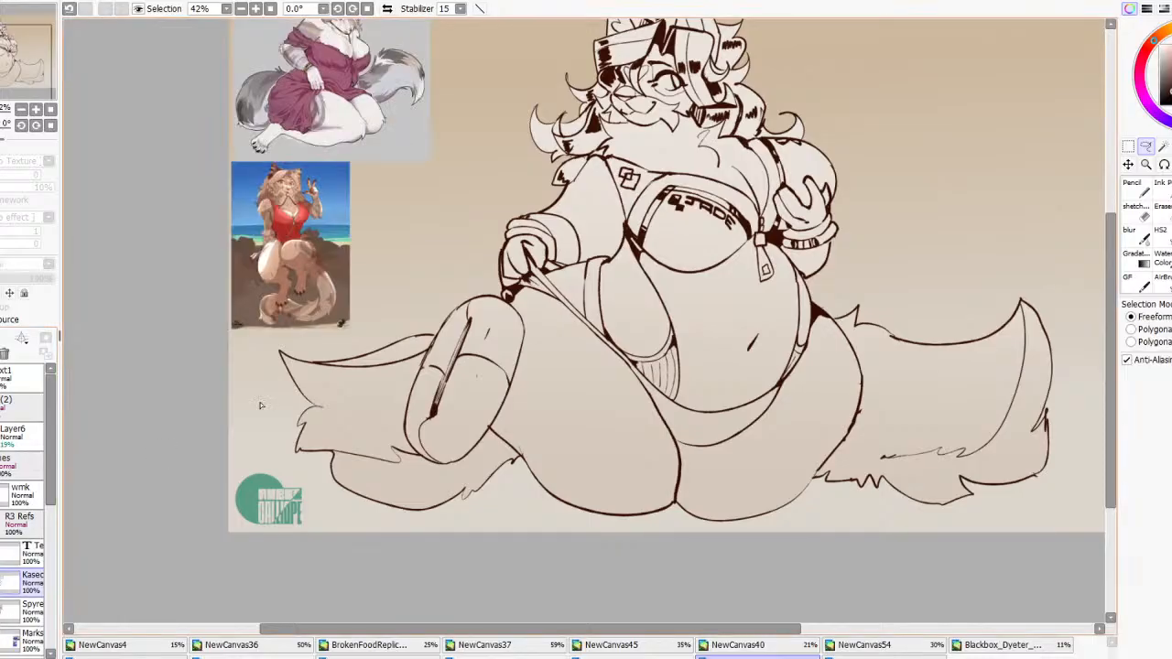
pyautogui.scroll(4, 760, 90)
pyautogui.scroll(-4, 634, 240)
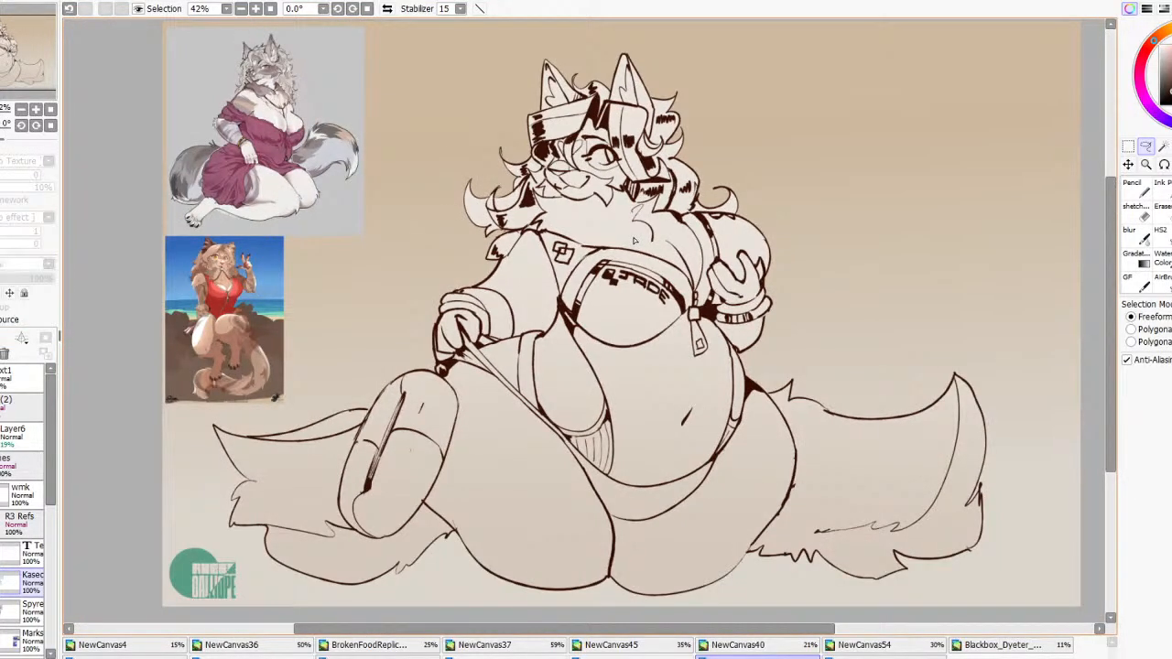
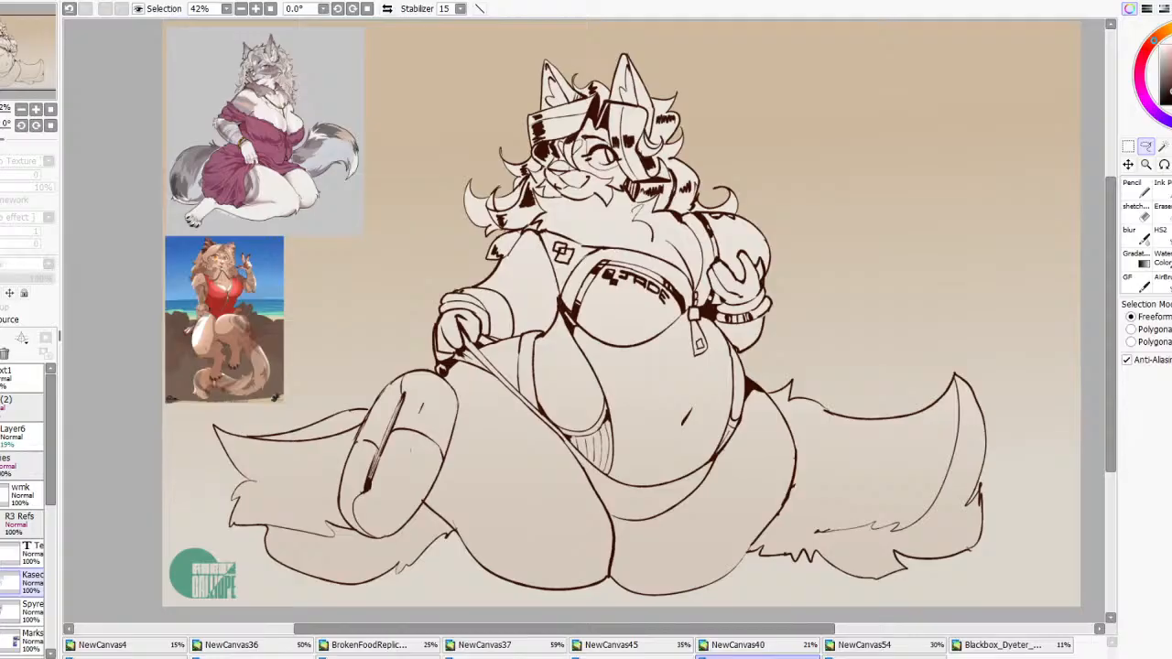
pyautogui.scroll(-3, 586, 311)
pyautogui.scroll(2, 586, 311)
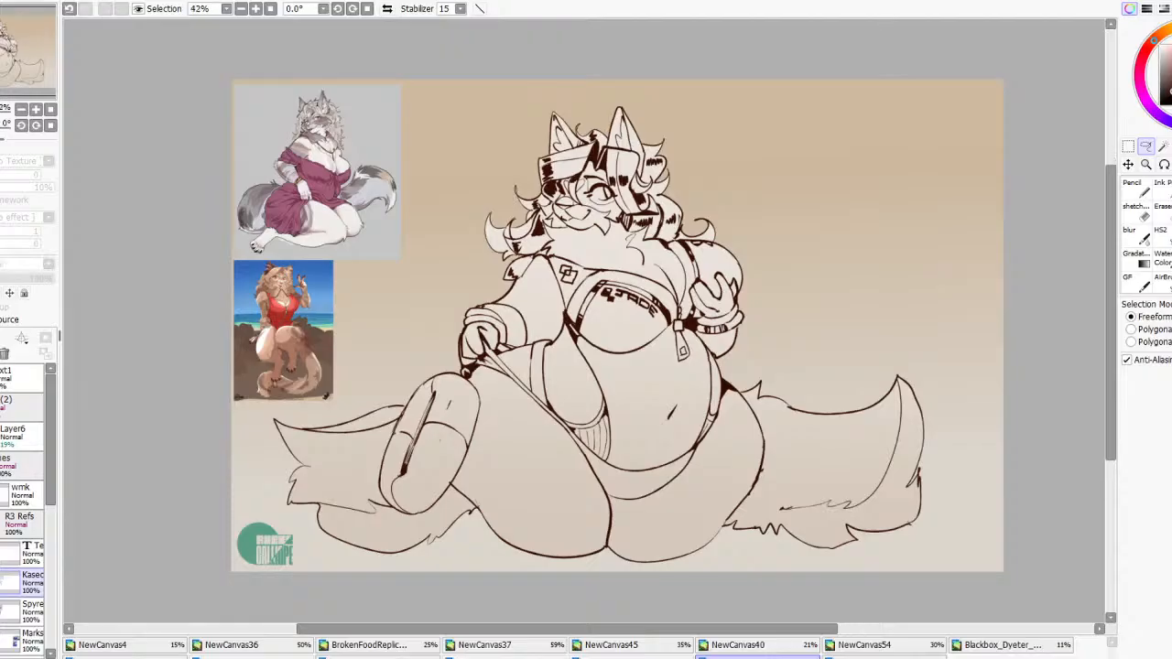
pyautogui.scroll(2, 586, 311)
pyautogui.scroll(-1, 586, 312)
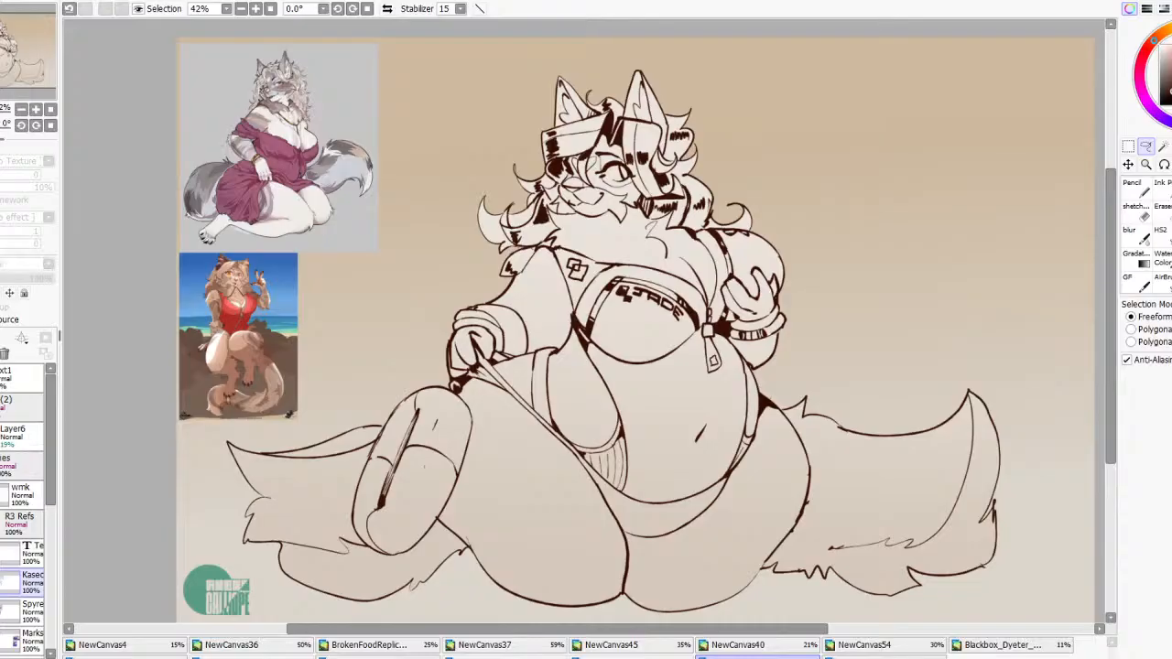
pyautogui.scroll(-3, 635, 335)
# Expand the Spyre group and add a new layer between the character's line art and the base body layer
pyautogui.scroll(-3, 5, 580)
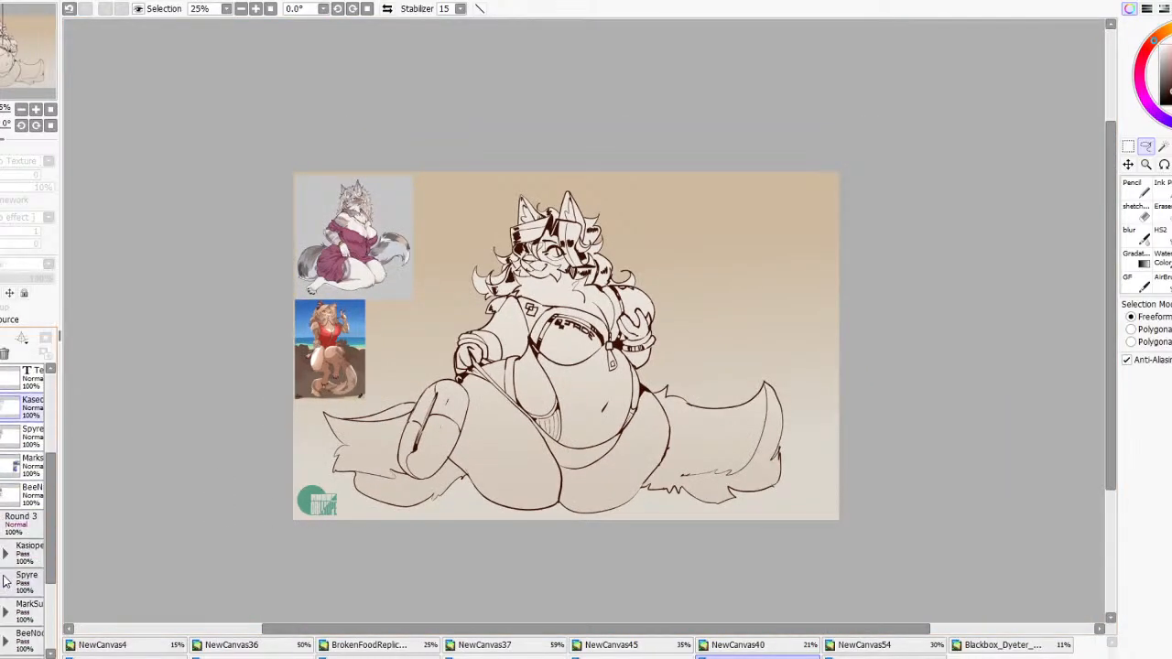
pyautogui.scroll(-4, 8, 570)
pyautogui.click(6, 463)
pyautogui.scroll(-1, 14, 499)
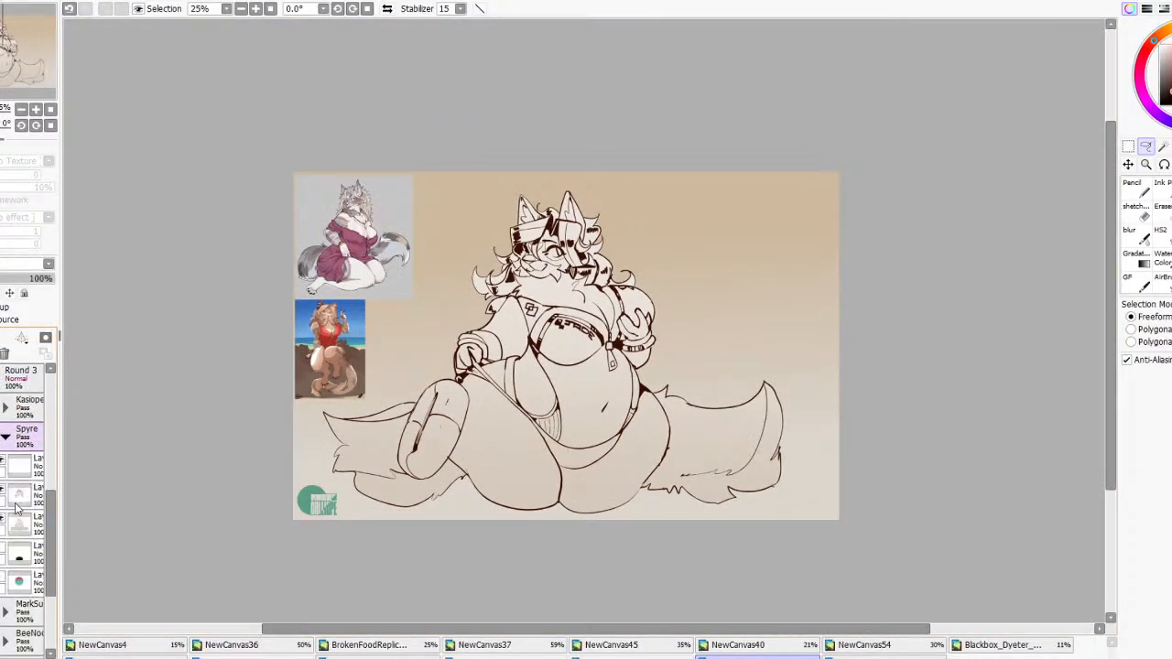
pyautogui.scroll(-3, 16, 508)
pyautogui.click(20, 437)
# Fill the swimsuit's belly area and lower band with red sampled from the red swimsuit reference, using Magic Wand selections
pyautogui.scroll(2, 414, 315)
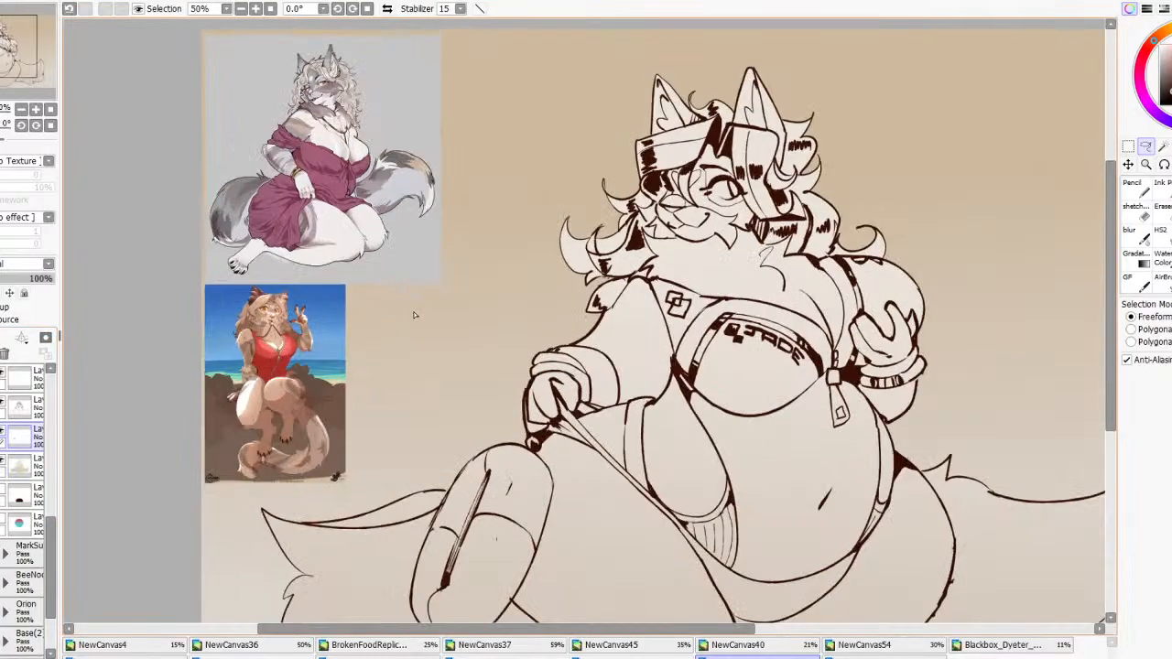
pyautogui.scroll(2, 227, 354)
pyautogui.rightClick(301, 338)
pyautogui.hotkey('ctrl', '0')
pyautogui.scroll(1, 802, 354)
pyautogui.click(1164, 146)
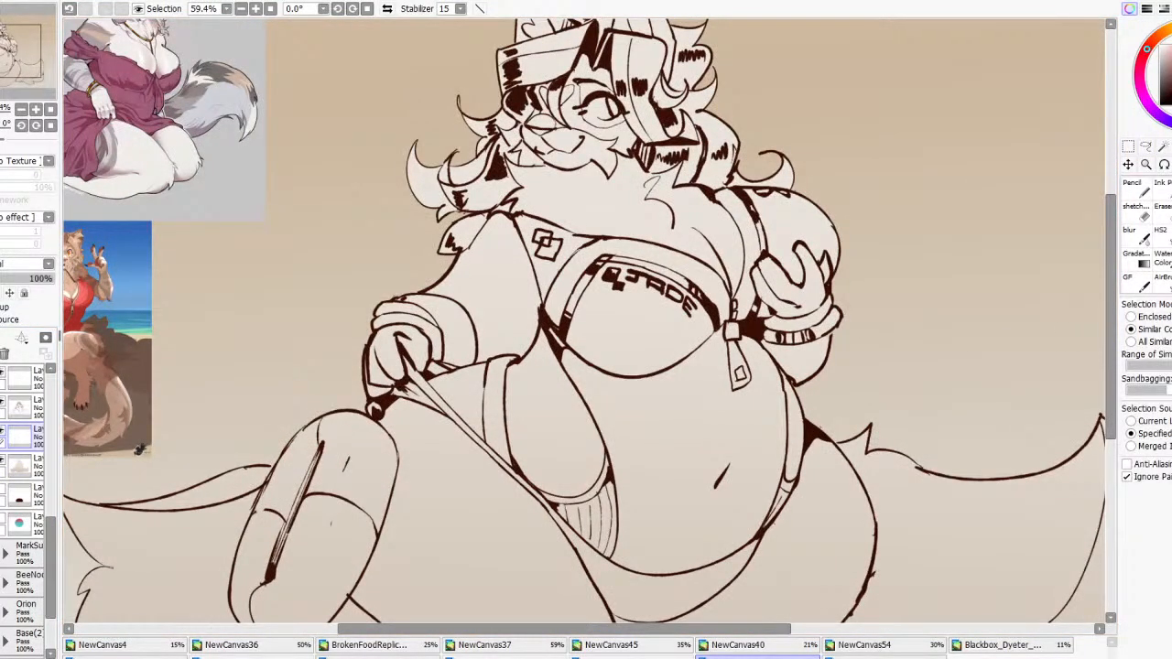
pyautogui.scroll(-4, 480, 338)
pyautogui.scroll(1, 508, 338)
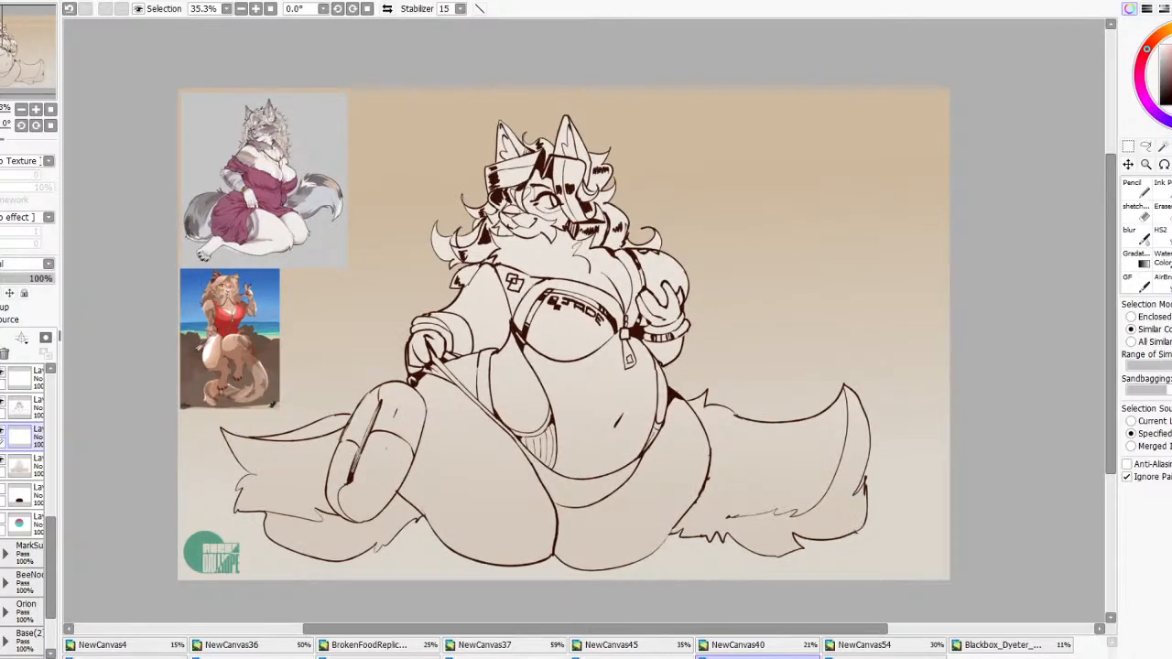
pyautogui.click(20, 436)
pyautogui.click(556, 446)
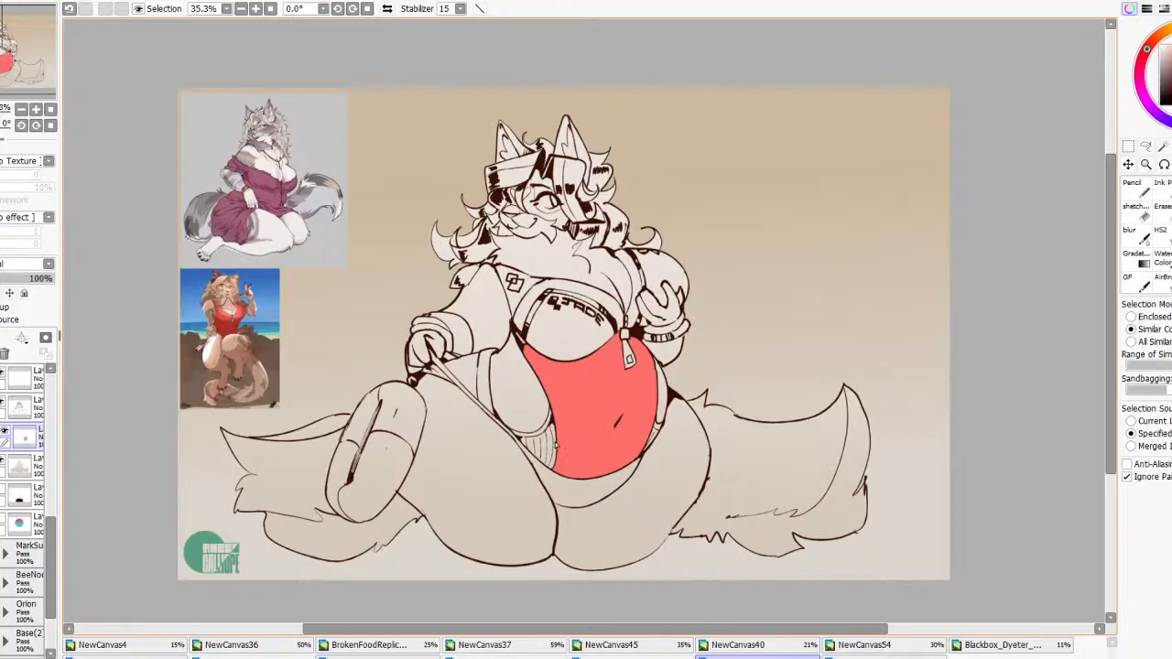
pyautogui.click(553, 465)
# Fill the swimsuit fabric stretched beside the pulled strap and its side panel with the same red
pyautogui.scroll(3, 552, 468)
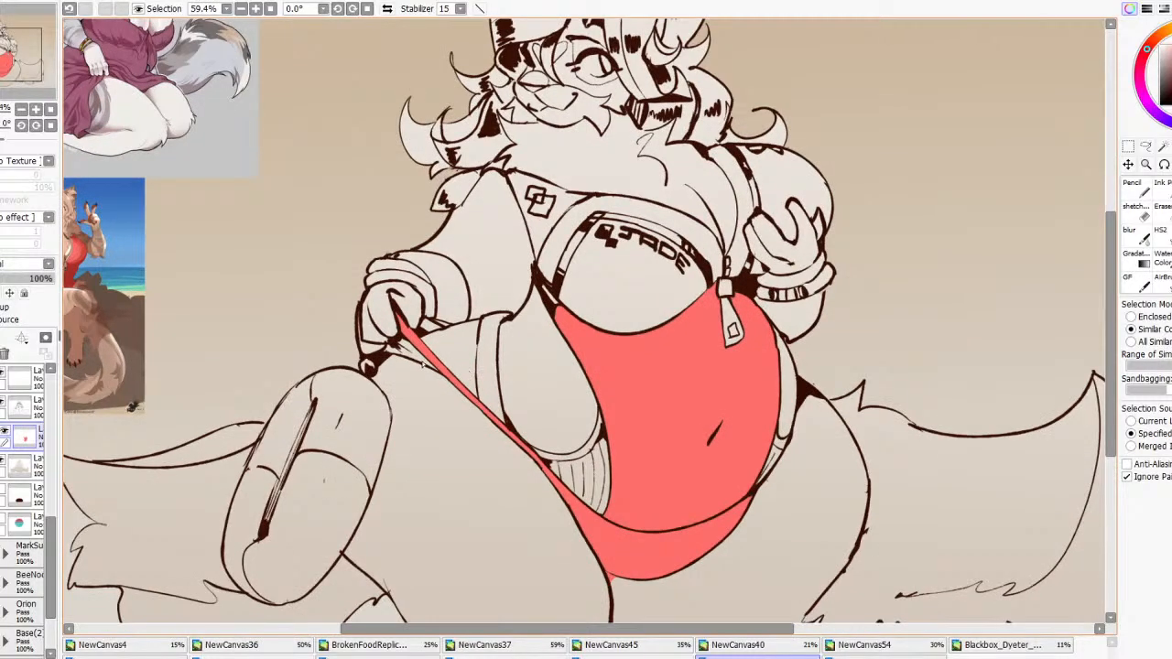
pyautogui.click(422, 361)
pyautogui.click(453, 355)
pyautogui.click(486, 358)
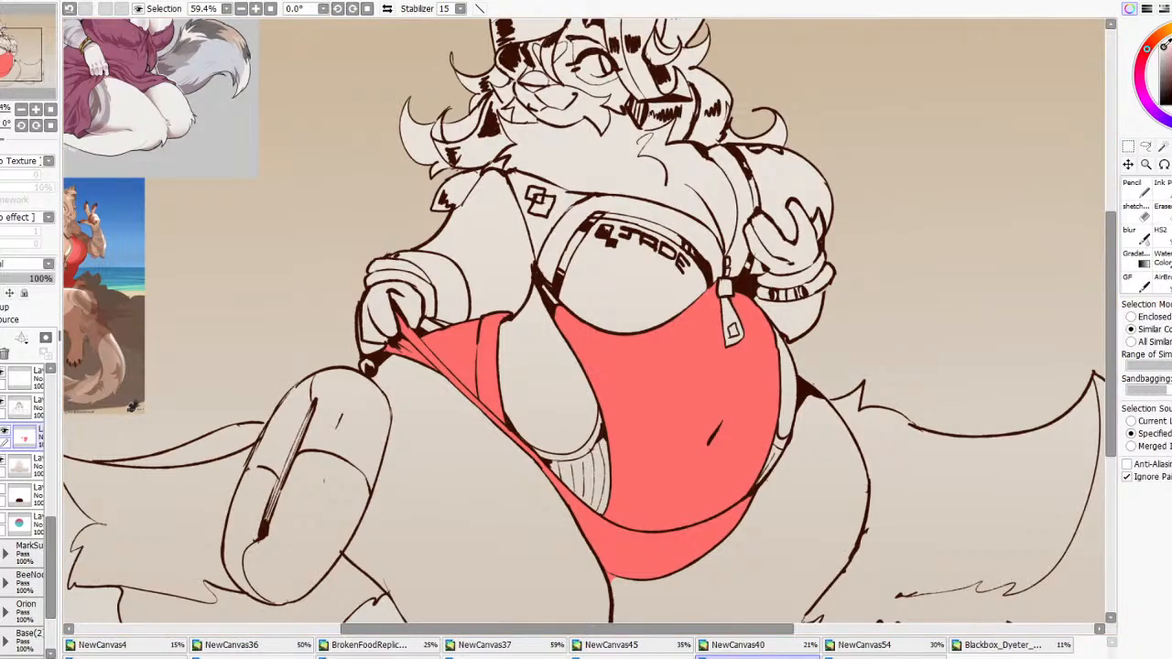
# Fill the swimsuit's neckline and edge trims with pale pink and both bust panels with red
pyautogui.scroll(-5, 543, 381)
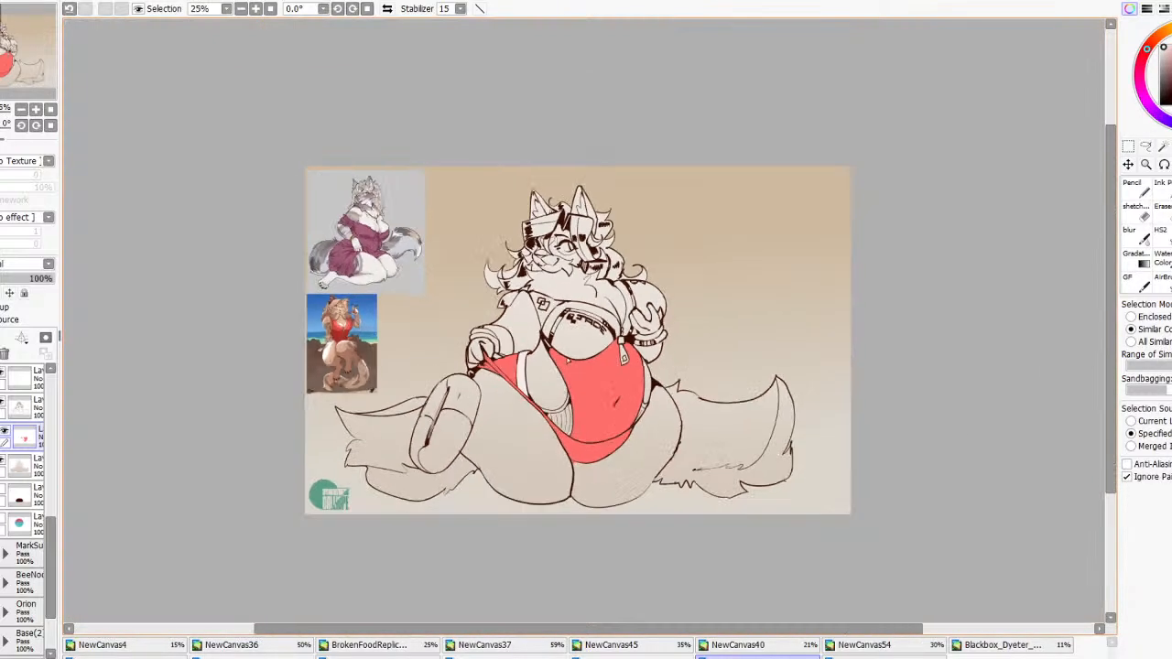
pyautogui.scroll(5, 578, 327)
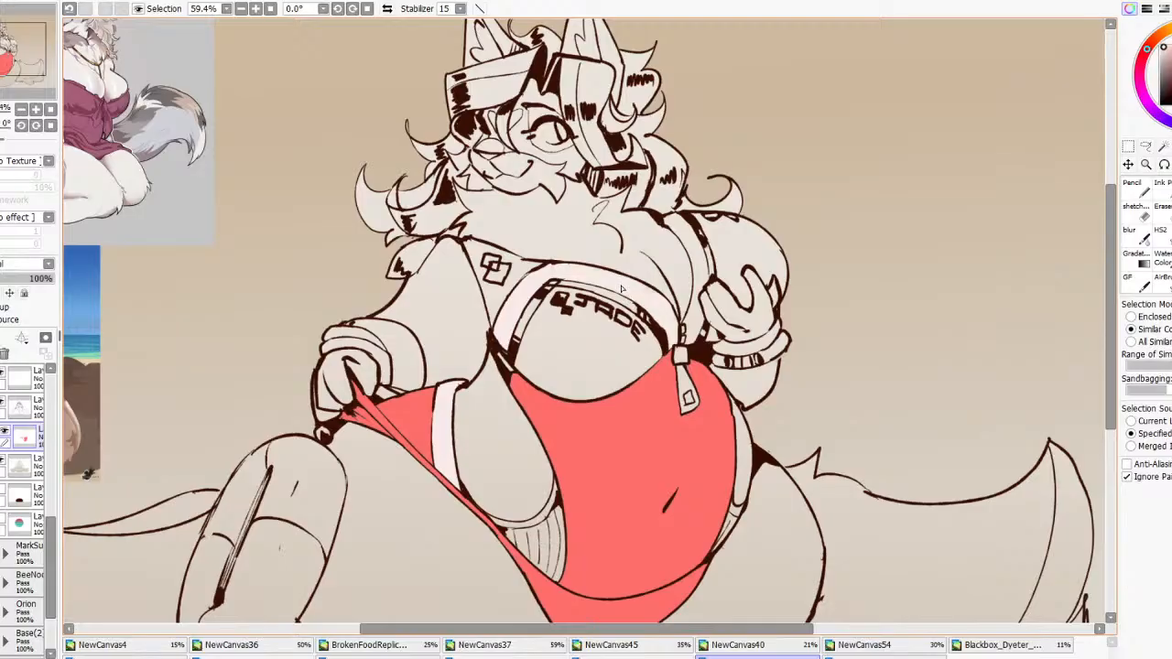
pyautogui.click(610, 328)
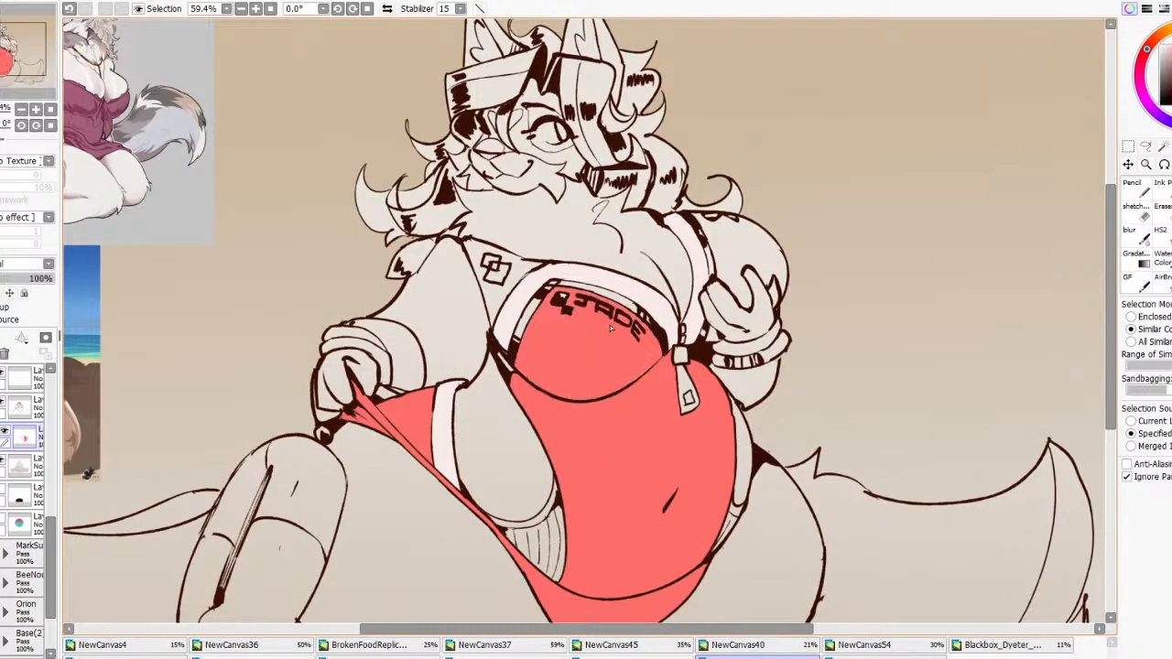
pyautogui.scroll(-5, 912, 201)
pyautogui.scroll(4, 343, 118)
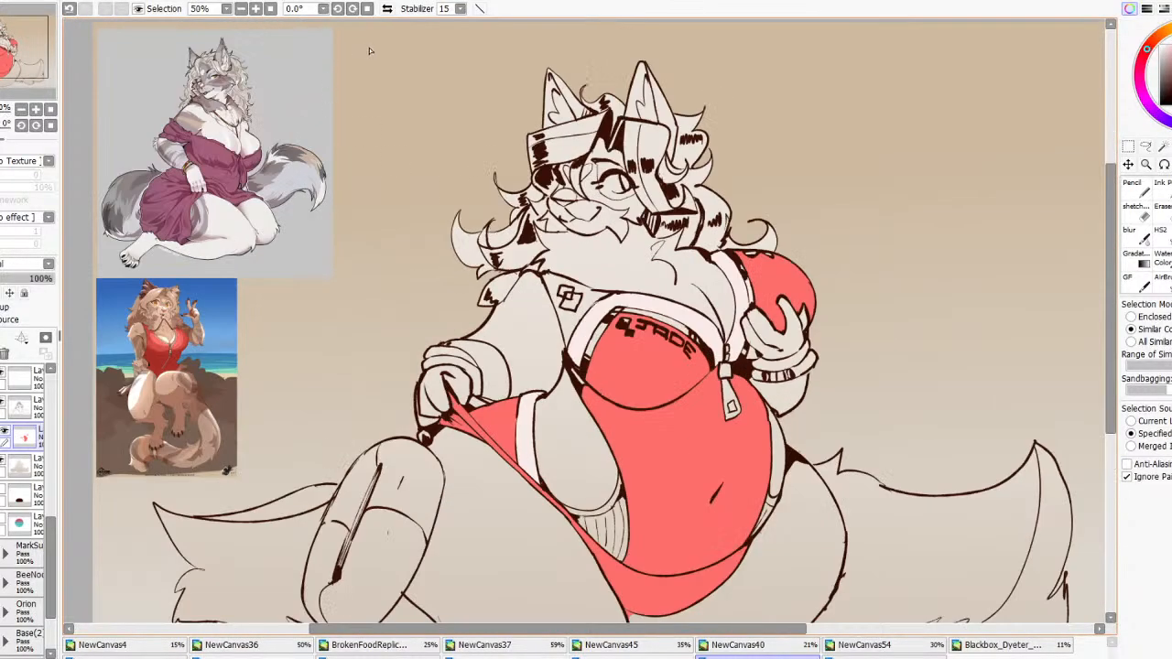
# Flip the canvas view horizontally and fill the inner band between the pale trim and the lettered bust panel with dark brown
pyautogui.press('h')
pyautogui.scroll(4, 561, 248)
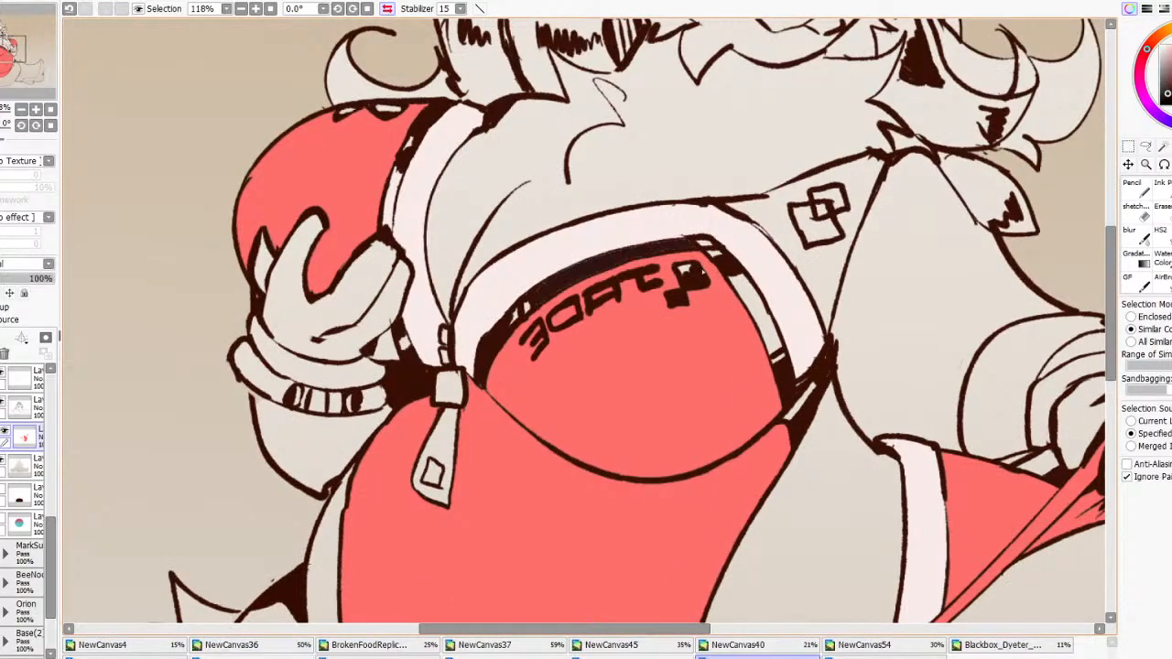
pyautogui.click(619, 257)
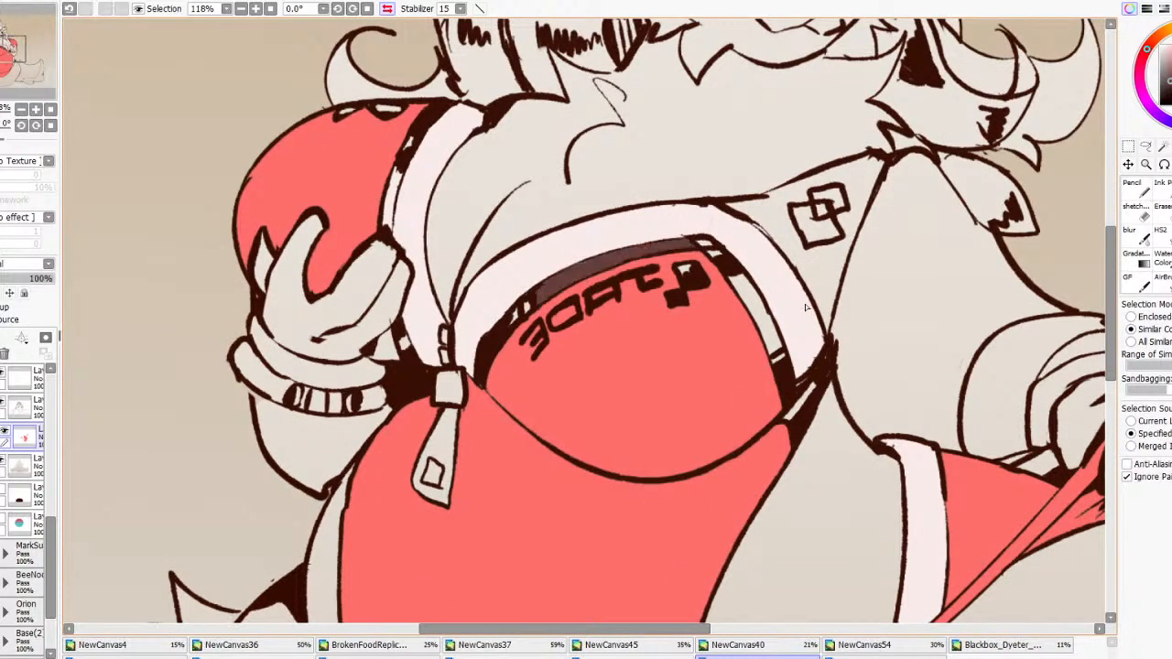
pyautogui.click(752, 314)
pyautogui.scroll(4, 751, 314)
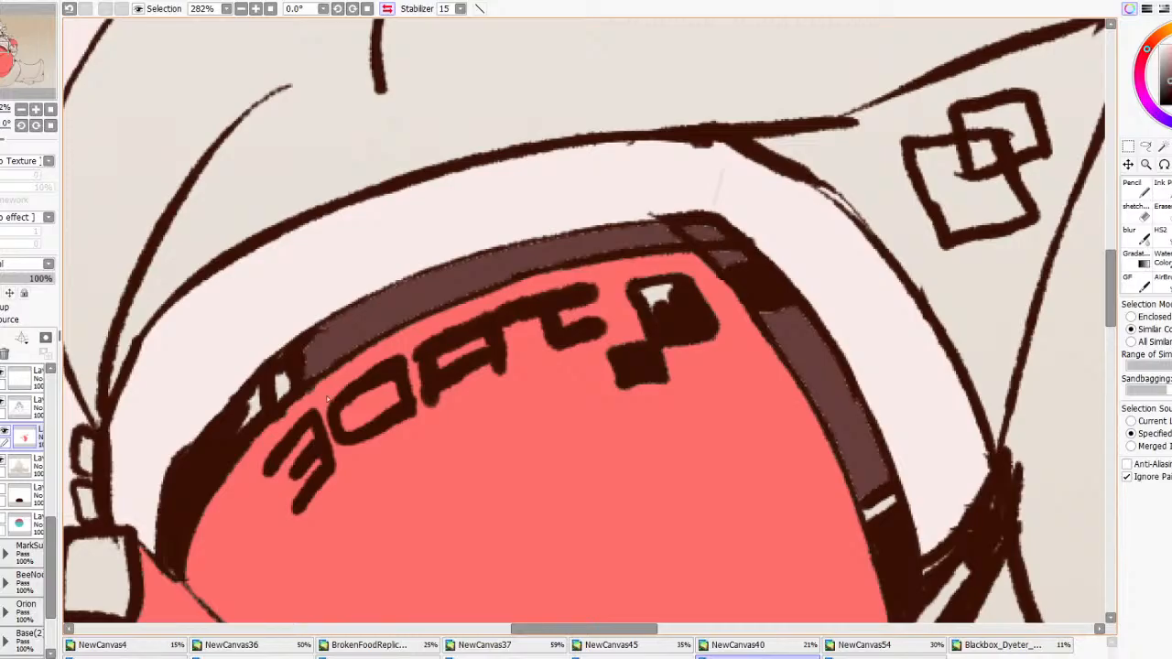
pyautogui.scroll(-3, 678, 392)
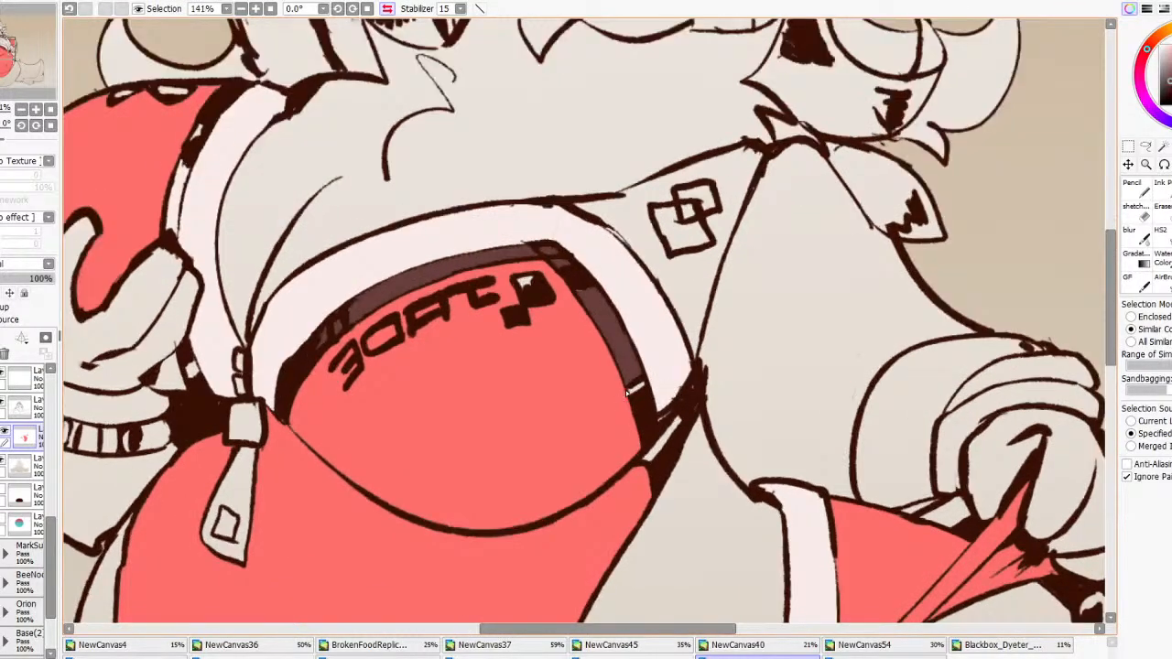
# Fill the swimsuit's triangular shoulder panel with dark brown, including the gaps inside and beside the overlapping-squares emblem
pyautogui.click(698, 282)
pyautogui.click(640, 202)
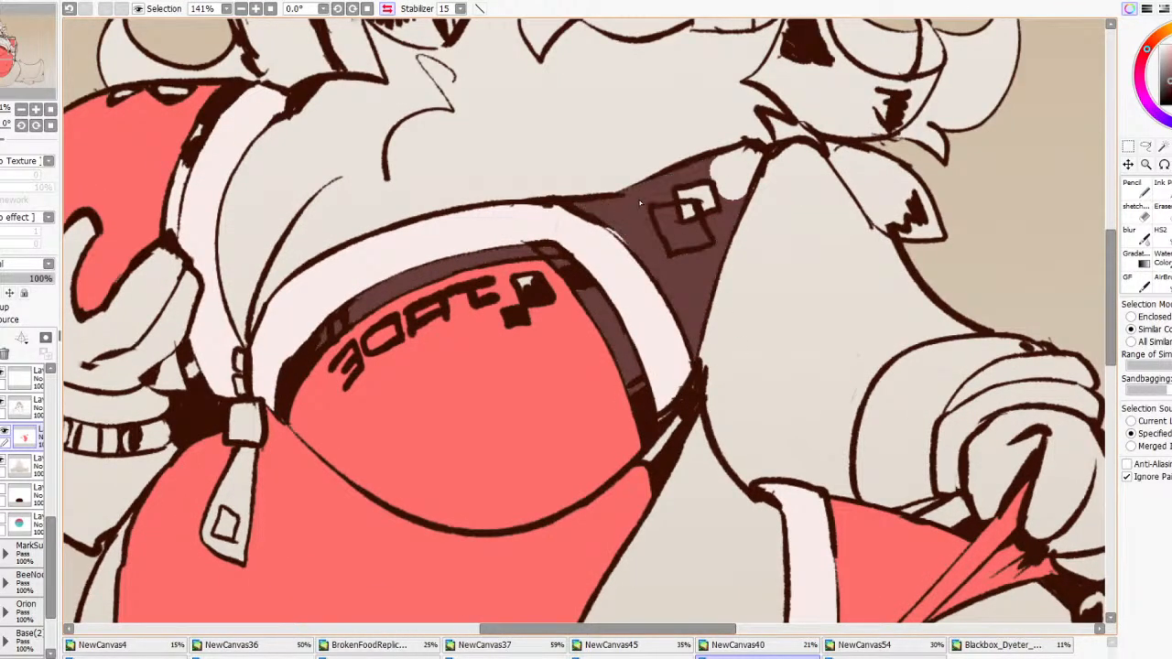
pyautogui.click(690, 210)
pyautogui.click(734, 176)
pyautogui.scroll(-9, 728, 183)
pyautogui.scroll(9, 707, 174)
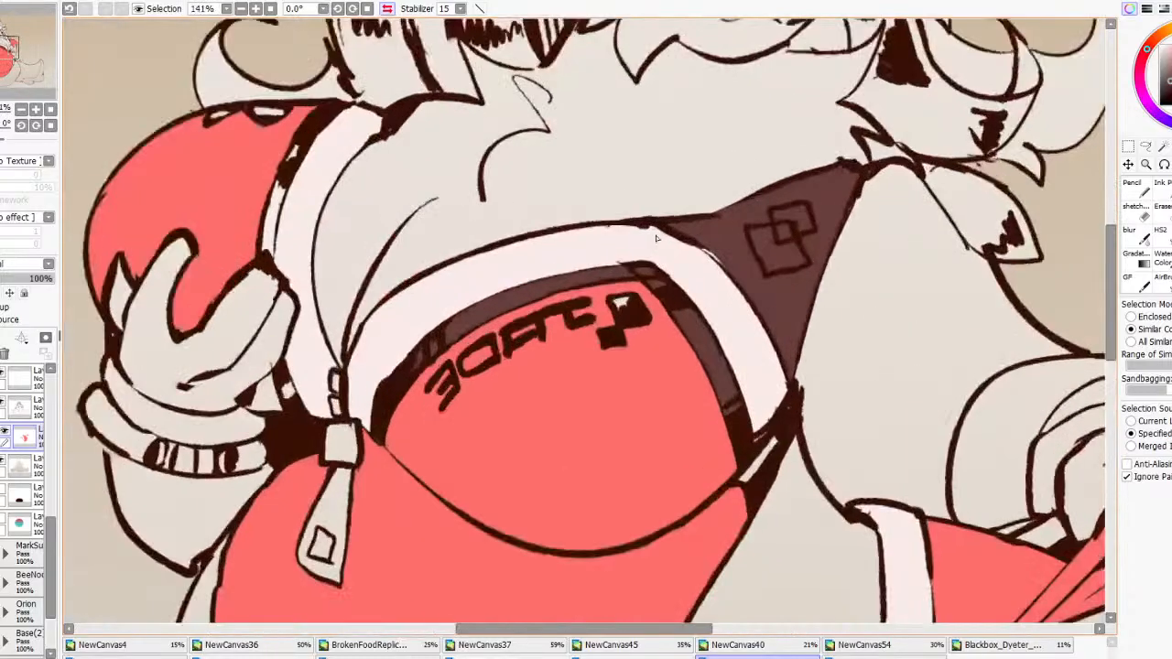
# Fill the narrow band and its small gaps beside the gripped bust panel with dark brown
pyautogui.scroll(4, 360, 135)
pyautogui.scroll(-8, 370, 142)
pyautogui.scroll(4, 401, 158)
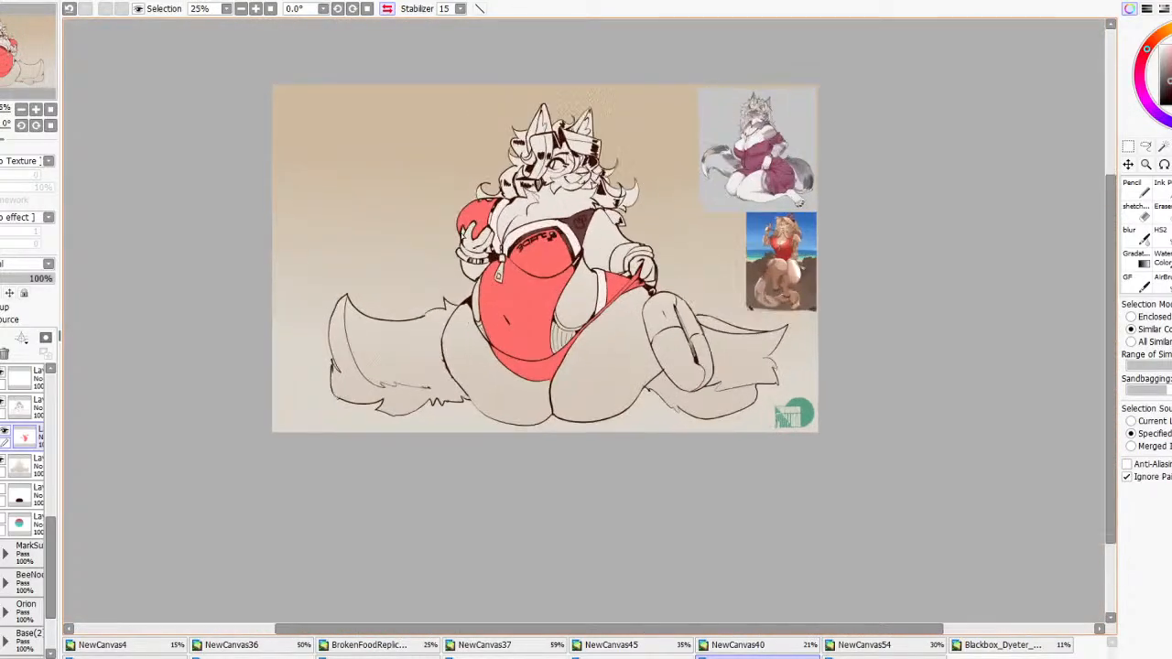
pyautogui.scroll(3, 401, 158)
pyautogui.click(756, 286)
pyautogui.hotkey('ctrl', 'z')
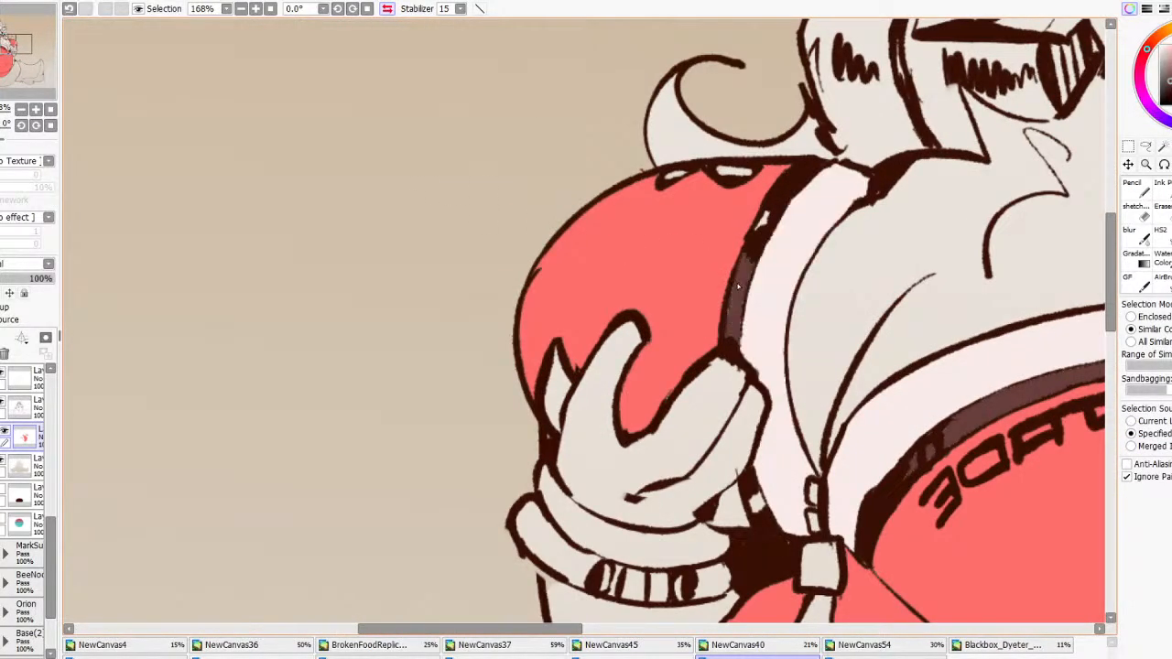
pyautogui.click(765, 217)
pyautogui.hotkey('ctrl', 'z')
pyautogui.scroll(-4, 505, 187)
pyautogui.scroll(4, 646, 339)
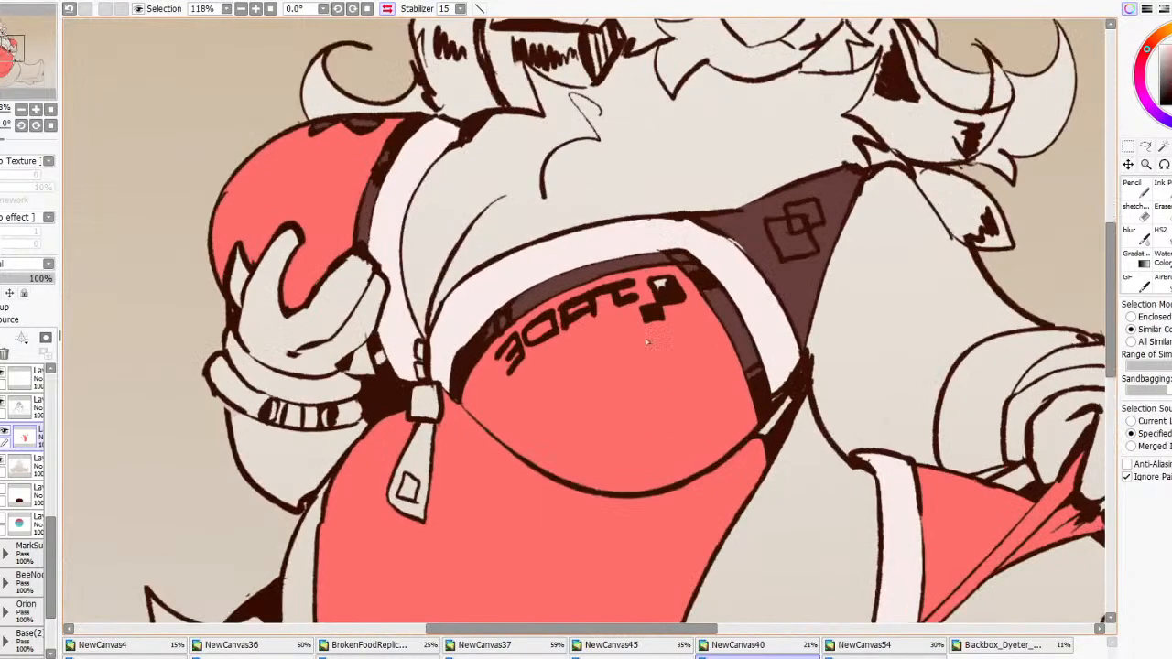
# Fill the ribbed side panels at both hips with the same dark brown
pyautogui.scroll(-2, 653, 281)
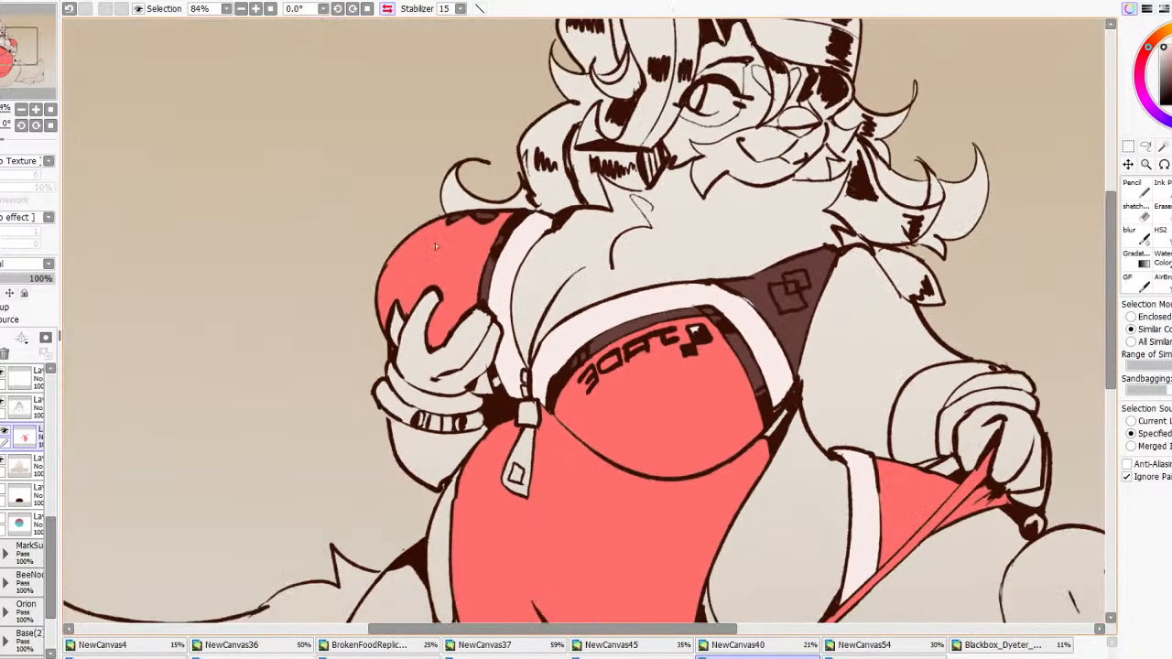
pyautogui.scroll(3, 507, 223)
pyautogui.scroll(-5, 642, 232)
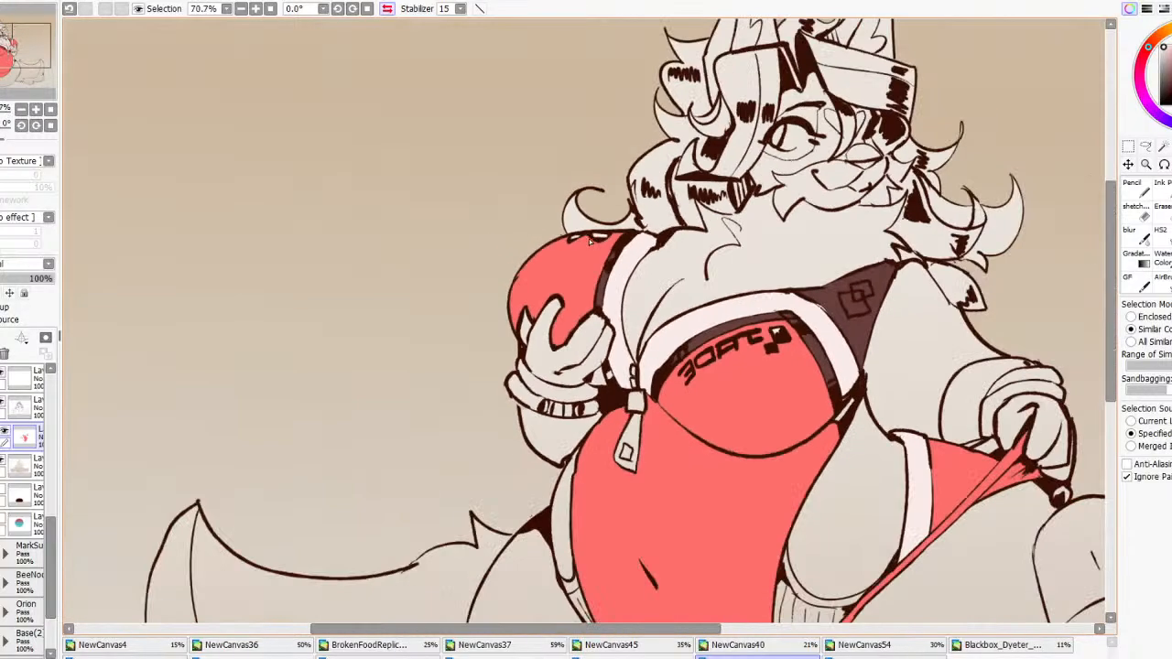
pyautogui.scroll(3, 616, 318)
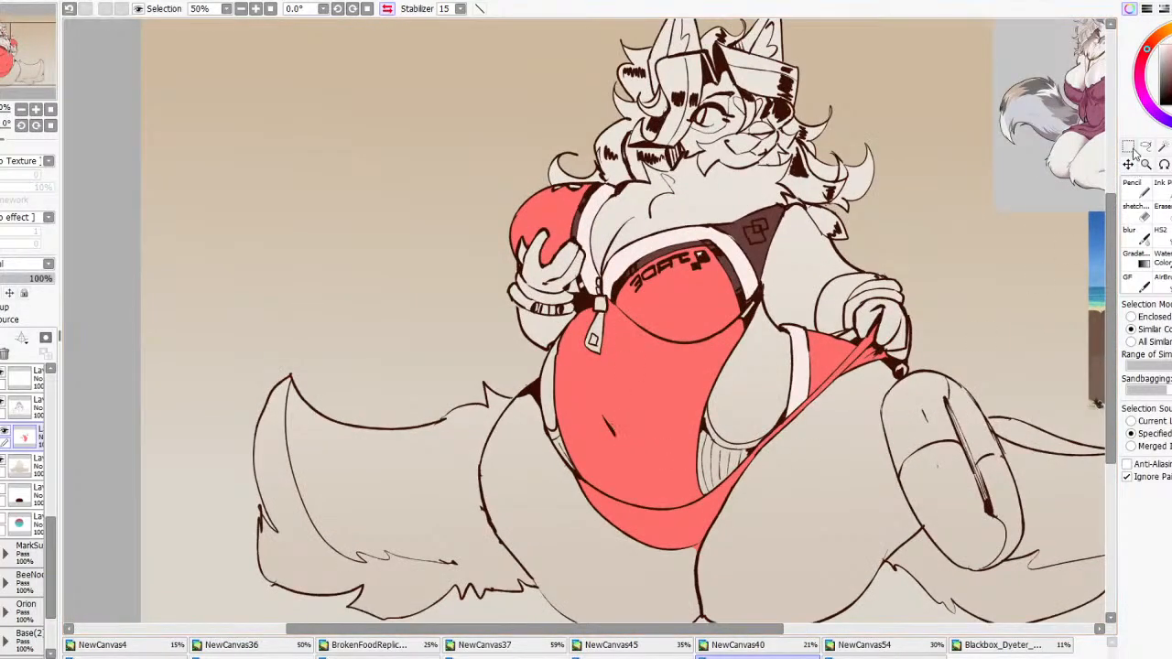
pyautogui.scroll(2, 646, 580)
pyautogui.click(774, 359)
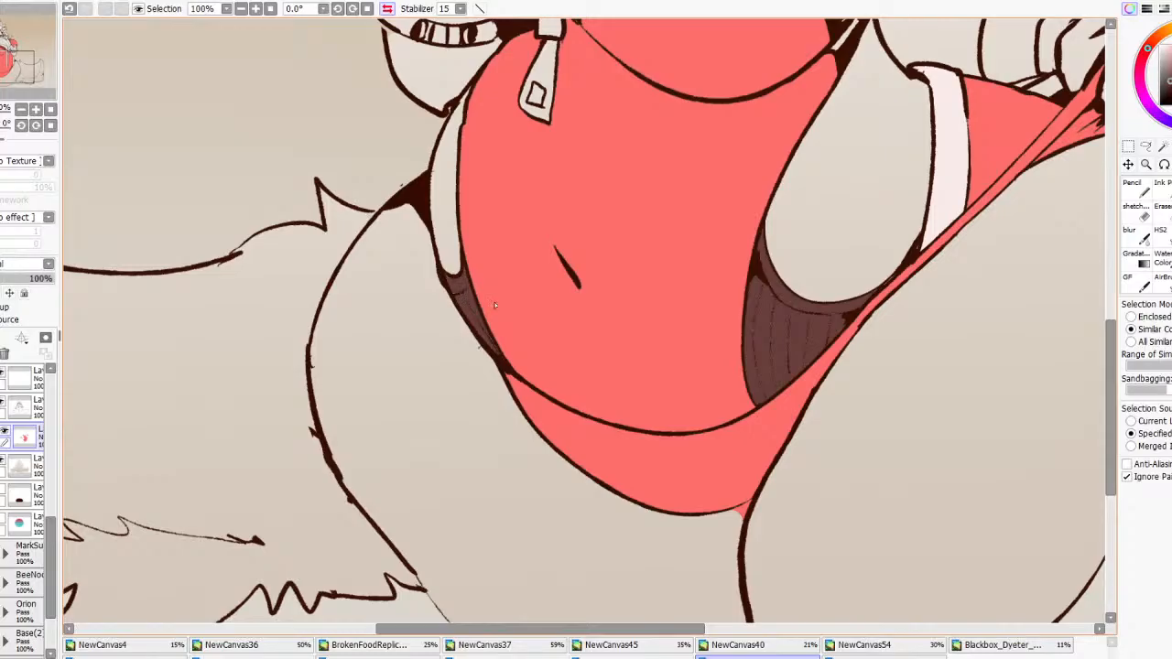
pyautogui.scroll(-3, 494, 305)
pyautogui.scroll(1, 598, 312)
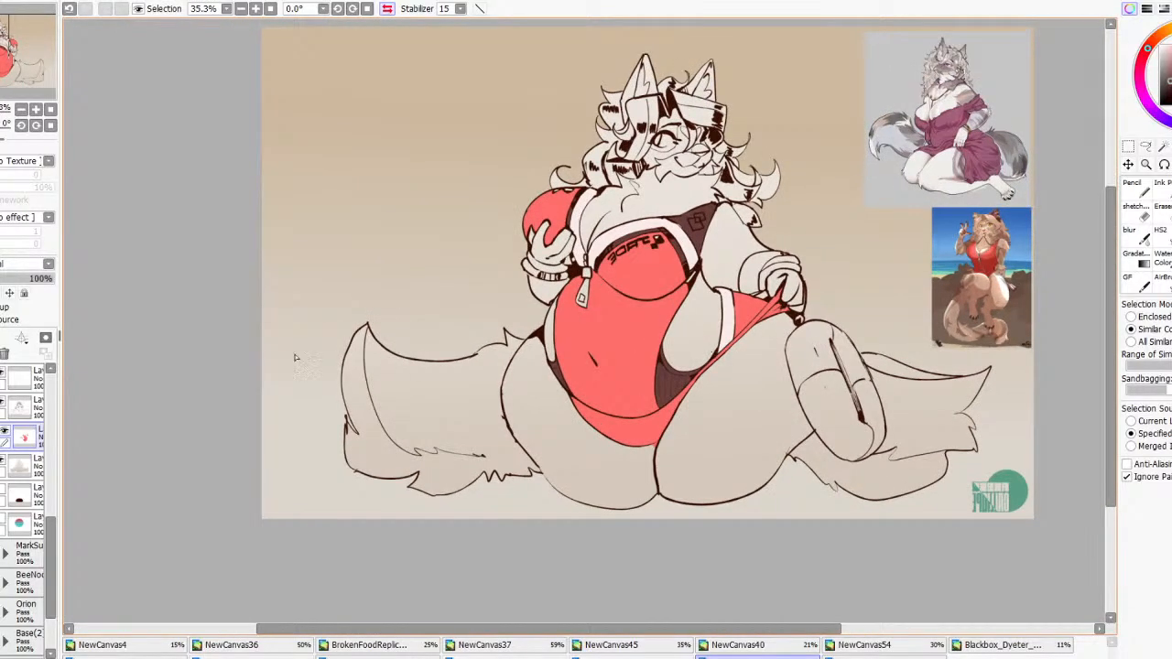
# Select all red areas of the swimsuit at once with the Magic Wand set to pick all similar colors
pyautogui.click(1145, 146)
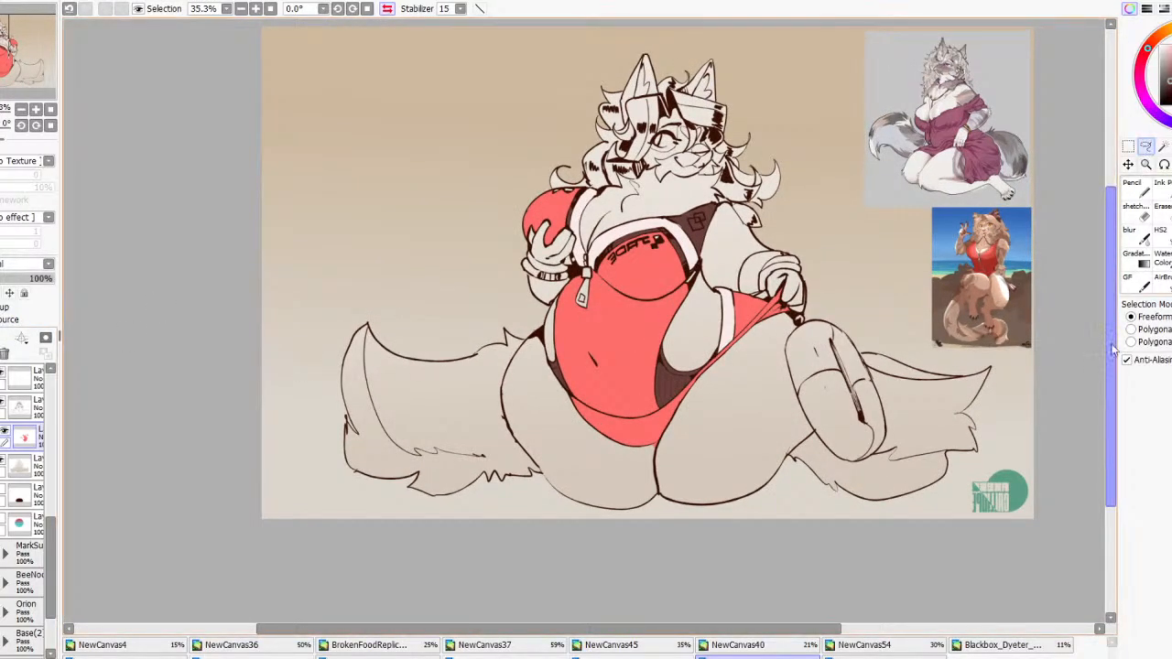
pyautogui.click(1162, 146)
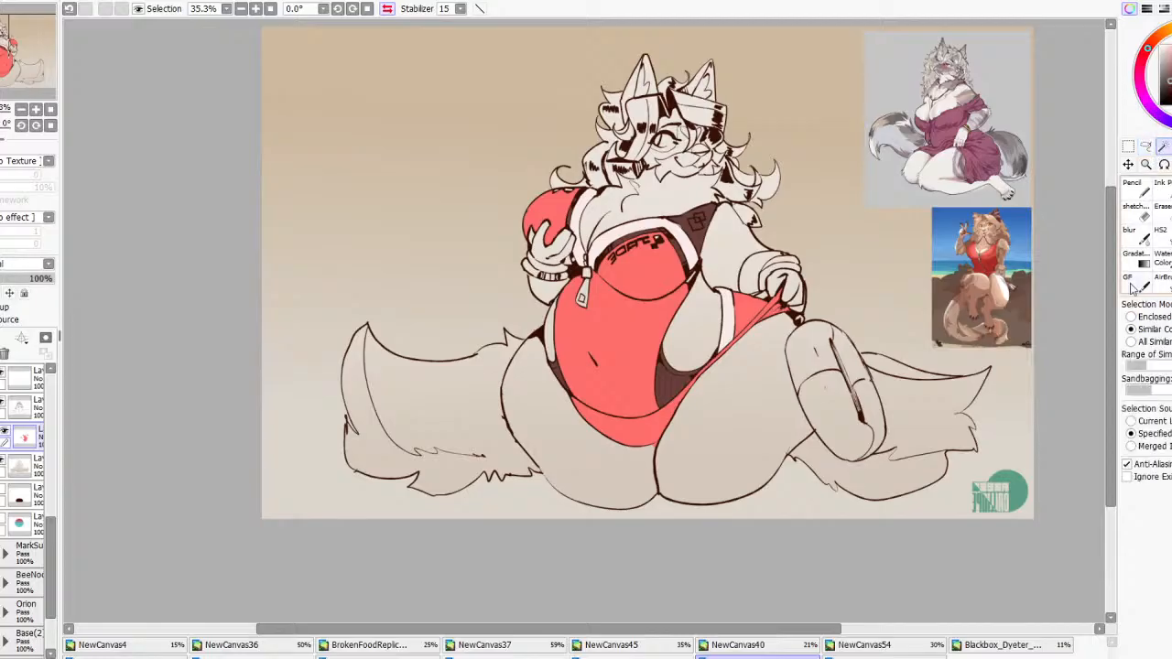
pyautogui.click(628, 355)
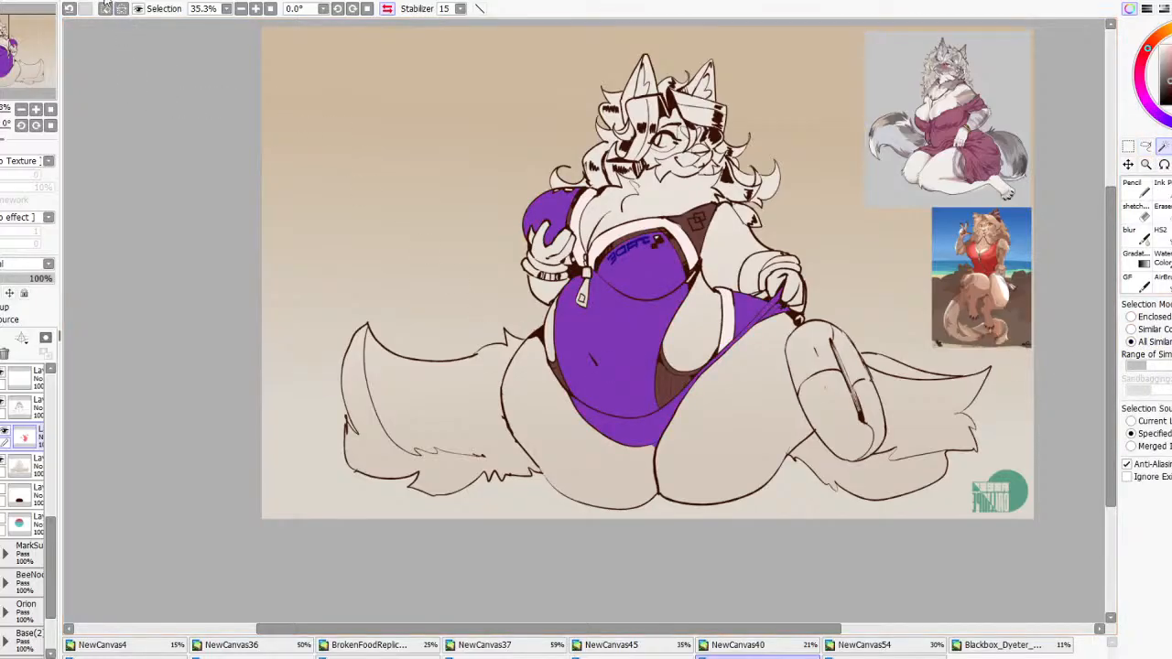
pyautogui.hotkey('ctrl', 'd')
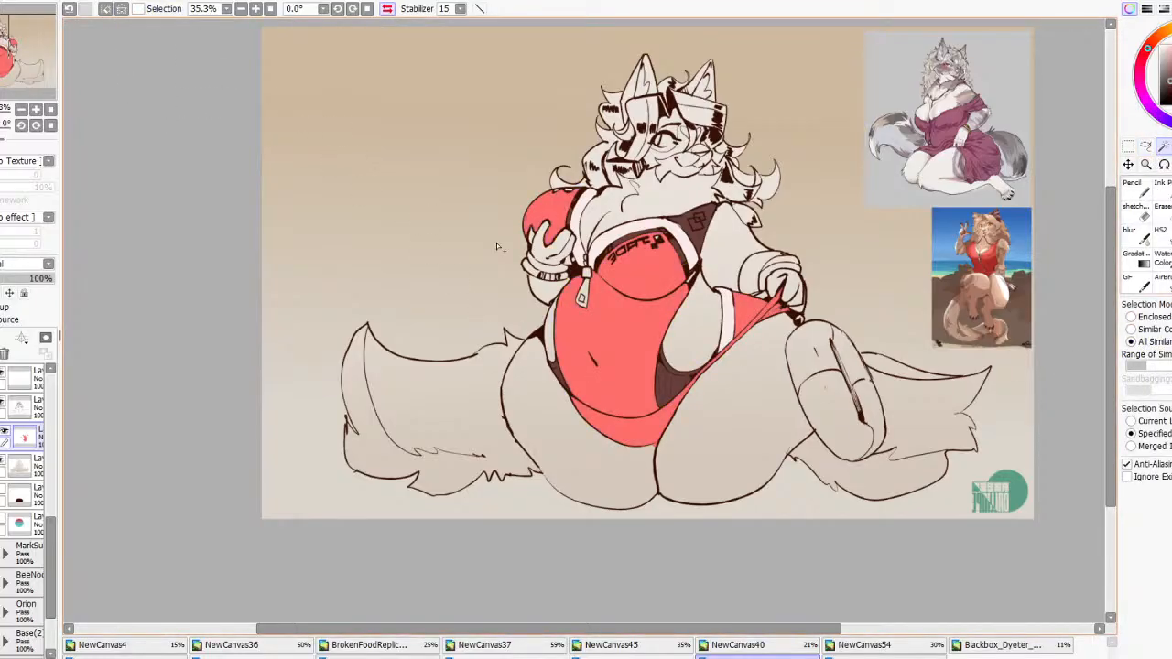
# Apply a straight vertical gradient over the selected red areas, running from red at the chest to magenta at the lower band
pyautogui.click(1148, 193)
pyautogui.click(1147, 192)
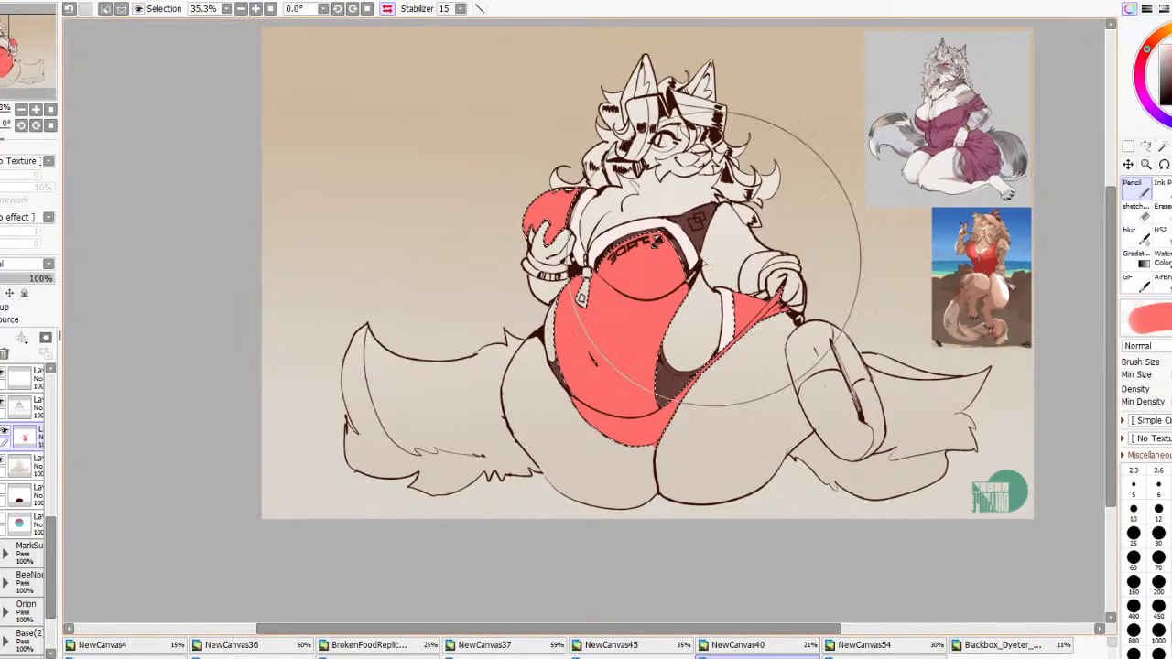
pyautogui.click(138, 9)
pyautogui.click(1136, 260)
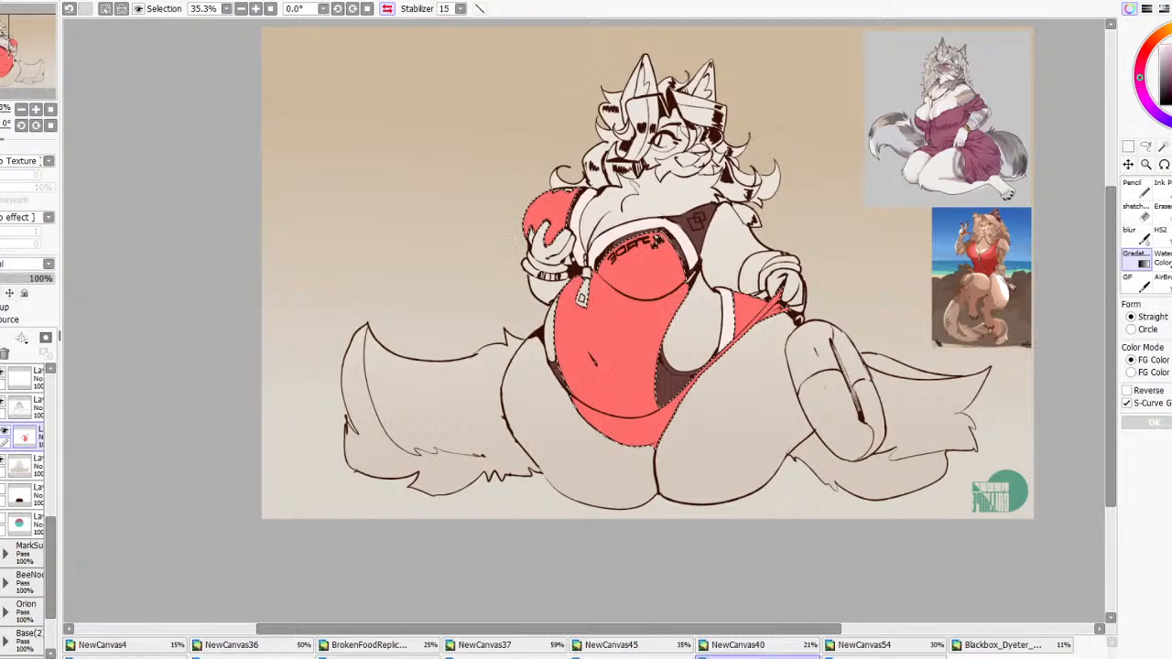
pyautogui.moveTo(623, 283); pyautogui.dragTo(623, 442)
pyautogui.scroll(-1, 623, 441)
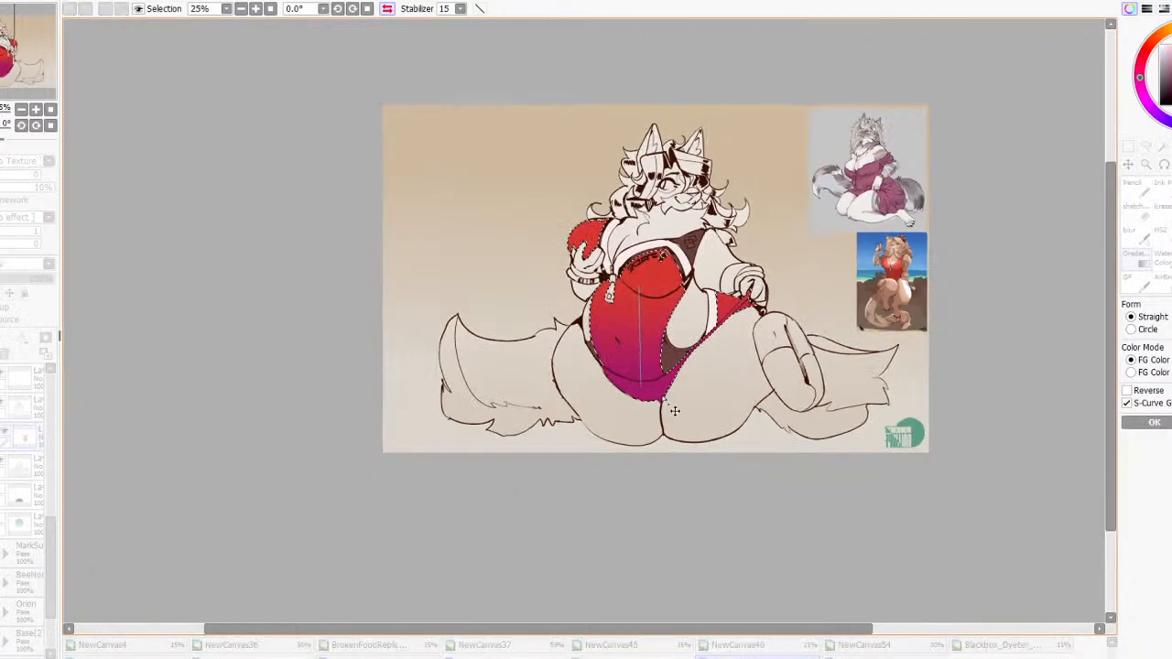
pyautogui.scroll(1, 293, 64)
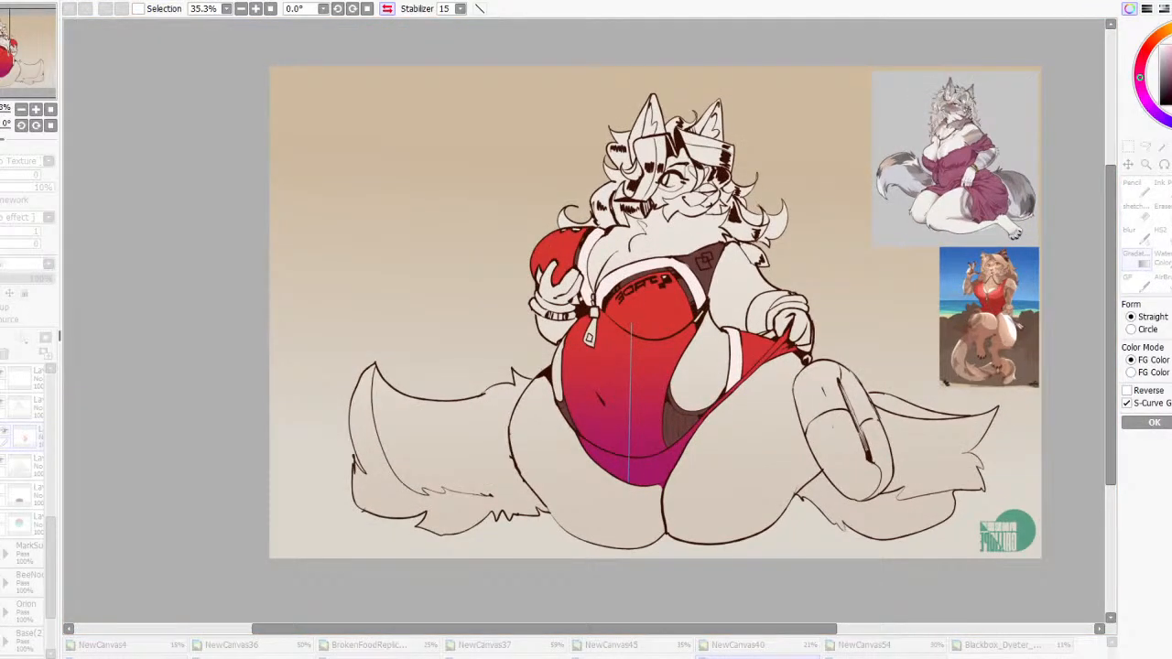
# Soften the gradient's colors to red over muted rose, enable Reverse and apply the gradient
pyautogui.moveTo(1171, 71); pyautogui.dragTo(1167, 75)
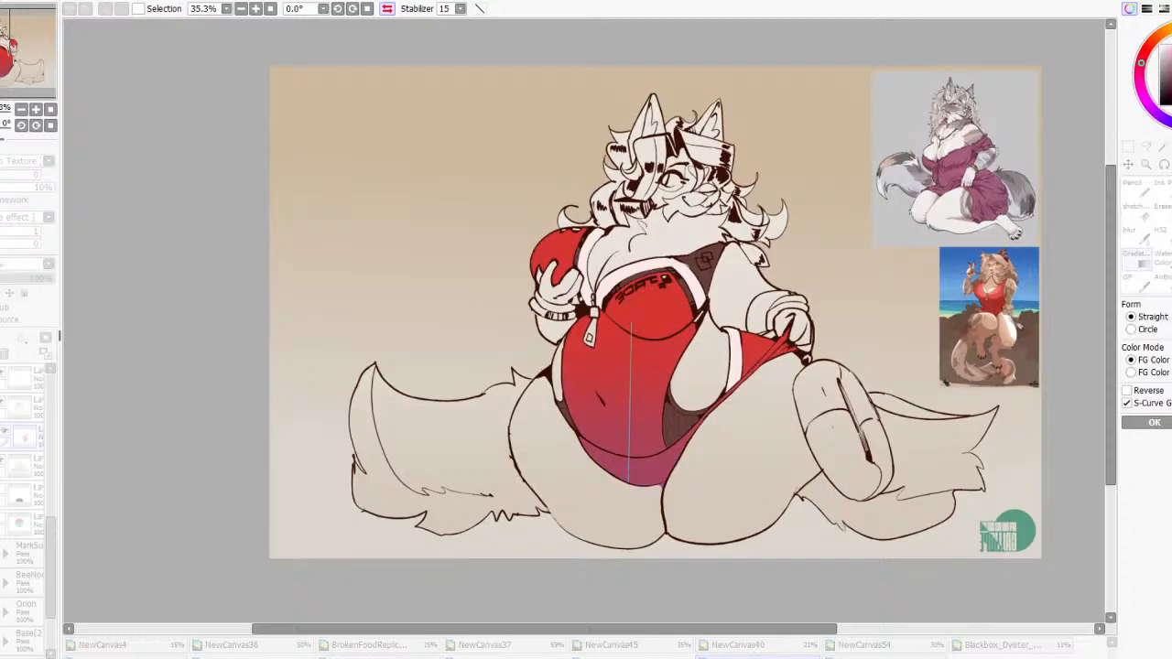
pyautogui.moveTo(1171, 75); pyautogui.dragTo(1170, 62)
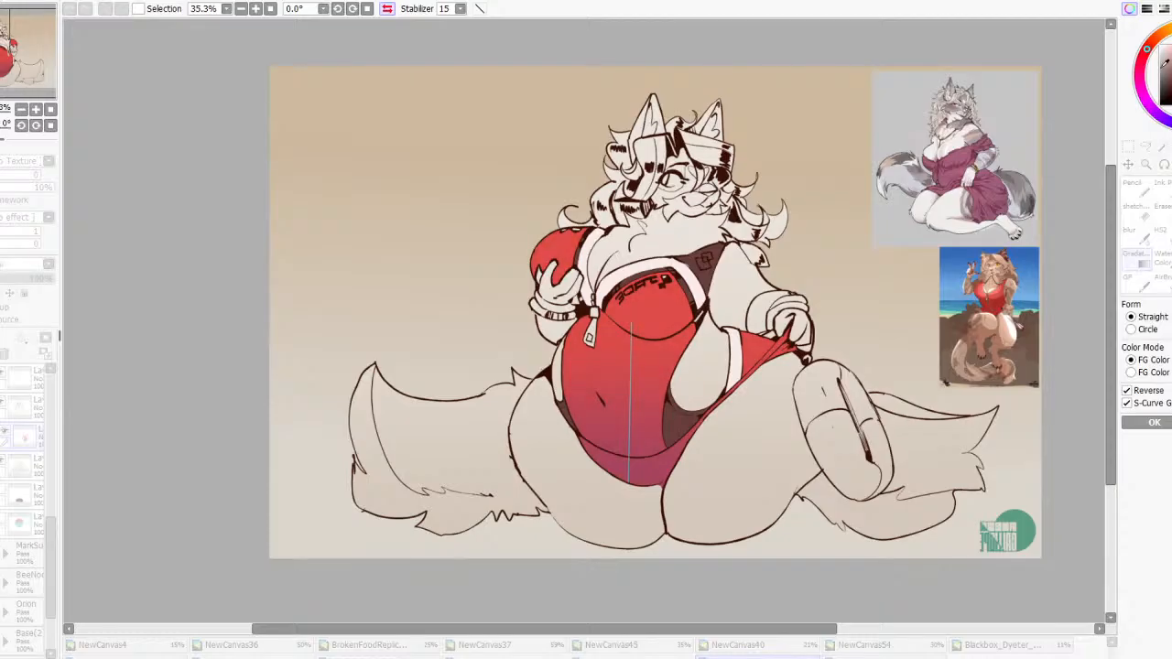
pyautogui.scroll(-3, 785, 275)
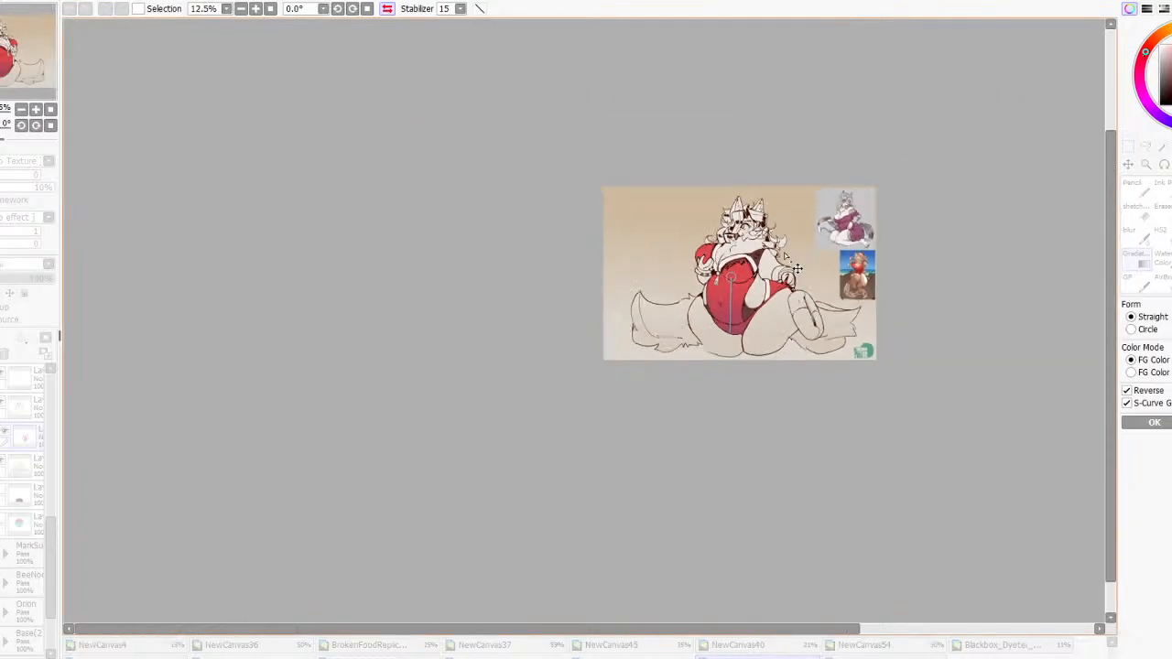
pyautogui.scroll(2, 962, 228)
pyautogui.click(1135, 422)
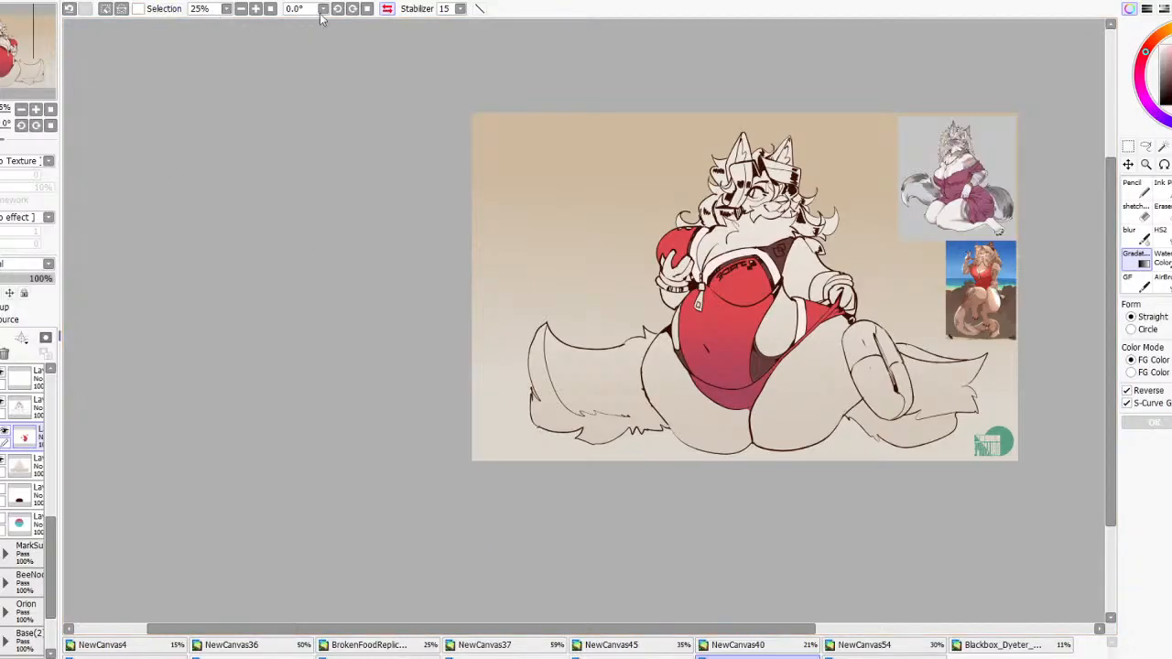
# Adjust the colors of the gradient-filled swimsuit to a brighter red and pink
pyautogui.click(966, 451)
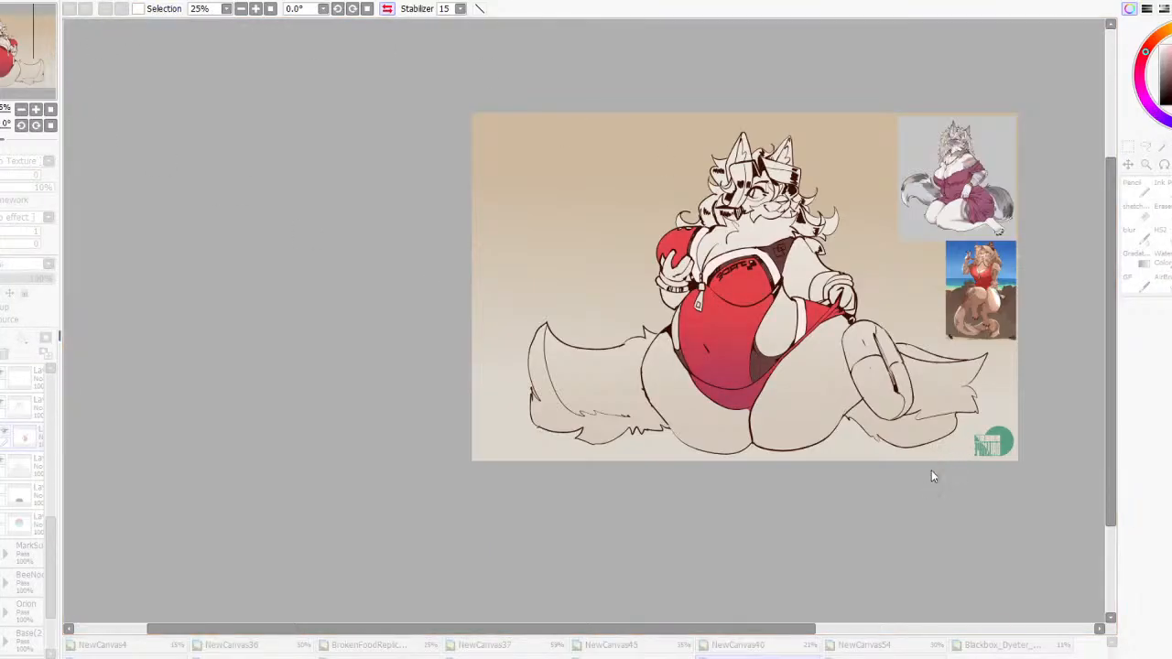
pyautogui.scroll(-3, 956, 446)
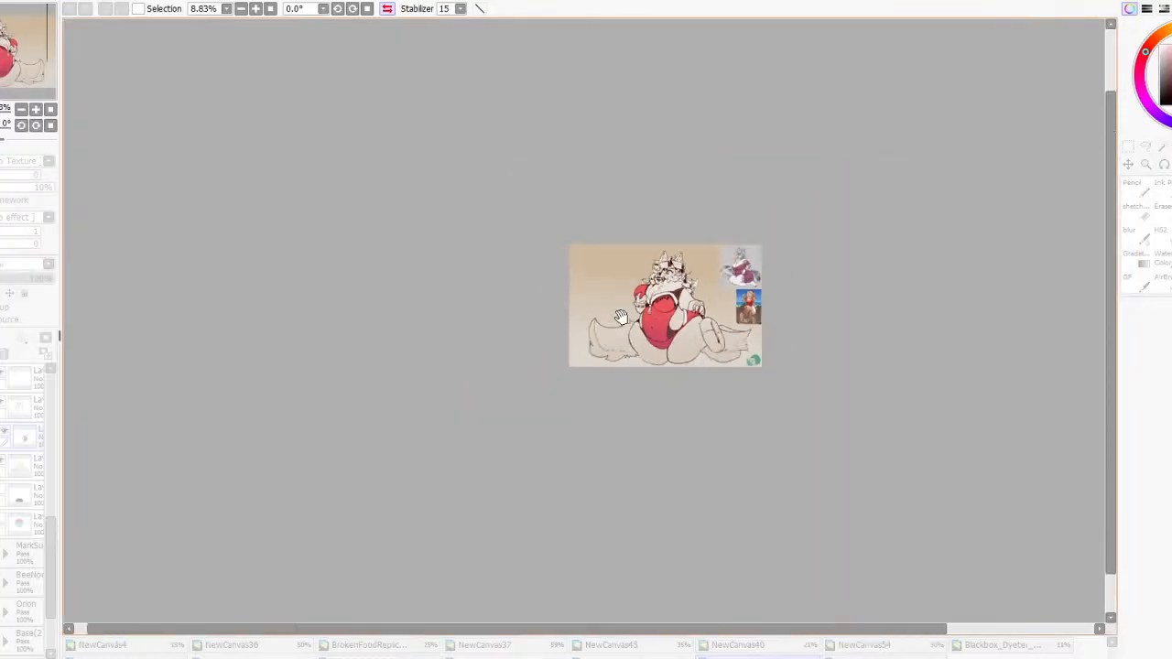
pyautogui.scroll(3, 943, 458)
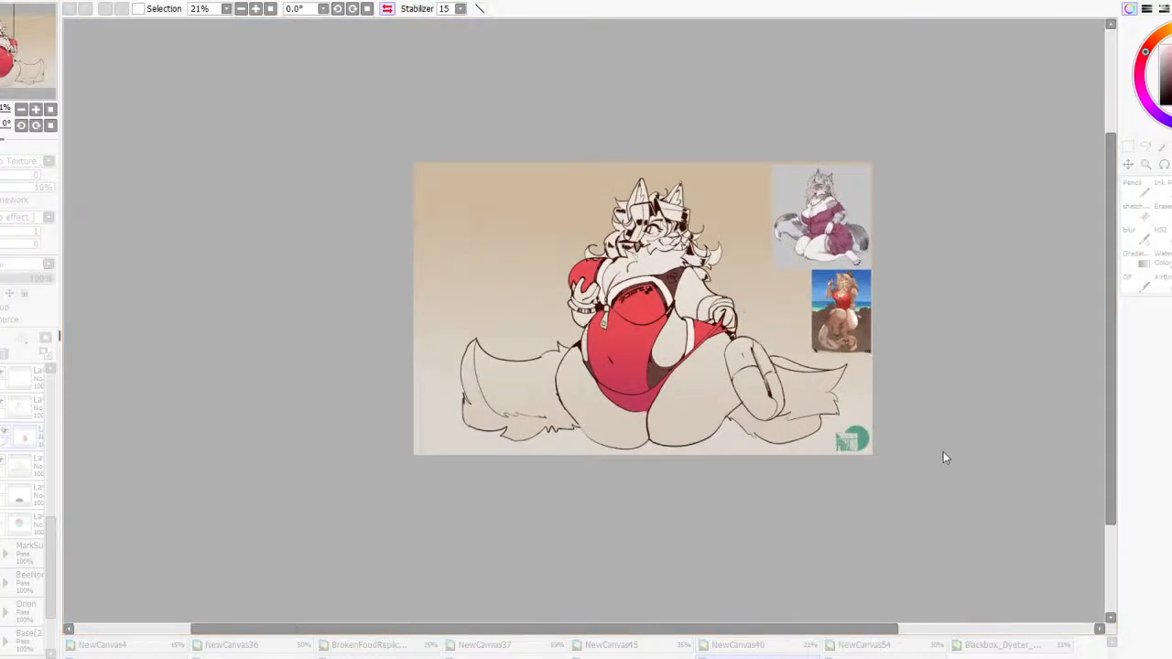
pyautogui.scroll(4, 981, 517)
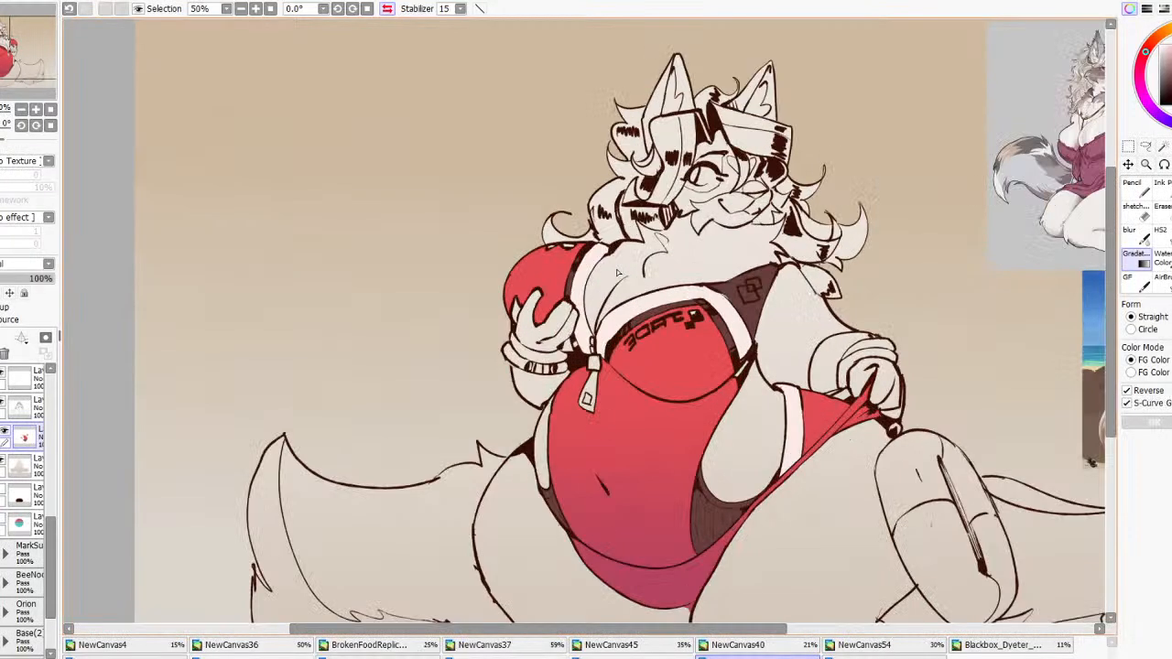
# Select all dark panels of the swimsuit at once with the Magic Wand and pick their dark brown as the drawing color
pyautogui.click(749, 317)
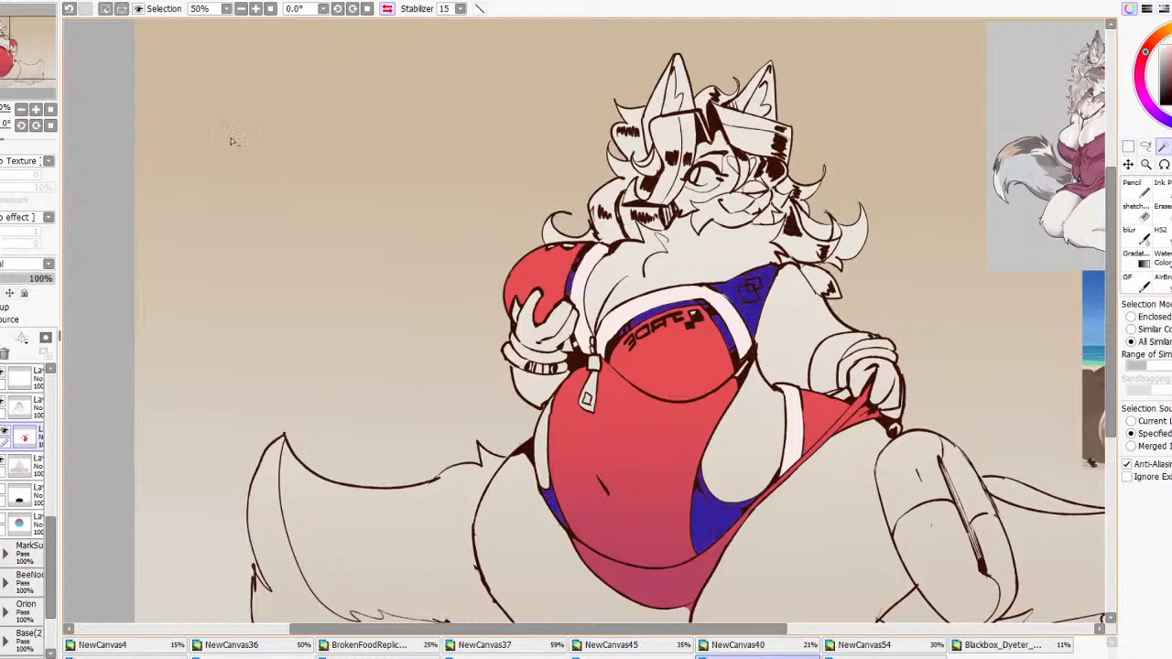
pyautogui.click(138, 8)
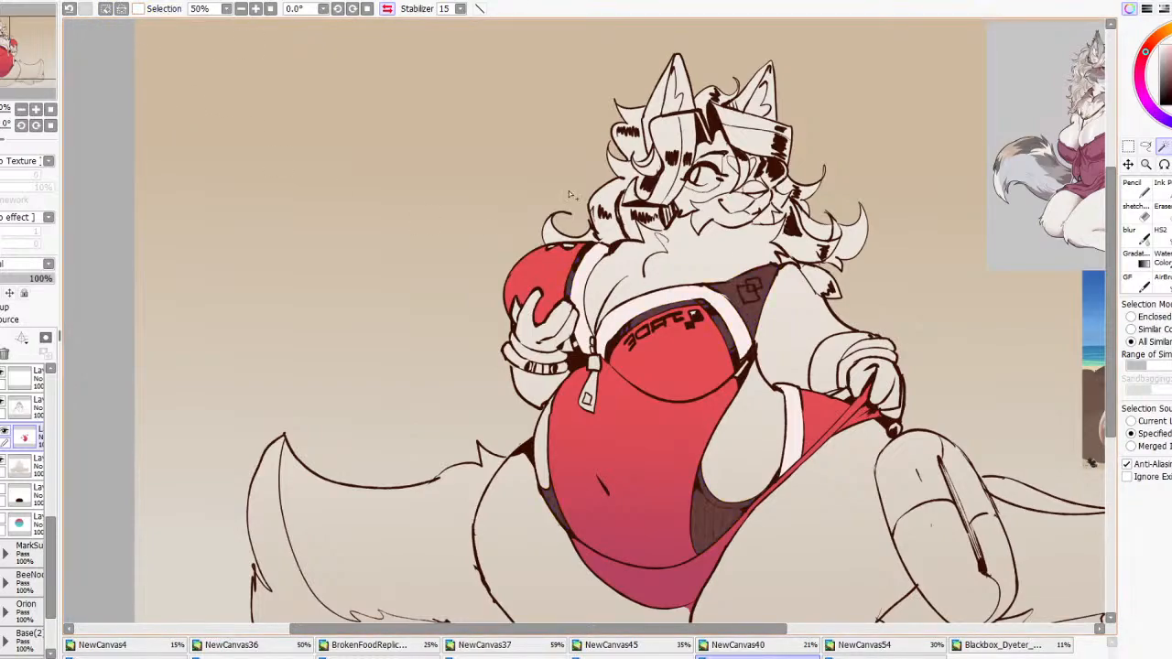
pyautogui.press('n')
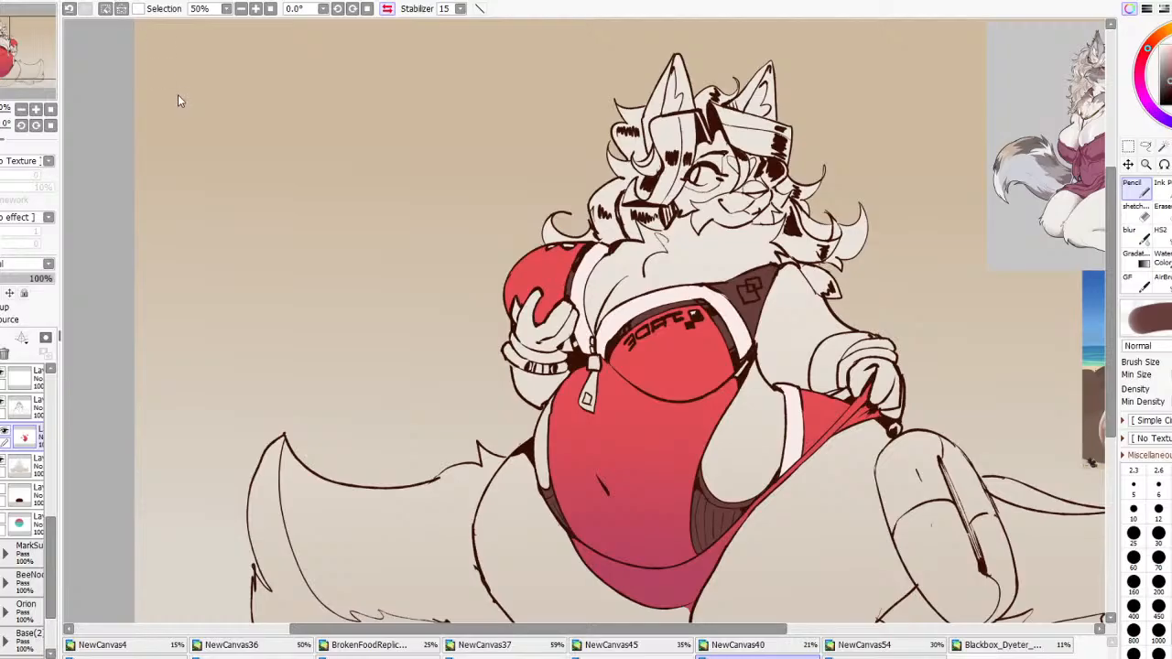
pyautogui.click(1135, 254)
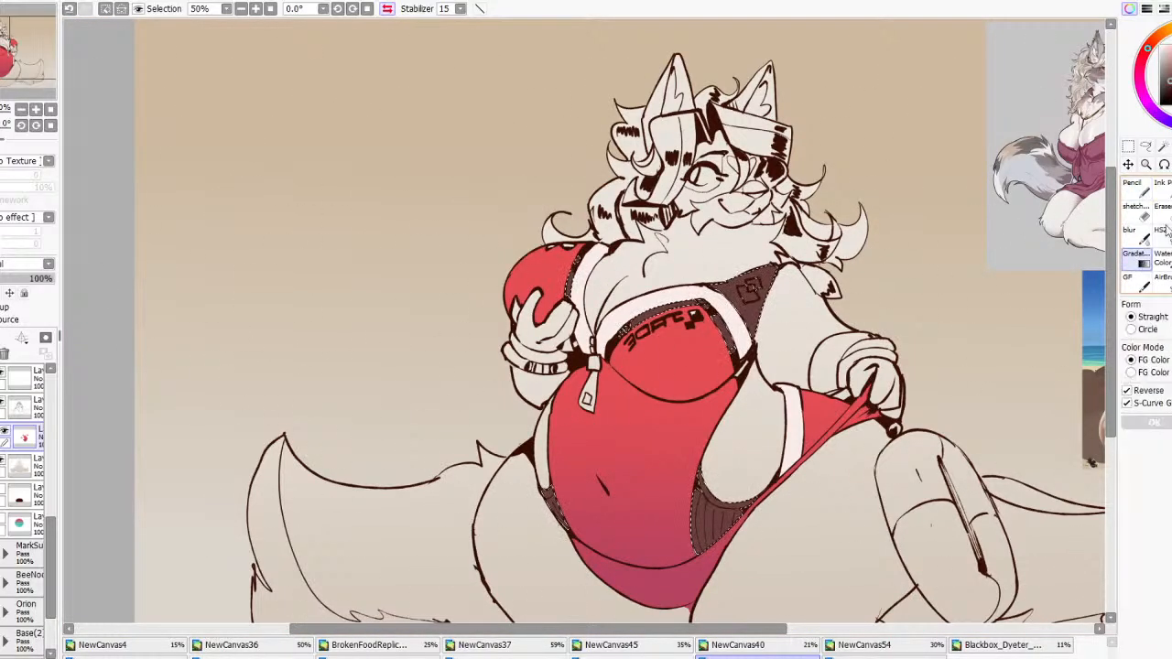
# Draw a short, nearly vertical straight gradient across the selected dark panels at the chest, trying it with Reverse off
pyautogui.scroll(3, 759, 316)
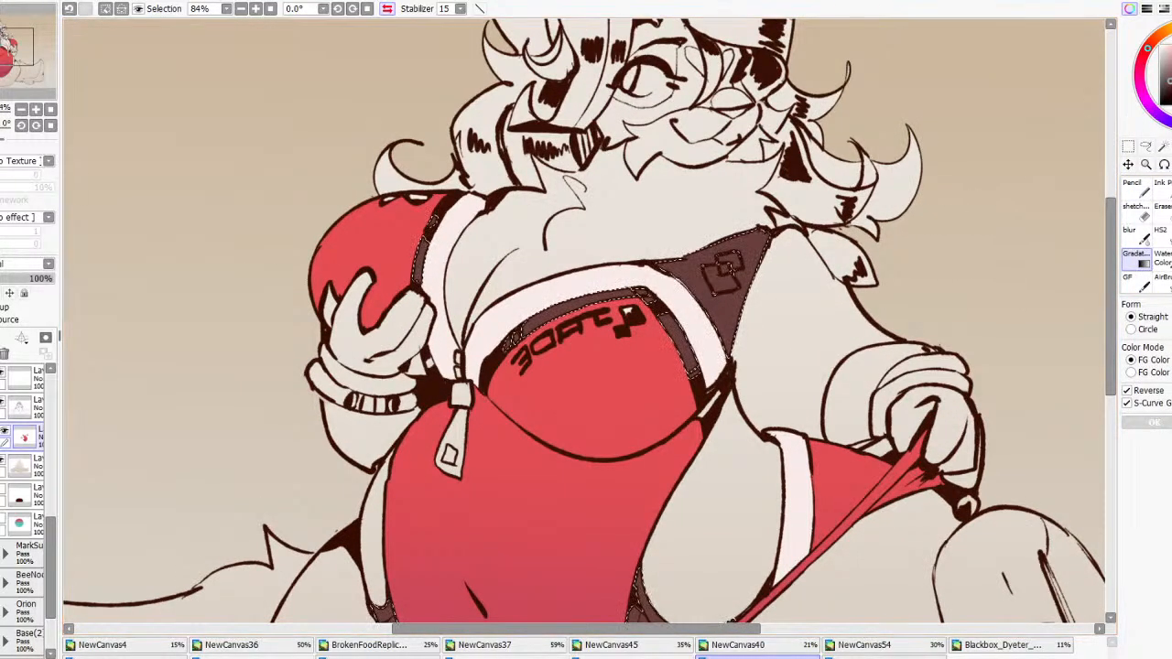
pyautogui.moveTo(659, 321); pyautogui.dragTo(658, 266)
pyautogui.scroll(-5, 658, 269)
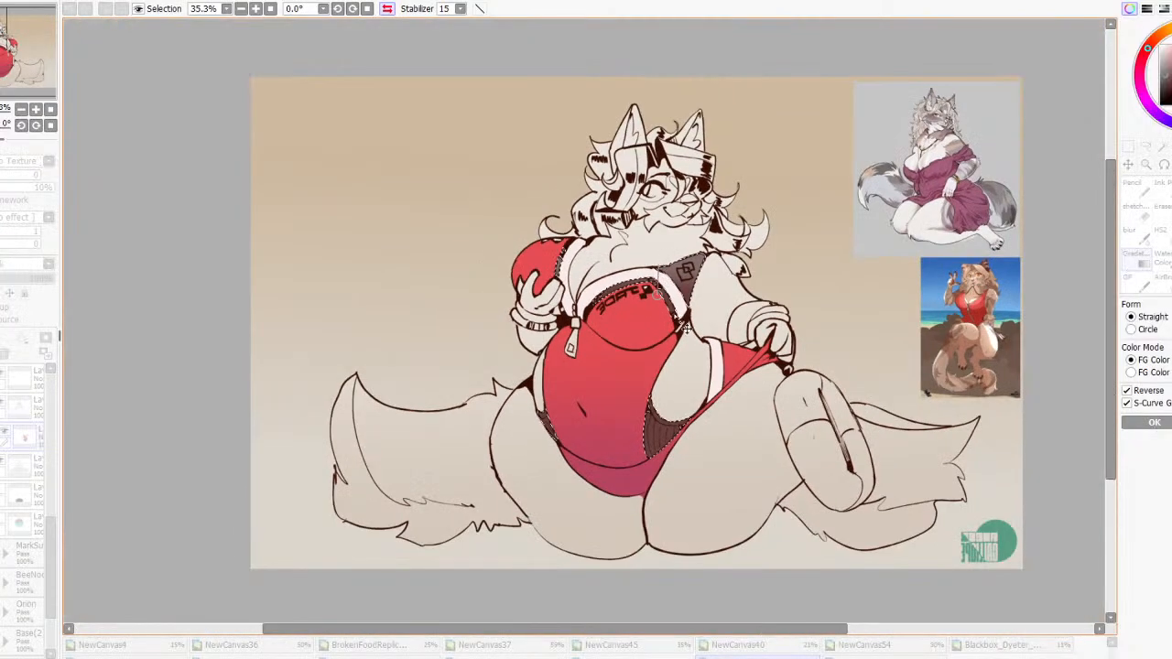
pyautogui.click(1127, 392)
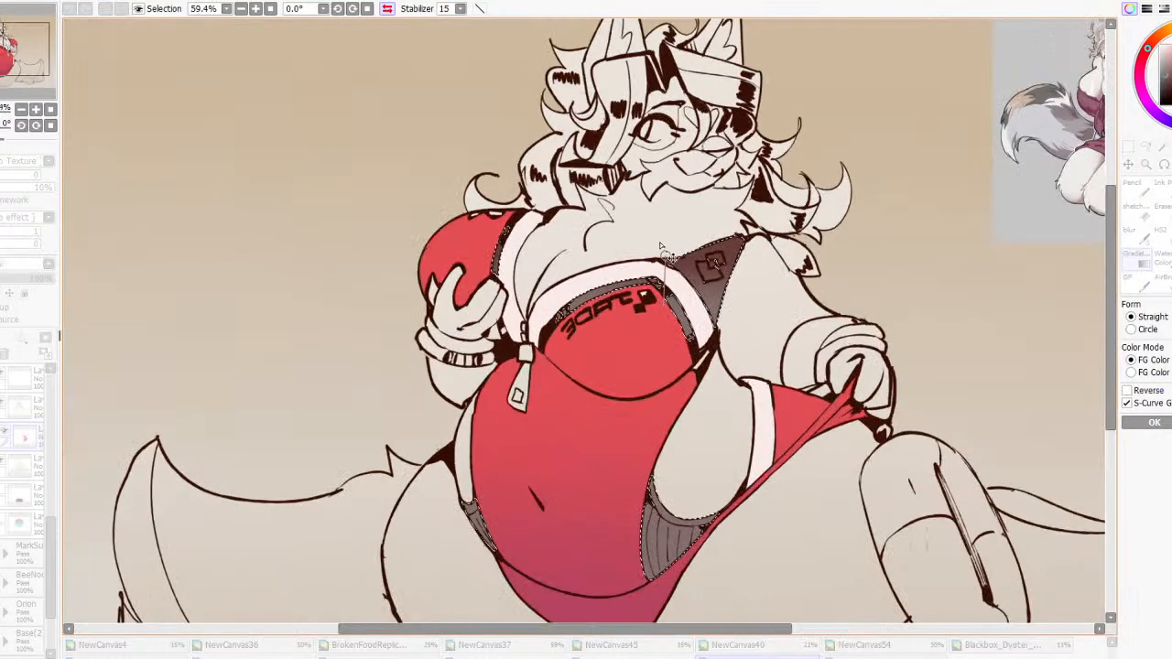
pyautogui.scroll(3, 646, 278)
pyautogui.click(1127, 391)
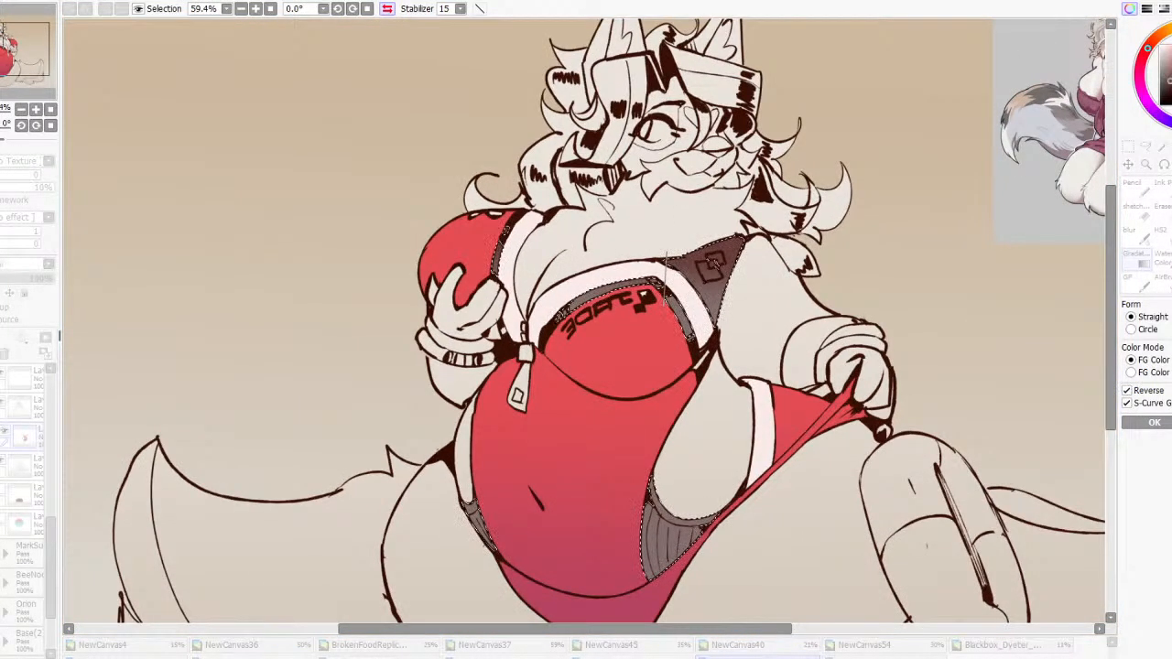
# Try navy blue and muted purple tints for the gradient on the dark panels
pyautogui.click(1170, 76)
pyautogui.click(1169, 81)
pyautogui.click(1171, 121)
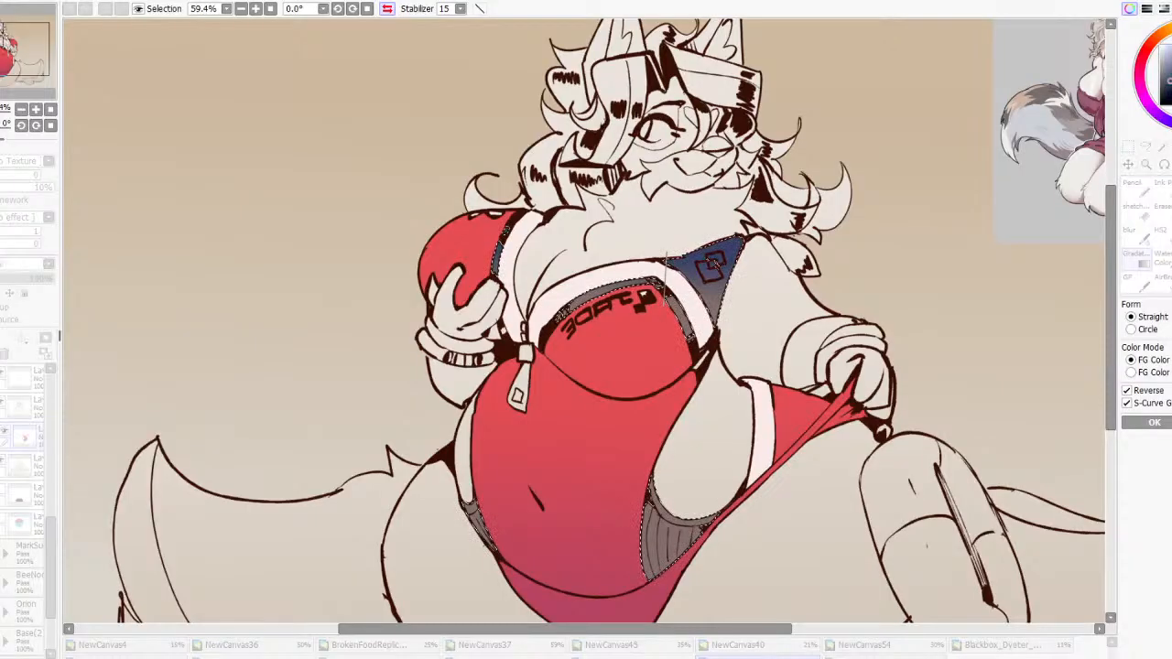
pyautogui.click(1167, 80)
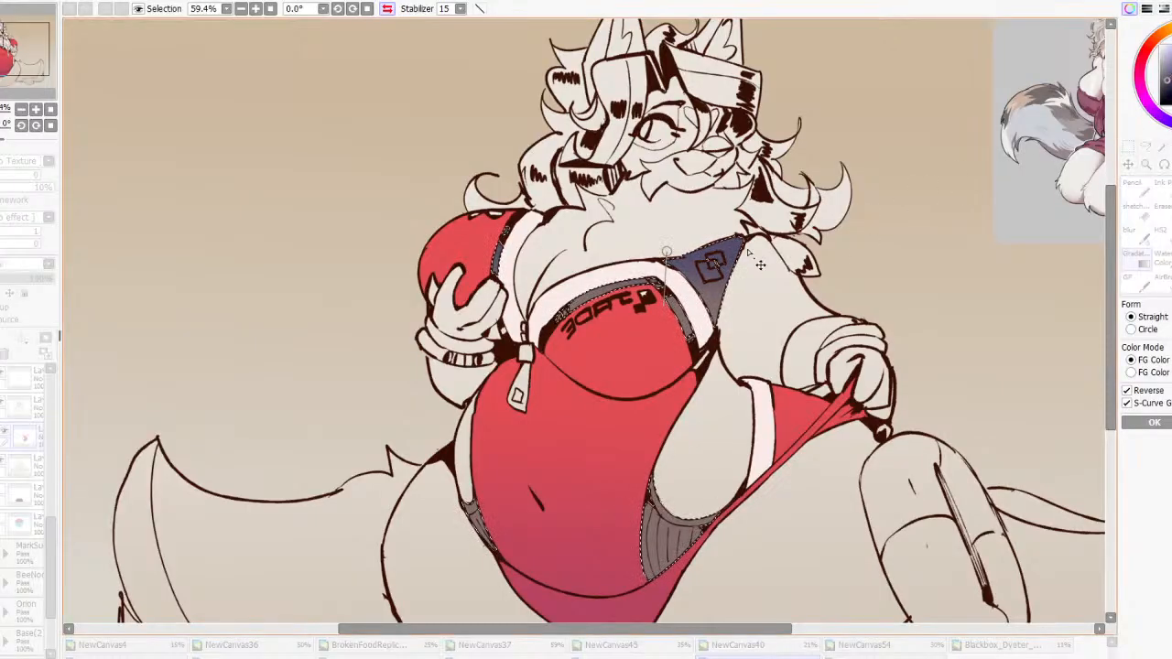
pyautogui.click(1140, 87)
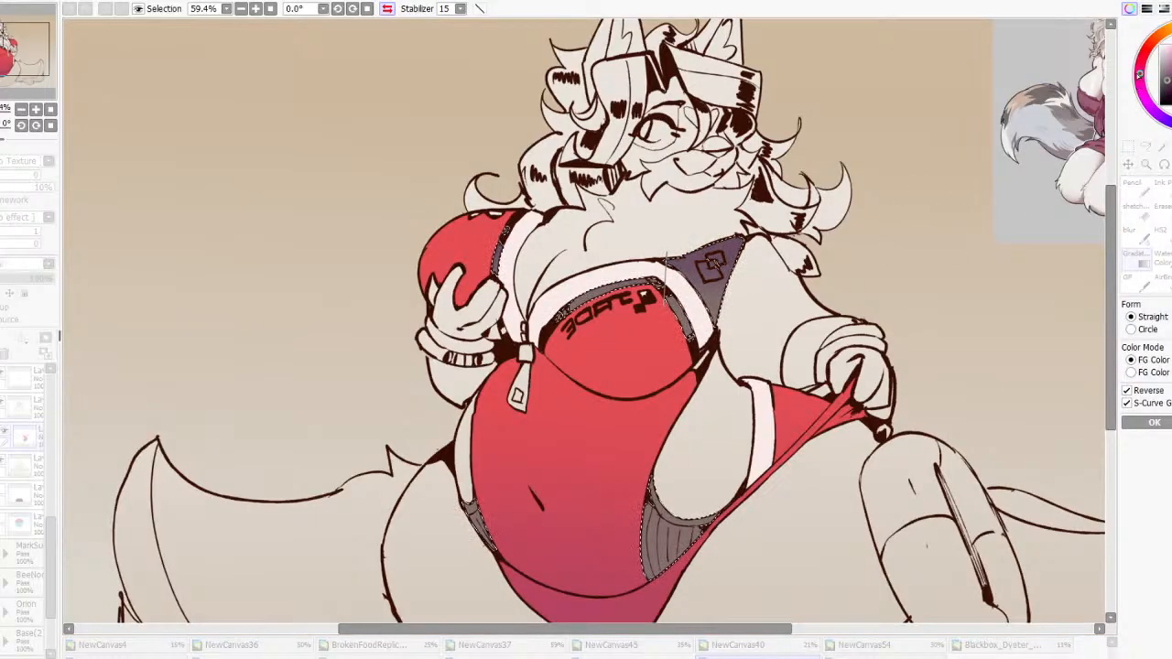
# Set the dark panels' gradient to a dark reddish brown, apply it and hide the selection outline to check the result
pyautogui.click(1146, 49)
pyautogui.click(1164, 90)
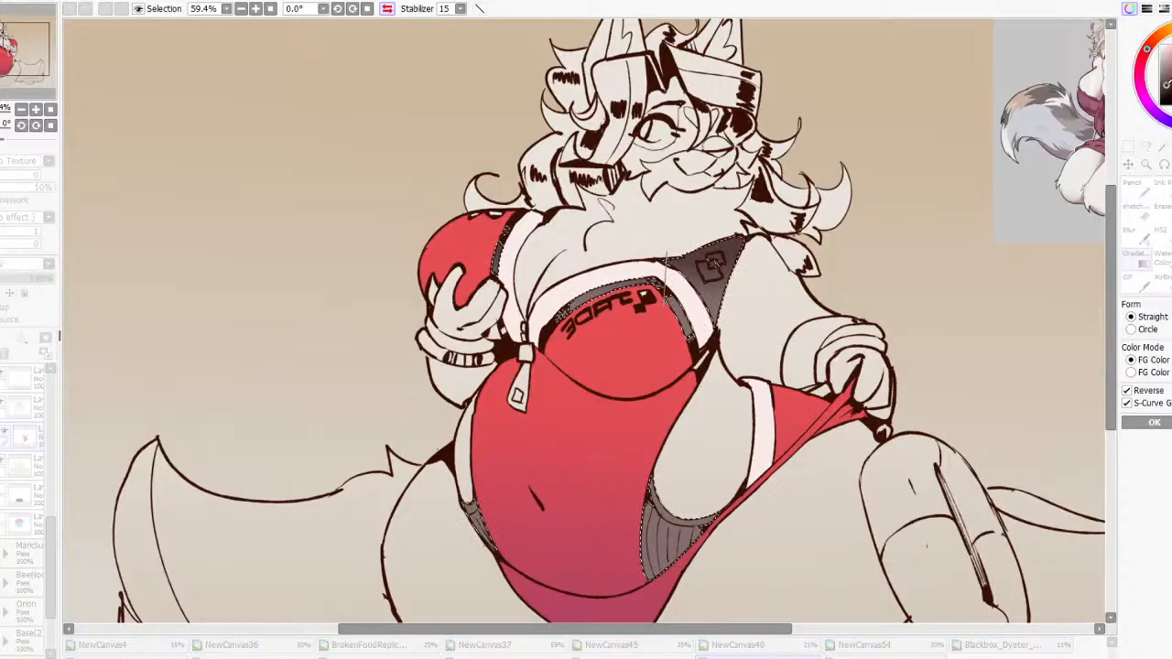
pyautogui.moveTo(624, 363); pyautogui.dragTo(699, 320)
pyautogui.press('Return')
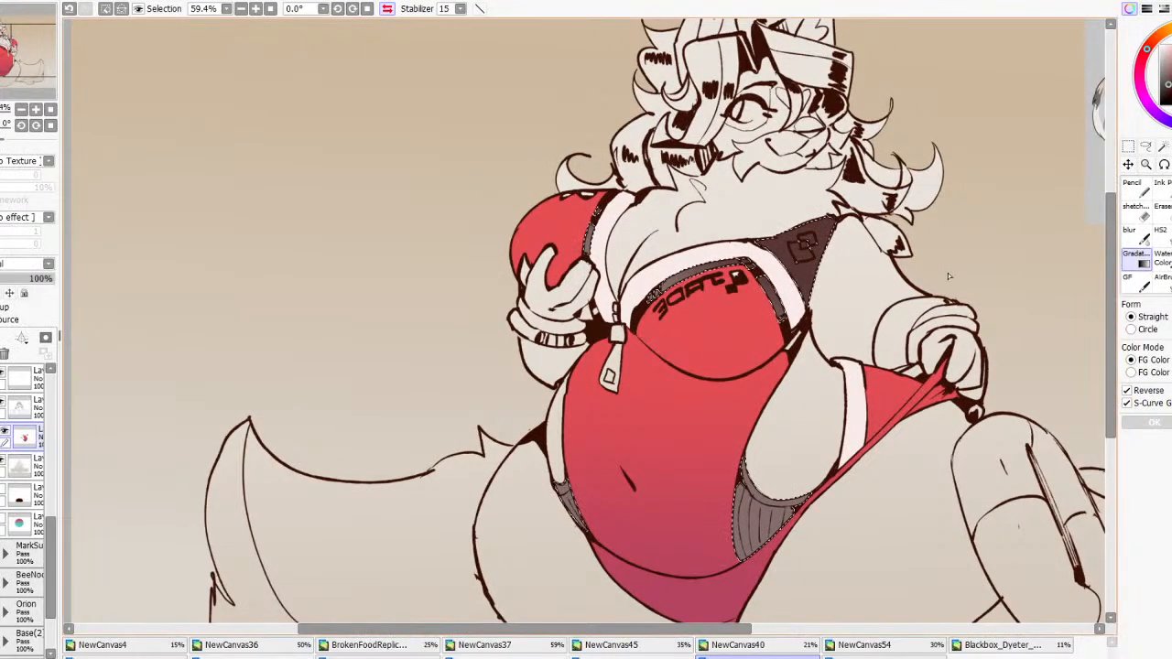
pyautogui.click(143, 9)
pyautogui.scroll(-3, 793, 262)
pyautogui.scroll(2, 793, 262)
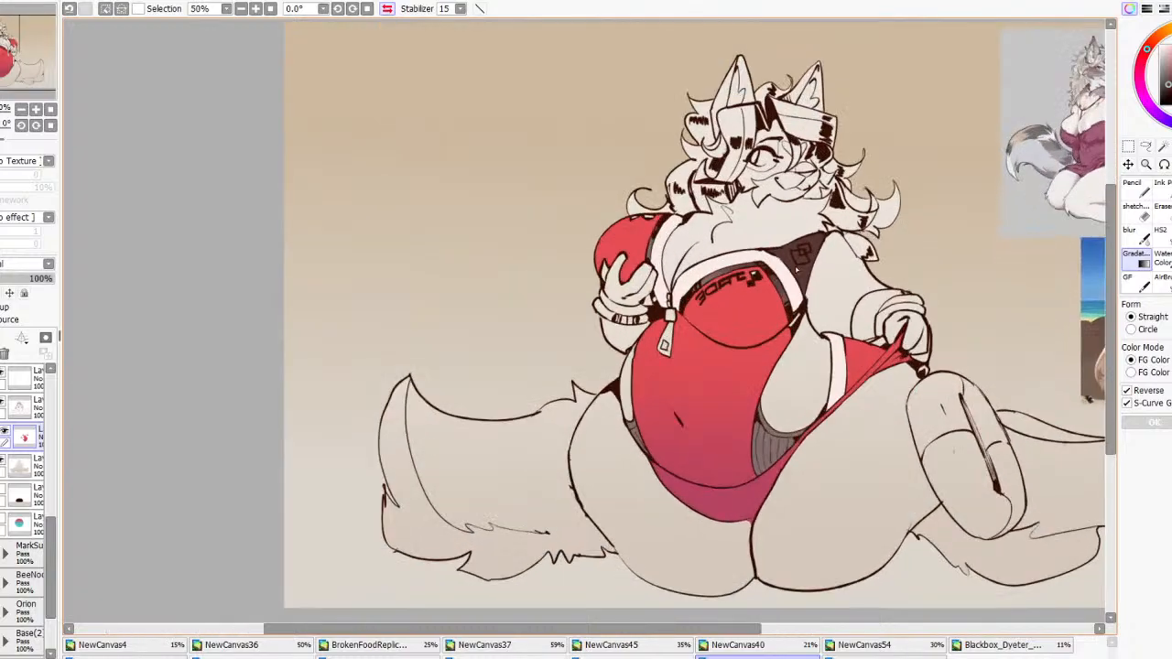
# Try to remove the dark chest bands from the selection with the Lasso, keeping the strap and hip panels selected
pyautogui.click(1146, 147)
pyautogui.scroll(2, 684, 237)
pyautogui.moveTo(682, 237); pyautogui.dragTo(721, 233)
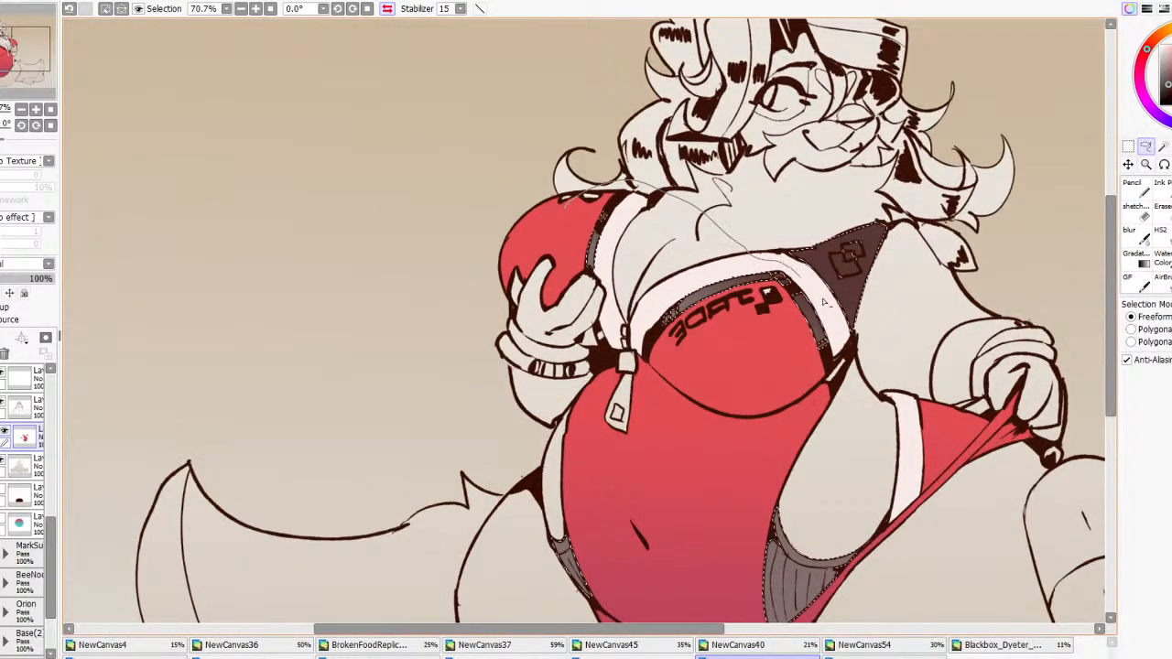
pyautogui.moveTo(536, 348); pyautogui.dragTo(544, 275)
# Try a short straight gradient on the shoulder strap panel with Reverse off, shifting its color toward a warmer brown
pyautogui.click(1137, 260)
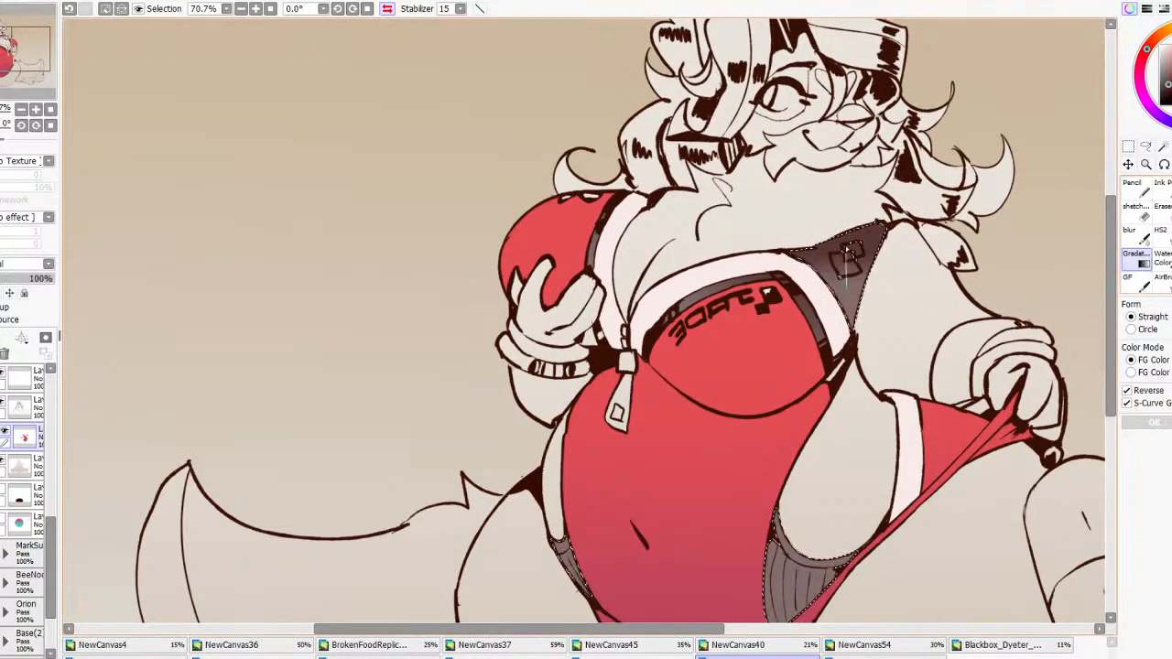
pyautogui.moveTo(847, 290); pyautogui.dragTo(853, 254)
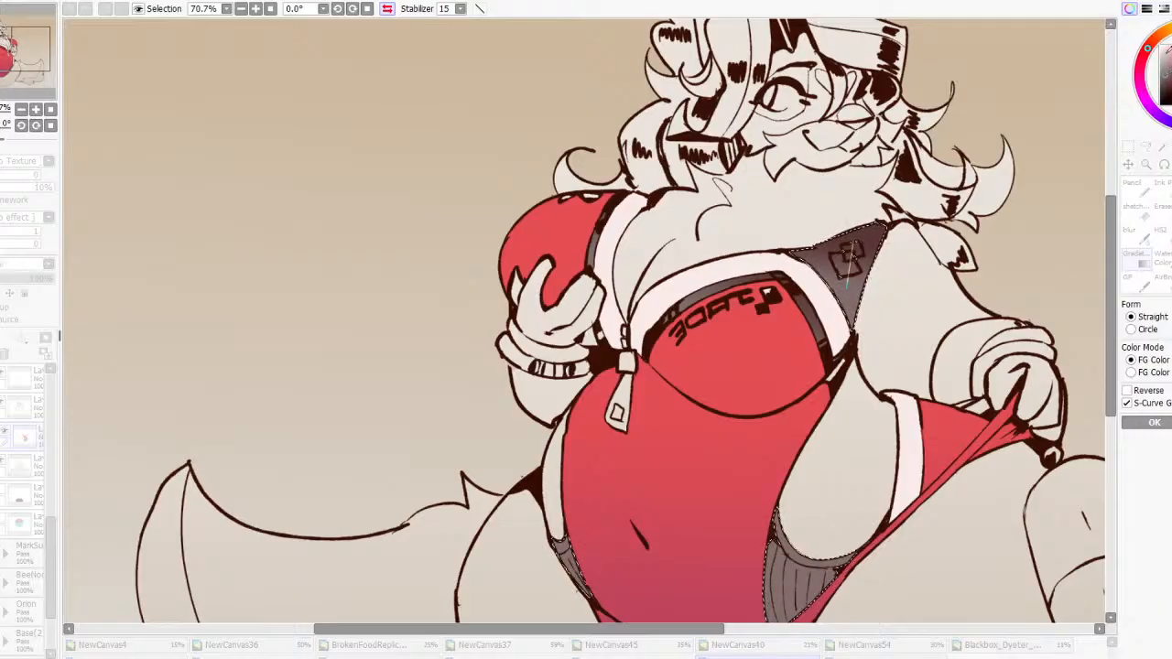
pyautogui.moveTo(1146, 51); pyautogui.dragTo(1089, 107)
pyautogui.click(1146, 52)
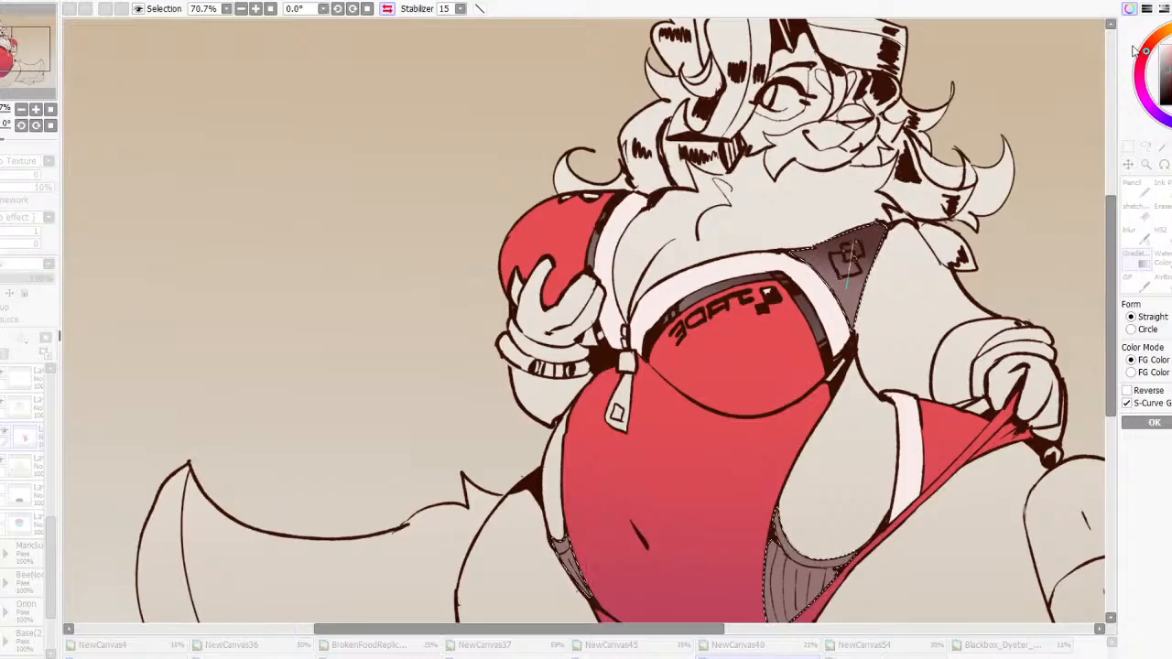
pyautogui.scroll(-5, 762, 329)
pyautogui.click(1146, 425)
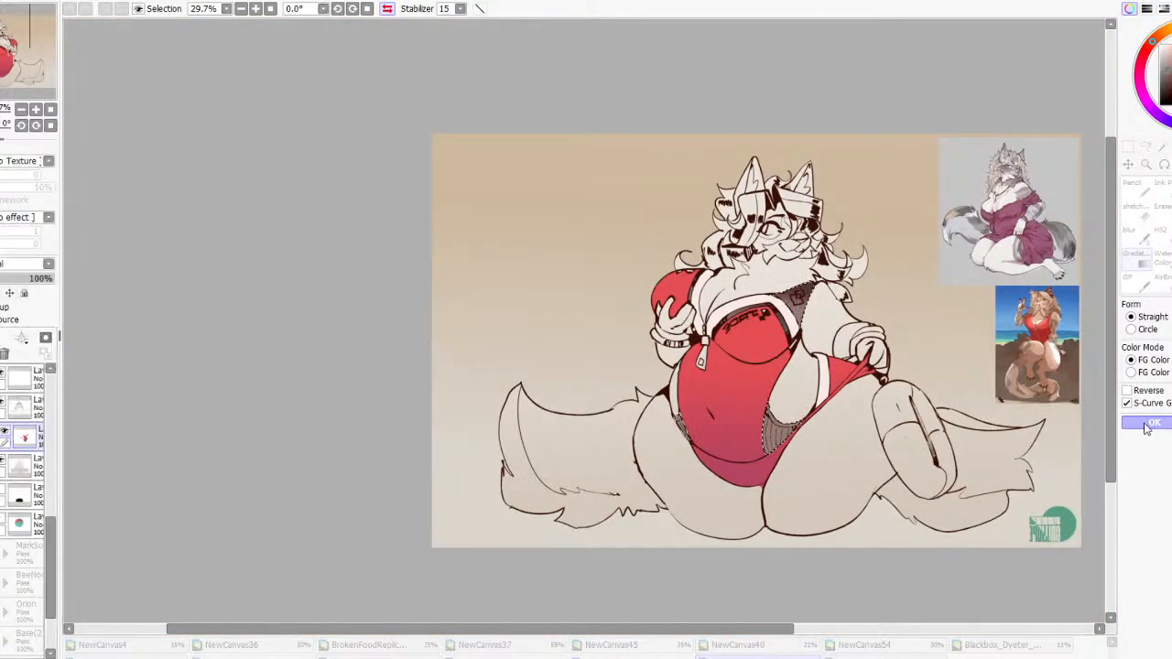
# Draw a straight downward gradient over the selected dark panels, starting above the chest band, with Reverse off
pyautogui.scroll(3, 910, 366)
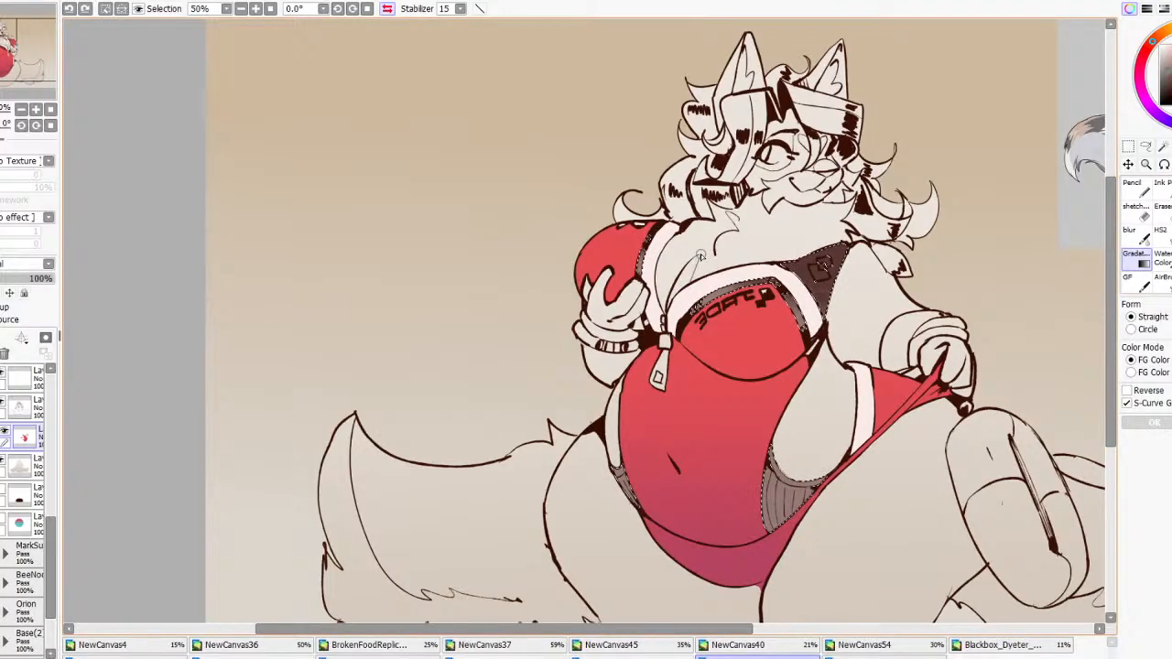
pyautogui.moveTo(701, 256); pyautogui.dragTo(707, 312)
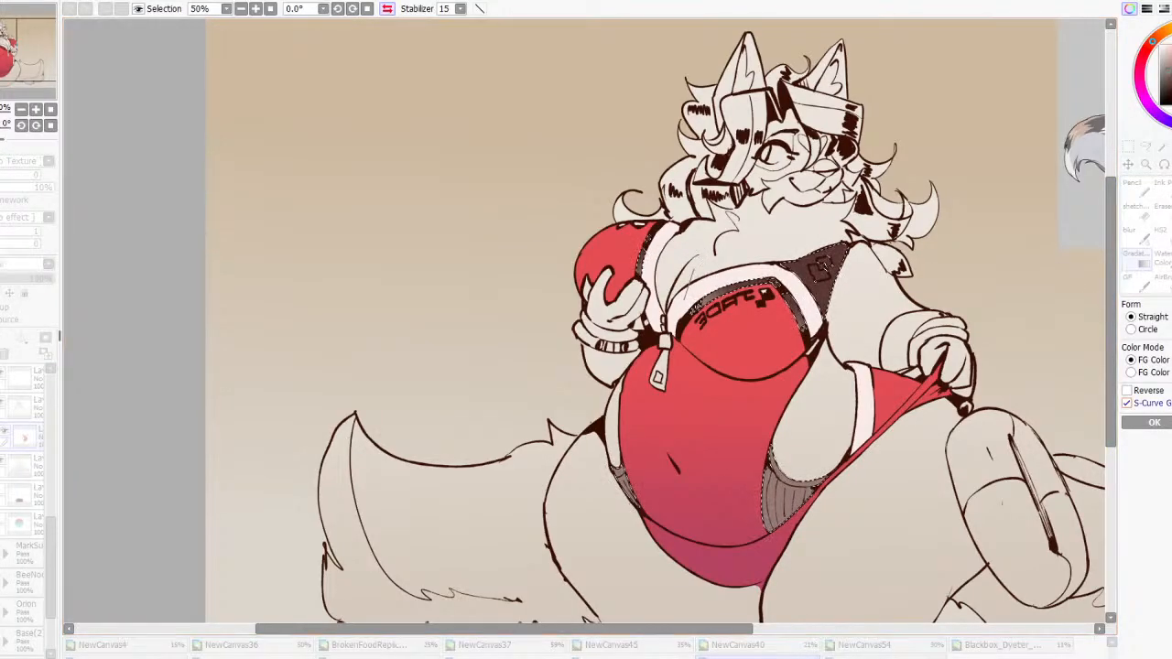
# Apply the gradient in reverse to the dark swimsuit panels, and exclude the chest trim from the selection
pyautogui.click(1128, 391)
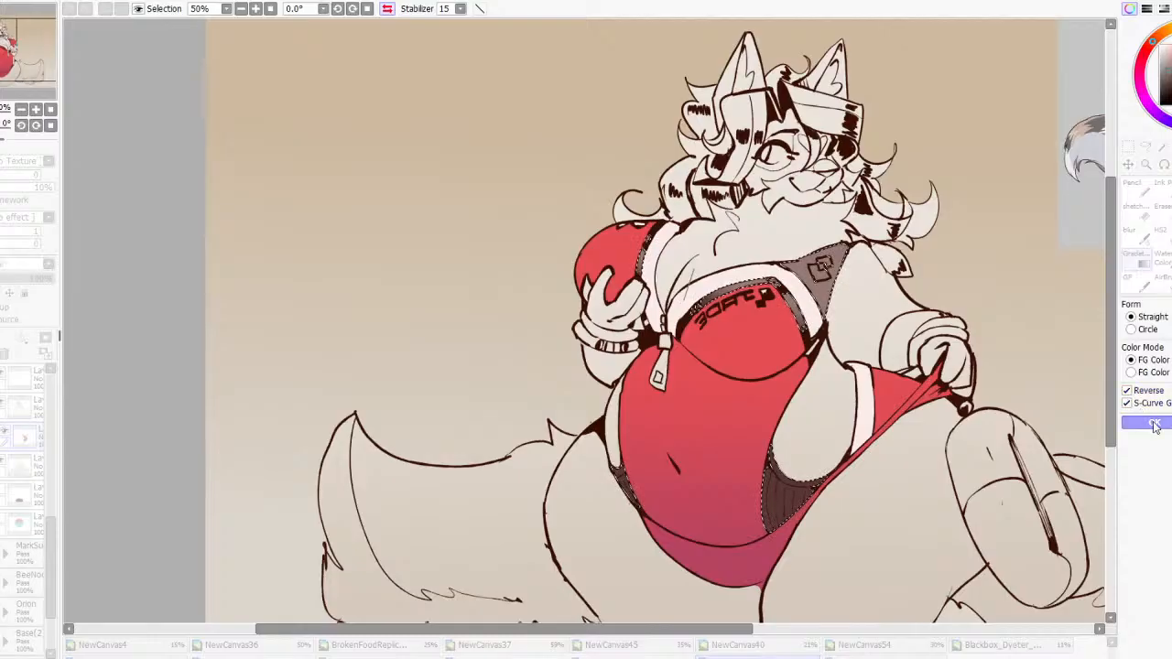
pyautogui.click(1155, 423)
pyautogui.scroll(3, 738, 278)
pyautogui.click(1146, 148)
pyautogui.moveTo(617, 262); pyautogui.dragTo(813, 264)
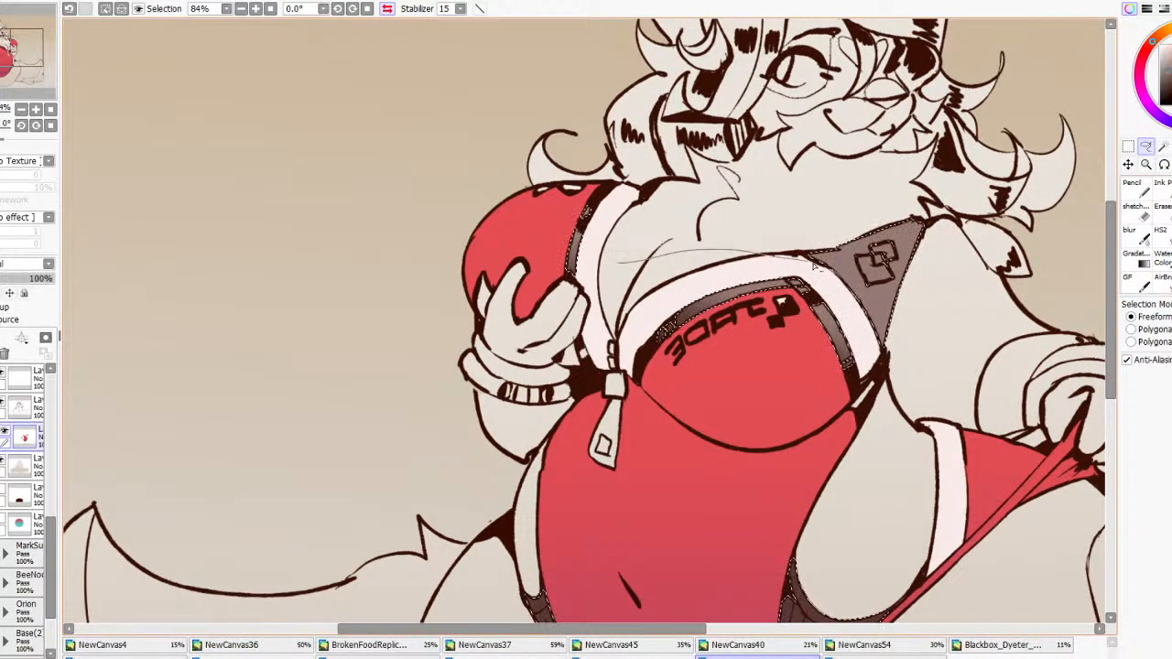
pyautogui.moveTo(618, 137); pyautogui.dragTo(632, 169)
# Shade the dark shoulder panel with a straight gradient, with Reverse turned off
pyautogui.click(1136, 260)
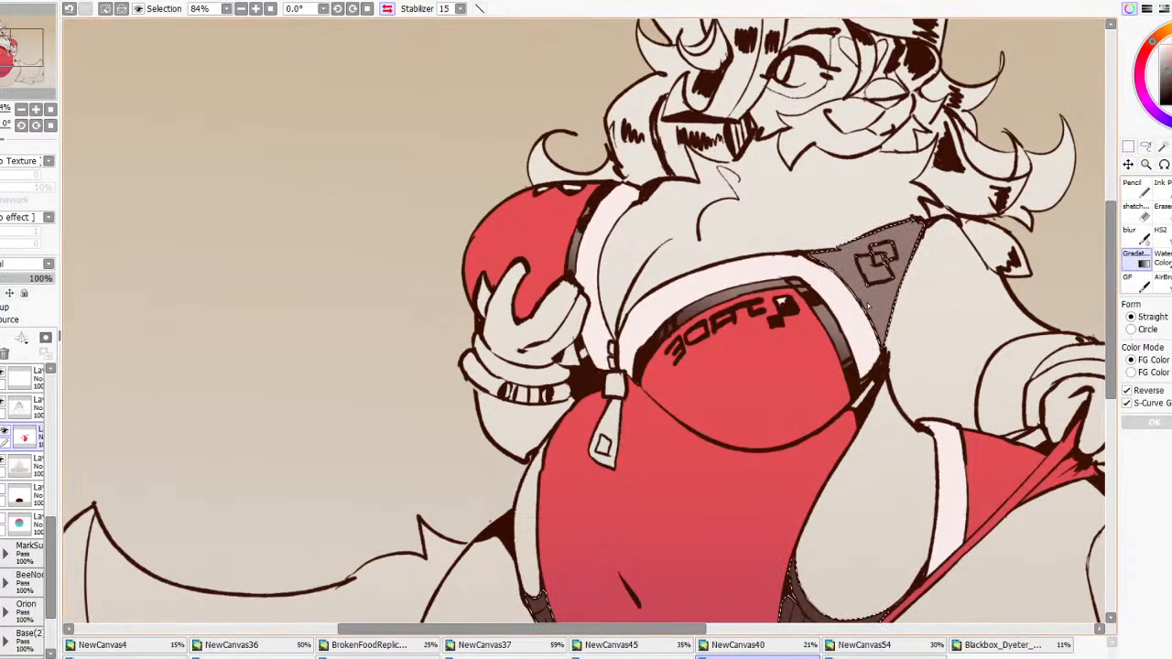
pyautogui.moveTo(870, 343)
pyautogui.mouseDown()
pyautogui.moveTo(890, 236)
pyautogui.moveTo(927, 250)
pyautogui.mouseUp()
pyautogui.scroll(-6, 904, 243)
pyautogui.click(1144, 391)
pyautogui.scroll(4, 859, 261)
pyautogui.click(1163, 422)
pyautogui.scroll(2, 926, 350)
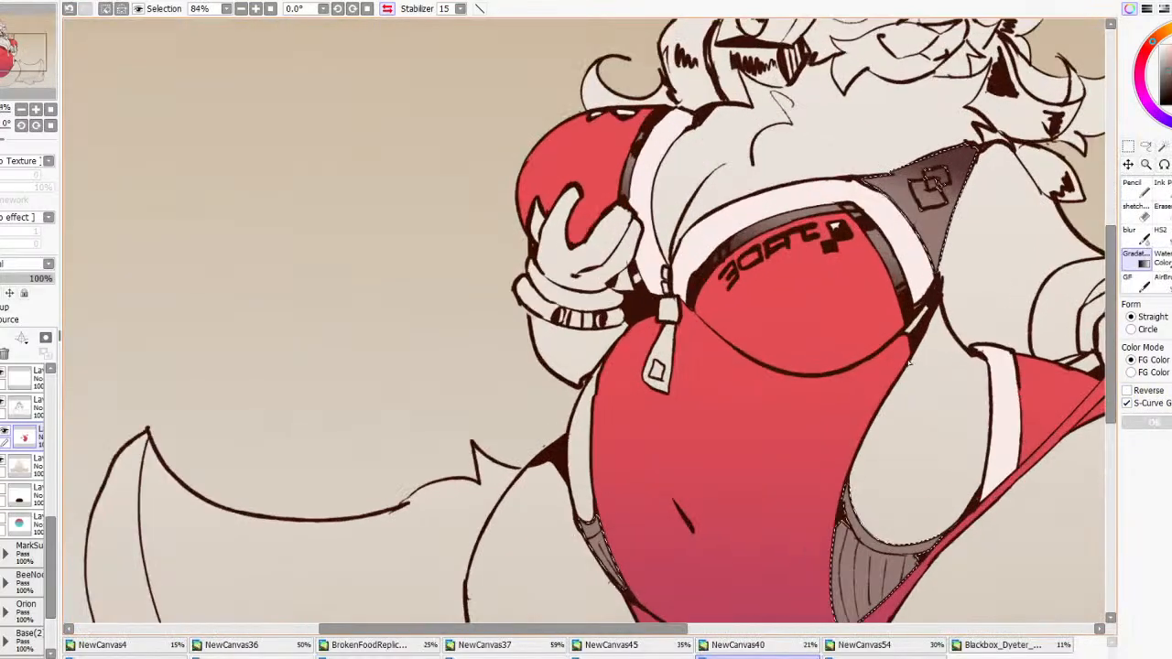
# Exclude the shoulder panel from the selection and apply a vertical straight gradient to the dark hip panels
pyautogui.scroll(-4, 688, 229)
pyautogui.scroll(3, 753, 348)
pyautogui.click(1146, 147)
pyautogui.moveTo(1073, 96)
pyautogui.mouseDown()
pyautogui.moveTo(942, 55)
pyautogui.moveTo(998, 68)
pyautogui.mouseUp()
pyautogui.click(1133, 262)
pyautogui.moveTo(639, 454); pyautogui.dragTo(639, 410)
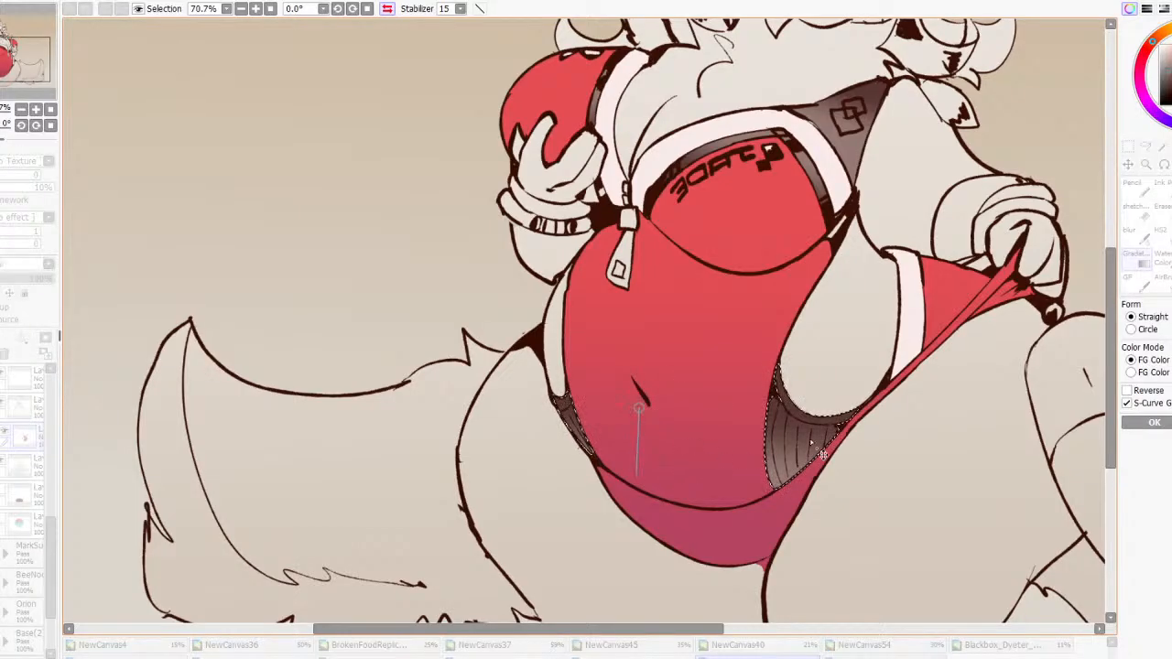
pyautogui.click(1153, 422)
pyautogui.scroll(-4, 651, 376)
pyautogui.scroll(-1, 651, 376)
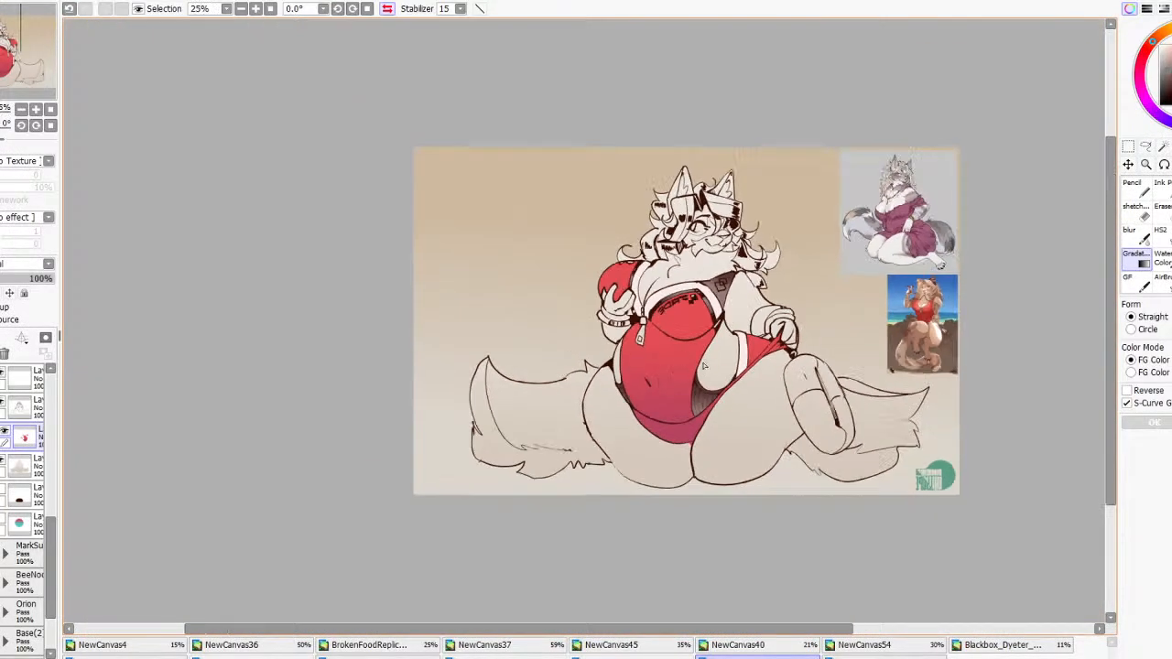
# Rework the shading of the dark hip panels with a reversed straight gradient, undoing unwanted passes
pyautogui.scroll(3, 653, 449)
pyautogui.moveTo(671, 391); pyautogui.dragTo(653, 421)
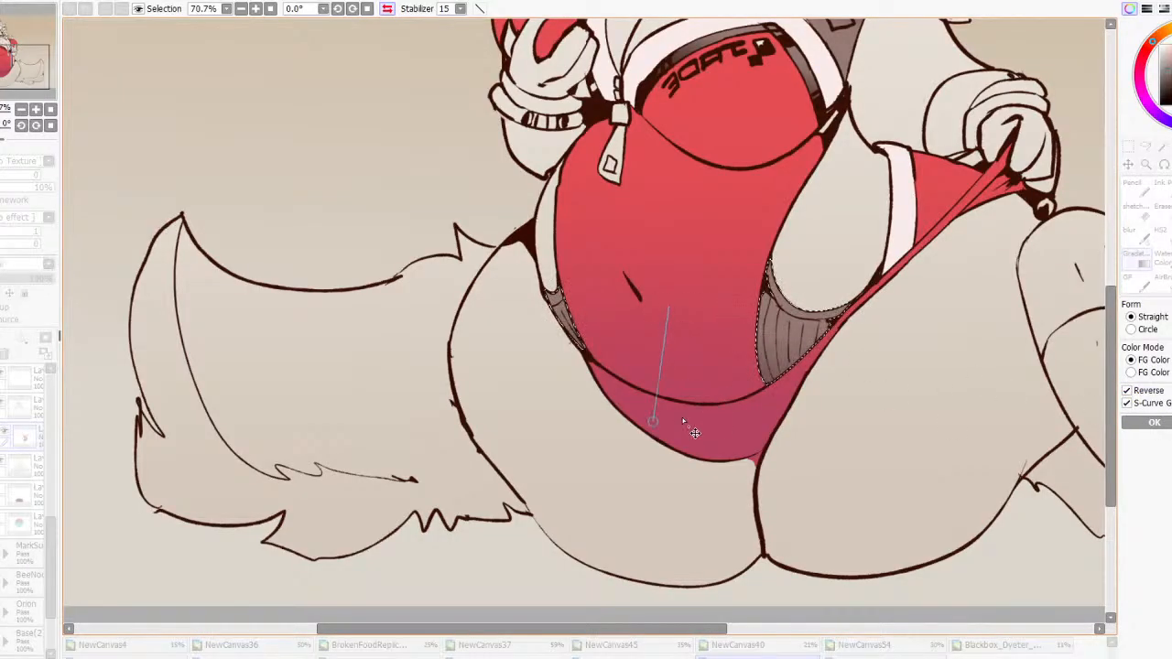
pyautogui.scroll(-4, 696, 325)
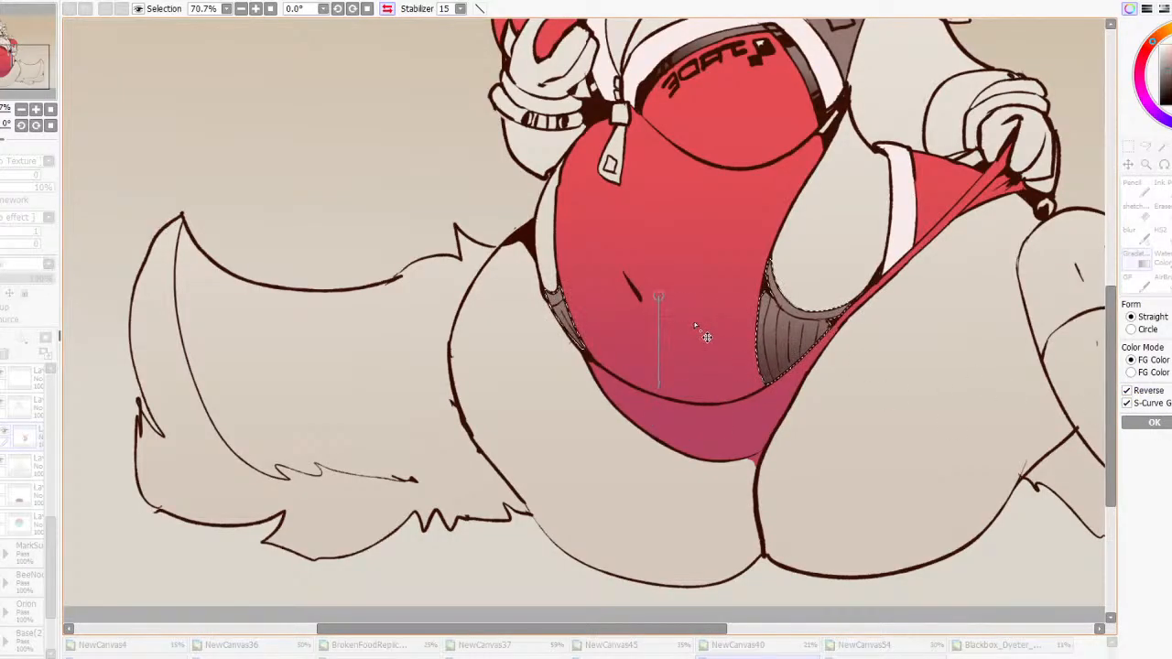
pyautogui.press('Return')
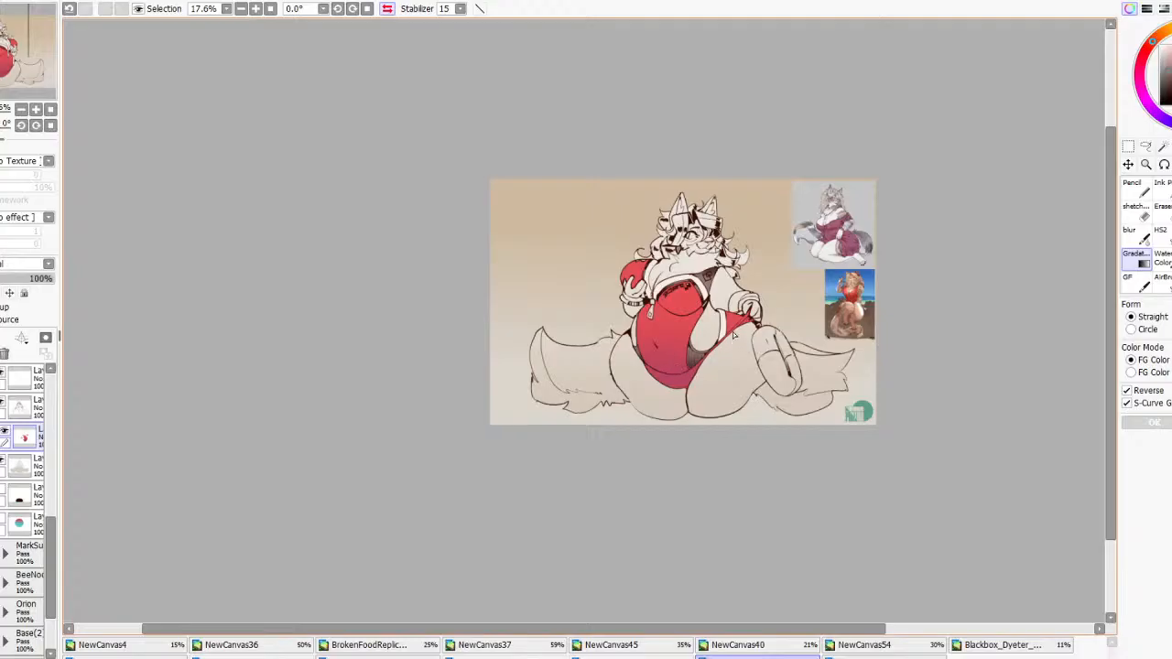
pyautogui.scroll(3, 707, 323)
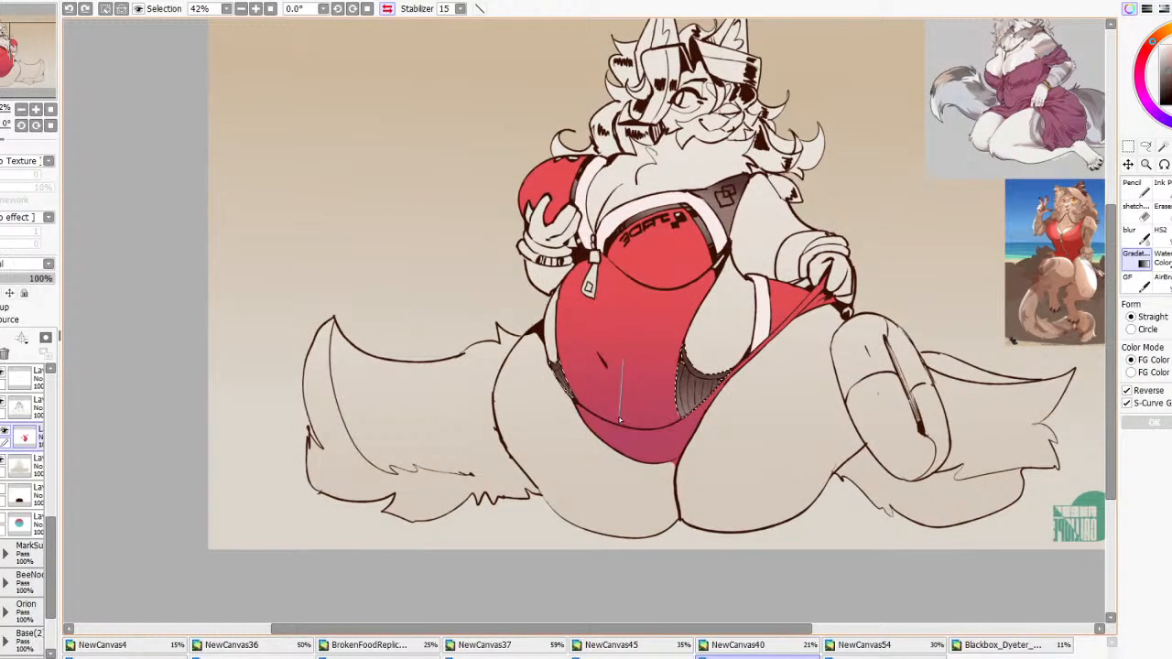
pyautogui.scroll(-4, 913, 373)
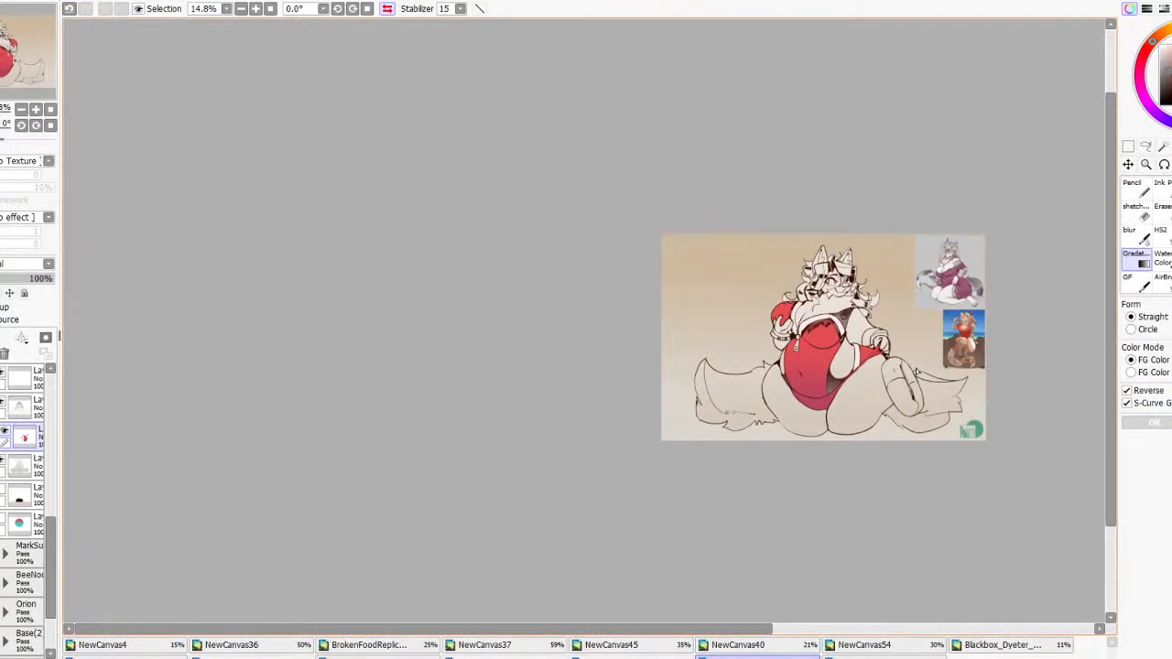
pyautogui.scroll(6, 911, 364)
pyautogui.hotkey('ctrl', 'z')
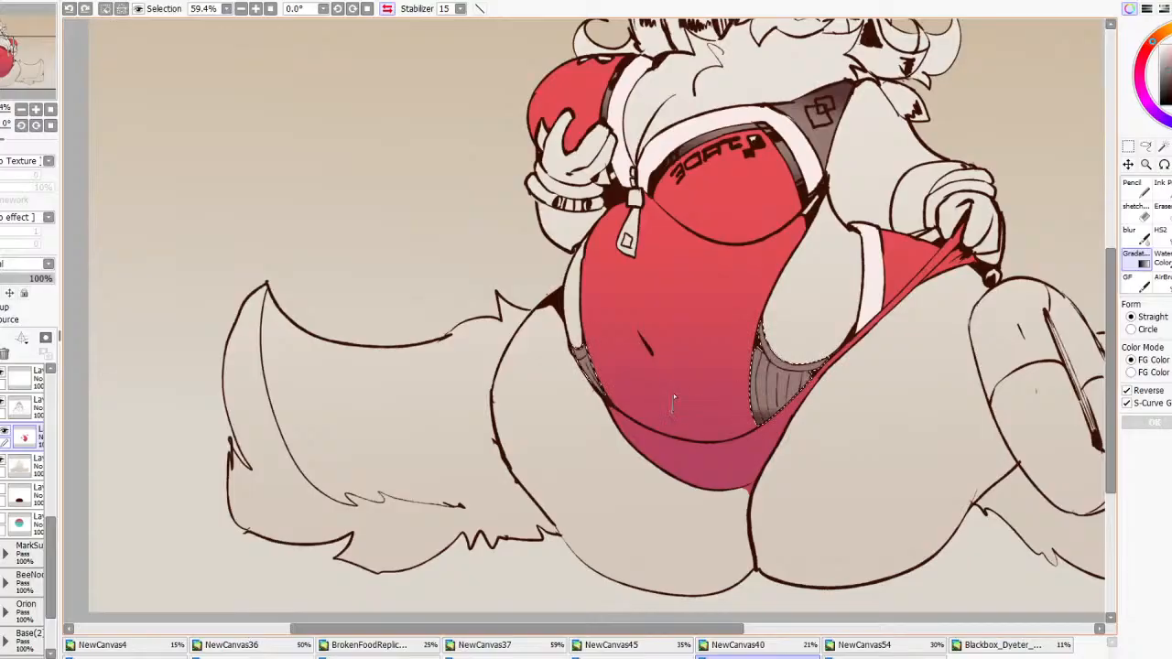
pyautogui.scroll(-3, 668, 353)
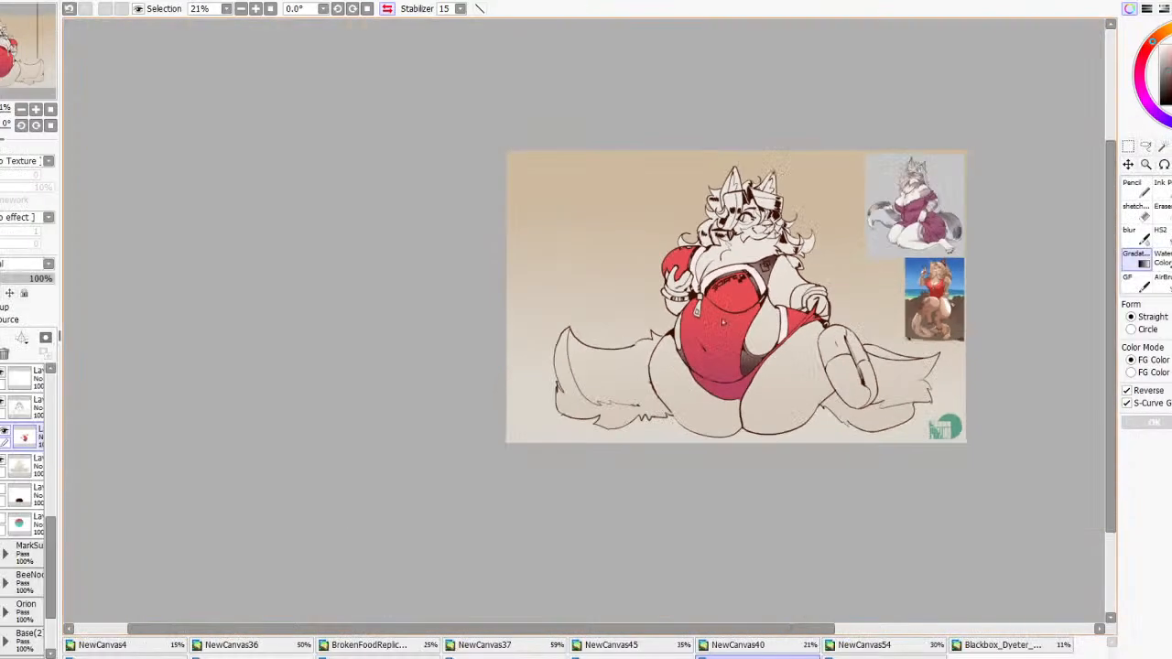
pyautogui.scroll(2, 669, 353)
# Select the swimsuit's red areas using the Magic Wand's similar-color mode, and exclude the torso so only the chest sections stay selected
pyautogui.click(1162, 147)
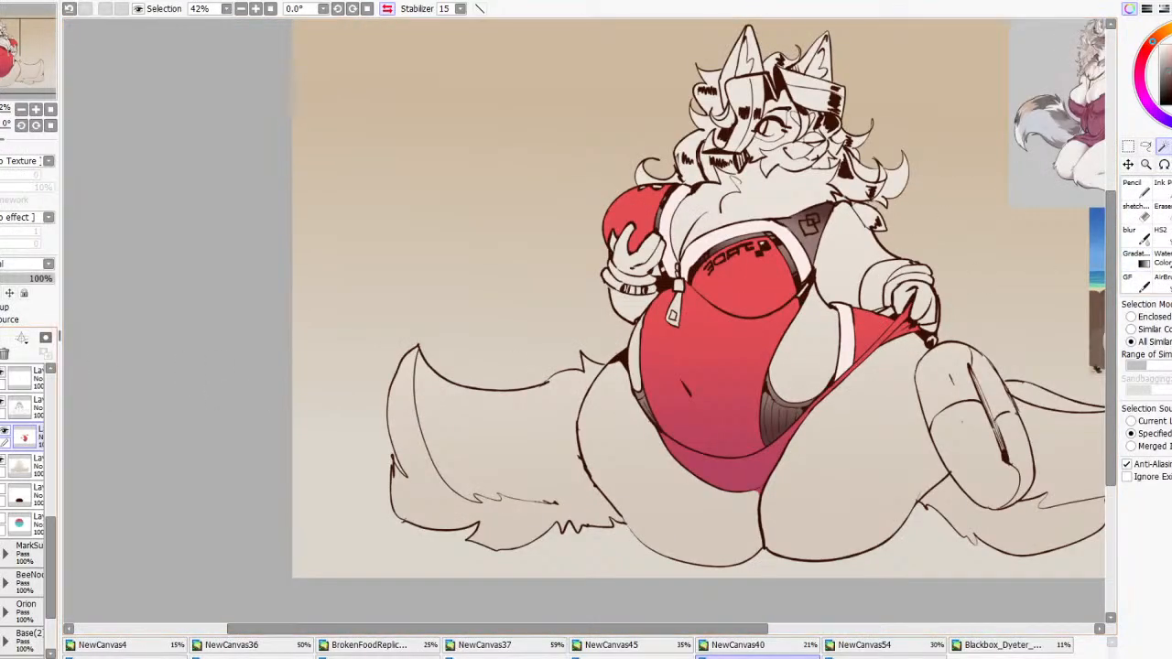
pyautogui.click(722, 298)
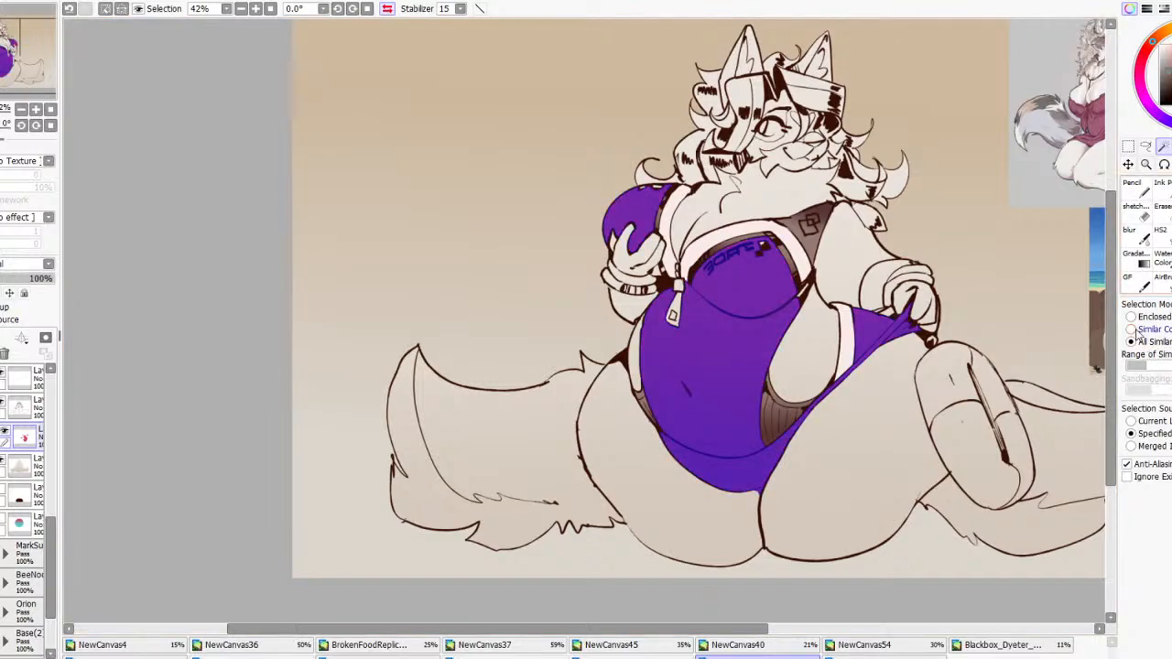
pyautogui.click(1133, 329)
pyautogui.click(759, 277)
pyautogui.click(636, 213)
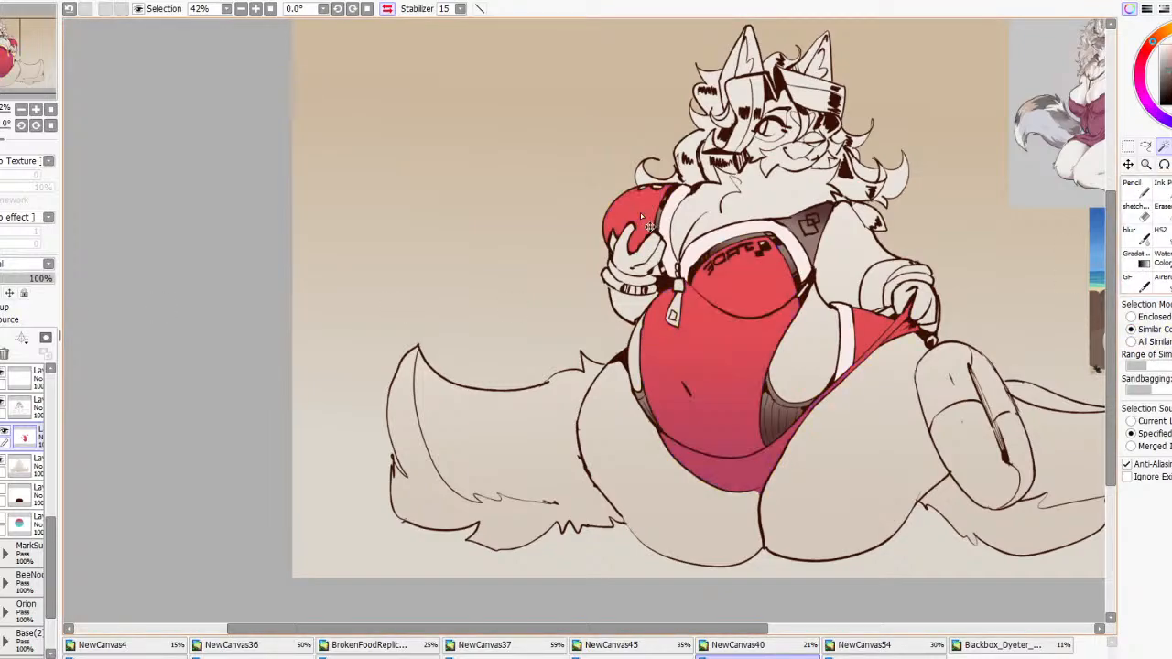
pyautogui.scroll(2, 754, 300)
pyautogui.press('l')
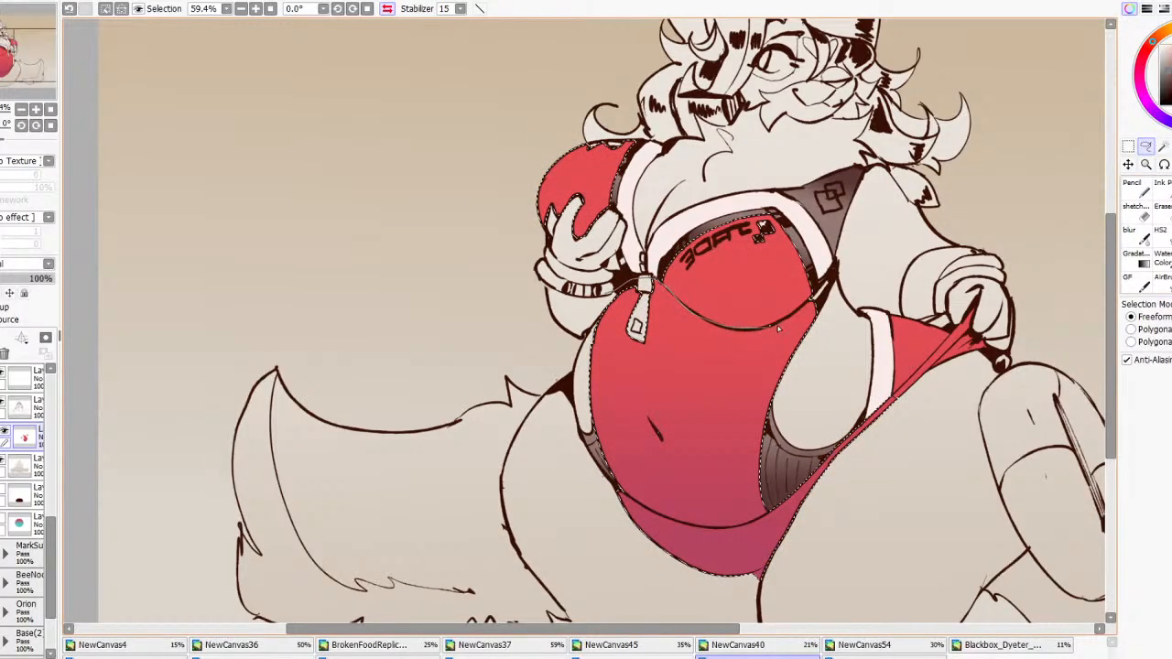
pyautogui.moveTo(938, 622); pyautogui.dragTo(322, 438)
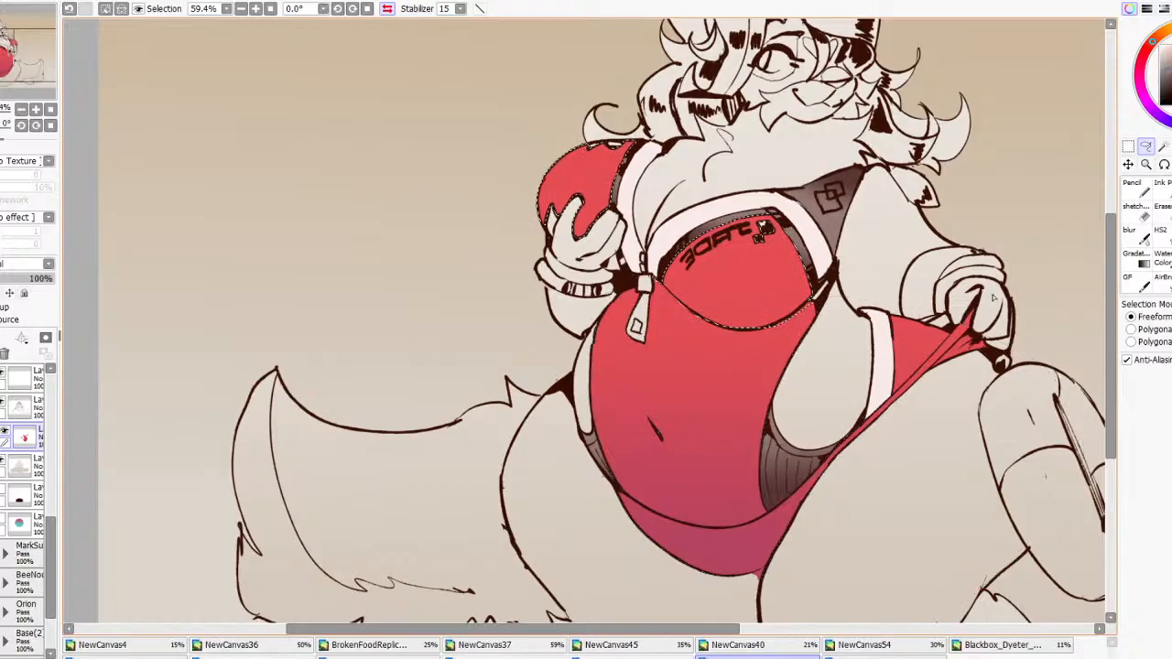
# Sample the plum tone from the suit's lower part and apply it as a reversed gradient to the chest sections, flipping the view to compare
pyautogui.click(1136, 259)
pyautogui.rightClick(737, 555)
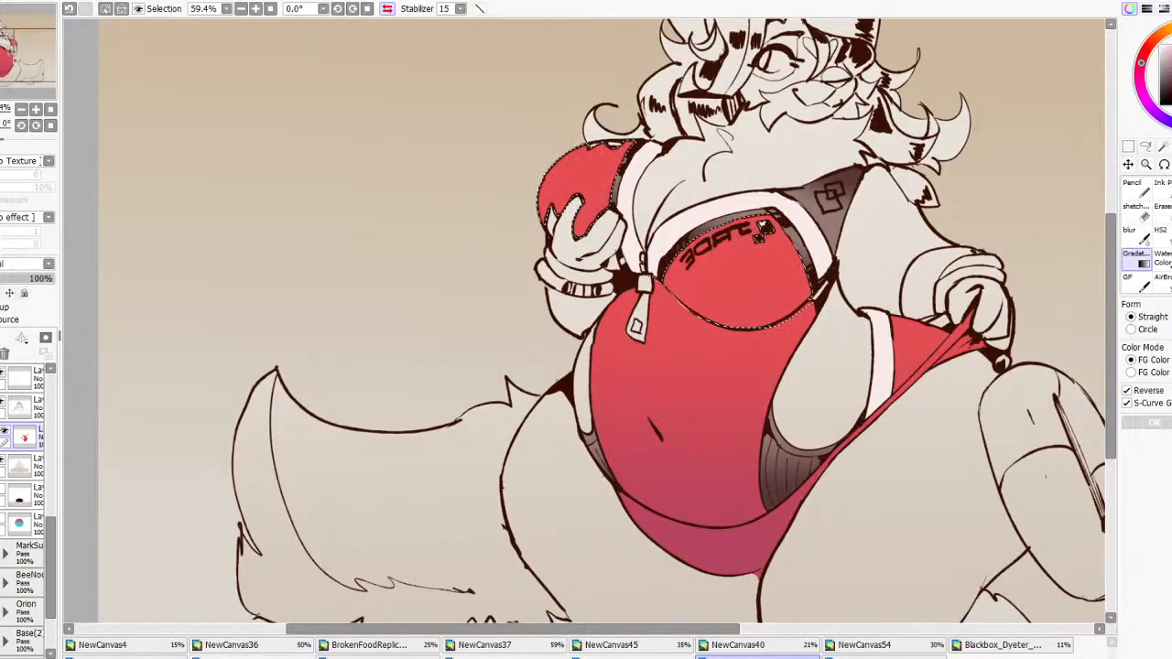
pyautogui.press('x')
pyautogui.moveTo(670, 273); pyautogui.dragTo(694, 200)
pyautogui.scroll(-4, 756, 233)
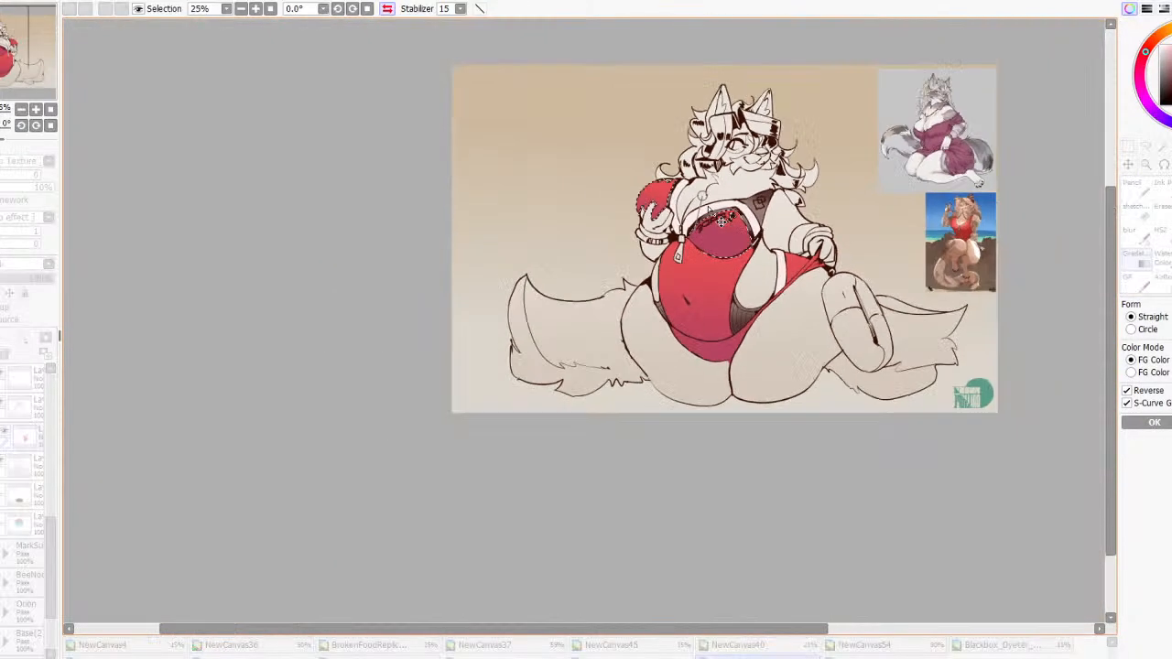
pyautogui.scroll(2, 721, 215)
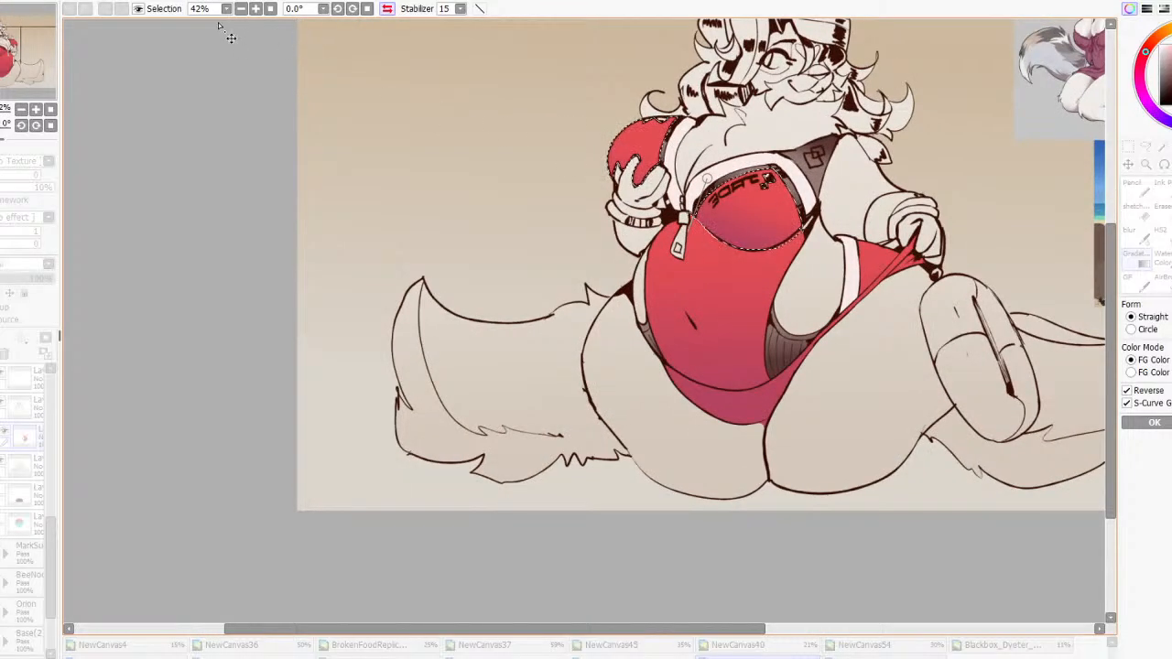
pyautogui.press('h')
pyautogui.scroll(2, 802, 363)
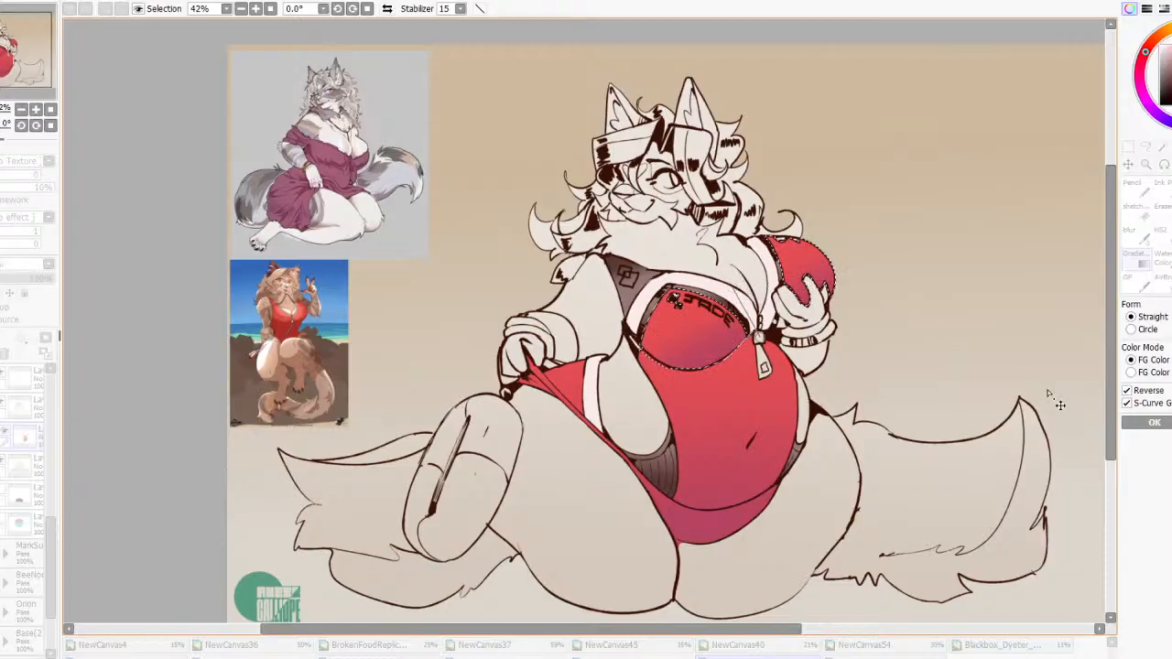
pyautogui.click(1153, 423)
pyautogui.scroll(-6, 654, 377)
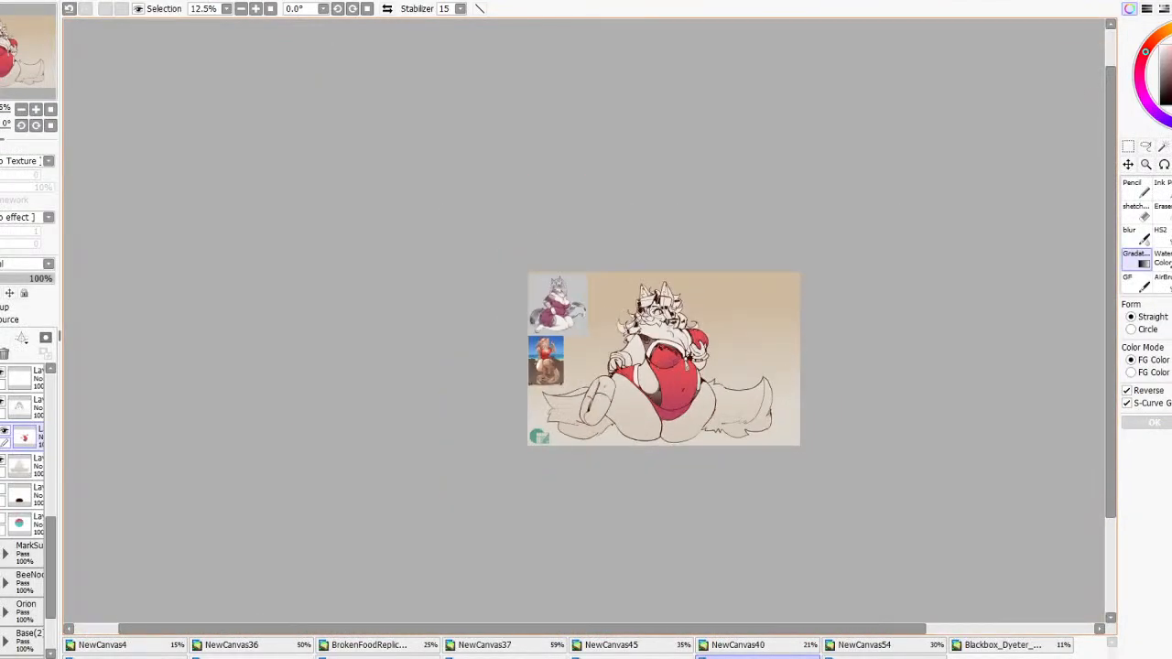
pyautogui.scroll(4, 688, 355)
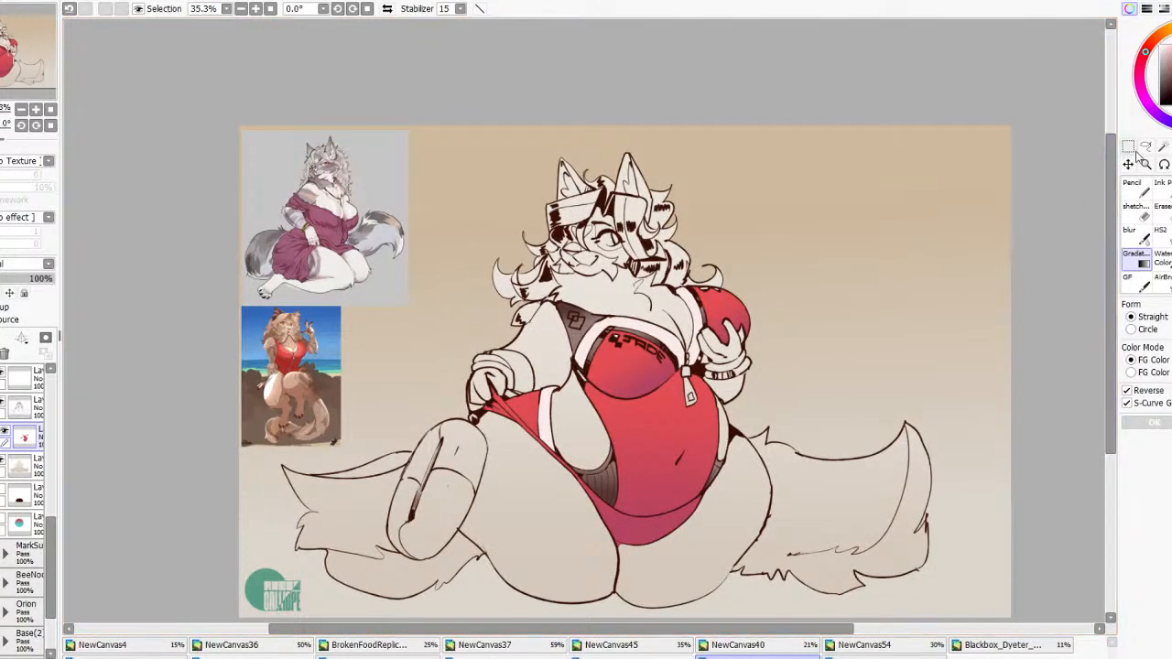
pyautogui.click(1162, 146)
pyautogui.click(679, 425)
pyautogui.hotkey('ctrl', 'z')
pyautogui.hotkey('ctrl', 'z')
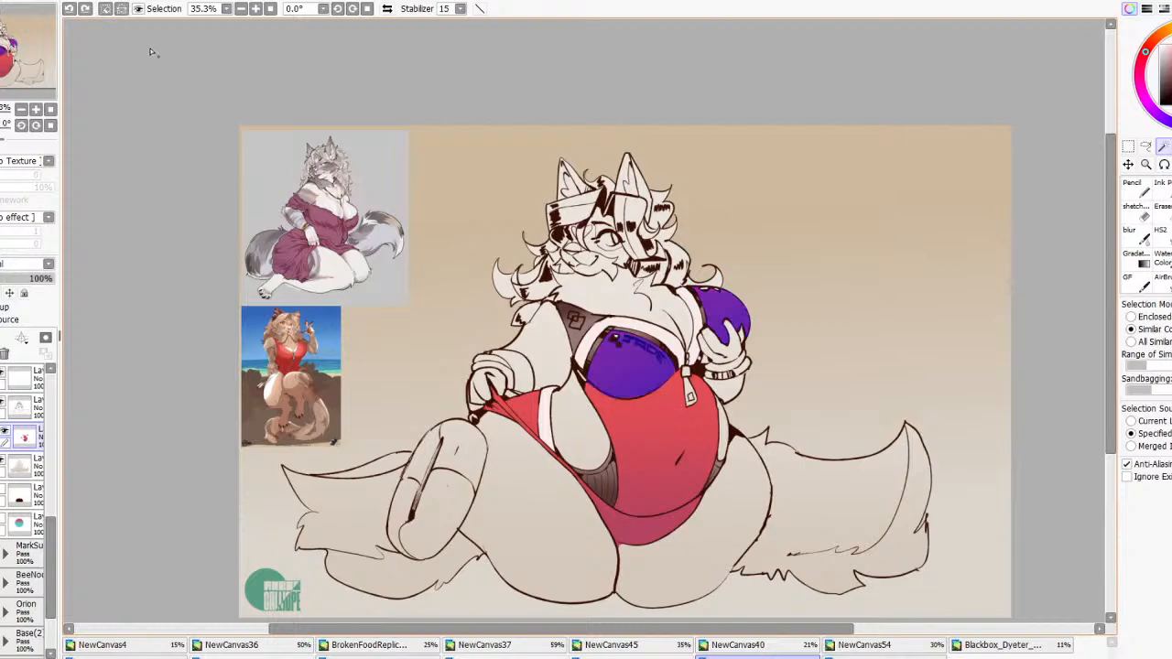
pyautogui.click(121, 10)
pyautogui.scroll(2, 651, 482)
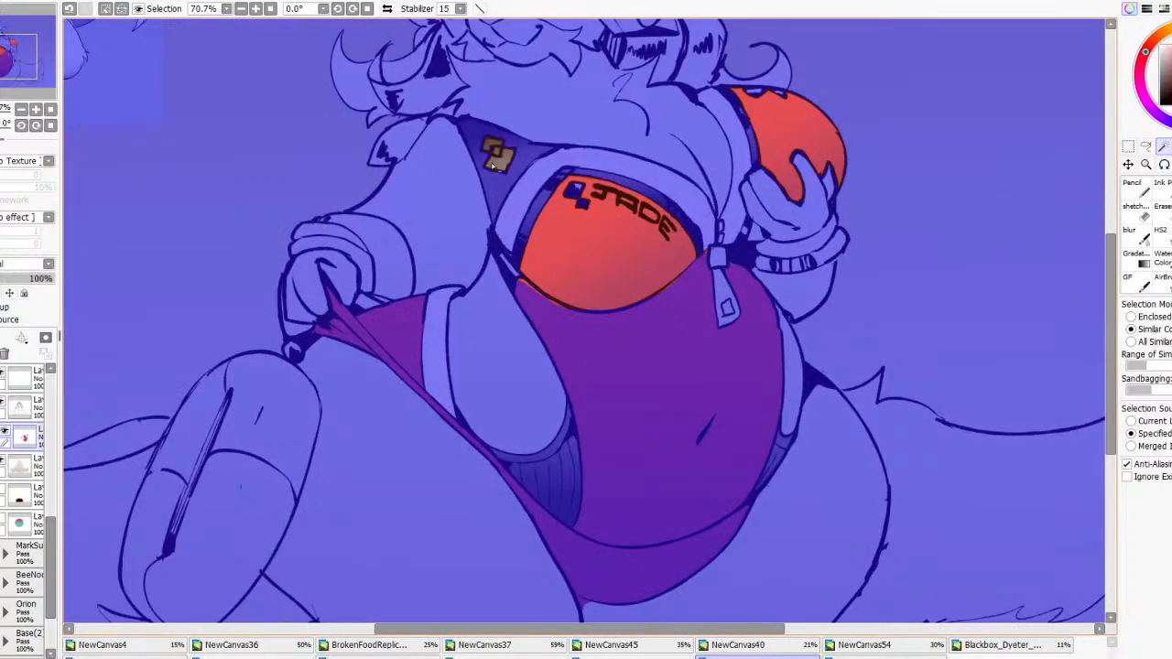
pyautogui.click(105, 9)
# Select the red torso with its adjoining chest section and try a reversed diagonal plum gradient across them
pyautogui.click(601, 382)
pyautogui.click(1139, 262)
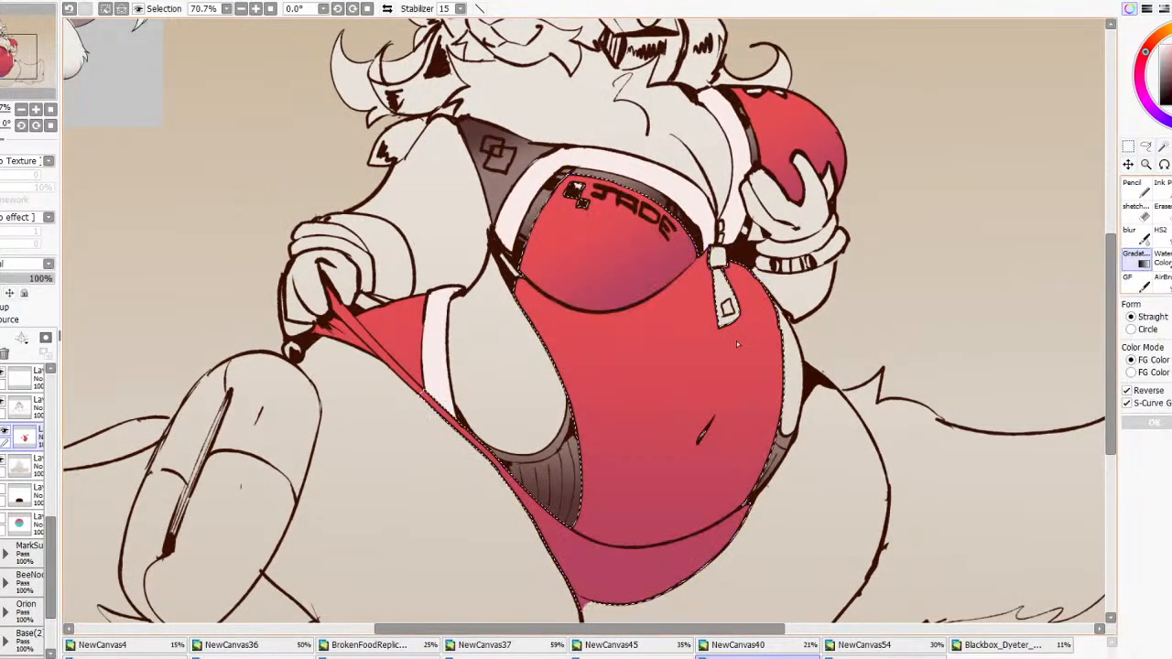
pyautogui.moveTo(602, 274); pyautogui.dragTo(663, 380)
pyautogui.scroll(-7, 657, 381)
pyautogui.scroll(3, 651, 356)
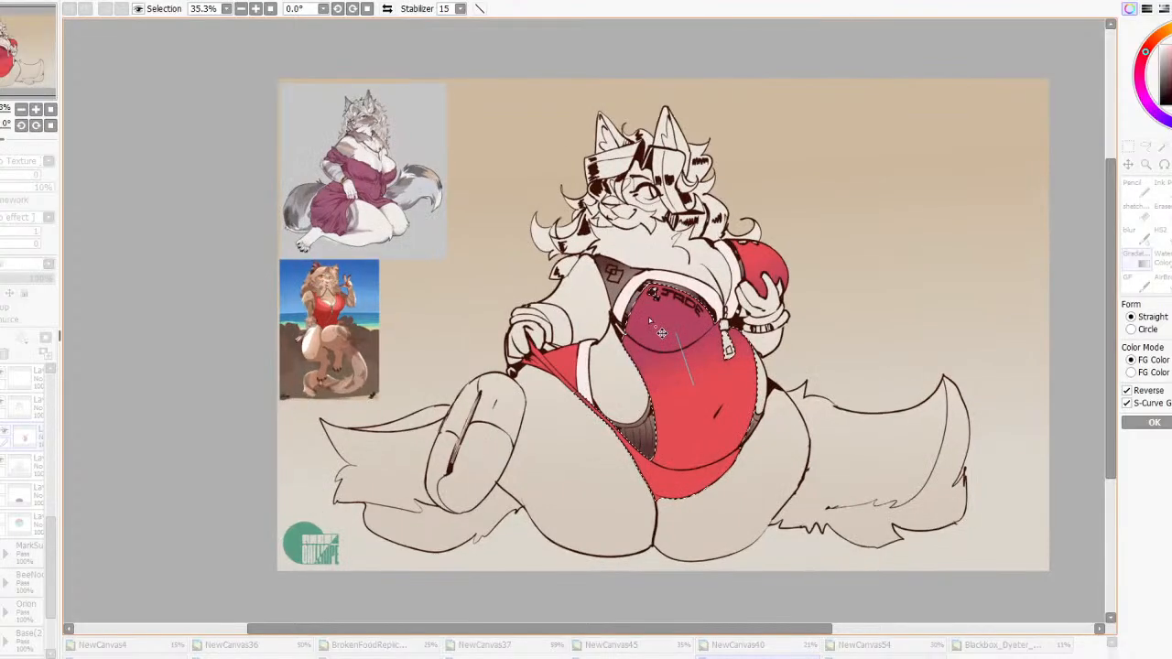
pyautogui.scroll(-3, 649, 320)
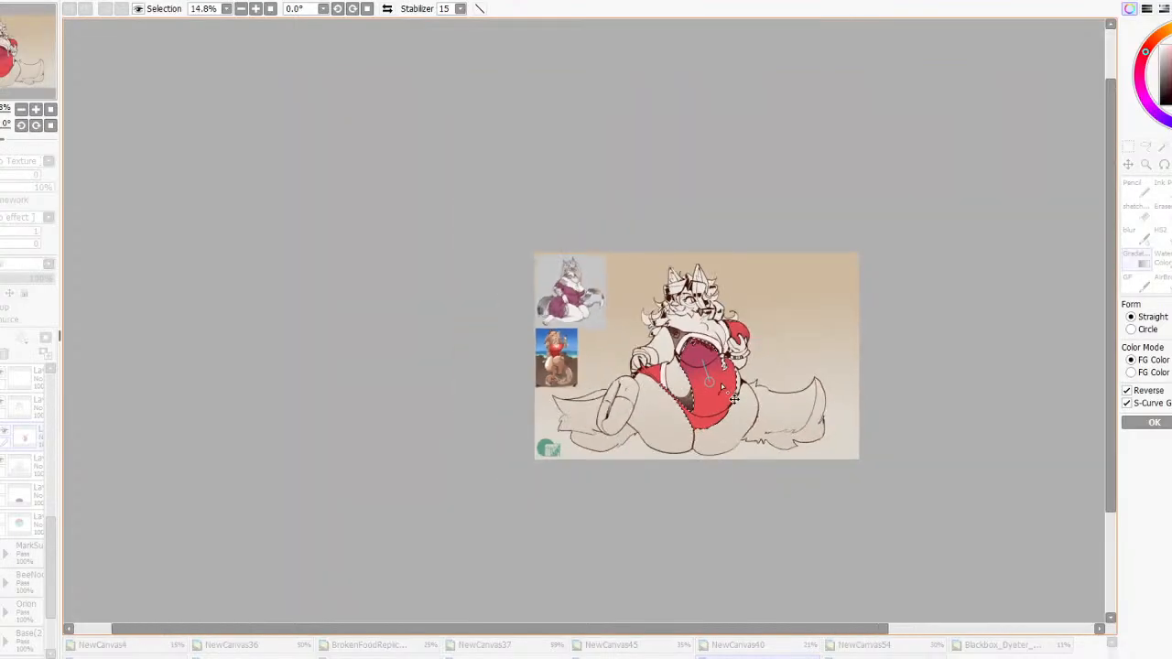
pyautogui.click(1151, 422)
pyautogui.press('h')
pyautogui.scroll(4, 402, 381)
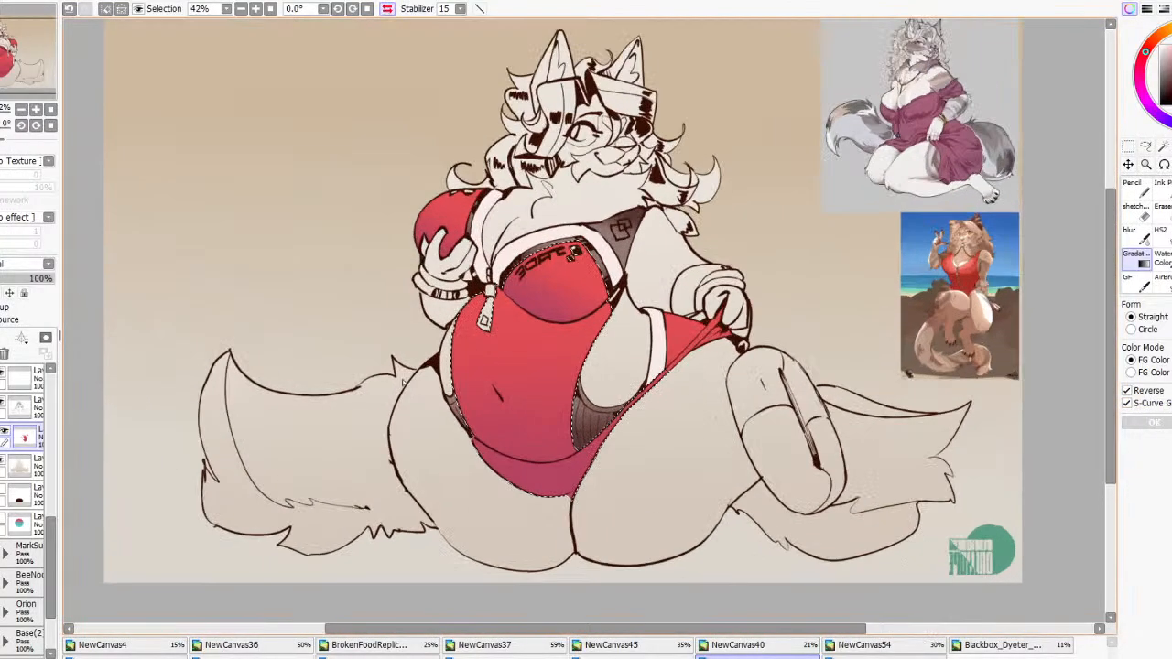
# Add the red chest section behind the raised hand to the selection with the Magic Wand
pyautogui.scroll(3, 414, 340)
pyautogui.click(1163, 146)
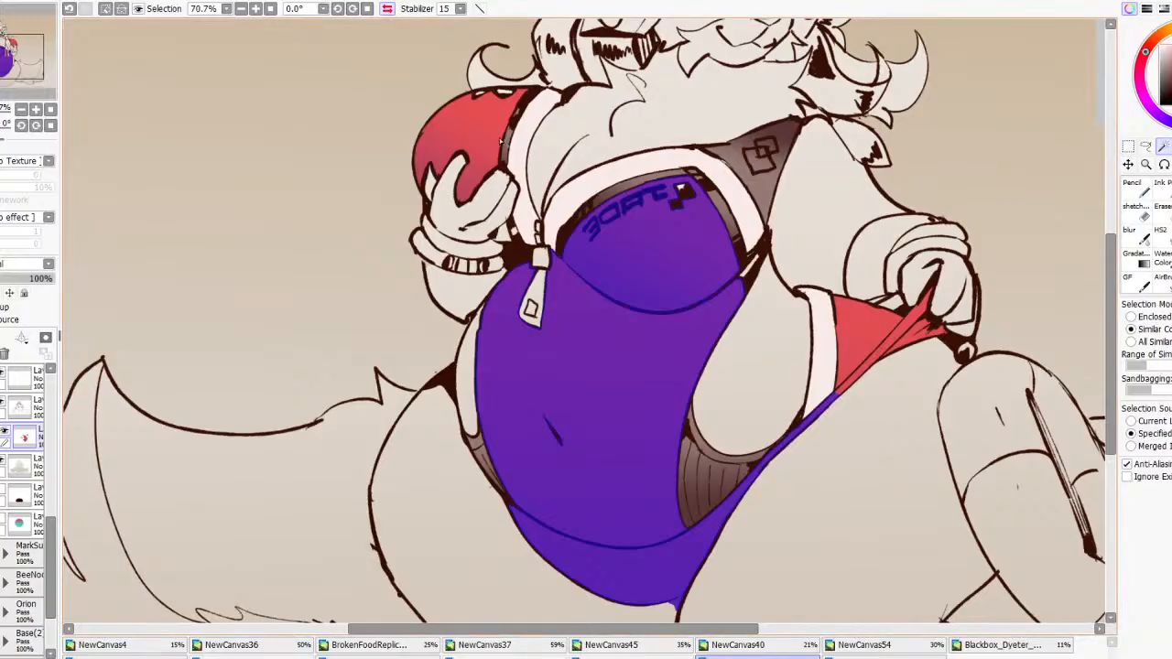
pyautogui.click(500, 142)
# Apply a straight plum gradient with Reverse off across the selected suit, fading from the chest down into red at the hem
pyautogui.click(1139, 264)
pyautogui.moveTo(548, 348); pyautogui.dragTo(574, 237)
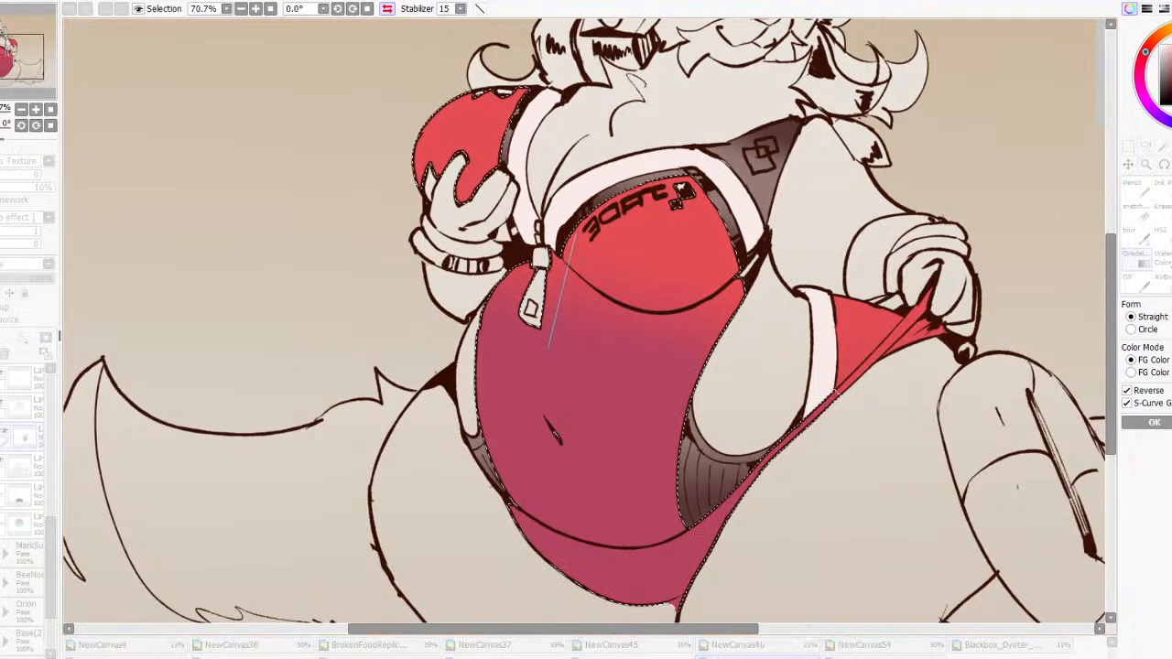
pyautogui.click(1126, 390)
pyautogui.scroll(-3, 654, 368)
pyautogui.scroll(-5, 654, 368)
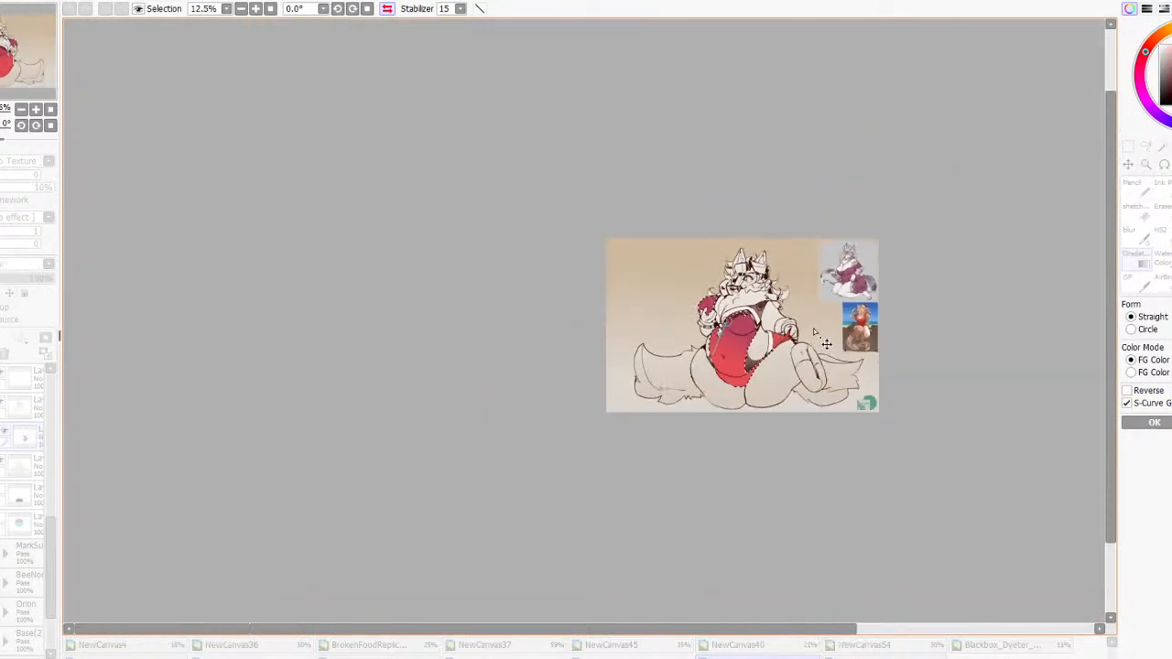
pyautogui.scroll(5, 762, 320)
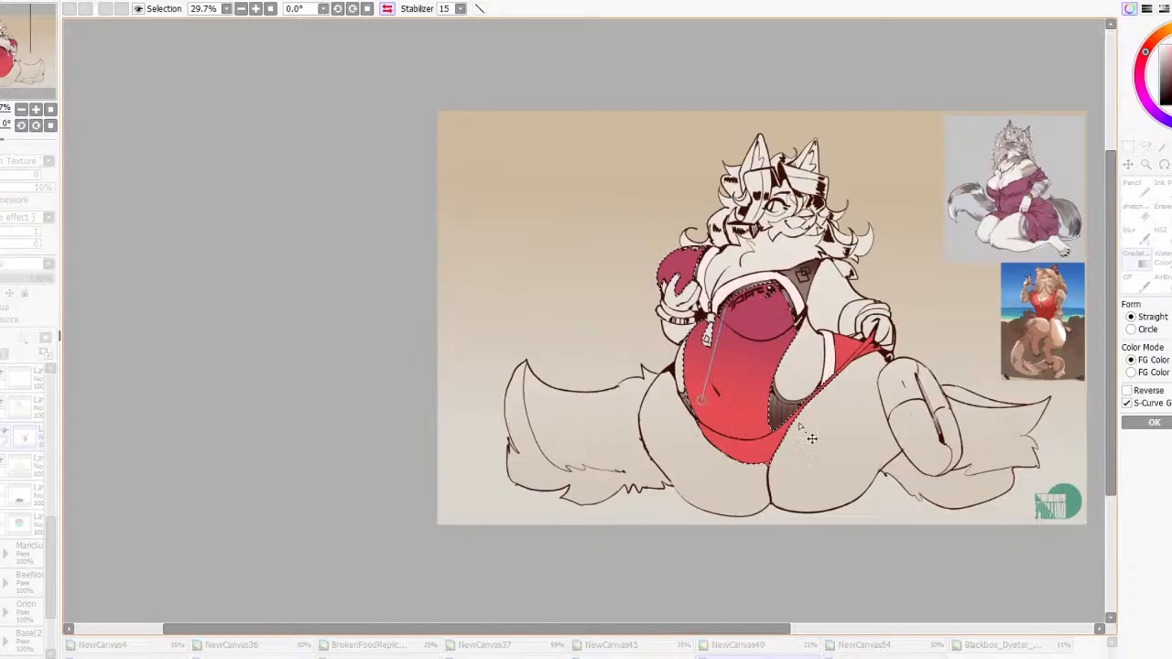
pyautogui.click(1153, 424)
pyautogui.scroll(5, 715, 361)
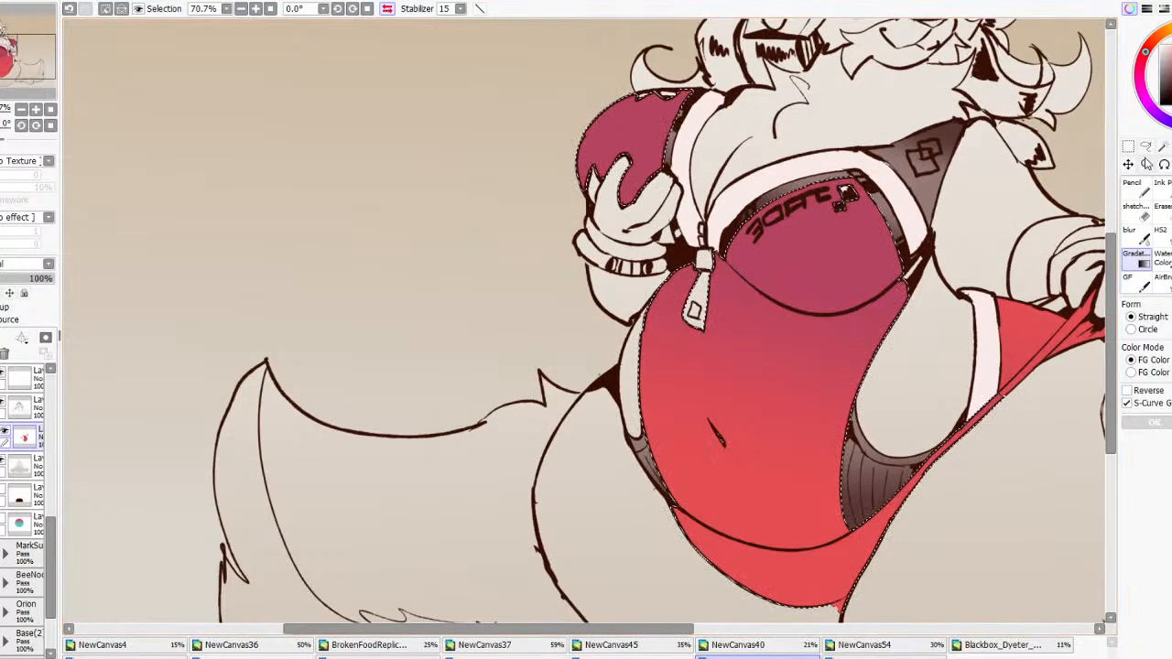
# Limit the selection to the two chest sections with the freeform Lasso, tidying its edge along the chest's lower contour
pyautogui.click(1145, 146)
pyautogui.scroll(2, 685, 304)
pyautogui.scroll(-2, 685, 304)
pyautogui.scroll(3, 541, 293)
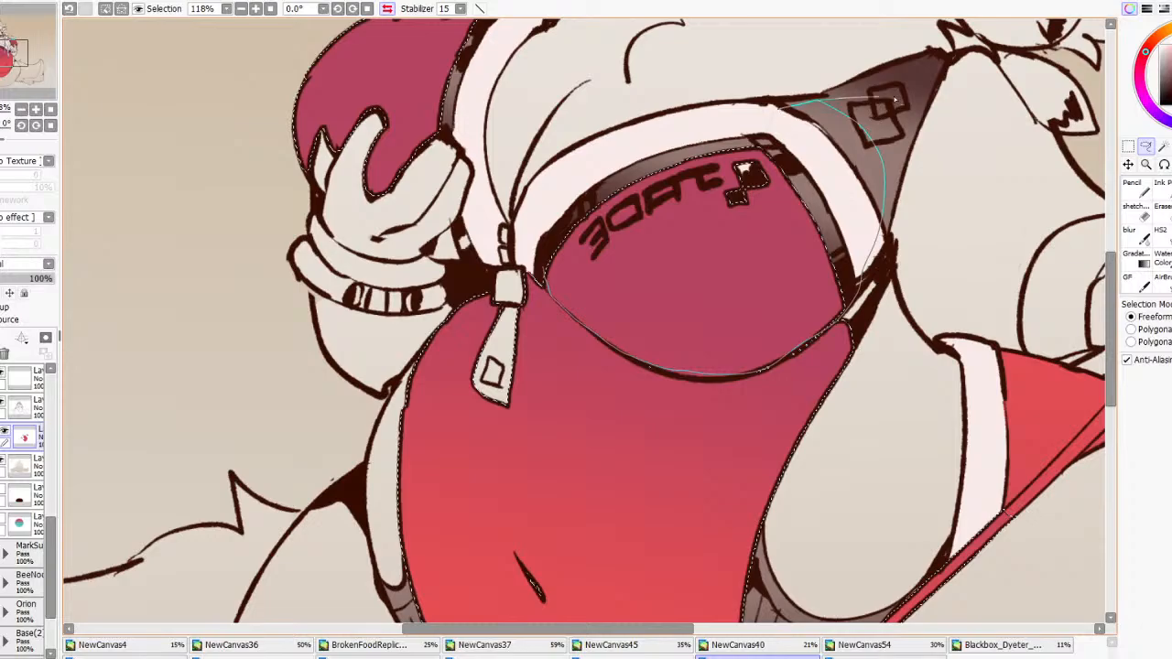
pyautogui.moveTo(895, 99)
pyautogui.mouseDown()
pyautogui.moveTo(1043, 359)
pyautogui.moveTo(970, 579)
pyautogui.mouseUp()
pyautogui.moveTo(275, 352); pyautogui.dragTo(274, 357)
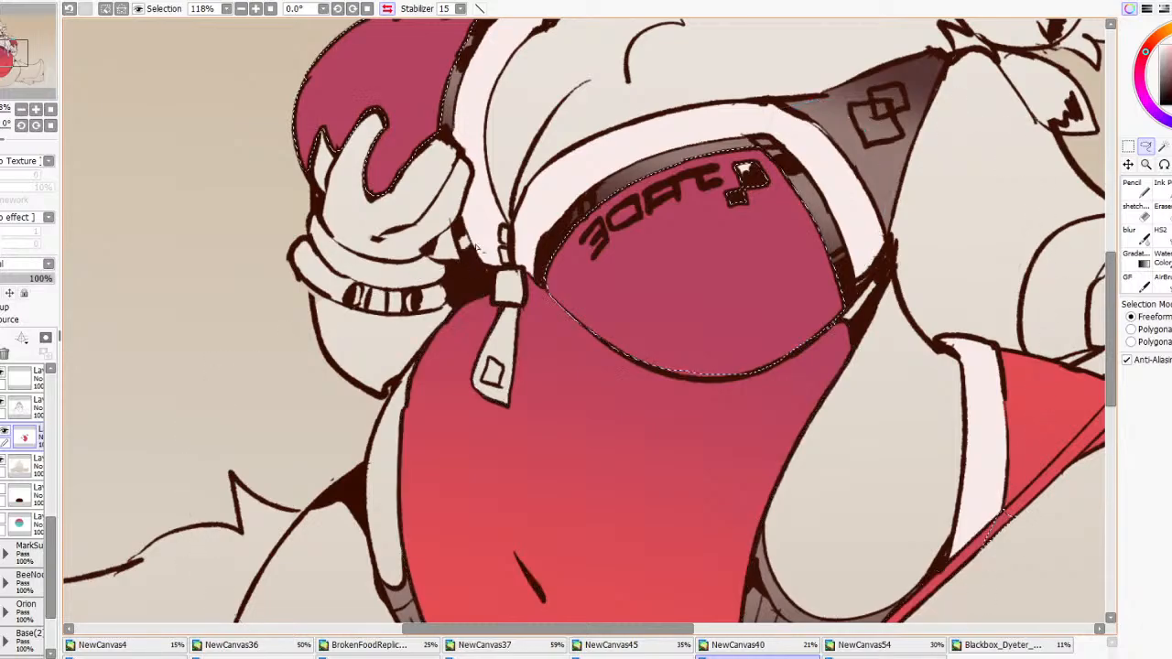
pyautogui.scroll(-3, 274, 357)
pyautogui.scroll(5, 604, 421)
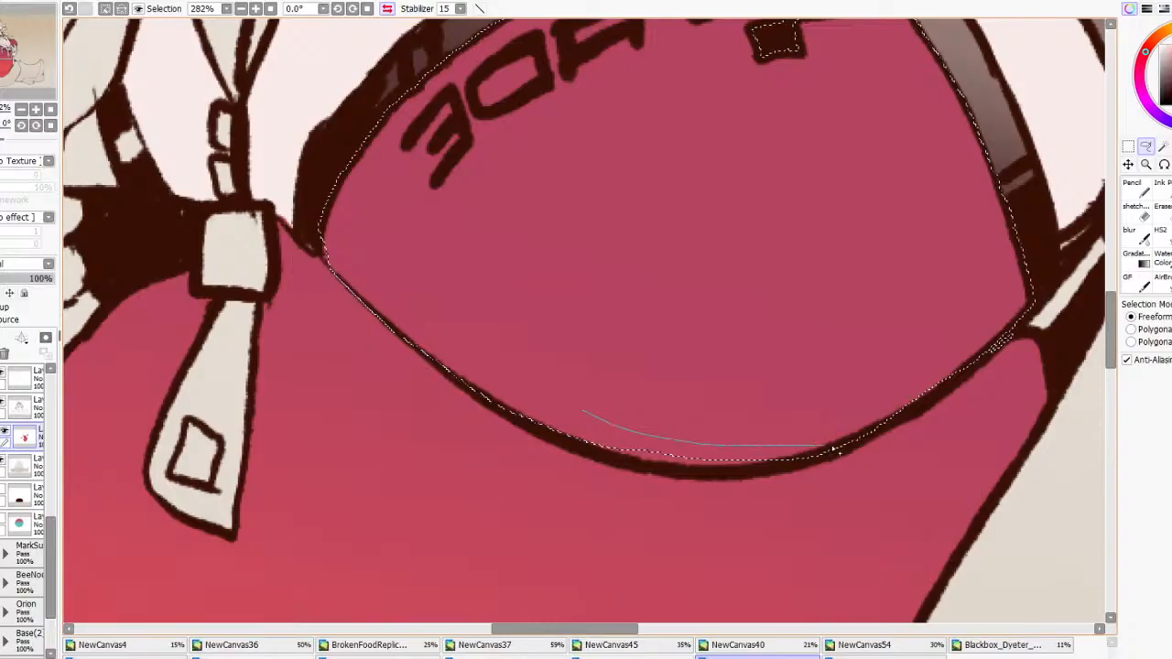
pyautogui.moveTo(597, 447); pyautogui.dragTo(823, 431)
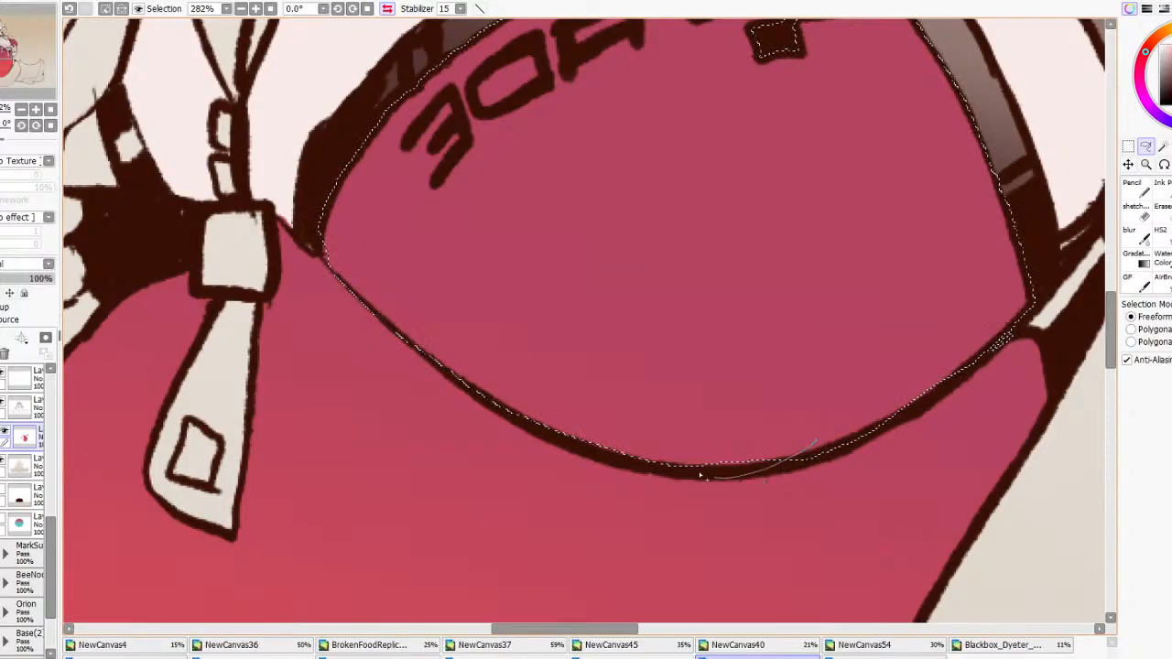
pyautogui.scroll(-4, 823, 431)
# Apply a straight gradient with Reverse on across the chest sections, plum at the underside fading to red above, and deselect
pyautogui.click(1143, 264)
pyautogui.moveTo(648, 395); pyautogui.dragTo(692, 227)
pyautogui.scroll(-5, 692, 227)
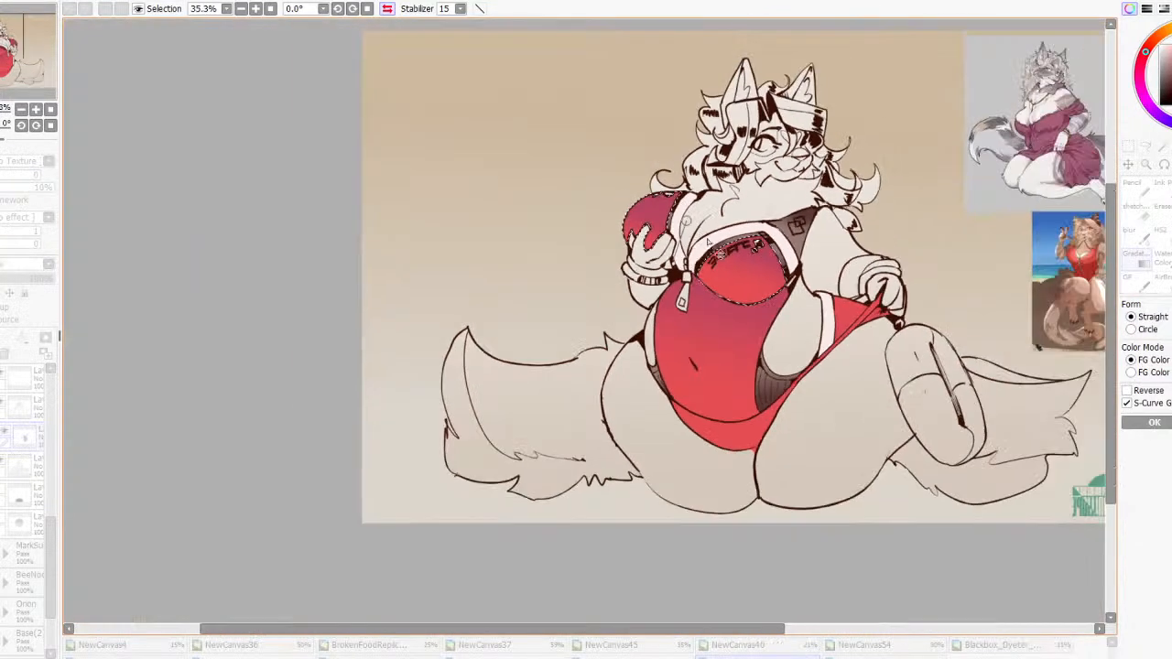
pyautogui.click(1142, 391)
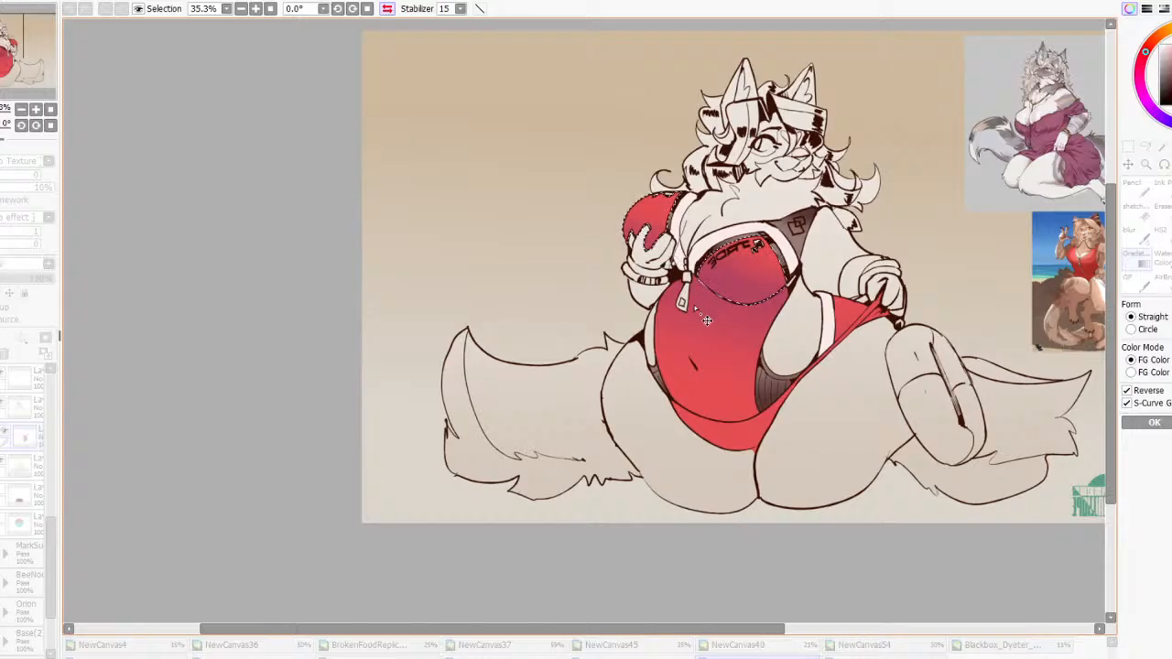
pyautogui.click(1135, 423)
pyautogui.hotkey('ctrl', 'd')
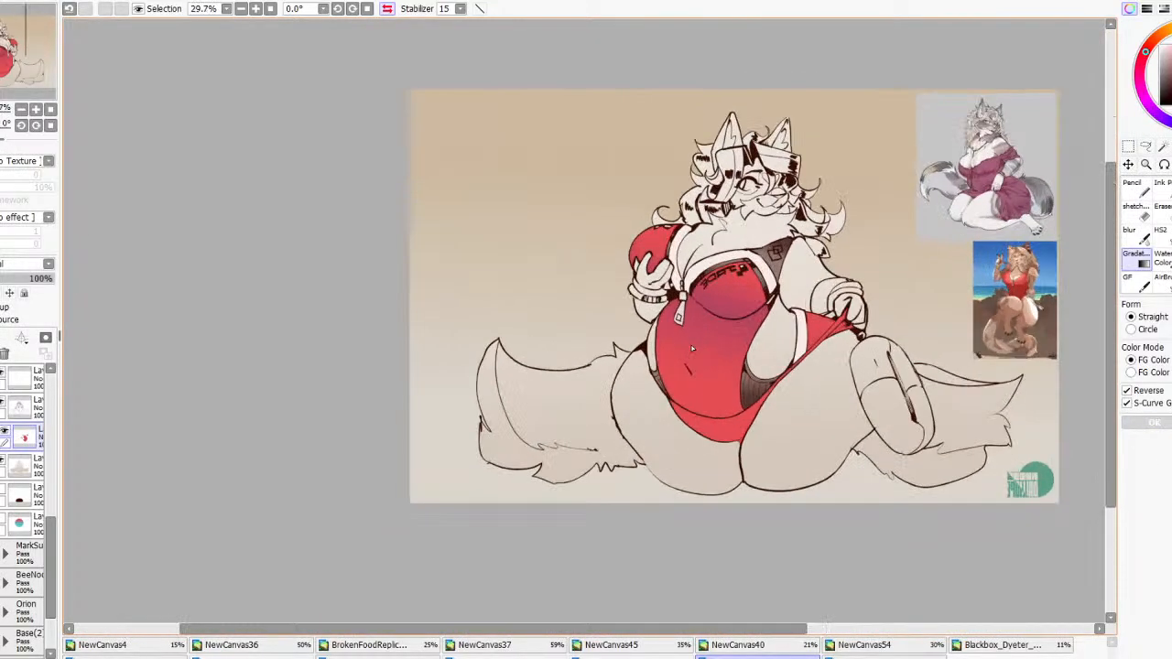
# Select the suit's lower hem band, including its stretched strap, on the suit color layer with the Magic Wand
pyautogui.click(1162, 147)
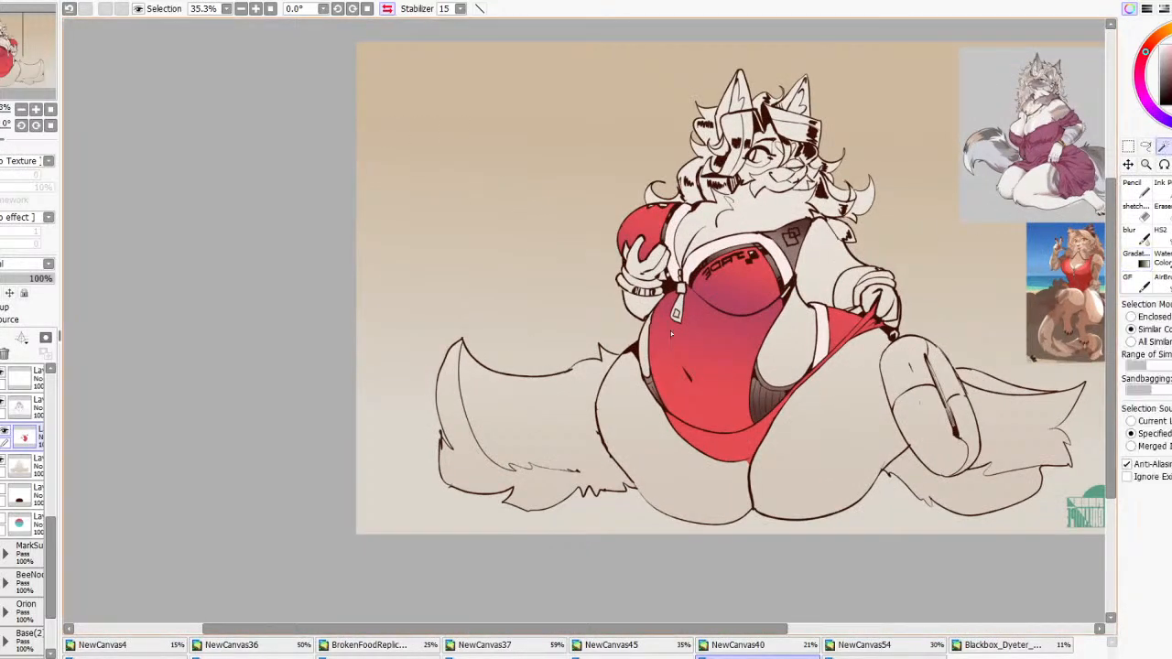
pyautogui.click(732, 452)
pyautogui.hotkey('ctrl', 'd')
pyautogui.click(16, 406)
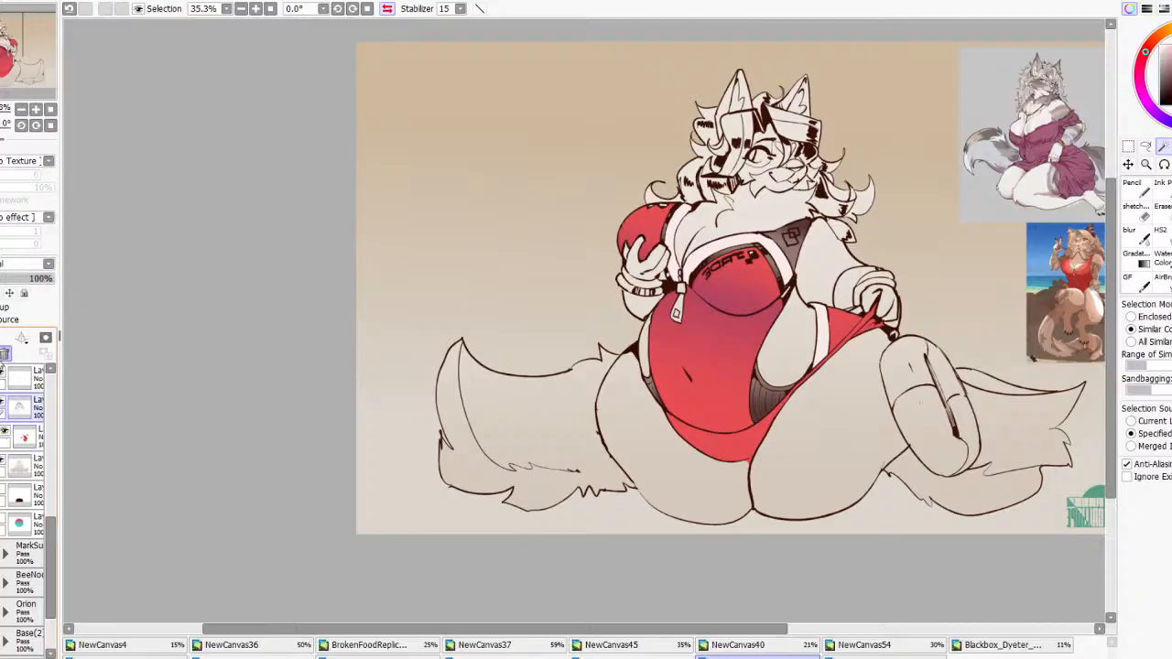
pyautogui.click(30, 446)
pyautogui.click(749, 446)
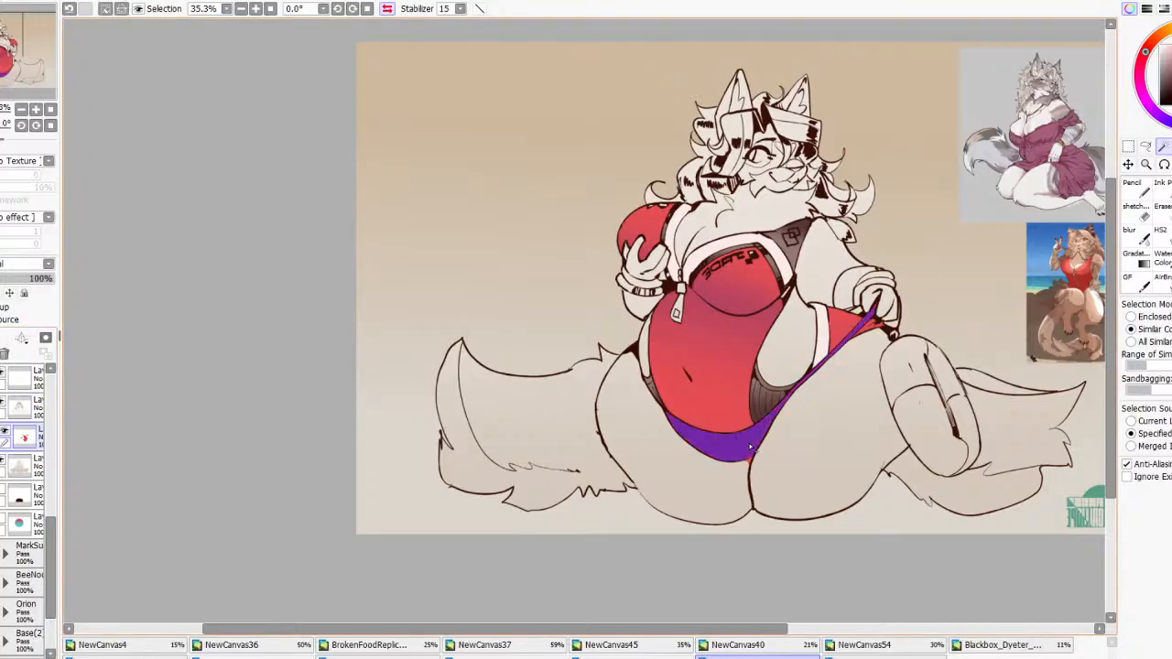
# Try painting the selected hem band with the dark brown sampled from the shoulder panel, using the Ink Pen
pyautogui.click(1161, 189)
pyautogui.scroll(1, 1012, 221)
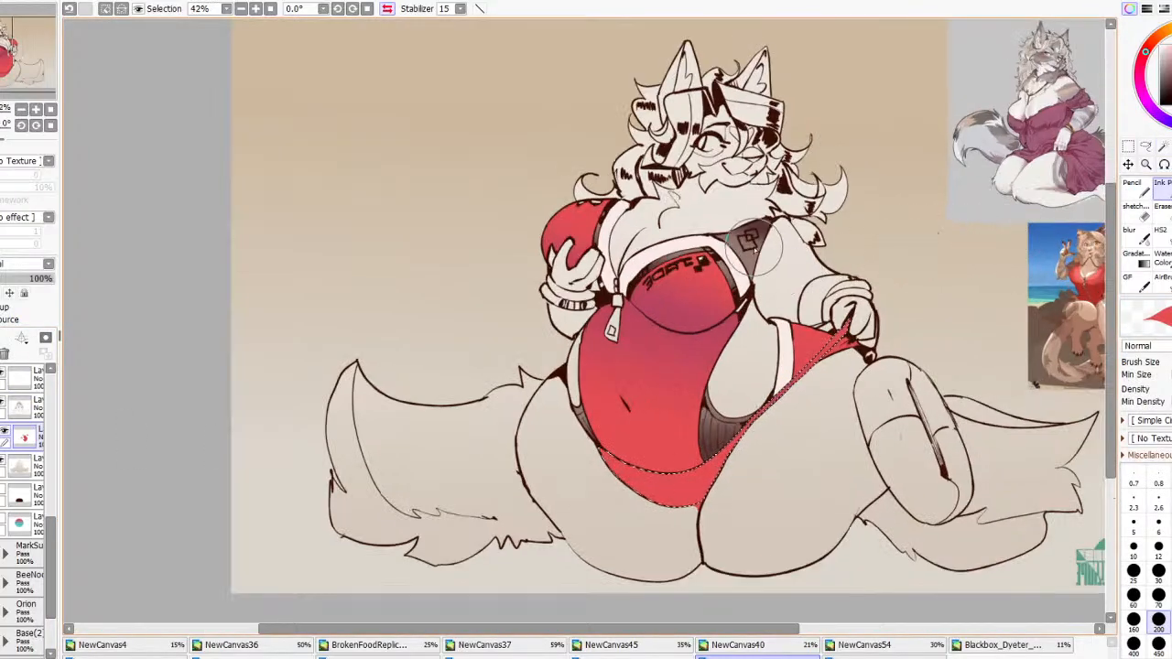
pyautogui.rightClick(757, 229)
pyautogui.moveTo(736, 403); pyautogui.dragTo(632, 485)
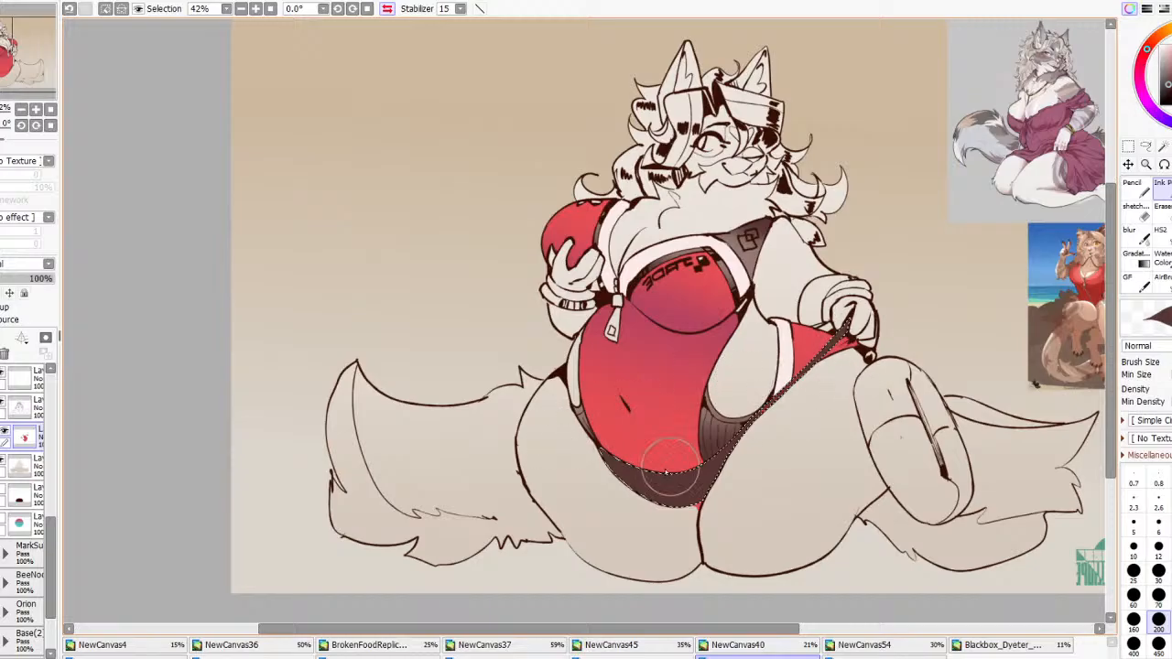
# Try an off-white hem band in place of the dark brown, then undo it back to red
pyautogui.scroll(-5, 848, 357)
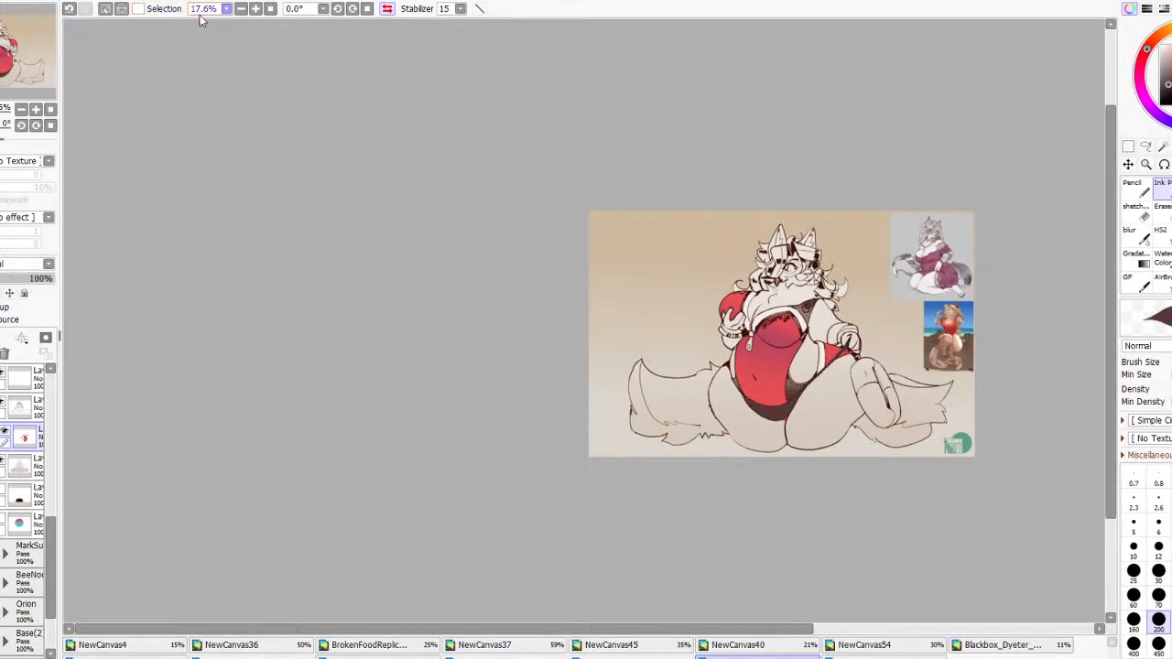
pyautogui.scroll(-3, 830, 240)
pyautogui.scroll(6, 861, 309)
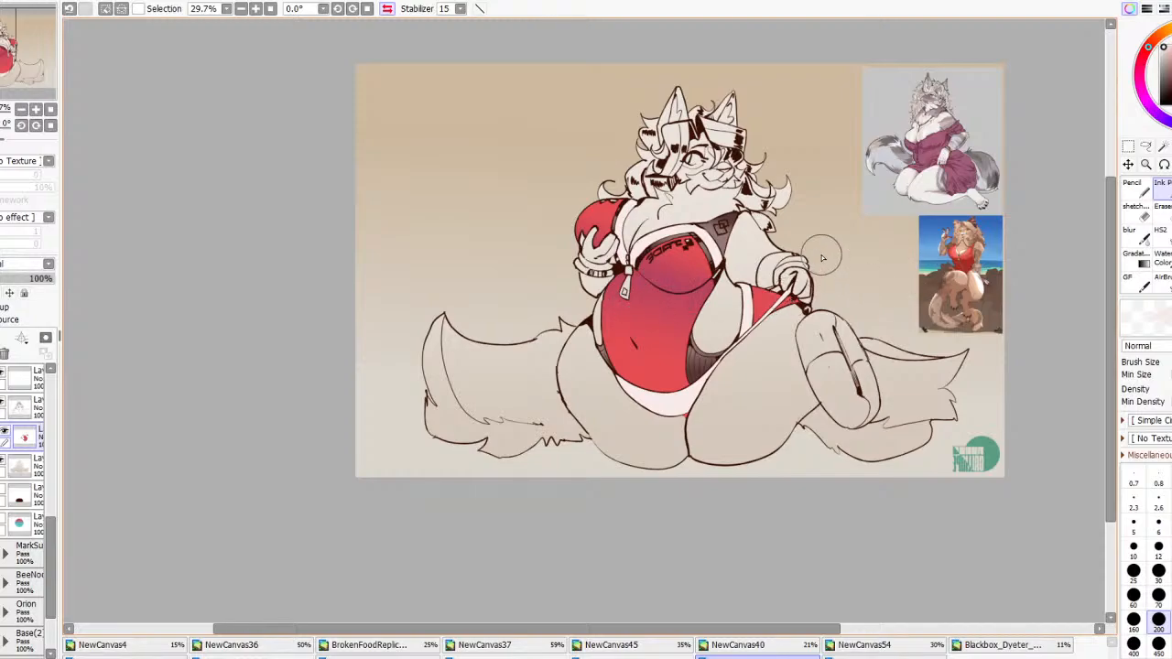
pyautogui.scroll(-3, 822, 258)
pyautogui.scroll(4, 785, 325)
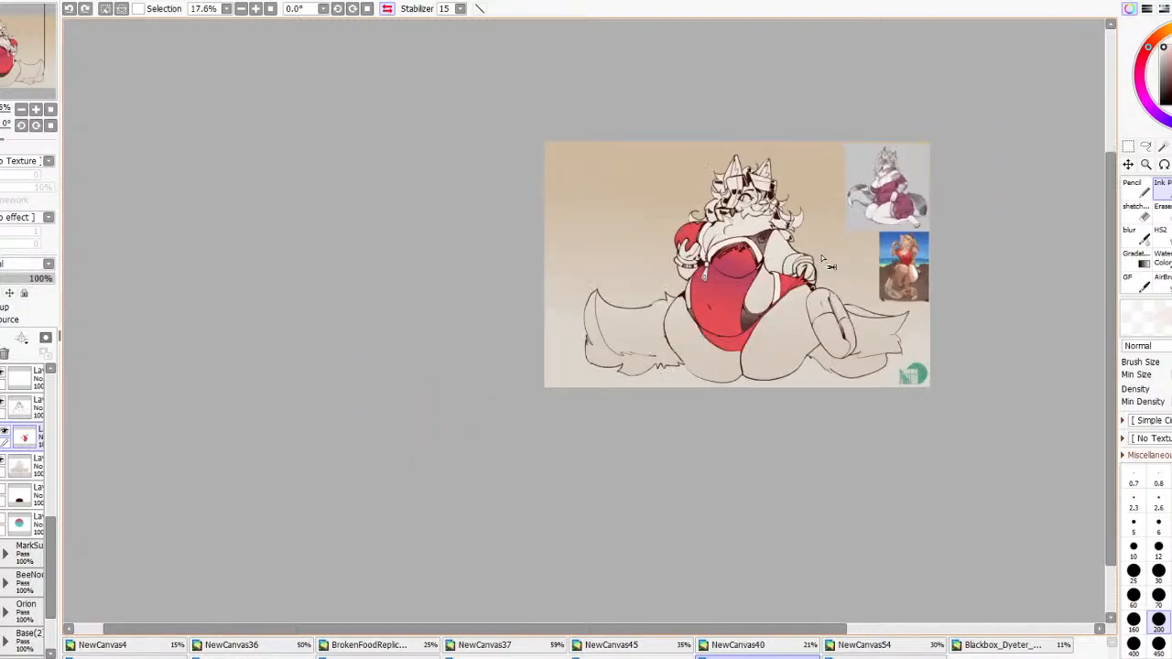
# Paint the hem band and its stretched strap with the suit's plum tone and deselect
pyautogui.scroll(2, 785, 325)
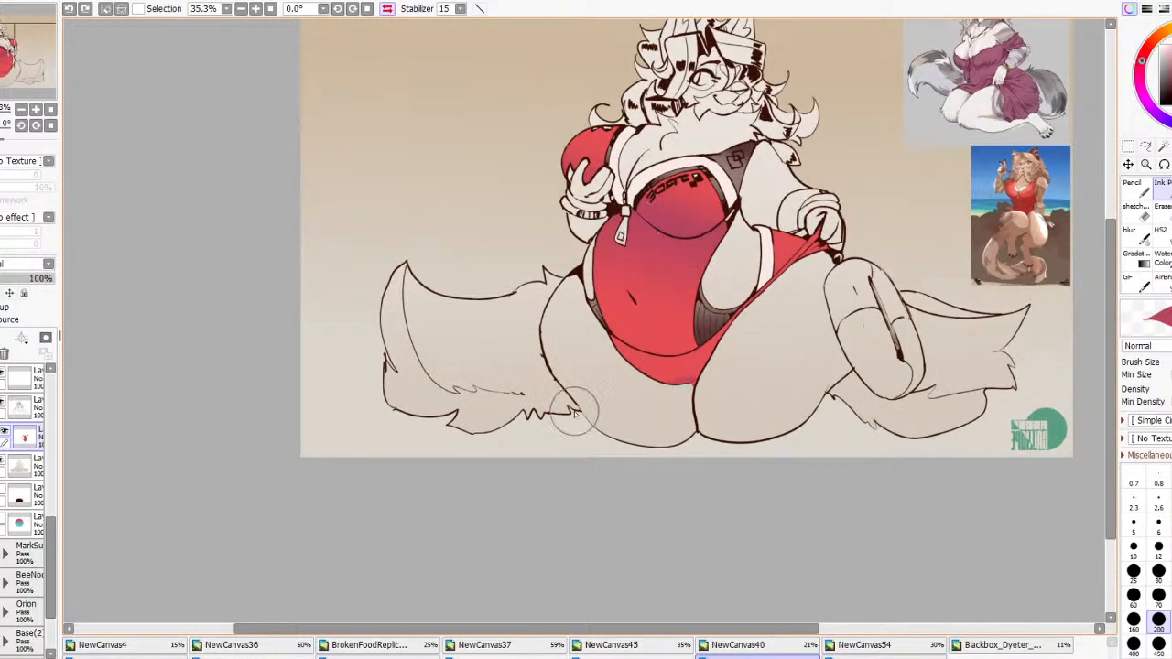
pyautogui.scroll(-3, 774, 240)
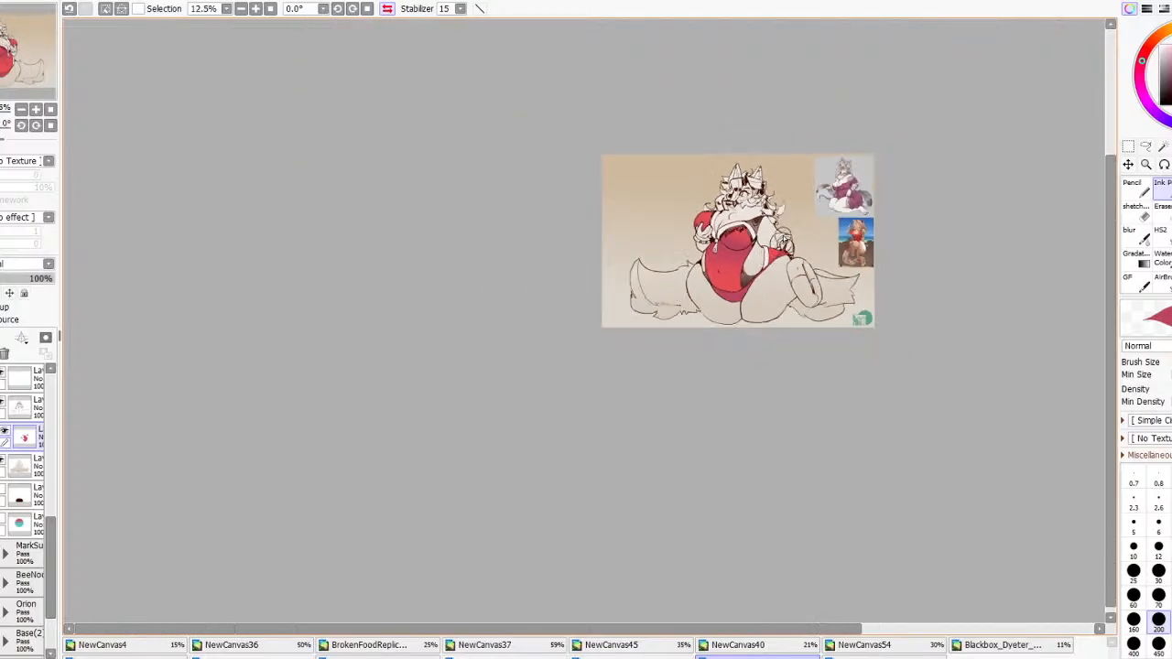
pyautogui.scroll(3, 783, 239)
pyautogui.scroll(-3, 780, 237)
pyautogui.scroll(3, 760, 230)
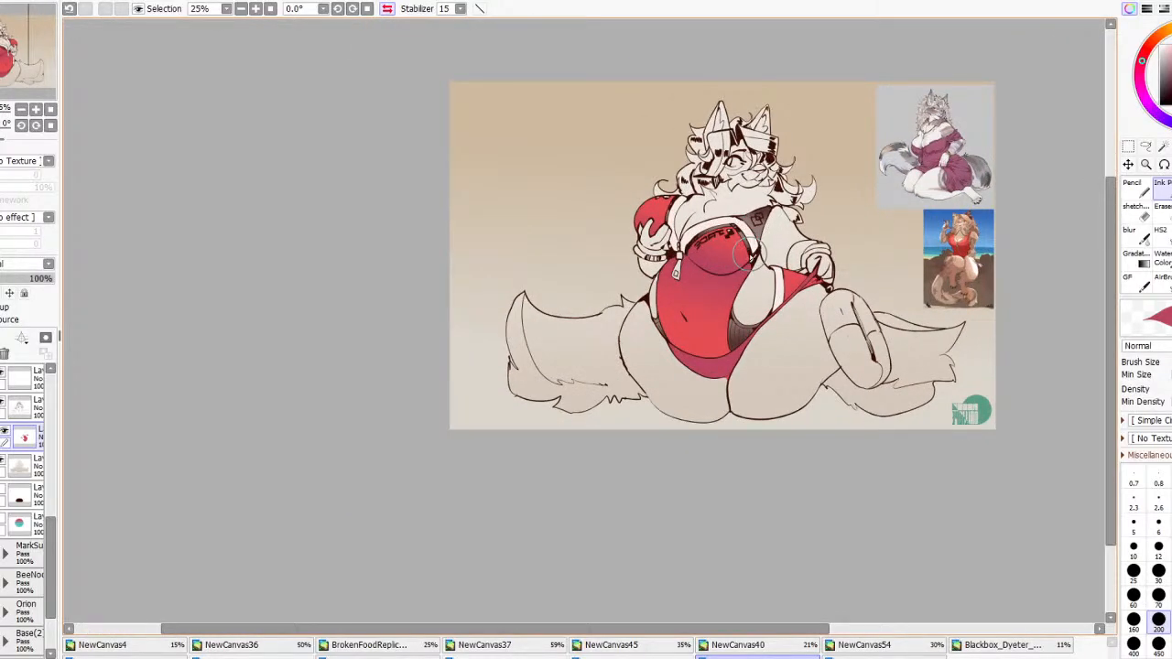
# Examine the suit's plum and red shading from several zoom levels against the reference images
pyautogui.scroll(3, 586, 246)
pyautogui.scroll(-4, 610, 262)
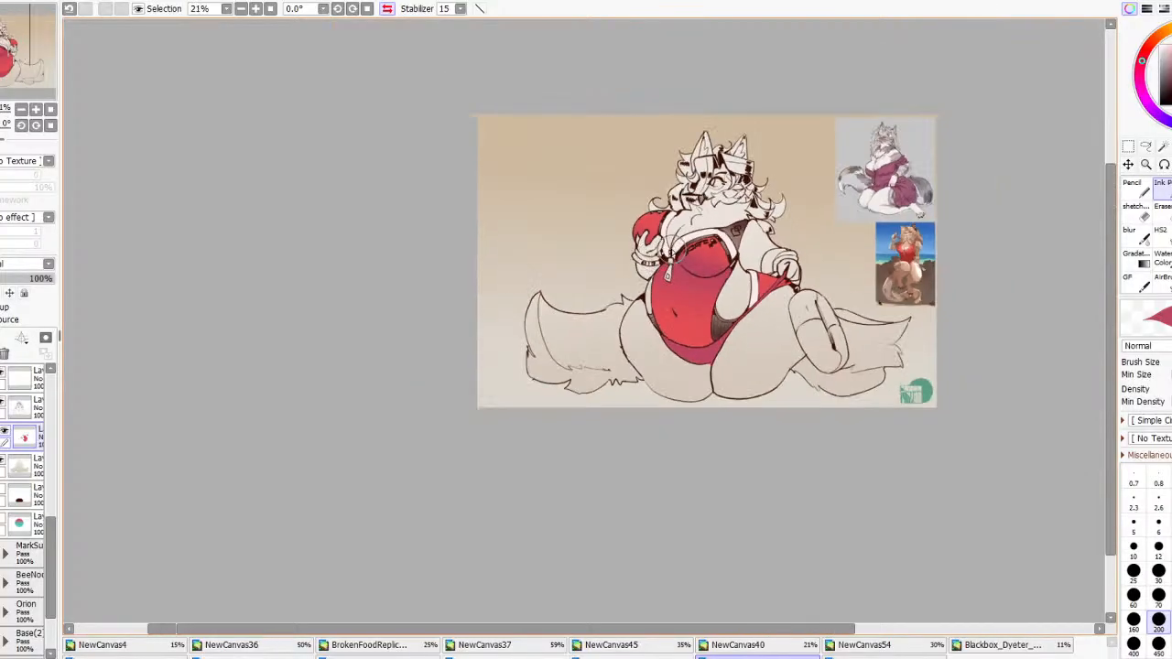
pyautogui.scroll(2, 641, 252)
pyautogui.scroll(1, 671, 246)
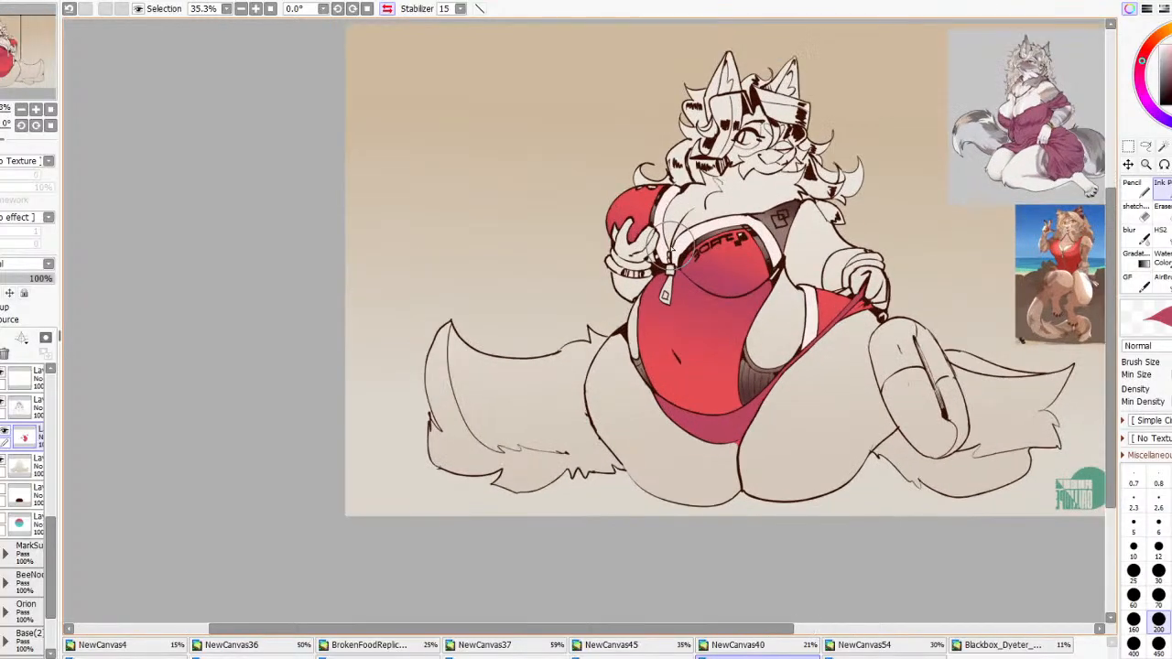
pyautogui.scroll(4, 671, 246)
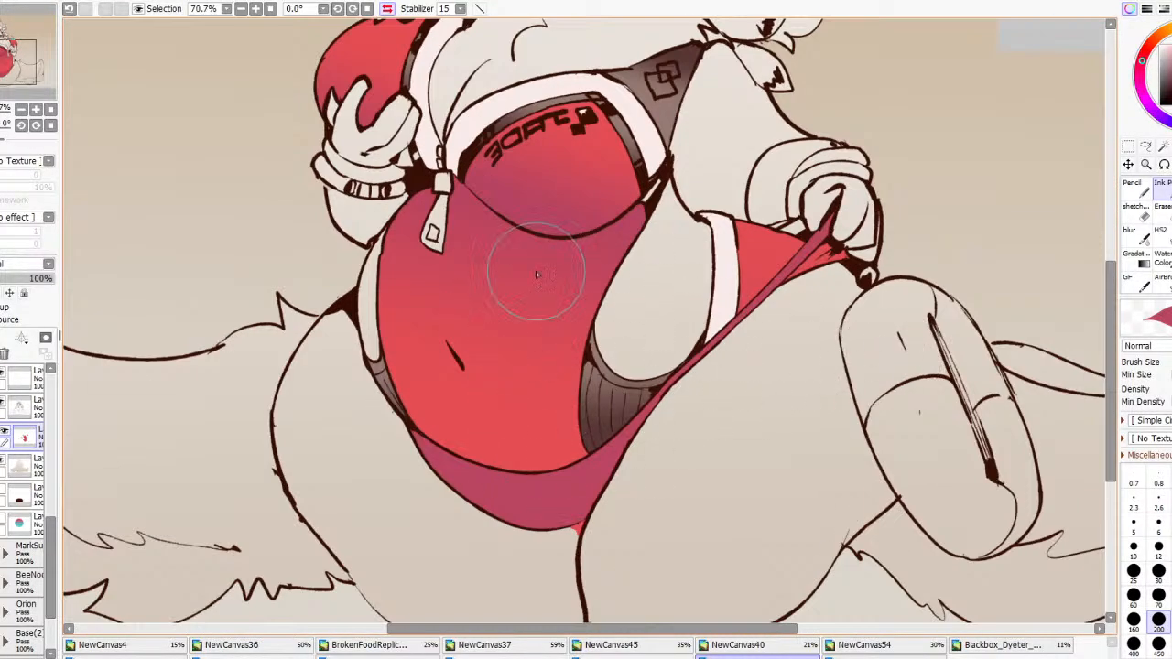
pyautogui.scroll(-4, 535, 271)
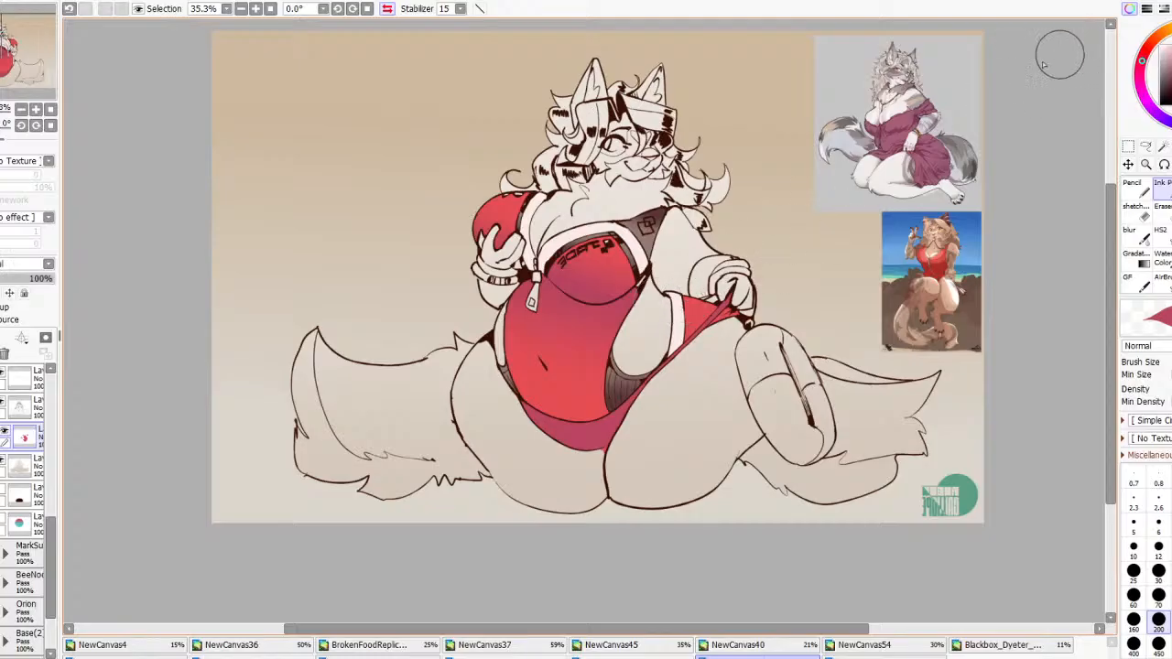
pyautogui.scroll(2, 985, 73)
pyautogui.scroll(-2, 763, 262)
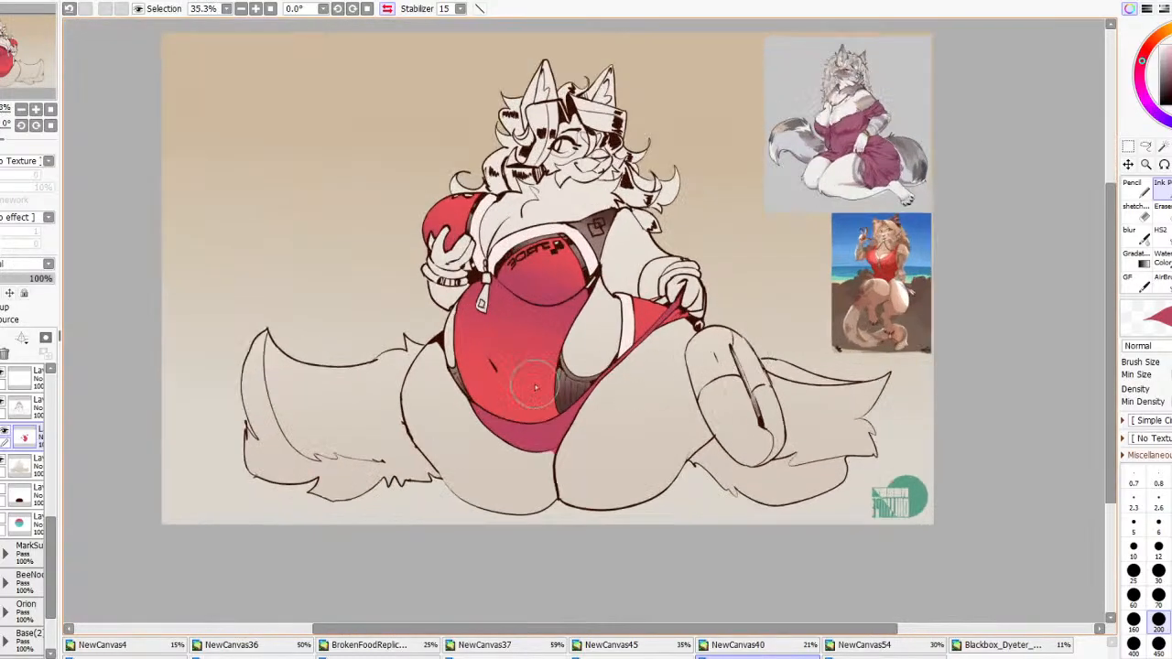
# Add an empty layer below the suit color layer and choose the off-white trim color for filling
pyautogui.click(1, 338)
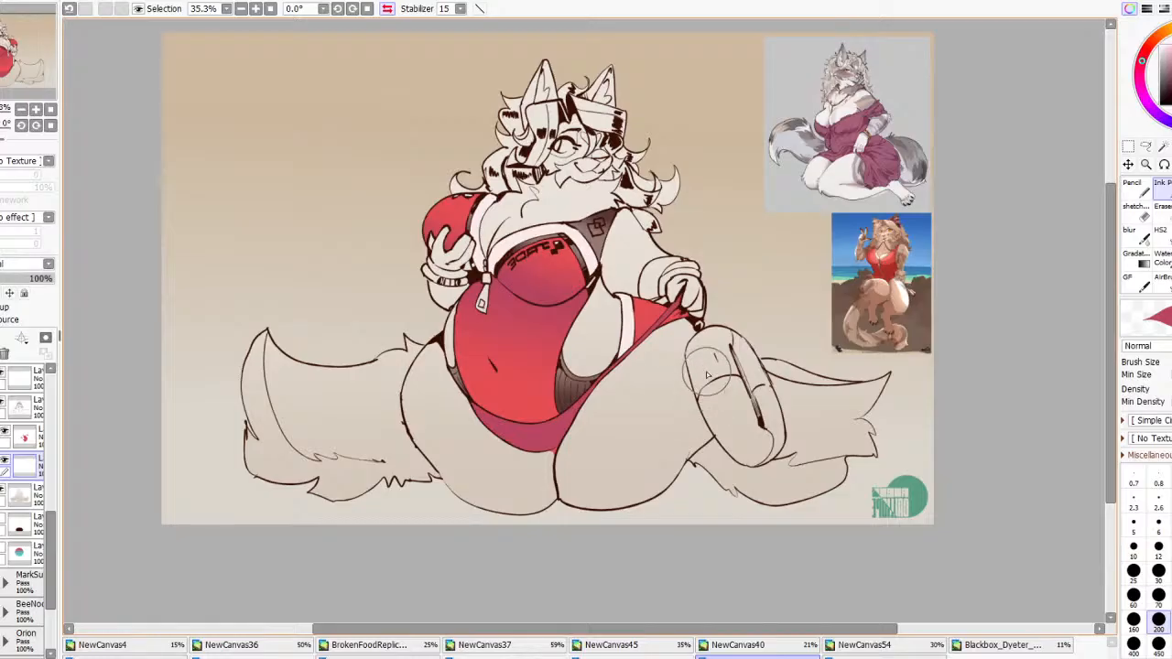
pyautogui.scroll(-3, 709, 325)
pyautogui.scroll(3, 710, 325)
pyautogui.press('w')
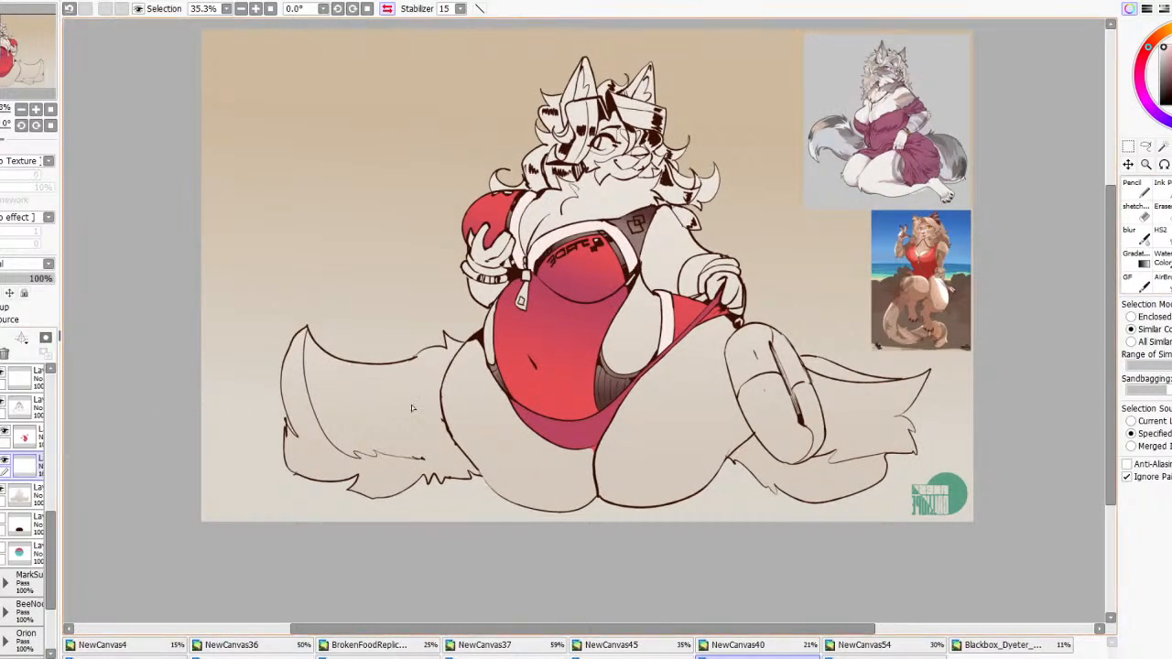
pyautogui.click(27, 441)
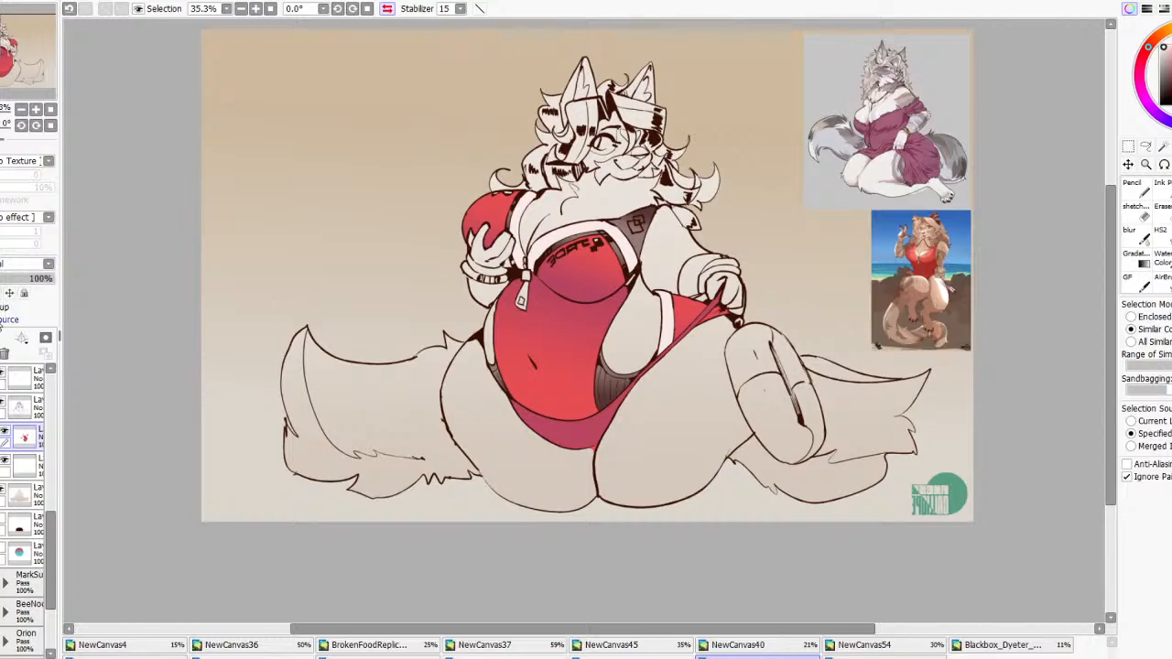
pyautogui.click(16, 408)
pyautogui.click(24, 465)
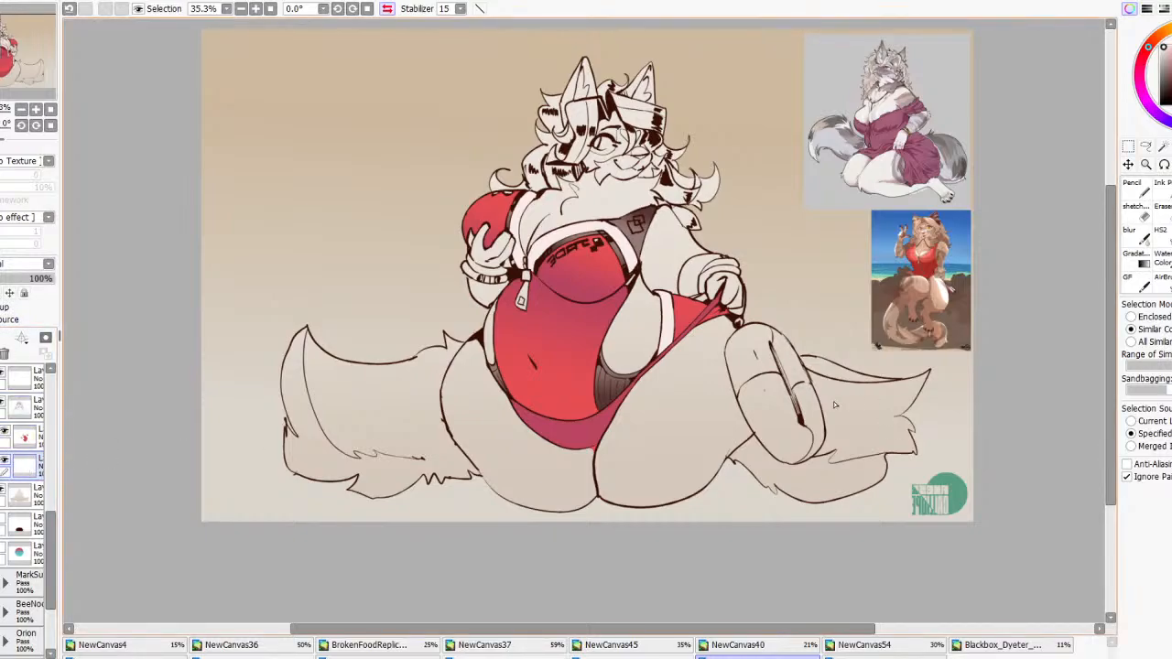
# Fill the sections of the life ring beside the thigh with alternating off-white and the suit's red
pyautogui.click(790, 380)
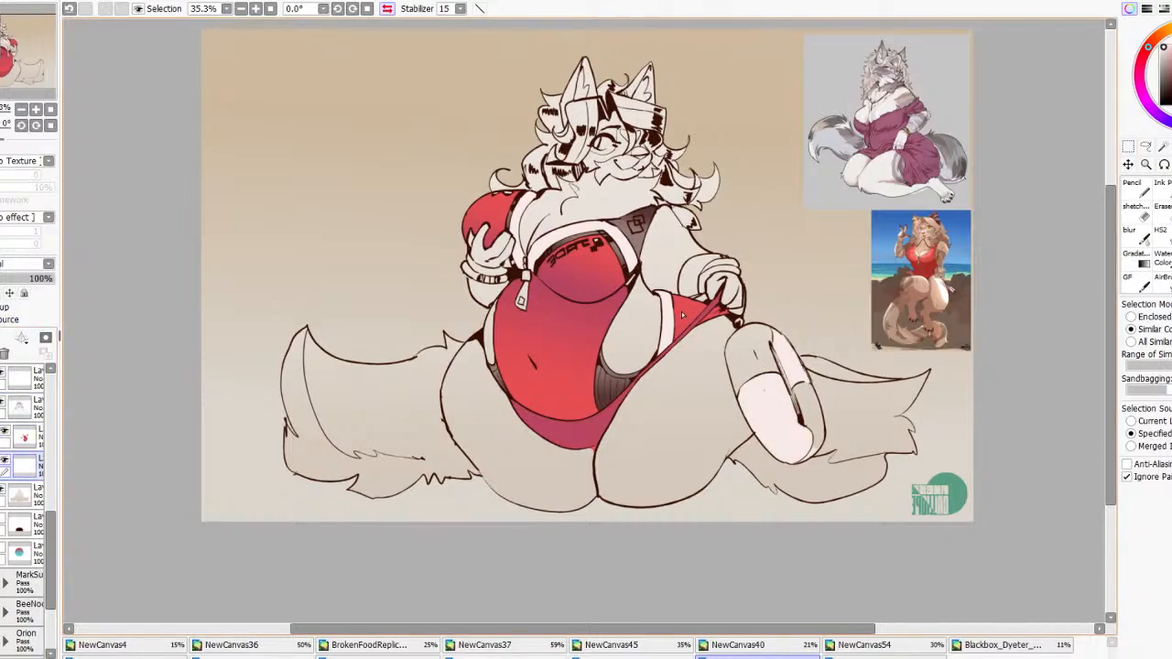
pyautogui.click(792, 409)
pyautogui.click(743, 353)
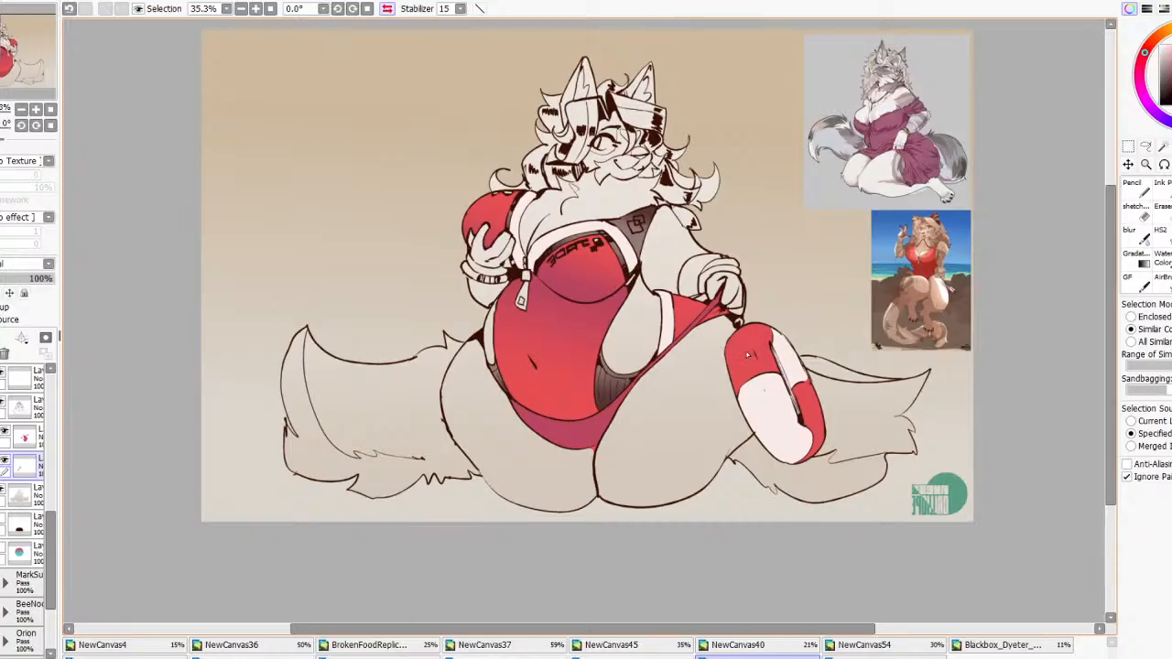
pyautogui.scroll(-5, 802, 337)
pyautogui.scroll(5, 806, 329)
pyautogui.scroll(-2, 802, 320)
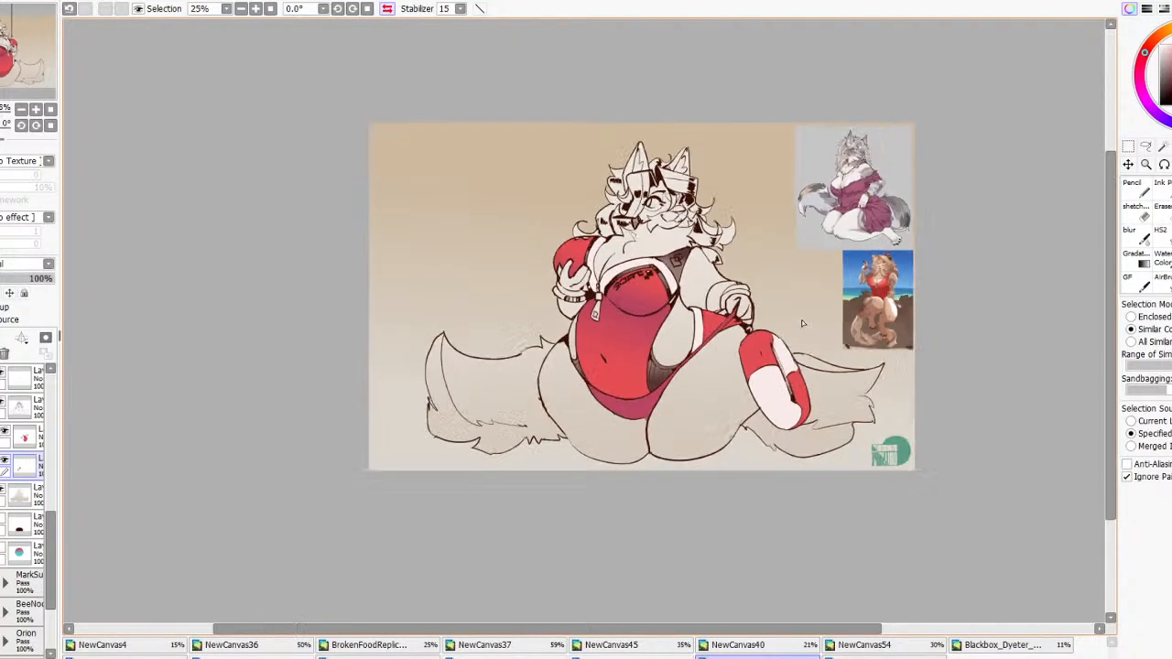
pyautogui.scroll(2, 801, 320)
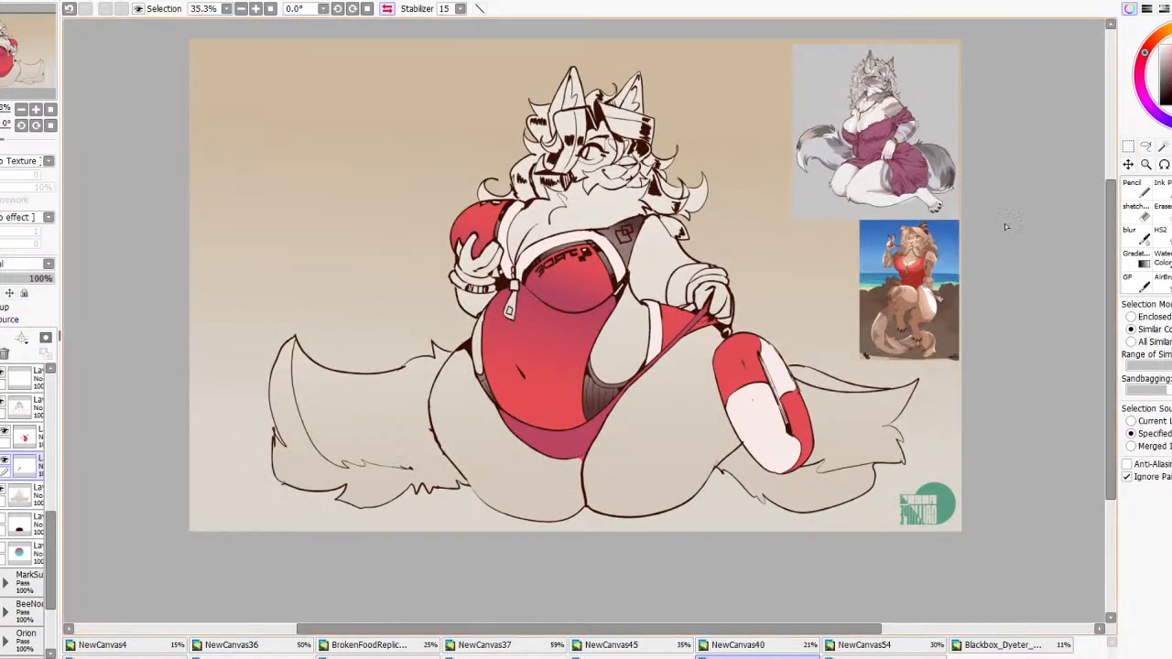
# Select the life ring's off-white sections and apply a straight brownish gradient with Reverse off, darkening toward the lower end
pyautogui.click(1163, 147)
pyautogui.moveTo(769, 423); pyautogui.dragTo(786, 384)
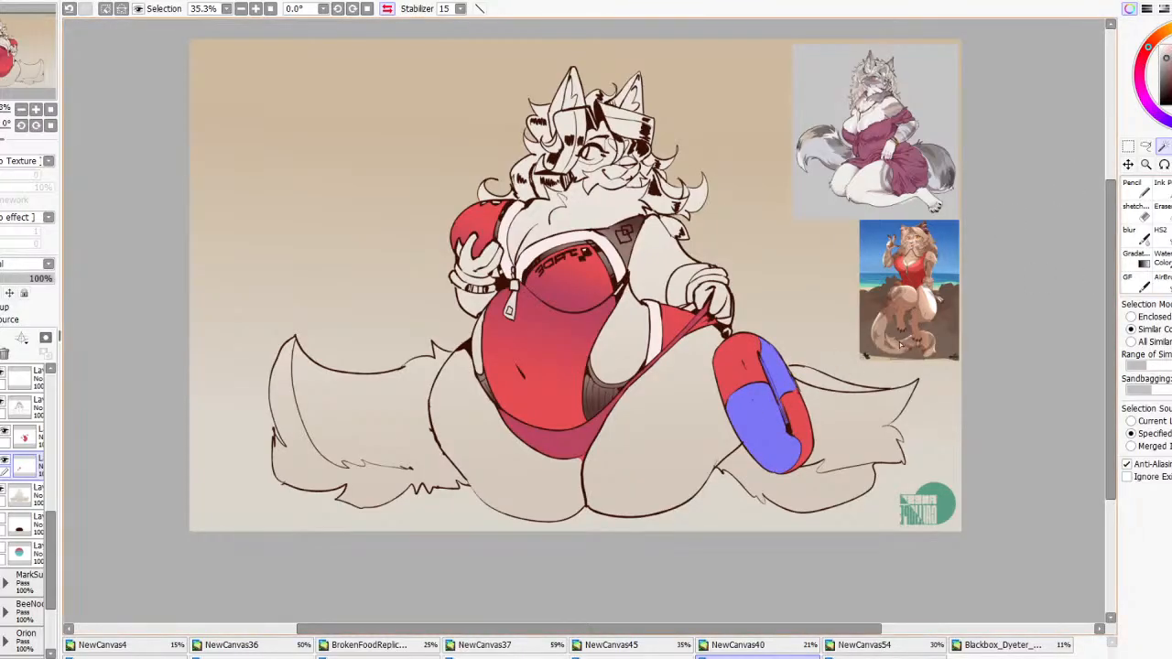
pyautogui.click(1136, 260)
pyautogui.moveTo(761, 361); pyautogui.dragTo(803, 487)
pyautogui.click(1149, 392)
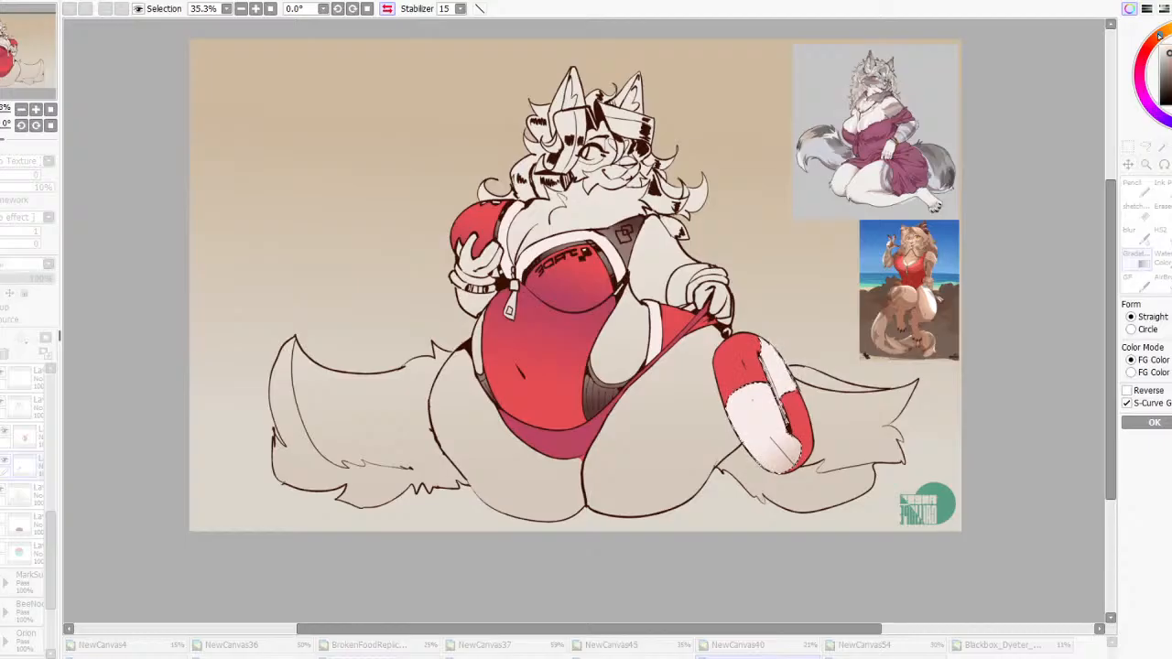
pyautogui.click(1135, 424)
# Select the life ring's red sections and shade its lower red section with the suit's plum color
pyautogui.click(1164, 147)
pyautogui.hotkey('ctrl', 'd')
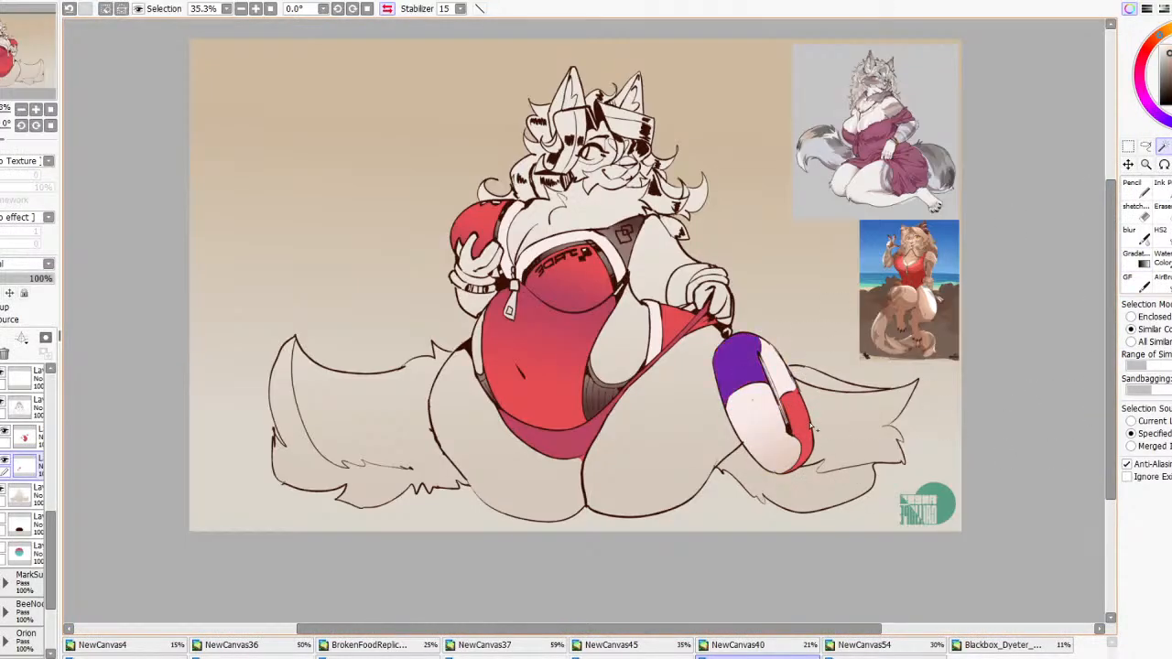
pyautogui.click(810, 426)
pyautogui.hotkey('ctrl', 'z')
pyautogui.press('n')
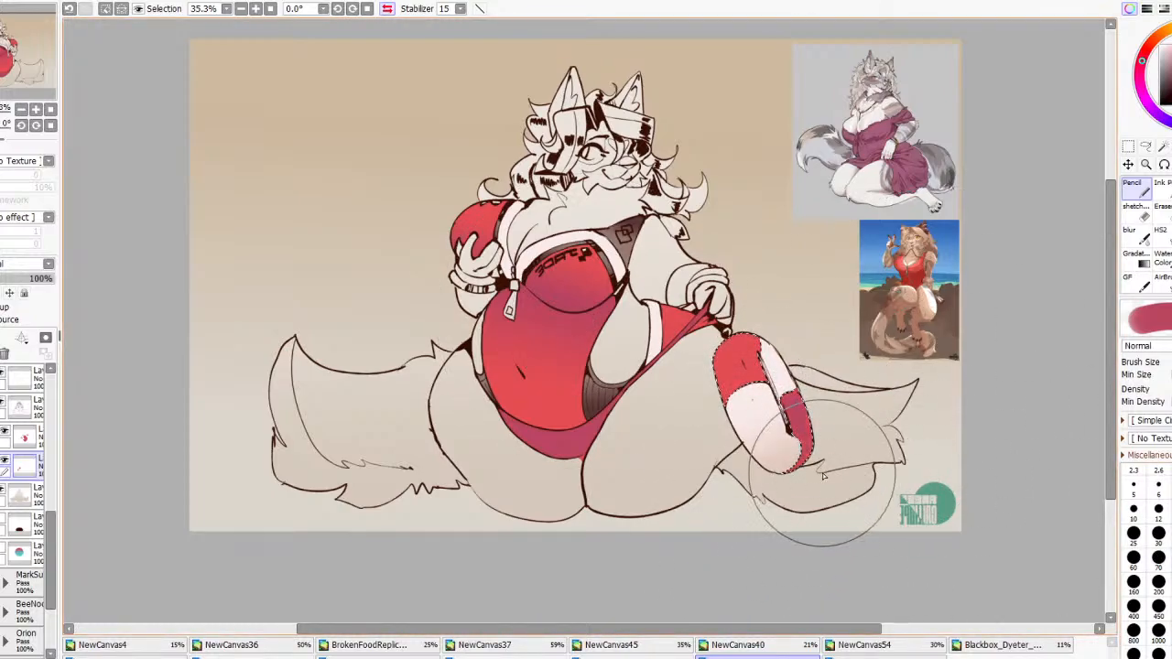
pyautogui.scroll(-6, 868, 343)
pyautogui.scroll(5, 868, 346)
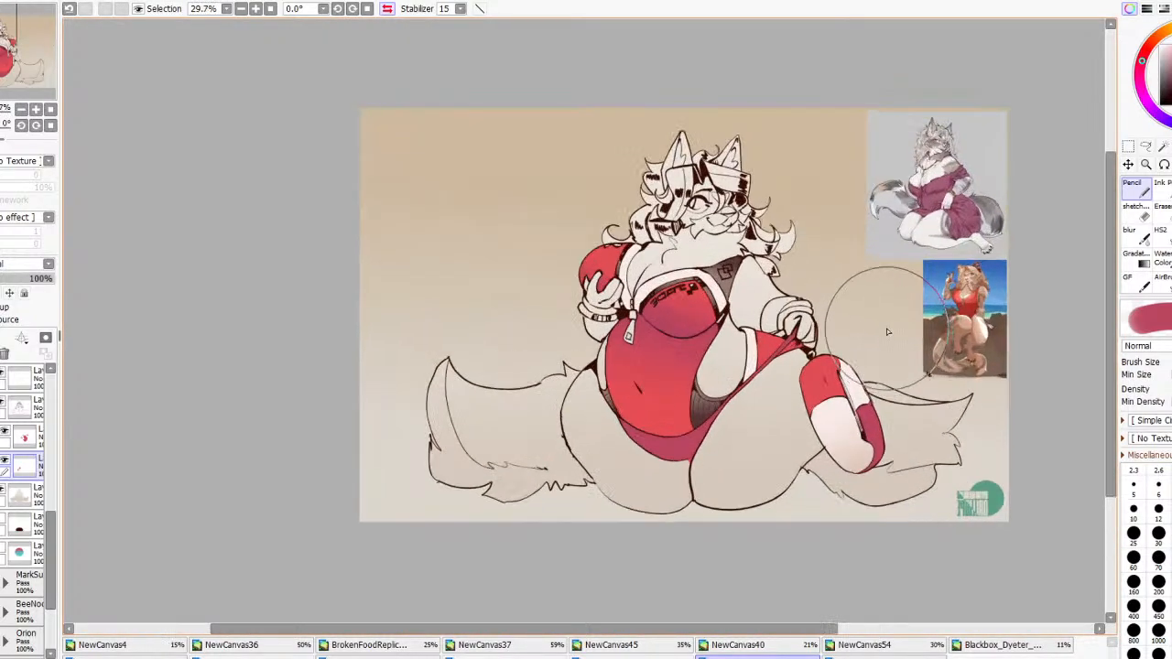
# Merge the suit color layer with the life ring layer directly below it
pyautogui.click(20, 434)
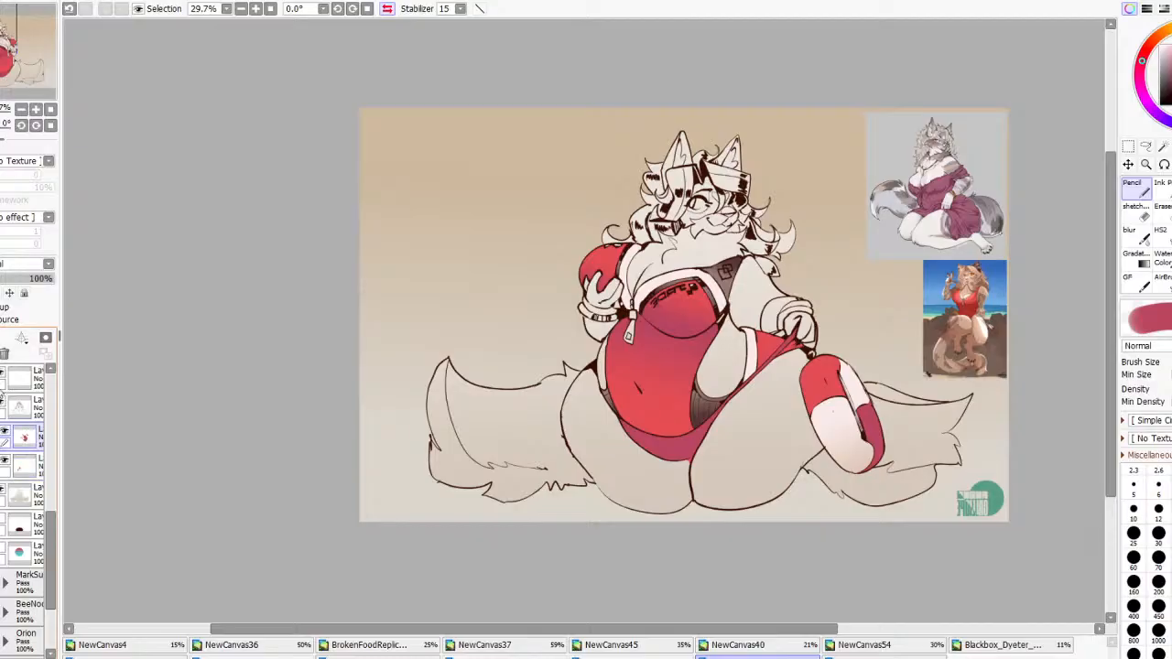
pyautogui.hotkey('ctrl', 'e')
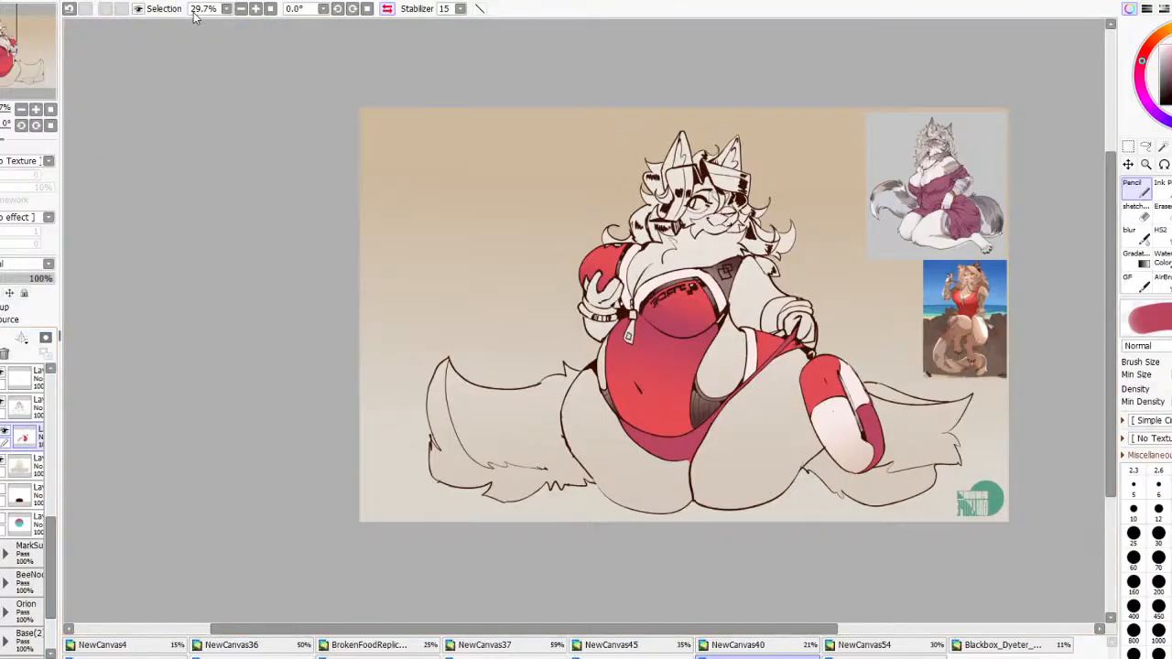
# Try shifting the hue of the merged suit and life ring layer to teal
pyautogui.press('Tab')
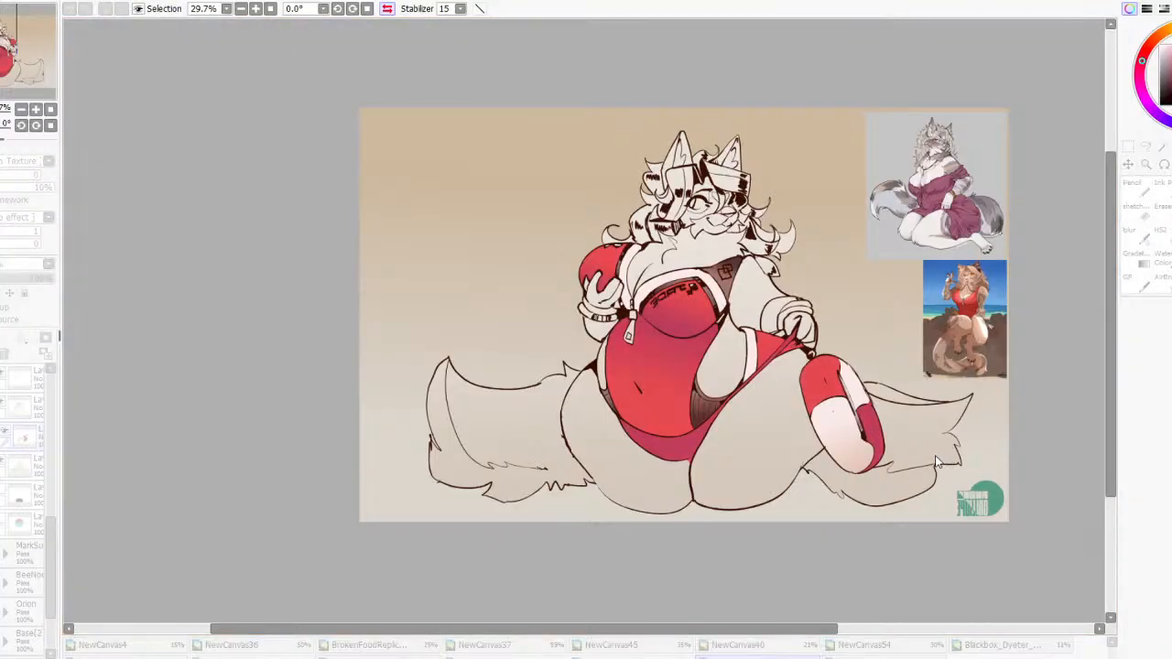
pyautogui.scroll(-2, 936, 462)
pyautogui.scroll(1, 925, 444)
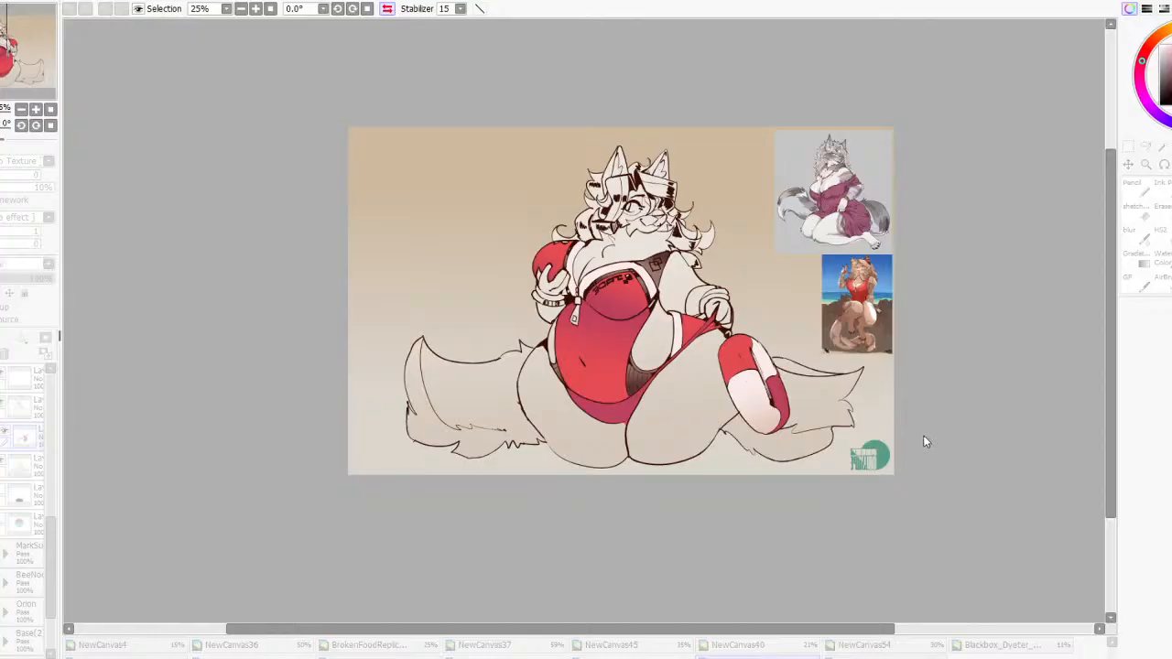
pyautogui.moveTo(924, 437); pyautogui.dragTo(1076, 458)
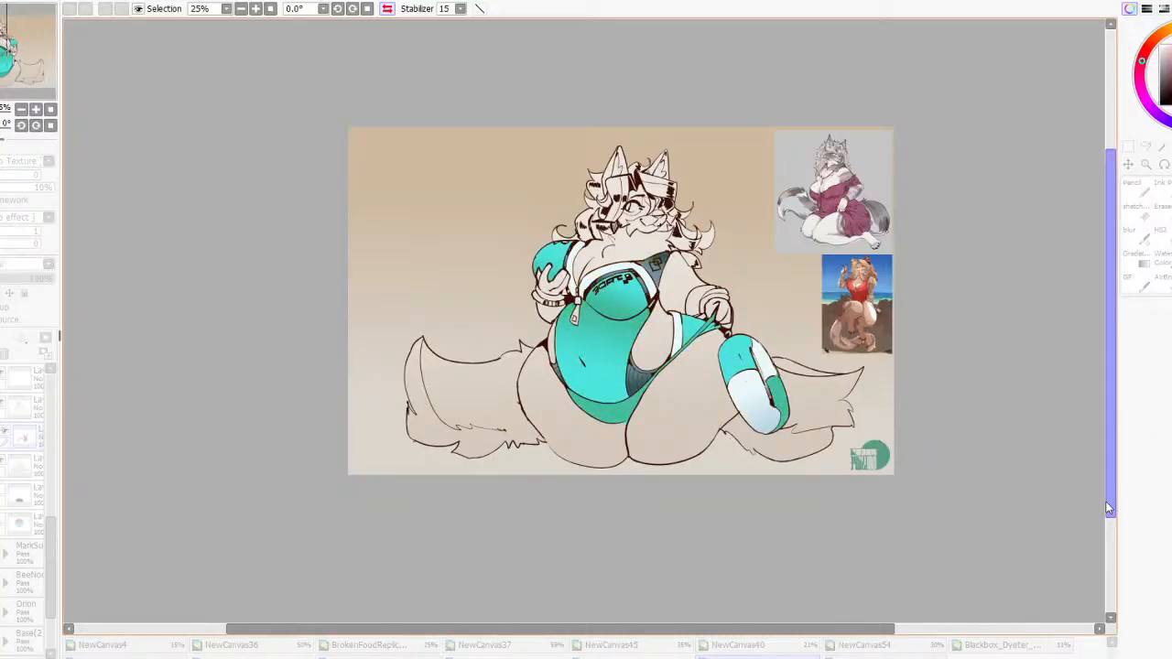
pyautogui.click(1044, 511)
pyautogui.scroll(3, 630, 275)
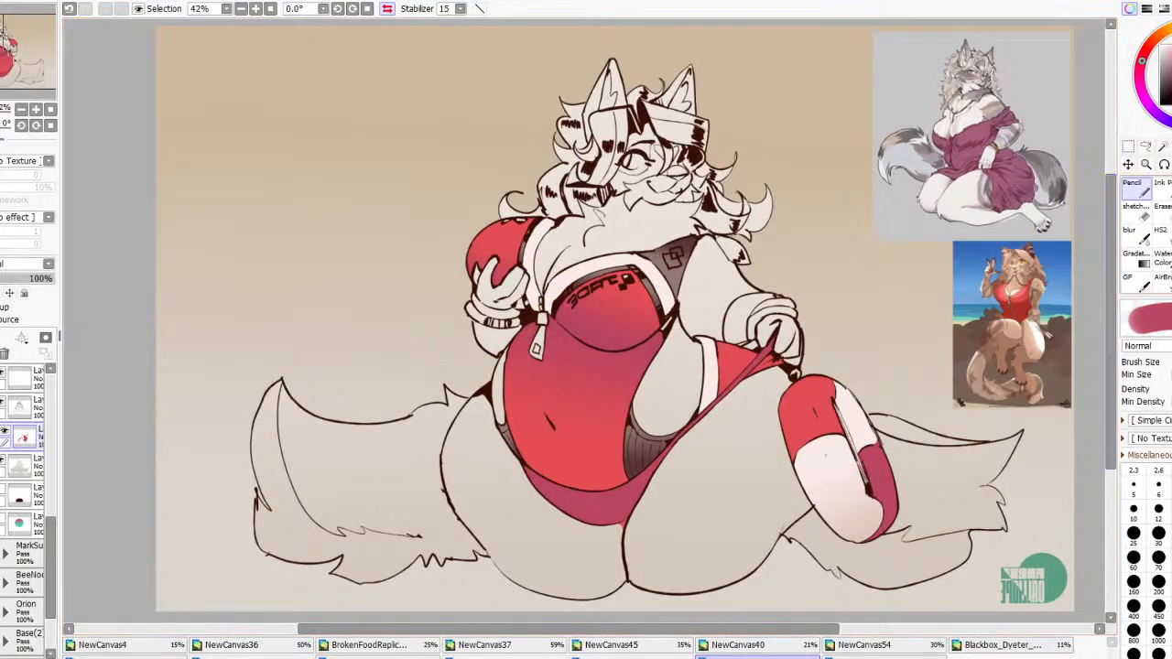
# Add an empty layer above the character's base fill and sample the pale gray-beige hair color from the gray reference image
pyautogui.press('w')
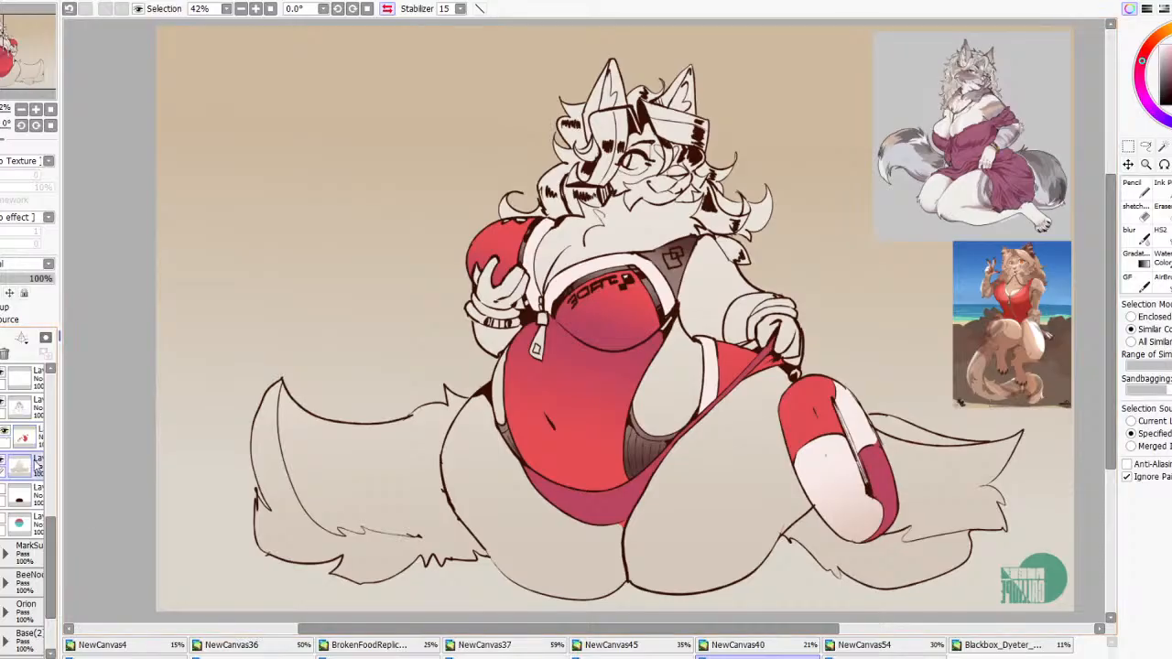
pyautogui.hotkey('ctrl', 'shift', 'n')
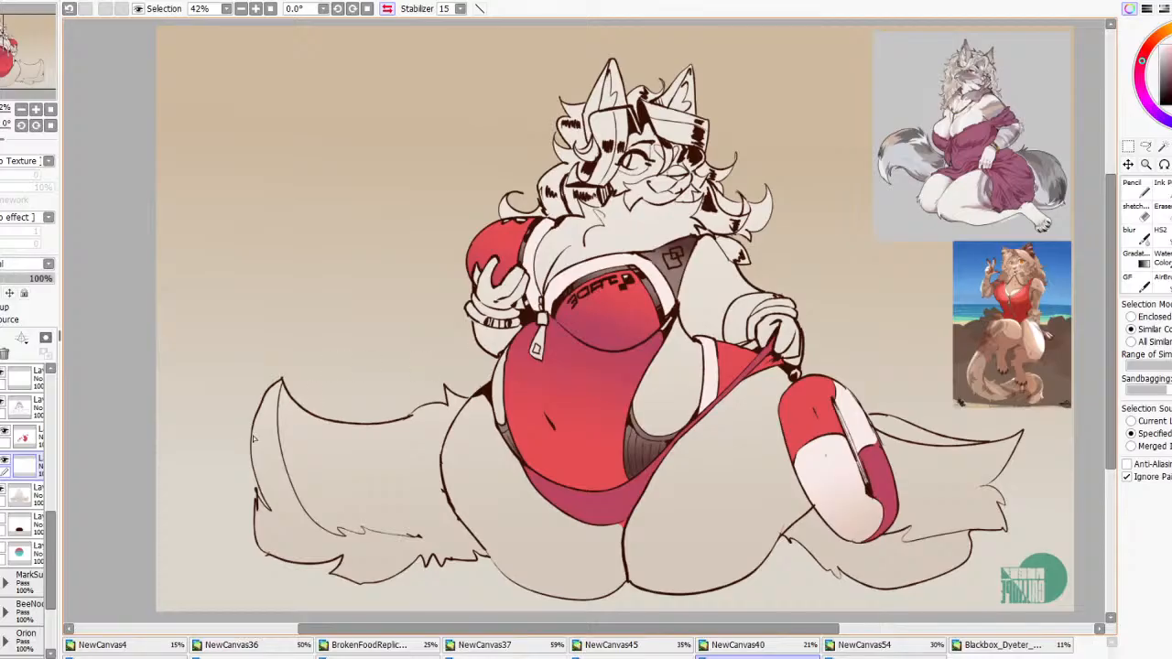
pyautogui.click(1133, 184)
pyautogui.scroll(2, 763, 123)
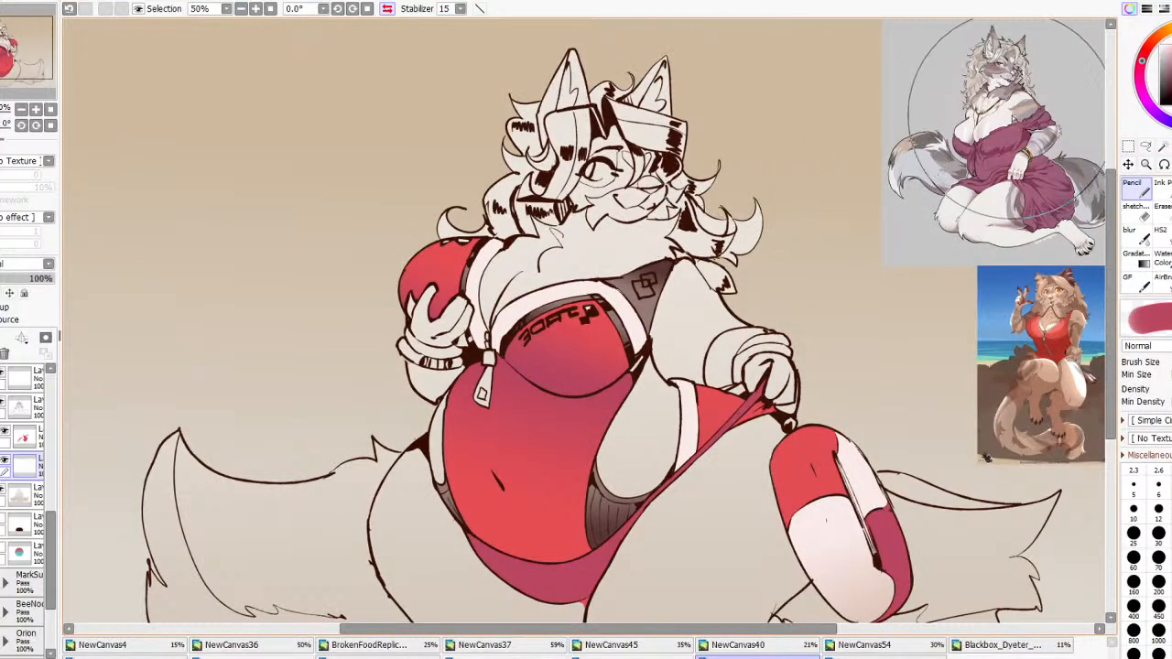
pyautogui.scroll(4, 981, 84)
pyautogui.rightClick(936, 90)
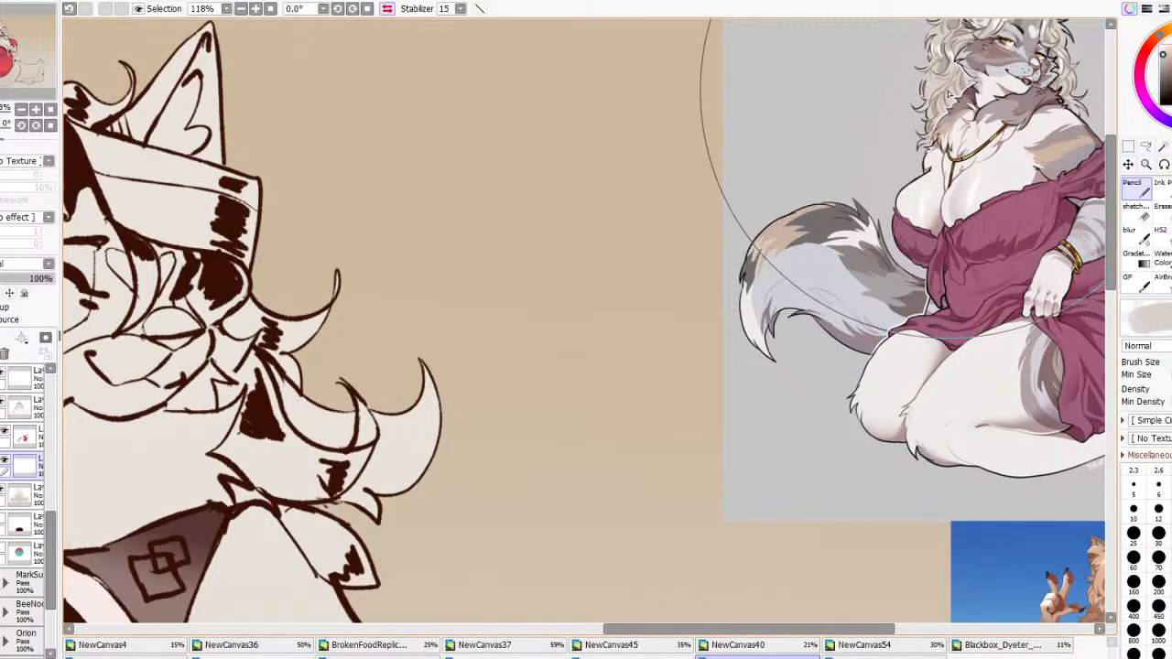
pyautogui.scroll(-7, 785, 223)
pyautogui.scroll(3, 517, 140)
pyautogui.scroll(-3, 756, 288)
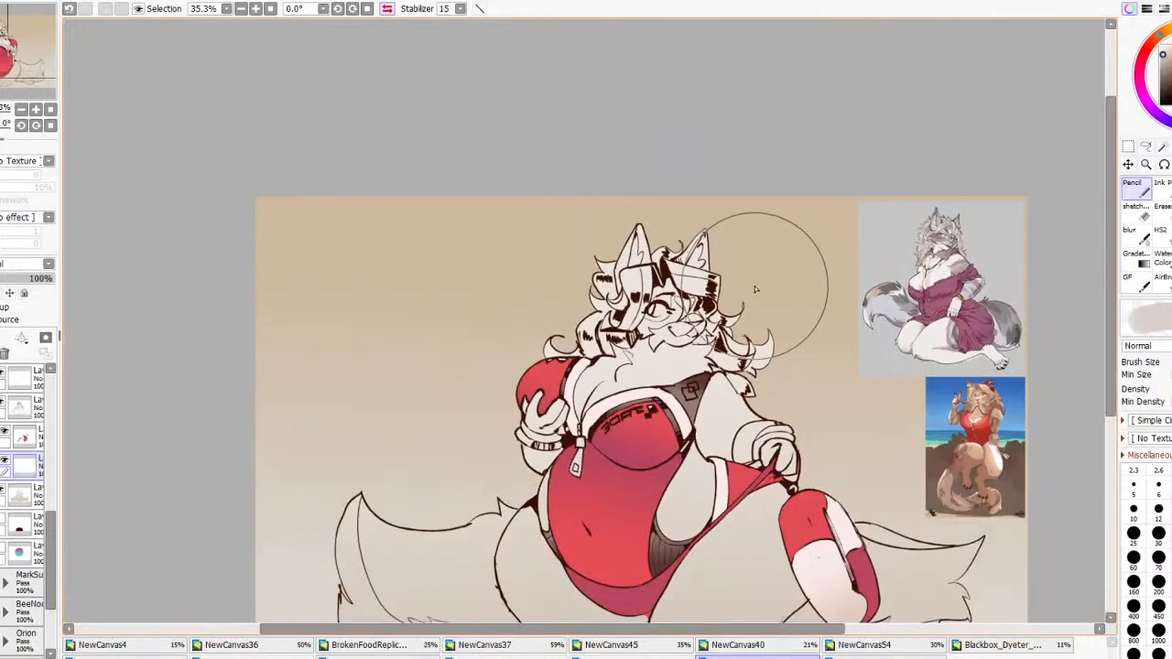
# Reduce the Pencil's brush size and paint the sampled pale color over the character's head, ears and hair
pyautogui.scroll(2, 707, 312)
pyautogui.press('[')
pyautogui.press('[')
pyautogui.press('[')
pyautogui.press('[')
pyautogui.press('[')
pyautogui.moveTo(503, 325)
pyautogui.mouseDown()
pyautogui.moveTo(847, 374)
pyautogui.moveTo(817, 272)
pyautogui.moveTo(853, 226)
pyautogui.mouseUp()
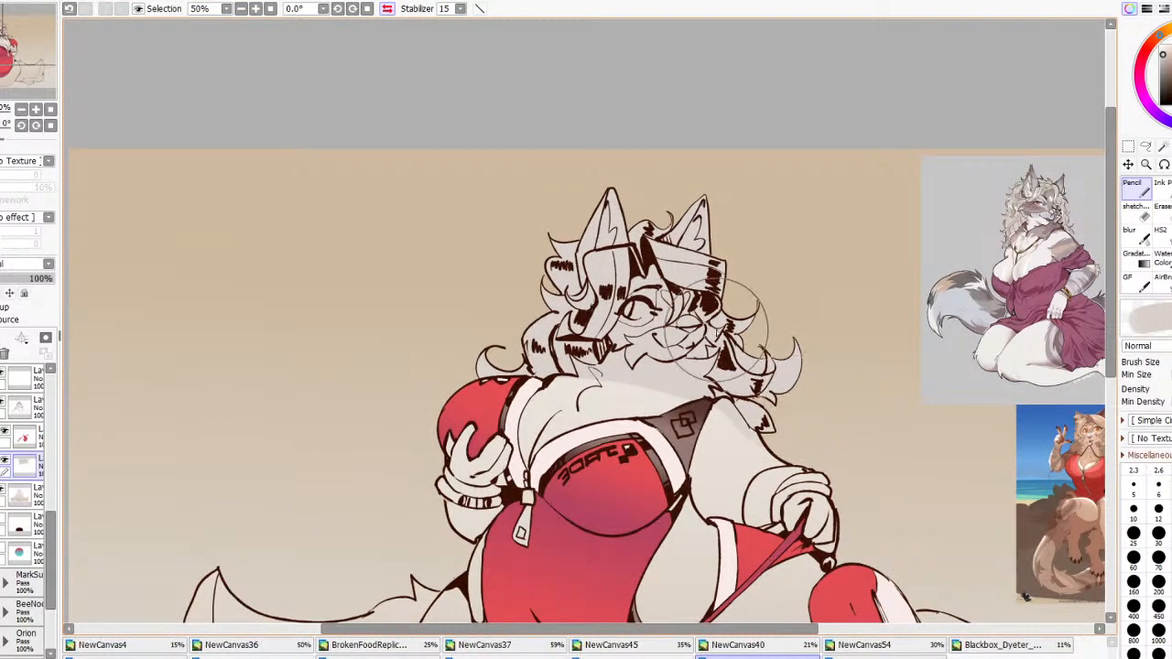
pyautogui.scroll(-2, 709, 382)
pyautogui.scroll(3, 593, 398)
# Select the chest, neck and face regions inside the line art and clear the hair color from them
pyautogui.click(1163, 147)
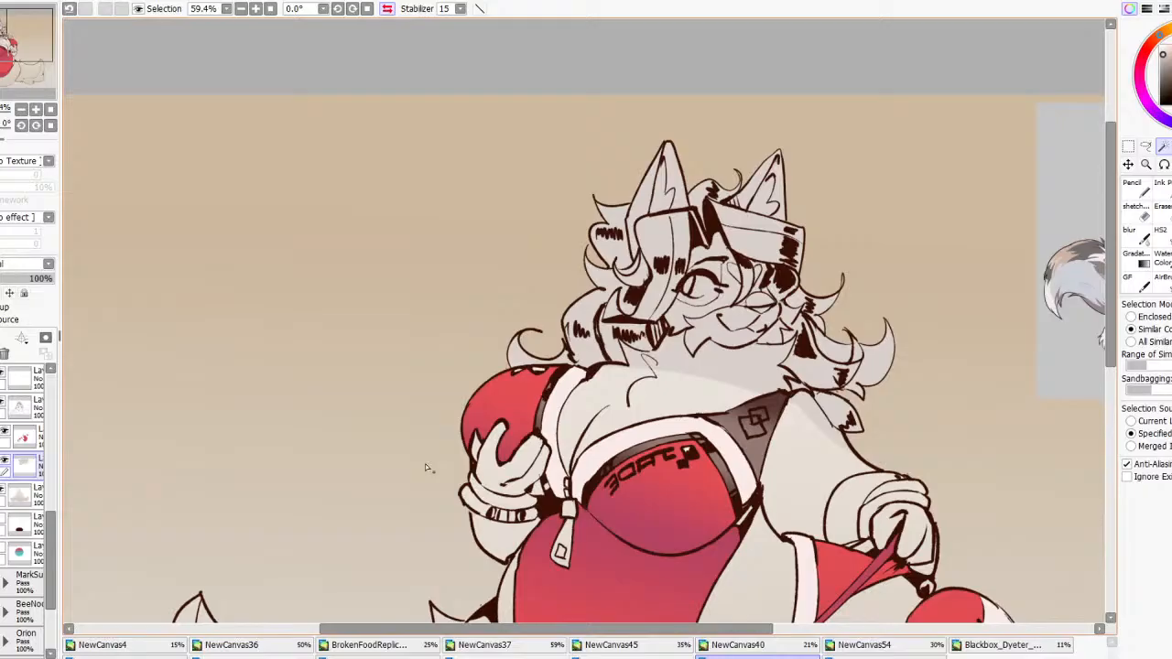
pyautogui.click(23, 408)
pyautogui.click(29, 465)
pyautogui.click(733, 367)
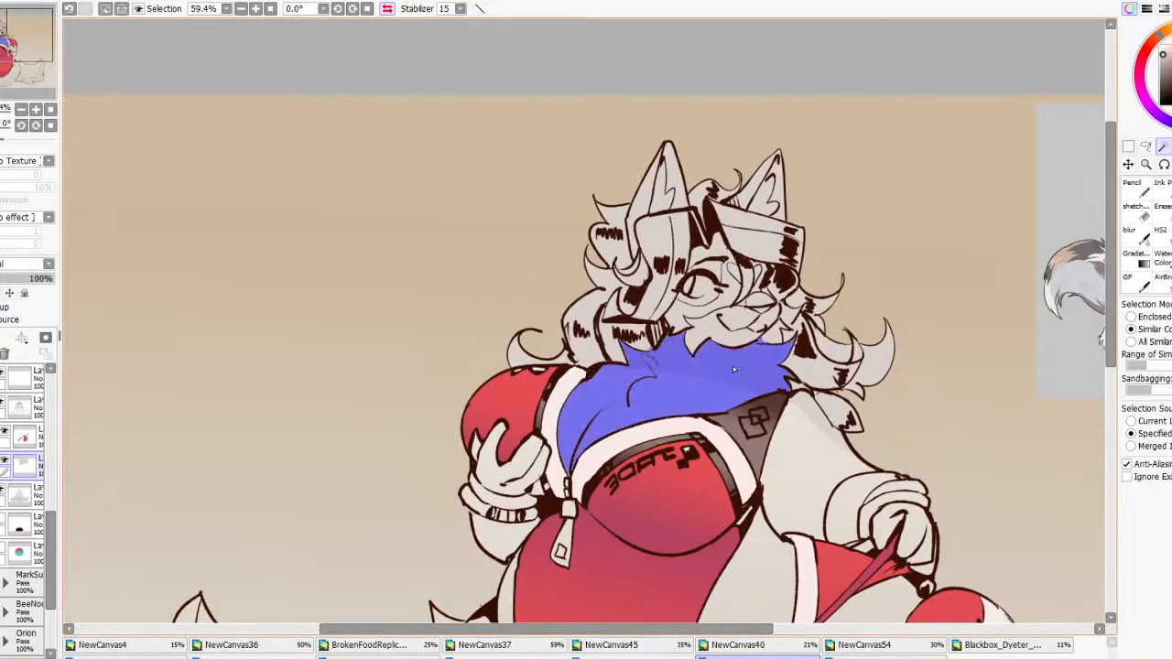
pyautogui.moveTo(700, 363)
pyautogui.mouseDown()
pyautogui.moveTo(698, 295)
pyautogui.moveTo(717, 277)
pyautogui.mouseUp()
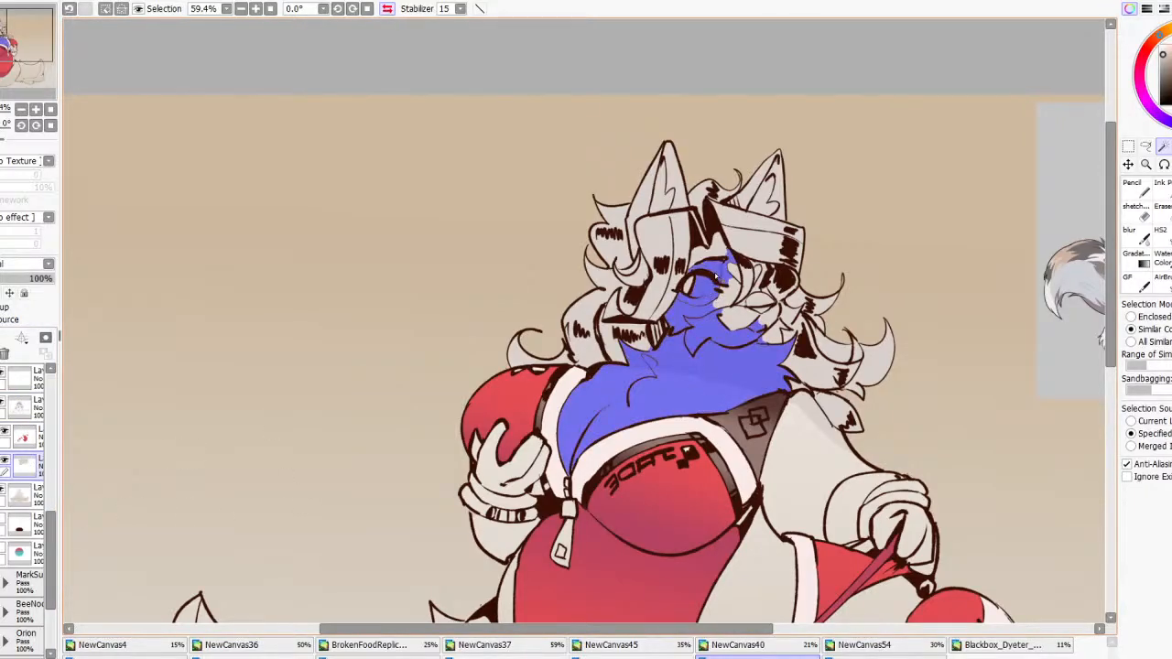
pyautogui.moveTo(731, 318)
pyautogui.mouseDown()
pyautogui.moveTo(752, 309)
pyautogui.moveTo(765, 320)
pyautogui.mouseUp()
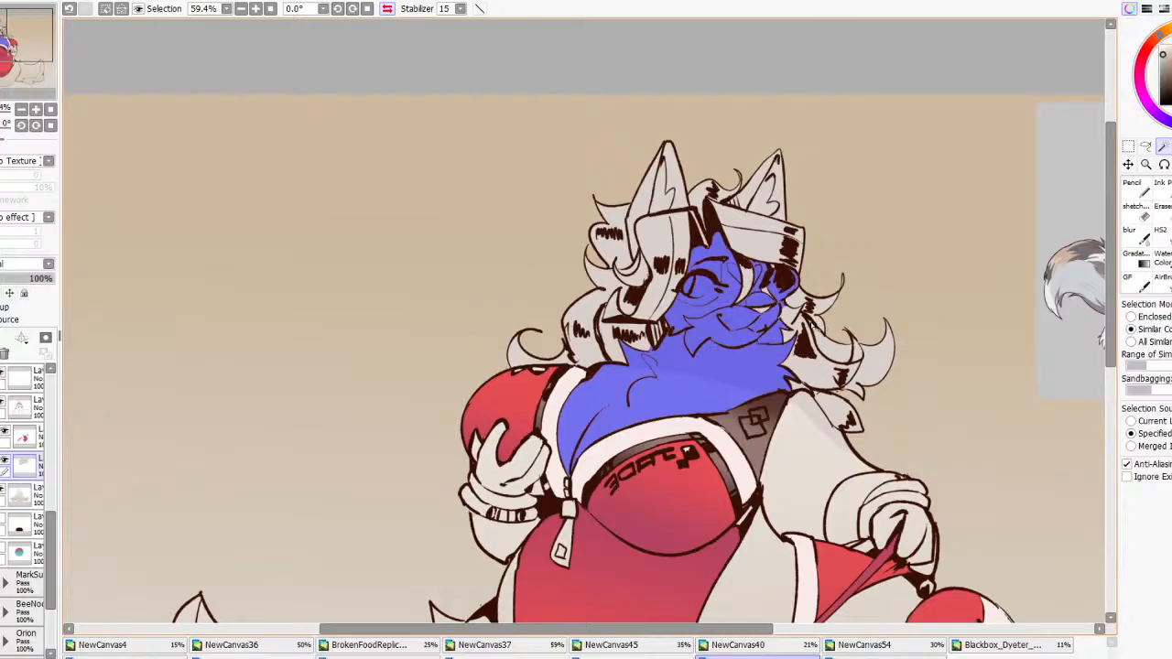
pyautogui.scroll(-5, 702, 227)
pyautogui.scroll(3, 730, 281)
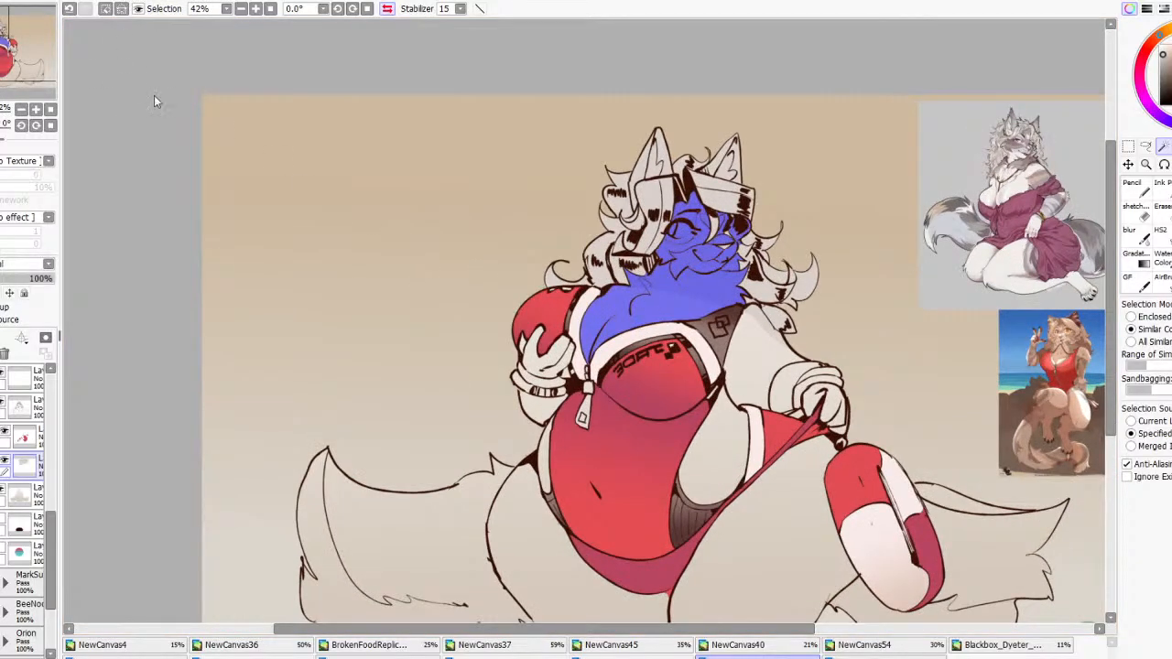
pyautogui.hotkey('ctrl', 'd')
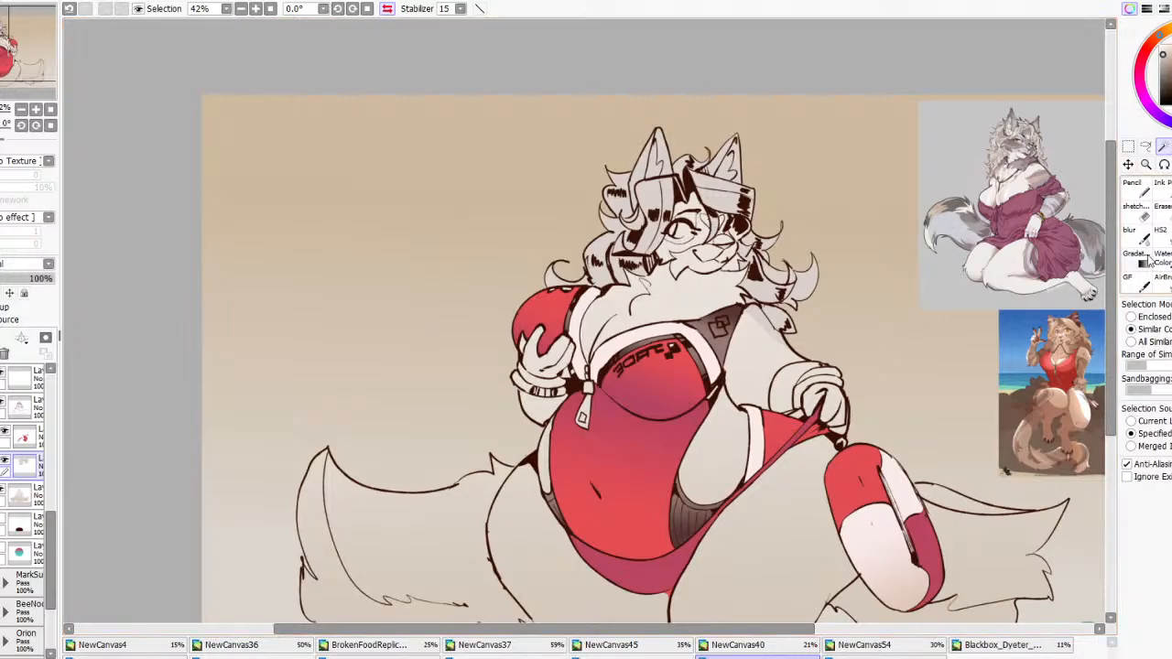
# Lay a straight gradient from the neck up to the crown across the hair layer and set its color to grayish brown
pyautogui.press('g')
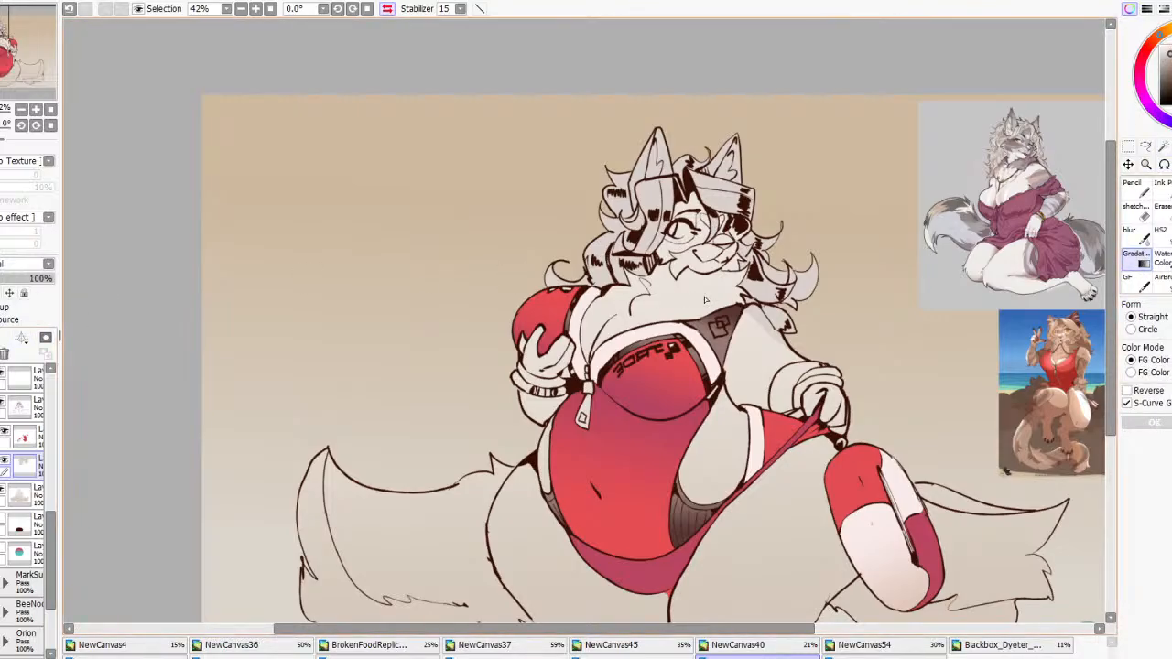
pyautogui.moveTo(714, 307); pyautogui.dragTo(712, 192)
pyautogui.scroll(-5, 846, 206)
pyautogui.scroll(4, 821, 206)
pyautogui.click(1144, 394)
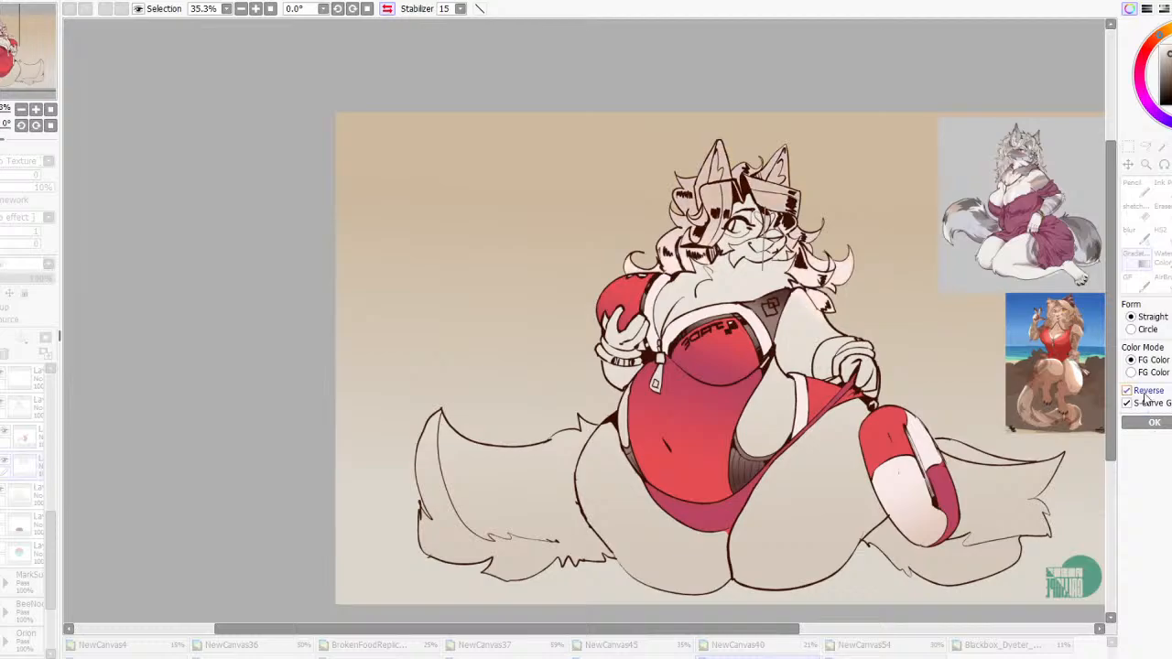
pyautogui.moveTo(1170, 68)
pyautogui.mouseDown()
pyautogui.moveTo(1168, 36)
pyautogui.moveTo(1164, 62)
pyautogui.mouseUp()
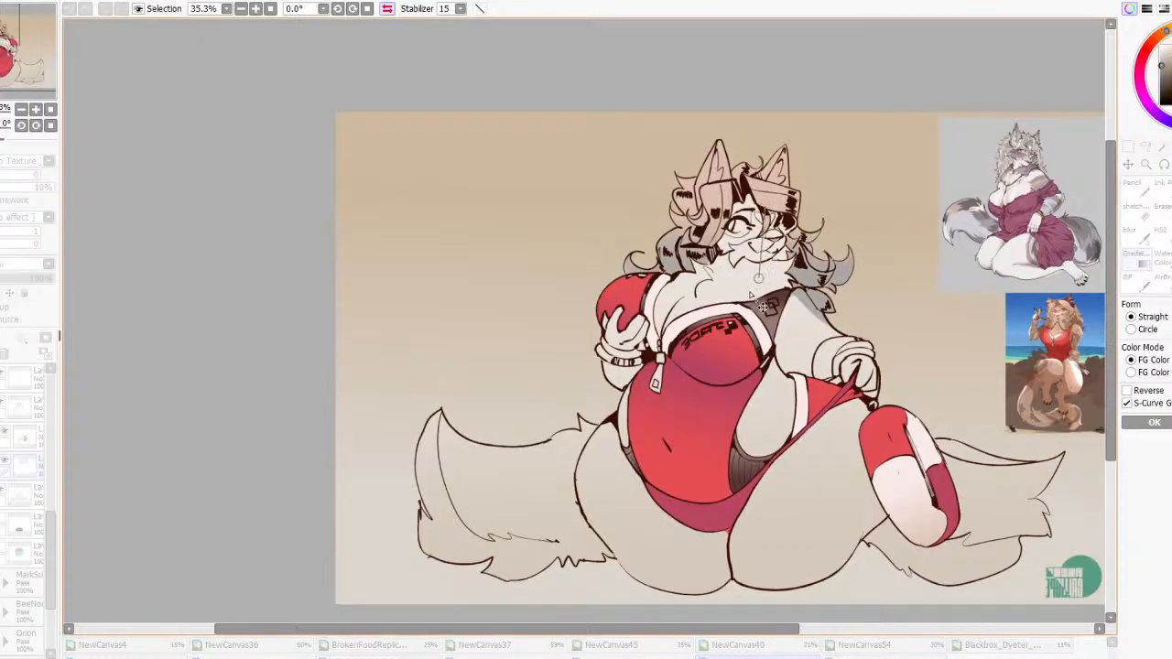
# Turn on Reverse so the hair gradient is darkest at the crown, and apply it
pyautogui.scroll(-3, 762, 306)
pyautogui.scroll(2, 777, 261)
pyautogui.click(1150, 394)
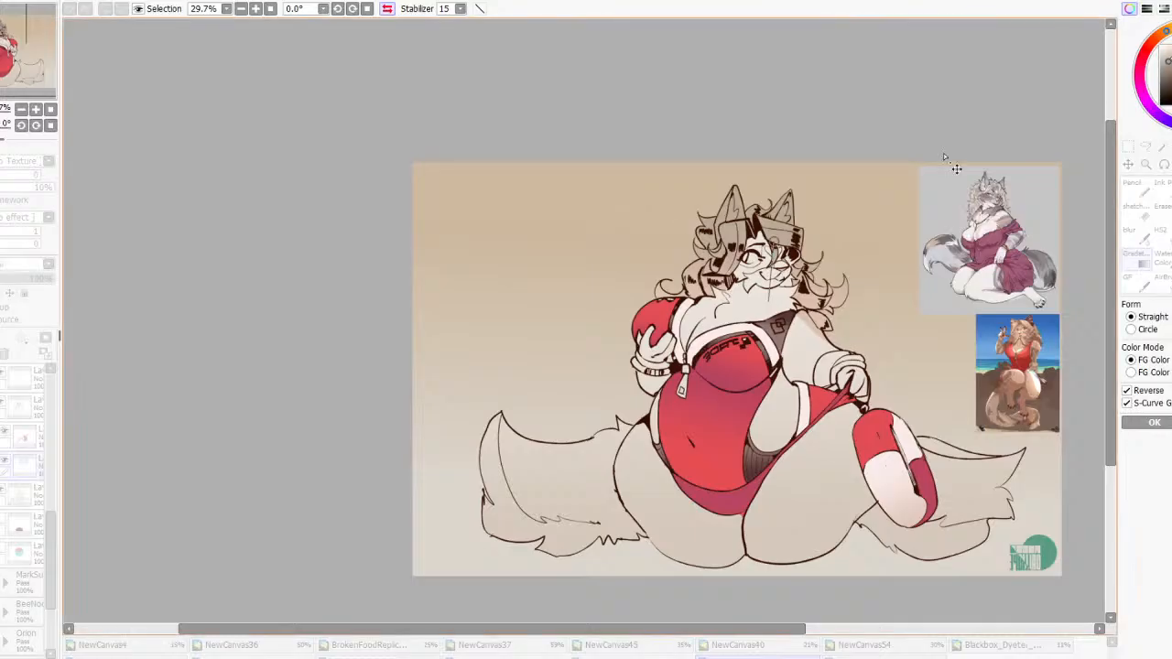
pyautogui.scroll(3, 696, 229)
pyautogui.scroll(-4, 795, 275)
pyautogui.scroll(3, 940, 345)
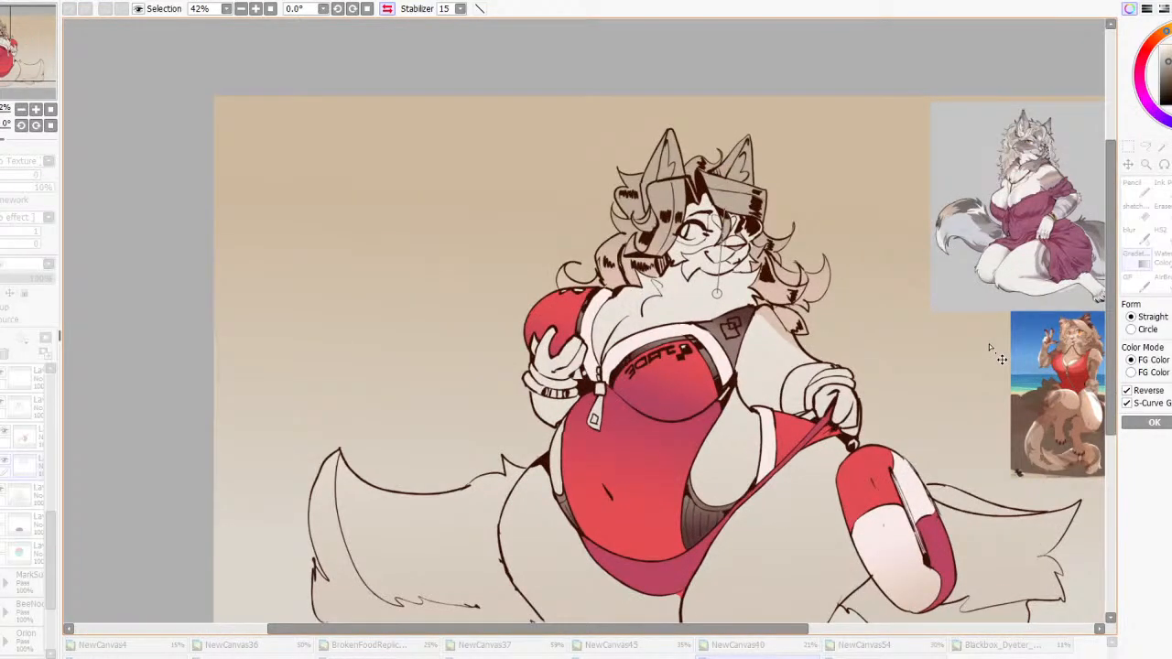
pyautogui.click(1154, 422)
# Add an empty layer above the hair layer and choose off-white for filling the inner ears
pyautogui.click(1163, 146)
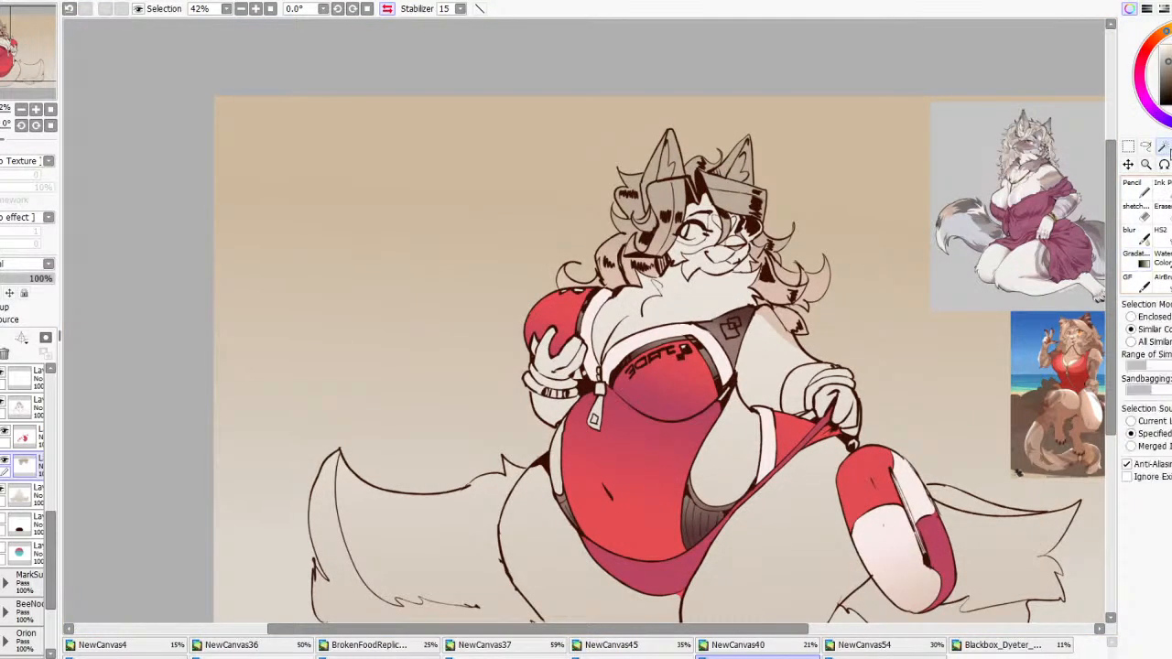
pyautogui.press('g')
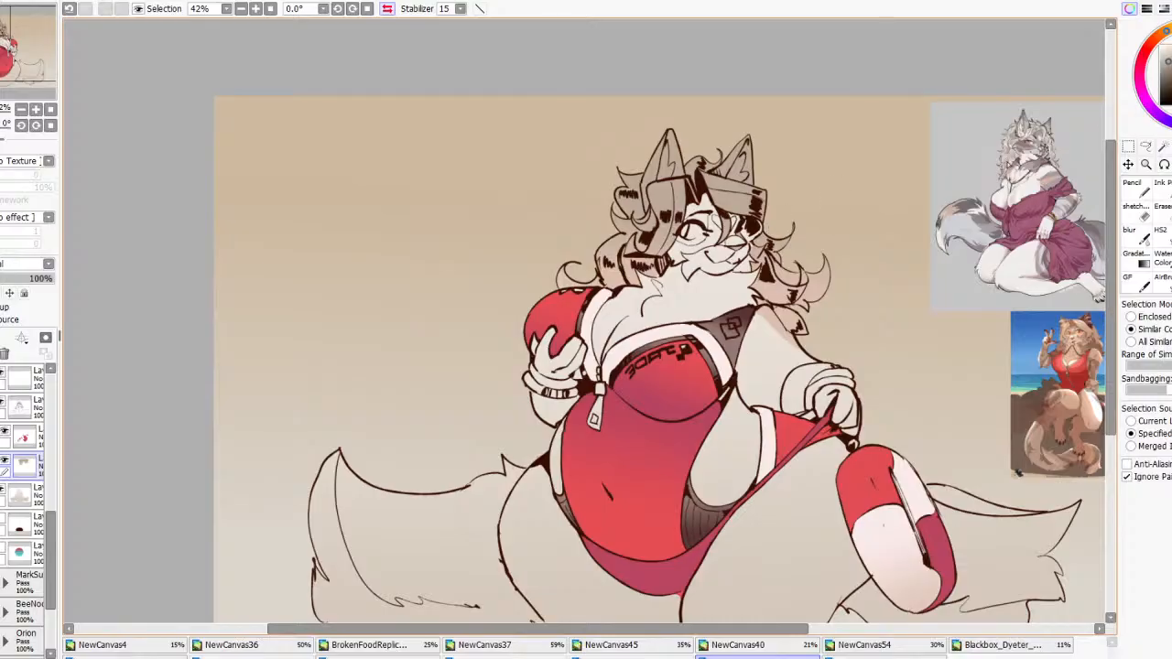
pyautogui.scroll(3, 791, 162)
pyautogui.scroll(-3, 623, 169)
pyautogui.scroll(1, 813, 136)
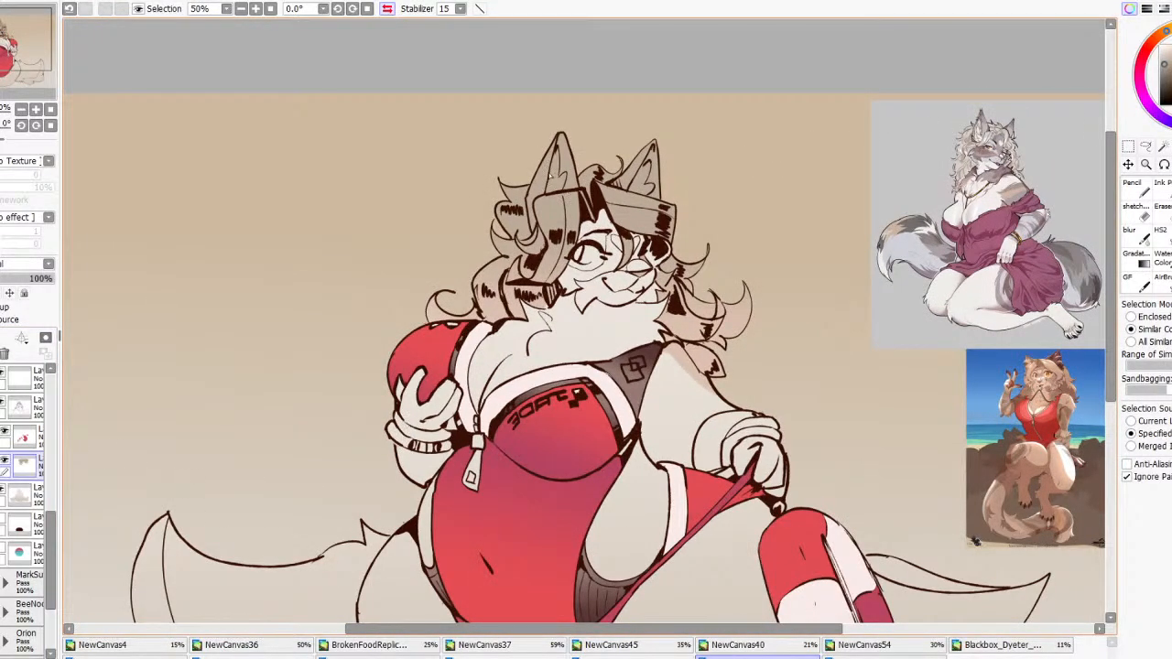
pyautogui.click(1, 337)
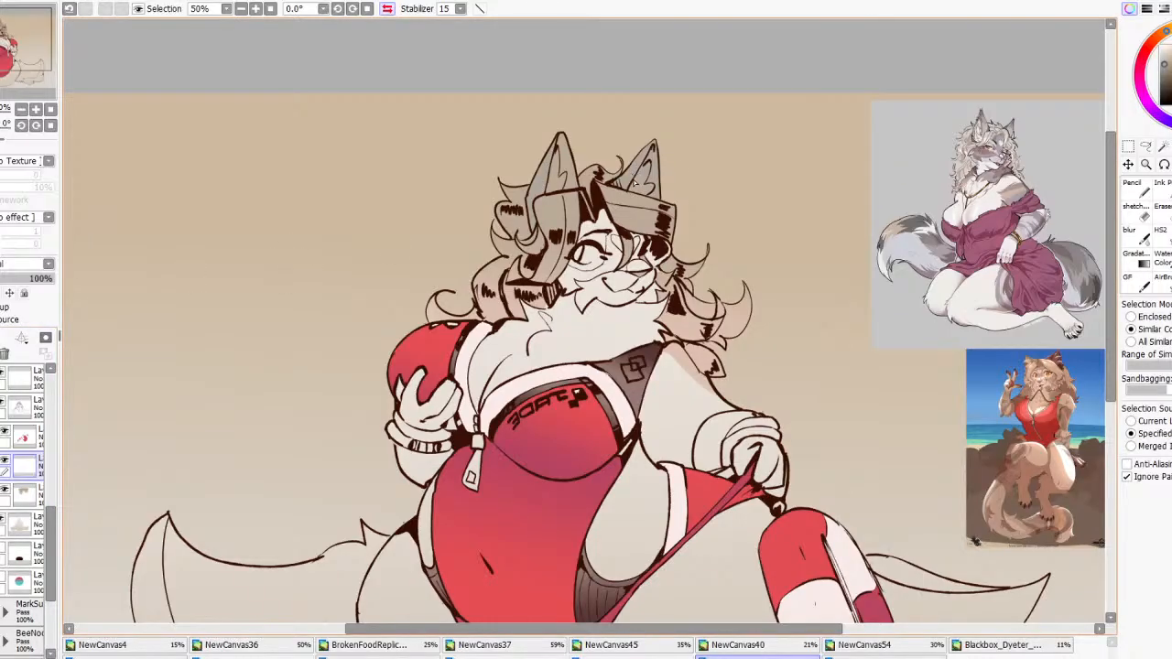
pyautogui.scroll(3, 632, 181)
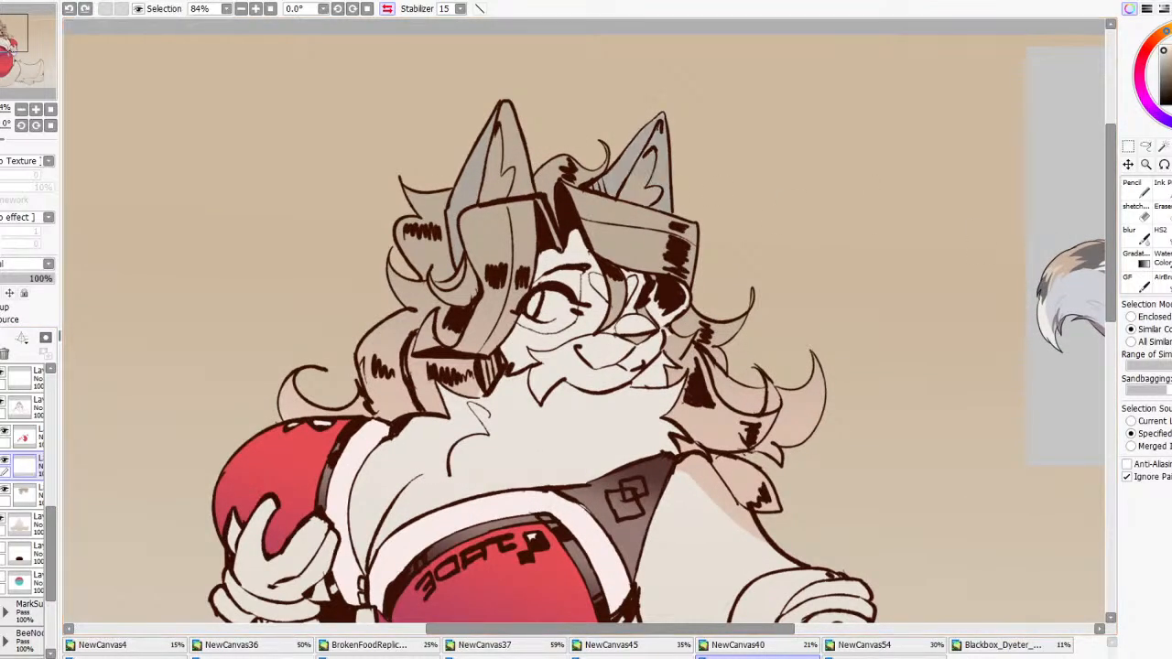
# Fill the inner fur sections of both ears with off-white
pyautogui.click(649, 194)
pyautogui.click(661, 176)
pyautogui.hotkey('ctrl', 'z')
pyautogui.click(663, 203)
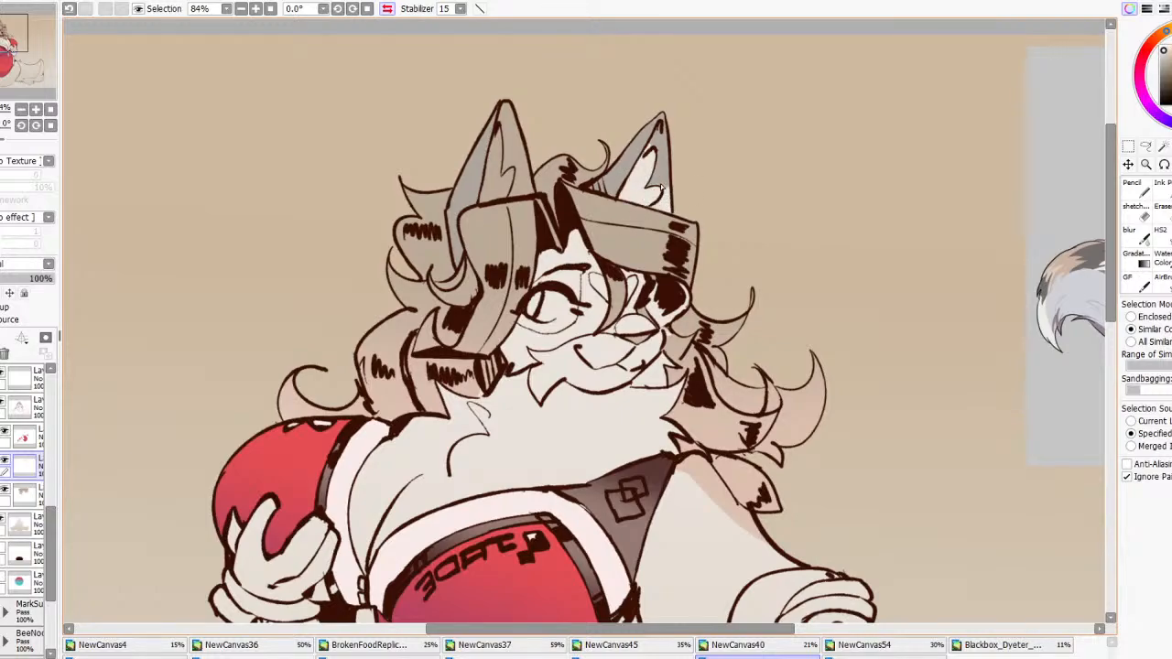
pyautogui.click(661, 179)
pyautogui.click(501, 181)
pyautogui.click(521, 176)
pyautogui.scroll(-3, 555, 123)
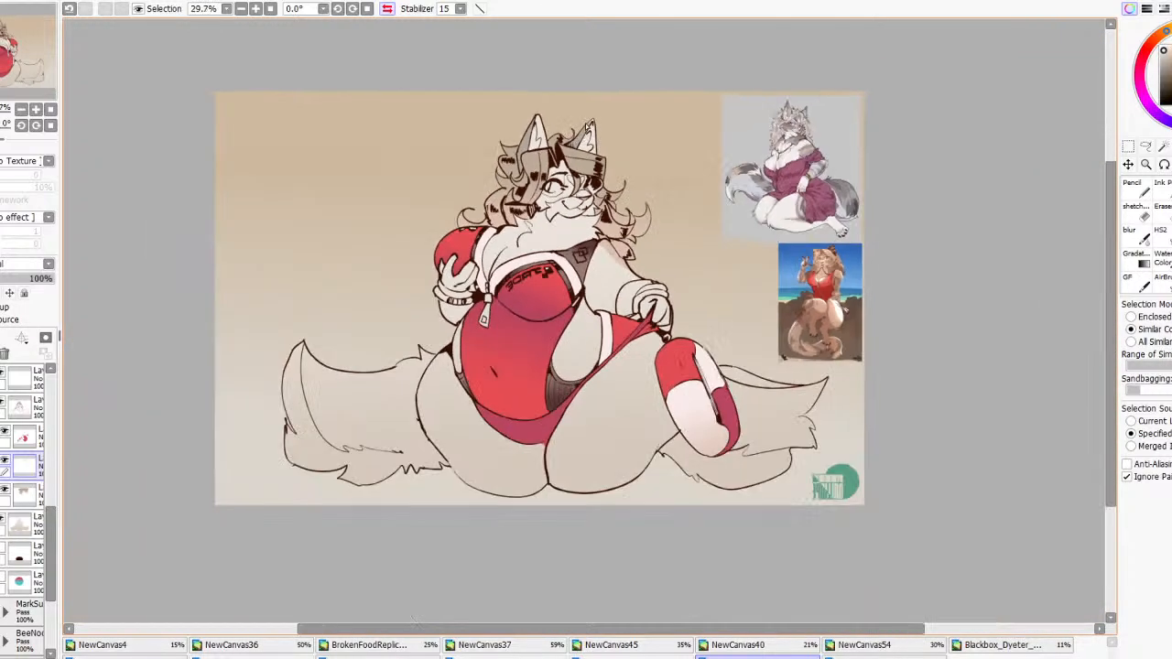
pyautogui.scroll(5, 591, 124)
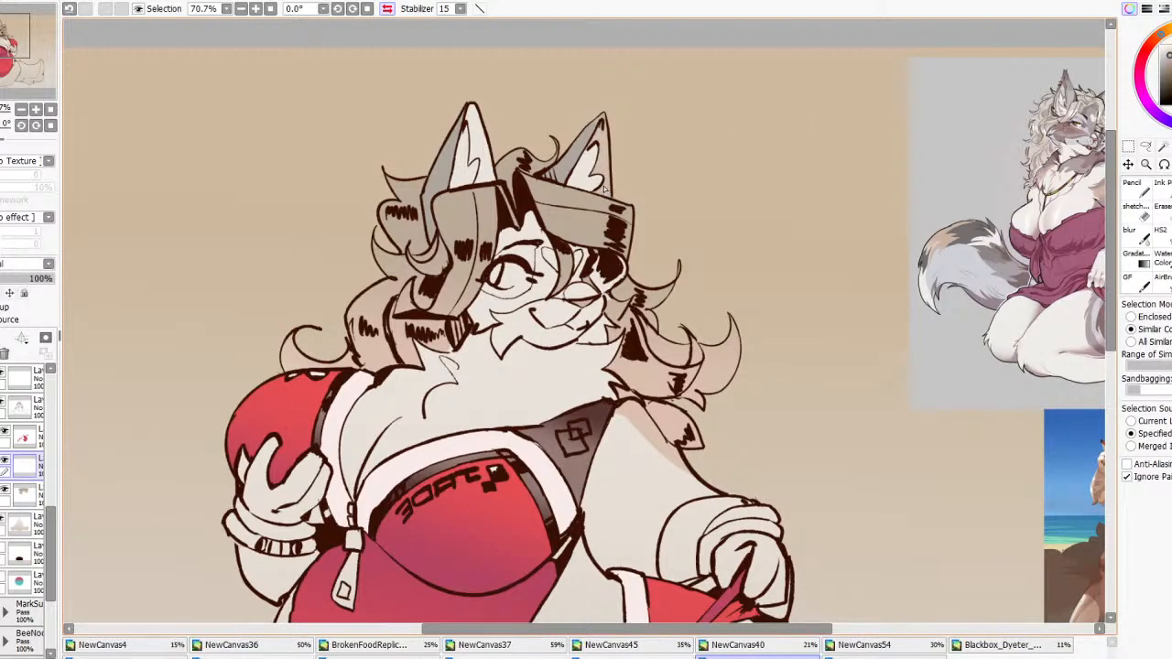
pyautogui.scroll(-4, 582, 170)
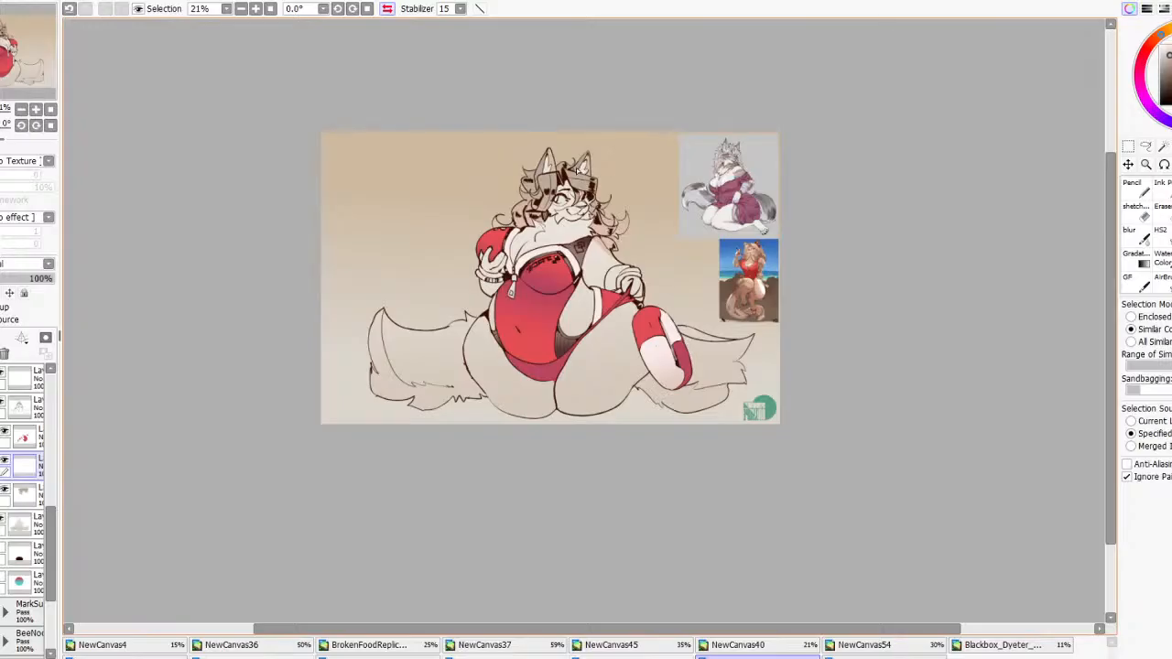
# Inspect the ears, hair and face up close and at full view for areas still missing color
pyautogui.scroll(5, 582, 170)
pyautogui.scroll(-4, 702, 234)
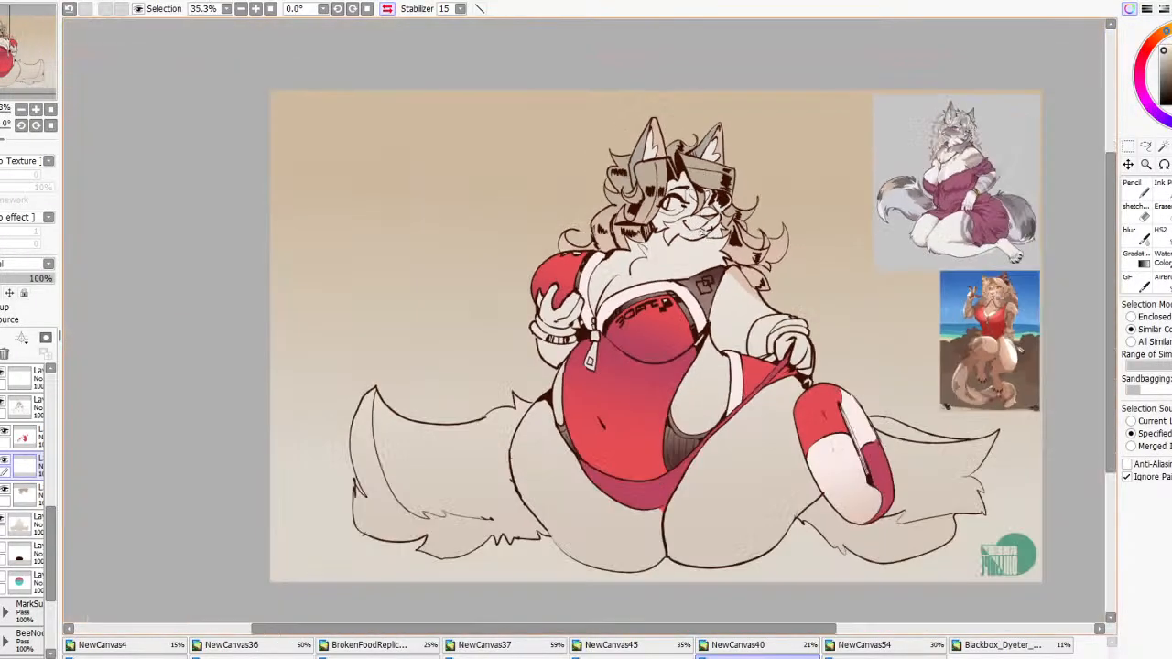
pyautogui.scroll(6, 703, 233)
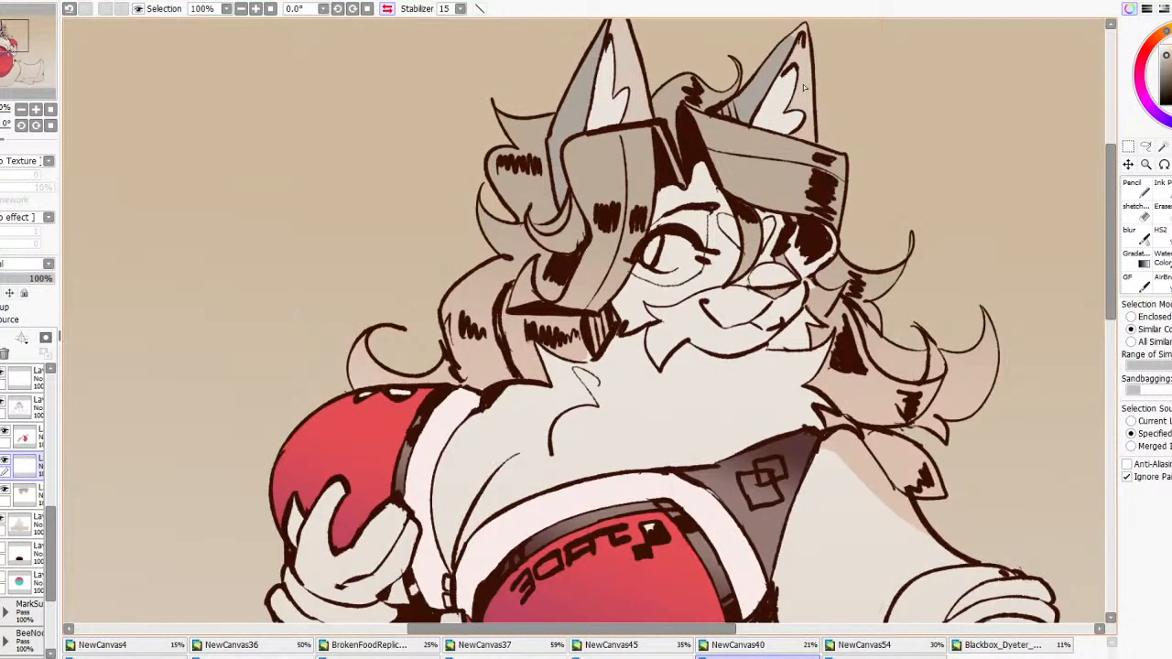
pyautogui.scroll(-2, 803, 87)
pyautogui.scroll(4, 815, 188)
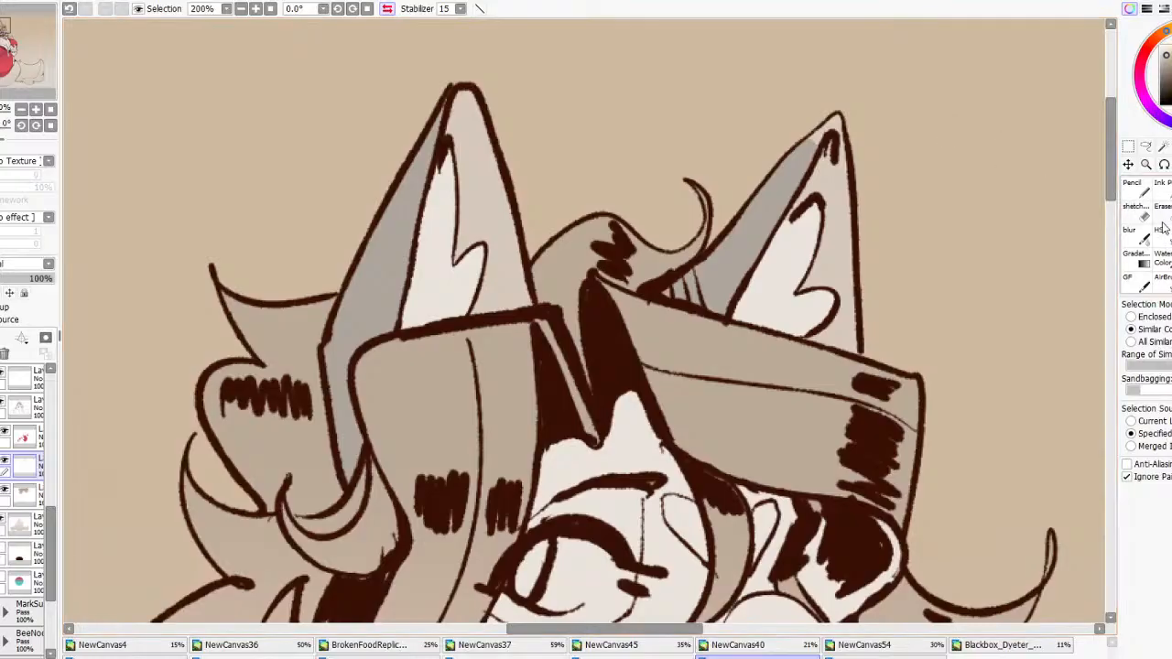
pyautogui.click(1161, 229)
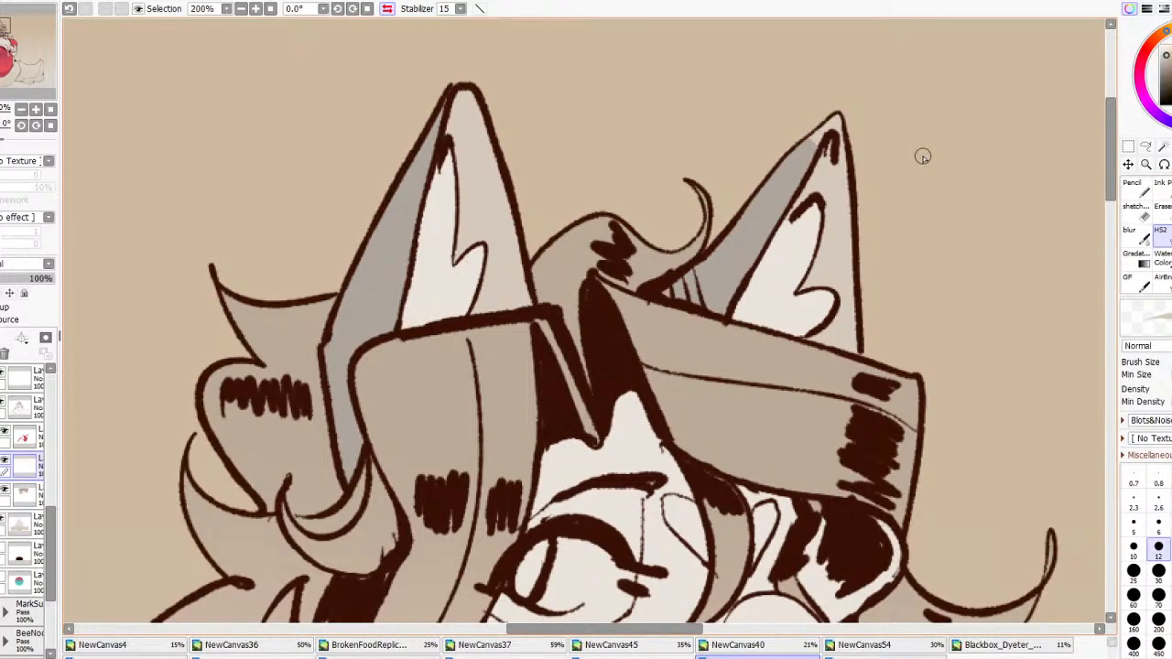
pyautogui.scroll(1, 944, 130)
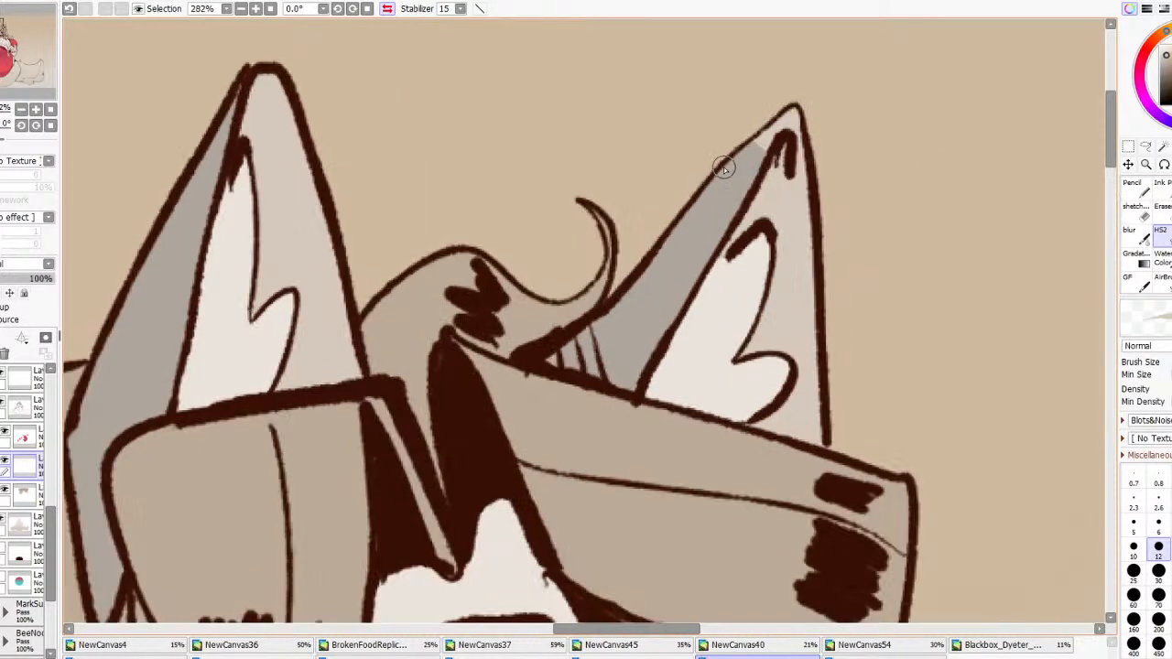
pyautogui.scroll(-6, 787, 101)
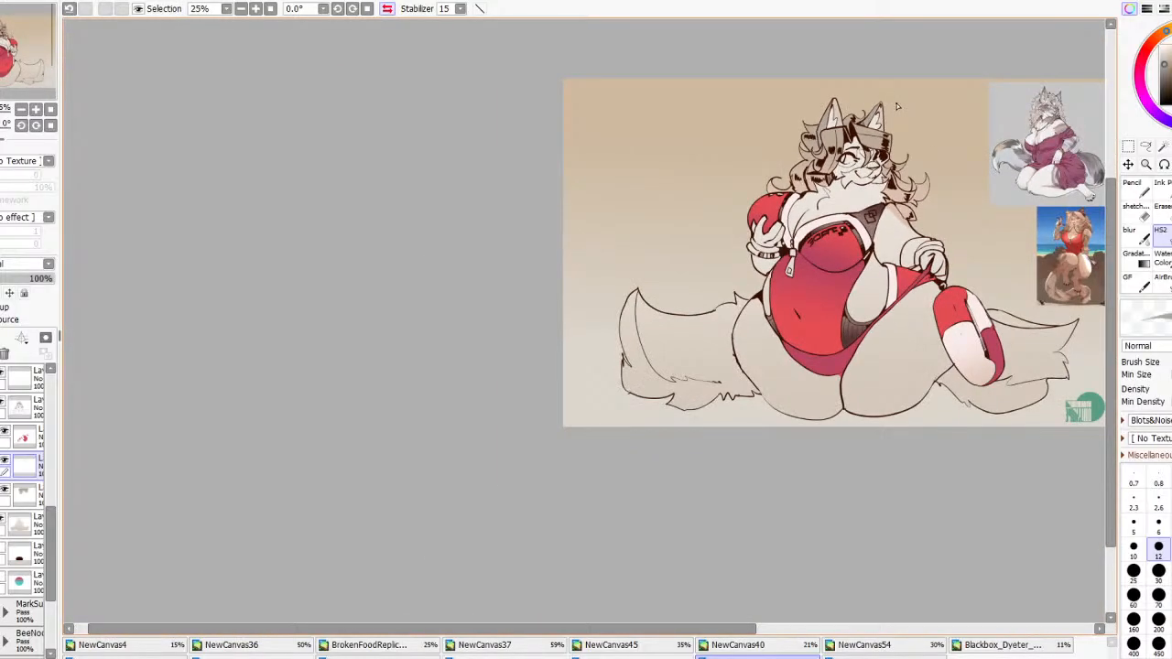
pyautogui.scroll(3, 920, 129)
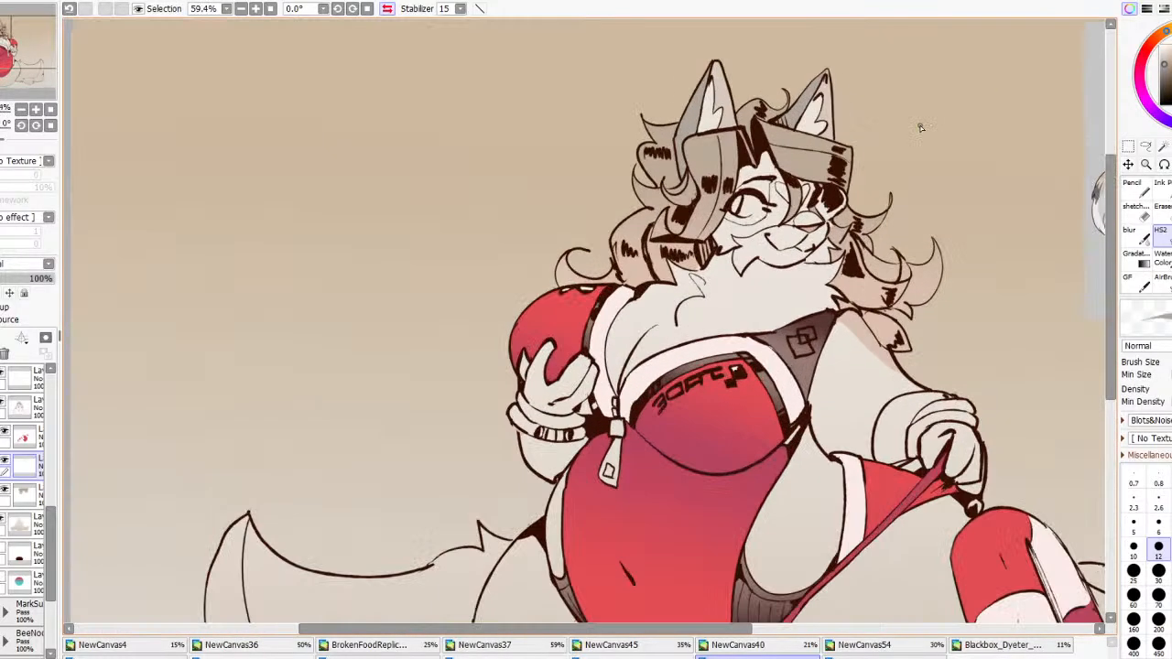
pyautogui.scroll(-5, 833, 162)
pyautogui.scroll(4, 856, 102)
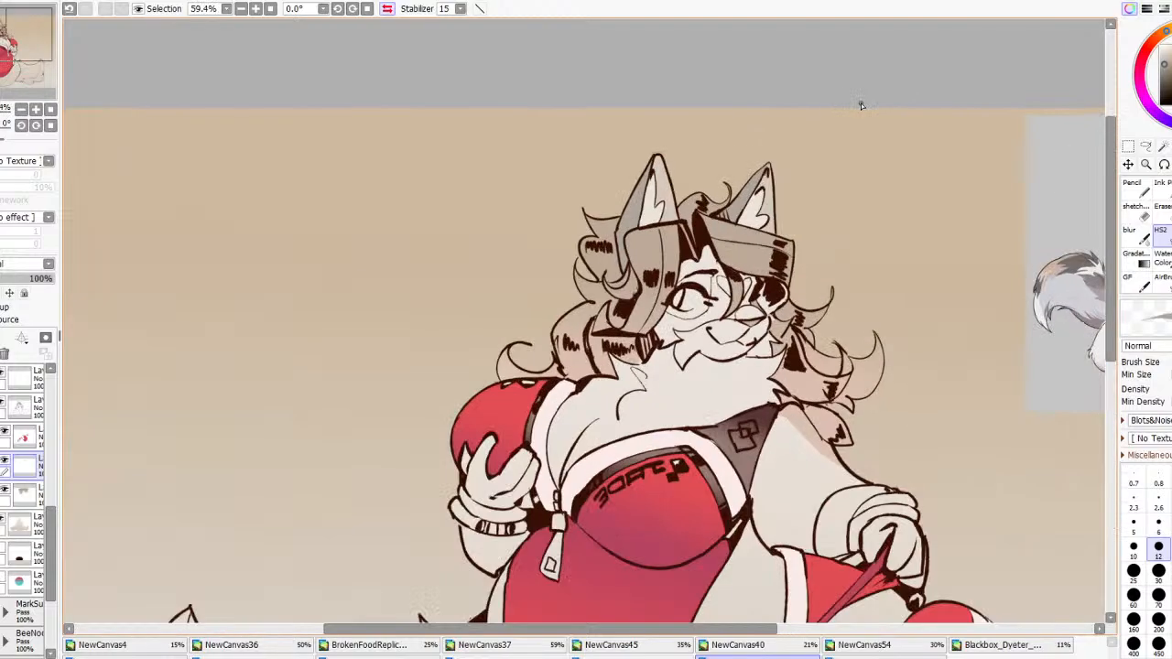
# Fill the mask marking around the wolf's eyes and forehead with gray, following the reference
pyautogui.press('w')
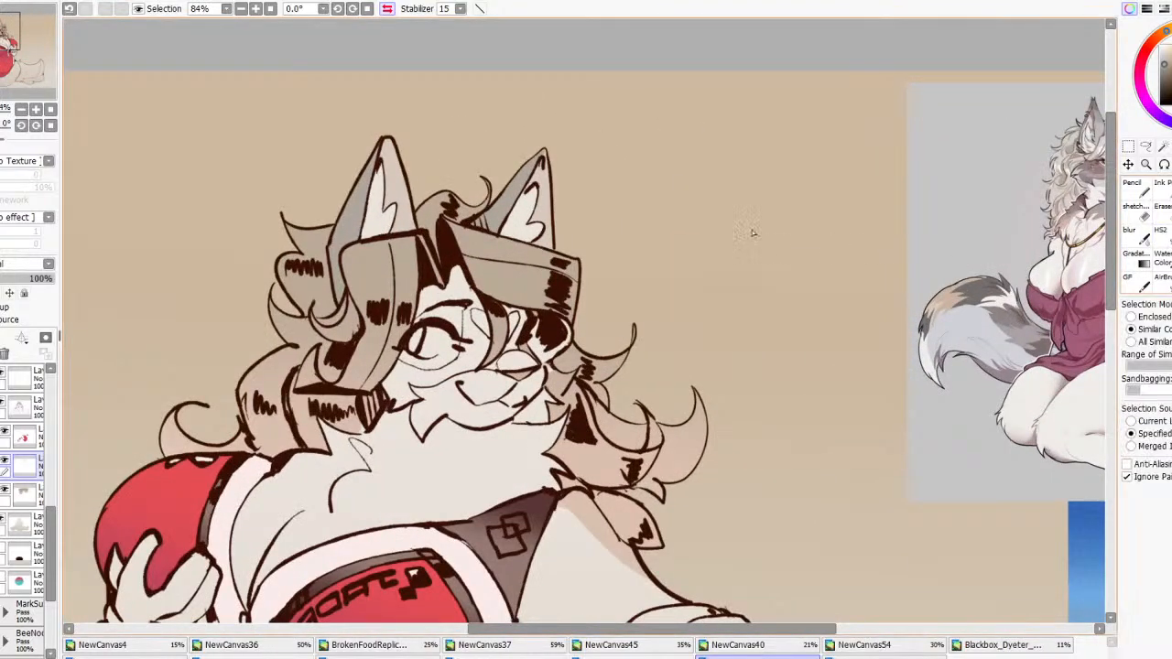
pyautogui.scroll(-1, 659, 259)
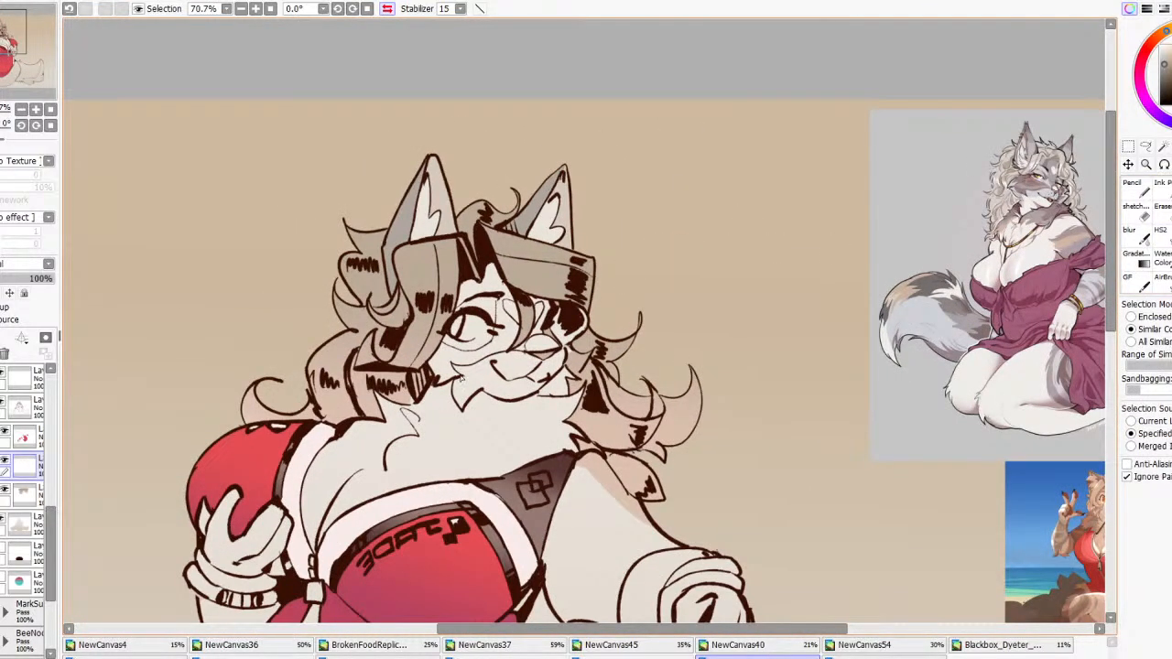
pyautogui.click(500, 340)
pyautogui.click(498, 290)
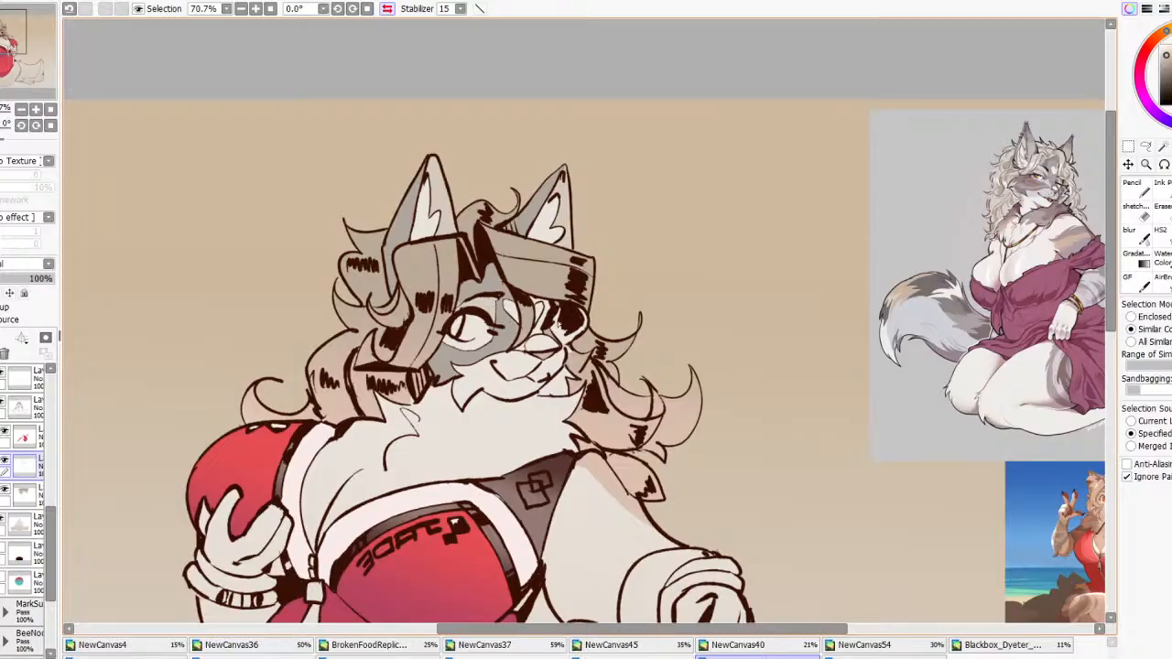
pyautogui.scroll(-7, 591, 341)
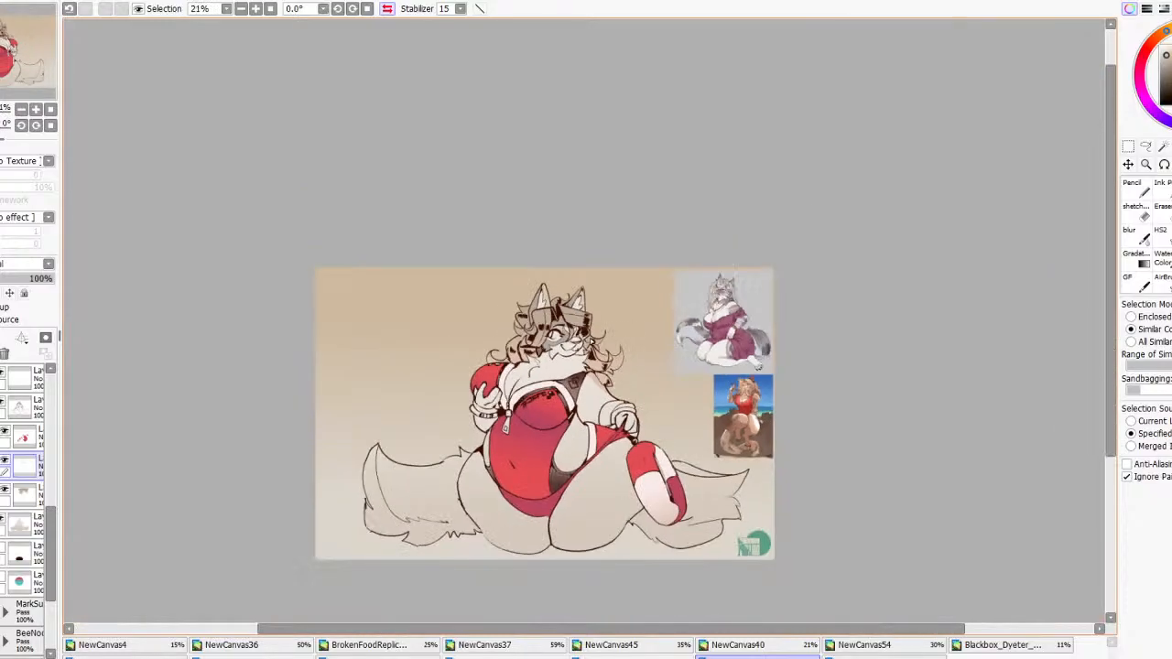
# Fill the upper muzzle section above the mouth with light grayish beige
pyautogui.scroll(7, 569, 353)
pyautogui.moveTo(569, 341)
pyautogui.mouseDown()
pyautogui.moveTo(536, 341)
pyautogui.moveTo(611, 328)
pyautogui.mouseUp()
pyautogui.hotkey('ctrl', 'z')
pyautogui.scroll(-7, 640, 312)
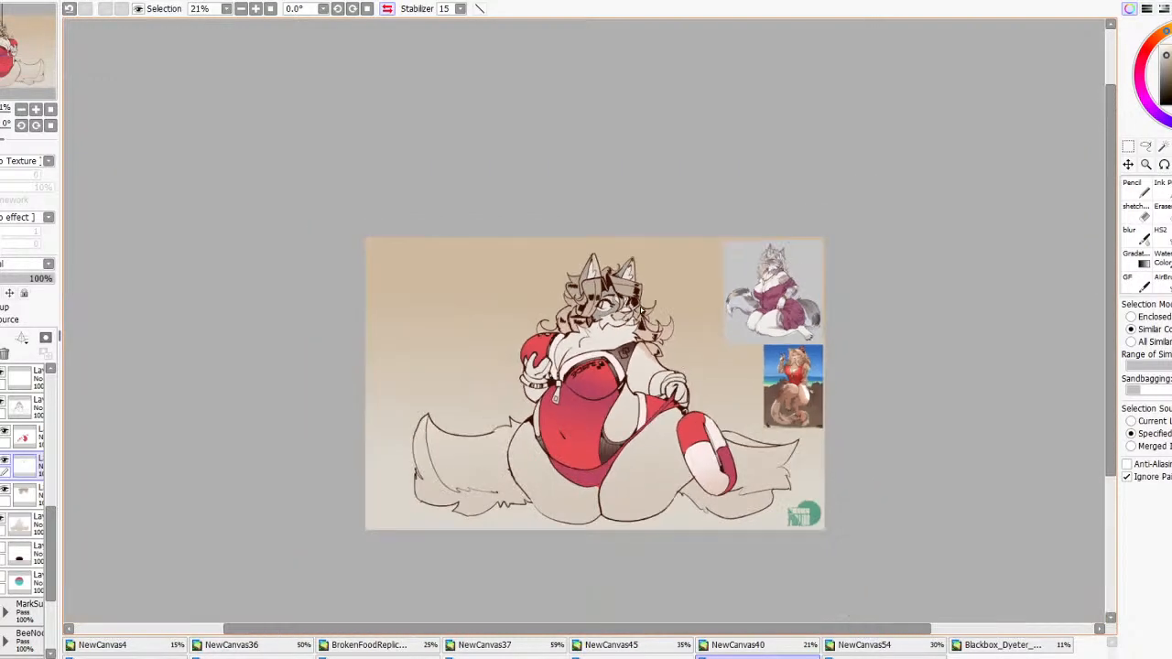
pyautogui.scroll(7, 628, 312)
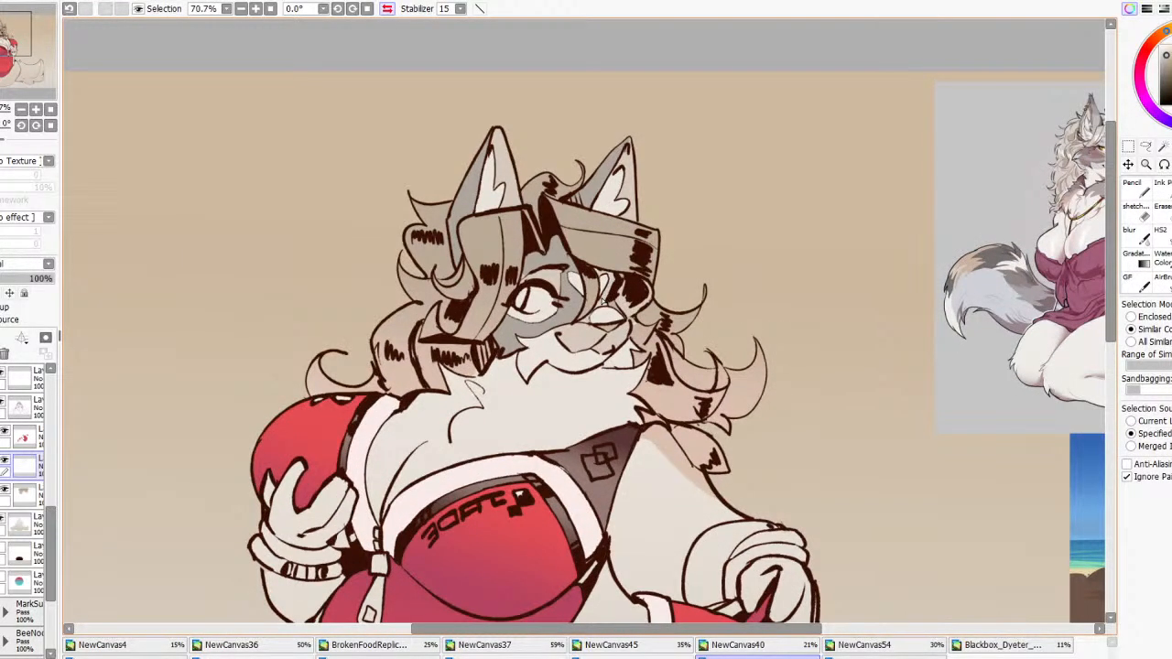
# Examine the face markings in the gray-background reference and compare them with the painted face
pyautogui.scroll(-9, 604, 303)
pyautogui.scroll(6, 623, 278)
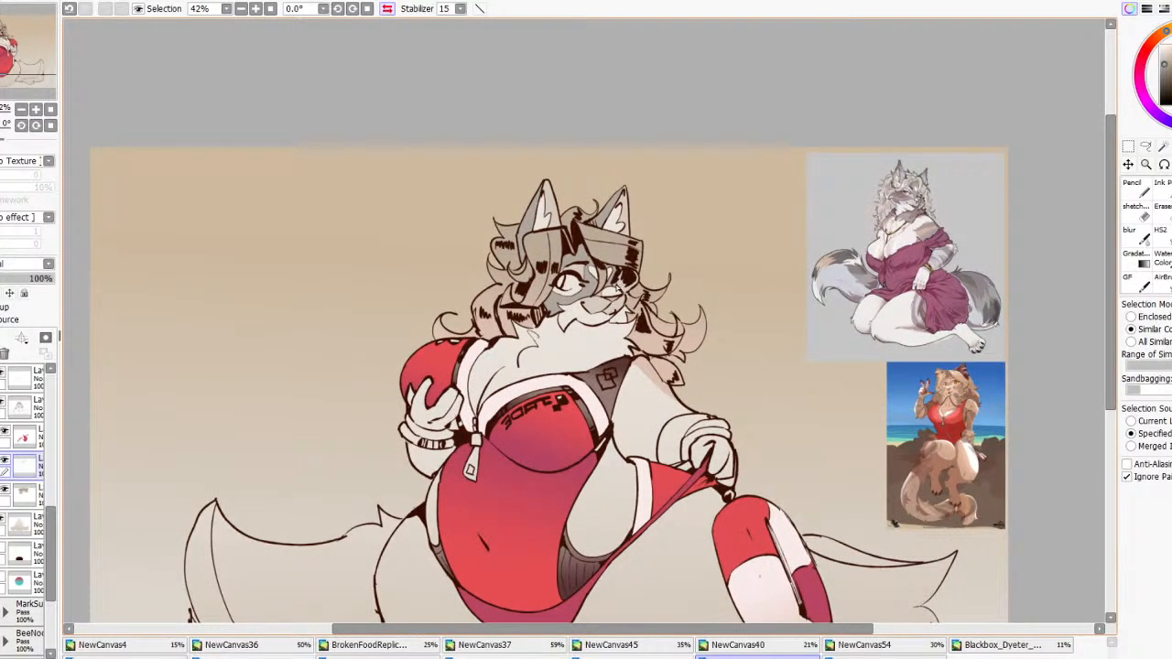
pyautogui.scroll(6, 619, 288)
pyautogui.scroll(-4, 793, 211)
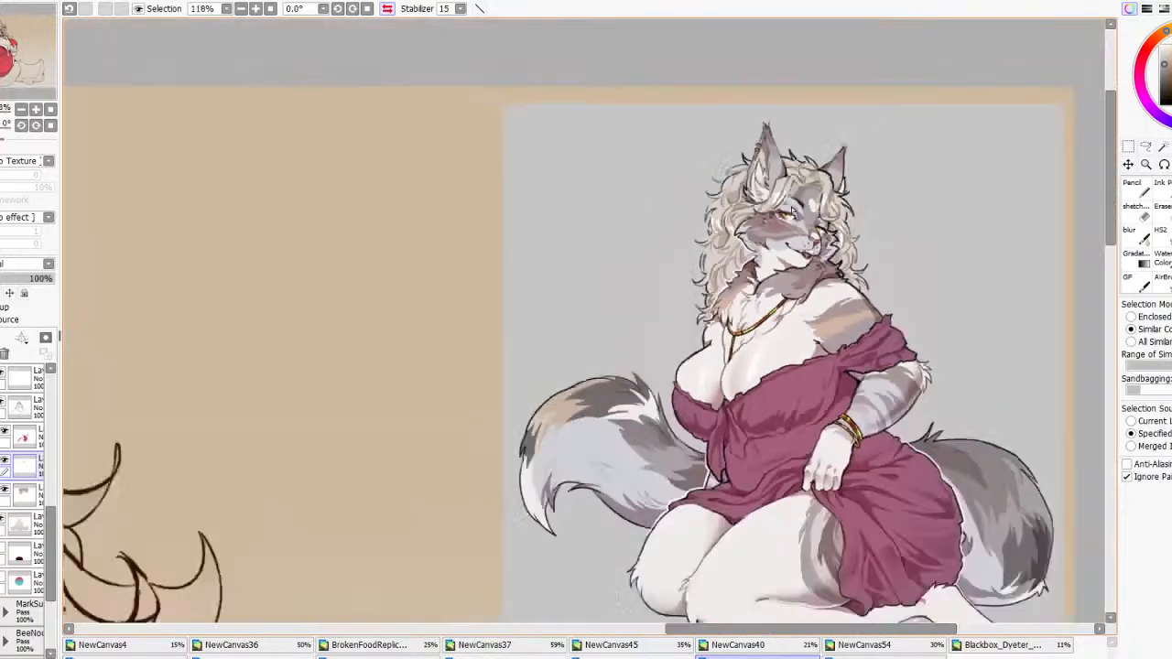
pyautogui.scroll(4, 792, 210)
pyautogui.scroll(-6, 641, 320)
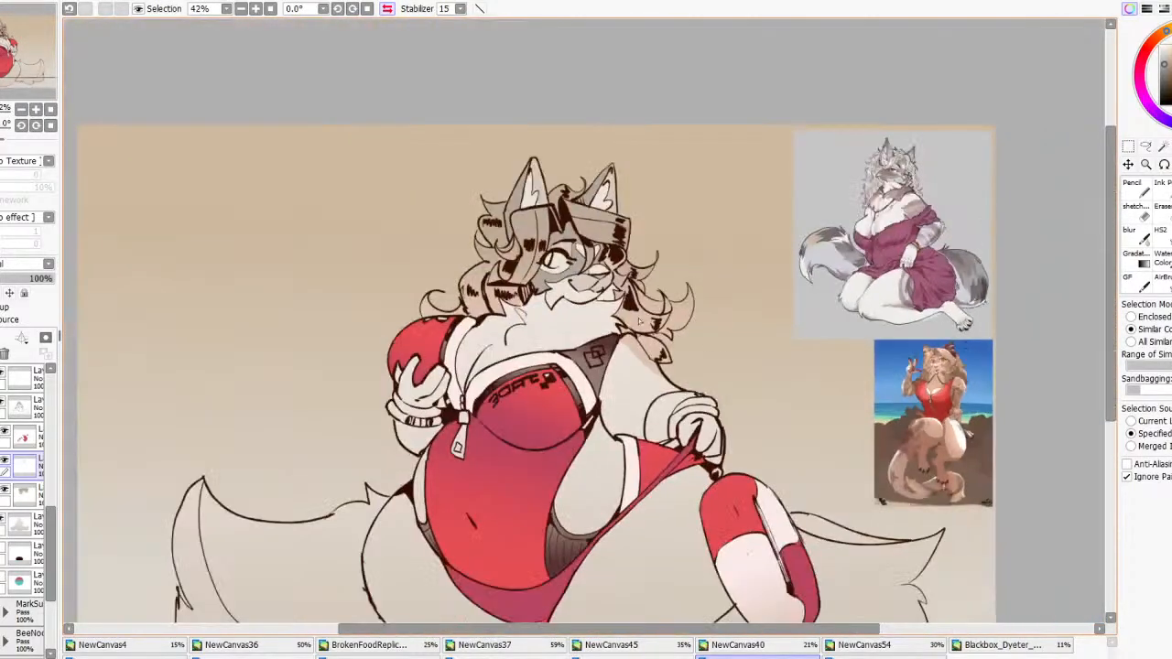
pyautogui.scroll(4, 639, 322)
pyautogui.scroll(-1, 639, 322)
pyautogui.scroll(2, 639, 322)
pyautogui.scroll(-1, 127, 391)
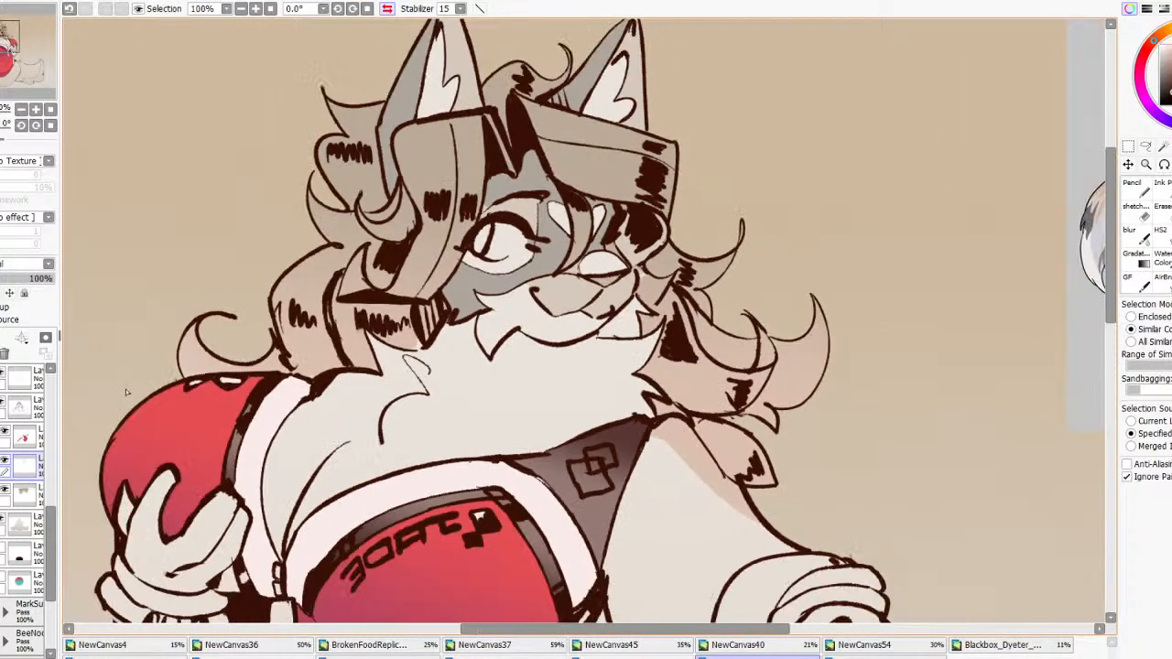
# Paint the iris of the open eye solid dark brown on the line art layer
pyautogui.click(12, 408)
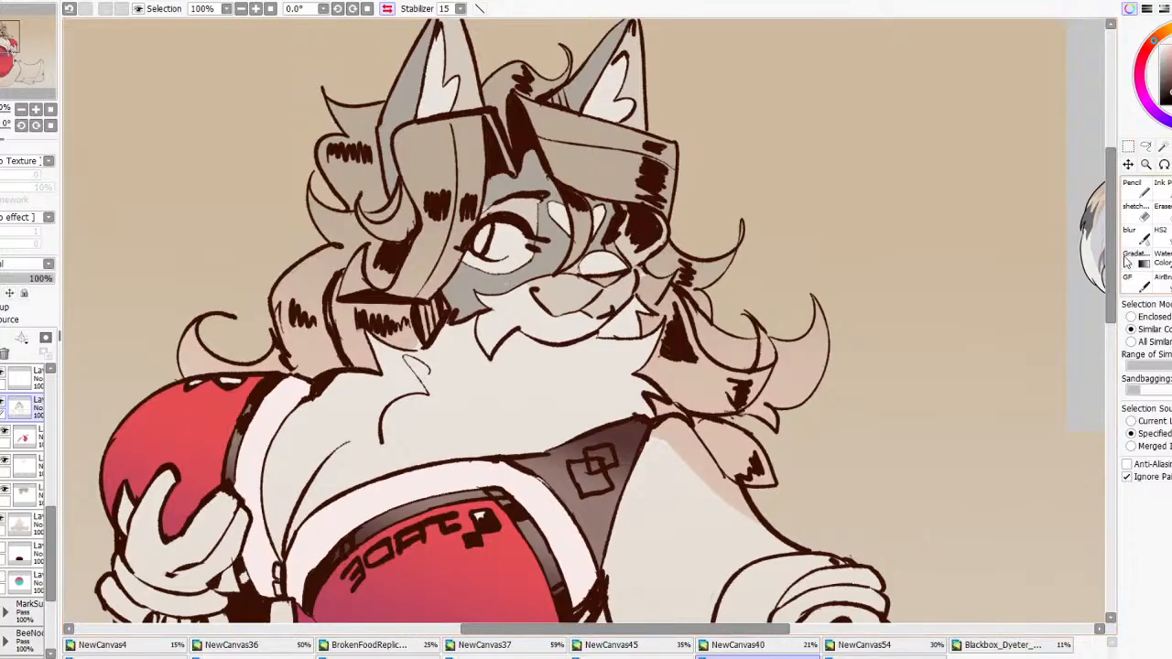
pyautogui.click(1161, 239)
pyautogui.moveTo(476, 236)
pyautogui.mouseDown()
pyautogui.moveTo(489, 226)
pyautogui.moveTo(480, 253)
pyautogui.mouseUp()
pyautogui.hotkey('ctrl', 'z')
pyautogui.scroll(-8, 500, 252)
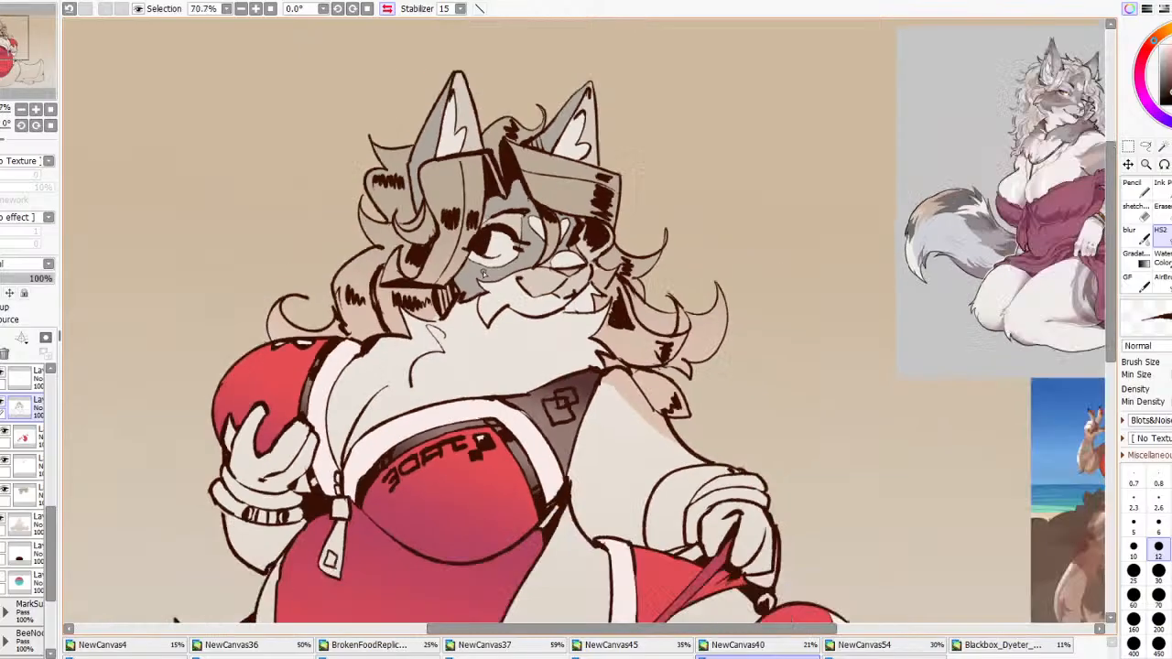
# Sample yellow from the reference's eye and paint a small yellow accent in the lower iris on a new layer
pyautogui.scroll(7, 575, 245)
pyautogui.scroll(8, 884, 228)
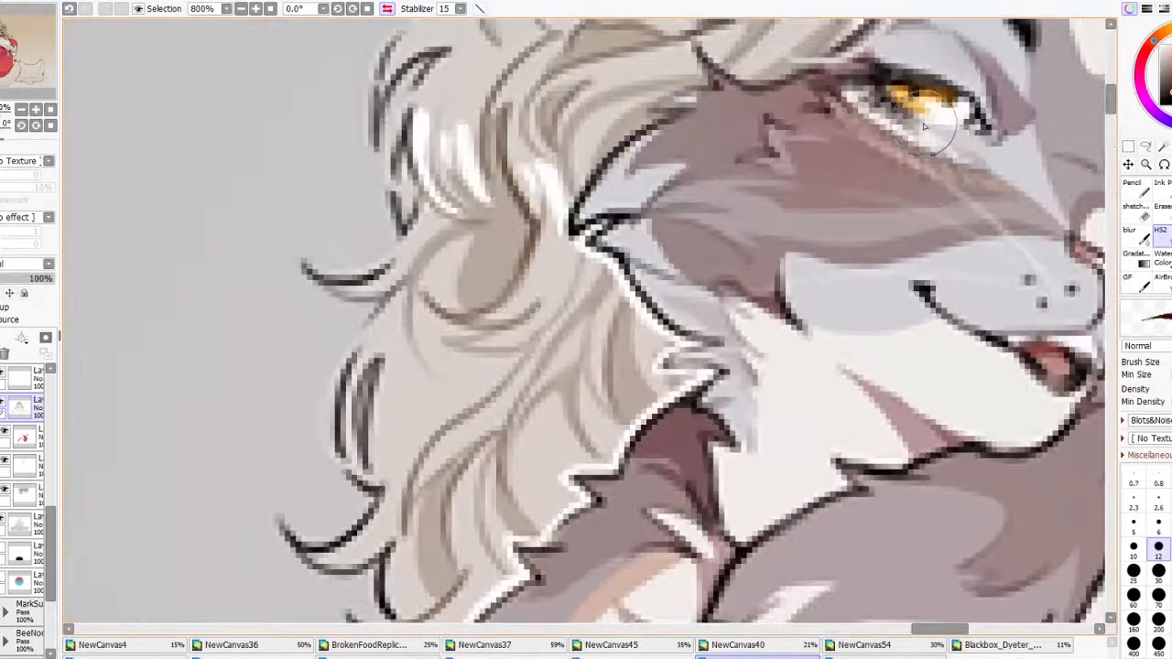
pyautogui.scroll(-16, 927, 110)
pyautogui.scroll(8, 651, 256)
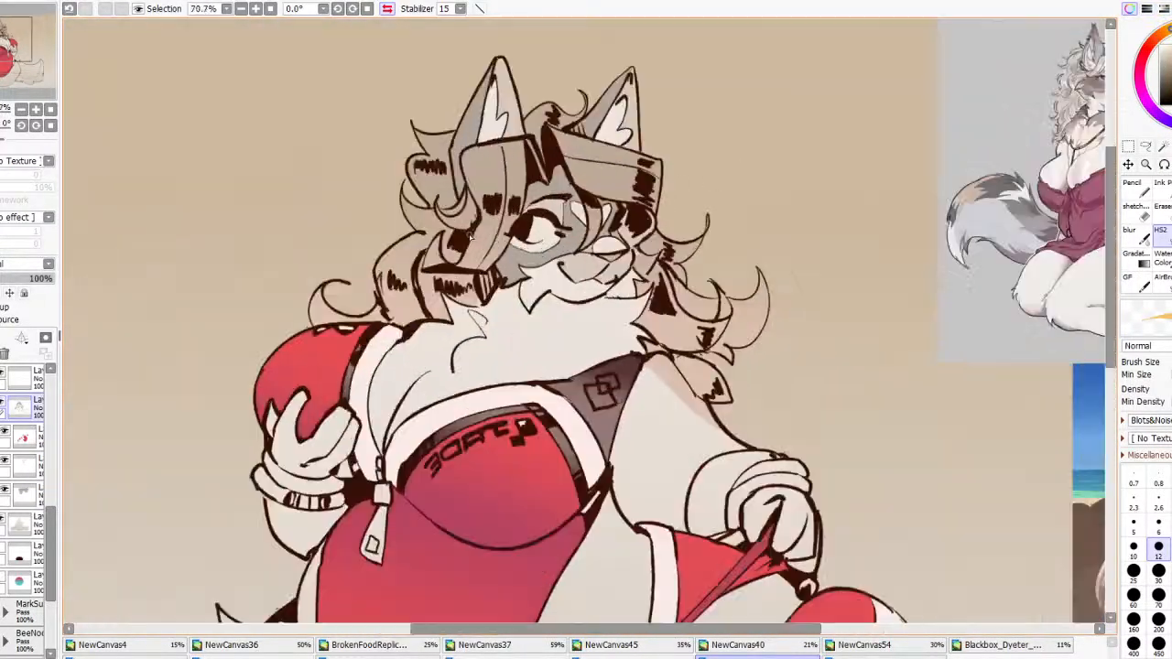
pyautogui.hotkey('ctrl', 'shift', 'n')
pyautogui.scroll(3, 623, 150)
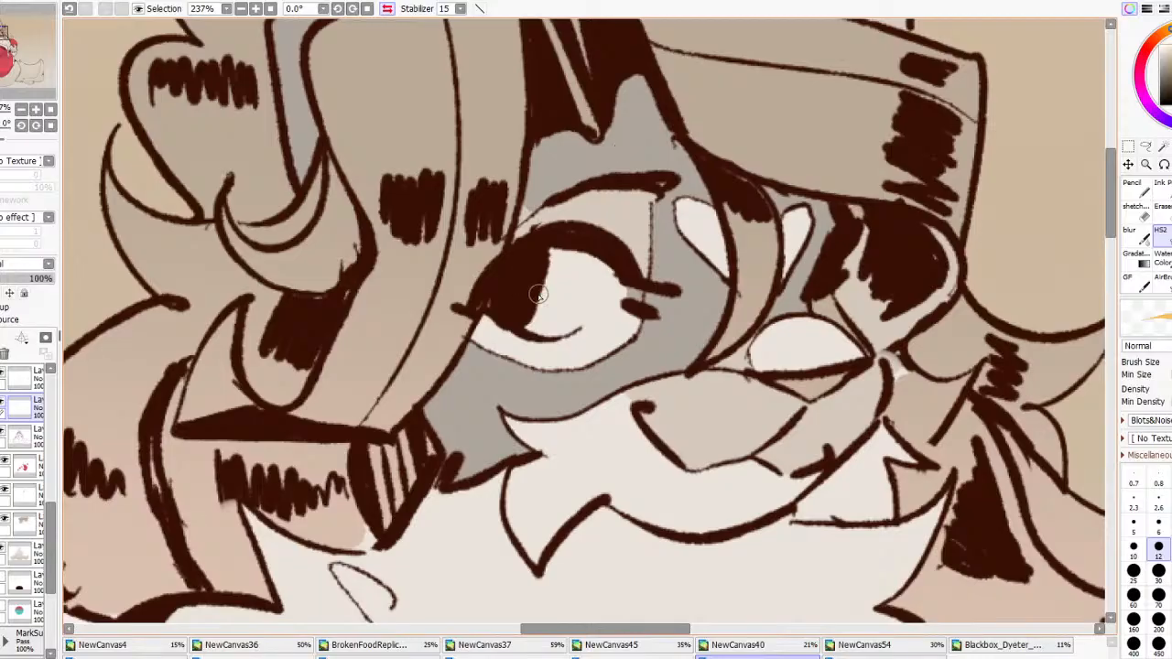
pyautogui.moveTo(509, 309)
pyautogui.mouseDown()
pyautogui.moveTo(497, 306)
pyautogui.moveTo(513, 306)
pyautogui.mouseUp()
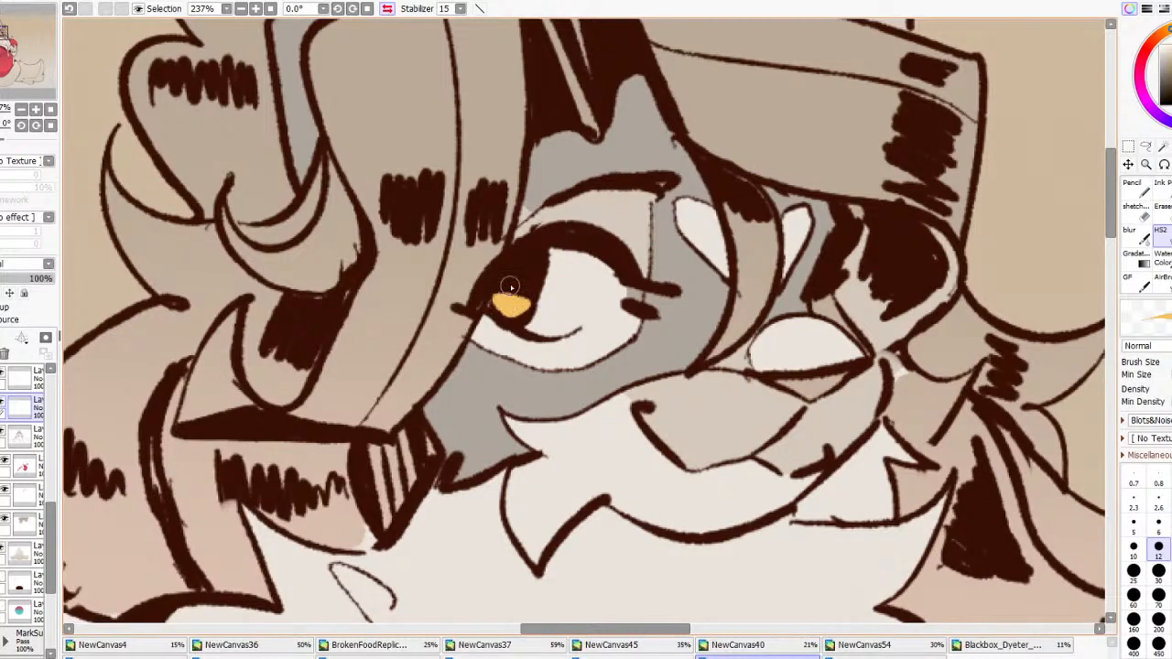
pyautogui.scroll(-13, 748, 293)
pyautogui.scroll(6, 735, 296)
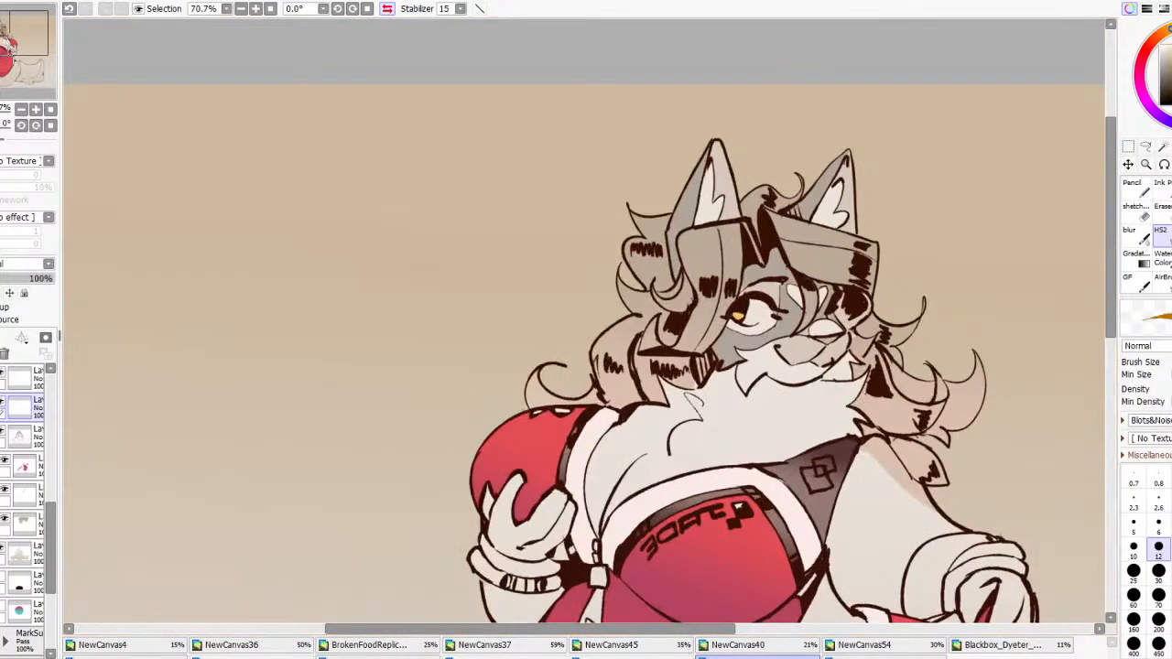
# Replace the darker orange stroke with a red accent beside the yellow spot in the iris
pyautogui.scroll(5, 724, 302)
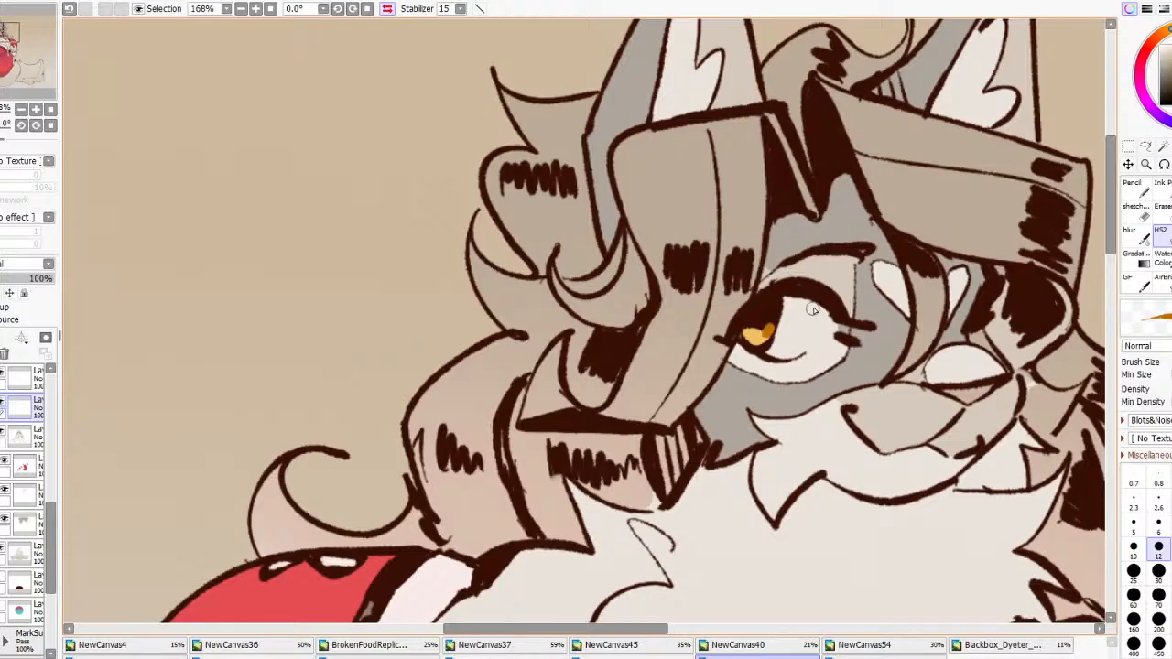
pyautogui.hotkey('ctrl', 'z')
pyautogui.click(1157, 37)
pyautogui.moveTo(770, 336); pyautogui.dragTo(769, 332)
pyautogui.hotkey('ctrl', 'z')
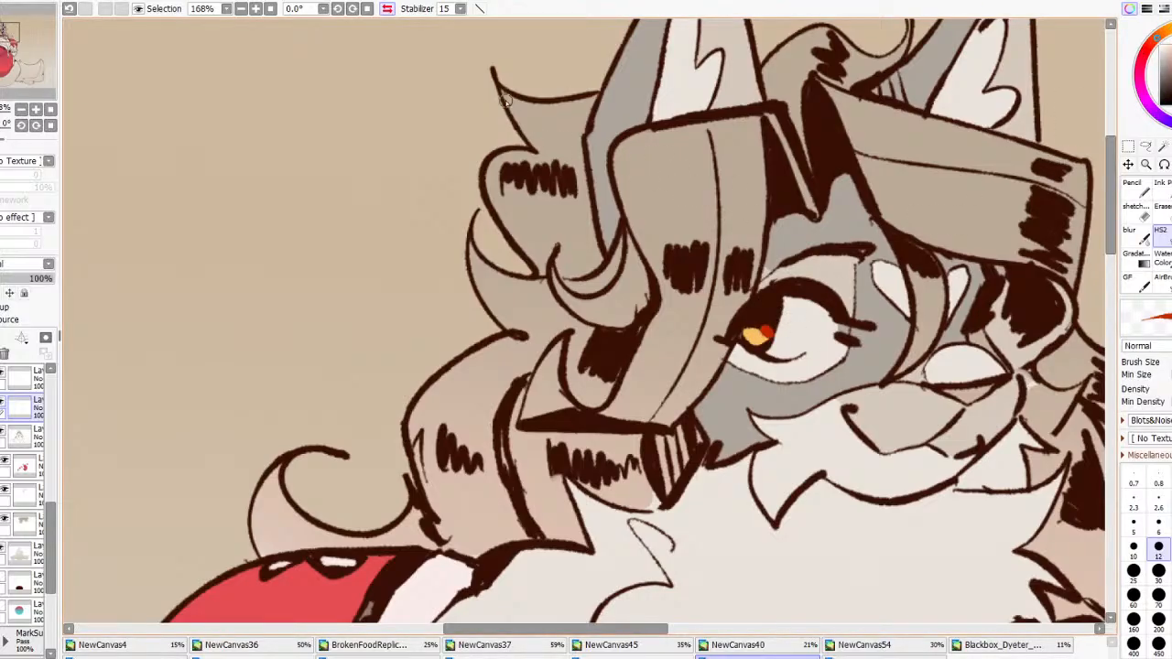
# Flip the view horizontally, paint a light blue accent on the iris's outer edge, and restore the normal view
pyautogui.click(387, 10)
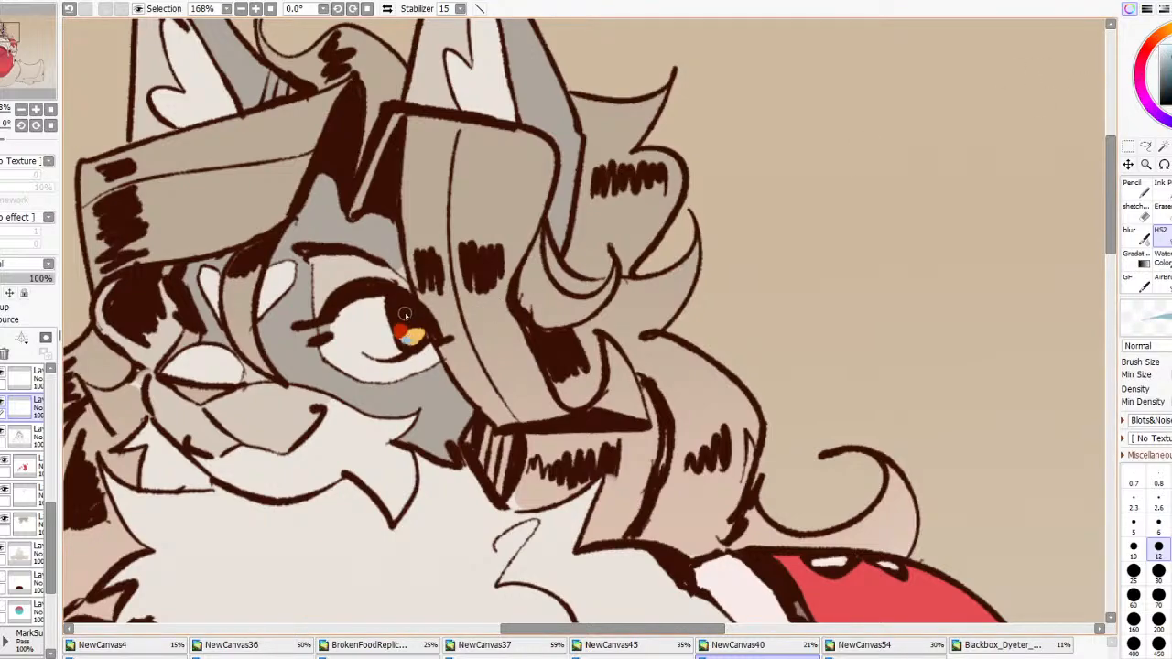
pyautogui.scroll(-8, 400, 318)
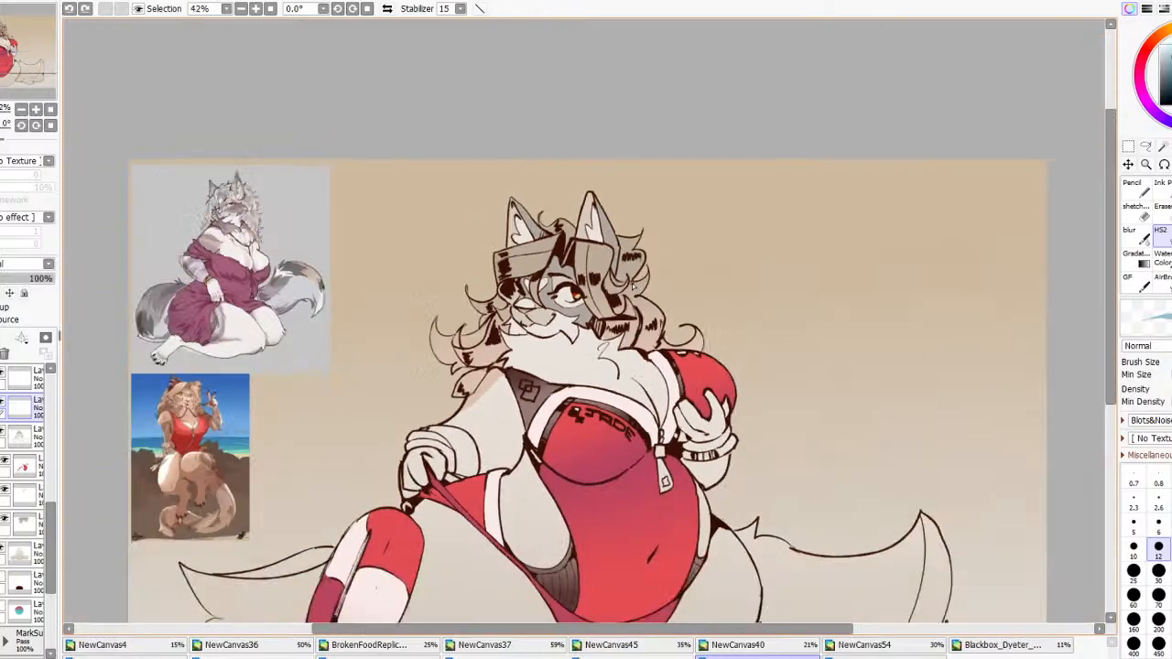
pyautogui.scroll(9, 574, 293)
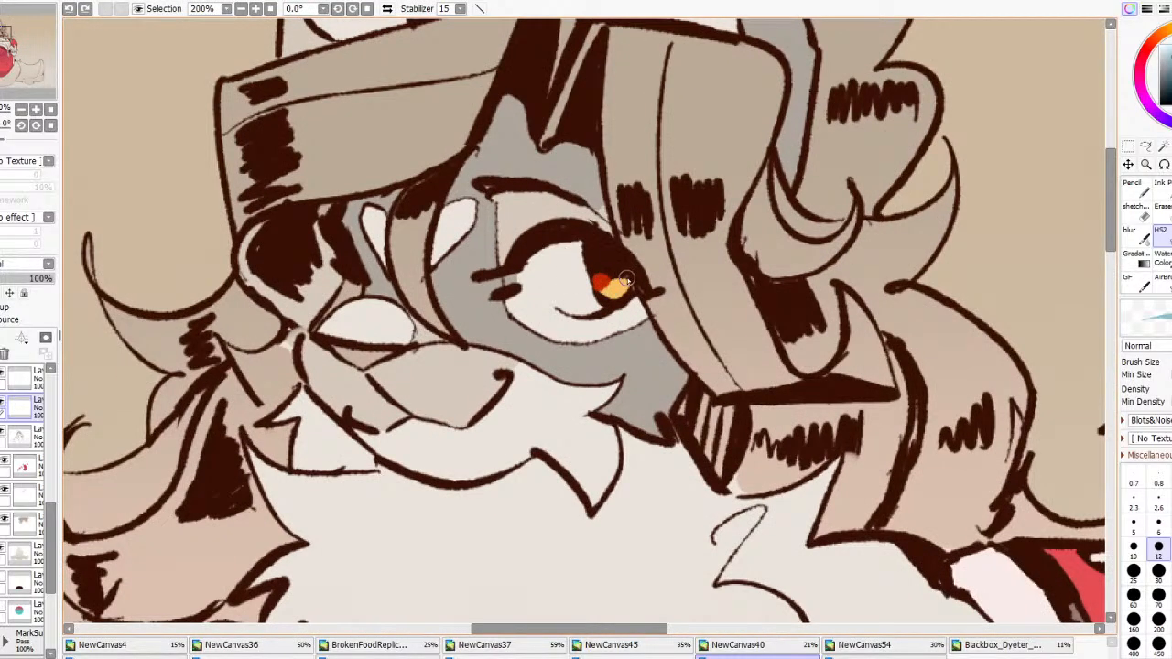
pyautogui.scroll(-6, 704, 243)
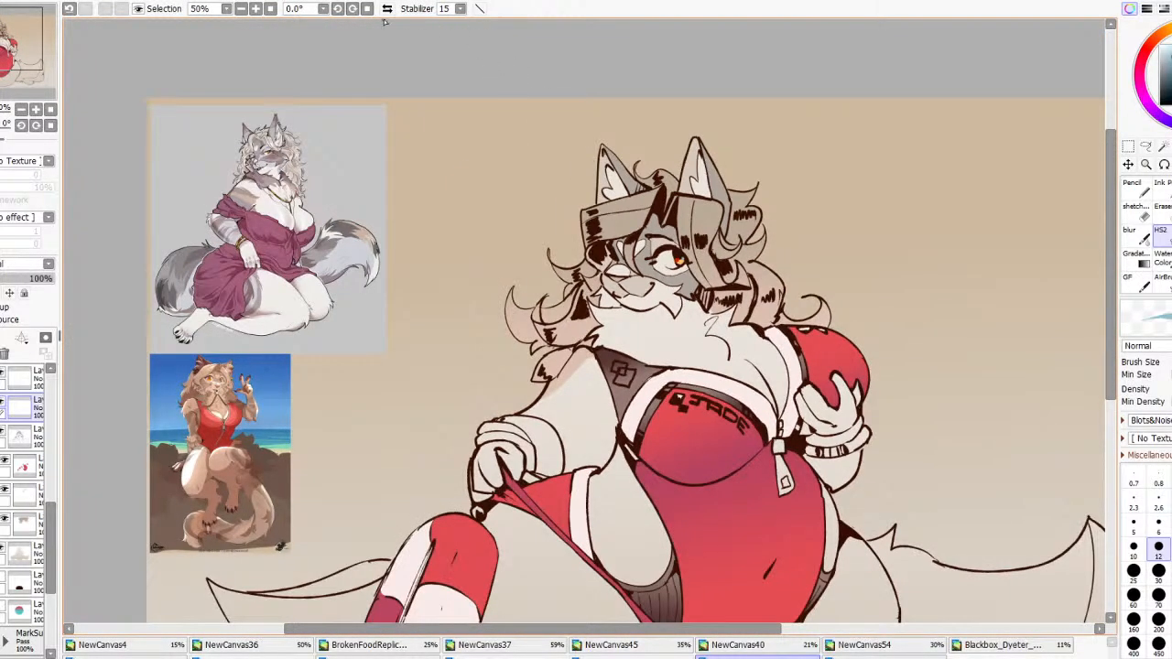
pyautogui.click(386, 9)
pyautogui.scroll(-1, 628, 156)
pyautogui.scroll(2, 422, 266)
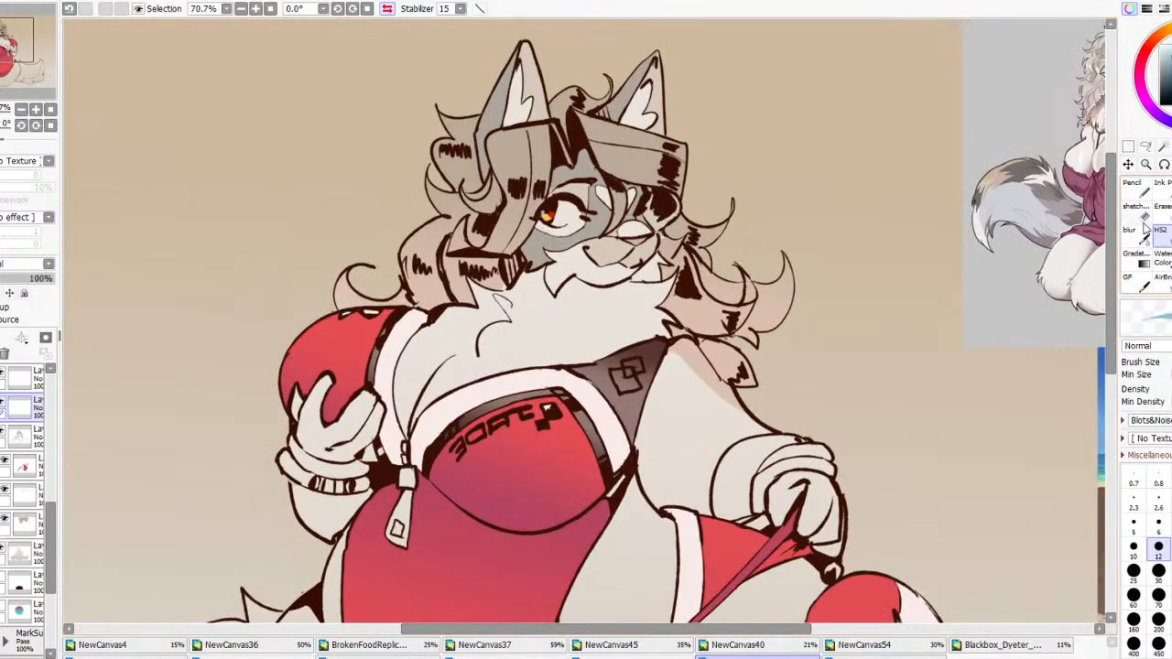
# Trim the colored accents around the pupil with the eraser
pyautogui.click(1135, 209)
pyautogui.scroll(5, 558, 195)
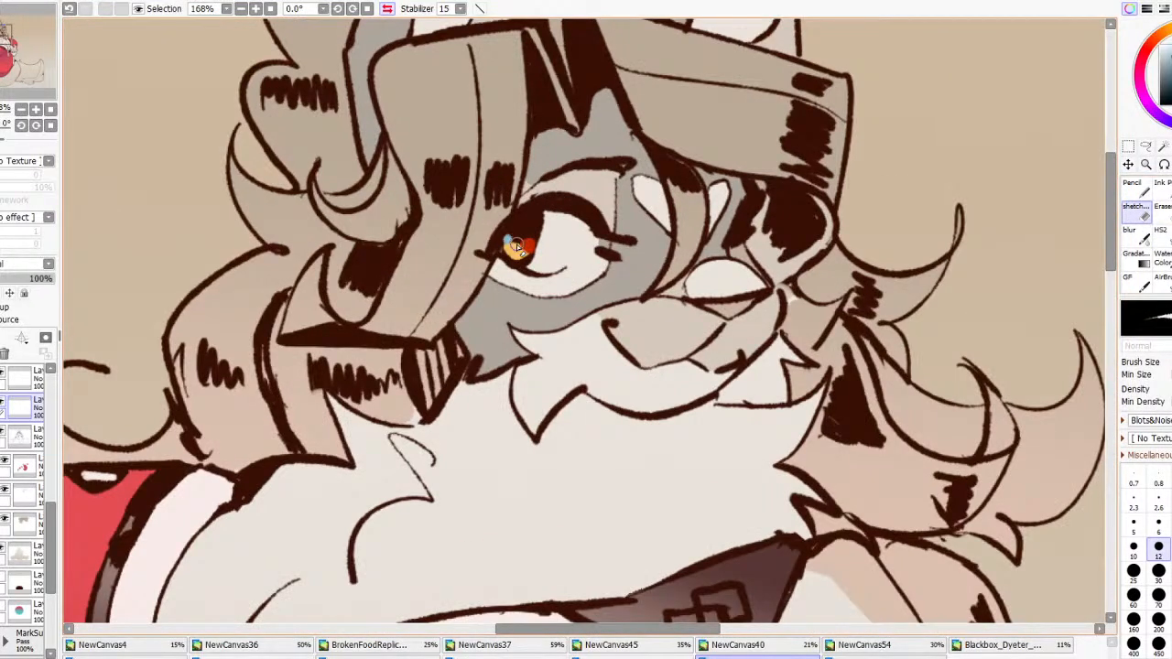
pyautogui.moveTo(519, 244)
pyautogui.mouseDown()
pyautogui.moveTo(541, 239)
pyautogui.moveTo(515, 238)
pyautogui.mouseUp()
pyautogui.hotkey('ctrl', 'z')
pyautogui.scroll(-6, 595, 187)
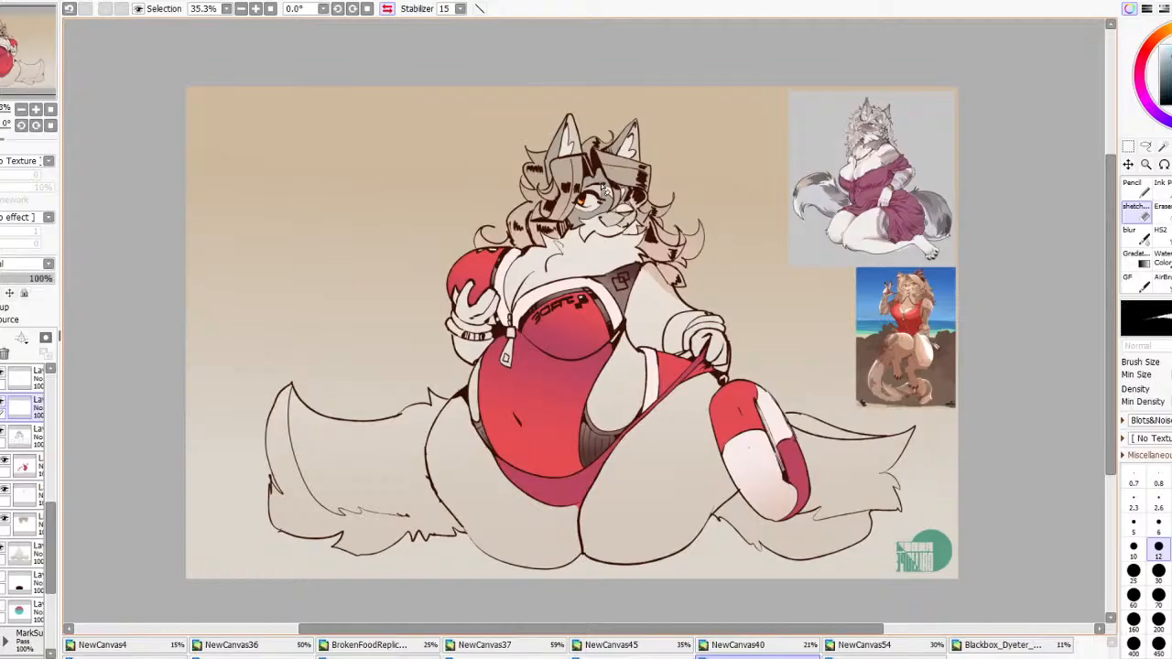
pyautogui.scroll(7, 601, 186)
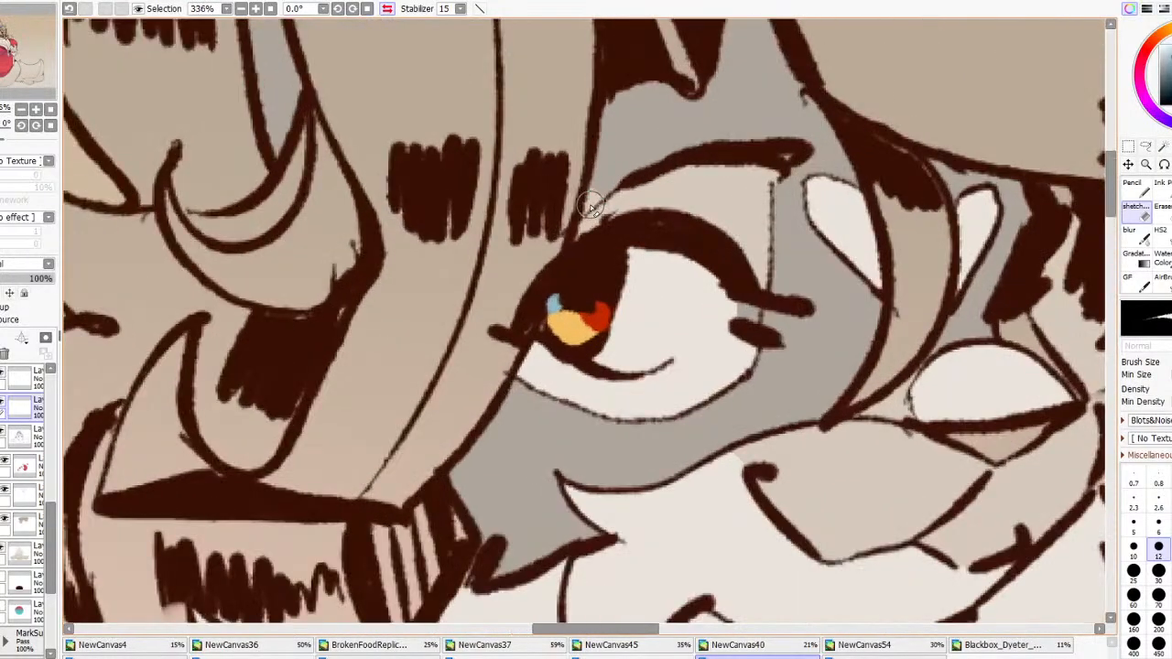
# Undo the multicolored iris accents and paint a curved orange shape in the lower iris with the HS2 brush
pyautogui.click(1162, 236)
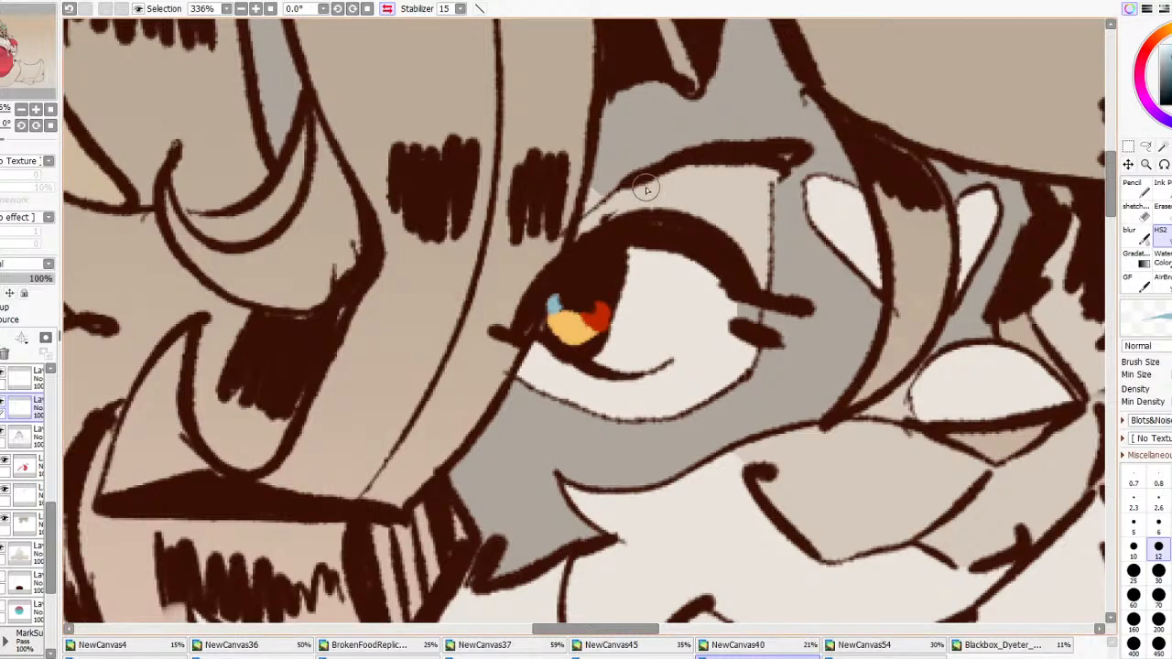
pyautogui.moveTo(550, 311)
pyautogui.mouseDown()
pyautogui.moveTo(591, 318)
pyautogui.moveTo(552, 298)
pyautogui.moveTo(582, 334)
pyautogui.moveTo(555, 317)
pyautogui.moveTo(592, 336)
pyautogui.moveTo(600, 322)
pyautogui.moveTo(554, 311)
pyautogui.moveTo(571, 333)
pyautogui.moveTo(596, 325)
pyautogui.moveTo(583, 333)
pyautogui.moveTo(555, 314)
pyautogui.mouseUp()
pyautogui.hotkey('ctrl', 'z')
pyautogui.hotkey('ctrl', 'z')
pyautogui.hotkey('ctrl', 'z')
pyautogui.scroll(-3, 555, 314)
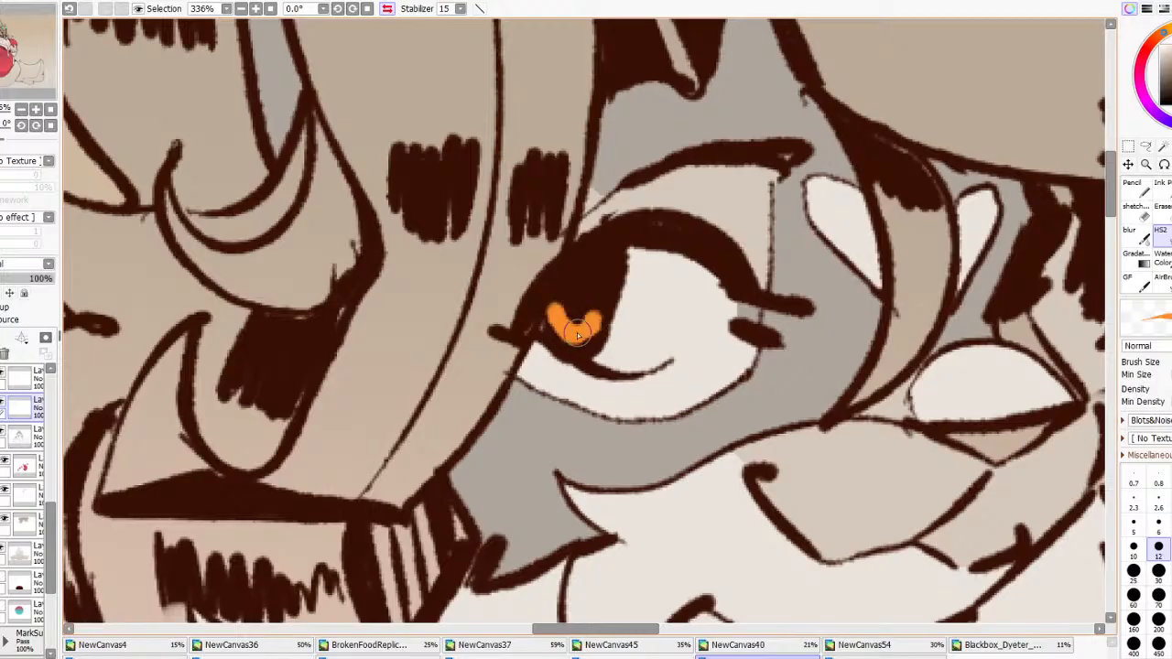
pyautogui.scroll(-2, 582, 320)
pyautogui.scroll(-6, 583, 321)
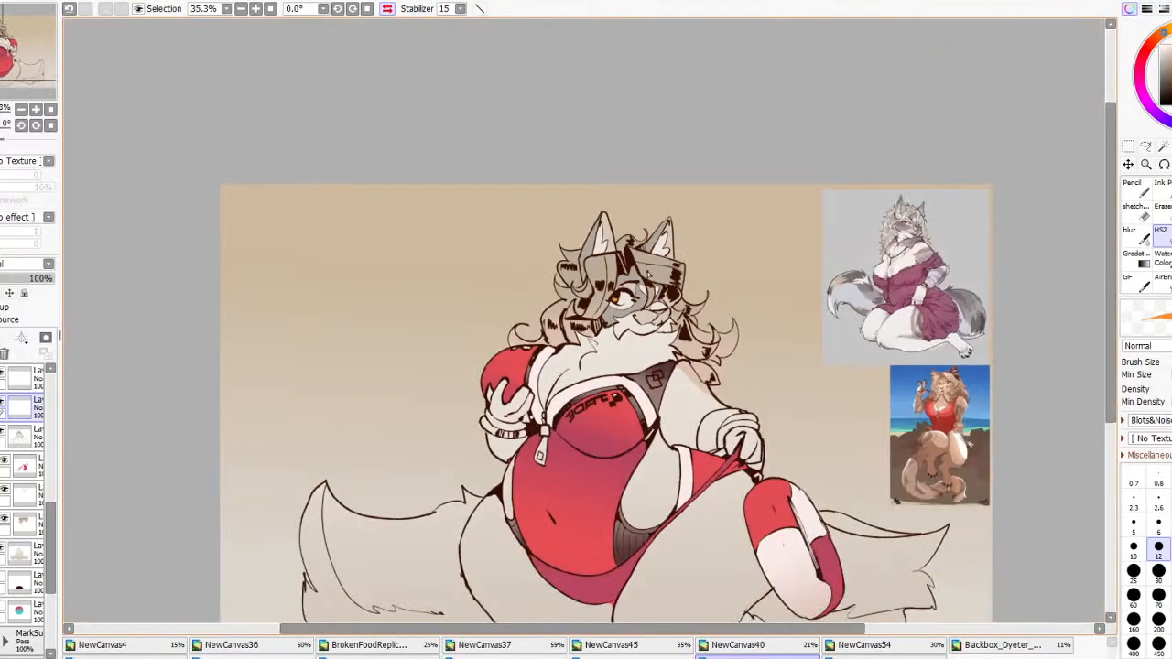
# Restore the unflipped view and try a pale yellow highlight and a red-orange dot on the iris's orange area
pyautogui.click(388, 9)
pyautogui.scroll(11, 531, 312)
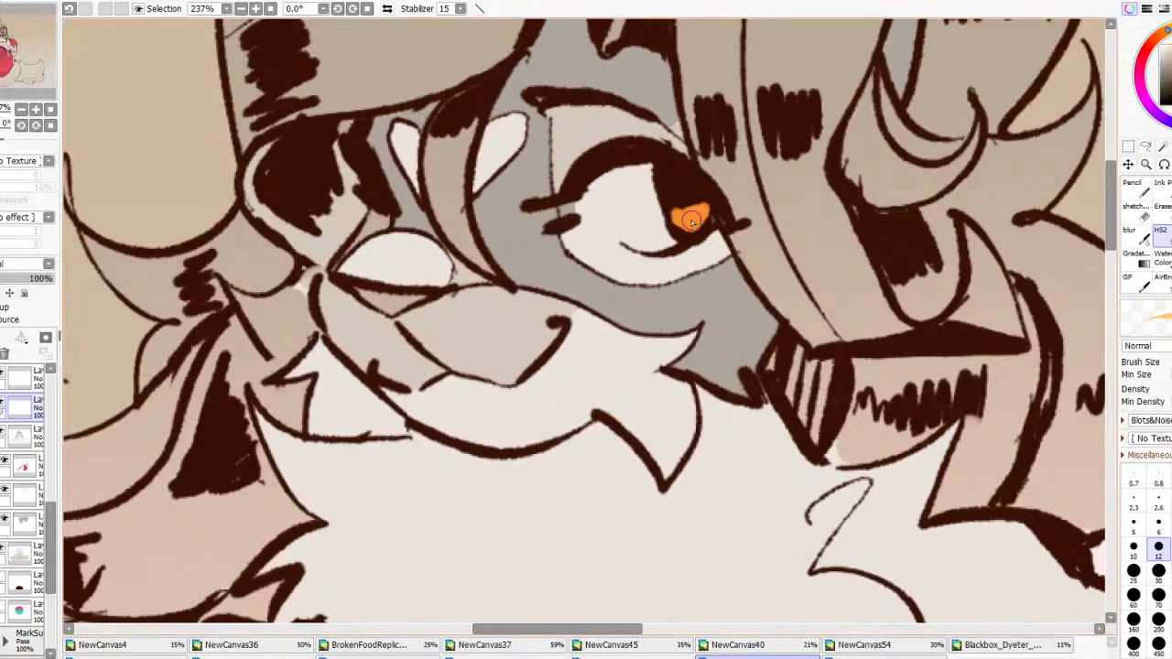
pyautogui.moveTo(691, 221)
pyautogui.mouseDown()
pyautogui.moveTo(702, 217)
pyautogui.moveTo(674, 209)
pyautogui.mouseUp()
pyautogui.hotkey('ctrl', 'z')
pyautogui.hotkey('ctrl', 'z')
pyautogui.click(1161, 44)
pyautogui.click(1169, 46)
pyautogui.hotkey('ctrl', 'z')
pyautogui.click(672, 199)
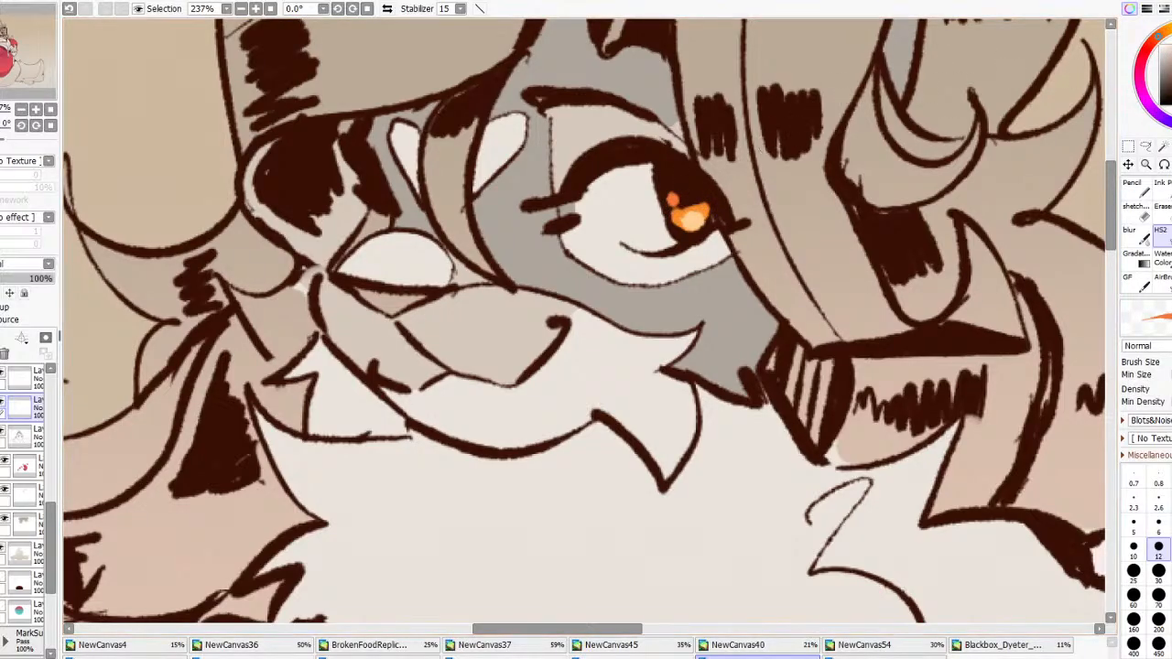
pyautogui.hotkey('ctrl', 'z')
pyautogui.click(1153, 40)
pyautogui.hotkey('ctrl', 'z')
# Paint a red-orange dot on each side of the upper iris and a pale yellow highlight inside the orange shape
pyautogui.moveTo(672, 206)
pyautogui.mouseDown()
pyautogui.moveTo(665, 191)
pyautogui.moveTo(672, 203)
pyautogui.mouseUp()
pyautogui.hotkey('ctrl', 'z')
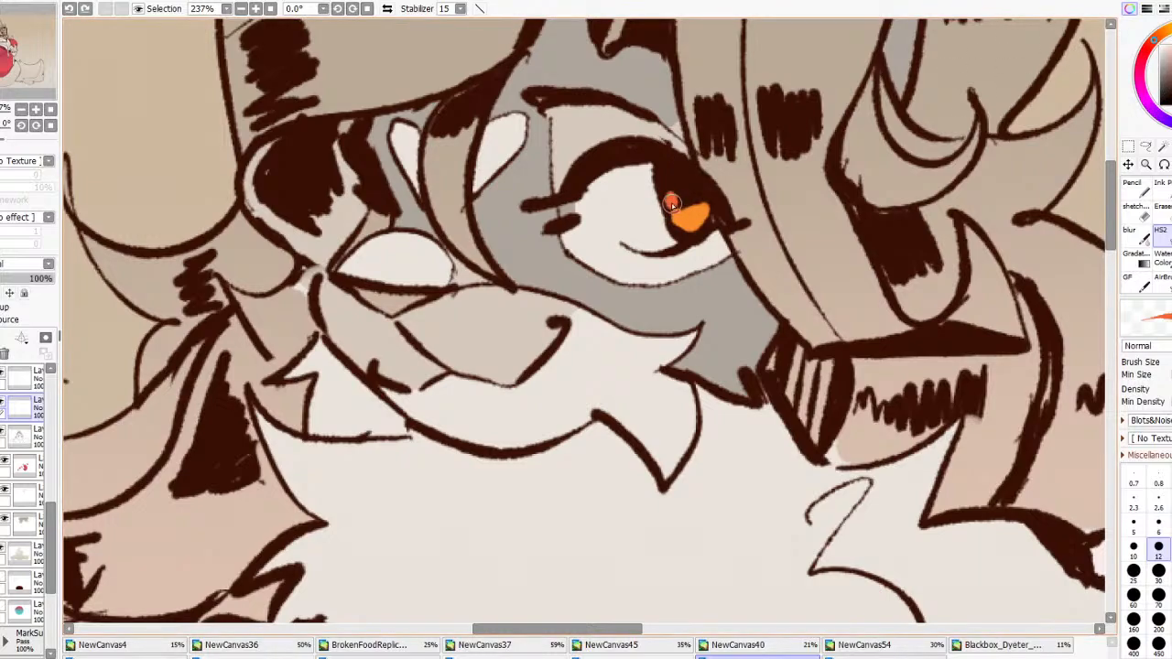
pyautogui.click(705, 194)
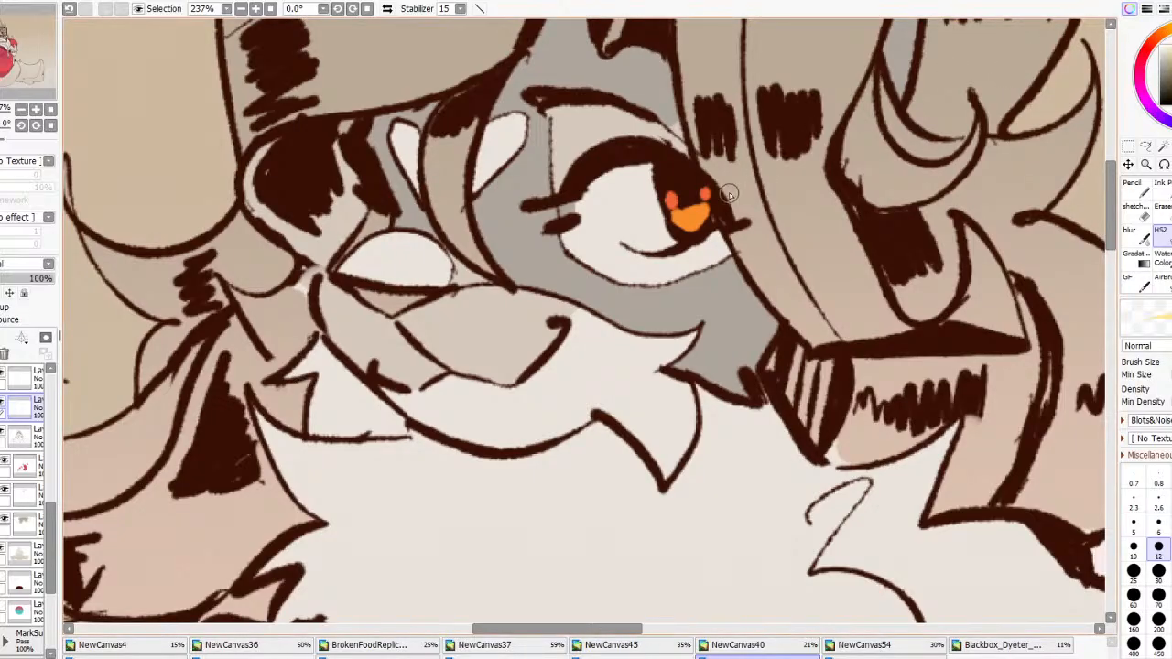
pyautogui.moveTo(683, 220); pyautogui.dragTo(698, 221)
pyautogui.scroll(-5, 806, 174)
pyautogui.scroll(-1, 813, 174)
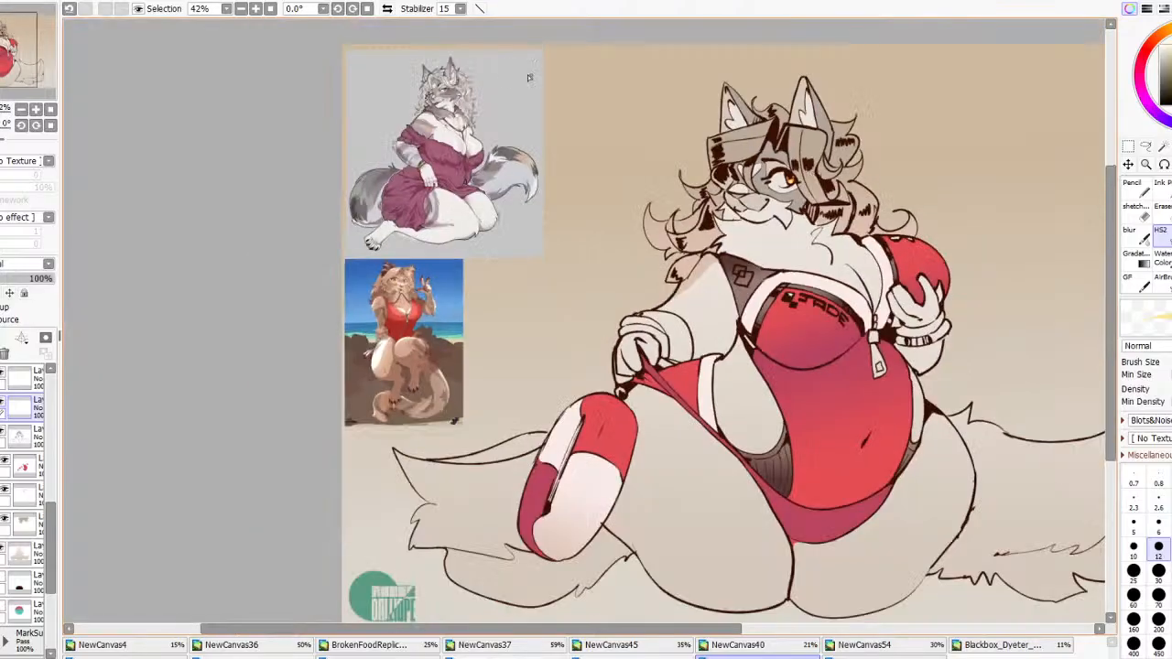
# Flip the view horizontally and examine the character's overall colors and new eye at several zoom levels against the reference images
pyautogui.click(388, 8)
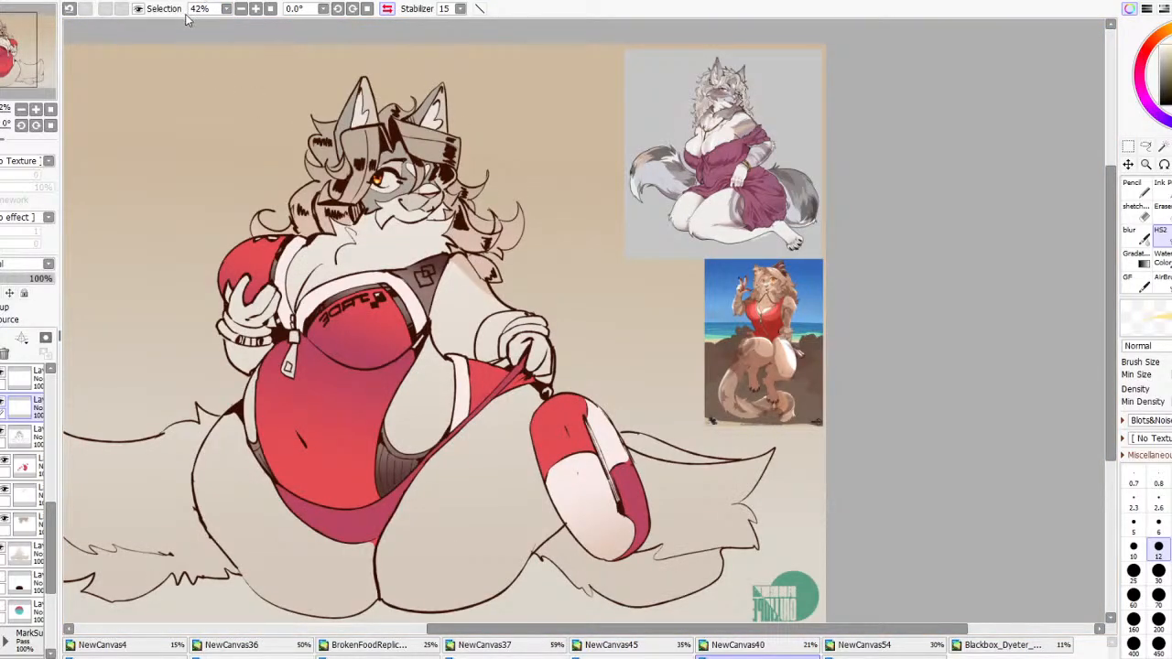
pyautogui.click(289, 13)
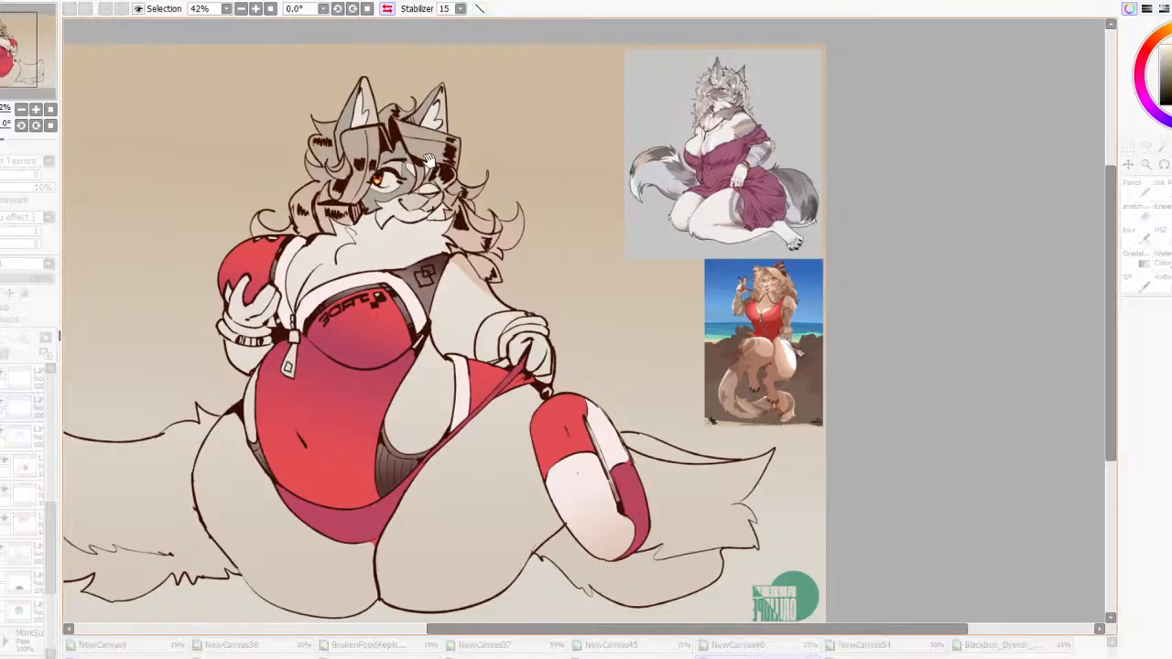
pyautogui.moveTo(378, 179); pyautogui.dragTo(655, 295)
pyautogui.scroll(6, 655, 298)
pyautogui.moveTo(955, 429)
pyautogui.mouseDown()
pyautogui.moveTo(905, 431)
pyautogui.moveTo(933, 425)
pyautogui.mouseUp()
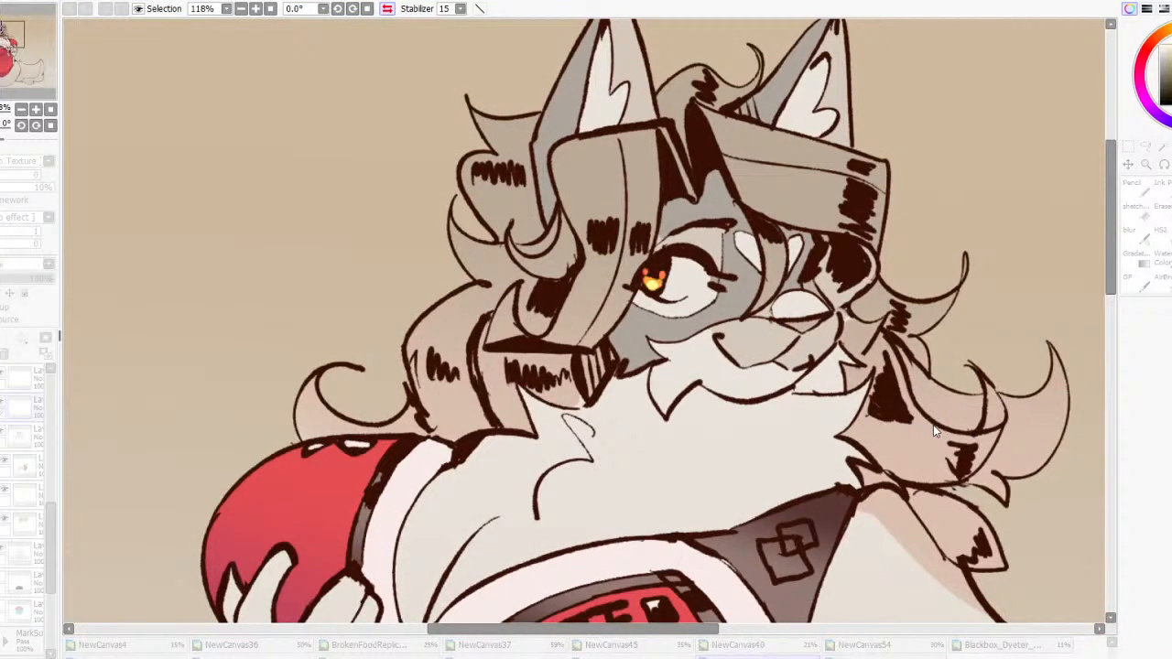
pyautogui.scroll(-7, 663, 245)
pyautogui.scroll(3, 714, 293)
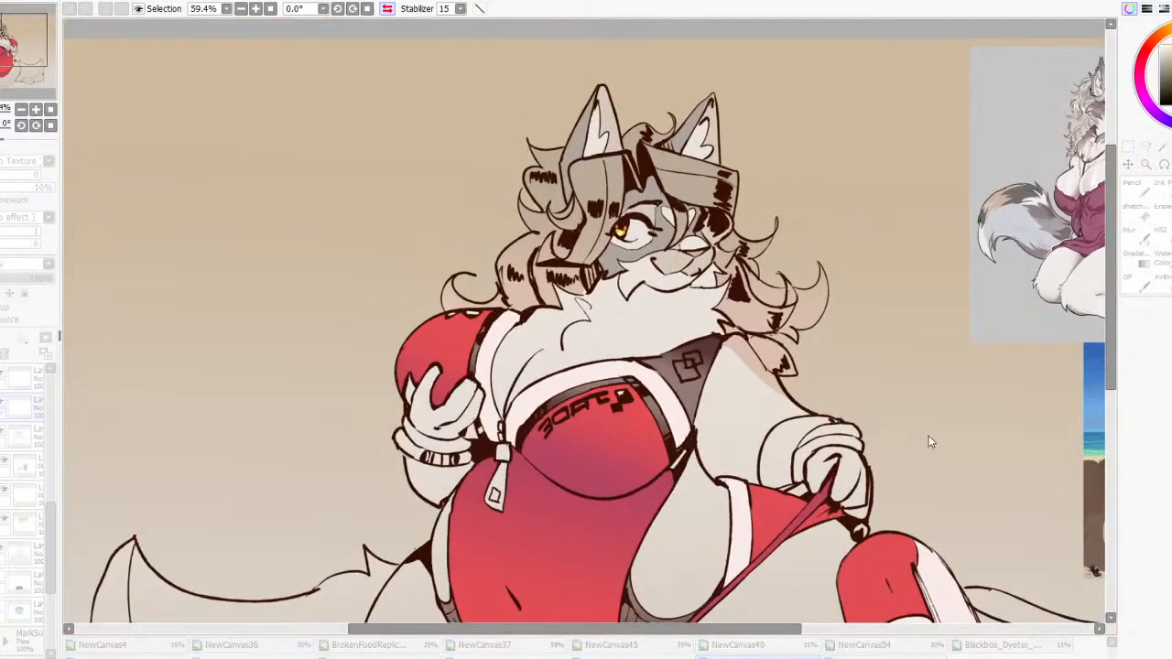
pyautogui.scroll(-2, 837, 403)
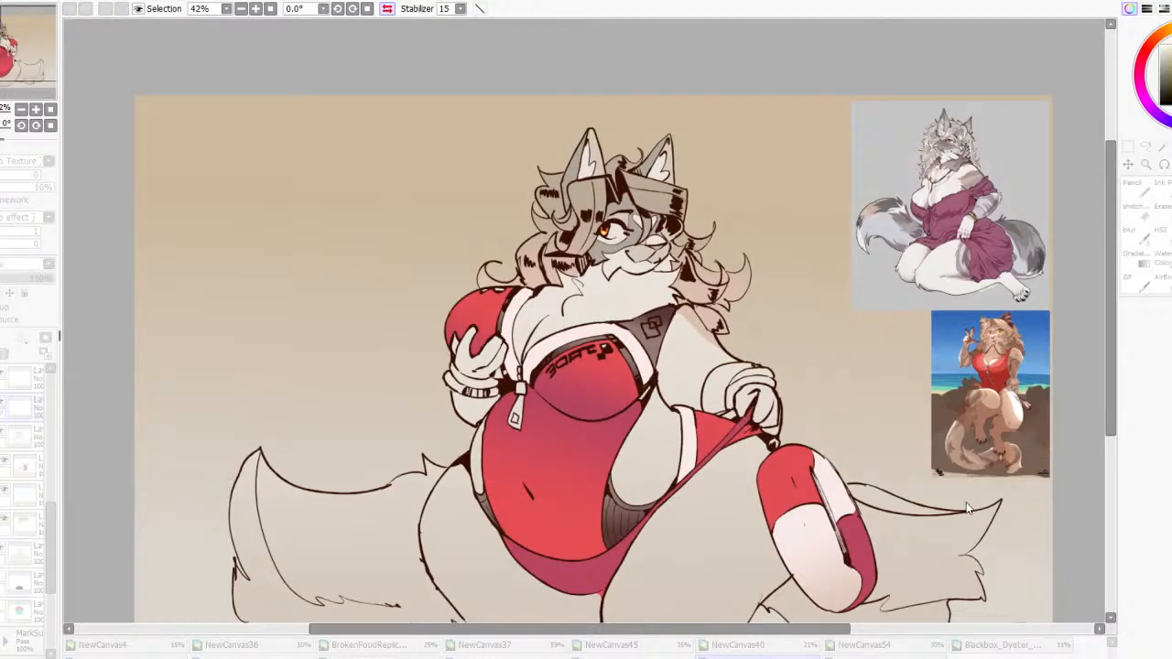
pyautogui.scroll(-2, 965, 502)
pyautogui.scroll(6, 609, 174)
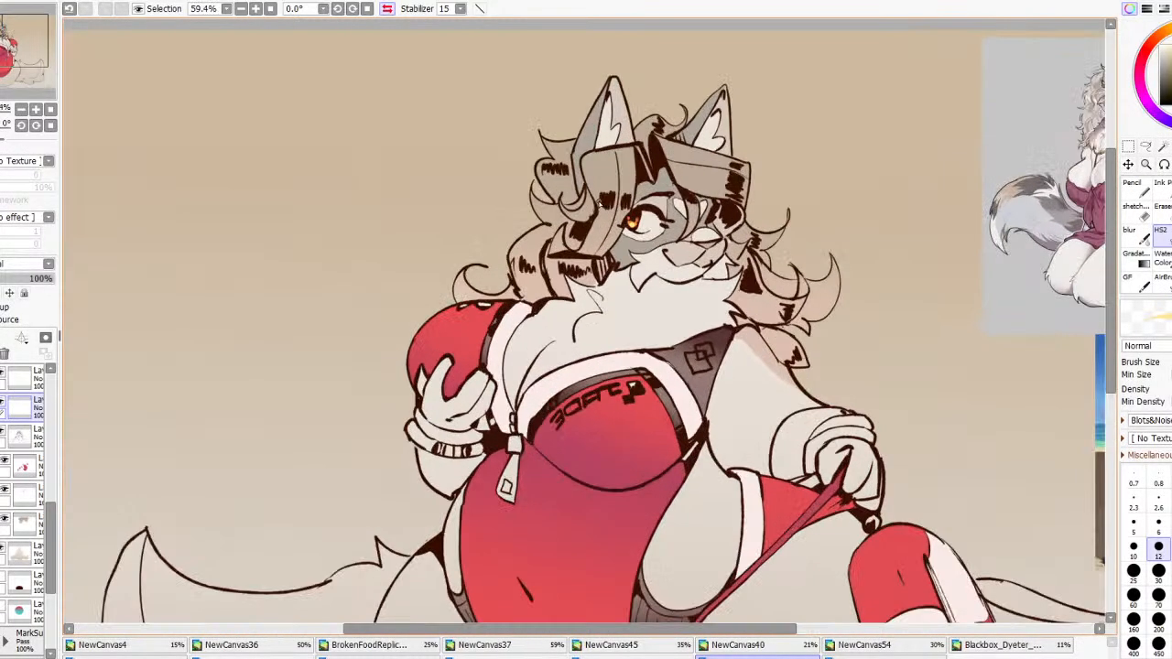
pyautogui.scroll(-5, 601, 201)
pyautogui.scroll(3, 604, 234)
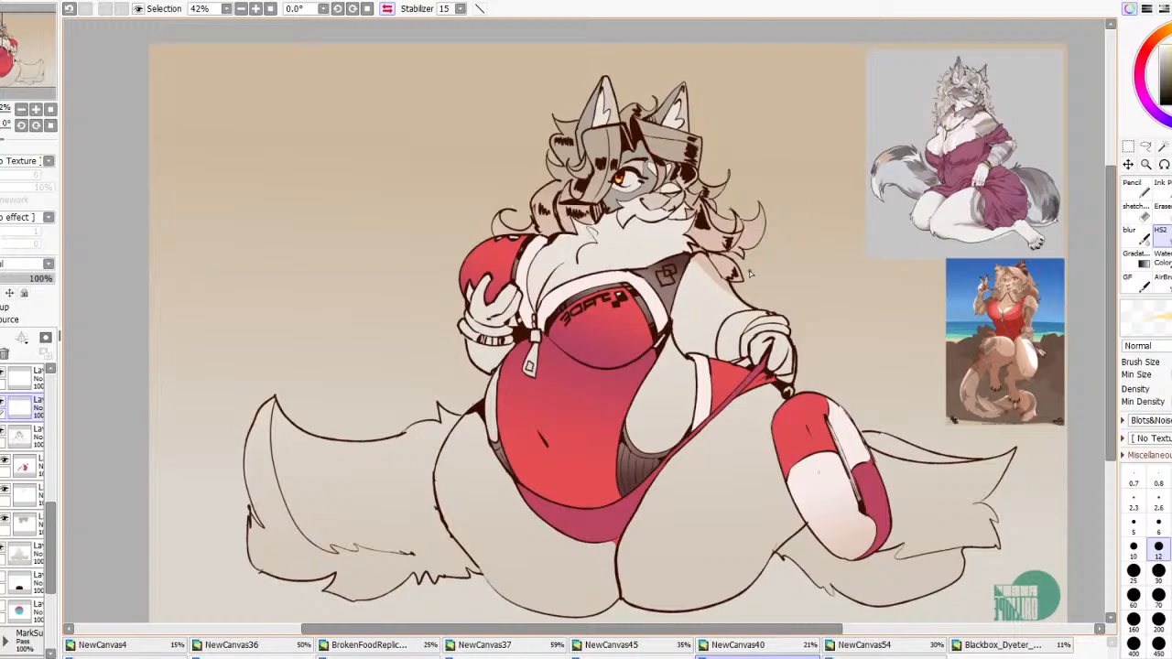
# Select the face-marking and hair layers together and shift their colors toward a warmer brown
pyautogui.click(5, 491)
pyautogui.click(5, 492)
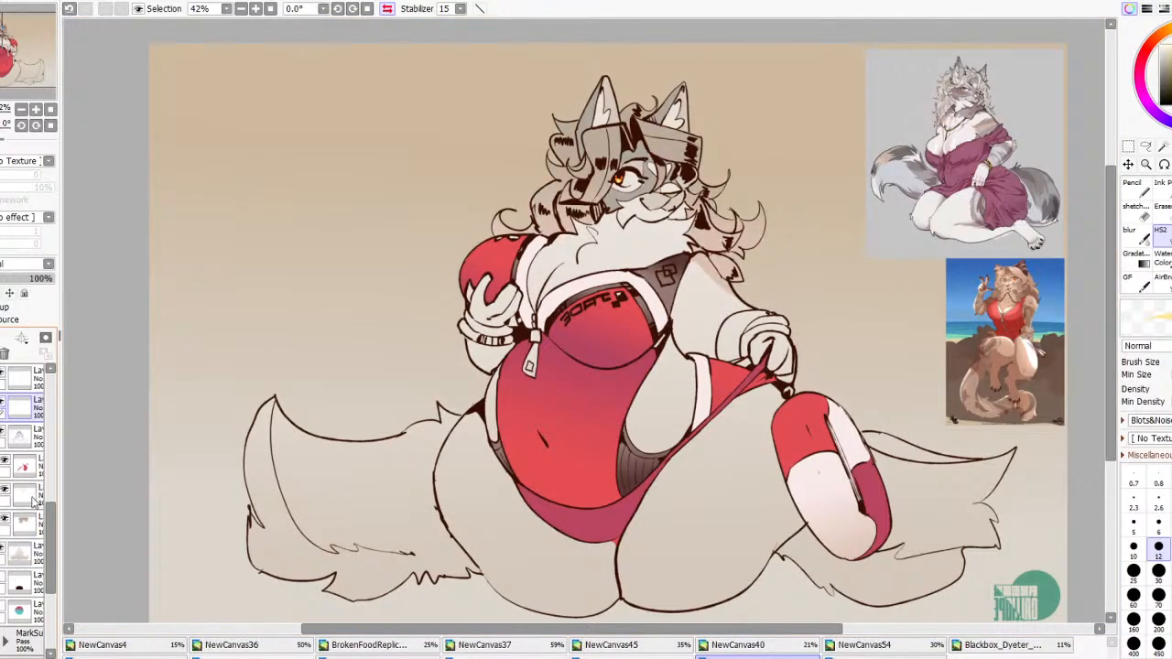
pyautogui.click(24, 495)
pyautogui.keyDown('ctrl'); pyautogui.click(30, 520); pyautogui.keyUp('ctrl')
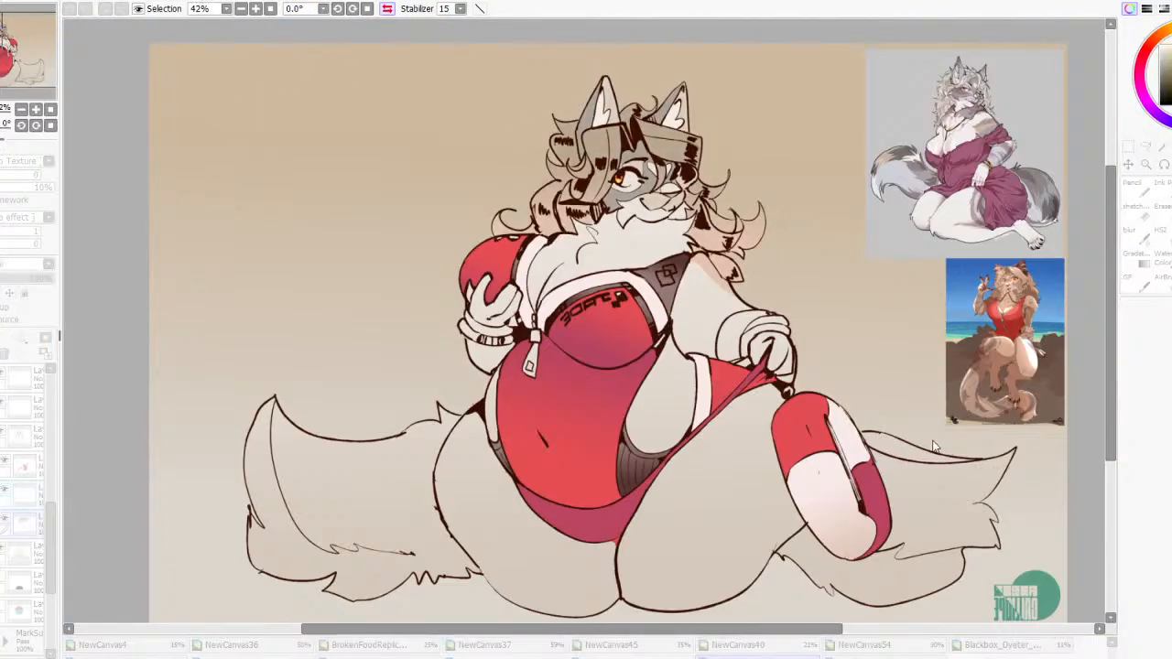
pyautogui.scroll(-4, 861, 209)
pyautogui.scroll(3, 862, 209)
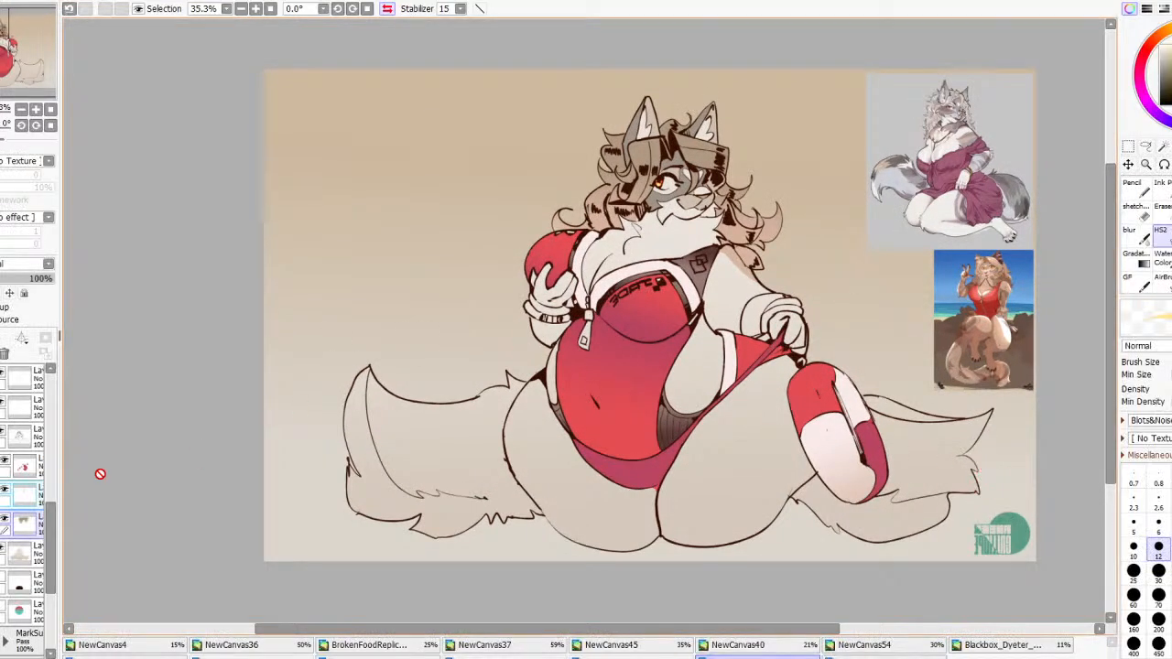
# On the face-marking layer, sample the gray of the mask and paint a patch on the upper arm with the Ink Pen
pyautogui.click(18, 497)
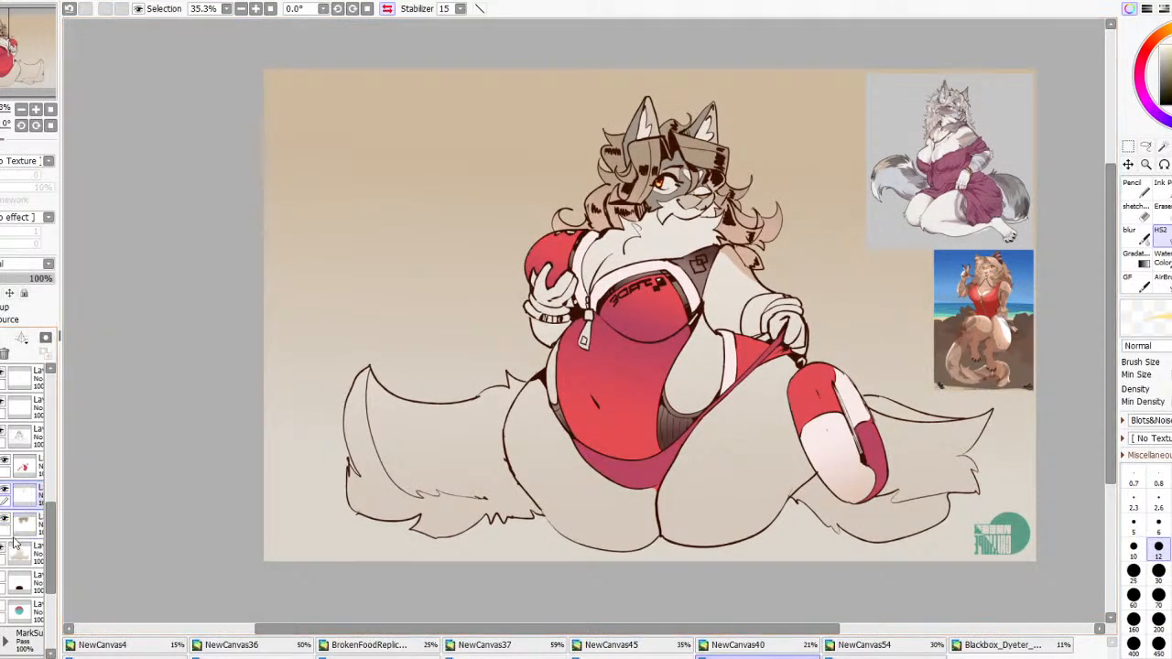
pyautogui.click(13, 527)
pyautogui.click(27, 499)
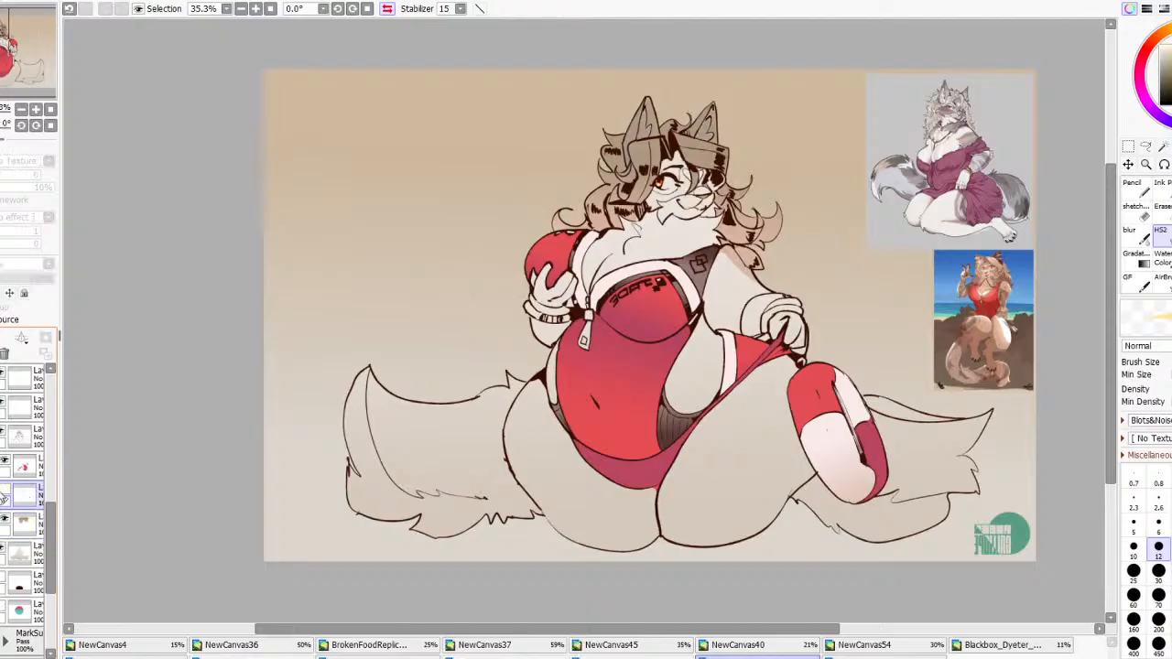
pyautogui.click(1153, 191)
pyautogui.scroll(2, 746, 198)
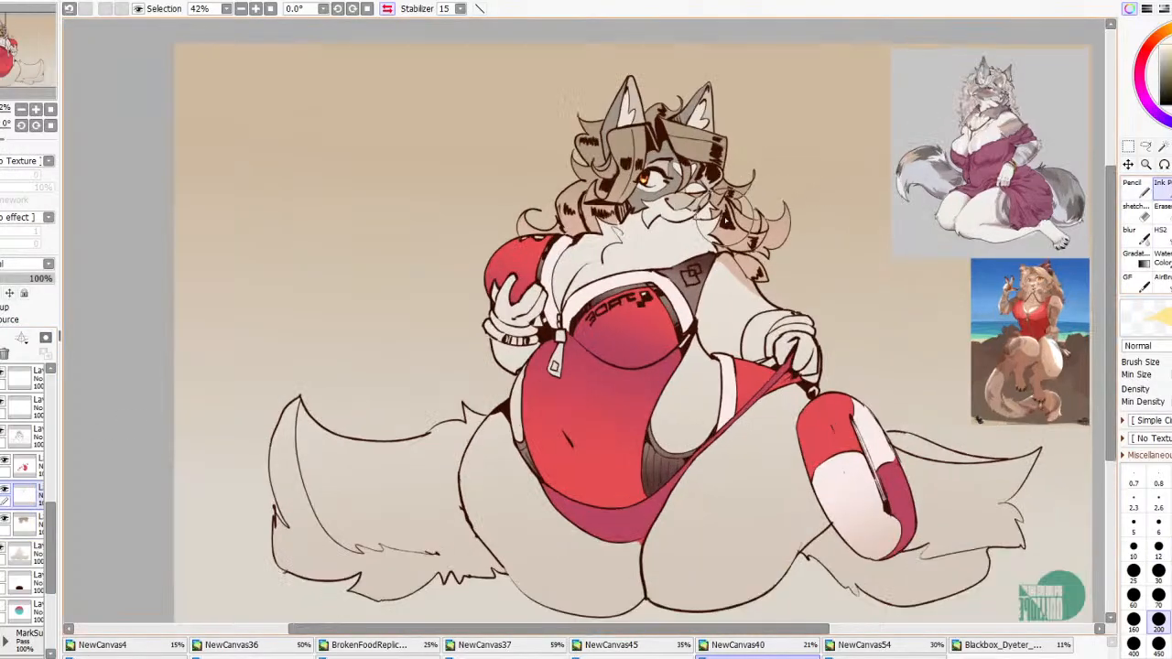
pyautogui.rightClick(652, 185)
pyautogui.scroll(-2, 870, 183)
pyautogui.scroll(1, 875, 190)
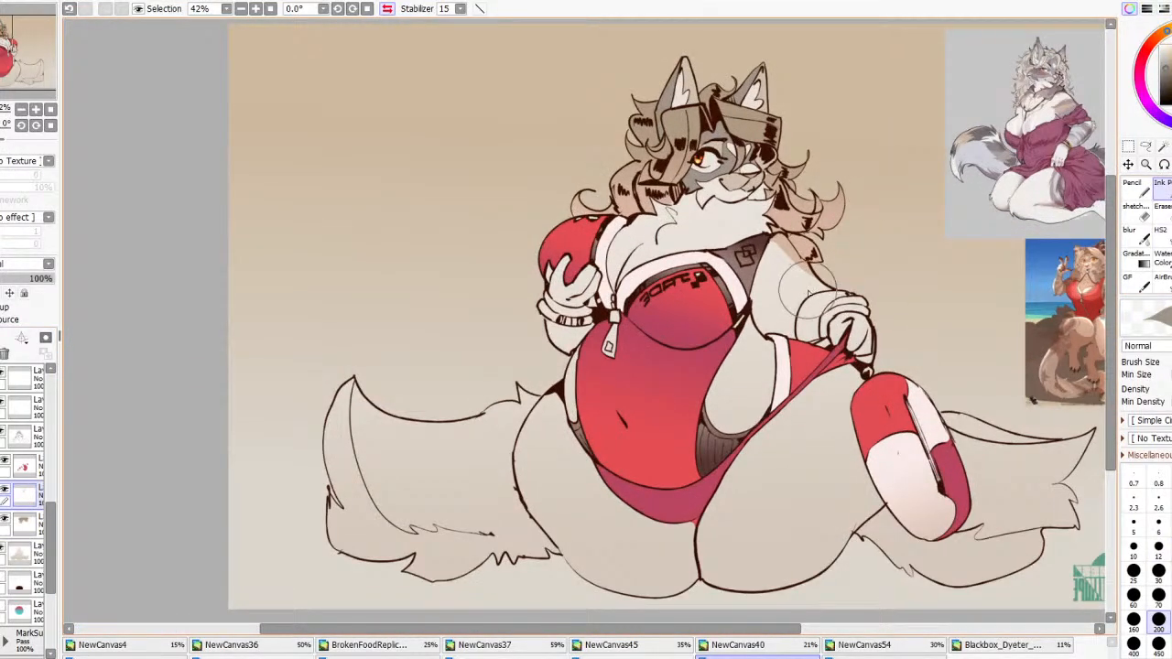
pyautogui.moveTo(803, 291)
pyautogui.mouseDown()
pyautogui.moveTo(777, 260)
pyautogui.moveTo(774, 249)
pyautogui.moveTo(789, 255)
pyautogui.moveTo(776, 239)
pyautogui.moveTo(804, 282)
pyautogui.moveTo(786, 261)
pyautogui.moveTo(816, 289)
pyautogui.mouseUp()
pyautogui.hotkey('ctrl', 'z')
pyautogui.hotkey('ctrl', 'z')
pyautogui.press('g')
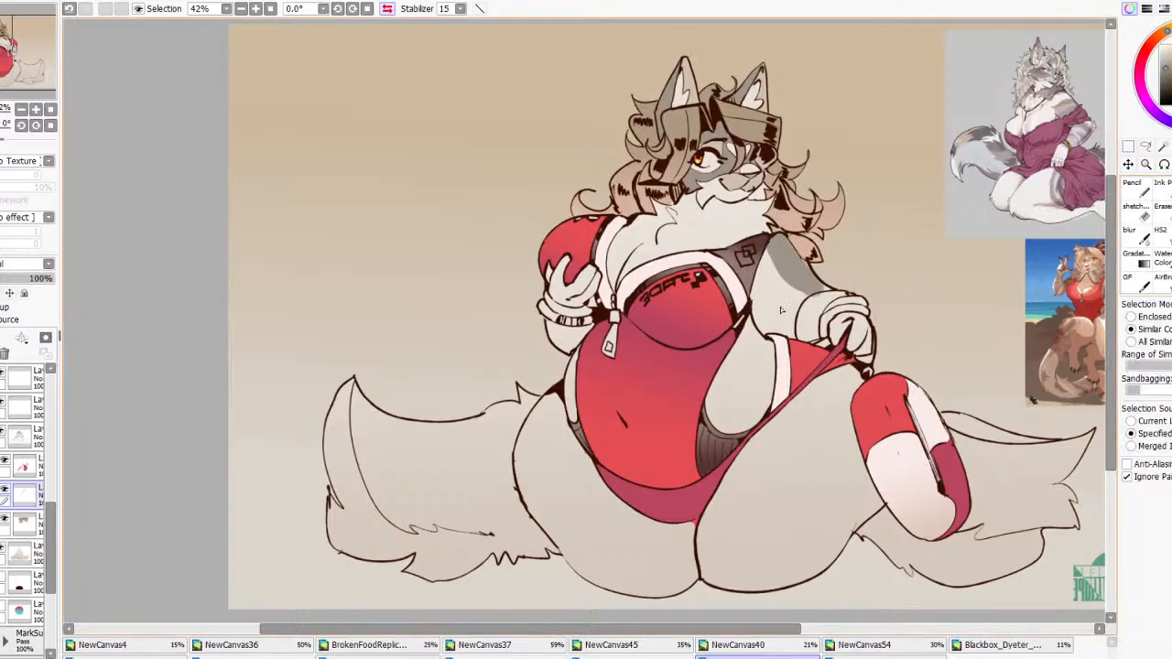
# Fill the rest of the upper arm with gray and the other forearm with beige, leaving the cuff and hand unfilled
pyautogui.click(778, 297)
pyautogui.click(813, 319)
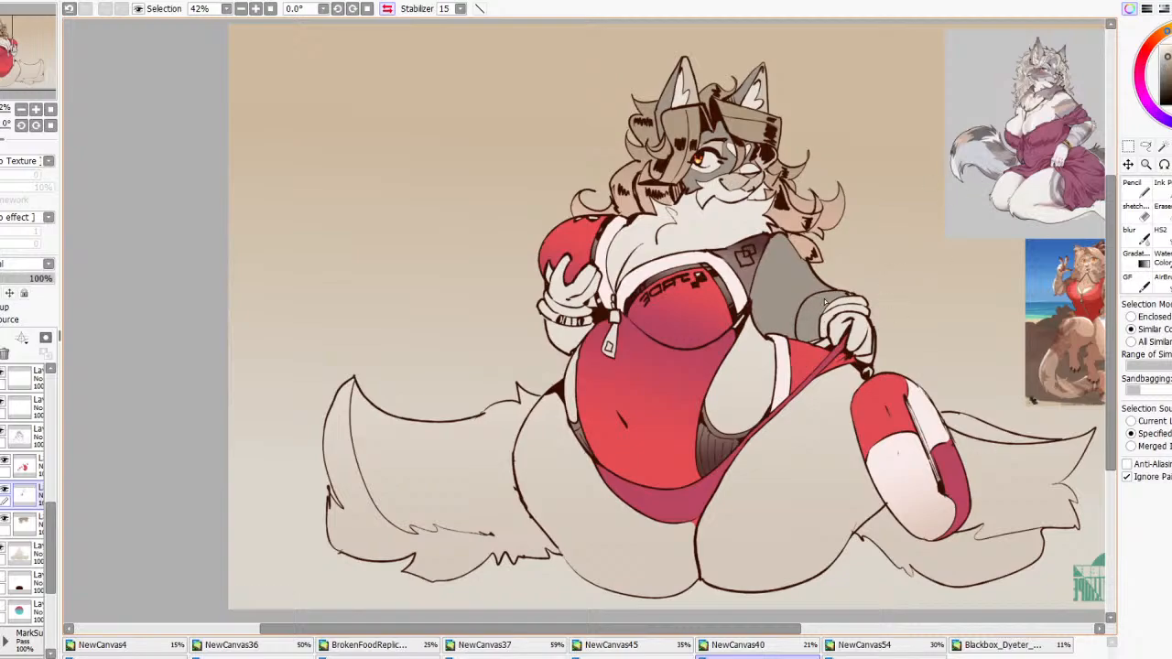
pyautogui.hotkey('ctrl', 'z')
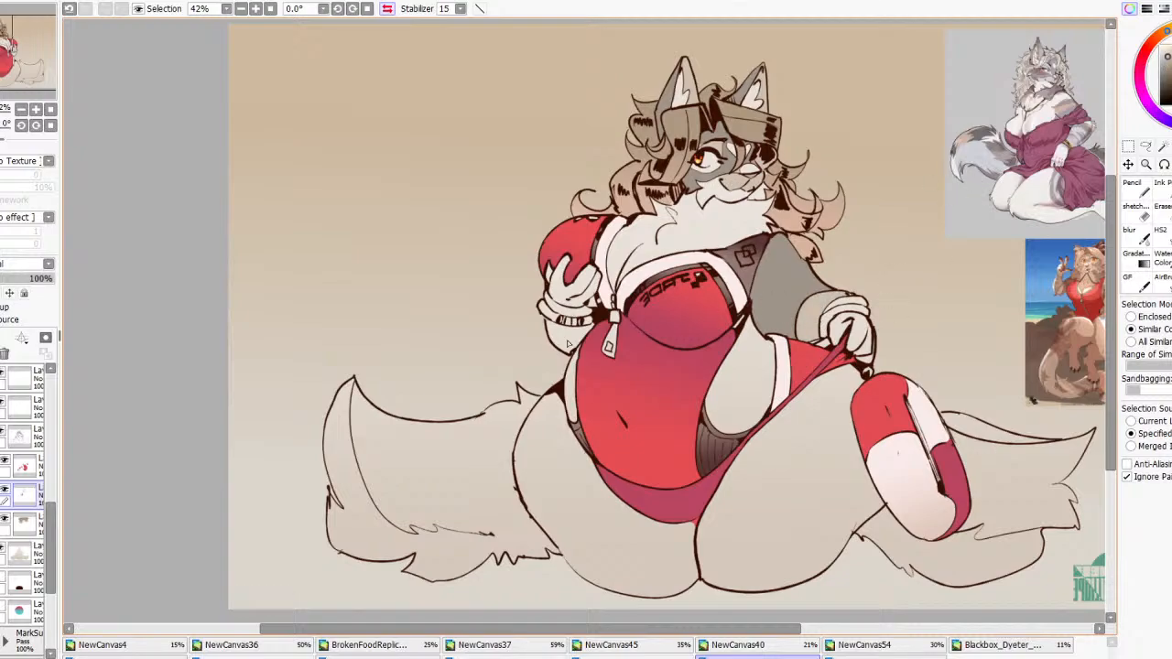
pyautogui.click(561, 292)
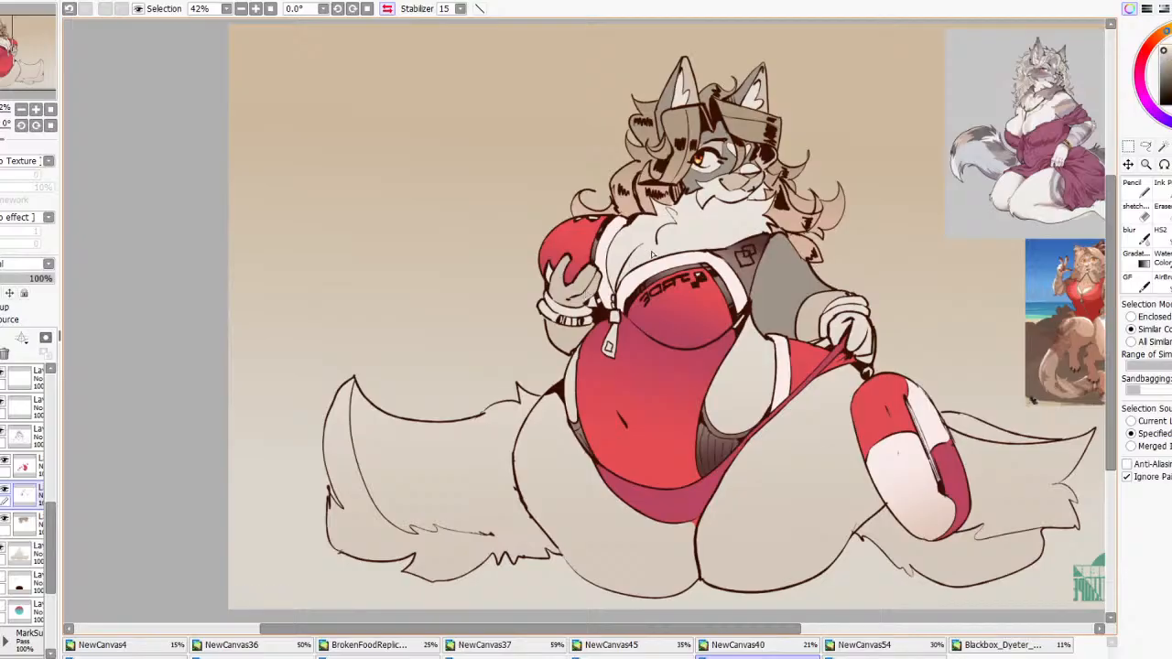
pyautogui.hotkey('ctrl', 'z')
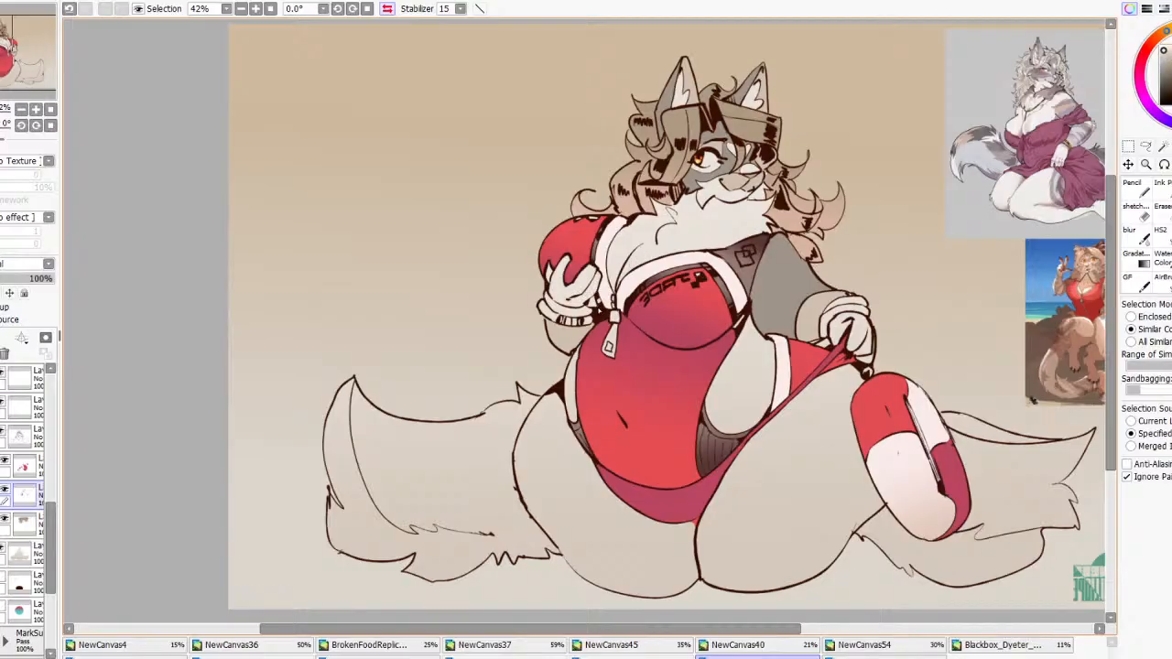
# Sample pale yellow from the eye and fill the bracelets on both wrists on a new layer
pyautogui.scroll(5, 702, 160)
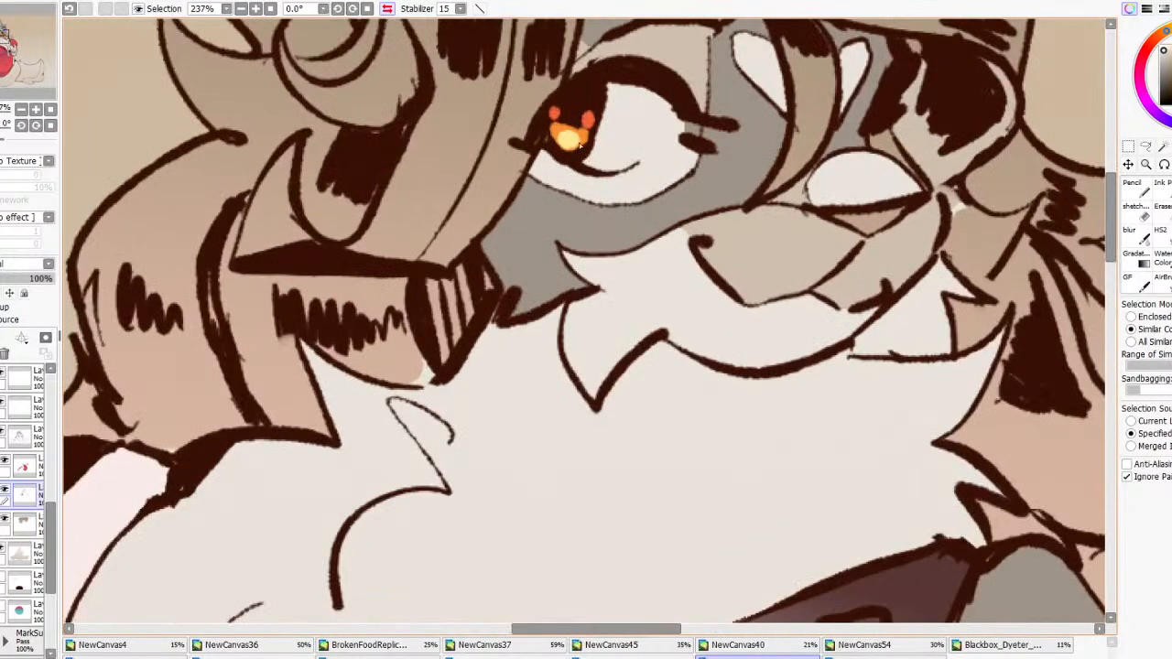
pyautogui.scroll(-6, 570, 136)
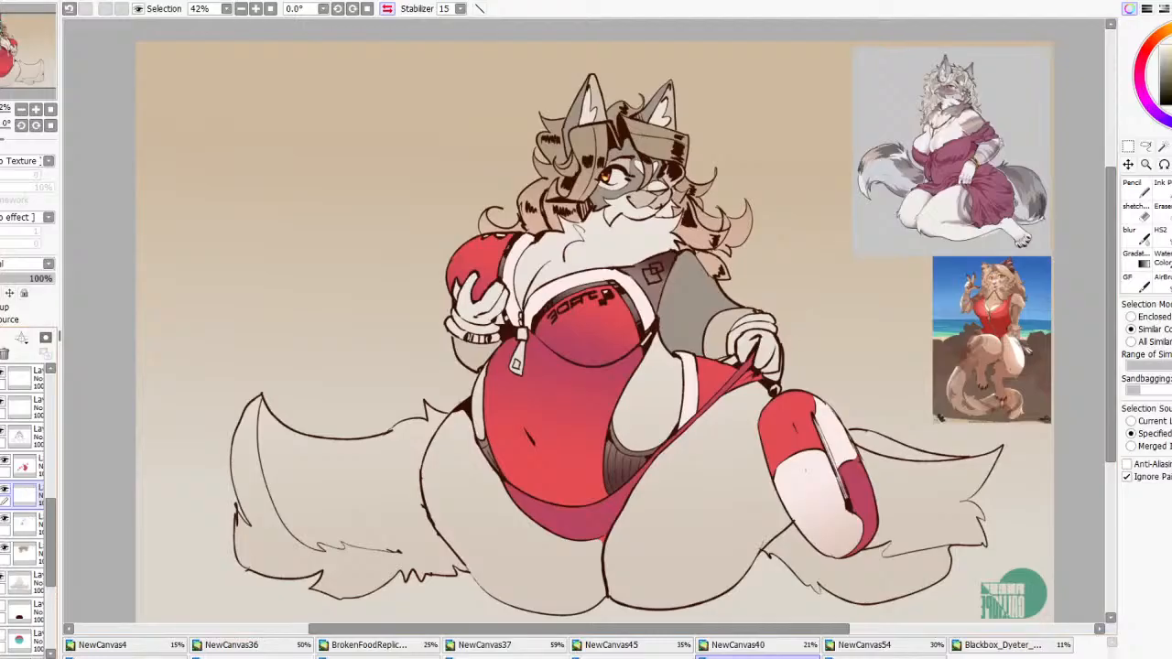
pyautogui.scroll(3, 372, 349)
pyautogui.scroll(-5, 353, 335)
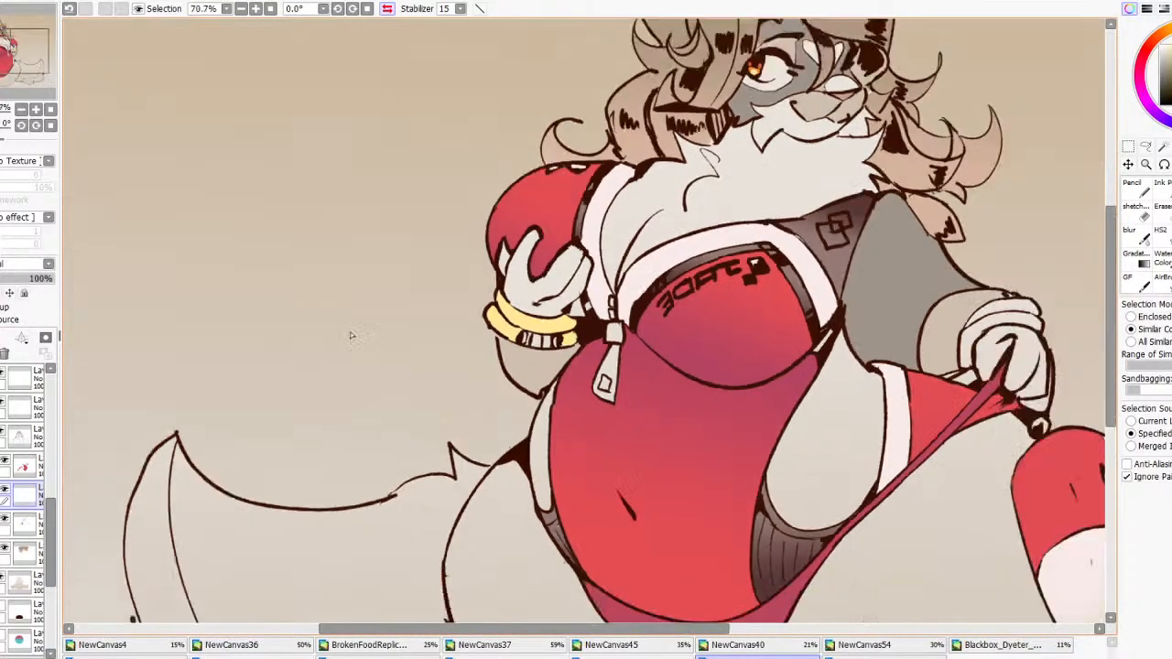
pyautogui.scroll(6, 599, 304)
pyautogui.click(582, 297)
pyautogui.scroll(-4, 582, 297)
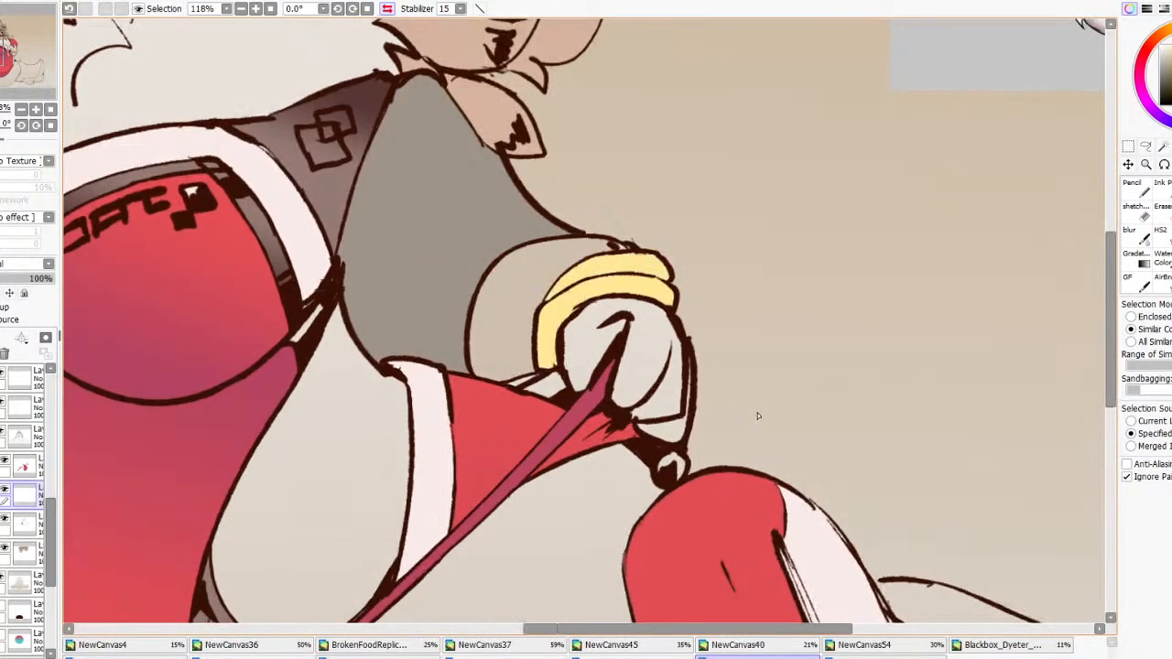
# Sample orange from the iris and fill the small segments between the dark bands of the raised hand's lower bracelet
pyautogui.scroll(7, 531, 243)
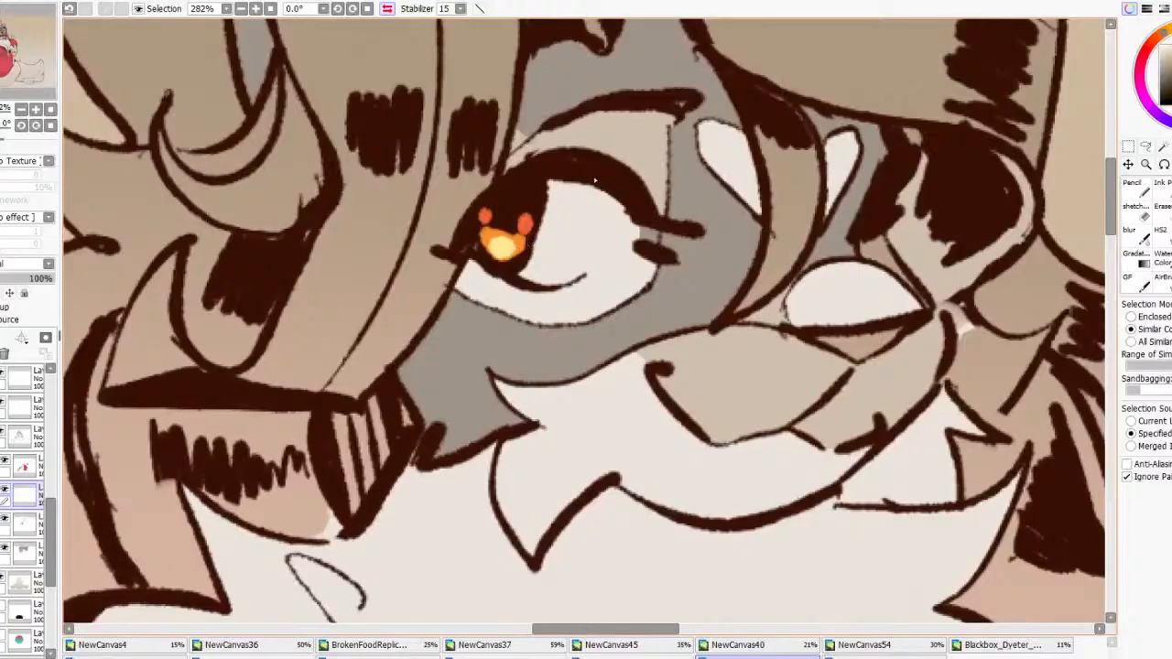
pyautogui.scroll(-4, 595, 181)
pyautogui.scroll(4, 348, 419)
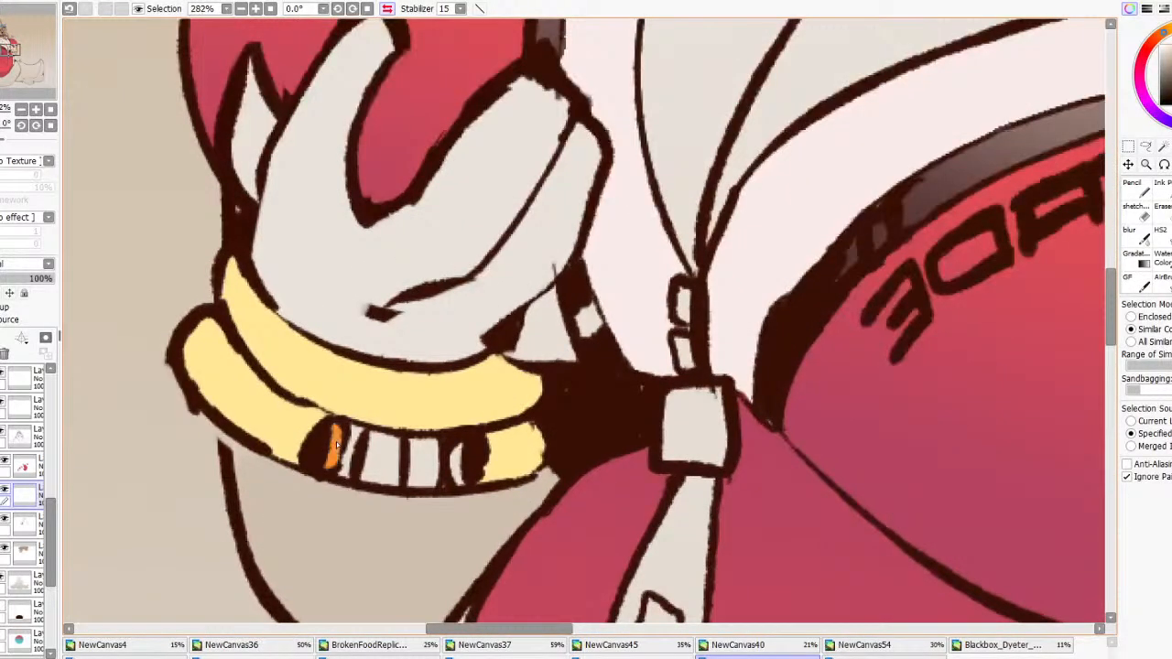
pyautogui.click(380, 458)
pyautogui.click(424, 460)
pyautogui.click(458, 463)
pyautogui.scroll(-5, 462, 462)
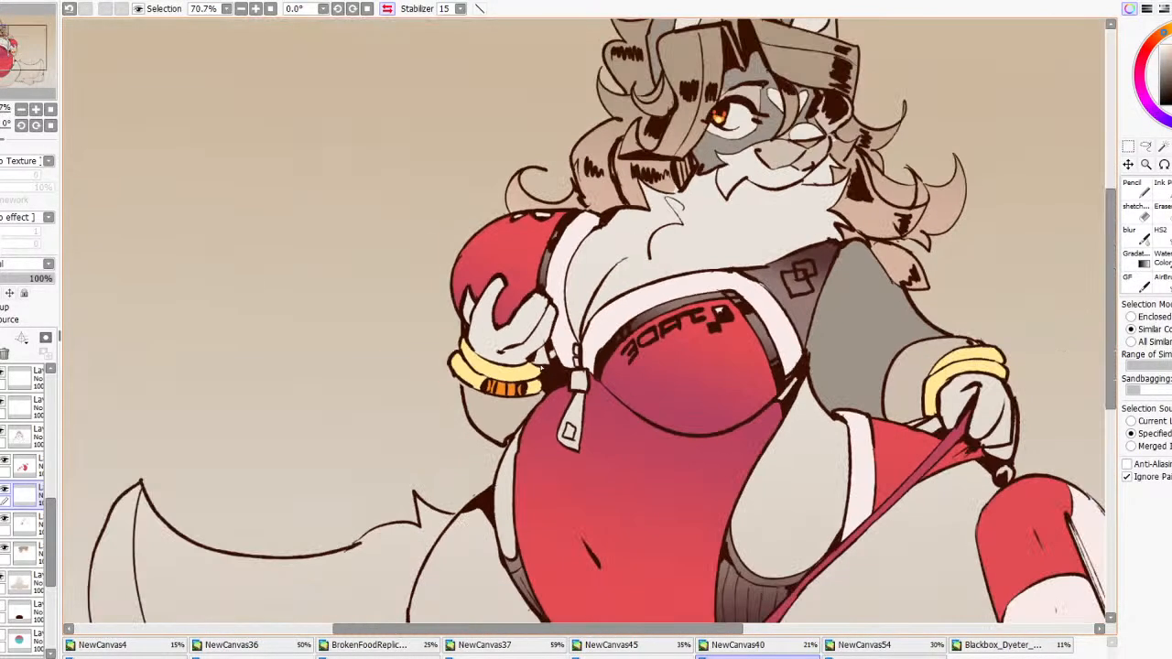
pyautogui.scroll(3, 486, 397)
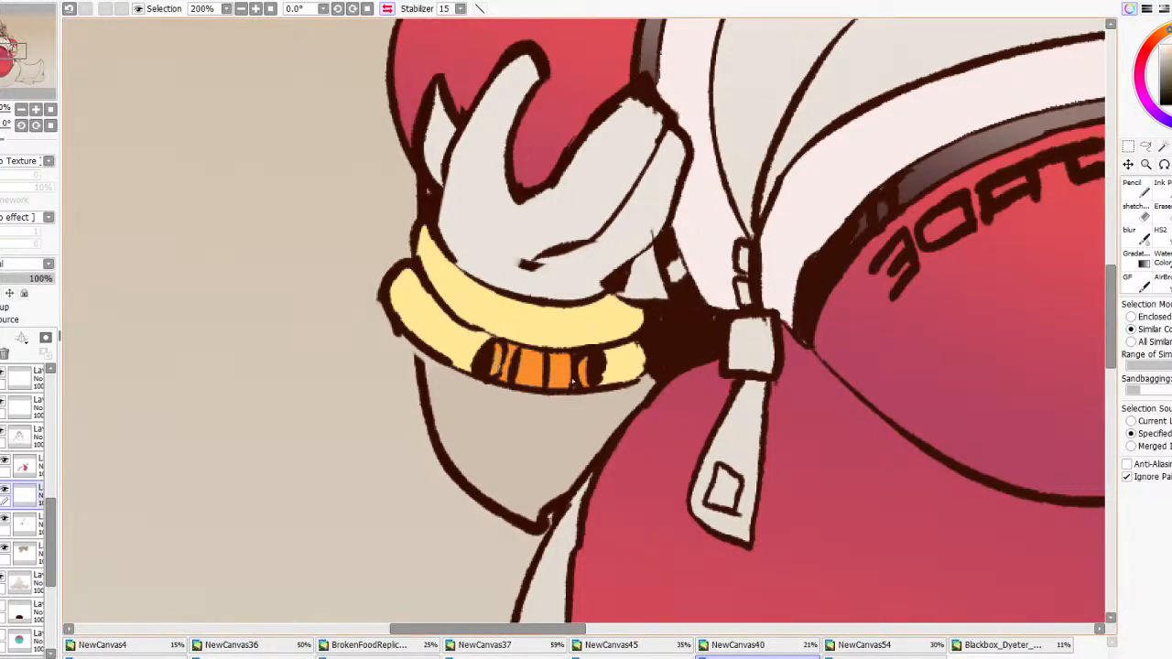
# Select the yellow areas of the bracelets on both wrists with the Magic Wand
pyautogui.scroll(-13, 586, 373)
pyautogui.scroll(10, 677, 311)
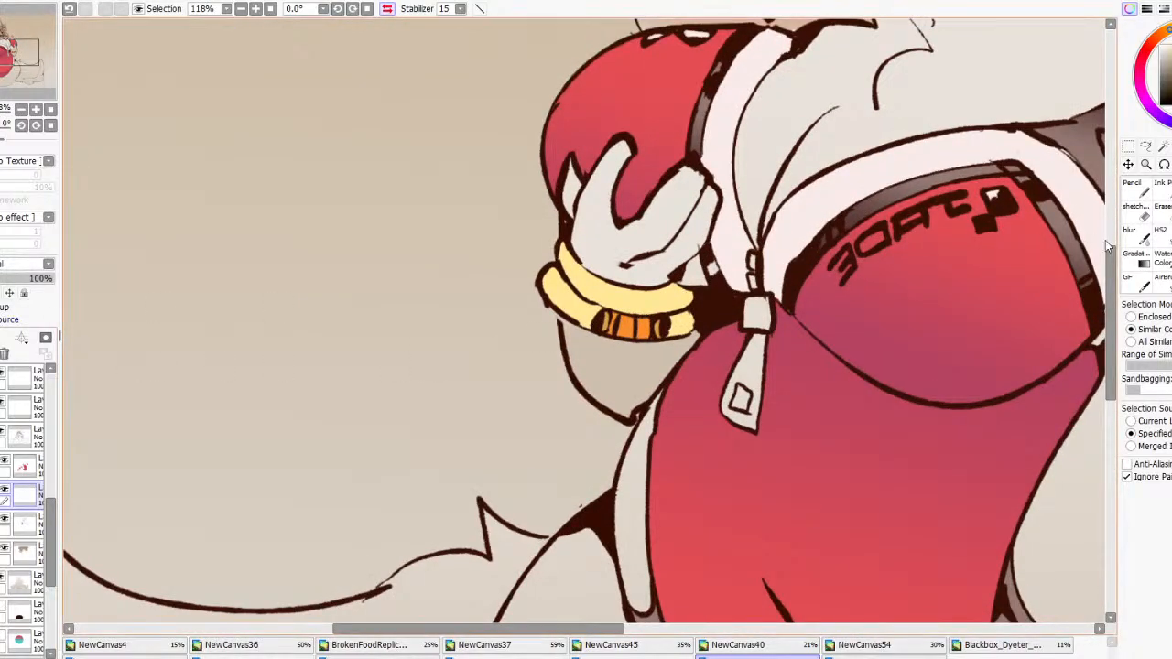
pyautogui.click(1163, 146)
pyautogui.click(586, 307)
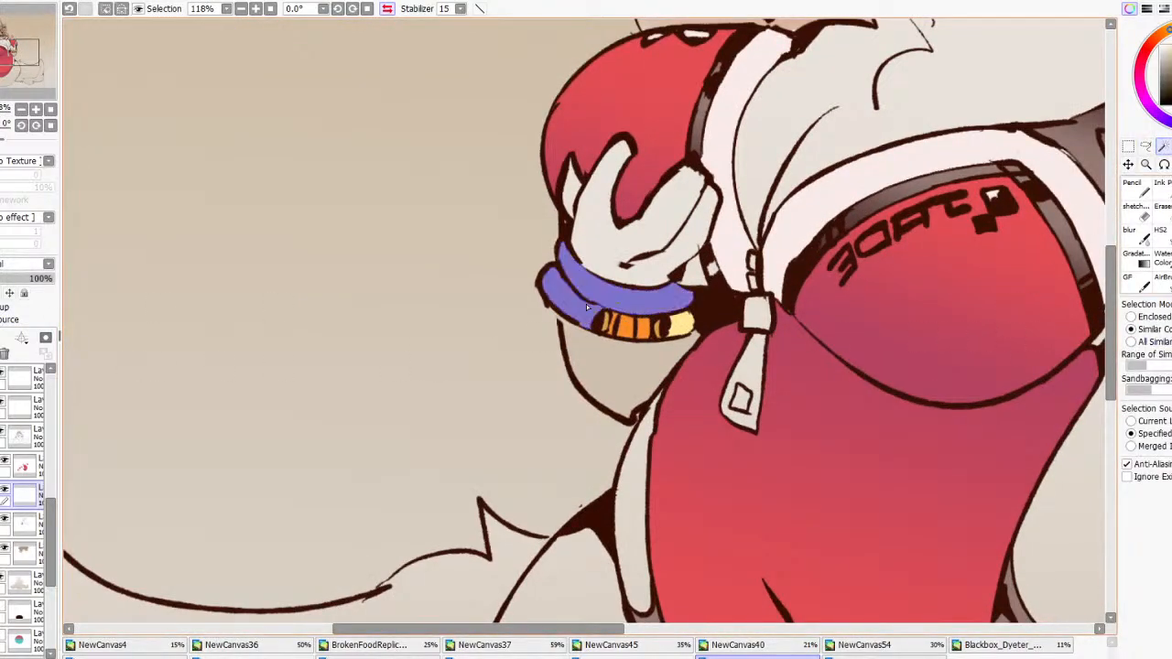
pyautogui.click(673, 326)
pyautogui.scroll(-8, 673, 326)
pyautogui.scroll(10, 613, 278)
pyautogui.click(600, 264)
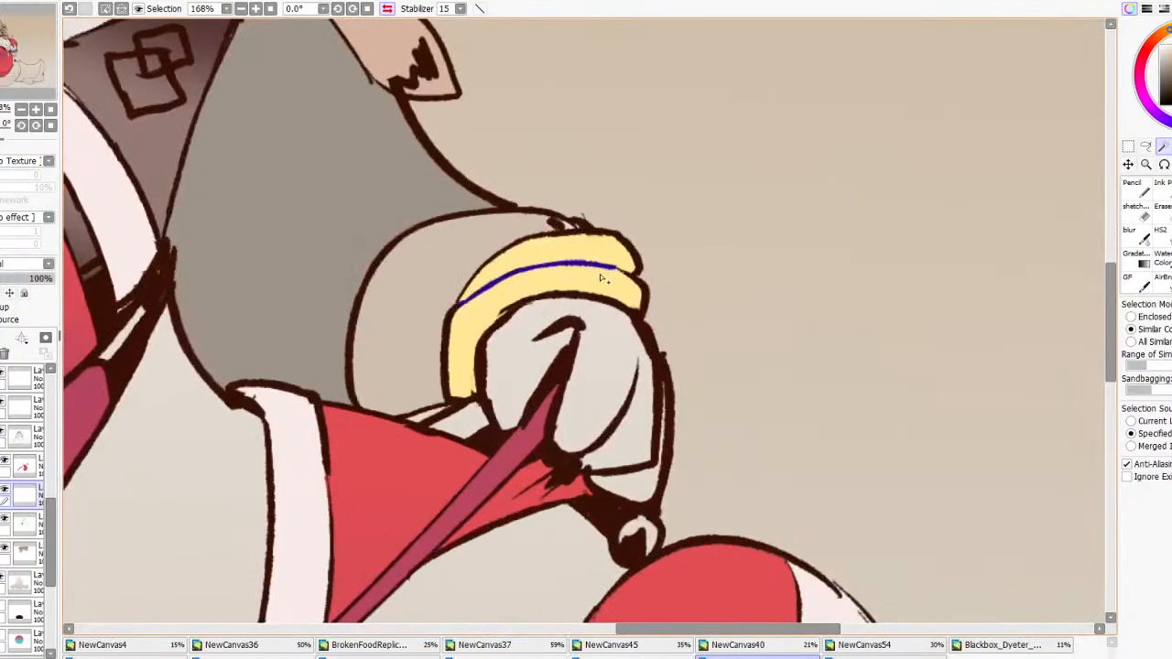
pyautogui.click(604, 278)
pyautogui.click(606, 257)
pyautogui.click(483, 304)
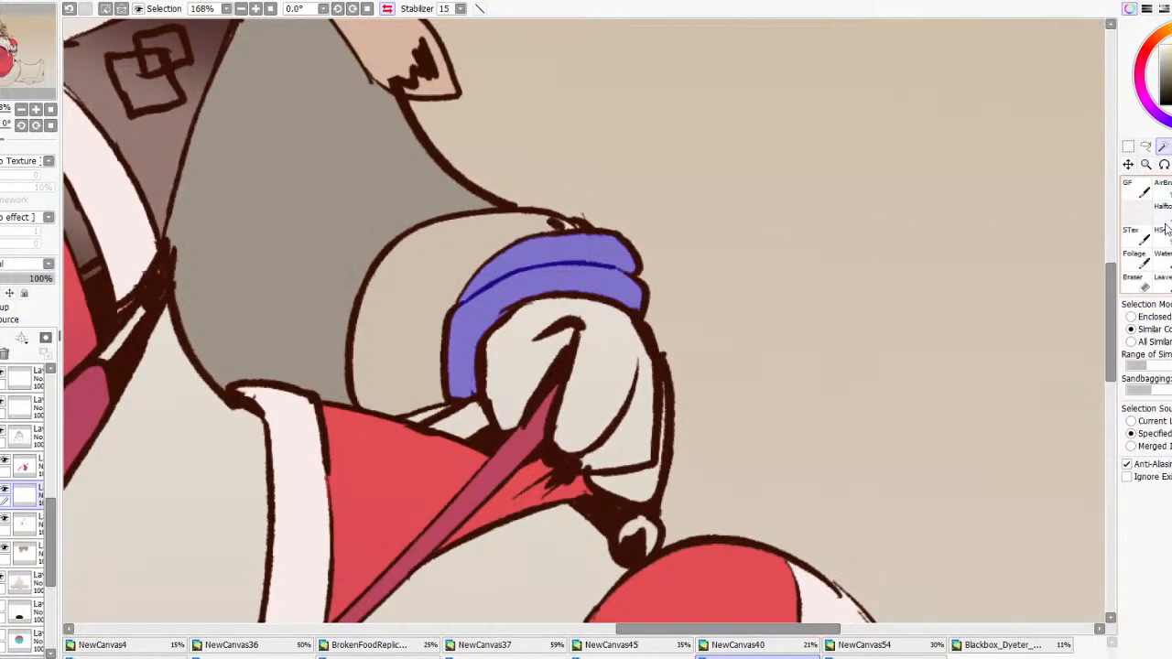
# Recolor the selected bracelets golden yellow and lay a straight gradient vertically over them with Reverse on
pyautogui.click(1133, 185)
pyautogui.scroll(-4, 787, 337)
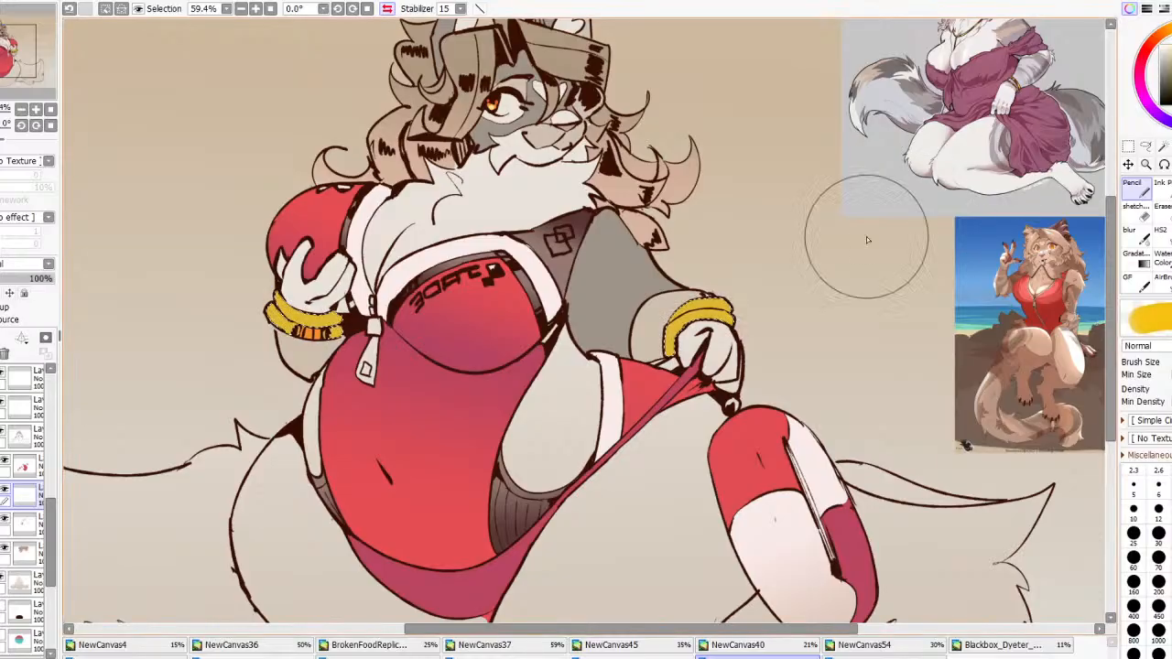
pyautogui.click(1138, 259)
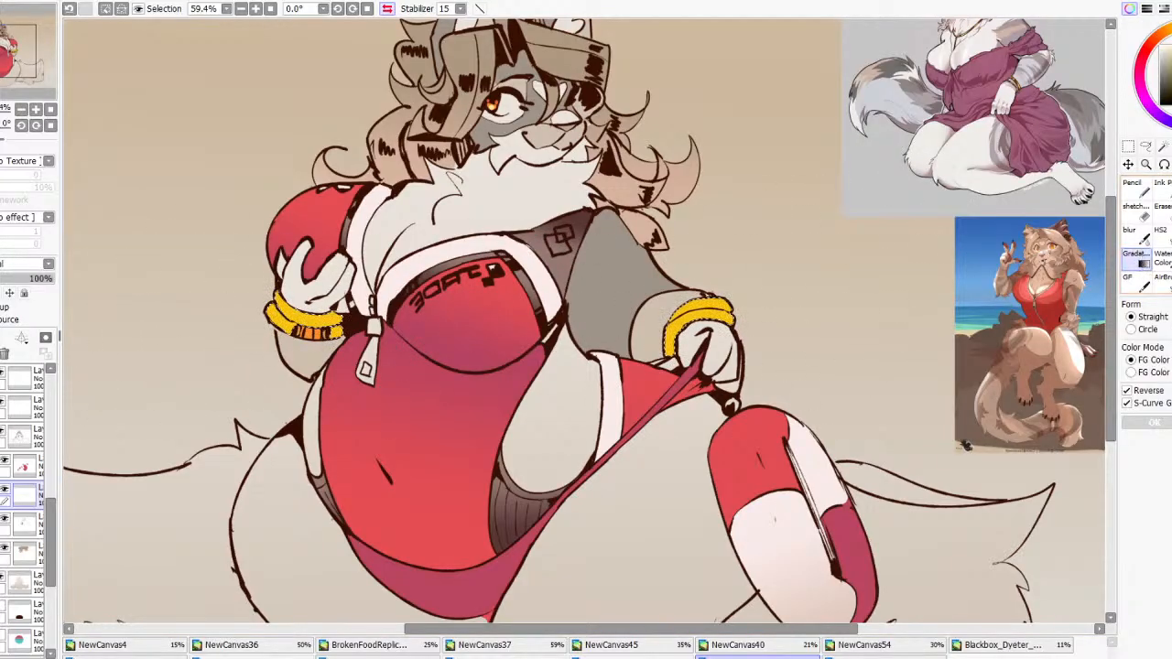
pyautogui.moveTo(472, 353); pyautogui.dragTo(476, 302)
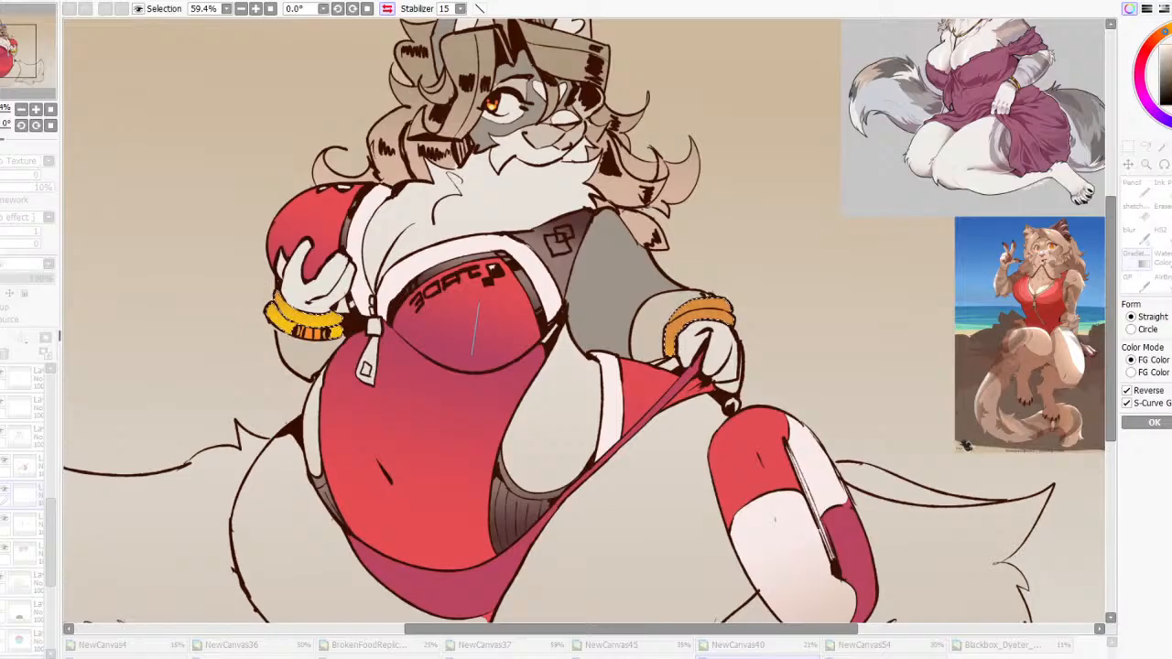
pyautogui.click(1126, 390)
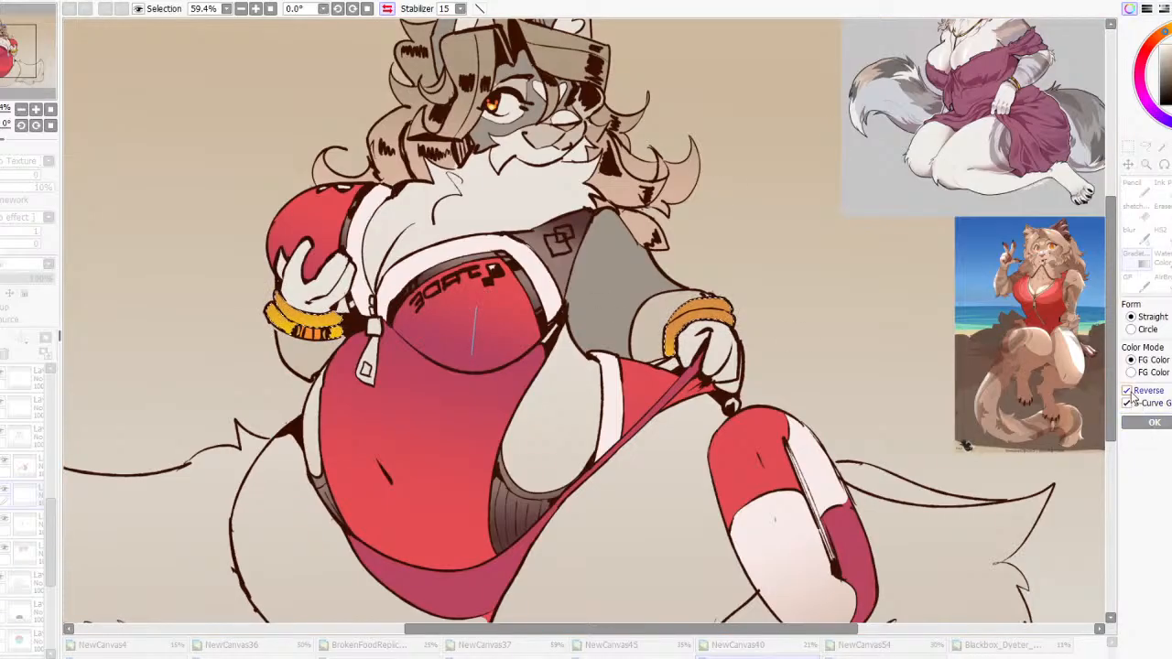
pyautogui.click(1126, 390)
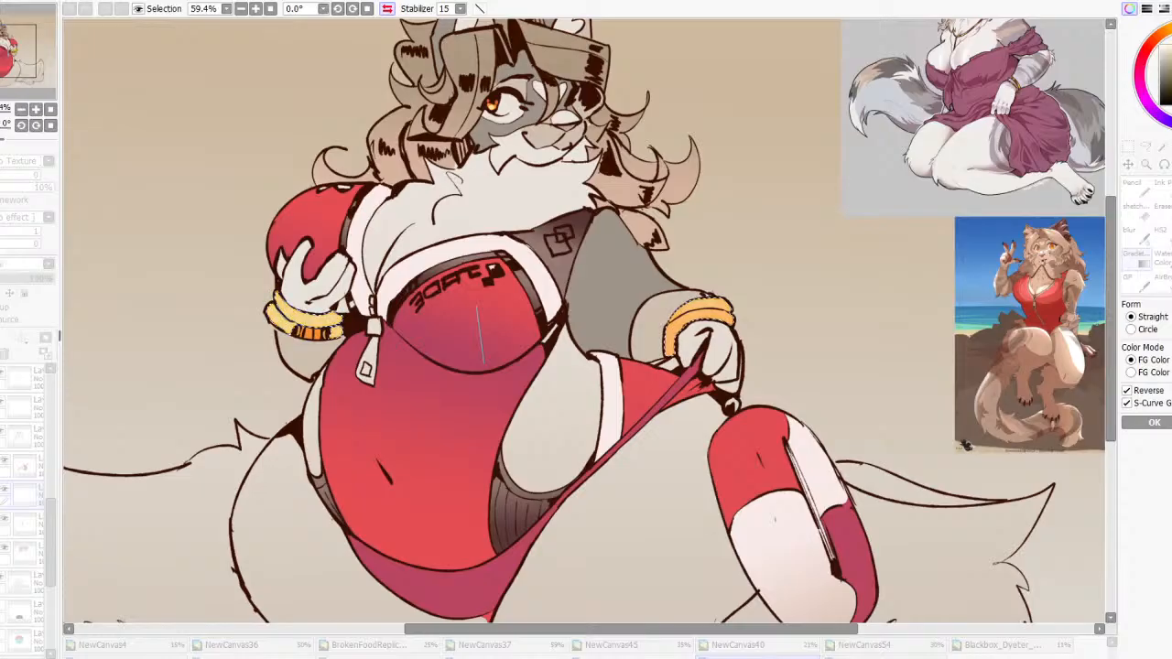
pyautogui.moveTo(476, 306); pyautogui.dragTo(471, 392)
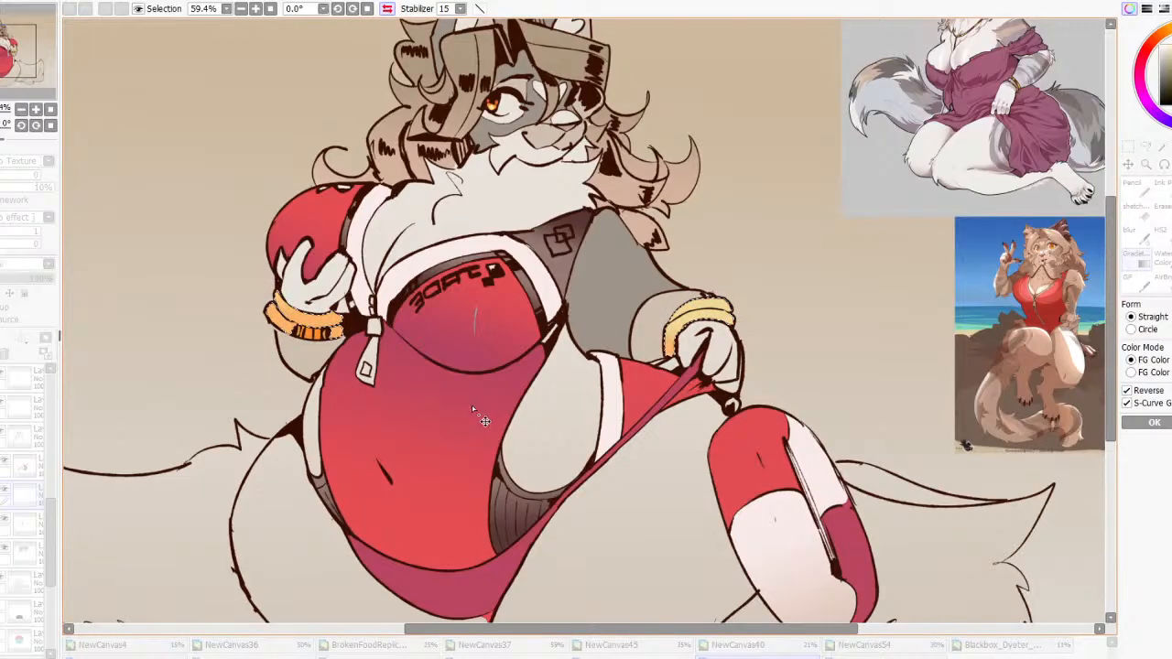
# Redraw the gradient line diagonally toward the raised hand's bracelets and turn Reverse off
pyautogui.scroll(-3, 229, 337)
pyautogui.scroll(5, 229, 337)
pyautogui.moveTo(973, 272); pyautogui.dragTo(712, 285)
pyautogui.moveTo(803, 272); pyautogui.dragTo(769, 305)
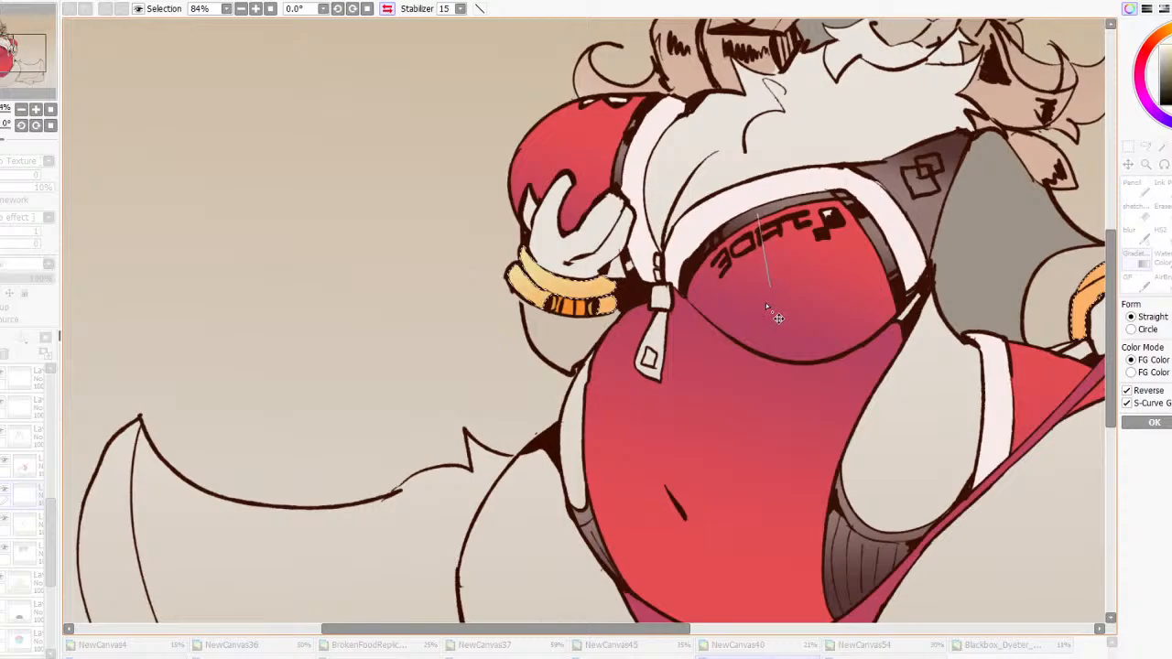
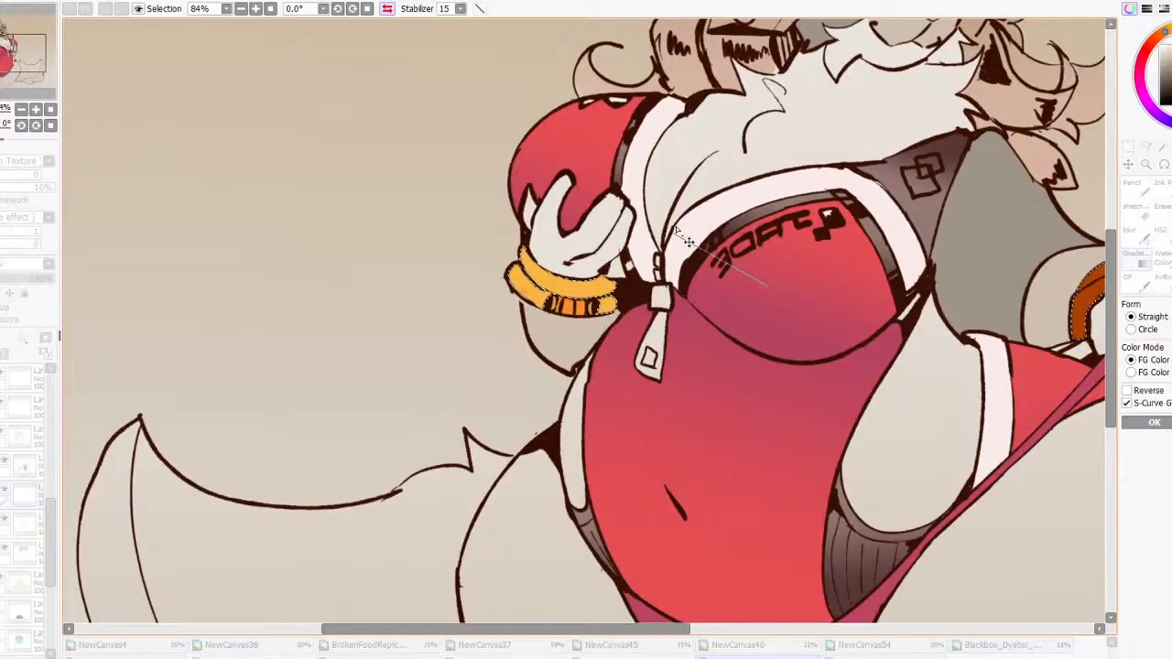
pyautogui.moveTo(675, 228); pyautogui.dragTo(625, 222)
pyautogui.moveTo(771, 288); pyautogui.dragTo(684, 265)
pyautogui.scroll(-8, 700, 282)
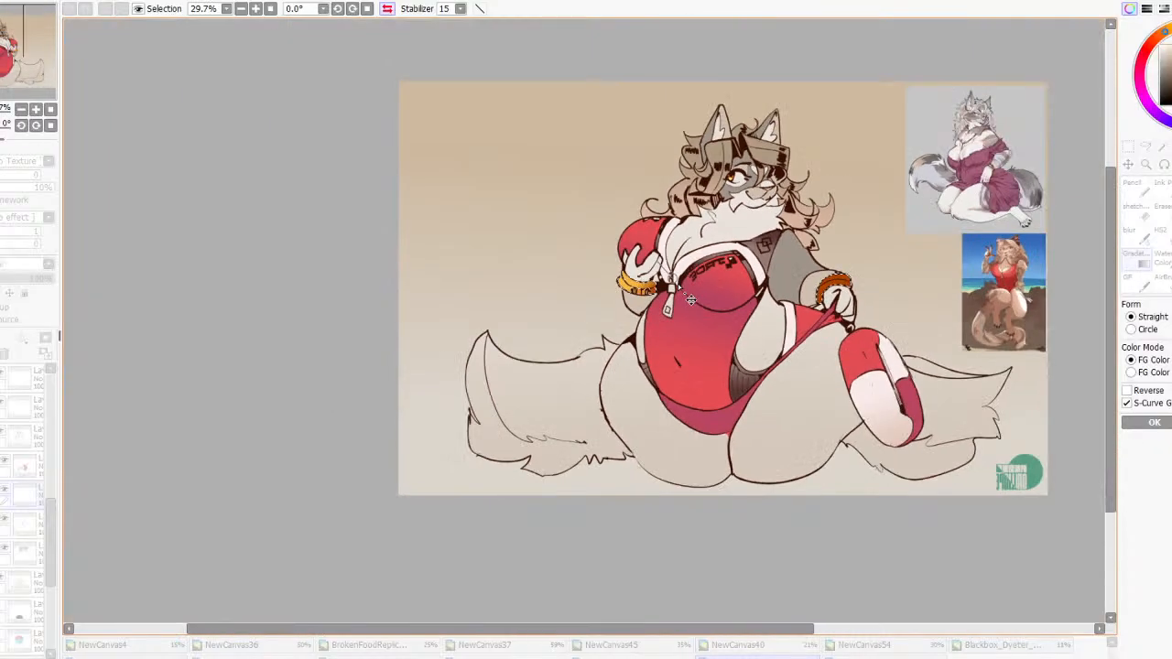
pyautogui.scroll(7, 695, 286)
pyautogui.scroll(-3, 688, 291)
pyautogui.scroll(3, 687, 291)
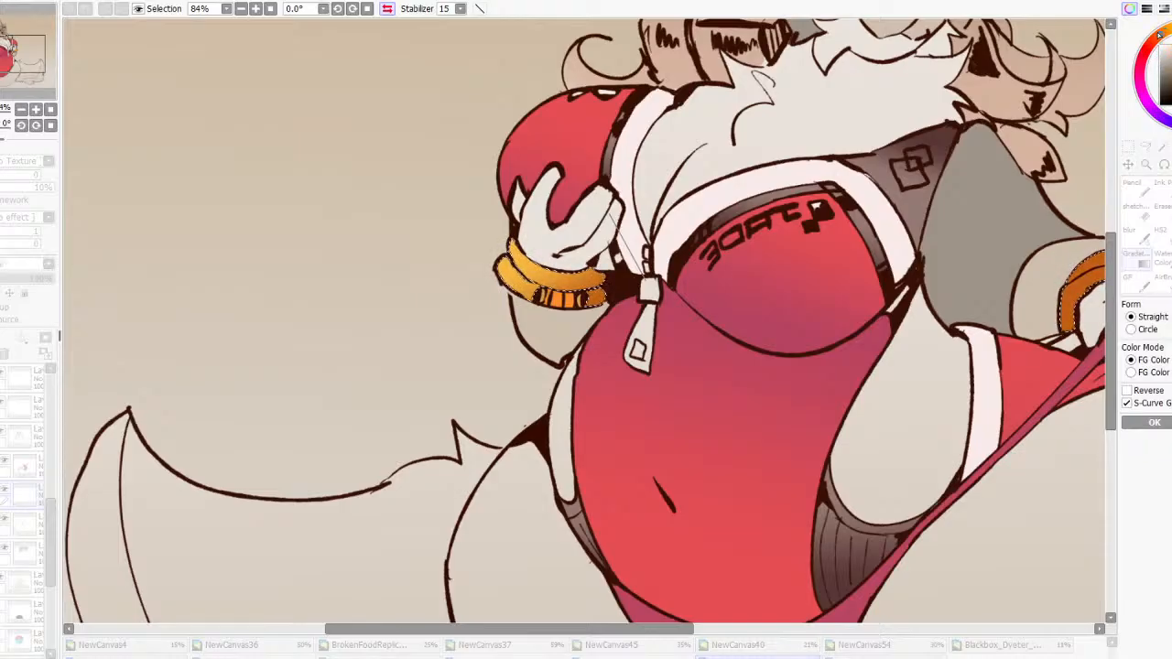
# Turn Reverse back on, adjust the gradient's orange hue, and apply the gradient to the bracelets
pyautogui.scroll(-4, 941, 307)
pyautogui.scroll(2, 952, 316)
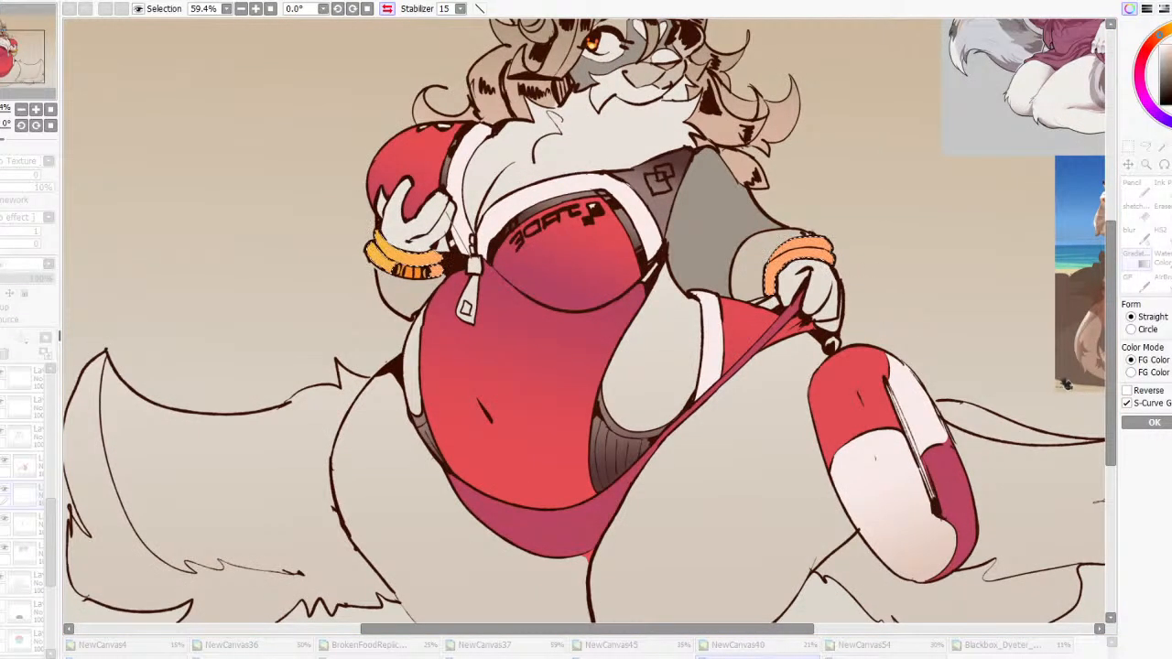
pyautogui.click(1127, 391)
pyautogui.click(1169, 29)
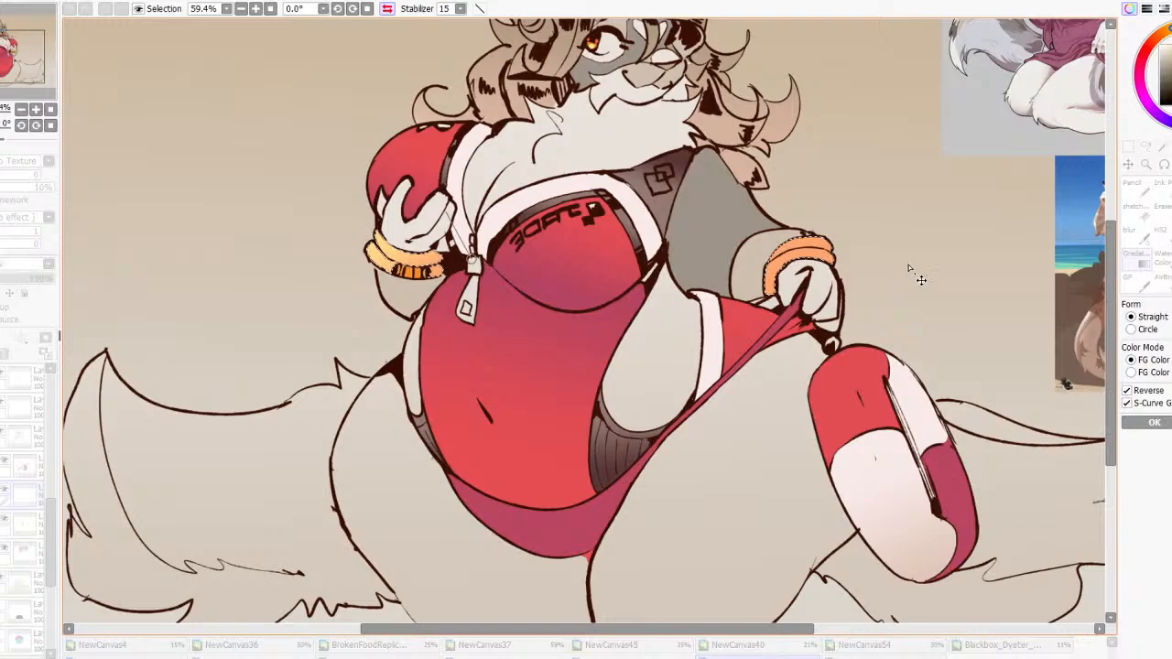
pyautogui.click(1153, 422)
# Remove the raised hand's bracelets from the selection with the Lasso, apply an upward straight gradient to the other wrist's bracelets, and deselect
pyautogui.click(1145, 147)
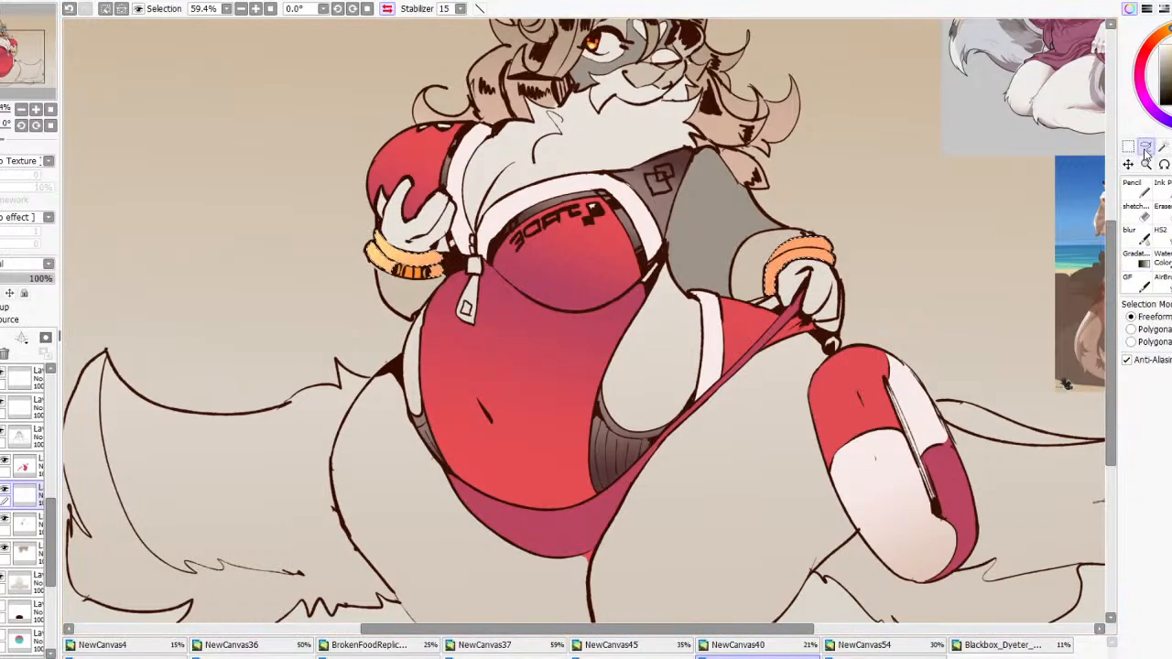
pyautogui.moveTo(538, 227)
pyautogui.mouseDown()
pyautogui.moveTo(240, 314)
pyautogui.moveTo(357, 206)
pyautogui.mouseUp()
pyautogui.click(1137, 263)
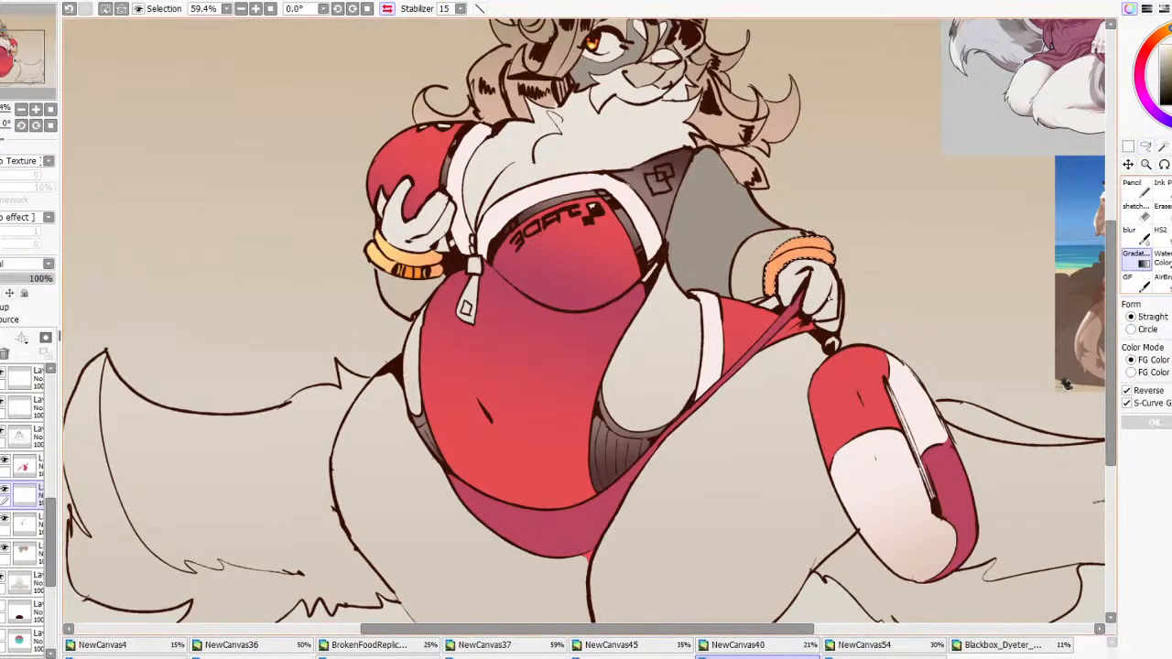
pyautogui.moveTo(803, 286); pyautogui.dragTo(811, 242)
pyautogui.click(1165, 424)
pyautogui.hotkey('ctrl', 'd')
pyautogui.scroll(-5, 957, 335)
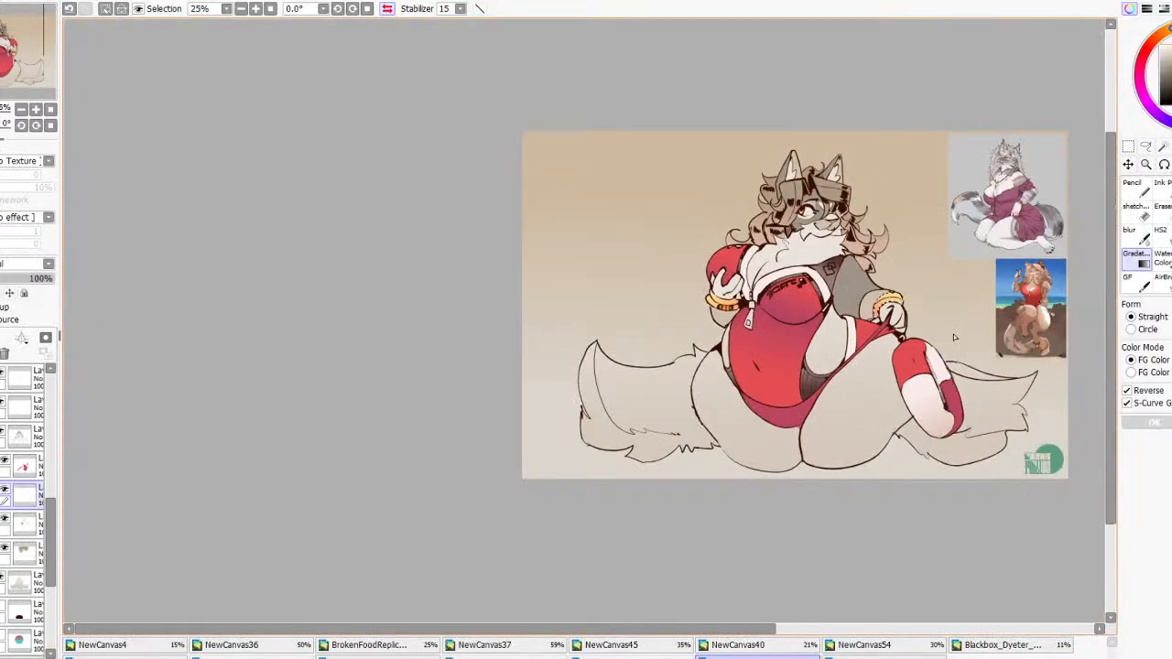
# Select the two narrow segments beside the dark ends of the raised hand's lower bracelet and paint them light orange with the Pencil
pyautogui.scroll(4, 707, 290)
pyautogui.click(1163, 146)
pyautogui.scroll(4, 723, 320)
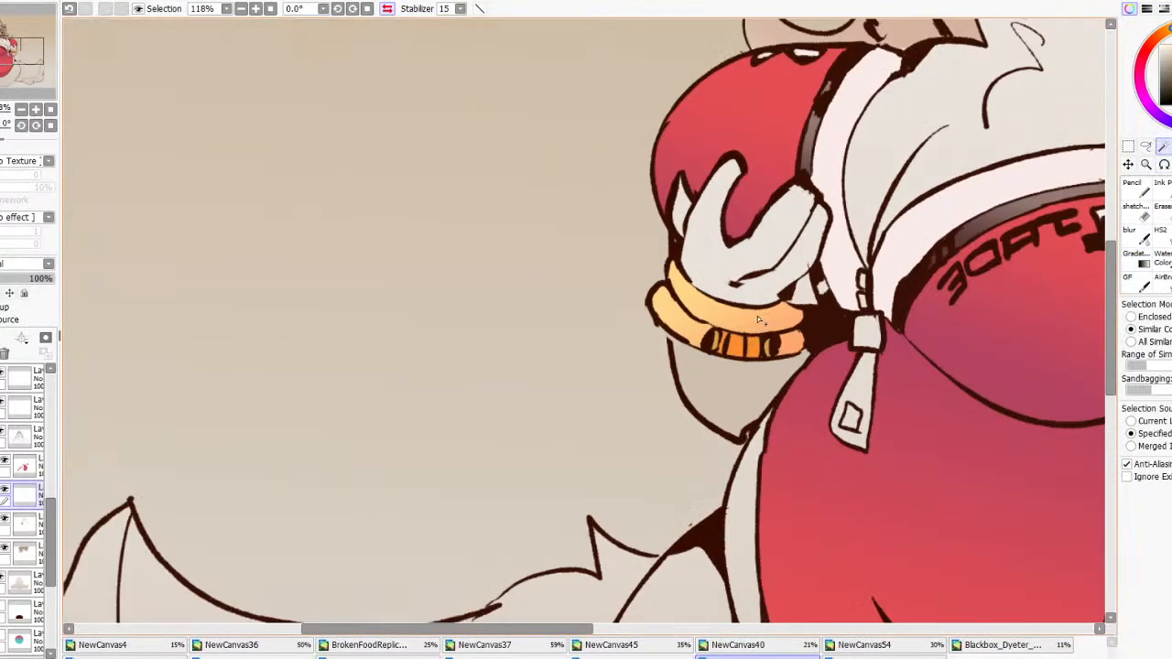
pyautogui.click(718, 346)
pyautogui.hotkey('ctrl', 'd')
pyautogui.click(689, 339)
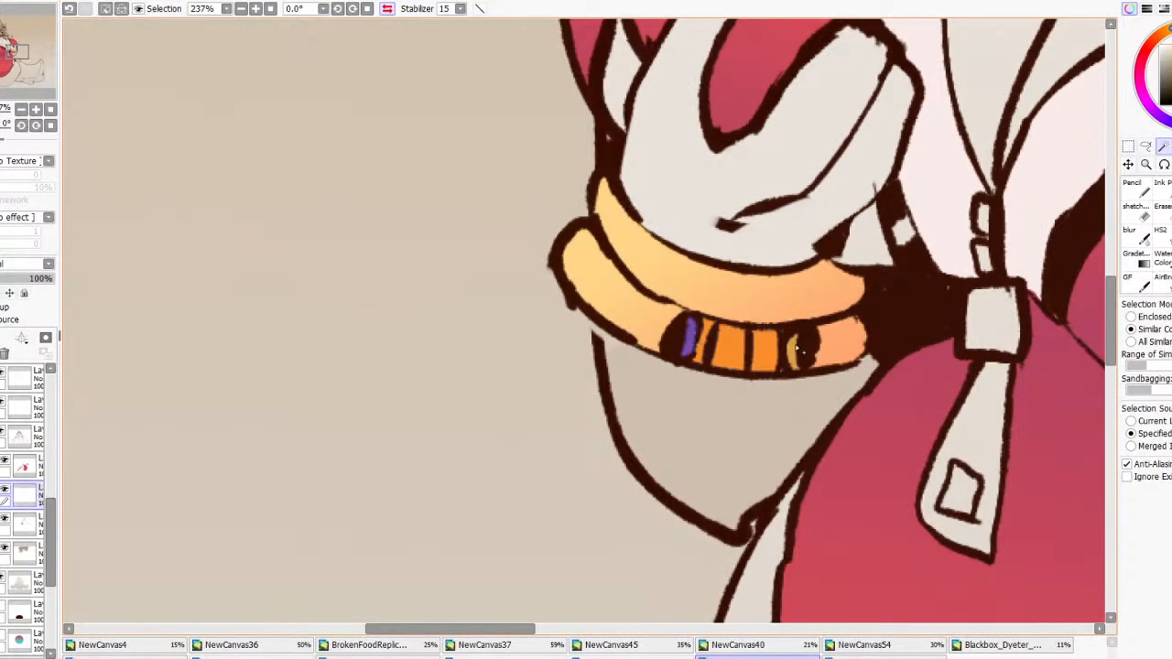
pyautogui.click(793, 351)
pyautogui.click(1132, 186)
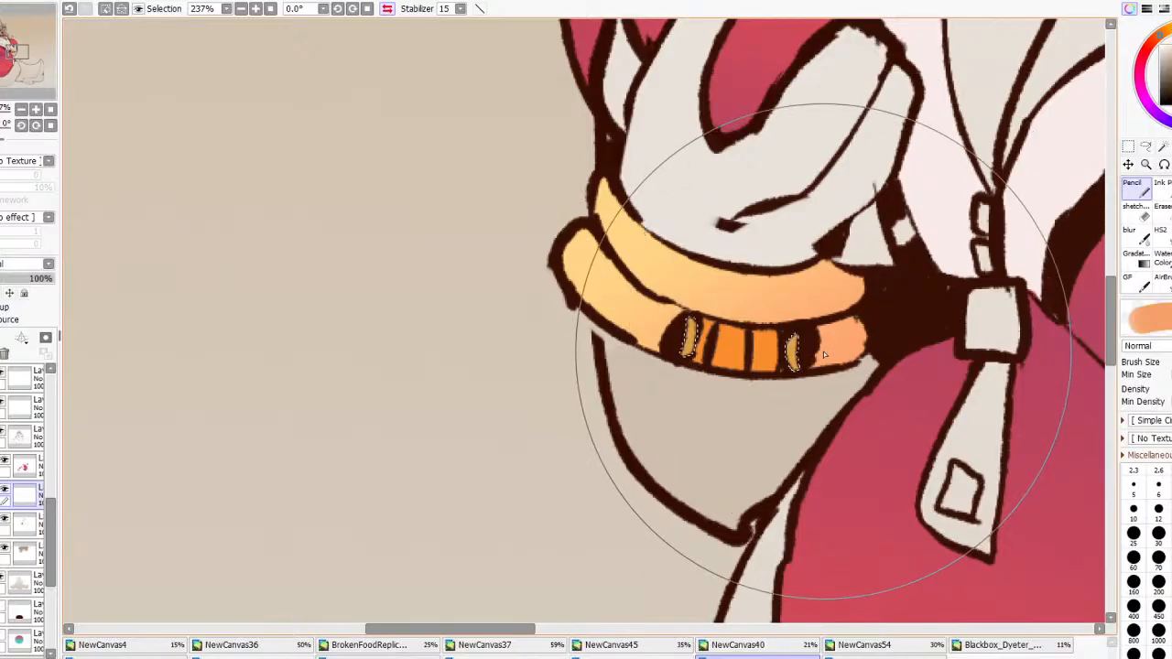
pyautogui.scroll(-1, 779, 321)
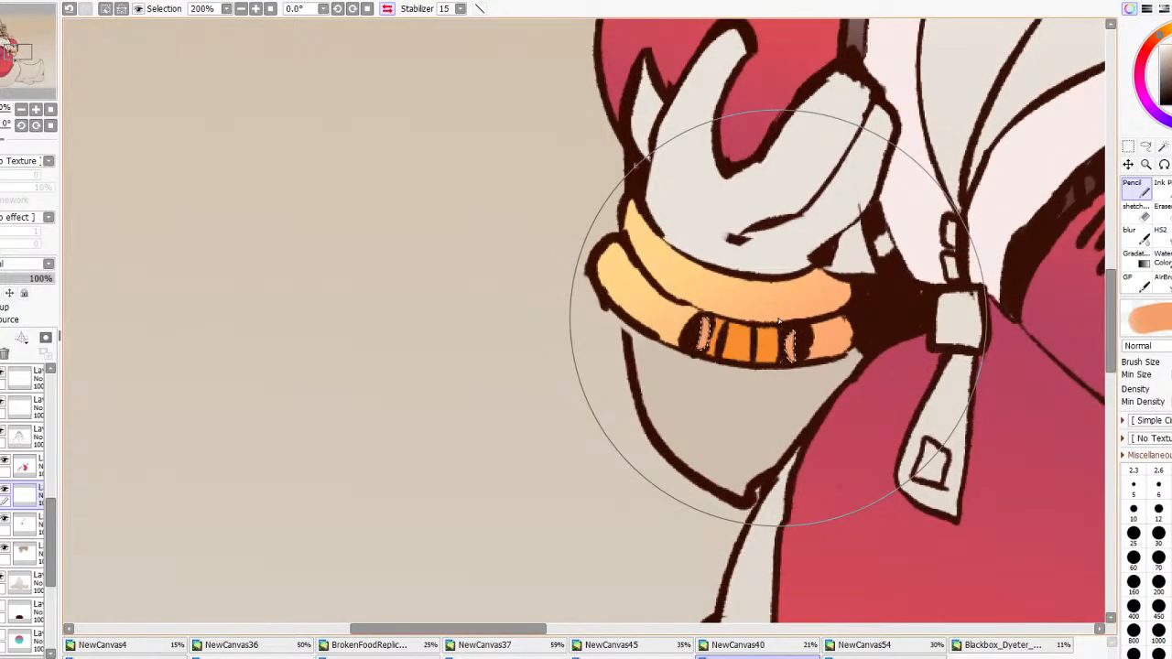
pyautogui.scroll(-1, 779, 320)
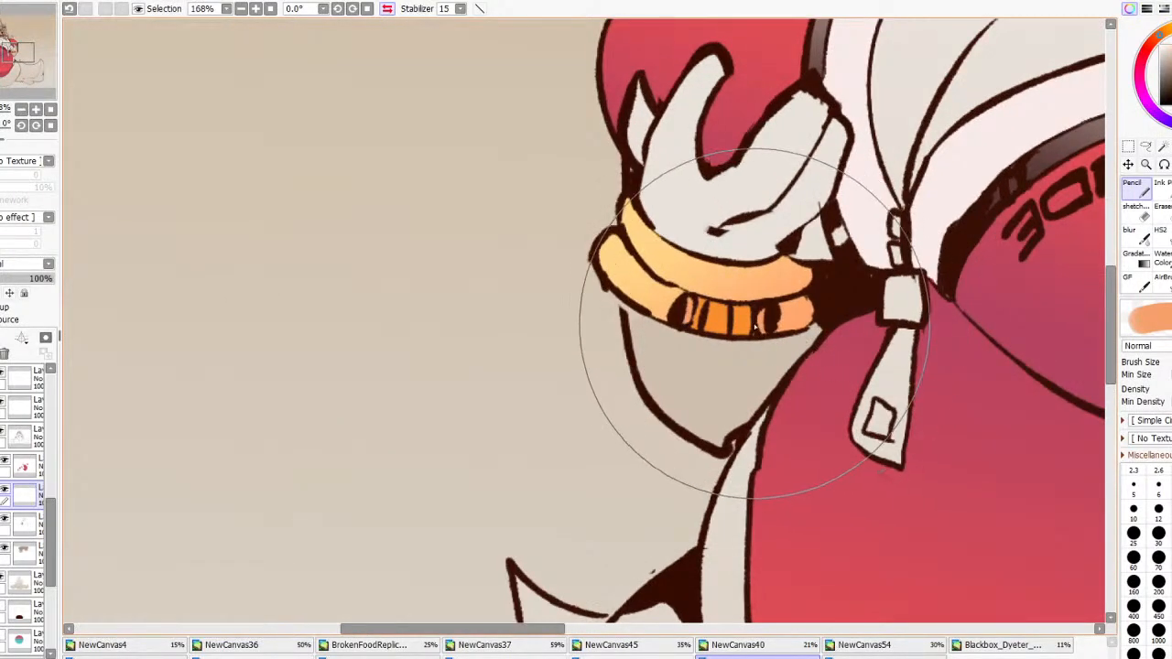
# Select the orange segments between the dark bands of the raised hand's lower bracelet with the Magic Wand and switch to the Pencil
pyautogui.press('w')
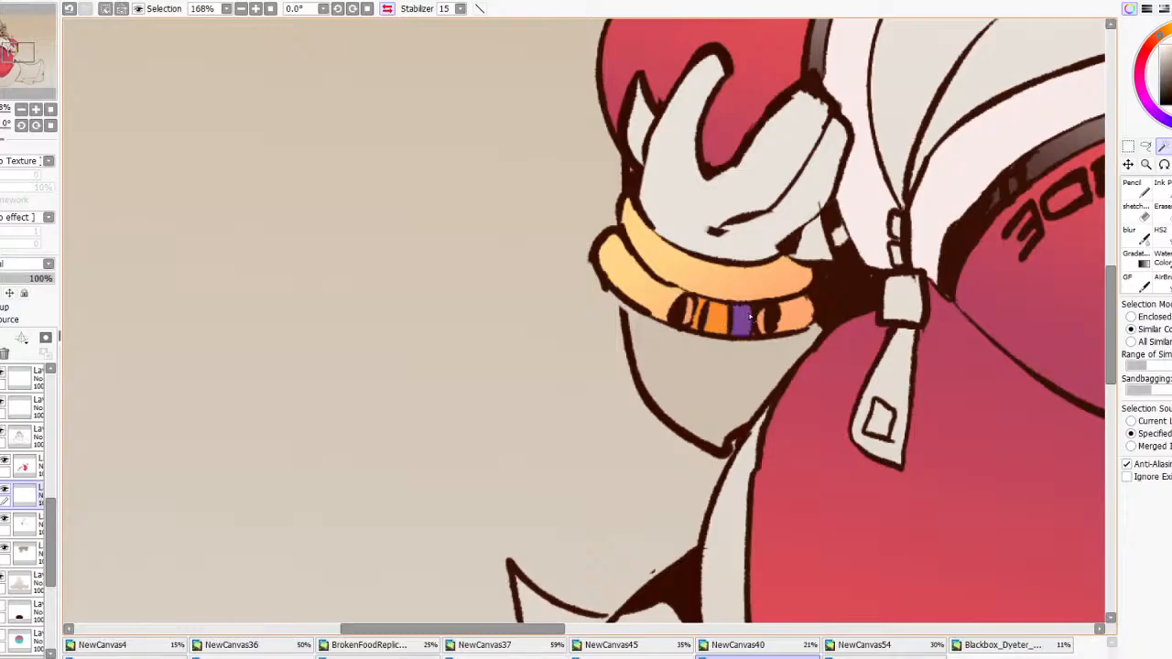
pyautogui.scroll(-1, 749, 316)
pyautogui.scroll(-5, 737, 296)
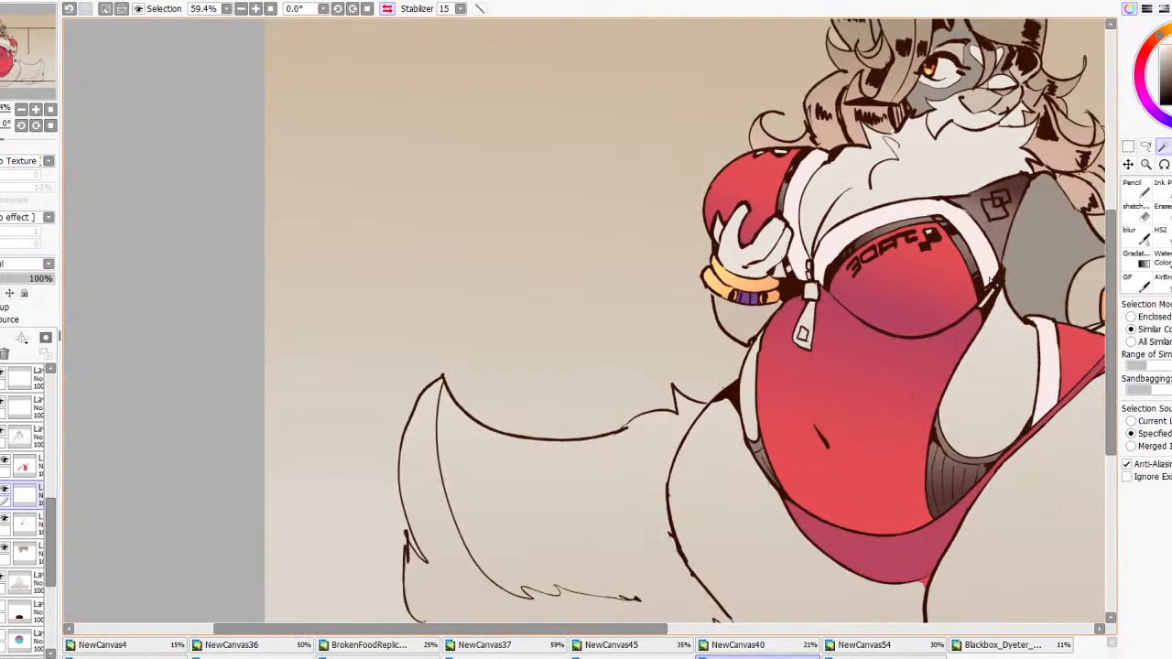
pyautogui.press('n')
pyautogui.scroll(-4, 918, 262)
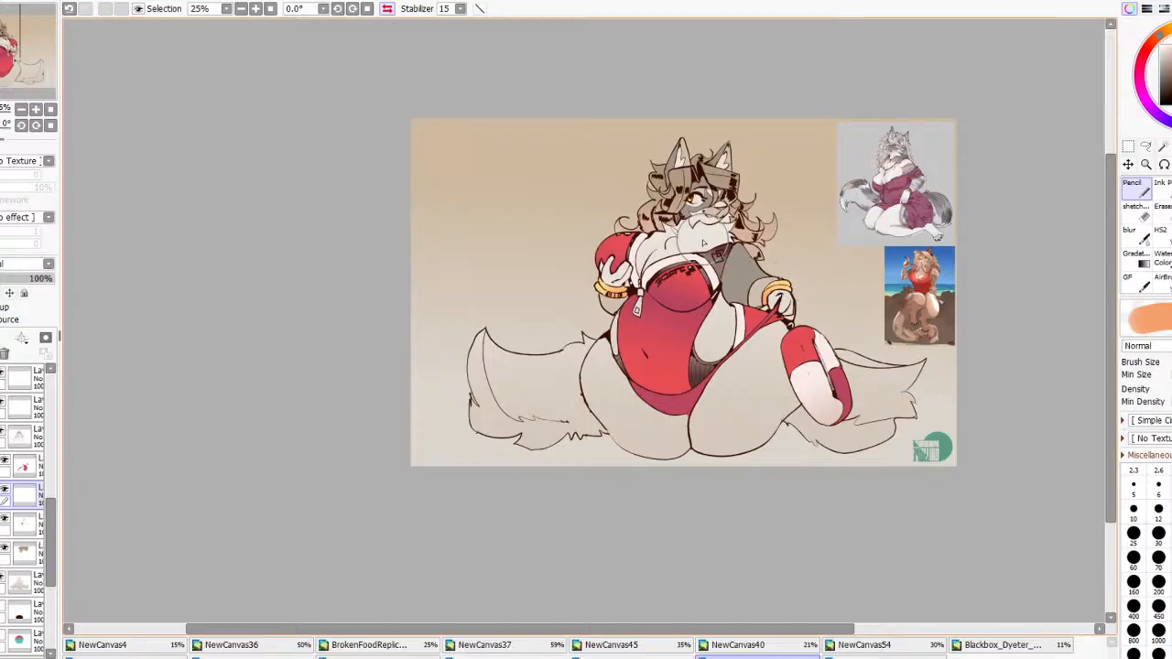
# Switch to the layer above the swimsuit layer and draw dark brown fur tufts where the tail meets the hip, using the HS2 brush at size 12
pyautogui.scroll(3, 716, 242)
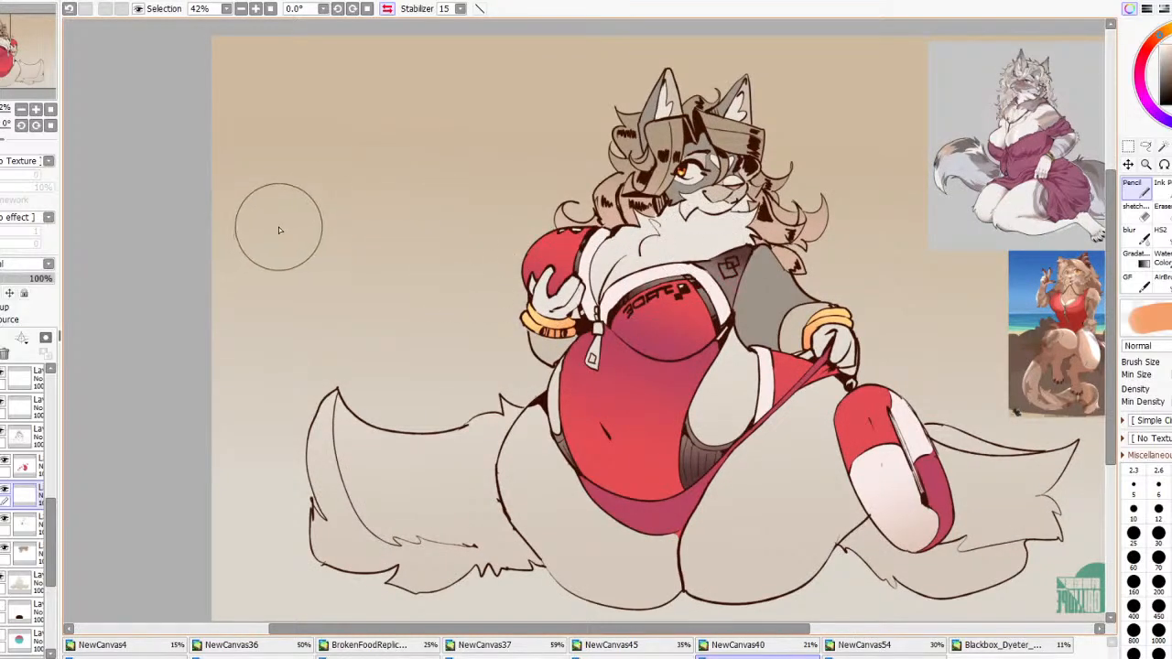
pyautogui.scroll(-2, 295, 224)
pyautogui.scroll(1, 835, 216)
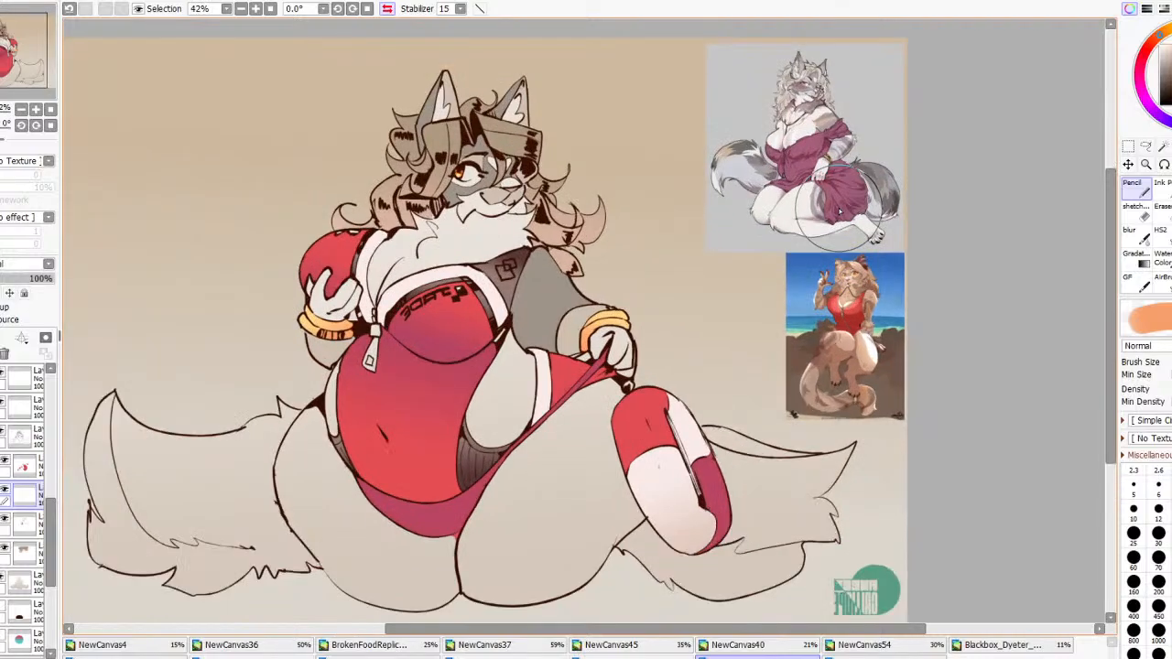
pyautogui.scroll(-2, 836, 215)
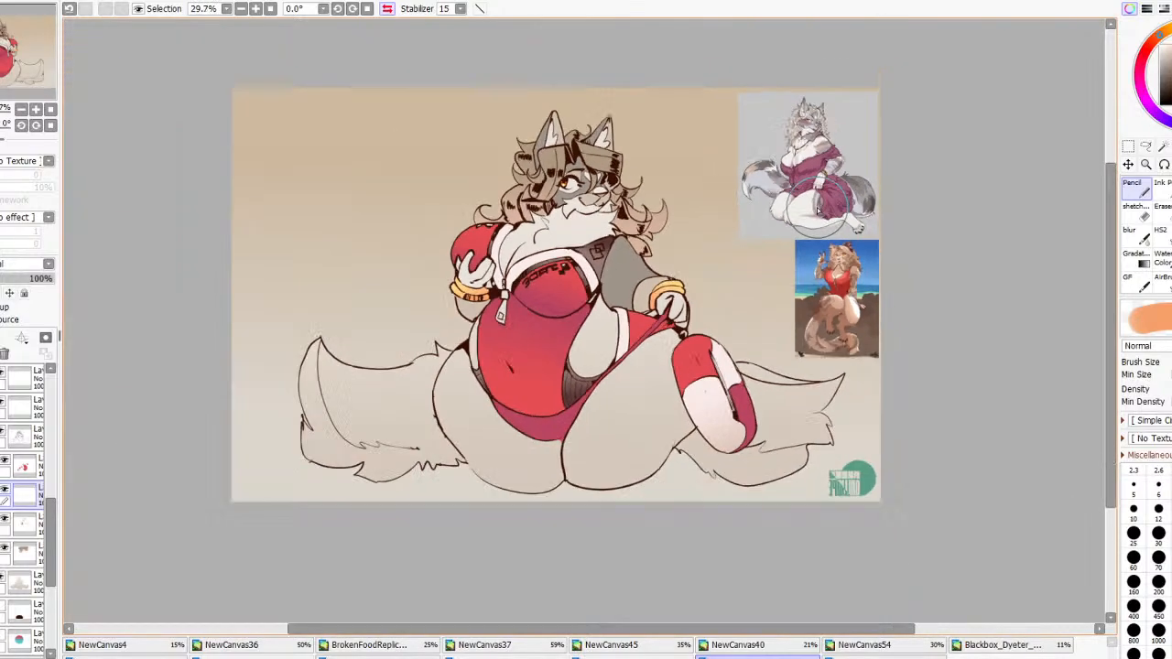
pyautogui.scroll(1, 791, 188)
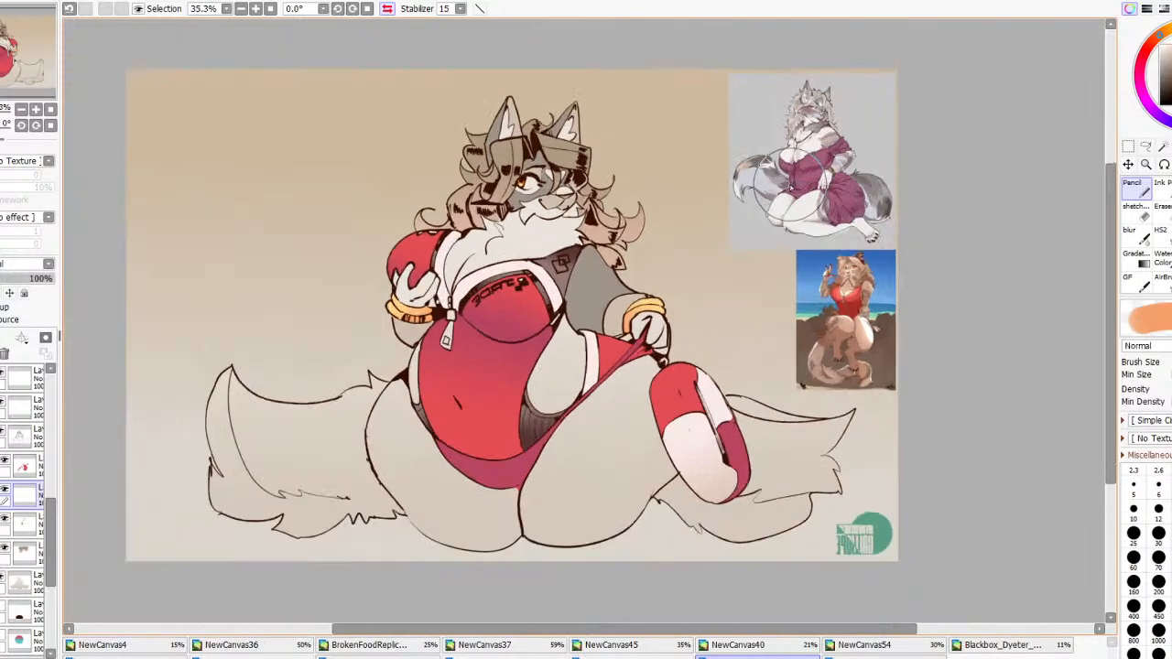
pyautogui.click(18, 440)
pyautogui.scroll(1, 511, 168)
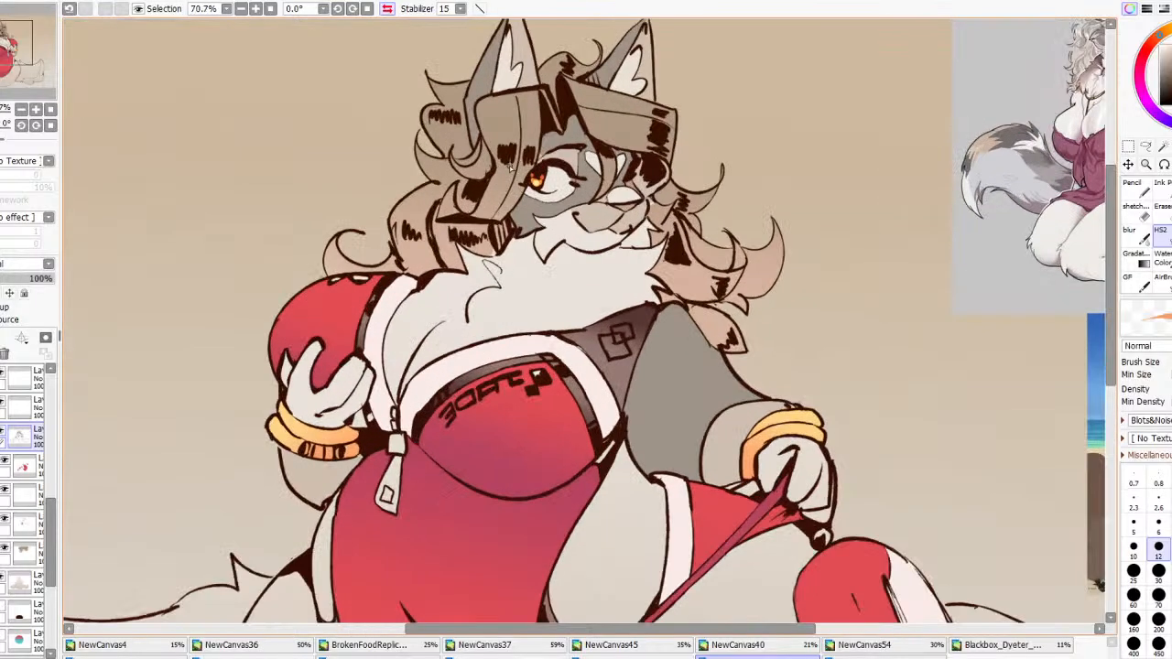
pyautogui.scroll(-2, 510, 167)
pyautogui.scroll(1, 360, 383)
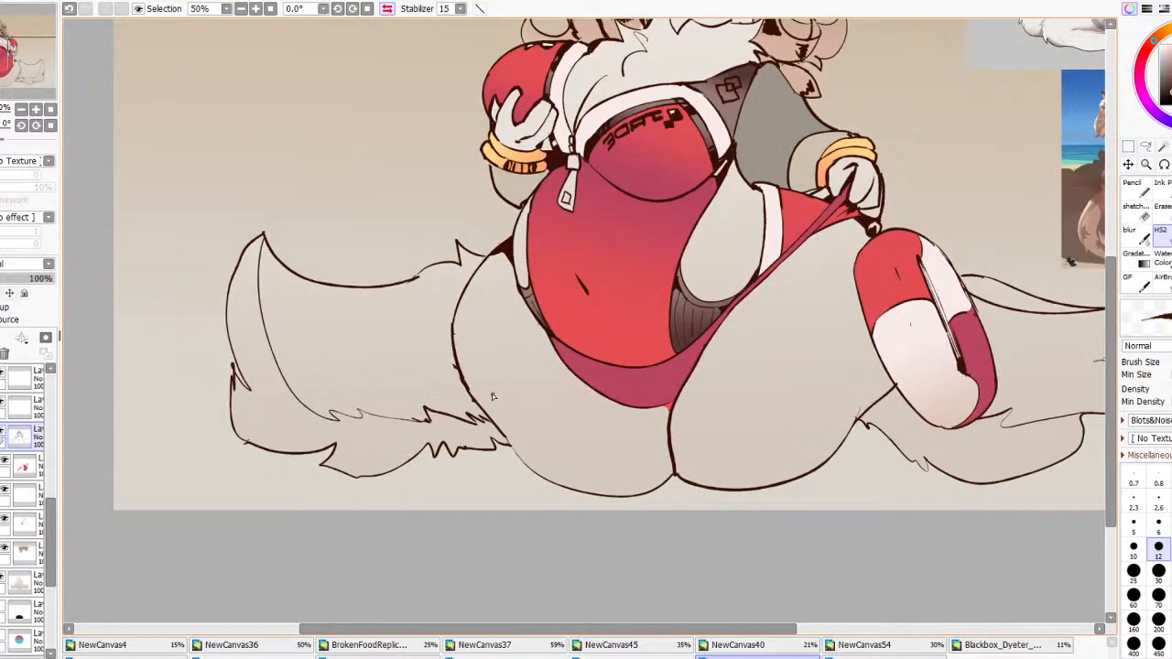
pyautogui.scroll(-3, 426, 414)
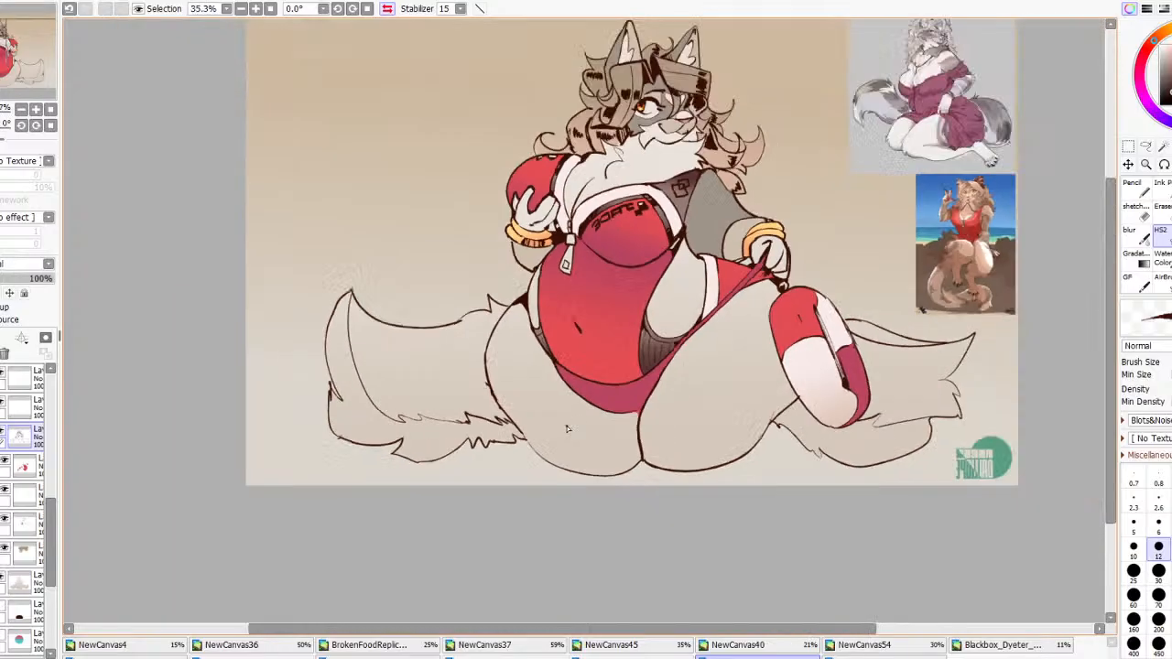
pyautogui.scroll(2, 432, 242)
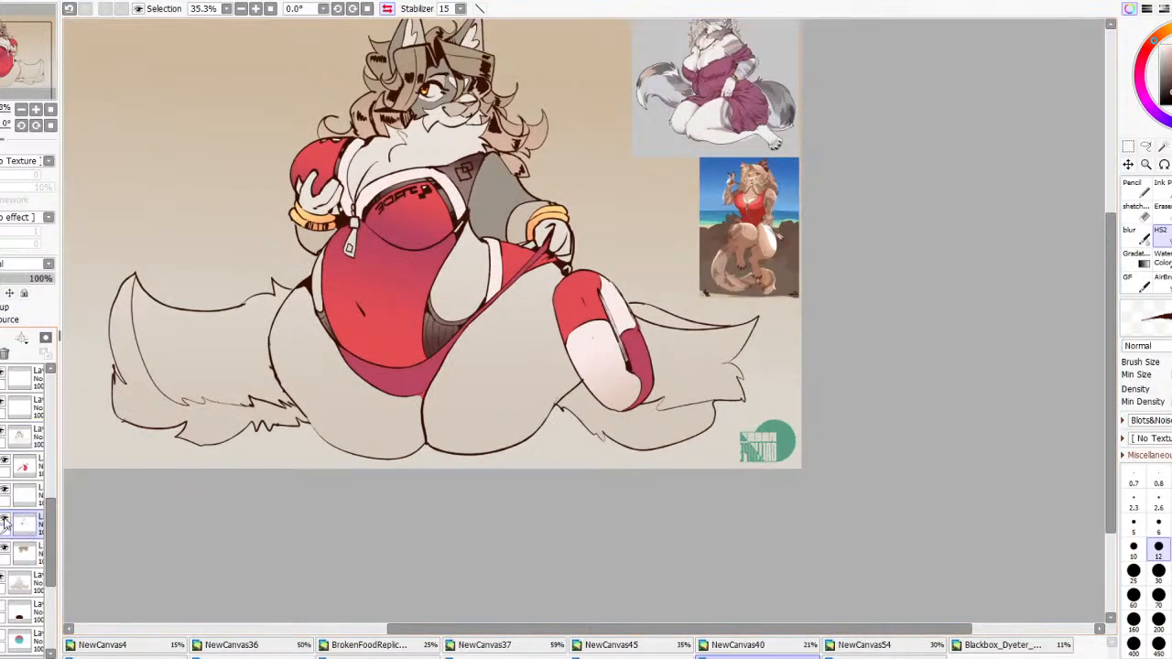
# Paint tan stripes across the grey marking on the lowered arm's upper part with the Ink Pen
pyautogui.scroll(-1, 820, 267)
pyautogui.scroll(2, 820, 268)
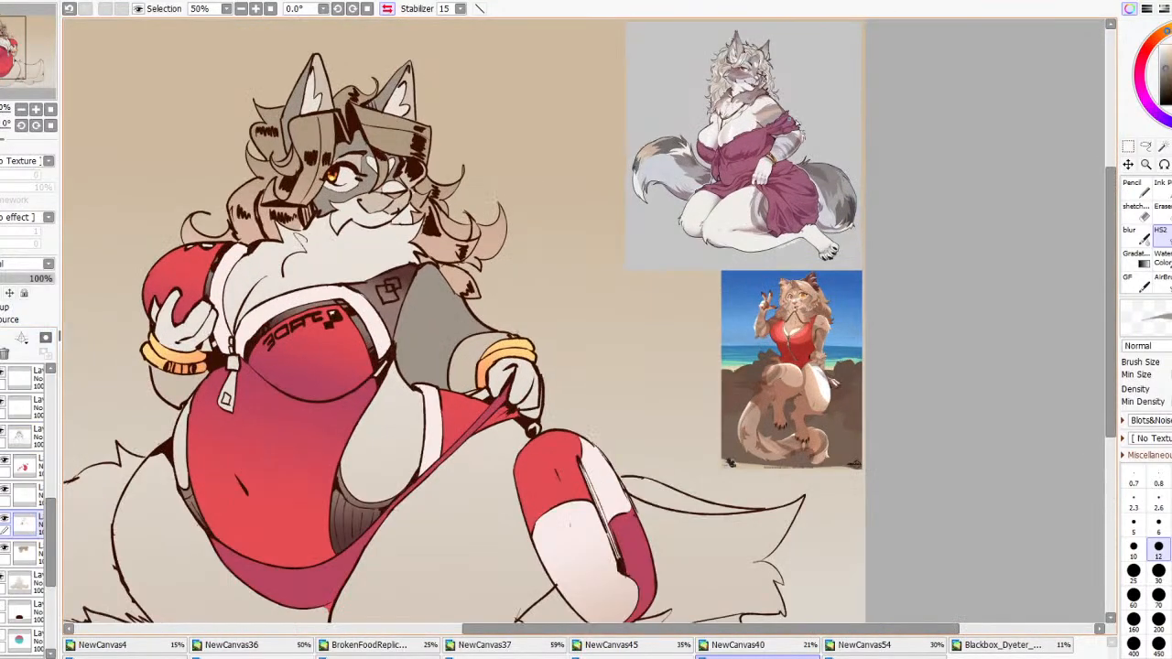
pyautogui.scroll(-2, 431, 183)
pyautogui.scroll(2, 431, 183)
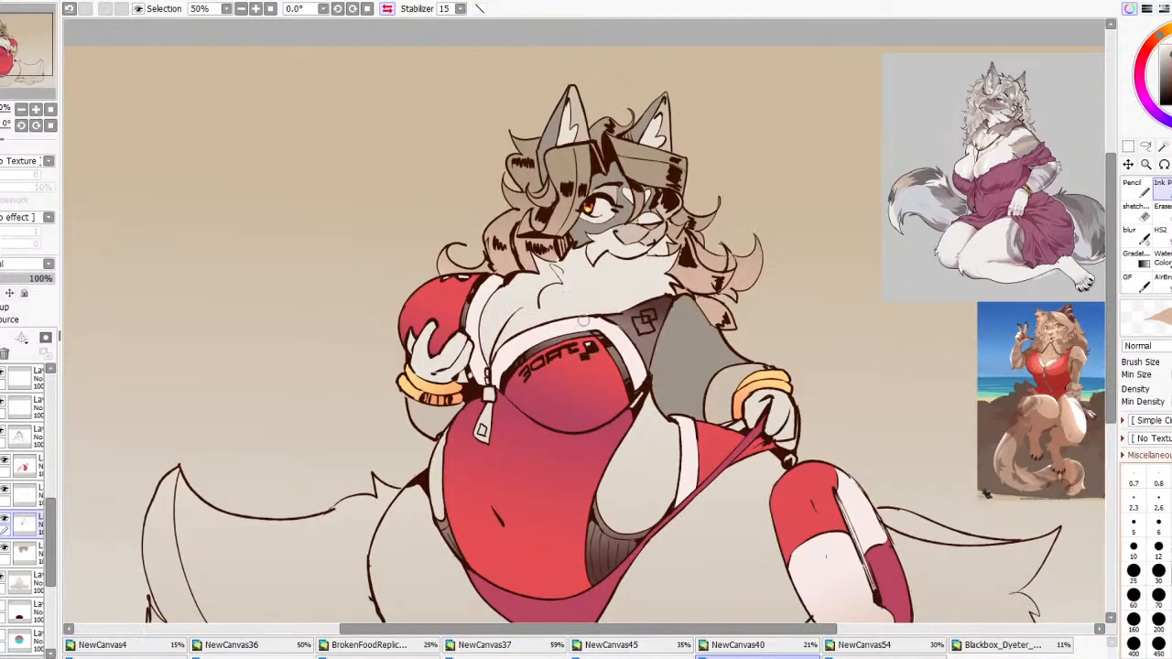
pyautogui.moveTo(654, 350)
pyautogui.mouseDown()
pyautogui.moveTo(703, 338)
pyautogui.moveTo(643, 367)
pyautogui.moveTo(717, 348)
pyautogui.moveTo(670, 339)
pyautogui.moveTo(744, 322)
pyautogui.moveTo(714, 341)
pyautogui.moveTo(691, 328)
pyautogui.moveTo(749, 358)
pyautogui.mouseUp()
pyautogui.hotkey('ctrl', 'z')
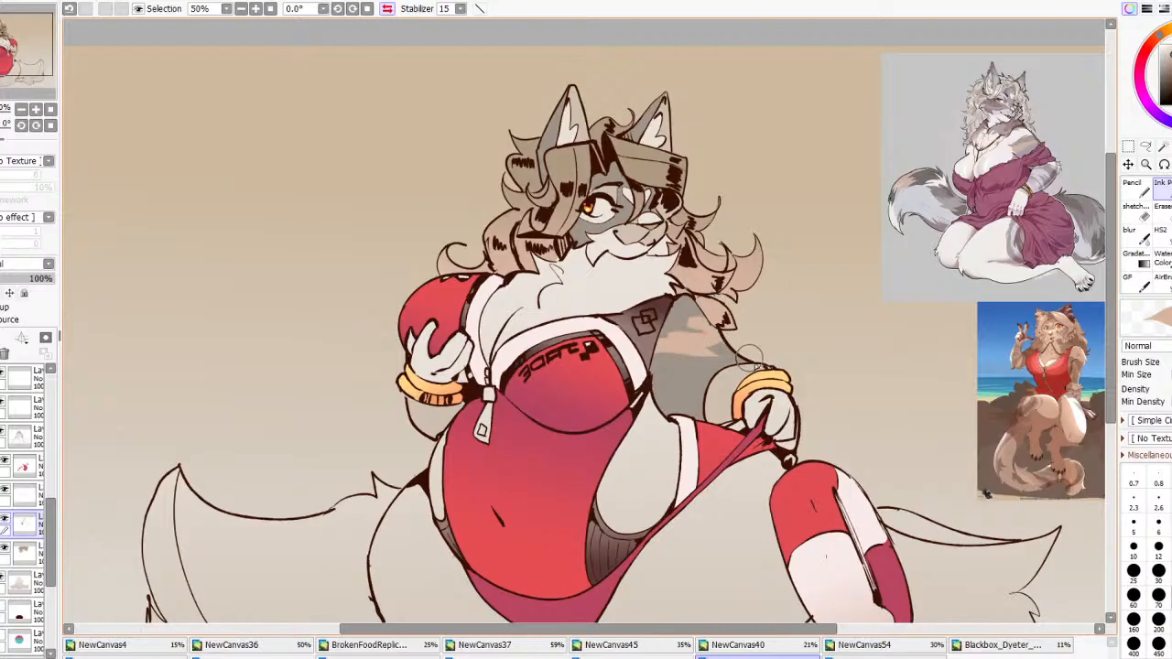
# Cut jagged fur edges into the lower part of the grey upper-arm marking, using colors sampled from the character
pyautogui.keyDown('alt'); pyautogui.click(1025, 154); pyautogui.keyUp('alt')
pyautogui.keyDown('alt'); pyautogui.click(678, 333); pyautogui.keyUp('alt')
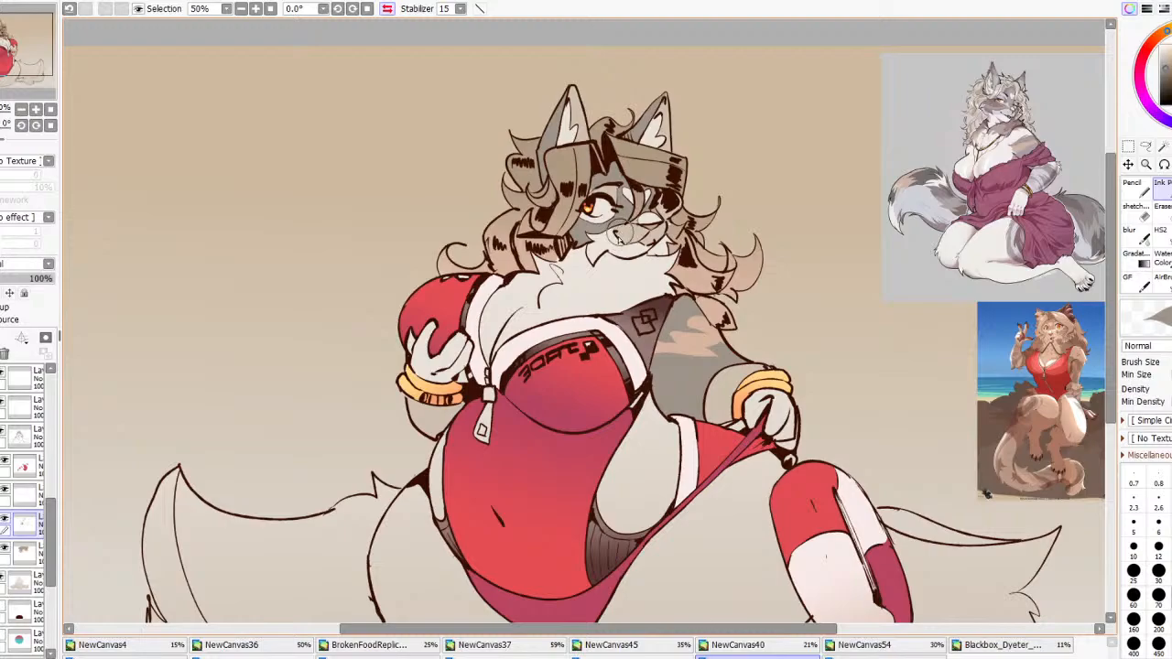
pyautogui.keyDown('alt'); pyautogui.click(632, 230); pyautogui.keyUp('alt')
pyautogui.moveTo(664, 378)
pyautogui.mouseDown()
pyautogui.moveTo(725, 388)
pyautogui.moveTo(709, 404)
pyautogui.moveTo(638, 383)
pyautogui.moveTo(681, 405)
pyautogui.moveTo(714, 372)
pyautogui.moveTo(718, 383)
pyautogui.moveTo(681, 368)
pyautogui.moveTo(750, 365)
pyautogui.moveTo(773, 393)
pyautogui.mouseUp()
pyautogui.hotkey('ctrl', 'z')
pyautogui.moveTo(721, 349)
pyautogui.mouseDown()
pyautogui.moveTo(747, 386)
pyautogui.moveTo(743, 371)
pyautogui.moveTo(746, 397)
pyautogui.moveTo(679, 371)
pyautogui.mouseUp()
pyautogui.hotkey('ctrl', 'z')
pyautogui.hotkey('ctrl', 'z')
pyautogui.hotkey('ctrl', 'z')
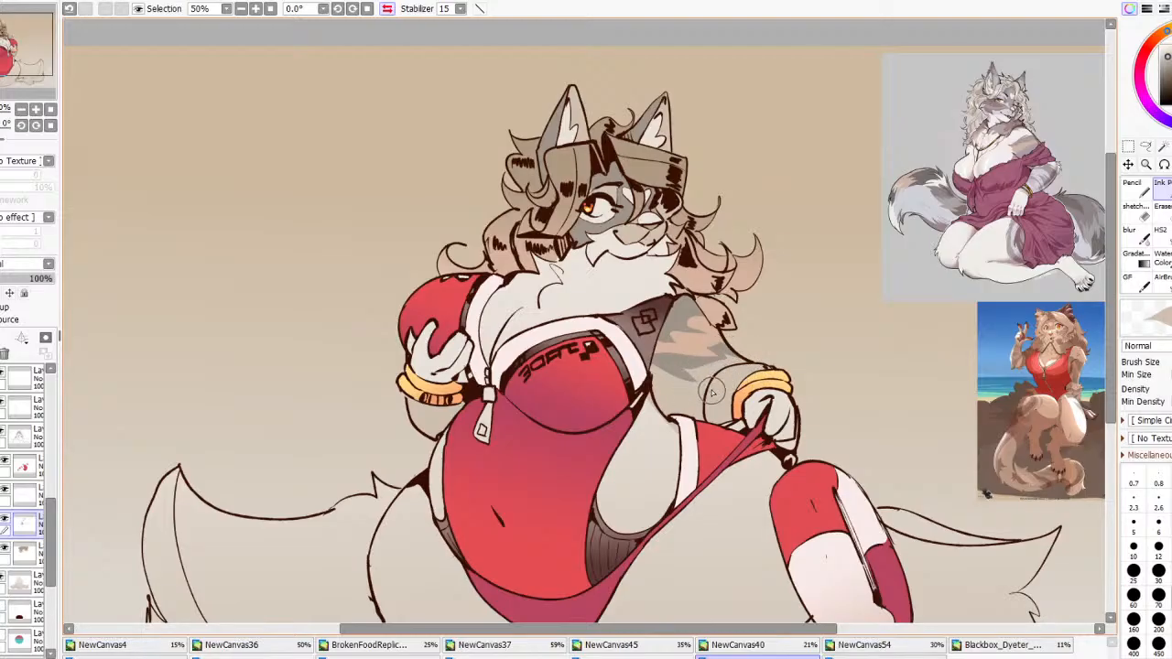
# Break up the tan upper-arm stripes with grey fur streaks and turn off the mirrored view
pyautogui.rightClick(676, 368)
pyautogui.moveTo(654, 367)
pyautogui.mouseDown()
pyautogui.moveTo(684, 401)
pyautogui.moveTo(674, 378)
pyautogui.moveTo(683, 390)
pyautogui.mouseUp()
pyautogui.hotkey('ctrl', 'z')
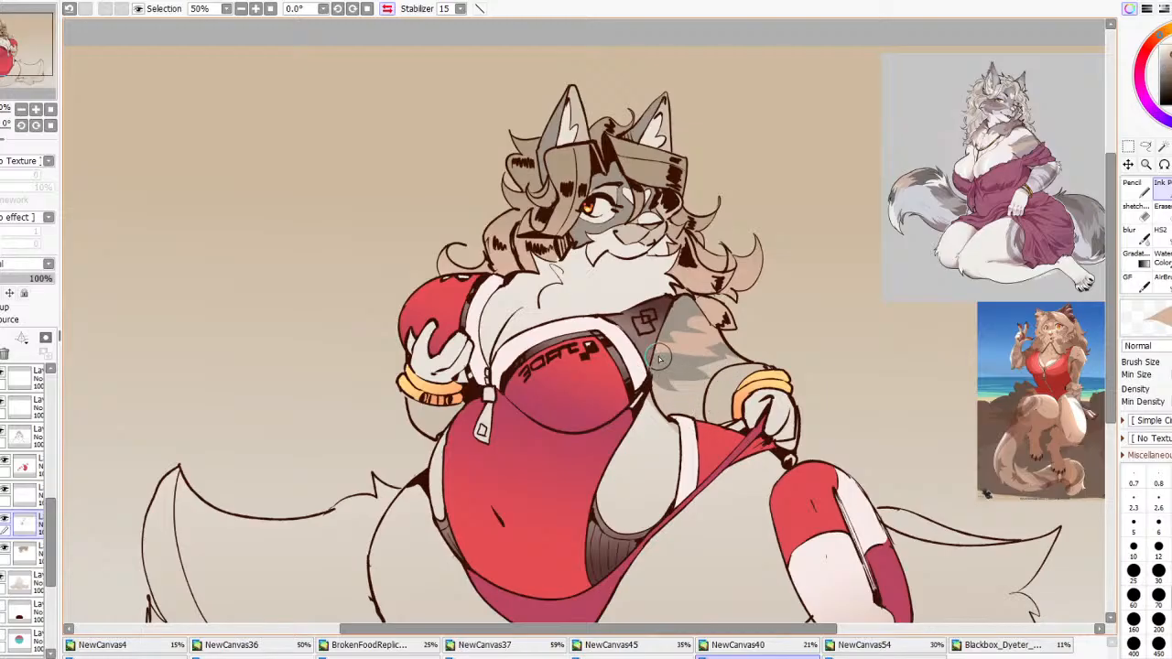
pyautogui.scroll(-4, 694, 377)
pyautogui.click(388, 8)
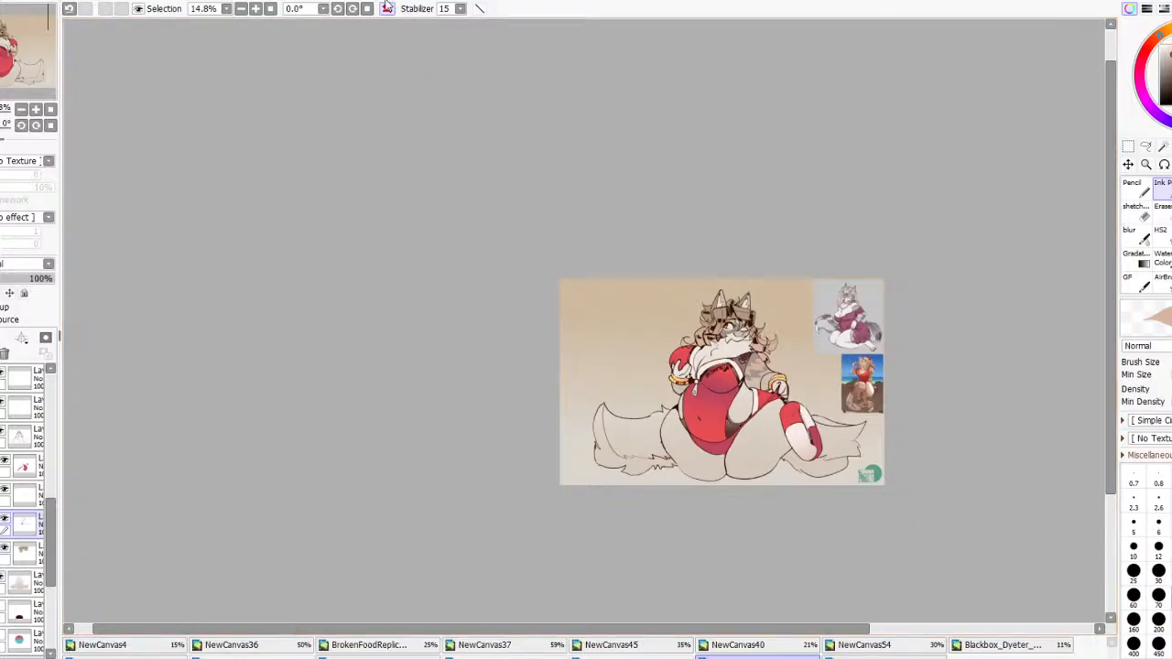
pyautogui.scroll(3, 262, 359)
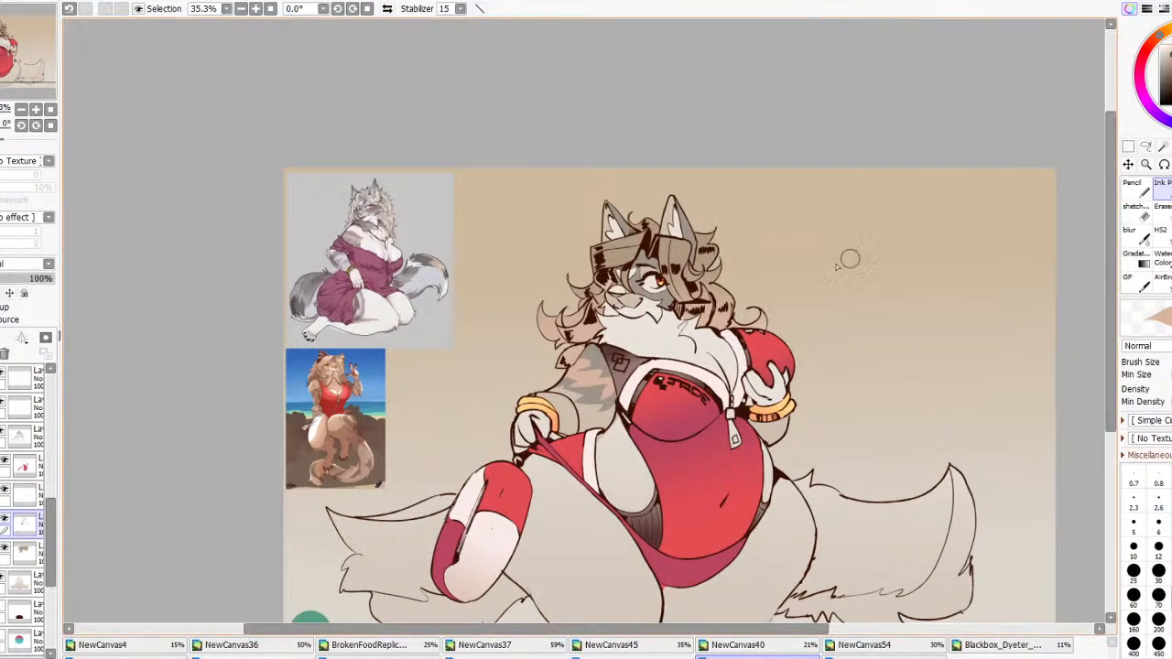
# Retouch the outer edge of the upper-arm marking with sampled grey, then compare the drawing mirrored and unmirrored
pyautogui.keyDown('alt'); pyautogui.click(569, 376); pyautogui.keyUp('alt')
pyautogui.hotkey('ctrl', 'z')
pyautogui.moveTo(568, 378); pyautogui.dragTo(591, 354)
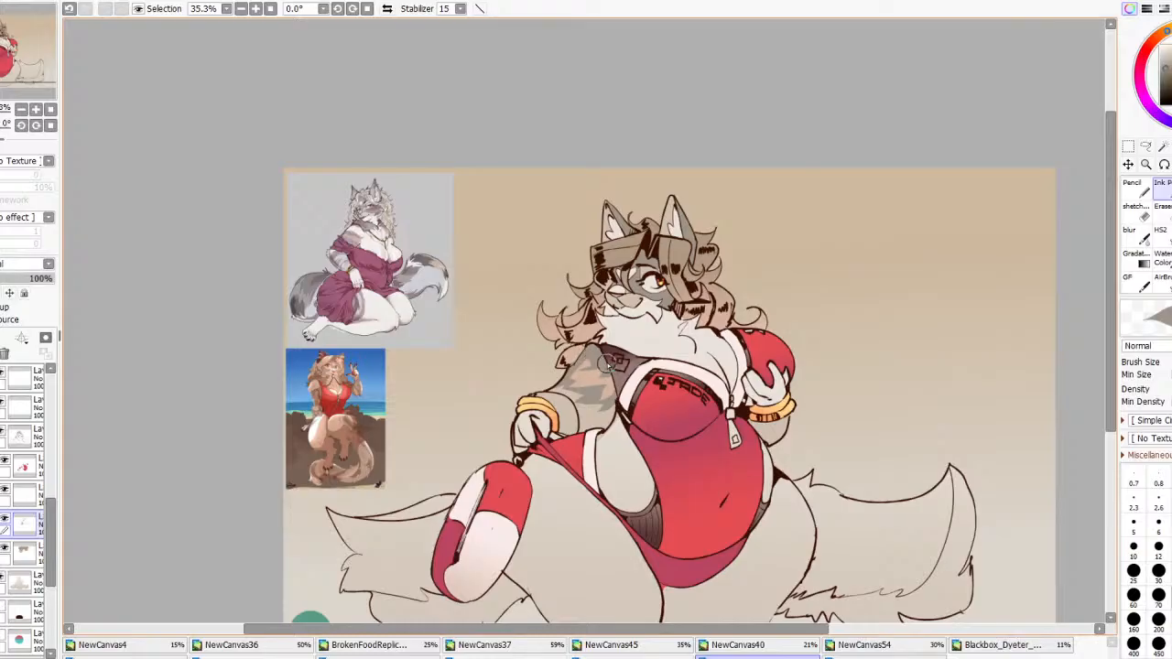
pyautogui.press('e')
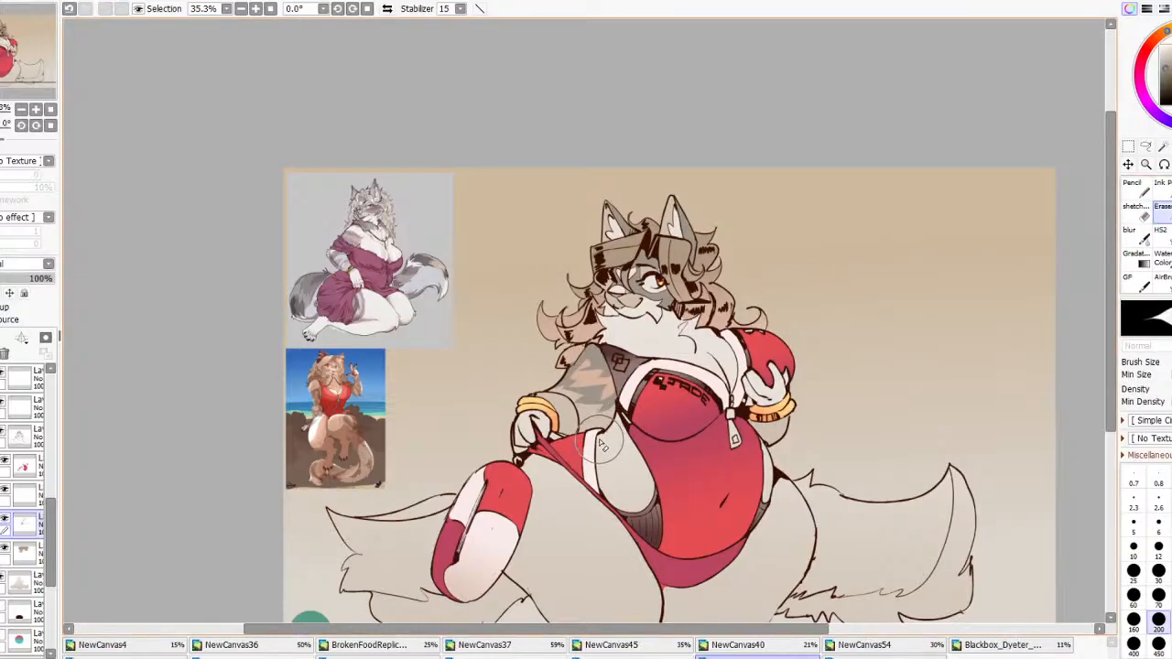
pyautogui.scroll(-3, 696, 430)
pyautogui.scroll(3, 677, 434)
pyautogui.click(386, 8)
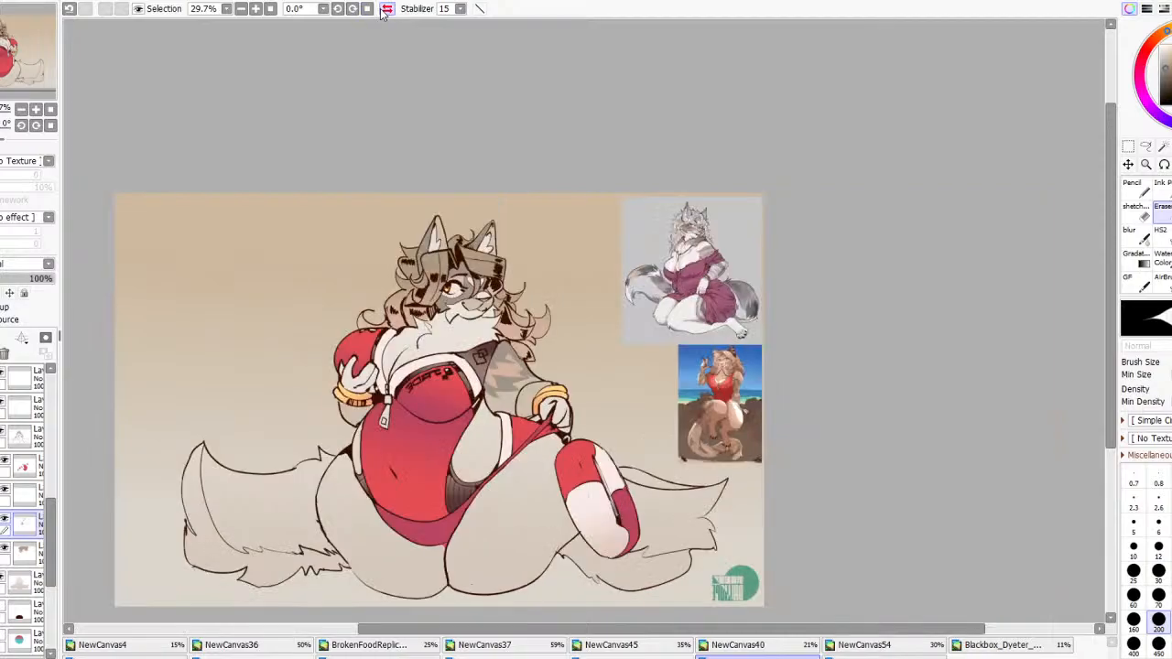
pyautogui.click(387, 8)
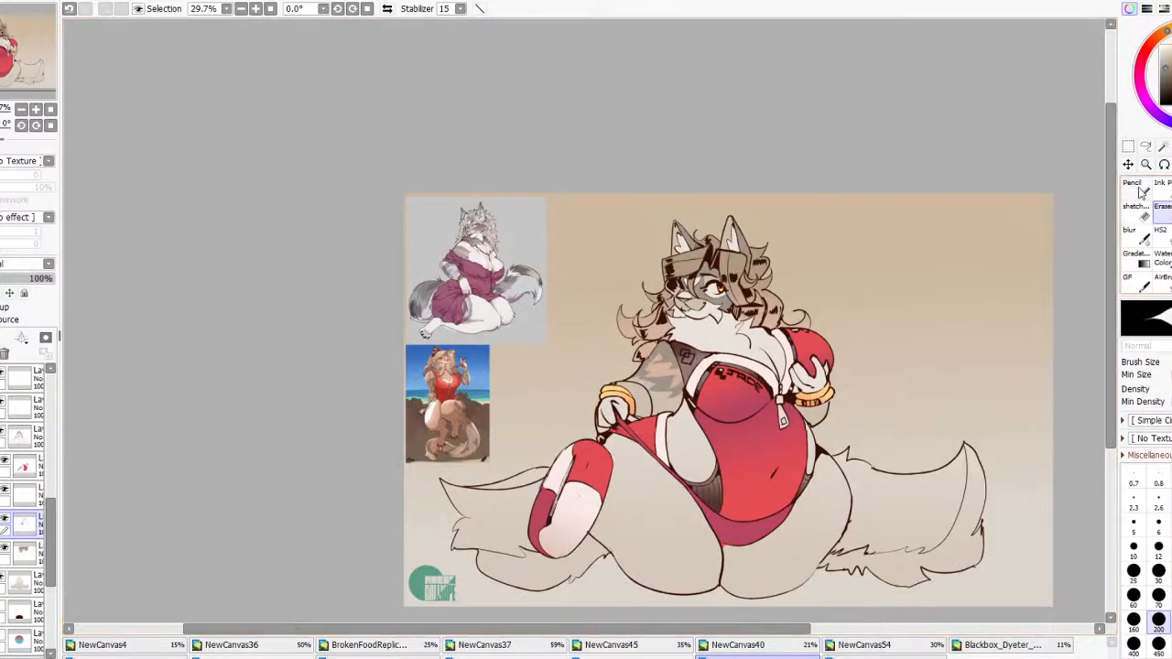
# Paint a light fur patch on the shoulder above the arm marking with the Ink Pen
pyautogui.press('n')
pyautogui.scroll(-2, 747, 357)
pyautogui.scroll(1, 747, 357)
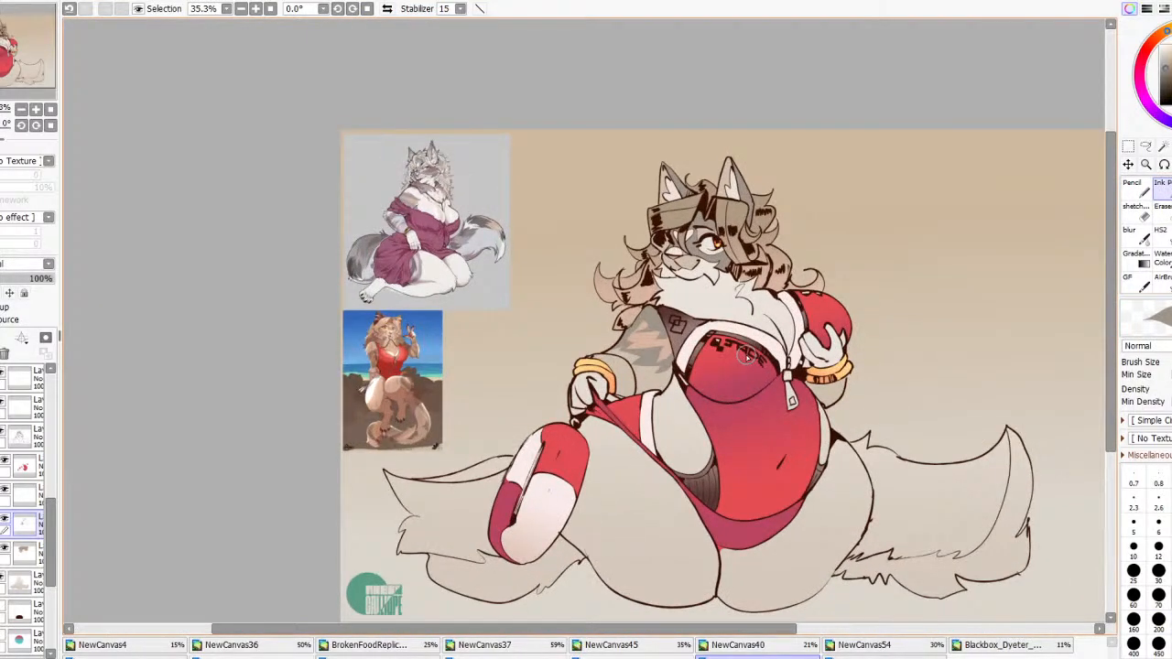
pyautogui.rightClick(665, 305)
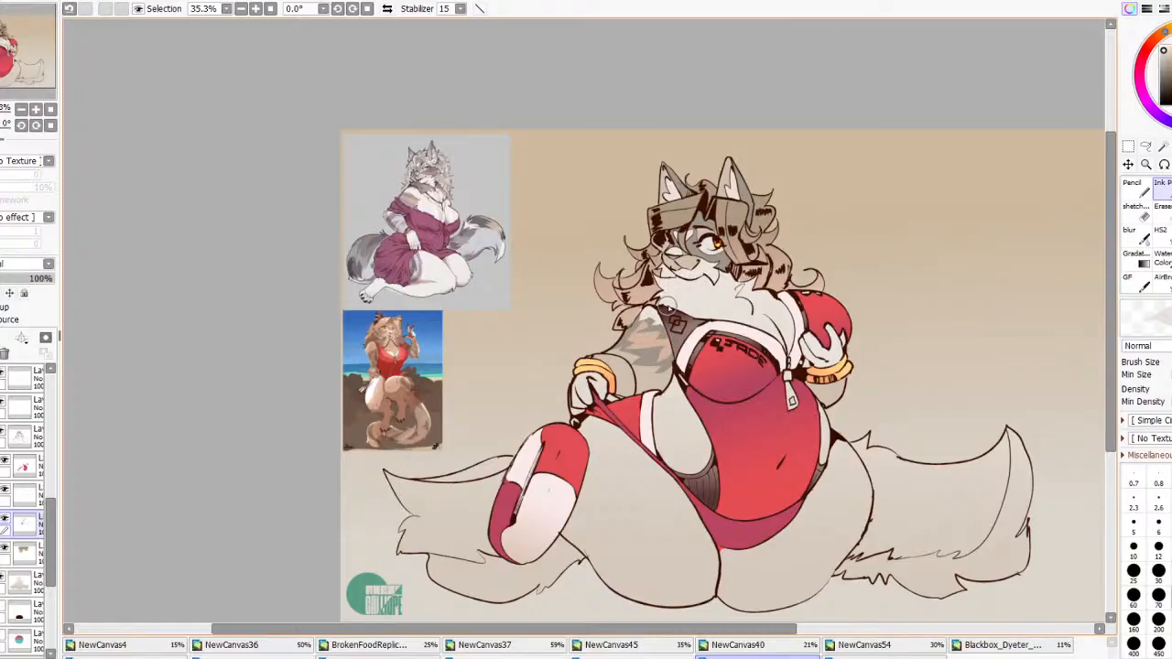
# Paint jagged grey fur markings on the neck below the cheek, on a new layer directly above the body layer
pyautogui.rightClick(651, 356)
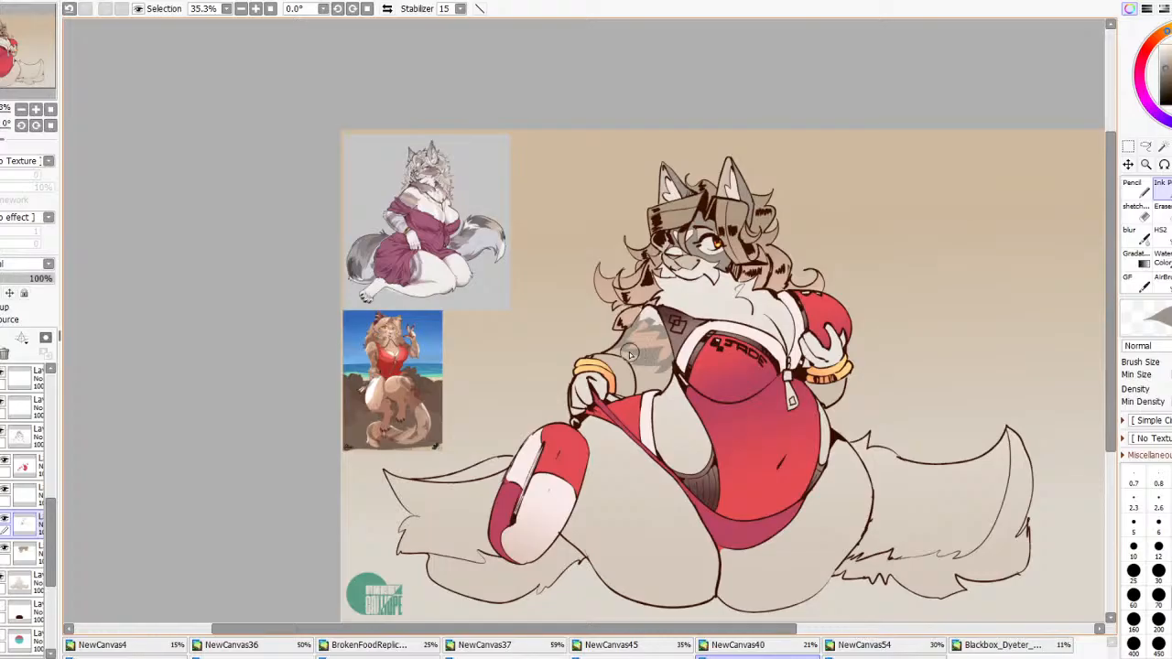
pyautogui.click(41, 579)
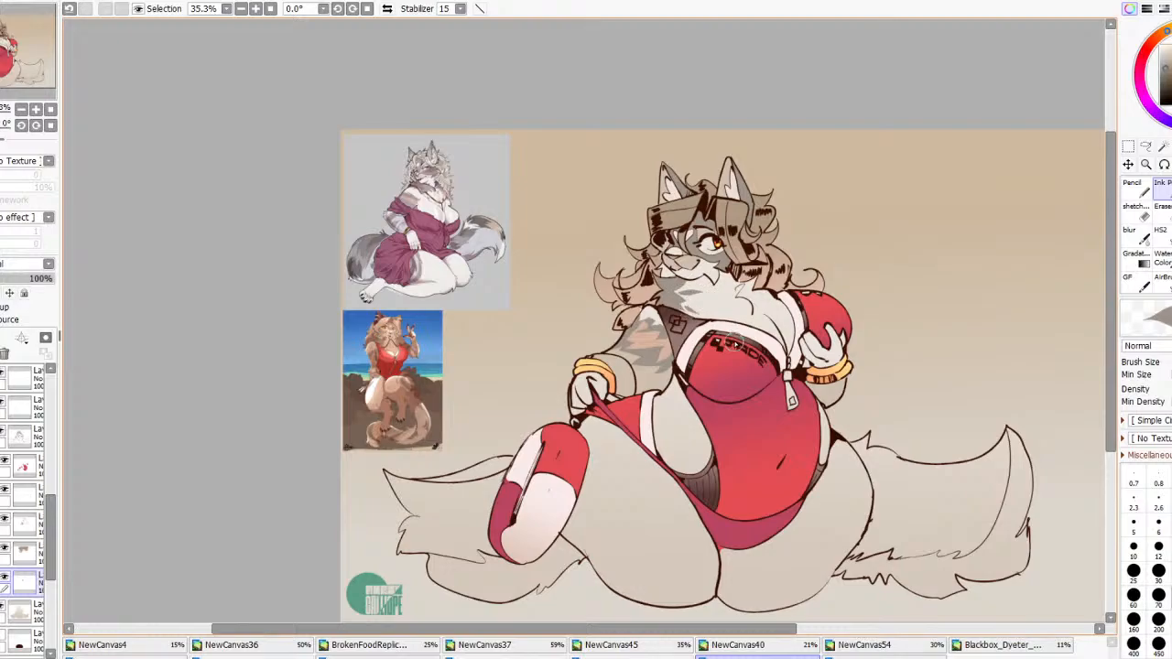
pyautogui.rightClick(642, 339)
pyautogui.hotkey('ctrl', 'z')
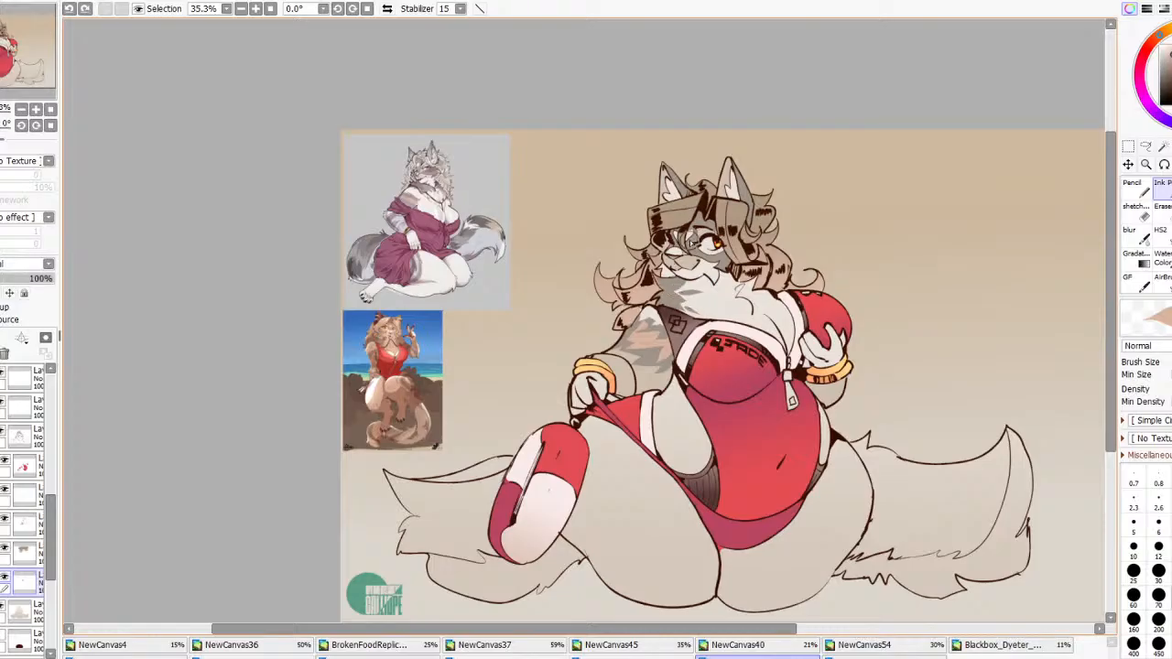
pyautogui.scroll(2, 595, 231)
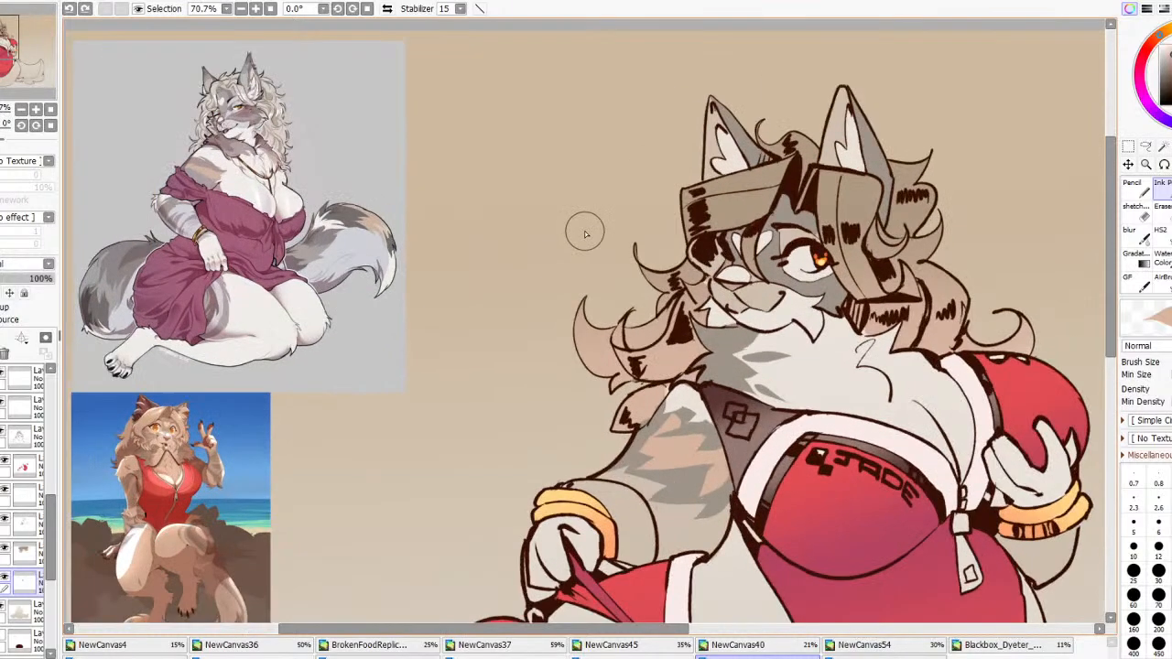
pyautogui.rightClick(224, 148)
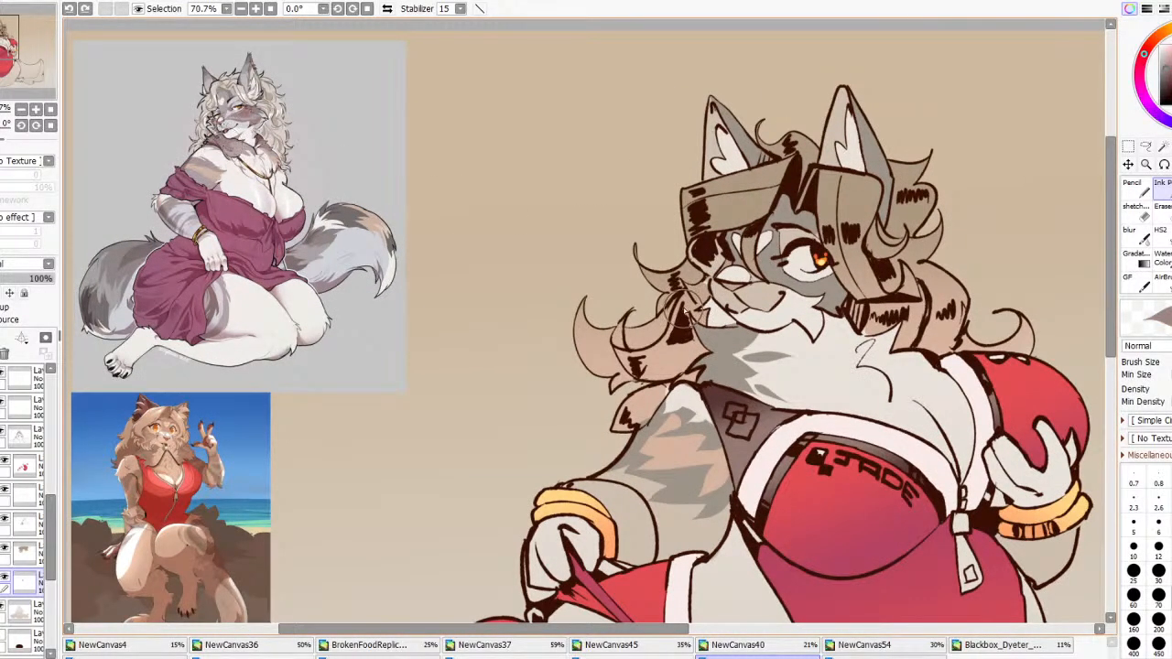
pyautogui.moveTo(685, 312)
pyautogui.mouseDown()
pyautogui.moveTo(747, 332)
pyautogui.moveTo(716, 335)
pyautogui.moveTo(751, 336)
pyautogui.moveTo(699, 370)
pyautogui.moveTo(731, 374)
pyautogui.moveTo(742, 400)
pyautogui.mouseUp()
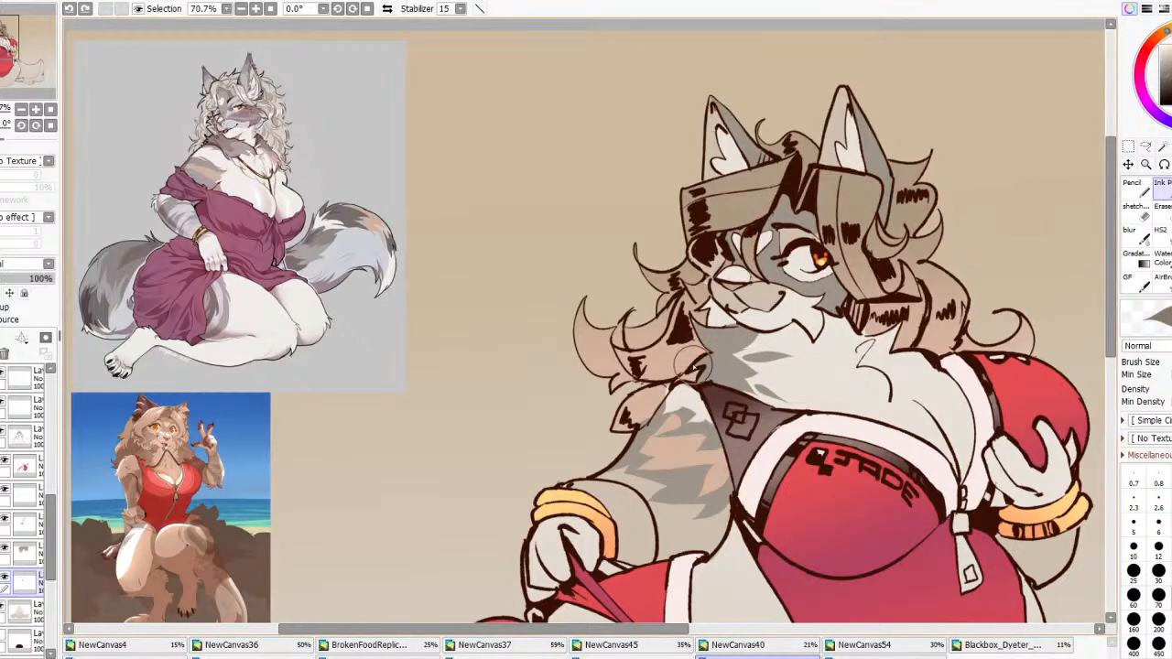
pyautogui.hotkey('ctrl', 'z')
pyautogui.click(1167, 82)
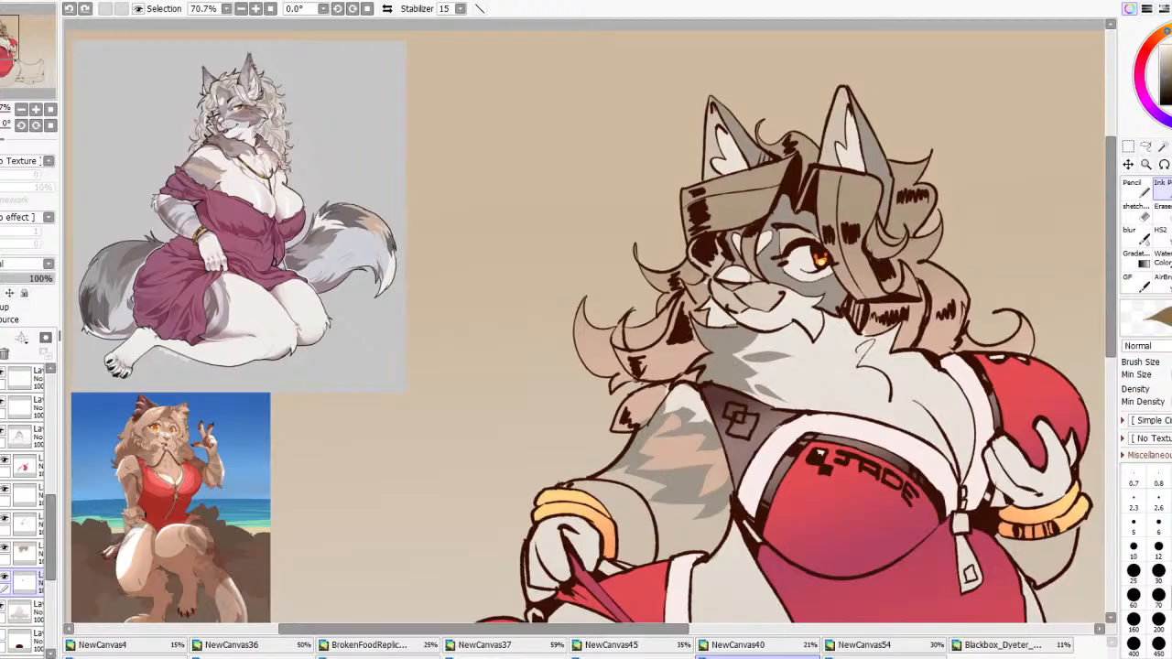
pyautogui.moveTo(700, 381)
pyautogui.mouseDown()
pyautogui.moveTo(740, 368)
pyautogui.moveTo(718, 357)
pyautogui.moveTo(705, 381)
pyautogui.moveTo(732, 377)
pyautogui.moveTo(700, 370)
pyautogui.moveTo(738, 329)
pyautogui.mouseUp()
pyautogui.hotkey('ctrl', 'z')
# Add a grey fur tuft on the other side of the neck, beneath the hair
pyautogui.scroll(-5, 767, 302)
pyautogui.scroll(3, 806, 337)
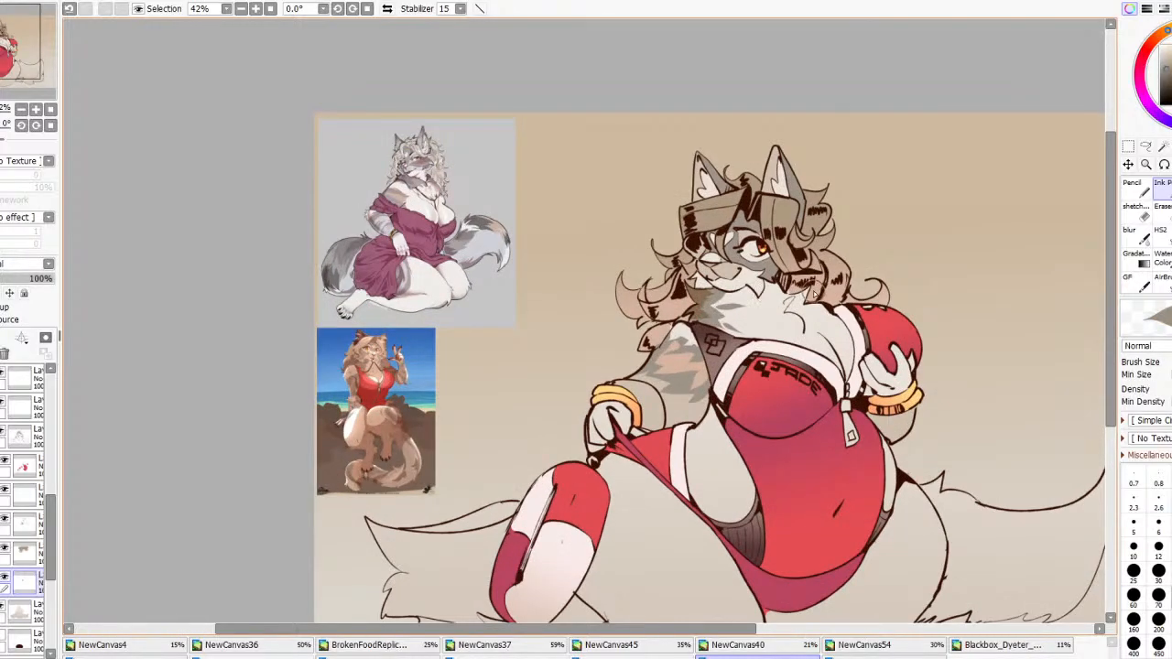
pyautogui.moveTo(807, 287)
pyautogui.mouseDown()
pyautogui.moveTo(793, 304)
pyautogui.moveTo(792, 284)
pyautogui.moveTo(797, 298)
pyautogui.moveTo(785, 294)
pyautogui.mouseUp()
pyautogui.scroll(-6, 791, 248)
pyautogui.scroll(4, 791, 248)
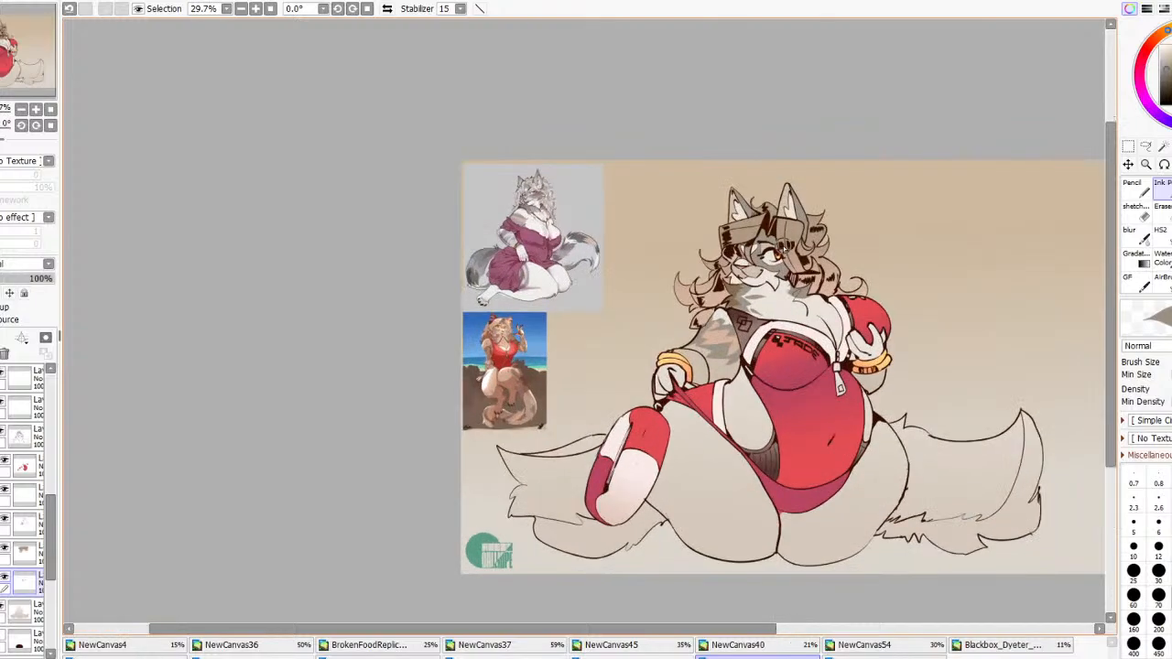
# Check the neck markings in the mirrored view and touch them up with the Eraser
pyautogui.click(388, 8)
pyautogui.click(388, 8)
pyautogui.scroll(-1, 757, 232)
pyautogui.scroll(4, 754, 269)
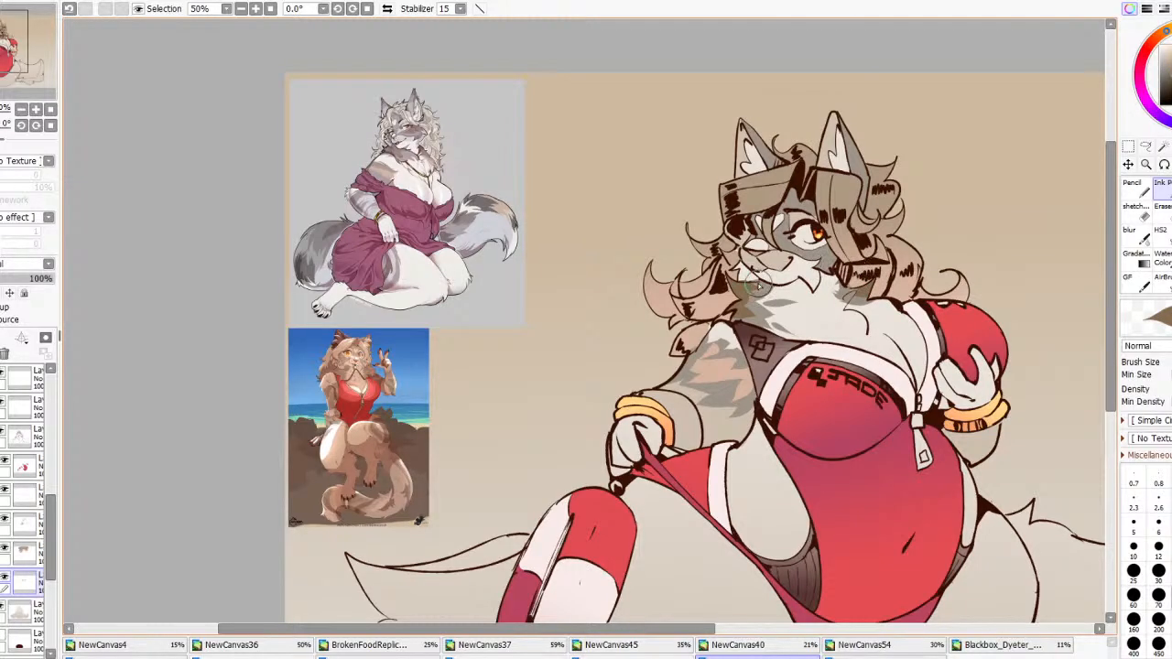
pyautogui.click(1159, 206)
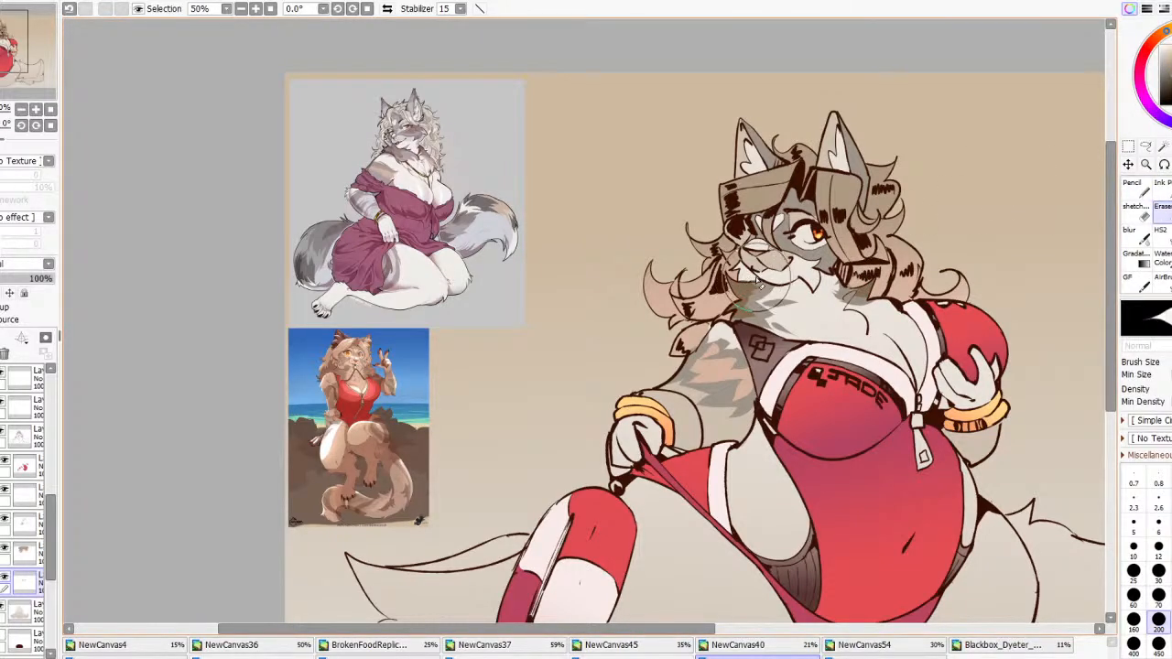
pyautogui.scroll(-3, 749, 279)
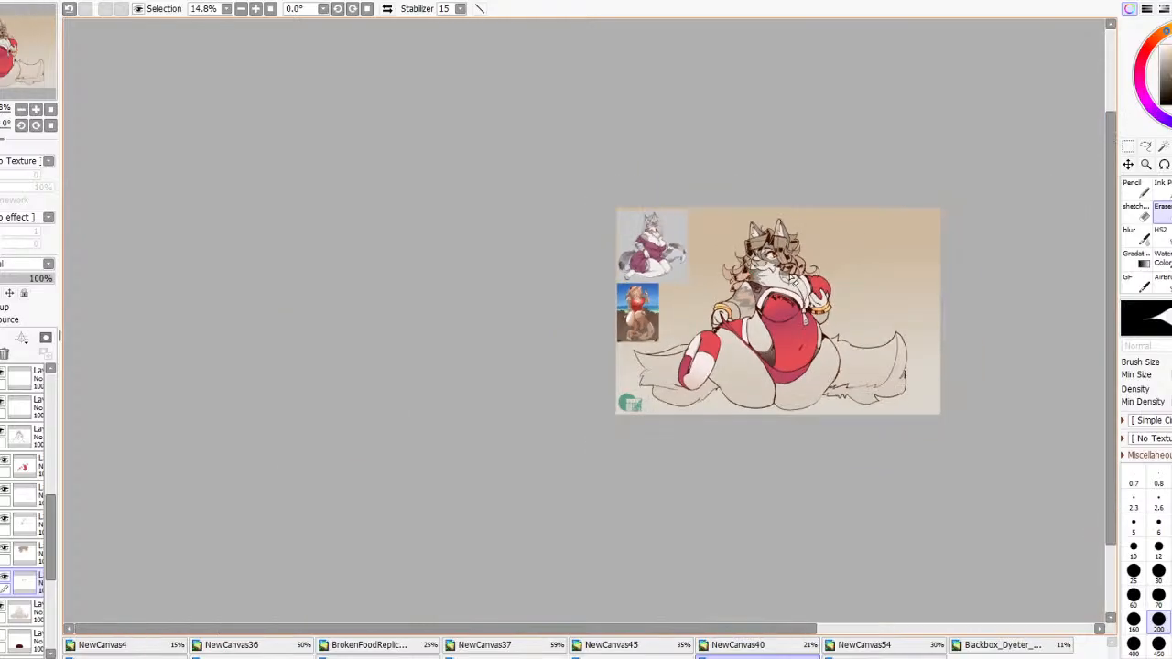
pyautogui.scroll(1, 769, 279)
pyautogui.scroll(1, 524, 282)
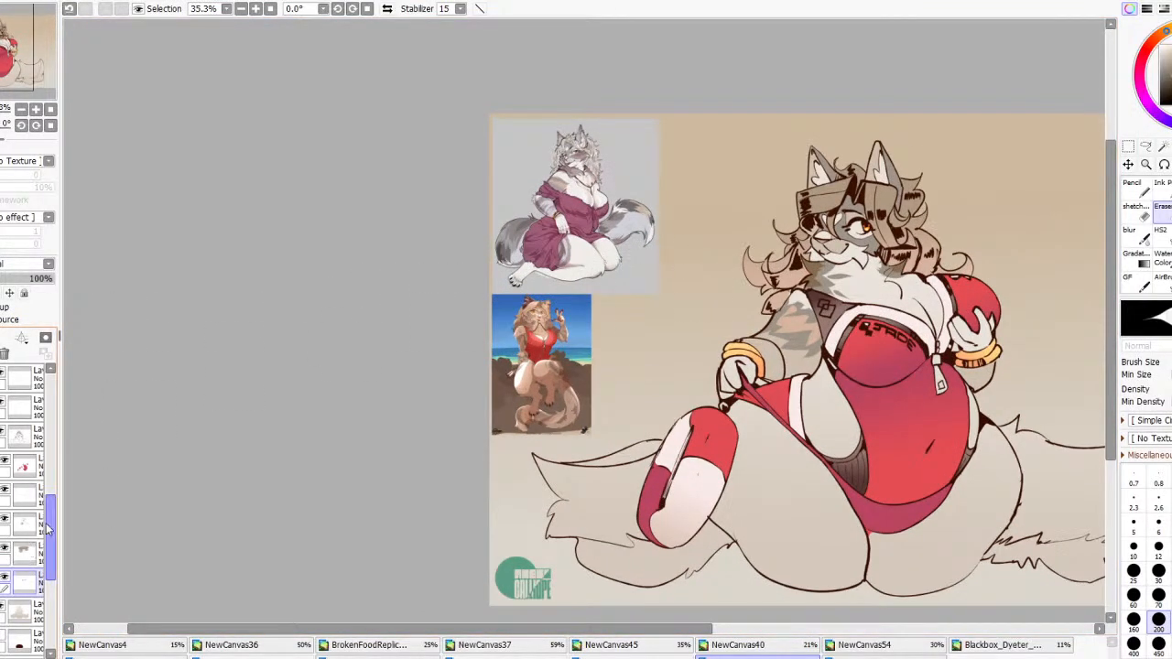
pyautogui.click(25, 553)
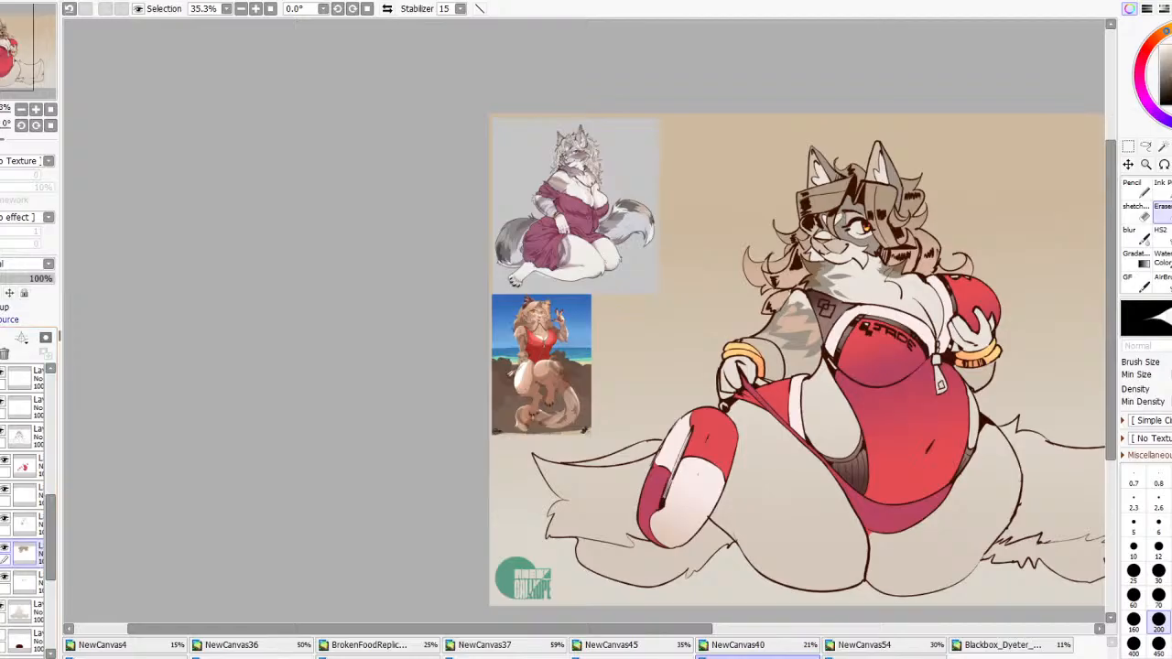
pyautogui.click(1161, 149)
pyautogui.click(915, 259)
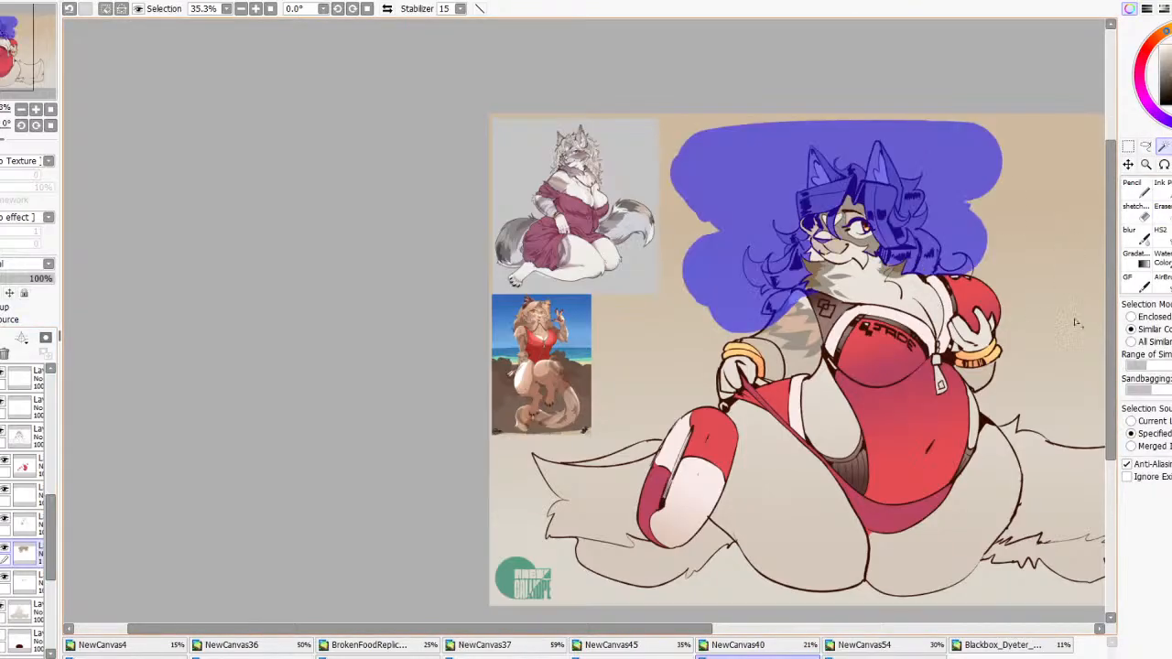
# Move the neck markings layer above the hair layer and merge it with the face and arm markings layer
pyautogui.click(24, 584)
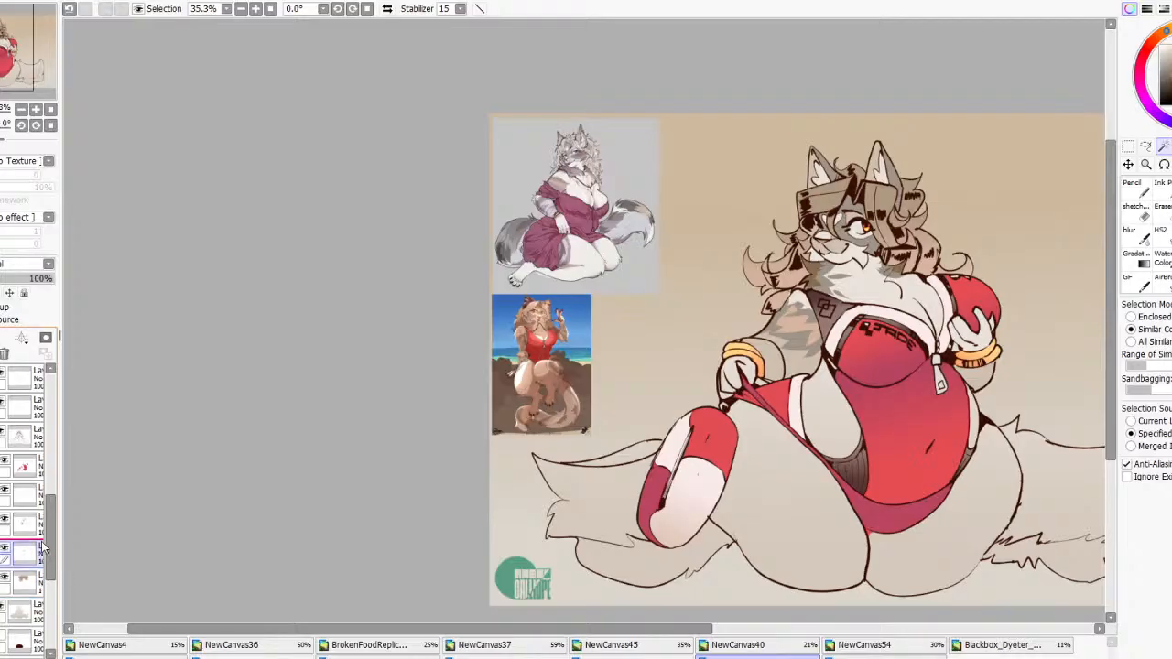
pyautogui.click(25, 522)
pyautogui.hotkey('ctrl', 'e')
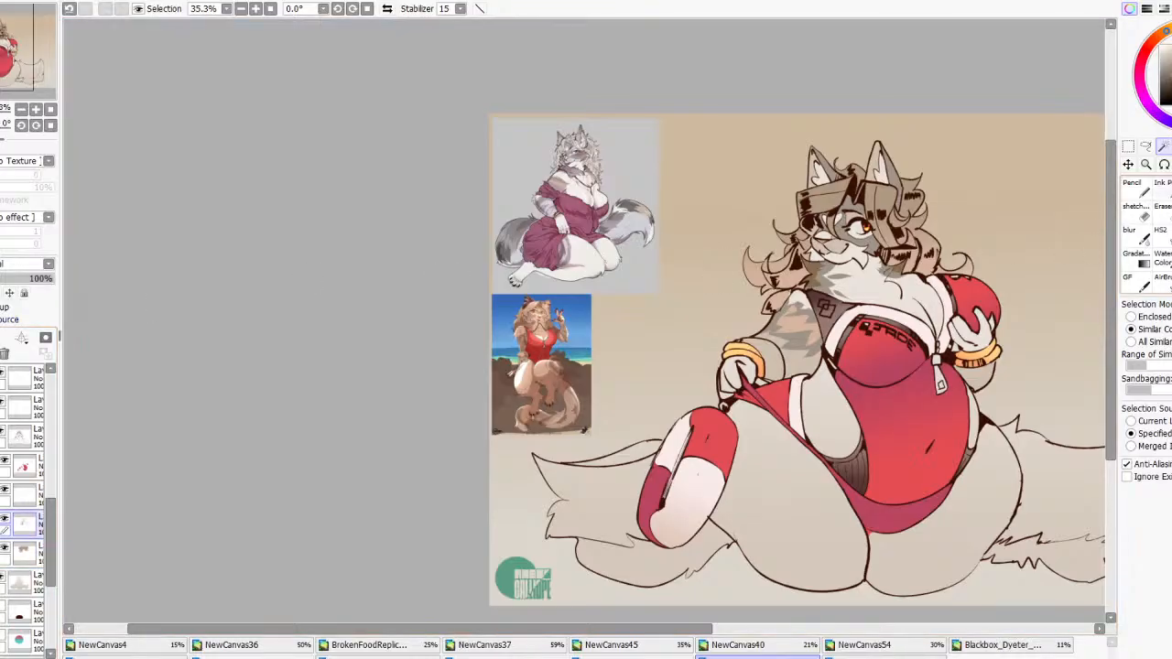
# Select all areas of the grey fur marking color and shade the ear and forehead markings with a straight brown gradient
pyautogui.click(1156, 342)
pyautogui.click(795, 342)
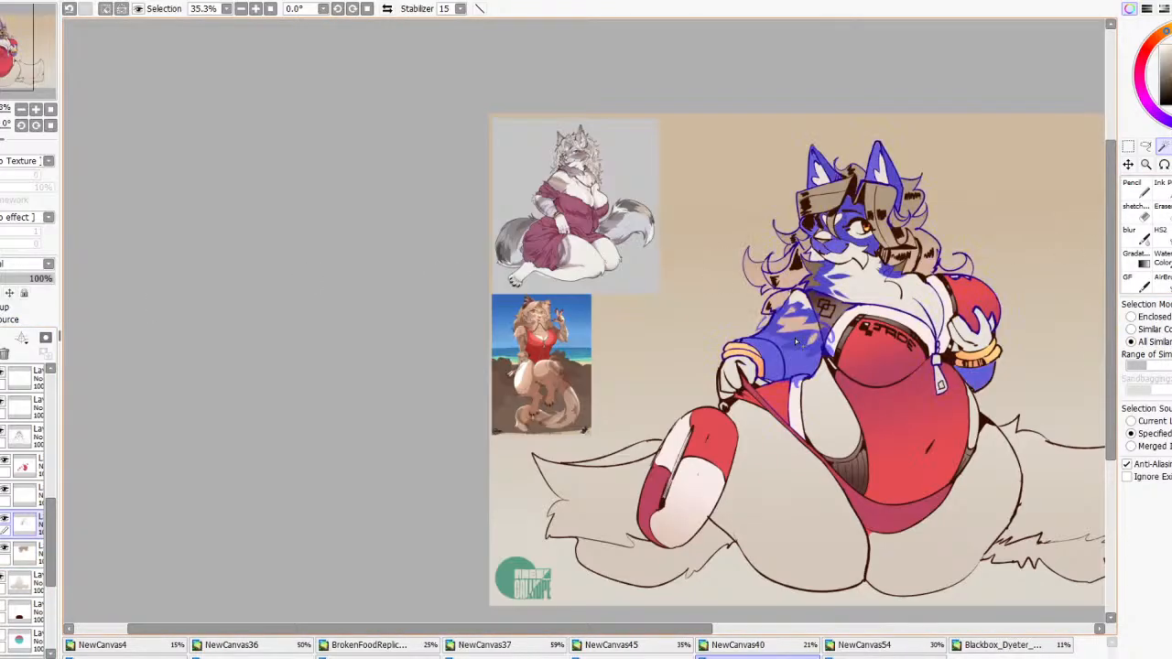
pyautogui.hotkey('ctrl', 'd')
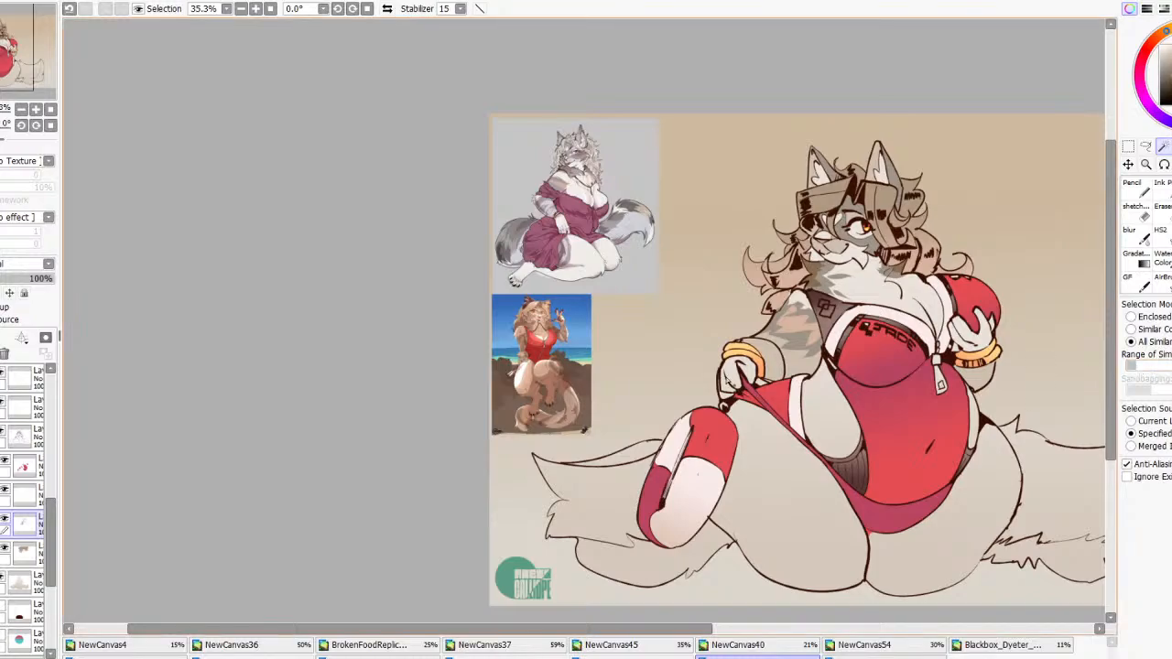
pyautogui.click(799, 343)
pyautogui.click(1142, 260)
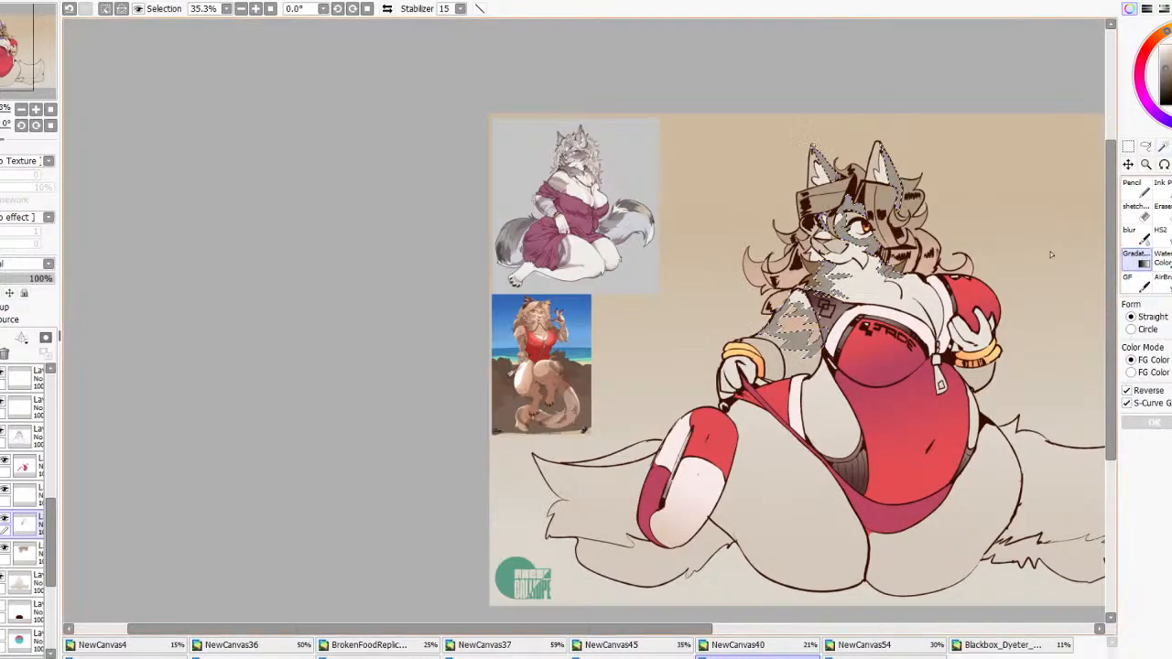
pyautogui.scroll(3, 822, 224)
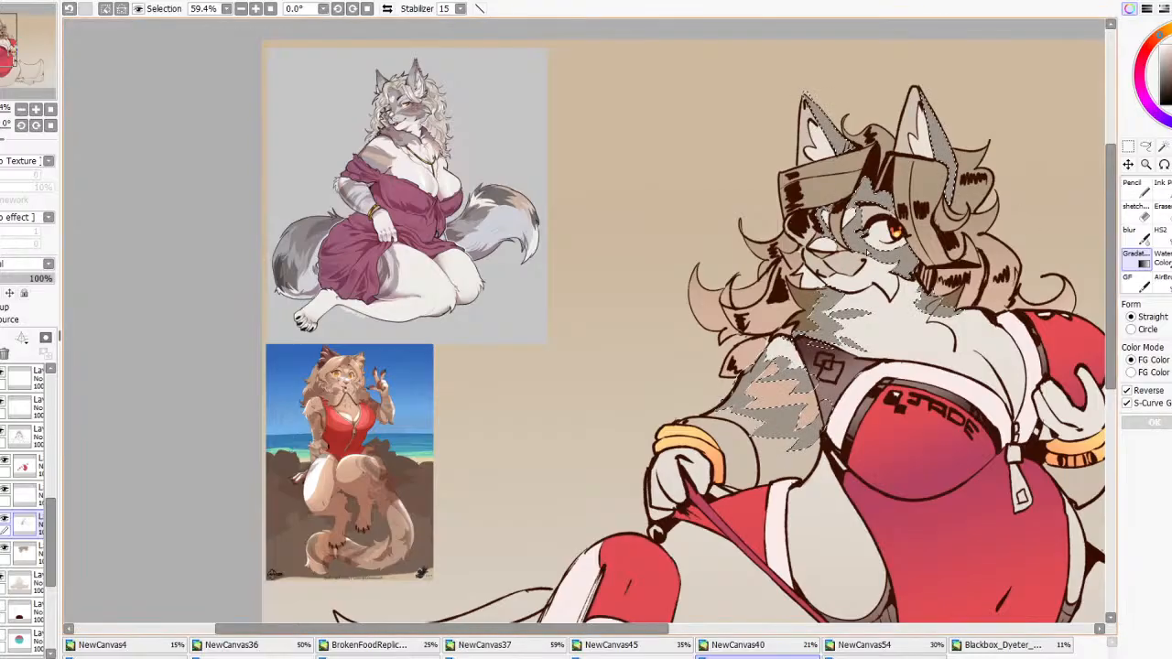
pyautogui.moveTo(863, 190); pyautogui.dragTo(863, 249)
pyautogui.click(1127, 390)
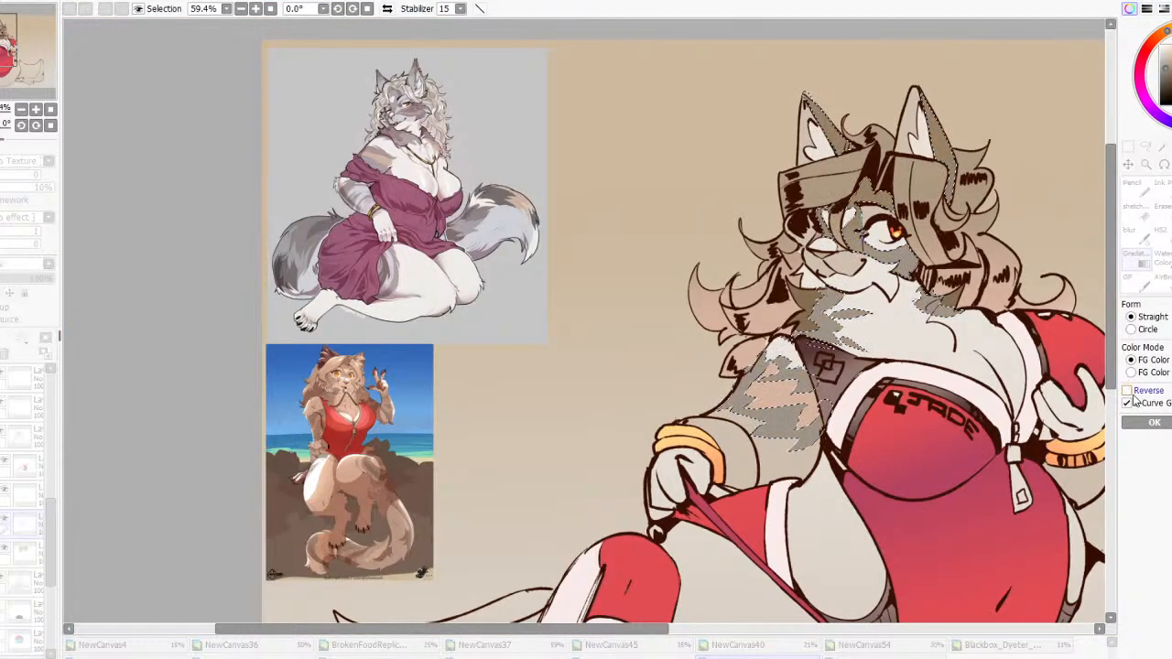
pyautogui.hotkey('ctrl', 'd')
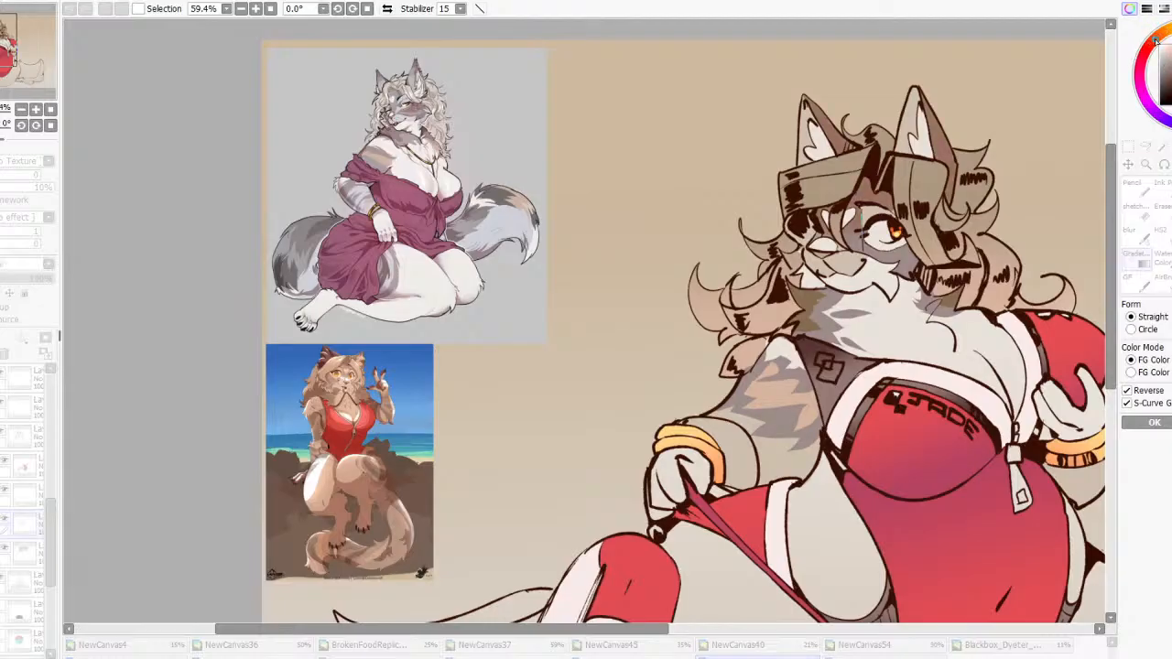
pyautogui.scroll(-5, 826, 201)
pyautogui.scroll(2, 897, 139)
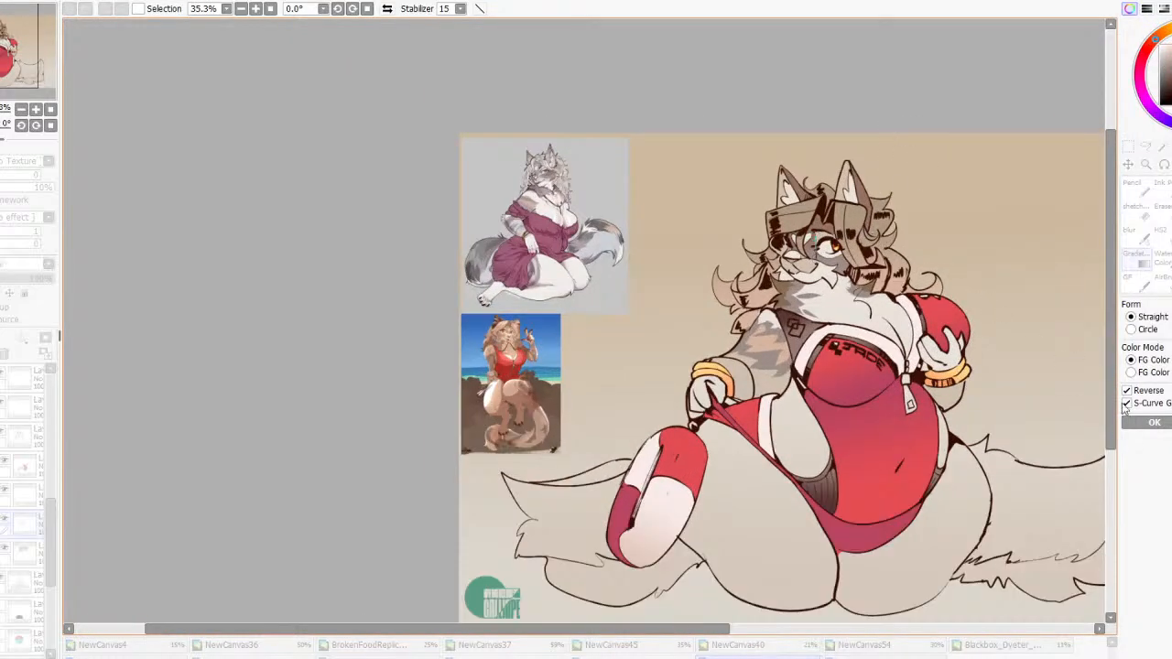
pyautogui.scroll(1, 787, 309)
# Select the fur markings without the head and apply a straight brown gradient to the neck markings
pyautogui.click(1145, 146)
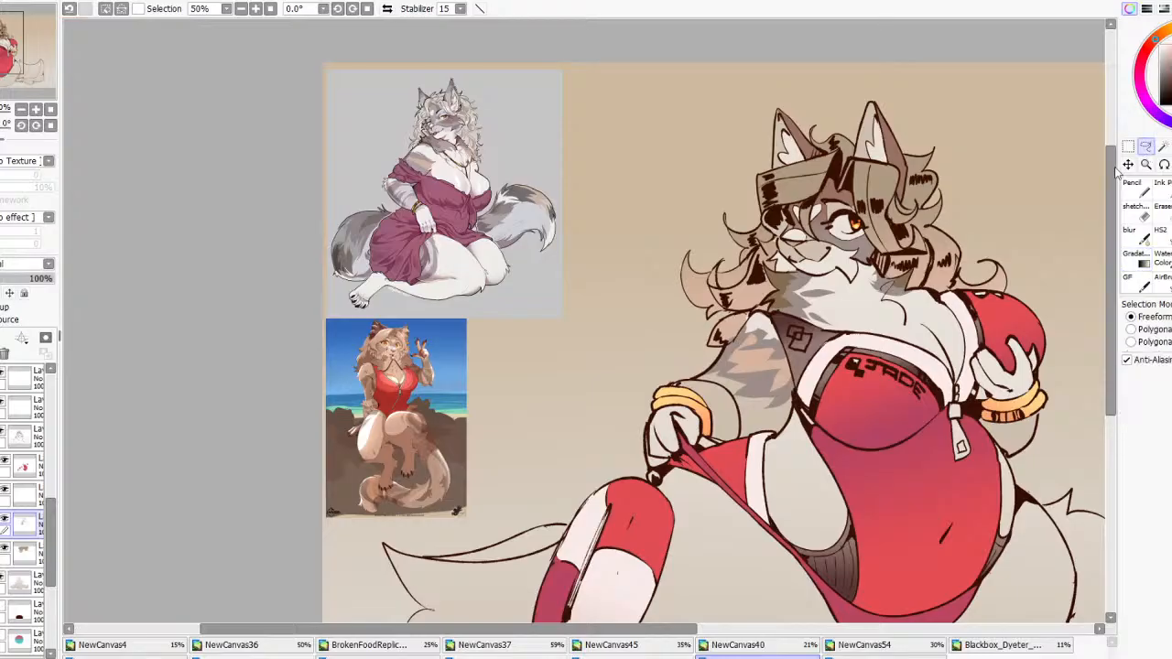
pyautogui.keyDown('ctrl'); pyautogui.click(25, 524); pyautogui.keyUp('ctrl')
pyautogui.moveTo(702, 266); pyautogui.dragTo(766, 52)
pyautogui.hotkey('ctrl', 'z')
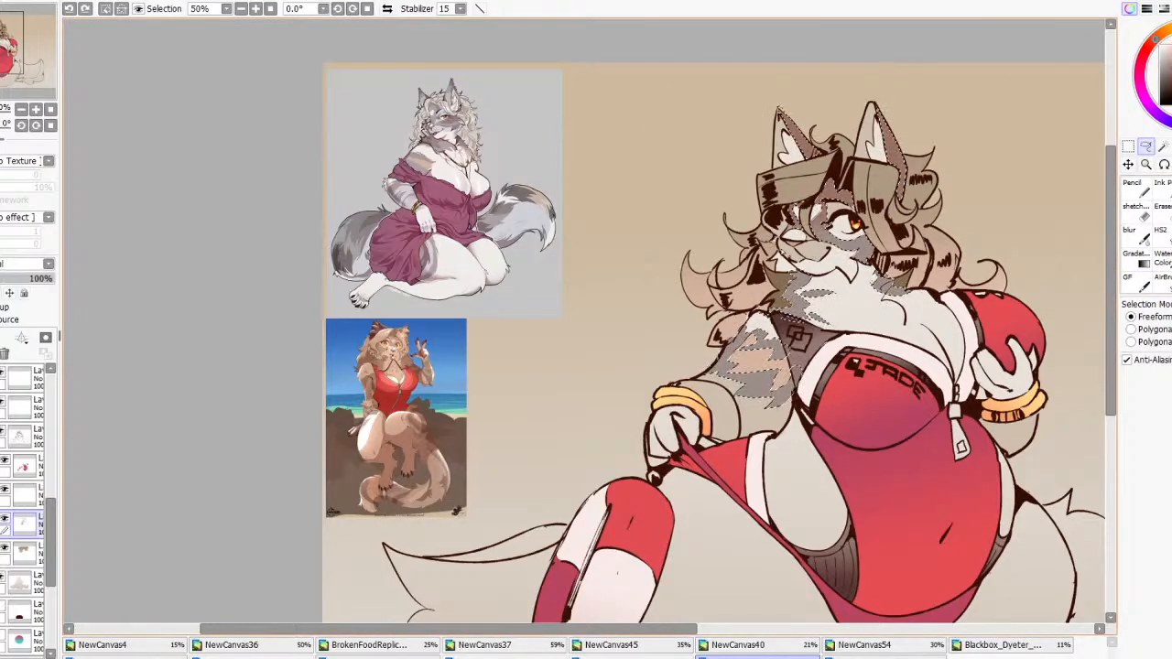
pyautogui.press('g')
pyautogui.scroll(4, 822, 245)
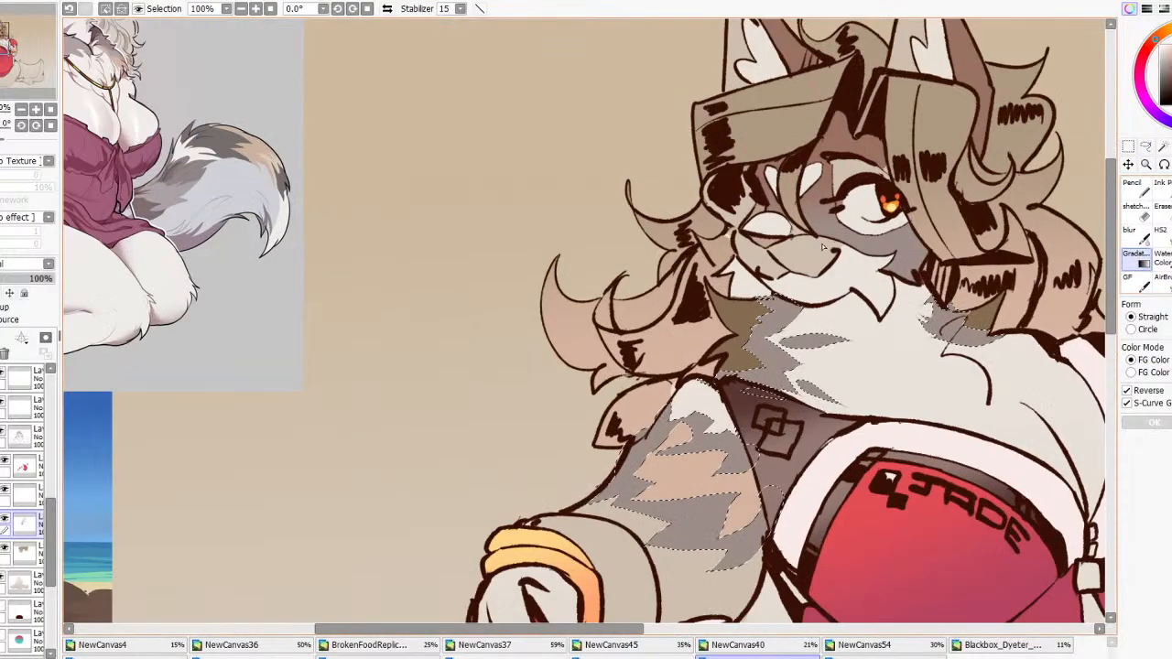
pyautogui.scroll(-2, 822, 246)
pyautogui.moveTo(856, 328); pyautogui.dragTo(851, 283)
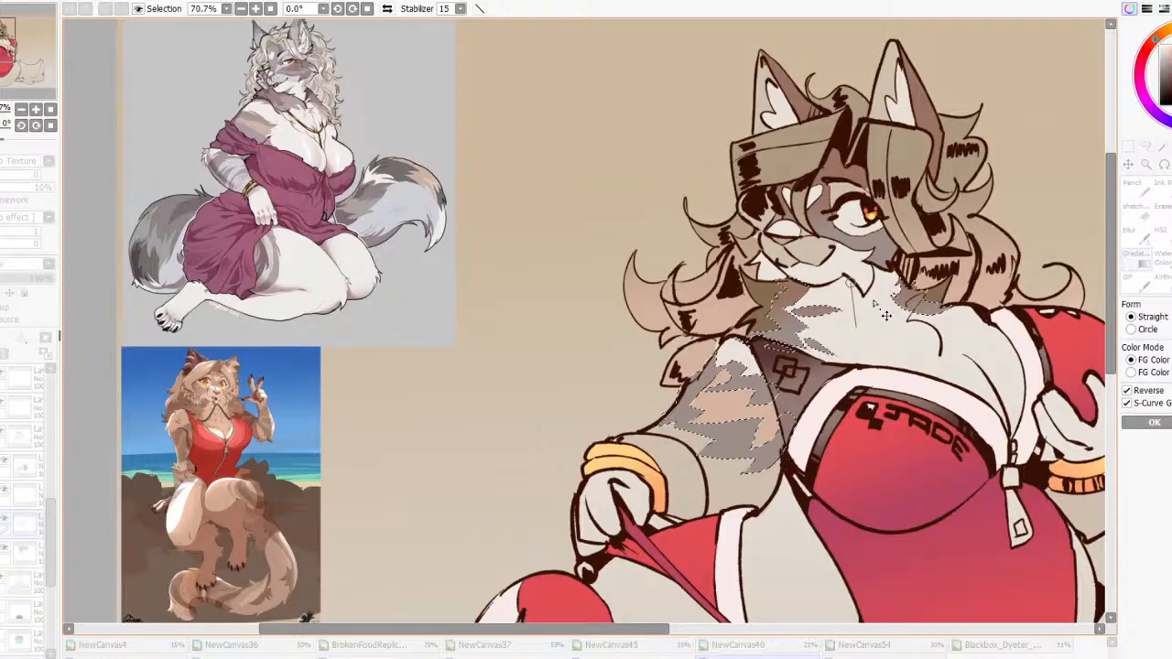
pyautogui.click(1156, 423)
# Exclude the neck from the selection, shade the grey arm markings with a straight brown gradient, and deselect
pyautogui.click(1146, 148)
pyautogui.moveTo(688, 326)
pyautogui.mouseDown()
pyautogui.moveTo(824, 390)
pyautogui.moveTo(879, 202)
pyautogui.mouseUp()
pyautogui.click(1137, 260)
pyautogui.moveTo(684, 423); pyautogui.dragTo(694, 380)
pyautogui.scroll(-2, 744, 367)
pyautogui.click(1132, 422)
pyautogui.hotkey('ctrl', 'd')
pyautogui.scroll(-2, 826, 327)
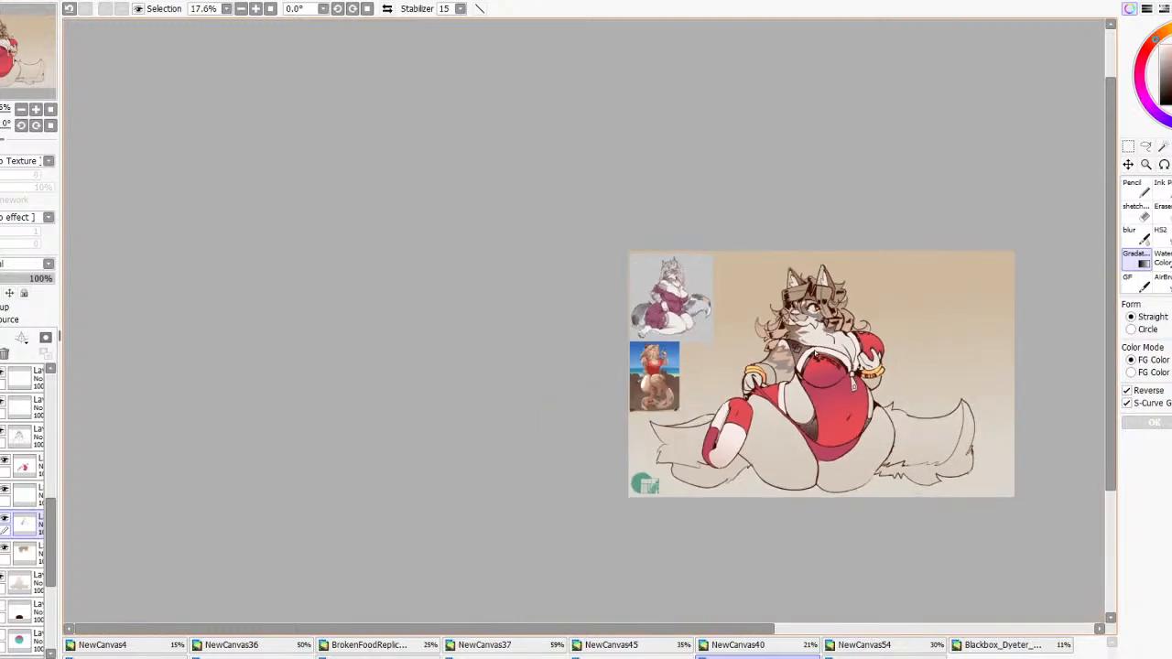
pyautogui.scroll(4, 811, 356)
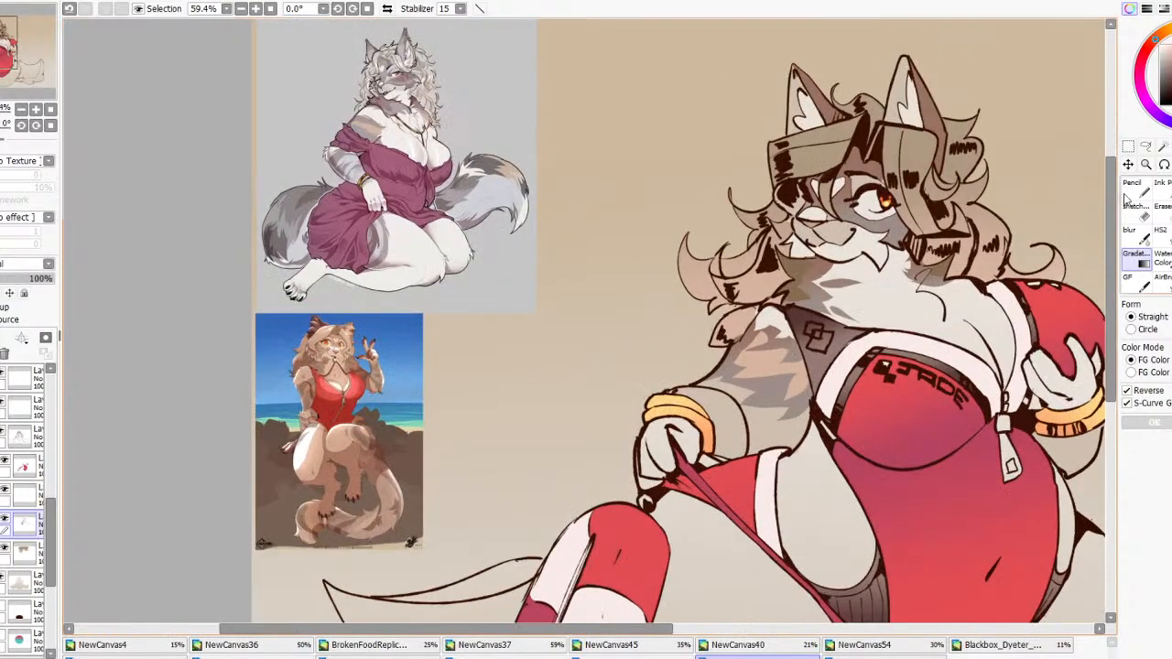
# Select all lighter fur areas matching the forearm color and shade the ears with a straight reddish-brown gradient
pyautogui.press('w')
pyautogui.click(717, 431)
pyautogui.hotkey('ctrl', 'd')
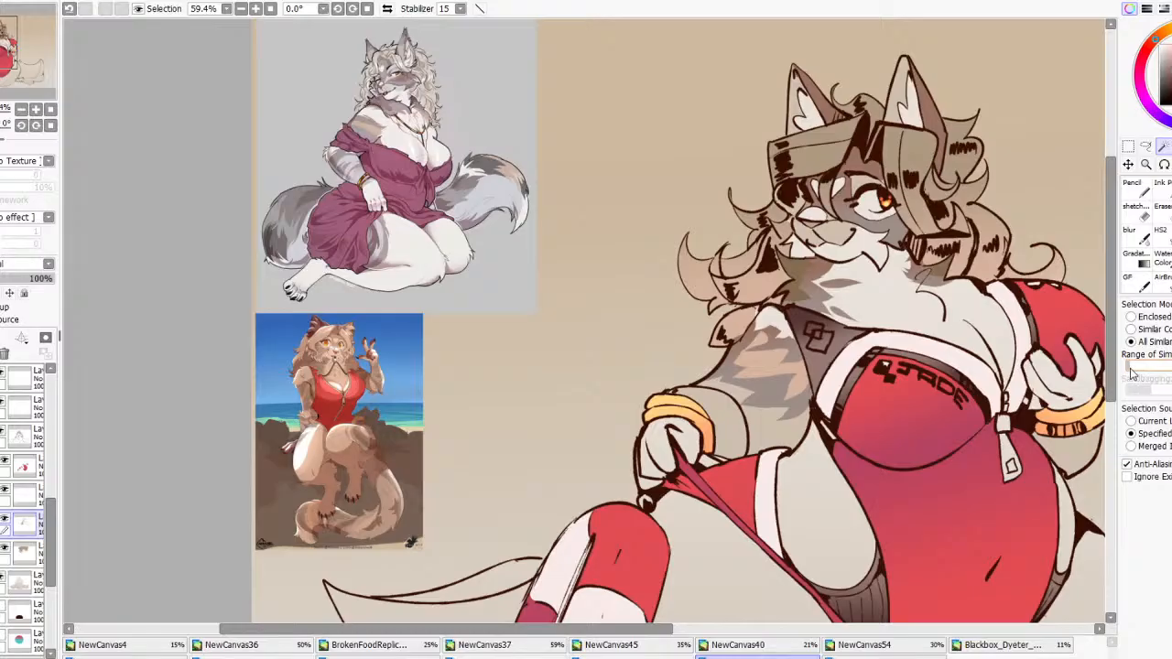
pyautogui.click(747, 430)
pyautogui.click(1135, 253)
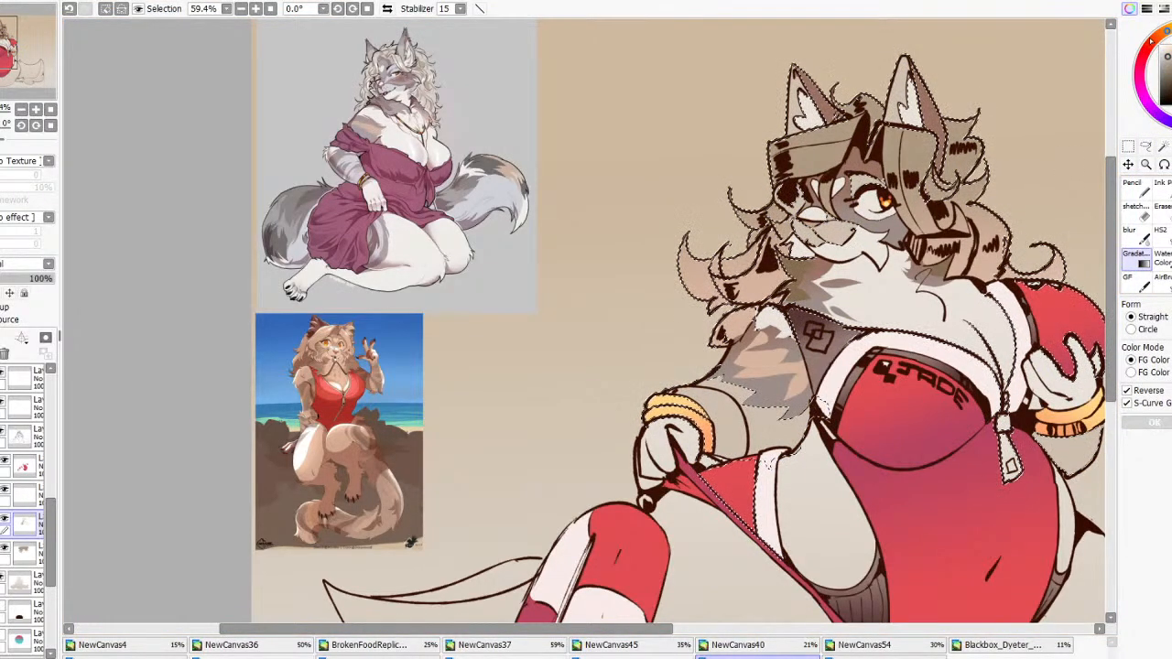
pyautogui.moveTo(860, 436); pyautogui.dragTo(850, 403)
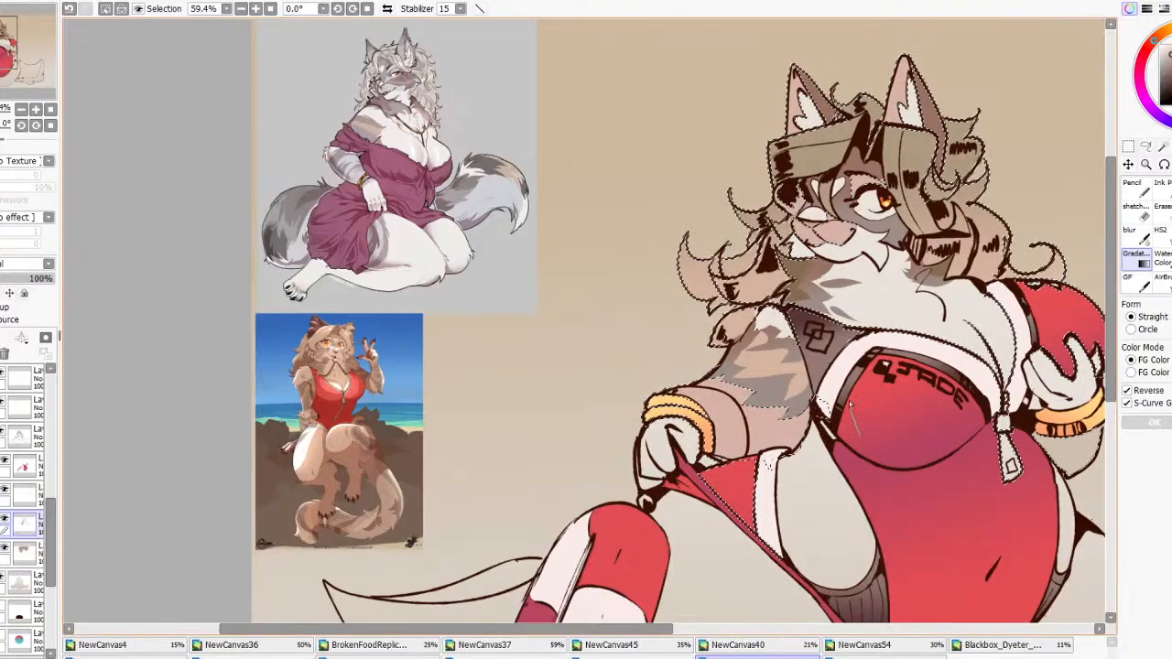
pyautogui.moveTo(863, 346); pyautogui.dragTo(864, 345)
pyautogui.scroll(-4, 863, 344)
pyautogui.scroll(2, 863, 345)
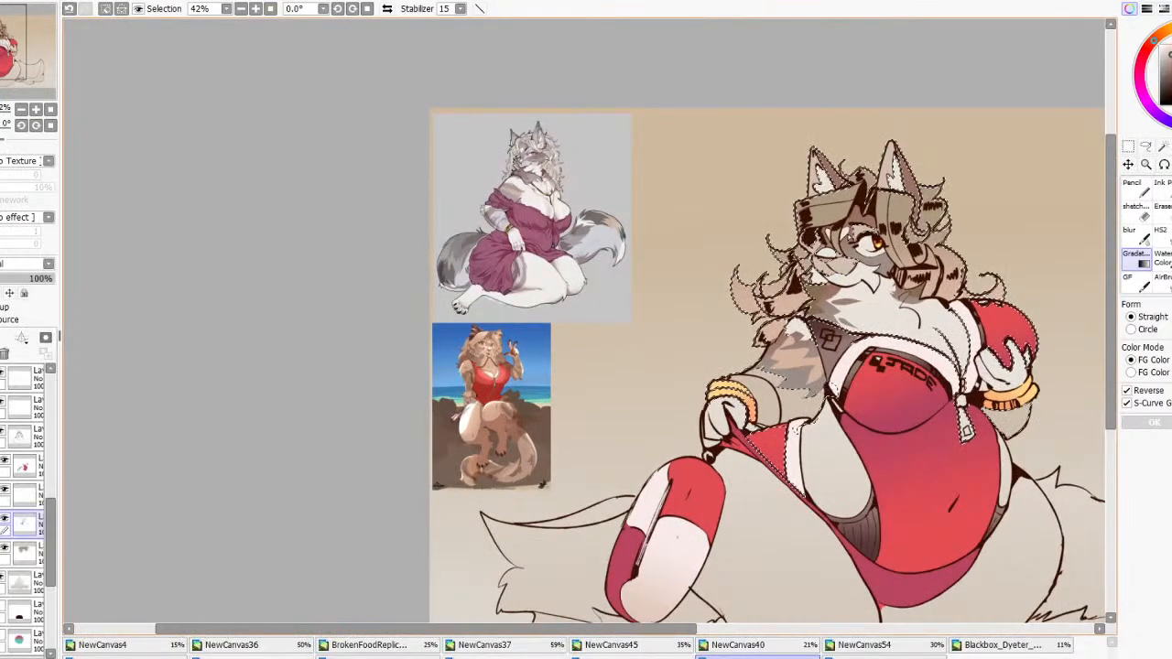
pyautogui.moveTo(844, 231); pyautogui.dragTo(848, 288)
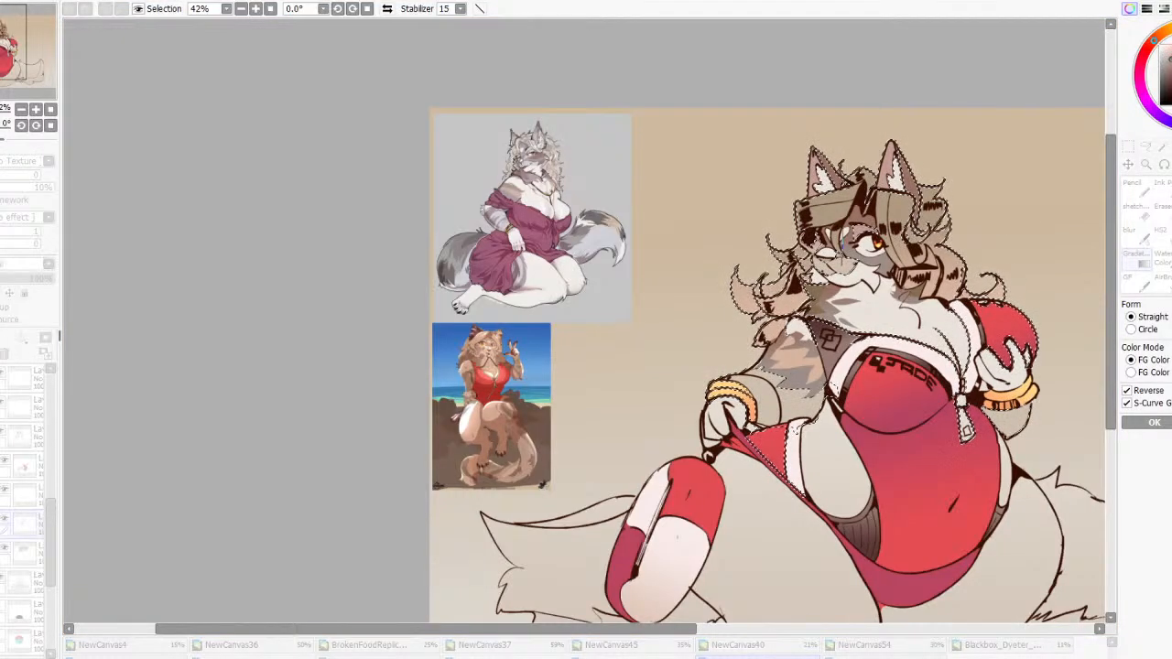
pyautogui.click(1155, 422)
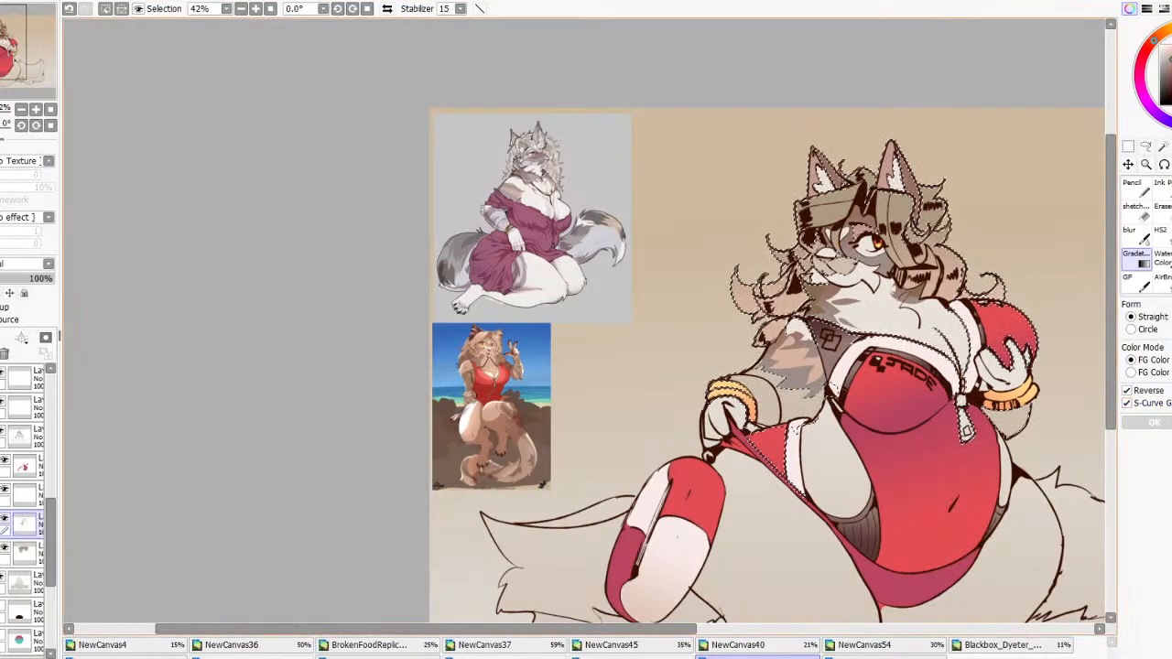
# Remove the ears from the selection and apply a reddish-brown gradient to the muzzle around the nose
pyautogui.scroll(1, 880, 186)
pyautogui.click(1148, 147)
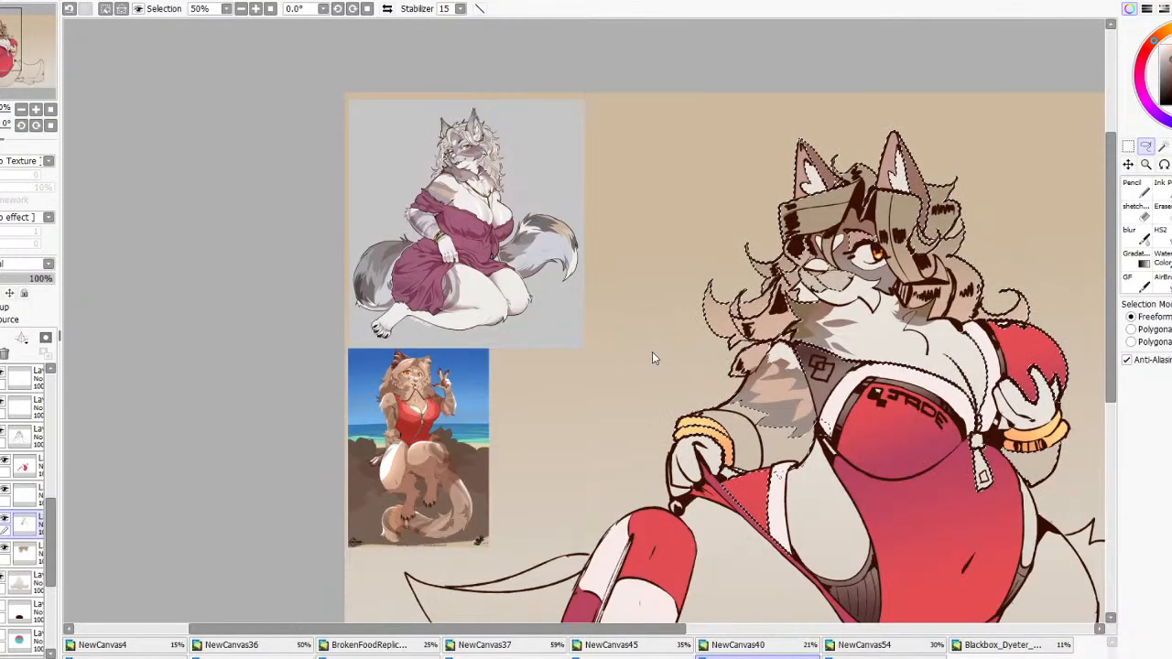
pyautogui.moveTo(996, 311); pyautogui.dragTo(587, 171)
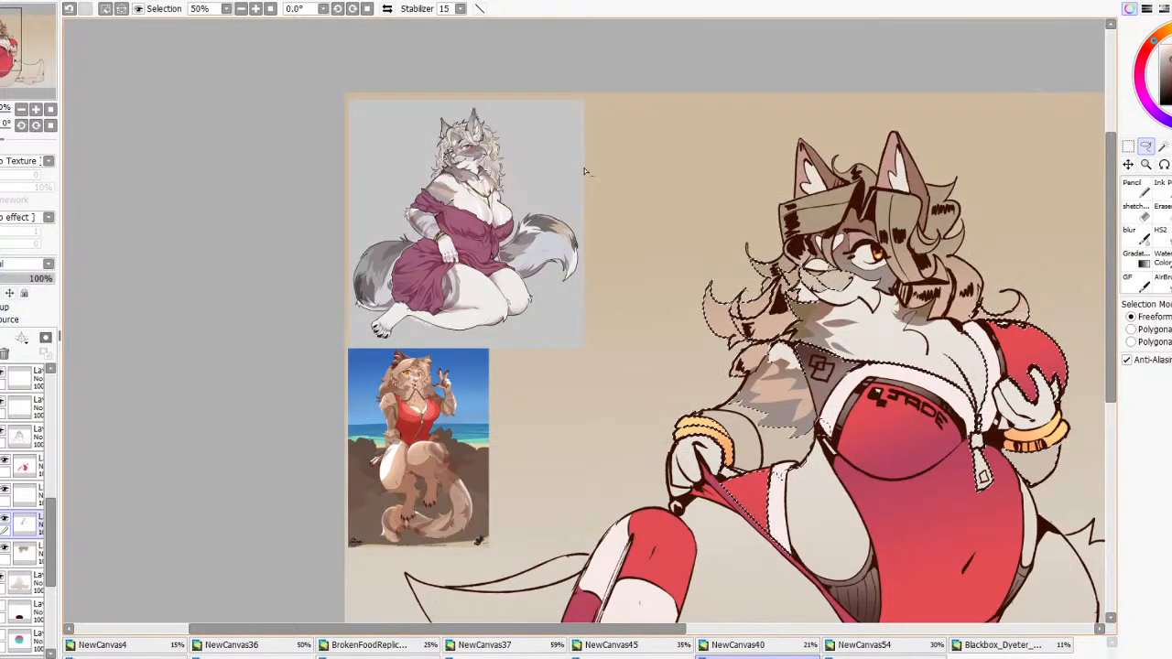
pyautogui.scroll(-4, 852, 175)
pyautogui.scroll(4, 859, 233)
pyautogui.click(1140, 253)
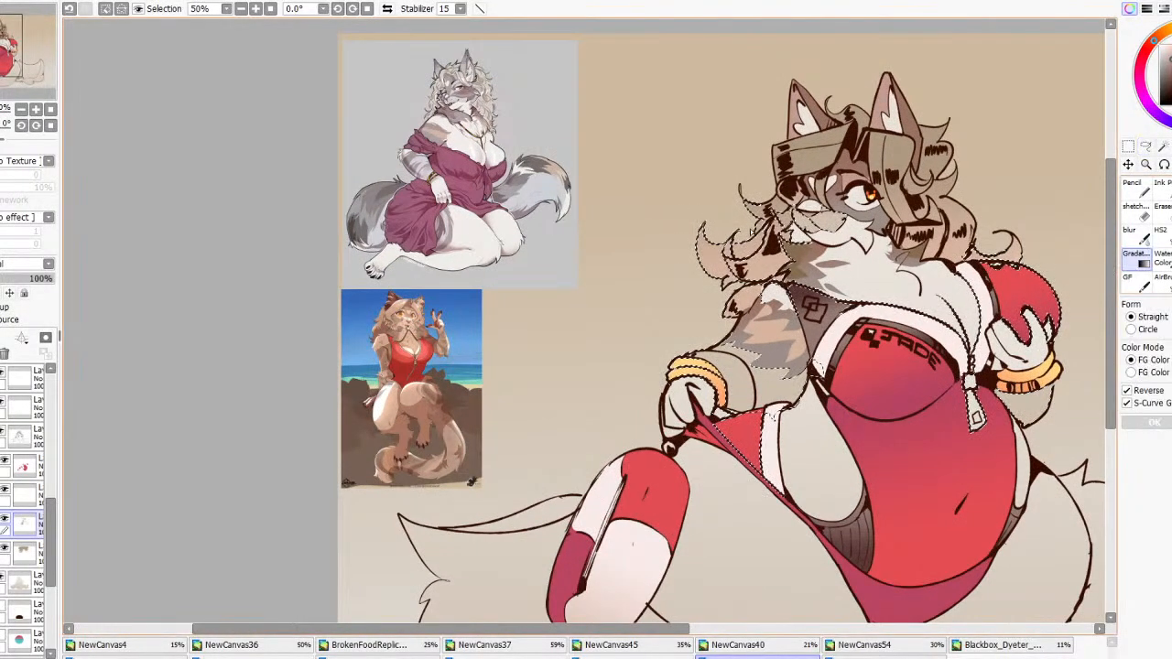
pyautogui.scroll(1, 774, 219)
pyautogui.moveTo(835, 204); pyautogui.dragTo(865, 240)
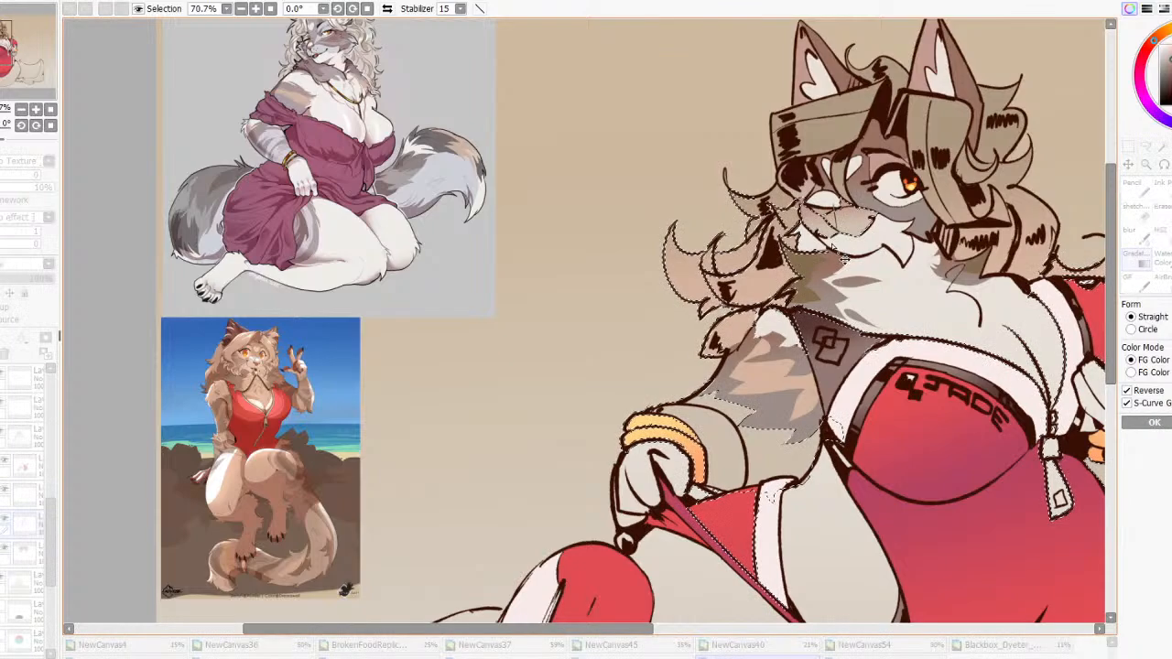
pyautogui.click(1153, 422)
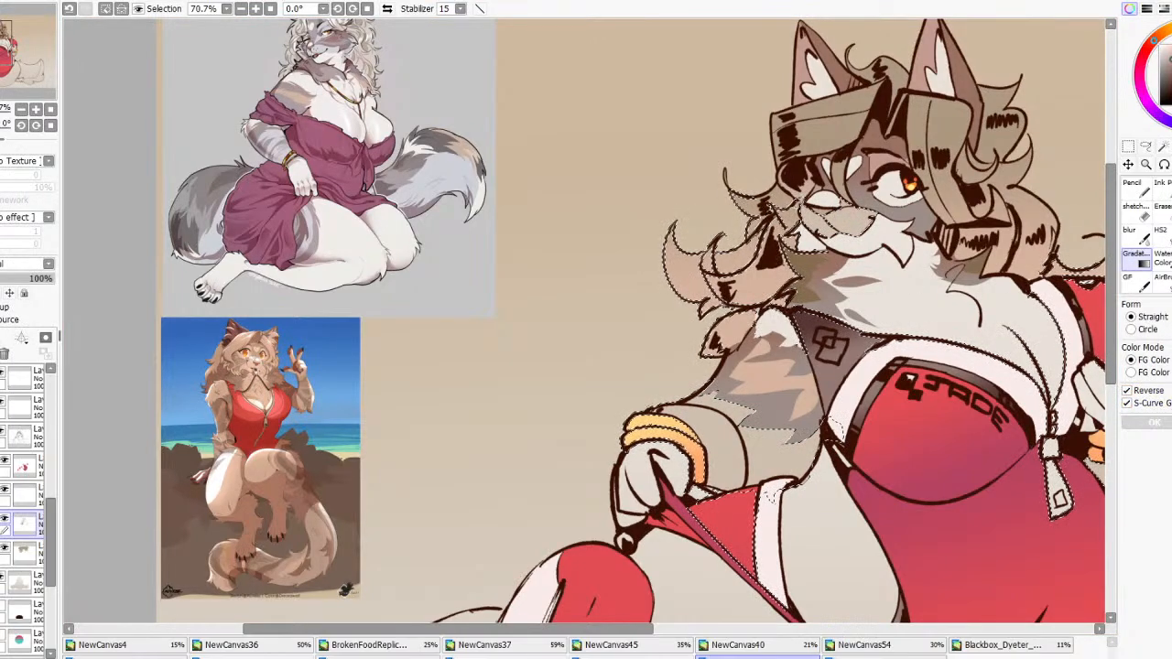
# Remove the head from the selection and shade the forearm fur with a straight brown gradient, with the gradient's Reverse option off
pyautogui.click(1145, 146)
pyautogui.scroll(-1, 1068, 265)
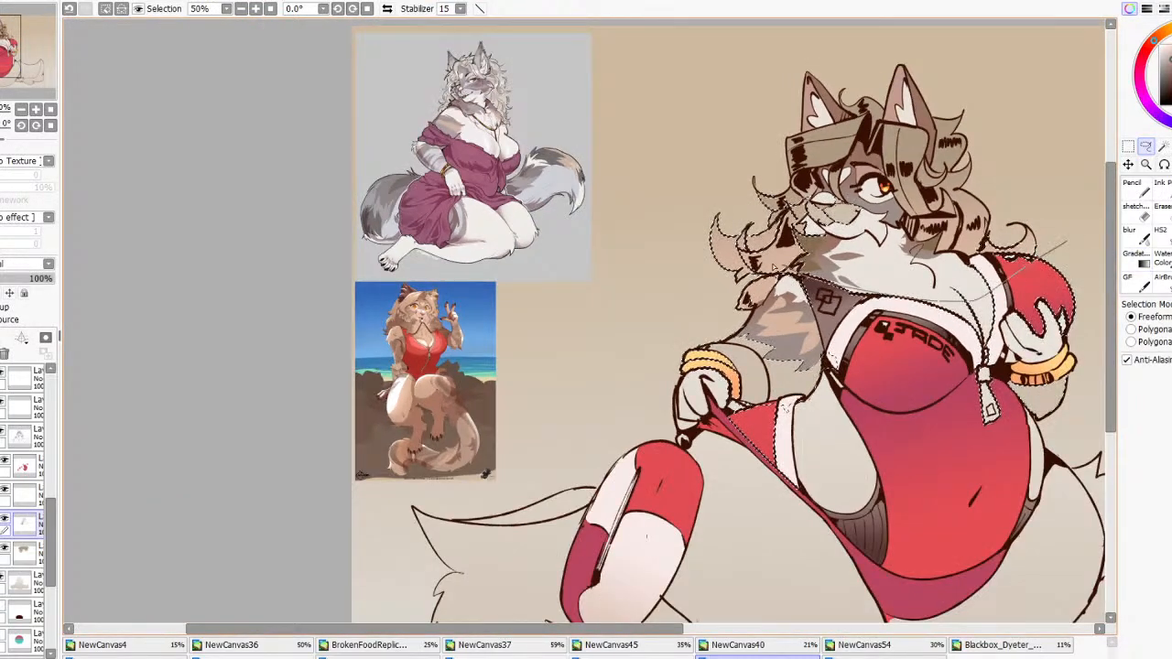
pyautogui.click(1135, 259)
pyautogui.scroll(1, 794, 311)
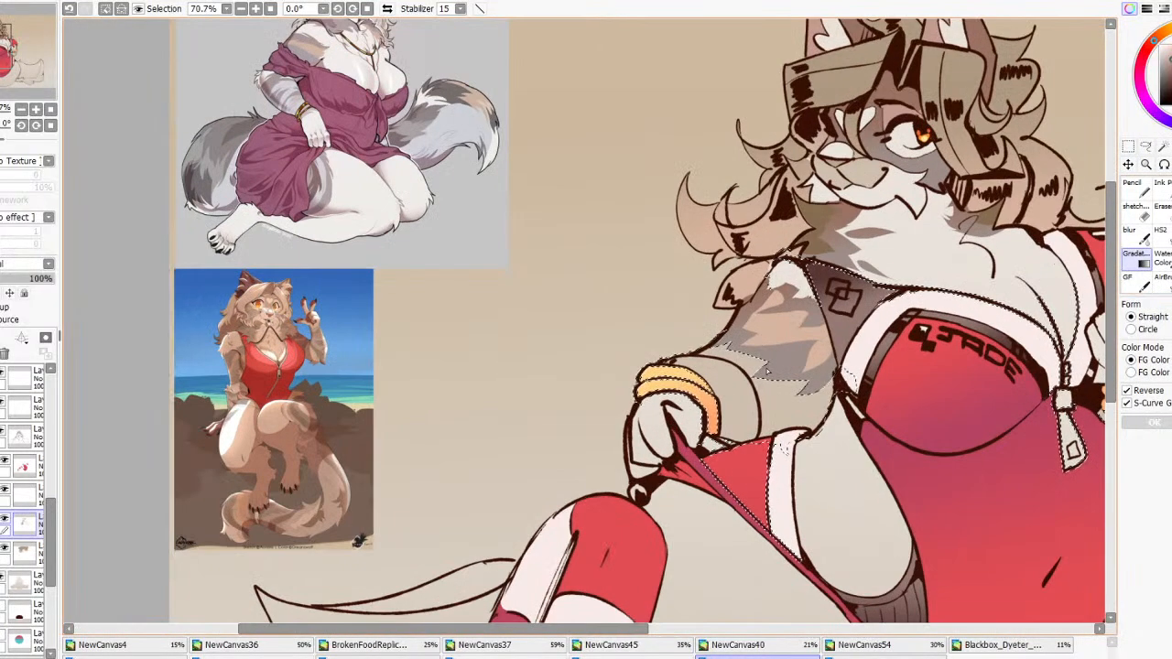
pyautogui.scroll(-3, 786, 333)
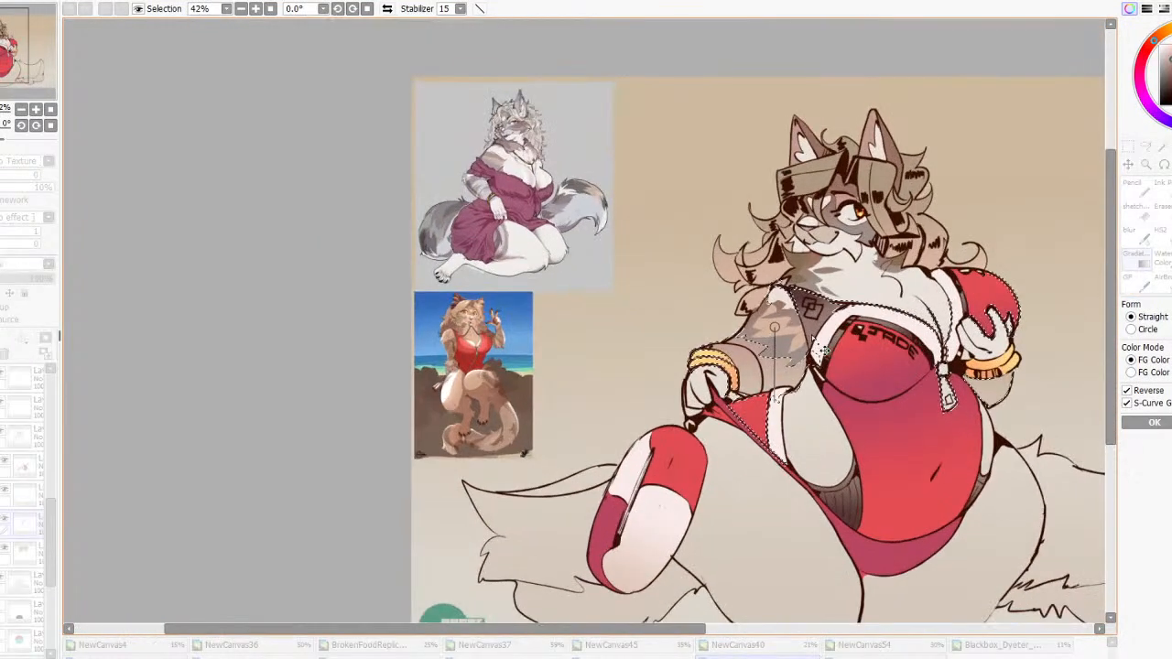
pyautogui.moveTo(775, 328); pyautogui.dragTo(775, 400)
pyautogui.click(1142, 391)
pyautogui.hotkey('ctrl', 'z')
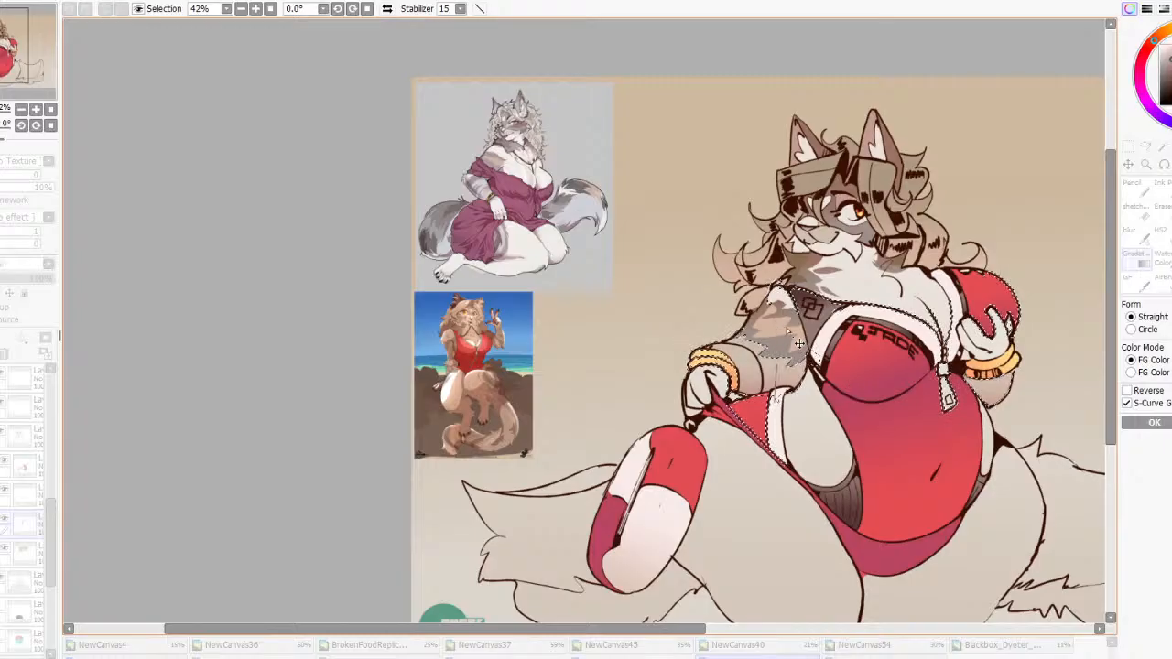
pyautogui.scroll(-3, 902, 321)
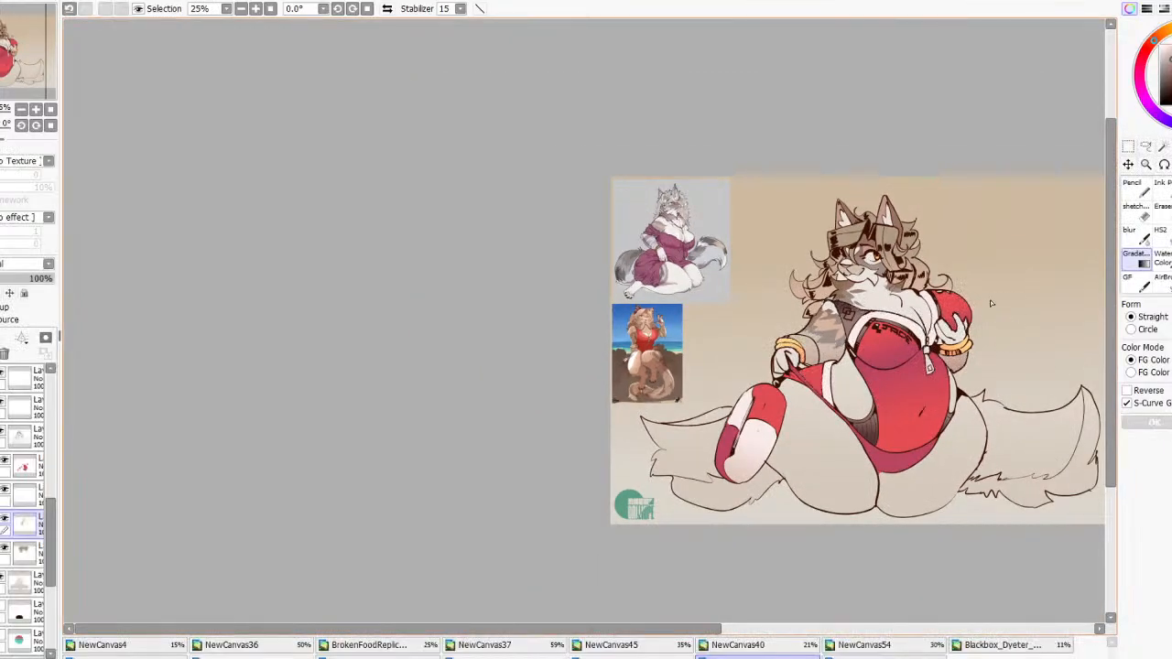
# Fill the upper parts of the tail on both sides of the body with dusty brown on a new layer above the fur markings
pyautogui.scroll(-3, 989, 299)
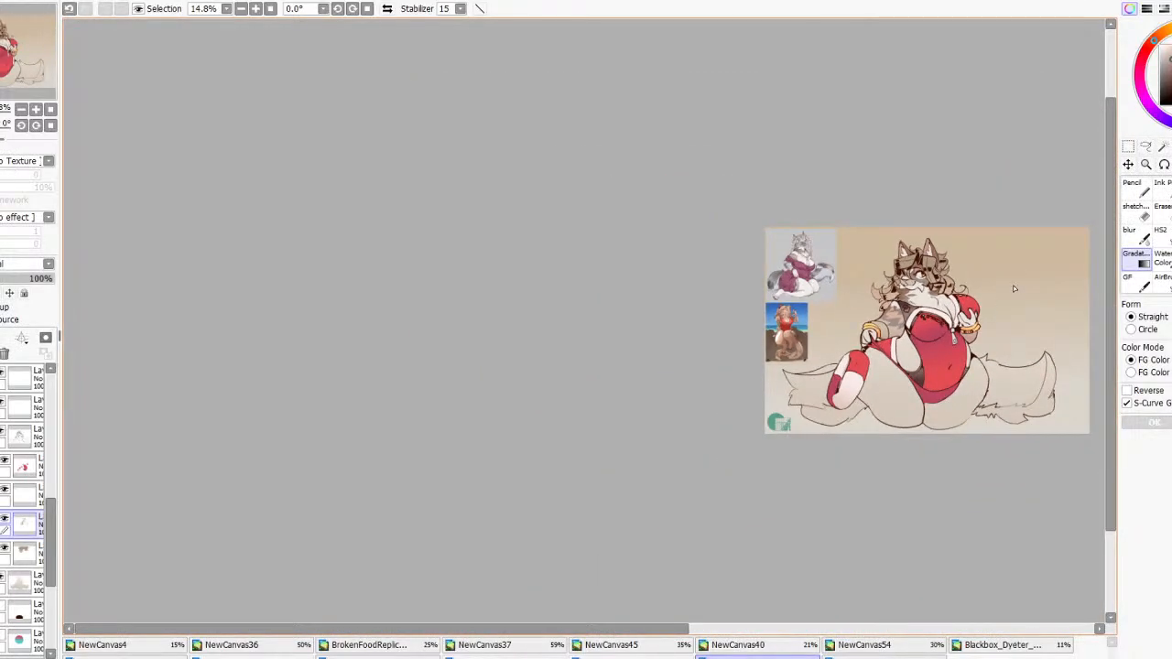
pyautogui.scroll(3, 1013, 285)
pyautogui.scroll(3, 943, 416)
pyautogui.scroll(-3, 805, 259)
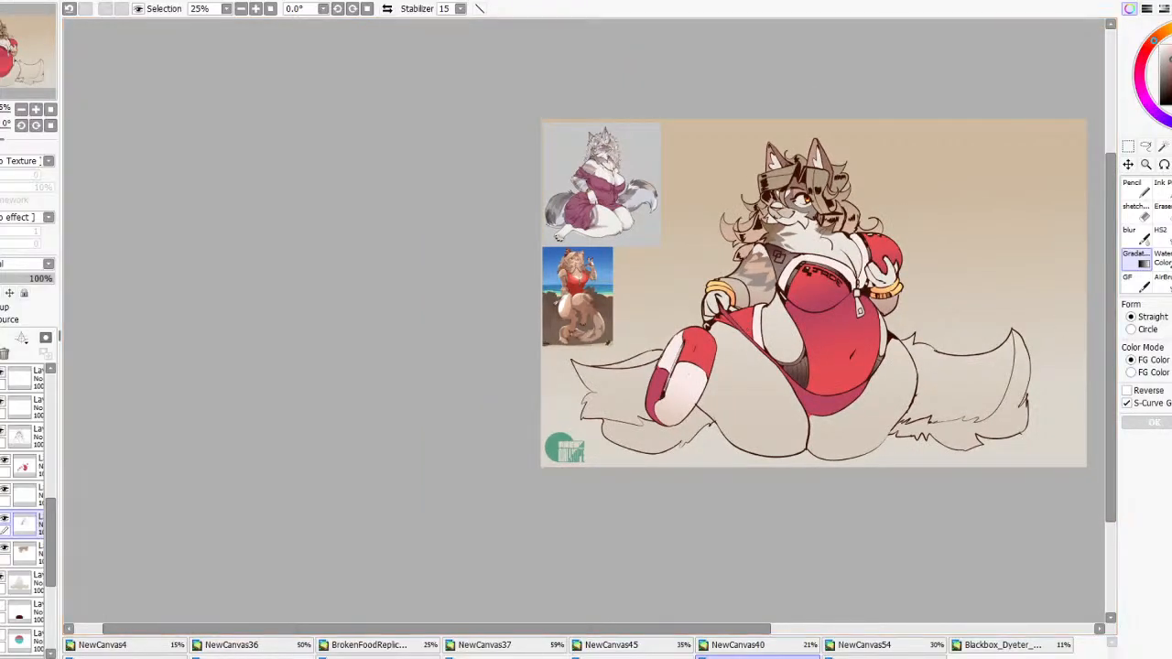
pyautogui.click(1164, 147)
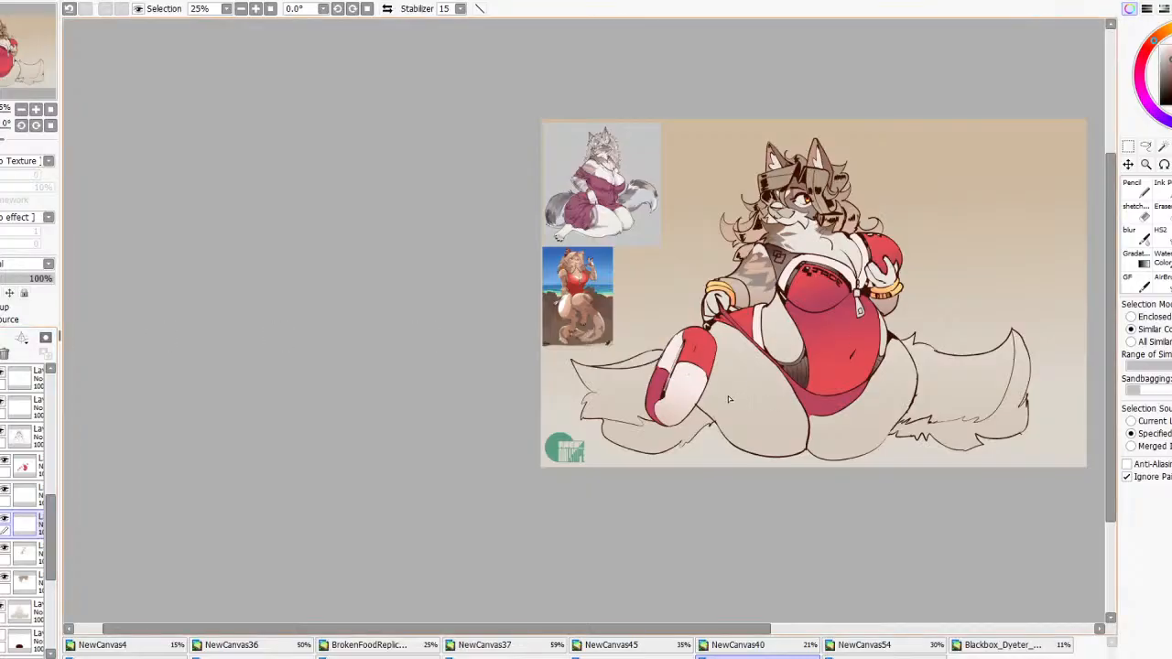
pyautogui.click(632, 400)
pyautogui.hotkey('ctrl', 'z')
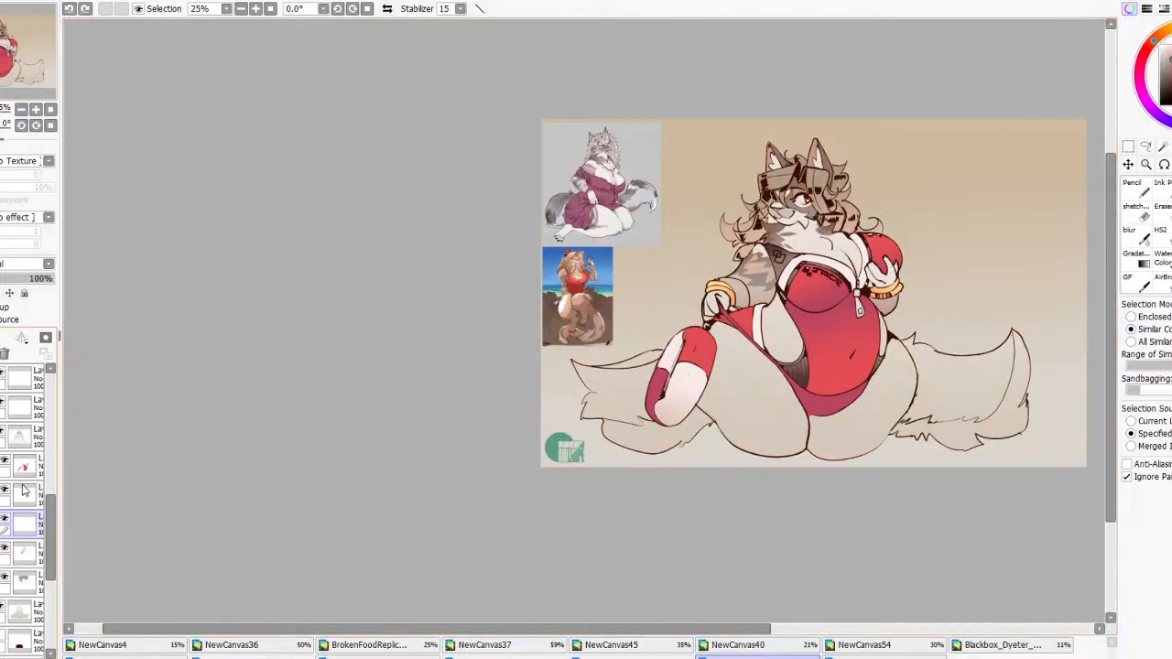
pyautogui.click(20, 437)
pyautogui.click(23, 522)
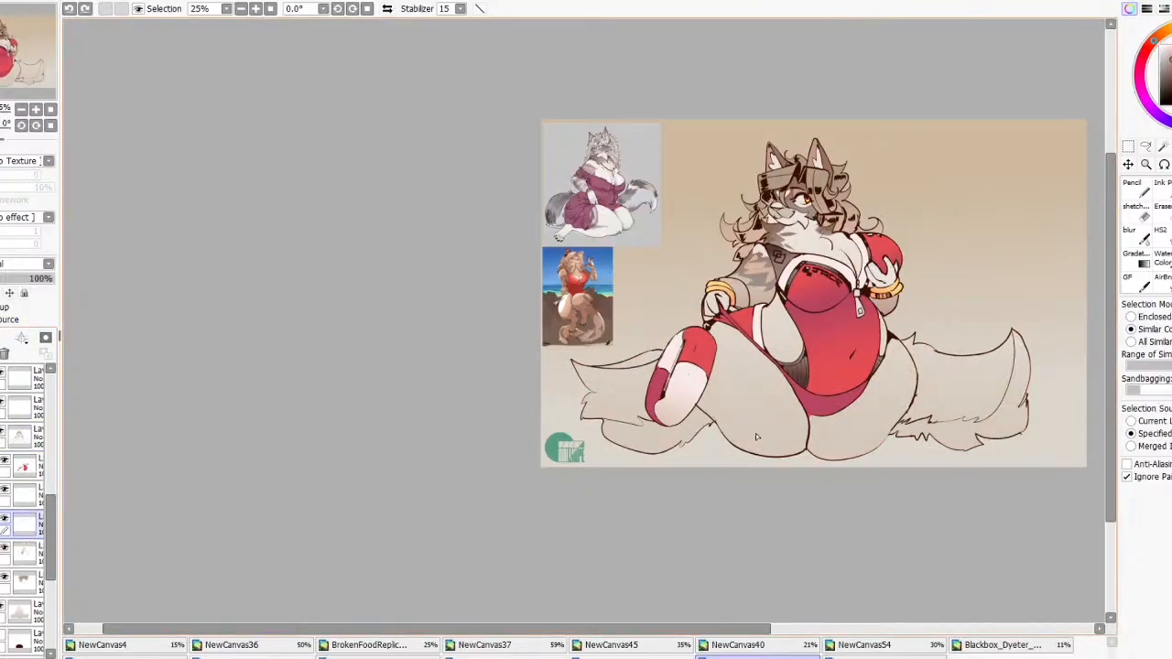
pyautogui.click(622, 413)
pyautogui.click(963, 408)
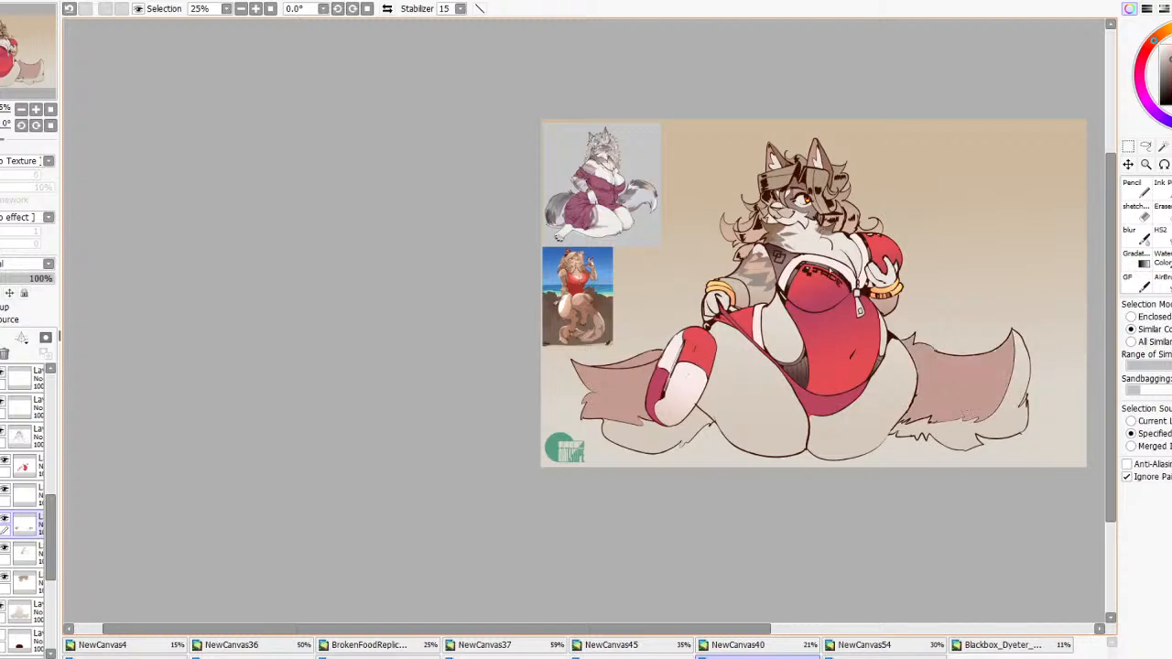
pyautogui.scroll(1, 832, 227)
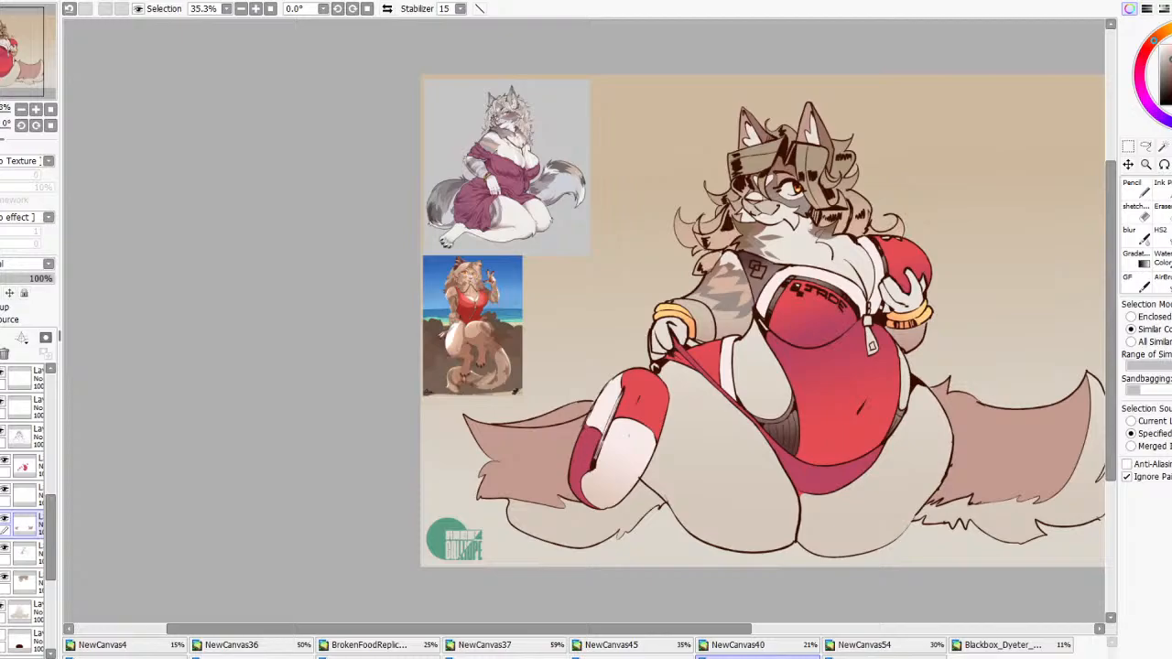
pyautogui.click(1161, 189)
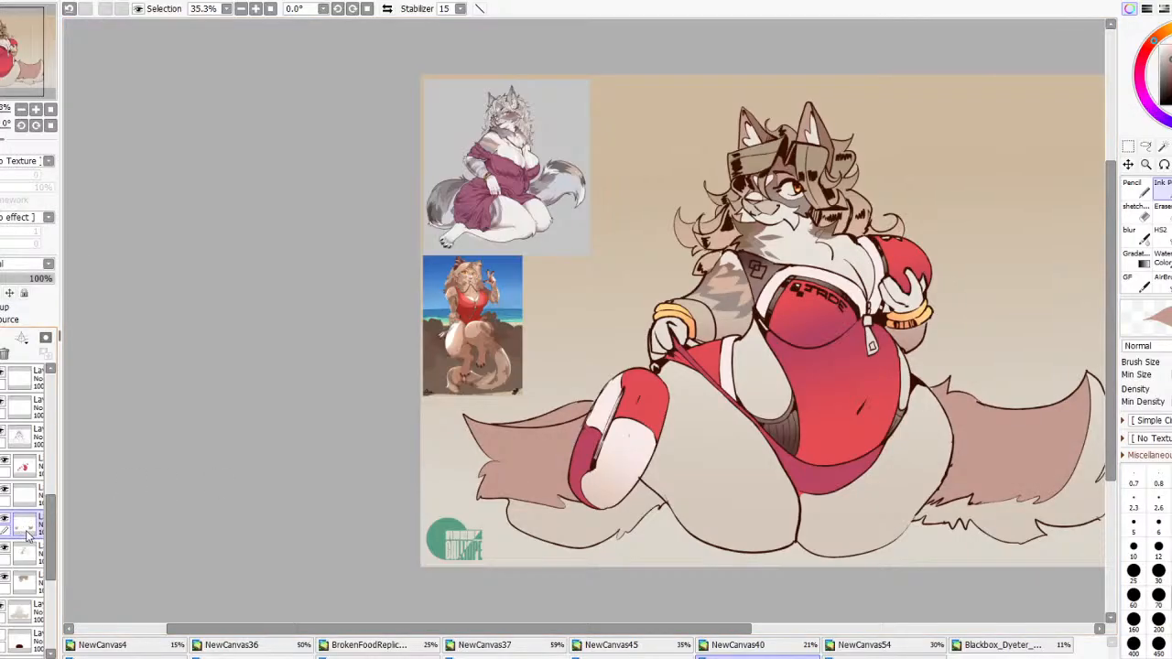
pyautogui.click(1136, 256)
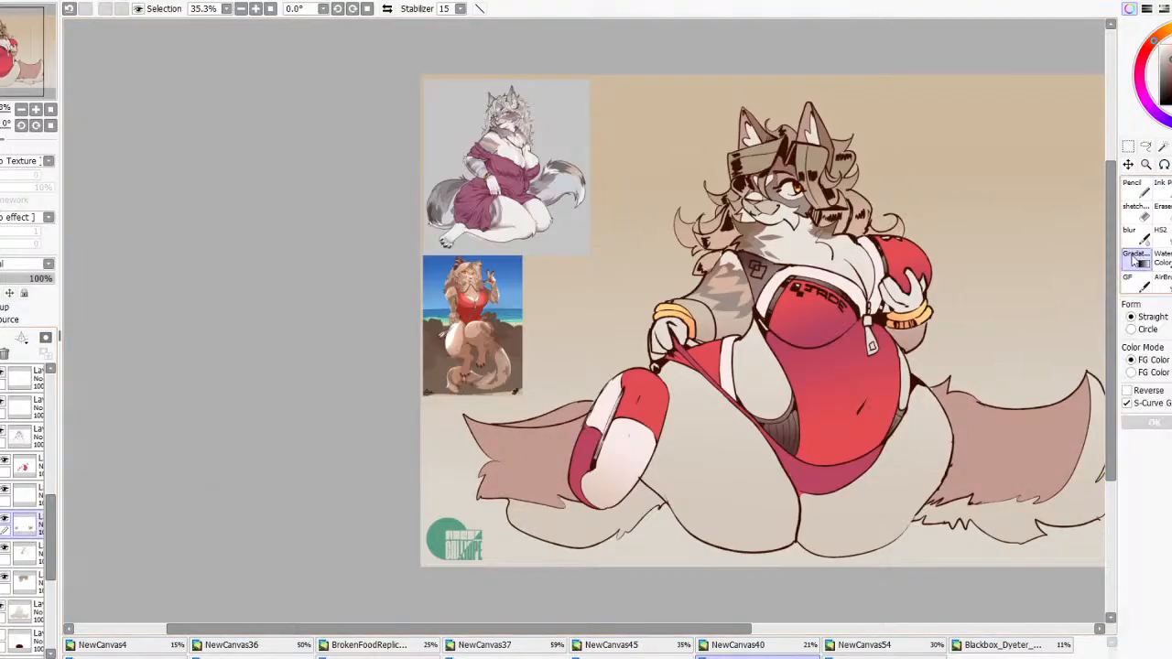
pyautogui.moveTo(803, 497); pyautogui.dragTo(809, 401)
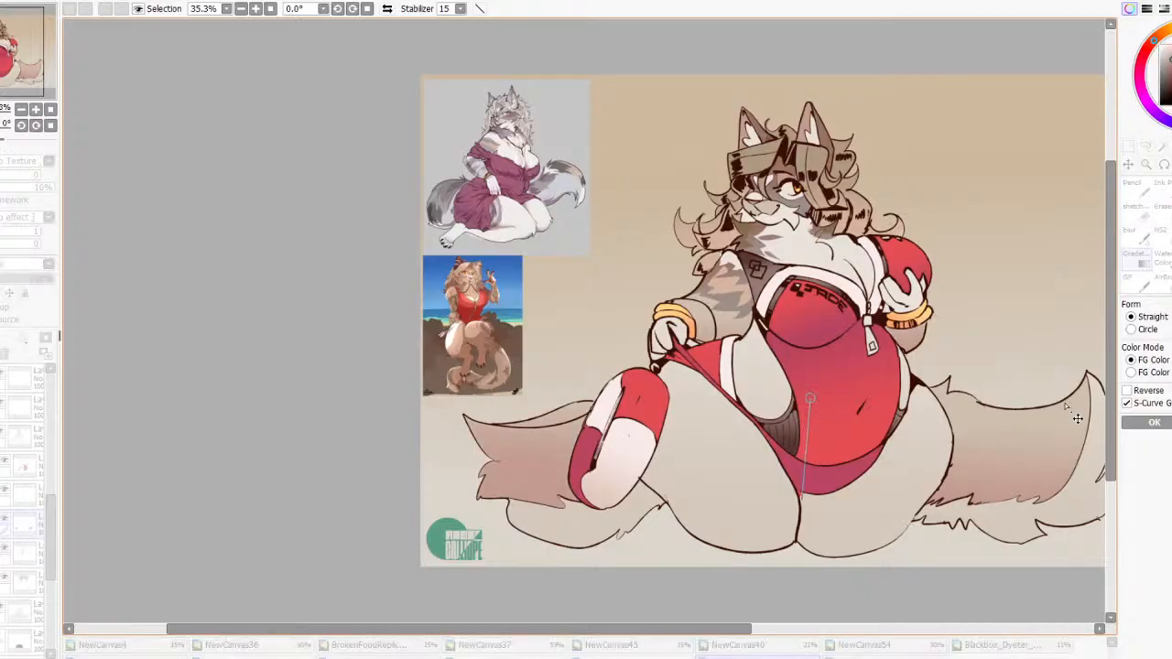
pyautogui.click(1155, 393)
pyautogui.click(1155, 393)
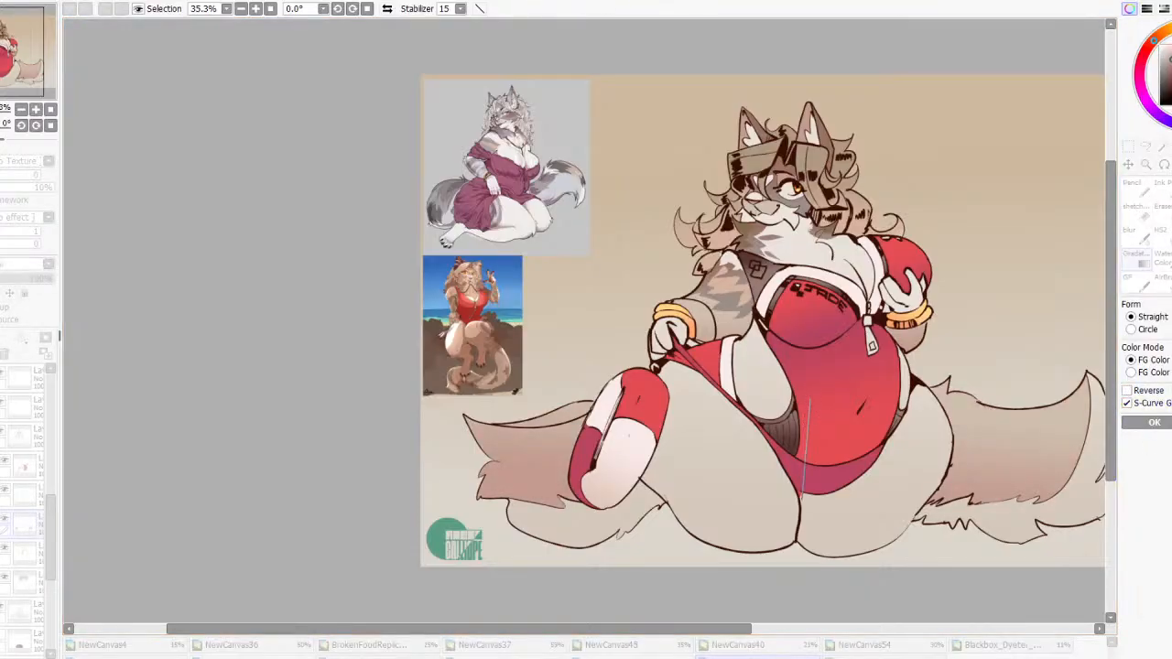
pyautogui.click(1154, 422)
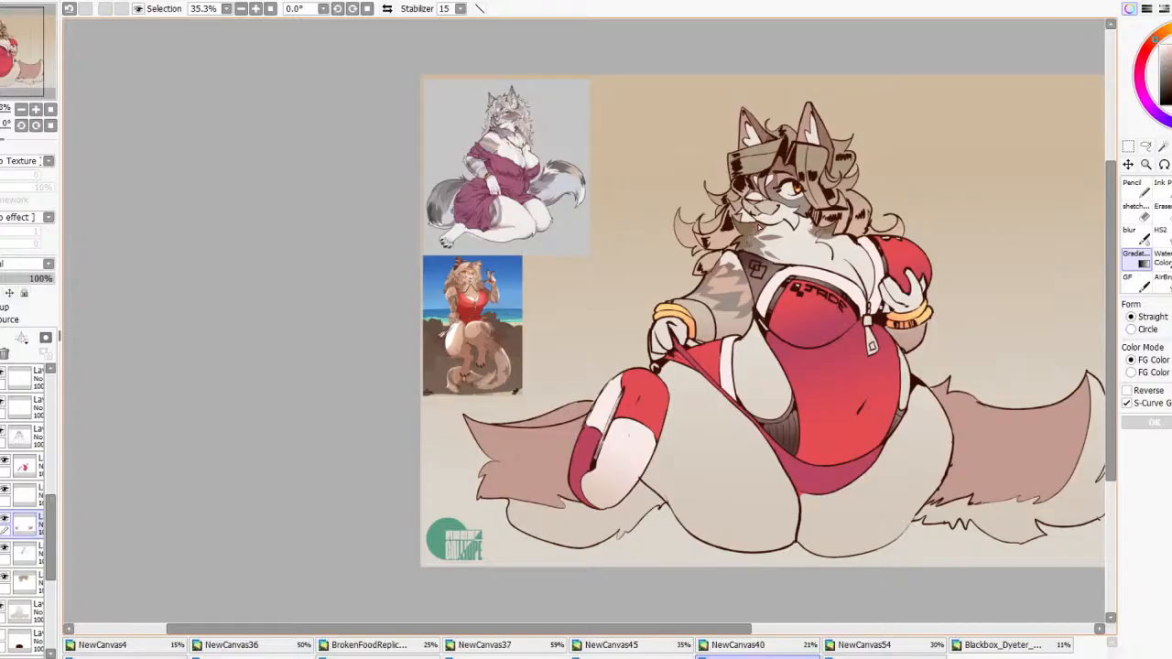
pyautogui.hotkey('ctrl', 'z')
# Shade the upper tail fur on both sides with a straight brown gradient running downwards, with Reverse off
pyautogui.moveTo(801, 367); pyautogui.dragTo(807, 495)
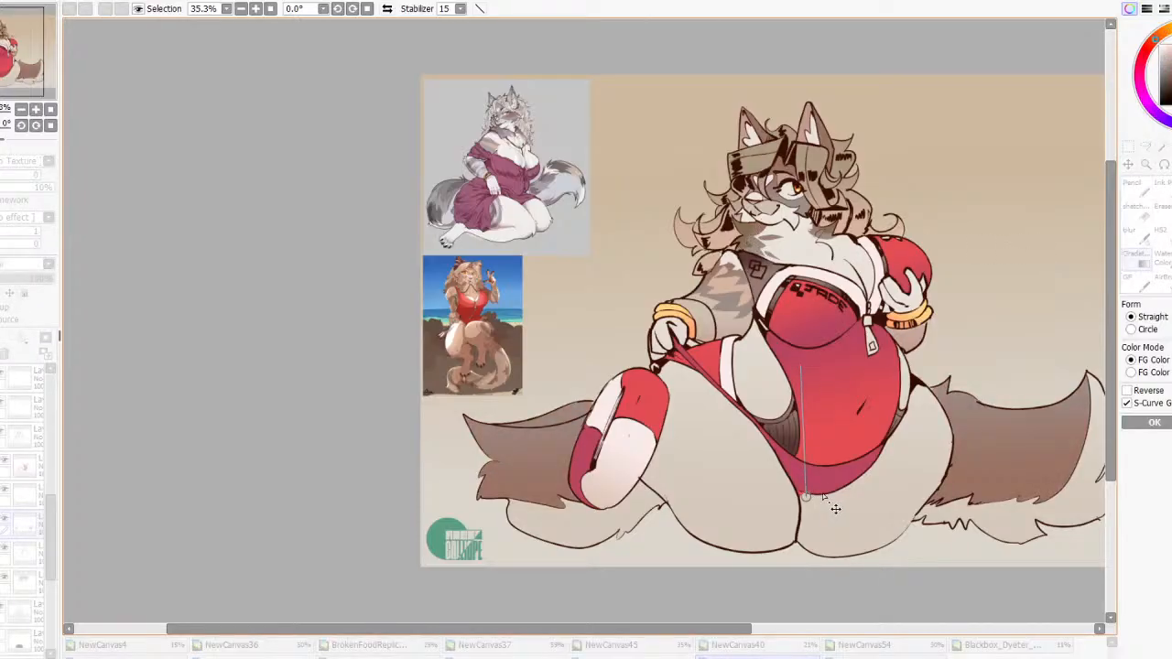
pyautogui.click(1150, 394)
pyautogui.click(1150, 392)
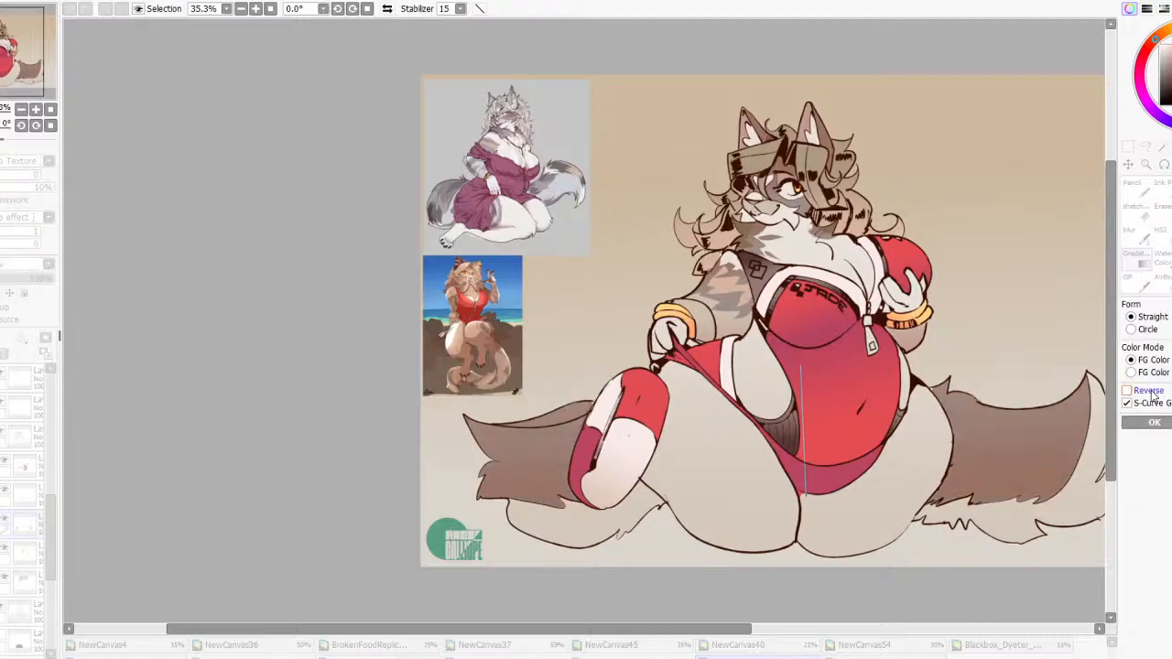
pyautogui.click(1153, 422)
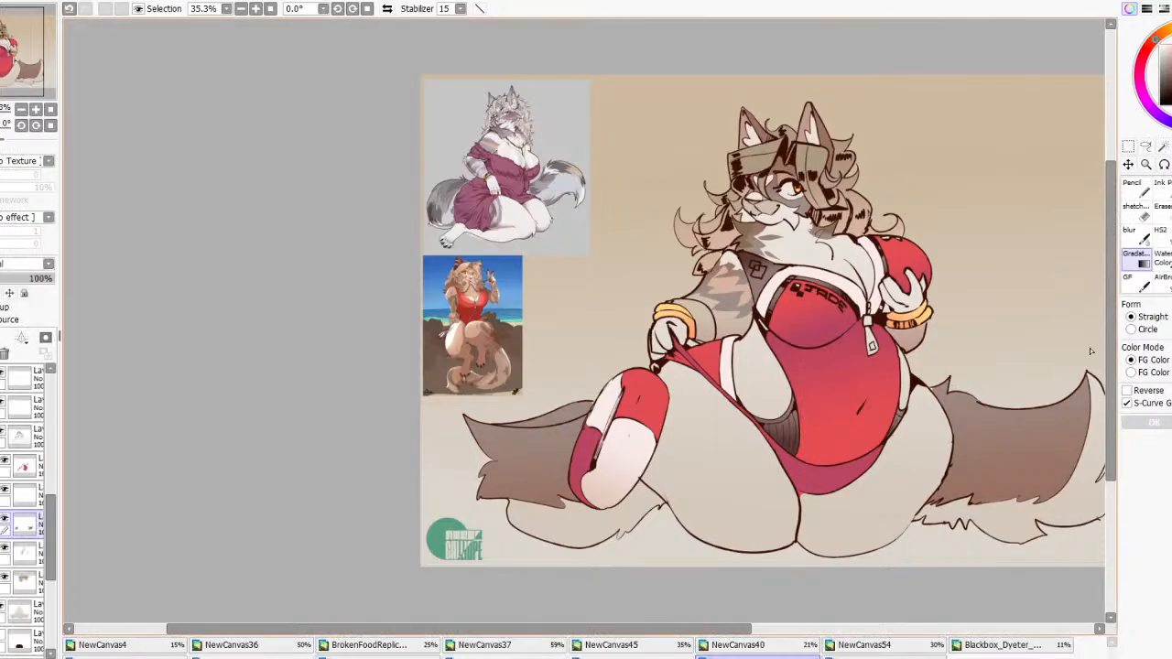
# Enlarge the ink pen brush and paint tan fur patches on the tail beside the raised-arm side of the body
pyautogui.click(1161, 187)
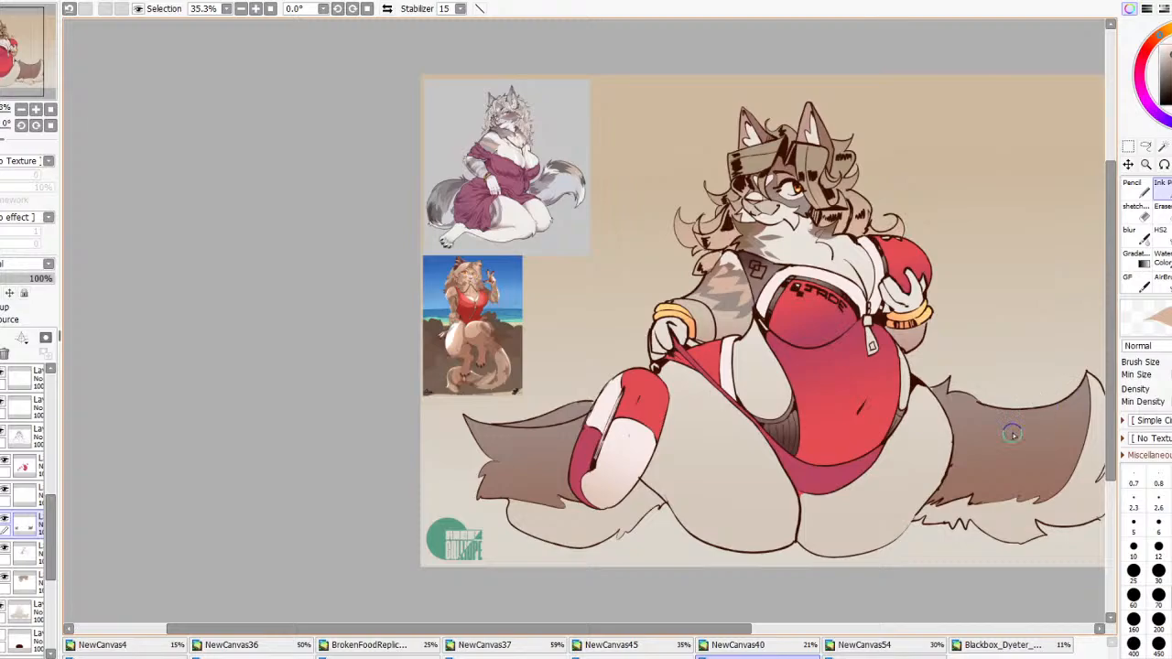
pyautogui.moveTo(1012, 433); pyautogui.dragTo(1007, 478)
pyautogui.hotkey('ctrl', 'z')
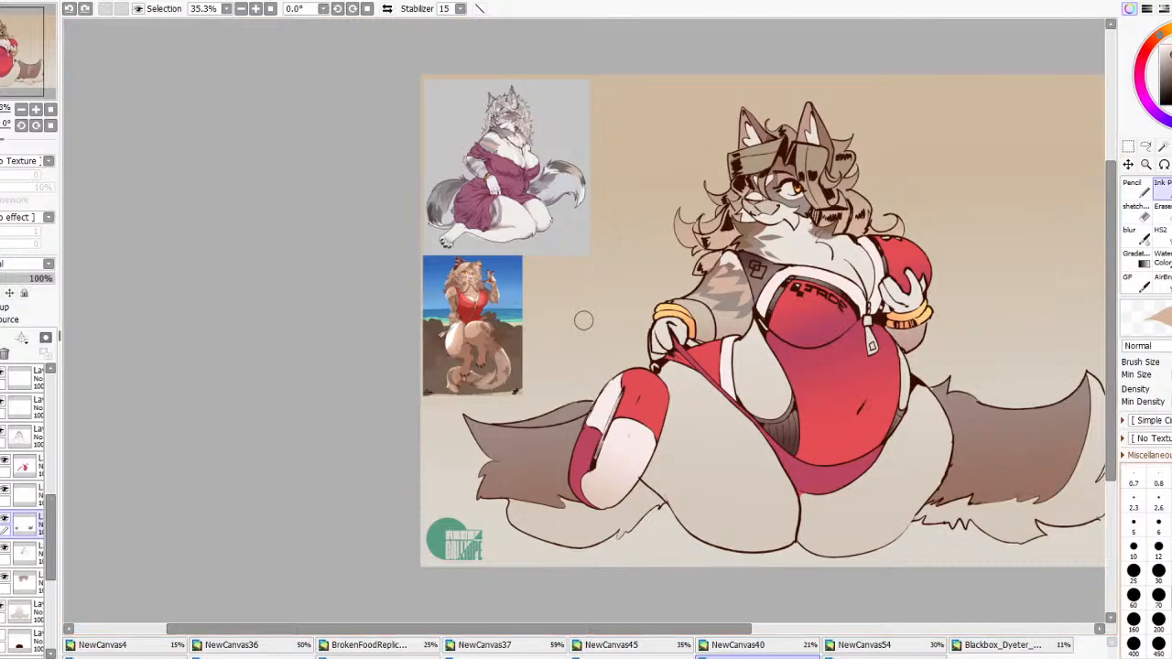
pyautogui.press(']')
pyautogui.press(']')
pyautogui.press(']')
pyautogui.press(']')
pyautogui.press(']')
pyautogui.press(']')
pyautogui.press(']')
pyautogui.press(']')
pyautogui.press(']')
pyautogui.press(']')
pyautogui.press(']')
pyautogui.moveTo(955, 448)
pyautogui.mouseDown()
pyautogui.moveTo(1047, 474)
pyautogui.moveTo(980, 494)
pyautogui.moveTo(1035, 466)
pyautogui.moveTo(1001, 469)
pyautogui.moveTo(1038, 477)
pyautogui.moveTo(1047, 518)
pyautogui.moveTo(1056, 467)
pyautogui.moveTo(1028, 482)
pyautogui.moveTo(1054, 468)
pyautogui.mouseUp()
pyautogui.hotkey('ctrl', 'z')
# Paint rounded pale beige fur spots beside the tan patches on the same part of the tail
pyautogui.click(1169, 362)
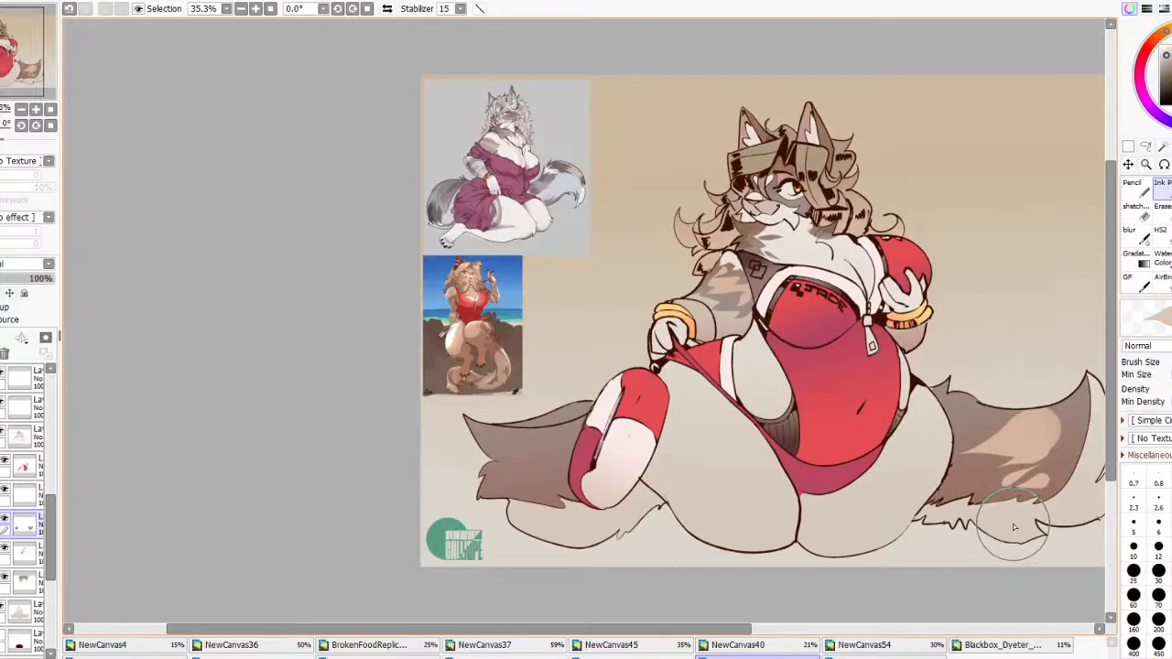
pyautogui.moveTo(970, 426); pyautogui.dragTo(1014, 404)
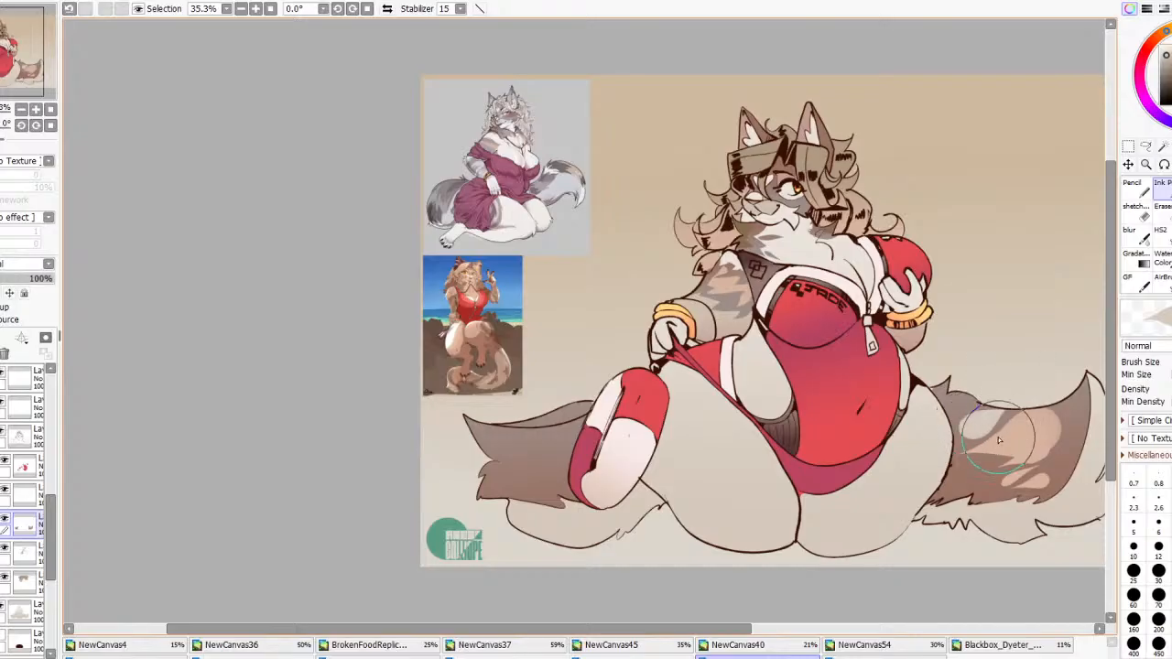
pyautogui.moveTo(972, 469)
pyautogui.mouseDown()
pyautogui.moveTo(1014, 455)
pyautogui.moveTo(1000, 473)
pyautogui.moveTo(965, 479)
pyautogui.moveTo(988, 498)
pyautogui.mouseUp()
pyautogui.hotkey('ctrl', 'z')
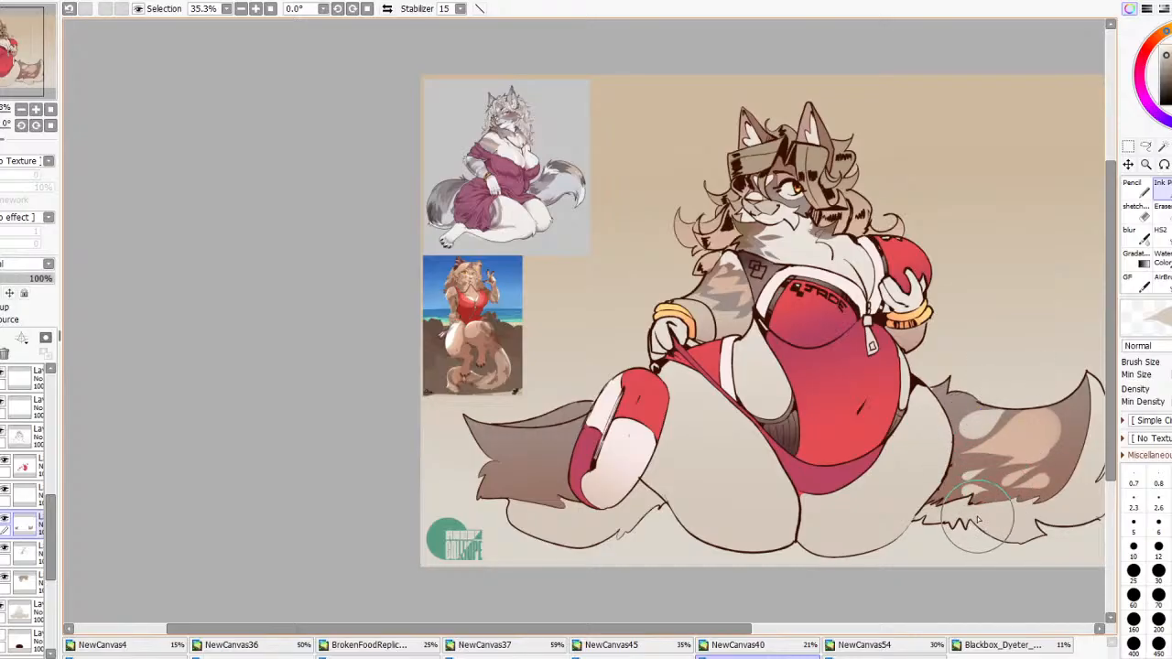
pyautogui.moveTo(978, 450)
pyautogui.mouseDown()
pyautogui.moveTo(1014, 476)
pyautogui.moveTo(982, 481)
pyautogui.moveTo(988, 494)
pyautogui.moveTo(950, 491)
pyautogui.moveTo(1002, 509)
pyautogui.mouseUp()
pyautogui.hotkey('ctrl', 'z')
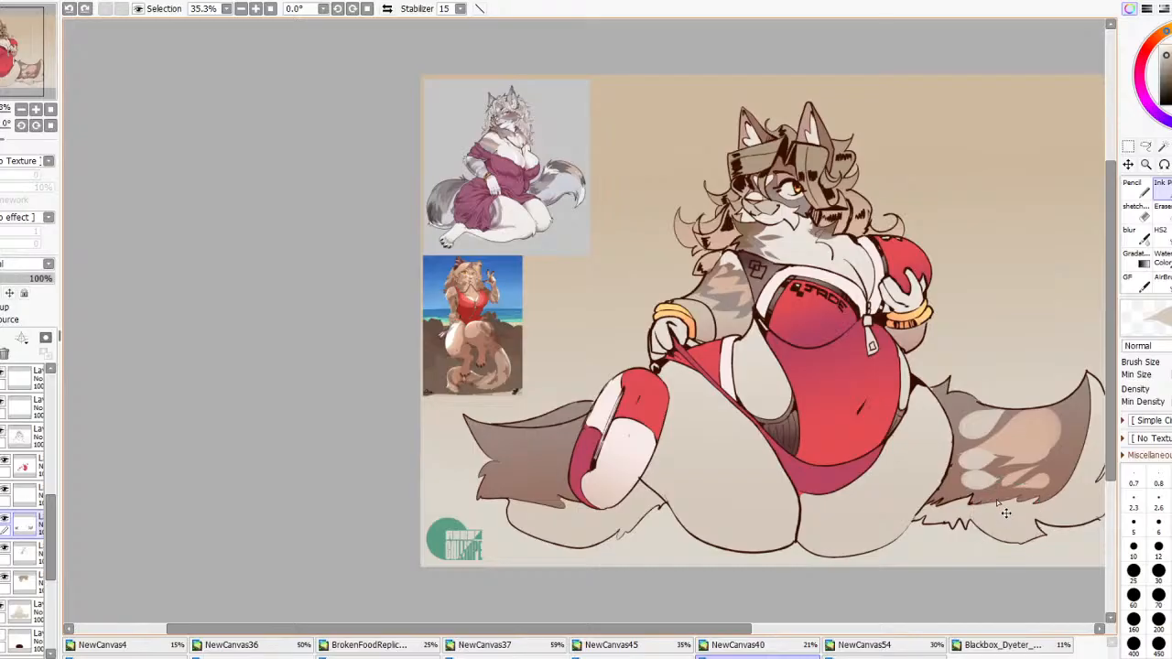
pyautogui.hotkey('ctrl', 'z')
pyautogui.moveTo(1004, 481)
pyautogui.mouseDown()
pyautogui.moveTo(971, 487)
pyautogui.moveTo(1093, 459)
pyautogui.moveTo(1058, 386)
pyautogui.moveTo(1000, 478)
pyautogui.moveTo(987, 479)
pyautogui.moveTo(1017, 499)
pyautogui.mouseUp()
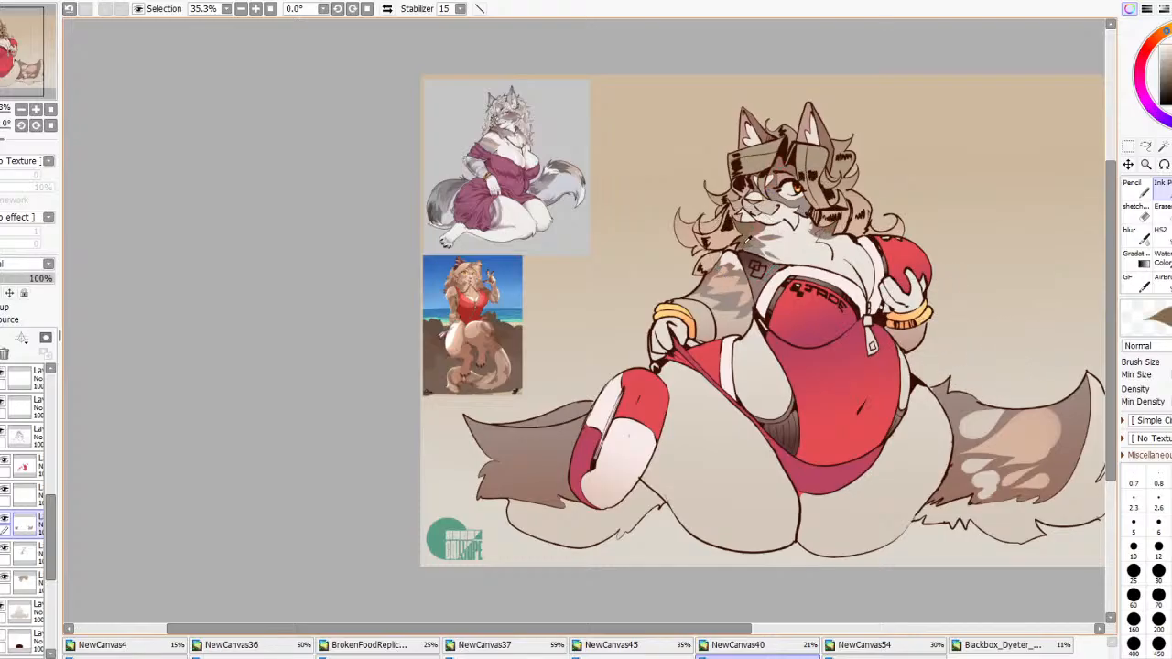
# Paint jagged dark olive-brown fur markings at the tail's base on both sides of the body
pyautogui.moveTo(596, 427)
pyautogui.mouseDown()
pyautogui.moveTo(514, 439)
pyautogui.moveTo(583, 454)
pyautogui.moveTo(542, 488)
pyautogui.moveTo(568, 487)
pyautogui.moveTo(495, 490)
pyautogui.mouseUp()
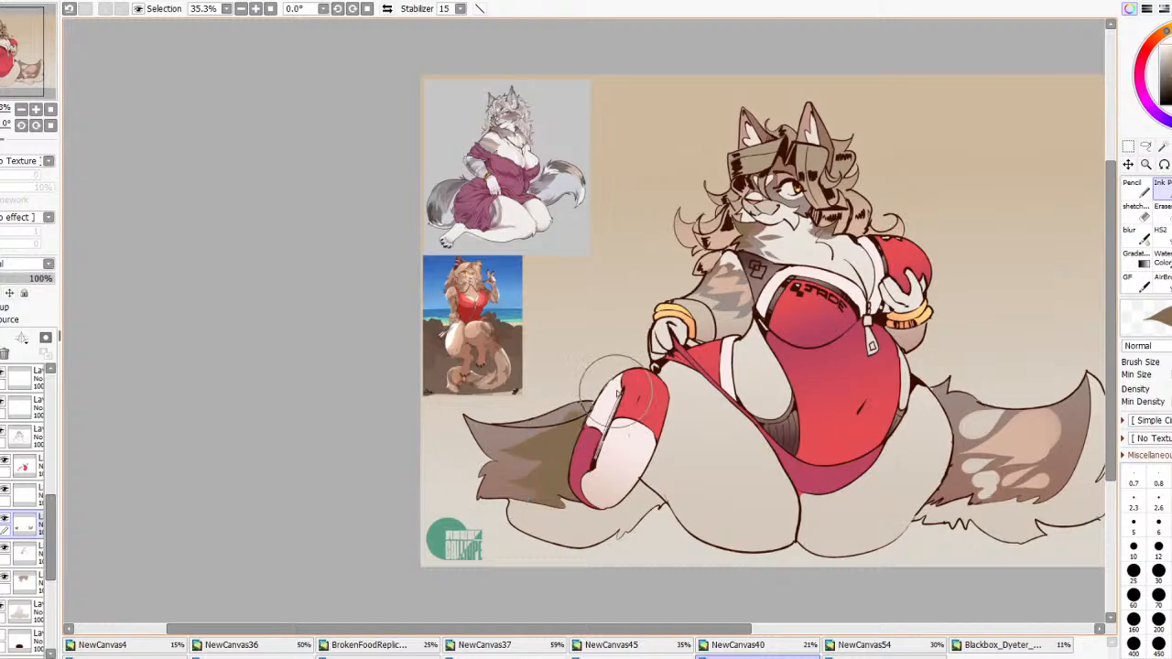
pyautogui.moveTo(996, 406)
pyautogui.mouseDown()
pyautogui.moveTo(927, 433)
pyautogui.moveTo(924, 395)
pyautogui.moveTo(942, 431)
pyautogui.moveTo(931, 436)
pyautogui.moveTo(953, 457)
pyautogui.moveTo(968, 448)
pyautogui.moveTo(953, 486)
pyautogui.moveTo(928, 470)
pyautogui.moveTo(954, 498)
pyautogui.moveTo(929, 500)
pyautogui.moveTo(1007, 498)
pyautogui.moveTo(1026, 418)
pyautogui.mouseUp()
pyautogui.scroll(-1, 1026, 418)
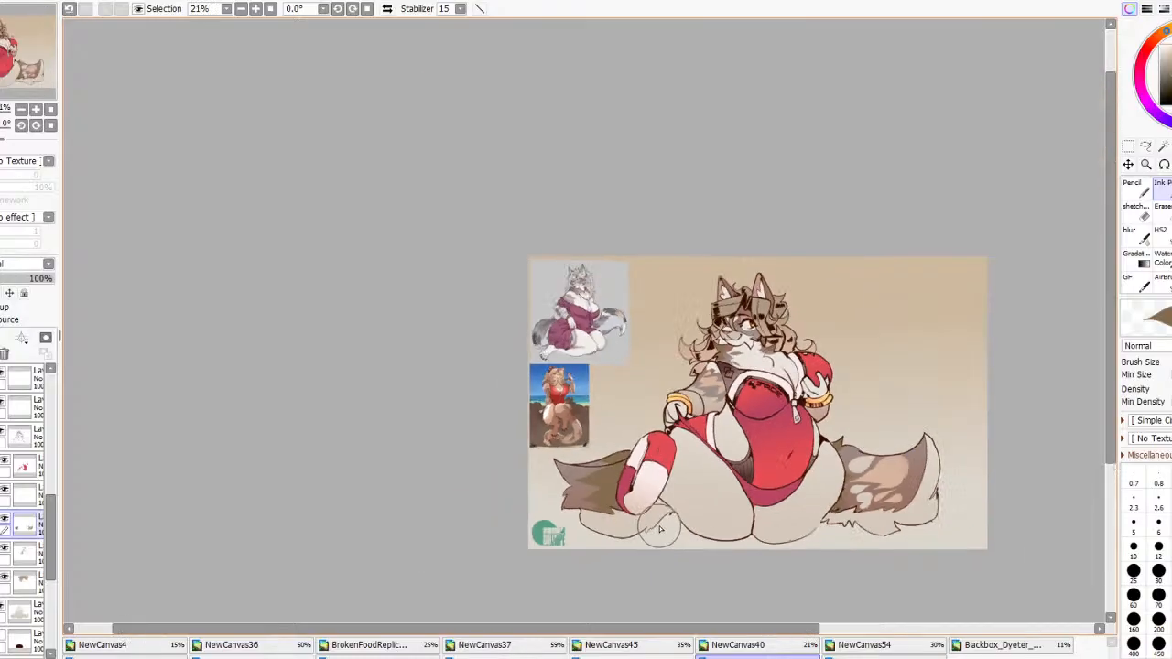
# Select all the olive-brown tail-base markings and shade them with a straight reddish-brown gradient that darkens downwards, with Reverse on
pyautogui.press('w')
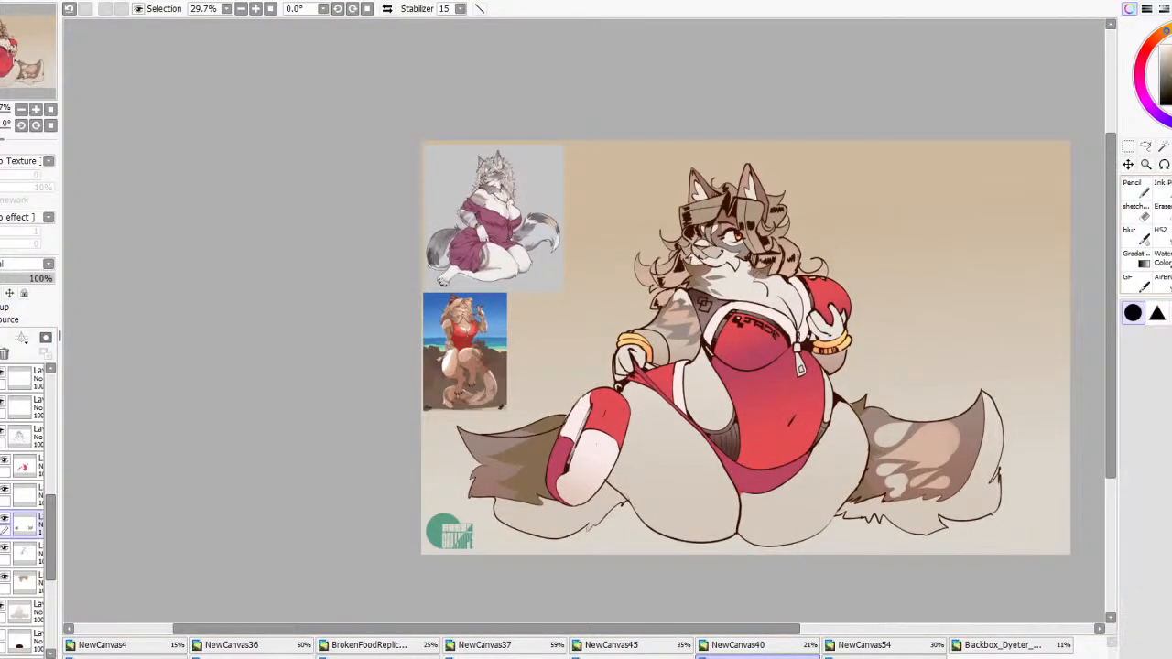
pyautogui.click(864, 497)
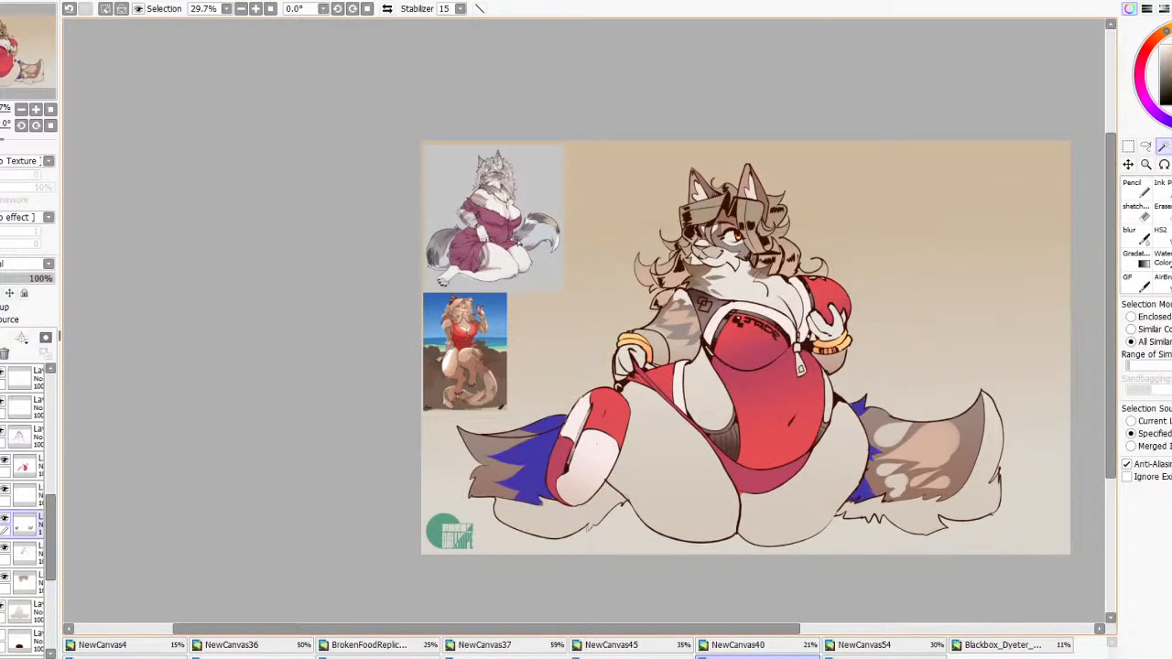
pyautogui.click(1135, 255)
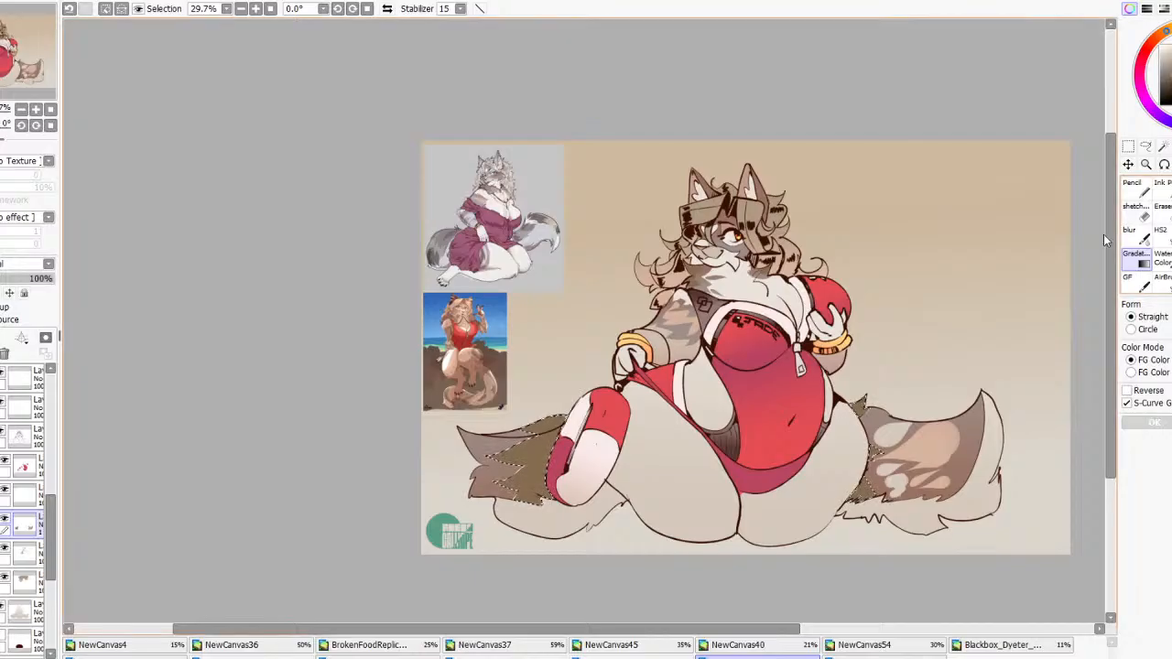
pyautogui.moveTo(731, 429); pyautogui.dragTo(732, 489)
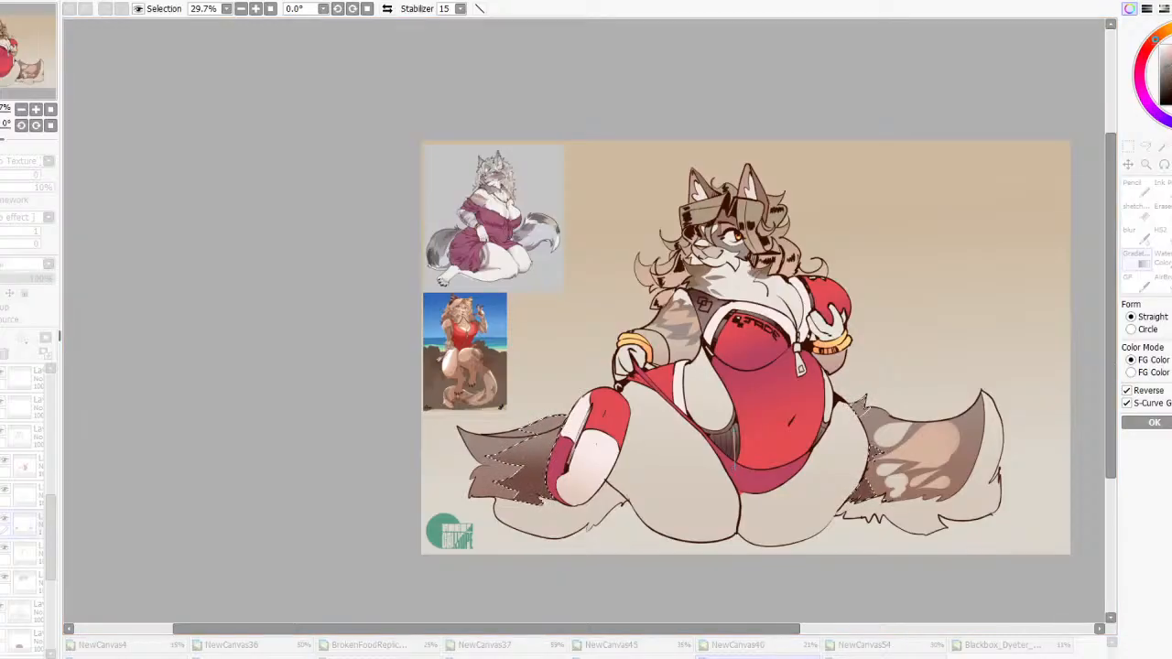
pyautogui.click(1153, 422)
pyautogui.scroll(-1, 555, 416)
pyautogui.scroll(2, 554, 417)
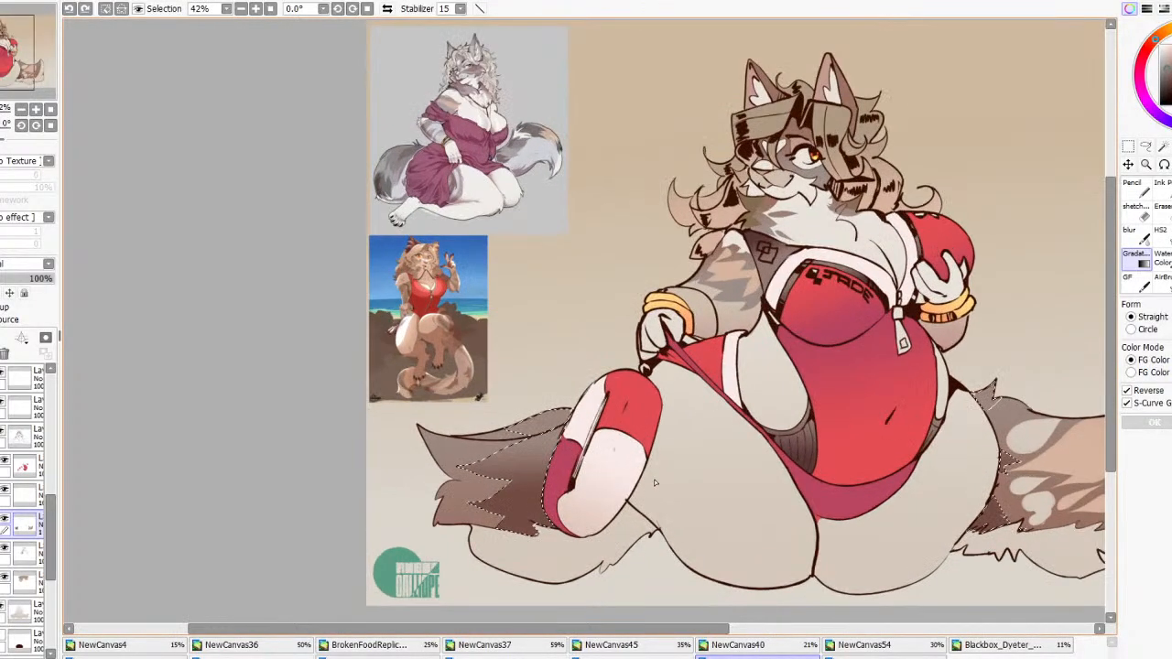
pyautogui.moveTo(654, 481); pyautogui.dragTo(656, 440)
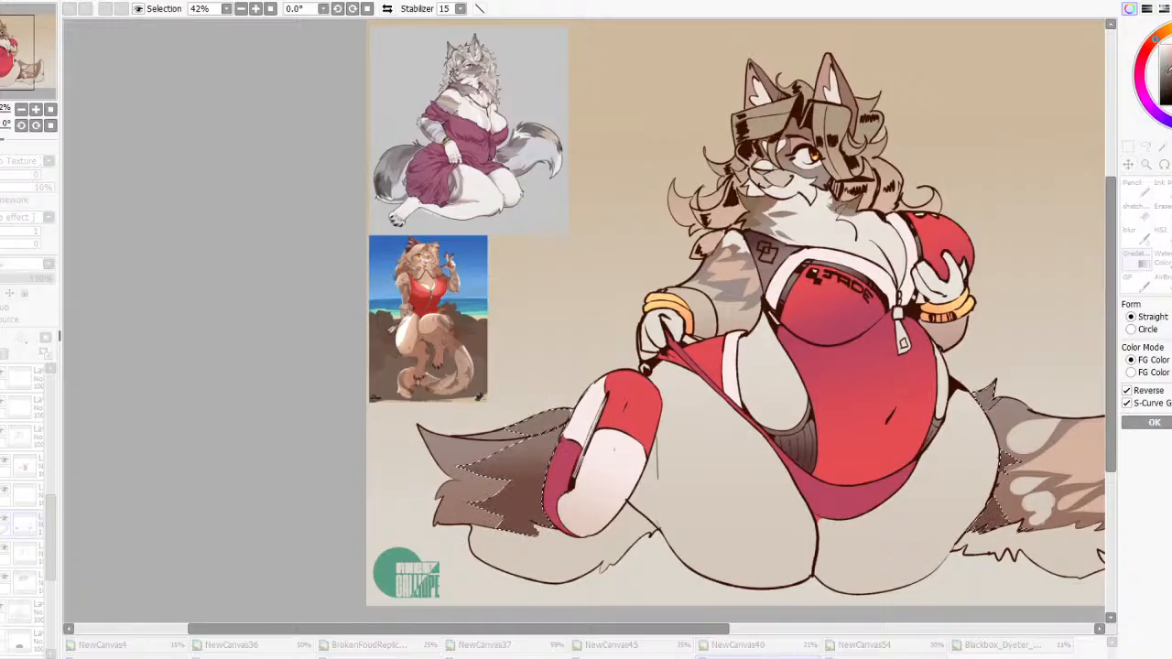
pyautogui.click(1153, 422)
pyautogui.scroll(-1, 770, 373)
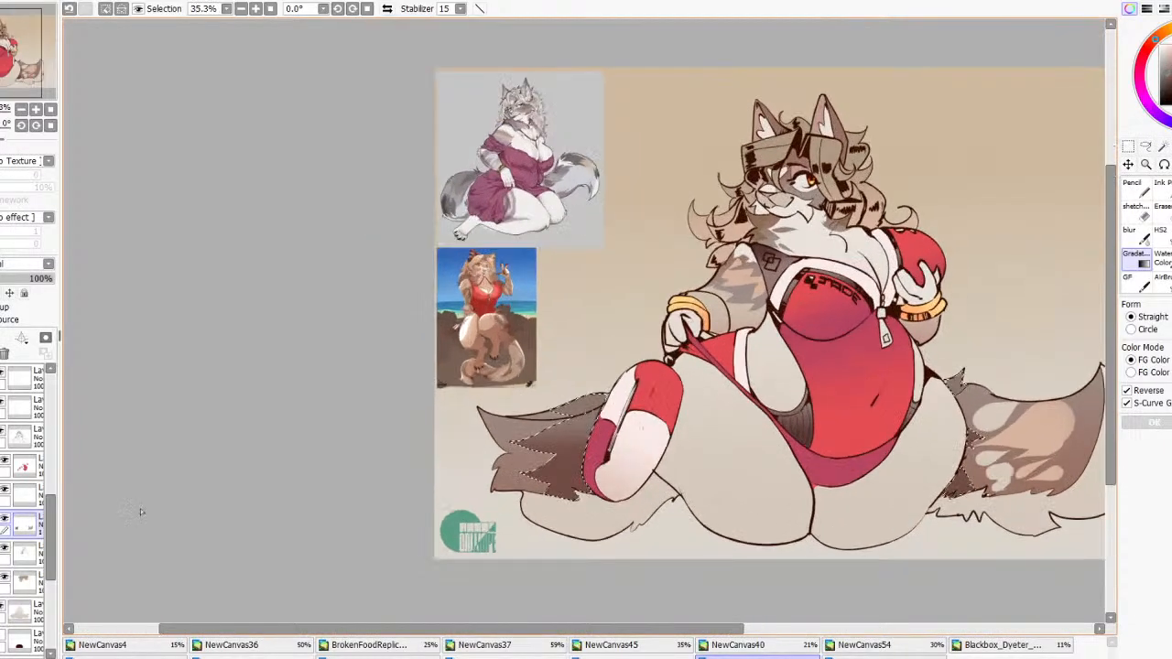
# On the fur markings layer, select the dark neck fur and shade it with a straight reddish-brown gradient, Reverse off; deselect
pyautogui.click(5, 549)
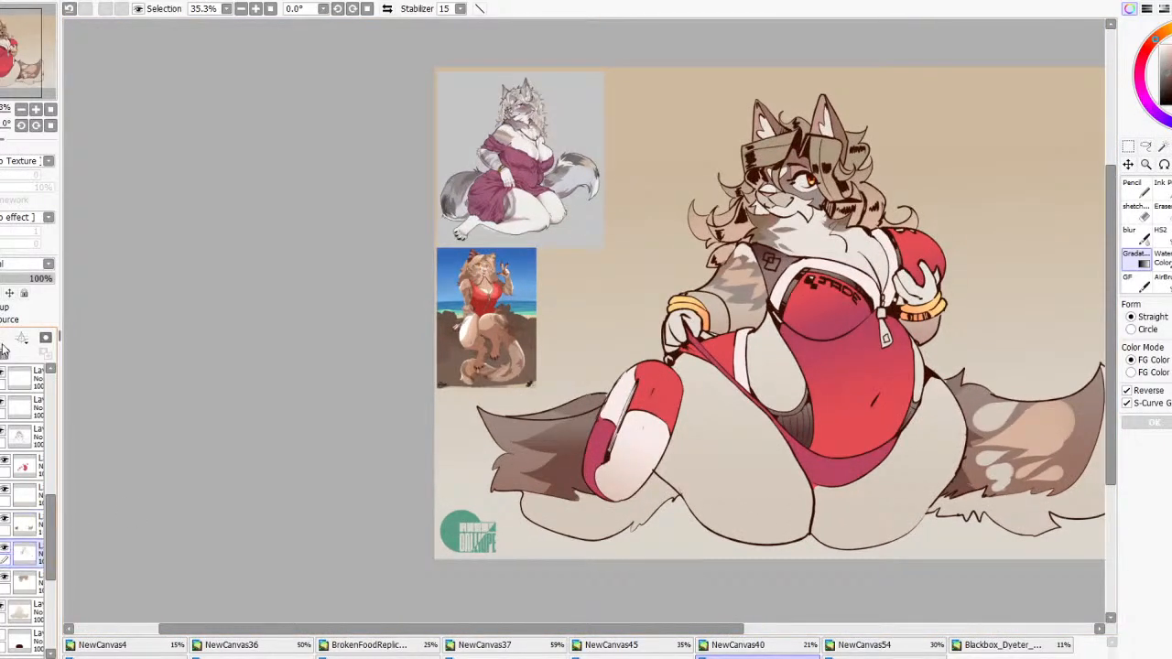
pyautogui.click(1163, 147)
pyautogui.scroll(4, 778, 203)
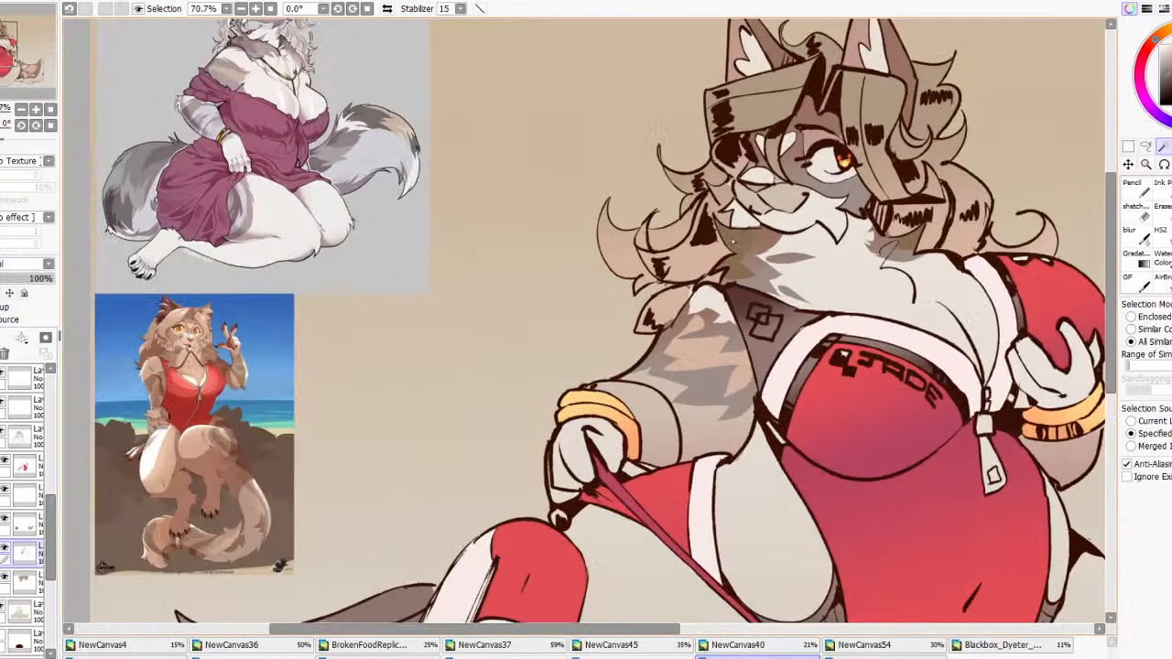
pyautogui.click(743, 240)
pyautogui.scroll(-3, 743, 241)
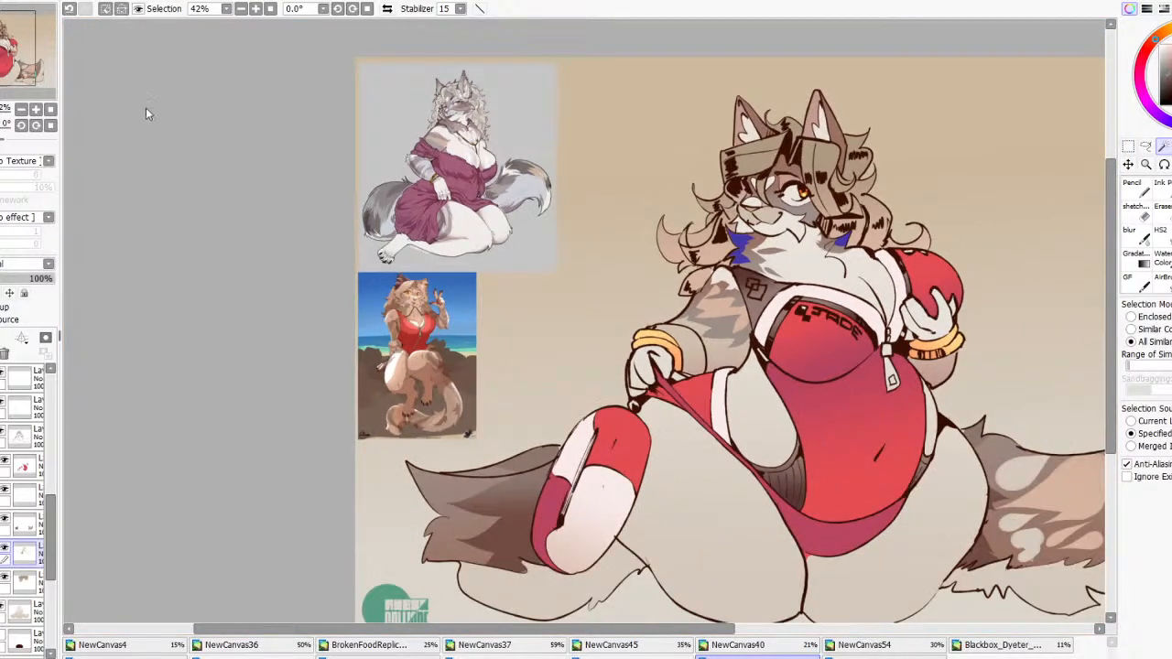
pyautogui.scroll(3, 879, 232)
pyautogui.click(1136, 260)
pyautogui.moveTo(728, 225); pyautogui.dragTo(731, 267)
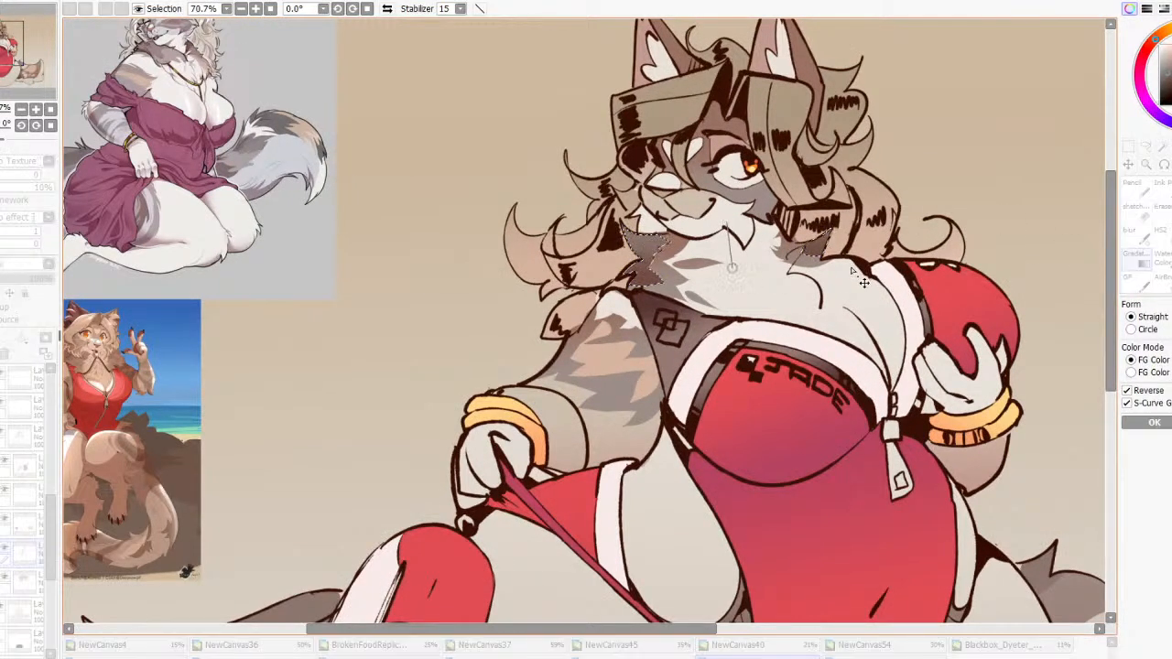
pyautogui.click(1127, 390)
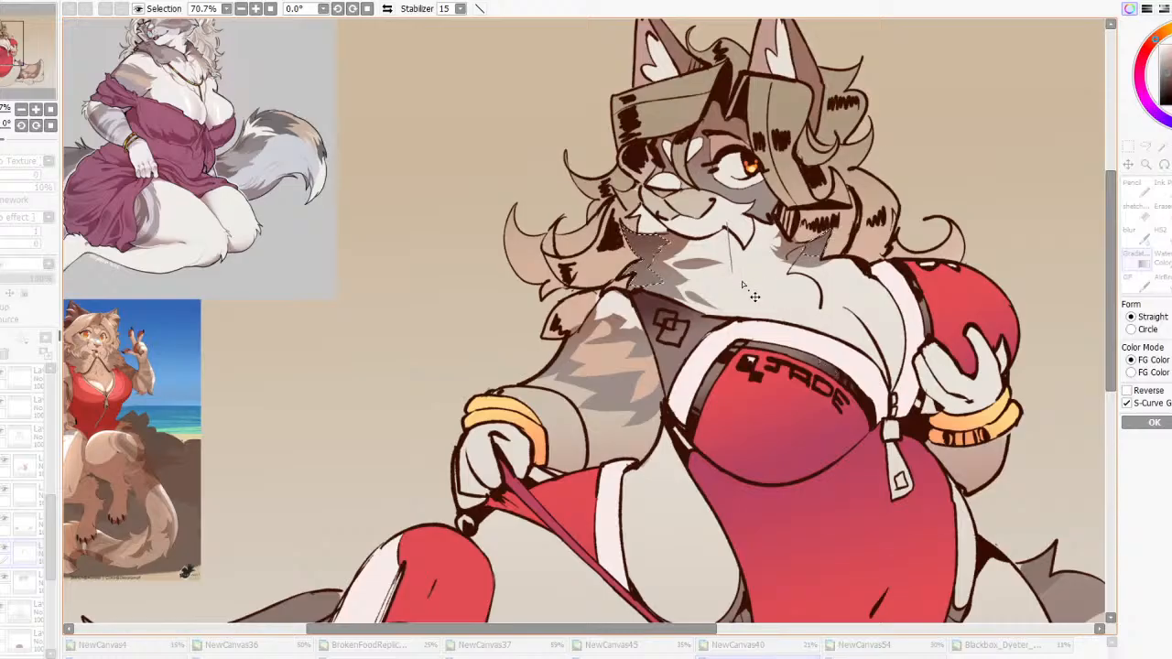
pyautogui.click(1147, 422)
pyautogui.hotkey('ctrl', 'd')
pyautogui.scroll(-8, 797, 267)
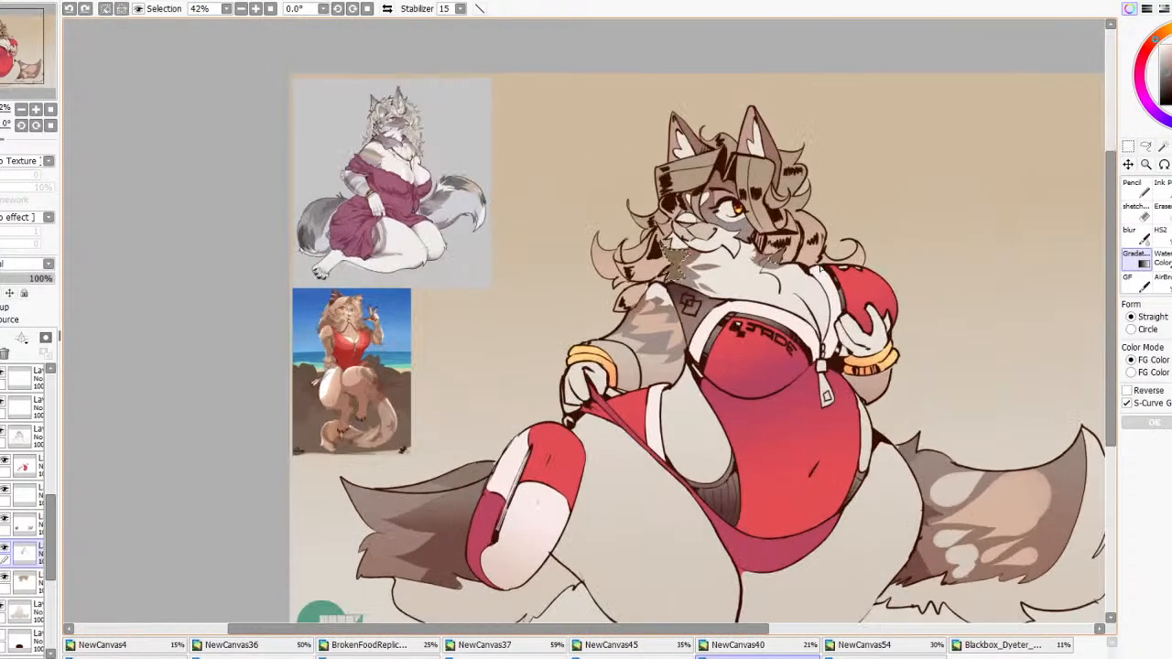
pyautogui.scroll(3, 819, 267)
# Review the whole drawing and toggle the tail markings layer off and on to compare
pyautogui.click(1133, 190)
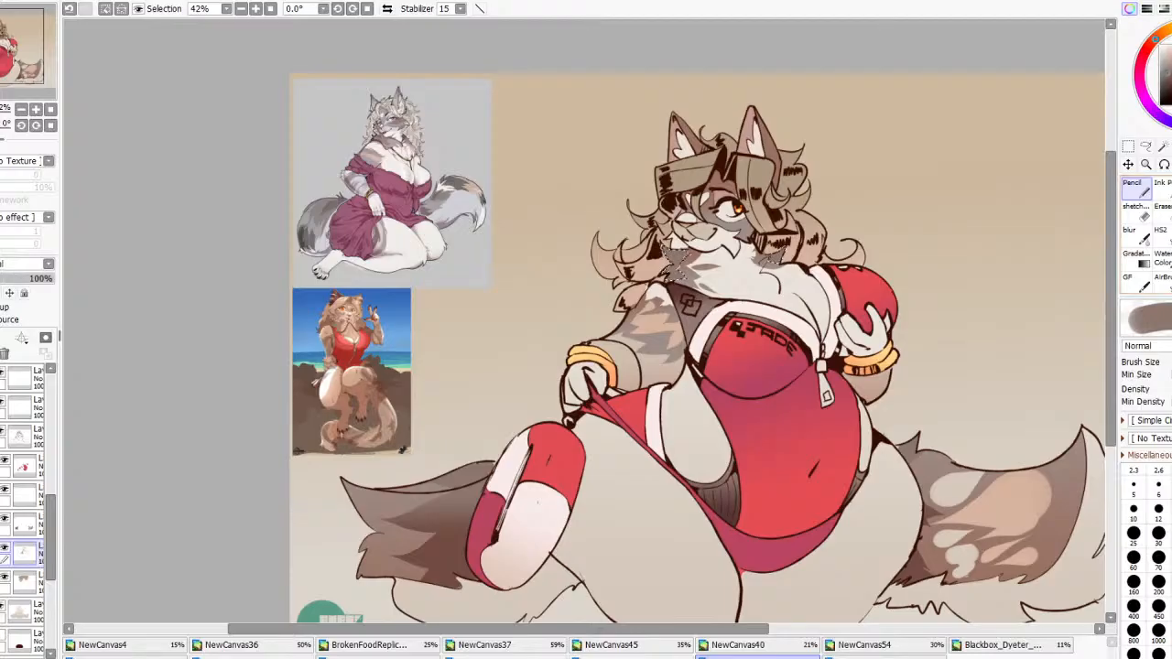
pyautogui.scroll(-7, 827, 253)
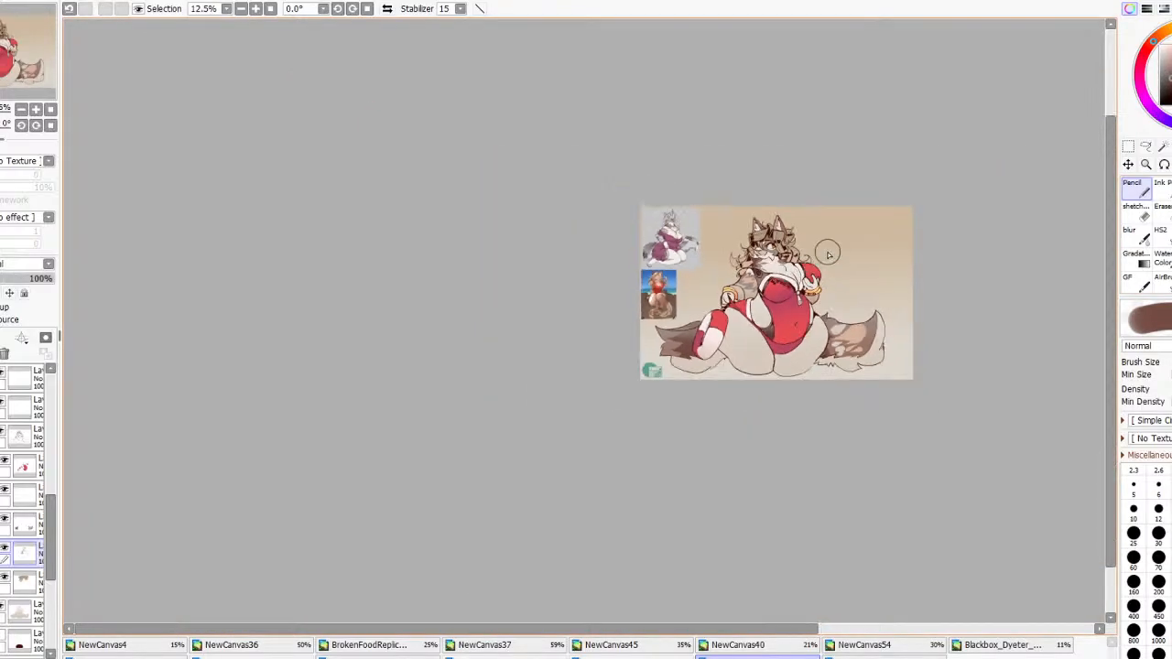
pyautogui.scroll(3, 828, 253)
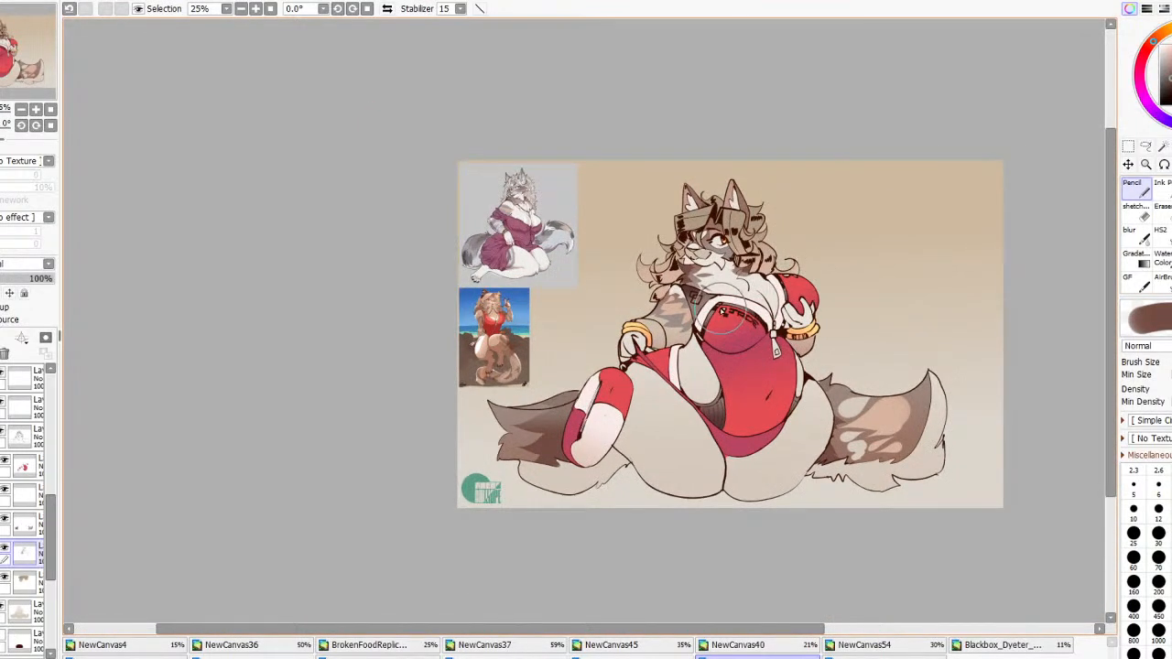
pyautogui.click(5, 520)
pyautogui.click(6, 520)
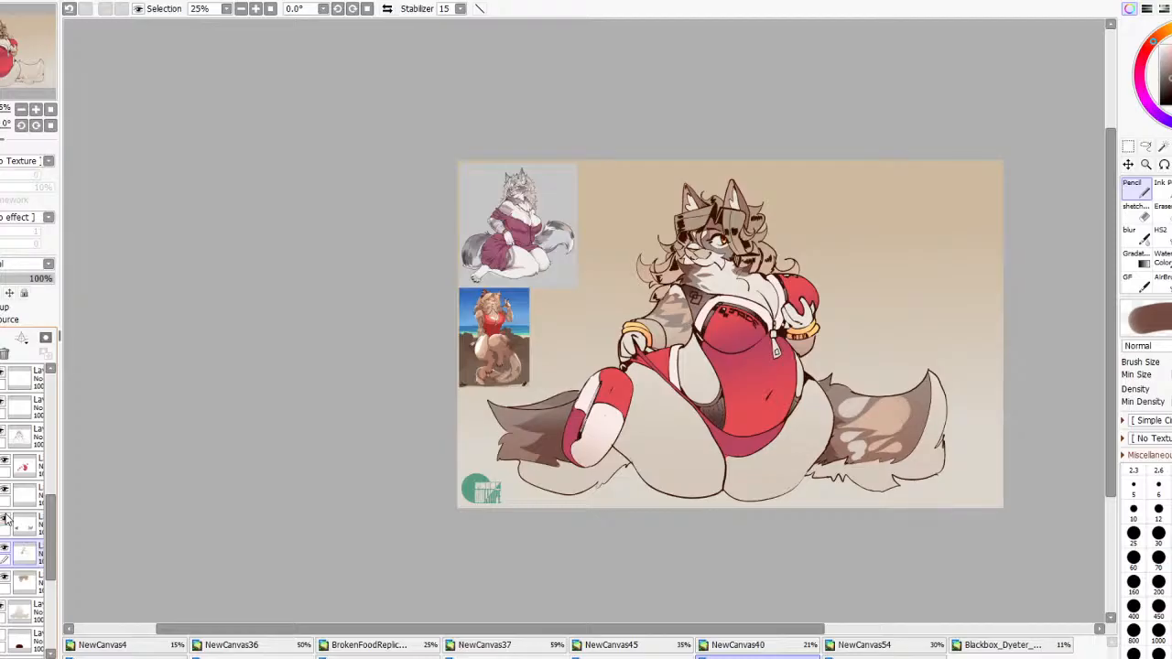
# Merge the tail-base markings layer with the neck fur markings layer, and add a new empty layer beneath the merged one
pyautogui.click(22, 525)
pyautogui.hotkey('ctrl', 'e')
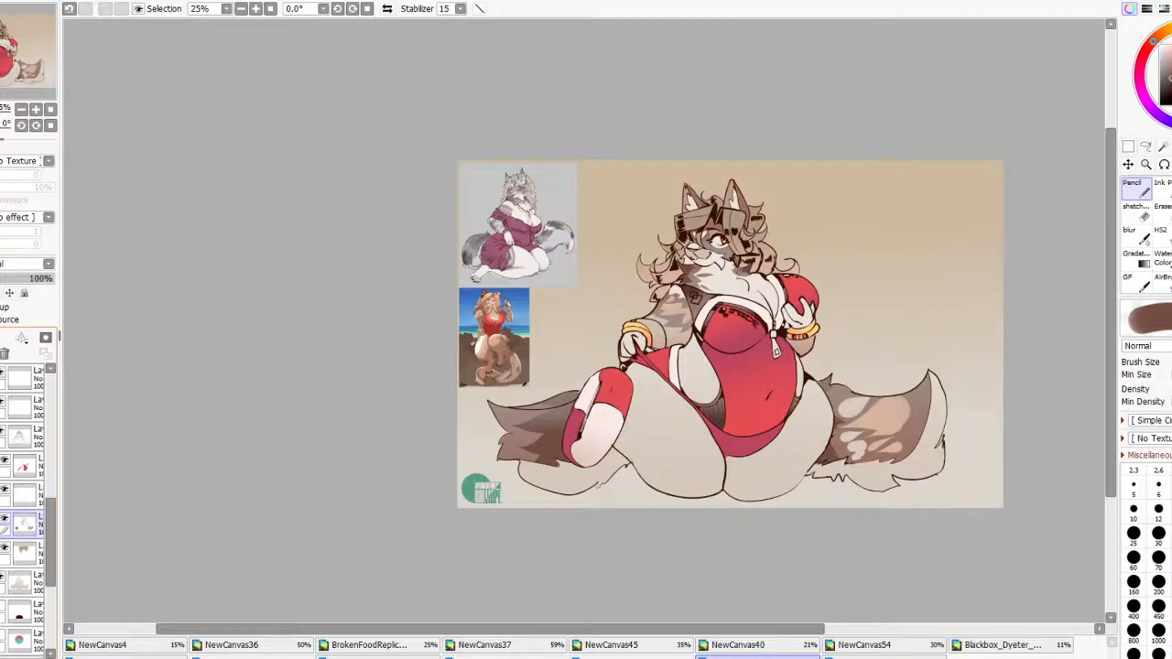
pyautogui.scroll(1, 527, 244)
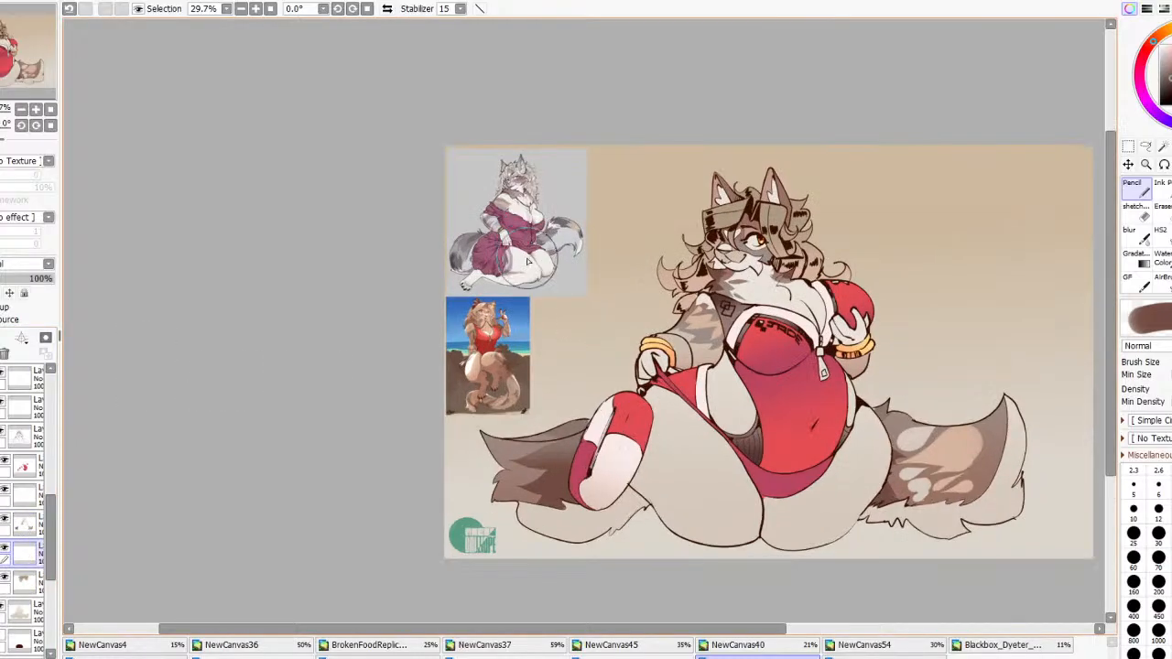
# Paint a large dark olive-brown fur marking with a pointed edge over the raised thigh using the Ink Pen
pyautogui.click(1164, 188)
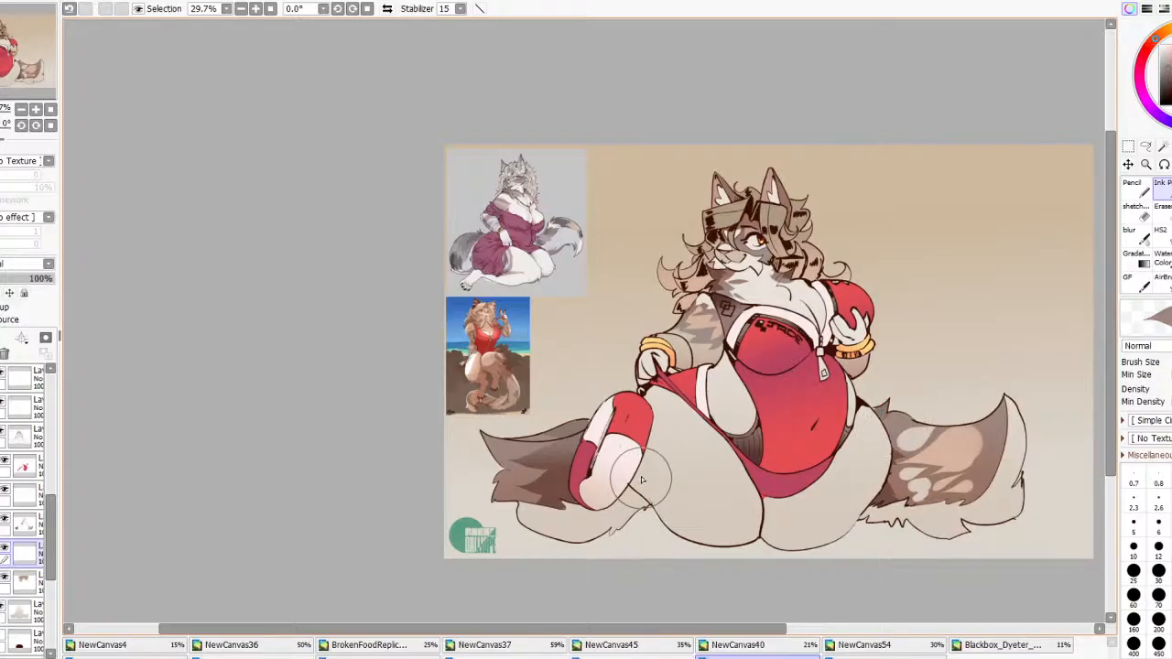
pyautogui.moveTo(643, 476)
pyautogui.mouseDown()
pyautogui.moveTo(682, 518)
pyautogui.moveTo(657, 366)
pyautogui.moveTo(651, 430)
pyautogui.moveTo(663, 446)
pyautogui.mouseUp()
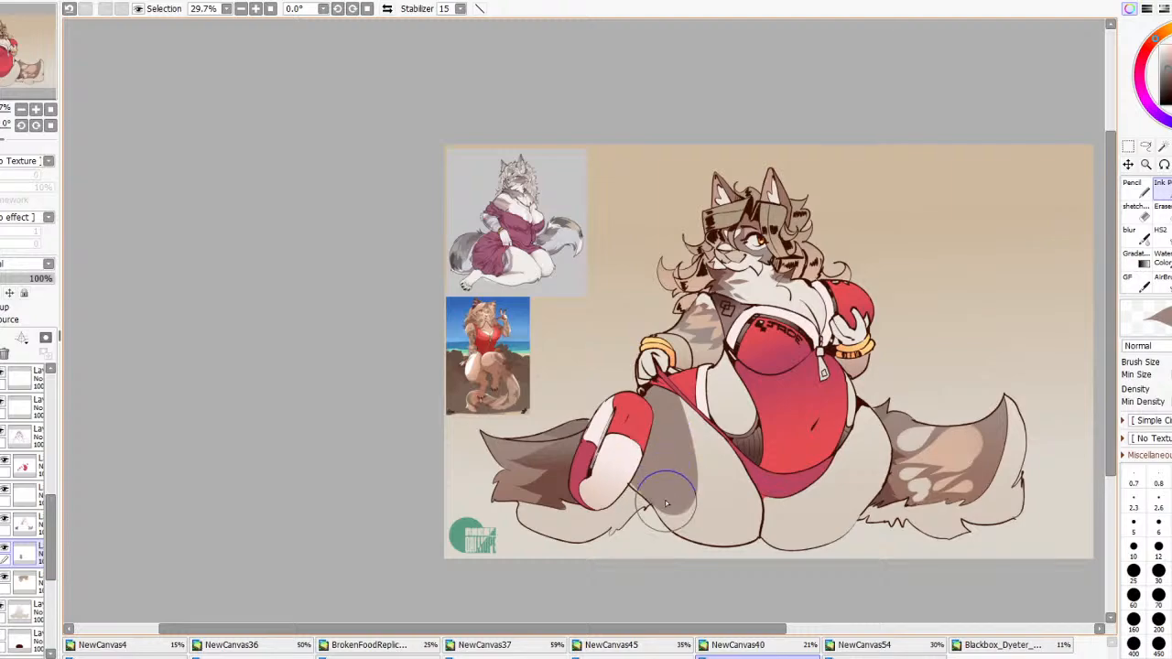
pyautogui.moveTo(666, 502); pyautogui.dragTo(644, 474)
pyautogui.moveTo(666, 410); pyautogui.dragTo(719, 497)
pyautogui.moveTo(860, 411); pyautogui.dragTo(875, 476)
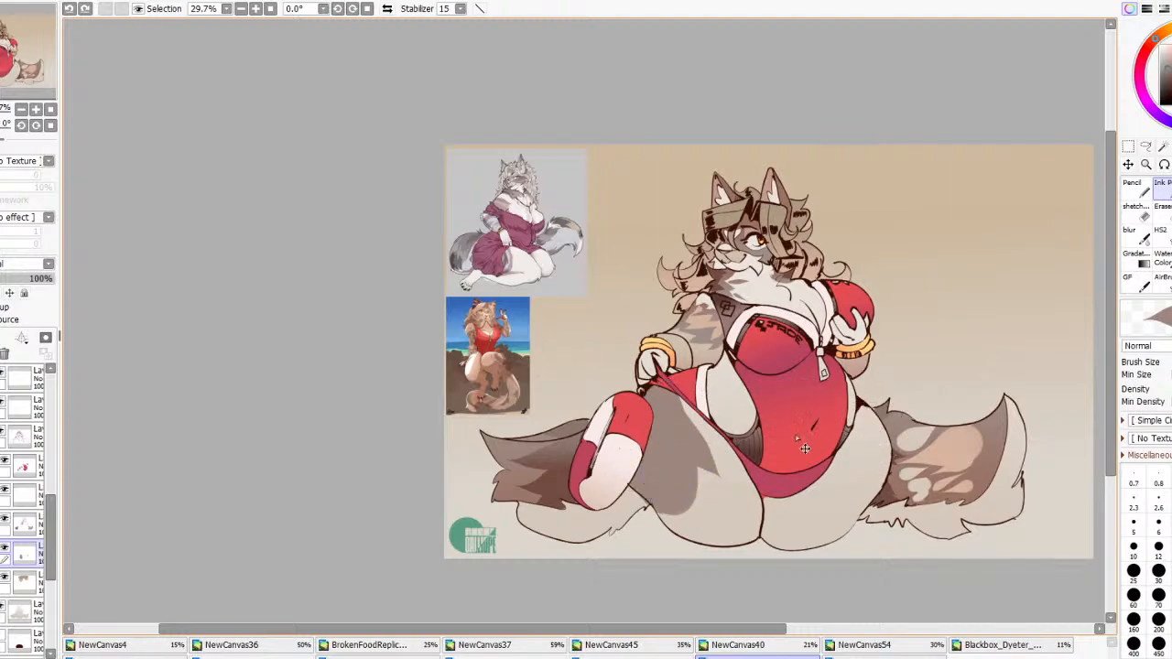
# Block in a dark olive-brown fur marking on the exposed side of the torso below the arm
pyautogui.moveTo(696, 401); pyautogui.dragTo(767, 356)
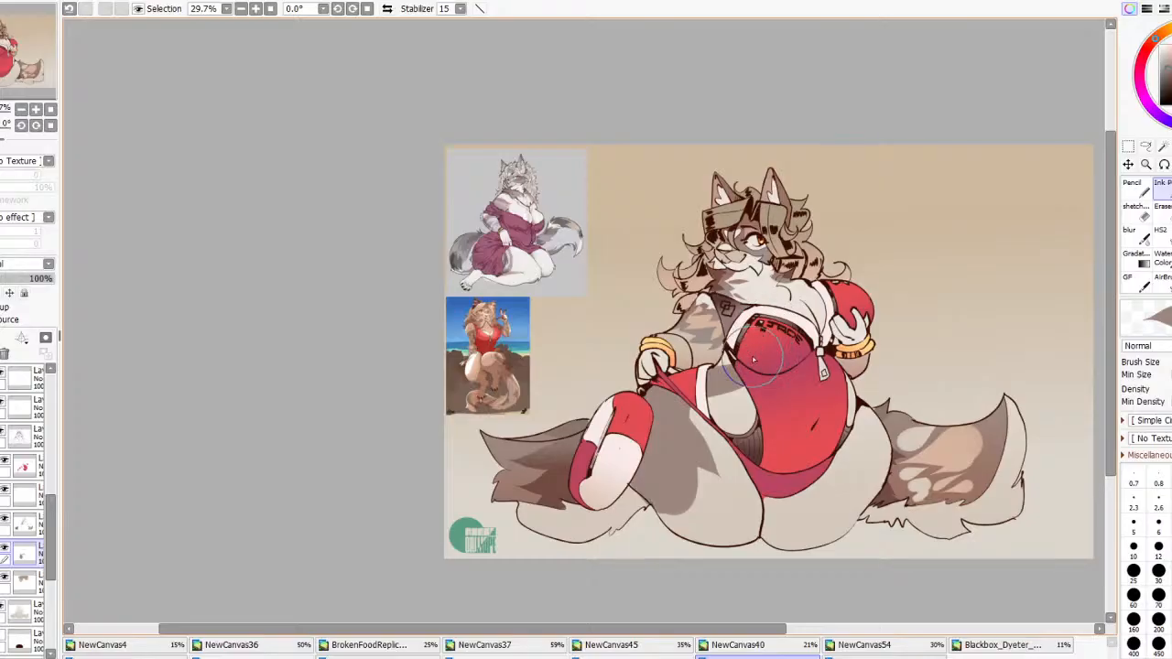
pyautogui.moveTo(688, 407); pyautogui.dragTo(766, 332)
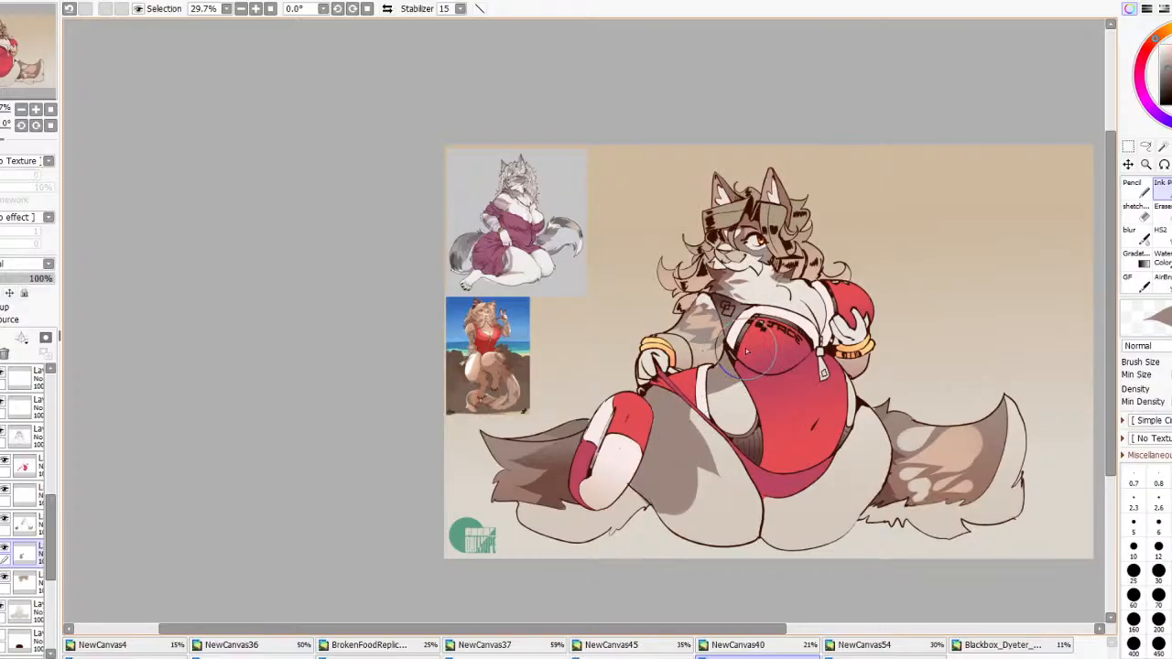
pyautogui.hotkey('ctrl', 'z')
pyautogui.moveTo(716, 421); pyautogui.dragTo(743, 437)
pyautogui.hotkey('ctrl', 'z')
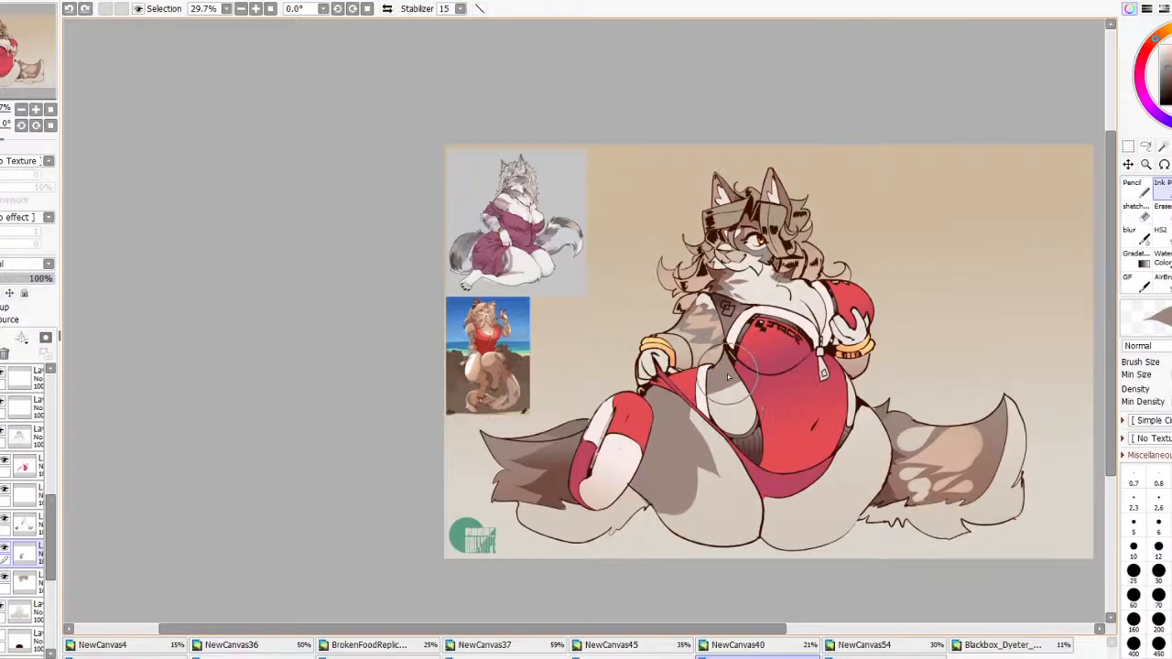
# Extend the torso-side marking downward in jagged points, redoing the strokes and resampling the marking colour
pyautogui.moveTo(729, 376)
pyautogui.mouseDown()
pyautogui.moveTo(742, 436)
pyautogui.moveTo(755, 437)
pyautogui.mouseUp()
pyautogui.hotkey('ctrl', 'z')
pyautogui.moveTo(732, 385)
pyautogui.mouseDown()
pyautogui.moveTo(743, 429)
pyautogui.moveTo(758, 430)
pyautogui.moveTo(740, 406)
pyautogui.moveTo(721, 420)
pyautogui.moveTo(747, 433)
pyautogui.mouseUp()
pyautogui.hotkey('ctrl', 'z')
pyautogui.rightClick(703, 354)
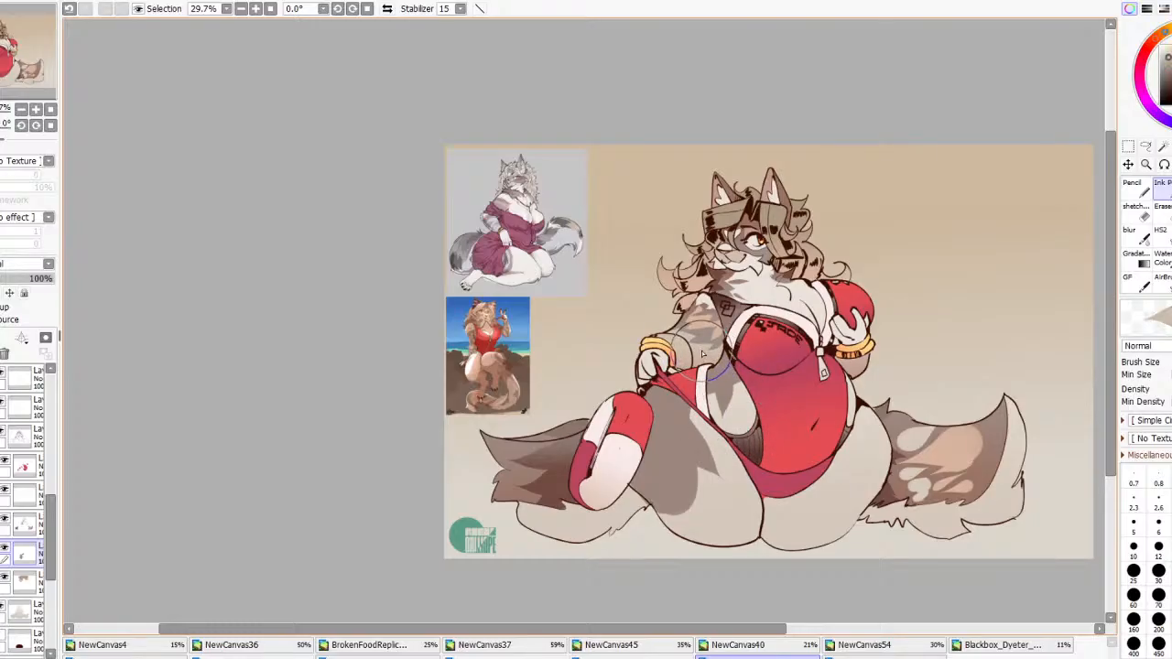
pyautogui.hotkey('ctrl', 'z')
pyautogui.rightClick(723, 389)
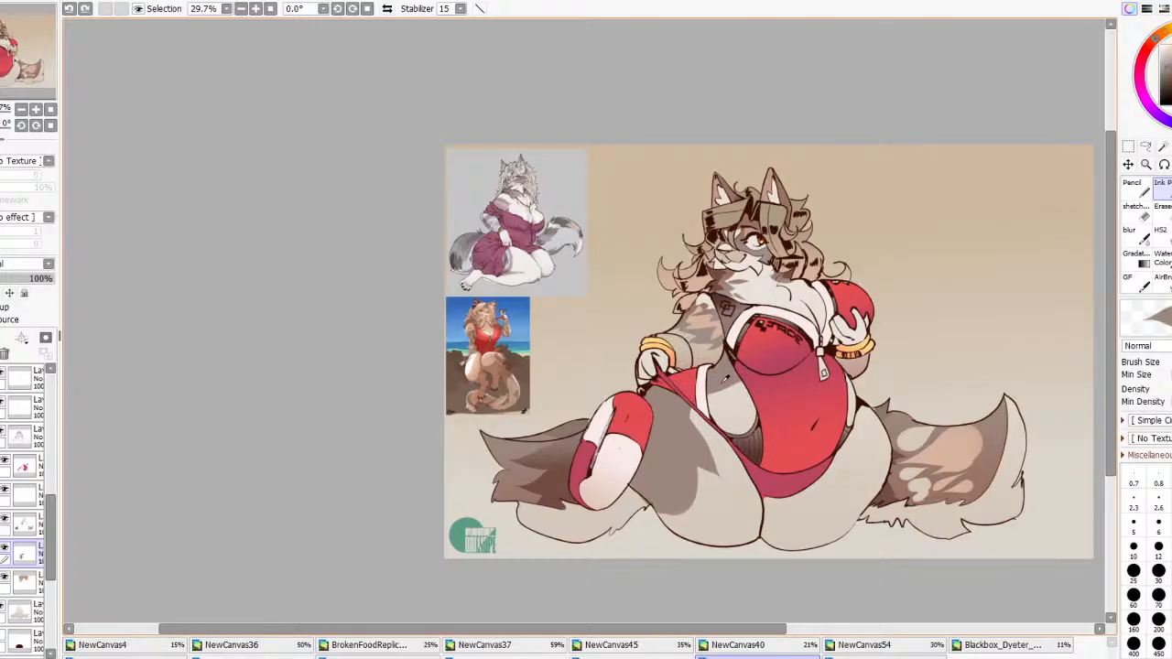
pyautogui.moveTo(725, 378); pyautogui.dragTo(743, 436)
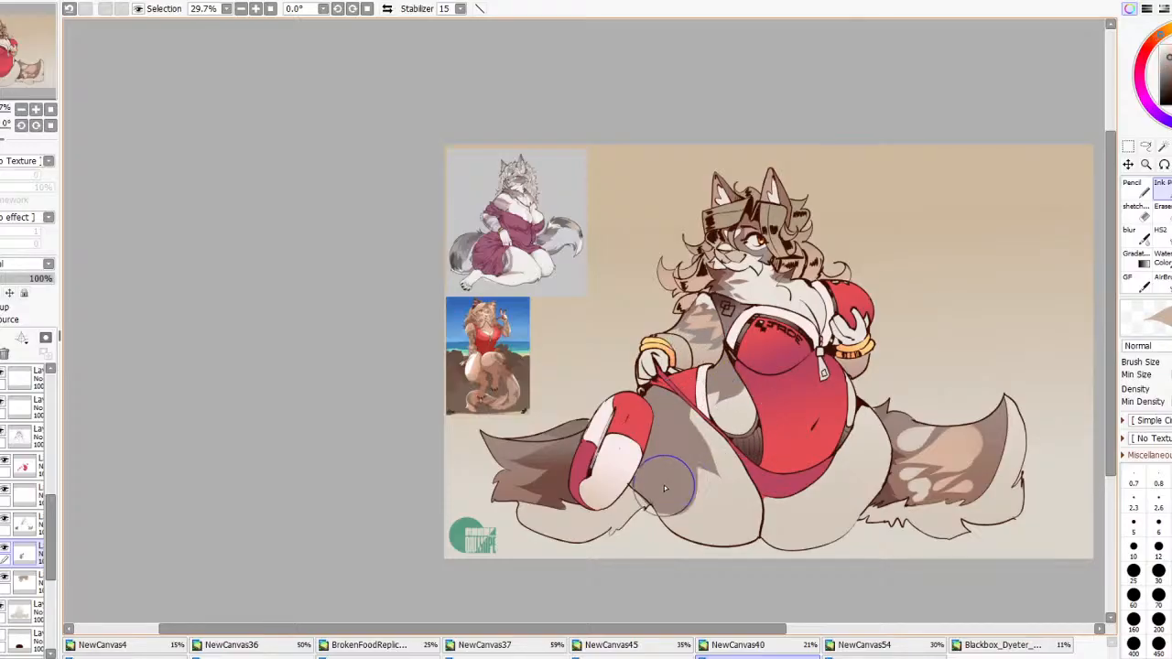
# Break up the dark thigh marking with light, jagged fur notches along its inner area and edge
pyautogui.moveTo(631, 466)
pyautogui.mouseDown()
pyautogui.moveTo(689, 485)
pyautogui.moveTo(640, 452)
pyautogui.moveTo(698, 444)
pyautogui.moveTo(643, 430)
pyautogui.moveTo(676, 434)
pyautogui.moveTo(656, 447)
pyautogui.moveTo(696, 379)
pyautogui.mouseUp()
pyautogui.moveTo(667, 433)
pyautogui.mouseDown()
pyautogui.moveTo(669, 396)
pyautogui.moveTo(702, 446)
pyautogui.moveTo(670, 432)
pyautogui.moveTo(718, 468)
pyautogui.mouseUp()
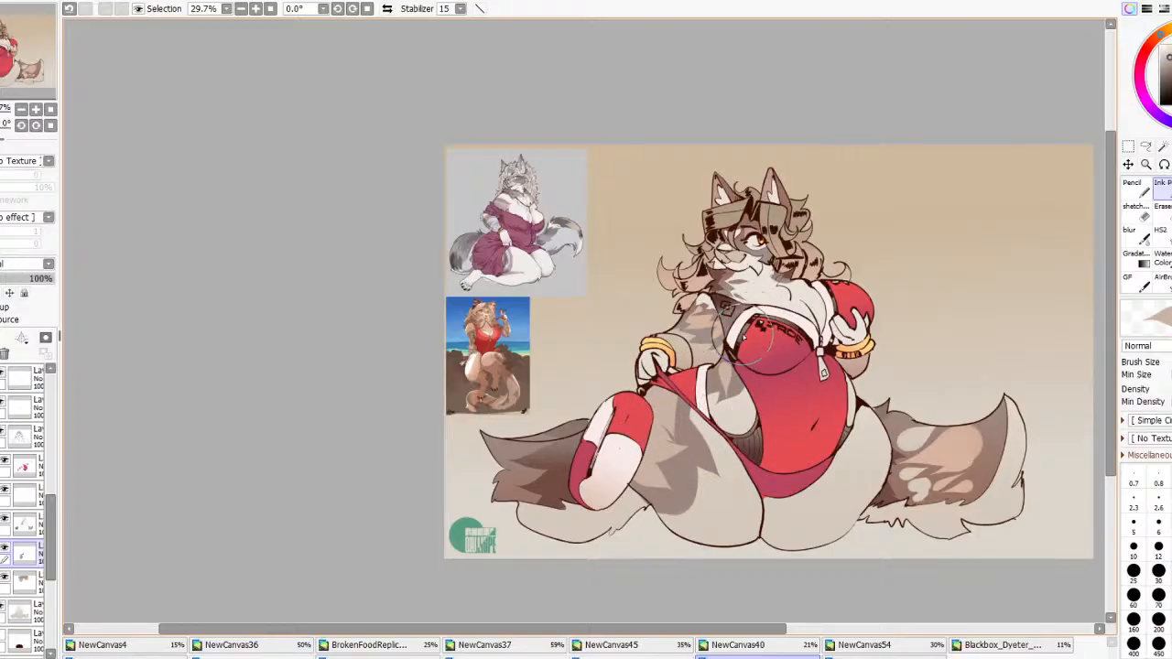
pyautogui.moveTo(724, 325)
pyautogui.mouseDown()
pyautogui.moveTo(687, 341)
pyautogui.moveTo(710, 311)
pyautogui.mouseUp()
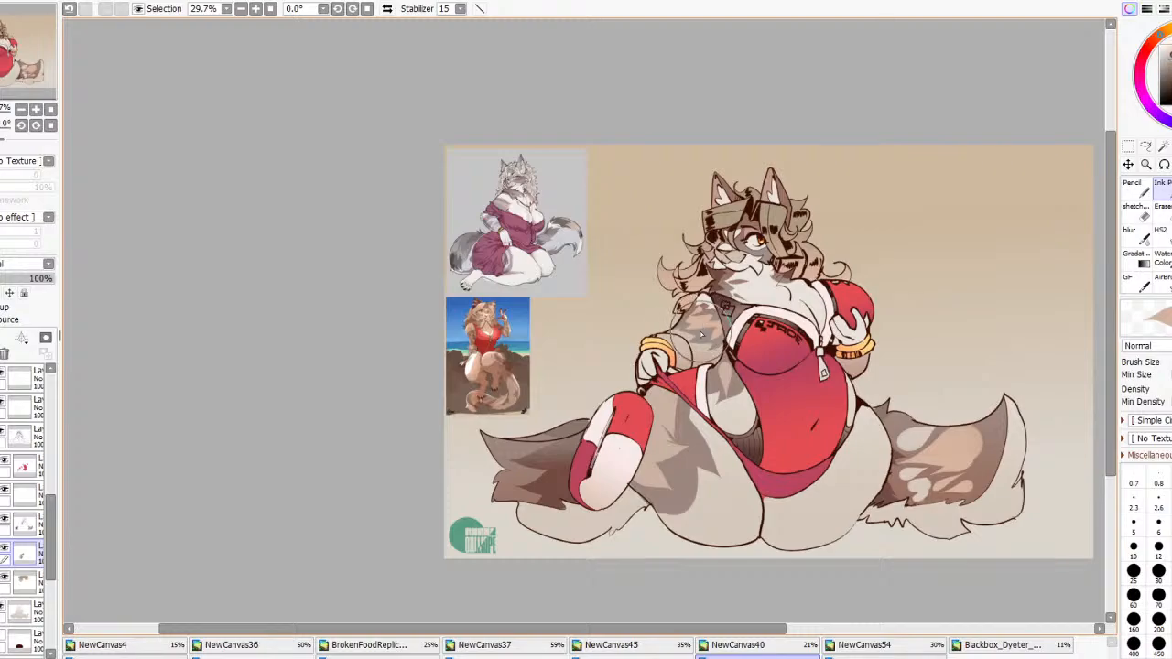
pyautogui.moveTo(657, 483)
pyautogui.mouseDown()
pyautogui.moveTo(644, 431)
pyautogui.moveTo(671, 455)
pyautogui.moveTo(651, 422)
pyautogui.moveTo(661, 395)
pyautogui.moveTo(686, 401)
pyautogui.moveTo(736, 365)
pyautogui.moveTo(715, 372)
pyautogui.moveTo(714, 330)
pyautogui.moveTo(655, 413)
pyautogui.moveTo(654, 446)
pyautogui.moveTo(666, 425)
pyautogui.moveTo(649, 399)
pyautogui.moveTo(684, 426)
pyautogui.moveTo(715, 485)
pyautogui.mouseUp()
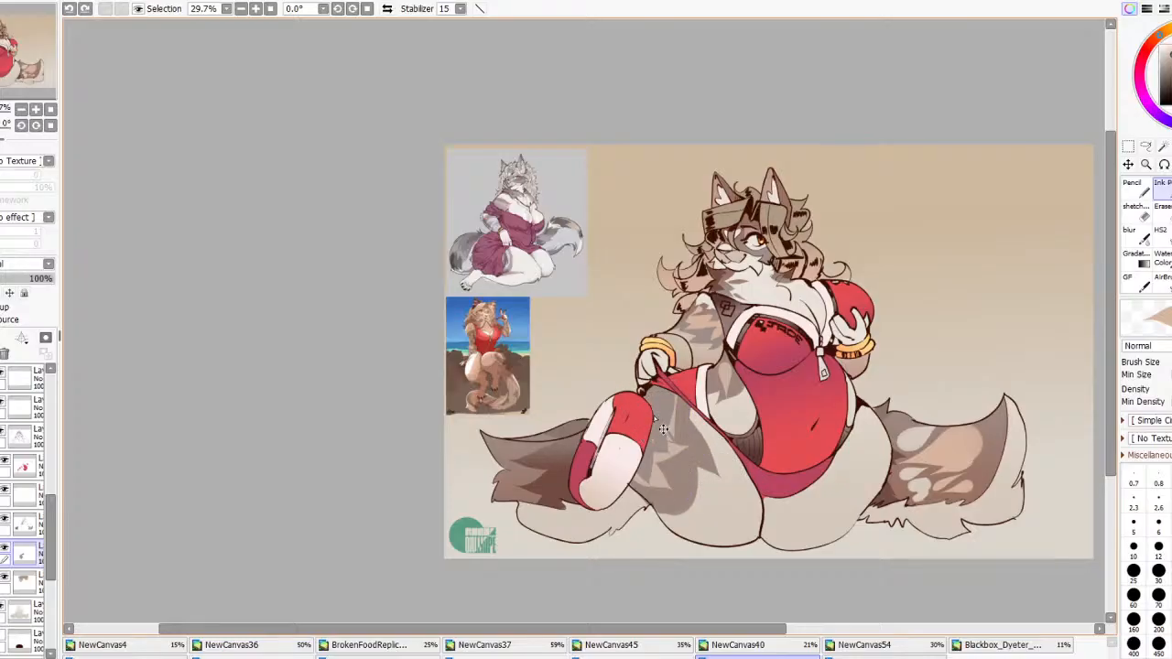
pyautogui.moveTo(644, 407)
pyautogui.mouseDown()
pyautogui.moveTo(652, 467)
pyautogui.moveTo(653, 408)
pyautogui.moveTo(673, 444)
pyautogui.mouseUp()
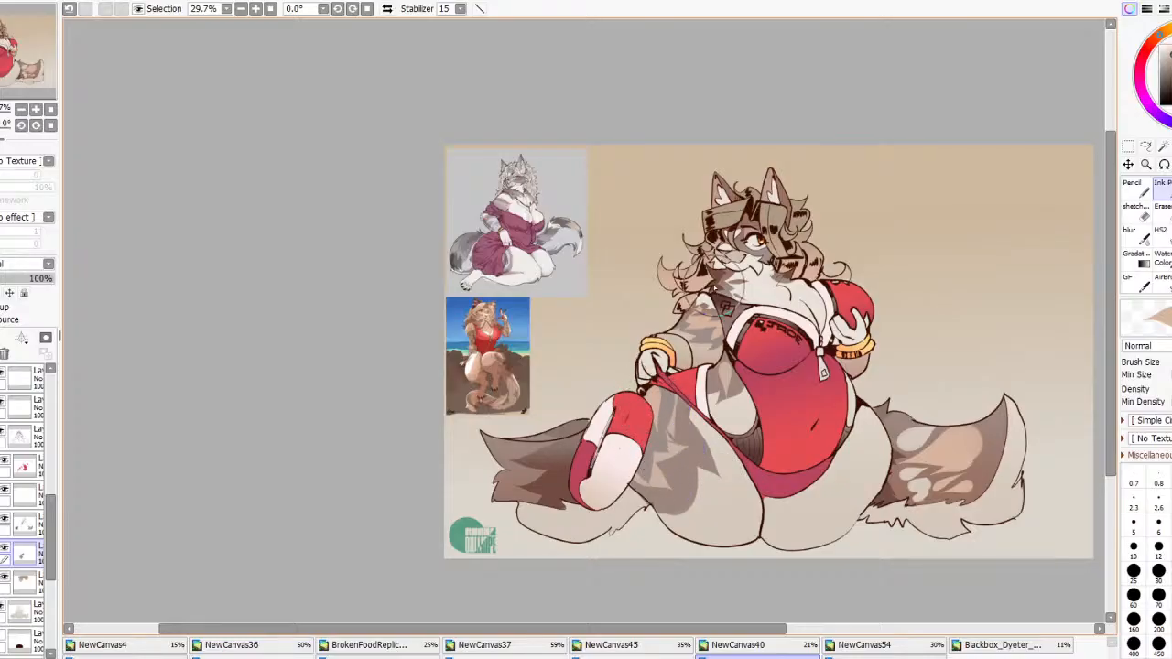
# Undo the last stroke and cut a light jagged notch into the dark torso-side marking
pyautogui.scroll(-6, 720, 290)
pyautogui.scroll(1, 738, 280)
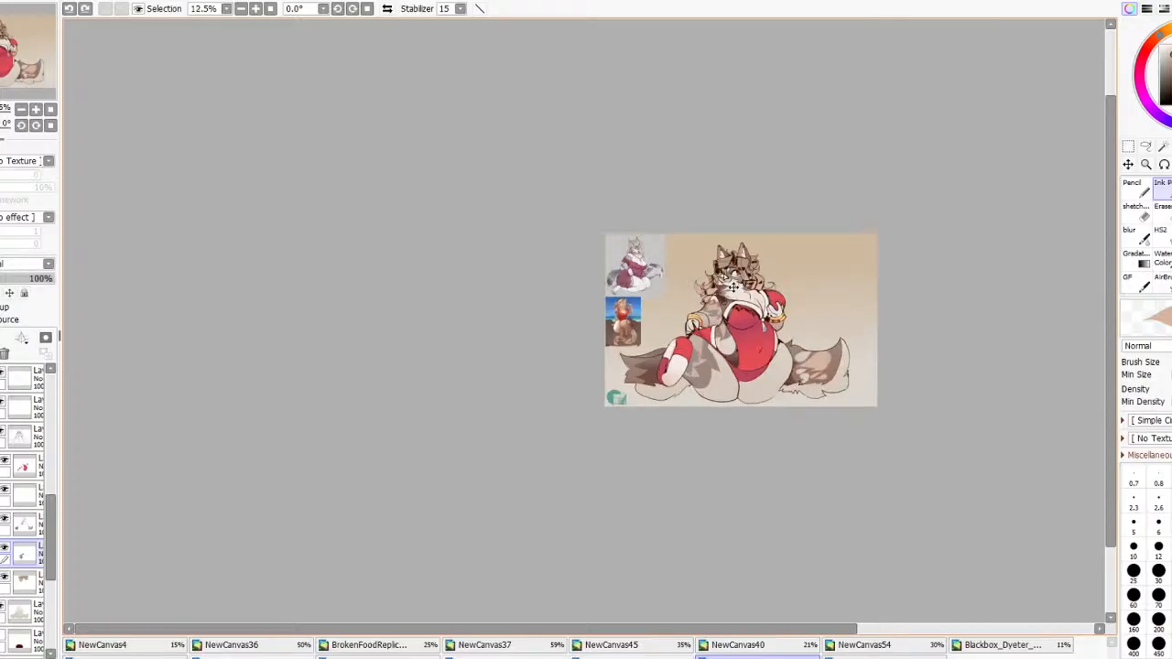
pyautogui.scroll(3, 733, 287)
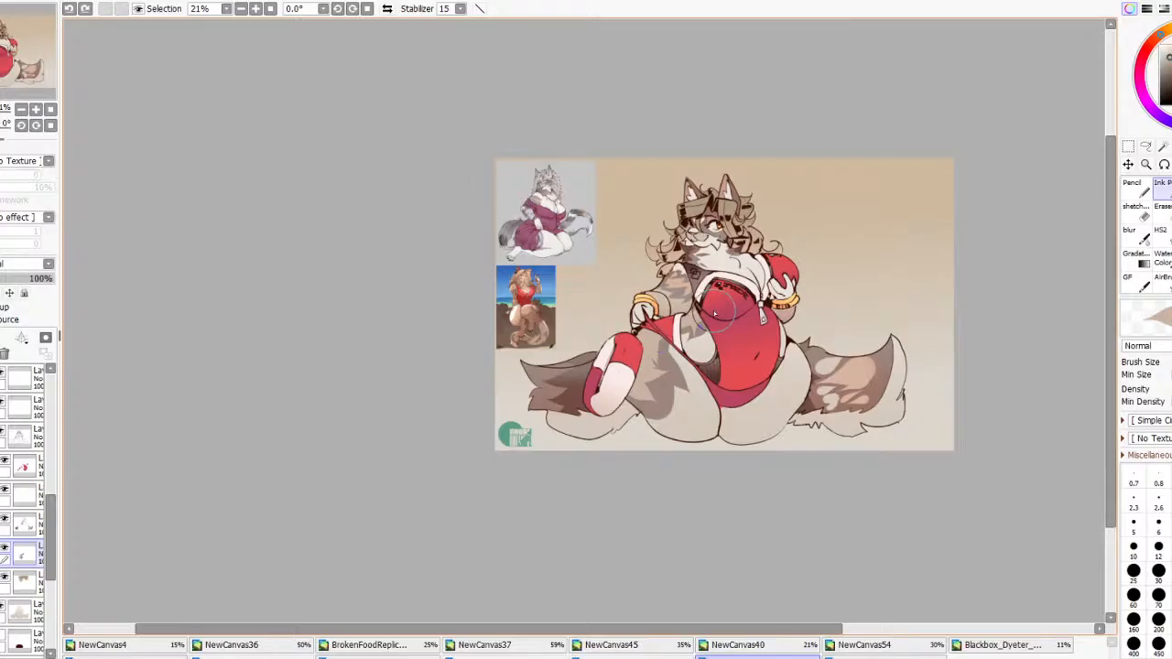
pyautogui.hotkey('ctrl', 'z')
pyautogui.moveTo(697, 303); pyautogui.dragTo(703, 316)
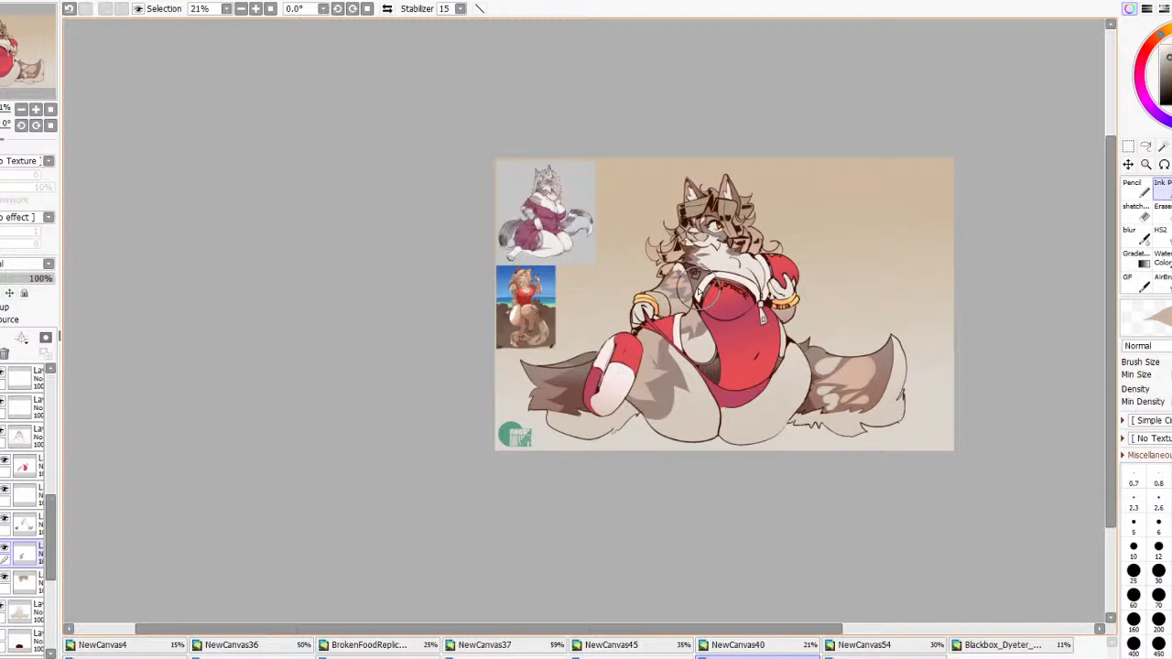
# Reduce the brush size and add small light tufts and leaf-shaped spots inside the dark thigh marking
pyautogui.scroll(-2, 698, 289)
pyautogui.scroll(3, 680, 315)
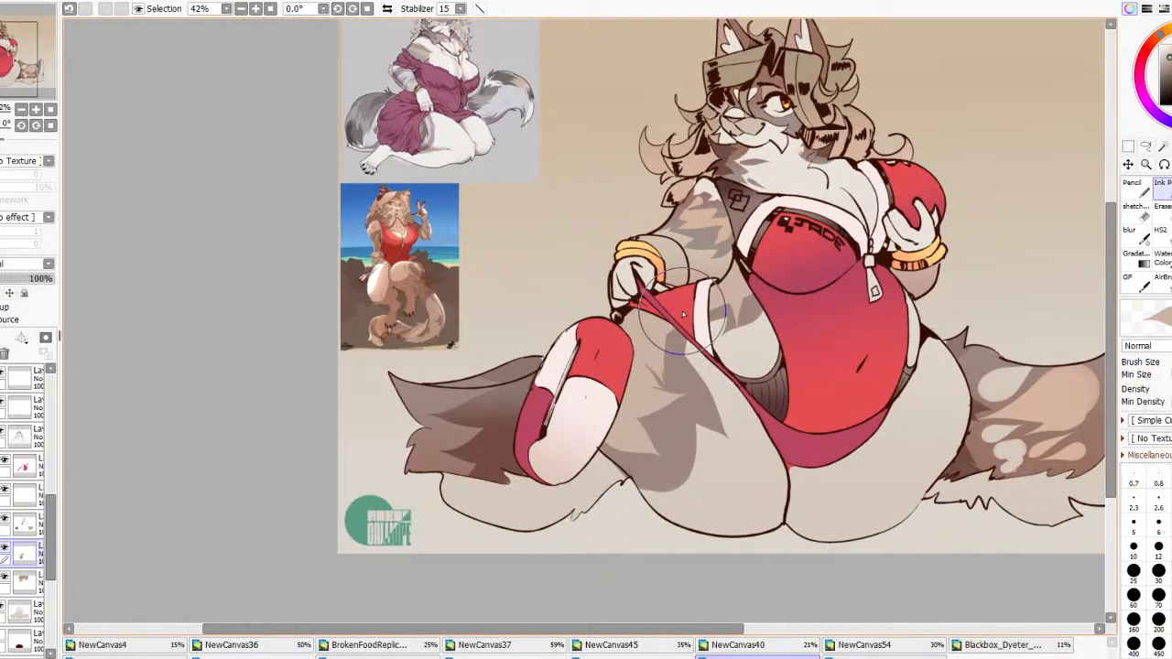
pyautogui.press('[')
pyautogui.press('[')
pyautogui.press('[')
pyautogui.press('[')
pyautogui.press('[')
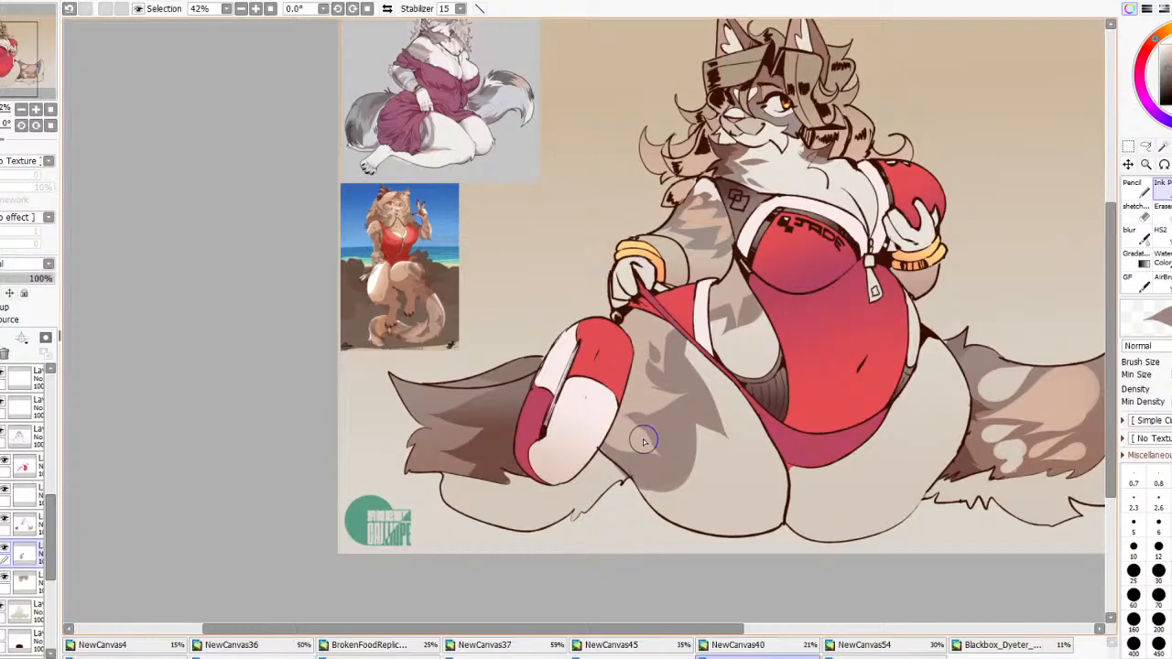
pyautogui.moveTo(643, 443)
pyautogui.mouseDown()
pyautogui.moveTo(650, 395)
pyautogui.moveTo(709, 311)
pyautogui.moveTo(656, 416)
pyautogui.mouseUp()
pyautogui.hotkey('ctrl', 'z')
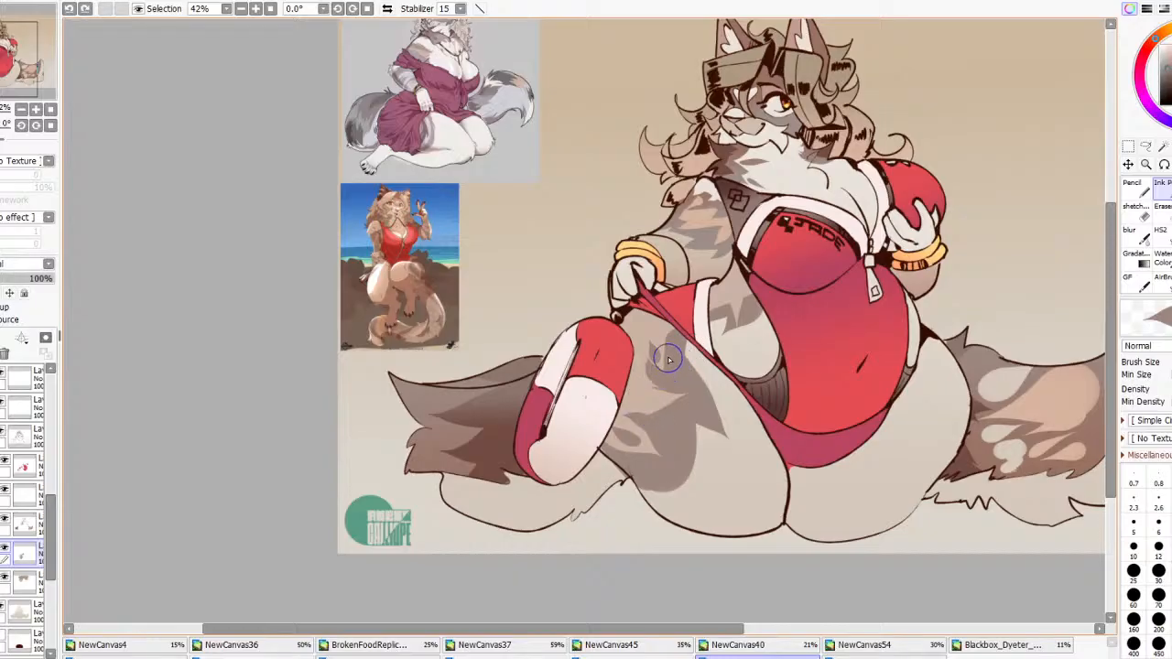
# Reshape the torso-side marking with the smaller brush into a fuller dark patch with a light fur spot
pyautogui.moveTo(714, 315); pyautogui.dragTo(735, 288)
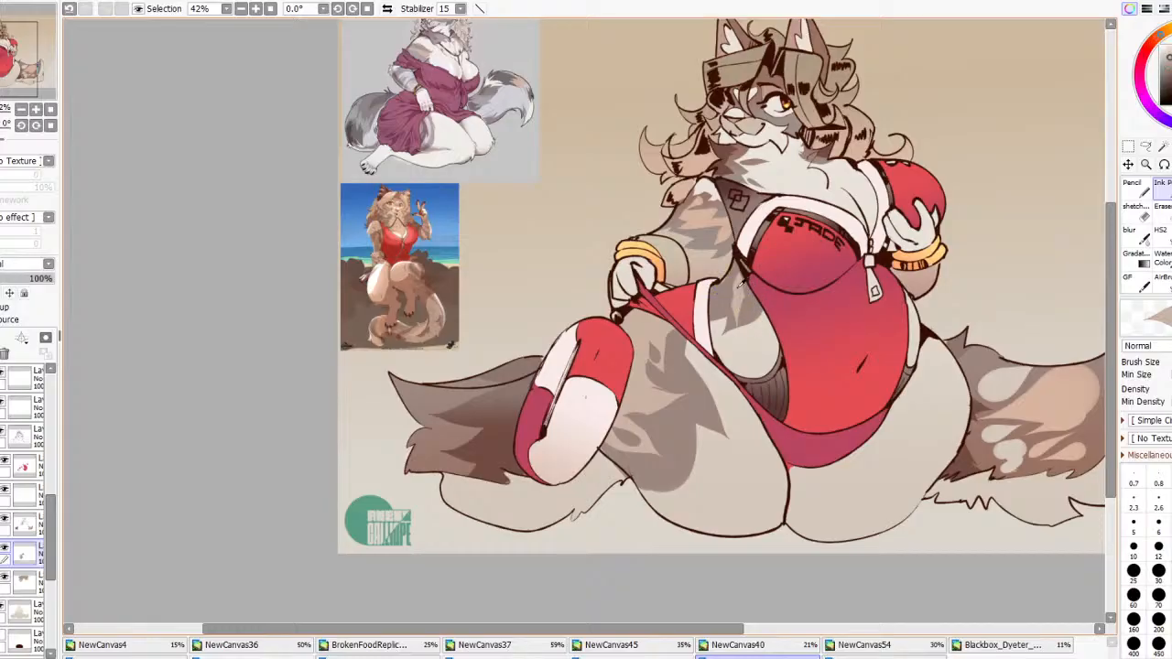
pyautogui.moveTo(724, 302); pyautogui.dragTo(744, 256)
pyautogui.scroll(-5, 699, 283)
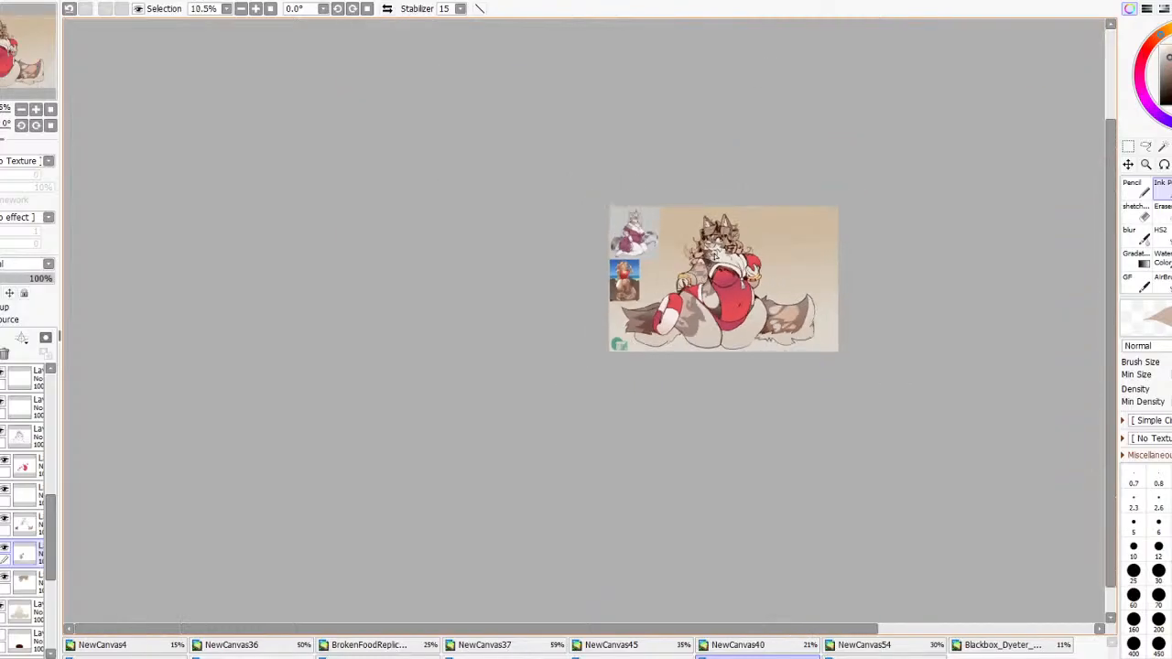
pyautogui.scroll(4, 684, 291)
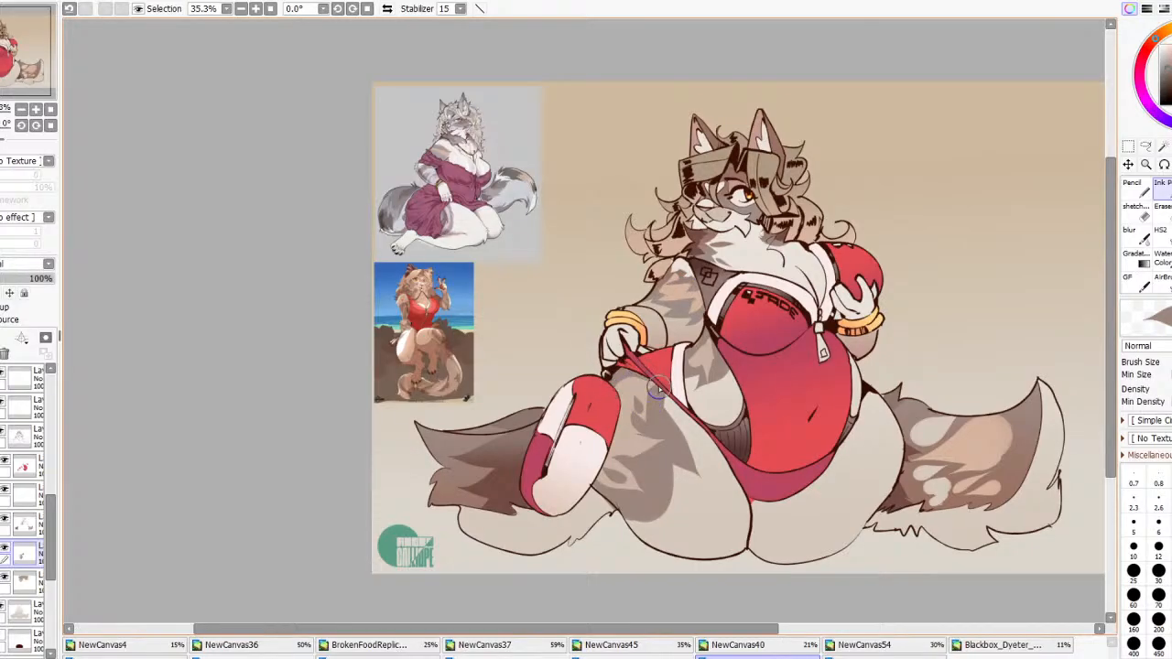
# Switch to the Magic Wand selection tool on the layer with the thigh and torso markings
pyautogui.scroll(-3, 682, 358)
pyautogui.scroll(2, 674, 410)
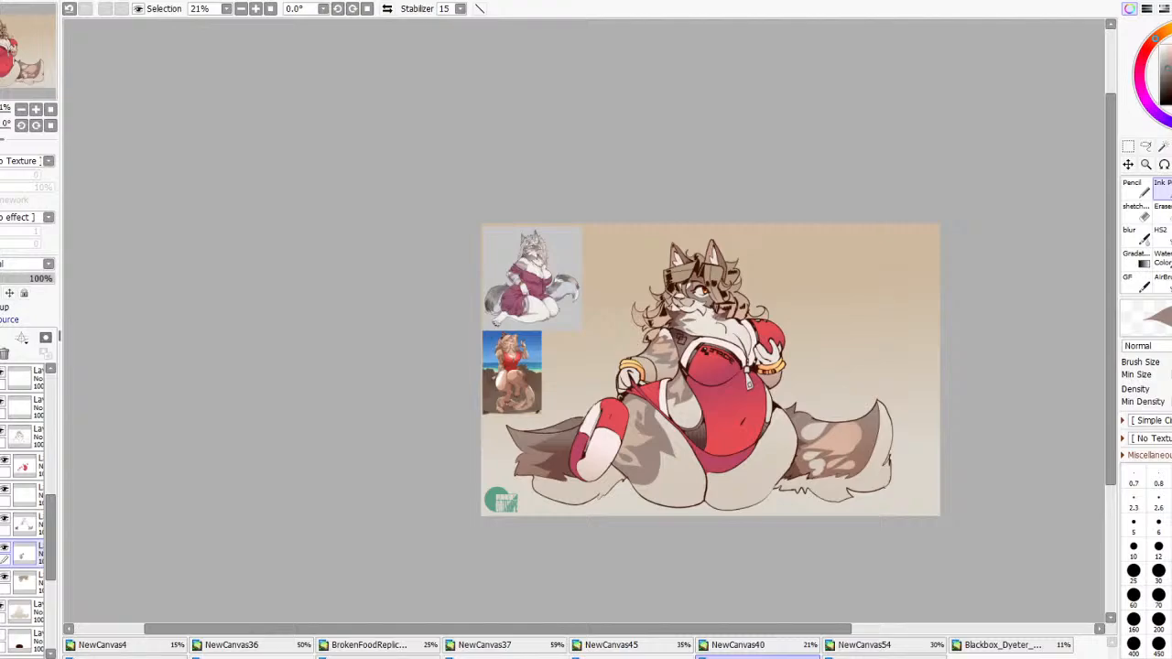
pyautogui.scroll(3, 483, 489)
pyautogui.click(1164, 149)
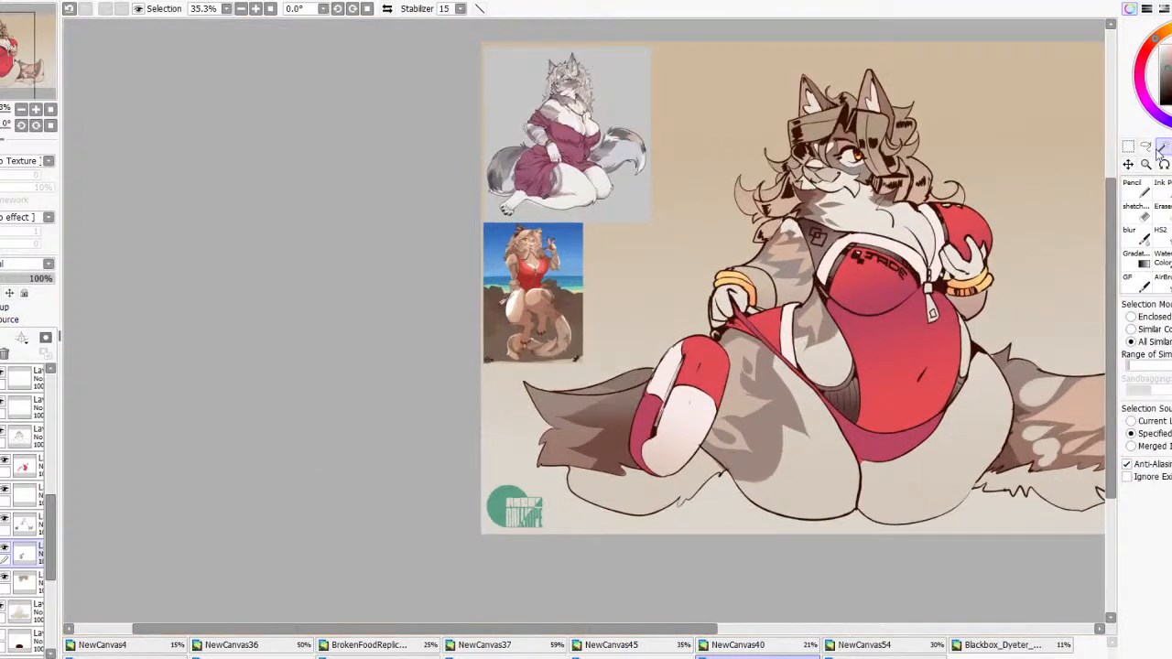
# Select the similar-coloured markings on the raised leg and side, and shade them with a straight gradient
pyautogui.click(805, 333)
pyautogui.click(1136, 253)
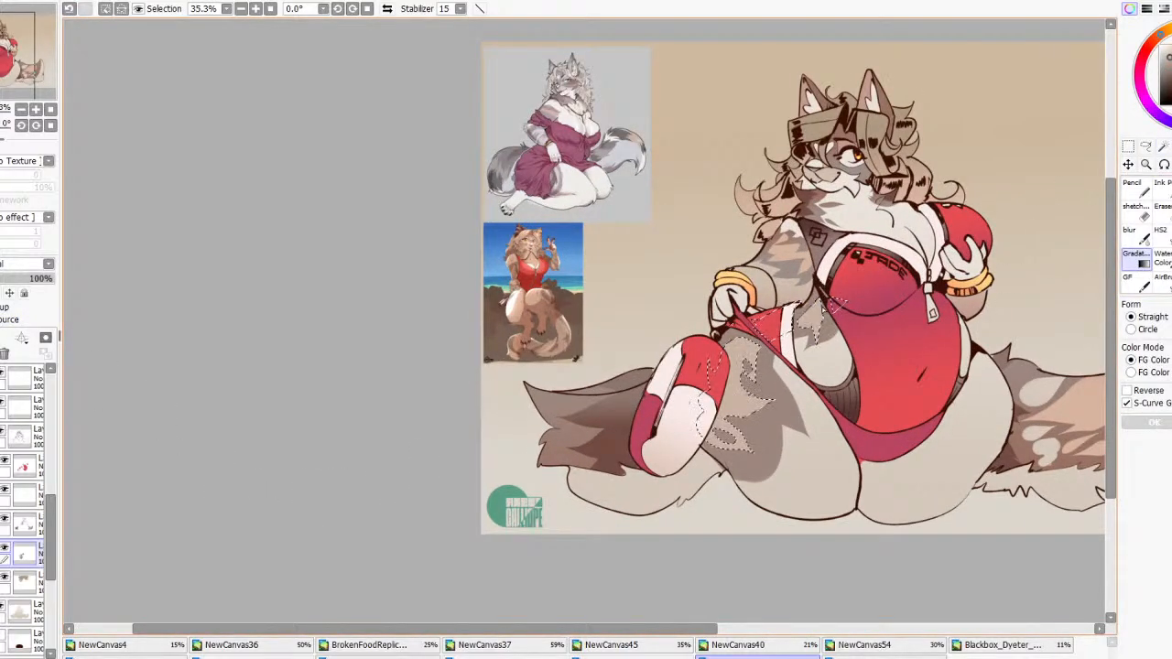
pyautogui.scroll(3, 787, 274)
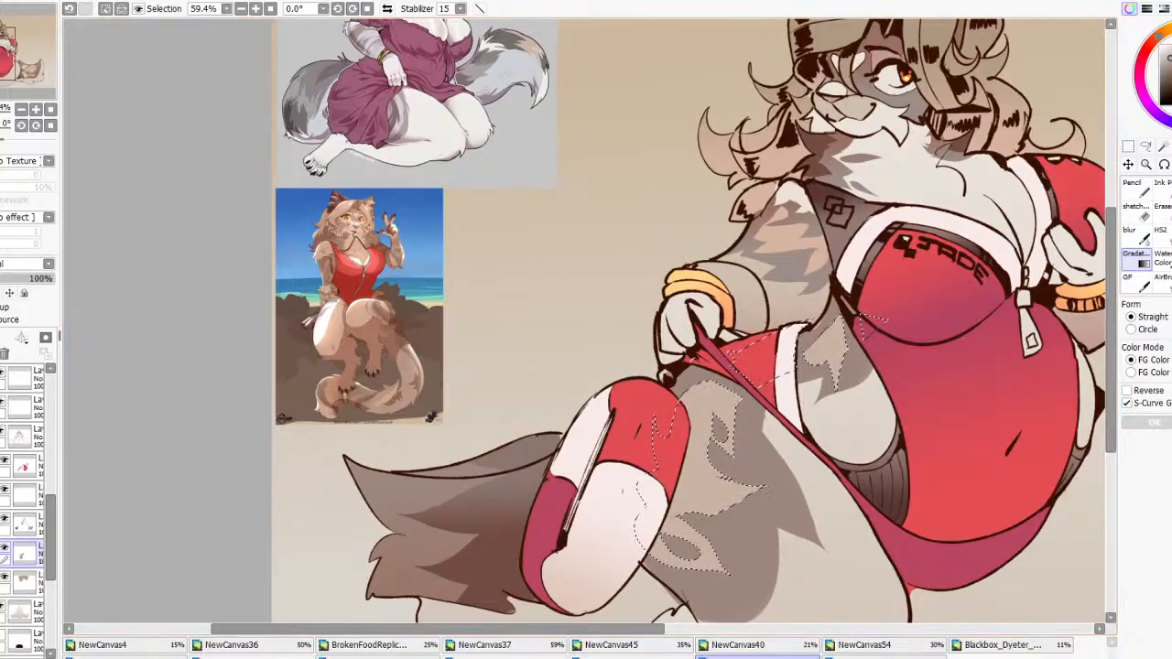
pyautogui.moveTo(764, 332); pyautogui.dragTo(763, 487)
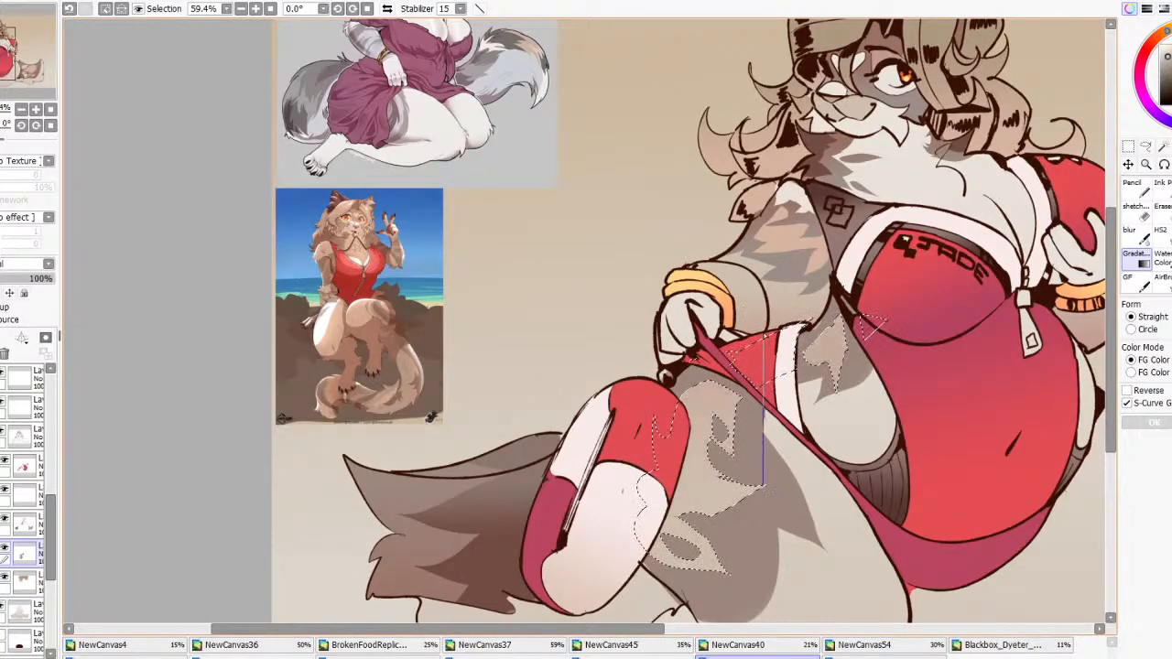
pyautogui.scroll(-4, 764, 345)
pyautogui.click(1158, 422)
pyautogui.hotkey('ctrl', 'd')
# Select the larger dark marking on the raised thigh and shade it with an upward straight brown gradient
pyautogui.click(1162, 147)
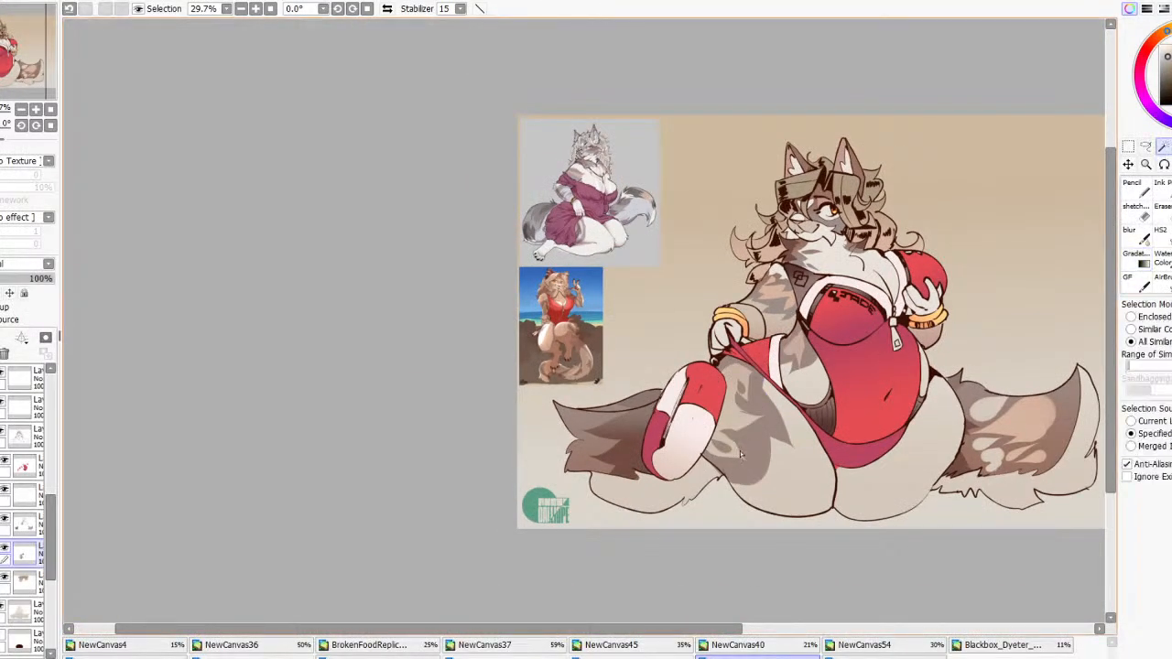
pyautogui.scroll(2, 741, 455)
pyautogui.click(743, 451)
pyautogui.click(1137, 255)
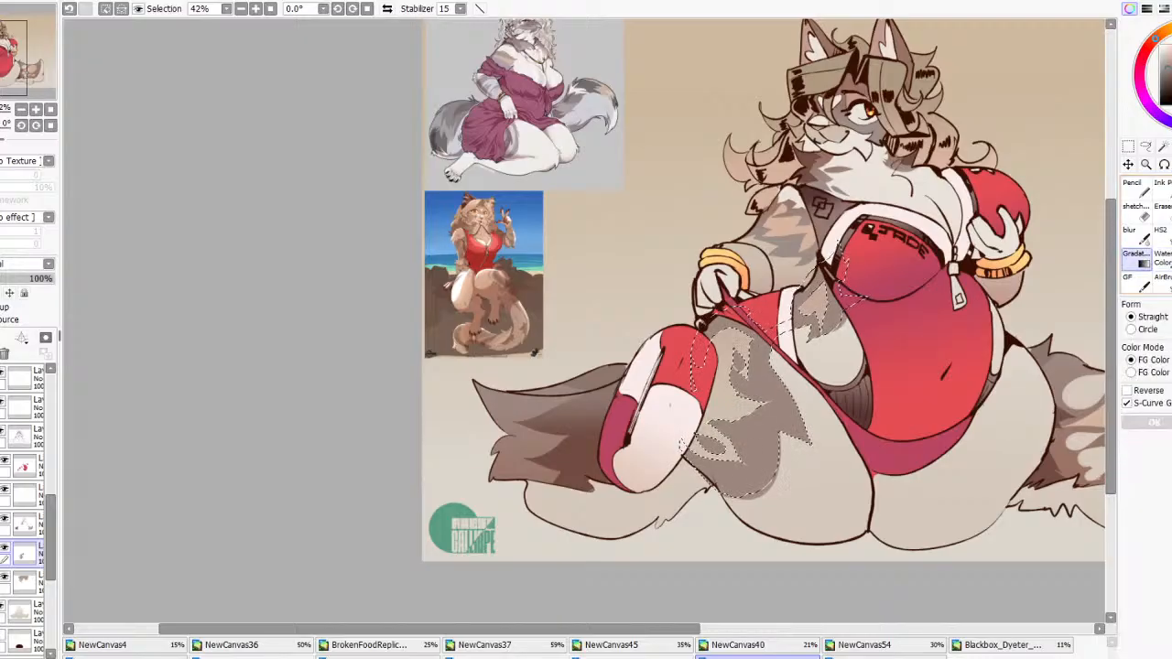
pyautogui.moveTo(838, 407); pyautogui.dragTo(826, 300)
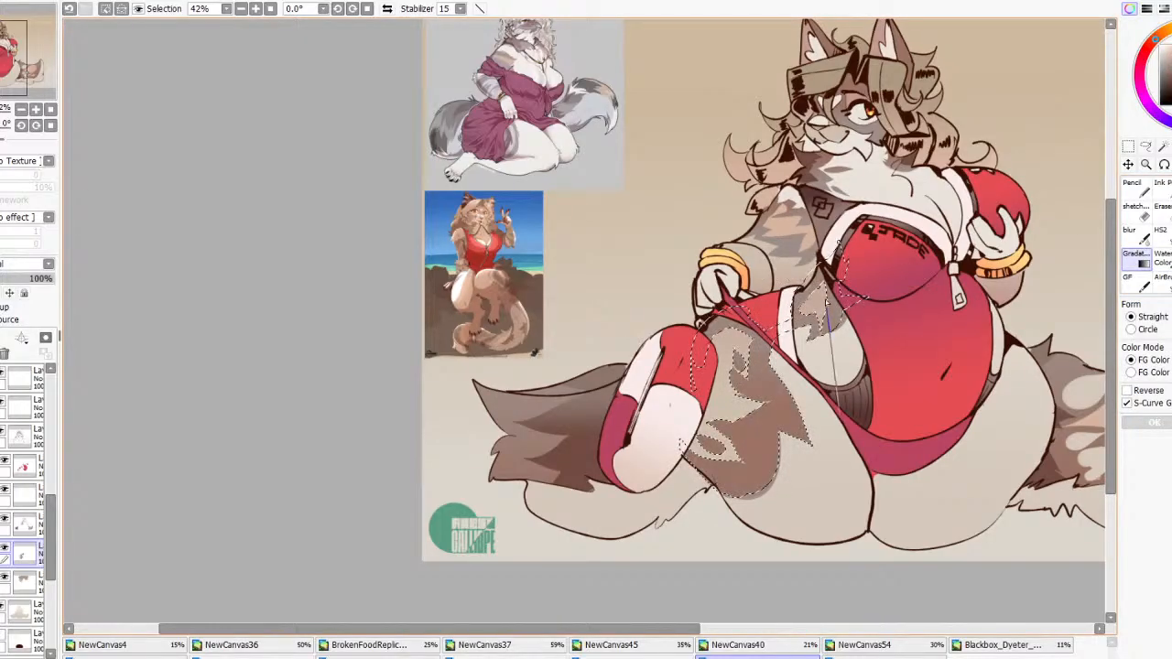
pyautogui.scroll(-3, 827, 302)
pyautogui.scroll(-2, 859, 386)
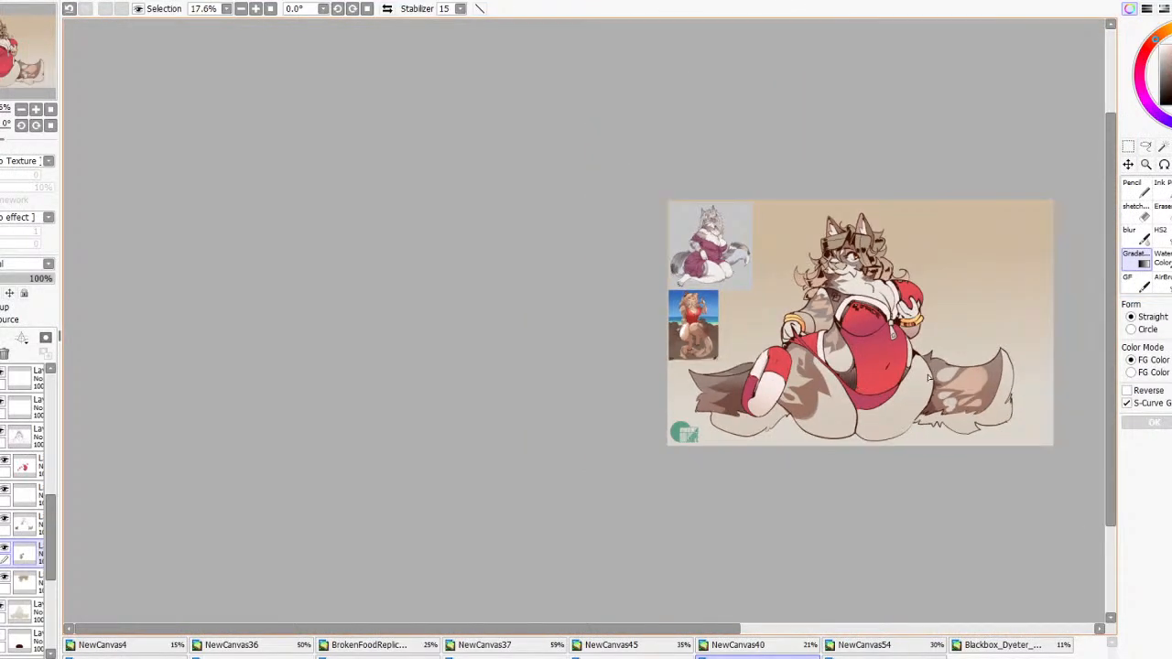
# Paint brown fur markings along the outer edge of the other thigh and hip with the Ink Pen
pyautogui.scroll(2, 994, 391)
pyautogui.scroll(3, 943, 355)
pyautogui.click(1161, 189)
pyautogui.scroll(1, 732, 402)
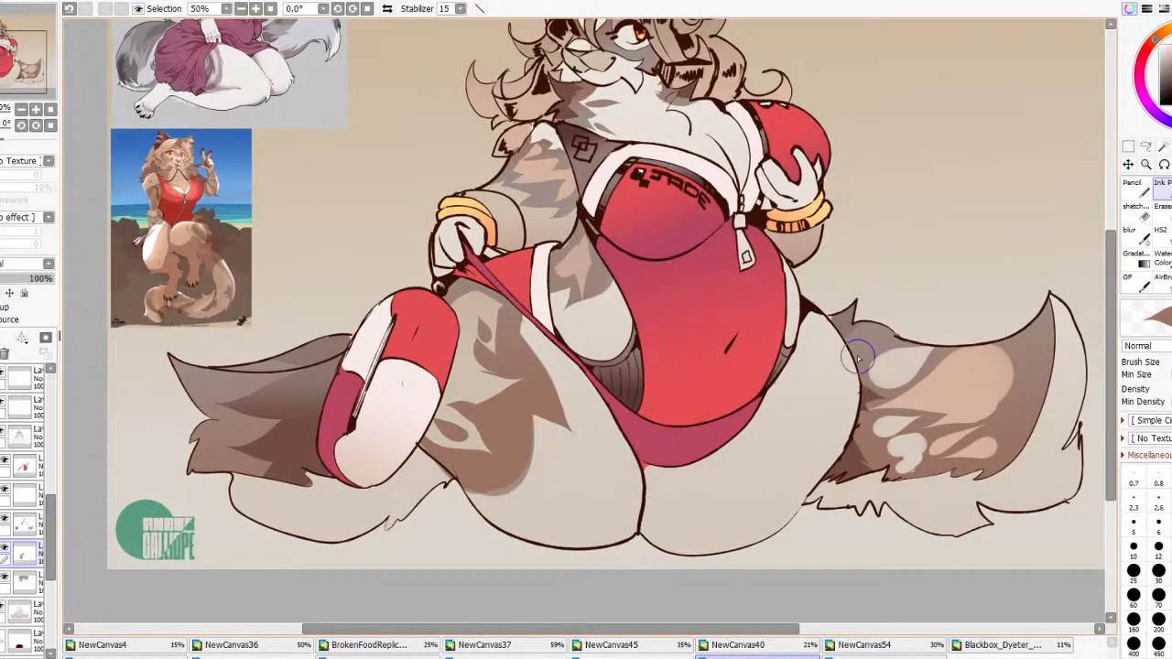
pyautogui.moveTo(859, 359); pyautogui.dragTo(824, 466)
pyautogui.moveTo(857, 378); pyautogui.dragTo(804, 312)
pyautogui.hotkey('ctrl', 'z')
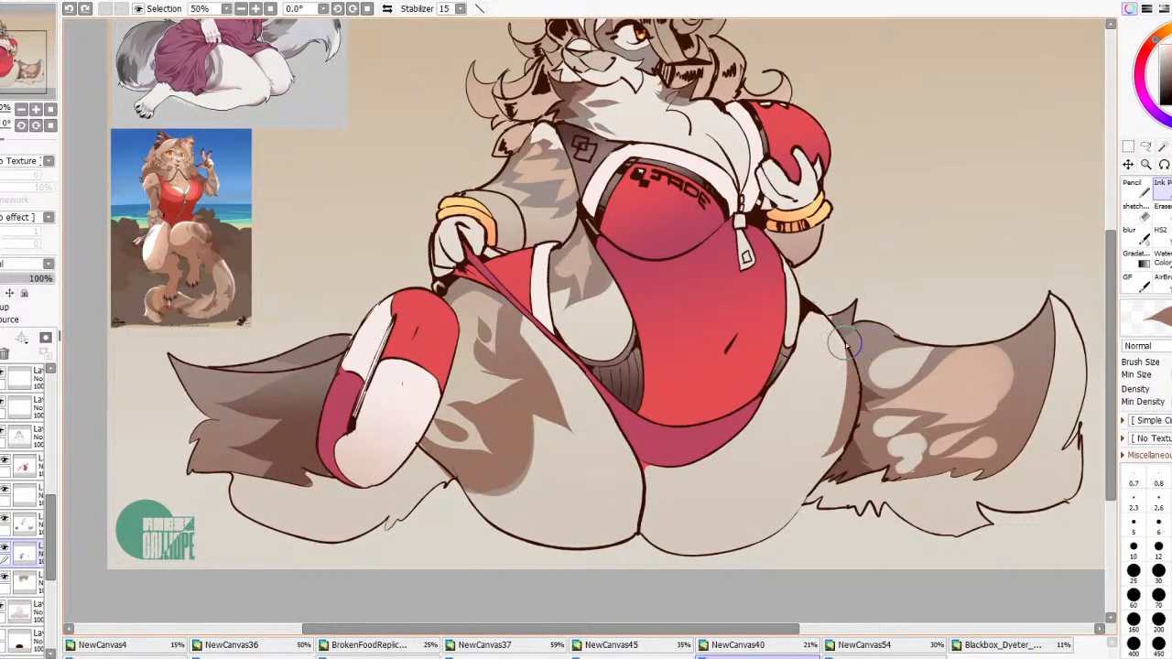
pyautogui.moveTo(845, 346); pyautogui.dragTo(809, 313)
pyautogui.moveTo(847, 350); pyautogui.dragTo(829, 404)
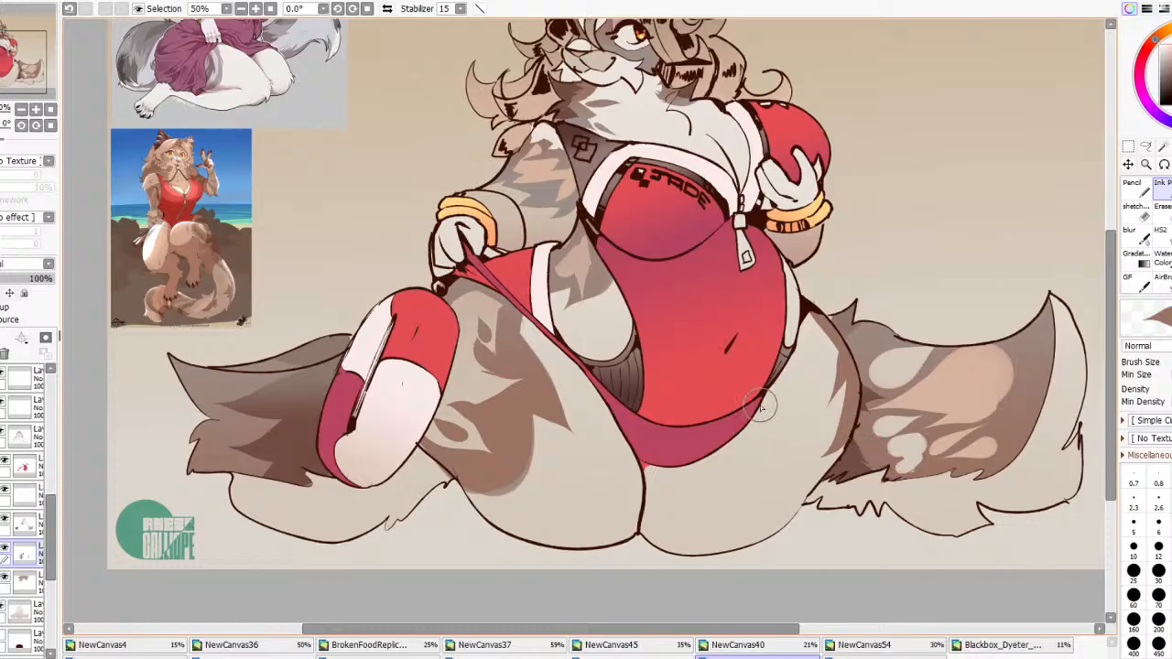
pyautogui.scroll(-3, 760, 408)
pyautogui.scroll(1, 772, 417)
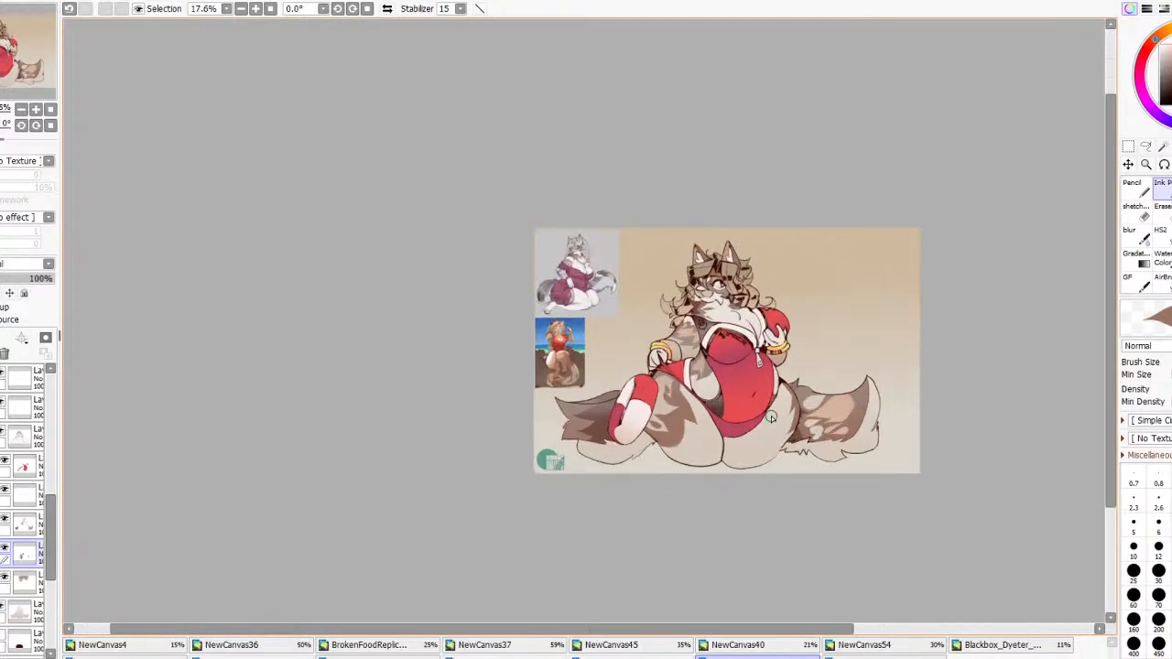
pyautogui.scroll(1, 772, 417)
# Try a strongly saturated colour adjustment on the swimsuit layer and check it with the canvas view mirrored
pyautogui.click(19, 469)
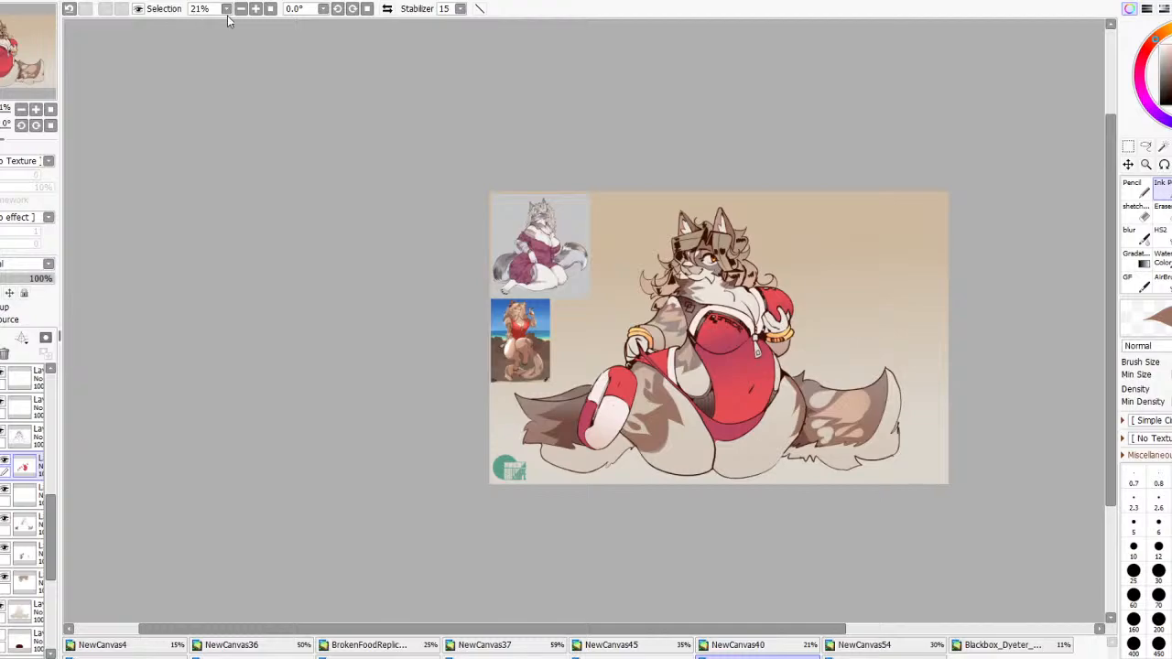
pyautogui.click(306, 27)
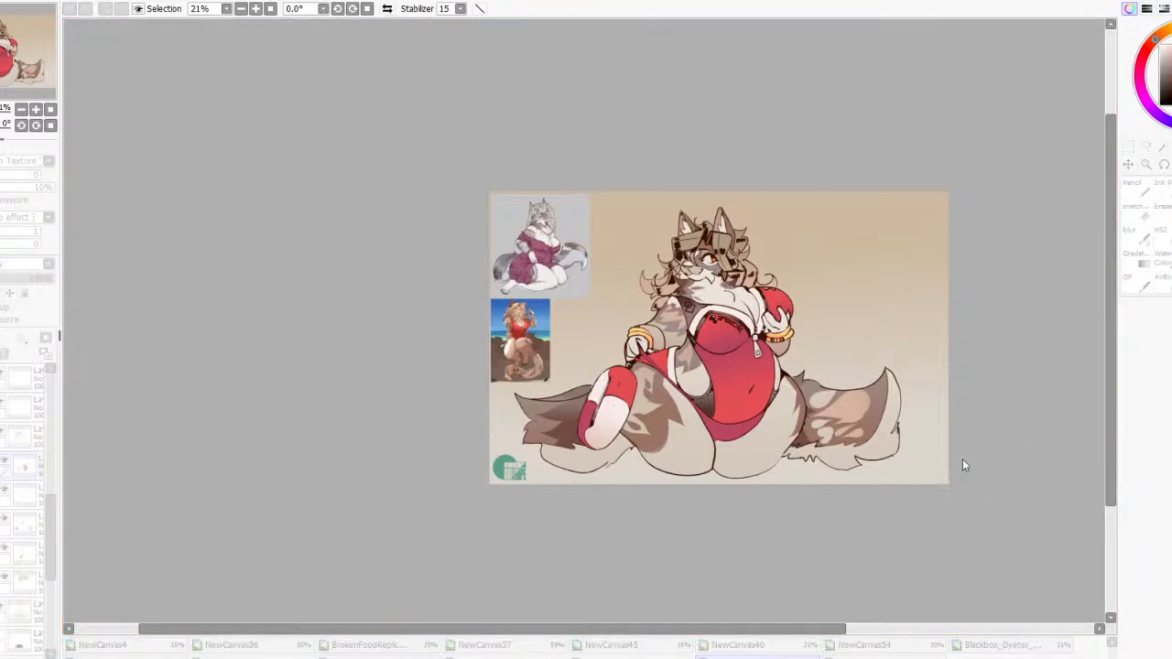
pyautogui.moveTo(962, 458); pyautogui.dragTo(1062, 476)
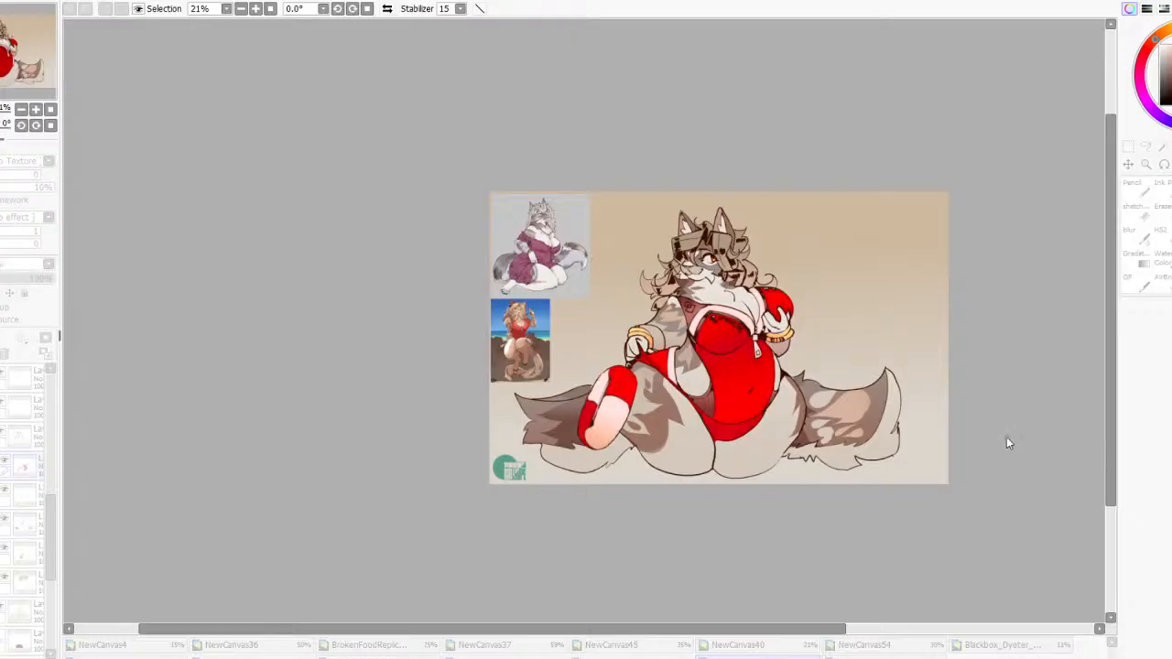
pyautogui.scroll(-3, 818, 314)
pyautogui.click(386, 8)
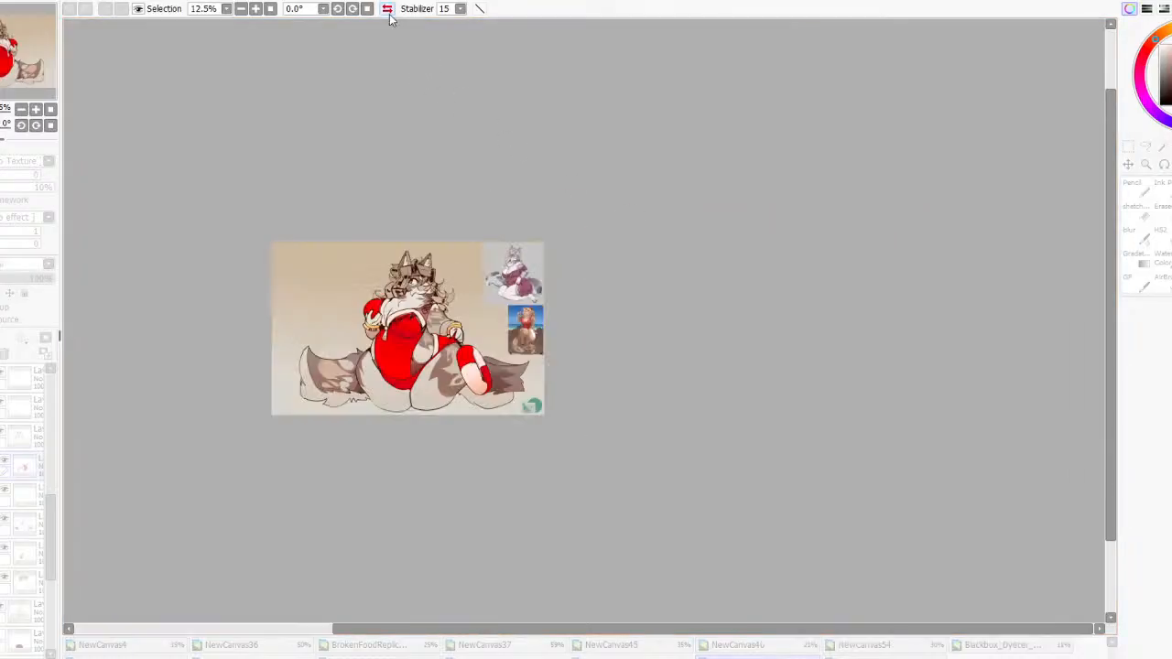
pyautogui.click(386, 8)
pyautogui.click(1060, 505)
pyautogui.scroll(2, 817, 371)
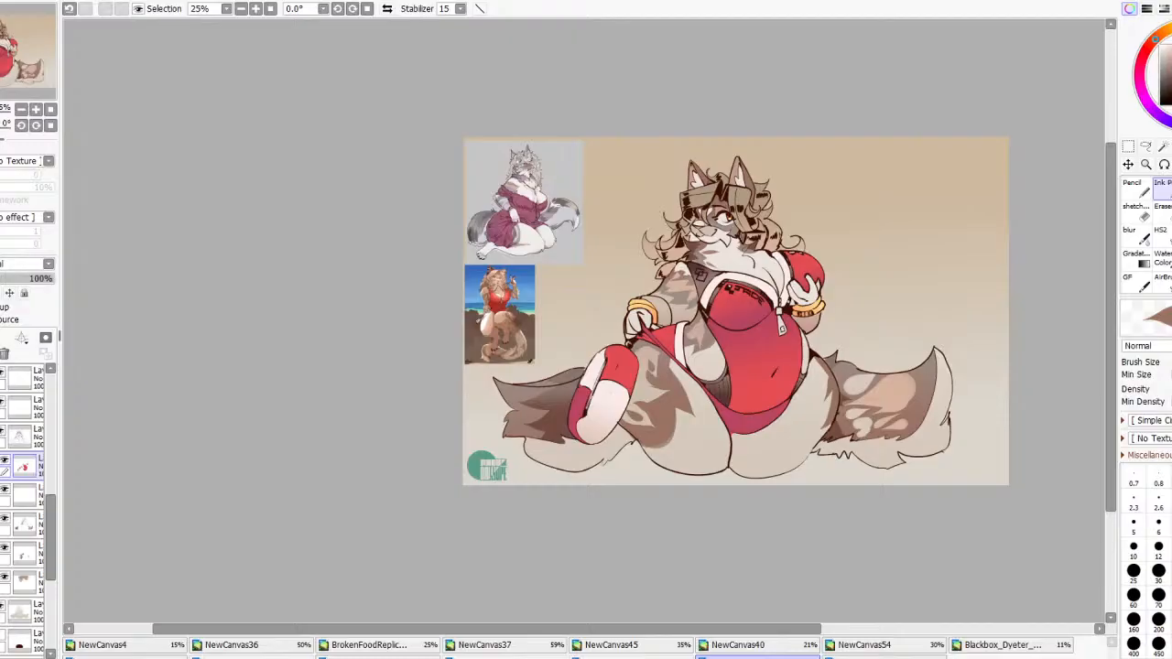
# Adjust the swimsuit layer's colours, and select the suit's dark trim areas to adjust their colour separately
pyautogui.click(293, 16)
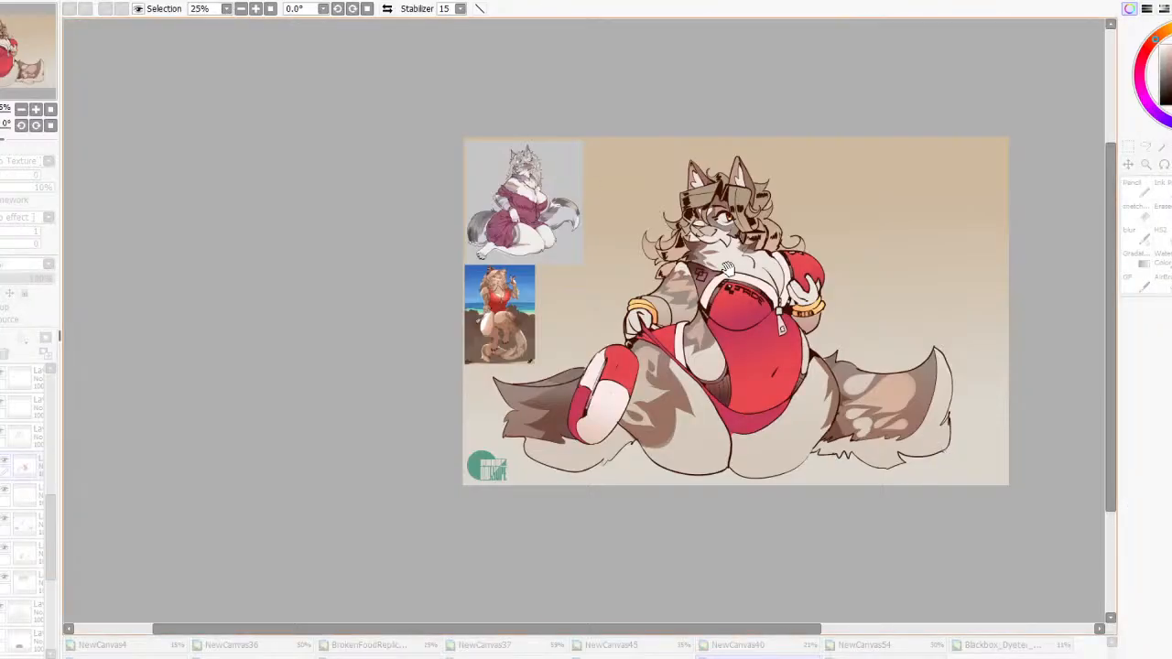
pyautogui.press('Return')
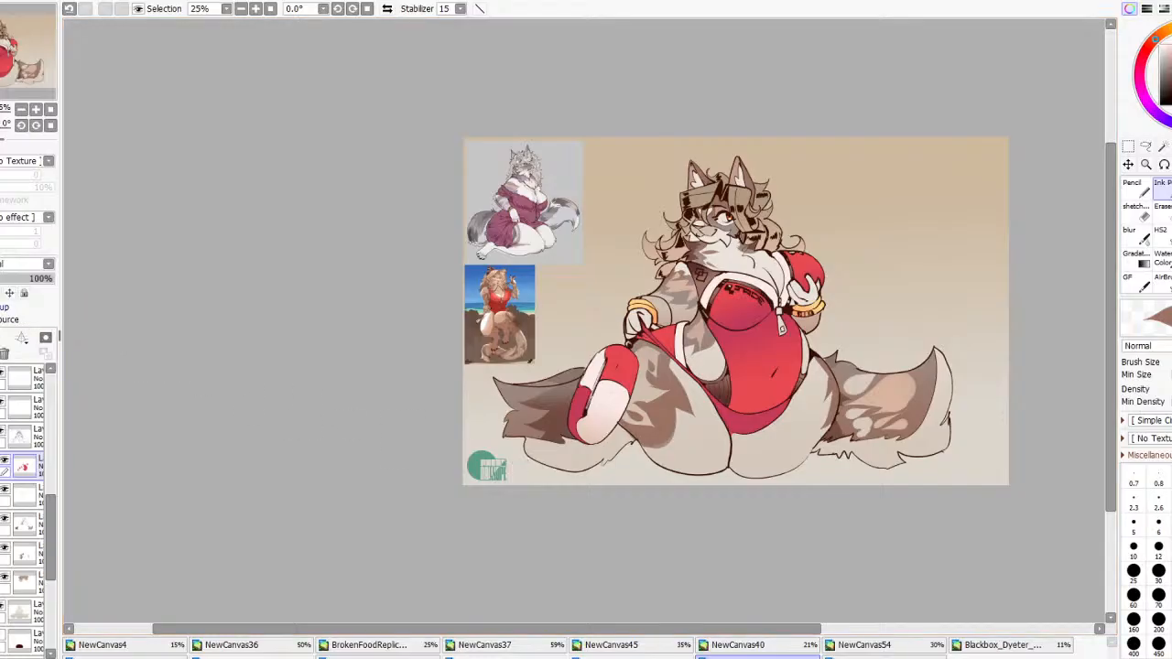
pyautogui.press('w')
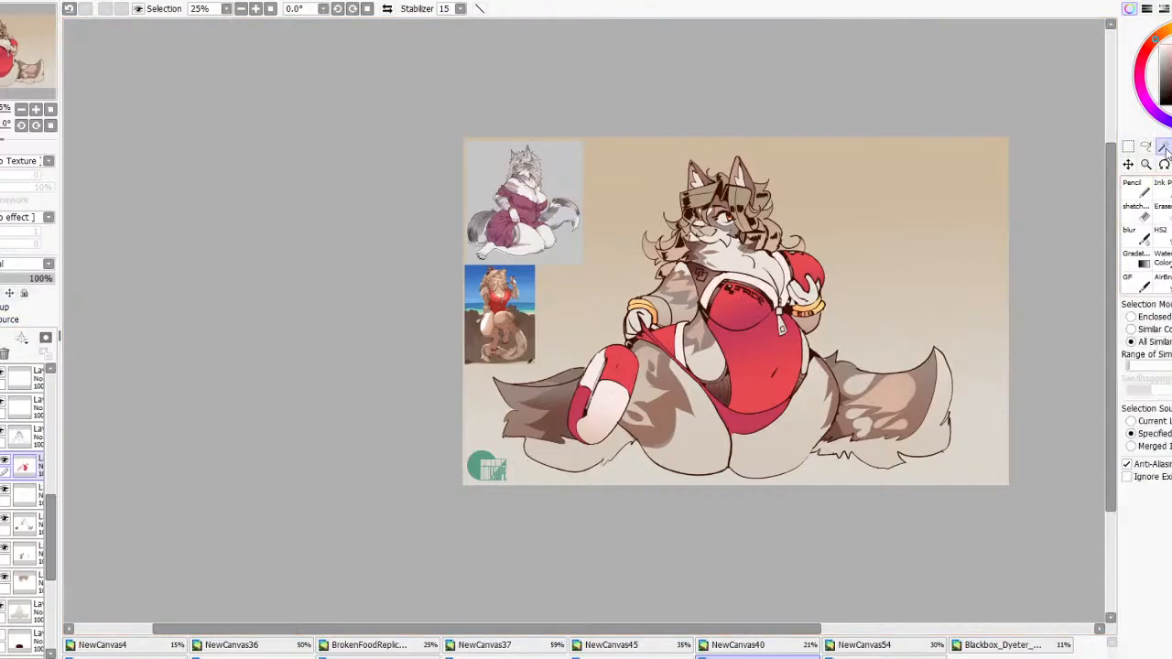
pyautogui.scroll(1, 638, 370)
pyautogui.click(758, 400)
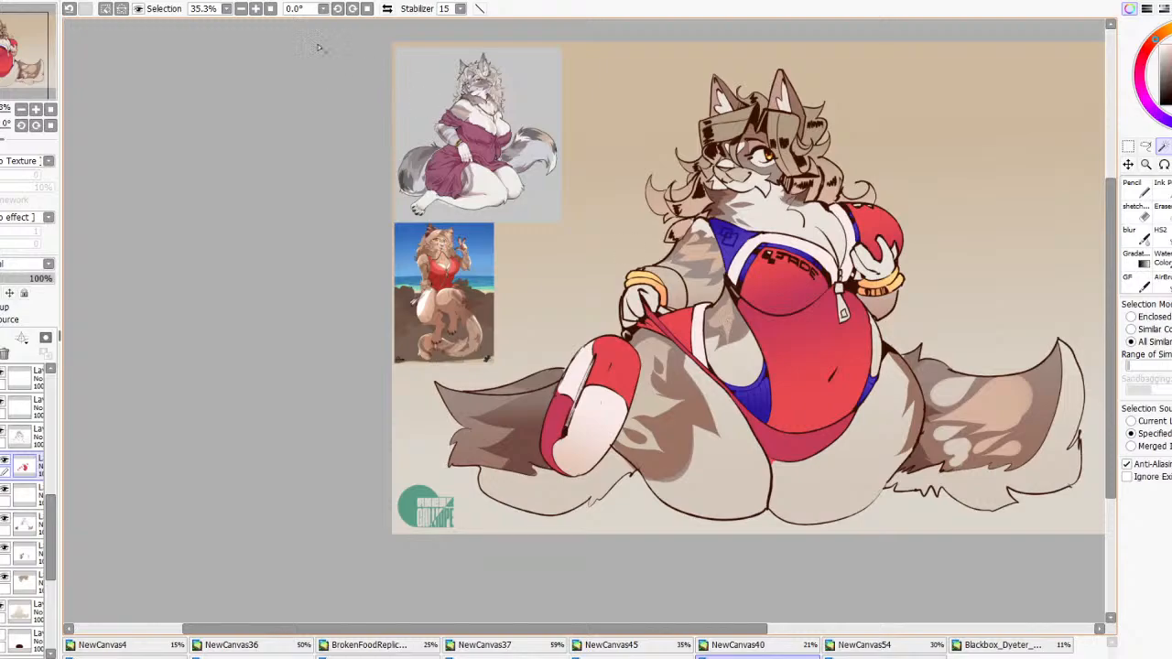
pyautogui.click(177, 7)
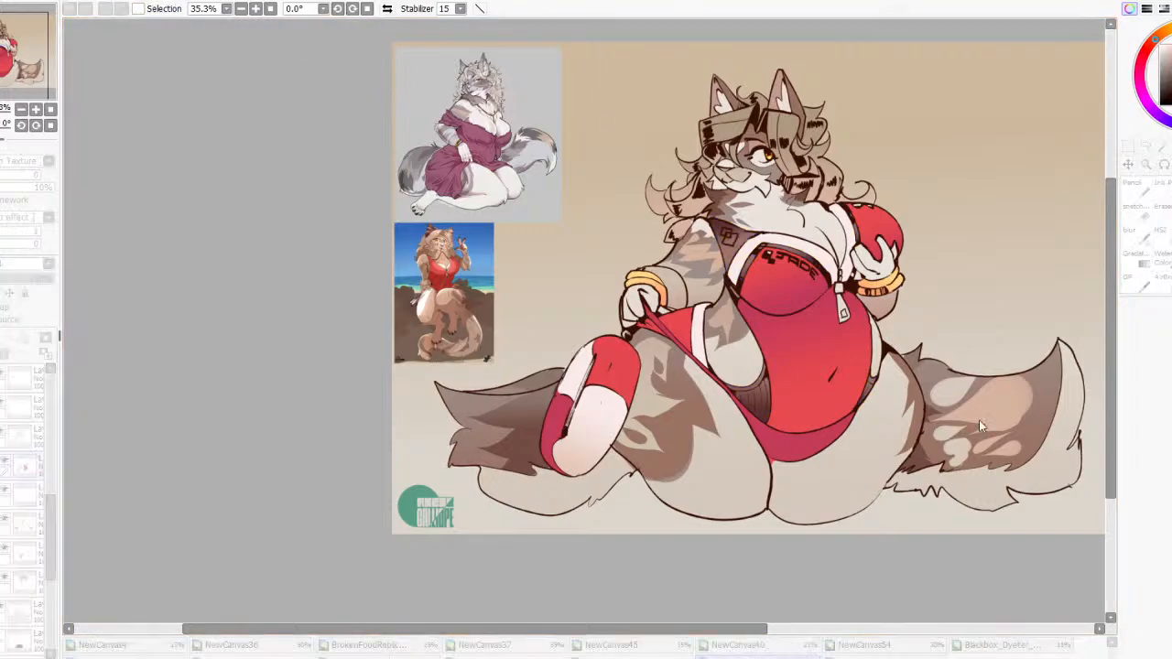
pyautogui.scroll(-4, 888, 444)
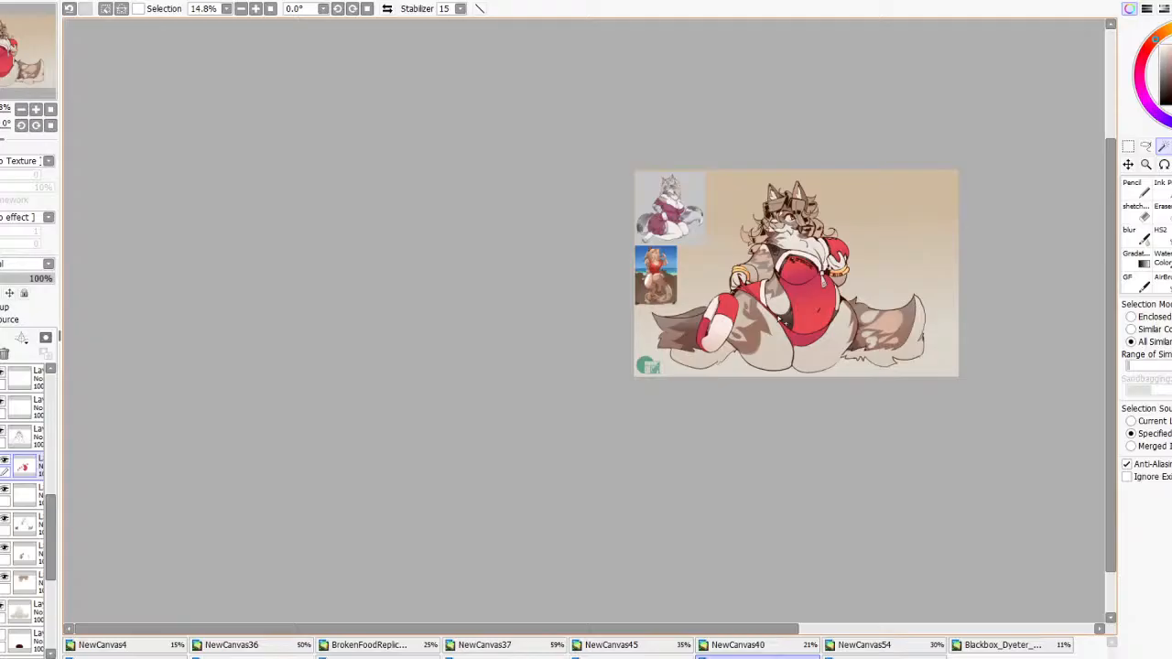
pyautogui.scroll(2, 955, 520)
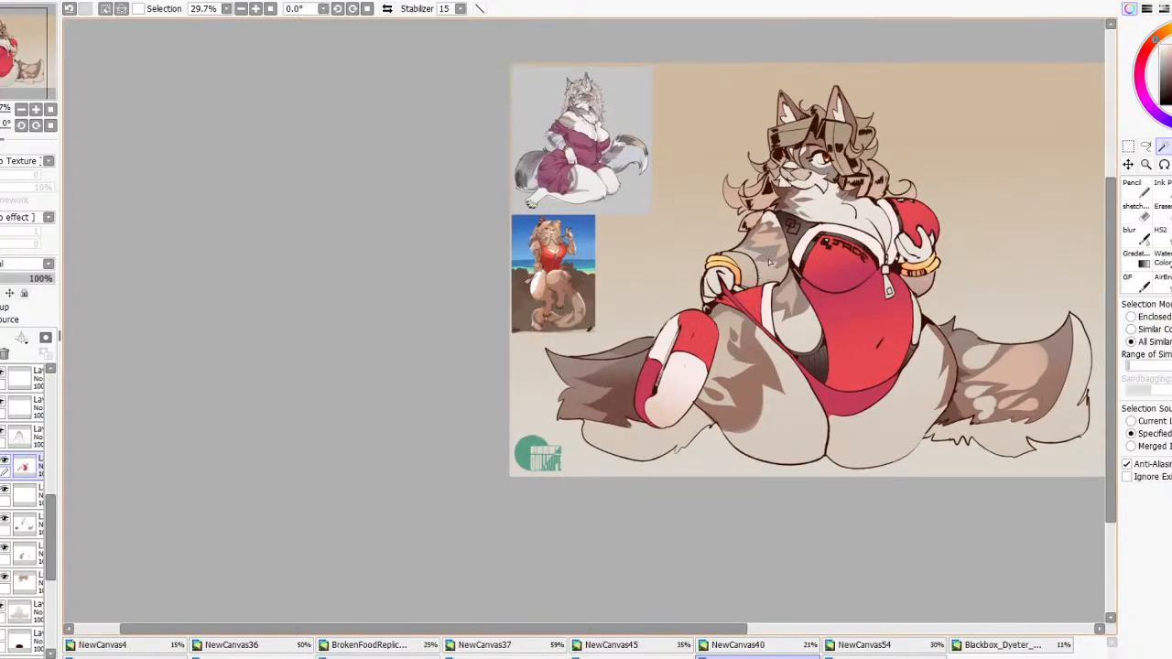
# Merge the two fur-marking layers into one and adjust the colour of the merged markings
pyautogui.click(28, 523)
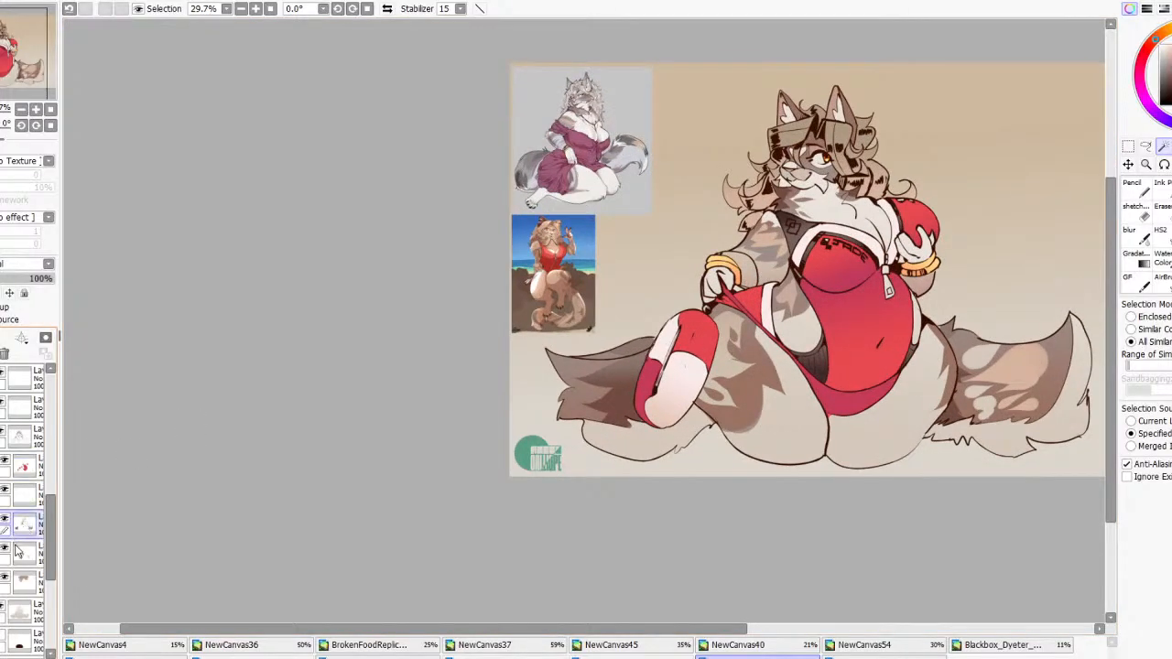
pyautogui.click(5, 551)
pyautogui.click(5, 551)
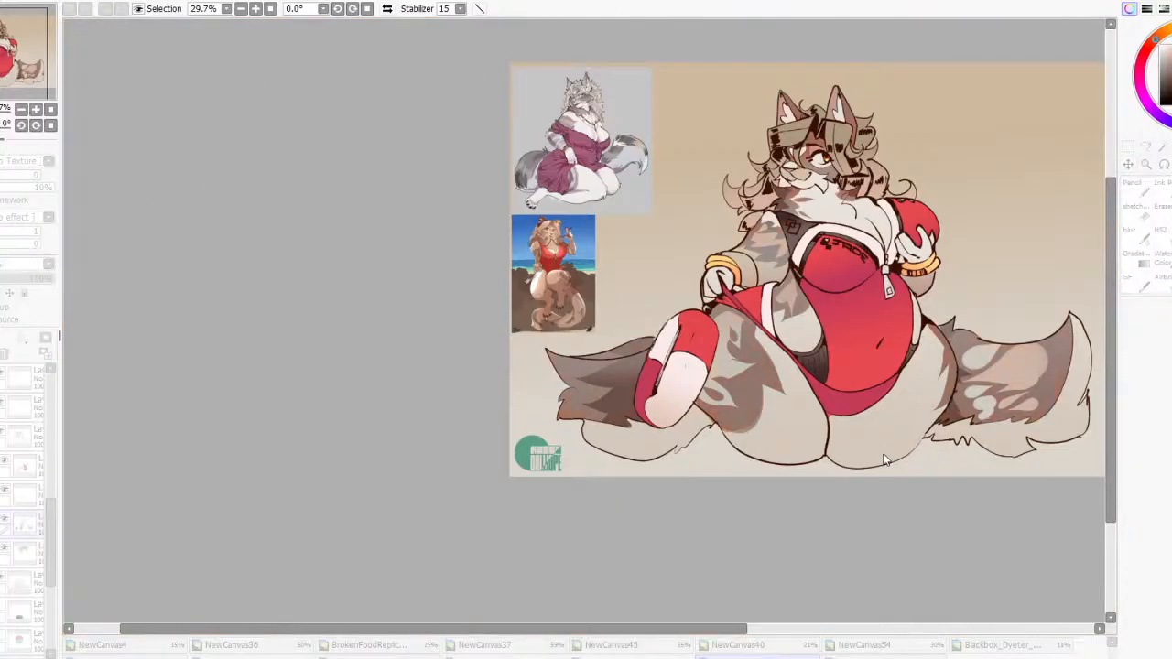
pyautogui.scroll(-6, 883, 455)
pyautogui.scroll(3, 894, 432)
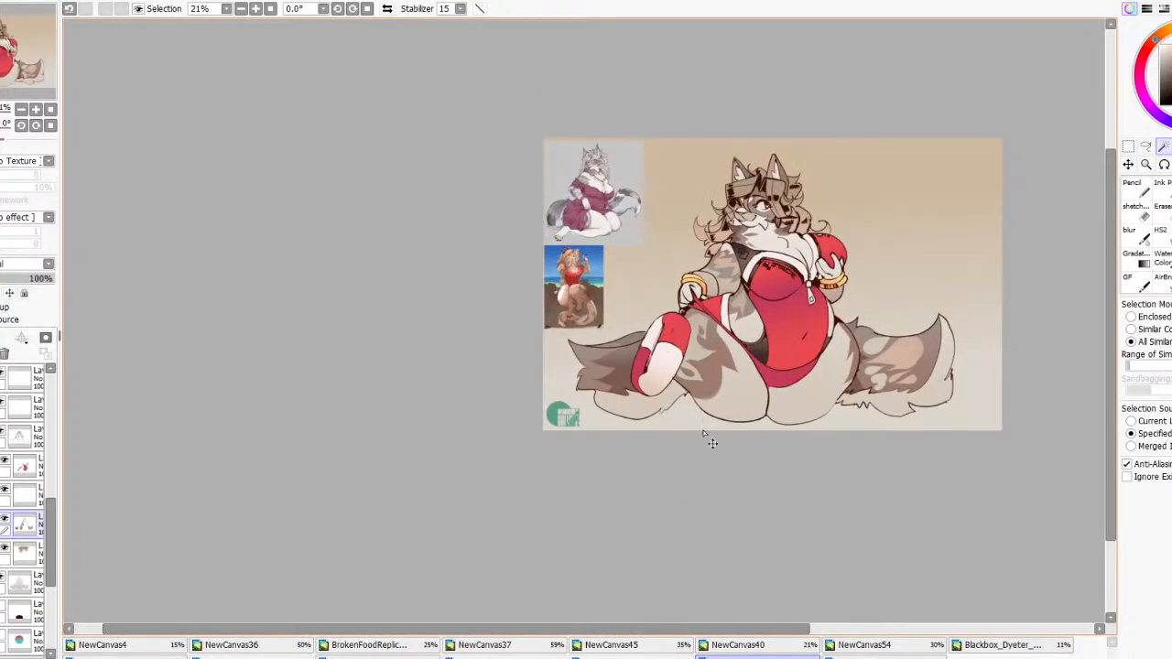
# Tint the line art of the thighs and tail brown with a large Pencil brush on the line colour layer
pyautogui.scroll(3, 793, 174)
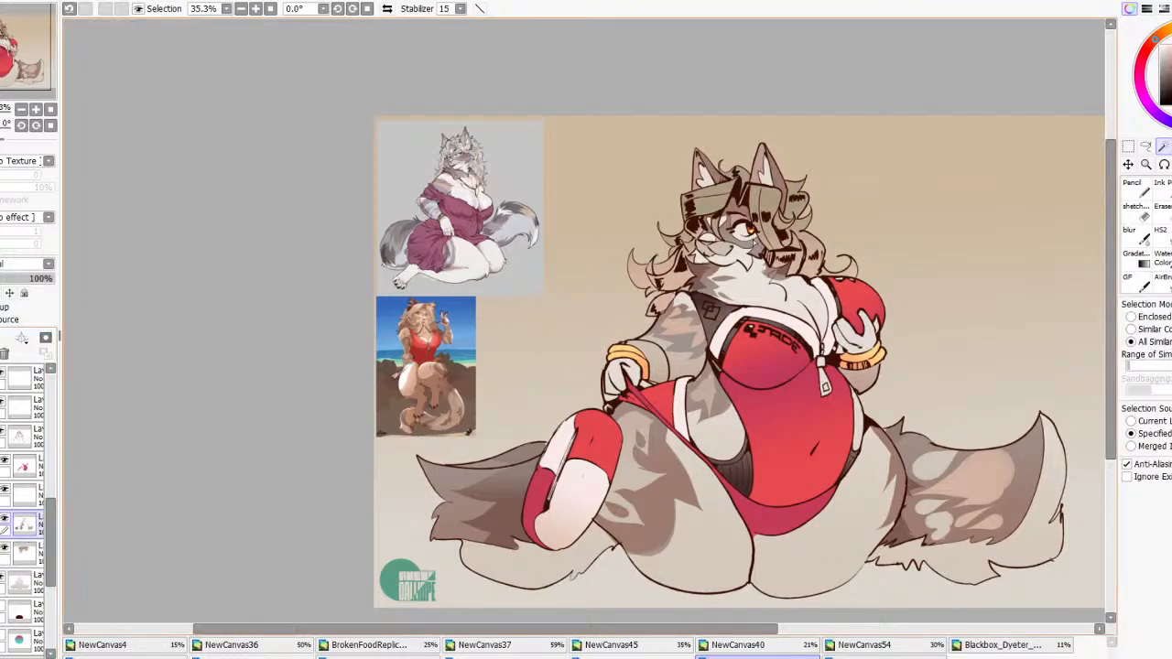
pyautogui.scroll(5, 751, 227)
pyautogui.scroll(-5, 751, 227)
pyautogui.click(27, 438)
pyautogui.click(1144, 190)
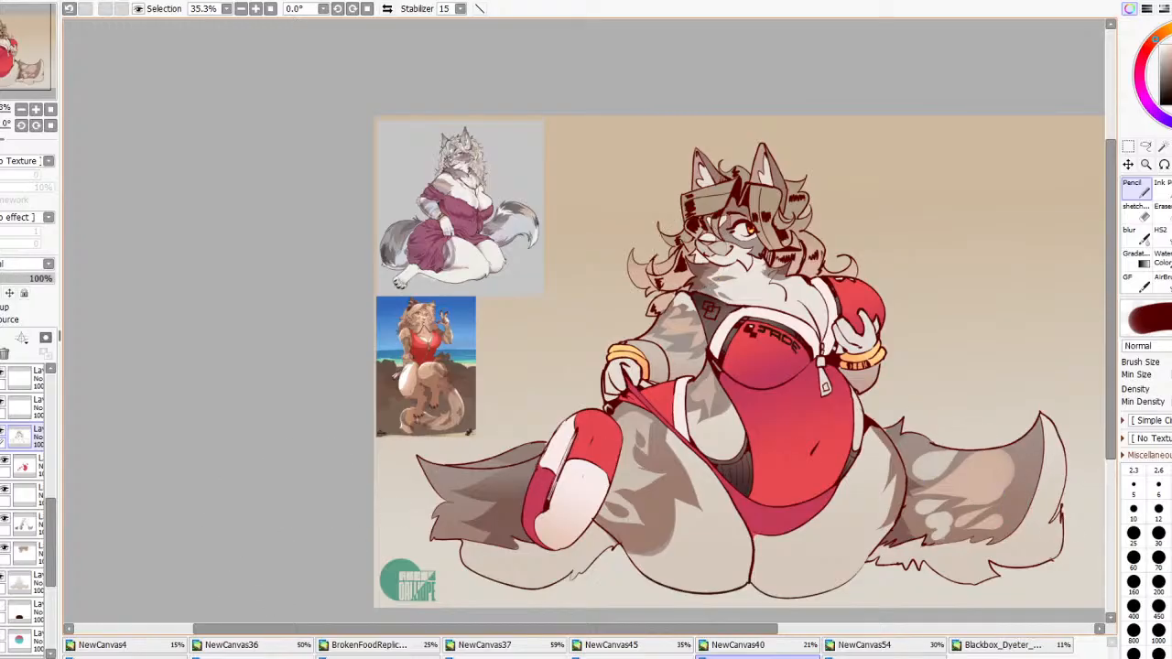
pyautogui.moveTo(1171, 90); pyautogui.dragTo(1171, 73)
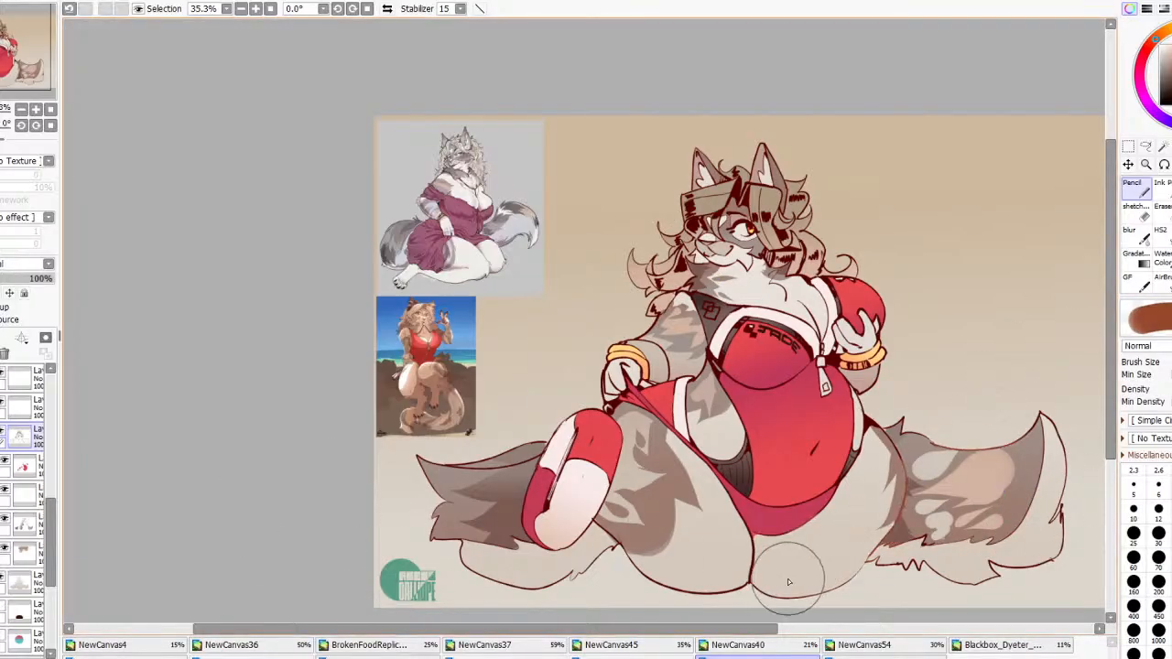
pyautogui.moveTo(790, 580)
pyautogui.mouseDown()
pyautogui.moveTo(907, 564)
pyautogui.moveTo(1103, 441)
pyautogui.mouseUp()
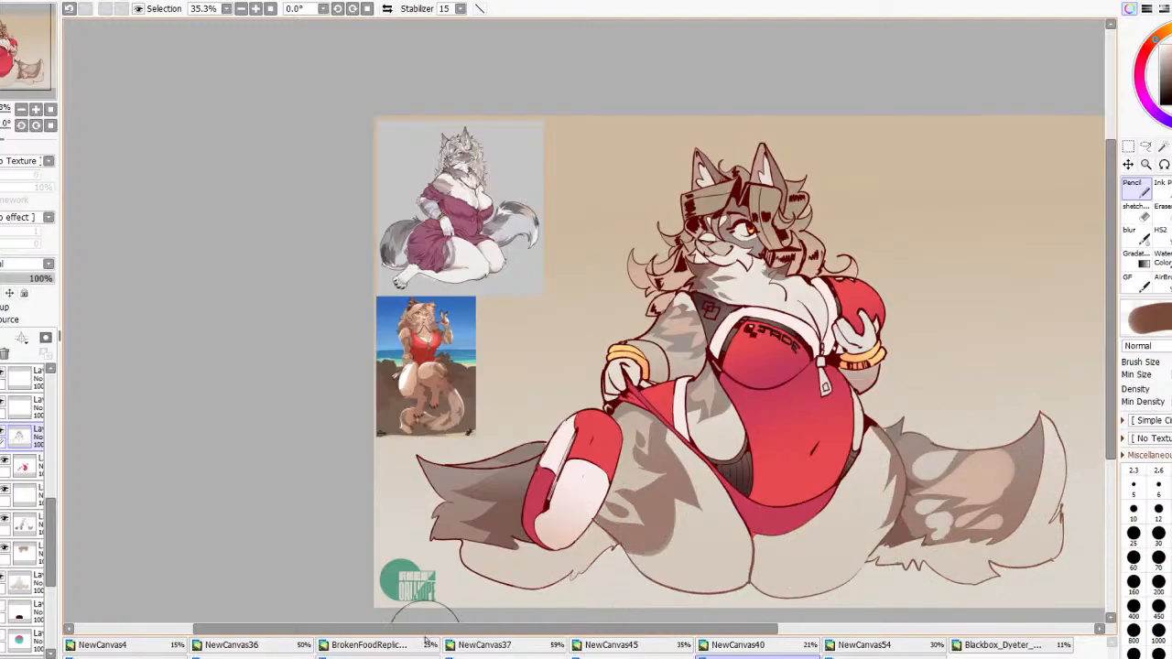
# Sample the swimsuit's red and use a dark red to tint the line art around the suit with the Ink Pen
pyautogui.keyDown('alt'); pyautogui.click(769, 426); pyautogui.keyUp('alt')
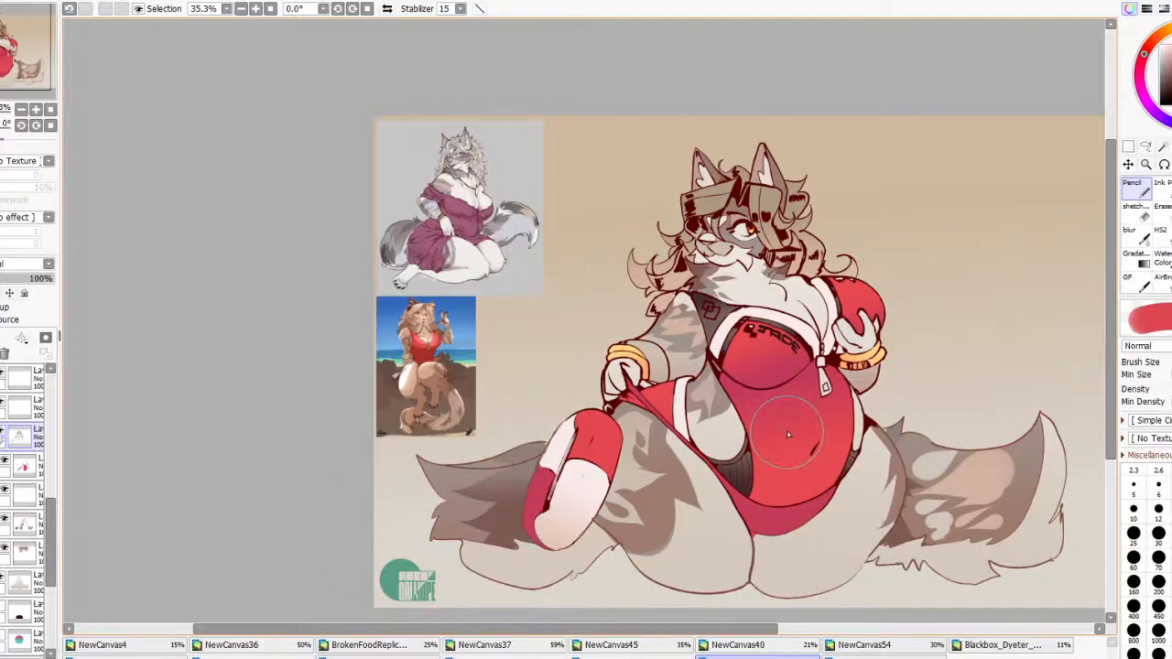
pyautogui.keyDown('alt'); pyautogui.click(814, 449); pyautogui.keyUp('alt')
pyautogui.click(1163, 189)
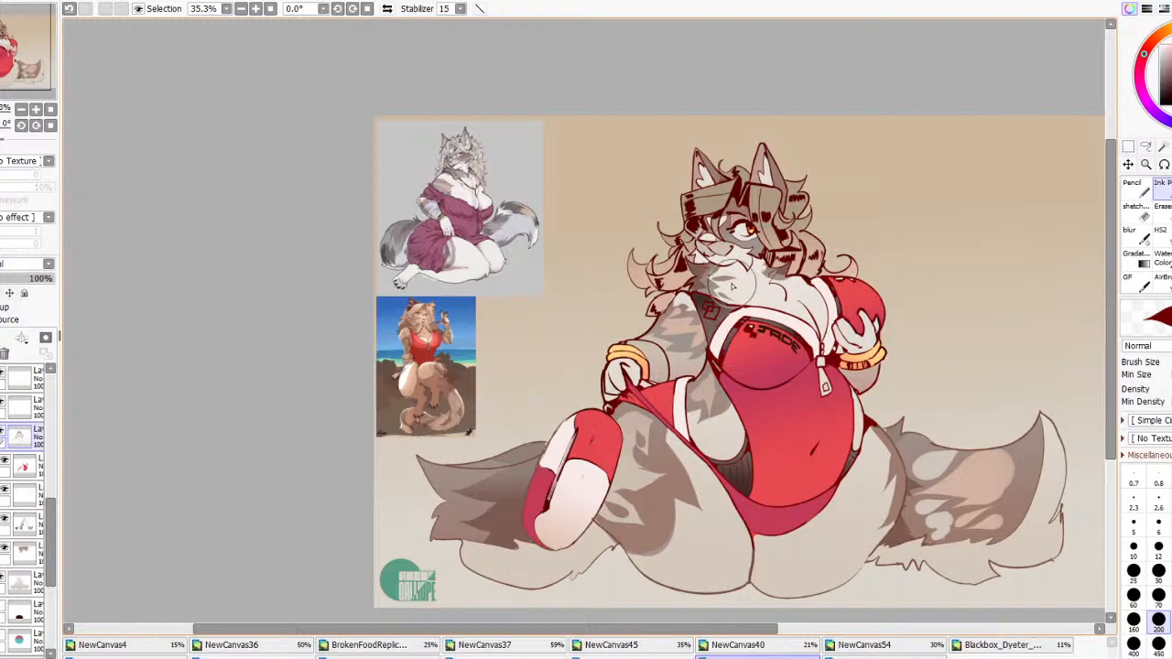
# Try recolouring the swimsuit's chest lettering white on its own layer
pyautogui.click(22, 407)
pyautogui.click(13, 380)
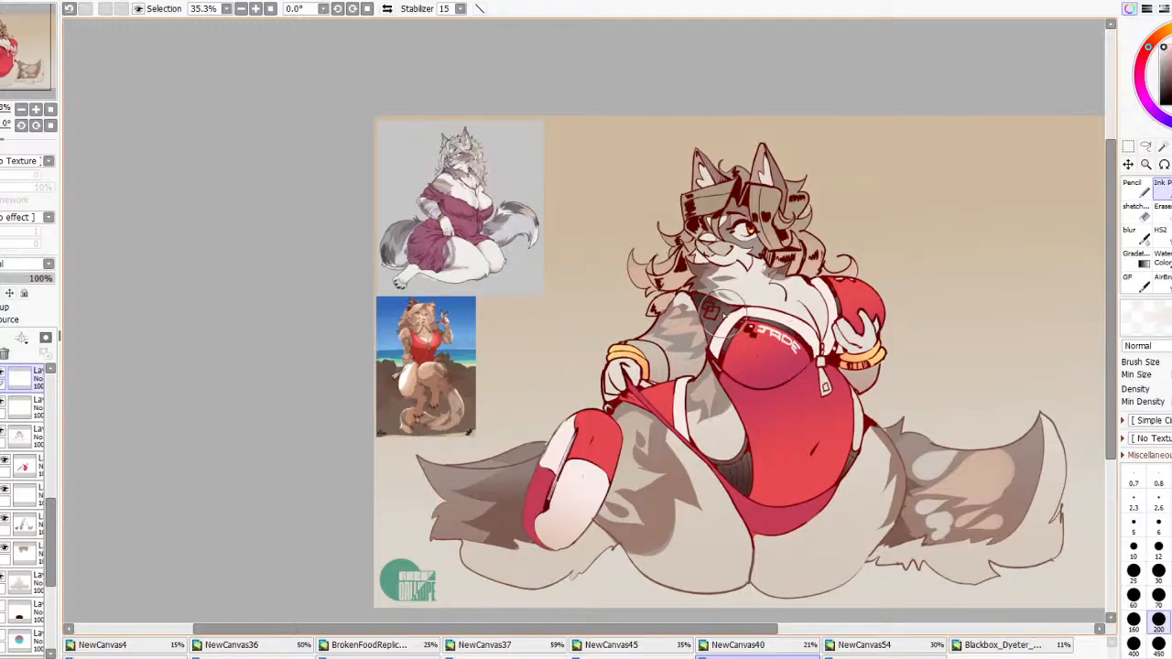
pyautogui.moveTo(749, 331); pyautogui.dragTo(824, 380)
pyautogui.moveTo(732, 302)
pyautogui.mouseDown()
pyautogui.moveTo(670, 285)
pyautogui.moveTo(749, 333)
pyautogui.mouseUp()
# Sample the dark shoulder trim colour and repaint the chest lettering and shoulder emblem with it on their layers
pyautogui.rightClick(707, 298)
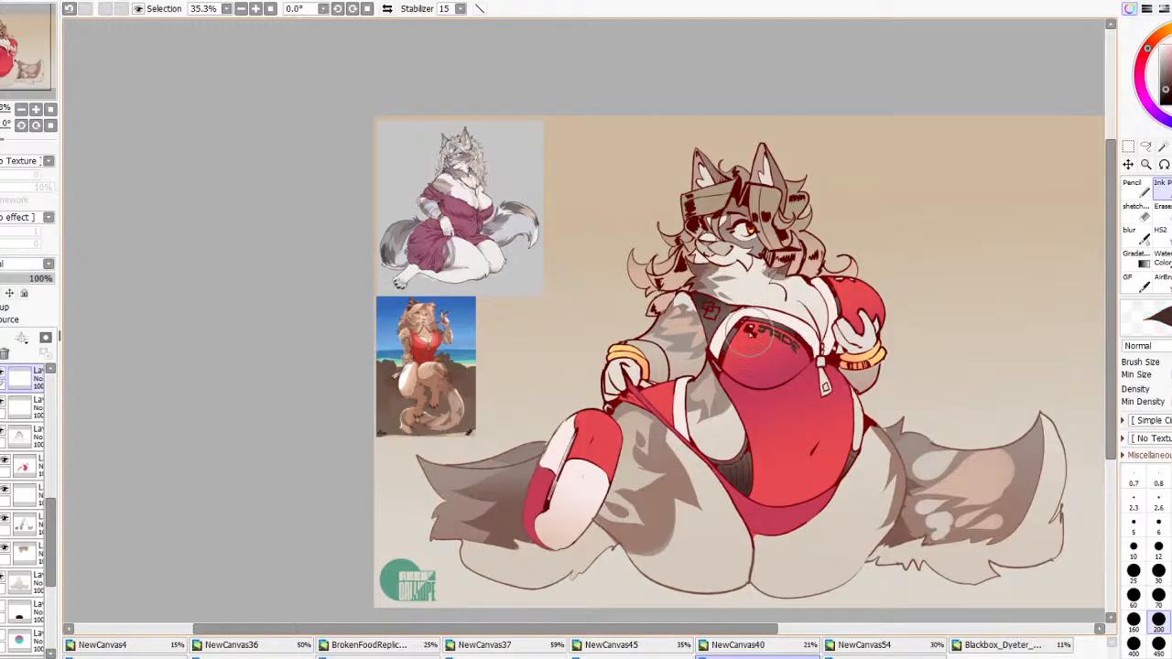
pyautogui.click(27, 440)
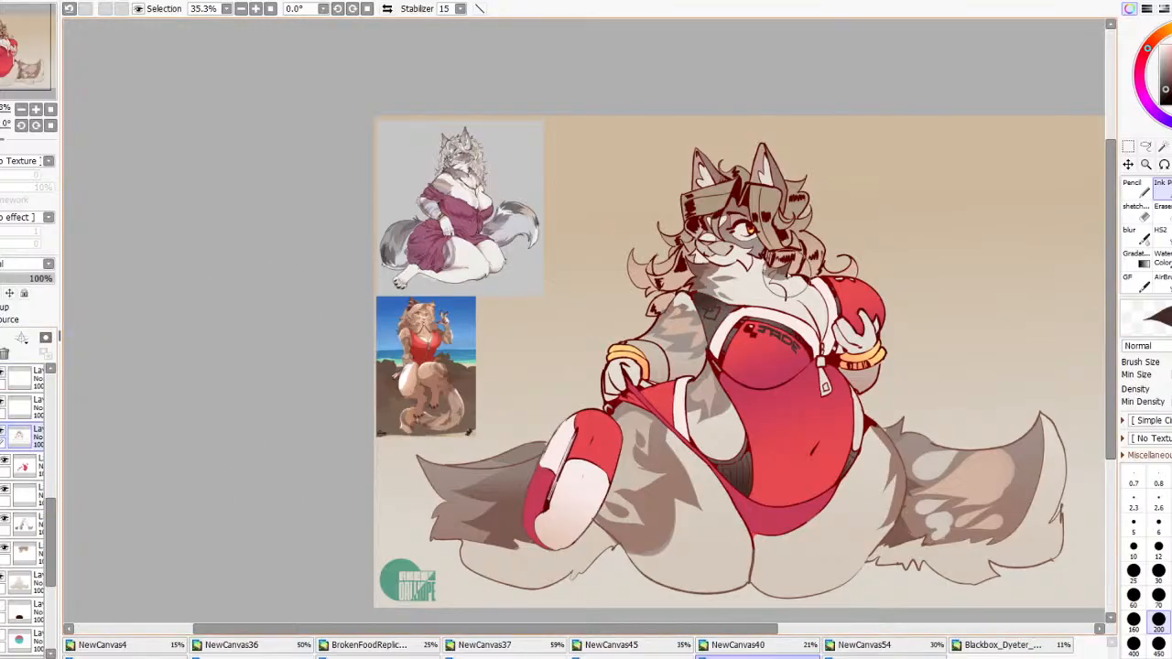
# Tint the line art over the dark trim panels at the shoulder and hips, and repaint the shoulder emblem white
pyautogui.moveTo(786, 275); pyautogui.dragTo(811, 291)
pyautogui.moveTo(741, 461); pyautogui.dragTo(758, 498)
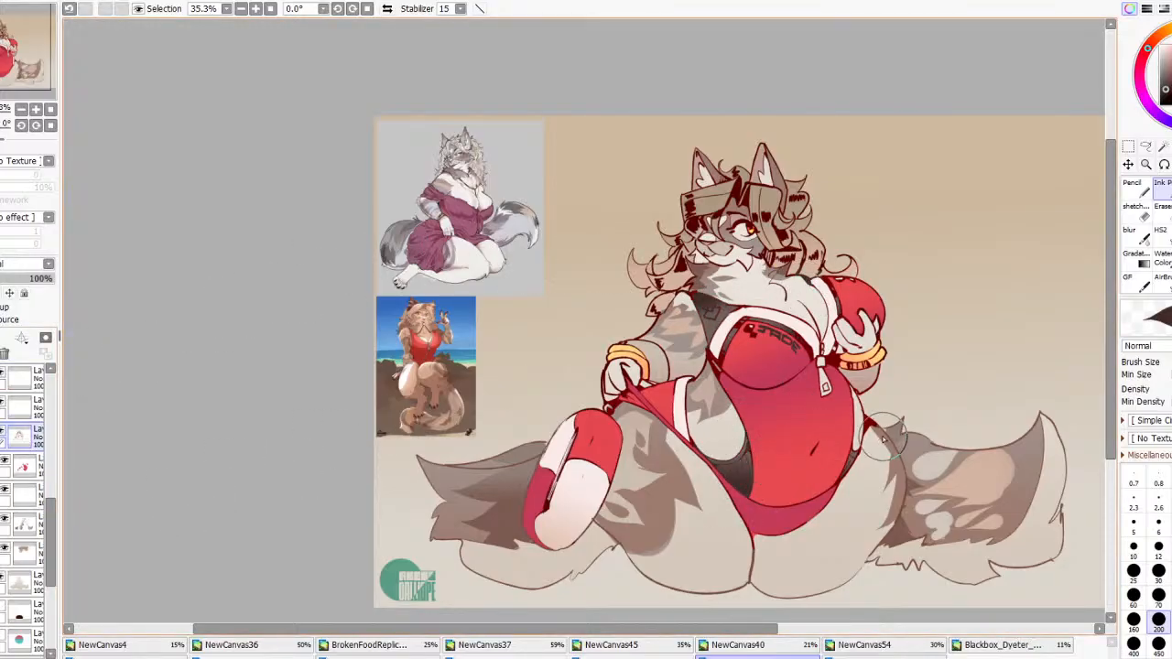
pyautogui.moveTo(856, 451); pyautogui.dragTo(848, 460)
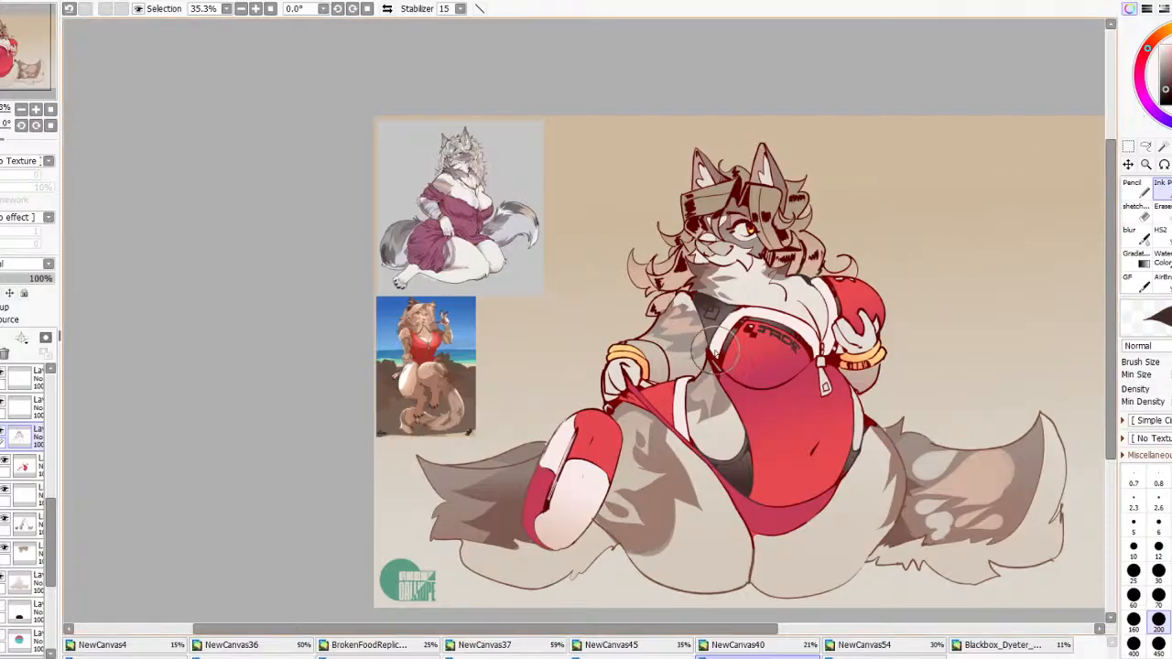
pyautogui.moveTo(710, 319); pyautogui.dragTo(712, 303)
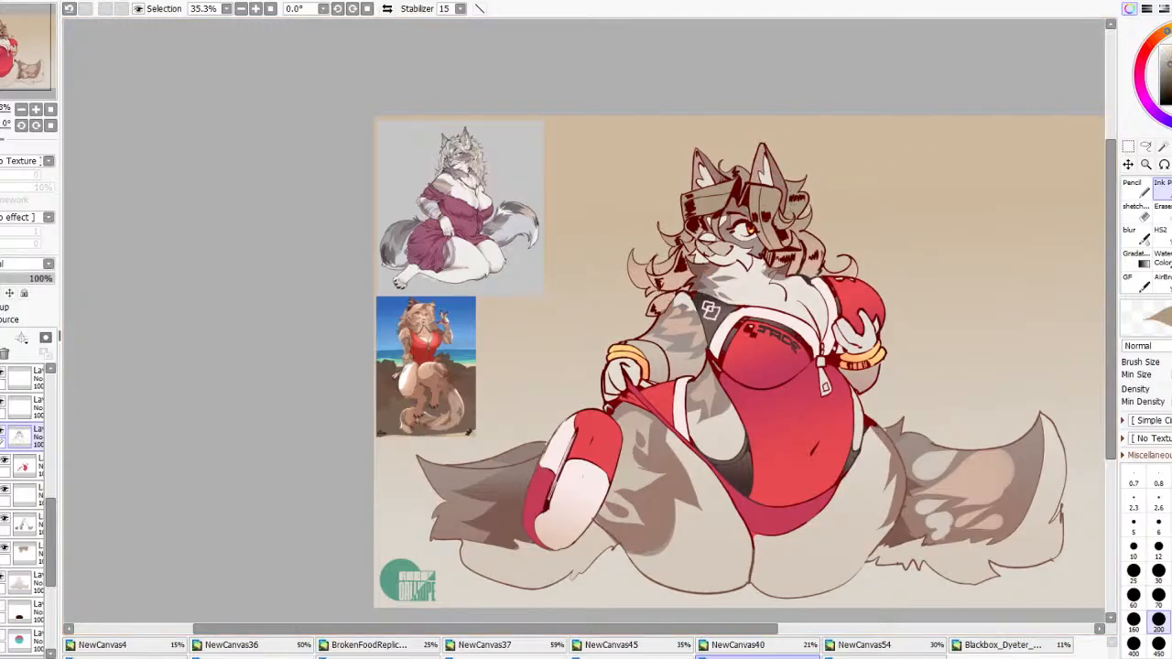
# Choose a muted grey-brown and tint the line art of the hair's curls and side locks with the Ink Pen
pyautogui.click(1169, 66)
pyautogui.moveTo(677, 267); pyautogui.dragTo(702, 214)
pyautogui.hotkey('ctrl', 'z')
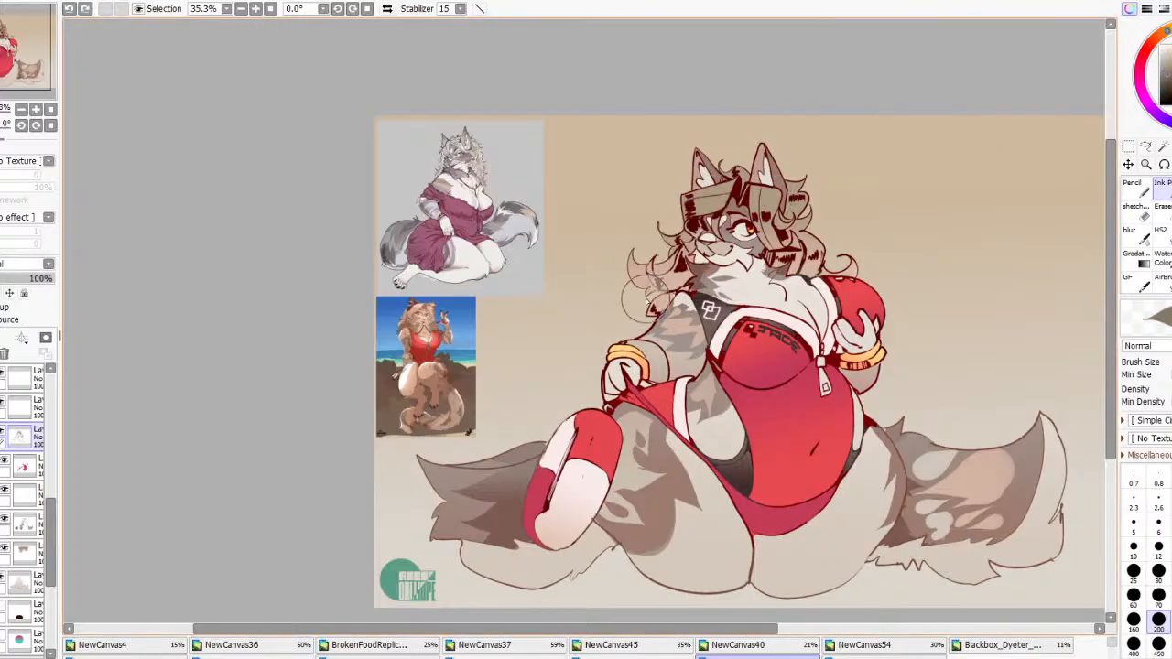
pyautogui.moveTo(646, 302); pyautogui.dragTo(648, 270)
pyautogui.hotkey('ctrl', 'y')
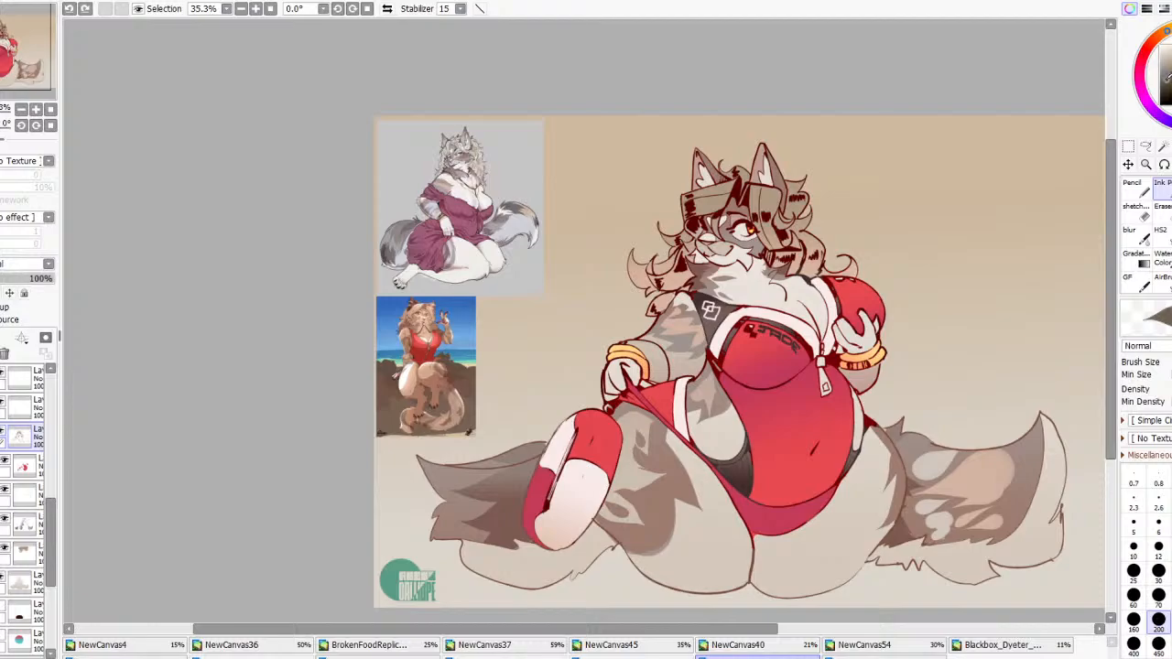
pyautogui.moveTo(677, 233)
pyautogui.mouseDown()
pyautogui.moveTo(645, 307)
pyautogui.moveTo(638, 267)
pyautogui.moveTo(643, 286)
pyautogui.mouseUp()
pyautogui.moveTo(709, 205)
pyautogui.mouseDown()
pyautogui.moveTo(698, 241)
pyautogui.moveTo(683, 200)
pyautogui.mouseUp()
pyautogui.hotkey('ctrl', 'z')
pyautogui.moveTo(796, 242)
pyautogui.mouseDown()
pyautogui.moveTo(783, 241)
pyautogui.moveTo(835, 257)
pyautogui.moveTo(774, 260)
pyautogui.mouseUp()
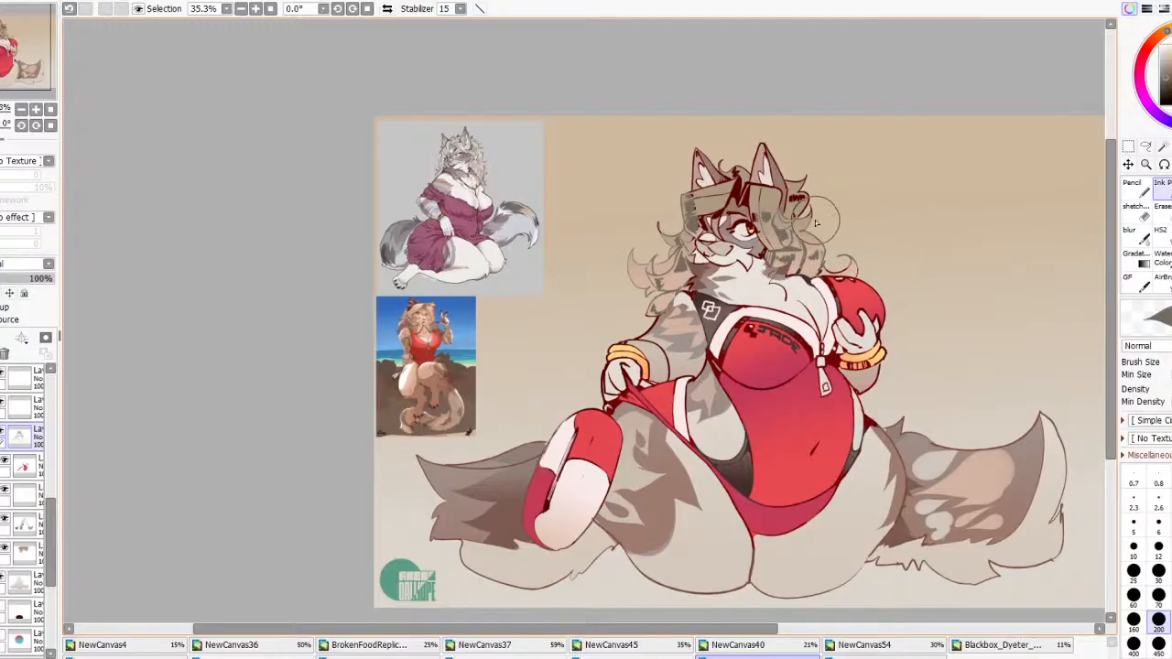
# Redo the last hair tint in an adjusted shade, covering the line art of the bangs around the forehead
pyautogui.moveTo(814, 220)
pyautogui.mouseDown()
pyautogui.moveTo(784, 236)
pyautogui.moveTo(804, 171)
pyautogui.moveTo(767, 225)
pyautogui.moveTo(750, 213)
pyautogui.moveTo(863, 128)
pyautogui.moveTo(752, 247)
pyautogui.mouseUp()
pyautogui.hotkey('ctrl', 'z')
pyautogui.click(1164, 85)
pyautogui.moveTo(743, 203)
pyautogui.mouseDown()
pyautogui.moveTo(742, 185)
pyautogui.moveTo(725, 196)
pyautogui.moveTo(721, 243)
pyautogui.moveTo(740, 224)
pyautogui.mouseUp()
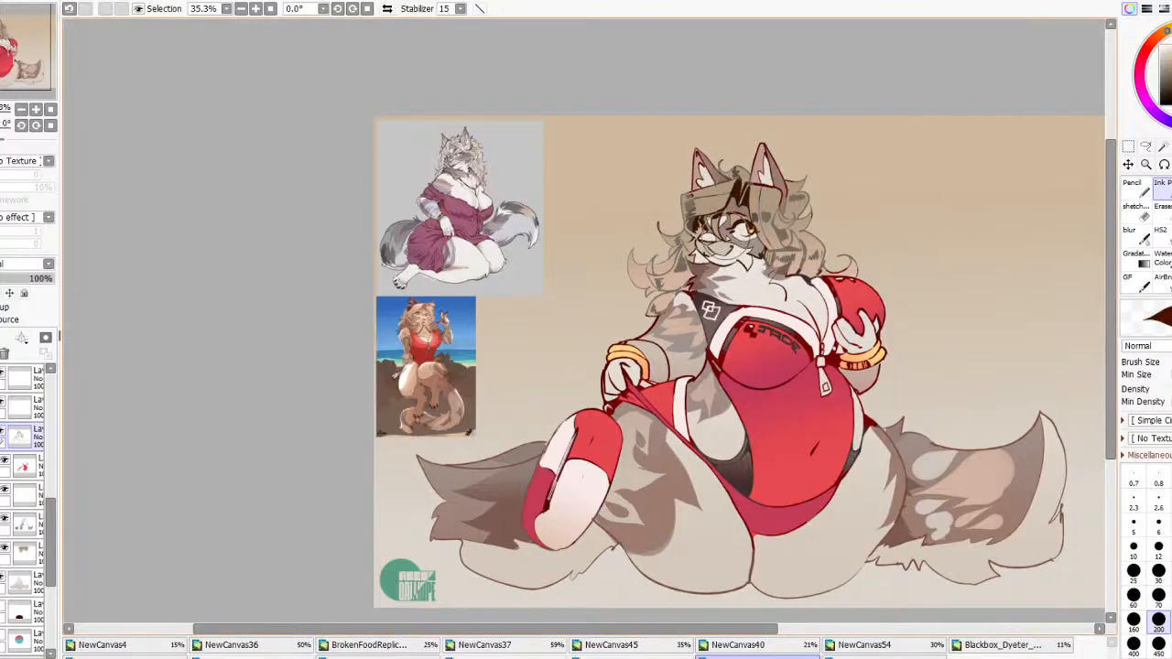
# Repaint the line art of the face and ears in dark reddish brown
pyautogui.moveTo(716, 233)
pyautogui.mouseDown()
pyautogui.moveTo(696, 240)
pyautogui.moveTo(723, 221)
pyautogui.moveTo(774, 249)
pyautogui.mouseUp()
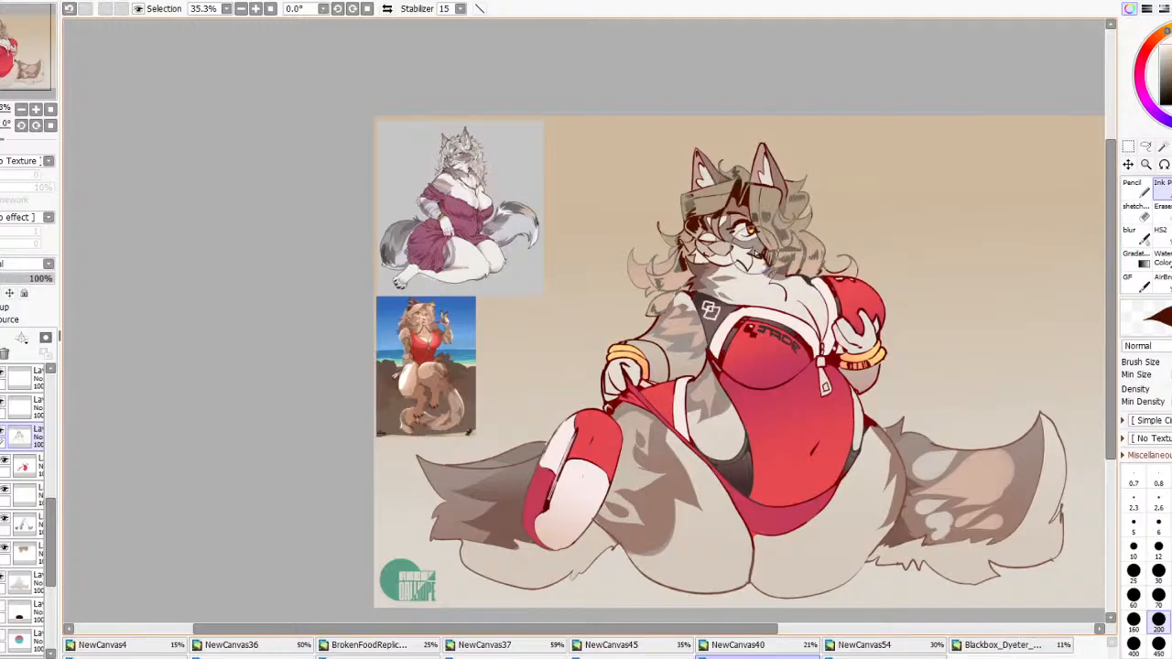
pyautogui.hotkey('ctrl', 'z')
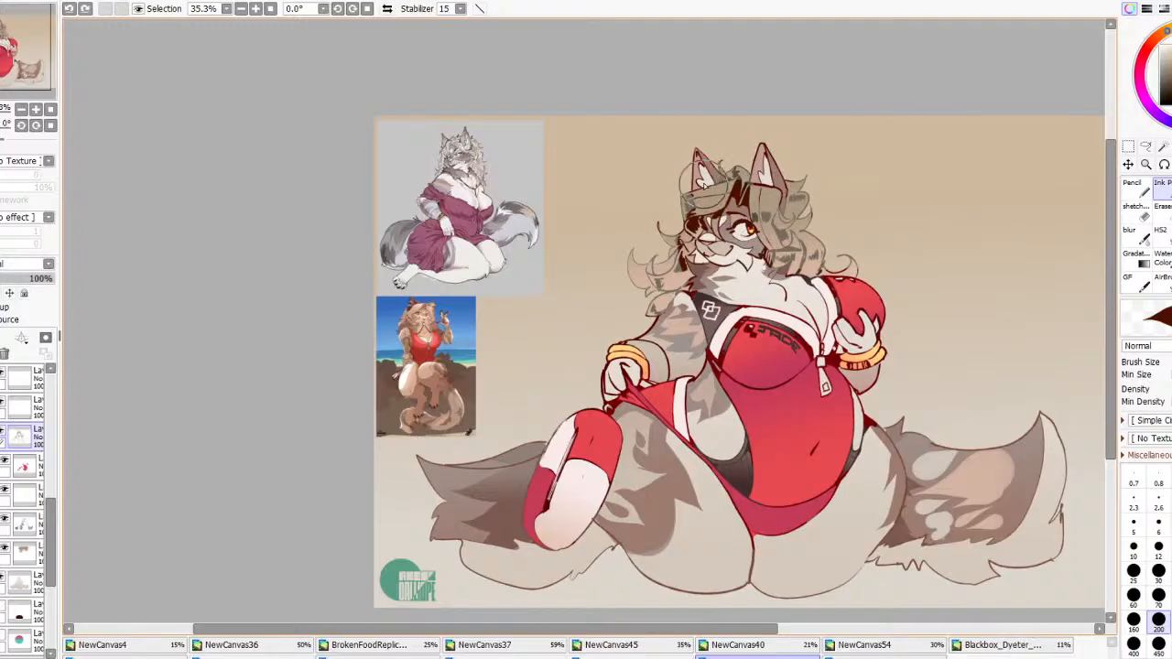
pyautogui.moveTo(697, 186); pyautogui.dragTo(731, 173)
# Sample the hair's line colour and blend it into the face and neck line art with the Water Color brush
pyautogui.scroll(-5, 736, 196)
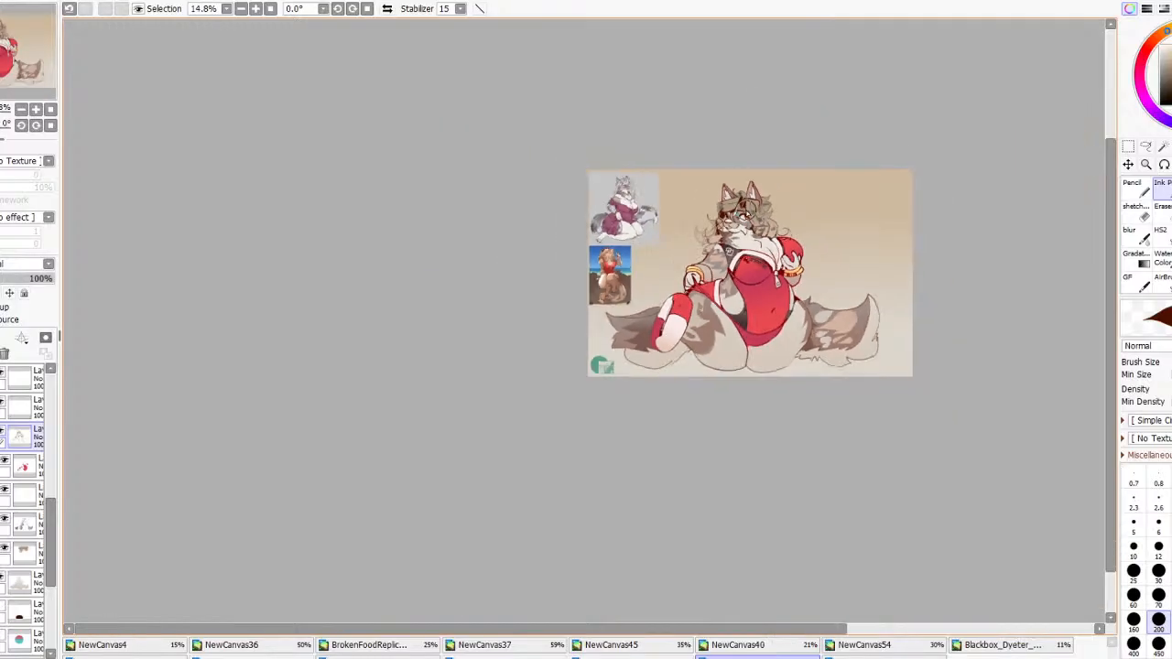
pyautogui.scroll(5, 743, 207)
pyautogui.rightClick(673, 282)
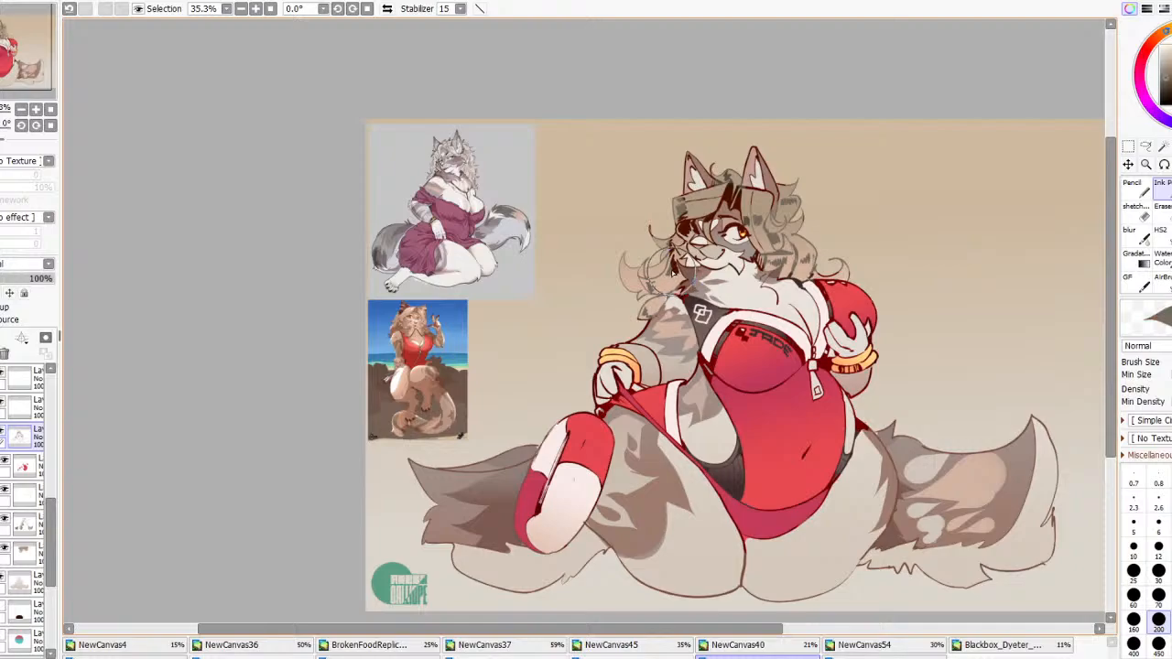
pyautogui.click(1161, 259)
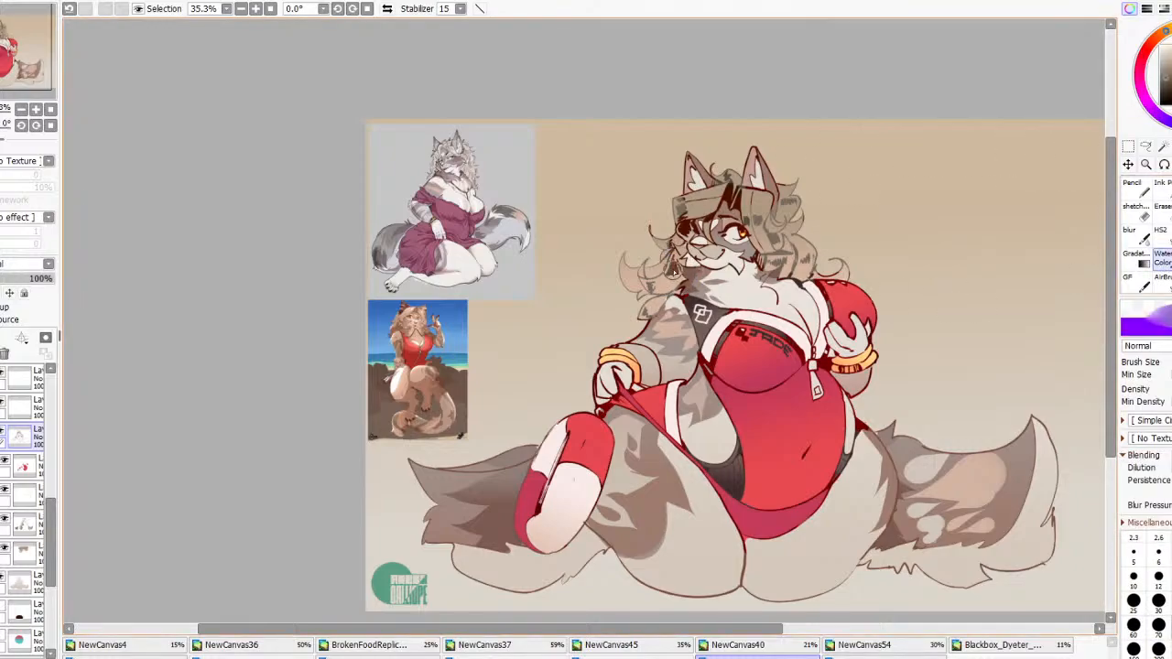
pyautogui.moveTo(671, 272)
pyautogui.mouseDown()
pyautogui.moveTo(685, 212)
pyautogui.moveTo(696, 229)
pyautogui.moveTo(705, 203)
pyautogui.moveTo(728, 196)
pyautogui.moveTo(768, 272)
pyautogui.mouseUp()
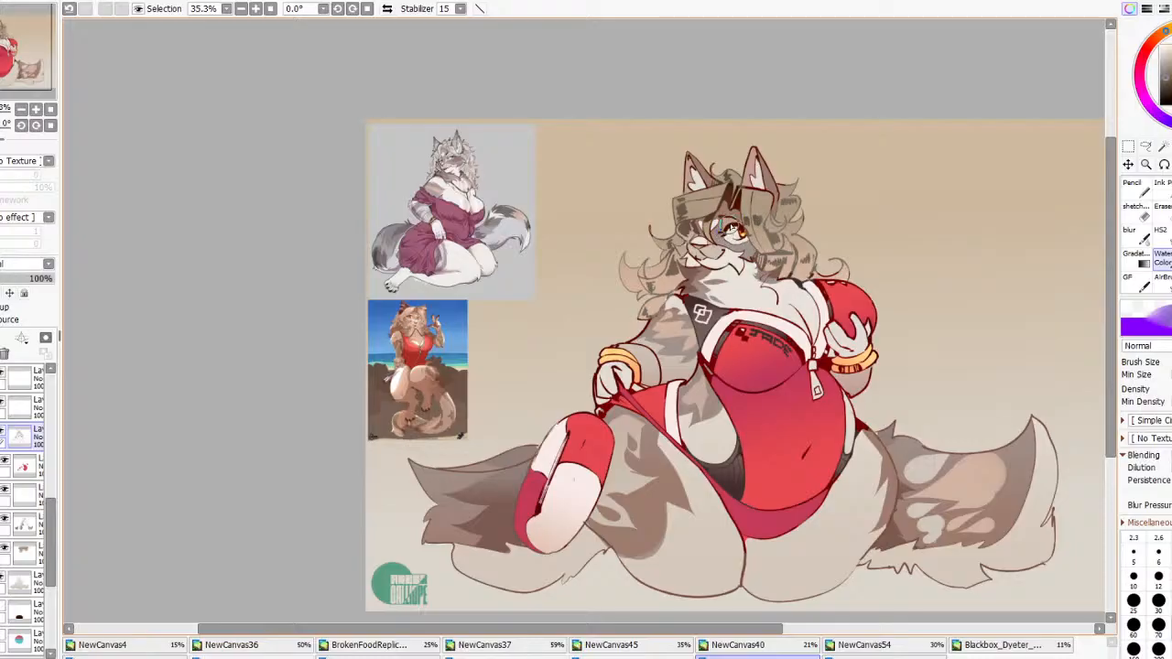
pyautogui.rightClick(733, 228)
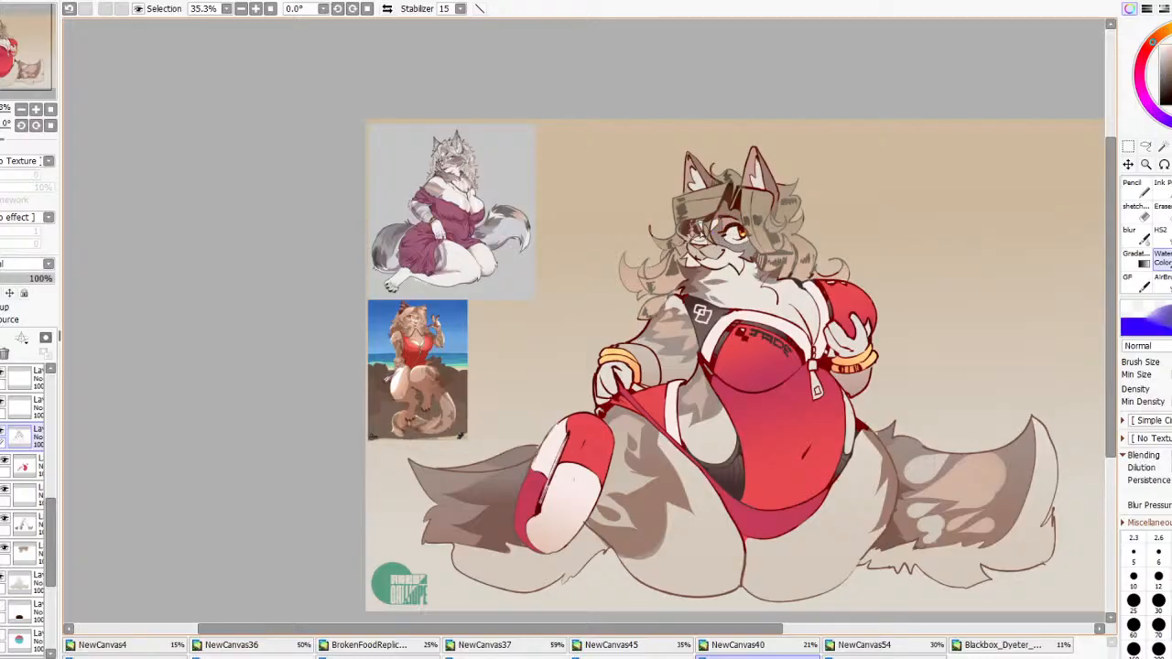
# Check the whole figure's line colours at several zoom levels and in a mirrored view
pyautogui.scroll(-2, 787, 195)
pyautogui.scroll(2, 789, 207)
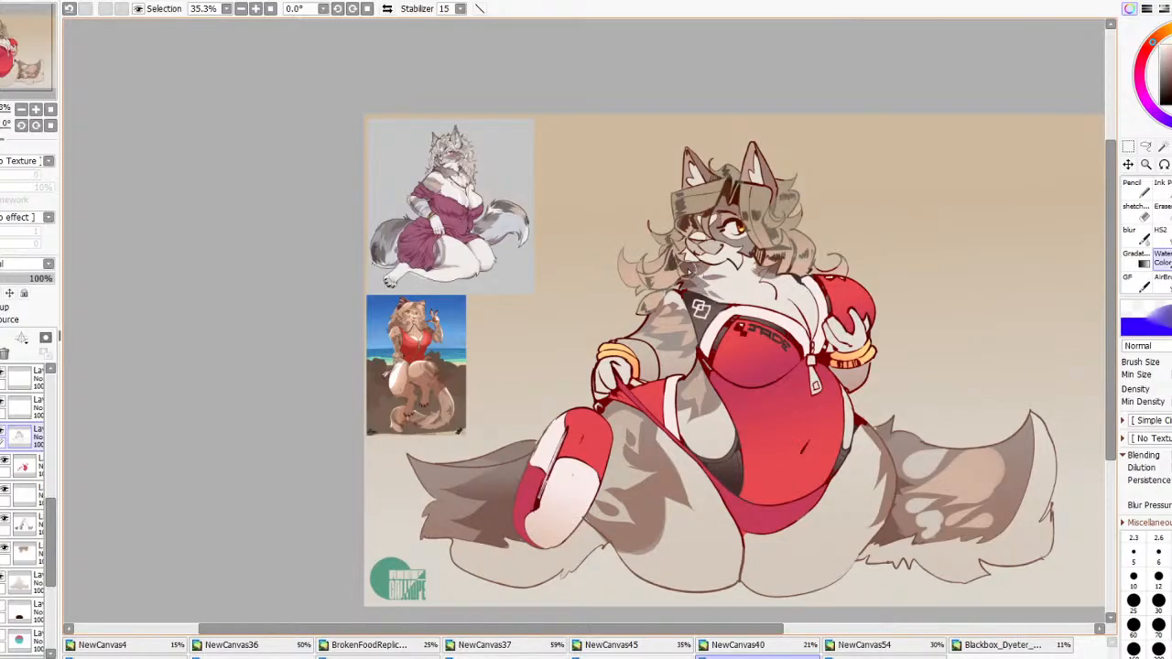
pyautogui.scroll(-2, 705, 279)
pyautogui.scroll(2, 667, 273)
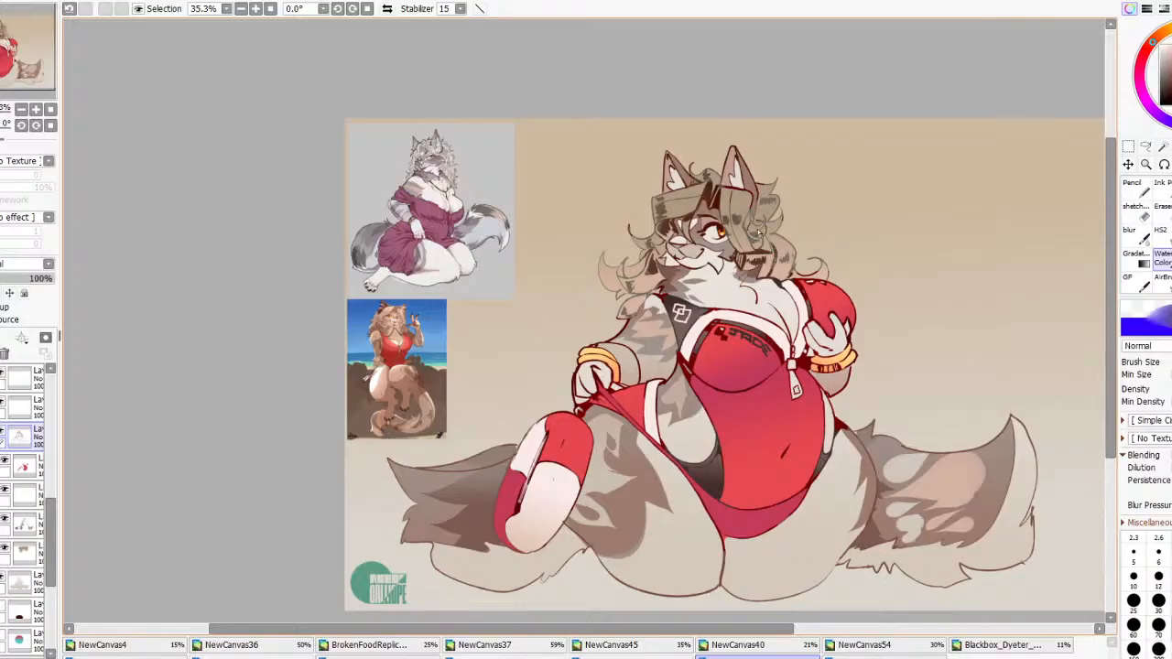
pyautogui.scroll(-3, 677, 252)
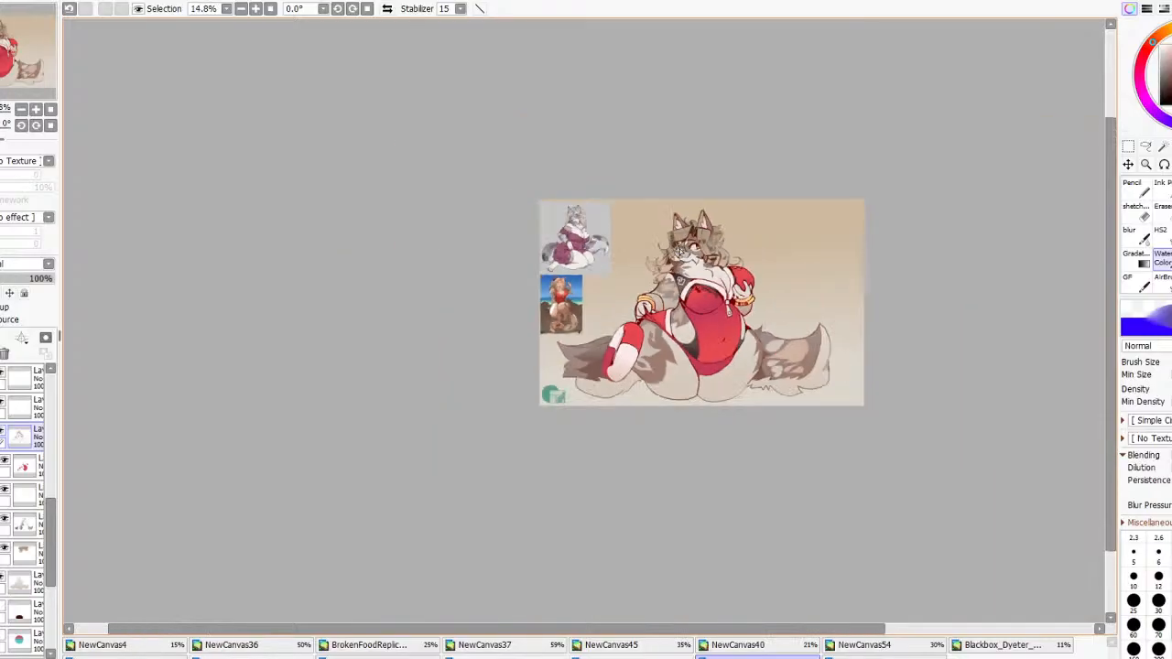
pyautogui.scroll(3, 677, 251)
pyautogui.click(390, 8)
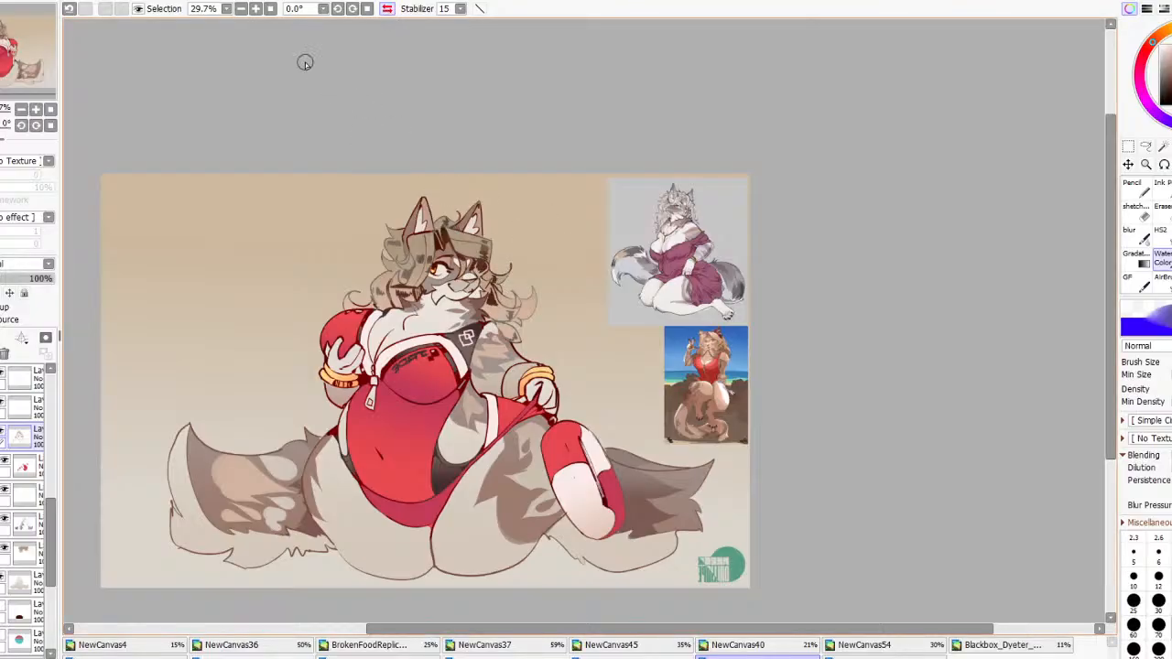
pyautogui.click(387, 9)
pyautogui.scroll(-2, 829, 401)
pyautogui.scroll(2, 822, 456)
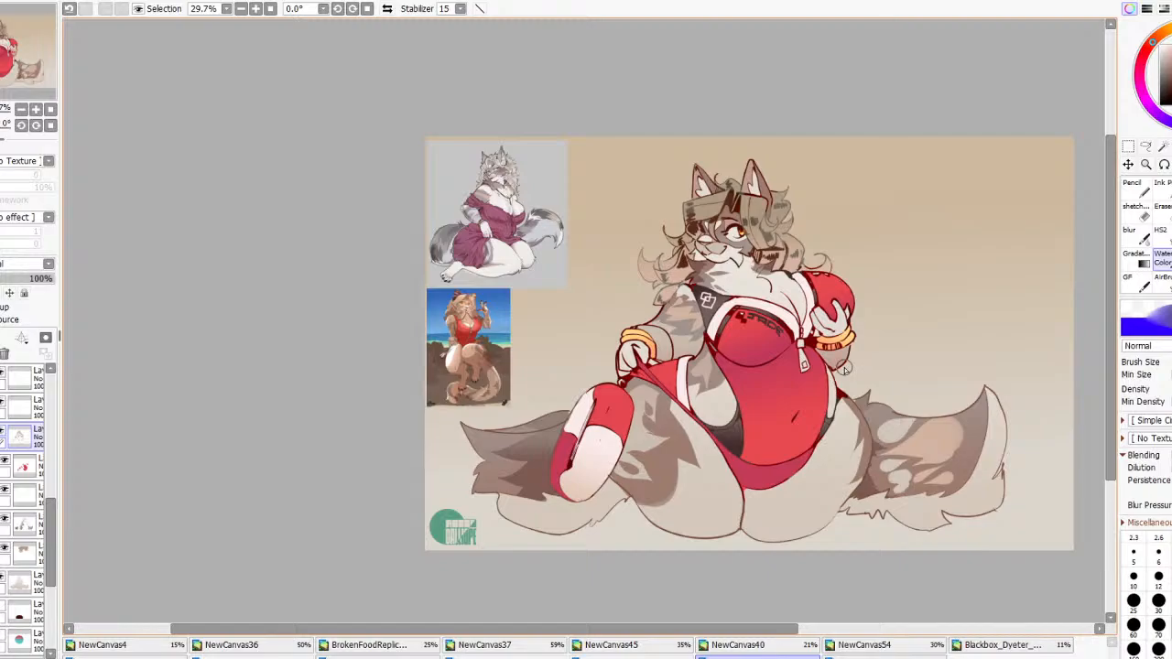
pyautogui.scroll(2, 824, 369)
pyautogui.scroll(2, 779, 372)
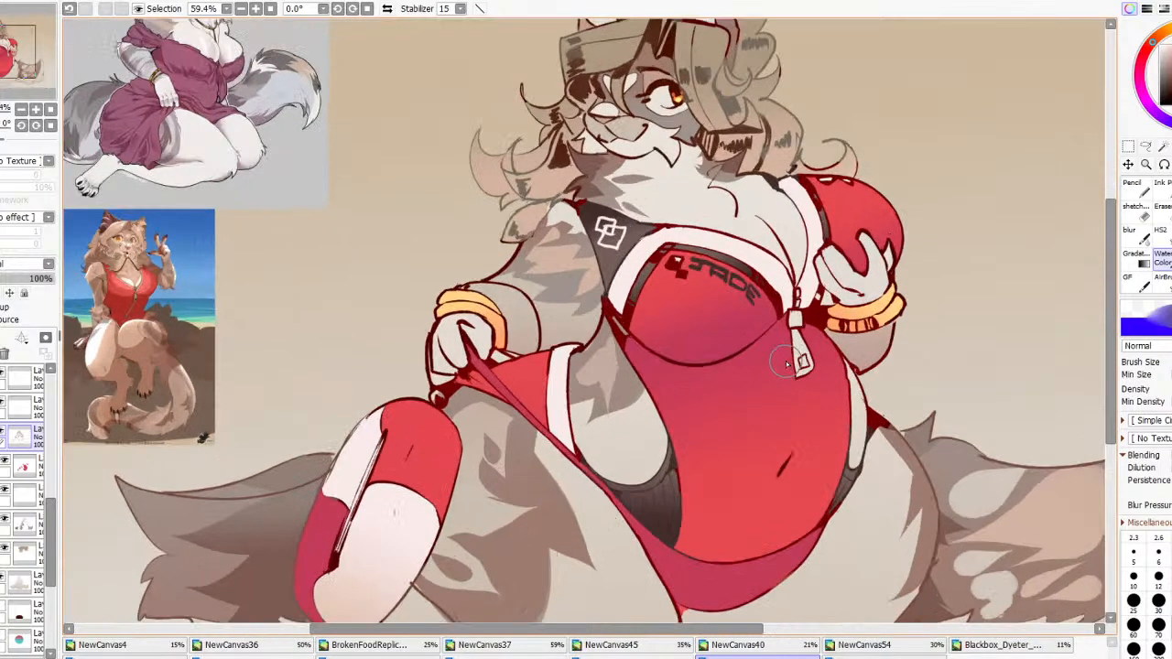
# Recolour the bracelets salmon pink on their own layer and paint the zipper slider to match with the HS2 brush
pyautogui.click(25, 494)
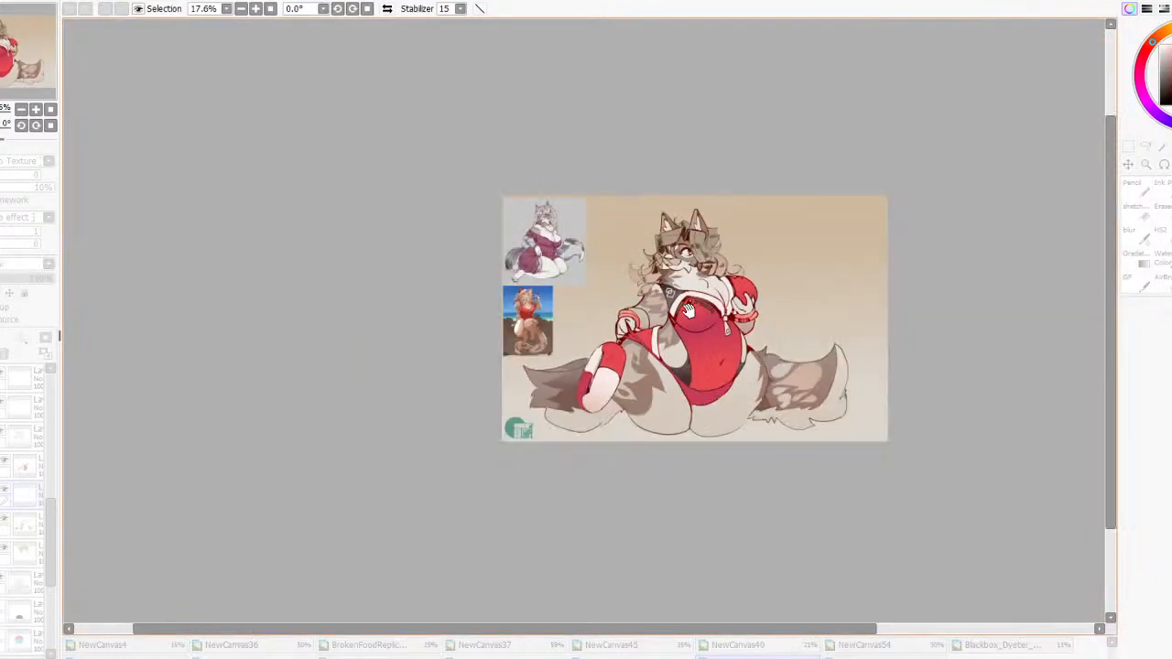
pyautogui.scroll(-5, 904, 429)
pyautogui.scroll(1, 778, 363)
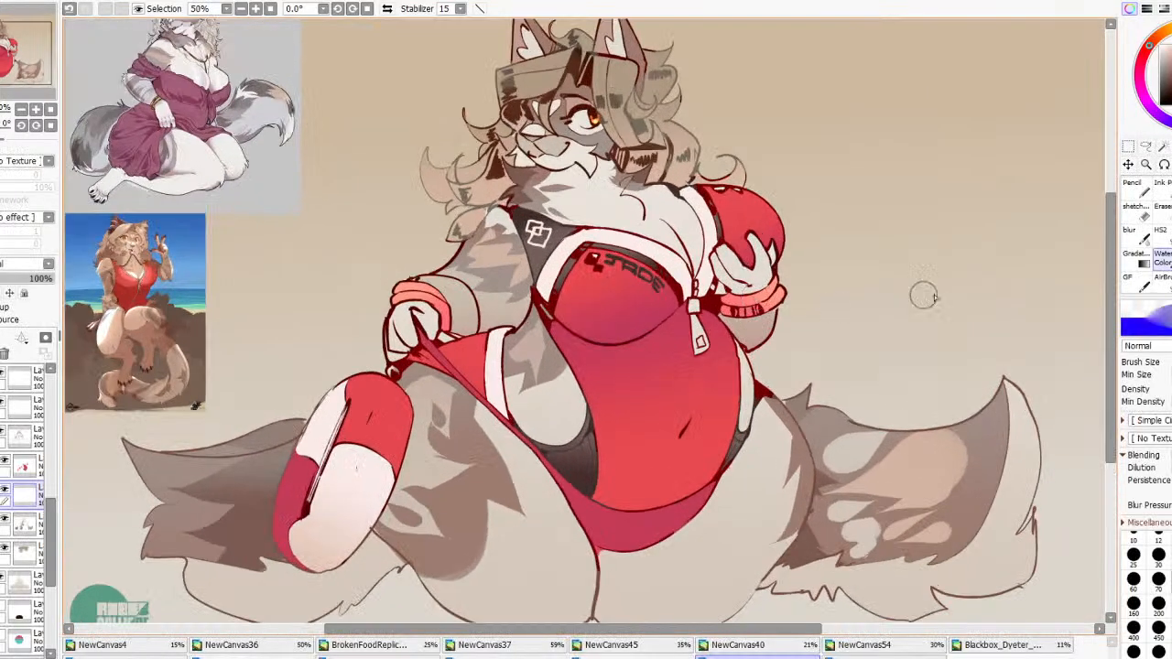
pyautogui.press('e')
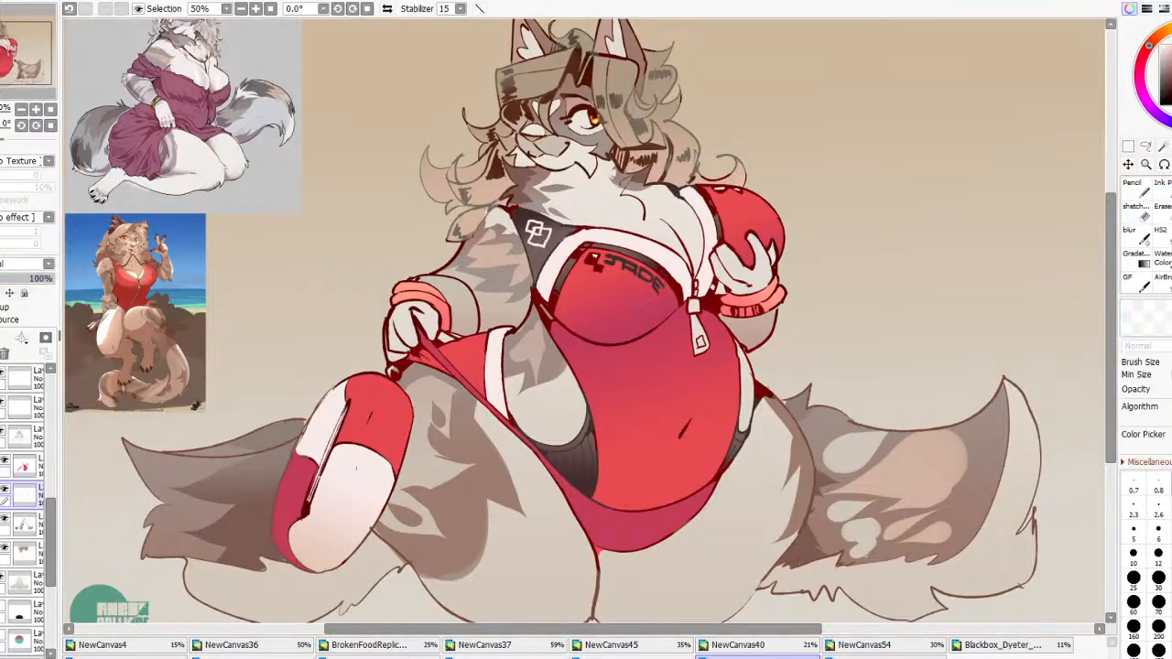
pyautogui.click(1159, 230)
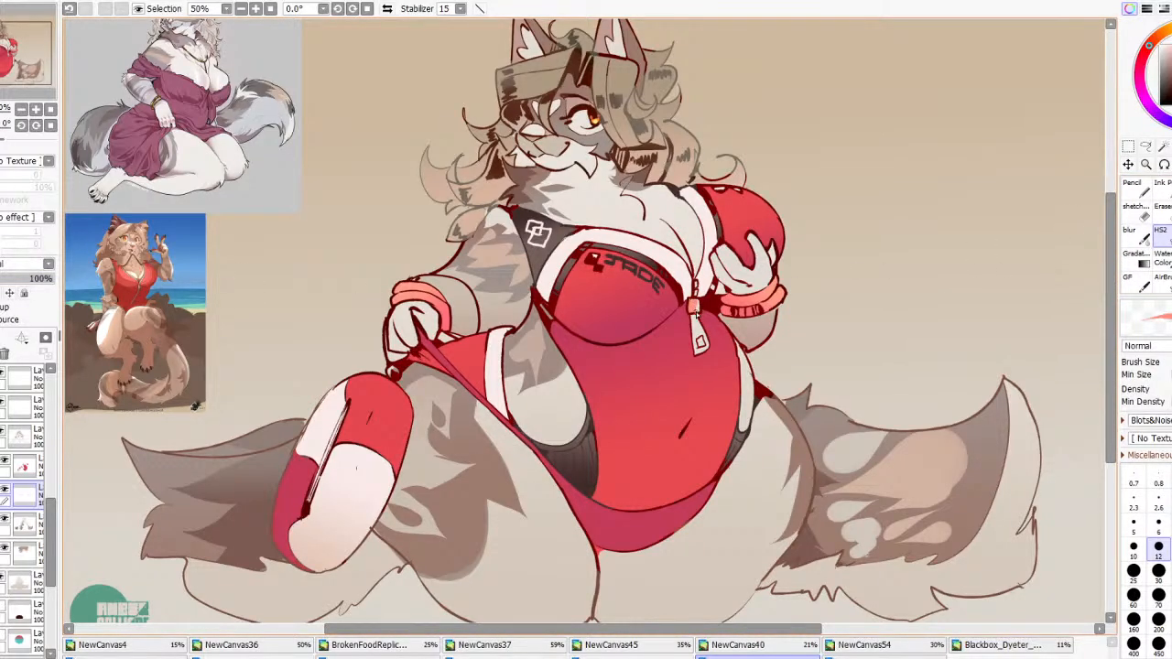
# Fill the zipper pull with dark grey-brown on the bracelet layer, undoing a fill that spreads over the body
pyautogui.press('w')
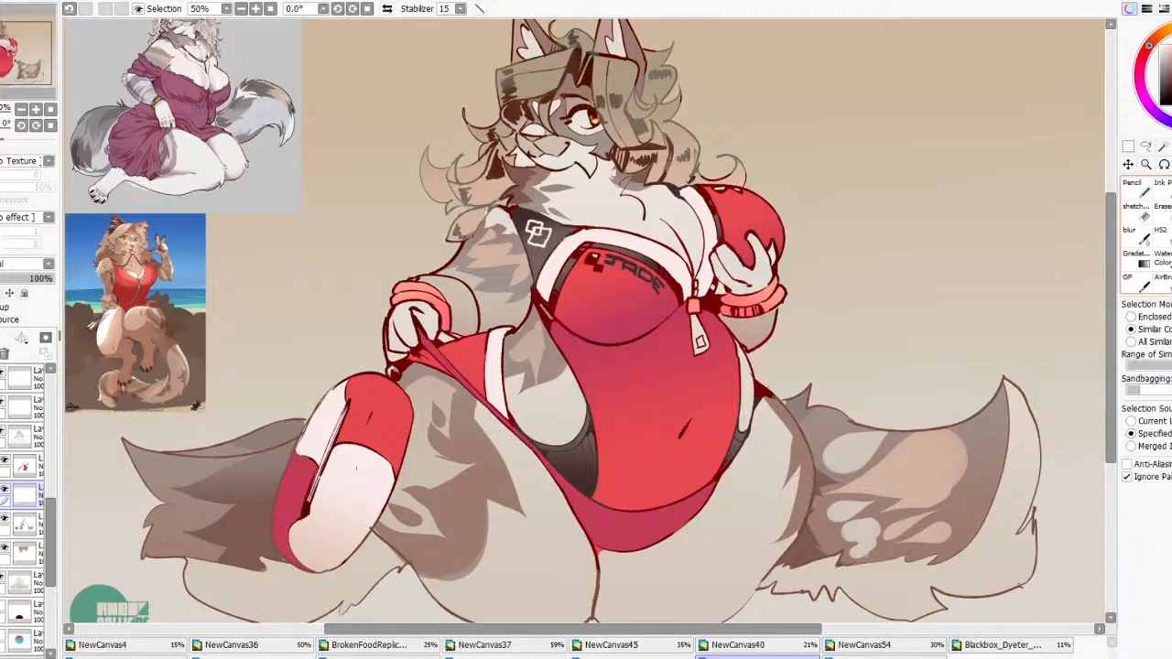
pyautogui.click(703, 335)
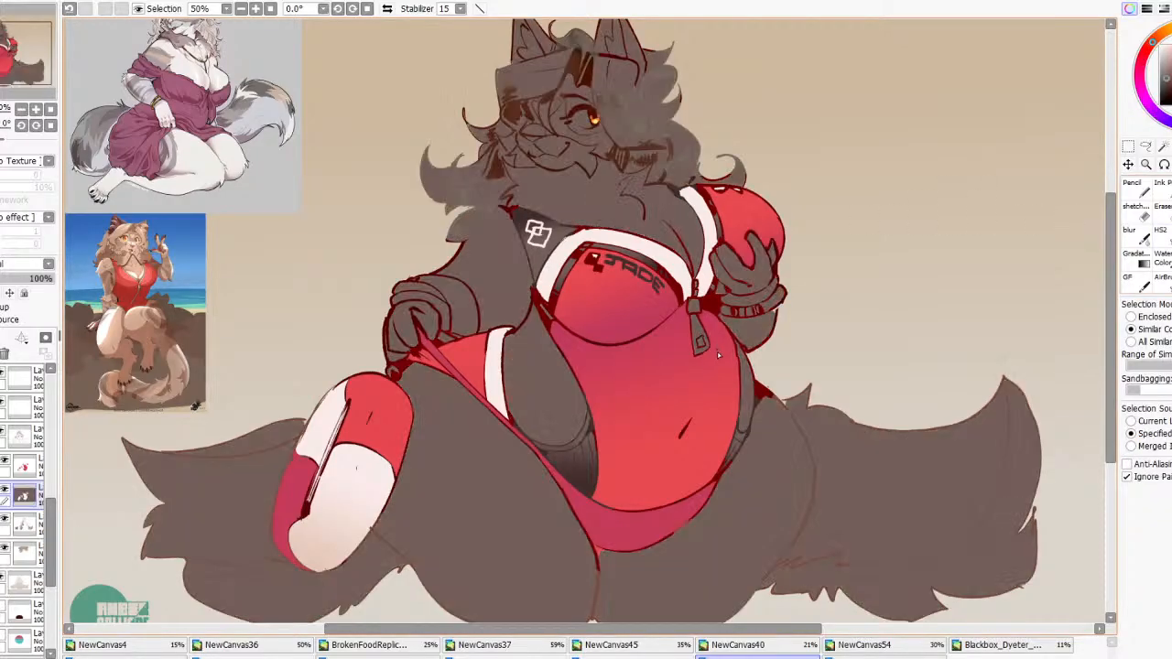
pyautogui.hotkey('ctrl', 'z')
pyautogui.click(20, 436)
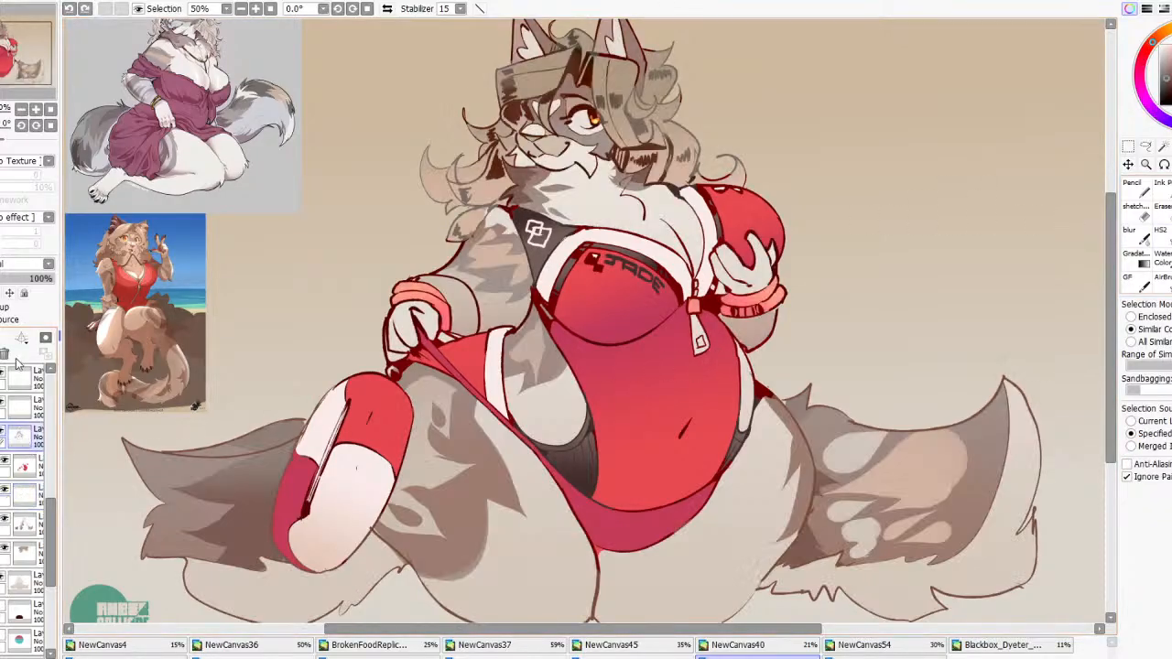
pyautogui.click(20, 494)
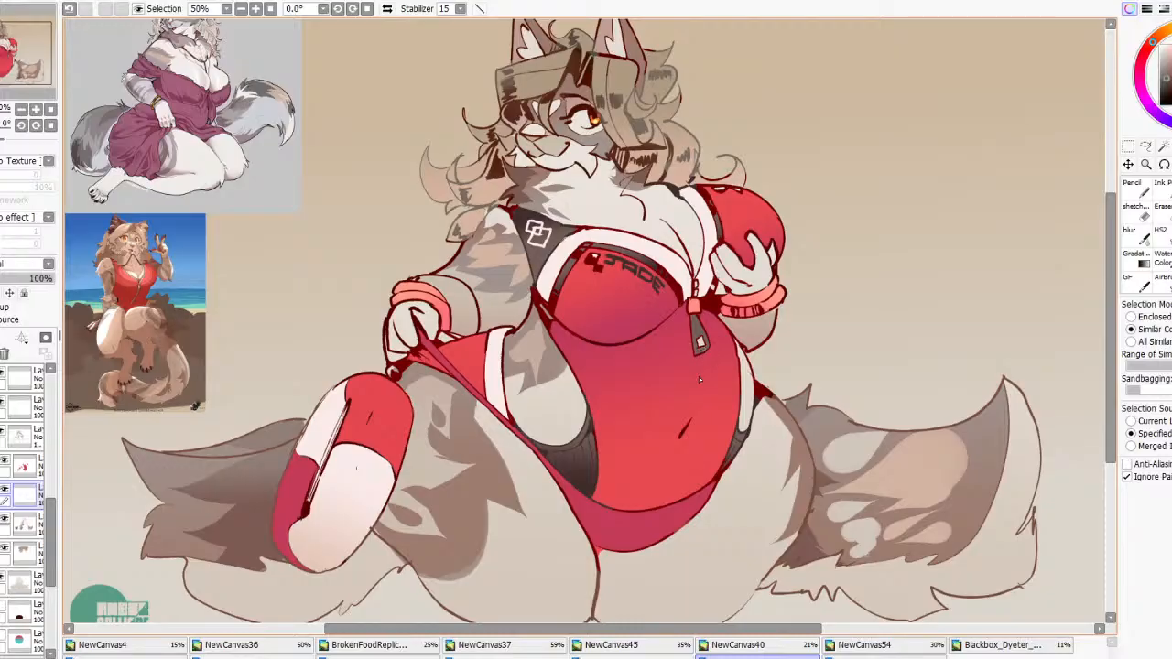
# Fill the zipper pull's inner square with the swimsuit's red and refill its frame with the dark trim colour
pyautogui.scroll(-7, 781, 330)
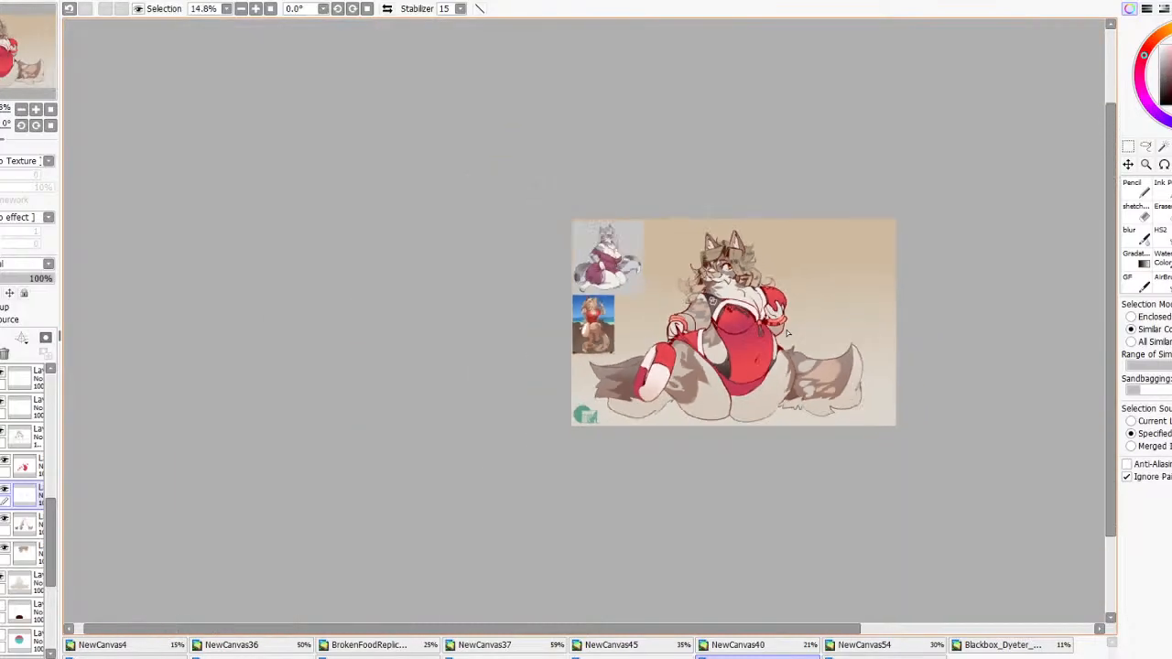
pyautogui.scroll(9, 674, 319)
pyautogui.scroll(1, 673, 316)
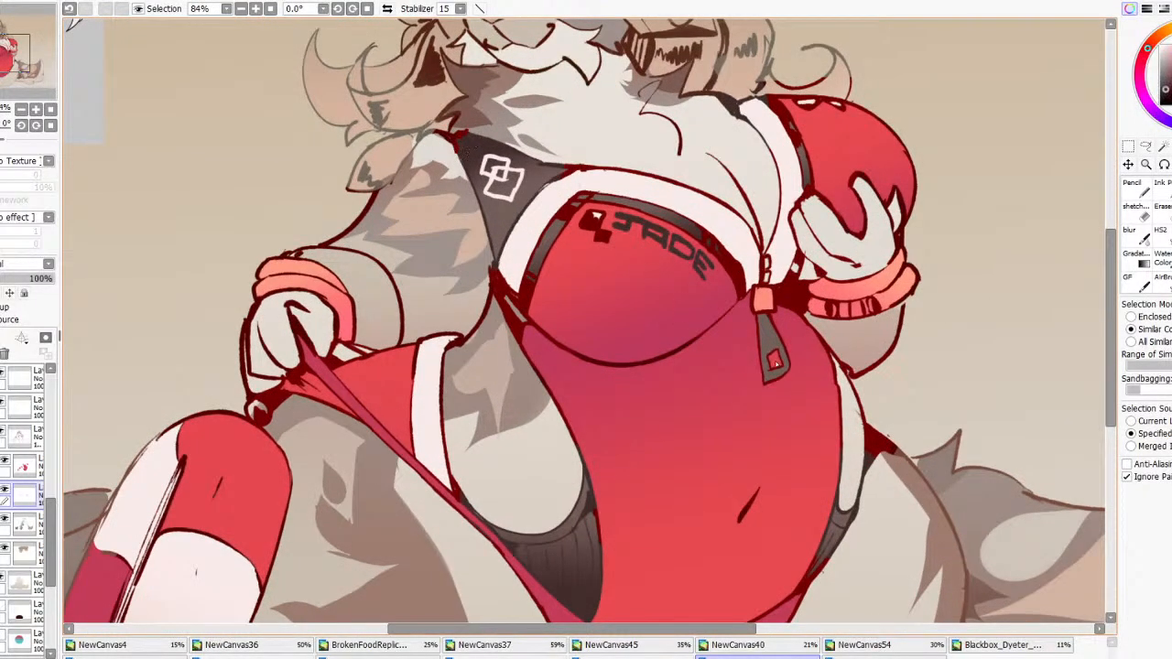
pyautogui.click(779, 373)
pyautogui.scroll(-5, 823, 347)
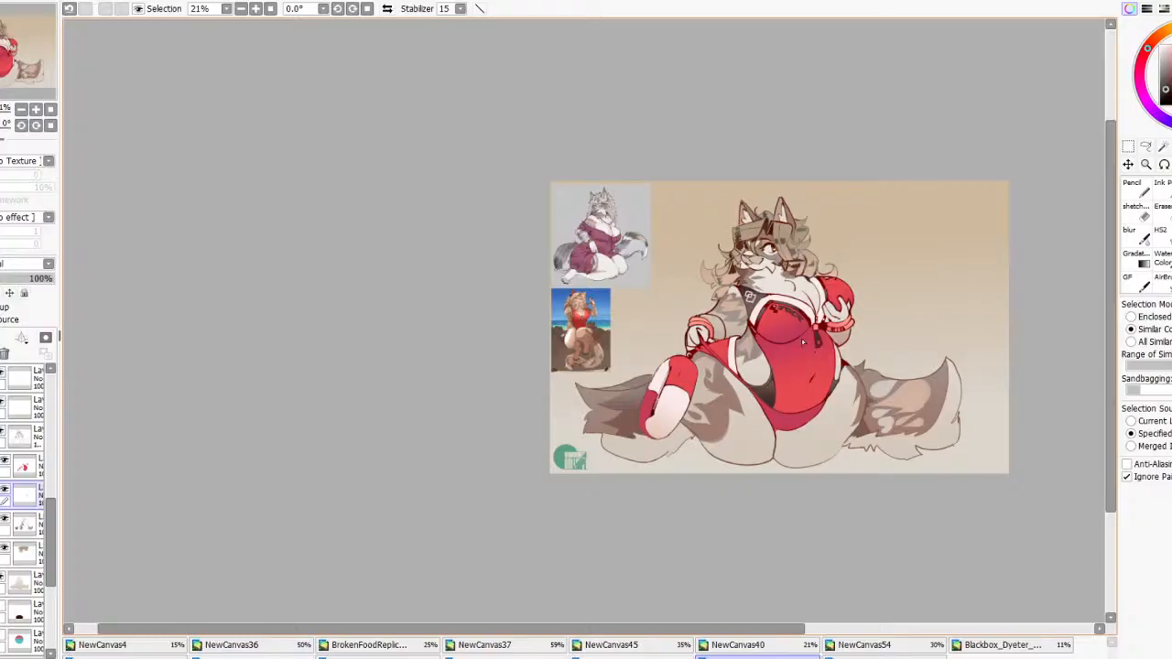
pyautogui.scroll(8, 803, 342)
pyautogui.scroll(-8, 803, 343)
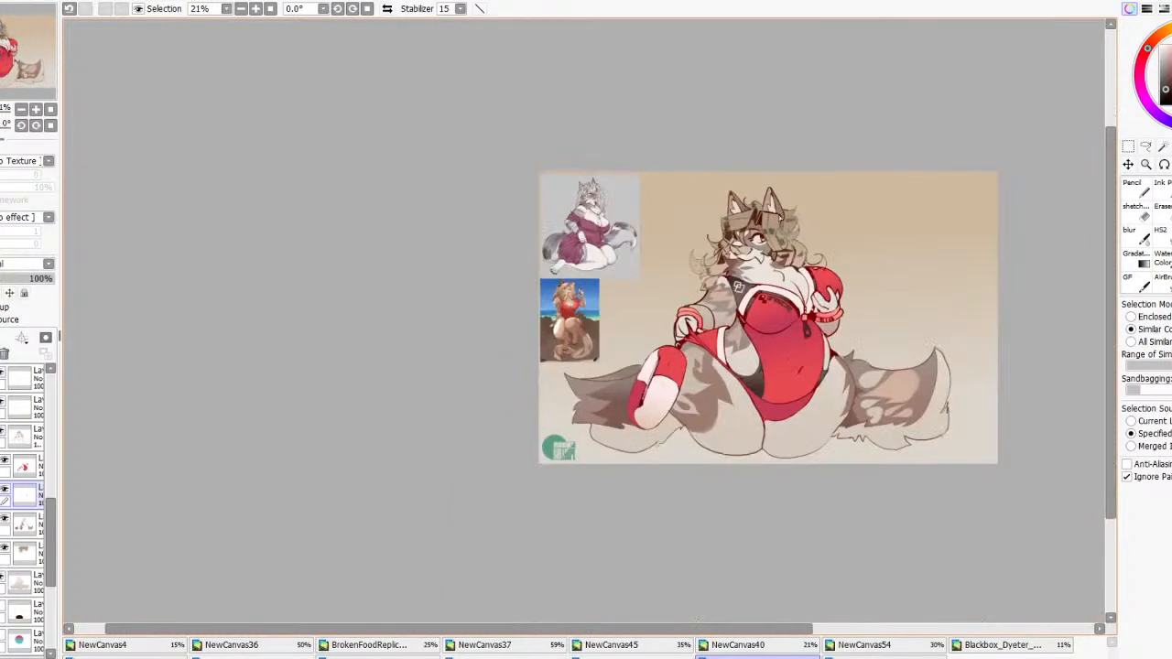
pyautogui.scroll(7, 784, 201)
# Merge the topmost layer of the Spyre group into the layer beneath it
pyautogui.press('b')
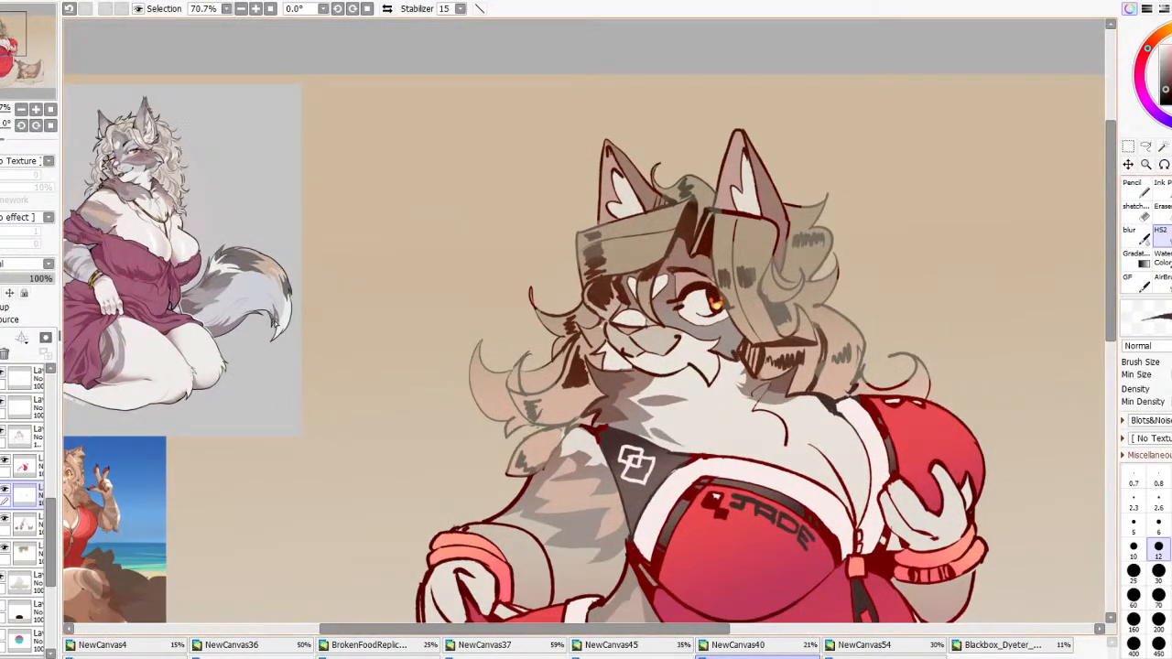
pyautogui.click(32, 444)
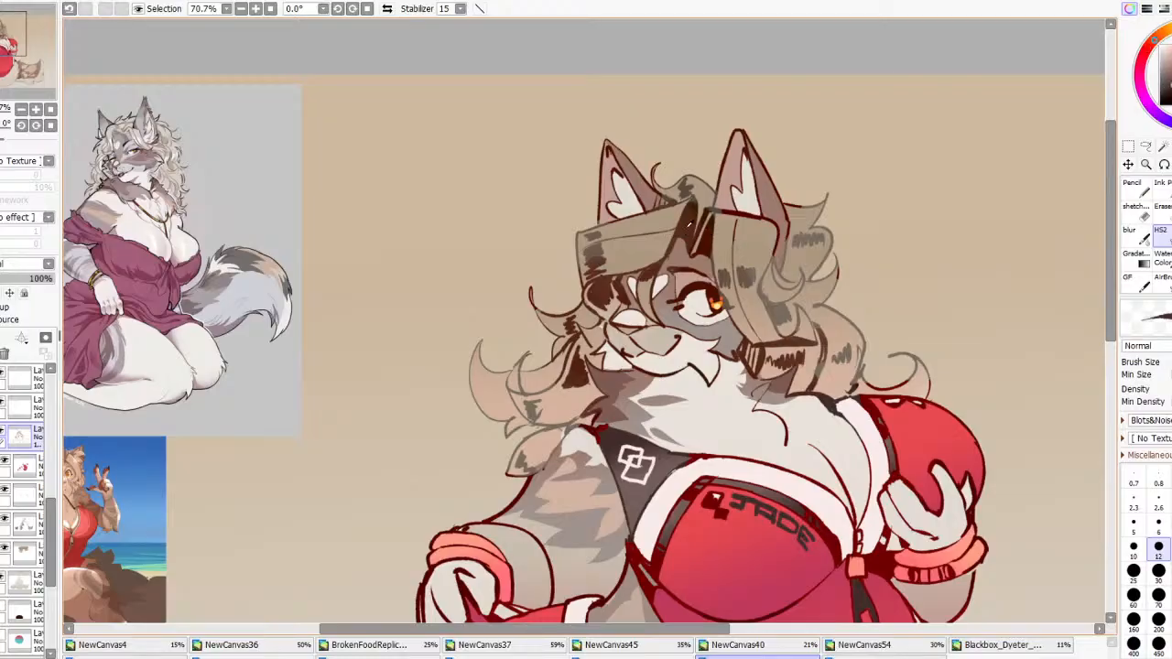
pyautogui.scroll(3, 8, 520)
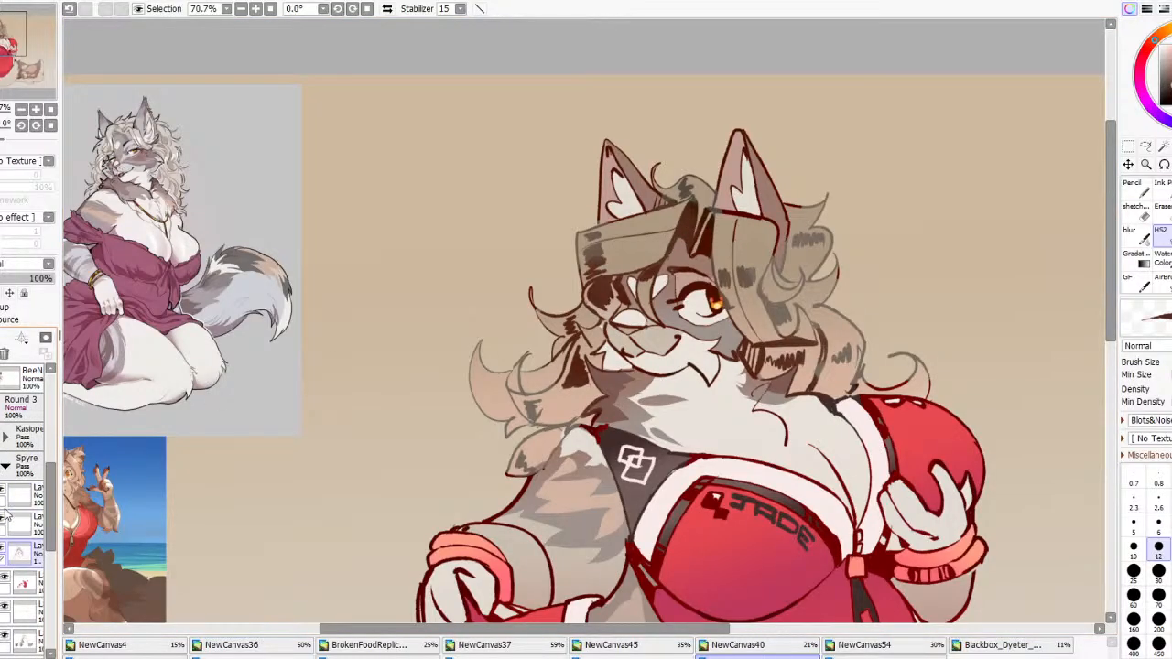
pyautogui.click(2, 490)
pyautogui.click(2, 490)
pyautogui.click(17, 489)
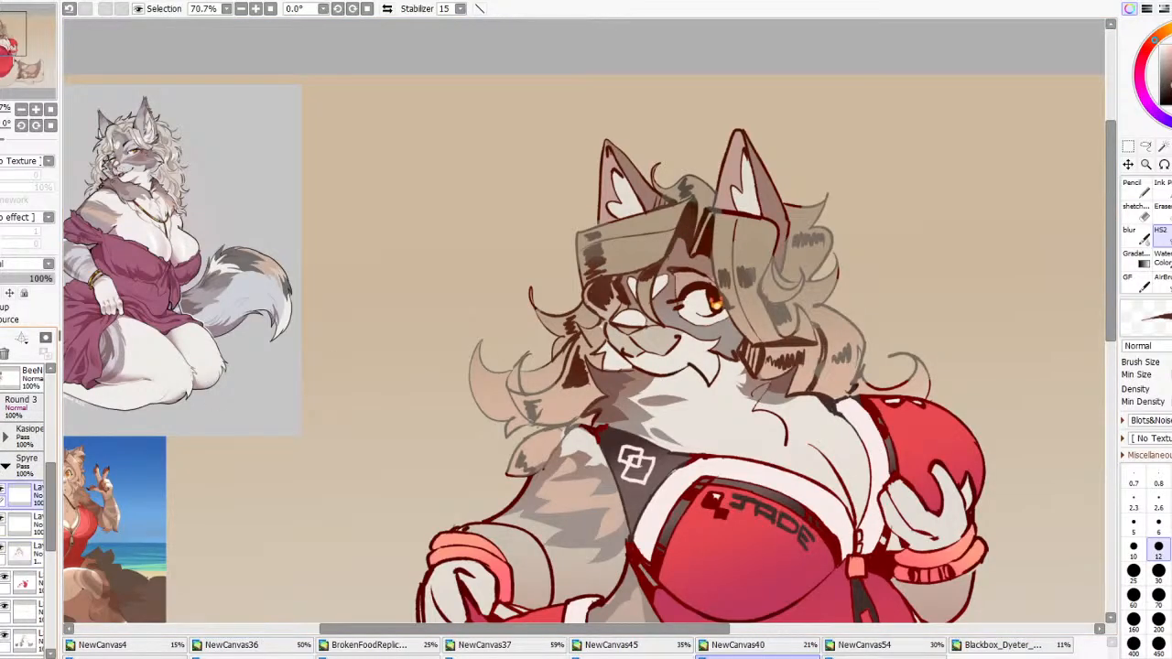
pyautogui.hotkey('ctrl', 'e')
pyautogui.scroll(-1, 1022, 225)
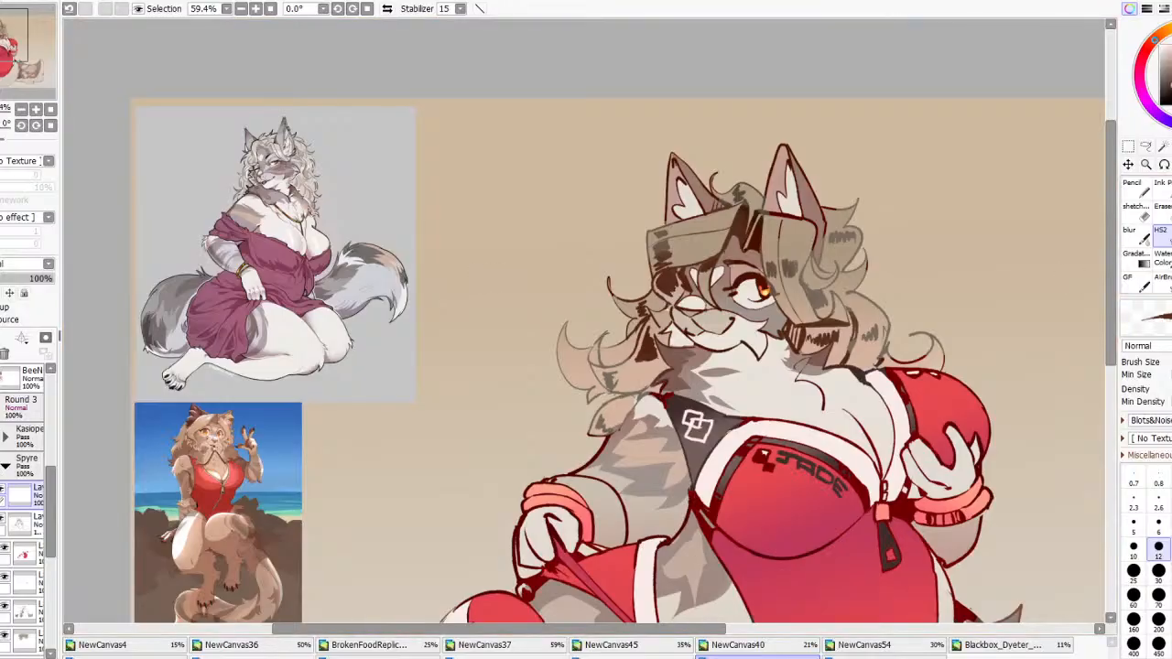
# On a new layer, paint two short dark-brown piercing bars on each ear with the HS2 brush at size 30
pyautogui.click(1163, 189)
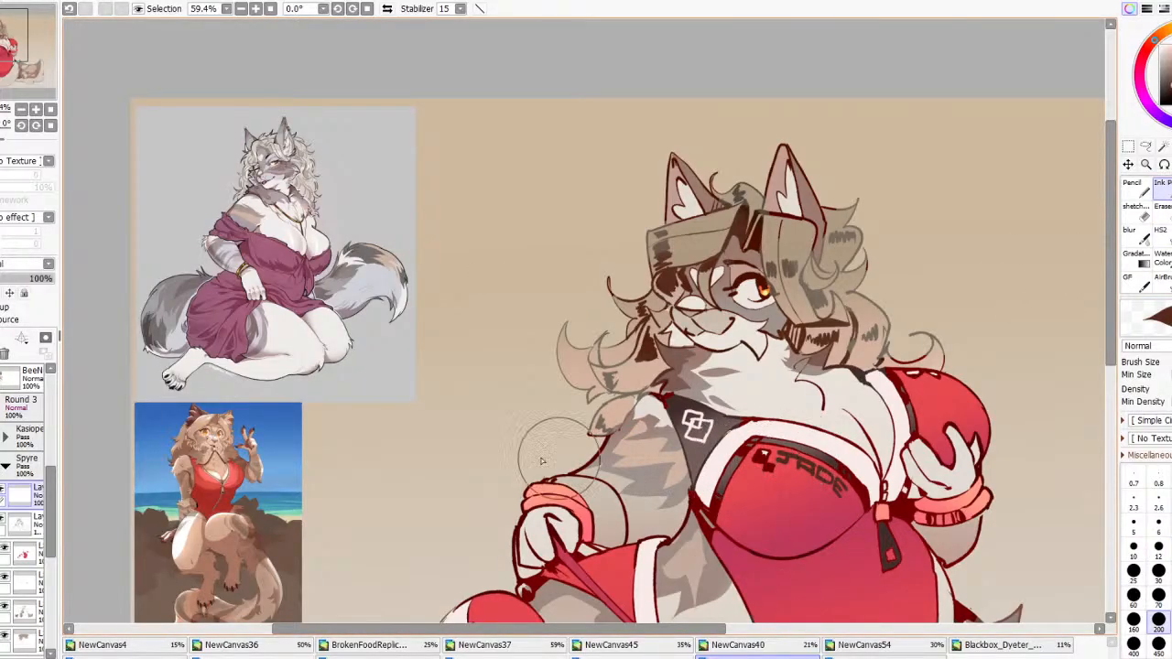
pyautogui.click(1, 338)
pyautogui.scroll(4, 819, 219)
pyautogui.click(1161, 234)
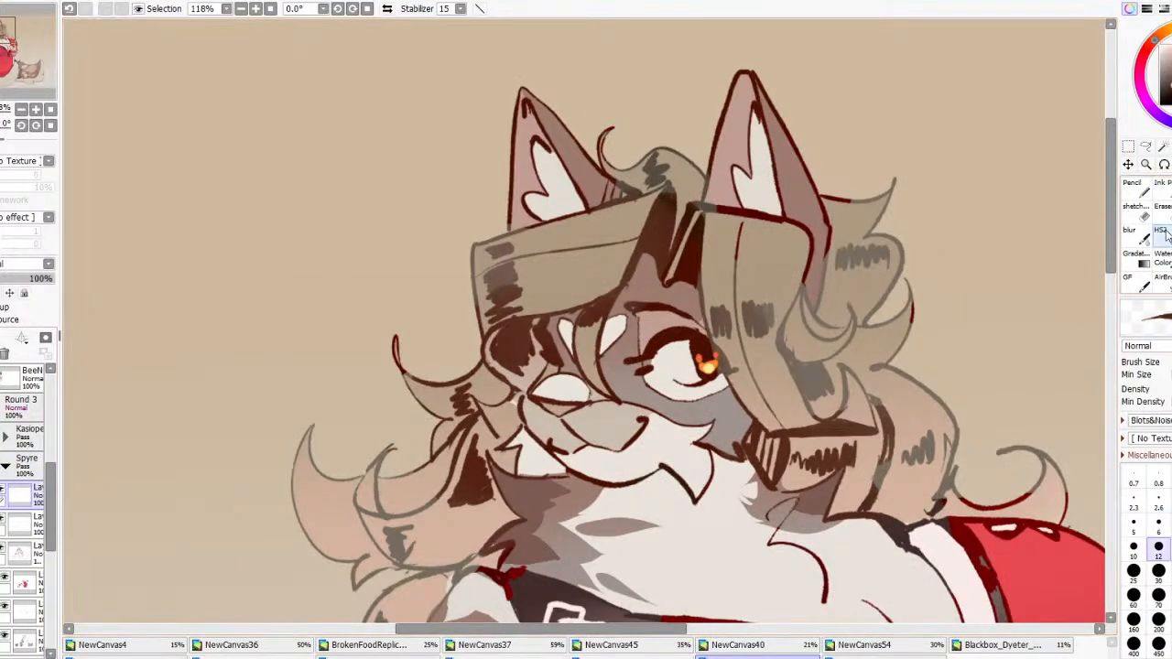
pyautogui.click(1158, 591)
pyautogui.click(1158, 571)
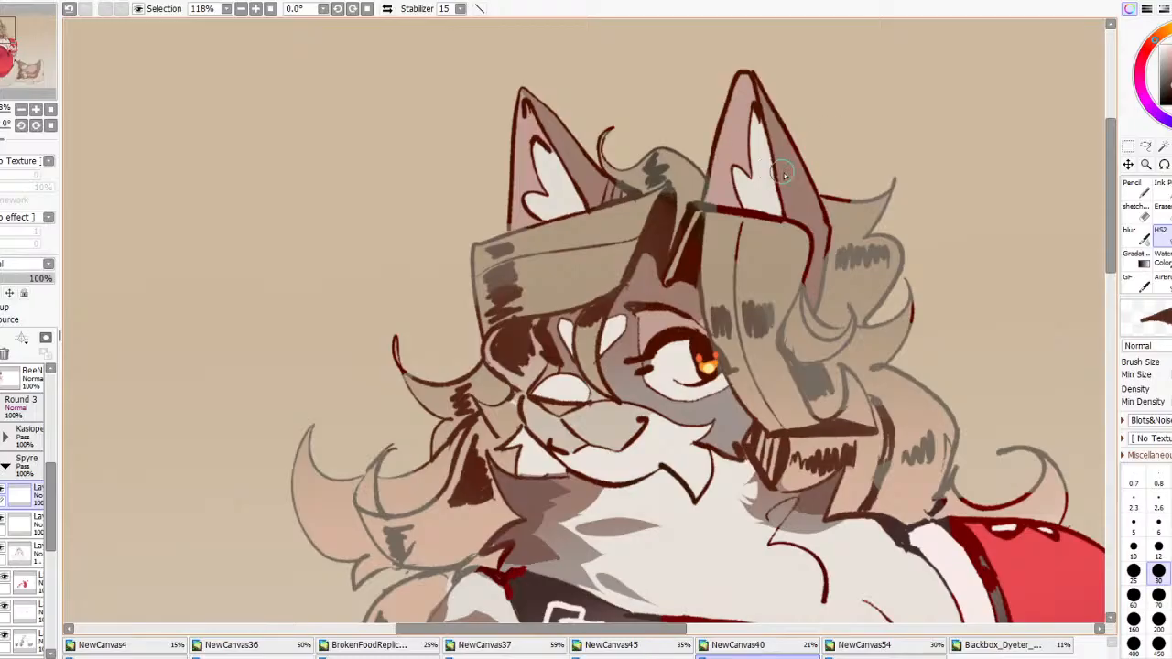
pyautogui.moveTo(765, 204)
pyautogui.mouseDown()
pyautogui.moveTo(789, 199)
pyautogui.moveTo(791, 170)
pyautogui.mouseUp()
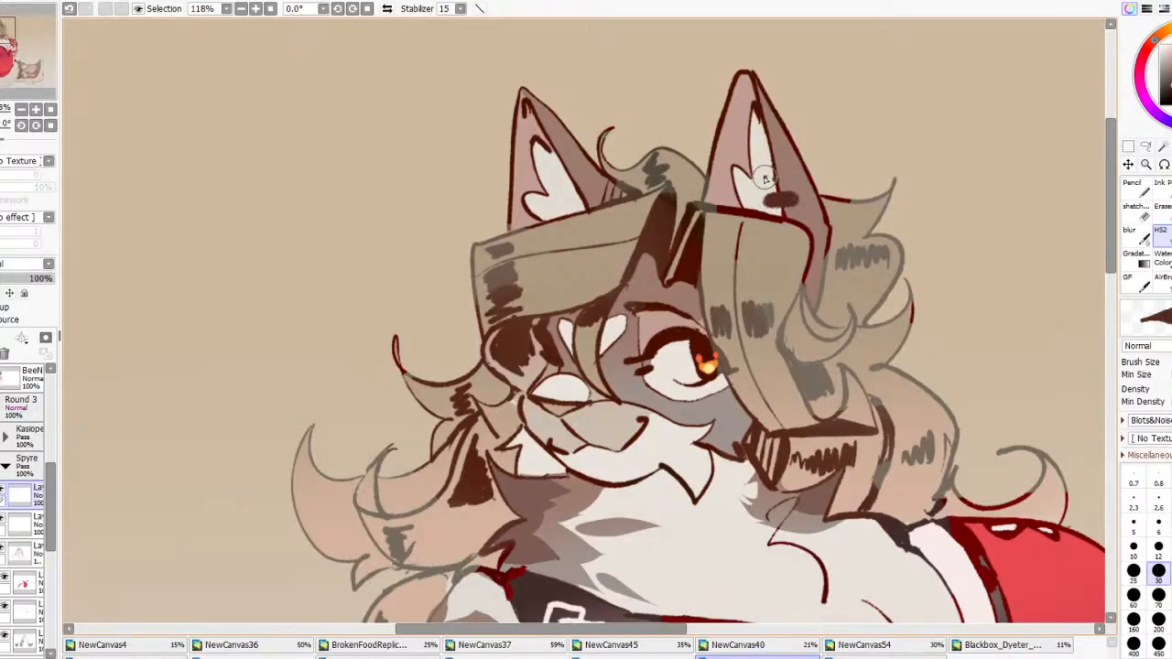
pyautogui.moveTo(548, 174)
pyautogui.mouseDown()
pyautogui.moveTo(577, 163)
pyautogui.moveTo(576, 192)
pyautogui.moveTo(593, 185)
pyautogui.mouseUp()
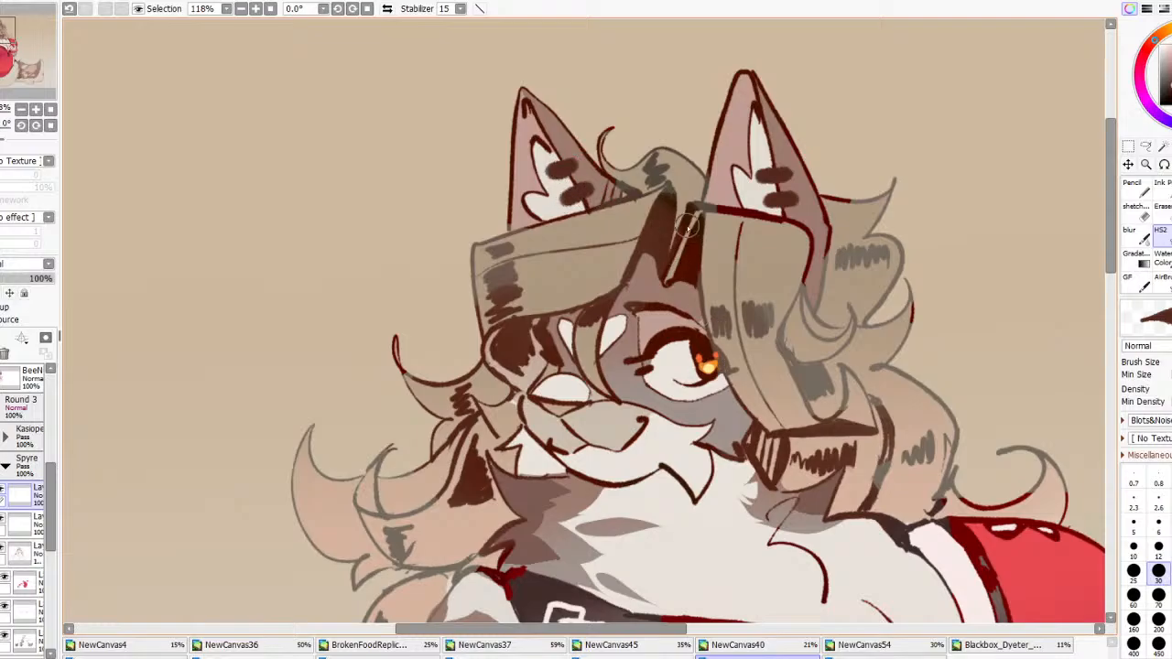
# Sample the bracelets' salmon pink and paint it onto the outer ends of the piercing bars on both ears
pyautogui.scroll(-8, 686, 225)
pyautogui.scroll(8, 788, 400)
pyautogui.rightClick(845, 288)
pyautogui.scroll(-4, 845, 284)
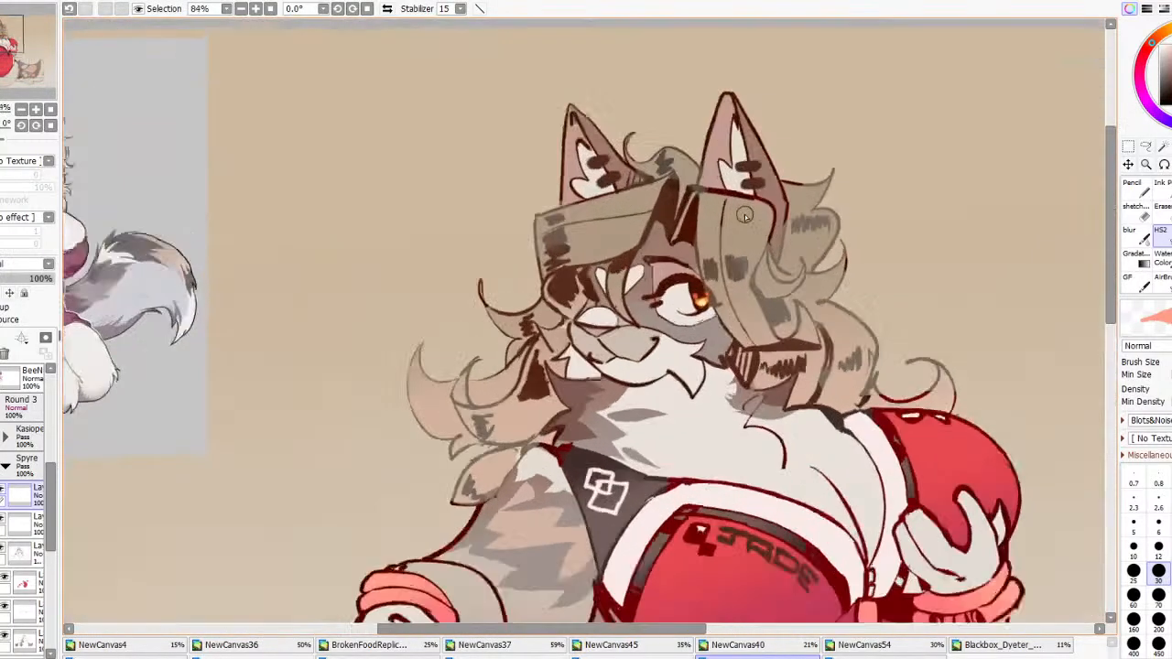
pyautogui.scroll(5, 714, 421)
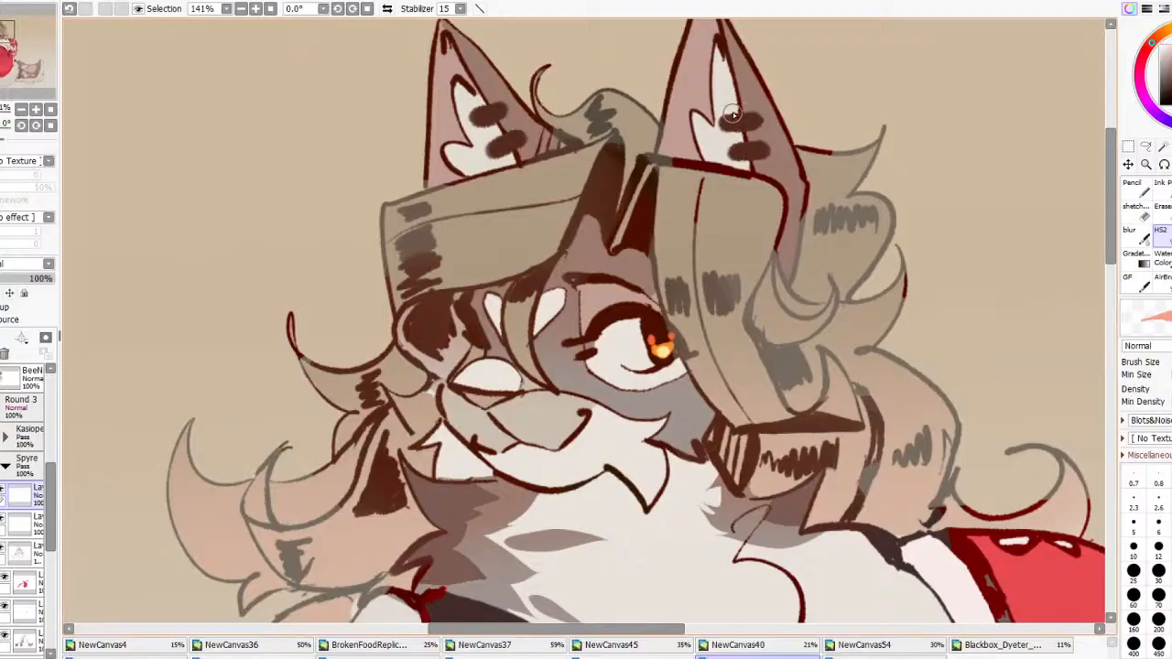
pyautogui.moveTo(725, 121)
pyautogui.mouseDown()
pyautogui.moveTo(756, 122)
pyautogui.moveTo(749, 150)
pyautogui.moveTo(762, 149)
pyautogui.mouseUp()
pyautogui.moveTo(500, 145)
pyautogui.mouseDown()
pyautogui.moveTo(520, 137)
pyautogui.moveTo(505, 106)
pyautogui.mouseUp()
# Sample the piercings' dark brown and touch up the bars on the ear at the viewer's right
pyautogui.scroll(-8, 510, 98)
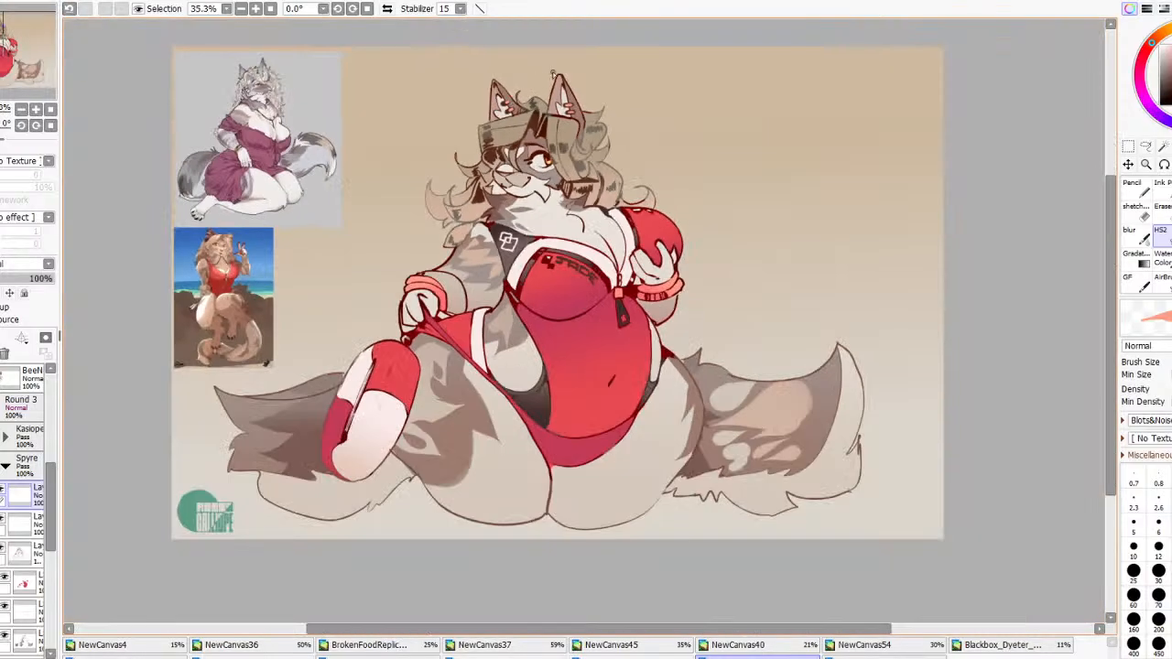
pyautogui.scroll(4, 611, 219)
pyautogui.scroll(-2, 678, 366)
pyautogui.scroll(5, 560, 135)
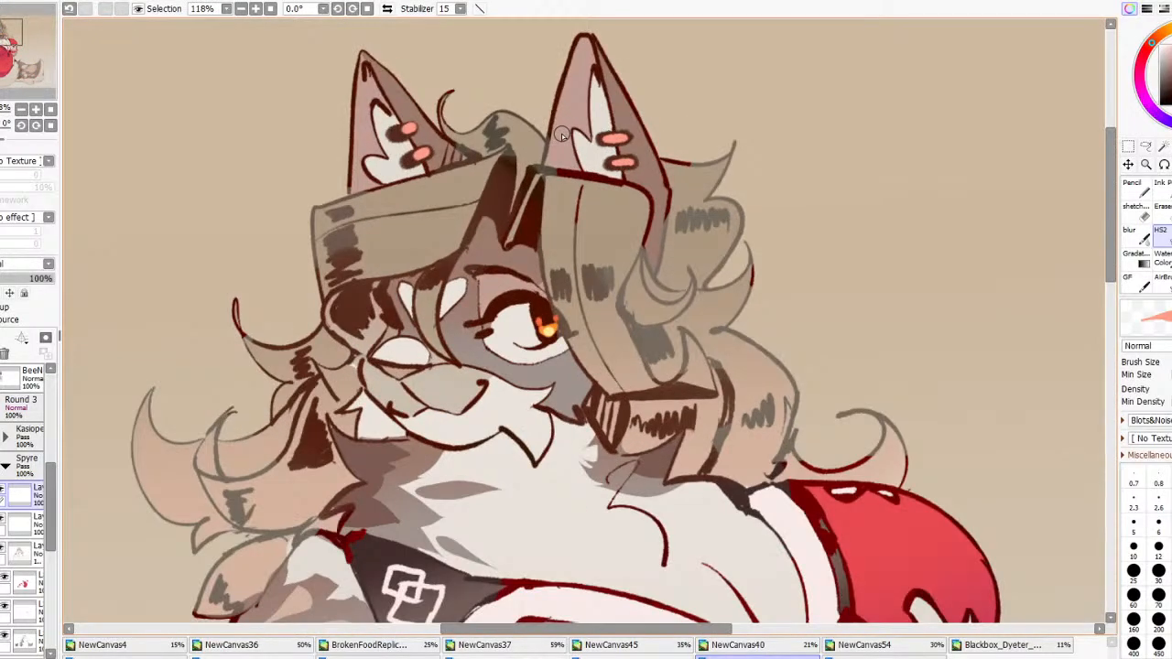
pyautogui.keyDown('alt'); pyautogui.click(612, 163); pyautogui.keyUp('alt')
pyautogui.moveTo(608, 163)
pyautogui.mouseDown()
pyautogui.moveTo(631, 153)
pyautogui.moveTo(613, 167)
pyautogui.mouseUp()
# Sample the bracelet's deeper pink and dot it onto the inner ends of the piercings on the viewer's-right ear
pyautogui.scroll(-7, 780, 167)
pyautogui.scroll(5, 819, 357)
pyautogui.scroll(5, 793, 255)
pyautogui.rightClick(723, 363)
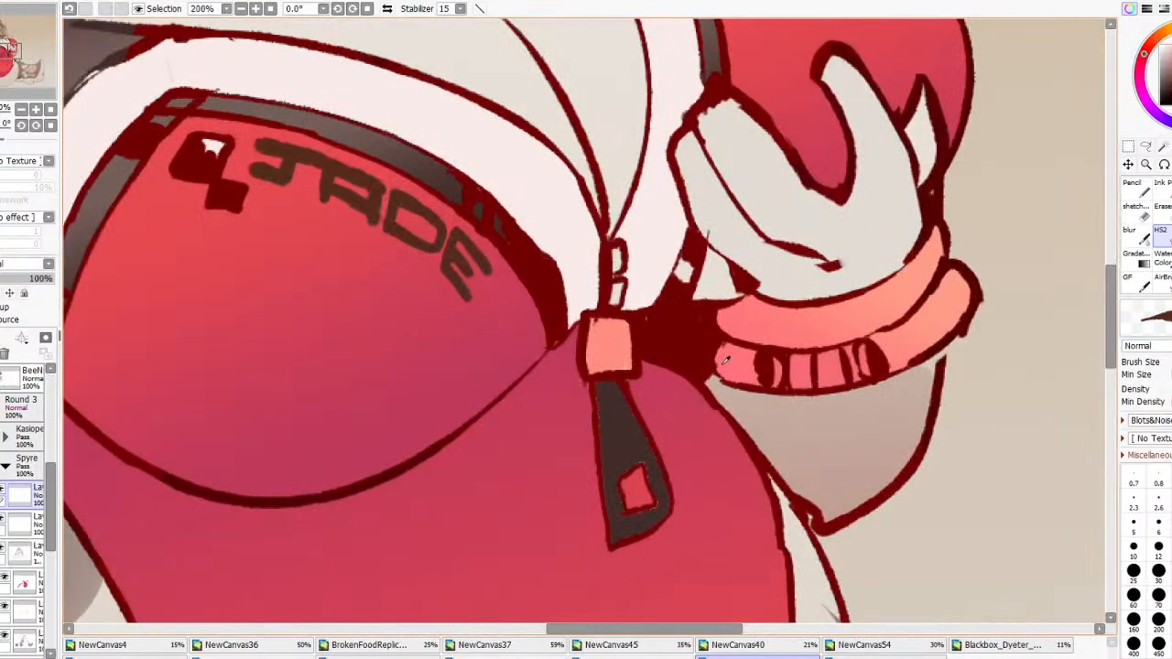
pyautogui.scroll(-9, 723, 364)
pyautogui.scroll(8, 627, 187)
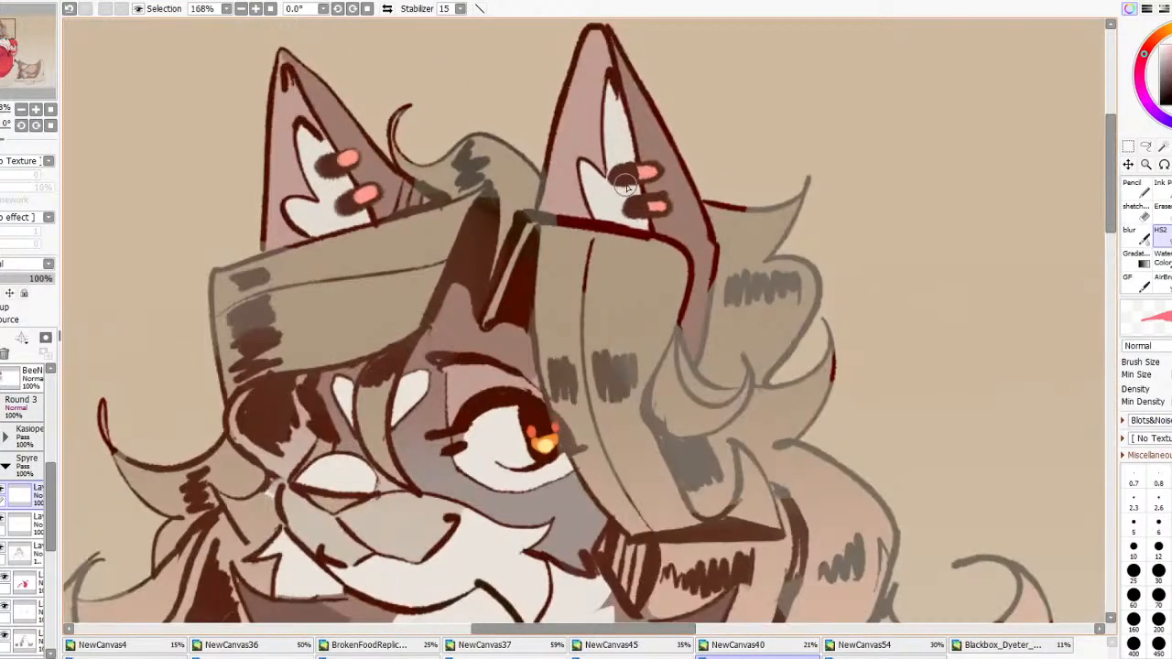
pyautogui.moveTo(635, 207); pyautogui.dragTo(618, 179)
# Compare the whole figure with the two reference pictures, examining the red-swimsuit reference up close
pyautogui.scroll(-7, 658, 157)
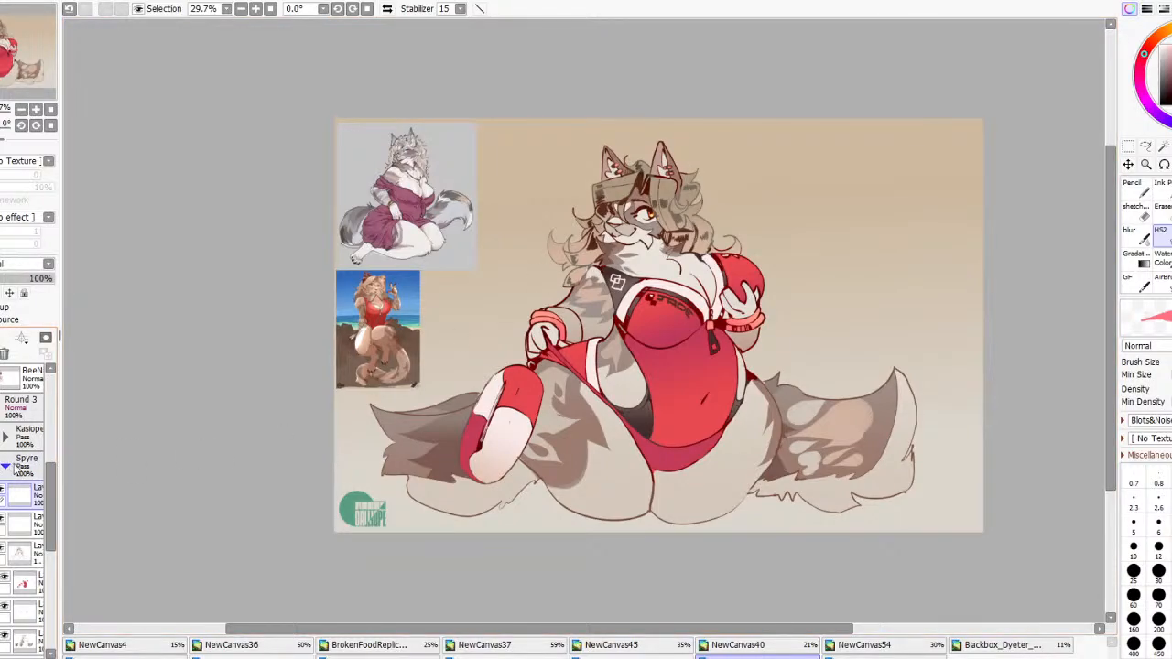
pyautogui.scroll(2, 700, 179)
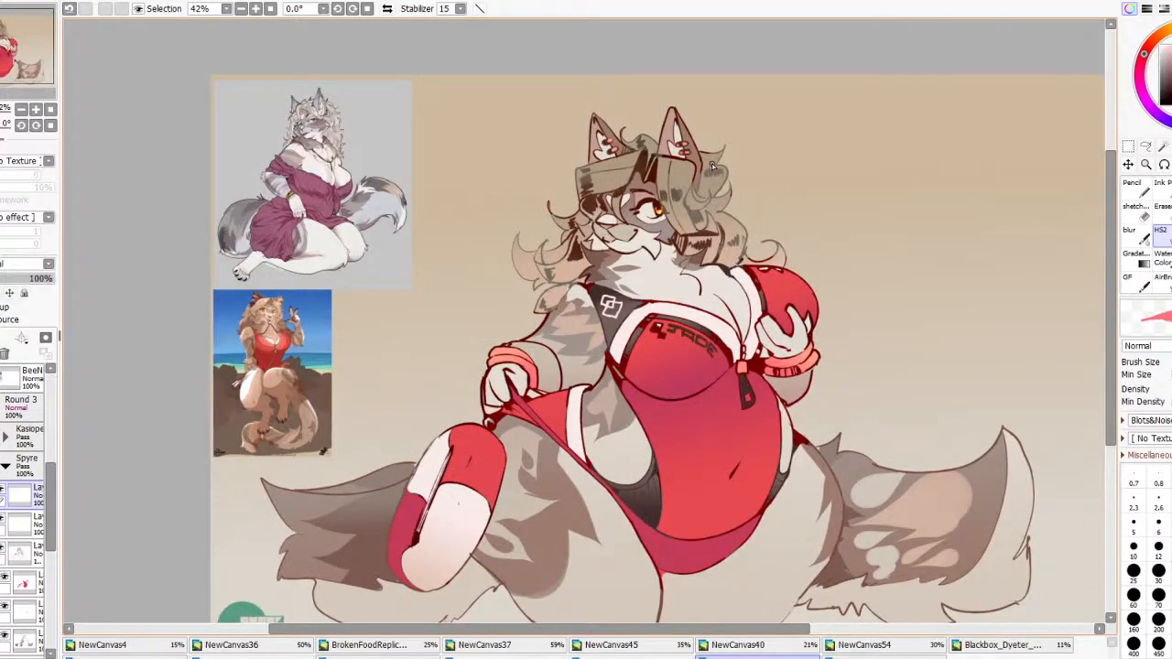
pyautogui.scroll(2, 300, 212)
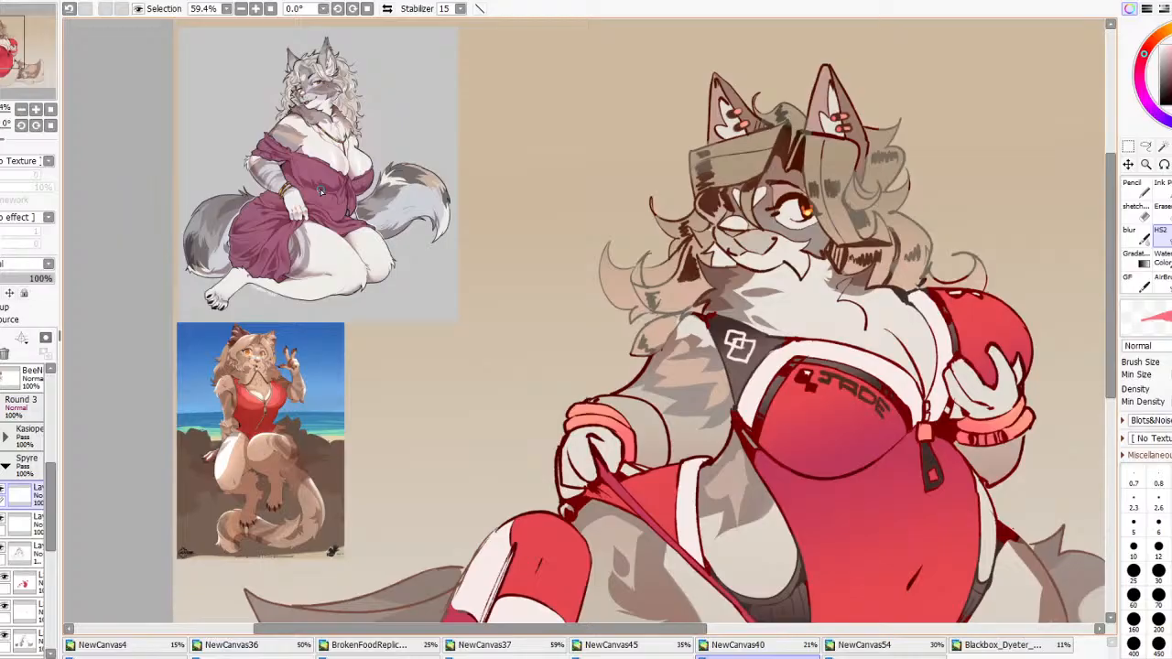
pyautogui.scroll(-5, 609, 250)
pyautogui.scroll(2, 749, 302)
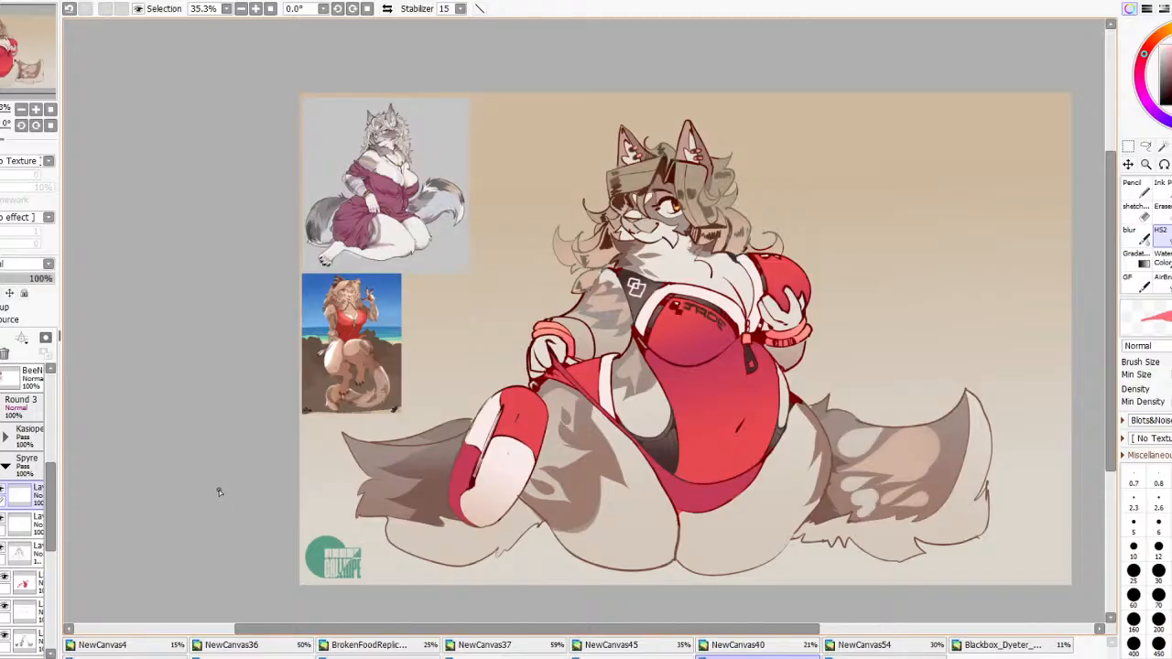
pyautogui.scroll(11, 366, 293)
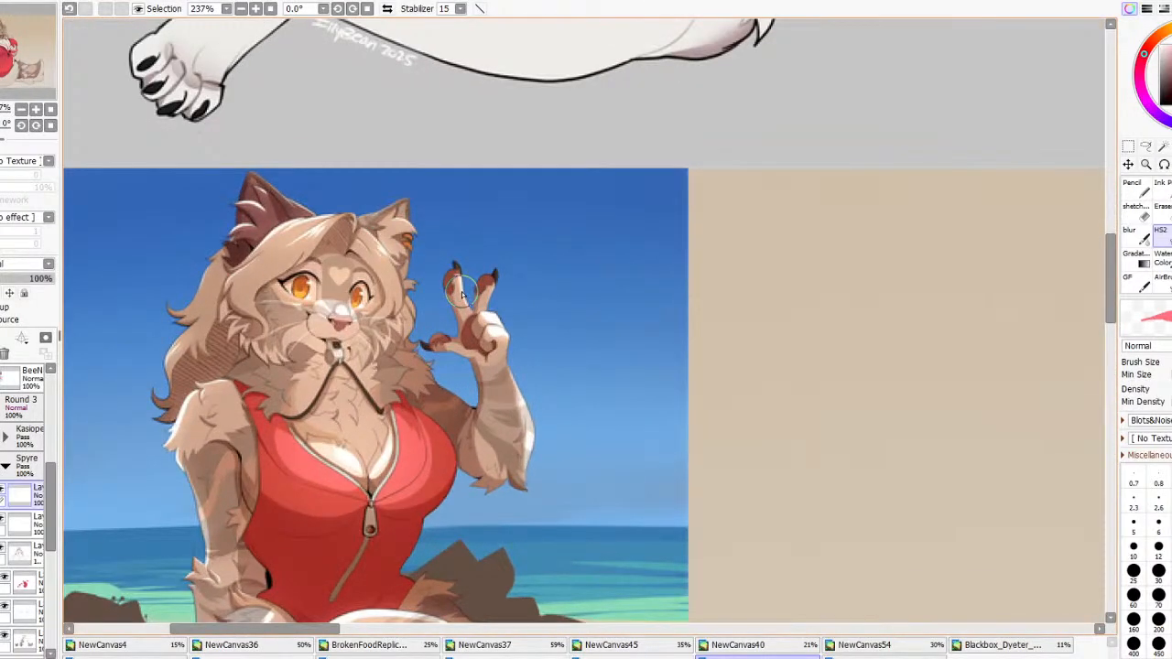
pyautogui.scroll(-9, 463, 293)
pyautogui.scroll(4, 942, 225)
# Delete both piercings from the ear on the viewer's left using a rectangular selection
pyautogui.click(1128, 148)
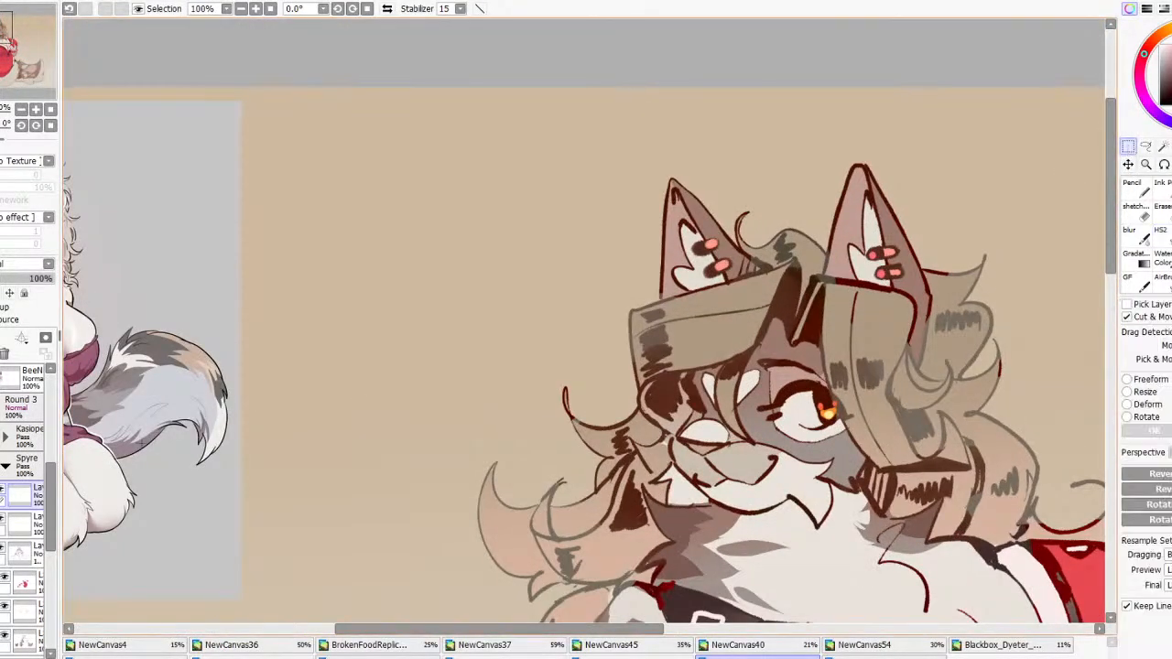
pyautogui.moveTo(653, 189); pyautogui.dragTo(734, 280)
pyautogui.press('Delete')
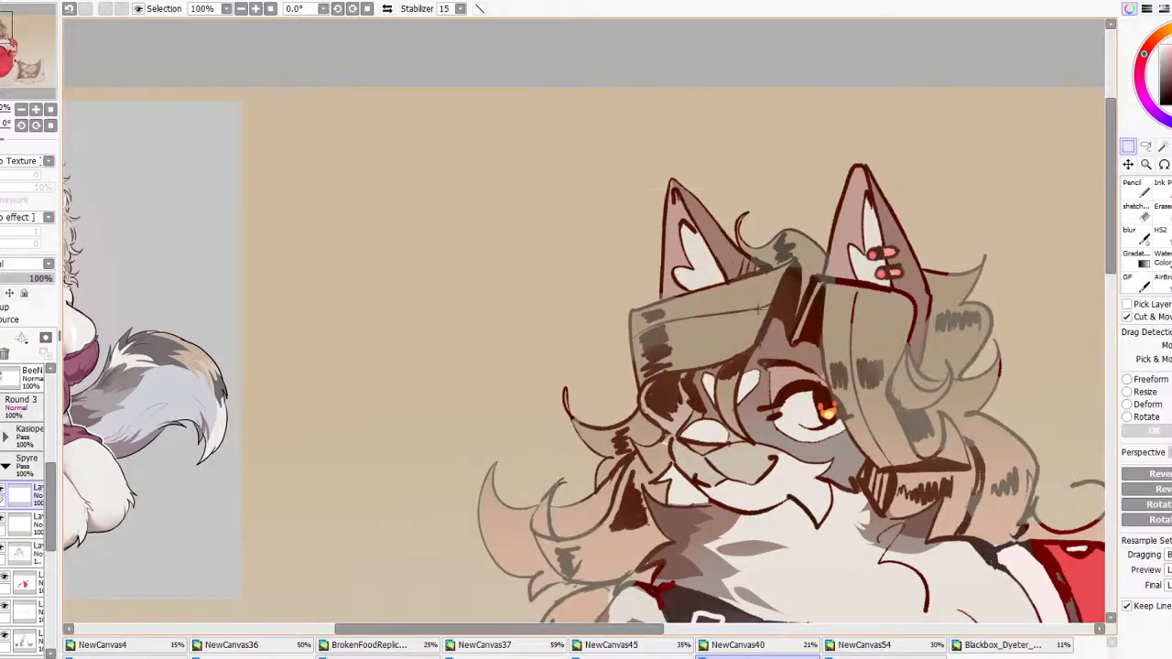
pyautogui.scroll(-3, 760, 310)
pyautogui.scroll(1, 758, 309)
pyautogui.scroll(-1, 755, 310)
pyautogui.scroll(1, 750, 311)
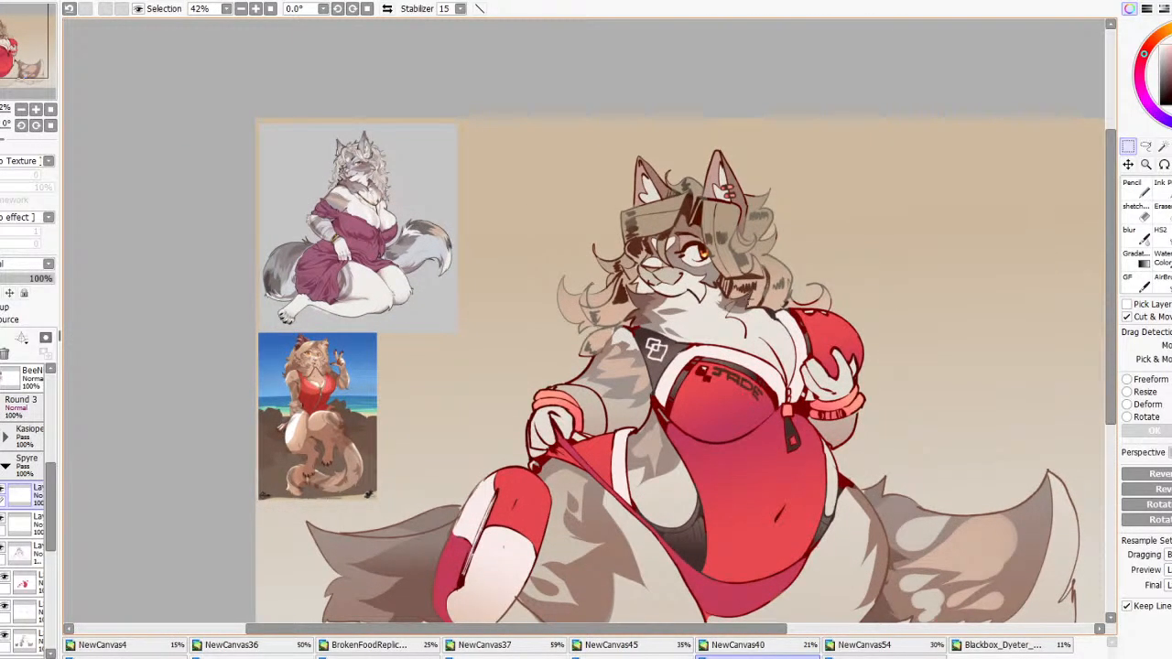
# On the swimsuit layer, paint the small gap between the zipper and the raised hand magenta-red with the ink pen
pyautogui.scroll(3, 865, 341)
pyautogui.click(24, 584)
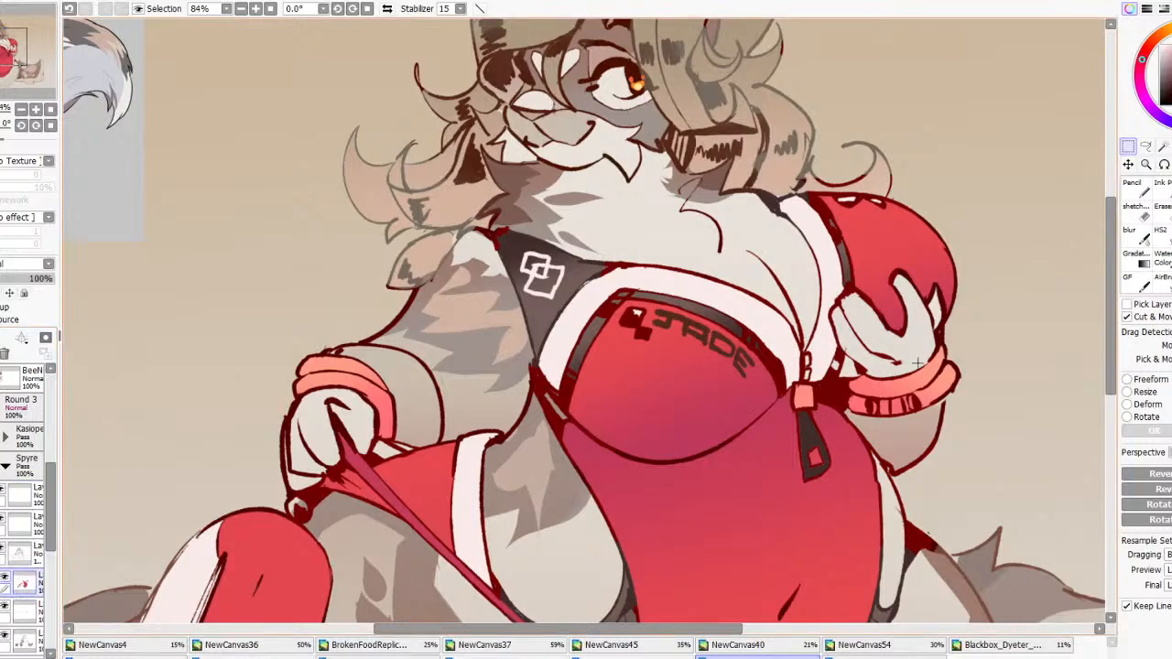
pyautogui.click(1162, 189)
pyautogui.click(1171, 572)
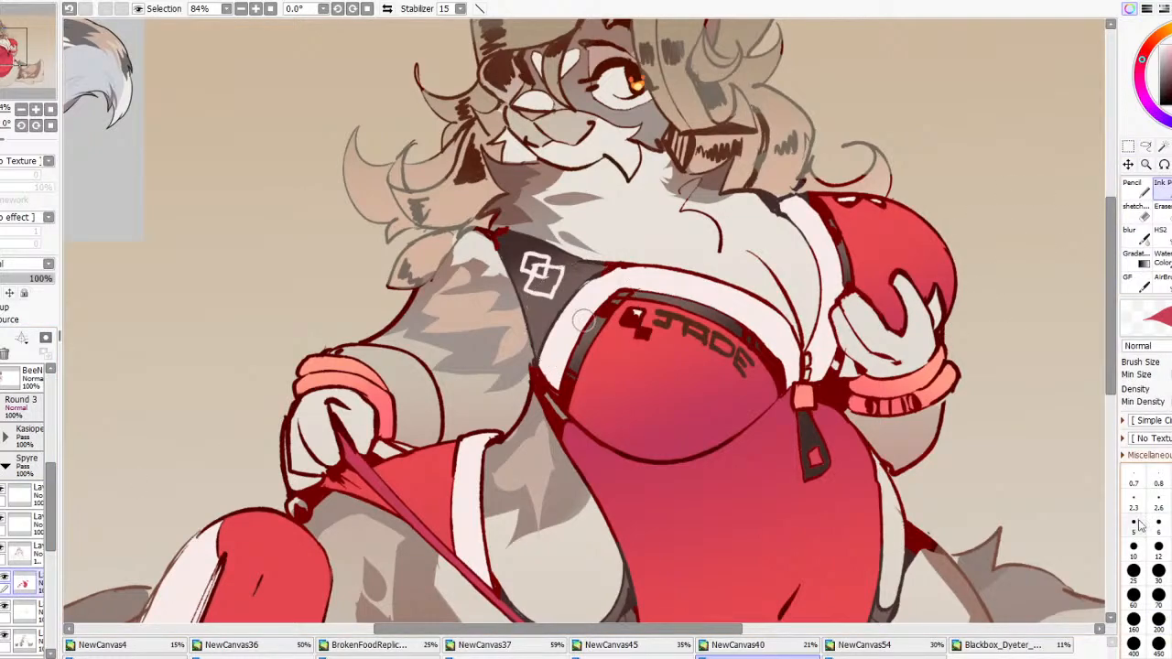
pyautogui.moveTo(842, 367); pyautogui.dragTo(847, 368)
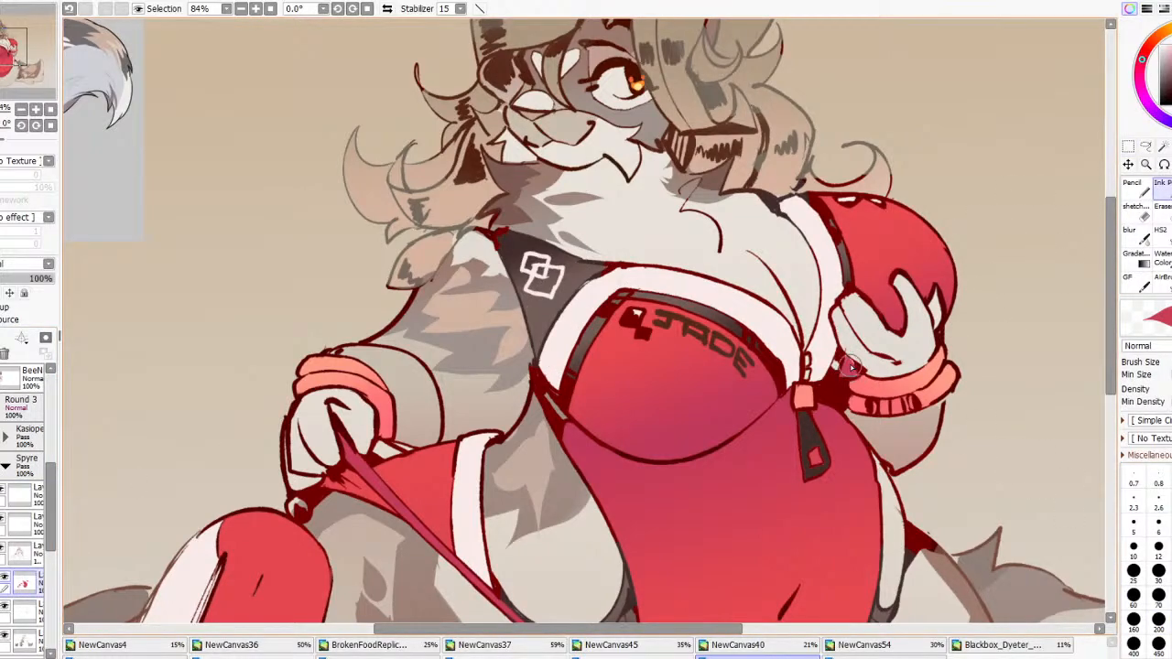
pyautogui.scroll(-1, 733, 392)
pyautogui.scroll(-8, 733, 392)
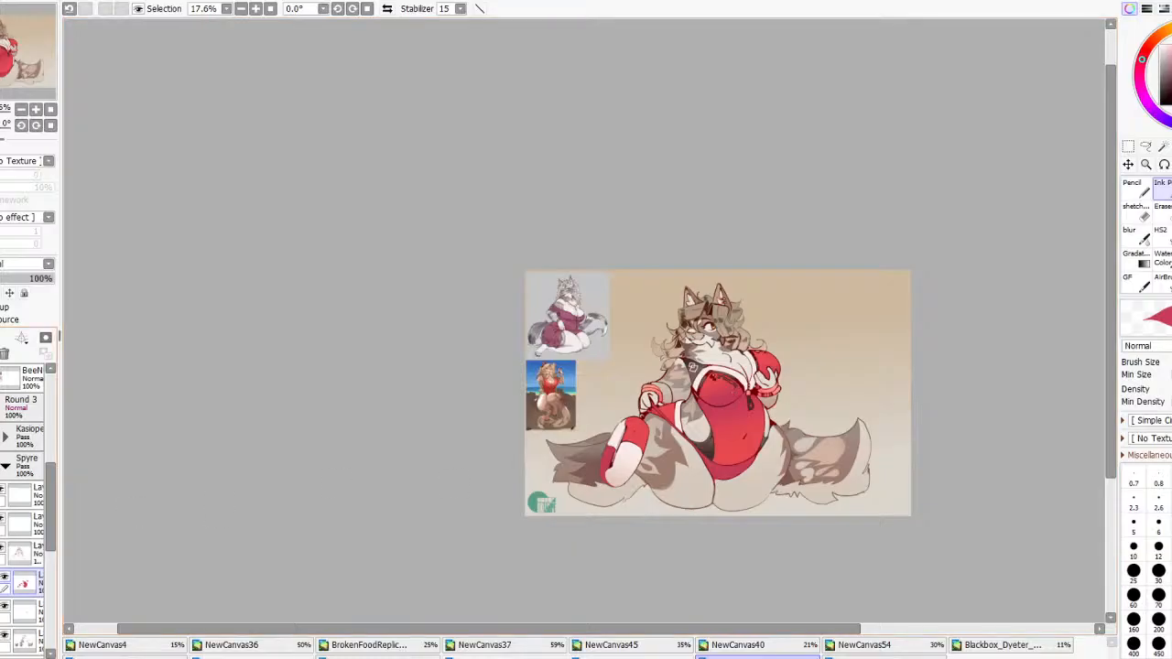
# Show the BG layer behind the figure and the dark floor shadow in the Spyre group, and select the shadow layer
pyautogui.scroll(-3, 27, 513)
pyautogui.click(1, 579)
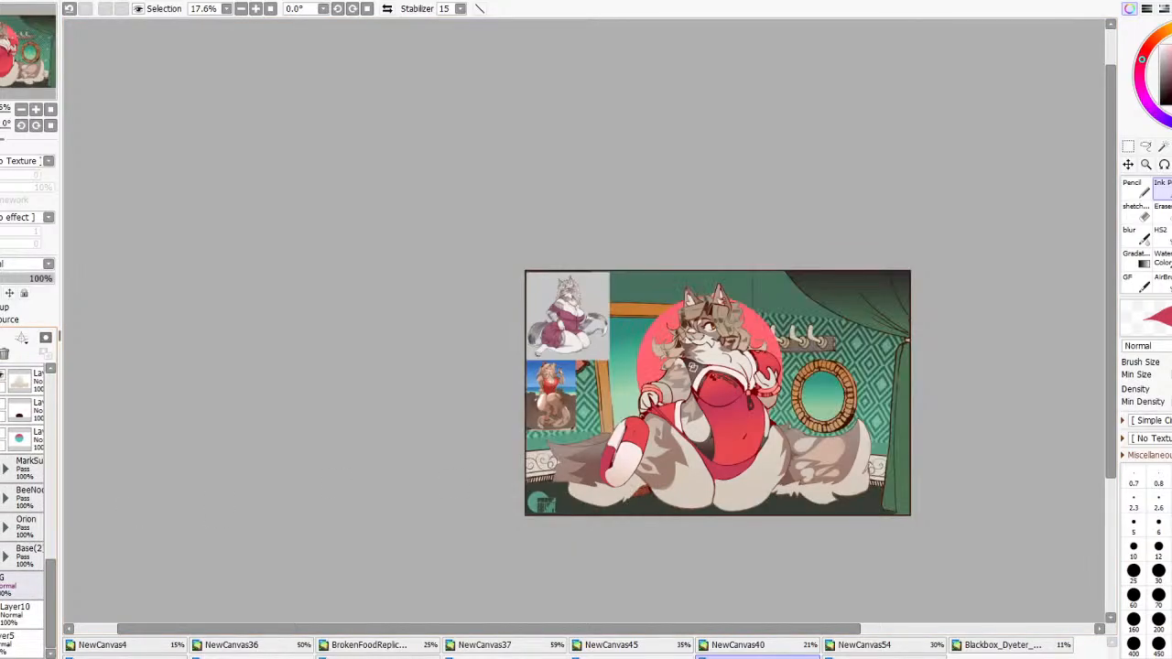
pyautogui.scroll(3, 1, 567)
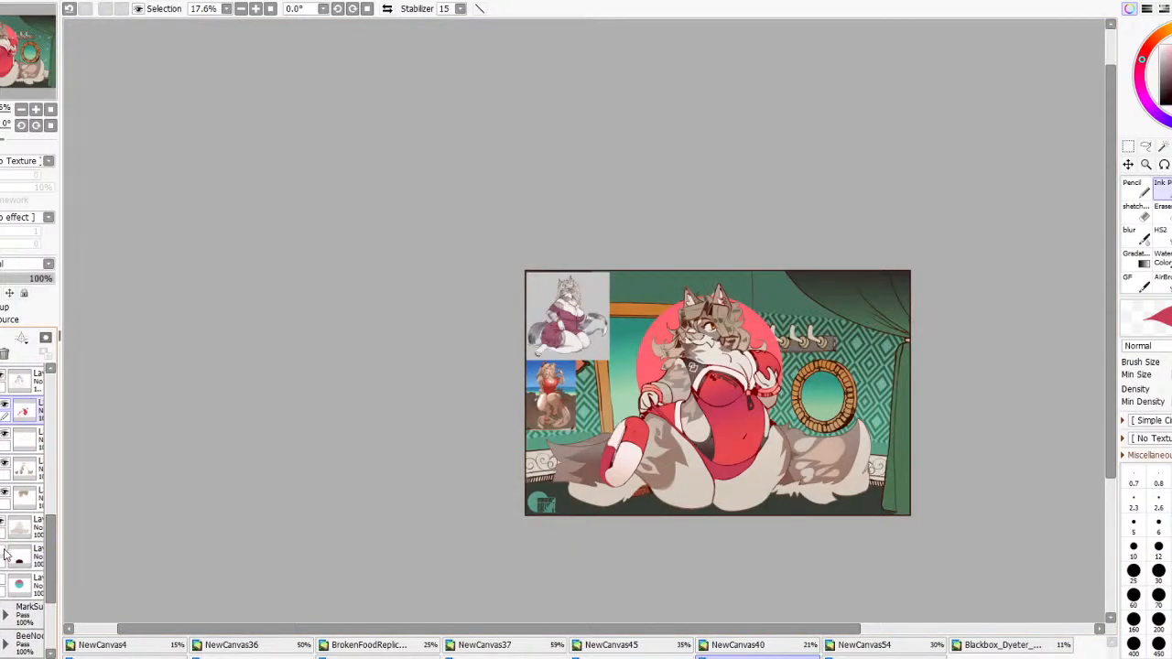
pyautogui.scroll(2, 2, 489)
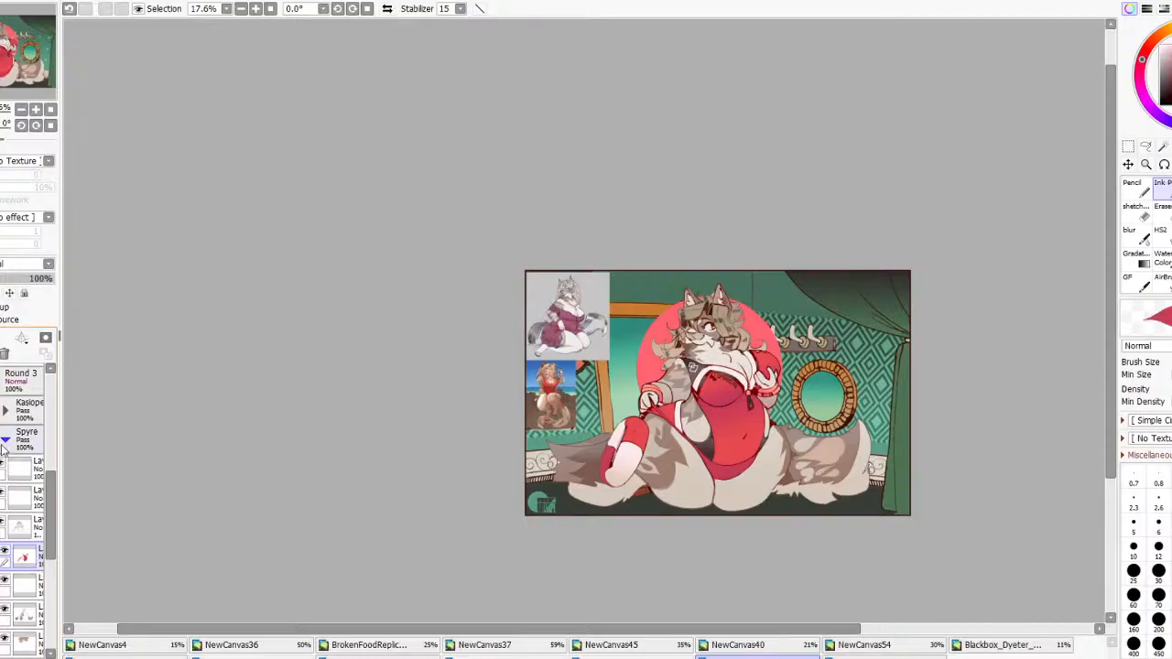
pyautogui.scroll(-5, 7, 476)
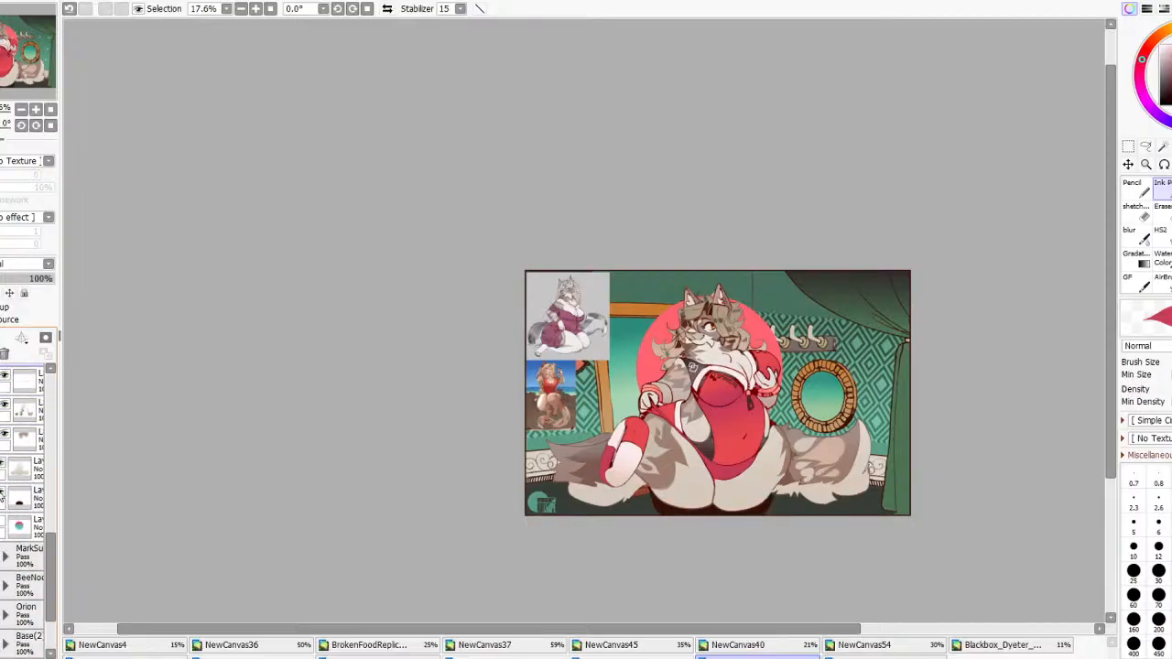
pyautogui.click(7, 497)
# Recolour the floor shadow under the figure with a lighter brown picked from the artwork, using the pencil colour
pyautogui.scroll(2, 777, 394)
pyautogui.press('n')
pyautogui.scroll(5, 769, 478)
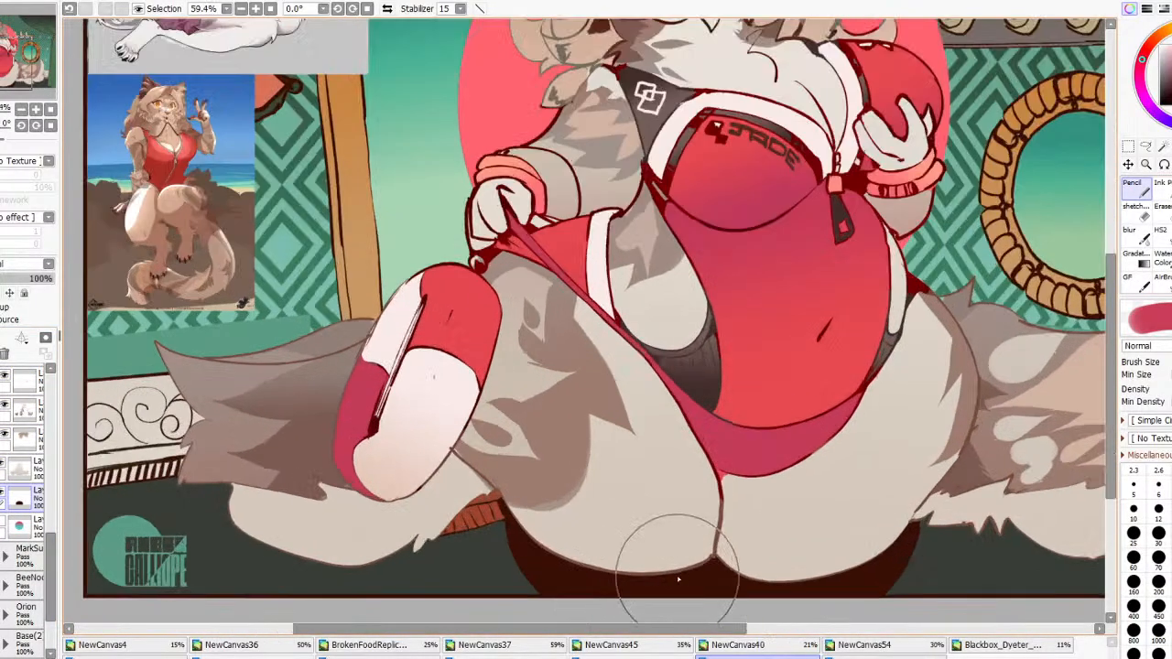
pyautogui.scroll(-4, 445, 562)
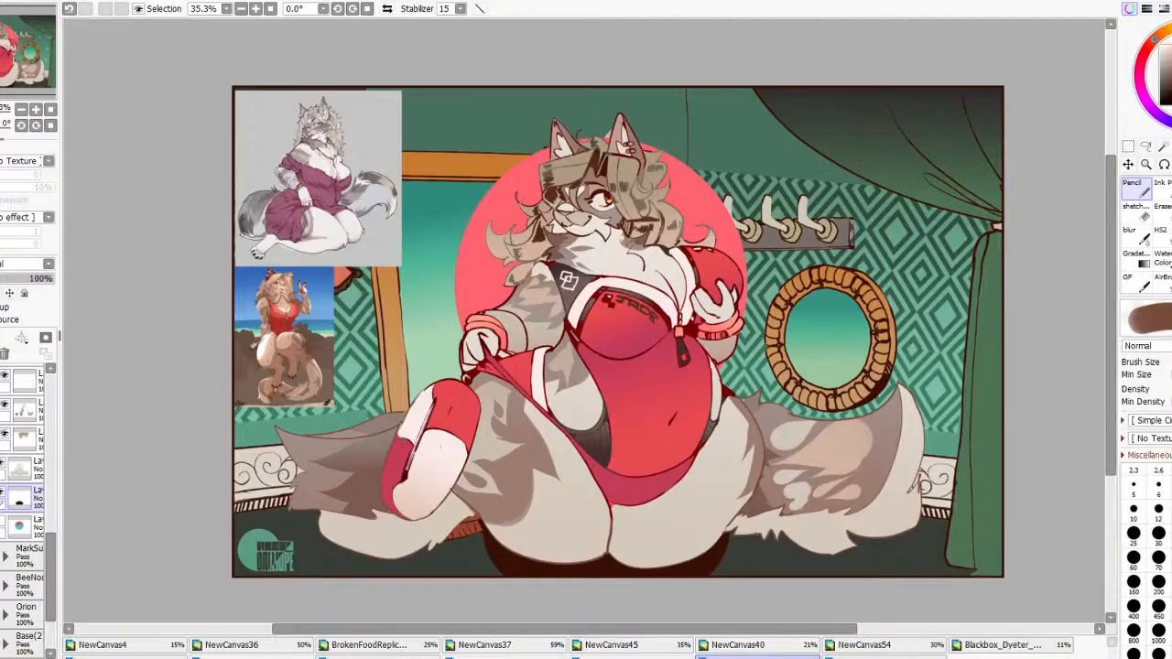
# Widen the floor shadow slightly towards the raised foot with a freeform transform
pyautogui.hotkey('ctrl', 't')
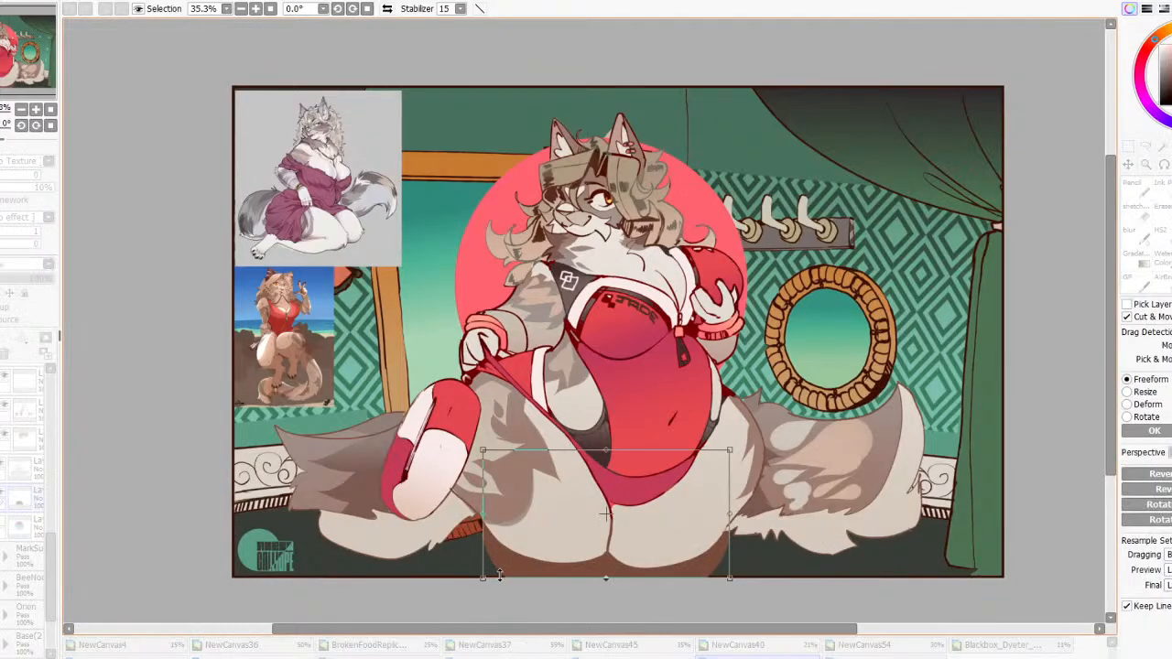
pyautogui.moveTo(484, 530); pyautogui.dragTo(474, 527)
pyautogui.scroll(4, 652, 299)
pyautogui.scroll(-1, 697, 257)
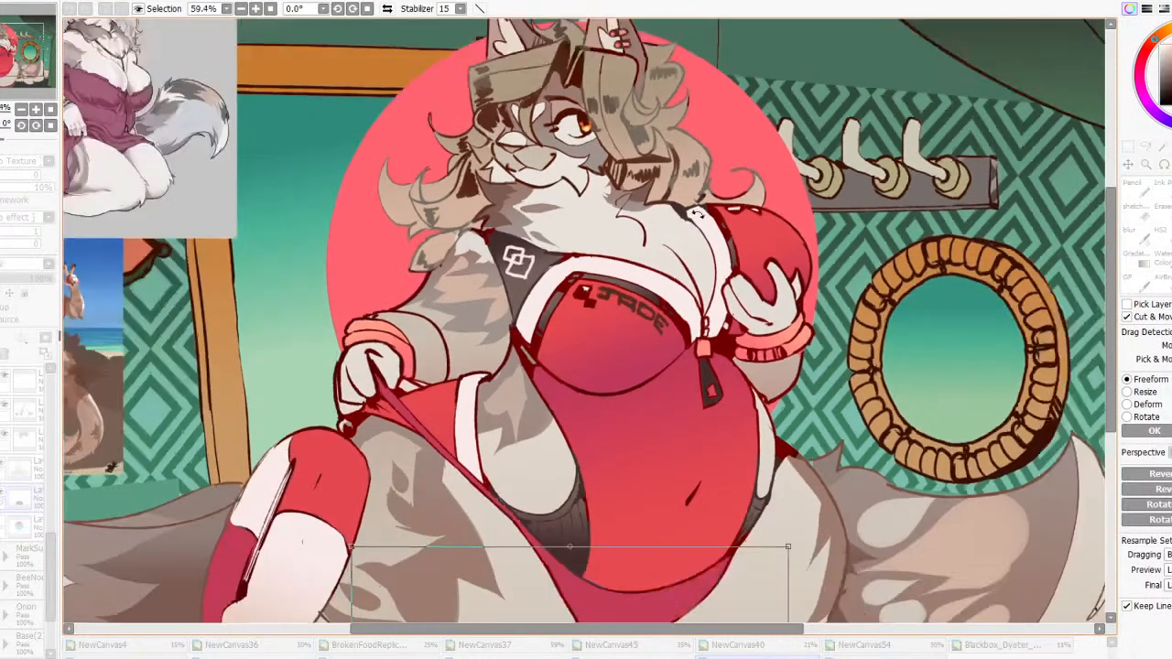
pyautogui.scroll(3, 635, 340)
pyautogui.scroll(-4, 632, 412)
pyautogui.scroll(1, 622, 546)
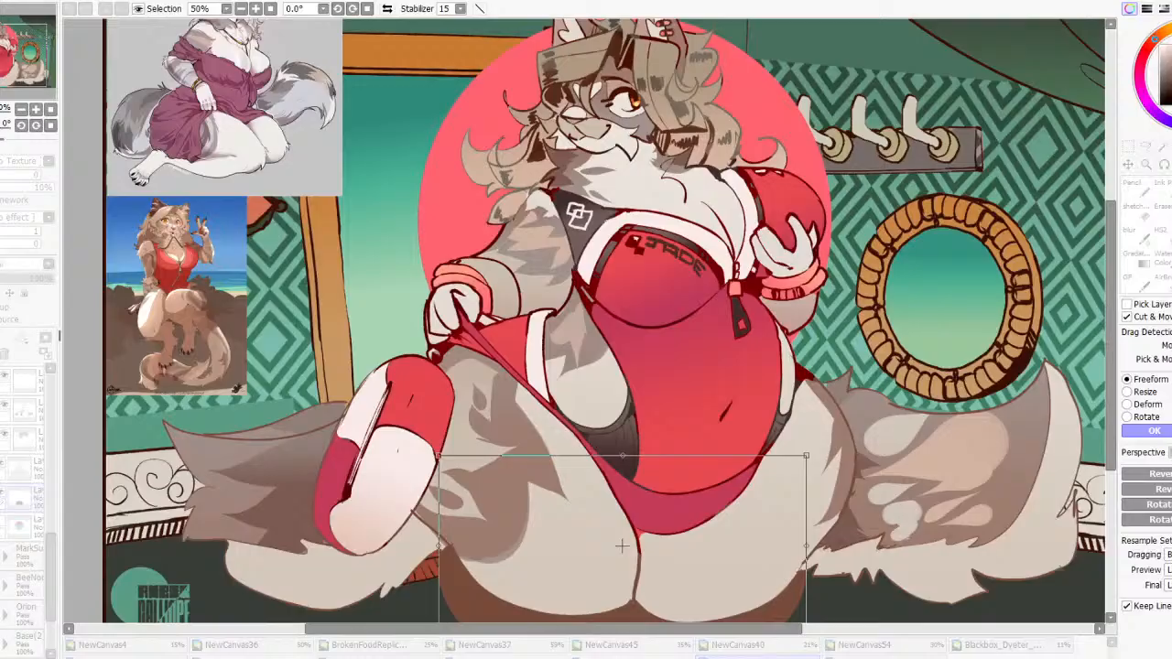
pyautogui.press('Return')
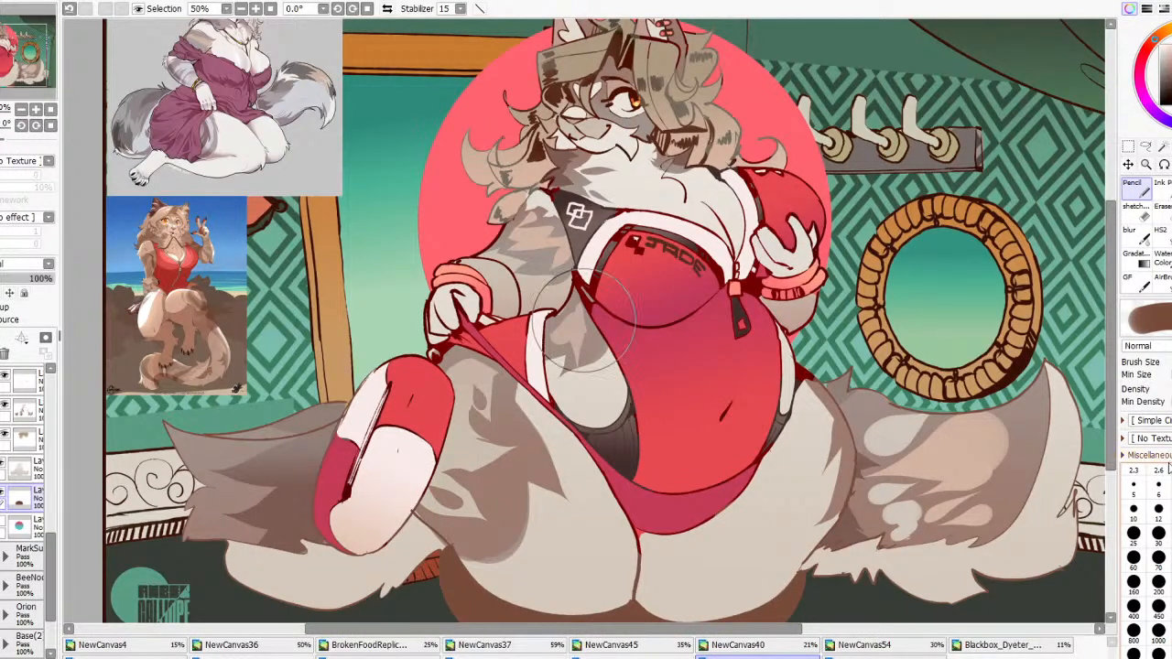
pyautogui.scroll(-5, 846, 368)
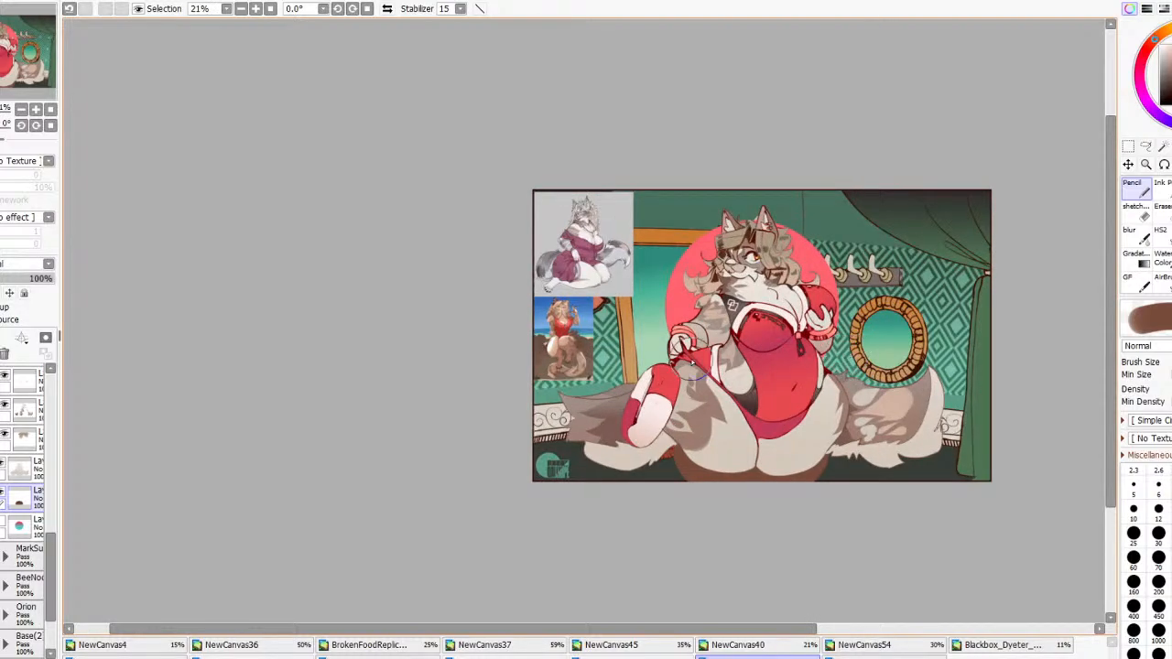
# Show and select the circle layer behind the figure and apply a reversed straight gradient in red to it
pyautogui.scroll(2, 681, 378)
pyautogui.click(2, 522)
pyautogui.click(26, 526)
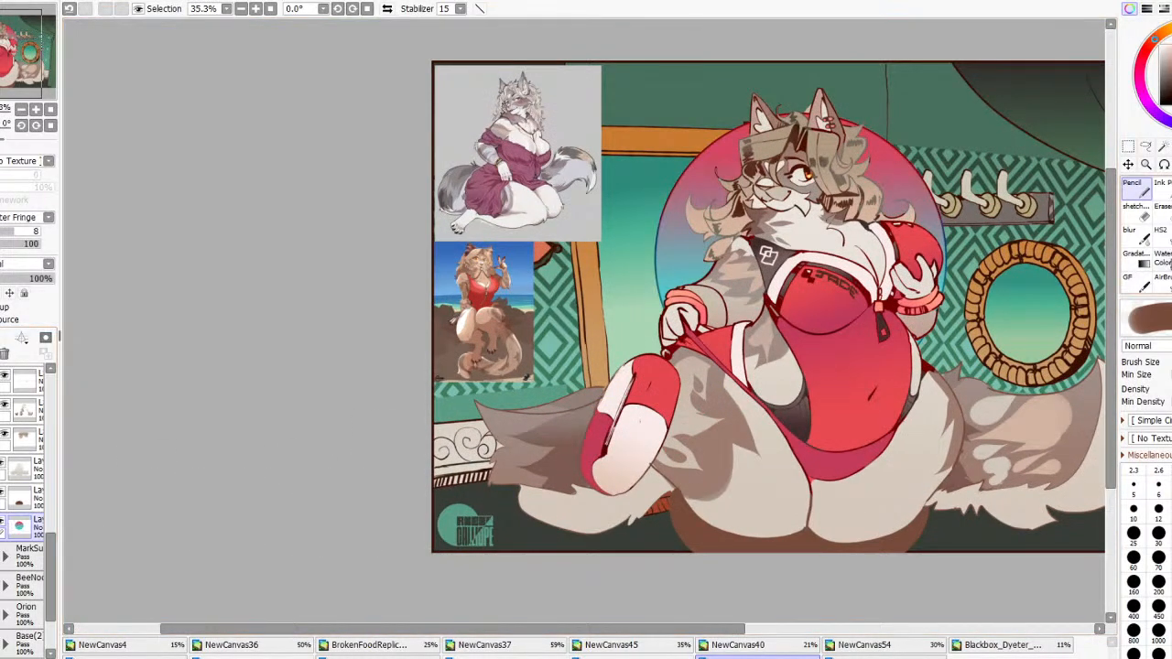
pyautogui.click(1136, 260)
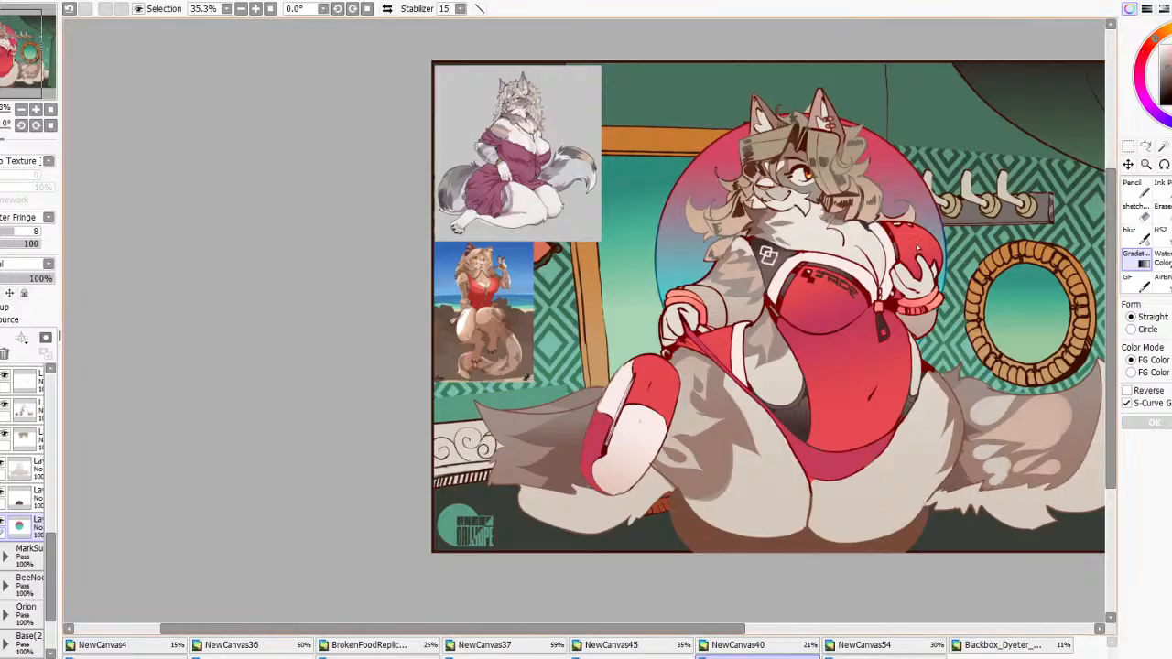
pyautogui.moveTo(825, 298); pyautogui.dragTo(825, 216)
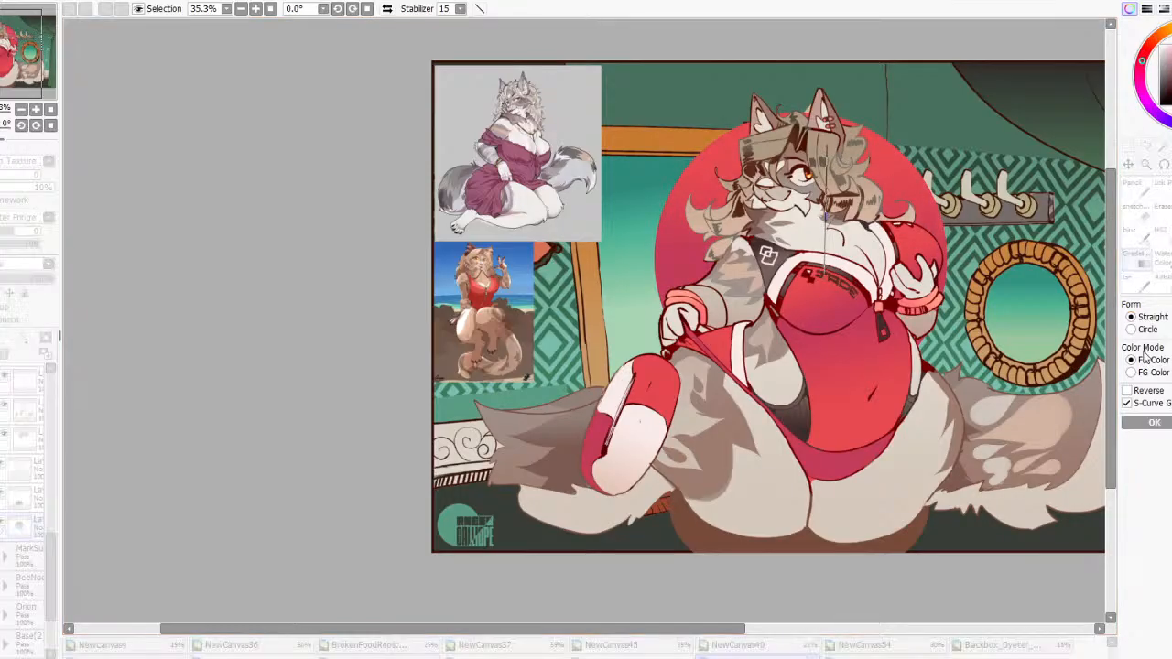
pyautogui.click(1139, 389)
pyautogui.click(1153, 422)
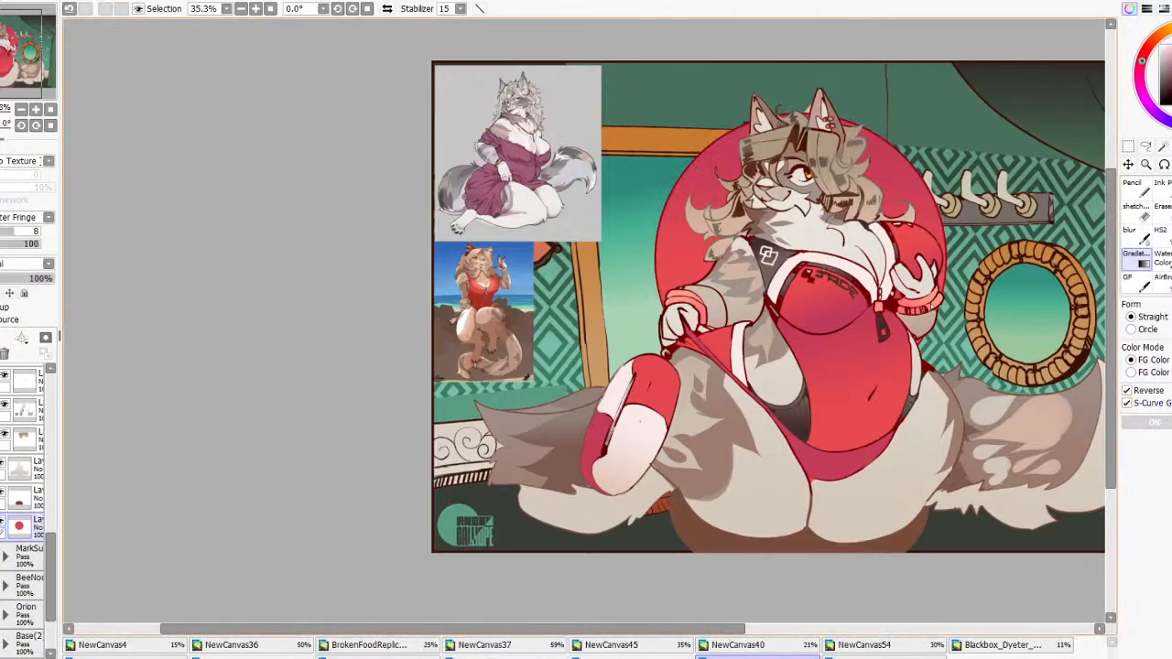
# Sample the coral of the bracelet and apply it to the circle behind the figure as a vertical gradient
pyautogui.scroll(2, 947, 299)
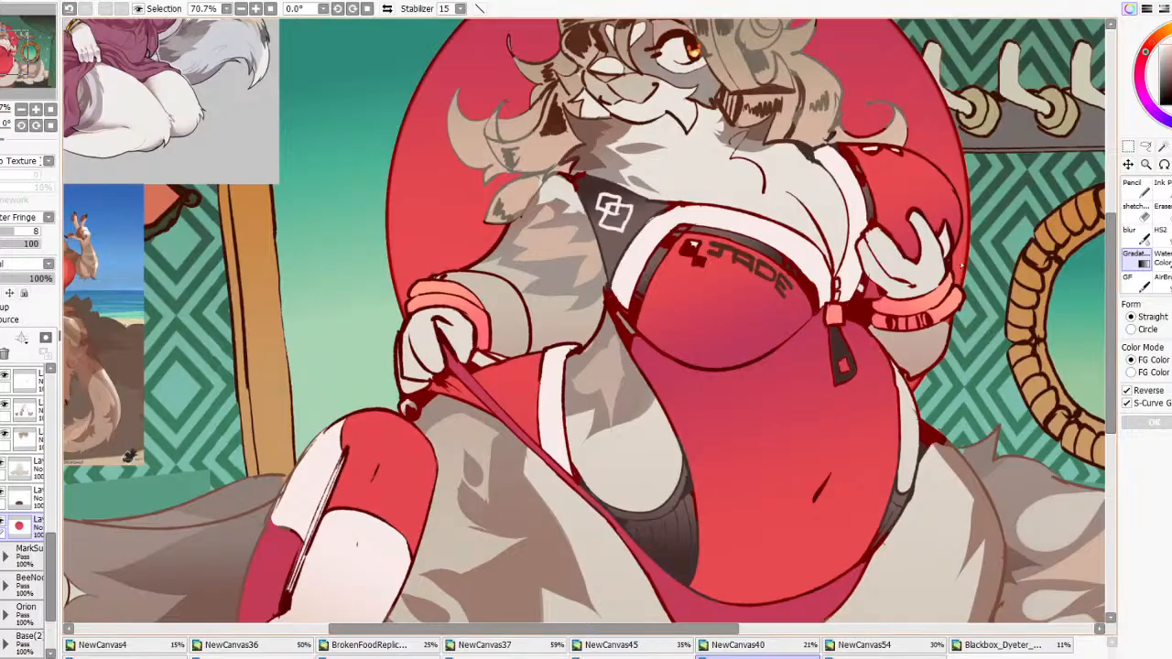
pyautogui.scroll(3, 897, 322)
pyautogui.rightClick(875, 330)
pyautogui.scroll(-8, 869, 368)
pyautogui.moveTo(780, 389); pyautogui.dragTo(780, 224)
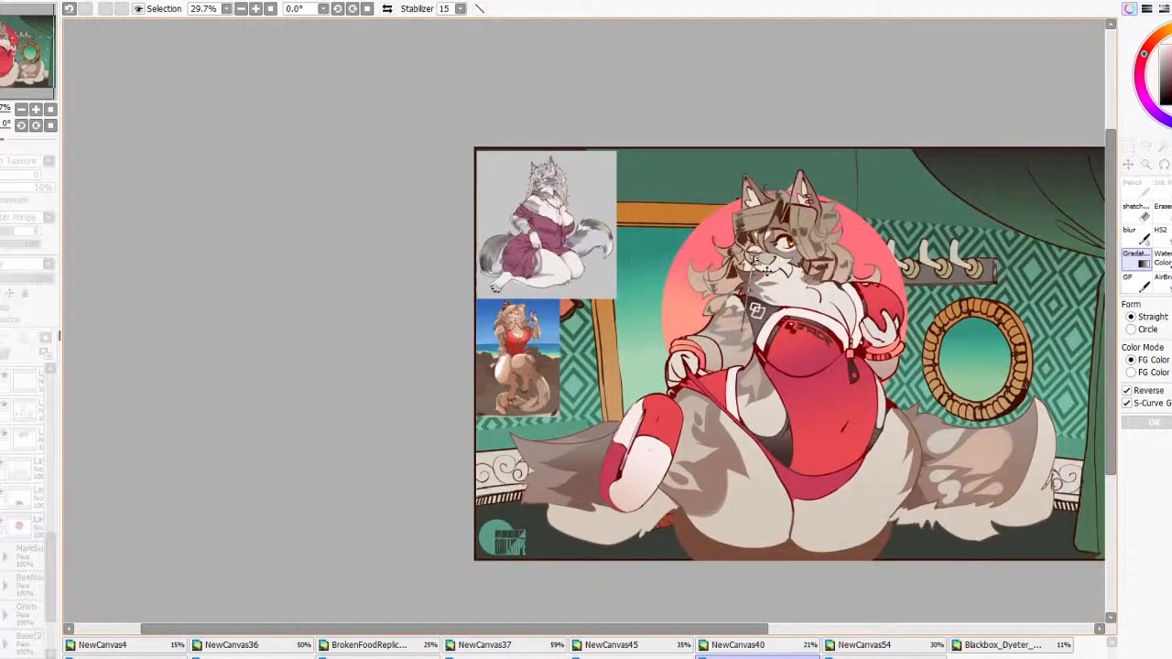
pyautogui.scroll(-6, 789, 269)
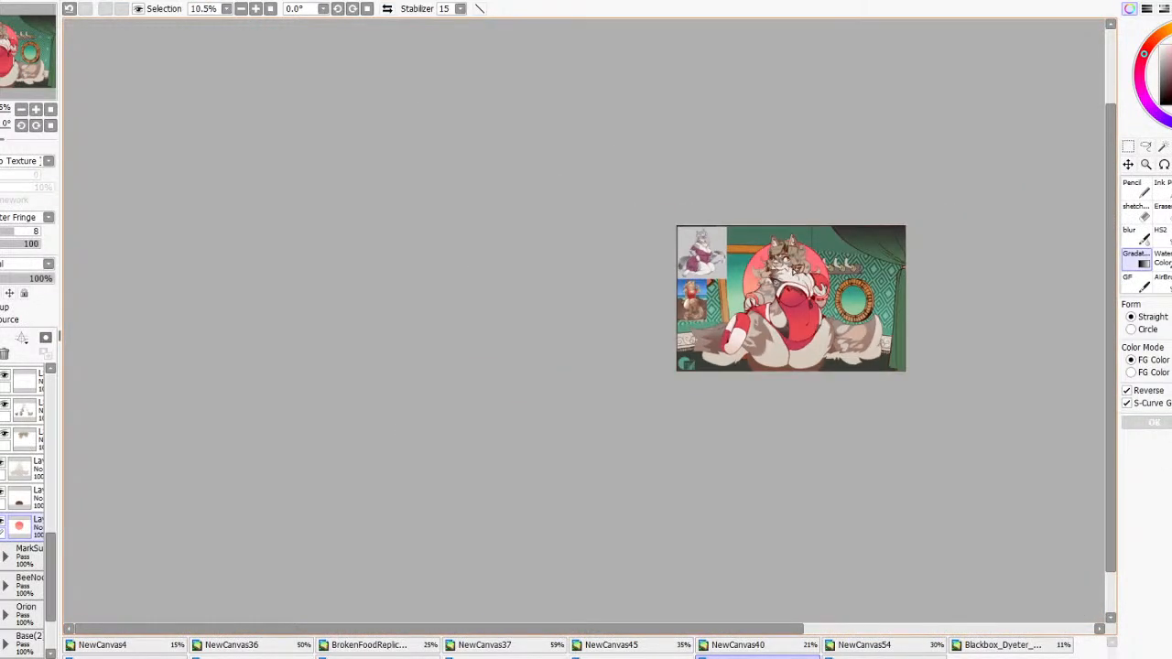
# Try a red gradient and an orange gradient sampled from the eye on the circle behind the figure
pyautogui.scroll(8, 793, 269)
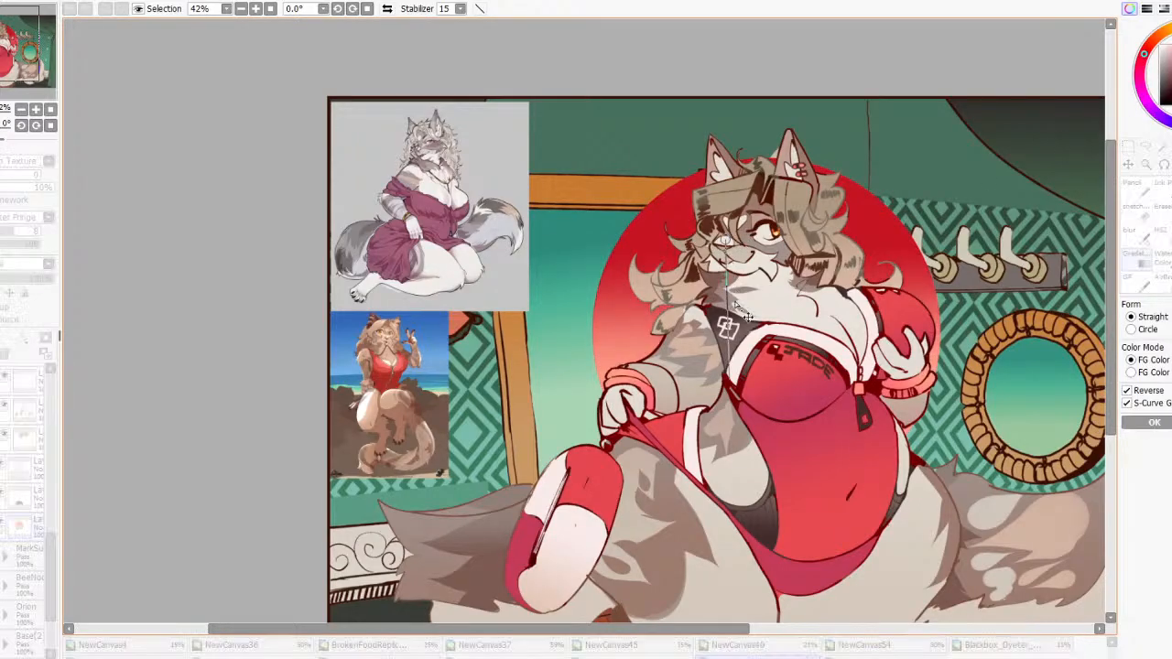
pyautogui.scroll(8, 777, 220)
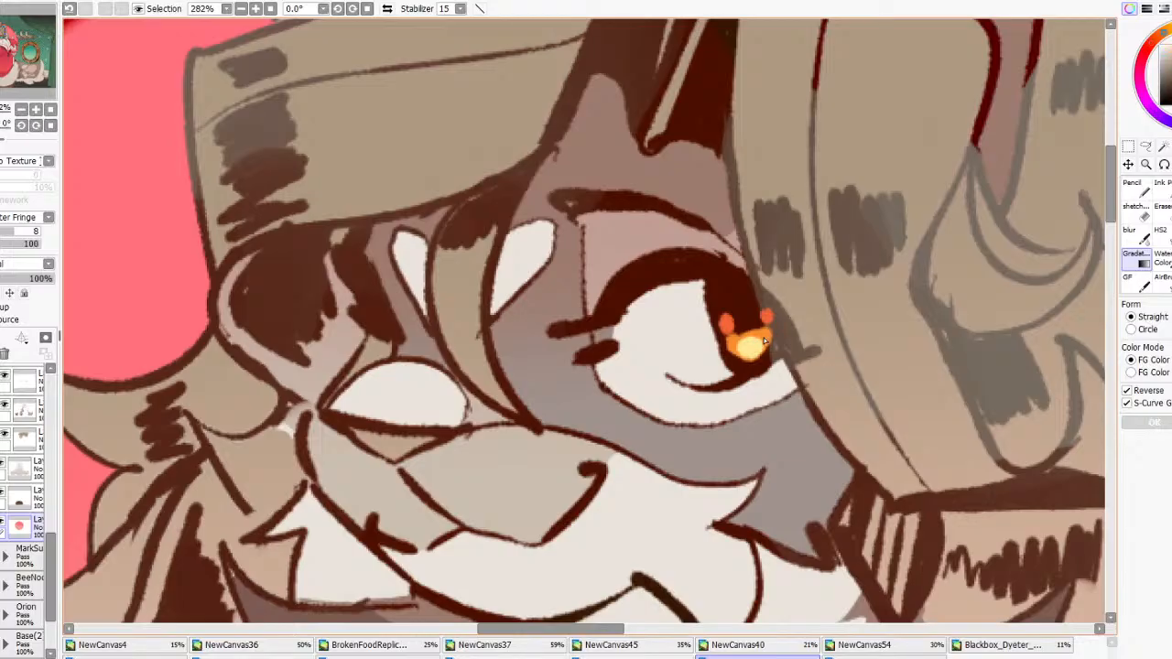
pyautogui.scroll(-8, 767, 339)
pyautogui.scroll(-3, 772, 243)
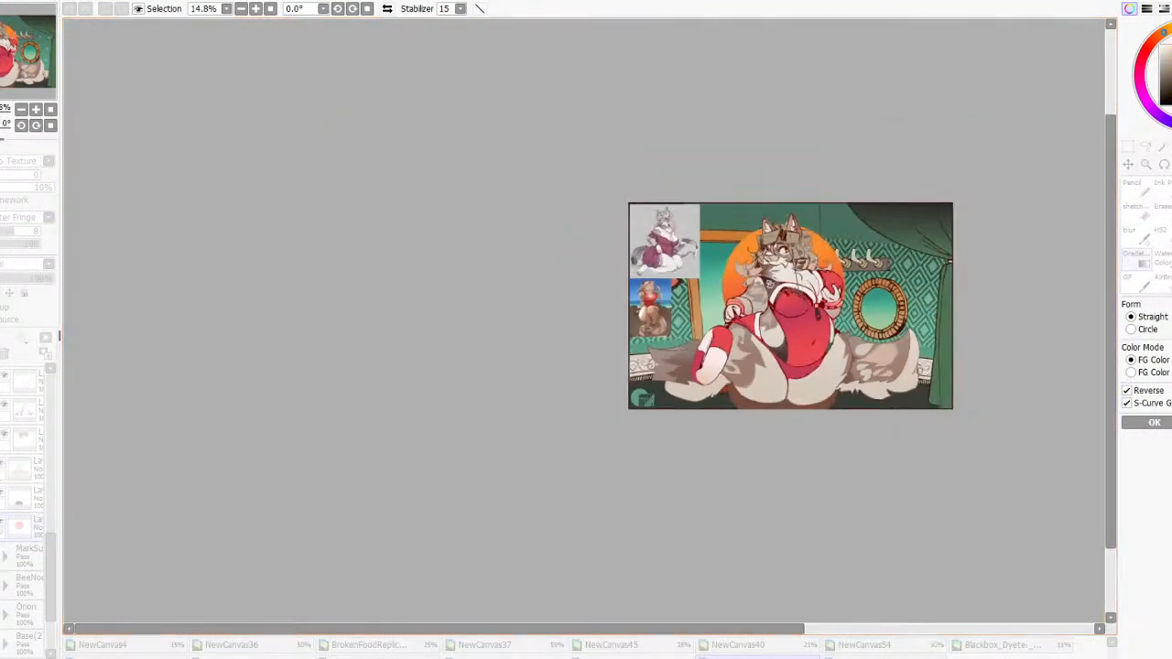
pyautogui.scroll(1, 863, 264)
pyautogui.scroll(1, 862, 263)
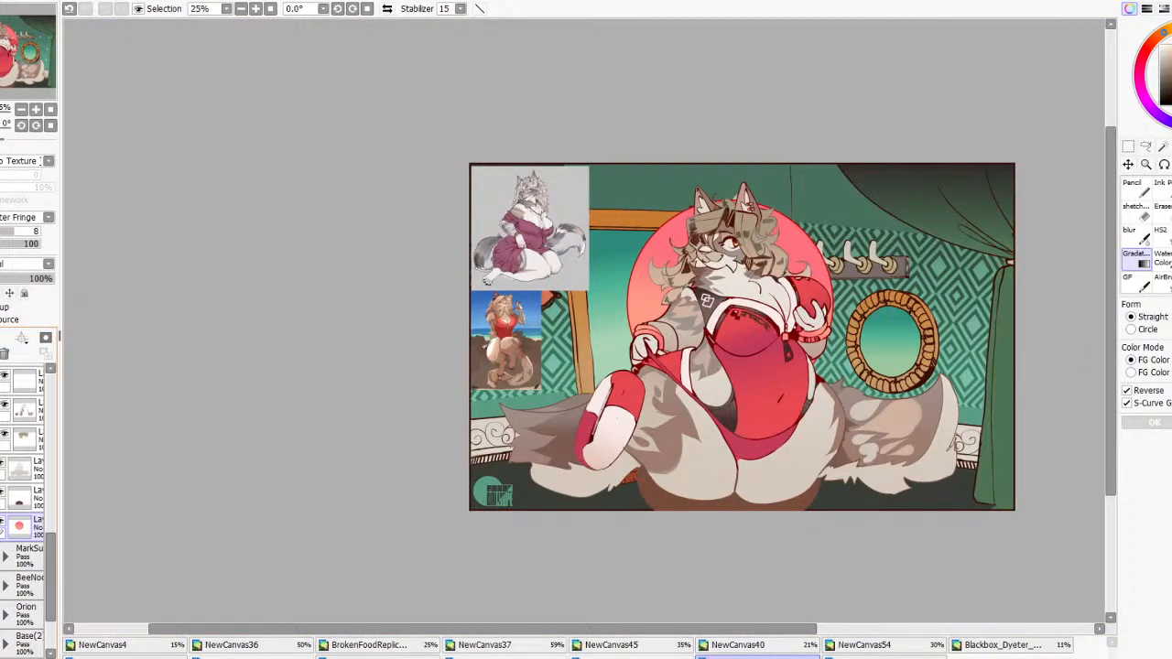
# Hide the two reference pictures covering the lamp and the corner of the background
pyautogui.scroll(-3, 19, 476)
pyautogui.click(5, 470)
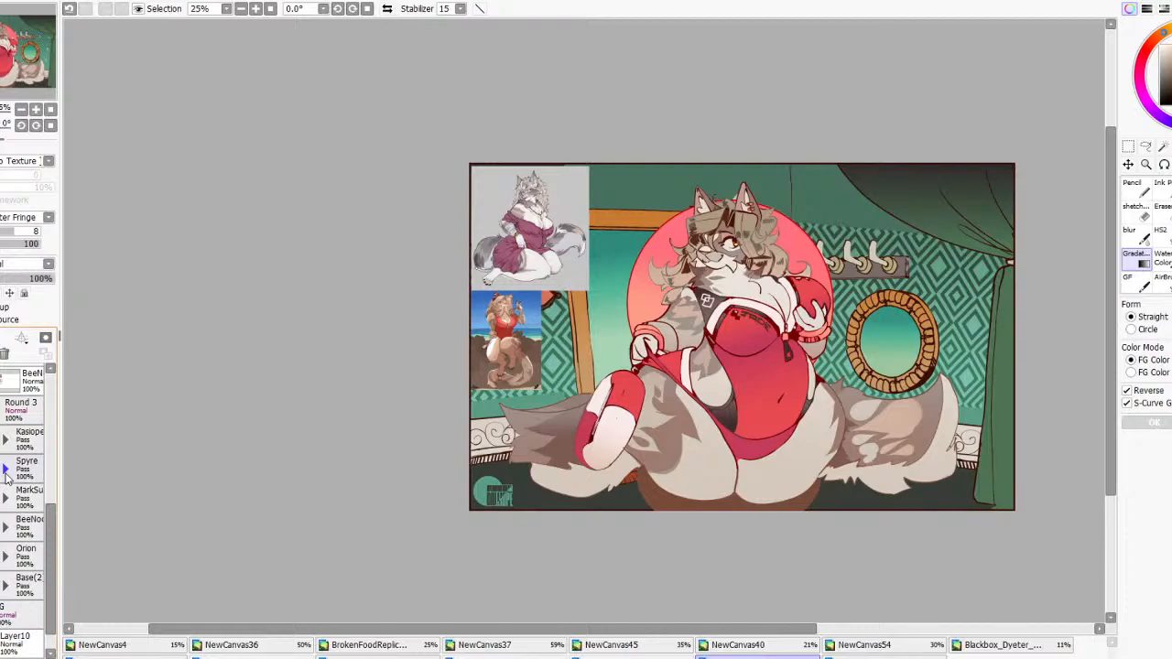
pyautogui.click(5, 470)
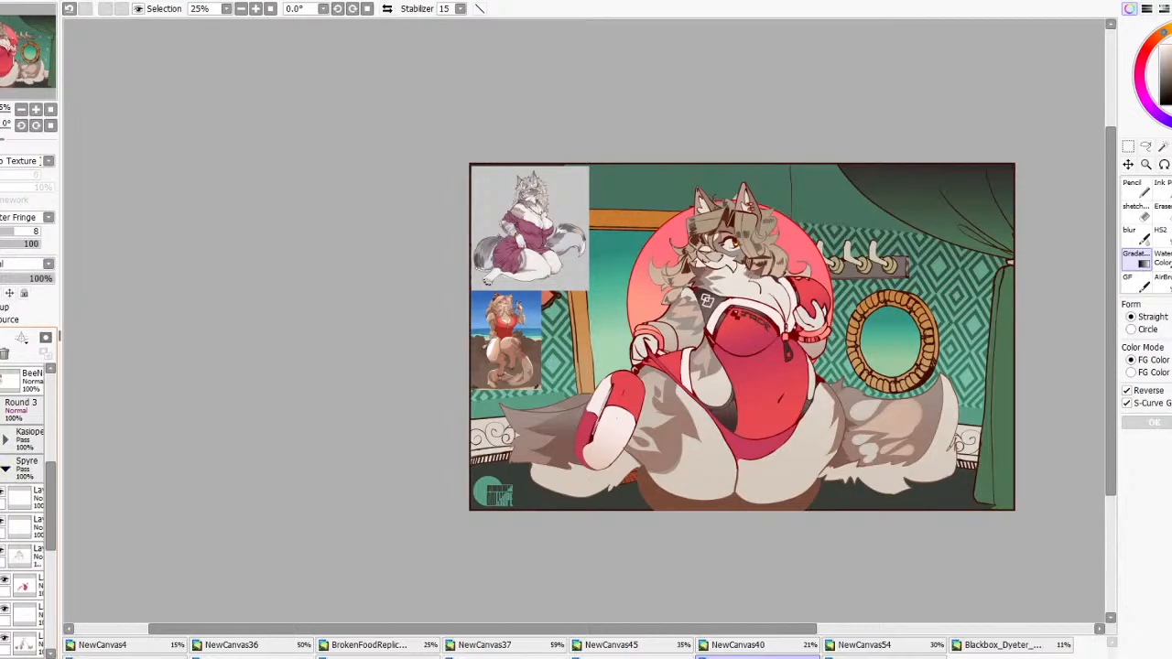
pyautogui.scroll(4, 23, 503)
pyautogui.click(1, 409)
pyautogui.scroll(-7, 7, 493)
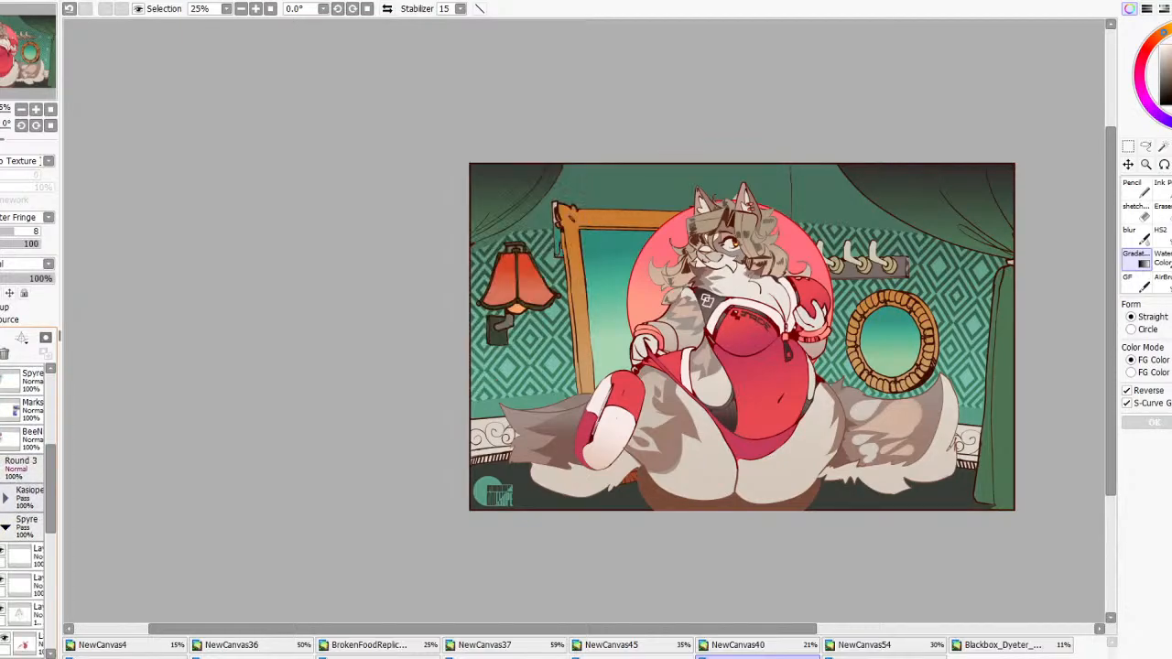
# Add the text "your mom" in orange at size 250 beside the lamp, above the uppermost layer of the Spyre group
pyautogui.click(31, 471)
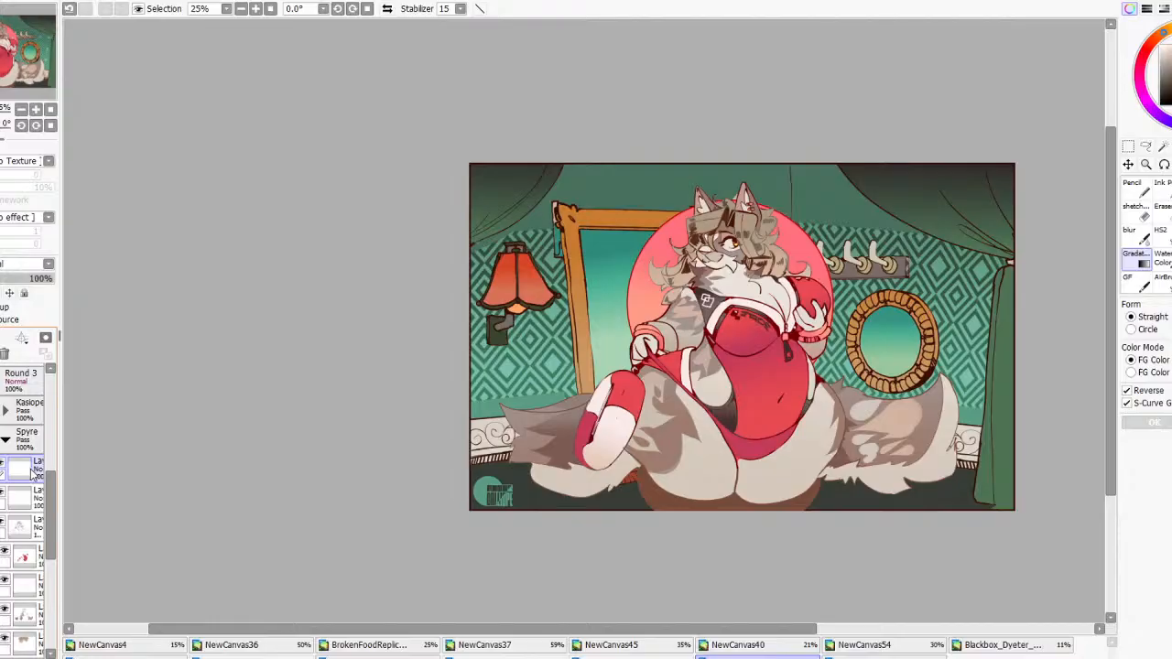
pyautogui.click(1159, 227)
pyautogui.click(534, 261)
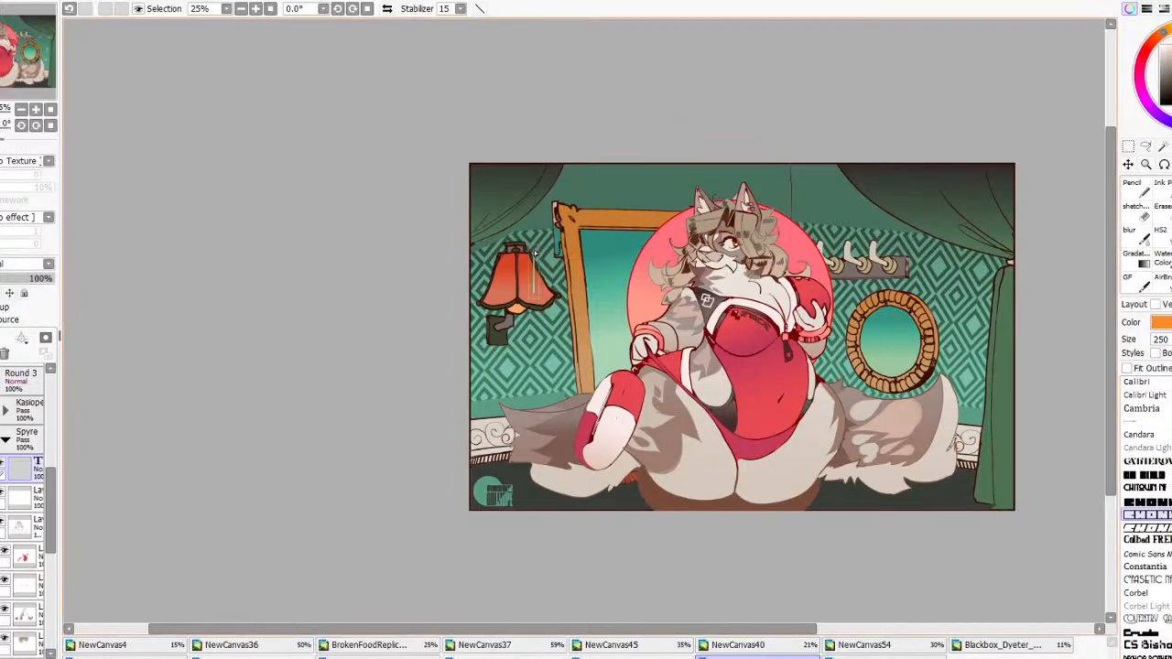
pyautogui.write('your mom')
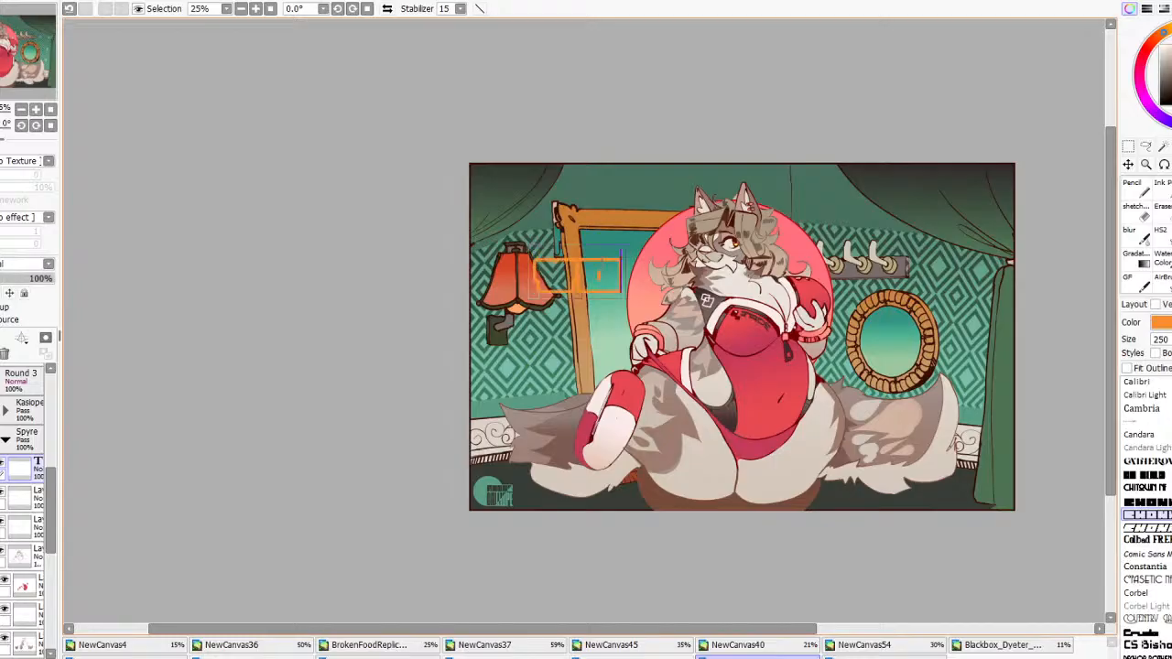
# Recolour the text red and move it to the upper edge of the illustration above the figure's head
pyautogui.hotkey('ctrl', 'a')
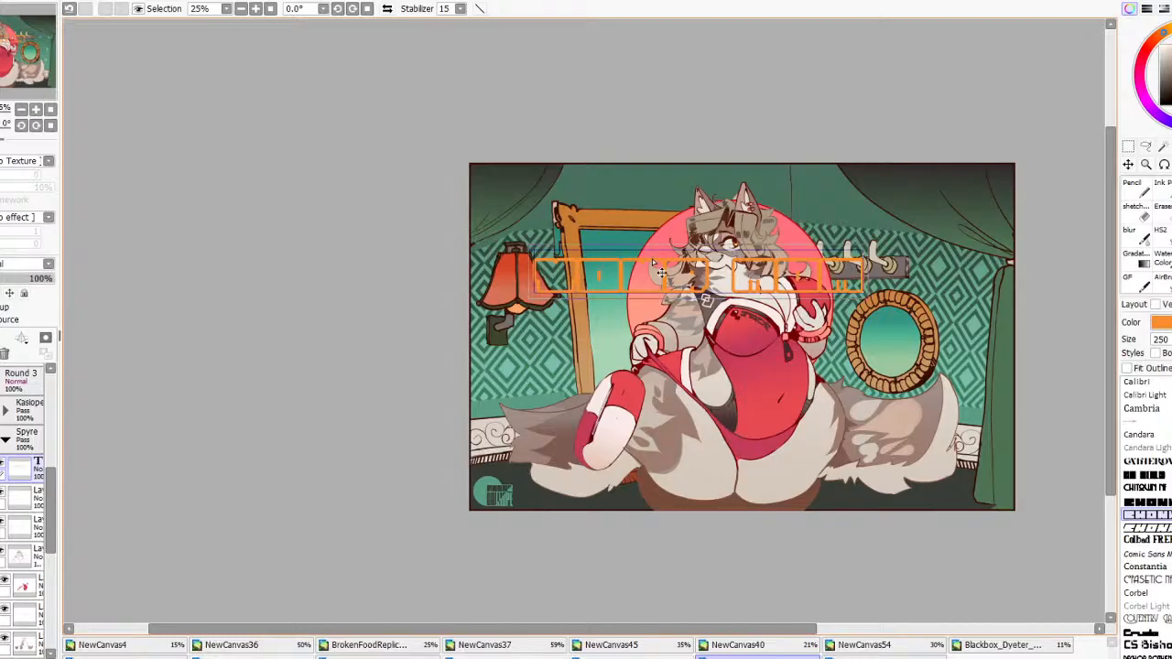
pyautogui.click(1145, 54)
pyautogui.click(1128, 164)
pyautogui.moveTo(998, 307); pyautogui.dragTo(1092, 212)
pyautogui.click(1170, 147)
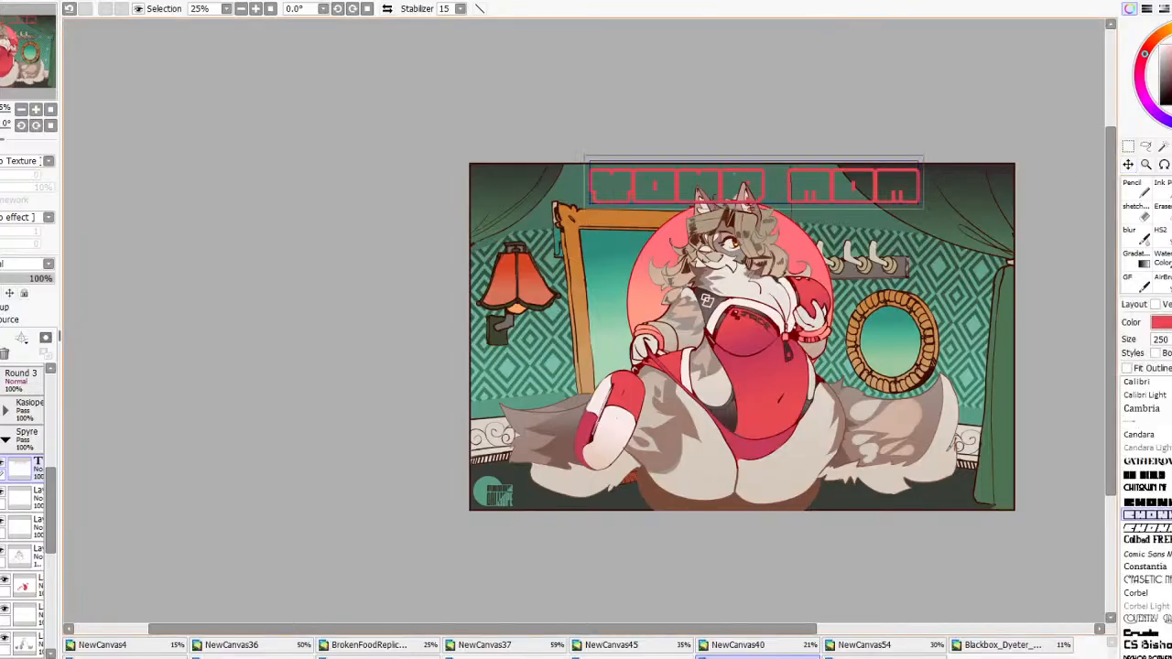
# Add an "e" to the end of the first word so the text reads "youre mom"
pyautogui.click(764, 186)
pyautogui.write('r')
pyautogui.press('BackSpace')
pyautogui.write('e')
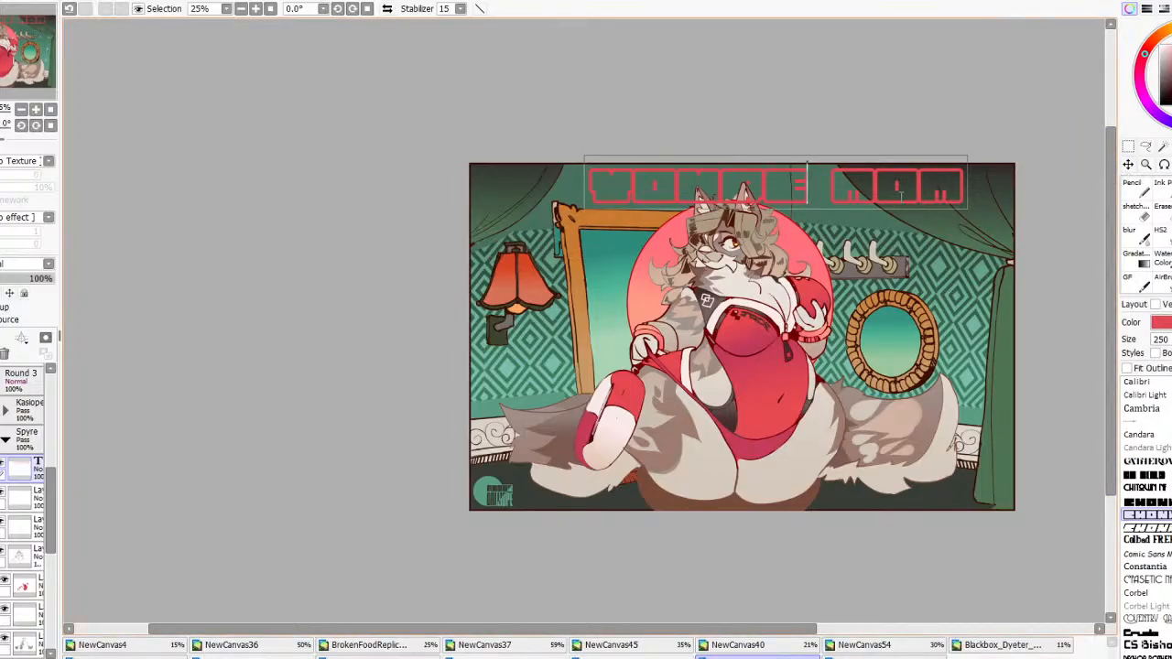
# Change the text's font to a heavy, condensed sans-serif
pyautogui.scroll(-2, 1146, 513)
pyautogui.scroll(-3, 1146, 513)
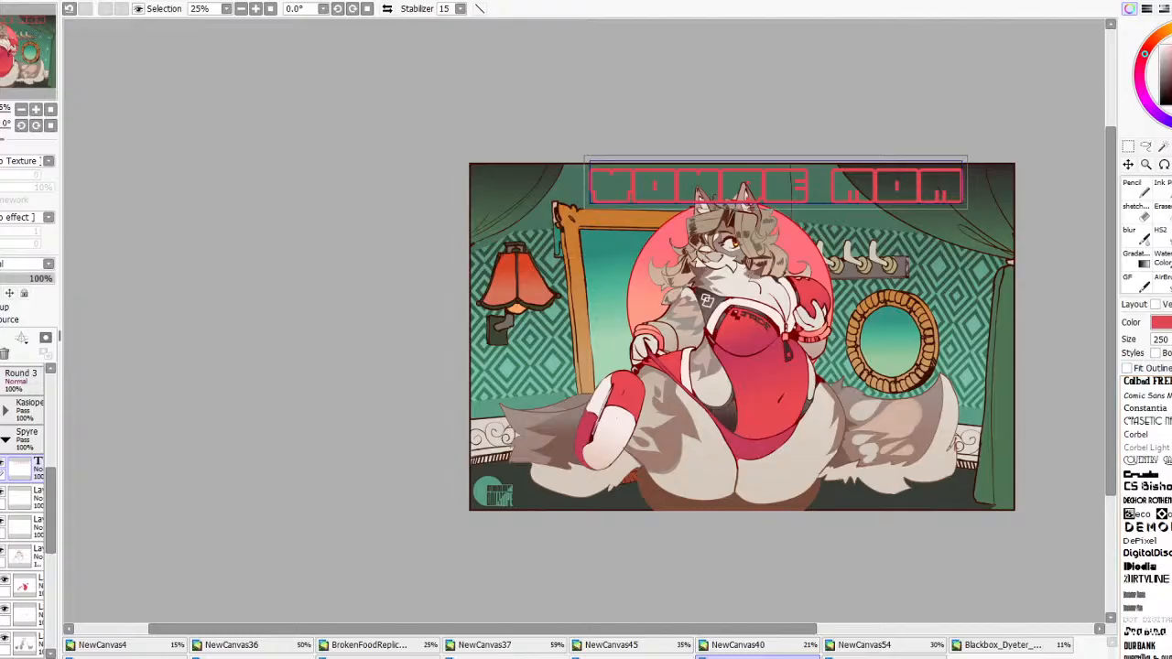
pyautogui.scroll(-10, 1146, 513)
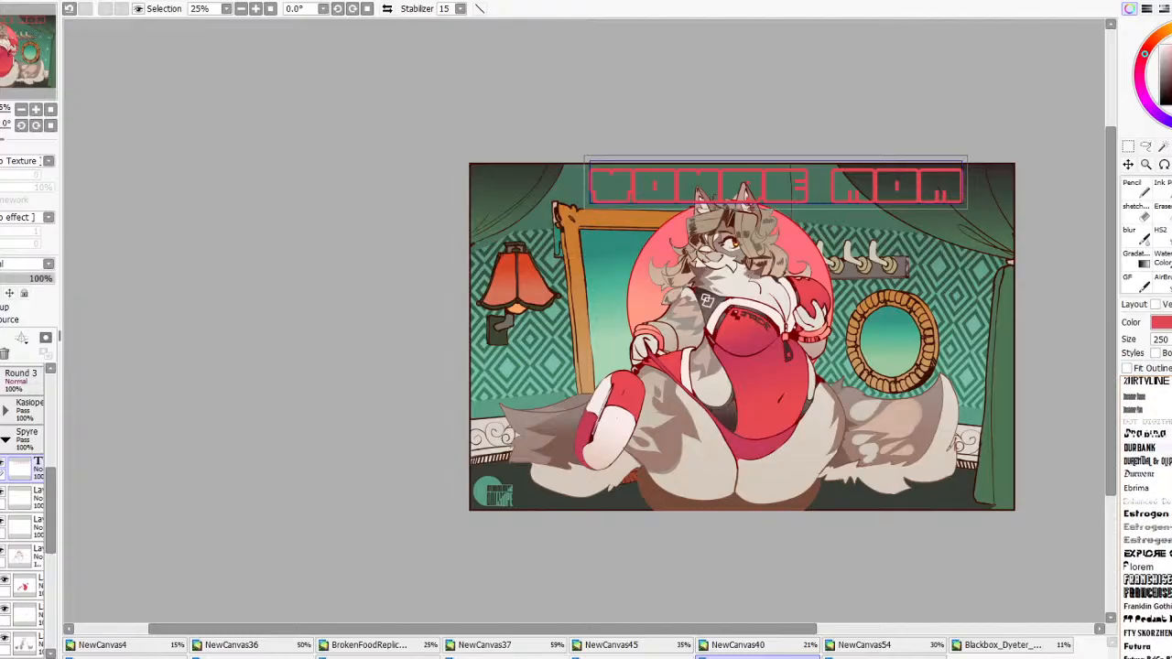
pyautogui.scroll(-3, 1147, 513)
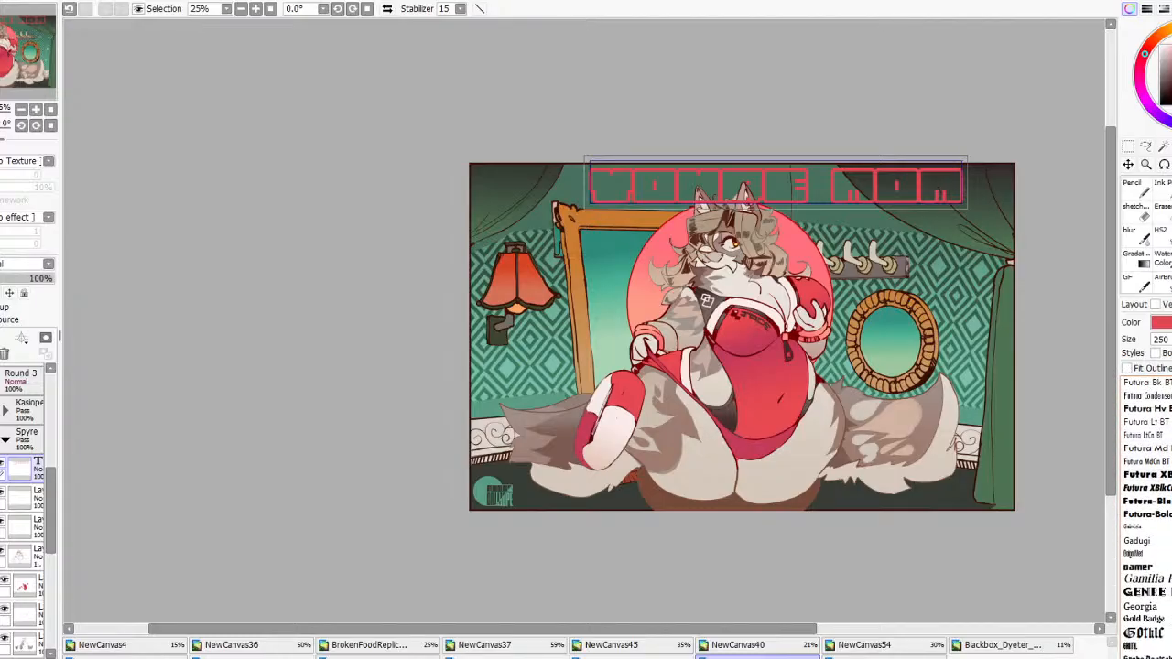
pyautogui.scroll(-10, 1146, 513)
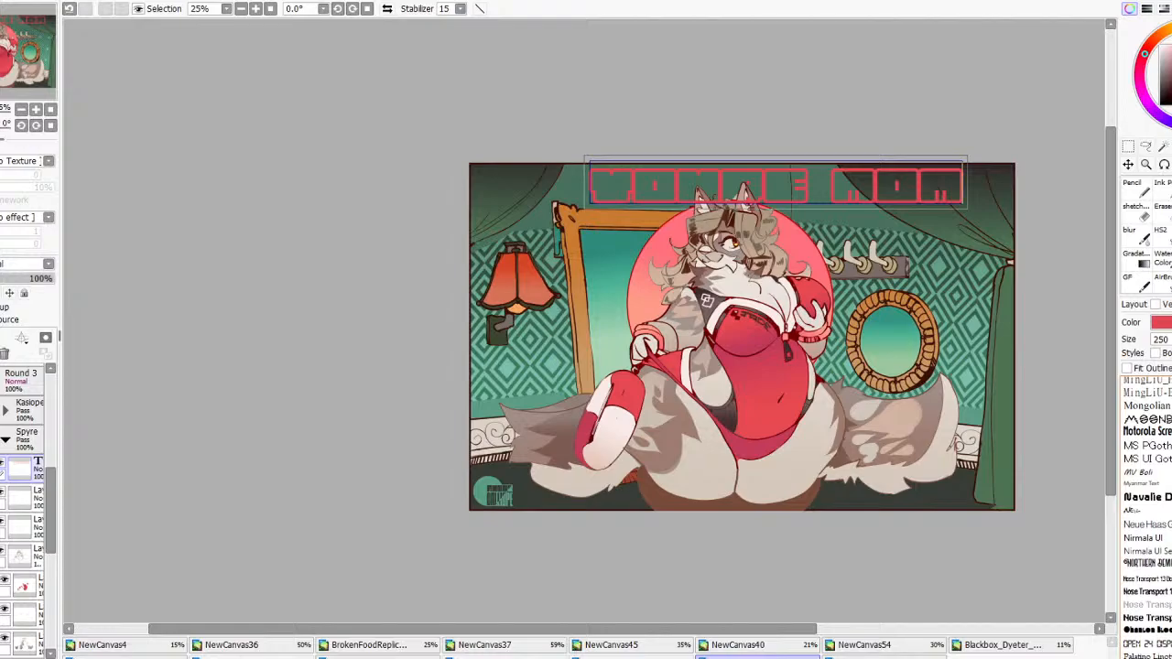
pyautogui.scroll(-5, 1146, 513)
pyautogui.click(1146, 412)
pyautogui.scroll(1, 638, 167)
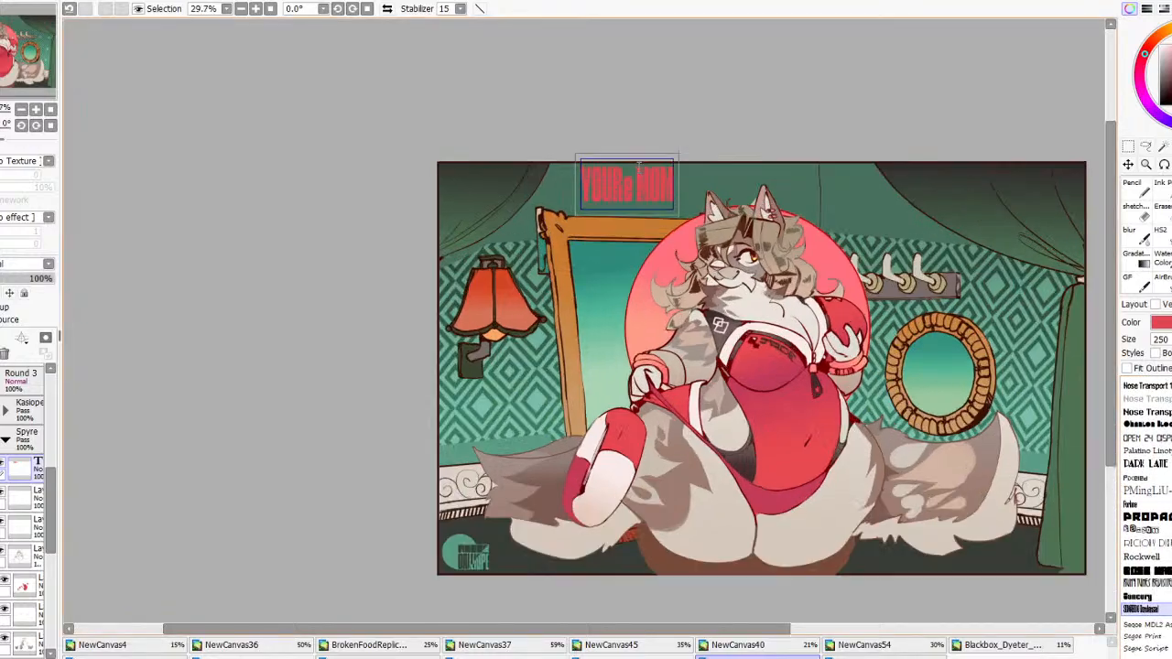
pyautogui.scroll(1, 638, 168)
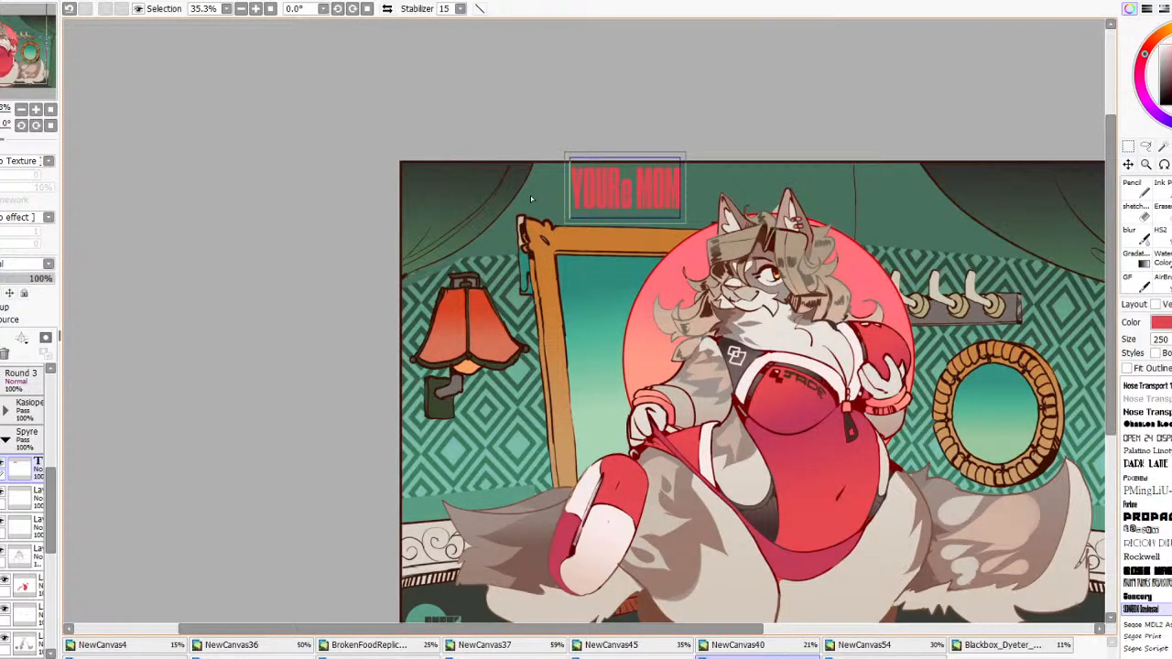
pyautogui.write('W')
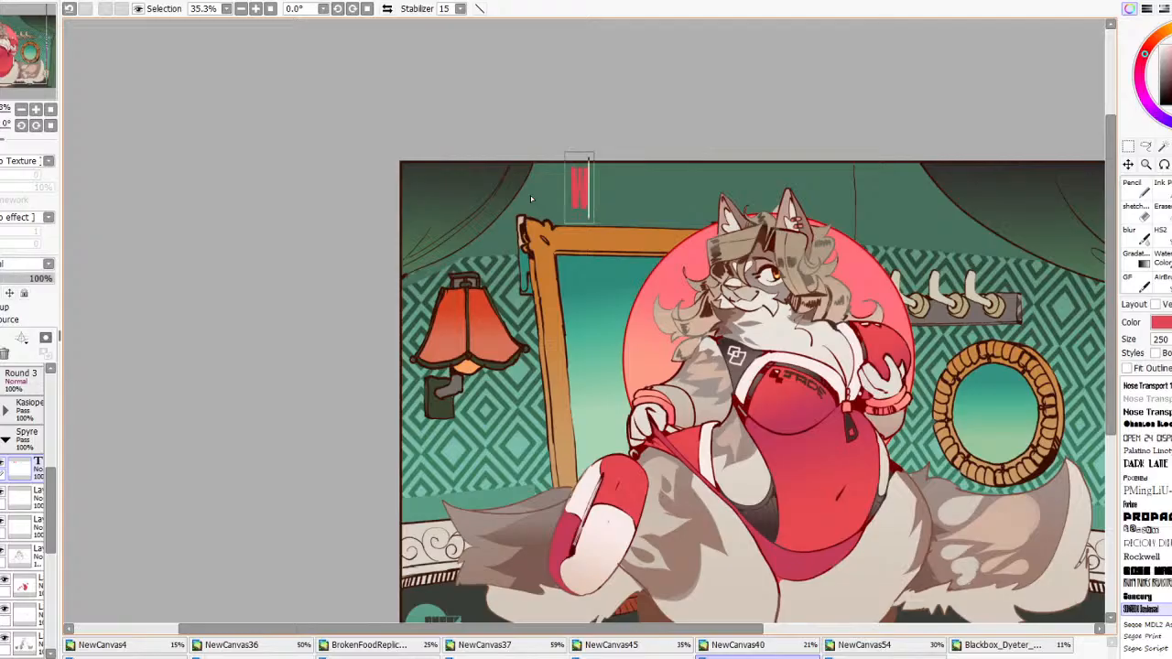
pyautogui.write('HAT DO')
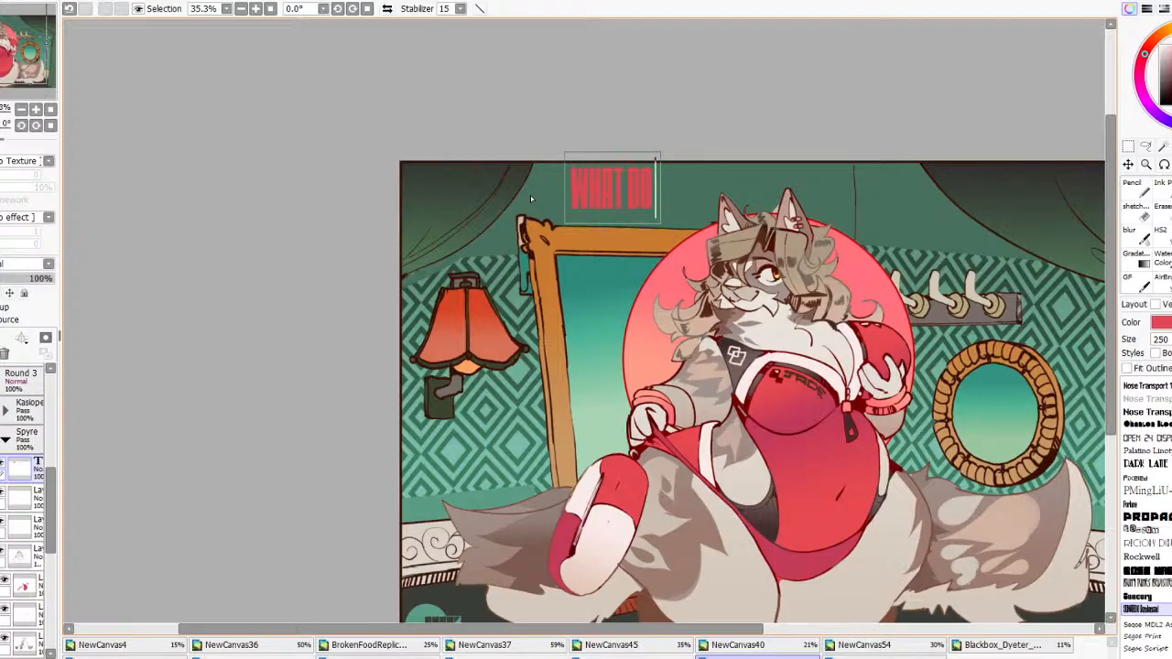
pyautogui.press('BackSpace')
pyautogui.press('BackSpace')
pyautogui.press('BackSpace')
pyautogui.press('BackSpace')
pyautogui.press('BackSpace')
pyautogui.press('BackSpace')
pyautogui.press('BackSpace')
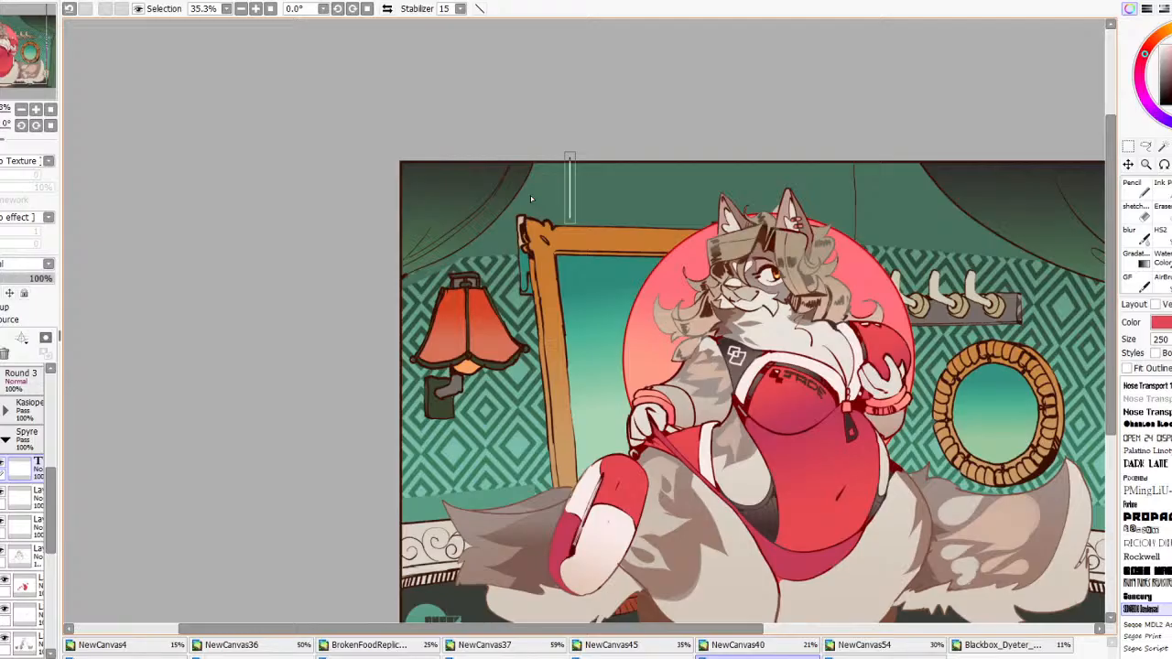
# Enter "YOU DID SAY YOU" as the red caption's new text
pyautogui.write('YOU DID')
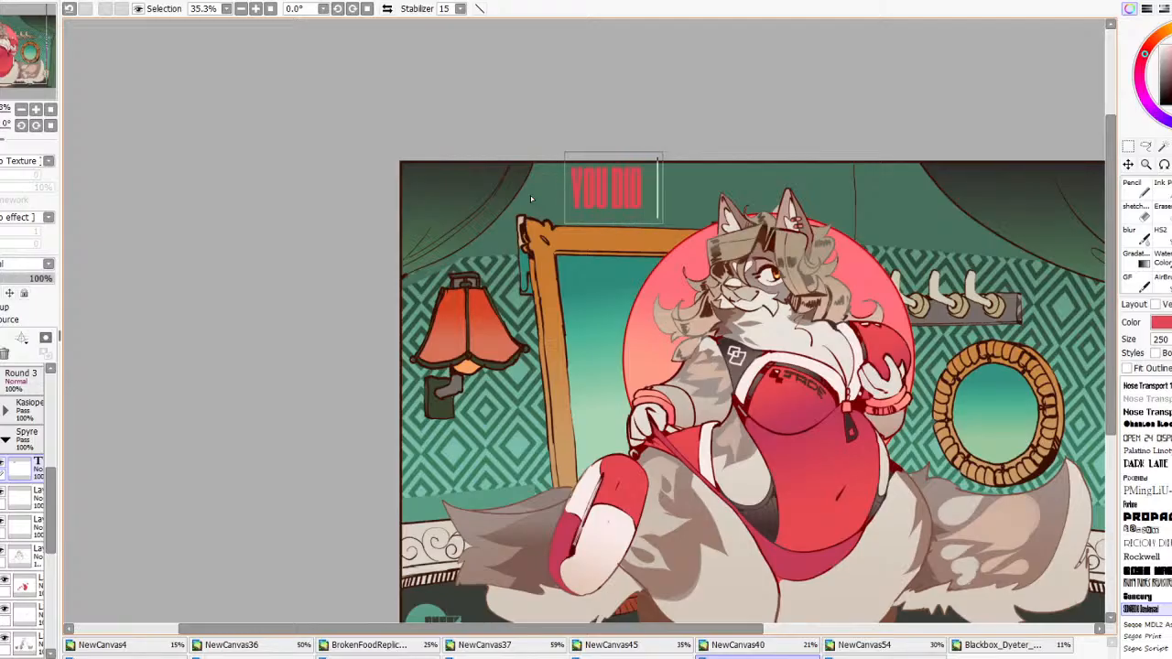
pyautogui.write(' SAY')
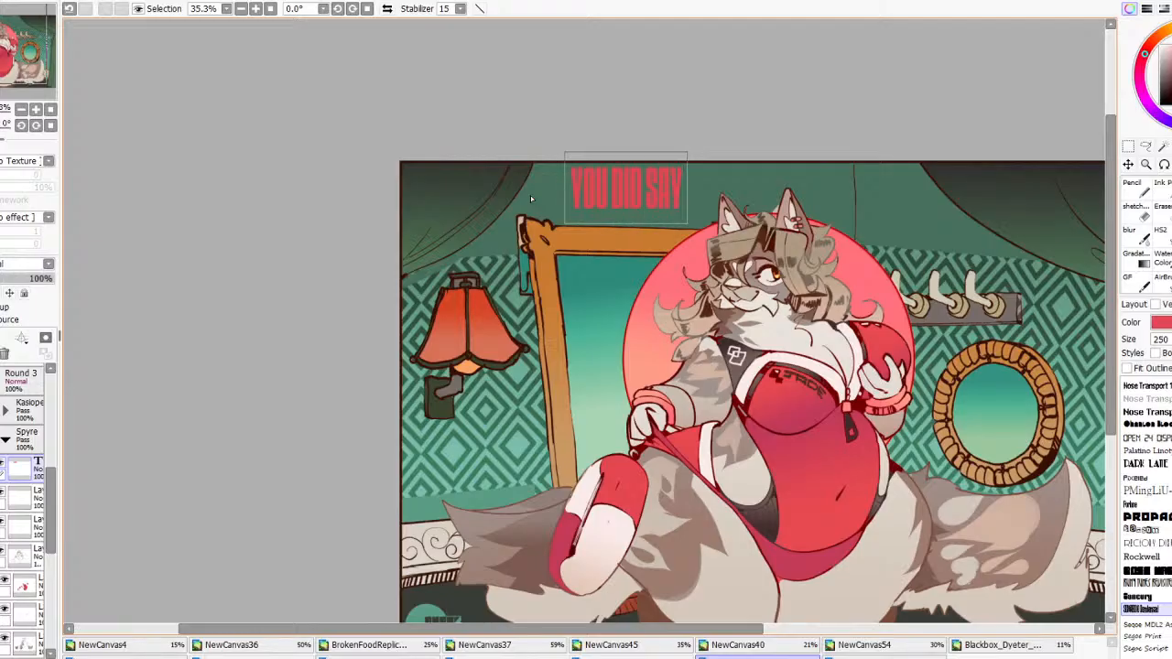
pyautogui.write(' YOU')
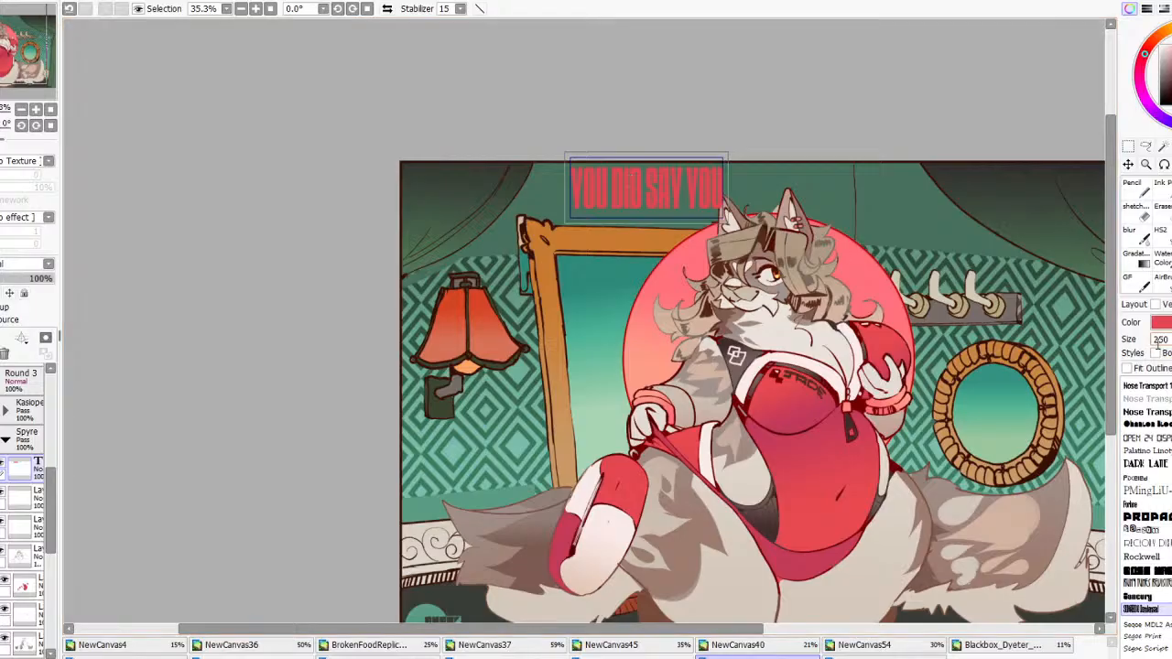
# Enlarge the red caption to size 550 and move it across the lamp and the tall mirror
pyautogui.doubleClick(1158, 340)
pyautogui.write('550')
pyautogui.press('Return')
pyautogui.click(1129, 165)
pyautogui.moveTo(889, 263); pyautogui.dragTo(746, 361)
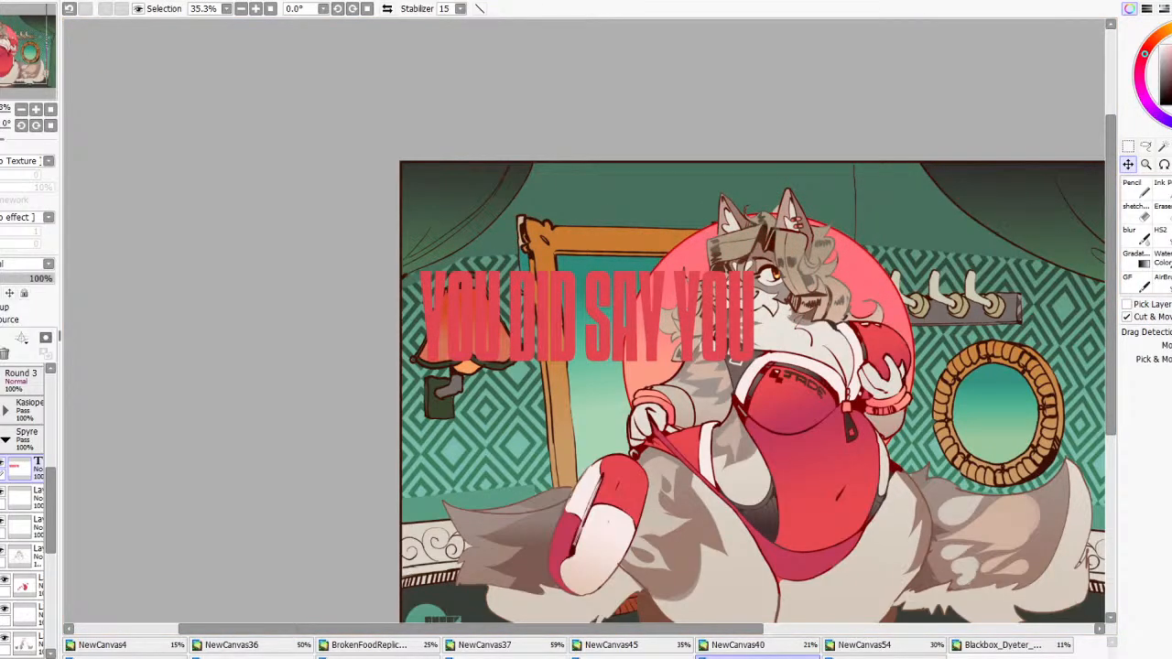
# Set the caption's size to 400 and move it up to sit just above the lamp
pyautogui.click(1171, 147)
pyautogui.moveTo(1170, 340); pyautogui.dragTo(1135, 341)
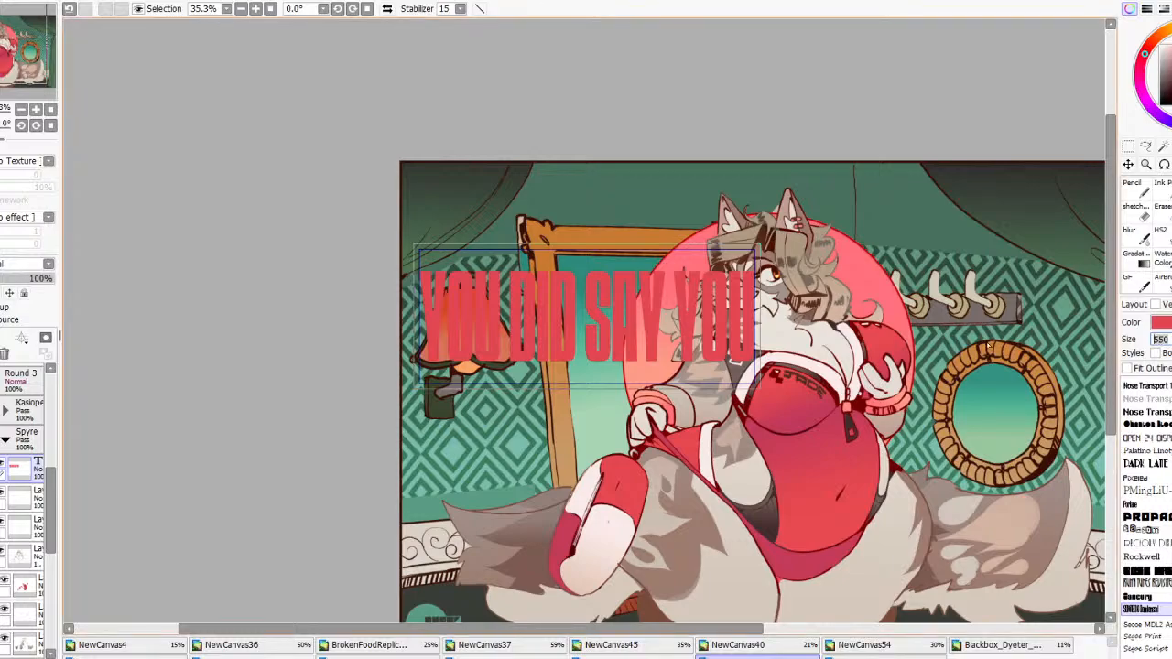
pyautogui.write('400')
pyautogui.press('Return')
pyautogui.click(1128, 165)
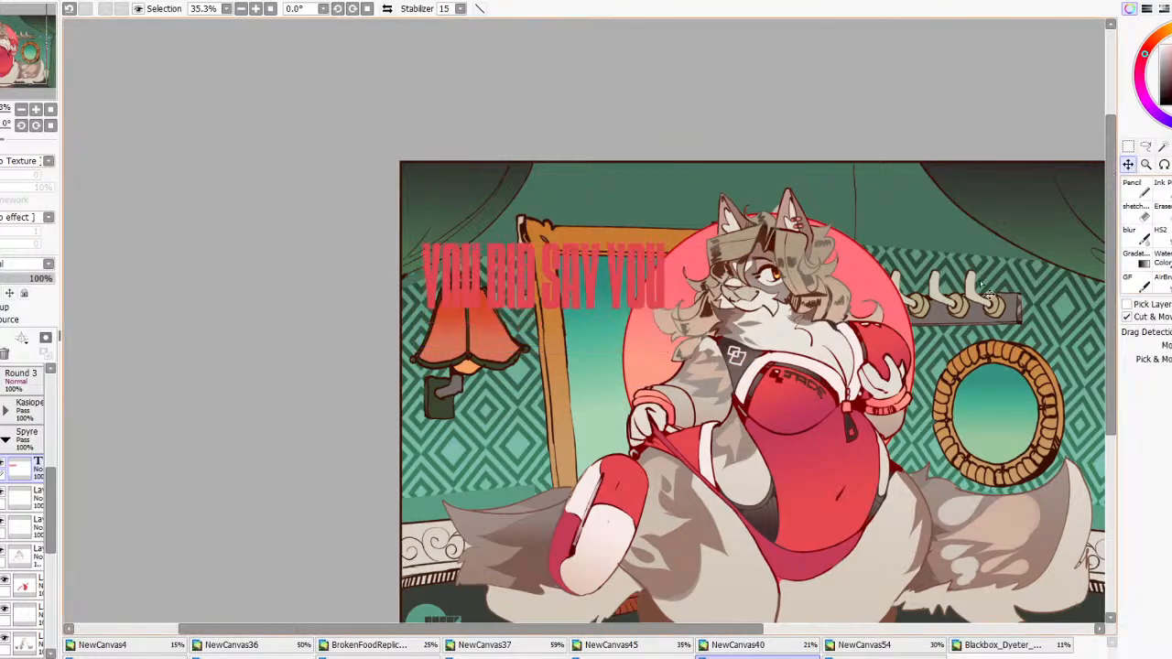
pyautogui.moveTo(982, 285); pyautogui.dragTo(979, 249)
pyautogui.scroll(-1, 979, 249)
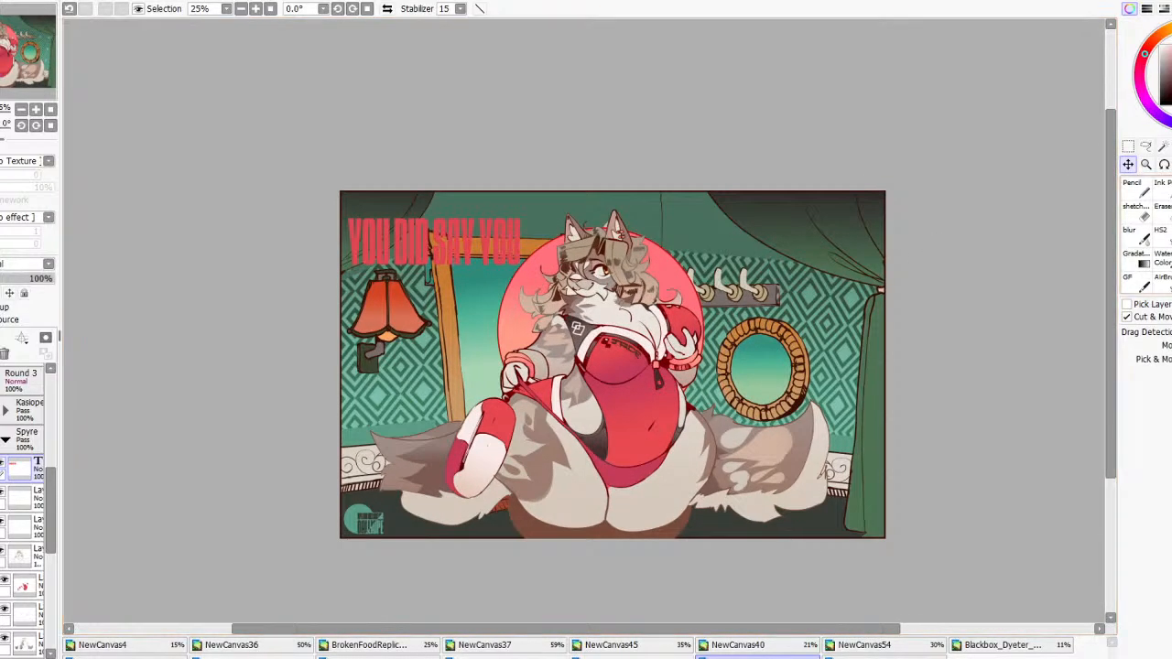
# Add a second red text "WANTED TO GO" at size 400 and place it above the wall hooks, level with the first caption
pyautogui.click(1170, 146)
pyautogui.click(735, 306)
pyautogui.write('WA')
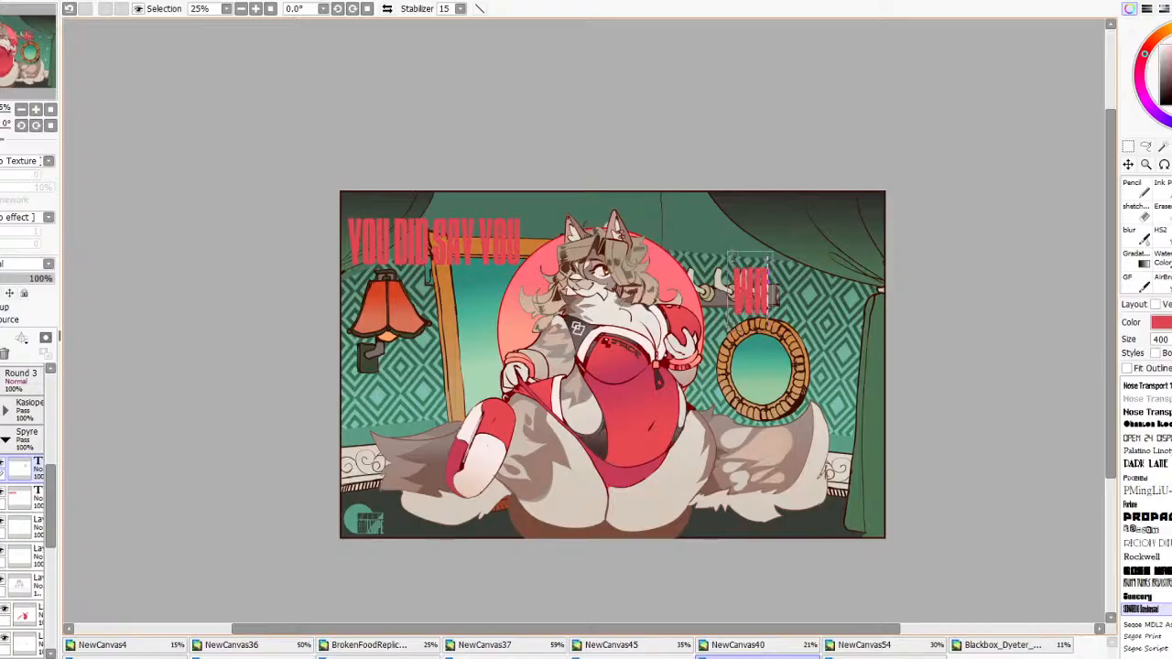
pyautogui.write('NTED TO GO')
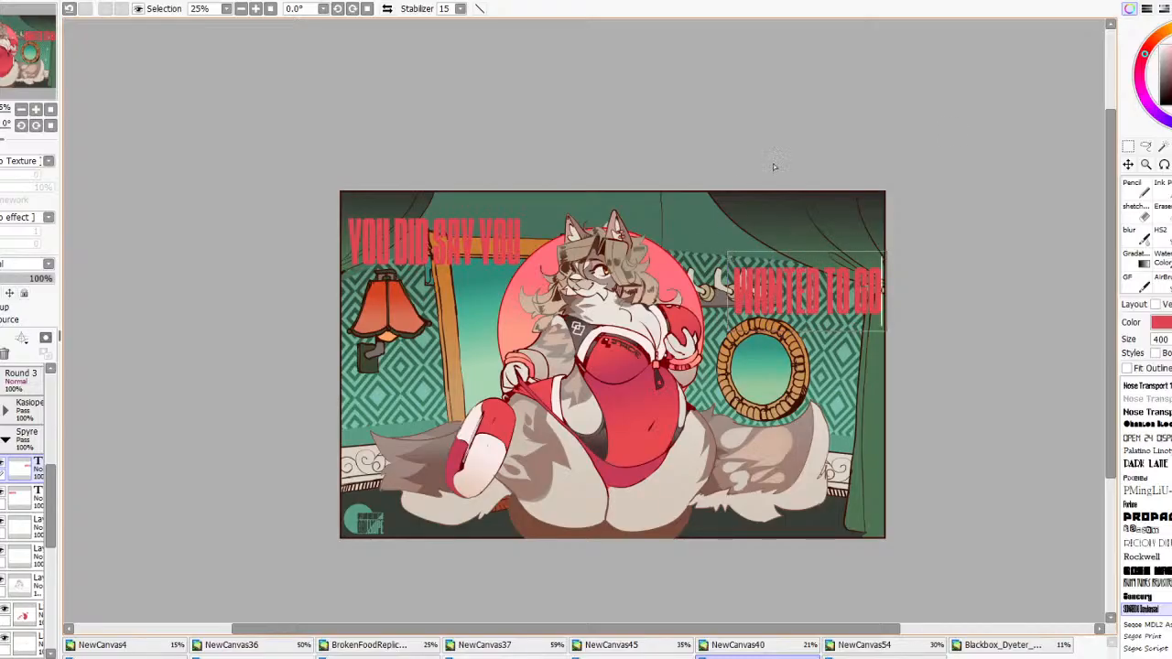
pyautogui.click(1128, 165)
pyautogui.moveTo(947, 290); pyautogui.dragTo(913, 232)
# Add the text "ON" below the lamp and set its size to 800
pyautogui.click(1171, 146)
pyautogui.click(372, 362)
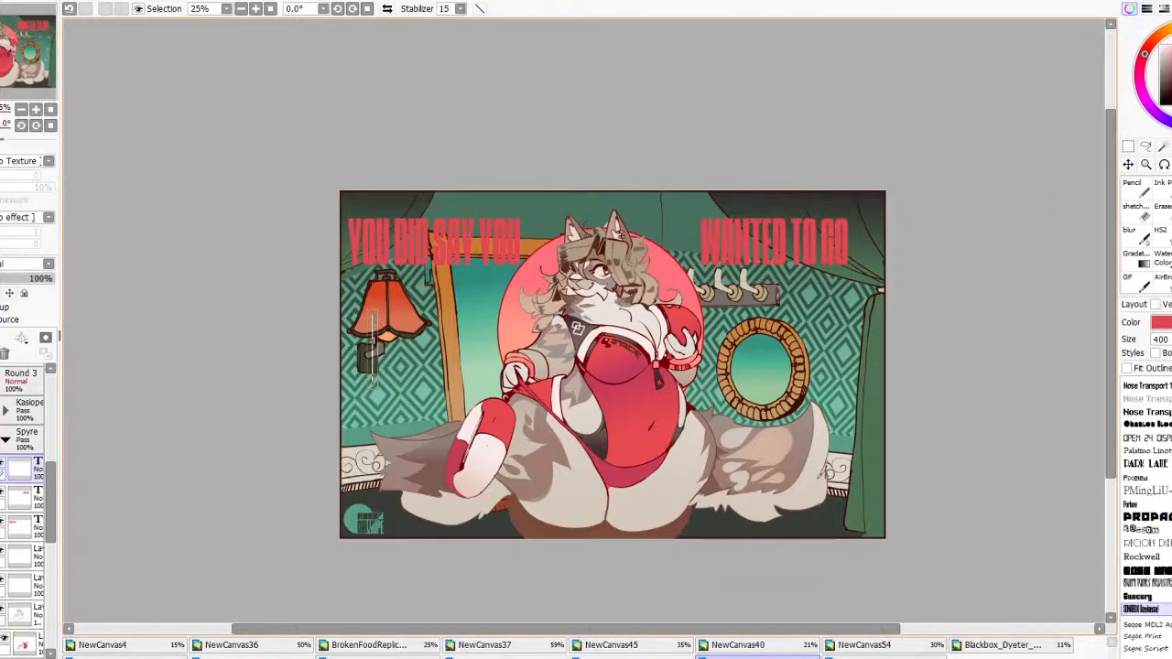
pyautogui.write('ON')
pyautogui.hotkey('ctrl', 'a')
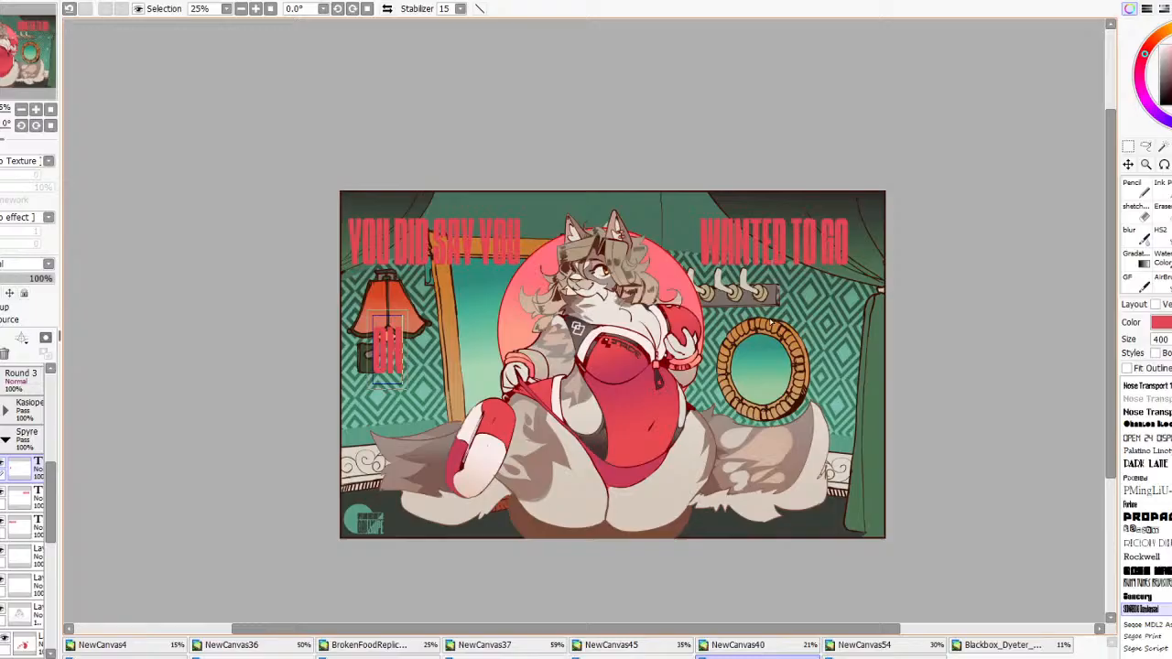
pyautogui.click(1159, 339)
pyautogui.write('800')
pyautogui.press('Return')
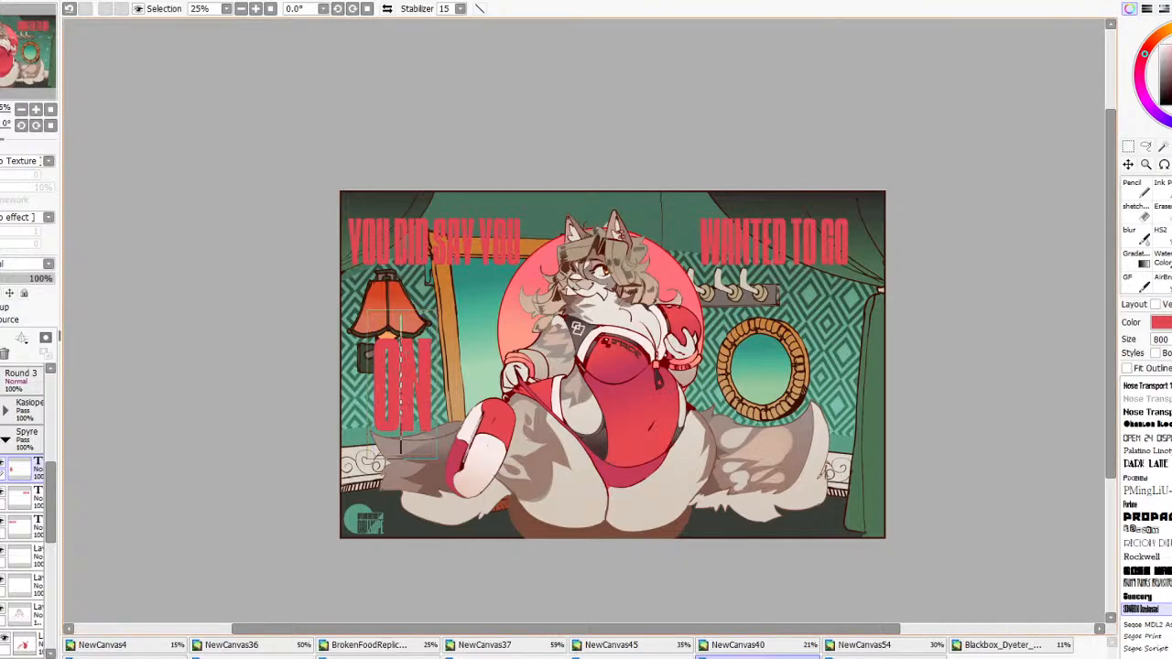
# Cut "WANTED TO GO" from its own text and paste it at the end of "YOU DID SAY YOU"
pyautogui.click(408, 240)
pyautogui.click(797, 247)
pyautogui.hotkey('ctrl', 'a')
pyautogui.hotkey('ctrl', 'c')
pyautogui.press('BackSpace')
pyautogui.click(495, 234)
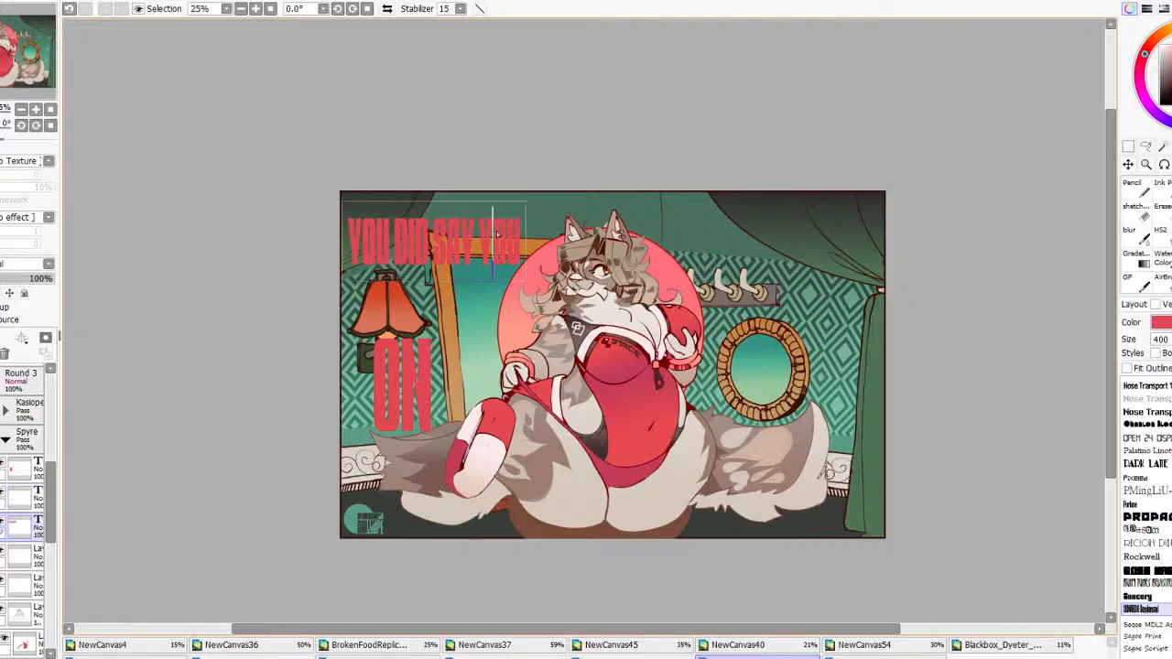
pyautogui.hotkey('ctrl', 'v')
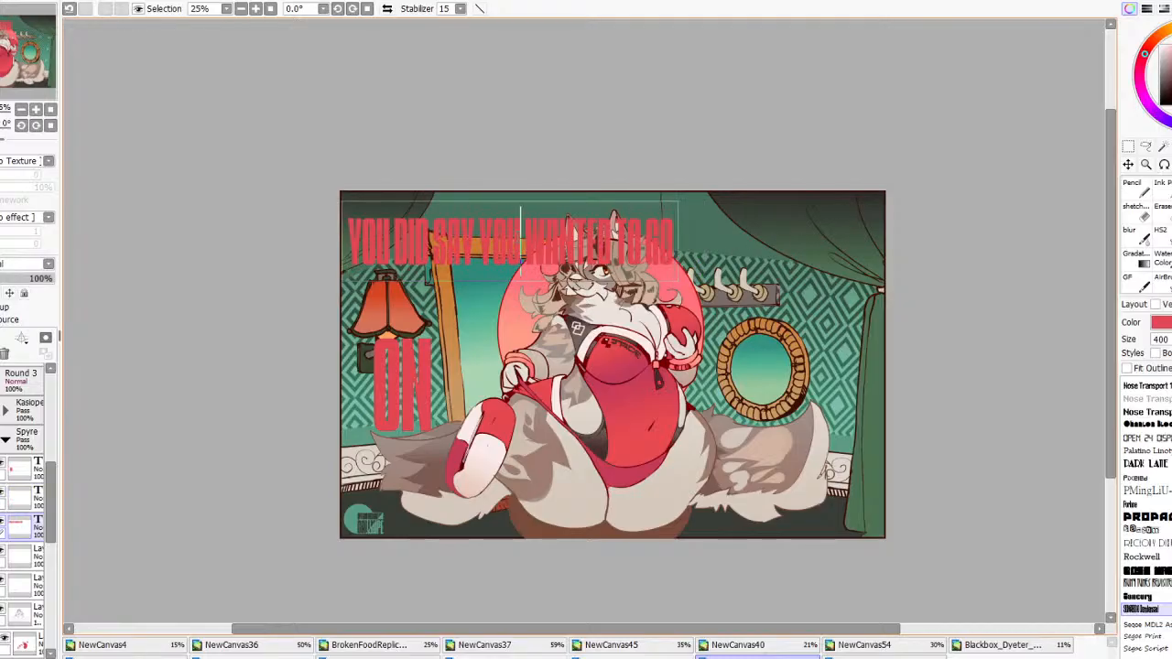
# Reduce the joined red caption to size 200 and move it just above the lamp
pyautogui.moveTo(1160, 339); pyautogui.dragTo(1124, 339)
pyautogui.write('1')
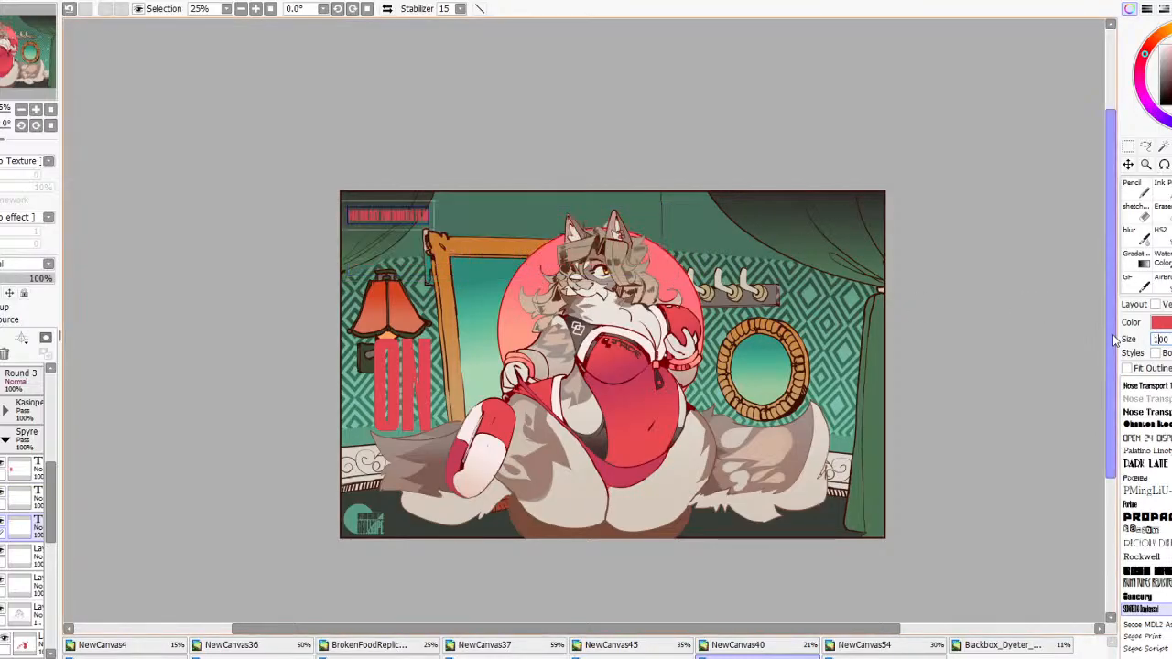
pyautogui.press('BackSpace')
pyautogui.write('2')
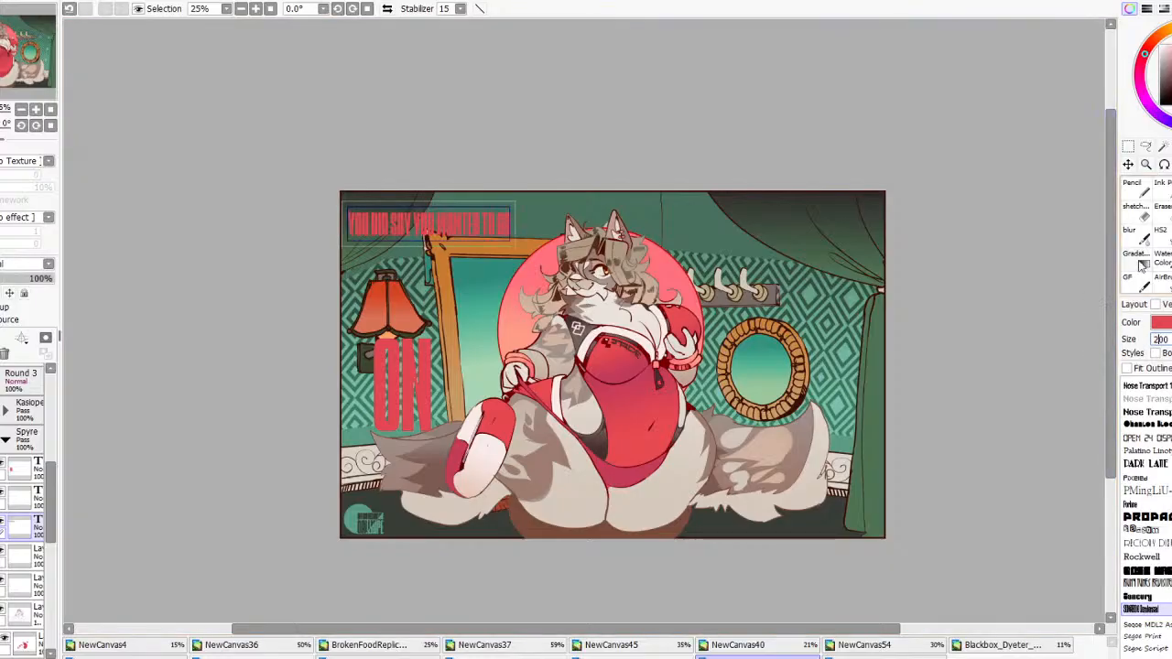
pyautogui.click(1147, 165)
pyautogui.click(1128, 166)
pyautogui.moveTo(408, 224); pyautogui.dragTo(414, 259)
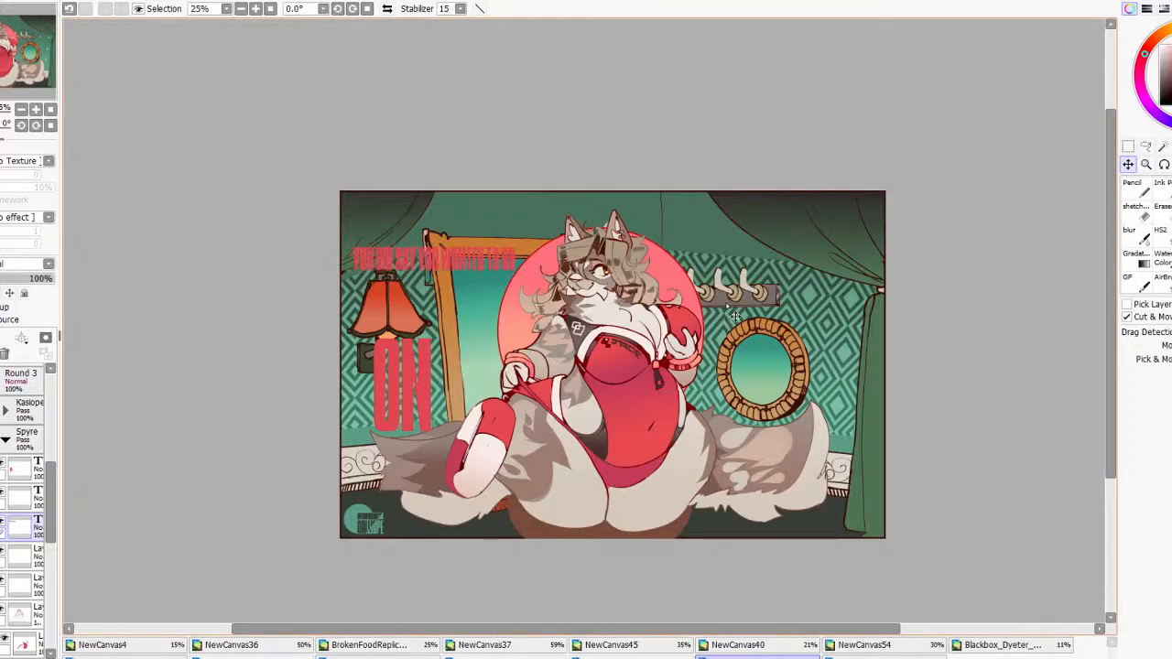
# Recolour the large "ON" text with an off-white sampled from the figure's fur
pyautogui.click(1171, 147)
pyautogui.click(401, 384)
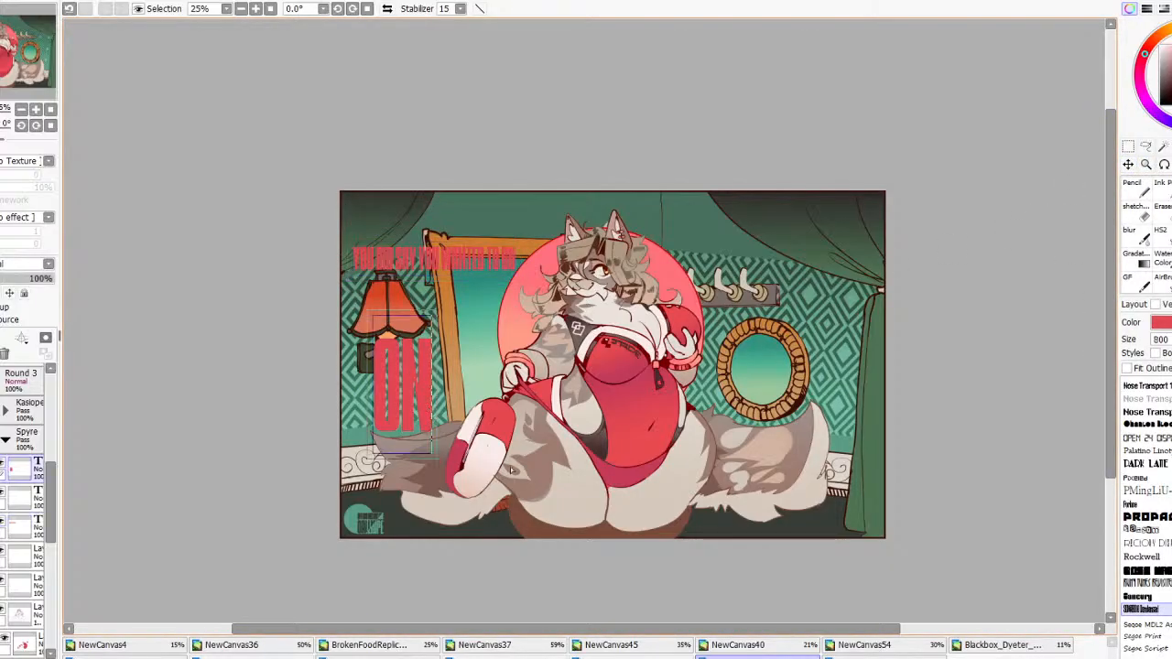
pyautogui.rightClick(530, 464)
pyautogui.rightClick(563, 474)
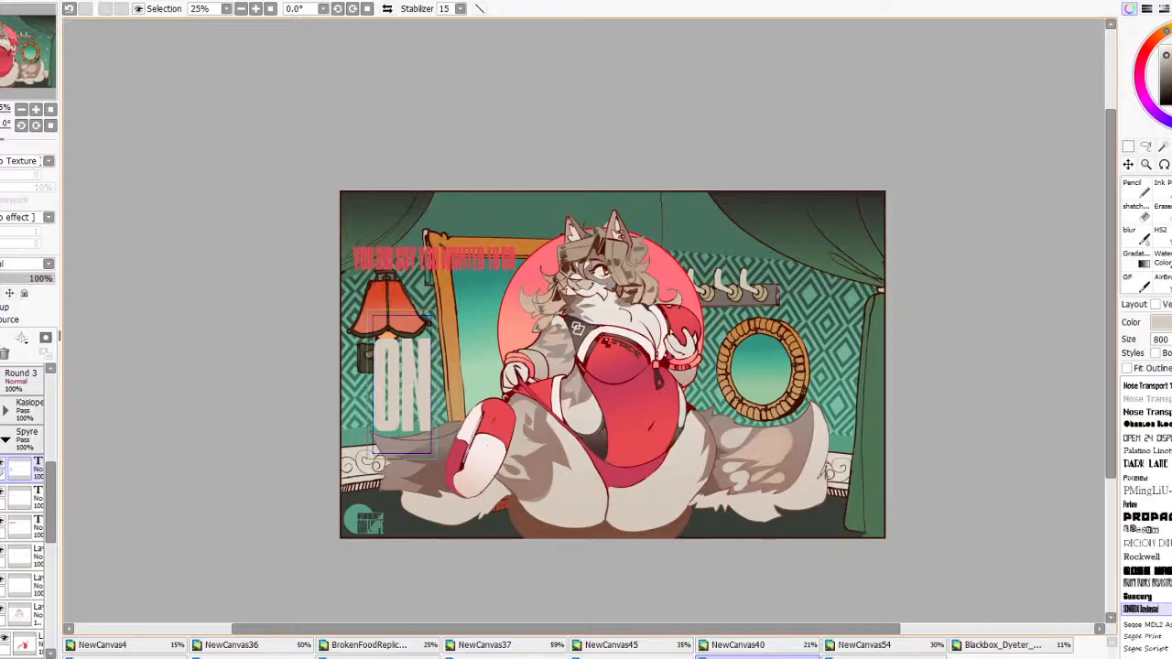
pyautogui.rightClick(597, 312)
pyautogui.rightClick(596, 303)
pyautogui.rightClick(601, 295)
pyautogui.rightClick(600, 298)
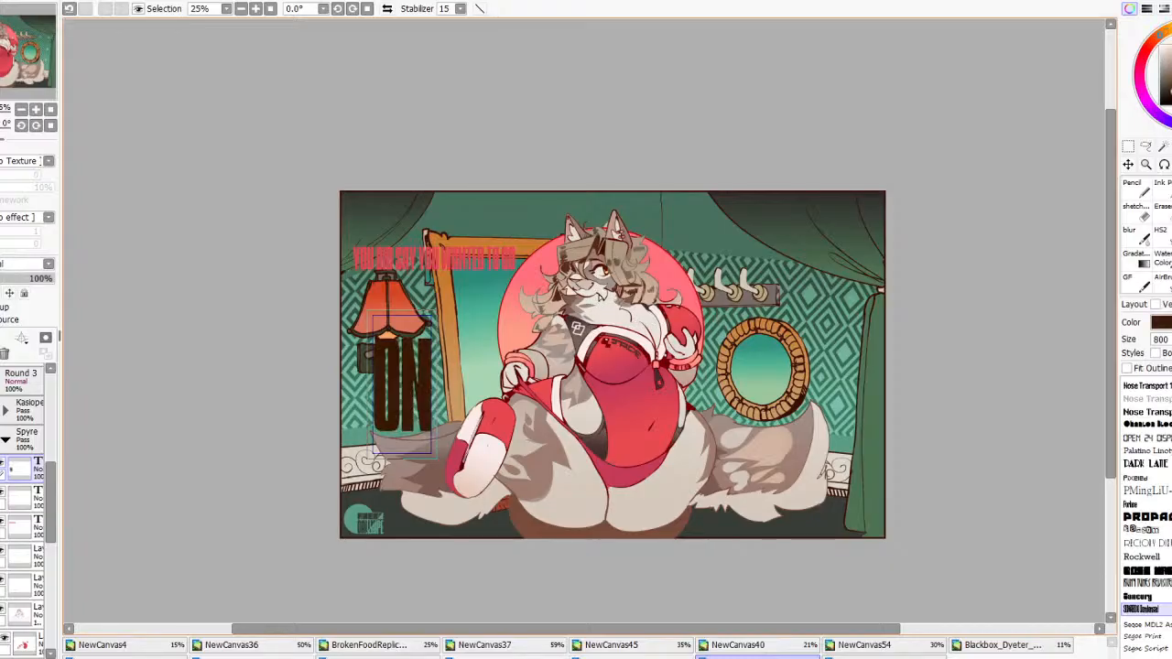
pyautogui.rightClick(597, 298)
# Extend the large text to "ON VACATION" and move it directly beneath the red caption line
pyautogui.click(409, 375)
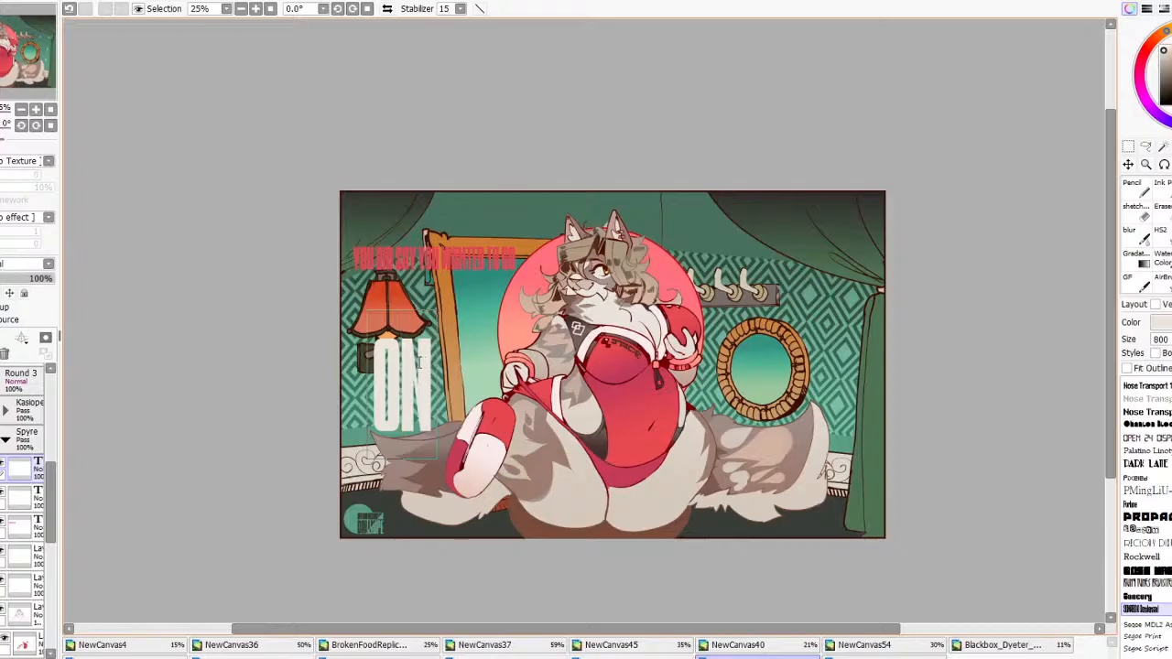
pyautogui.click(429, 371)
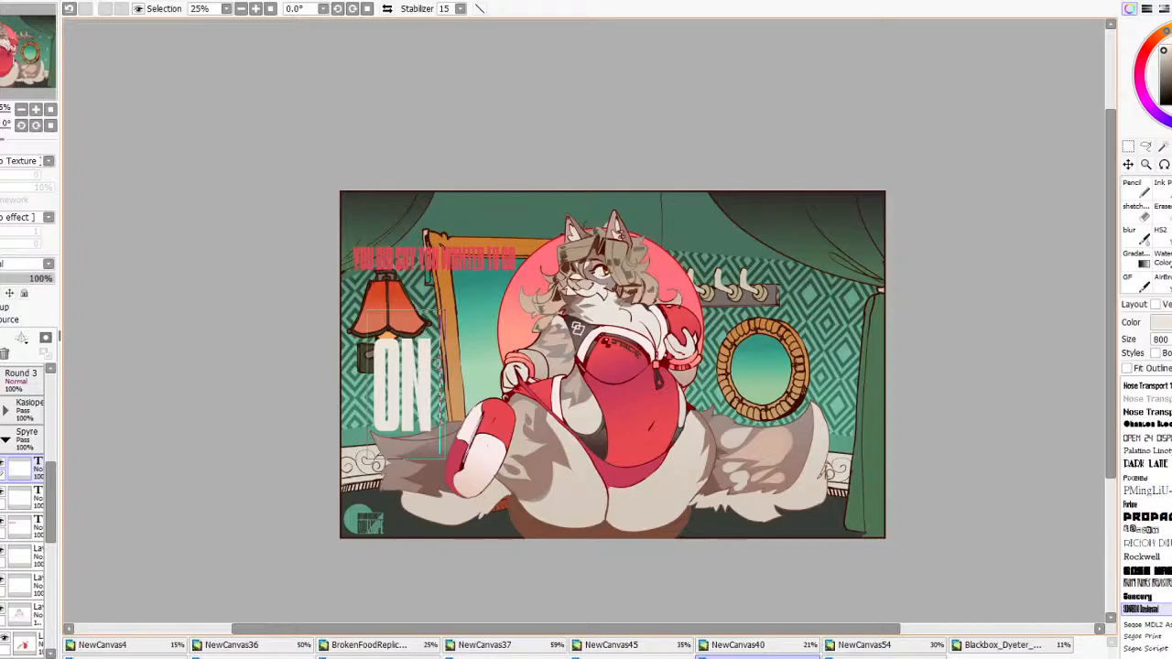
pyautogui.write('UA')
pyautogui.write('CATION')
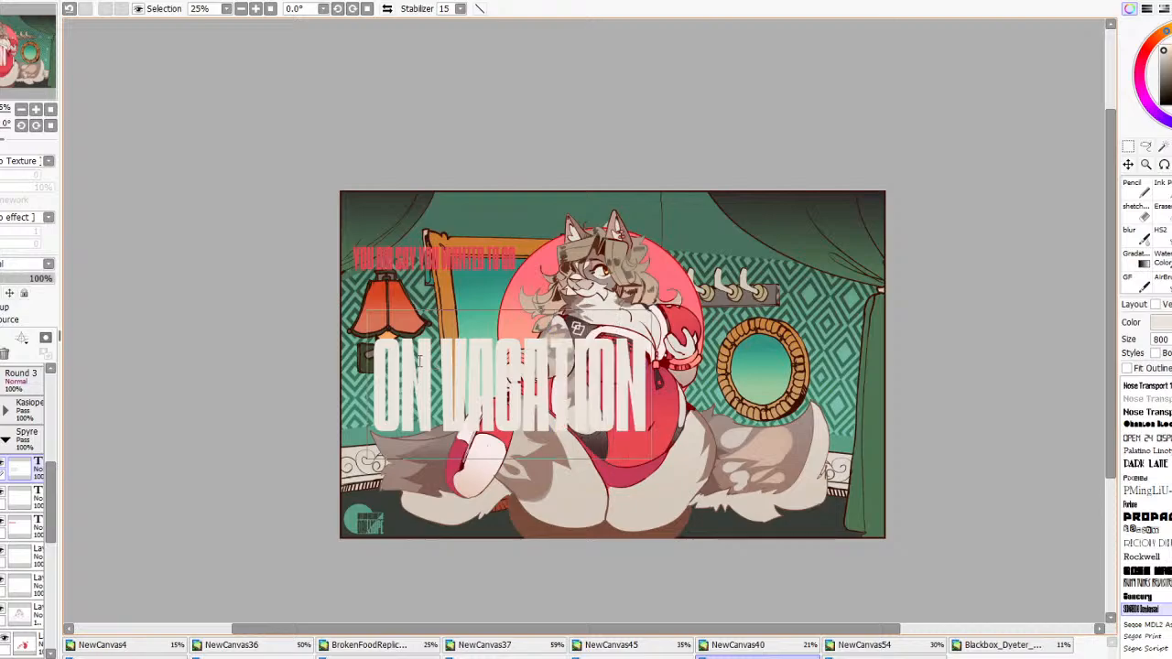
pyautogui.click(1128, 165)
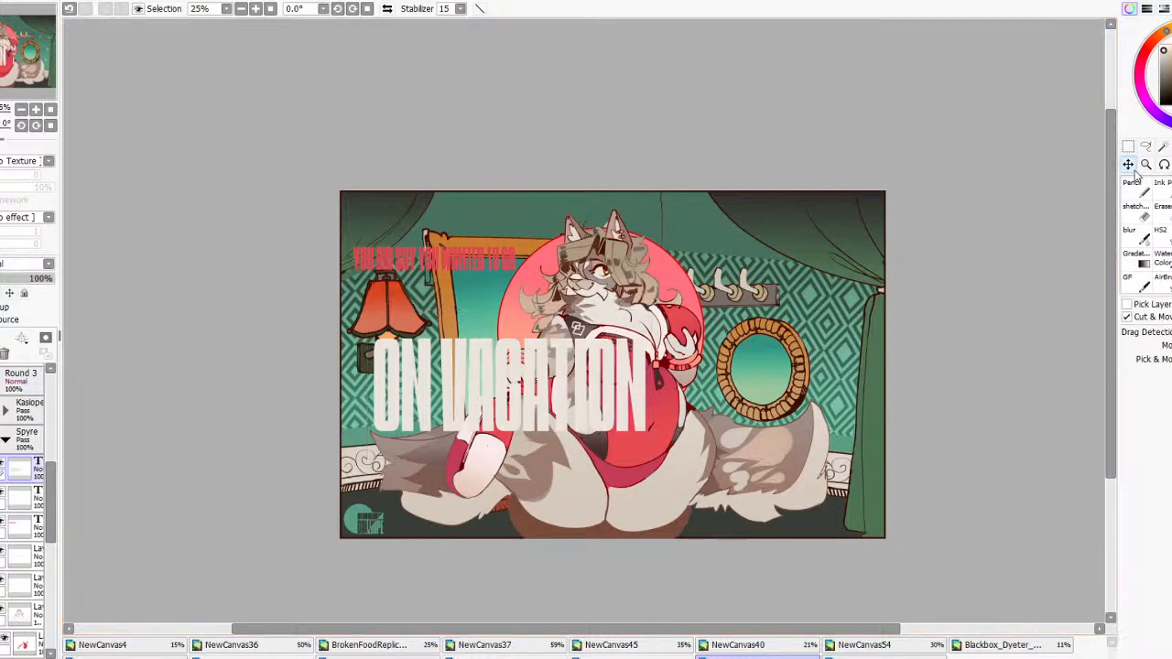
pyautogui.moveTo(812, 375); pyautogui.dragTo(788, 311)
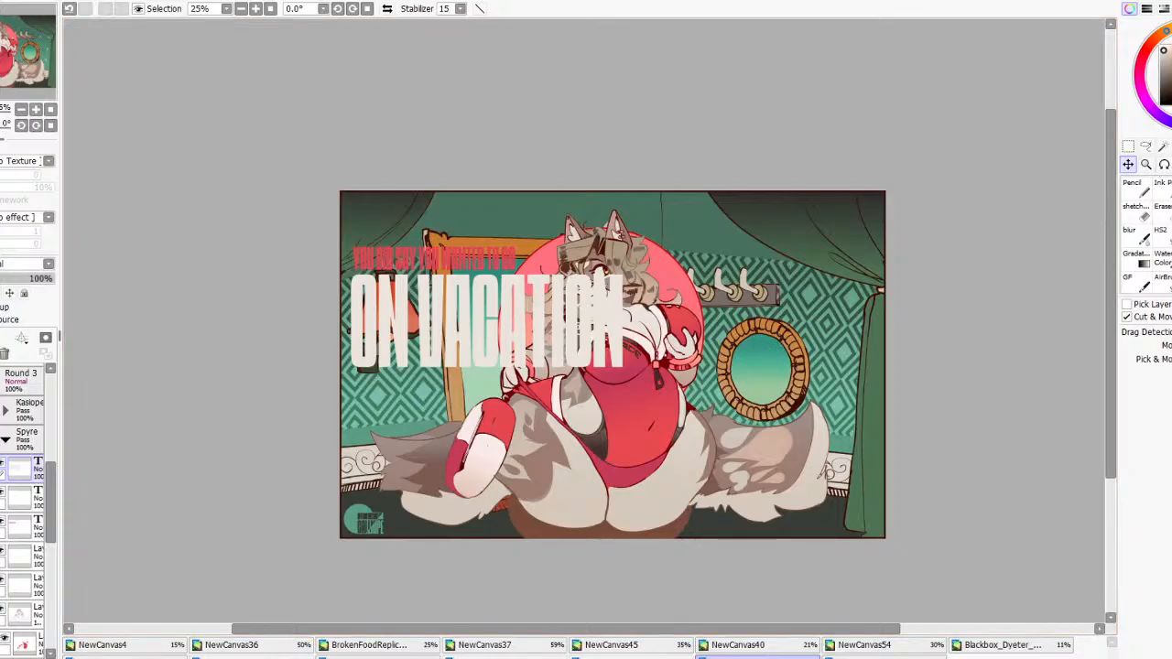
# Widen the gap between "ON" and "VACATION" so the words flank the figure, and make the text smaller
pyautogui.click(1171, 146)
pyautogui.click(425, 321)
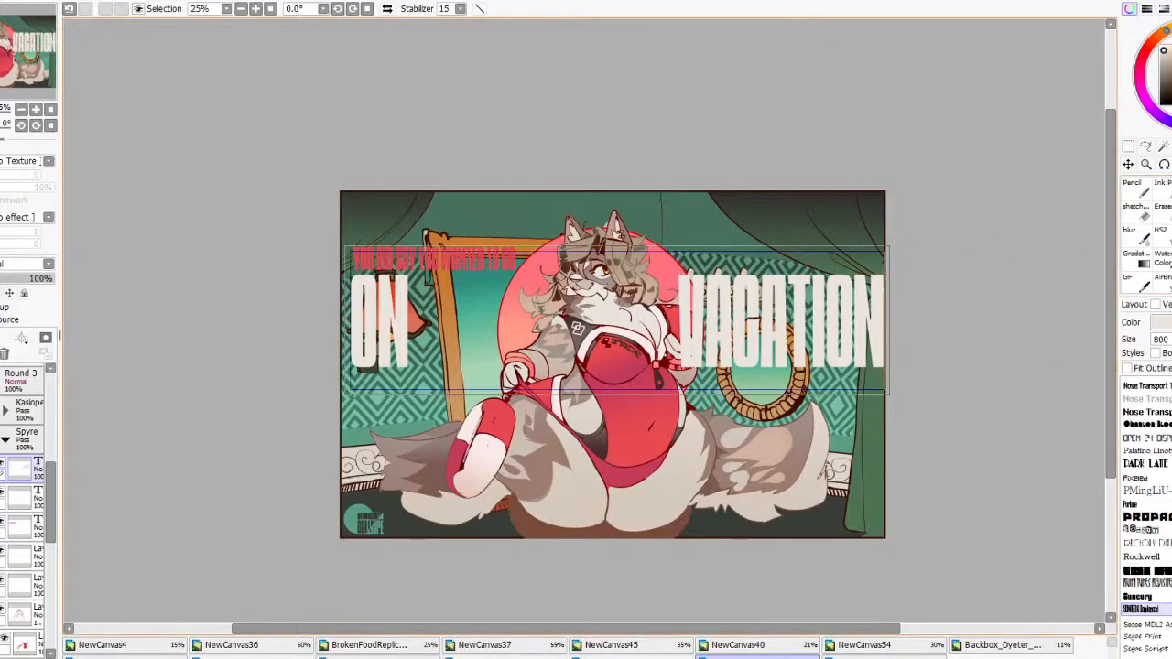
pyautogui.moveTo(1170, 339); pyautogui.dragTo(1135, 339)
pyautogui.click(1128, 163)
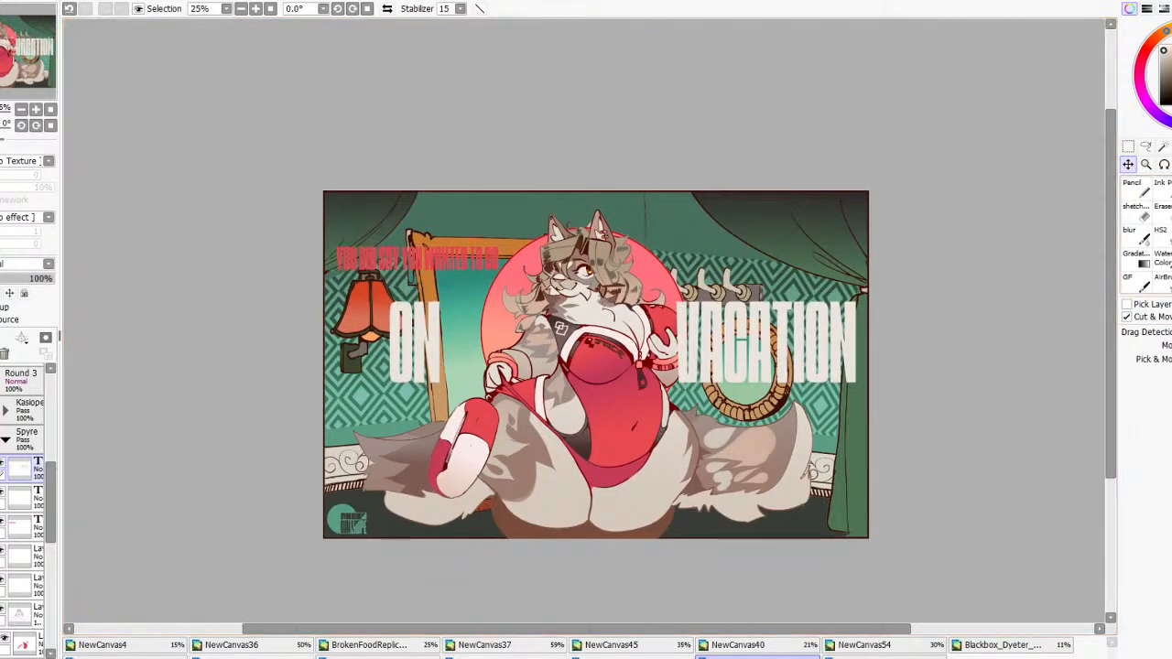
# Set the "ON VACATION" text's size to 650 and move it up so "VACATION" sits above the oval mirror
pyautogui.click(1171, 148)
pyautogui.moveTo(1169, 340); pyautogui.dragTo(1040, 340)
pyautogui.write('6')
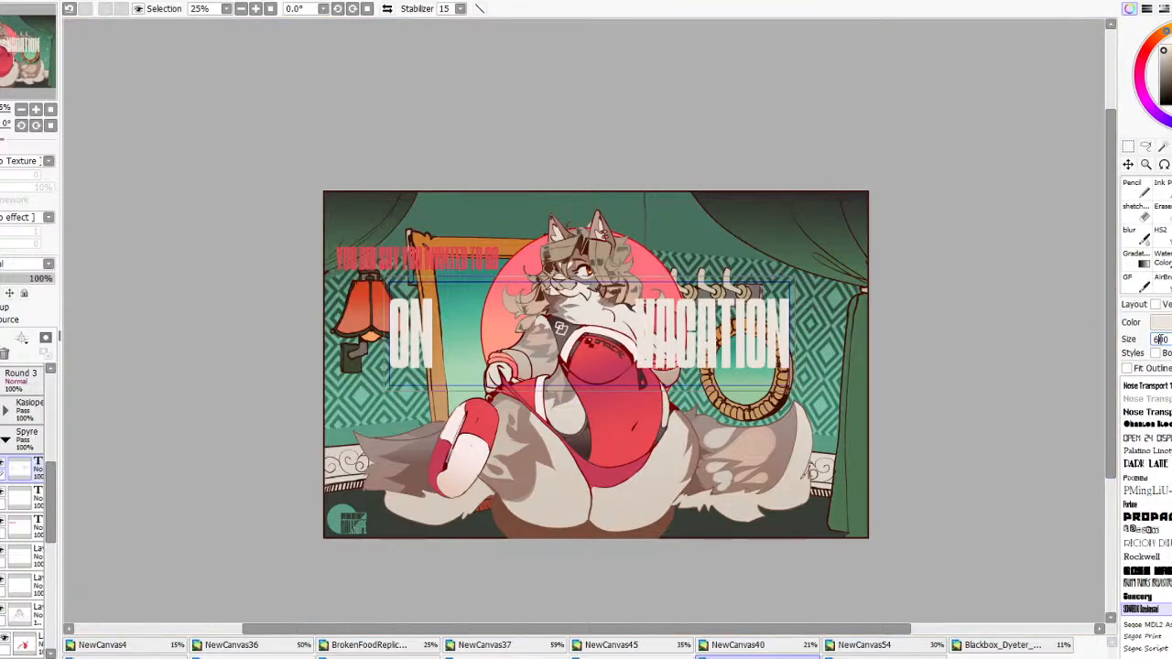
pyautogui.write('50')
pyautogui.click(1128, 165)
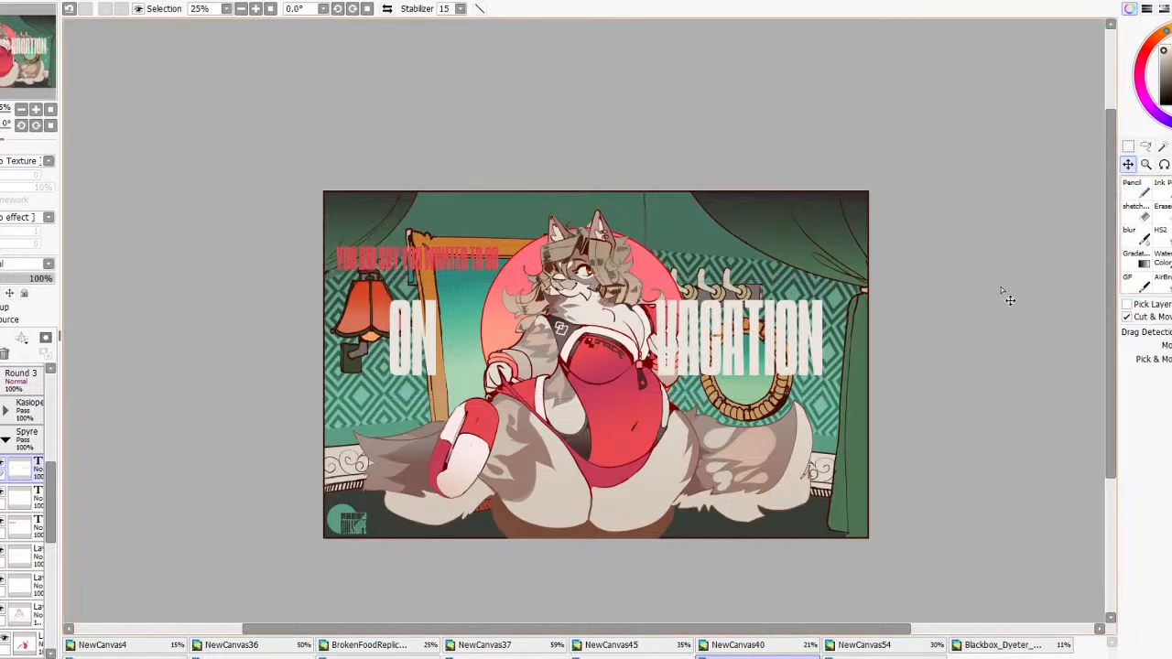
pyautogui.moveTo(1005, 291); pyautogui.dragTo(1035, 239)
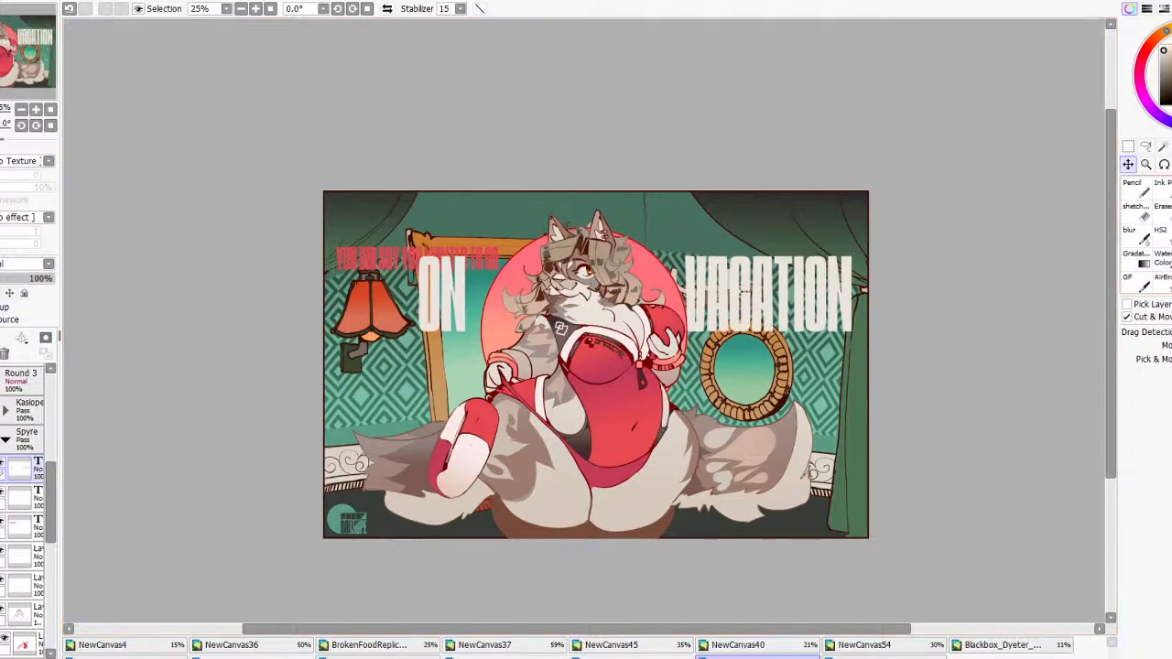
# Delete "ON" from the large off-white text so the line holds only "VACATION"
pyautogui.click(1171, 146)
pyautogui.moveTo(494, 292); pyautogui.dragTo(279, 295)
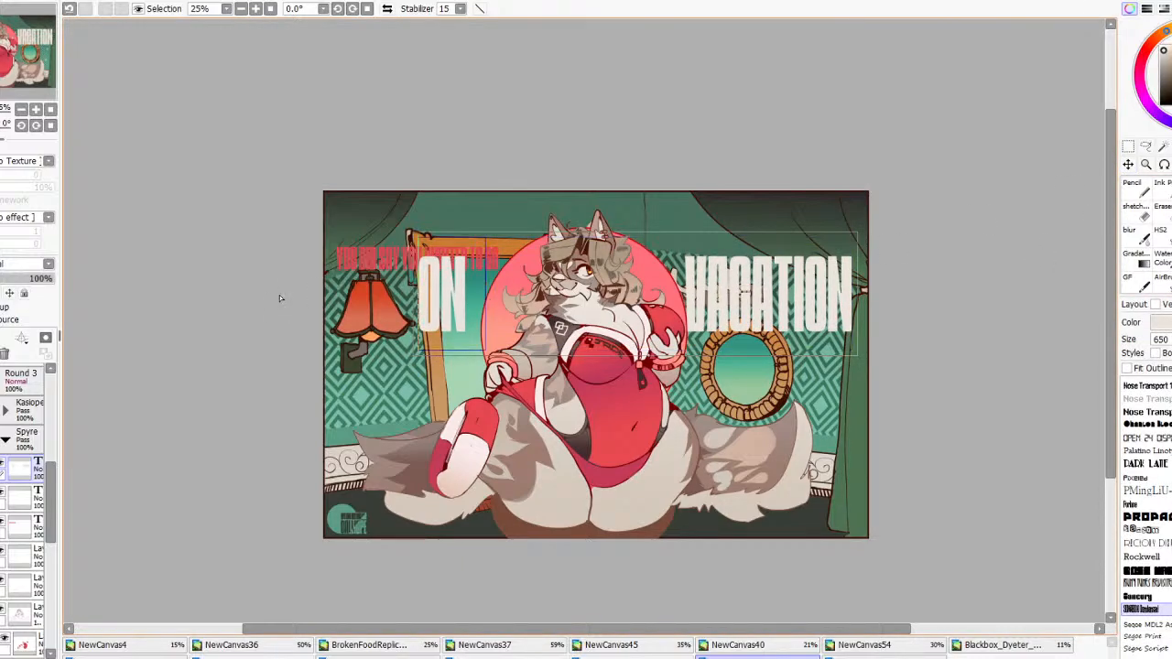
pyautogui.press('BackSpace')
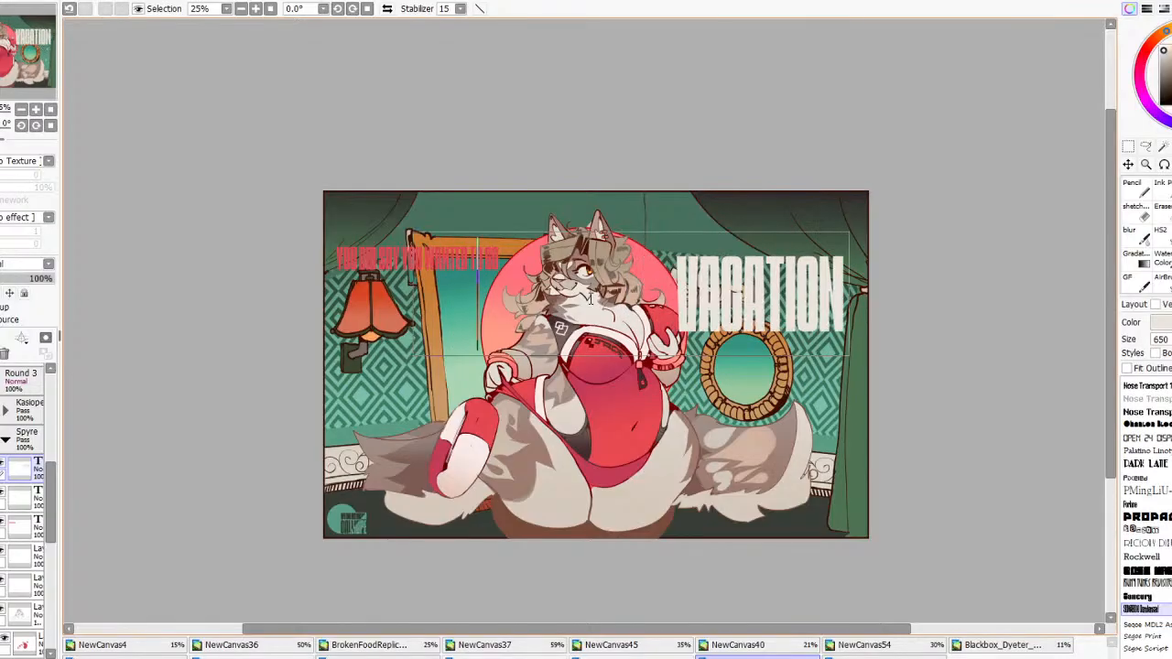
# Move the red caption line "YOU DID SAY YOU WANTED TO GO" up above the gilt frame
pyautogui.click(385, 259)
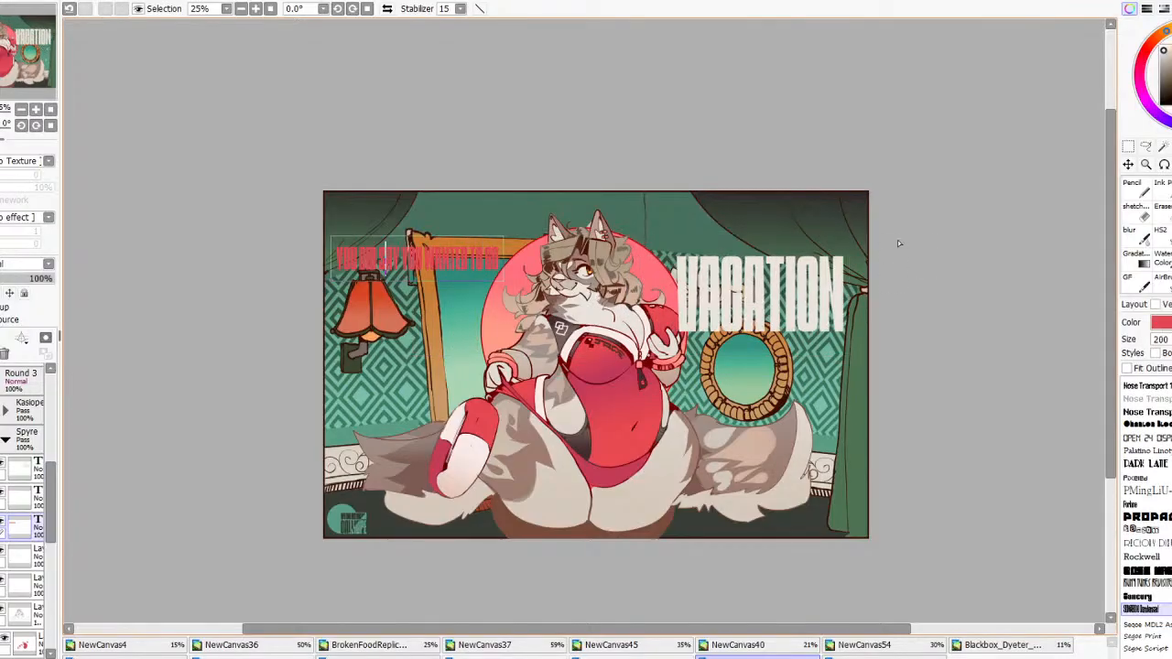
pyautogui.click(1127, 166)
pyautogui.moveTo(695, 308); pyautogui.dragTo(714, 266)
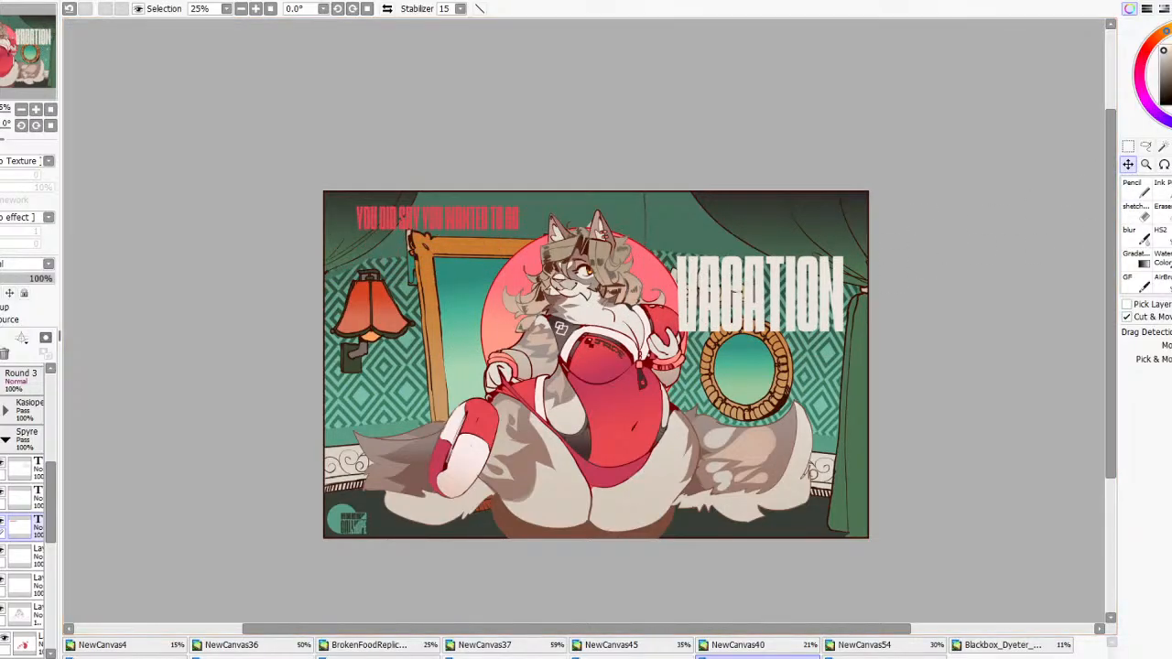
# Add a separate off-white text "ON" over the wall lamp beside the gilt frame
pyautogui.click(1170, 146)
pyautogui.click(377, 307)
pyautogui.write('ON')
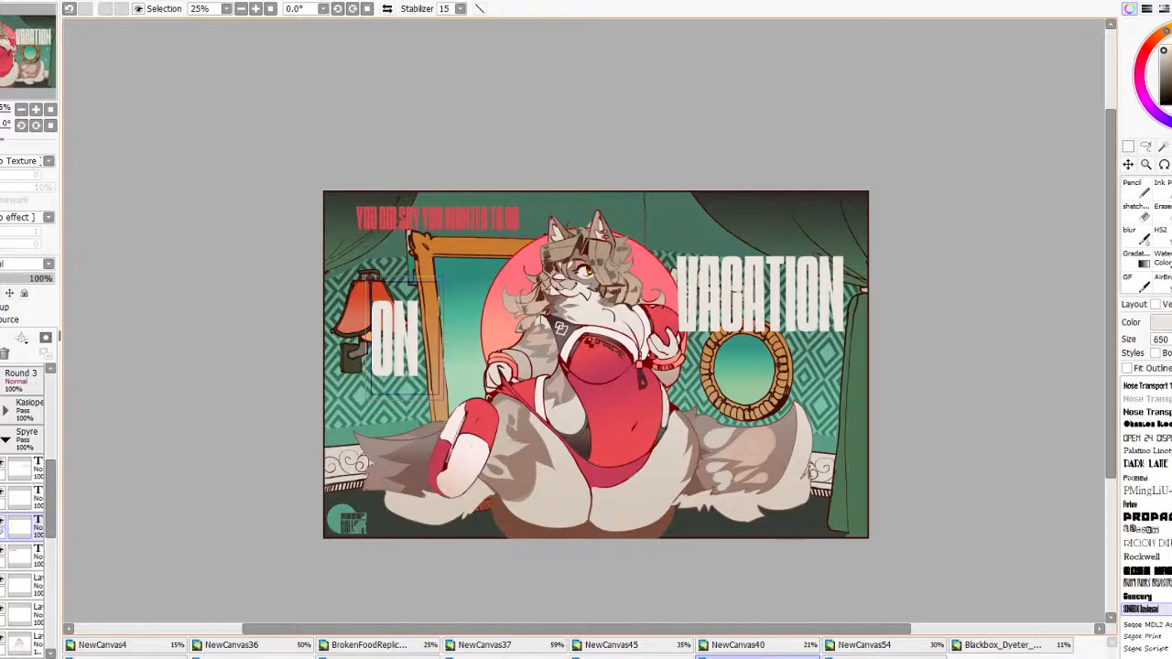
# Remove the blank space in front of "VACATION" and move the word back above the oval mirror
pyautogui.click(576, 311)
pyautogui.moveTo(418, 313); pyautogui.dragTo(678, 315)
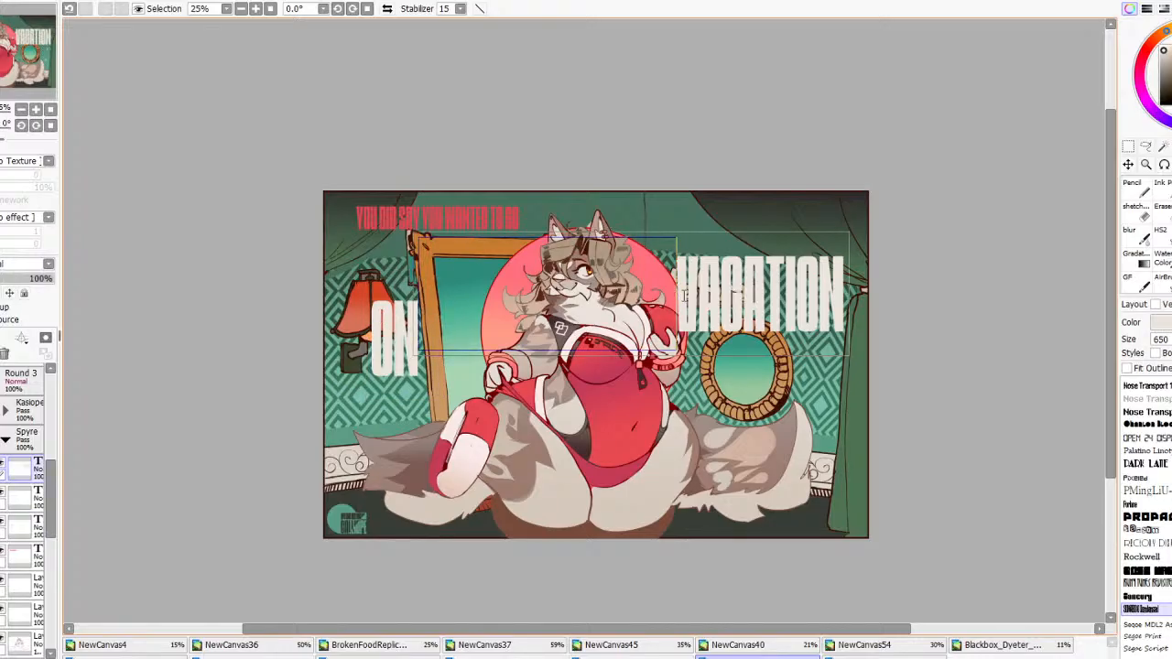
pyautogui.press('BackSpace')
pyautogui.click(1128, 166)
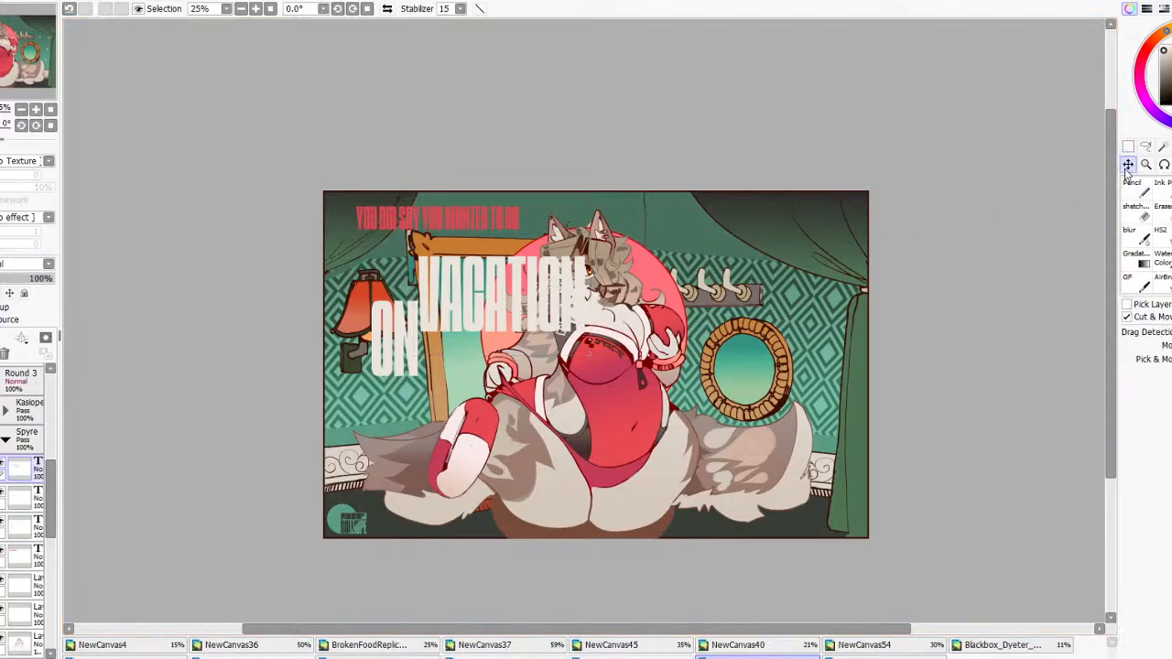
pyautogui.moveTo(802, 335); pyautogui.dragTo(1062, 322)
# Set the "VACATION" text's size to 600 and move it down over the mirror, level with "ON"
pyautogui.click(1171, 147)
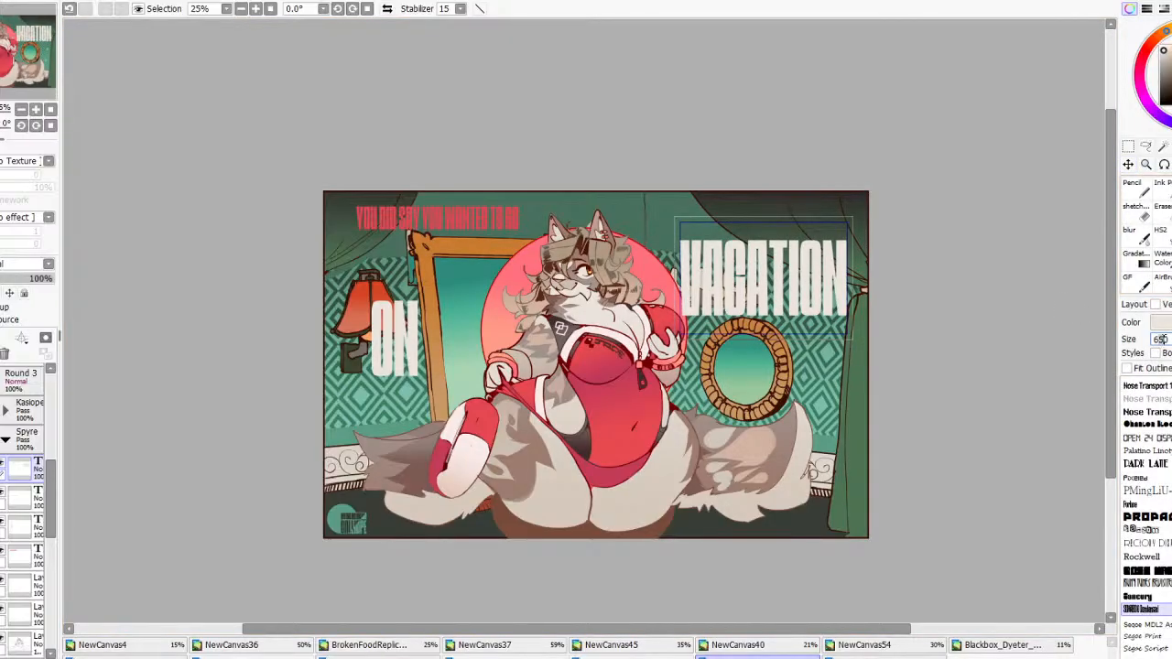
pyautogui.press('Return')
pyautogui.click(1128, 166)
pyautogui.moveTo(1018, 253); pyautogui.dragTo(1010, 333)
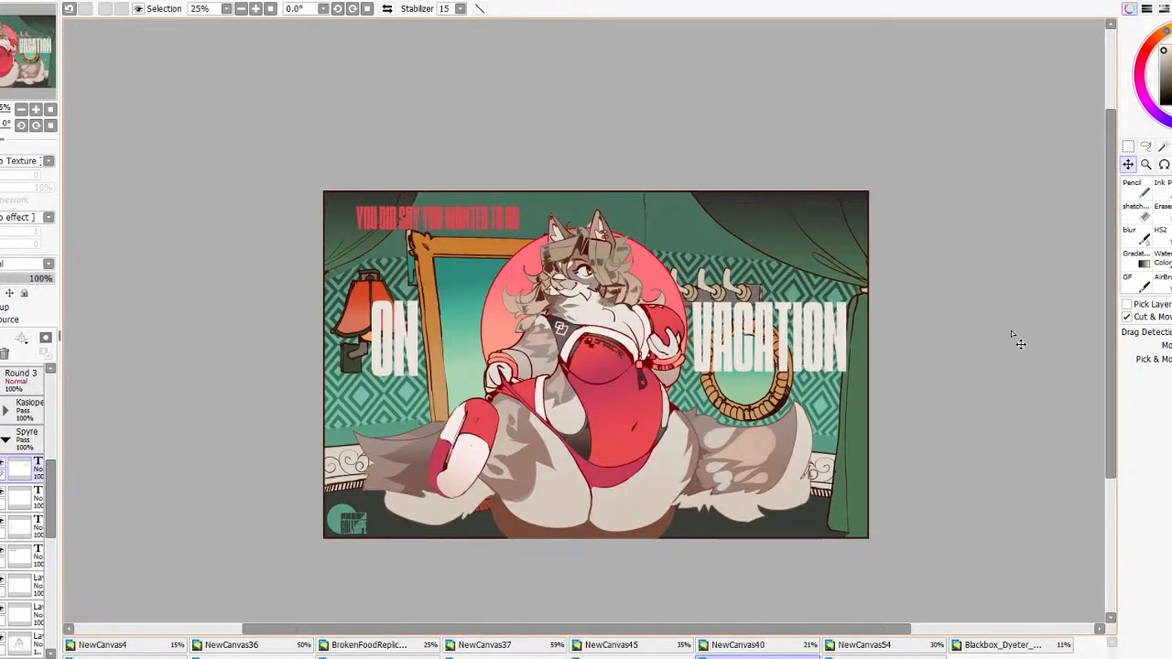
# Set the "ON" text's size to 1650 and move it up directly beneath the red caption line
pyautogui.click(1171, 146)
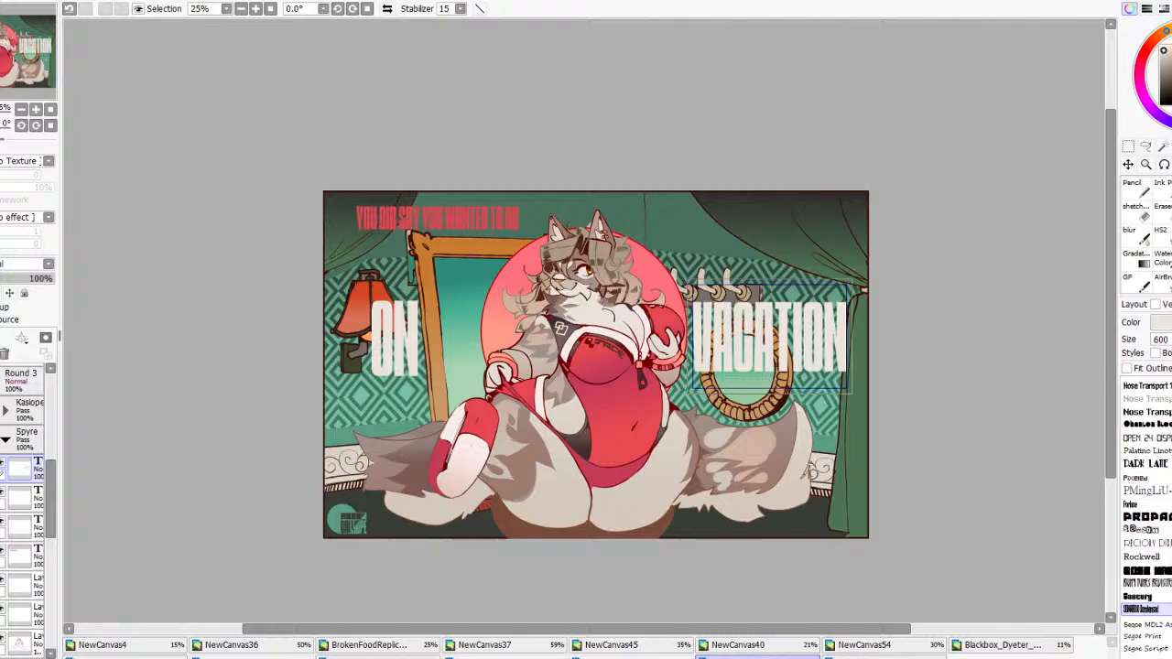
pyautogui.click(395, 339)
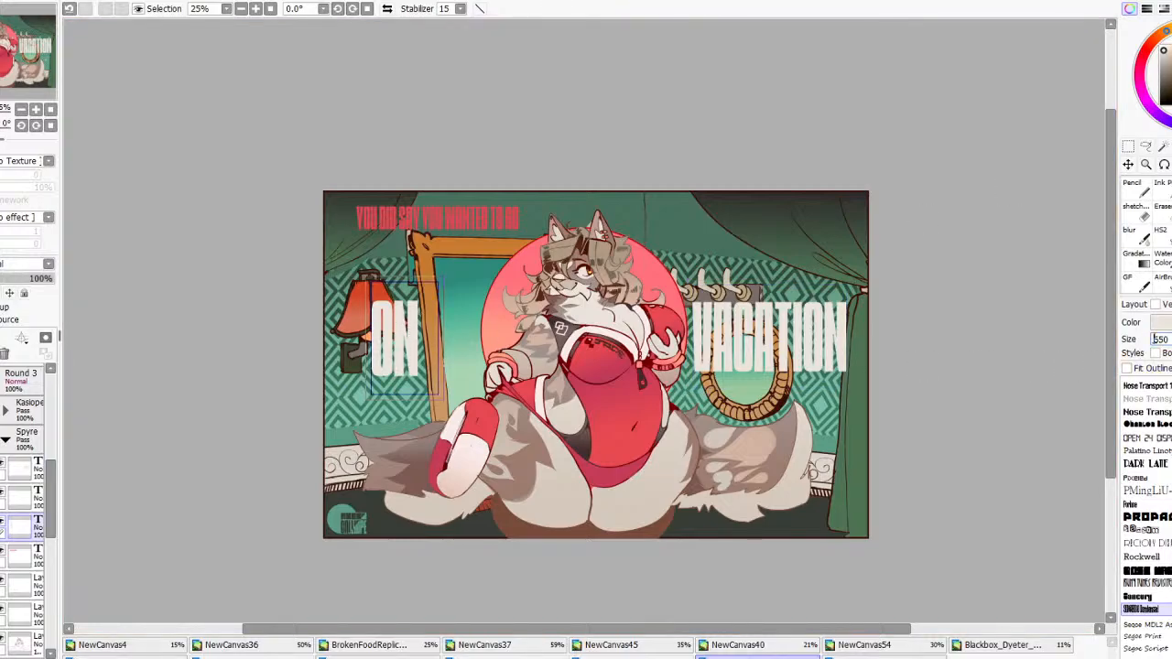
pyautogui.write('16')
pyautogui.click(1127, 165)
pyautogui.moveTo(860, 347); pyautogui.dragTo(840, 257)
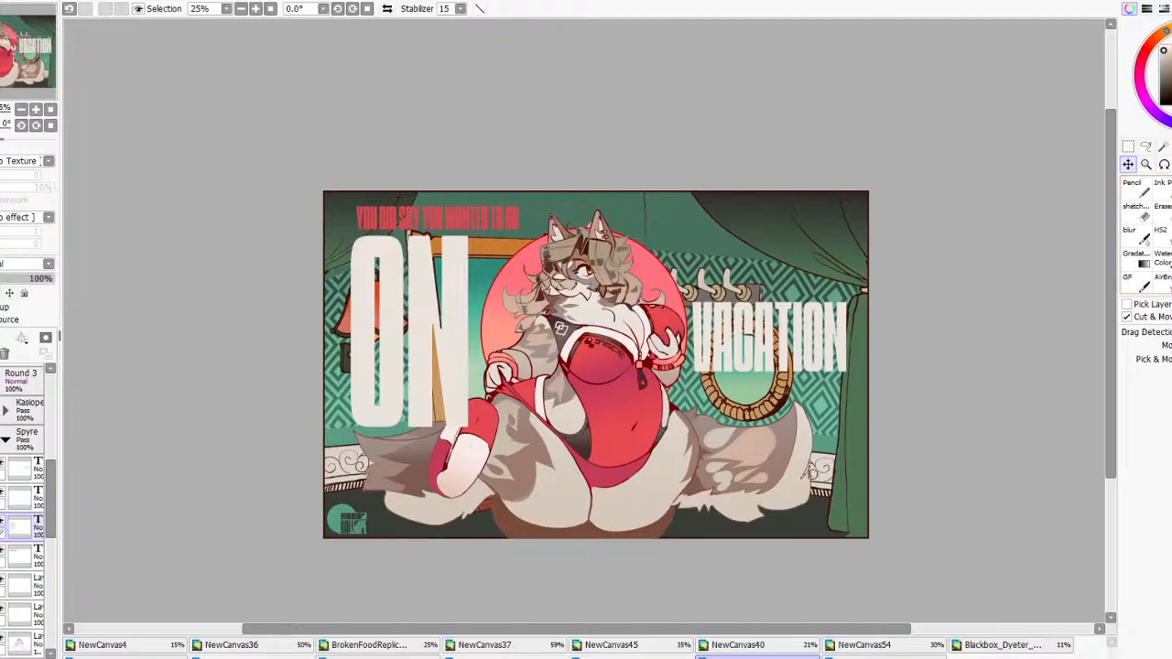
# Set the "ON" text's size to 700 and move it between the lamp and the figure, level with "VACATION"
pyautogui.click(1171, 146)
pyautogui.moveTo(1171, 340); pyautogui.dragTo(1145, 340)
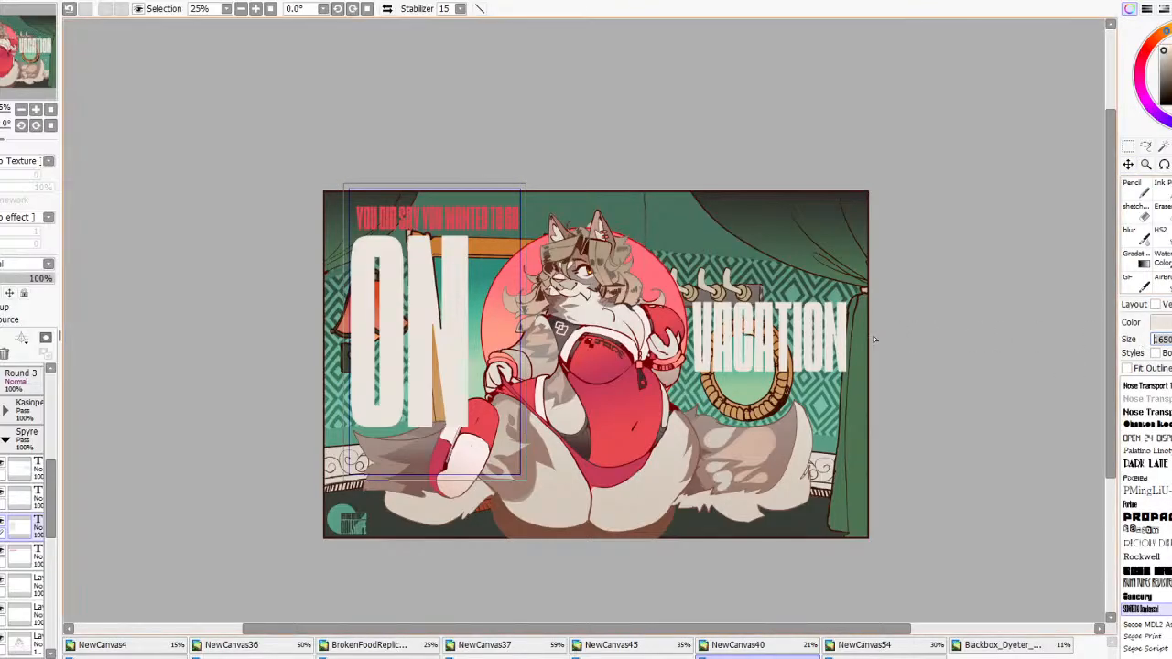
pyautogui.write('800')
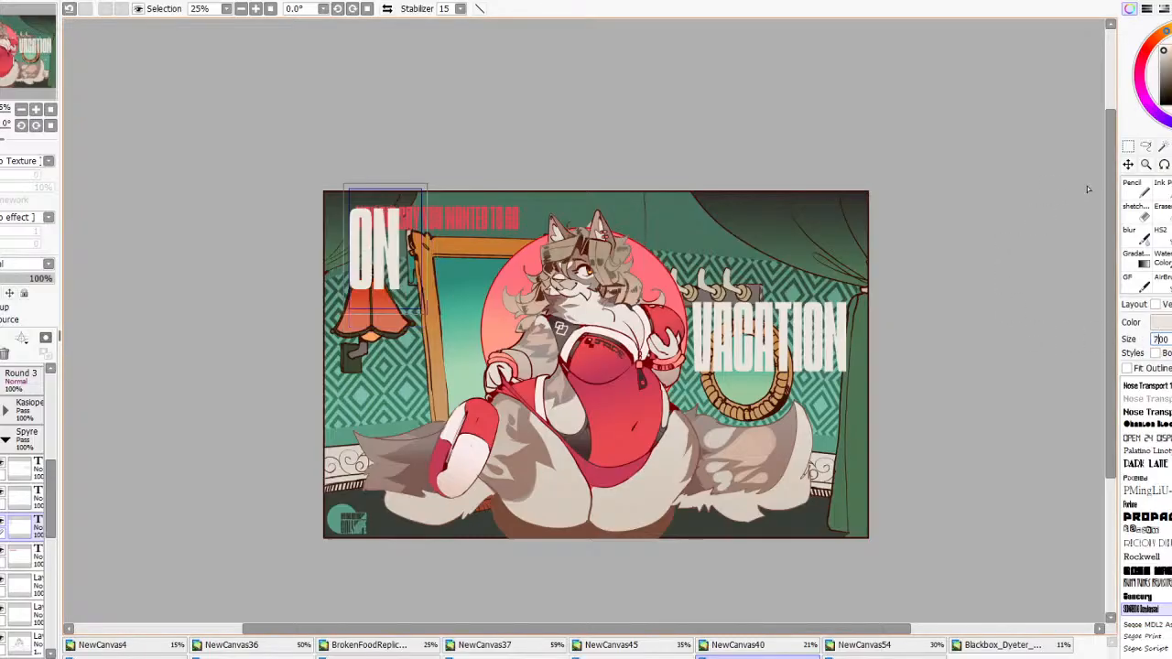
pyautogui.click(1128, 164)
pyautogui.moveTo(805, 322); pyautogui.dragTo(844, 399)
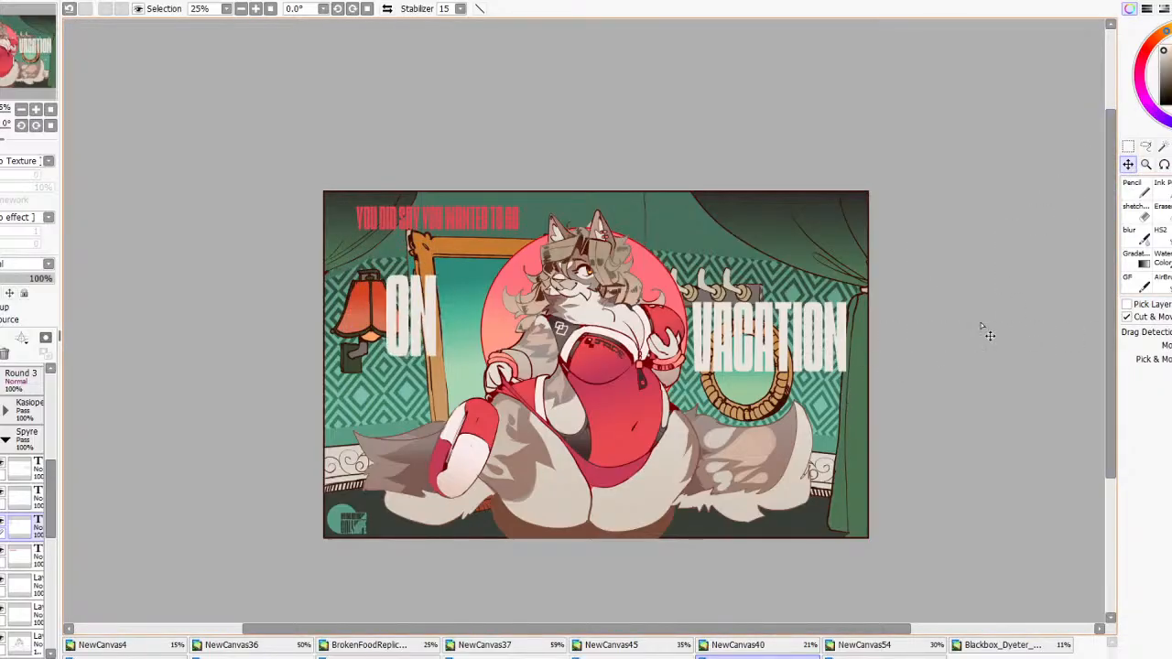
pyautogui.moveTo(863, 350)
pyautogui.mouseDown()
pyautogui.moveTo(902, 353)
pyautogui.moveTo(878, 364)
pyautogui.mouseUp()
# Remove the trailing space after "ON", set its size to 1400 and move it up beneath the red caption line
pyautogui.click(1171, 146)
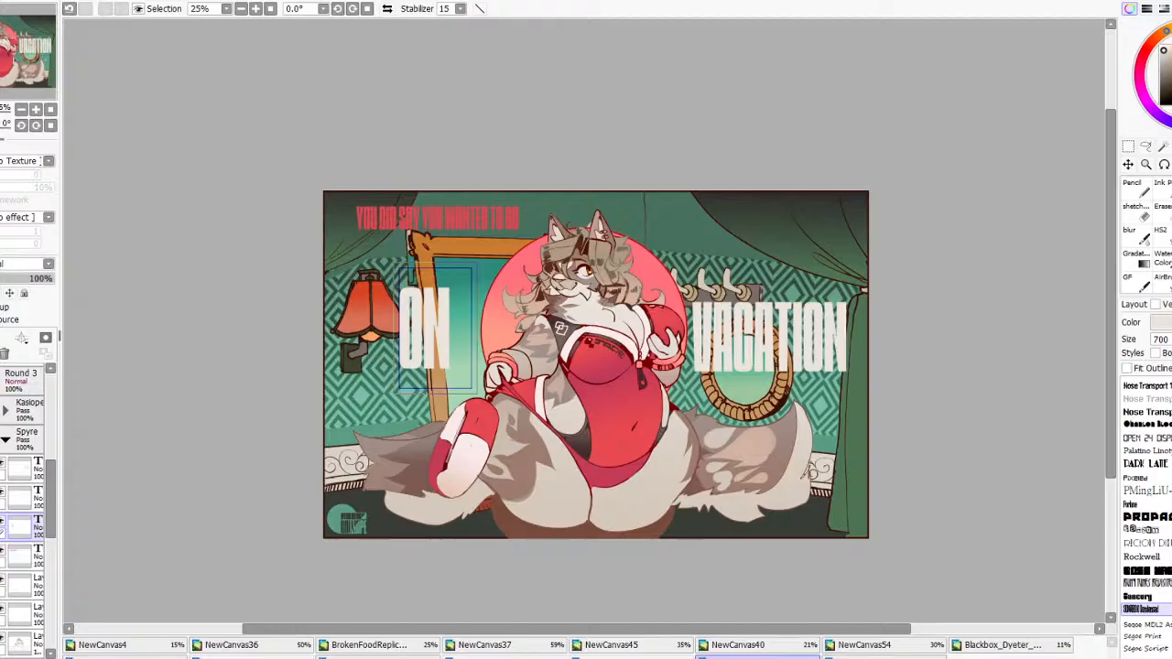
pyautogui.click(465, 318)
pyautogui.press('BackSpace')
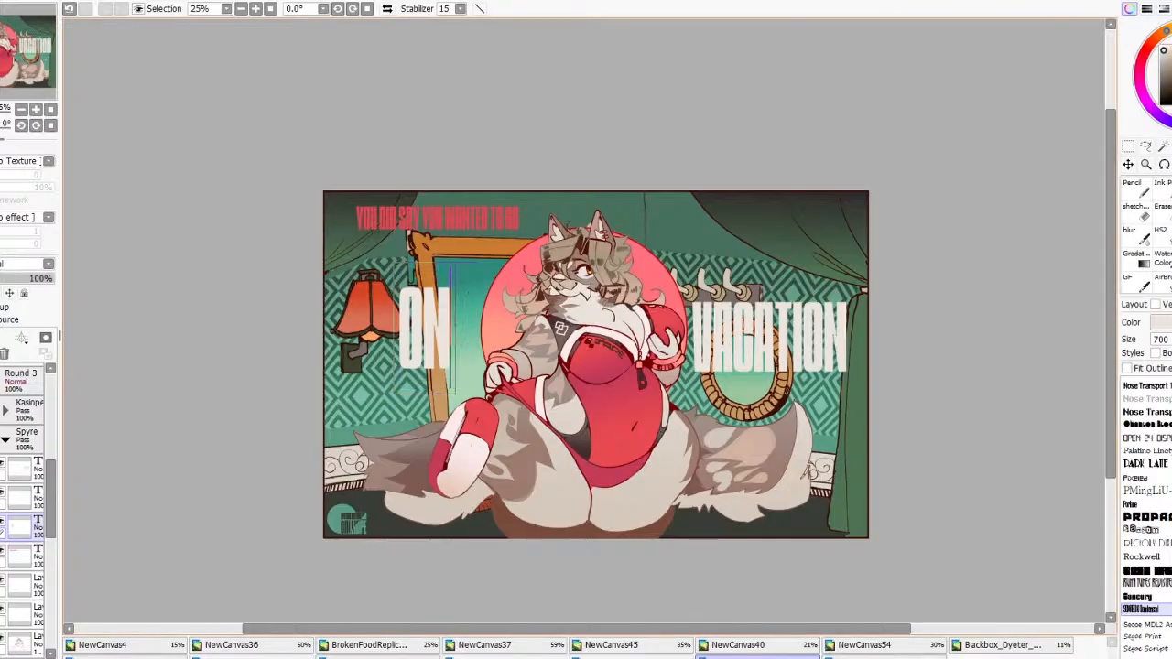
pyautogui.hotkey('ctrl', 'a')
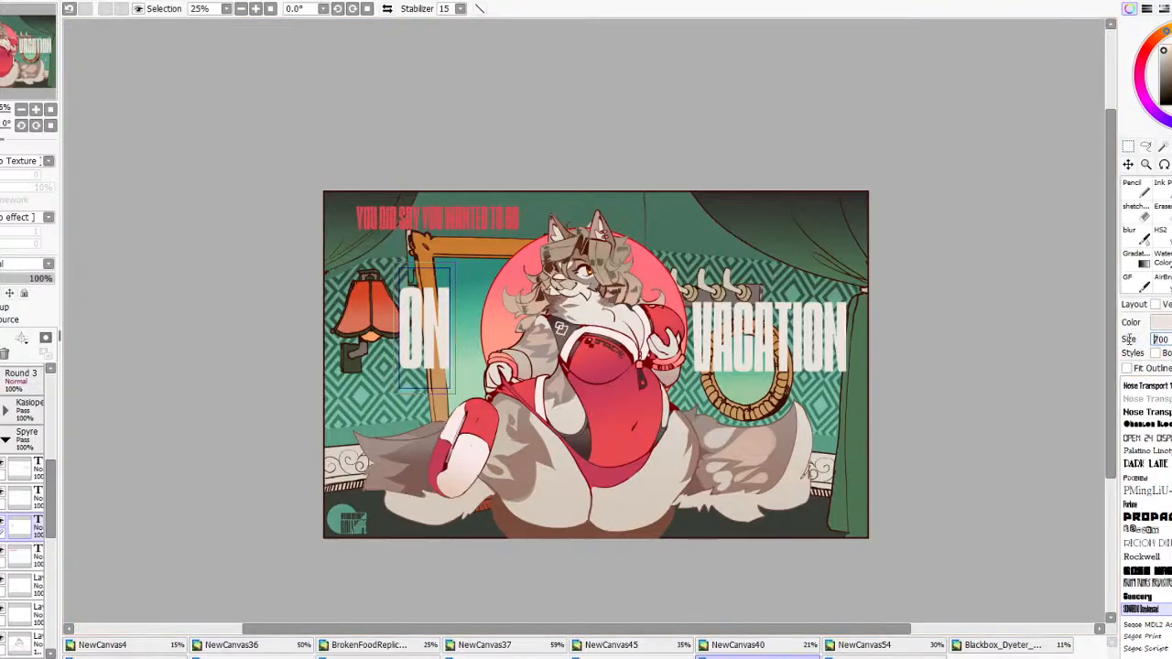
pyautogui.press('BackSpace')
pyautogui.write('14')
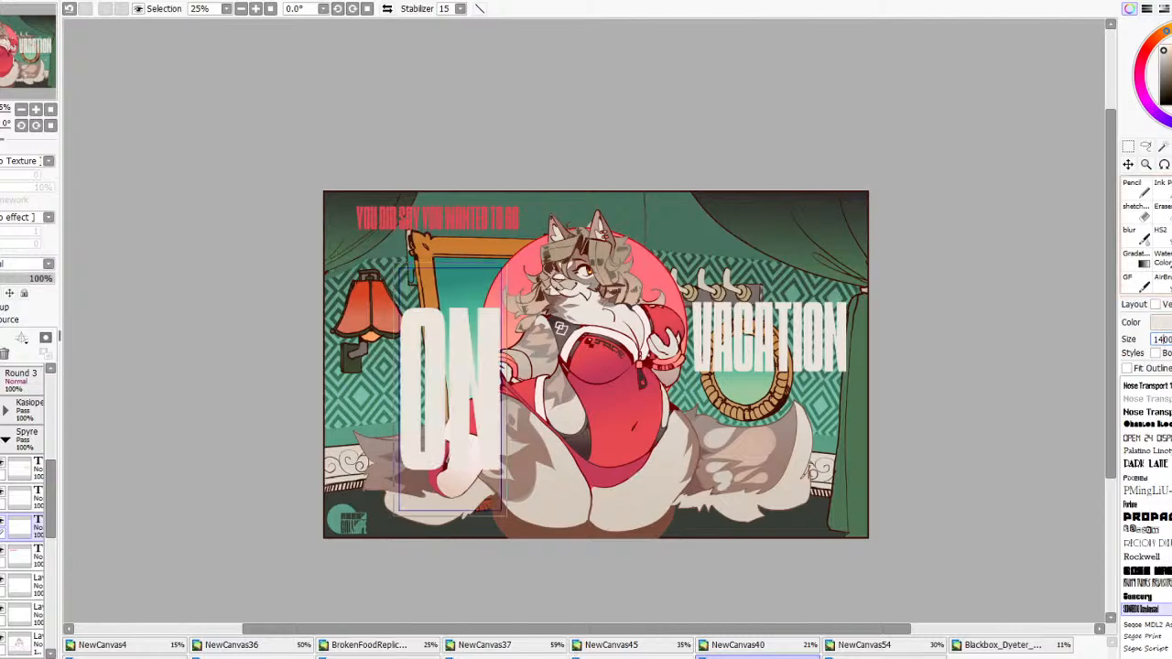
pyautogui.click(1129, 165)
pyautogui.moveTo(854, 299); pyautogui.dragTo(811, 237)
# Set the "ON" text's size to 1200 and move it down so it ends just above the figure's raised foot
pyautogui.scroll(-4, 659, 292)
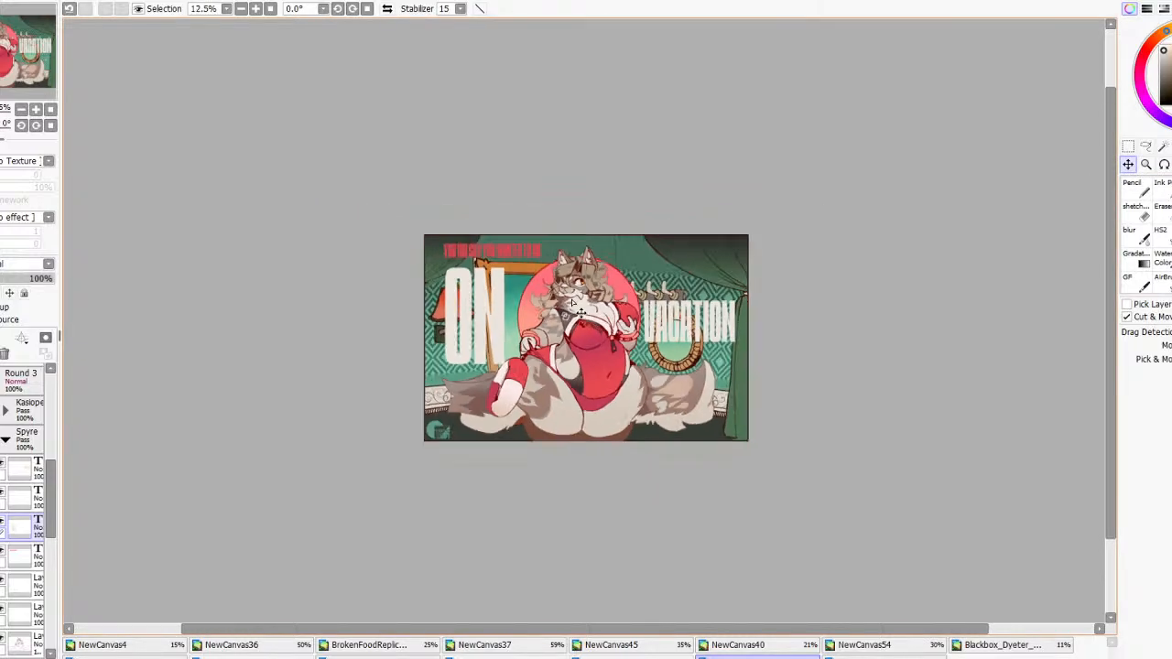
pyautogui.scroll(2, 595, 309)
pyautogui.moveTo(589, 307); pyautogui.dragTo(609, 319)
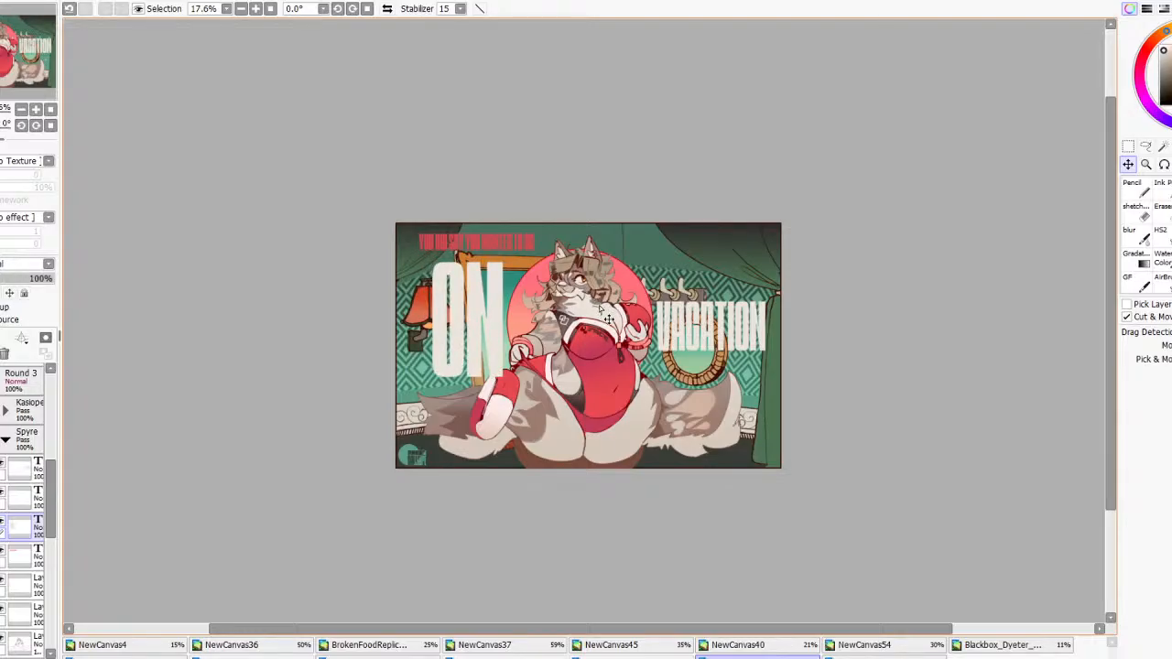
pyautogui.scroll(2, 478, 326)
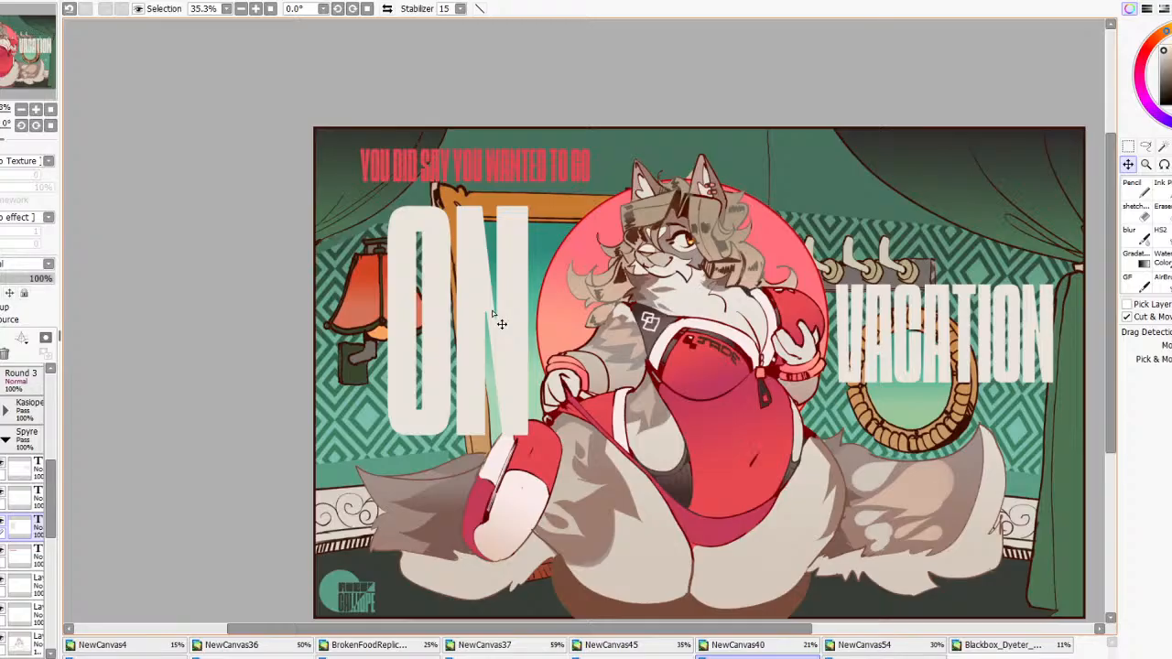
pyautogui.scroll(-3, 505, 341)
pyautogui.scroll(1, 545, 389)
pyautogui.scroll(1, 537, 401)
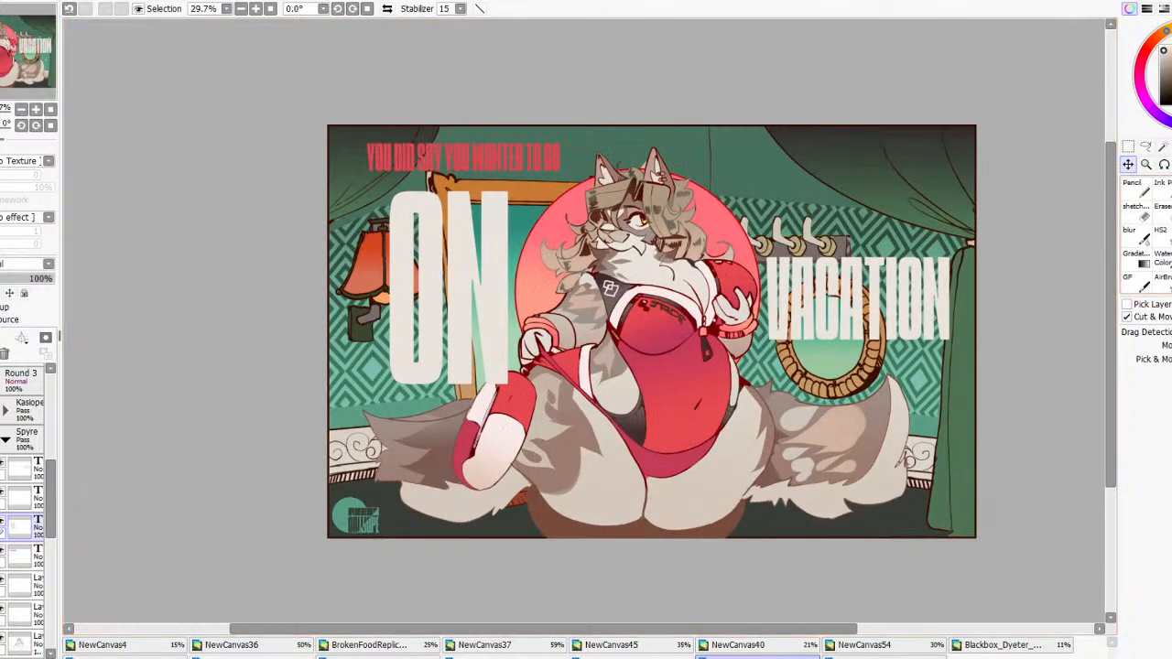
pyautogui.press('t')
pyautogui.click(498, 317)
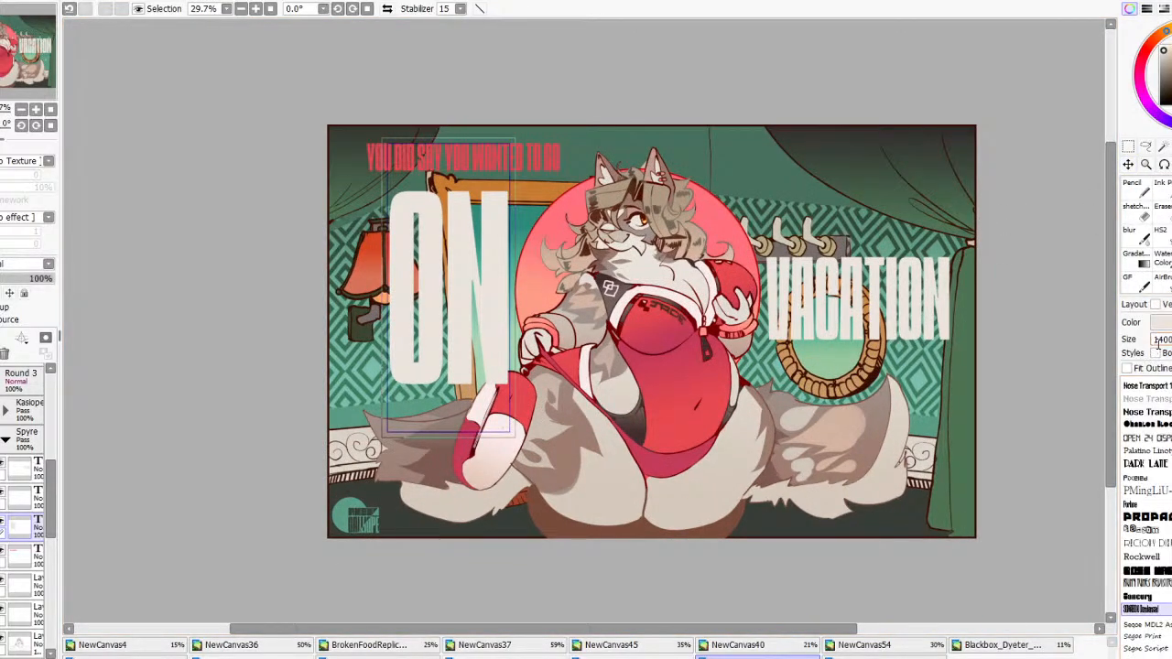
pyautogui.write('2')
pyautogui.click(1128, 165)
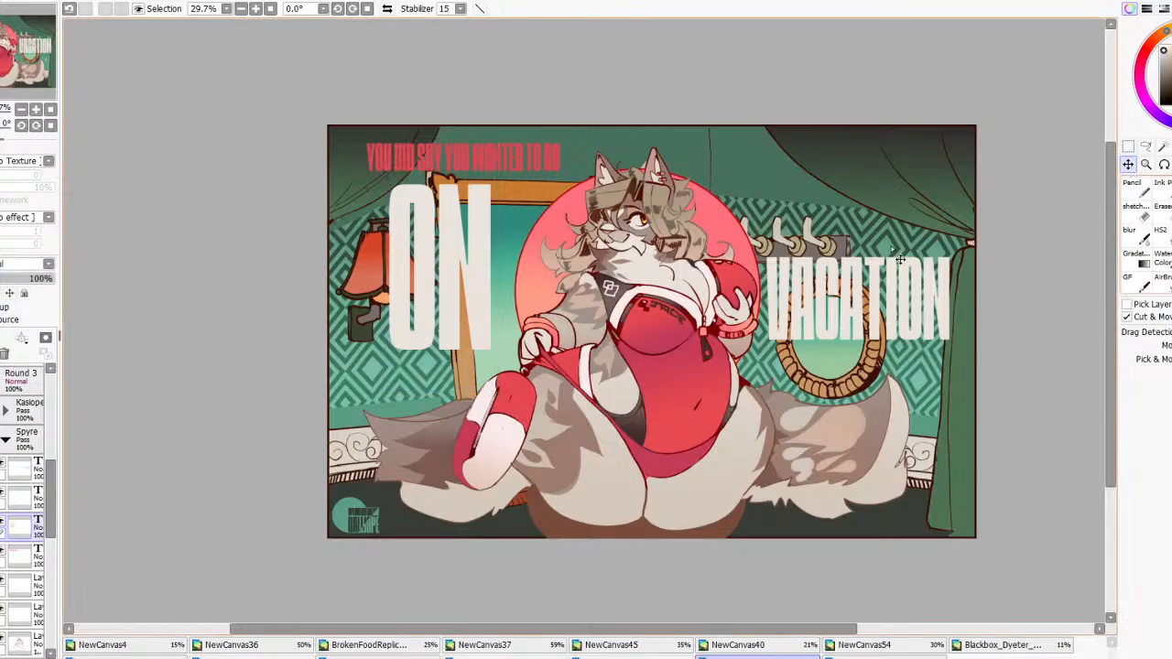
pyautogui.moveTo(891, 246); pyautogui.dragTo(899, 283)
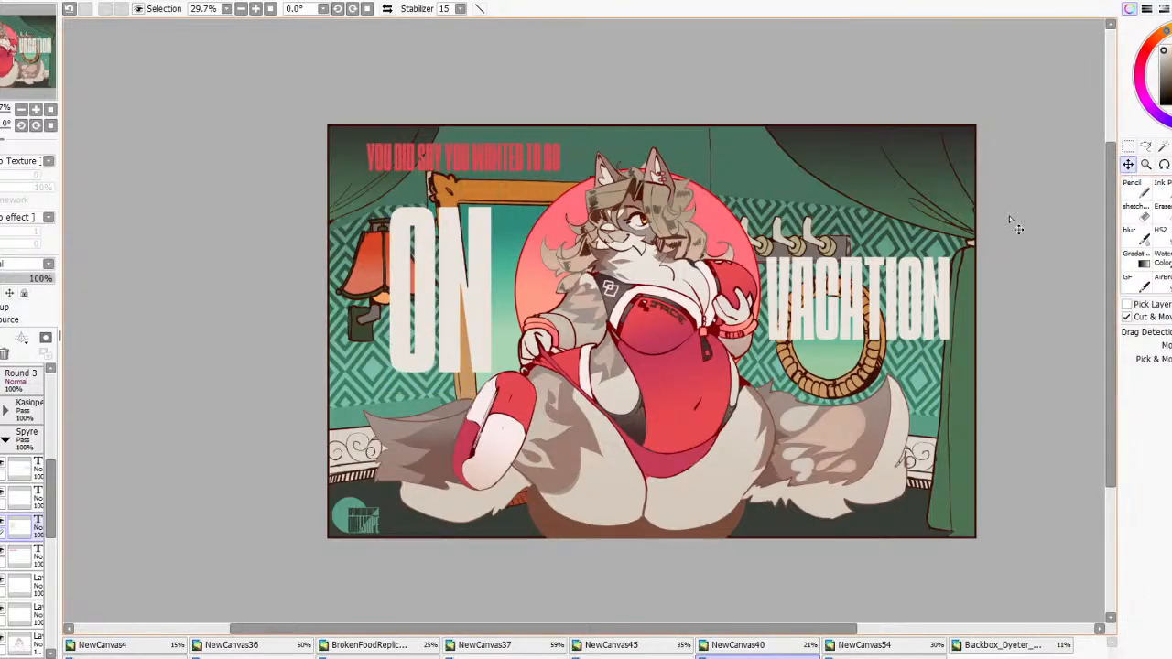
# Set the red caption line's size to 100 and move it directly above "ON"
pyautogui.press('t')
pyautogui.click(509, 157)
pyautogui.hotkey('ctrl', 'a')
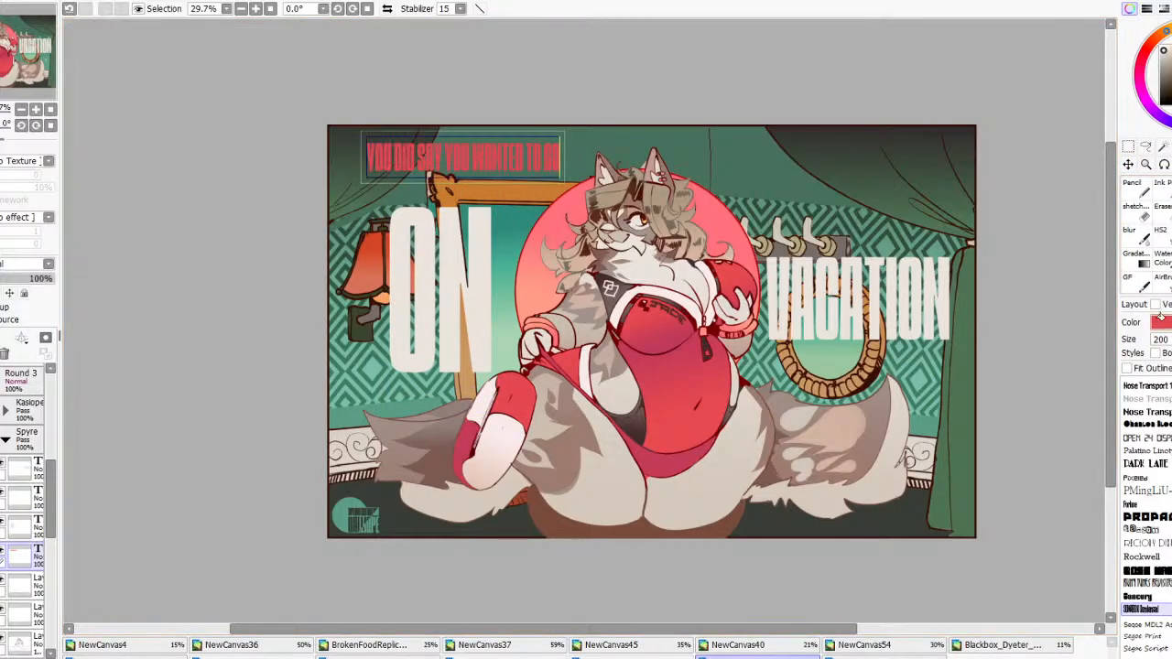
pyautogui.doubleClick(1160, 340)
pyautogui.write('100')
pyautogui.press('Return')
pyautogui.click(1130, 168)
pyautogui.moveTo(786, 222); pyautogui.dragTo(812, 272)
pyautogui.moveTo(793, 229)
pyautogui.mouseDown()
pyautogui.moveTo(800, 401)
pyautogui.moveTo(790, 228)
pyautogui.mouseUp()
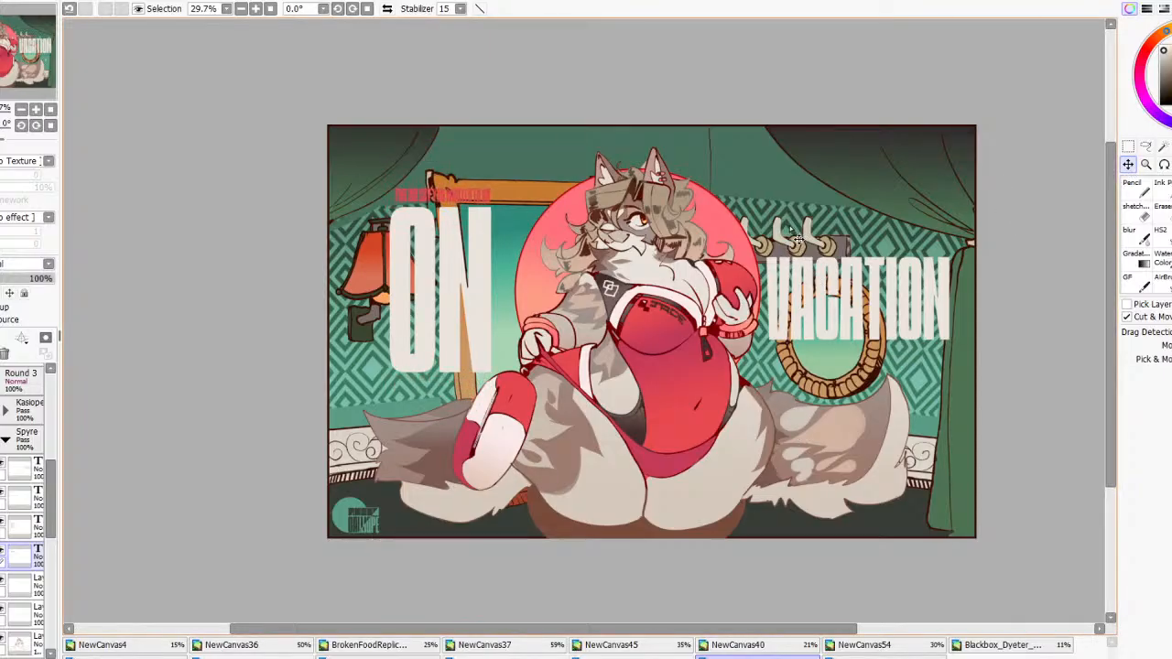
# Recolour the small caption line off-white and enlarge it slightly to span the full width of "ON"
pyautogui.click(1171, 146)
pyautogui.click(1161, 324)
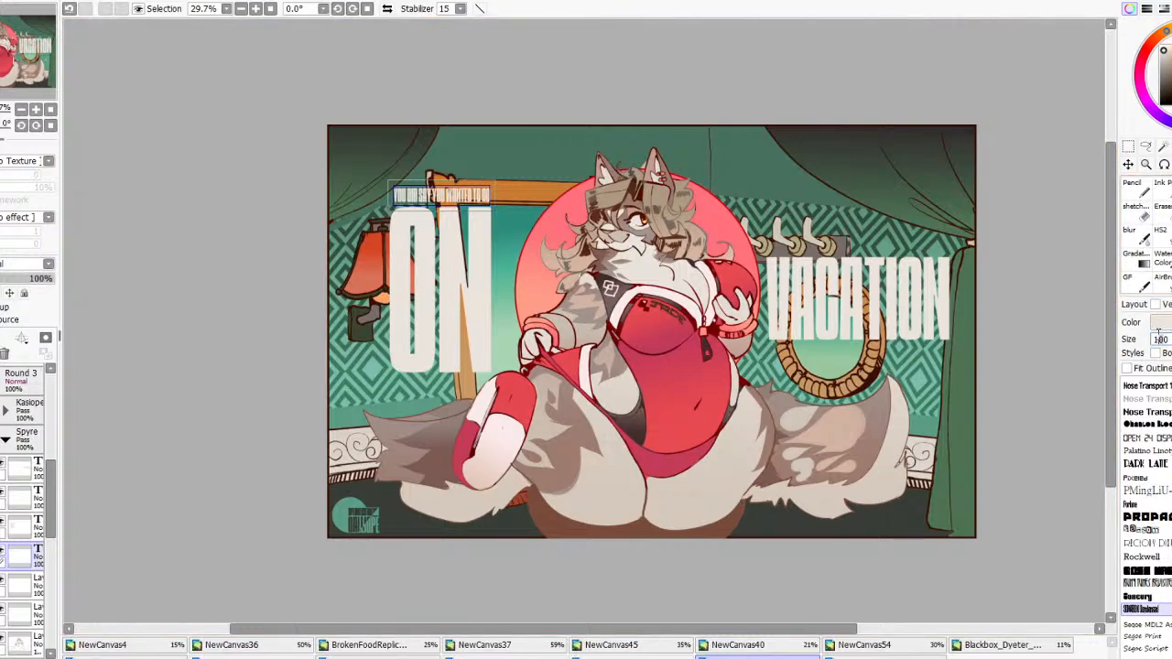
pyautogui.press('Return')
pyautogui.click(1128, 164)
pyautogui.scroll(3, 509, 194)
pyautogui.moveTo(542, 186); pyautogui.dragTo(472, 203)
# Duplicate the small caption line and place the copy directly beneath "VACATION"
pyautogui.scroll(-5, 494, 190)
pyautogui.scroll(4, 495, 194)
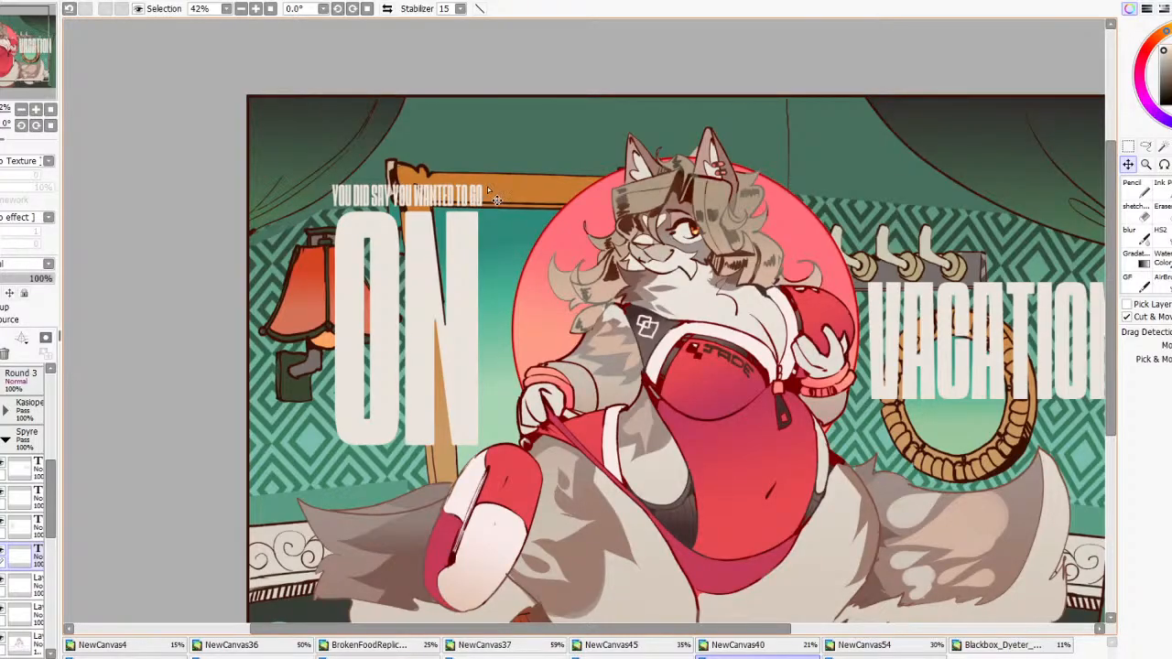
pyautogui.scroll(-4, 488, 211)
pyautogui.scroll(2, 490, 196)
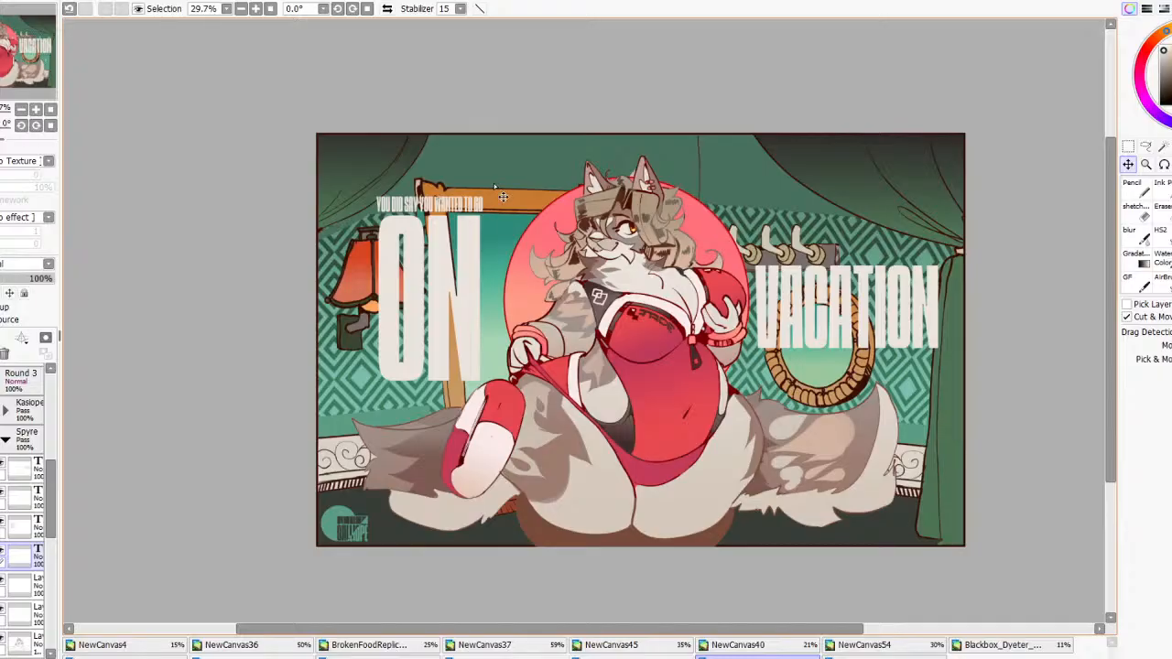
pyautogui.scroll(-3, 547, 284)
pyautogui.scroll(8, 549, 233)
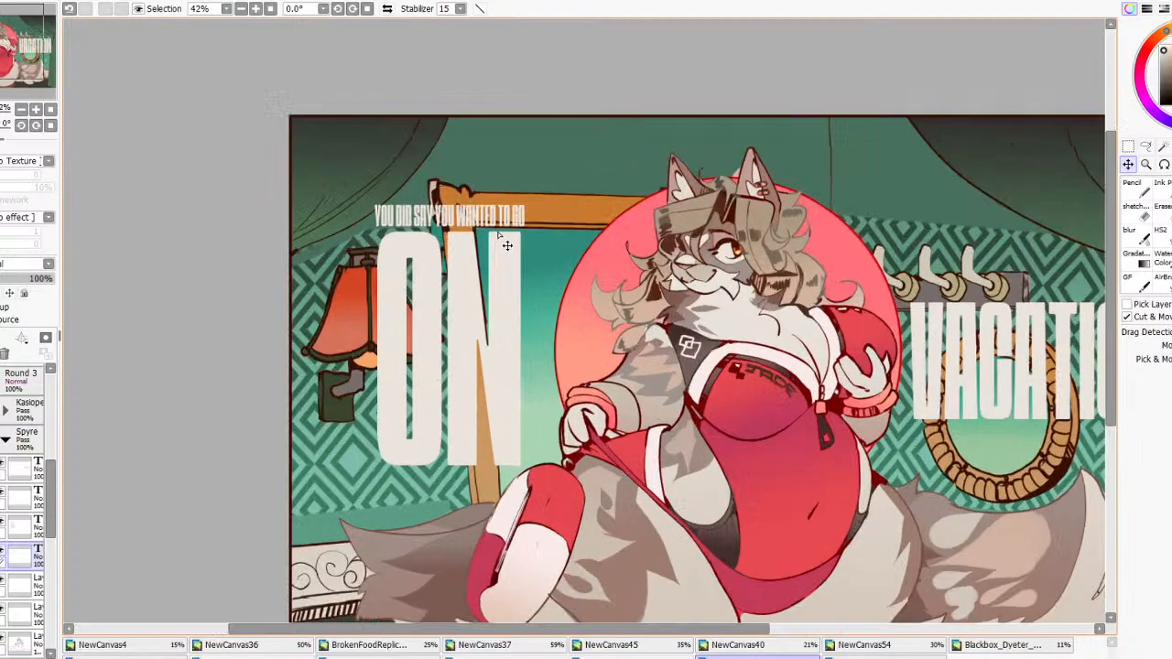
pyautogui.scroll(-5, 526, 232)
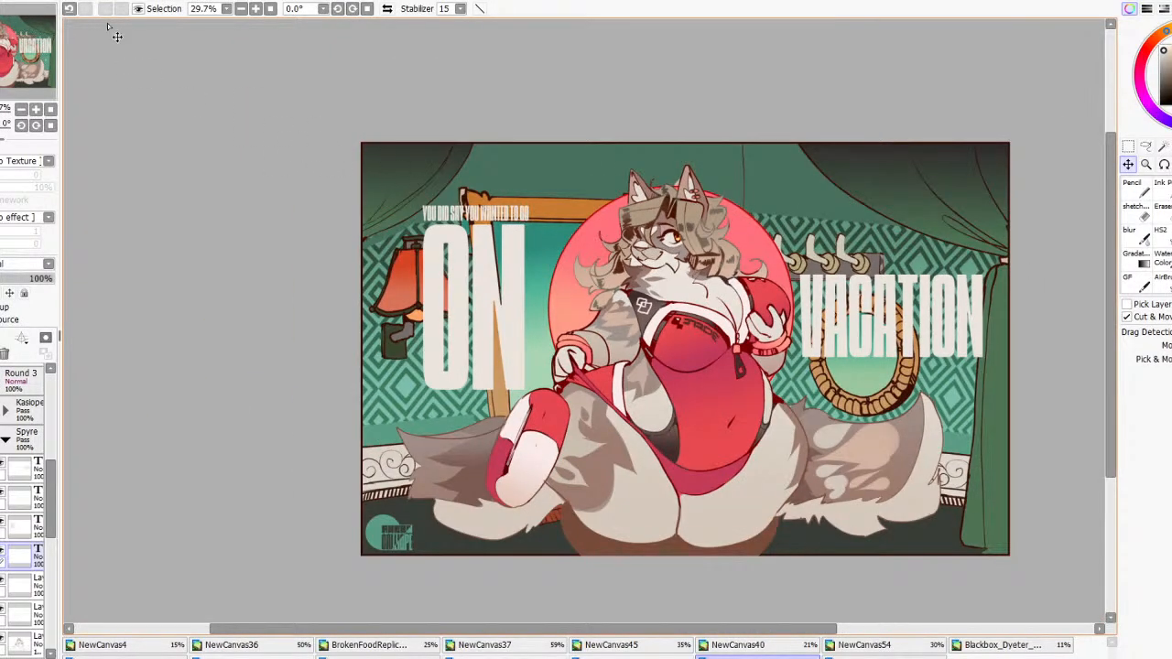
pyautogui.click(80, 65)
pyautogui.moveTo(560, 305); pyautogui.dragTo(936, 353)
pyautogui.scroll(-3, 871, 326)
pyautogui.scroll(4, 877, 317)
pyautogui.moveTo(912, 294); pyautogui.dragTo(916, 419)
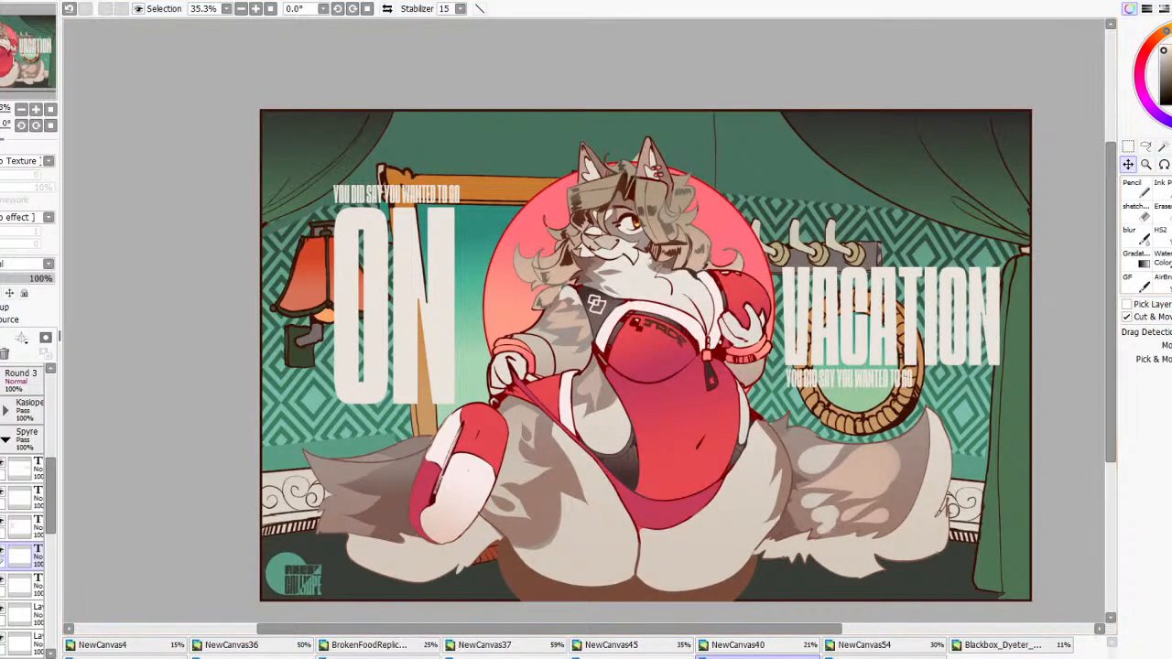
# Replace the copied caption line beneath "VACATION" with a drawn-out "DIDN'T YOUUUUUUU?"
pyautogui.click(1171, 147)
pyautogui.click(914, 389)
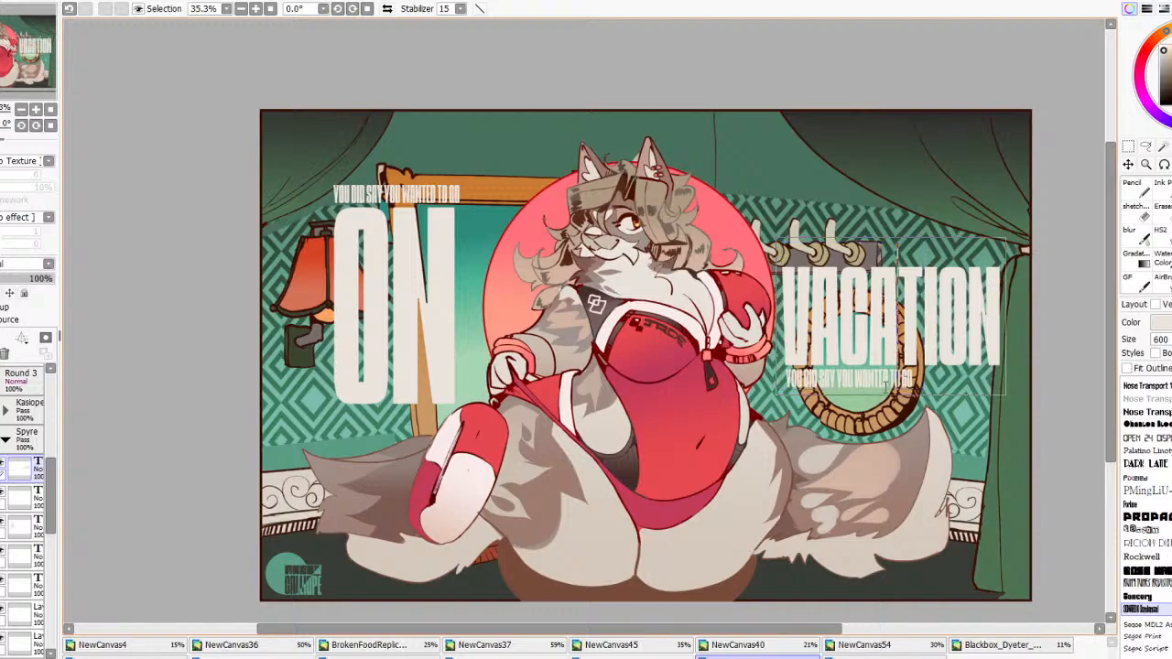
pyautogui.click(913, 395)
pyautogui.moveTo(913, 389); pyautogui.dragTo(717, 392)
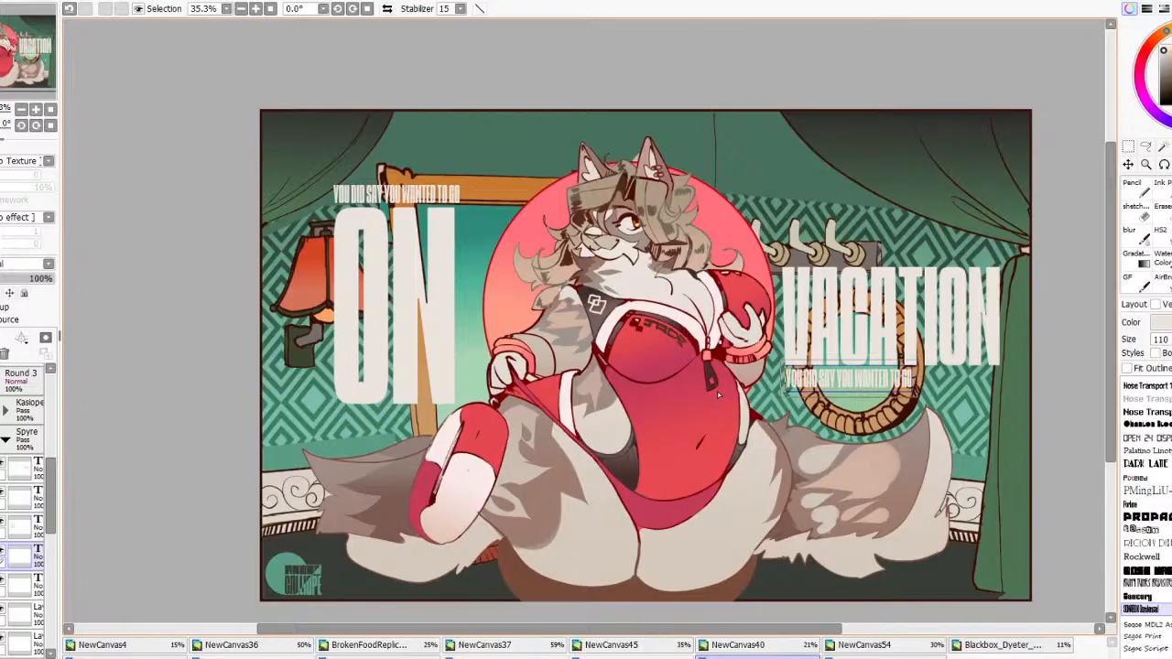
pyautogui.press('BackSpace')
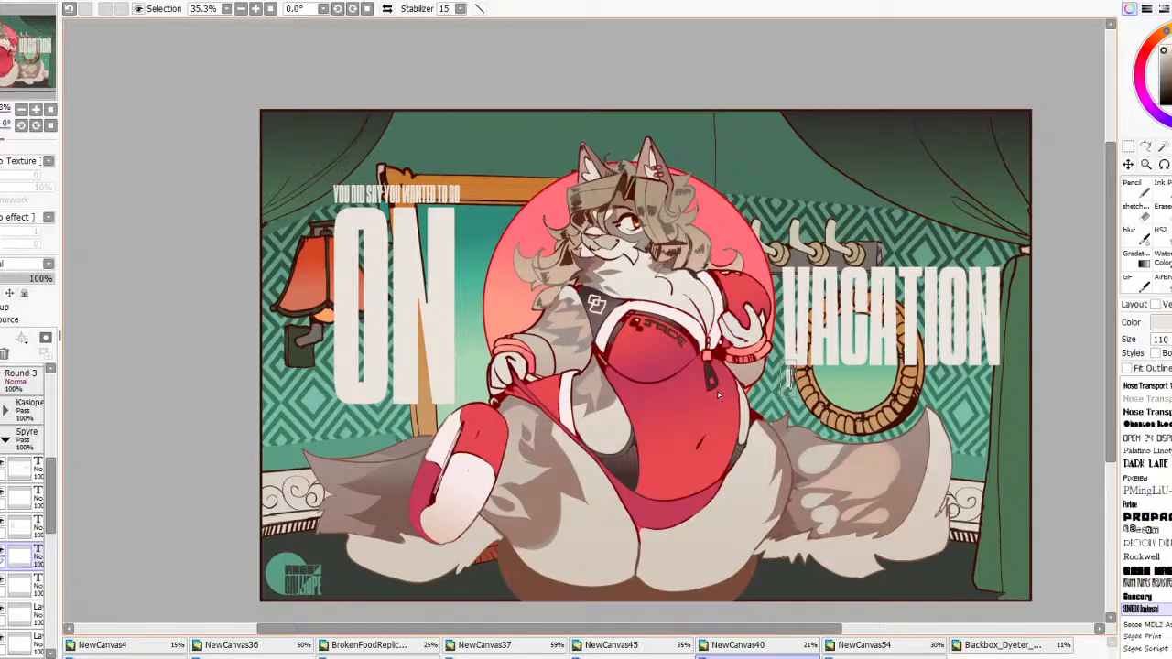
pyautogui.write("DIDN'T YOUDN'T YOUUU")
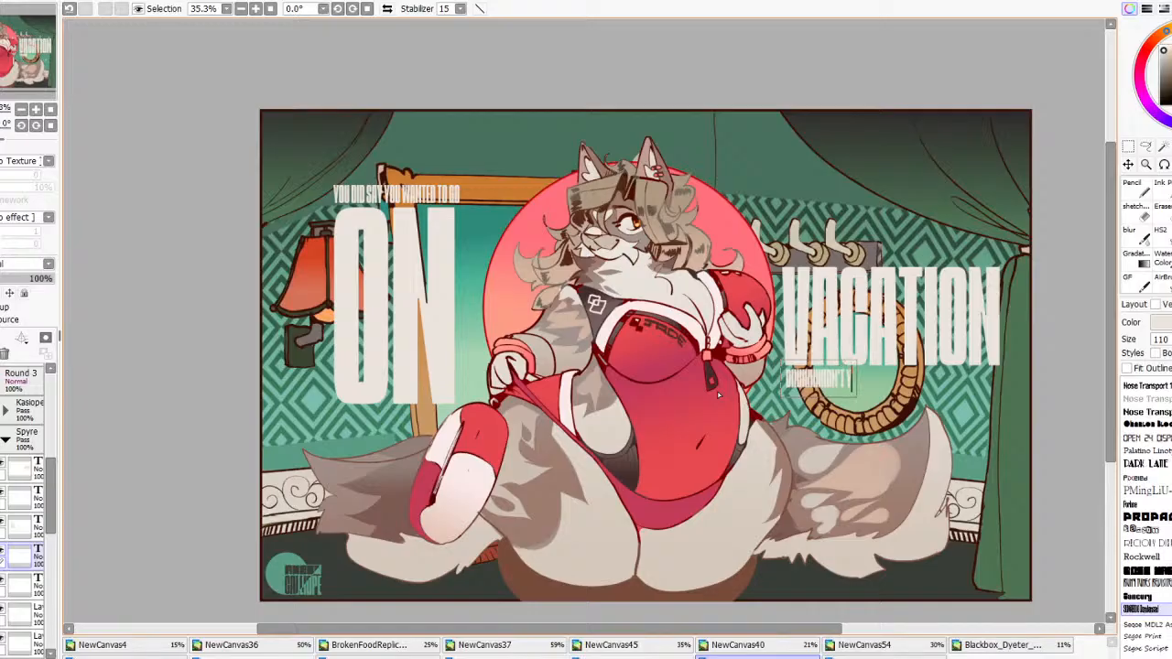
pyautogui.write('UUUUU')
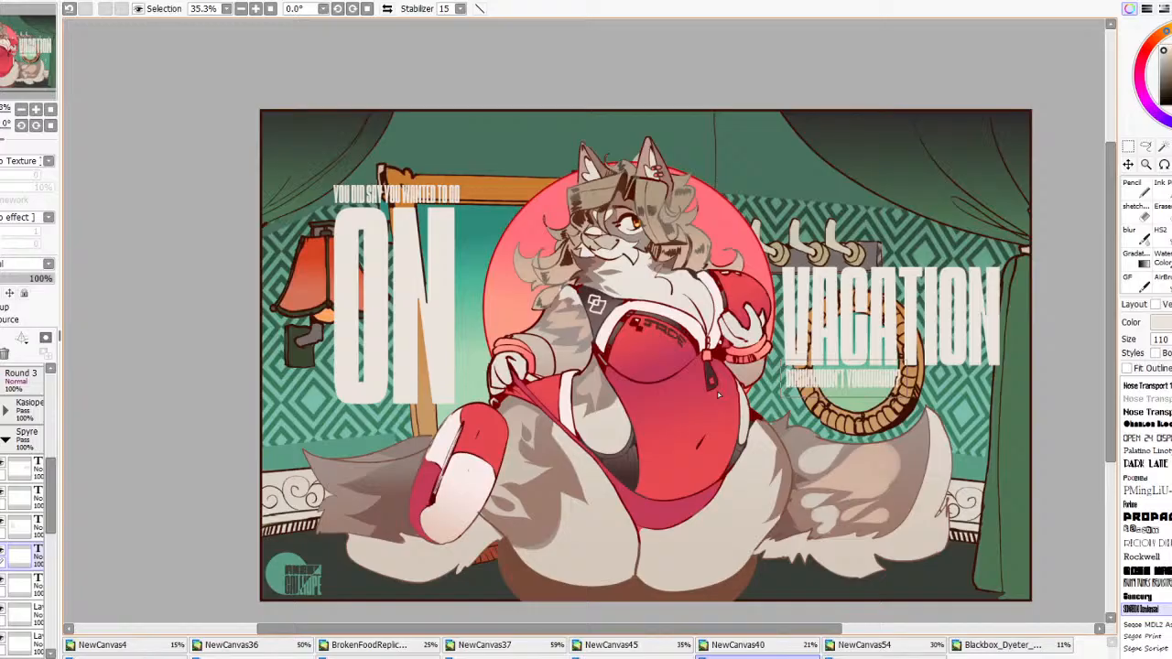
# Move the small line beneath "VACATION" so it ends flush with the word's final letter
pyautogui.click(1128, 165)
pyautogui.moveTo(844, 365); pyautogui.dragTo(947, 365)
pyautogui.scroll(-3, 947, 367)
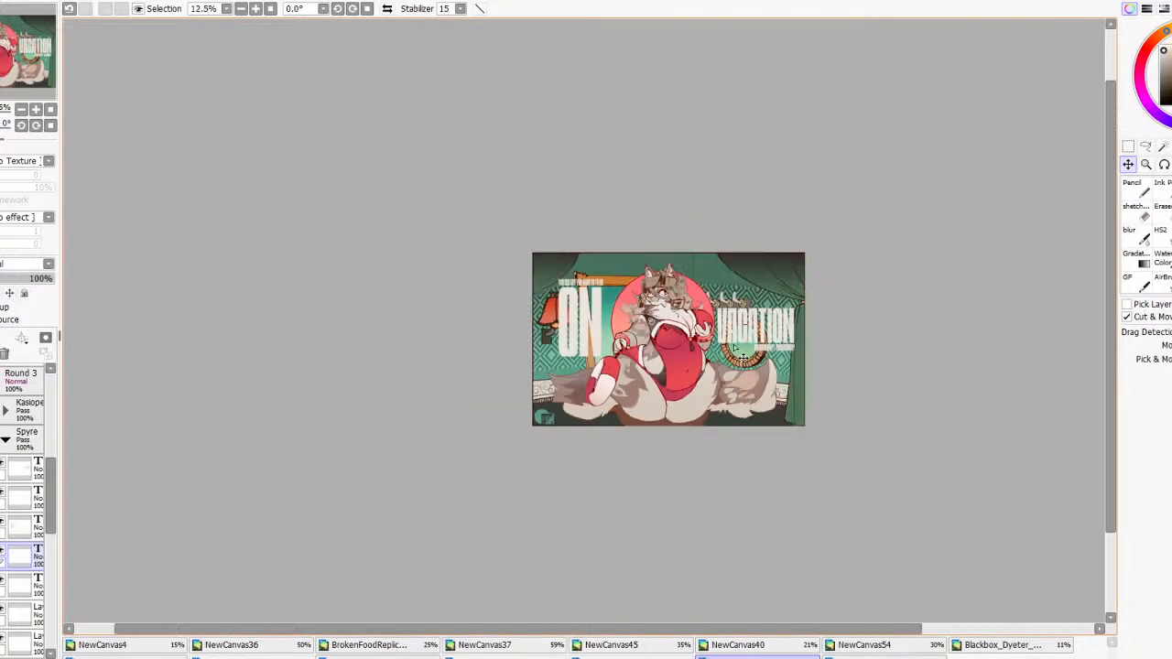
pyautogui.scroll(2, 705, 345)
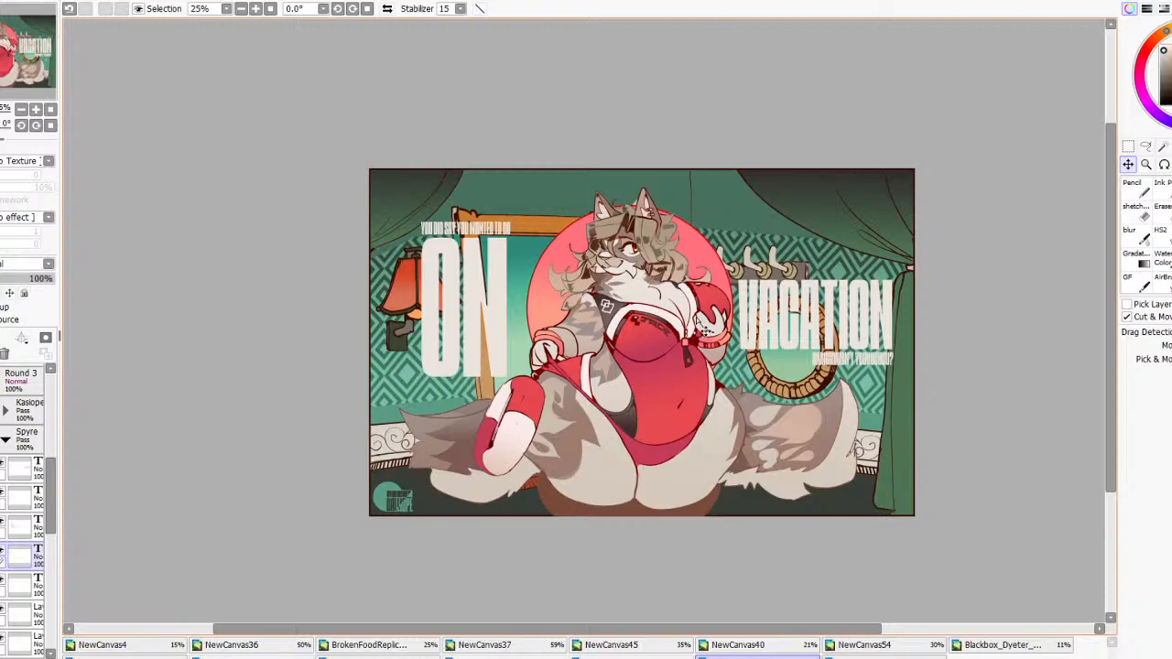
# Move the "ON" text and the small caption above it slightly down and toward the lamp side of the canvas
pyautogui.click(3, 526)
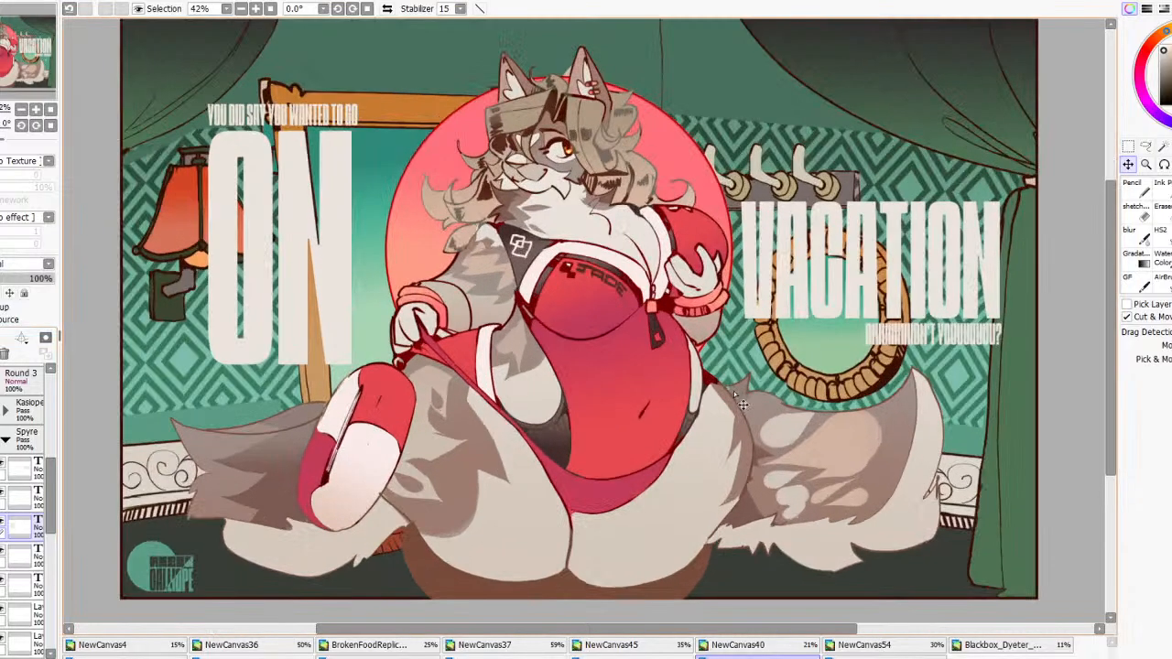
pyautogui.scroll(3, 735, 393)
pyautogui.moveTo(895, 338); pyautogui.dragTo(927, 371)
pyautogui.click(22, 554)
pyautogui.moveTo(356, 334); pyautogui.dragTo(339, 342)
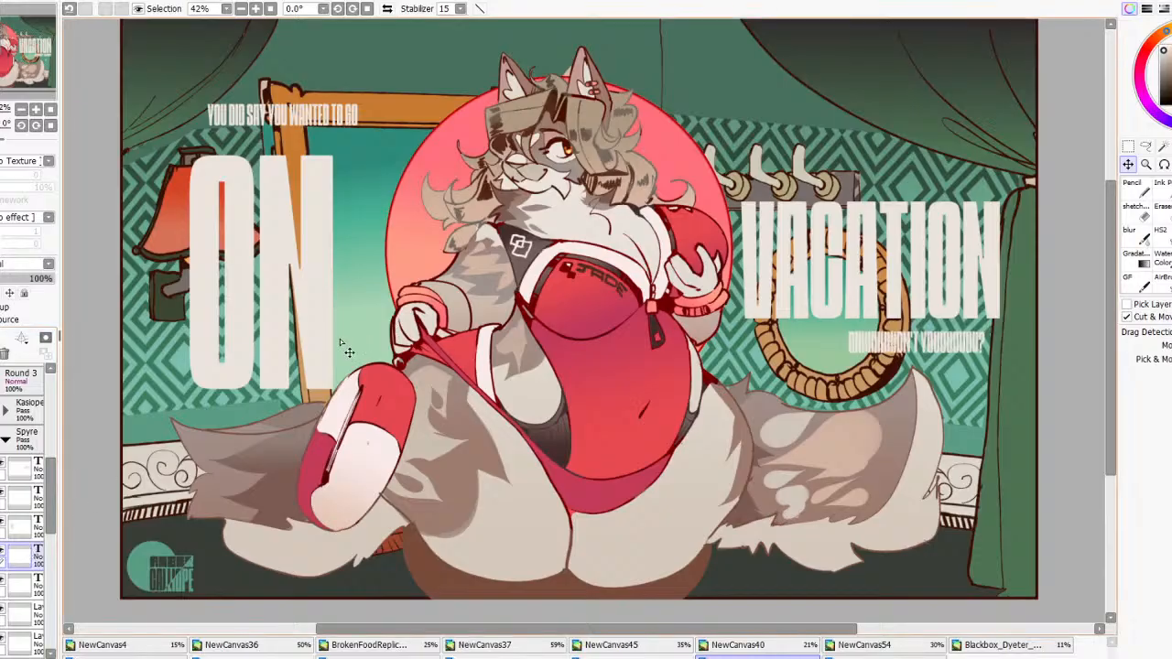
pyautogui.hotkey('ctrl', 'z')
pyautogui.click(22, 578)
pyautogui.moveTo(466, 262); pyautogui.dragTo(458, 301)
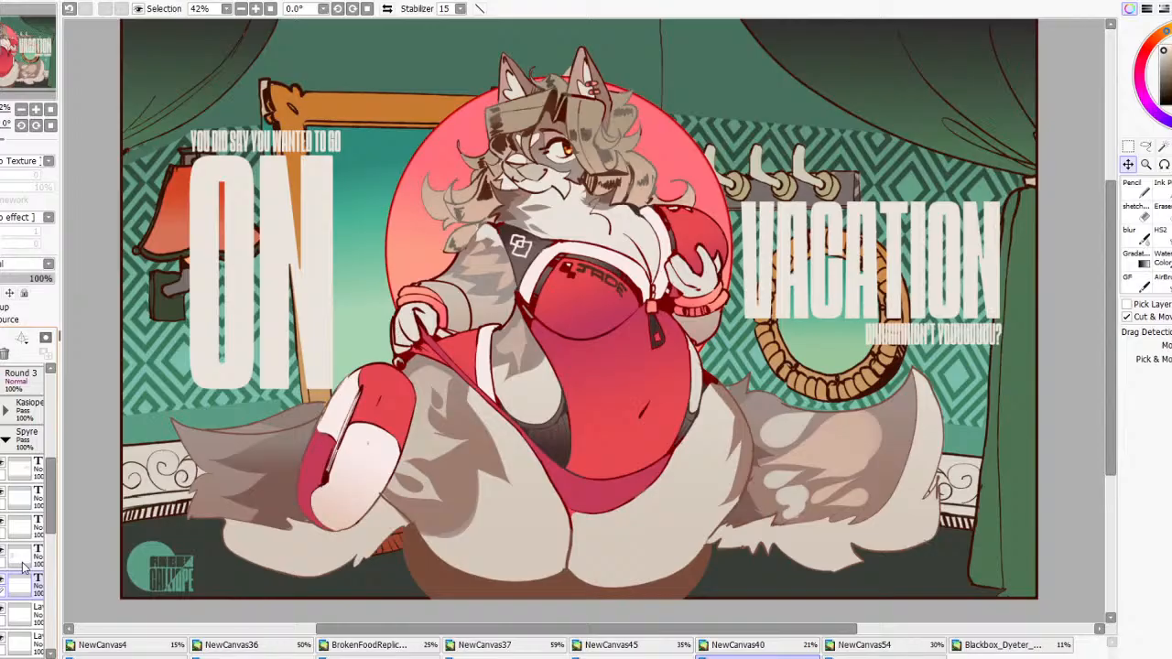
# Nudge the "ON" text and its small caption toward the figure and slightly up, just above the raised foot
pyautogui.scroll(-6, 447, 285)
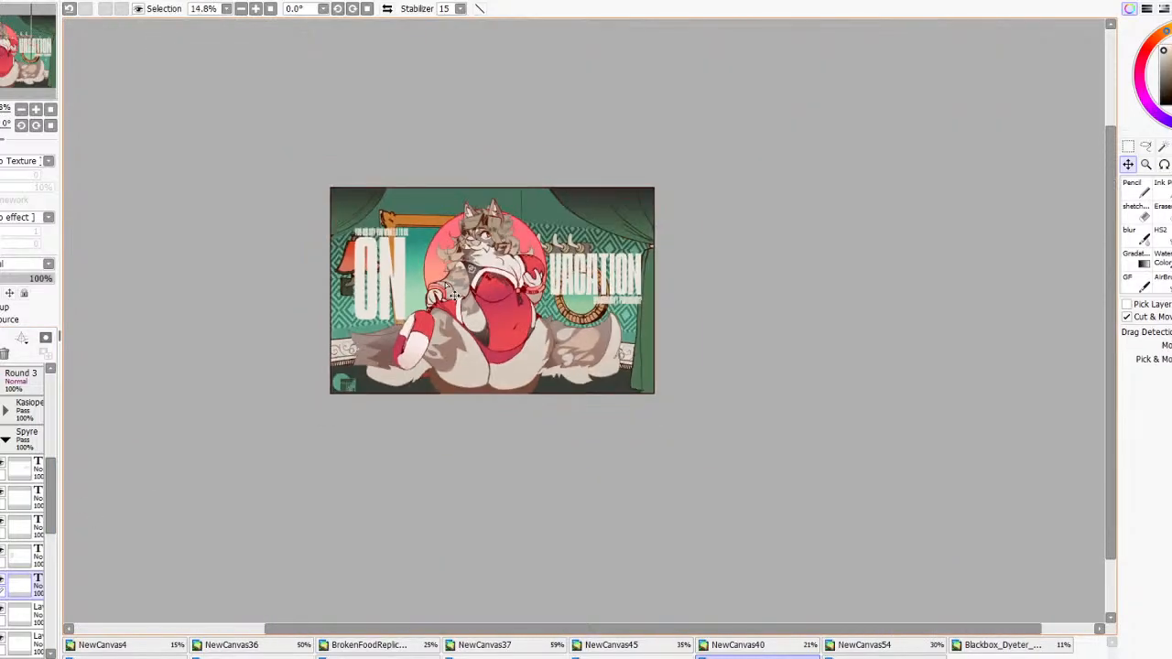
pyautogui.scroll(5, 330, 307)
pyautogui.moveTo(502, 255)
pyautogui.mouseDown()
pyautogui.moveTo(523, 241)
pyautogui.moveTo(515, 236)
pyautogui.mouseUp()
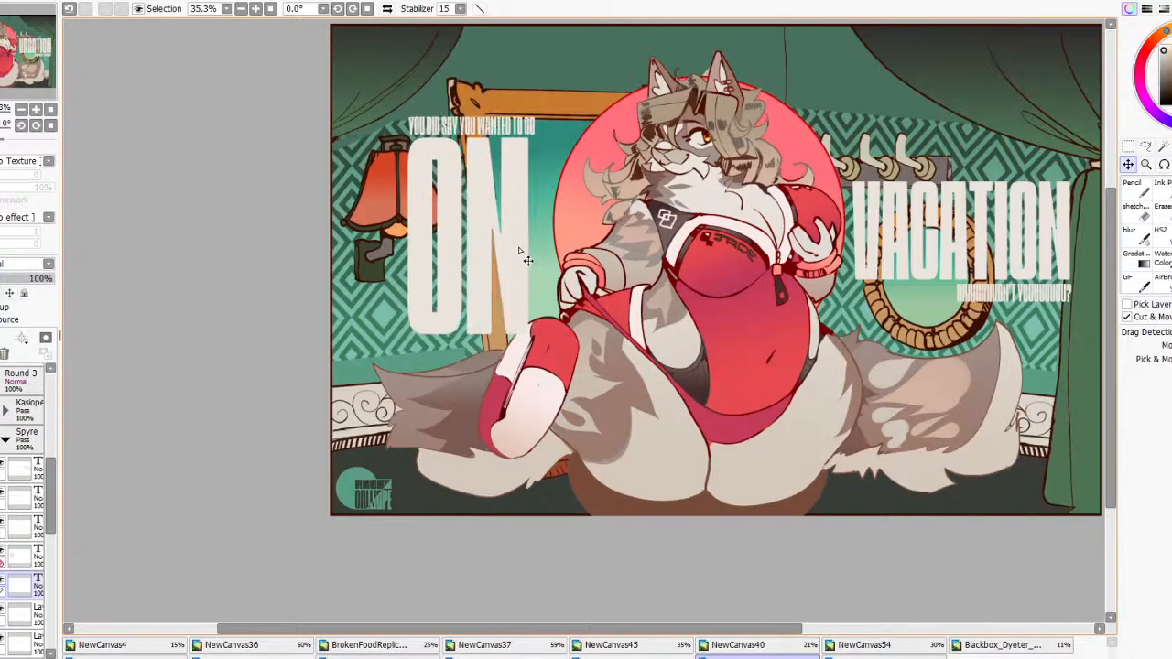
pyautogui.scroll(-5, 514, 238)
pyautogui.scroll(3, 540, 229)
# Shift "VACATION" together with its small lower line slightly up and toward the figure
pyautogui.click(20, 527)
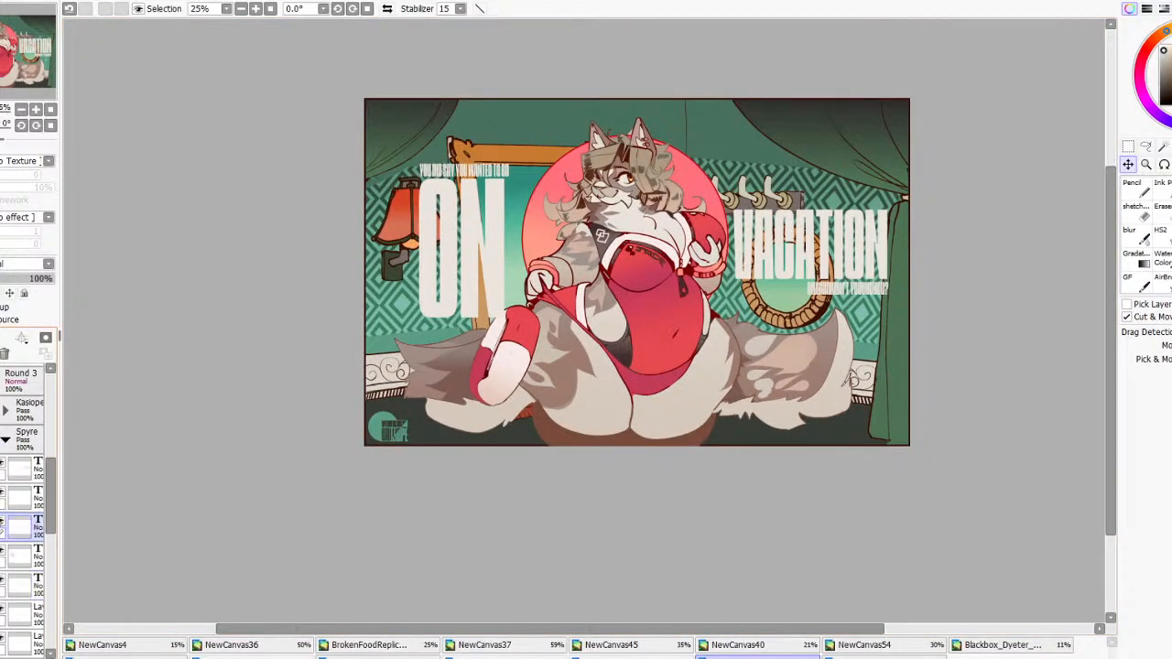
pyautogui.click(7, 495)
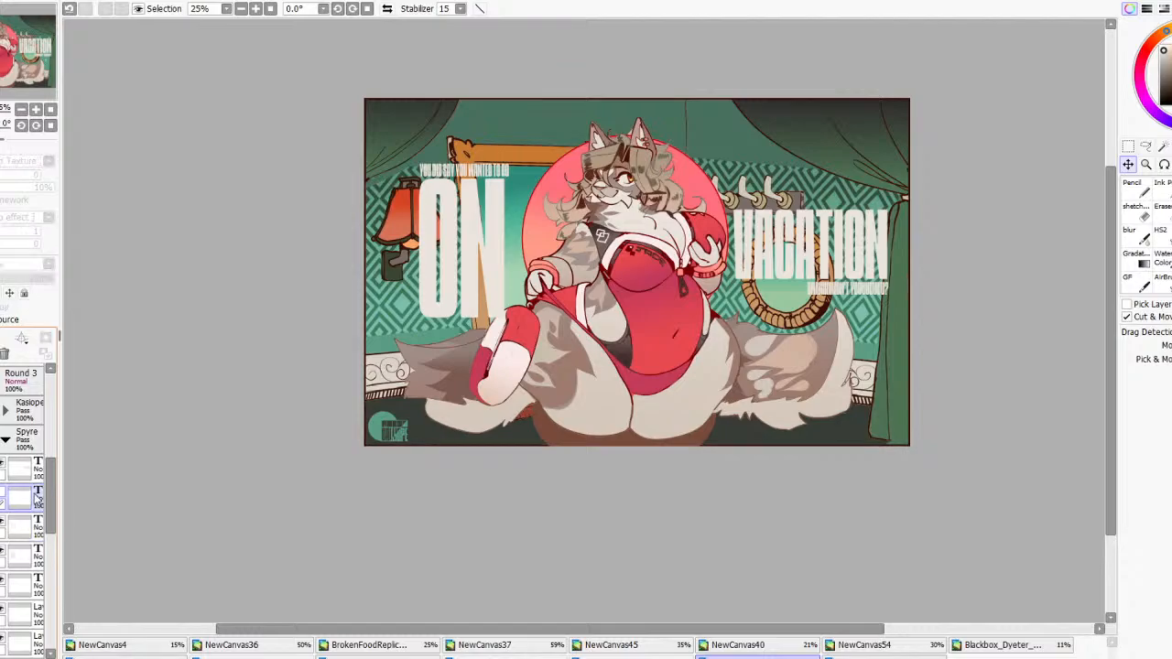
pyautogui.moveTo(899, 298); pyautogui.dragTo(903, 270)
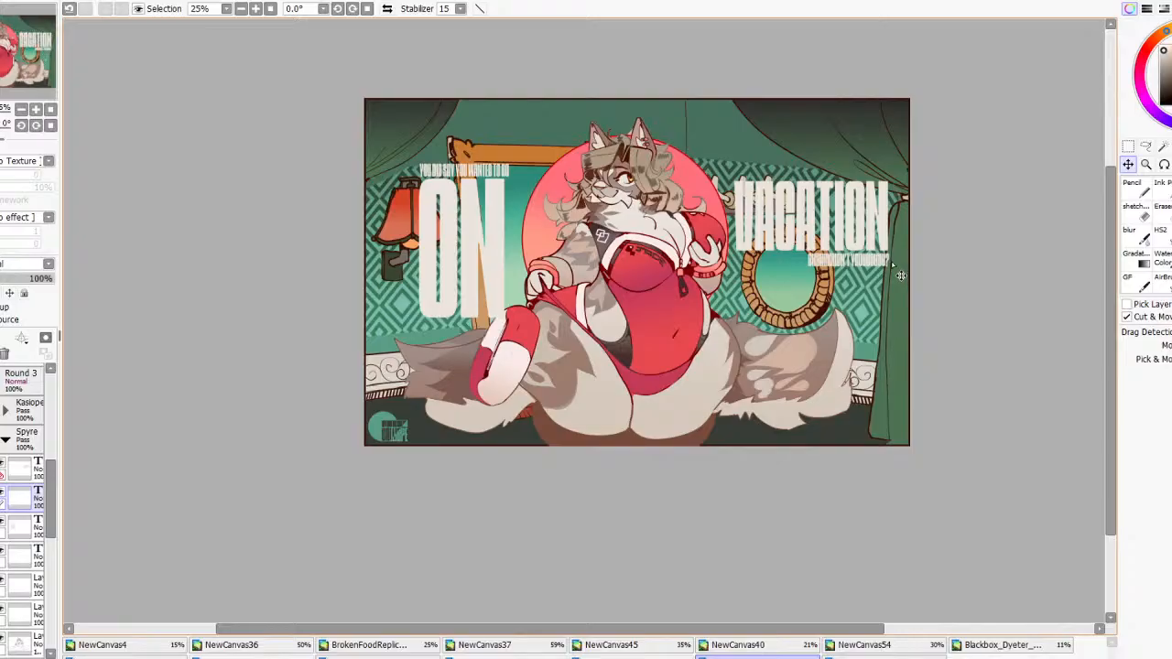
pyautogui.hotkey('ctrl', 'z')
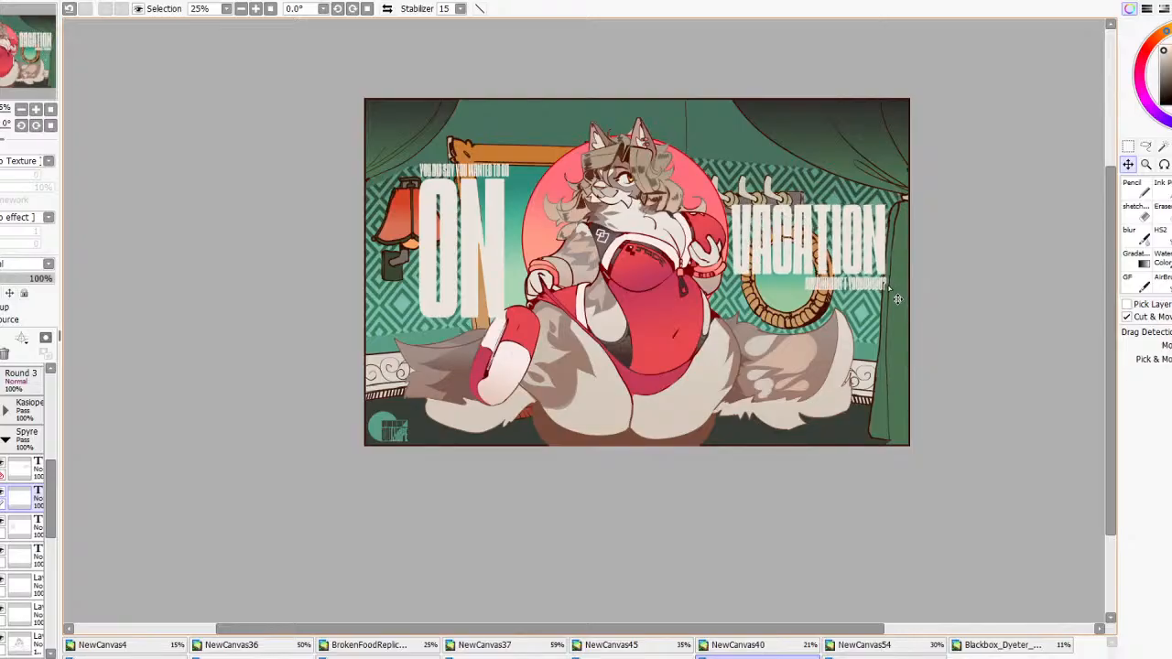
# Try shifting the "ON" text and its small caption farther from the figure, over the wall lamp
pyautogui.click(22, 525)
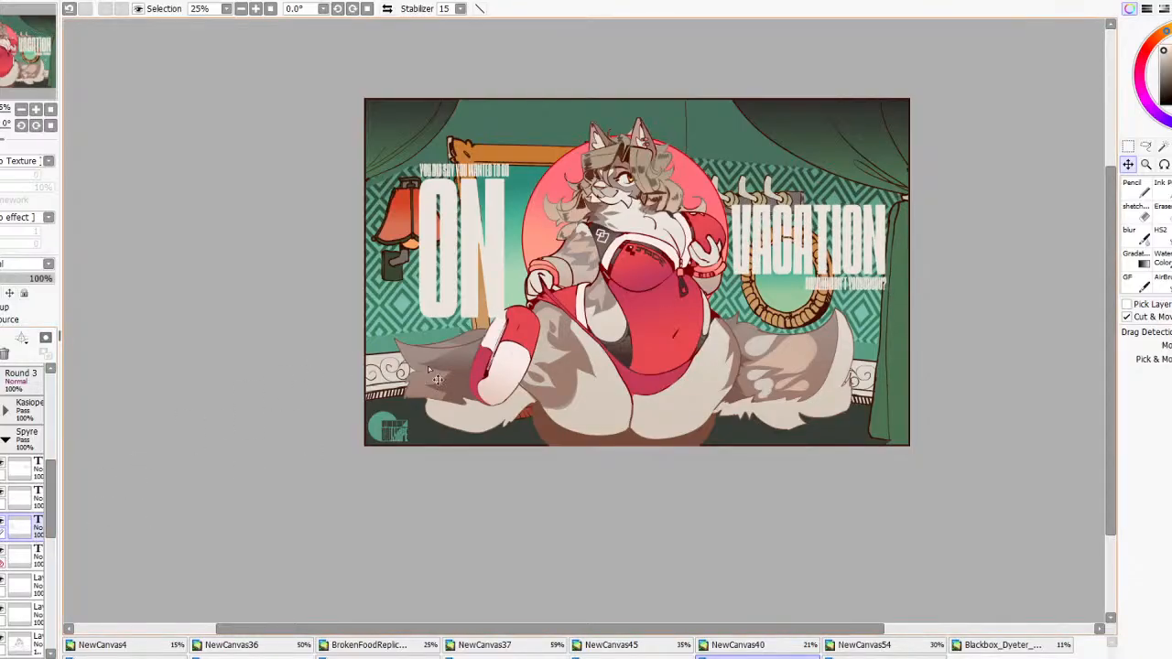
pyautogui.moveTo(495, 321); pyautogui.dragTo(481, 324)
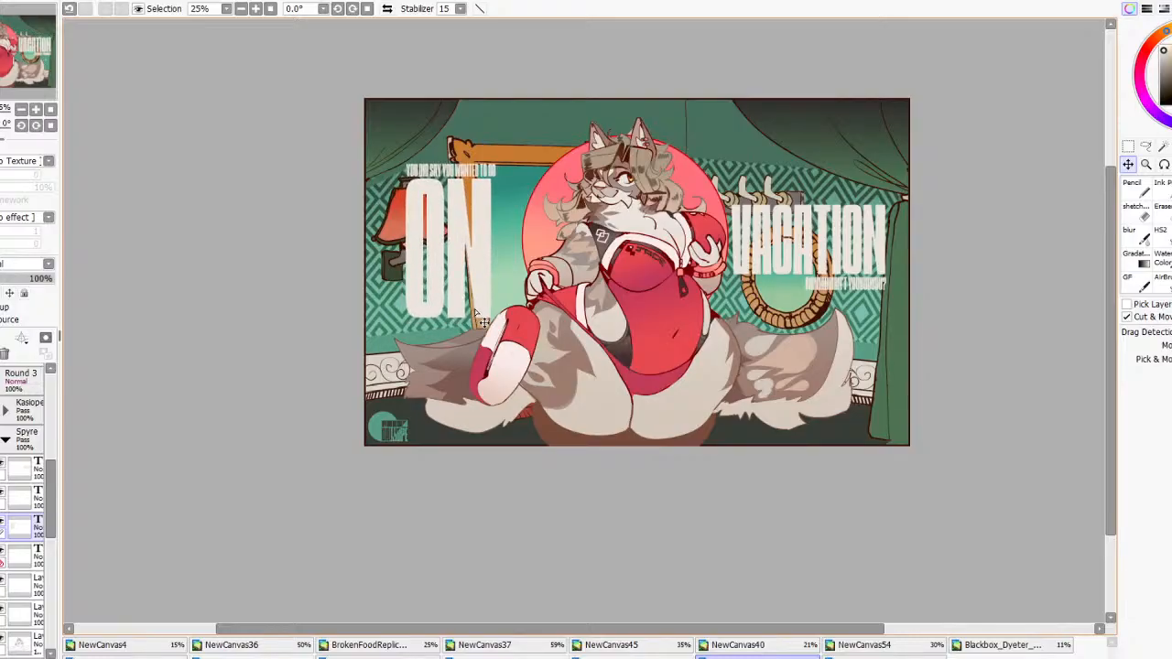
pyautogui.scroll(-3, 491, 310)
pyautogui.scroll(3, 498, 302)
pyautogui.scroll(-3, 514, 307)
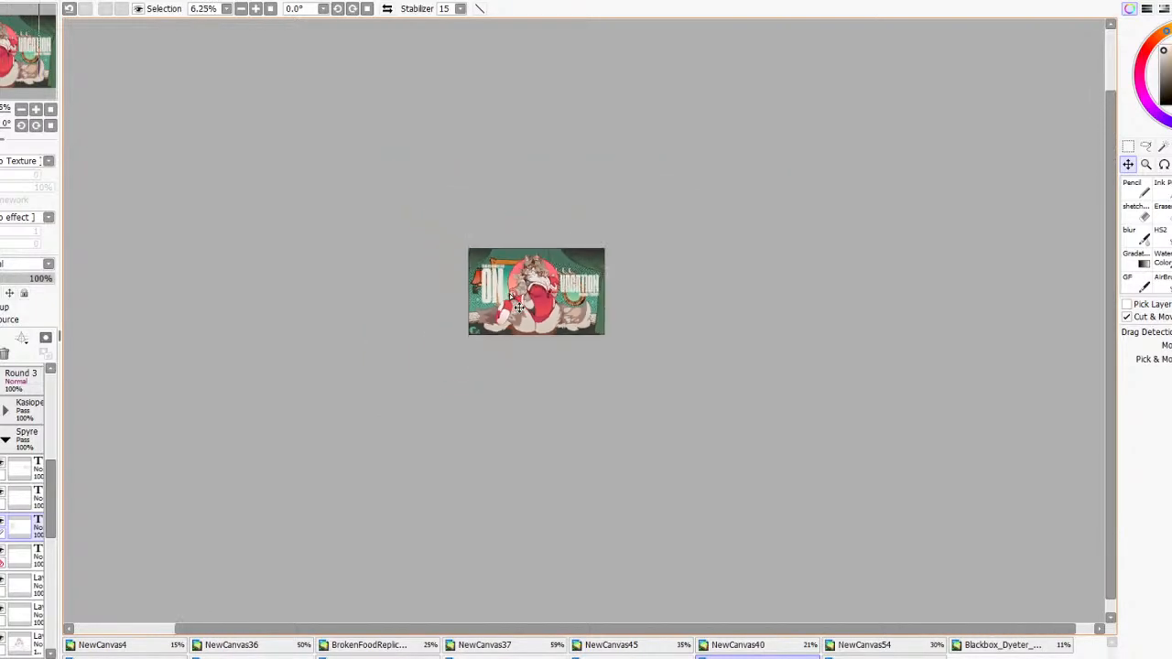
pyautogui.scroll(3, 519, 307)
pyautogui.moveTo(490, 295)
pyautogui.mouseDown()
pyautogui.moveTo(476, 296)
pyautogui.moveTo(493, 293)
pyautogui.mouseUp()
pyautogui.scroll(-3, 496, 292)
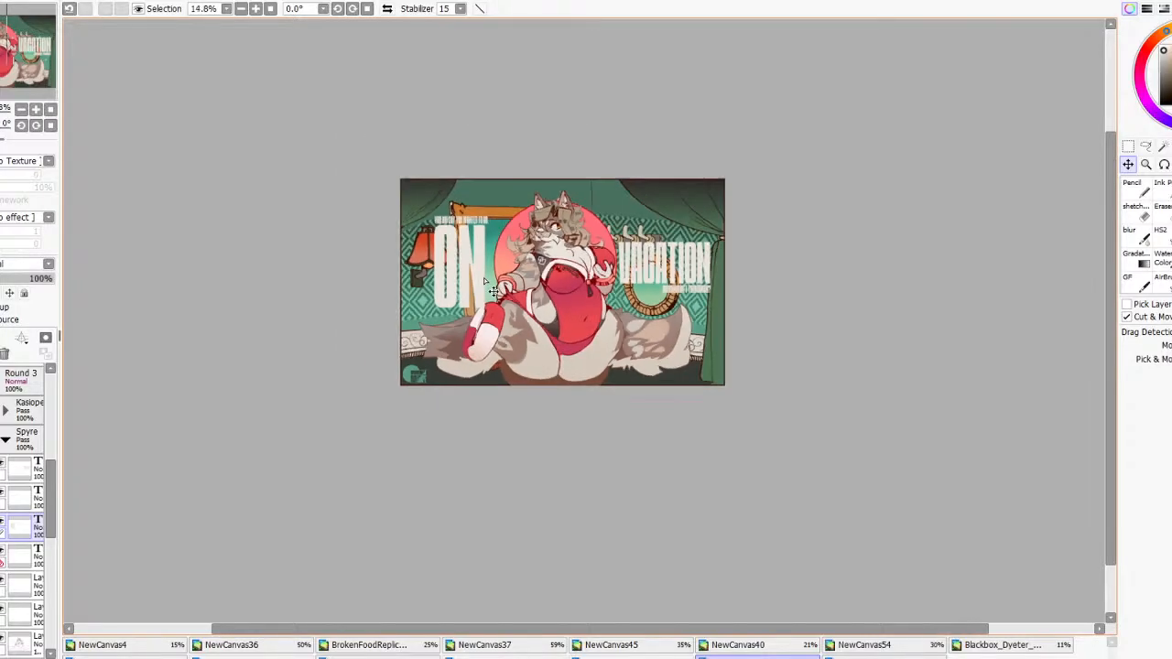
pyautogui.scroll(2, 497, 291)
pyautogui.scroll(1, 497, 291)
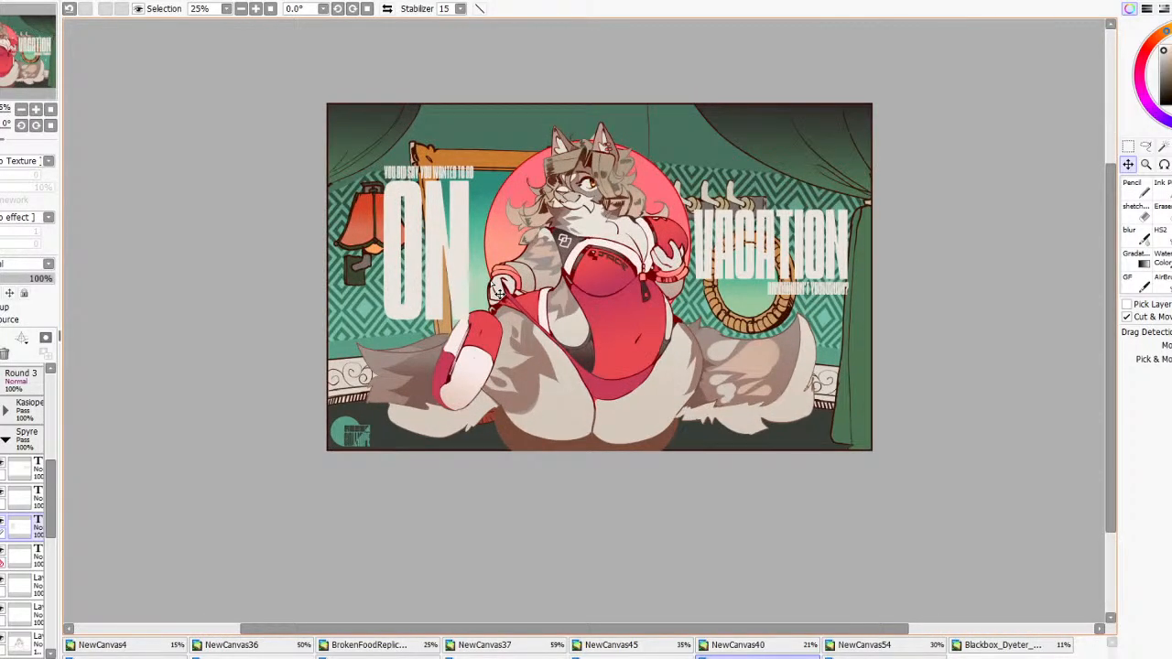
# Set the "ON" text's size to 600 to match "VACATION" and extend the wording to "ON A LONG"
pyautogui.click(1170, 147)
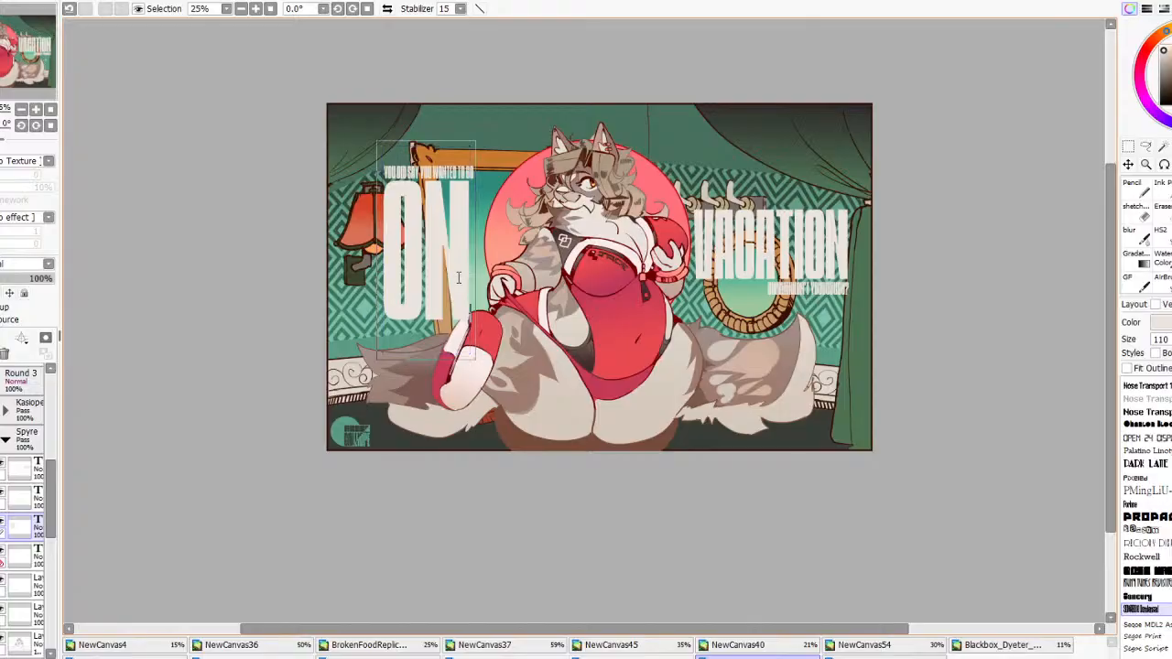
pyautogui.click(459, 277)
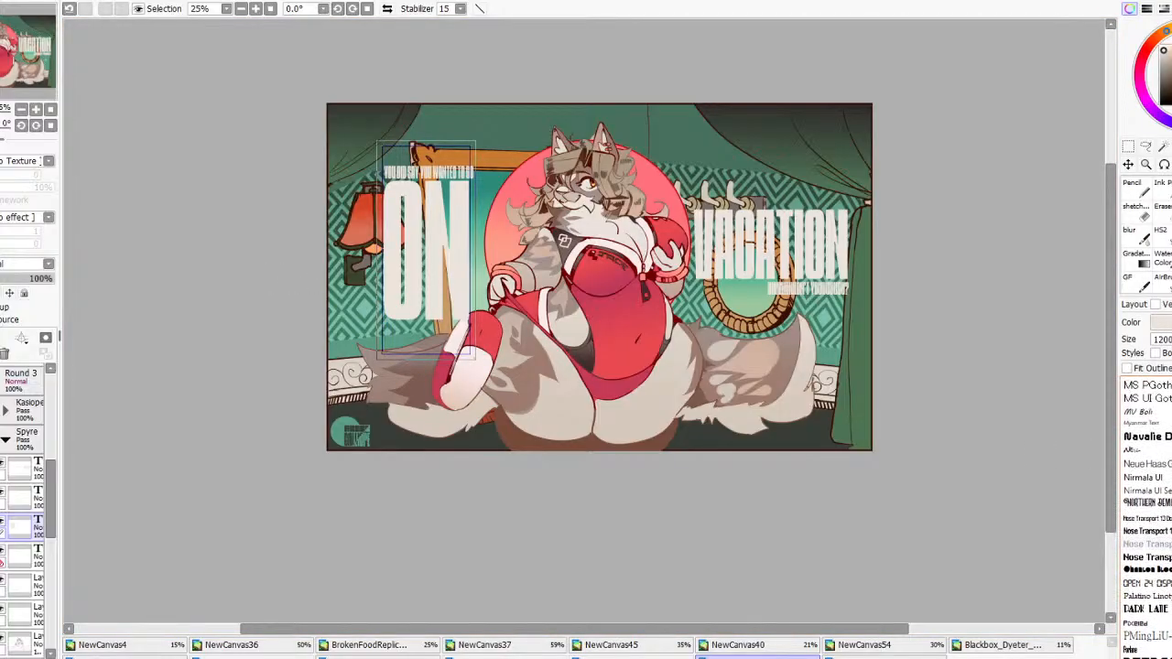
pyautogui.scroll(10, 1146, 513)
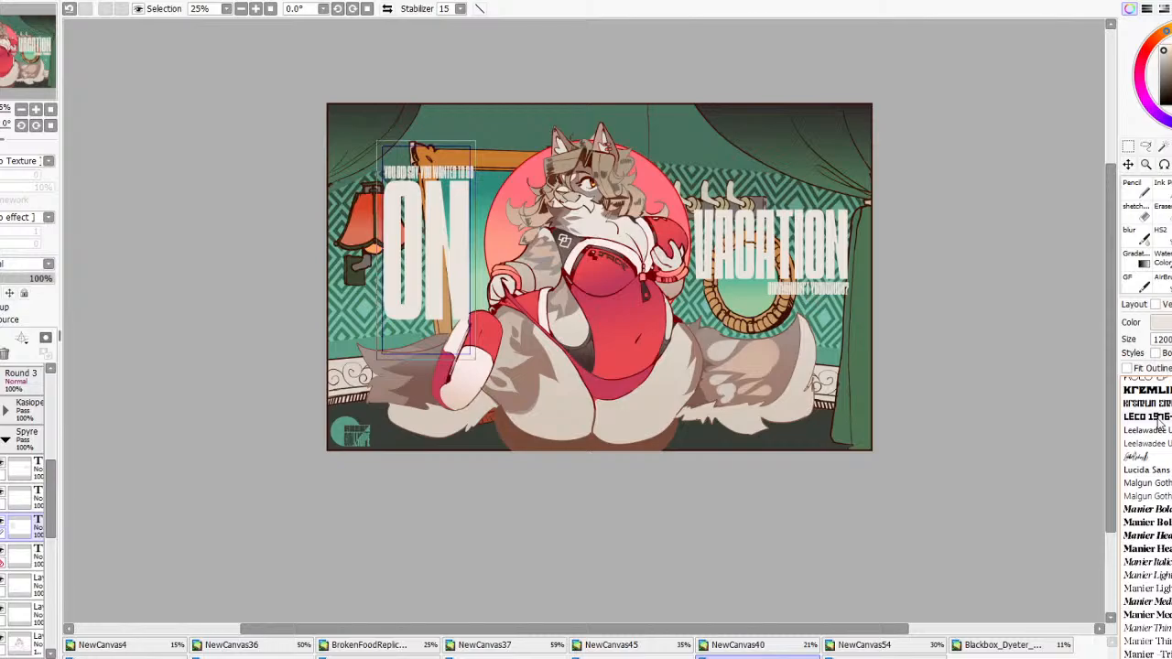
pyautogui.click(782, 242)
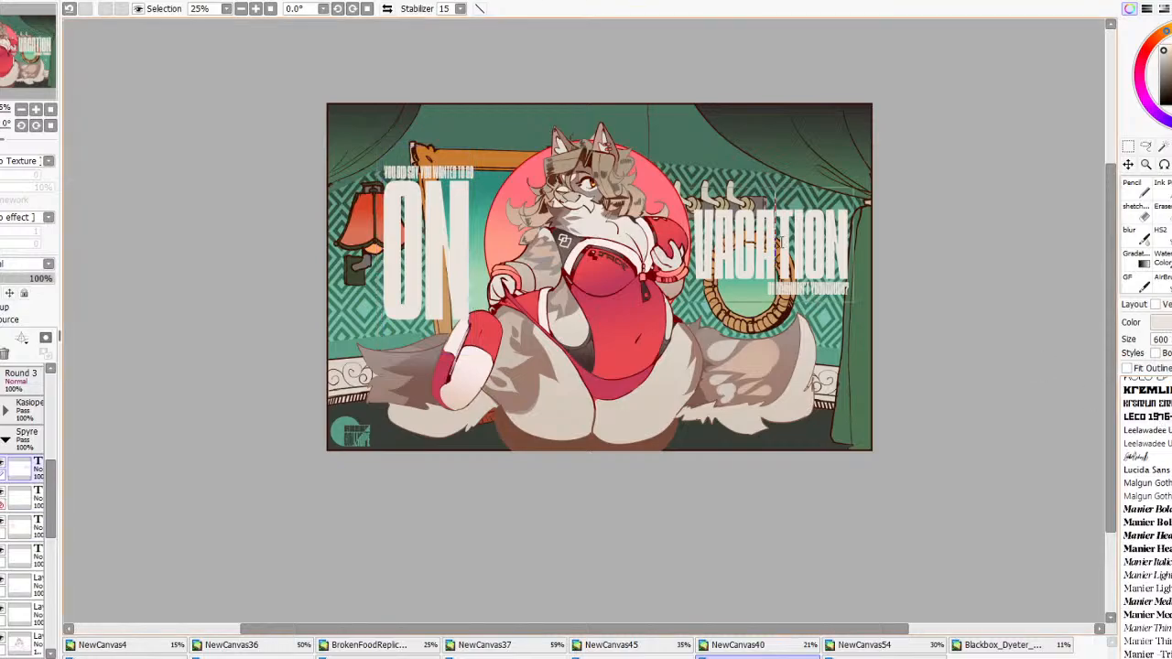
pyautogui.click(451, 277)
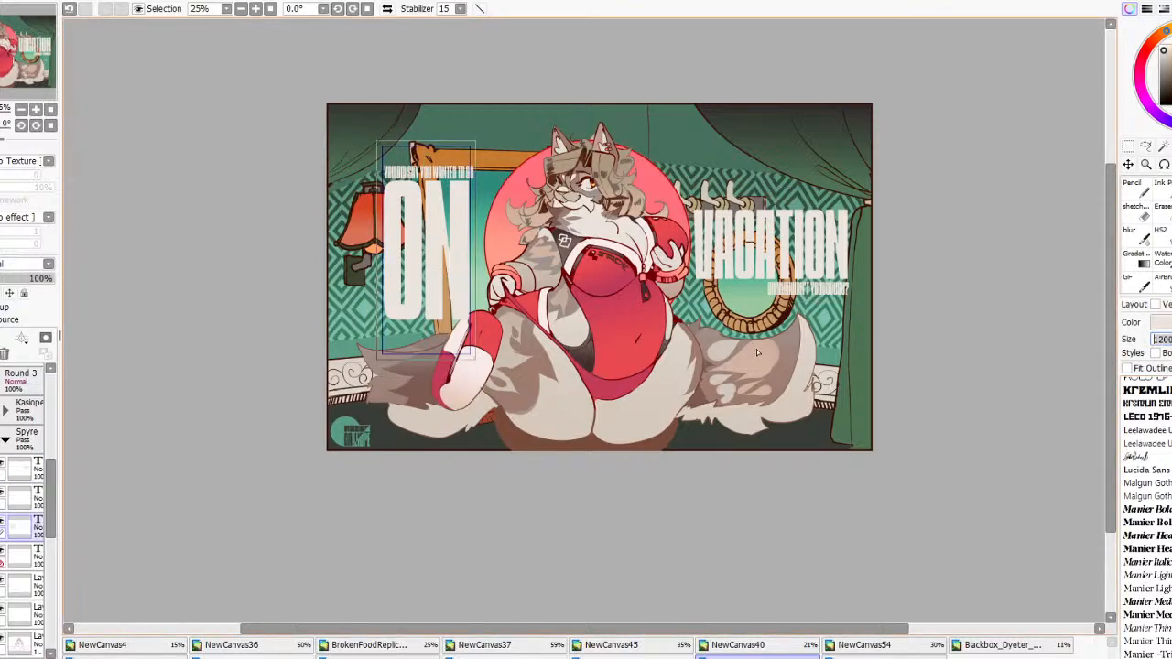
pyautogui.write('600')
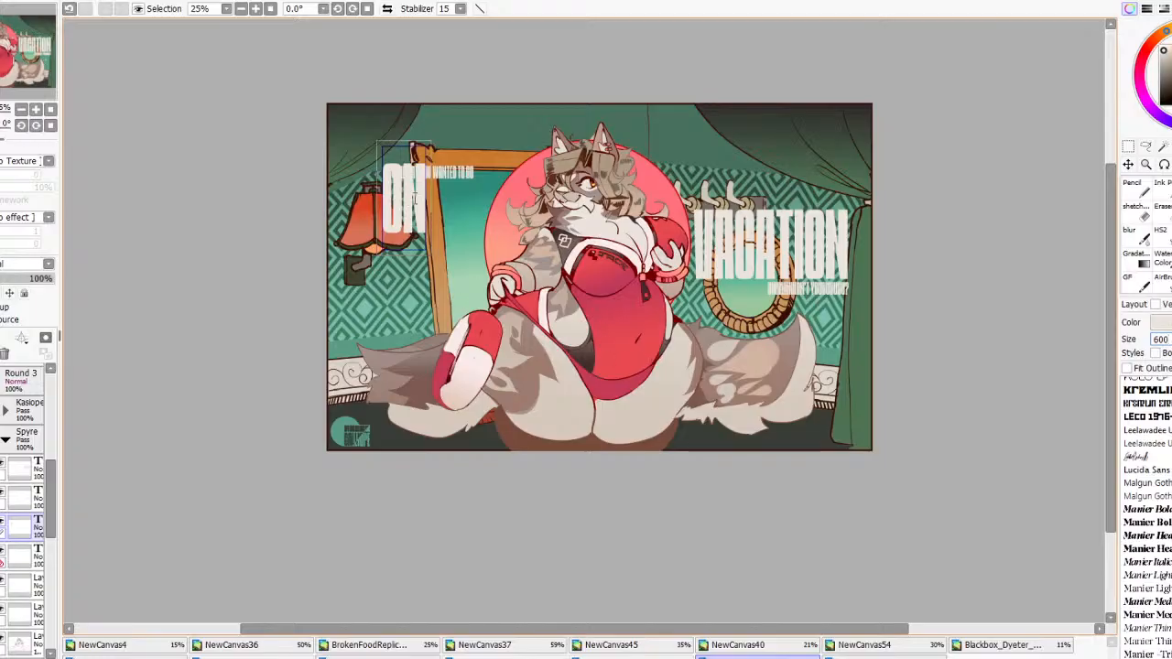
pyautogui.write('A')
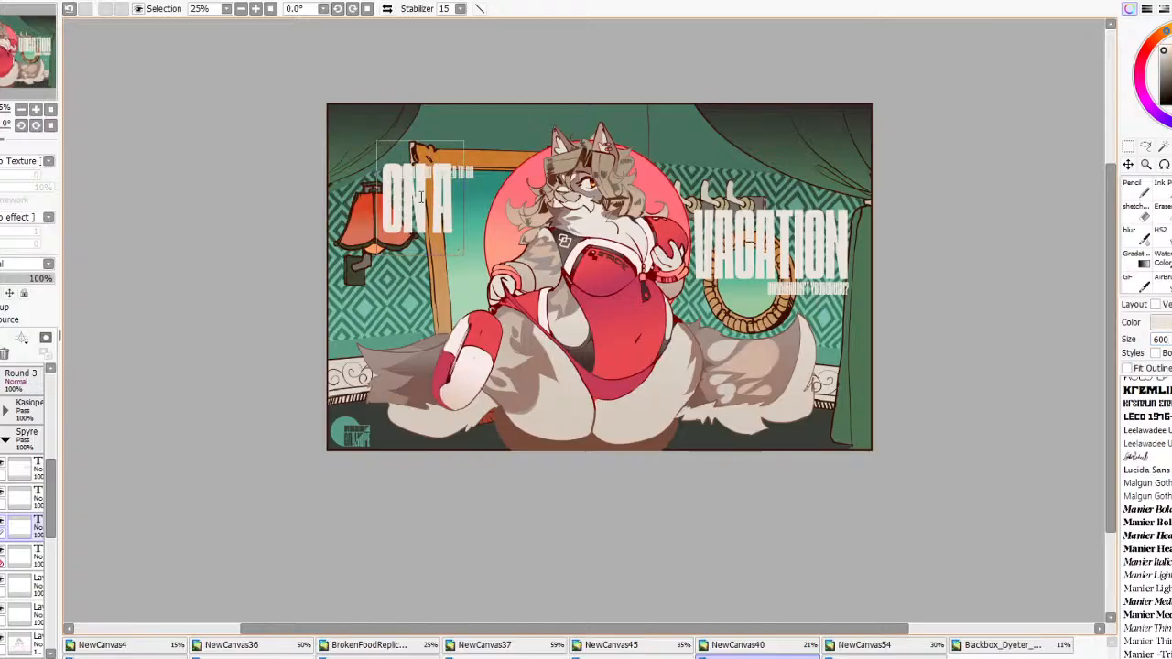
pyautogui.write(' LONG')
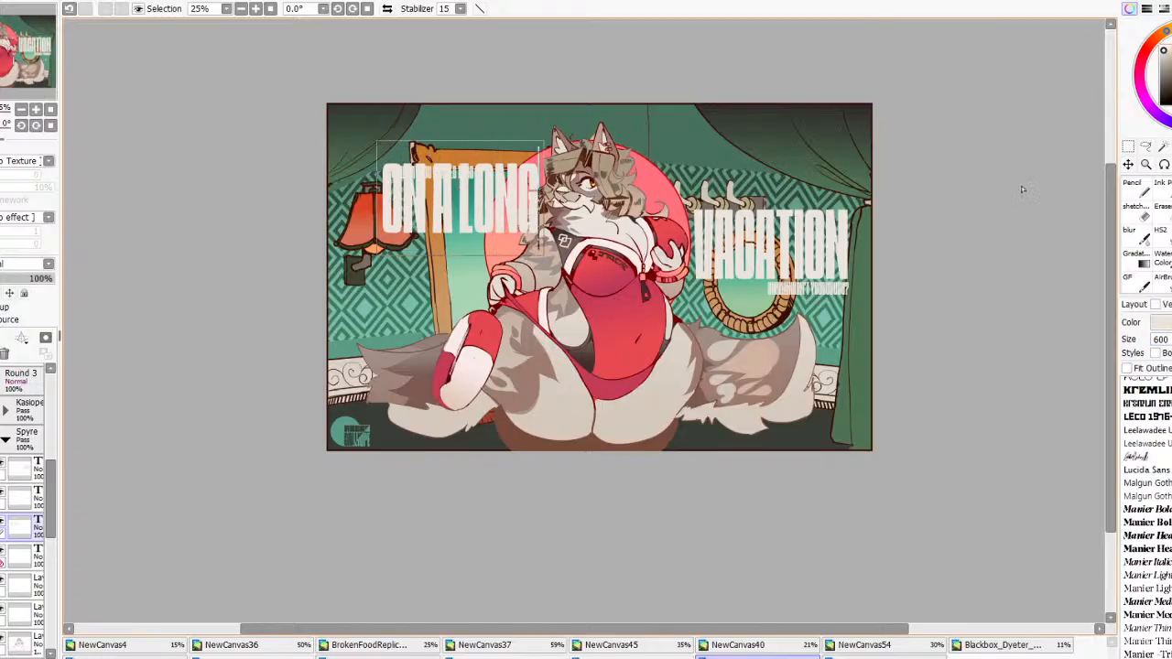
# Move "ON A LONG" level with "VACATION" near the canvas edge and place the small caption directly above its start
pyautogui.click(1128, 165)
pyautogui.moveTo(438, 288); pyautogui.dragTo(393, 333)
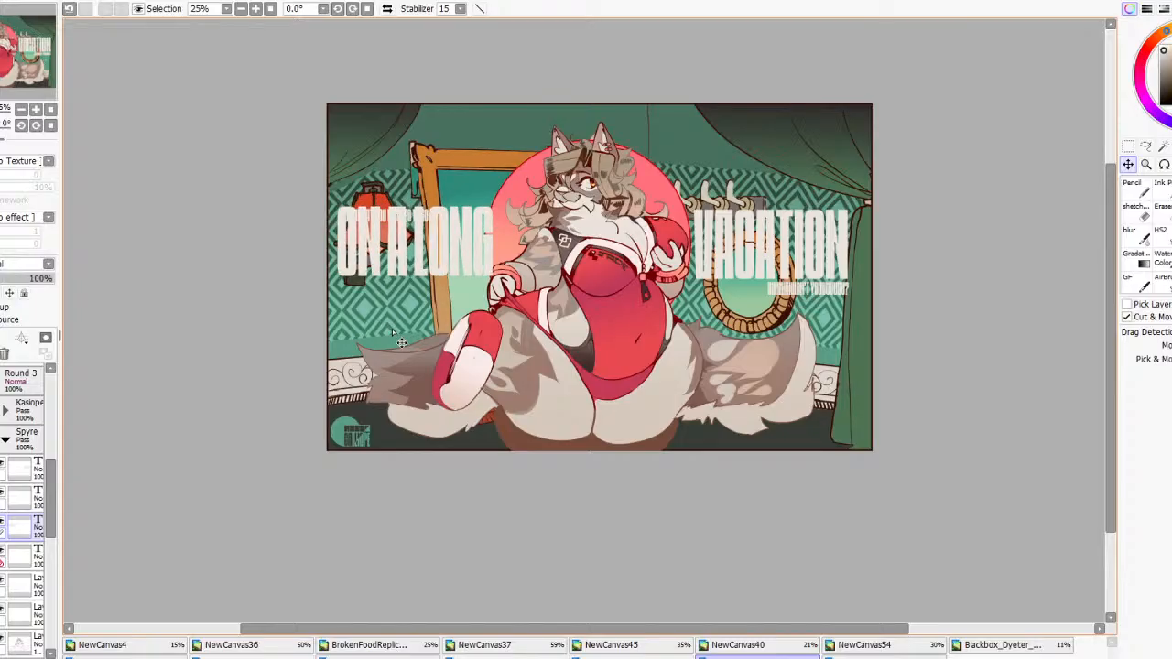
pyautogui.click(18, 556)
pyautogui.moveTo(341, 249); pyautogui.dragTo(328, 216)
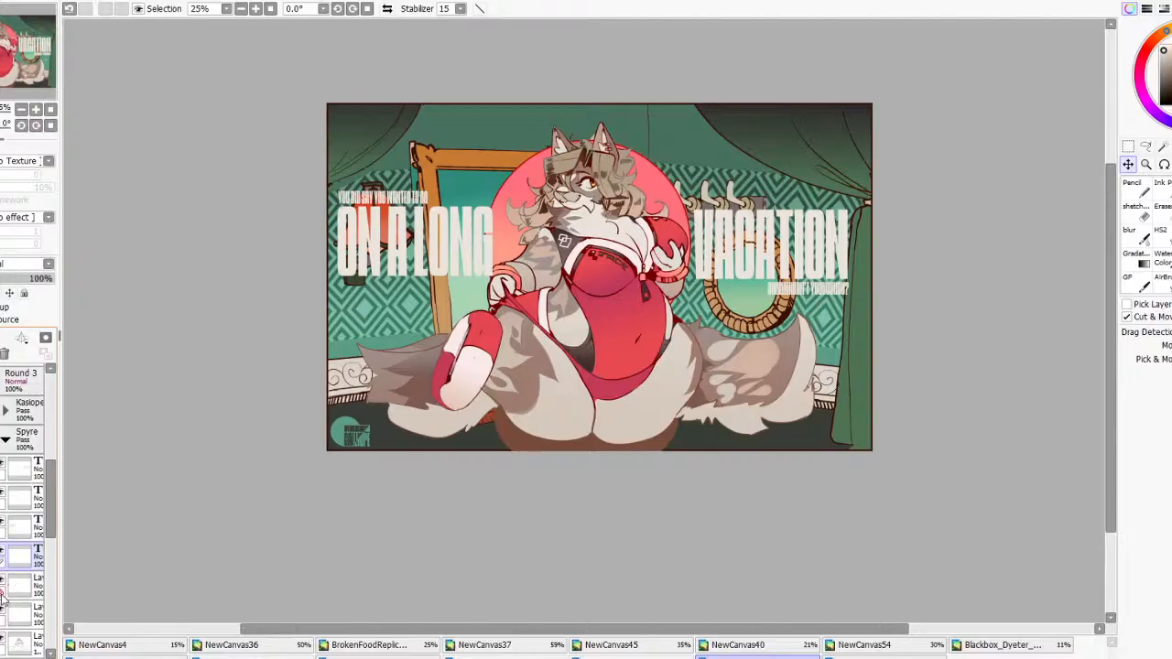
pyautogui.hotkey('ctrl', 'z')
pyautogui.hotkey('ctrl', 'y')
# Examine the placement and balance of the two caption blocks on either side of the figure
pyautogui.hotkey('ctrl', '+')
pyautogui.hotkey('ctrl', '+')
pyautogui.hotkey('ctrl', '+')
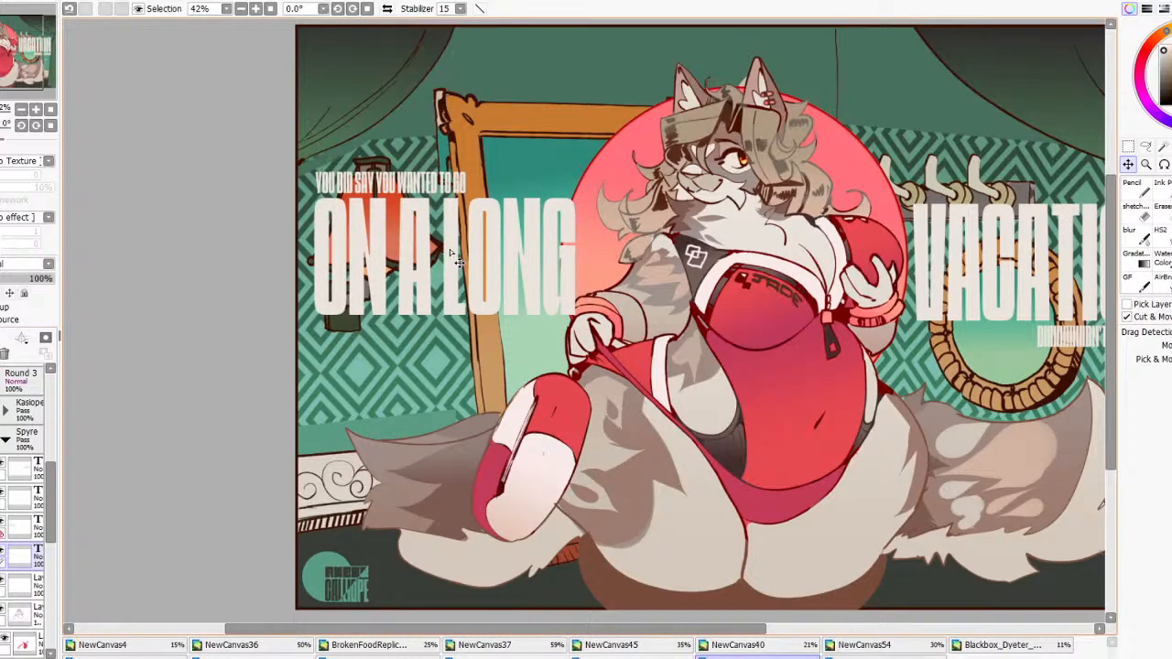
pyautogui.scroll(-3, 458, 261)
pyautogui.scroll(4, 467, 263)
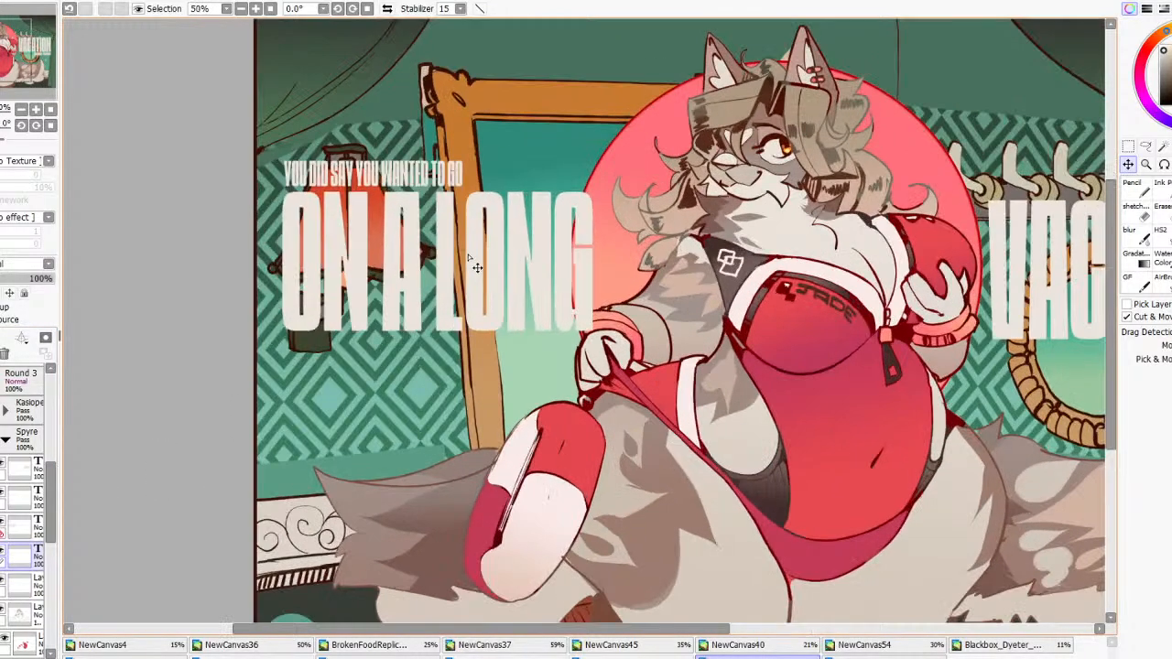
pyautogui.scroll(-3, 466, 261)
pyautogui.scroll(2, 604, 280)
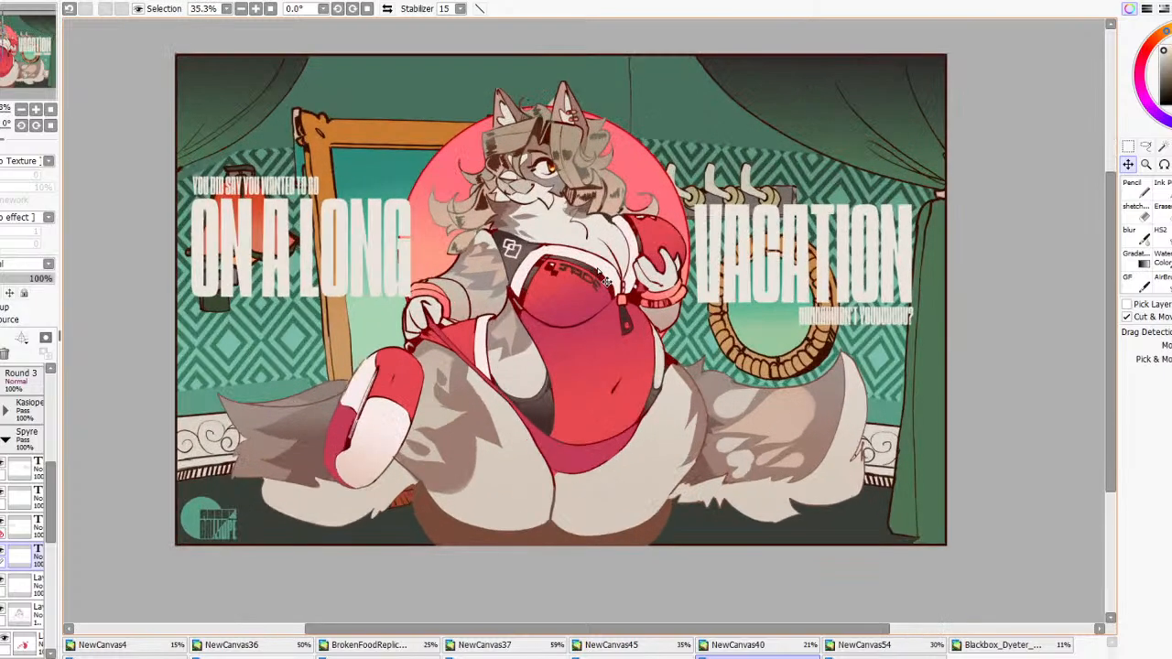
pyautogui.scroll(-3, 604, 281)
pyautogui.scroll(2, 603, 281)
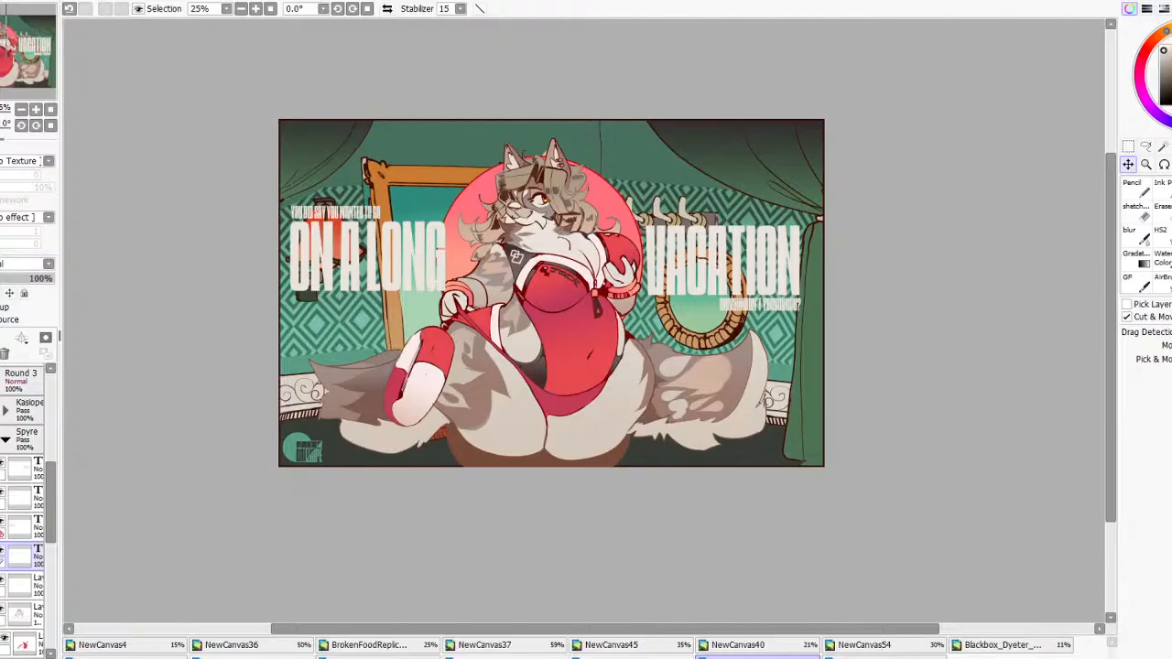
# Merge the four caption text layers in the Spyre folder into one layer and compare the picture with the caption hidden and shown
pyautogui.click(22, 471)
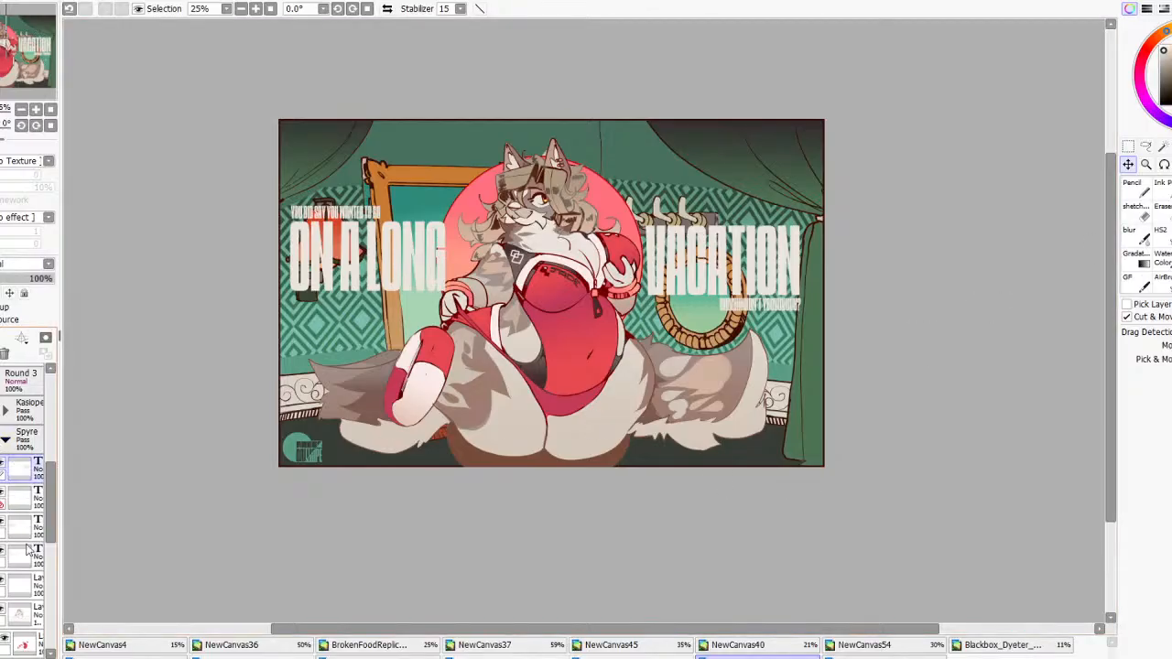
pyautogui.keyDown('shift'); pyautogui.click(23, 561); pyautogui.keyUp('shift')
pyautogui.hotkey('ctrl', 'e')
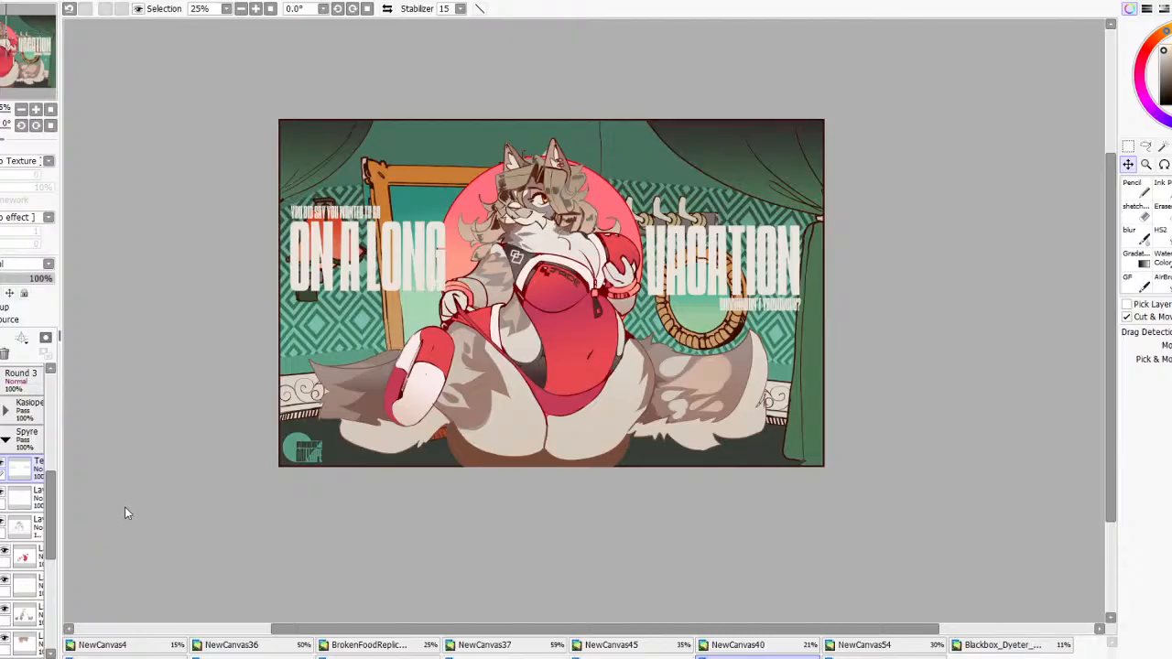
pyautogui.click(2, 464)
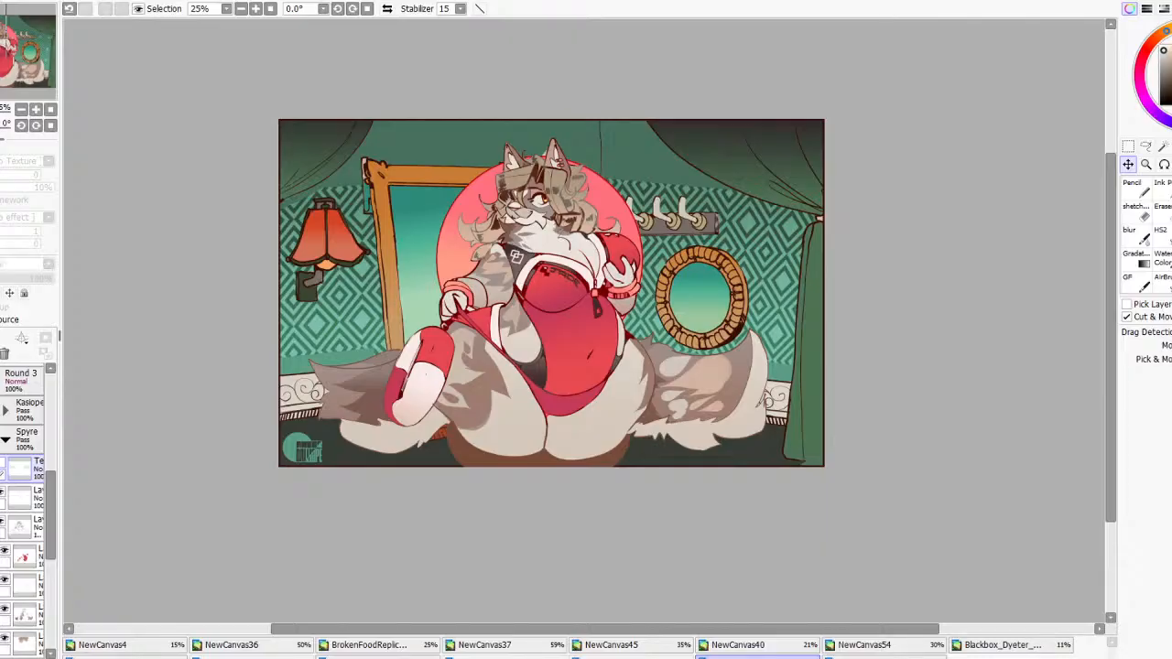
pyautogui.click(8, 469)
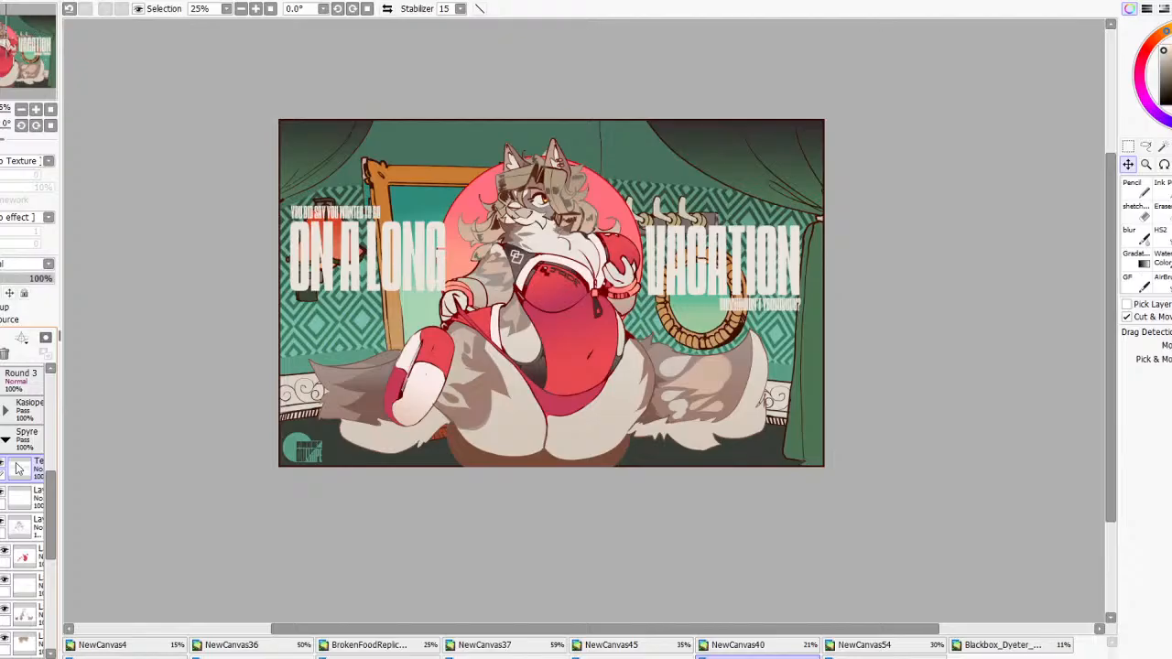
# Collapse and hide the Spyre folder and hide the background folder, leaving the Kasiope line sketch on display
pyautogui.click(6, 440)
pyautogui.click(0, 441)
pyautogui.click(0, 467)
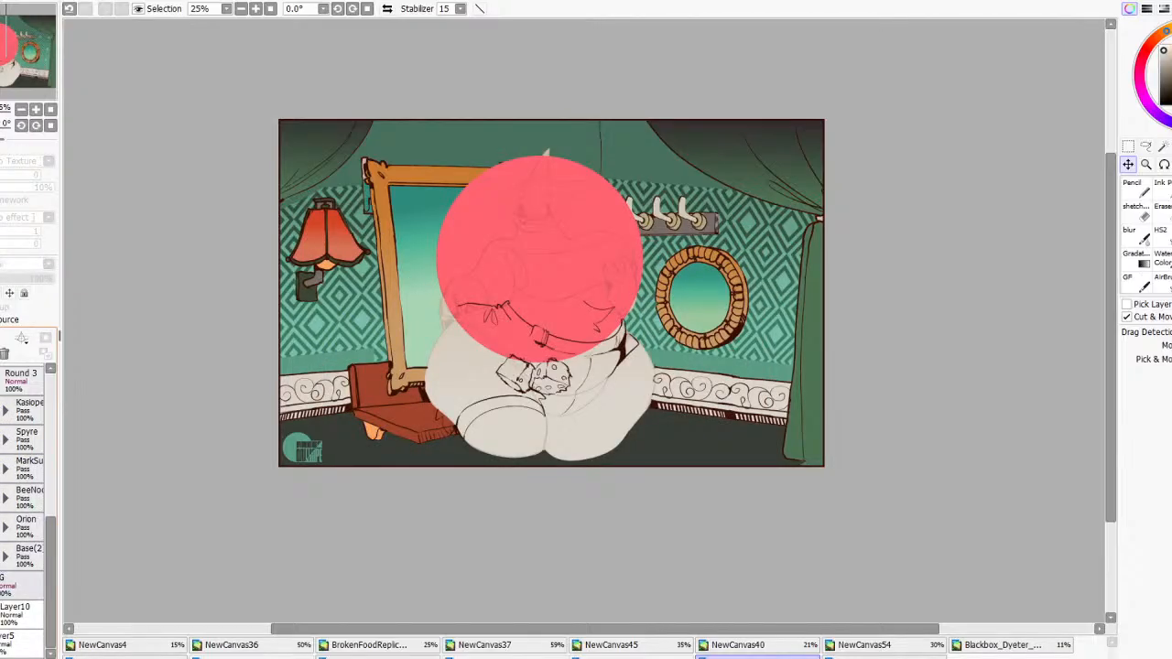
pyautogui.click(0, 586)
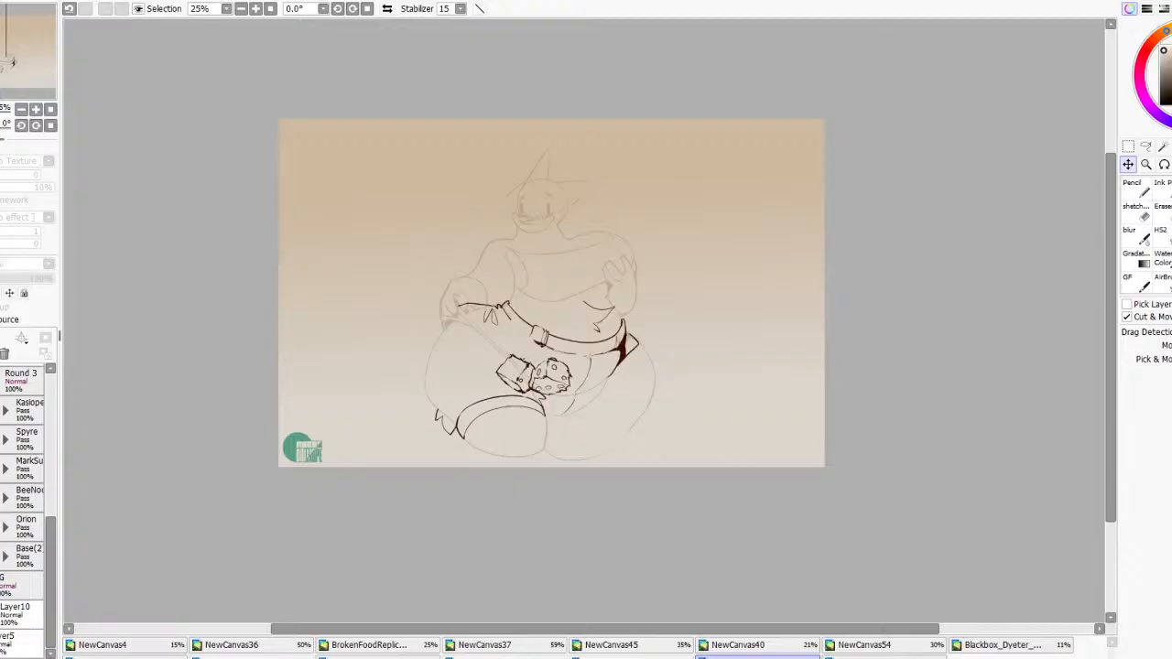
# Mirror the view and darken the belt buckle's outer edge with the HS2 brush on the Kasiope folder's top layer
pyautogui.scroll(5, 630, 363)
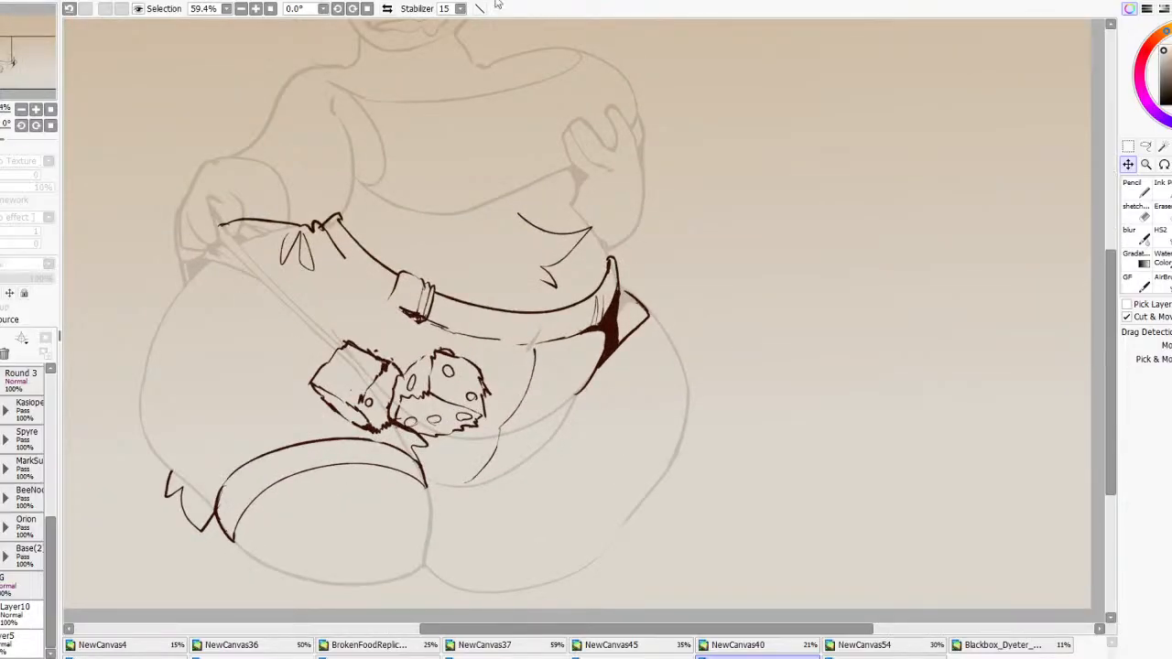
pyautogui.scroll(2, 607, 323)
pyautogui.scroll(-6, 607, 322)
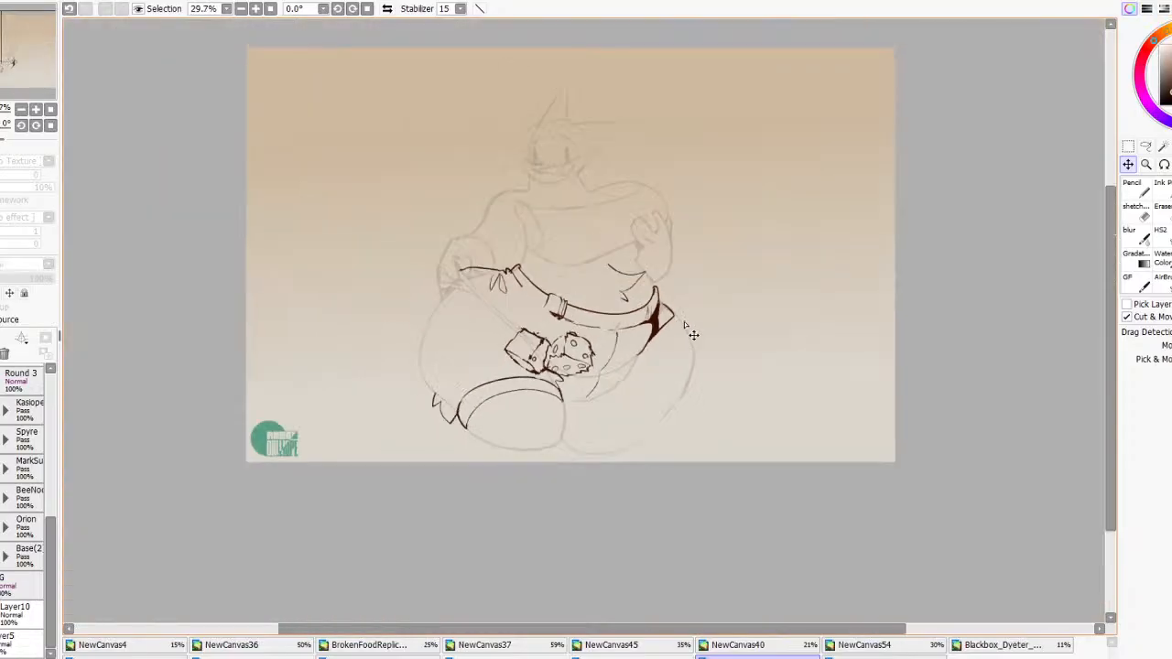
pyautogui.scroll(2, 682, 270)
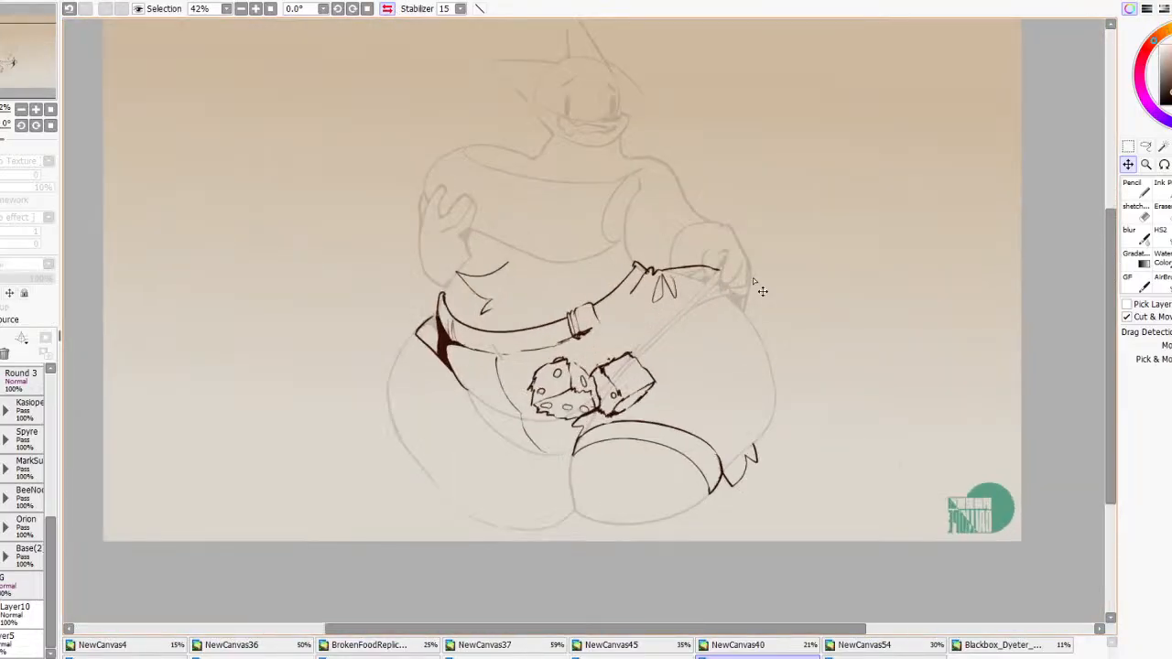
pyautogui.click(1160, 239)
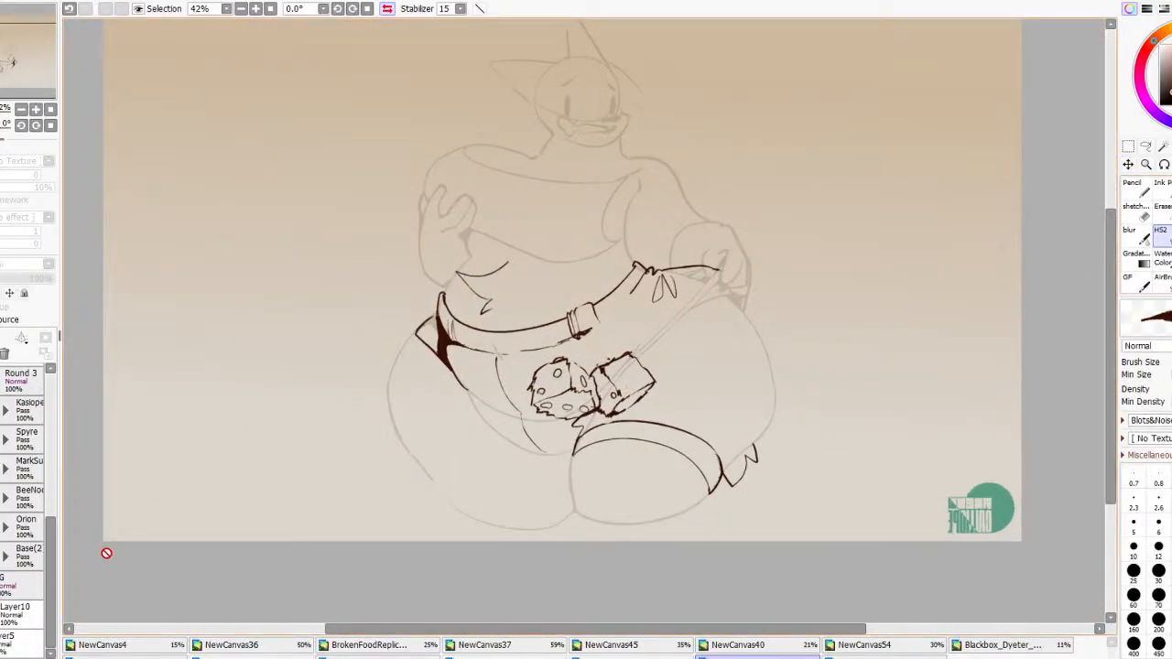
pyautogui.click(6, 402)
pyautogui.click(3, 437)
pyautogui.click(3, 437)
pyautogui.click(20, 438)
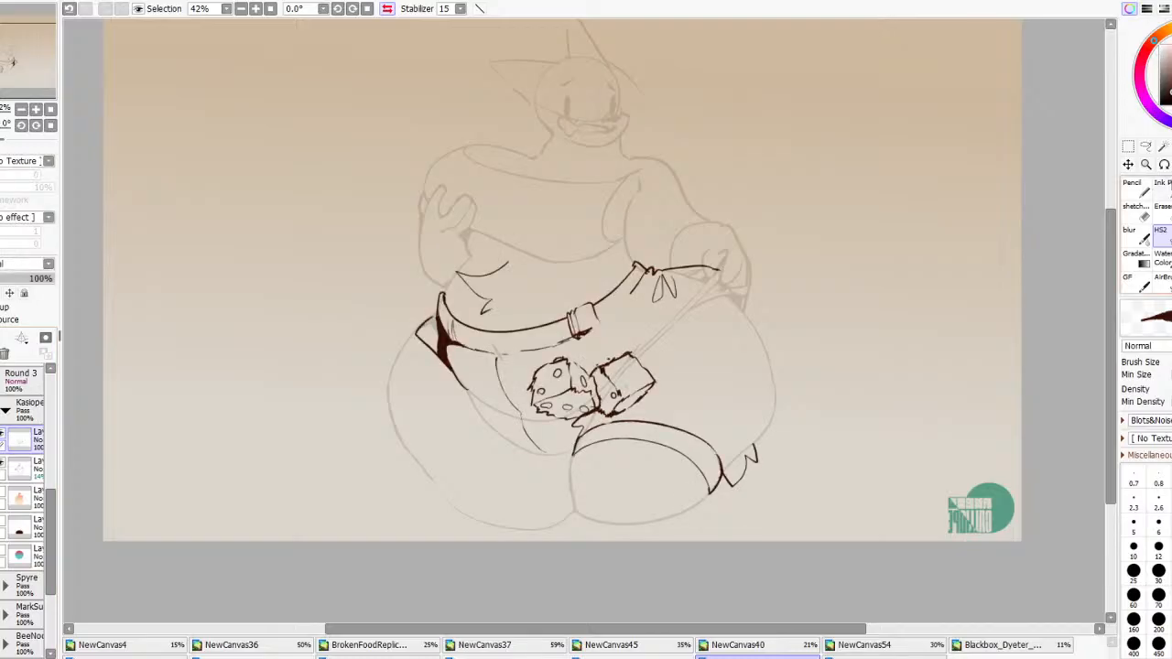
pyautogui.moveTo(595, 312); pyautogui.dragTo(599, 329)
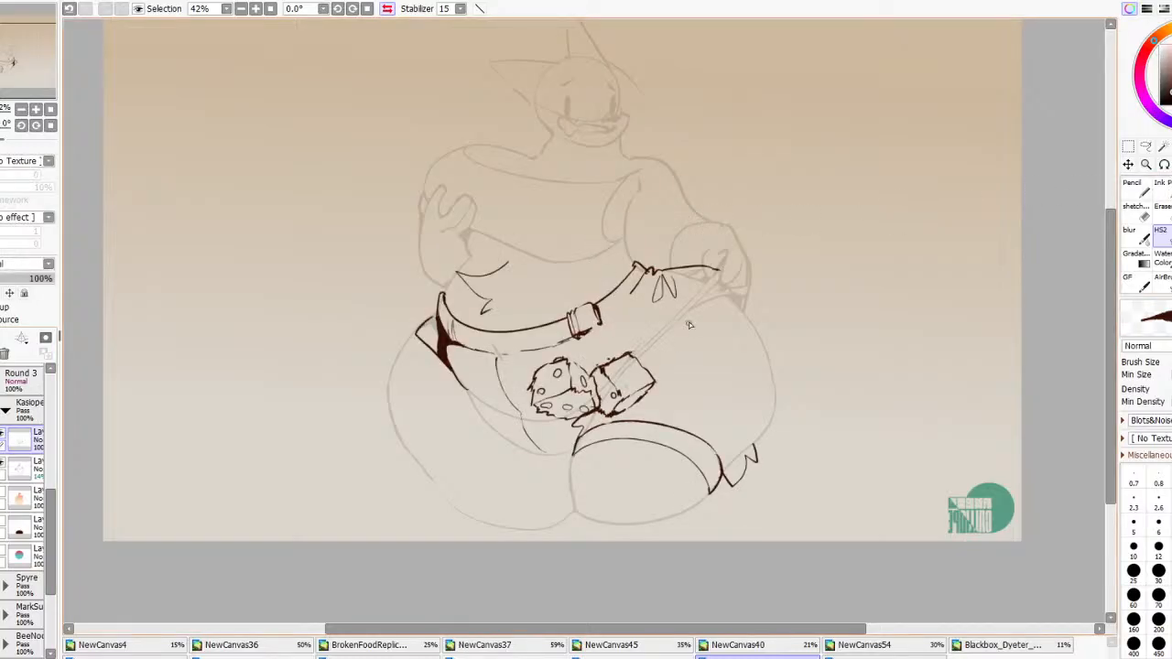
# Set the brush size to 12 and draw the two cords and the ring that hang the fuzzy dice from the belt buckle
pyautogui.click(1158, 550)
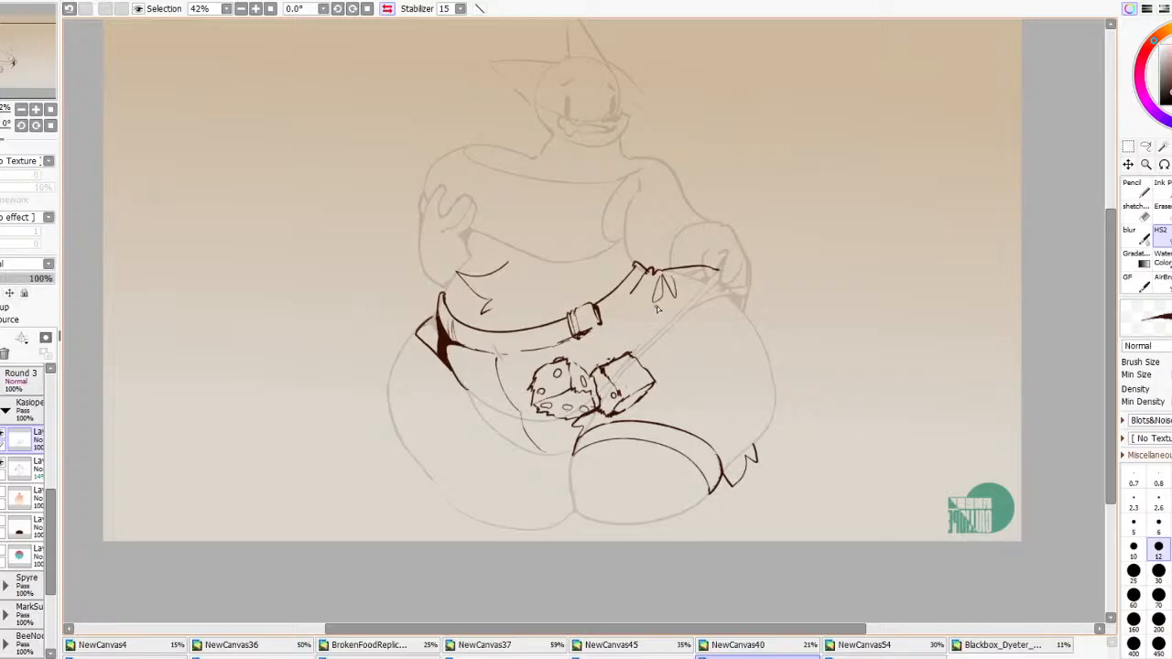
pyautogui.moveTo(588, 331)
pyautogui.mouseDown()
pyautogui.moveTo(598, 323)
pyautogui.moveTo(600, 335)
pyautogui.moveTo(576, 335)
pyautogui.mouseUp()
pyautogui.hotkey('ctrl', 'z')
pyautogui.hotkey('ctrl', 'y')
pyautogui.hotkey('ctrl', 'z')
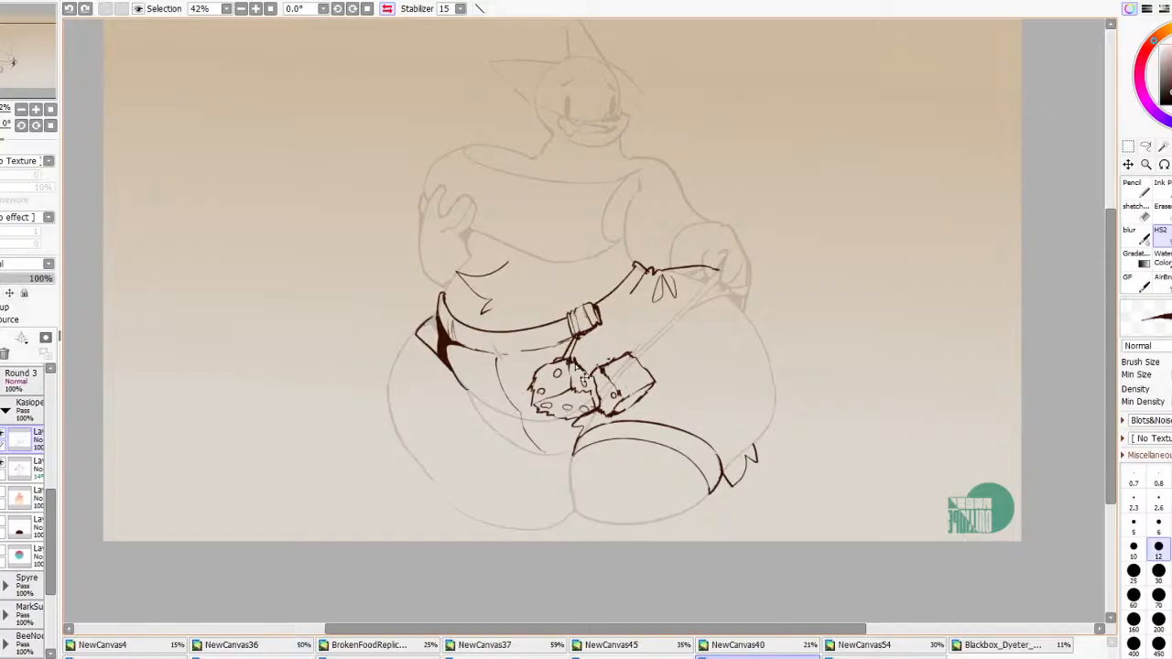
pyautogui.moveTo(583, 367); pyautogui.dragTo(584, 376)
pyautogui.moveTo(593, 332); pyautogui.dragTo(607, 362)
pyautogui.hotkey('ctrl', 'z')
pyautogui.hotkey('ctrl', 'z')
pyautogui.moveTo(600, 368)
pyautogui.mouseDown()
pyautogui.moveTo(588, 331)
pyautogui.moveTo(595, 339)
pyautogui.moveTo(605, 361)
pyautogui.moveTo(575, 336)
pyautogui.moveTo(595, 348)
pyautogui.mouseUp()
pyautogui.hotkey('ctrl', 'z')
pyautogui.hotkey('ctrl', 'z')
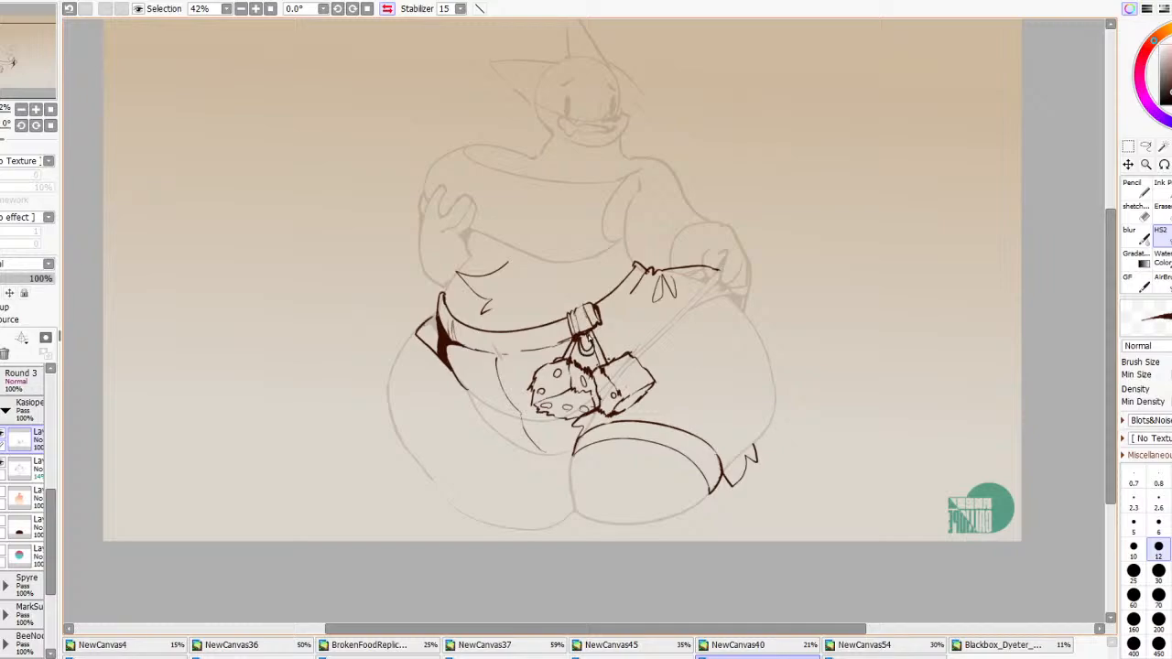
# Draw the waistband's lower edge between the belt buckle and the hip knot
pyautogui.scroll(-5, 622, 359)
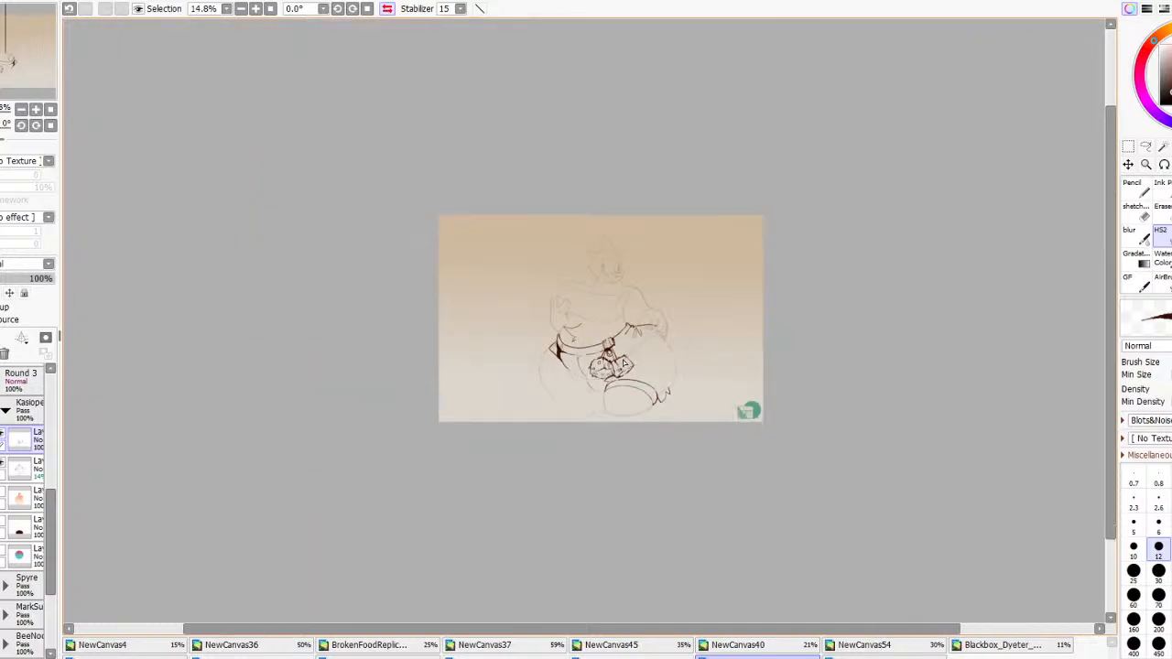
pyautogui.scroll(6, 623, 364)
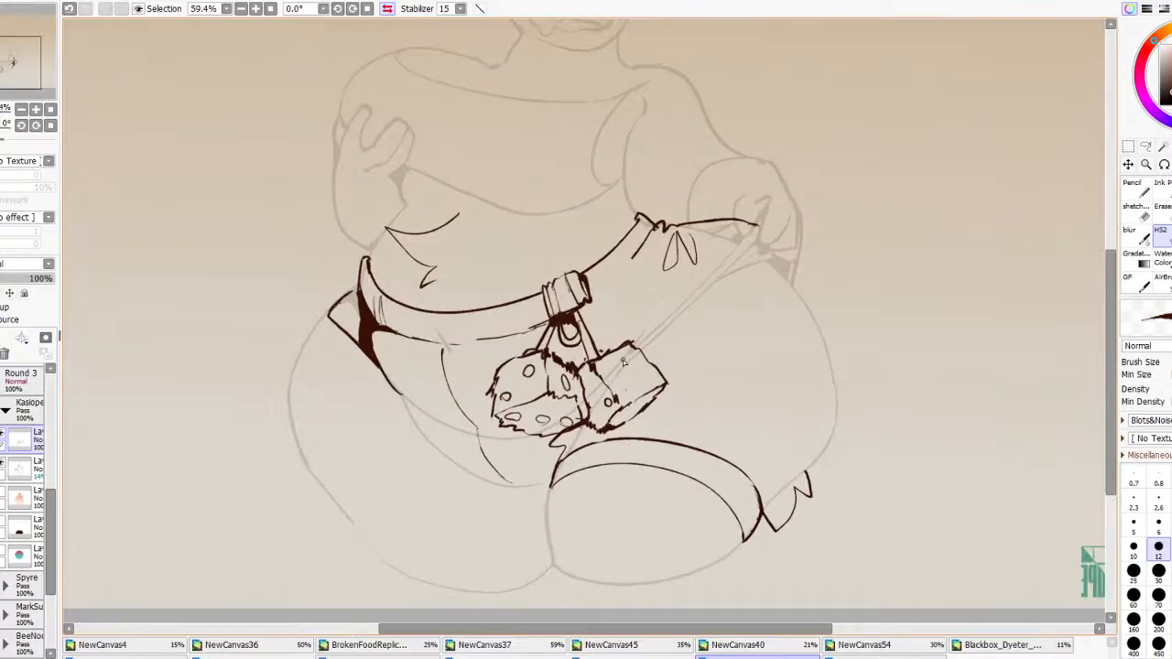
pyautogui.scroll(-3, 624, 363)
pyautogui.scroll(2, 628, 359)
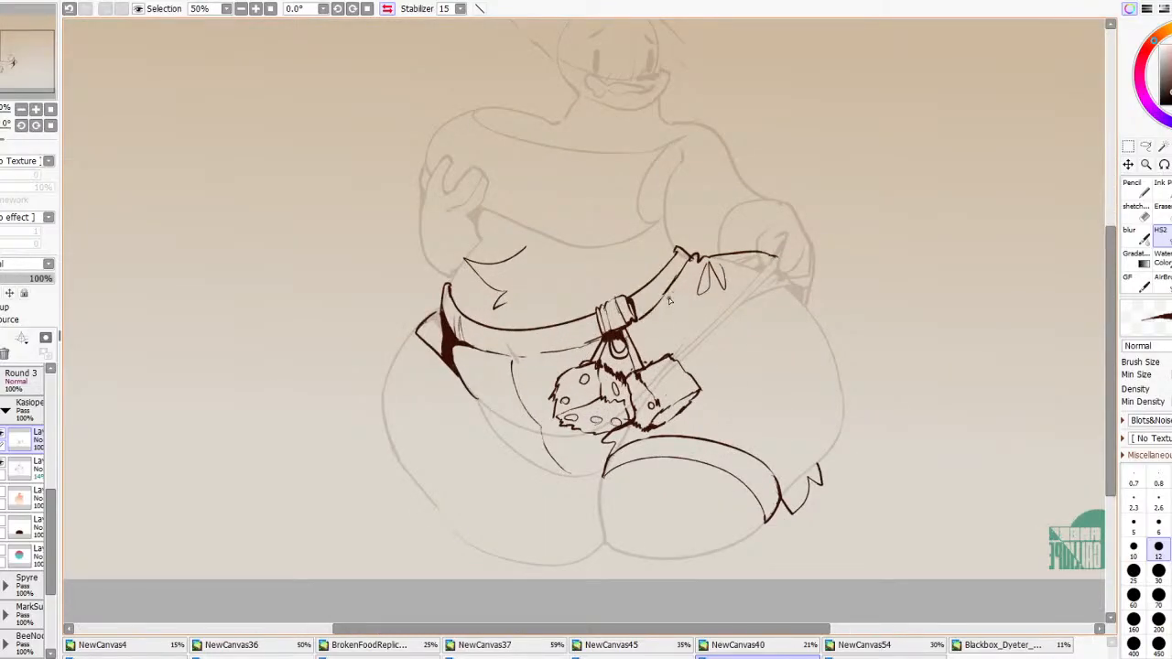
pyautogui.hotkey('ctrl', 'z')
pyautogui.moveTo(665, 296); pyautogui.dragTo(677, 281)
# Erase the rough lines under the waistband and clean up its lower edge from the dark side panel to the buckle
pyautogui.press('e')
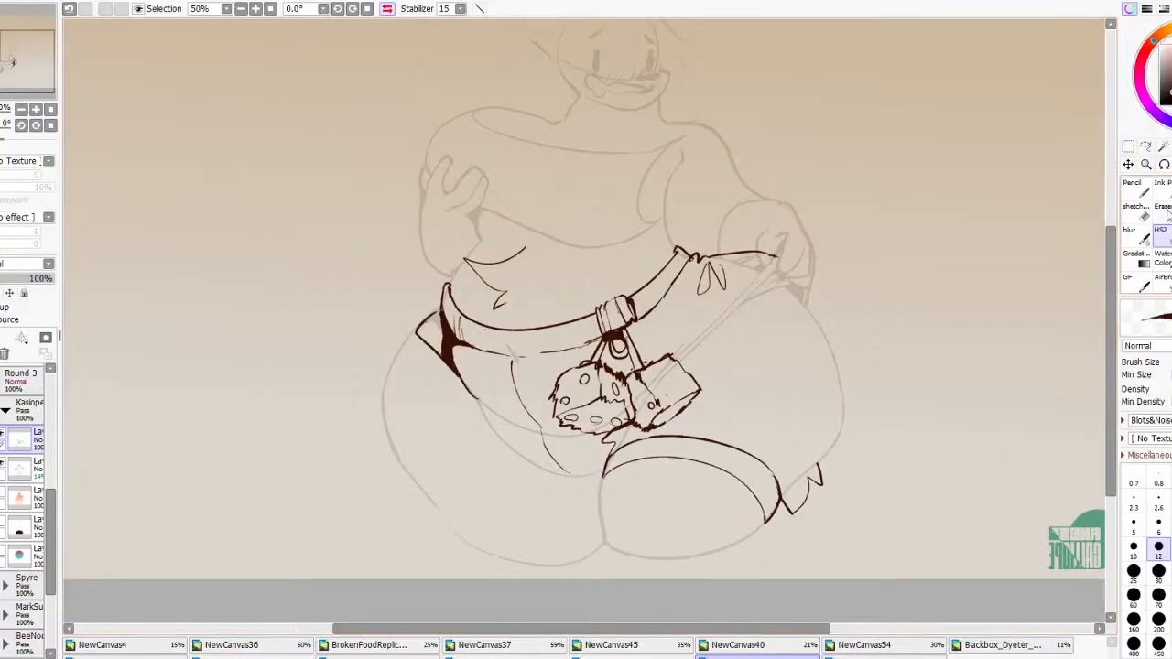
pyautogui.press('[')
pyautogui.press('[')
pyautogui.press('[')
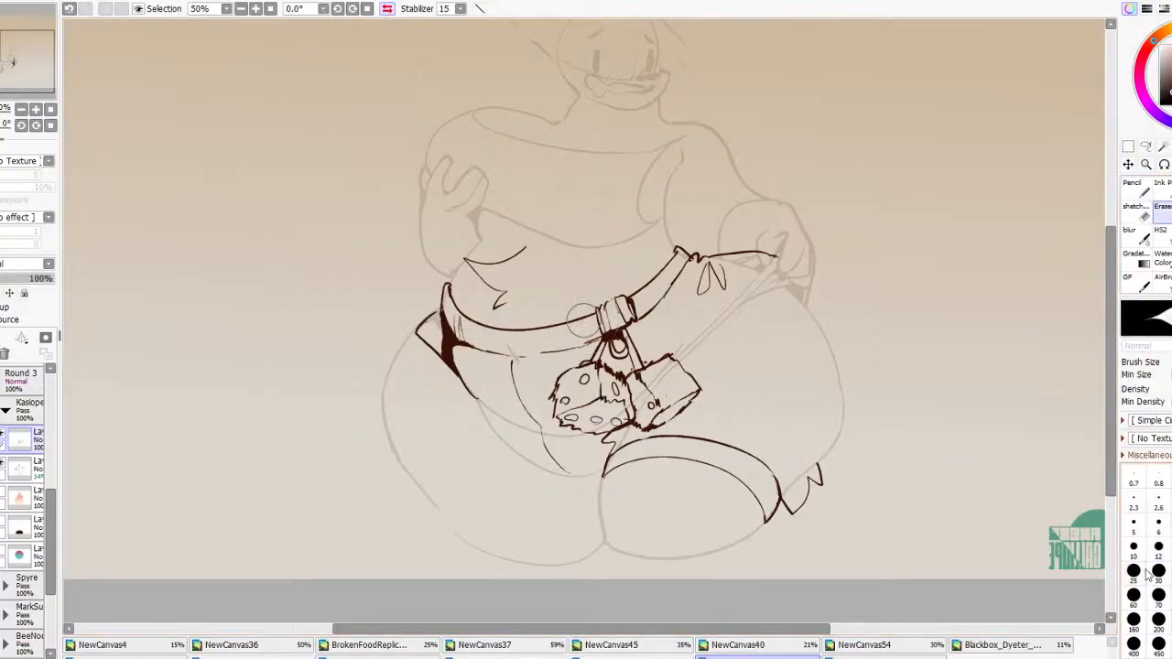
pyautogui.moveTo(463, 365)
pyautogui.mouseDown()
pyautogui.moveTo(509, 304)
pyautogui.moveTo(539, 362)
pyautogui.moveTo(495, 357)
pyautogui.moveTo(479, 347)
pyautogui.moveTo(544, 337)
pyautogui.moveTo(488, 351)
pyautogui.moveTo(563, 353)
pyautogui.moveTo(574, 340)
pyautogui.moveTo(557, 330)
pyautogui.moveTo(617, 350)
pyautogui.mouseUp()
pyautogui.hotkey('ctrl', 'z')
pyautogui.hotkey('ctrl', 'z')
pyautogui.press('b')
pyautogui.hotkey('ctrl', 'z')
pyautogui.hotkey('ctrl', 'z')
pyautogui.hotkey('ctrl', 'z')
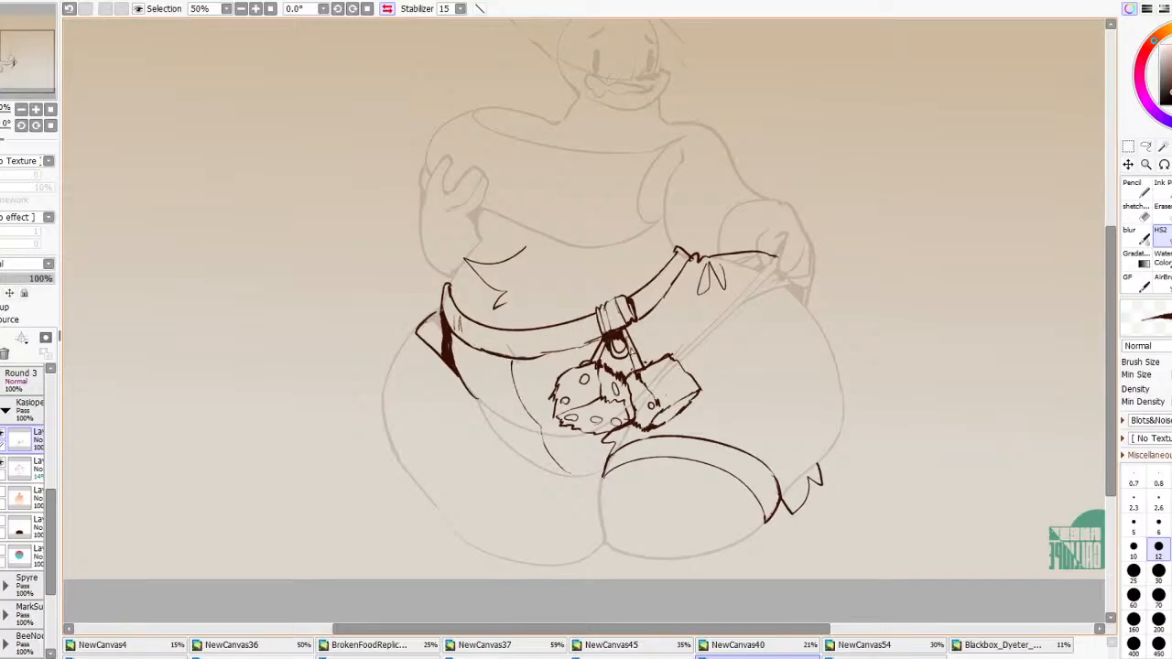
# Erase the looped ribbon ends below the hip knot and redraw them as two narrow hanging tails
pyautogui.scroll(-5, 633, 346)
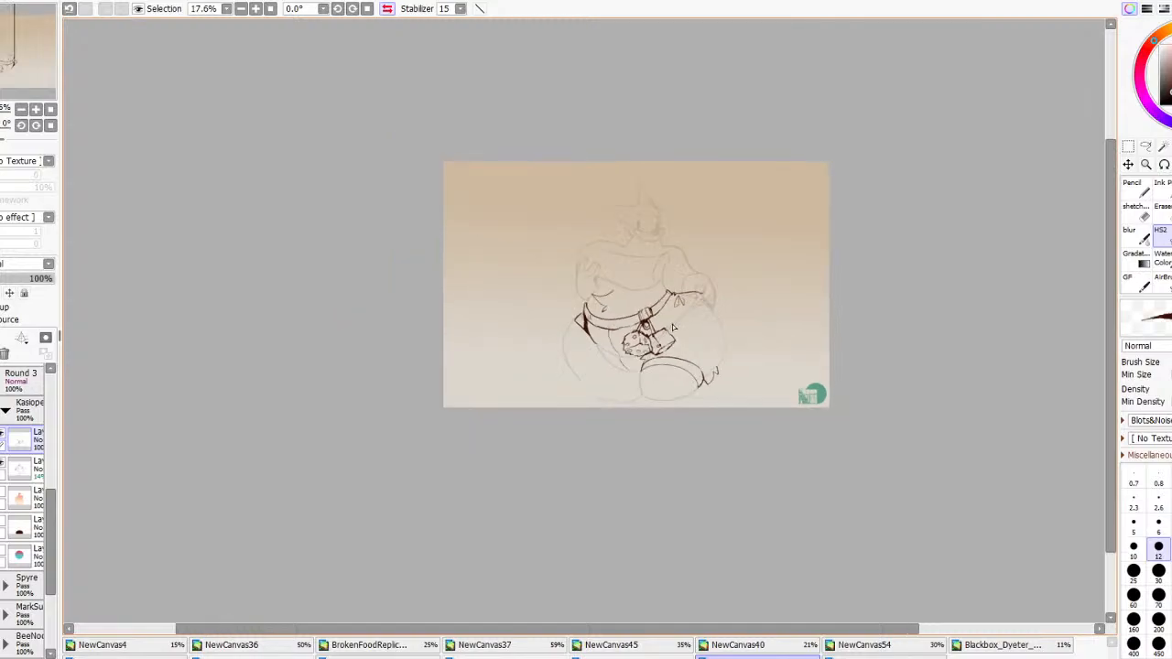
pyautogui.scroll(5, 640, 345)
pyautogui.scroll(1, 644, 345)
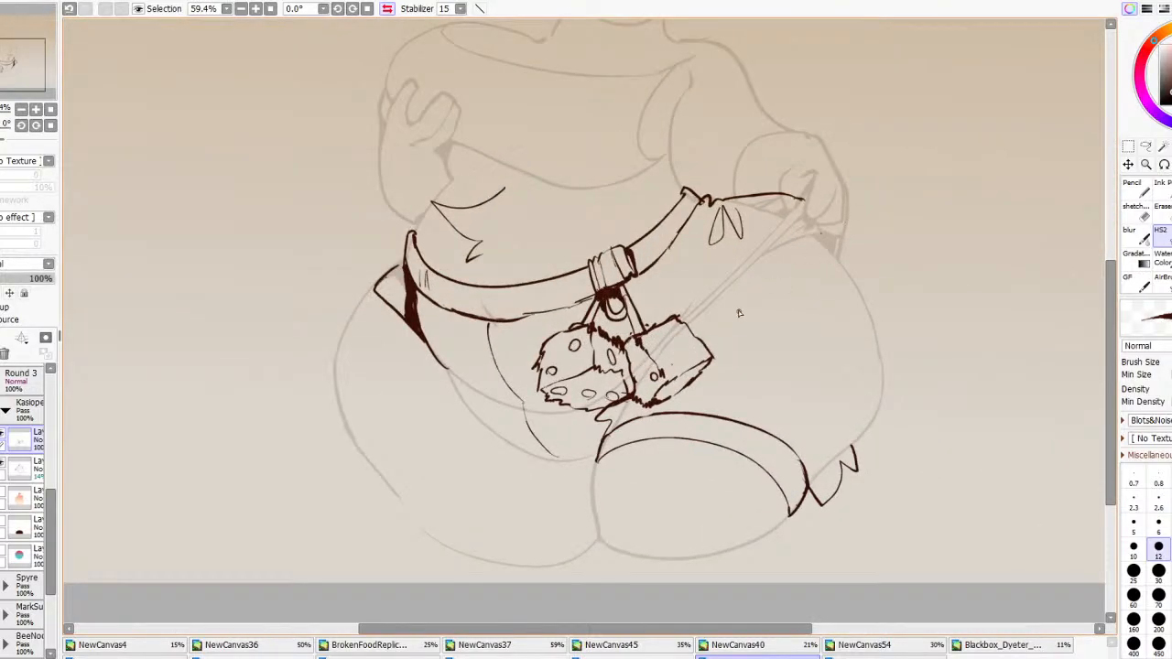
pyautogui.click(1161, 212)
pyautogui.moveTo(724, 242)
pyautogui.mouseDown()
pyautogui.moveTo(738, 244)
pyautogui.moveTo(715, 220)
pyautogui.moveTo(733, 221)
pyautogui.moveTo(707, 260)
pyautogui.mouseUp()
pyautogui.click(1161, 230)
pyautogui.moveTo(710, 216); pyautogui.dragTo(735, 257)
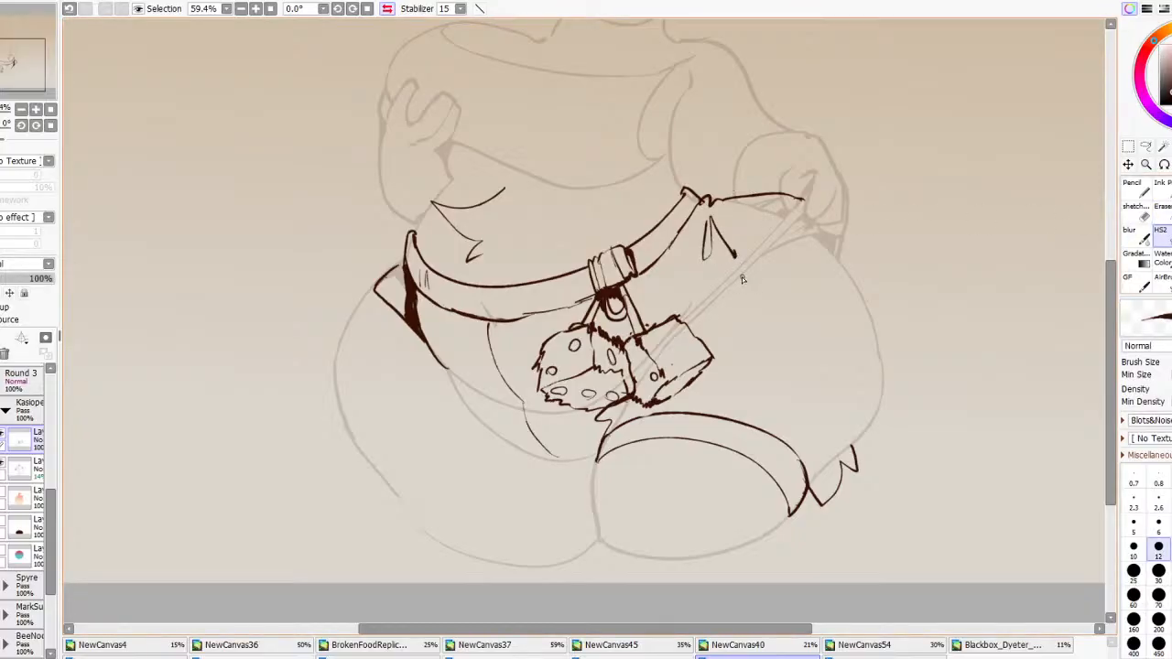
# Ink the inner outline of the foreground knee and sketch vertical rib lines across it below the curved cuff
pyautogui.moveTo(448, 368); pyautogui.dragTo(470, 321)
pyautogui.hotkey('ctrl', 'z')
pyautogui.moveTo(598, 464)
pyautogui.mouseDown()
pyautogui.moveTo(595, 529)
pyautogui.moveTo(604, 543)
pyautogui.moveTo(597, 463)
pyautogui.moveTo(610, 551)
pyautogui.moveTo(624, 454)
pyautogui.moveTo(635, 557)
pyautogui.moveTo(676, 443)
pyautogui.mouseUp()
pyautogui.hotkey('ctrl', 'z')
pyautogui.hotkey('ctrl', 'z')
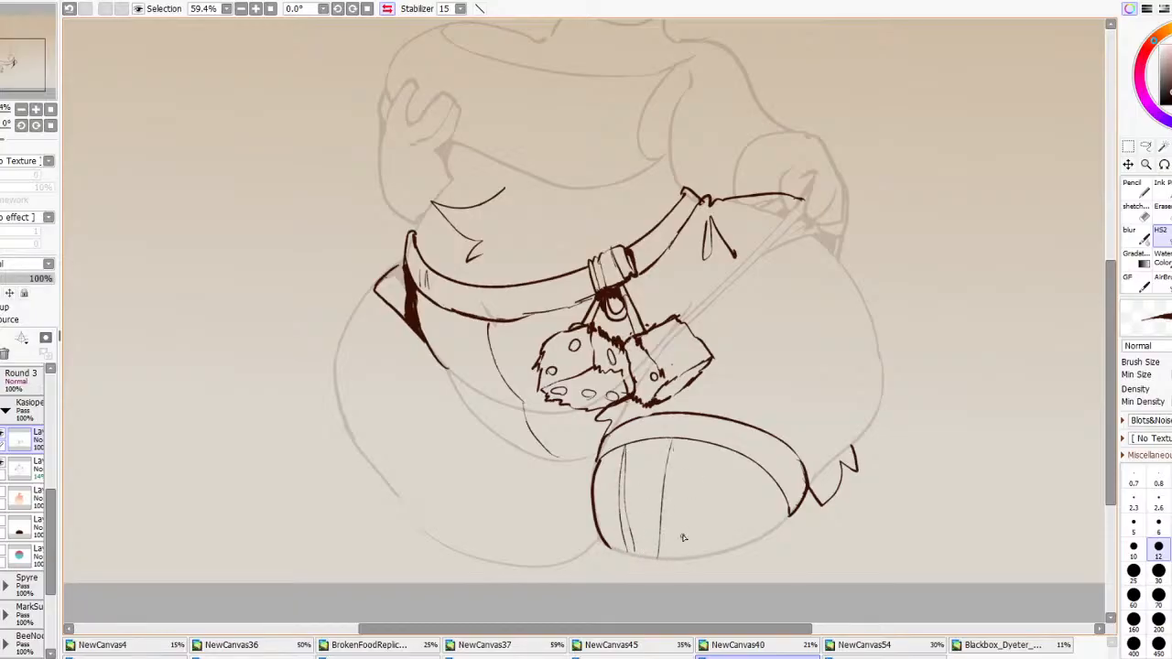
pyautogui.moveTo(684, 540); pyautogui.dragTo(707, 449)
pyautogui.moveTo(717, 552); pyautogui.dragTo(749, 474)
pyautogui.moveTo(748, 538); pyautogui.dragTo(773, 489)
# Undo the rib lines on the foreground knee and try a new set with different spacing
pyautogui.hotkey('ctrl', 'z')
pyautogui.hotkey('ctrl', 'z')
pyautogui.hotkey('ctrl', 'z')
pyautogui.hotkey('ctrl', 'z')
pyautogui.hotkey('ctrl', 'z')
pyautogui.hotkey('ctrl', 'z')
pyautogui.moveTo(628, 547)
pyautogui.mouseDown()
pyautogui.moveTo(619, 456)
pyautogui.moveTo(629, 442)
pyautogui.moveTo(654, 469)
pyautogui.mouseUp()
pyautogui.hotkey('ctrl', 'z')
pyautogui.moveTo(681, 550); pyautogui.dragTo(679, 446)
pyautogui.moveTo(708, 531)
pyautogui.mouseDown()
pyautogui.moveTo(713, 474)
pyautogui.moveTo(732, 475)
pyautogui.mouseUp()
pyautogui.scroll(-4, 736, 364)
pyautogui.scroll(1, 735, 363)
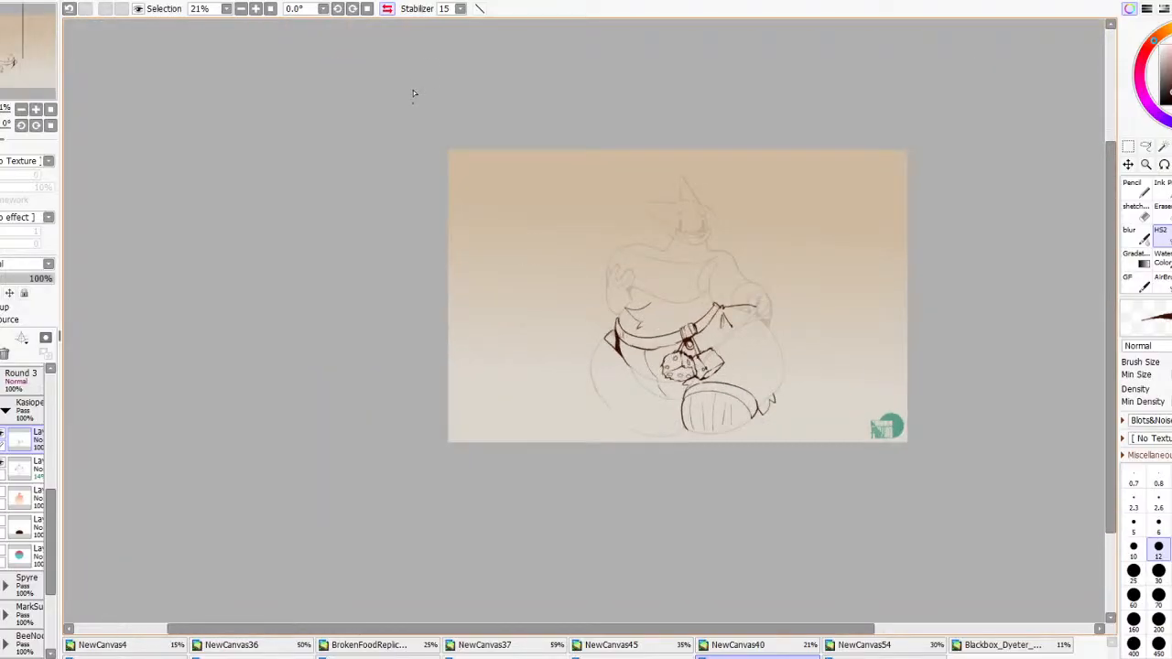
# Unmirror the view, undo the knee's rib lines, redraw them fanned out below the cuff, and mirror the view again
pyautogui.click(389, 10)
pyautogui.scroll(1, 391, 267)
pyautogui.hotkey('ctrl', 'z')
pyautogui.hotkey('ctrl', 'z')
pyautogui.hotkey('ctrl', 'z')
pyautogui.hotkey('ctrl', 'z')
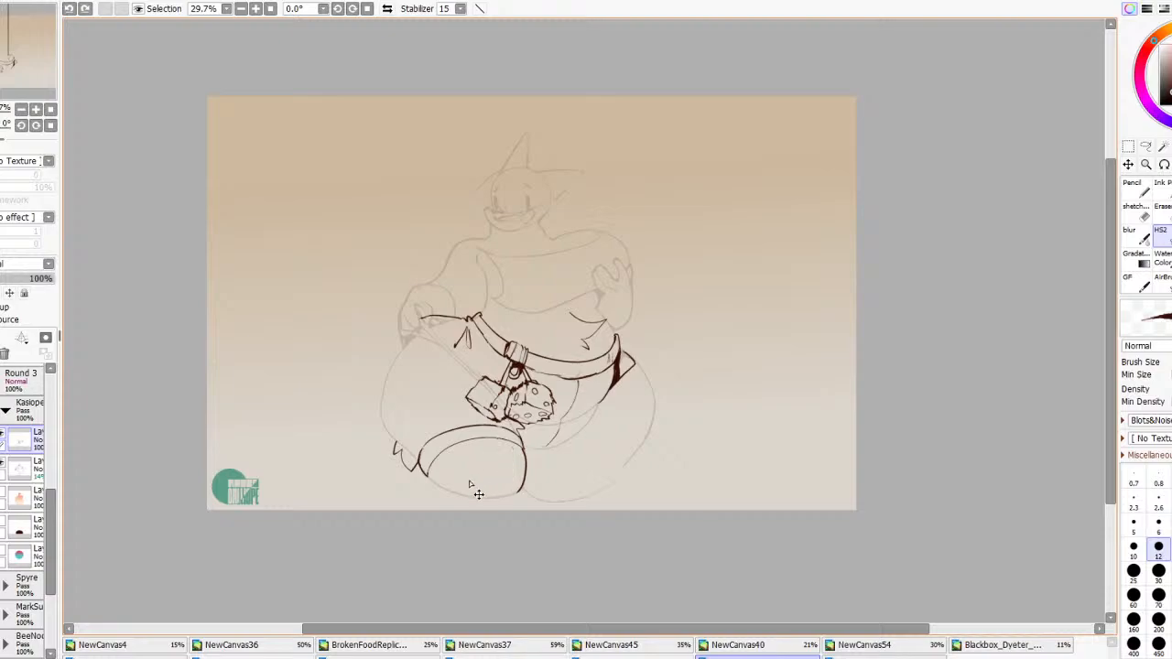
pyautogui.moveTo(459, 496)
pyautogui.mouseDown()
pyautogui.moveTo(447, 453)
pyautogui.moveTo(475, 489)
pyautogui.moveTo(475, 461)
pyautogui.moveTo(497, 485)
pyautogui.moveTo(492, 451)
pyautogui.mouseUp()
pyautogui.moveTo(512, 494); pyautogui.dragTo(507, 455)
pyautogui.hotkey('ctrl', 'z')
pyautogui.hotkey('ctrl', 'z')
pyautogui.hotkey('ctrl', 'z')
pyautogui.moveTo(468, 494)
pyautogui.mouseDown()
pyautogui.moveTo(455, 452)
pyautogui.moveTo(492, 447)
pyautogui.mouseUp()
pyautogui.scroll(-2, 524, 443)
pyautogui.scroll(1, 450, 173)
pyautogui.click(387, 9)
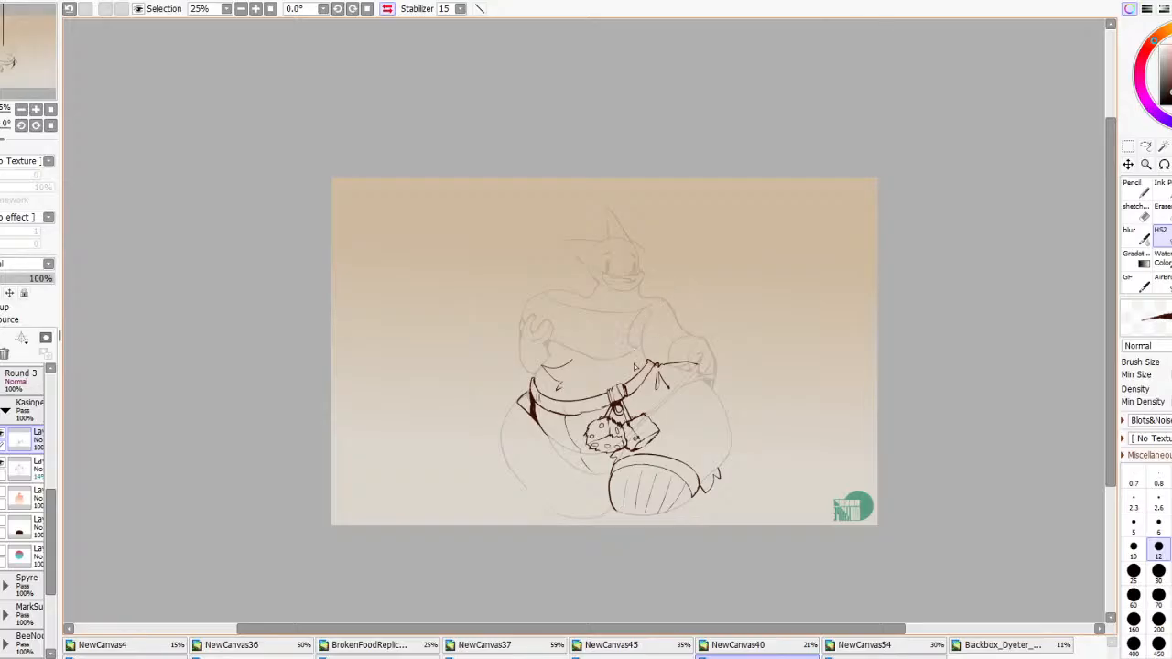
# Touch up the dice cord, then erase the waistband's lower edge on both sides of the buckle
pyautogui.scroll(5, 633, 425)
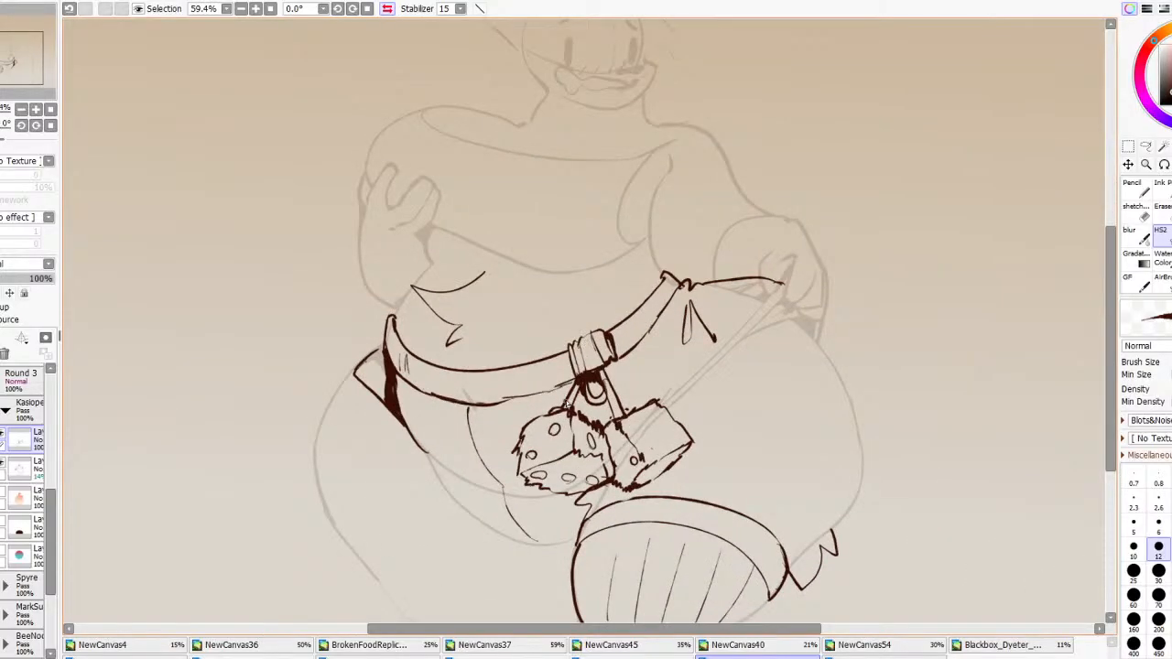
pyautogui.moveTo(580, 399)
pyautogui.mouseDown()
pyautogui.moveTo(606, 403)
pyautogui.moveTo(579, 401)
pyautogui.mouseUp()
pyautogui.scroll(-7, 606, 388)
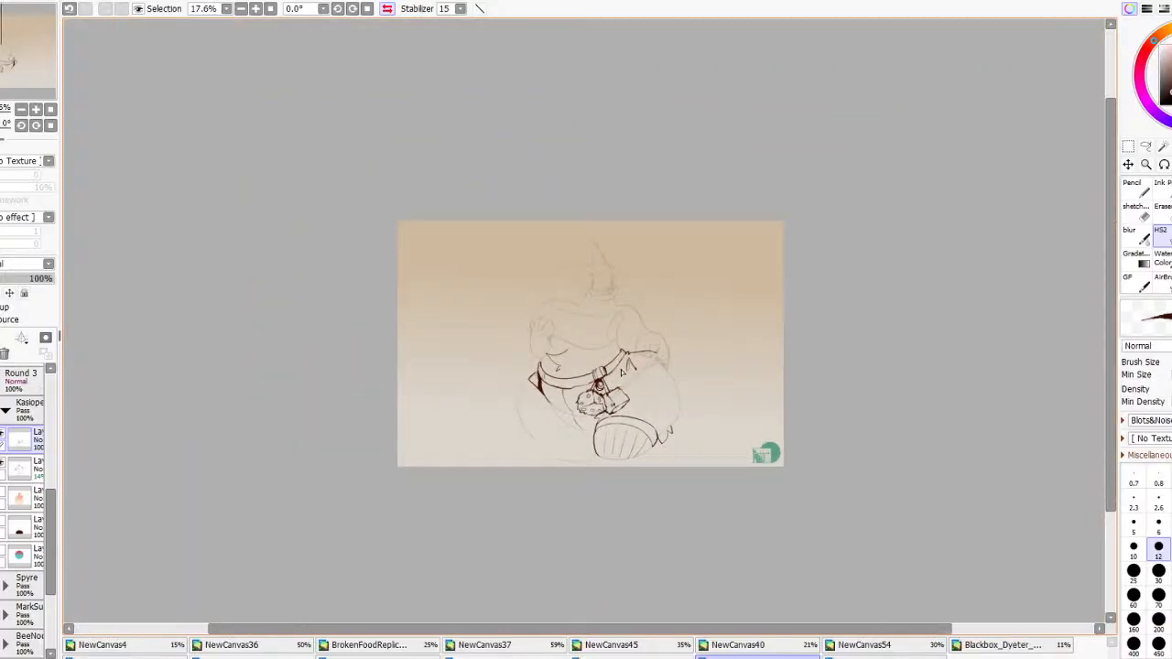
pyautogui.scroll(4, 620, 371)
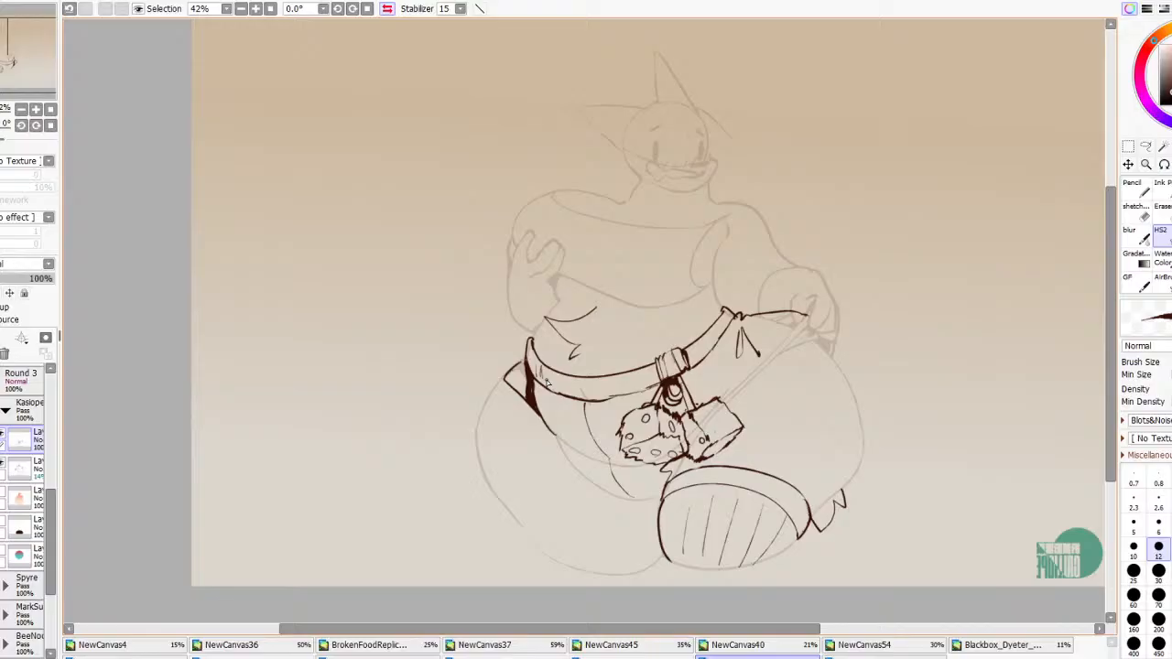
pyautogui.scroll(-2, 547, 384)
pyautogui.scroll(2, 541, 398)
pyautogui.click(1163, 211)
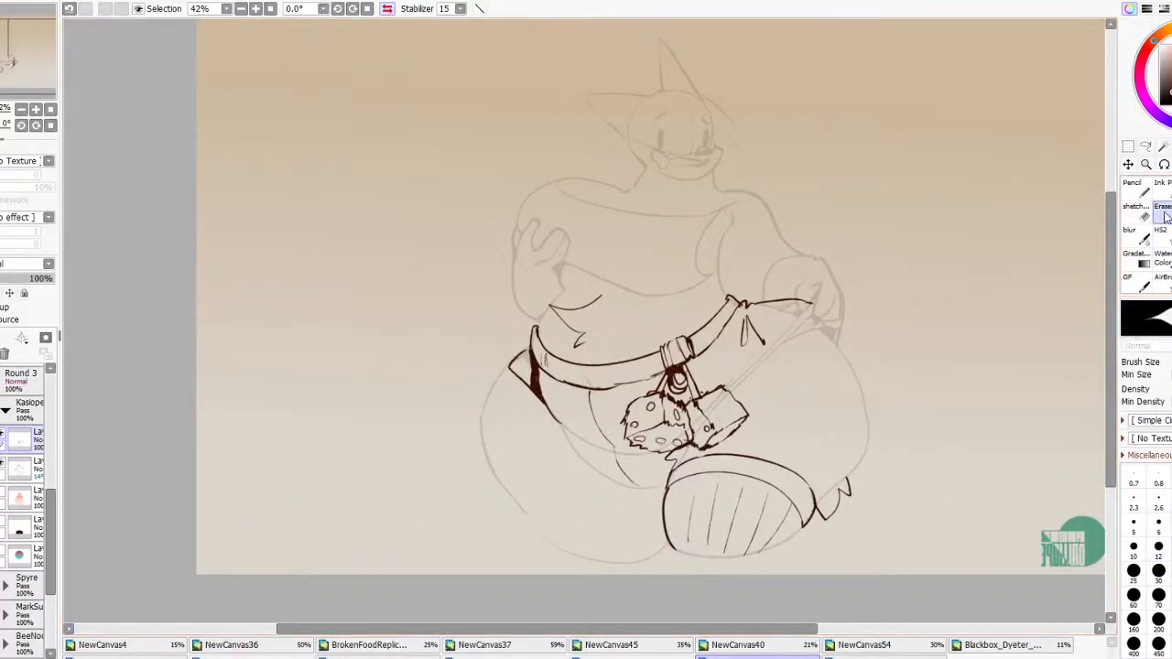
pyautogui.moveTo(601, 386)
pyautogui.mouseDown()
pyautogui.moveTo(554, 375)
pyautogui.moveTo(543, 357)
pyautogui.moveTo(606, 373)
pyautogui.moveTo(607, 388)
pyautogui.moveTo(701, 362)
pyautogui.mouseUp()
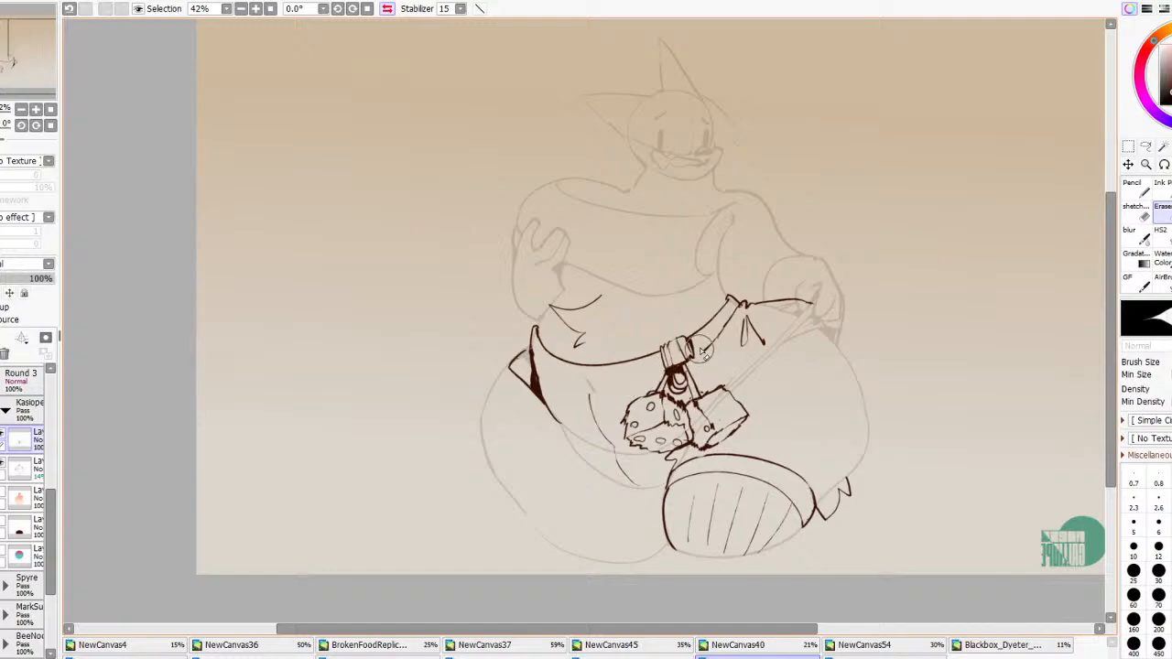
# Redraw parts of the waistband's lower edge with the HS2 brush and try short strokes above its two ends
pyautogui.click(1165, 240)
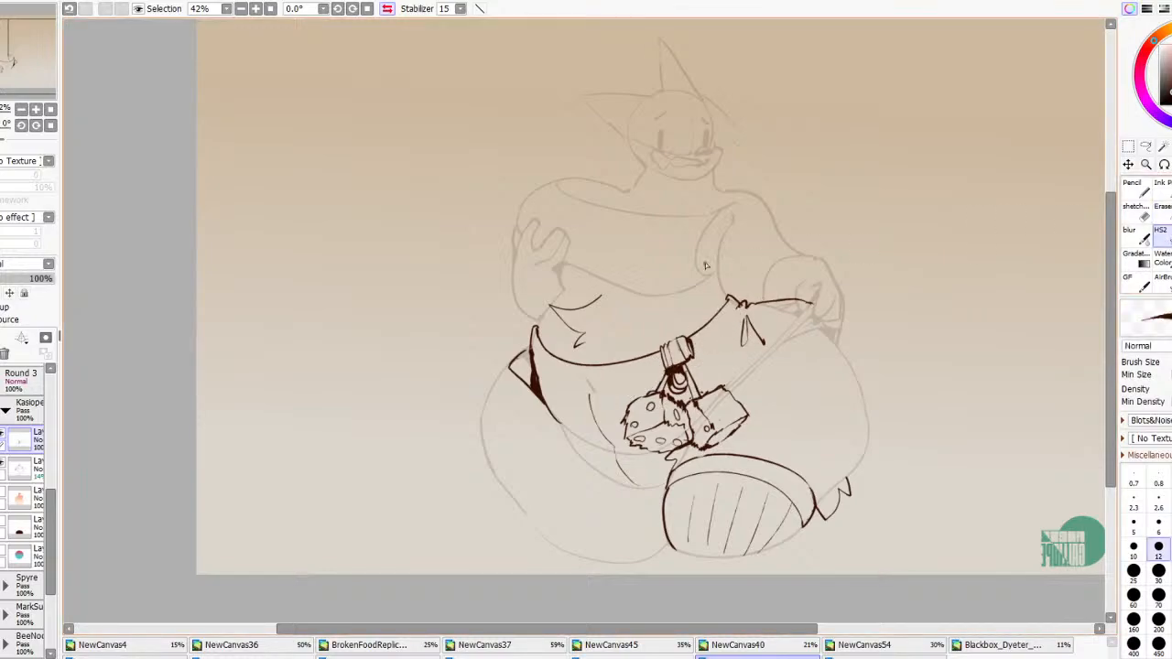
pyautogui.moveTo(533, 356); pyautogui.dragTo(572, 387)
pyautogui.moveTo(547, 312)
pyautogui.mouseDown()
pyautogui.moveTo(528, 338)
pyautogui.moveTo(568, 344)
pyautogui.moveTo(543, 313)
pyautogui.moveTo(508, 319)
pyautogui.moveTo(539, 329)
pyautogui.mouseUp()
pyautogui.hotkey('ctrl', 'z')
pyautogui.hotkey('ctrl', 'z')
pyautogui.hotkey('ctrl', 'z')
pyautogui.moveTo(721, 266)
pyautogui.mouseDown()
pyautogui.moveTo(736, 288)
pyautogui.moveTo(729, 300)
pyautogui.mouseUp()
pyautogui.hotkey('ctrl', 'z')
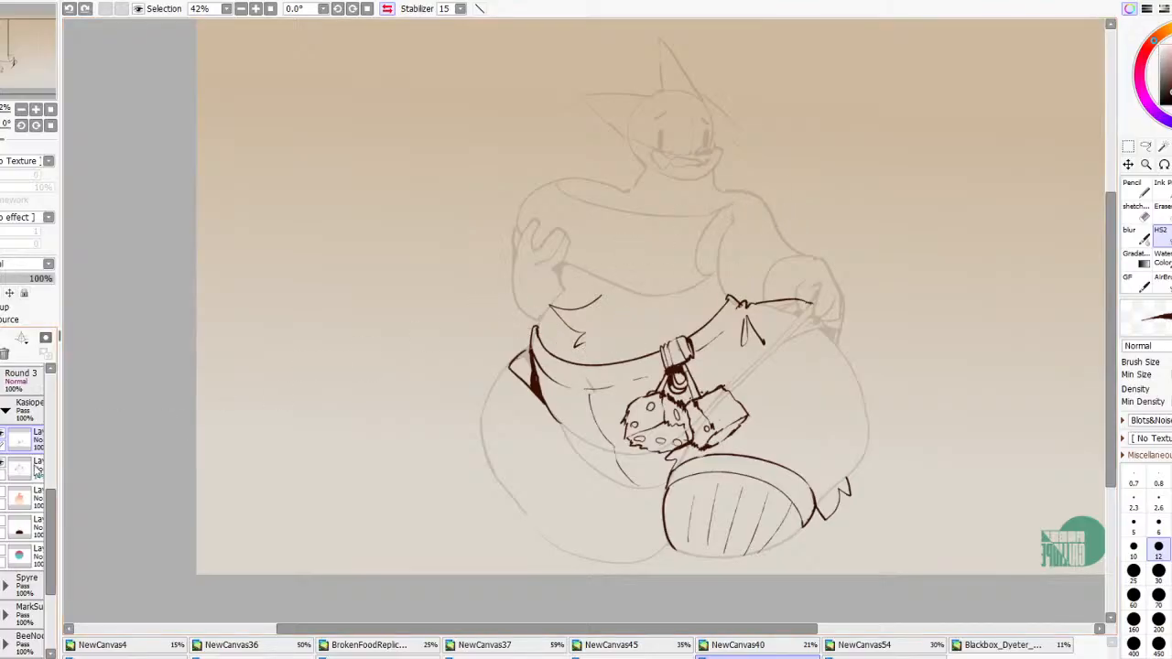
# Show the R3 Refs reference images, unmirror the view, and study the blue cat's outfit beside the sketch
pyautogui.moveTo(56, 523); pyautogui.dragTo(59, 447)
pyautogui.click(2, 413)
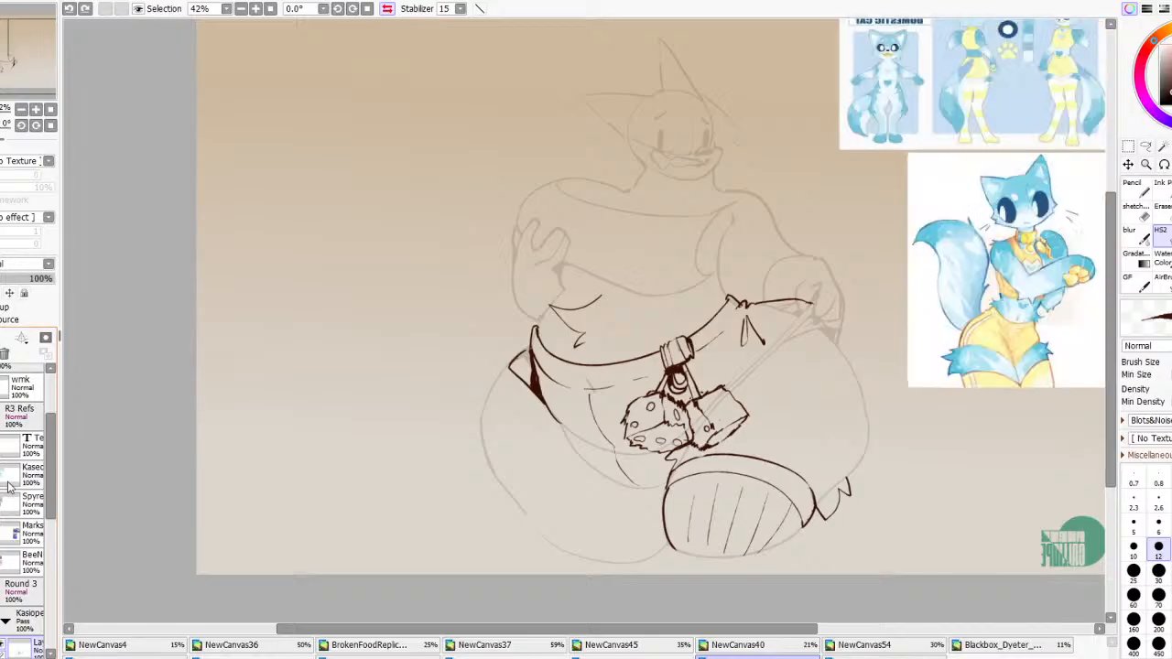
pyautogui.click(389, 10)
pyautogui.scroll(-5, 584, 80)
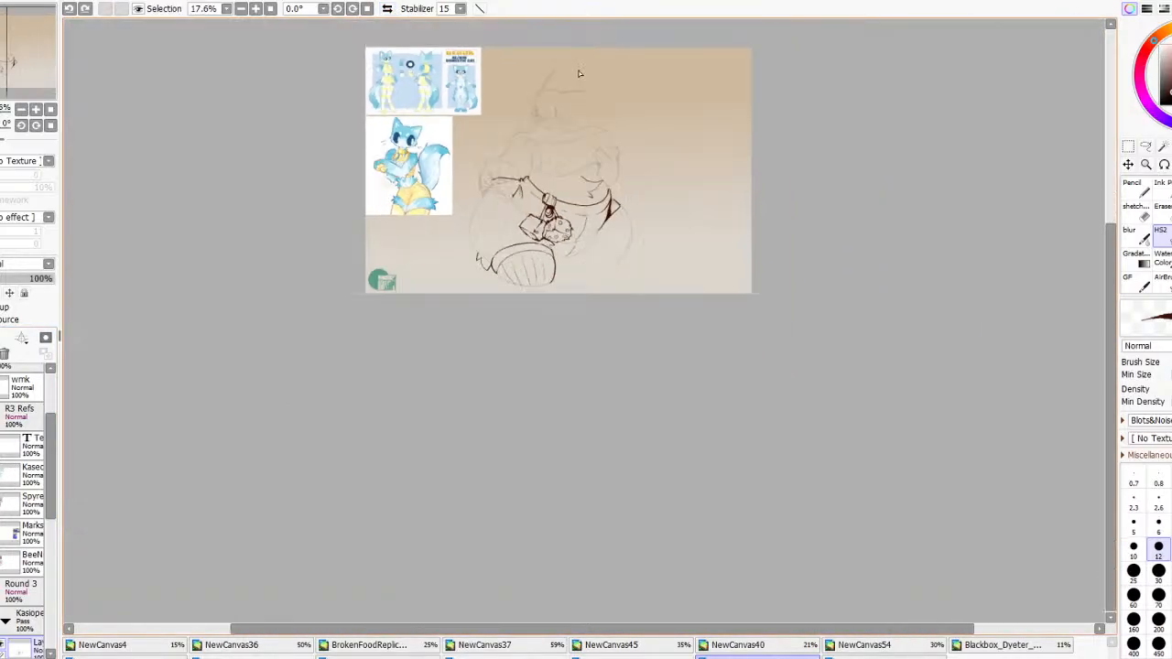
pyautogui.scroll(4, 603, 172)
pyautogui.moveTo(746, 417); pyautogui.dragTo(782, 469)
pyautogui.scroll(-2, 782, 469)
pyautogui.scroll(3, 600, 271)
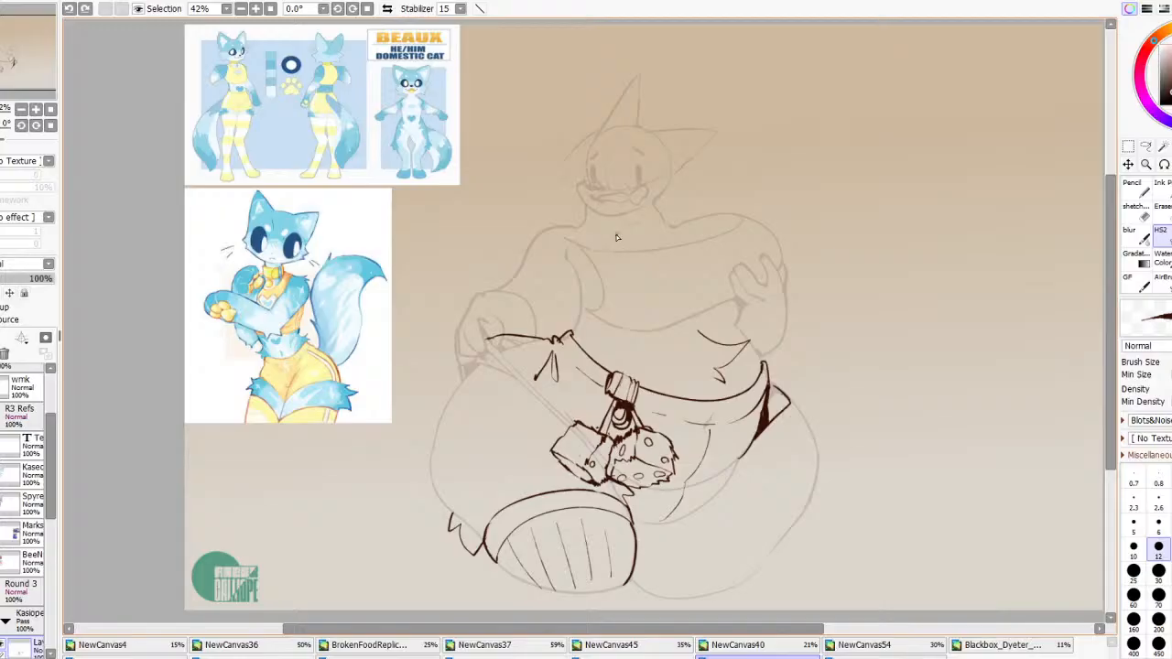
pyautogui.scroll(3, 426, 257)
pyautogui.scroll(-4, 412, 270)
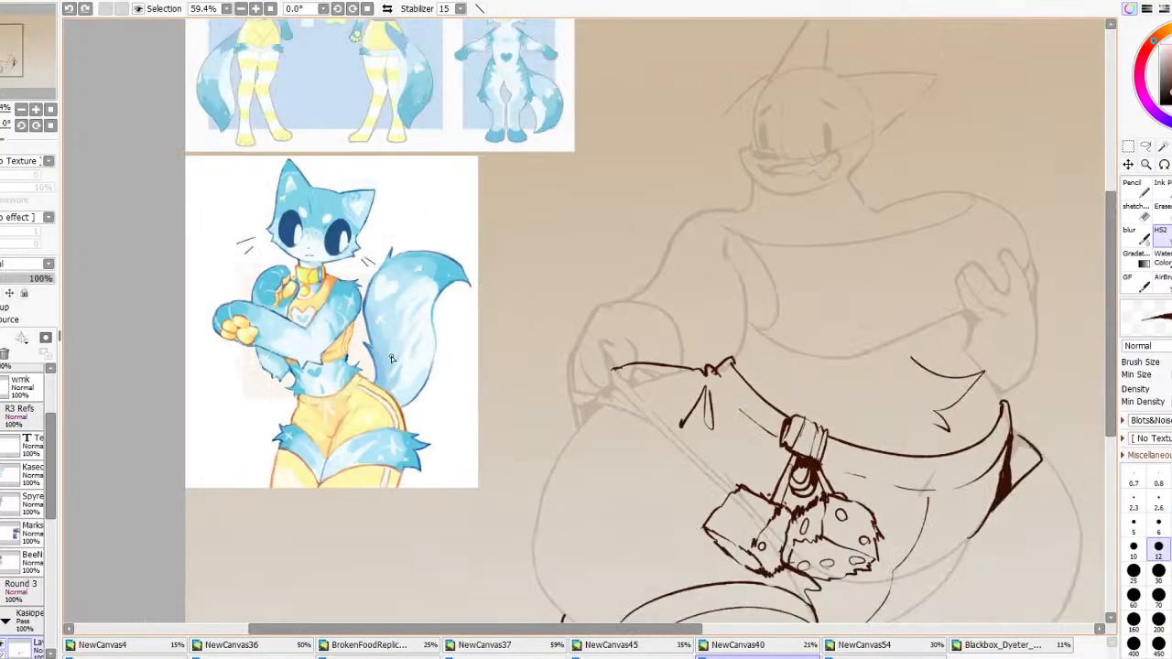
pyautogui.scroll(1, 423, 261)
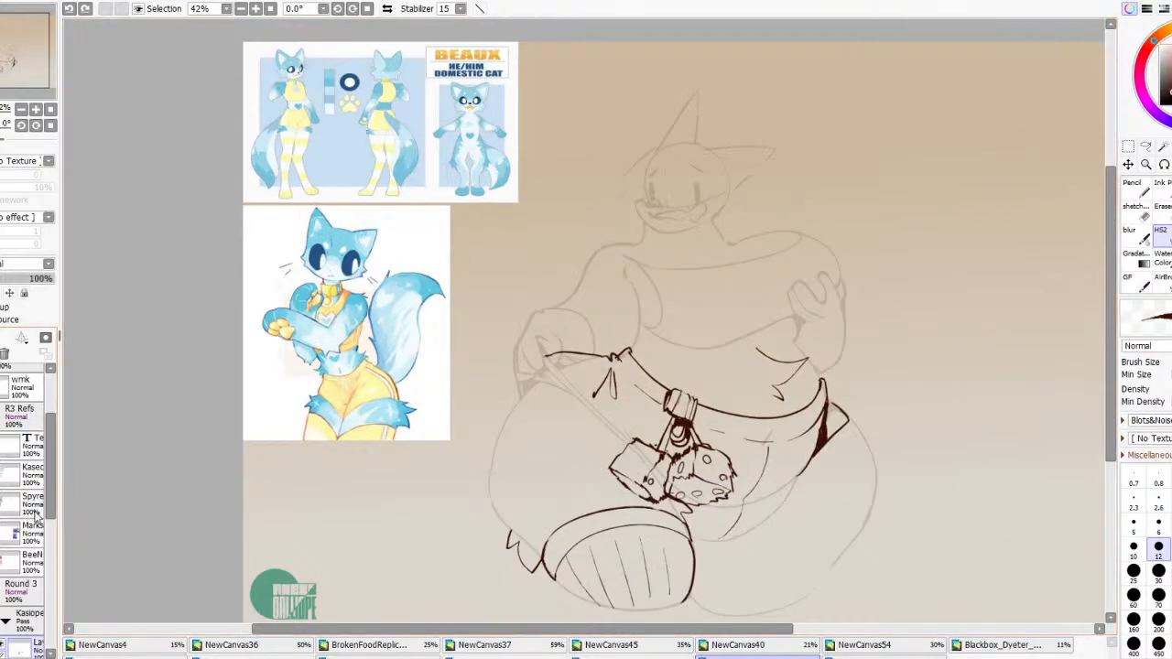
pyautogui.scroll(-3, 30, 510)
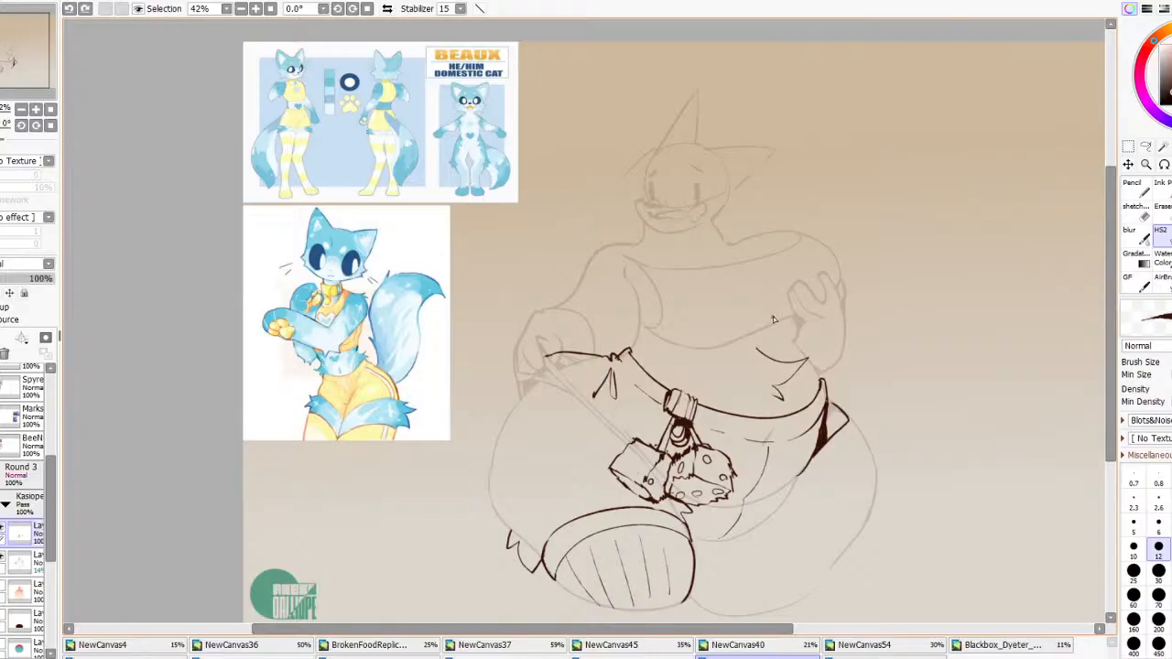
pyautogui.moveTo(774, 319)
pyautogui.mouseDown()
pyautogui.moveTo(710, 291)
pyautogui.moveTo(736, 259)
pyautogui.moveTo(784, 277)
pyautogui.moveTo(793, 247)
pyautogui.mouseUp()
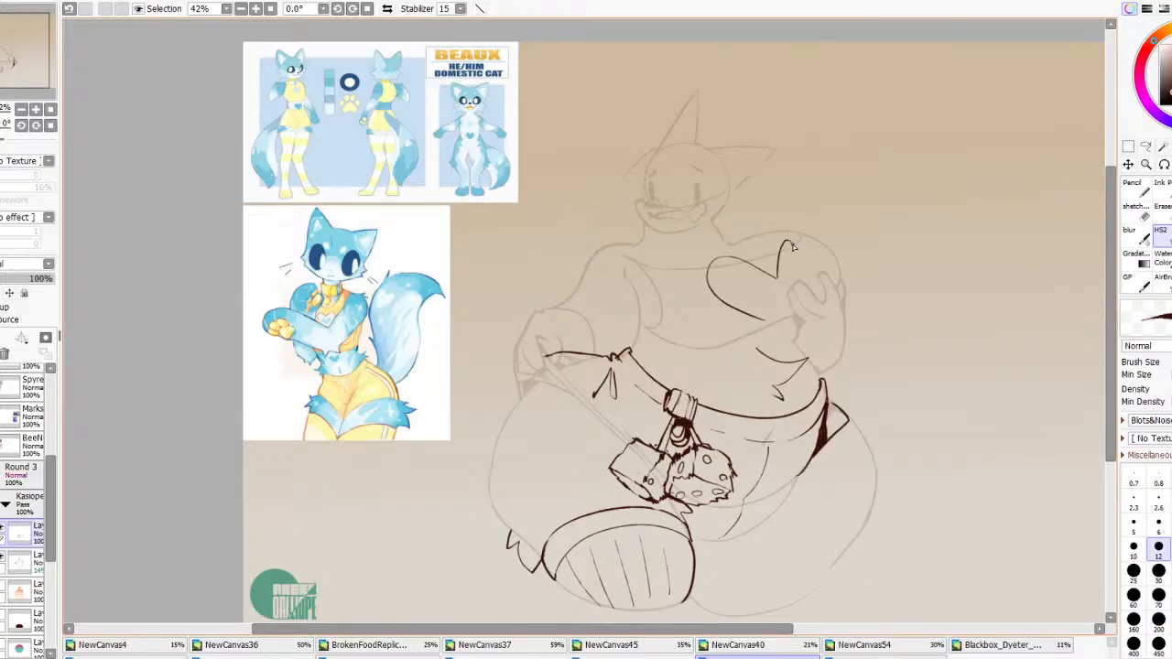
pyautogui.hotkey('ctrl', 'z')
pyautogui.hotkey('ctrl', 'z')
pyautogui.moveTo(769, 327)
pyautogui.mouseDown()
pyautogui.moveTo(752, 267)
pyautogui.moveTo(778, 276)
pyautogui.moveTo(794, 245)
pyautogui.moveTo(802, 283)
pyautogui.moveTo(780, 250)
pyautogui.moveTo(807, 282)
pyautogui.mouseUp()
pyautogui.hotkey('ctrl', 'z')
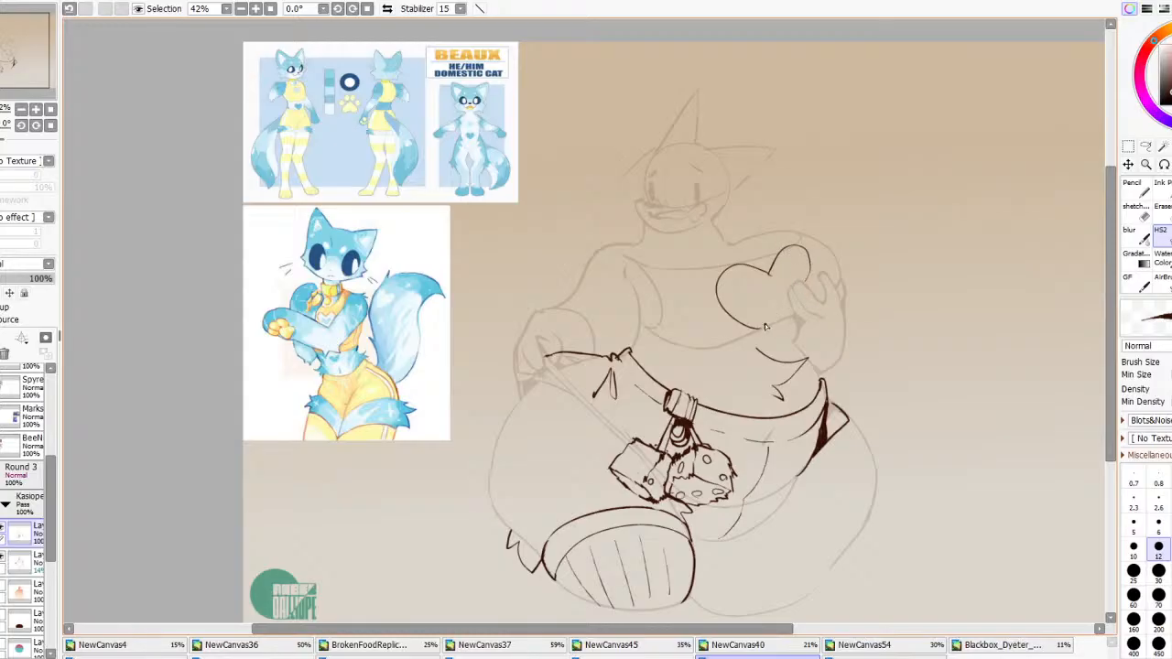
pyautogui.hotkey('ctrl', 'z')
pyautogui.hotkey('ctrl', 'z')
pyautogui.moveTo(764, 328)
pyautogui.mouseDown()
pyautogui.moveTo(720, 271)
pyautogui.moveTo(784, 282)
pyautogui.moveTo(787, 249)
pyautogui.moveTo(805, 280)
pyautogui.moveTo(734, 290)
pyautogui.moveTo(779, 278)
pyautogui.moveTo(784, 256)
pyautogui.moveTo(801, 264)
pyautogui.moveTo(798, 285)
pyautogui.mouseUp()
pyautogui.hotkey('ctrl', 'z')
pyautogui.hotkey('ctrl', 'z')
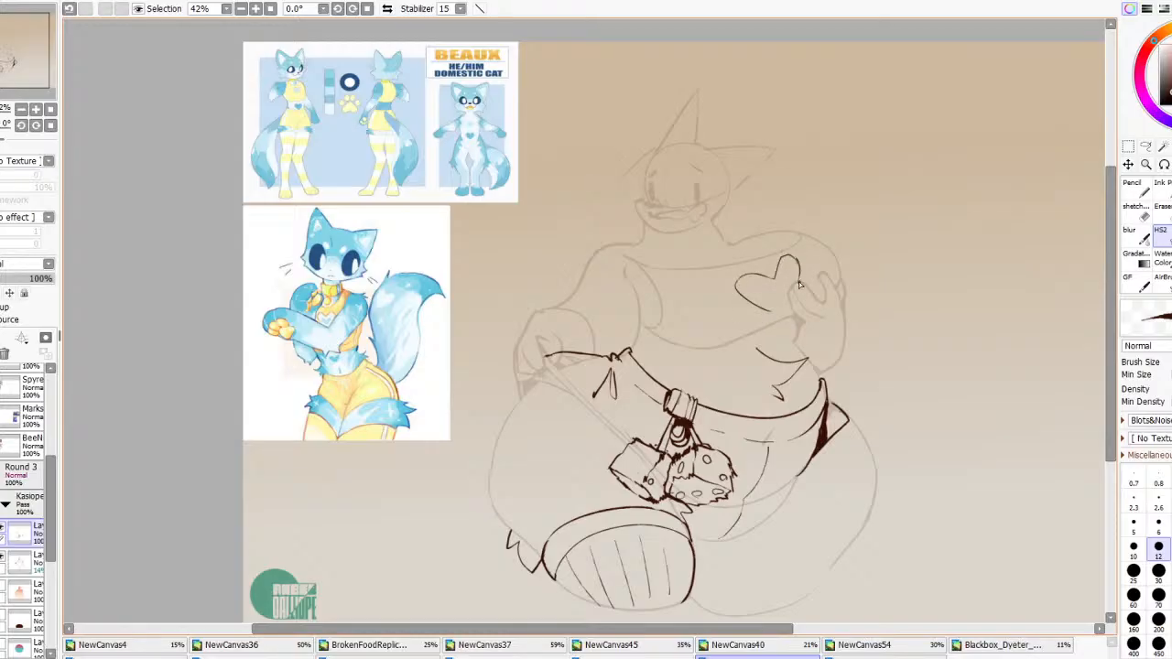
pyautogui.hotkey('ctrl', 'z')
pyautogui.hotkey('ctrl', 'z')
pyautogui.hotkey('ctrl', 'z')
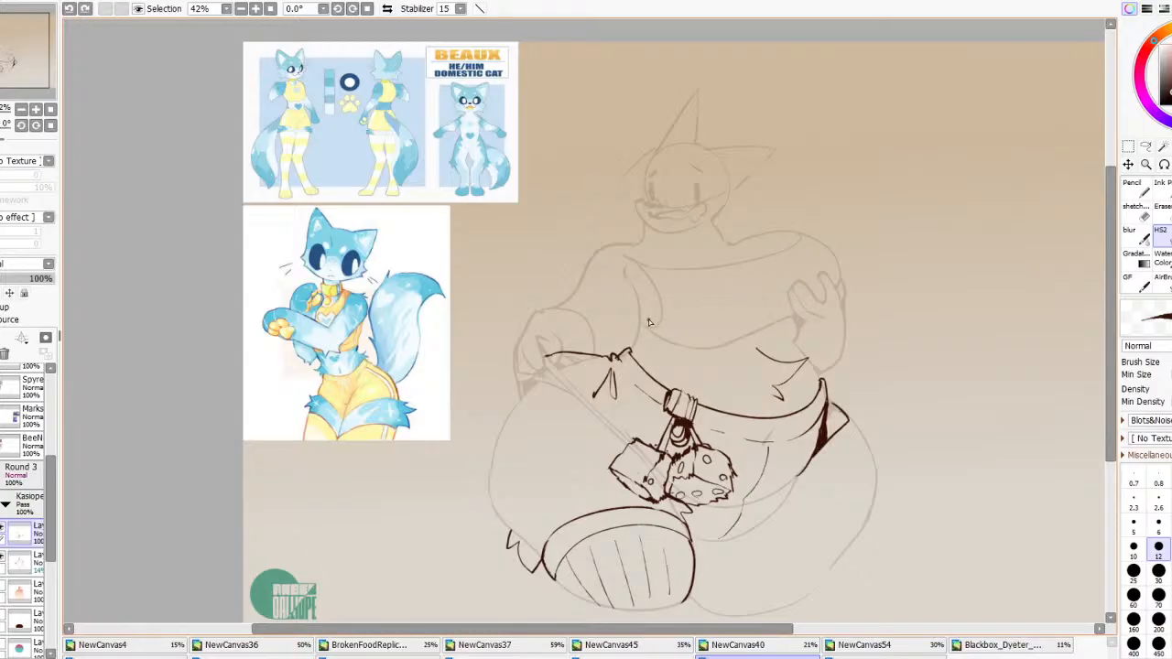
# Ink the near chest's upper curve with the HS2 brush, mirror the view, and undo the far chest contour
pyautogui.moveTo(644, 320)
pyautogui.mouseDown()
pyautogui.moveTo(653, 272)
pyautogui.moveTo(778, 309)
pyautogui.moveTo(797, 226)
pyautogui.moveTo(846, 273)
pyautogui.mouseUp()
pyautogui.click(388, 8)
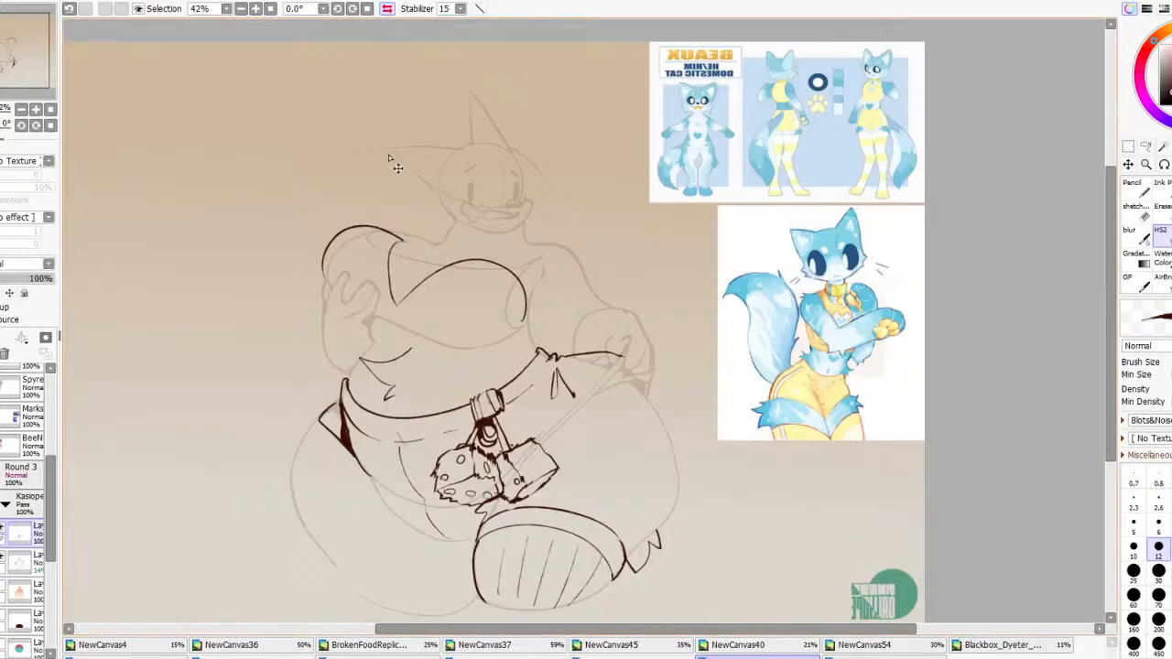
pyautogui.hotkey('ctrl', 'z')
pyautogui.moveTo(326, 283)
pyautogui.mouseDown()
pyautogui.moveTo(345, 227)
pyautogui.moveTo(419, 242)
pyautogui.mouseUp()
pyautogui.hotkey('ctrl', 'z')
pyautogui.hotkey('ctrl', 'z')
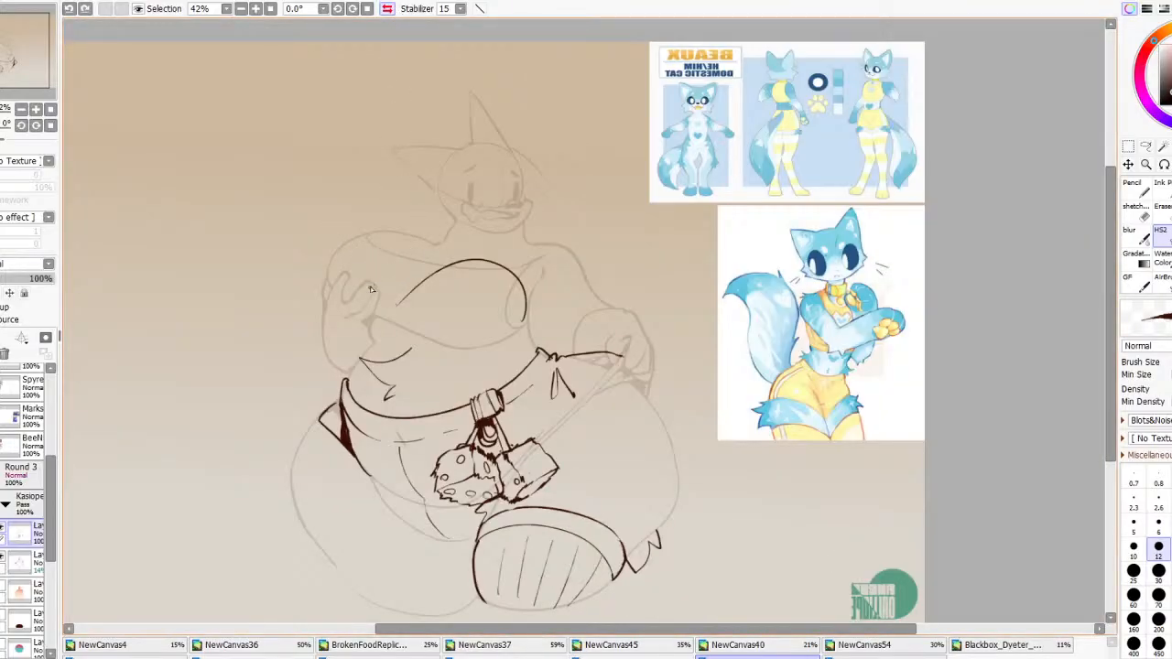
# Redraw the far chest contour as an inner curve meeting the near one in a V and a rounded outer arc
pyautogui.moveTo(391, 302); pyautogui.dragTo(417, 232)
pyautogui.hotkey('ctrl', 'z')
pyautogui.moveTo(391, 310)
pyautogui.mouseDown()
pyautogui.moveTo(419, 241)
pyautogui.moveTo(387, 222)
pyautogui.moveTo(325, 271)
pyautogui.moveTo(341, 284)
pyautogui.moveTo(326, 251)
pyautogui.moveTo(412, 254)
pyautogui.mouseUp()
pyautogui.hotkey('ctrl', 'z')
pyautogui.hotkey('ctrl', 'z')
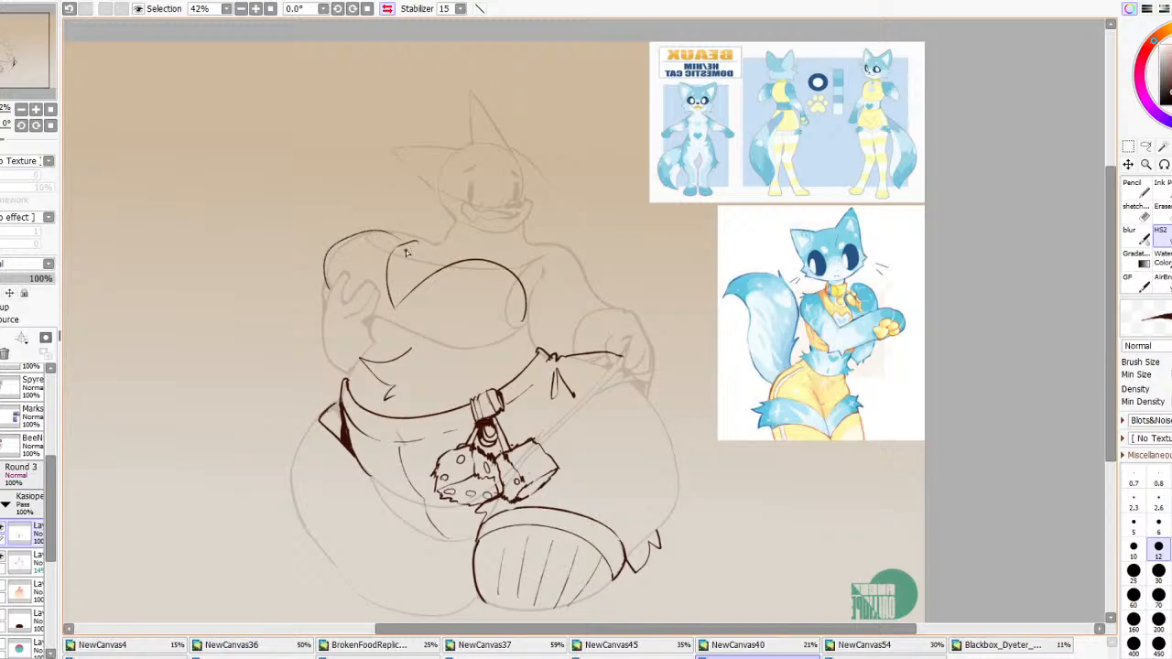
pyautogui.hotkey('ctrl', 'z')
pyautogui.moveTo(331, 293)
pyautogui.mouseDown()
pyautogui.moveTo(377, 224)
pyautogui.moveTo(420, 246)
pyautogui.mouseUp()
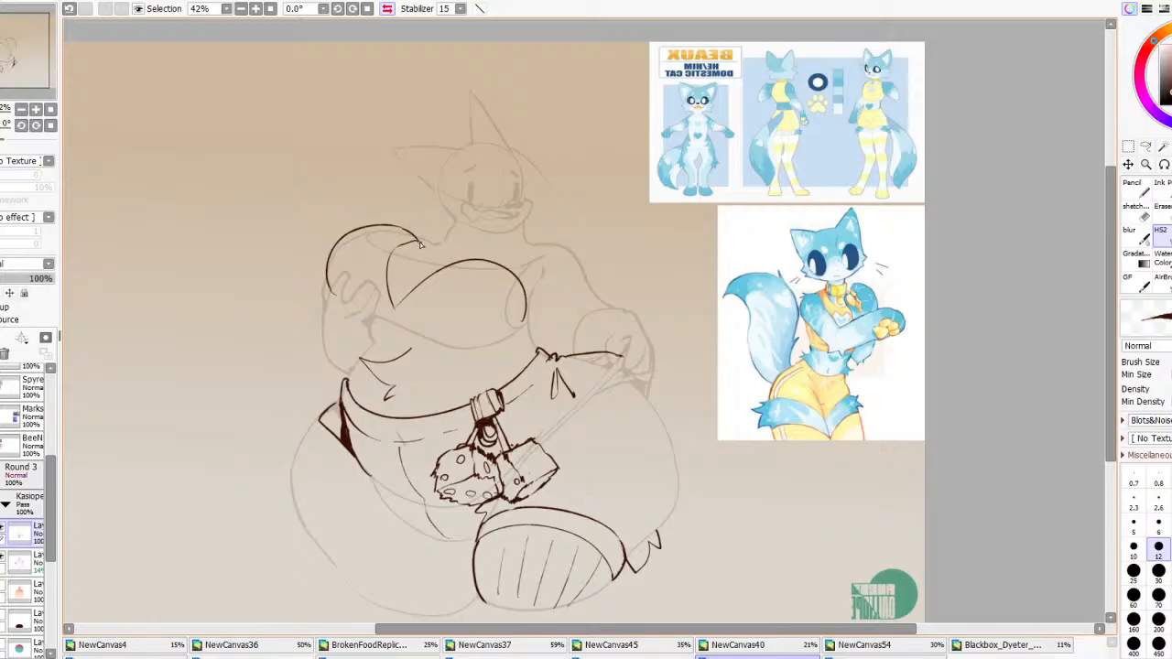
# Draw the straight upper edge of the top across both chest curves and unmirror the view
pyautogui.moveTo(416, 257)
pyautogui.mouseDown()
pyautogui.moveTo(447, 254)
pyautogui.moveTo(471, 272)
pyautogui.mouseUp()
pyautogui.hotkey('ctrl', 'z')
pyautogui.moveTo(417, 239); pyautogui.dragTo(504, 255)
pyautogui.click(387, 8)
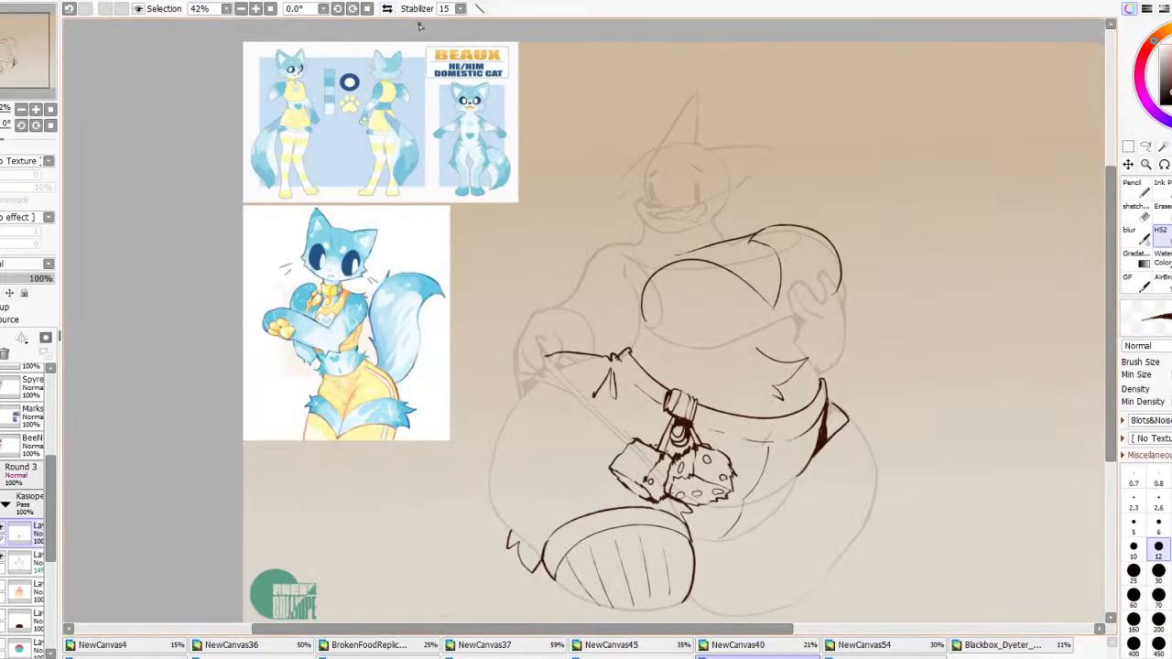
# Refine the top's upper edge, add the inner neckline curves, and darken the point of the V between the chest curves
pyautogui.moveTo(647, 290); pyautogui.dragTo(752, 242)
pyautogui.hotkey('ctrl', 'z')
pyautogui.moveTo(671, 270); pyautogui.dragTo(751, 236)
pyautogui.hotkey('ctrl', 'z')
pyautogui.moveTo(679, 263); pyautogui.dragTo(760, 234)
pyautogui.moveTo(705, 260); pyautogui.dragTo(742, 255)
pyautogui.moveTo(746, 259); pyautogui.dragTo(766, 287)
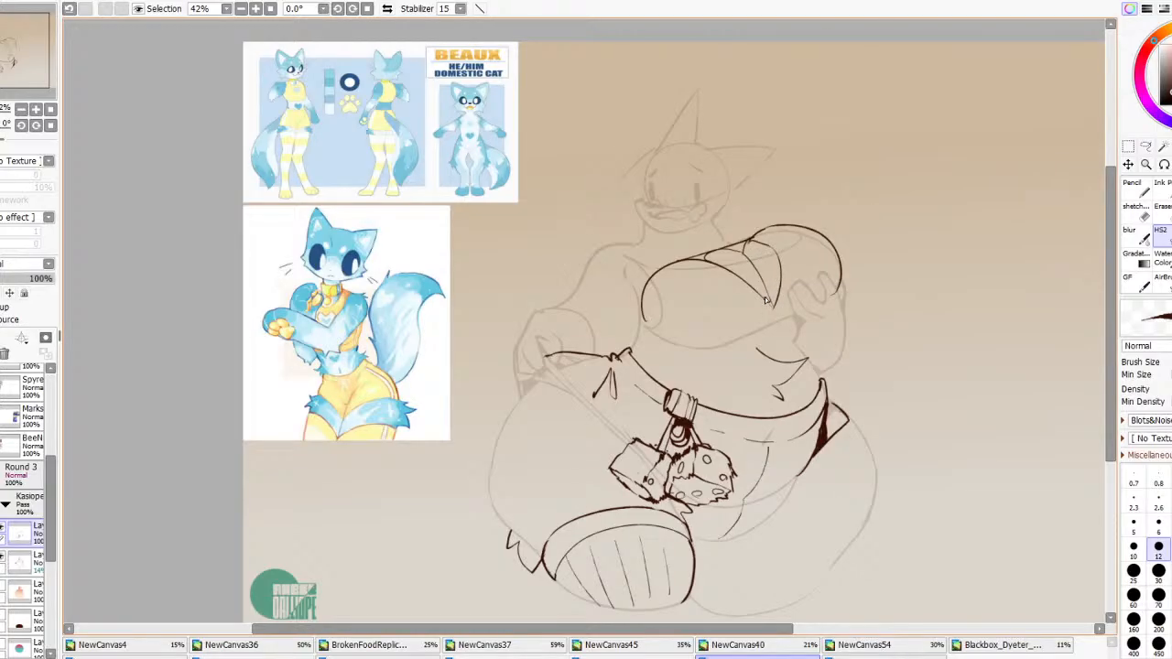
pyautogui.moveTo(764, 285)
pyautogui.mouseDown()
pyautogui.moveTo(772, 307)
pyautogui.moveTo(779, 290)
pyautogui.mouseUp()
pyautogui.hotkey('ctrl', 'z')
pyautogui.scroll(-7, 785, 244)
pyautogui.scroll(7, 796, 252)
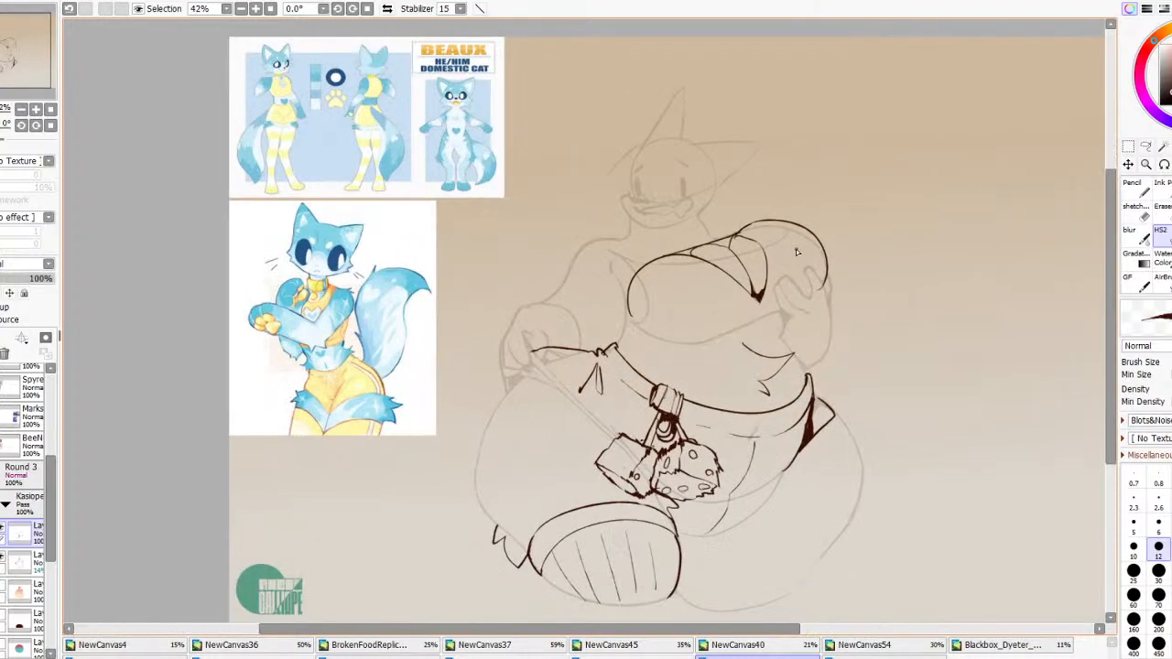
# Ink the chest's lower contour as a long curve running to the supporting hand and mirror the view
pyautogui.moveTo(629, 322)
pyautogui.mouseDown()
pyautogui.moveTo(694, 351)
pyautogui.moveTo(749, 326)
pyautogui.mouseUp()
pyautogui.hotkey('ctrl', 'z')
pyautogui.moveTo(685, 349); pyautogui.dragTo(764, 325)
pyautogui.hotkey('ctrl', 'z')
pyautogui.moveTo(684, 355); pyautogui.dragTo(792, 313)
pyautogui.click(387, 9)
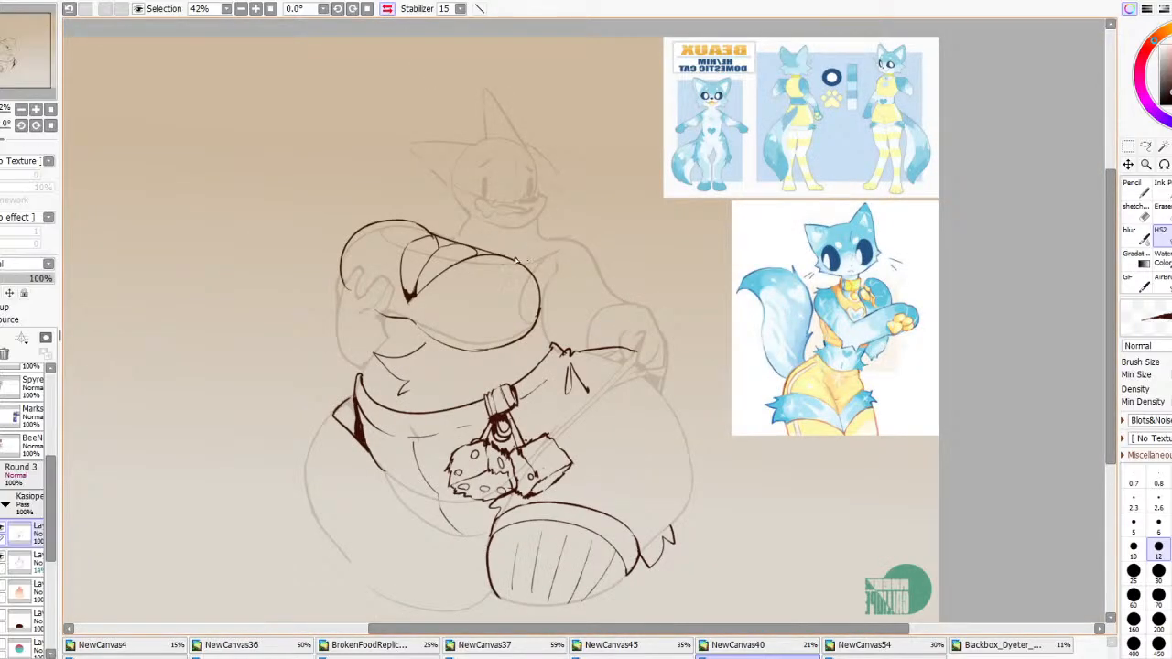
pyautogui.moveTo(513, 254); pyautogui.dragTo(552, 230)
pyautogui.hotkey('ctrl', 'z')
pyautogui.moveTo(501, 348); pyautogui.dragTo(509, 270)
pyautogui.hotkey('ctrl', 'z')
pyautogui.moveTo(514, 339); pyautogui.dragTo(517, 289)
pyautogui.hotkey('ctrl', 'z')
pyautogui.moveTo(505, 348); pyautogui.dragTo(503, 259)
pyautogui.moveTo(528, 326); pyautogui.dragTo(528, 271)
pyautogui.moveTo(527, 336); pyautogui.dragTo(527, 271)
pyautogui.hotkey('ctrl', 'z')
pyautogui.hotkey('ctrl', 'z')
pyautogui.hotkey('ctrl', 'z')
# Draw three curved vertical stripes across the near side of the top, following the chest's roundness
pyautogui.moveTo(476, 348); pyautogui.dragTo(501, 252)
pyautogui.hotkey('ctrl', 'z')
pyautogui.moveTo(475, 349)
pyautogui.mouseDown()
pyautogui.moveTo(470, 303)
pyautogui.moveTo(502, 258)
pyautogui.mouseUp()
pyautogui.moveTo(485, 347); pyautogui.dragTo(512, 268)
pyautogui.hotkey('ctrl', 'z')
pyautogui.hotkey('ctrl', 'z')
pyautogui.moveTo(487, 320); pyautogui.dragTo(518, 265)
pyautogui.moveTo(504, 316); pyautogui.dragTo(527, 280)
pyautogui.hotkey('ctrl', 'z')
pyautogui.moveTo(503, 350)
pyautogui.mouseDown()
pyautogui.moveTo(509, 300)
pyautogui.moveTo(529, 273)
pyautogui.mouseUp()
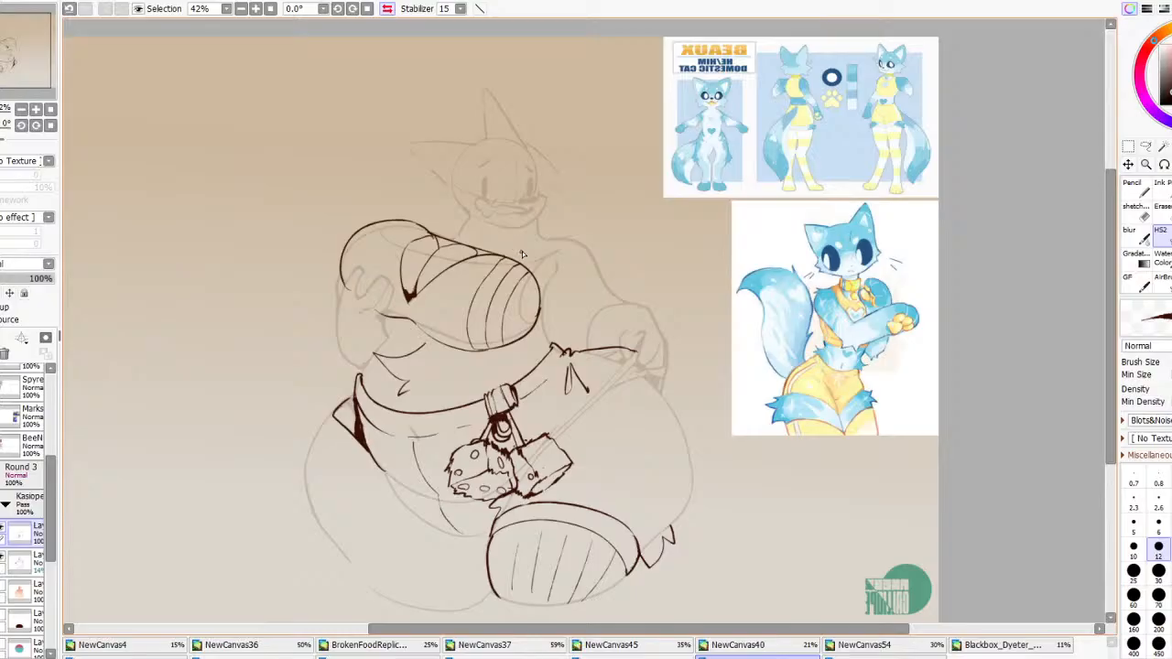
# Draw a wide collar band around the neck with a rounded tag at one end and check it unmirrored
pyautogui.moveTo(455, 219)
pyautogui.mouseDown()
pyautogui.moveTo(489, 222)
pyautogui.moveTo(470, 210)
pyautogui.moveTo(463, 234)
pyautogui.moveTo(472, 209)
pyautogui.moveTo(509, 210)
pyautogui.moveTo(534, 217)
pyautogui.moveTo(535, 237)
pyautogui.moveTo(490, 237)
pyautogui.moveTo(528, 236)
pyautogui.mouseUp()
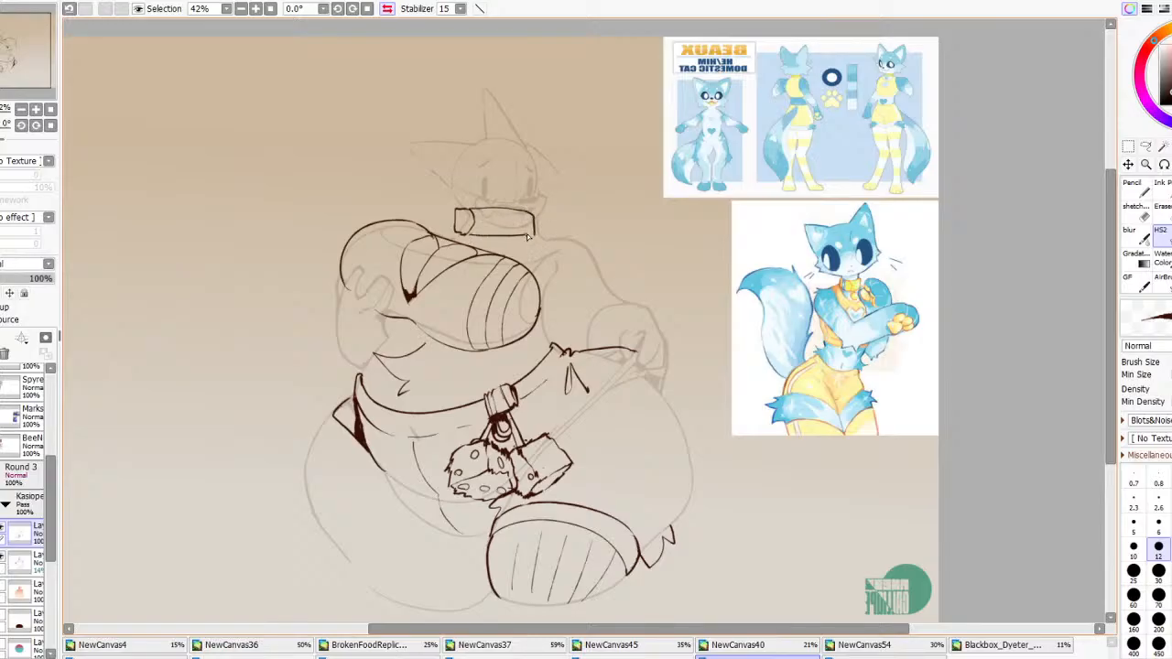
pyautogui.scroll(-6, 502, 188)
pyautogui.scroll(5, 465, 209)
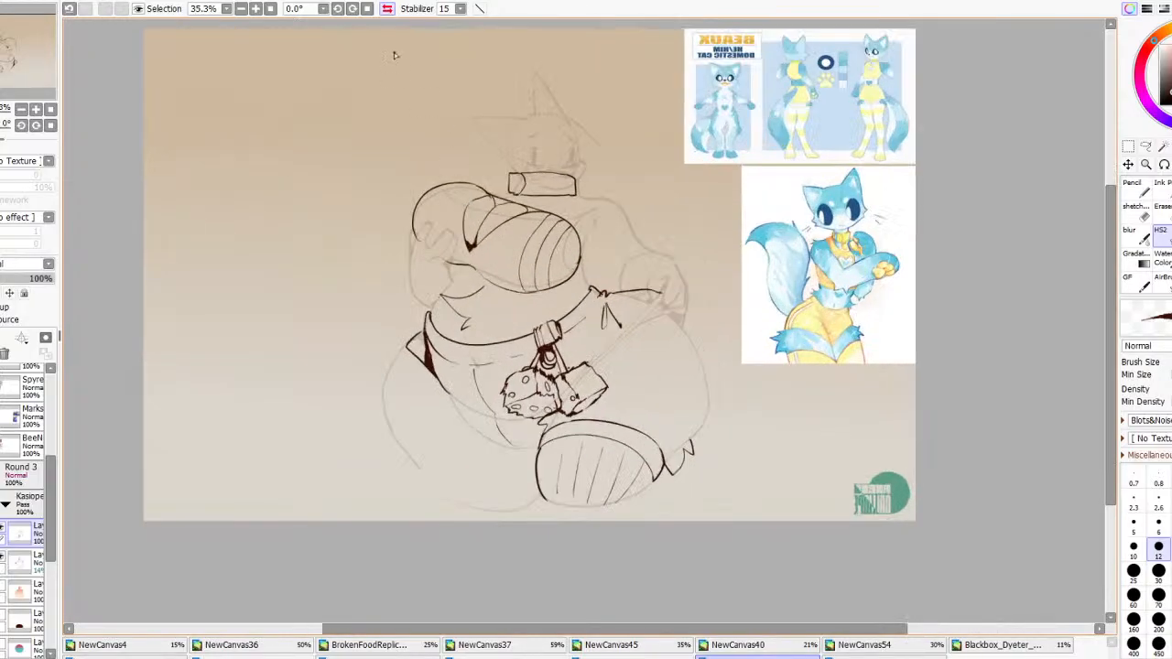
pyautogui.click(388, 9)
pyautogui.scroll(-4, 618, 284)
pyautogui.scroll(4, 619, 291)
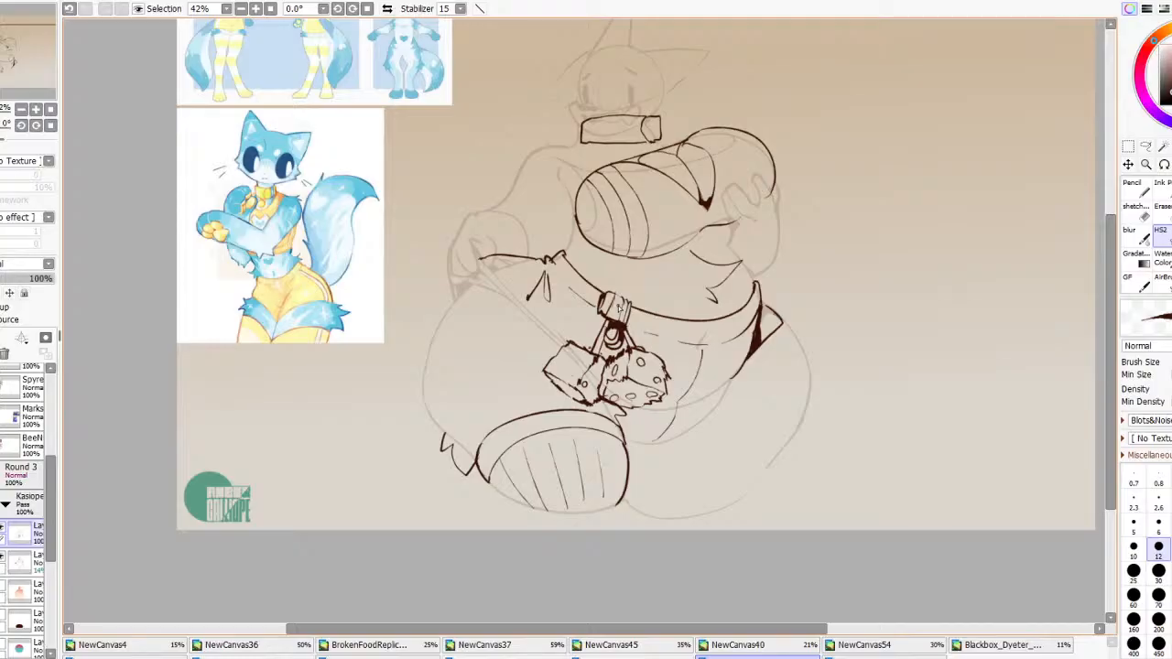
# Mirror the view and ink the near sleeve with a jagged hem, forearm cuff, and fluffy shoulder edge up to the collar
pyautogui.click(387, 9)
pyautogui.scroll(-1, 613, 206)
pyautogui.scroll(3, 612, 206)
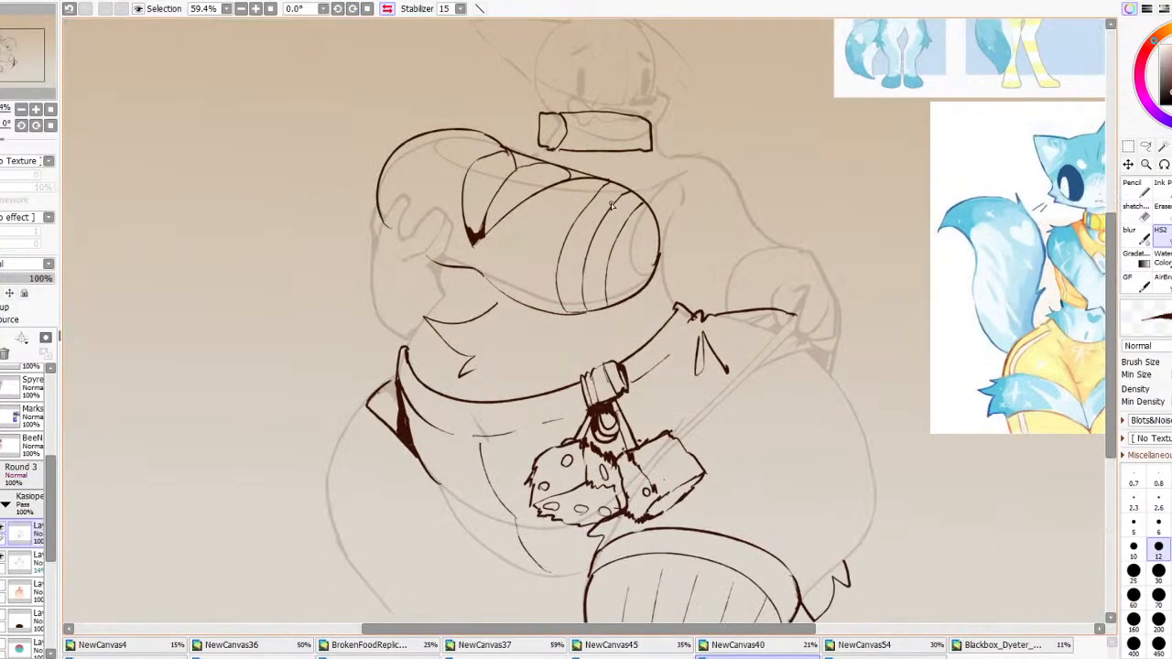
pyautogui.moveTo(654, 212)
pyautogui.mouseDown()
pyautogui.moveTo(699, 279)
pyautogui.moveTo(780, 243)
pyautogui.mouseUp()
pyautogui.moveTo(661, 209)
pyautogui.mouseDown()
pyautogui.moveTo(697, 265)
pyautogui.moveTo(765, 234)
pyautogui.moveTo(796, 246)
pyautogui.mouseUp()
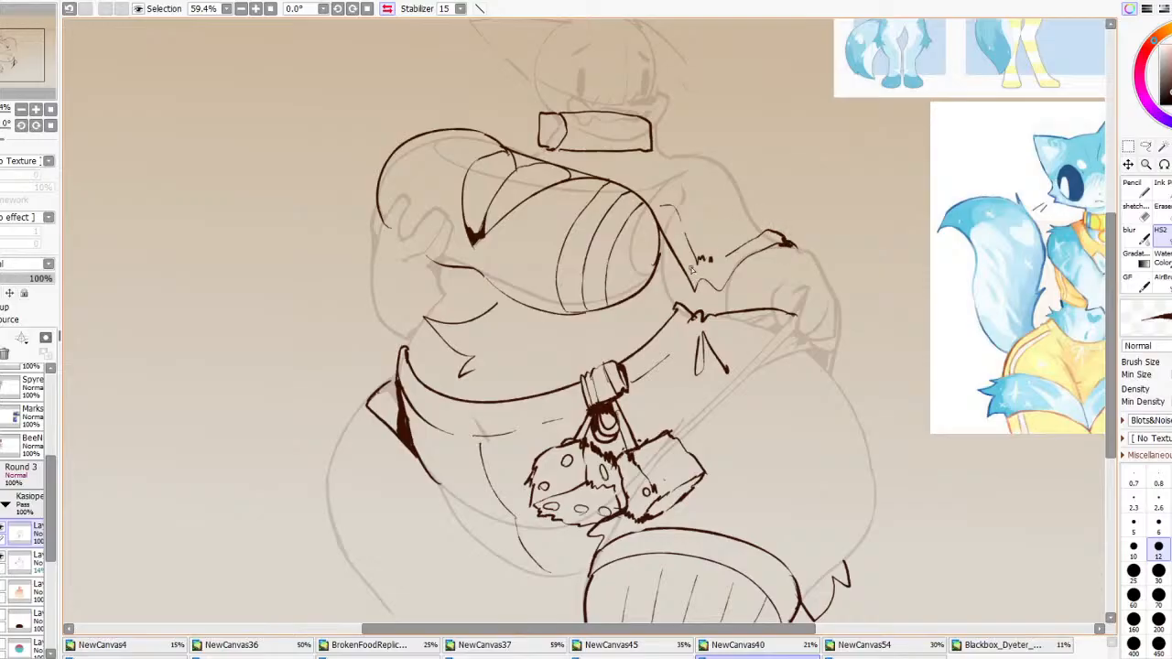
pyautogui.moveTo(670, 274)
pyautogui.mouseDown()
pyautogui.moveTo(660, 236)
pyautogui.moveTo(656, 265)
pyautogui.moveTo(660, 252)
pyautogui.mouseUp()
pyautogui.hotkey('ctrl', 'z')
pyautogui.moveTo(775, 234)
pyautogui.mouseDown()
pyautogui.moveTo(721, 158)
pyautogui.moveTo(652, 147)
pyautogui.mouseUp()
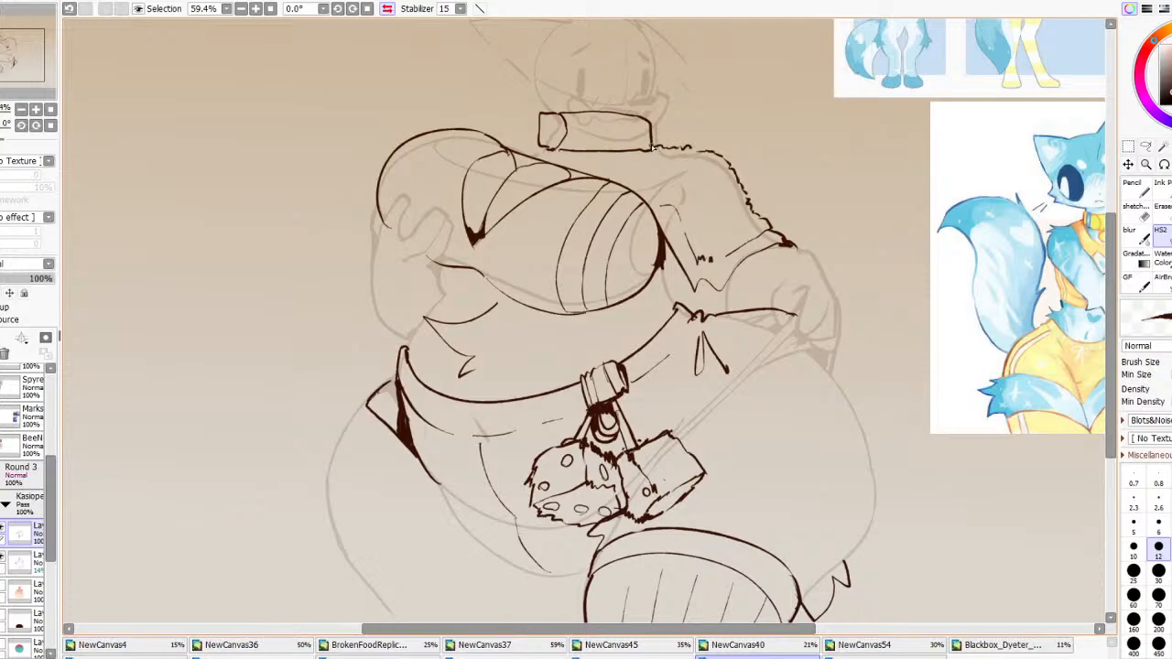
# Unmirror the view, extend the fluffy edge beneath the collar to the far shoulder, and add fold marks near the armpit
pyautogui.scroll(-5, 661, 171)
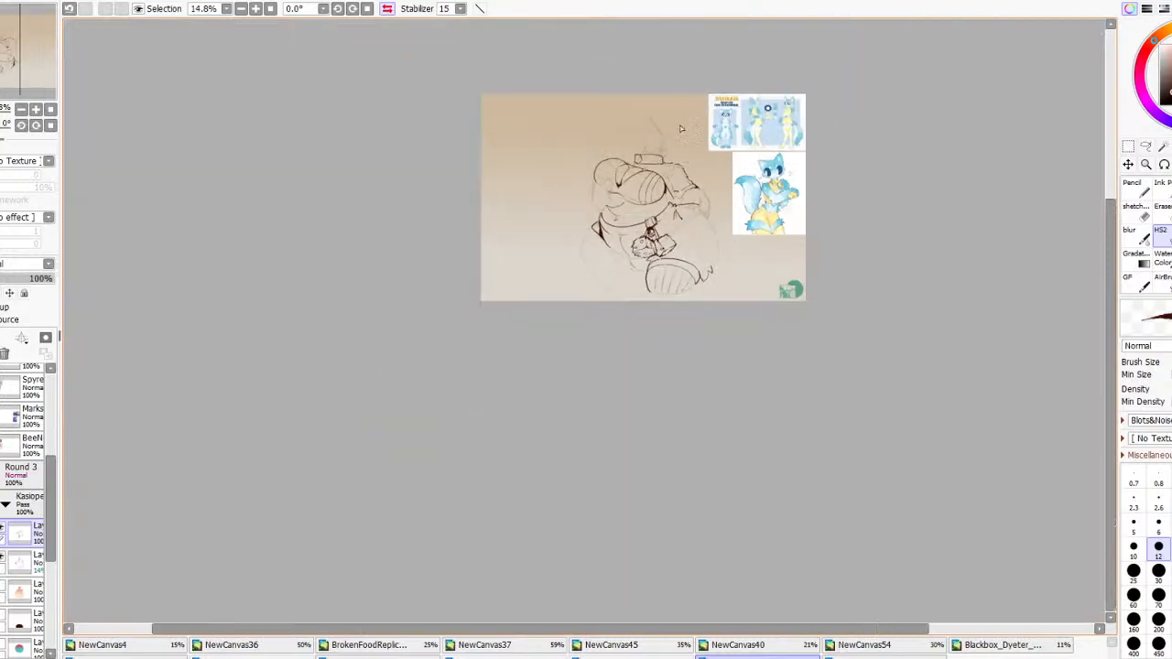
pyautogui.click(388, 9)
pyautogui.scroll(5, 495, 176)
pyautogui.scroll(-2, 529, 189)
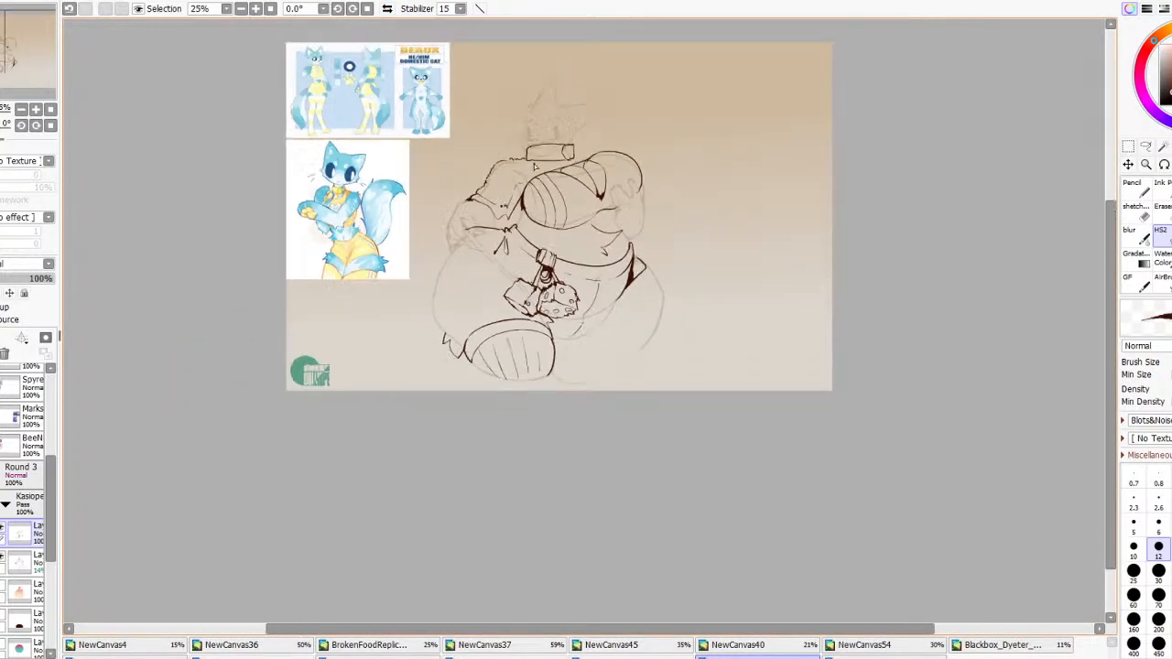
pyautogui.scroll(4, 508, 164)
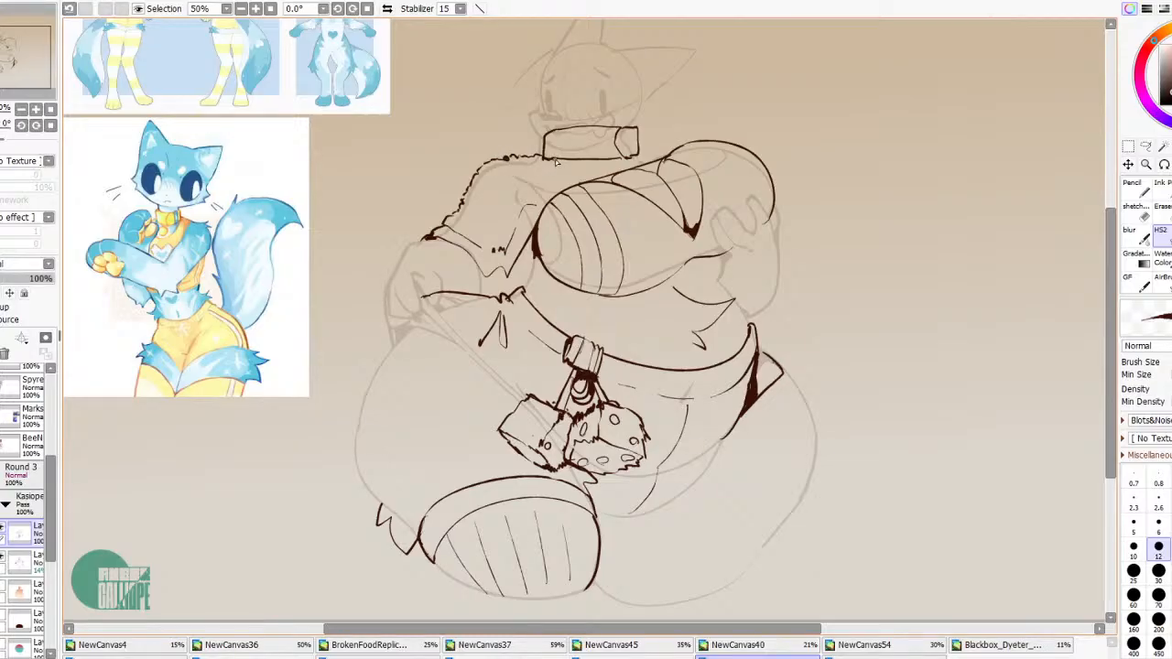
pyautogui.moveTo(556, 162); pyautogui.dragTo(595, 175)
pyautogui.moveTo(623, 174); pyautogui.dragTo(662, 157)
pyautogui.moveTo(529, 205)
pyautogui.mouseDown()
pyautogui.moveTo(546, 202)
pyautogui.moveTo(531, 182)
pyautogui.moveTo(562, 196)
pyautogui.mouseUp()
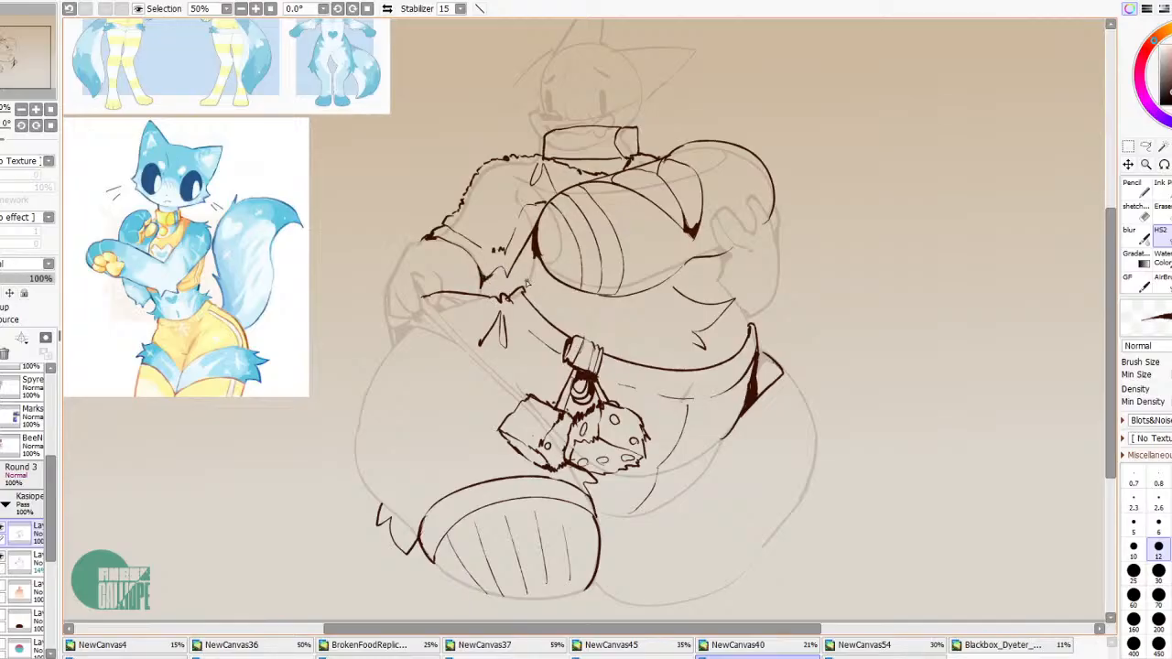
# Erase the waistband's knot and the band edges between the forearm and the belt buckle, and mirror the view
pyautogui.scroll(-5, 537, 226)
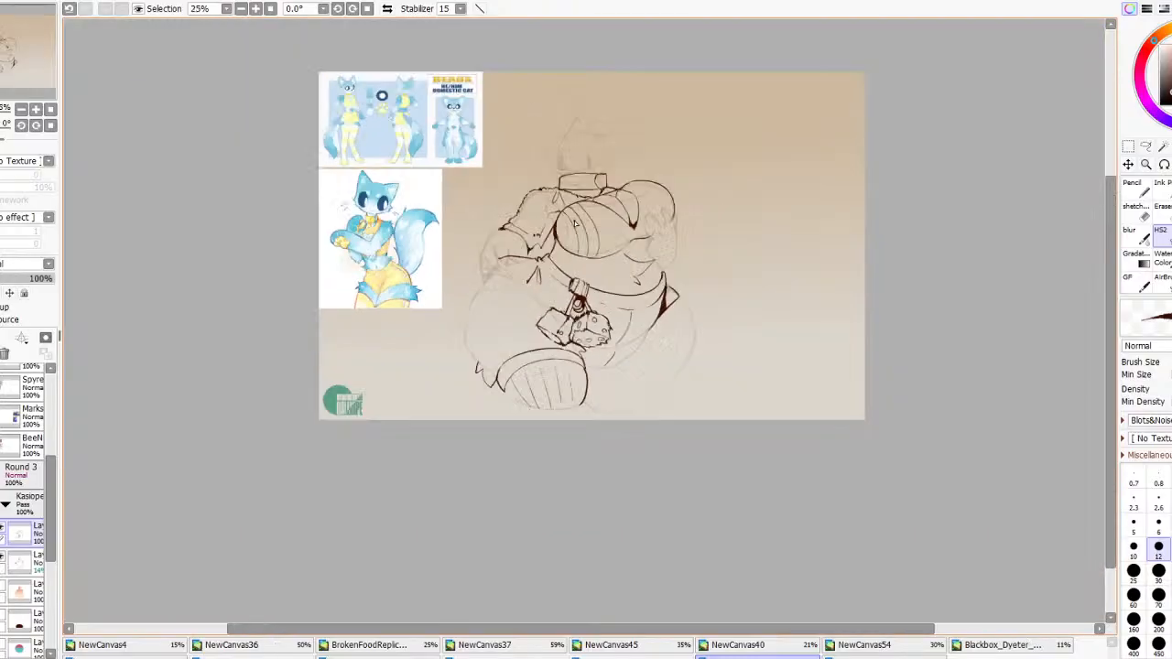
pyautogui.scroll(3, 499, 224)
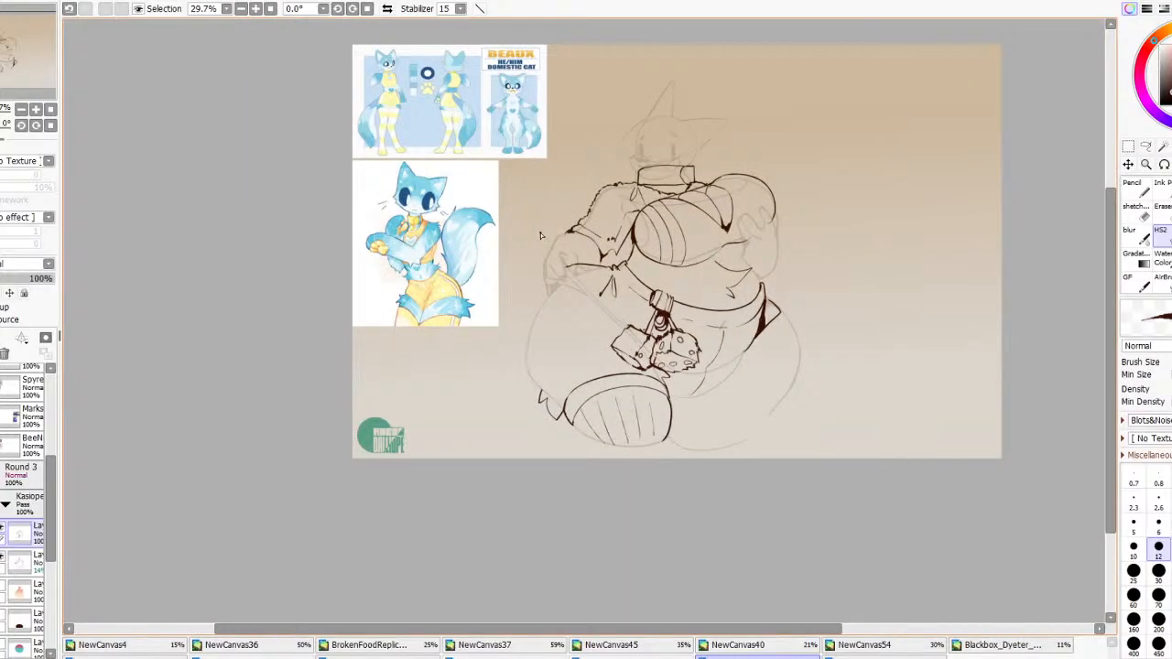
pyautogui.scroll(-2, 540, 236)
pyautogui.scroll(5, 540, 236)
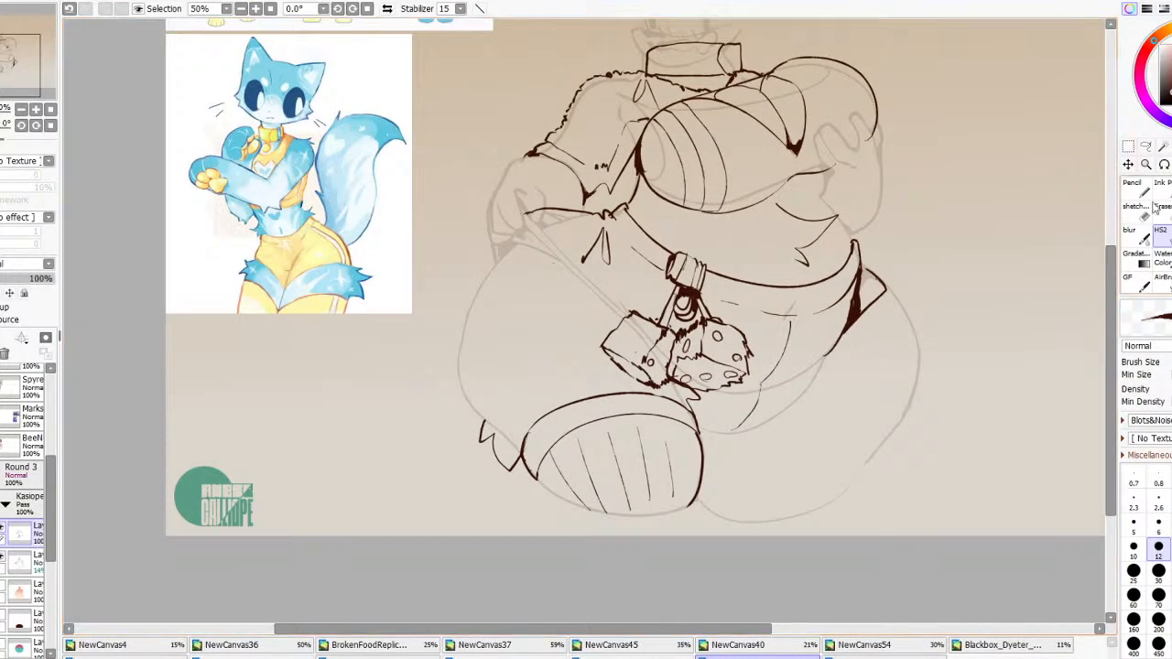
pyautogui.click(1157, 206)
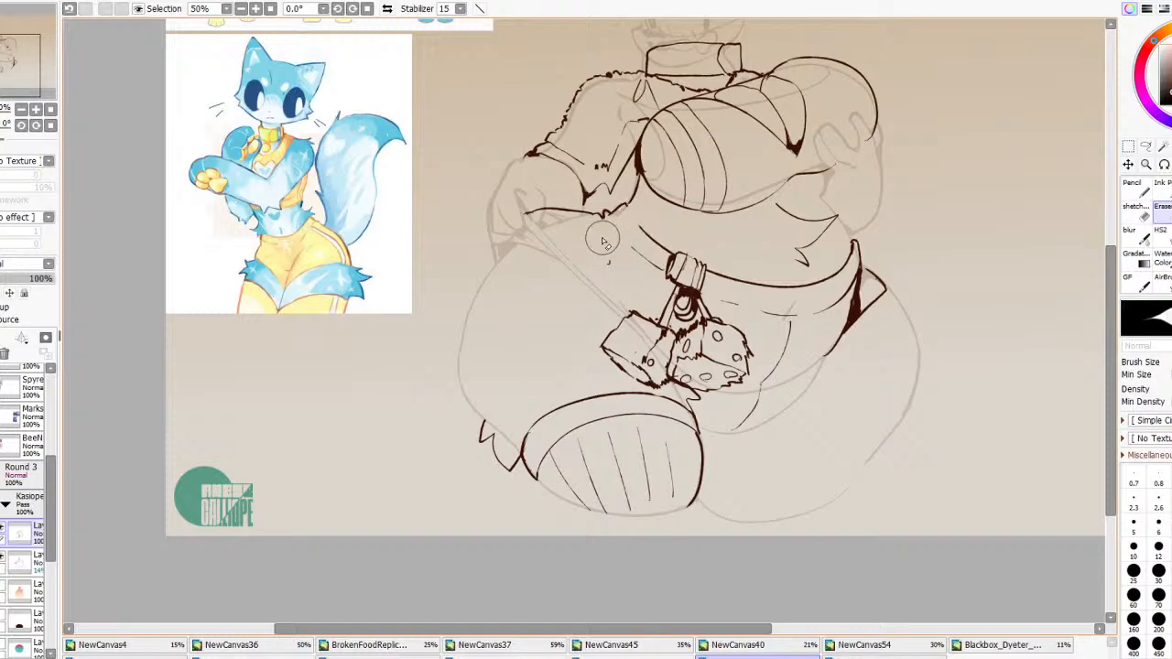
pyautogui.moveTo(605, 243)
pyautogui.mouseDown()
pyautogui.moveTo(661, 227)
pyautogui.moveTo(650, 269)
pyautogui.moveTo(654, 249)
pyautogui.mouseUp()
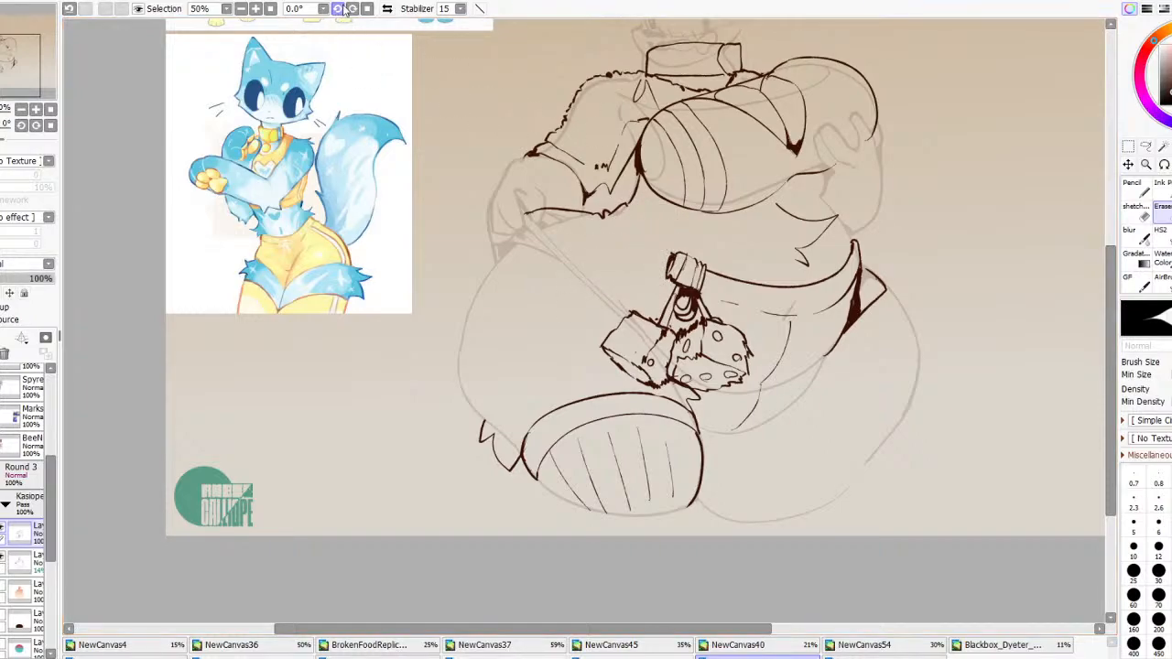
pyautogui.click(386, 8)
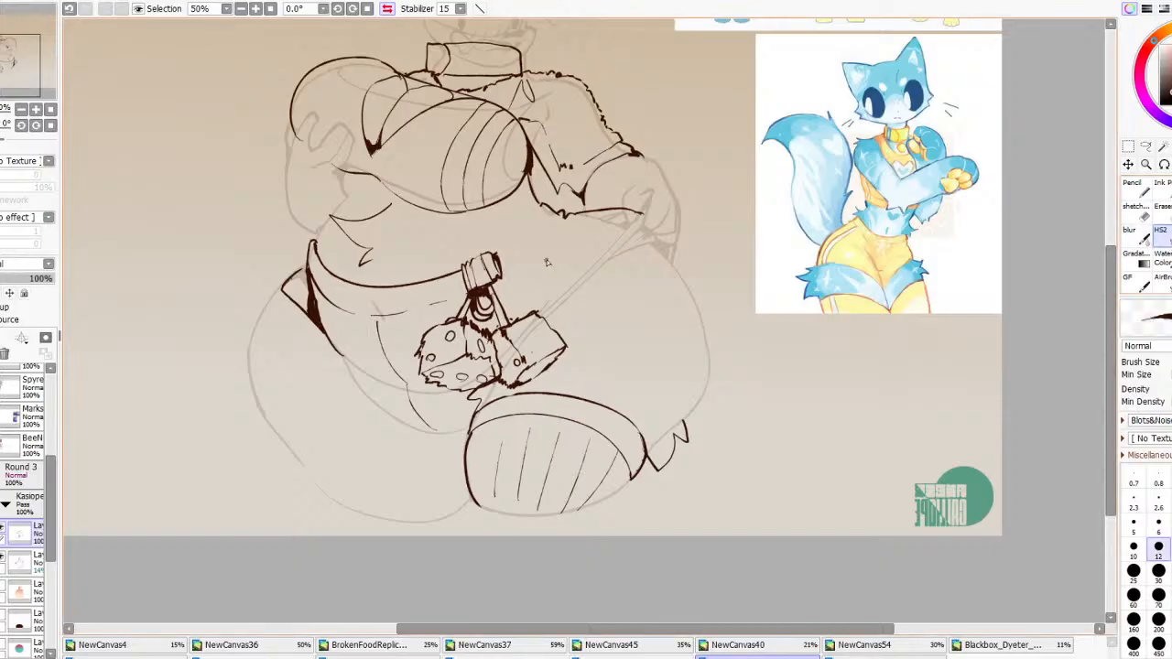
# Ink a flared coat panel from the belt buckle to the near forearm, with a ragged hem and inner trim line, and check it unmirrored
pyautogui.moveTo(502, 262)
pyautogui.mouseDown()
pyautogui.moveTo(590, 339)
pyautogui.moveTo(707, 324)
pyautogui.mouseUp()
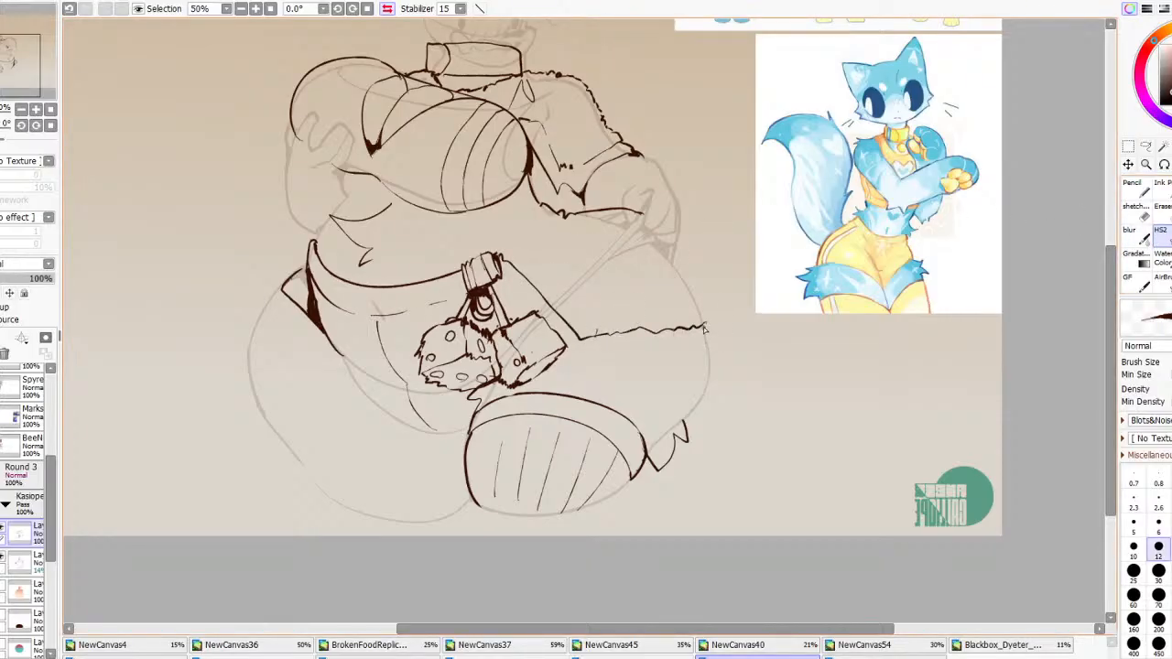
pyautogui.moveTo(499, 258); pyautogui.dragTo(561, 218)
pyautogui.moveTo(518, 251)
pyautogui.mouseDown()
pyautogui.moveTo(591, 326)
pyautogui.moveTo(669, 315)
pyautogui.mouseUp()
pyautogui.moveTo(668, 244)
pyautogui.mouseDown()
pyautogui.moveTo(732, 311)
pyautogui.moveTo(697, 335)
pyautogui.mouseUp()
pyautogui.scroll(-8, 702, 230)
pyautogui.scroll(4, 702, 230)
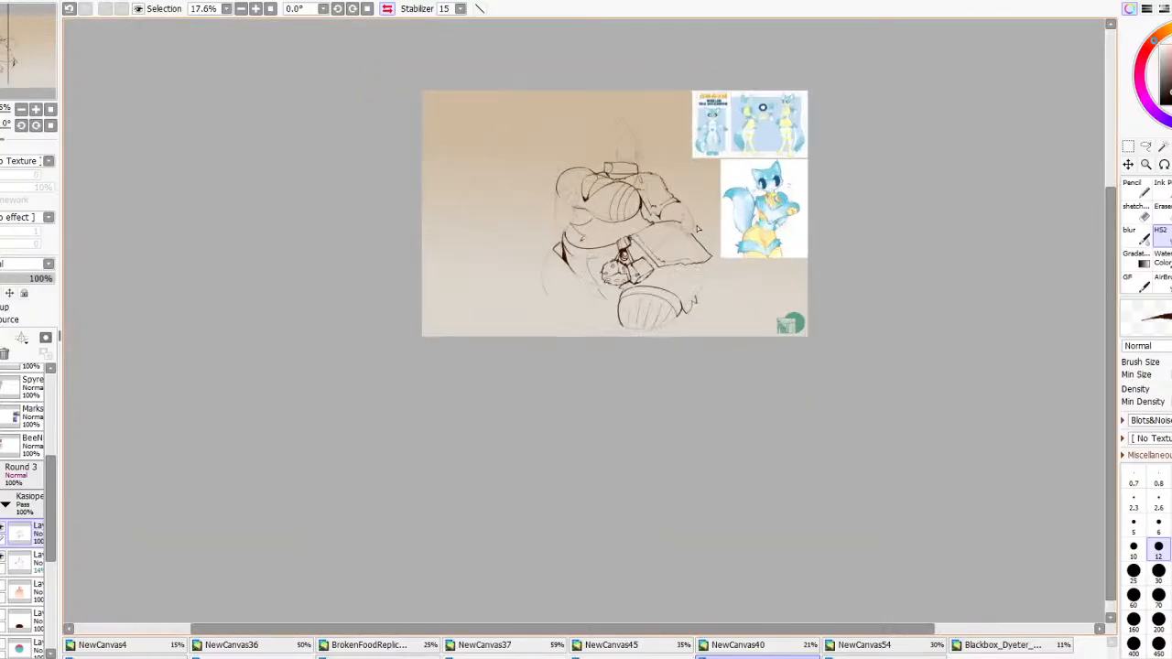
pyautogui.click(388, 9)
pyautogui.click(388, 9)
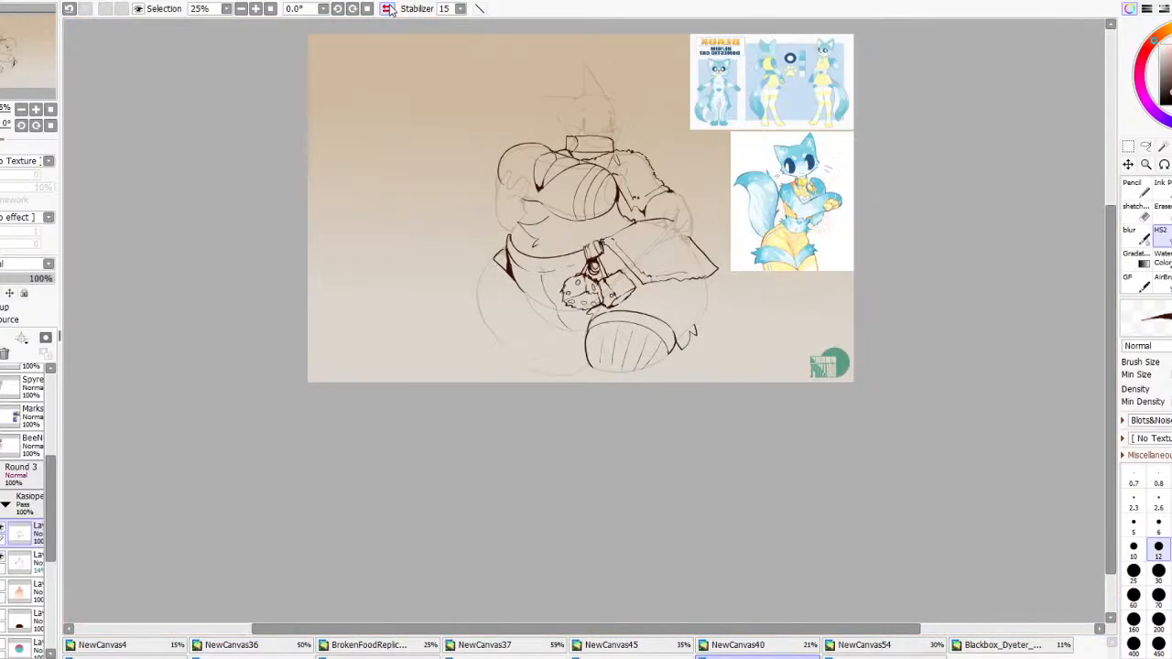
pyautogui.scroll(2, 519, 220)
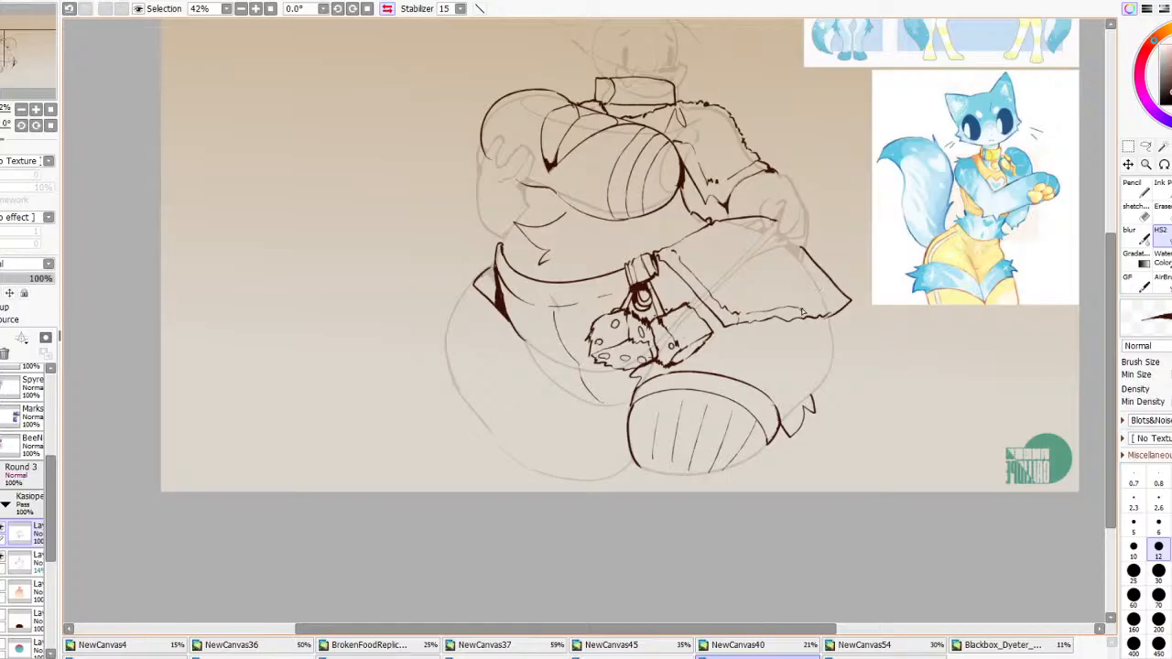
# Erase the coat panel's smooth outer edge and front trim line and redraw both with a jagged, fluffy contour
pyautogui.hotkey('ctrl', 'z')
pyautogui.hotkey('ctrl', 'y')
pyautogui.press('e')
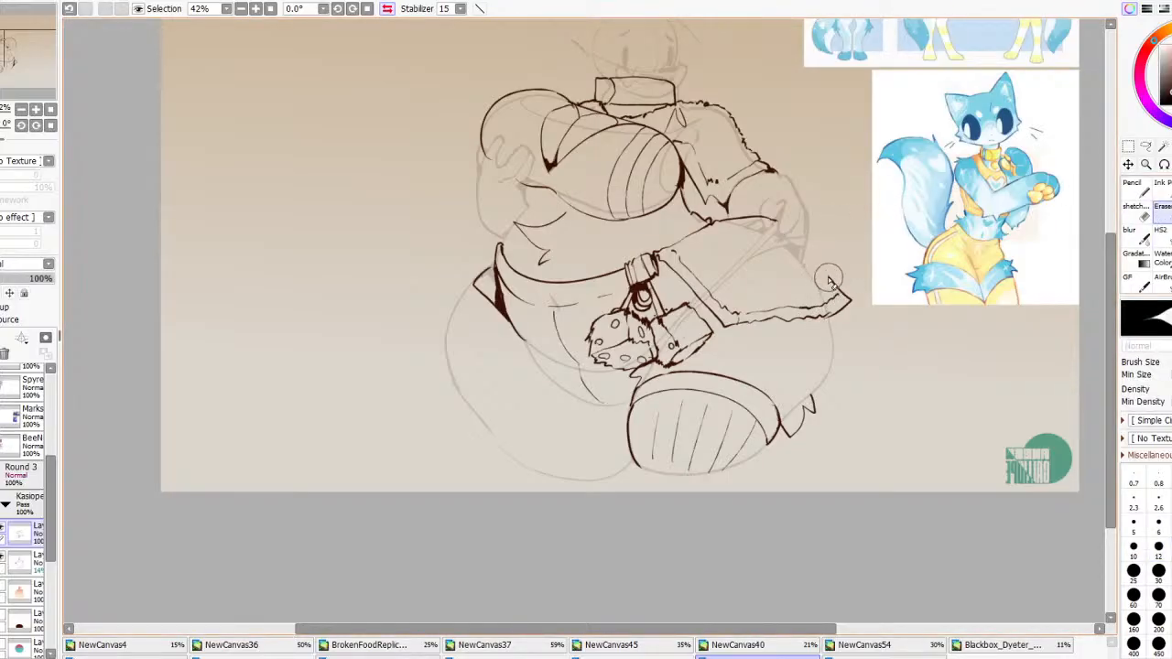
pyautogui.click(1161, 234)
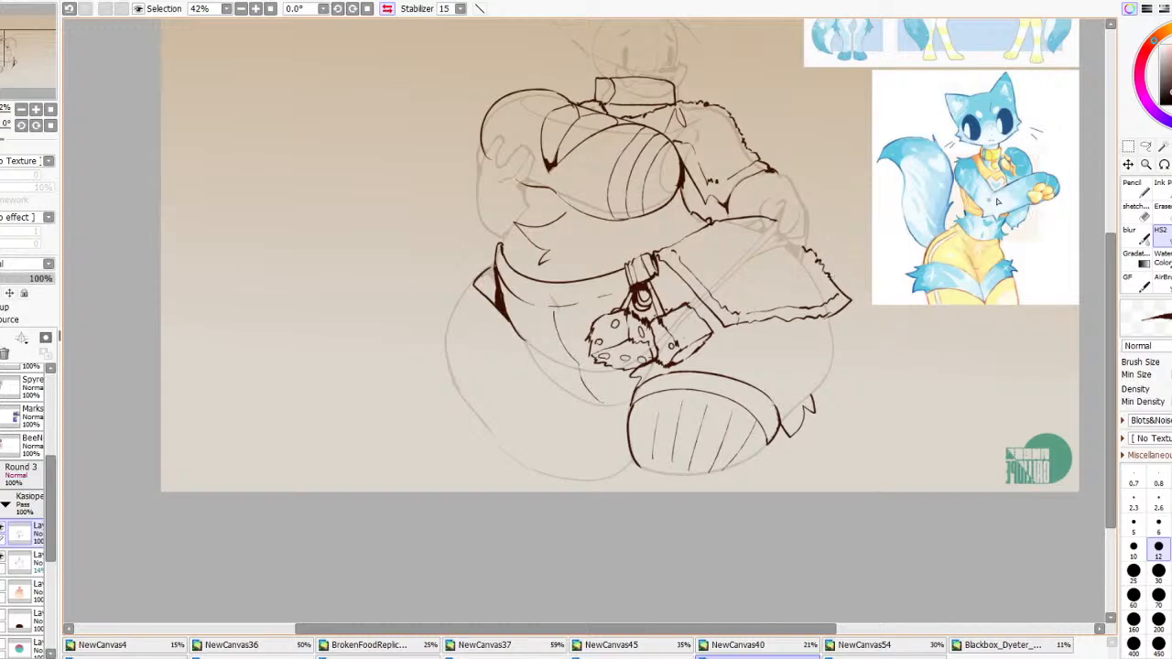
pyautogui.press('e')
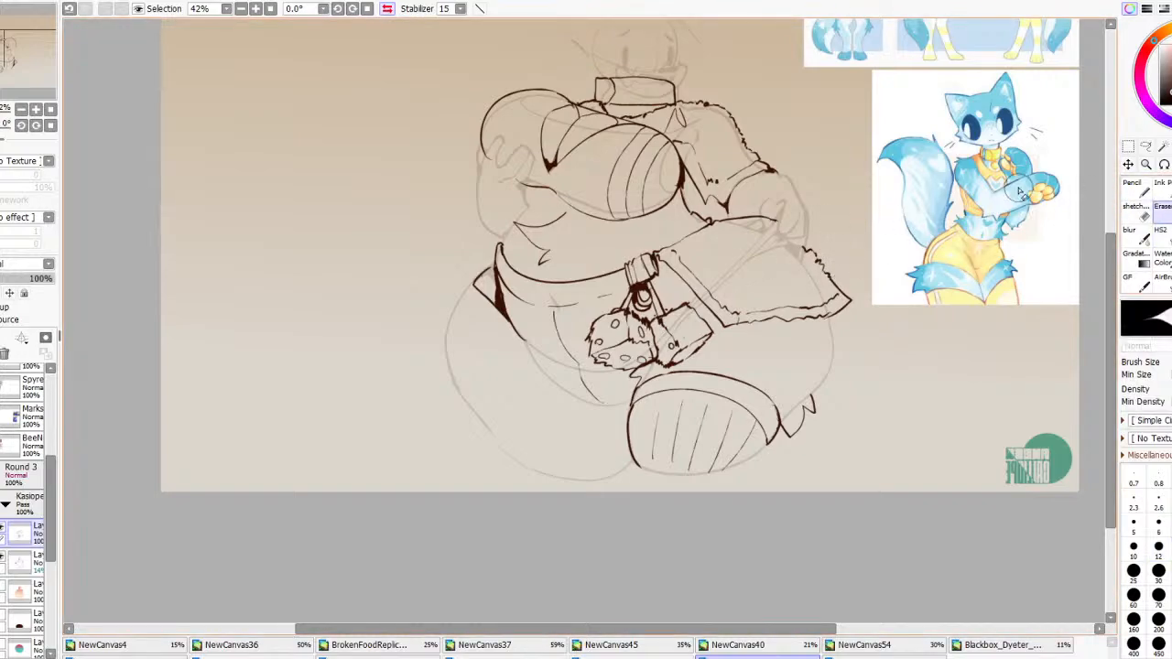
pyautogui.moveTo(733, 315); pyautogui.dragTo(675, 250)
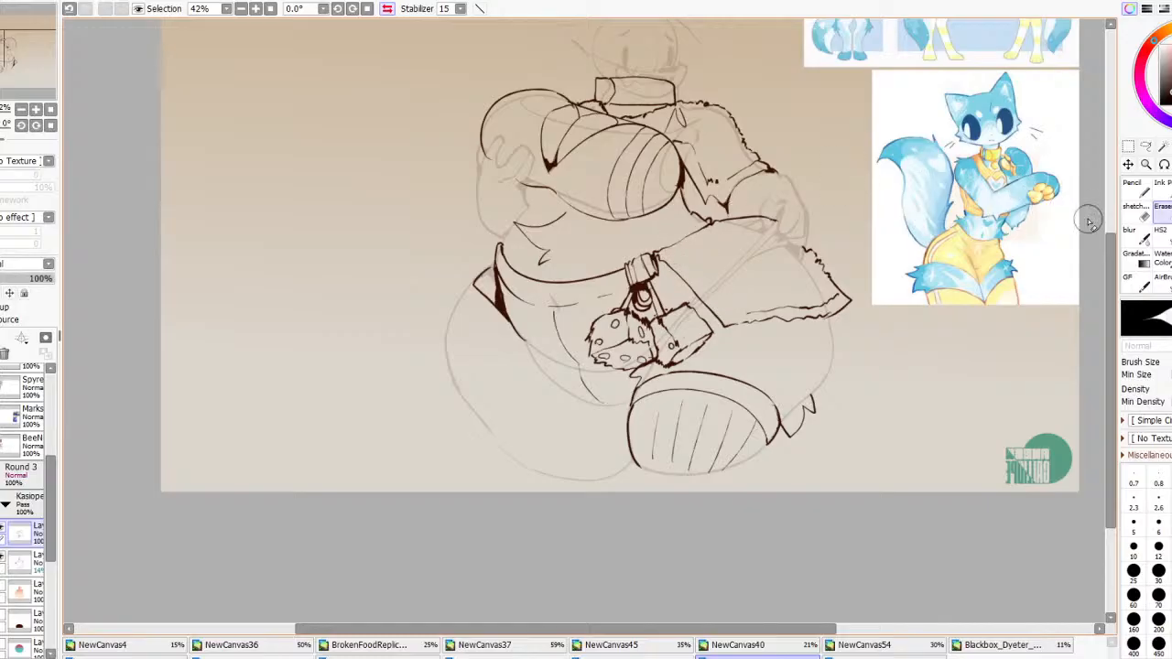
pyautogui.click(1160, 230)
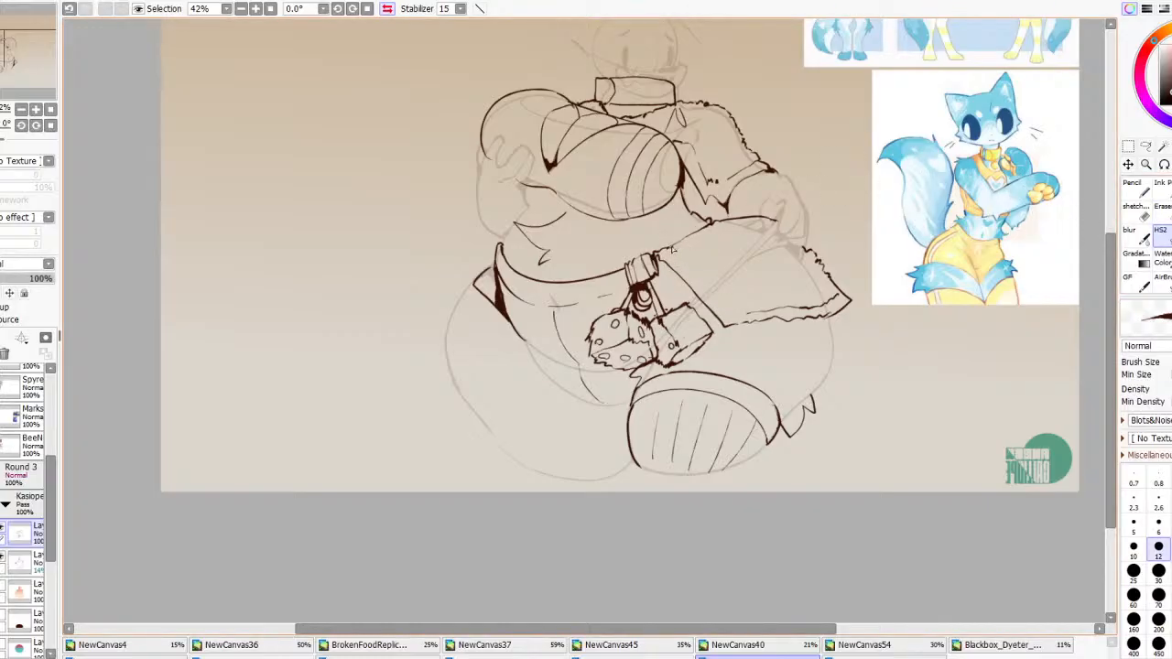
pyautogui.moveTo(673, 248); pyautogui.dragTo(735, 318)
# Ink a short jagged fluffy edge along the outer side of the far forearm below the shoulder
pyautogui.moveTo(476, 216)
pyautogui.mouseDown()
pyautogui.moveTo(465, 204)
pyautogui.moveTo(473, 178)
pyautogui.mouseUp()
pyautogui.hotkey('ctrl', 'z')
pyautogui.moveTo(479, 221); pyautogui.dragTo(477, 164)
pyautogui.hotkey('ctrl', 'z')
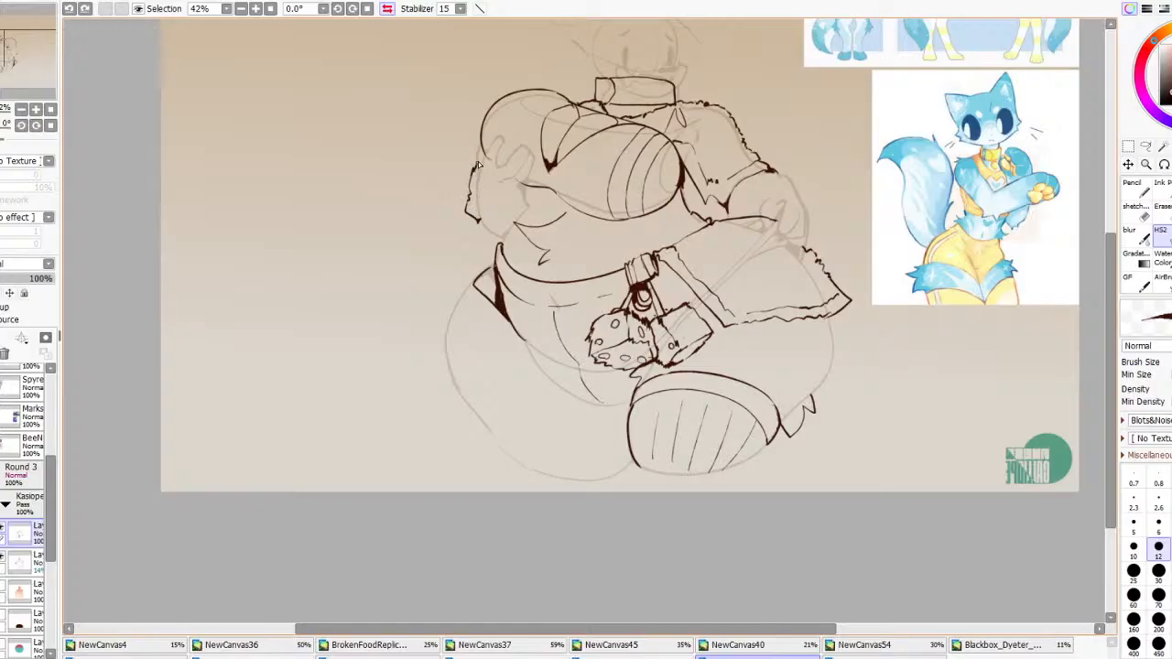
pyautogui.scroll(-3, 517, 142)
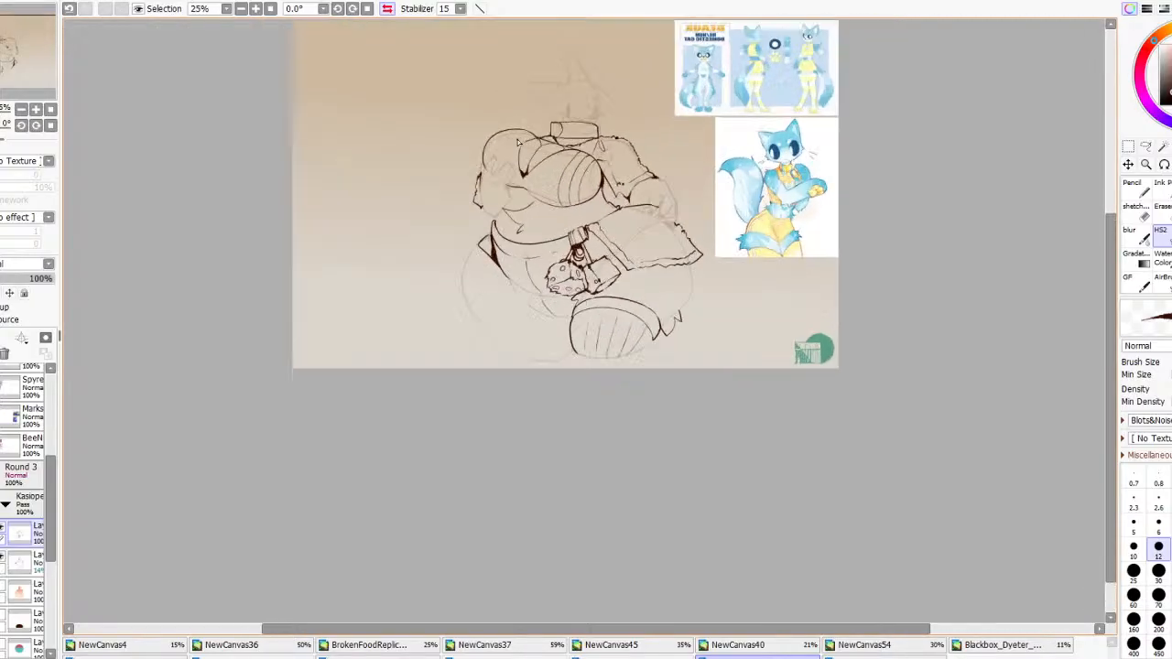
pyautogui.scroll(3, 518, 141)
pyautogui.scroll(-3, 573, 204)
pyautogui.scroll(3, 626, 132)
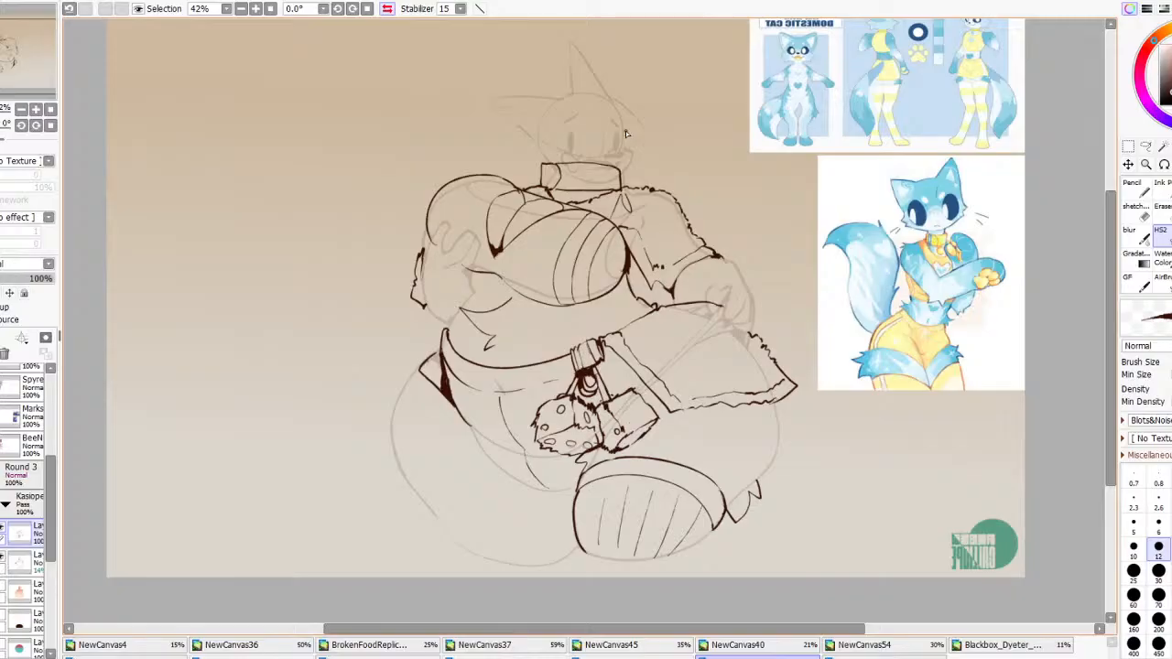
# Draw a small pointed loop at the coat panel's upper edge beside the near forearm
pyautogui.moveTo(654, 318)
pyautogui.mouseDown()
pyautogui.moveTo(648, 333)
pyautogui.moveTo(676, 326)
pyautogui.mouseUp()
pyautogui.scroll(-5, 718, 255)
pyautogui.scroll(3, 703, 257)
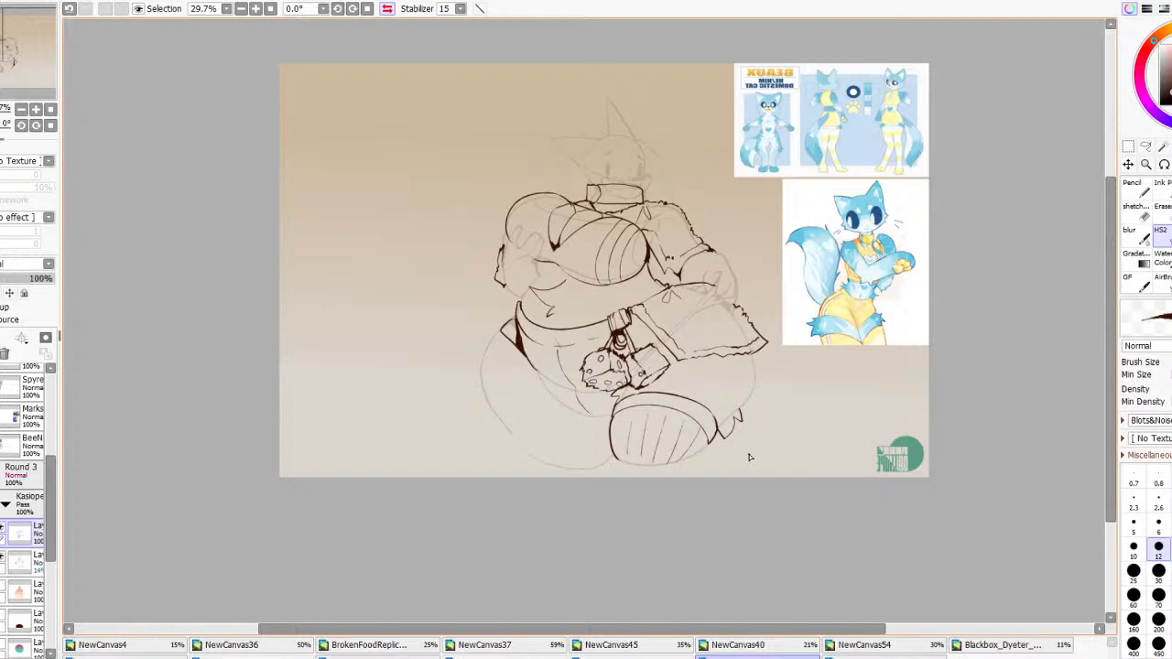
# Ink spiky fur tufts along the outer hip below the waistband's corner
pyautogui.scroll(3, 749, 457)
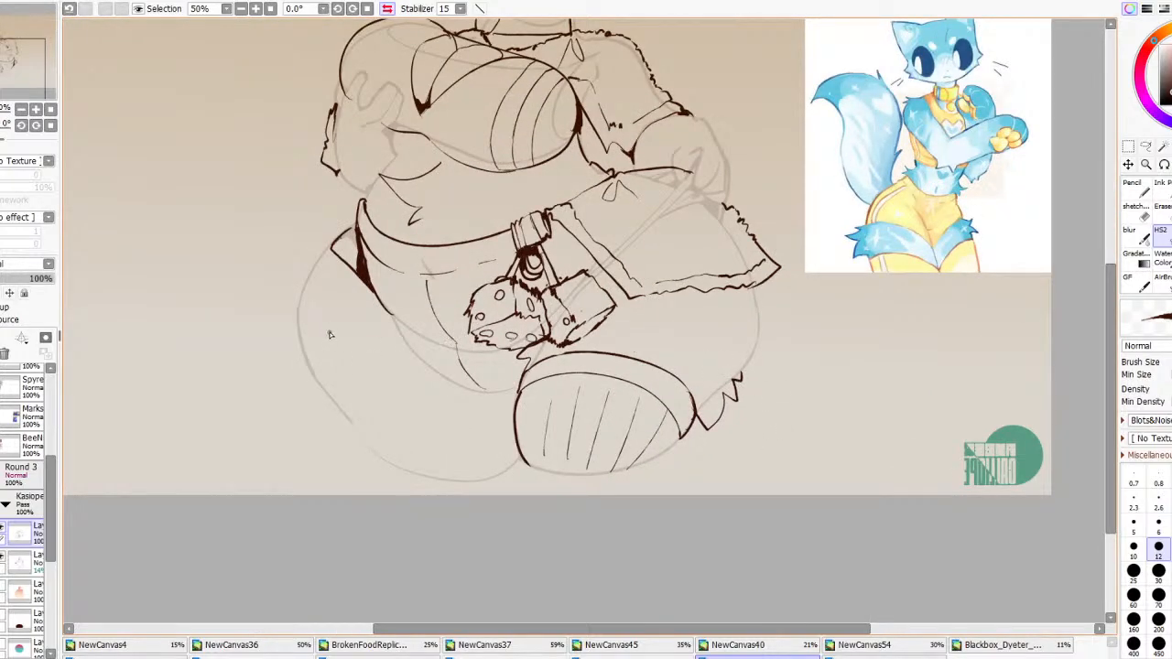
pyautogui.moveTo(334, 251)
pyautogui.mouseDown()
pyautogui.moveTo(273, 257)
pyautogui.moveTo(294, 293)
pyautogui.moveTo(273, 314)
pyautogui.moveTo(289, 348)
pyautogui.mouseUp()
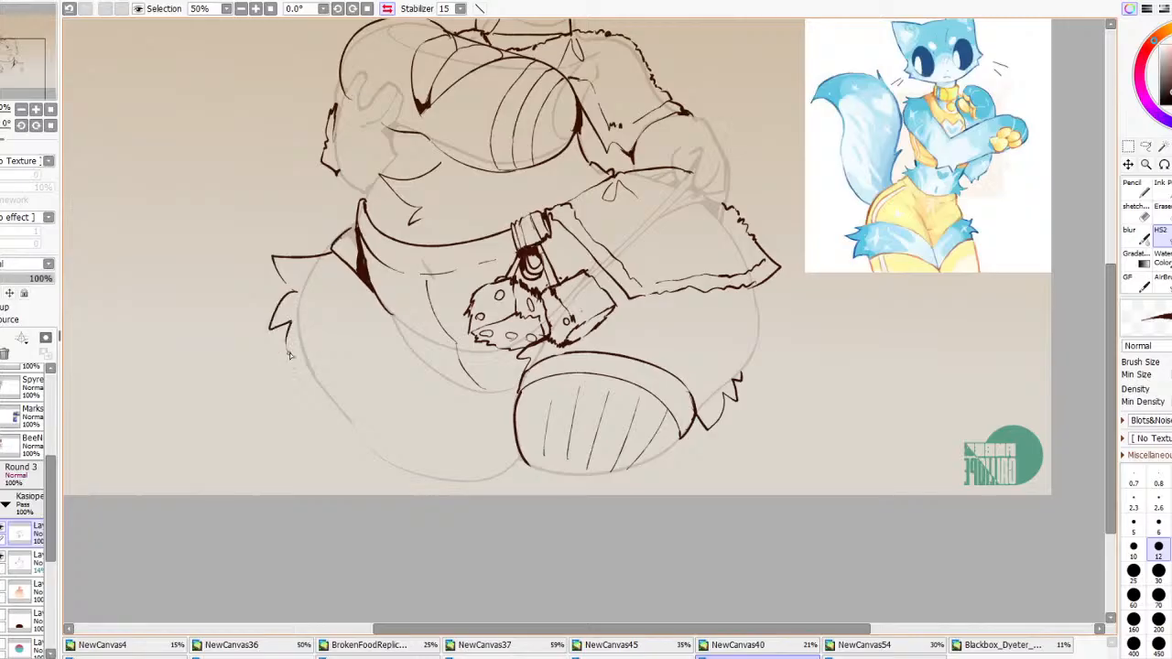
pyautogui.scroll(-3, 277, 194)
pyautogui.scroll(3, 277, 194)
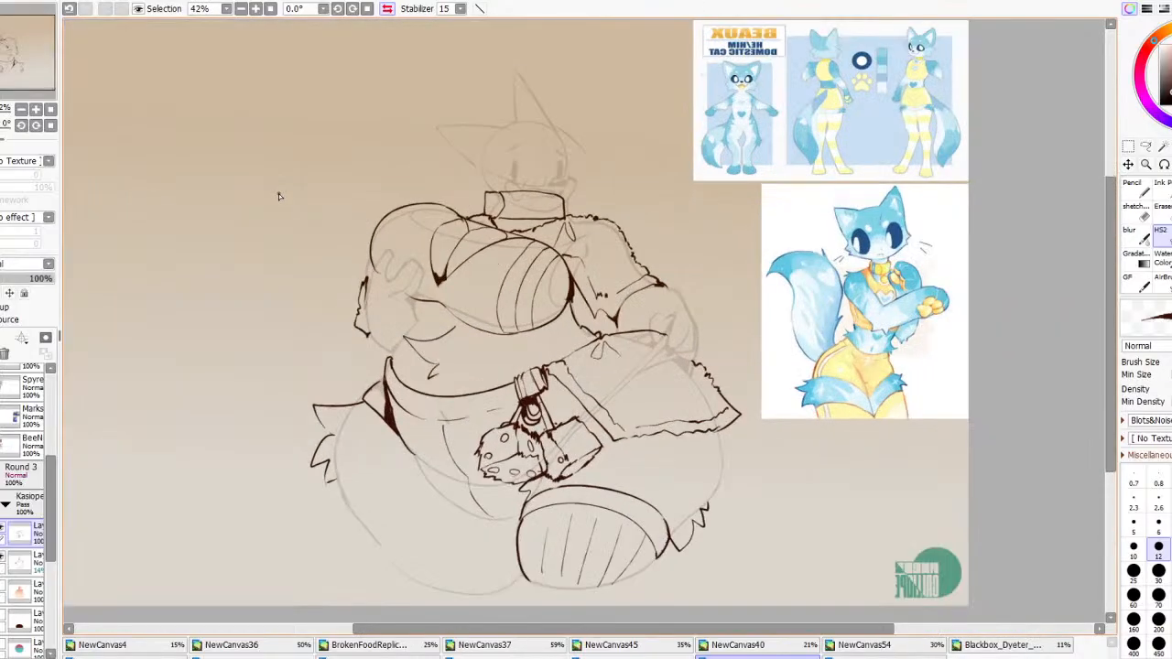
pyautogui.scroll(-4, 311, 220)
pyautogui.scroll(3, 344, 246)
pyautogui.scroll(2, 364, 229)
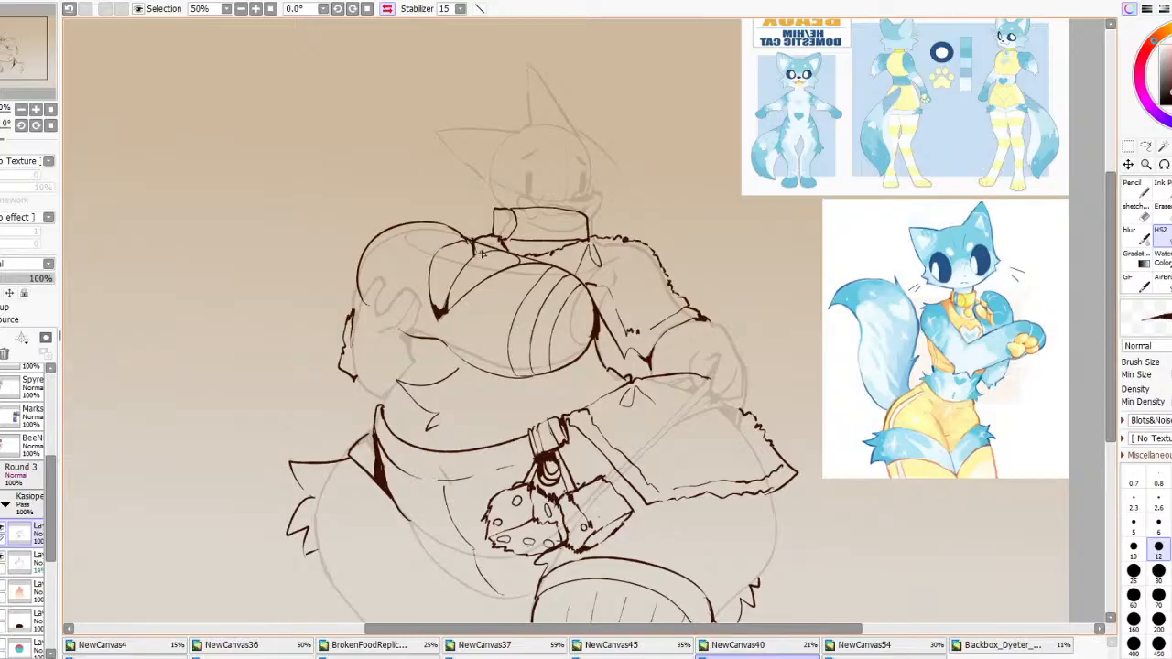
# Add a short line to the top's strap near the collar and compare the figure mirrored and unmirrored
pyautogui.hotkey('ctrl', 'z')
pyautogui.moveTo(475, 252)
pyautogui.mouseDown()
pyautogui.moveTo(463, 244)
pyautogui.moveTo(498, 257)
pyautogui.mouseUp()
pyautogui.scroll(-3, 512, 244)
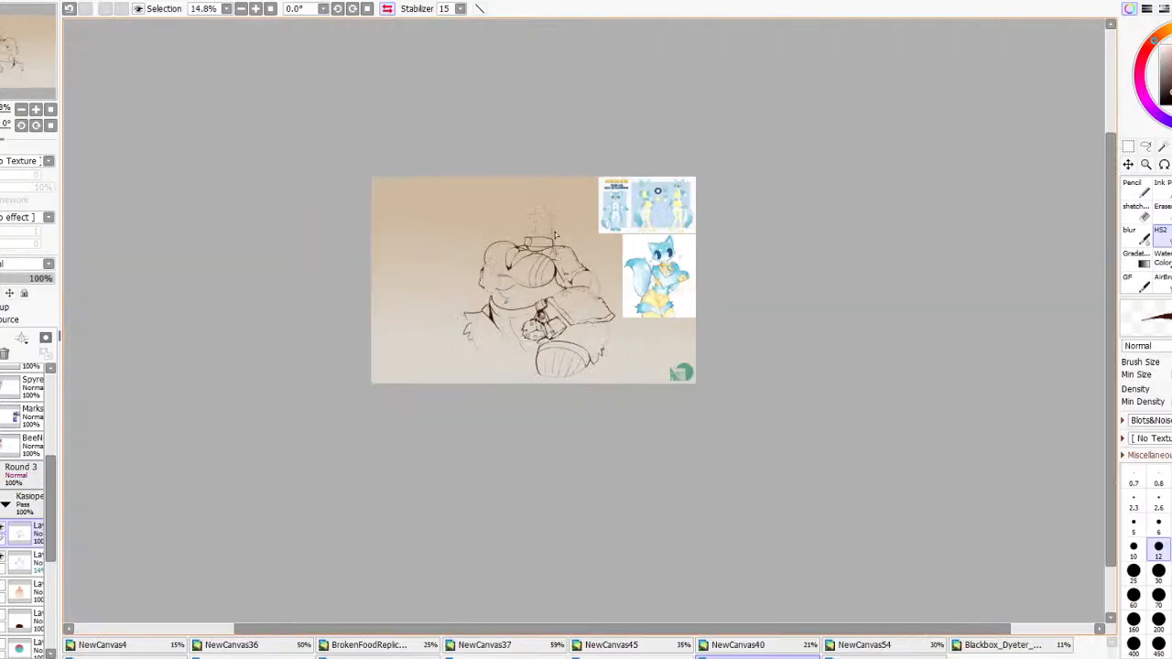
pyautogui.click(388, 8)
pyautogui.click(387, 8)
pyautogui.scroll(2, 562, 222)
pyautogui.scroll(2, 562, 222)
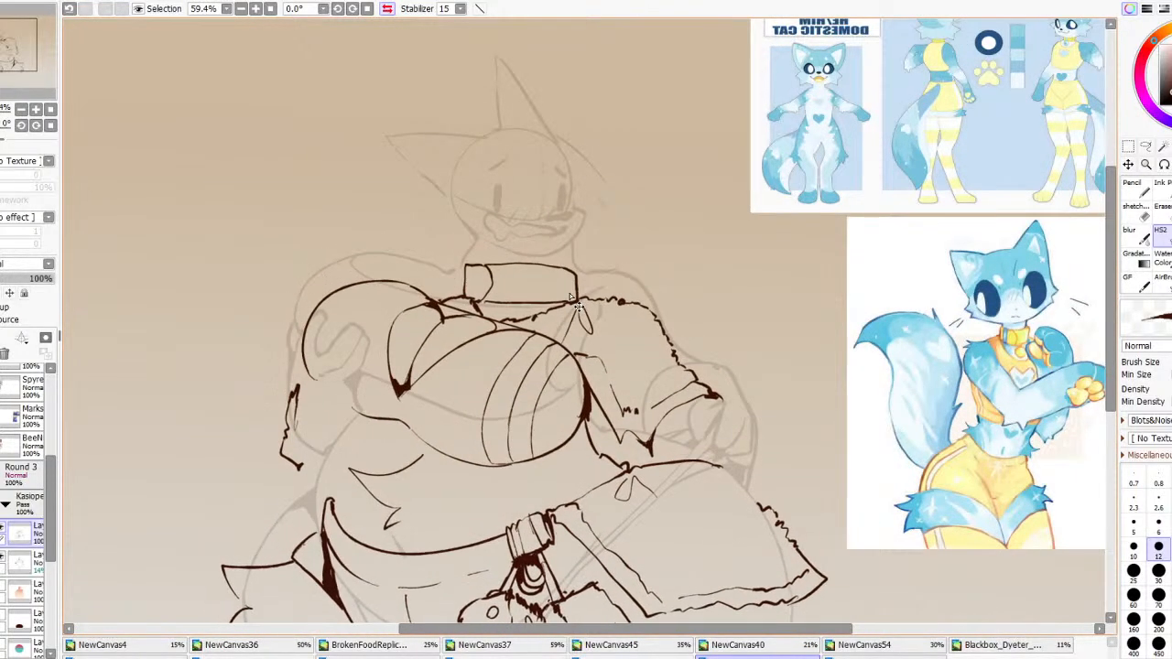
pyautogui.scroll(-4, 564, 238)
pyautogui.scroll(2, 567, 248)
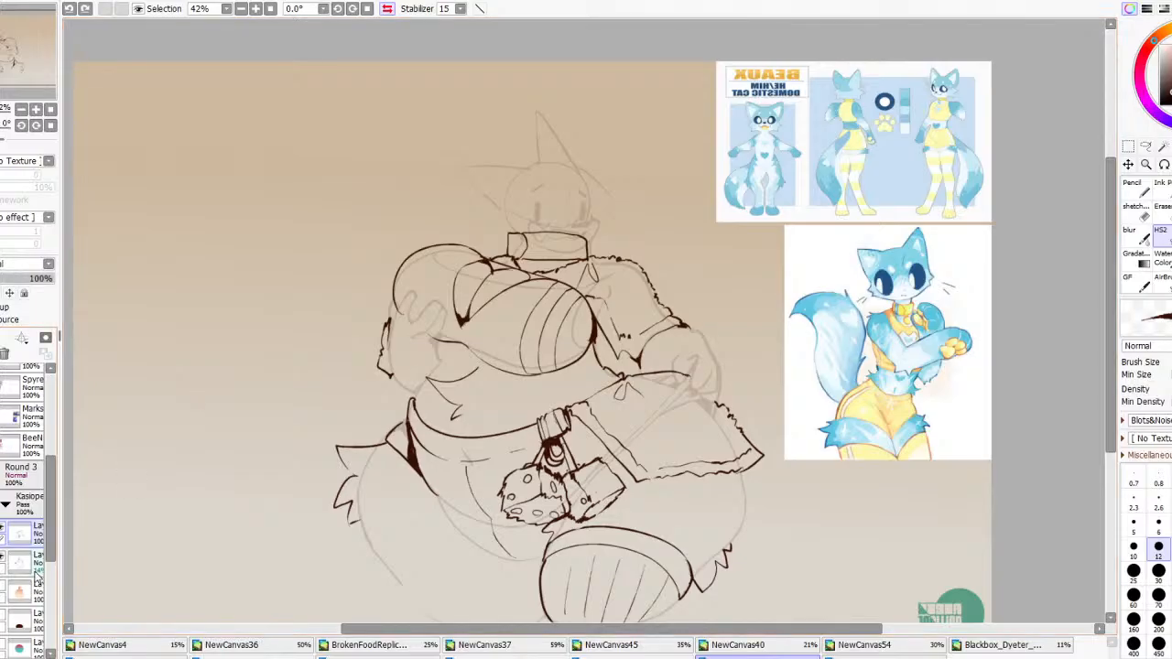
# Move the head on the faint rough sketch layer slightly higher above the collar
pyautogui.click(1132, 156)
pyautogui.moveTo(382, 90); pyautogui.dragTo(676, 253)
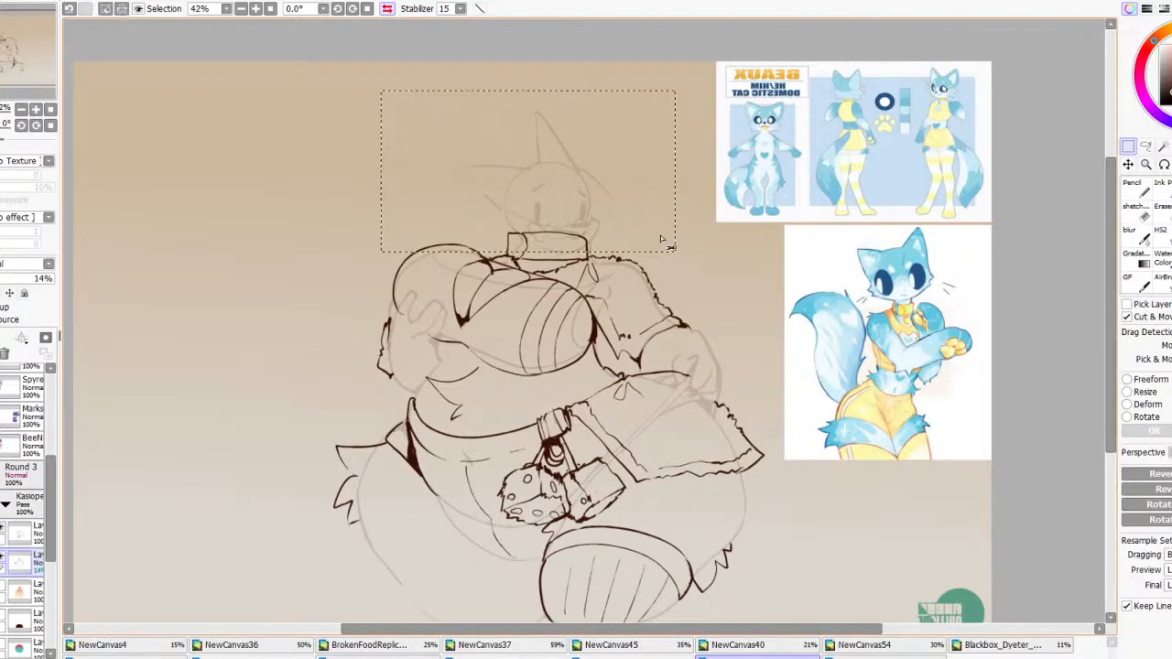
pyautogui.moveTo(638, 212); pyautogui.dragTo(637, 196)
pyautogui.hotkey('ctrl', 'd')
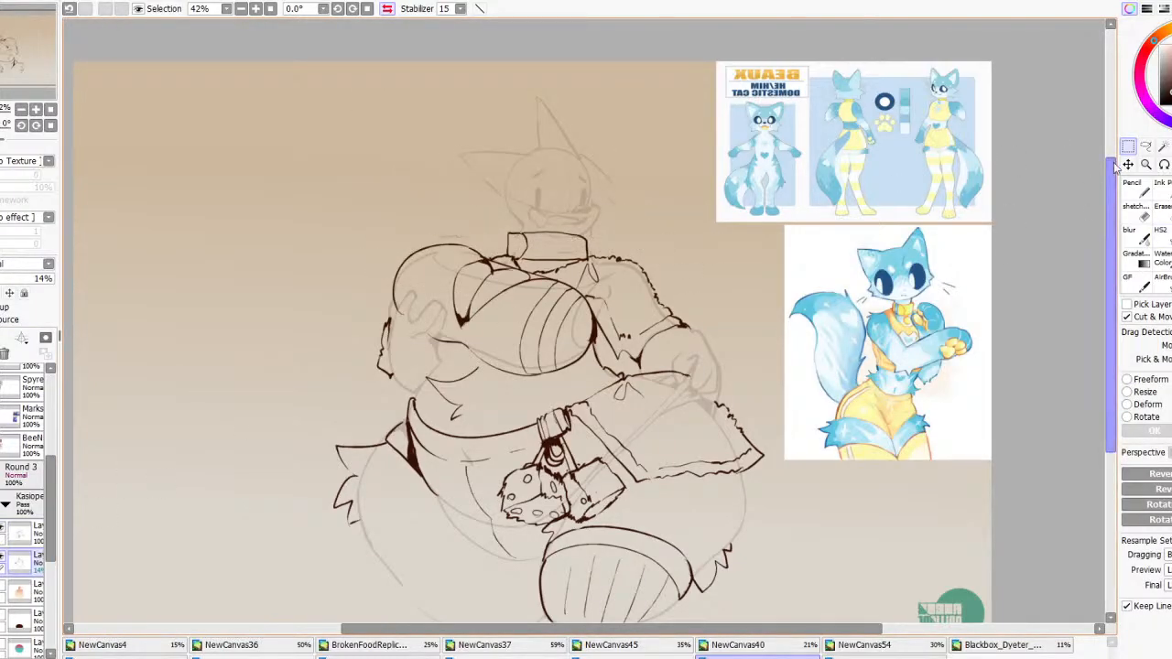
# Lasso and clear the rough sketch lines beneath the inked shoulders, chest and upper arm
pyautogui.click(1145, 147)
pyautogui.moveTo(392, 257)
pyautogui.mouseDown()
pyautogui.moveTo(482, 220)
pyautogui.moveTo(567, 257)
pyautogui.moveTo(640, 255)
pyautogui.moveTo(710, 292)
pyautogui.moveTo(718, 311)
pyautogui.moveTo(664, 339)
pyautogui.moveTo(606, 397)
pyautogui.moveTo(477, 412)
pyautogui.moveTo(448, 361)
pyautogui.mouseUp()
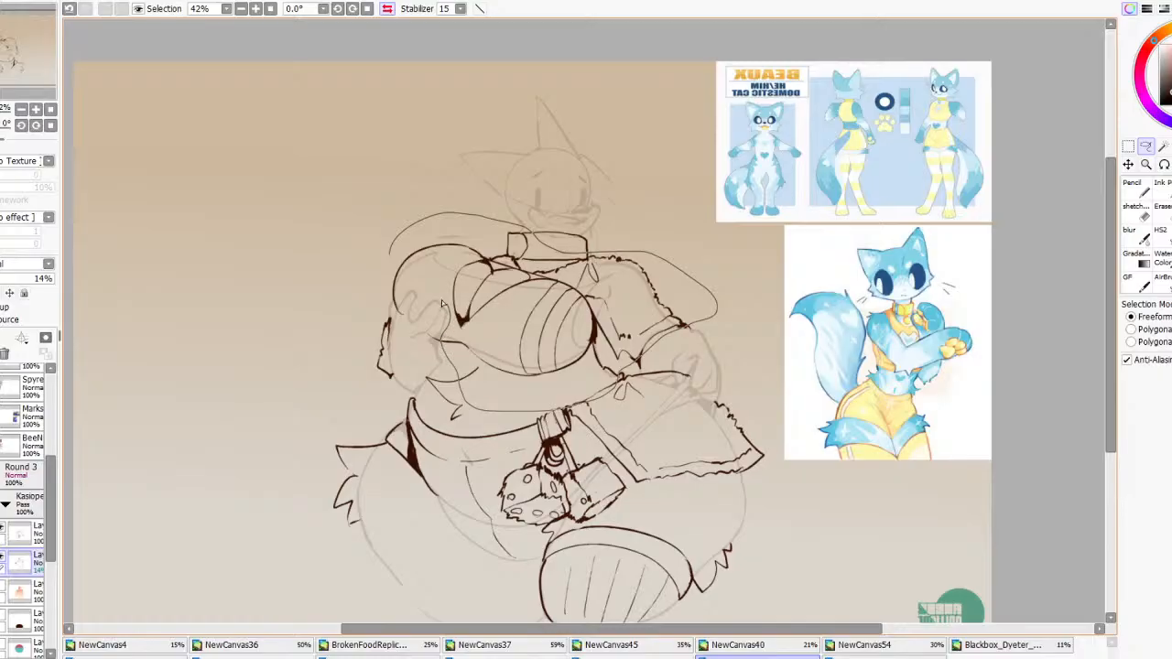
pyautogui.moveTo(425, 294); pyautogui.dragTo(403, 297)
pyautogui.moveTo(390, 338)
pyautogui.mouseDown()
pyautogui.moveTo(340, 351)
pyautogui.moveTo(327, 247)
pyautogui.mouseUp()
pyautogui.hotkey('ctrl', 'd')
pyautogui.scroll(-5, 399, 221)
pyautogui.scroll(4, 435, 227)
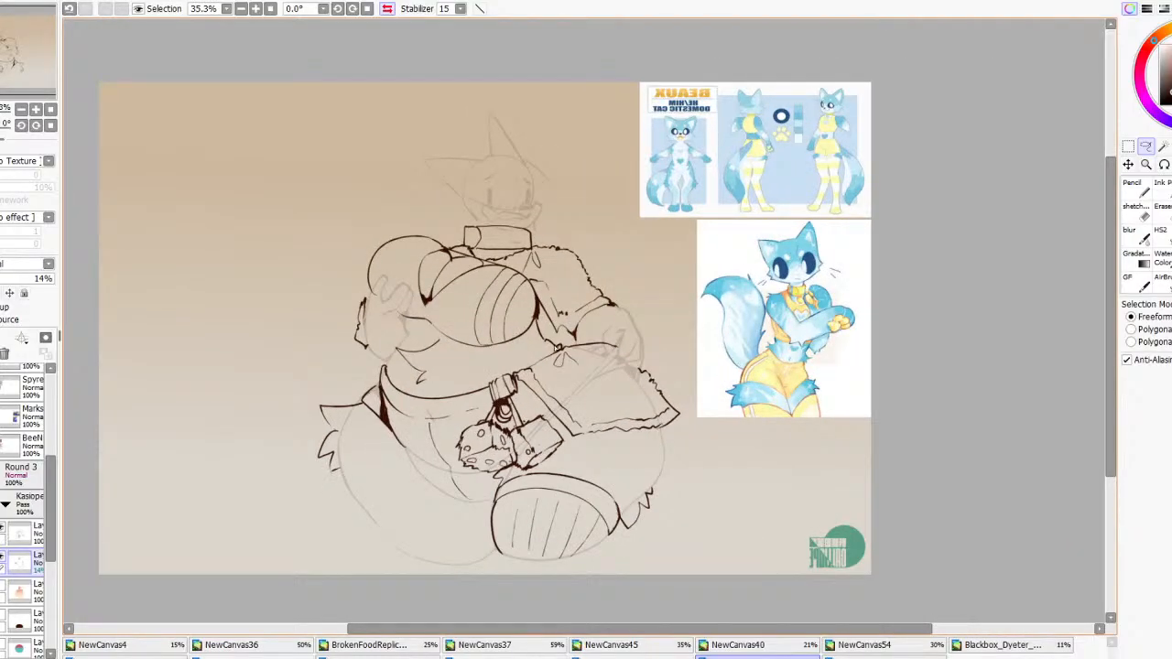
# Clear the rough sketch lines inside the coat panel and behind the fuzzy dice
pyautogui.moveTo(570, 350)
pyautogui.mouseDown()
pyautogui.moveTo(612, 349)
pyautogui.moveTo(642, 401)
pyautogui.mouseUp()
pyautogui.hotkey('ctrl', 'd')
pyautogui.moveTo(556, 419); pyautogui.dragTo(525, 375)
pyautogui.press('Delete')
pyautogui.hotkey('ctrl', 'd')
pyautogui.press('Delete')
pyautogui.hotkey('ctrl', 'd')
pyautogui.moveTo(551, 421)
pyautogui.mouseDown()
pyautogui.moveTo(567, 447)
pyautogui.moveTo(526, 450)
pyautogui.moveTo(491, 471)
pyautogui.moveTo(534, 452)
pyautogui.mouseUp()
pyautogui.press('Delete')
pyautogui.hotkey('ctrl', 'd')
# Raise the rough sketch layer's opacity to 100% and toggle its visibility to compare it with the inked lines
pyautogui.click(1160, 238)
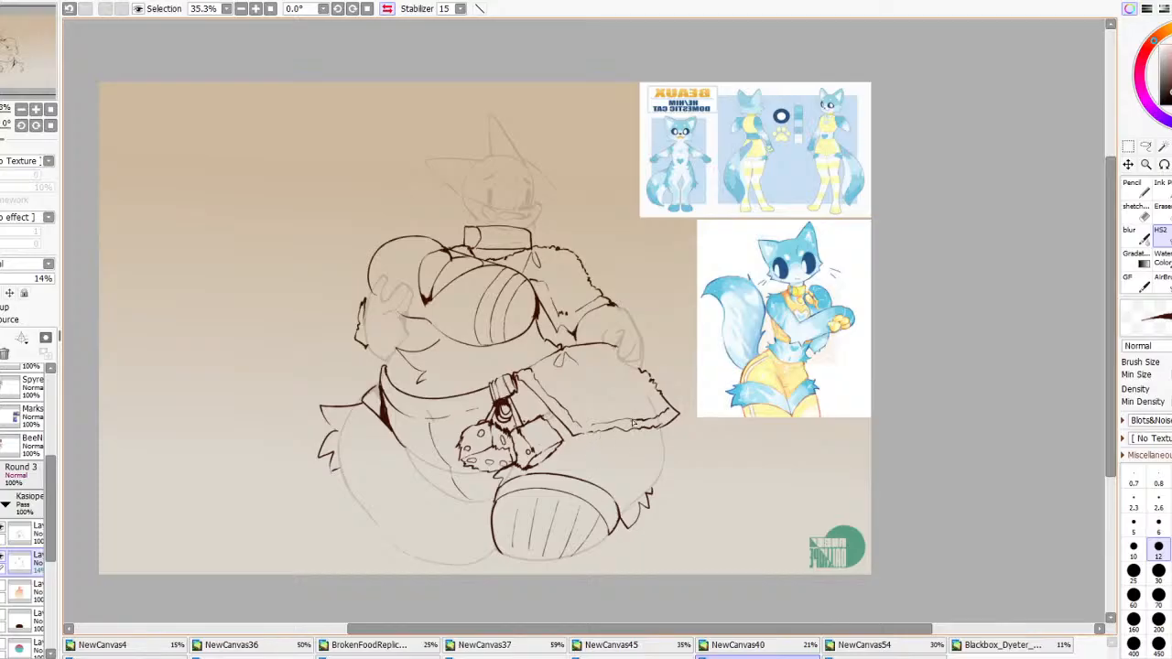
pyautogui.press('e')
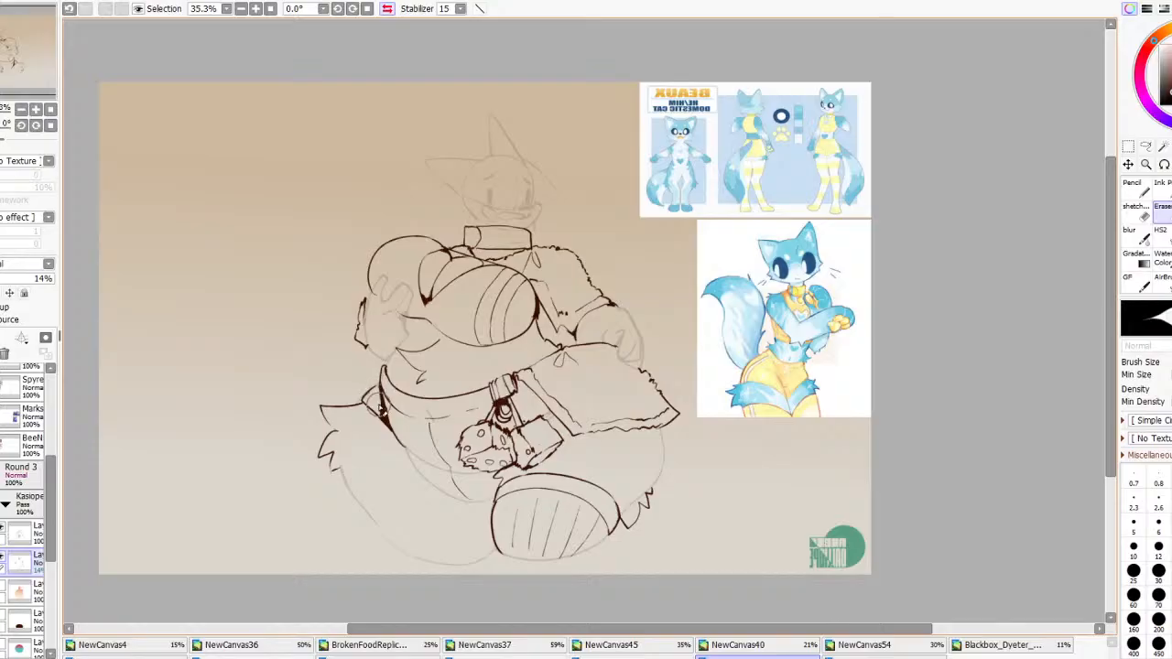
pyautogui.moveTo(18, 278)
pyautogui.mouseDown()
pyautogui.moveTo(2, 278)
pyautogui.moveTo(287, 295)
pyautogui.mouseUp()
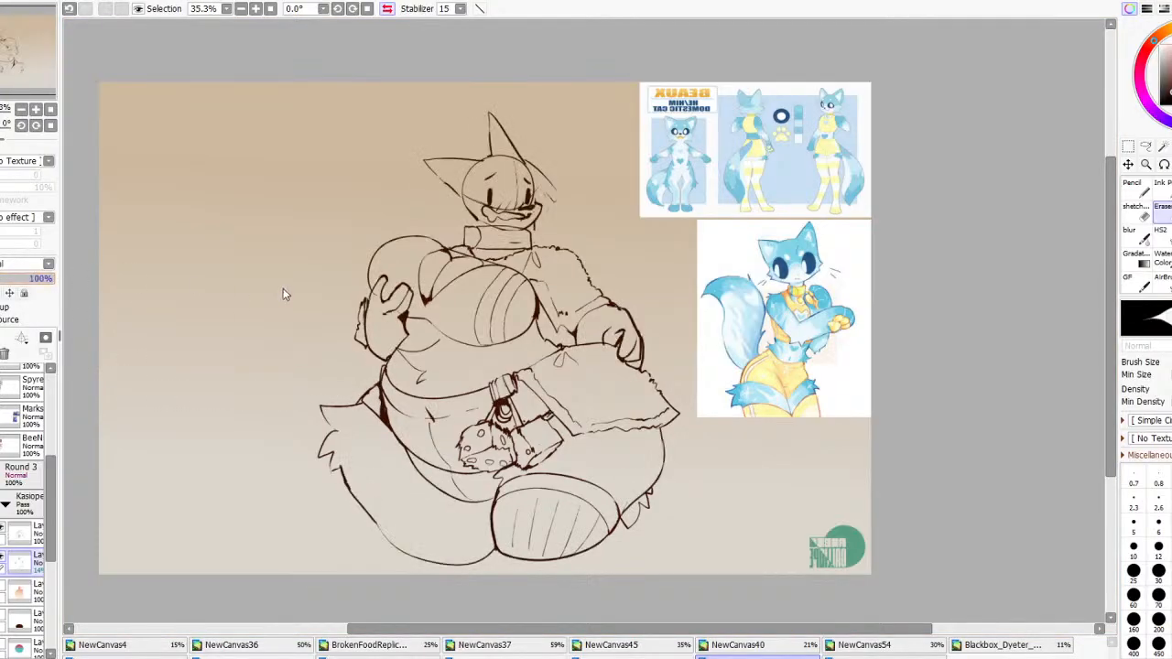
pyautogui.click(24, 541)
pyautogui.click(3, 556)
pyautogui.click(3, 557)
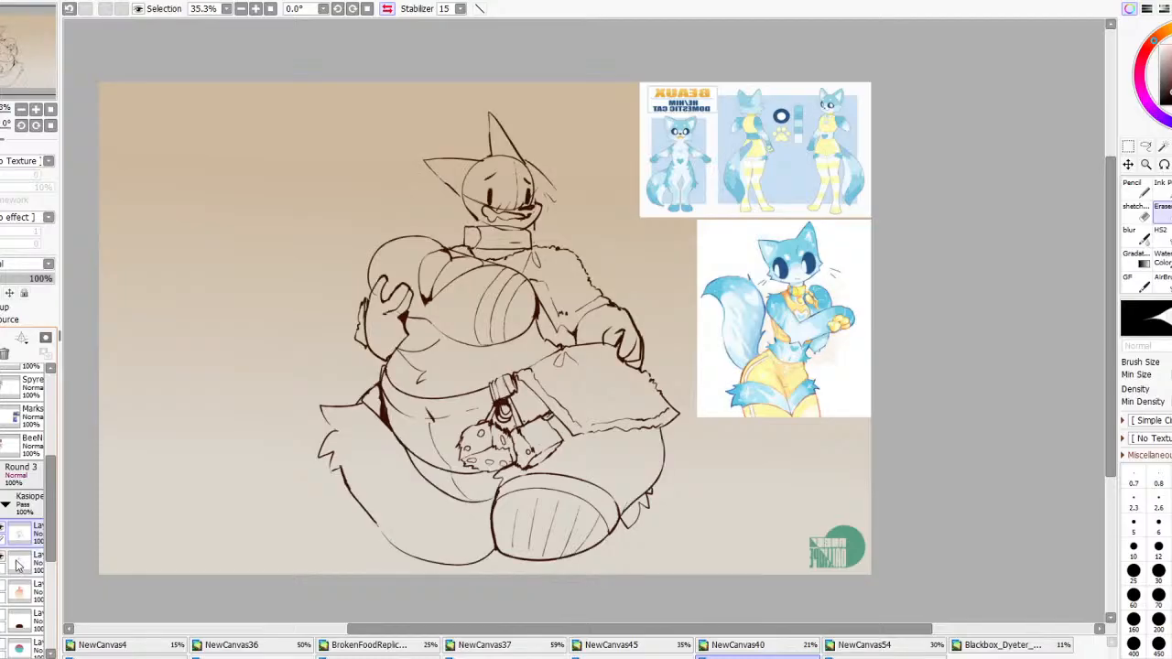
# Lasso and delete the rough head above the collar on the sketch layer, including the leftover stroke
pyautogui.click(18, 566)
pyautogui.click(1146, 146)
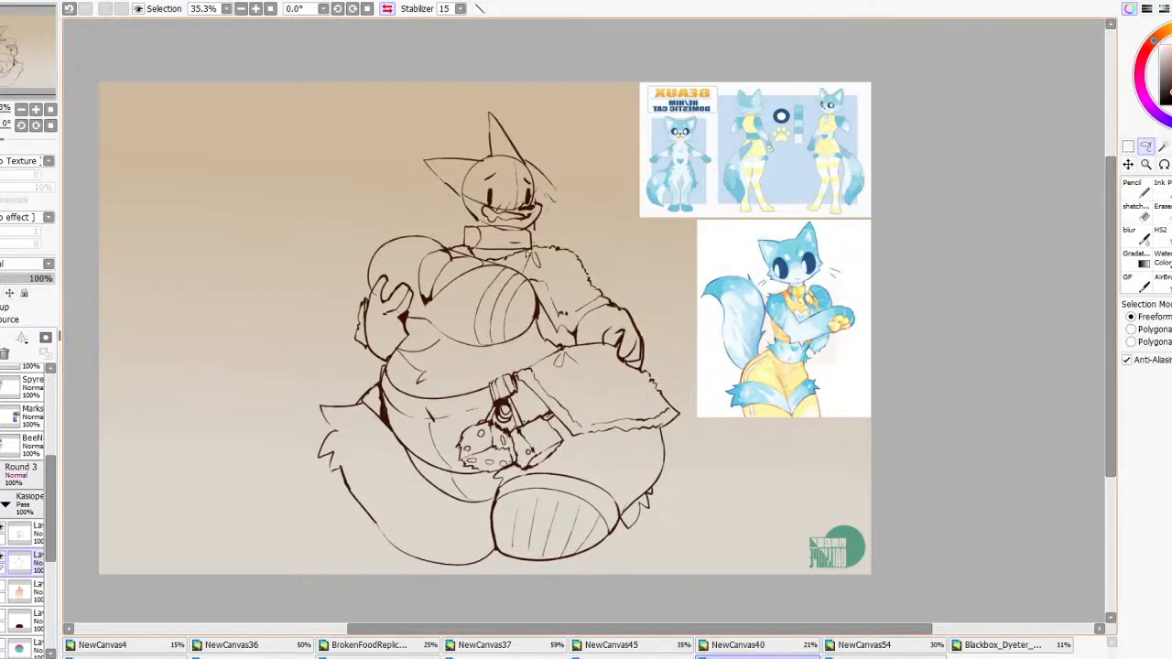
pyautogui.moveTo(523, 253)
pyautogui.mouseDown()
pyautogui.moveTo(478, 222)
pyautogui.moveTo(628, 229)
pyautogui.mouseUp()
pyautogui.press('Delete')
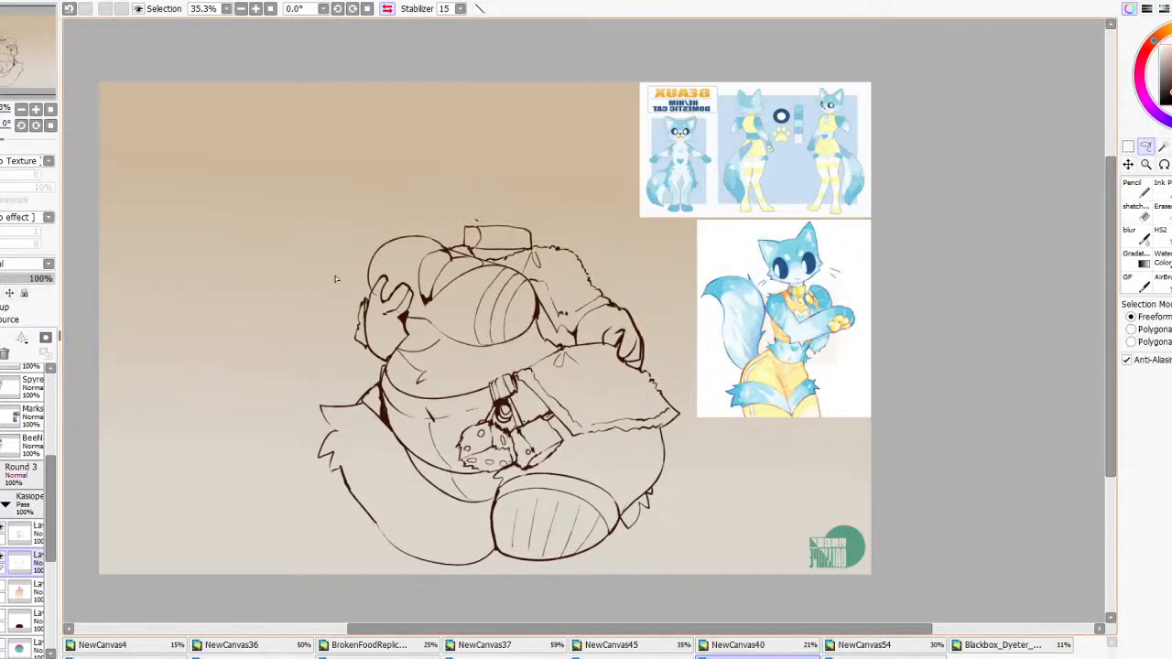
pyautogui.click(4, 560)
pyautogui.click(4, 560)
pyautogui.moveTo(482, 212); pyautogui.dragTo(473, 212)
pyautogui.press('Delete')
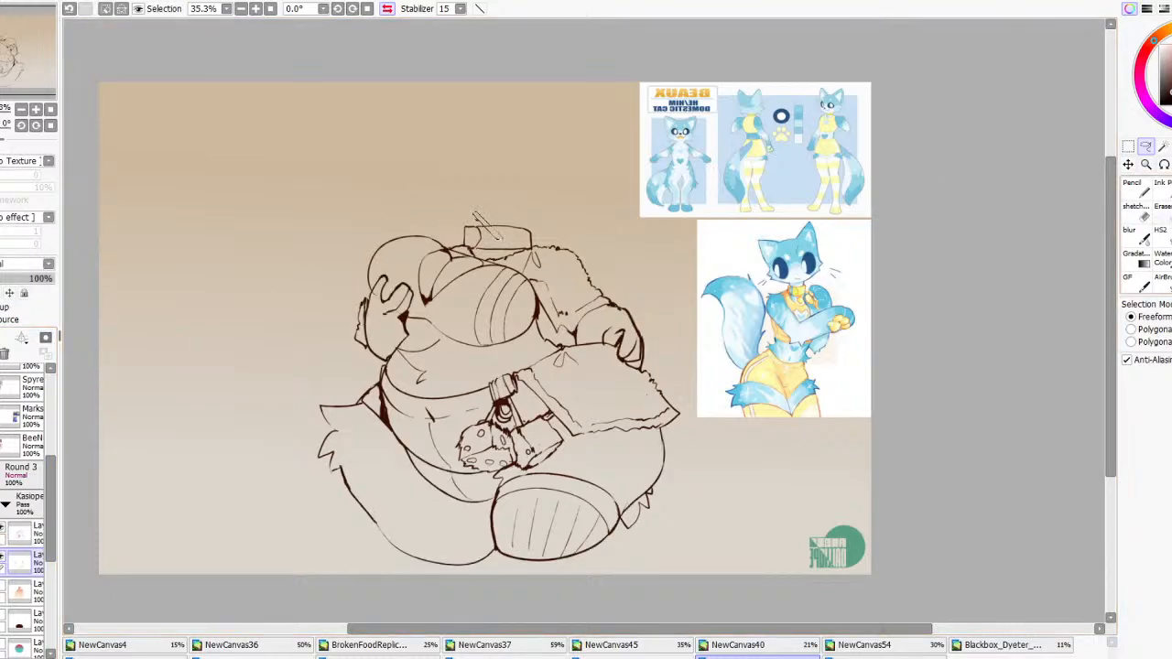
# Clear the selection and fade the rough head sketch layer to 13% opacity as a tracing guide
pyautogui.hotkey('ctrl', 'd')
pyautogui.press('e')
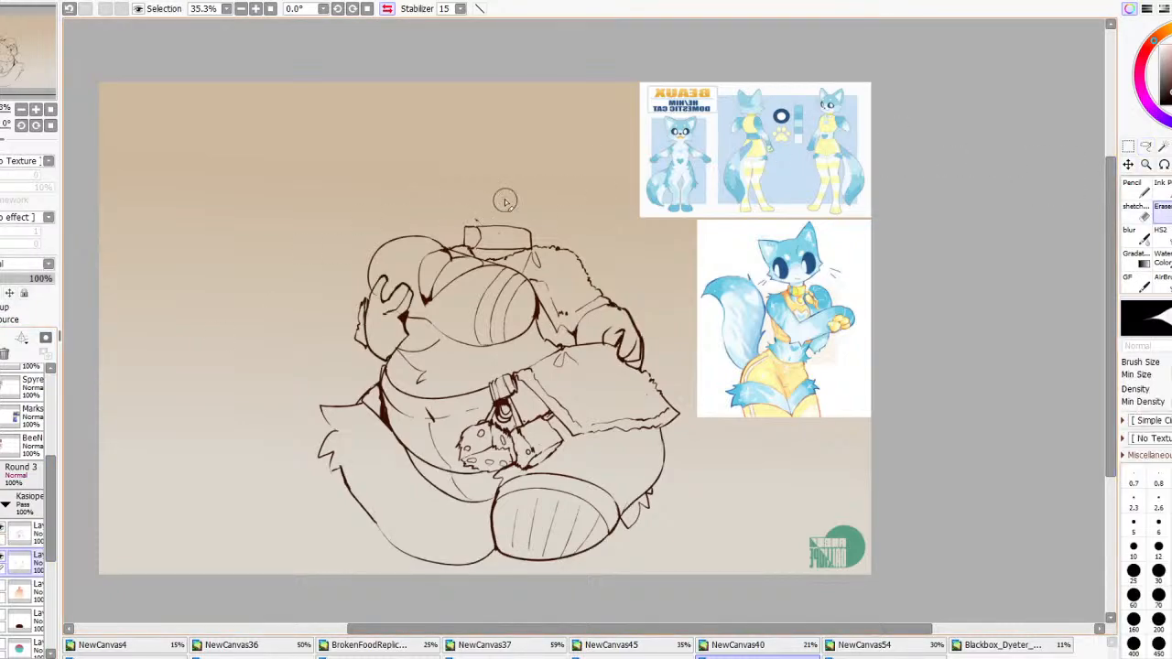
pyautogui.click(35, 539)
pyautogui.hotkey('ctrl', 'e')
pyautogui.hotkey('ctrl', 'v')
pyautogui.click(1, 281)
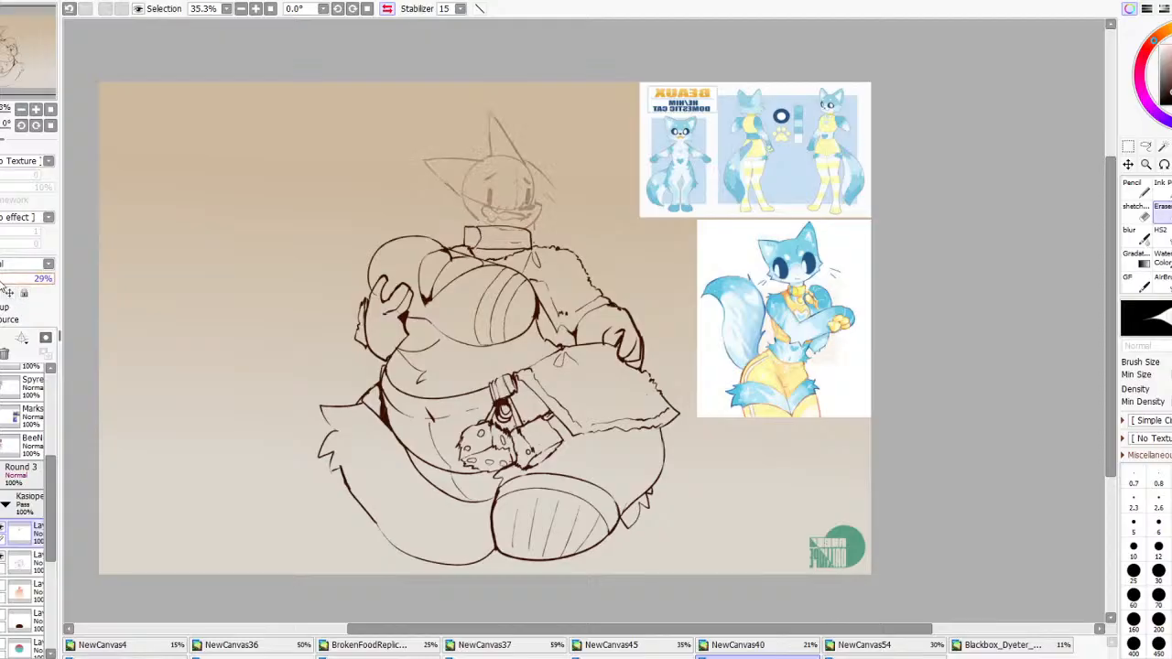
pyautogui.moveTo(2, 284); pyautogui.dragTo(0, 286)
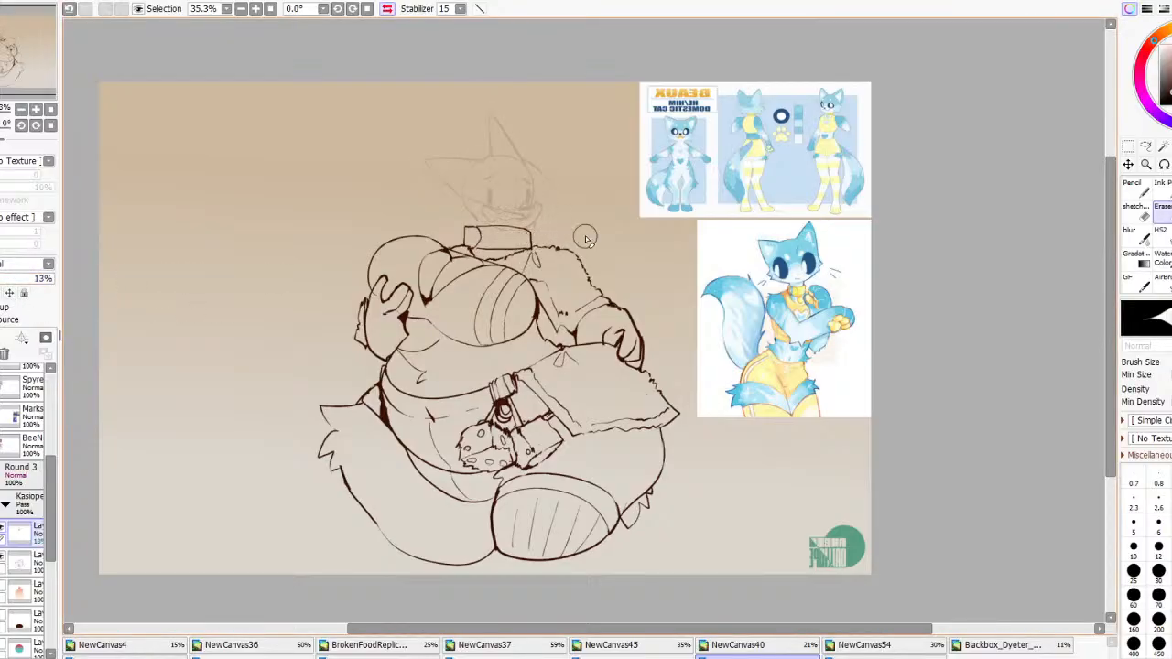
# On a new layer, ink the fox-like head outline with the HS2 brush, including the pointed cheek tufts and the upright ear
pyautogui.press('b')
pyautogui.click(386, 8)
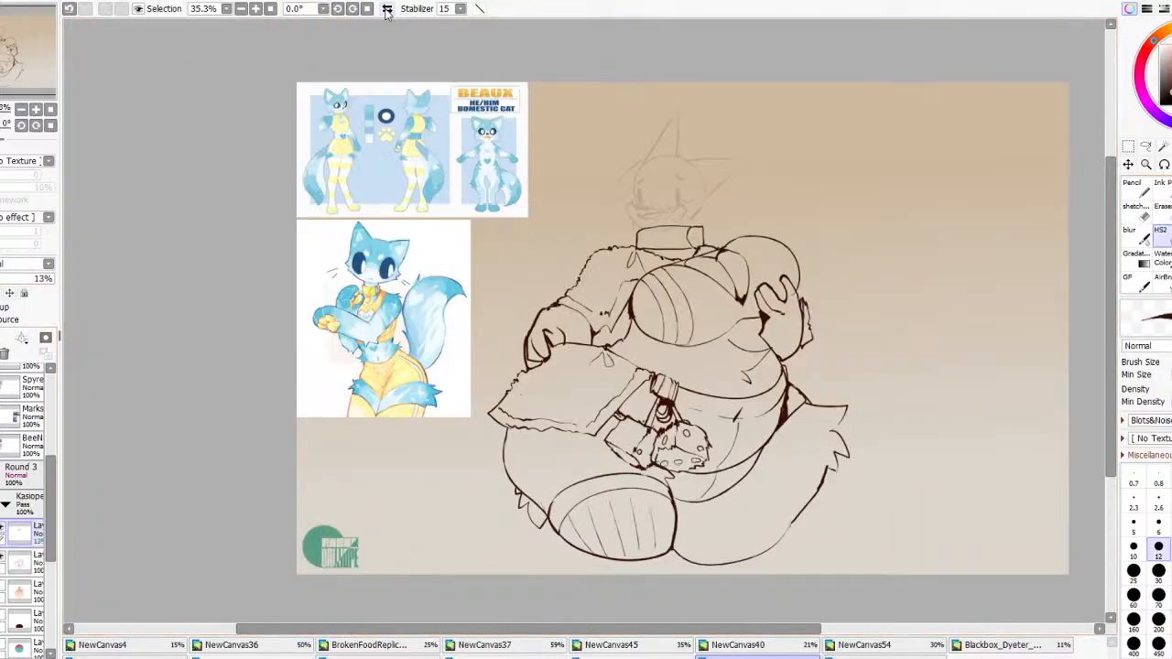
pyautogui.click(0, 338)
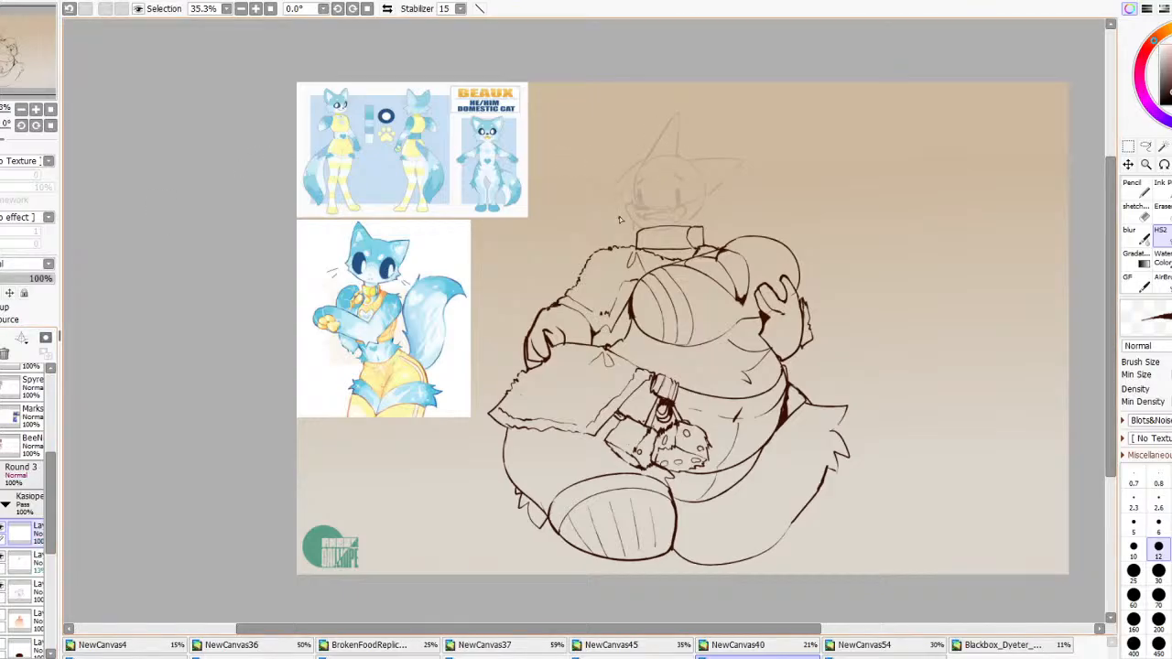
pyautogui.moveTo(622, 200)
pyautogui.mouseDown()
pyautogui.moveTo(689, 218)
pyautogui.moveTo(702, 200)
pyautogui.moveTo(710, 213)
pyautogui.moveTo(678, 228)
pyautogui.moveTo(746, 169)
pyautogui.mouseUp()
pyautogui.hotkey('ctrl', 'z')
pyautogui.moveTo(632, 176); pyautogui.dragTo(657, 127)
pyautogui.hotkey('ctrl', 'z')
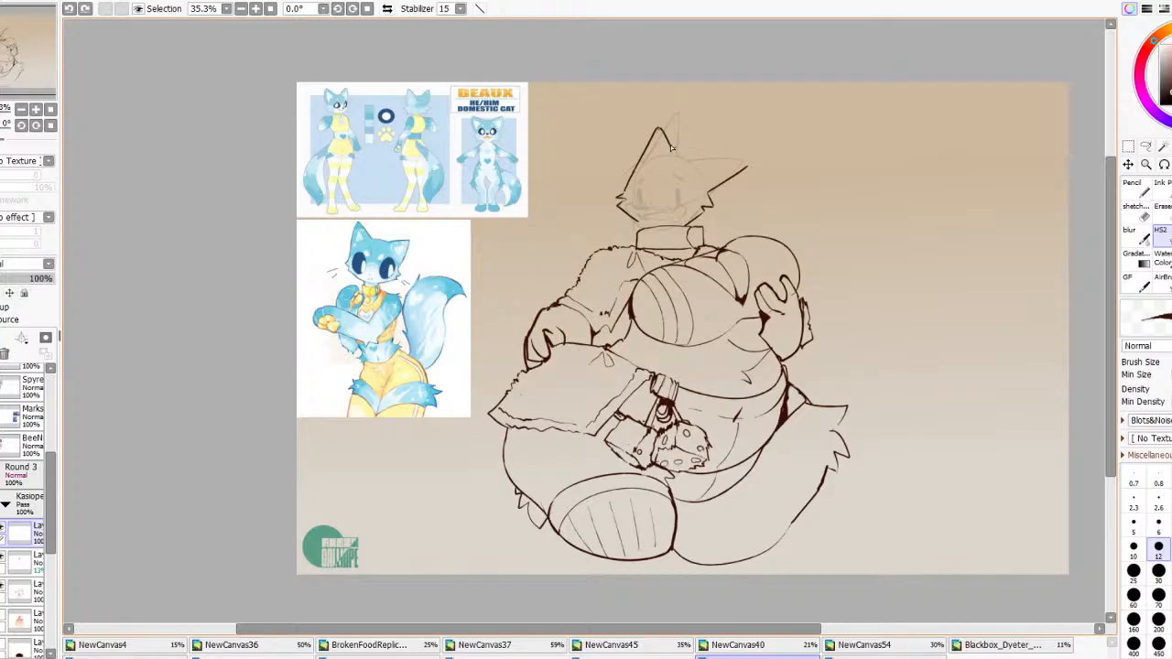
# Complete the sideways ear joined to the top of the head and draw the inner-ear lines in both ears
pyautogui.moveTo(698, 160); pyautogui.dragTo(748, 165)
pyautogui.press('h')
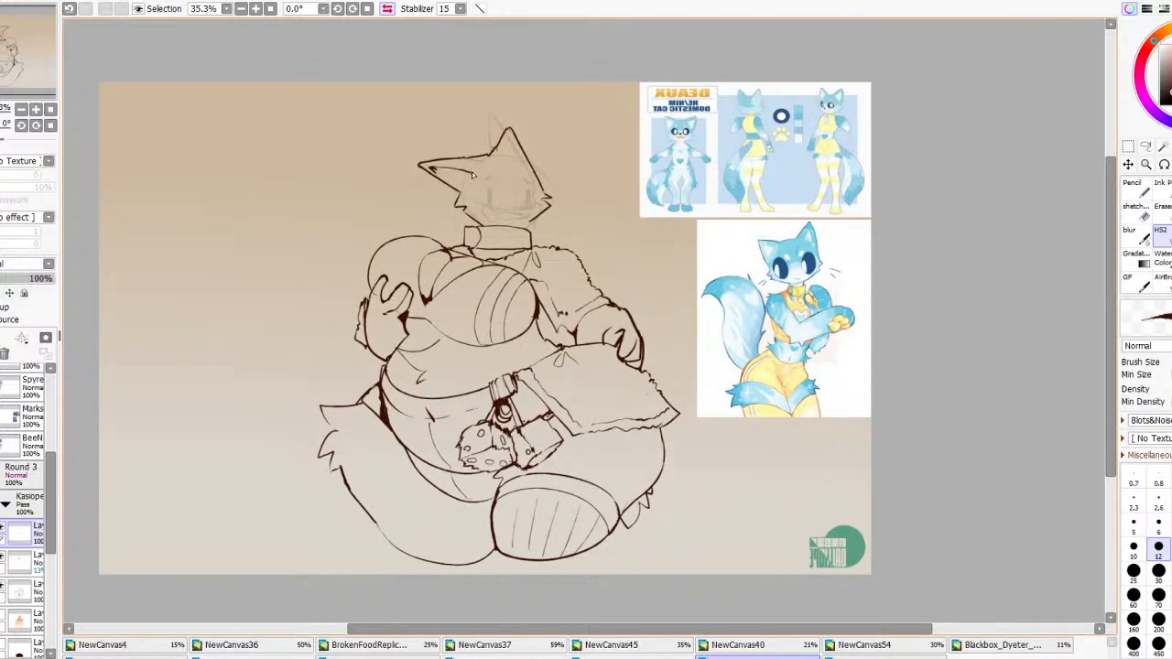
pyautogui.press('h')
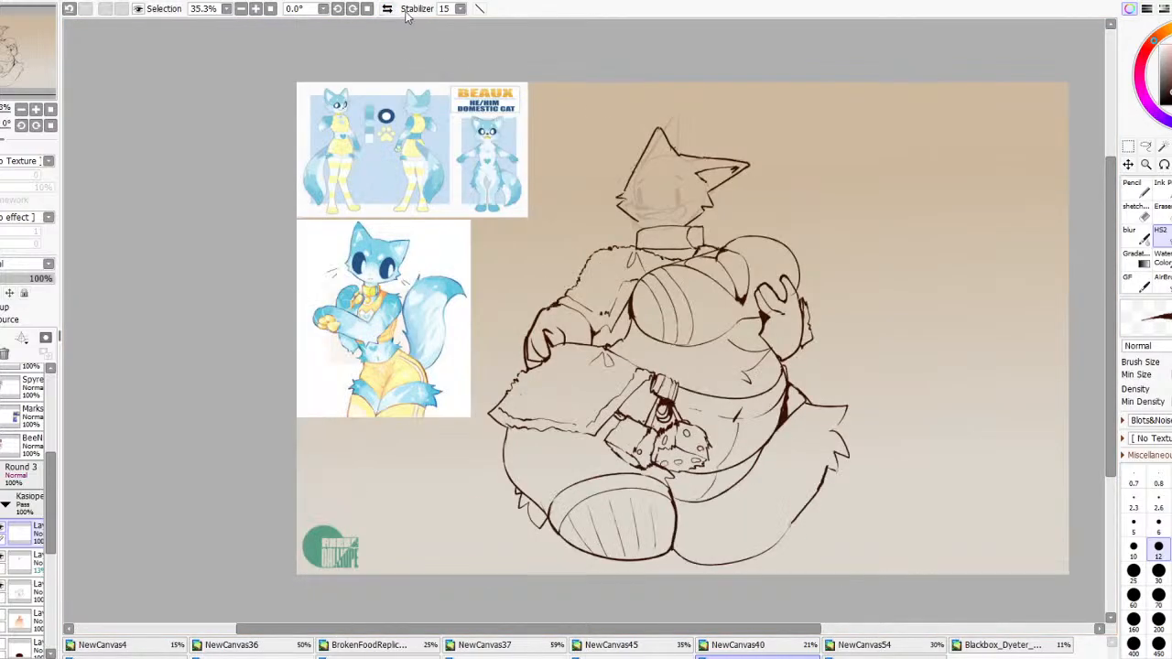
pyautogui.moveTo(716, 179); pyautogui.dragTo(710, 183)
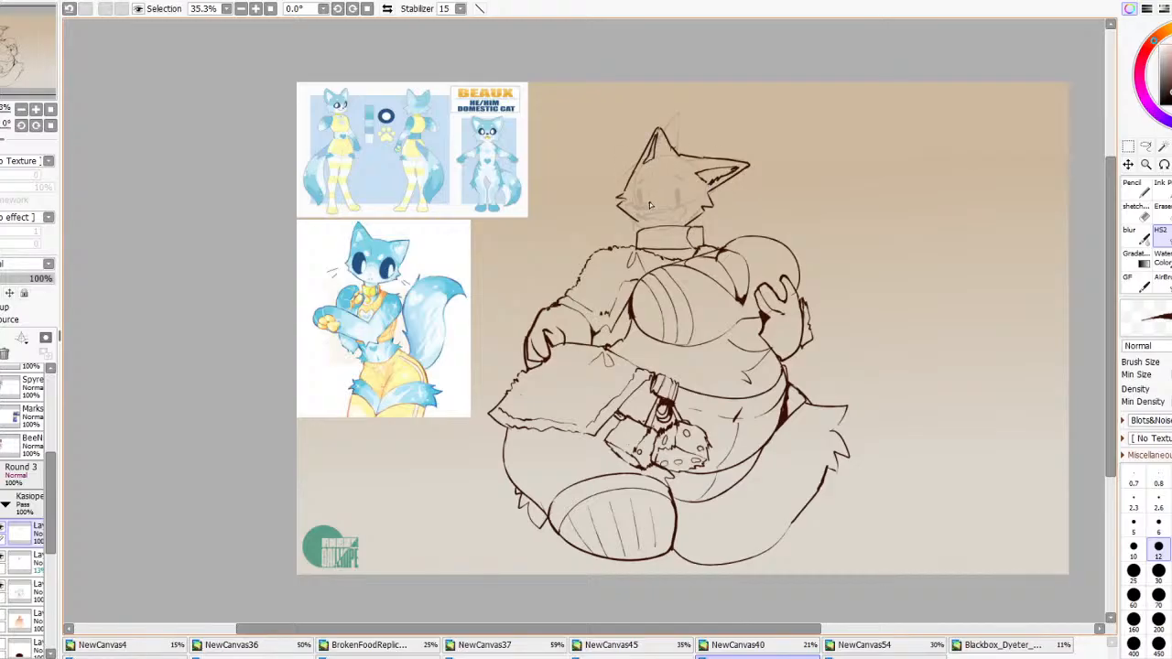
# Paint a large solid round eye and a narrow solid eye near the muzzle with a larger HS2 brush
pyautogui.scroll(2, 677, 192)
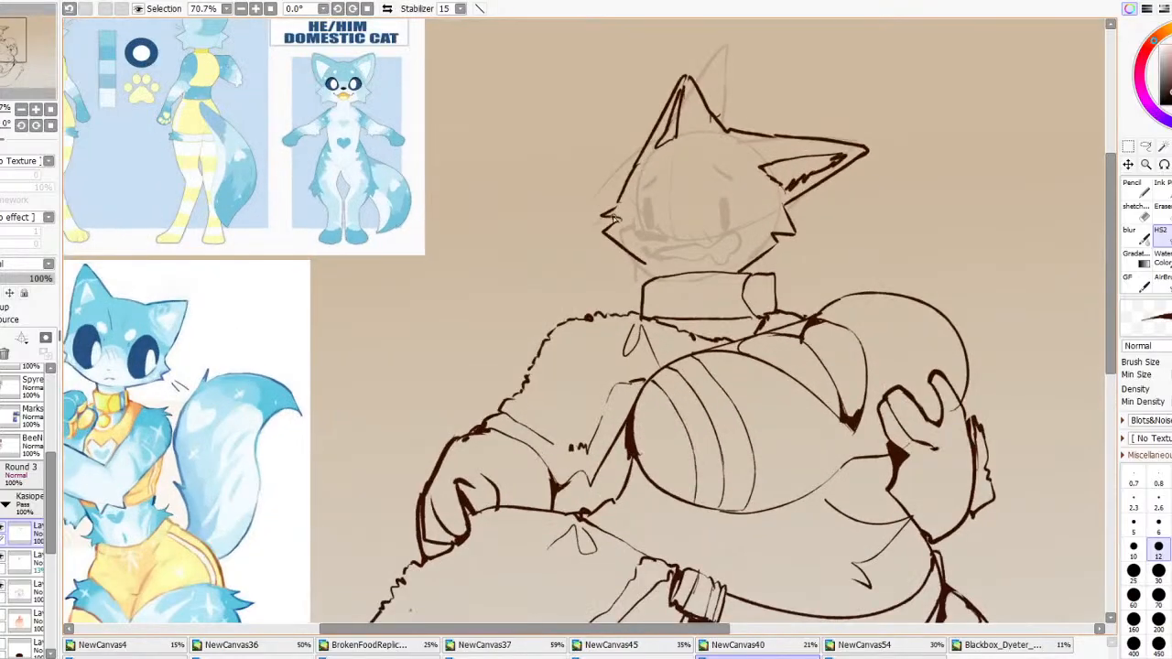
pyautogui.press(']')
pyautogui.press(']')
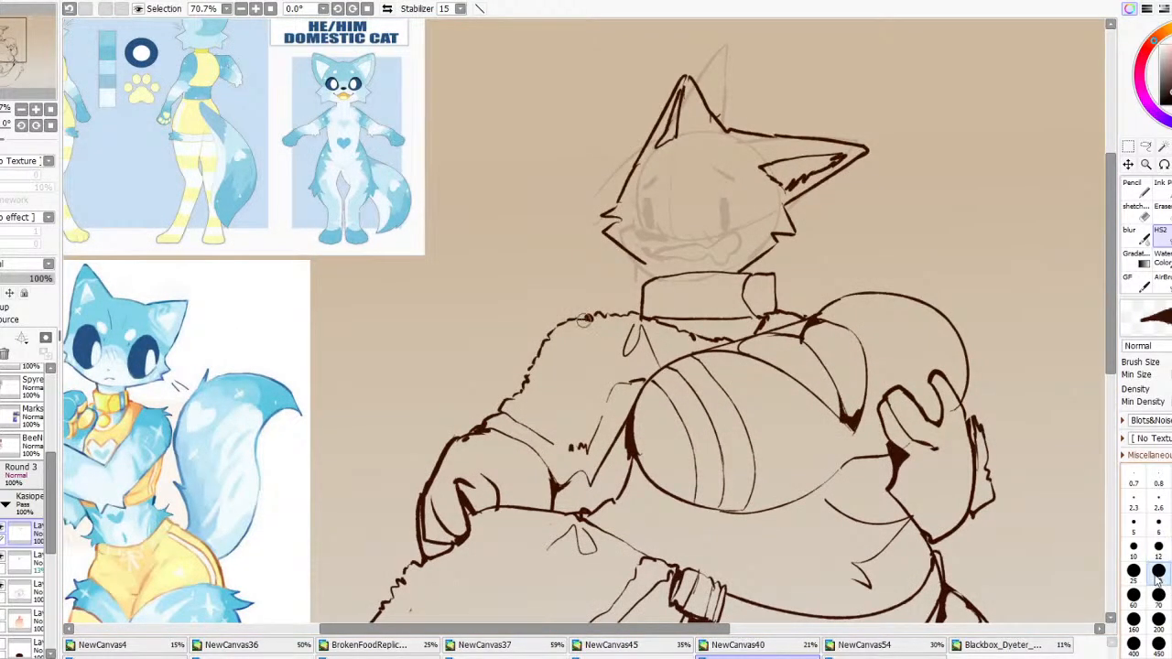
pyautogui.moveTo(730, 190)
pyautogui.mouseDown()
pyautogui.moveTo(711, 229)
pyautogui.moveTo(725, 197)
pyautogui.moveTo(731, 236)
pyautogui.moveTo(721, 179)
pyautogui.moveTo(703, 231)
pyautogui.moveTo(713, 237)
pyautogui.moveTo(637, 176)
pyautogui.moveTo(646, 223)
pyautogui.moveTo(730, 188)
pyautogui.moveTo(711, 229)
pyautogui.moveTo(696, 207)
pyautogui.moveTo(717, 192)
pyautogui.moveTo(738, 213)
pyautogui.moveTo(735, 228)
pyautogui.mouseUp()
pyautogui.hotkey('ctrl', 'z')
pyautogui.hotkey('ctrl', 'z')
pyautogui.moveTo(639, 205)
pyautogui.mouseDown()
pyautogui.moveTo(640, 229)
pyautogui.moveTo(638, 179)
pyautogui.moveTo(652, 225)
pyautogui.moveTo(640, 219)
pyautogui.moveTo(648, 206)
pyautogui.mouseUp()
pyautogui.hotkey('ctrl', 'z')
pyautogui.hotkey('ctrl', 'z')
# Carve a tall rounded highlight out of the large eye with the sketch eraser
pyautogui.click(1135, 207)
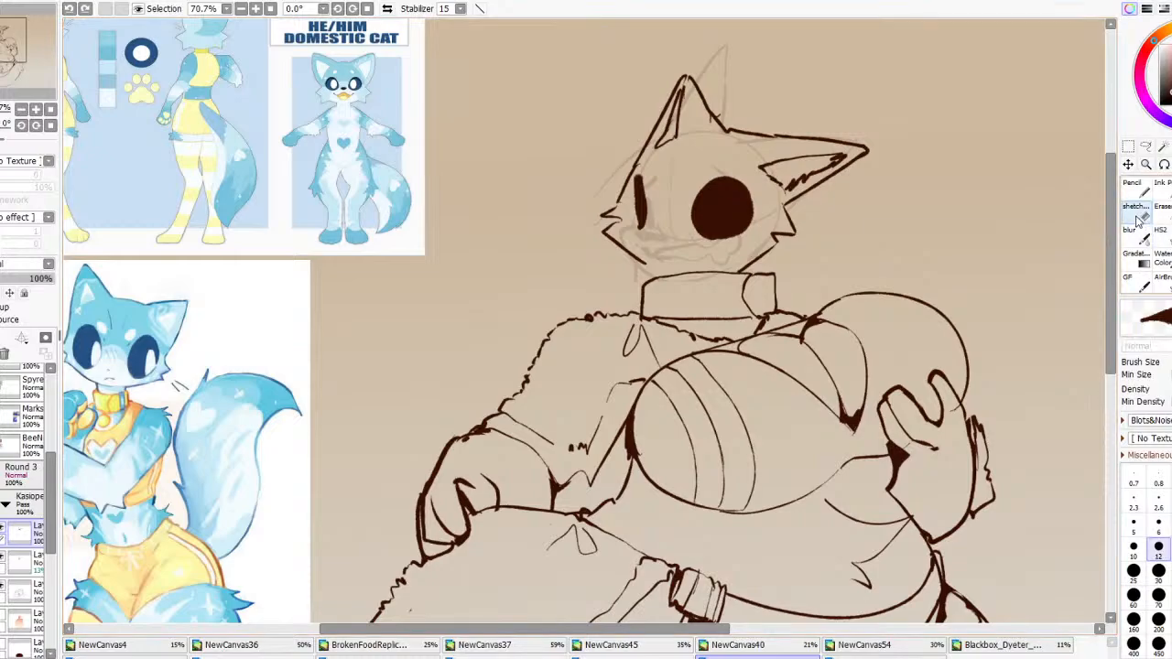
pyautogui.moveTo(731, 219)
pyautogui.mouseDown()
pyautogui.moveTo(733, 239)
pyautogui.moveTo(734, 206)
pyautogui.moveTo(738, 225)
pyautogui.mouseUp()
pyautogui.hotkey('ctrl', 'z')
pyautogui.click(1170, 571)
pyautogui.hotkey('ctrl', 'z')
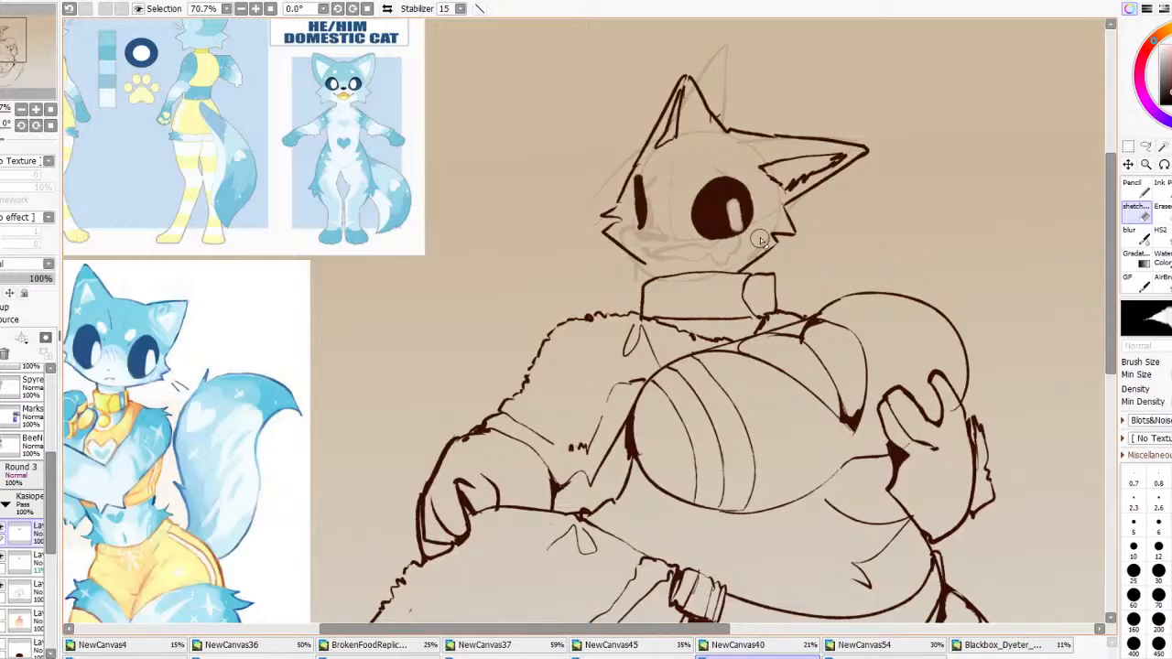
# Draw the small dark nose with the HS2 brush at size 12 and erase the narrow eye
pyautogui.click(1161, 234)
pyautogui.click(1167, 570)
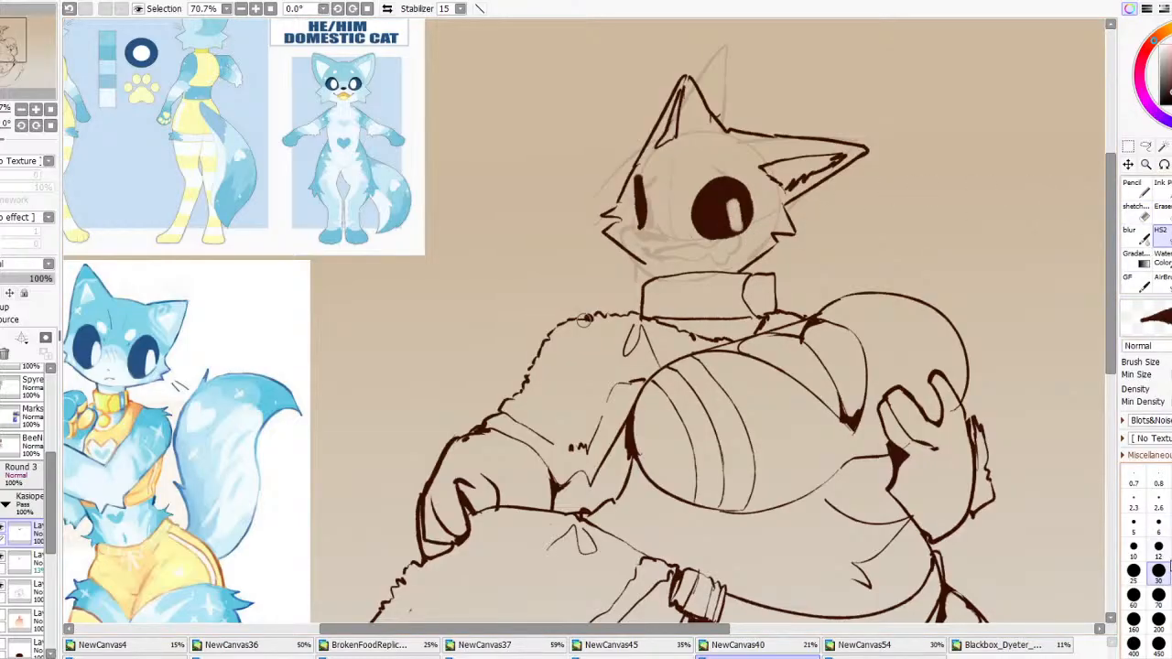
pyautogui.click(1158, 547)
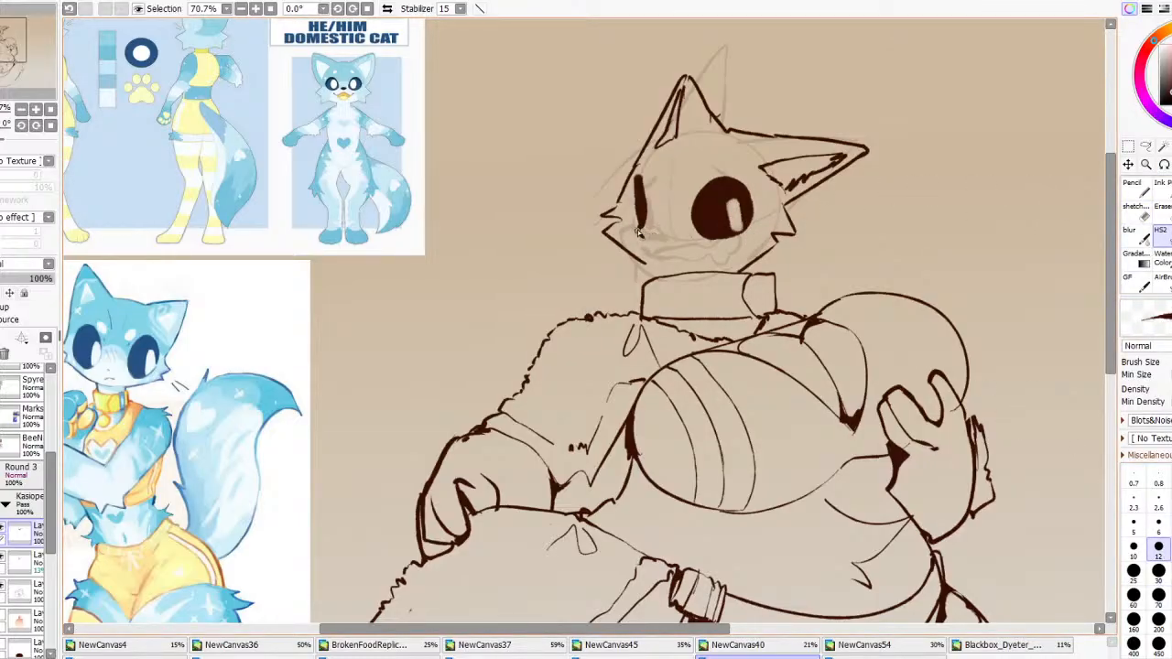
pyautogui.moveTo(639, 233); pyautogui.dragTo(634, 236)
pyautogui.press('e')
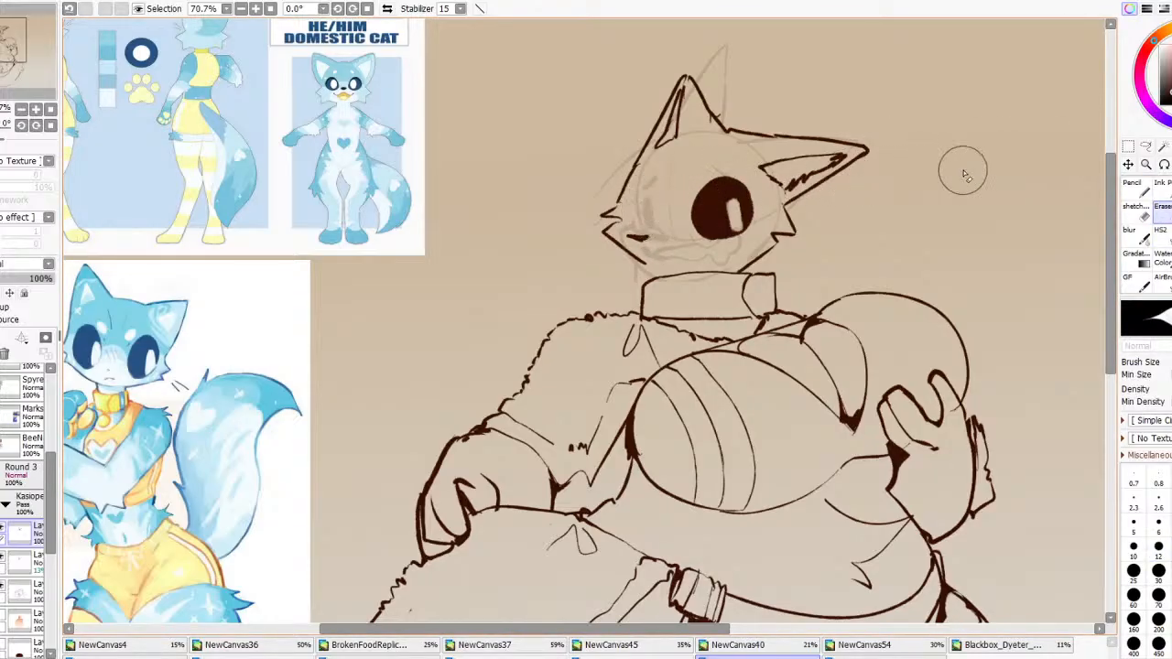
# Lasso the upright ear in freeform mode, try rotating it outward, and cut it from the line art
pyautogui.click(1145, 146)
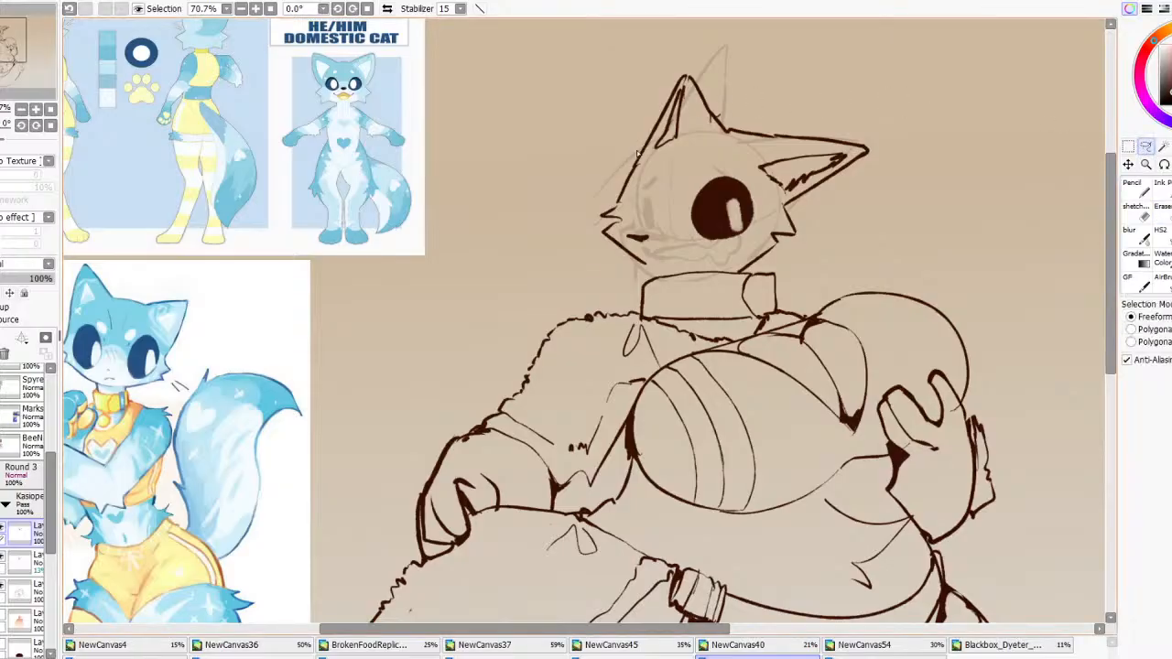
pyautogui.moveTo(644, 168)
pyautogui.mouseDown()
pyautogui.moveTo(672, 47)
pyautogui.moveTo(730, 121)
pyautogui.moveTo(648, 176)
pyautogui.mouseUp()
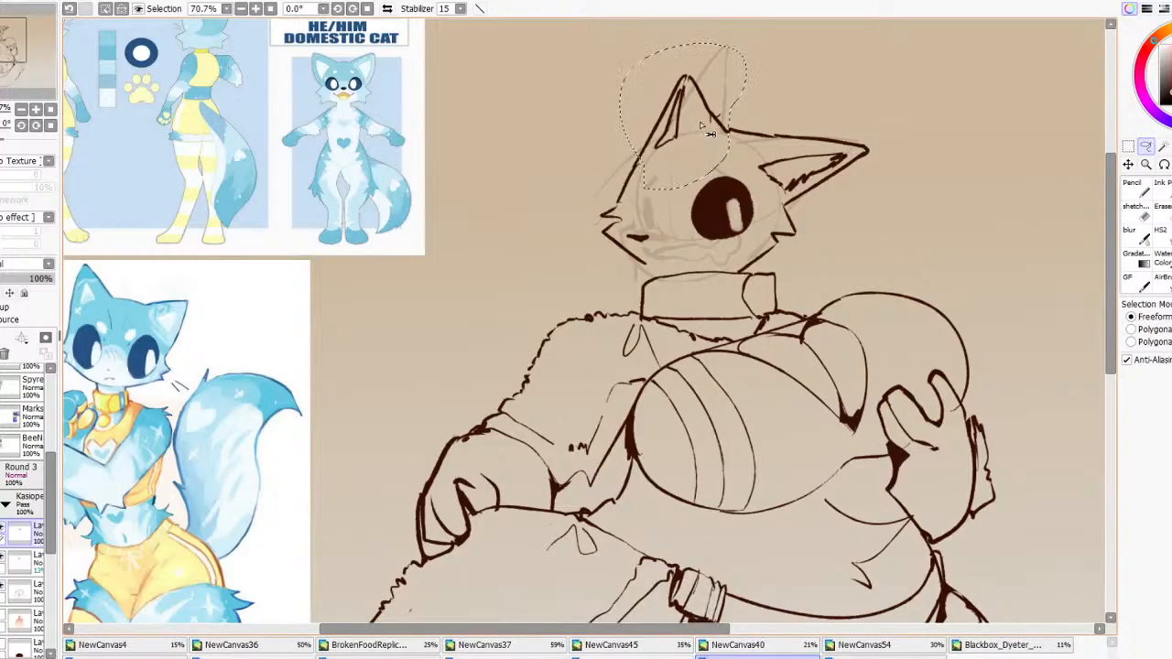
pyautogui.moveTo(705, 129); pyautogui.dragTo(688, 131)
pyautogui.hotkey('ctrl', 't')
pyautogui.moveTo(798, 166); pyautogui.dragTo(791, 75)
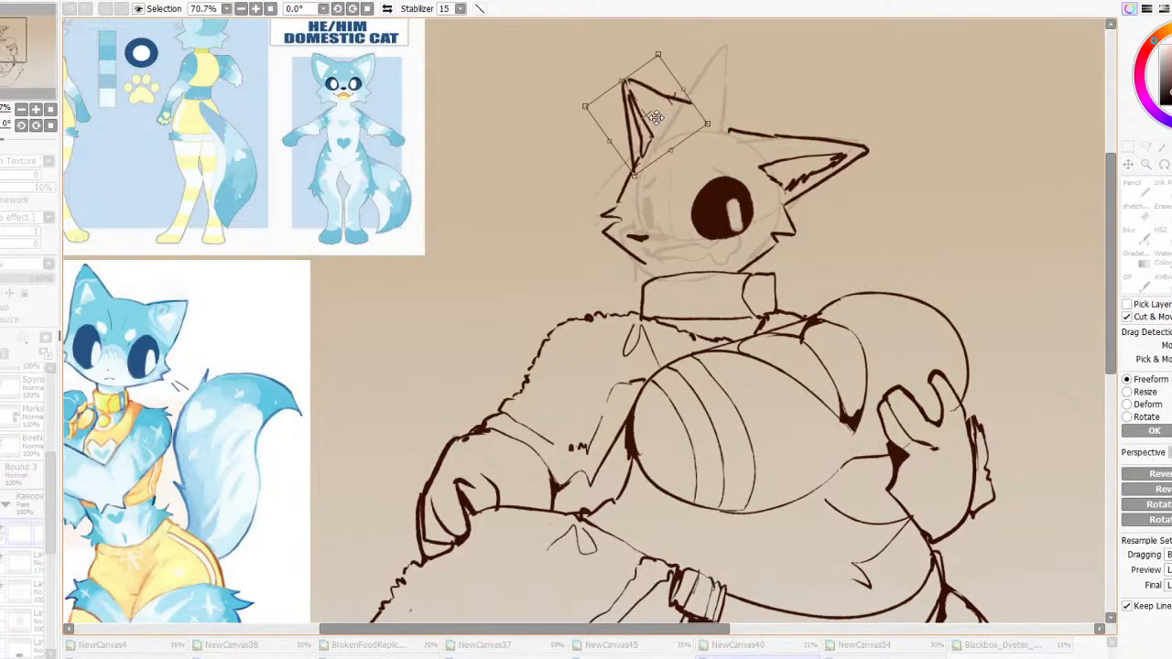
pyautogui.click(1158, 431)
pyautogui.hotkey('ctrl', 'x')
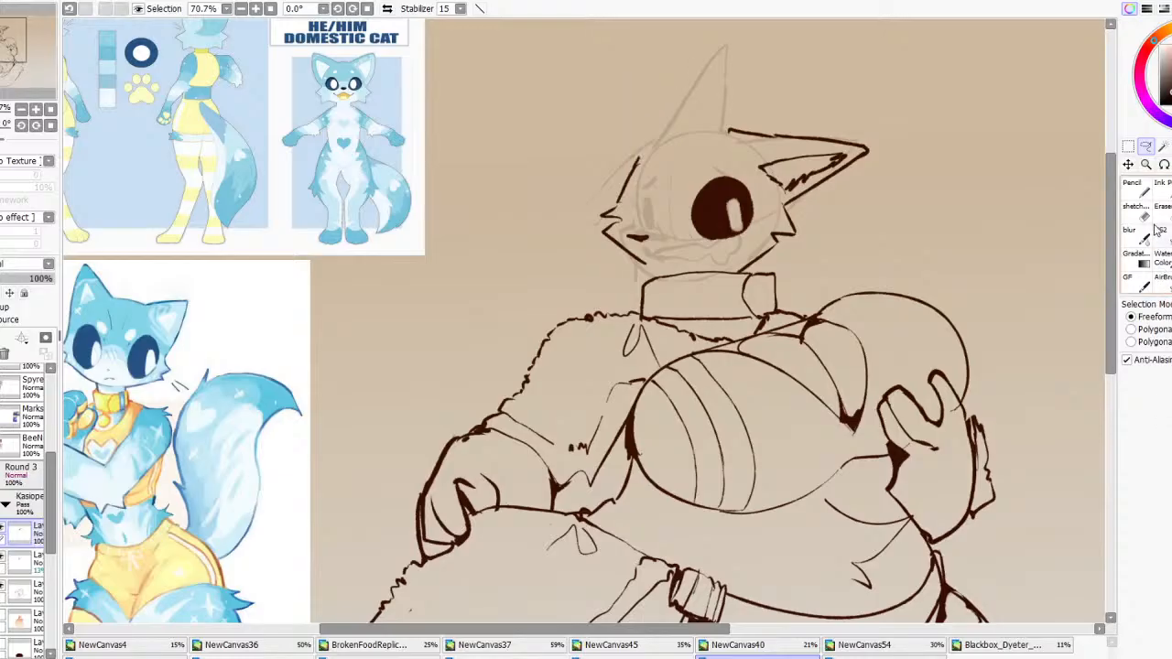
# Redraw the removed ear as a shorter pointed shape leaning outward above the muzzle side with the HS2 brush
pyautogui.click(1165, 235)
pyautogui.moveTo(641, 174); pyautogui.dragTo(639, 91)
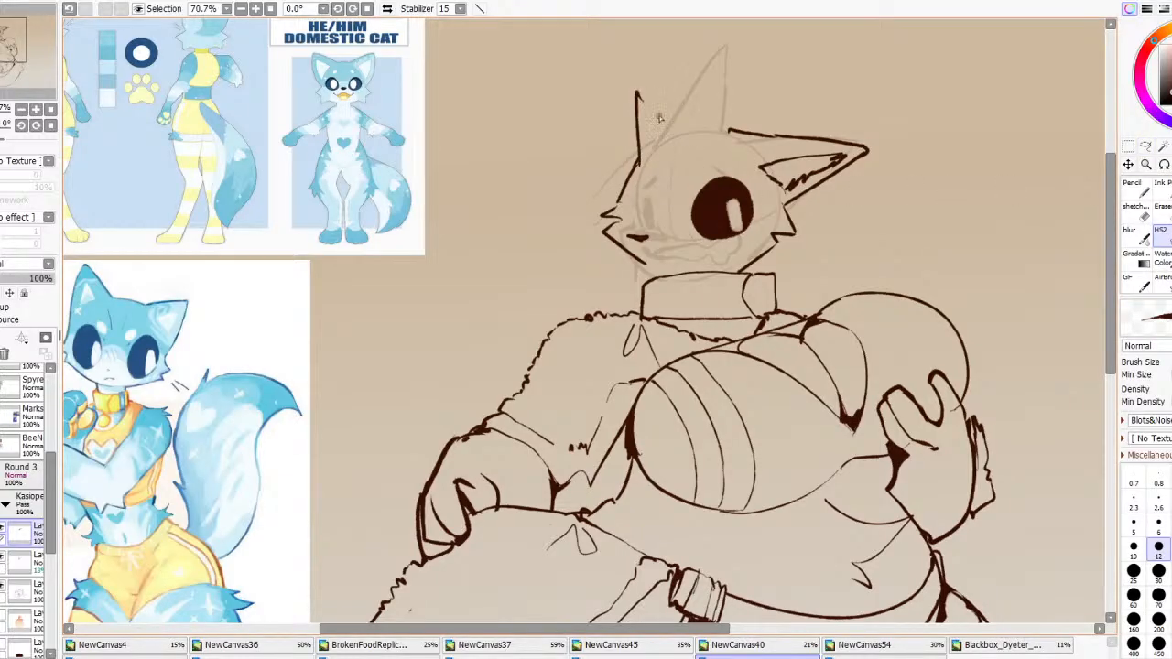
pyautogui.hotkey('ctrl', 'z')
pyautogui.moveTo(622, 193)
pyautogui.mouseDown()
pyautogui.moveTo(614, 110)
pyautogui.moveTo(731, 141)
pyautogui.mouseUp()
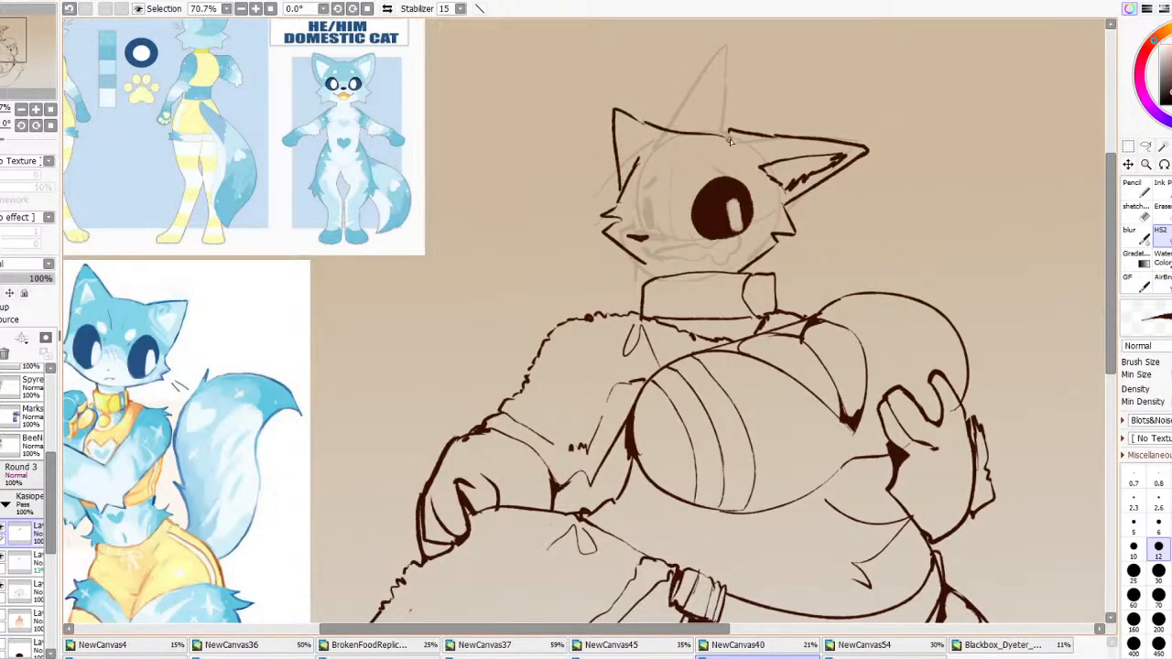
# With the view mirrored, ink the top-of-head line connecting the two ears
pyautogui.press('h')
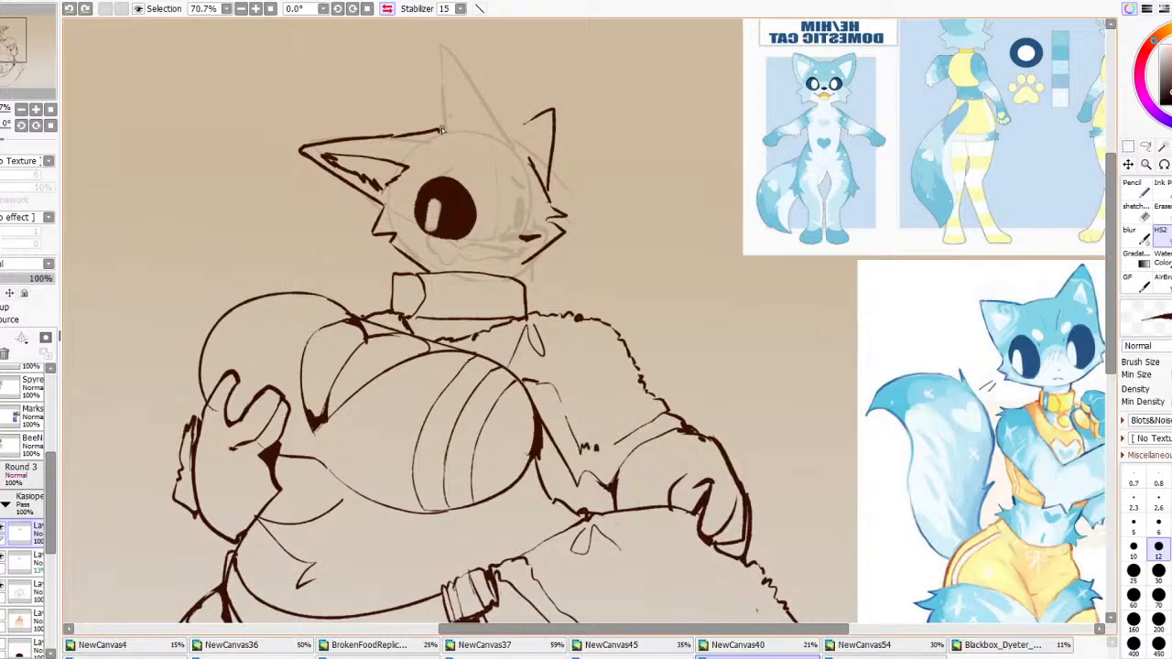
pyautogui.moveTo(441, 131)
pyautogui.mouseDown()
pyautogui.moveTo(511, 138)
pyautogui.moveTo(472, 133)
pyautogui.moveTo(555, 111)
pyautogui.mouseUp()
pyautogui.hotkey('ctrl', 'z')
pyautogui.moveTo(471, 133); pyautogui.dragTo(545, 116)
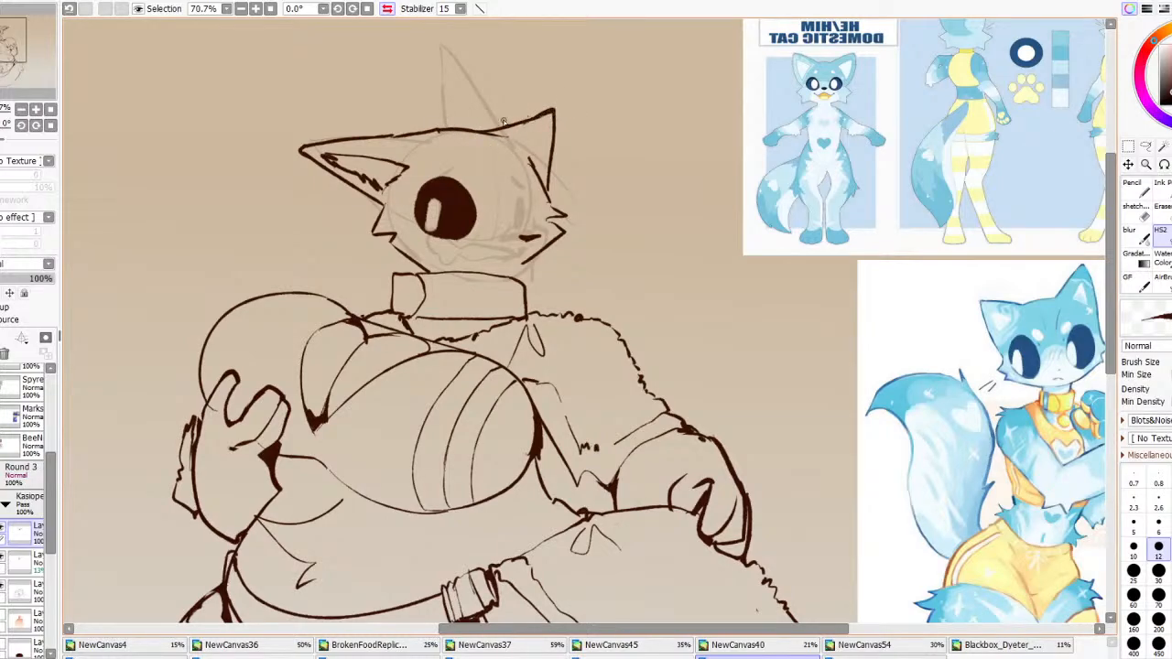
pyautogui.moveTo(437, 134); pyautogui.dragTo(492, 132)
# Redraw the narrow eye, add an eyebrow above each eye, and try a wavy mouth line before erasing it
pyautogui.scroll(-3, 513, 121)
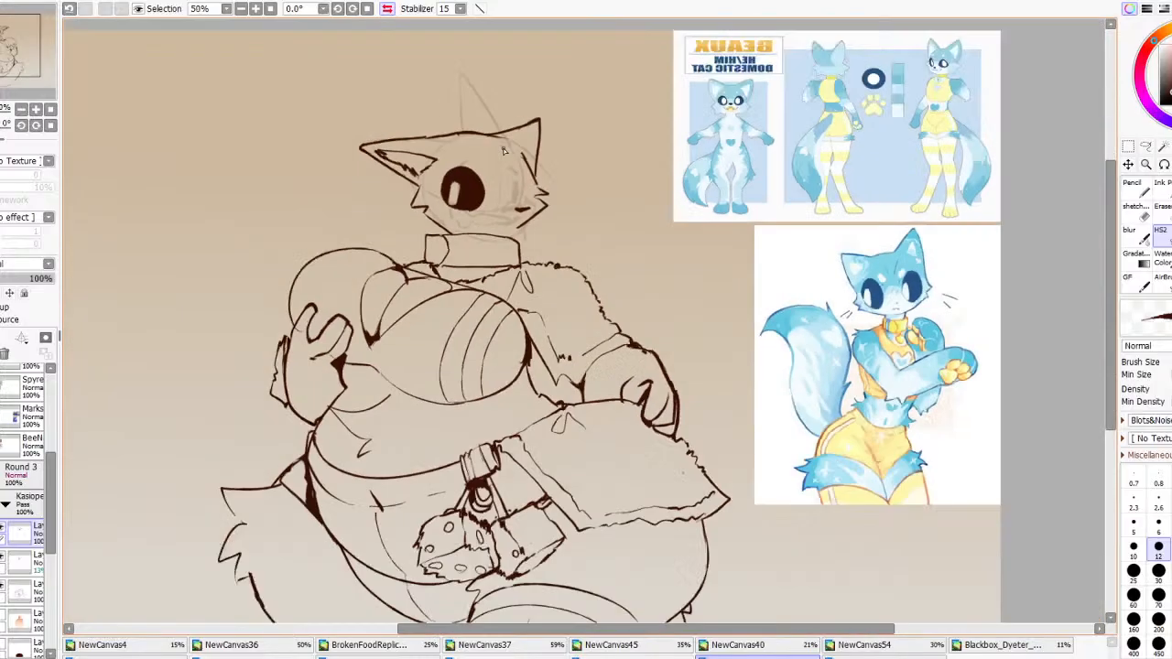
pyautogui.scroll(2, 448, 126)
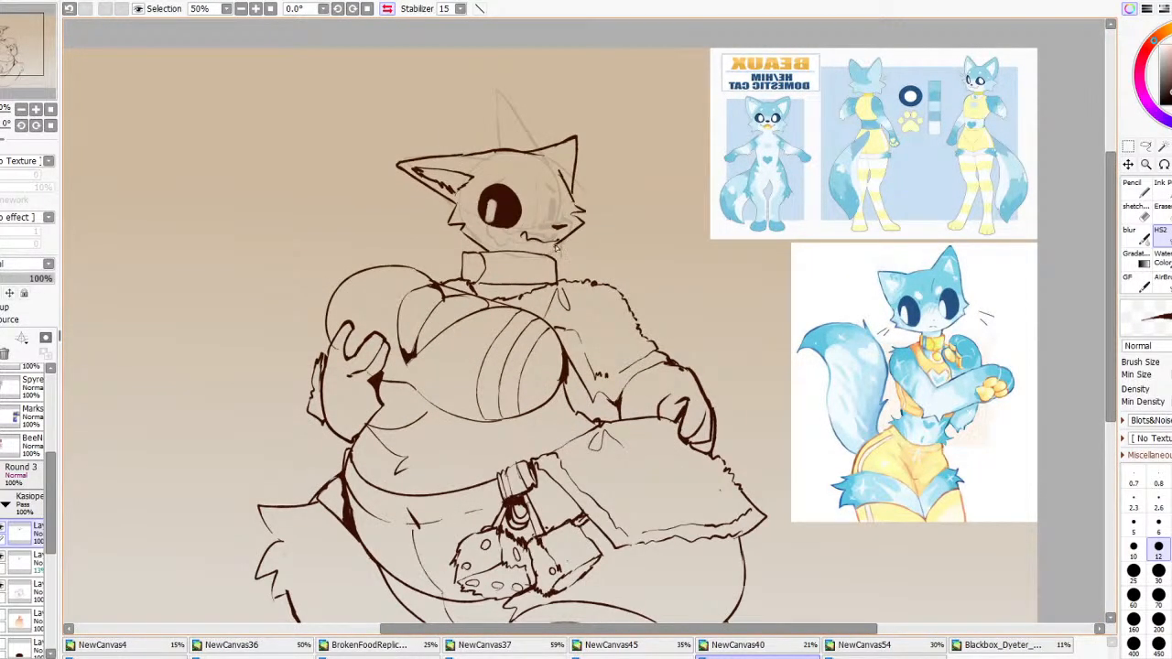
pyautogui.hotkey('ctrl', 'z')
pyautogui.press('h')
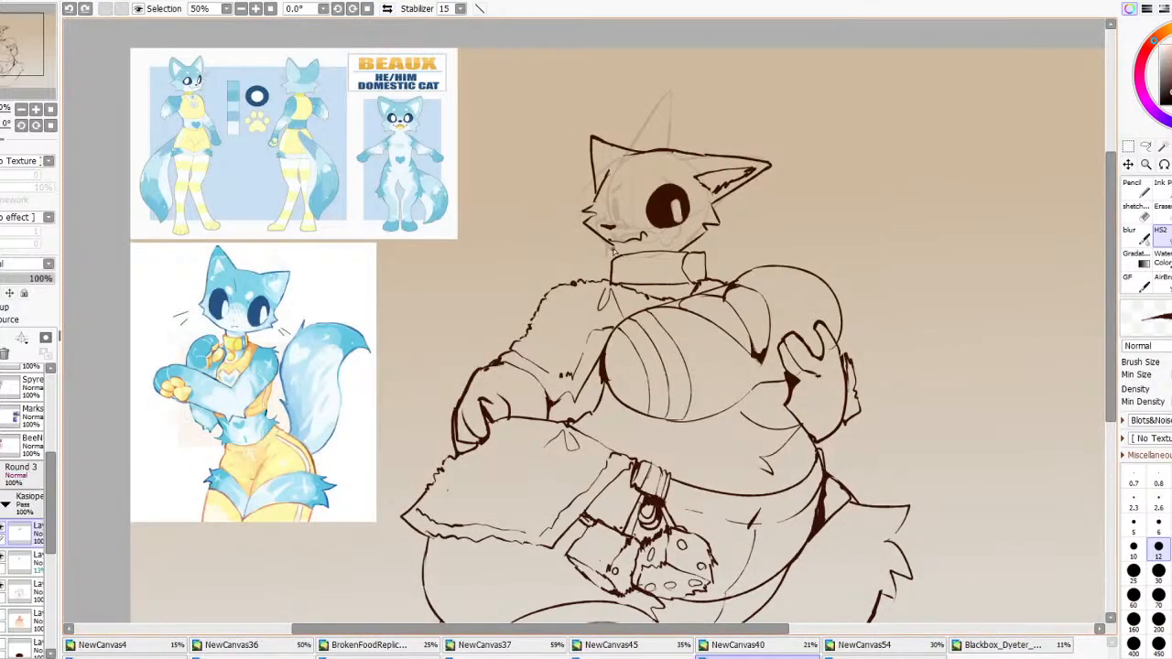
pyautogui.hotkey('ctrl', 'y')
pyautogui.moveTo(604, 182); pyautogui.dragTo(606, 214)
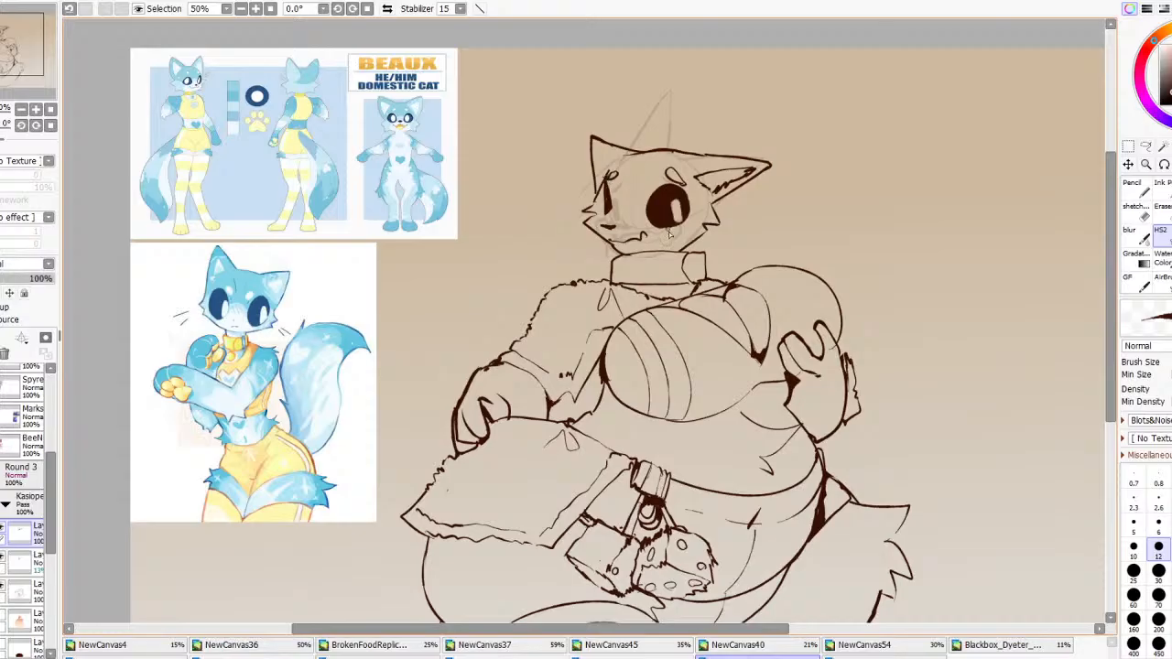
pyautogui.press('e')
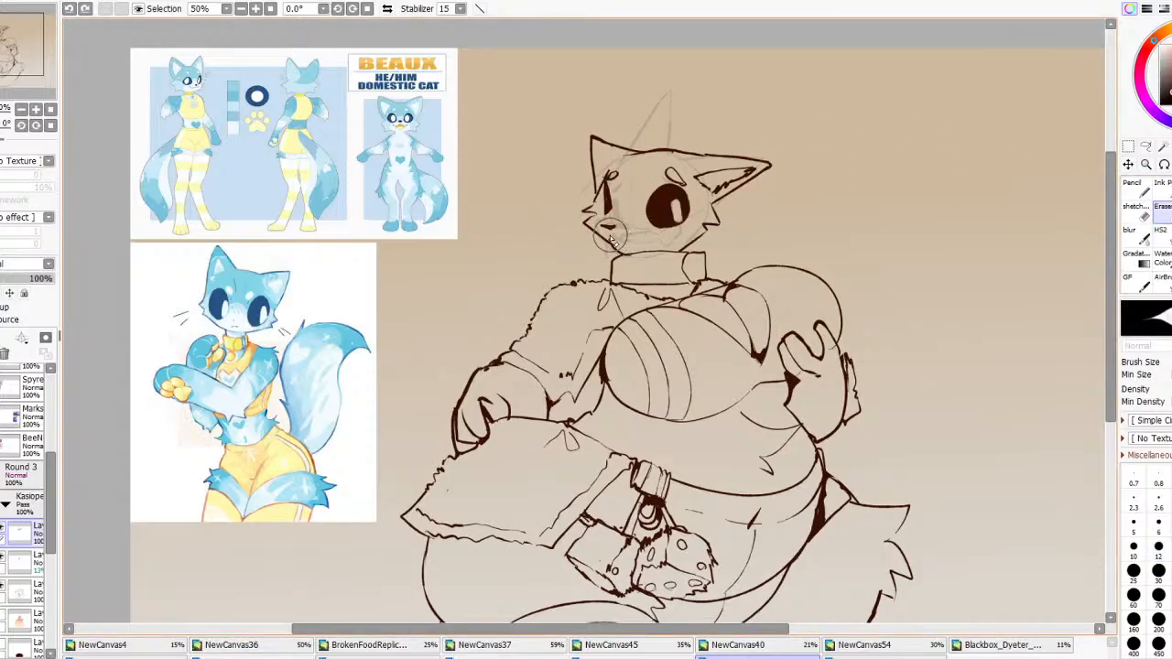
pyautogui.moveTo(610, 235); pyautogui.dragTo(627, 251)
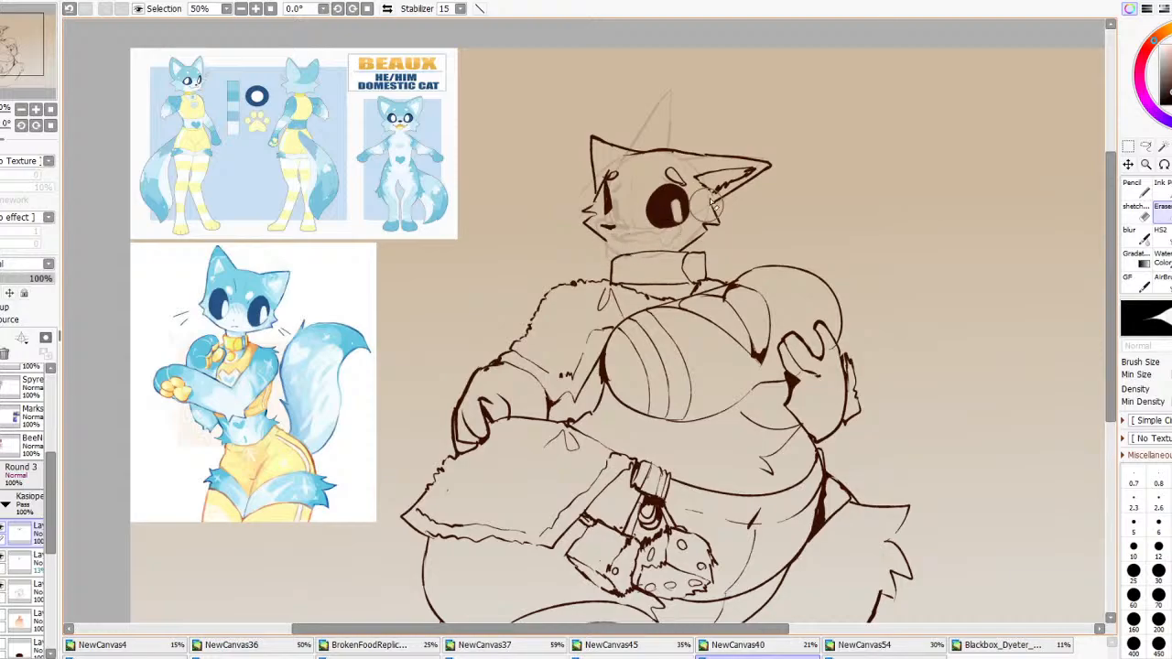
# Add the small ring below the collar and the narrow oval holes on the collar band
pyautogui.press('b')
pyautogui.moveTo(678, 296)
pyautogui.mouseDown()
pyautogui.moveTo(681, 283)
pyautogui.moveTo(687, 295)
pyautogui.mouseUp()
pyautogui.hotkey('ctrl', 'z')
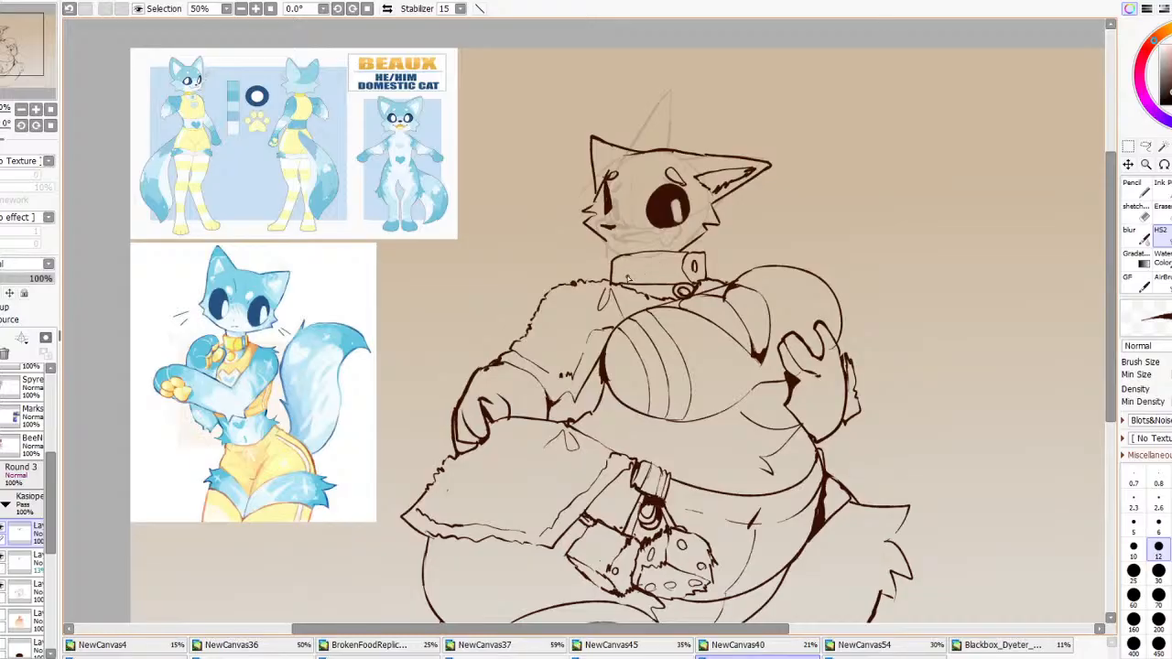
pyautogui.hotkey('ctrl', 'z')
pyautogui.moveTo(624, 273)
pyautogui.mouseDown()
pyautogui.moveTo(660, 161)
pyautogui.moveTo(686, 175)
pyautogui.moveTo(699, 240)
pyautogui.moveTo(665, 245)
pyautogui.mouseUp()
# Lasso the large eye with its eyebrow and transform them to sit slightly higher on the face
pyautogui.click(1146, 146)
pyautogui.hotkey('ctrl', 't')
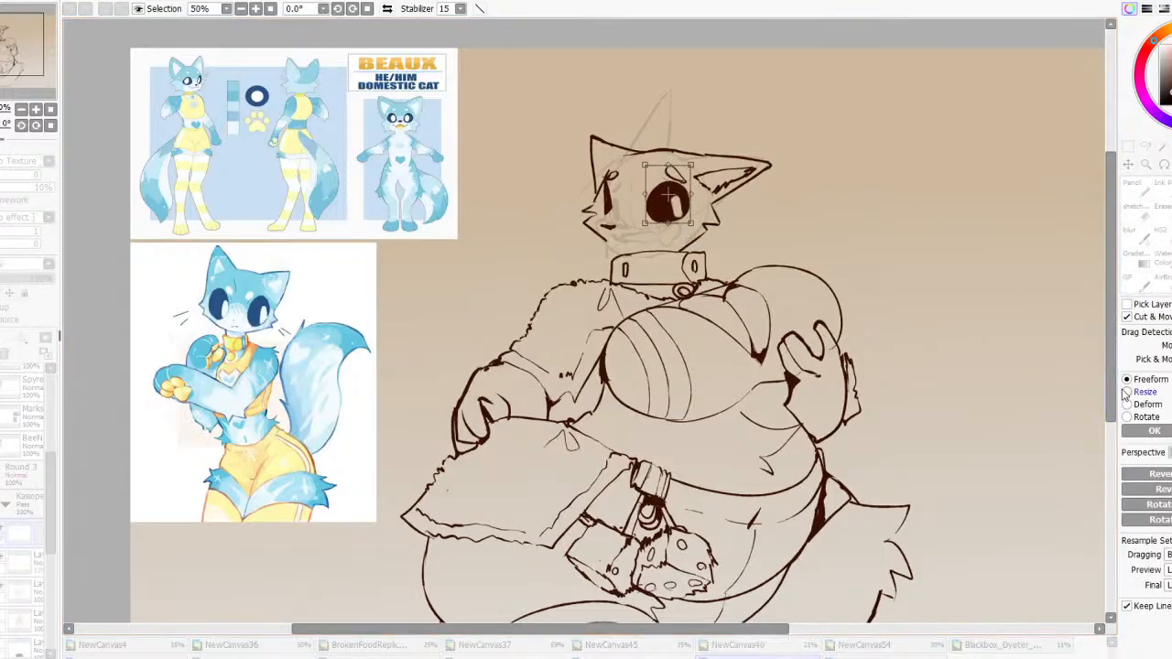
pyautogui.press('Return')
pyautogui.hotkey('ctrl', 'd')
# Erase the top-of-head line and redraw it as a slightly lower curve between the ears
pyautogui.press('e')
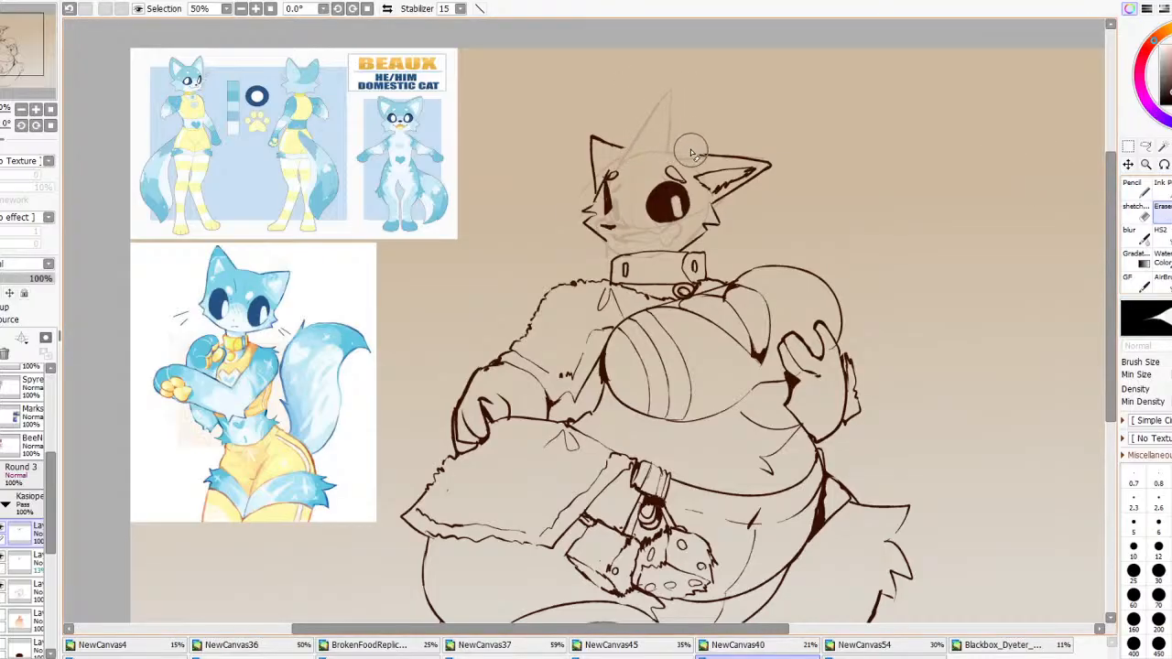
pyautogui.click(1163, 236)
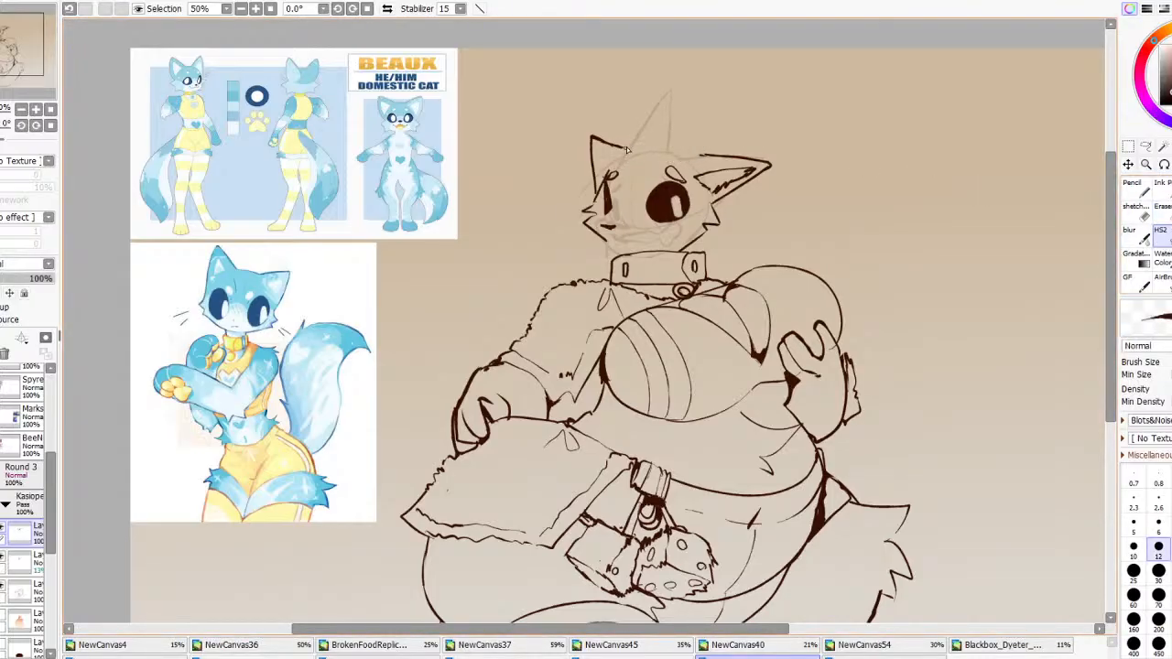
pyautogui.moveTo(628, 150)
pyautogui.mouseDown()
pyautogui.moveTo(654, 160)
pyautogui.moveTo(675, 149)
pyautogui.moveTo(663, 160)
pyautogui.moveTo(702, 148)
pyautogui.moveTo(654, 161)
pyautogui.moveTo(711, 156)
pyautogui.moveTo(695, 163)
pyautogui.moveTo(676, 147)
pyautogui.moveTo(689, 167)
pyautogui.moveTo(654, 158)
pyautogui.moveTo(711, 155)
pyautogui.mouseUp()
pyautogui.hotkey('ctrl', 'z')
pyautogui.hotkey('ctrl', 'z')
# Draw a curved smiling mouth below the nose with the HS2 brush
pyautogui.moveTo(611, 237)
pyautogui.mouseDown()
pyautogui.moveTo(653, 231)
pyautogui.moveTo(638, 244)
pyautogui.mouseUp()
pyautogui.hotkey('ctrl', 'z')
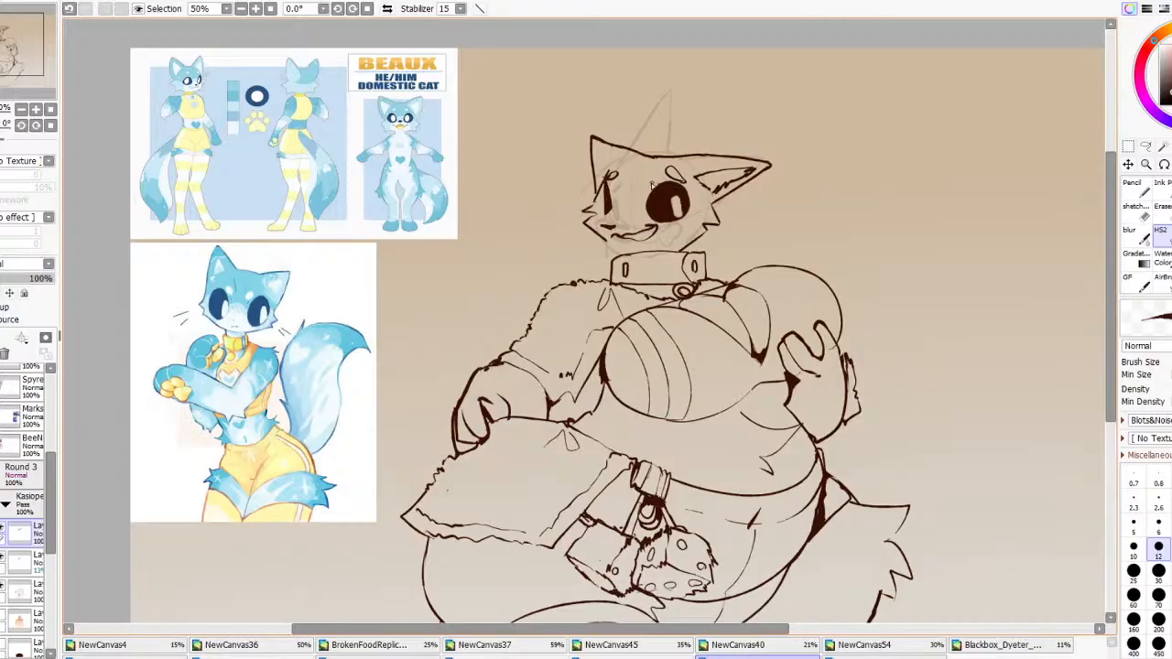
# Flatten the lower edge of the large eye and fill in its old highlight
pyautogui.hotkey('ctrl', 'z')
pyautogui.press('e')
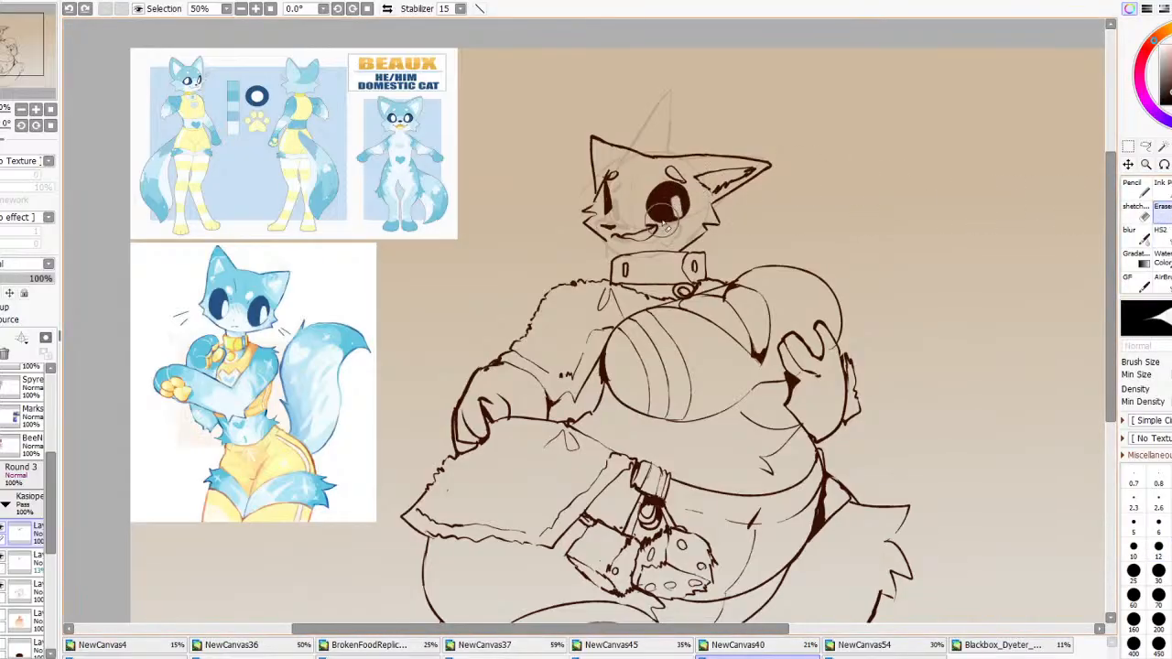
pyautogui.press('e')
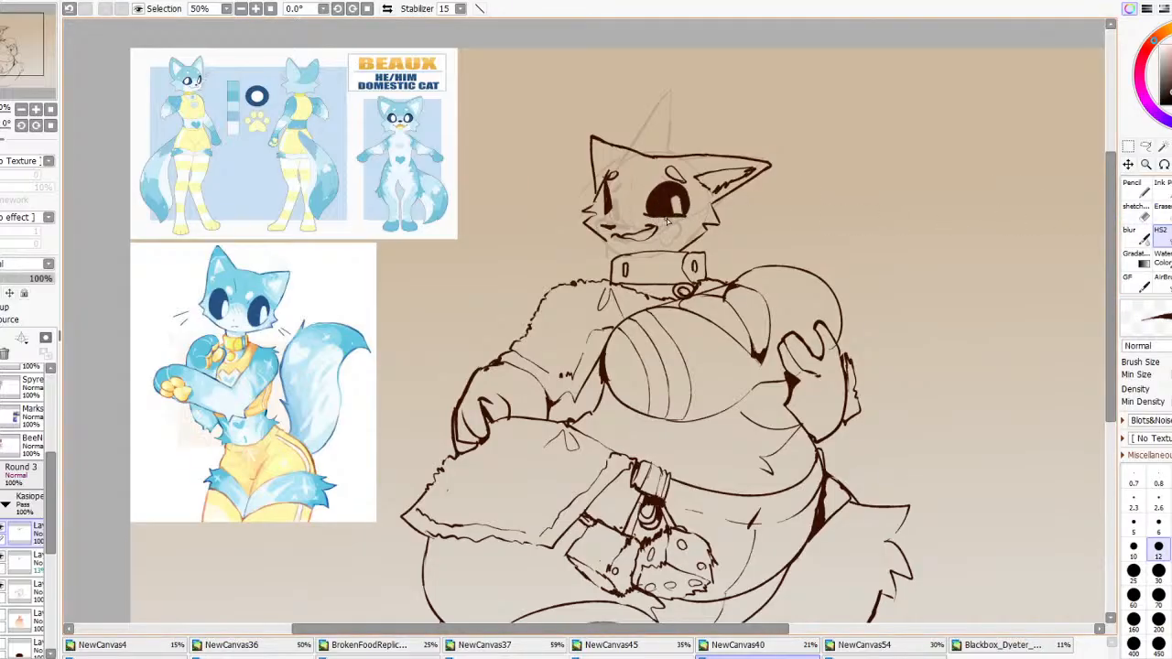
pyautogui.click(1161, 189)
pyautogui.moveTo(674, 200); pyautogui.dragTo(683, 216)
pyautogui.moveTo(1110, 189); pyautogui.dragTo(1137, 194)
# Cut a new small highlight into the muzzle side of the large eye
pyautogui.click(1136, 210)
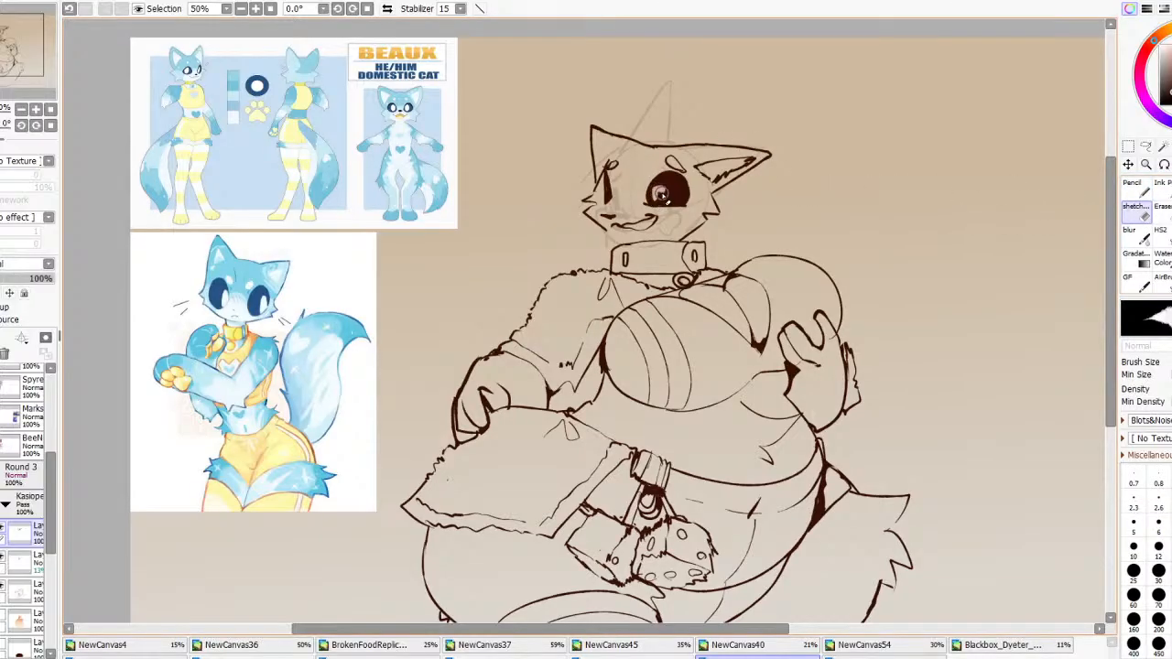
pyautogui.hotkey('ctrl', 'z')
pyautogui.moveTo(654, 190); pyautogui.dragTo(605, 181)
pyautogui.hotkey('ctrl', 'z')
# Erase the top of the large eye to a flat edge and remove its eyebrow
pyautogui.click(1159, 207)
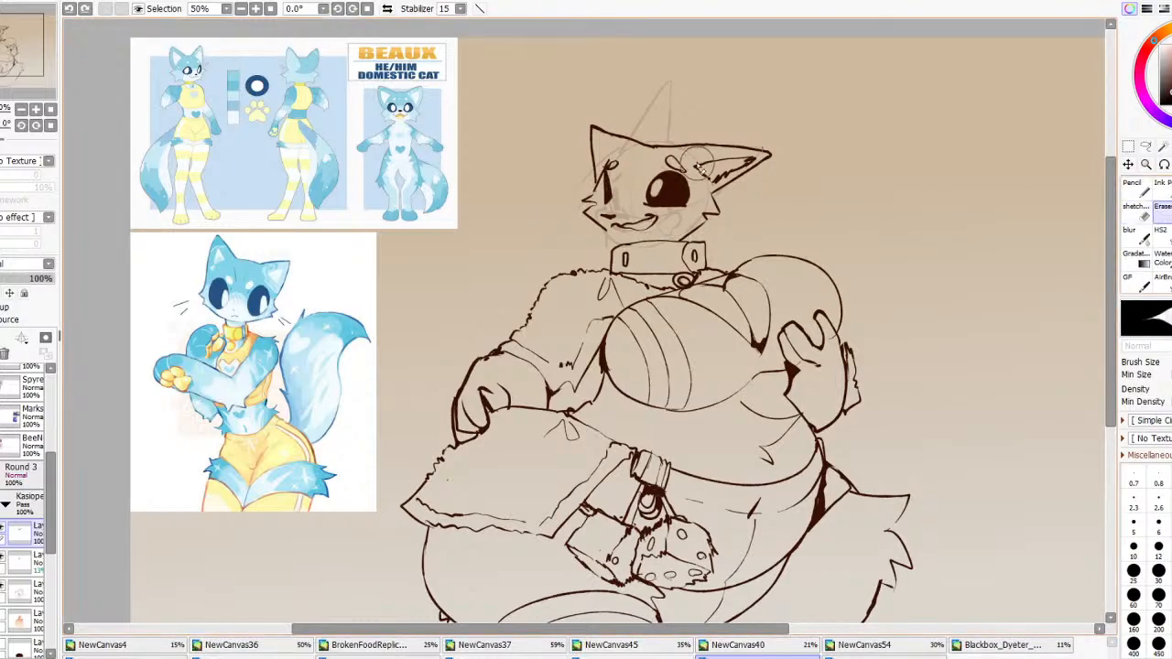
pyautogui.moveTo(675, 179)
pyautogui.mouseDown()
pyautogui.moveTo(647, 170)
pyautogui.moveTo(681, 183)
pyautogui.moveTo(642, 167)
pyautogui.moveTo(679, 159)
pyautogui.moveTo(673, 194)
pyautogui.moveTo(656, 181)
pyautogui.moveTo(697, 186)
pyautogui.moveTo(695, 176)
pyautogui.moveTo(689, 194)
pyautogui.moveTo(653, 162)
pyautogui.moveTo(665, 159)
pyautogui.moveTo(687, 177)
pyautogui.mouseUp()
pyautogui.click(1160, 187)
pyautogui.hotkey('ctrl', 'z')
pyautogui.hotkey('ctrl', 'z')
pyautogui.hotkey('ctrl', 'z')
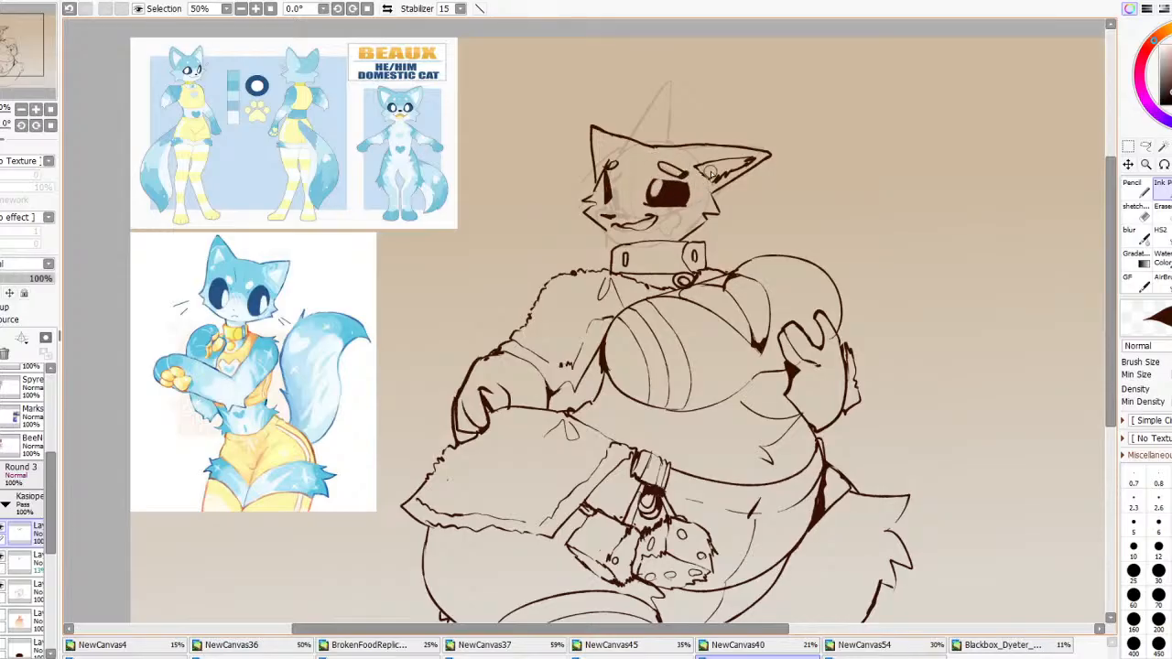
pyautogui.hotkey('ctrl', 'z')
# Draw a new slanted oval eyebrow above the large eye with the HS2 brush and erase the far eye's eyebrow
pyautogui.click(1162, 237)
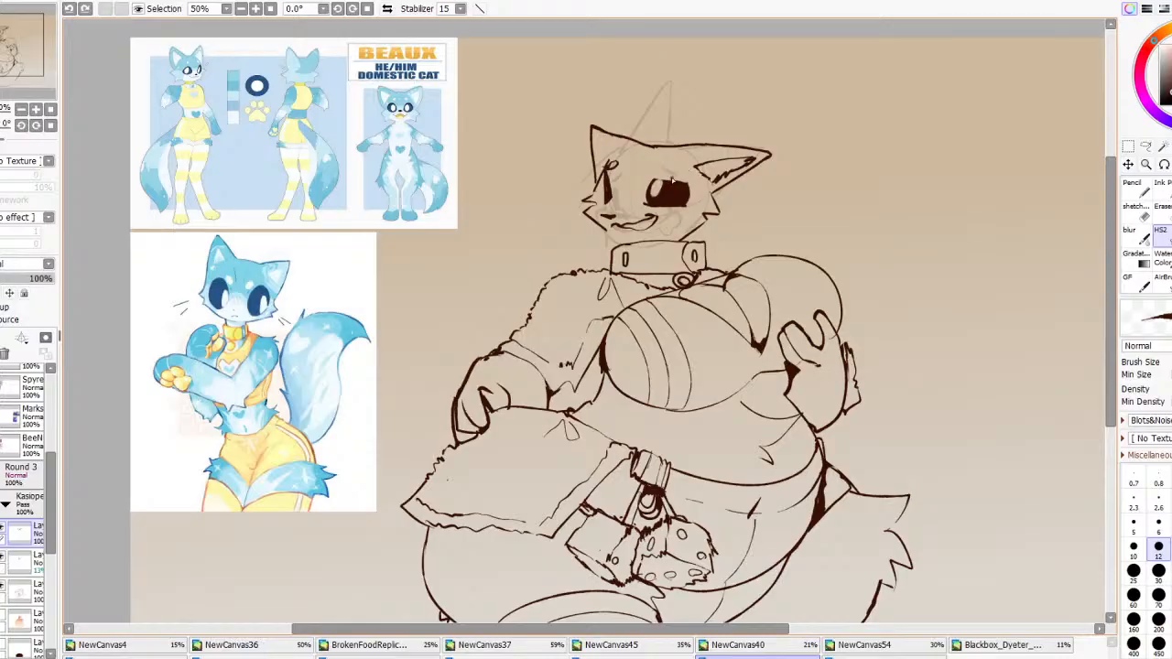
pyautogui.moveTo(666, 182)
pyautogui.mouseDown()
pyautogui.moveTo(672, 156)
pyautogui.moveTo(694, 170)
pyautogui.mouseUp()
pyautogui.press('e')
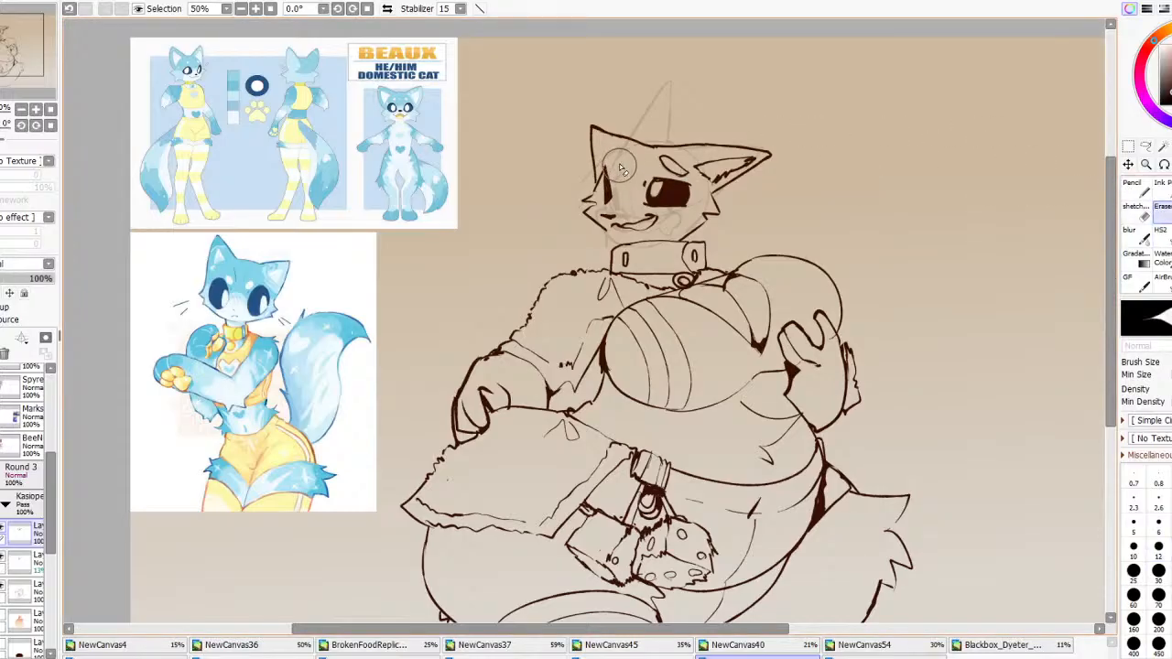
# Draw whiskers beside both cheeks and a new small eyebrow above the far eye with the HS2 brush
pyautogui.click(1160, 236)
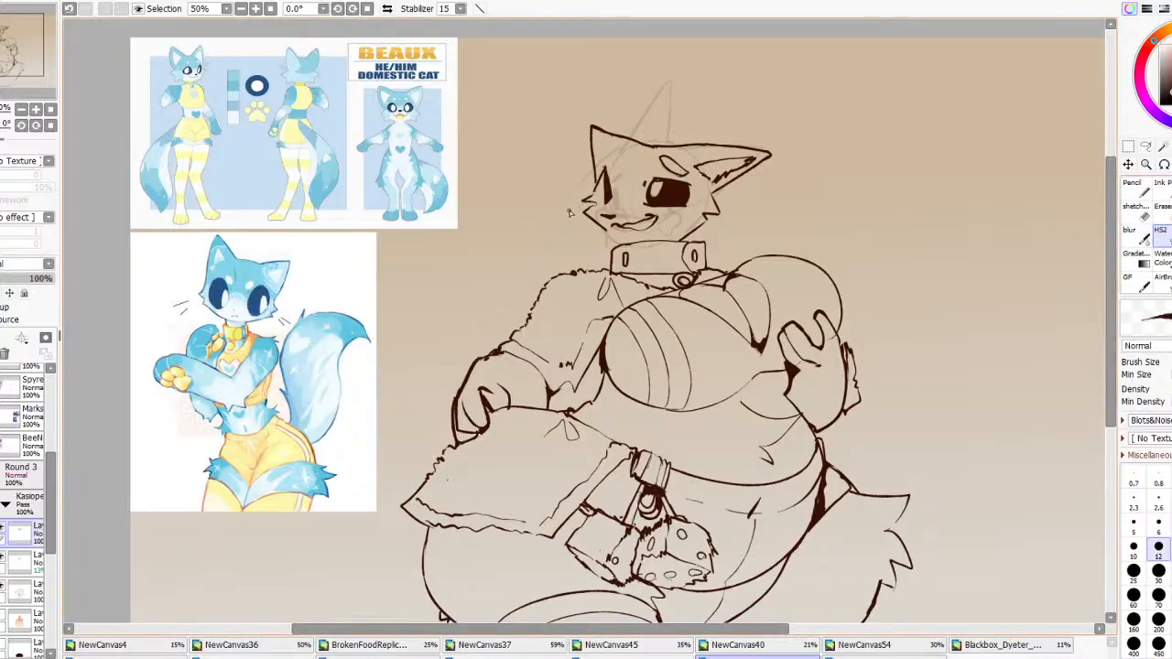
pyautogui.moveTo(572, 208)
pyautogui.mouseDown()
pyautogui.moveTo(528, 214)
pyautogui.moveTo(547, 229)
pyautogui.mouseUp()
pyautogui.moveTo(719, 212)
pyautogui.mouseDown()
pyautogui.moveTo(767, 221)
pyautogui.moveTo(741, 231)
pyautogui.mouseUp()
pyautogui.moveTo(611, 166); pyautogui.dragTo(610, 164)
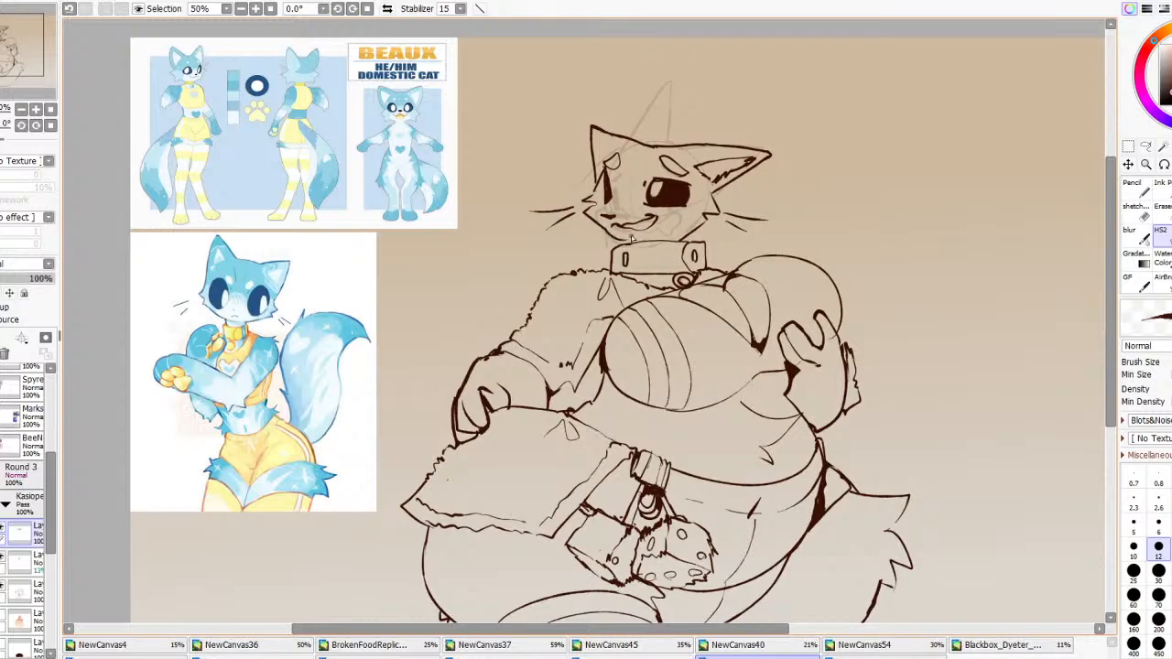
# Redraw the chin line below the mouth and check the drawing in mirrored view
pyautogui.hotkey('ctrl', 'z')
pyautogui.moveTo(606, 229); pyautogui.dragTo(630, 244)
pyautogui.scroll(-7, 661, 222)
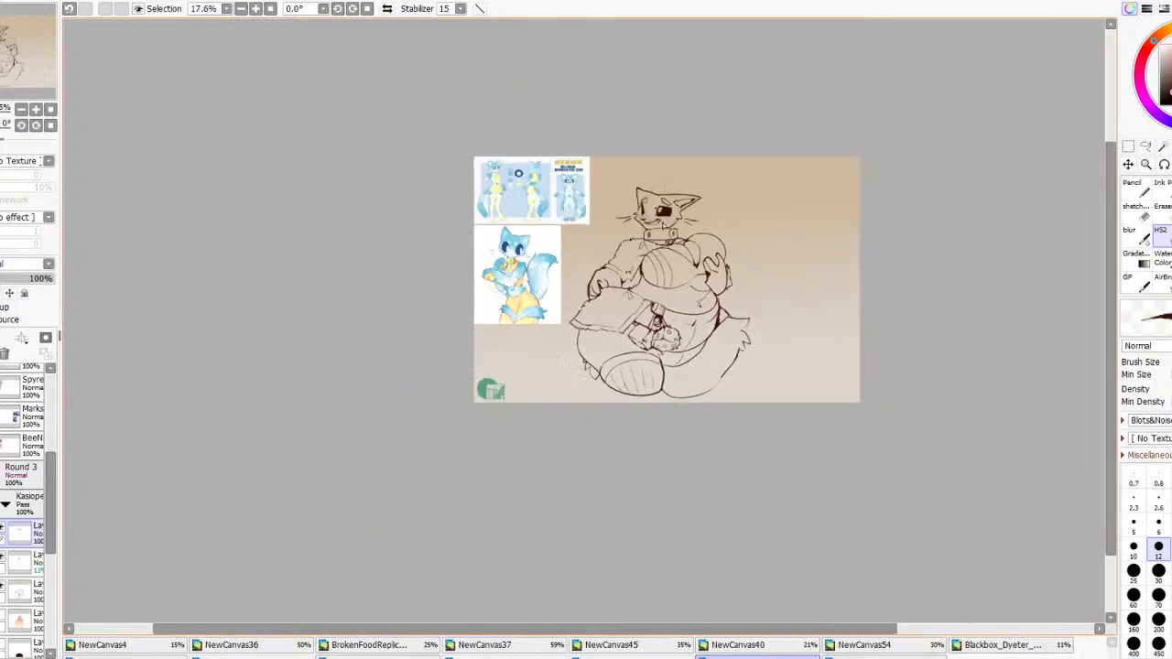
pyautogui.scroll(4, 662, 222)
pyautogui.click(389, 9)
pyautogui.click(388, 9)
pyautogui.scroll(5, 638, 216)
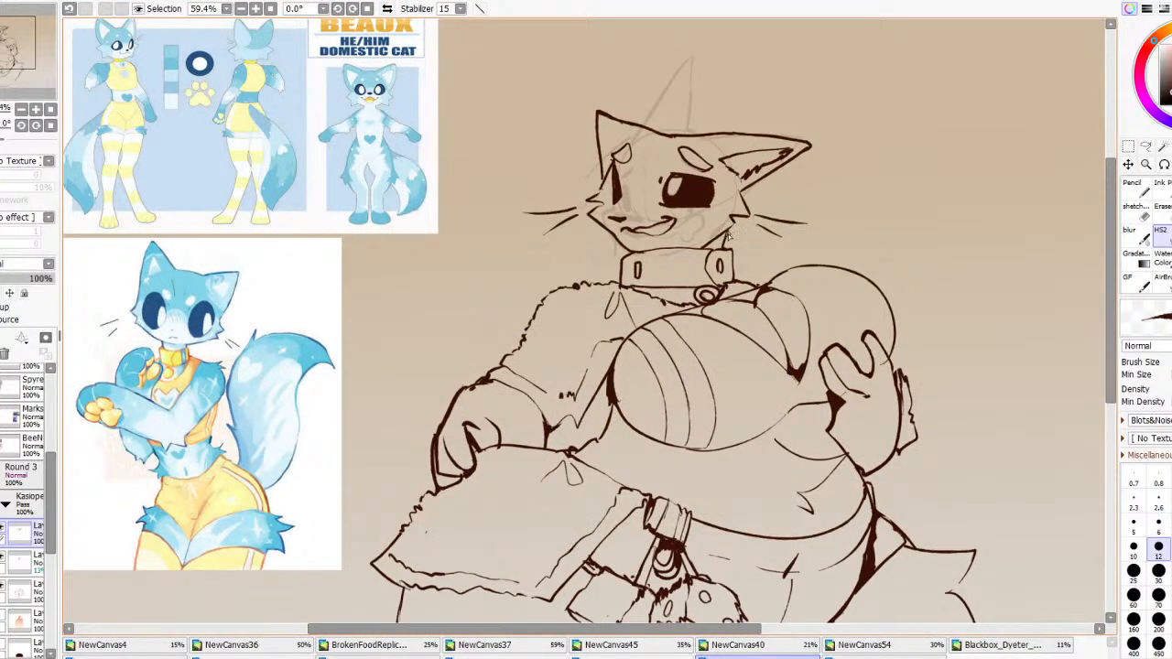
# Ink the short neck lines connecting the jaw to both ends of the collar
pyautogui.moveTo(721, 249); pyautogui.dragTo(714, 244)
pyautogui.moveTo(623, 263)
pyautogui.mouseDown()
pyautogui.moveTo(614, 240)
pyautogui.moveTo(623, 255)
pyautogui.moveTo(644, 252)
pyautogui.mouseUp()
pyautogui.scroll(-4, 659, 227)
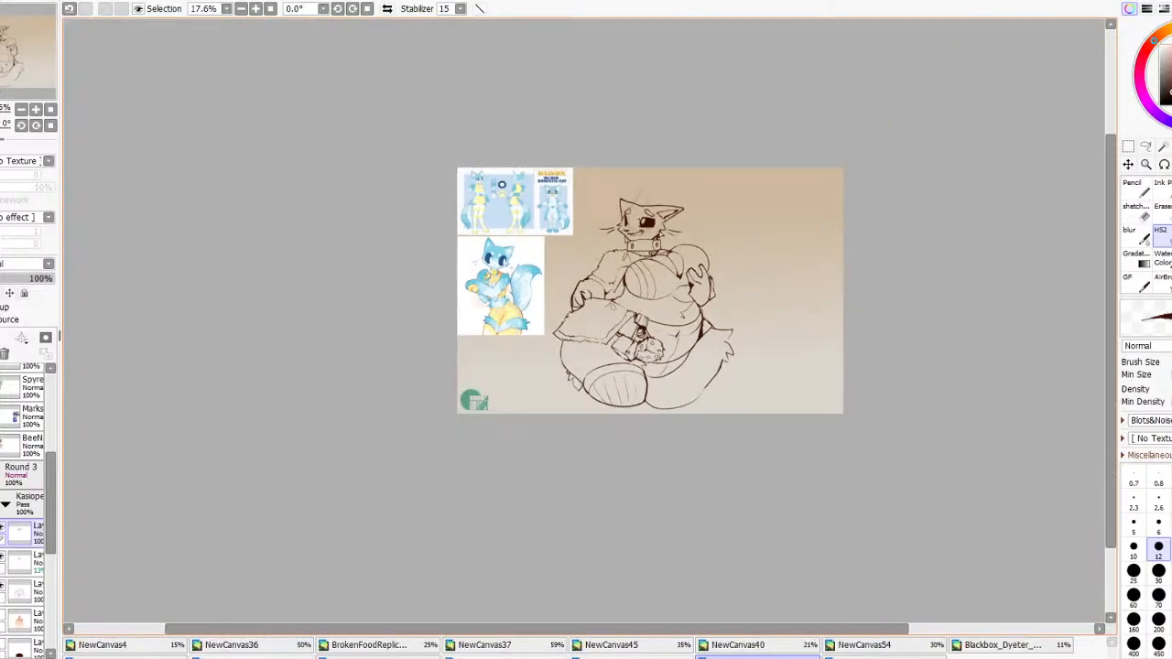
pyautogui.scroll(4, 621, 260)
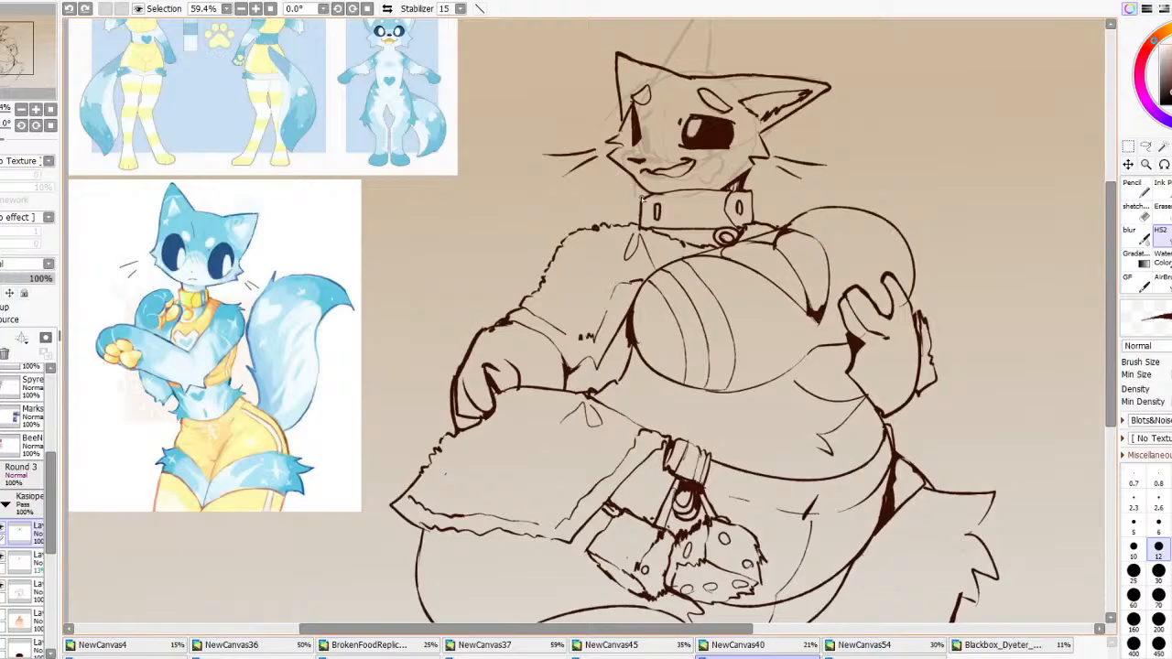
pyautogui.click(644, 195)
pyautogui.scroll(-8, 636, 174)
pyautogui.scroll(3, 646, 170)
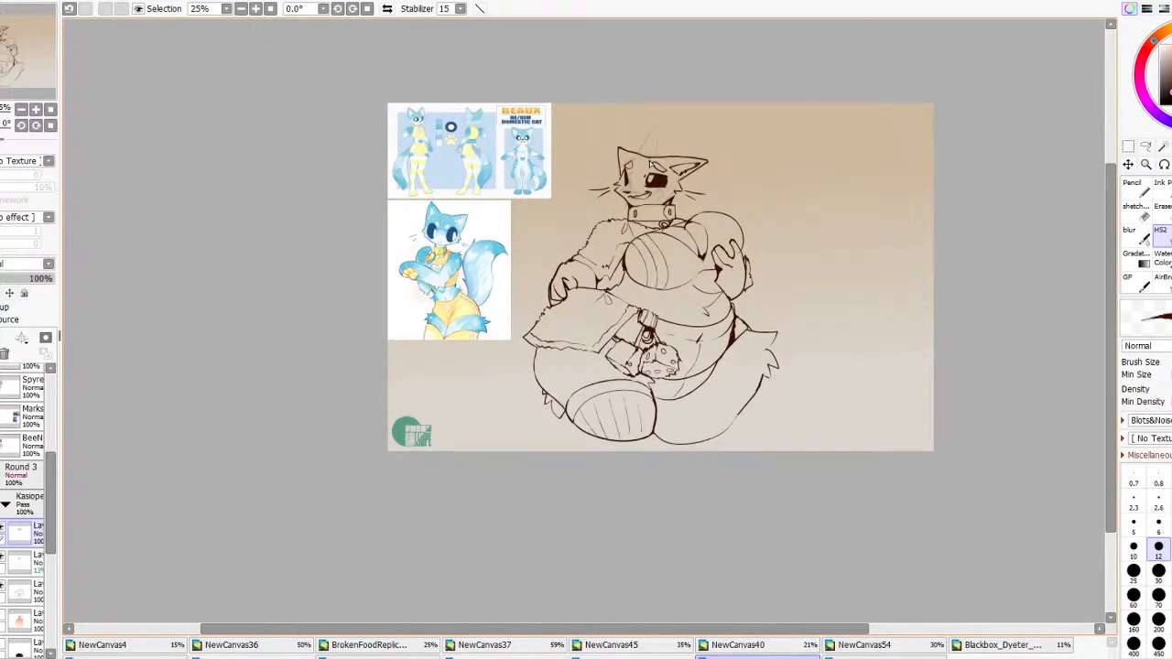
pyautogui.scroll(2, 570, 175)
pyautogui.scroll(1, 518, 173)
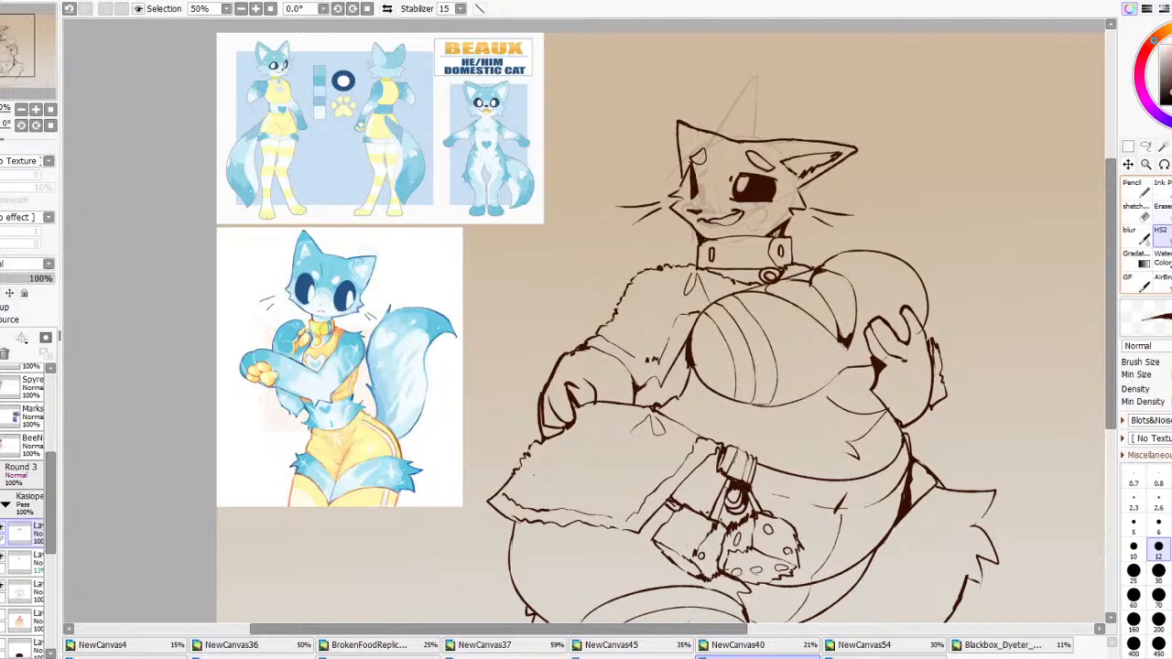
# Trim the top of the far eye with the eraser and redraw its eyebrow with the HS2 brush
pyautogui.press('e')
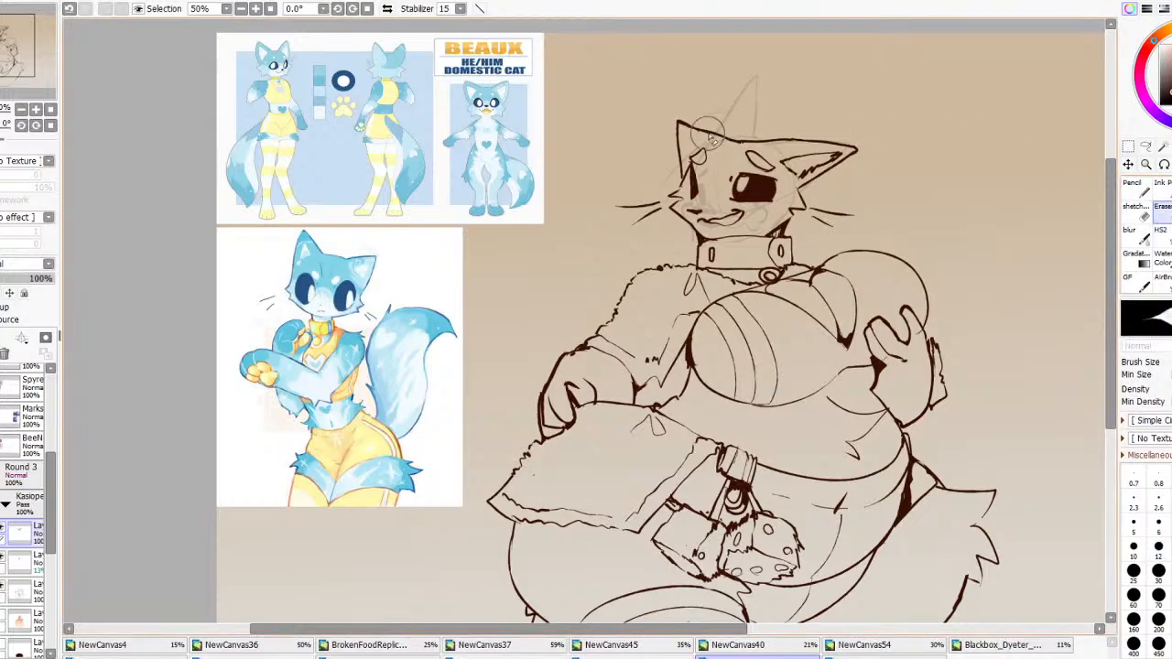
pyautogui.moveTo(690, 172); pyautogui.dragTo(706, 154)
pyautogui.click(1136, 235)
pyautogui.click(1161, 236)
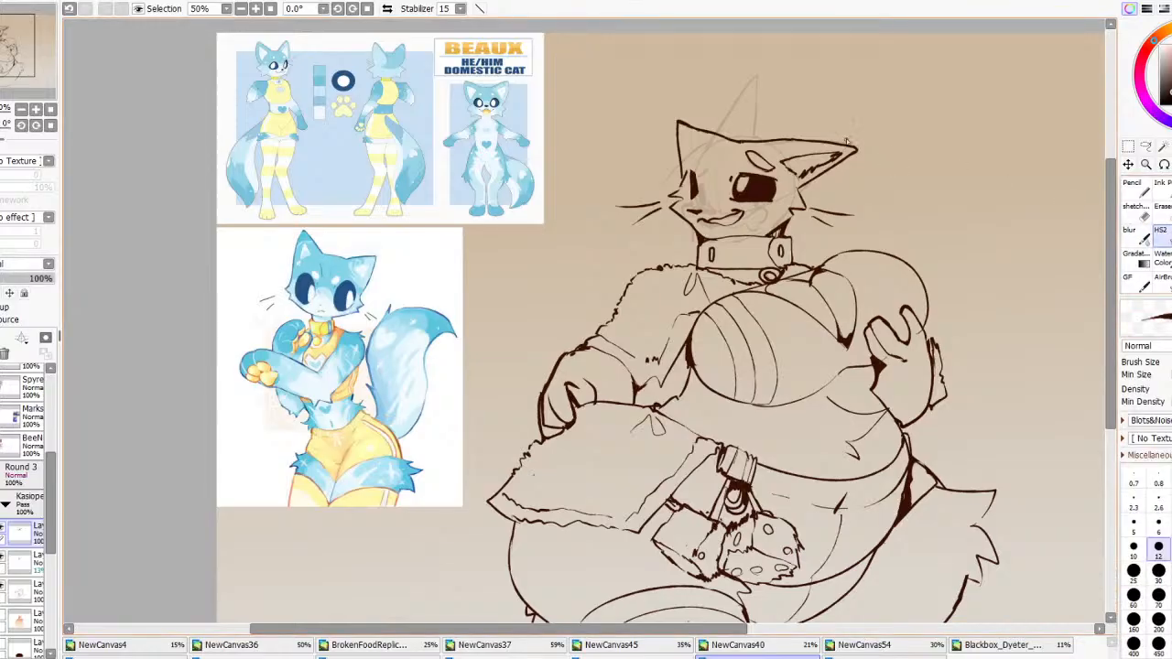
pyautogui.moveTo(688, 165); pyautogui.dragTo(705, 156)
pyautogui.hotkey('ctrl', 'z')
pyautogui.scroll(-2, 734, 111)
pyautogui.scroll(1, 741, 213)
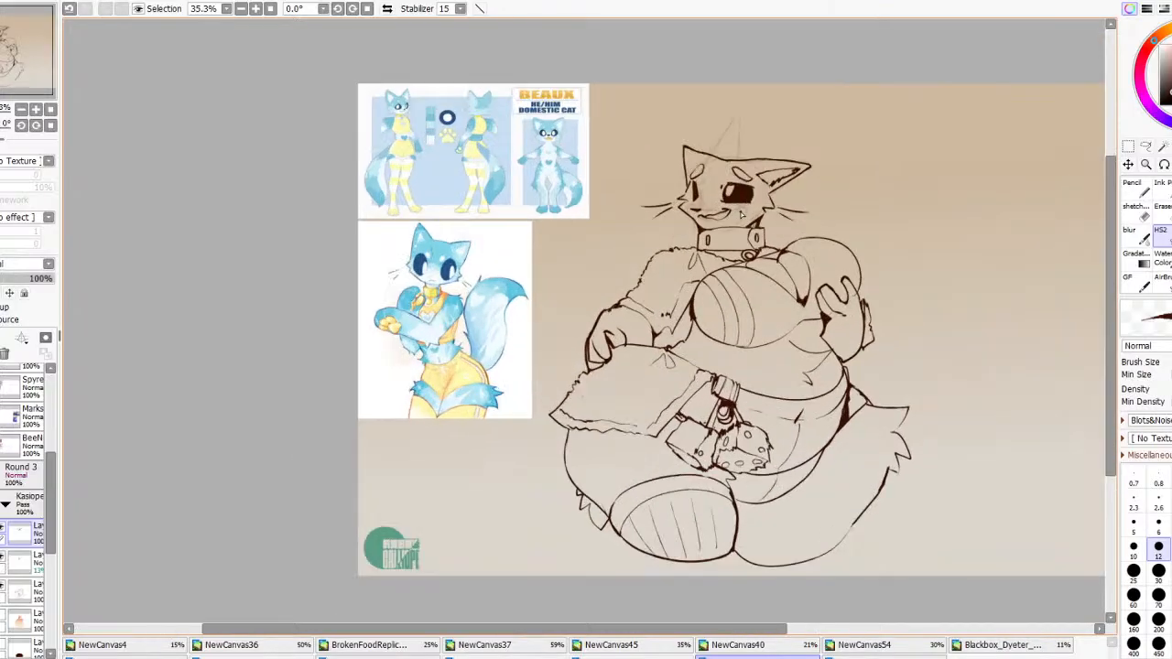
pyautogui.scroll(-1, 742, 212)
pyautogui.scroll(1, 873, 327)
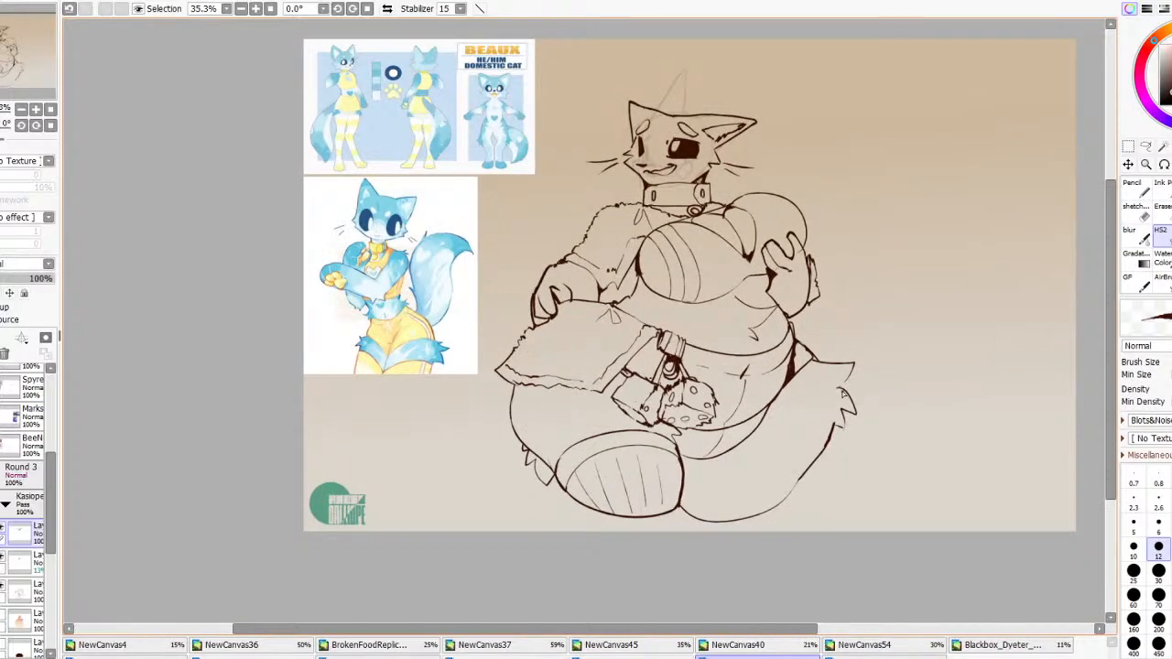
pyautogui.moveTo(838, 388); pyautogui.dragTo(853, 368)
pyautogui.hotkey('ctrl', 'z')
pyautogui.moveTo(828, 347)
pyautogui.mouseDown()
pyautogui.moveTo(867, 377)
pyautogui.moveTo(904, 438)
pyautogui.moveTo(964, 437)
pyautogui.moveTo(950, 381)
pyautogui.moveTo(926, 402)
pyautogui.moveTo(913, 384)
pyautogui.moveTo(935, 338)
pyautogui.moveTo(972, 332)
pyautogui.moveTo(1014, 360)
pyautogui.moveTo(1045, 430)
pyautogui.moveTo(995, 508)
pyautogui.moveTo(845, 513)
pyautogui.moveTo(814, 470)
pyautogui.mouseUp()
pyautogui.hotkey('ctrl', 'z')
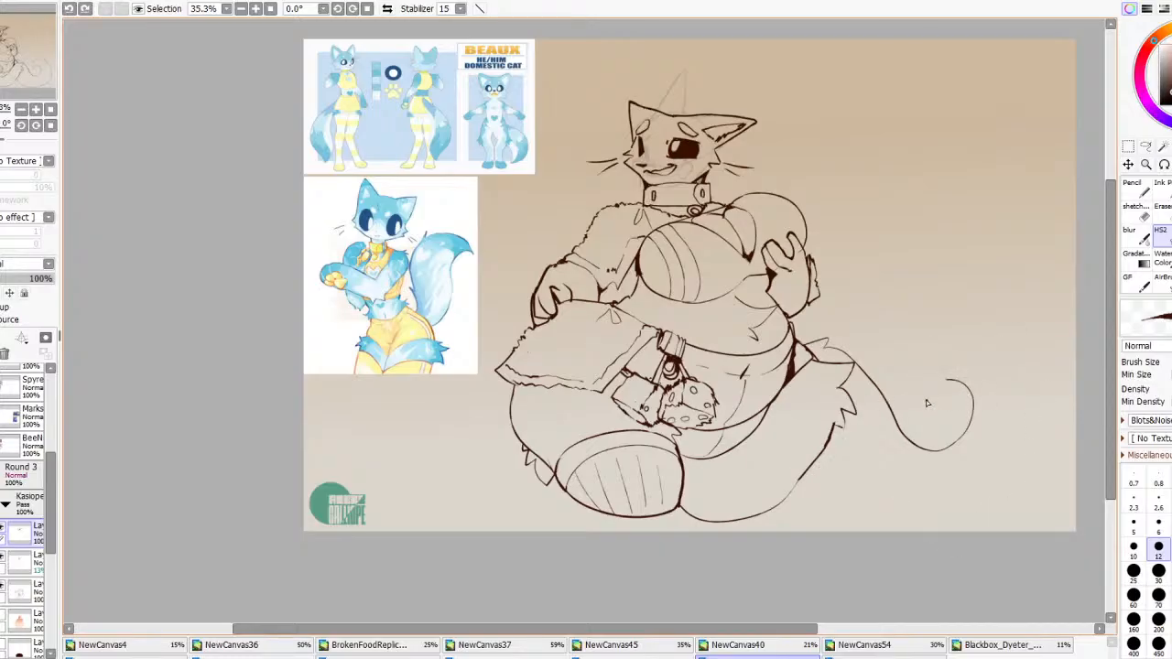
pyautogui.moveTo(947, 383)
pyautogui.mouseDown()
pyautogui.moveTo(906, 405)
pyautogui.moveTo(992, 366)
pyautogui.moveTo(1006, 474)
pyautogui.mouseUp()
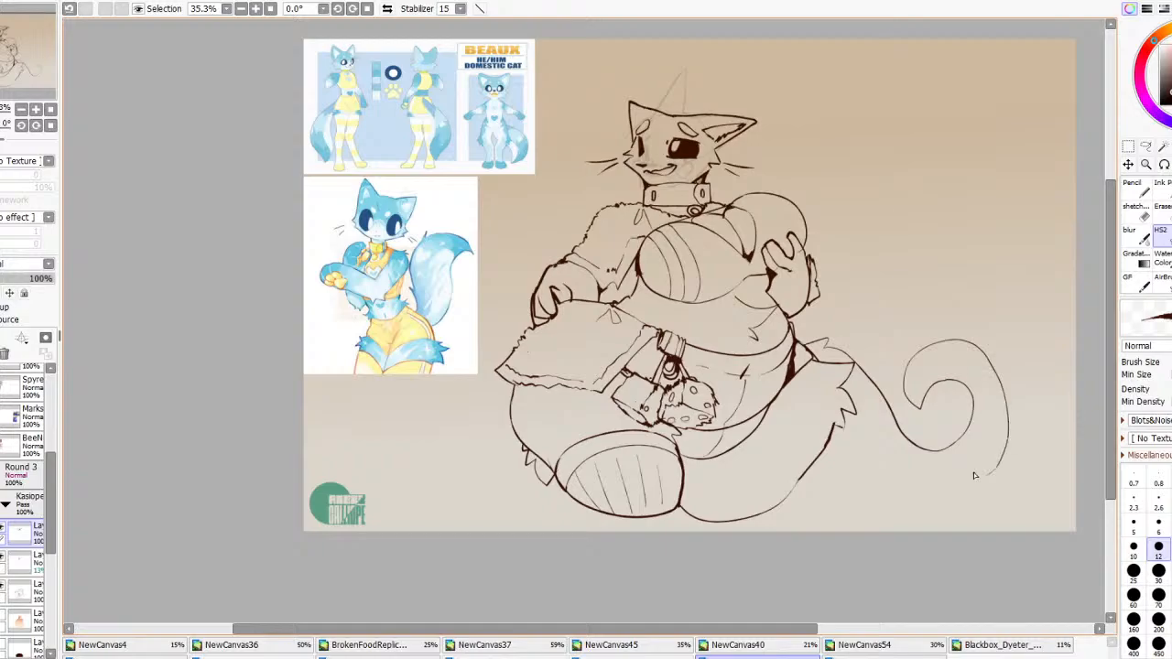
pyautogui.hotkey('ctrl', 'z')
pyautogui.moveTo(941, 387)
pyautogui.mouseDown()
pyautogui.moveTo(911, 412)
pyautogui.moveTo(894, 360)
pyautogui.moveTo(1026, 345)
pyautogui.moveTo(1046, 468)
pyautogui.moveTo(930, 526)
pyautogui.moveTo(831, 451)
pyautogui.mouseUp()
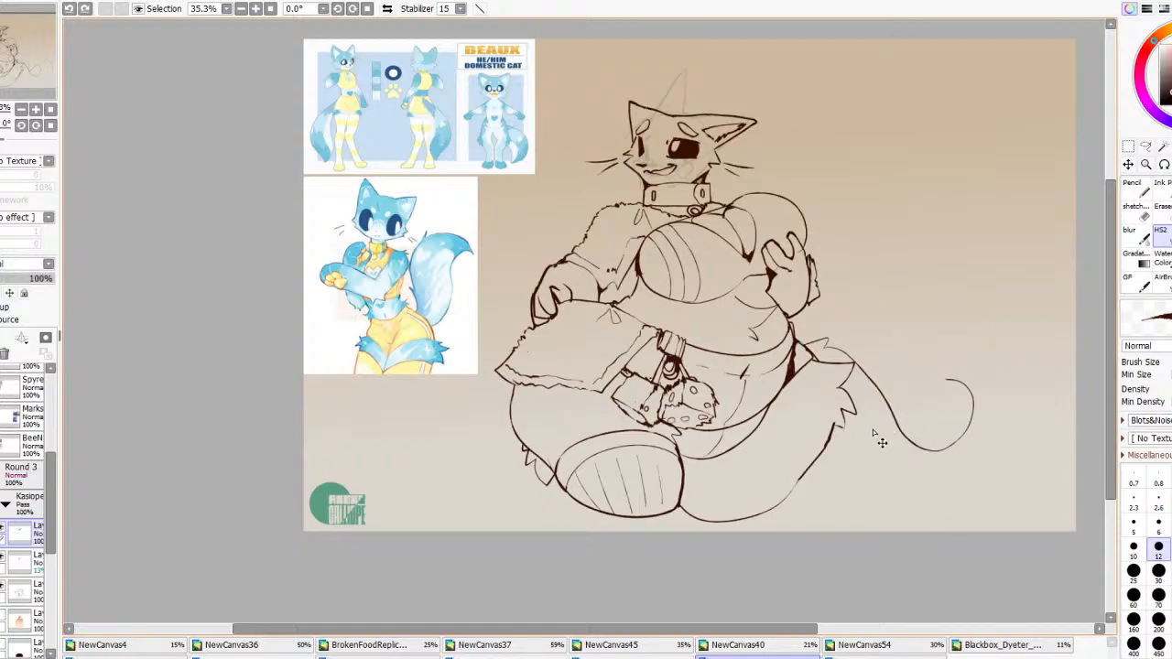
pyautogui.hotkey('ctrl', 'z')
pyautogui.moveTo(813, 353)
pyautogui.mouseDown()
pyautogui.moveTo(851, 349)
pyautogui.moveTo(877, 408)
pyautogui.moveTo(879, 484)
pyautogui.moveTo(935, 497)
pyautogui.moveTo(976, 413)
pyautogui.moveTo(934, 401)
pyautogui.moveTo(961, 363)
pyautogui.moveTo(1030, 388)
pyautogui.moveTo(1053, 481)
pyautogui.moveTo(952, 533)
pyautogui.mouseUp()
pyautogui.moveTo(814, 529); pyautogui.dragTo(797, 484)
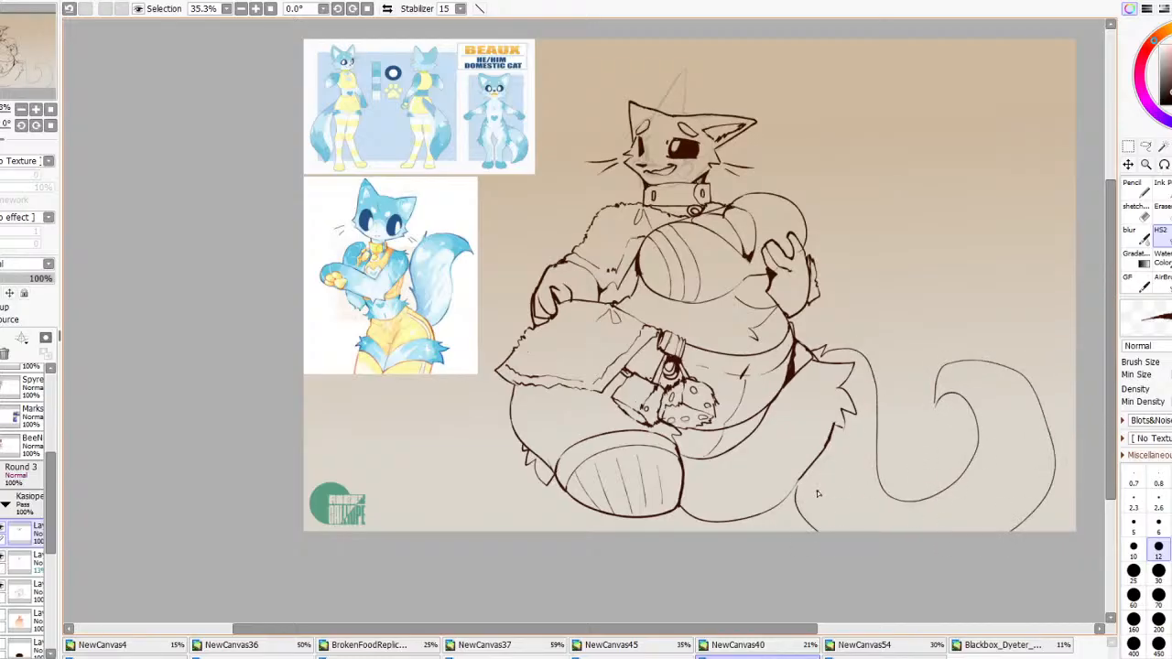
pyautogui.hotkey('ctrl', 'z')
pyautogui.hotkey('ctrl', 'z')
pyautogui.hotkey('ctrl', 'z')
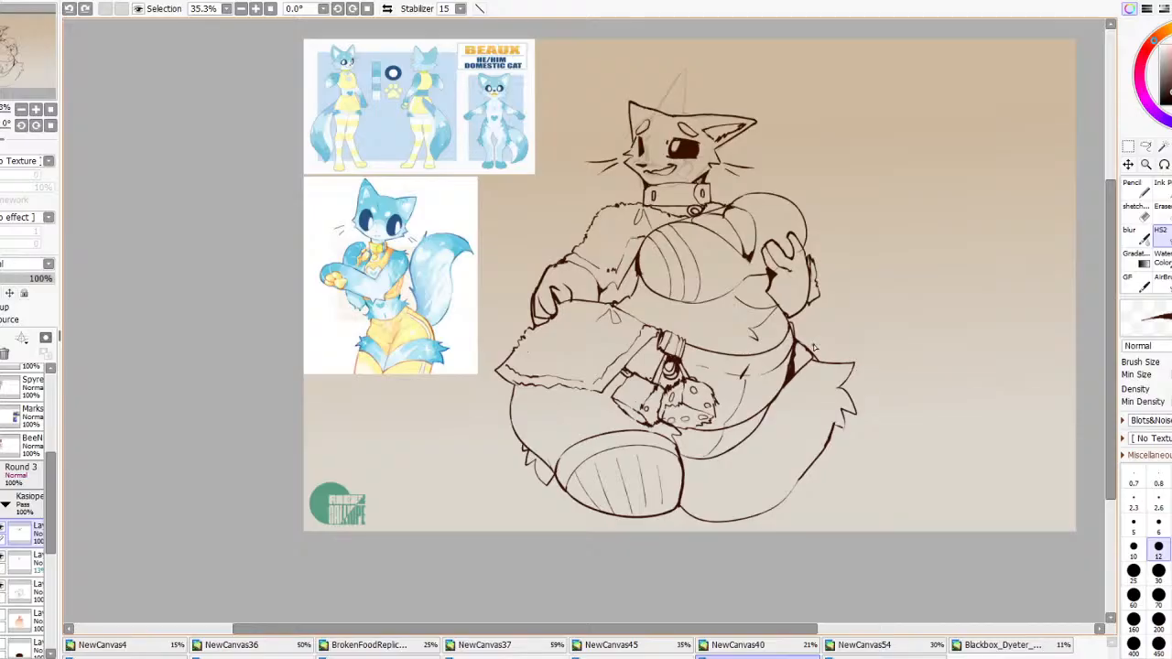
# Draw a large tail curling out from behind the hip to a hooked tip, with a jagged marking line inside it
pyautogui.moveTo(809, 347)
pyautogui.mouseDown()
pyautogui.moveTo(877, 355)
pyautogui.moveTo(898, 432)
pyautogui.moveTo(953, 444)
pyautogui.moveTo(948, 408)
pyautogui.moveTo(995, 385)
pyautogui.moveTo(1030, 467)
pyautogui.moveTo(928, 533)
pyautogui.moveTo(852, 504)
pyautogui.moveTo(837, 443)
pyautogui.mouseUp()
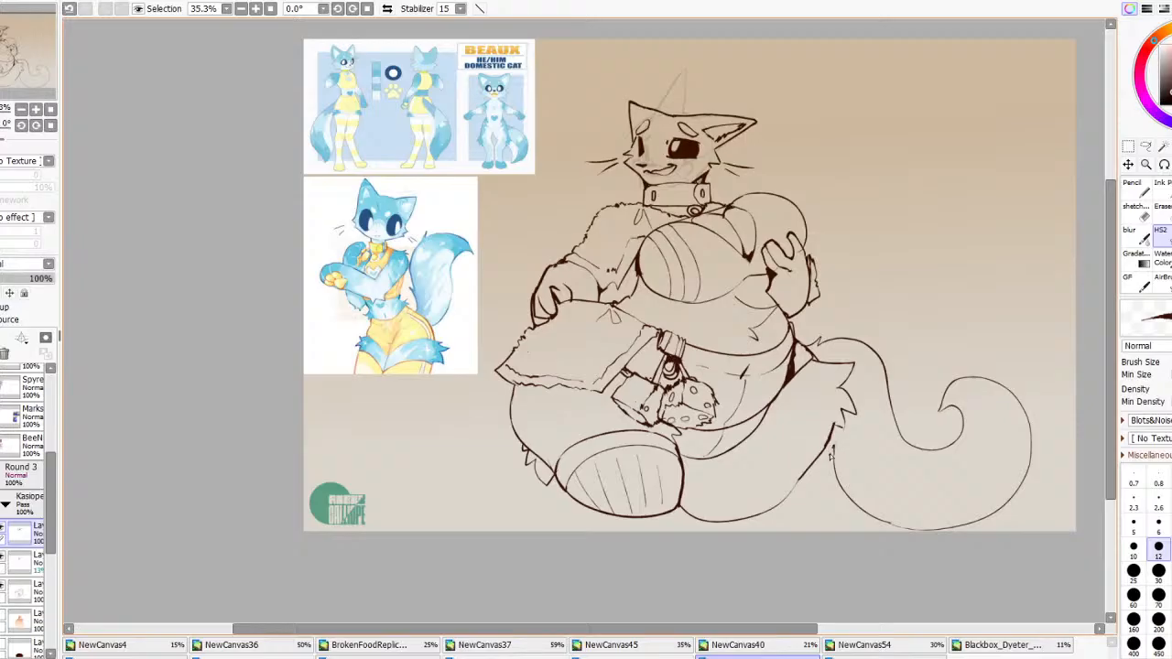
pyautogui.moveTo(871, 395)
pyautogui.mouseDown()
pyautogui.moveTo(862, 467)
pyautogui.moveTo(879, 451)
pyautogui.moveTo(927, 506)
pyautogui.moveTo(986, 505)
pyautogui.moveTo(1022, 467)
pyautogui.mouseUp()
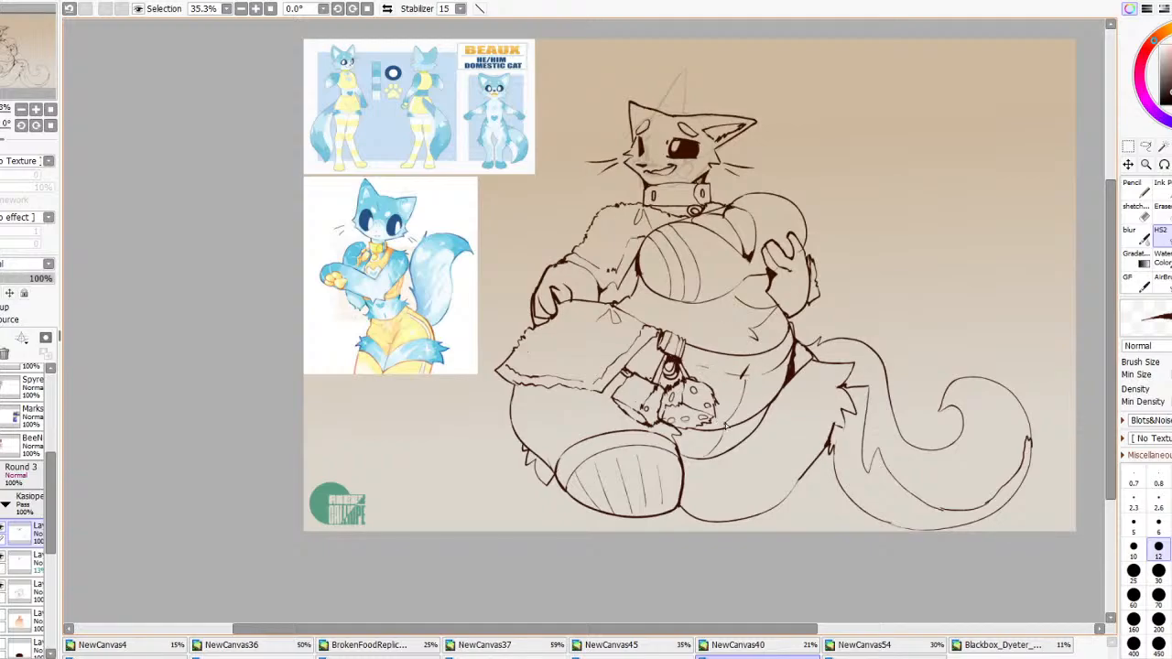
# Draw thin pointed fur marking lines on both thighs
pyautogui.moveTo(765, 417)
pyautogui.mouseDown()
pyautogui.moveTo(747, 455)
pyautogui.moveTo(808, 460)
pyautogui.moveTo(736, 511)
pyautogui.mouseUp()
pyautogui.moveTo(599, 408)
pyautogui.mouseDown()
pyautogui.moveTo(553, 416)
pyautogui.moveTo(598, 401)
pyautogui.moveTo(586, 390)
pyautogui.moveTo(618, 429)
pyautogui.moveTo(602, 435)
pyautogui.moveTo(542, 405)
pyautogui.moveTo(597, 394)
pyautogui.mouseUp()
pyautogui.hotkey('ctrl', 'z')
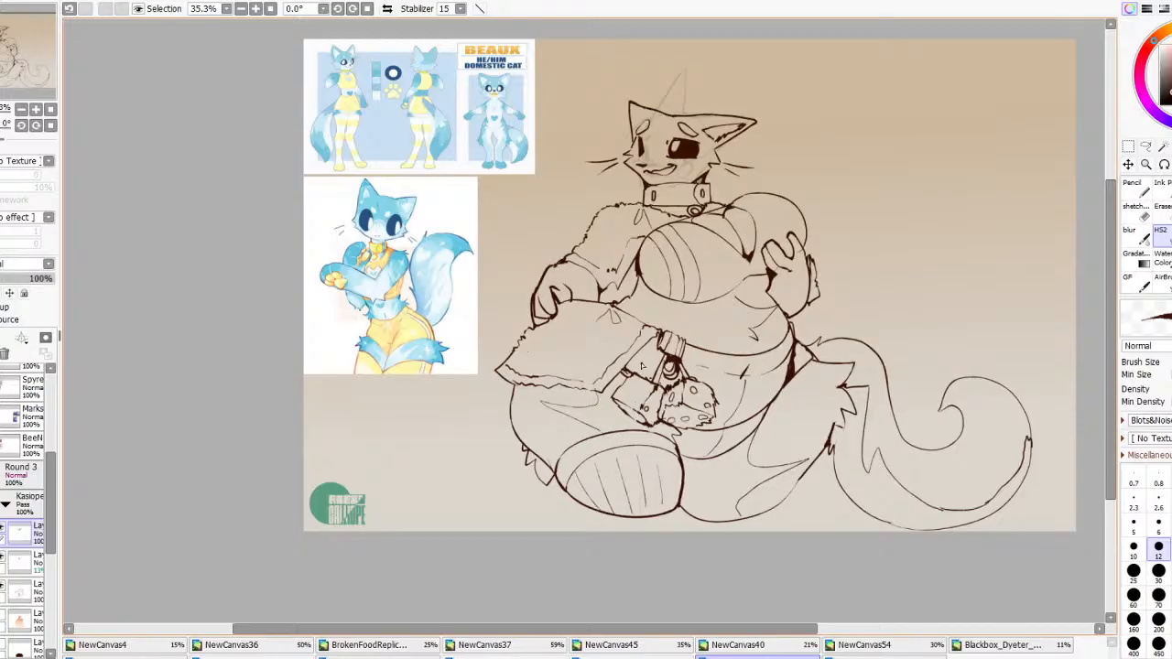
# Draw a small zigzag fur marking and a heart marking on the belly
pyautogui.moveTo(648, 318)
pyautogui.mouseDown()
pyautogui.moveTo(736, 300)
pyautogui.moveTo(675, 335)
pyautogui.moveTo(663, 297)
pyautogui.mouseUp()
pyautogui.hotkey('ctrl', 'z')
pyautogui.hotkey('ctrl', 'z')
pyautogui.moveTo(732, 316)
pyautogui.mouseDown()
pyautogui.moveTo(726, 301)
pyautogui.moveTo(759, 294)
pyautogui.mouseUp()
# Erase the belly fold lines crossing the heart marking on the body line-art layer
pyautogui.press('e')
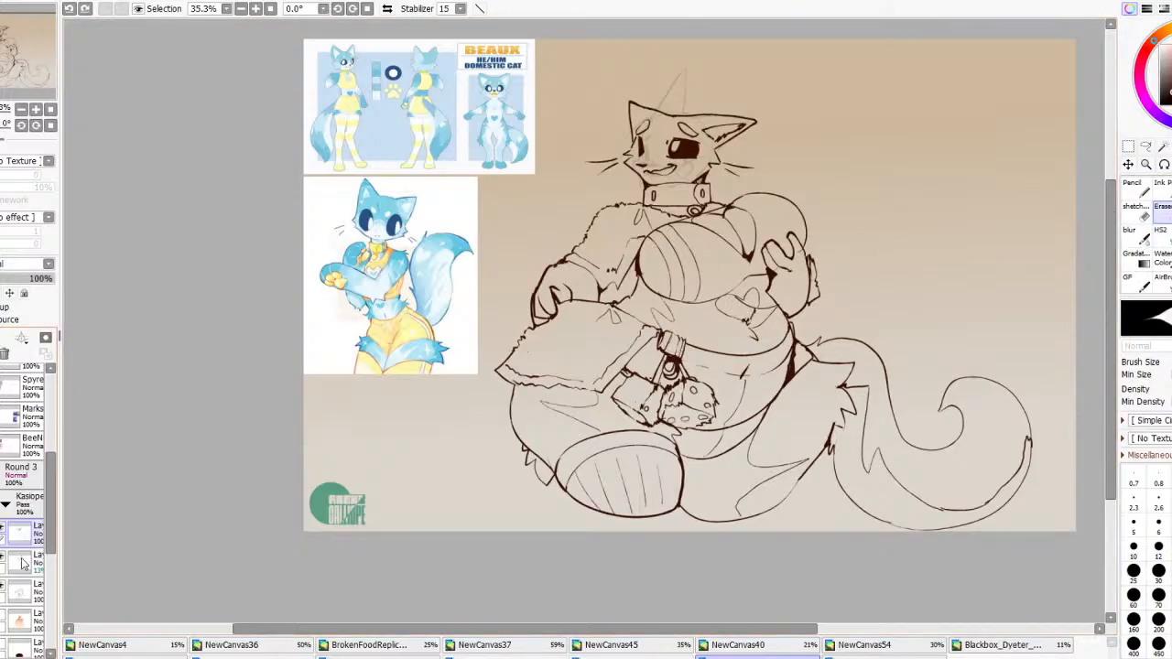
pyautogui.click(30, 588)
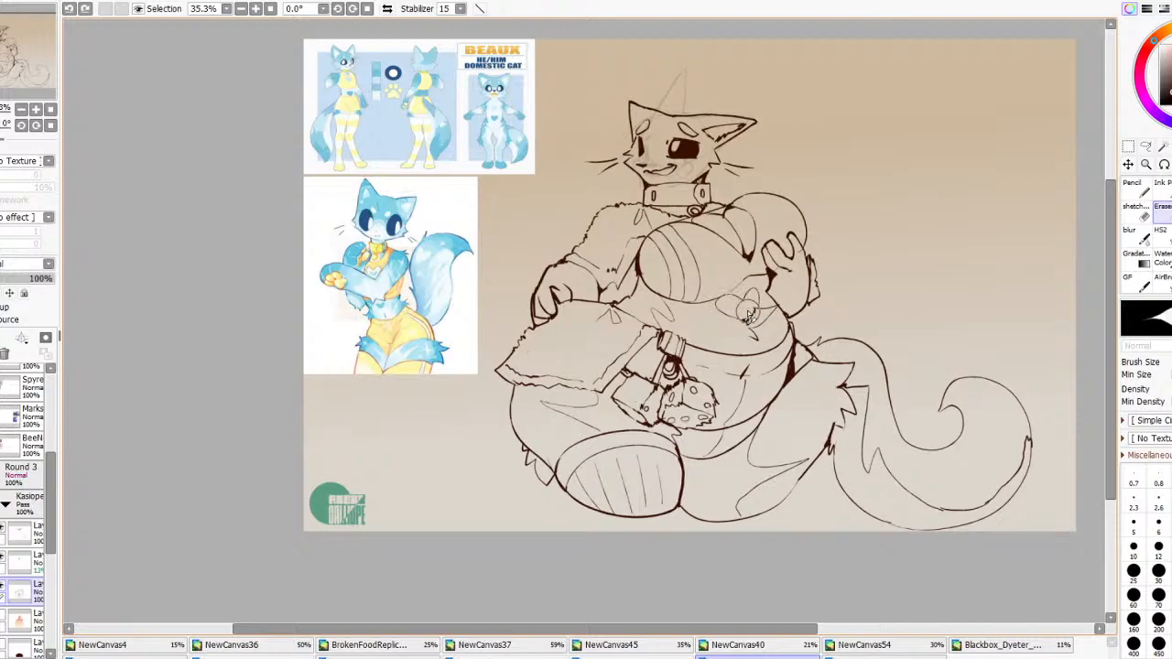
pyautogui.moveTo(748, 314); pyautogui.dragTo(756, 298)
pyautogui.scroll(-2, 746, 297)
pyautogui.scroll(3, 740, 288)
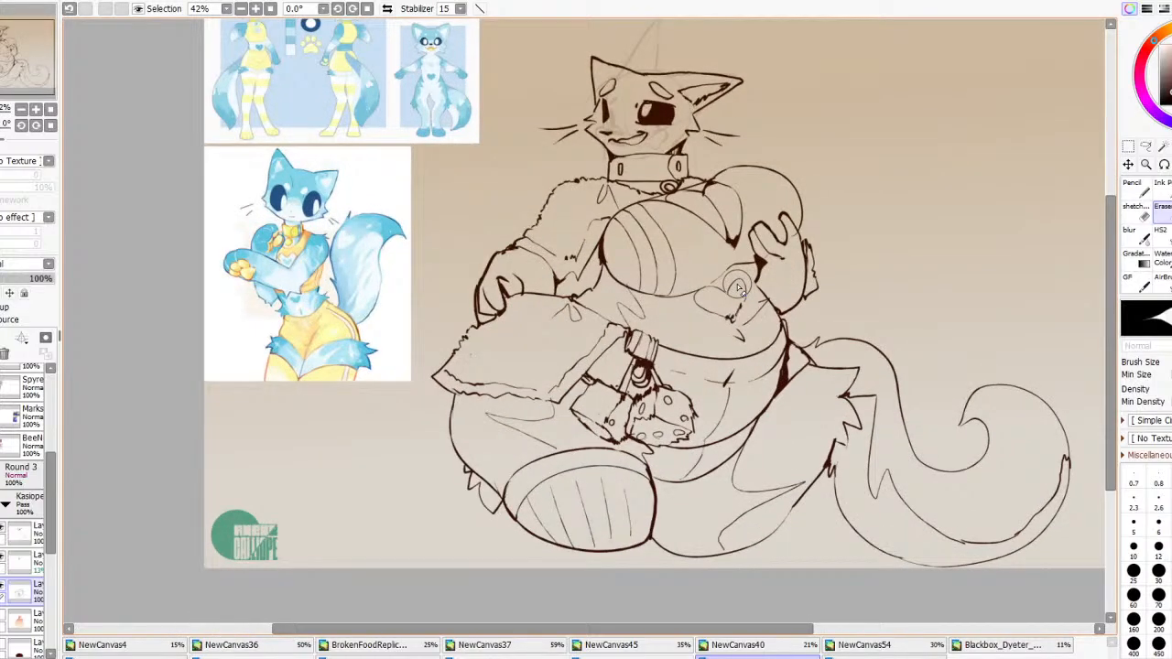
pyautogui.moveTo(726, 339); pyautogui.dragTo(764, 303)
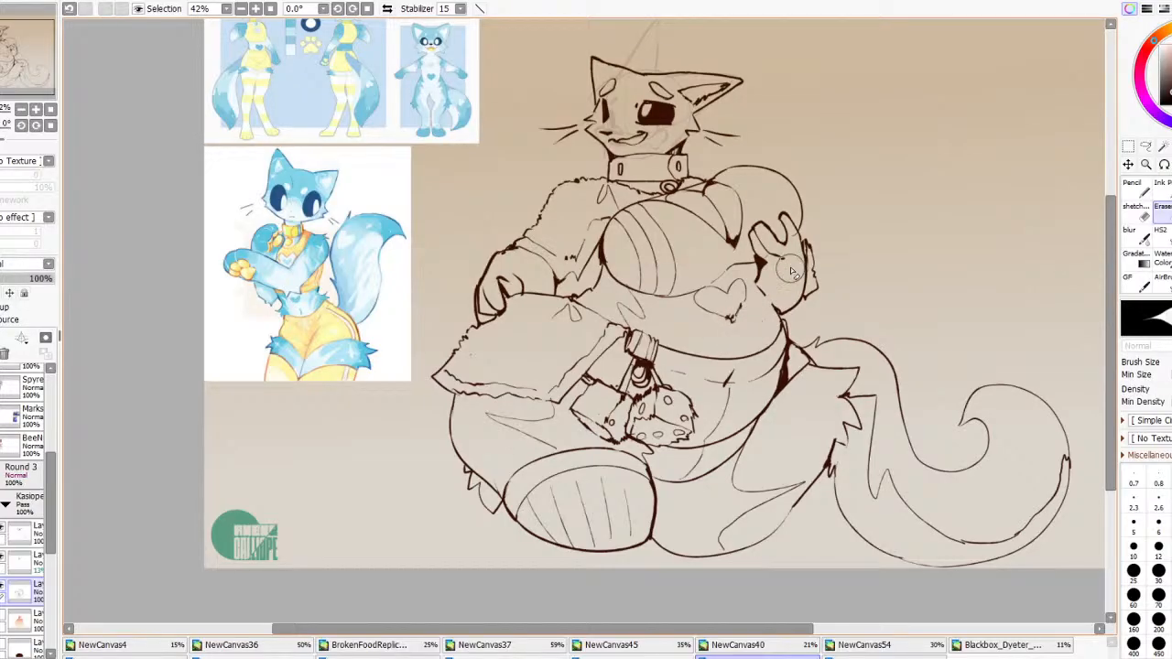
# Redraw the belly fold beside the heart as a jagged fur edge with the HS2 brush
pyautogui.press('b')
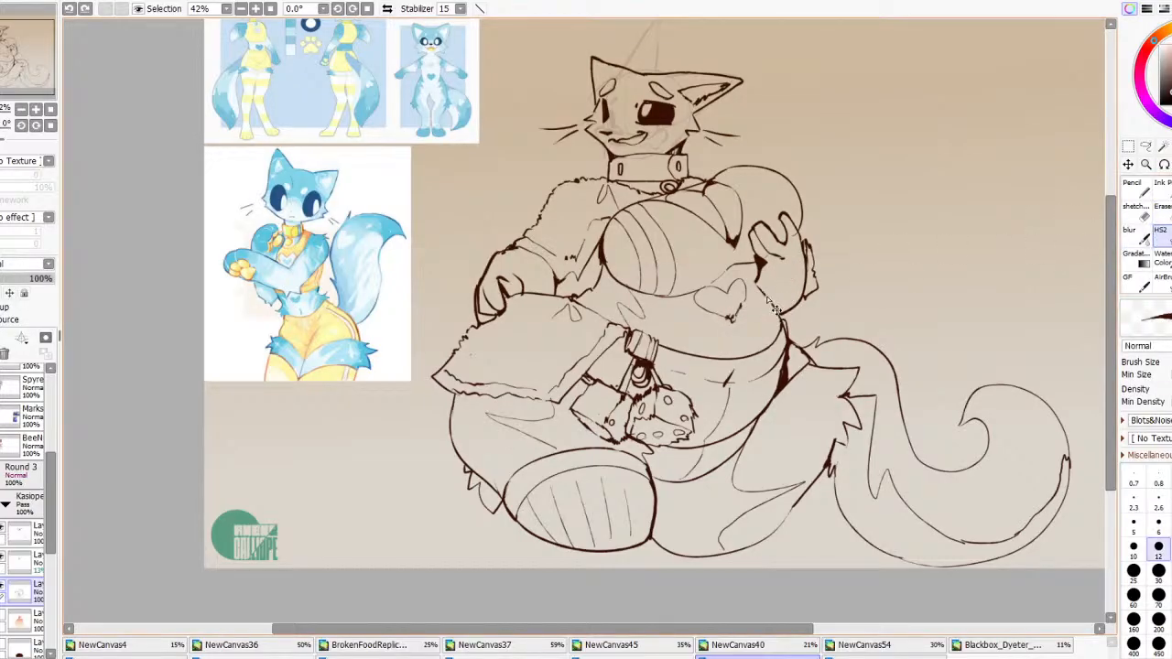
pyautogui.moveTo(761, 289)
pyautogui.mouseDown()
pyautogui.moveTo(781, 314)
pyautogui.moveTo(769, 314)
pyautogui.moveTo(758, 340)
pyautogui.moveTo(774, 331)
pyautogui.moveTo(758, 343)
pyautogui.mouseUp()
pyautogui.hotkey('ctrl', 'z')
pyautogui.hotkey('ctrl', 'z')
pyautogui.hotkey('ctrl', 'z')
# Delete the faint 13% sketch layer and merge the head ink layer down into the body line art
pyautogui.scroll(-6, 806, 306)
pyautogui.scroll(3, 797, 311)
pyautogui.click(34, 560)
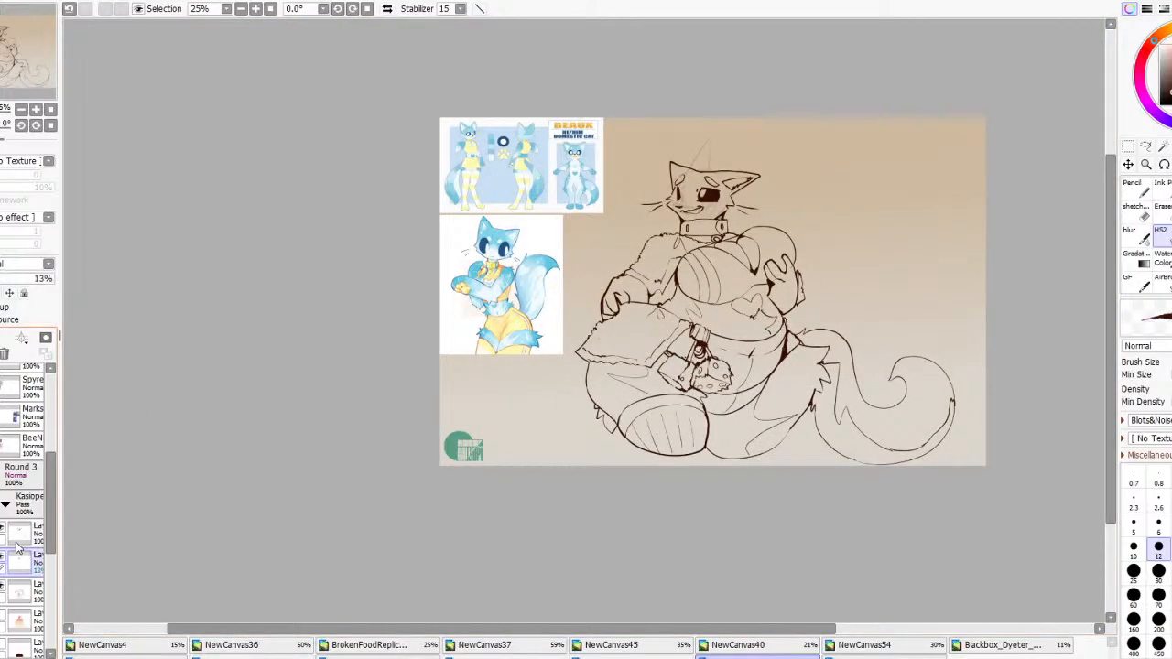
pyautogui.click(4, 354)
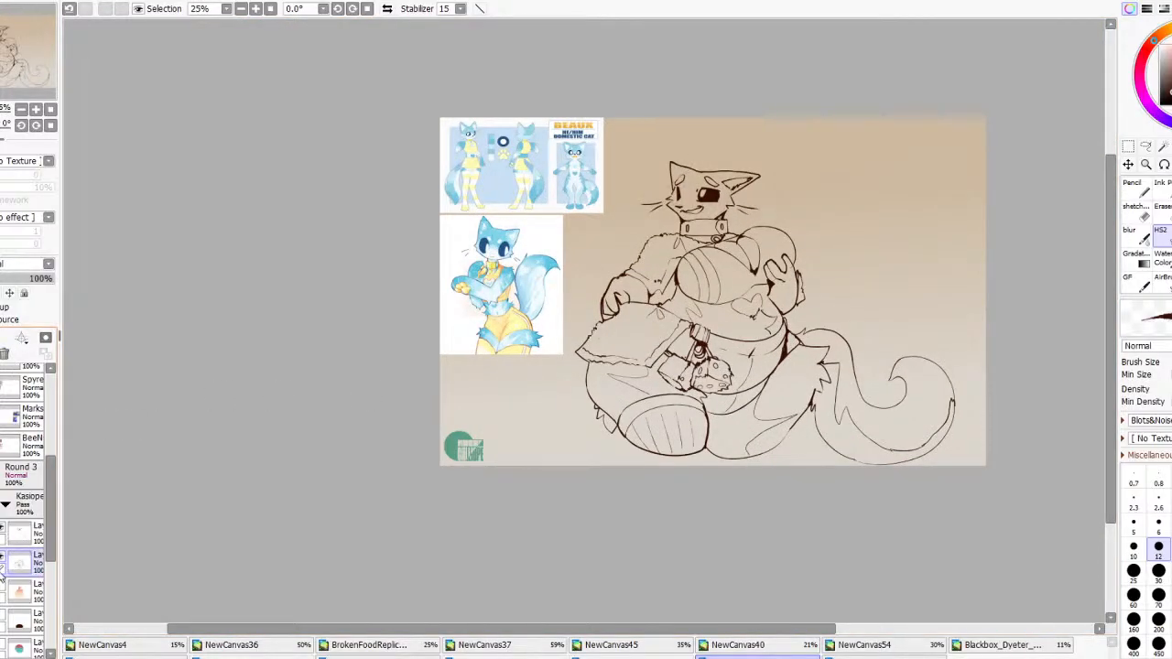
pyautogui.click(24, 536)
pyautogui.hotkey('ctrl', 'e')
pyautogui.scroll(3, 580, 115)
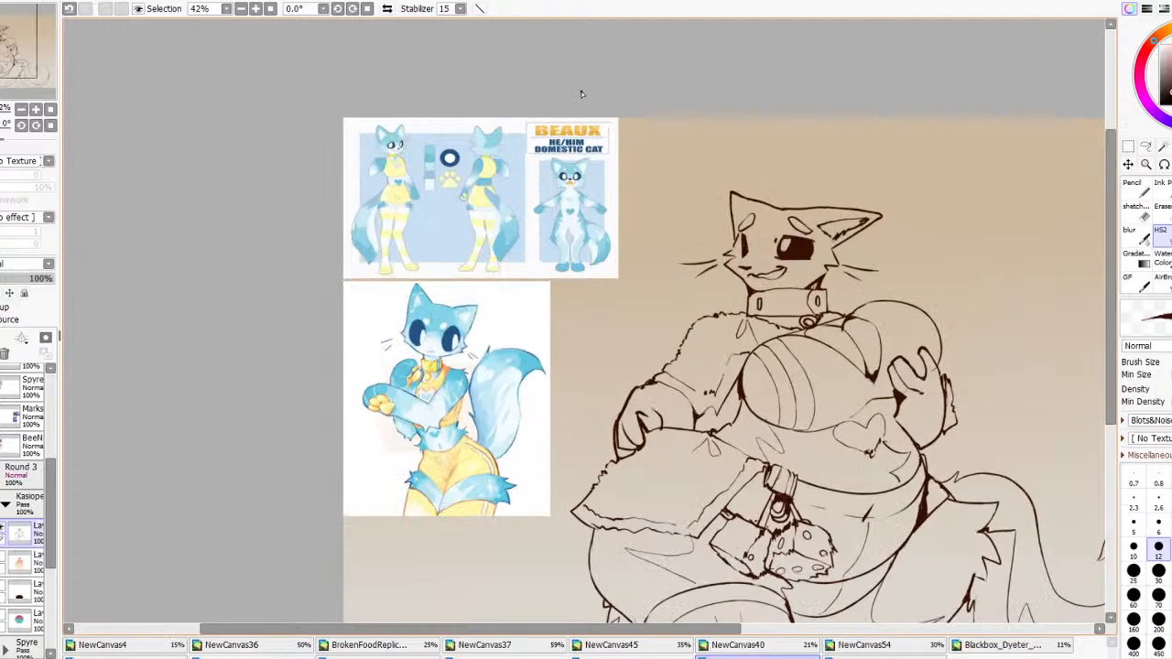
# Trim the upper part of the larger eye with the eraser and draw short blush lines between the eyes with the HS2 brush
pyautogui.press('e')
pyautogui.click(776, 239)
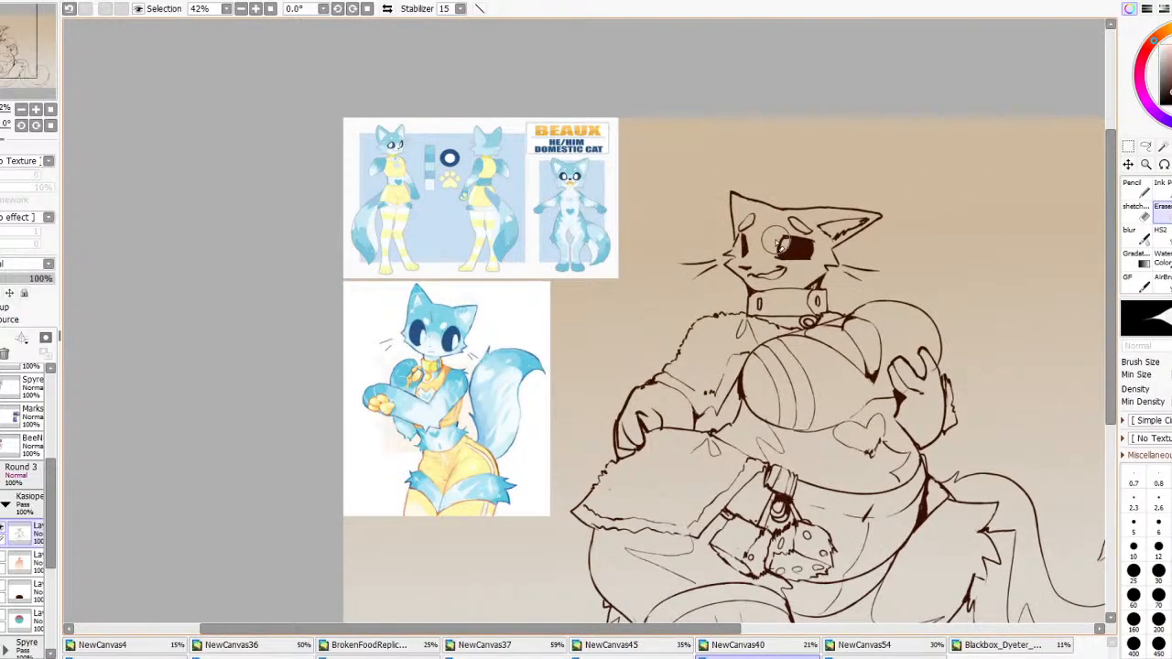
pyautogui.moveTo(780, 231); pyautogui.dragTo(817, 242)
pyautogui.click(1163, 237)
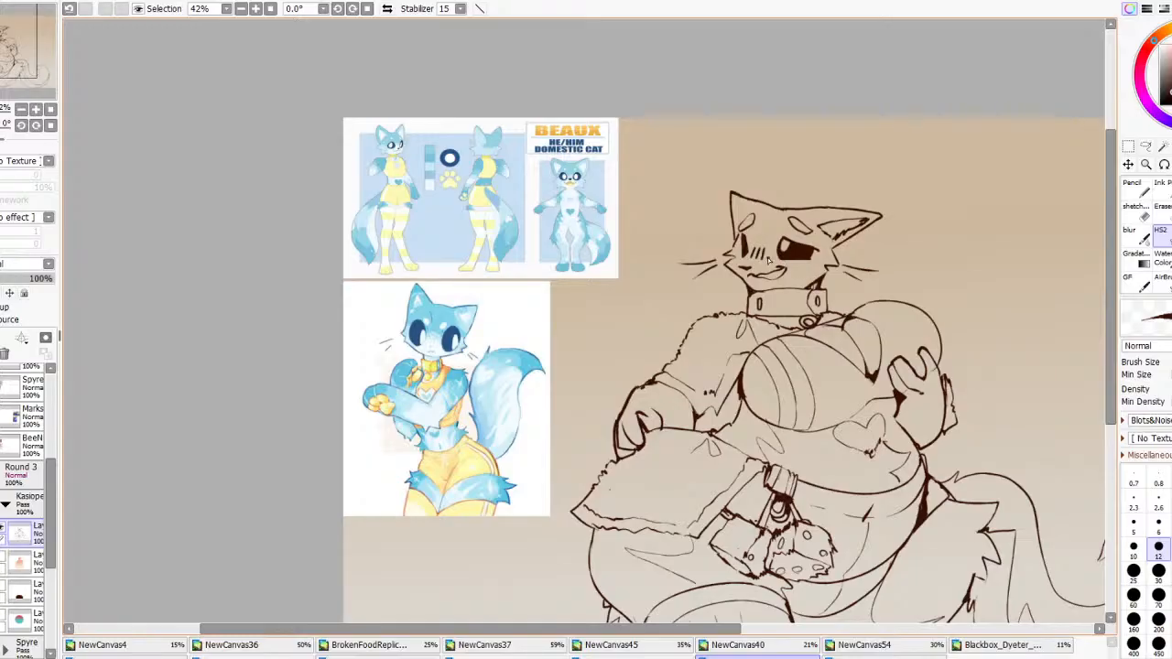
pyautogui.scroll(-6, 795, 253)
pyautogui.scroll(7, 831, 269)
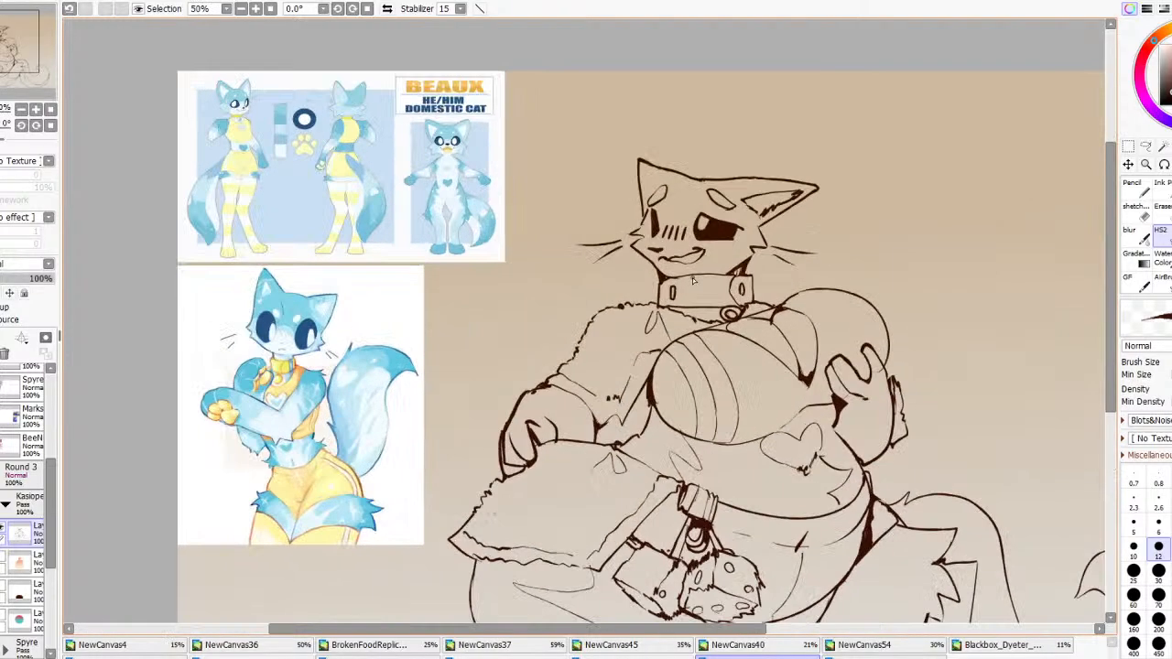
# Draw curved fur marking lines across the forehead near the base of the ears
pyautogui.scroll(-3, 693, 281)
pyautogui.scroll(3, 699, 265)
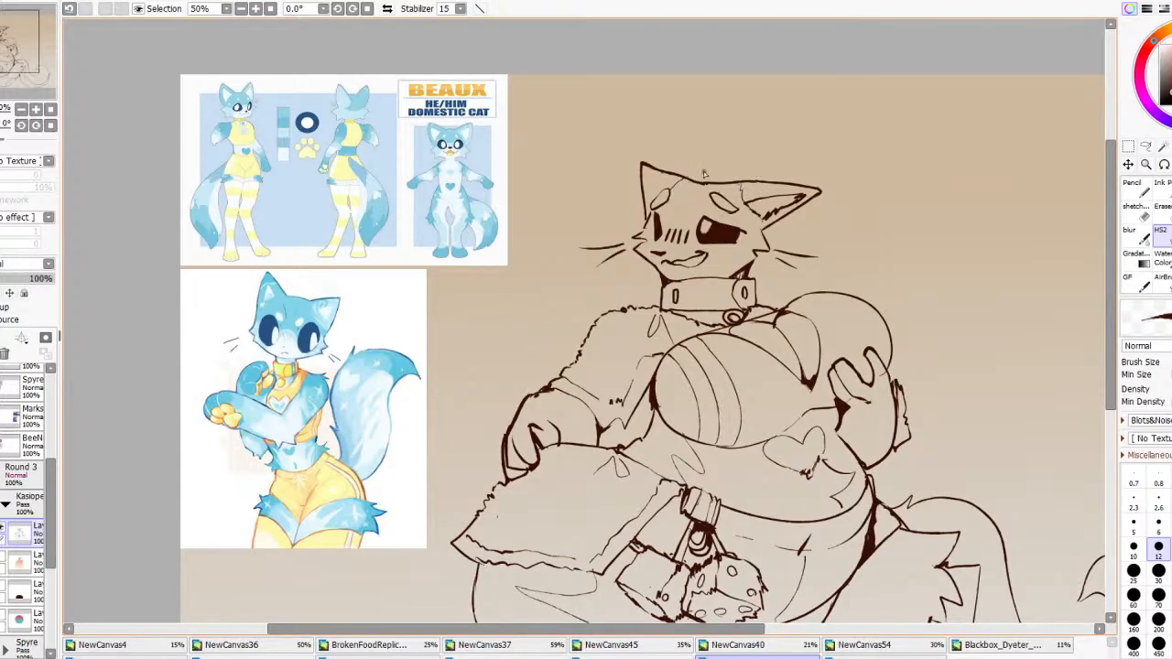
pyautogui.scroll(-3, 704, 175)
pyautogui.scroll(2, 709, 215)
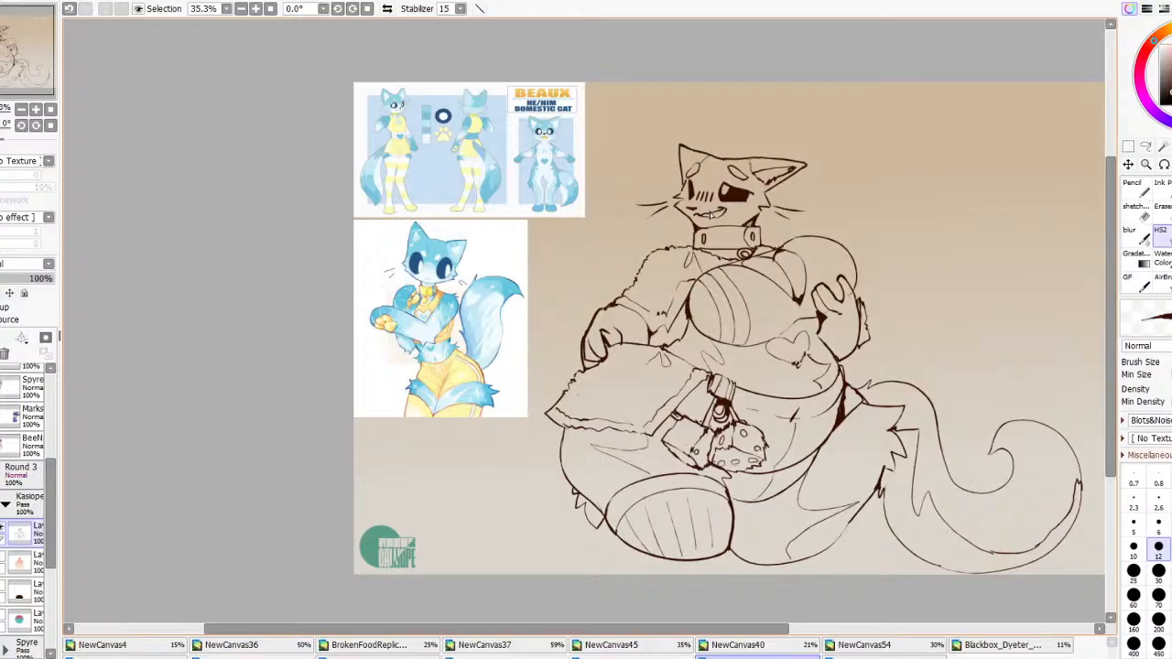
pyautogui.scroll(1, 709, 215)
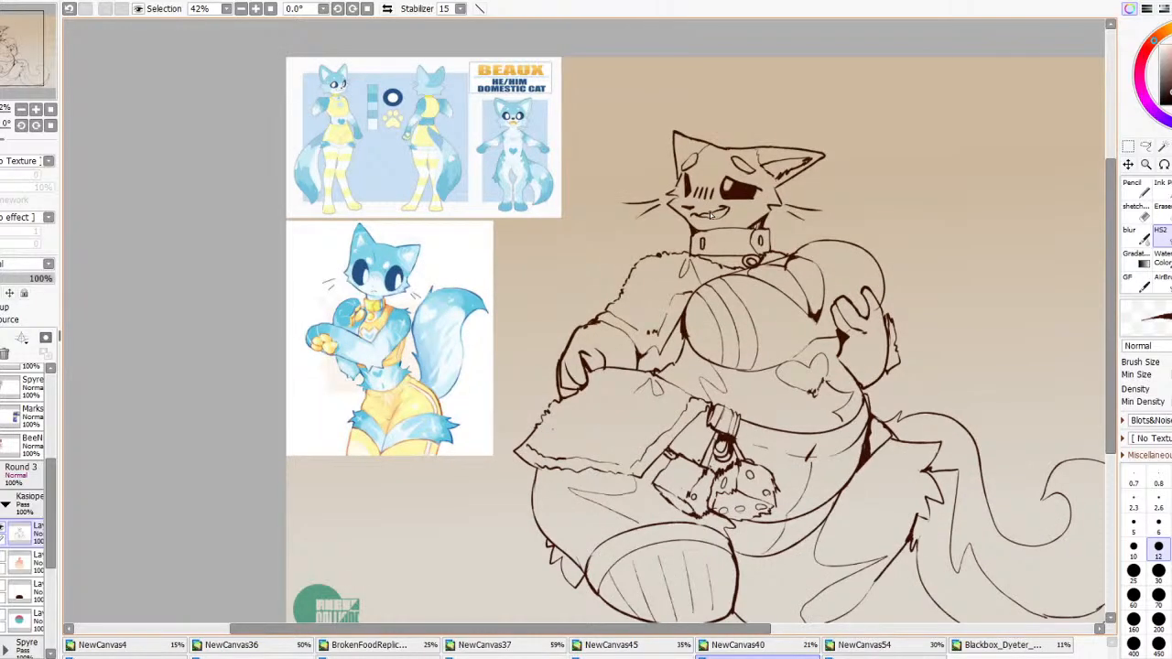
# Undo the long inner curve on the tail and redraw the marking as scalloped lobes near the tail's bend
pyautogui.scroll(-4, 643, 265)
pyautogui.scroll(3, 718, 371)
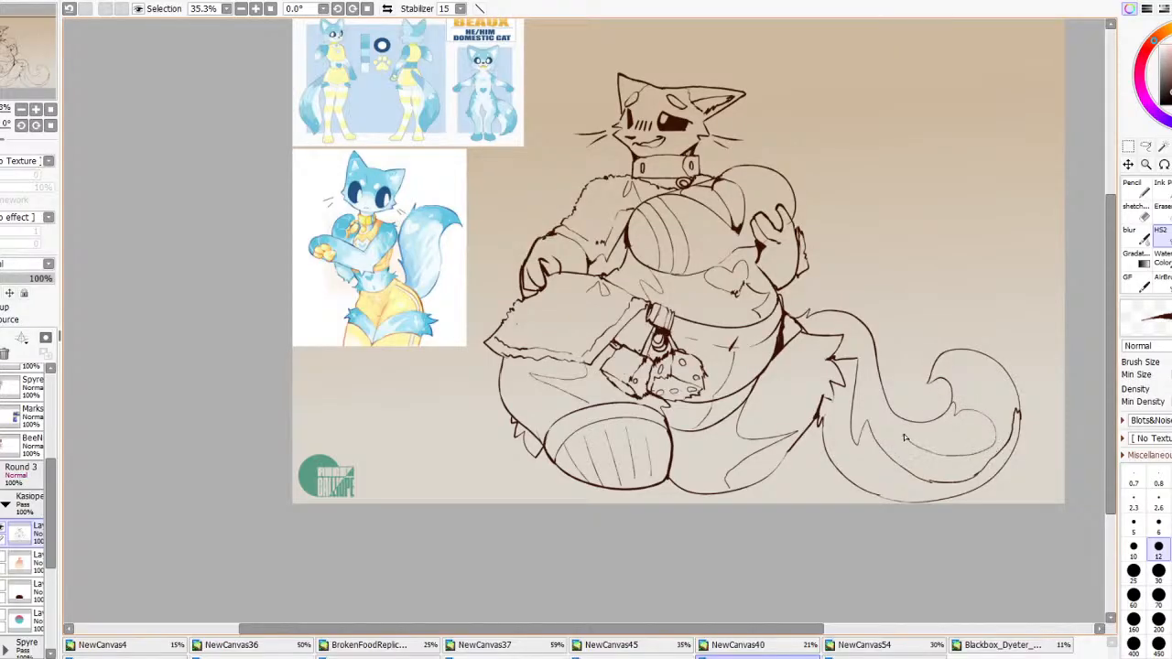
pyautogui.hotkey('ctrl', 'z')
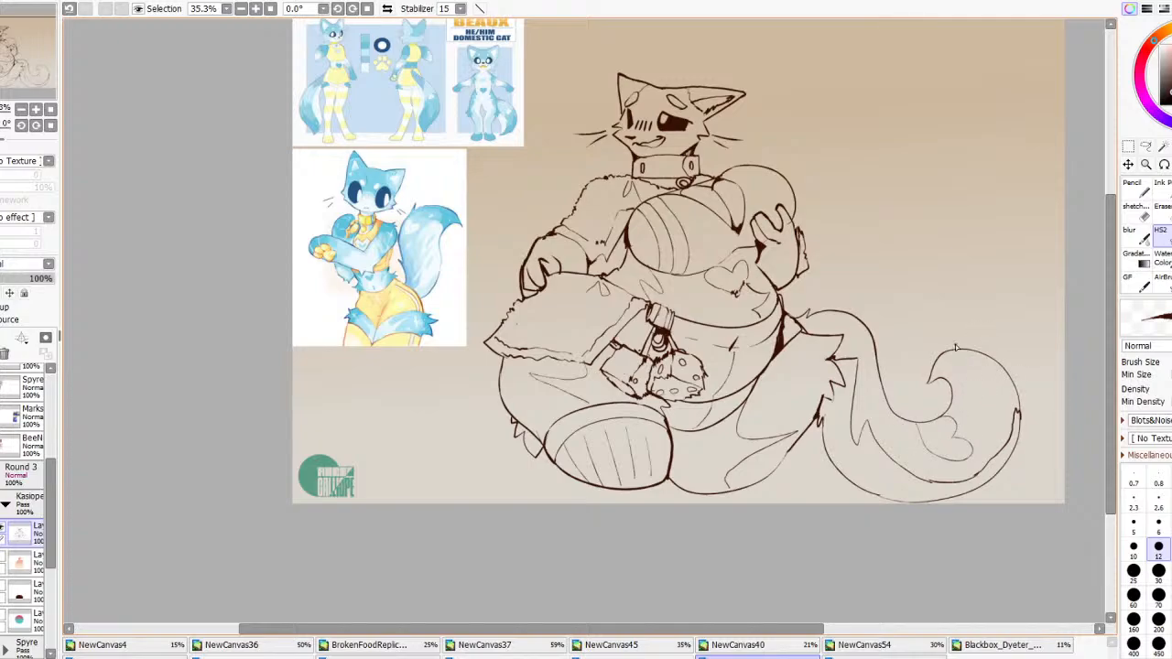
pyautogui.scroll(2, 656, 146)
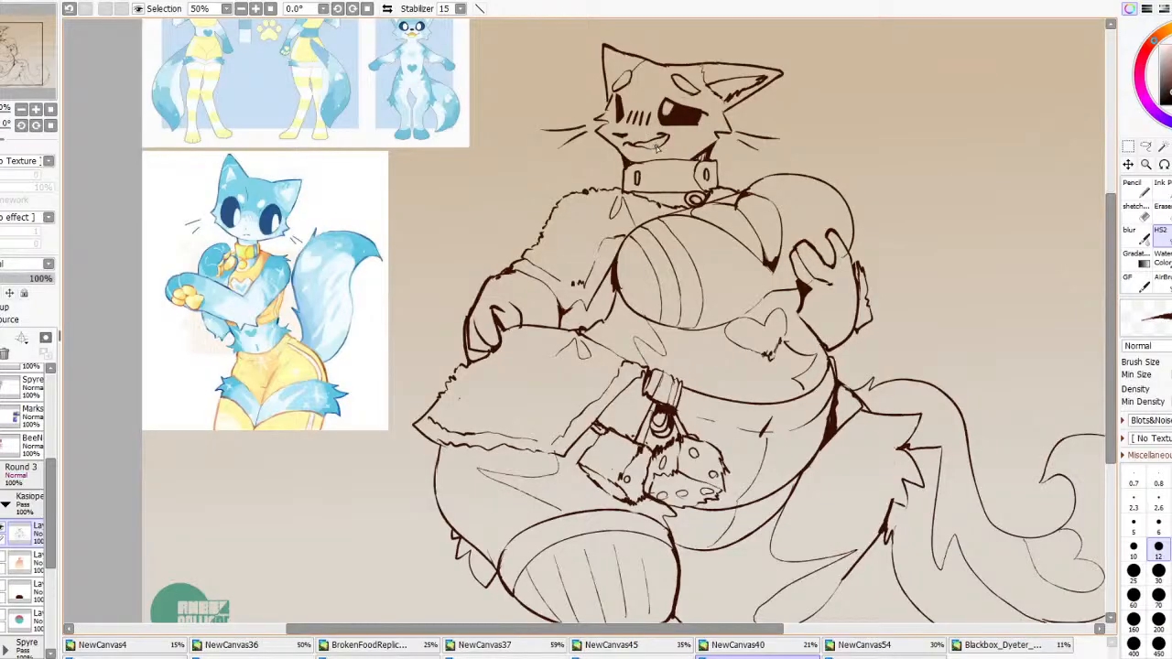
pyautogui.scroll(-5, 677, 171)
pyautogui.scroll(3, 703, 177)
# Select the area outside the character with the Magic Wand in its similar-colour mode, and invert the selection to cover the character
pyautogui.click(1163, 147)
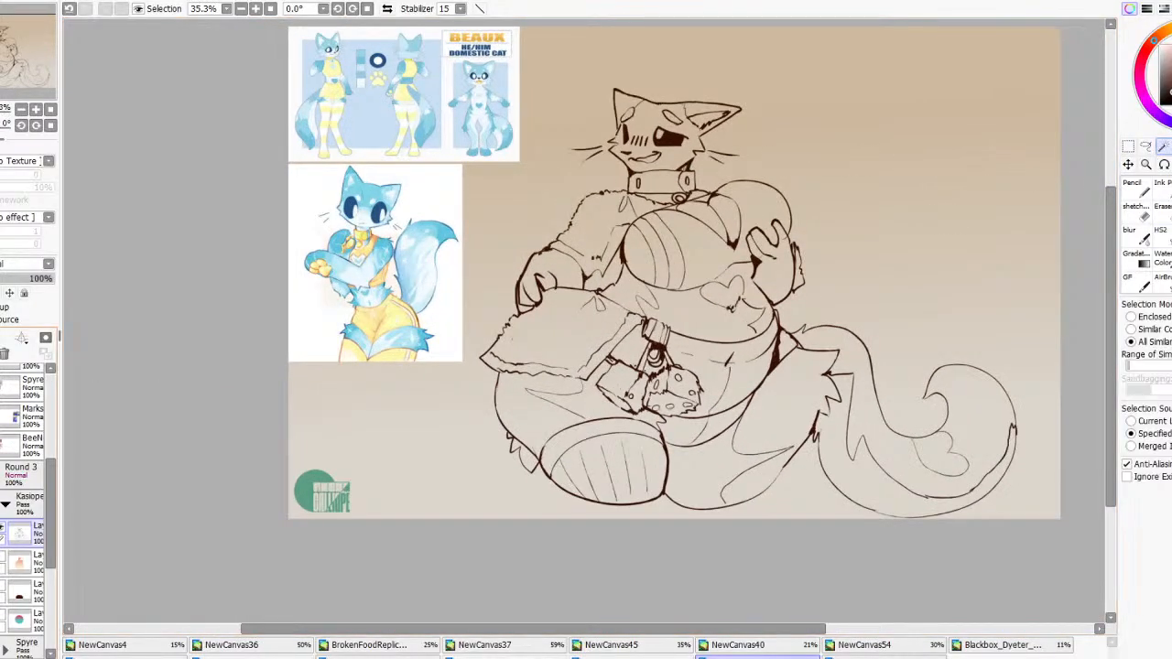
pyautogui.click(936, 194)
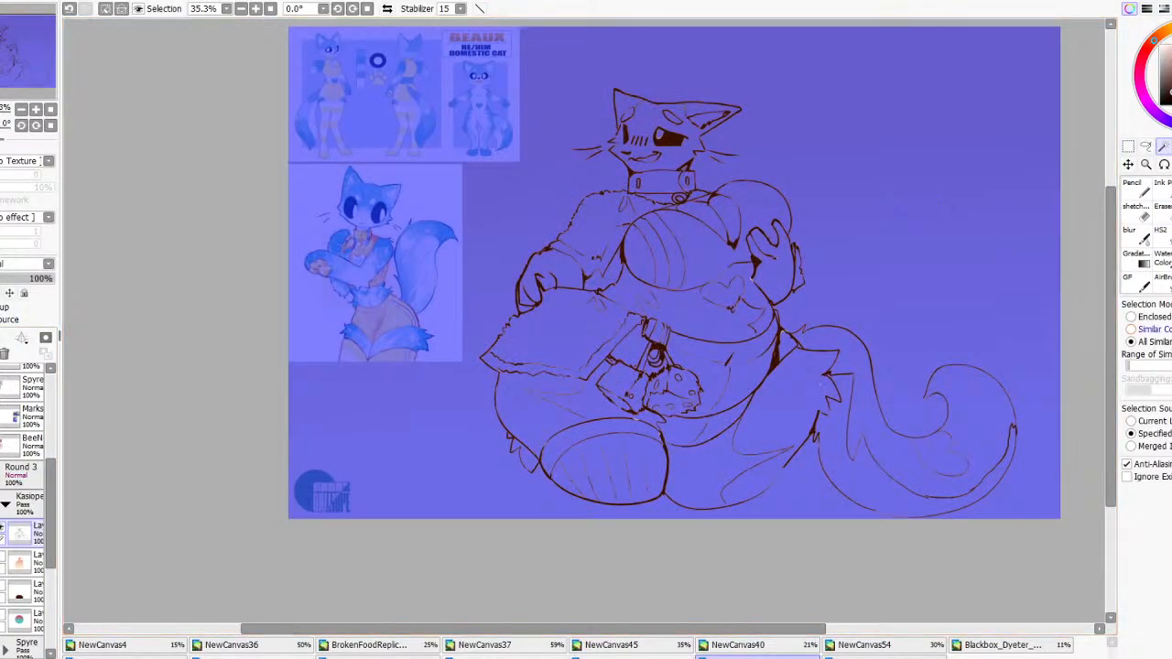
pyautogui.click(1135, 329)
pyautogui.hotkey('ctrl', 'd')
pyautogui.click(912, 234)
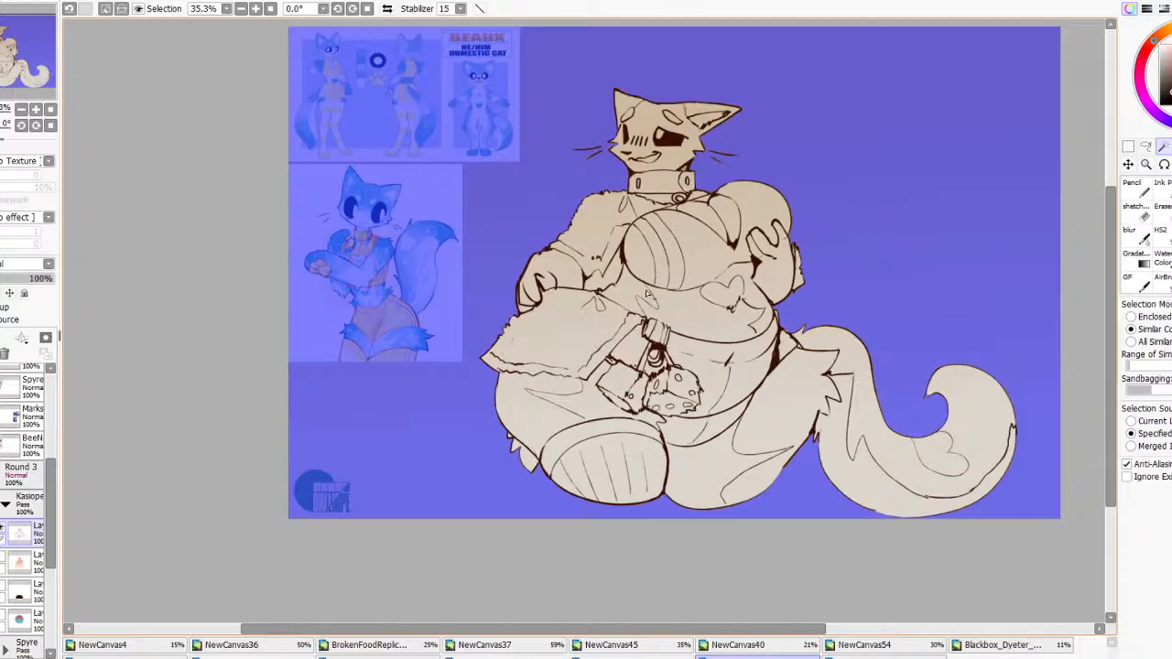
pyautogui.click(122, 9)
# Set a blue base colour for the Gradation tool and replace the orange layer beneath the line art with a new empty layer
pyautogui.click(1134, 189)
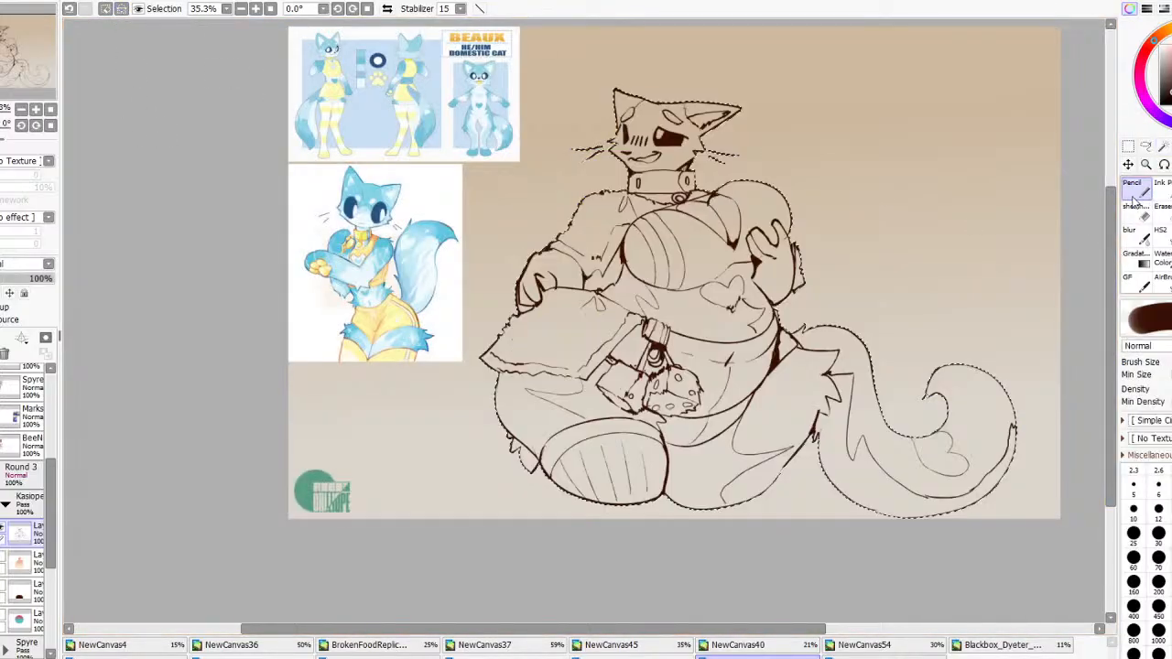
pyautogui.rightClick(442, 229)
pyautogui.click(1153, 41)
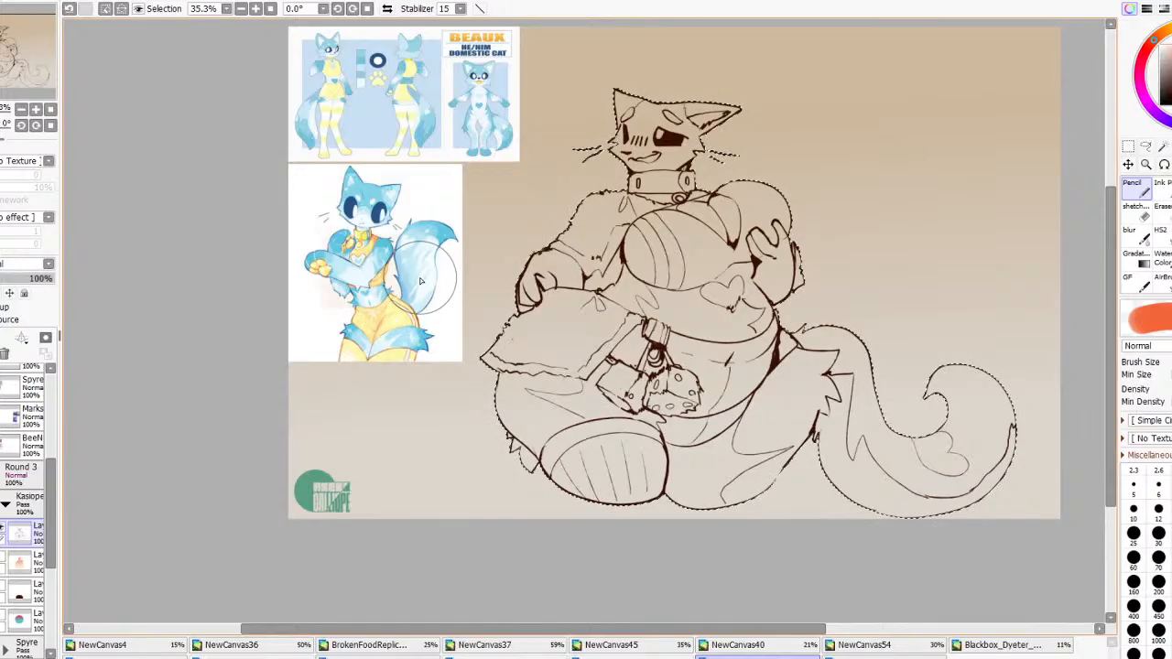
pyautogui.click(1133, 253)
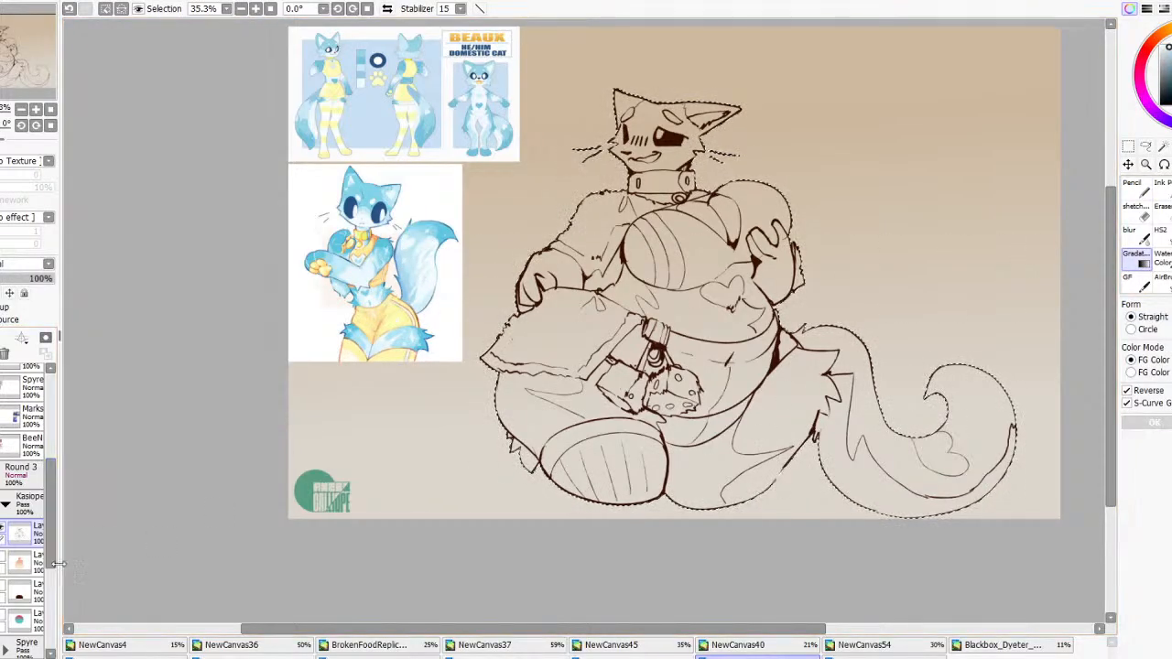
pyautogui.click(21, 562)
pyautogui.click(3, 351)
pyautogui.click(1, 340)
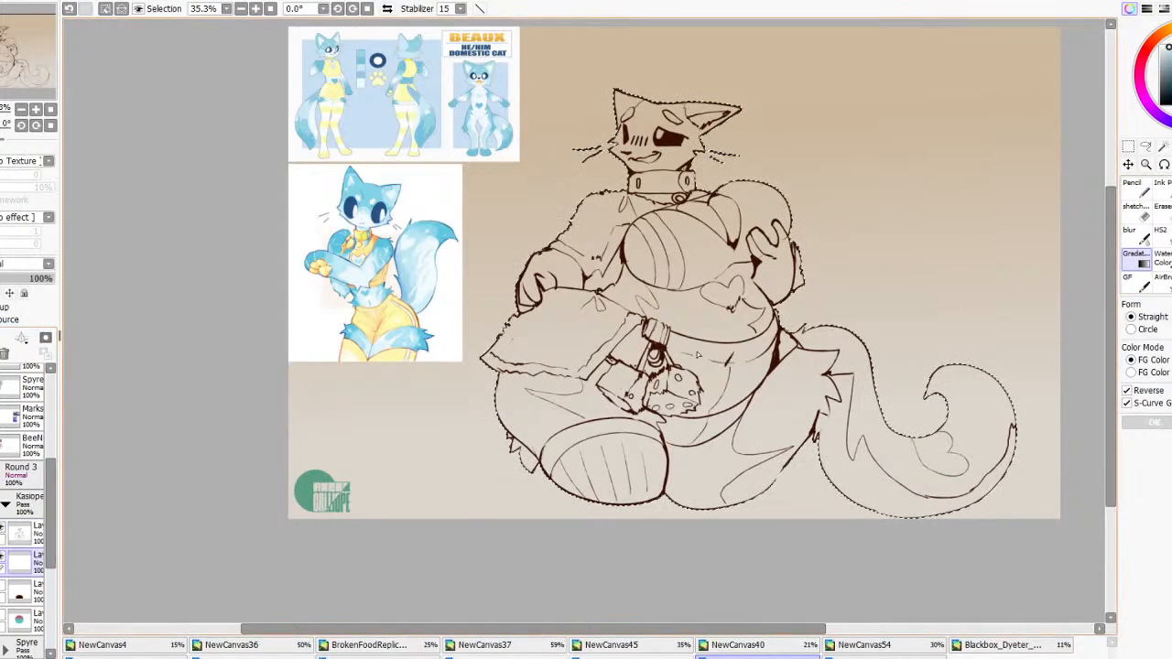
# Fill the selected character with a straight vertical gradient from dark blue at the head to light cyan at the base, with Reverse off
pyautogui.moveTo(670, 238); pyautogui.dragTo(674, 388)
pyautogui.click(1127, 390)
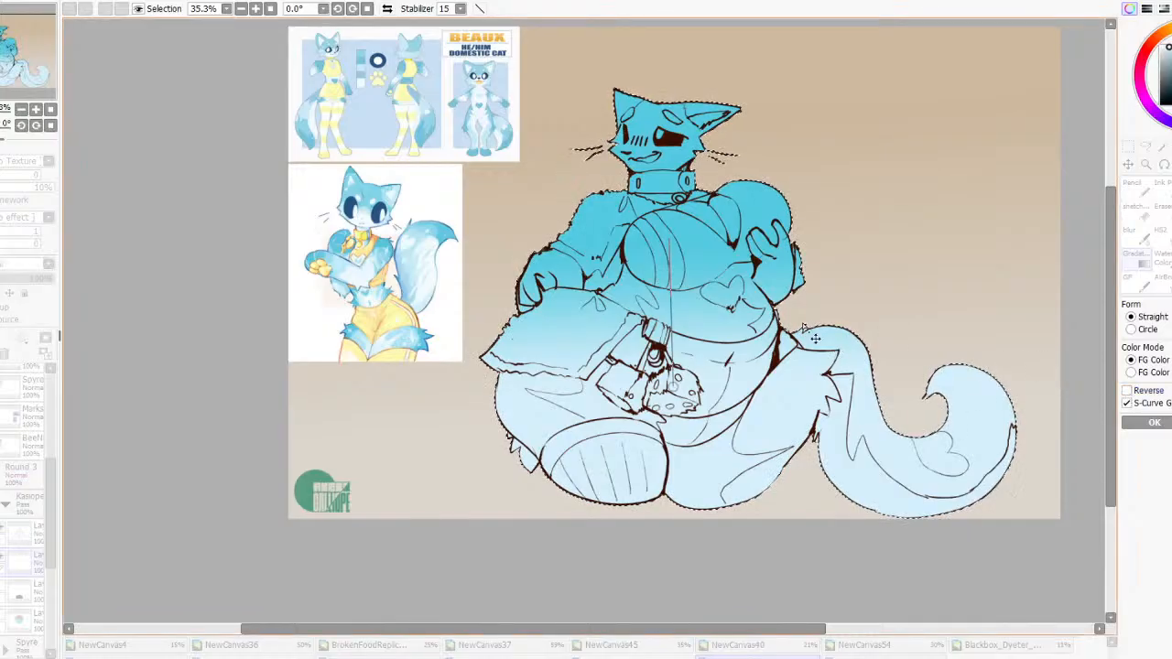
pyautogui.scroll(-1, 738, 207)
pyautogui.scroll(1, 976, 473)
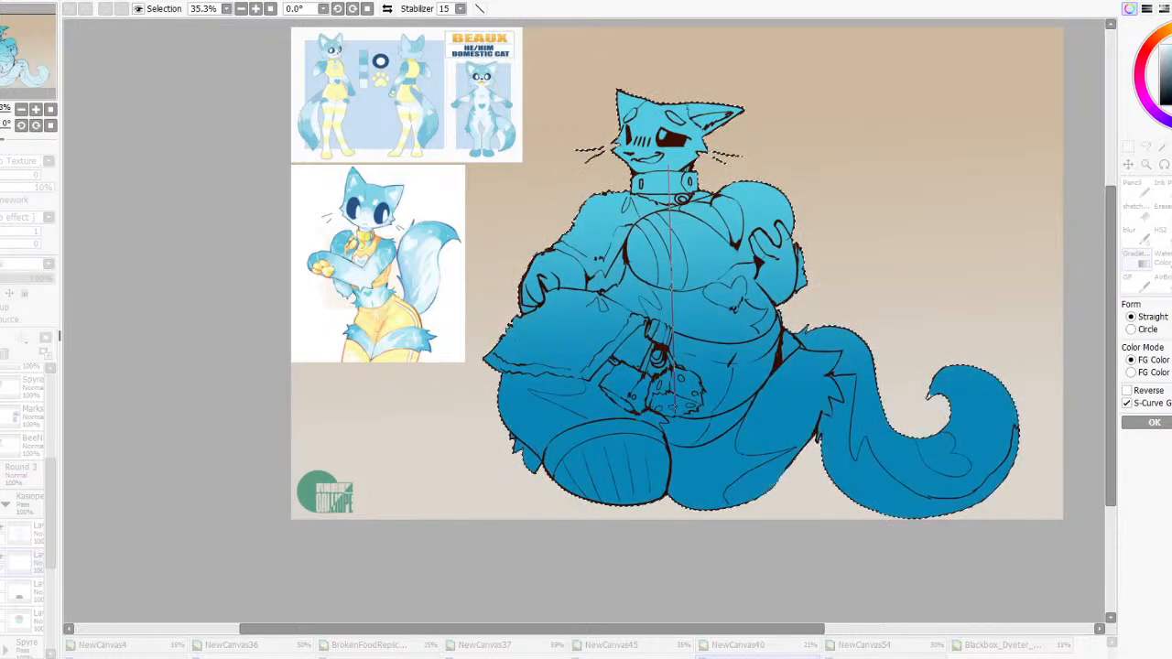
pyautogui.click(1146, 393)
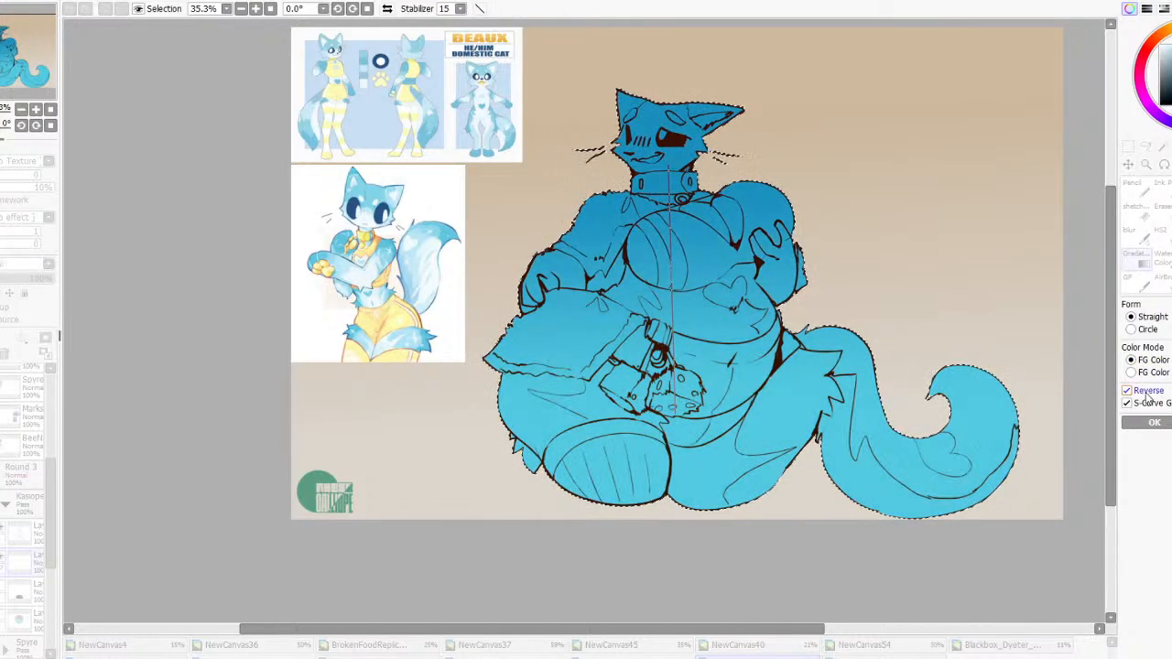
pyautogui.click(1146, 392)
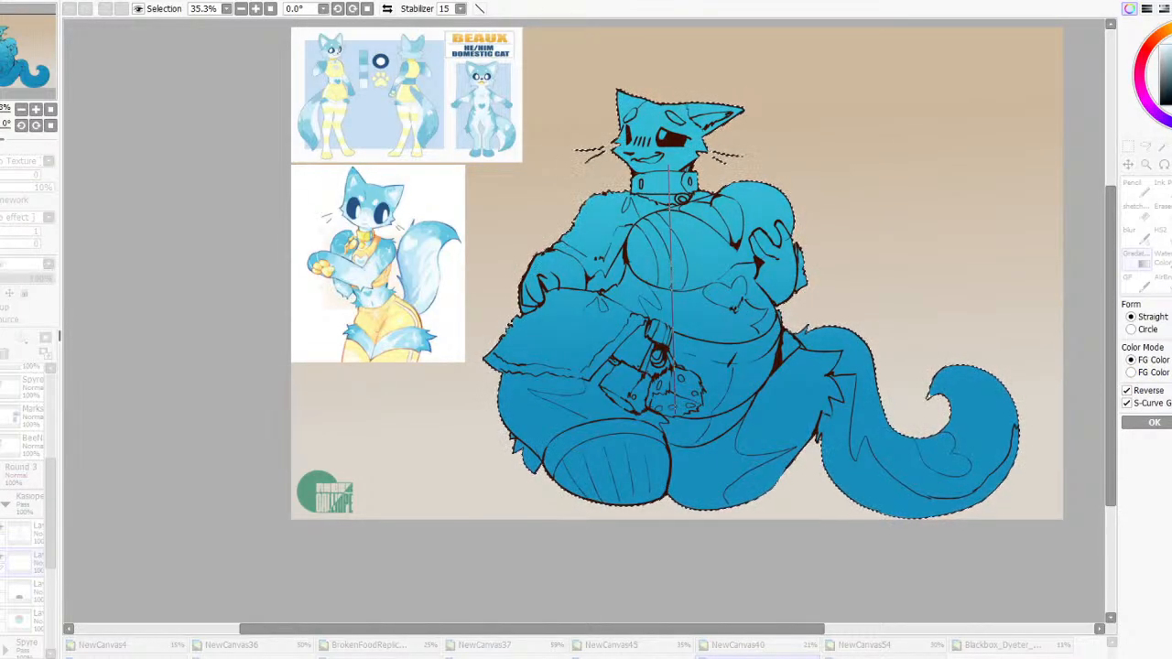
pyautogui.click(1148, 392)
pyautogui.click(1154, 422)
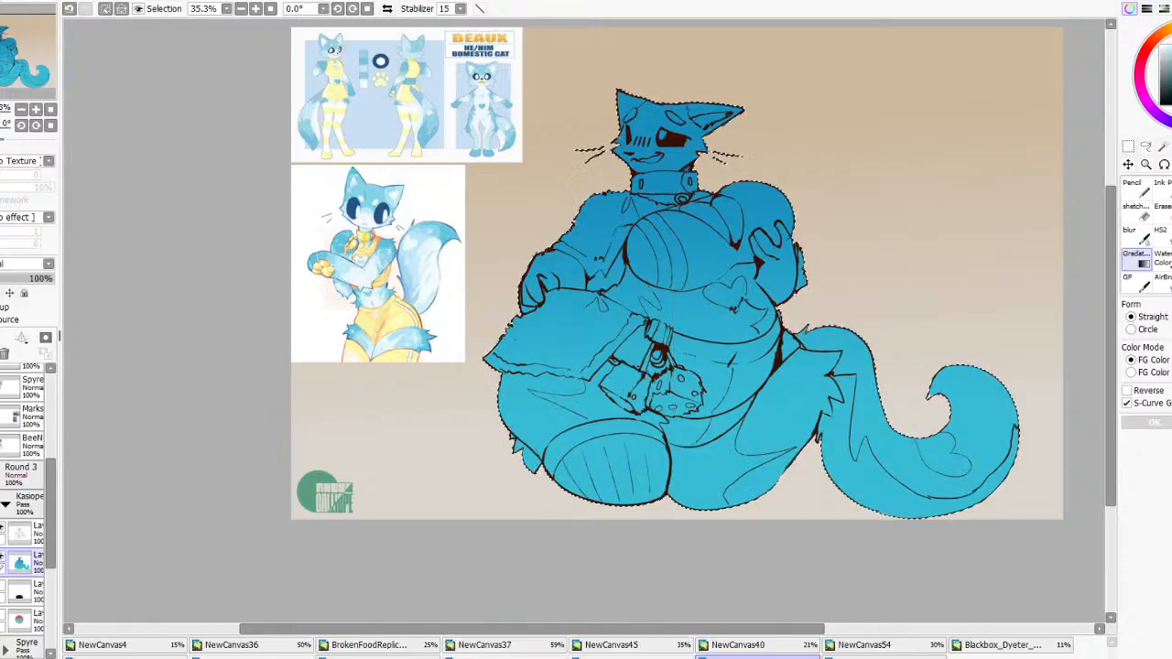
# Add a new layer above the blue base and fill the striped knee area and the shorts with orange-yellow
pyautogui.click(2, 337)
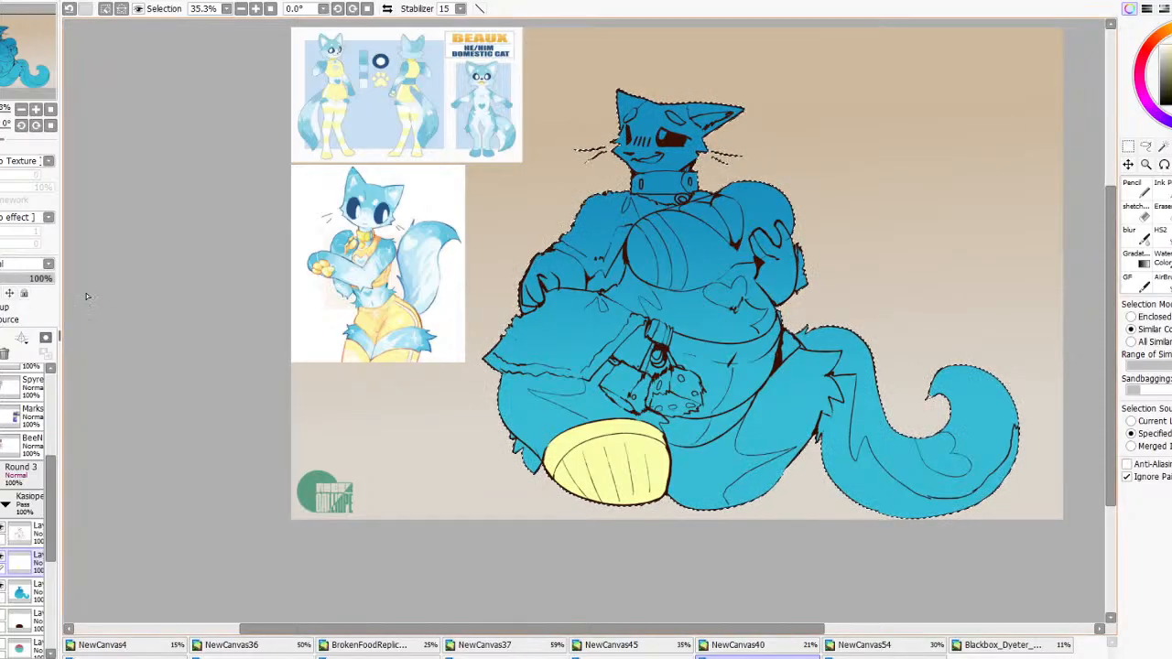
pyautogui.click(1132, 186)
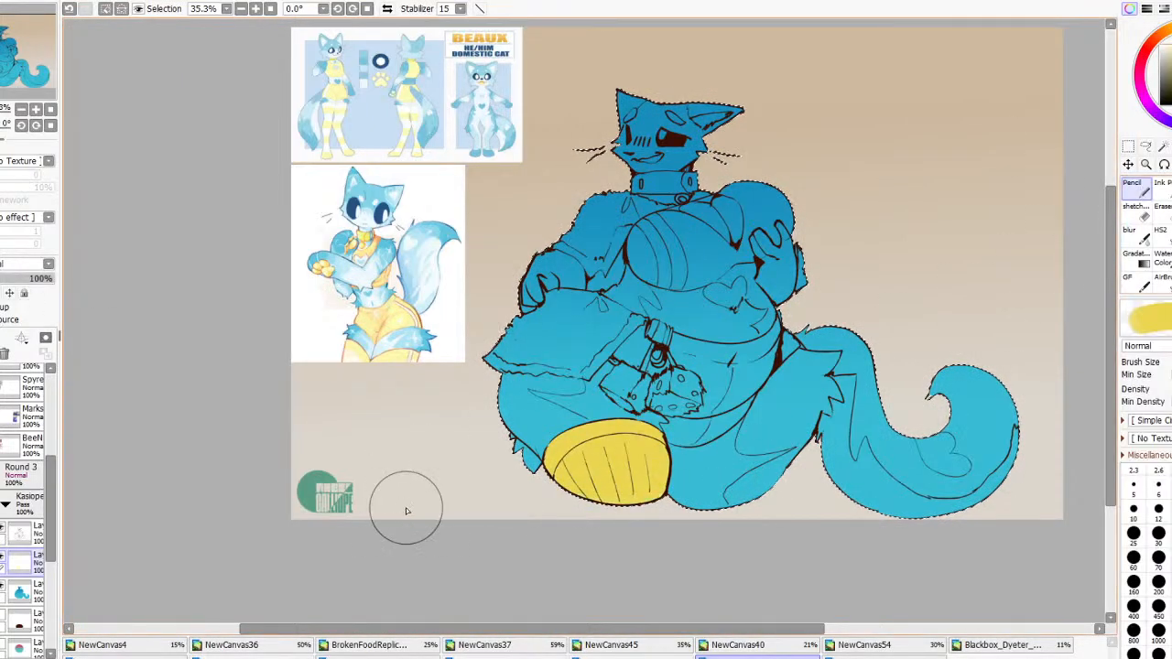
pyautogui.keyDown('alt'); pyautogui.click(962, 287); pyautogui.keyUp('alt')
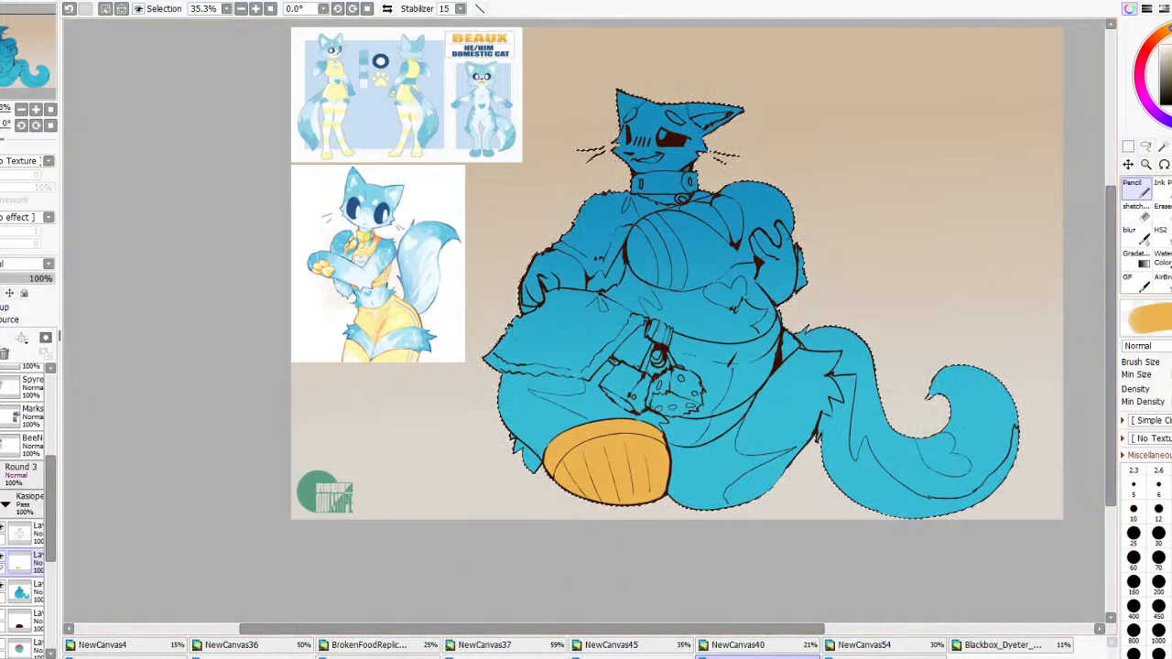
pyautogui.press('w')
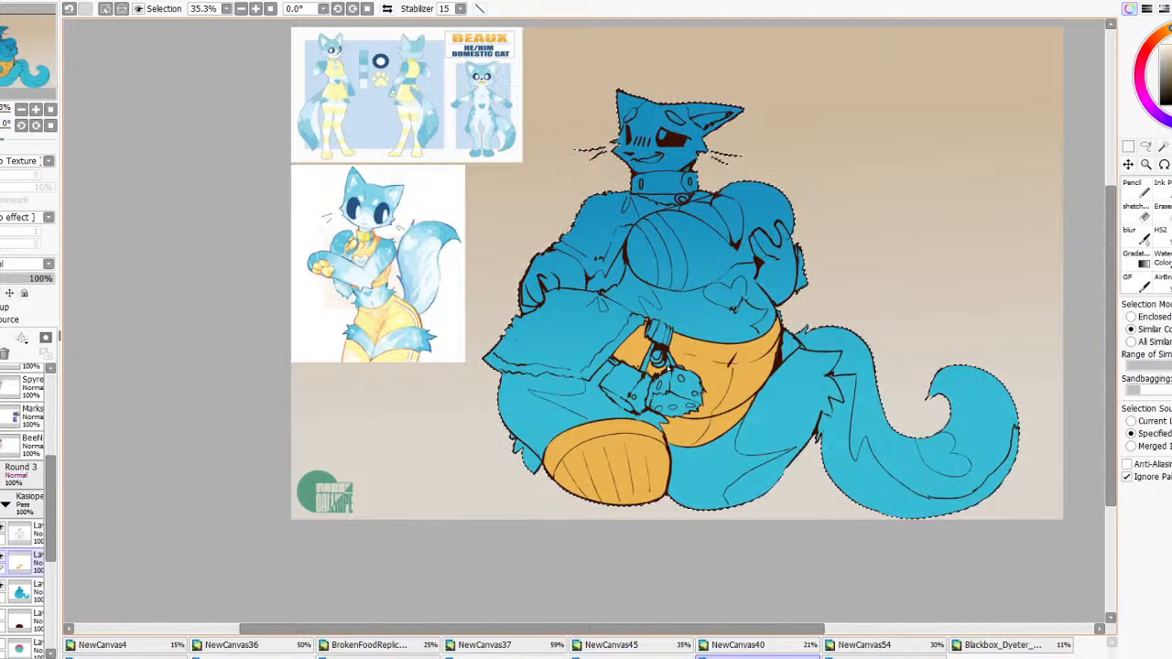
# Fill the main panels of the chest top and its narrow inner stripe with the same orange-yellow
pyautogui.scroll(1, 658, 358)
pyautogui.scroll(-4, 707, 231)
pyautogui.scroll(4, 707, 231)
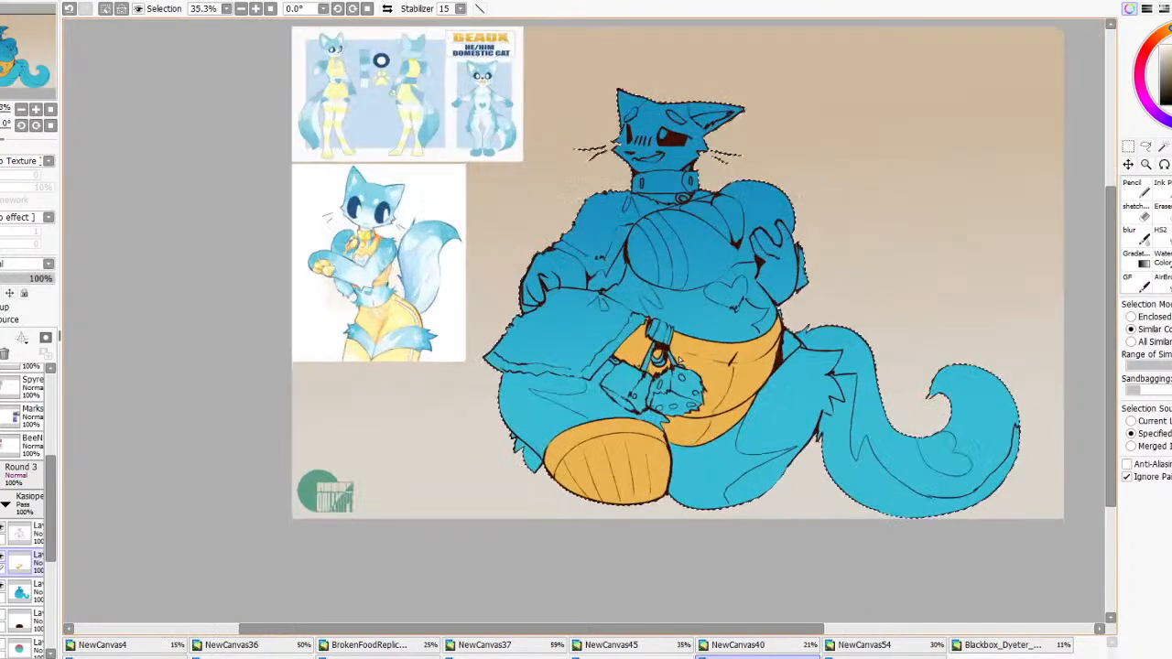
pyautogui.click(707, 231)
pyautogui.click(663, 242)
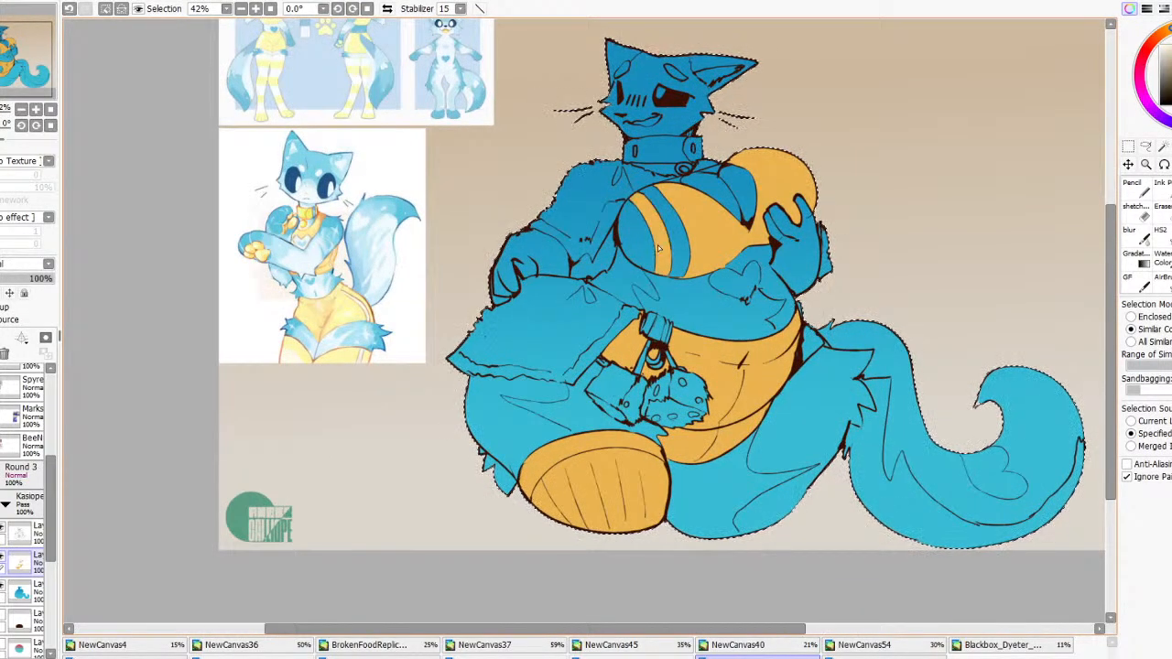
# Check the mirrored view and fill the top's neckline strips beneath the collar with orange-yellow
pyautogui.scroll(-4, 721, 197)
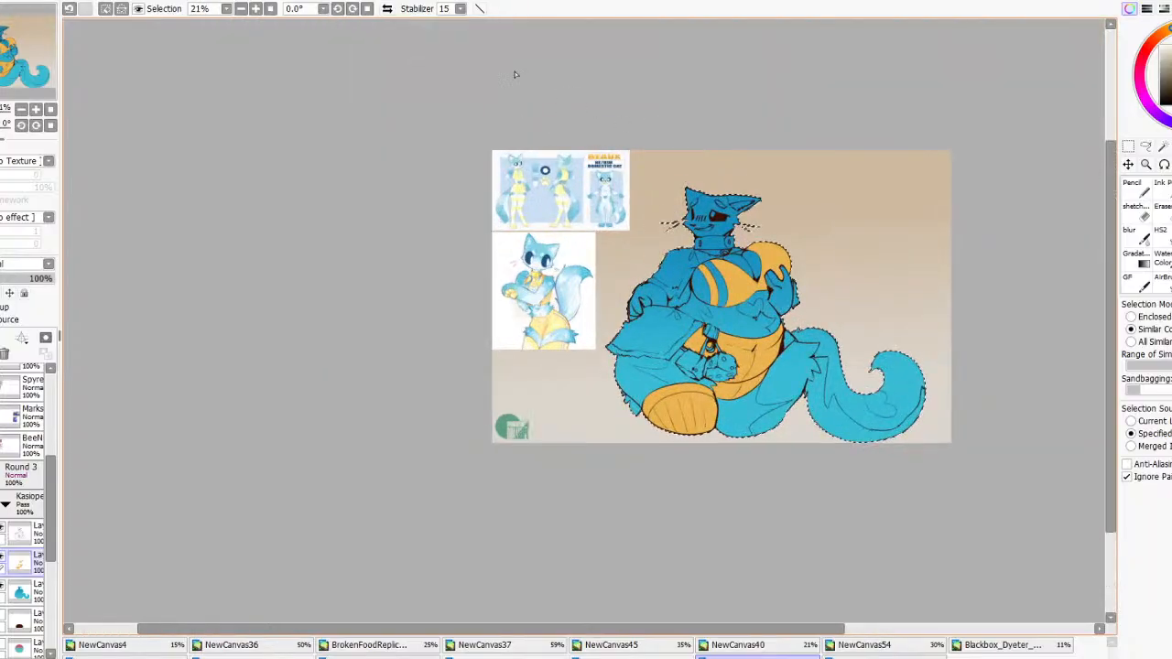
pyautogui.click(387, 8)
pyautogui.click(387, 9)
pyautogui.scroll(5, 677, 233)
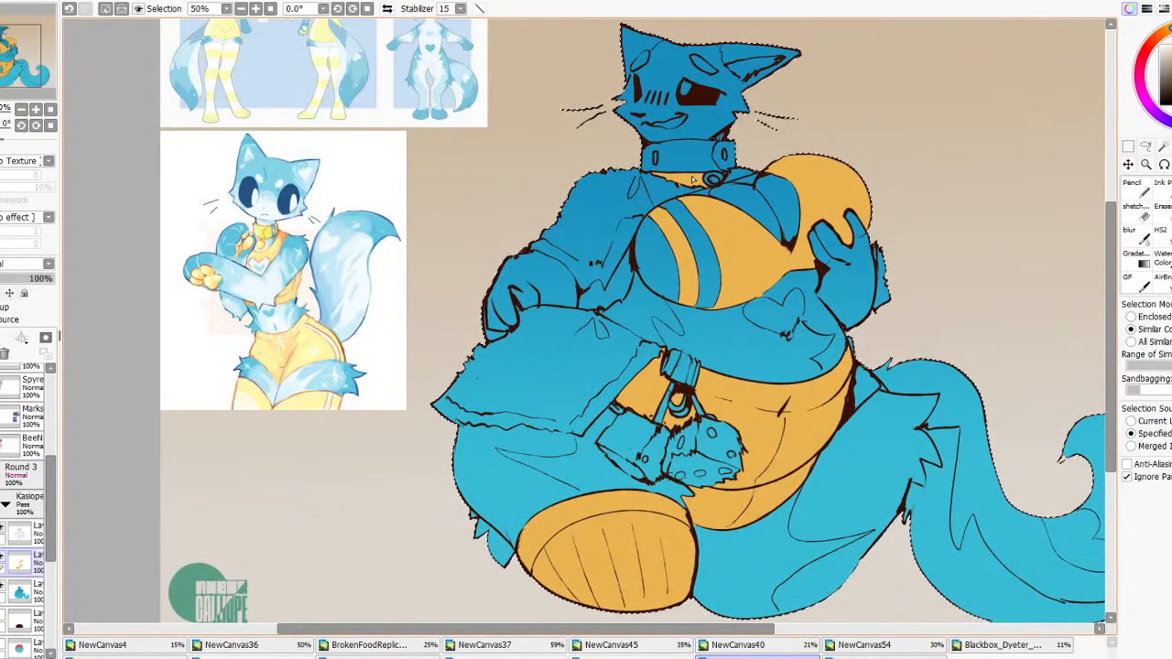
pyautogui.scroll(-2, 677, 234)
pyautogui.scroll(1, 711, 166)
pyautogui.scroll(4, 711, 166)
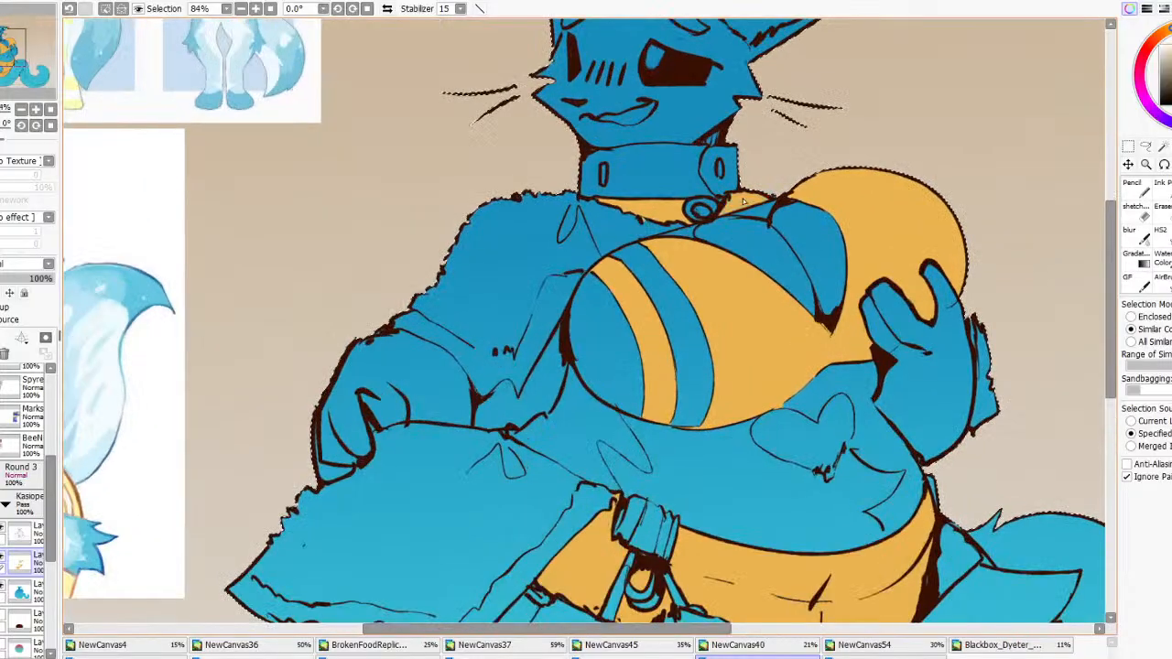
pyautogui.scroll(-5, 689, 235)
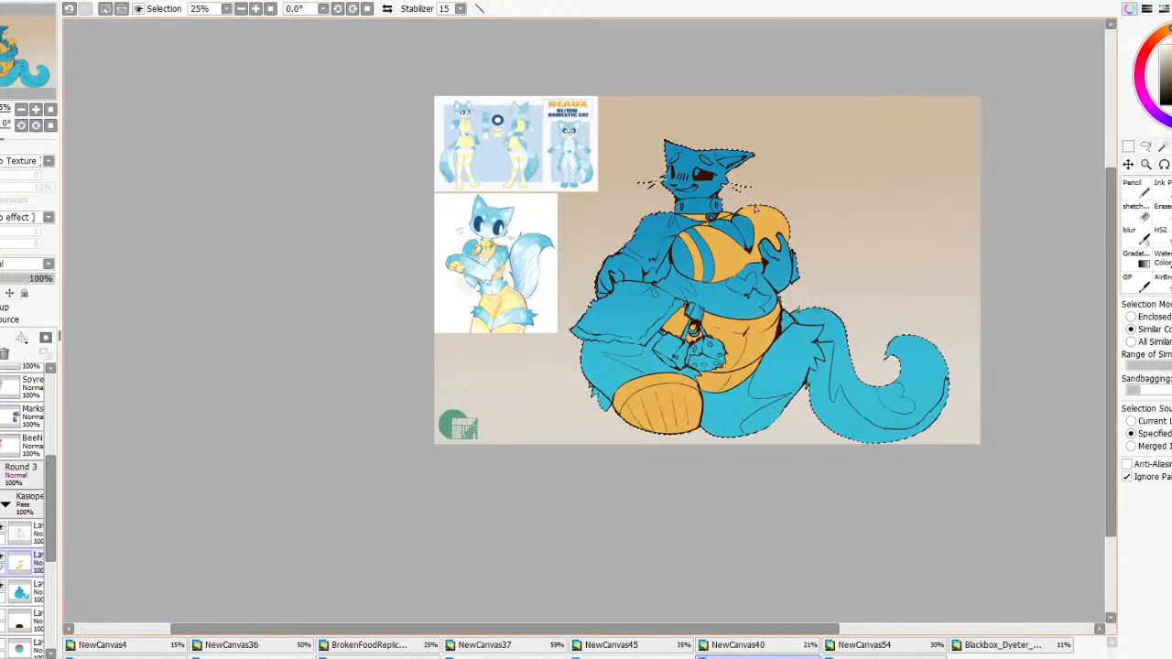
# Fill the two remaining blue bands on the chest top with white
pyautogui.scroll(2, 731, 220)
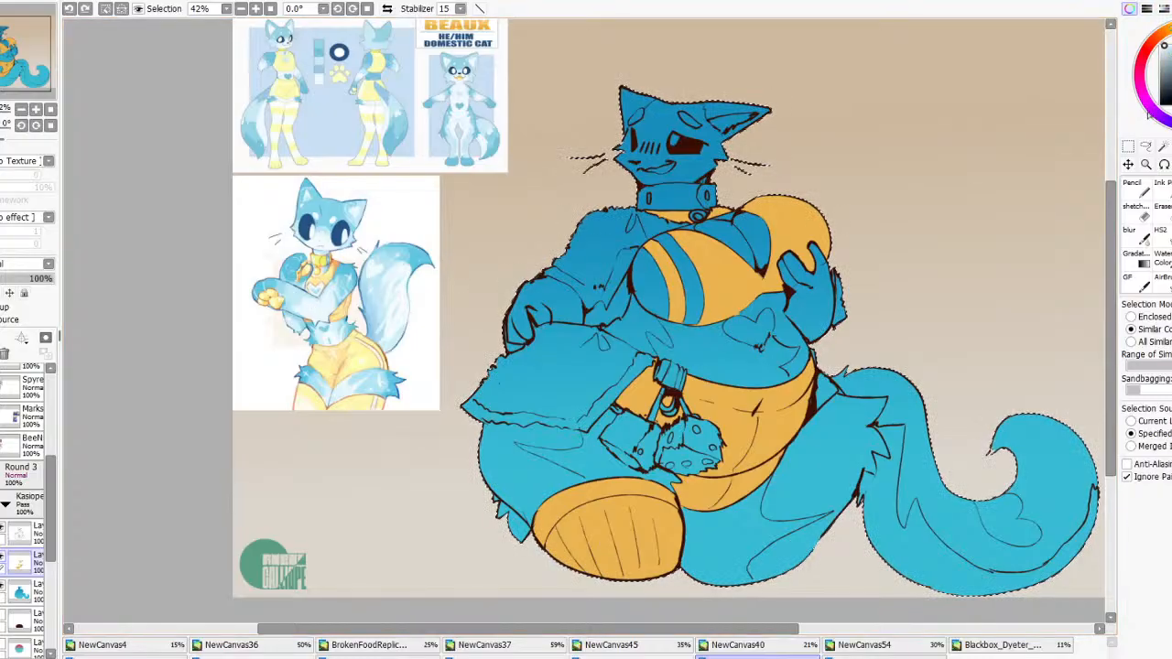
pyautogui.click(690, 280)
pyautogui.click(660, 287)
pyautogui.scroll(-3, 660, 286)
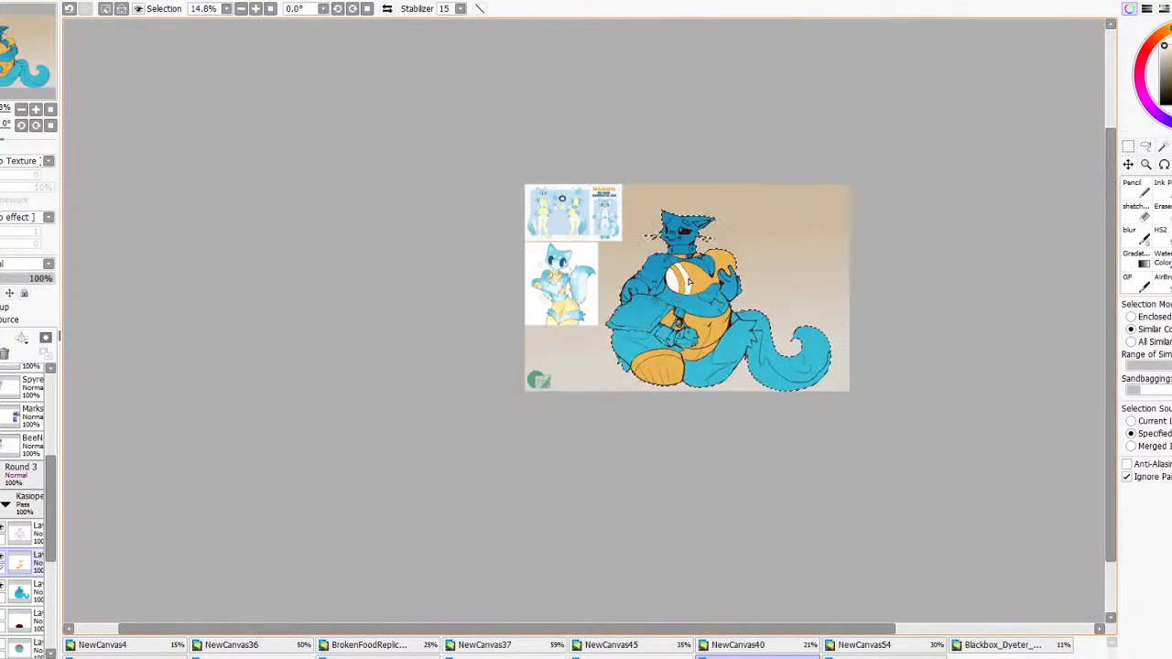
pyautogui.scroll(3, 715, 306)
# Fill the shorts' side panel beside the belt and their lower band with white, undoing fills that land on other areas
pyautogui.click(715, 306)
pyautogui.hotkey('ctrl', 'z')
pyautogui.click(647, 306)
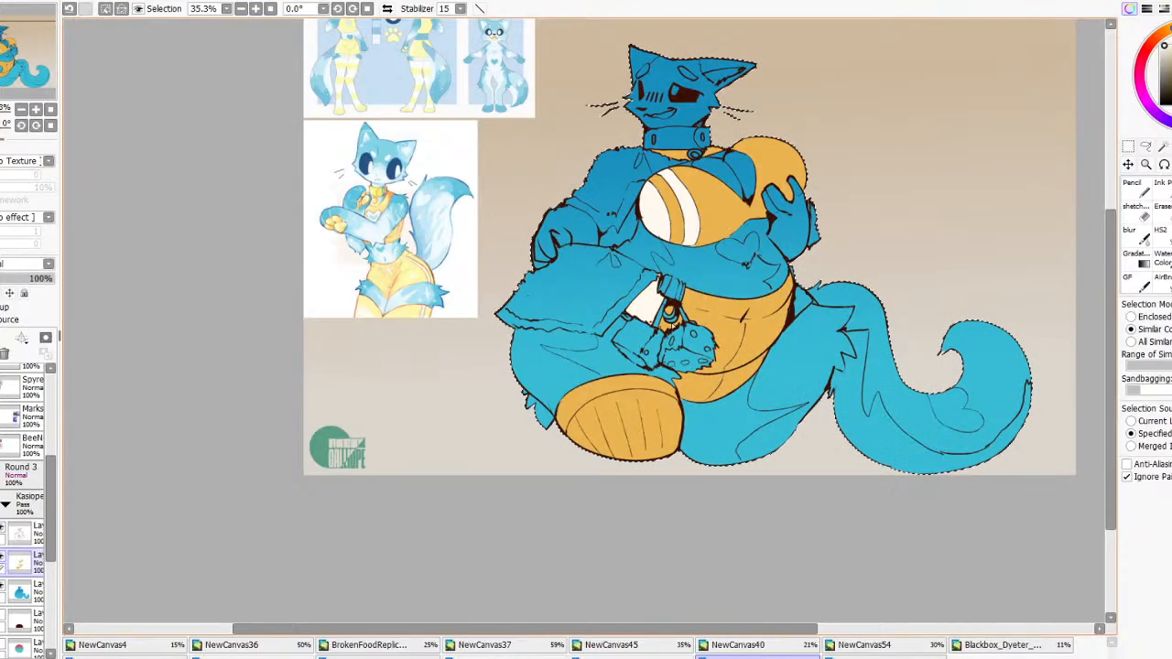
pyautogui.click(669, 323)
pyautogui.hotkey('ctrl', 'z')
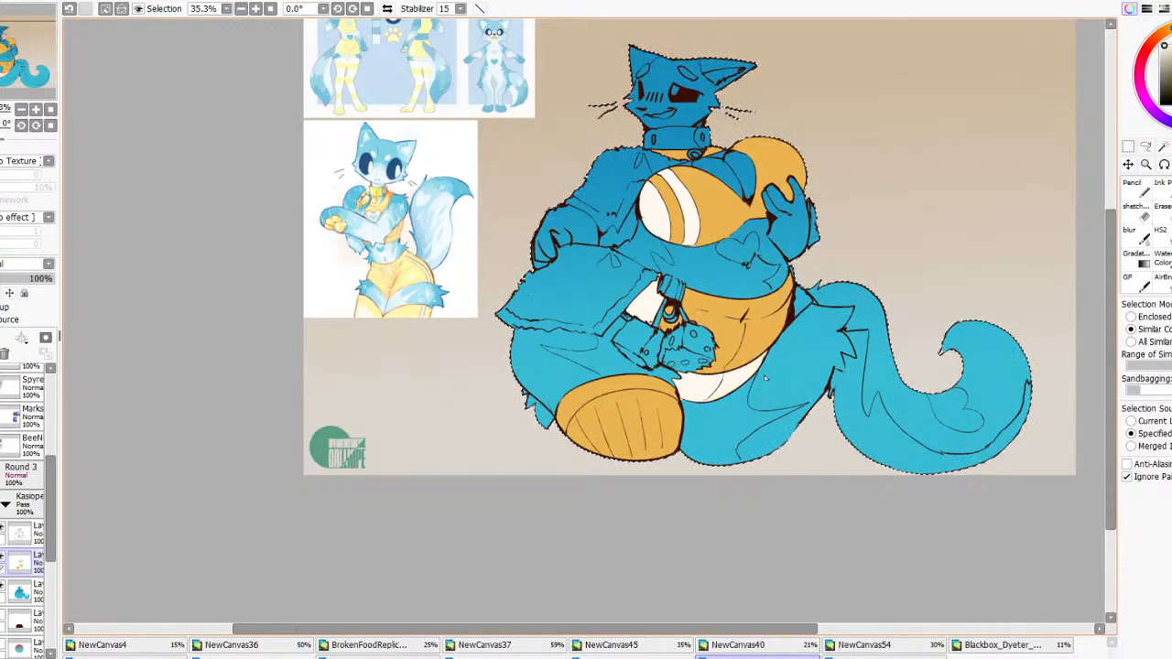
# Fill the curved band above the striped panel on the bent leg with white and return the shorts' lower band to orange-yellow
pyautogui.click(600, 394)
pyautogui.scroll(-3, 599, 393)
pyautogui.scroll(3, 658, 285)
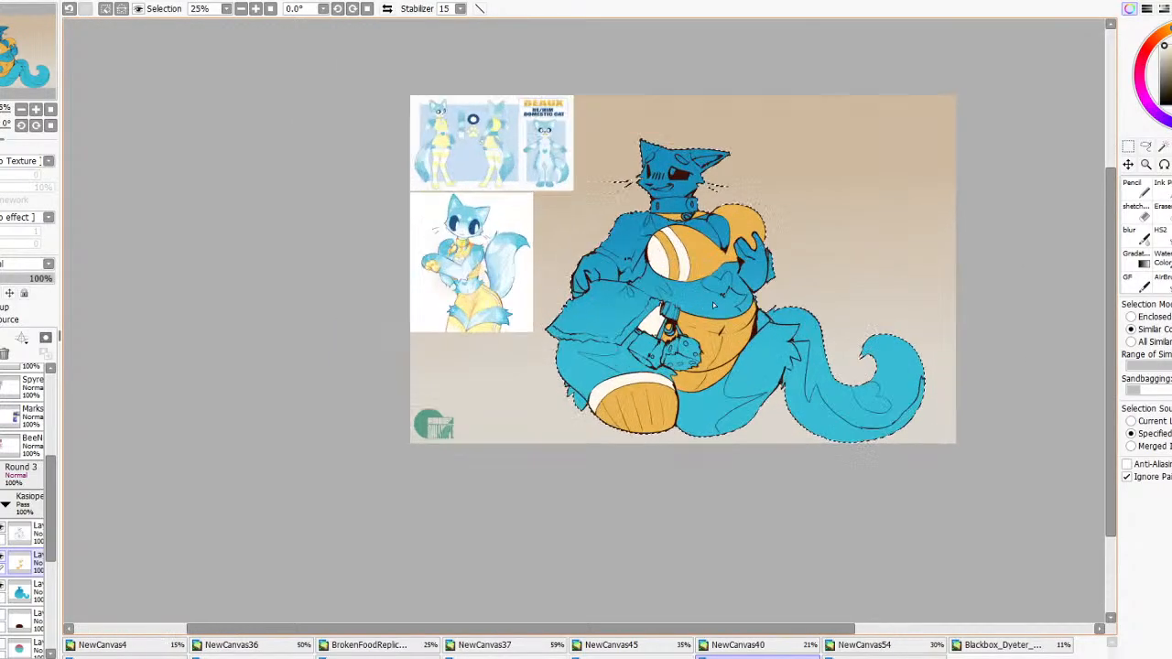
pyautogui.scroll(1, 657, 285)
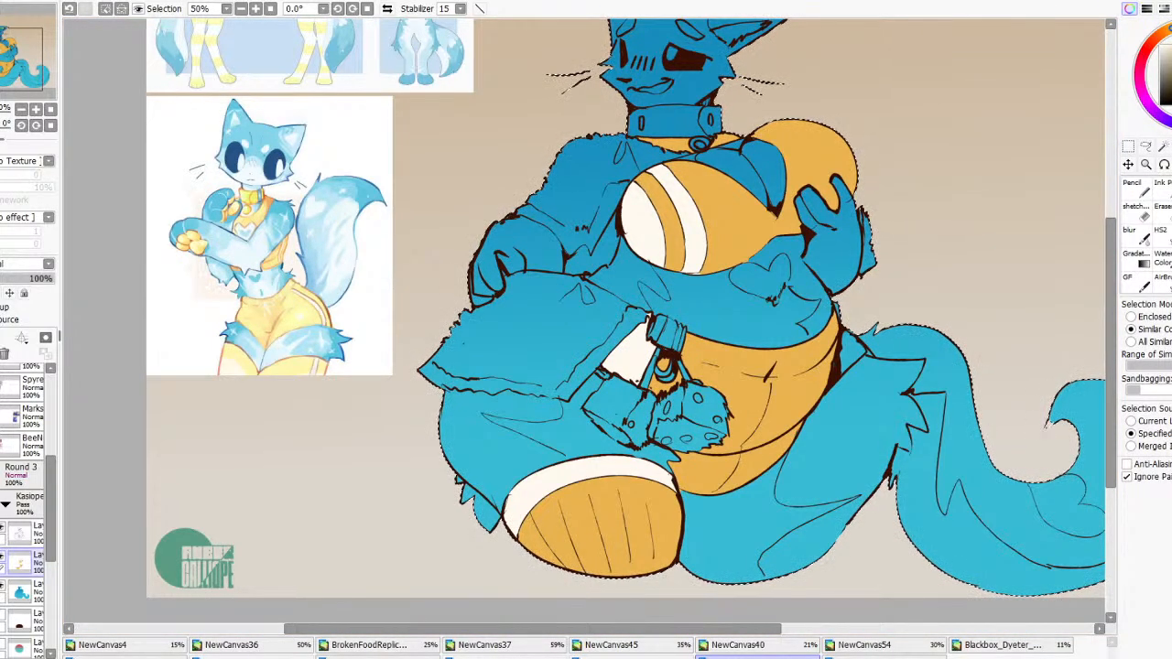
# Fill the faces of the hanging die nearest the belly with dark orange and try the same colour on the other die
pyautogui.click(703, 413)
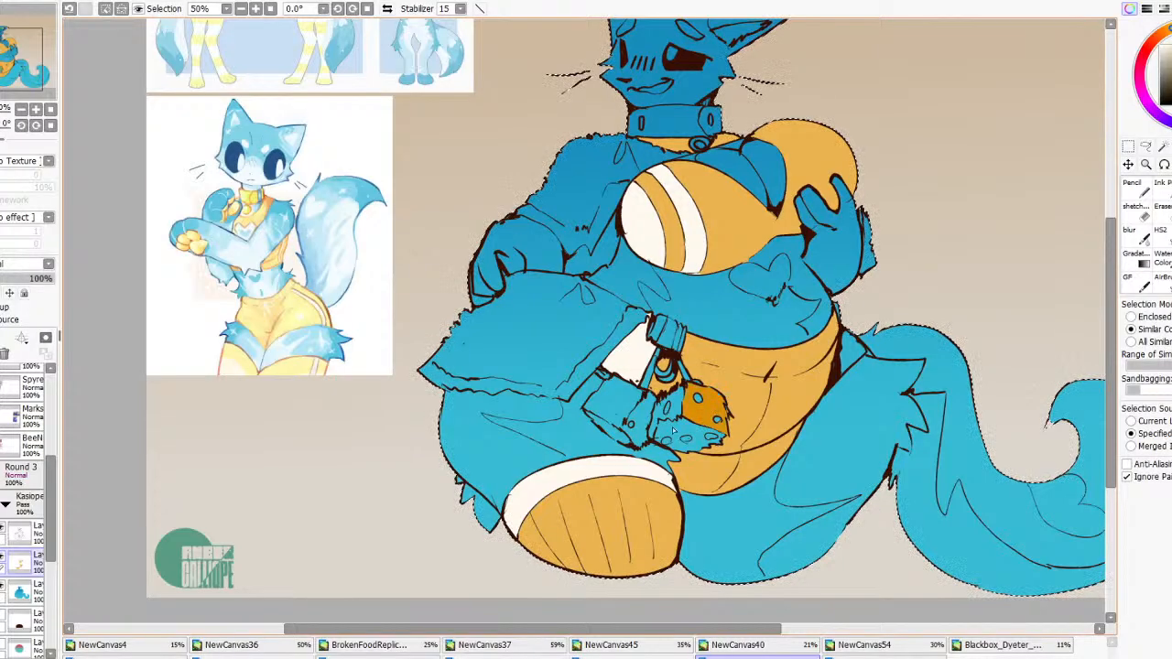
pyautogui.click(689, 430)
pyautogui.click(671, 414)
pyautogui.click(637, 423)
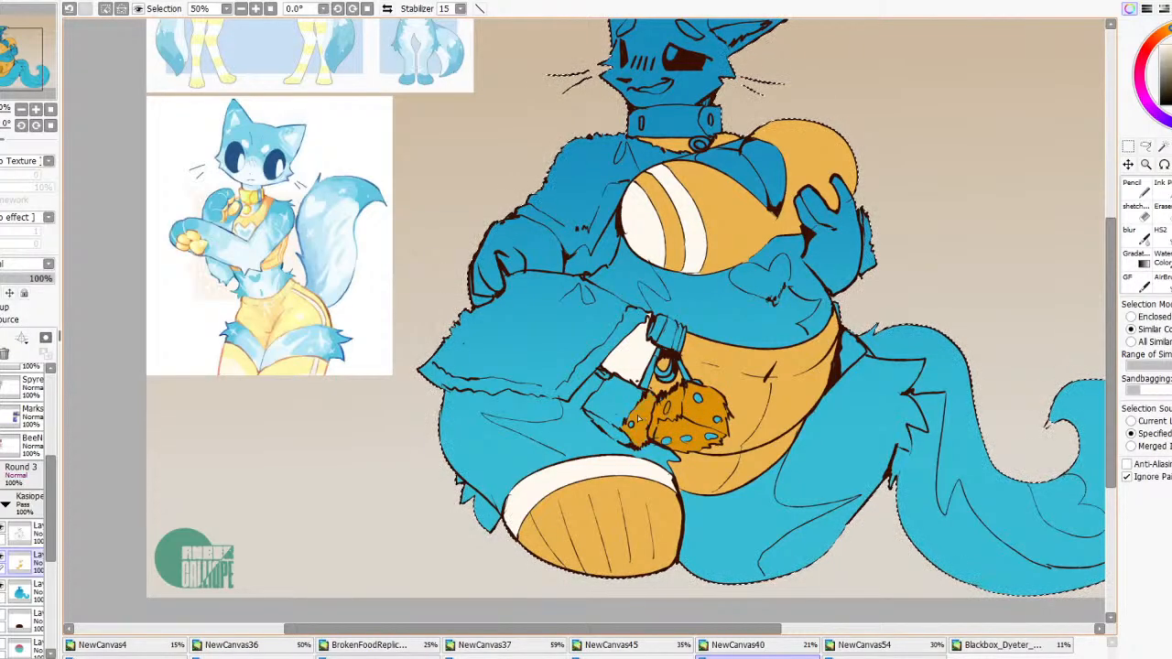
pyautogui.click(610, 403)
pyautogui.click(615, 434)
# On the line art layer, draw five round pips on the blue die's front face and touch up its lower edge with the HS2 brush
pyautogui.scroll(1, 616, 433)
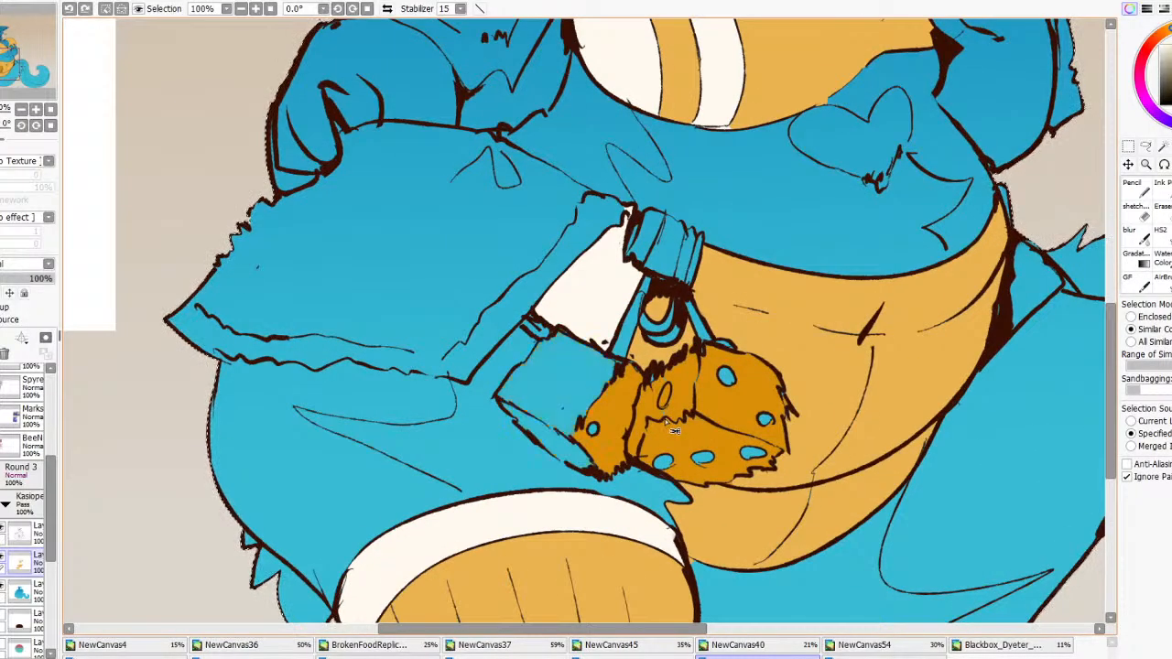
pyautogui.scroll(2, 641, 425)
pyautogui.scroll(-3, 666, 421)
pyautogui.click(26, 534)
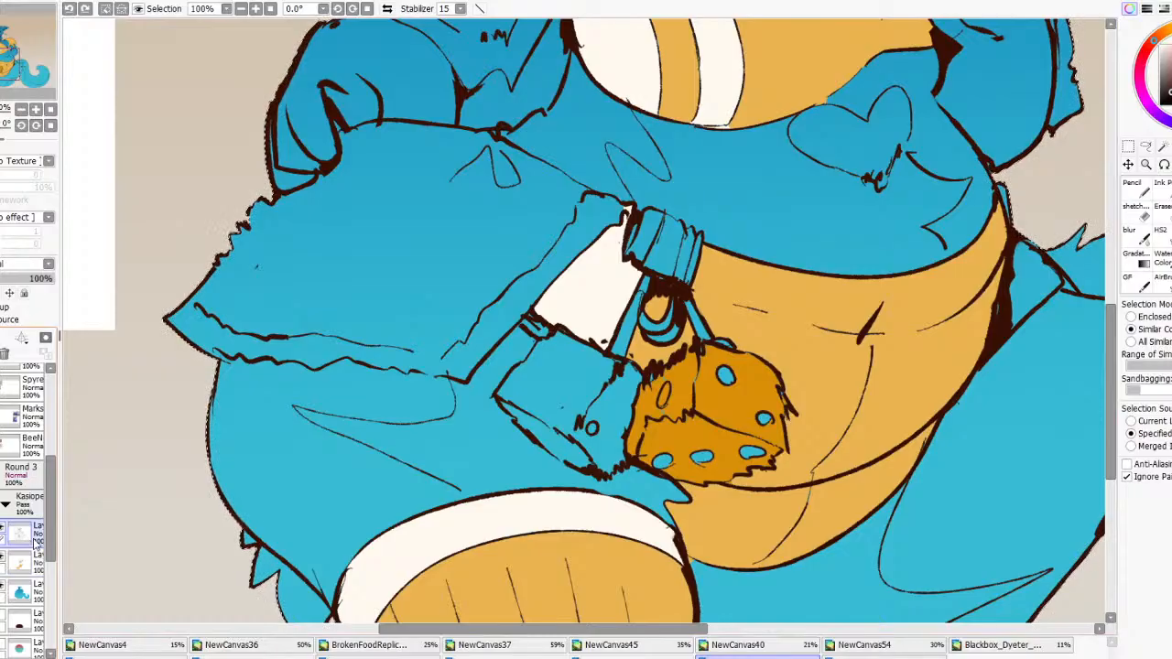
pyautogui.click(1160, 236)
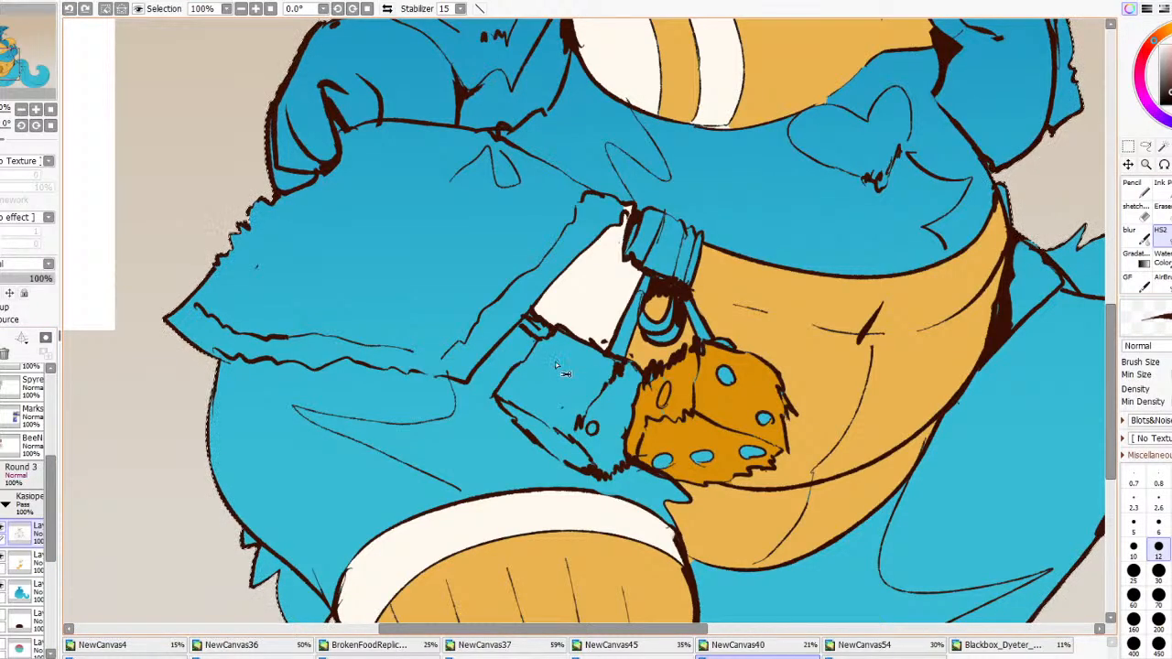
pyautogui.moveTo(548, 352); pyautogui.dragTo(549, 353)
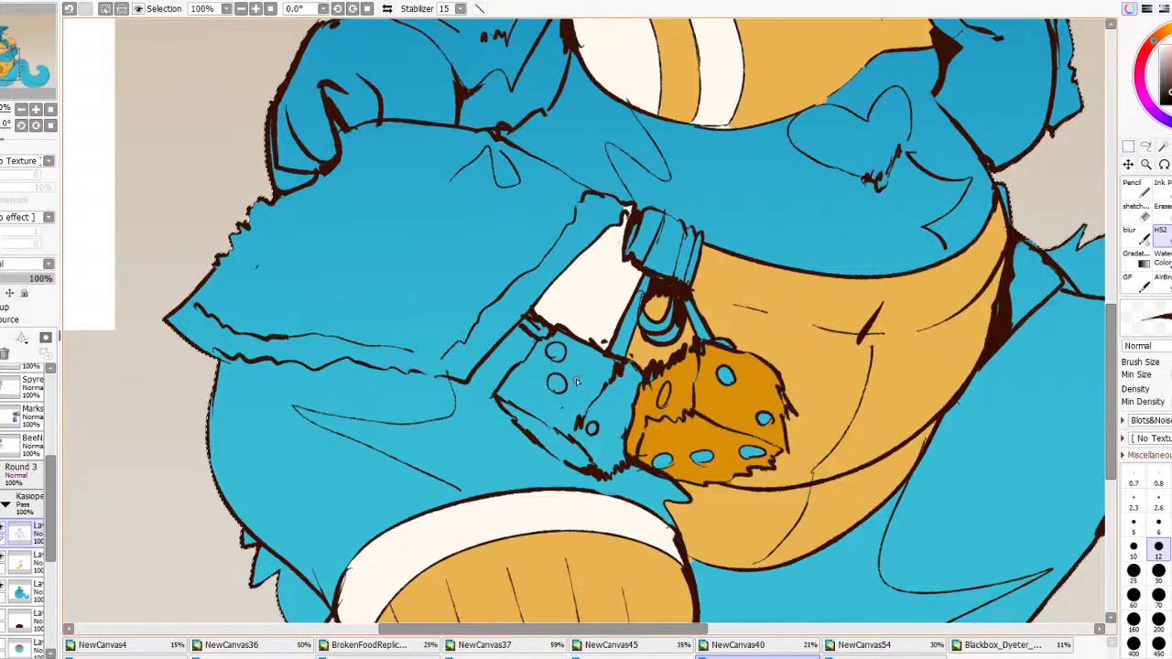
pyautogui.moveTo(586, 369); pyautogui.dragTo(528, 377)
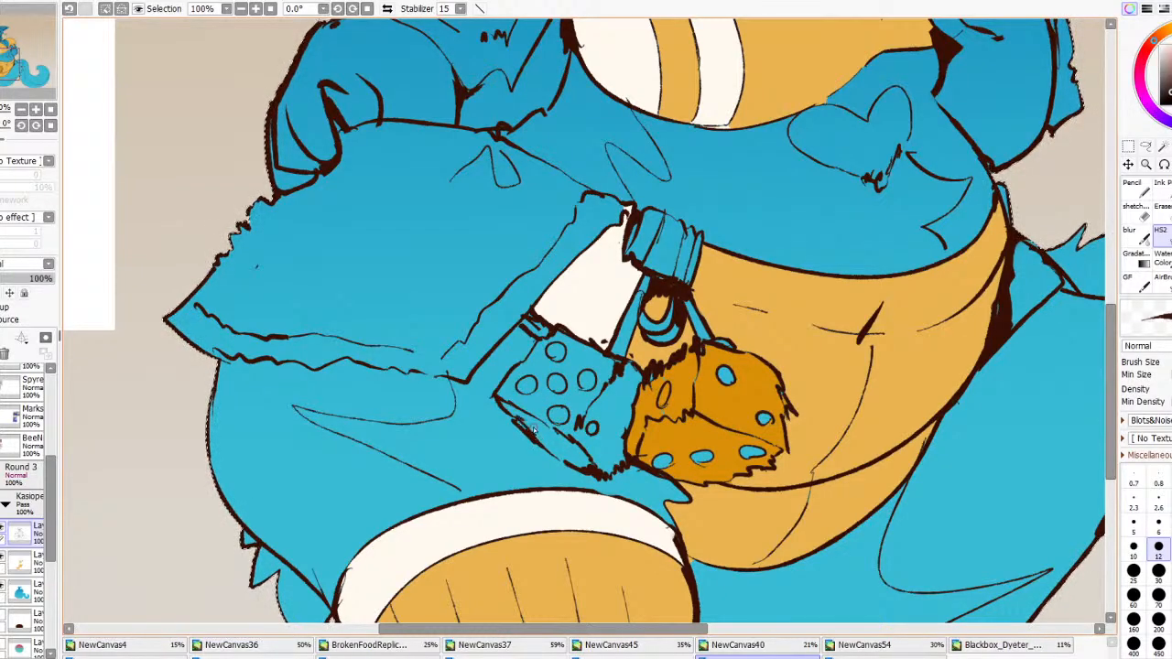
pyautogui.moveTo(533, 428)
pyautogui.mouseDown()
pyautogui.moveTo(574, 463)
pyautogui.moveTo(547, 443)
pyautogui.mouseUp()
pyautogui.hotkey('ctrl', 'z')
pyautogui.hotkey('ctrl', 'z')
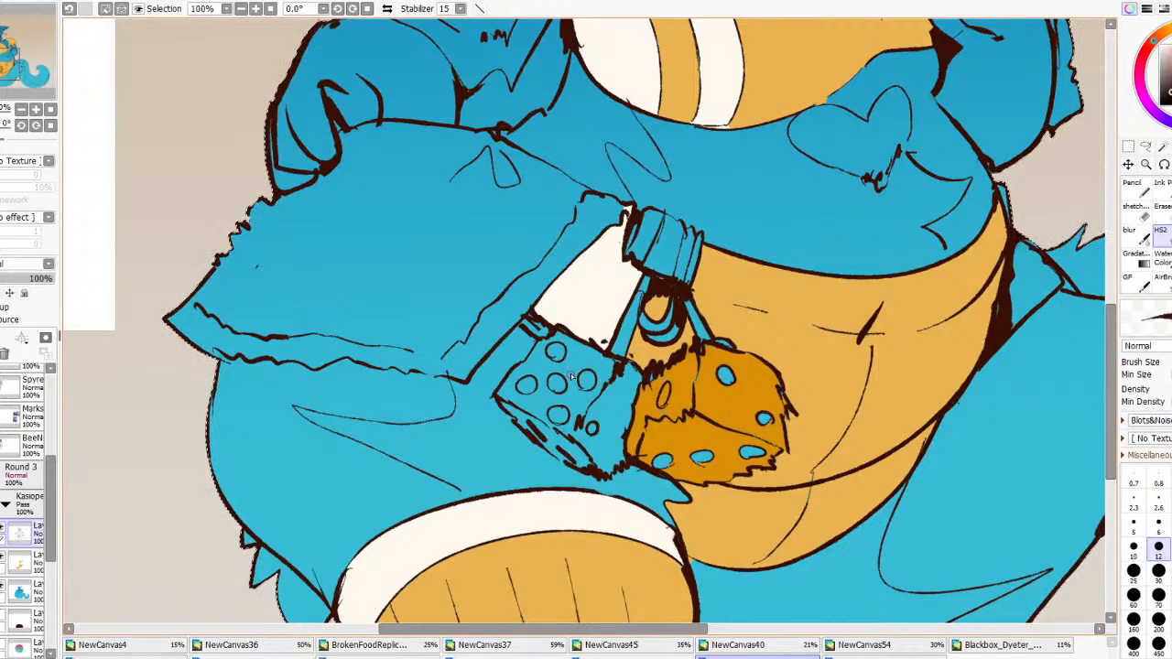
# Clear the selection, then on the colour layer fill the second die's faces with dark orange and the dice pips with white
pyautogui.scroll(-7, 571, 377)
pyautogui.hotkey('ctrl', 'd')
pyautogui.scroll(5, 601, 381)
pyautogui.press('w')
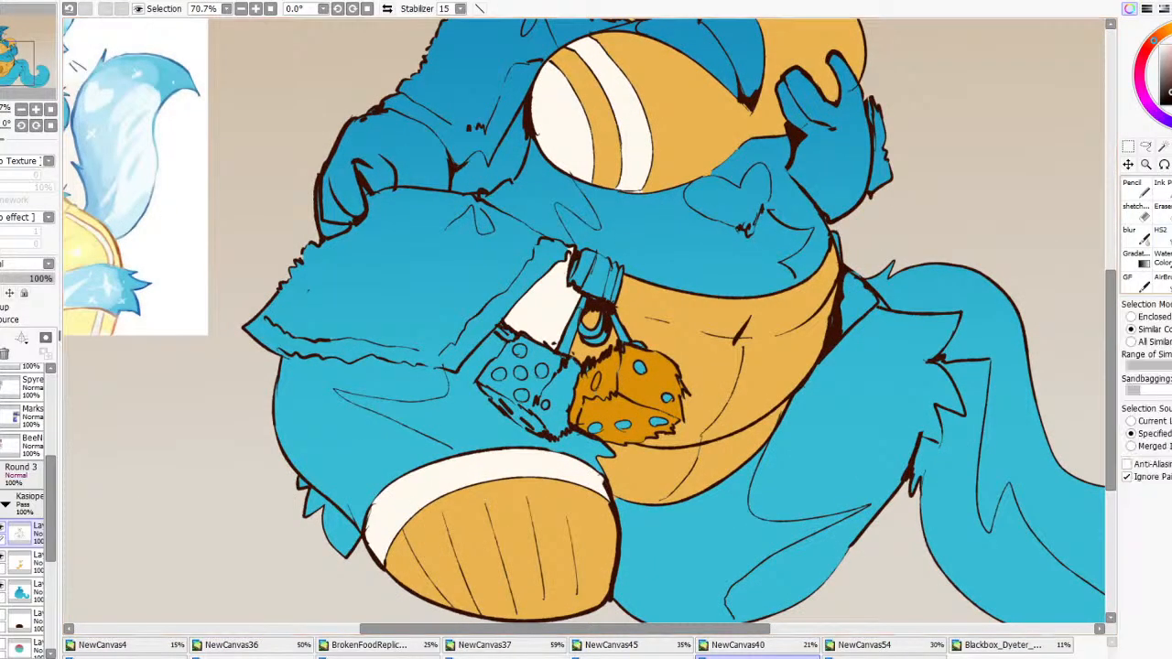
pyautogui.click(20, 555)
pyautogui.click(531, 384)
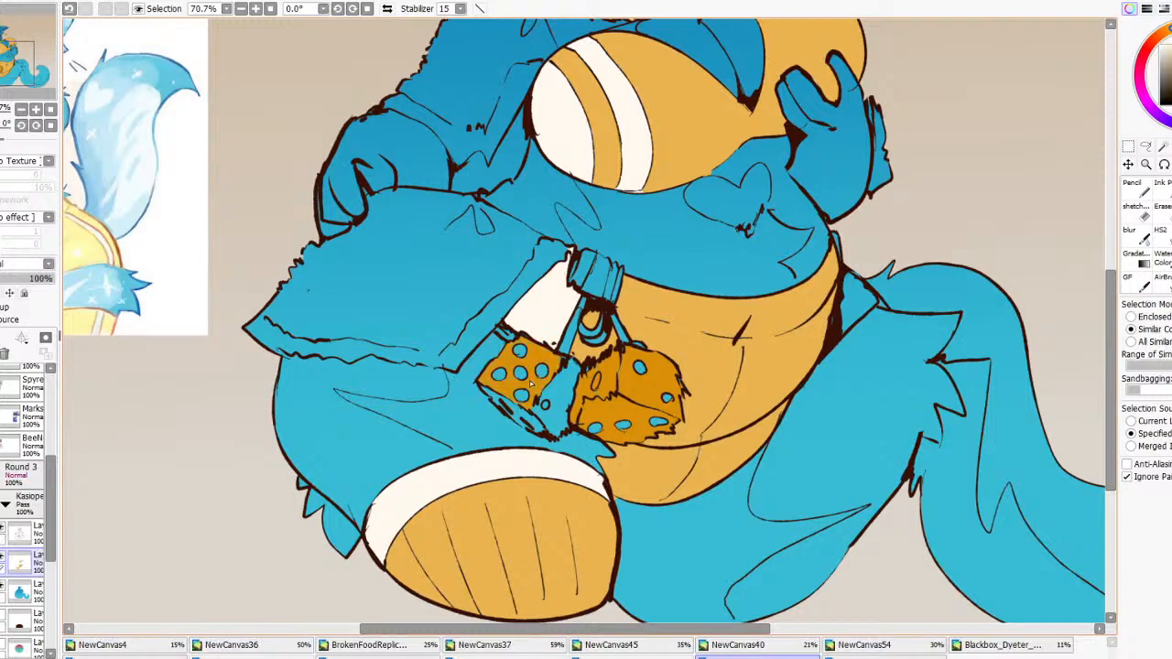
pyautogui.click(547, 403)
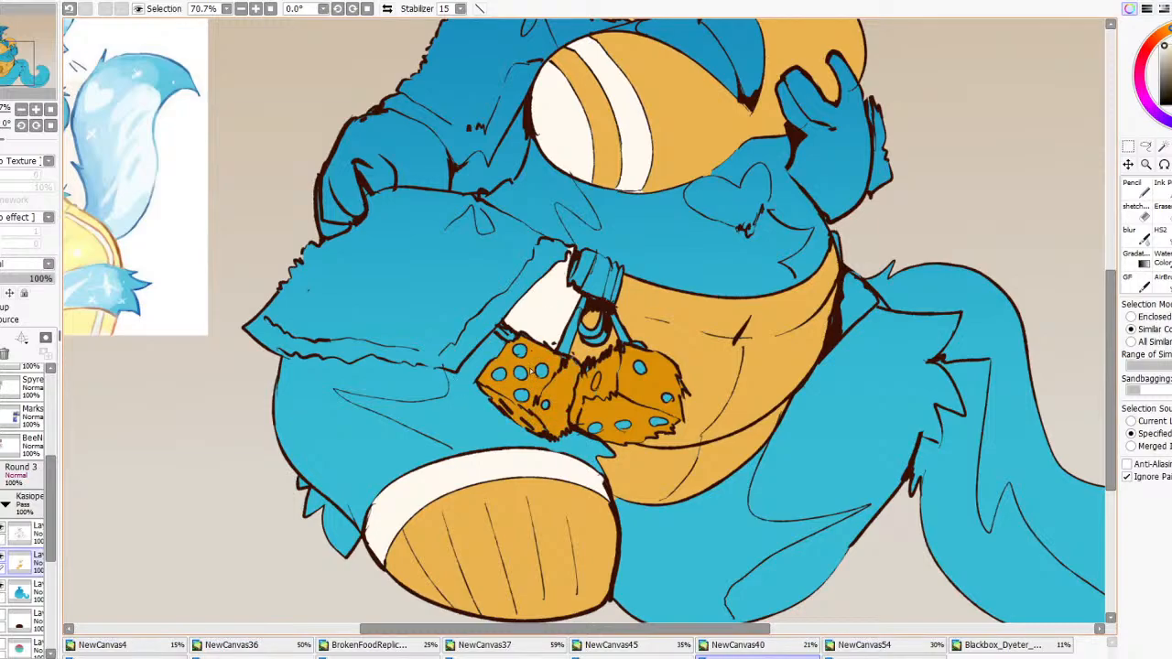
pyautogui.scroll(2, 626, 426)
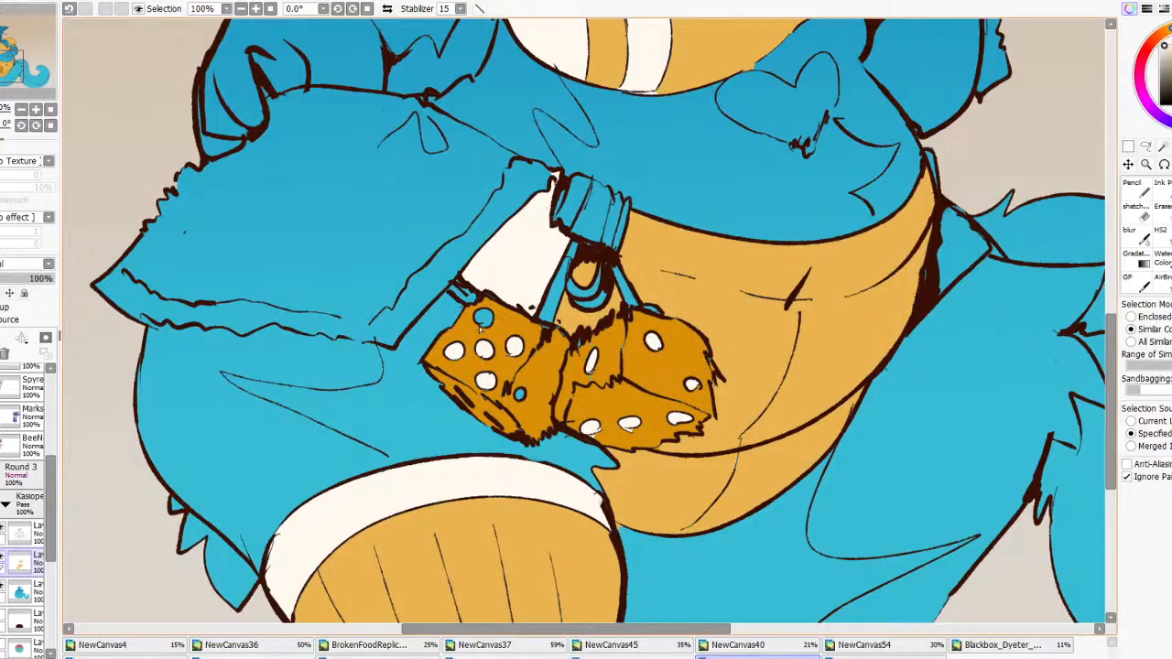
pyautogui.scroll(-9, 635, 362)
pyautogui.scroll(3, 640, 349)
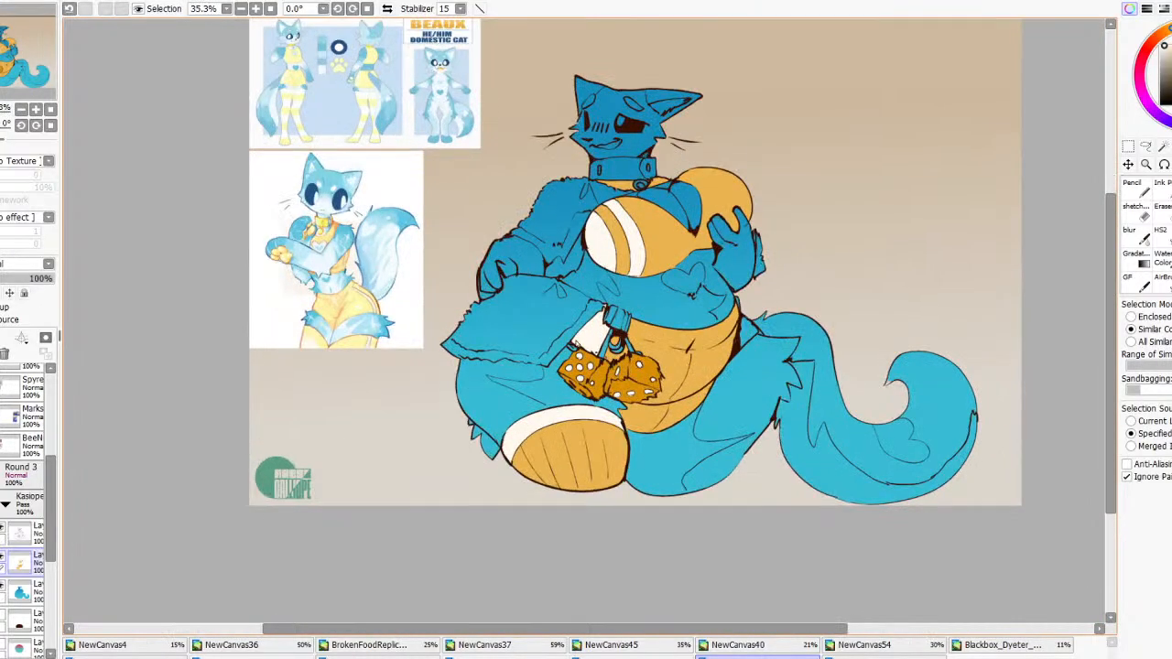
# Select all orange-yellow clothing areas and apply a straight gradient of reddish orange that fades downward over them
pyautogui.click(1163, 146)
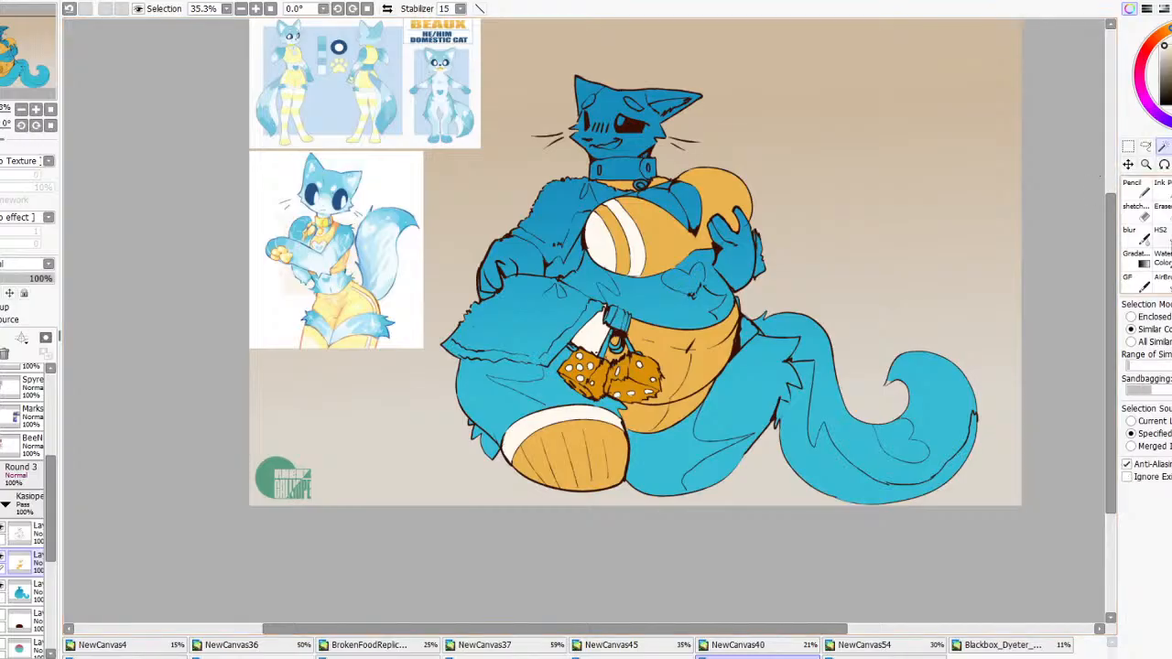
pyautogui.click(1131, 341)
pyautogui.click(676, 365)
pyautogui.click(1135, 256)
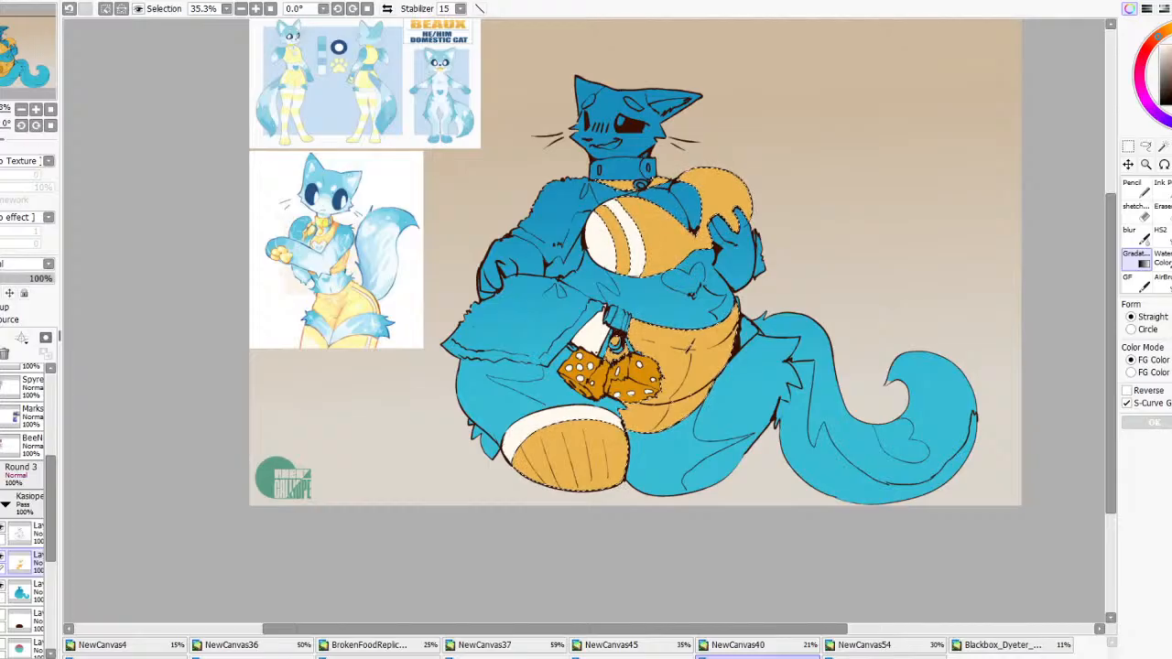
pyautogui.moveTo(652, 444); pyautogui.dragTo(647, 322)
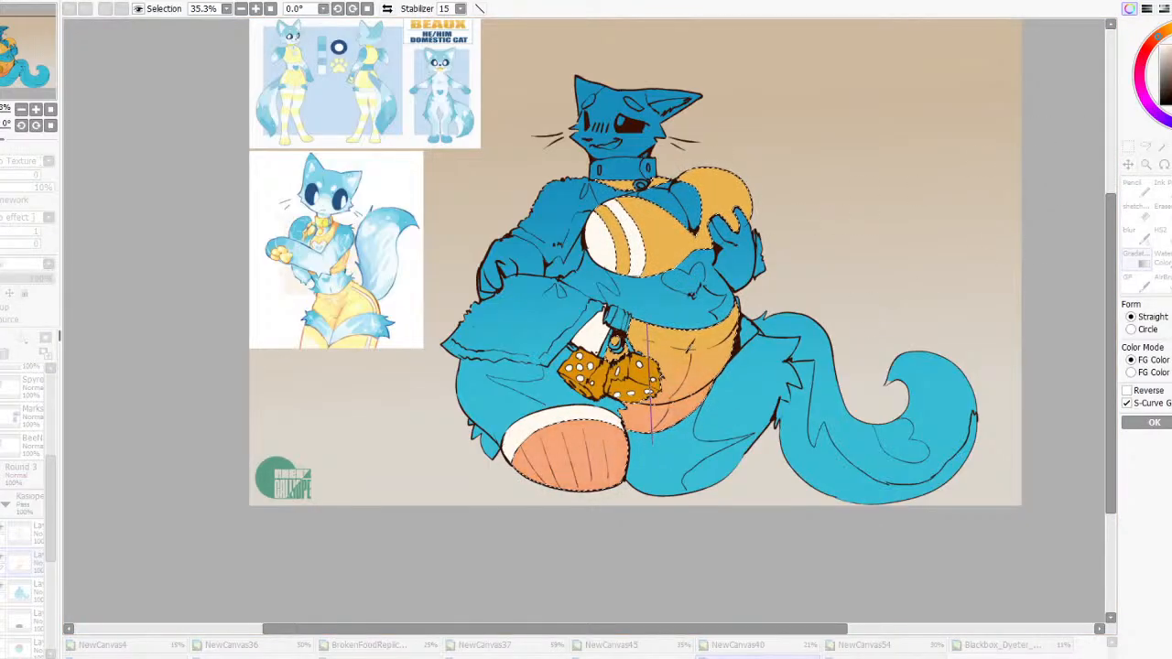
pyautogui.click(1127, 391)
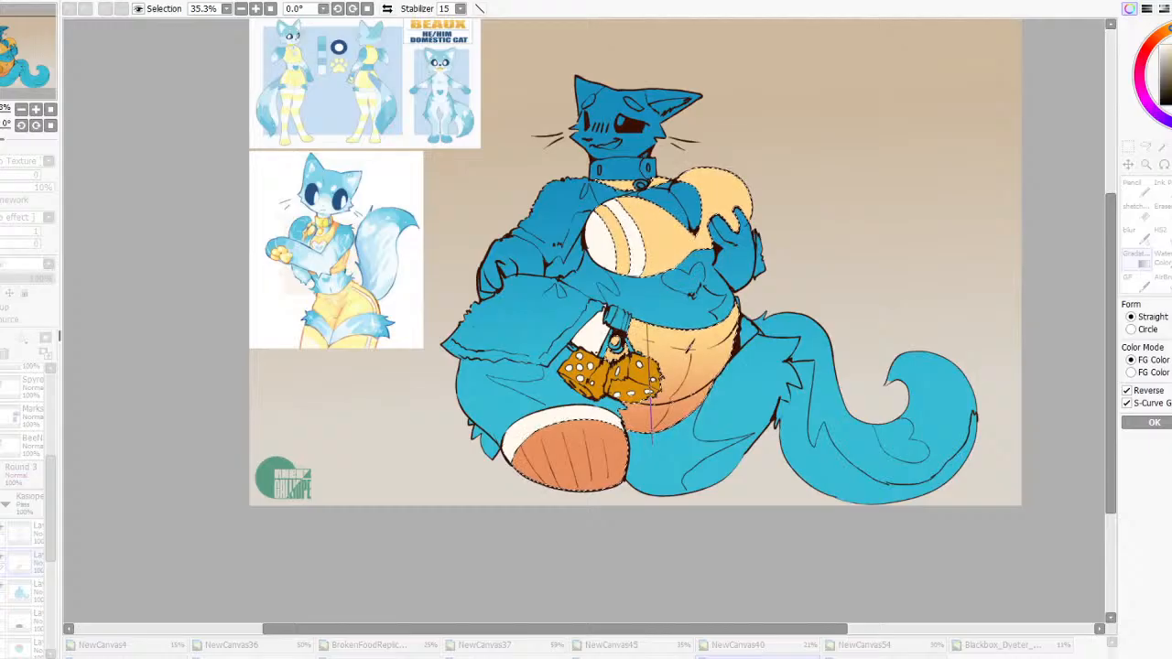
pyautogui.click(1171, 53)
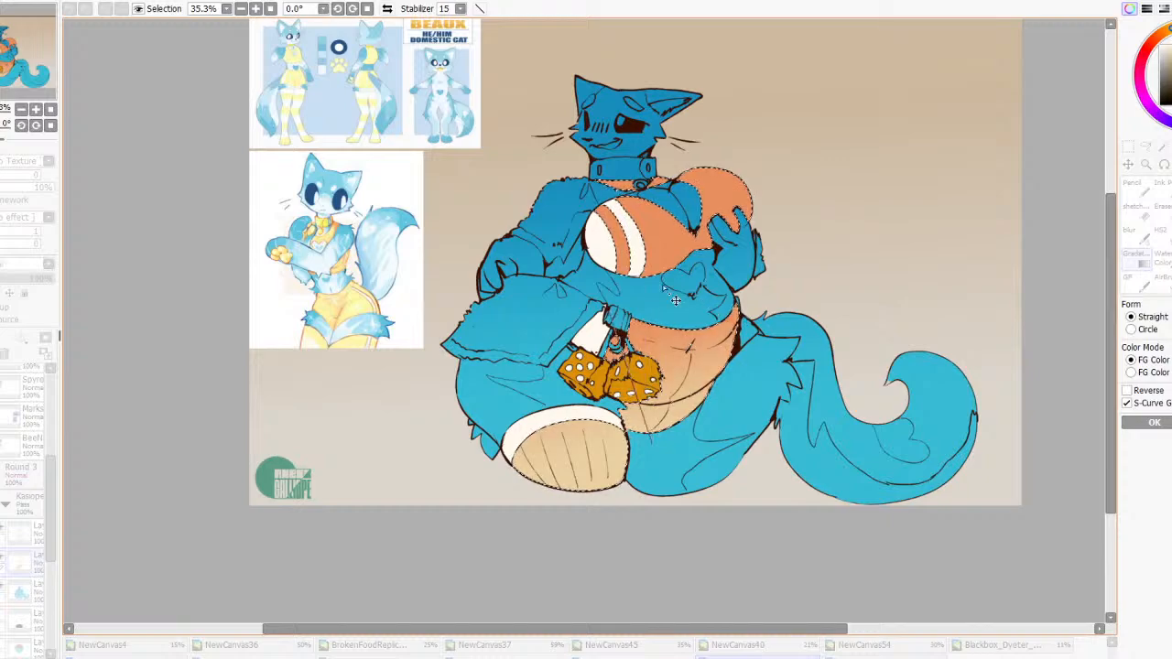
pyautogui.click(1154, 422)
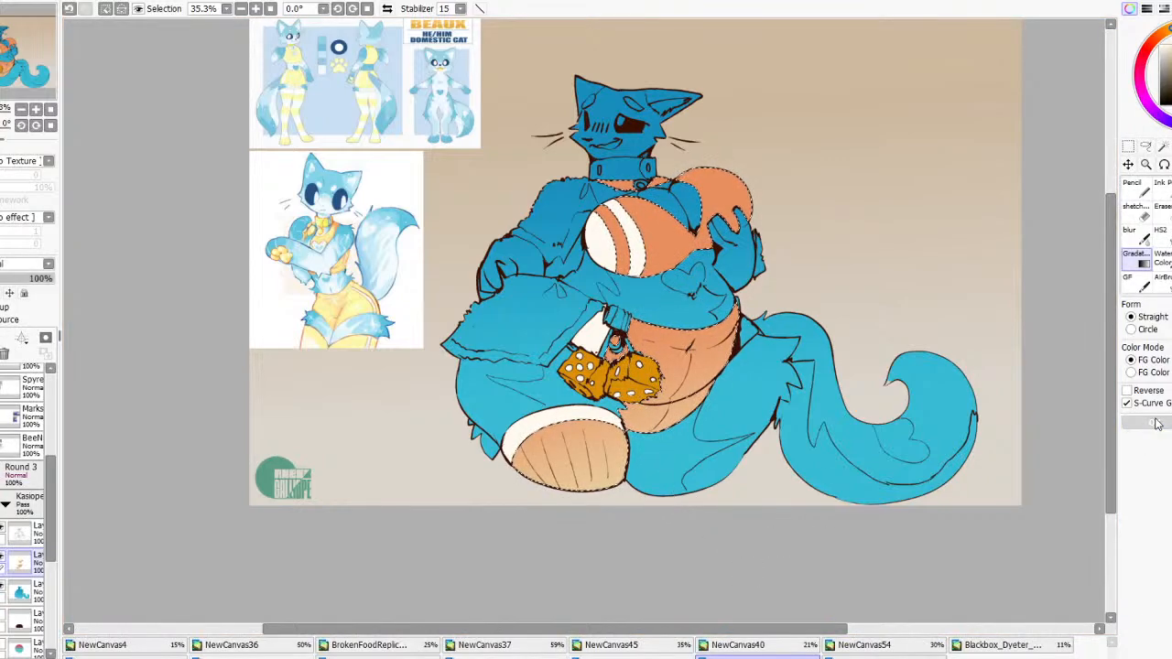
# Remove the shorts and leg areas from the selection with the lasso and apply a downward gradient to the chest top
pyautogui.click(1145, 146)
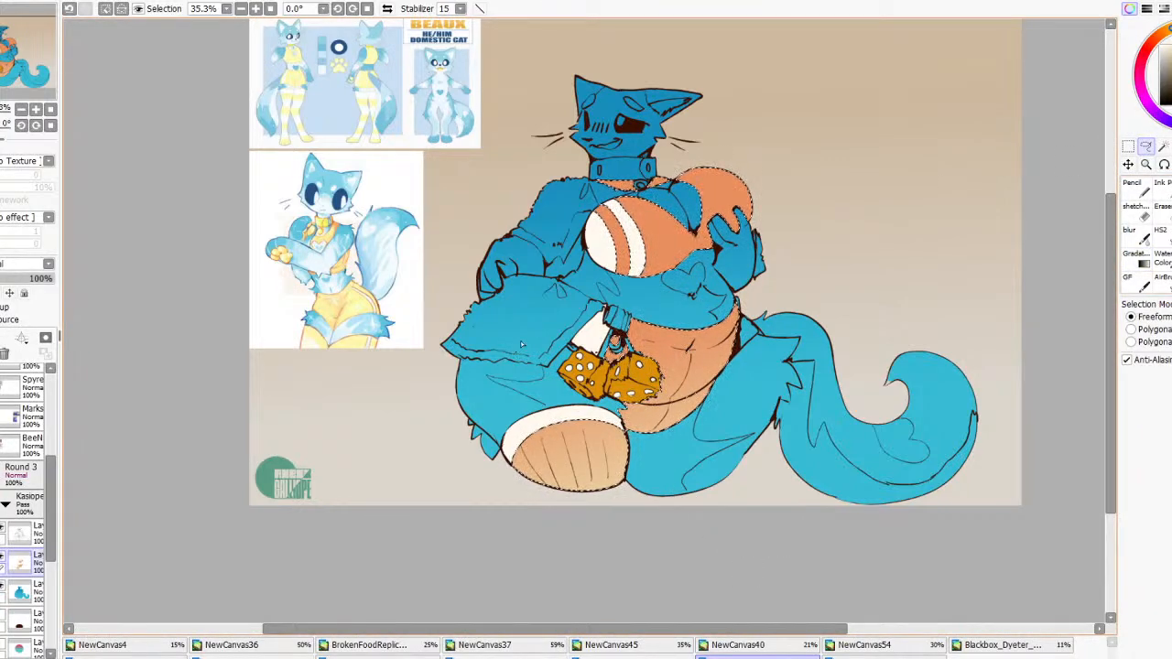
pyautogui.moveTo(947, 395); pyautogui.dragTo(769, 349)
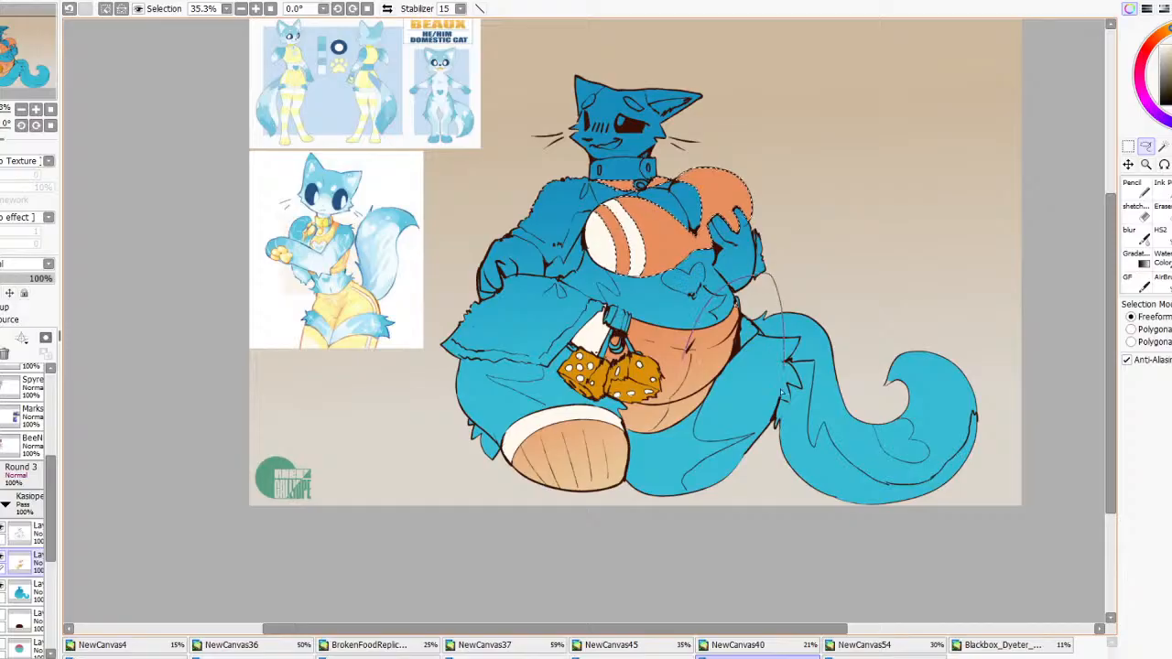
pyautogui.moveTo(780, 392); pyautogui.dragTo(778, 402)
pyautogui.click(1138, 260)
pyautogui.moveTo(634, 188); pyautogui.dragTo(645, 234)
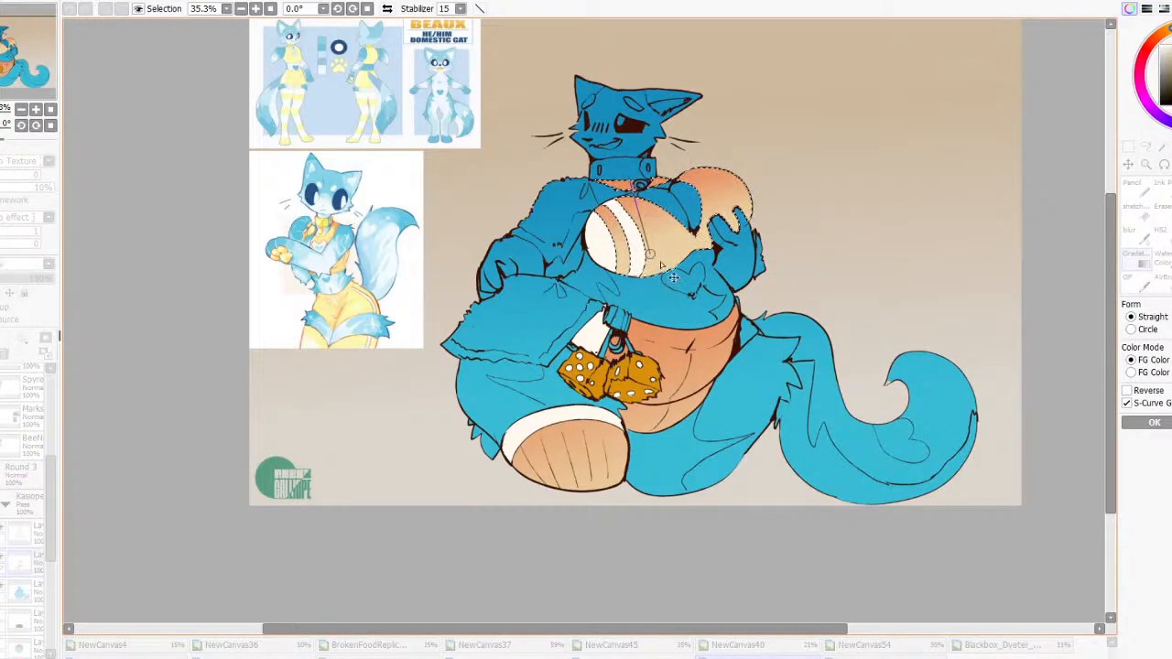
pyautogui.press('Return')
pyautogui.scroll(-6, 673, 276)
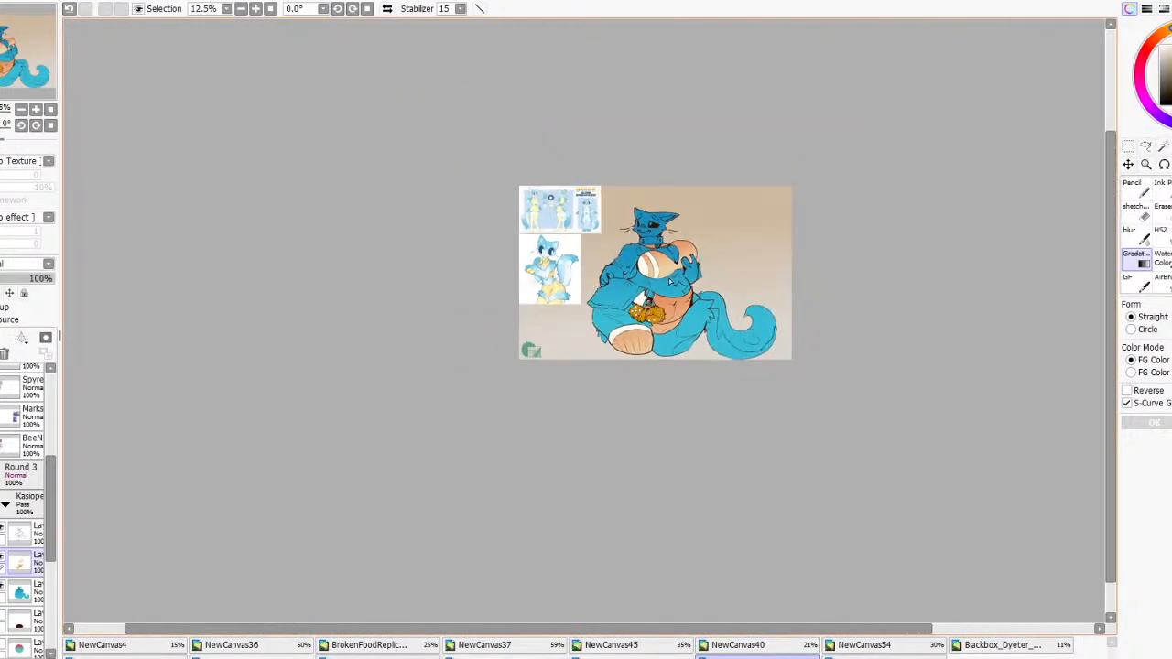
# Erase the outline of the lowest pip on the five-pip die face and paint over that face's white pips with dark orange
pyautogui.scroll(10, 669, 283)
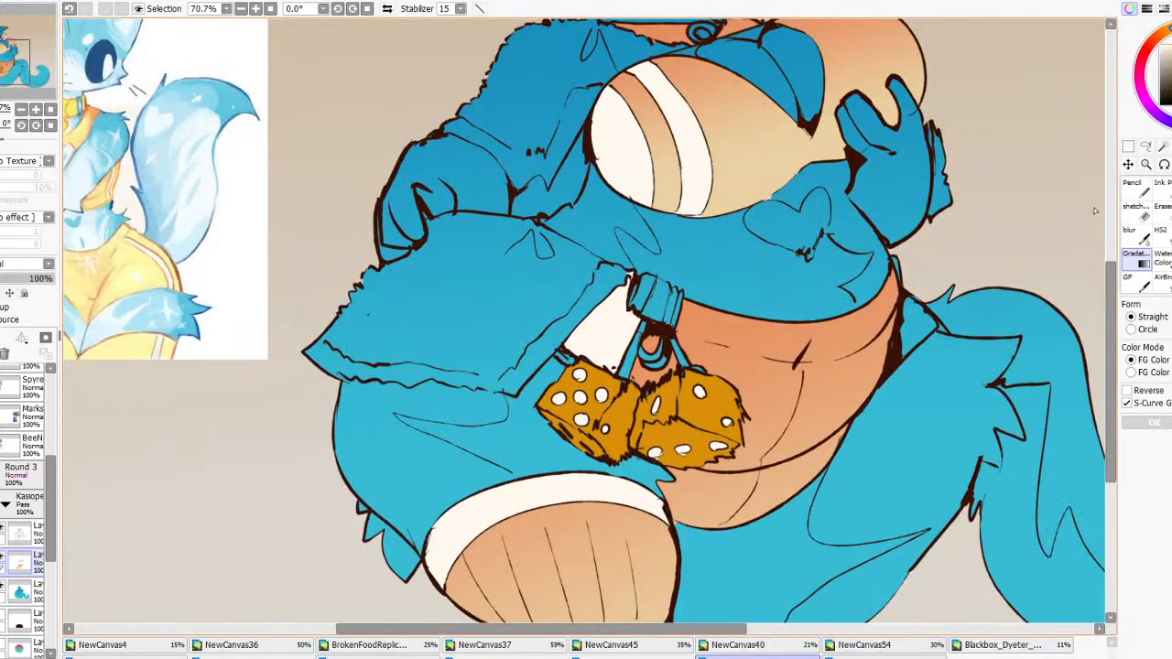
pyautogui.scroll(3, 1094, 210)
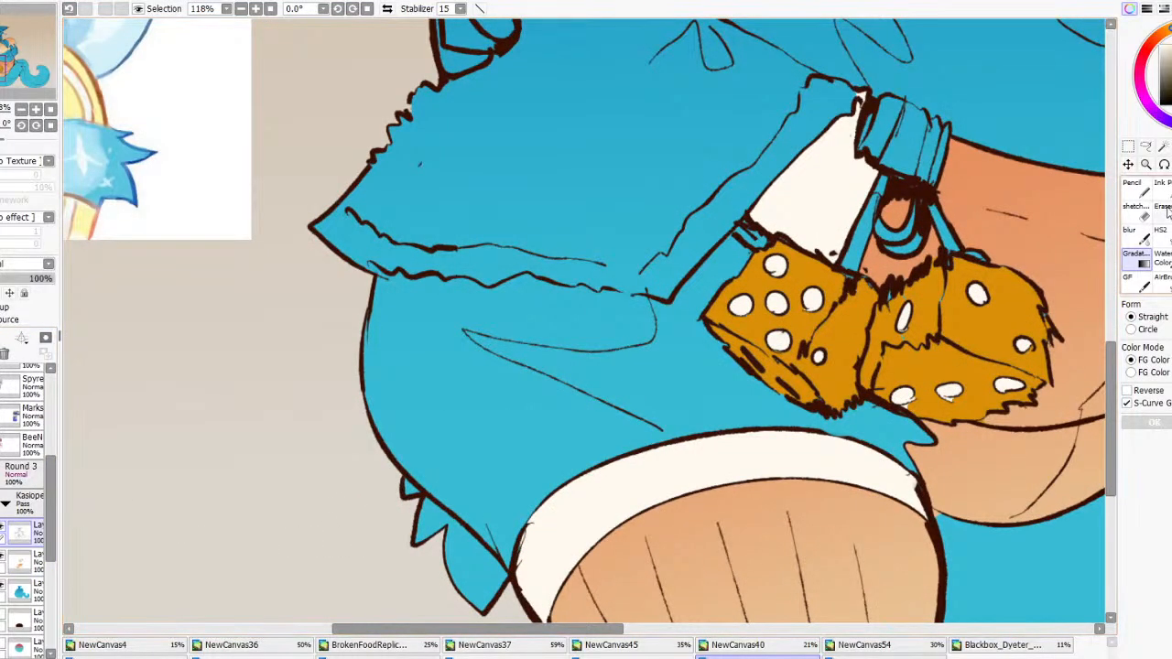
pyautogui.click(1164, 208)
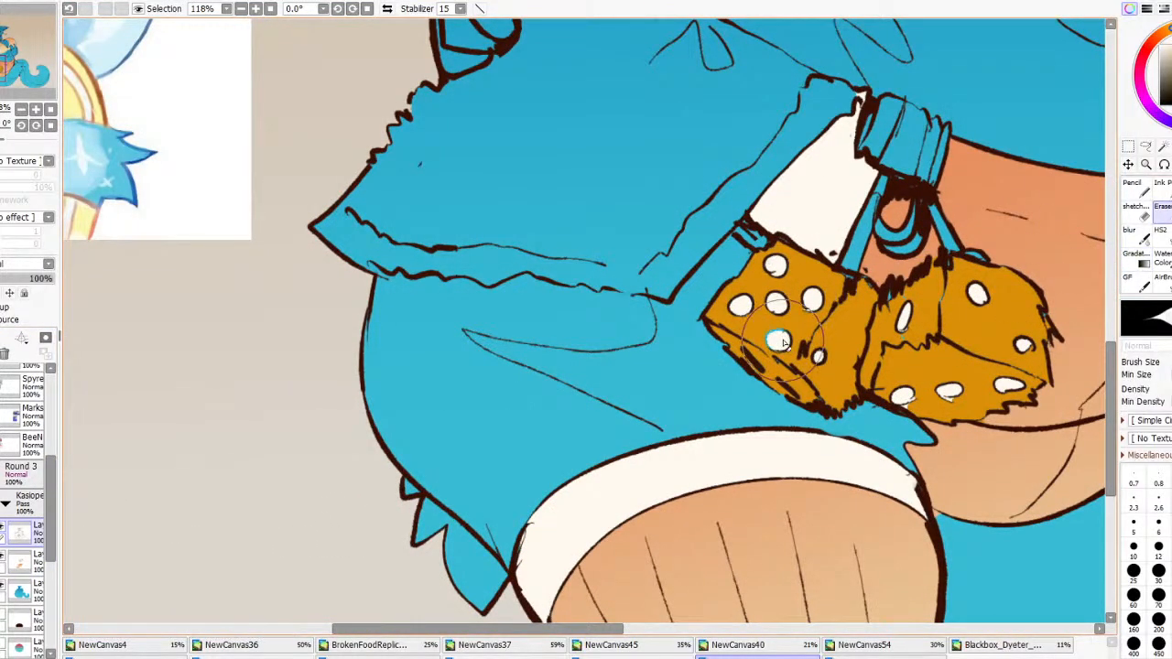
pyautogui.click(1161, 187)
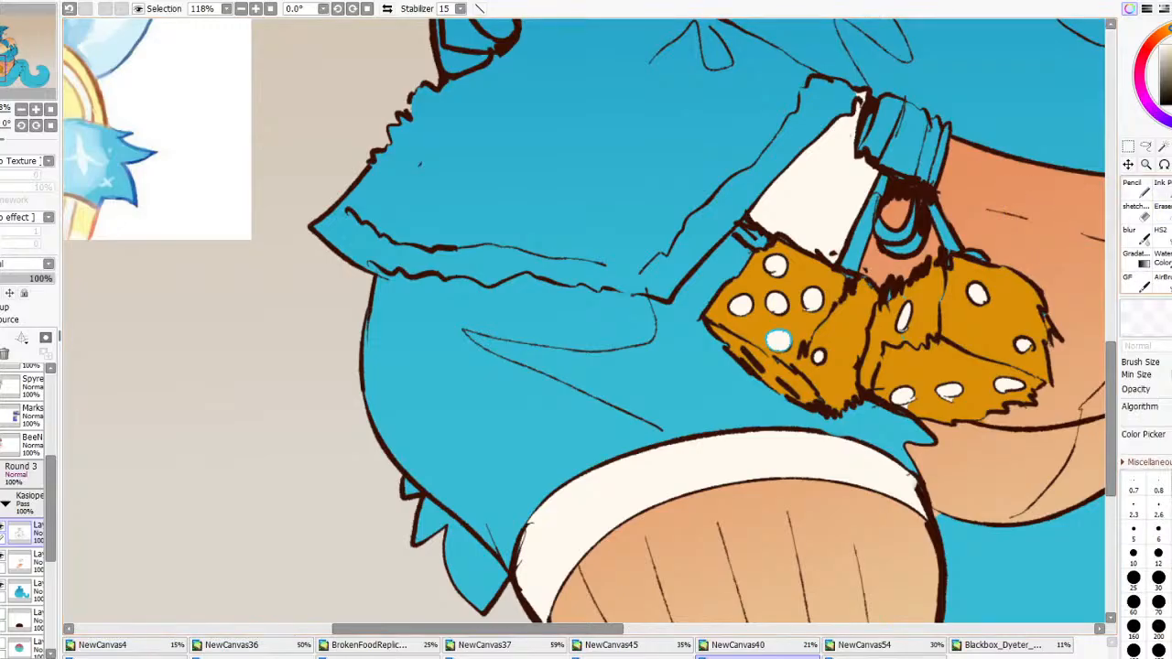
pyautogui.click(32, 559)
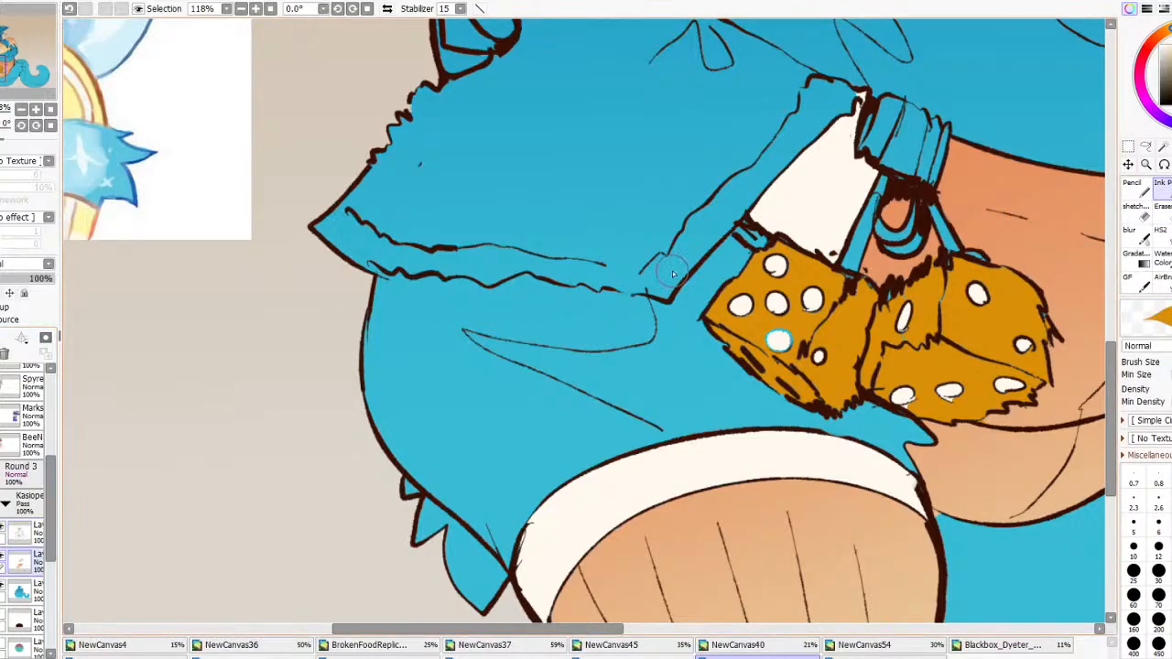
pyautogui.moveTo(768, 309); pyautogui.dragTo(790, 335)
pyautogui.click(740, 304)
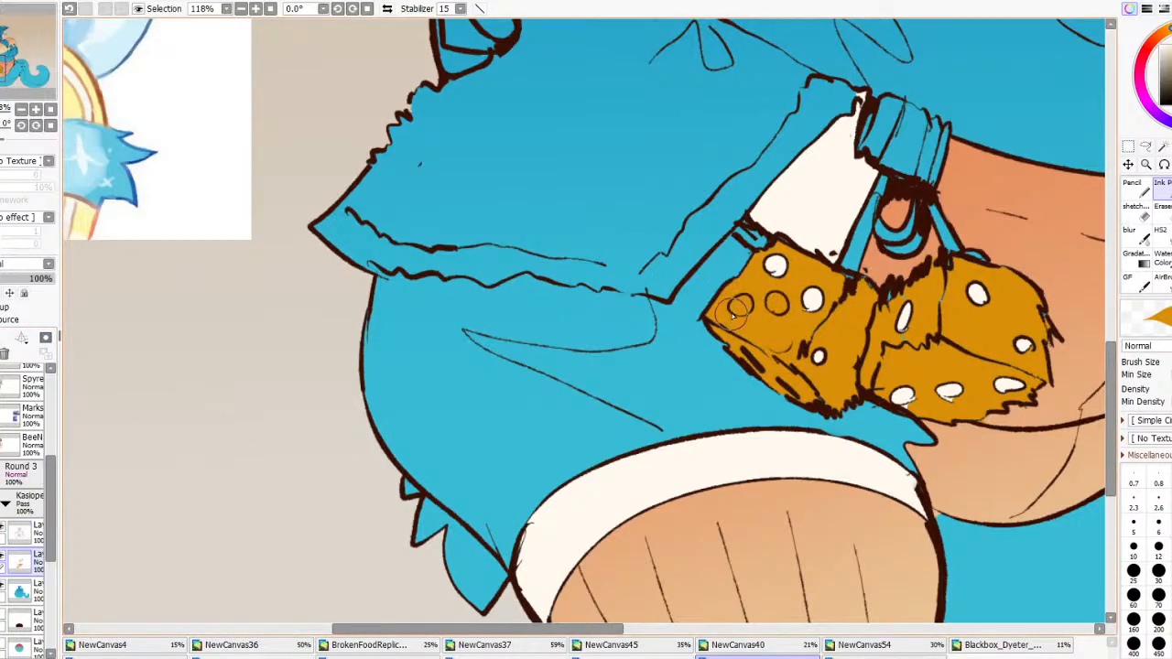
pyautogui.click(775, 265)
pyautogui.click(811, 298)
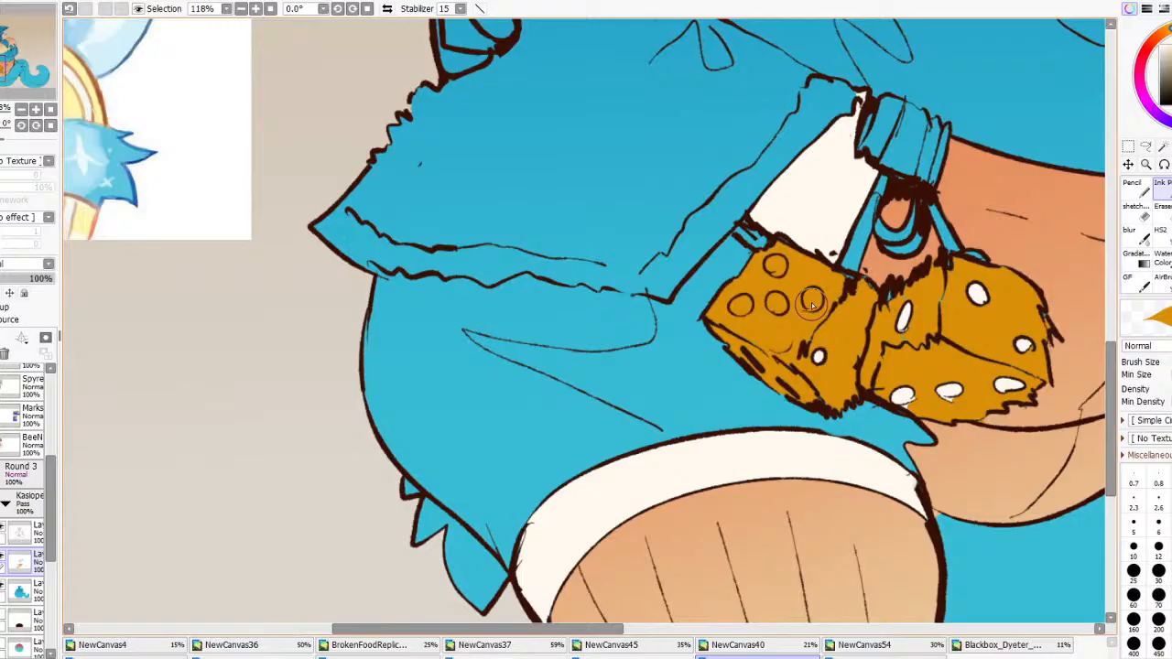
# Paint over the remaining white pips on both dice with the same dark orange
pyautogui.click(905, 317)
pyautogui.click(817, 355)
pyautogui.click(902, 394)
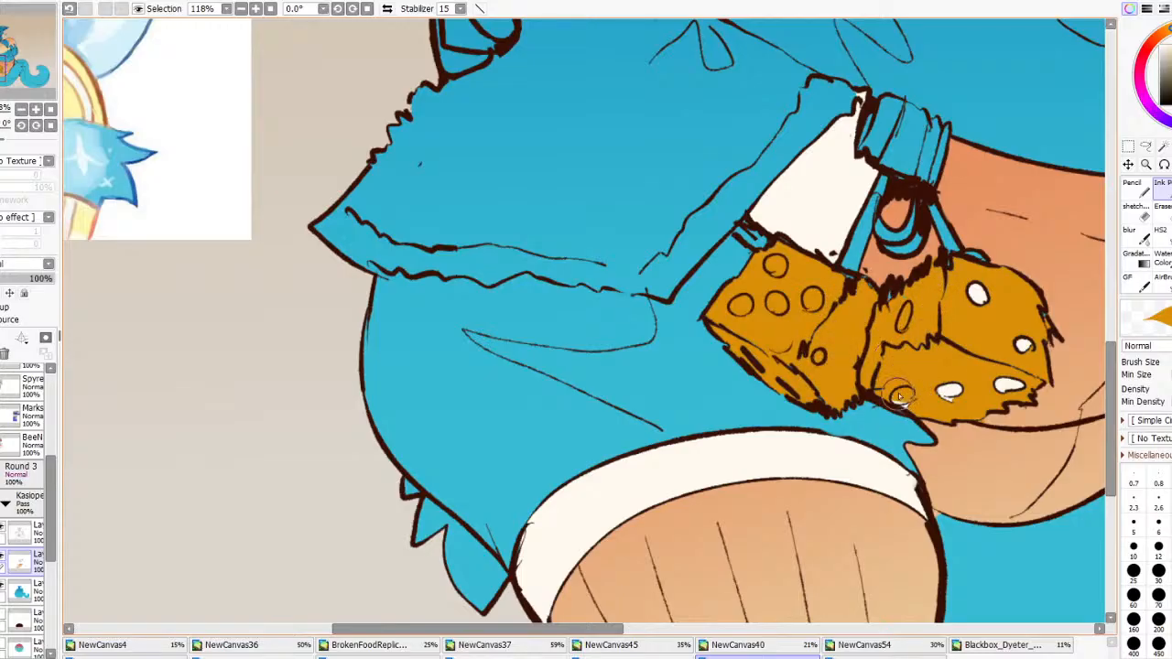
pyautogui.click(948, 391)
pyautogui.click(1009, 384)
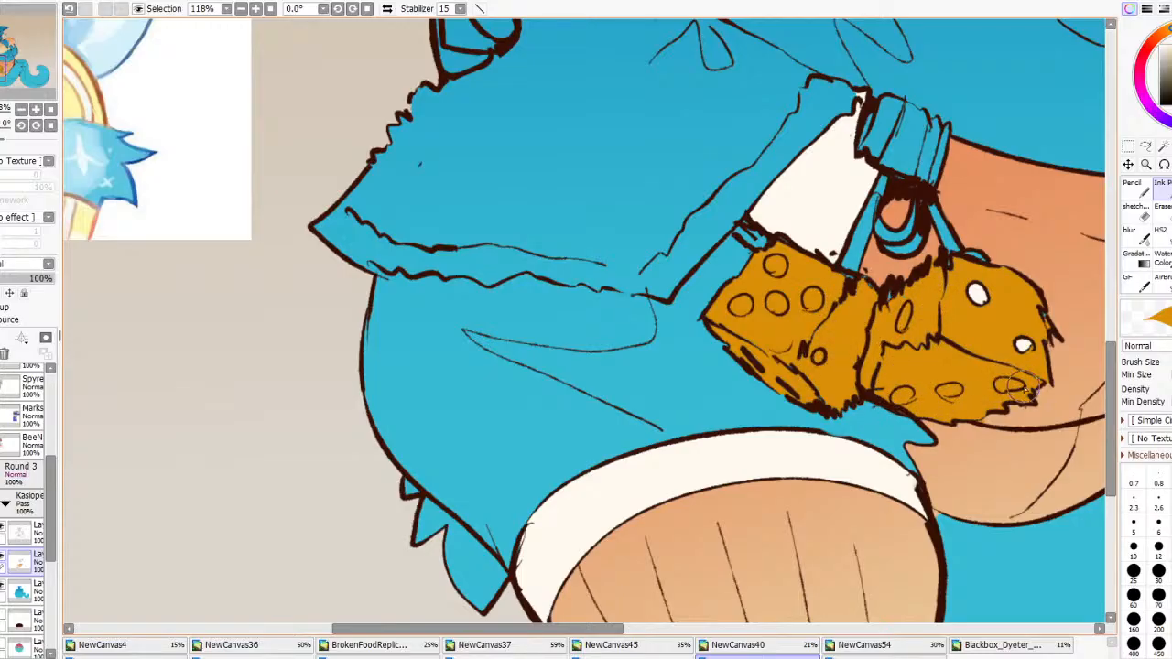
pyautogui.click(1023, 344)
pyautogui.click(977, 293)
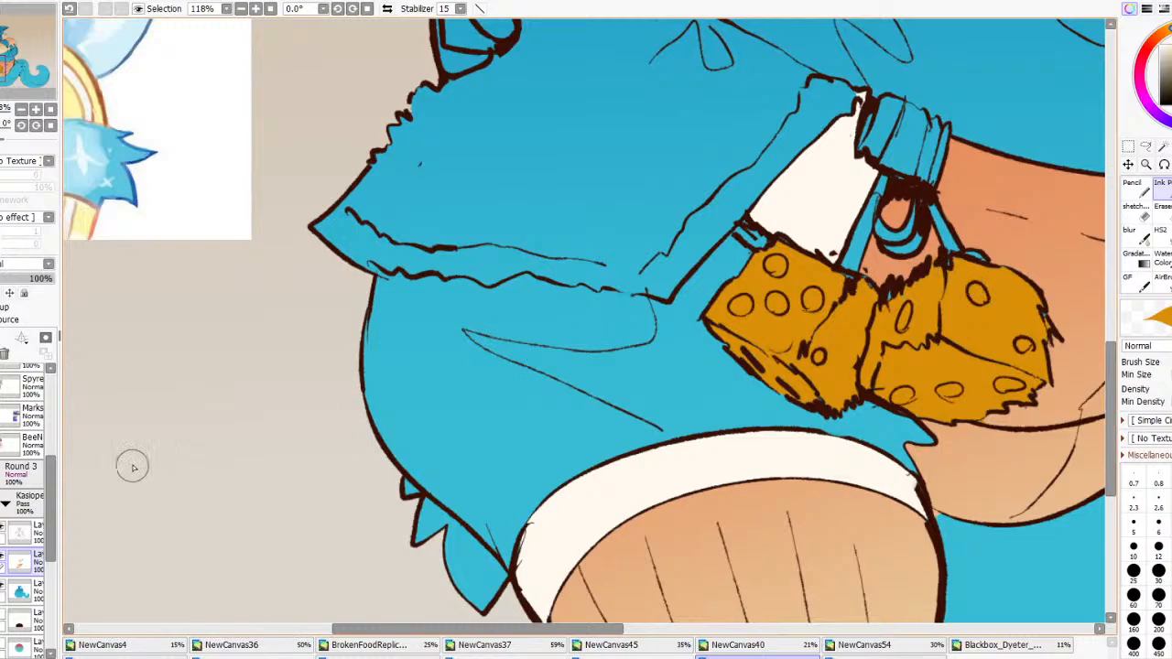
# Erase the round pip outlines from both dice on the line art layer
pyautogui.click(23, 531)
pyautogui.moveTo(885, 310)
pyautogui.mouseDown()
pyautogui.moveTo(903, 294)
pyautogui.moveTo(901, 320)
pyautogui.mouseUp()
pyautogui.hotkey('ctrl', 'z')
pyautogui.rightClick(896, 288)
pyautogui.click(1162, 211)
pyautogui.moveTo(984, 295)
pyautogui.mouseDown()
pyautogui.moveTo(1023, 345)
pyautogui.moveTo(1016, 368)
pyautogui.moveTo(974, 391)
pyautogui.moveTo(899, 400)
pyautogui.moveTo(1000, 382)
pyautogui.mouseUp()
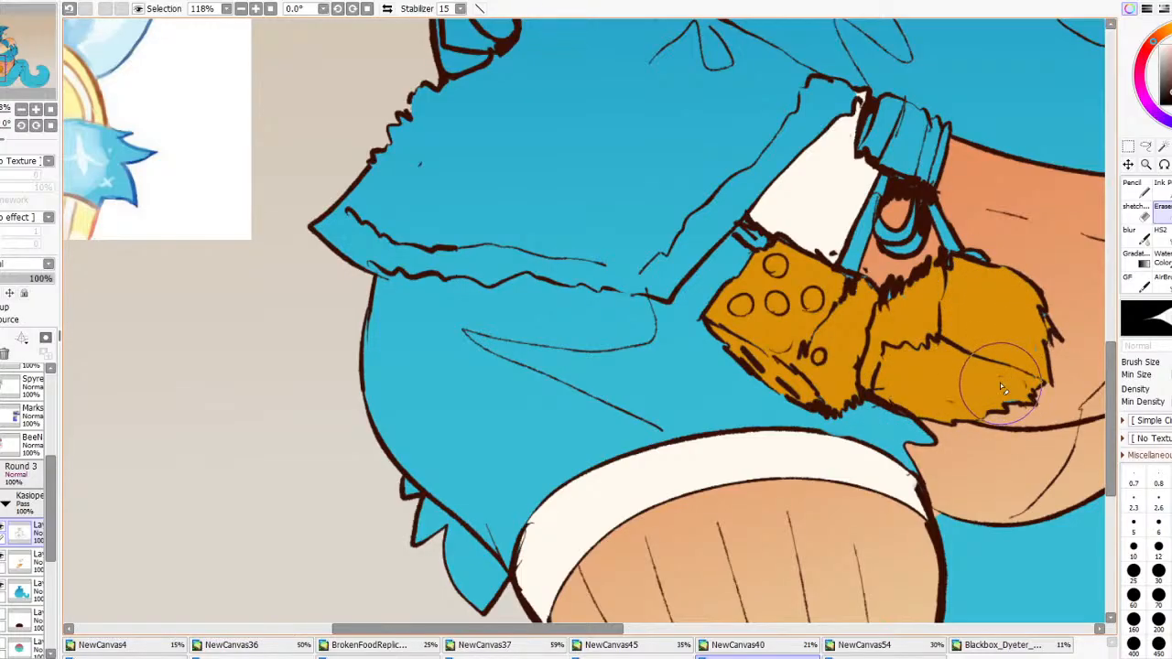
pyautogui.moveTo(776, 302)
pyautogui.mouseDown()
pyautogui.moveTo(785, 332)
pyautogui.moveTo(782, 346)
pyautogui.moveTo(770, 342)
pyautogui.moveTo(792, 348)
pyautogui.moveTo(762, 338)
pyautogui.moveTo(823, 363)
pyautogui.moveTo(817, 325)
pyautogui.moveTo(797, 312)
pyautogui.moveTo(816, 294)
pyautogui.moveTo(779, 273)
pyautogui.moveTo(783, 258)
pyautogui.moveTo(756, 306)
pyautogui.moveTo(770, 280)
pyautogui.moveTo(790, 288)
pyautogui.moveTo(767, 316)
pyautogui.mouseUp()
# Draw dark brown heart outlines on both faces of the five-pip die and the two upper faces of the other die
pyautogui.press('b')
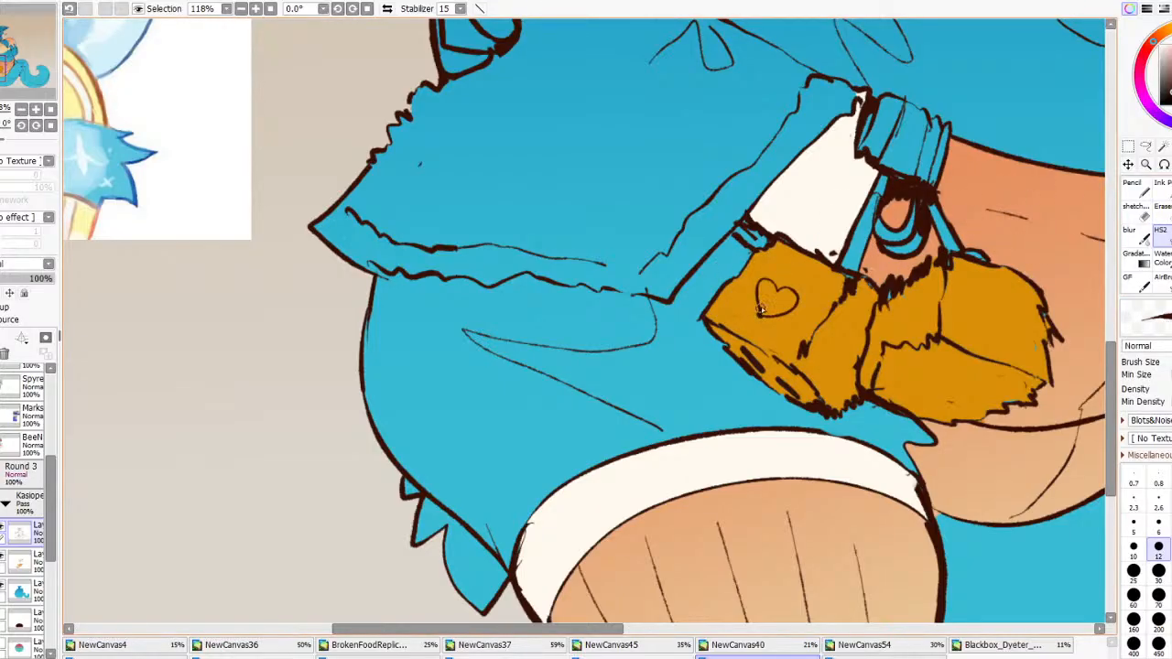
pyautogui.moveTo(821, 376)
pyautogui.mouseDown()
pyautogui.moveTo(812, 353)
pyautogui.moveTo(845, 357)
pyautogui.moveTo(835, 397)
pyautogui.mouseUp()
pyautogui.hotkey('ctrl', 'z')
pyautogui.moveTo(971, 289)
pyautogui.mouseDown()
pyautogui.moveTo(1010, 301)
pyautogui.moveTo(990, 334)
pyautogui.moveTo(971, 295)
pyautogui.moveTo(1015, 309)
pyautogui.moveTo(993, 334)
pyautogui.mouseUp()
pyautogui.hotkey('ctrl', 'z')
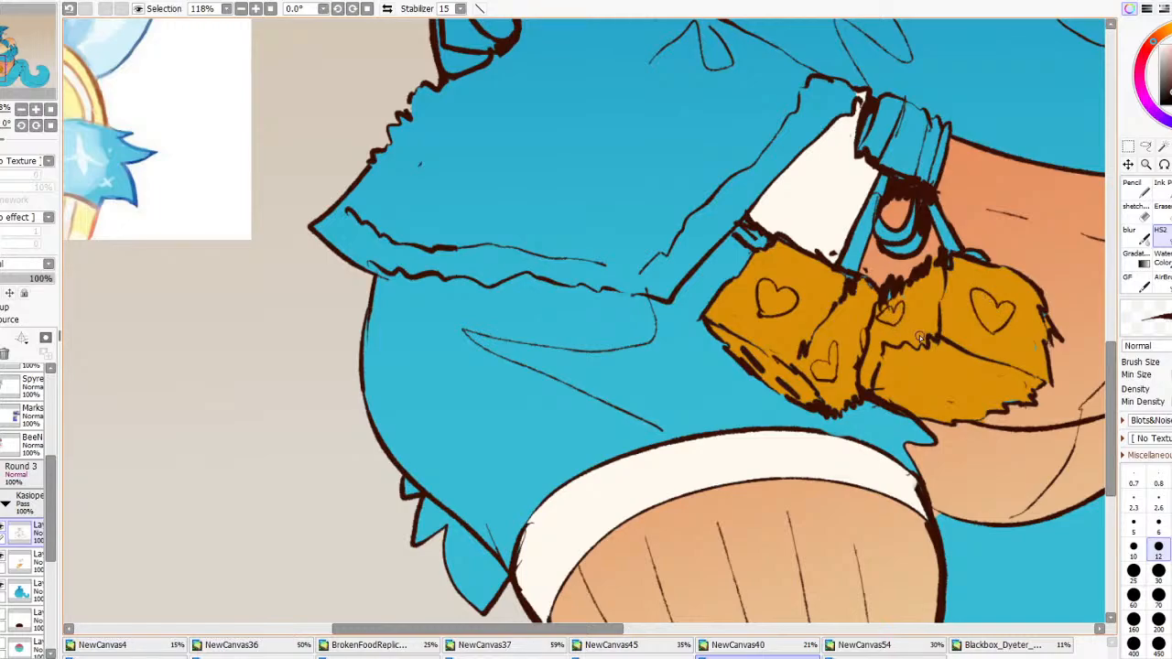
pyautogui.moveTo(920, 337)
pyautogui.mouseDown()
pyautogui.moveTo(902, 326)
pyautogui.moveTo(927, 334)
pyautogui.mouseUp()
# Draw small heart outlines across the lower face of the second die and mirror the canvas view to check them
pyautogui.moveTo(892, 388); pyautogui.dragTo(897, 366)
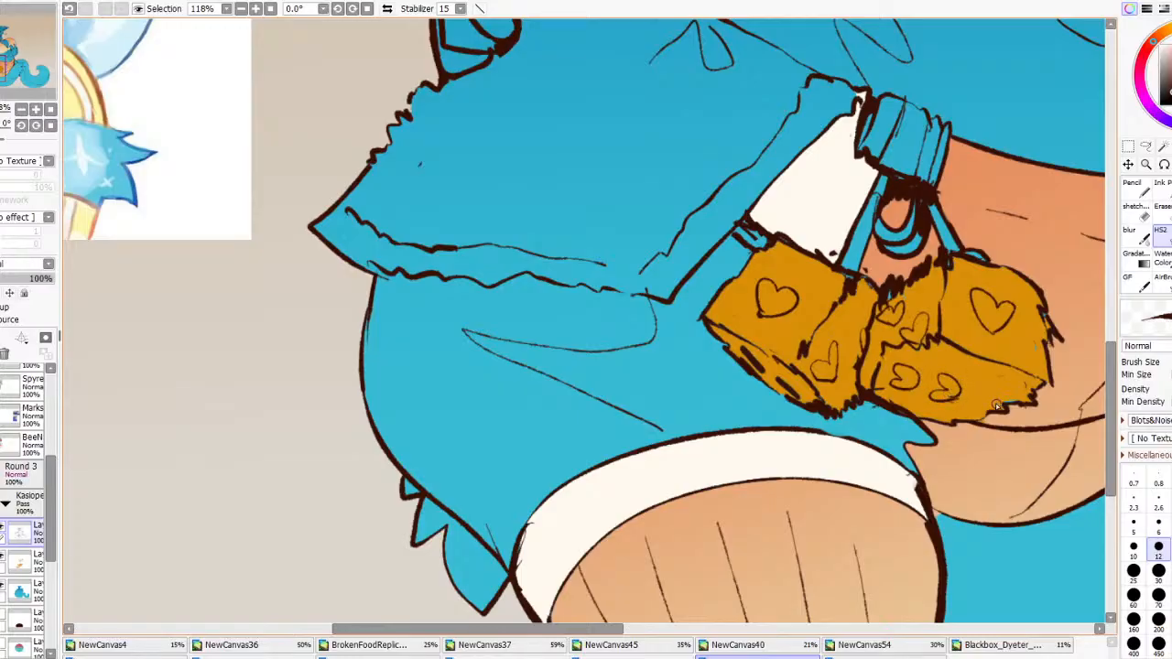
pyautogui.moveTo(985, 391); pyautogui.dragTo(994, 404)
pyautogui.scroll(-6, 979, 380)
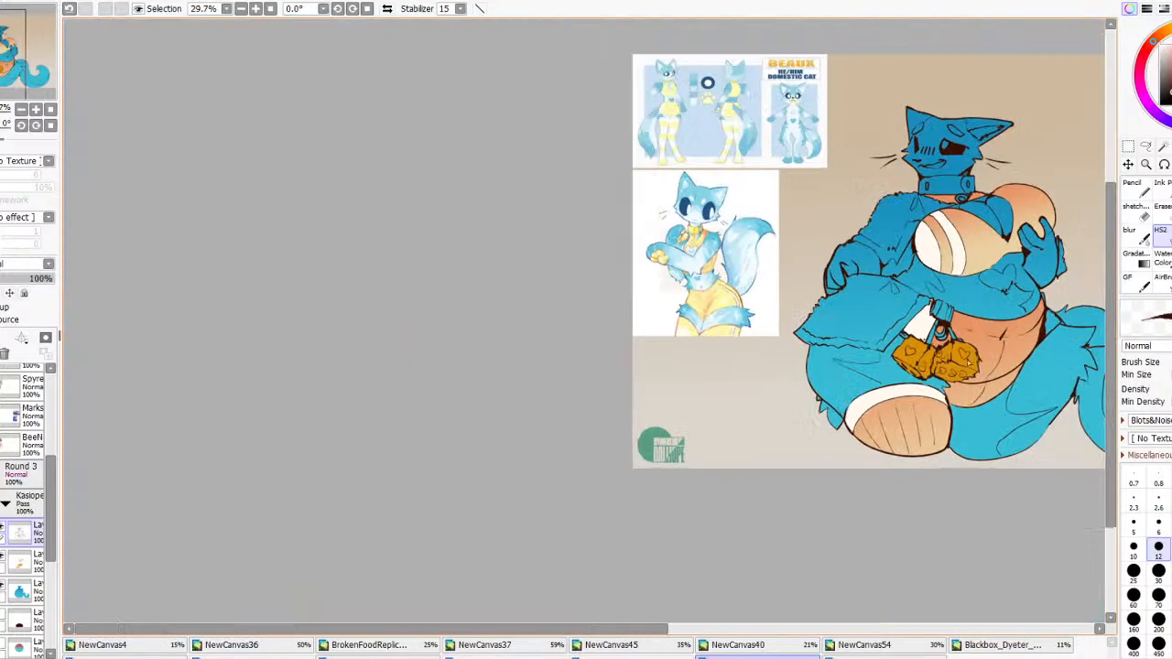
pyautogui.scroll(3, 983, 350)
pyautogui.click(387, 9)
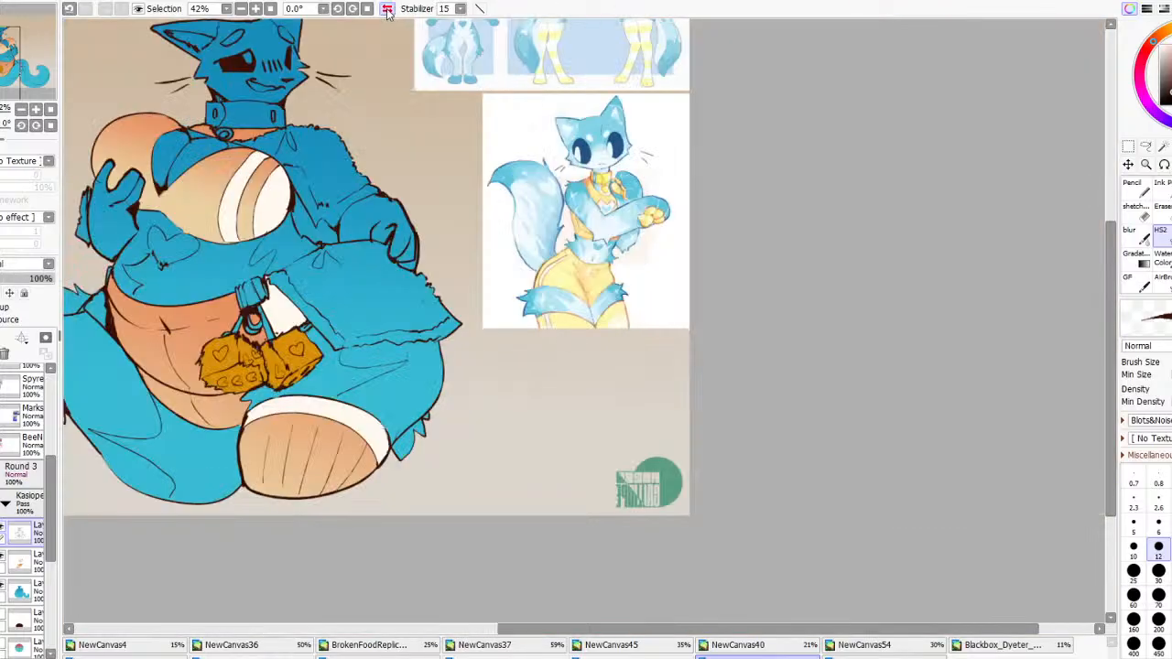
pyautogui.scroll(2, 359, 315)
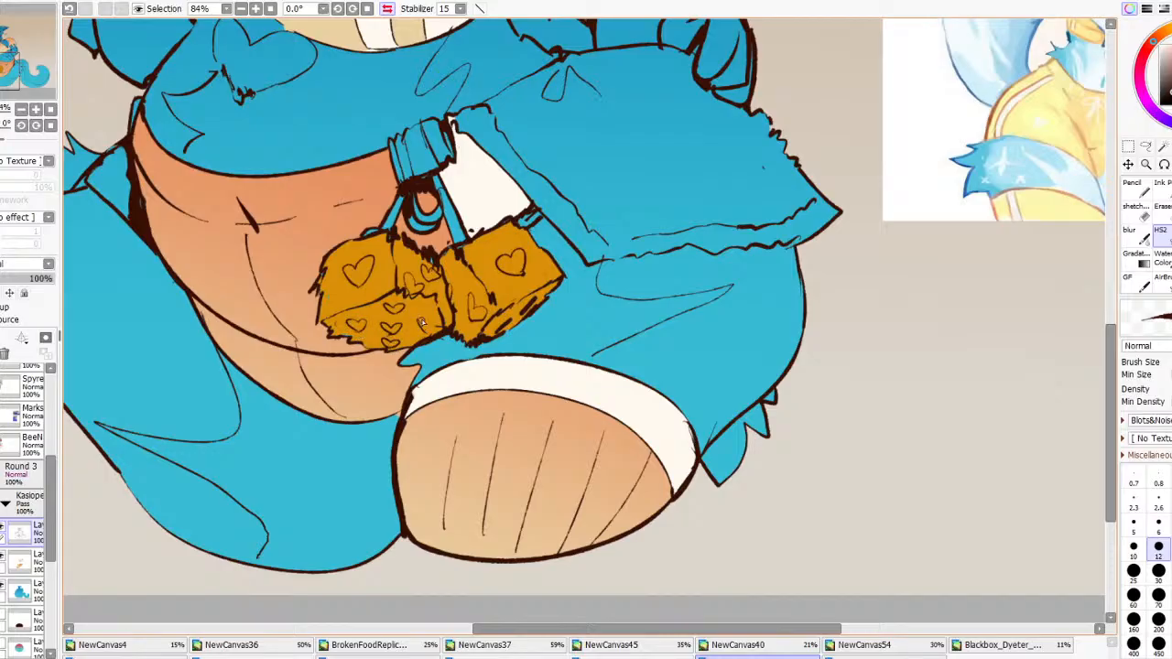
# Pick the off-white of the clothing and fill the first hearts with it on the colour layer
pyautogui.scroll(-5, 563, 329)
pyautogui.scroll(4, 442, 306)
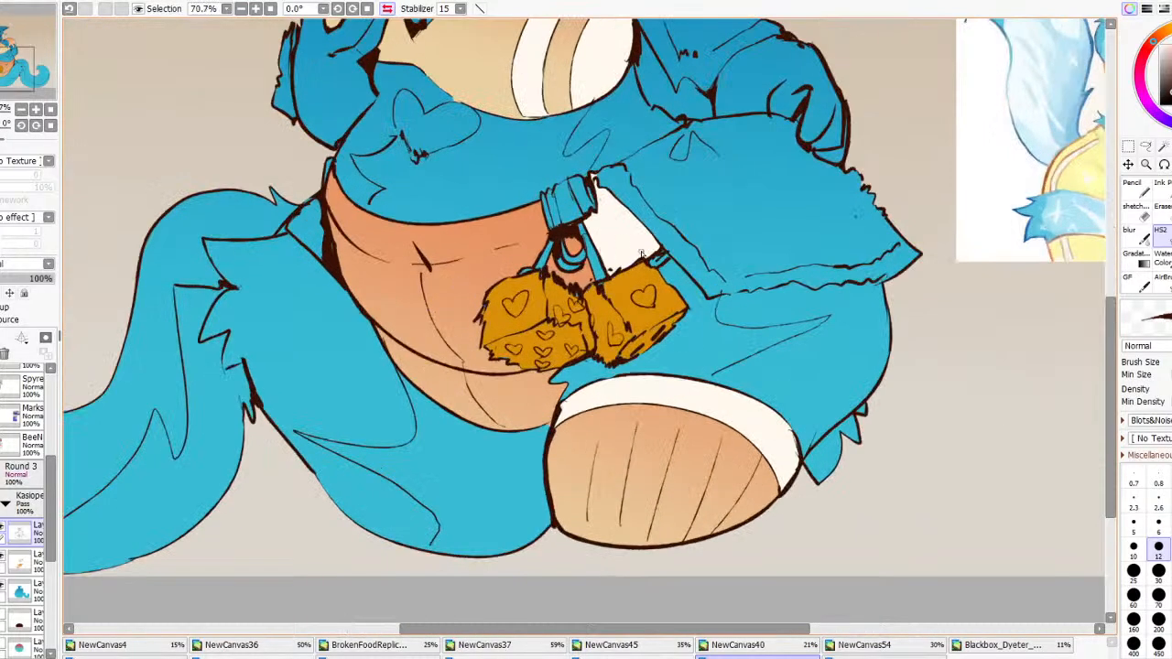
pyautogui.rightClick(641, 253)
pyautogui.click(1170, 232)
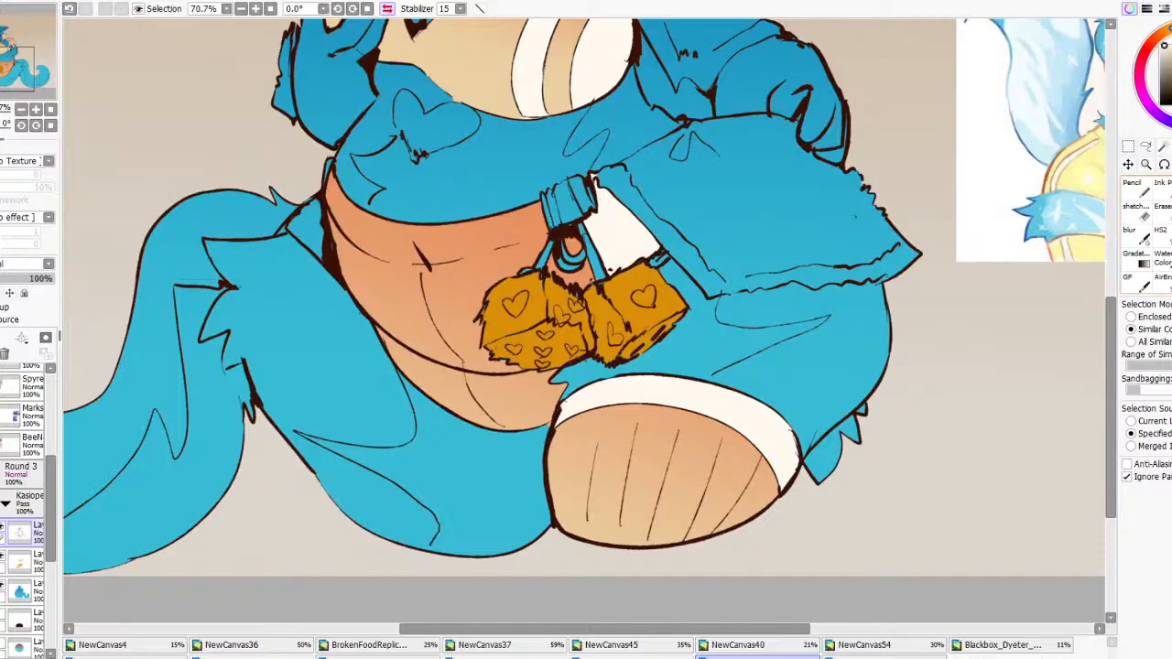
pyautogui.click(2, 528)
pyautogui.click(2, 527)
pyautogui.scroll(2, 562, 324)
pyautogui.click(526, 377)
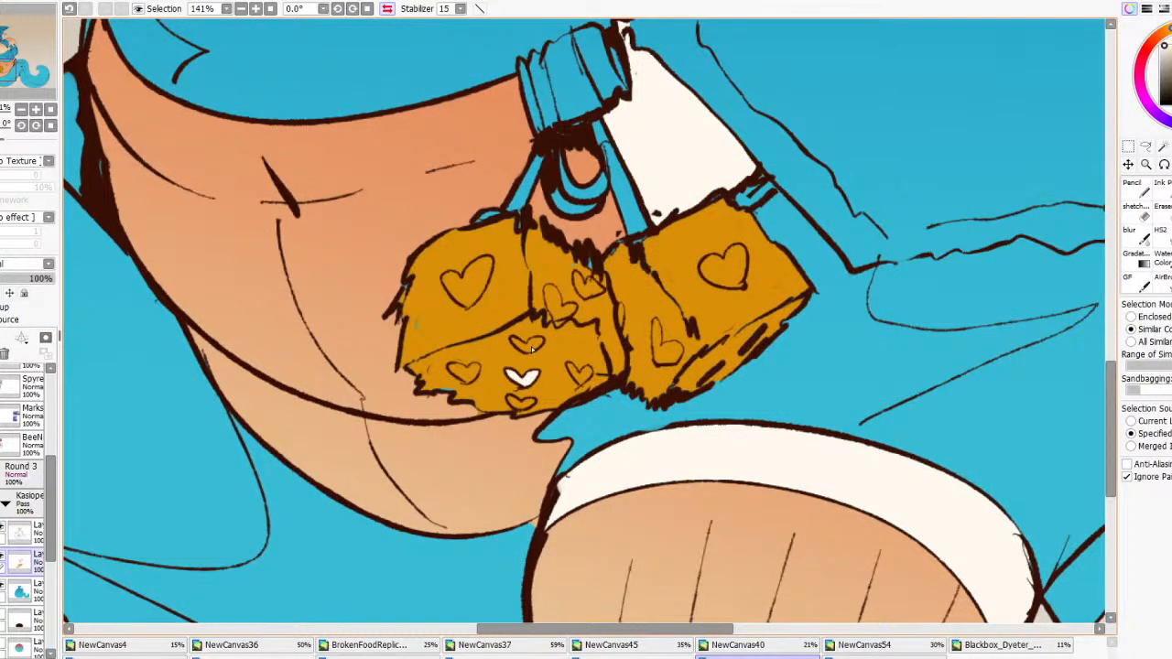
pyautogui.click(469, 287)
# Try to fill the hearts on the adjoining die faces with off-white and undo the fills
pyautogui.click(551, 314)
pyautogui.click(588, 286)
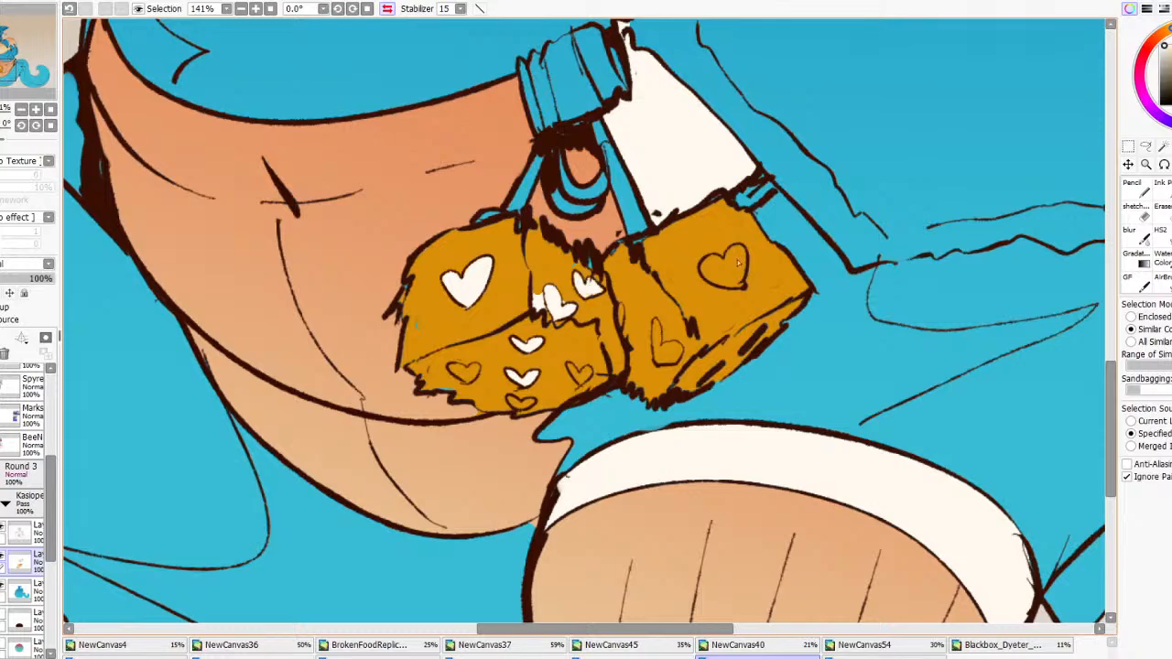
pyautogui.click(724, 266)
pyautogui.click(666, 345)
pyautogui.hotkey('ctrl', 'z')
pyautogui.hotkey('ctrl', 'z')
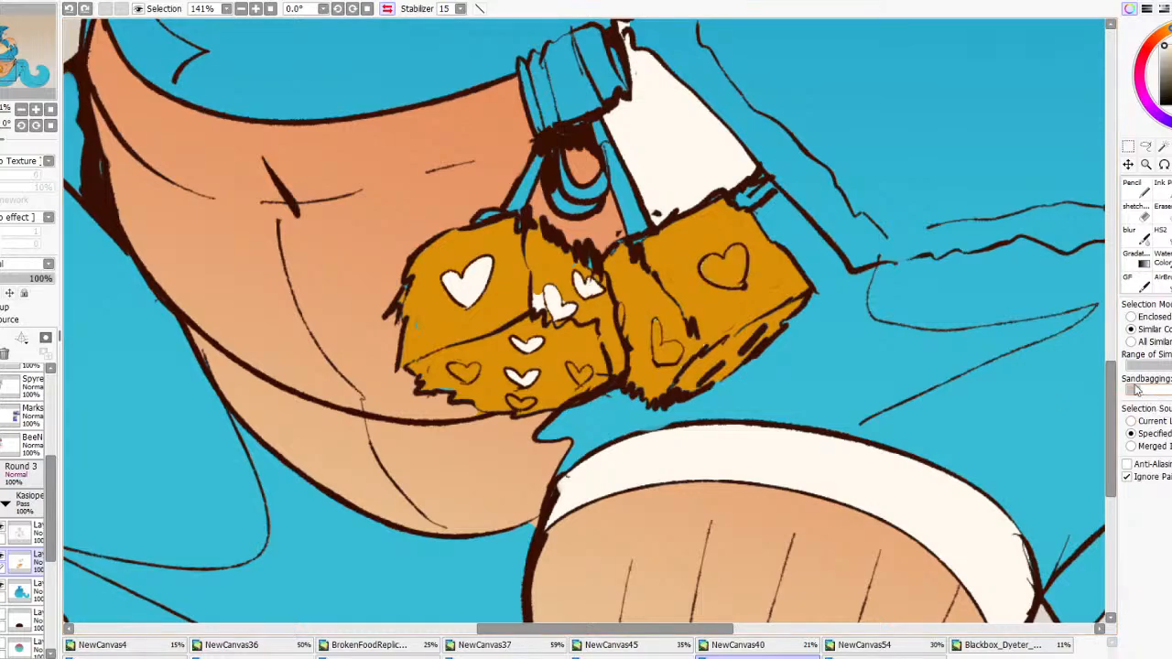
pyautogui.hotkey('ctrl', 'z')
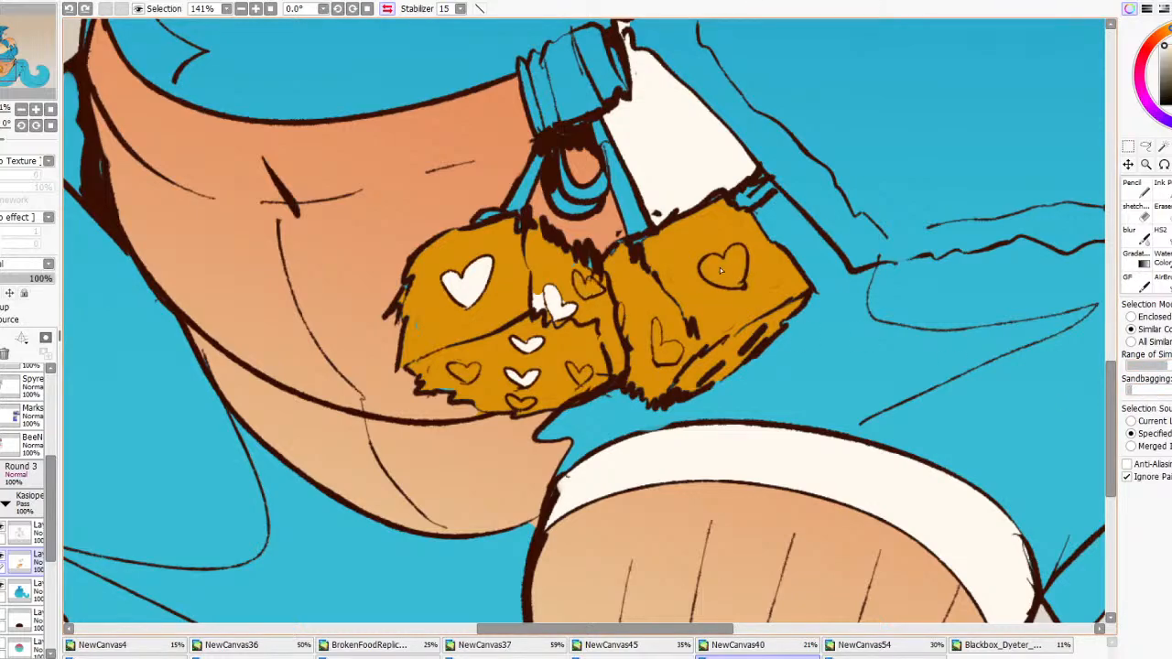
pyautogui.hotkey('ctrl', 'z')
# Fill all remaining hearts on both dice with off-white
pyautogui.click(719, 268)
pyautogui.click(583, 288)
pyautogui.click(565, 311)
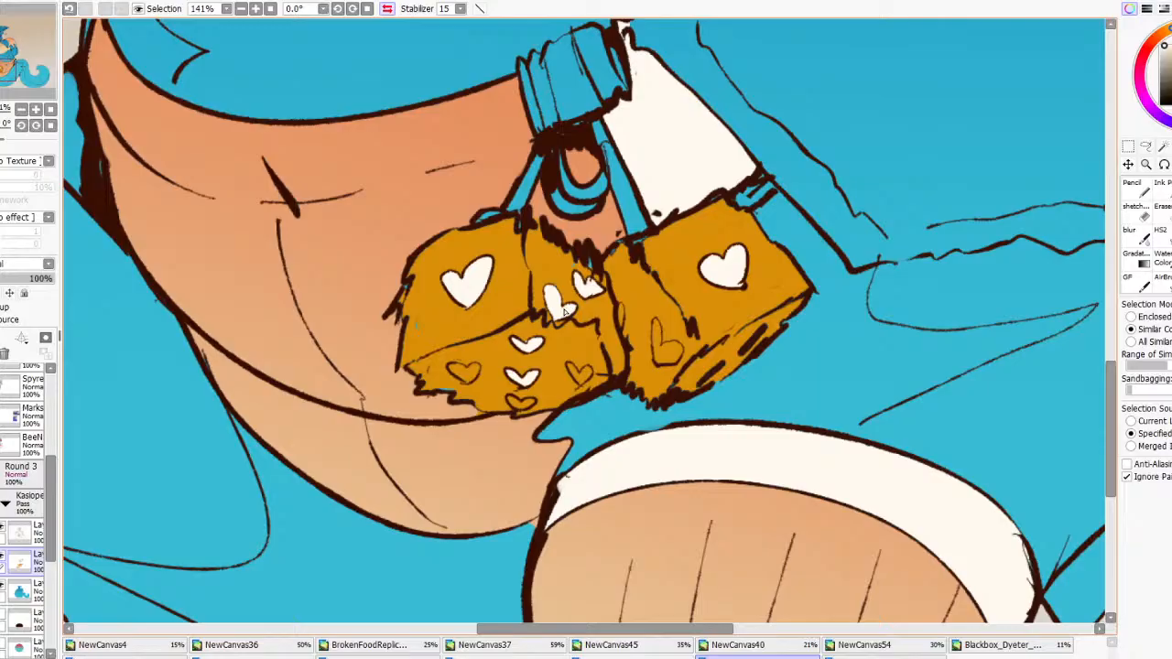
pyautogui.click(654, 346)
pyautogui.click(578, 374)
pyautogui.click(520, 403)
pyautogui.click(464, 370)
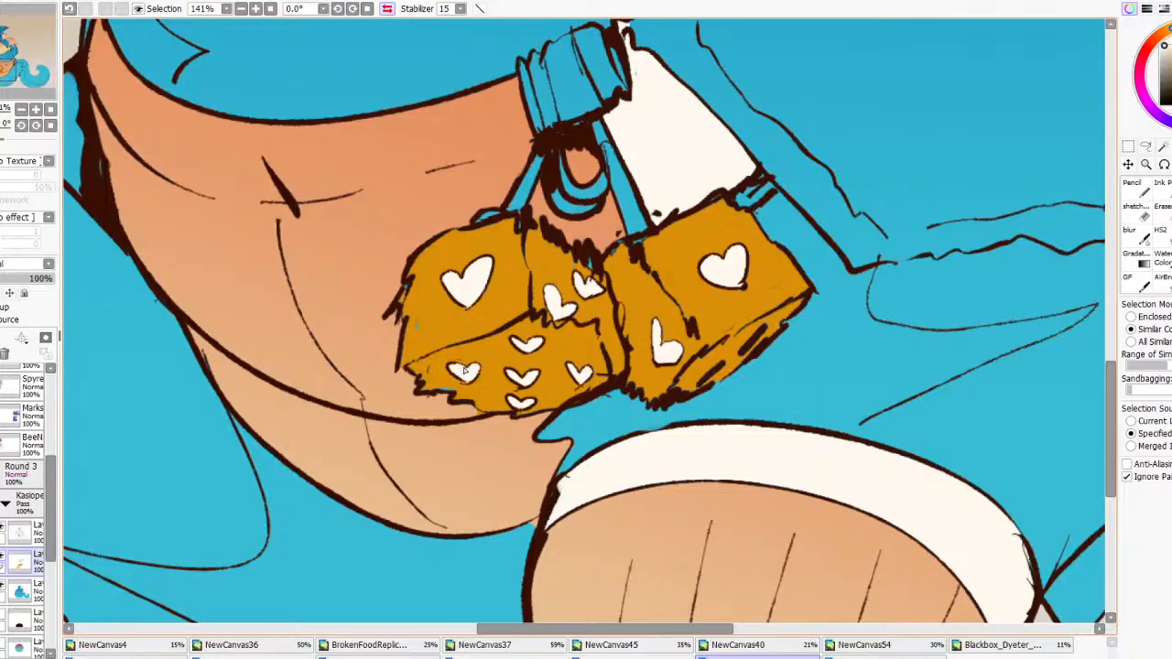
# Restore the unmirrored view, select the dark orange of the dice by colour, and shift its hue and saturation to bright reddish orange
pyautogui.scroll(-4, 746, 337)
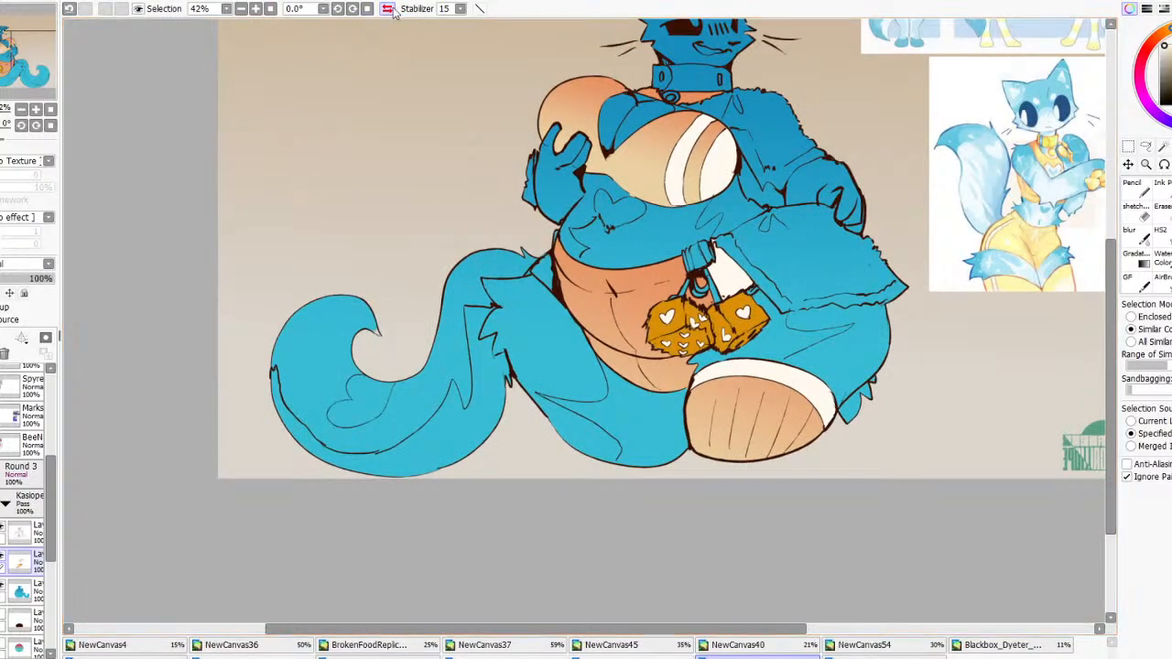
pyautogui.scroll(-2, 707, 259)
pyautogui.scroll(1, 708, 260)
pyautogui.press('w')
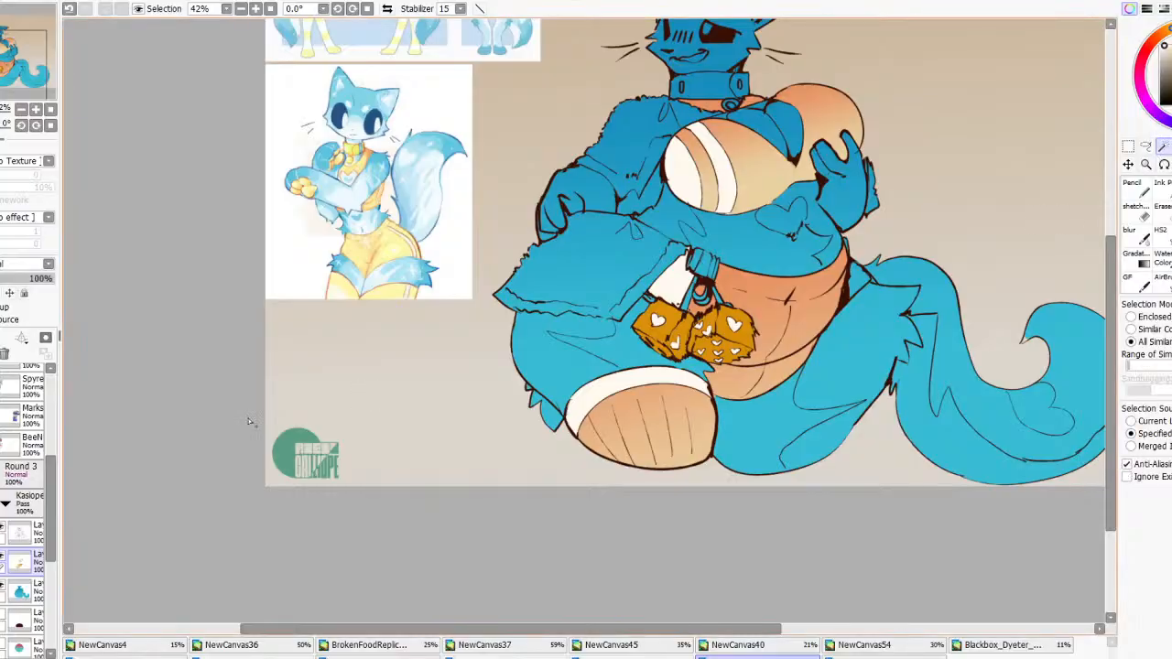
pyautogui.click(738, 340)
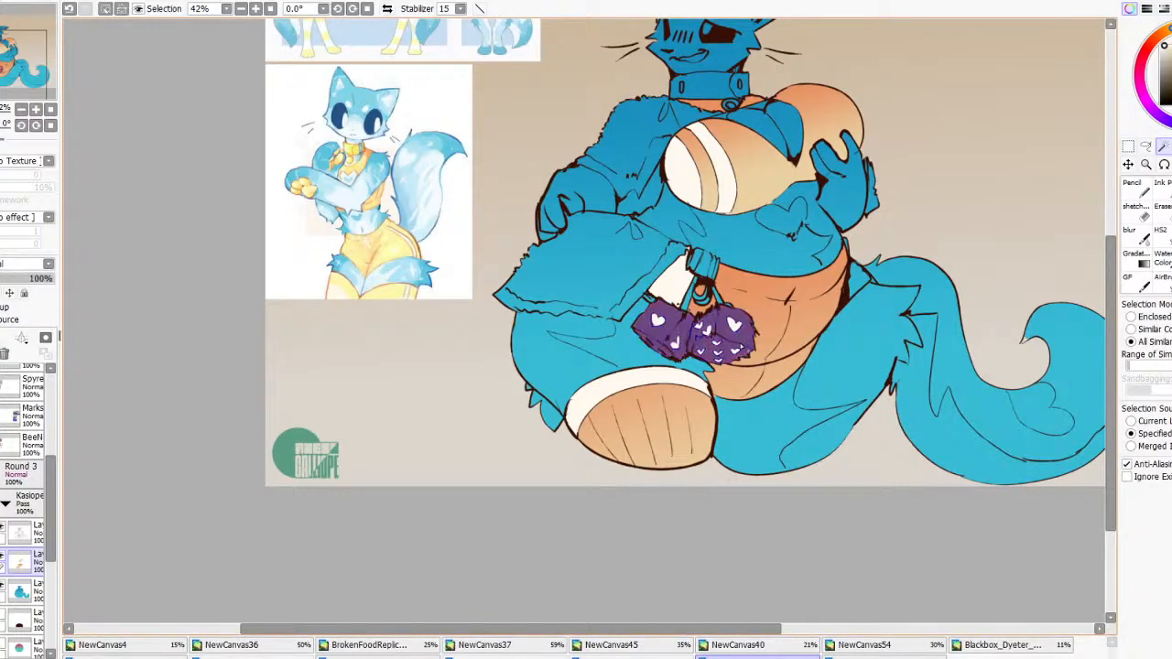
pyautogui.click(138, 9)
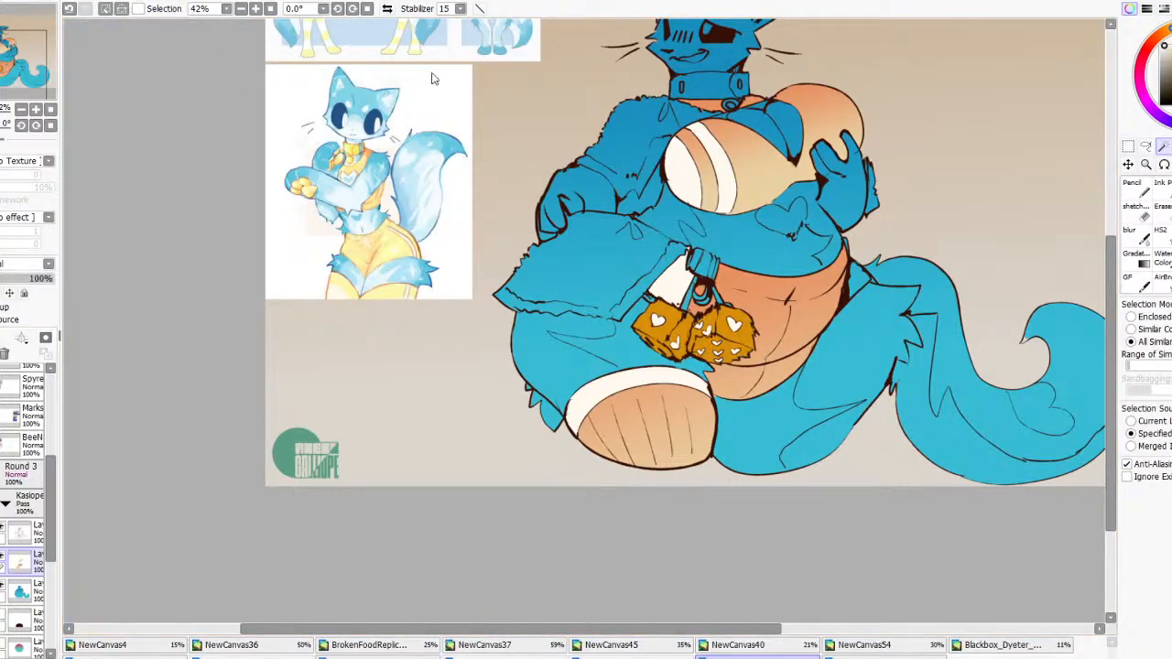
pyautogui.hotkey('ctrl', 'u')
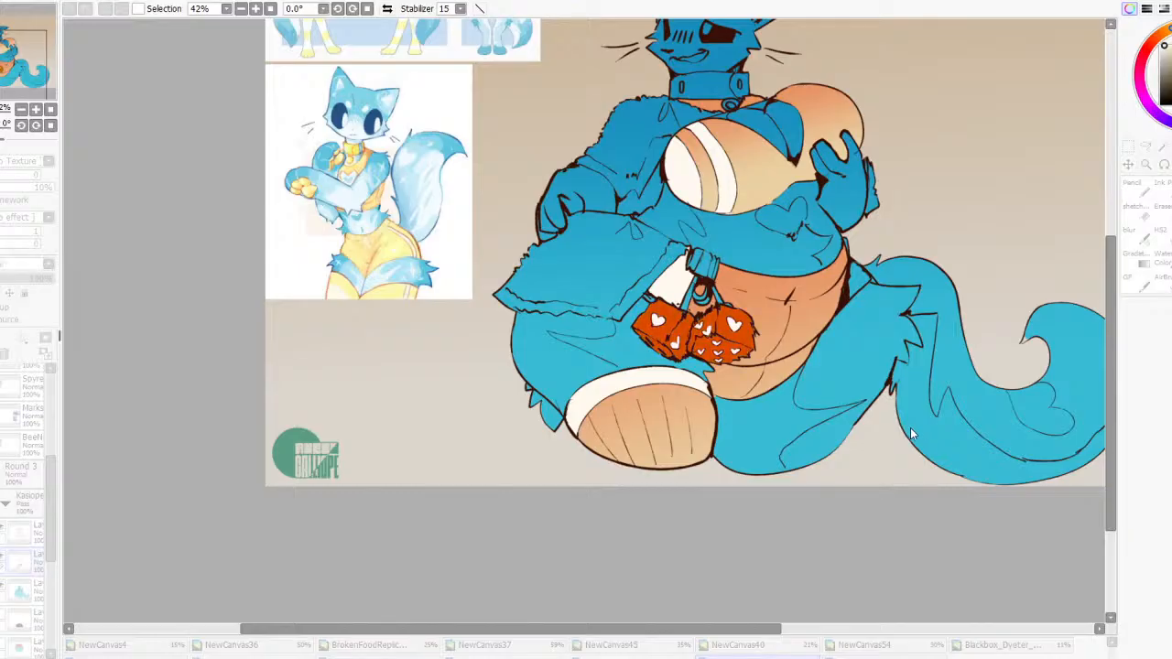
pyautogui.scroll(-2, 910, 427)
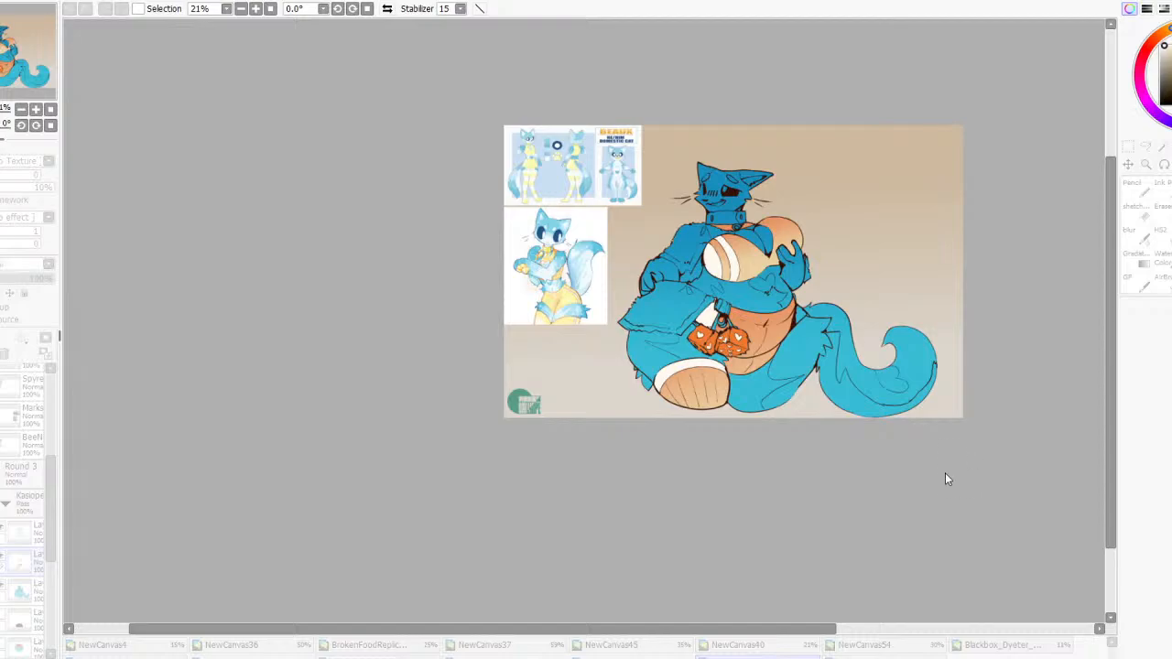
pyautogui.click(961, 508)
# Fill the hanging cords and the ring above the dice with beige on the colour layer
pyautogui.scroll(3, 720, 350)
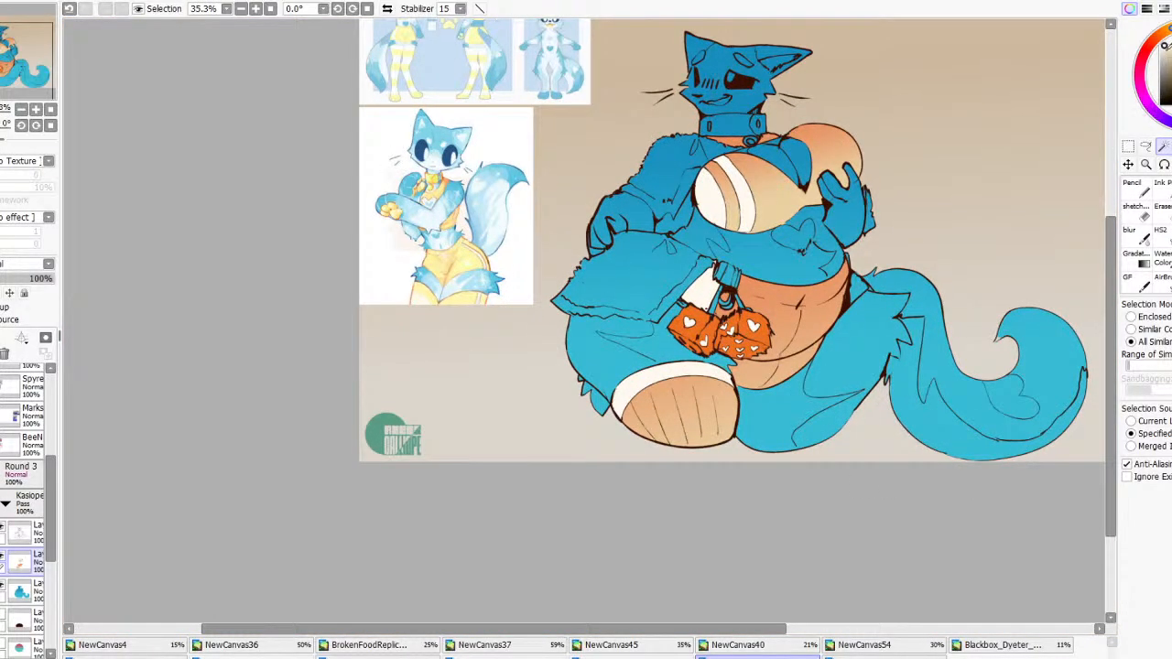
pyautogui.click(1160, 182)
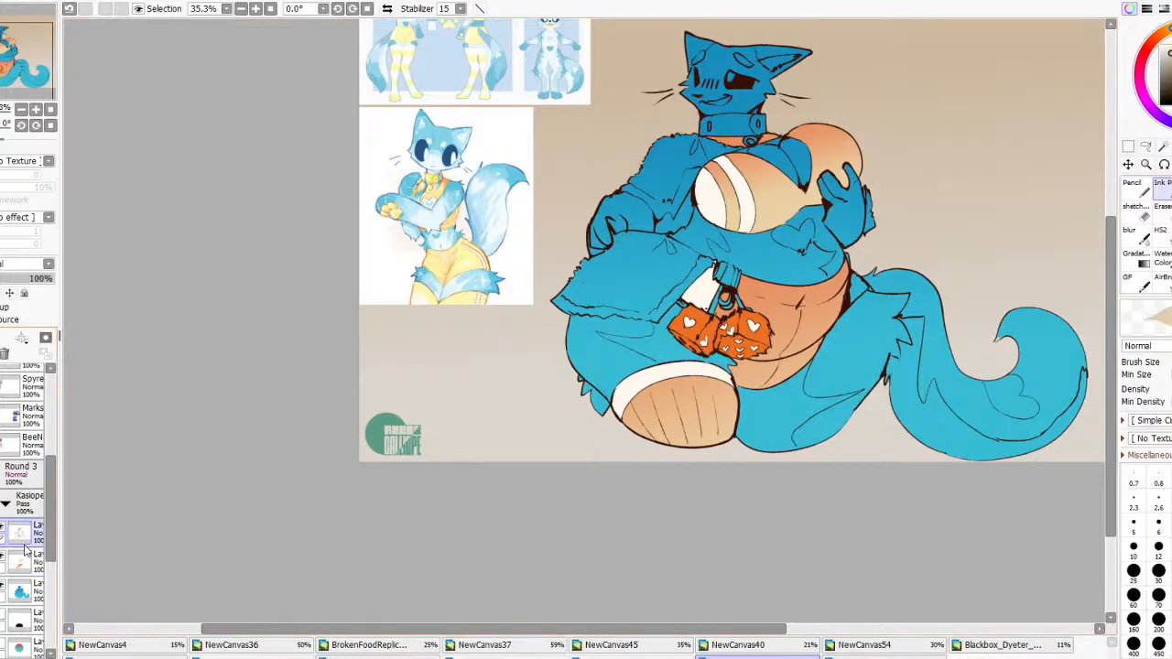
pyautogui.click(30, 528)
pyautogui.click(3, 321)
pyautogui.click(26, 568)
pyautogui.click(1171, 206)
pyautogui.click(1163, 146)
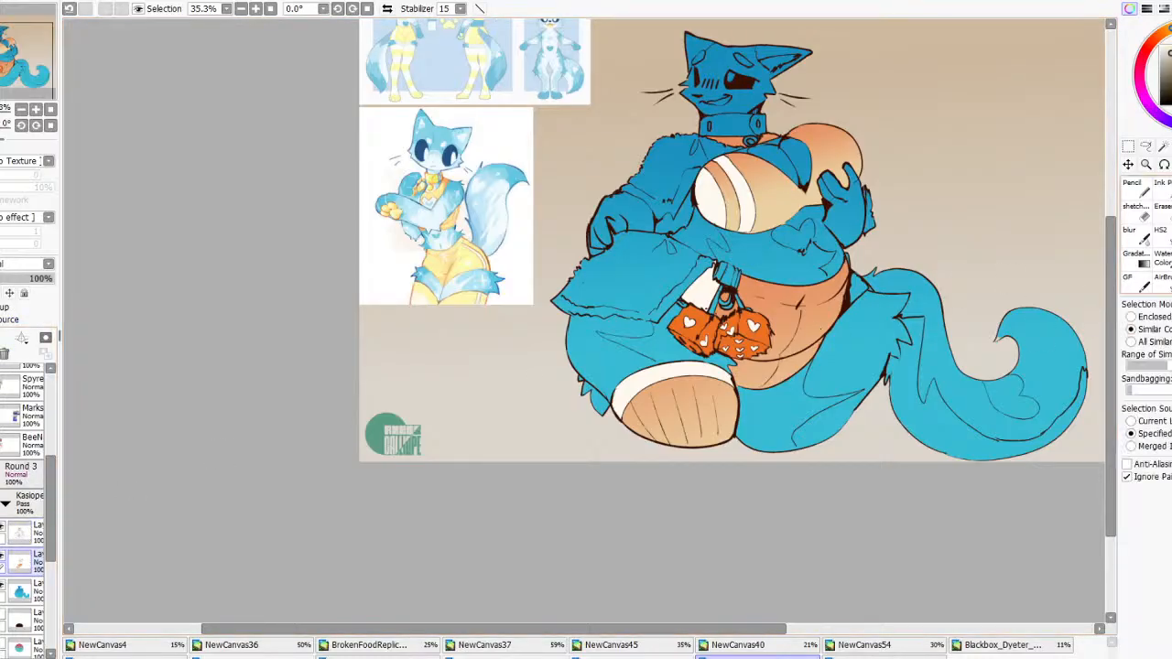
pyautogui.scroll(5, 723, 319)
pyautogui.scroll(4, 725, 289)
pyautogui.click(689, 275)
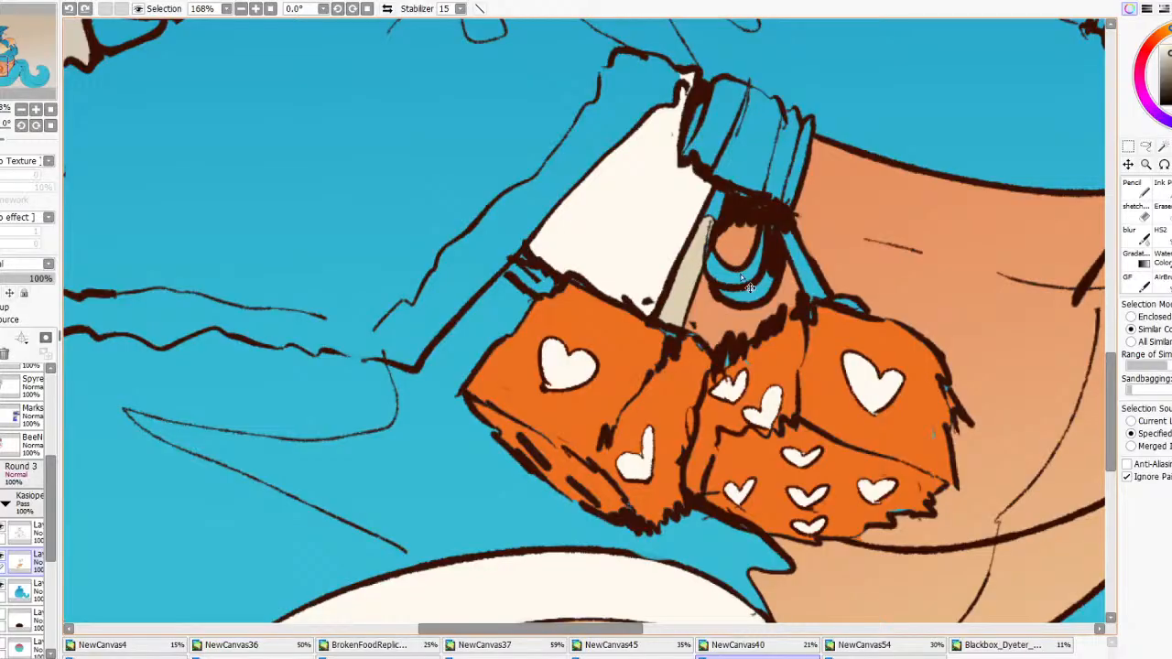
pyautogui.click(739, 273)
pyautogui.click(764, 290)
pyautogui.click(800, 263)
pyautogui.click(717, 202)
# Fill every section of the ribbed band above the ring with the same beige
pyautogui.click(753, 146)
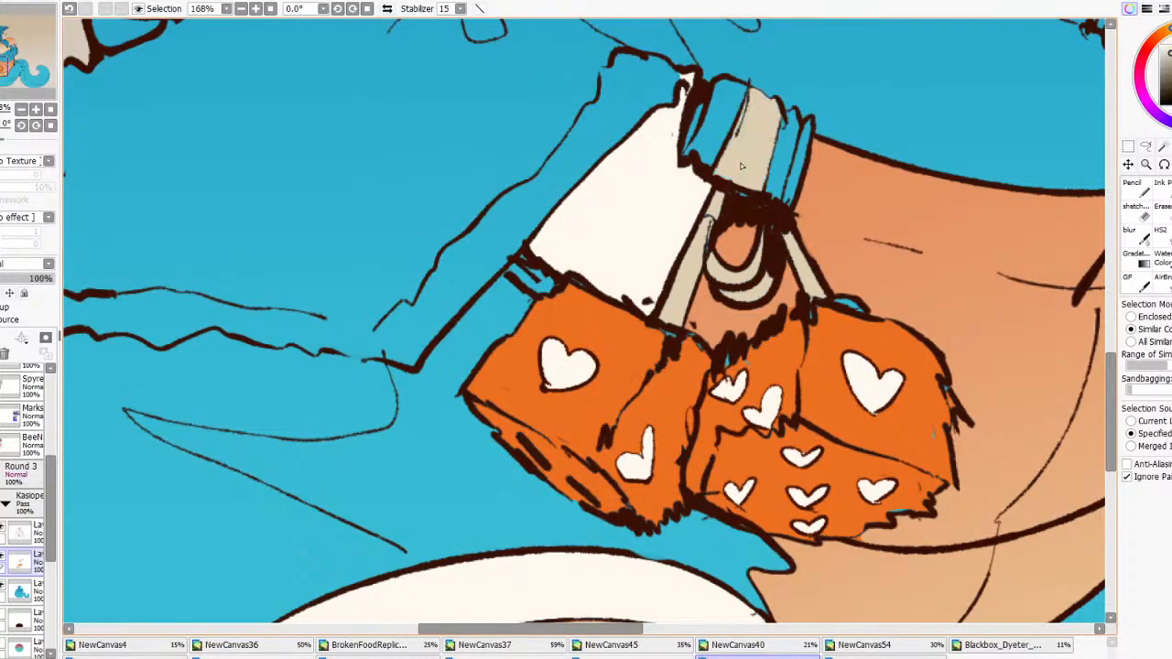
pyautogui.click(801, 156)
pyautogui.click(783, 151)
pyautogui.click(702, 126)
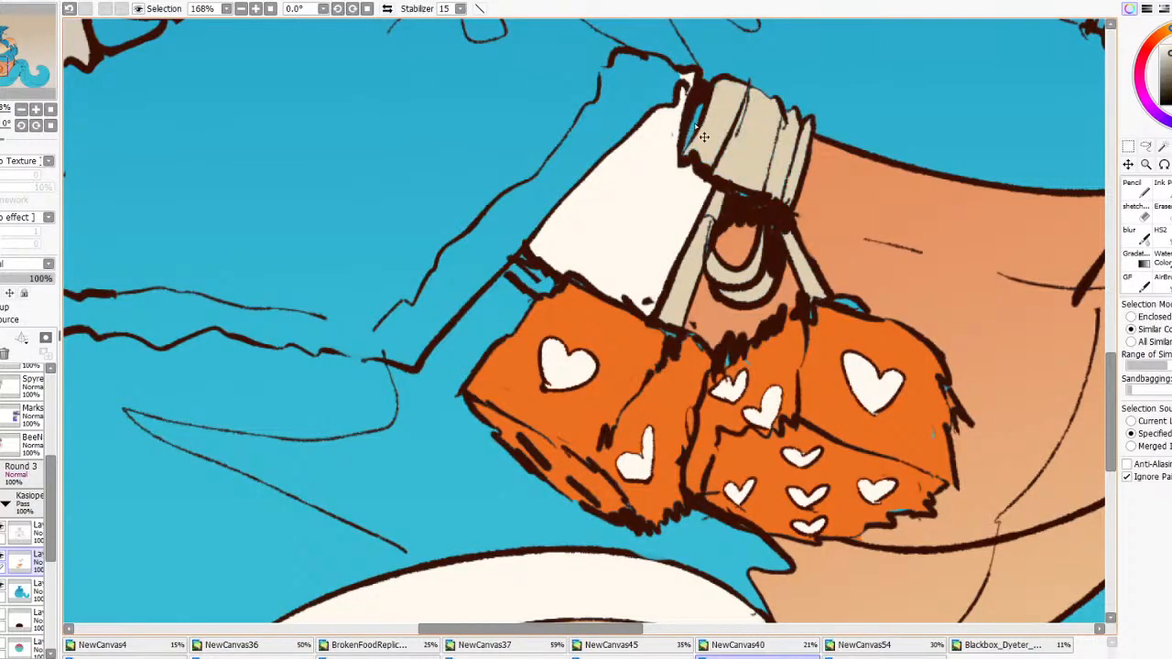
pyautogui.click(695, 126)
pyautogui.scroll(-6, 856, 306)
pyautogui.scroll(2, 856, 304)
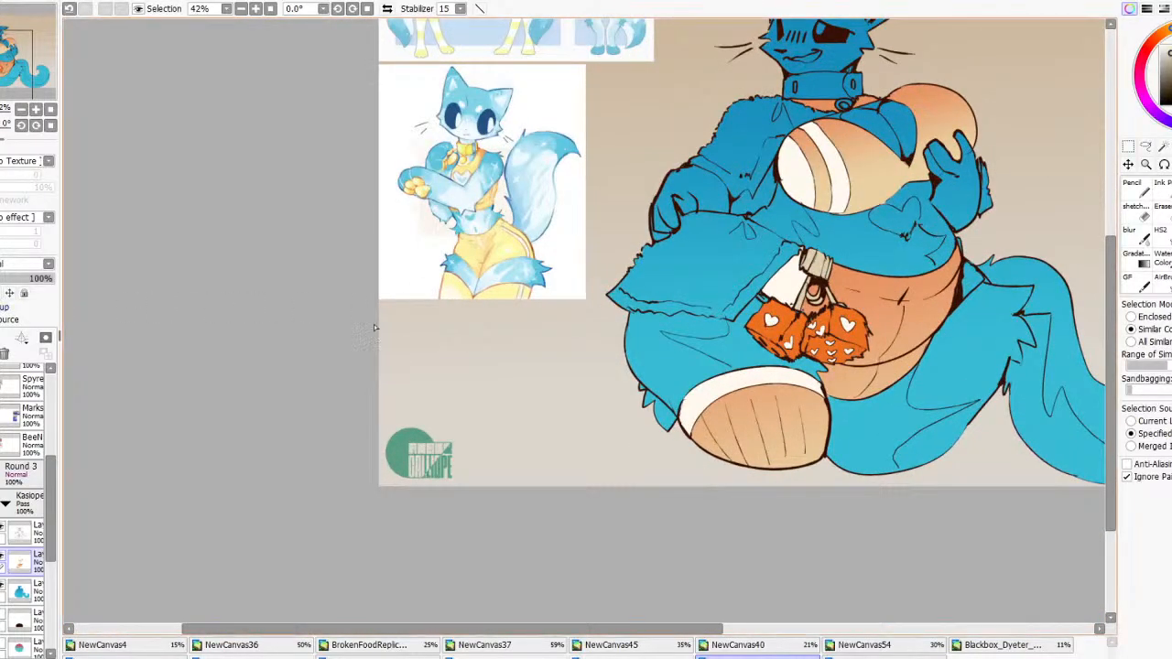
pyautogui.scroll(-2, 719, 282)
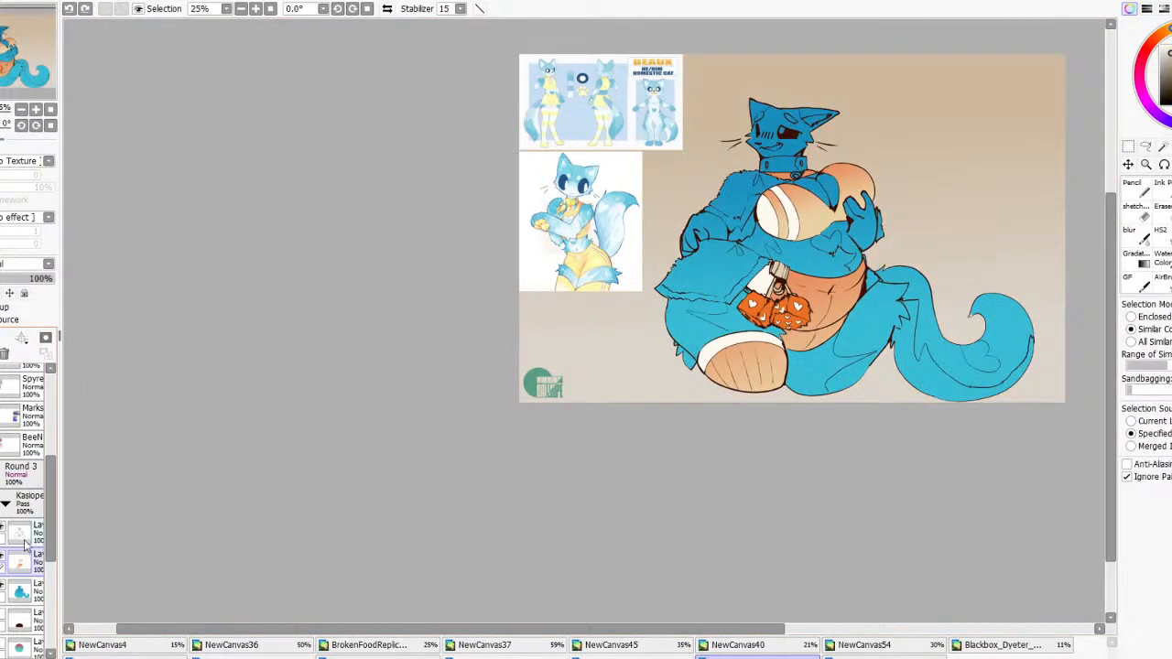
# Add a new layer between the line art and the orange colour layer
pyautogui.click(25, 540)
pyautogui.click(22, 557)
pyautogui.scroll(2, 840, 280)
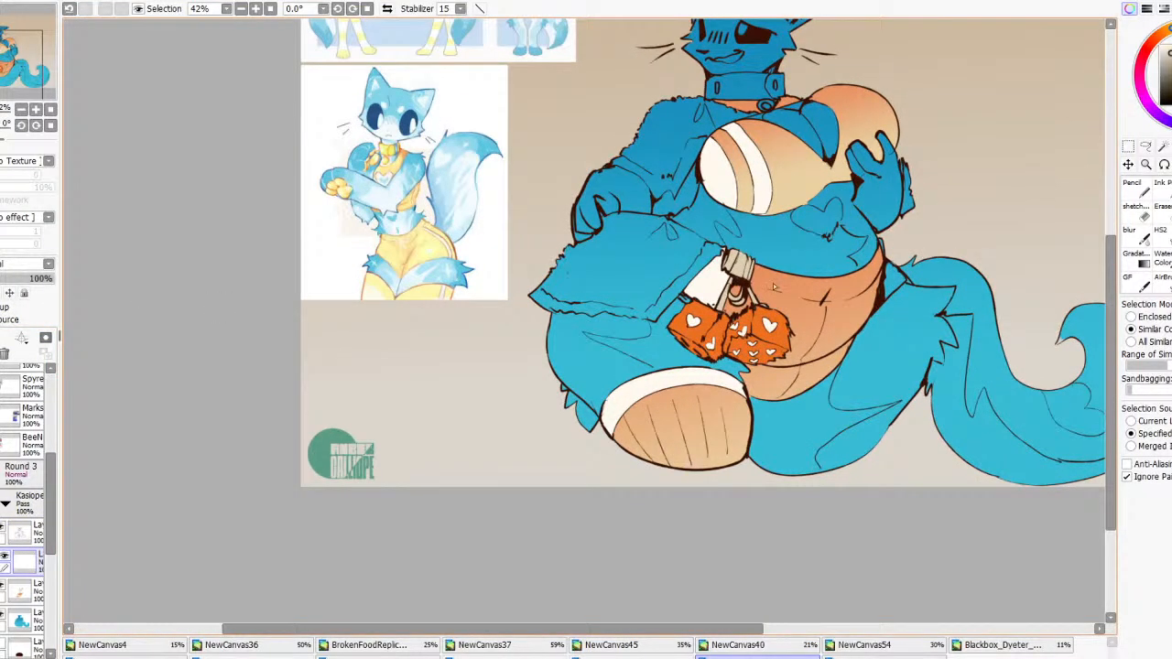
pyautogui.moveTo(773, 287); pyautogui.dragTo(774, 299)
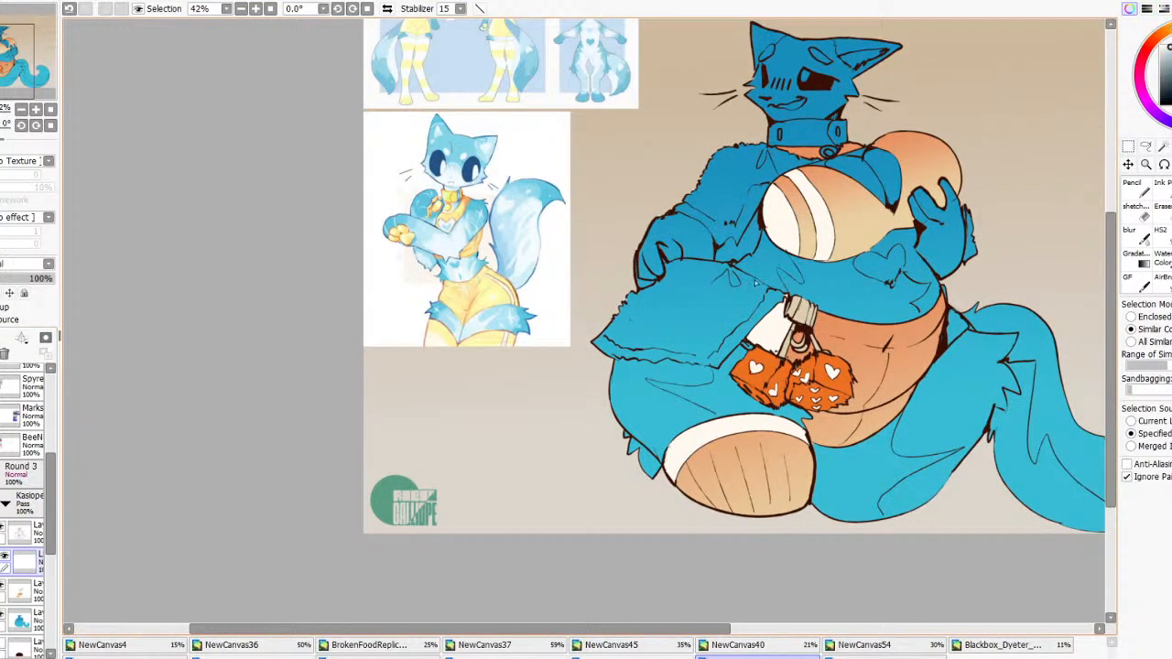
# Try to fill the draped garment area beside the dice with light blue and undo the fill
pyautogui.click(755, 283)
pyautogui.hotkey('ctrl', 'z')
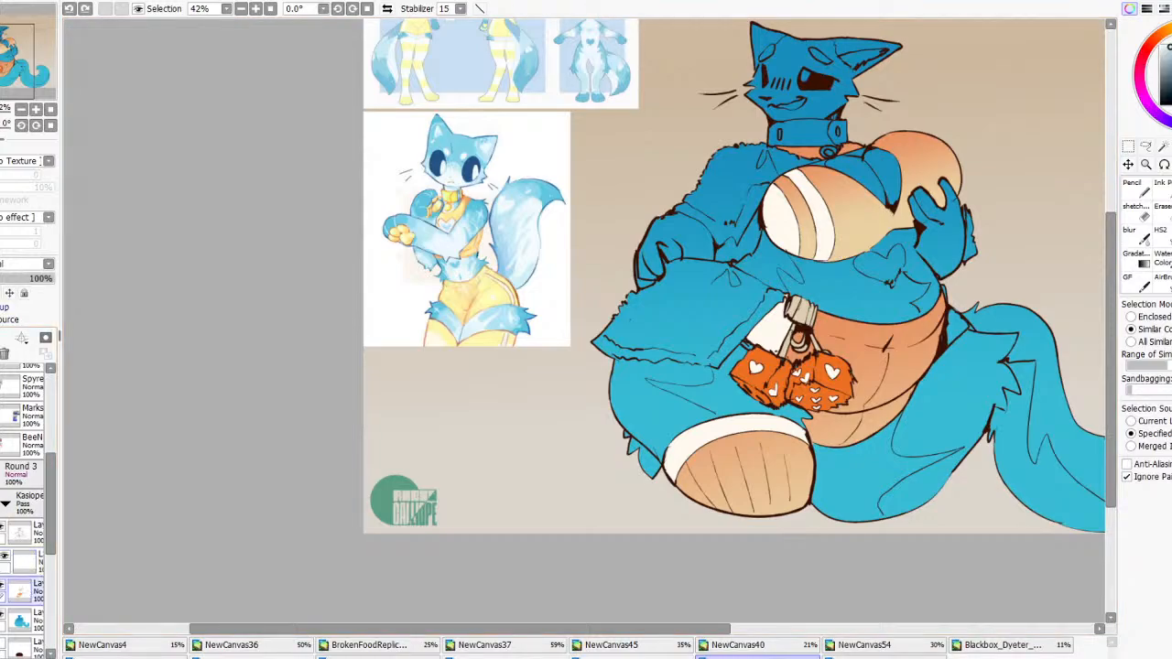
pyautogui.click(665, 317)
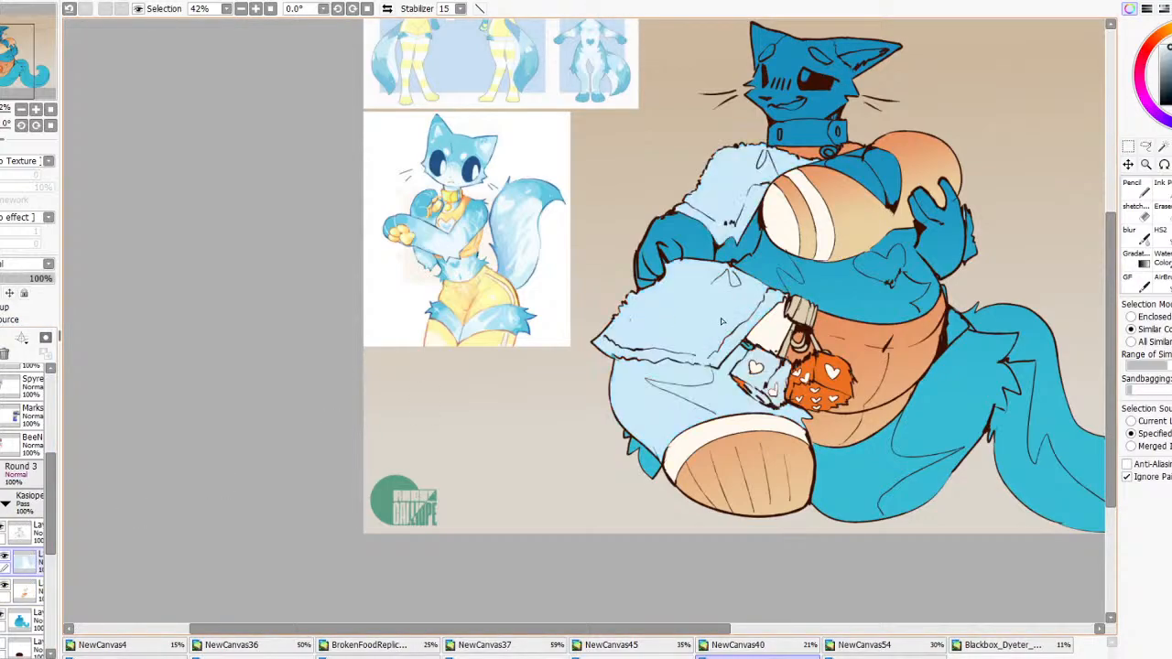
pyautogui.hotkey('ctrl', 'z')
# Fill the draped area below the arm and its jagged hem with light blue on the new layer
pyautogui.click(681, 325)
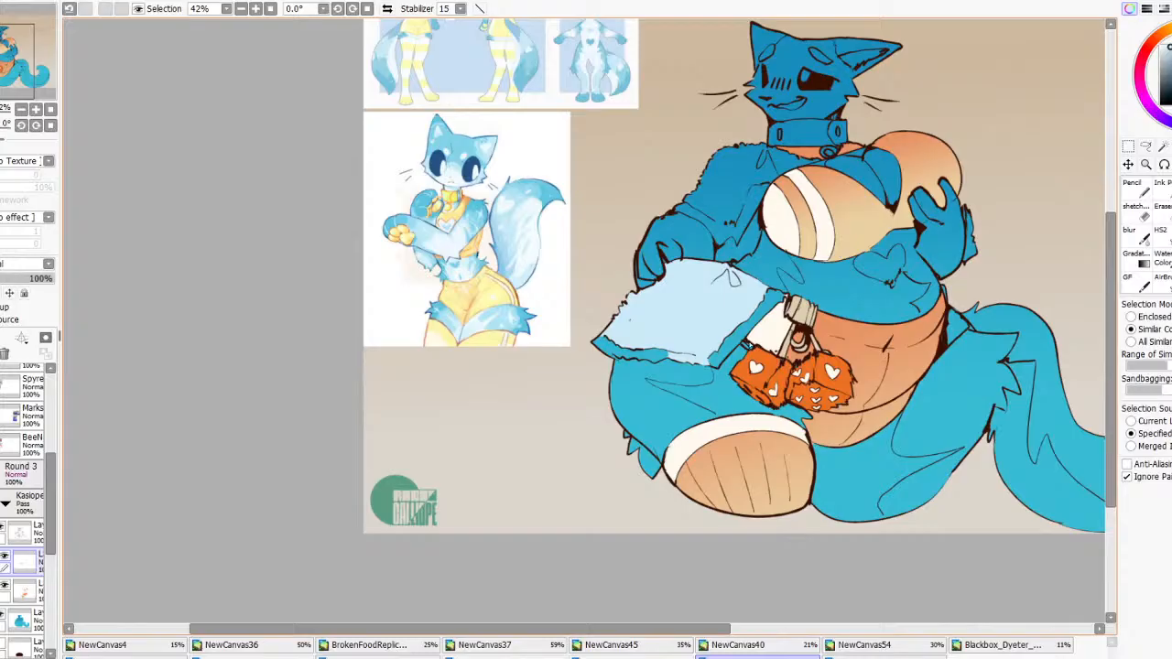
pyautogui.click(735, 342)
pyautogui.click(648, 355)
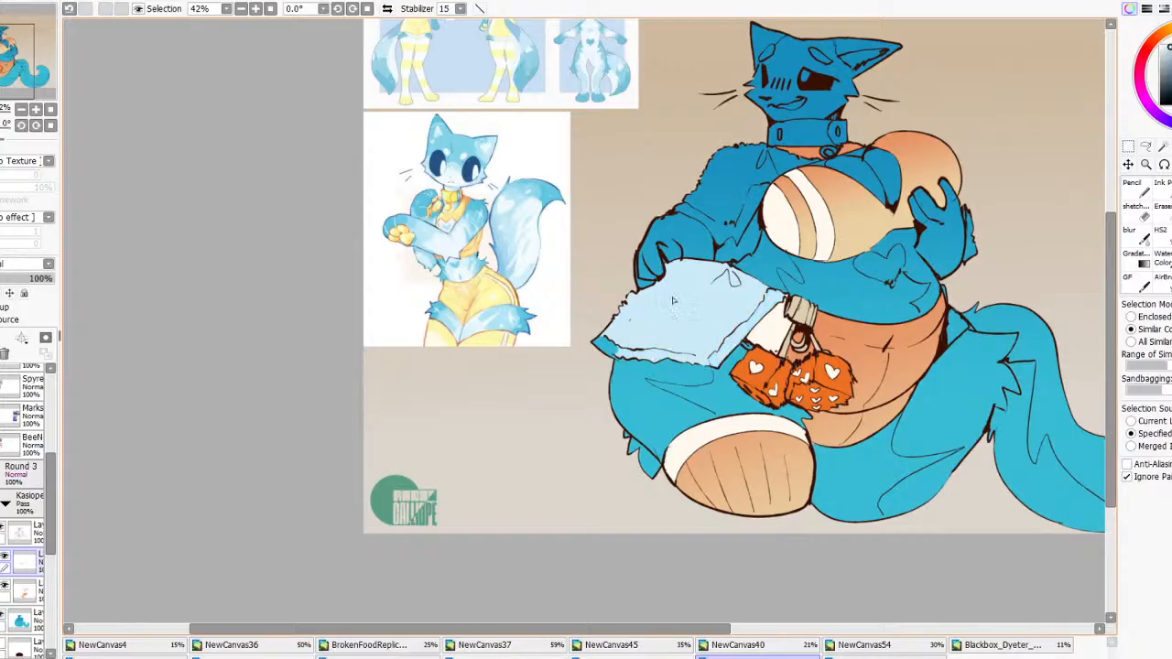
# Fill the fluffy upper-arm section between the shoulder and the hand with the same light blue
pyautogui.click(714, 236)
pyautogui.click(691, 216)
pyautogui.scroll(-4, 896, 425)
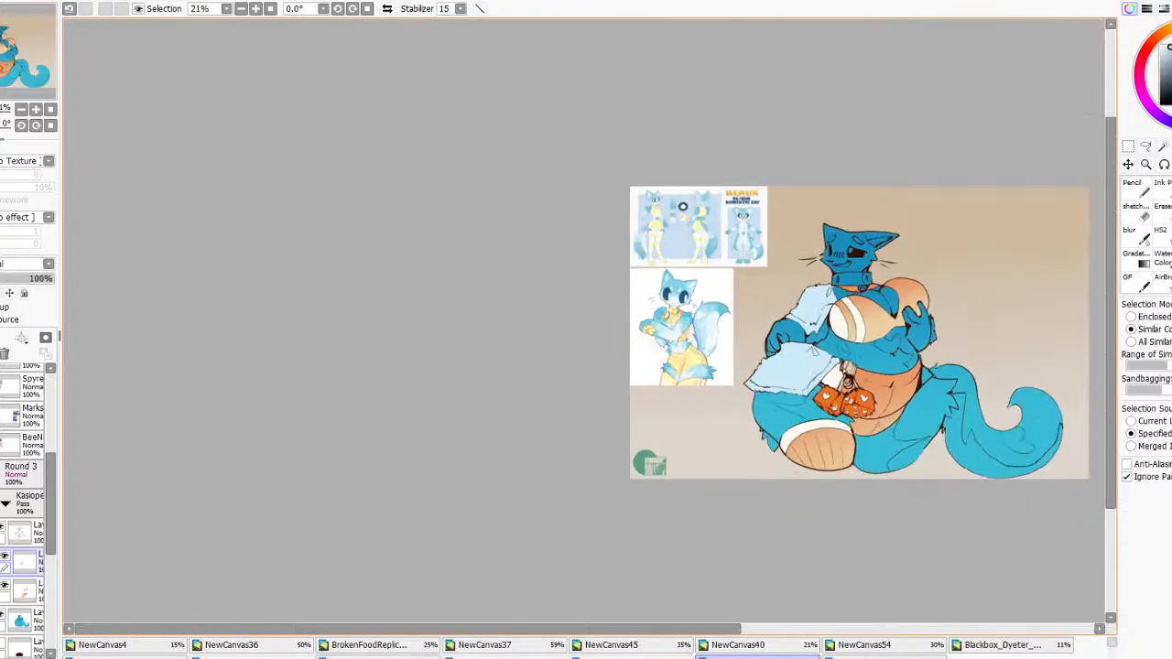
pyautogui.scroll(4, 837, 317)
pyautogui.scroll(-3, 839, 275)
pyautogui.scroll(5, 838, 266)
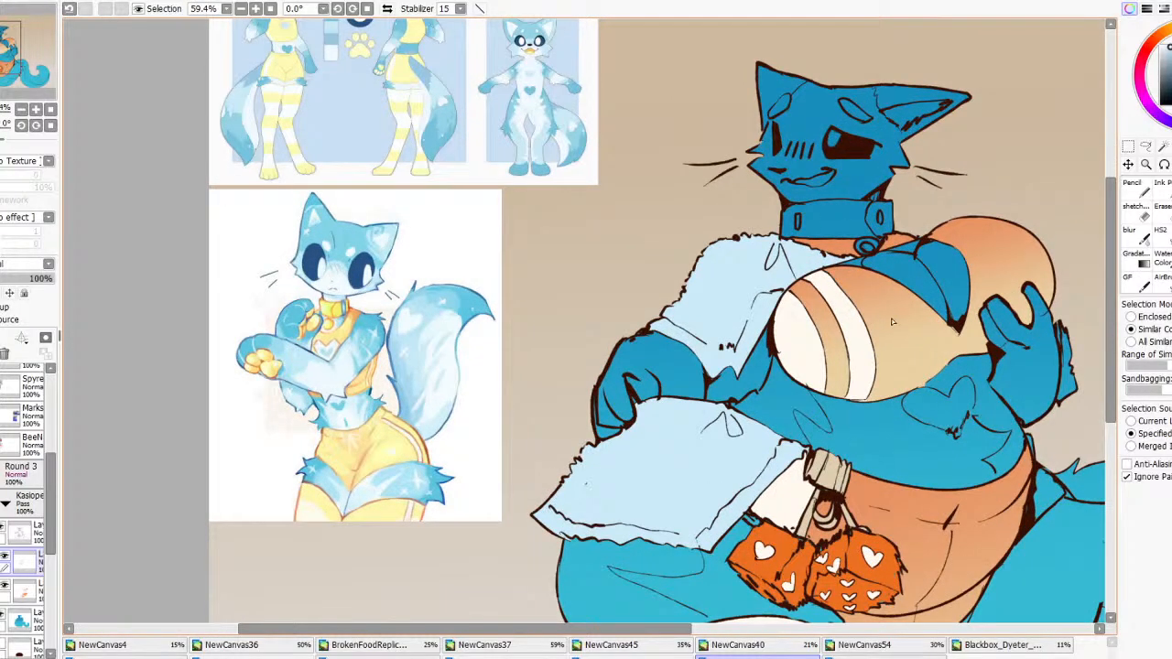
# Fill the collar band, its buckle tab and the hanging ring with beige on the orange colour layer
pyautogui.click(29, 563)
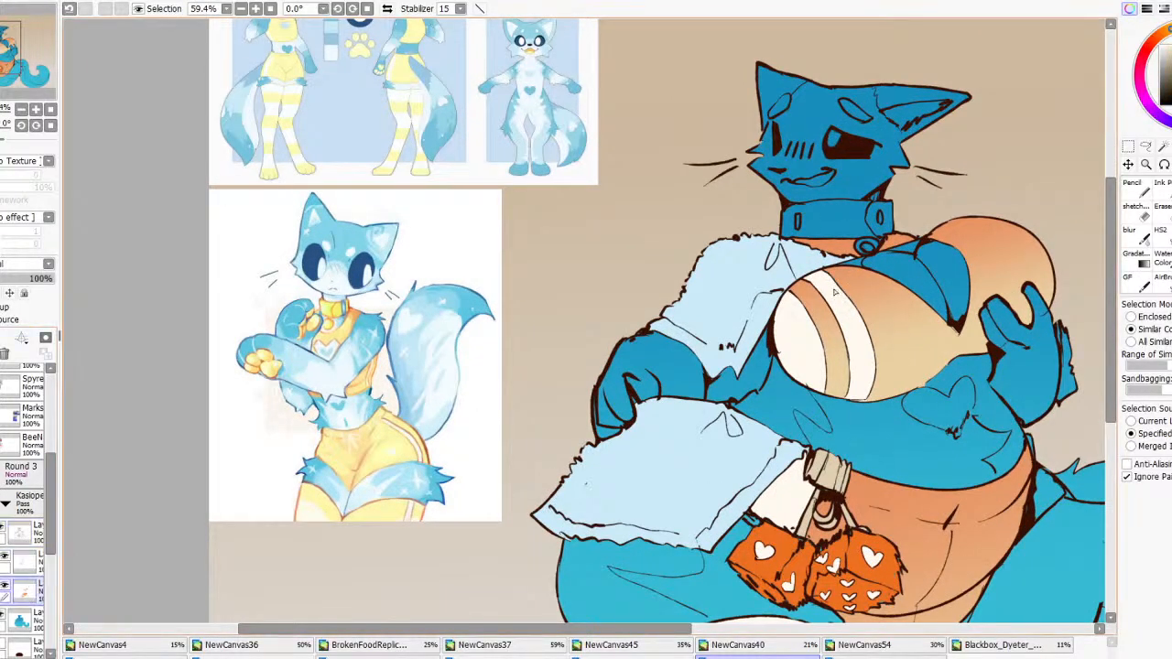
pyautogui.click(848, 224)
pyautogui.click(879, 220)
pyautogui.scroll(-4, 871, 230)
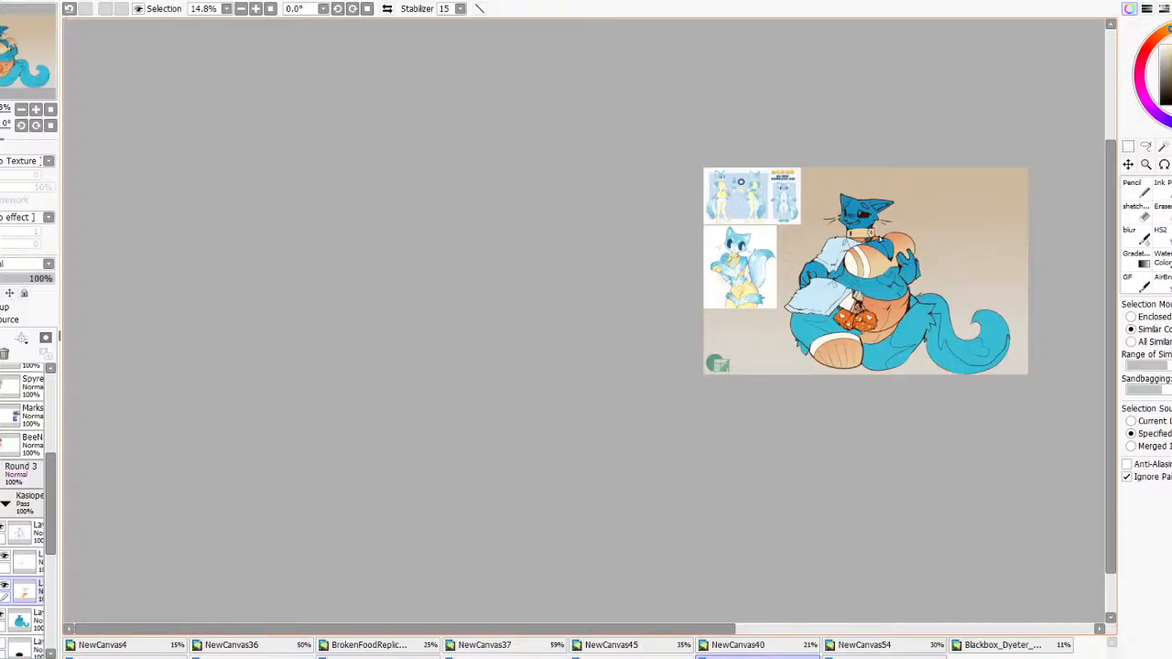
pyautogui.scroll(7, 836, 249)
pyautogui.click(793, 256)
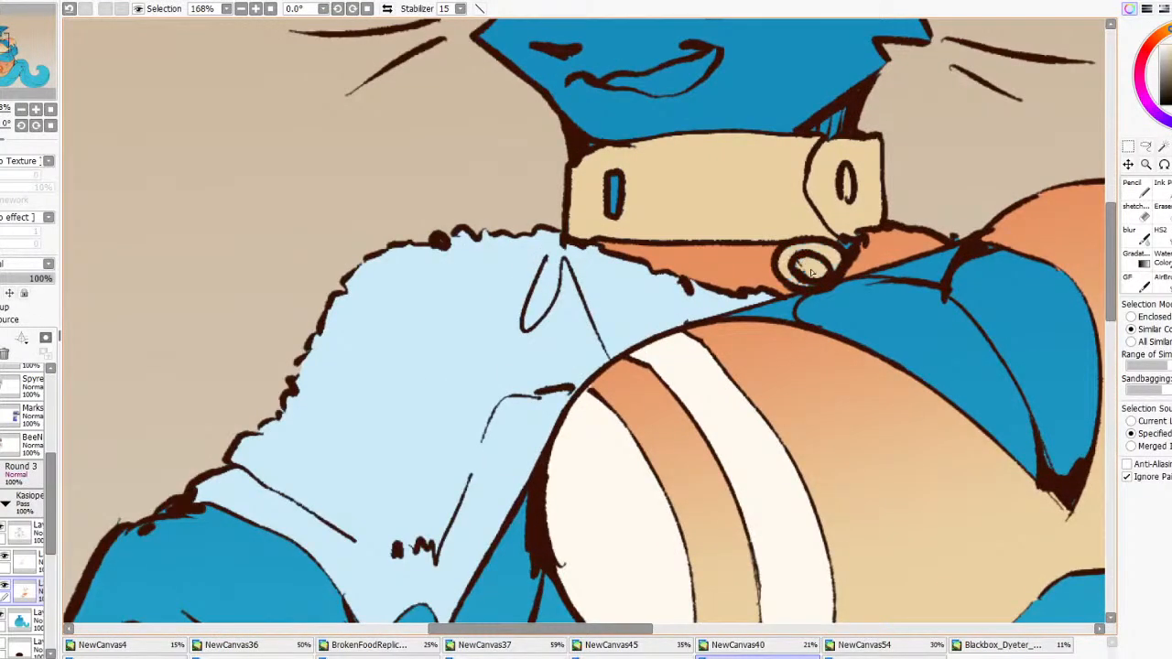
# Recolour the collar's hanging ring orange and fill the slot in the collar band with the same orange
pyautogui.scroll(-4, 793, 257)
pyautogui.scroll(-5, 836, 292)
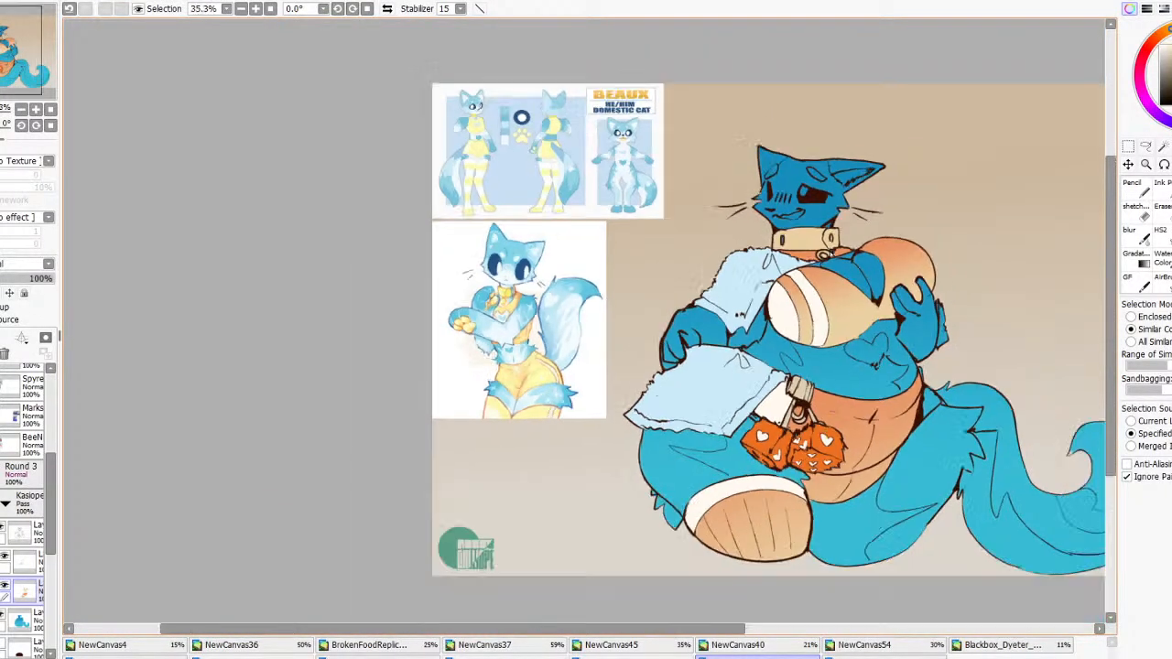
pyautogui.scroll(3, 837, 292)
pyautogui.scroll(4, 793, 247)
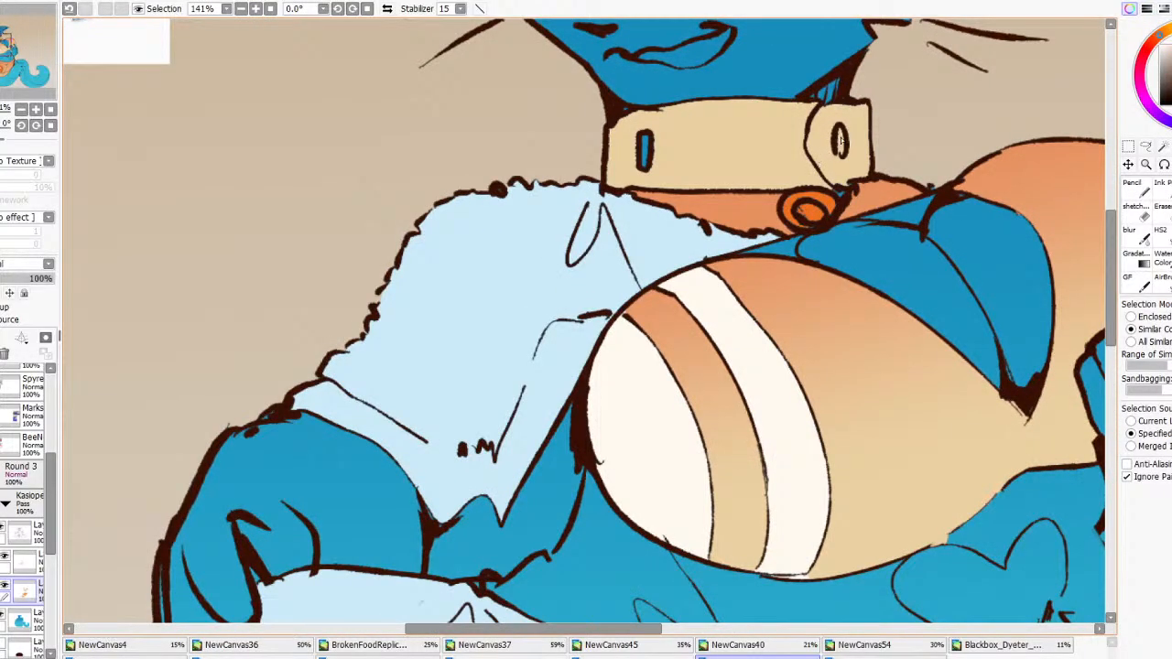
pyautogui.click(840, 139)
pyautogui.scroll(-5, 646, 151)
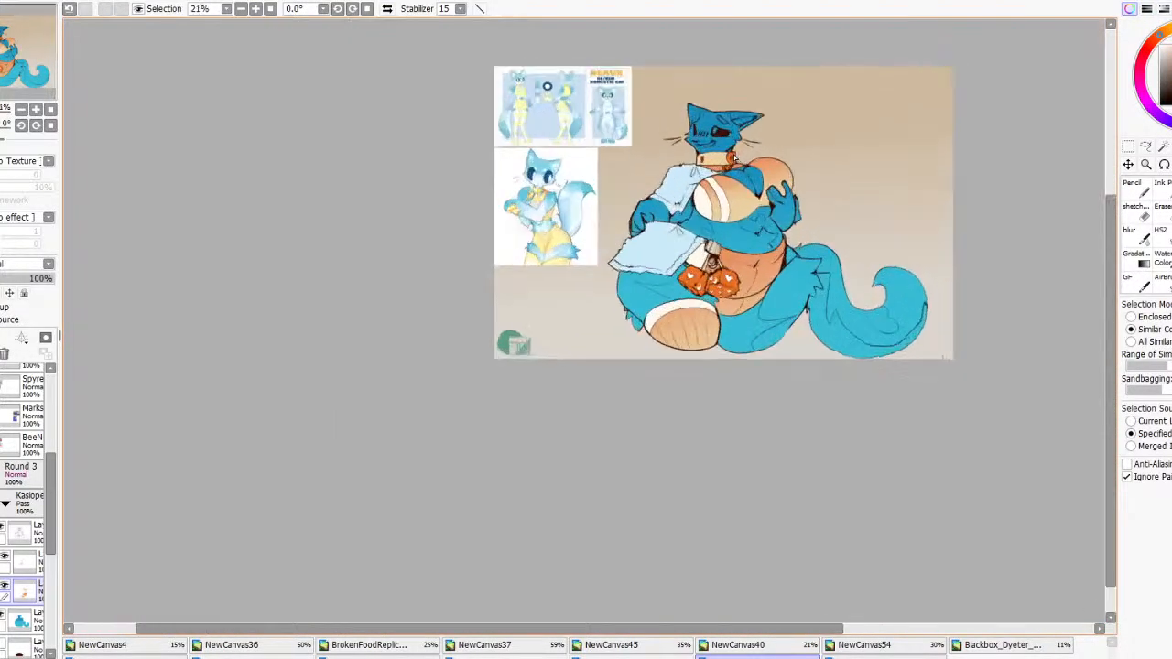
pyautogui.scroll(3, 732, 169)
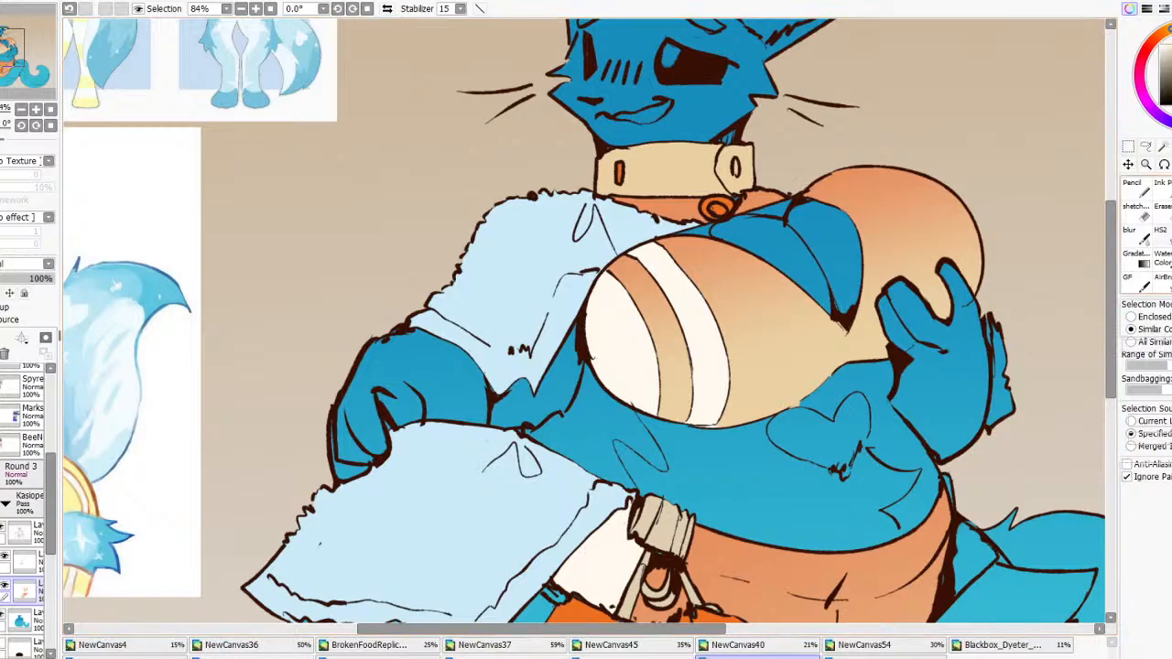
# Paint the narrow hole in the collar's buckle tab orange with the HS2 brush
pyautogui.press('b')
pyautogui.scroll(3, 851, 210)
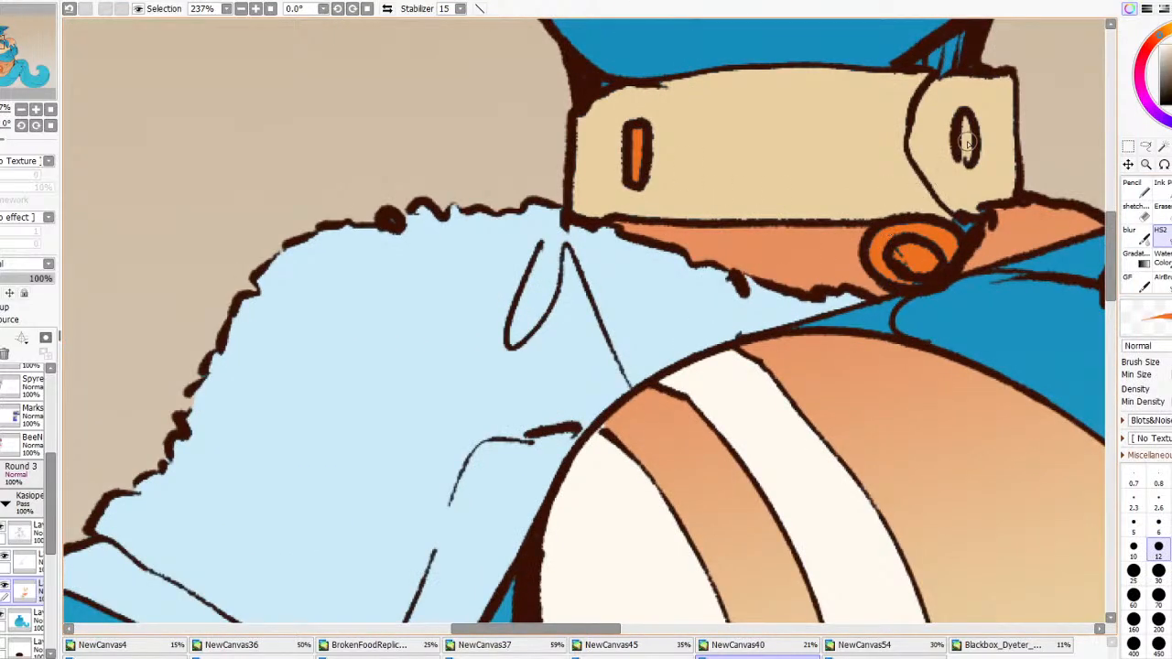
pyautogui.scroll(-4, 947, 188)
pyautogui.scroll(-3, 948, 191)
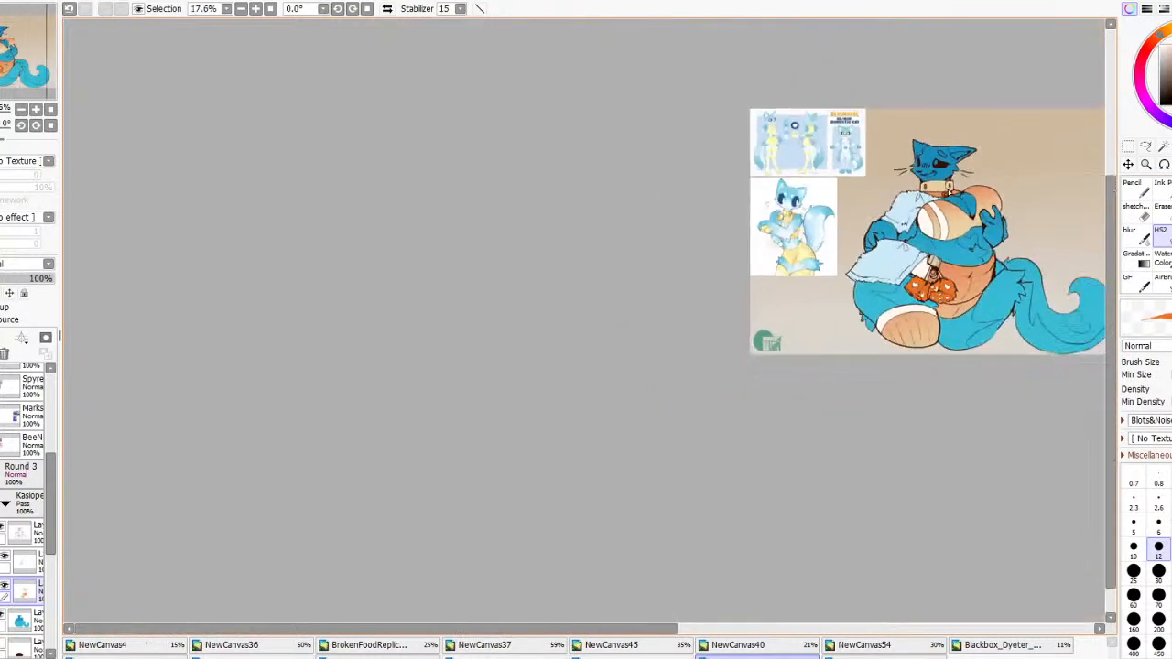
pyautogui.scroll(1, 1059, 192)
# Sample near-white from the reference art and add a new layer directly above the blue fur layer
pyautogui.click(4, 558)
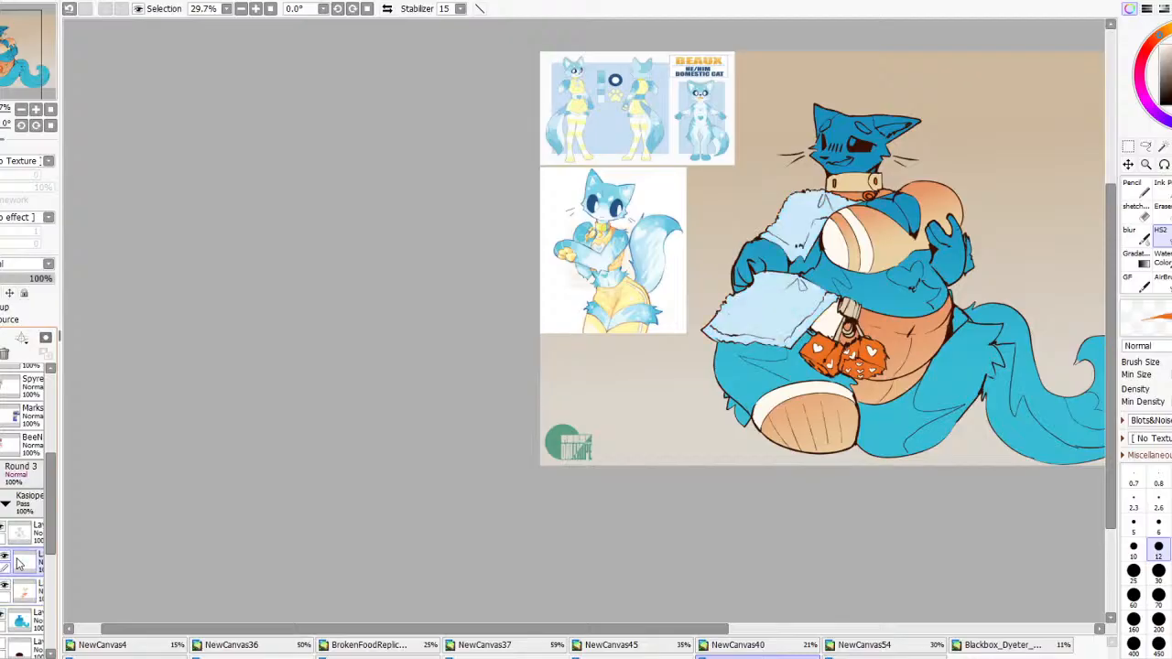
pyautogui.scroll(-2, 549, 336)
pyautogui.scroll(2, 698, 299)
pyautogui.scroll(3, 515, 299)
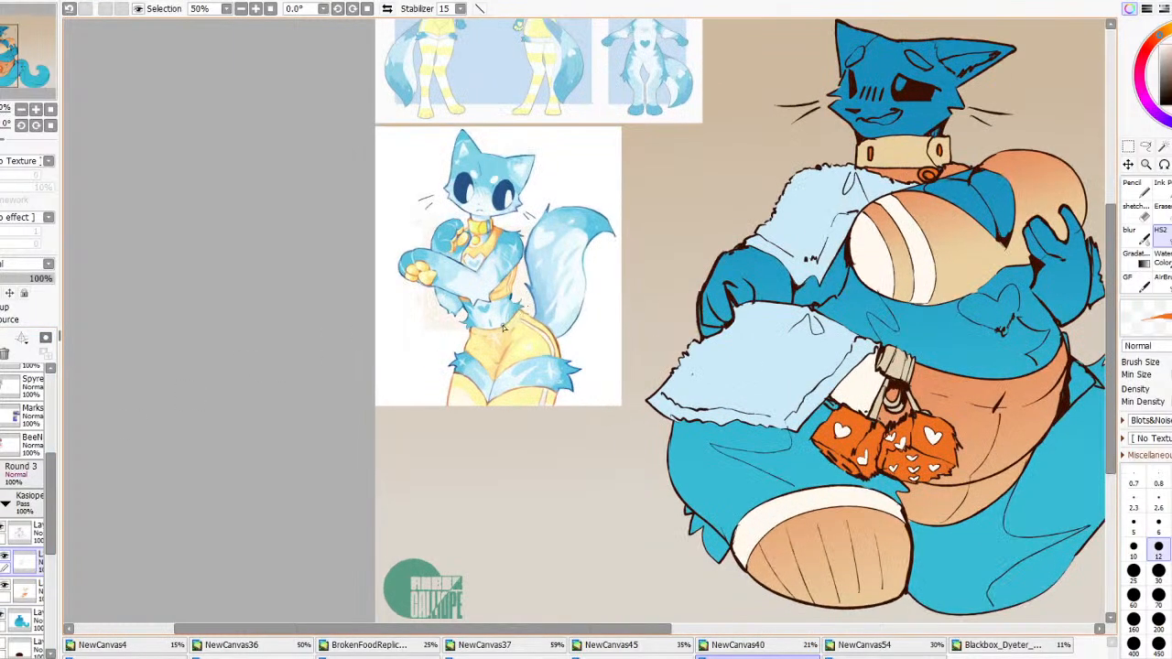
pyautogui.scroll(-2, 503, 322)
pyautogui.press('w')
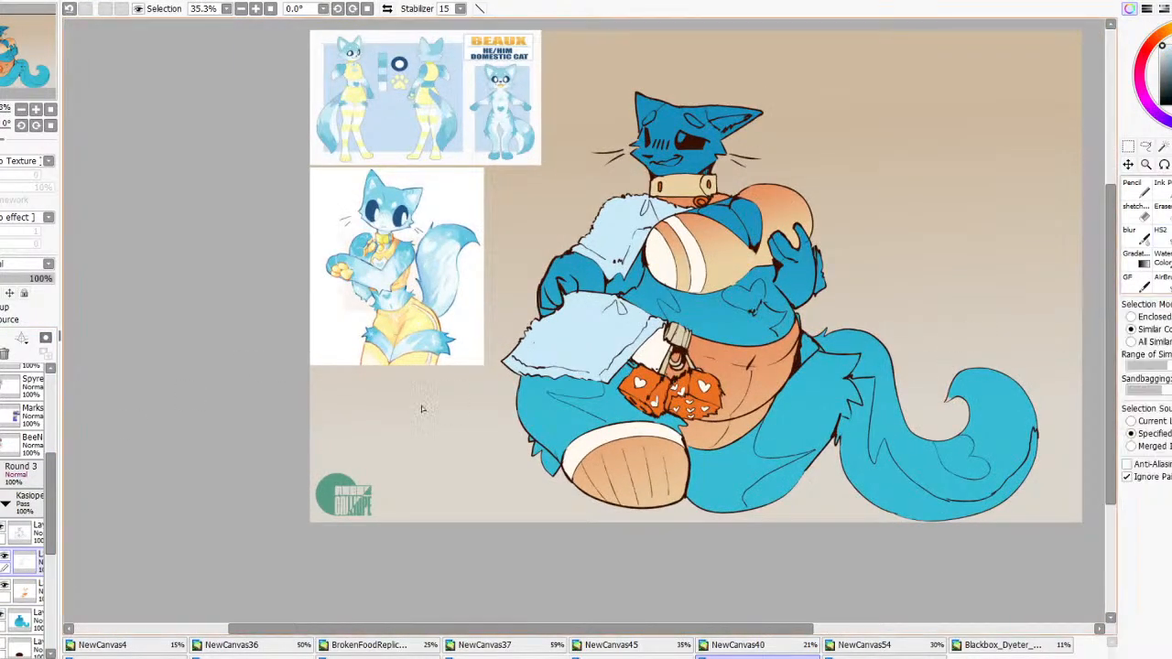
pyautogui.click(26, 627)
pyautogui.hotkey('ctrl', 'shift', 'n')
# Fill the inner thigh markings, the belly around the heart and the exposed chest with near-white
pyautogui.click(611, 413)
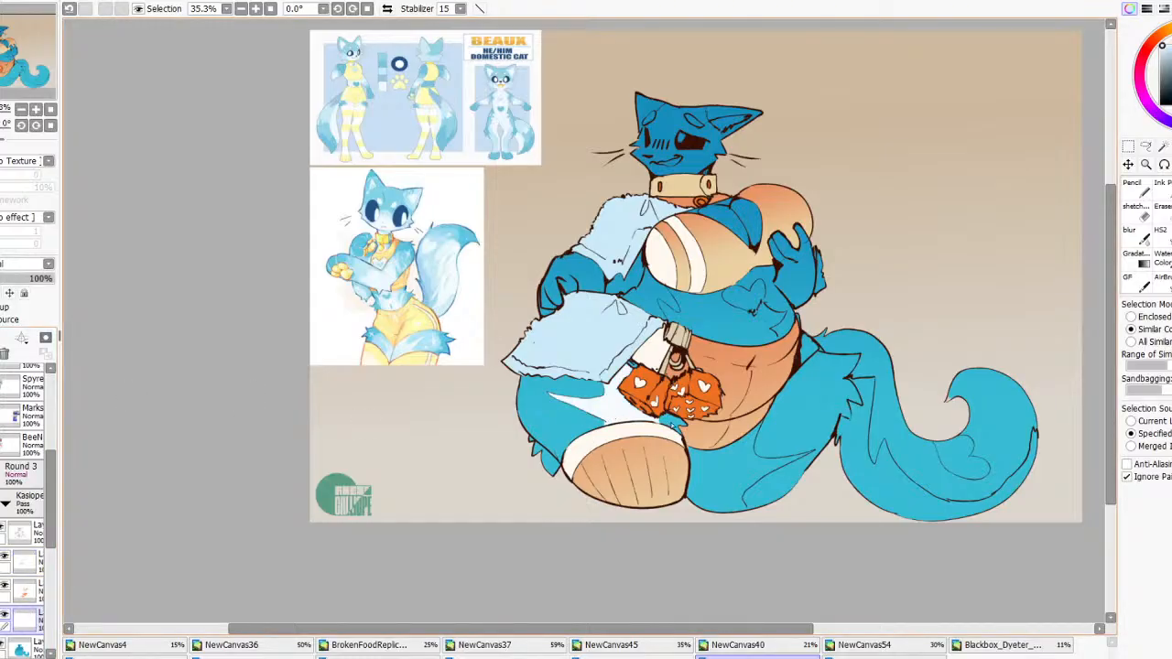
pyautogui.click(724, 464)
pyautogui.click(737, 304)
pyautogui.click(775, 290)
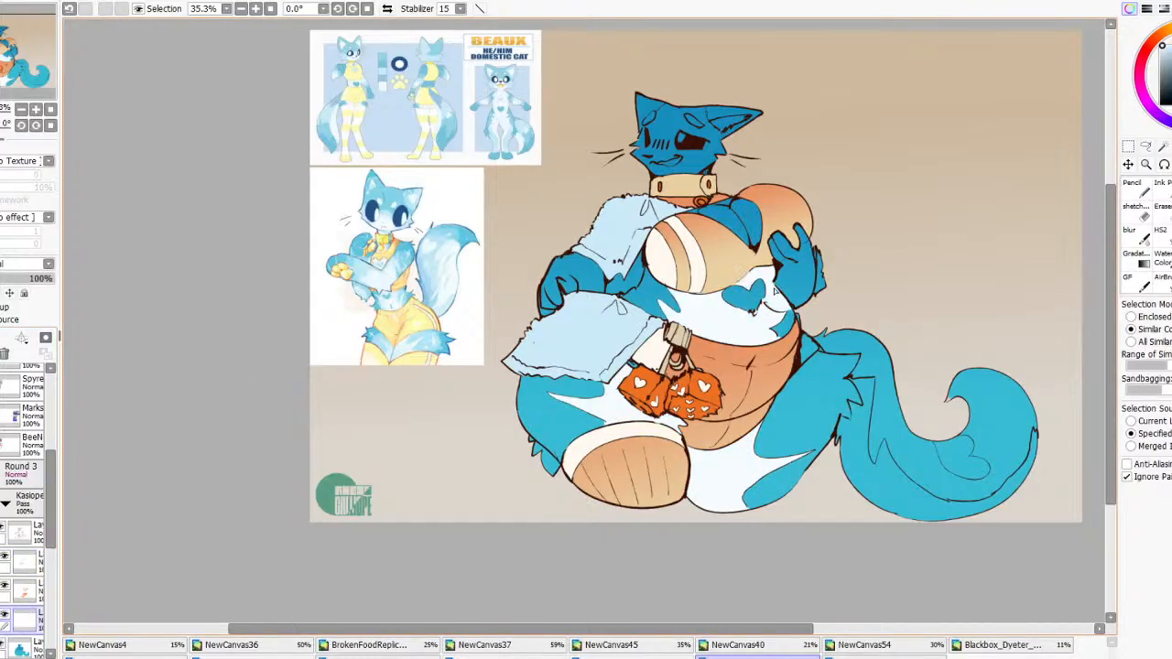
pyautogui.click(727, 221)
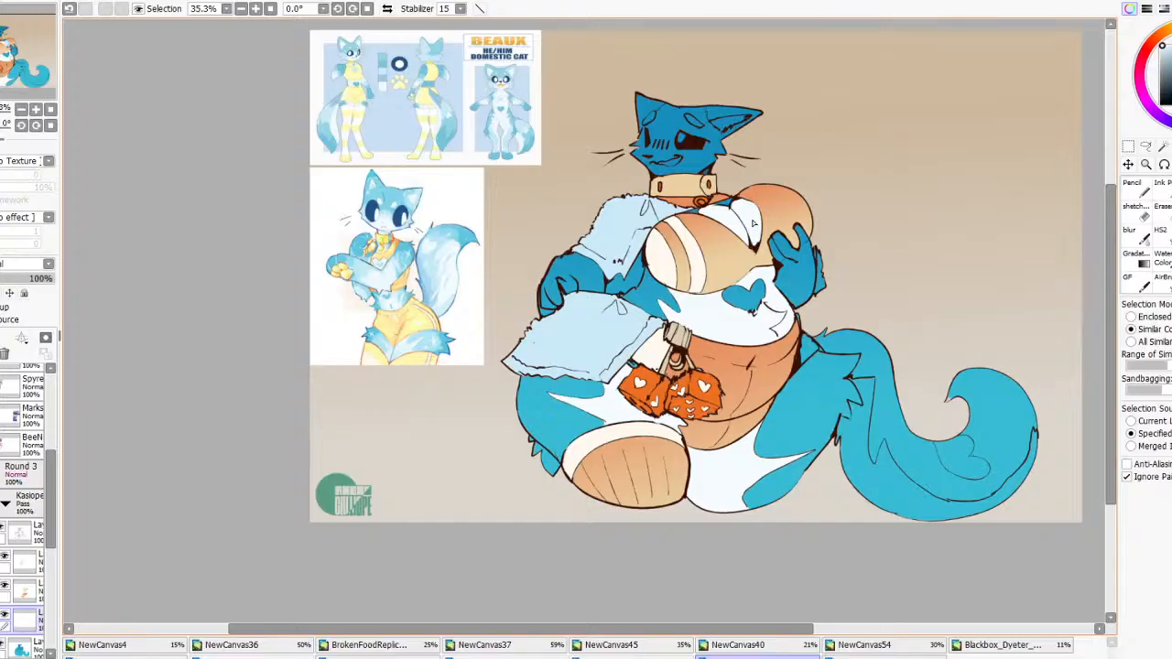
pyautogui.scroll(-2, 748, 213)
pyautogui.scroll(3, 748, 210)
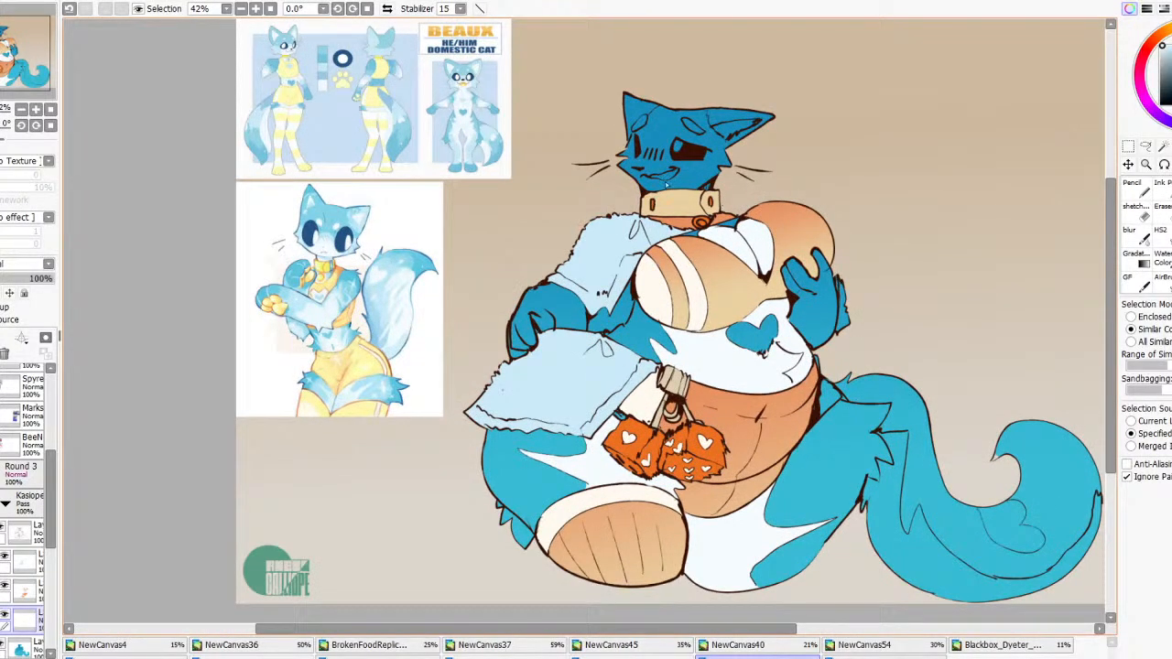
# Paint the muzzle and chin near-white with the Ink Pen, undoing stray strokes
pyautogui.press('n')
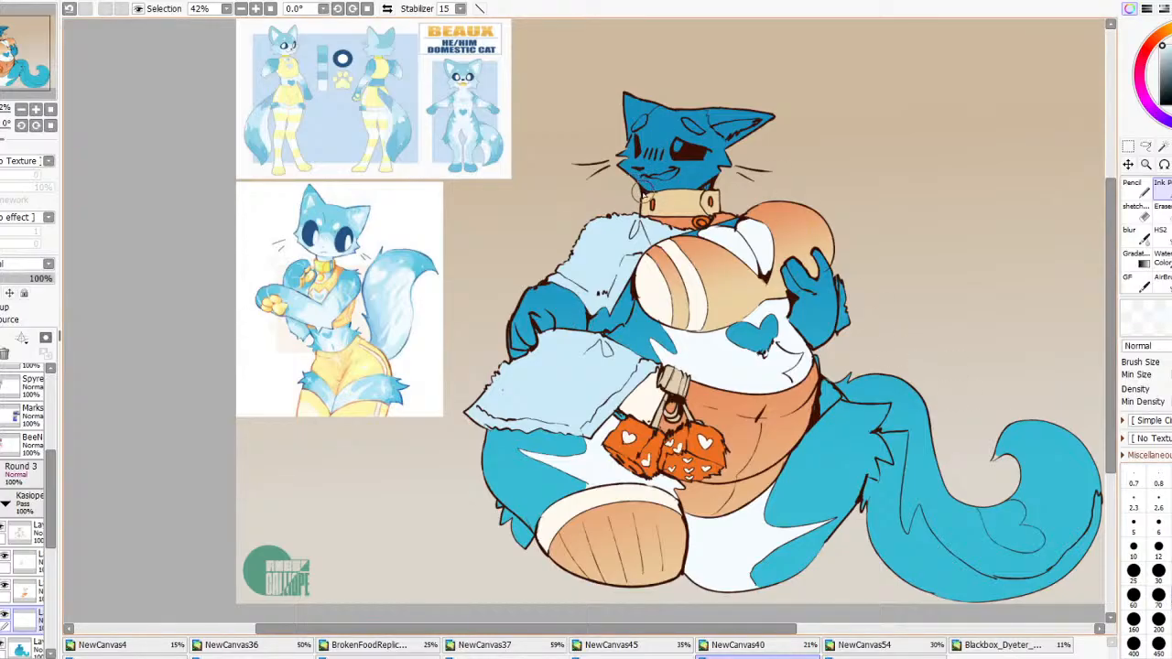
pyautogui.moveTo(642, 191)
pyautogui.mouseDown()
pyautogui.moveTo(700, 194)
pyautogui.moveTo(641, 172)
pyautogui.moveTo(696, 187)
pyautogui.moveTo(634, 187)
pyautogui.moveTo(702, 179)
pyautogui.moveTo(684, 166)
pyautogui.moveTo(678, 188)
pyautogui.moveTo(668, 174)
pyautogui.moveTo(710, 191)
pyautogui.mouseUp()
pyautogui.hotkey('ctrl', 'z')
pyautogui.hotkey('ctrl', 'z')
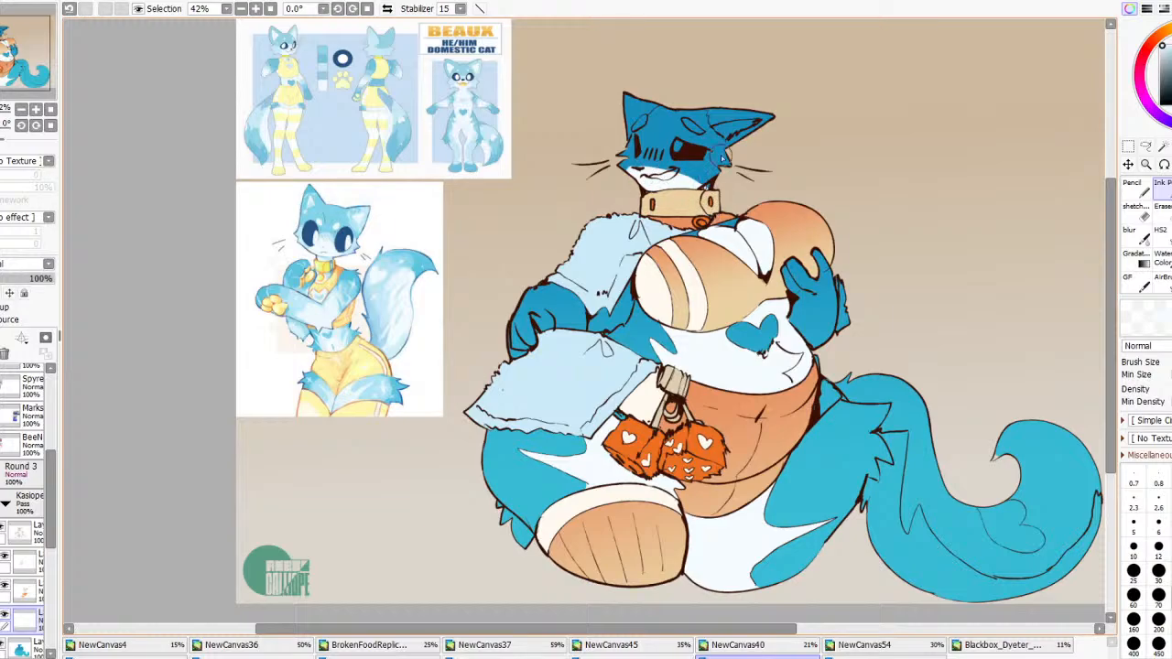
# Paint lighter blue transitions across the cheeks and on the ears on a new layer beneath the white markings
pyautogui.scroll(-3, 28, 476)
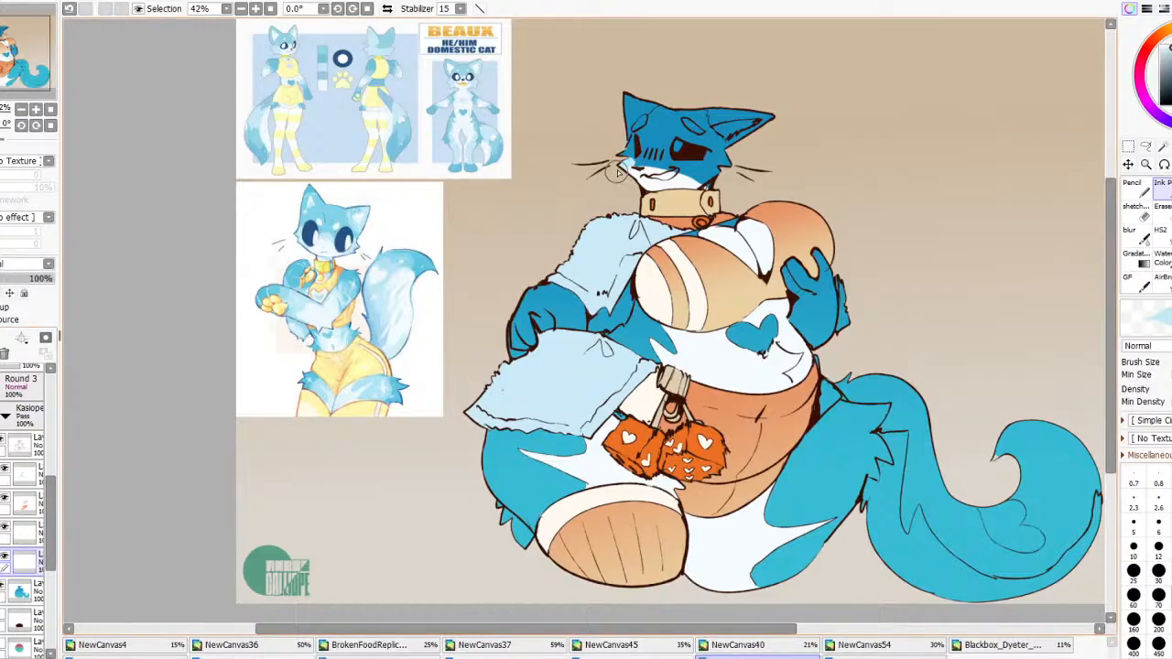
pyautogui.moveTo(713, 171)
pyautogui.mouseDown()
pyautogui.moveTo(682, 170)
pyautogui.moveTo(711, 142)
pyautogui.moveTo(699, 158)
pyautogui.moveTo(656, 146)
pyautogui.moveTo(640, 161)
pyautogui.moveTo(680, 172)
pyautogui.moveTo(650, 152)
pyautogui.mouseUp()
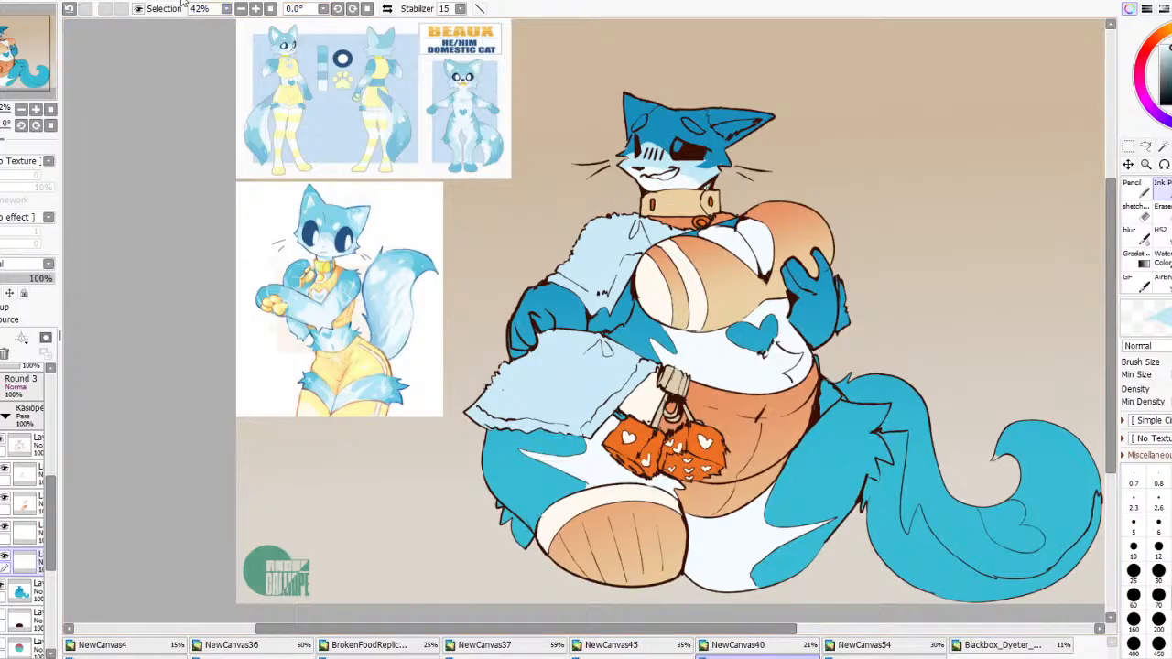
pyautogui.click(363, 17)
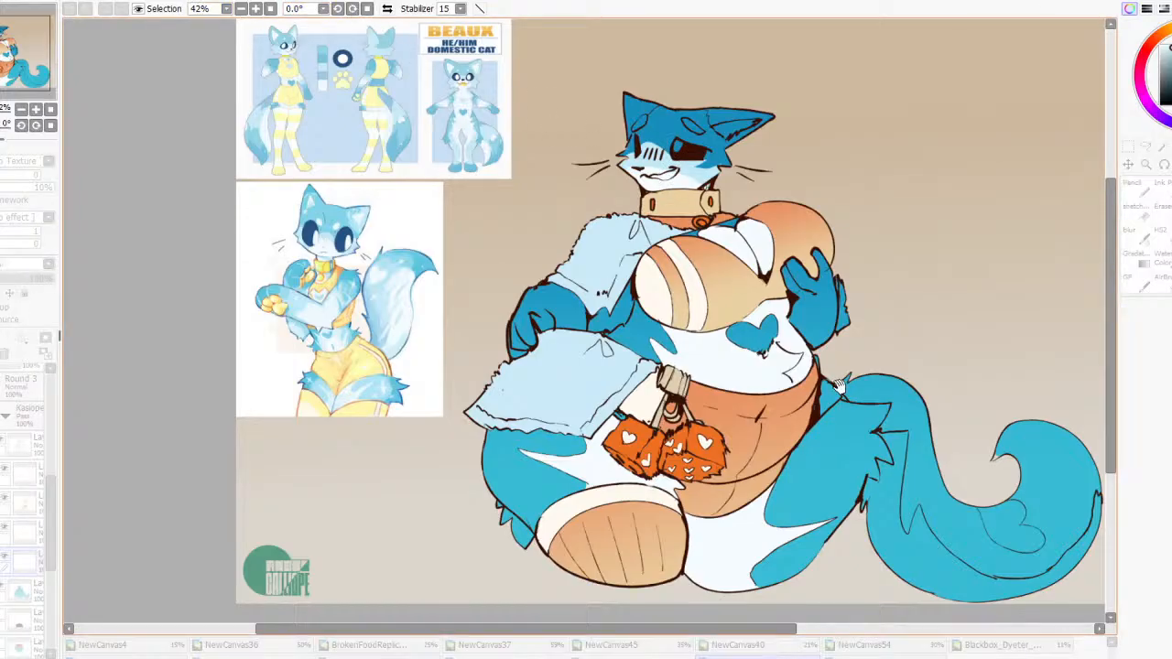
pyautogui.click(911, 473)
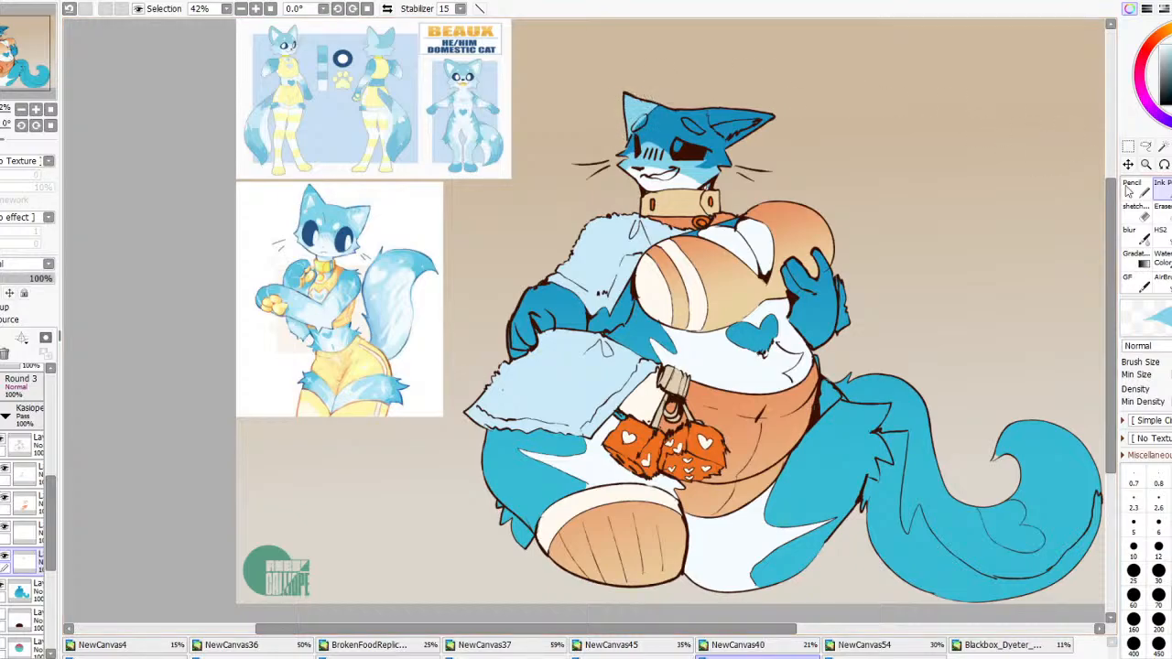
# Fill both eyebrow marks and the inner ear with near-white
pyautogui.click(1163, 146)
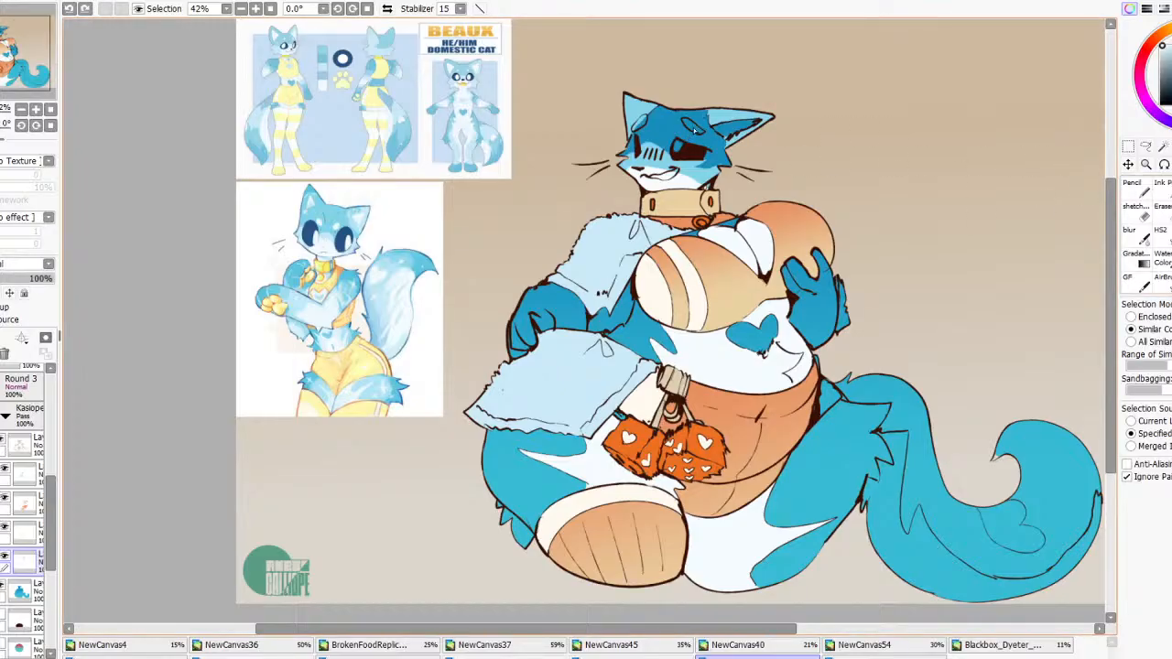
pyautogui.click(694, 130)
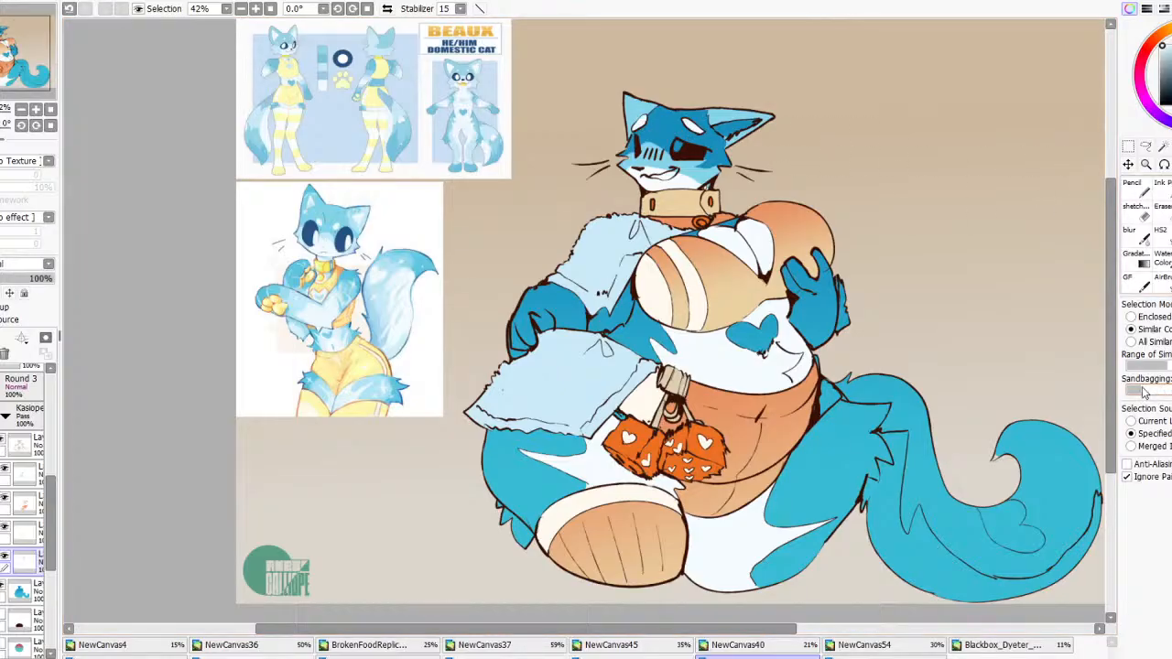
pyautogui.click(733, 132)
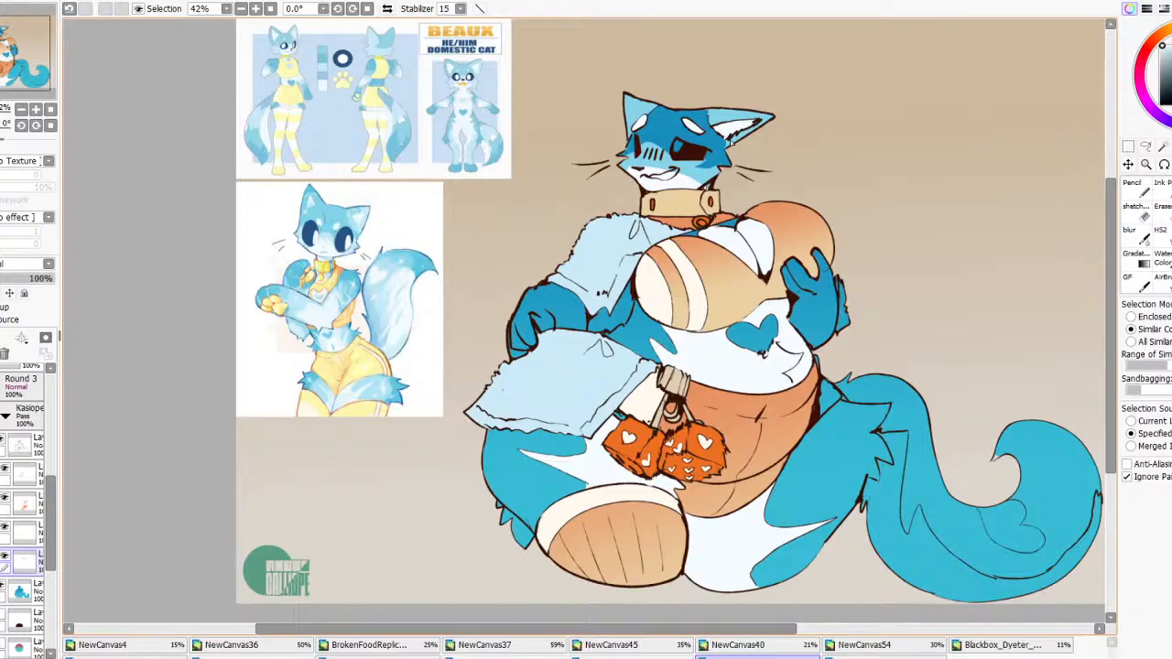
# Fill the tail's underside and the heart-shaped marking on the tail with near-white
pyautogui.scroll(-3, 701, 251)
pyautogui.scroll(7, 675, 195)
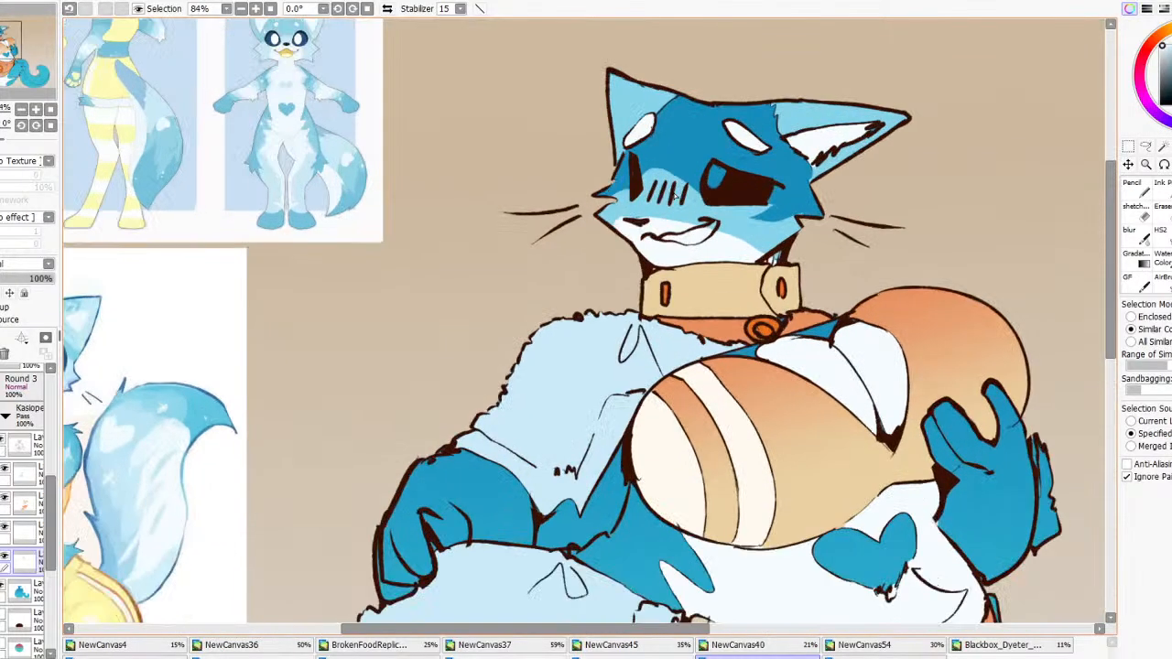
pyautogui.scroll(-6, 712, 188)
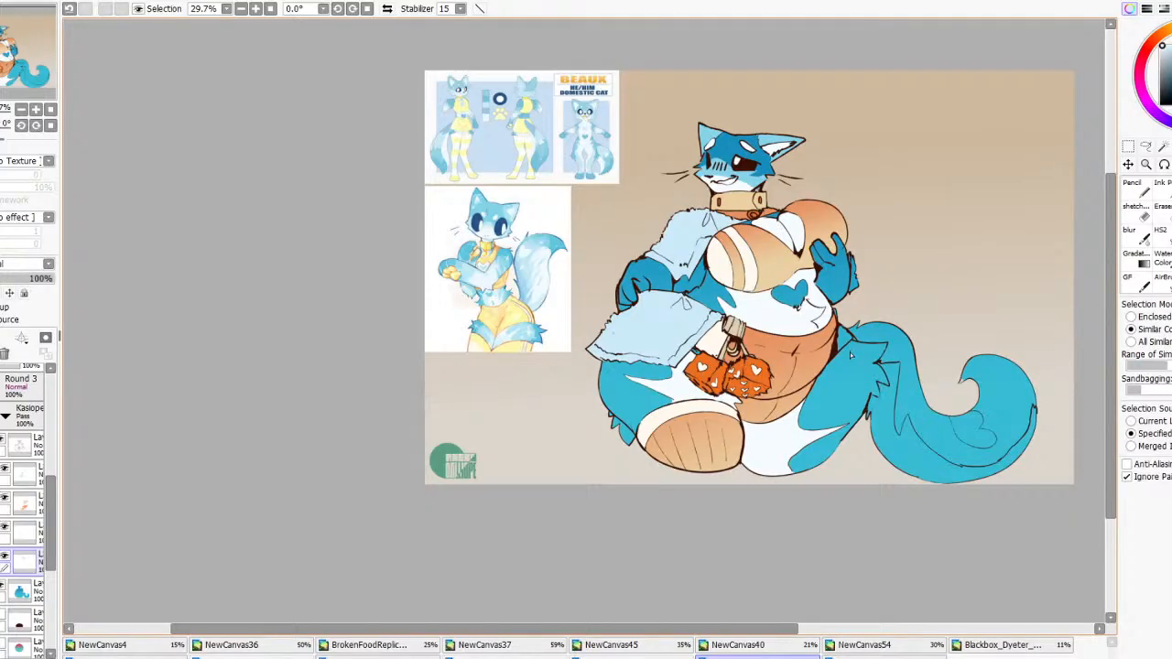
pyautogui.click(884, 454)
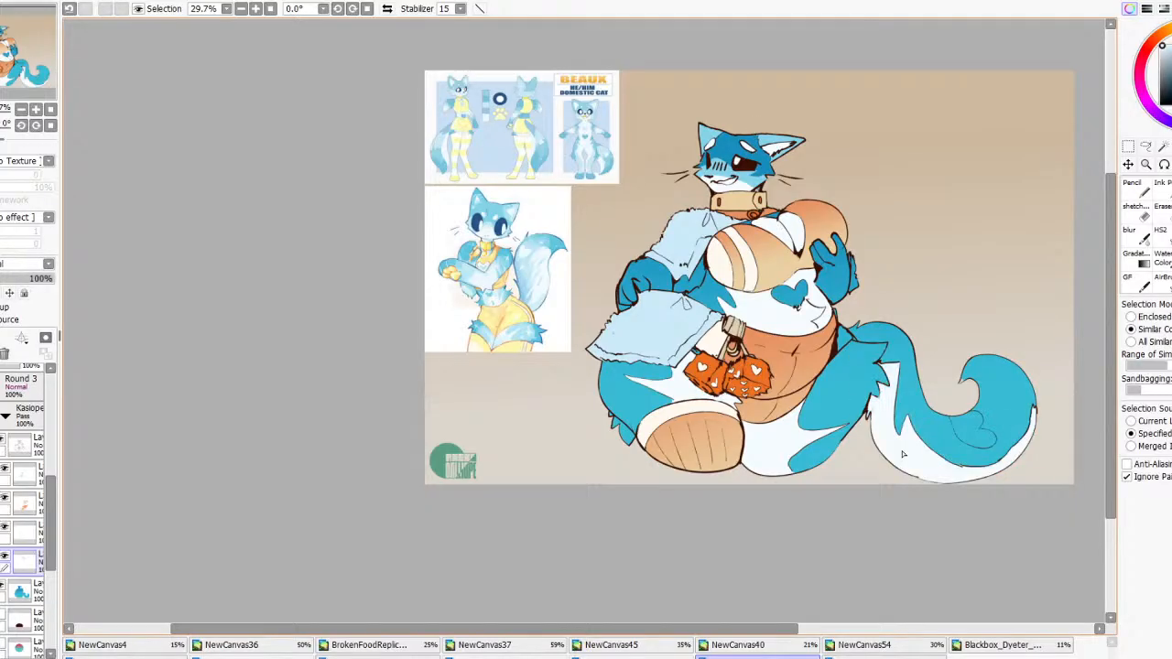
pyautogui.click(979, 440)
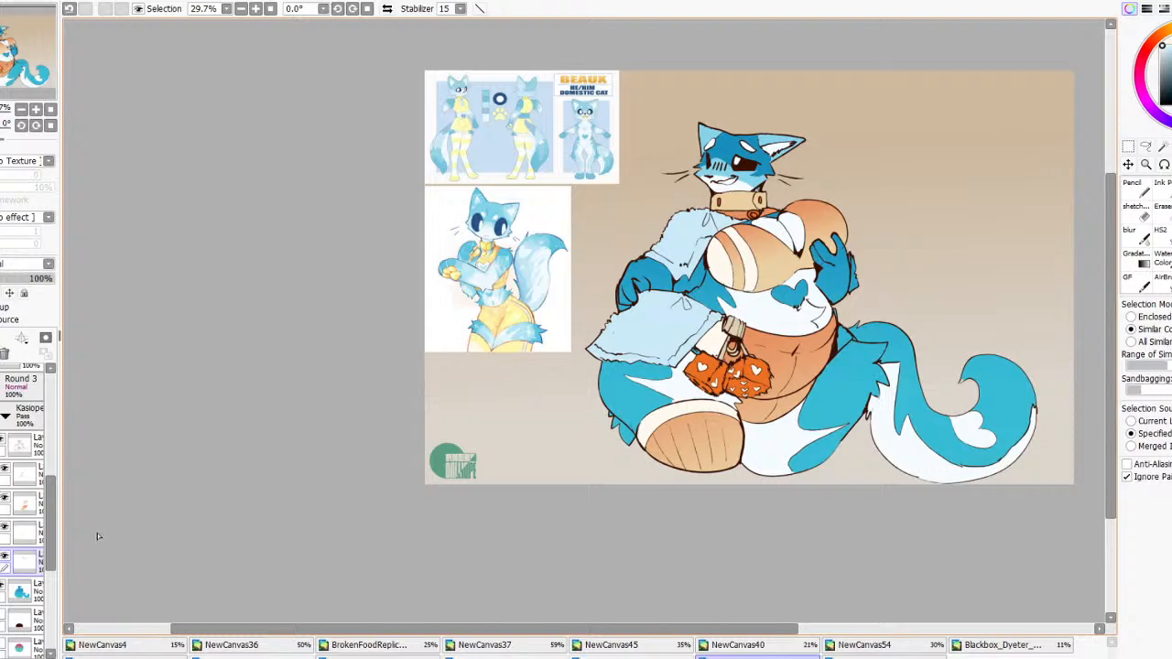
# Merge the white markings layer into the lighter blue layer below it and toggle its visibility to check it
pyautogui.click(23, 531)
pyautogui.hotkey('ctrl', 'e')
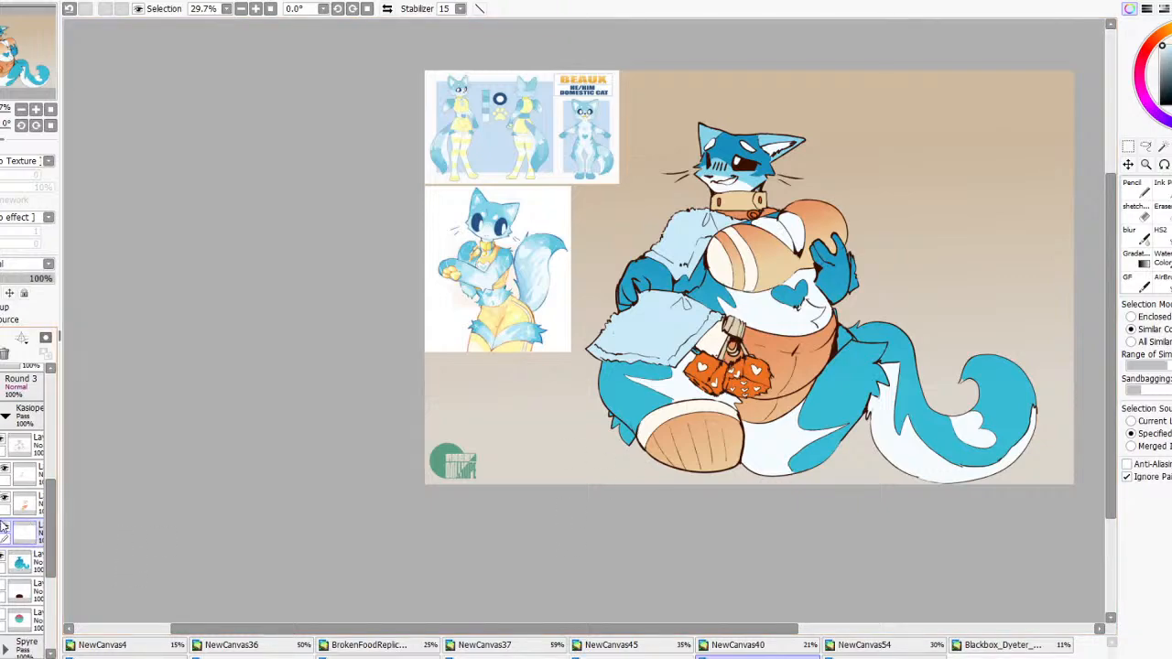
pyautogui.click(3, 526)
pyautogui.click(4, 526)
# Repaint the base fur layer in the lighter blue sampled from the reference cat's tail, using a size 1000 pencil brush
pyautogui.click(1163, 147)
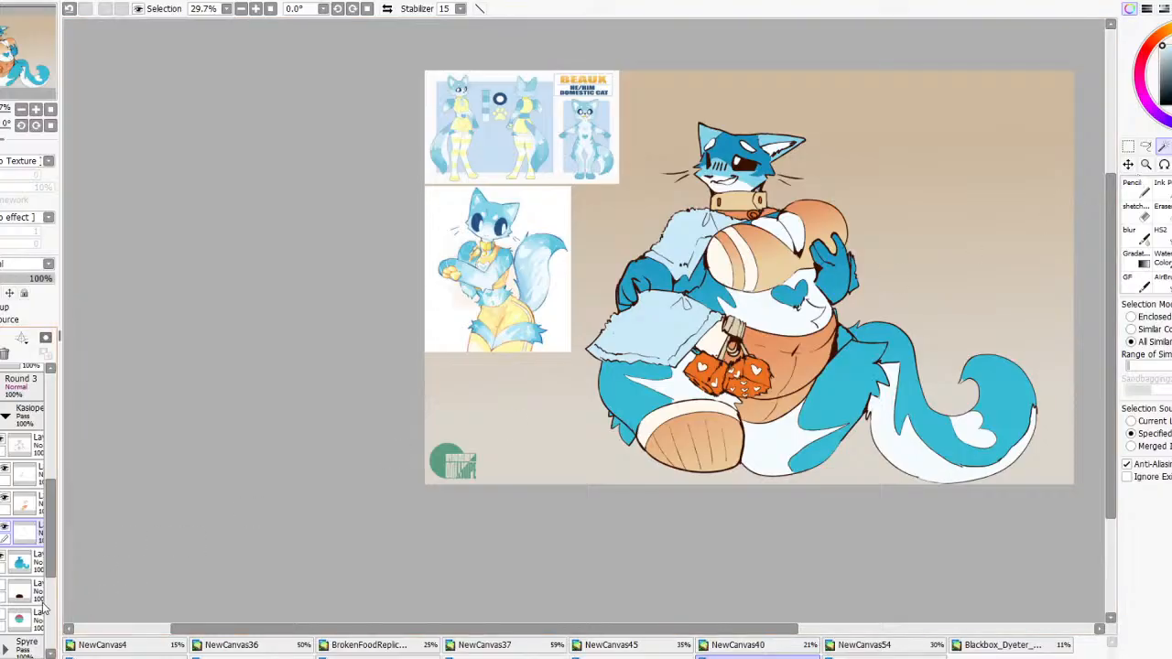
pyautogui.click(28, 561)
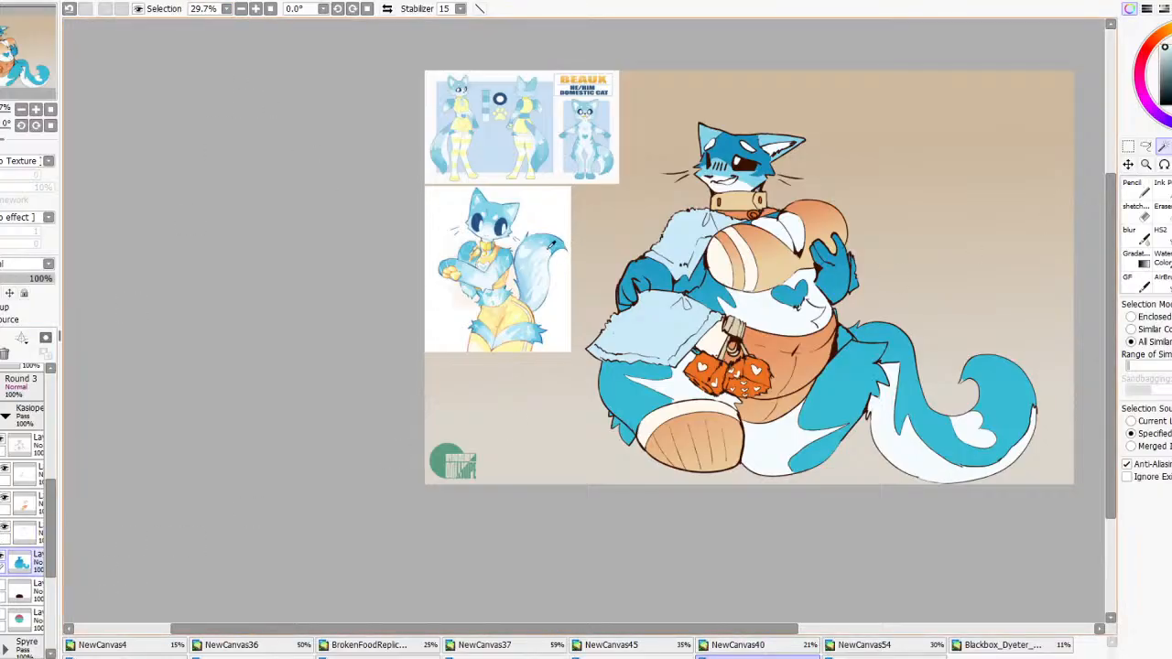
pyautogui.click(1145, 184)
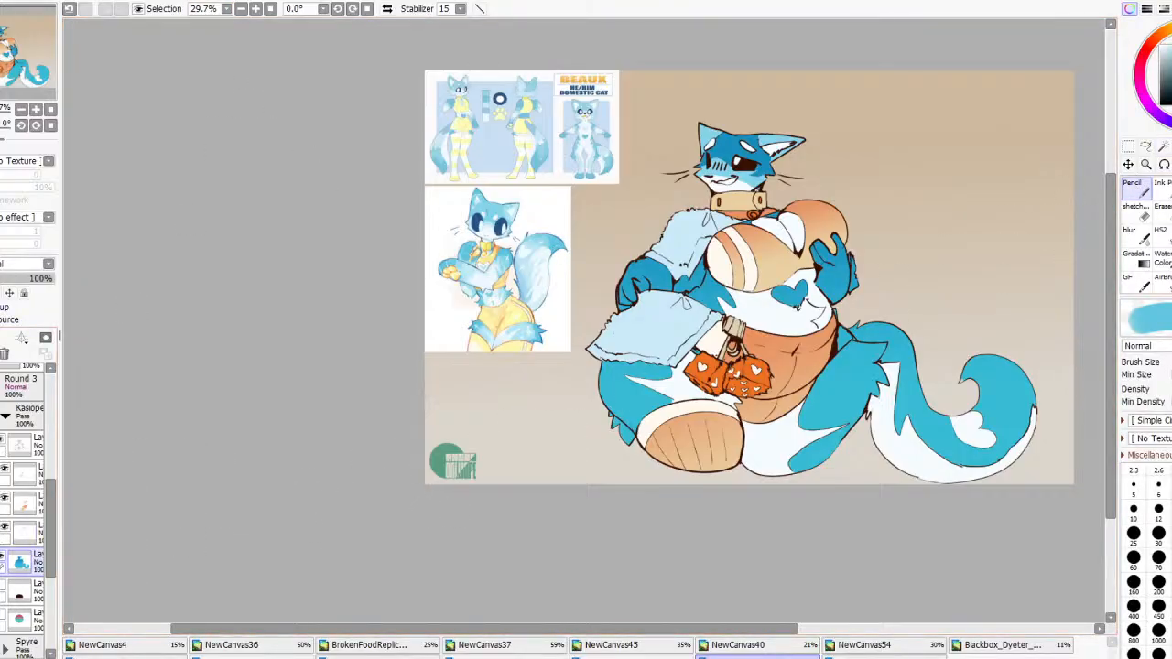
pyautogui.press(']')
pyautogui.press(']')
pyautogui.press(']')
pyautogui.press(']')
pyautogui.press(']')
pyautogui.press(']')
pyautogui.press(']')
pyautogui.press(']')
pyautogui.press(']')
pyautogui.press(']')
pyautogui.press(']')
pyautogui.press(']')
pyautogui.moveTo(584, 321)
pyautogui.mouseDown()
pyautogui.moveTo(1161, 435)
pyautogui.moveTo(943, 154)
pyautogui.mouseUp()
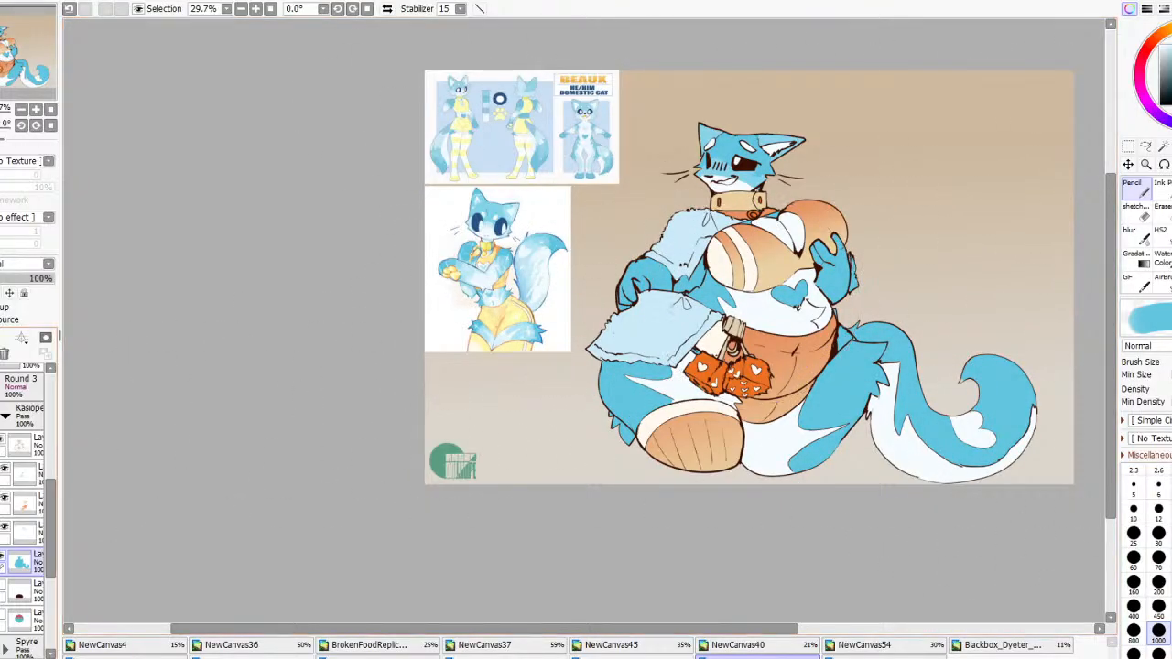
# Select the light blue transition areas of the face and ears and separate them onto their own layer beneath the white markings
pyautogui.click(4, 528)
pyautogui.click(4, 528)
pyautogui.click(23, 531)
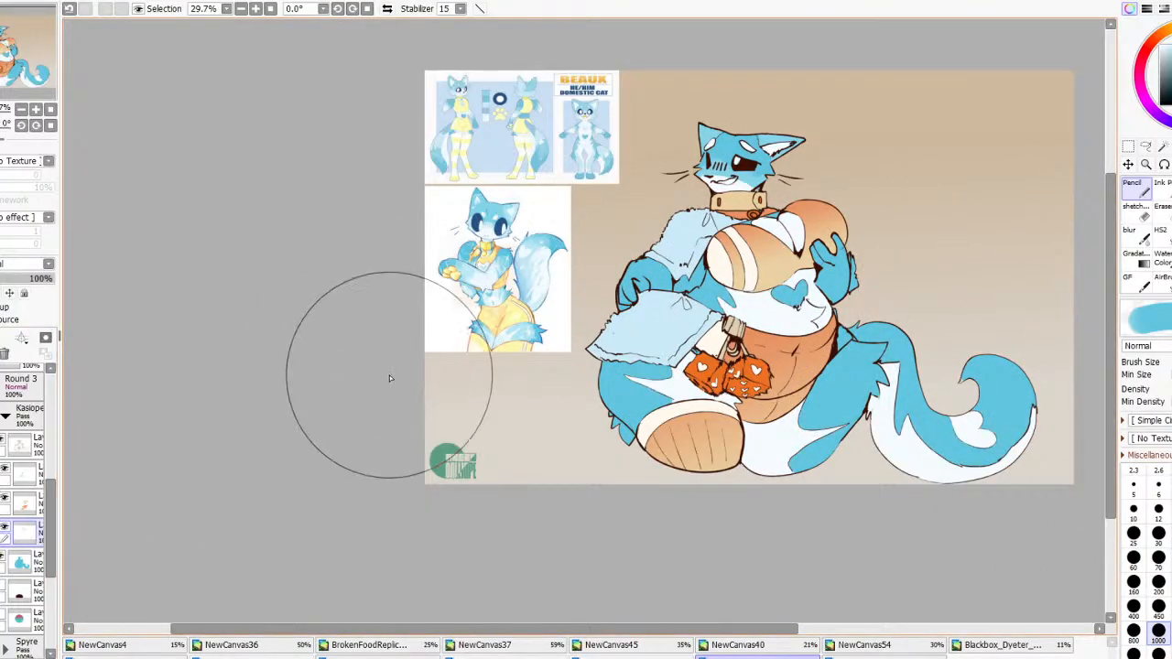
pyautogui.click(1163, 147)
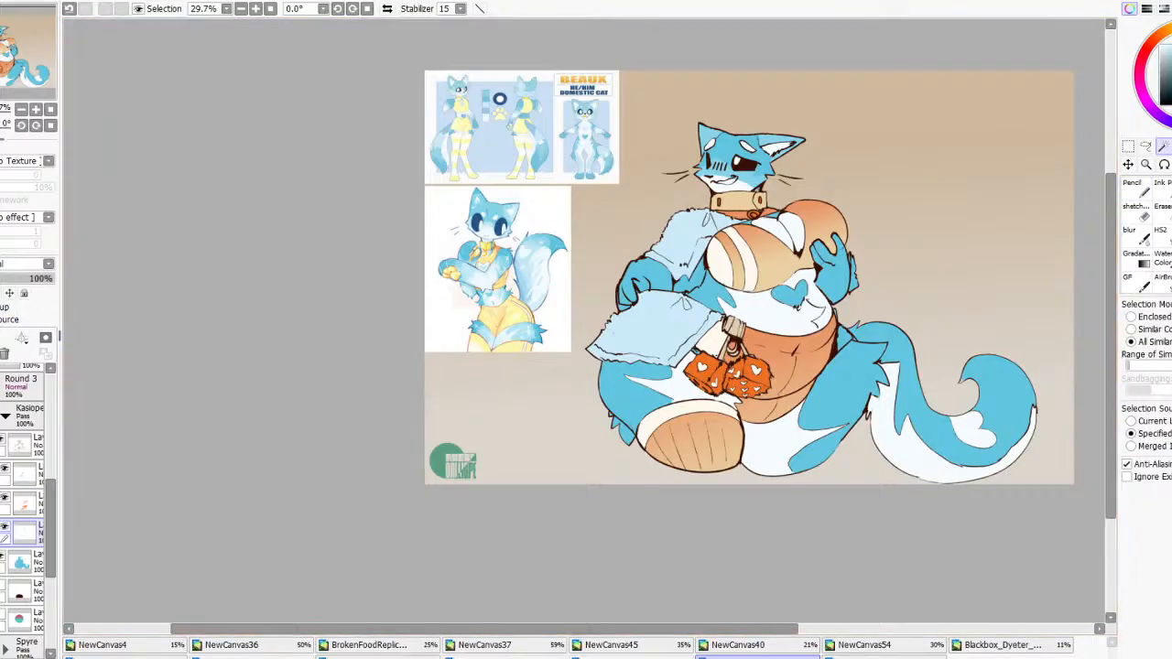
pyautogui.click(725, 175)
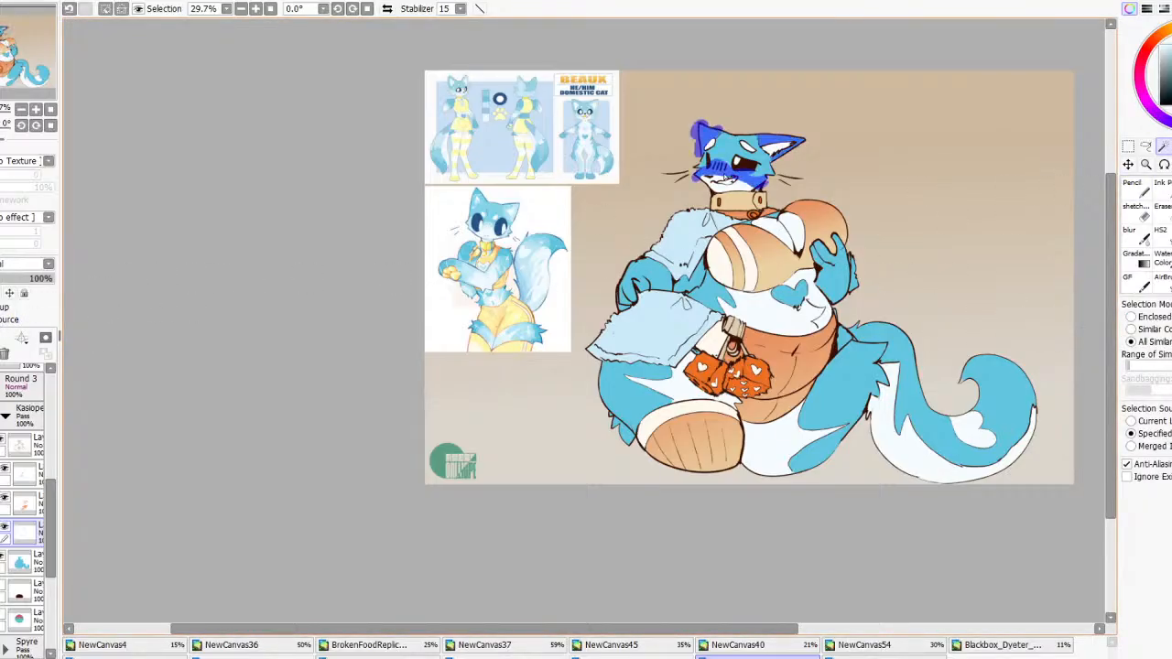
pyautogui.hotkey('ctrl', 'd')
pyautogui.click(23, 560)
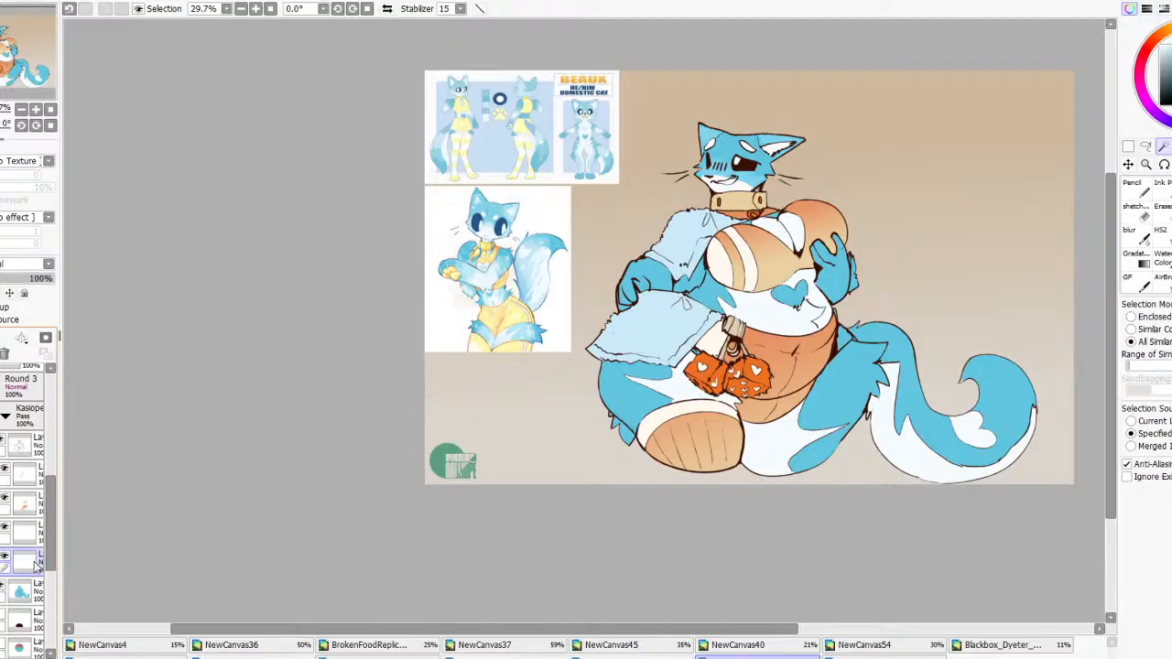
# Adjust the colour of the light blue transition layer to suit the new fur blue, comparing it with the reference cats
pyautogui.click(1136, 188)
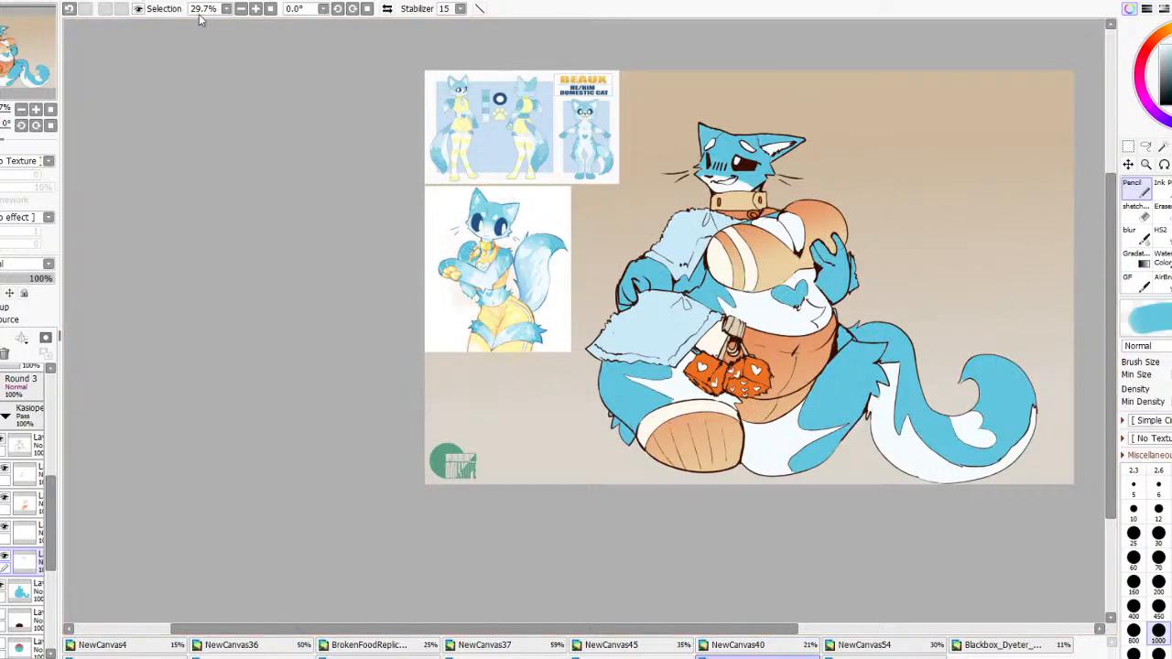
pyautogui.press('Tab')
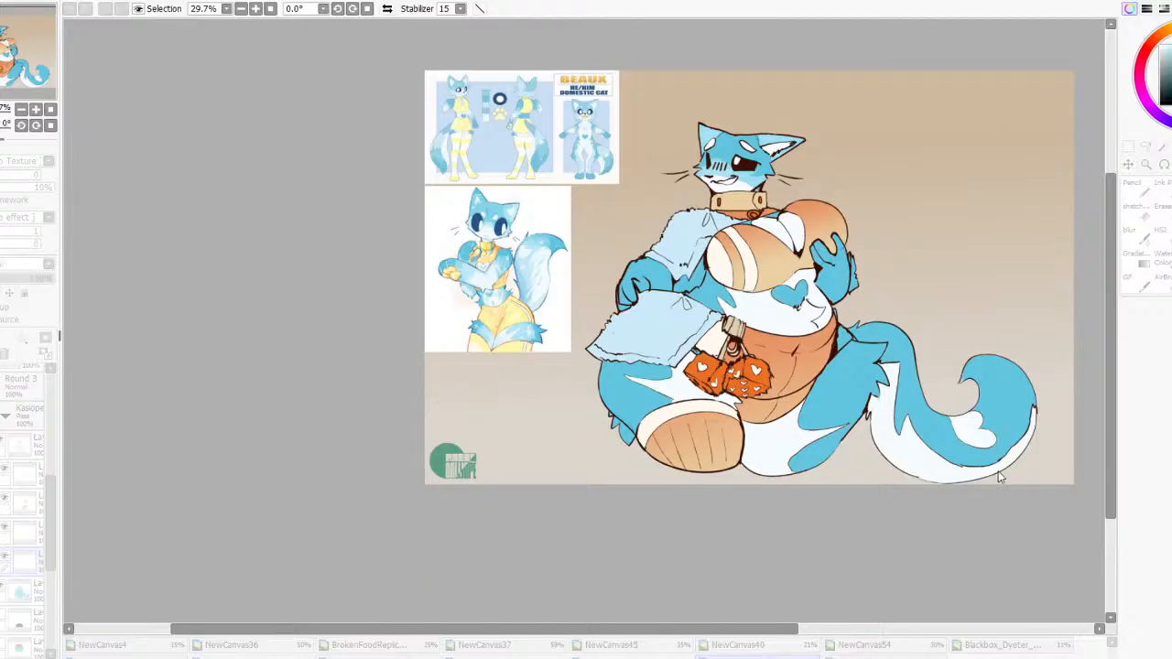
pyautogui.press('Tab')
pyautogui.scroll(2, 970, 514)
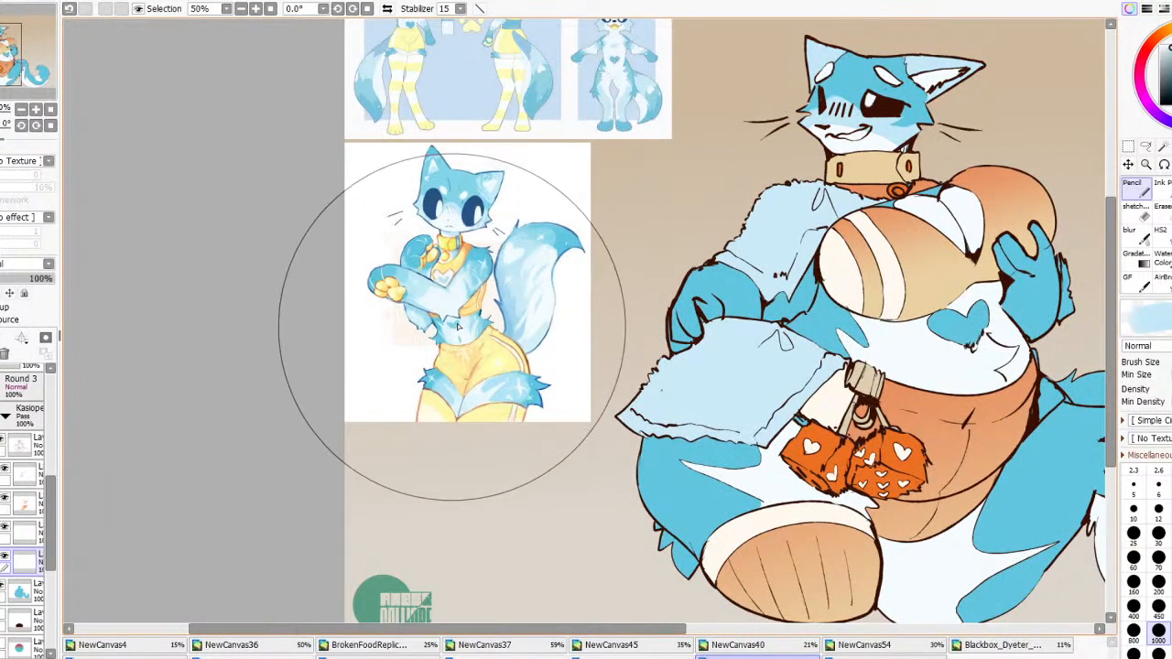
pyautogui.scroll(-3, 783, 142)
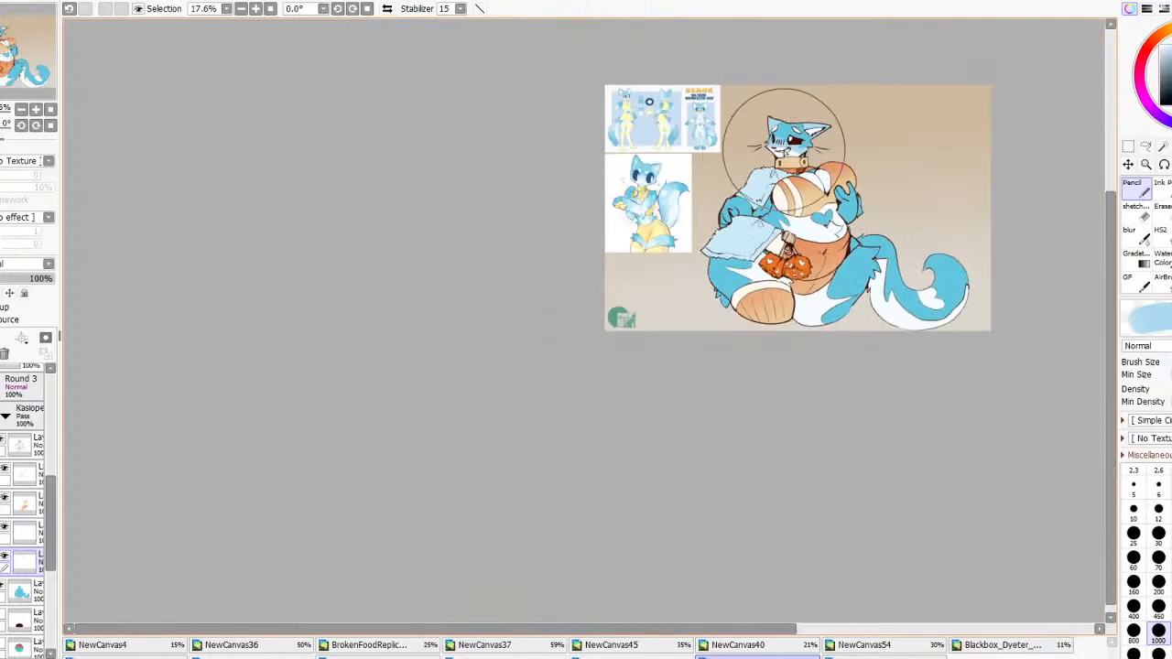
pyautogui.scroll(2, 787, 114)
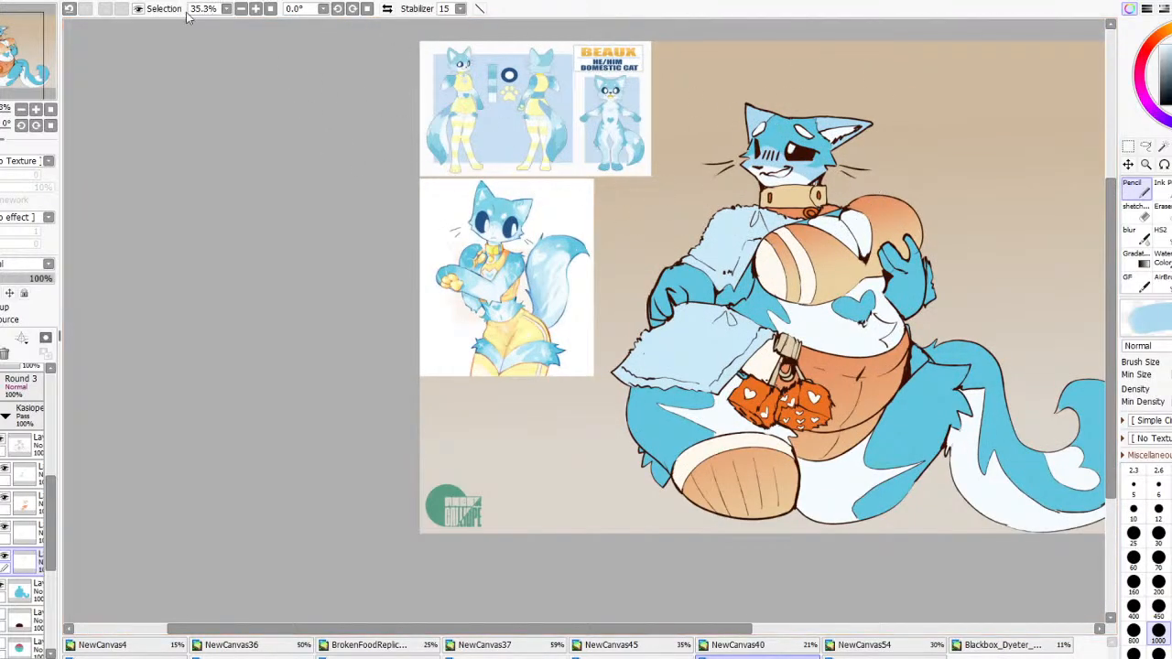
pyautogui.press('Tab')
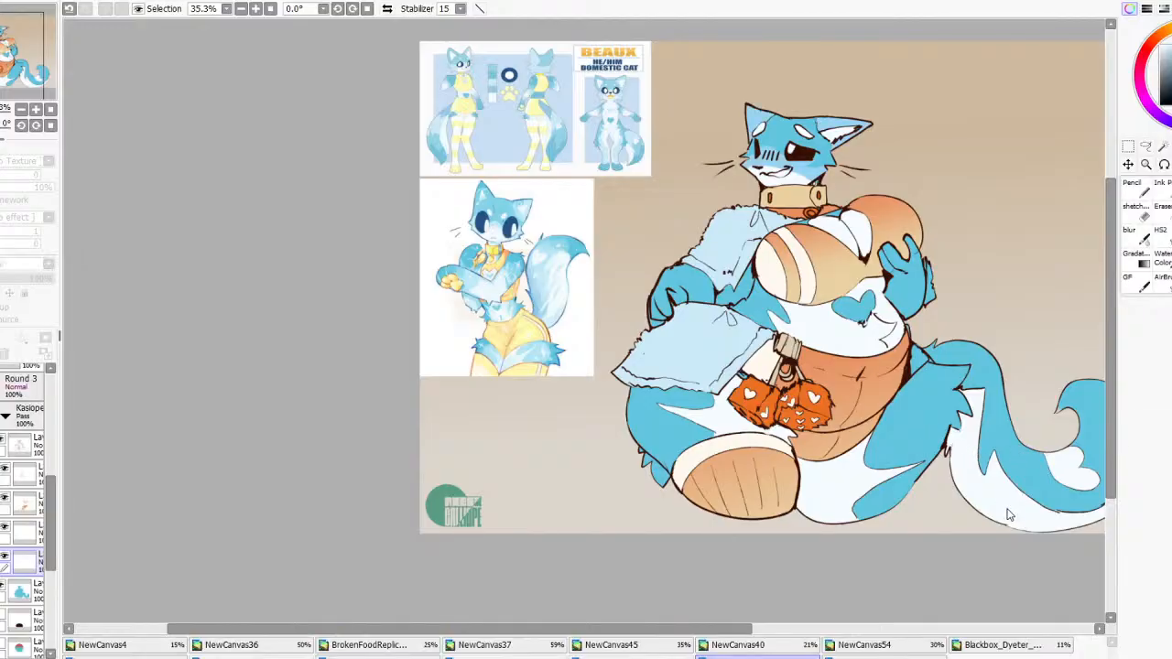
pyautogui.rightClick(814, 137)
pyautogui.moveTo(817, 147); pyautogui.dragTo(593, 168)
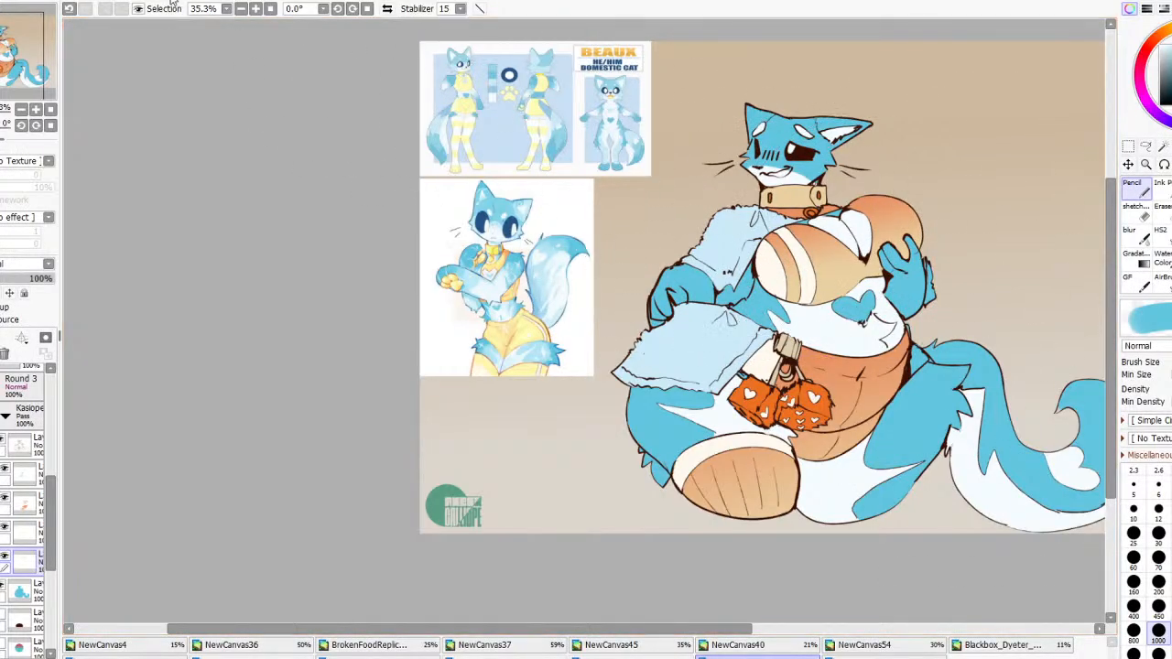
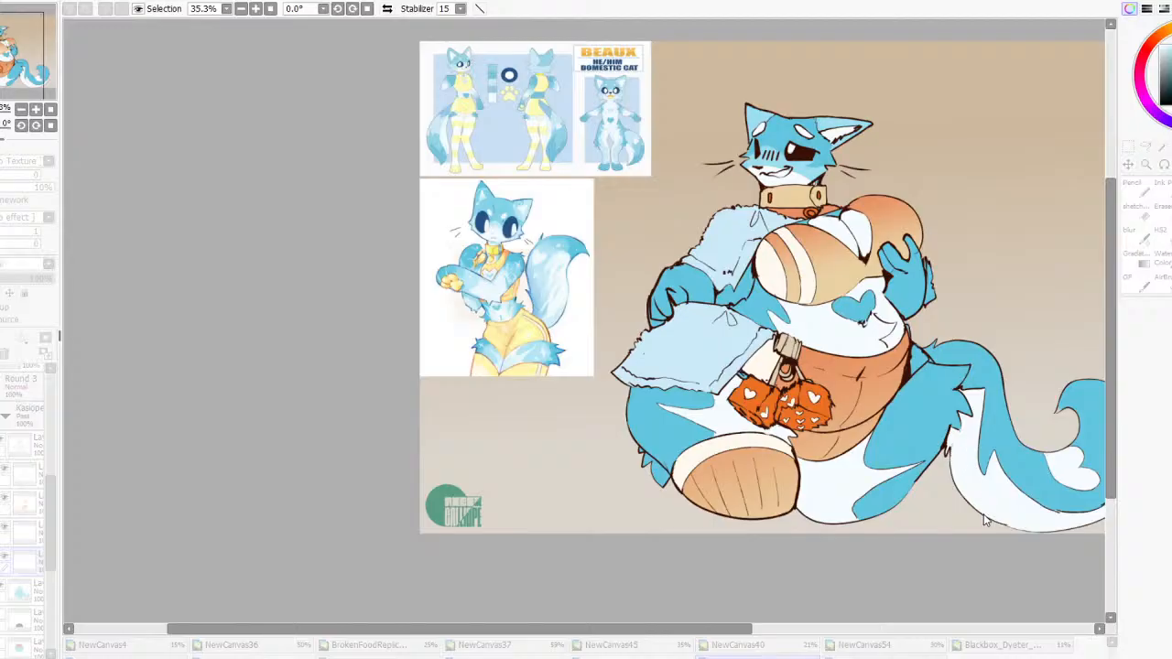
pyautogui.scroll(5, 487, 213)
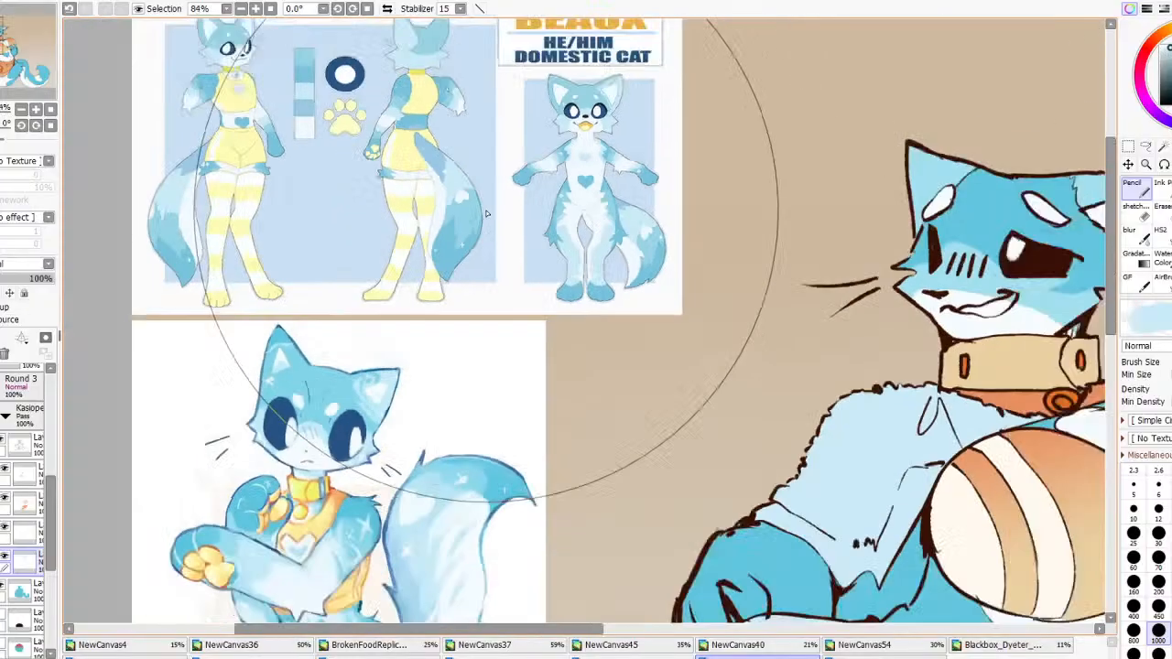
pyautogui.scroll(-3, 487, 213)
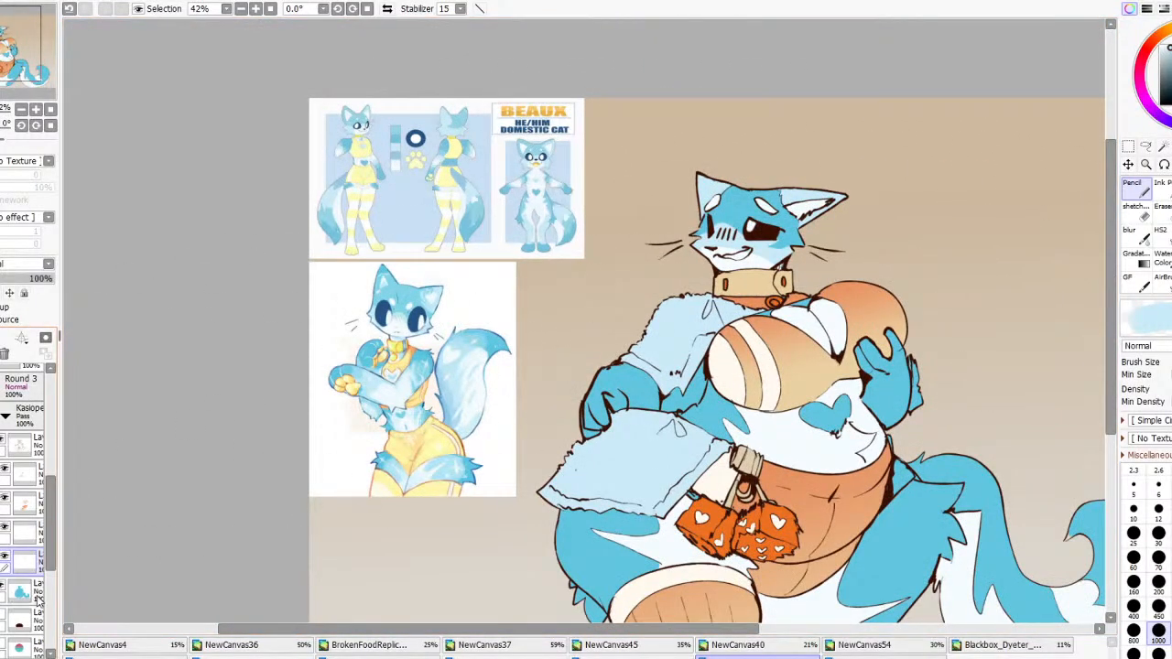
# Apply a straight light blue gradient to the white markings layer, tinting the legs and tail and fading out towards the chest
pyautogui.scroll(5, 531, 178)
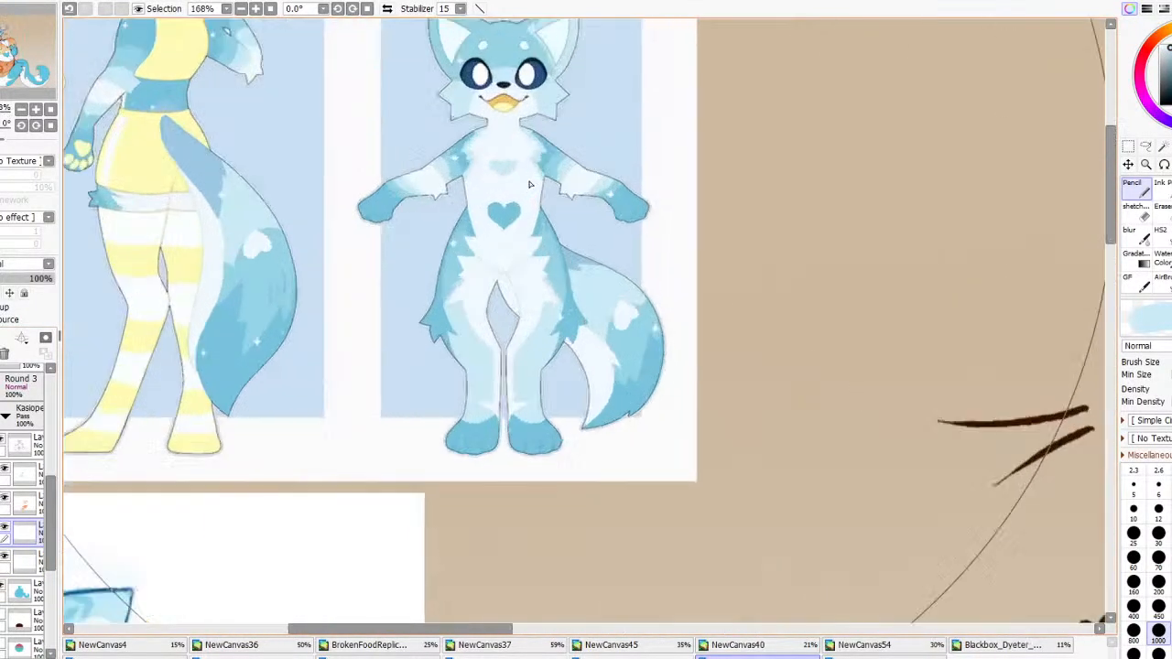
pyautogui.scroll(-3, 528, 174)
pyautogui.scroll(-2, 380, 221)
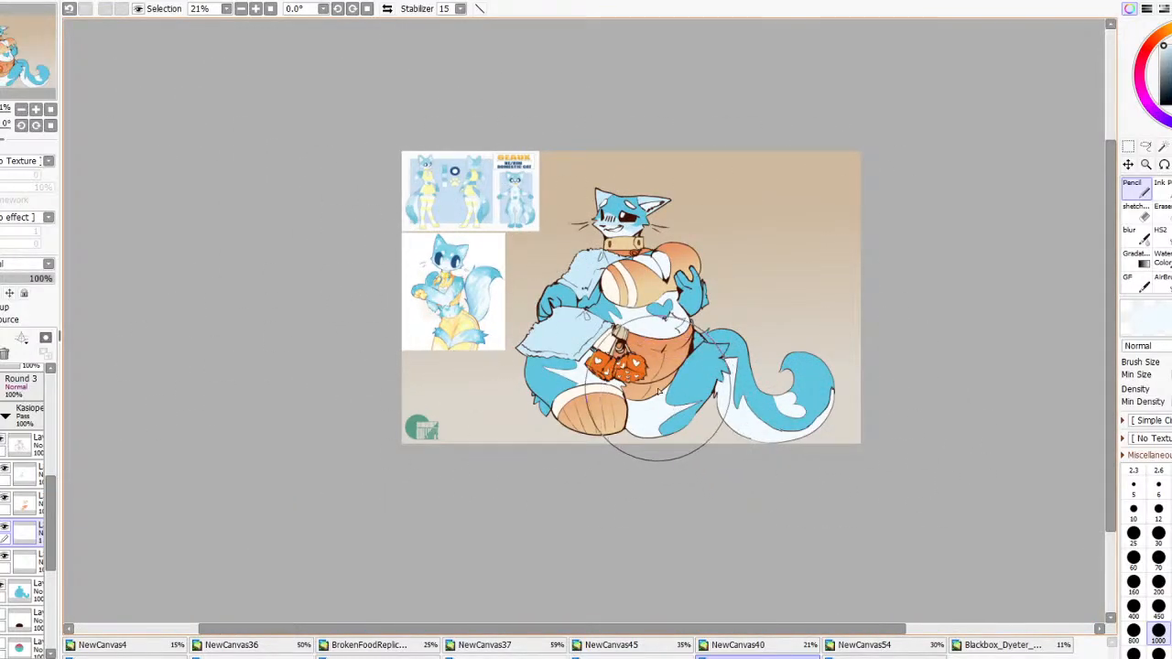
pyautogui.scroll(4, 618, 240)
pyautogui.scroll(4, 551, 178)
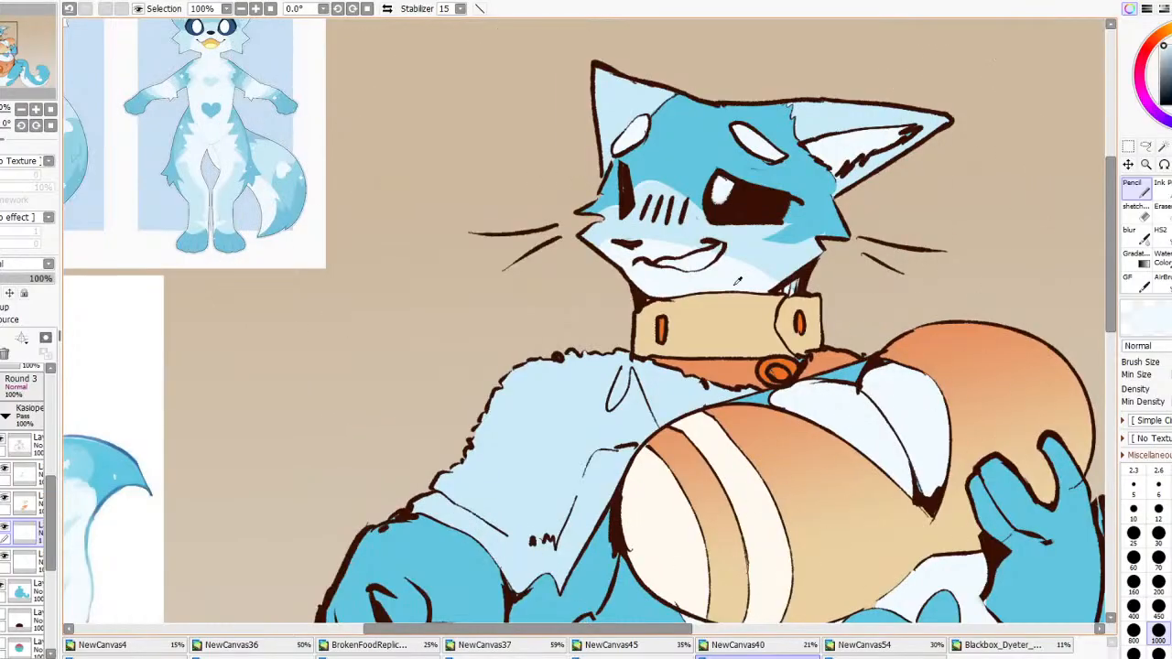
pyautogui.scroll(-6, 751, 220)
pyautogui.press('g')
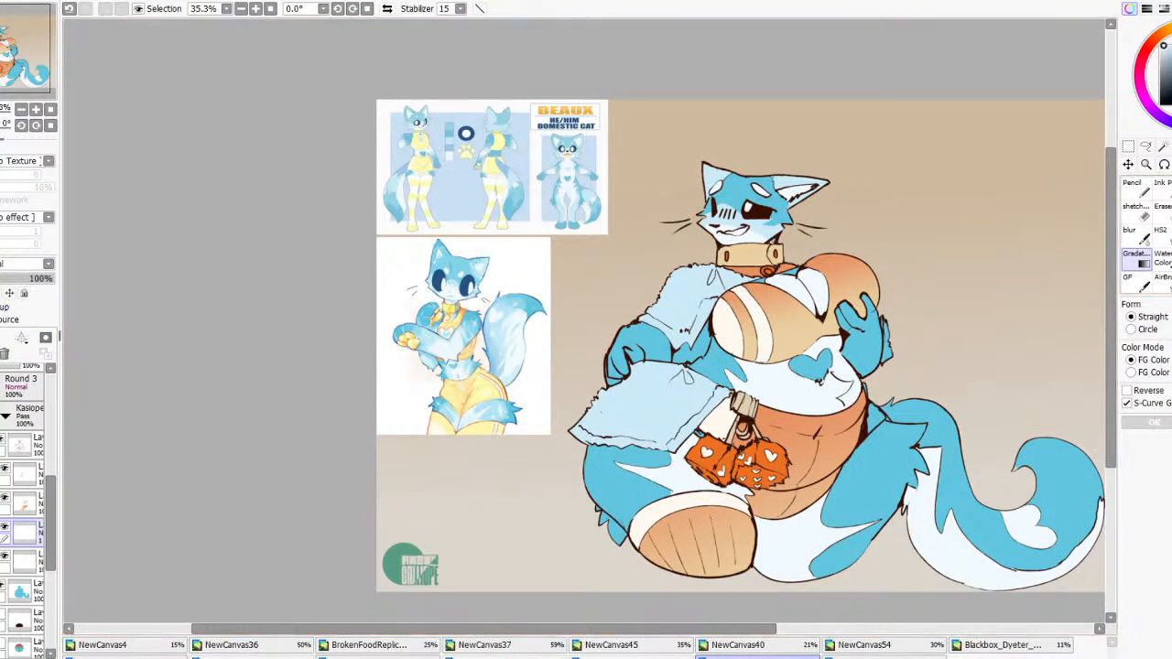
pyautogui.scroll(3, 733, 236)
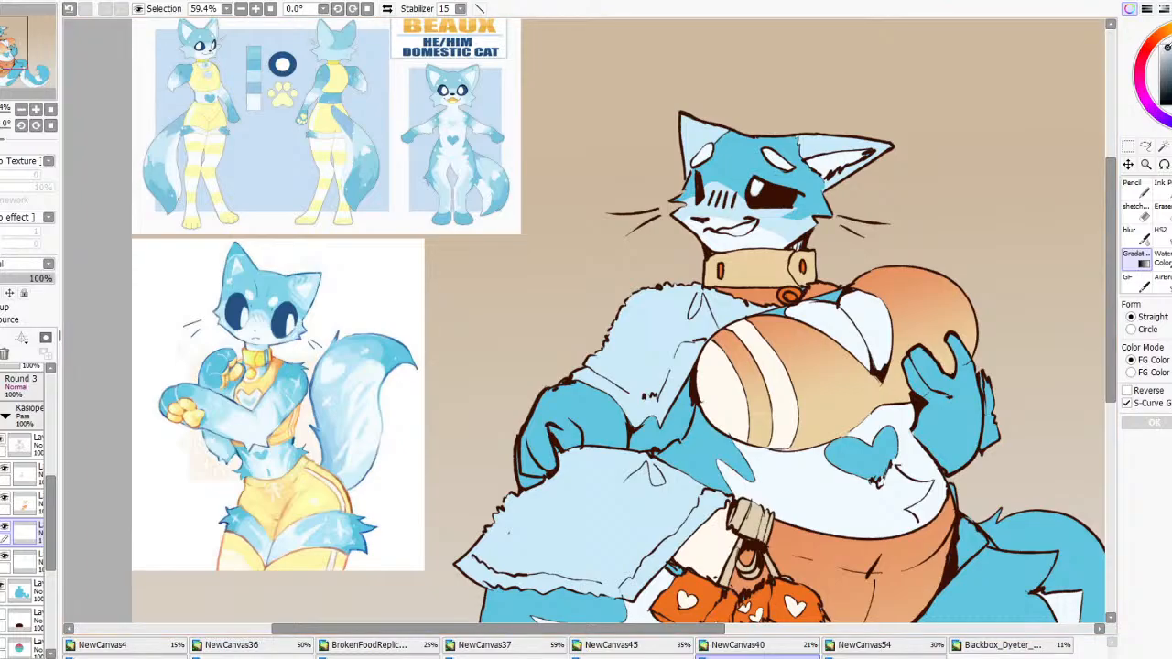
pyautogui.scroll(9, 829, 220)
pyautogui.scroll(-7, 653, 143)
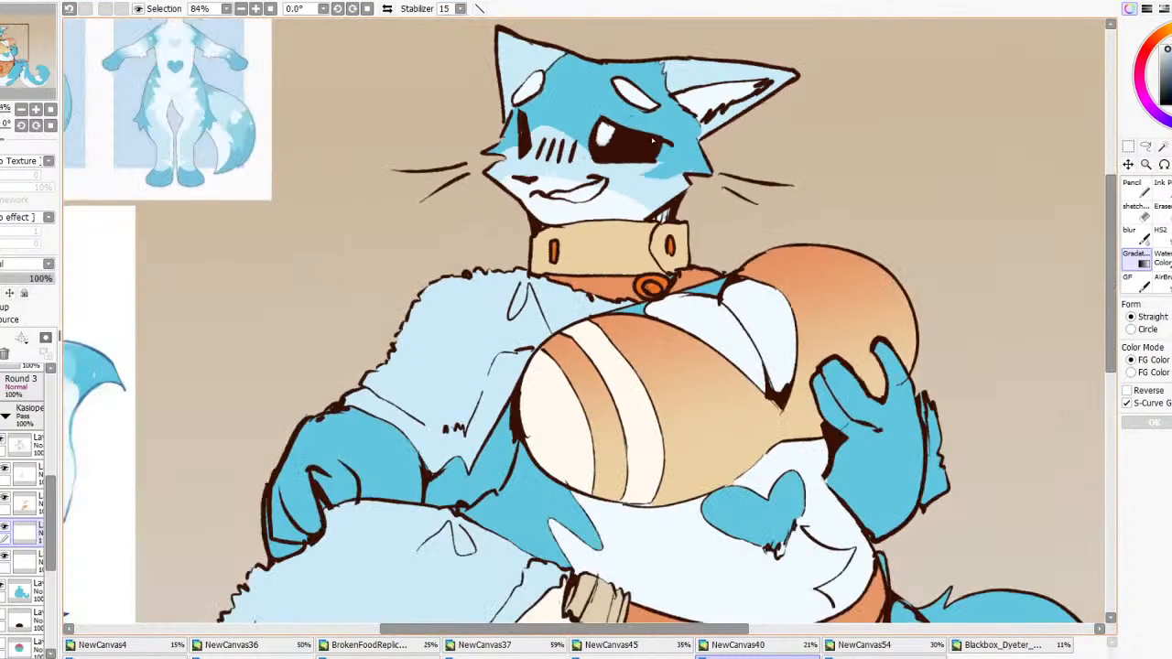
pyautogui.scroll(-4, 653, 143)
pyautogui.scroll(2, 723, 115)
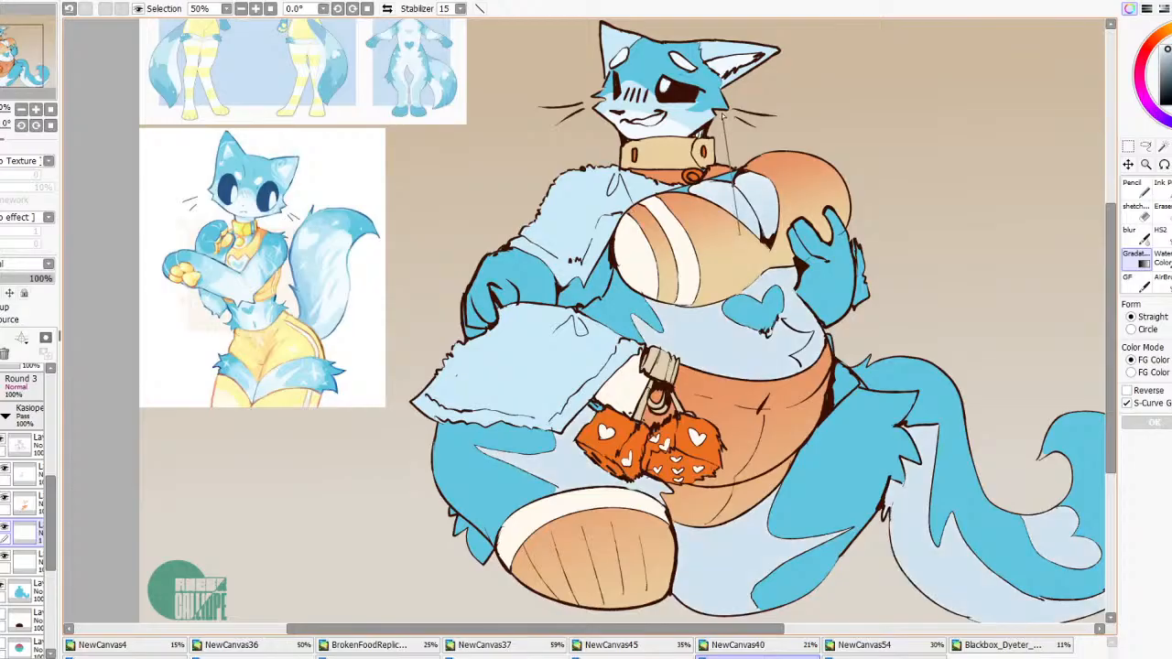
pyautogui.scroll(-4, 737, 229)
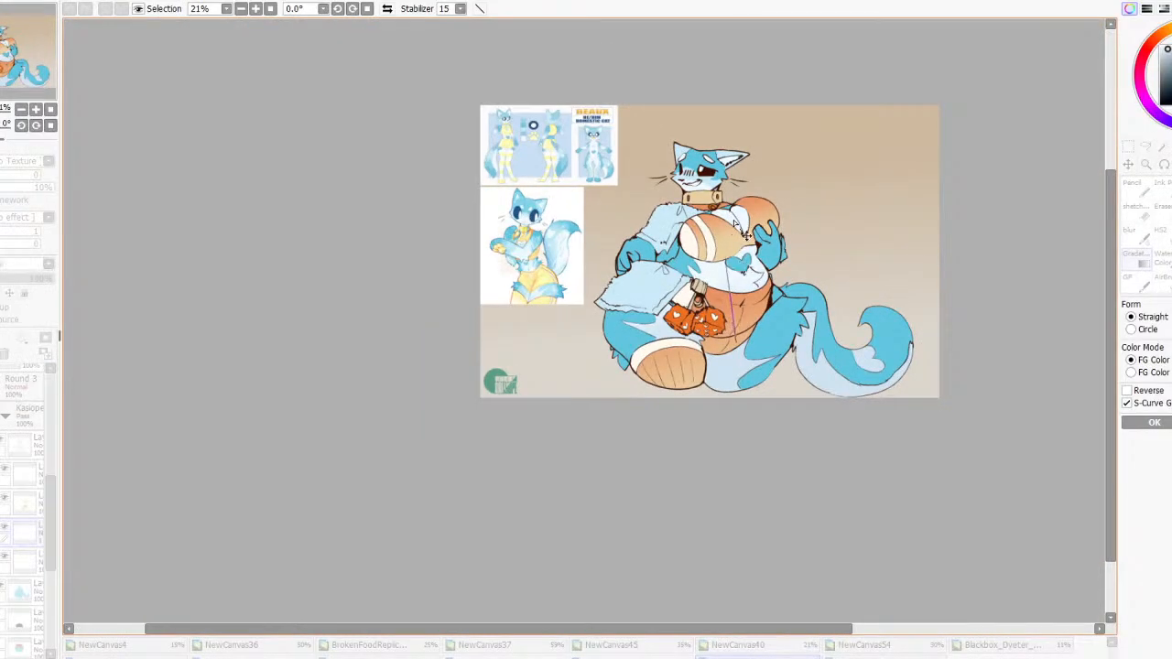
pyautogui.click(1154, 422)
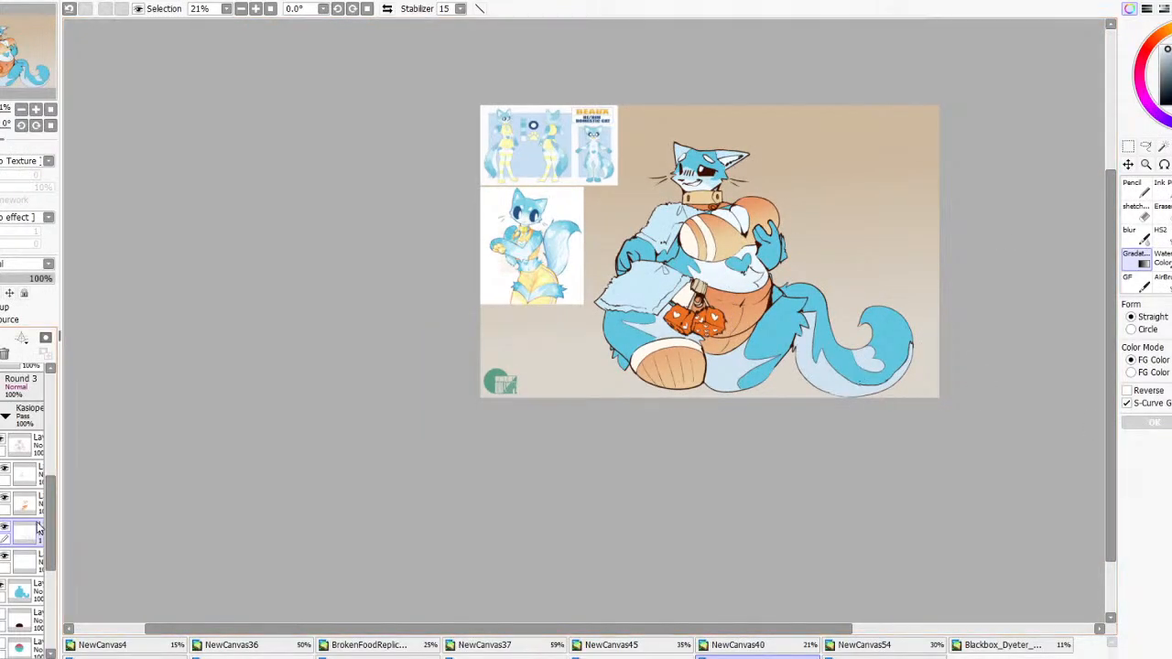
# Recolour the character's line art to dark blue with the large pencil brush
pyautogui.click(31, 451)
pyautogui.click(1138, 189)
pyautogui.moveTo(1169, 51); pyautogui.dragTo(1171, 61)
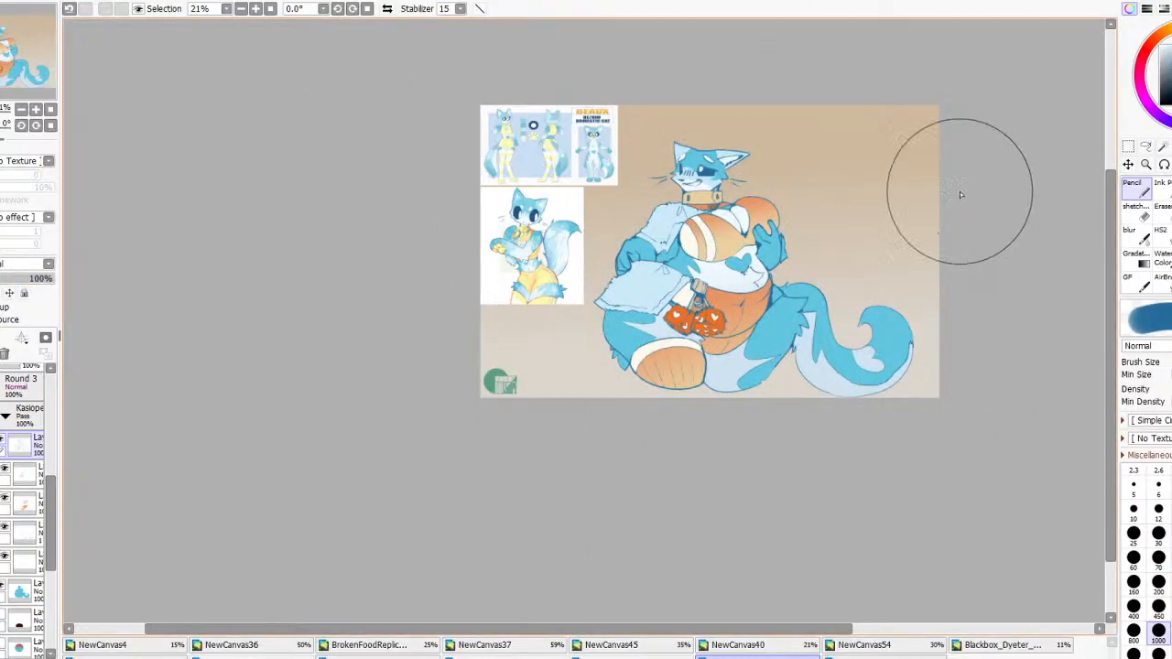
pyautogui.scroll(3, 732, 270)
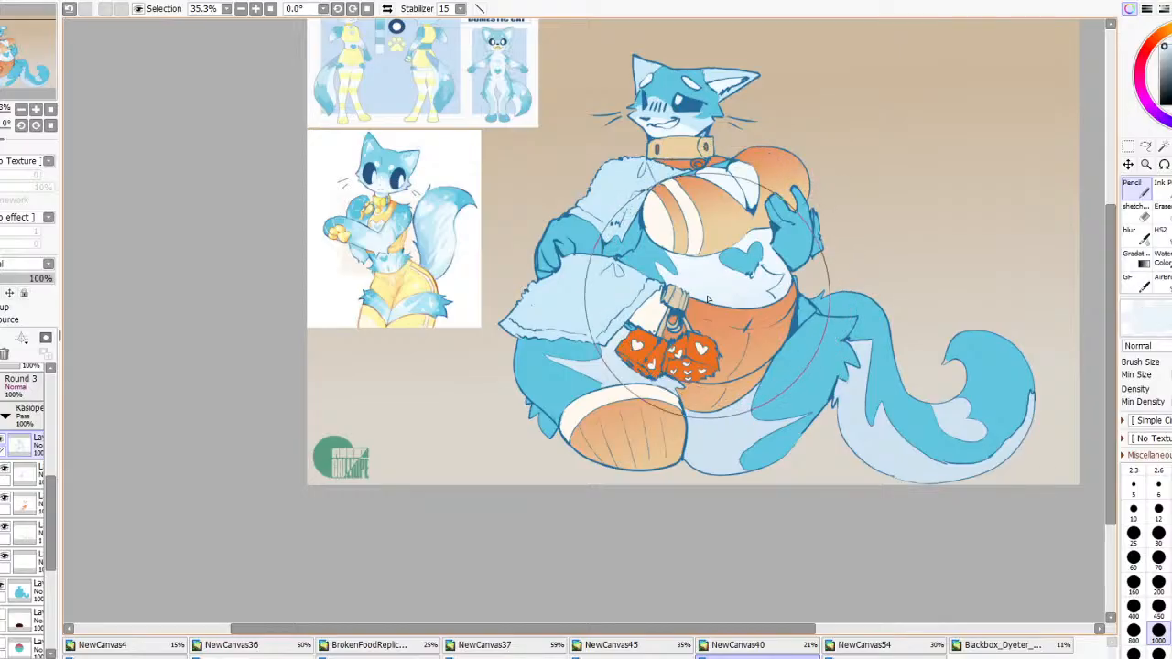
# Shift the colour of the fuzzy jacket layer from light blue to burnt orange with a hue and saturation adjustment
pyautogui.click(27, 474)
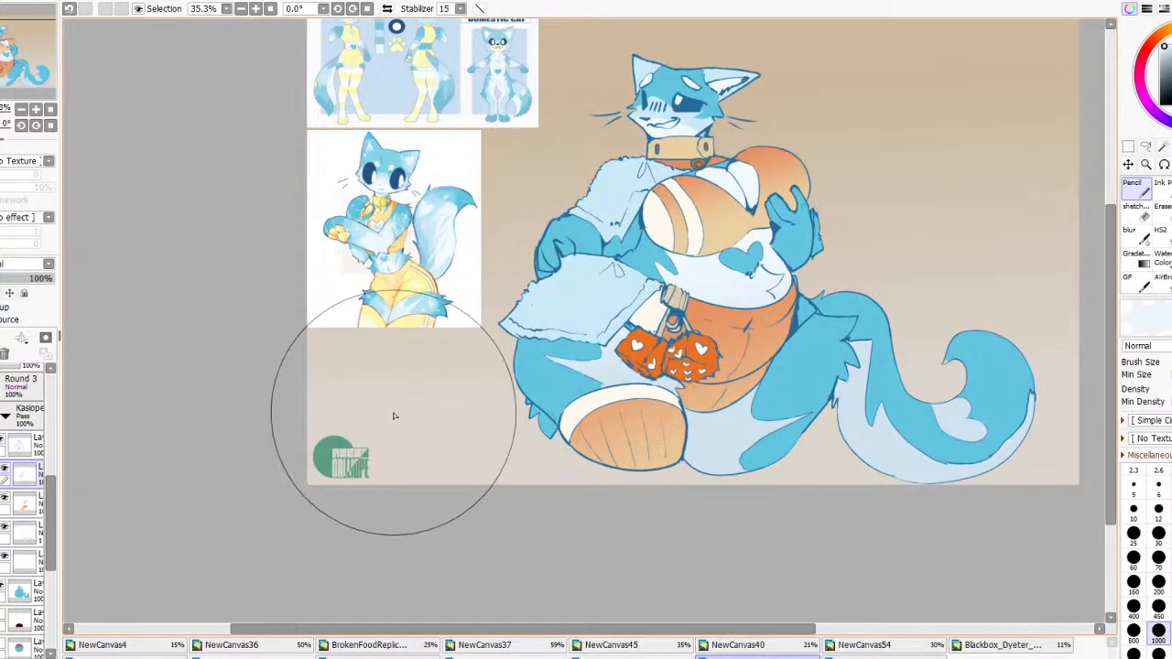
pyautogui.click(4, 470)
pyautogui.click(4, 470)
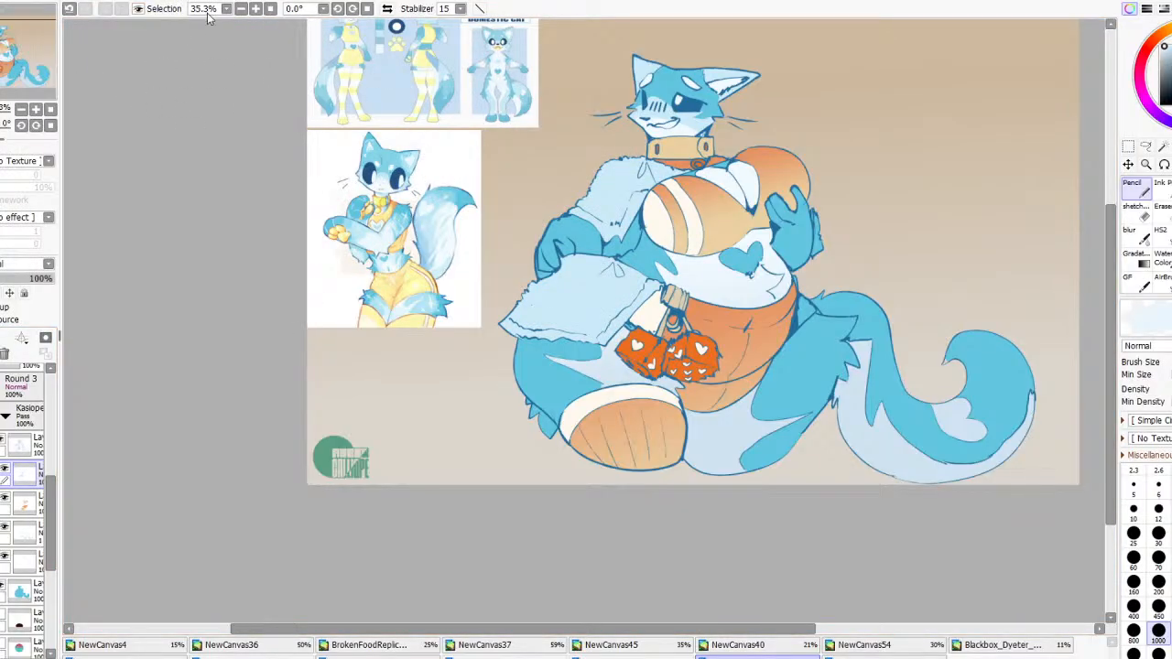
pyautogui.click(409, 13)
pyautogui.moveTo(882, 480); pyautogui.dragTo(1053, 454)
pyautogui.scroll(-3, 782, 259)
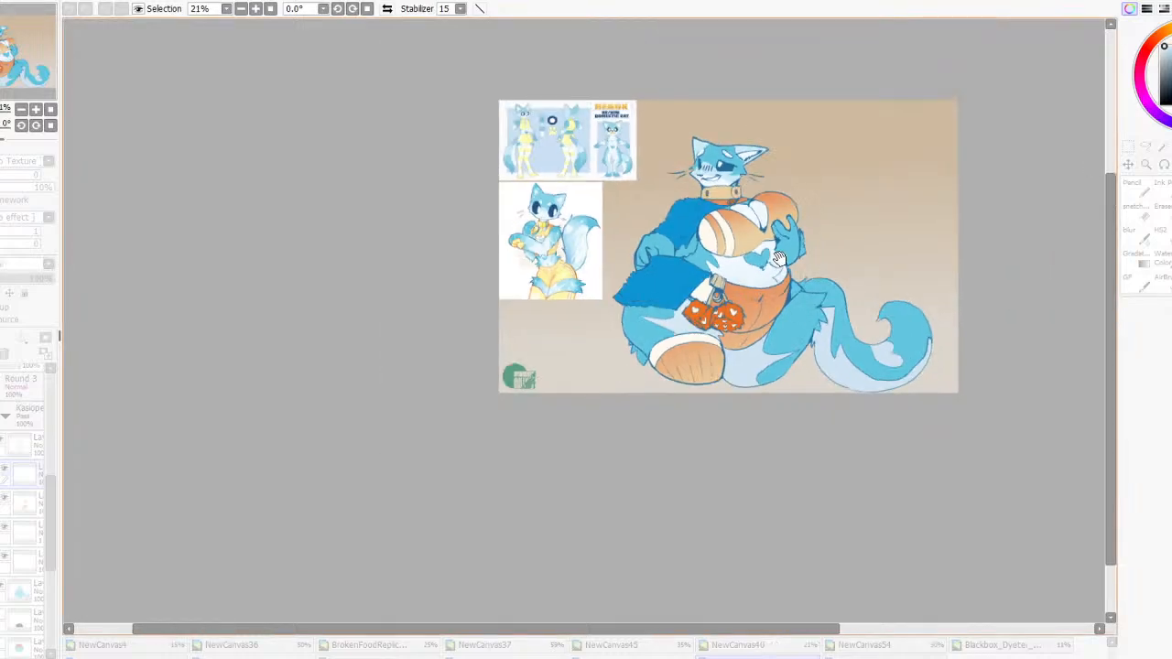
pyautogui.scroll(2, 782, 259)
pyautogui.moveTo(941, 432); pyautogui.dragTo(806, 427)
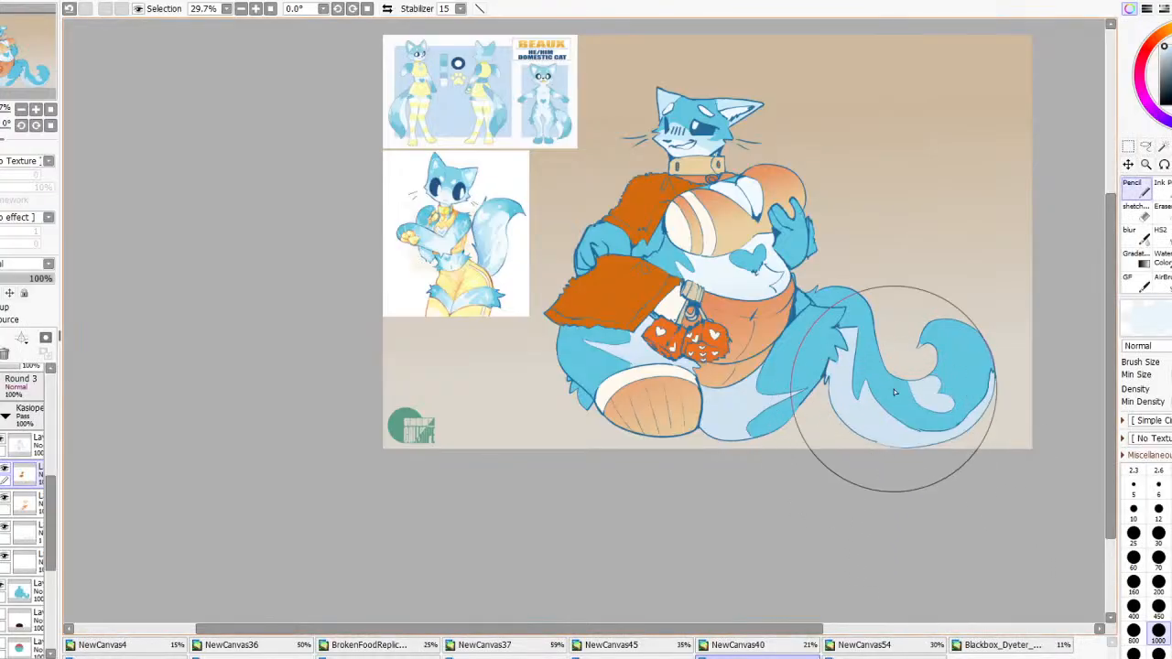
# Apply a straight foreground-colour gradient across the upper sleeve of the fuzzy jacket, fading the burnt orange to a lighter tan-brown
pyautogui.click(1135, 253)
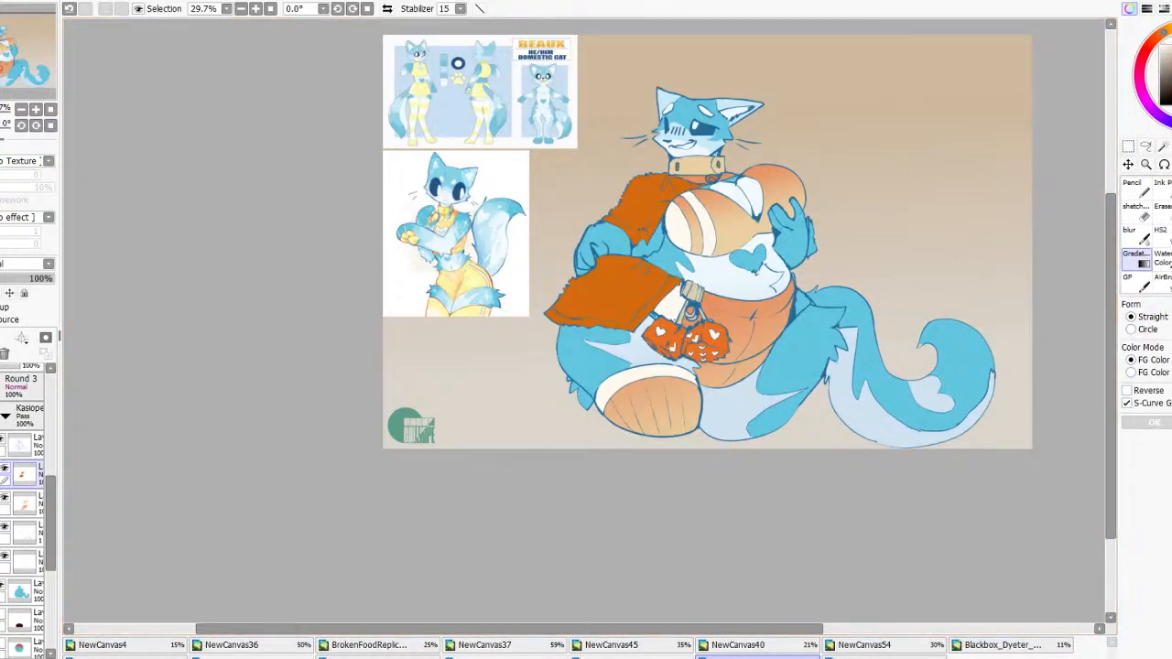
pyautogui.moveTo(608, 316)
pyautogui.mouseDown()
pyautogui.moveTo(657, 185)
pyautogui.moveTo(691, 317)
pyautogui.moveTo(674, 267)
pyautogui.mouseUp()
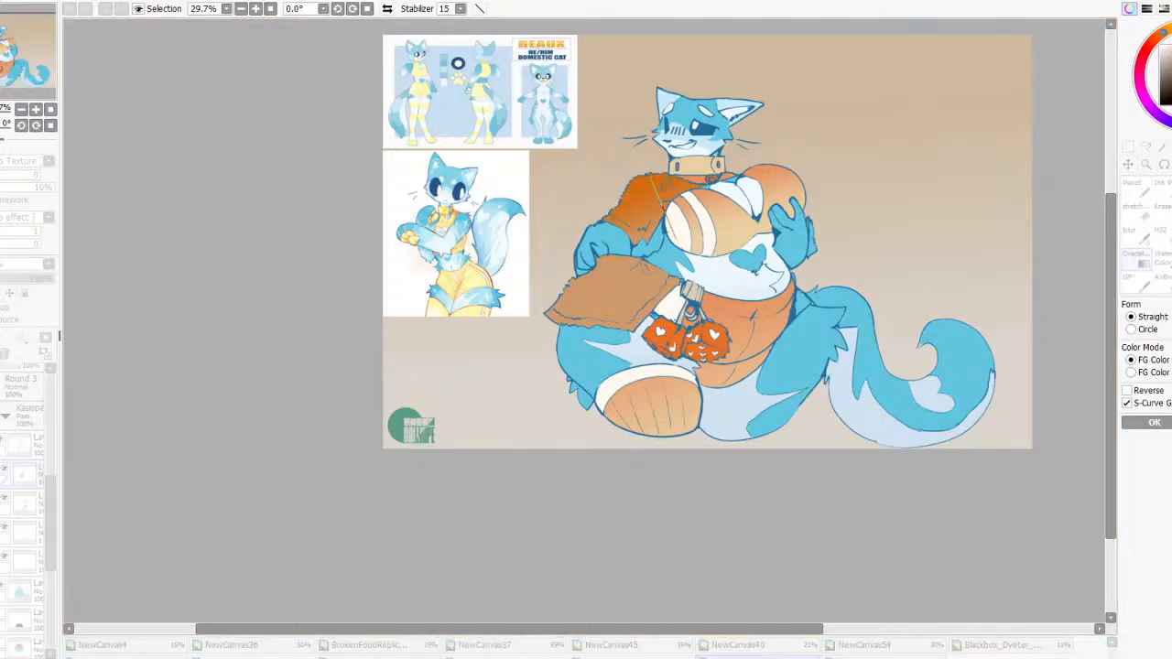
pyautogui.click(1154, 422)
# Isolate the lower part of the jacket with a lasso selection, give it its own straight orange-to-tan gradient, and remove the selection
pyautogui.click(1145, 147)
pyautogui.moveTo(591, 259)
pyautogui.mouseDown()
pyautogui.moveTo(702, 345)
pyautogui.moveTo(423, 325)
pyautogui.mouseUp()
pyautogui.click(1136, 260)
pyautogui.moveTo(617, 263); pyautogui.dragTo(625, 305)
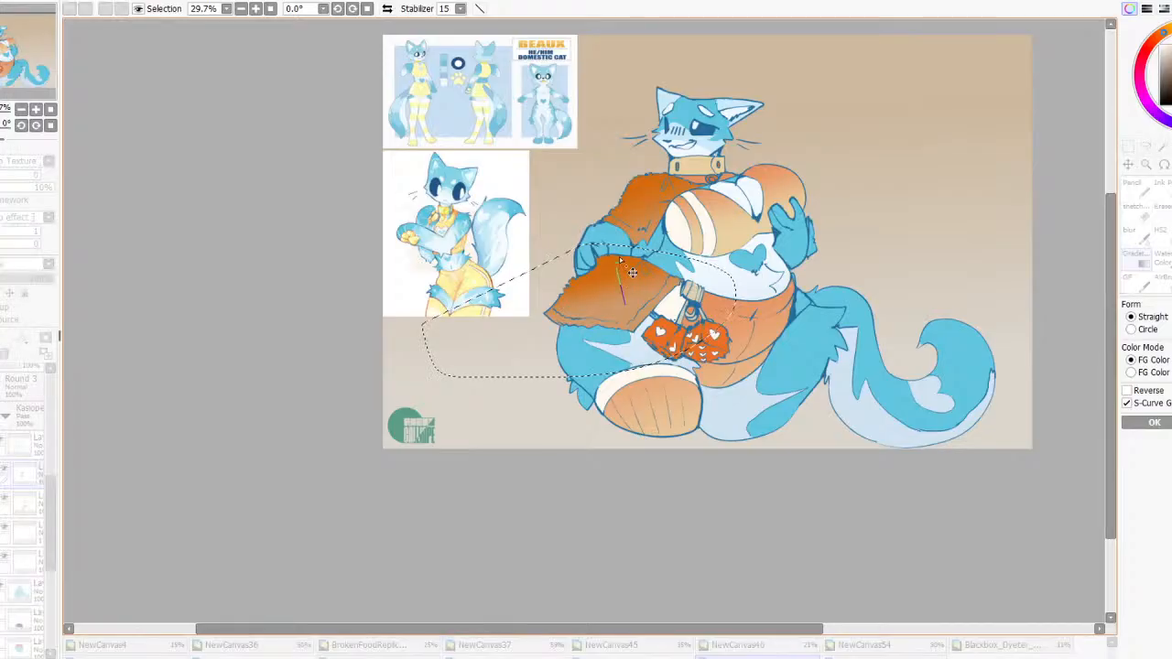
pyautogui.click(1153, 422)
pyautogui.hotkey('ctrl', 'd')
pyautogui.scroll(-1, 708, 281)
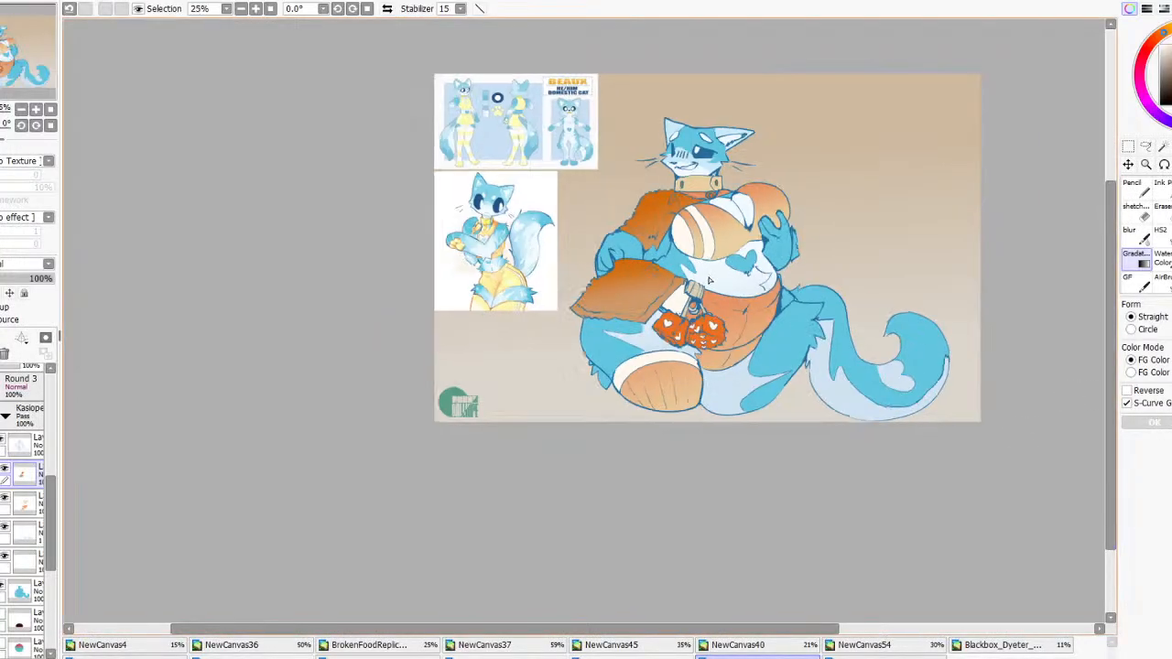
# Fill the leftover white gap between the lower jacket and the belt strap with the shorts' orange on the clothing layer
pyautogui.scroll(2, 709, 281)
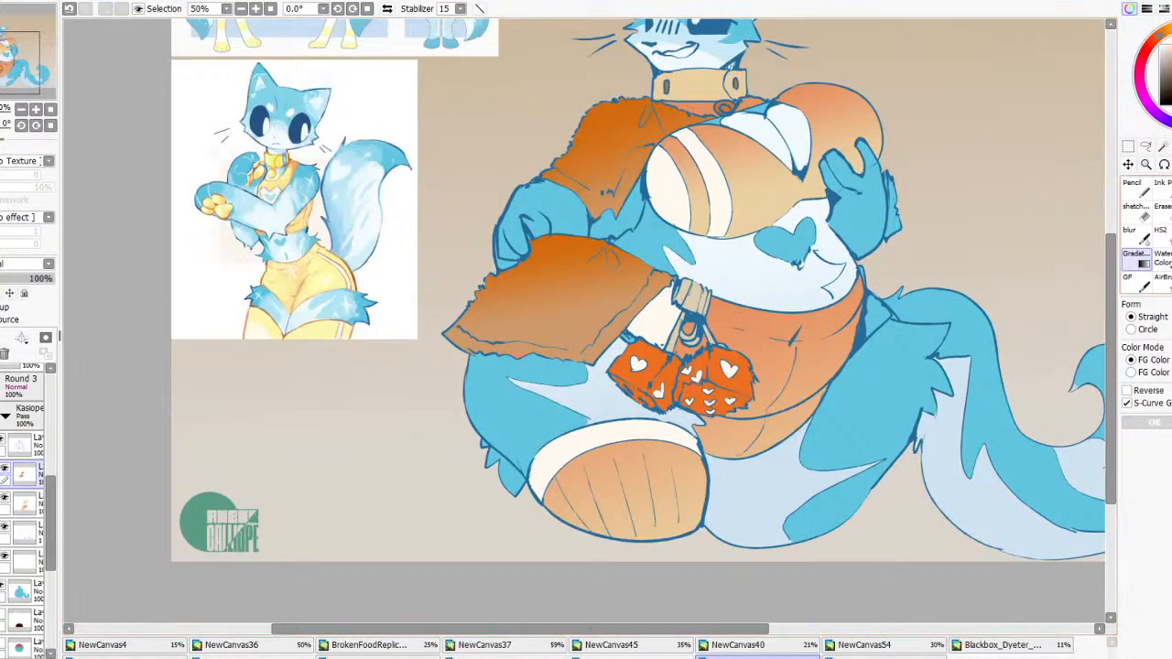
pyautogui.press('w')
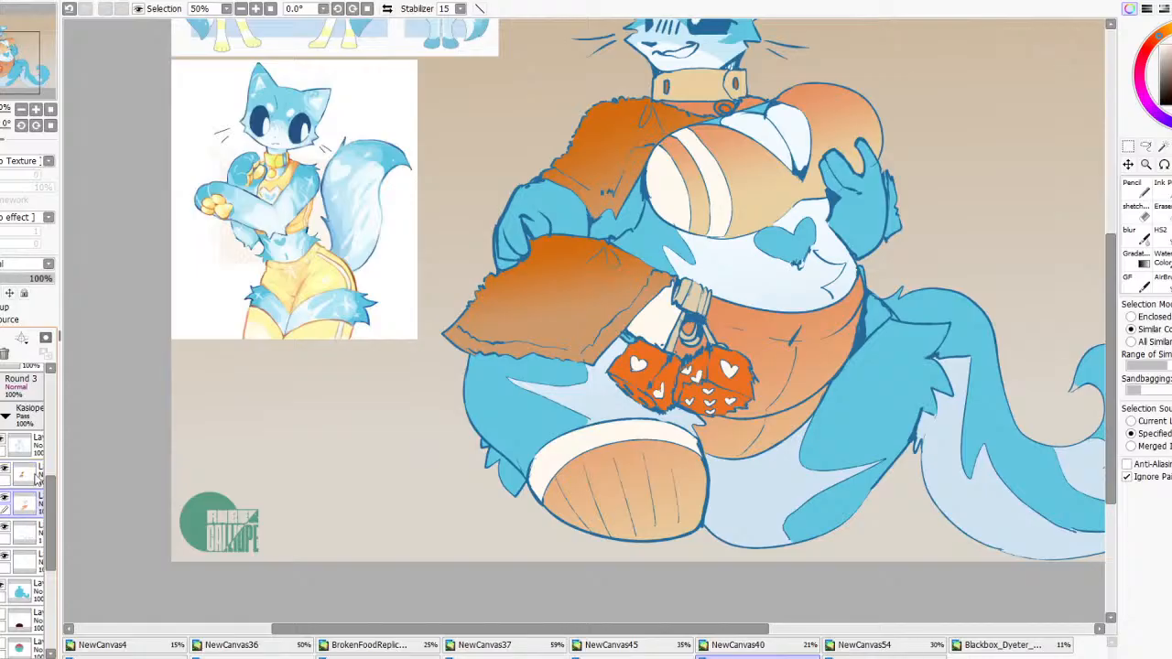
pyautogui.click(646, 328)
pyautogui.hotkey('ctrl', 'z')
pyautogui.click(19, 445)
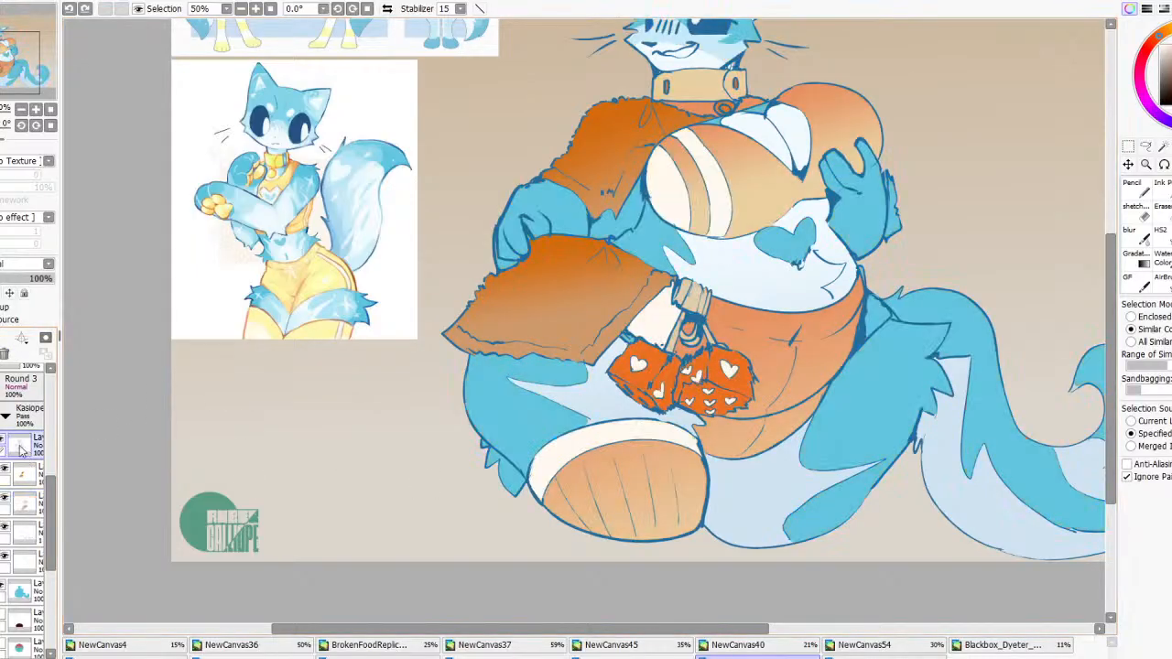
pyautogui.click(24, 513)
pyautogui.click(646, 329)
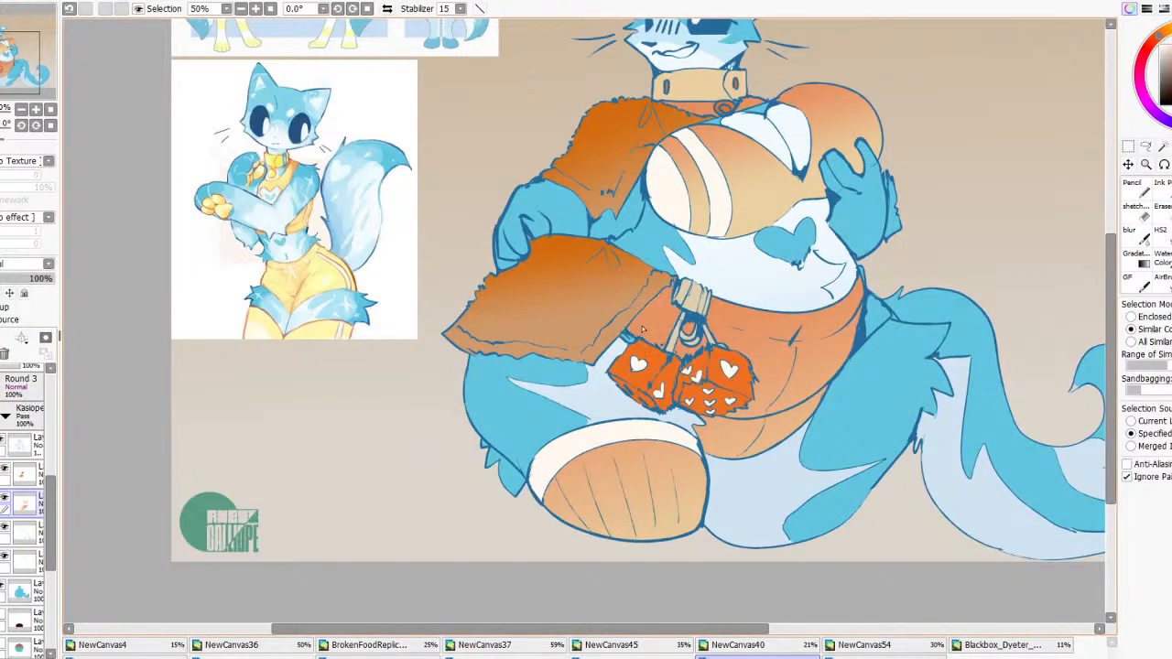
pyautogui.scroll(-2, 649, 325)
pyautogui.scroll(5, 656, 325)
pyautogui.press('b')
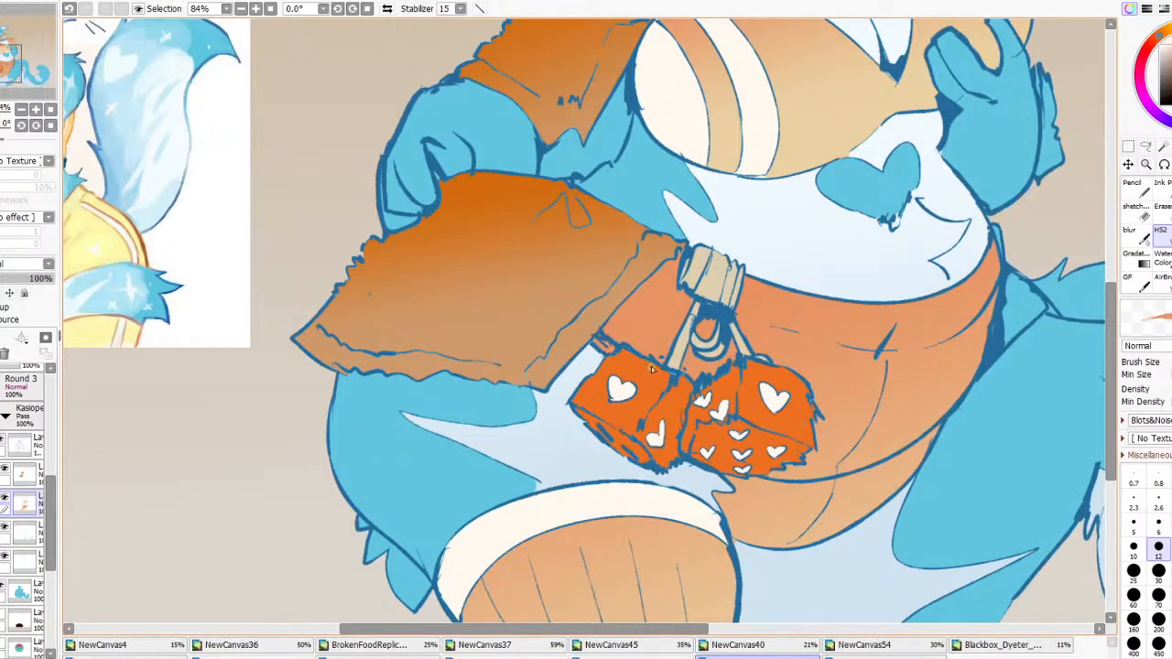
# Shift the jacket and clothing layers together to a lighter, yellower orange with a hue and saturation adjustment, comparing before and after
pyautogui.scroll(-9, 662, 345)
pyautogui.scroll(3, 570, 370)
pyautogui.scroll(-5, 622, 337)
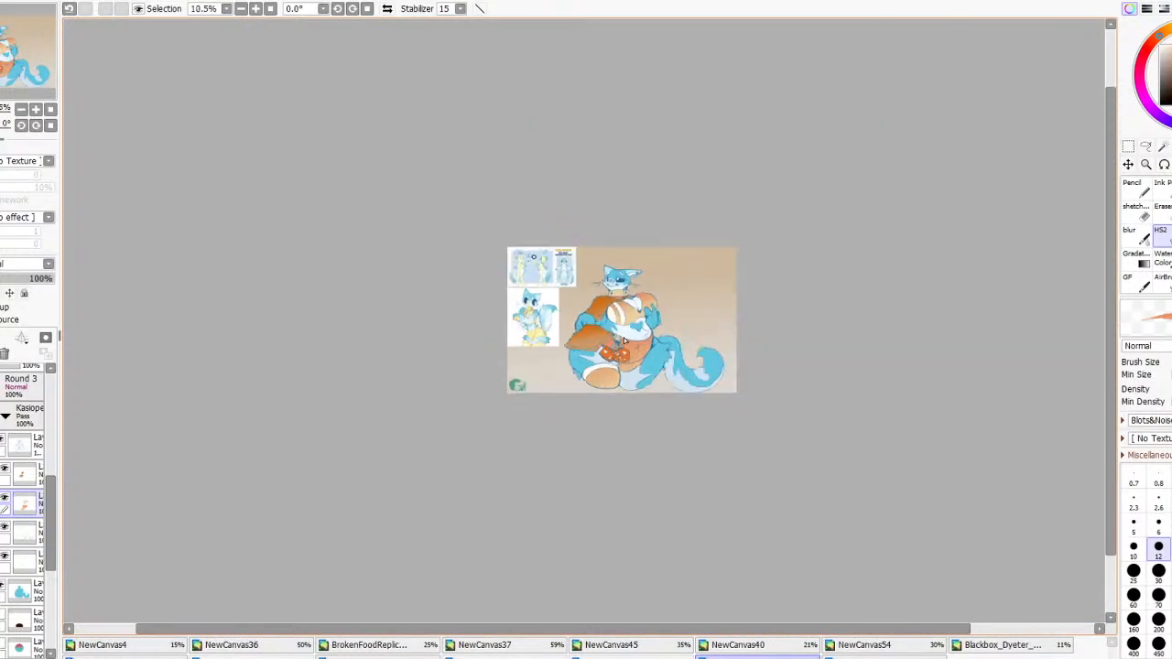
pyautogui.scroll(4, 587, 365)
pyautogui.click(27, 478)
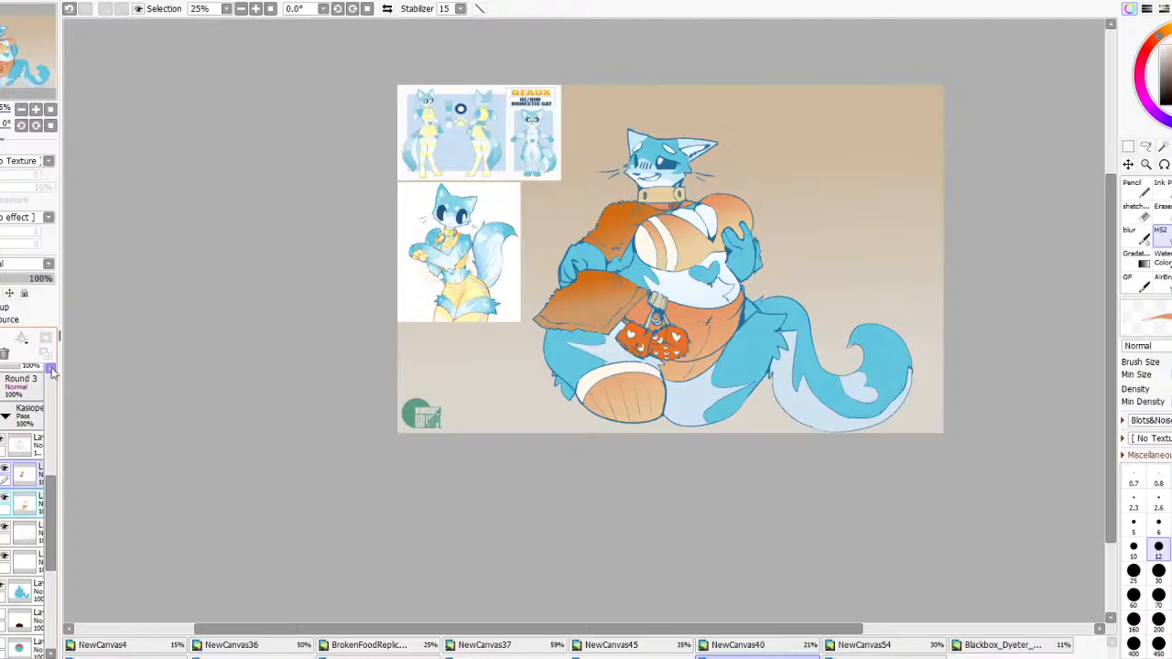
pyautogui.click(351, 13)
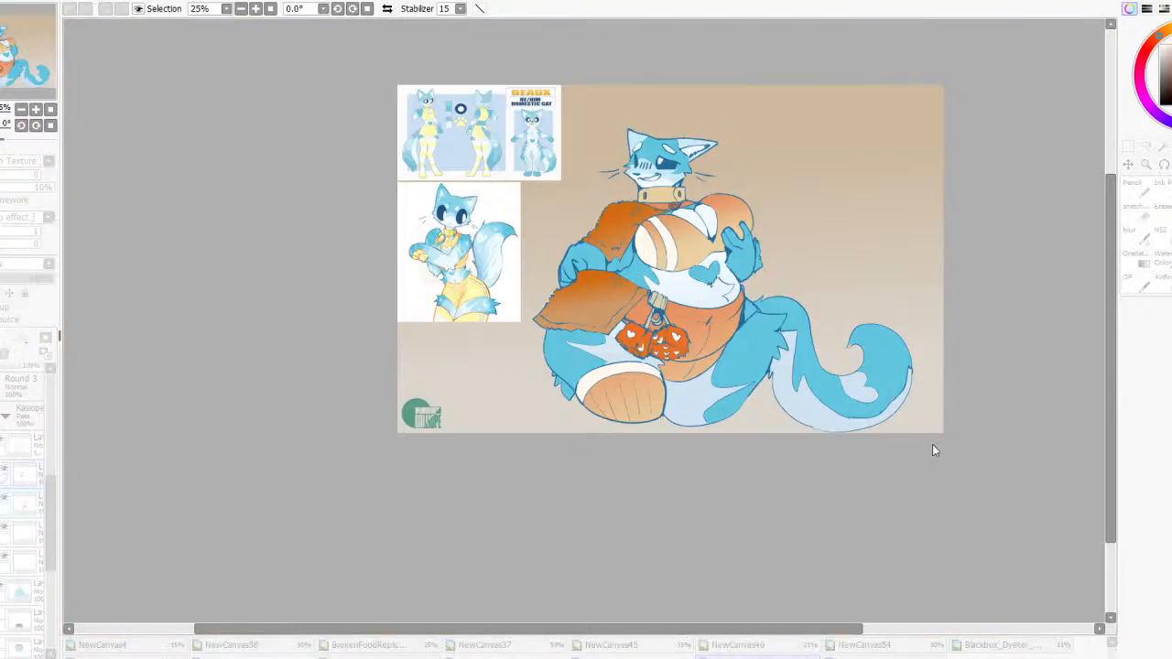
pyautogui.moveTo(932, 432); pyautogui.dragTo(929, 429)
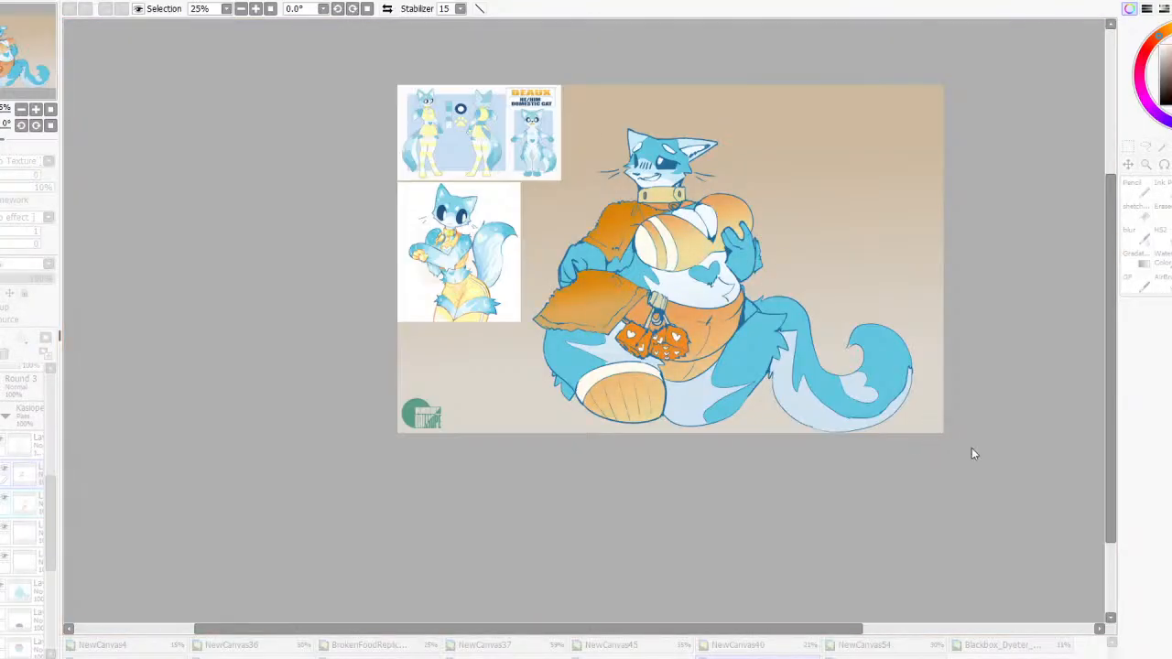
pyautogui.scroll(-2, 947, 451)
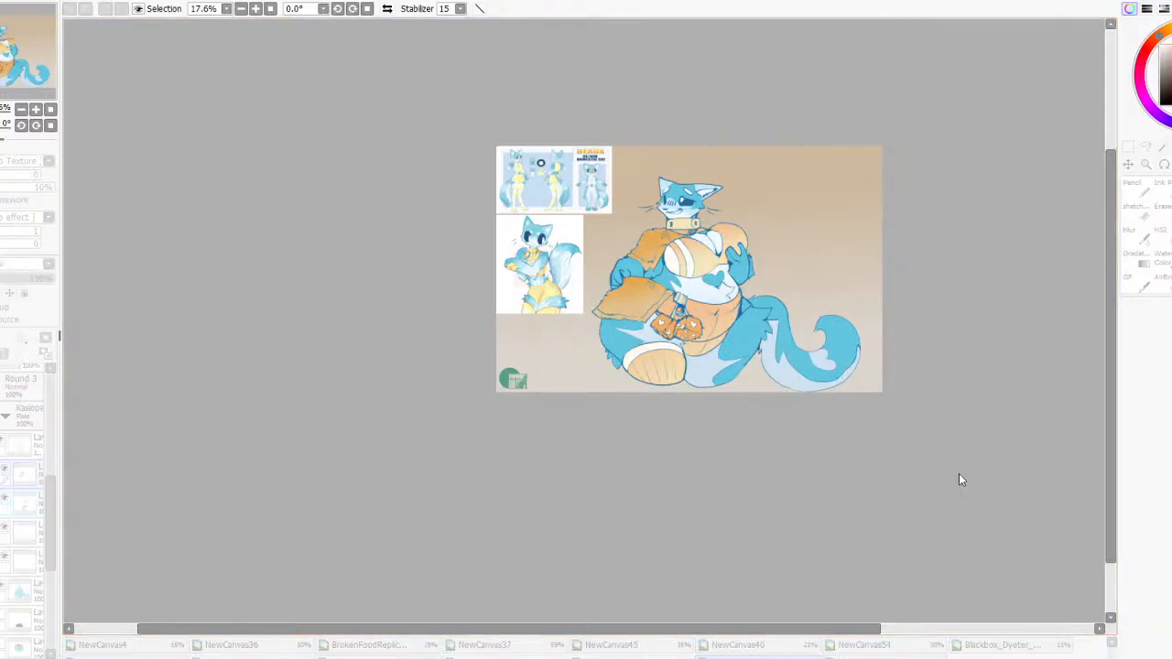
pyautogui.scroll(3, 648, 265)
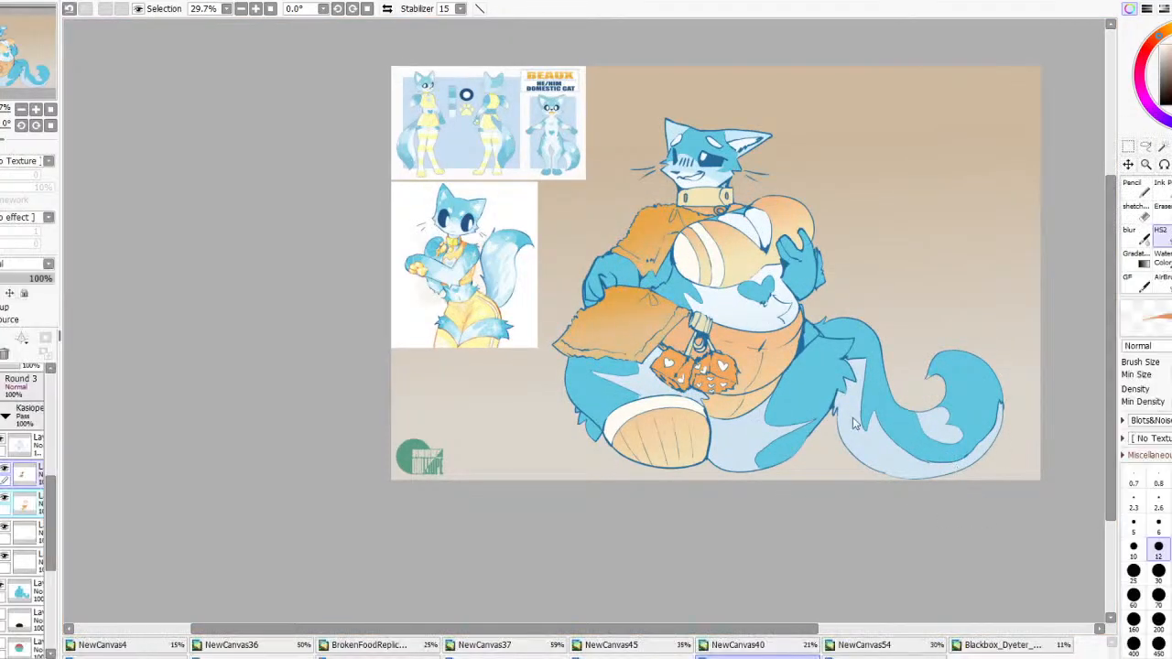
pyautogui.scroll(-6, 766, 300)
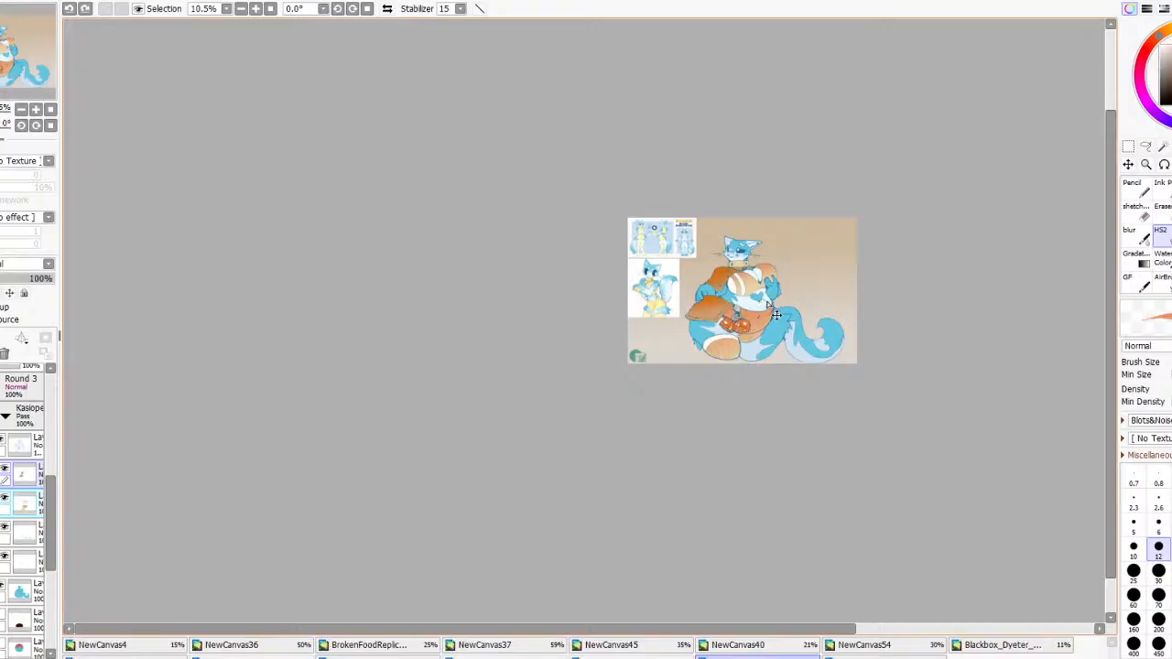
pyautogui.scroll(6, 767, 300)
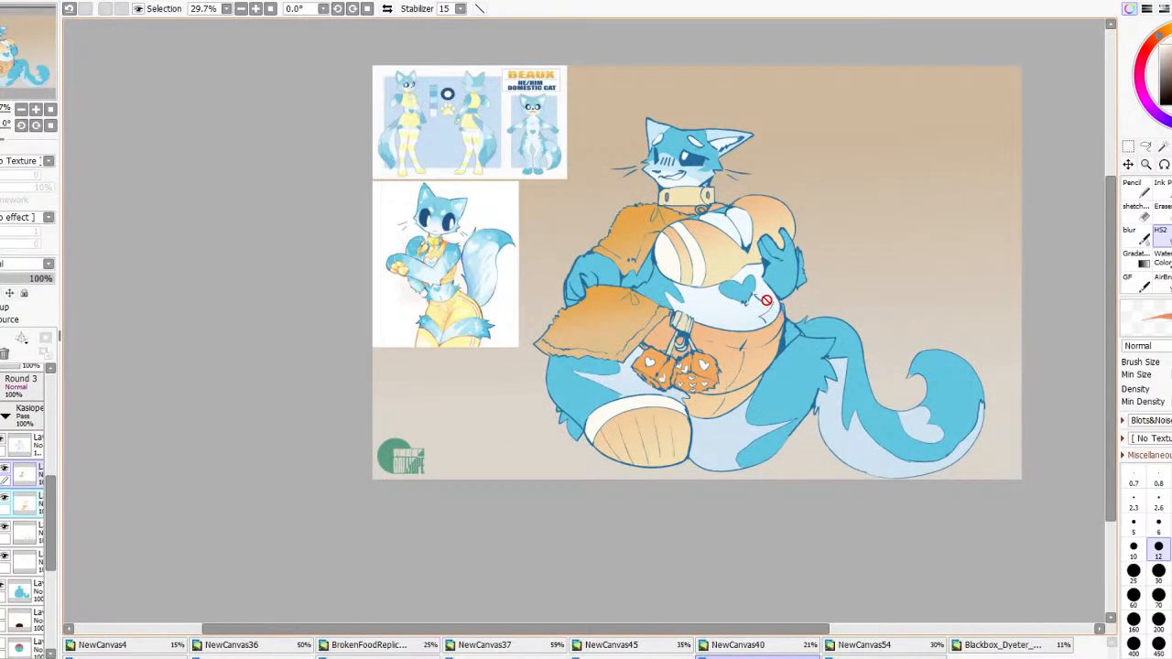
# Toggle the two fur marking layers below the clothing to identify their contents, and open a colour adjustment for the lower one
pyautogui.click(20, 532)
pyautogui.click(3, 528)
pyautogui.click(4, 528)
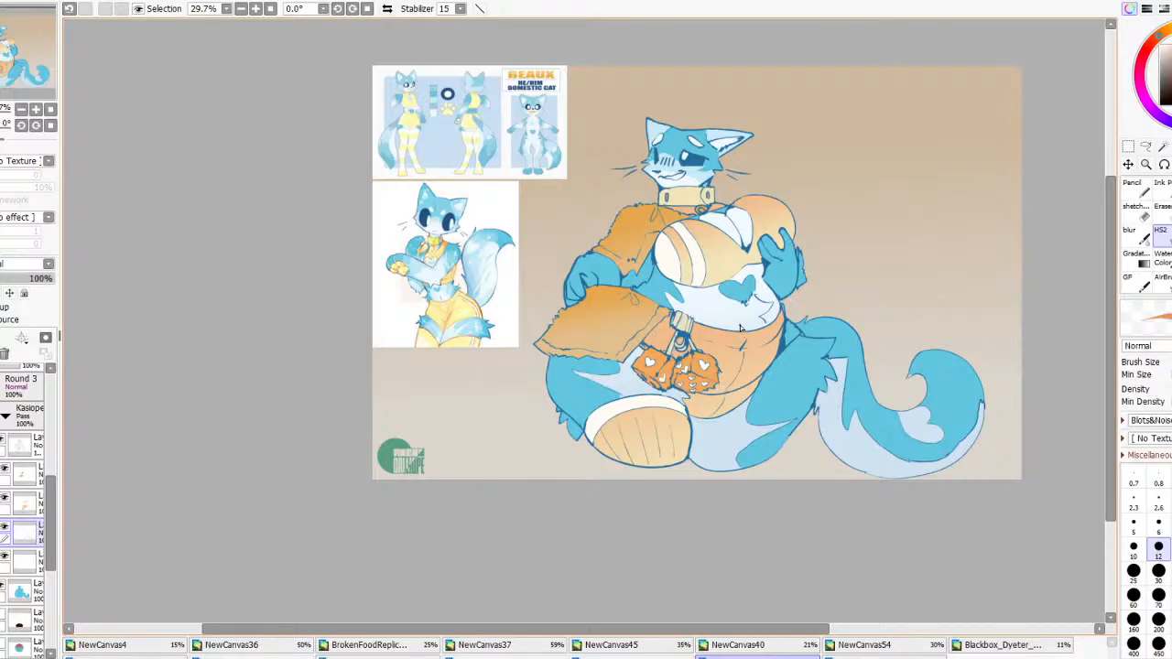
pyautogui.click(4, 557)
pyautogui.click(5, 557)
pyautogui.click(22, 562)
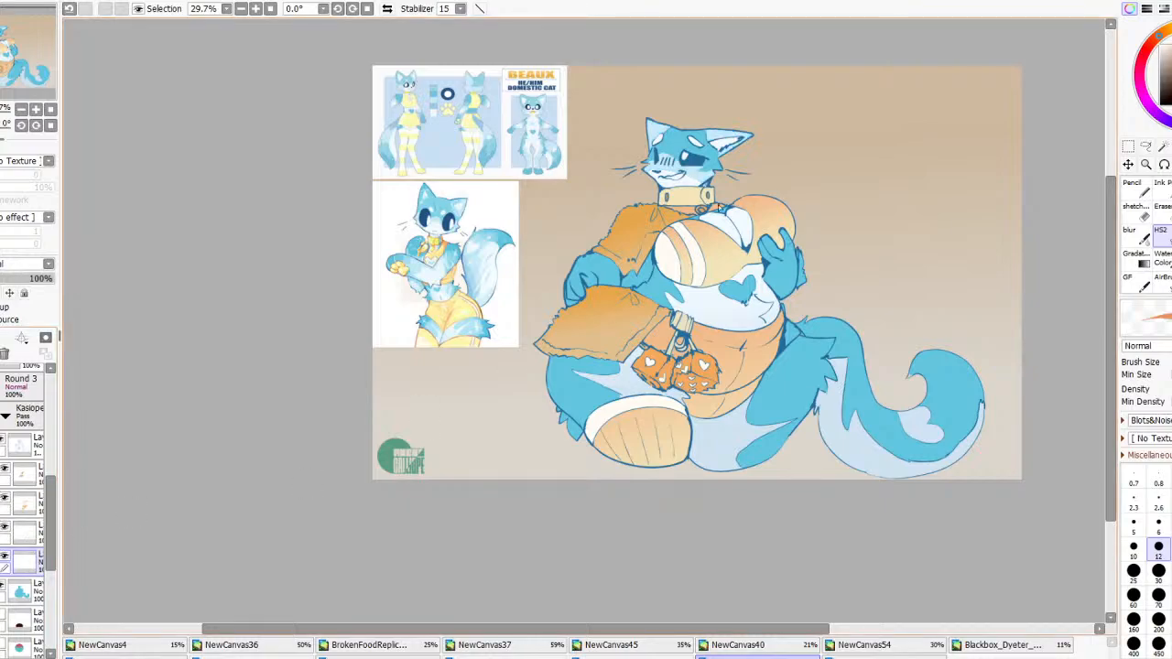
pyautogui.click(1161, 257)
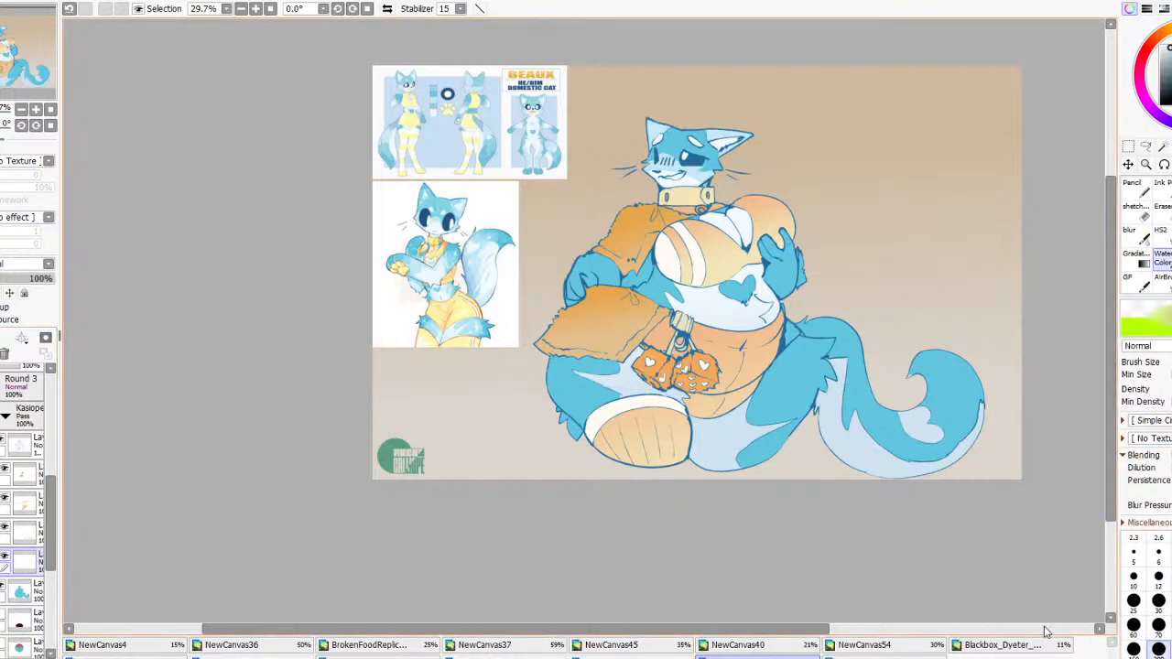
pyautogui.scroll(9, 525, 141)
pyautogui.scroll(-5, 403, 119)
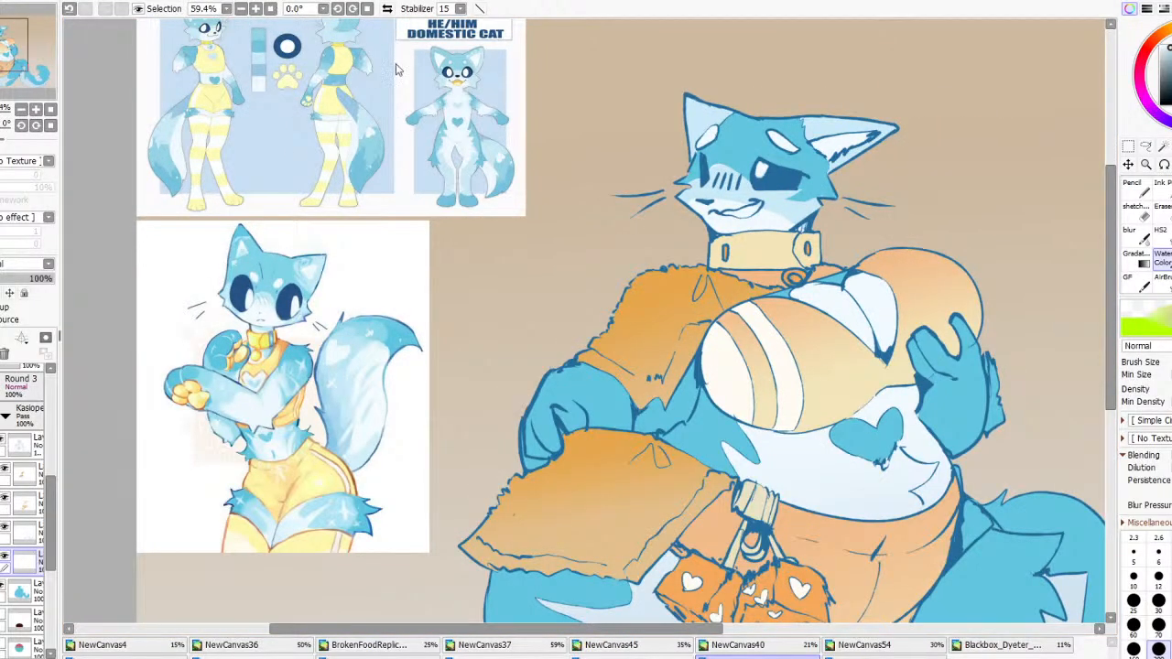
pyautogui.click(399, 70)
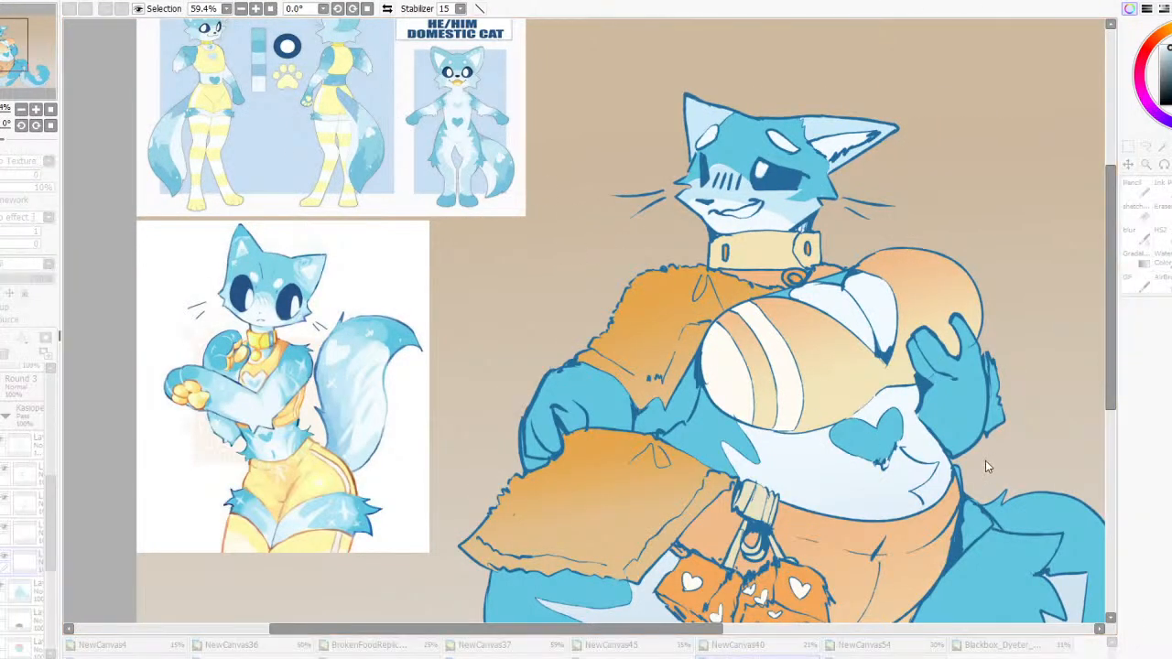
pyautogui.click(1020, 508)
# Test a hue and saturation adjustment on the upper of the two fur marking layers, judging the belly against the reference cats
pyautogui.click(17, 539)
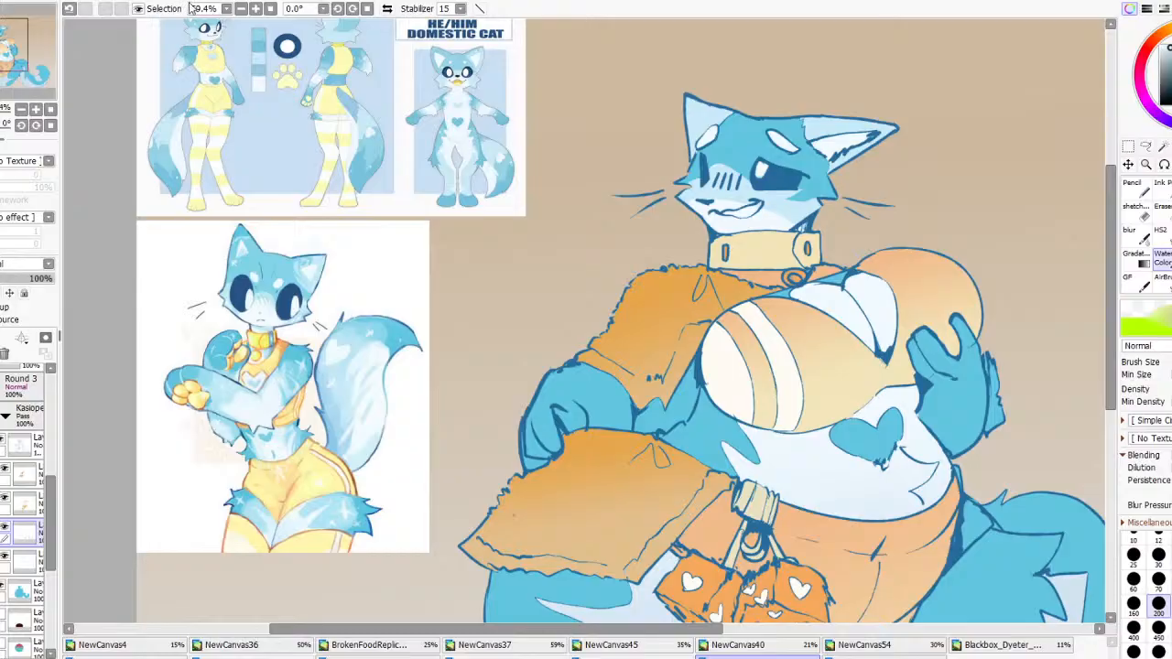
pyautogui.click(322, 14)
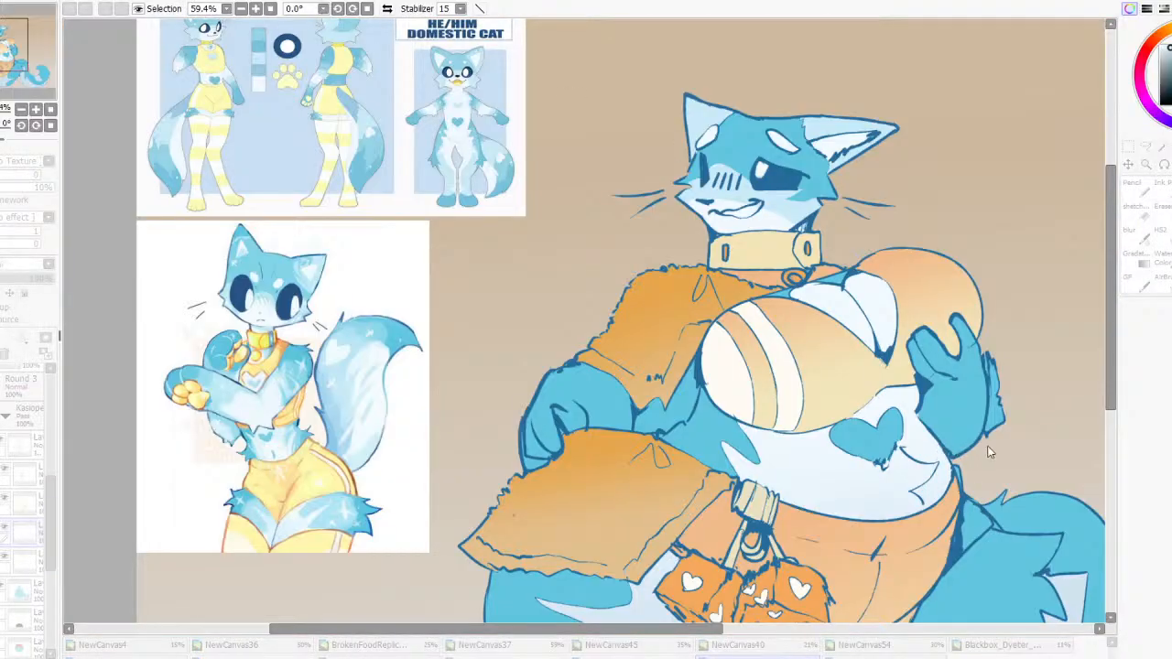
pyautogui.moveTo(919, 473); pyautogui.dragTo(914, 462)
pyautogui.click(1025, 519)
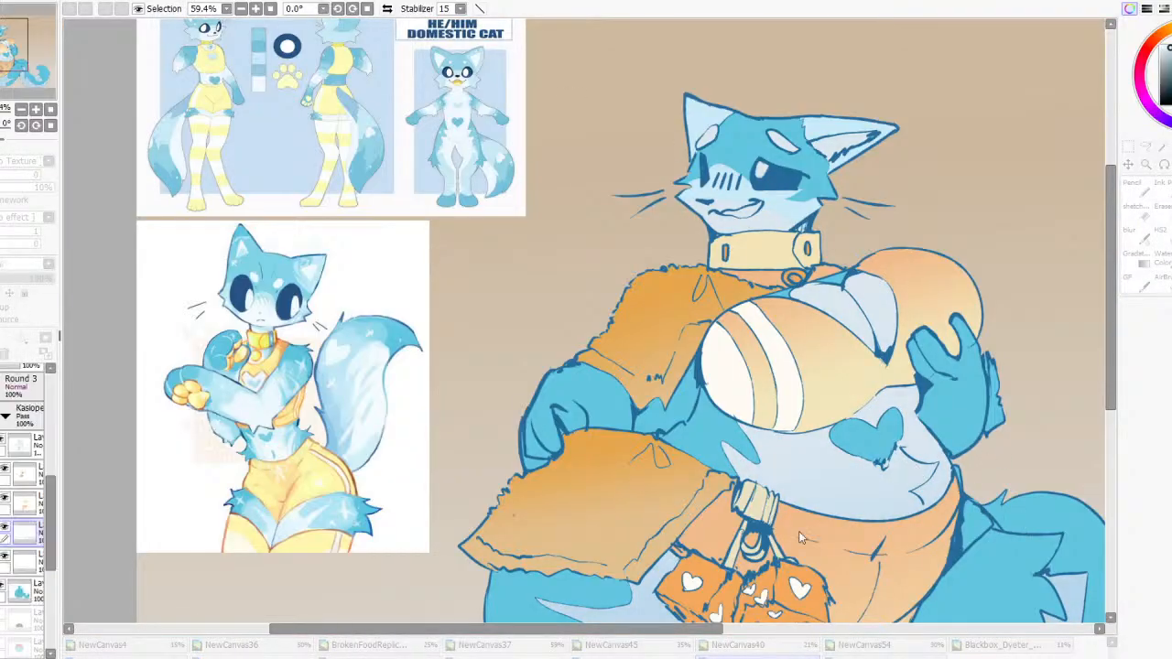
# Fine-tune the colour of the lower fur marking layer with a hue and saturation adjustment
pyautogui.click(12, 559)
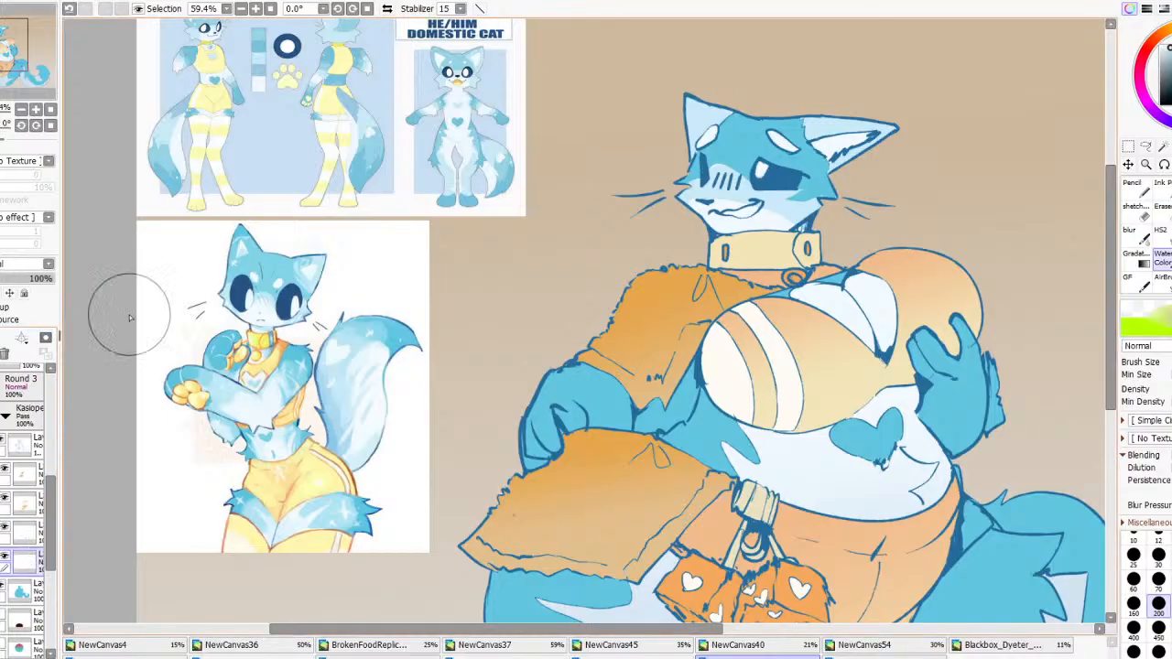
pyautogui.click(288, 8)
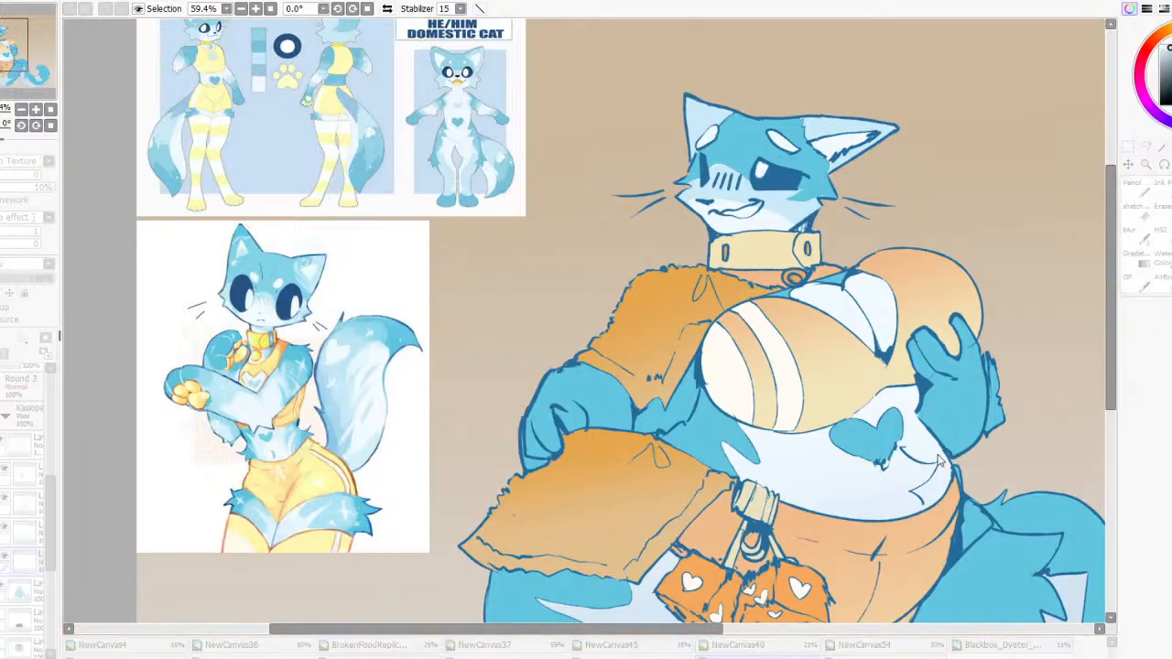
pyautogui.moveTo(930, 473); pyautogui.dragTo(914, 469)
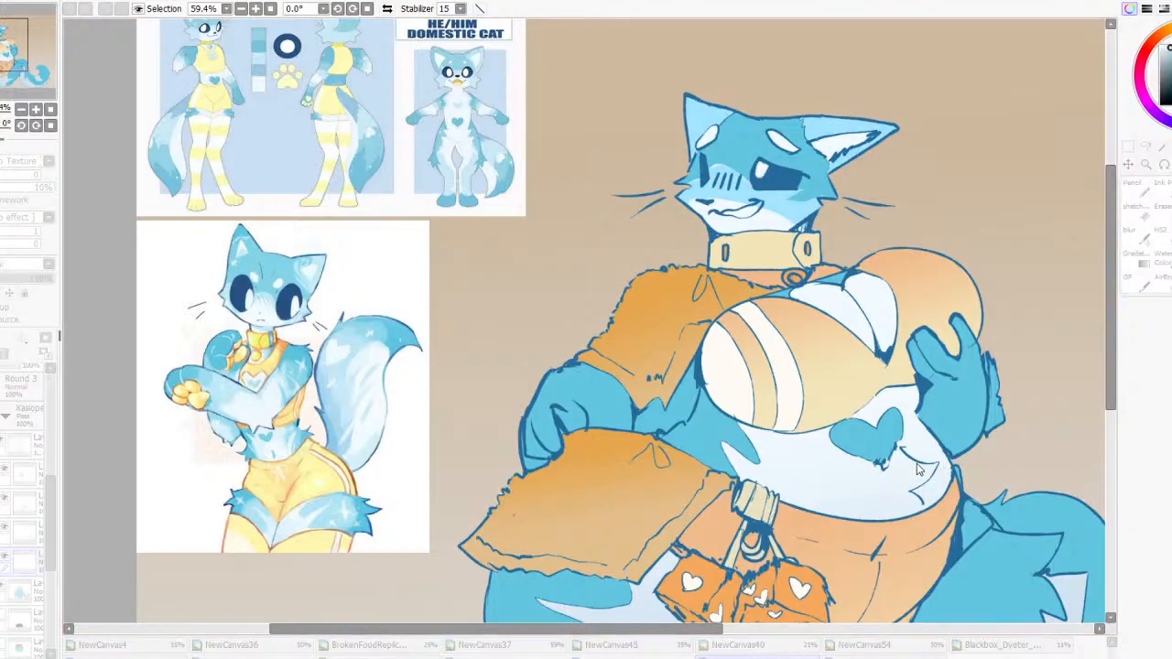
pyautogui.click(984, 516)
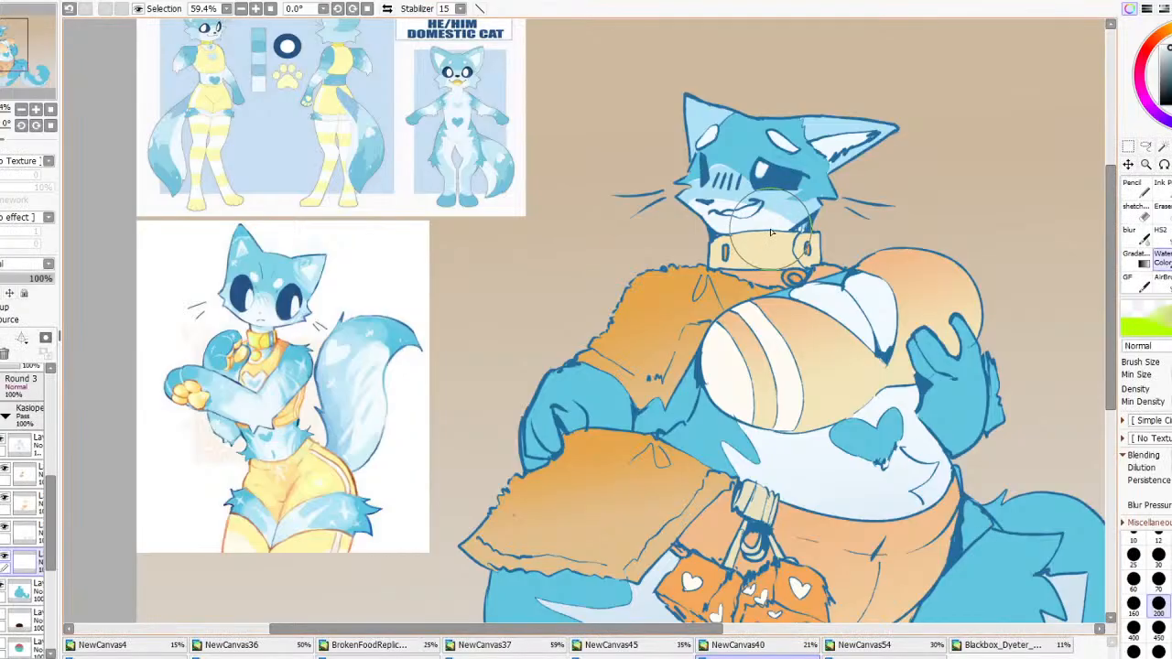
# Blend the blue fur at the waist beside the jacket into the white belly marking with the watercolour brush
pyautogui.scroll(-2, 772, 203)
pyautogui.scroll(1, 776, 280)
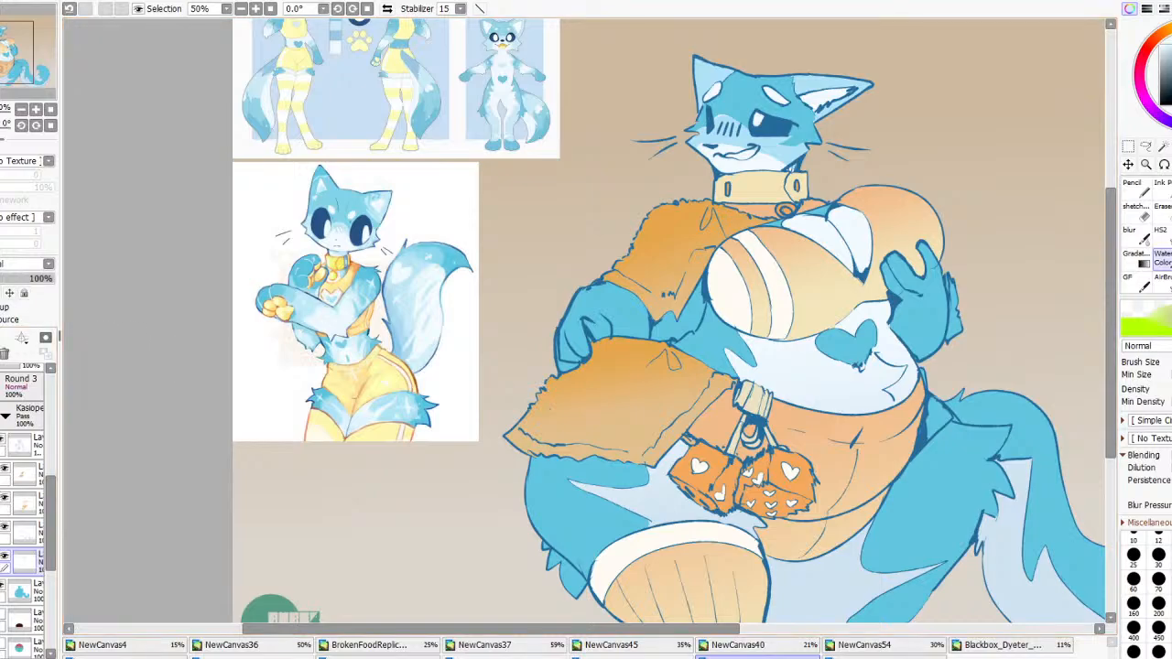
pyautogui.moveTo(729, 373)
pyautogui.mouseDown()
pyautogui.moveTo(718, 361)
pyautogui.moveTo(738, 352)
pyautogui.moveTo(730, 331)
pyautogui.moveTo(731, 376)
pyautogui.moveTo(737, 338)
pyautogui.moveTo(706, 342)
pyautogui.mouseUp()
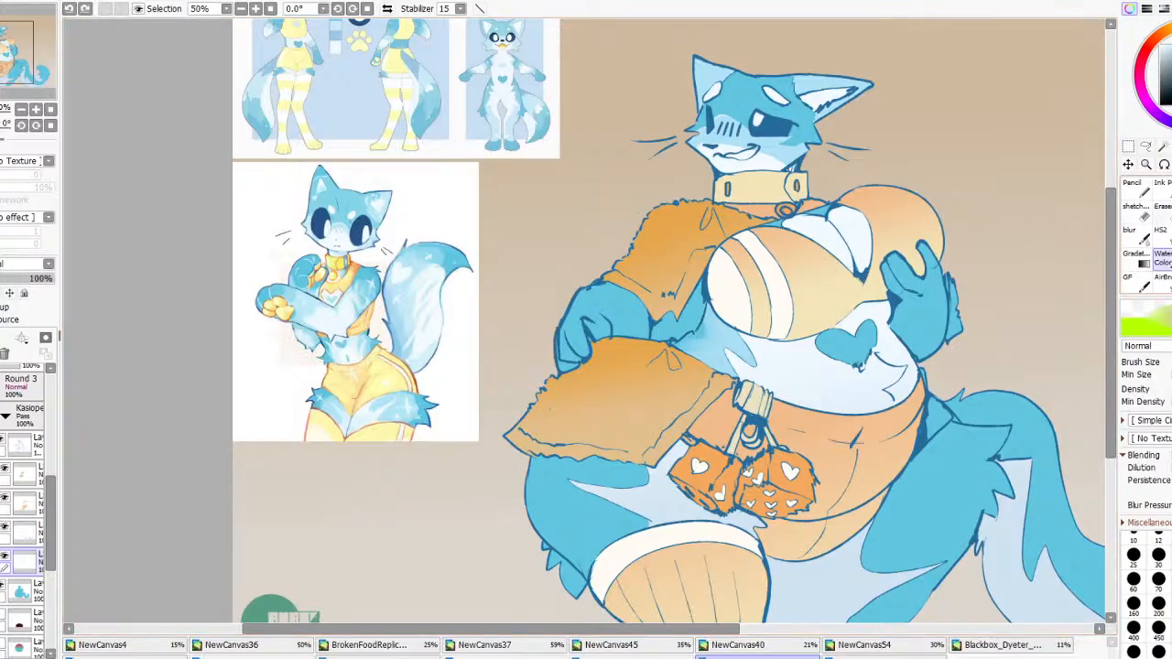
pyautogui.hotkey('ctrl', 'z')
pyautogui.hotkey('ctrl', 'z')
pyautogui.hotkey('ctrl', 'z')
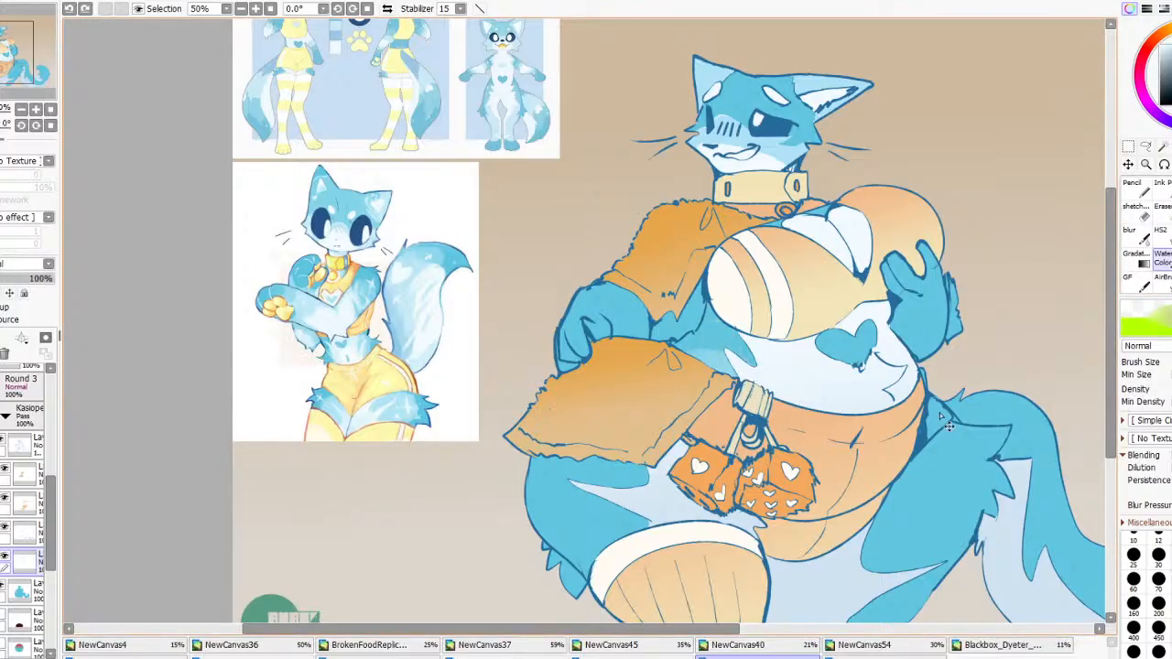
pyautogui.moveTo(738, 376); pyautogui.dragTo(741, 341)
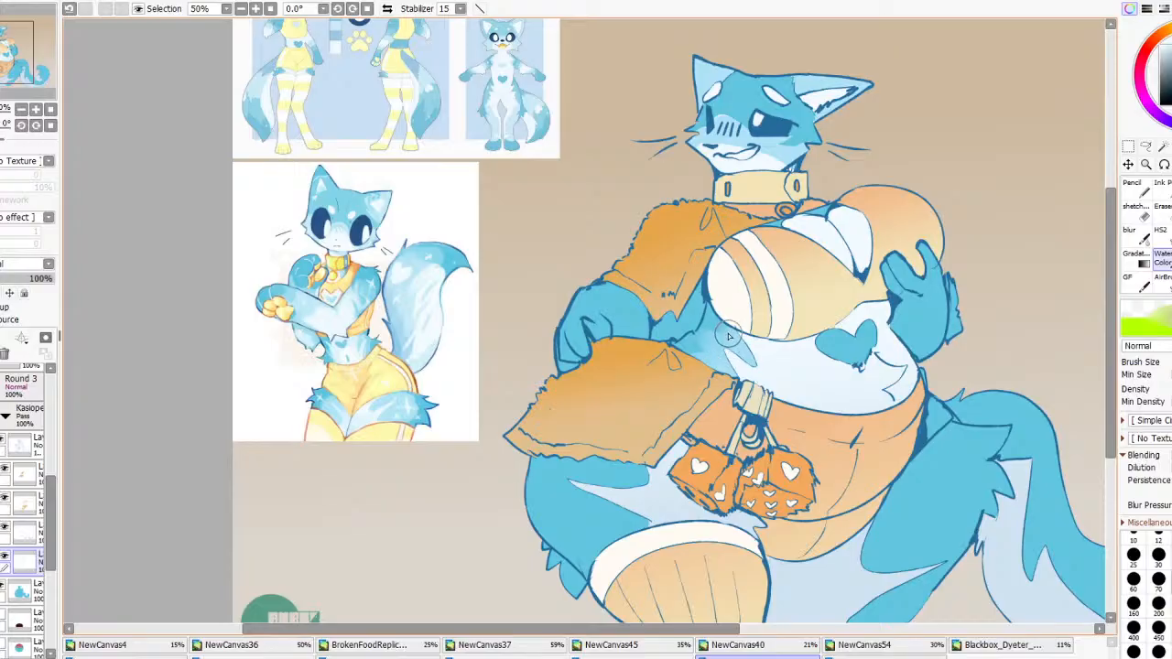
# Paint light blue transition patches on the thigh below the jacket, between the blue fur and the white marking
pyautogui.moveTo(669, 500)
pyautogui.mouseDown()
pyautogui.moveTo(611, 473)
pyautogui.moveTo(566, 474)
pyautogui.moveTo(626, 479)
pyautogui.moveTo(555, 478)
pyautogui.moveTo(628, 492)
pyautogui.moveTo(596, 499)
pyautogui.moveTo(628, 516)
pyautogui.moveTo(622, 530)
pyautogui.moveTo(581, 537)
pyautogui.moveTo(610, 524)
pyautogui.mouseUp()
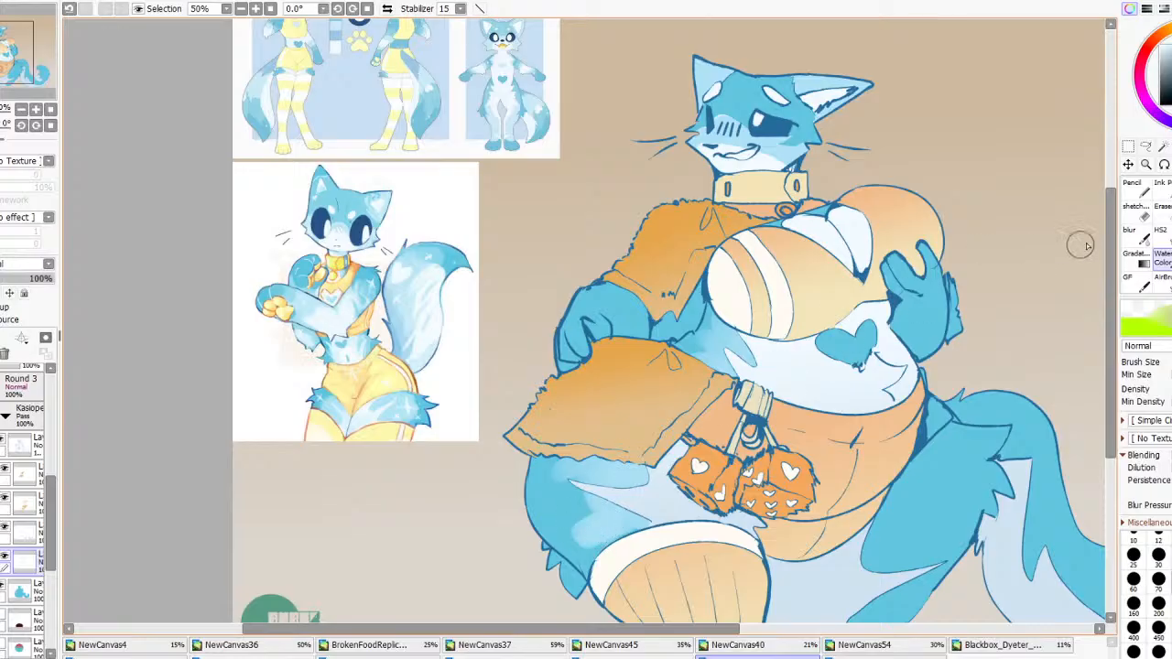
pyautogui.click(1161, 187)
pyautogui.moveTo(612, 472); pyautogui.dragTo(541, 484)
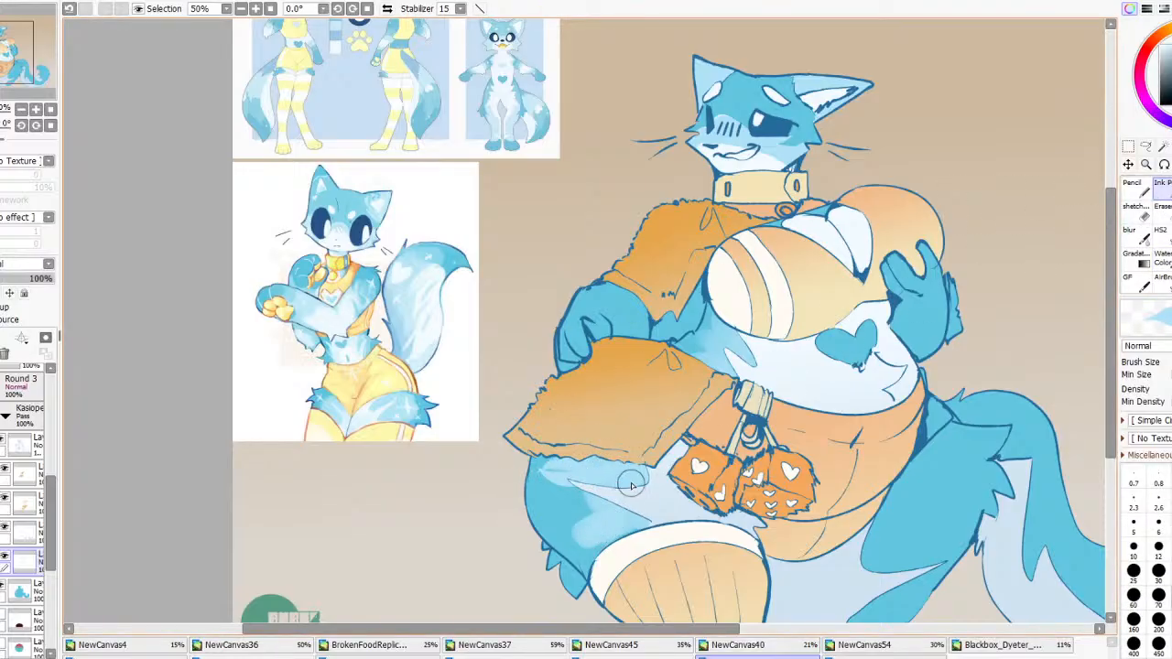
pyautogui.hotkey('ctrl', 'z')
pyautogui.hotkey('ctrl', 'z')
pyautogui.moveTo(619, 476)
pyautogui.mouseDown()
pyautogui.moveTo(540, 492)
pyautogui.moveTo(609, 473)
pyautogui.moveTo(538, 458)
pyautogui.mouseUp()
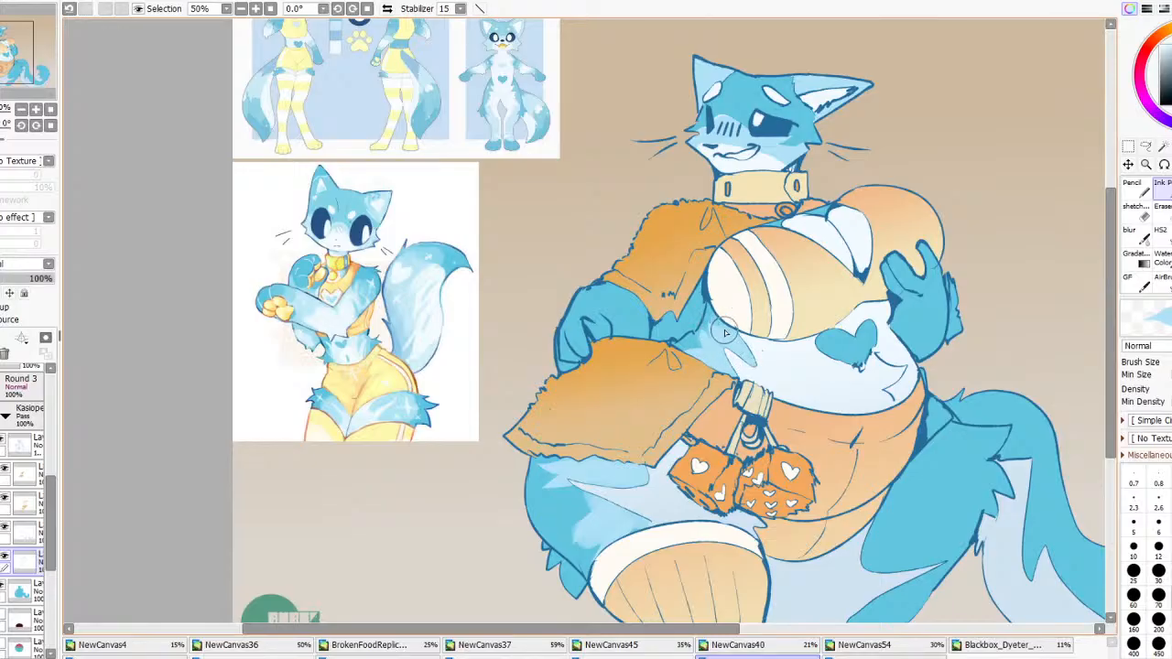
# Paint light blue patches on the other thigh beside the shorts, blending its blue fur into the white marking
pyautogui.scroll(-5, 810, 351)
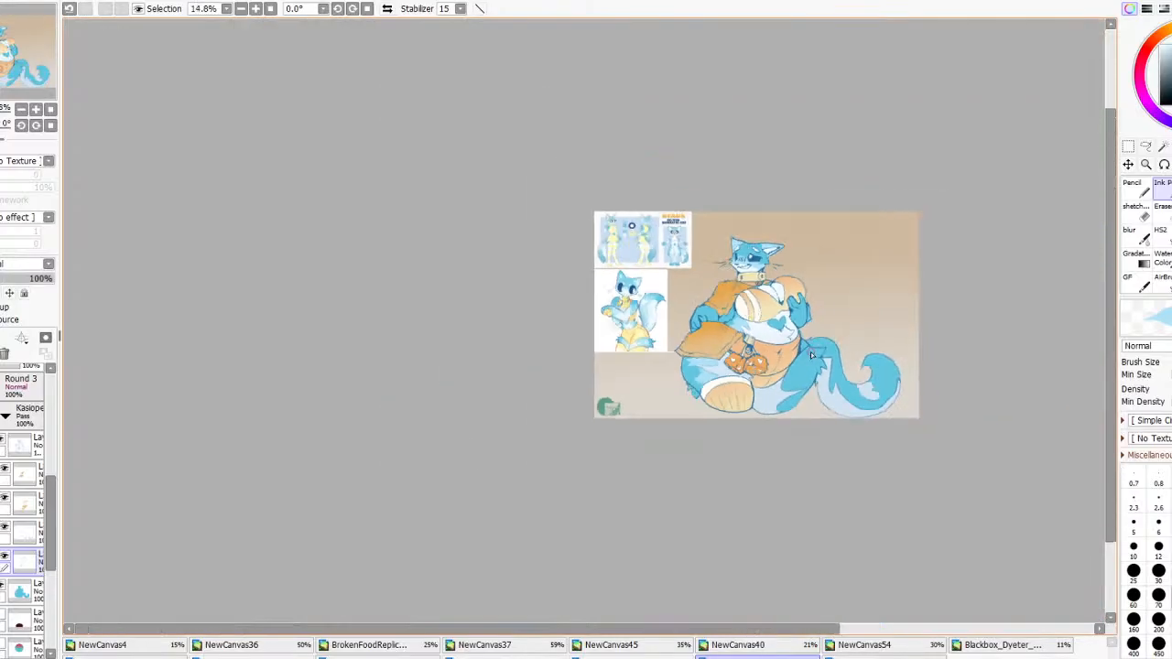
pyautogui.scroll(3, 810, 351)
pyautogui.click(1163, 260)
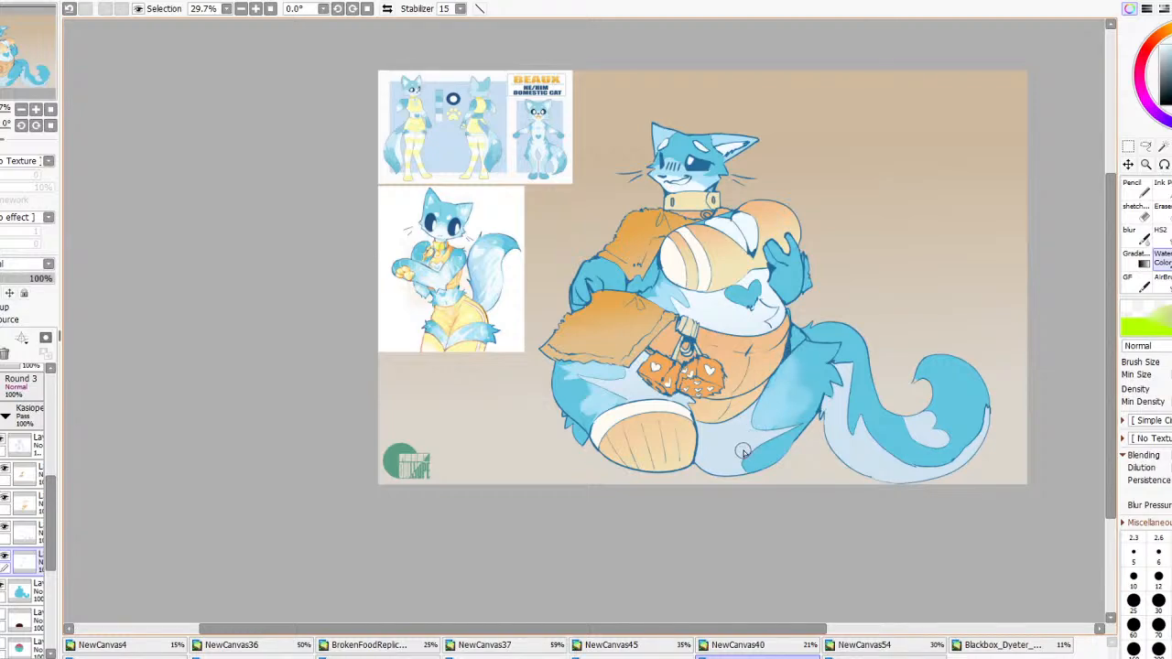
pyautogui.moveTo(742, 453)
pyautogui.mouseDown()
pyautogui.moveTo(767, 451)
pyautogui.moveTo(750, 465)
pyautogui.mouseUp()
pyautogui.click(1165, 189)
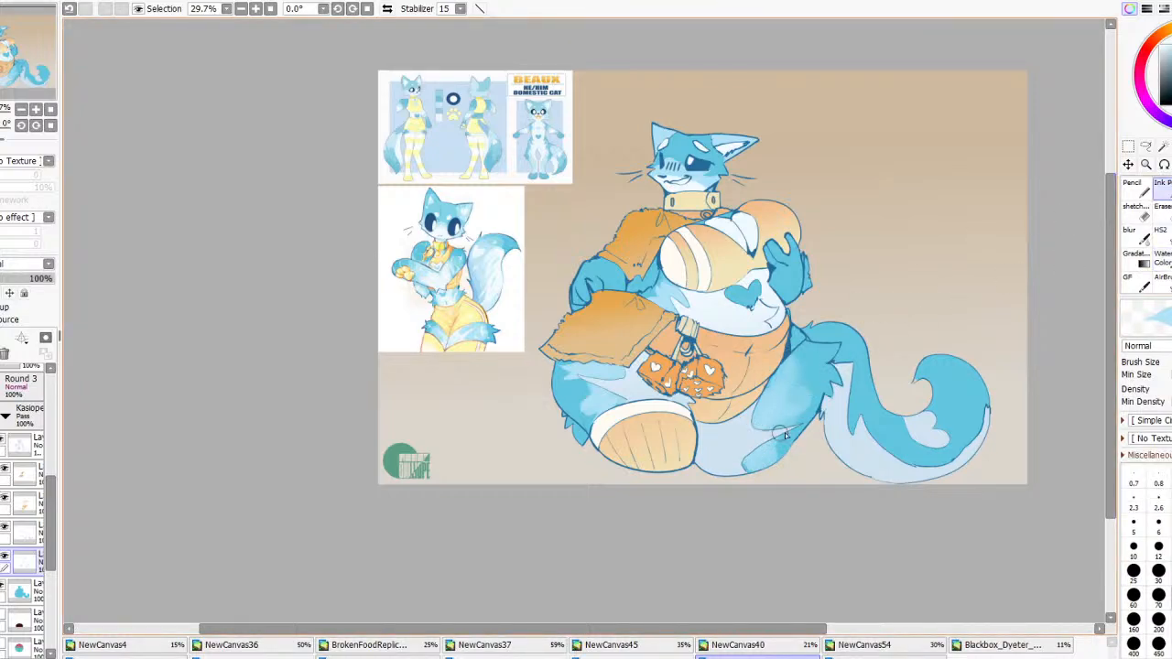
pyautogui.hotkey('ctrl', 'z')
pyautogui.moveTo(768, 429)
pyautogui.mouseDown()
pyautogui.moveTo(818, 398)
pyautogui.moveTo(795, 391)
pyautogui.moveTo(805, 371)
pyautogui.moveTo(744, 465)
pyautogui.mouseUp()
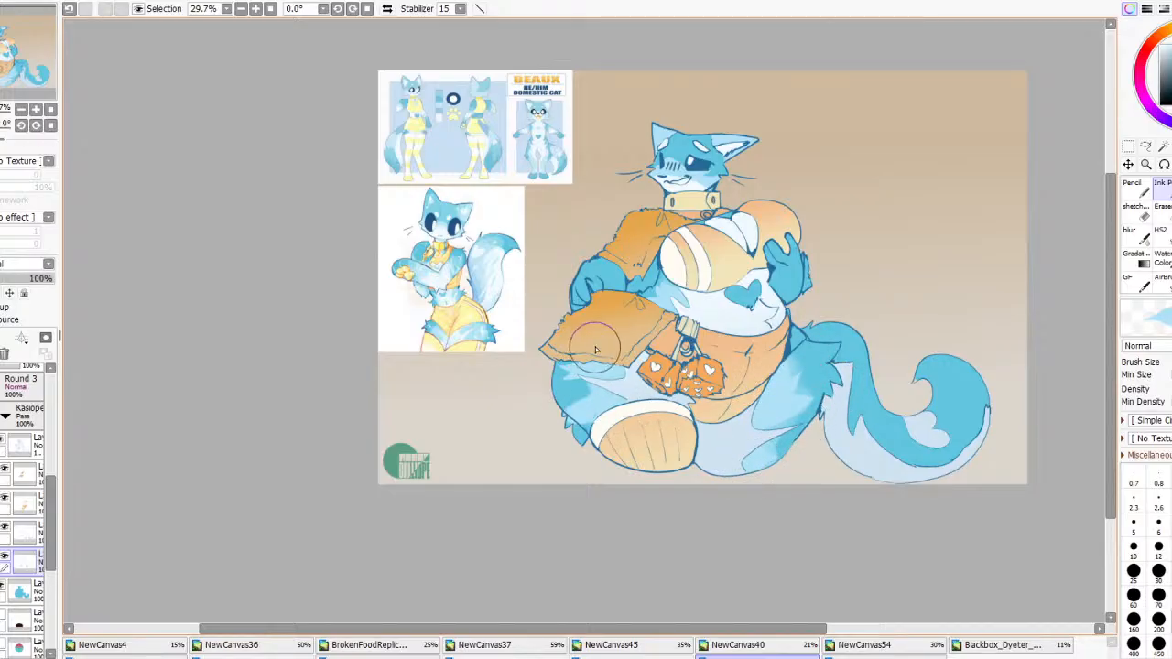
# Touch up the thigh under the jacket, and check the light blue patches with the white marking layer temporarily hidden
pyautogui.moveTo(595, 350)
pyautogui.mouseDown()
pyautogui.moveTo(621, 413)
pyautogui.moveTo(632, 413)
pyautogui.moveTo(577, 435)
pyautogui.moveTo(648, 386)
pyautogui.mouseUp()
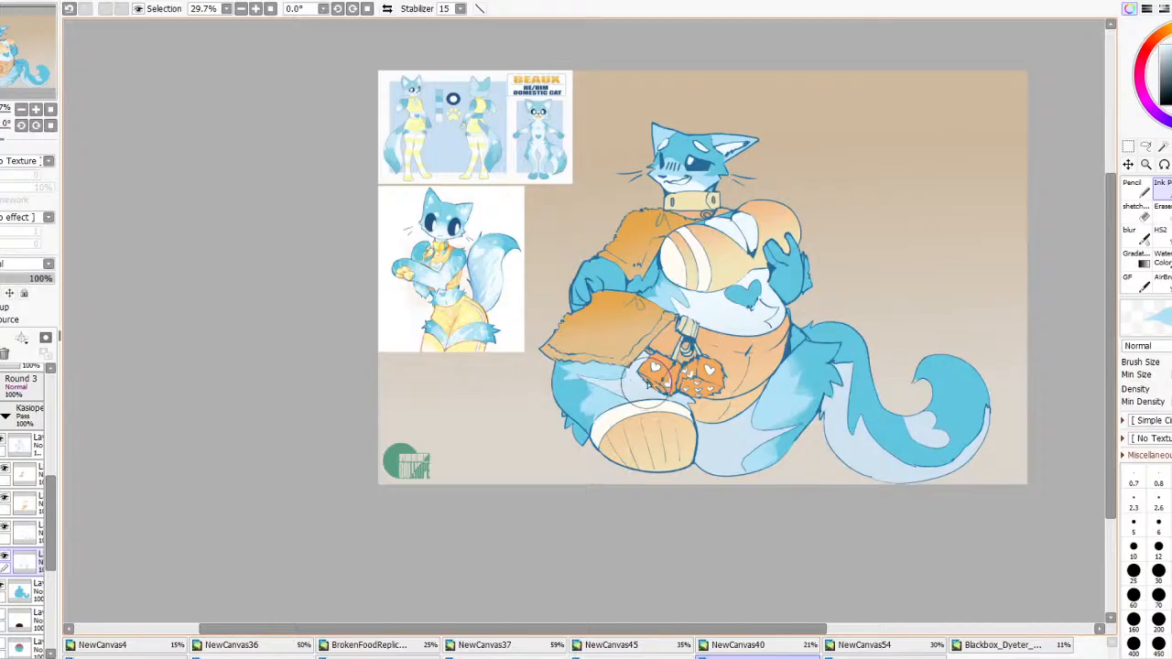
pyautogui.click(5, 529)
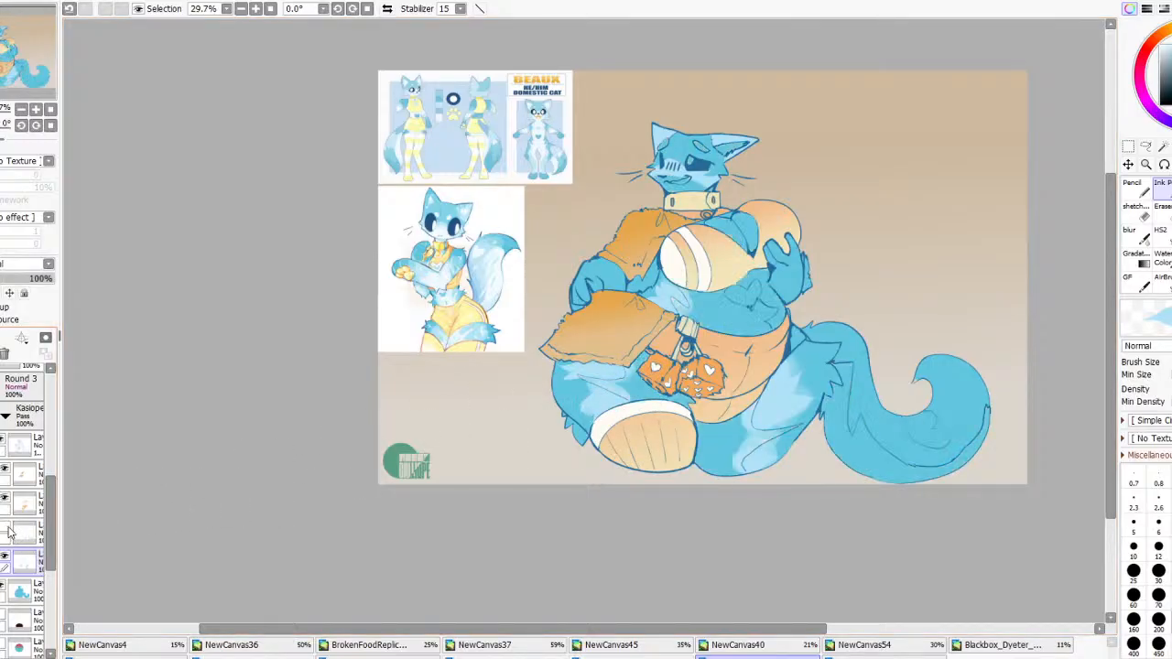
pyautogui.click(5, 529)
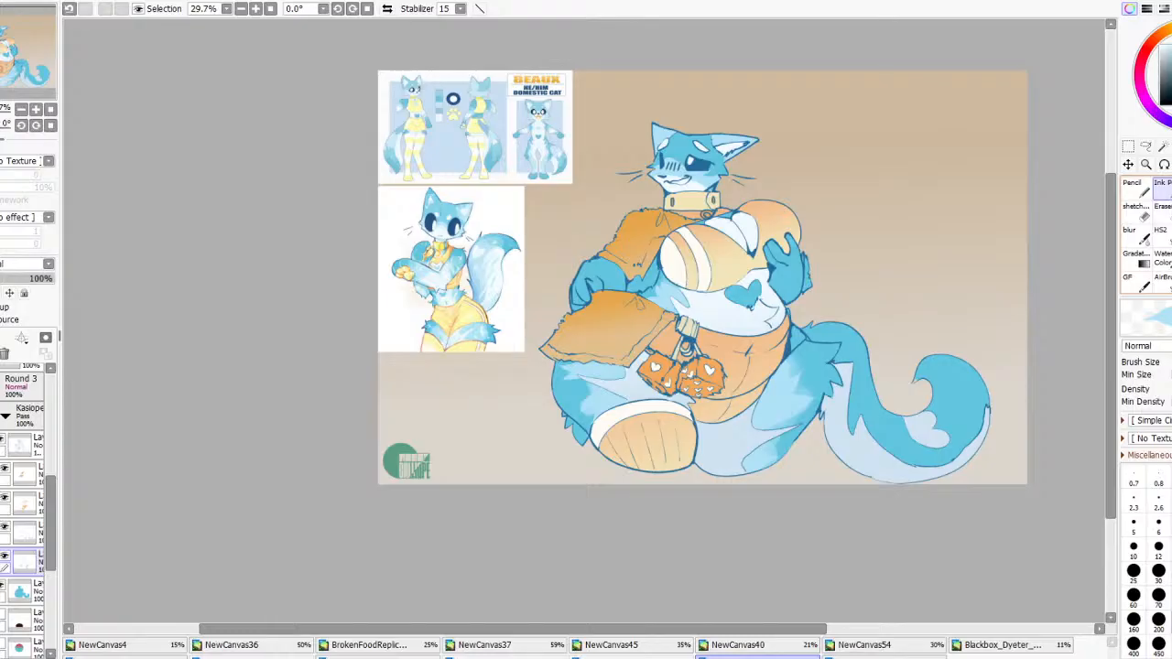
# Paint light blue highlights and pointed fur streaks along the tail, from its base to the curled tip
pyautogui.click(1161, 257)
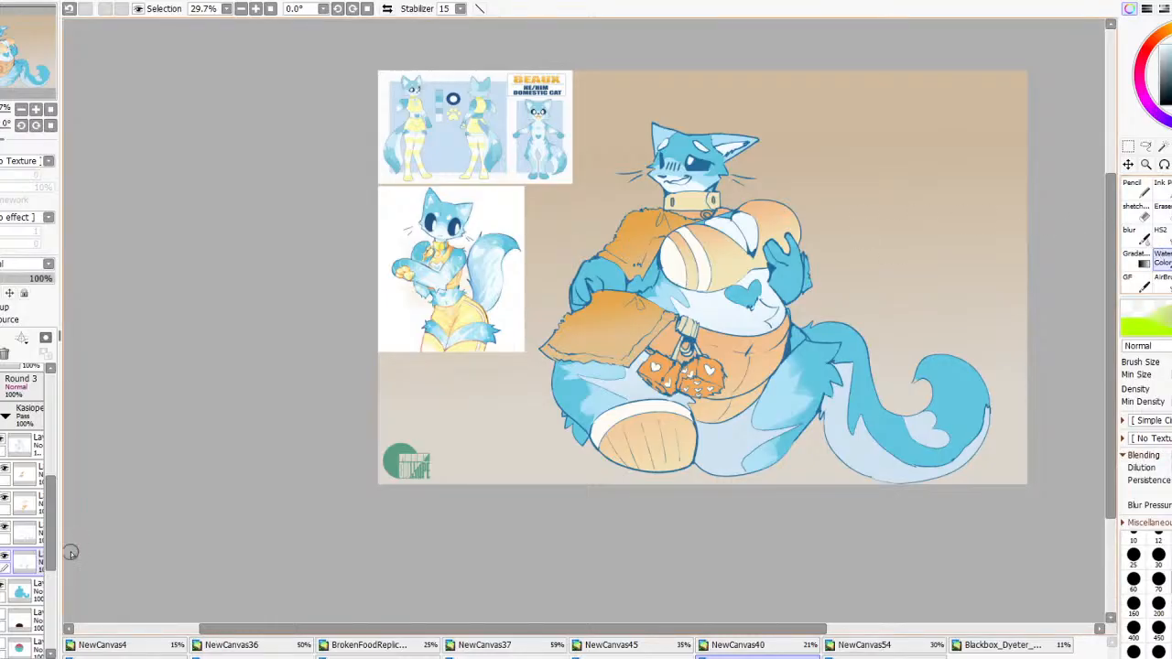
pyautogui.moveTo(899, 444)
pyautogui.mouseDown()
pyautogui.moveTo(857, 383)
pyautogui.moveTo(873, 355)
pyautogui.moveTo(880, 400)
pyautogui.moveTo(868, 425)
pyautogui.moveTo(891, 453)
pyautogui.moveTo(897, 430)
pyautogui.moveTo(909, 458)
pyautogui.mouseUp()
pyautogui.click(1161, 188)
pyautogui.hotkey('ctrl', 'z')
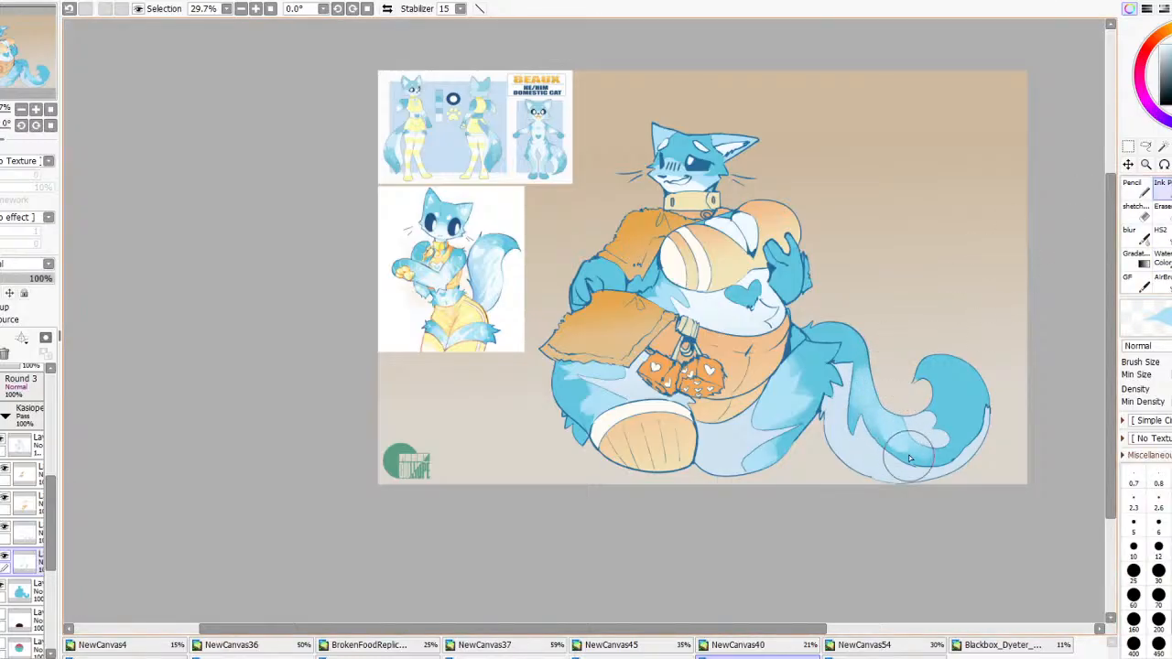
pyautogui.moveTo(863, 355)
pyautogui.mouseDown()
pyautogui.moveTo(829, 336)
pyautogui.moveTo(863, 356)
pyautogui.mouseUp()
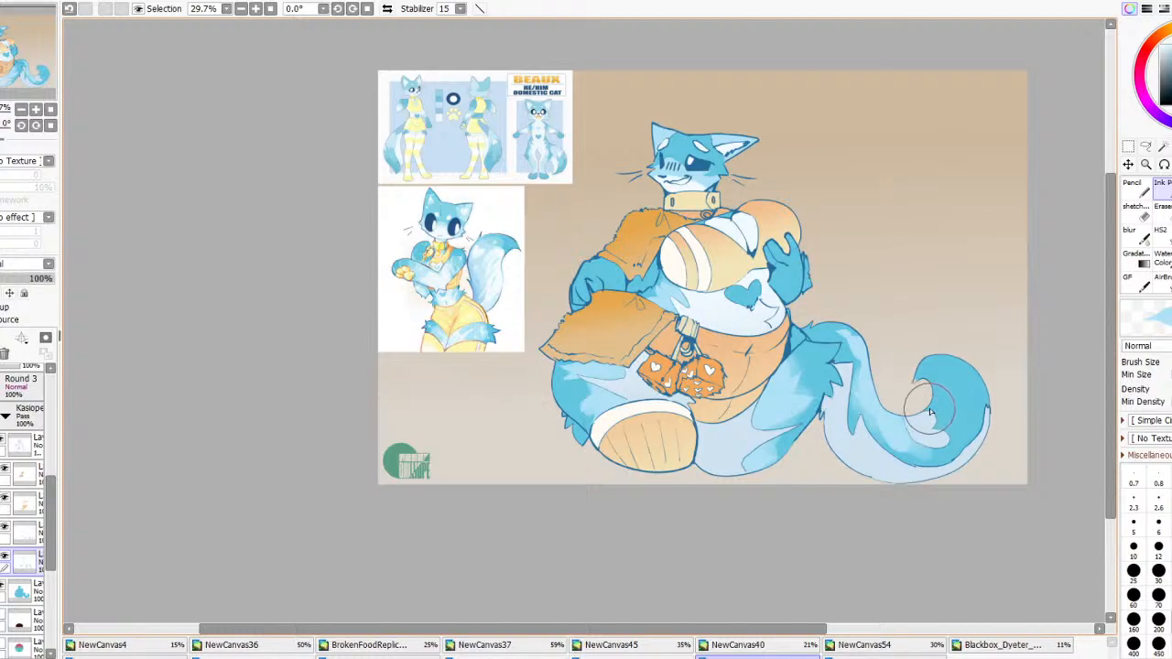
pyautogui.moveTo(920, 426)
pyautogui.mouseDown()
pyautogui.moveTo(940, 391)
pyautogui.moveTo(935, 439)
pyautogui.moveTo(967, 418)
pyautogui.moveTo(953, 379)
pyautogui.moveTo(946, 397)
pyautogui.moveTo(936, 388)
pyautogui.moveTo(966, 398)
pyautogui.moveTo(958, 388)
pyautogui.moveTo(1021, 379)
pyautogui.moveTo(1005, 321)
pyautogui.moveTo(948, 407)
pyautogui.moveTo(949, 373)
pyautogui.moveTo(939, 371)
pyautogui.moveTo(946, 398)
pyautogui.moveTo(930, 404)
pyautogui.moveTo(934, 379)
pyautogui.moveTo(983, 360)
pyautogui.moveTo(967, 399)
pyautogui.moveTo(926, 438)
pyautogui.moveTo(899, 443)
pyautogui.moveTo(935, 484)
pyautogui.mouseUp()
pyautogui.hotkey('ctrl', 'z')
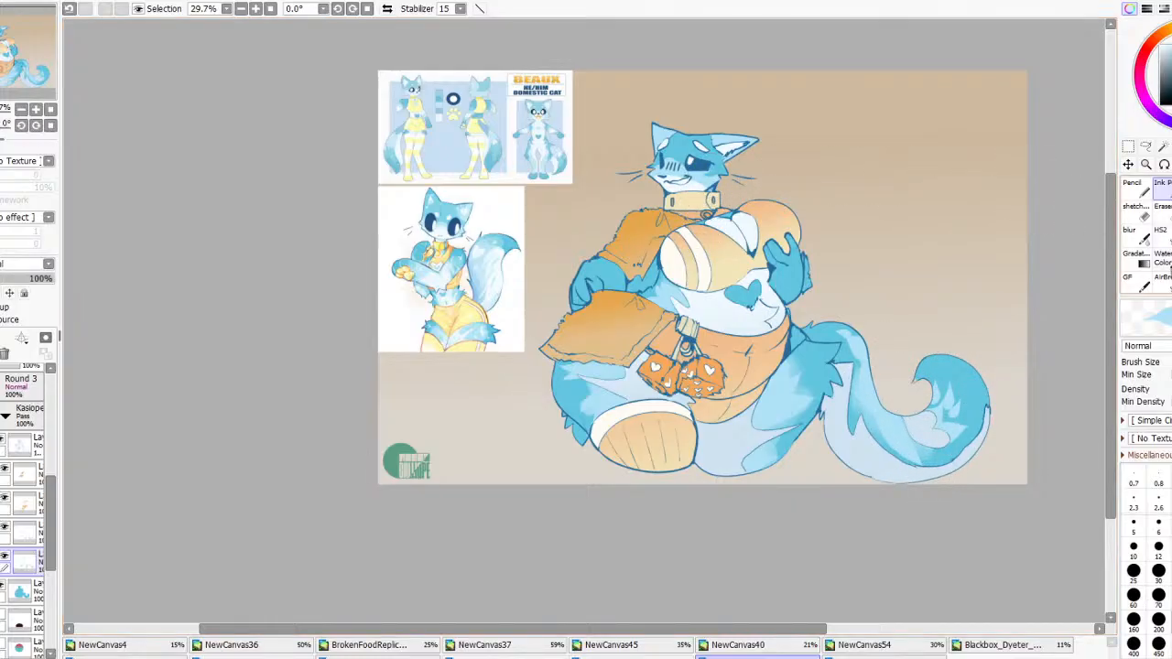
# Compare the light blue fur patches with and without the latest brush work by stepping back and forth through the changes
pyautogui.click(1169, 266)
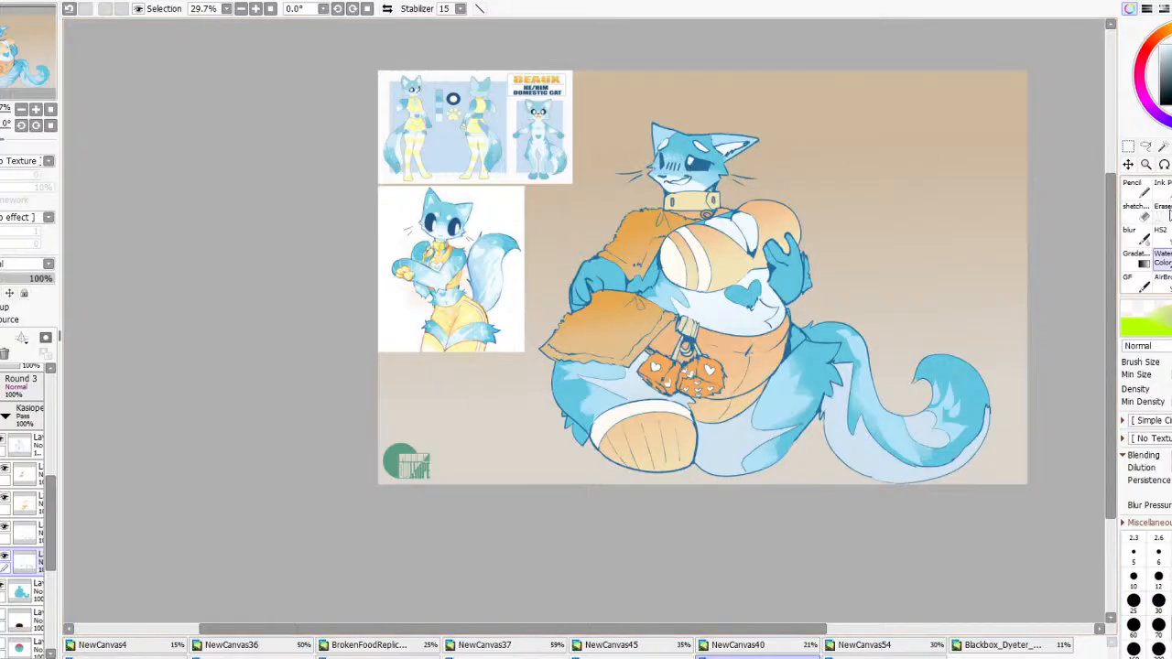
pyautogui.hotkey('ctrl', 'z')
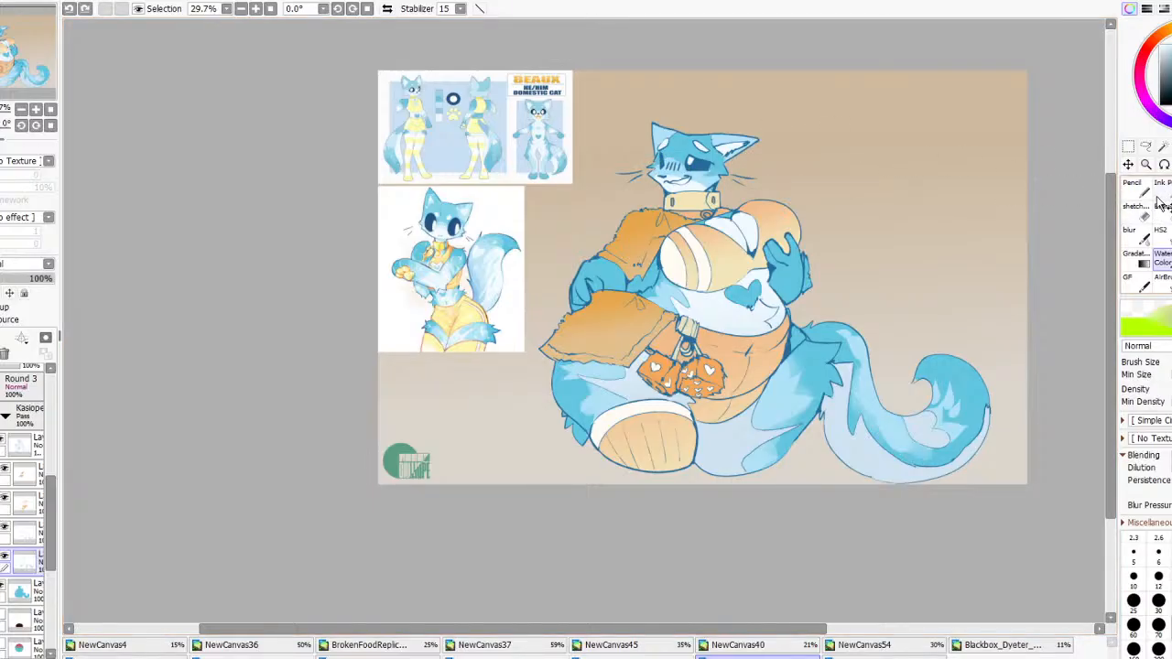
pyautogui.hotkey('ctrl', 'y')
pyautogui.hotkey('ctrl', 'z')
pyautogui.hotkey('ctrl', 'y')
pyautogui.hotkey('ctrl', 'y')
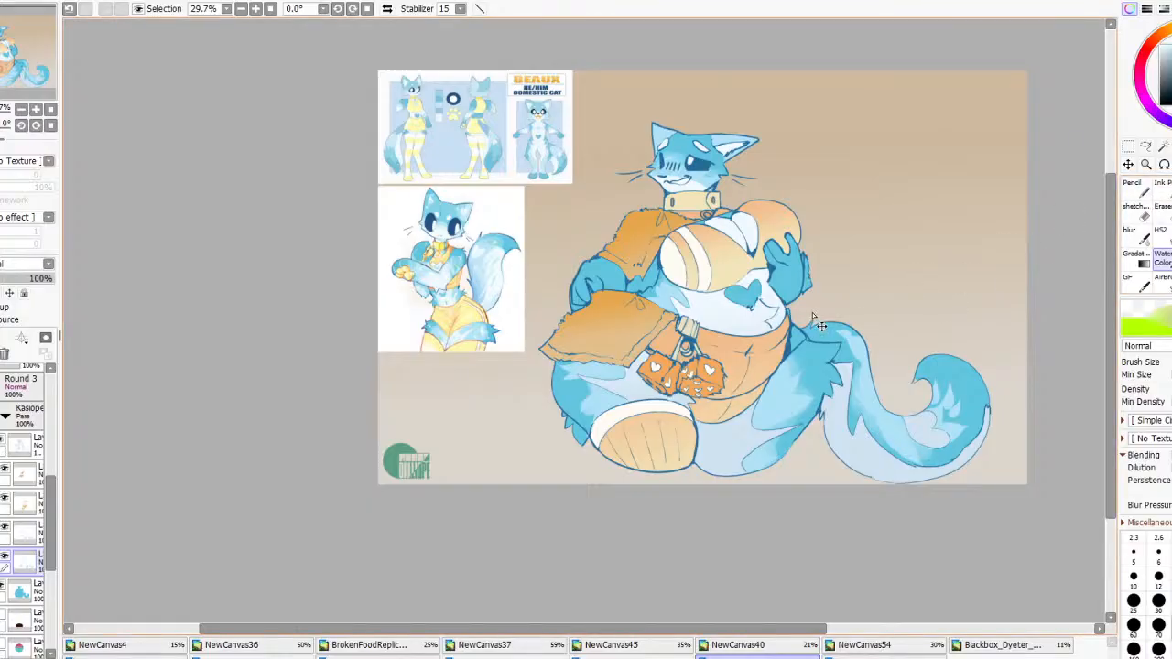
pyautogui.hotkey('ctrl', 'z')
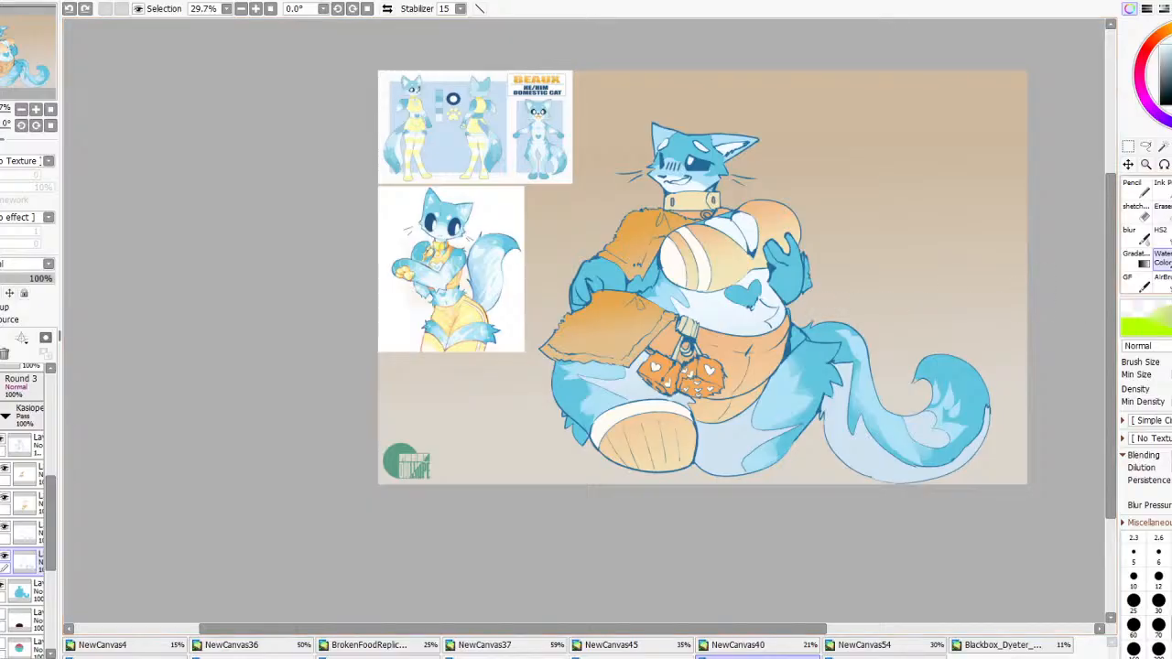
# Erase streaks from the light blue patch on the large cat's outstretched ear, using the reference cats as a guide
pyautogui.press('e')
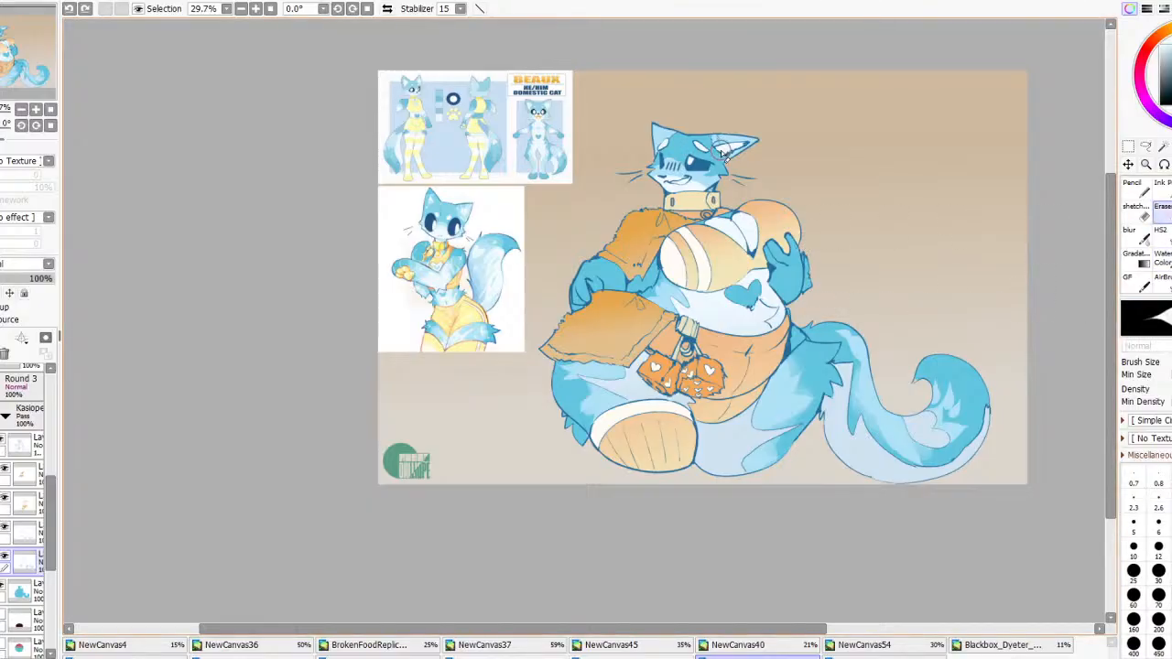
pyautogui.moveTo(721, 150); pyautogui.dragTo(719, 137)
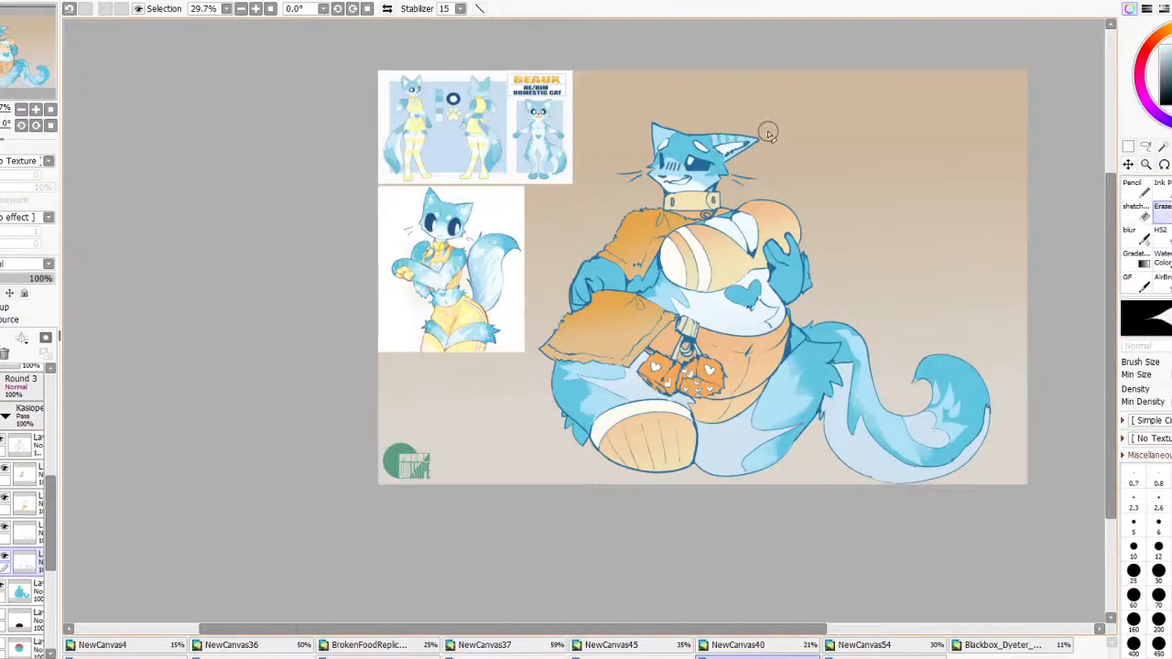
pyautogui.scroll(-2, 621, 188)
pyautogui.scroll(5, 572, 170)
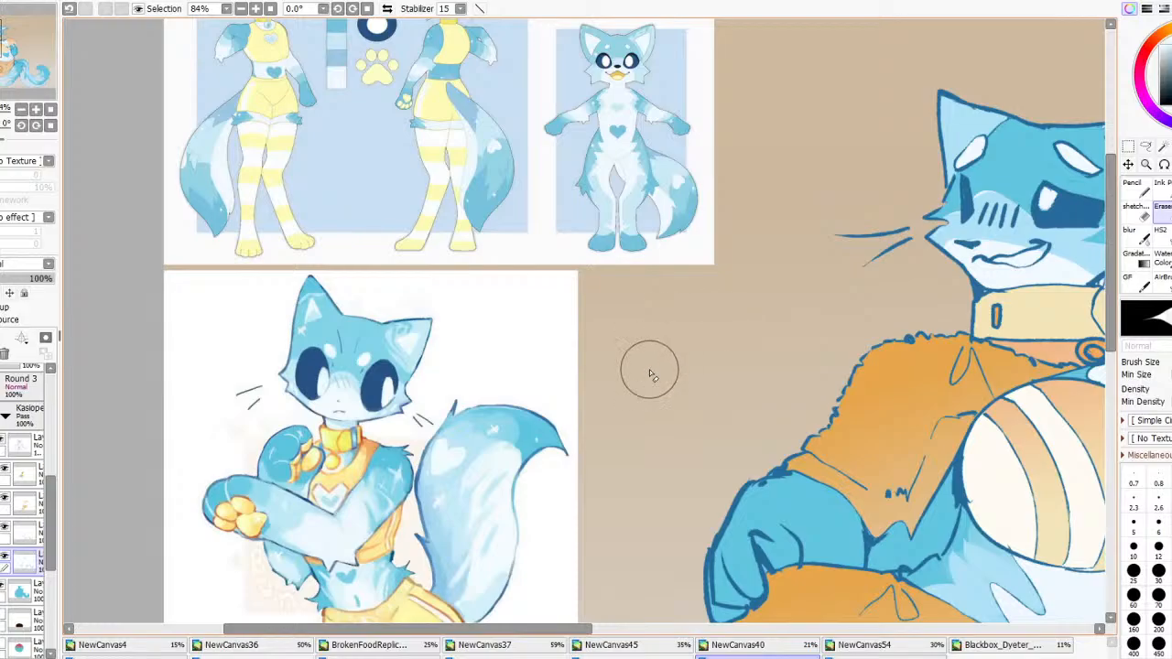
pyautogui.scroll(-3, 651, 371)
pyautogui.scroll(13, 690, 51)
pyautogui.scroll(-8, 482, 284)
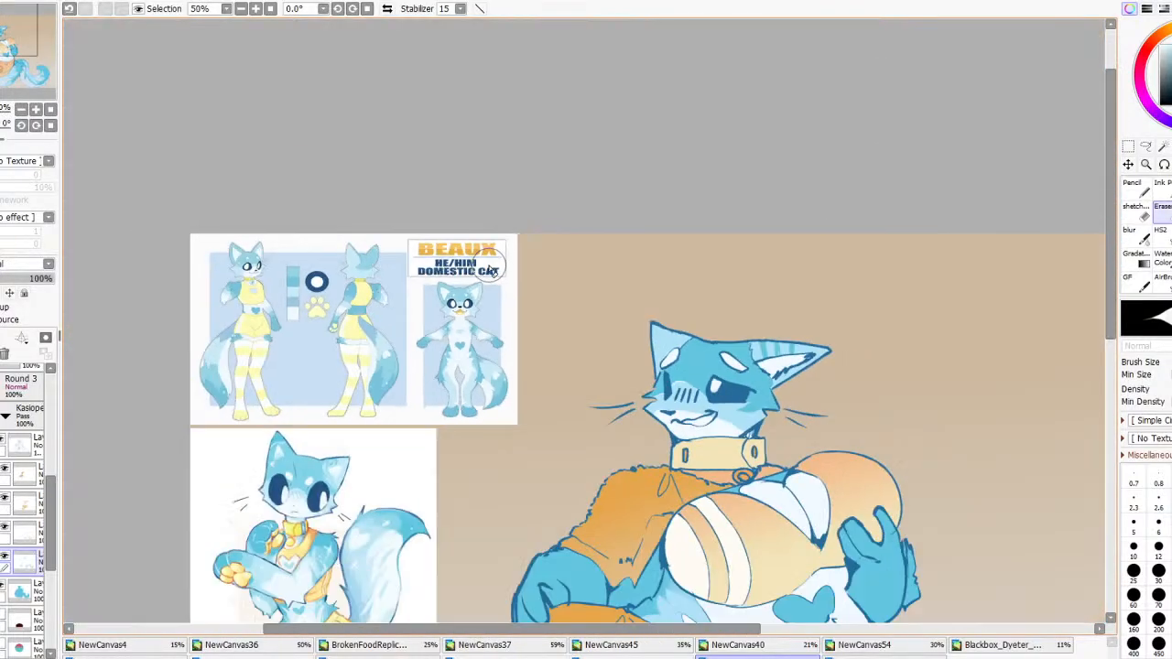
pyautogui.scroll(3, 649, 372)
pyautogui.moveTo(861, 346)
pyautogui.mouseDown()
pyautogui.moveTo(863, 326)
pyautogui.moveTo(848, 363)
pyautogui.moveTo(855, 350)
pyautogui.moveTo(824, 326)
pyautogui.moveTo(844, 339)
pyautogui.moveTo(887, 335)
pyautogui.moveTo(863, 343)
pyautogui.mouseUp()
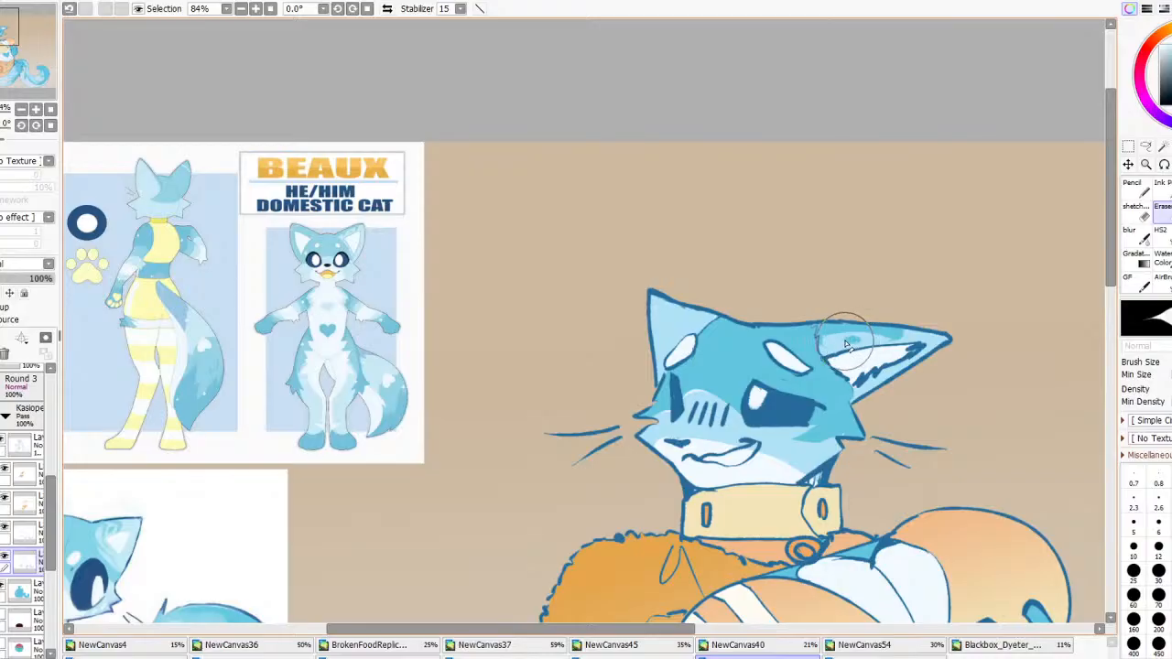
# Erase diagonal streaks from the light blue patch on the upright ear, and compare the head with the reference sheet
pyautogui.scroll(-4, 933, 267)
pyautogui.scroll(3, 854, 281)
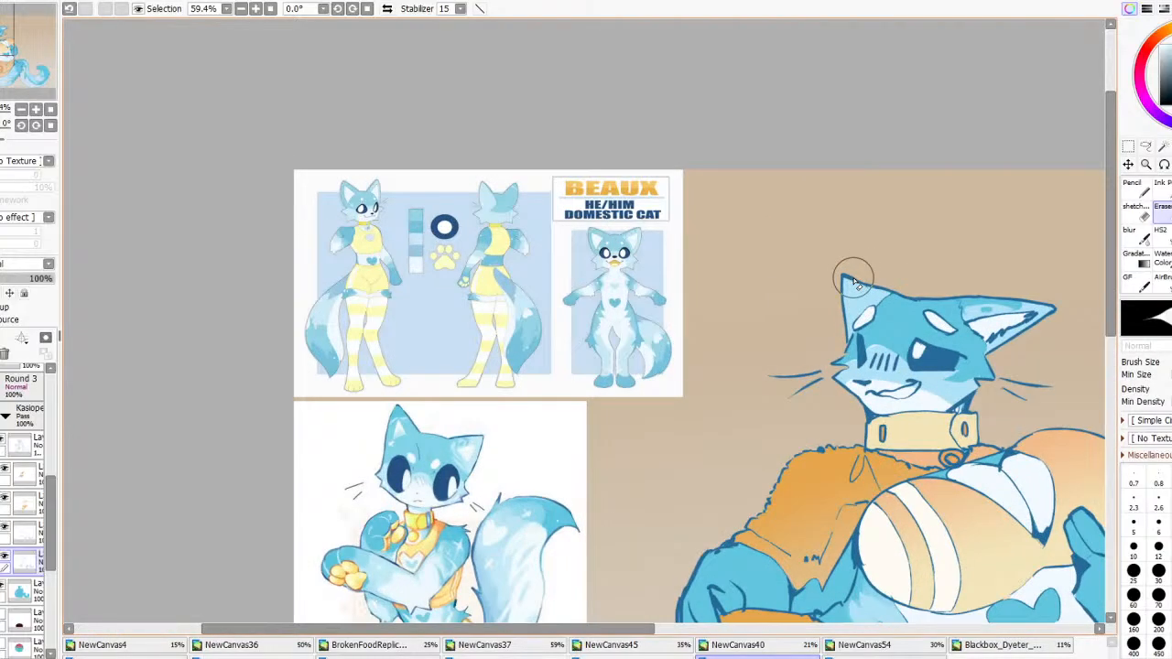
pyautogui.moveTo(844, 336); pyautogui.dragTo(869, 312)
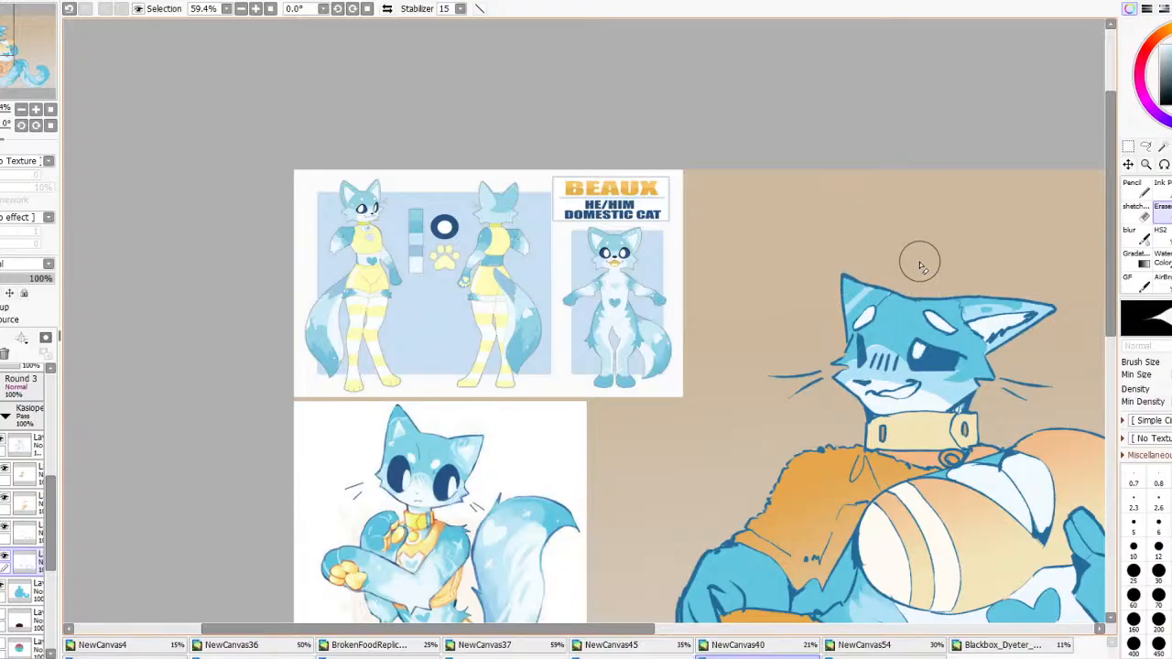
pyautogui.scroll(-2, 921, 266)
pyautogui.scroll(1, 931, 322)
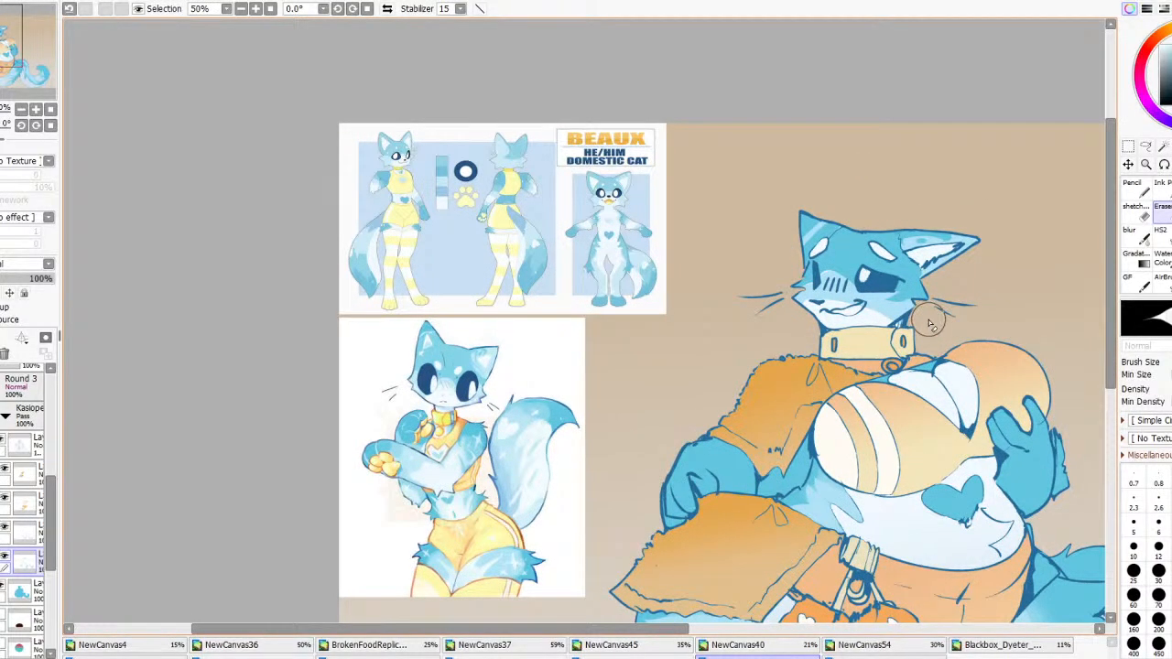
pyautogui.scroll(5, 505, 118)
pyautogui.scroll(-4, 641, 211)
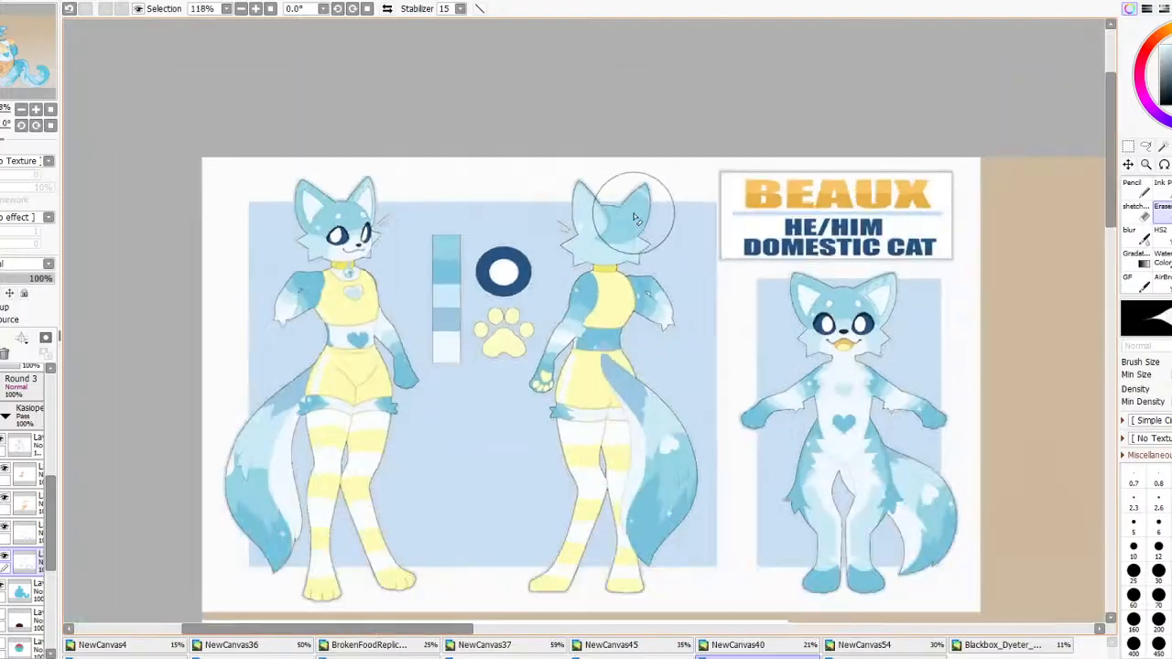
pyautogui.scroll(-3, 636, 216)
pyautogui.scroll(2, 740, 256)
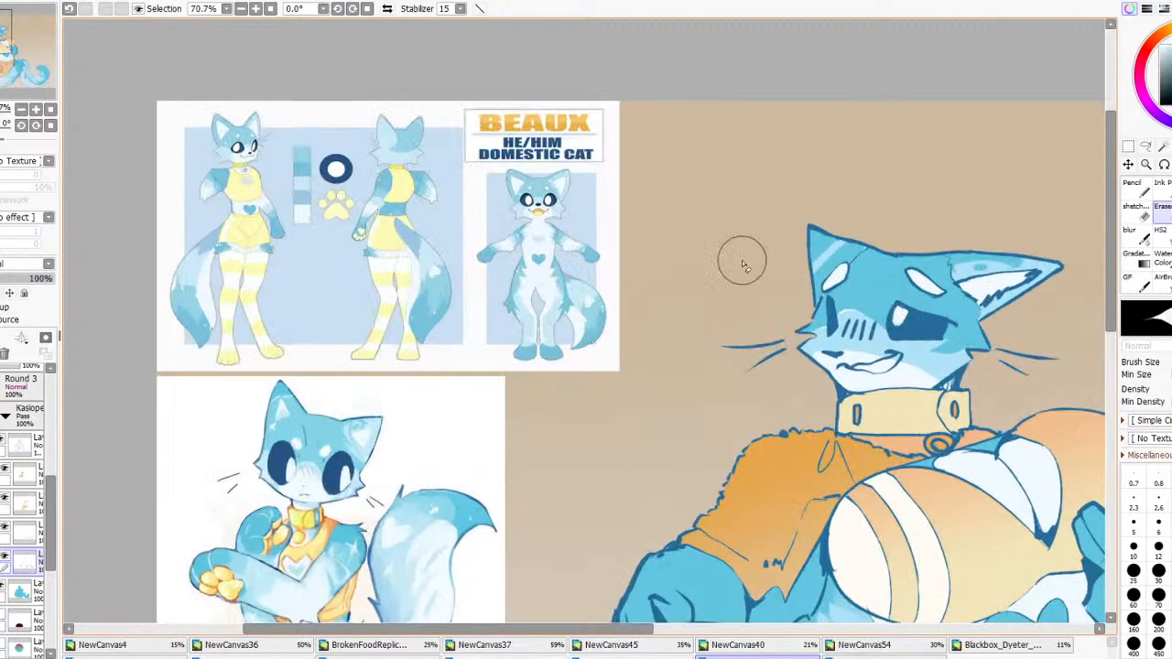
# Trim the white face marking on the upper fur marking layer by deleting a freehand lasso selection
pyautogui.click(5, 531)
pyautogui.click(6, 531)
pyautogui.click(25, 531)
pyautogui.click(1149, 148)
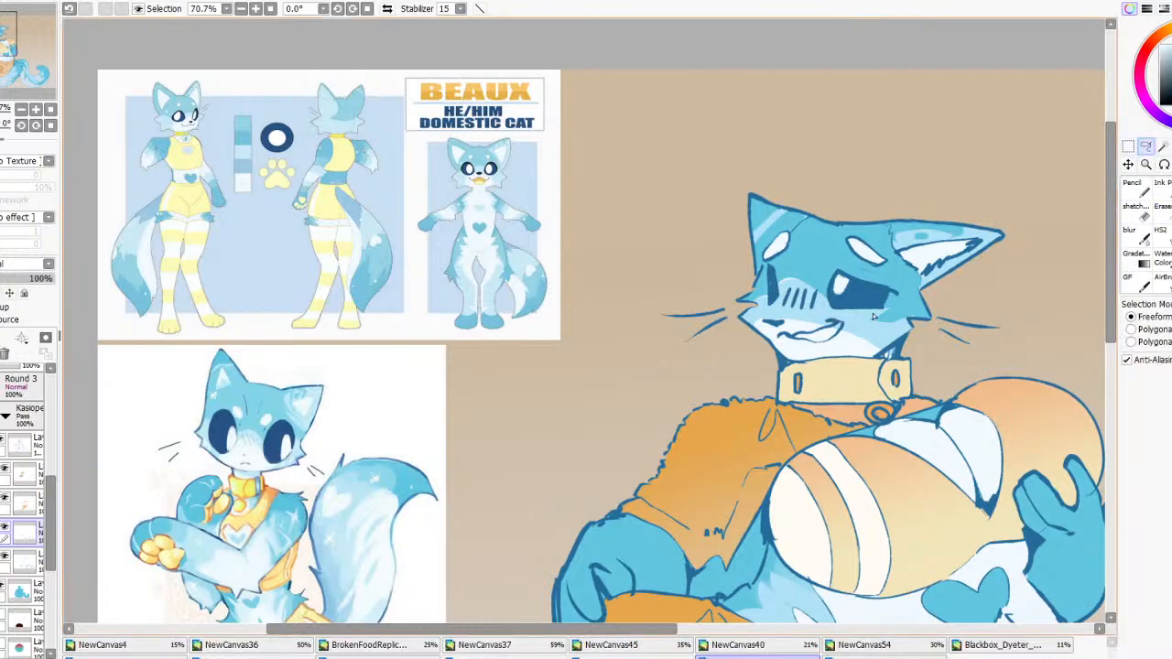
pyautogui.hotkey('ctrl', 'd')
pyautogui.moveTo(719, 303)
pyautogui.mouseDown()
pyautogui.moveTo(855, 285)
pyautogui.moveTo(726, 313)
pyautogui.mouseUp()
pyautogui.press('Delete')
pyautogui.hotkey('ctrl', 'd')
pyautogui.moveTo(824, 289); pyautogui.dragTo(792, 323)
# Review the whole figure against the references, and examine the flat colours with the line art layer temporarily hidden
pyautogui.scroll(-1, 831, 287)
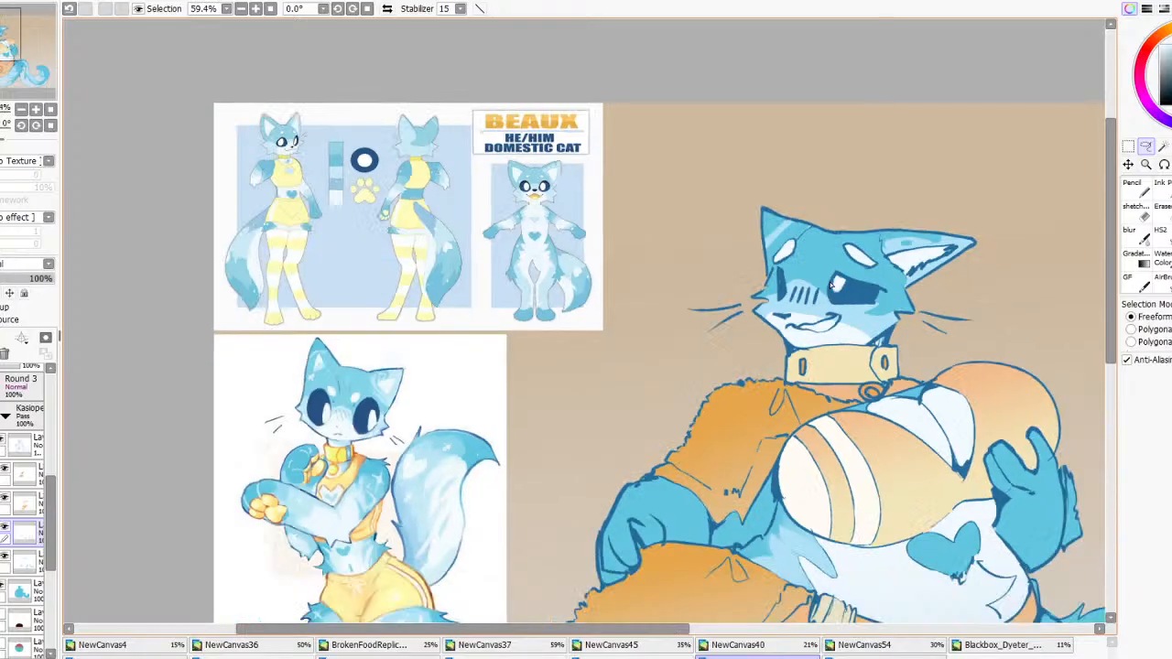
pyautogui.scroll(2, 831, 286)
pyautogui.scroll(-5, 619, 269)
pyautogui.scroll(1, 709, 320)
pyautogui.scroll(-6, 706, 289)
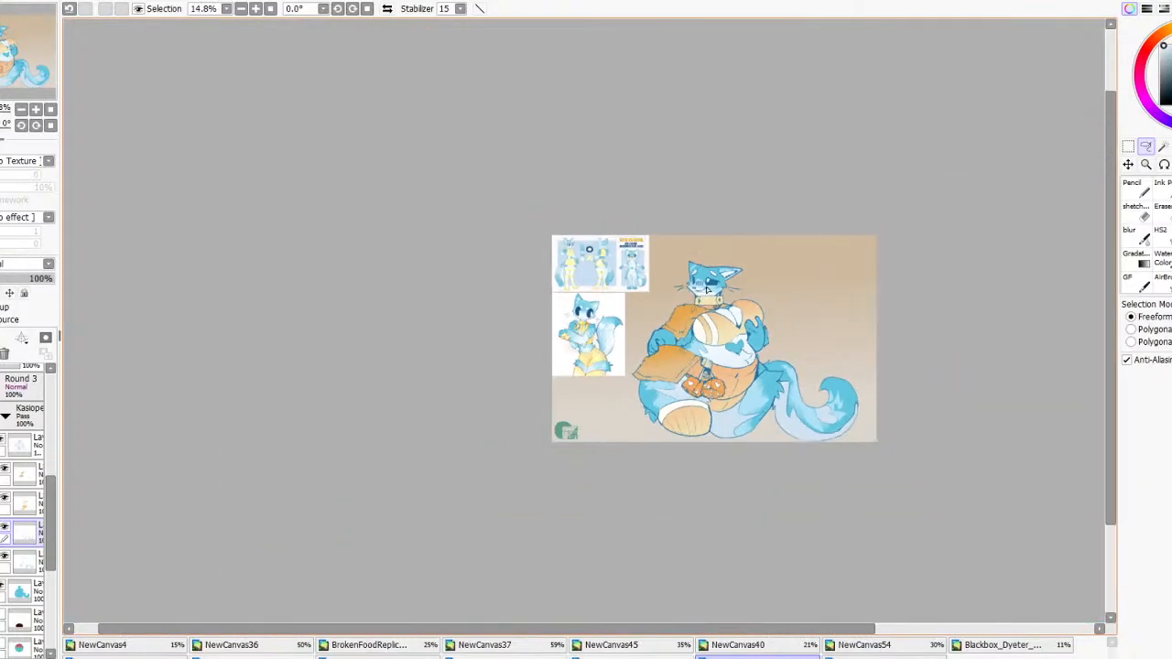
pyautogui.scroll(5, 709, 384)
pyautogui.click(3, 442)
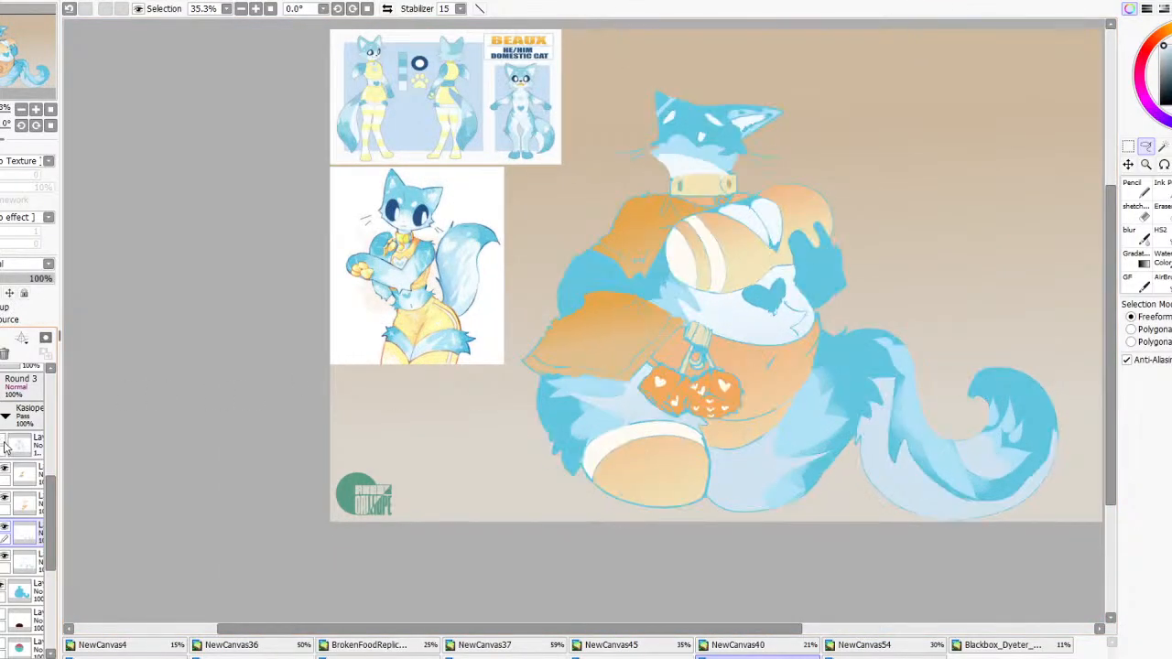
pyautogui.click(3, 442)
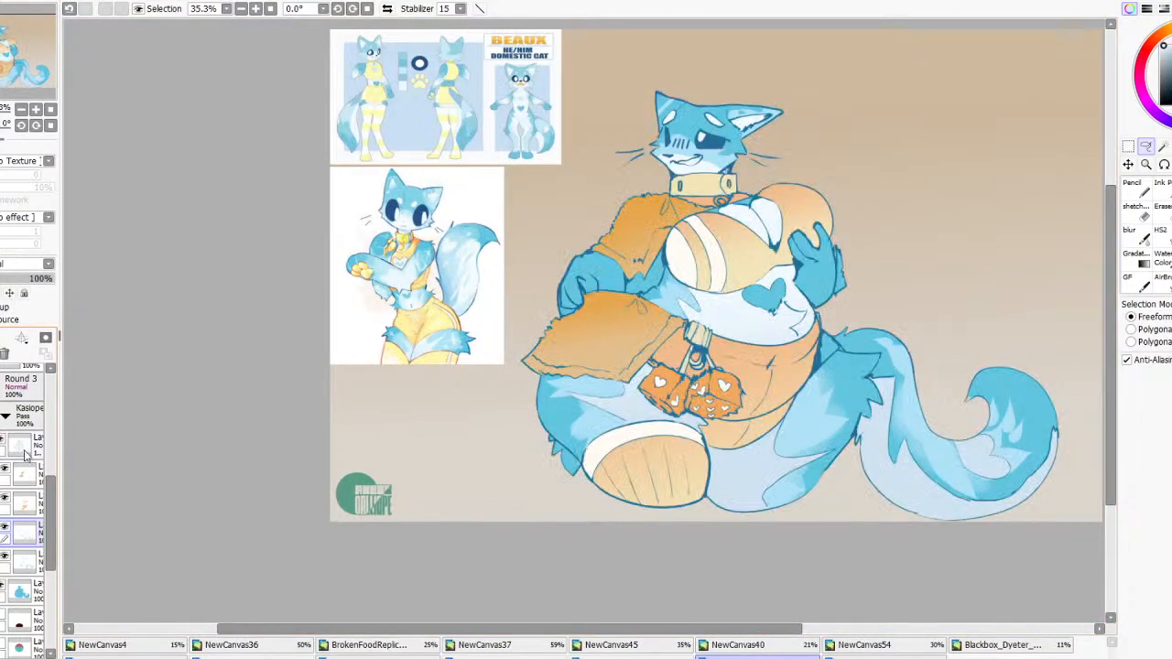
# Apply a straight light blue gradient over the white fur markings from the chest down to the legs and tail
pyautogui.click(1131, 186)
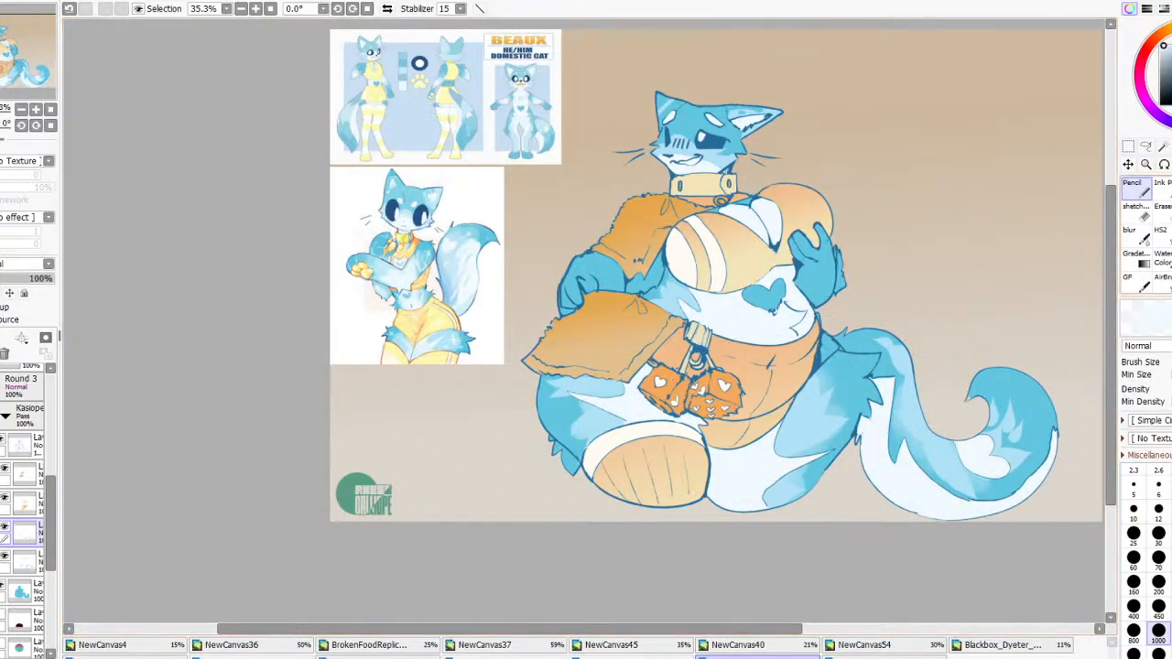
pyautogui.click(1142, 262)
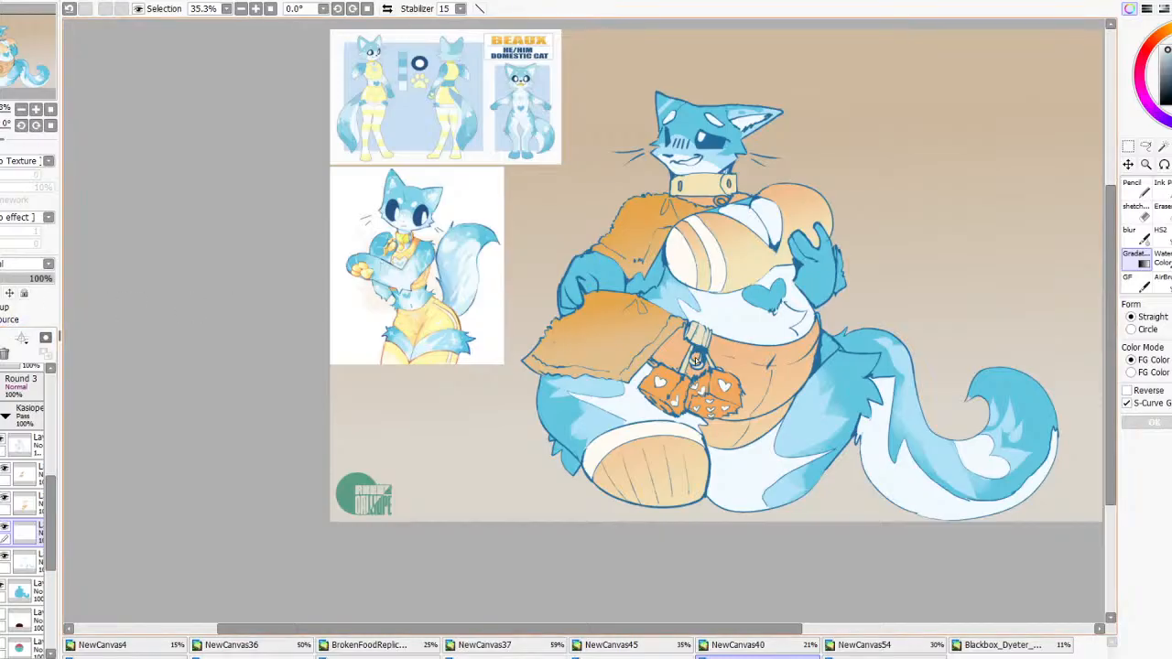
pyautogui.moveTo(734, 237); pyautogui.dragTo(758, 317)
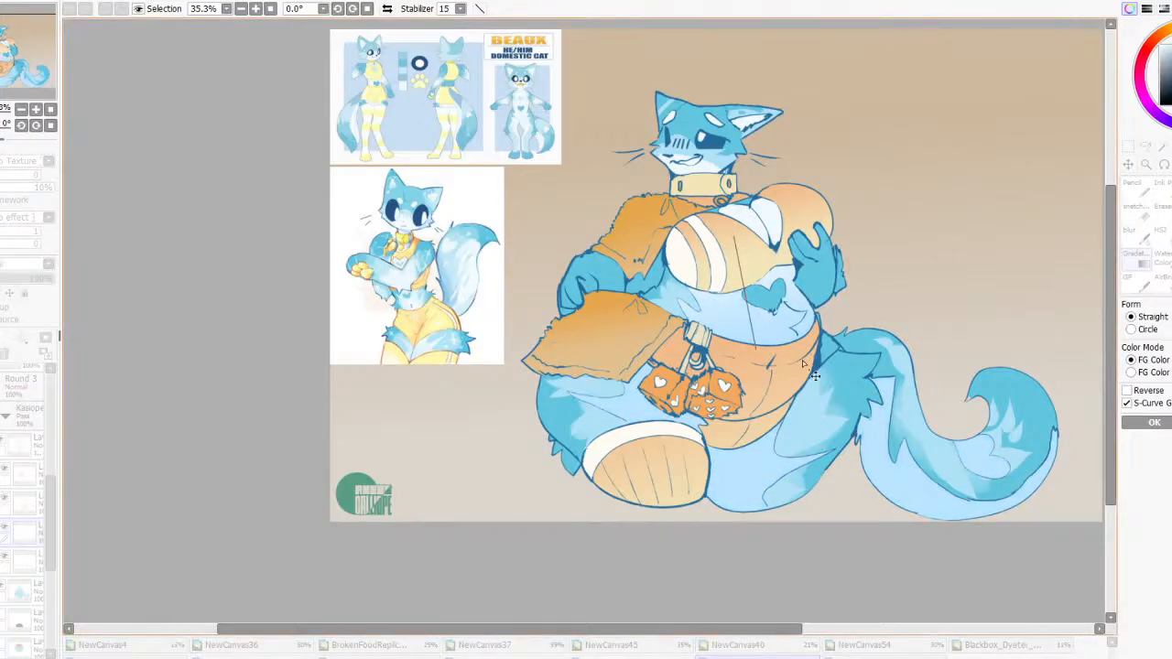
pyautogui.click(1159, 422)
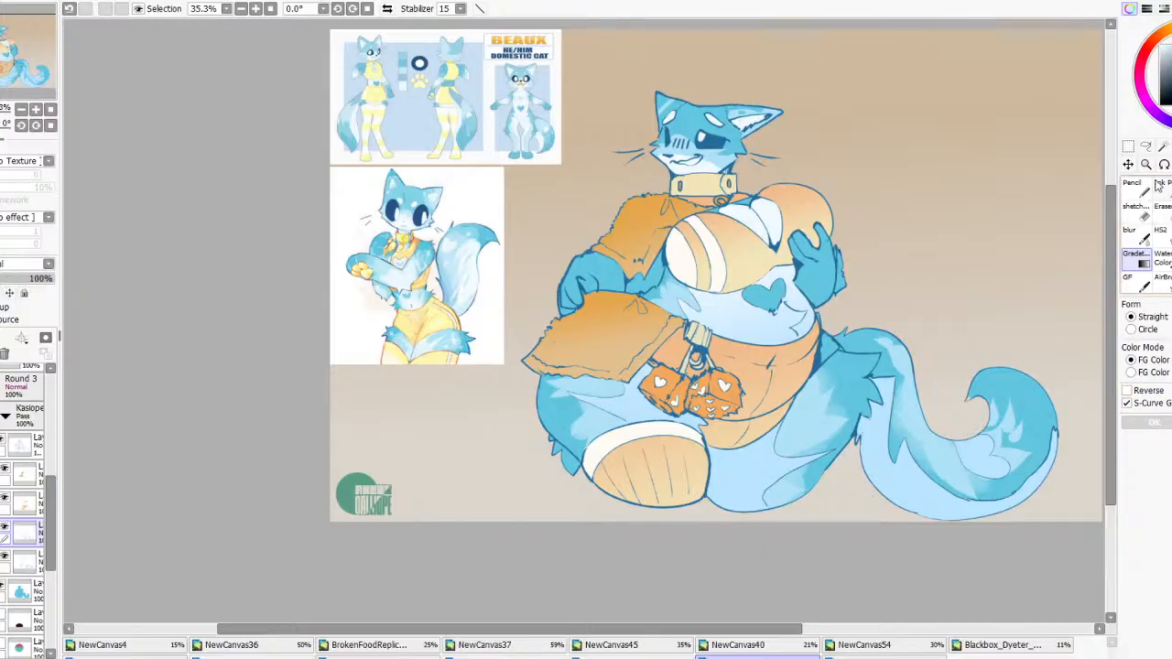
# Lasso the chest area freehand and apply a straight gradient to the white chest fur inside the selection
pyautogui.click(1145, 147)
pyautogui.moveTo(810, 259); pyautogui.dragTo(871, 191)
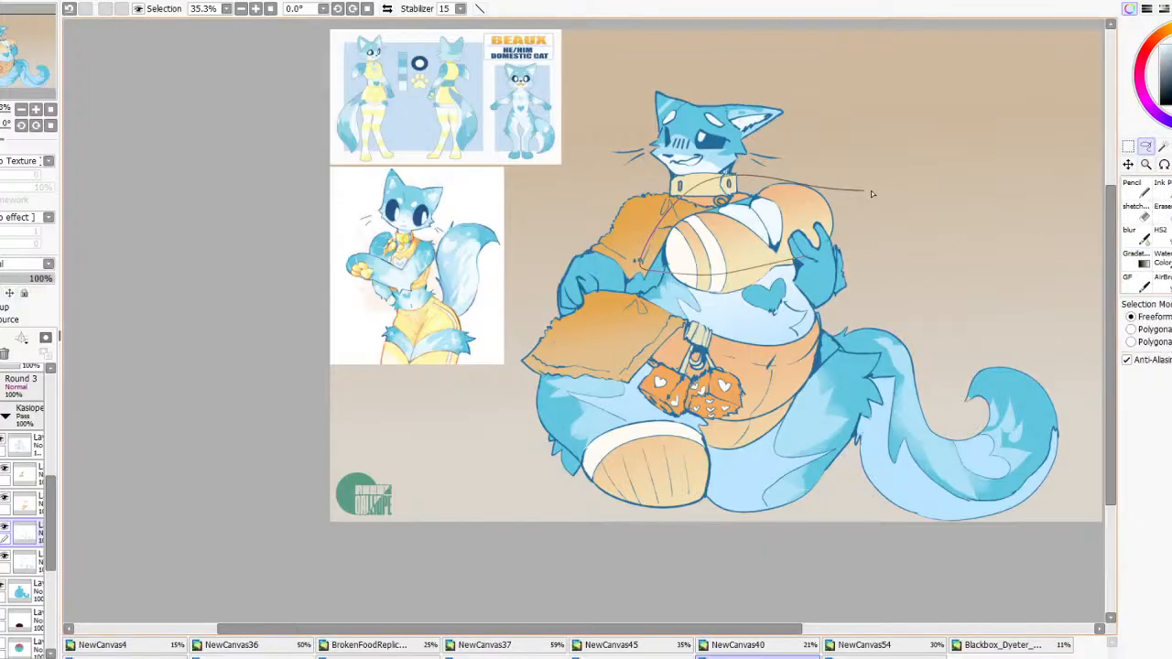
pyautogui.click(1140, 261)
pyautogui.moveTo(766, 220); pyautogui.dragTo(766, 266)
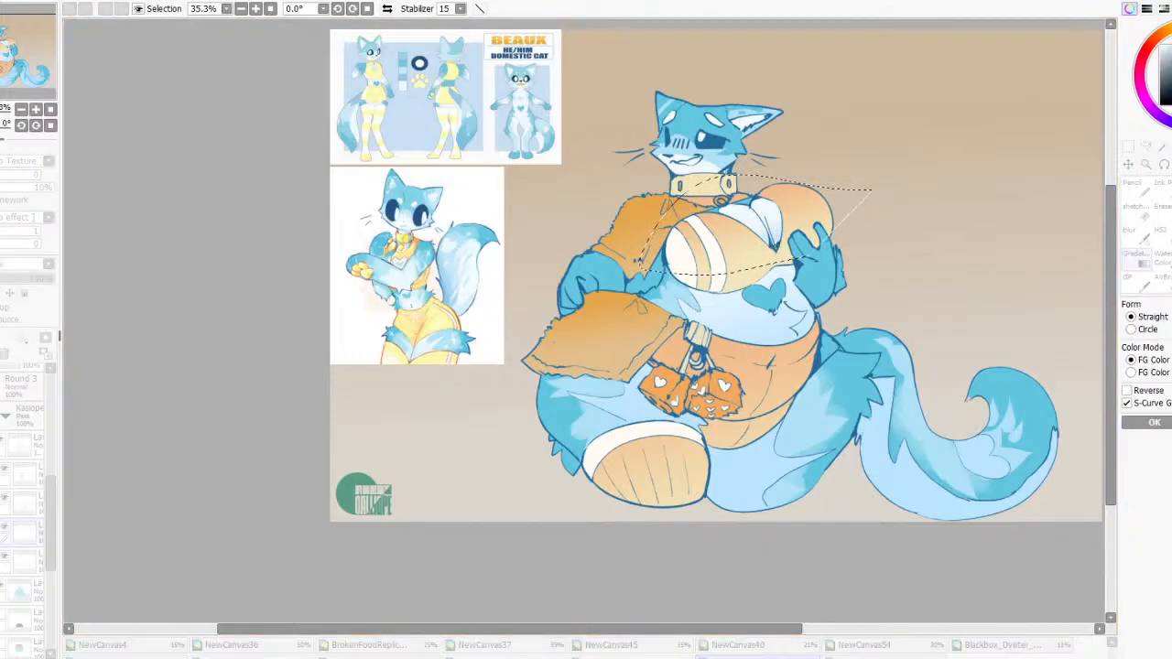
pyautogui.click(1159, 424)
# Lasso the head, apply a downward straight gradient to its white face markings, and clear the selection
pyautogui.click(1145, 147)
pyautogui.moveTo(760, 174)
pyautogui.mouseDown()
pyautogui.moveTo(733, 178)
pyautogui.moveTo(897, 91)
pyautogui.moveTo(986, 126)
pyautogui.mouseUp()
pyautogui.click(1142, 264)
pyautogui.moveTo(707, 135); pyautogui.dragTo(746, 209)
pyautogui.click(1159, 423)
pyautogui.hotkey('ctrl', 'd')
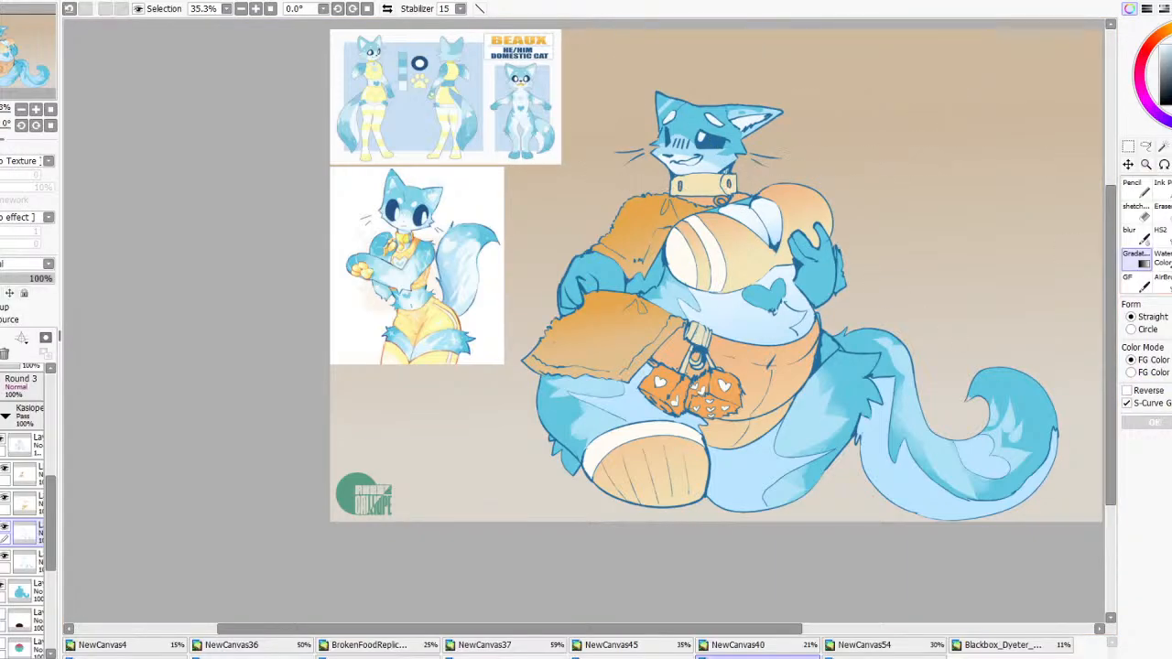
# Lasso the legs and tail, apply a reversed vertical gradient to their white fur, and clear the selection
pyautogui.click(1146, 147)
pyautogui.moveTo(631, 535)
pyautogui.mouseDown()
pyautogui.moveTo(662, 358)
pyautogui.moveTo(974, 335)
pyautogui.moveTo(1085, 554)
pyautogui.mouseUp()
pyautogui.click(1133, 263)
pyautogui.moveTo(809, 377); pyautogui.dragTo(795, 502)
pyautogui.click(1145, 391)
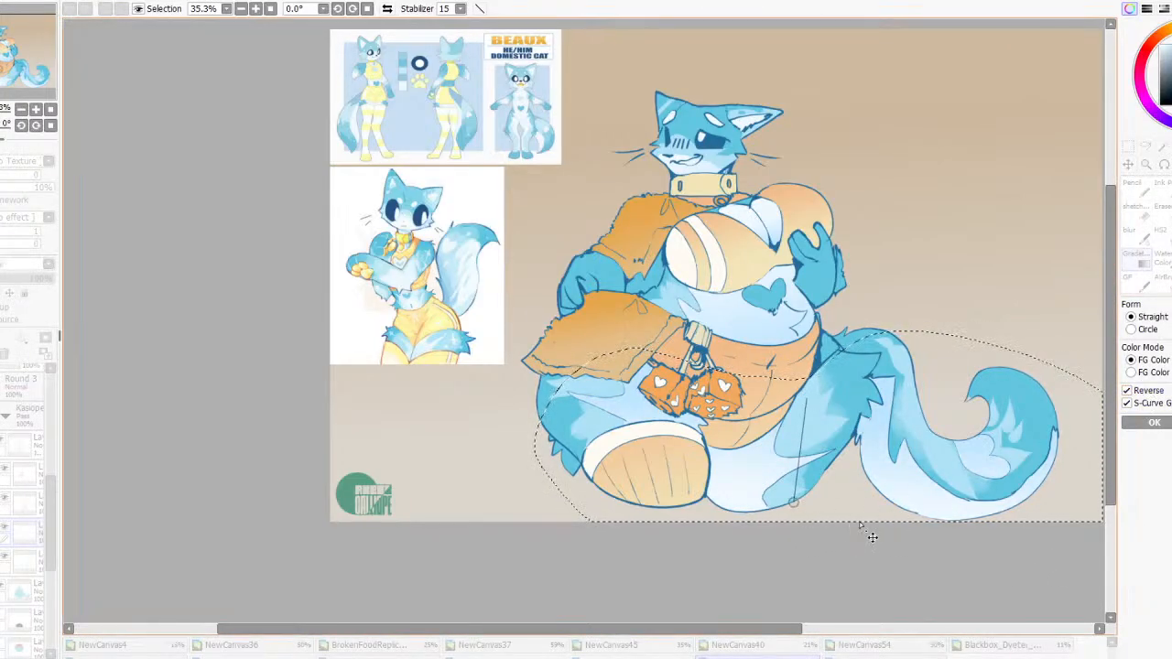
pyautogui.moveTo(835, 472); pyautogui.dragTo(837, 492)
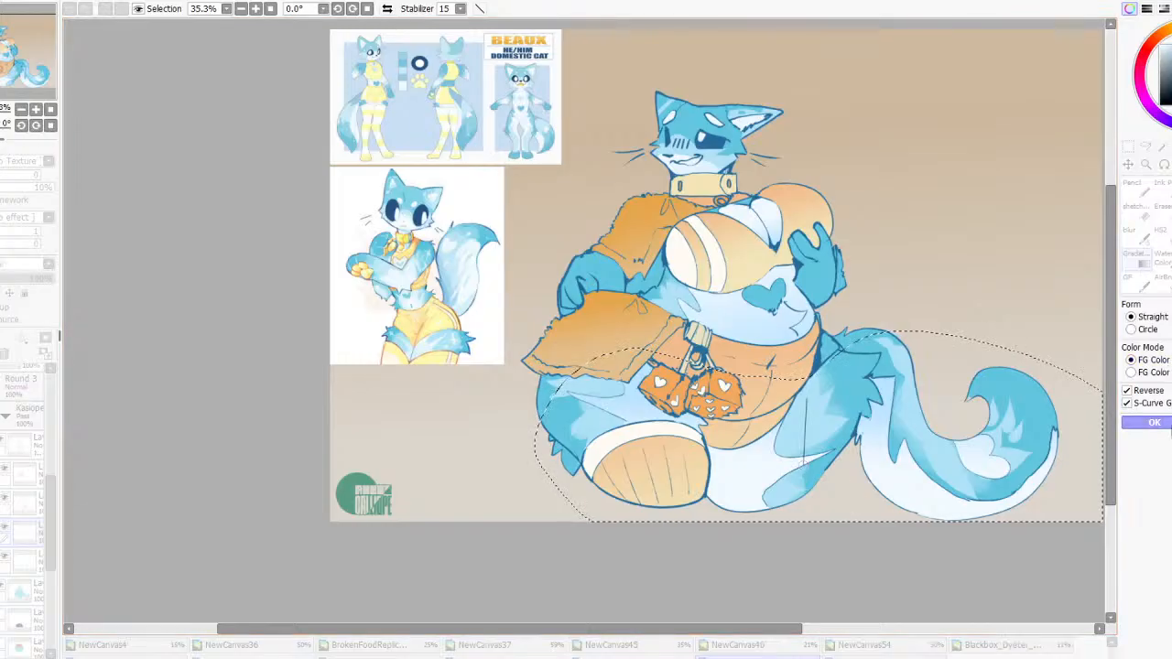
pyautogui.click(1160, 423)
pyautogui.hotkey('ctrl', 'd')
# On the light blue transition layer, apply straight blue gradients with Reverse off to shade the fur patches on the legs and tail
pyautogui.click(6, 557)
pyautogui.click(6, 556)
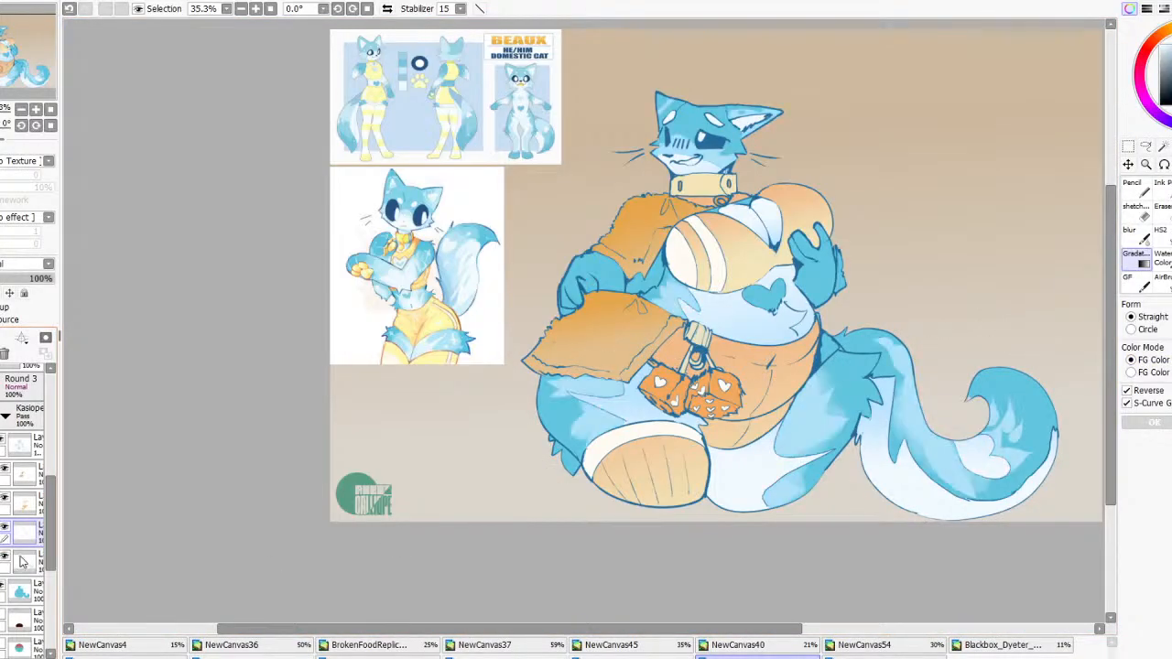
pyautogui.click(25, 562)
pyautogui.click(1164, 46)
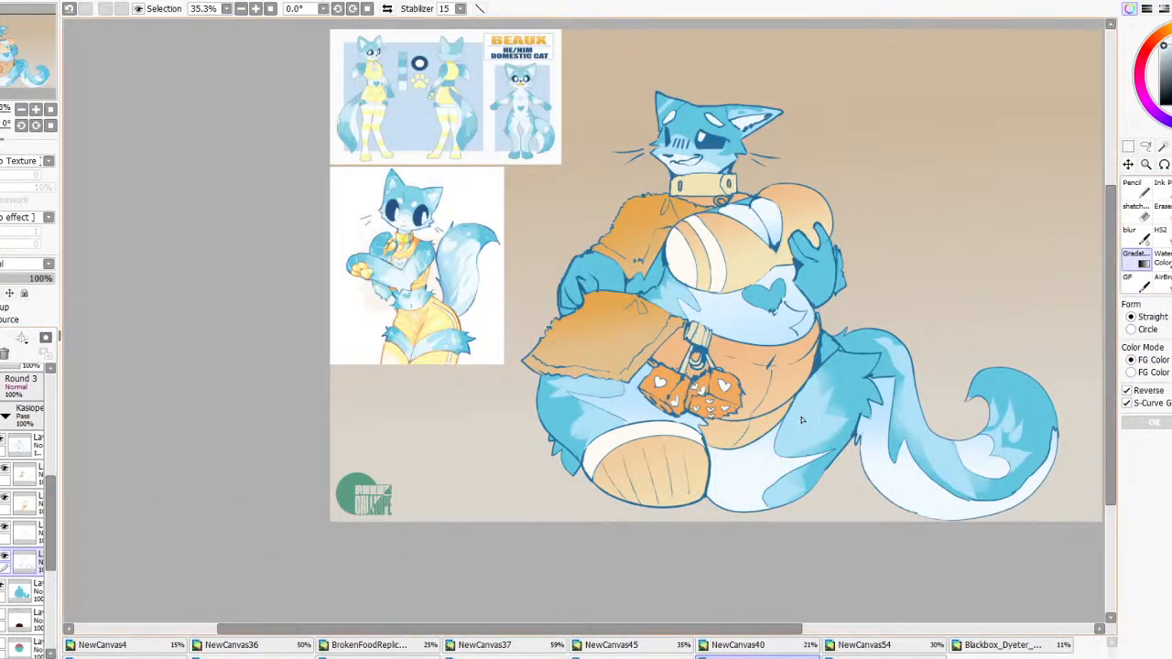
pyautogui.moveTo(868, 285); pyautogui.dragTo(870, 377)
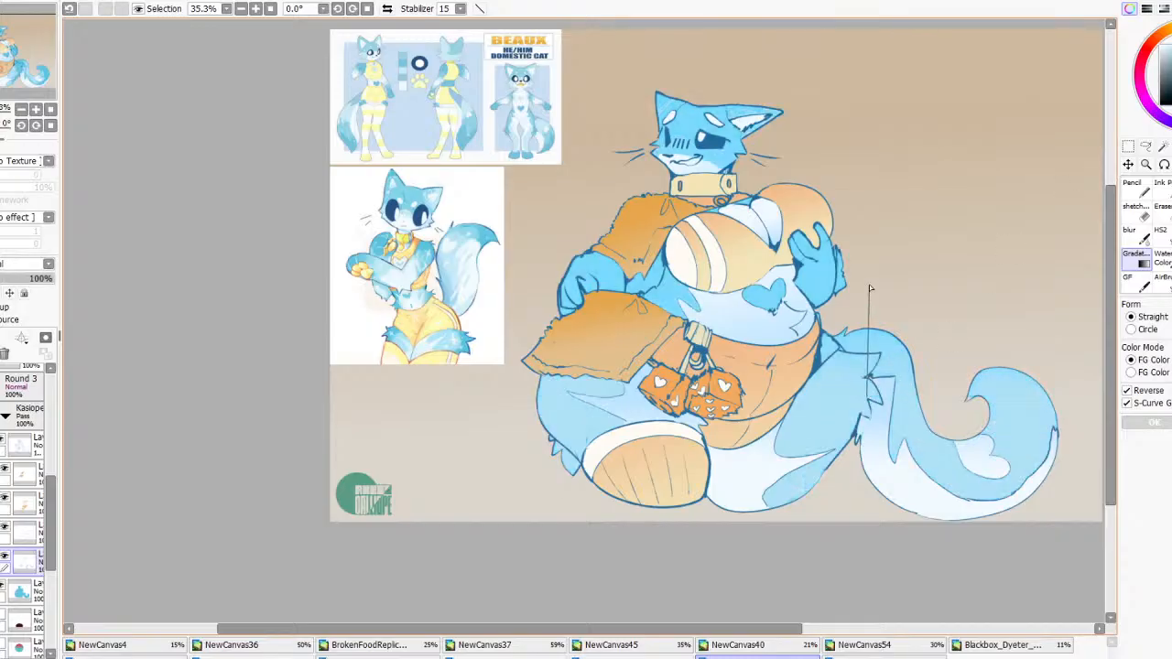
pyautogui.press('Return')
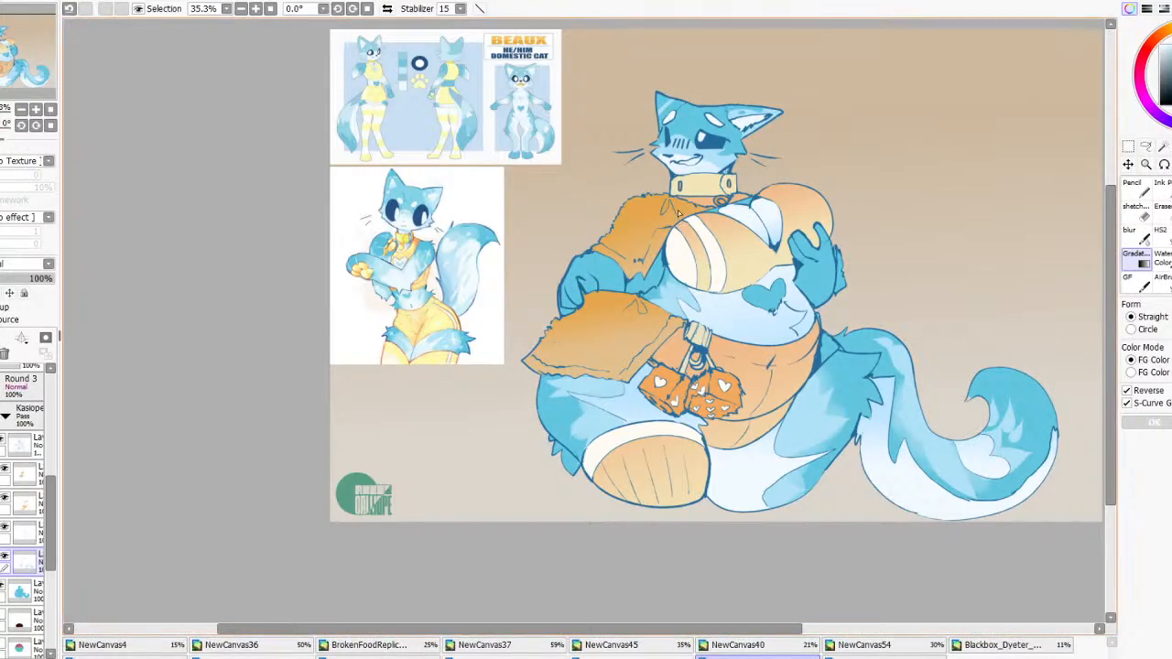
pyautogui.moveTo(677, 145); pyautogui.dragTo(700, 328)
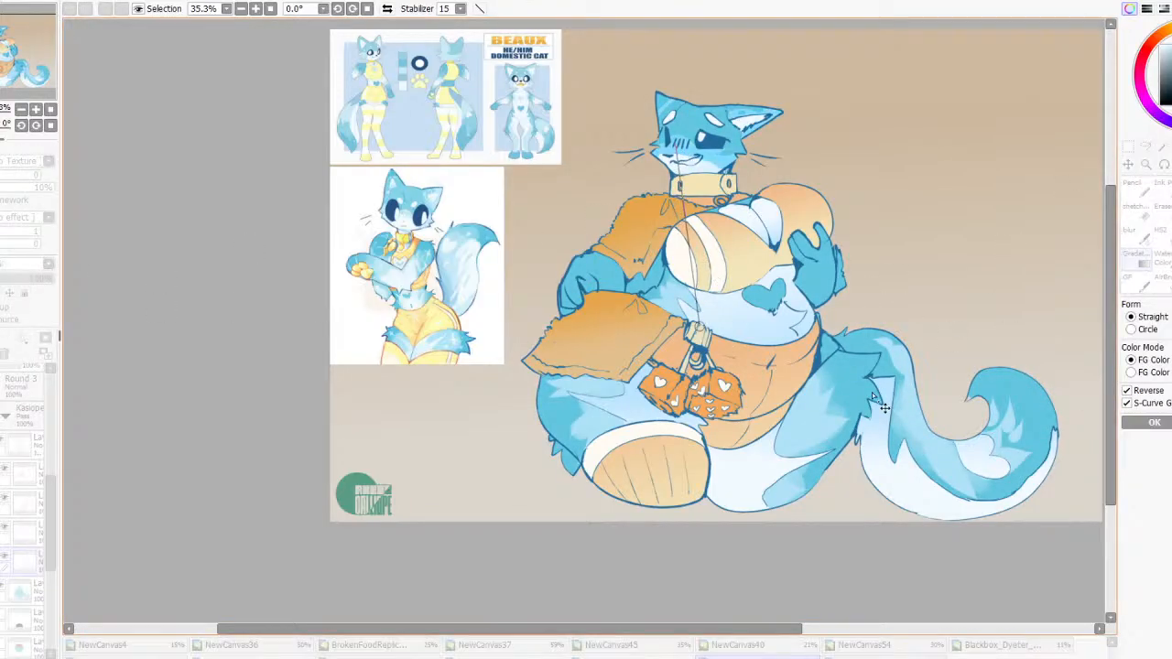
pyautogui.click(1150, 392)
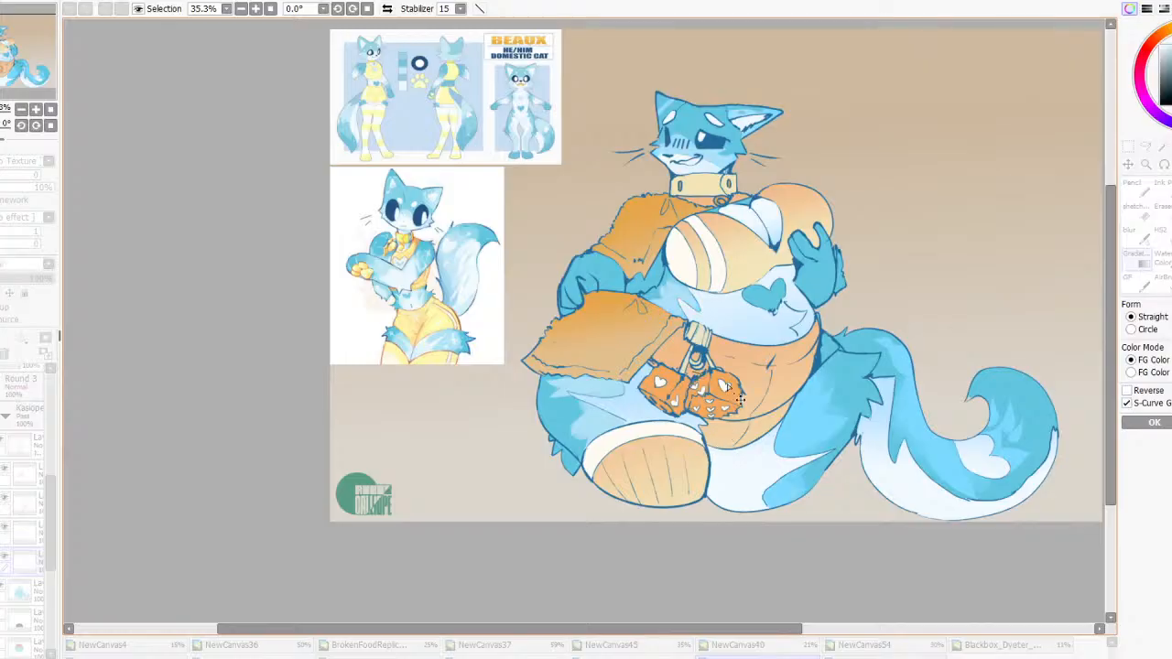
pyautogui.moveTo(733, 355); pyautogui.dragTo(746, 532)
pyautogui.press('Return')
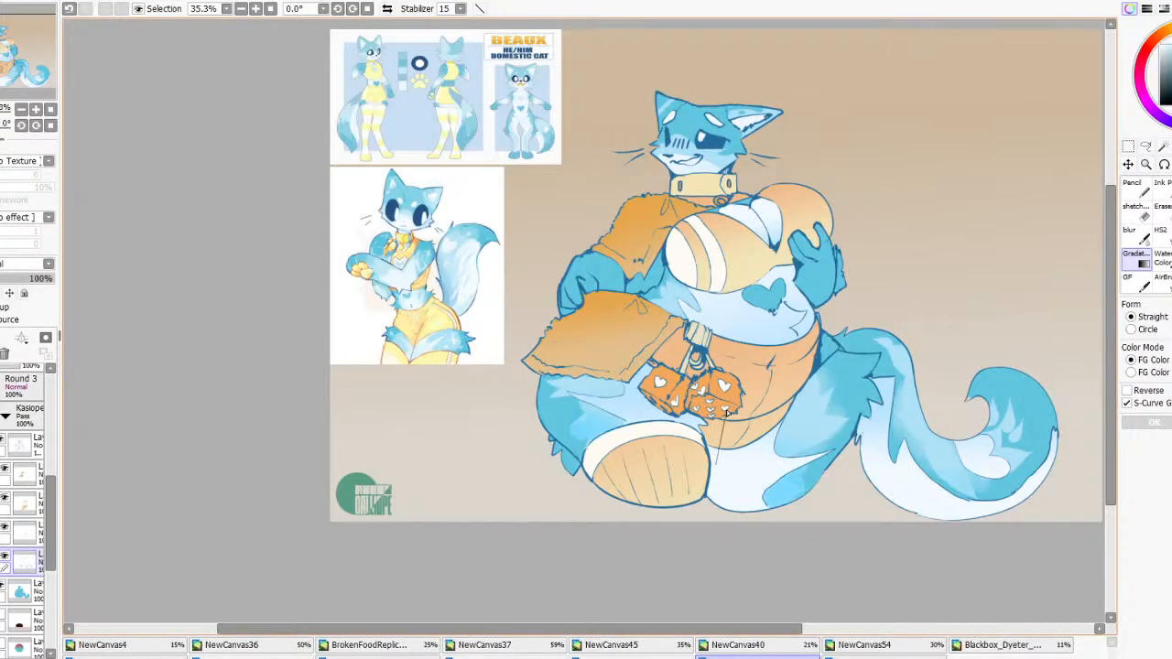
pyautogui.moveTo(715, 464); pyautogui.dragTo(715, 389)
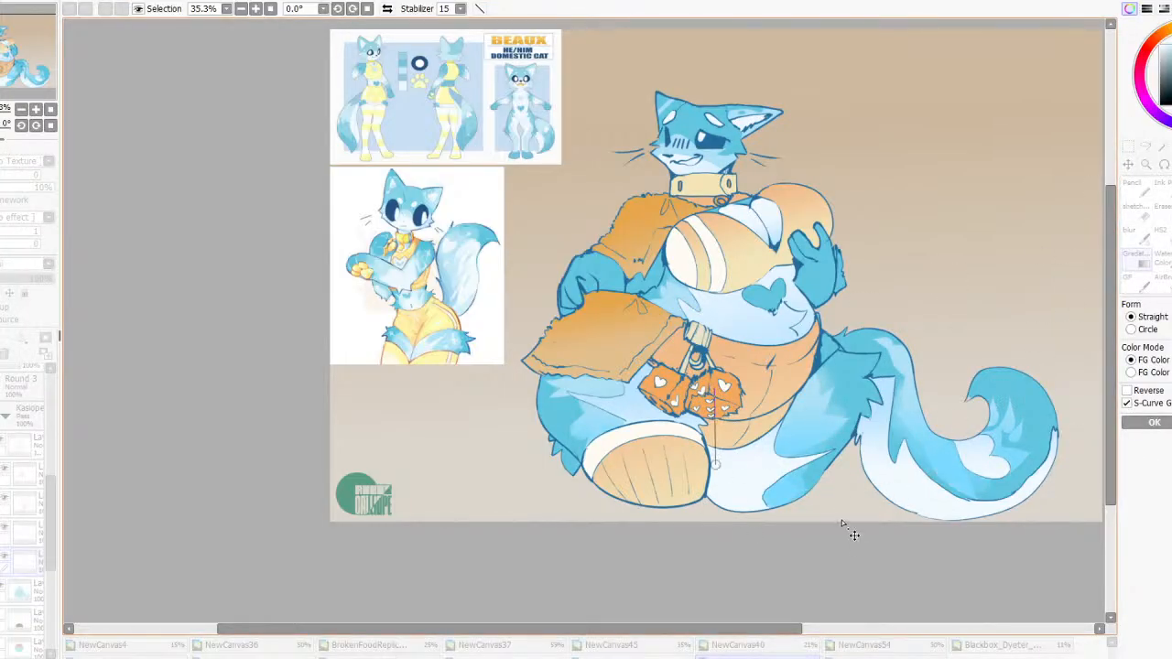
pyautogui.press('Return')
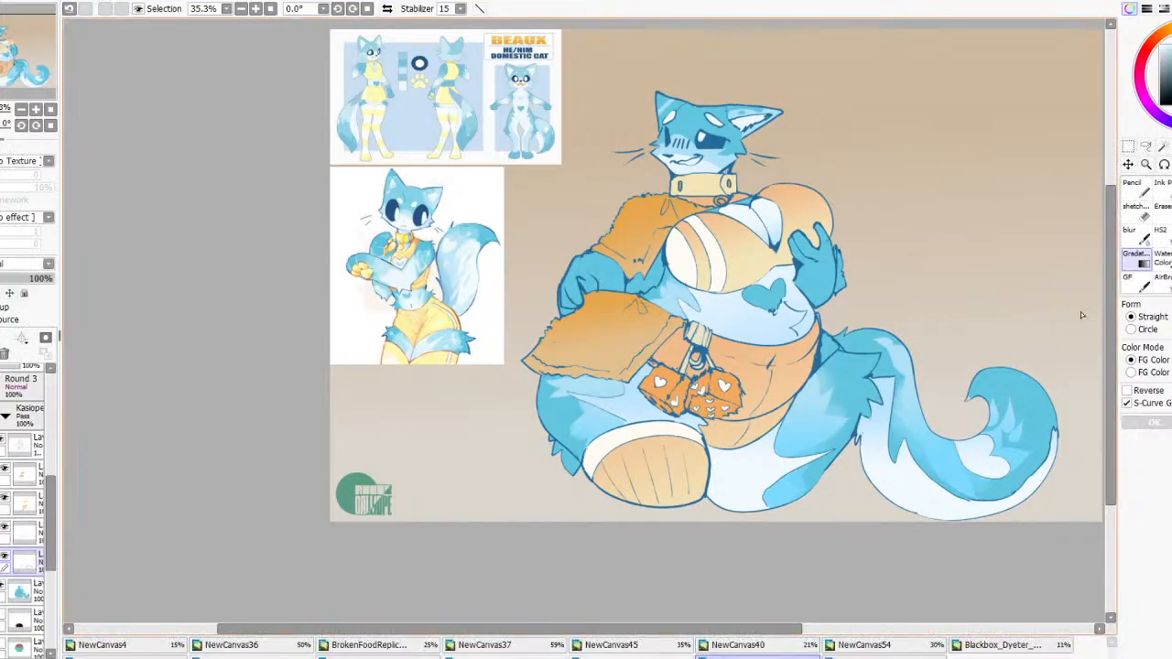
# Lasso the head and torso, apply a vertical blue gradient to their light blue patches, and clear the selection
pyautogui.click(1145, 146)
pyautogui.moveTo(846, 353)
pyautogui.mouseDown()
pyautogui.moveTo(839, 45)
pyautogui.moveTo(829, 353)
pyautogui.mouseUp()
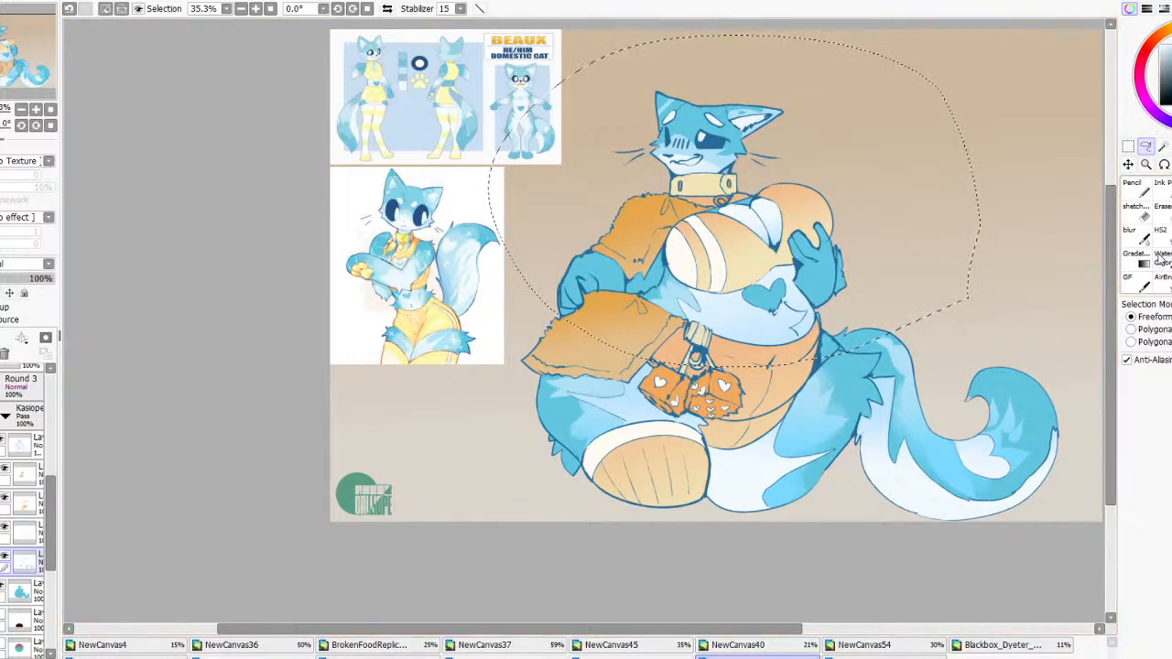
pyautogui.click(1136, 259)
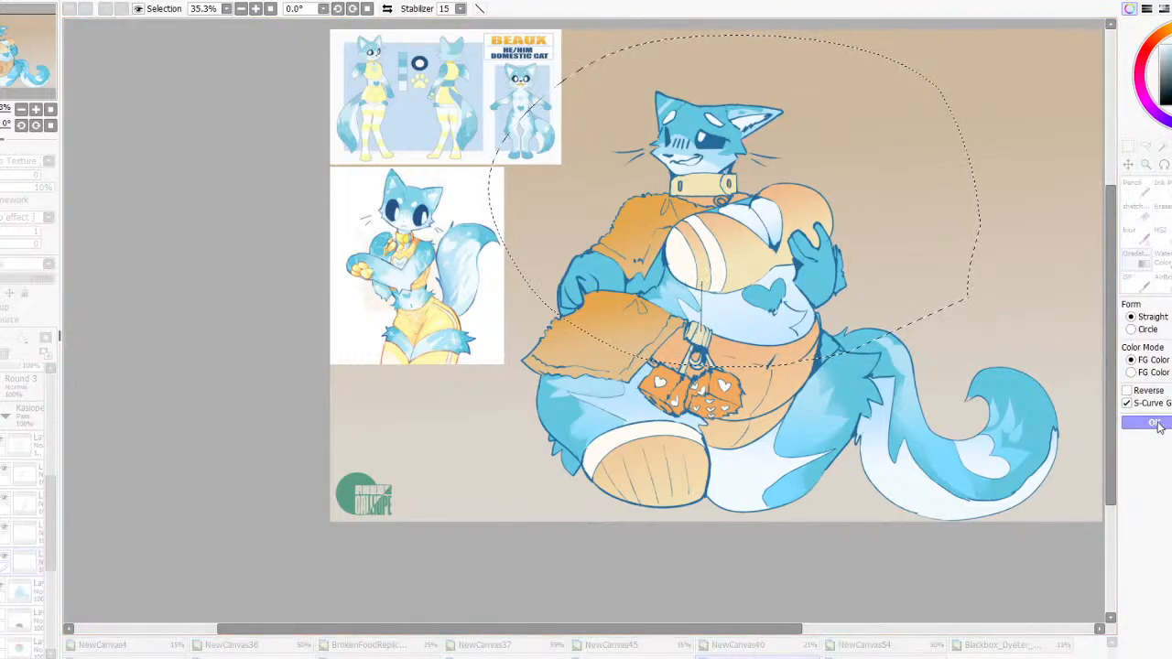
pyautogui.click(1160, 183)
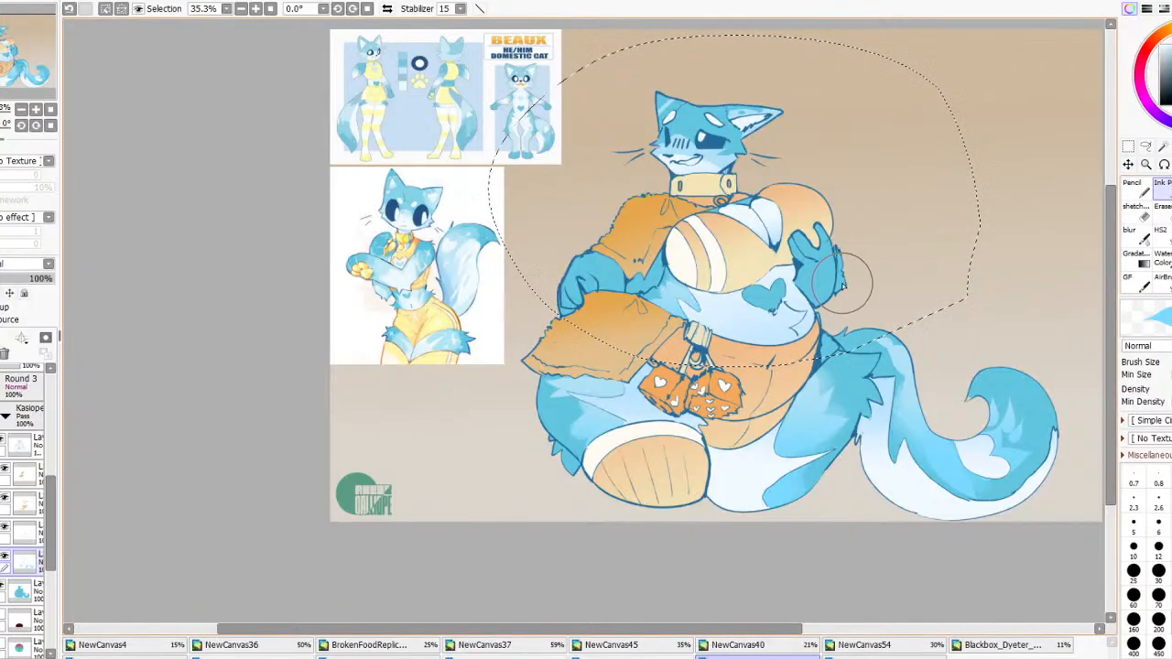
pyautogui.hotkey('ctrl', 'd')
pyautogui.click(1136, 257)
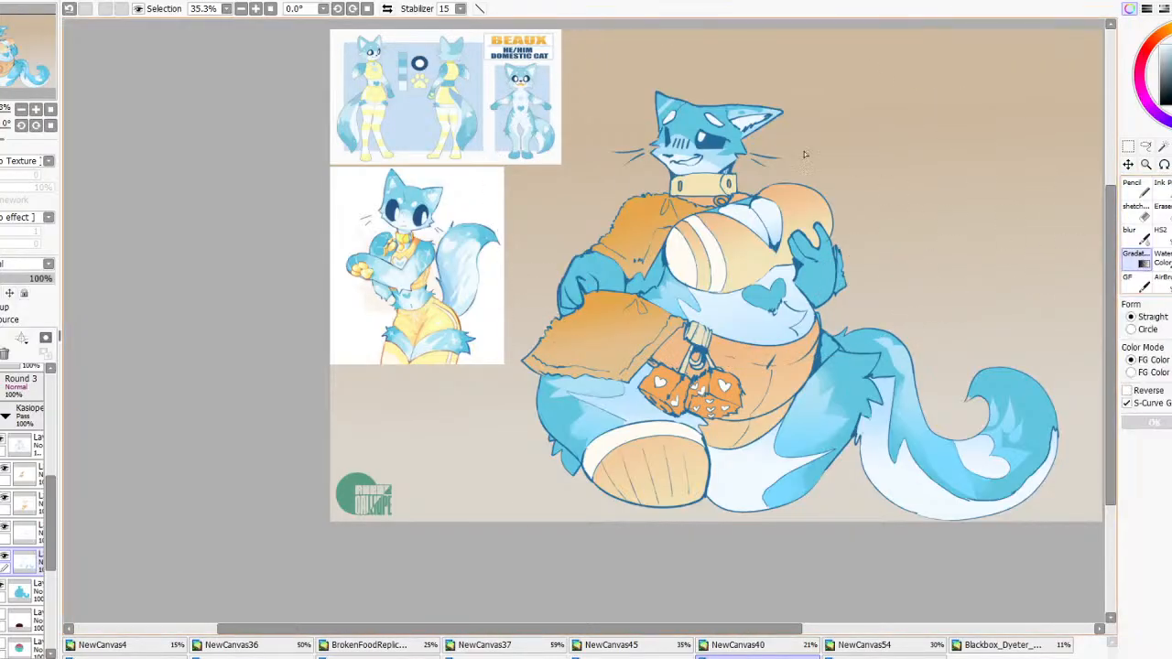
pyautogui.click(1146, 146)
pyautogui.moveTo(780, 182)
pyautogui.mouseDown()
pyautogui.moveTo(886, 57)
pyautogui.moveTo(993, 69)
pyautogui.mouseUp()
pyautogui.hotkey('ctrl', 'd')
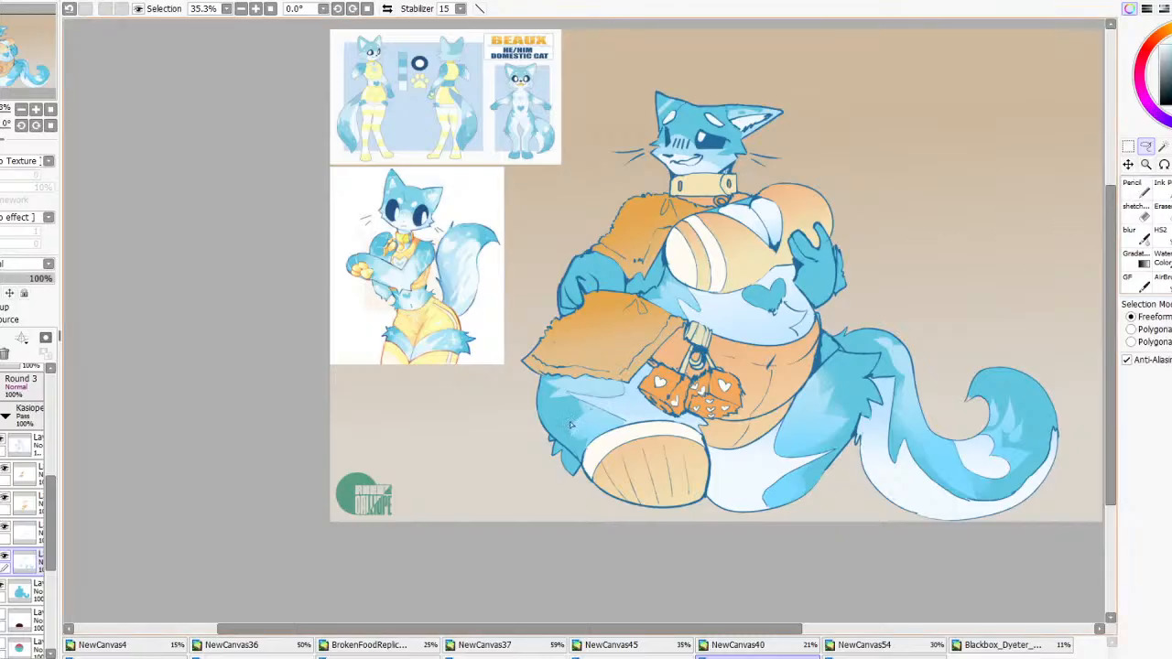
# On the base blue fur layer, apply a straight, more saturated blue gradient with Reverse off across the lower body
pyautogui.click(20, 590)
pyautogui.moveTo(758, 447); pyautogui.dragTo(756, 337)
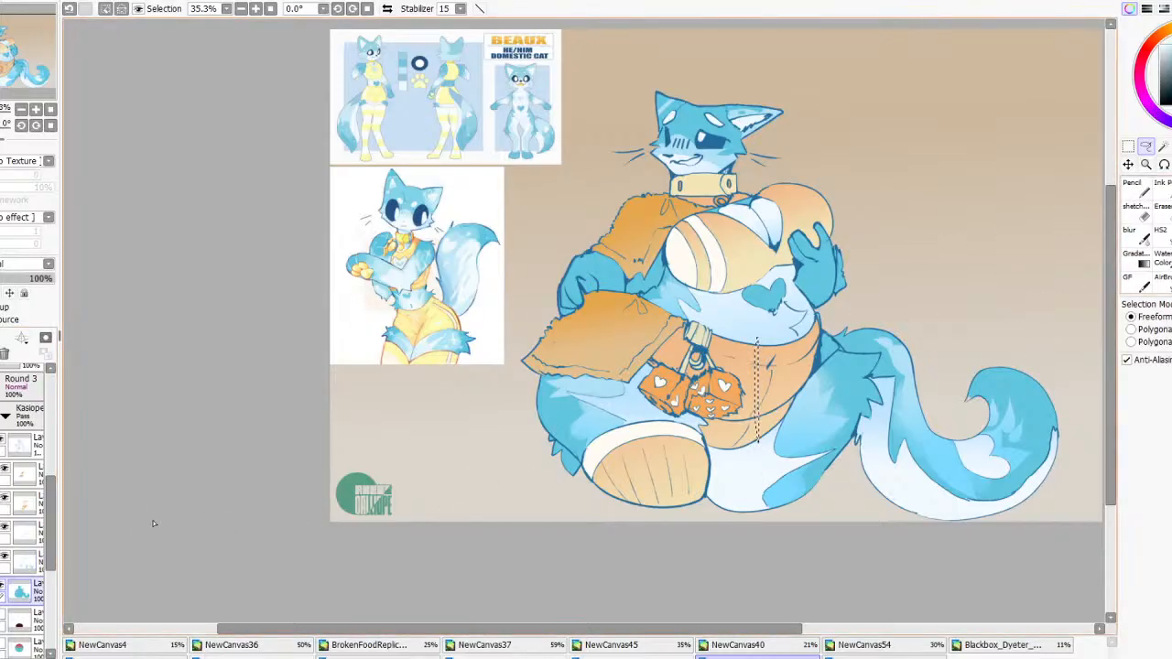
pyautogui.hotkey('ctrl', 'd')
pyautogui.click(1138, 260)
pyautogui.moveTo(772, 402); pyautogui.dragTo(784, 237)
pyautogui.moveTo(1169, 57); pyautogui.dragTo(1171, 97)
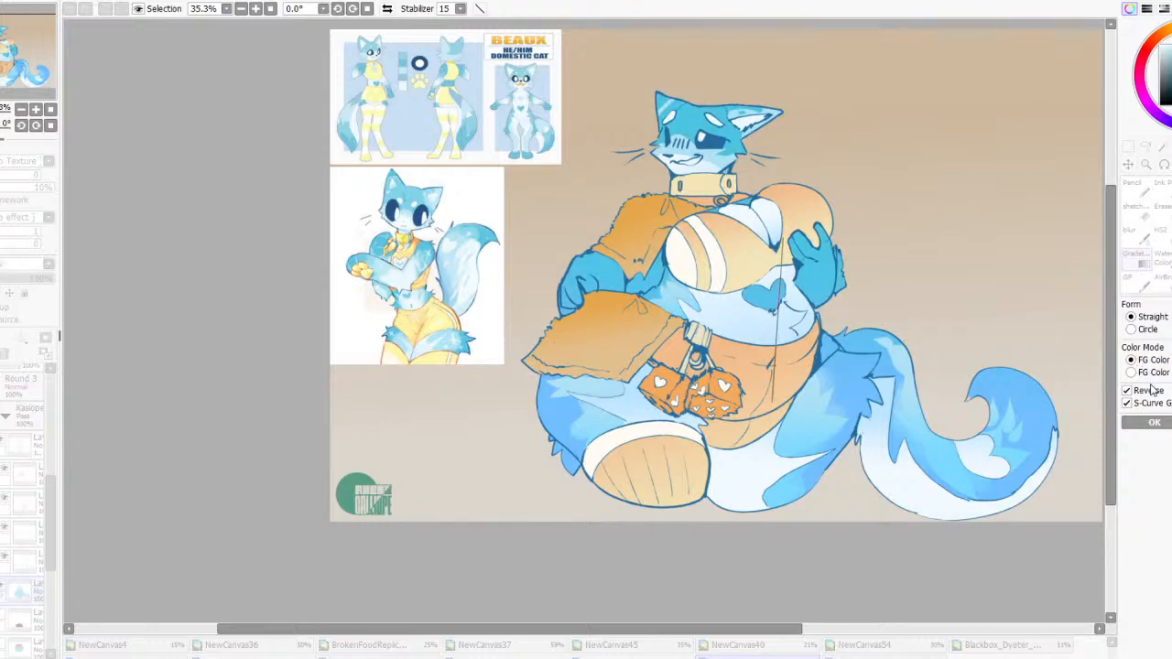
pyautogui.scroll(-3, 841, 283)
pyautogui.moveTo(831, 373); pyautogui.dragTo(837, 463)
pyautogui.moveTo(837, 249); pyautogui.dragTo(815, 339)
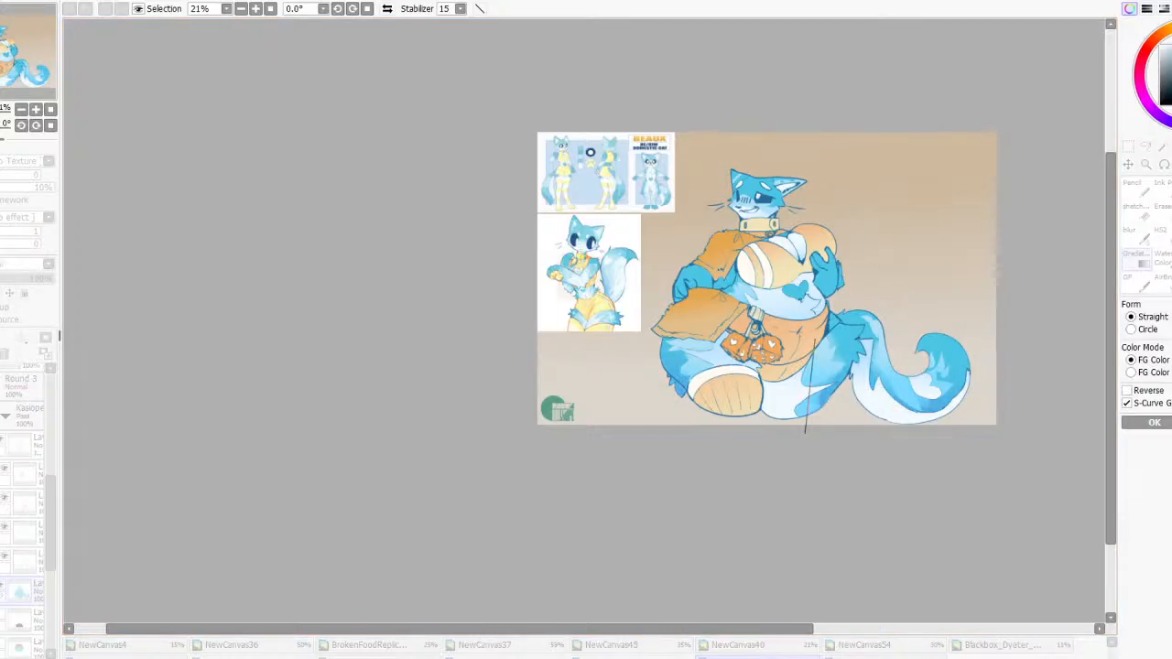
pyautogui.press('Return')
# Apply a deeper blue gradient to the base fur, running vertically from the legs up to the collar
pyautogui.scroll(2, 816, 273)
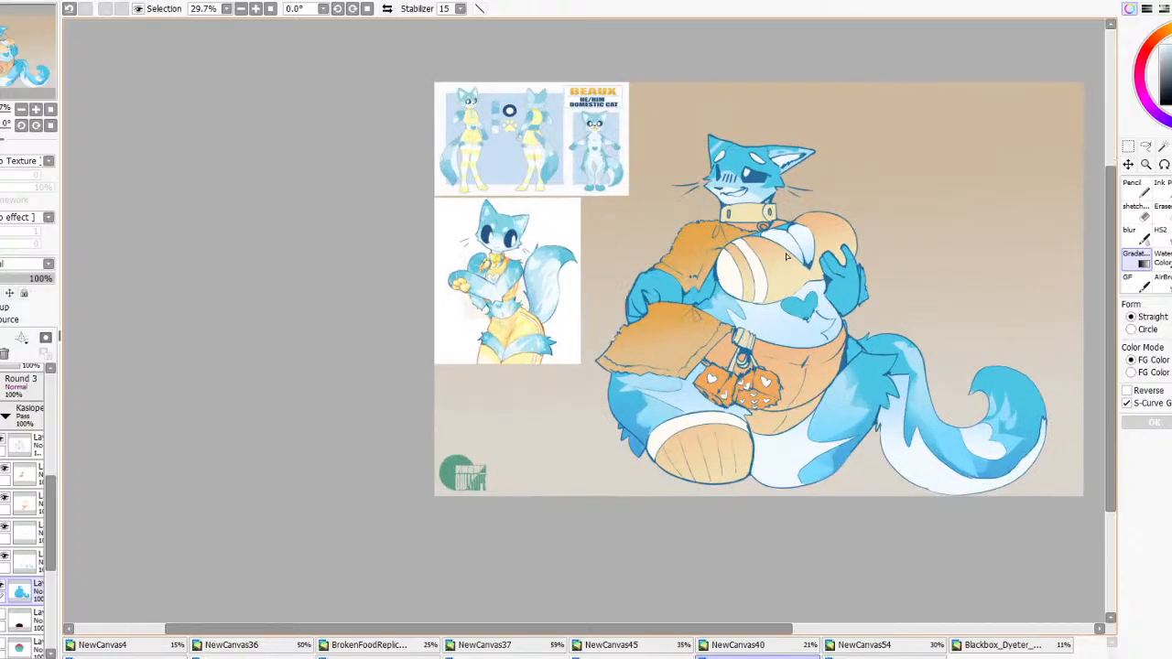
pyautogui.moveTo(779, 482); pyautogui.dragTo(779, 207)
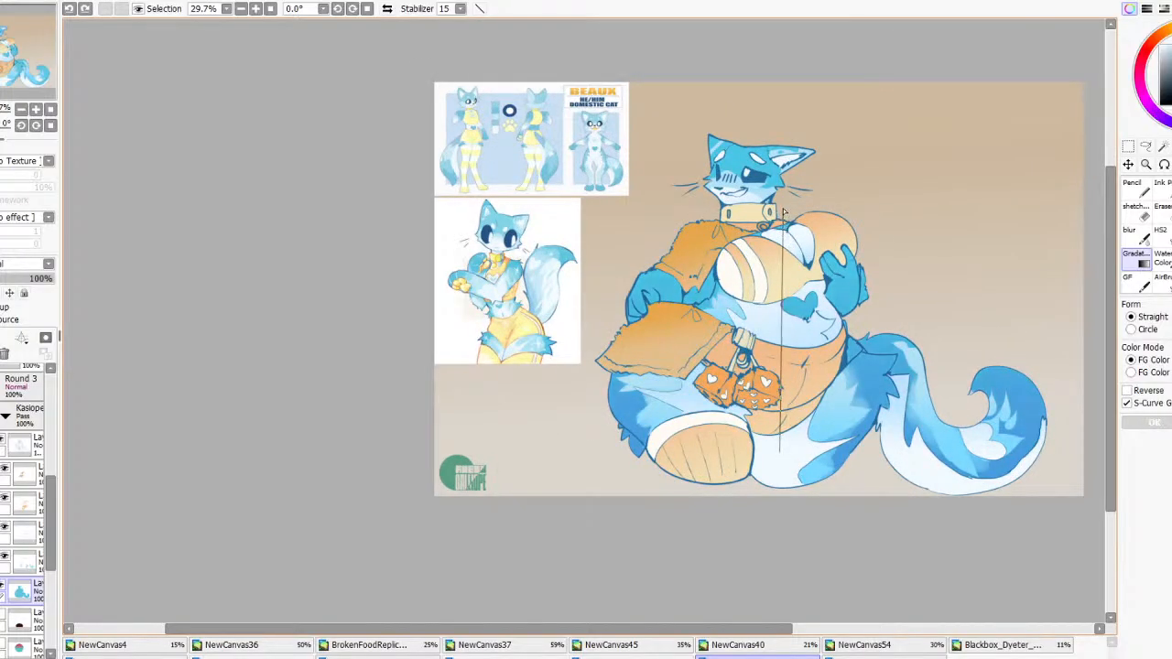
pyautogui.click(1153, 423)
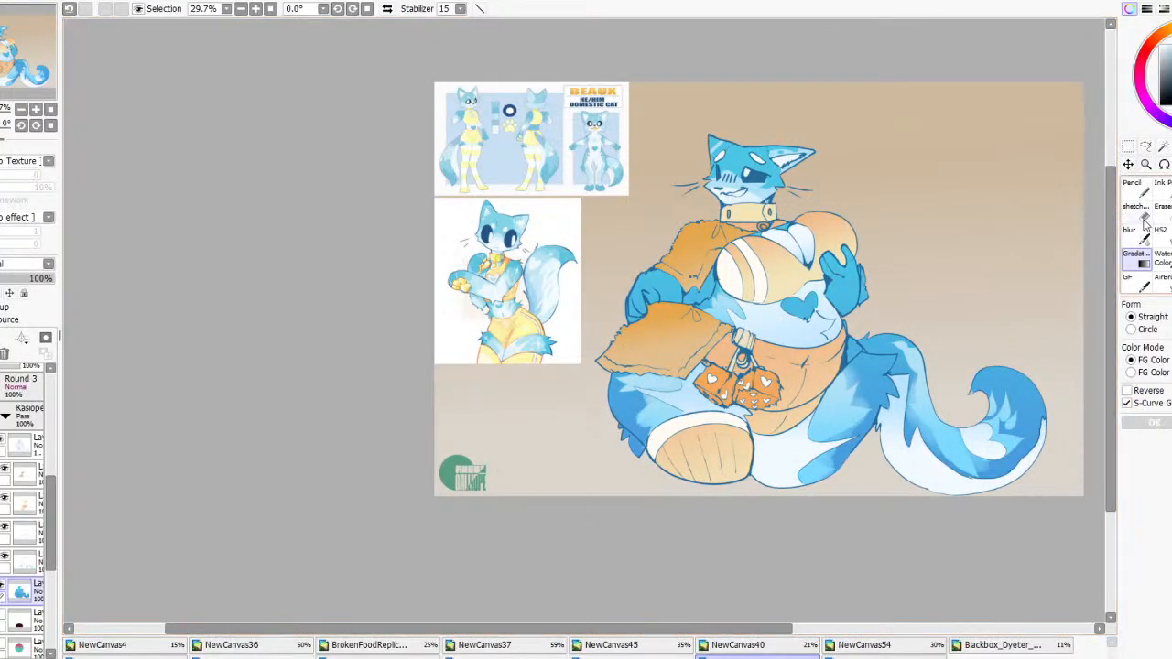
# Lasso a freeform area around the cat's head and upper body and apply a straight blue gradient to the fur inside it
pyautogui.scroll(-5, 738, 348)
pyautogui.scroll(5, 741, 344)
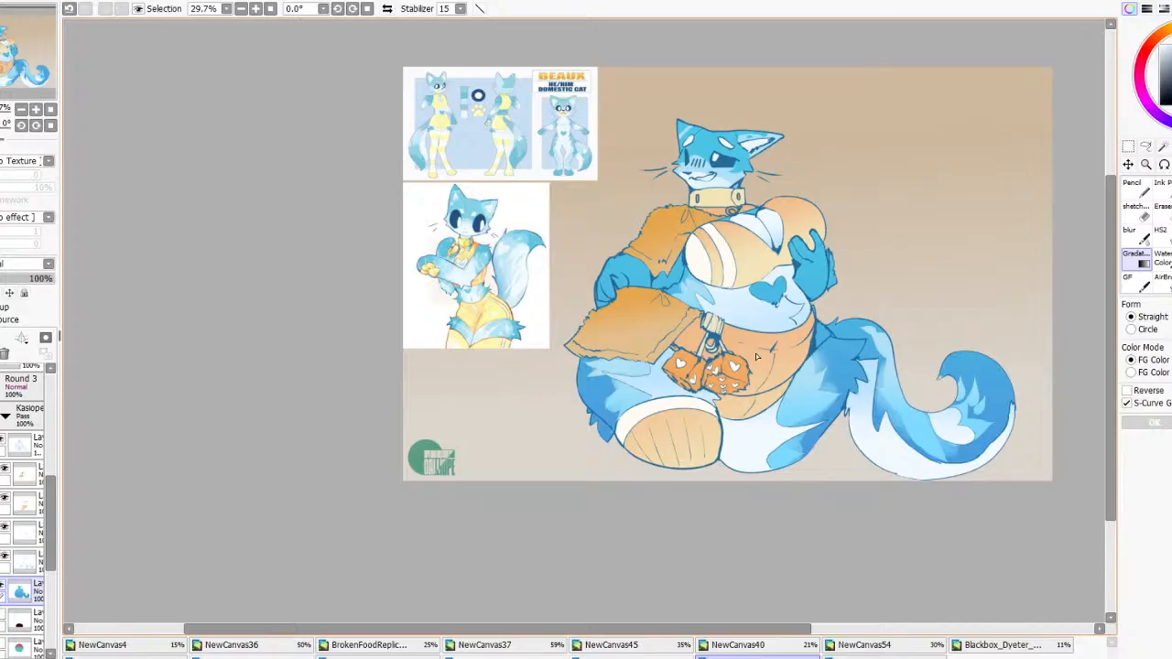
pyautogui.click(1145, 146)
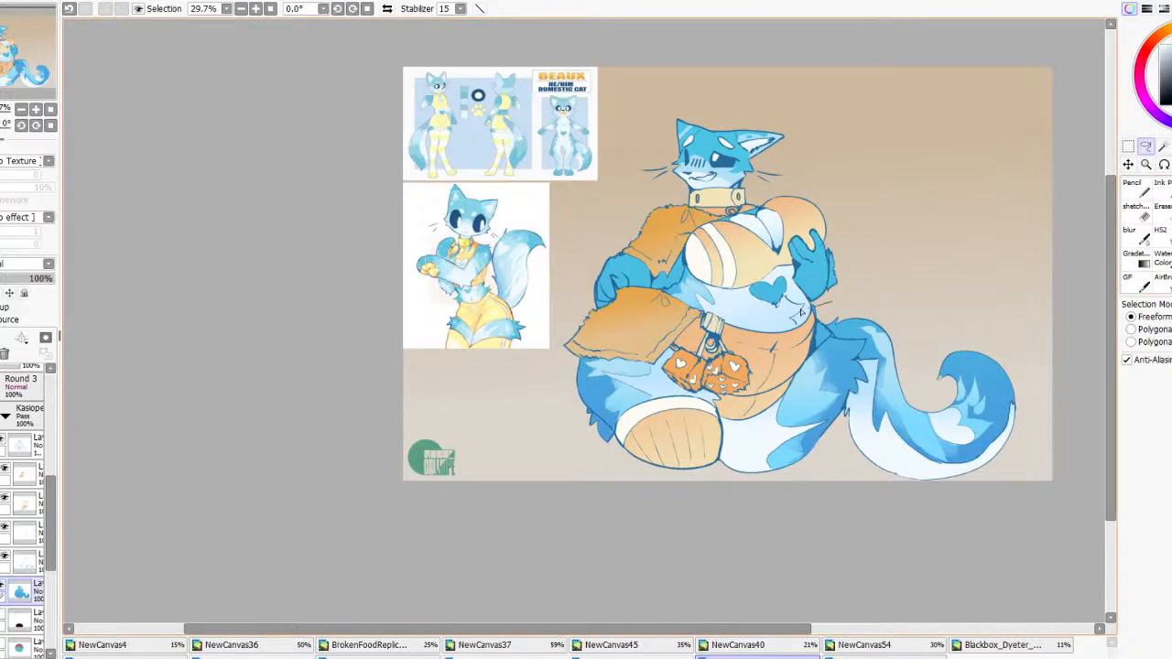
pyautogui.moveTo(800, 312)
pyautogui.mouseDown()
pyautogui.moveTo(509, 273)
pyautogui.moveTo(985, 137)
pyautogui.moveTo(978, 235)
pyautogui.mouseUp()
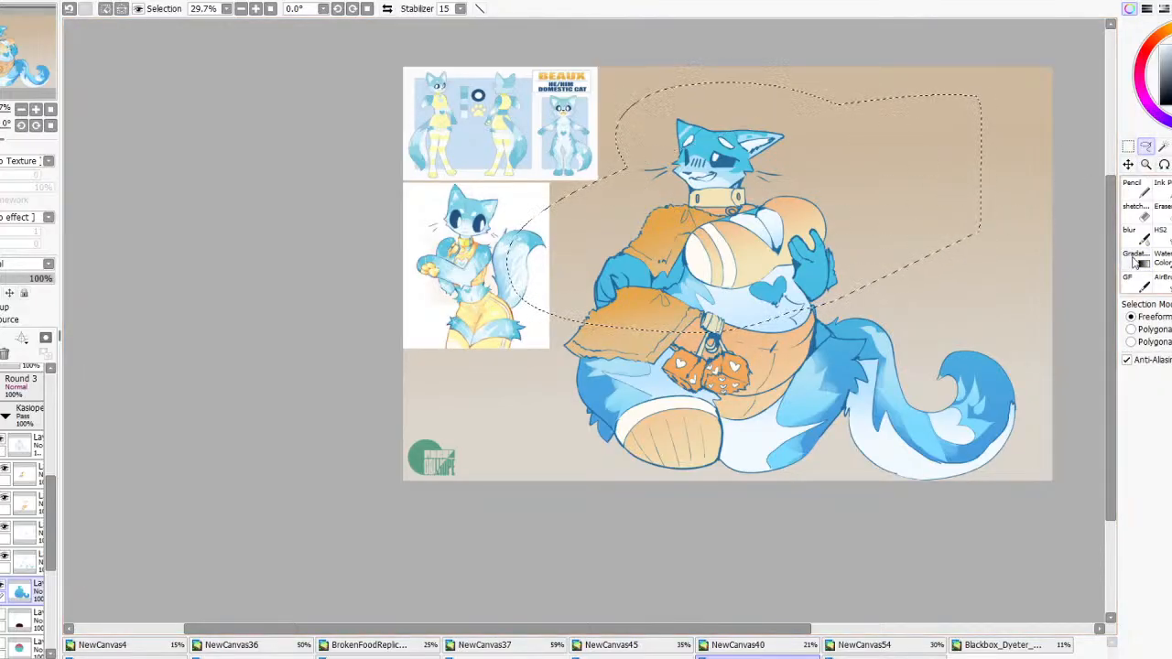
pyautogui.click(1137, 260)
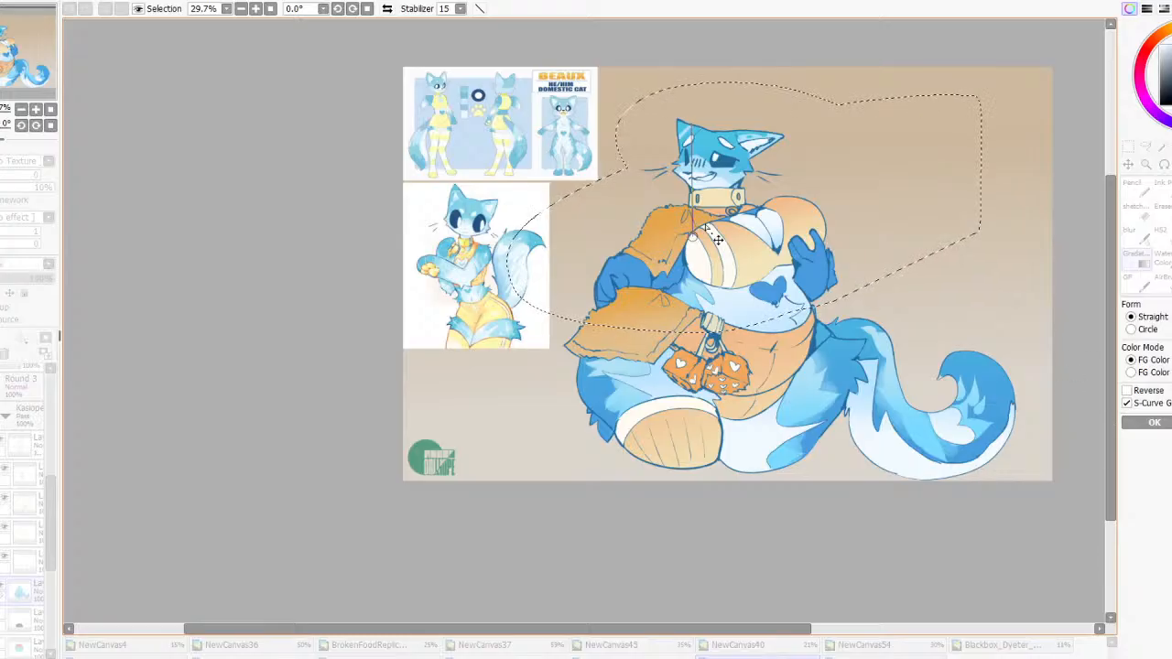
pyautogui.moveTo(683, 220); pyautogui.dragTo(695, 187)
pyautogui.moveTo(697, 300); pyautogui.dragTo(696, 235)
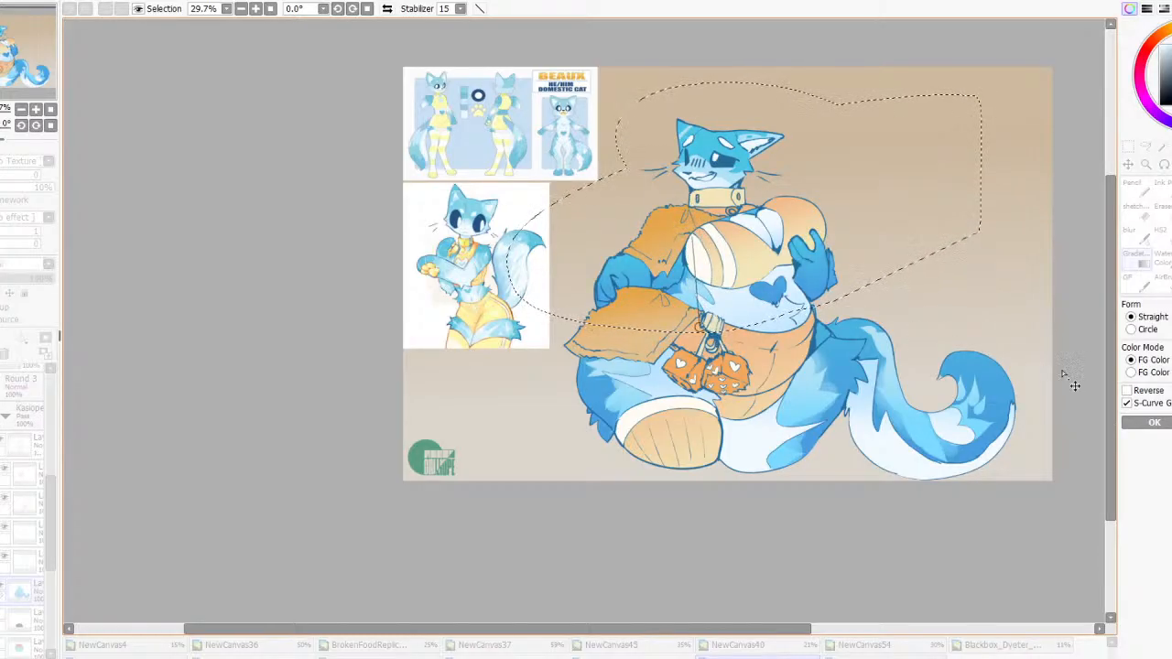
pyautogui.click(1154, 422)
# Lasso the area around the cat's head, apply a short straight blue gradient upward across the face, and clear the selection
pyautogui.click(1148, 147)
pyautogui.moveTo(934, 305)
pyautogui.mouseDown()
pyautogui.moveTo(688, 197)
pyautogui.moveTo(1057, 240)
pyautogui.mouseUp()
pyautogui.click(1147, 277)
pyautogui.click(1145, 261)
pyautogui.scroll(3, 703, 173)
pyautogui.moveTo(745, 189); pyautogui.dragTo(736, 102)
pyautogui.scroll(-3, 870, 183)
pyautogui.click(1163, 427)
pyautogui.hotkey('ctrl', 'd')
pyautogui.scroll(-4, 704, 297)
pyautogui.scroll(4, 906, 346)
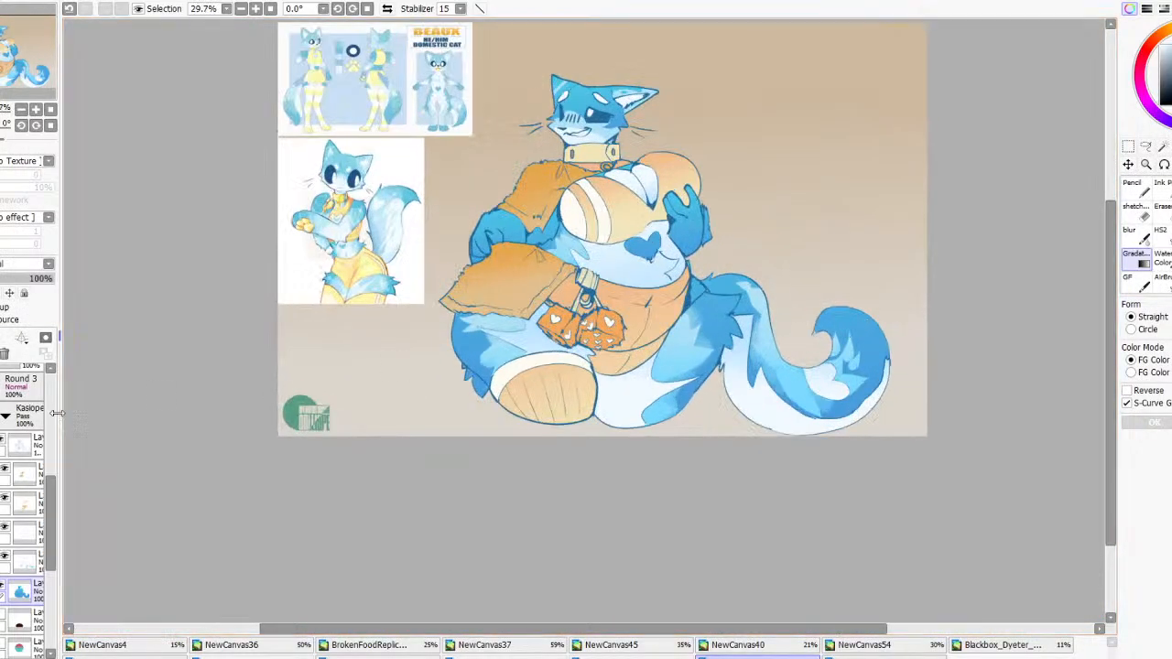
# Select the blue body fur layer together with the two layers above it and slightly lighten their blue tones with a colour adjustment
pyautogui.keyDown('shift'); pyautogui.click(25, 538); pyautogui.keyUp('shift')
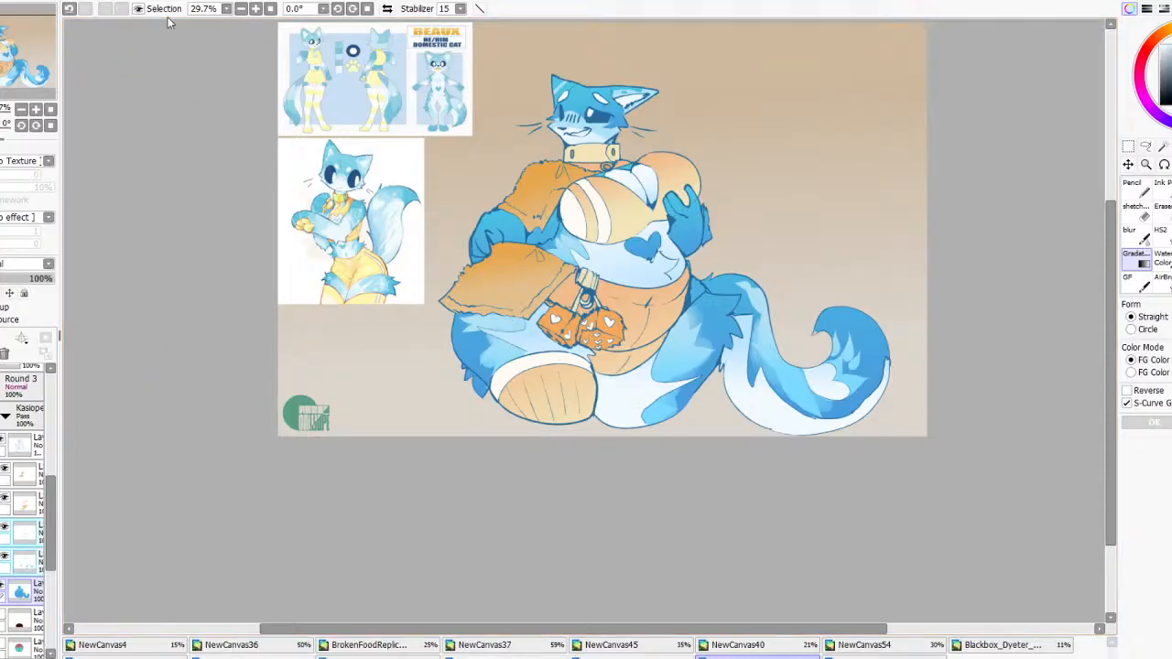
pyautogui.click(355, 28)
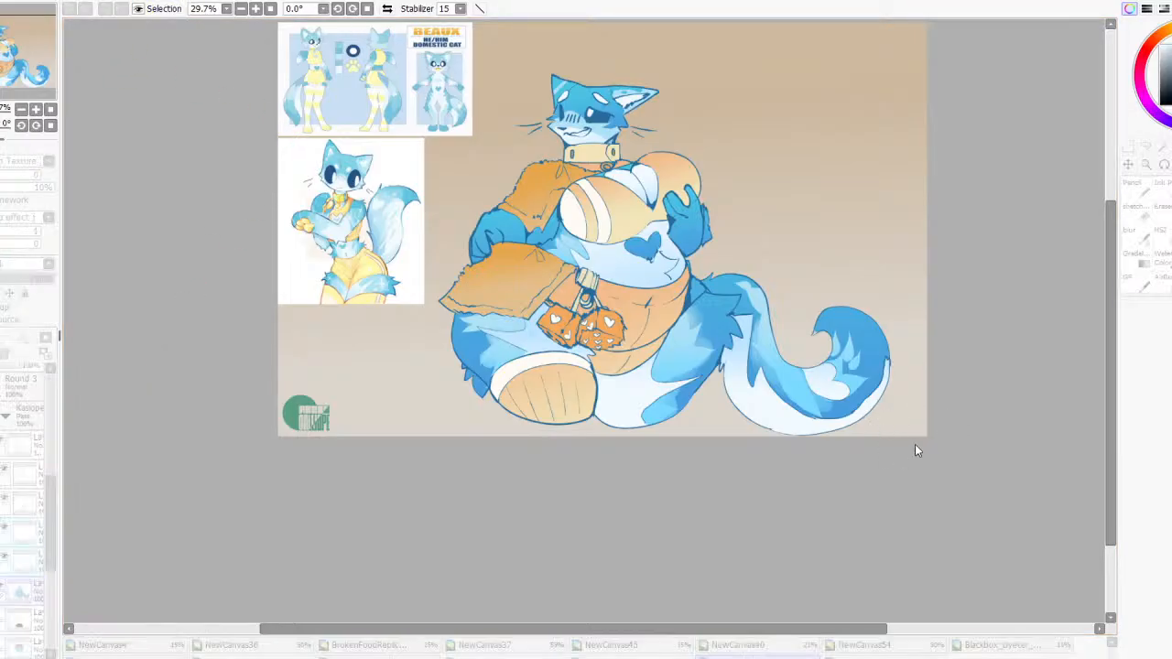
pyautogui.moveTo(923, 456); pyautogui.dragTo(999, 444)
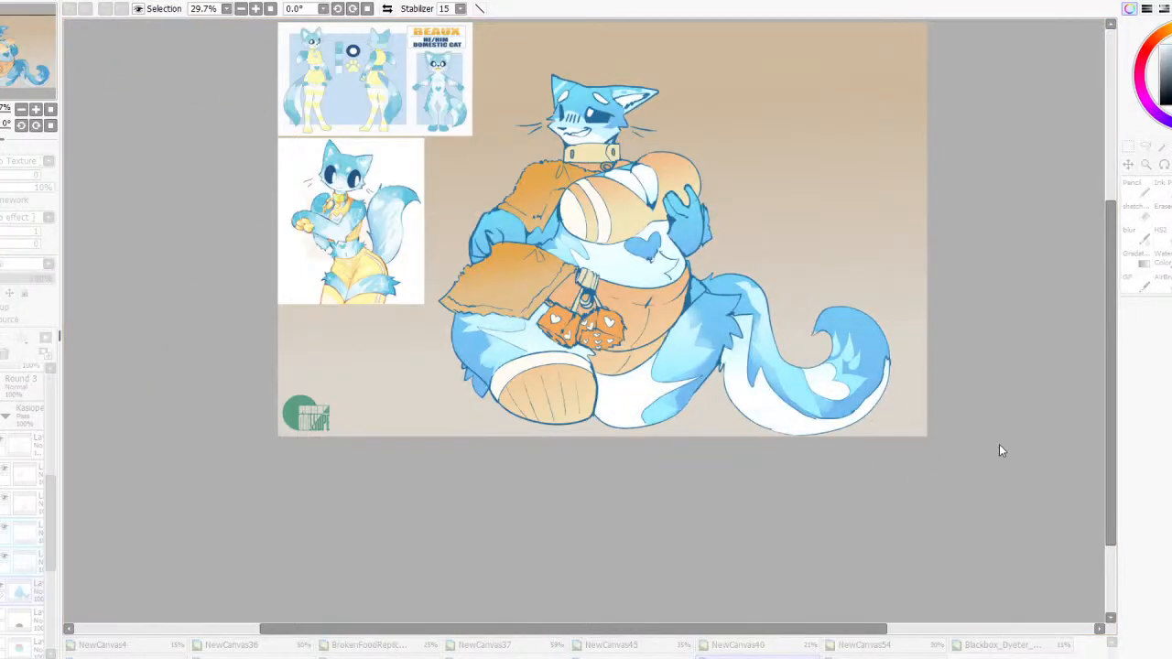
pyautogui.moveTo(925, 467); pyautogui.dragTo(995, 477)
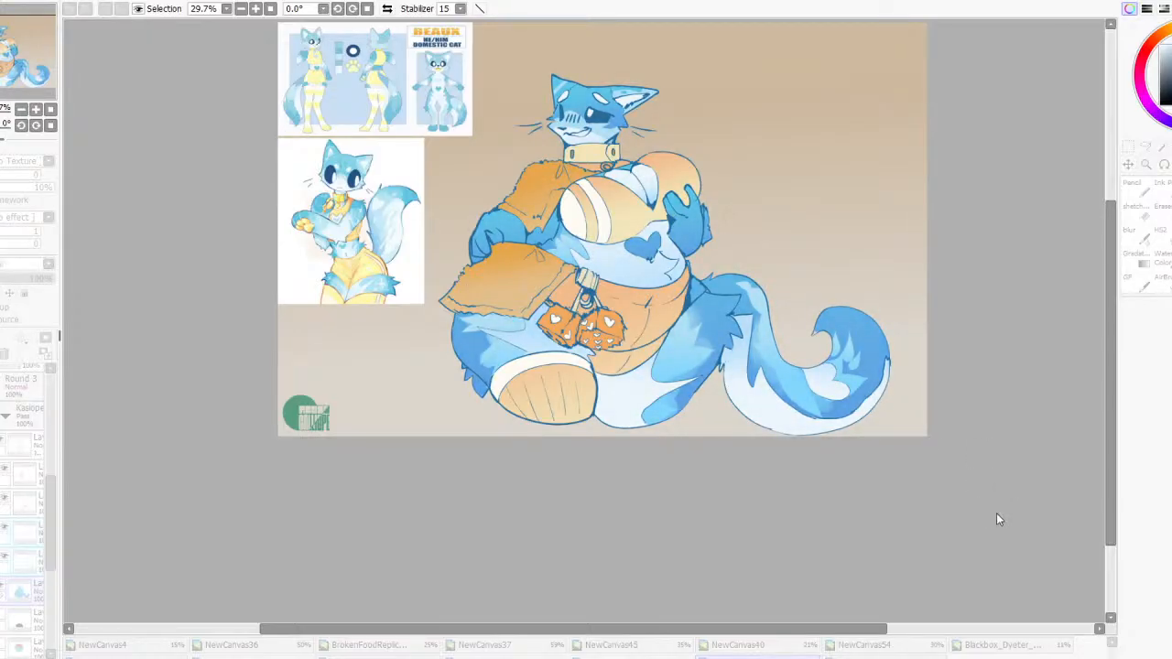
pyautogui.click(996, 513)
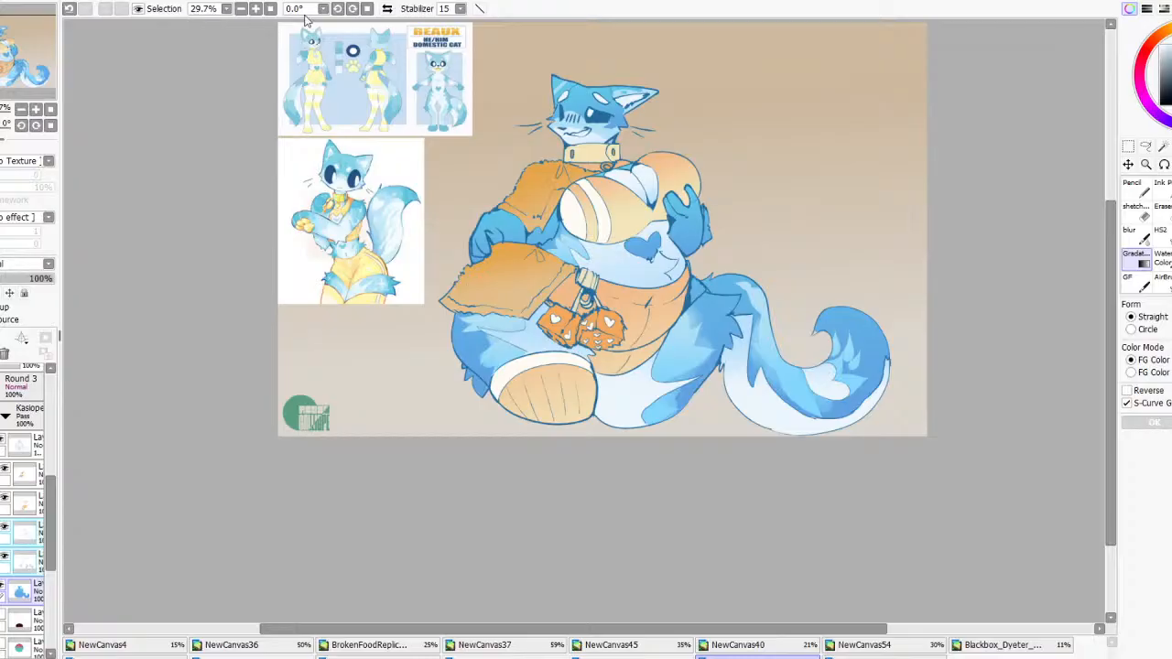
# Shift the hue of the selected fur layers from blue toward teal
pyautogui.click(378, 45)
pyautogui.moveTo(924, 427); pyautogui.dragTo(917, 426)
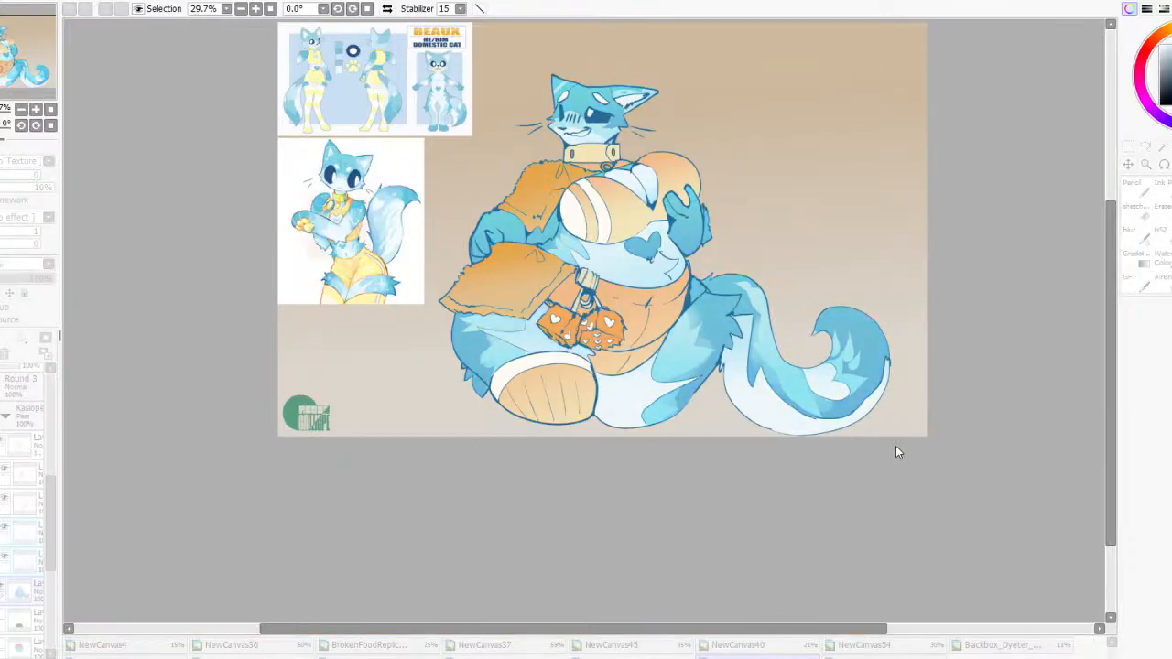
pyautogui.click(960, 510)
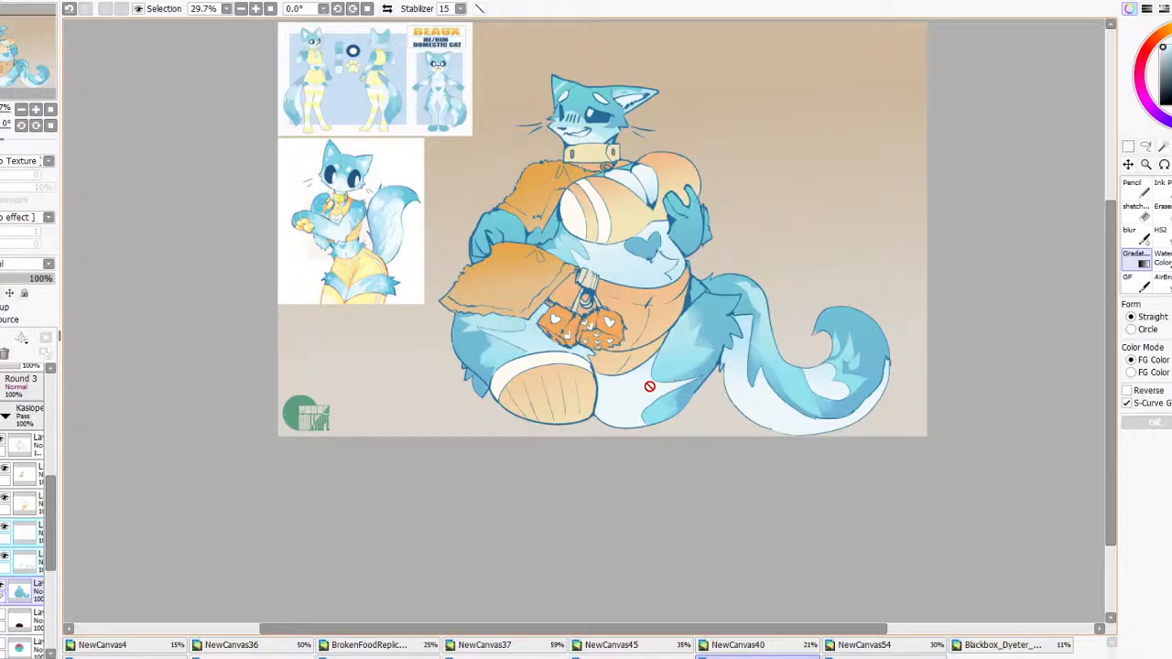
pyautogui.scroll(-2, 664, 370)
pyautogui.scroll(2, 663, 365)
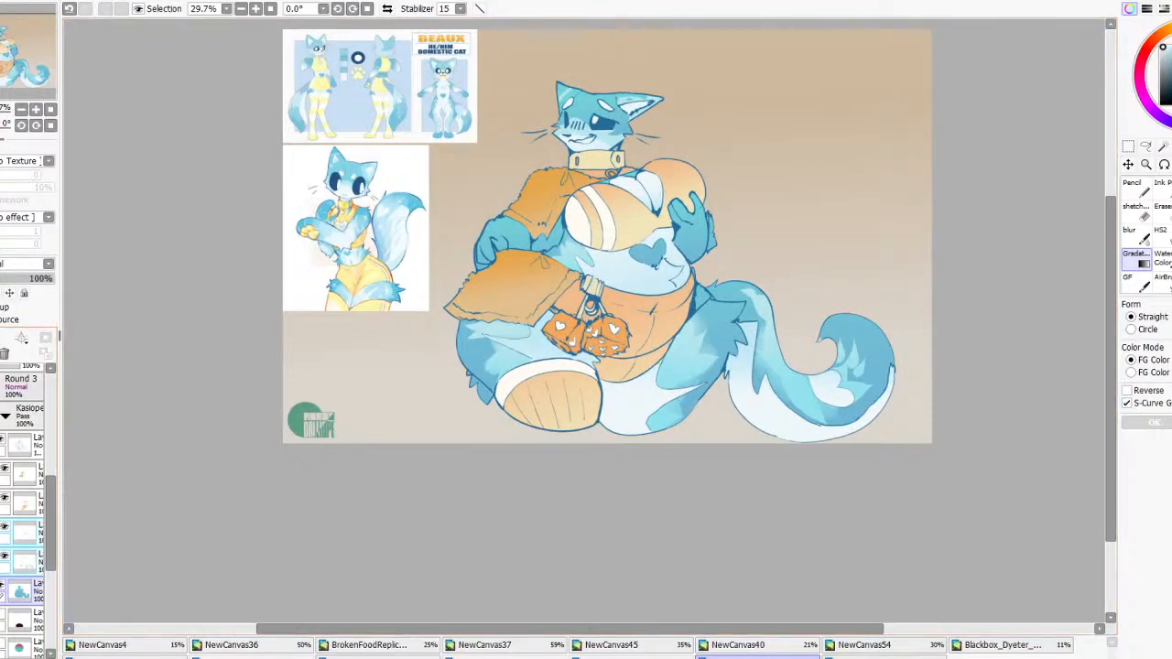
# Create a new layer above the fur layers and paint white four-pointed sparkles on the tail, thigh, arm and head with the Ink Pen
pyautogui.click(18, 495)
pyautogui.click(20, 520)
pyautogui.click(0, 337)
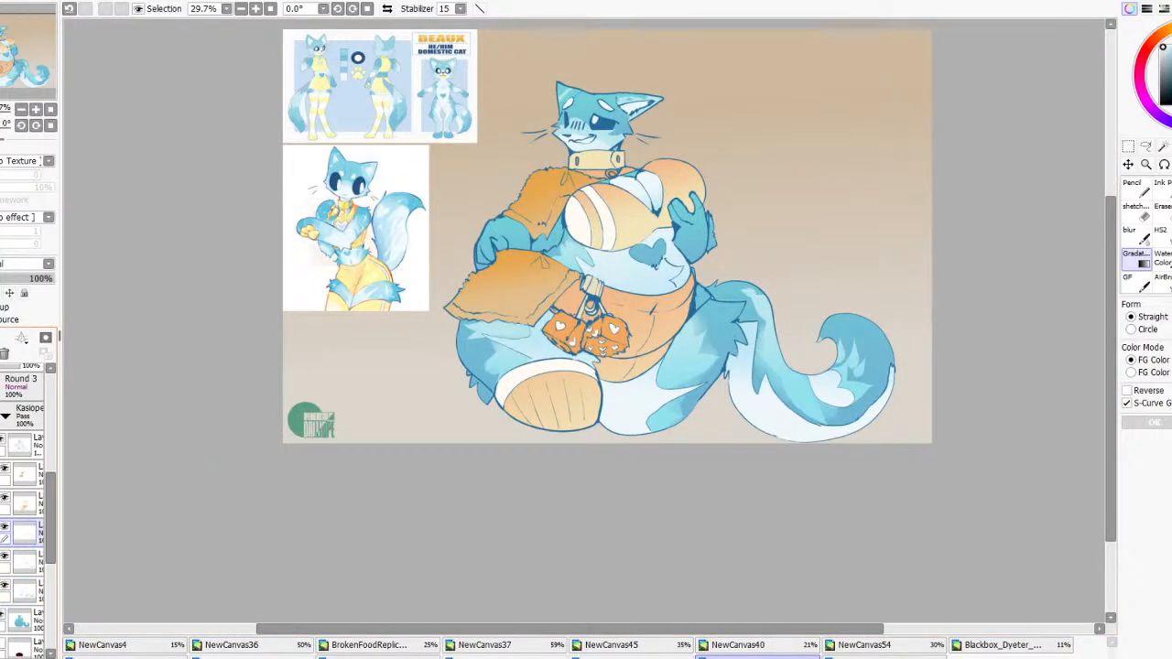
pyautogui.click(1163, 188)
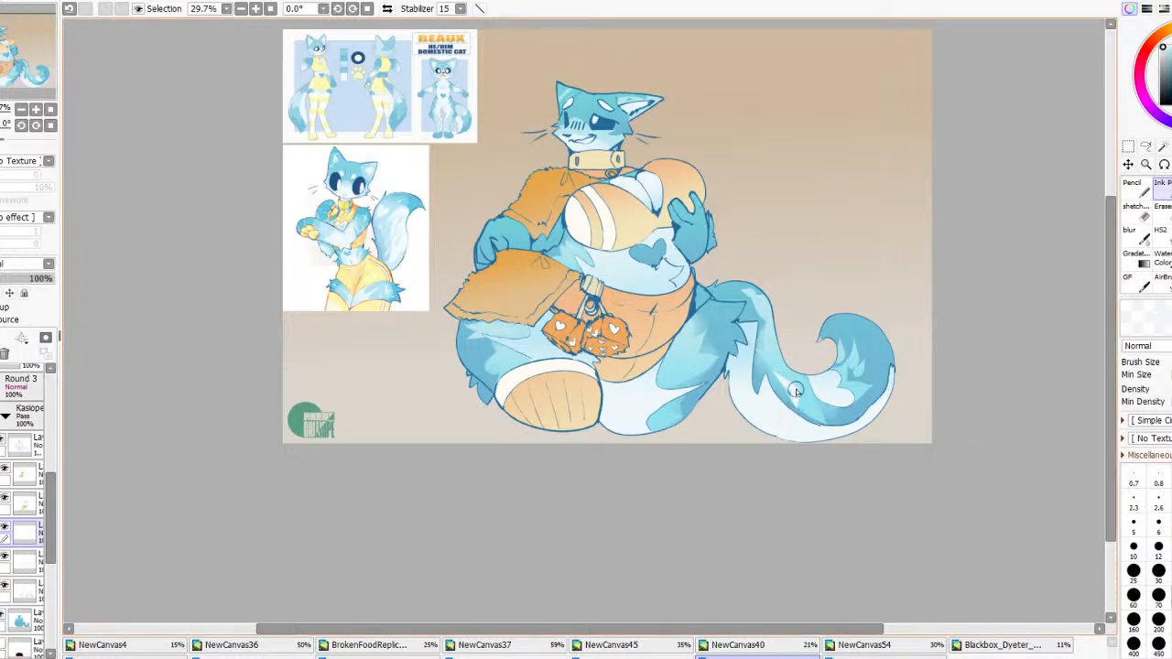
pyautogui.moveTo(796, 391); pyautogui.dragTo(805, 395)
pyautogui.moveTo(861, 330); pyautogui.dragTo(867, 345)
pyautogui.moveTo(478, 341)
pyautogui.mouseDown()
pyautogui.moveTo(489, 369)
pyautogui.moveTo(489, 352)
pyautogui.moveTo(472, 348)
pyautogui.moveTo(490, 340)
pyautogui.moveTo(455, 346)
pyautogui.moveTo(484, 324)
pyautogui.mouseUp()
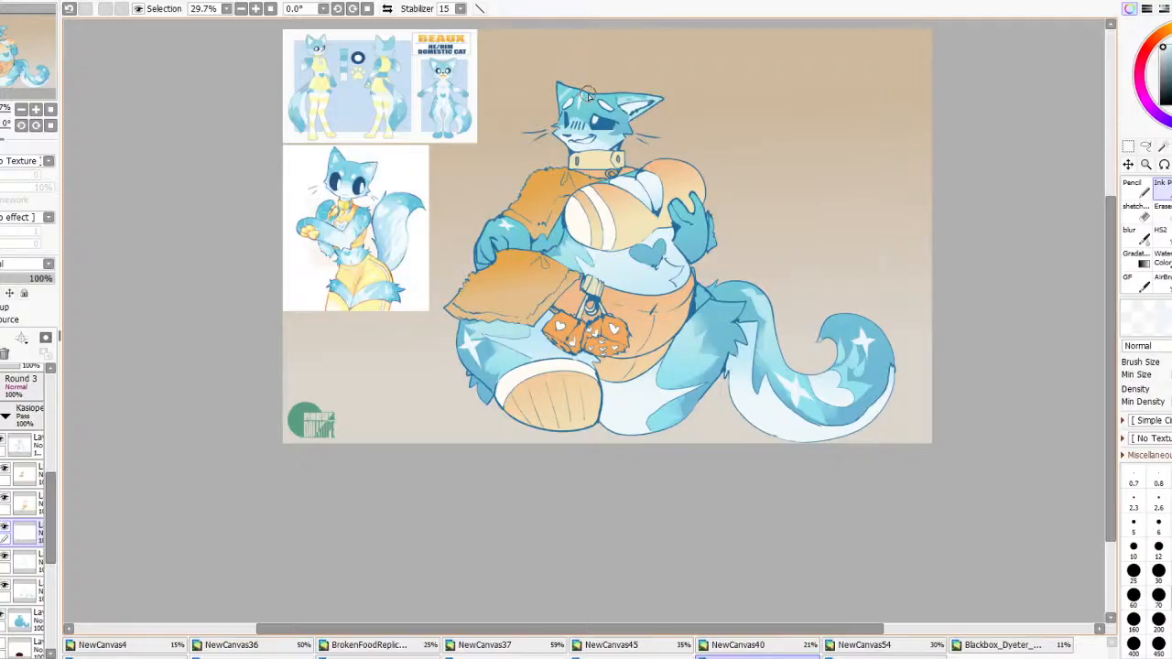
pyautogui.hotkey('ctrl', 'z')
pyautogui.hotkey('ctrl', 'y')
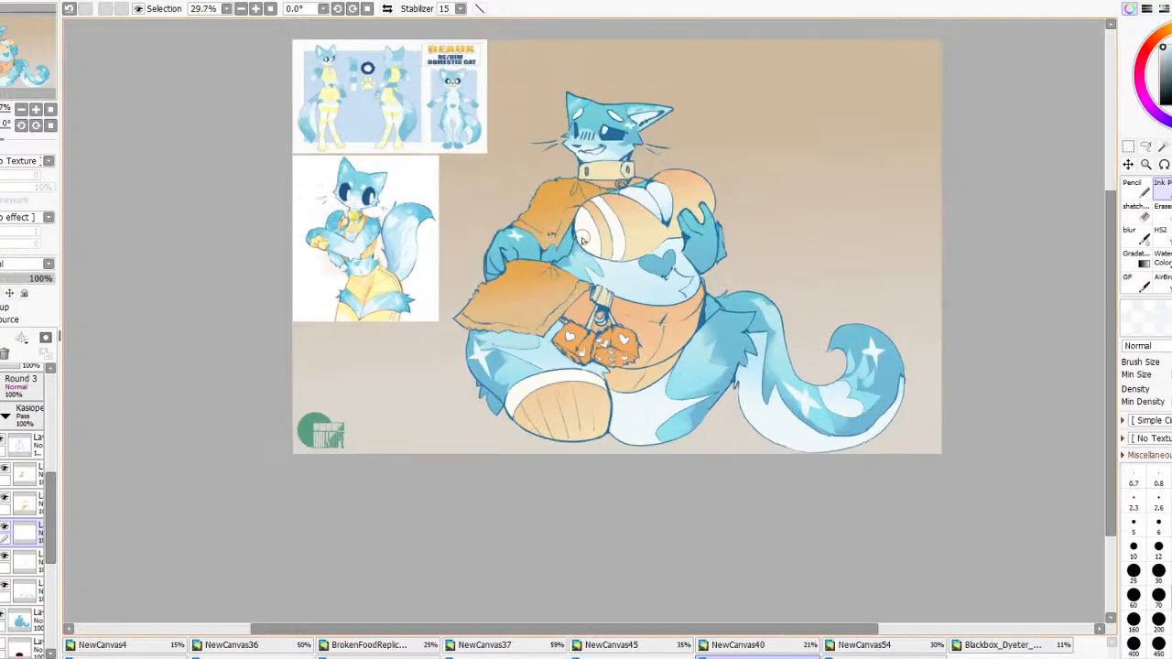
# Paint light blue fur markings on the forearm and raised hand on the fur markings layer, undoing stray strokes
pyautogui.scroll(1, 652, 292)
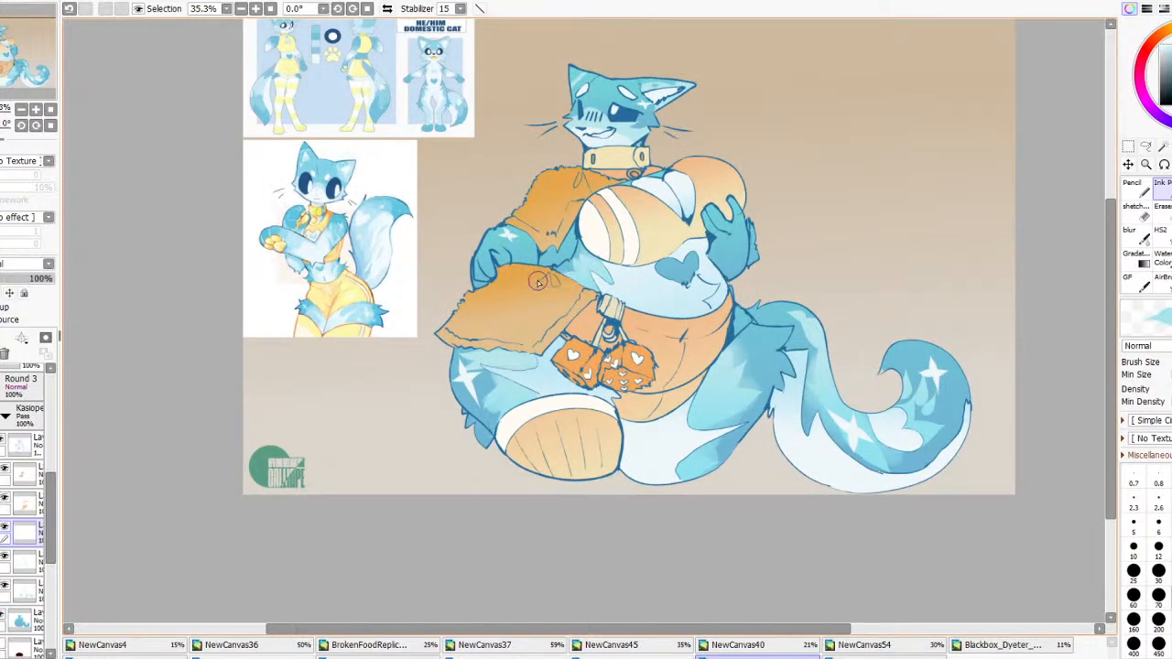
pyautogui.click(5, 589)
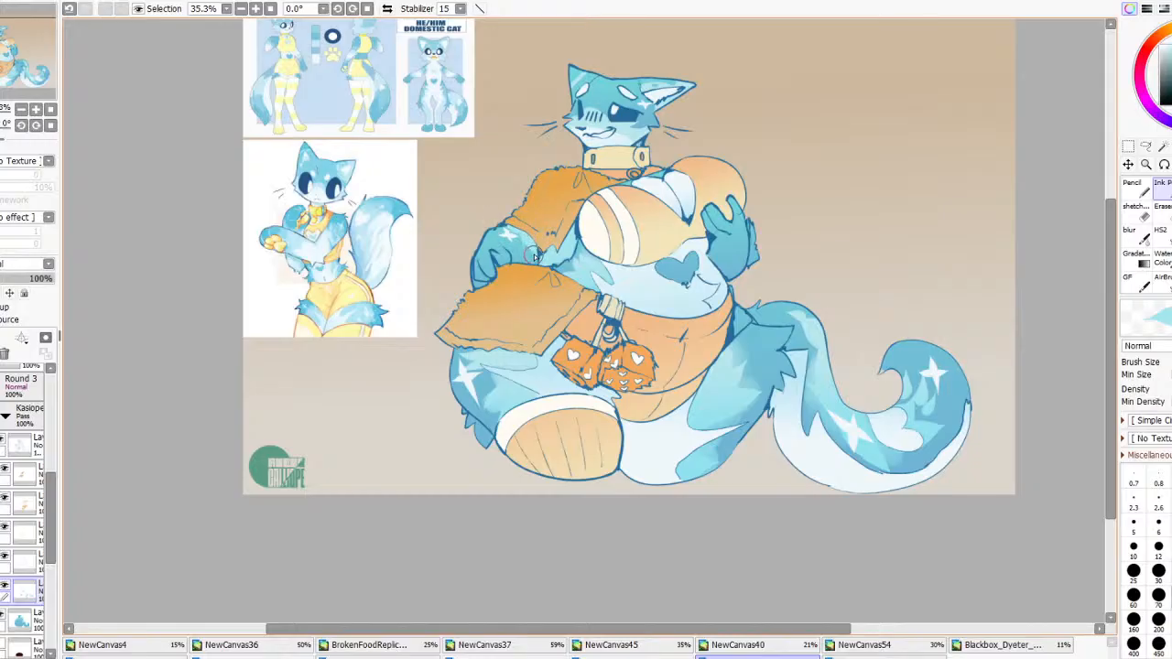
pyautogui.hotkey('ctrl', 'z')
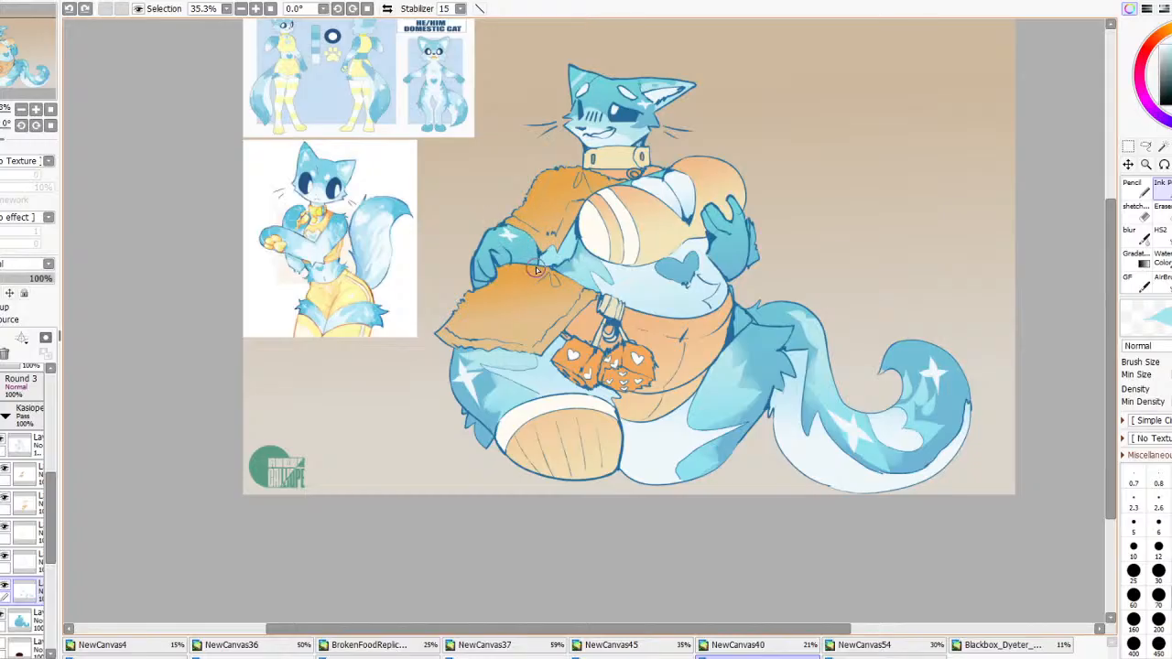
pyautogui.moveTo(740, 275)
pyautogui.mouseDown()
pyautogui.moveTo(756, 260)
pyautogui.moveTo(732, 261)
pyautogui.mouseUp()
pyautogui.hotkey('ctrl', 'z')
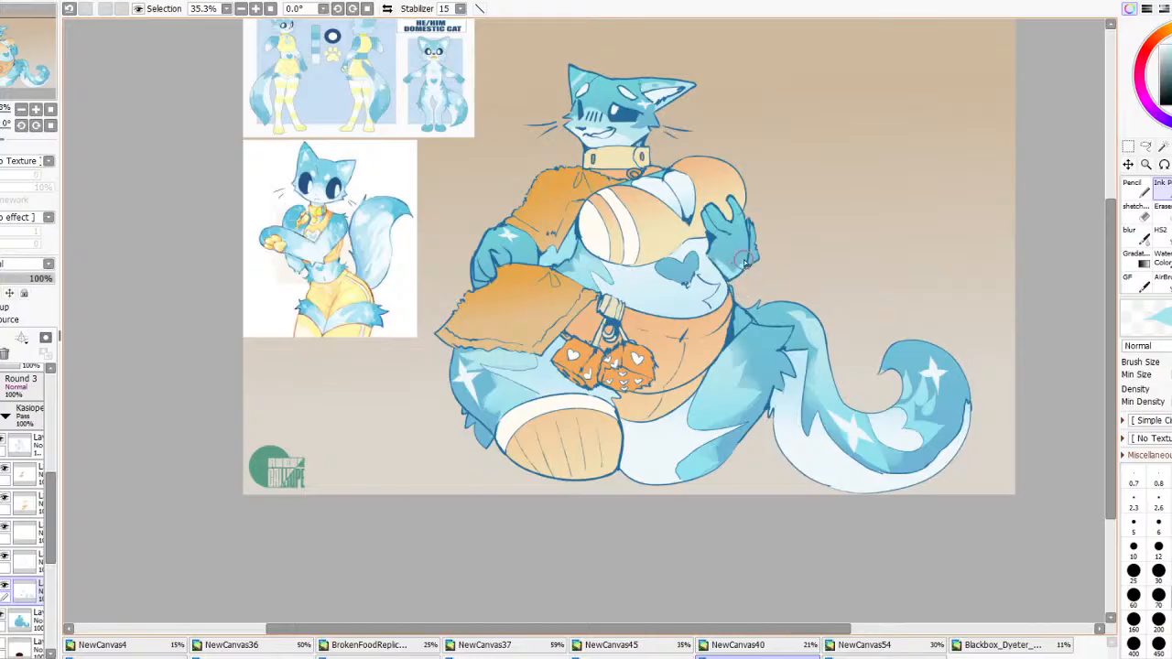
pyautogui.scroll(-1, 747, 236)
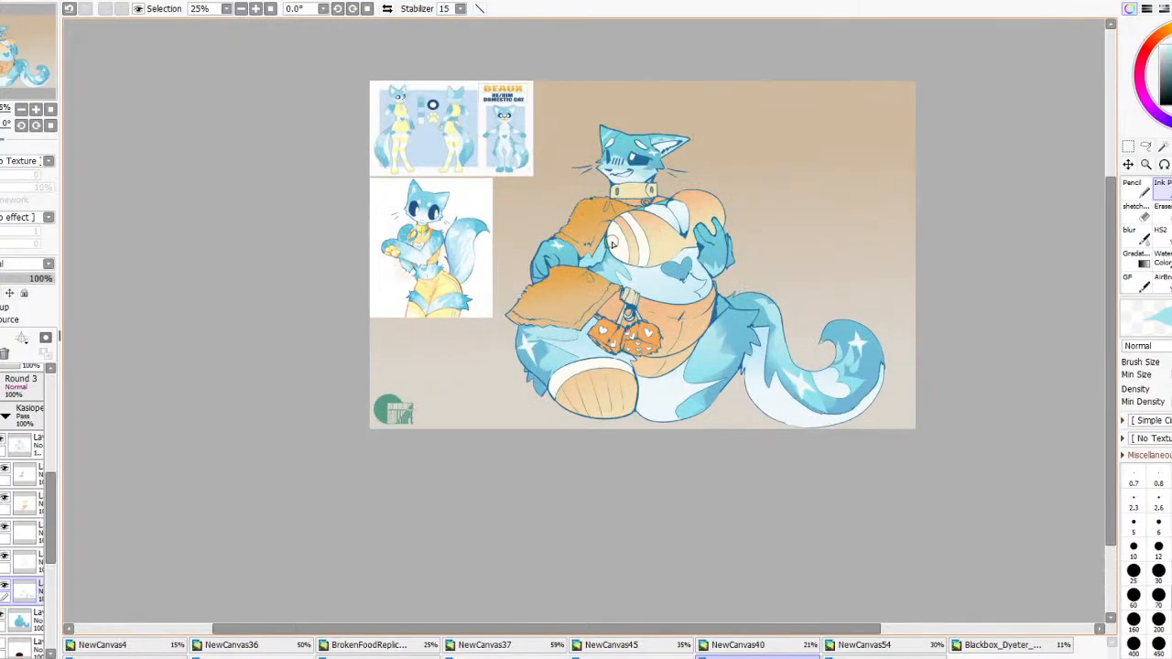
# Paint the missing orange piece of the shawl behind the raised hand on the shawl layer
pyautogui.click(16, 480)
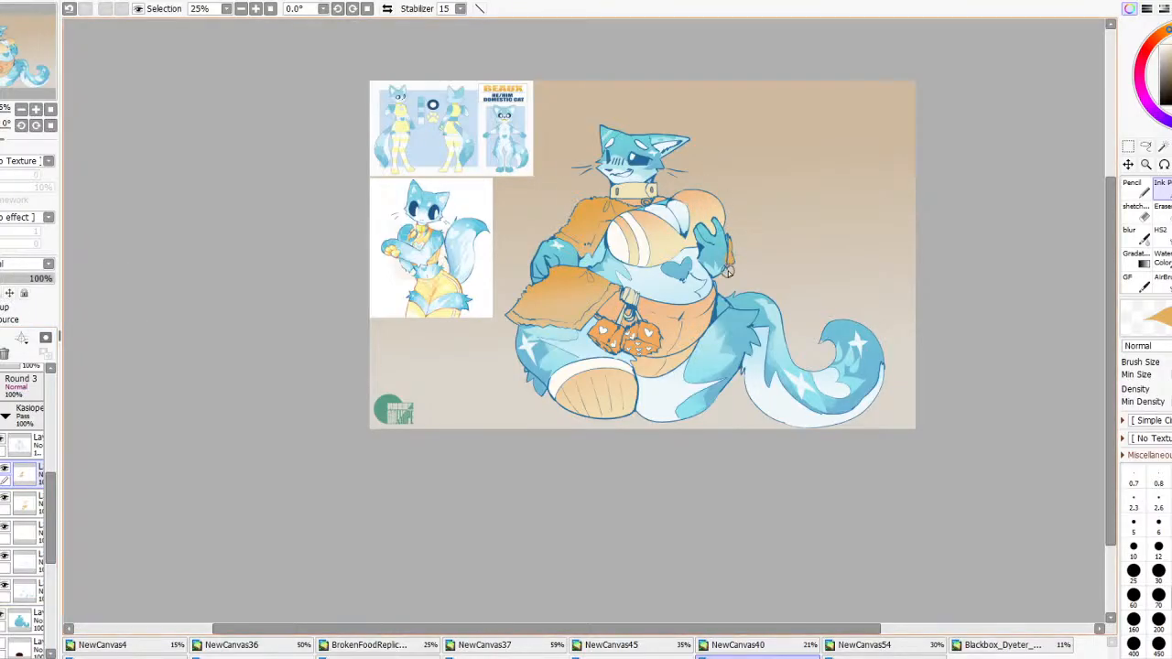
pyautogui.hotkey('ctrl', 'z')
pyautogui.hotkey('ctrl', 'y')
# Recolour the shawl with straight gradients of dark blue and purple, keeping the colour within the shawl's shape
pyautogui.click(1139, 255)
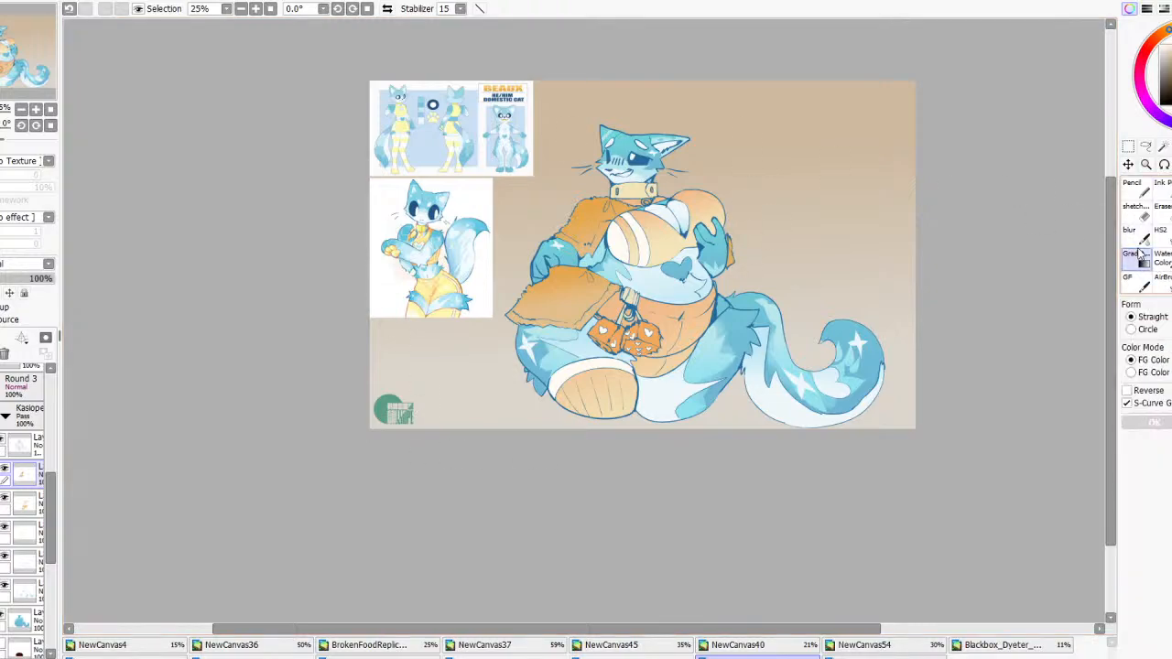
pyautogui.click(1171, 126)
pyautogui.click(1171, 125)
pyautogui.click(1169, 122)
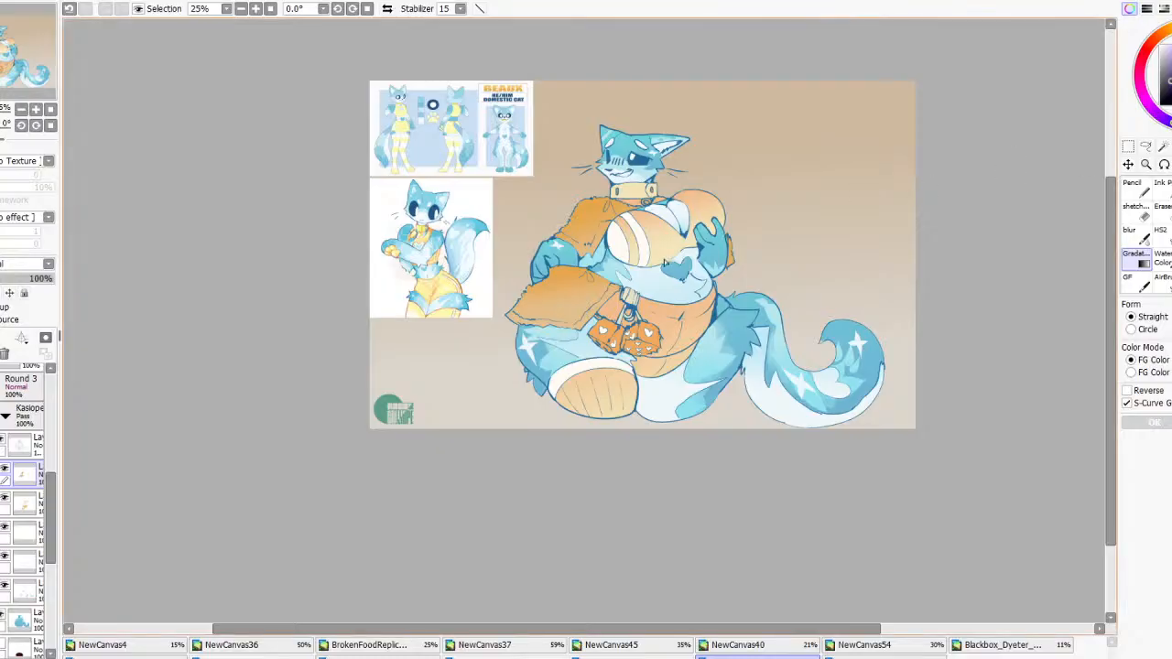
pyautogui.moveTo(658, 218); pyautogui.dragTo(667, 261)
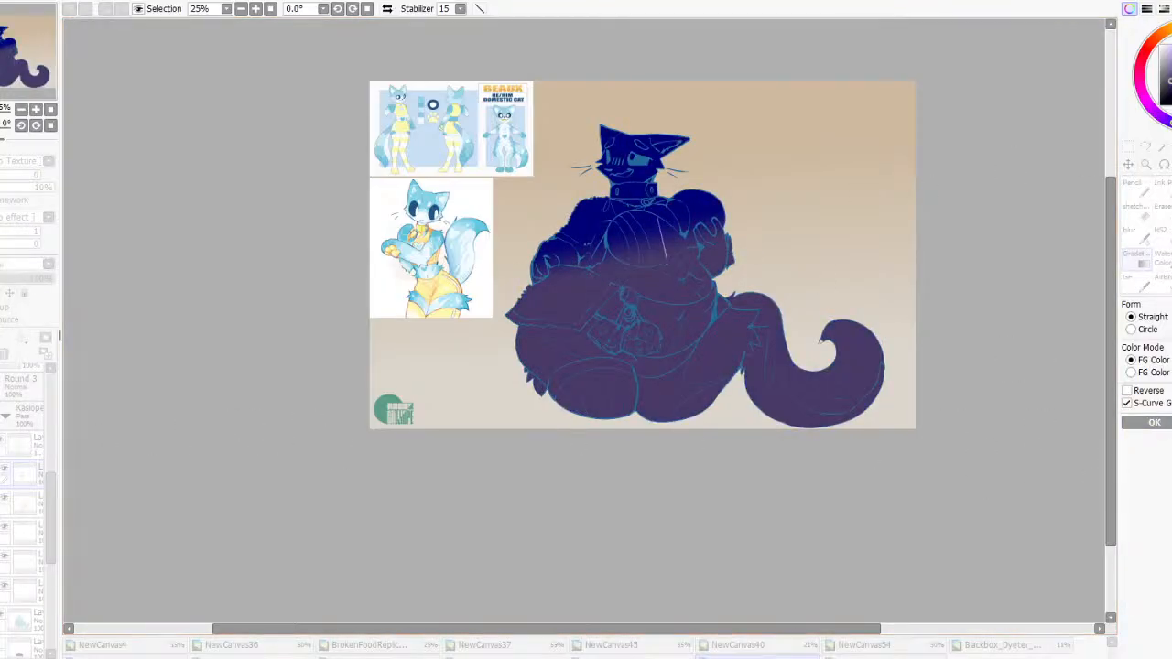
pyautogui.press('Escape')
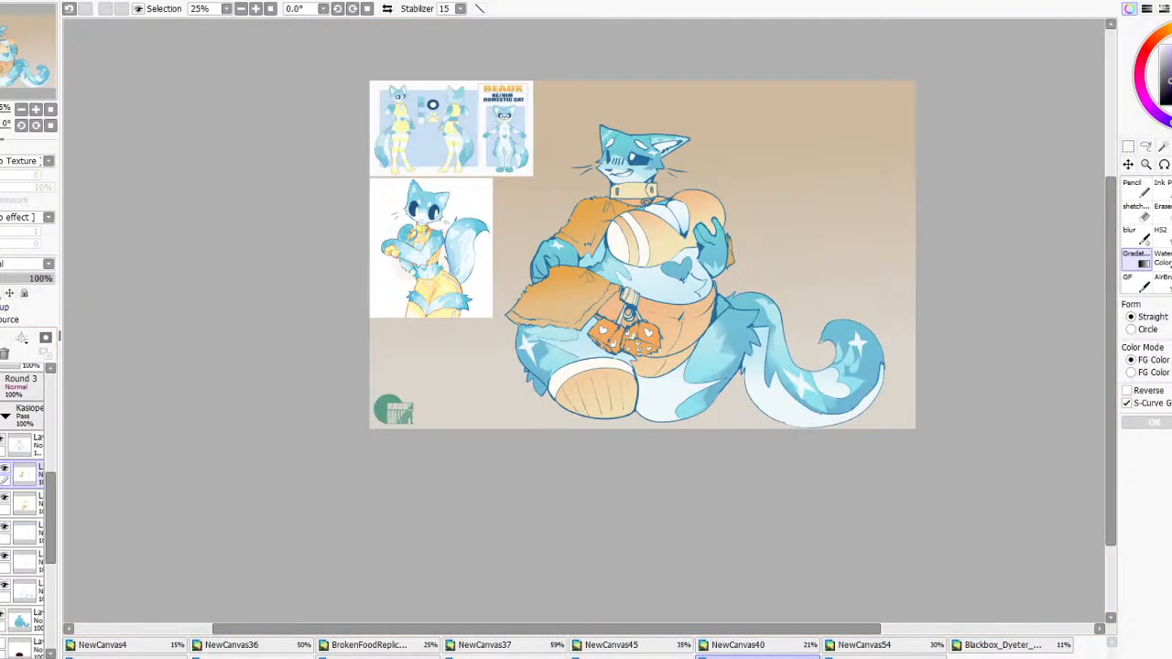
pyautogui.moveTo(598, 194); pyautogui.dragTo(628, 259)
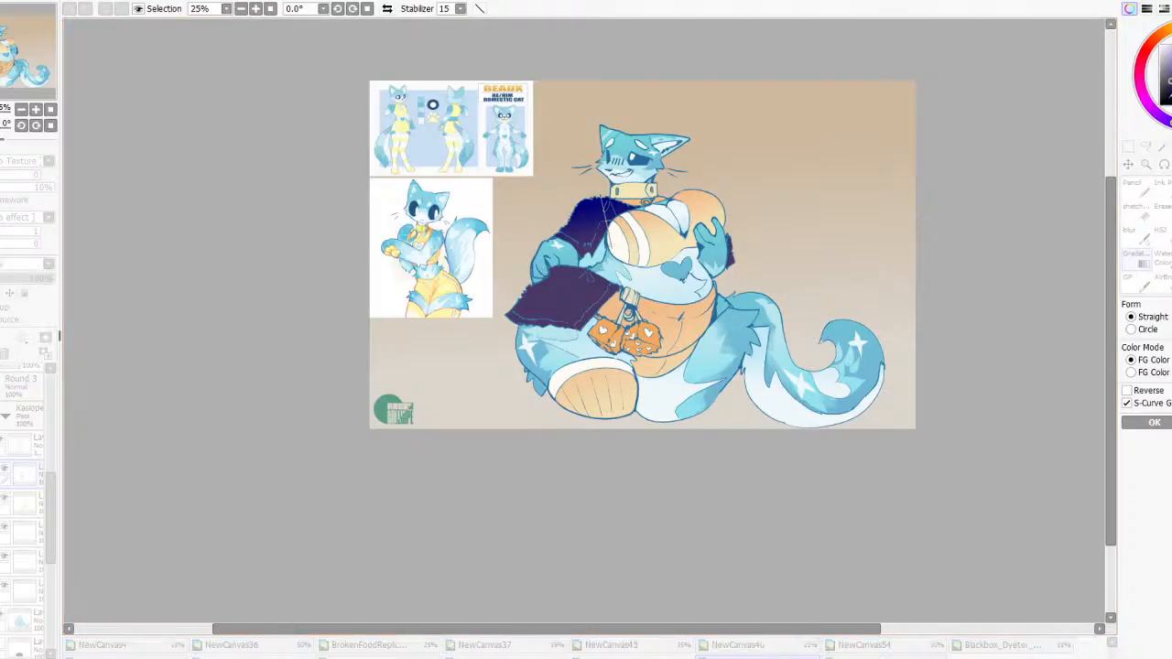
pyautogui.moveTo(1170, 82); pyautogui.dragTo(1171, 71)
pyautogui.moveTo(600, 197); pyautogui.dragTo(635, 242)
pyautogui.moveTo(519, 188); pyautogui.dragTo(605, 261)
pyautogui.scroll(-1, 555, 216)
pyautogui.scroll(2, 586, 233)
pyautogui.click(1153, 422)
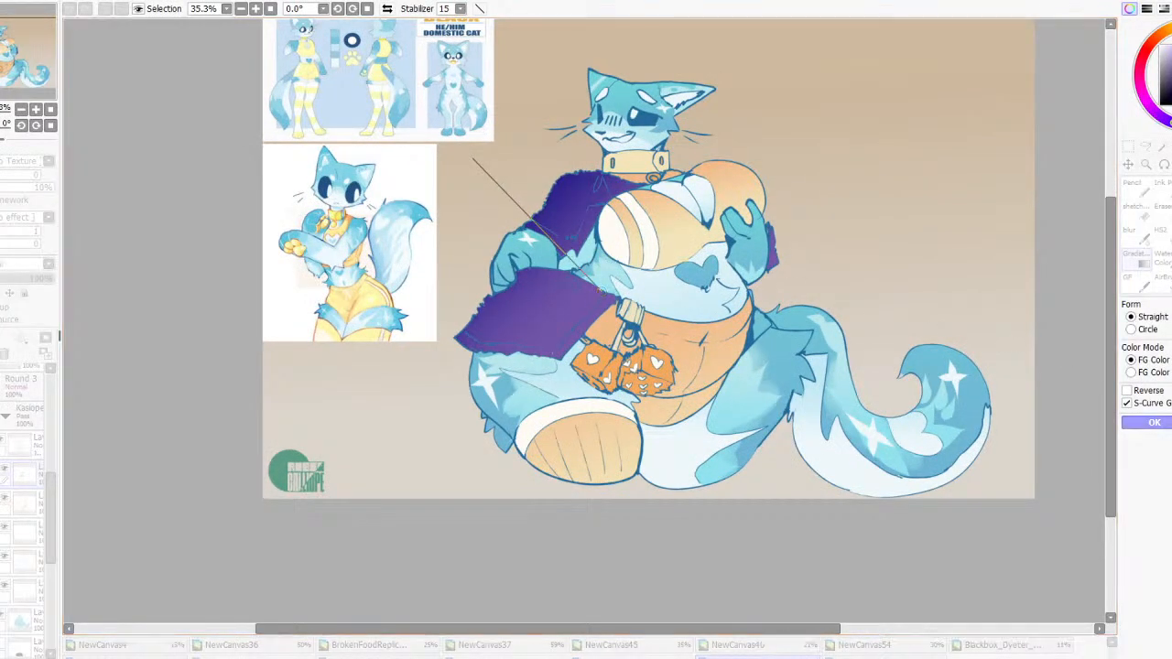
# Recolour the line art of the shawl, outfit and body dark navy on the line layer, using the Ink Pen at size 200
pyautogui.scroll(-1, 375, 302)
pyautogui.click(48, 454)
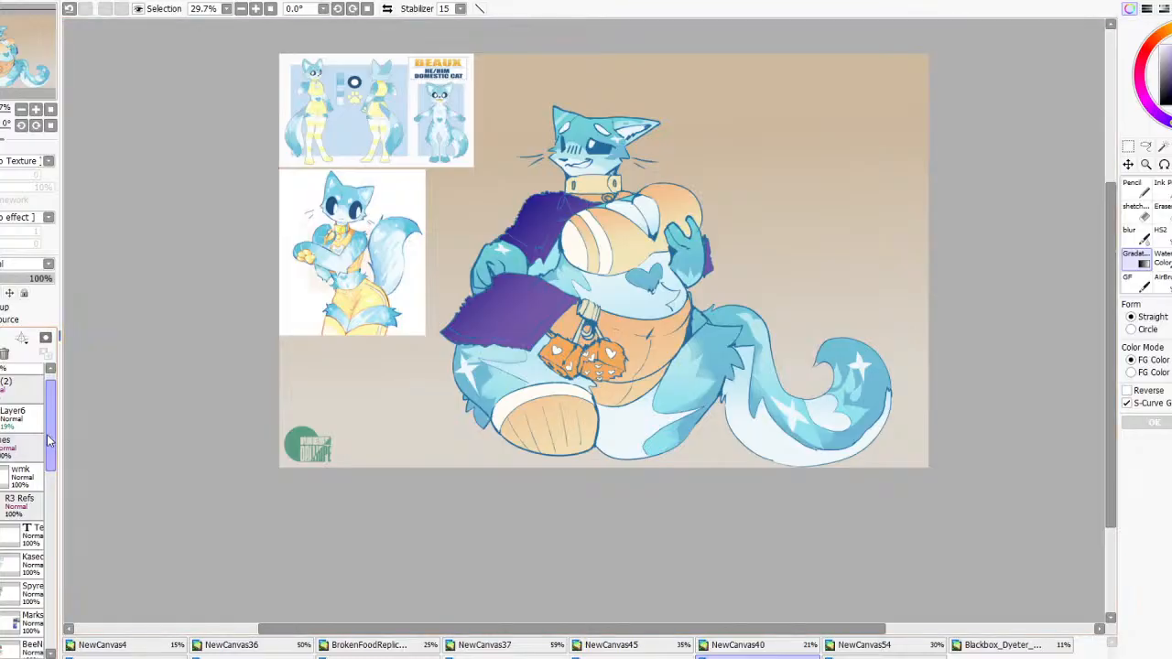
pyautogui.moveTo(49, 437); pyautogui.dragTo(61, 532)
pyautogui.click(18, 430)
pyautogui.click(1163, 188)
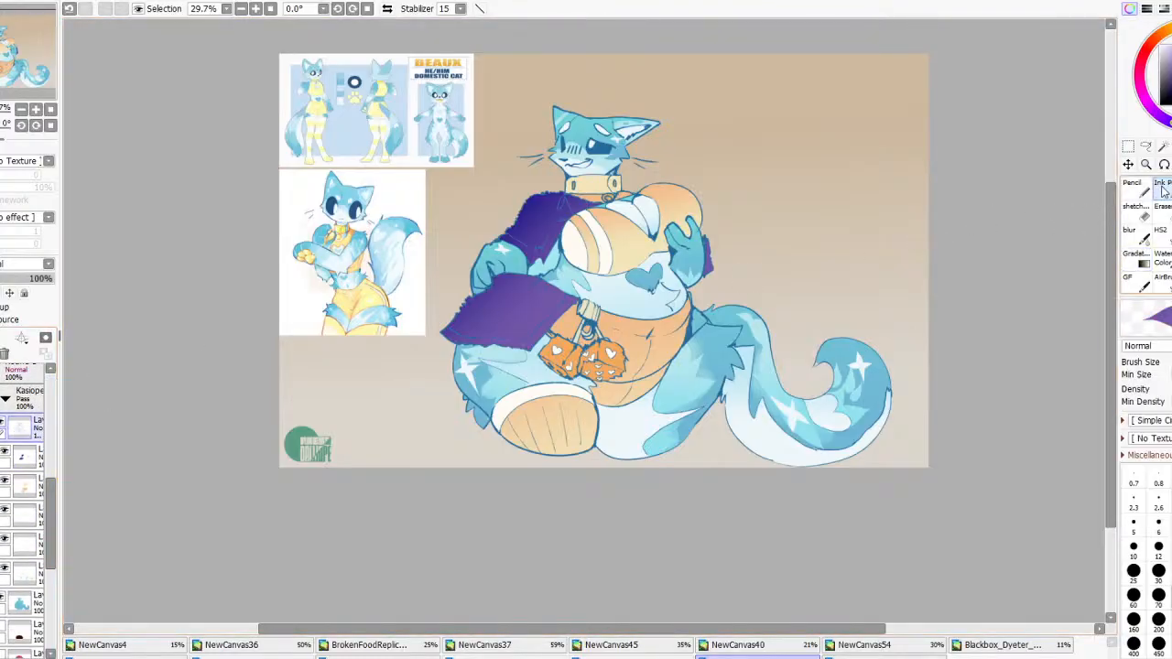
pyautogui.click(1159, 621)
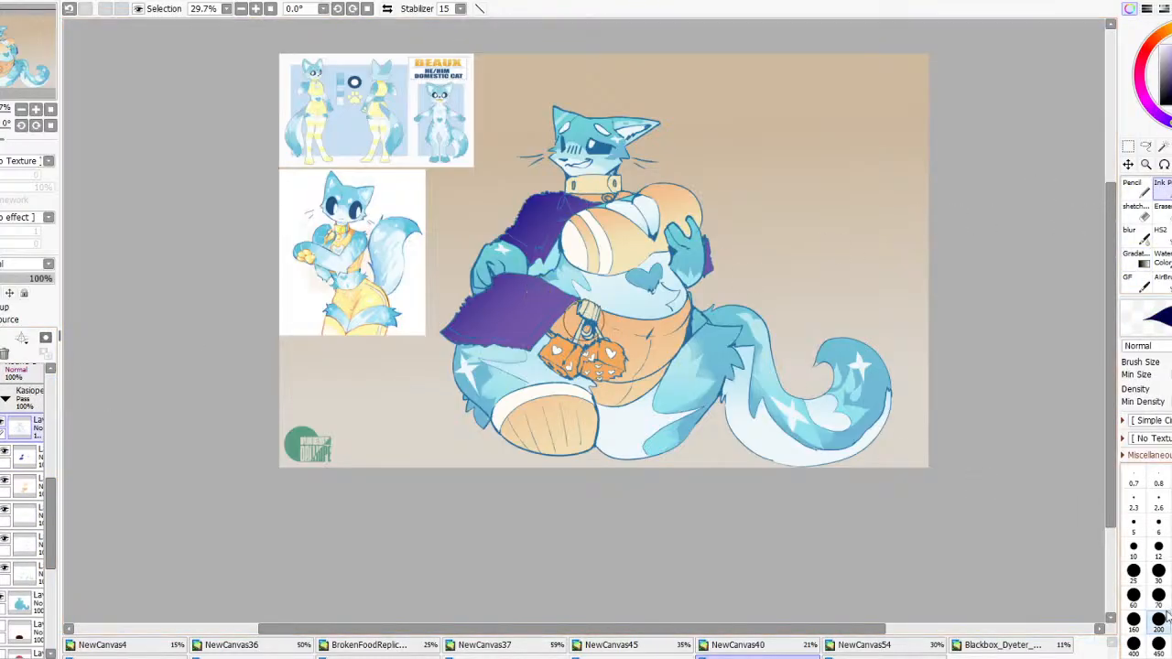
pyautogui.moveTo(492, 403)
pyautogui.mouseDown()
pyautogui.moveTo(544, 458)
pyautogui.moveTo(571, 458)
pyautogui.moveTo(700, 307)
pyautogui.moveTo(535, 333)
pyautogui.moveTo(456, 317)
pyautogui.moveTo(479, 342)
pyautogui.moveTo(520, 349)
pyautogui.moveTo(502, 338)
pyautogui.moveTo(531, 293)
pyautogui.moveTo(511, 276)
pyautogui.moveTo(506, 211)
pyautogui.moveTo(562, 187)
pyautogui.moveTo(618, 212)
pyautogui.moveTo(705, 214)
pyautogui.mouseUp()
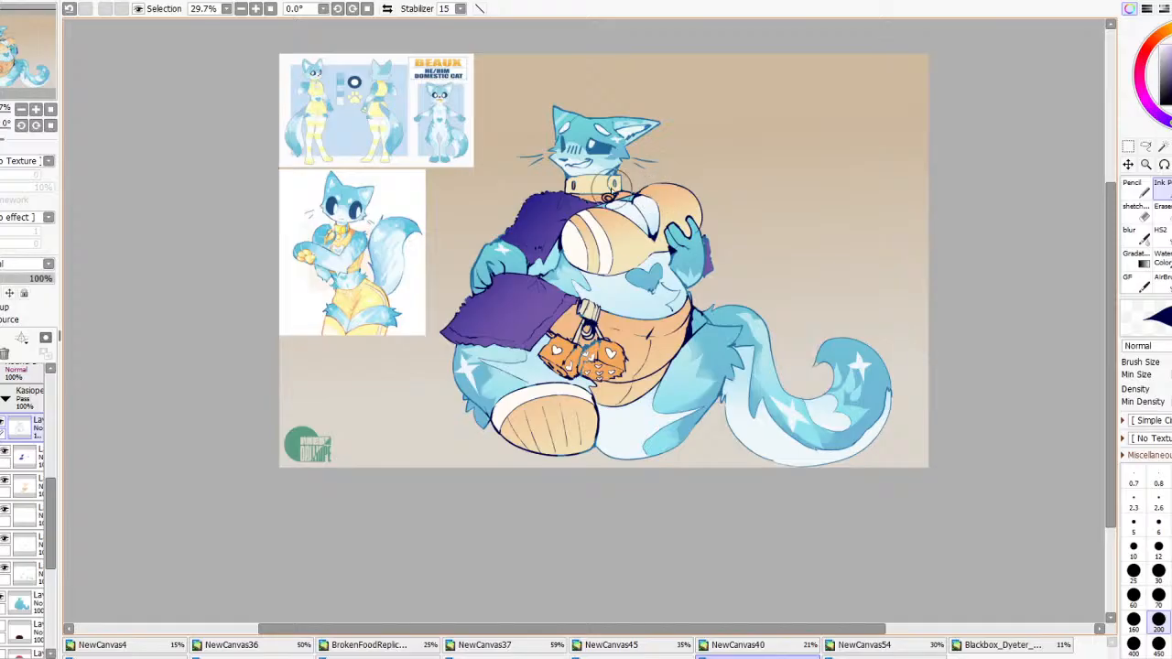
pyautogui.click(37, 483)
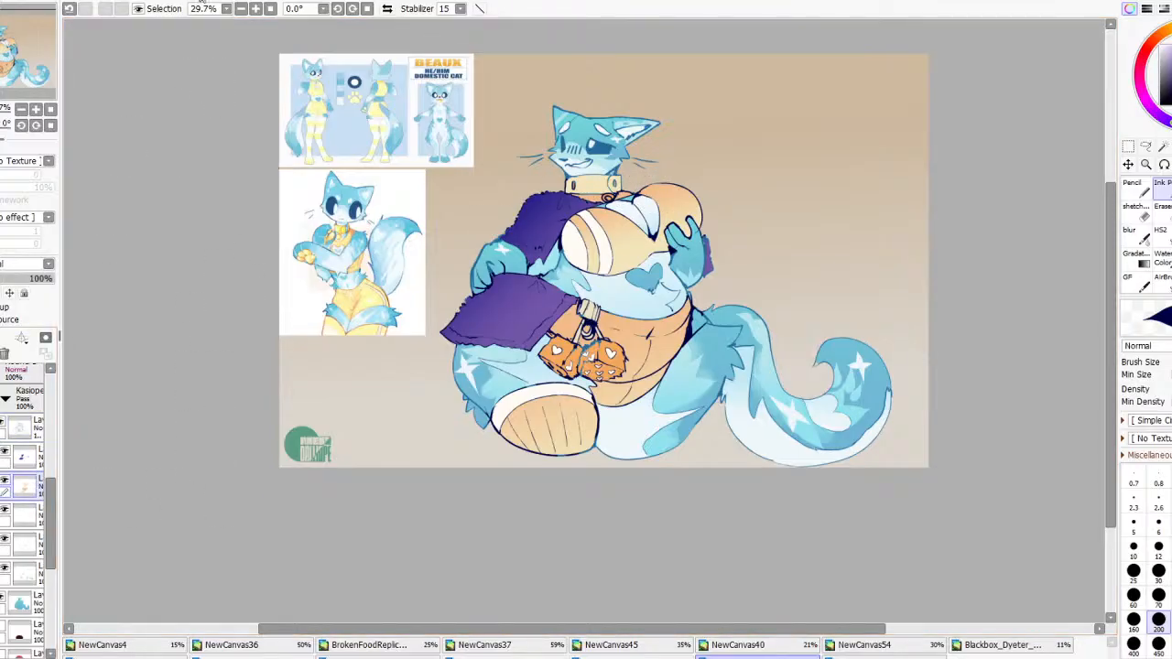
pyautogui.click(421, 32)
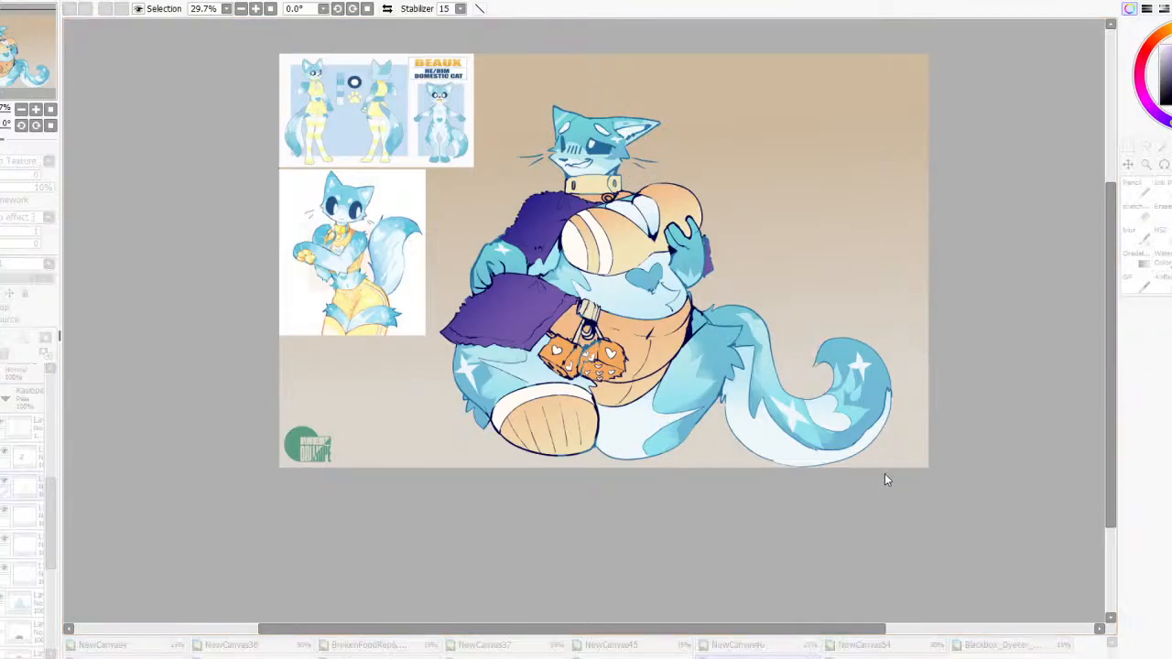
pyautogui.moveTo(884, 473); pyautogui.dragTo(865, 474)
pyautogui.moveTo(946, 462); pyautogui.dragTo(794, 434)
pyautogui.scroll(-6, 644, 169)
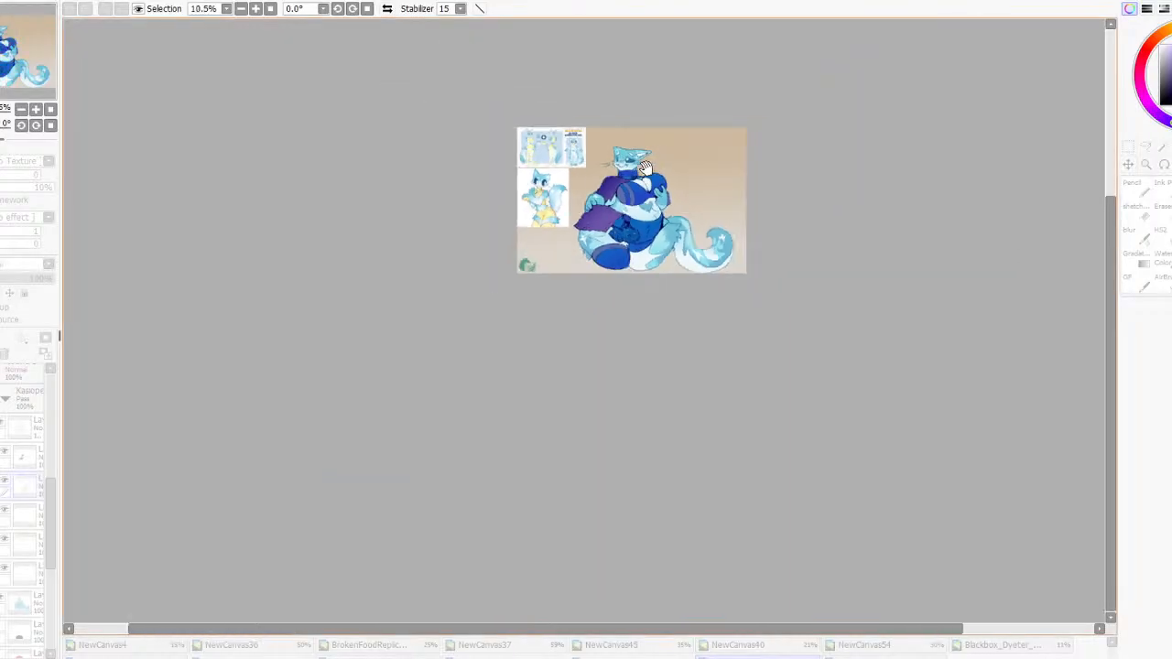
pyautogui.scroll(4, 615, 172)
pyautogui.click(1026, 518)
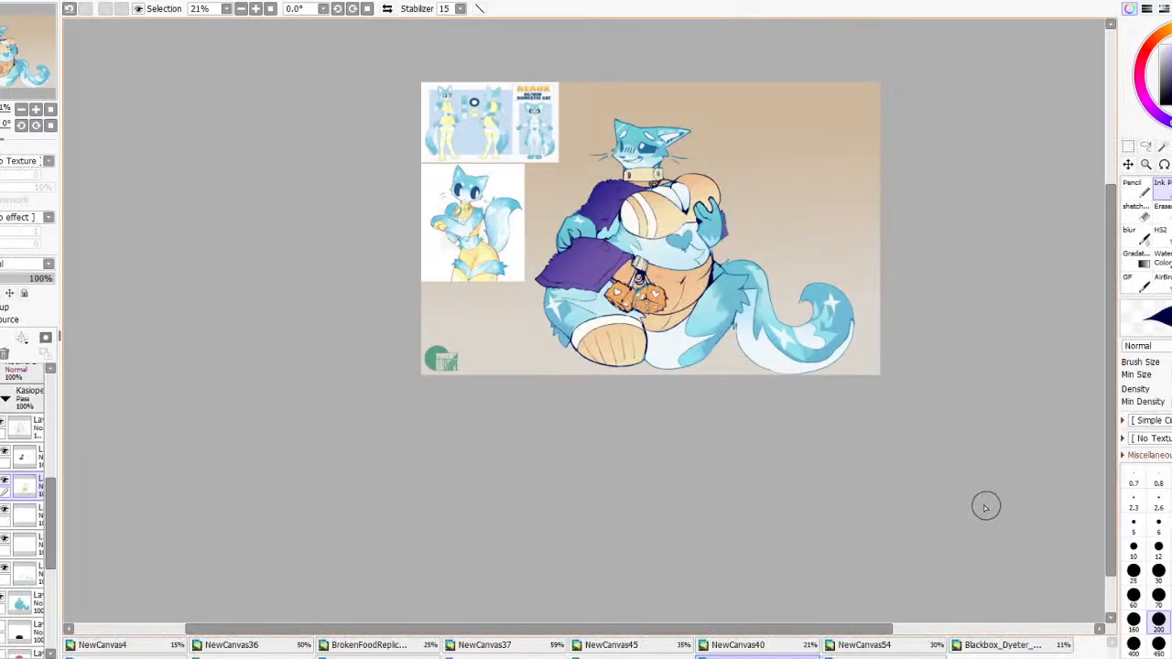
# Recolour the orange fuzzy dice charm purple on the outfit layer, painting inside a Magic Wand selection with the Pencil at size 1000
pyautogui.scroll(3, 578, 242)
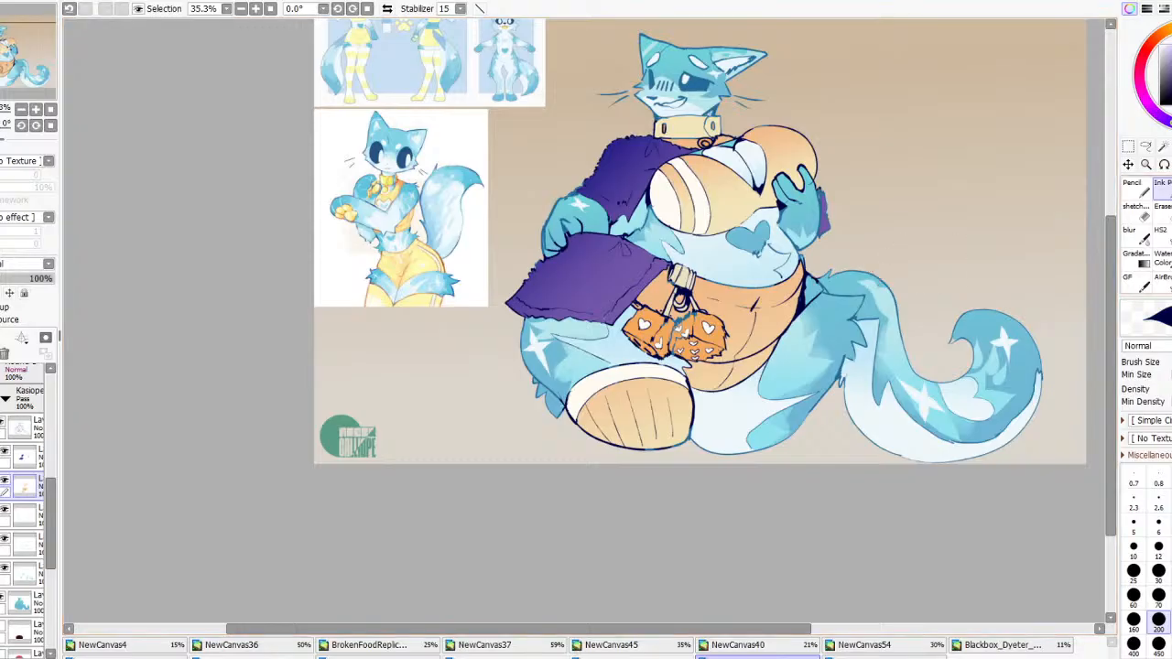
pyautogui.click(1163, 147)
pyautogui.click(700, 341)
pyautogui.click(1133, 187)
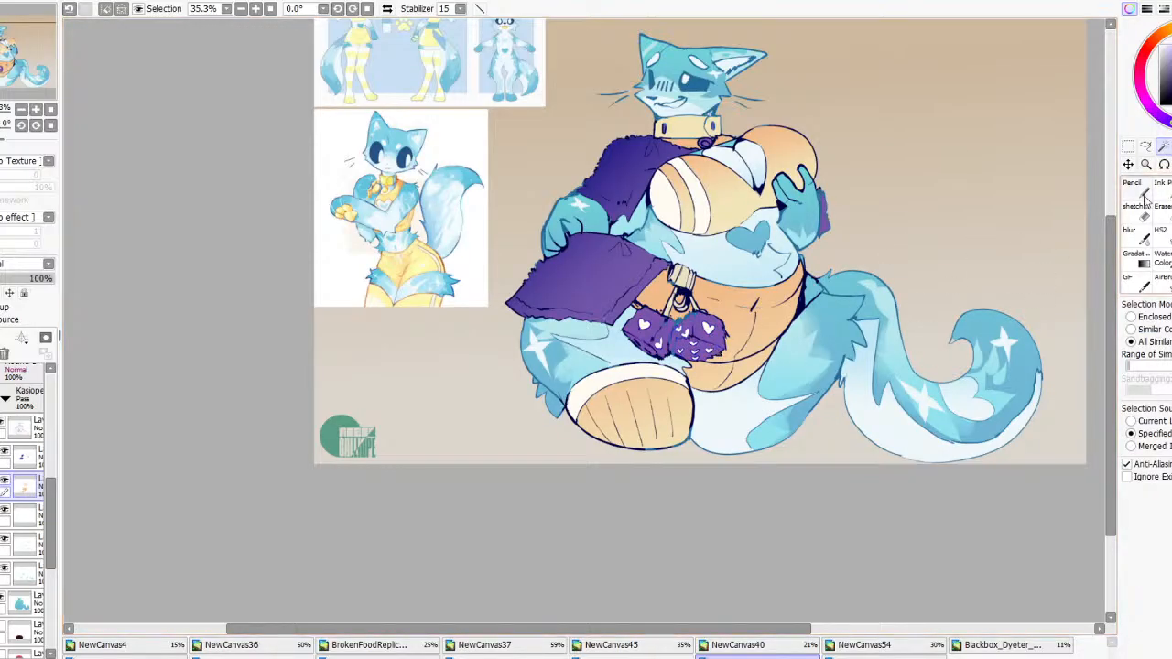
pyautogui.moveTo(984, 316); pyautogui.dragTo(661, 243)
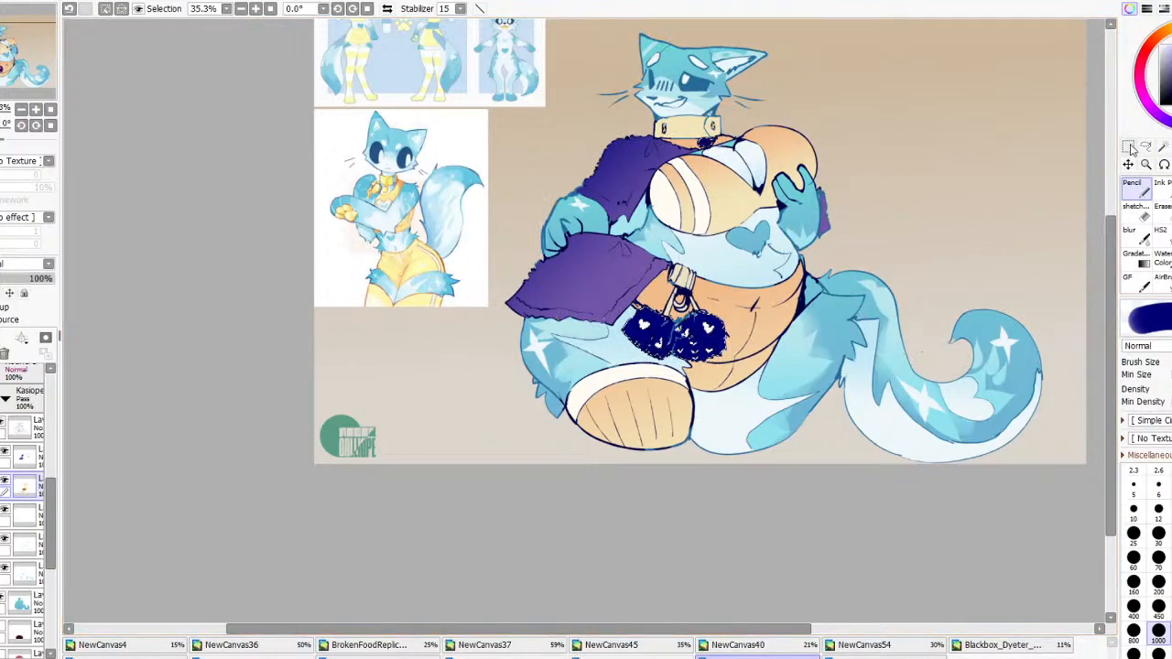
pyautogui.moveTo(1170, 85); pyautogui.dragTo(1170, 73)
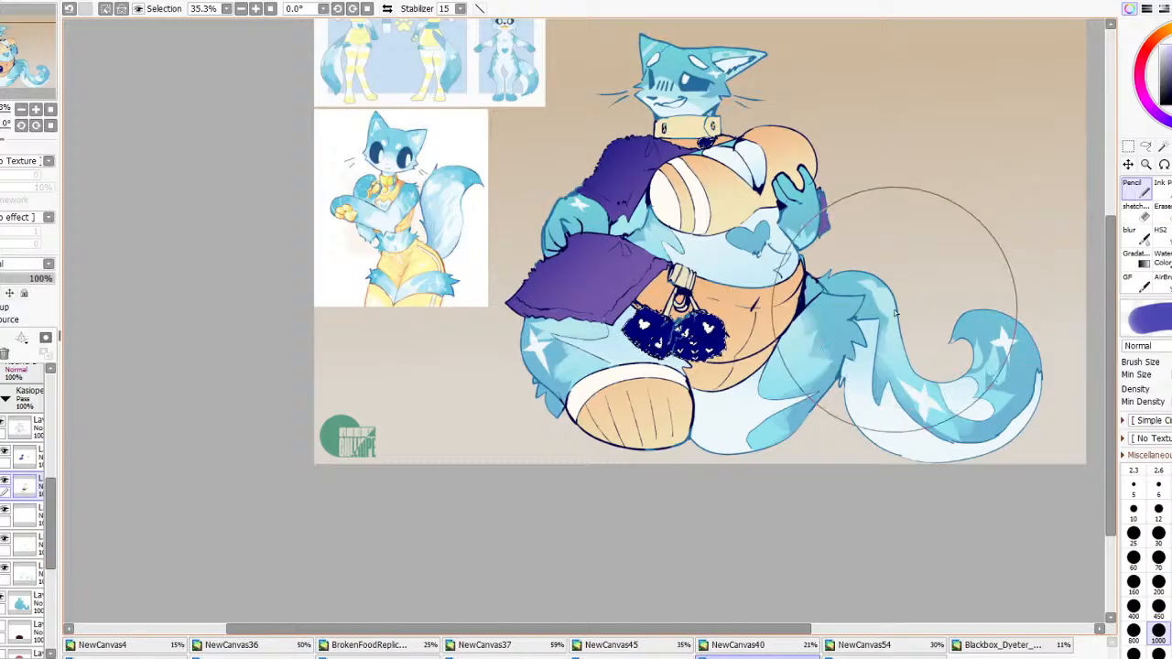
pyautogui.moveTo(895, 312); pyautogui.dragTo(550, 512)
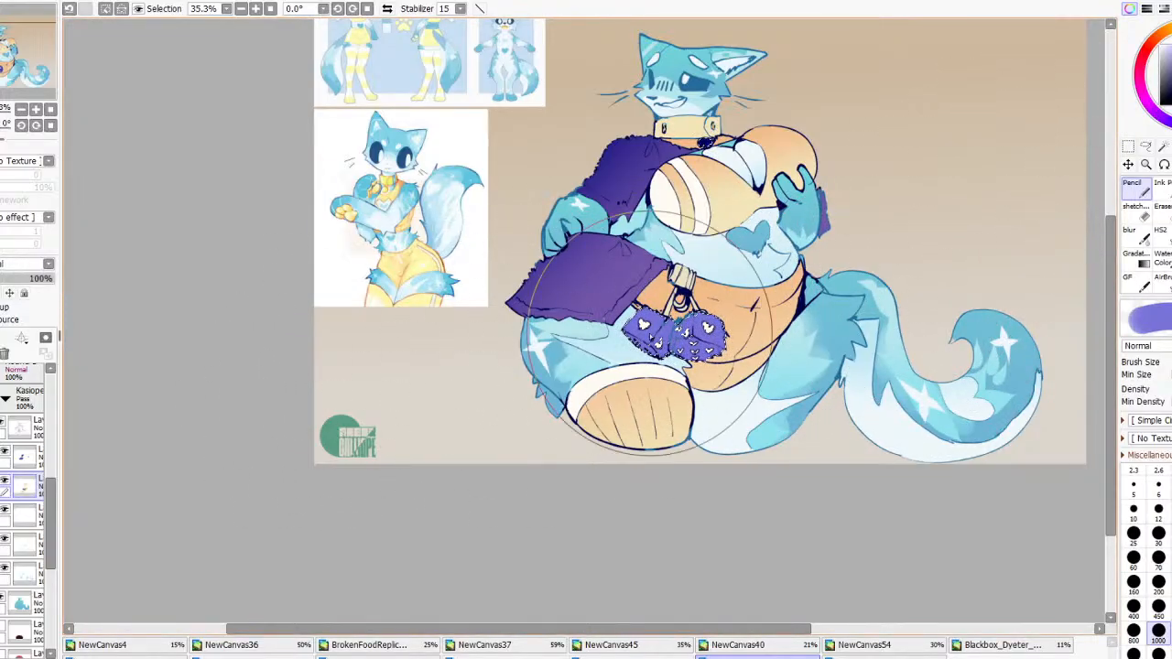
# Select the orange collar, top, skirt and stocking, fill them light lavender with the Pencil, and clear the selection
pyautogui.click(1163, 147)
pyautogui.click(774, 176)
pyautogui.click(737, 363)
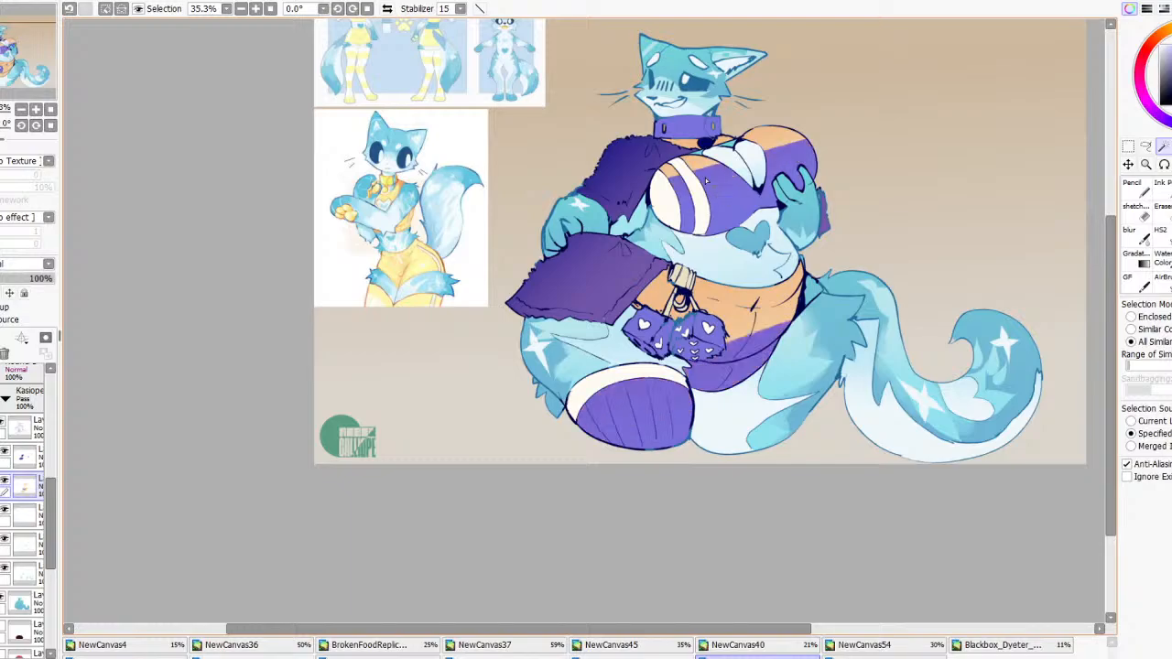
pyautogui.click(761, 323)
pyautogui.click(756, 293)
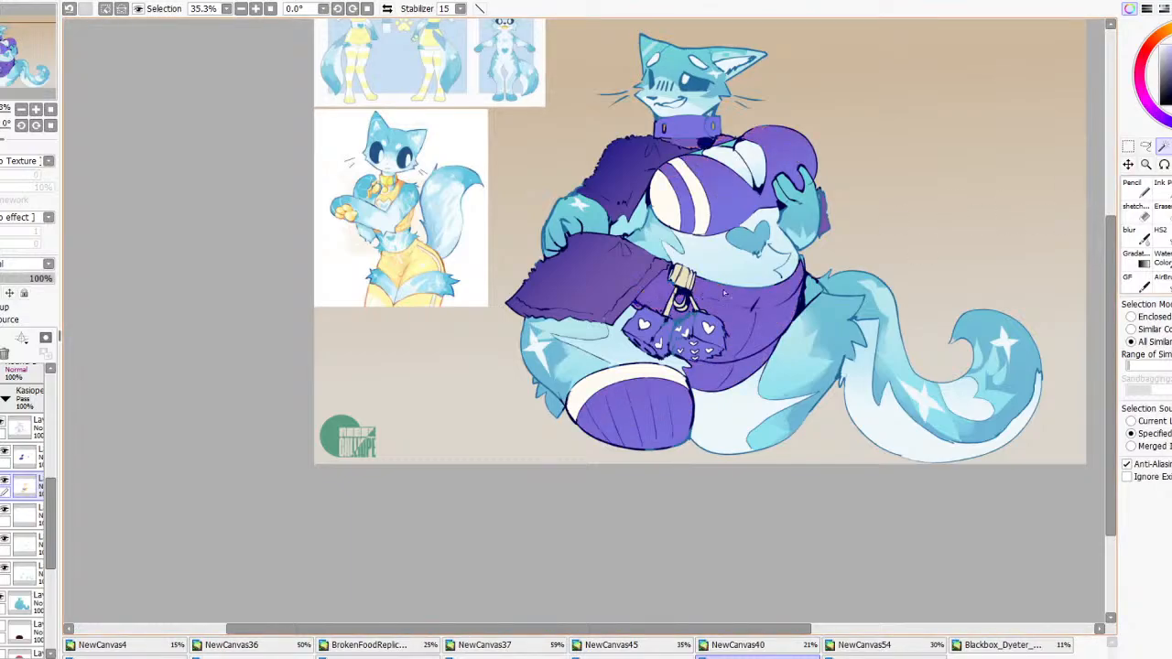
pyautogui.click(1135, 186)
pyautogui.click(1168, 62)
pyautogui.moveTo(806, 174)
pyautogui.mouseDown()
pyautogui.moveTo(431, 230)
pyautogui.moveTo(612, 440)
pyautogui.mouseUp()
pyautogui.hotkey('ctrl', 'd')
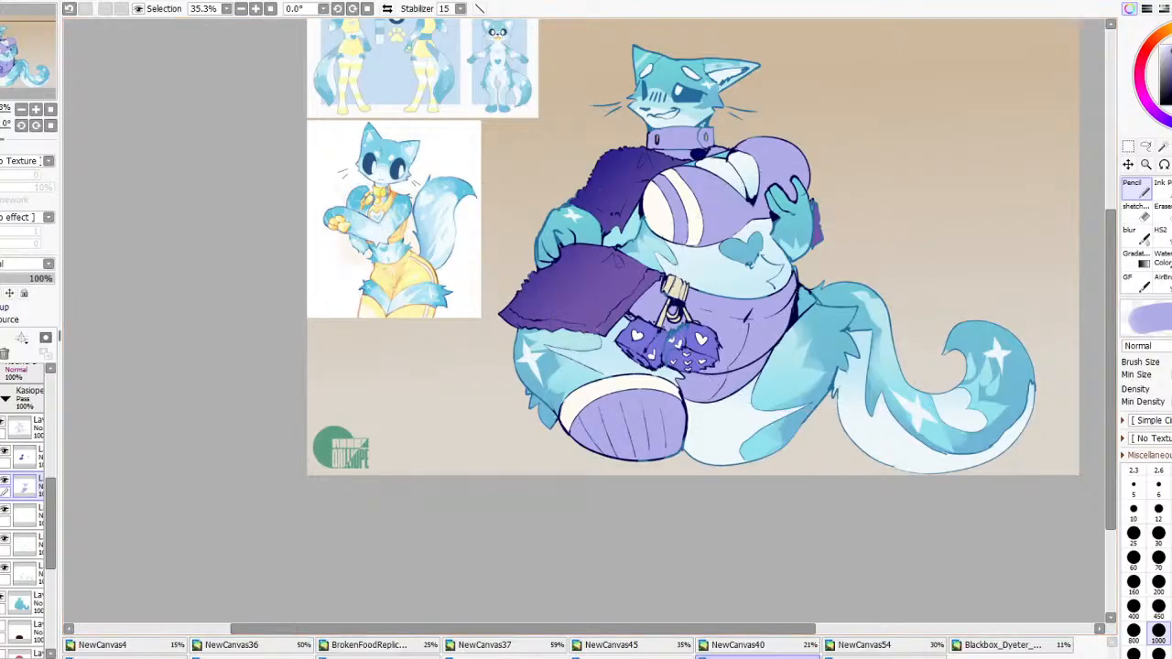
# Recolour the outline of the shawl piece behind the raised hand dark navy on the line layer, using the Ink Pen at size 70
pyautogui.scroll(3, 831, 243)
pyautogui.click(1159, 184)
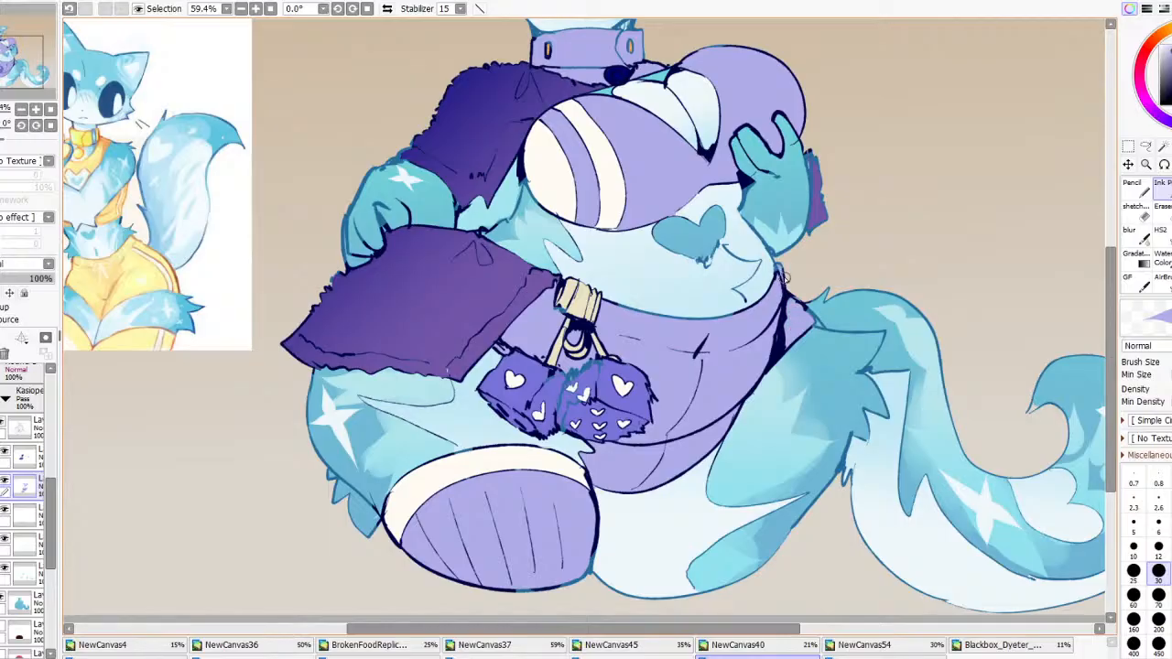
pyautogui.keyDown('alt'); pyautogui.click(526, 158); pyautogui.keyUp('alt')
pyautogui.click(15, 431)
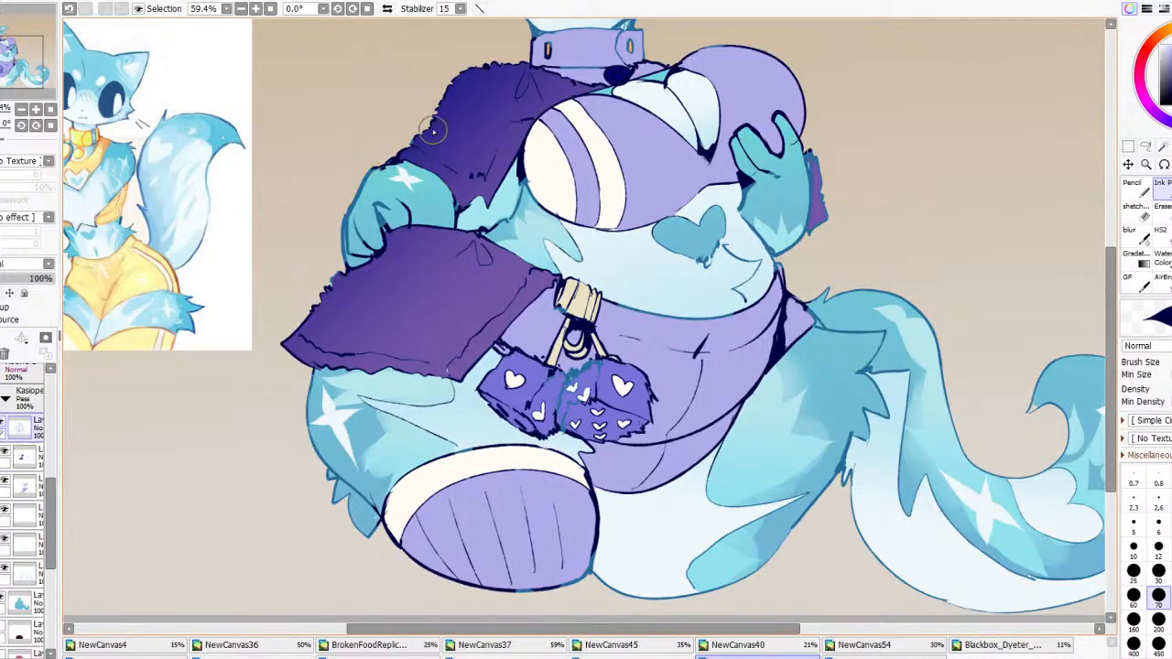
pyautogui.moveTo(815, 228); pyautogui.dragTo(810, 164)
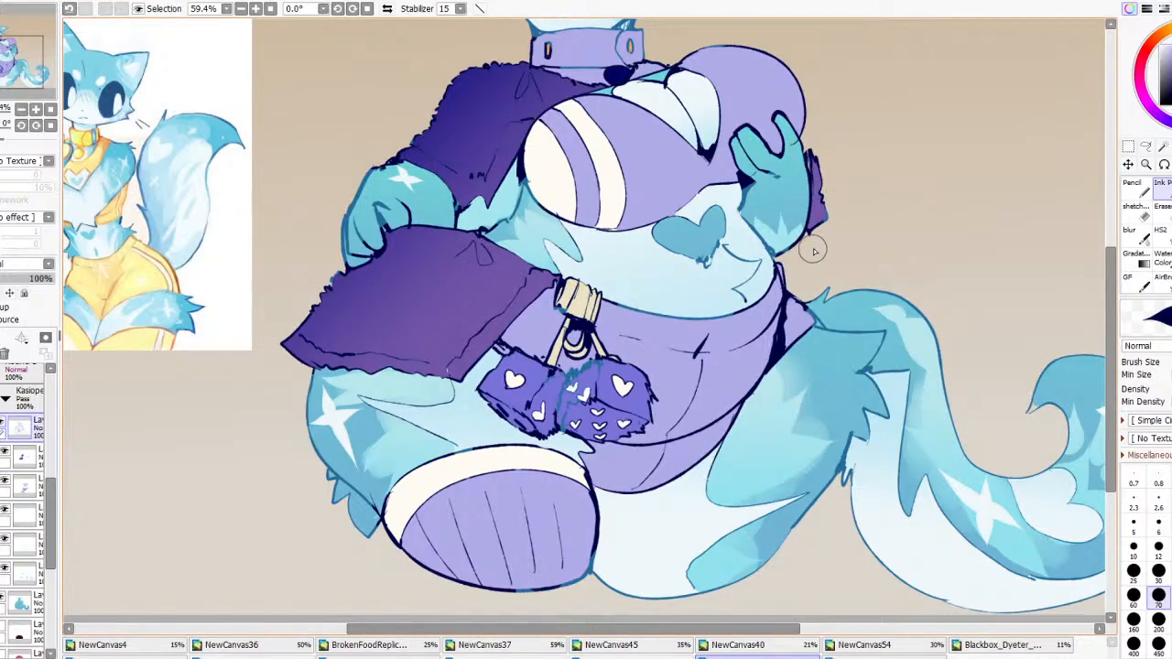
# Select the lavender clothing on the outfit layer and apply a straight navy gradient running upward across the top
pyautogui.scroll(-4, 809, 187)
pyautogui.scroll(2, 809, 187)
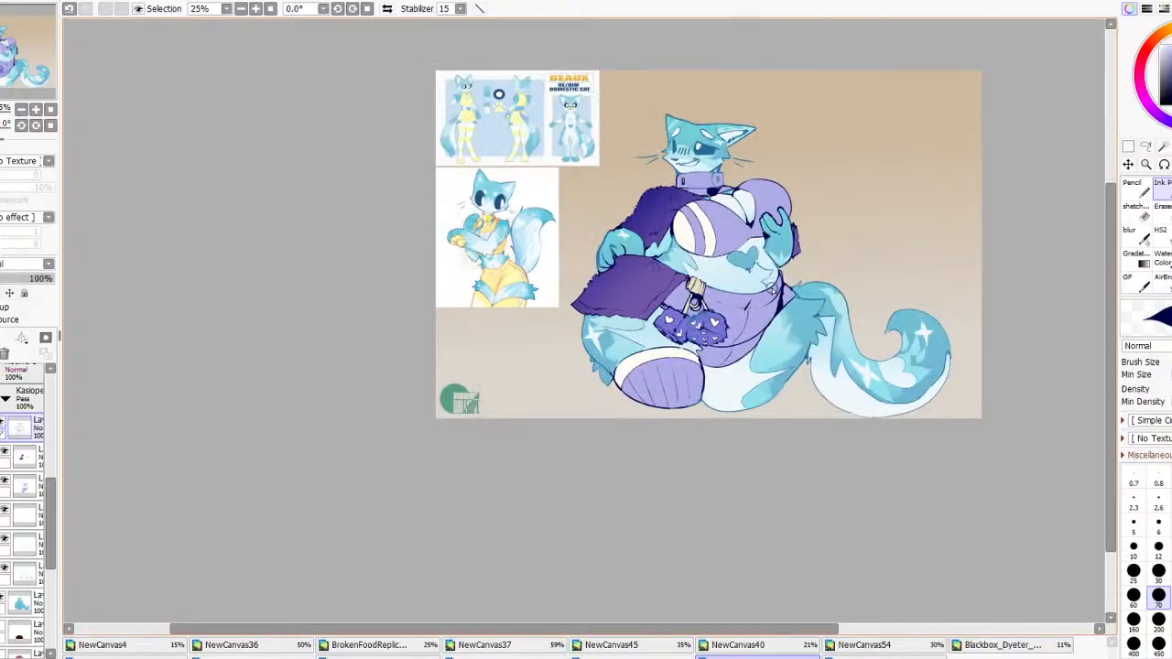
pyautogui.click(26, 491)
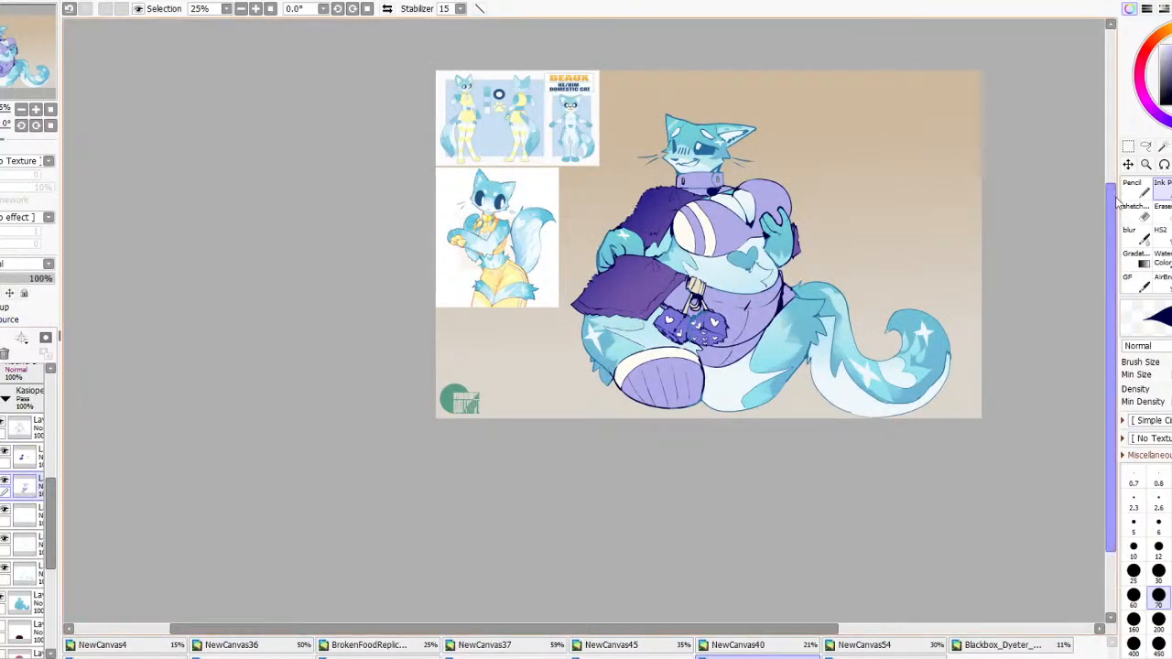
pyautogui.press('w')
pyautogui.click(732, 302)
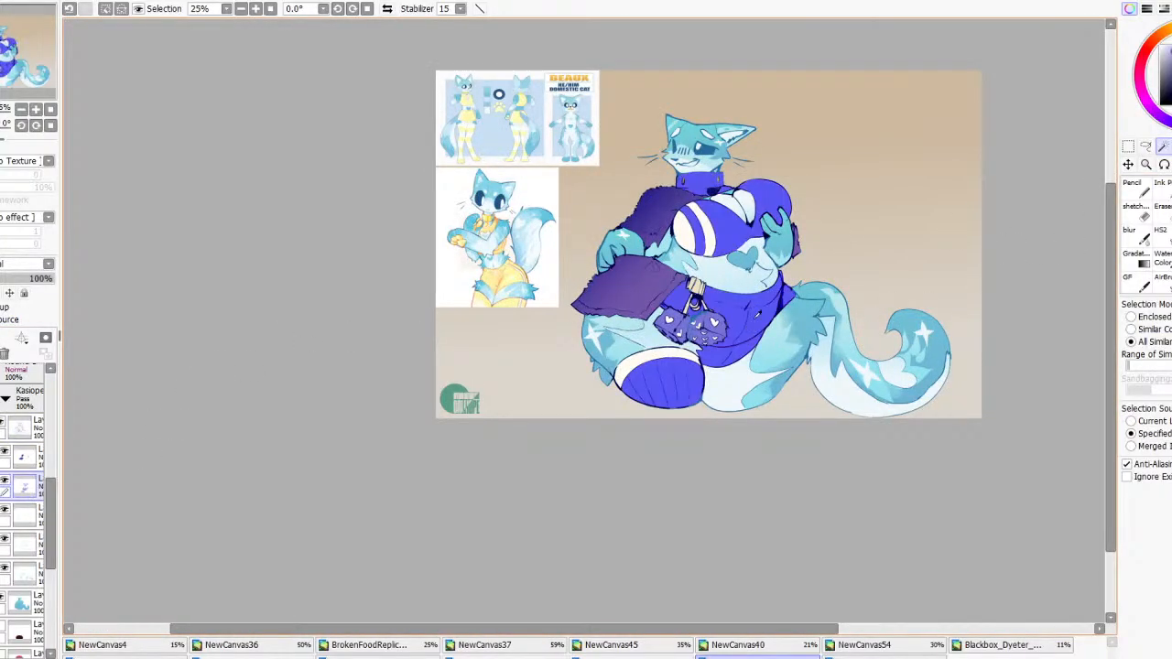
pyautogui.click(1135, 258)
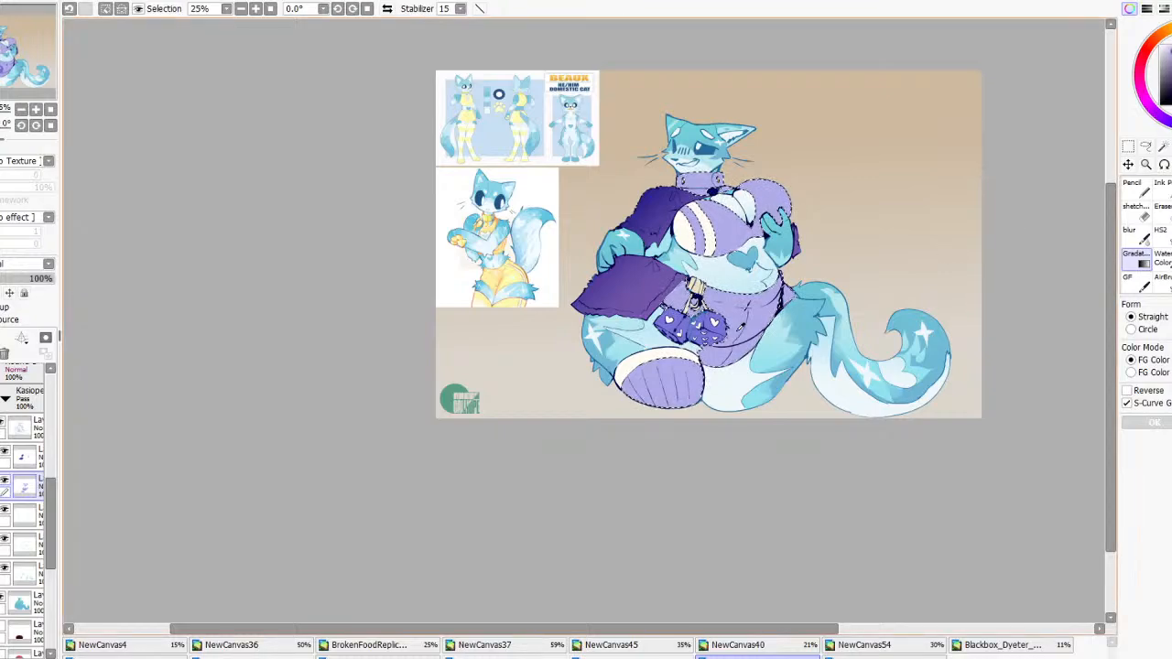
pyautogui.moveTo(727, 248); pyautogui.dragTo(719, 190)
pyautogui.click(1153, 422)
# Limit the selection to the skirt and stocking, shade them with straight navy gradients, reversing the stocking's, and clear the selection
pyautogui.click(1145, 147)
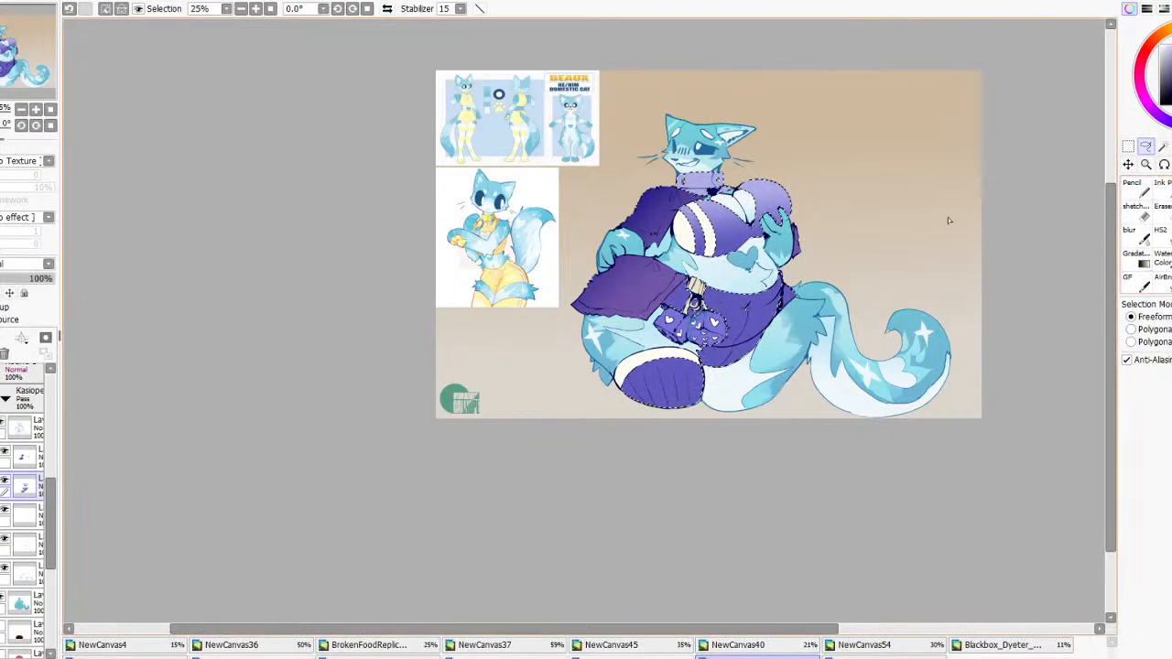
pyautogui.click(1135, 257)
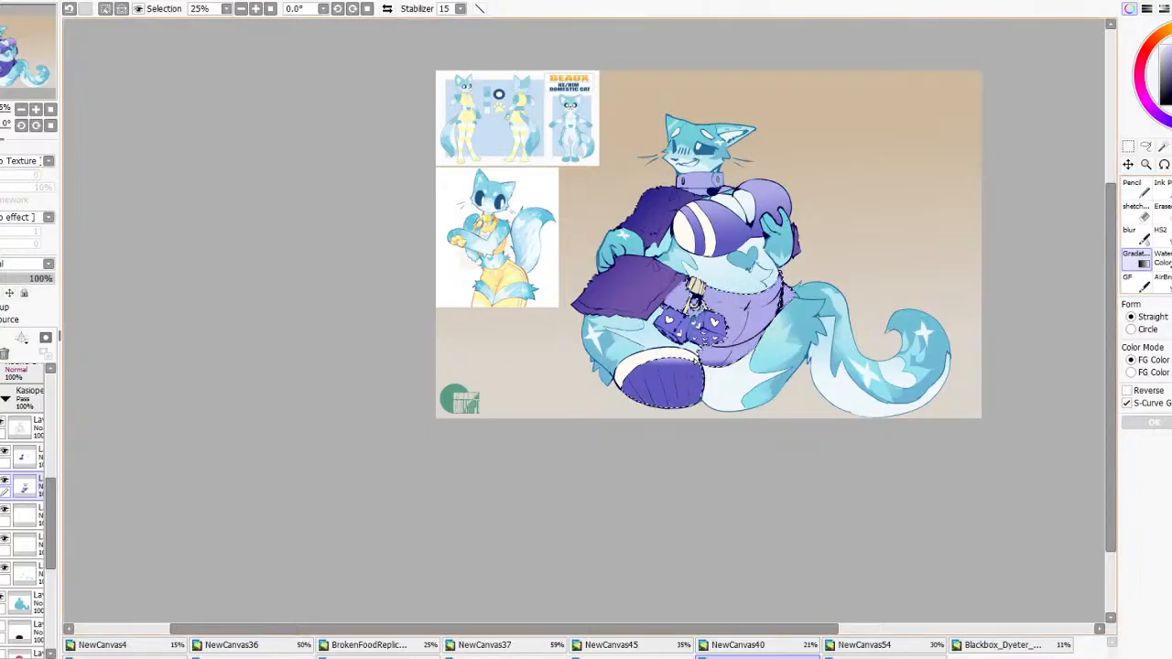
pyautogui.moveTo(694, 314); pyautogui.dragTo(698, 299)
pyautogui.click(1147, 391)
pyautogui.moveTo(695, 363); pyautogui.dragTo(720, 400)
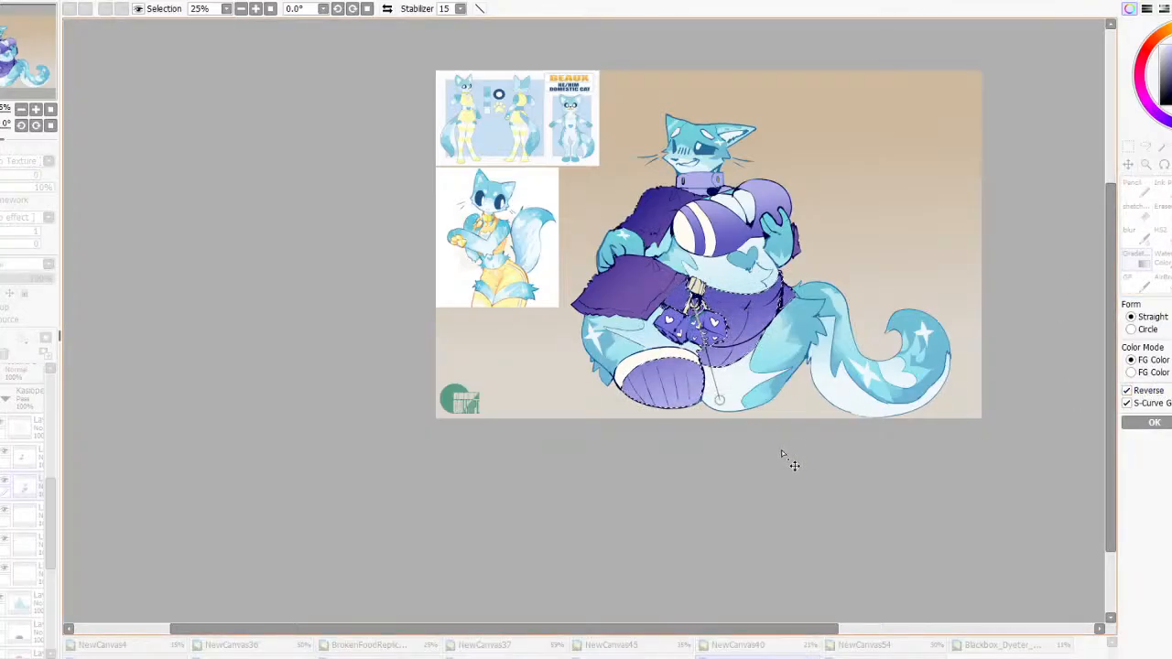
pyautogui.click(1154, 422)
pyautogui.hotkey('ctrl', 'd')
# Select the fuzzy dice charm and paint it gold with the Pencil at size 1000
pyautogui.scroll(-6, 778, 285)
pyautogui.scroll(6, 769, 286)
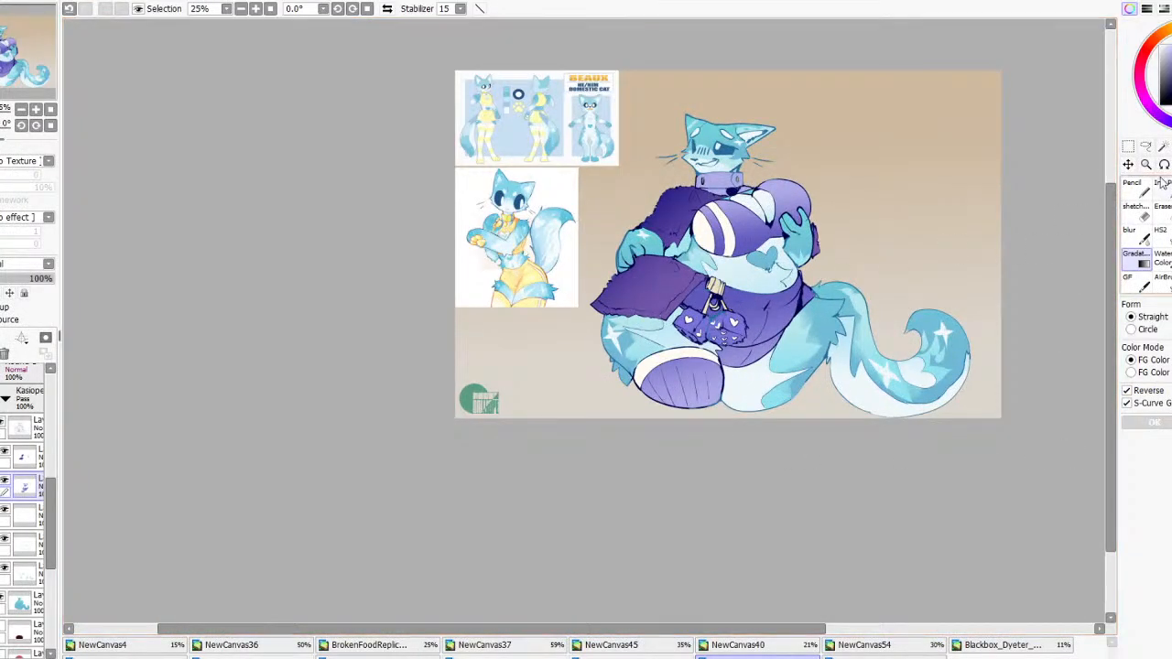
pyautogui.click(1164, 146)
pyautogui.click(714, 327)
pyautogui.click(1134, 194)
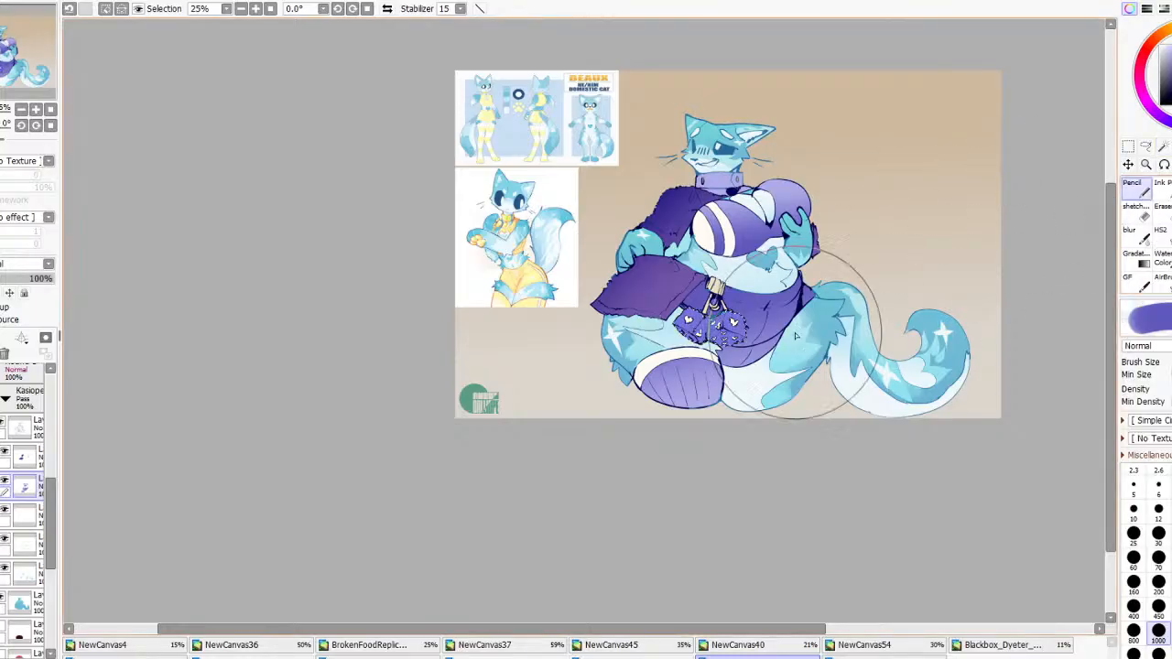
pyautogui.rightClick(705, 231)
pyautogui.moveTo(715, 316)
pyautogui.mouseDown()
pyautogui.moveTo(778, 347)
pyautogui.moveTo(815, 316)
pyautogui.moveTo(749, 339)
pyautogui.moveTo(811, 387)
pyautogui.mouseUp()
pyautogui.rightClick(807, 346)
pyautogui.click(1171, 123)
pyautogui.click(1171, 57)
pyautogui.click(1168, 31)
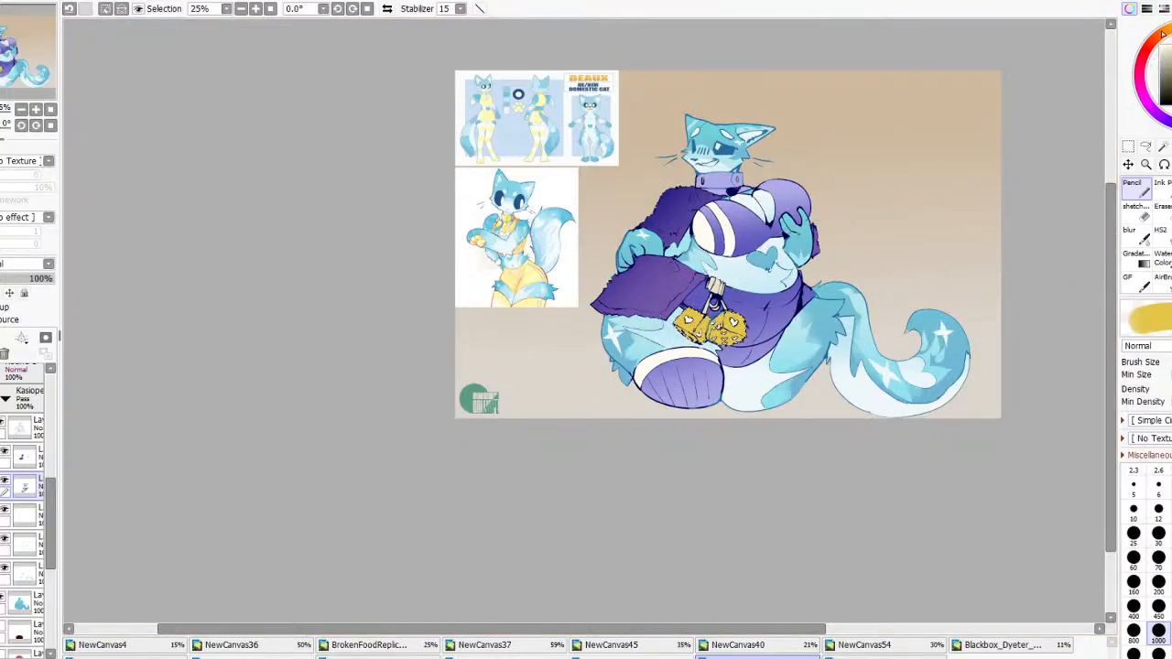
# Recolour the selected dice charm pale lavender and apply a short straight gradient over it with reversing turned off
pyautogui.click(1129, 266)
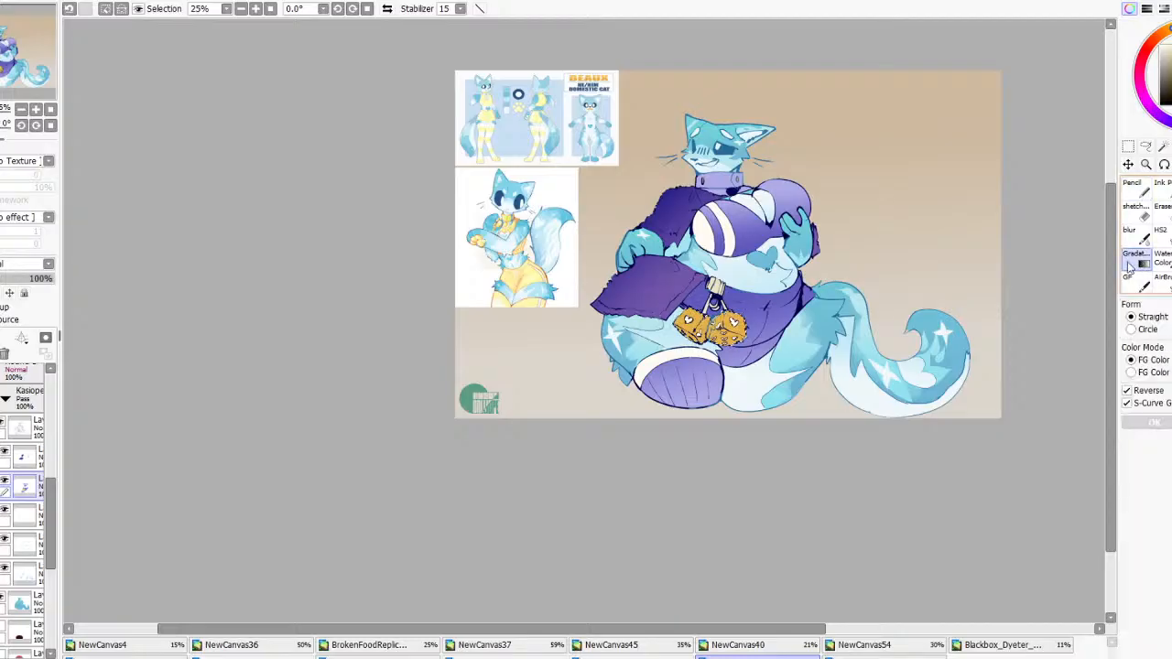
pyautogui.scroll(2, 710, 365)
pyautogui.moveTo(714, 336)
pyautogui.mouseDown()
pyautogui.moveTo(720, 309)
pyautogui.moveTo(737, 372)
pyautogui.moveTo(710, 347)
pyautogui.mouseUp()
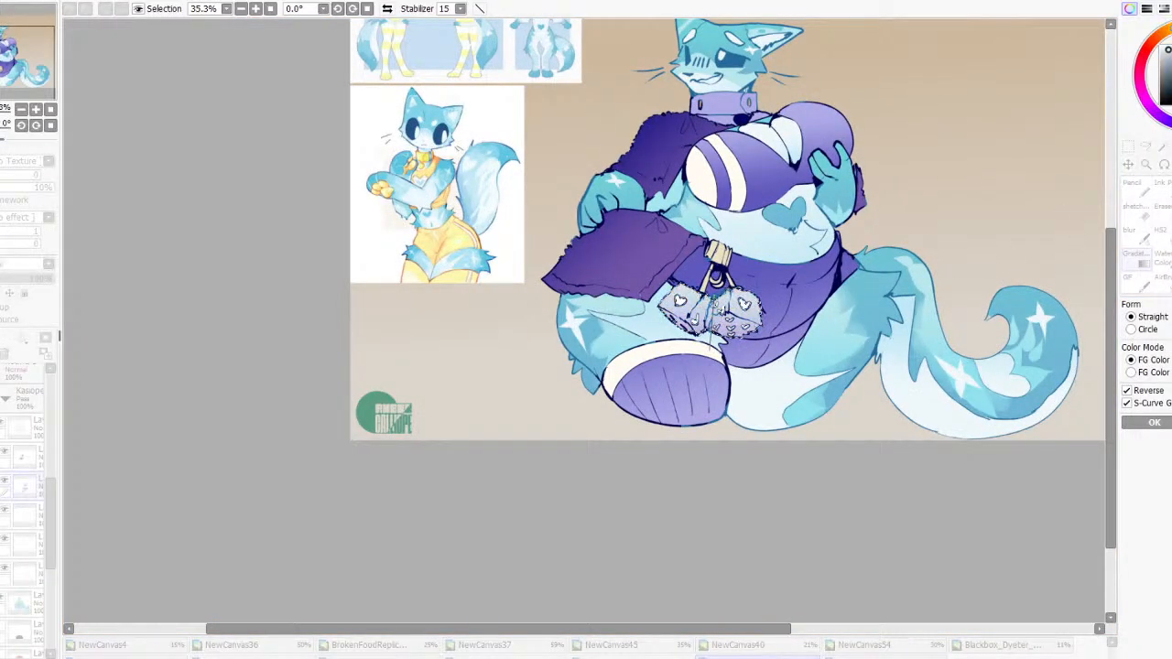
pyautogui.click(1134, 394)
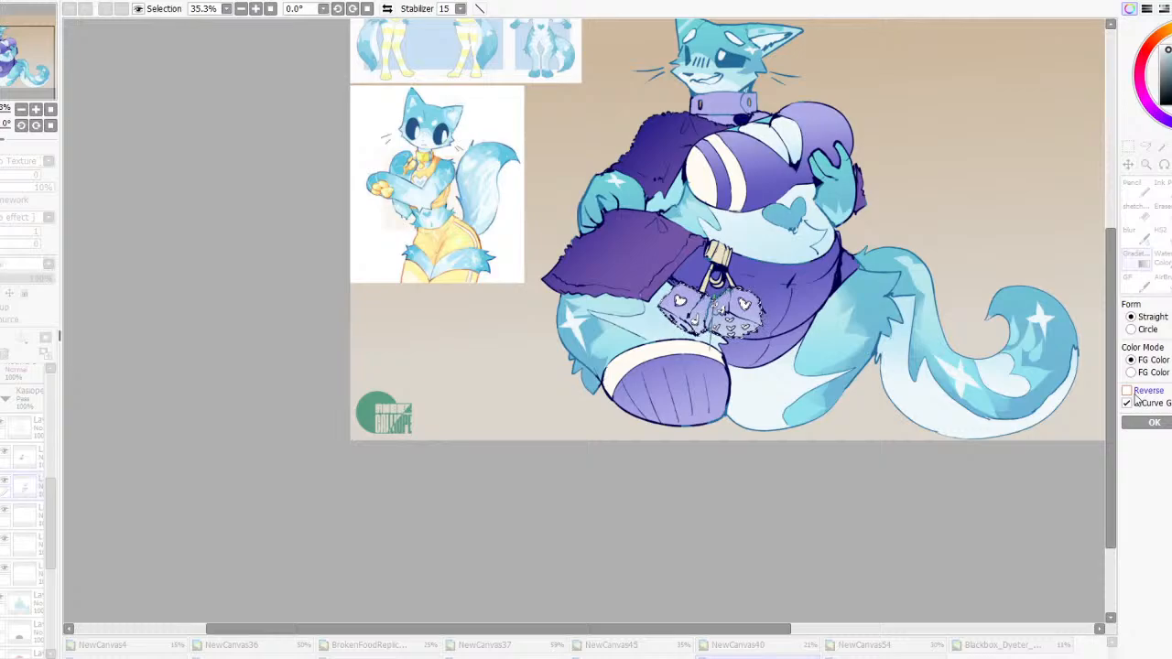
pyautogui.click(1153, 422)
# Adjust the colour of the shawl layer to a more vivid purple
pyautogui.scroll(-4, 831, 312)
pyautogui.scroll(2, 831, 312)
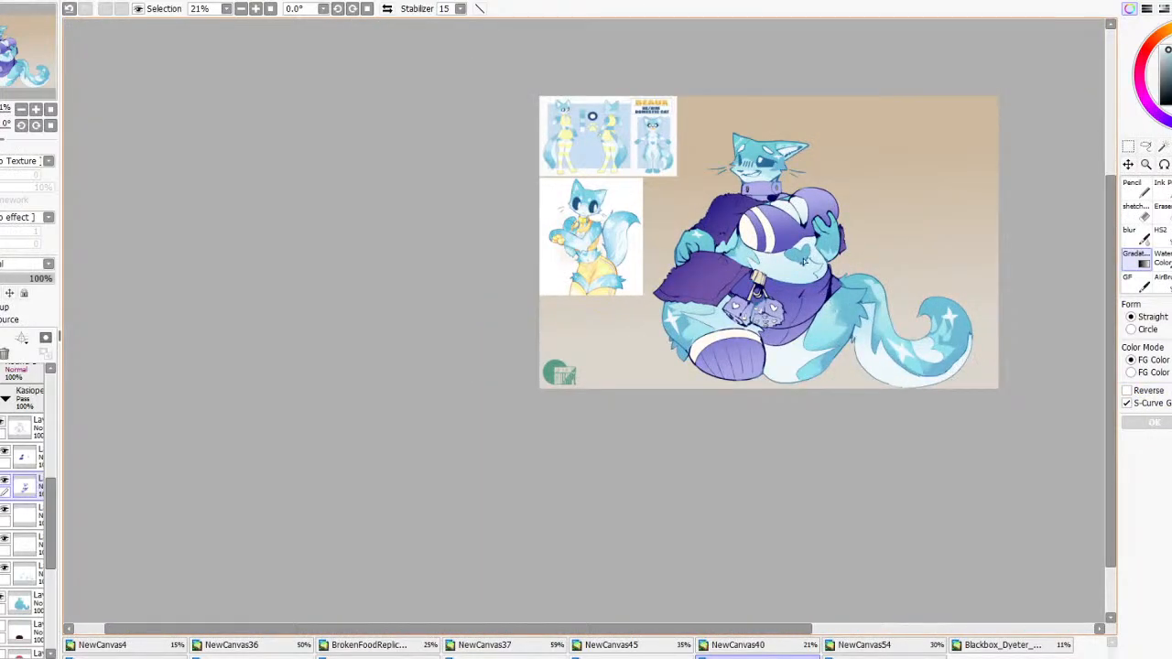
pyautogui.scroll(2, 804, 260)
pyautogui.scroll(1, 695, 232)
pyautogui.click(1161, 235)
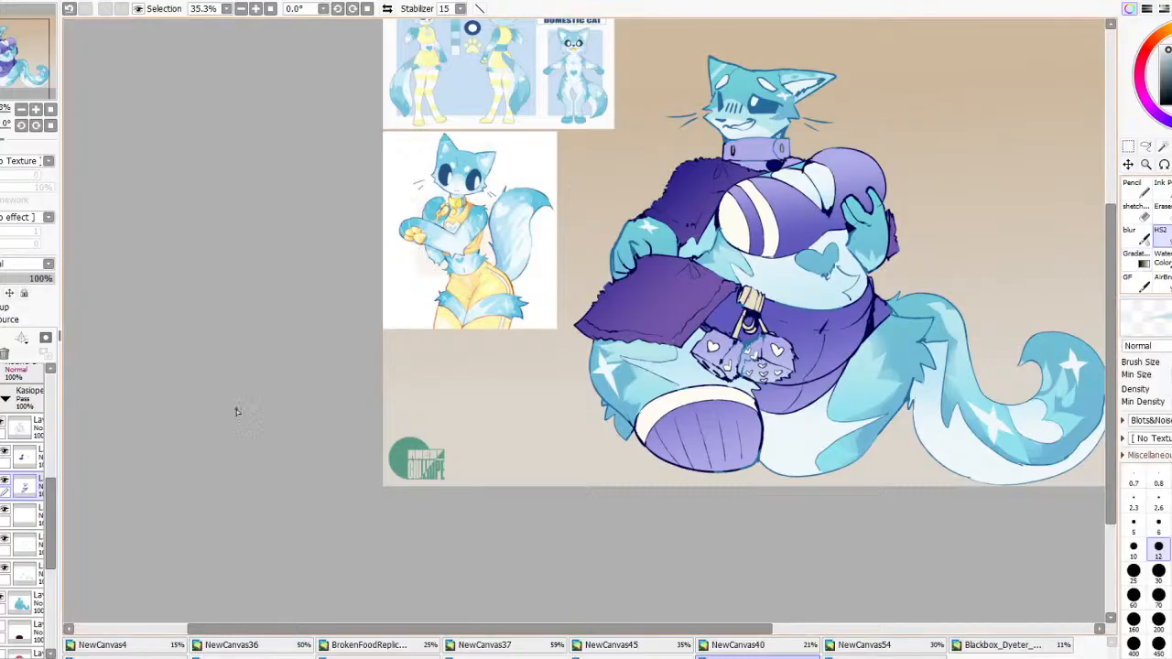
pyautogui.click(30, 454)
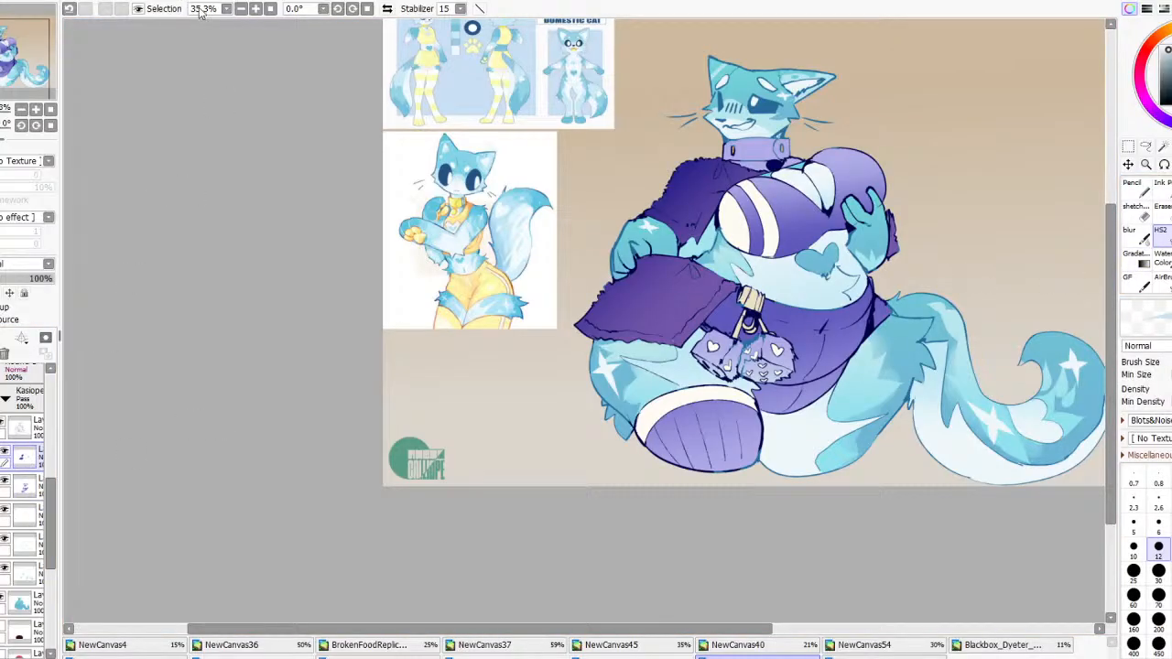
pyautogui.click(333, 7)
pyautogui.moveTo(931, 448)
pyautogui.mouseDown()
pyautogui.moveTo(1025, 448)
pyautogui.moveTo(894, 447)
pyautogui.moveTo(955, 443)
pyautogui.moveTo(933, 469)
pyautogui.moveTo(957, 477)
pyautogui.moveTo(1002, 453)
pyautogui.moveTo(923, 479)
pyautogui.moveTo(958, 450)
pyautogui.moveTo(947, 453)
pyautogui.mouseUp()
pyautogui.click(959, 508)
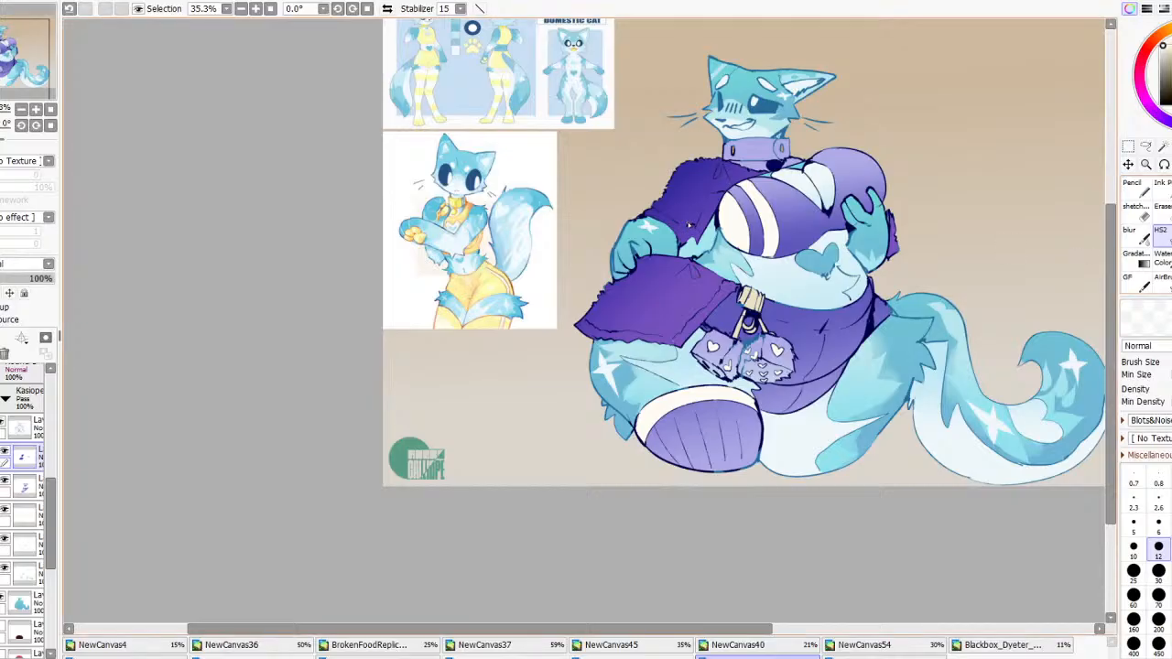
# Add a new layer above the shawl and paint white sparkles and dots on the shawl with the Ink Pen at size 70
pyautogui.click(2, 339)
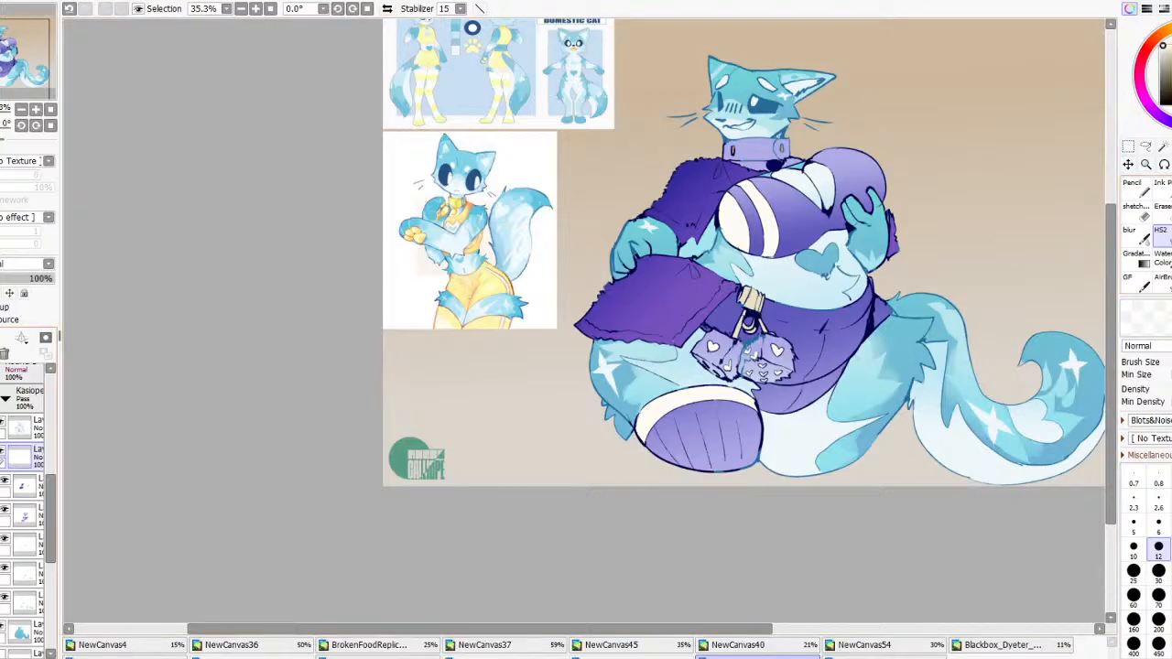
pyautogui.click(1160, 188)
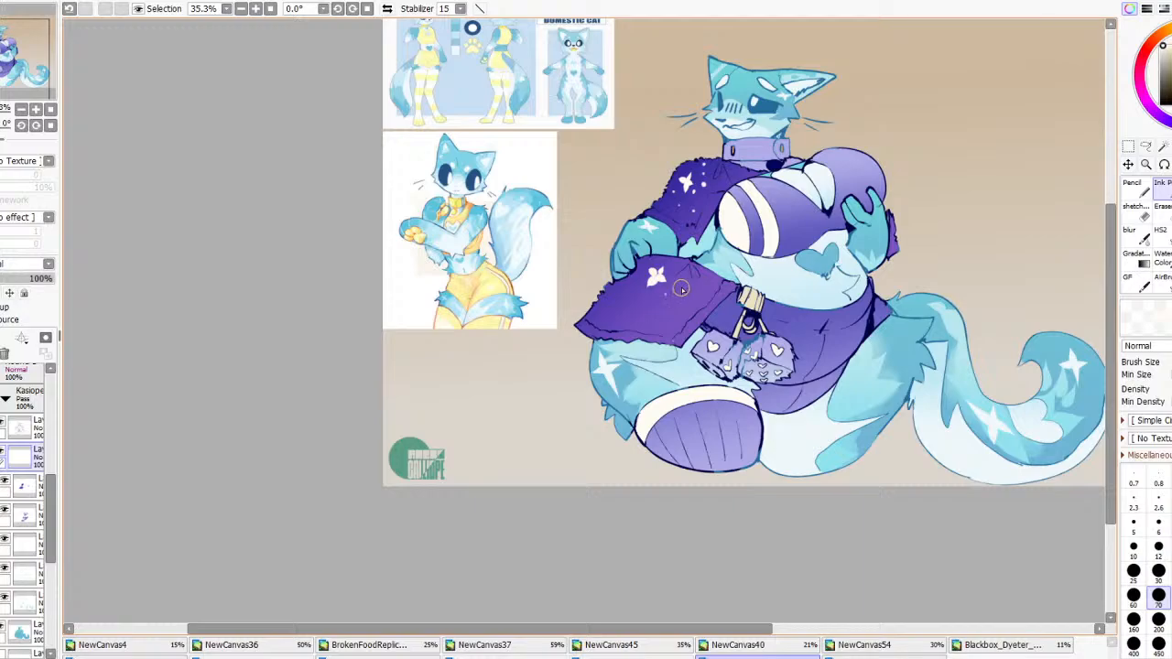
pyautogui.scroll(-7, 728, 275)
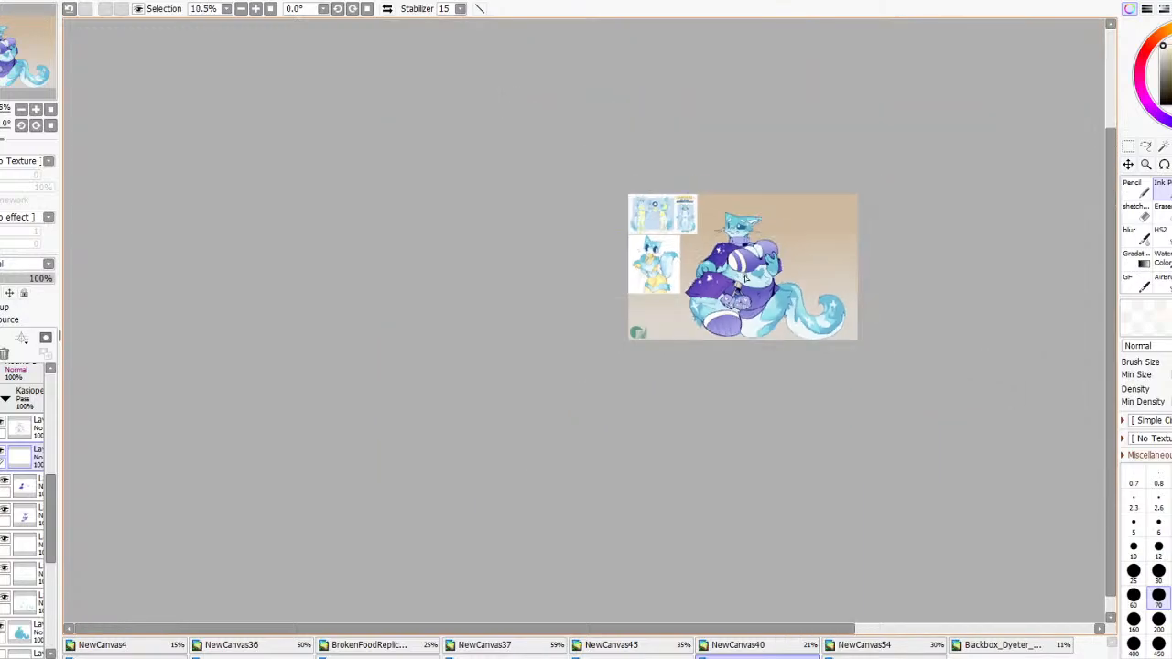
# Activate the line art layer, undo the last change on it, and sample the dark navy outline colour near the dice charm
pyautogui.scroll(5, 779, 255)
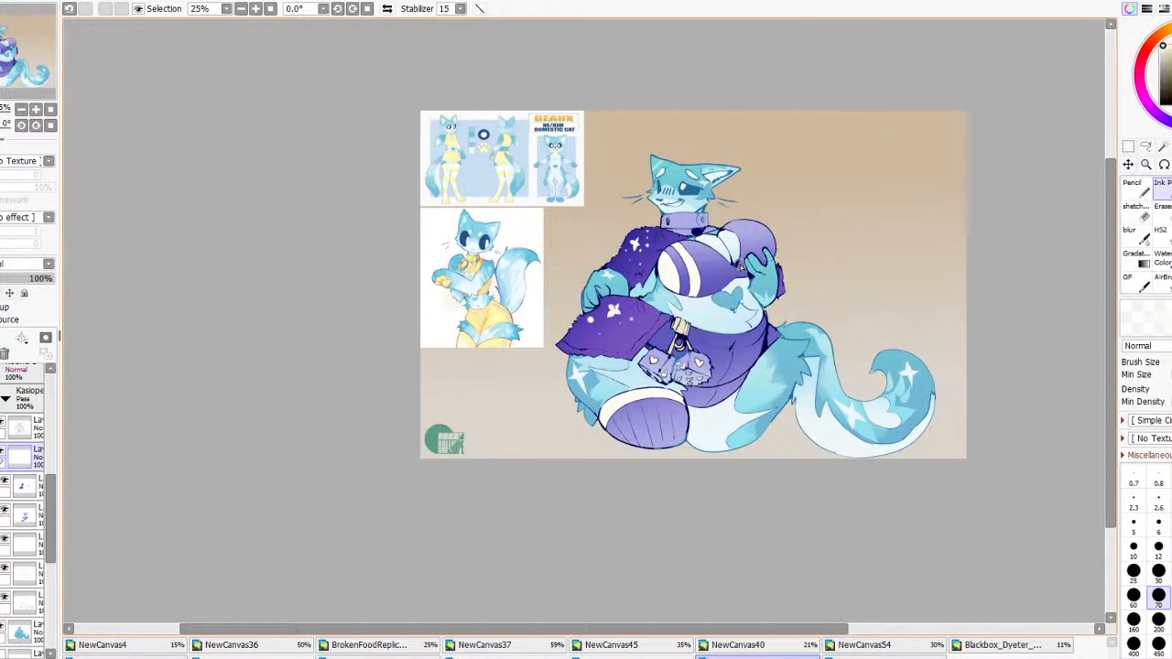
pyautogui.scroll(1, 740, 265)
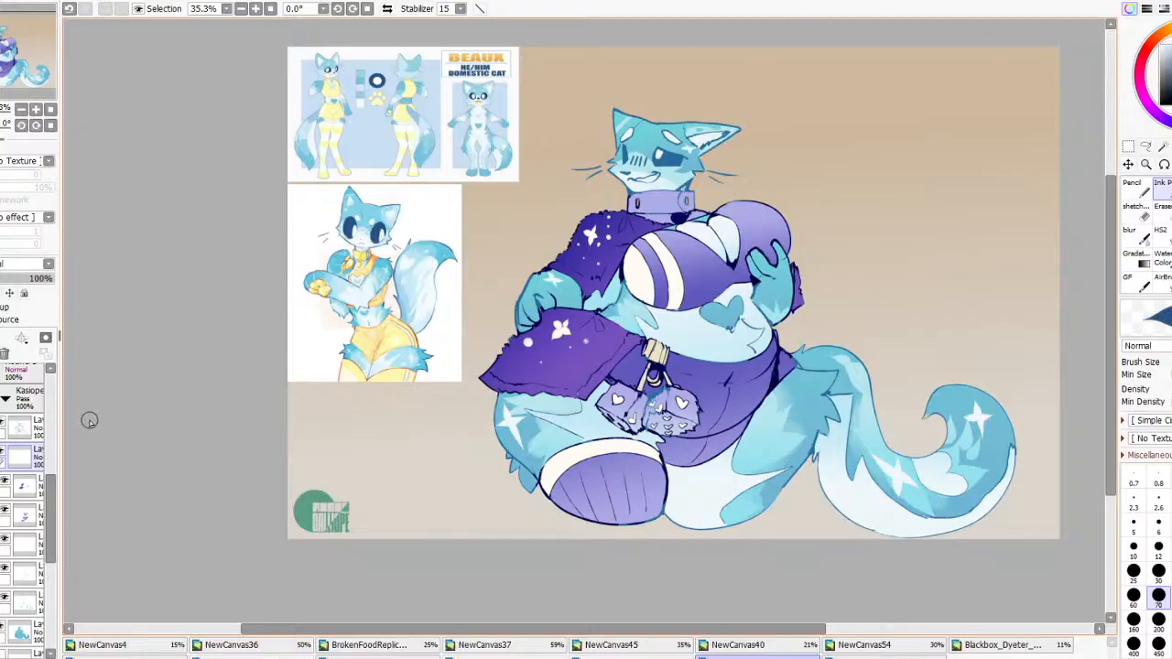
pyautogui.click(34, 423)
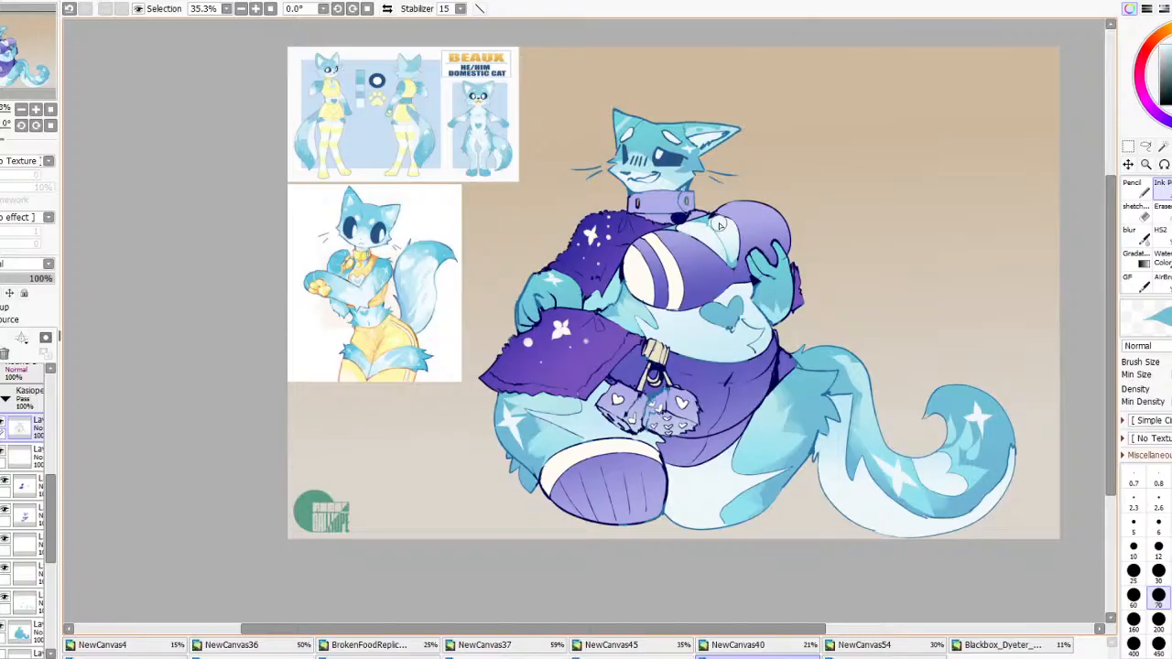
pyautogui.hotkey('ctrl', 'z')
pyautogui.keyDown('alt'); pyautogui.click(632, 435); pyautogui.keyUp('alt')
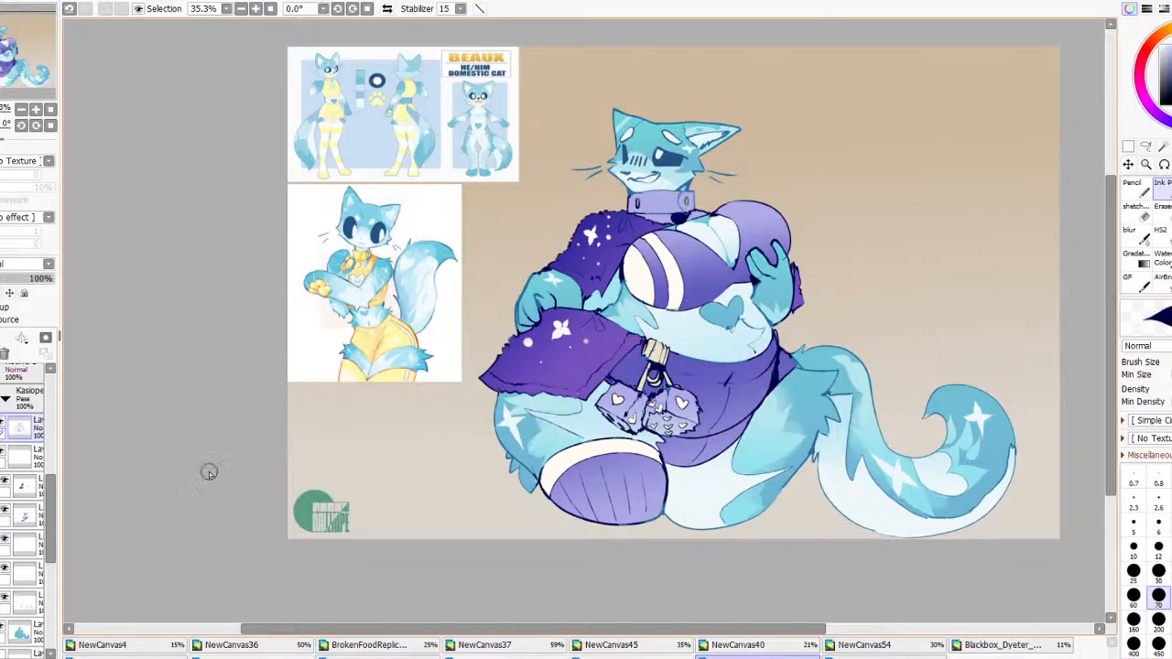
# Identify the layer holding the top, skirt and sock colours by toggling layer visibility, and make it active
pyautogui.click(4, 570)
pyautogui.click(4, 571)
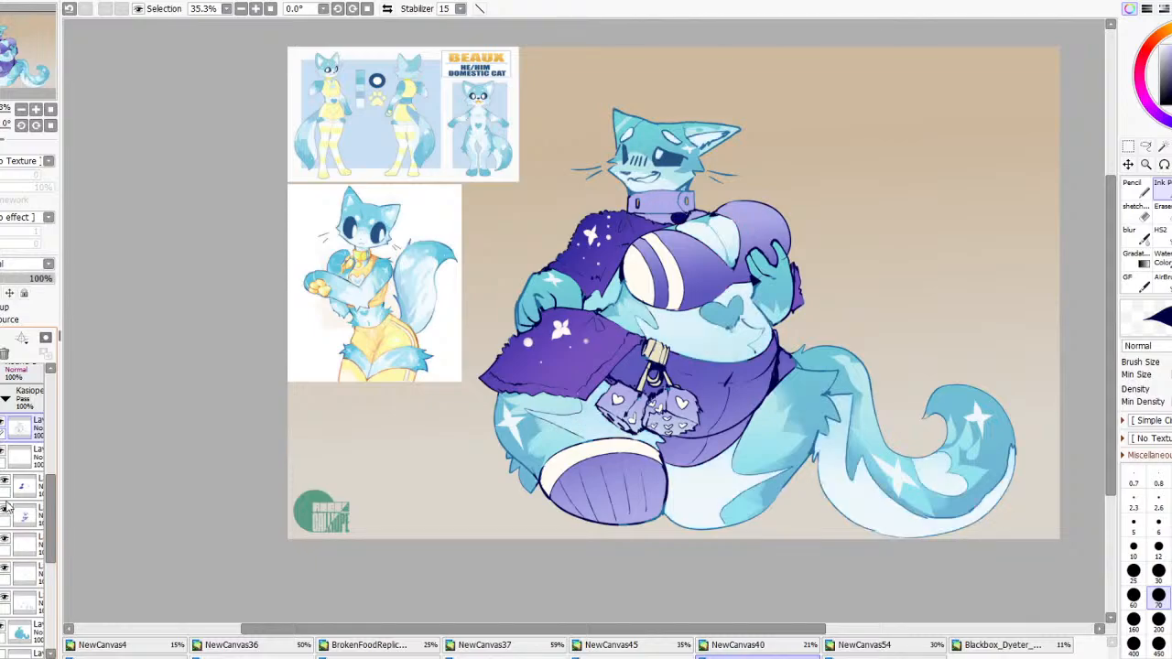
pyautogui.click(3, 511)
pyautogui.click(4, 511)
pyautogui.click(4, 512)
pyautogui.click(4, 511)
pyautogui.click(20, 514)
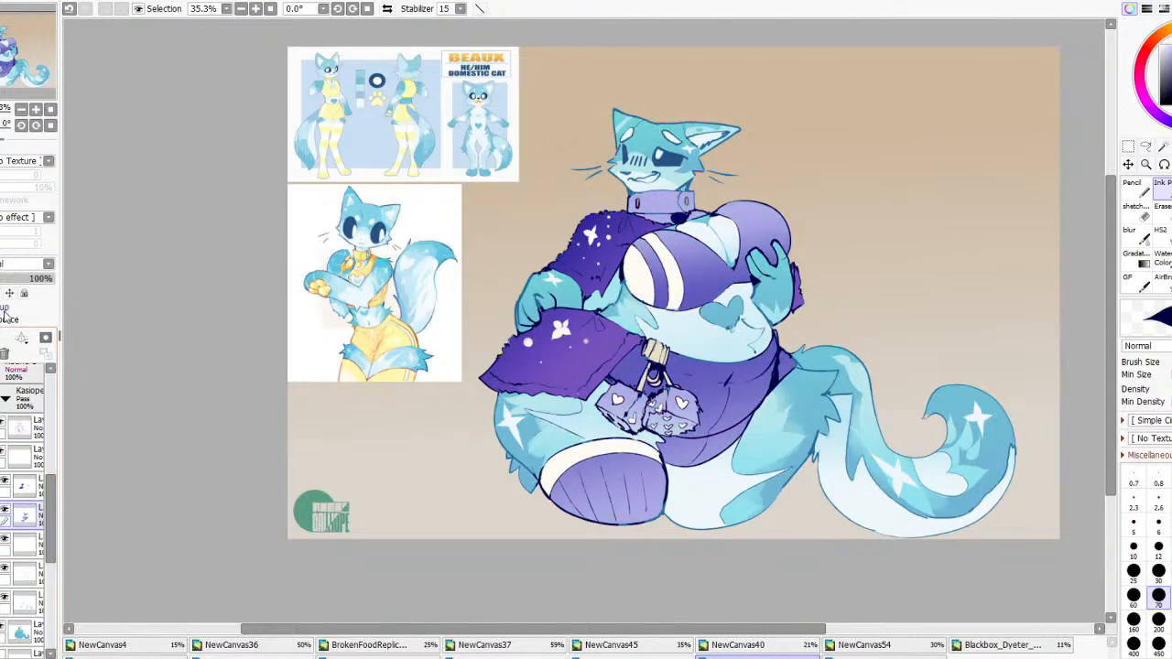
# Select the cream sock cuff, top stripes and dice hearts by similar colour and shift them to a cool, pale white
pyautogui.click(1164, 147)
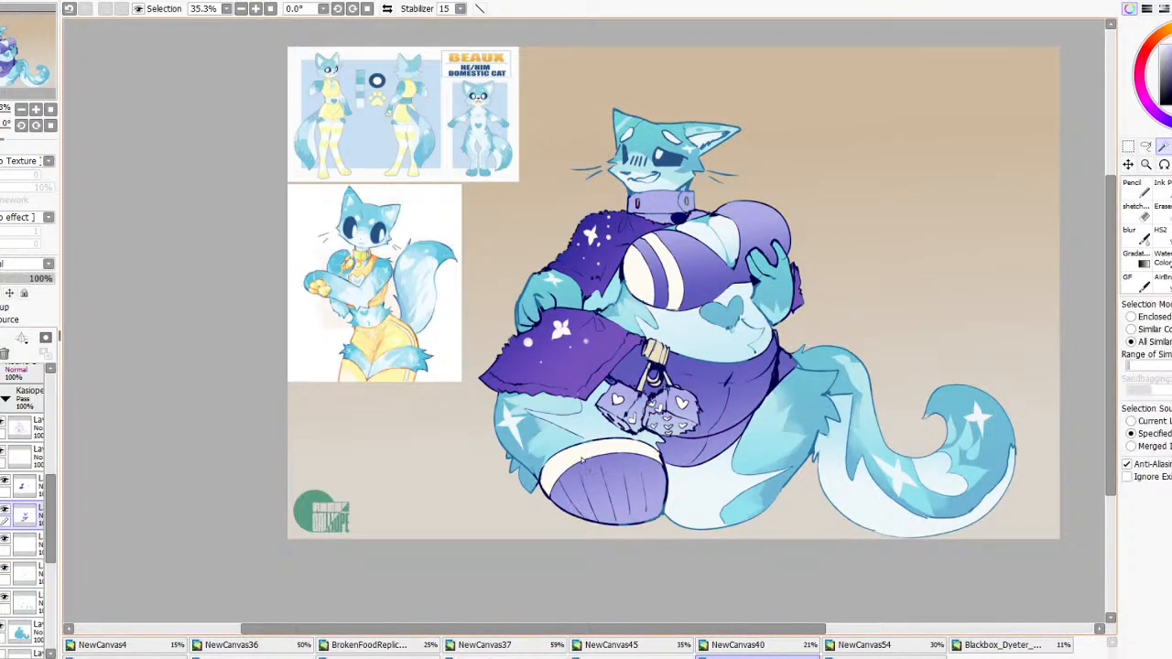
pyautogui.click(580, 461)
pyautogui.click(1135, 188)
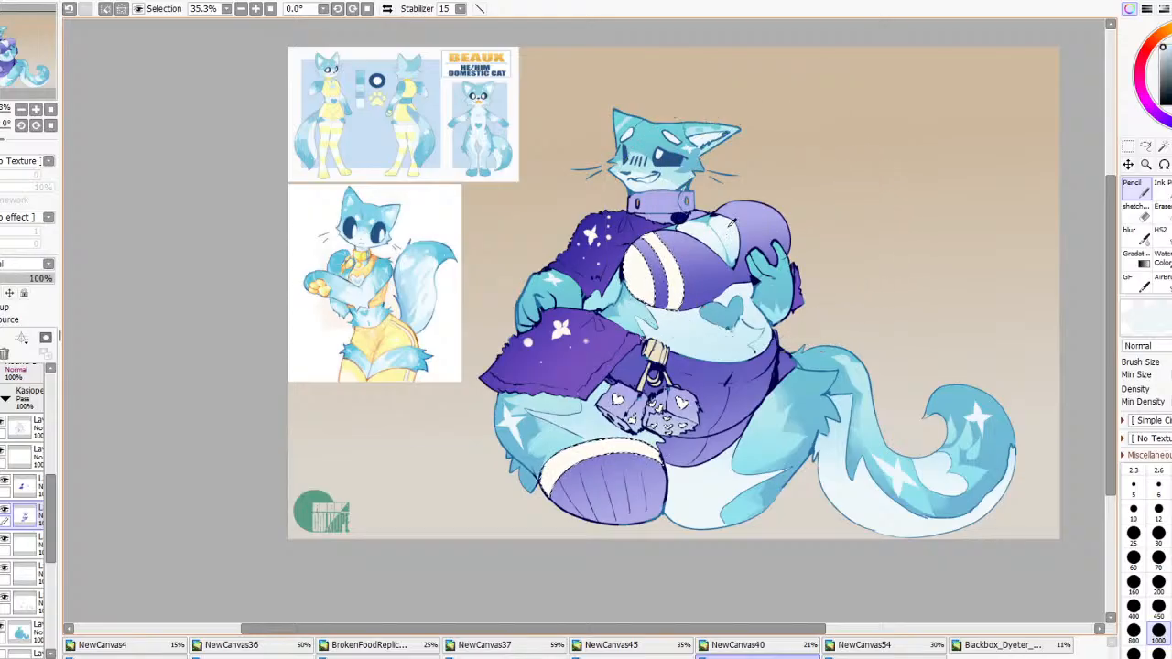
pyautogui.click(172, 7)
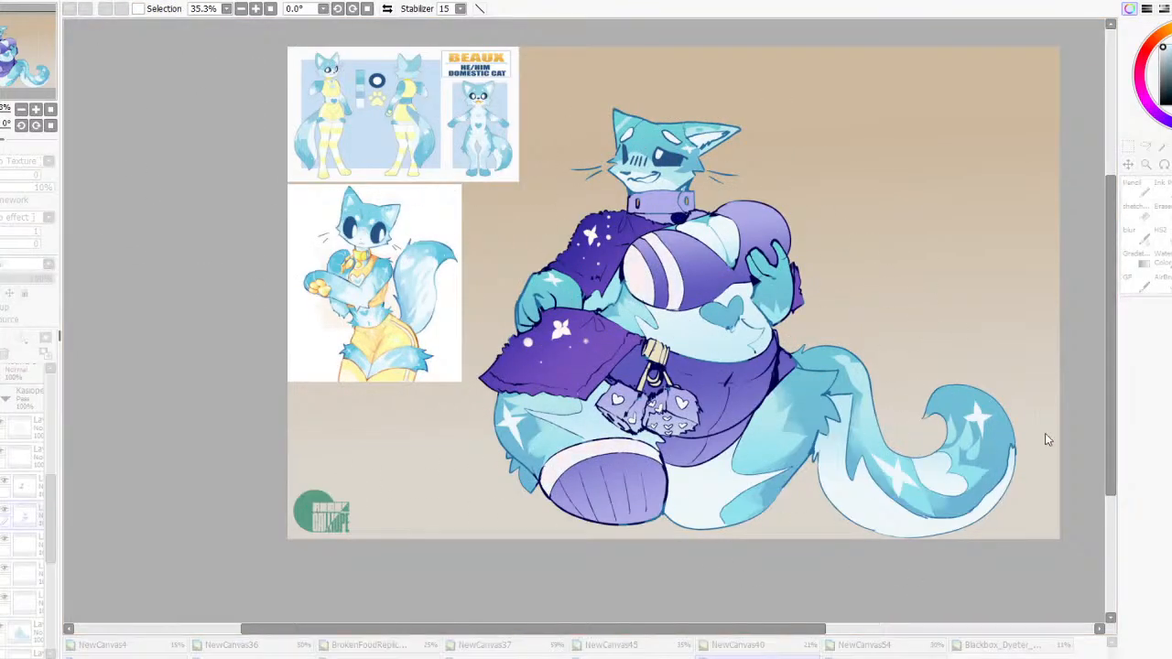
pyautogui.moveTo(1124, 433); pyautogui.dragTo(830, 435)
pyautogui.moveTo(918, 477); pyautogui.dragTo(904, 475)
pyautogui.moveTo(832, 436); pyautogui.dragTo(938, 476)
pyautogui.scroll(-5, 703, 282)
pyautogui.scroll(2, 779, 329)
pyautogui.click(943, 509)
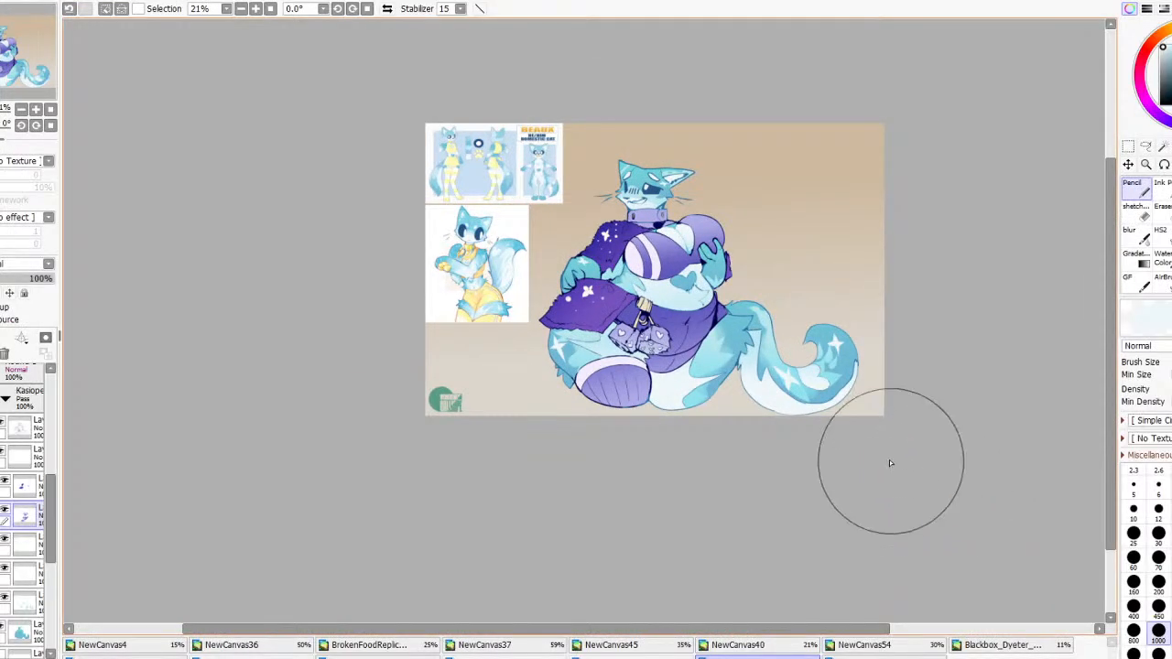
# Select the shawl and clothing layers together and shift their hue from purple to golden yellow and orange
pyautogui.click(14, 490)
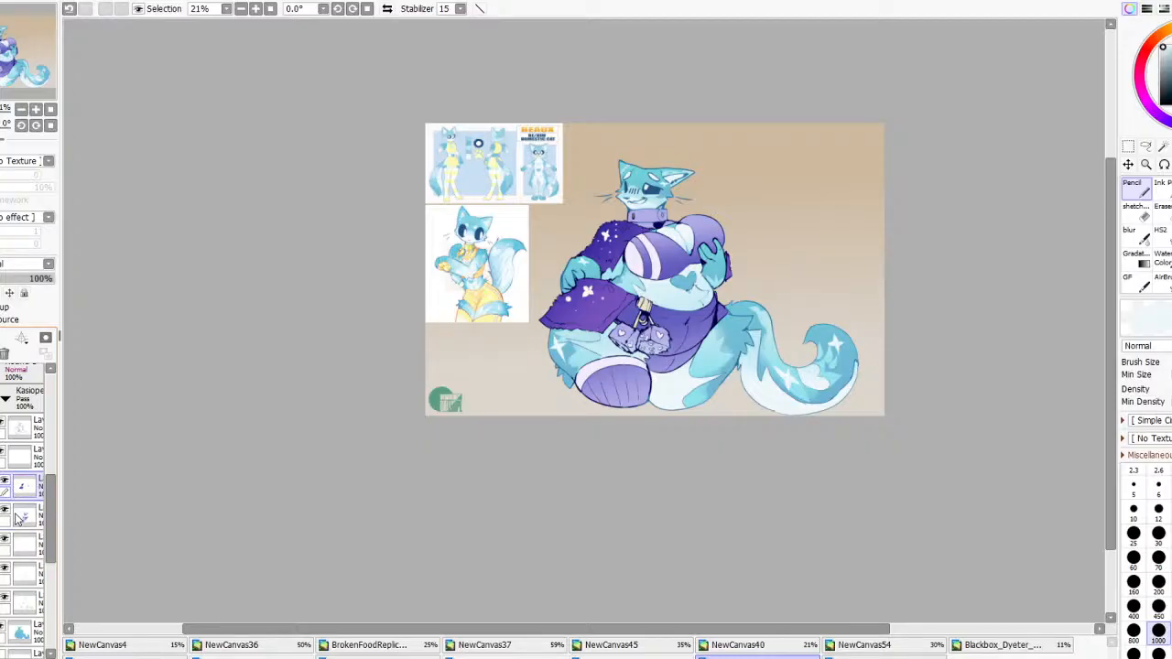
pyautogui.keyDown('ctrl'); pyautogui.click(25, 523); pyautogui.keyUp('ctrl')
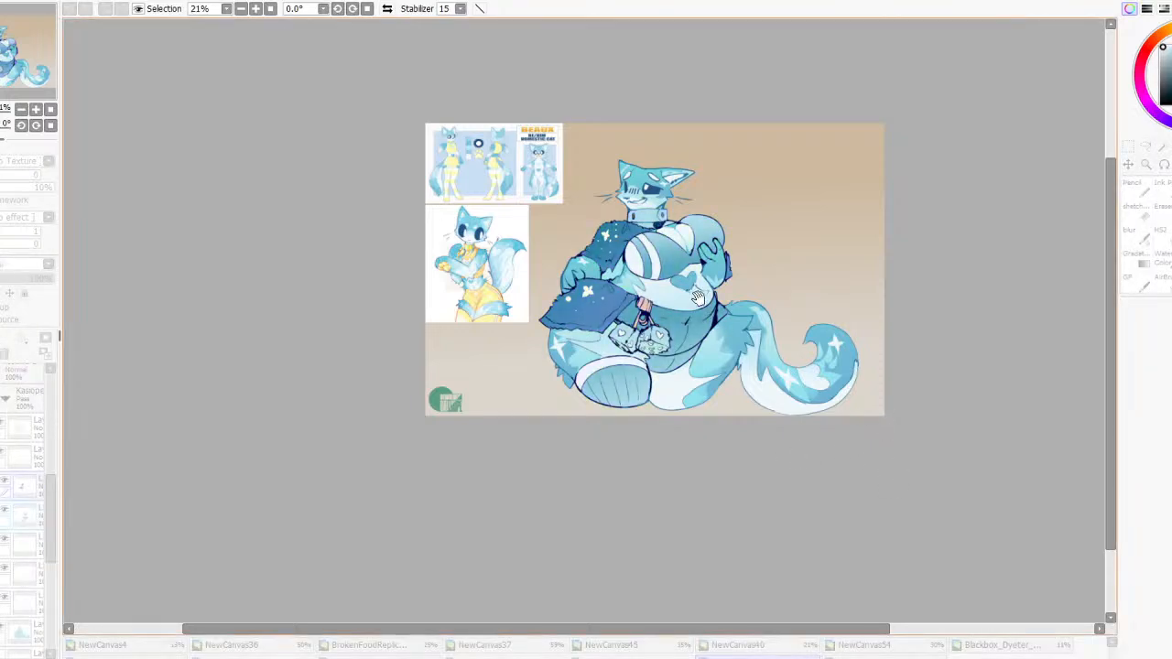
pyautogui.scroll(4, 702, 298)
pyautogui.click(904, 430)
pyautogui.scroll(-3, 837, 354)
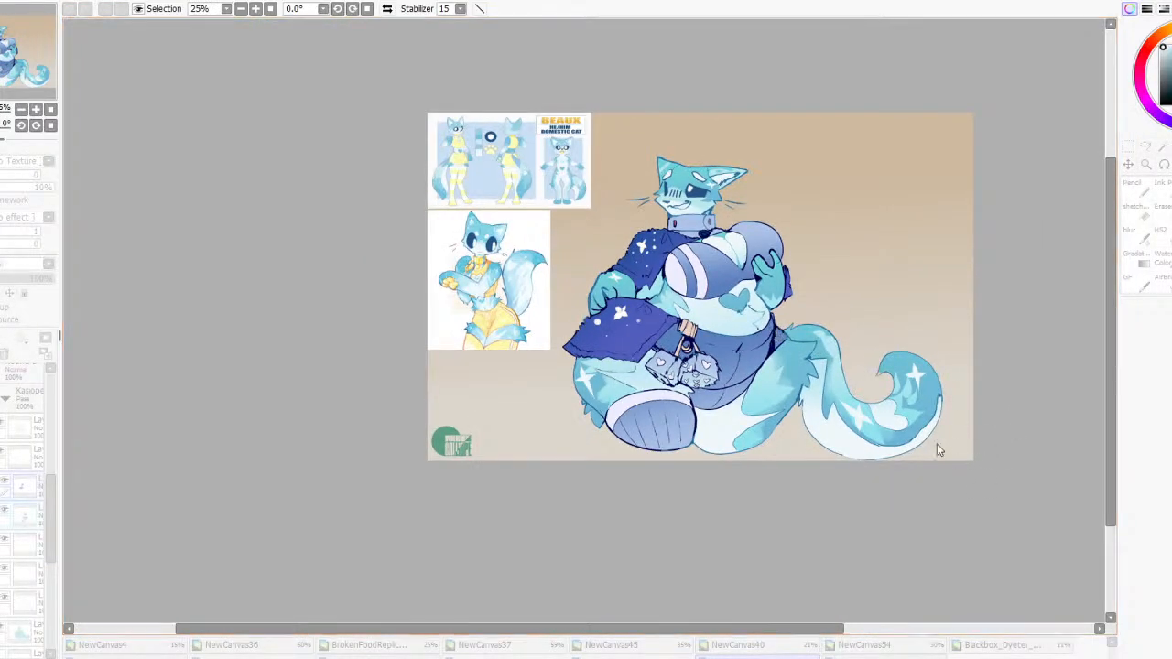
pyautogui.moveTo(936, 444); pyautogui.dragTo(1021, 426)
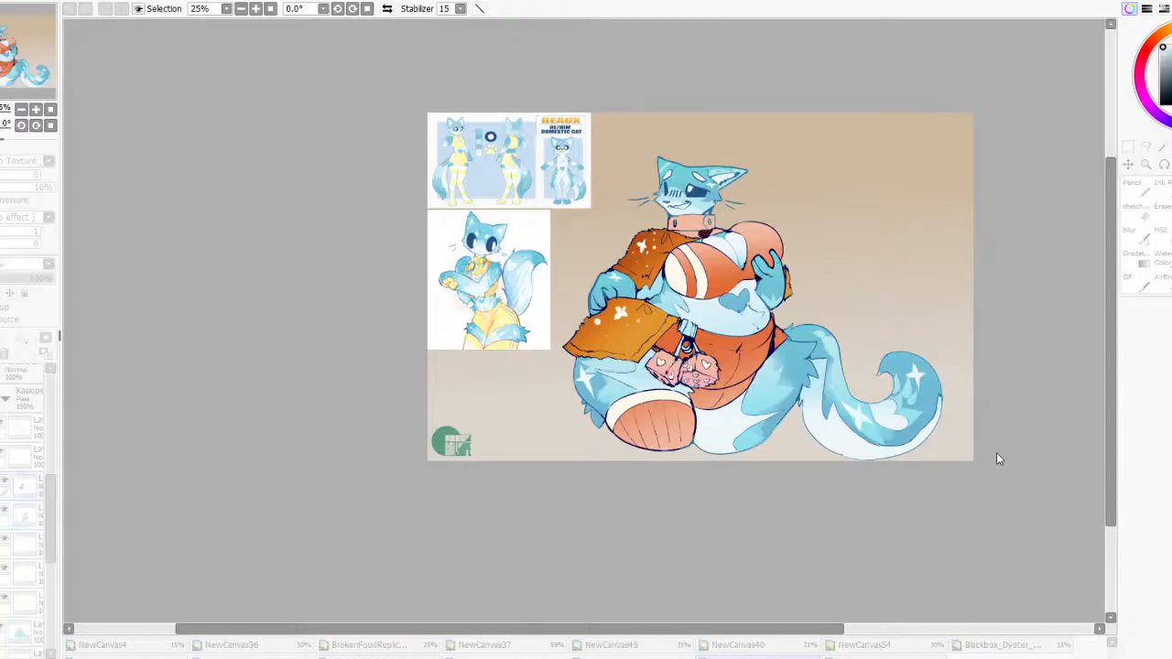
pyautogui.moveTo(1013, 440)
pyautogui.mouseDown()
pyautogui.moveTo(1042, 426)
pyautogui.moveTo(1028, 426)
pyautogui.mouseUp()
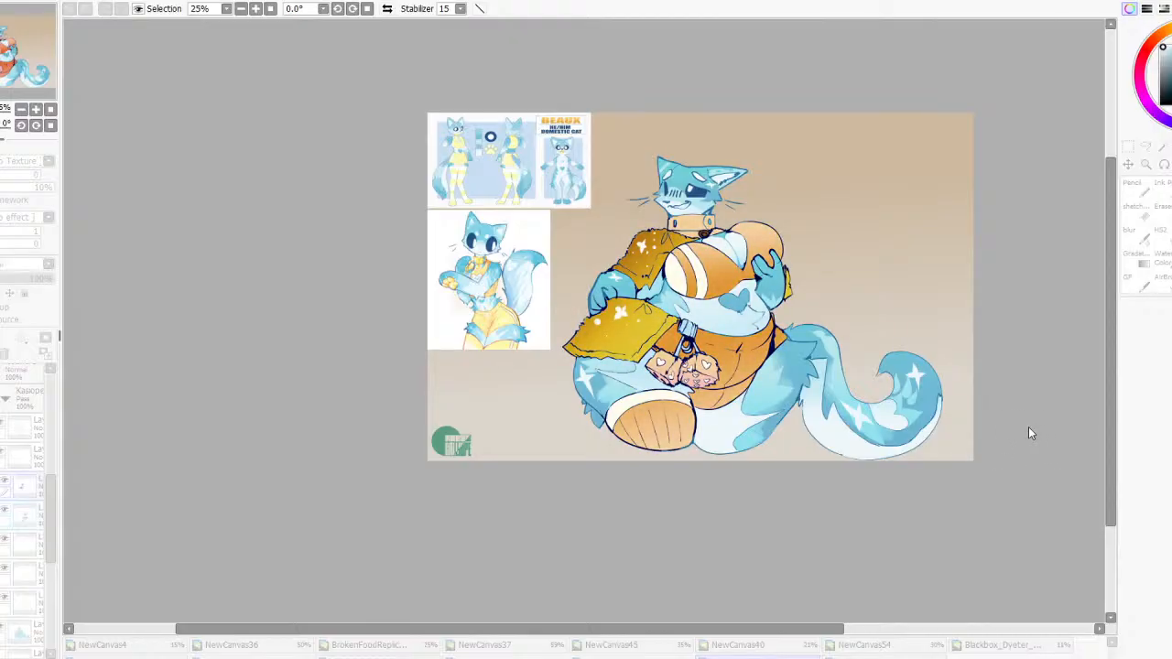
pyautogui.click(989, 519)
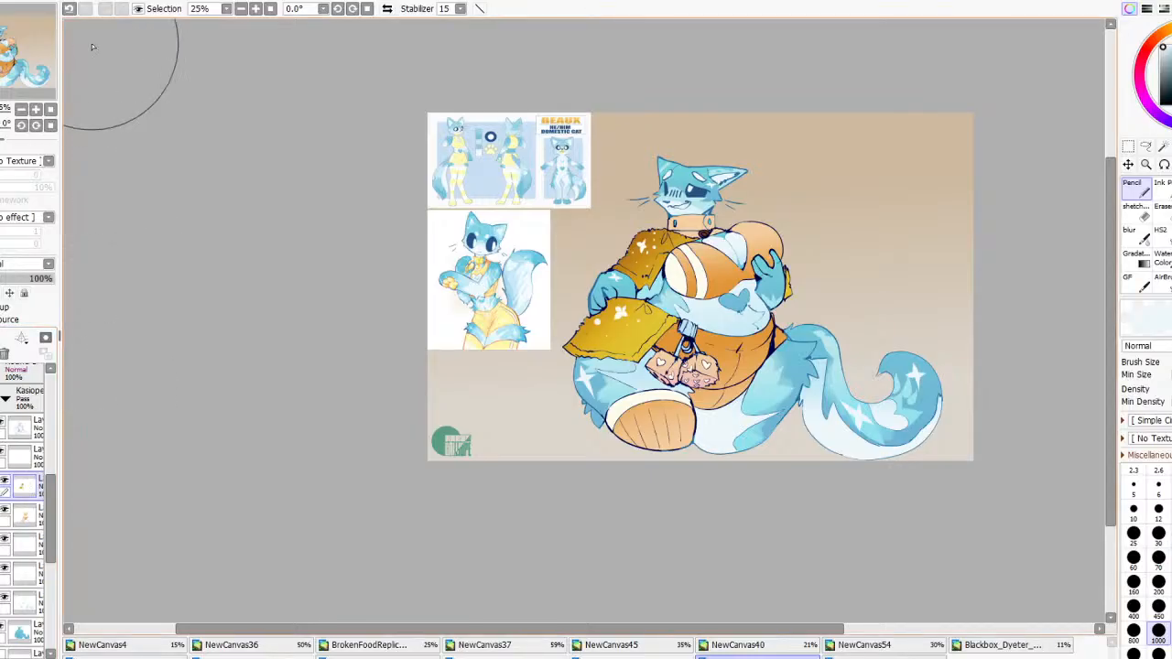
# Desaturate and darken the shawl layer to a deep dark brown
pyautogui.click(345, 12)
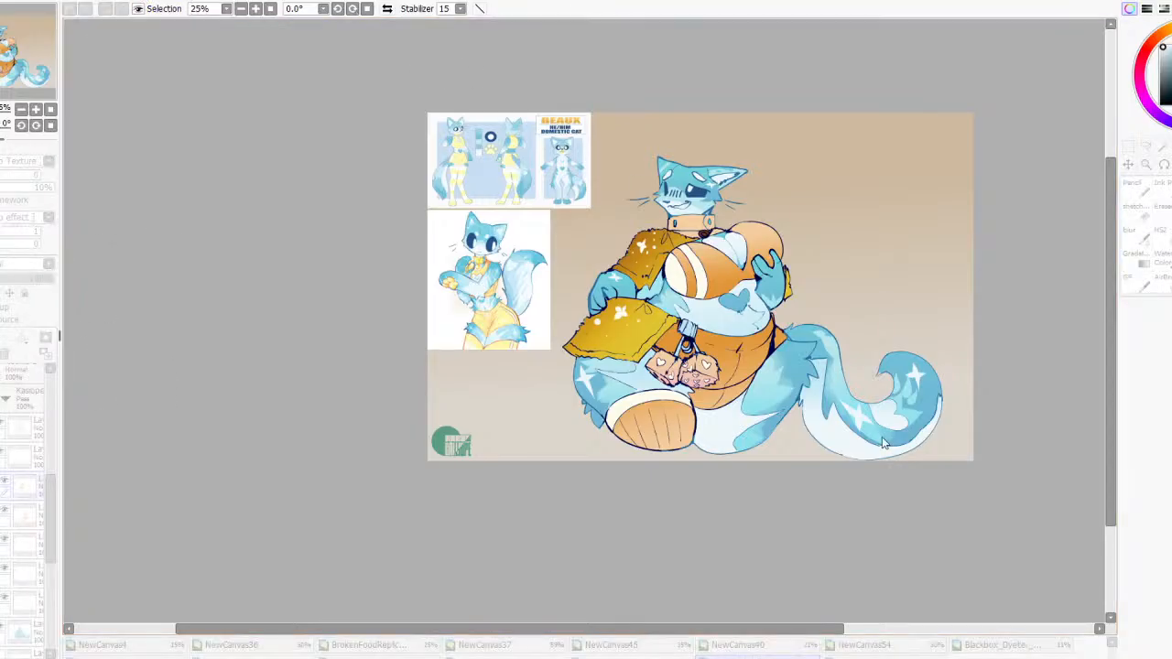
pyautogui.moveTo(928, 430); pyautogui.dragTo(891, 471)
pyautogui.moveTo(984, 447); pyautogui.dragTo(834, 448)
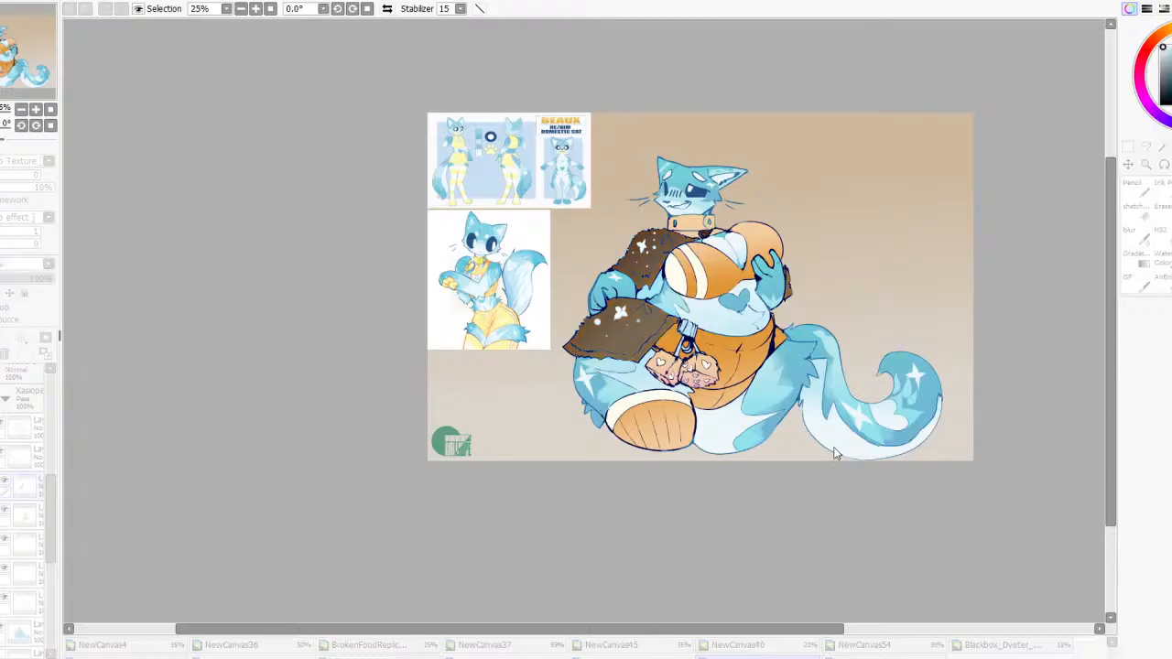
pyautogui.moveTo(935, 477); pyautogui.dragTo(850, 467)
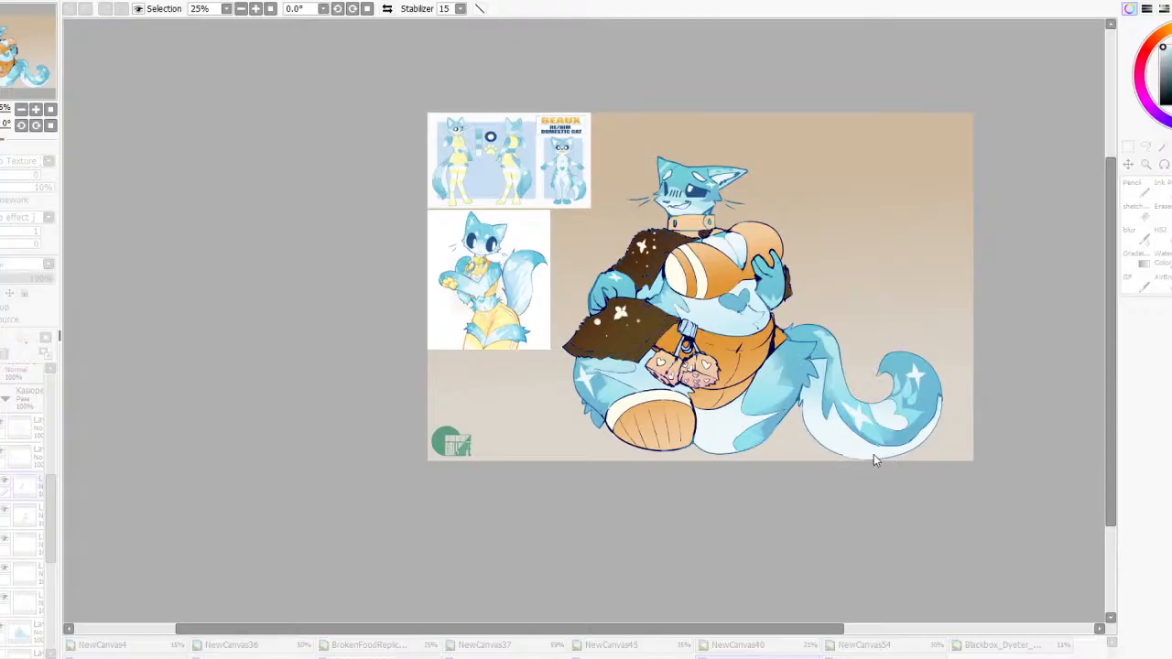
pyautogui.click(952, 514)
# Sample the shawl's dark brown and lay a straight, reversed gradient from it across the shawl
pyautogui.rightClick(652, 326)
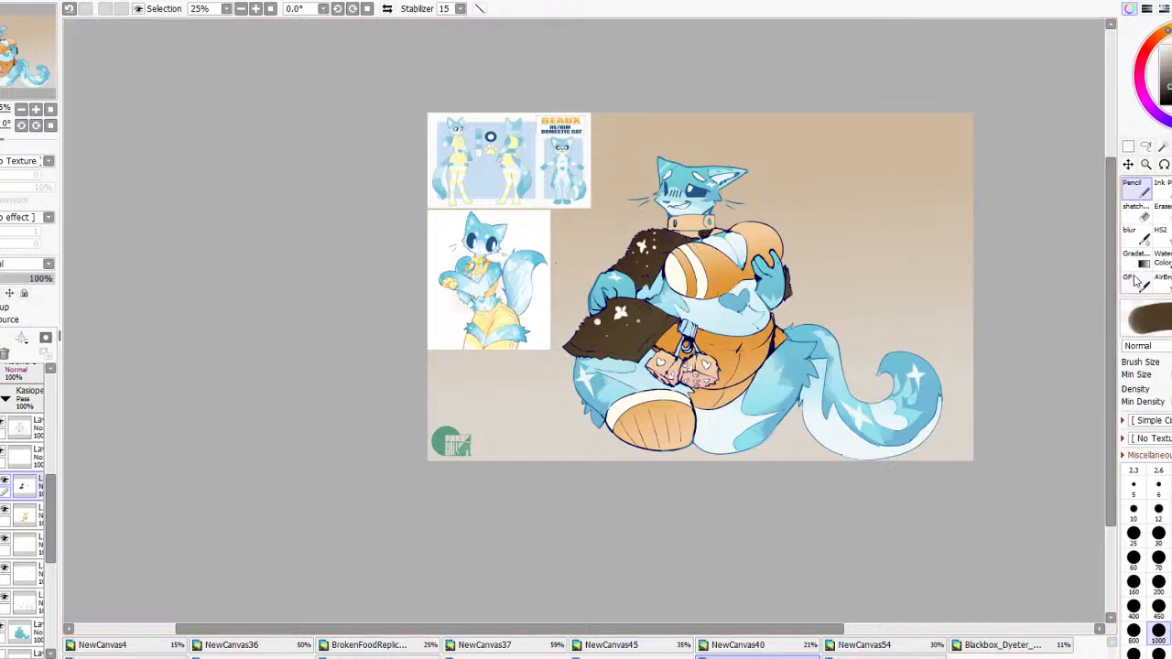
pyautogui.click(1136, 260)
pyautogui.moveTo(648, 309); pyautogui.dragTo(627, 235)
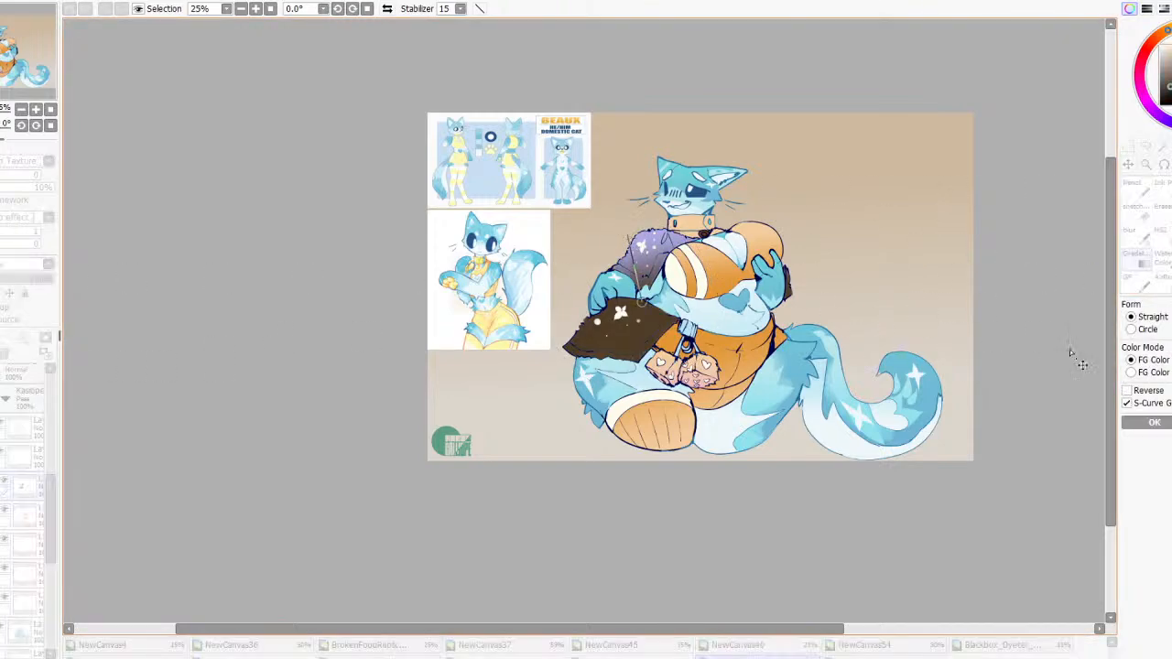
pyautogui.click(1141, 394)
pyautogui.click(1126, 391)
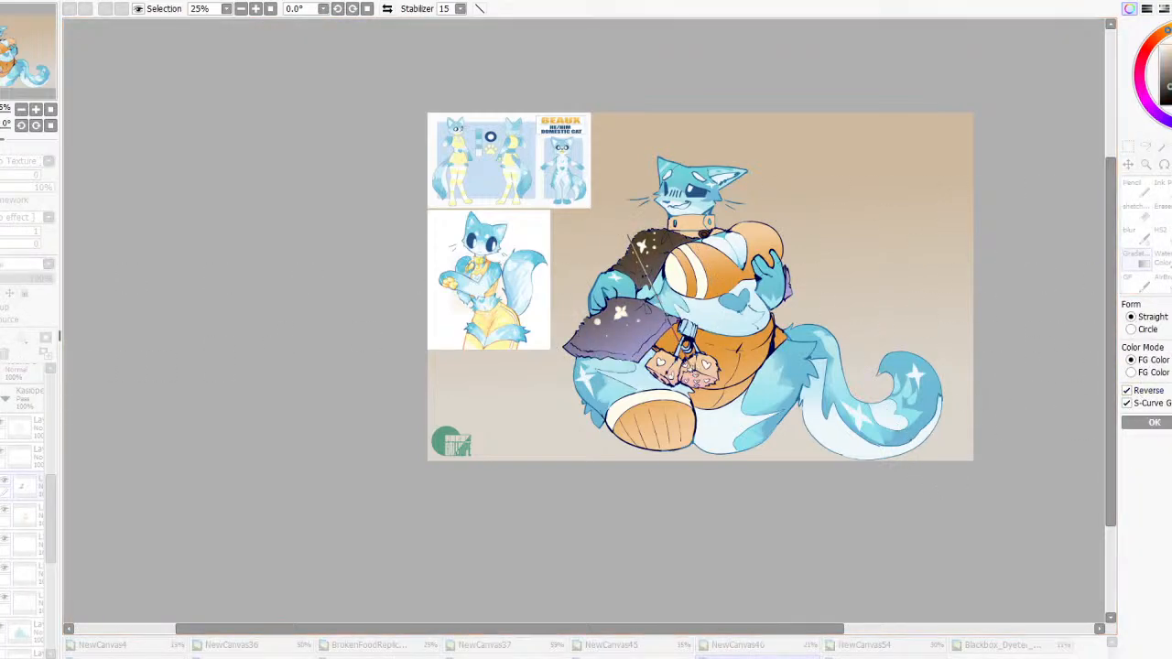
# Change the shawl gradient's second colour to dark purple, turn off its S-curve, shorten it over the shoulder and apply it
pyautogui.moveTo(1170, 51); pyautogui.dragTo(1170, 82)
pyautogui.press('x')
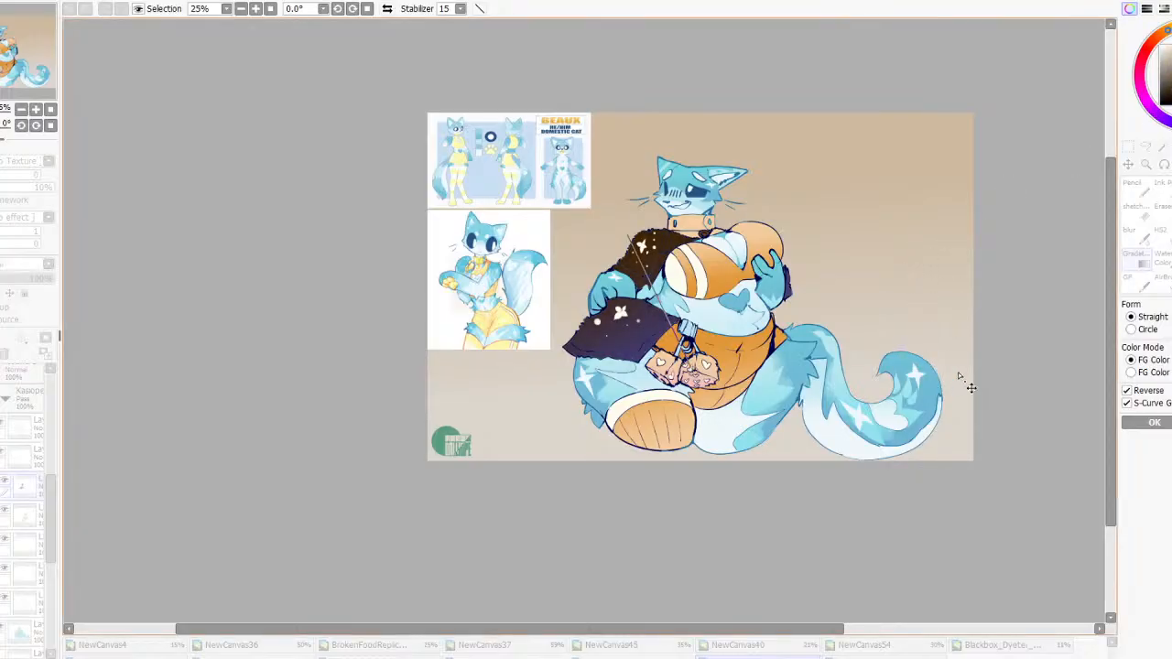
pyautogui.click(1135, 392)
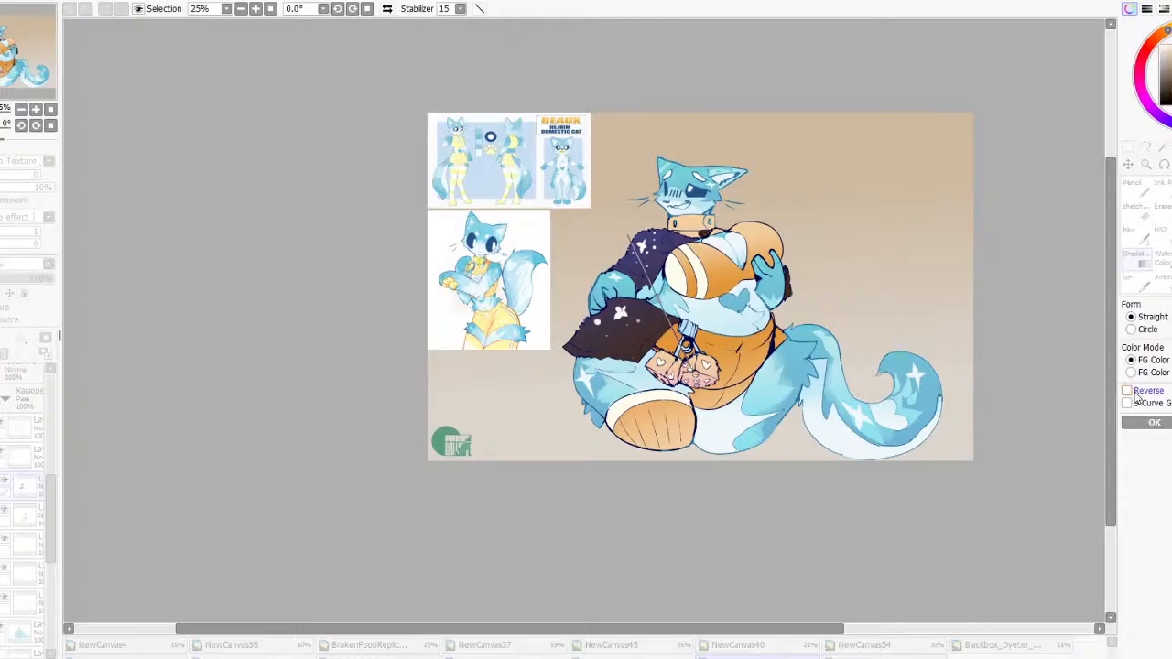
pyautogui.click(1135, 394)
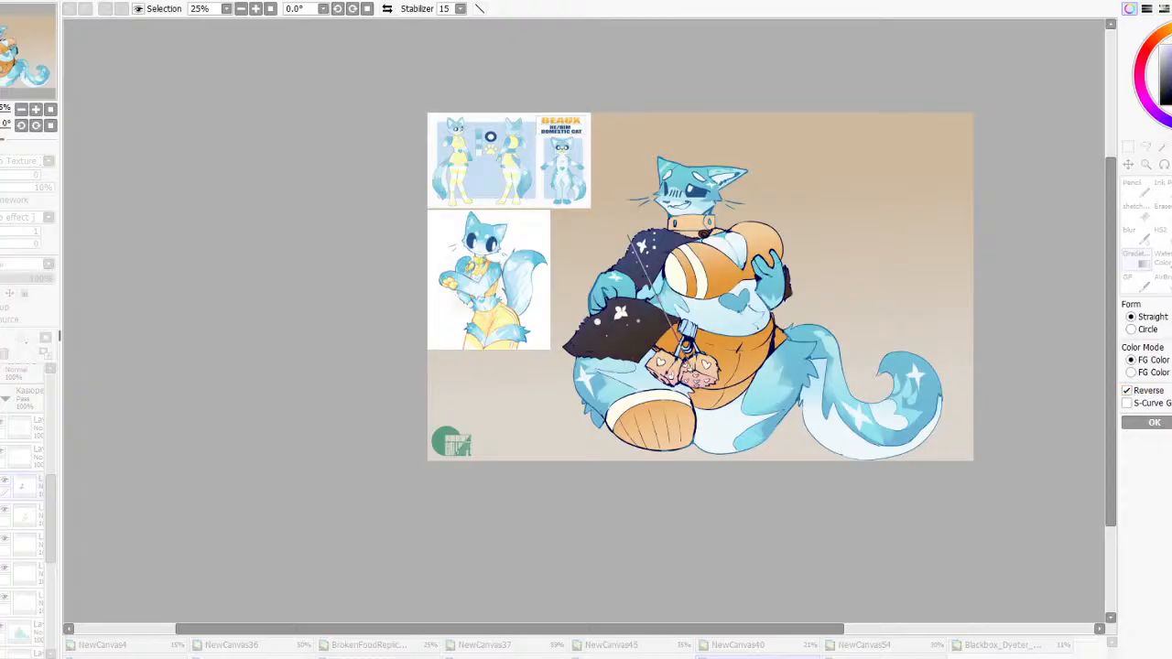
pyautogui.moveTo(697, 377); pyautogui.dragTo(657, 286)
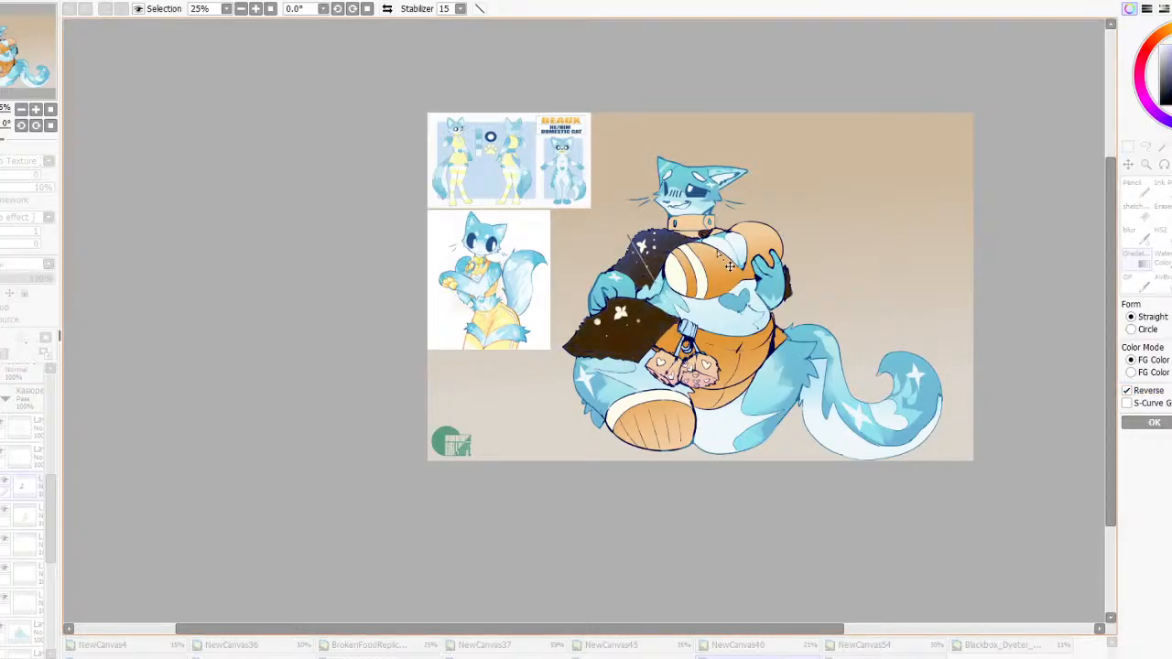
pyautogui.click(1168, 122)
pyautogui.scroll(2, 680, 239)
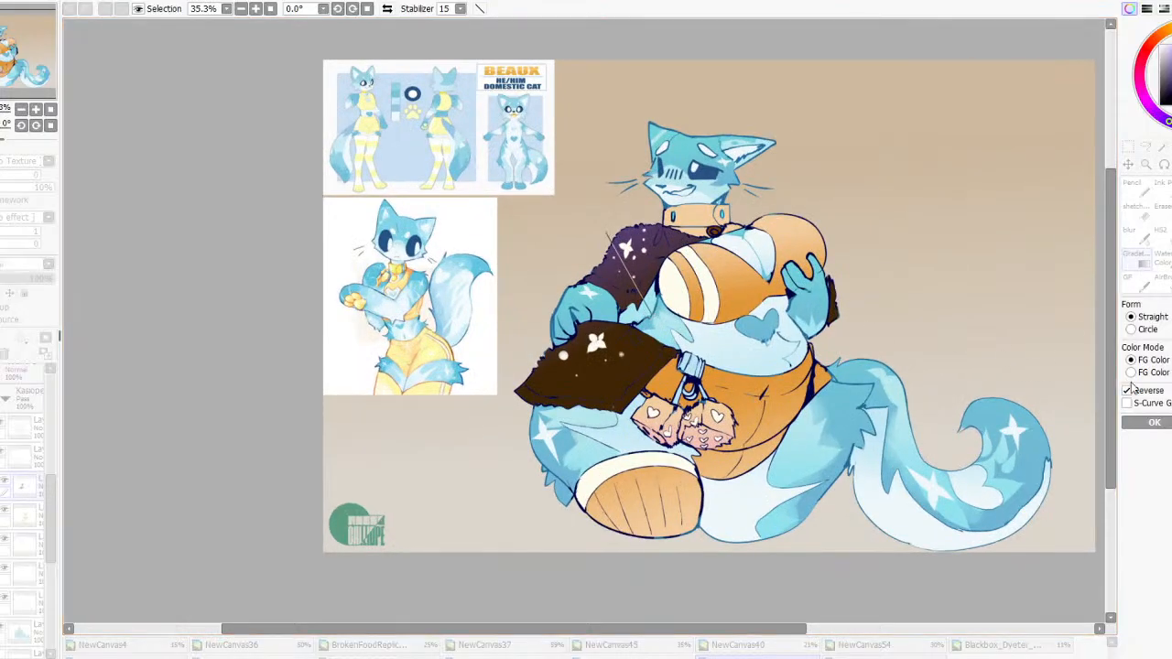
pyautogui.click(1152, 427)
# Lasso the shawl's lower sleeve, apply a straight gradient to it with reversing turned off, and clear the selection
pyautogui.click(1145, 146)
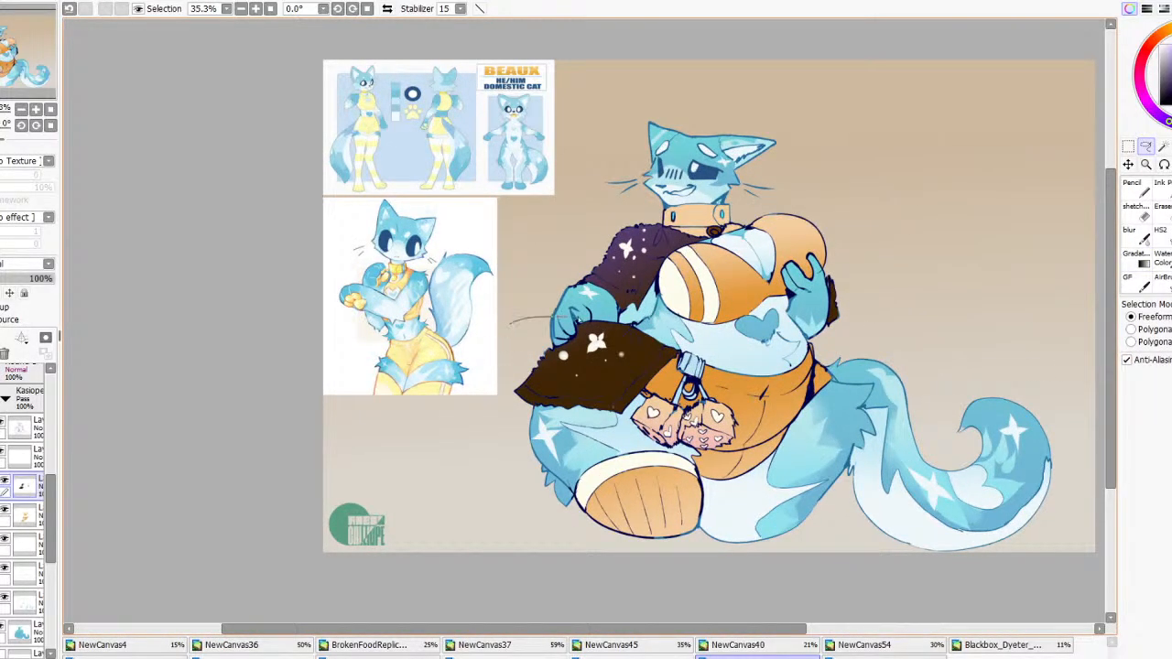
pyautogui.moveTo(577, 318)
pyautogui.mouseDown()
pyautogui.moveTo(600, 469)
pyautogui.moveTo(348, 362)
pyautogui.mouseUp()
pyautogui.click(1136, 260)
pyautogui.moveTo(623, 420); pyautogui.dragTo(599, 340)
pyautogui.scroll(-3, 920, 325)
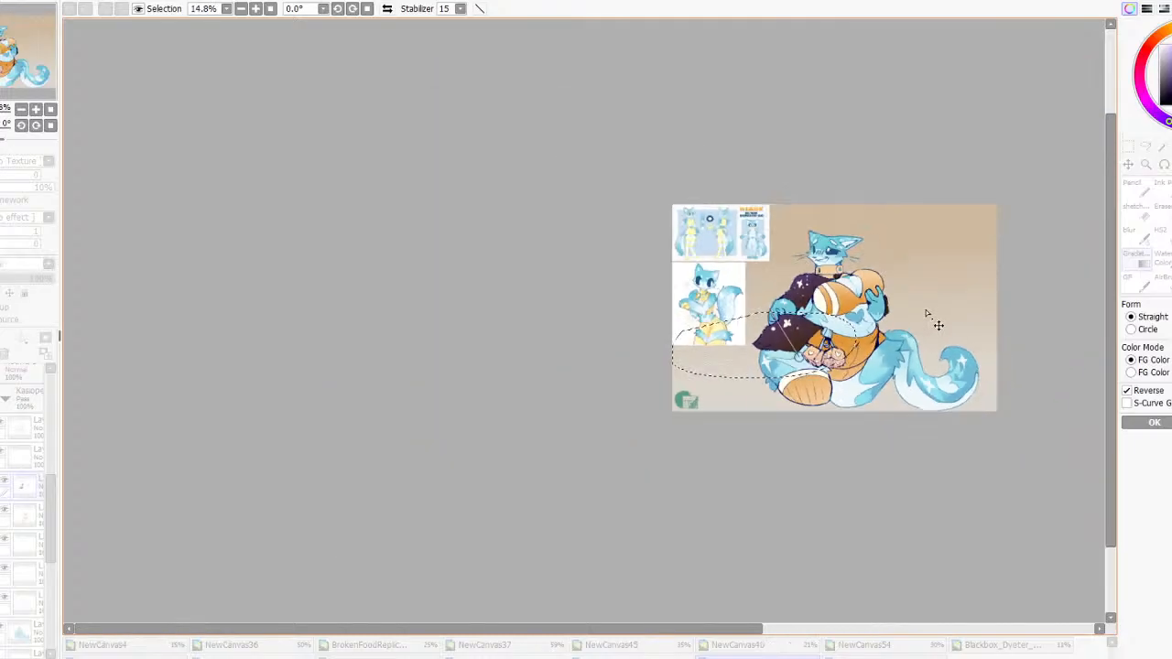
pyautogui.scroll(3, 938, 325)
pyautogui.click(1127, 390)
pyautogui.click(1151, 423)
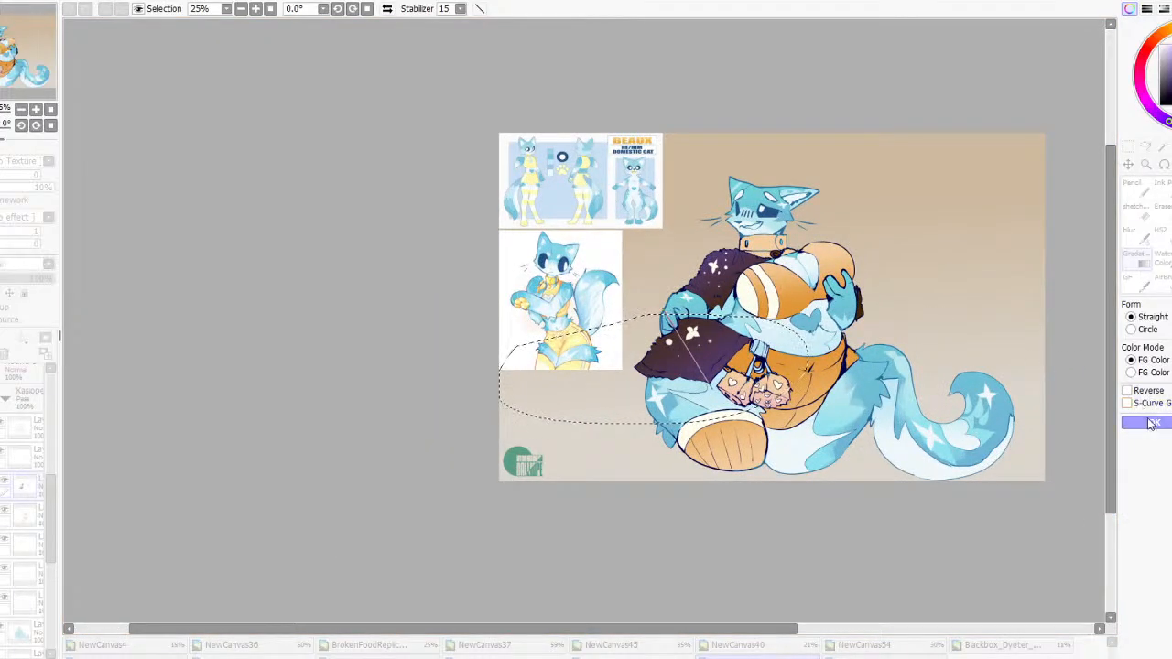
pyautogui.hotkey('ctrl', 'd')
# Apply a long diagonal straight gradient from dark brown to dark purple across the whole shawl
pyautogui.moveTo(693, 284); pyautogui.dragTo(778, 438)
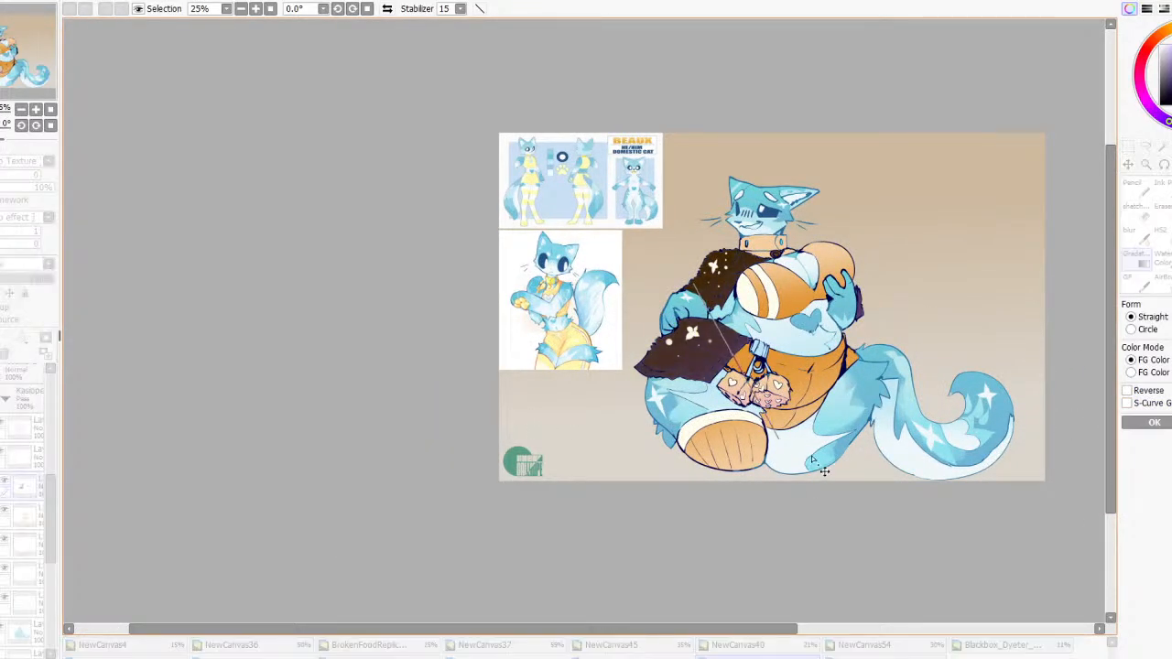
pyautogui.moveTo(824, 471); pyautogui.dragTo(805, 421)
pyautogui.click(1154, 422)
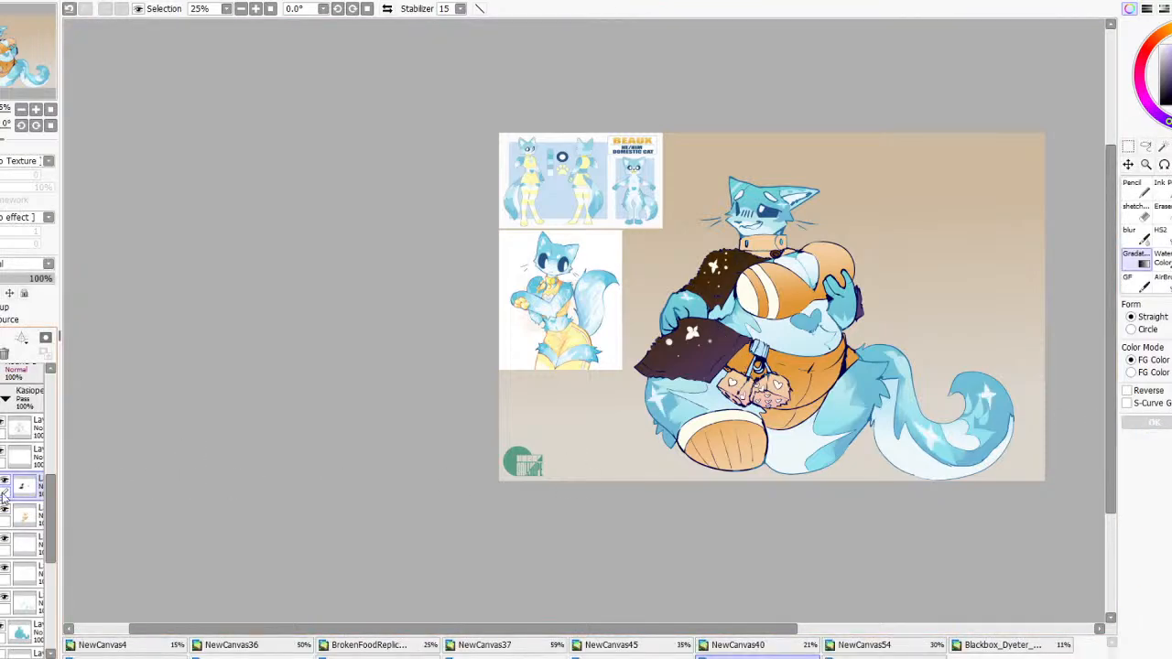
# Select the strap and clasp areas above the waist pouches on the clothing layer and paint them dark brown with the Pencil
pyautogui.scroll(2, 744, 390)
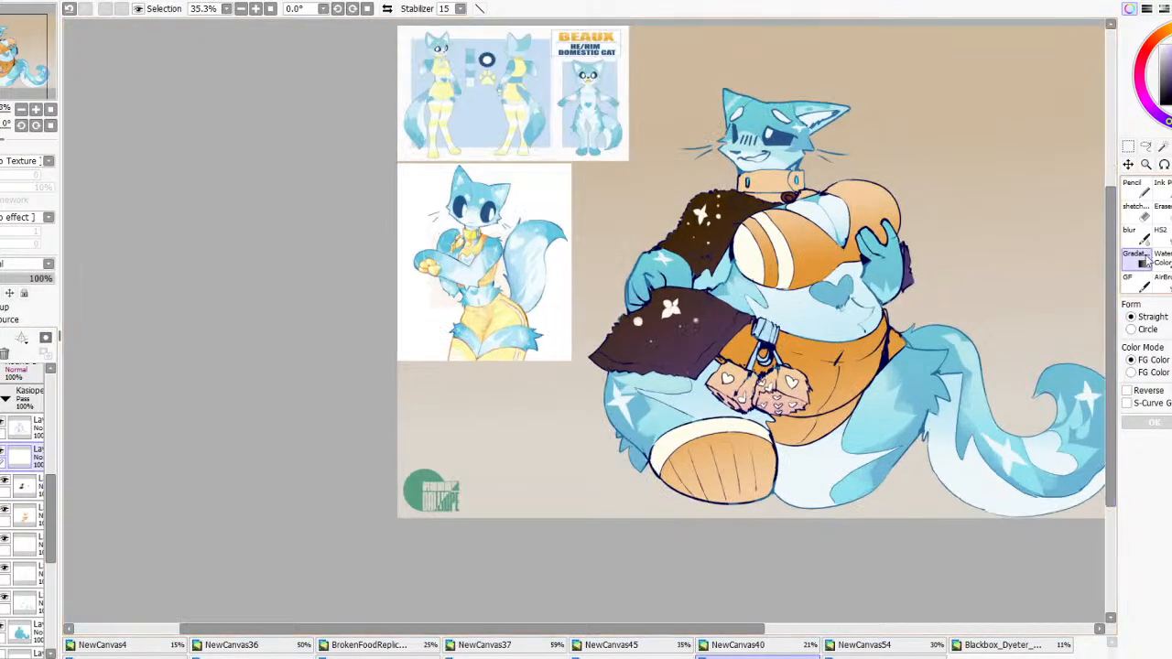
pyautogui.press('n')
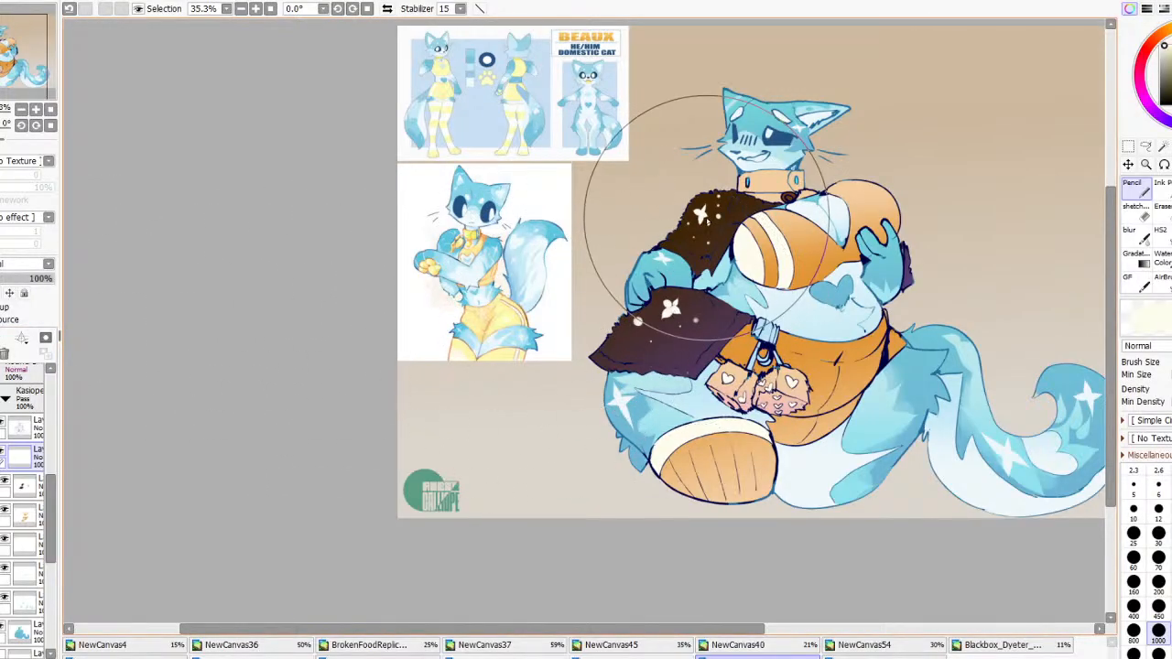
pyautogui.scroll(-3, 768, 222)
pyautogui.scroll(3, 826, 226)
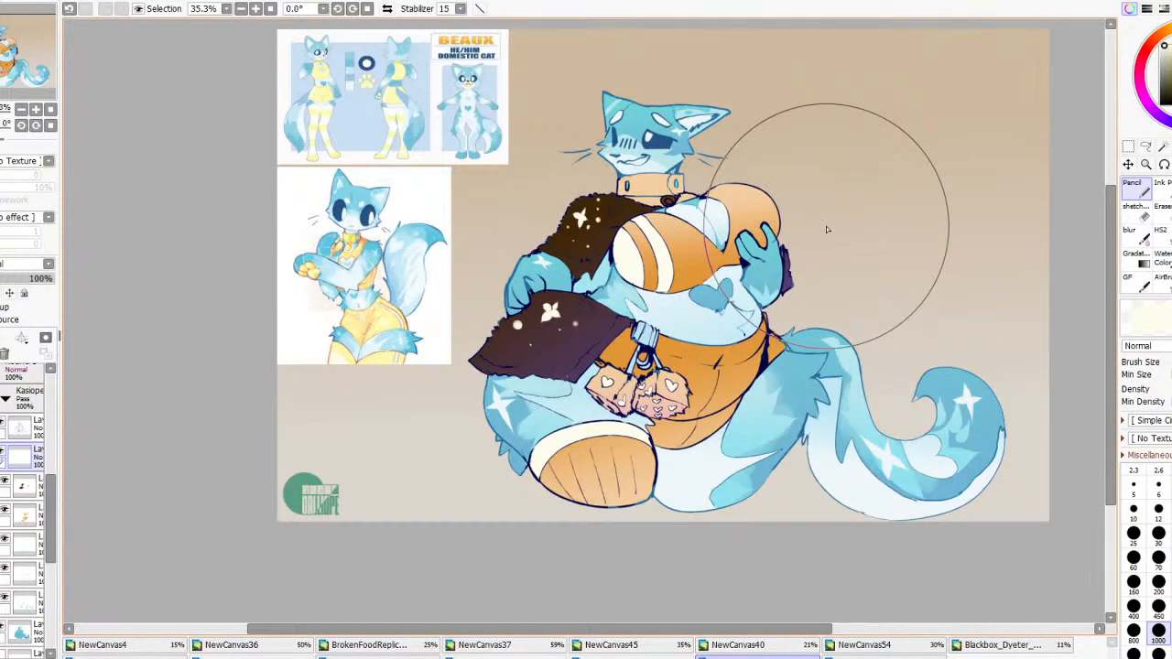
pyautogui.click(1161, 146)
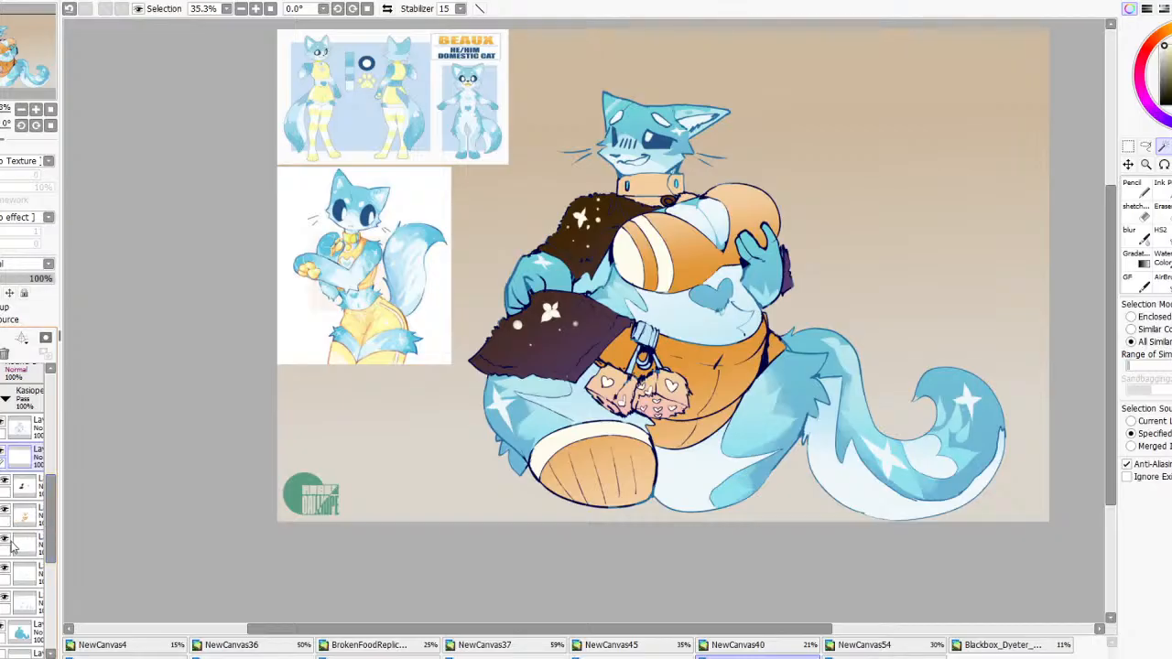
pyautogui.click(23, 513)
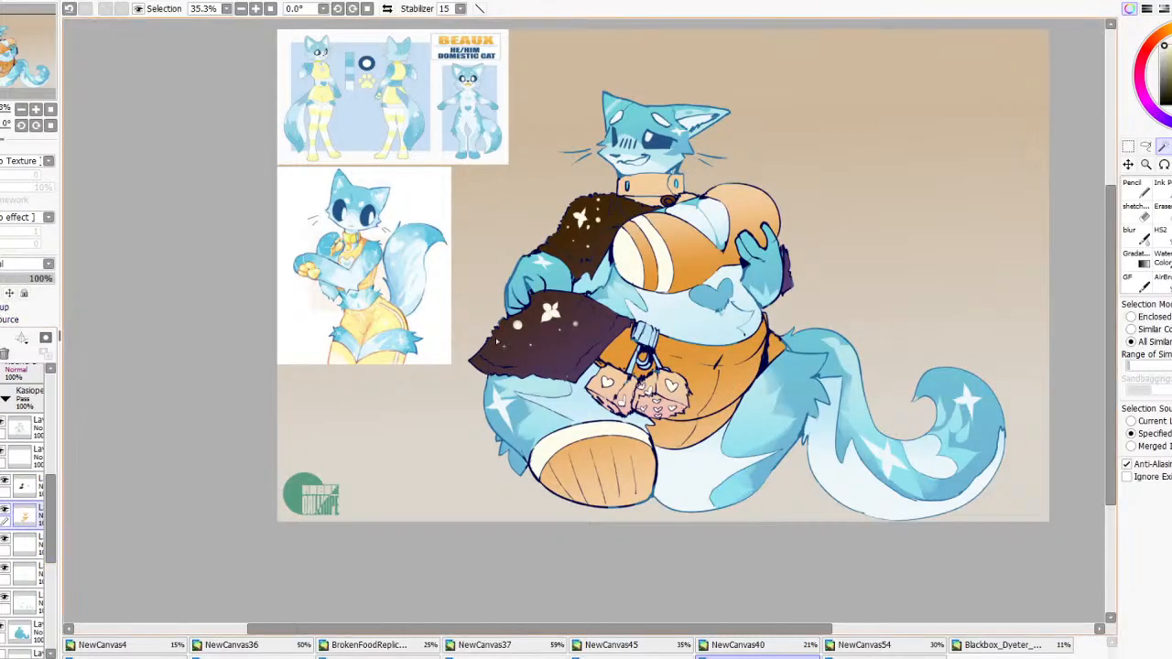
pyautogui.press('n')
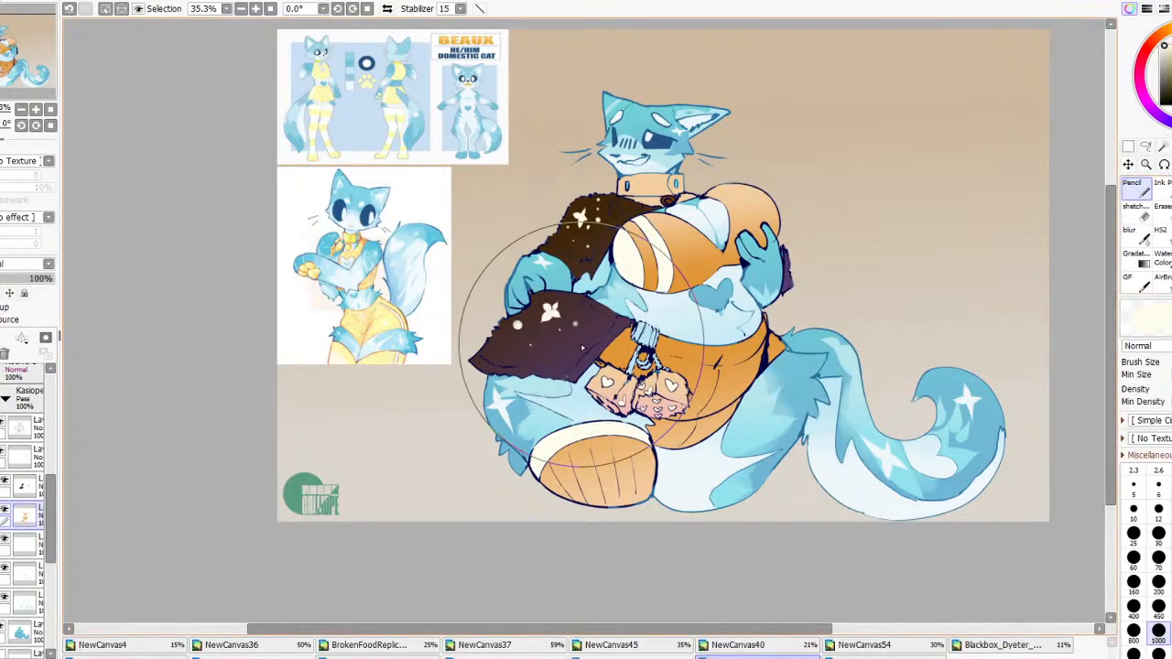
pyautogui.scroll(-3, 837, 262)
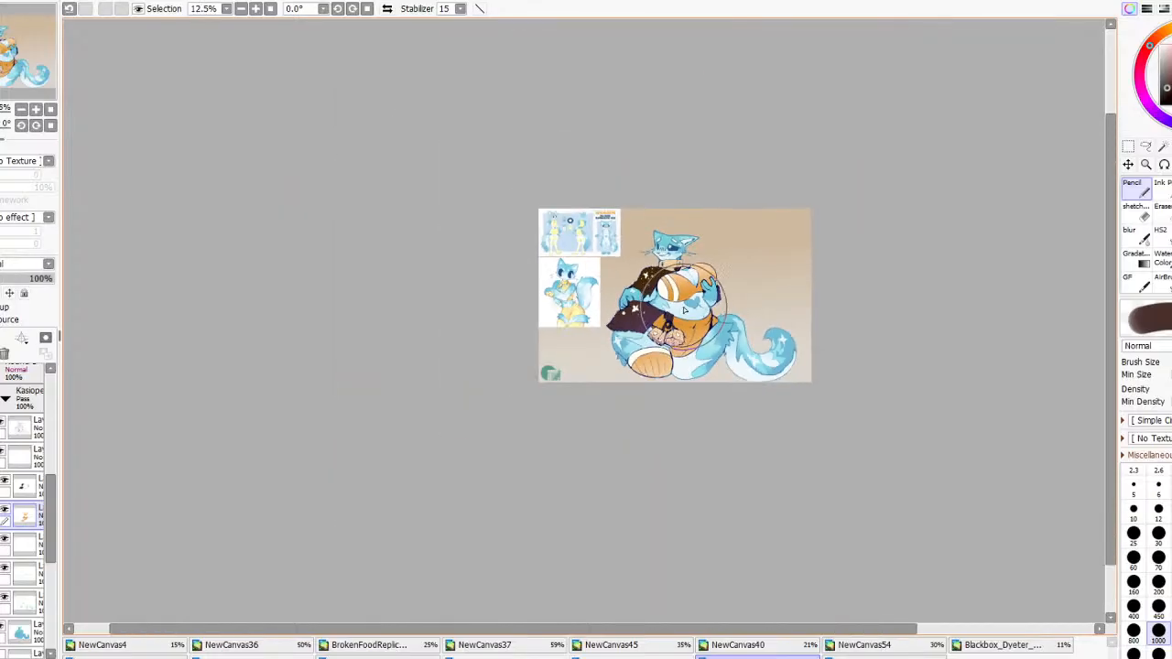
pyautogui.scroll(2, 686, 309)
# Select only the two waist pouches, leaving out other matching areas, and apply a short vertical straight gradient in deep orange to them
pyautogui.press('w')
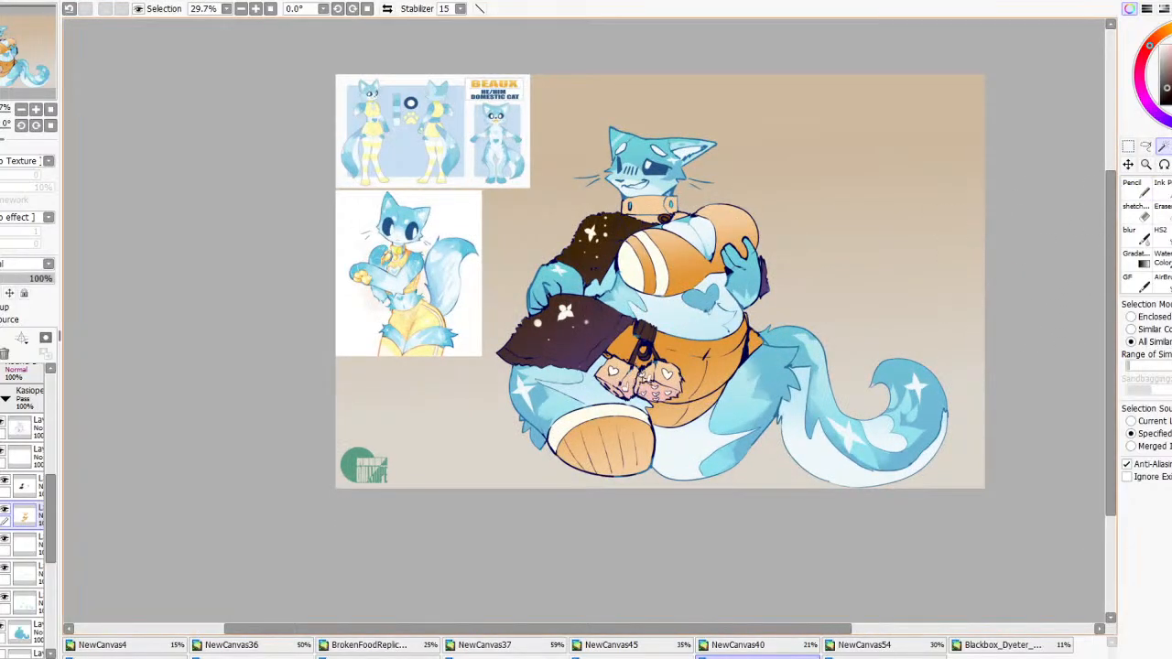
pyautogui.click(661, 379)
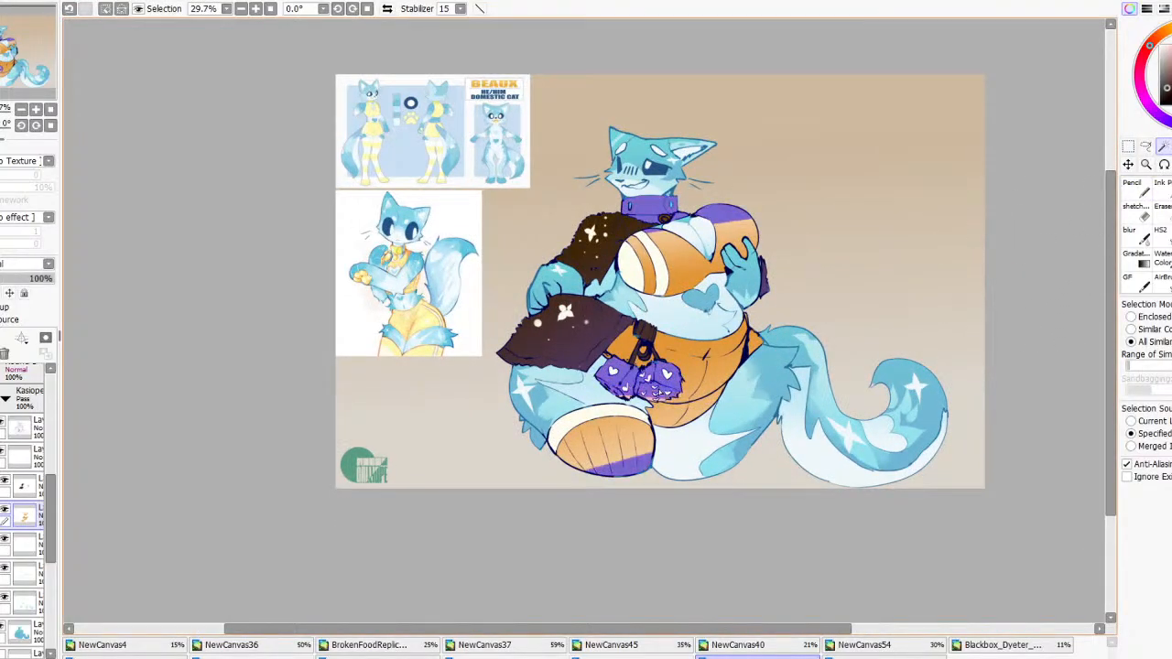
pyautogui.press('l')
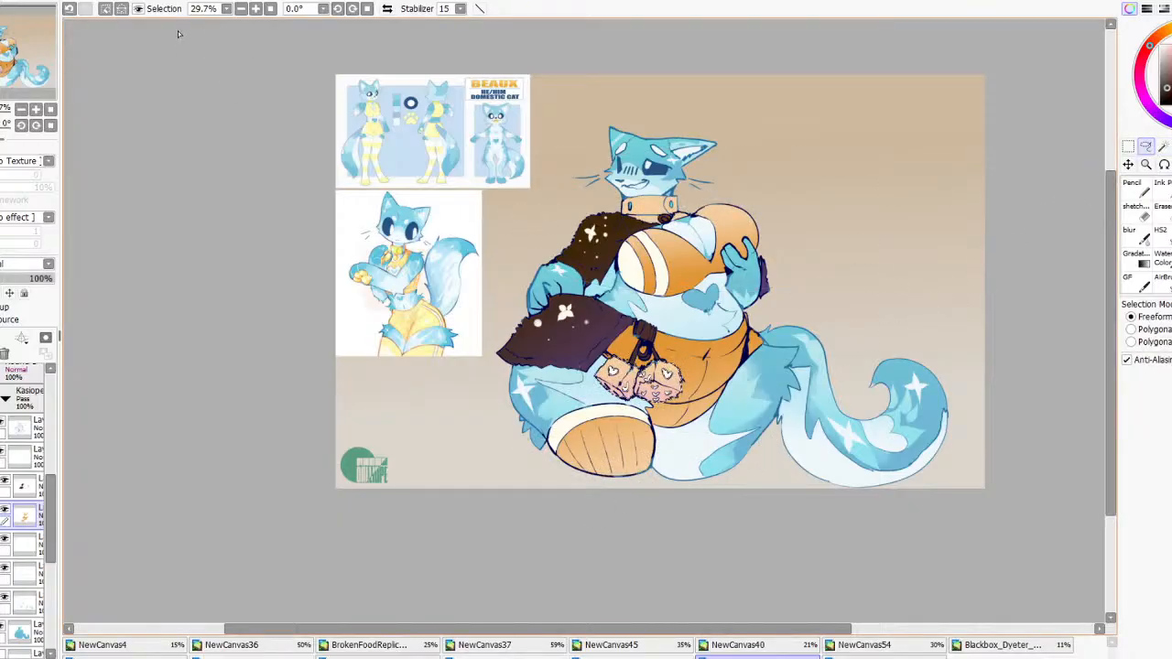
pyautogui.press('g')
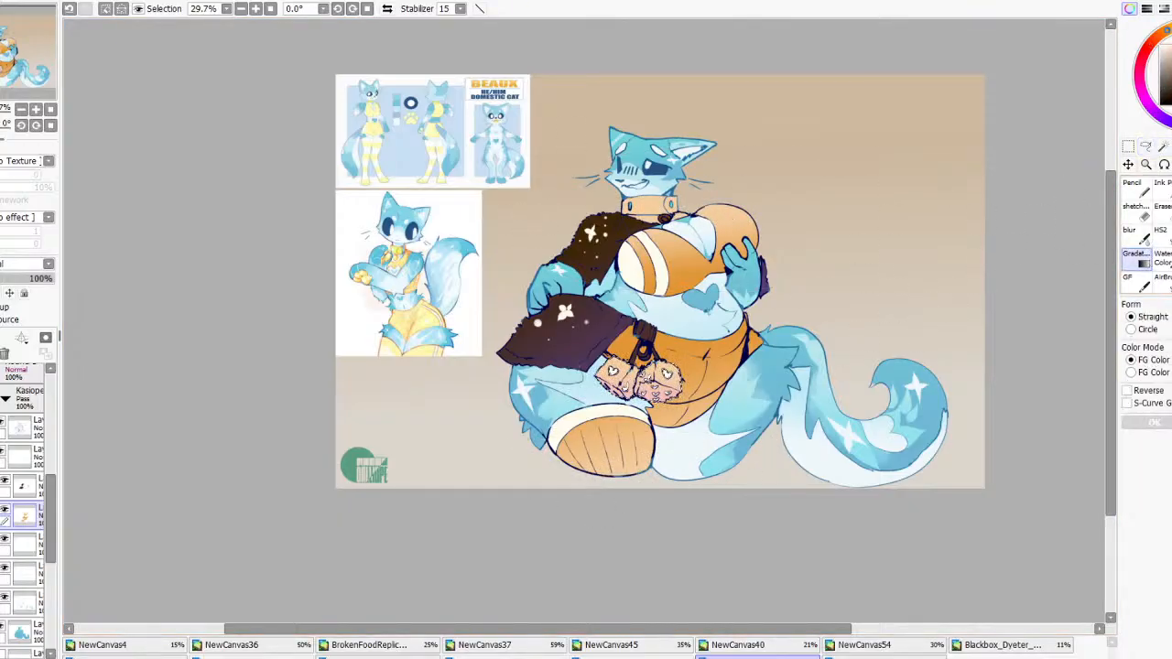
pyautogui.moveTo(623, 372); pyautogui.dragTo(625, 394)
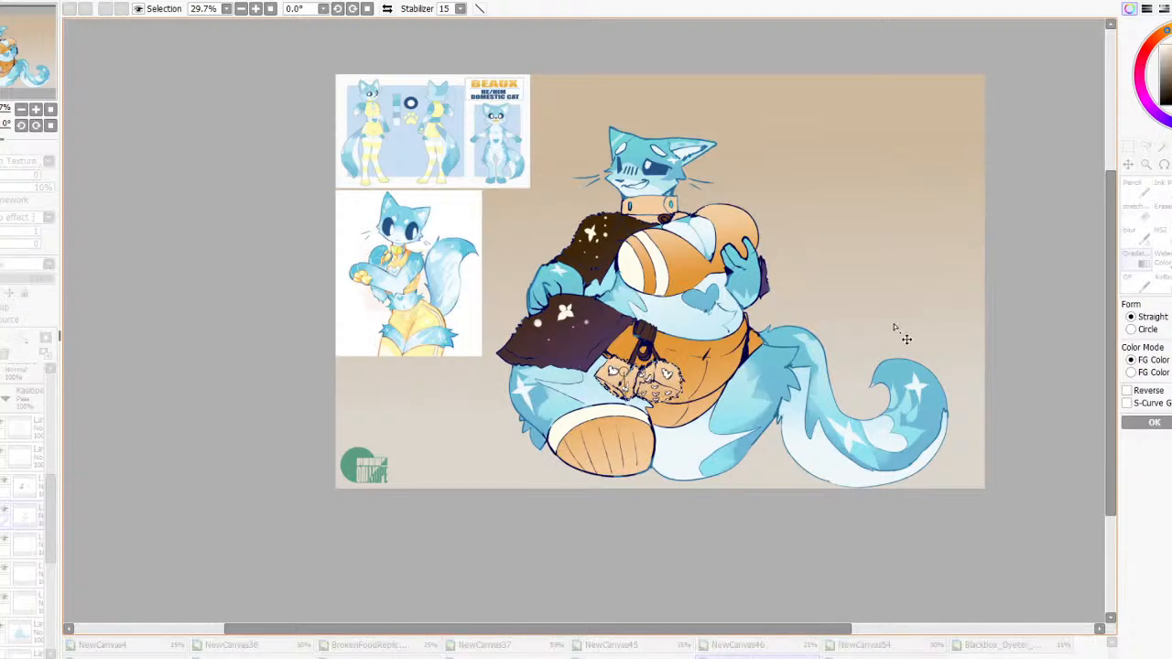
pyautogui.click(1128, 391)
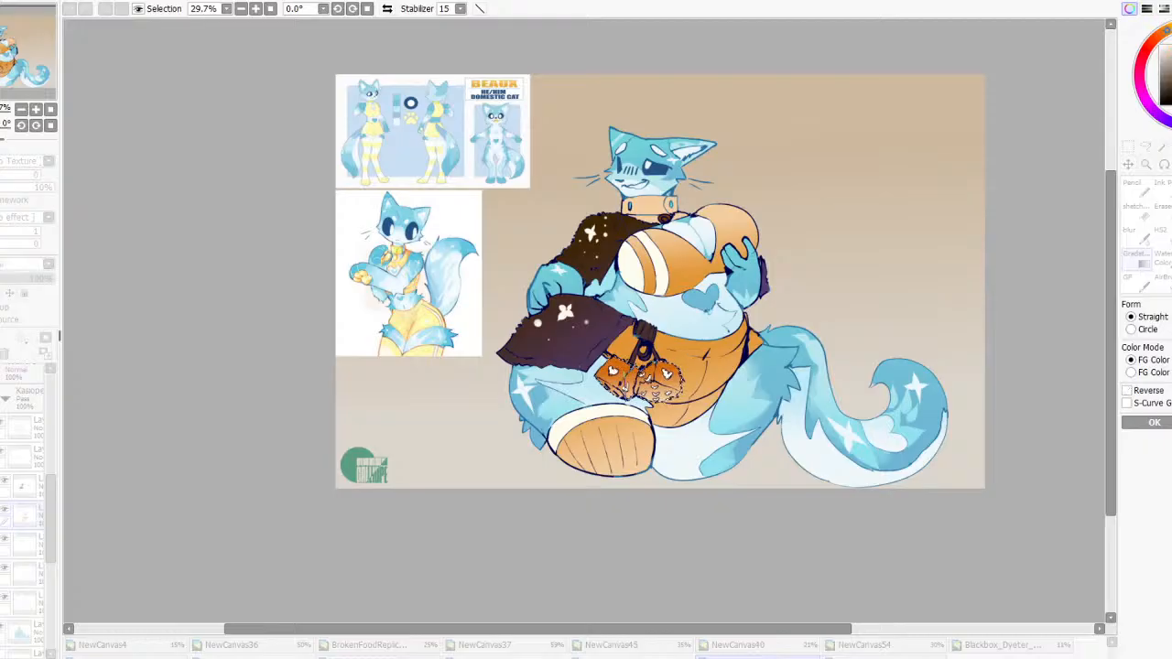
pyautogui.click(1152, 422)
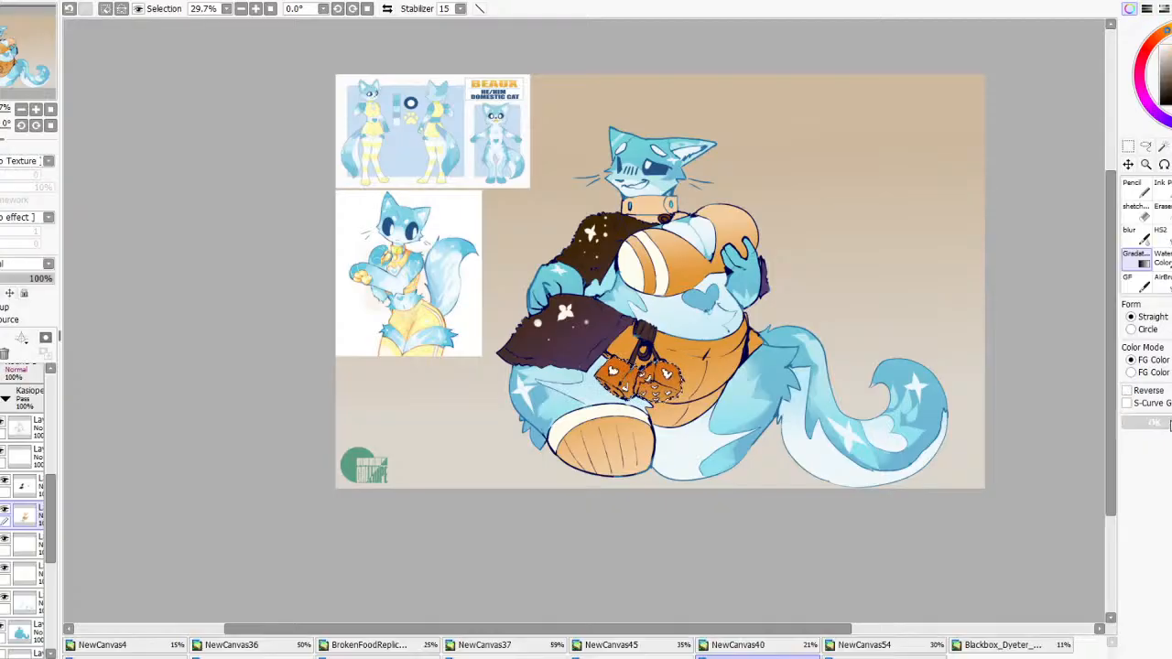
# Fill the collar with orange and paint over its blue eyelets with the HS2 brush at size 12
pyautogui.press('g')
pyautogui.scroll(3, 726, 220)
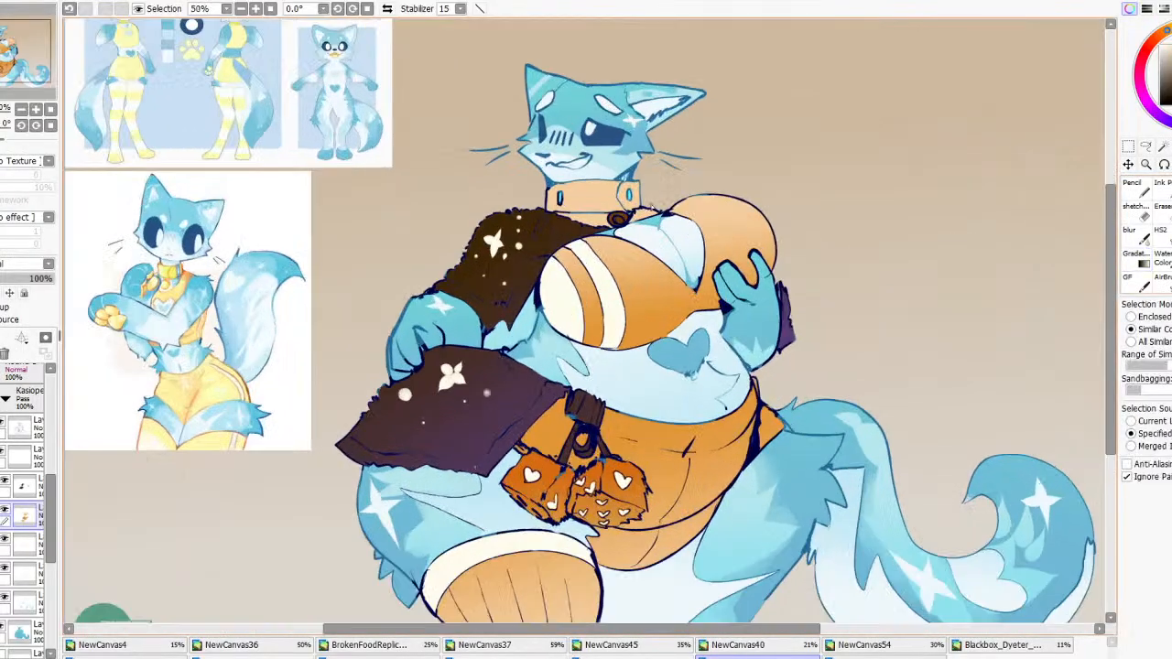
pyautogui.click(588, 202)
pyautogui.scroll(-7, 667, 207)
pyautogui.scroll(5, 669, 210)
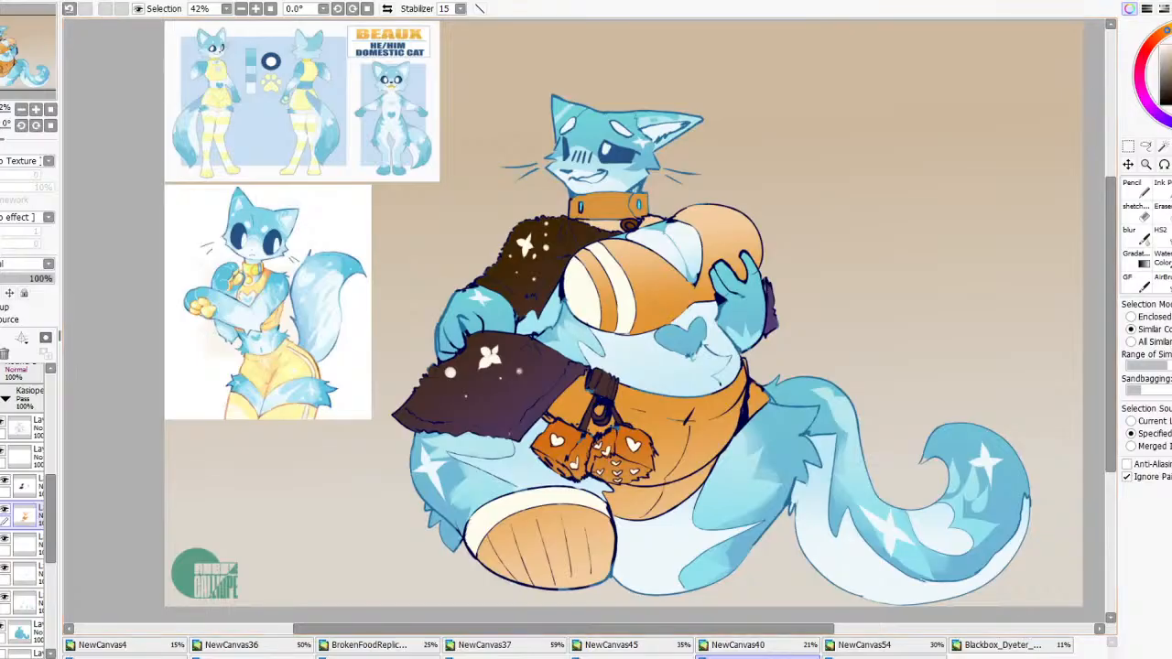
pyautogui.scroll(-2, 647, 204)
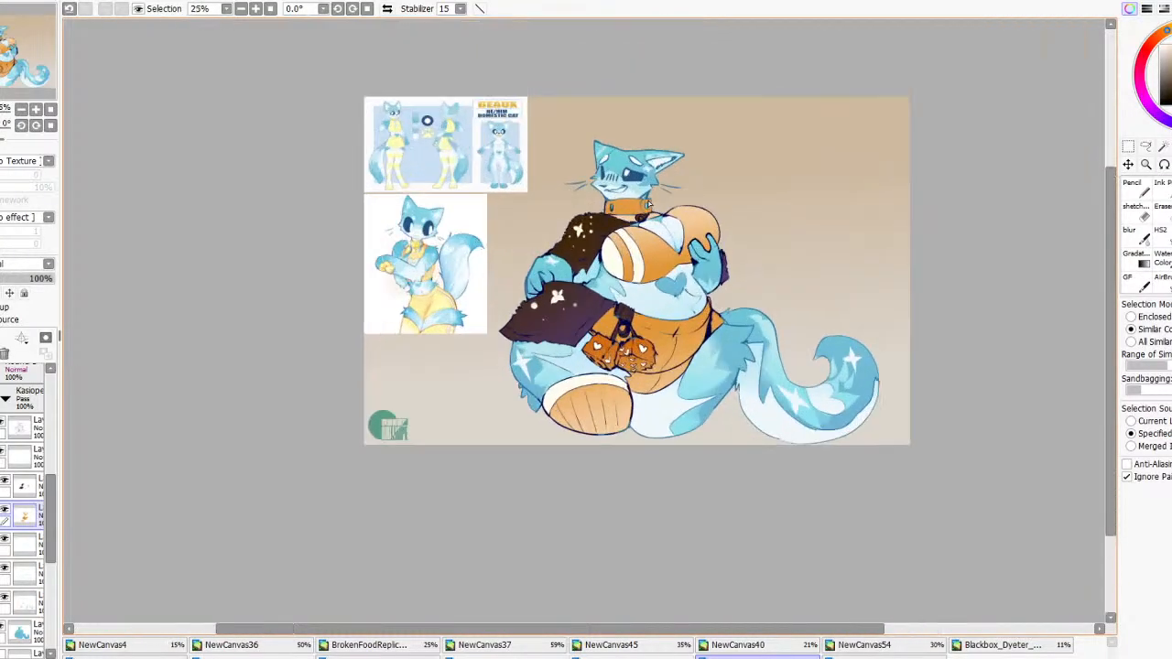
pyautogui.scroll(5, 648, 203)
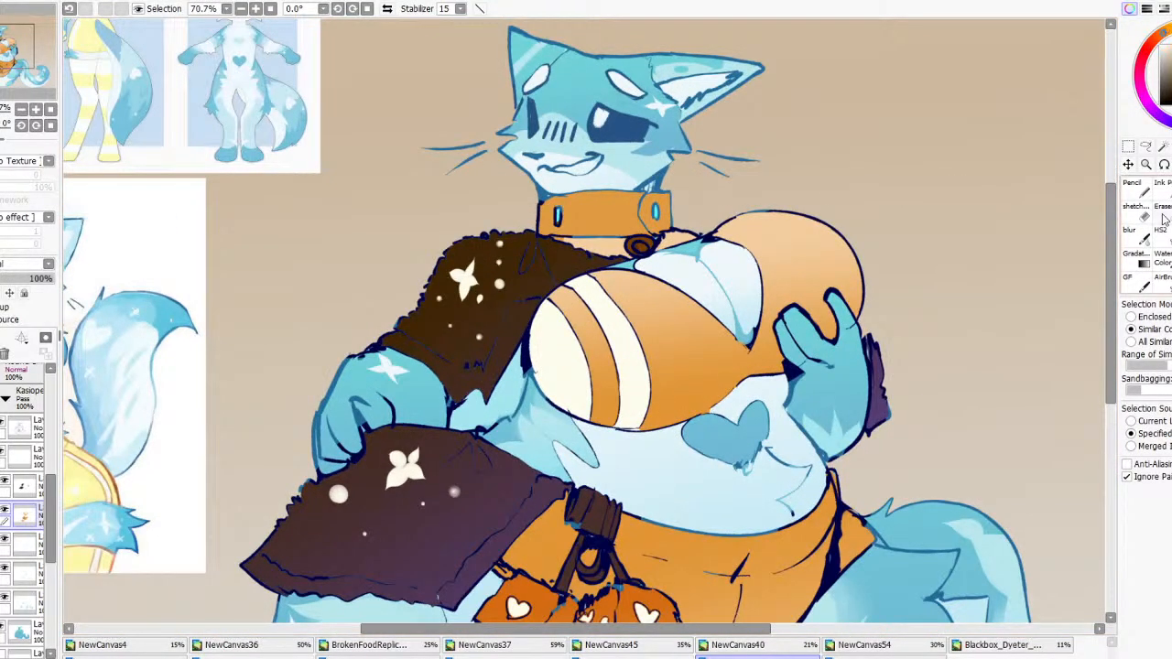
pyautogui.click(1160, 229)
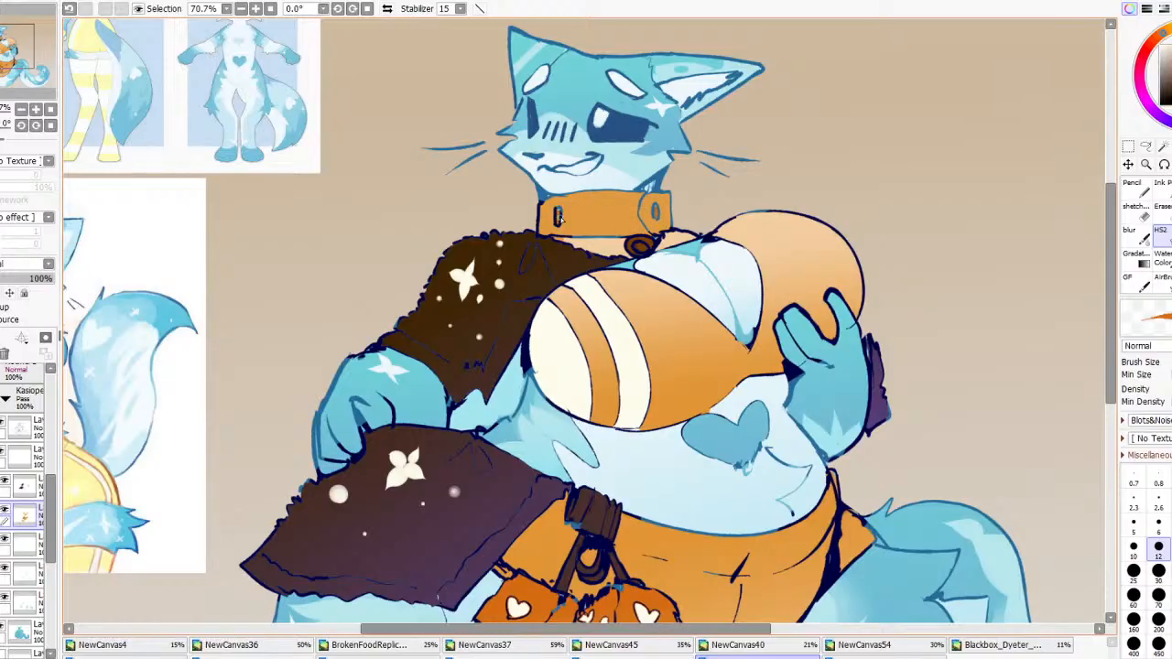
pyautogui.scroll(-3, 565, 210)
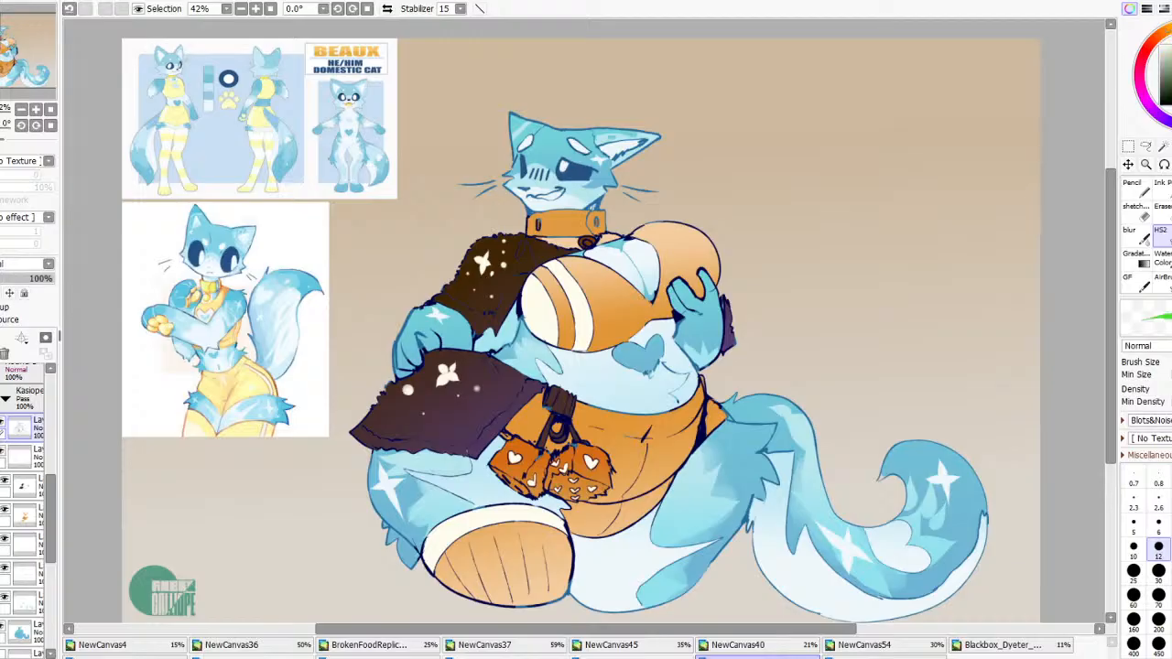
# Recolour the clothing's line art with the Ink Pen at size 450, using orange over the orange garments and dark brown over the shawl
pyautogui.click(1145, 187)
pyautogui.scroll(-2, 742, 290)
pyautogui.scroll(1, 740, 294)
pyautogui.click(1160, 184)
pyautogui.click(1160, 643)
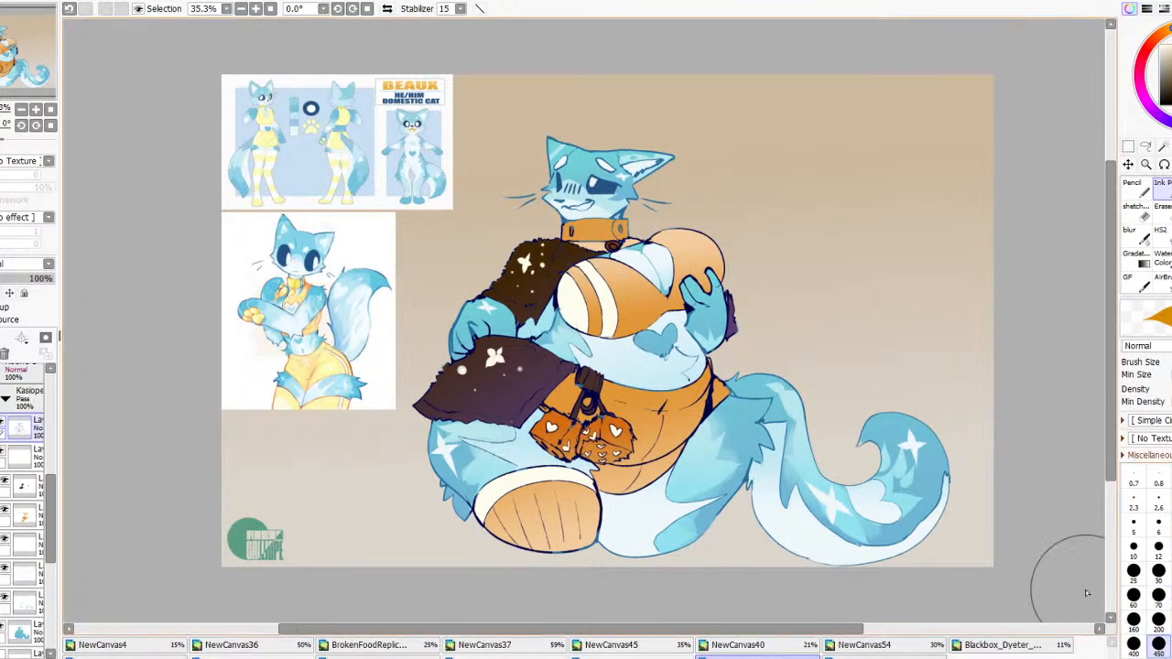
pyautogui.moveTo(560, 403)
pyautogui.mouseDown()
pyautogui.moveTo(580, 464)
pyautogui.moveTo(618, 478)
pyautogui.moveTo(642, 445)
pyautogui.mouseUp()
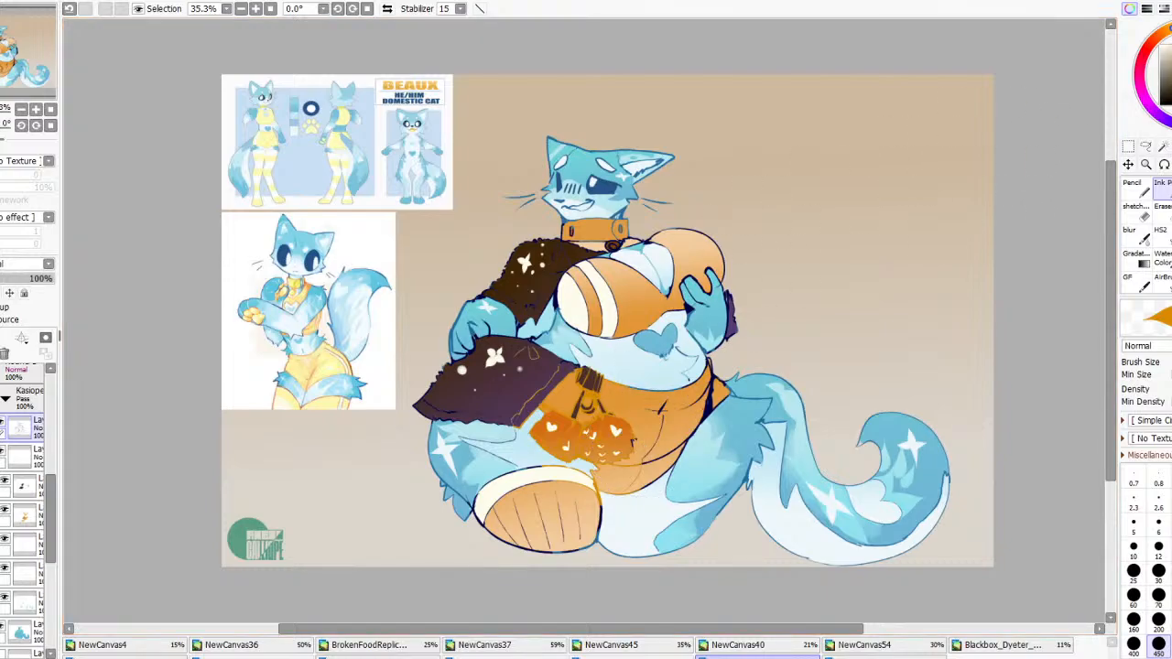
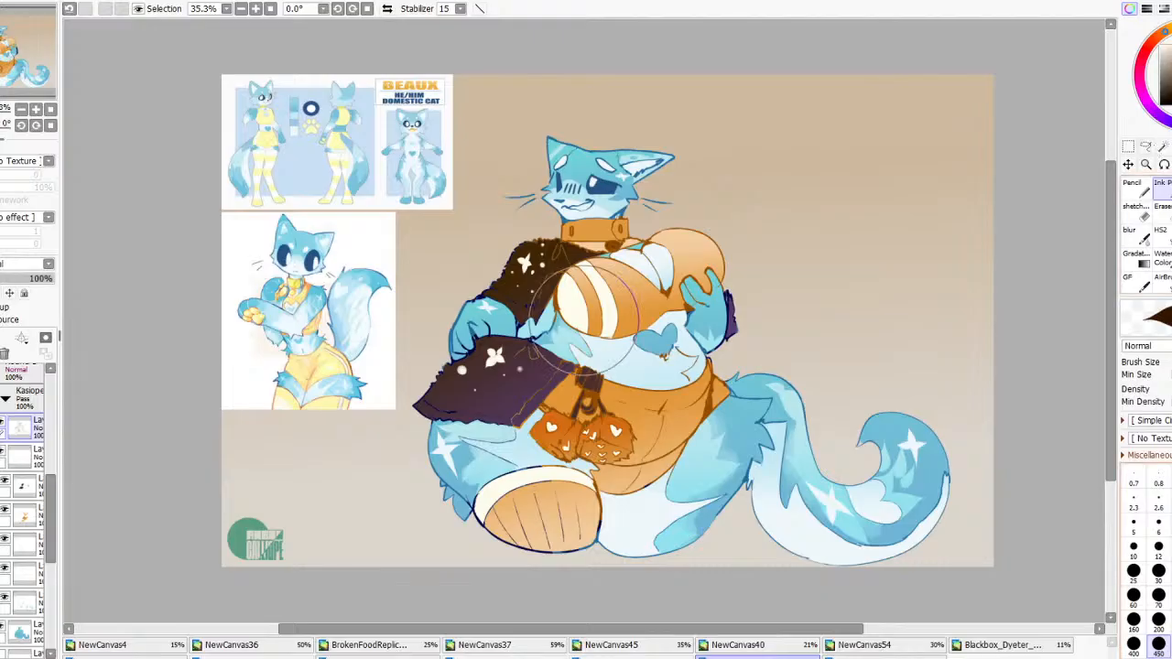
pyautogui.moveTo(524, 389)
pyautogui.mouseDown()
pyautogui.moveTo(566, 365)
pyautogui.moveTo(592, 383)
pyautogui.moveTo(560, 406)
pyautogui.moveTo(569, 395)
pyautogui.moveTo(550, 388)
pyautogui.moveTo(465, 383)
pyautogui.moveTo(424, 403)
pyautogui.mouseUp()
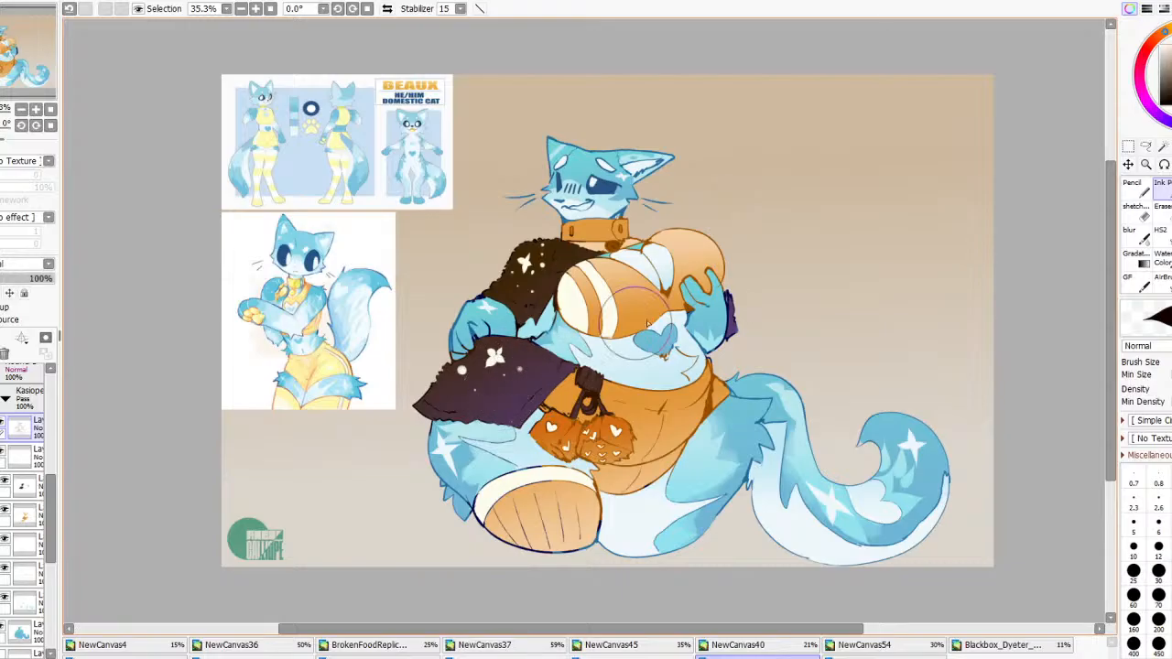
# Select all parts of the shawl's shoulder and lower sleeve on the shawl layer with the Magic Wand, including the sparkles
pyautogui.click(27, 487)
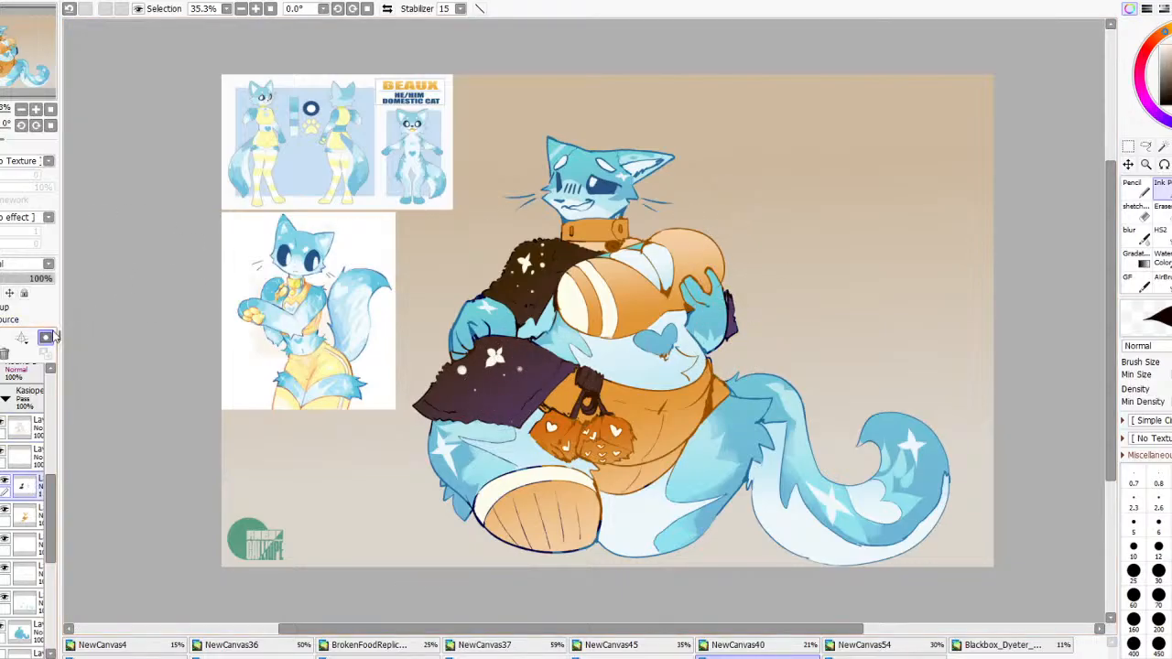
pyautogui.press('w')
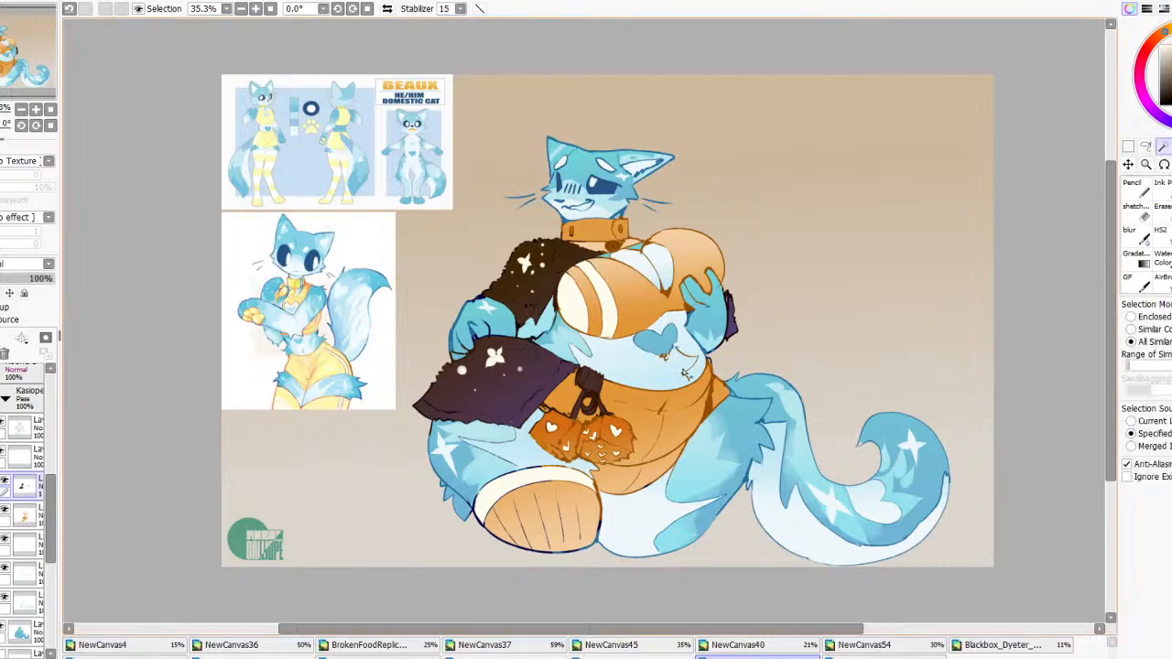
pyautogui.click(515, 393)
pyautogui.click(520, 406)
pyautogui.click(508, 408)
pyautogui.hotkey('ctrl', 'z')
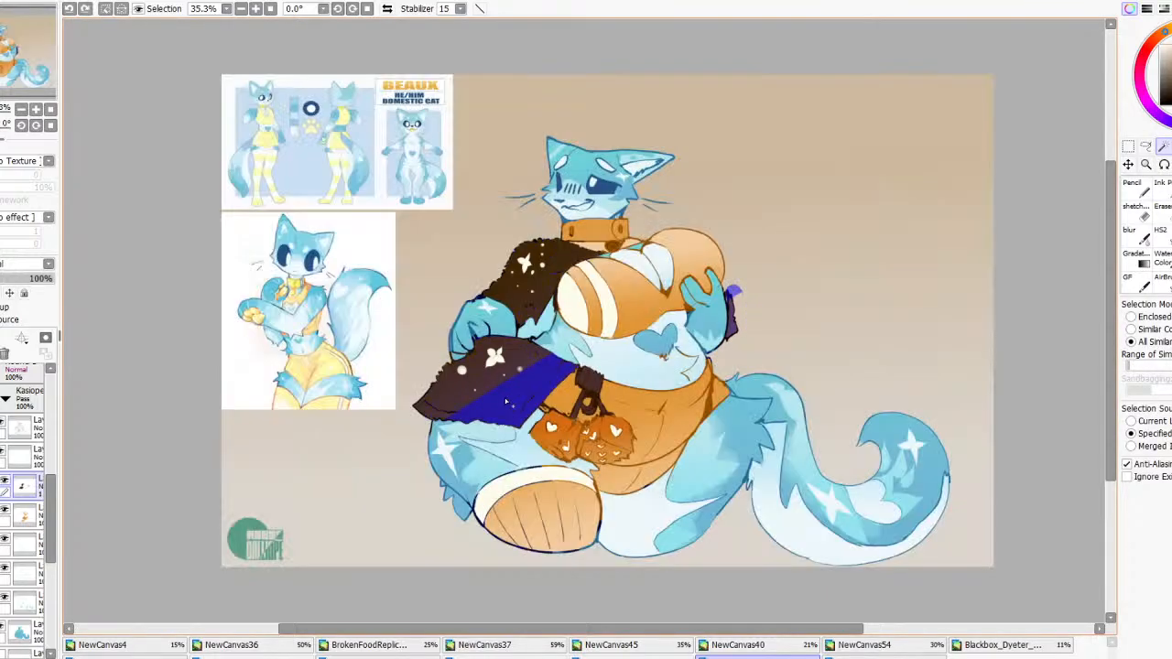
pyautogui.click(481, 395)
pyautogui.click(467, 384)
pyautogui.click(451, 380)
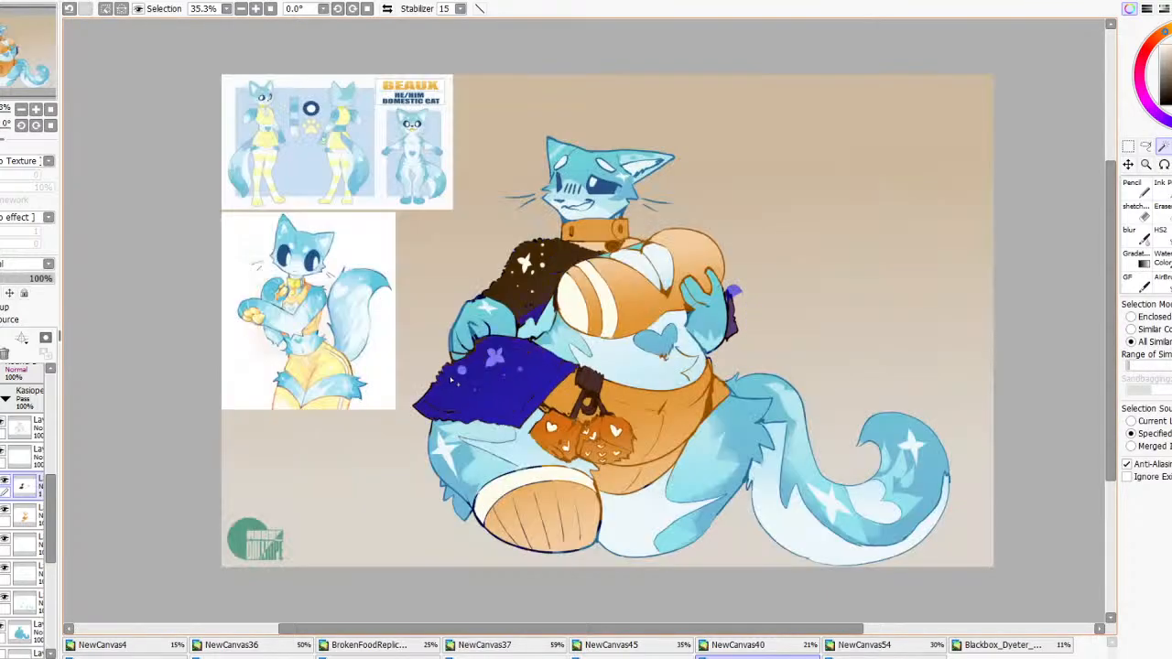
pyautogui.click(535, 307)
pyautogui.click(522, 280)
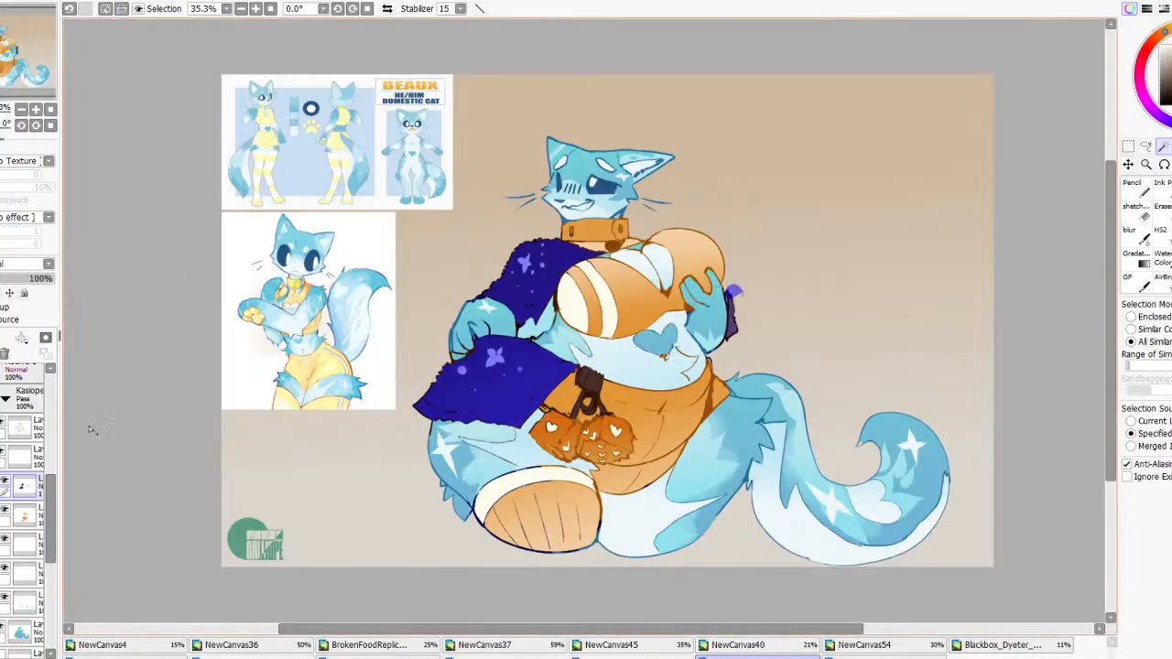
# Fill the shawl selection with very dark brown on a new layer beneath the shawl, clear the selection, and merge the shawl layer down
pyautogui.click(28, 515)
pyautogui.click(2, 339)
pyautogui.click(1136, 186)
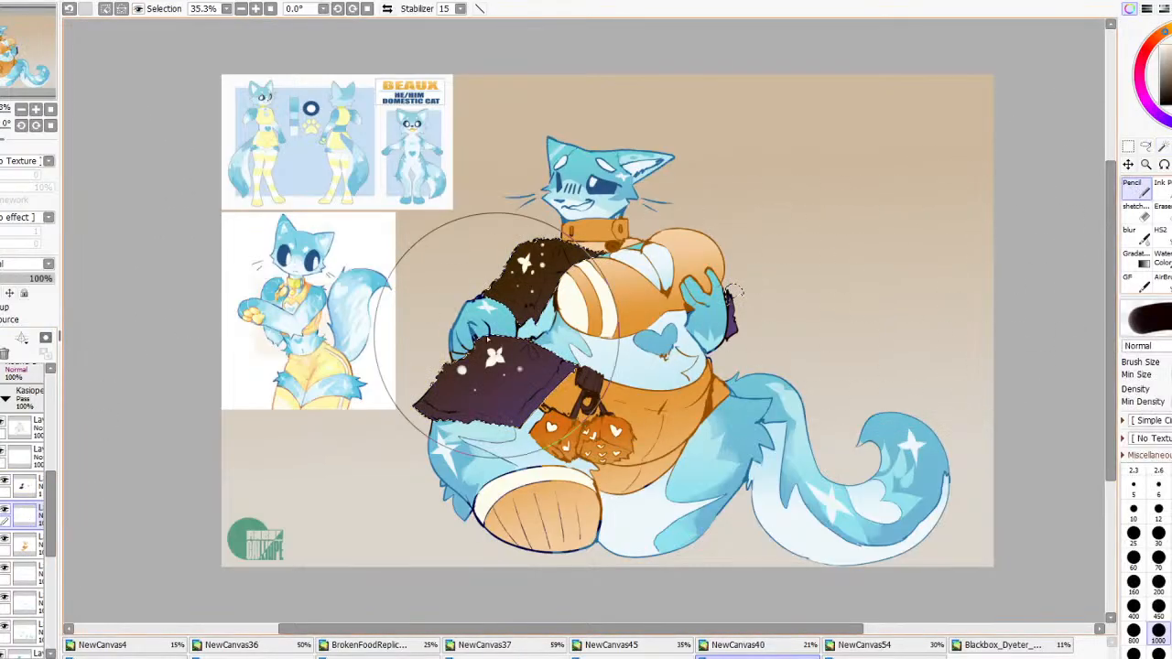
pyautogui.scroll(-1, 704, 302)
pyautogui.scroll(-1, 704, 302)
pyautogui.scroll(1, 711, 309)
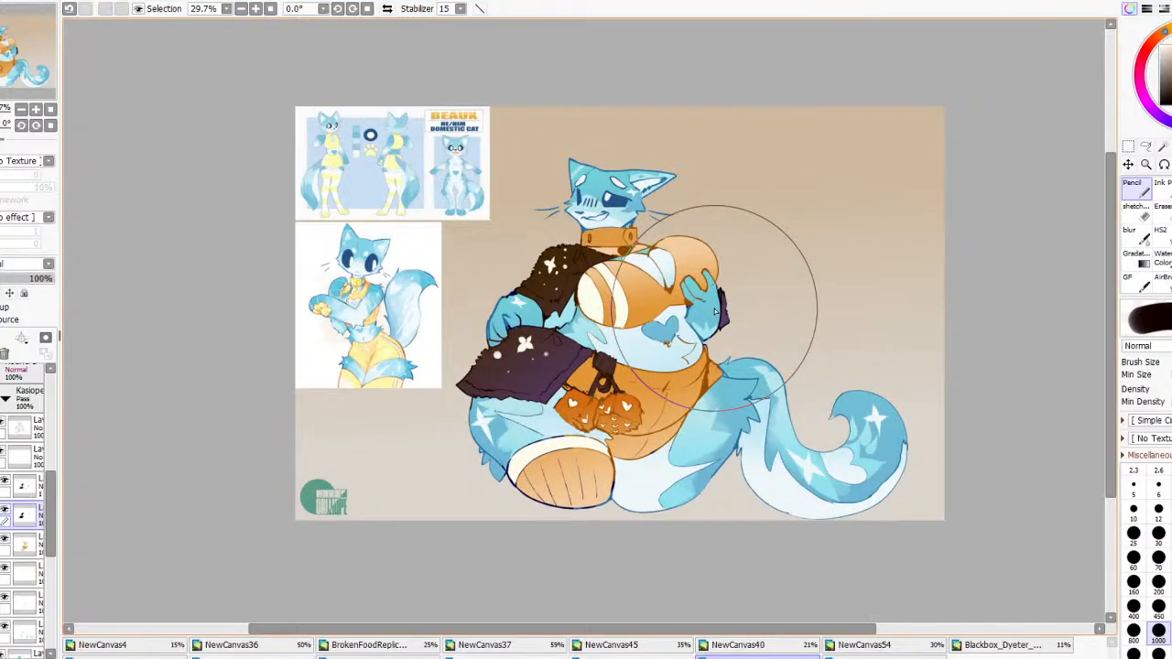
pyautogui.click(26, 486)
pyautogui.hotkey('ctrl', 'e')
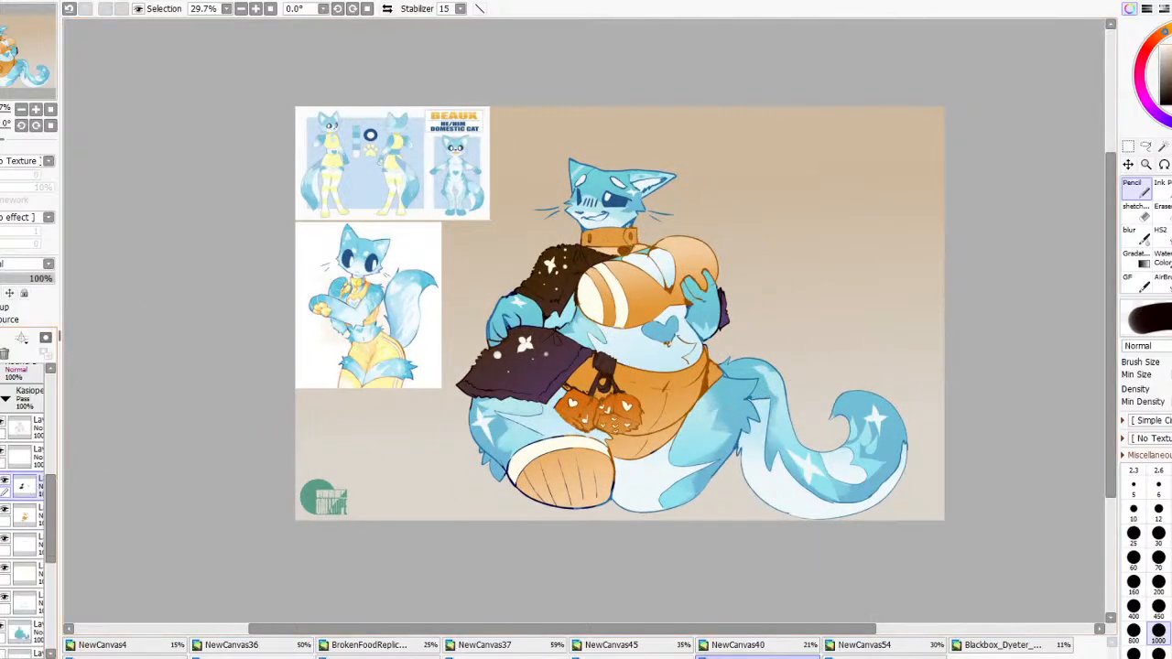
# Lay a straight purple gradient over the shawl with the Gradation tool and reverse its direction
pyautogui.click(1135, 254)
pyautogui.scroll(2, 581, 402)
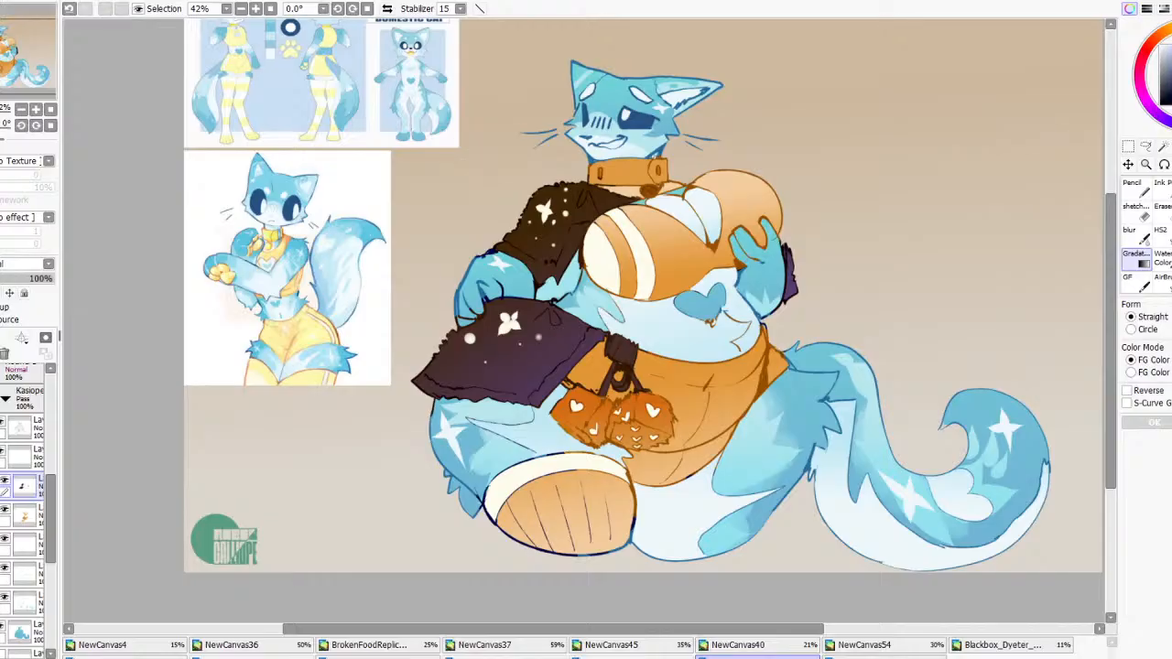
pyautogui.moveTo(543, 186); pyautogui.dragTo(600, 318)
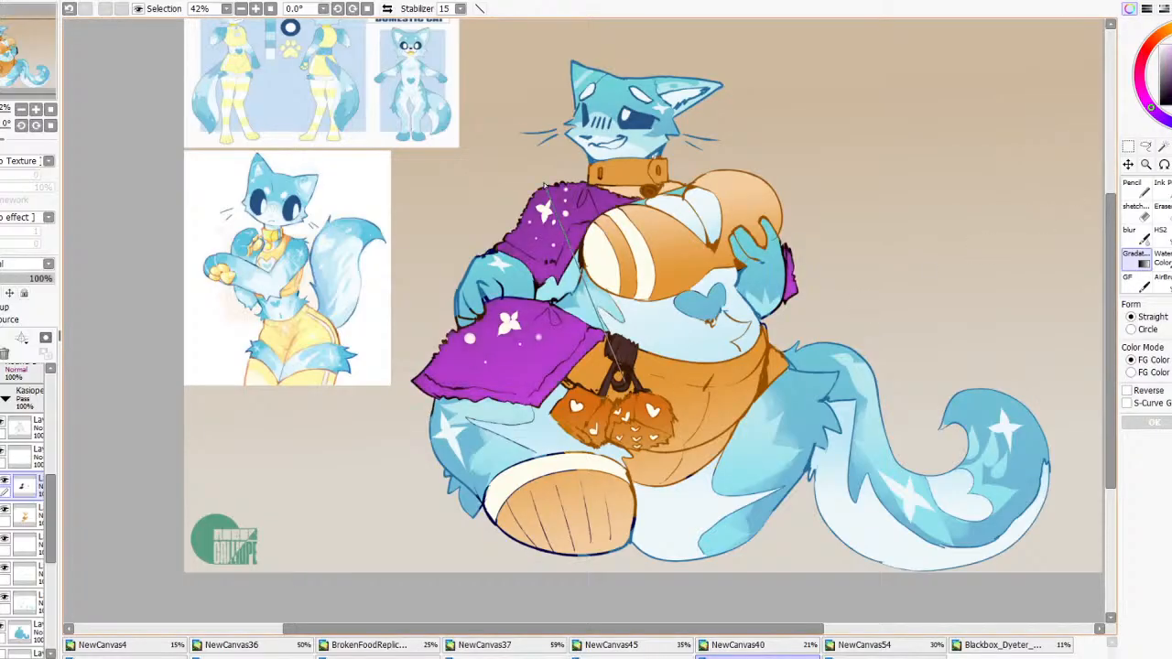
pyautogui.scroll(-5, 596, 225)
pyautogui.scroll(2, 668, 227)
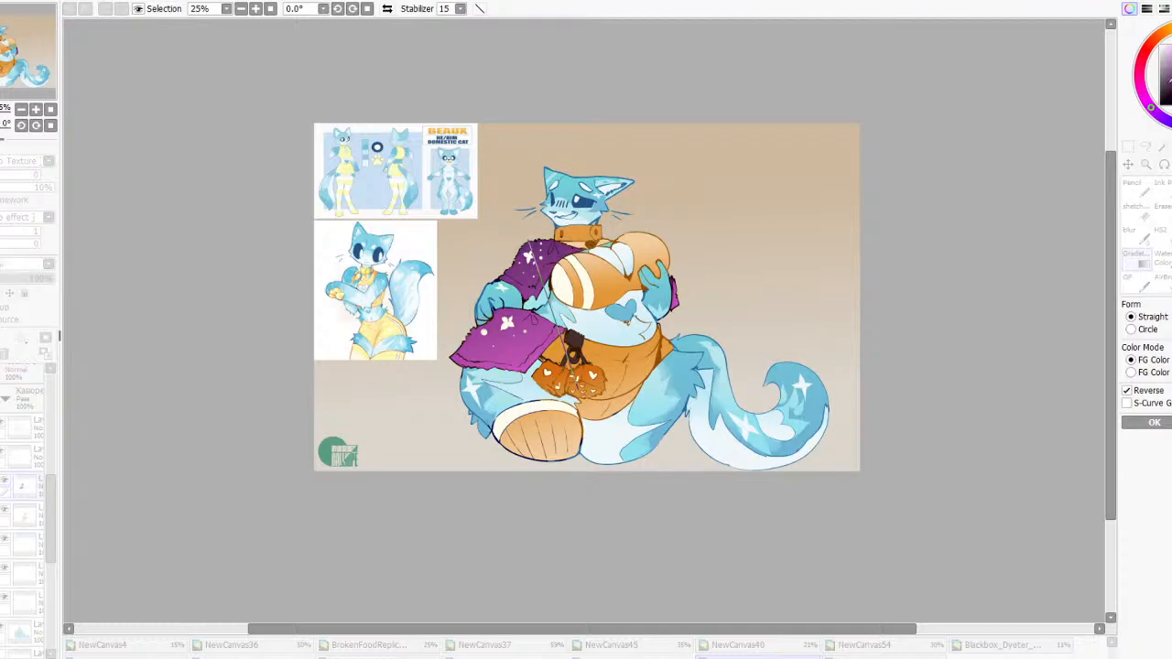
# Adjust the shawl gradient's colour and extend its start beyond the shoulder, then apply the reversed gradient
pyautogui.scroll(-2, 570, 249)
pyautogui.scroll(2, 569, 249)
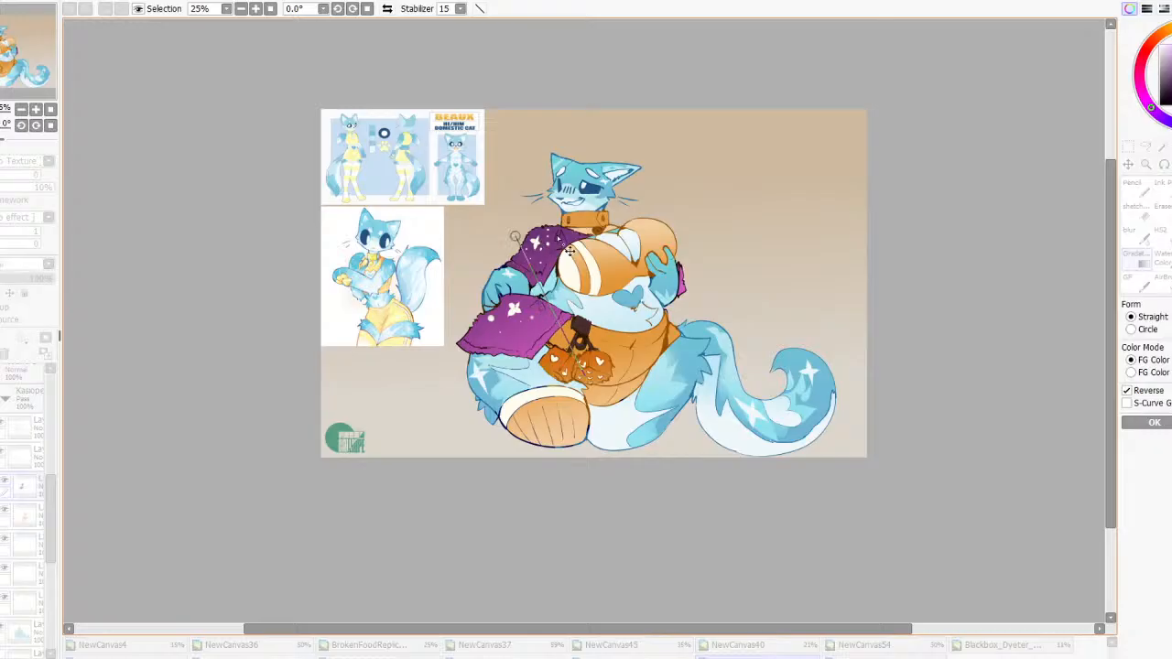
pyautogui.moveTo(588, 368); pyautogui.dragTo(553, 376)
pyautogui.scroll(-5, 623, 249)
pyautogui.scroll(5, 629, 248)
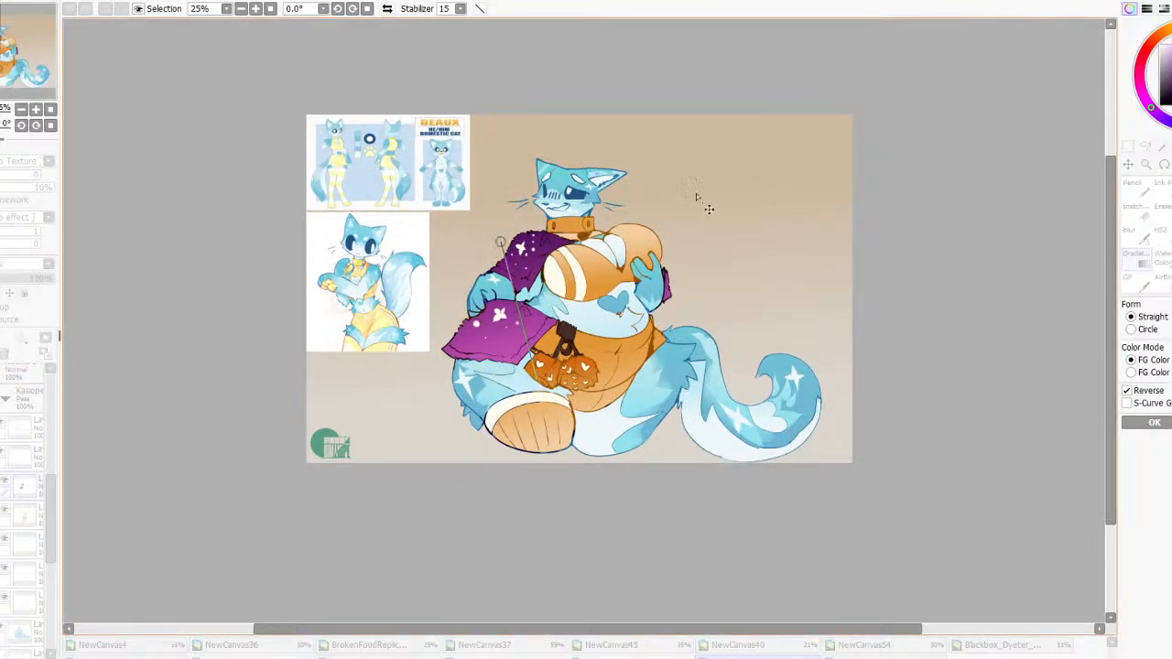
pyautogui.scroll(-1, 701, 201)
pyautogui.scroll(1, 701, 202)
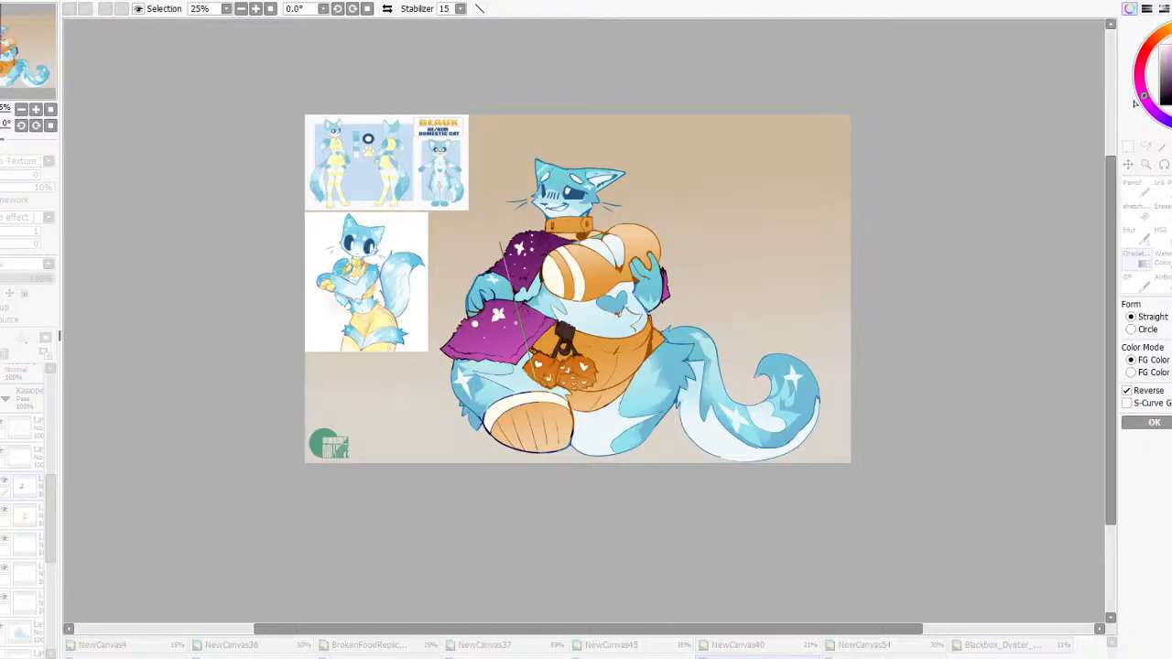
pyautogui.moveTo(500, 243); pyautogui.dragTo(469, 216)
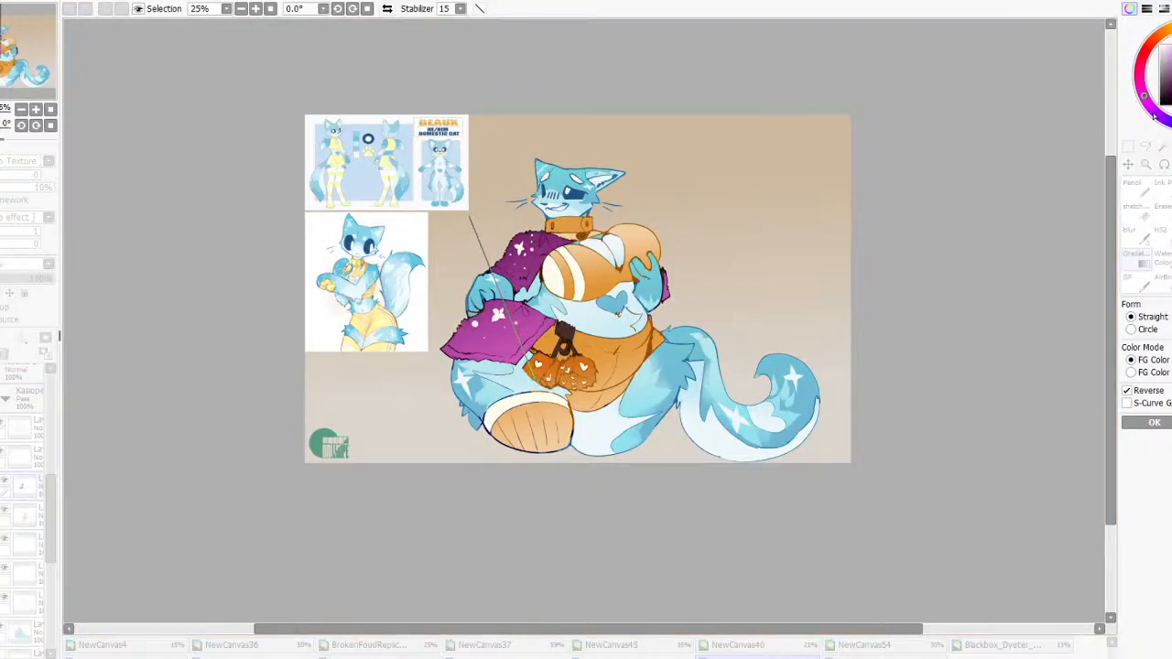
pyautogui.click(1153, 422)
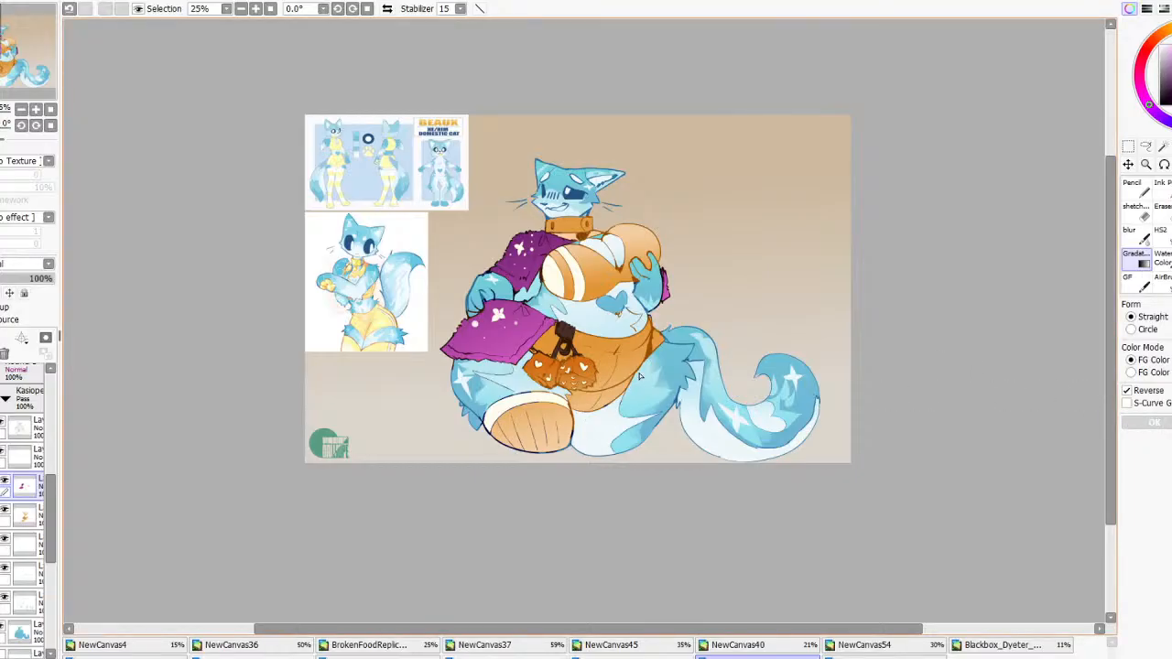
# Recolour the orange stocking's outlines reddish brown on the line art layer with the Ink Pen
pyautogui.scroll(1, 651, 346)
pyautogui.rightClick(650, 346)
pyautogui.click(1162, 188)
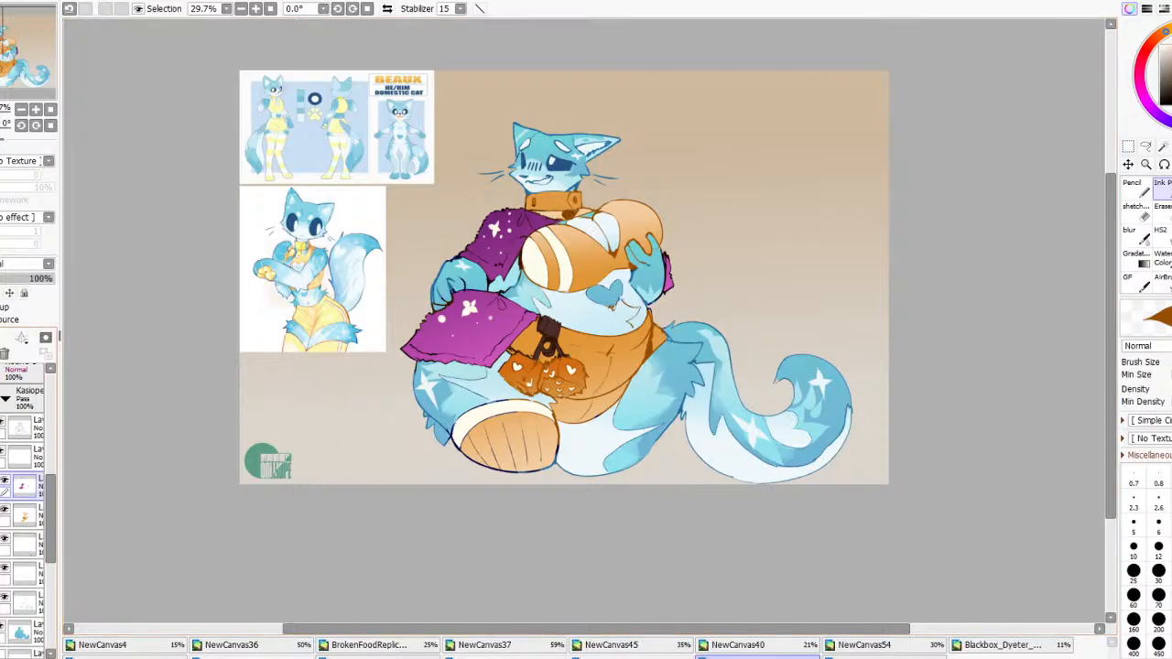
pyautogui.click(16, 432)
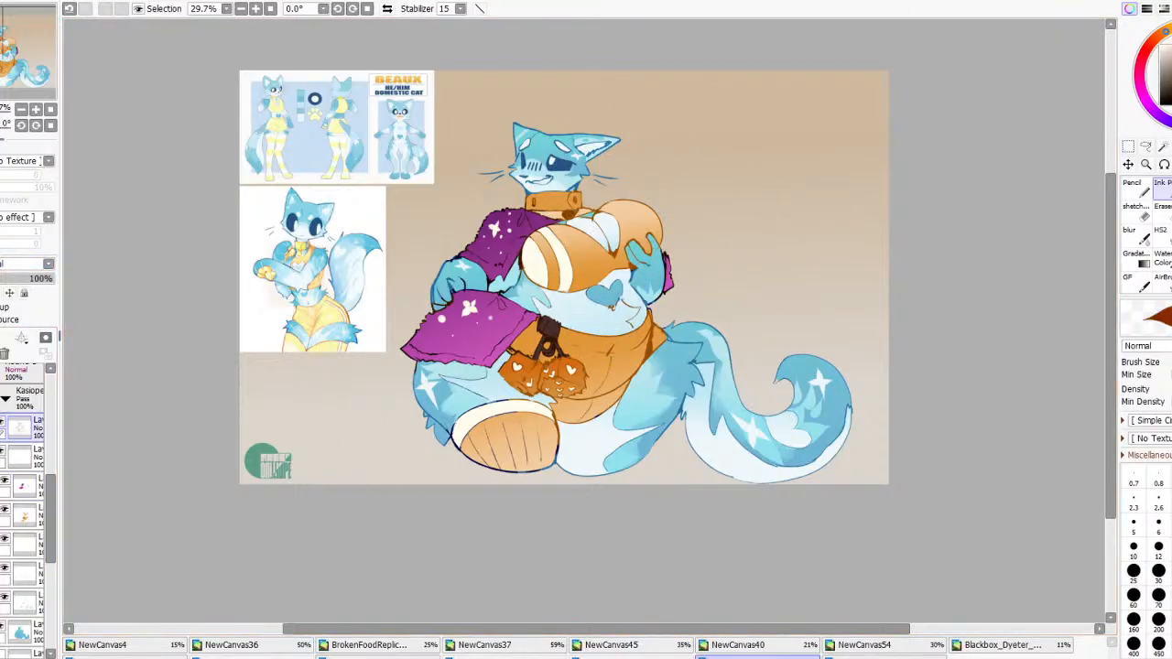
pyautogui.moveTo(518, 377)
pyautogui.mouseDown()
pyautogui.moveTo(506, 377)
pyautogui.moveTo(505, 360)
pyautogui.moveTo(556, 397)
pyautogui.moveTo(528, 482)
pyautogui.moveTo(492, 462)
pyautogui.mouseUp()
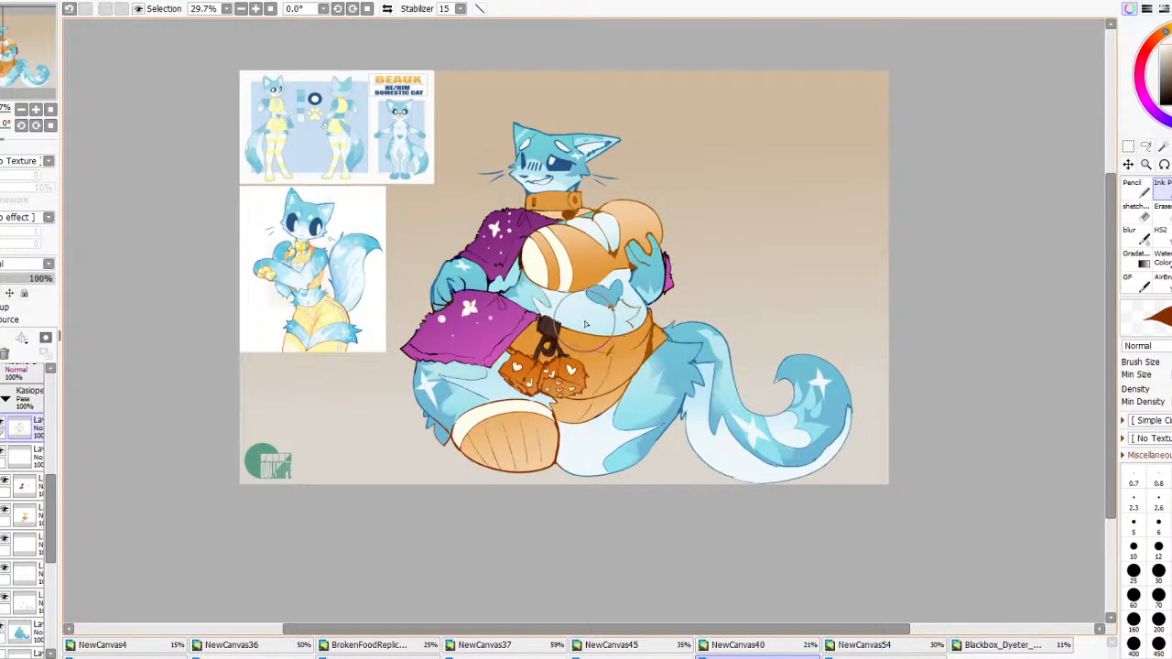
pyautogui.moveTo(527, 266)
pyautogui.mouseDown()
pyautogui.moveTo(547, 262)
pyautogui.moveTo(566, 218)
pyautogui.moveTo(533, 227)
pyautogui.moveTo(560, 254)
pyautogui.mouseUp()
# Recolour the shawl's line art at the shoulder and far cuff with purple sampled from the shawl
pyautogui.rightClick(508, 238)
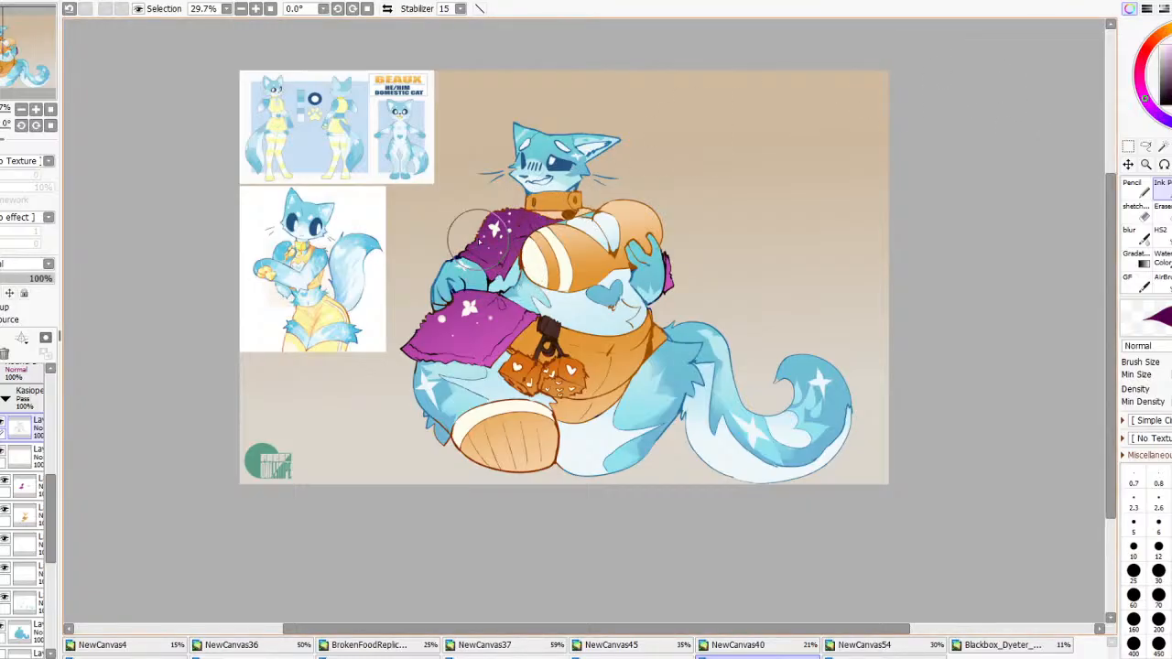
pyautogui.moveTo(479, 241)
pyautogui.mouseDown()
pyautogui.moveTo(501, 257)
pyautogui.moveTo(514, 230)
pyautogui.moveTo(510, 245)
pyautogui.mouseUp()
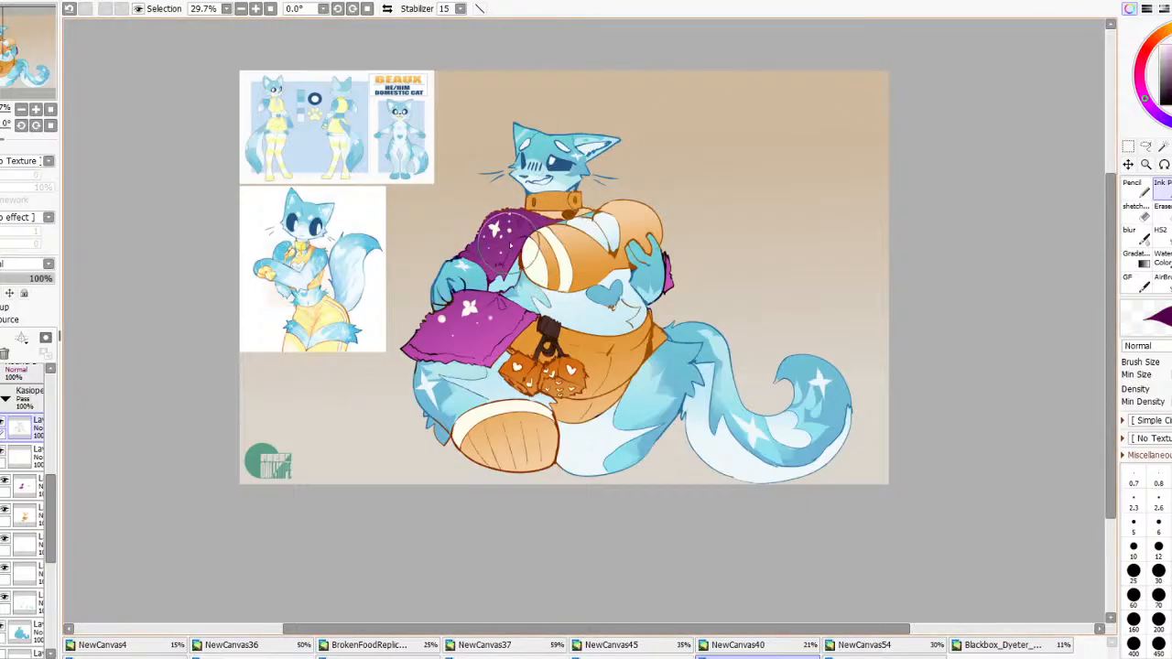
pyautogui.moveTo(662, 297)
pyautogui.mouseDown()
pyautogui.moveTo(674, 266)
pyautogui.moveTo(668, 287)
pyautogui.mouseUp()
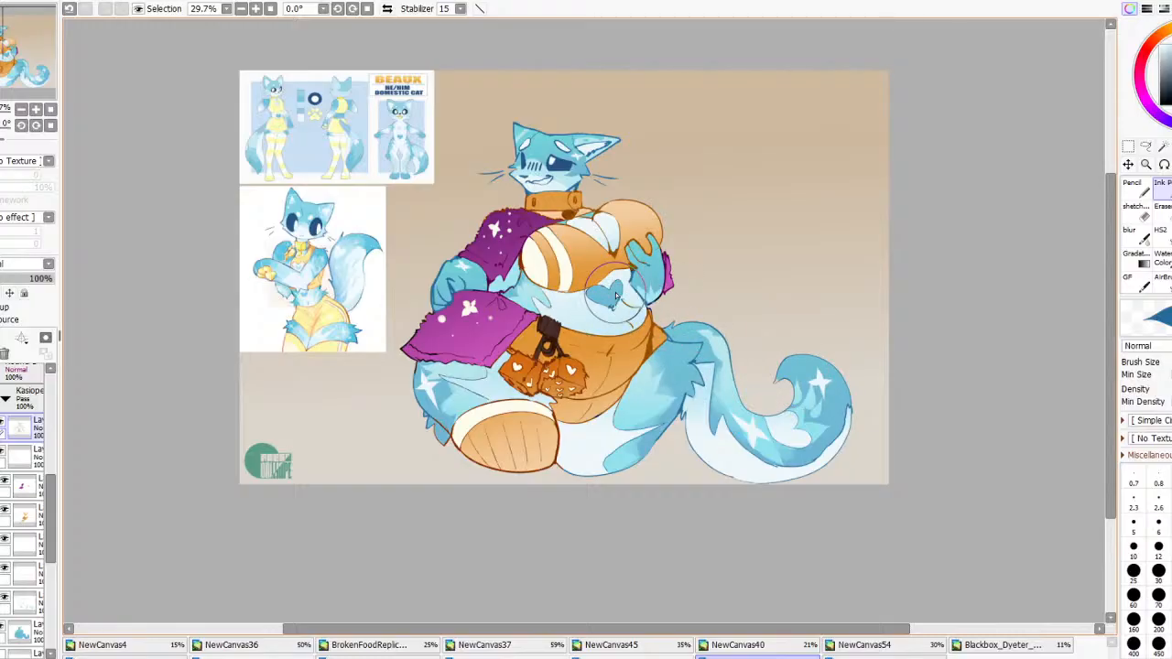
pyautogui.scroll(-3, 615, 292)
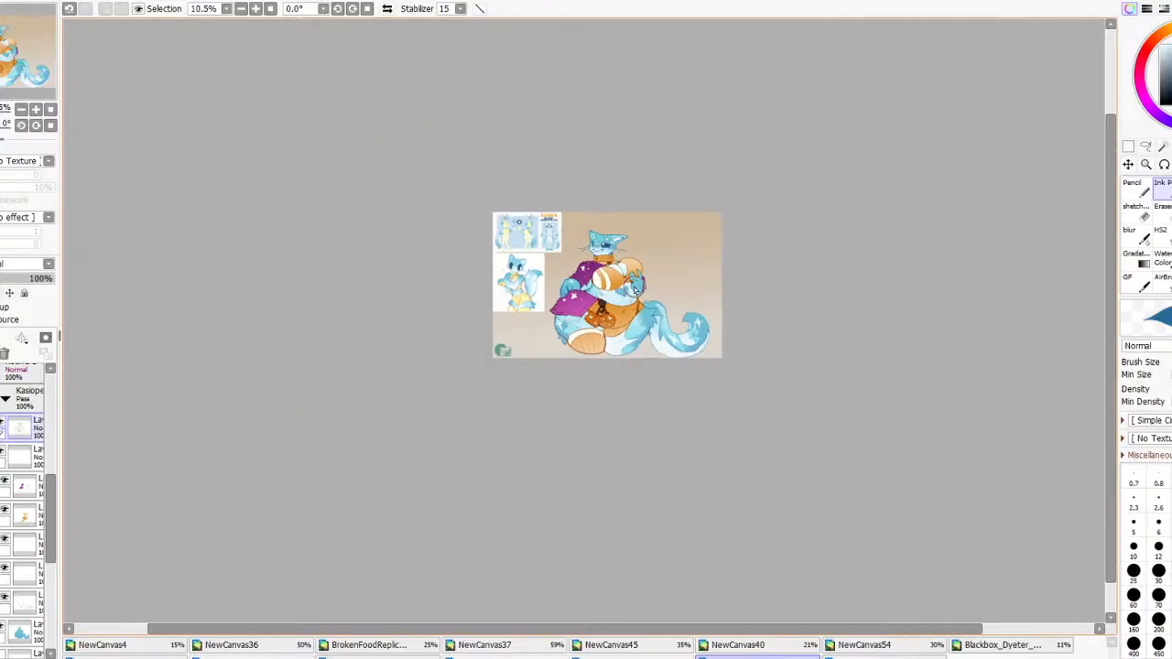
pyautogui.scroll(5, 600, 279)
pyautogui.scroll(-4, 593, 272)
pyautogui.scroll(3, 593, 272)
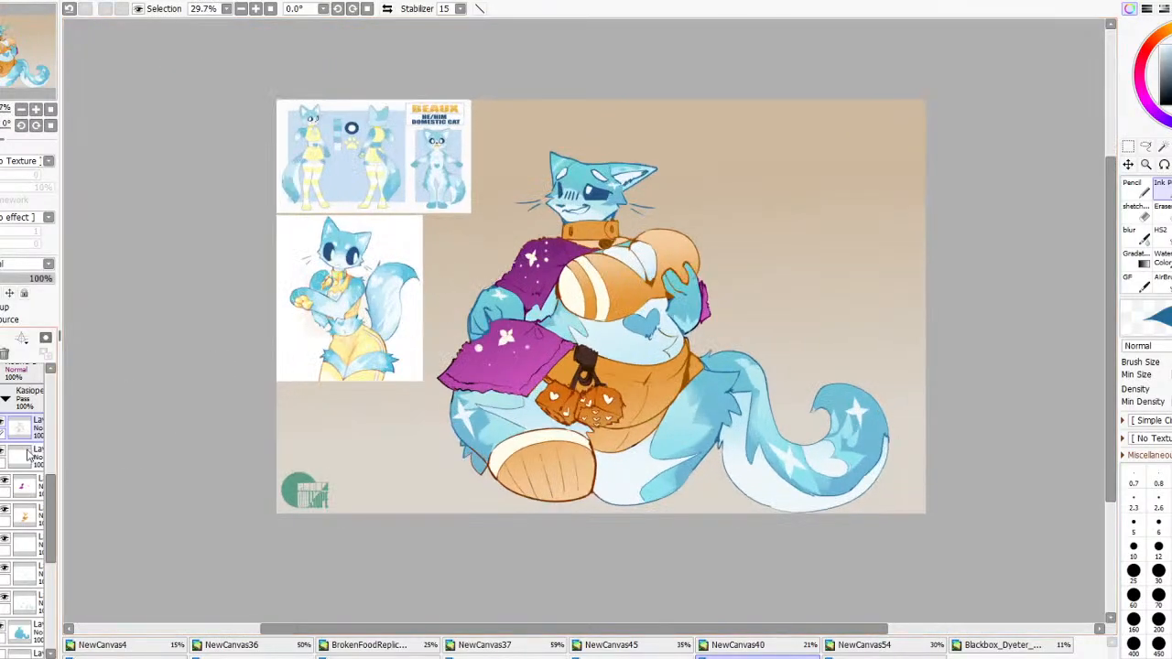
# Show the green room background from the BG group and reopen the character's layer folder
pyautogui.click(6, 400)
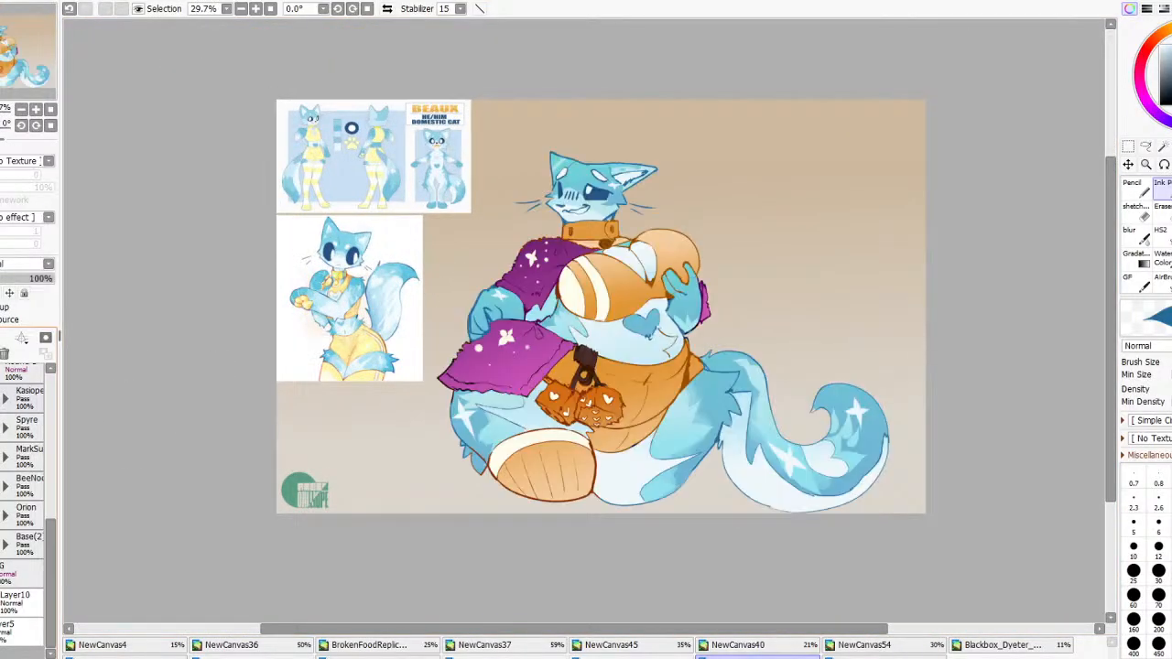
pyautogui.click(2, 574)
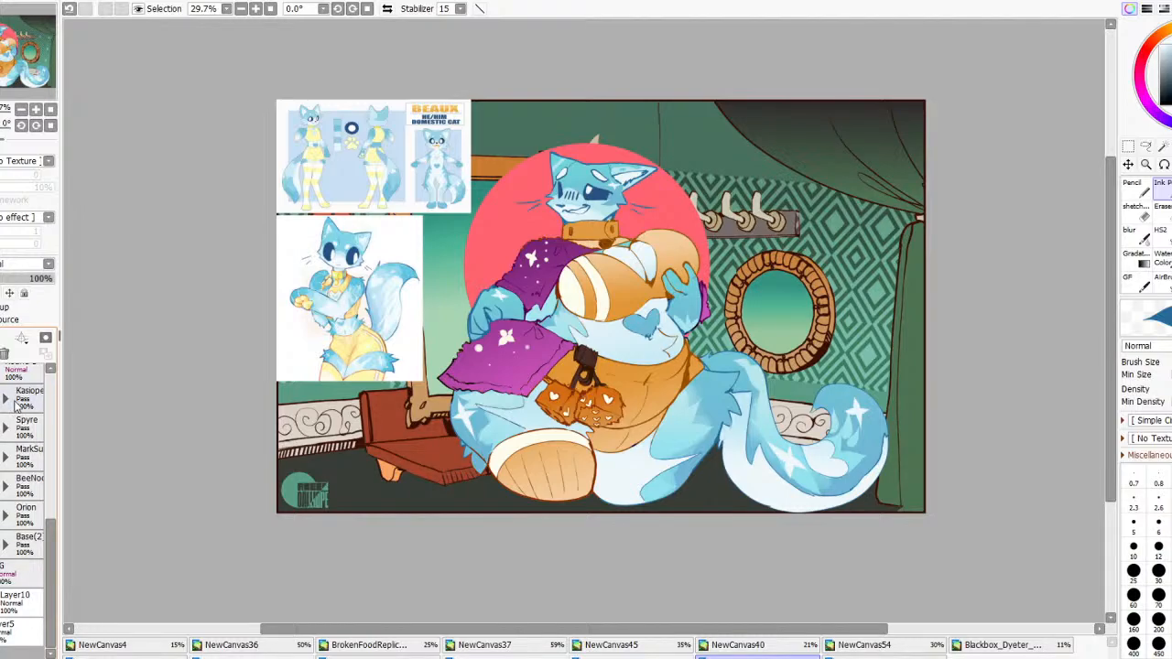
pyautogui.click(14, 405)
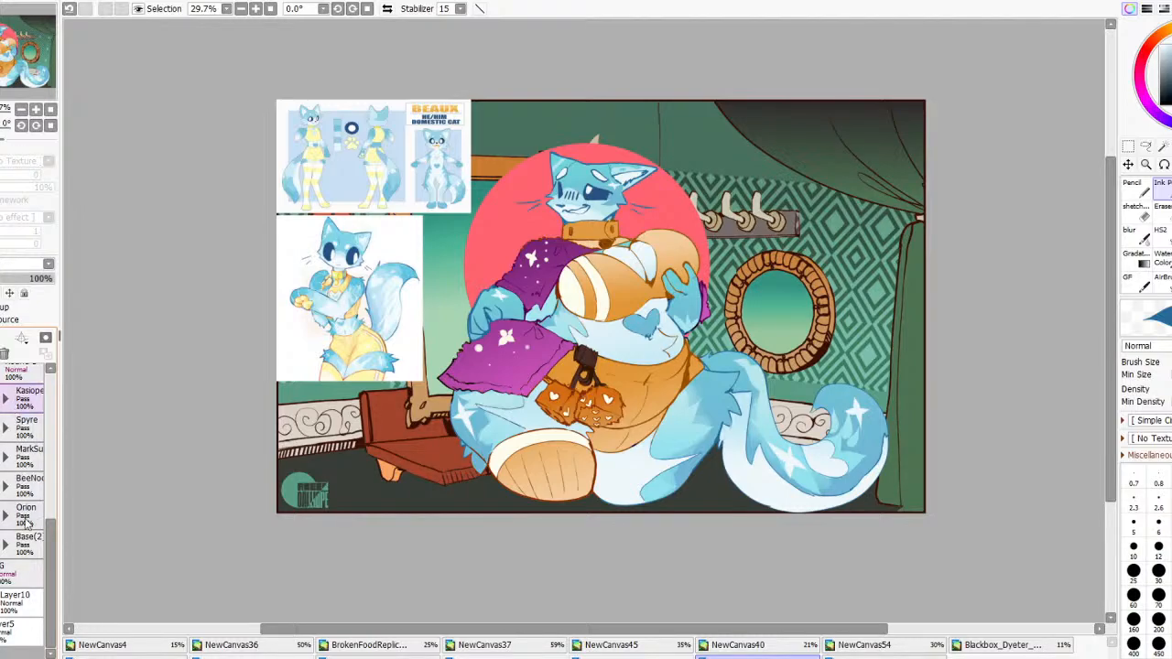
pyautogui.click(7, 400)
# Select the orange fuzzy dice on the clothing layer with the Magic Wand, undoing the selection that also catches the cream stripes
pyautogui.click(29, 499)
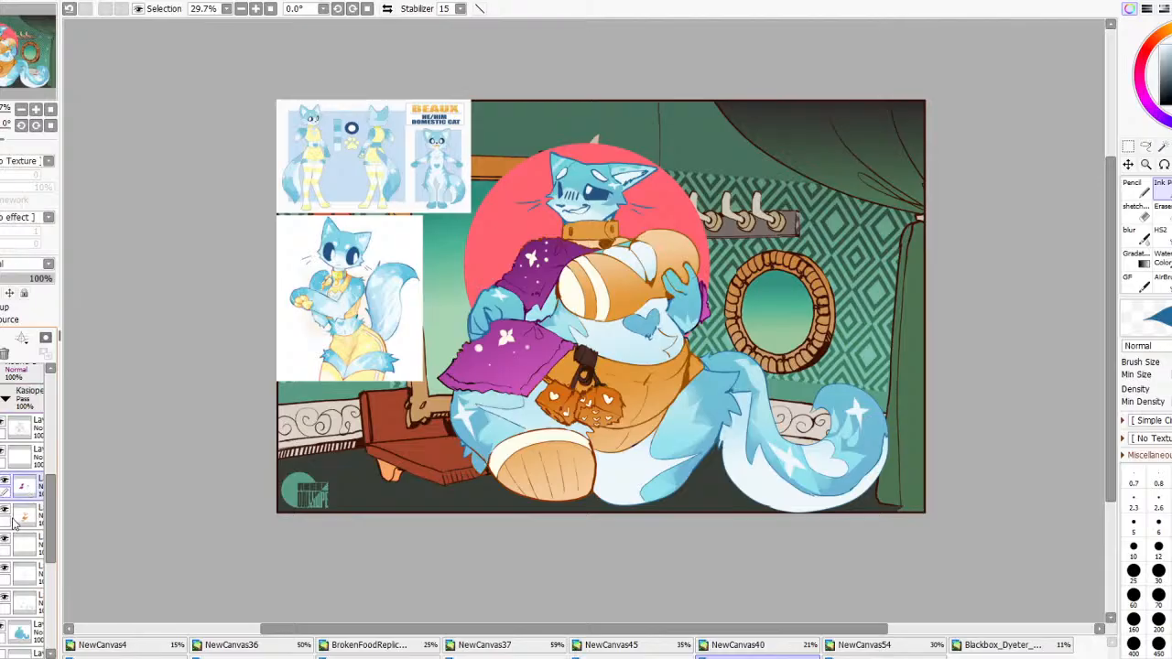
pyautogui.click(17, 520)
pyautogui.press('w')
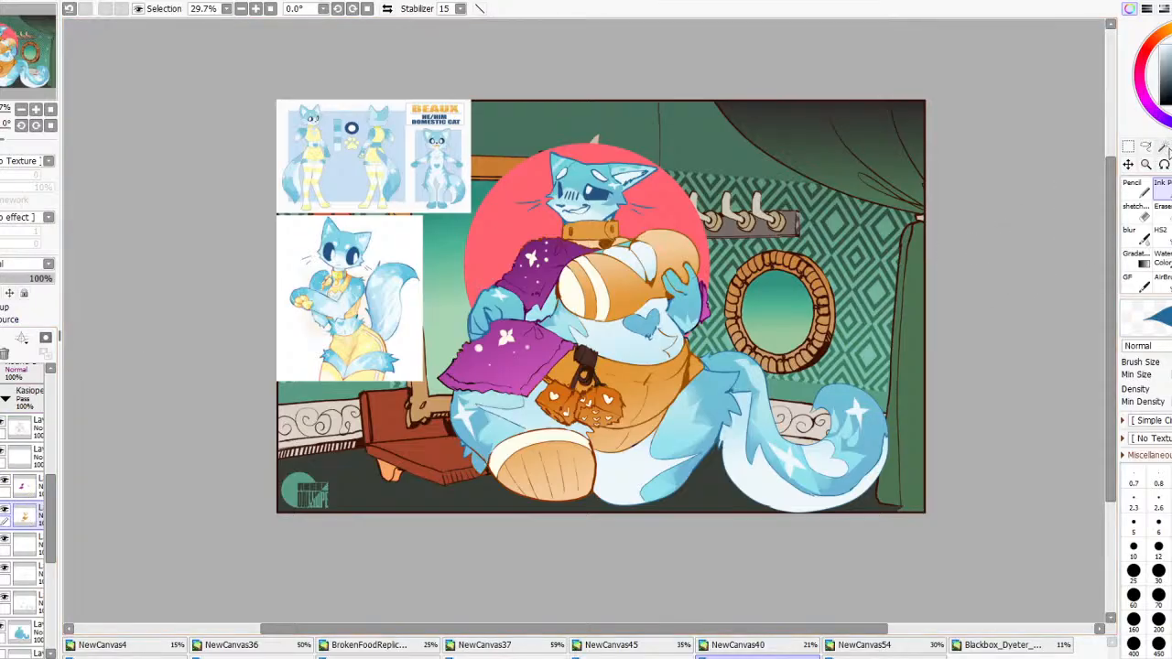
pyautogui.click(599, 412)
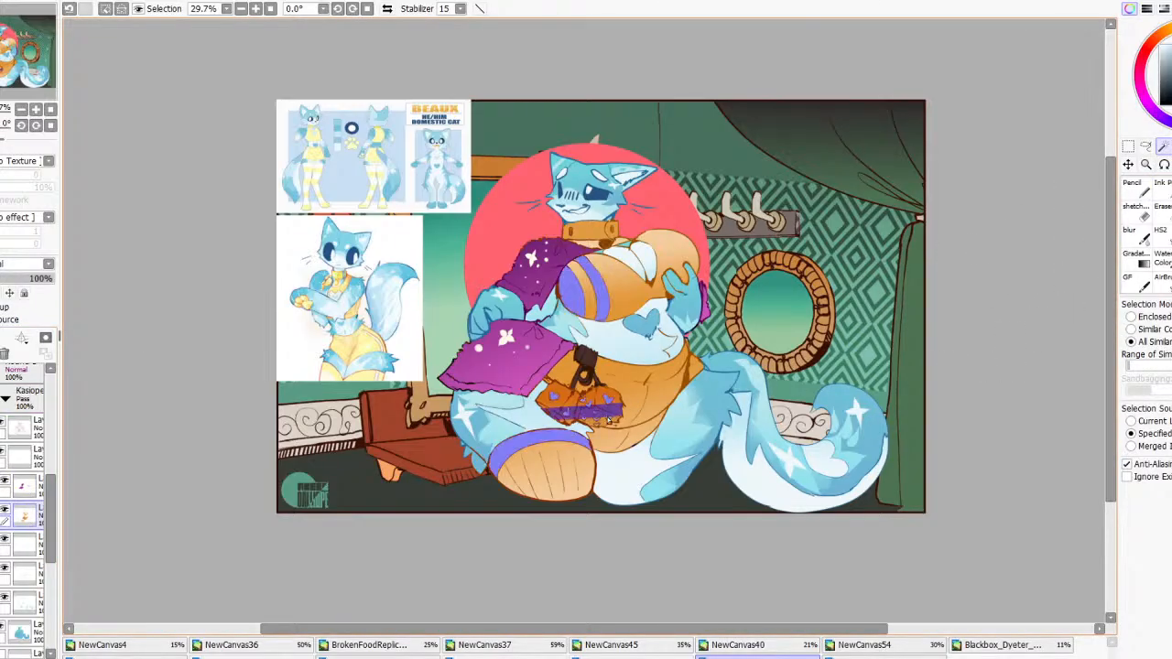
pyautogui.hotkey('ctrl', 'z')
pyautogui.hotkey('ctrl', 'z')
pyautogui.scroll(3, 606, 422)
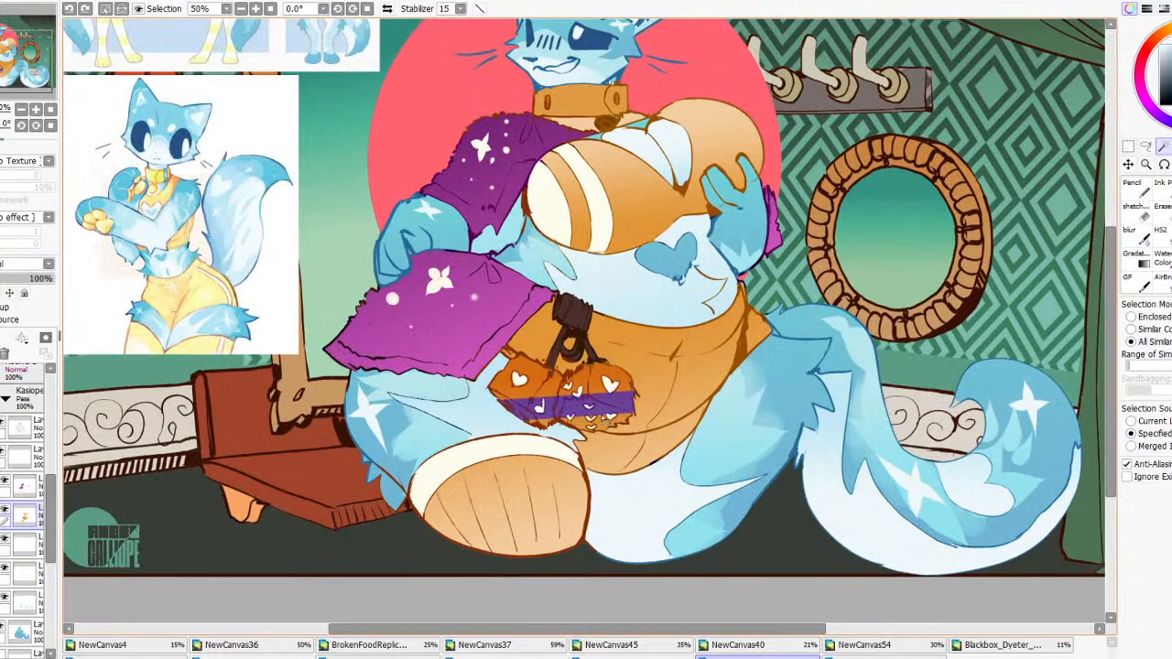
pyautogui.click(603, 421)
pyautogui.click(603, 423)
pyautogui.click(600, 388)
pyautogui.click(599, 371)
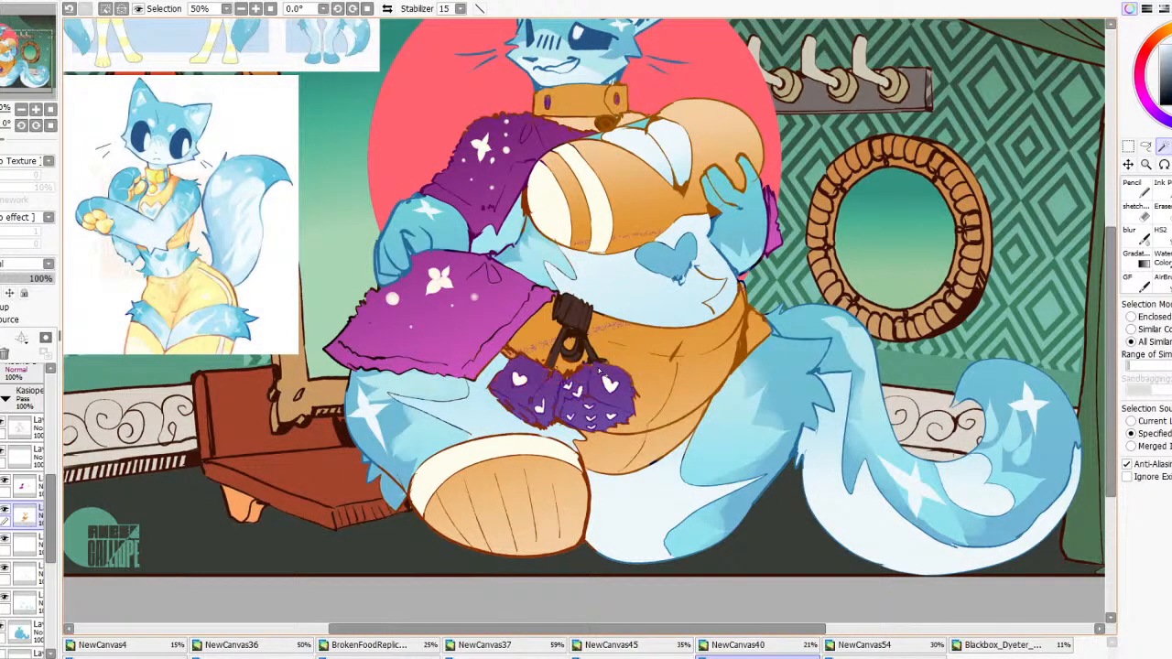
# Try recolouring the selected fuzzy dice in red
pyautogui.click(1145, 146)
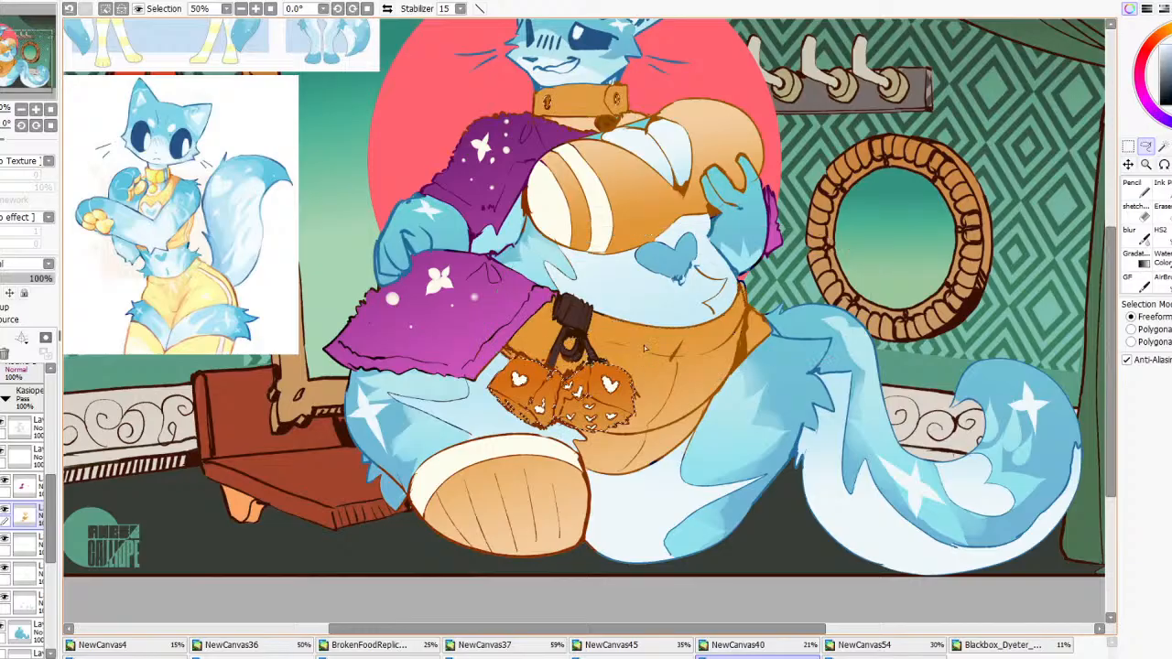
pyautogui.hotkey('ctrl', 'd')
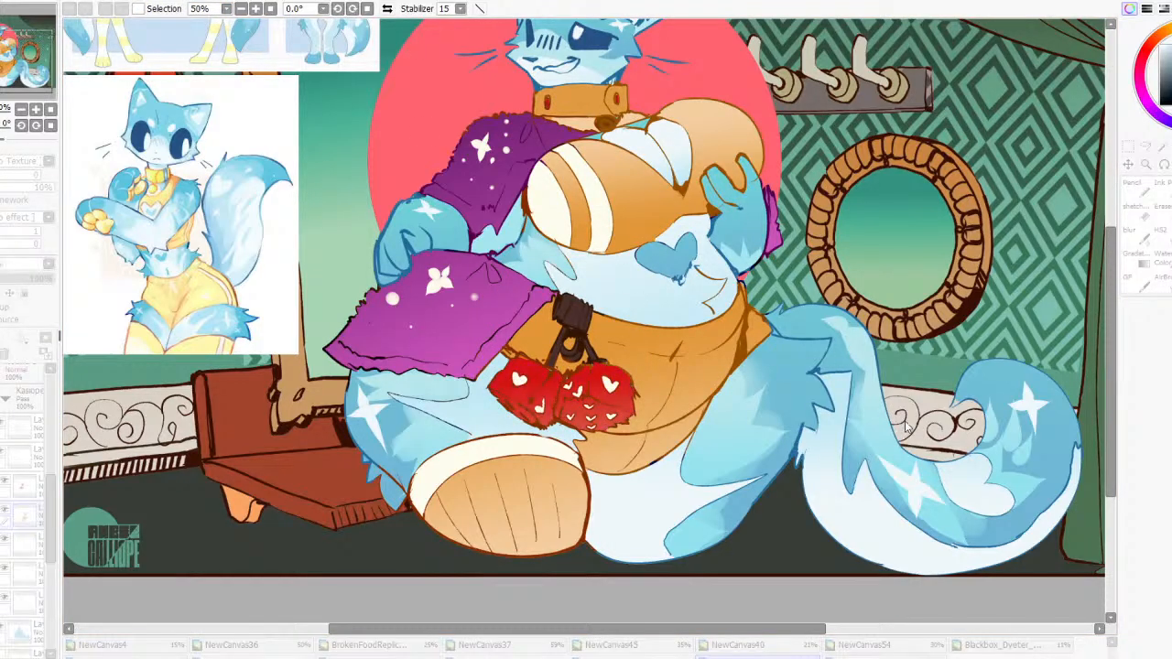
pyautogui.scroll(-2, 916, 439)
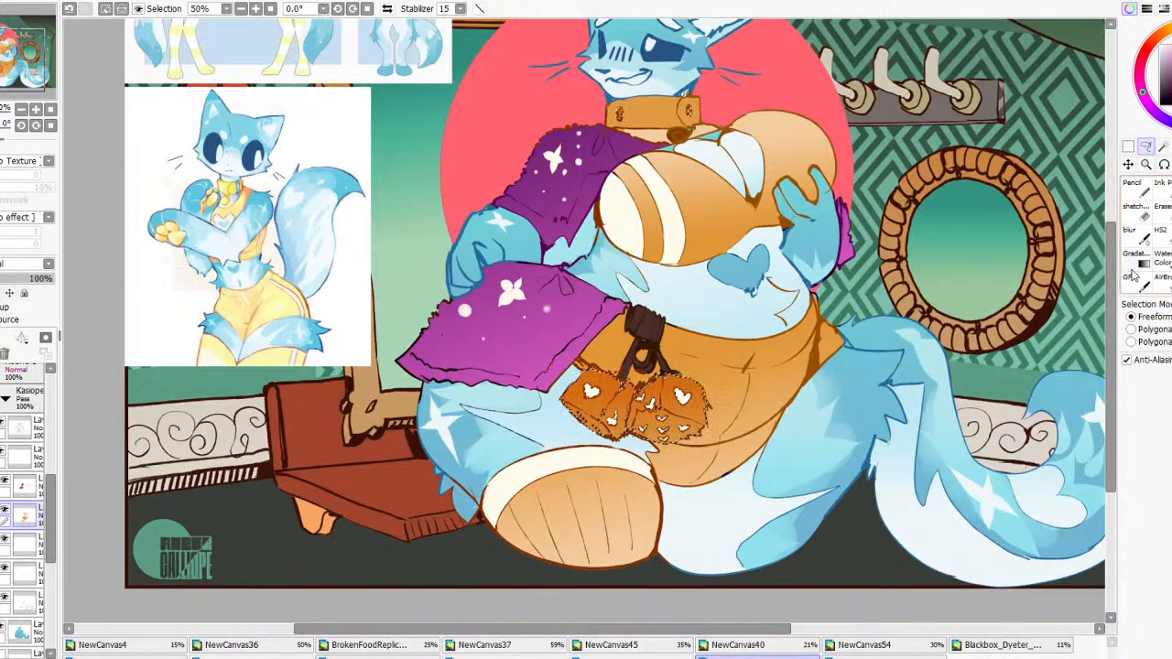
# Apply a straight pink-purple gradient with Reverse off to the selected fuzzy dice and clear the selection
pyautogui.click(1133, 274)
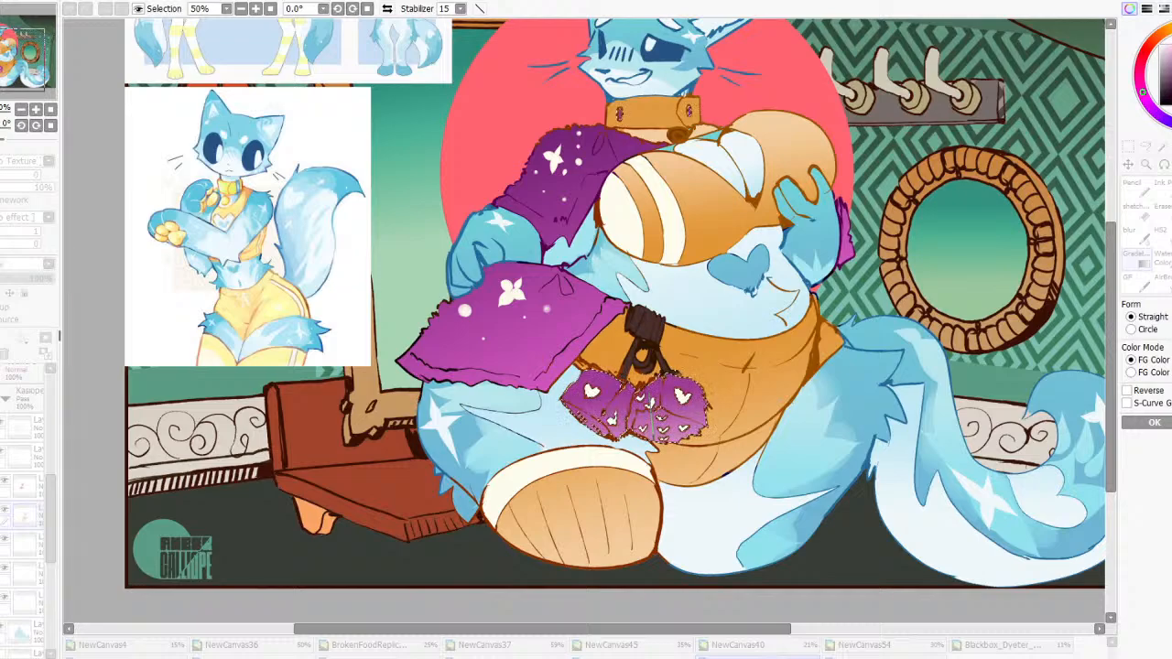
pyautogui.click(1127, 391)
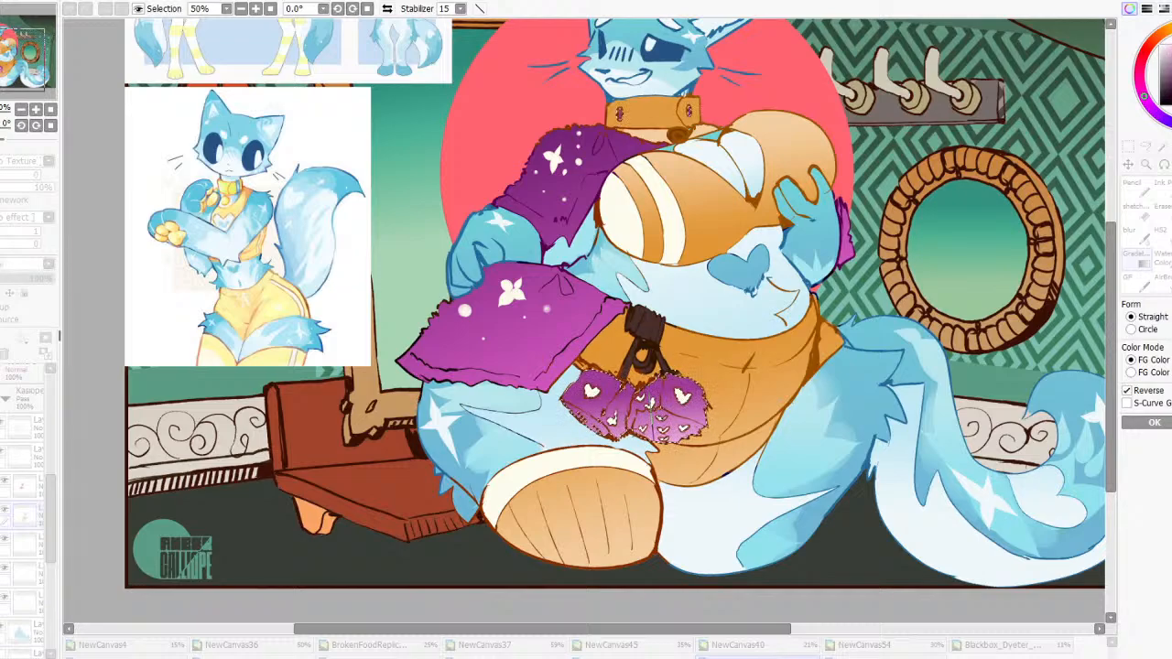
pyautogui.scroll(-4, 767, 245)
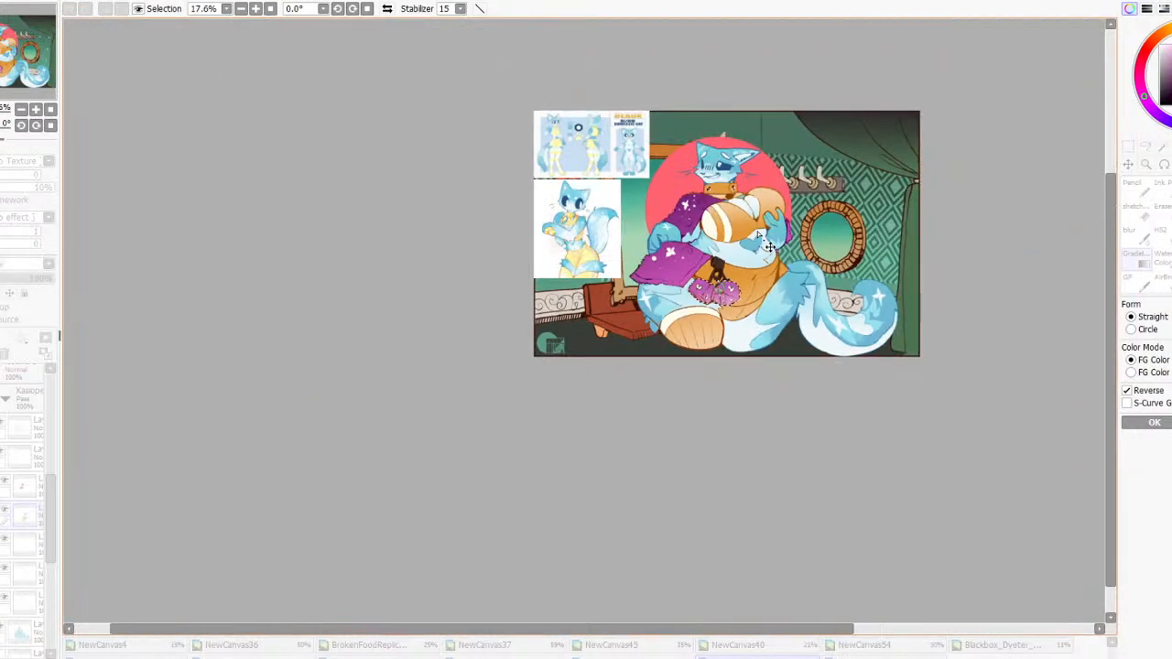
pyautogui.scroll(2, 767, 245)
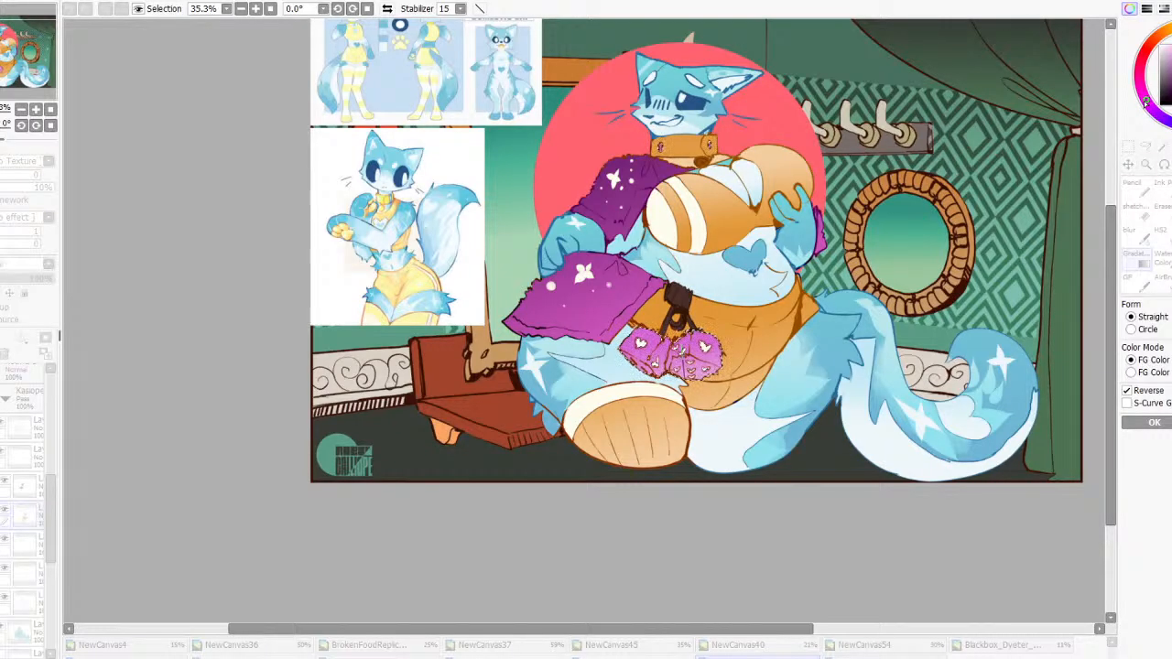
pyautogui.click(1127, 390)
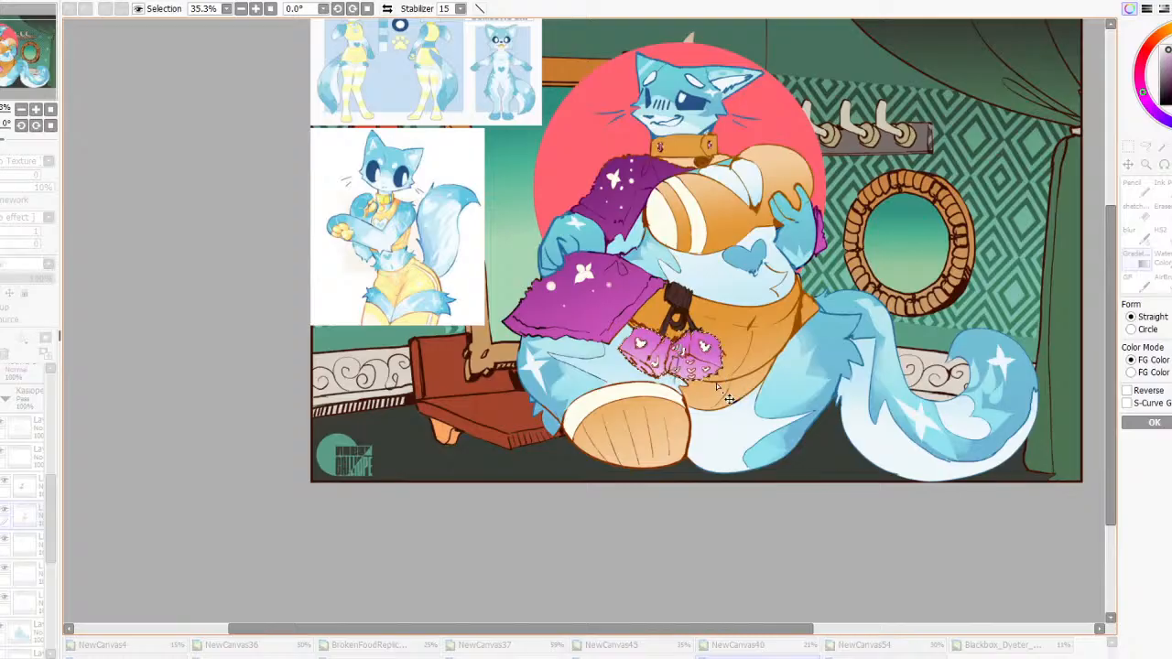
pyautogui.click(1157, 426)
pyautogui.hotkey('ctrl', 'd')
# Select the dark brown strap and ring holding the fuzzy dice with the Magic Wand
pyautogui.scroll(-7, 757, 370)
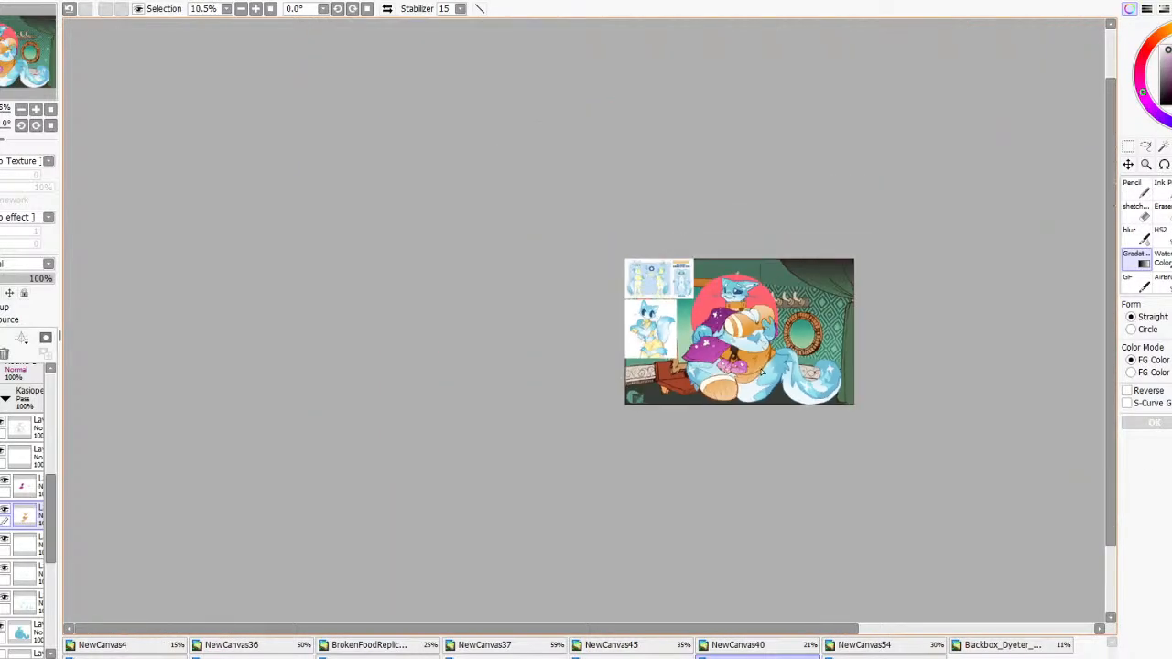
pyautogui.scroll(5, 768, 365)
pyautogui.scroll(3, 759, 357)
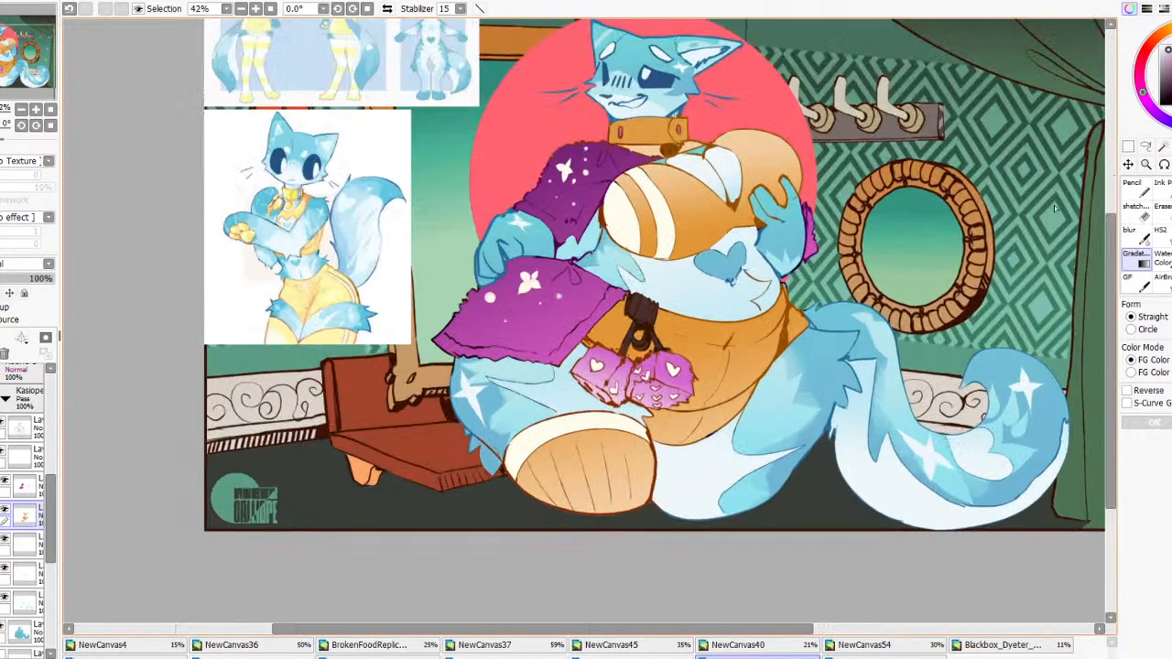
pyautogui.click(1163, 148)
pyautogui.click(641, 314)
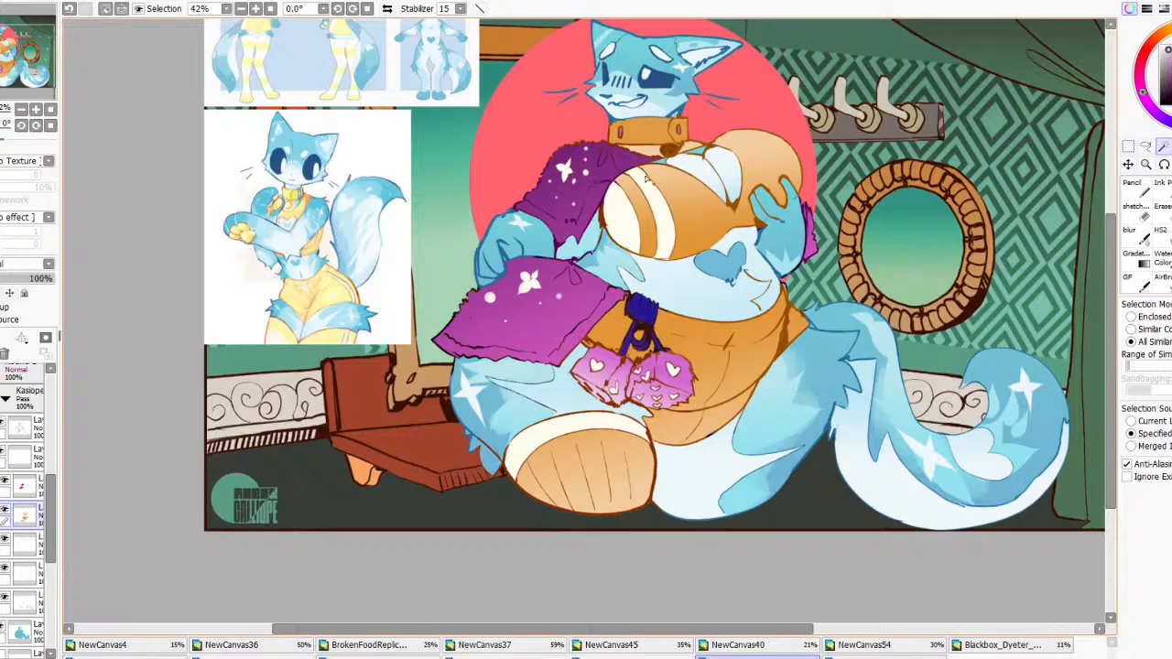
# Try recolouring the selected strap and ring in blue and dark purple, and clear the selection
pyautogui.click(1136, 187)
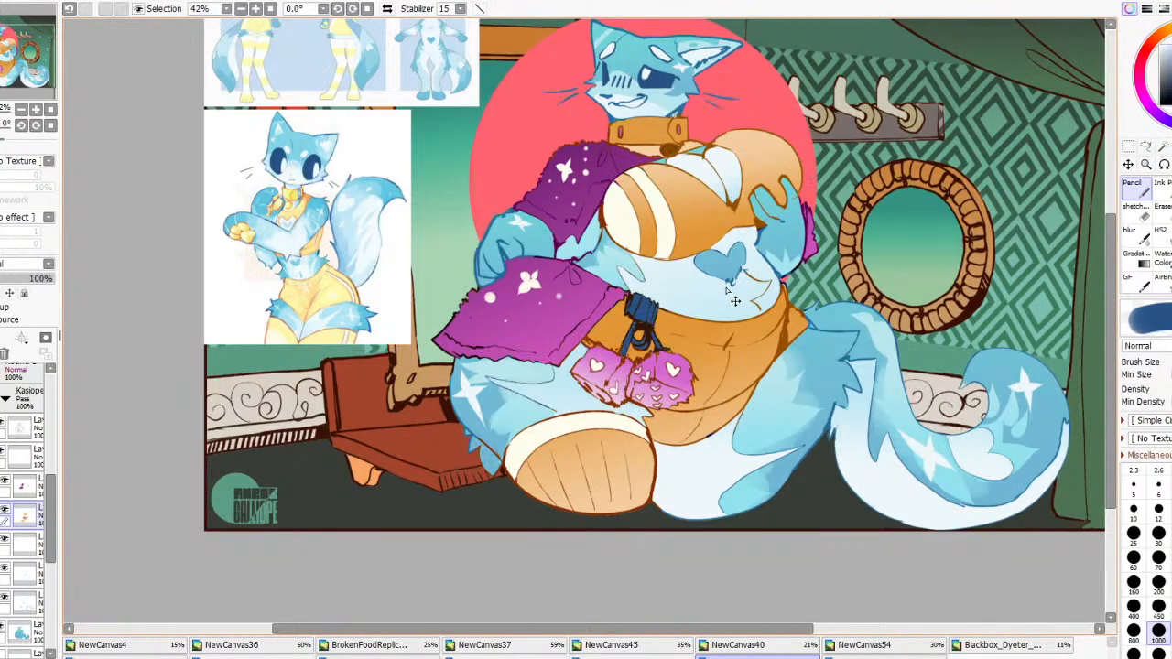
pyautogui.scroll(-6, 734, 283)
pyautogui.scroll(4, 733, 283)
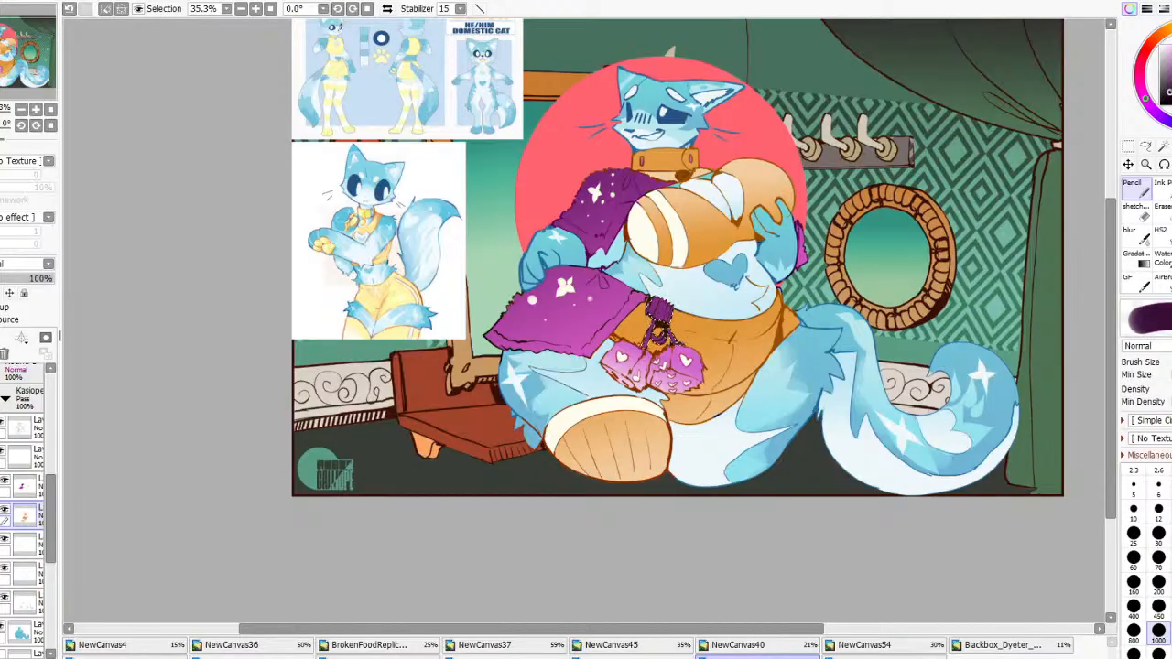
pyautogui.scroll(-4, 708, 274)
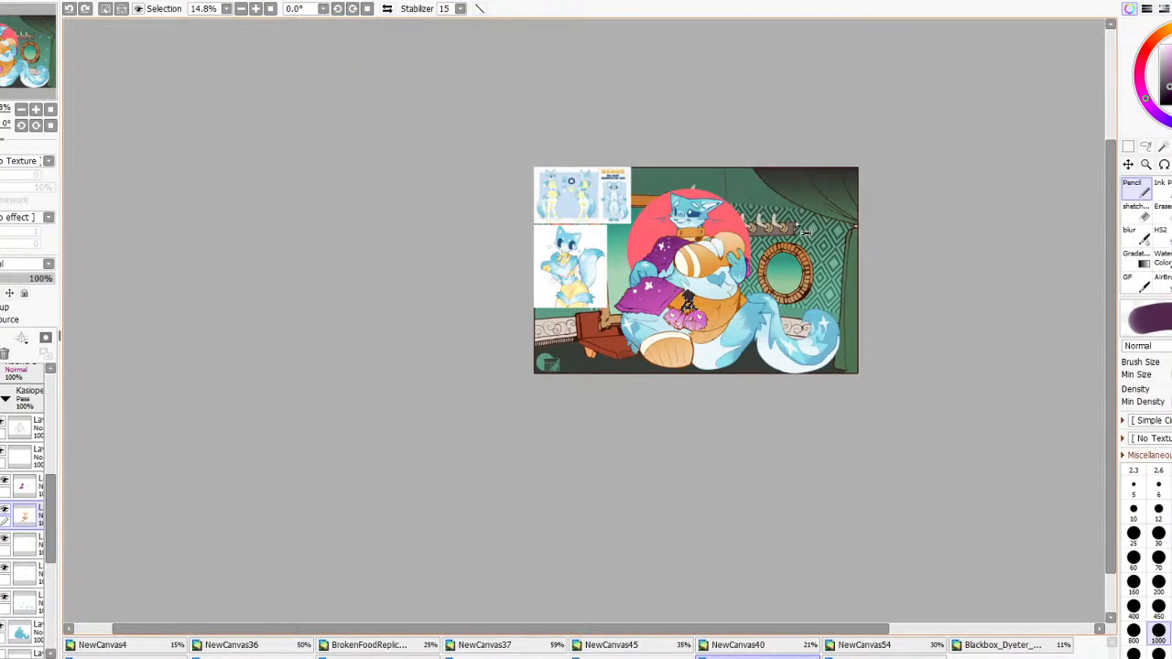
pyautogui.hotkey('ctrl', 'd')
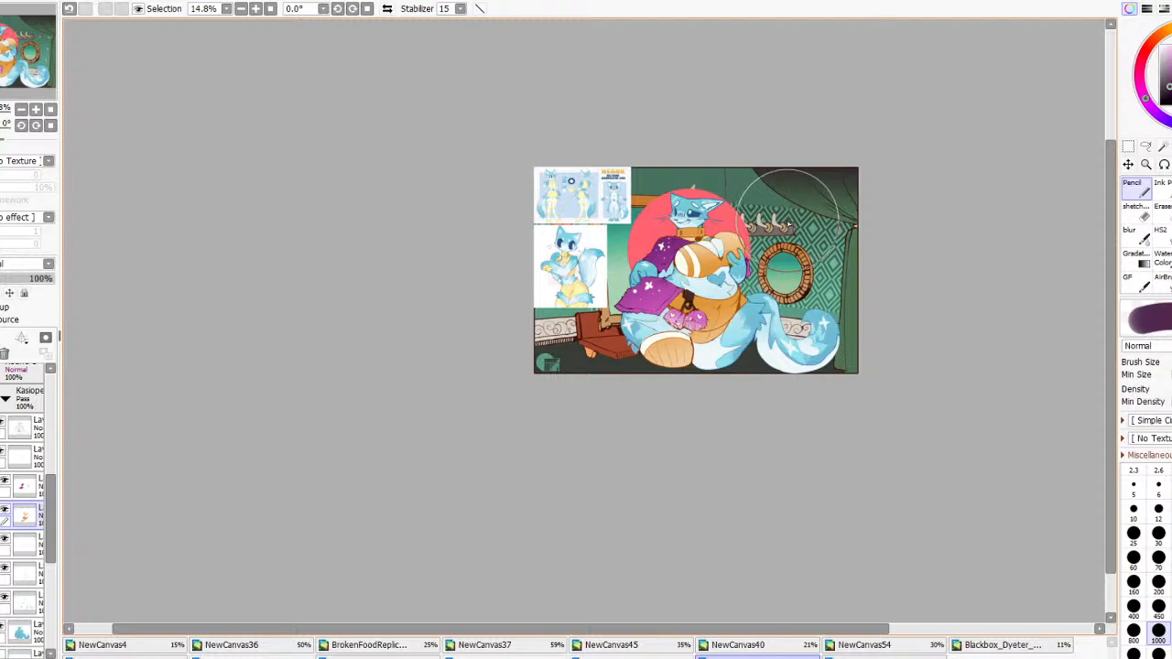
# Restore the strap selection, try recolouring the strap and ring in cream, and clear the selection
pyautogui.scroll(3, 687, 315)
pyautogui.hotkey('ctrl', 'z')
pyautogui.rightClick(623, 365)
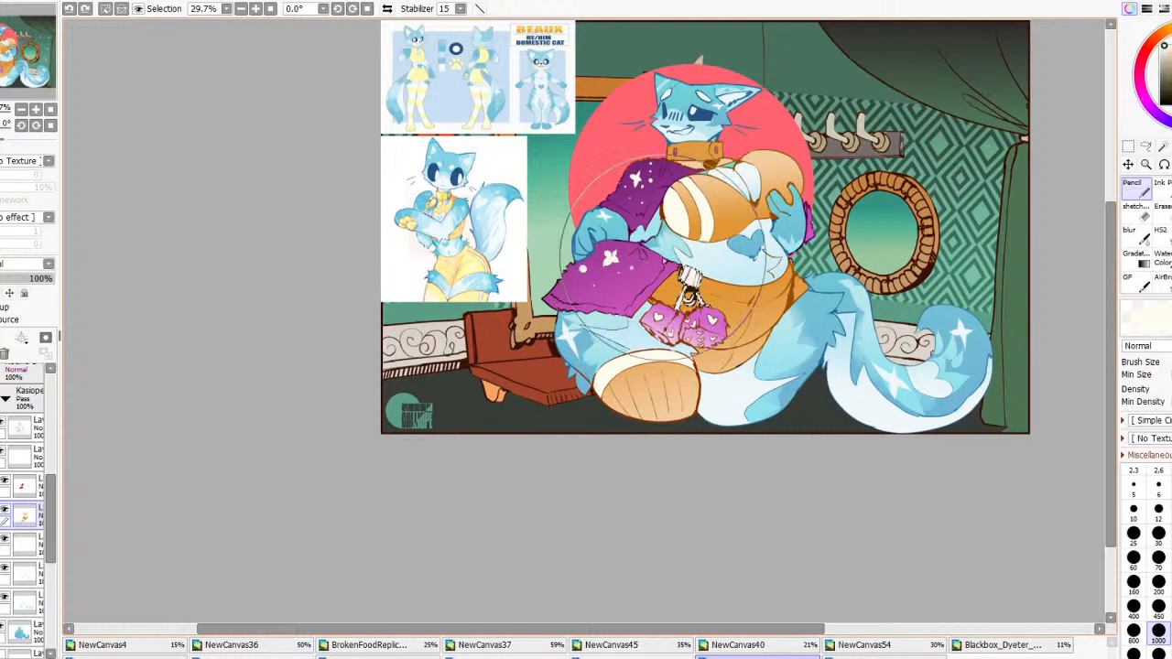
pyautogui.hotkey('ctrl', 'd')
pyautogui.scroll(-4, 723, 271)
pyautogui.scroll(3, 761, 189)
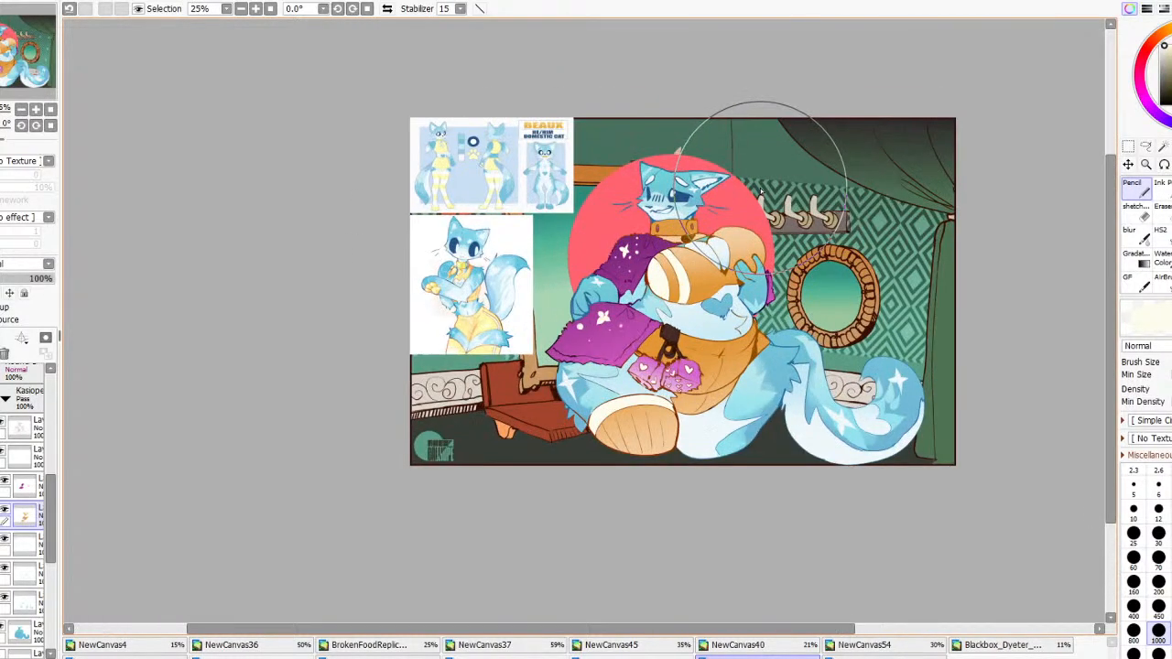
# Recolour the circle behind the character on its own layer with a straight orange-to-pale-orange gradient, Reverse off
pyautogui.scroll(-3, 9, 523)
pyautogui.click(9, 523)
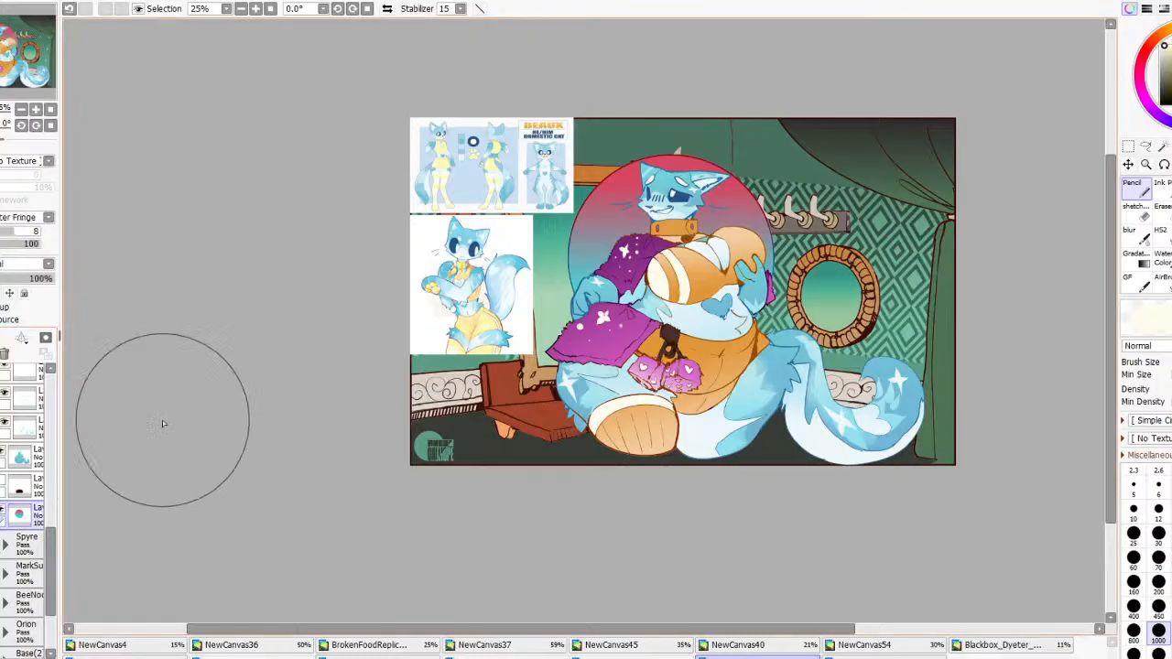
pyautogui.click(1136, 258)
pyautogui.scroll(1, 676, 232)
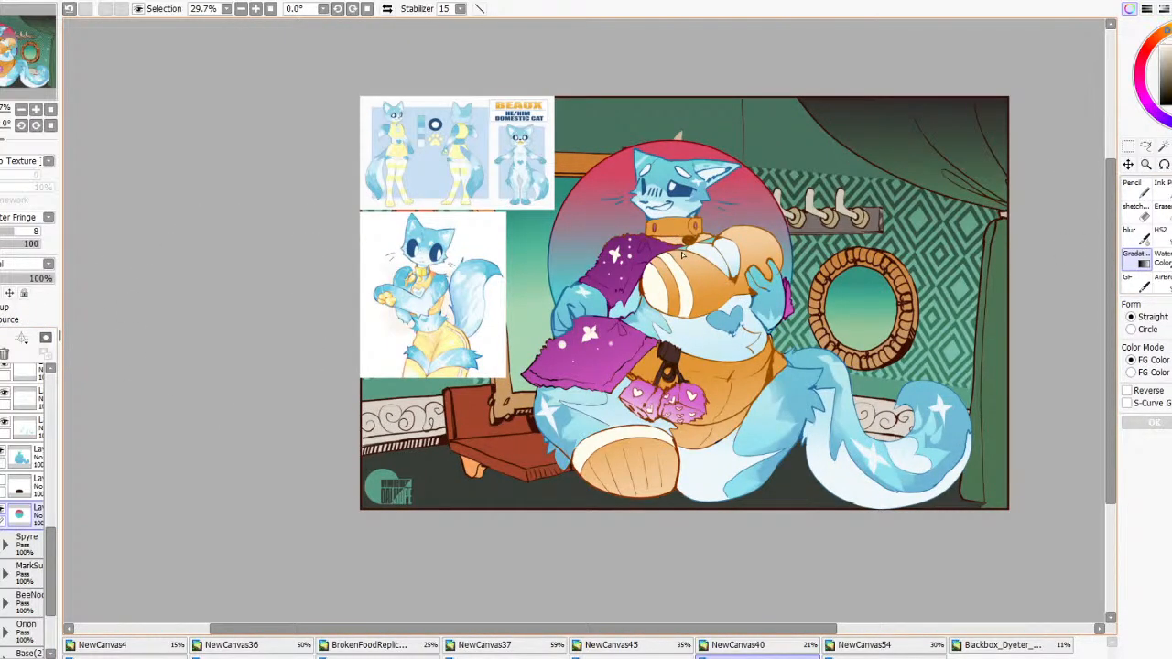
pyautogui.click(1145, 98)
pyautogui.rightClick(700, 289)
pyautogui.moveTo(737, 264); pyautogui.dragTo(738, 169)
pyautogui.click(1154, 391)
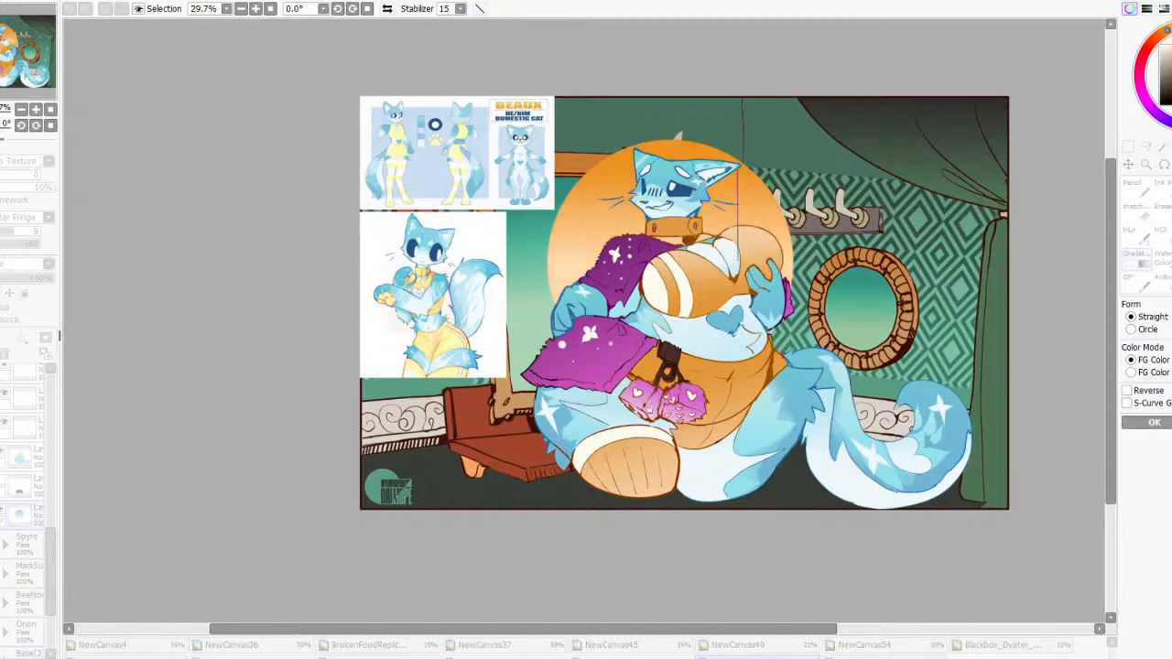
pyautogui.click(1154, 422)
# Try straight pink, blue-purple and light blue gradients on the background circle, comparing Reverse on and off
pyautogui.click(1136, 188)
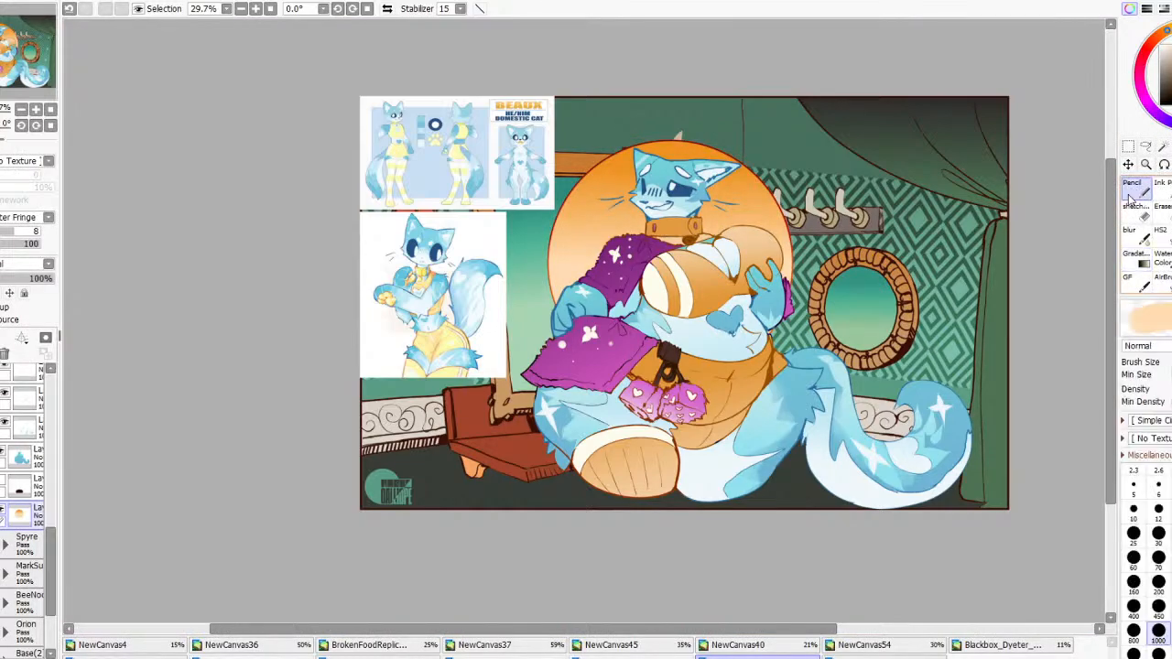
pyautogui.click(1135, 255)
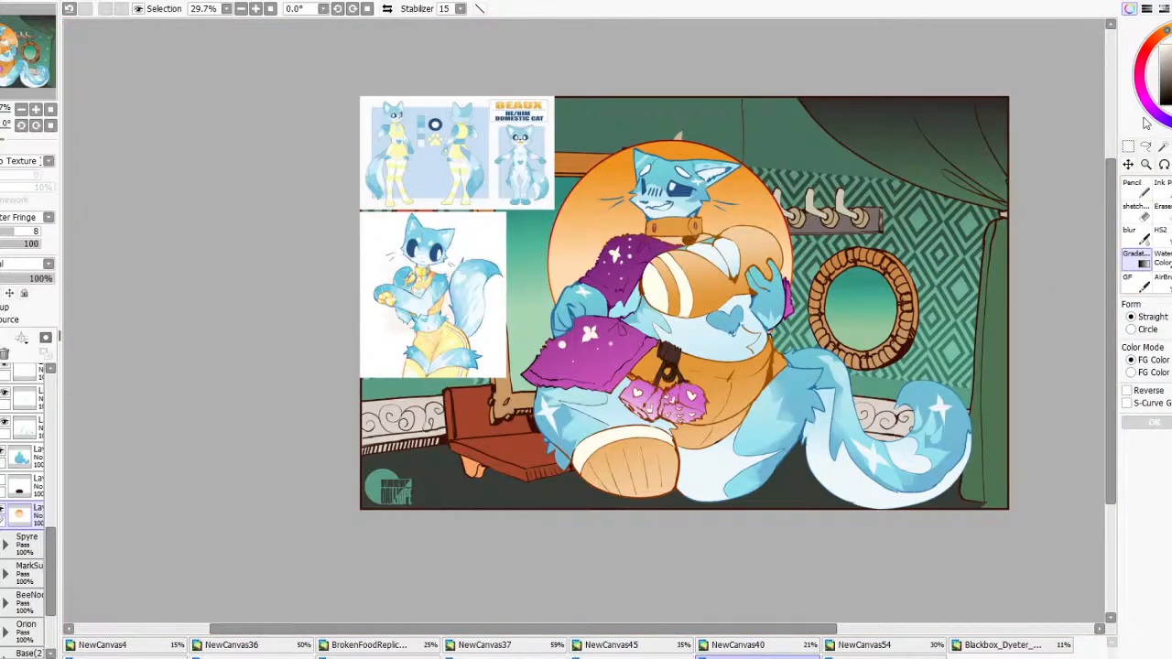
pyautogui.moveTo(794, 161); pyautogui.dragTo(804, 241)
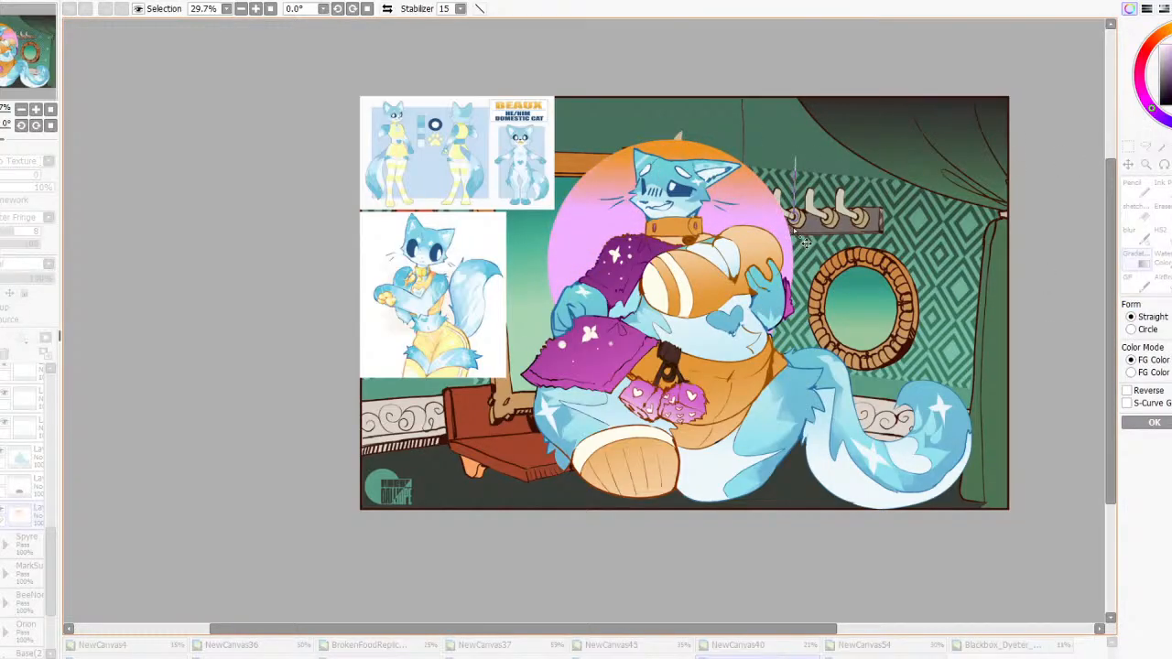
pyautogui.press('x')
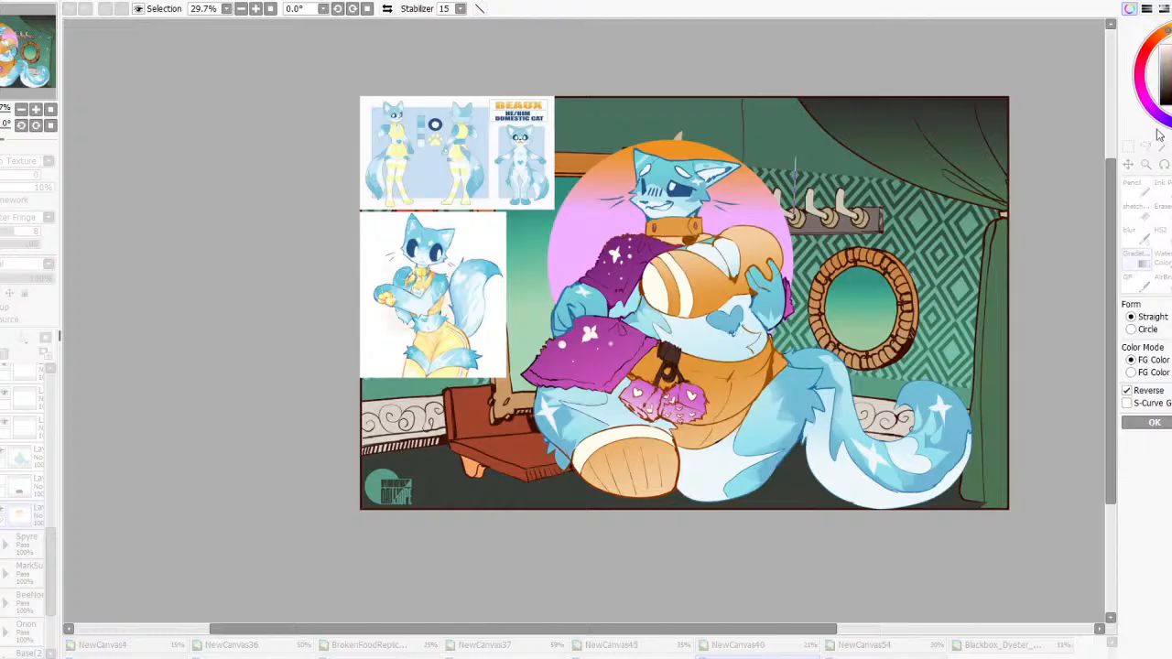
pyautogui.click(1155, 117)
pyautogui.moveTo(1156, 116); pyautogui.dragTo(1166, 122)
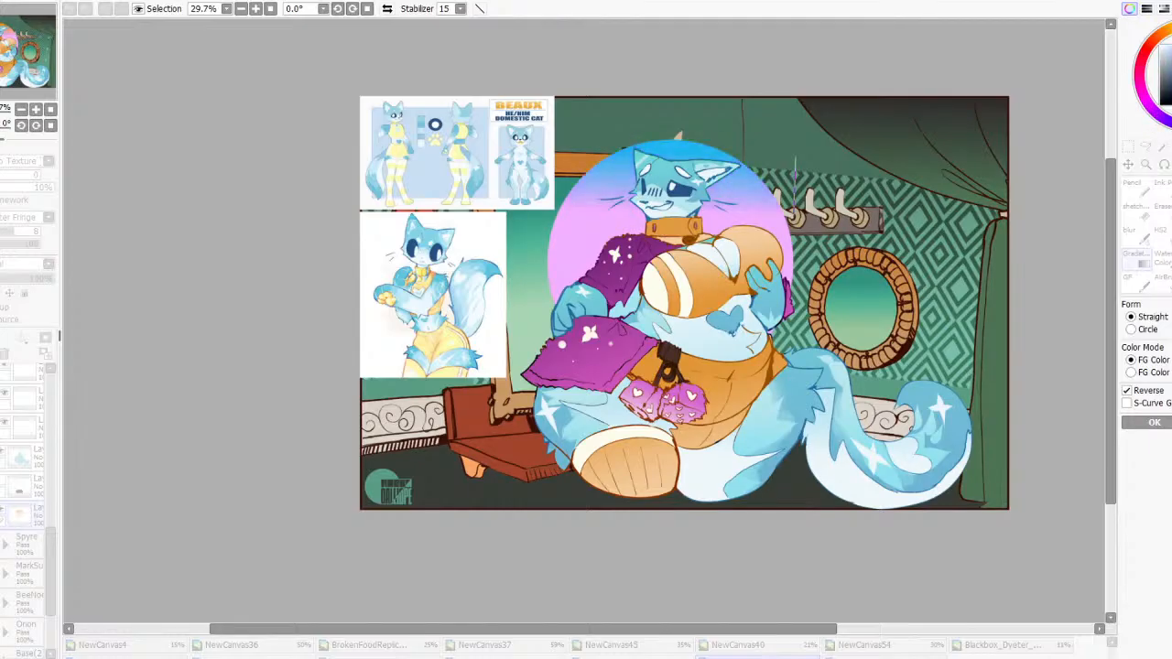
pyautogui.click(1141, 392)
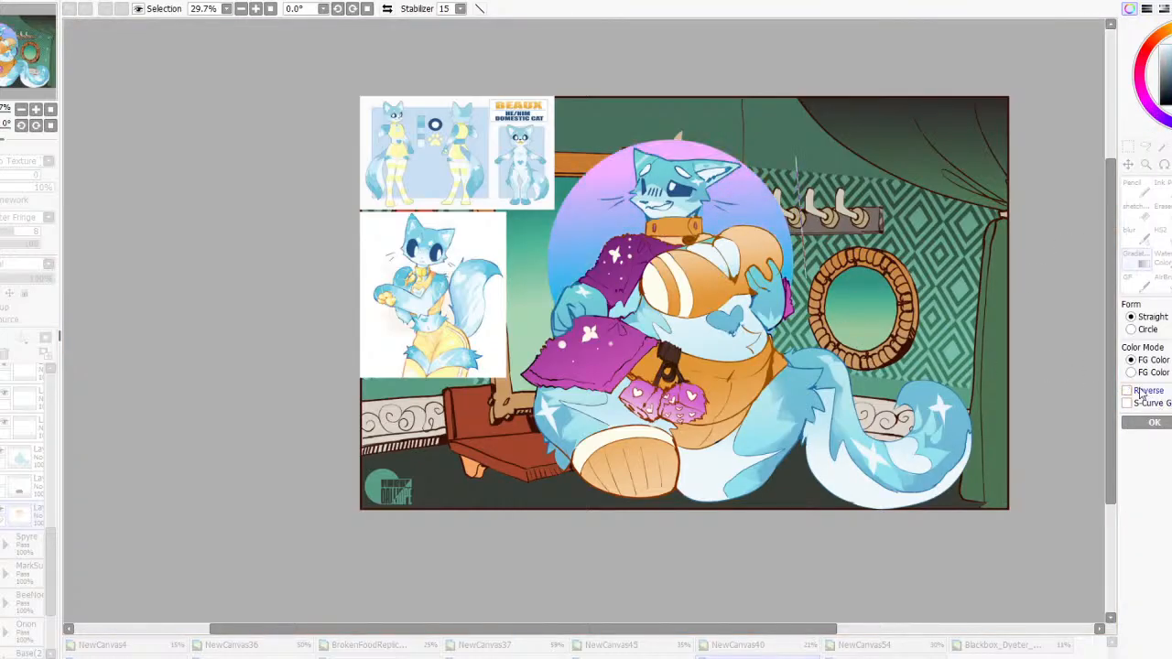
pyautogui.click(1142, 392)
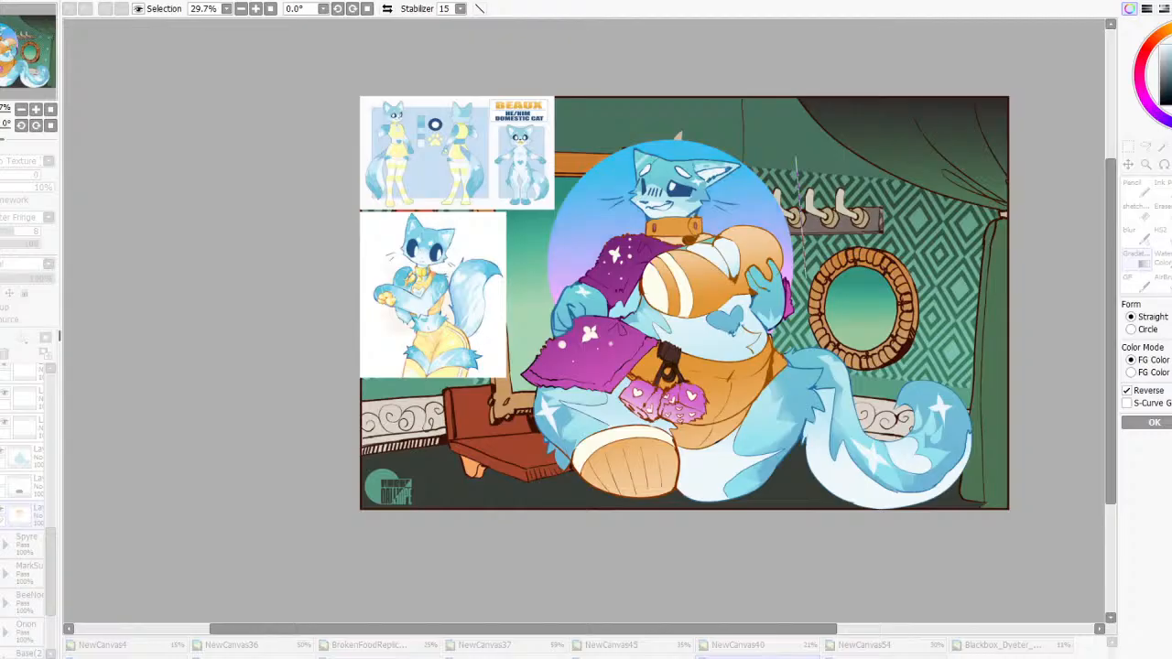
pyautogui.click(1171, 120)
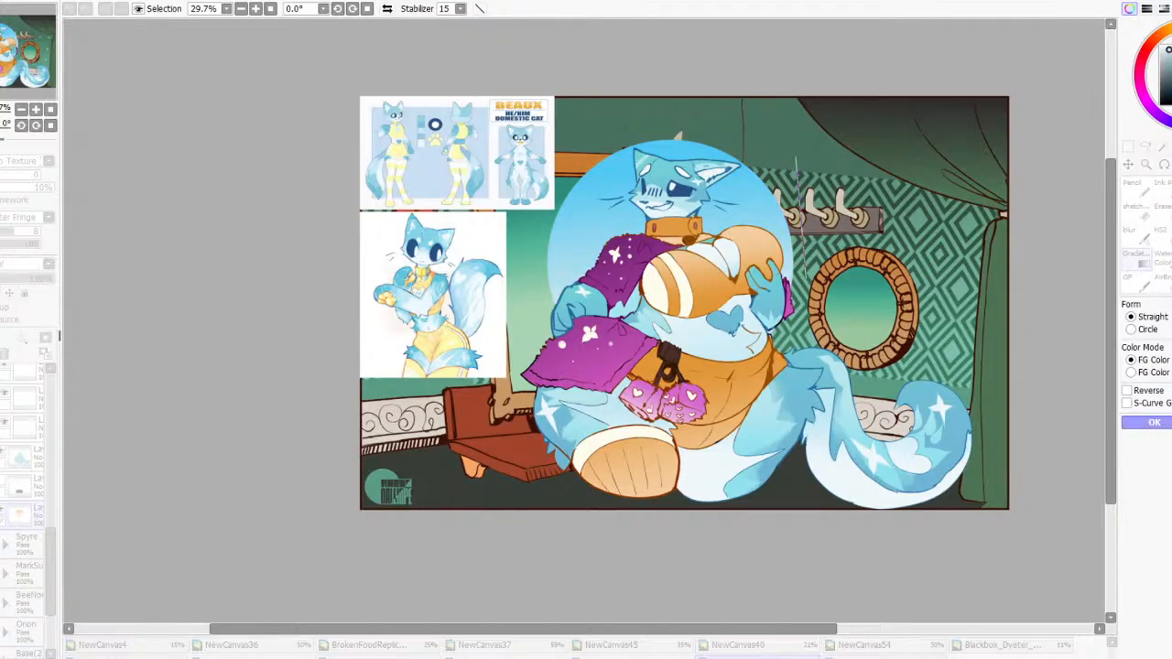
pyautogui.click(1171, 422)
# Examine the composition at different view sizes and with the canvas view mirrored horizontally
pyautogui.scroll(-3, 766, 243)
pyautogui.scroll(3, 766, 242)
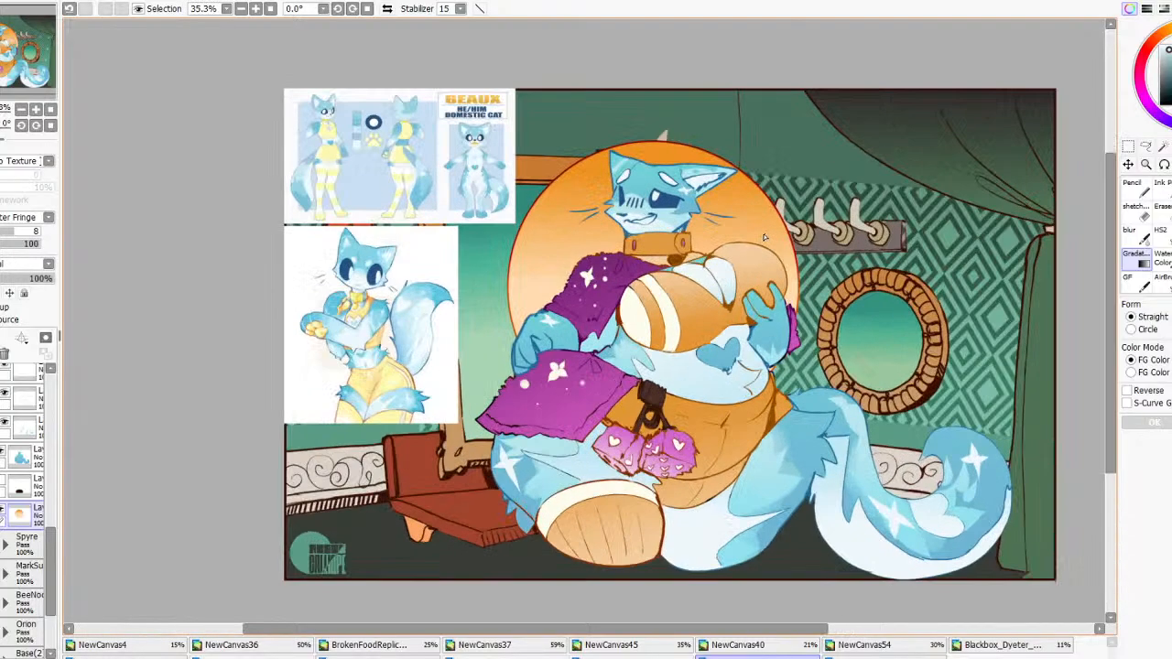
pyautogui.scroll(-3, 742, 383)
pyautogui.scroll(3, 747, 418)
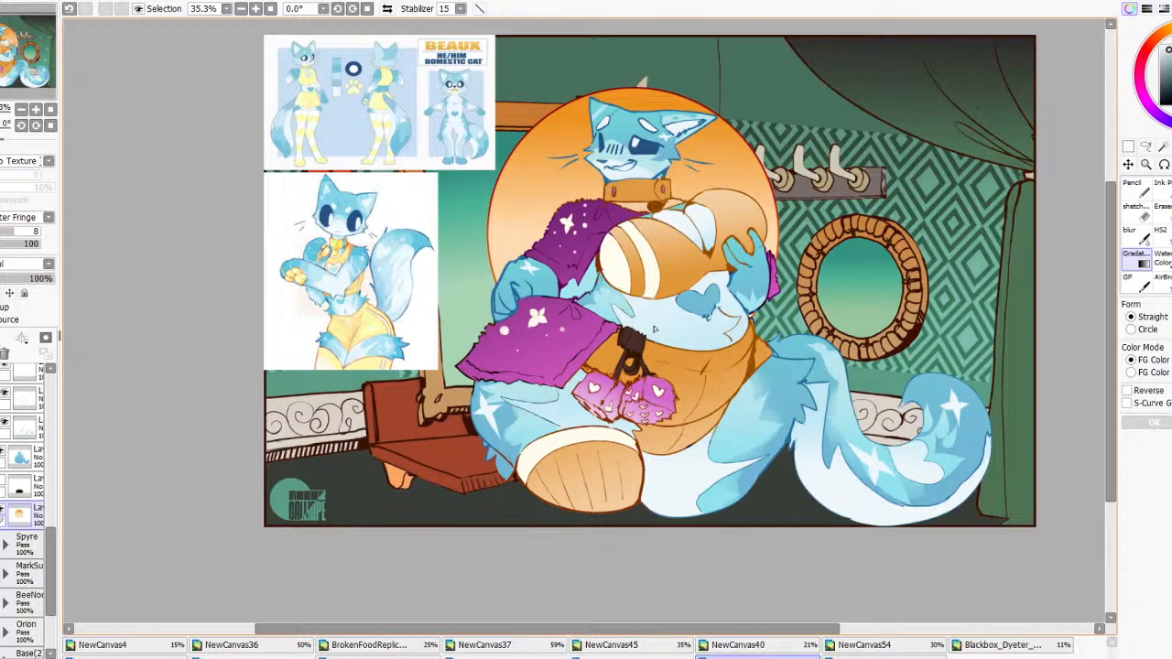
pyautogui.click(387, 8)
pyautogui.click(386, 8)
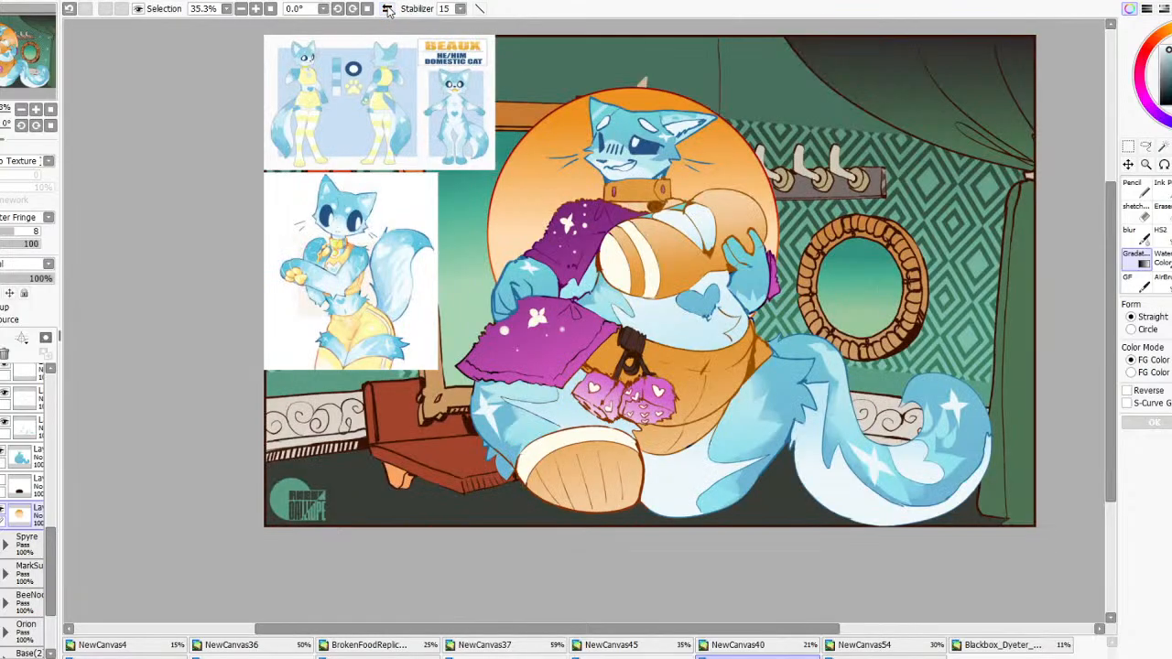
pyautogui.click(386, 8)
pyautogui.click(387, 8)
pyautogui.click(386, 8)
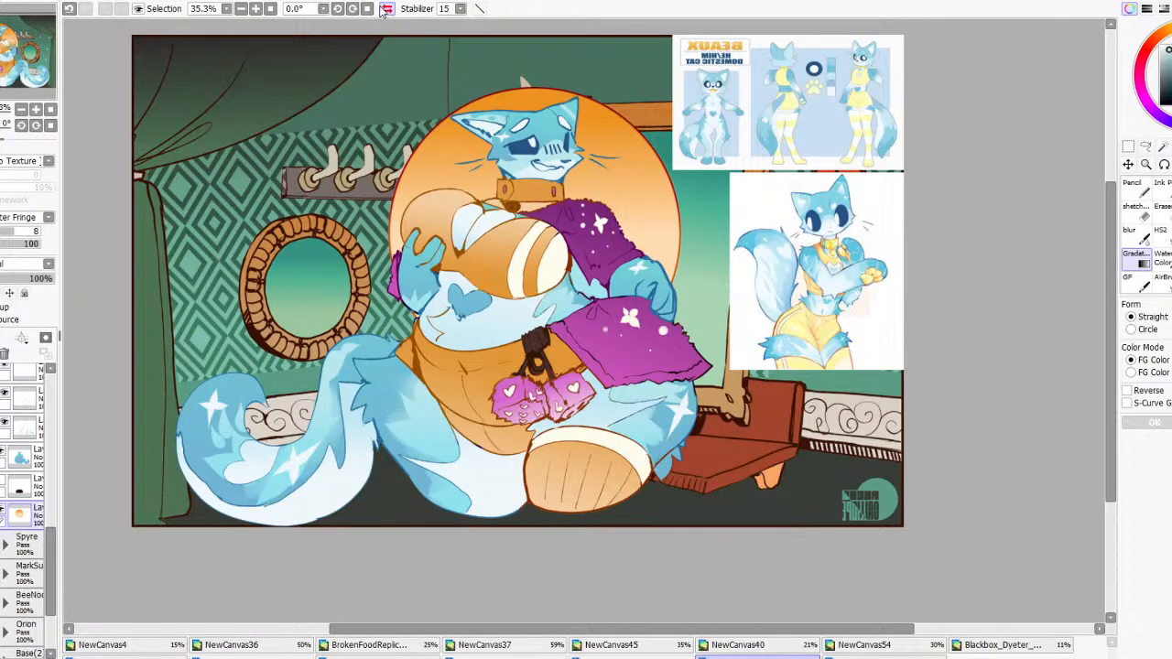
pyautogui.click(386, 9)
# Draw two curved blue lines across the tail near its base on the line art layer with the HS2 brush at size 12
pyautogui.scroll(-3, 834, 335)
pyautogui.scroll(2, 573, 499)
pyautogui.scroll(2, 3, 506)
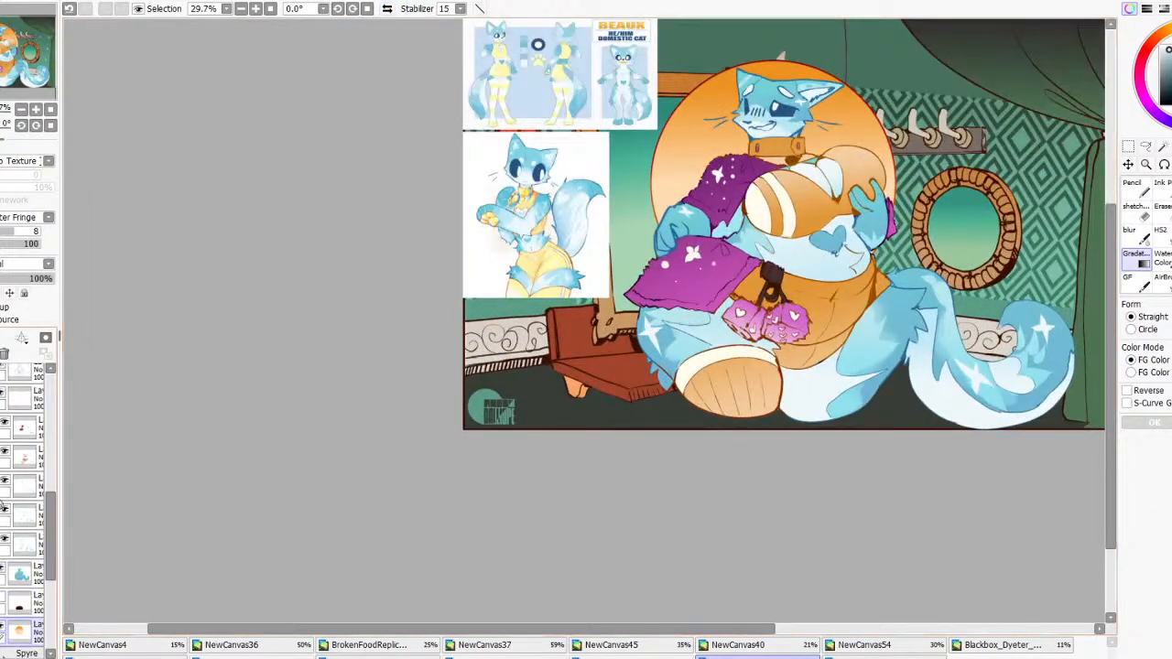
pyautogui.scroll(2, 2, 506)
pyautogui.click(22, 483)
pyautogui.scroll(5, 851, 371)
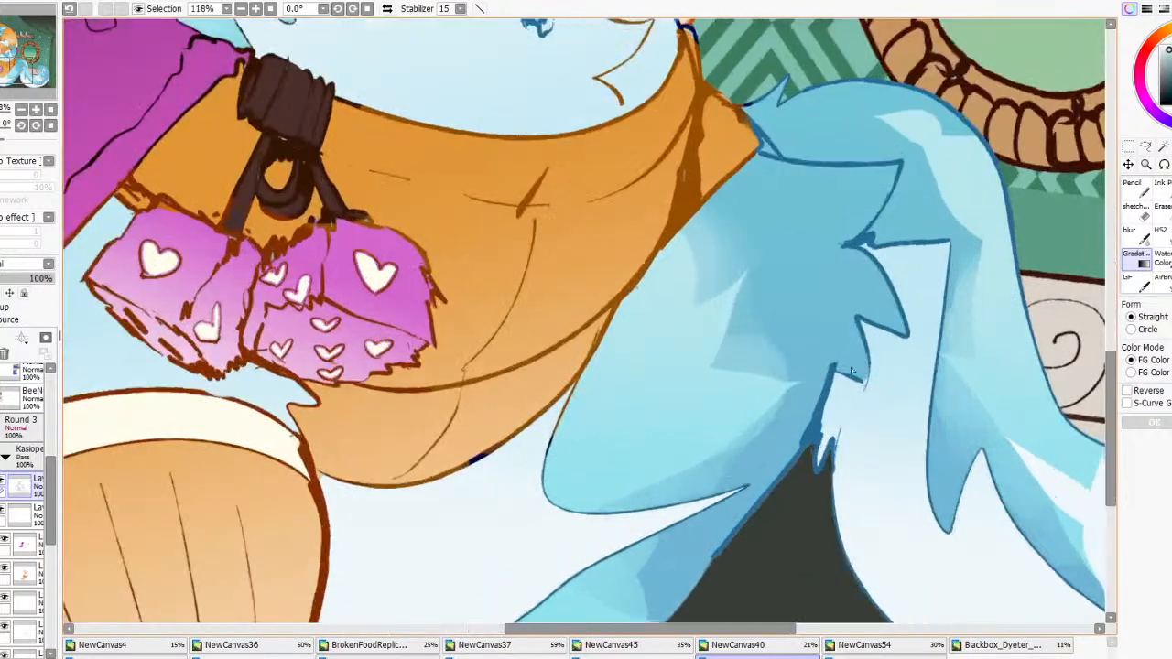
pyautogui.scroll(-4, 821, 403)
pyautogui.press('b')
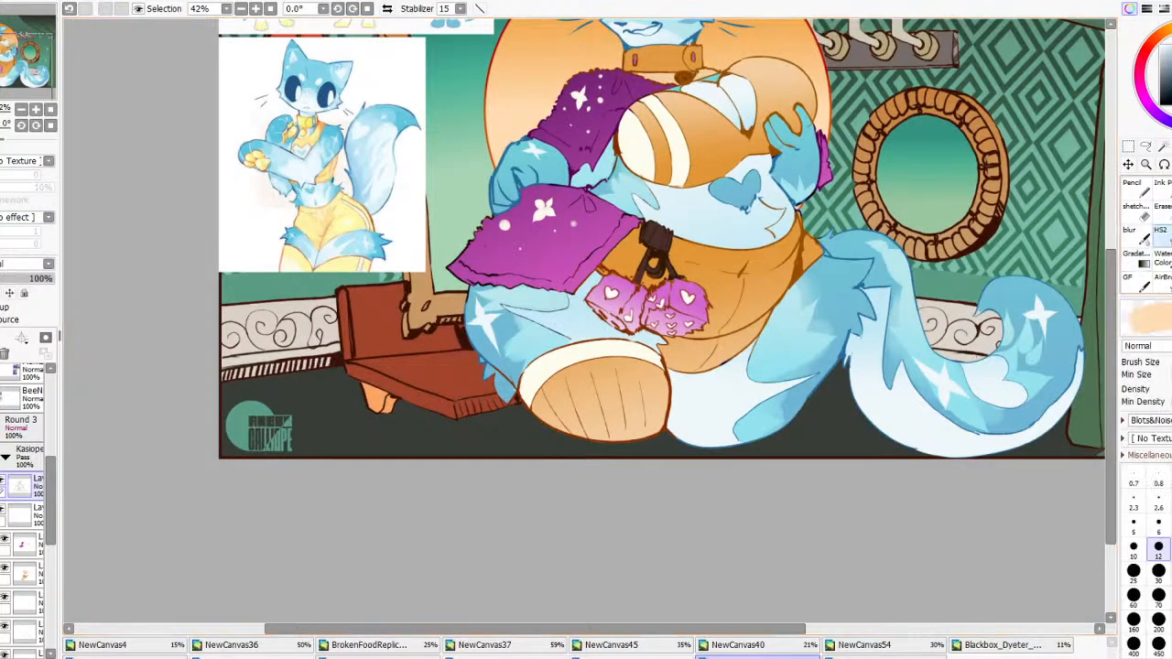
pyautogui.scroll(1, 860, 309)
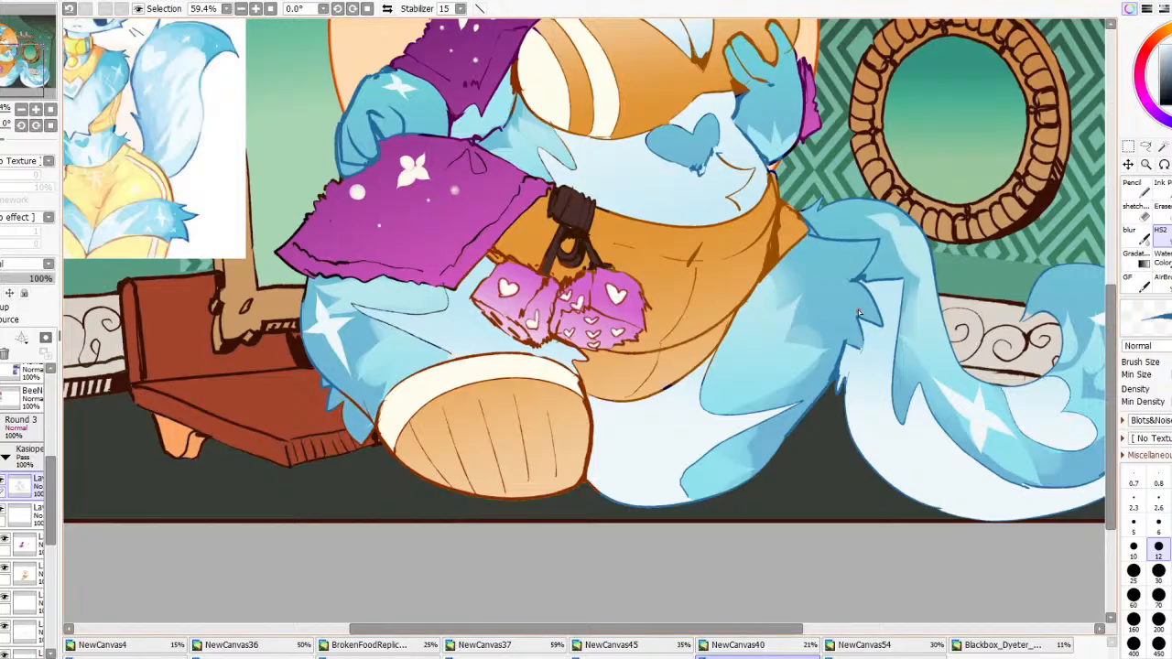
pyautogui.moveTo(877, 305); pyautogui.dragTo(919, 287)
pyautogui.moveTo(860, 435)
pyautogui.mouseDown()
pyautogui.moveTo(911, 427)
pyautogui.moveTo(961, 394)
pyautogui.mouseUp()
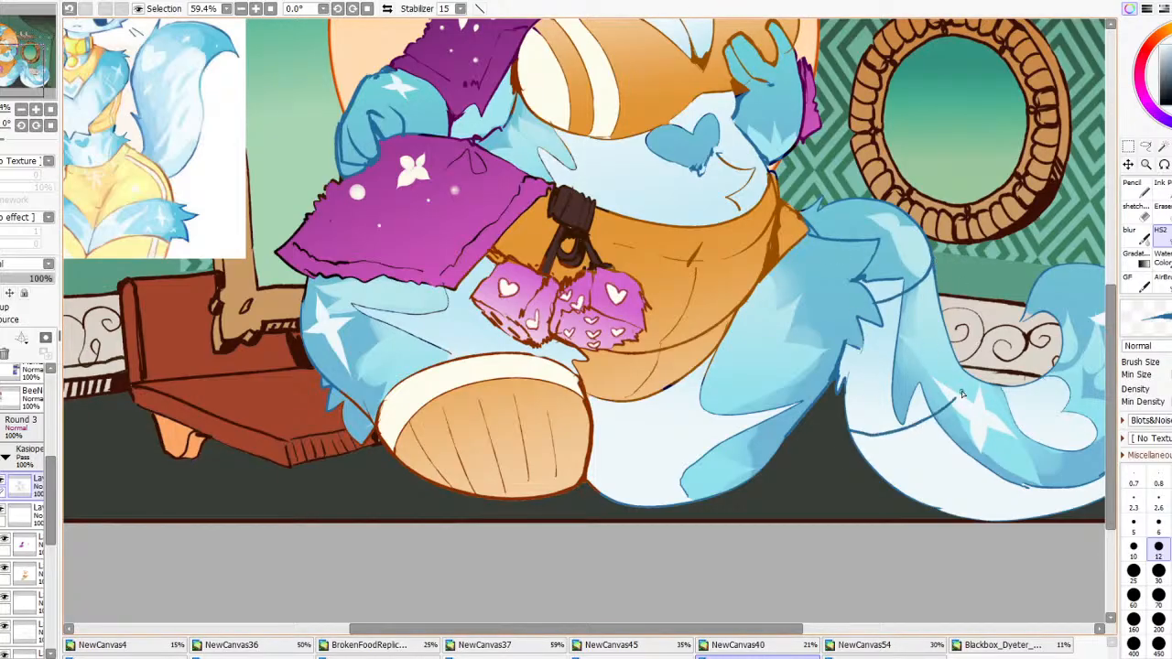
# Erase the line art inside the tail band beside the thigh and redraw the band's outer edge with the HS2 brush
pyautogui.click(1162, 213)
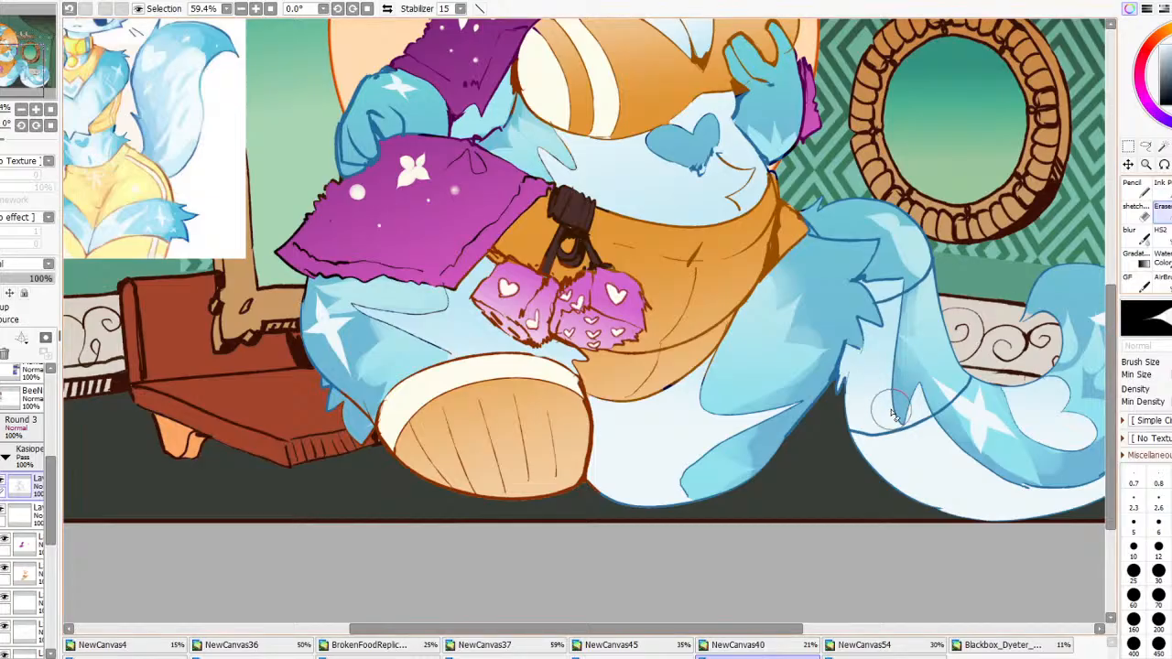
pyautogui.moveTo(929, 409)
pyautogui.mouseDown()
pyautogui.moveTo(900, 417)
pyautogui.moveTo(930, 373)
pyautogui.moveTo(916, 375)
pyautogui.moveTo(895, 306)
pyautogui.mouseUp()
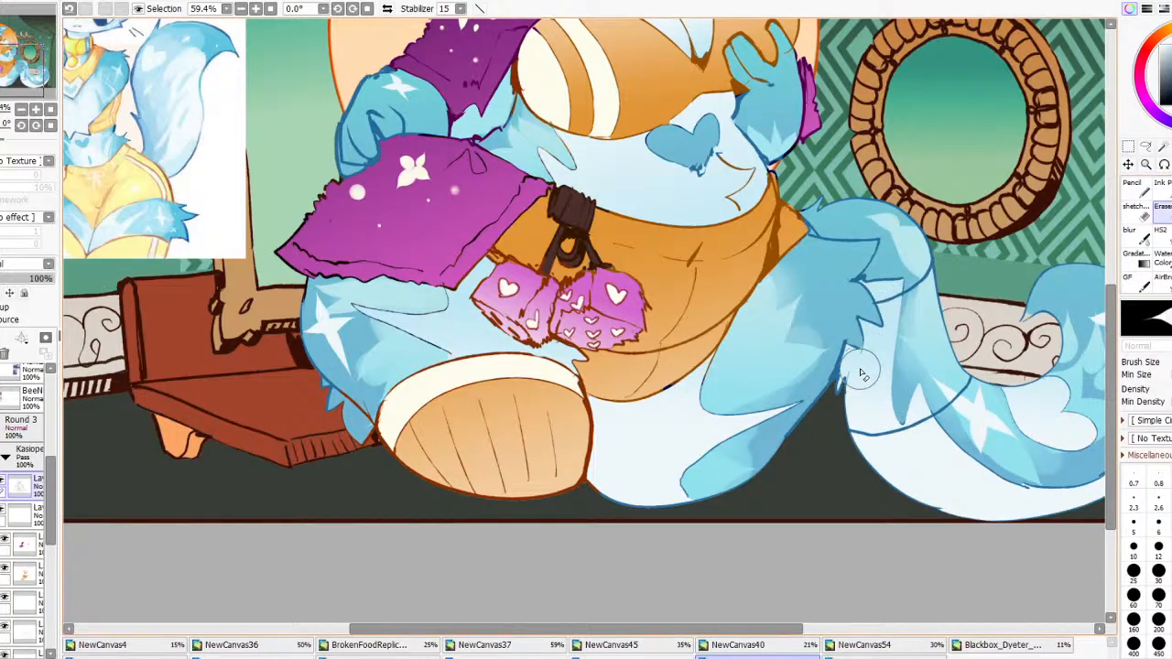
pyautogui.moveTo(841, 397); pyautogui.dragTo(837, 389)
pyautogui.click(1160, 237)
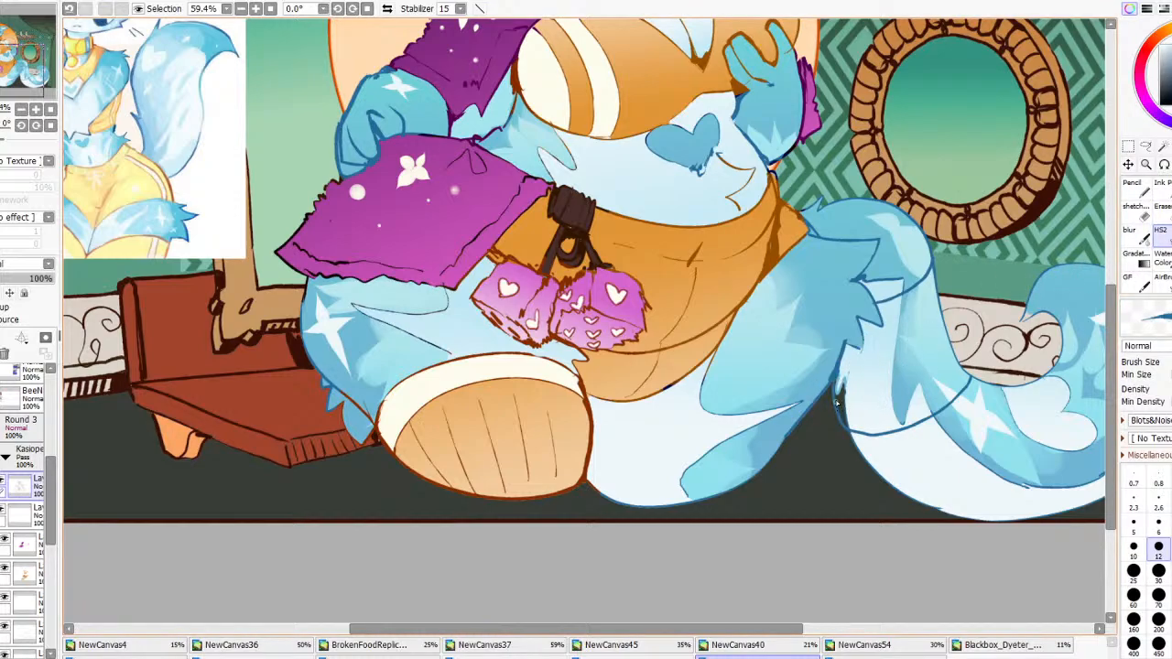
pyautogui.moveTo(836, 402)
pyautogui.mouseDown()
pyautogui.moveTo(889, 402)
pyautogui.moveTo(937, 379)
pyautogui.mouseUp()
pyautogui.scroll(-5, 722, 472)
pyautogui.scroll(4, 755, 458)
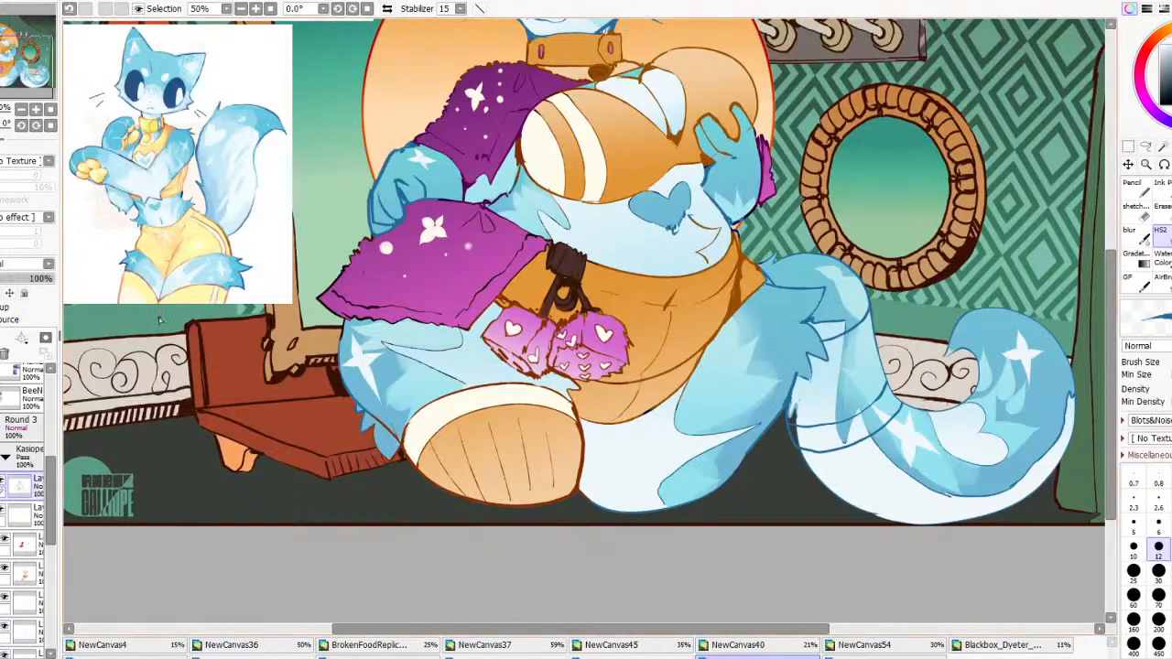
# Fill the banded tail section with magenta on the purple clothing layer using Magic Wand areas, and make the blue body colour layer active
pyautogui.press('w')
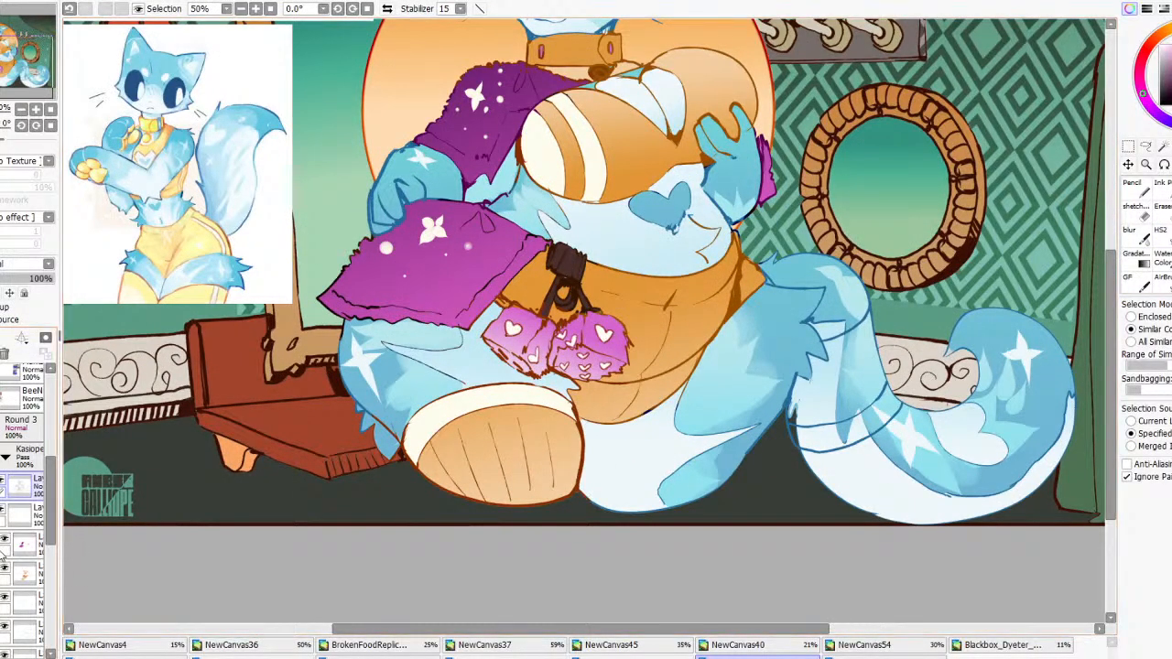
pyautogui.click(32, 547)
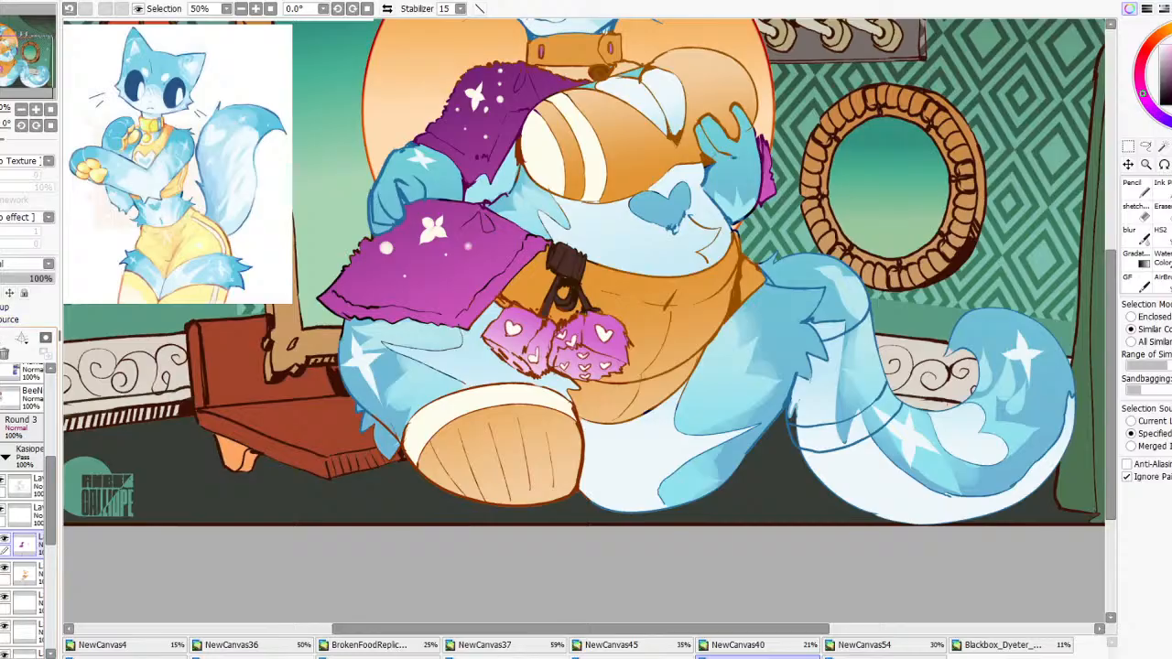
pyautogui.click(963, 464)
pyautogui.hotkey('ctrl', 'z')
pyautogui.click(854, 377)
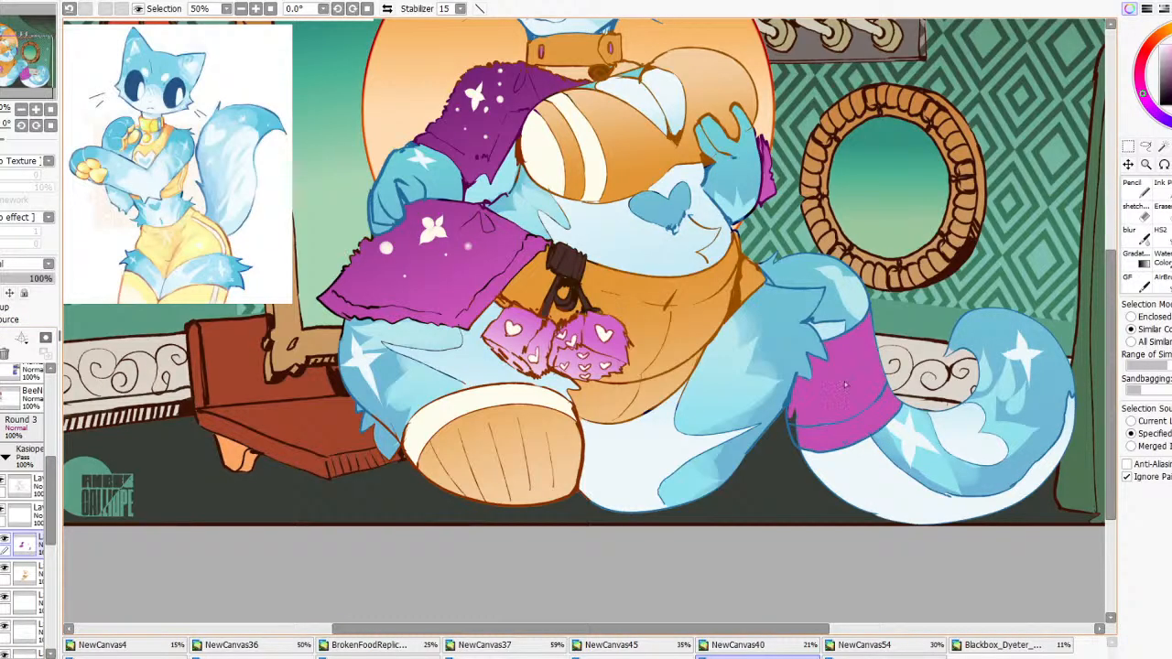
pyautogui.scroll(-5, 20, 555)
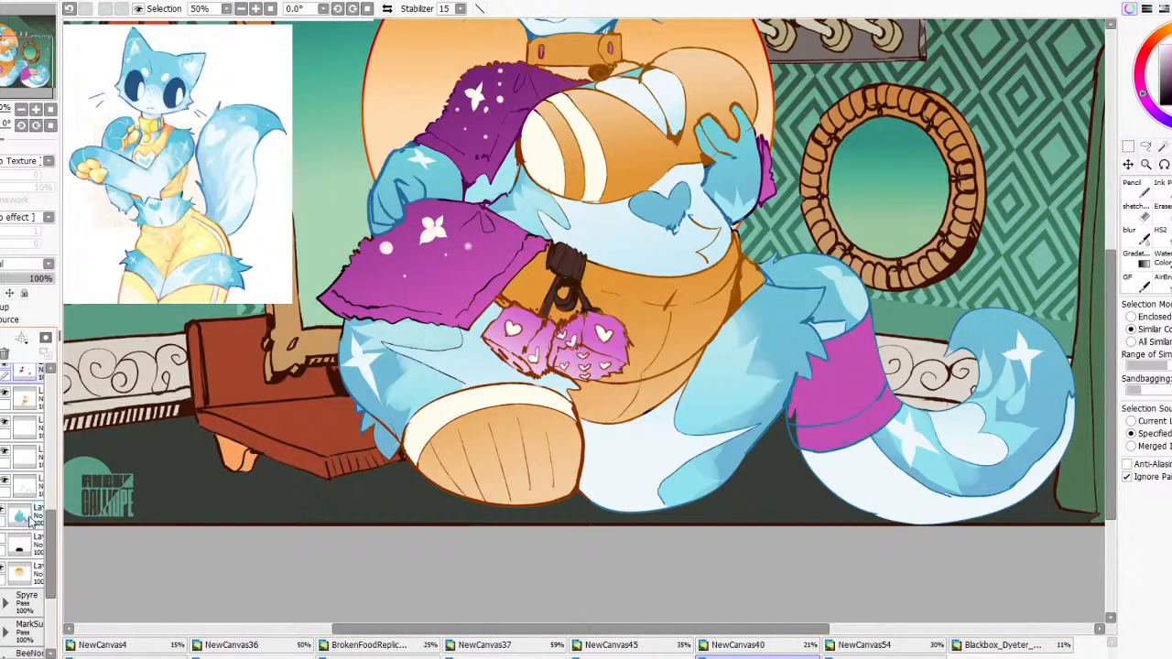
pyautogui.scroll(5, 815, 398)
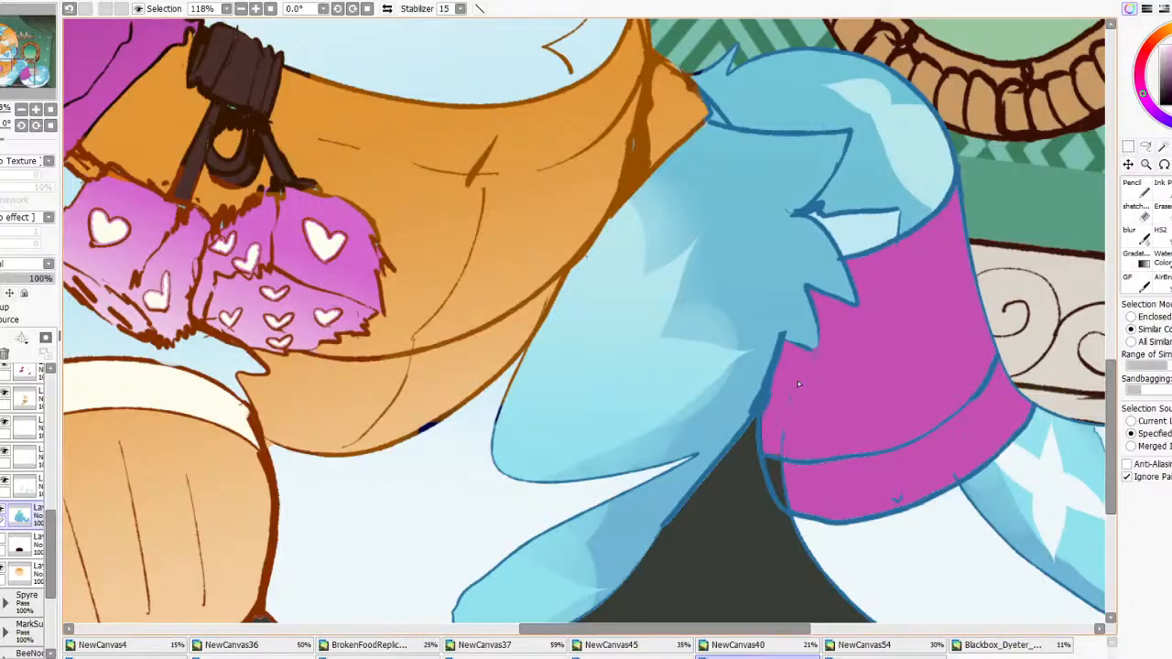
# Erase the stray line art inside the tail band beside the thigh with the sketch eraser on the line art layer
pyautogui.scroll(-8, 777, 474)
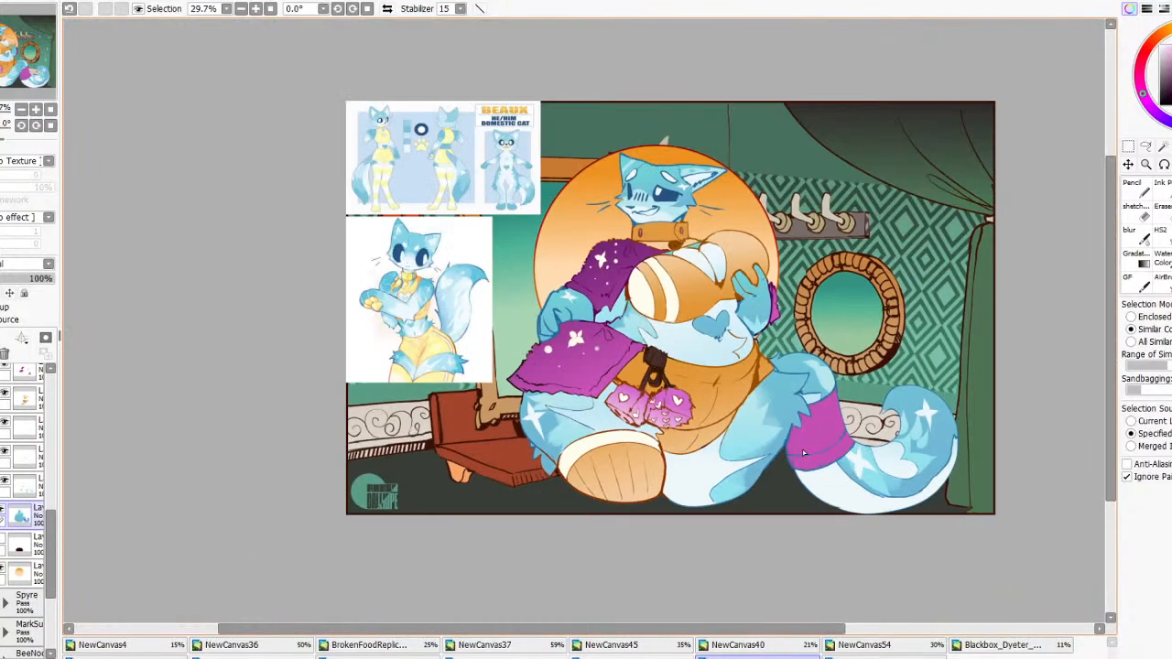
pyautogui.scroll(3, 28, 512)
pyautogui.click(27, 512)
pyautogui.scroll(8, 854, 468)
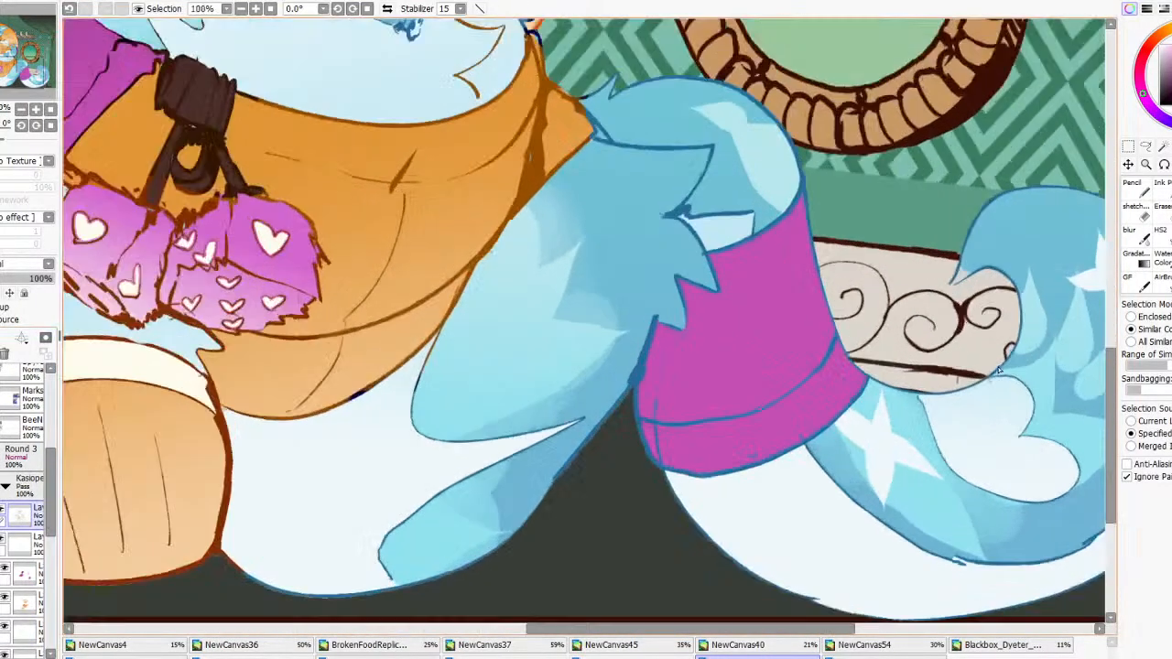
pyautogui.click(1136, 212)
pyautogui.scroll(3, 600, 425)
pyautogui.moveTo(591, 499)
pyautogui.mouseDown()
pyautogui.moveTo(588, 520)
pyautogui.moveTo(580, 414)
pyautogui.moveTo(577, 433)
pyautogui.mouseUp()
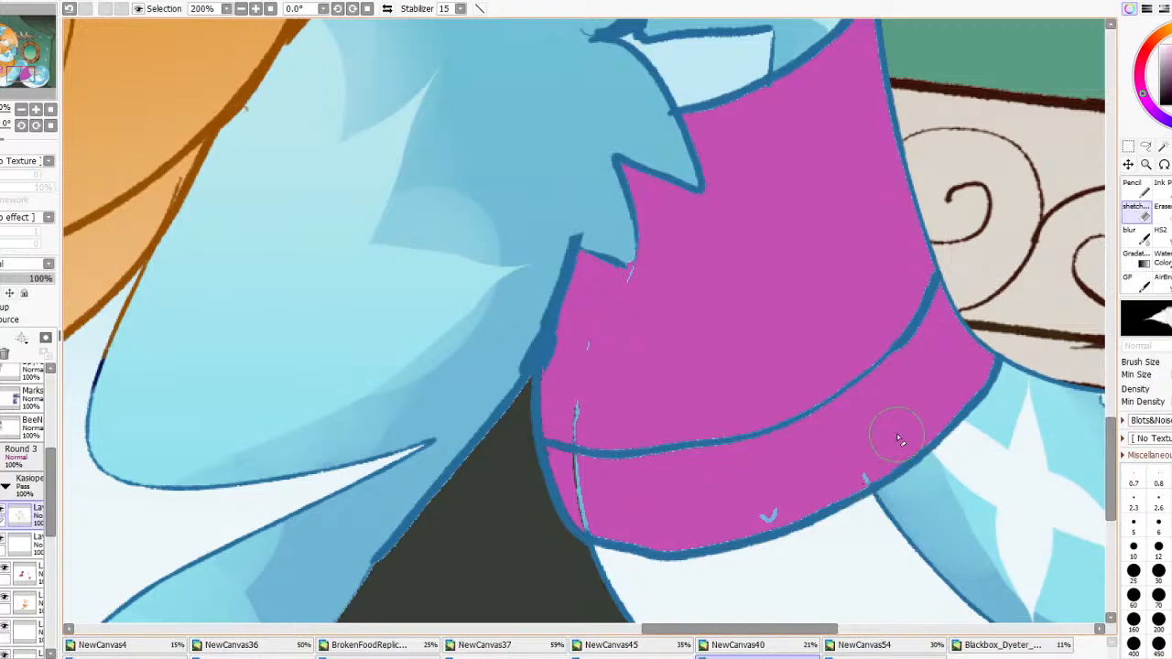
# Paint over the leftover light blue specks in the tail band with magenta on the blue body colour layer using the ink pen
pyautogui.scroll(-3, 697, 340)
pyautogui.scroll(-3, 65, 518)
pyautogui.scroll(-3, 35, 566)
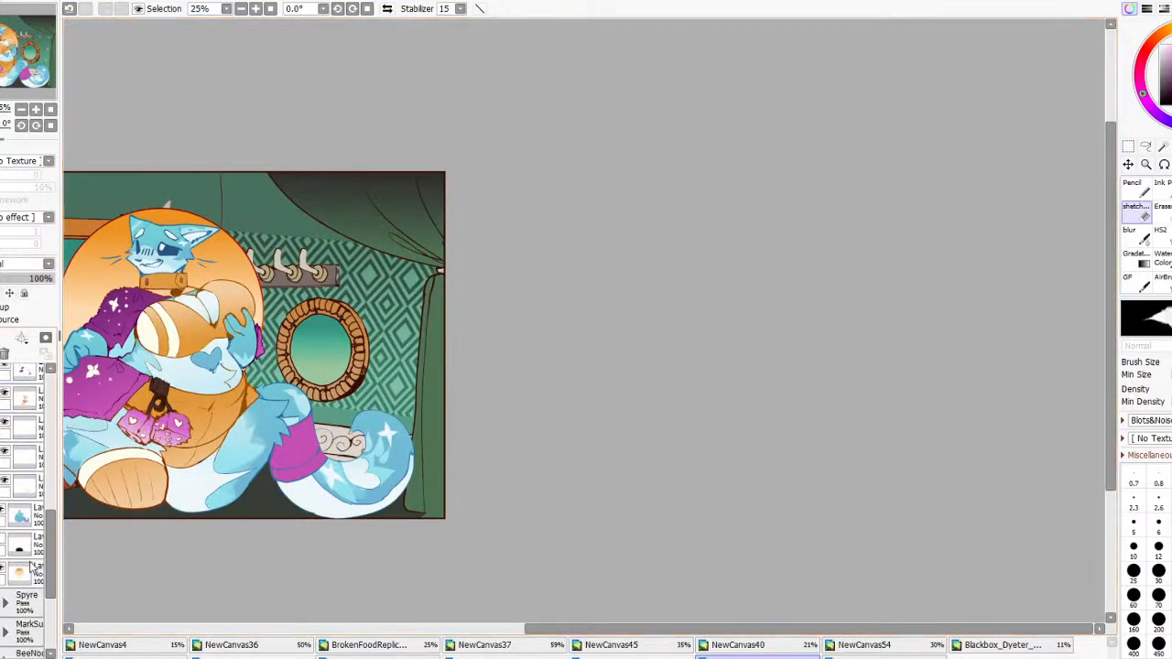
pyautogui.click(20, 512)
pyautogui.scroll(3, 660, 426)
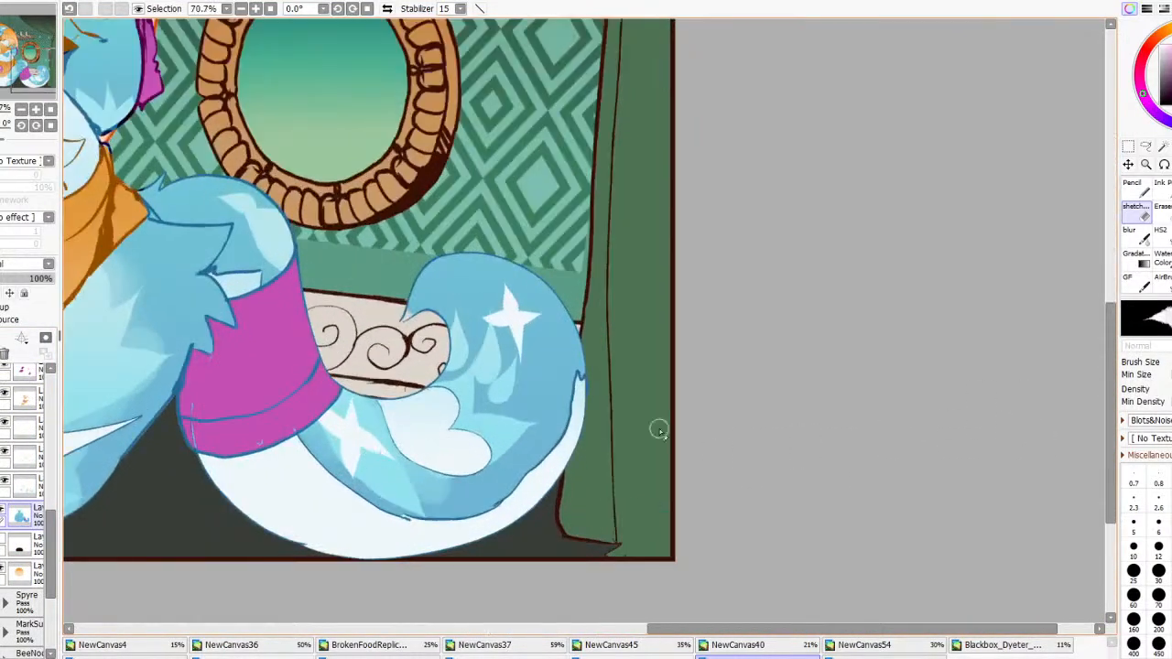
pyautogui.scroll(-1, 488, 414)
pyautogui.scroll(1, 488, 414)
pyautogui.press('n')
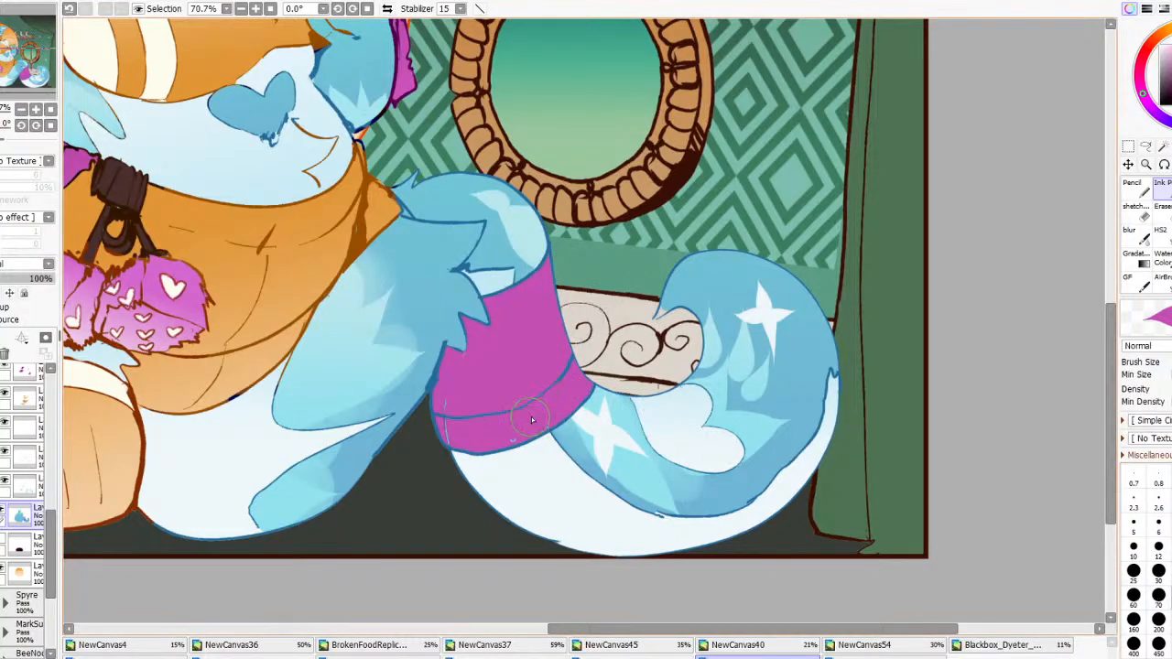
pyautogui.moveTo(564, 438); pyautogui.dragTo(450, 440)
pyautogui.moveTo(461, 368); pyautogui.dragTo(471, 361)
pyautogui.scroll(-3, 643, 330)
pyautogui.scroll(5, 346, 283)
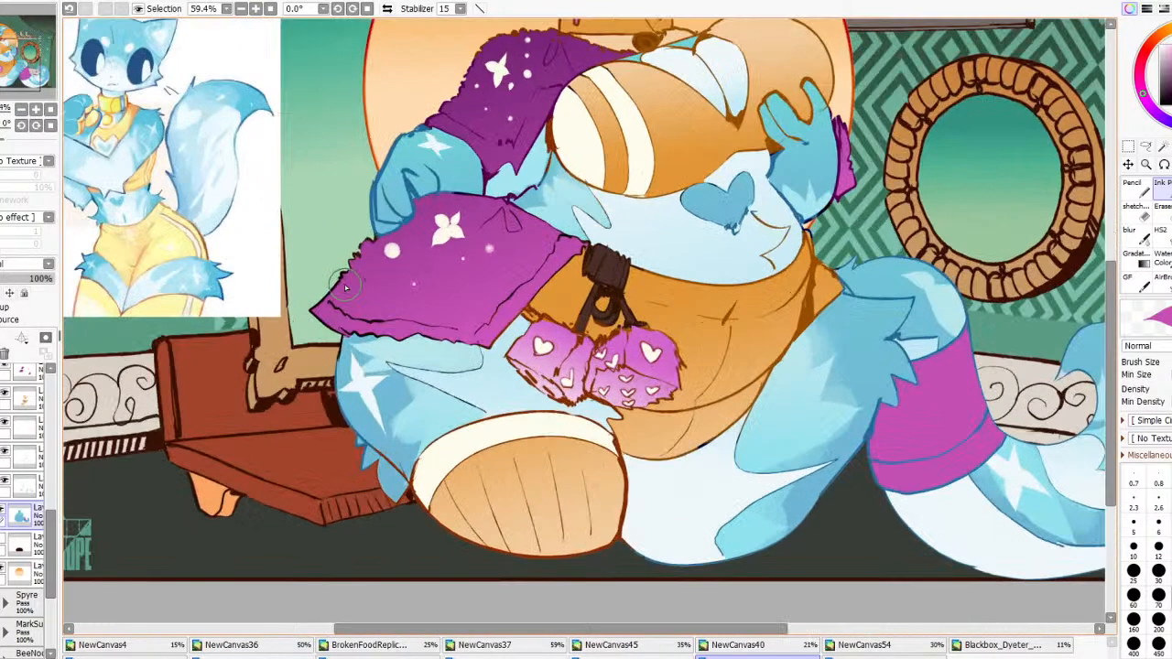
# Try filling the lower sleeve with cream sampled from the chest stripe on the purple clothing layer, and undo the fill
pyautogui.scroll(-4, 640, 368)
pyautogui.scroll(1, 616, 310)
pyautogui.rightClick(643, 262)
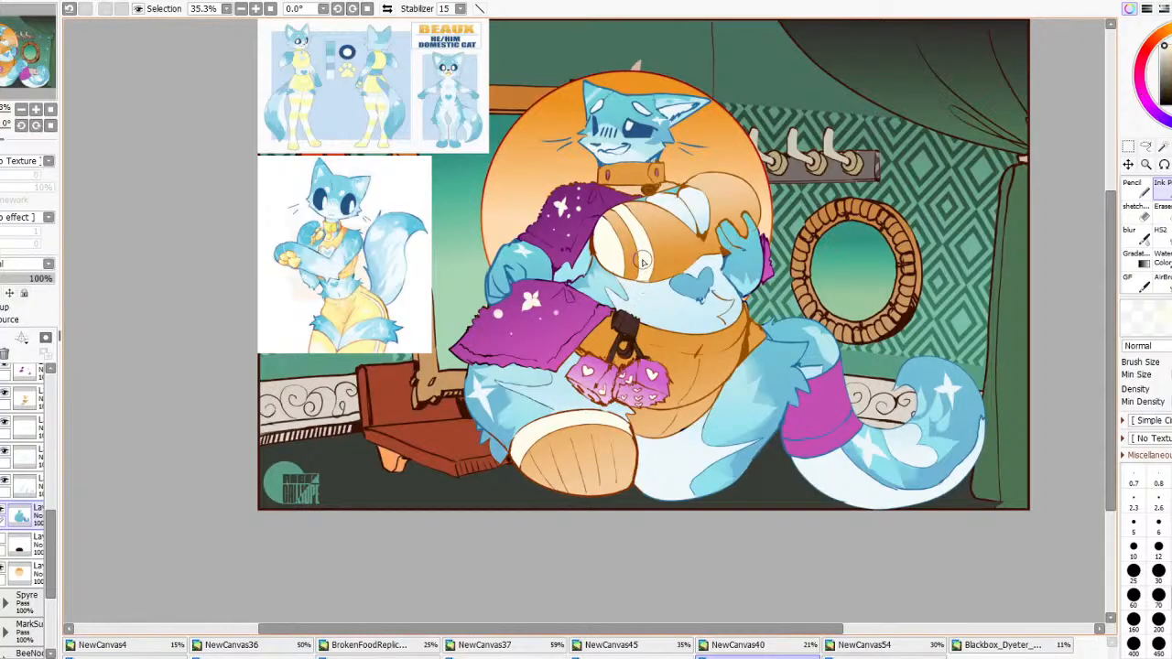
pyautogui.click(1163, 146)
pyautogui.scroll(2, 27, 488)
pyautogui.scroll(1, 27, 488)
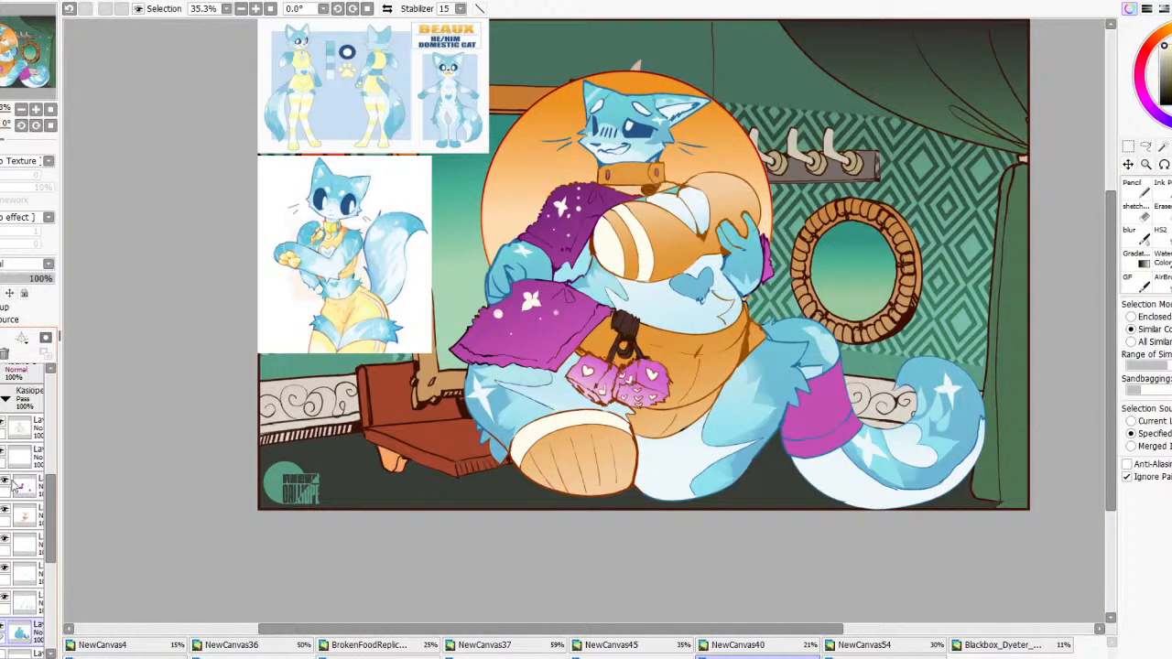
pyautogui.click(20, 423)
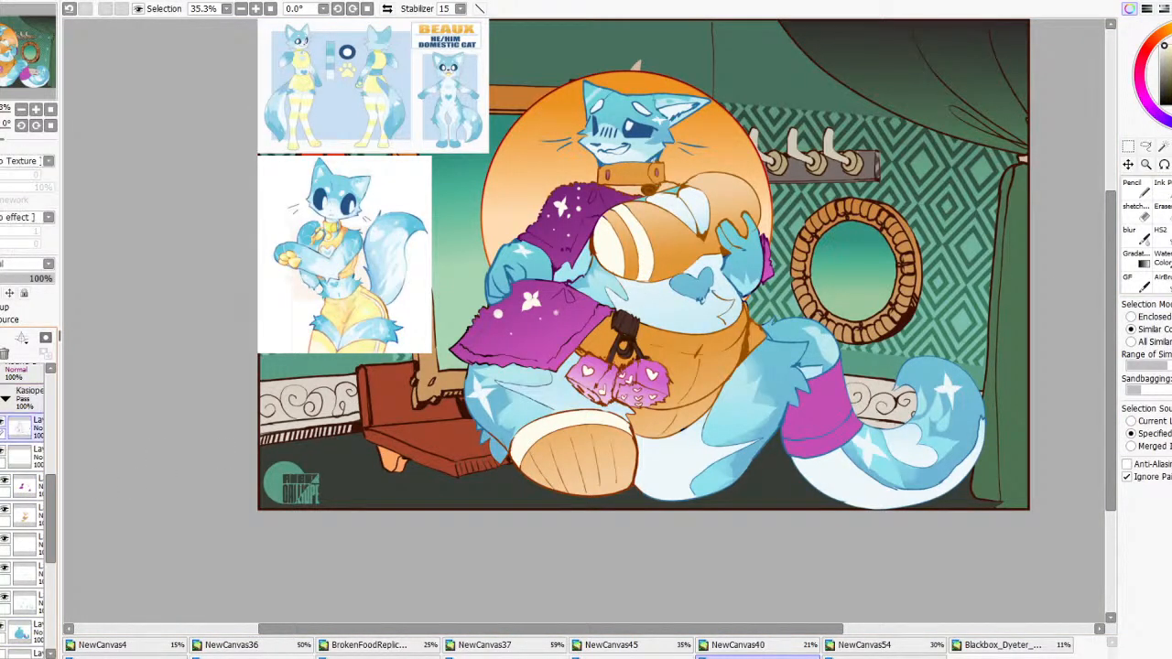
pyautogui.click(33, 490)
pyautogui.click(512, 363)
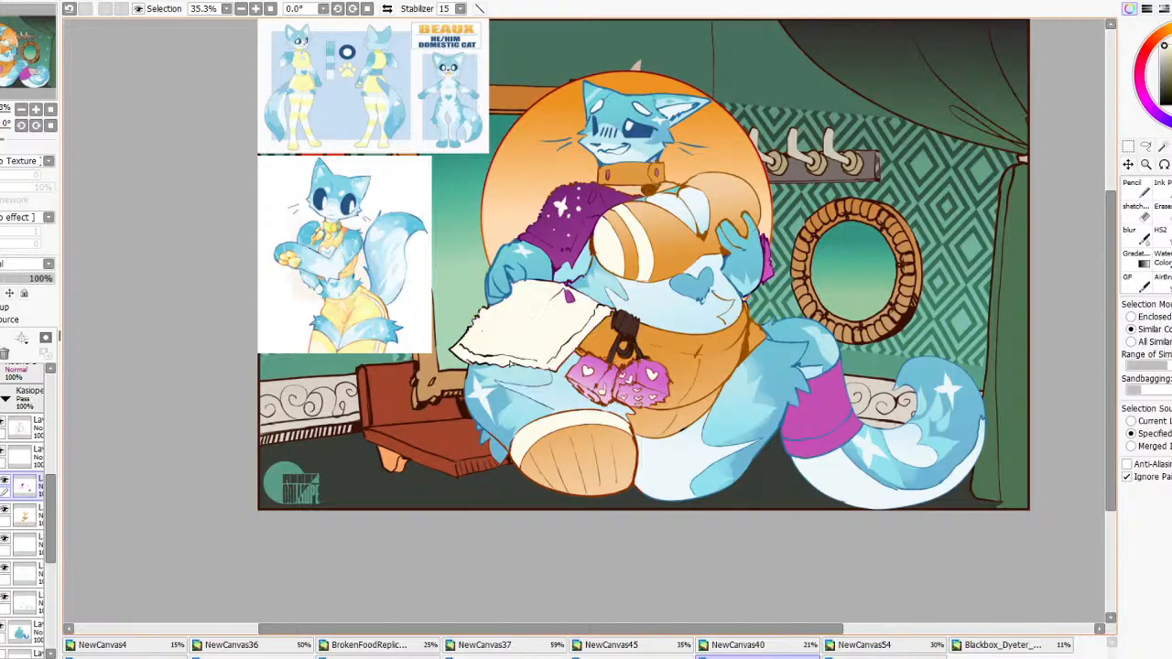
pyautogui.hotkey('ctrl', 'z')
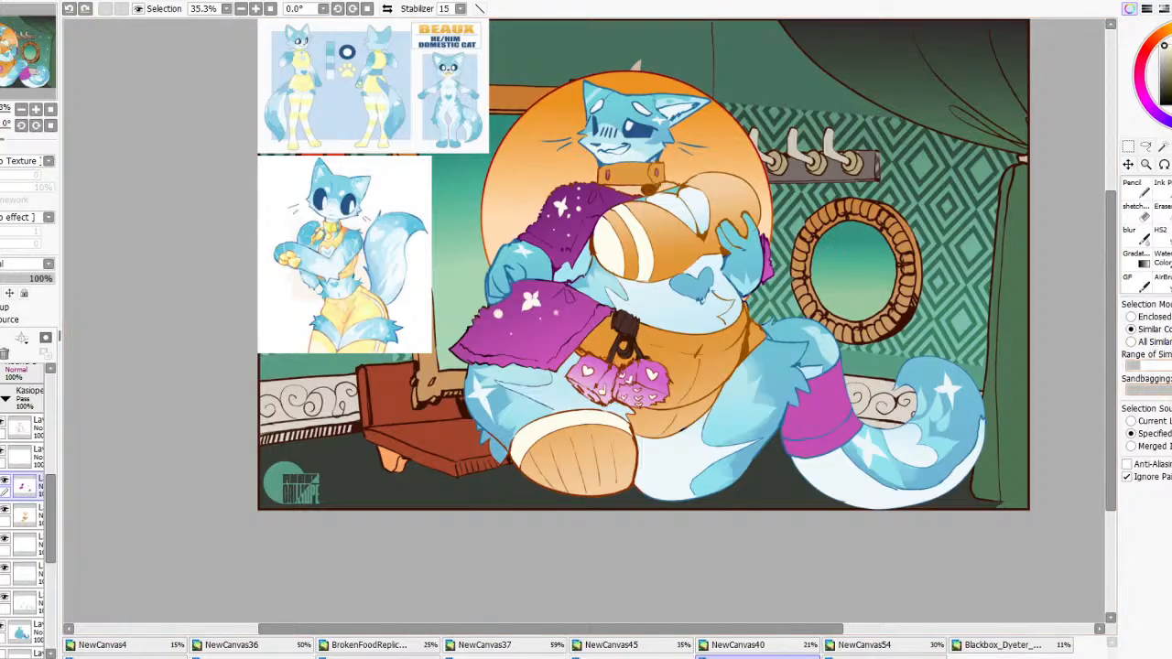
# Fill the hem trims of both sleeves and the lower strip of the tail band with cream using the Magic Wand
pyautogui.click(540, 249)
pyautogui.click(555, 257)
pyautogui.click(585, 231)
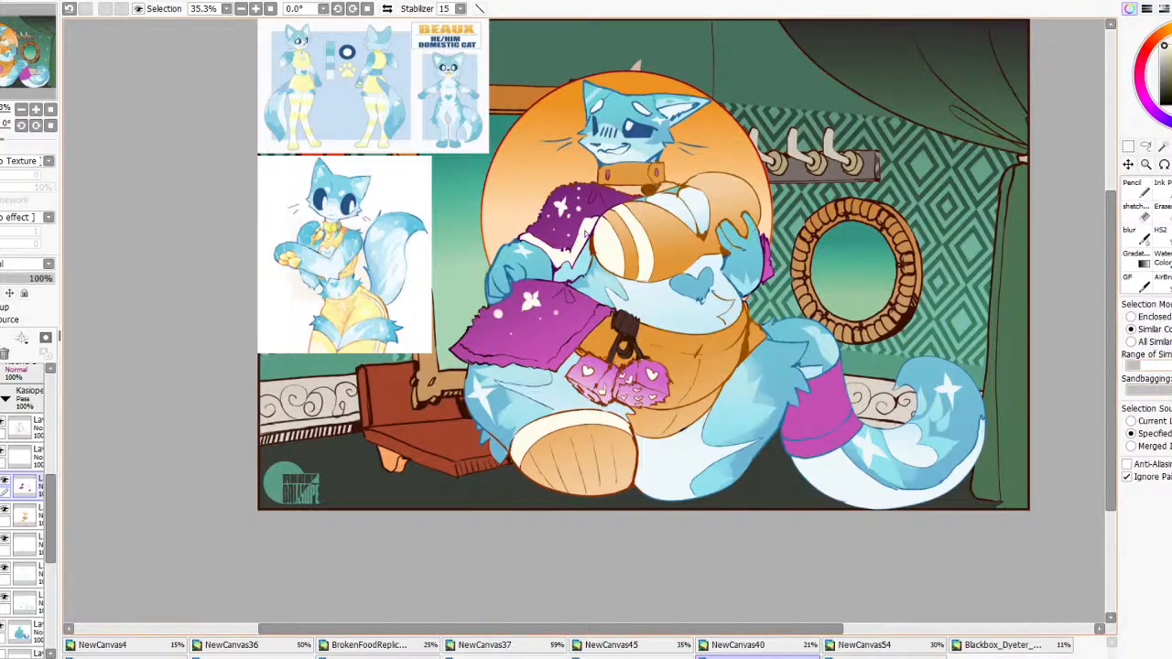
pyautogui.scroll(-3, 612, 229)
pyautogui.scroll(3, 611, 229)
pyautogui.click(573, 343)
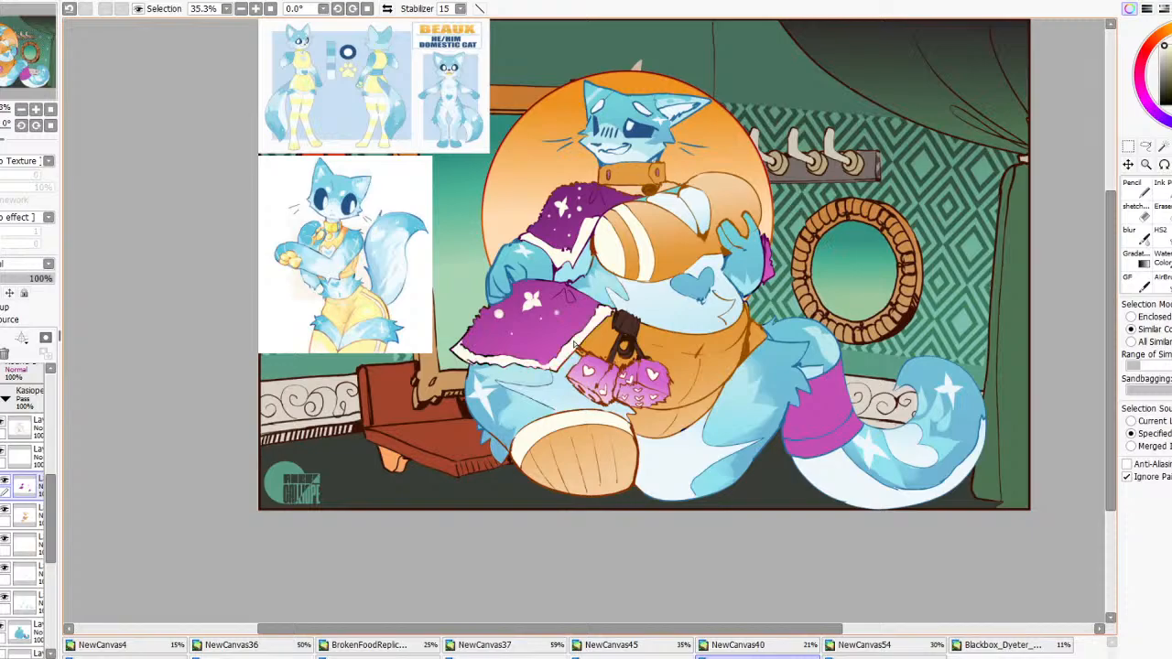
pyautogui.scroll(-3, 600, 317)
pyautogui.scroll(3, 619, 306)
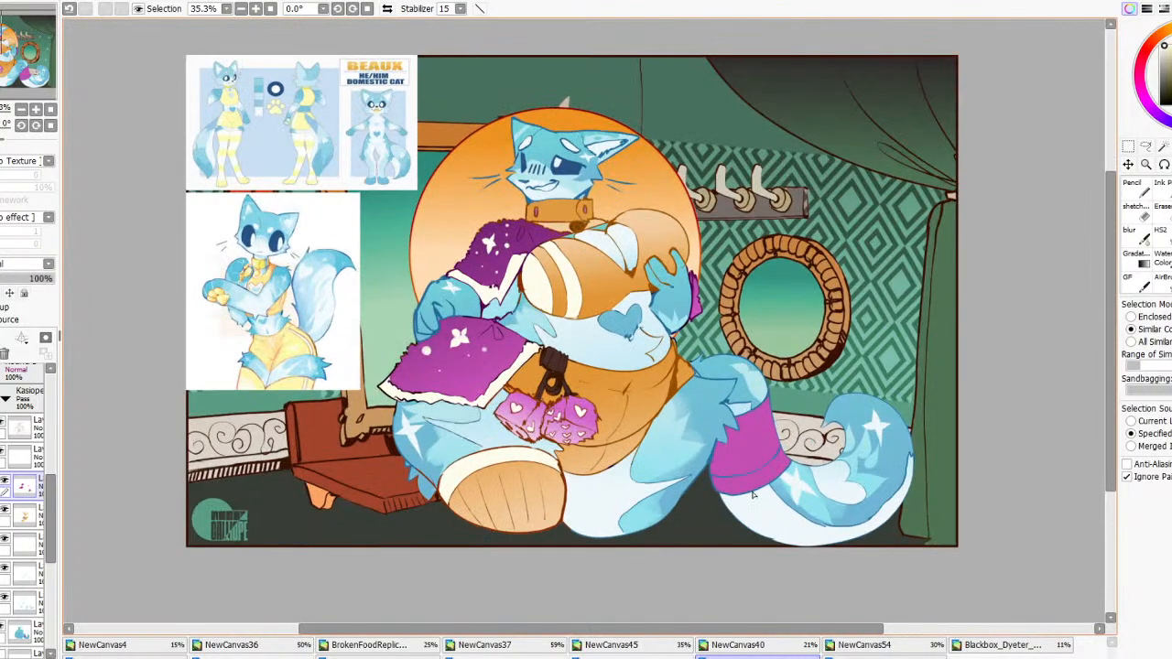
pyautogui.scroll(-5, 720, 378)
pyautogui.scroll(4, 328, 392)
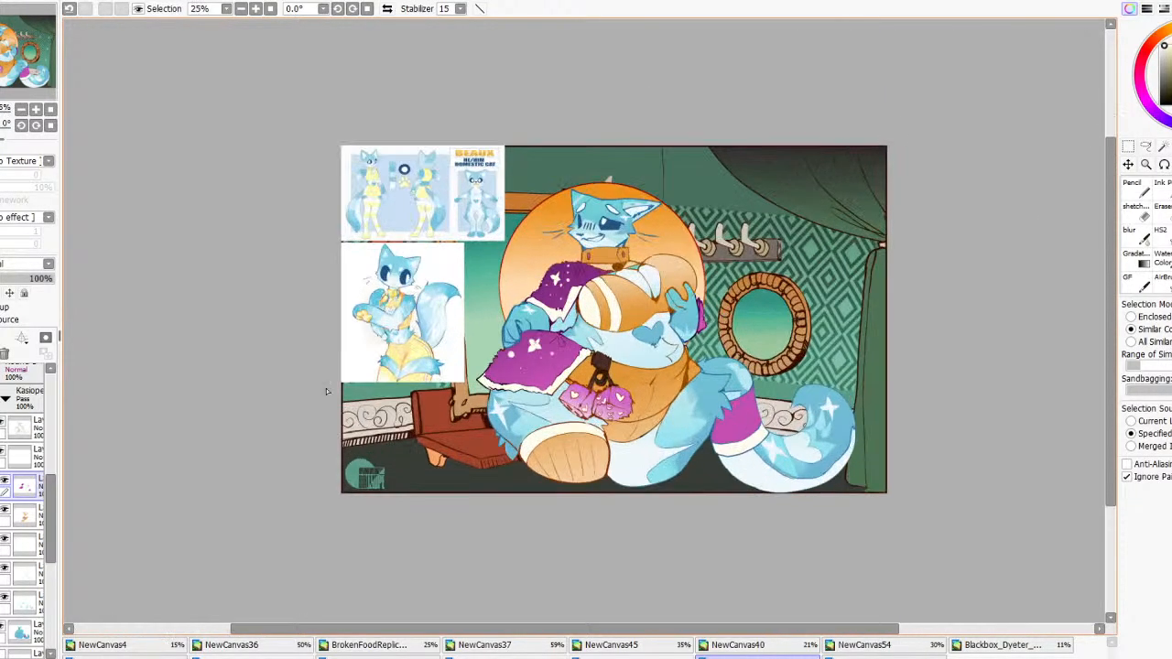
# Select the tail band's magenta by similar colour, limit the selection to the tail, and apply a straight dark purple gradient
pyautogui.click(1131, 341)
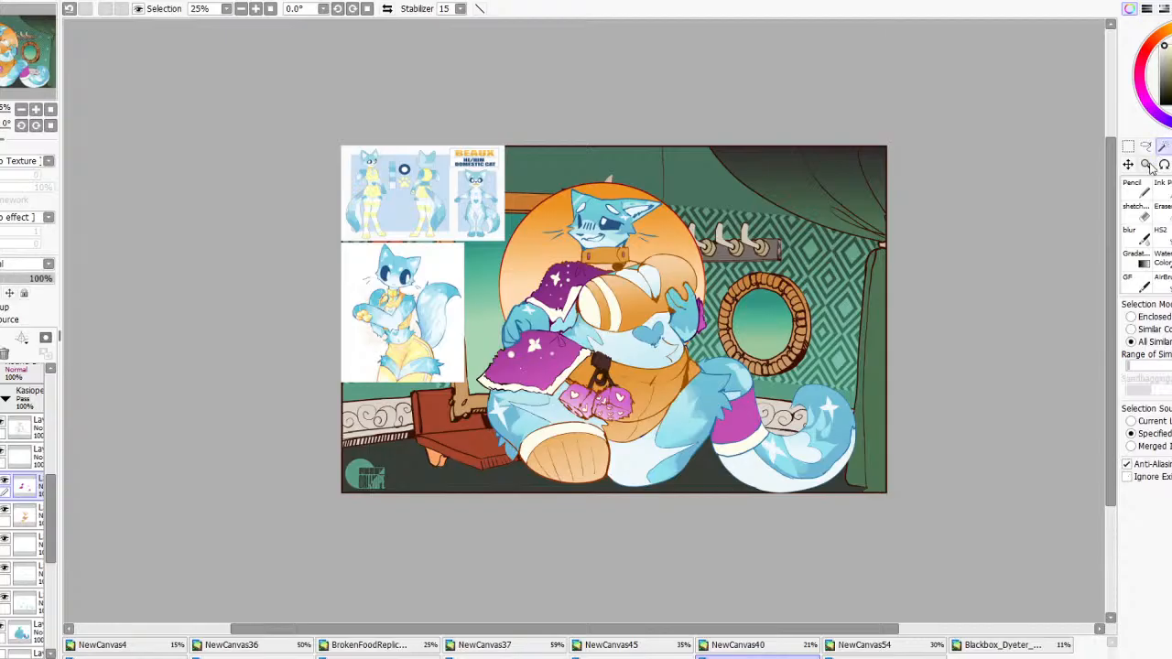
pyautogui.click(739, 415)
pyautogui.scroll(2, 651, 377)
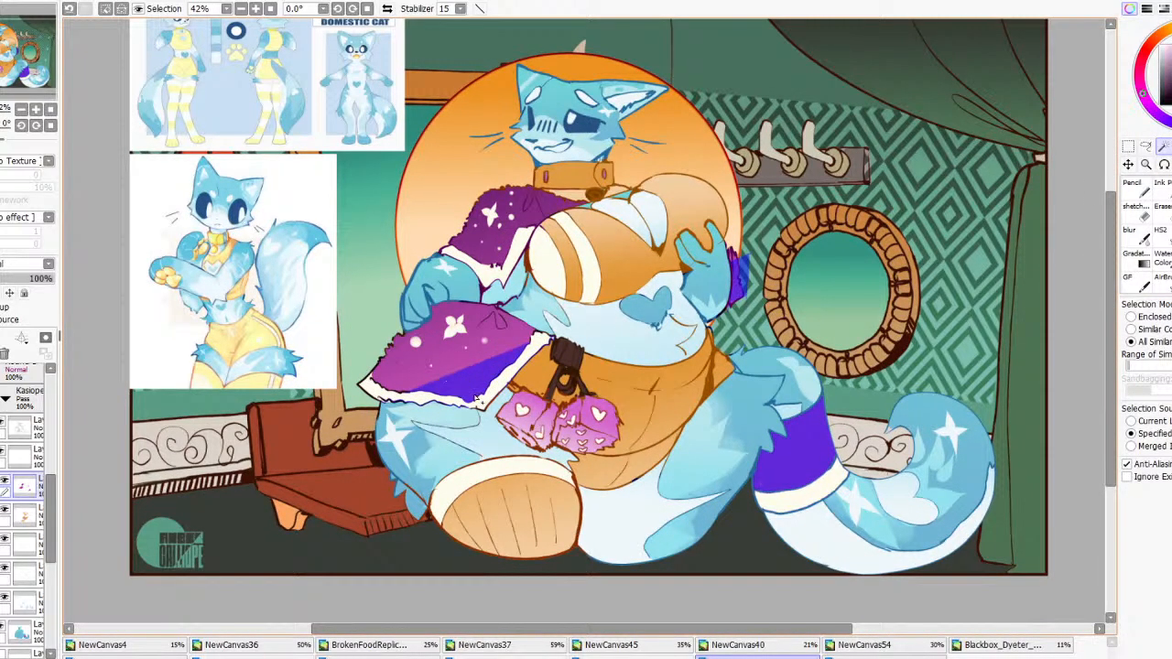
pyautogui.click(1145, 146)
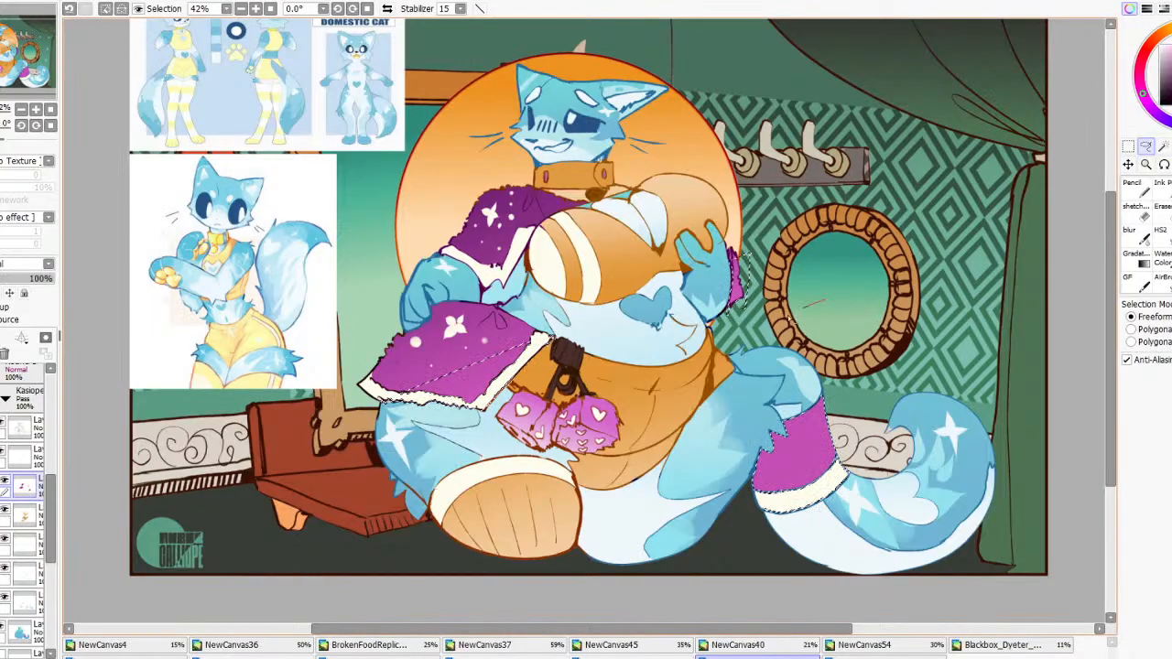
pyautogui.click(1136, 252)
pyautogui.moveTo(815, 458)
pyautogui.mouseDown()
pyautogui.moveTo(806, 399)
pyautogui.moveTo(769, 509)
pyautogui.moveTo(926, 464)
pyautogui.moveTo(787, 476)
pyautogui.moveTo(807, 491)
pyautogui.moveTo(838, 472)
pyautogui.moveTo(833, 457)
pyautogui.mouseUp()
pyautogui.press('Return')
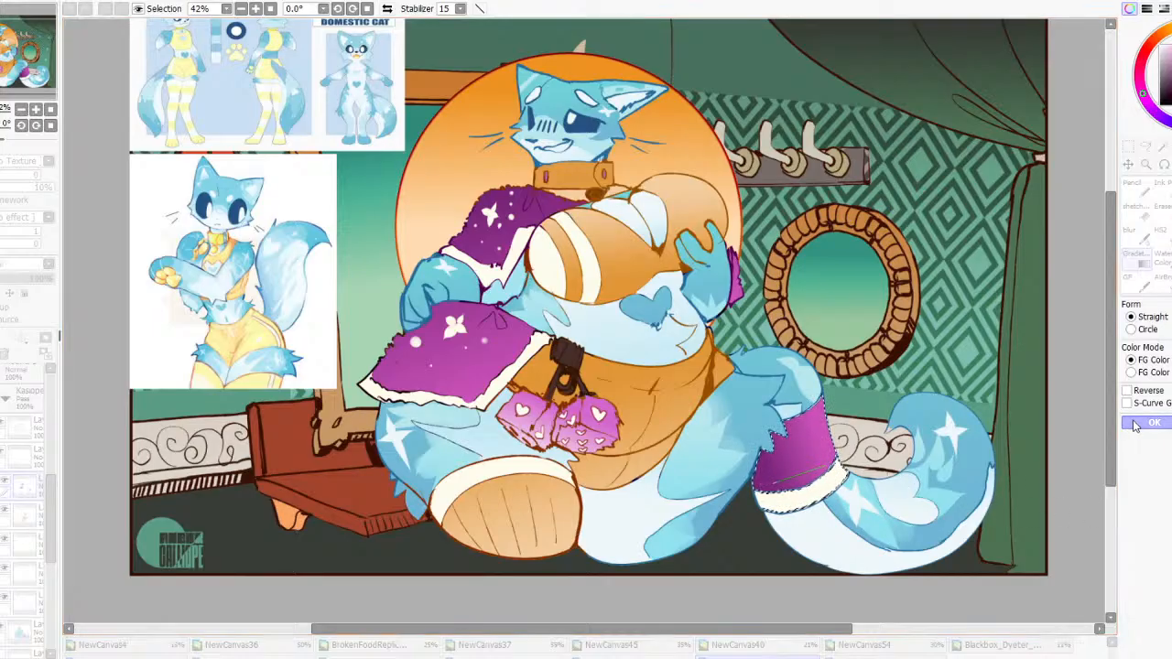
pyautogui.scroll(-2, 835, 420)
pyautogui.scroll(-2, 835, 419)
pyautogui.scroll(3, 831, 419)
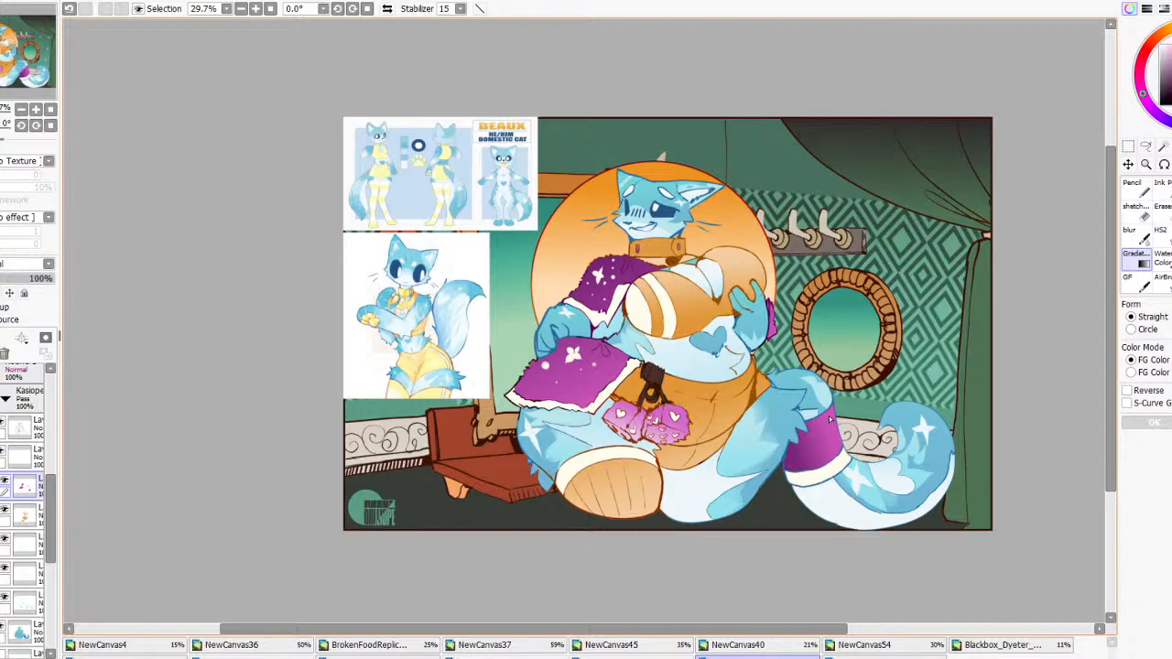
# Try a yellower tint on the selected cream trims, and undo the tint together with the trim fills and tail gradient
pyautogui.click(1162, 146)
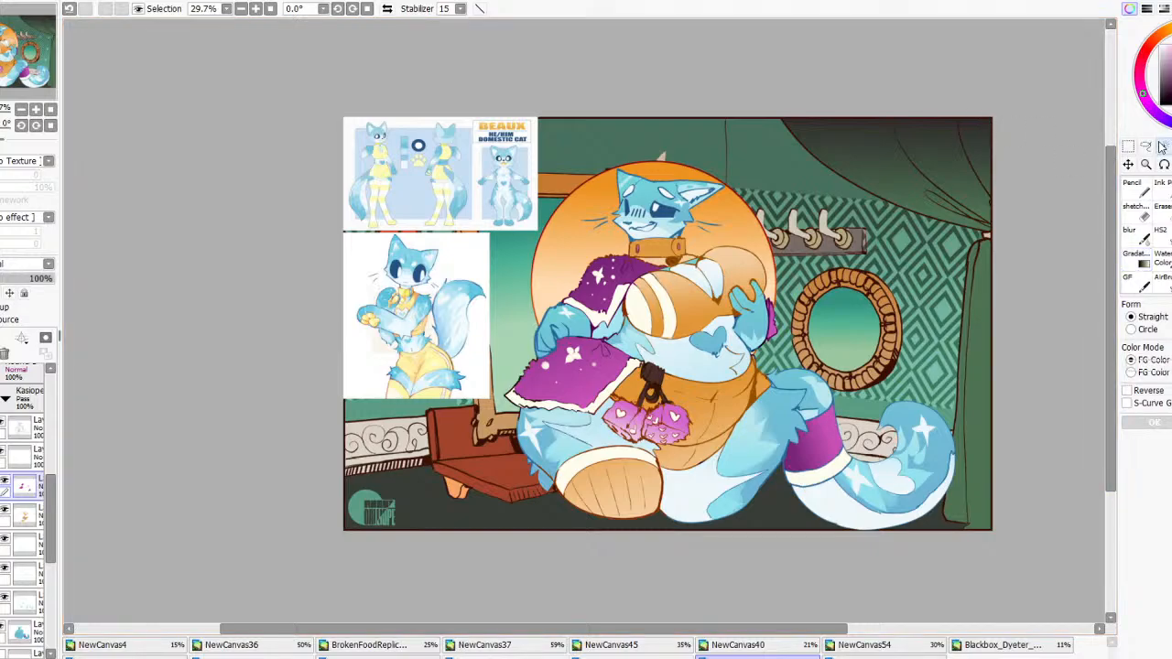
pyautogui.click(605, 399)
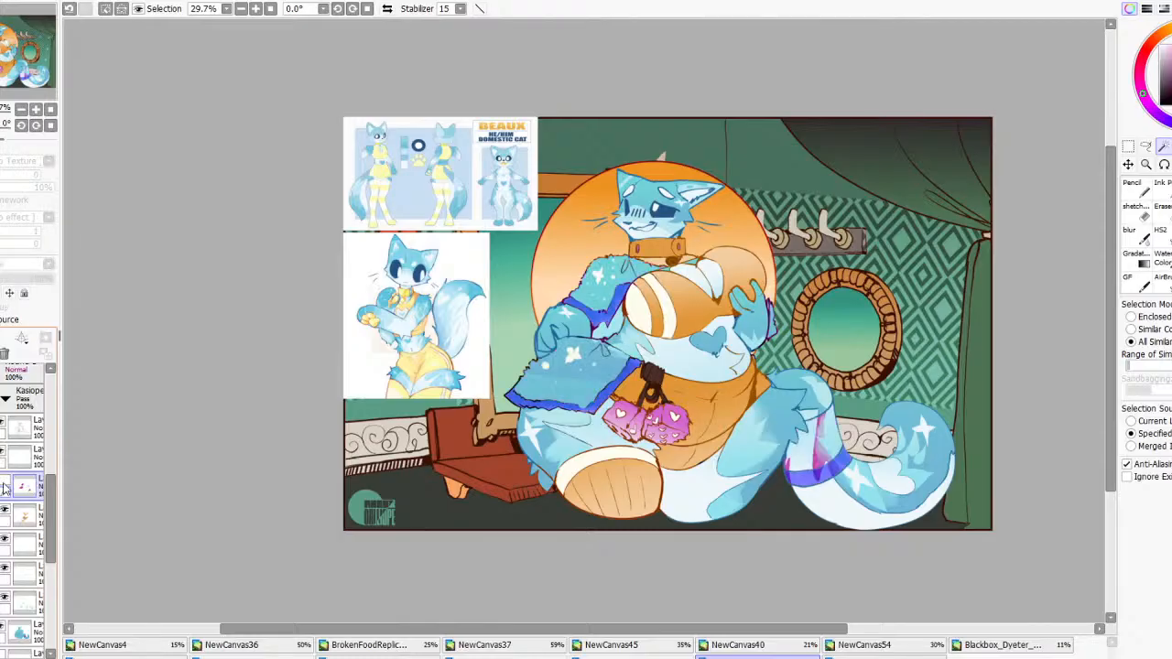
pyautogui.click(138, 8)
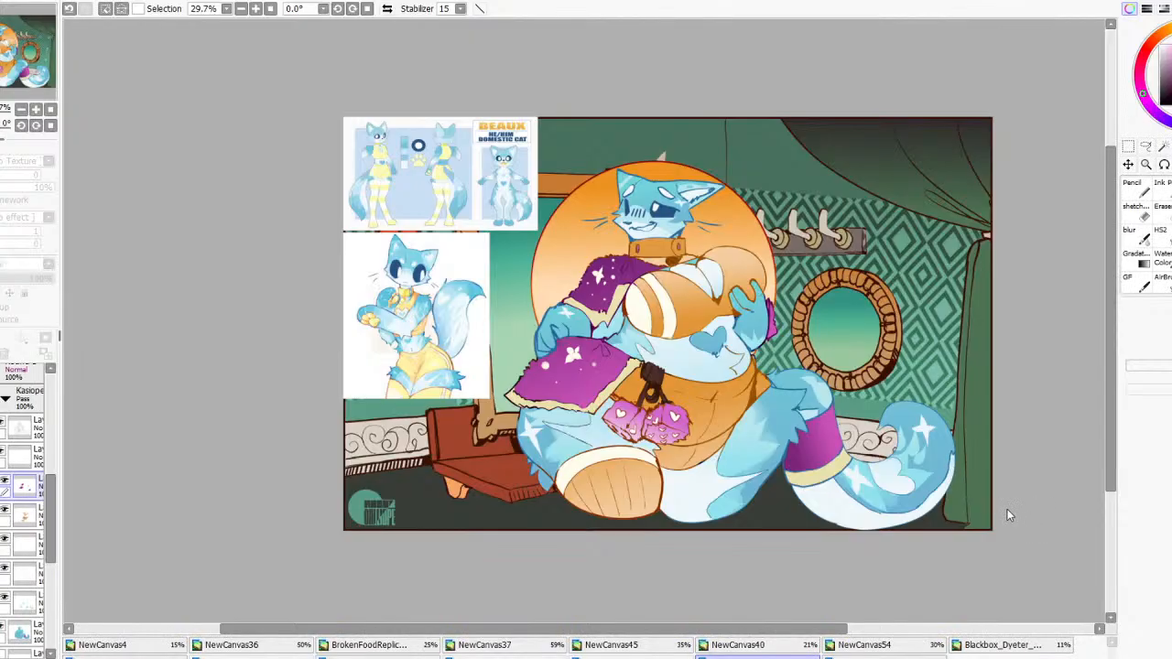
pyautogui.scroll(3, 1007, 509)
pyautogui.scroll(-3, 638, 348)
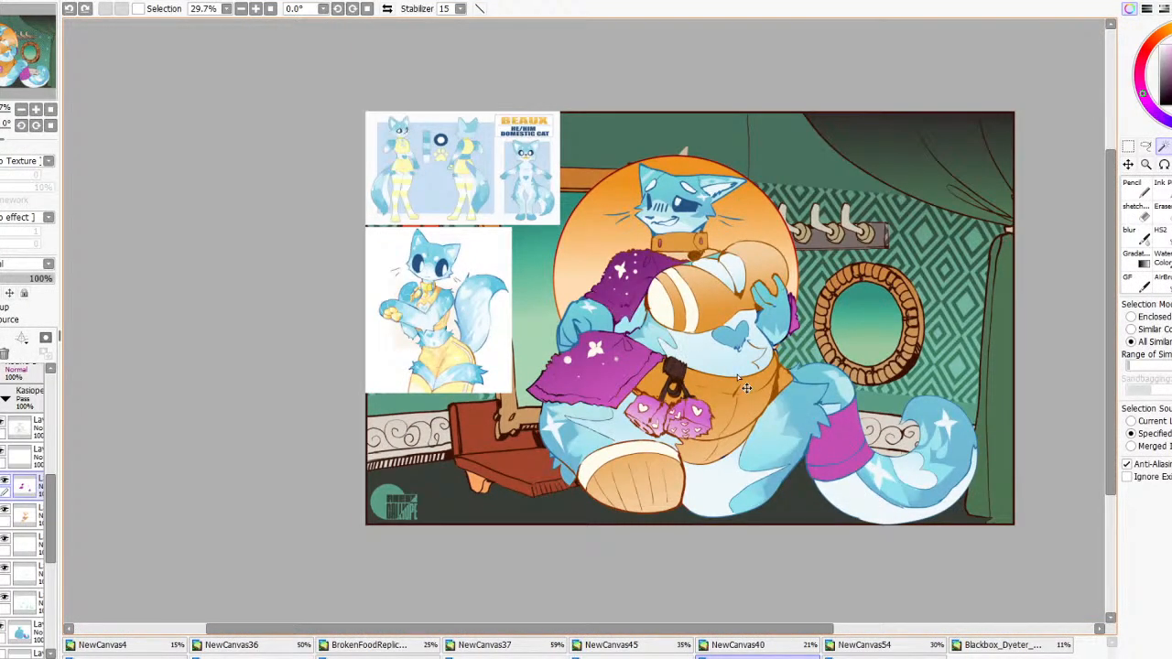
pyautogui.scroll(-4, 793, 327)
pyautogui.scroll(4, 794, 329)
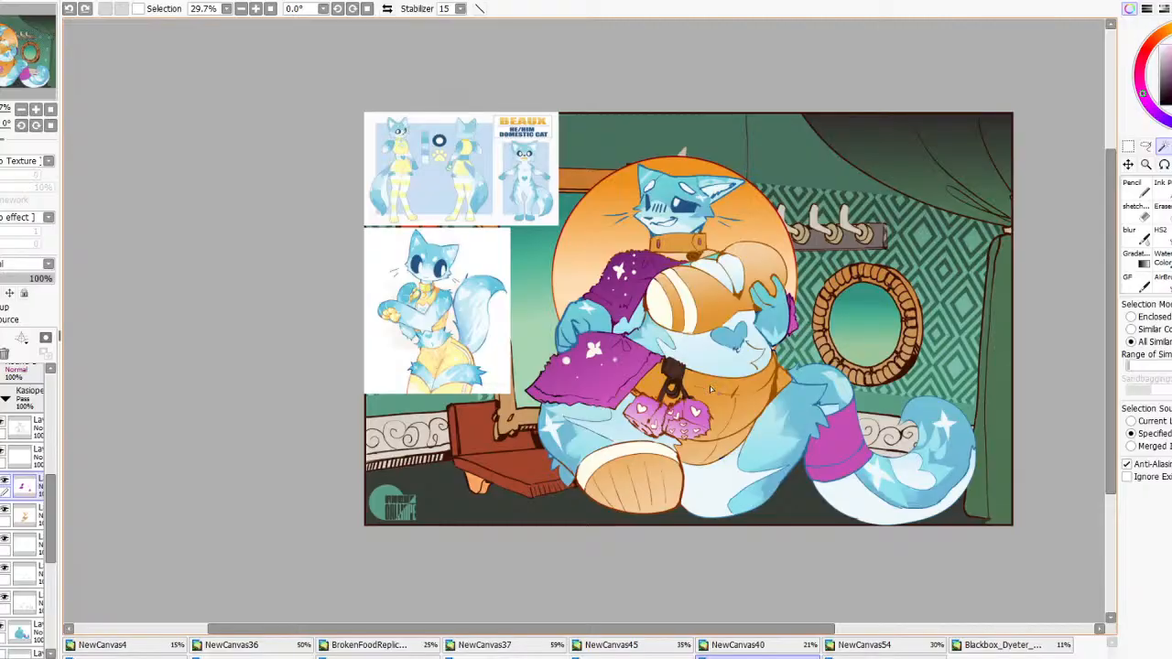
# Recolour the tail band's blue outlines dark purple on the line art layer with the ink pen
pyautogui.click(20, 426)
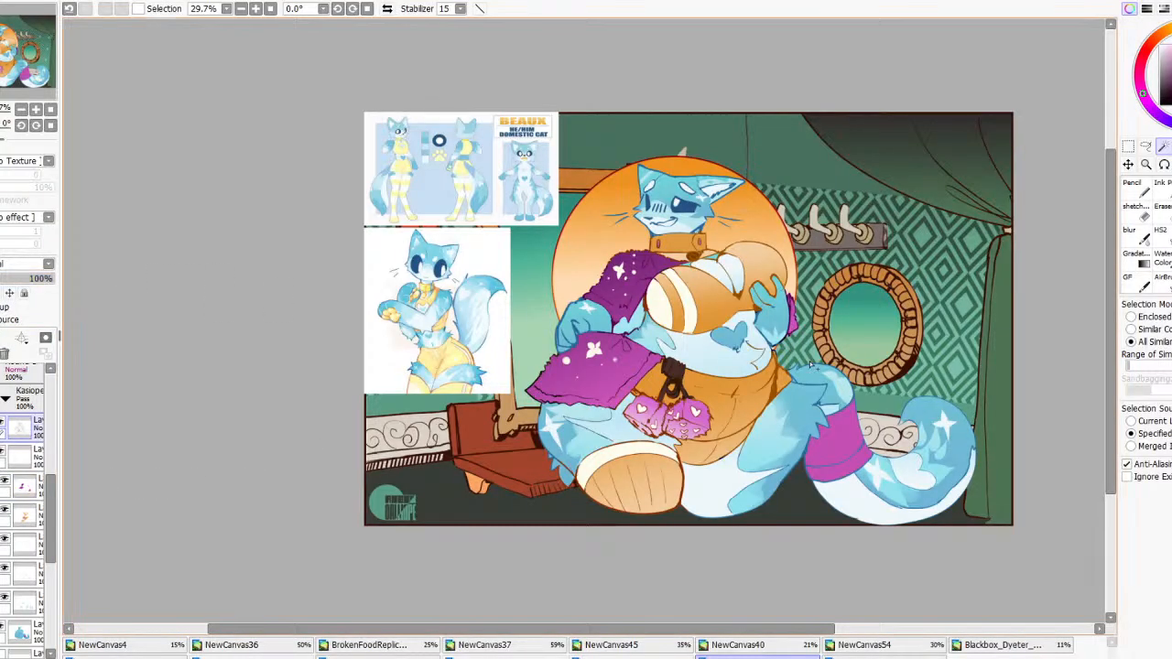
pyautogui.scroll(9, 809, 366)
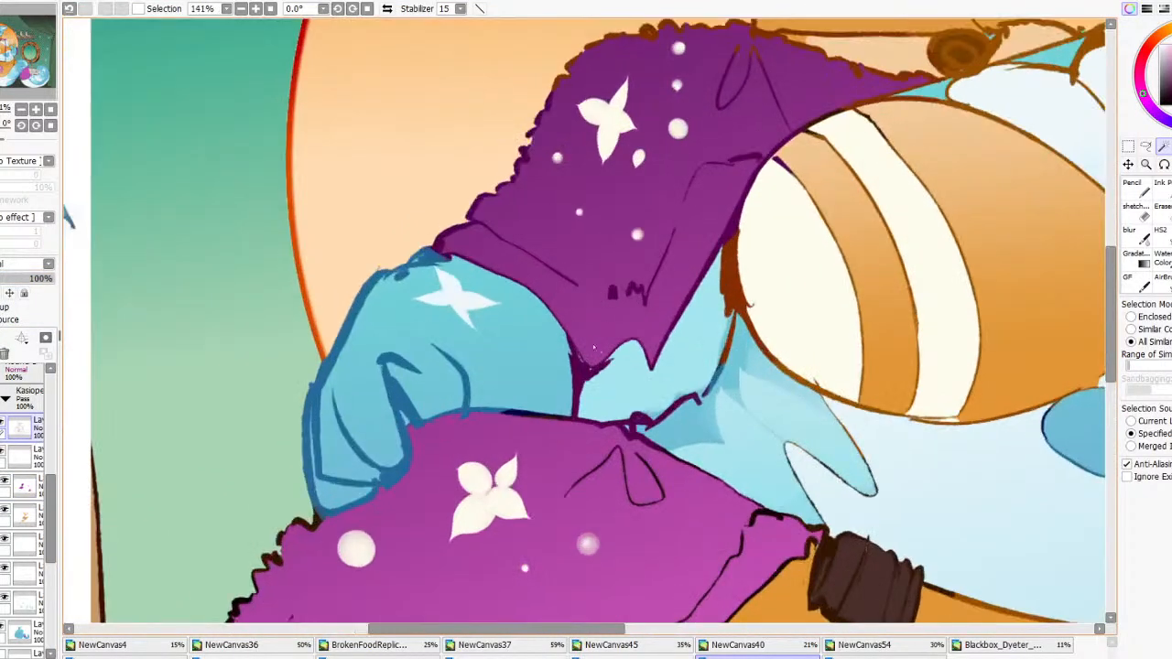
pyautogui.scroll(-7, 870, 403)
pyautogui.click(1159, 182)
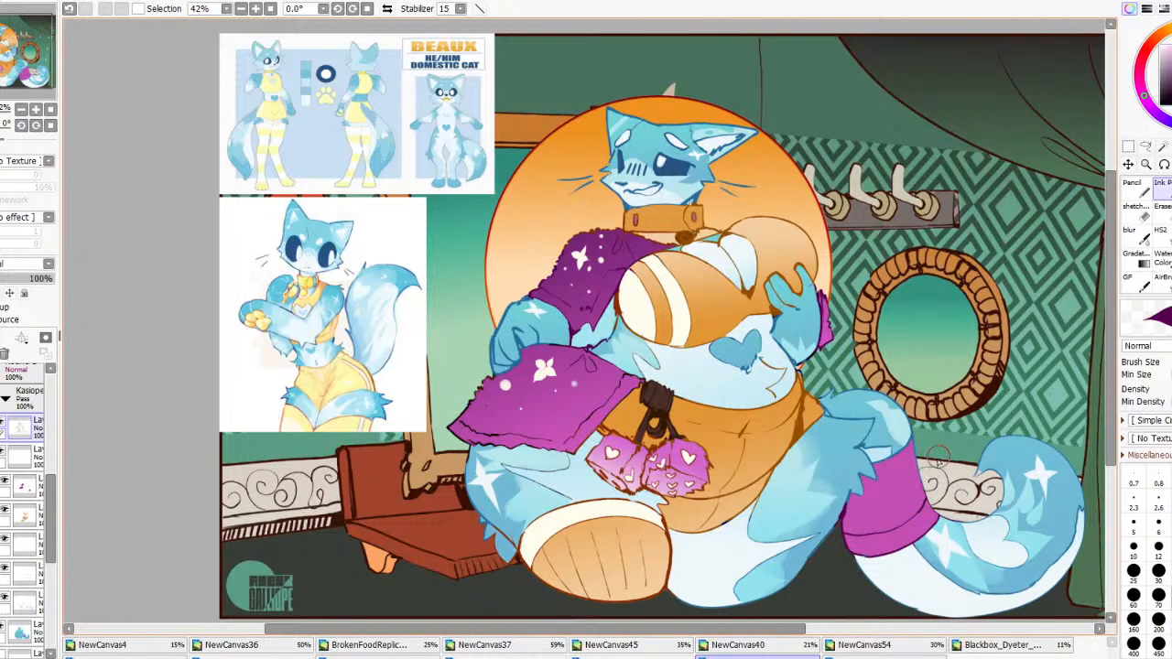
pyautogui.scroll(-6, 881, 472)
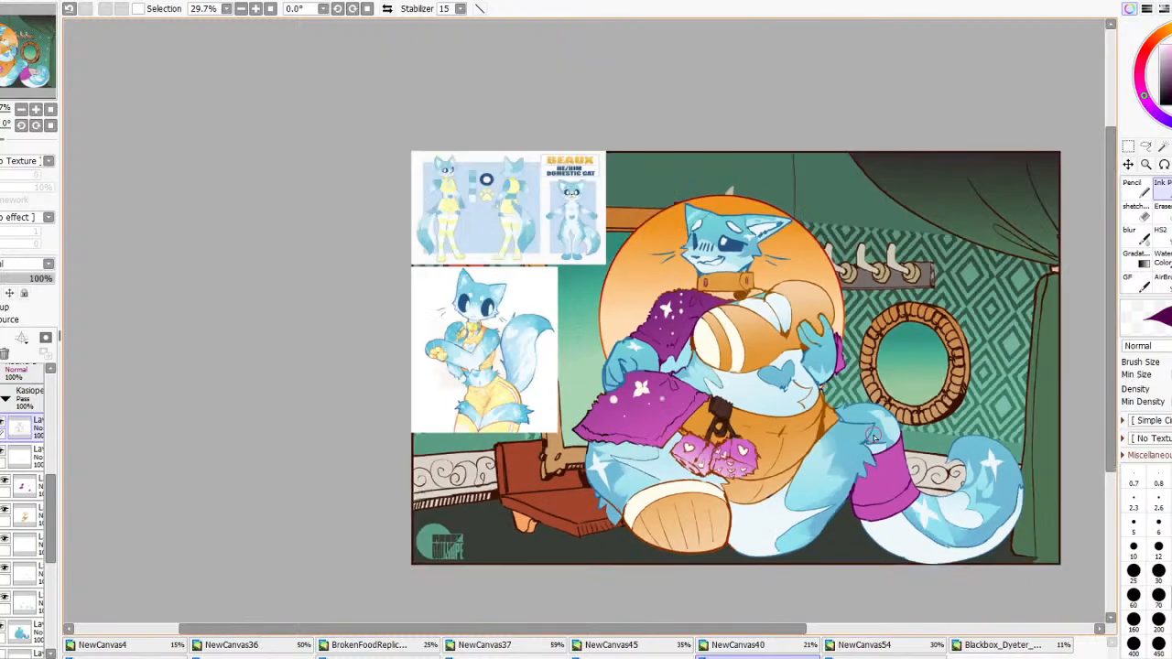
pyautogui.scroll(4, 892, 468)
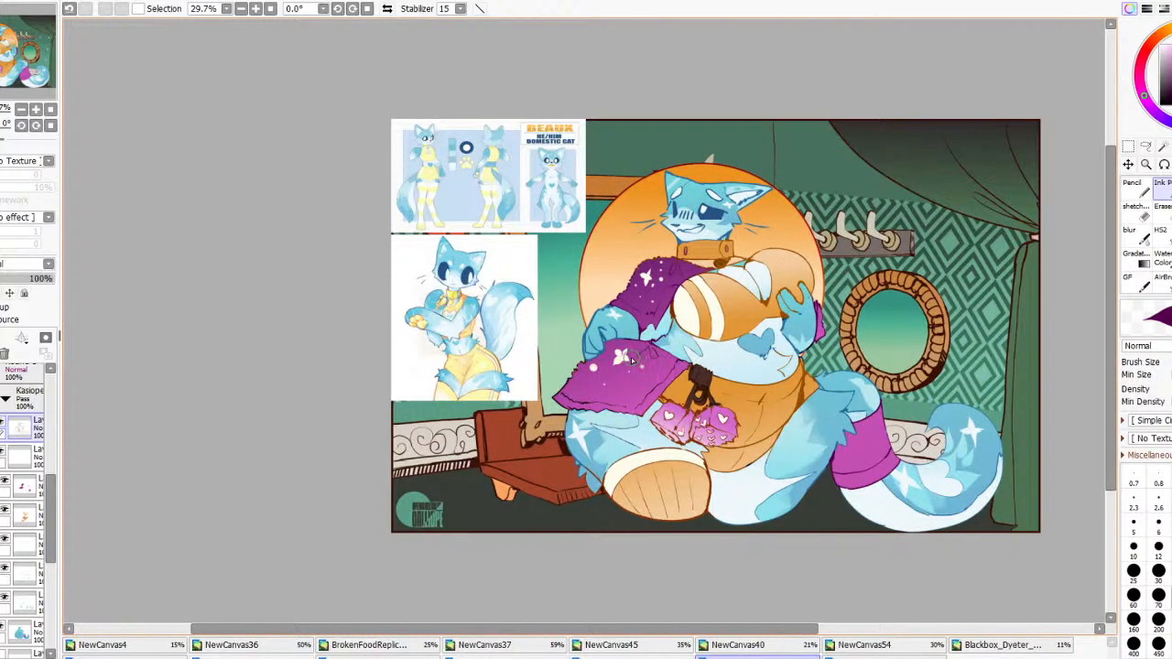
# Try cutting the matching magenta areas from the purple clothing layer with a Magic Wand selection, undo the cut and deselect
pyautogui.click(1164, 147)
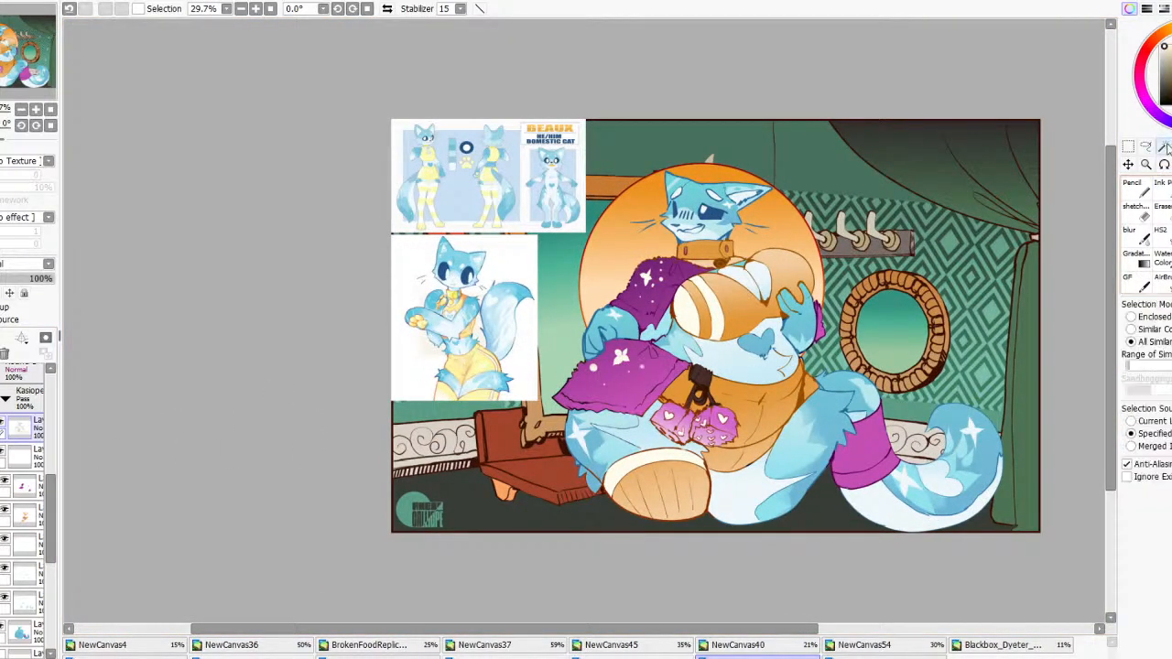
pyautogui.click(33, 491)
pyautogui.click(860, 443)
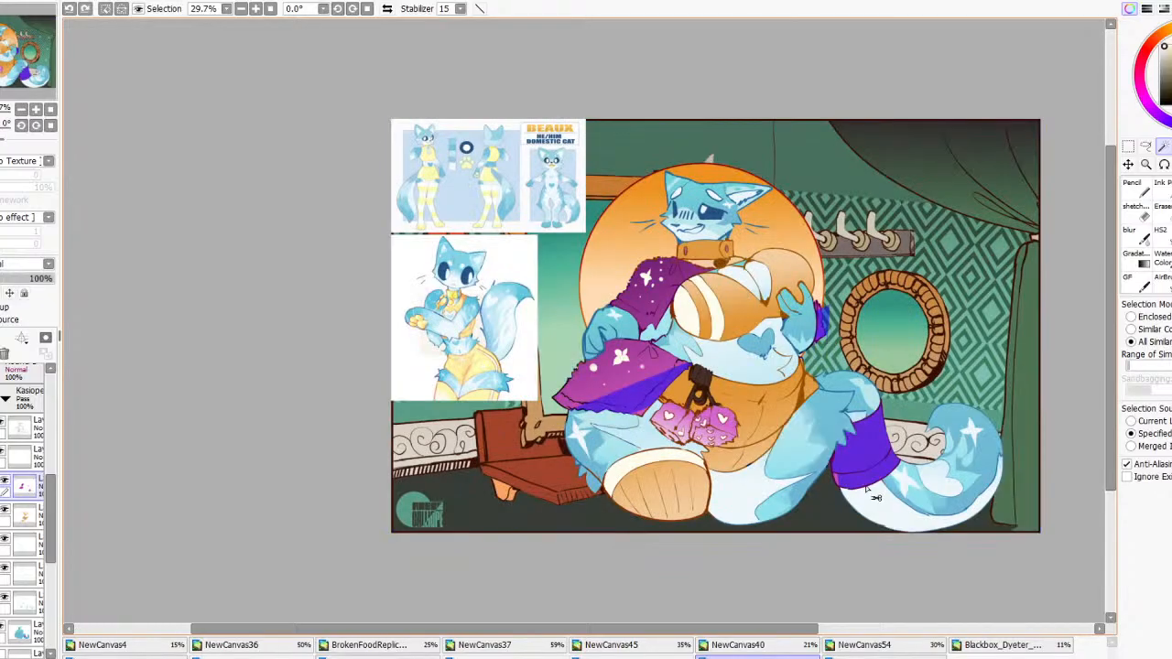
pyautogui.scroll(3, 838, 481)
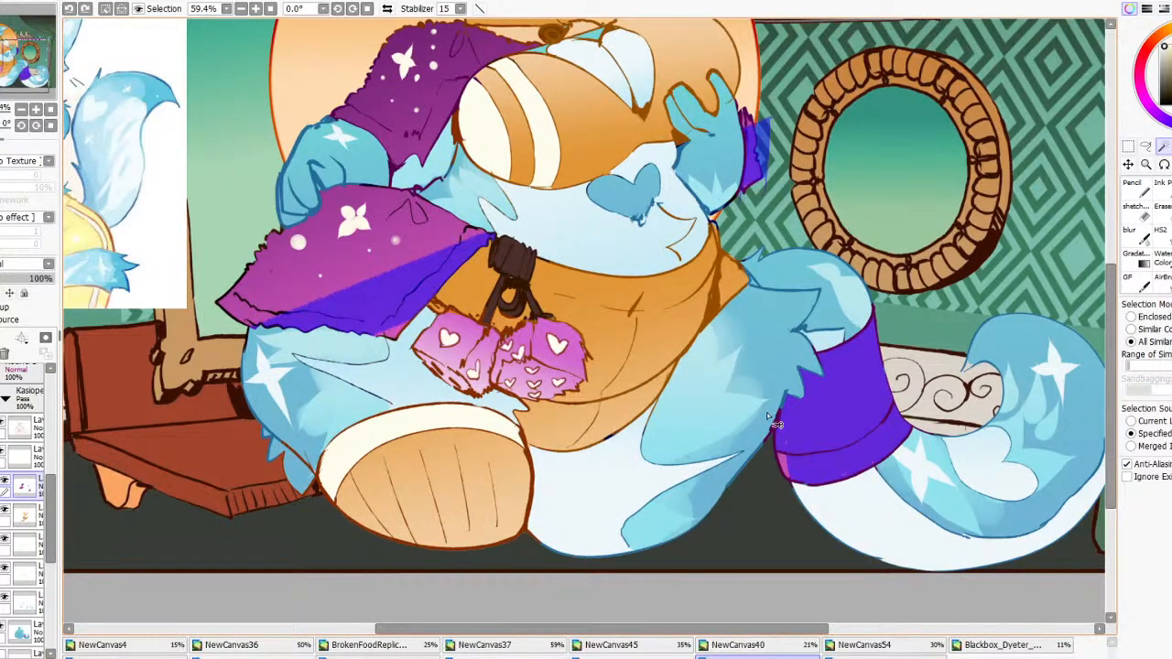
pyautogui.hotkey('ctrl', 'x')
pyautogui.hotkey('ctrl', 'z')
pyautogui.hotkey('ctrl', 'd')
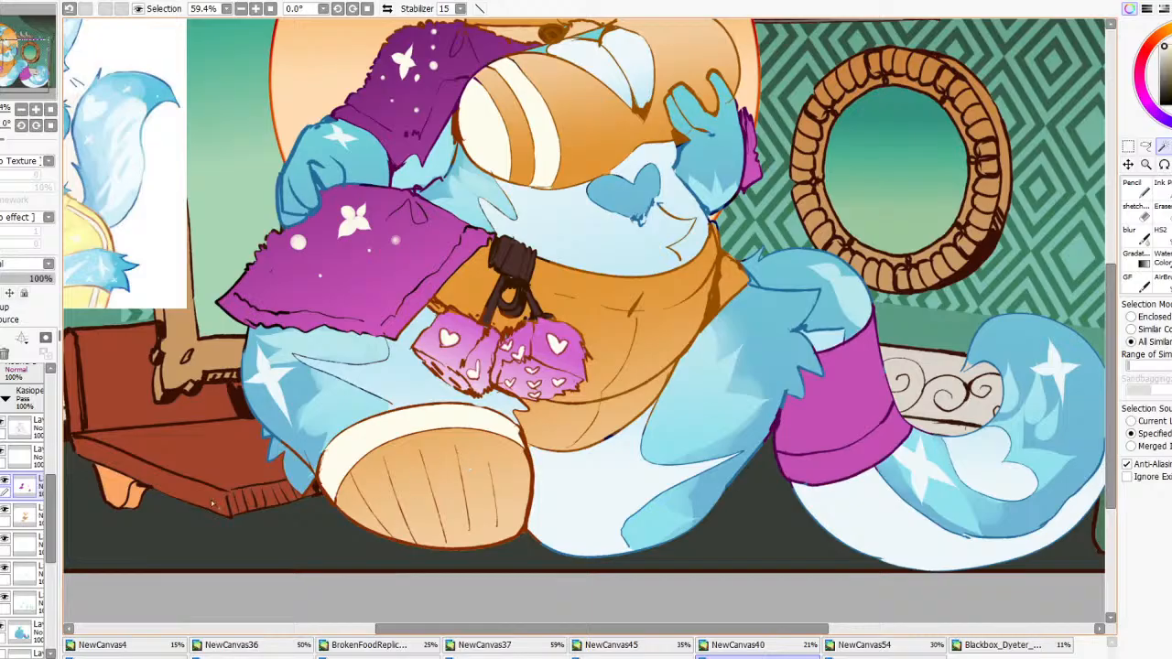
# Try refilling the tail band with its sampled magenta using the bucket, and undo the fill
pyautogui.press('g')
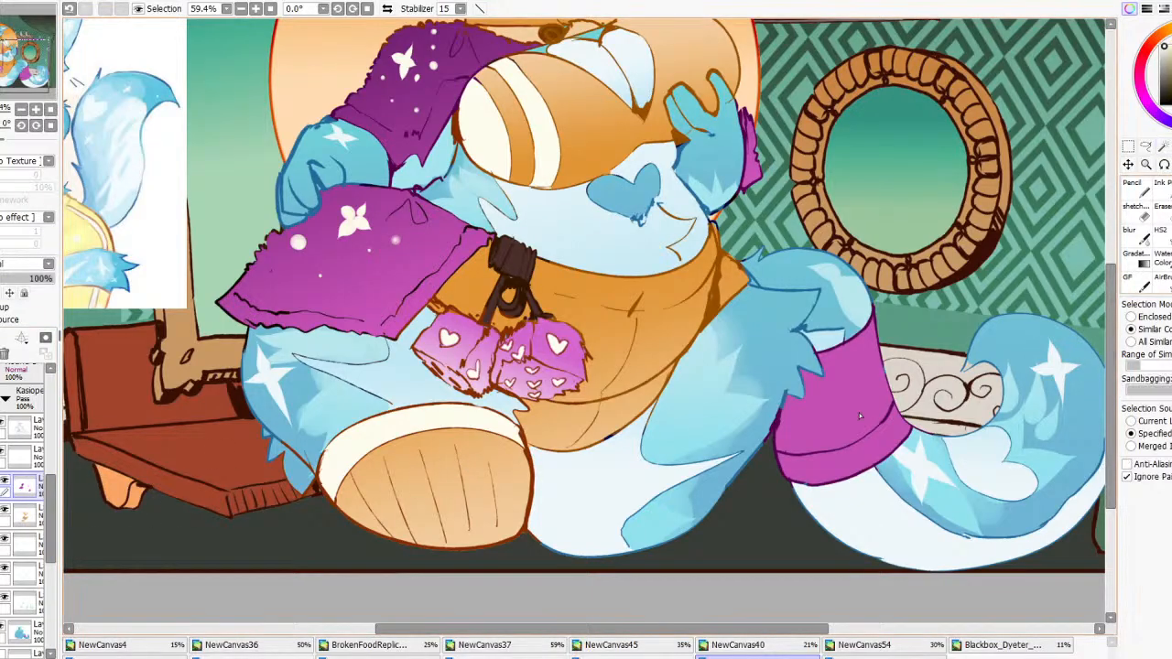
pyautogui.rightClick(857, 417)
pyautogui.click(870, 416)
pyautogui.hotkey('ctrl', 'z')
pyautogui.click(18, 432)
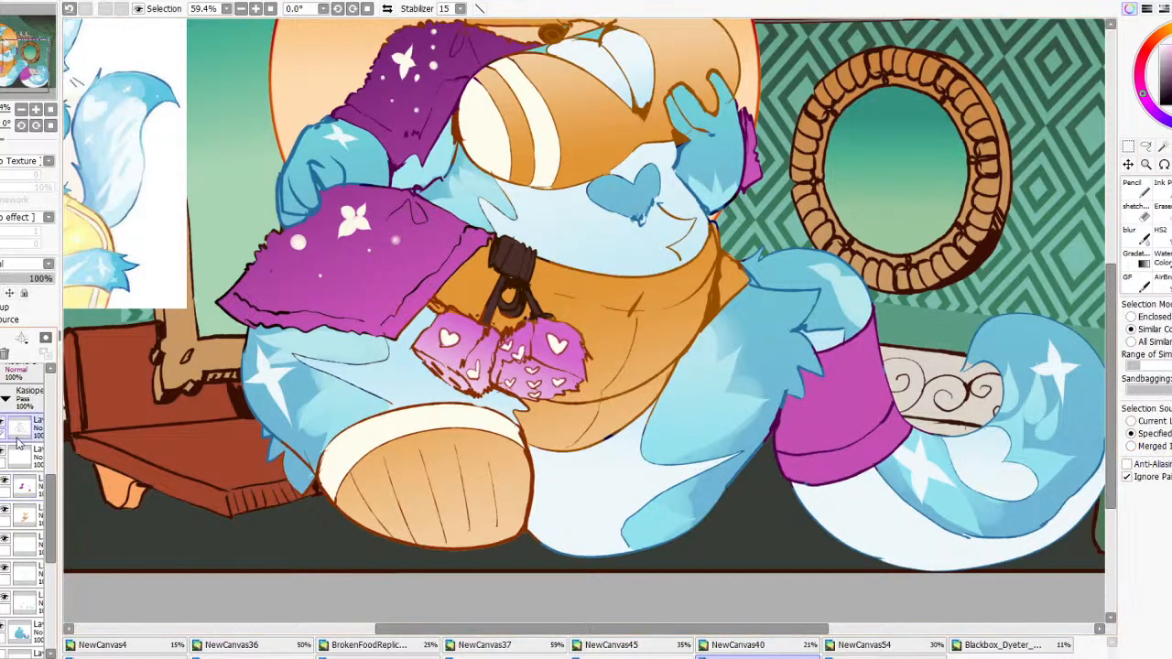
# Select the magenta on the purple clothing layer by similar colour and limit the selection to the tail band with the Lasso
pyautogui.click(25, 486)
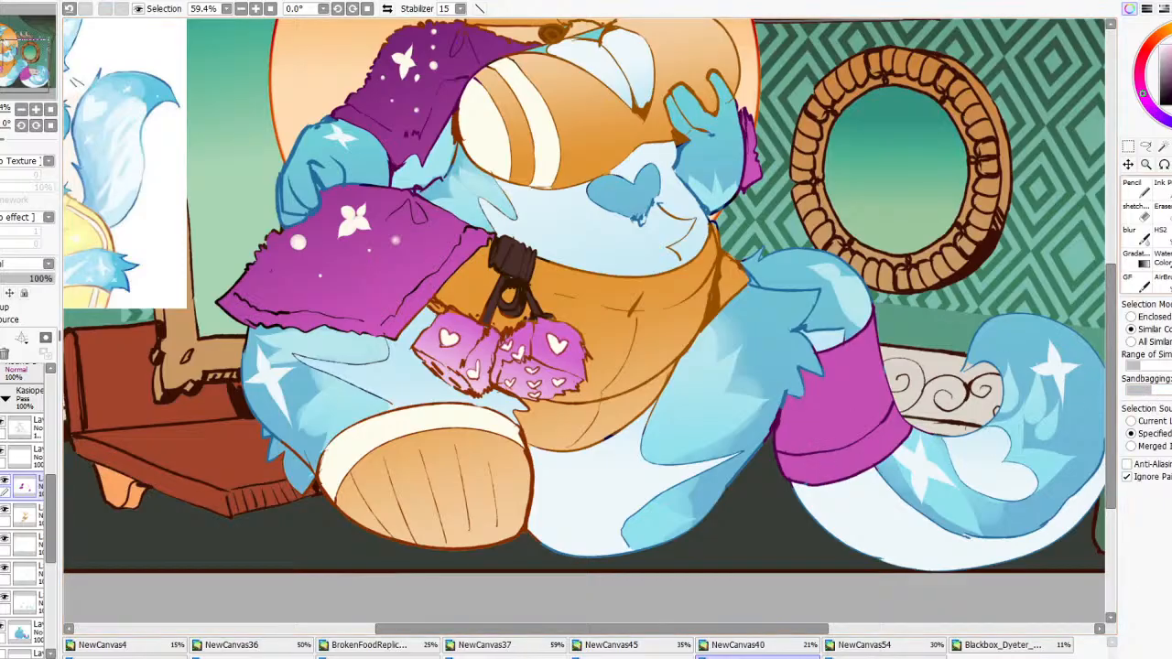
pyautogui.click(1163, 151)
pyautogui.click(857, 412)
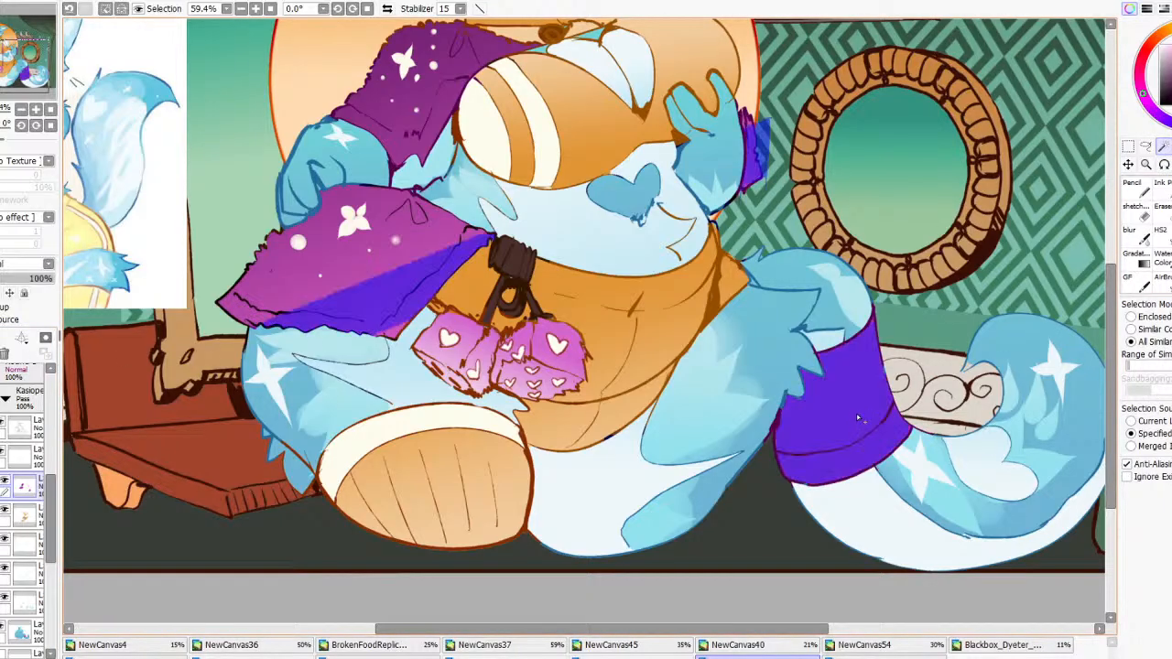
pyautogui.click(1147, 147)
pyautogui.moveTo(835, 179); pyautogui.dragTo(270, 56)
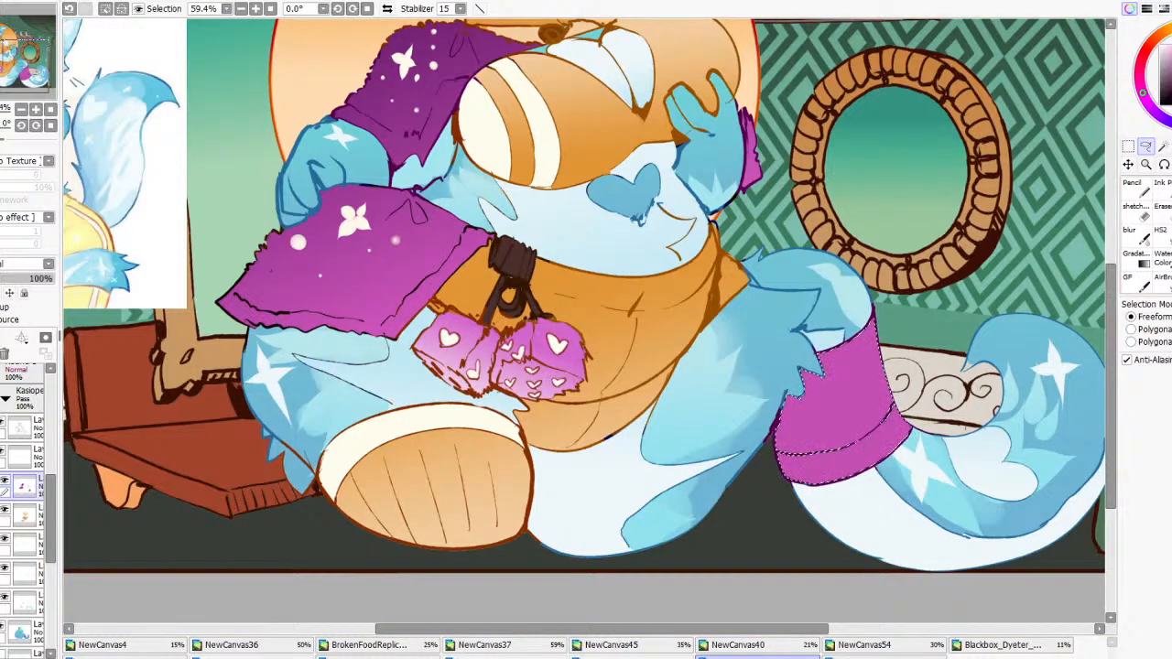
# Apply a straight dark purple gradient to the selected tail band from its lower-left side, and clear the selection
pyautogui.click(1135, 254)
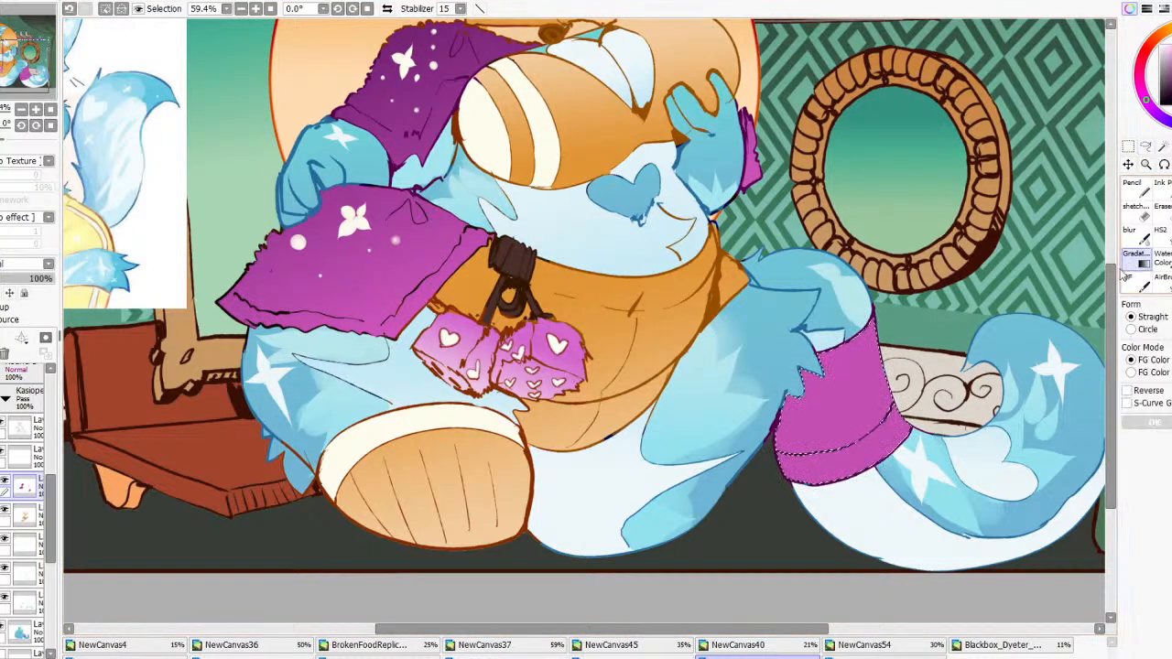
pyautogui.moveTo(784, 433)
pyautogui.mouseDown()
pyautogui.moveTo(920, 416)
pyautogui.moveTo(797, 462)
pyautogui.moveTo(810, 469)
pyautogui.mouseUp()
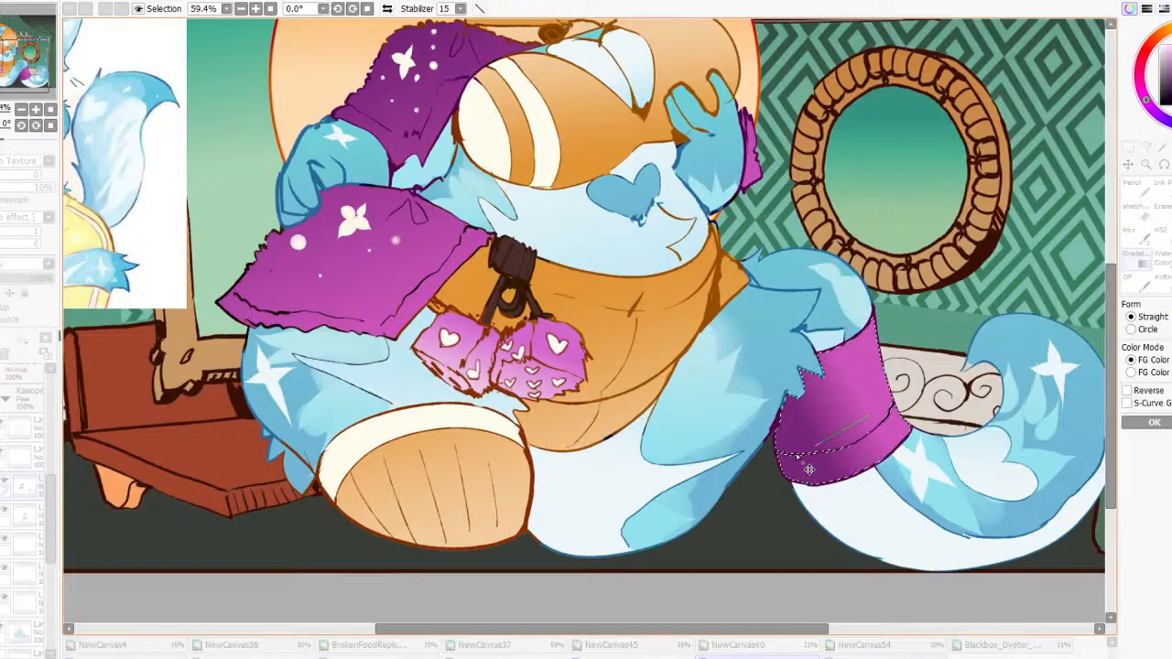
pyautogui.click(1133, 425)
pyautogui.hotkey('ctrl', 'd')
pyautogui.scroll(-5, 851, 372)
pyautogui.scroll(5, 659, 224)
# Paint a cream-white petal flower and small dots on the tail band with the ink pen, on the layer above the purple clothing
pyautogui.rightClick(628, 223)
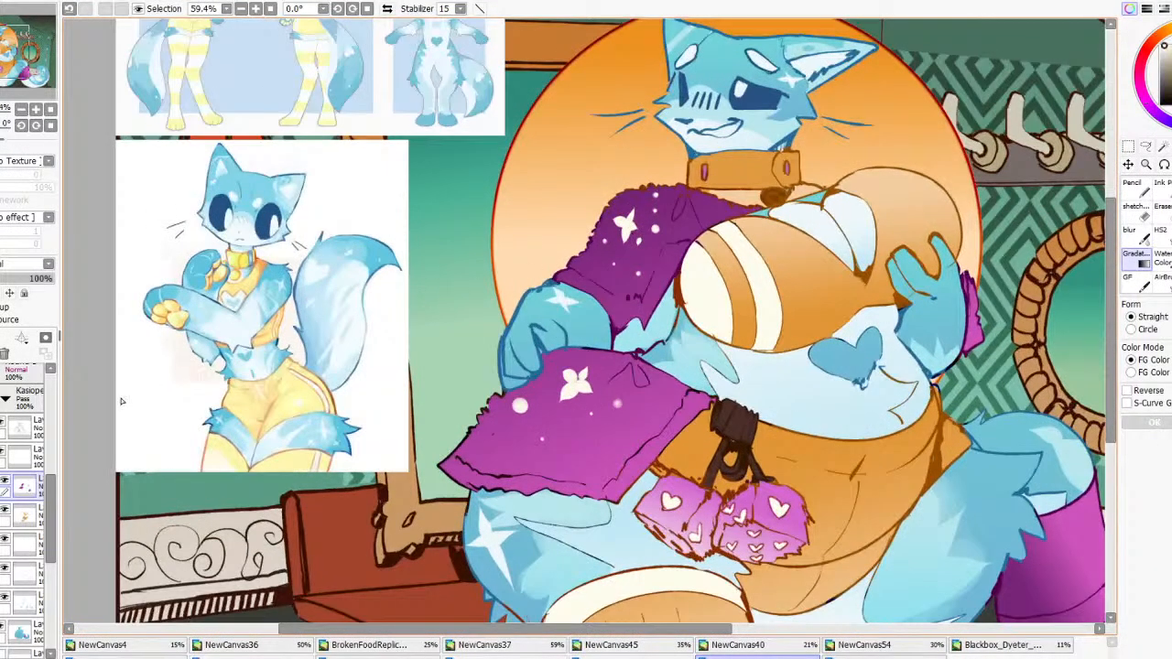
pyautogui.click(27, 456)
pyautogui.scroll(-3, 348, 284)
pyautogui.click(1161, 187)
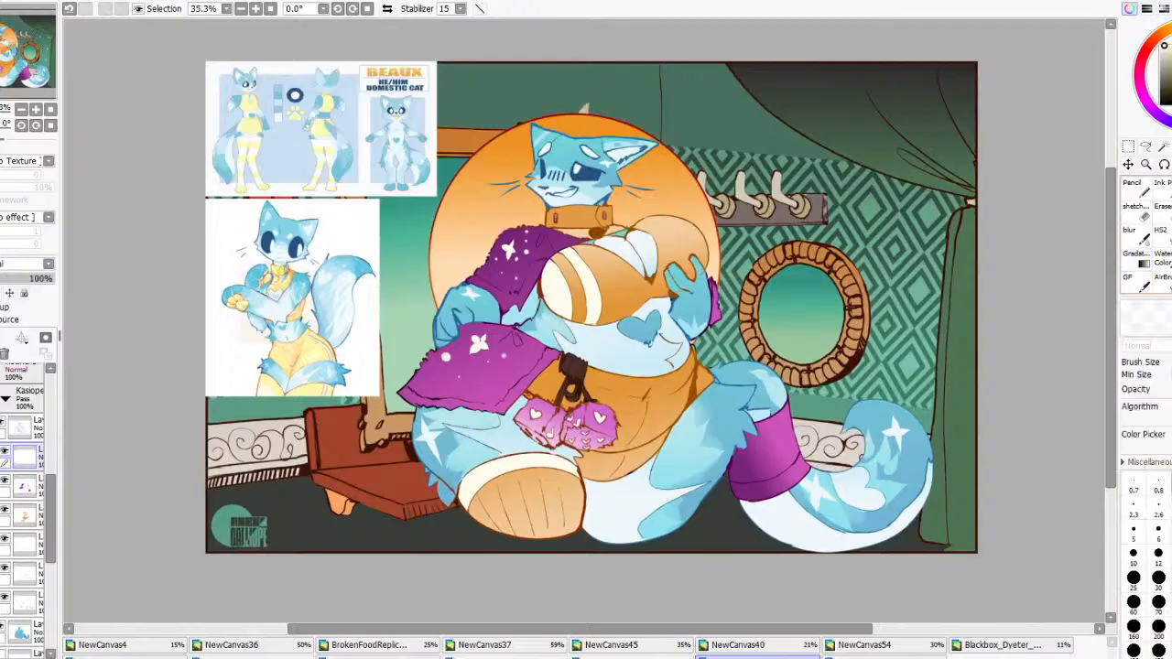
pyautogui.scroll(3, 799, 423)
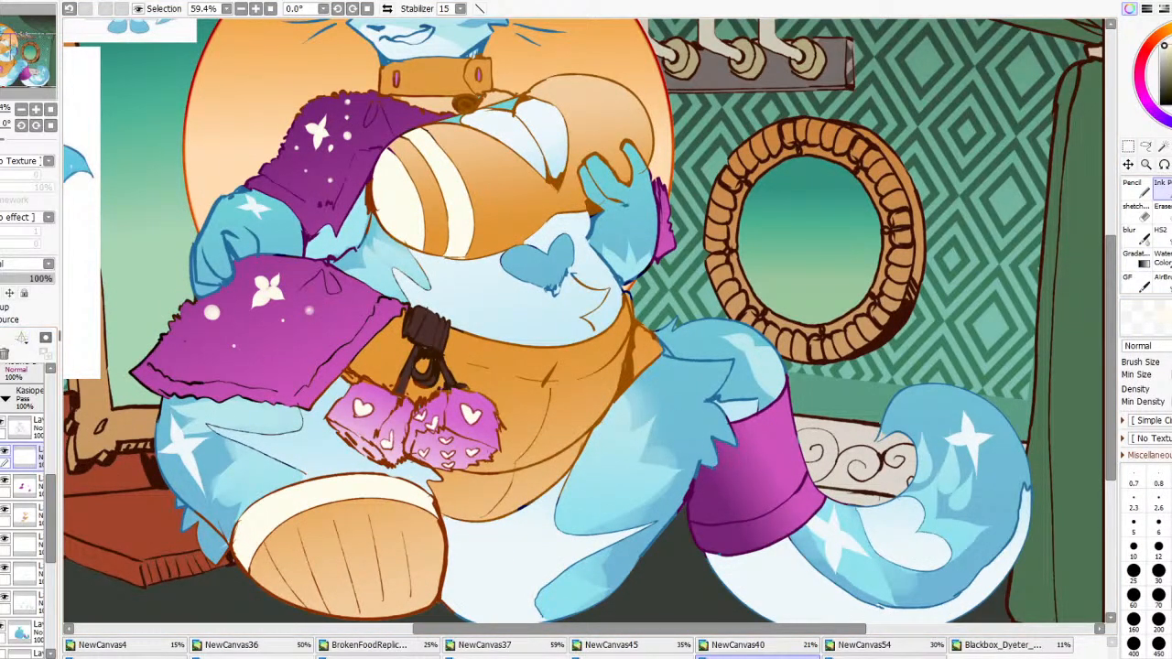
pyautogui.moveTo(773, 470)
pyautogui.mouseDown()
pyautogui.moveTo(759, 468)
pyautogui.moveTo(778, 454)
pyautogui.mouseUp()
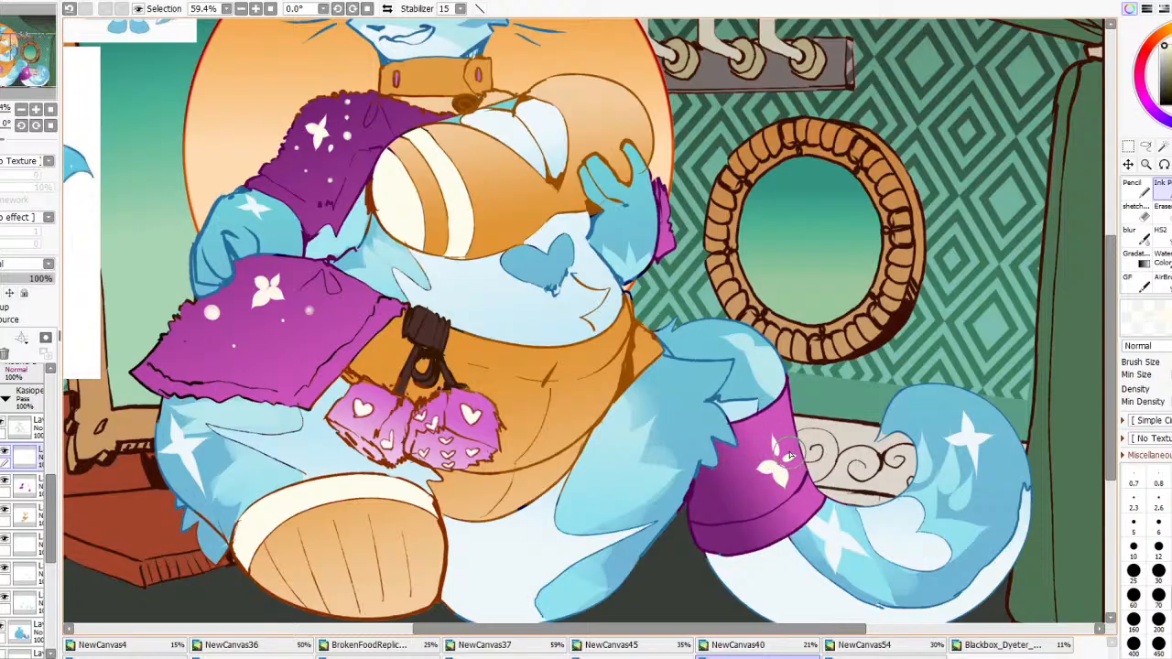
pyautogui.click(759, 493)
pyautogui.click(727, 475)
pyautogui.click(749, 450)
pyautogui.click(711, 505)
pyautogui.click(725, 511)
# Add cream-white marks near the tail band's upper and lower edges, undoing and redrawing the misplaced ones
pyautogui.click(781, 412)
pyautogui.hotkey('ctrl', 'z')
pyautogui.hotkey('ctrl', 'z')
pyautogui.click(781, 412)
pyautogui.hotkey('ctrl', 'z')
pyautogui.click(779, 423)
pyautogui.click(725, 535)
pyautogui.scroll(-5, 778, 476)
pyautogui.scroll(1, 849, 418)
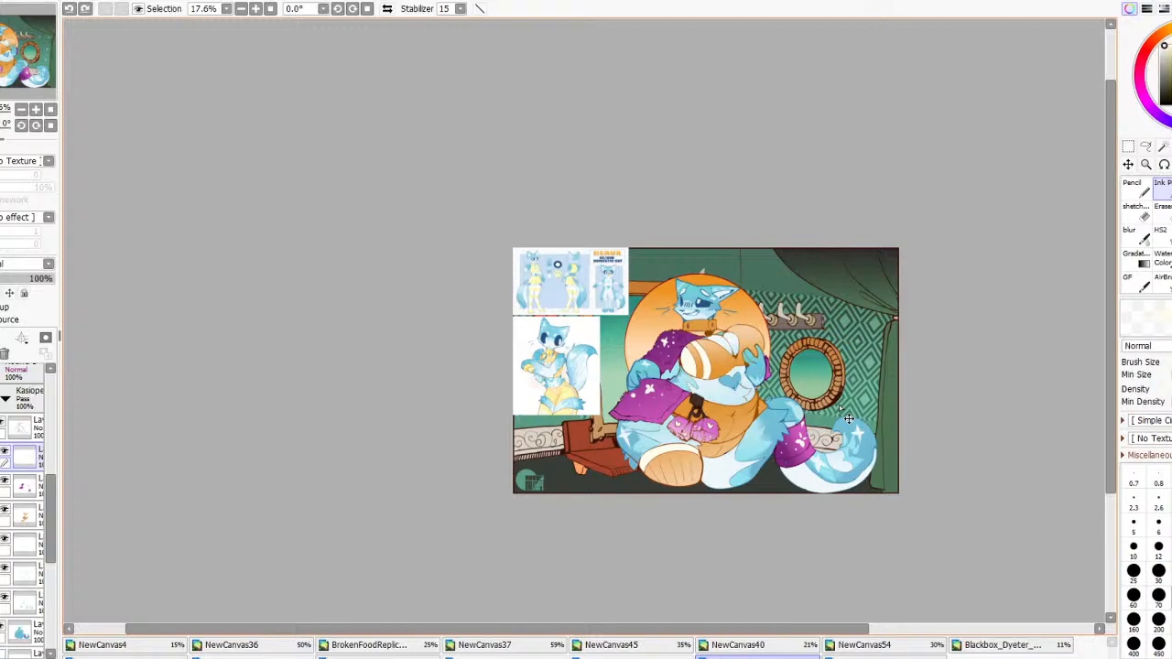
pyautogui.scroll(-2, 848, 419)
pyautogui.scroll(3, 791, 435)
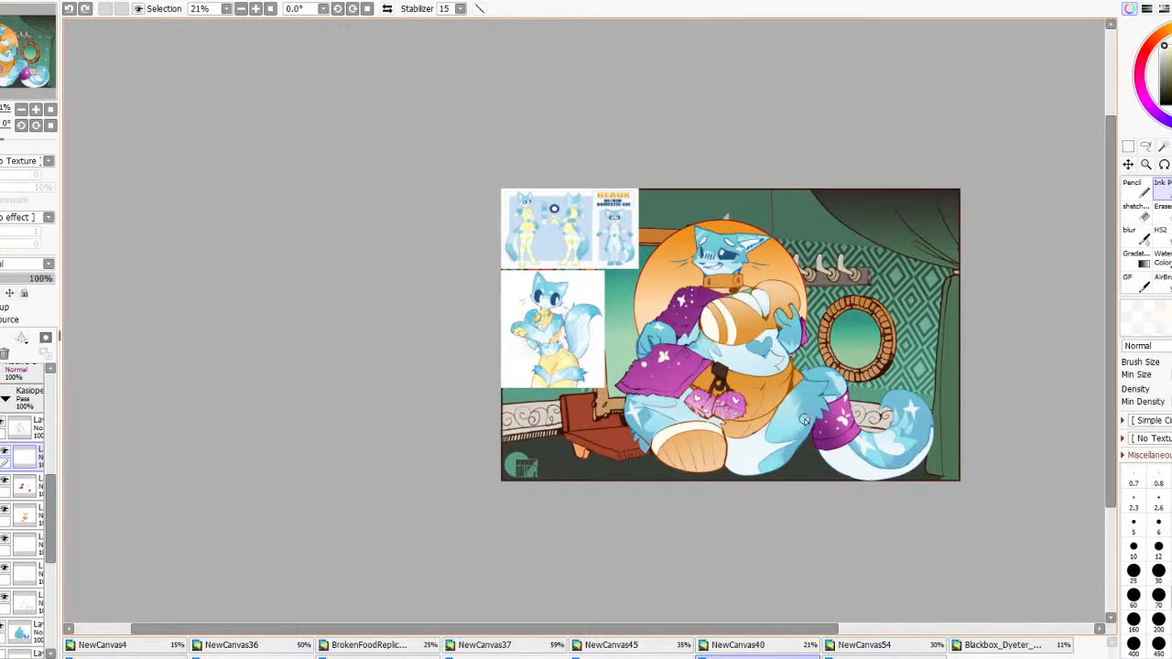
pyautogui.scroll(2, 804, 419)
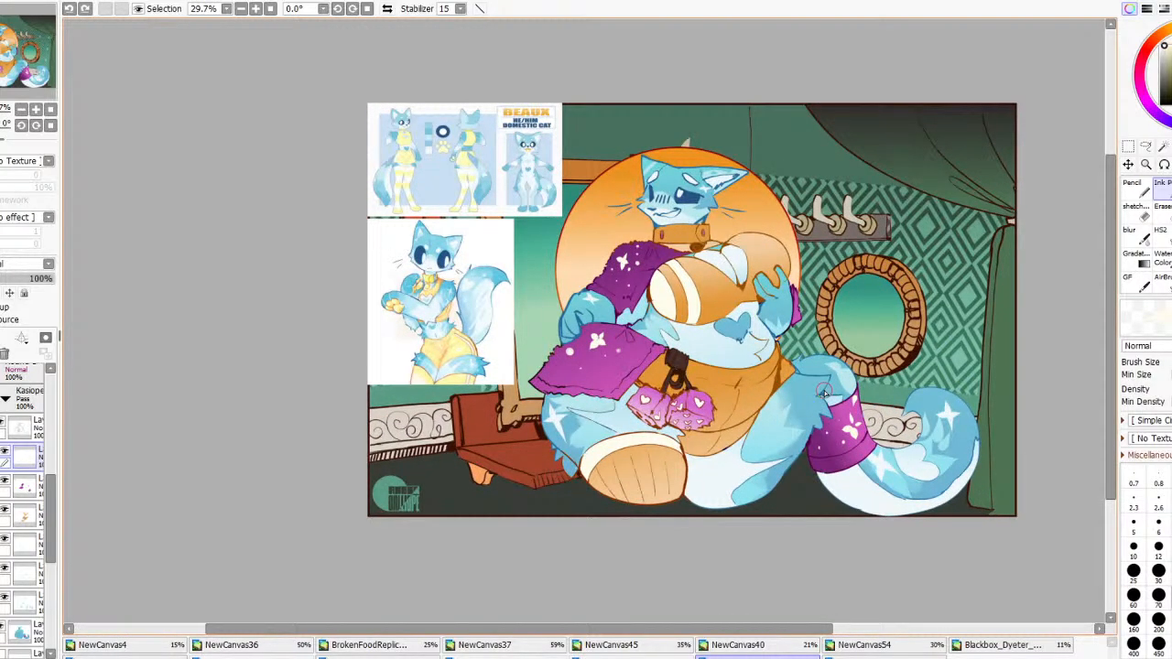
pyautogui.scroll(3, 823, 394)
pyautogui.scroll(-3, 806, 403)
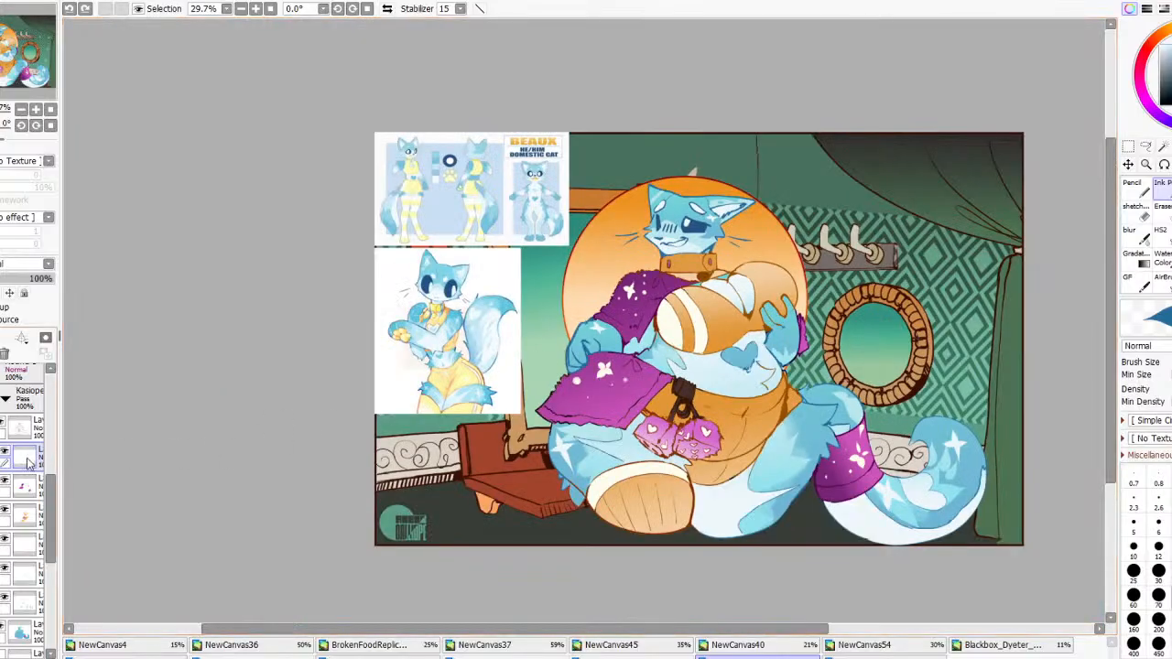
# Retouch the outlines around the raised hand and its purple cuff on the line art layer with sampled blue and dark purple
pyautogui.click(22, 427)
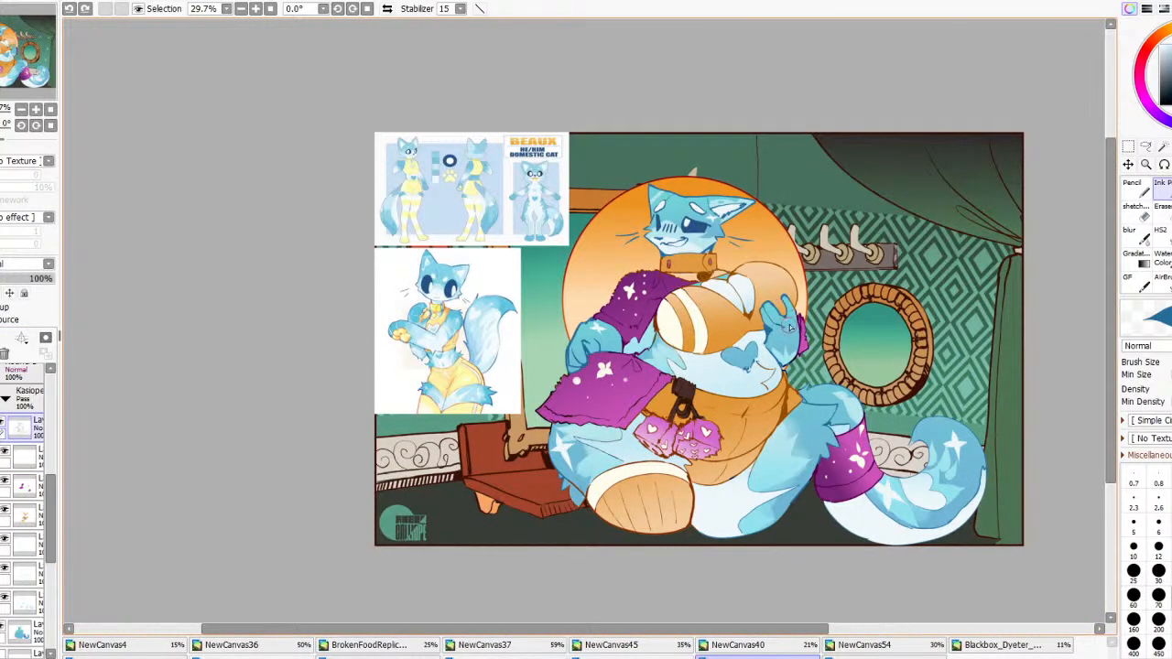
pyautogui.moveTo(798, 350); pyautogui.dragTo(784, 368)
pyautogui.keyDown('alt'); pyautogui.click(656, 314); pyautogui.keyUp('alt')
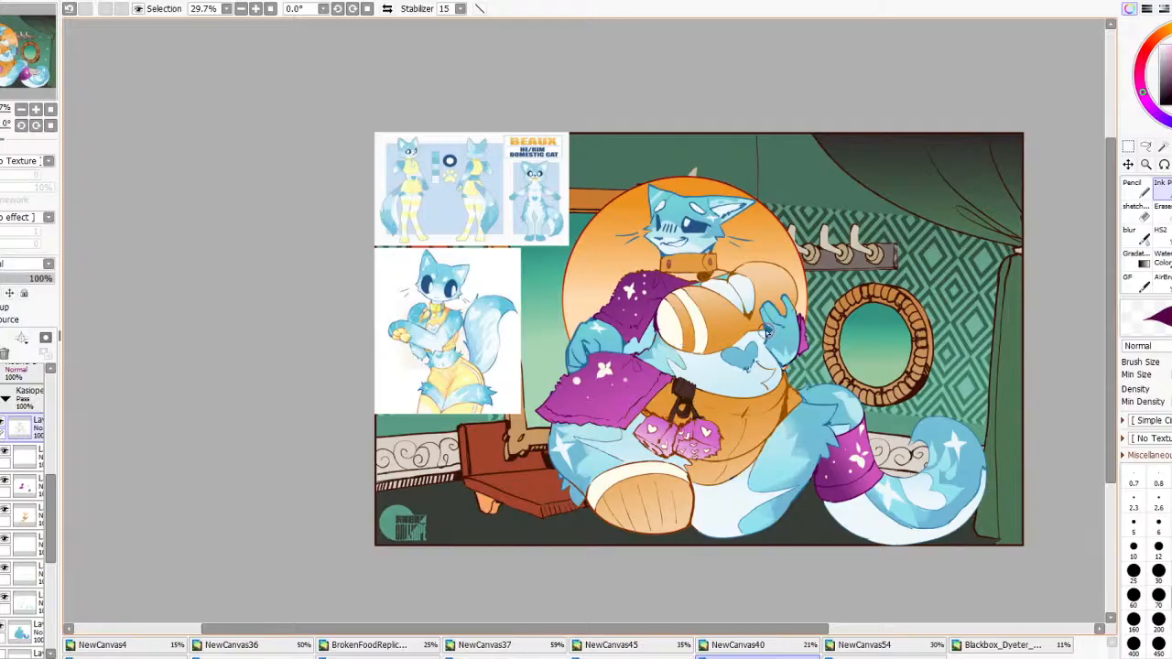
pyautogui.keyDown('alt'); pyautogui.click(770, 333); pyautogui.keyUp('alt')
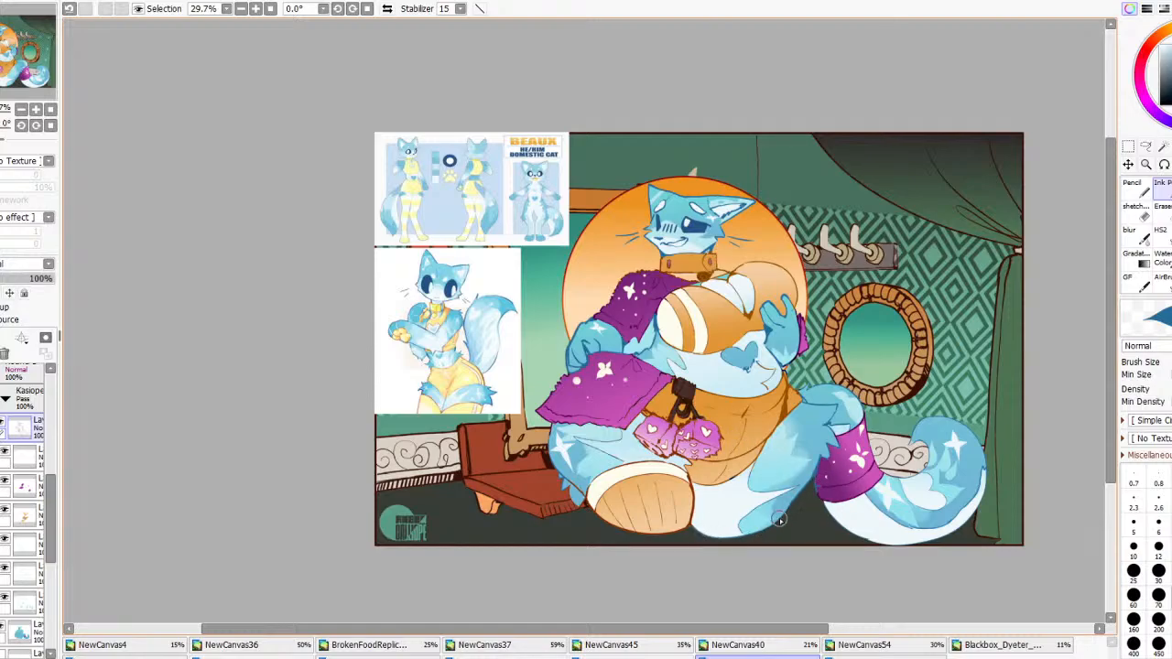
pyautogui.hotkey('ctrl', 'z')
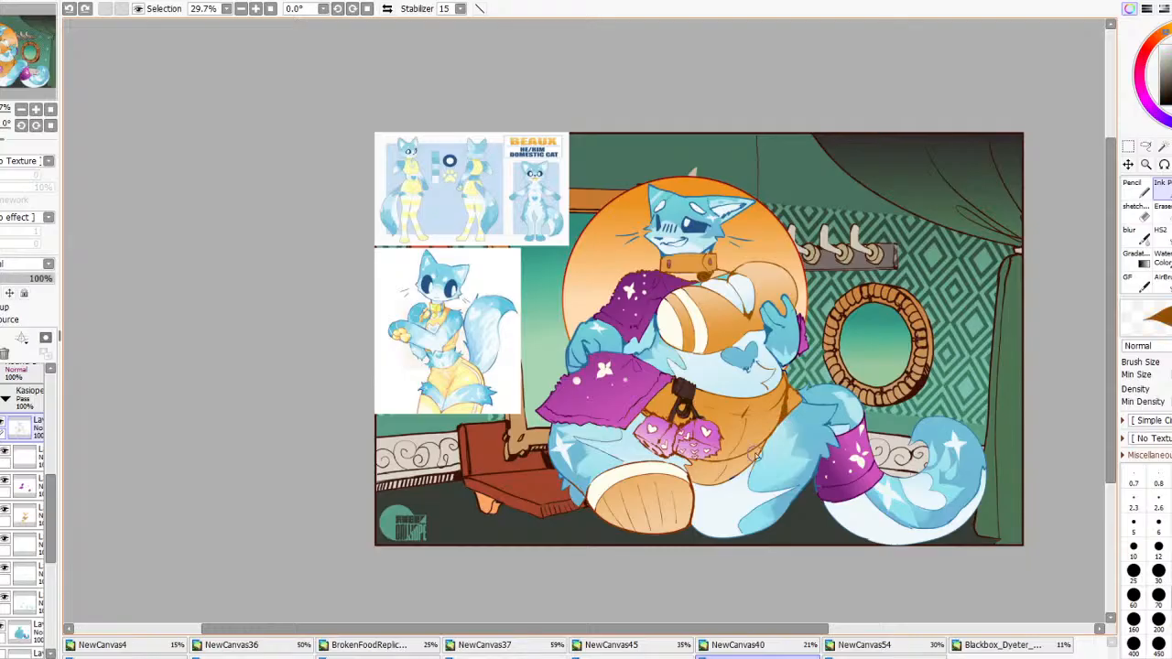
# Recolour the line art to match its fills: orange-brown below the briefs, magenta on the fuzzy dice, dark brown on the strap, dark purple on the clothing
pyautogui.moveTo(738, 479); pyautogui.dragTo(750, 489)
pyautogui.keyDown('alt'); pyautogui.click(621, 360); pyautogui.keyUp('alt')
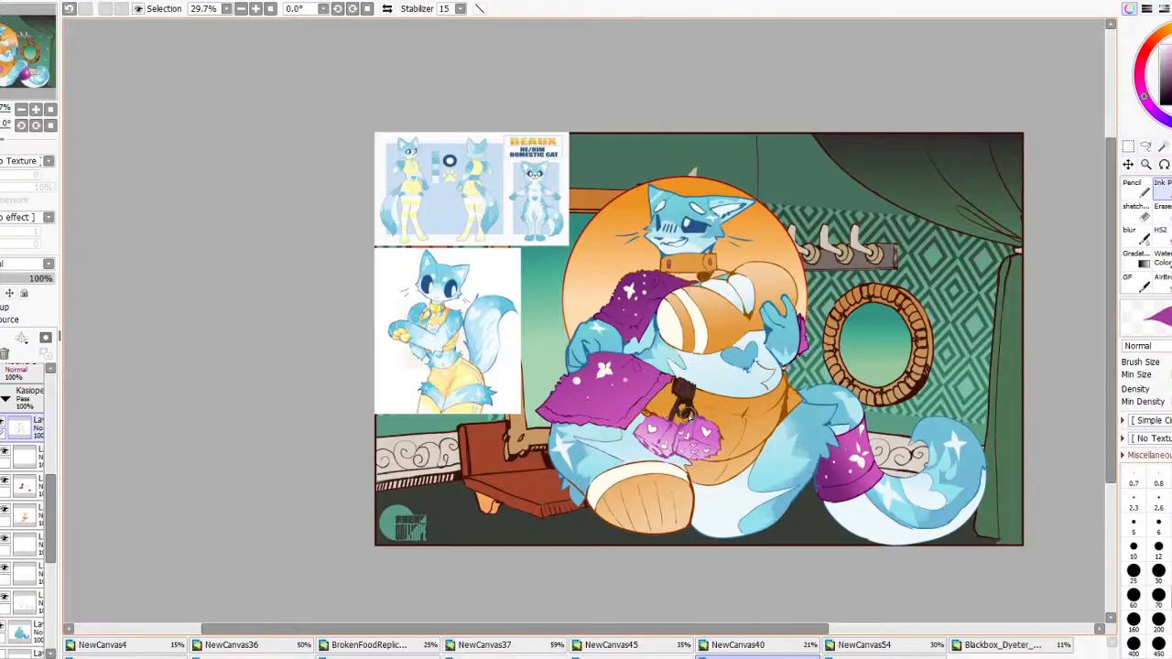
pyautogui.keyDown('alt'); pyautogui.click(686, 408); pyautogui.keyUp('alt')
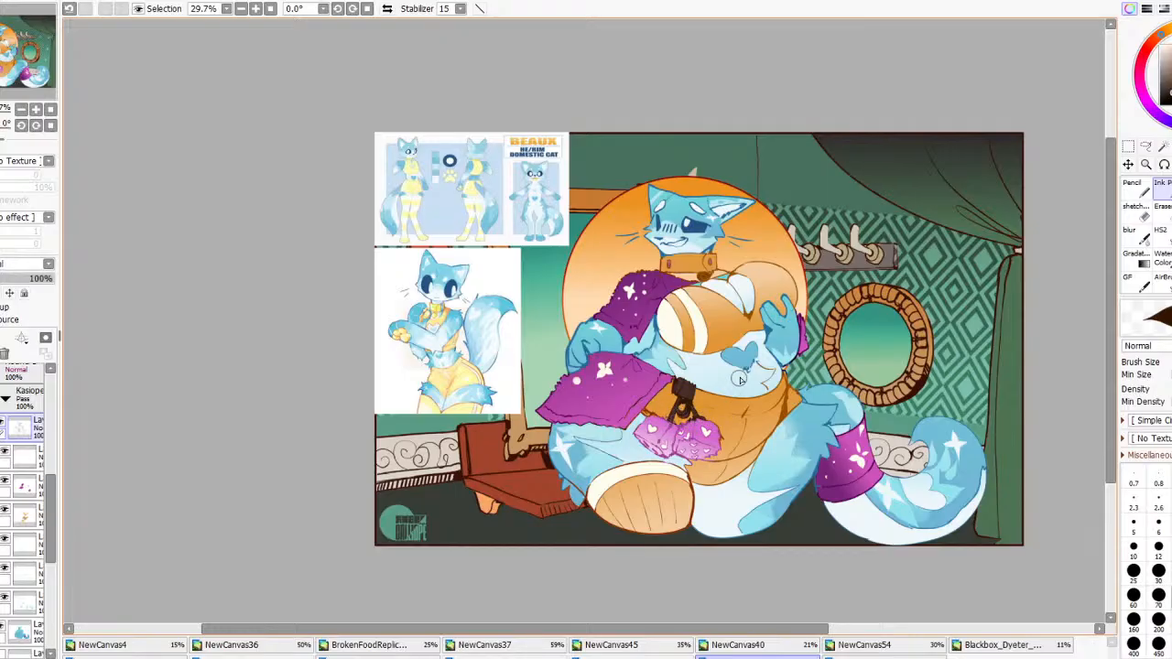
pyautogui.keyDown('alt'); pyautogui.click(673, 282); pyautogui.keyUp('alt')
pyautogui.moveTo(608, 427); pyautogui.dragTo(551, 419)
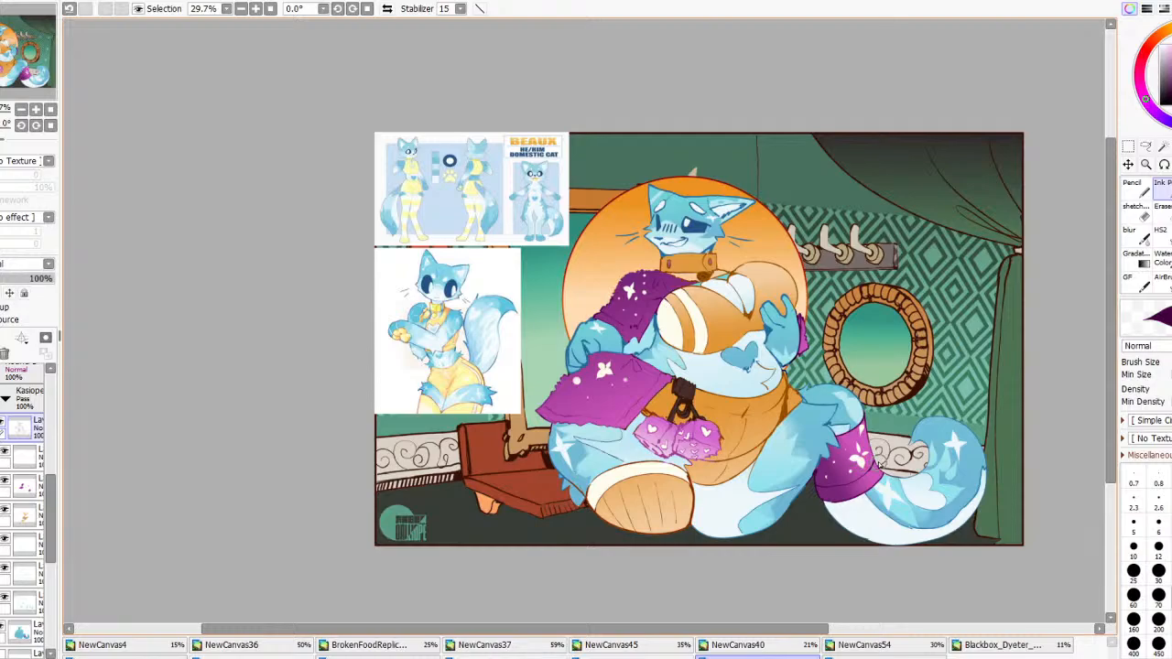
pyautogui.hotkey('ctrl', 'z')
pyautogui.hotkey('ctrl', 'y')
# Hide the character reference images covering the background
pyautogui.scroll(3, 26, 471)
pyautogui.click(2, 509)
pyautogui.scroll(-2, 628, 324)
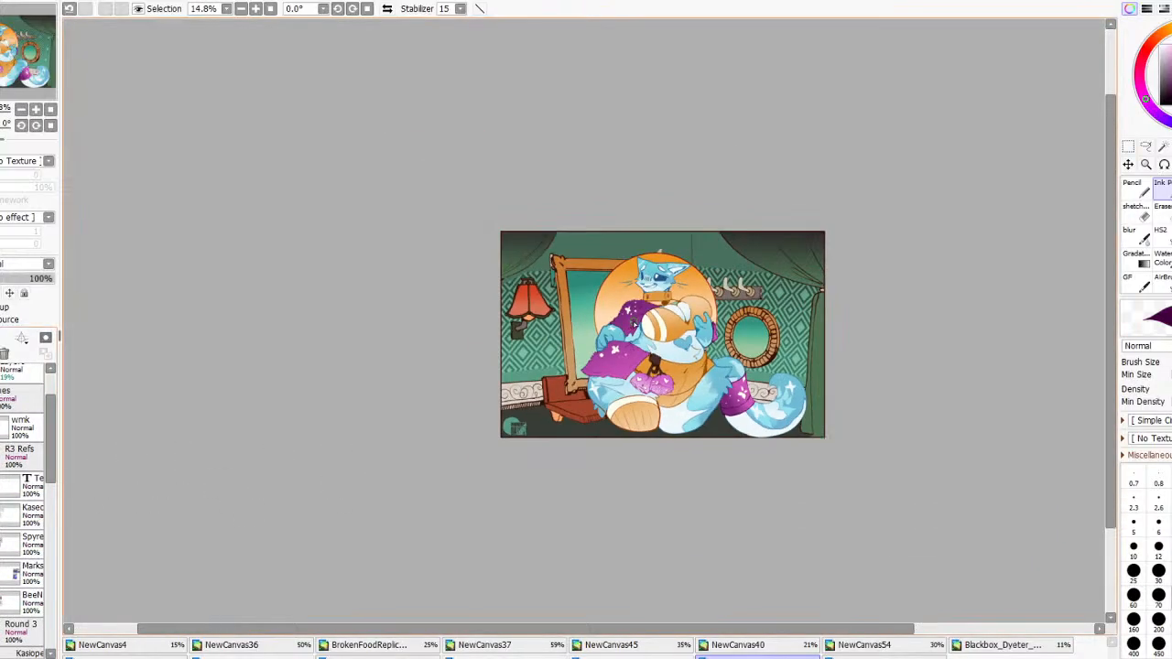
pyautogui.scroll(2, 712, 332)
pyautogui.scroll(-3, 46, 494)
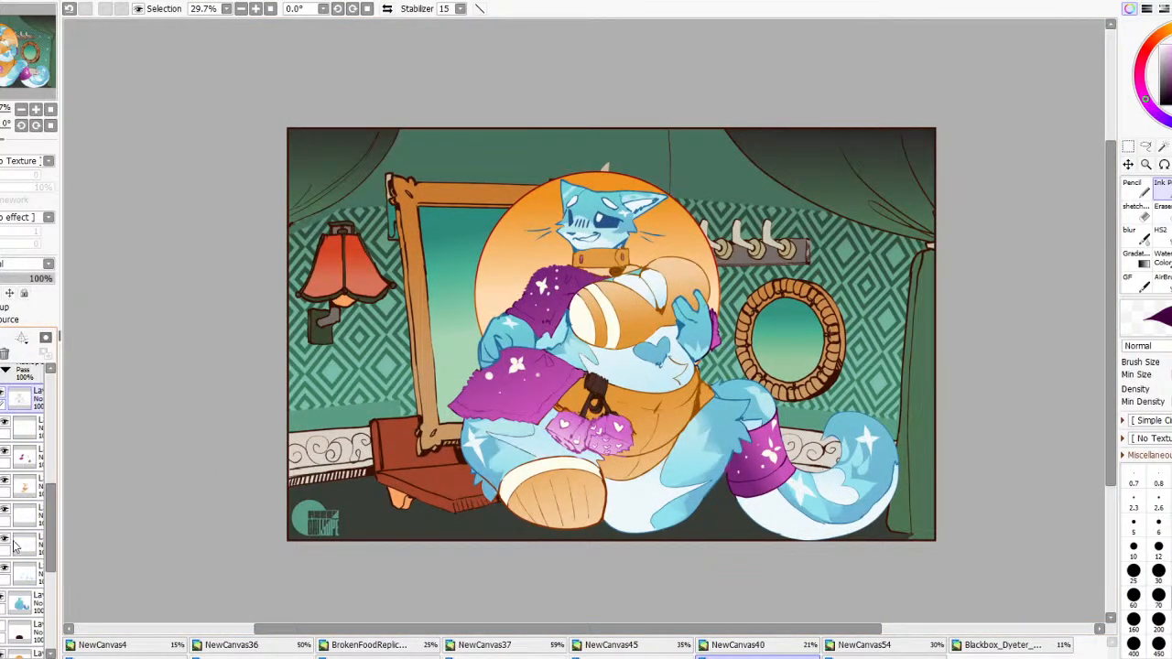
# Show the dark shape layer beneath the character and repaint it blue with the Pencil at size 1000
pyautogui.scroll(-2, 13, 546)
pyautogui.click(3, 480)
pyautogui.click(19, 489)
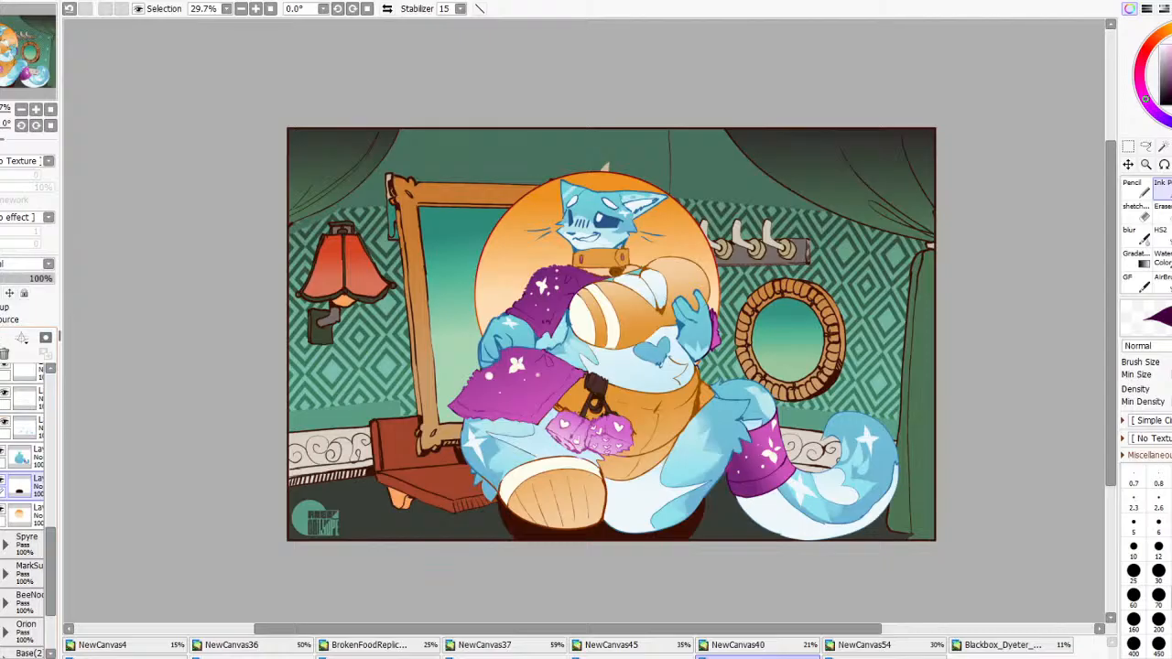
pyautogui.click(1133, 191)
pyautogui.scroll(9, 673, 502)
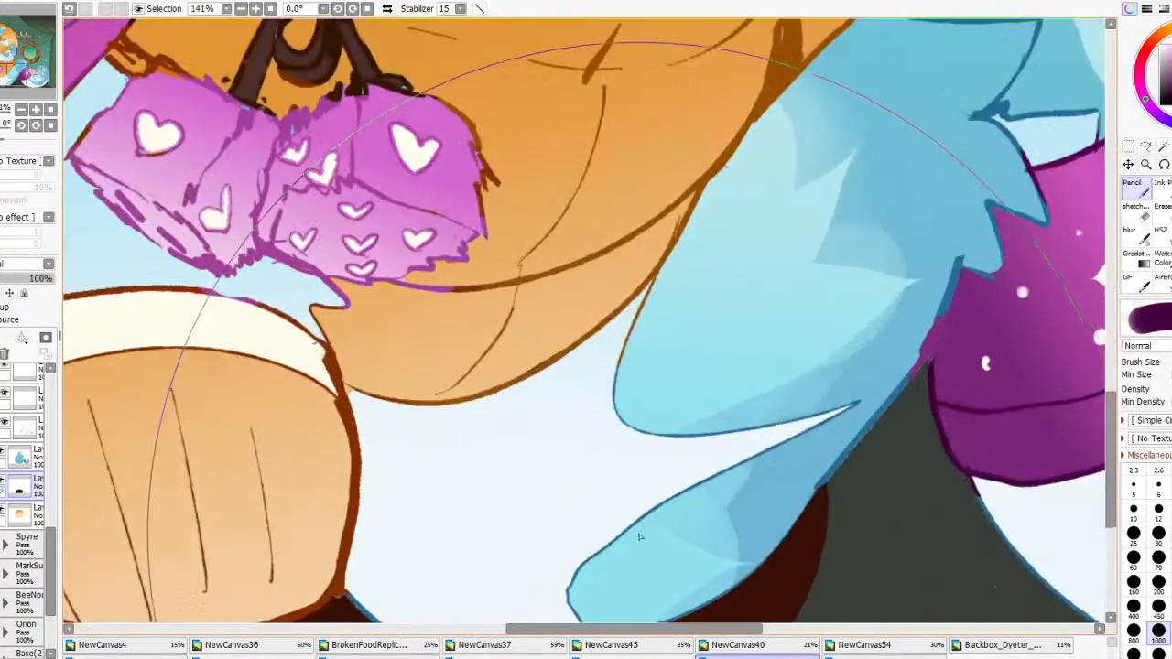
pyautogui.scroll(-7, 566, 438)
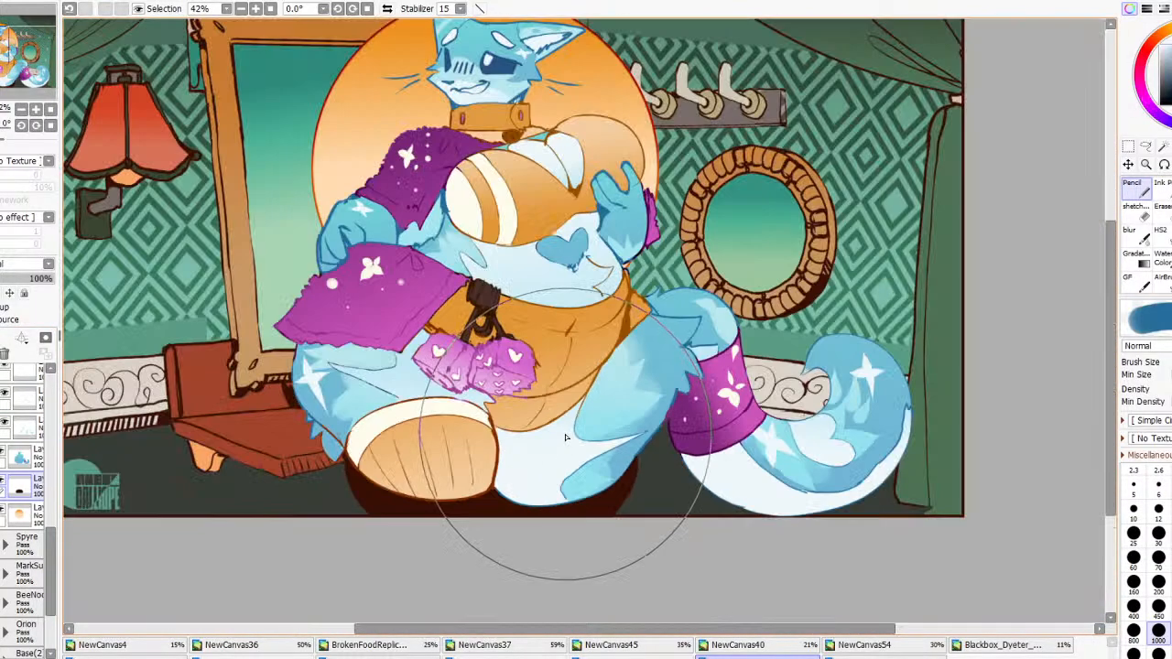
pyautogui.moveTo(566, 438)
pyautogui.mouseDown()
pyautogui.moveTo(471, 562)
pyautogui.moveTo(392, 550)
pyautogui.moveTo(483, 562)
pyautogui.moveTo(495, 482)
pyautogui.mouseUp()
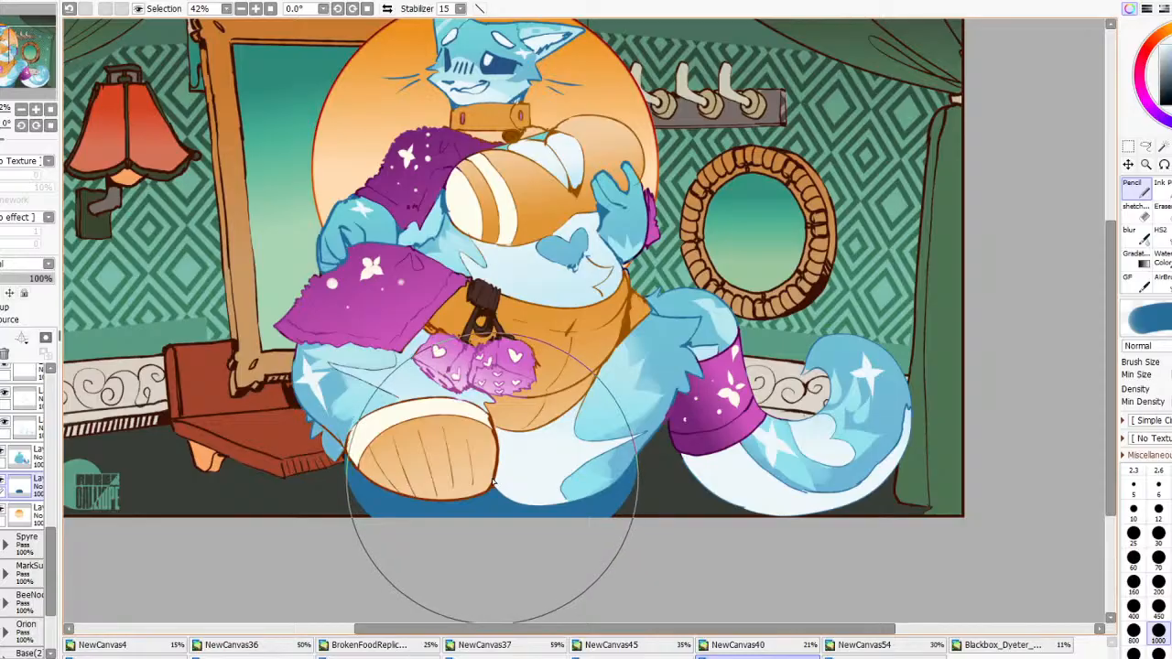
# Paint the part of the shape below the orange sock reddish brown with the Pencil at size 450
pyautogui.rightClick(492, 482)
pyautogui.click(1158, 607)
pyautogui.moveTo(430, 465); pyautogui.dragTo(429, 503)
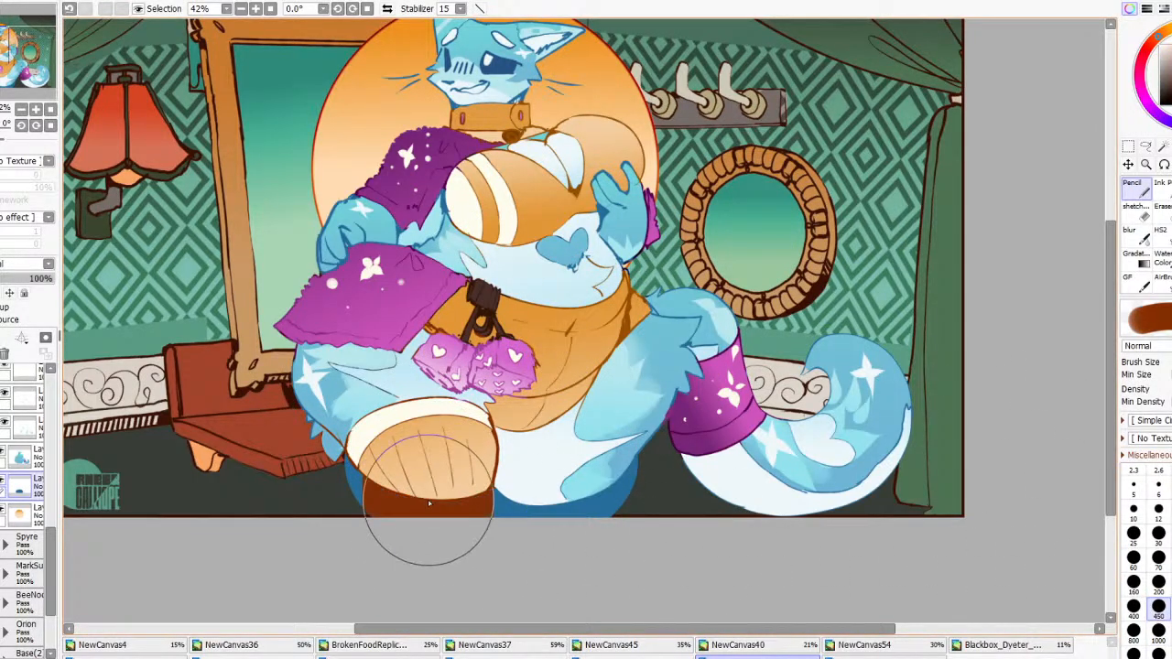
pyautogui.scroll(-4, 392, 485)
pyautogui.scroll(3, 594, 484)
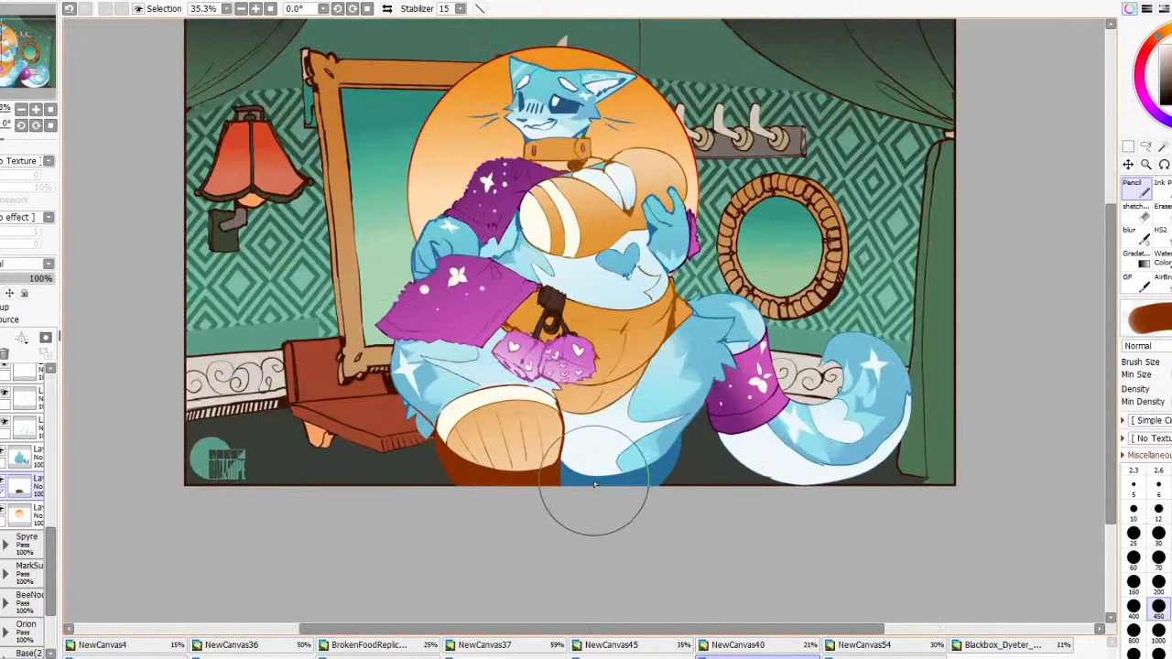
pyautogui.rightClick(594, 484)
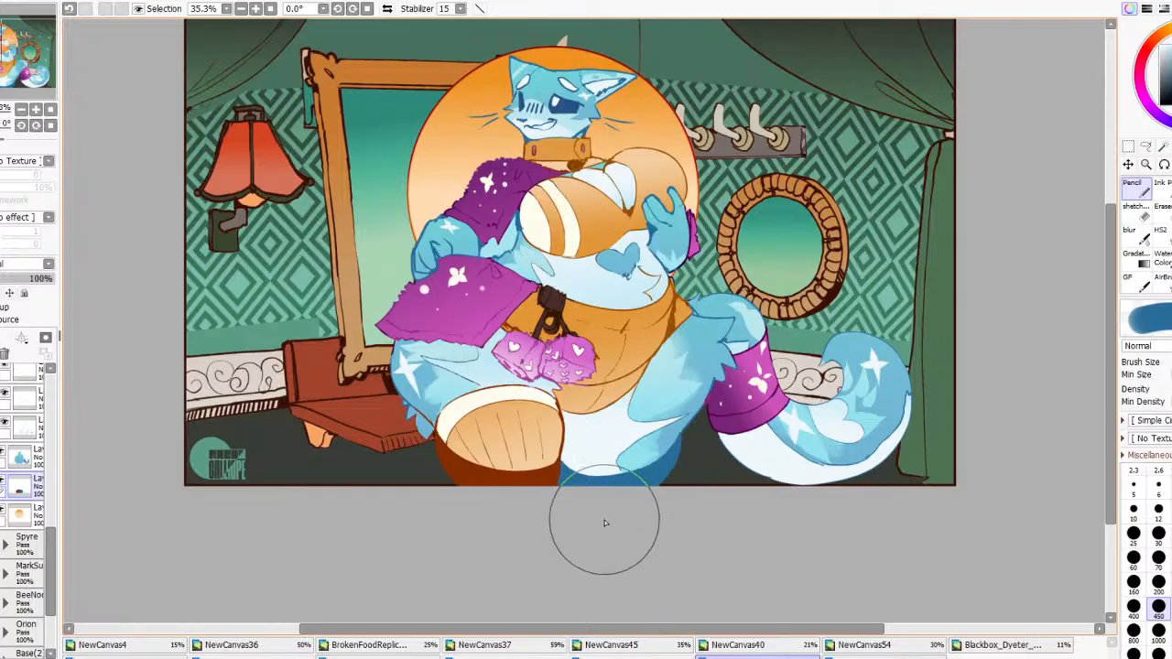
pyautogui.scroll(-4, 769, 361)
pyautogui.scroll(3, 657, 338)
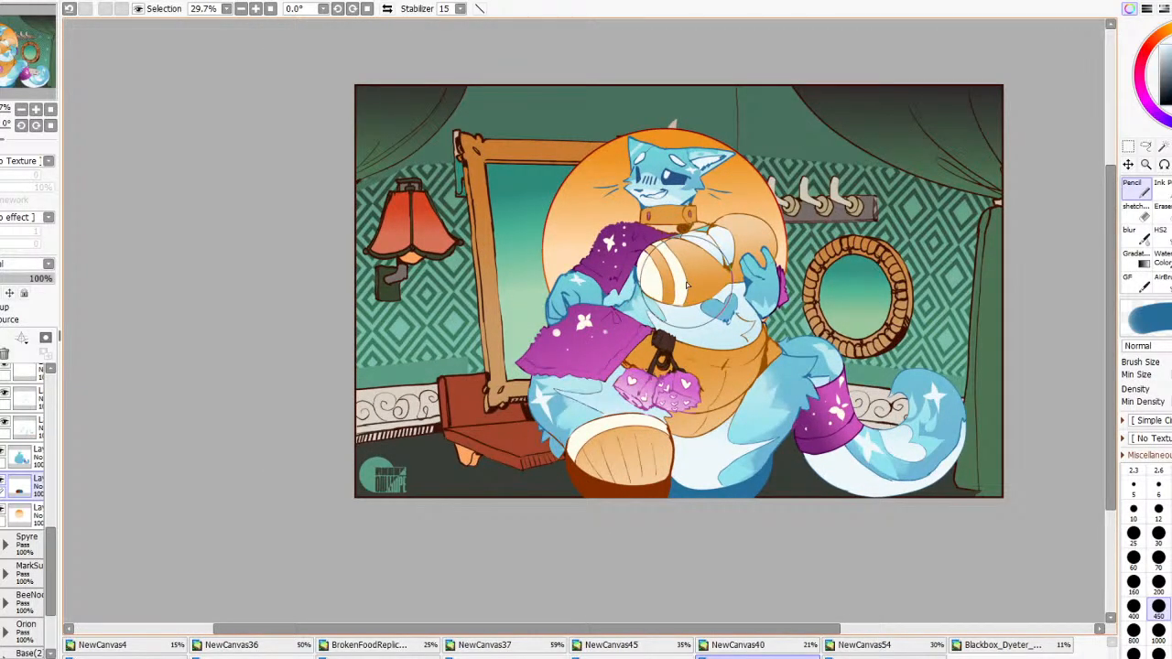
# Try the Magic Wand on the small teal gap above the orange top on the blue fur layer, and undo it
pyautogui.scroll(3, 687, 286)
pyautogui.rightClick(597, 261)
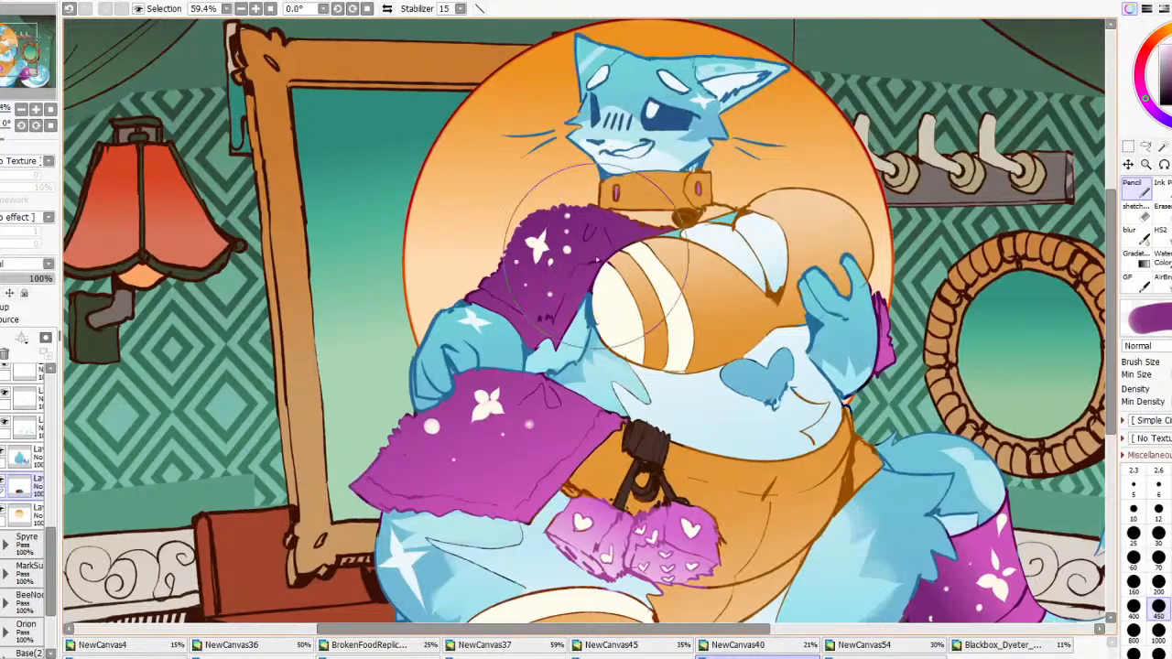
pyautogui.press('w')
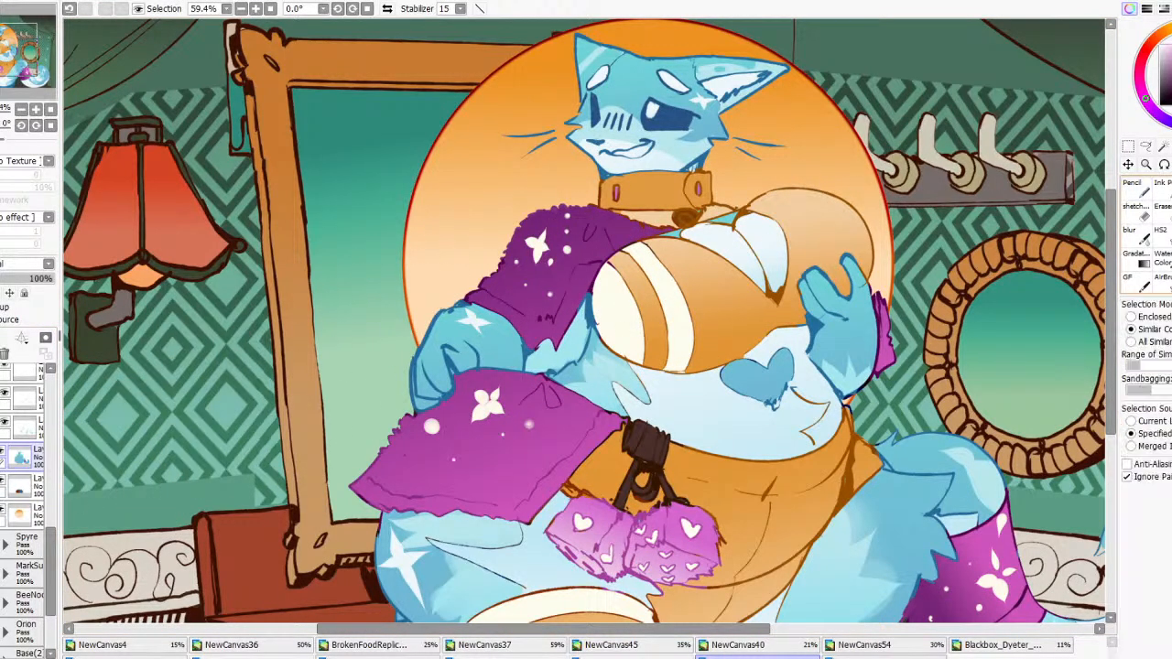
pyautogui.click(680, 239)
pyautogui.click(73, 7)
pyautogui.scroll(4, 26, 495)
pyautogui.click(28, 377)
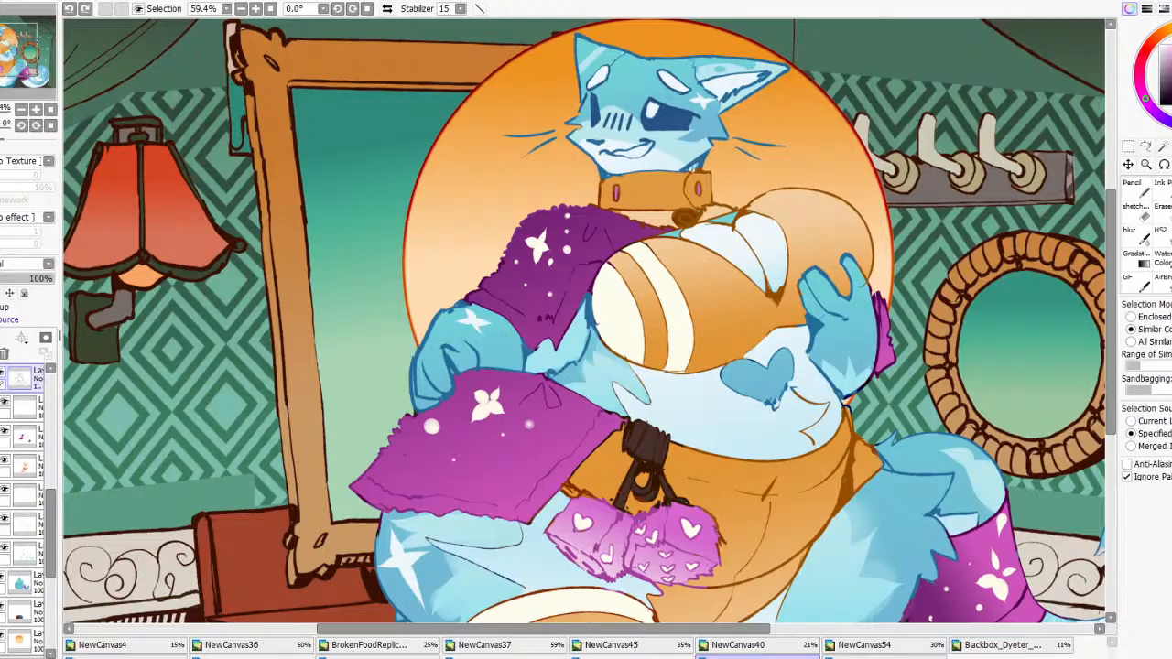
pyautogui.click(15, 591)
pyautogui.scroll(1, 686, 240)
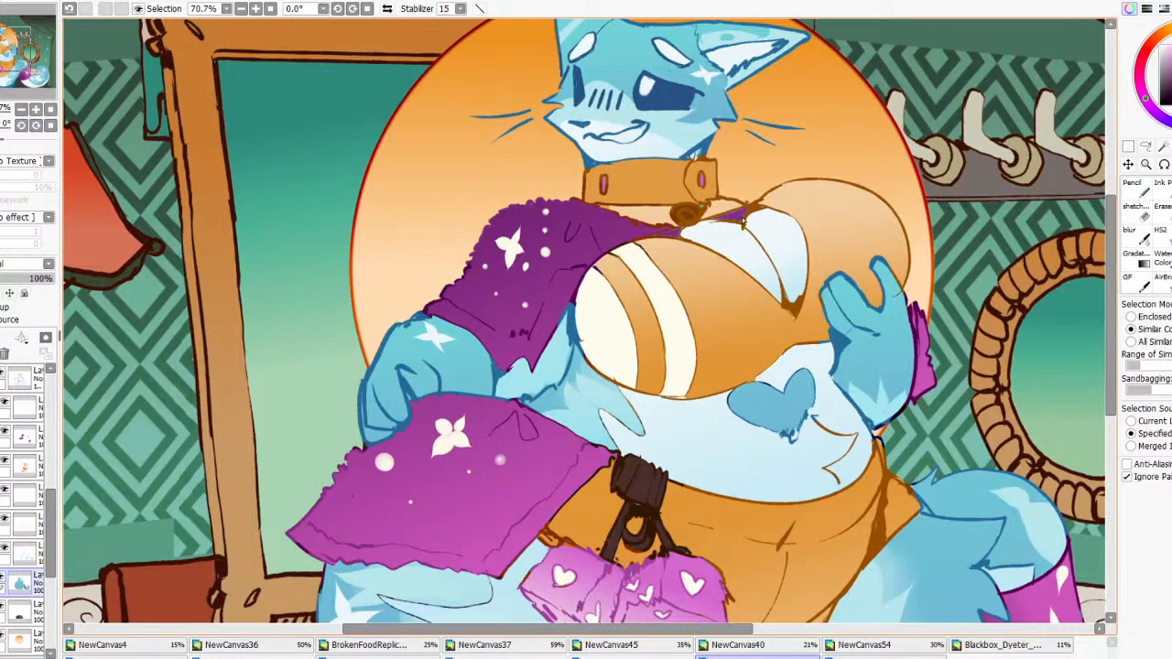
pyautogui.scroll(-6, 744, 224)
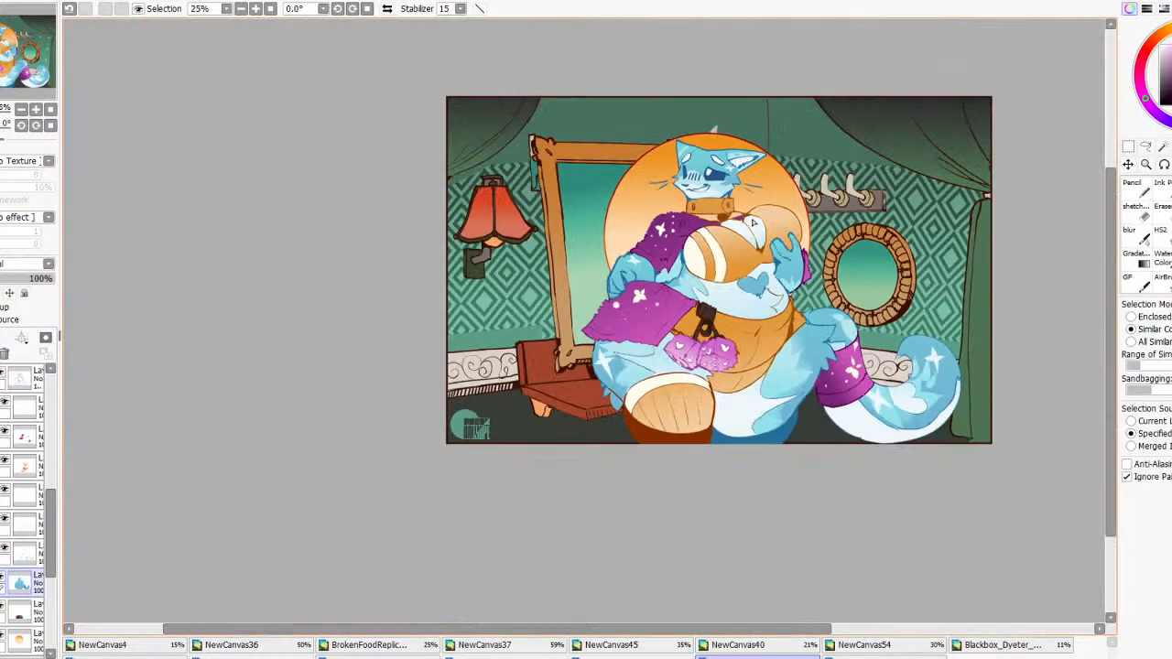
pyautogui.click(70, 10)
pyautogui.scroll(7, 785, 227)
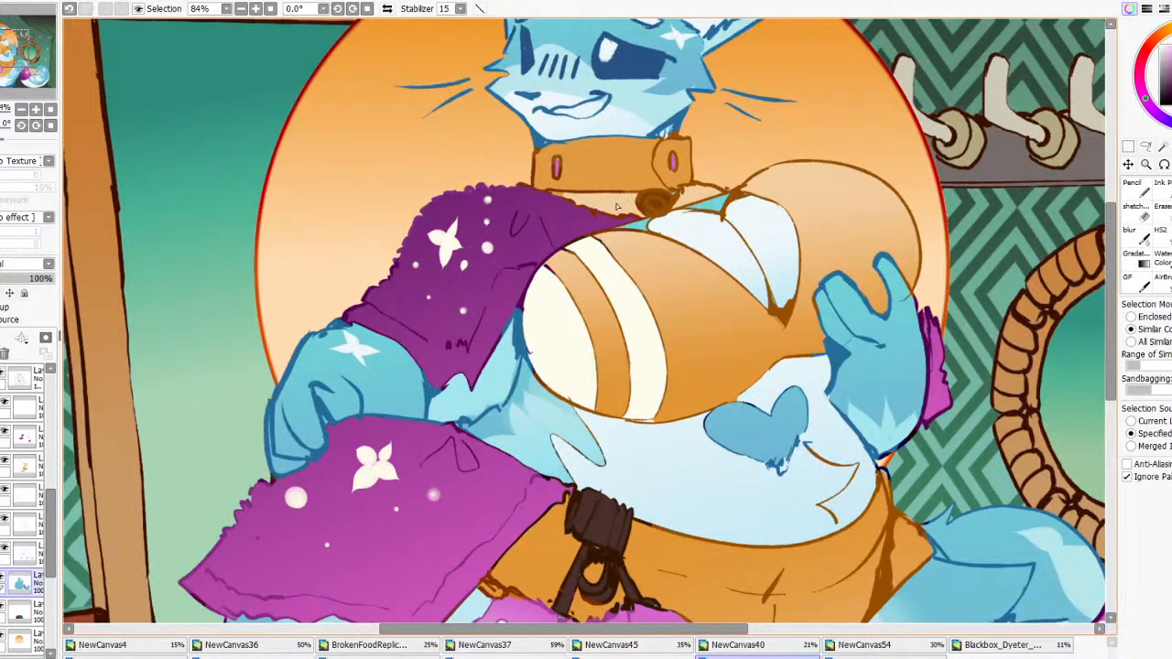
# Paint the collar ring pale orange and the strip beside it purple on the orange clothing layer with the HS2 brush at size 12
pyautogui.press('b')
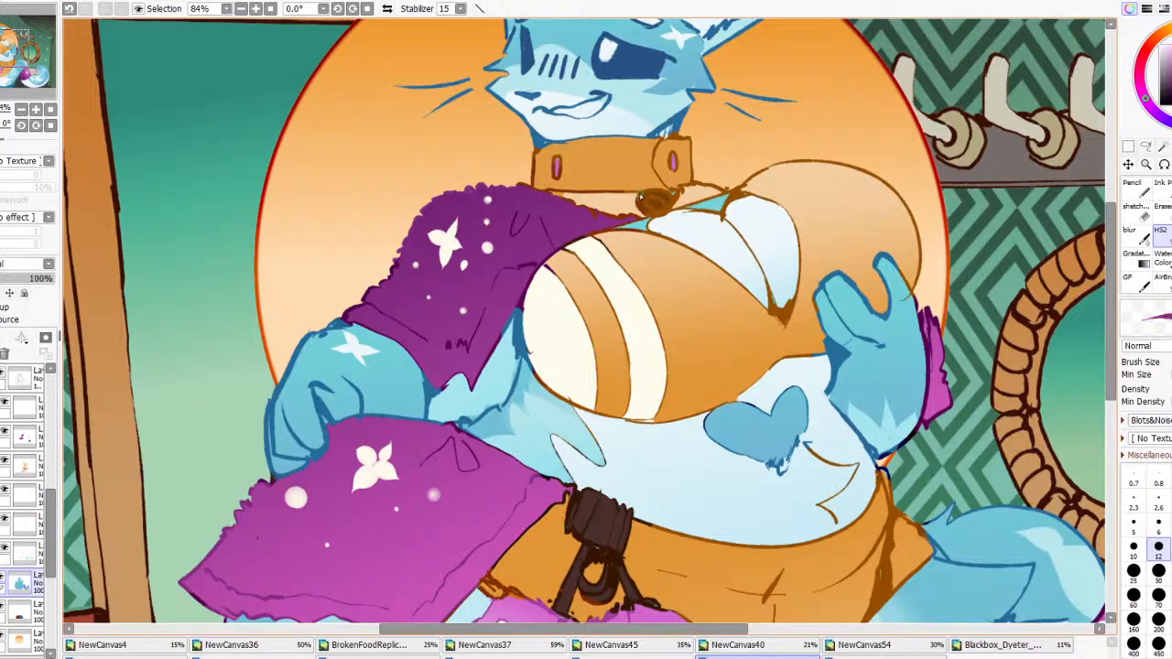
pyautogui.scroll(-3, 641, 199)
pyautogui.scroll(3, 677, 192)
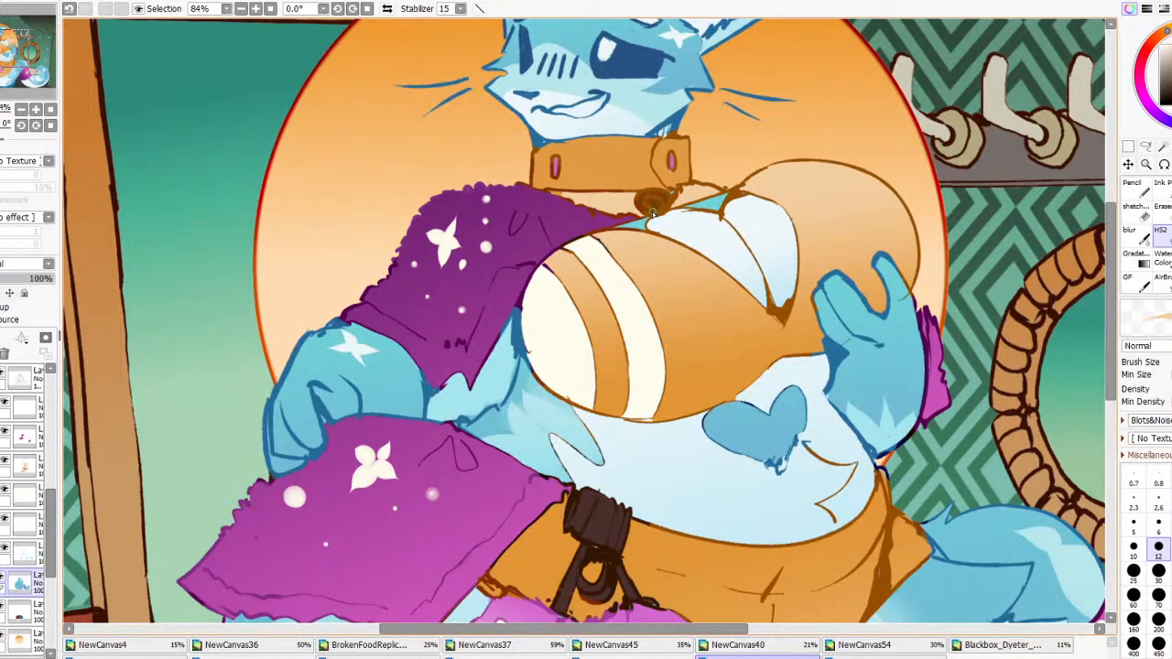
pyautogui.click(26, 465)
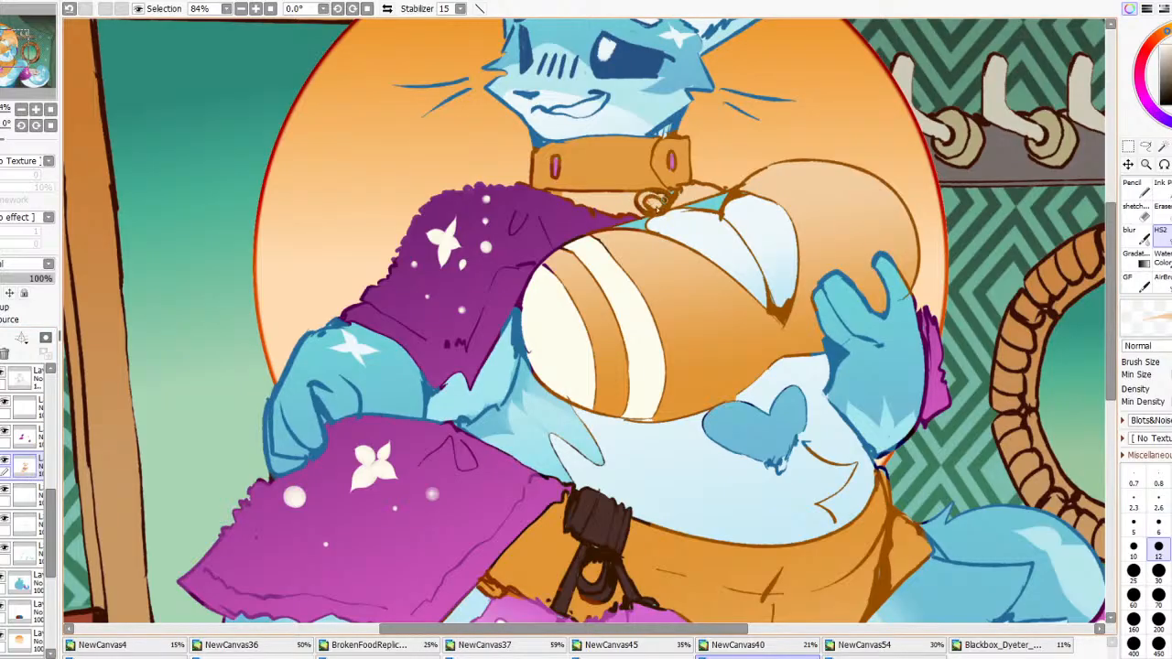
pyautogui.keyDown('alt'); pyautogui.click(599, 223); pyautogui.keyUp('alt')
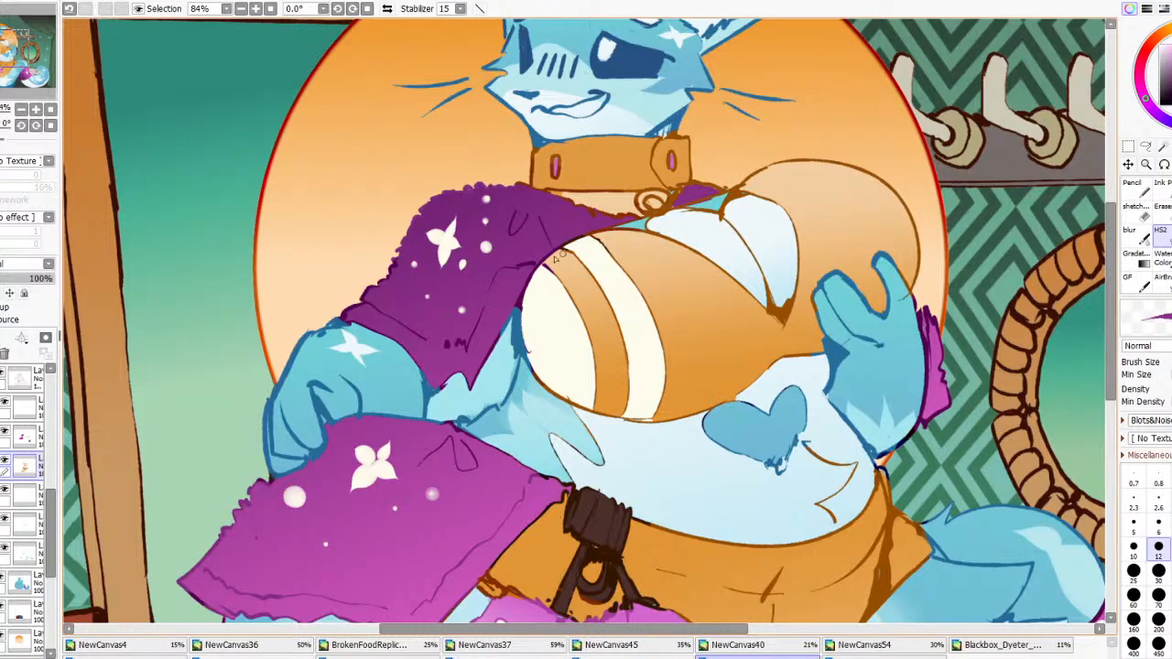
# Recolour the outlines of the purple strip and ring beneath the collar dark purple on the line art layer with the Ink Pen
pyautogui.click(30, 380)
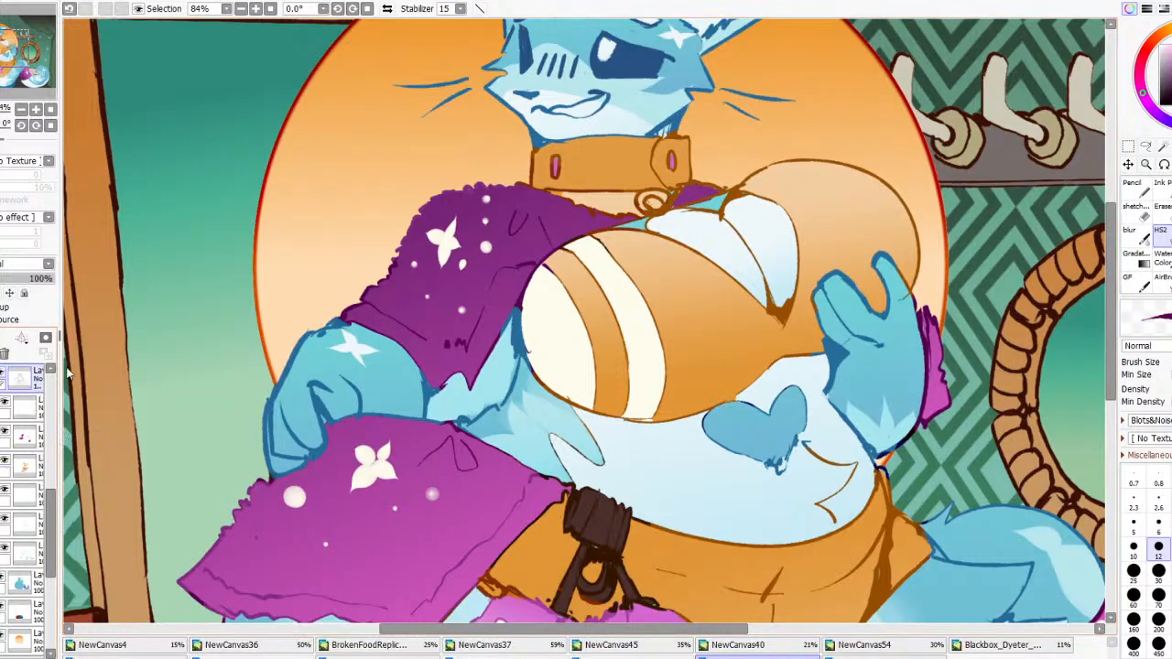
pyautogui.click(1160, 184)
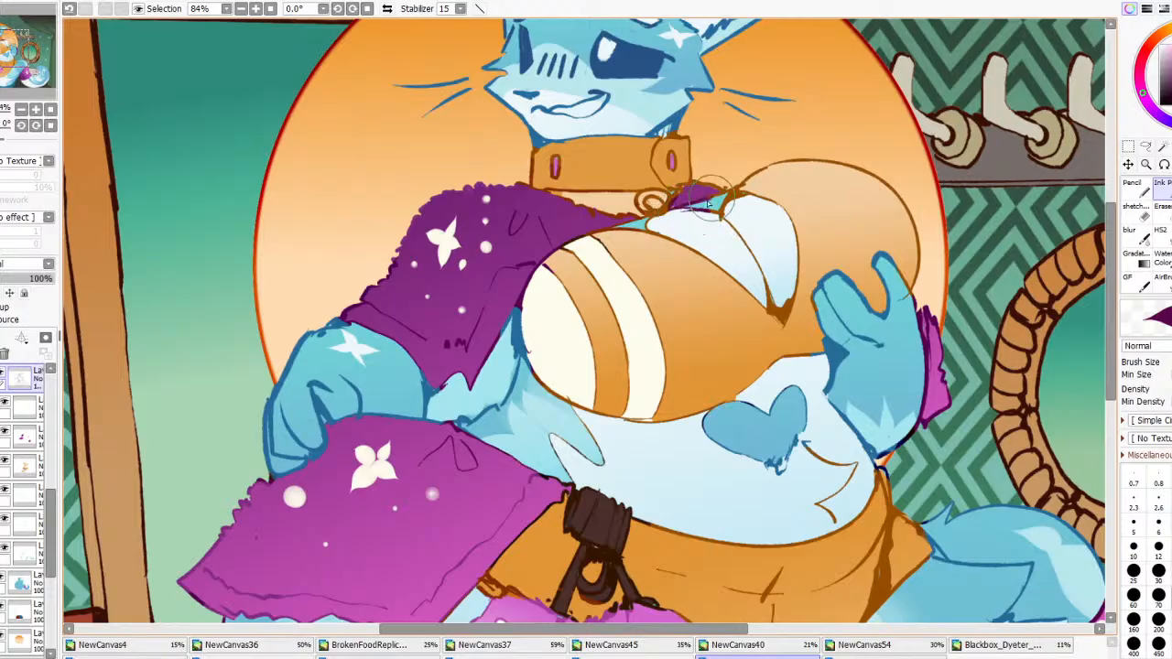
pyautogui.moveTo(688, 188)
pyautogui.mouseDown()
pyautogui.moveTo(702, 208)
pyautogui.moveTo(746, 206)
pyautogui.moveTo(668, 224)
pyautogui.moveTo(682, 212)
pyautogui.moveTo(640, 206)
pyautogui.moveTo(654, 200)
pyautogui.mouseUp()
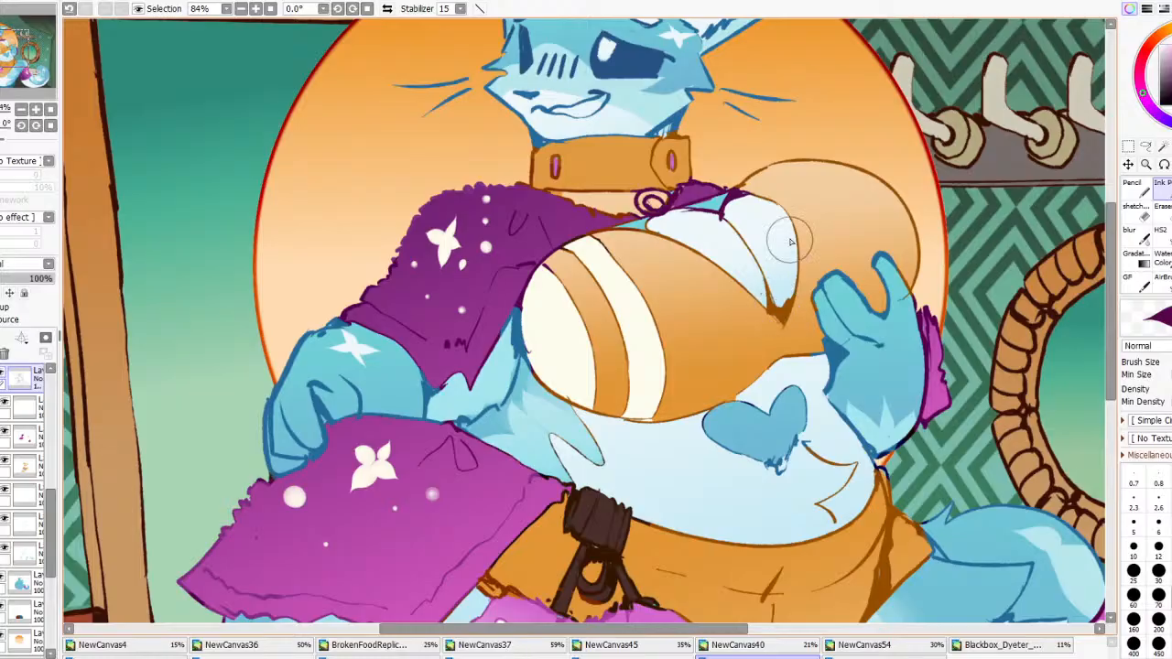
# Repaint the outline of the ring beneath the collar orange-brown with the Ink Pen, using a colour sampled from the collar's outline
pyautogui.scroll(-4, 691, 265)
pyautogui.scroll(-2, 691, 265)
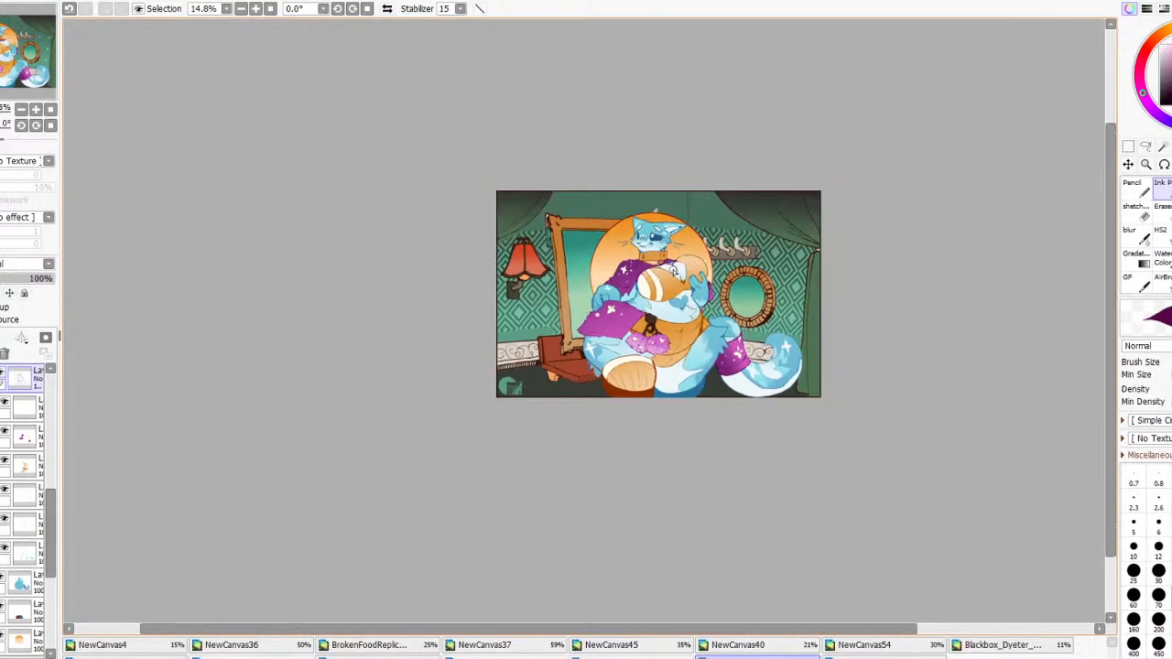
pyautogui.scroll(5, 673, 273)
pyautogui.scroll(-3, 673, 273)
pyautogui.scroll(7, 673, 273)
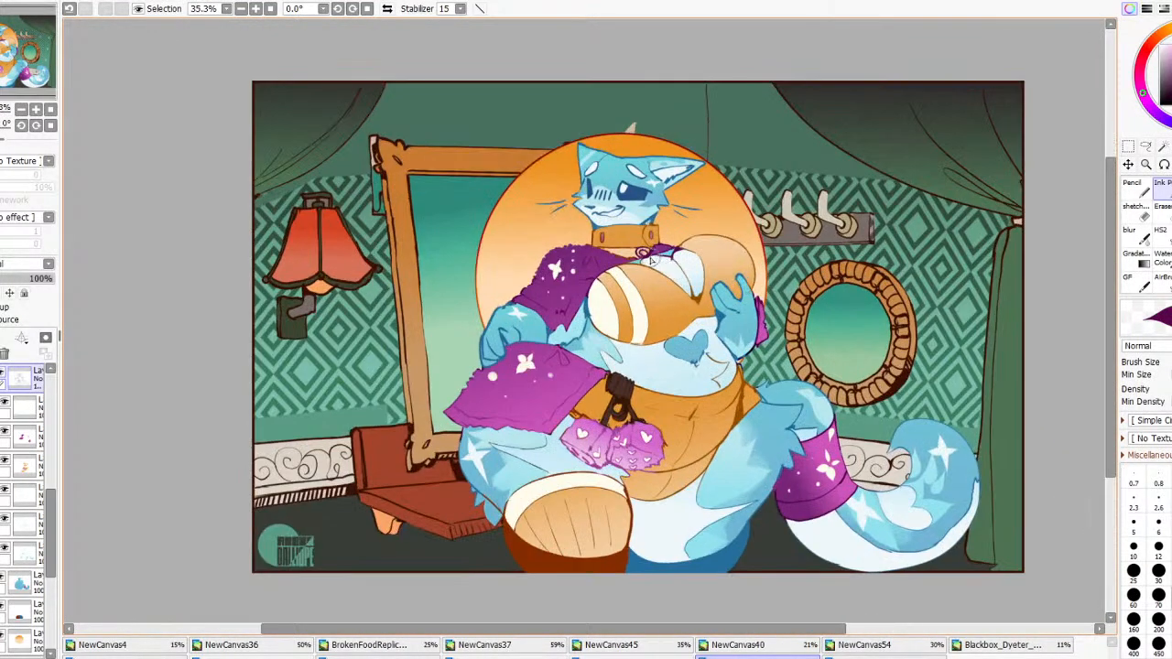
pyautogui.keyDown('alt'); pyautogui.click(653, 184); pyautogui.keyUp('alt')
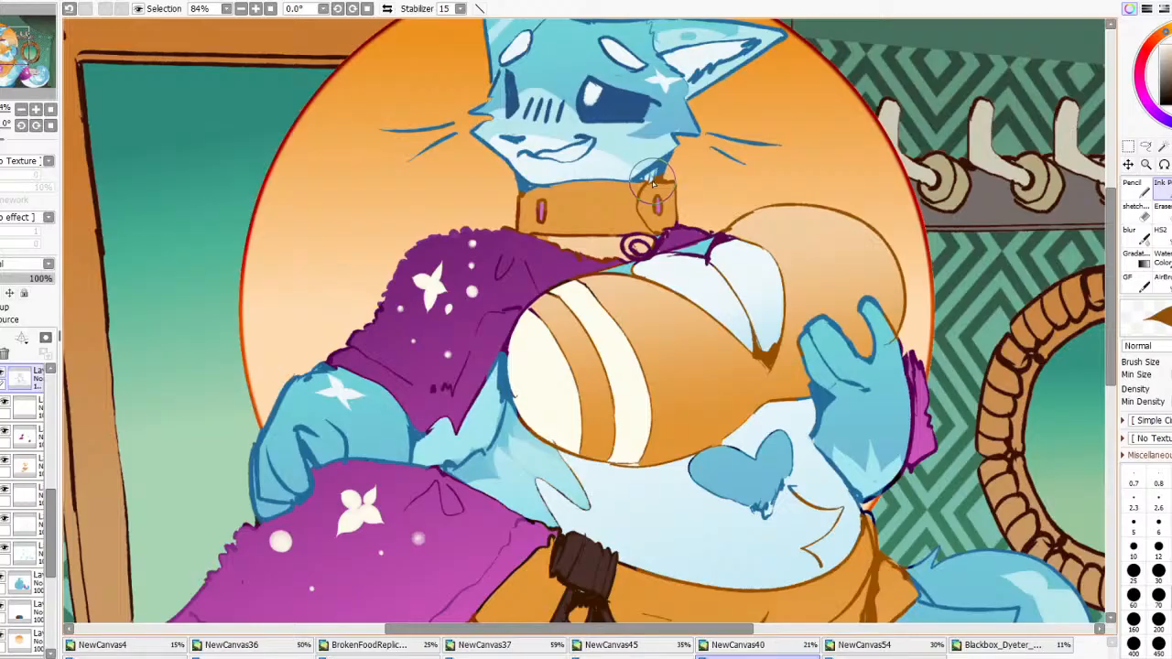
pyautogui.moveTo(643, 234)
pyautogui.mouseDown()
pyautogui.moveTo(642, 256)
pyautogui.moveTo(624, 243)
pyautogui.mouseUp()
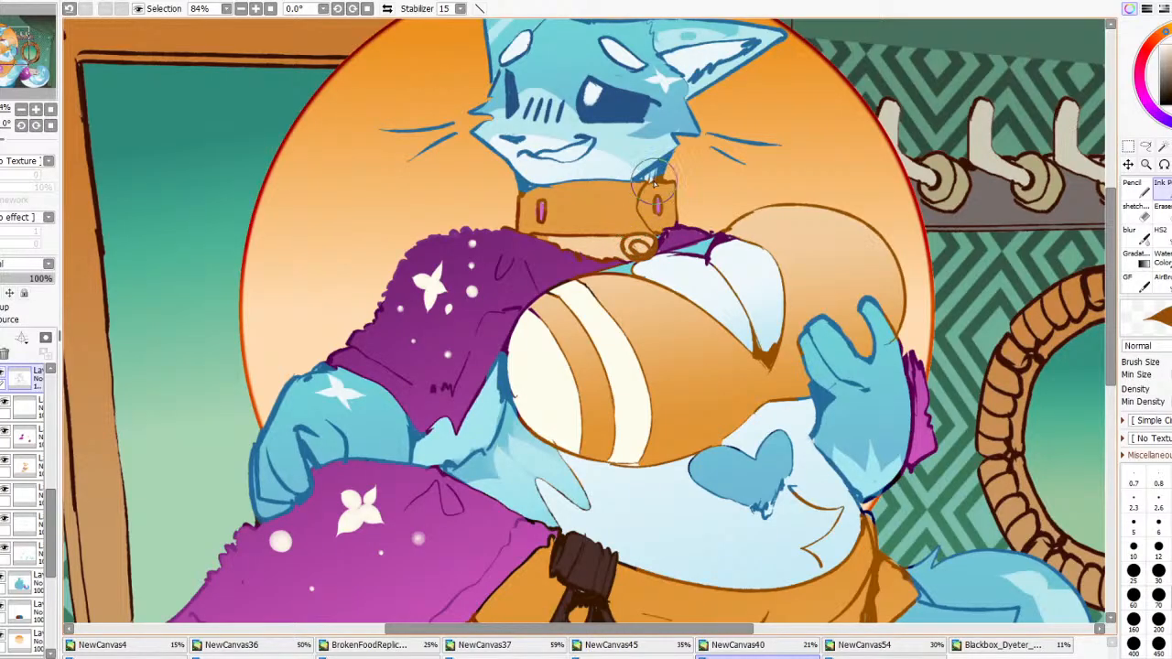
pyautogui.scroll(-3, 655, 184)
pyautogui.scroll(5, 678, 231)
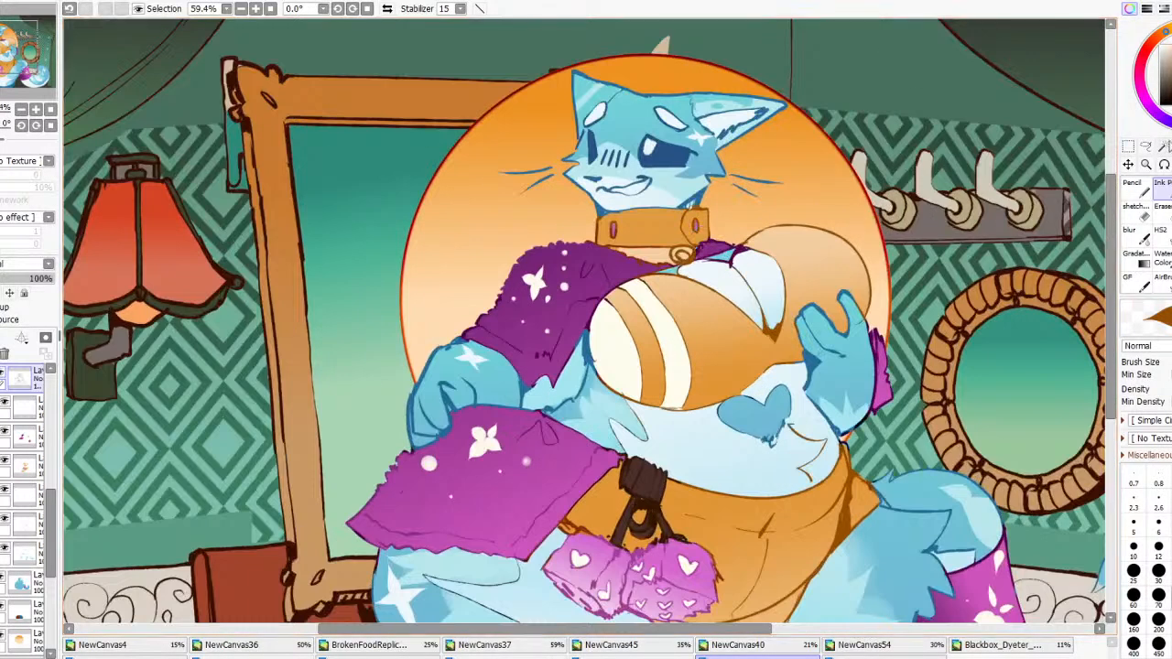
pyautogui.press('w')
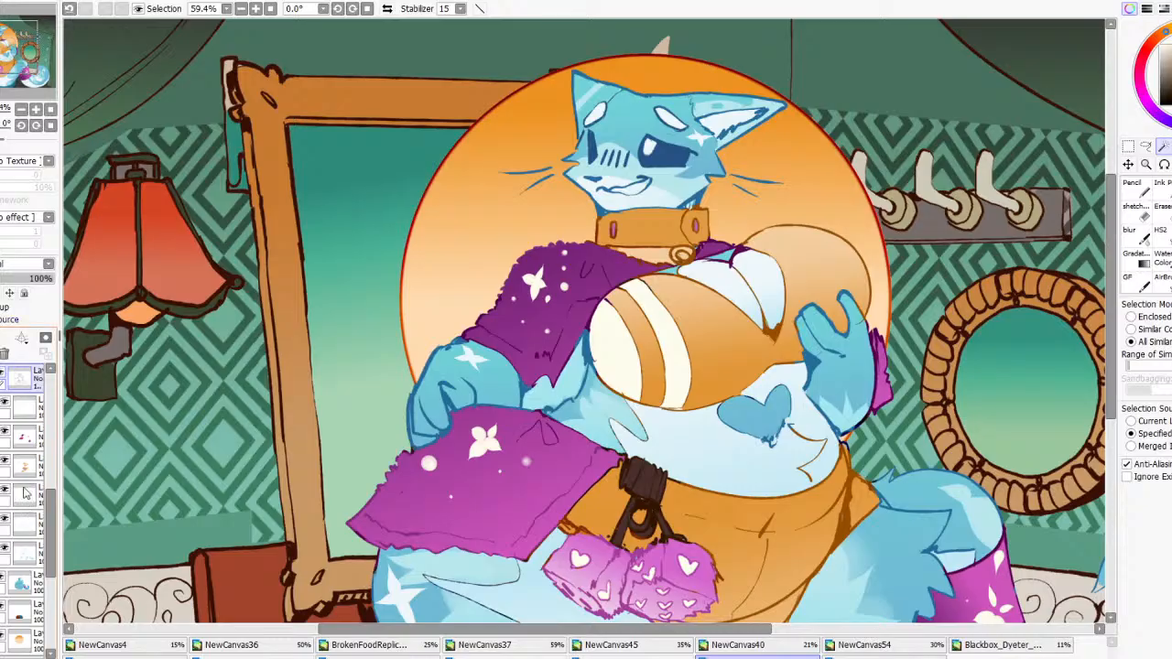
pyautogui.click(4, 464)
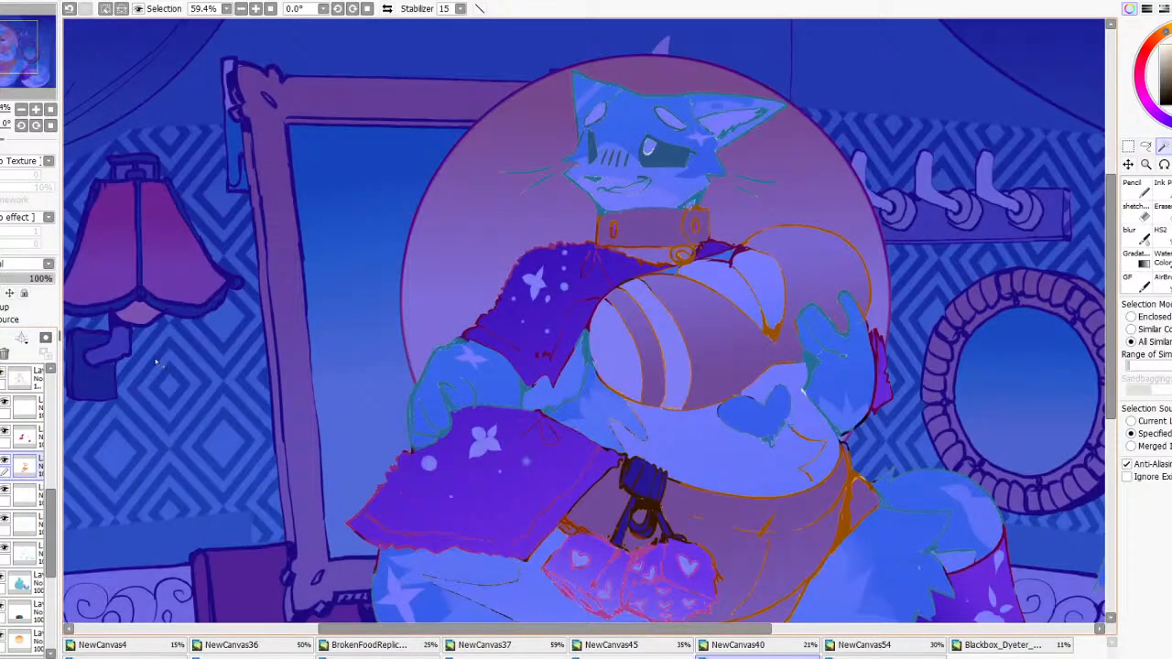
pyautogui.hotkey('ctrl', 'z')
pyautogui.click(28, 378)
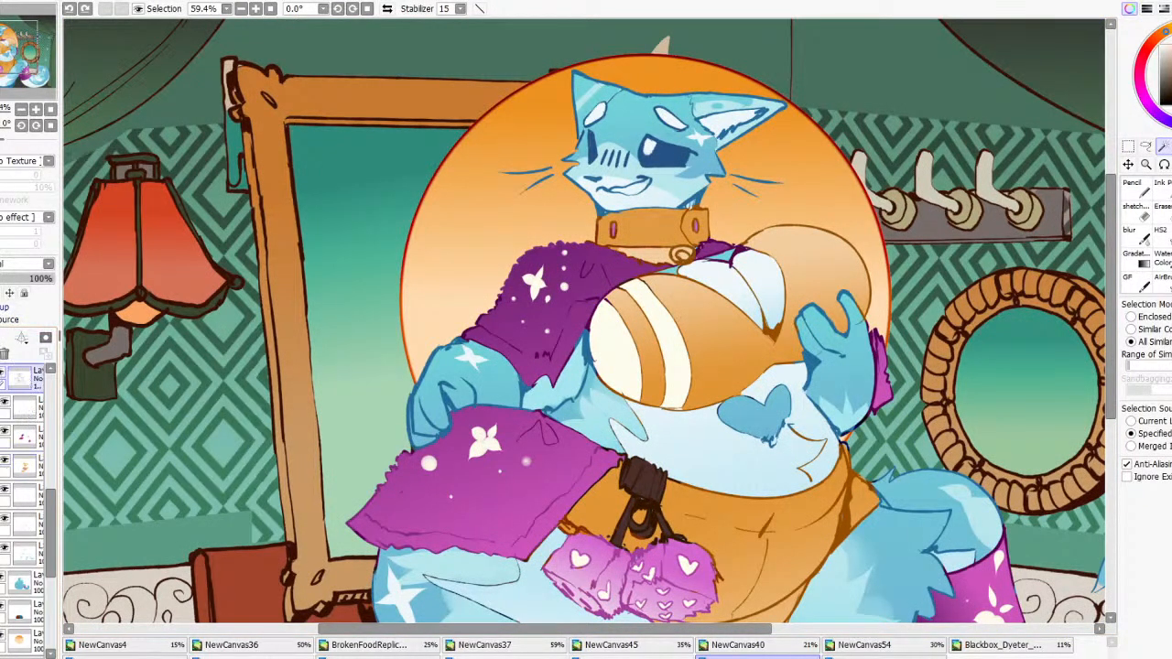
# Select the neck area beneath the collar by similar colour on the orange clothing layer and paint it pale blue with the Pencil at size 450
pyautogui.click(24, 465)
pyautogui.click(1131, 328)
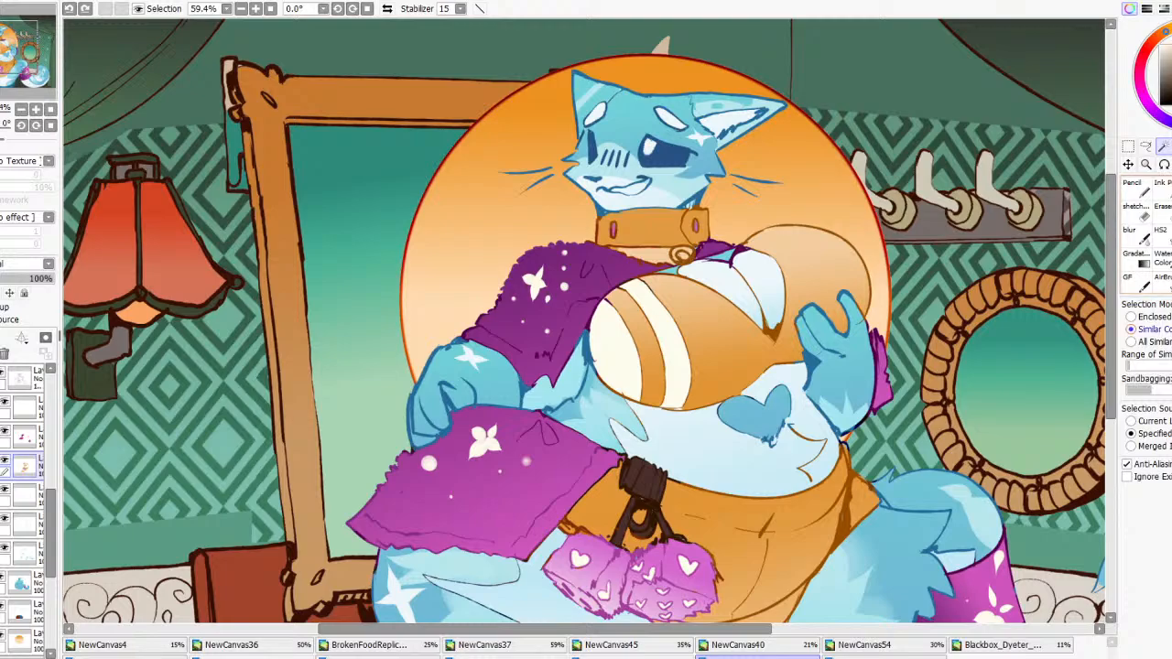
pyautogui.click(650, 261)
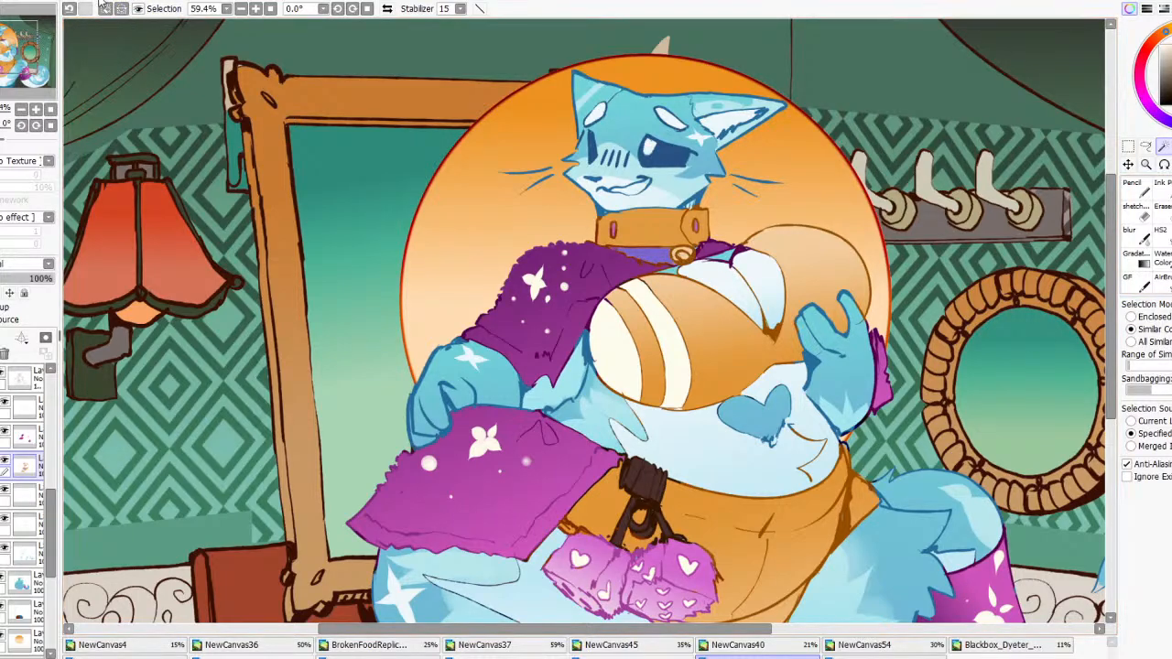
pyautogui.press('n')
pyautogui.moveTo(710, 262); pyautogui.dragTo(396, 258)
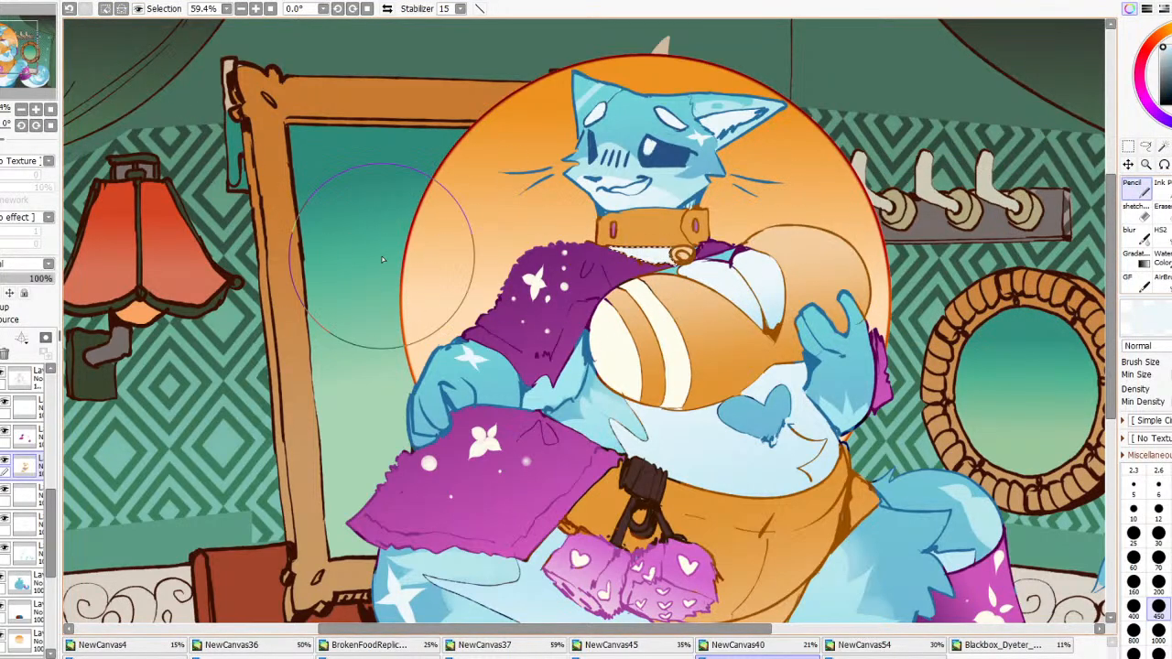
pyautogui.hotkey('ctrl', 'd')
pyautogui.scroll(-9, 727, 268)
pyautogui.scroll(5, 897, 267)
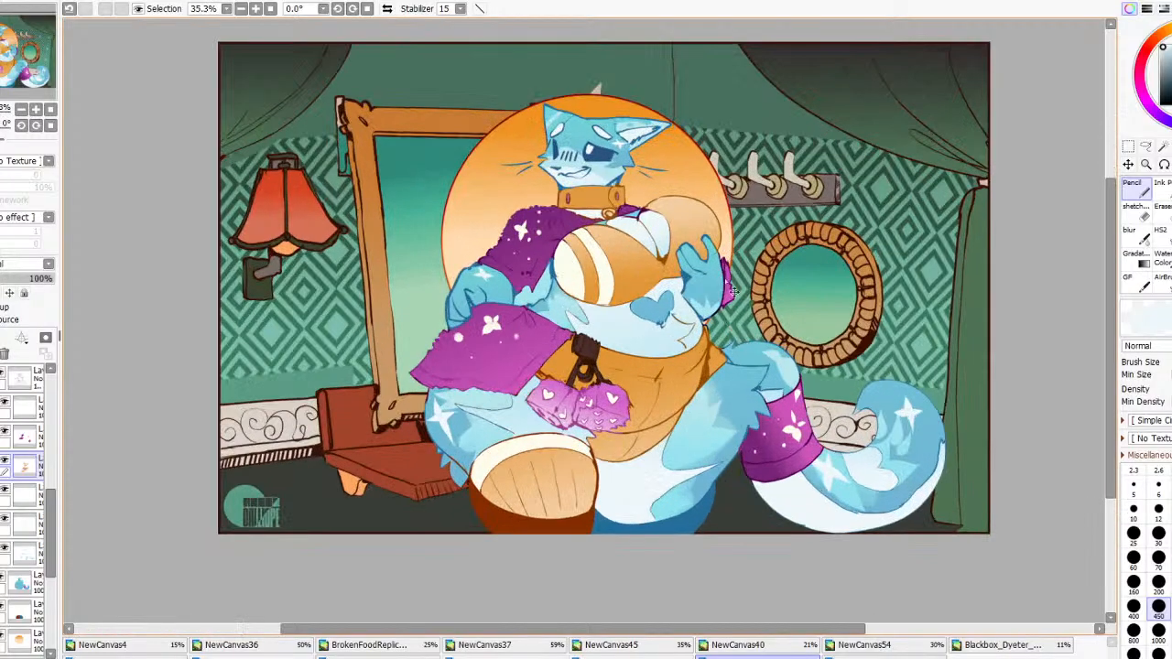
pyautogui.scroll(-4, 723, 266)
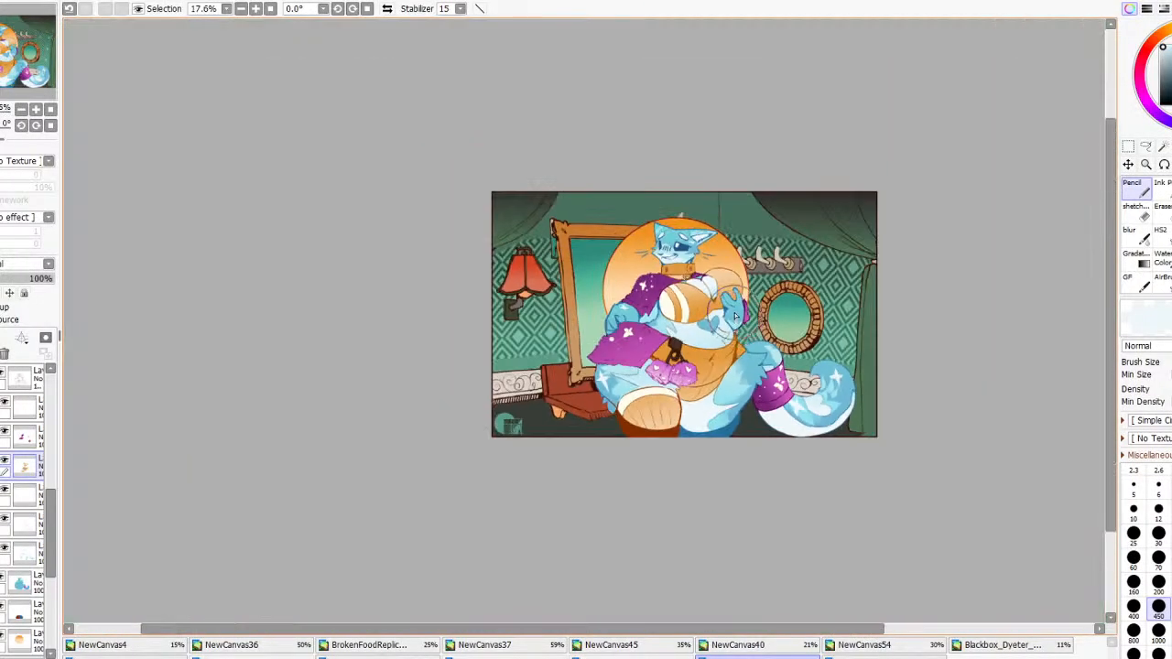
pyautogui.scroll(4, 705, 312)
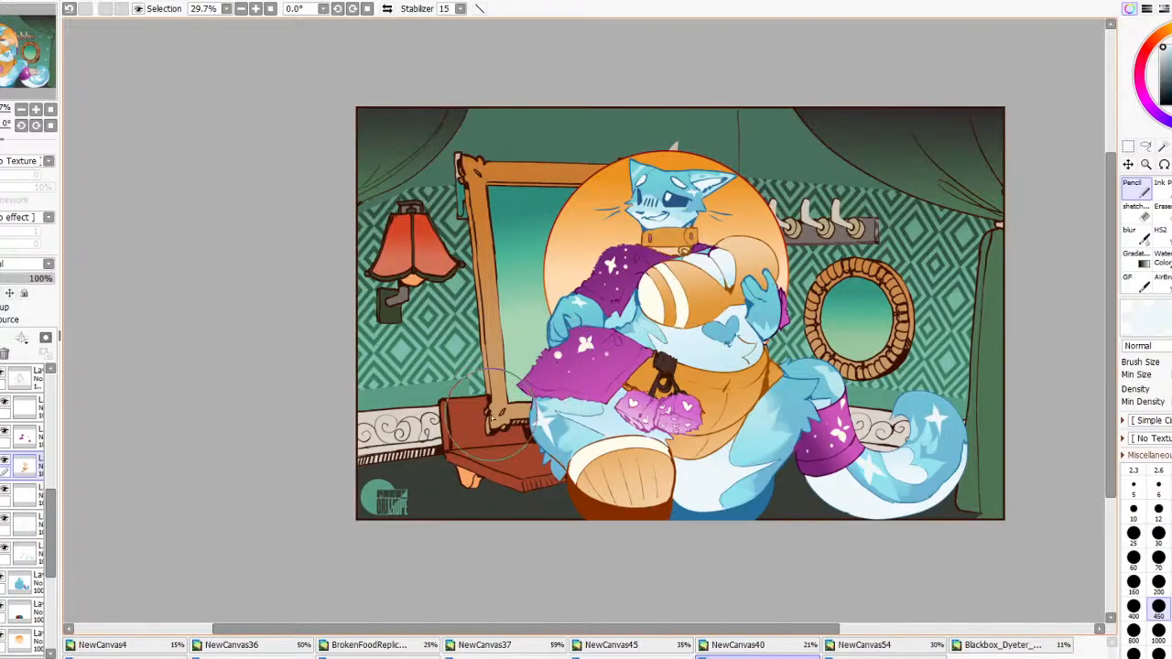
# Add pale "SOOO UH" text at size 600 above the character's line art and place it over the lamp and the large mirror
pyautogui.scroll(3, 23, 517)
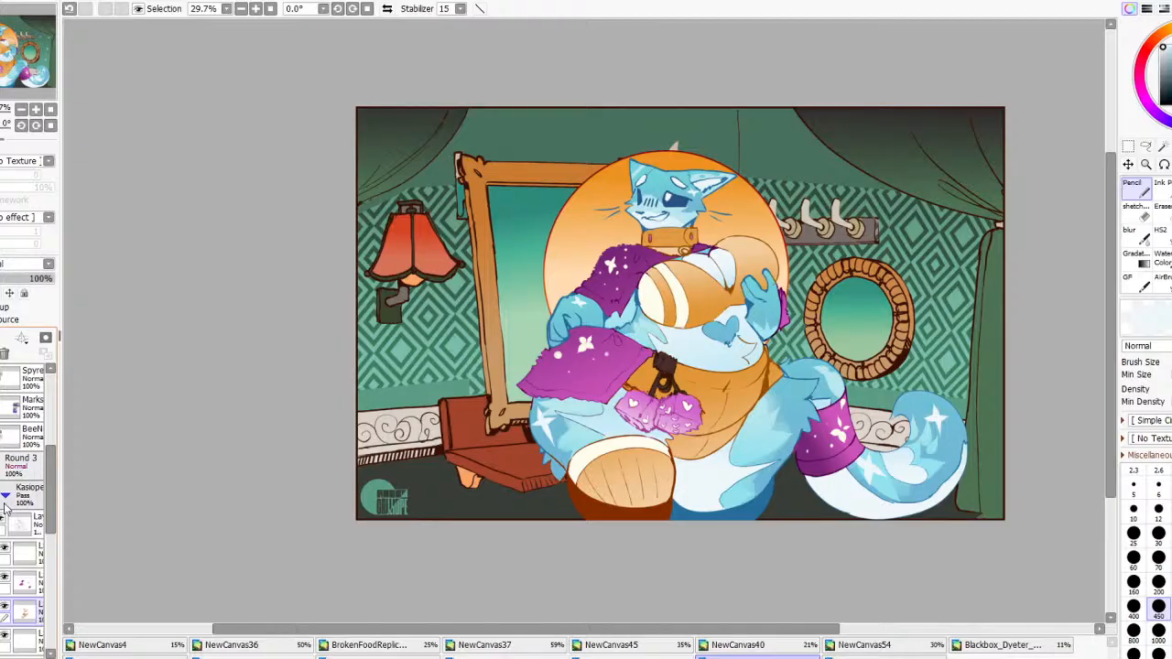
pyautogui.click(35, 526)
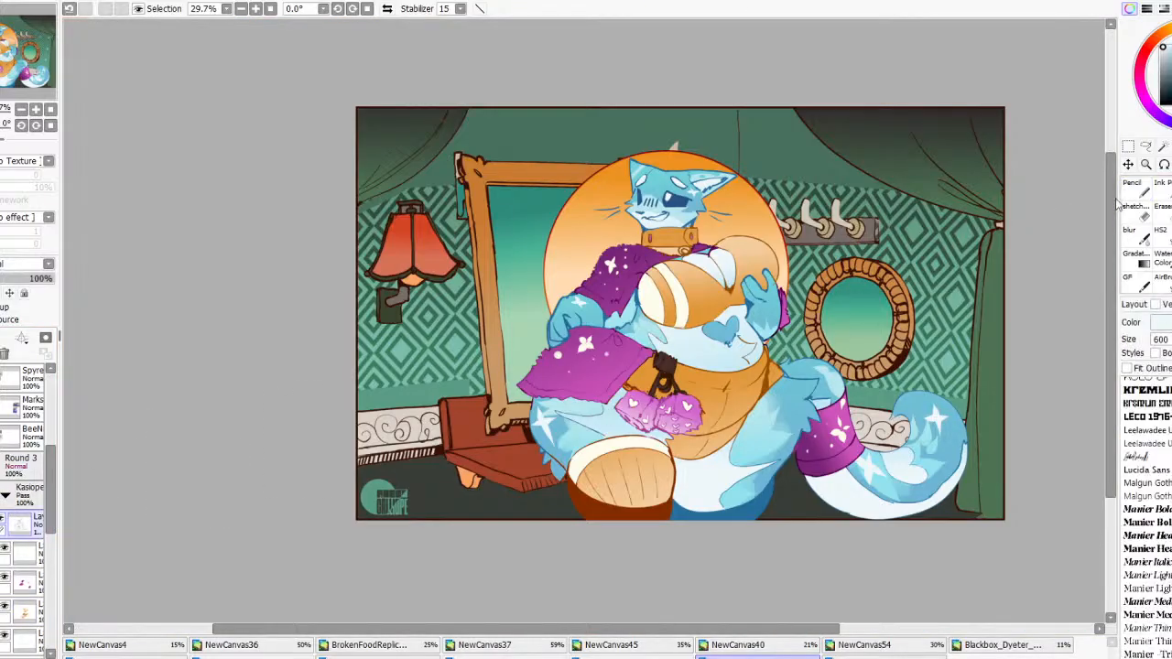
pyautogui.scroll(2, 1147, 513)
pyautogui.scroll(-10, 1147, 512)
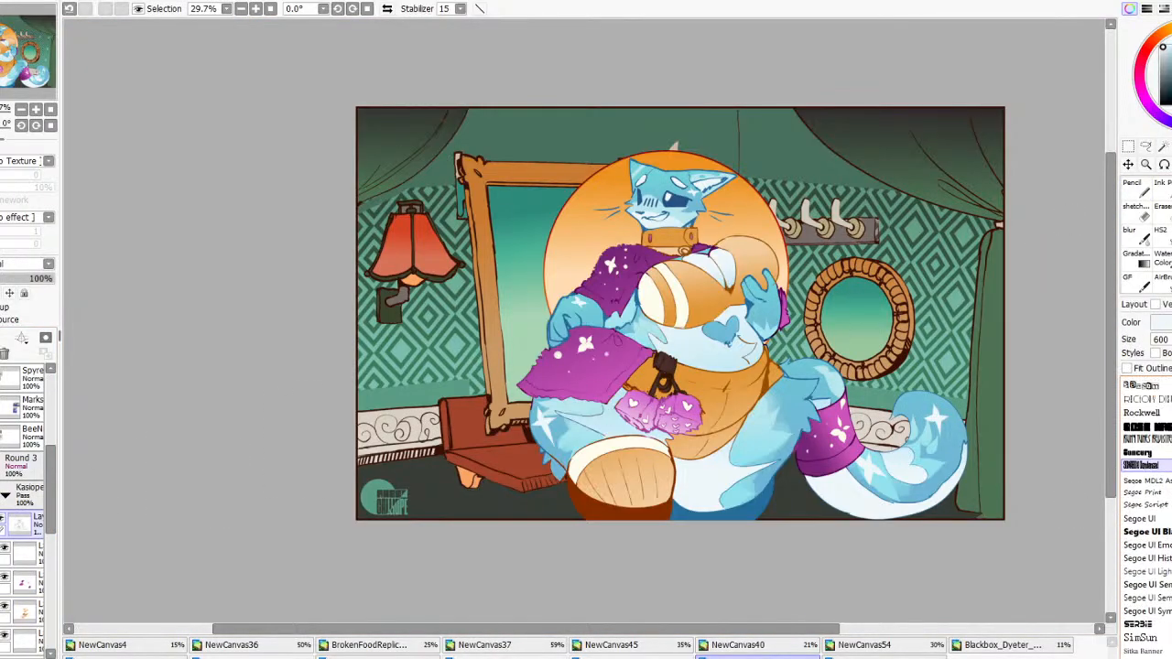
pyautogui.click(403, 291)
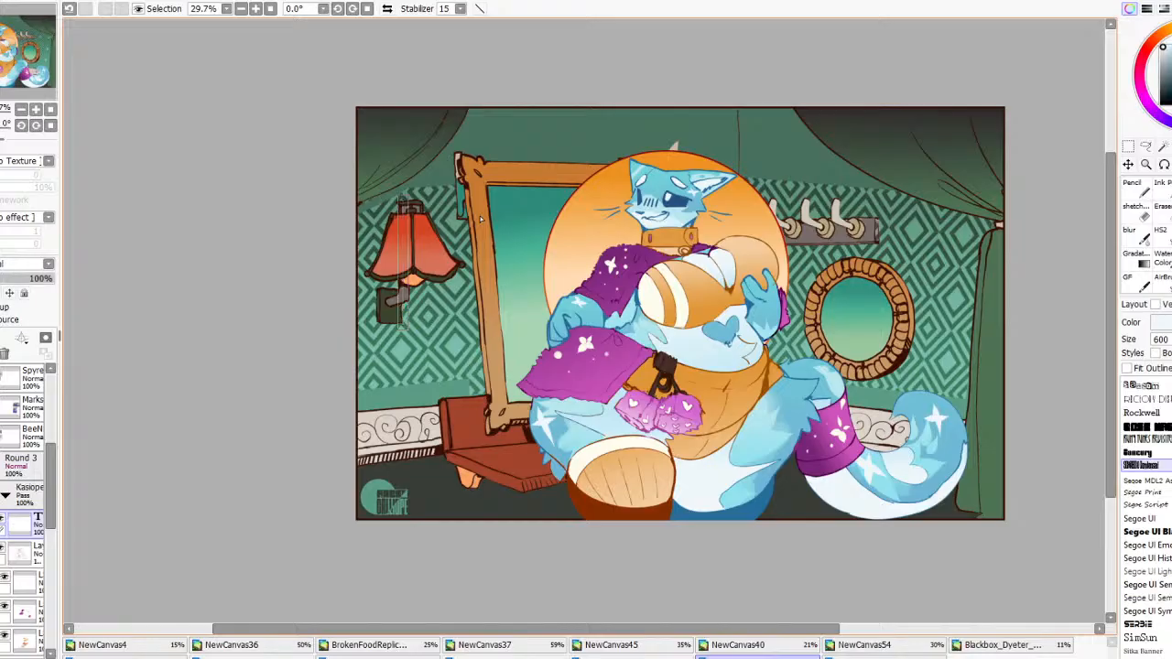
pyautogui.write('SOOO UH')
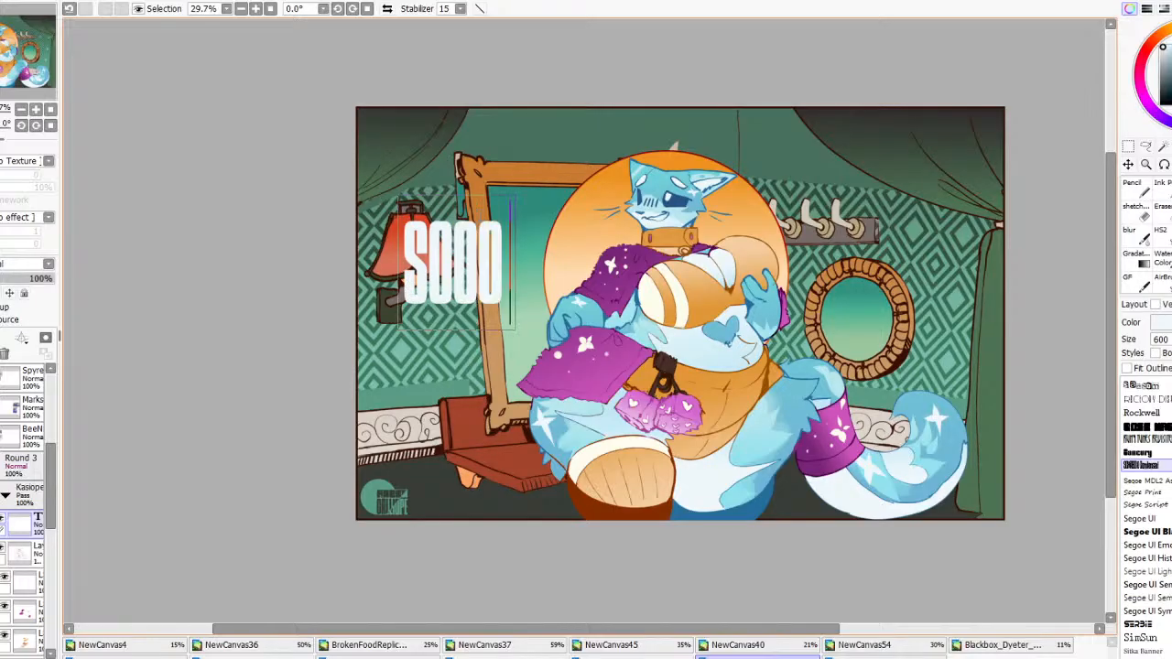
pyautogui.click(1128, 165)
pyautogui.moveTo(897, 218); pyautogui.dragTo(880, 187)
pyautogui.click(1171, 147)
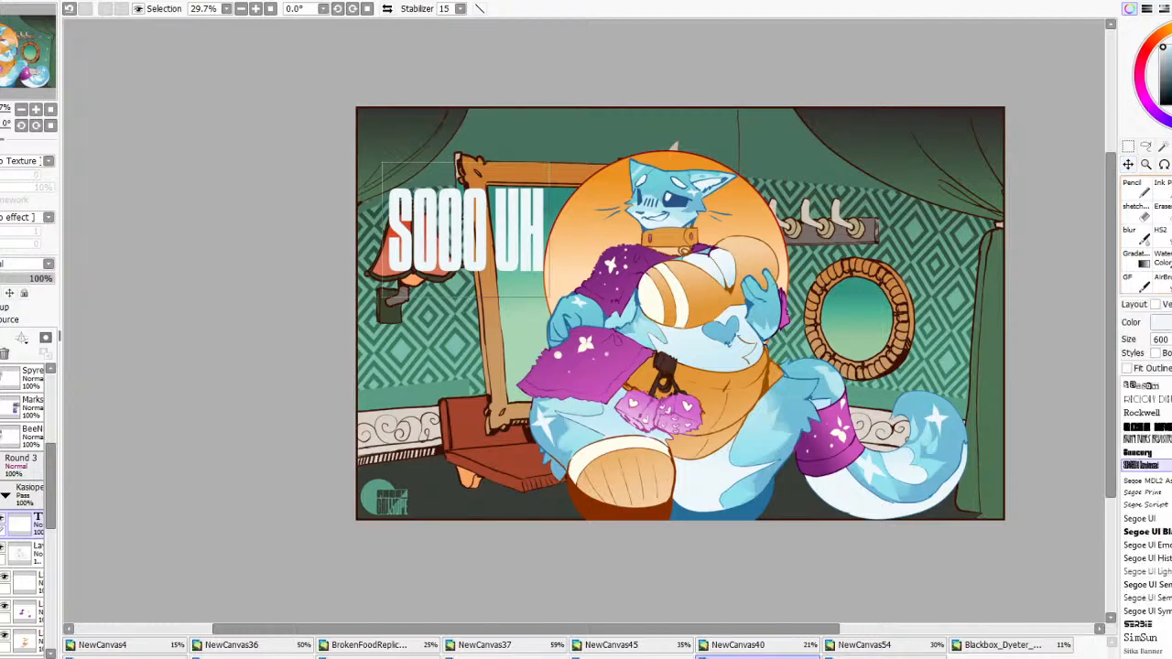
# Extend the same line of text with "UHH AHEM" on the opposite side of the character, over the round mirror
pyautogui.click(544, 231)
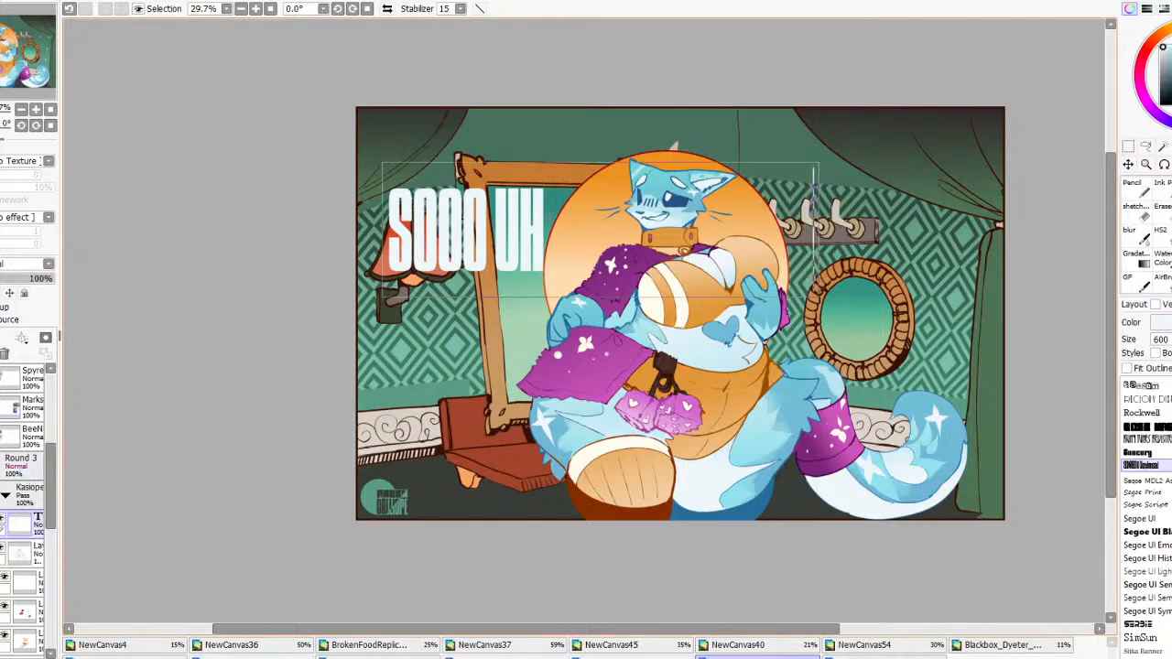
pyautogui.write('uhh')
pyautogui.press('BackSpace')
pyautogui.press('BackSpace')
pyautogui.press('BackSpace')
pyautogui.write('uhh ahem')
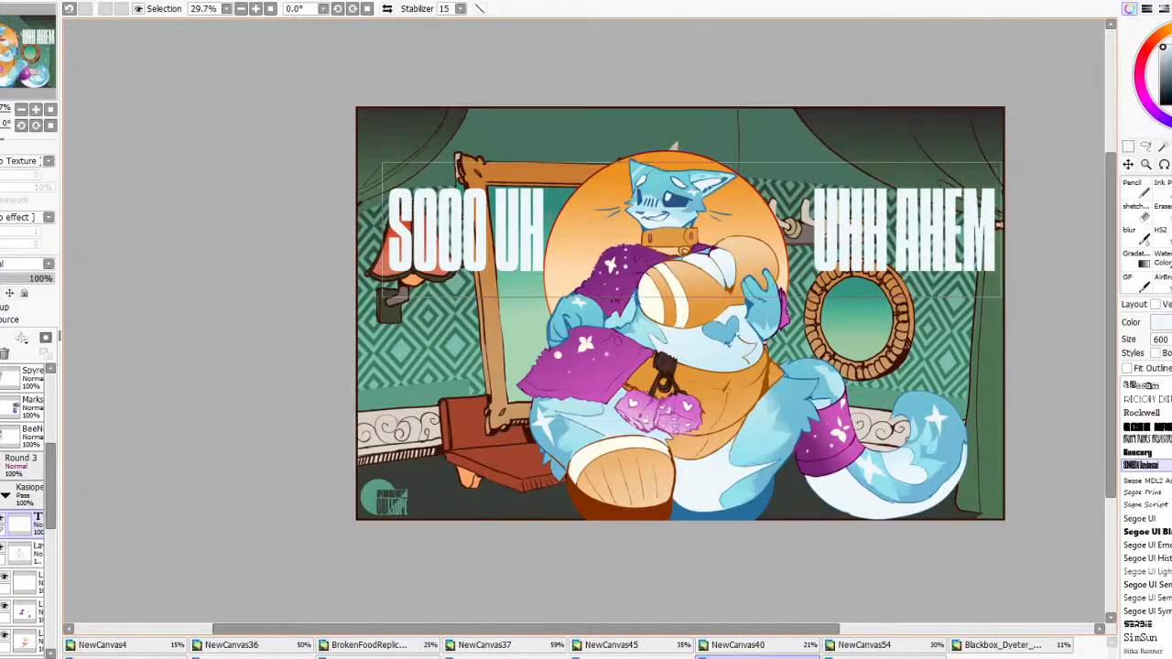
# Shift the text line slightly down and to the left and lengthen its first "UH" to "UHH"
pyautogui.click(1127, 165)
pyautogui.moveTo(1057, 230); pyautogui.dragTo(1041, 238)
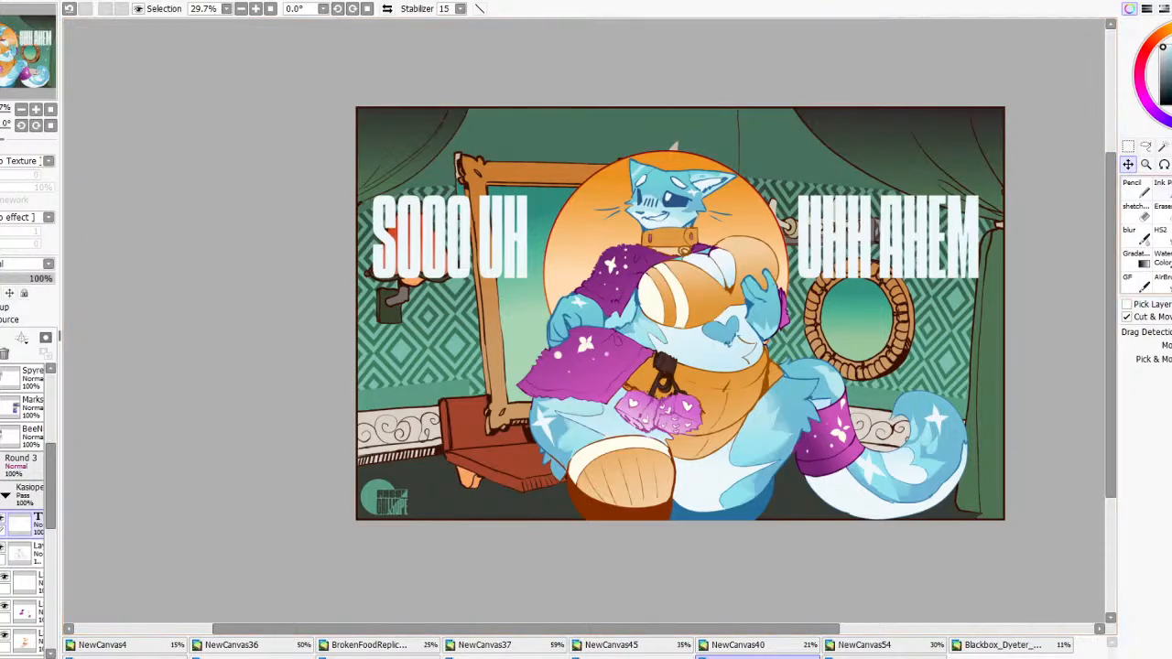
pyautogui.click(1171, 146)
pyautogui.write('h')
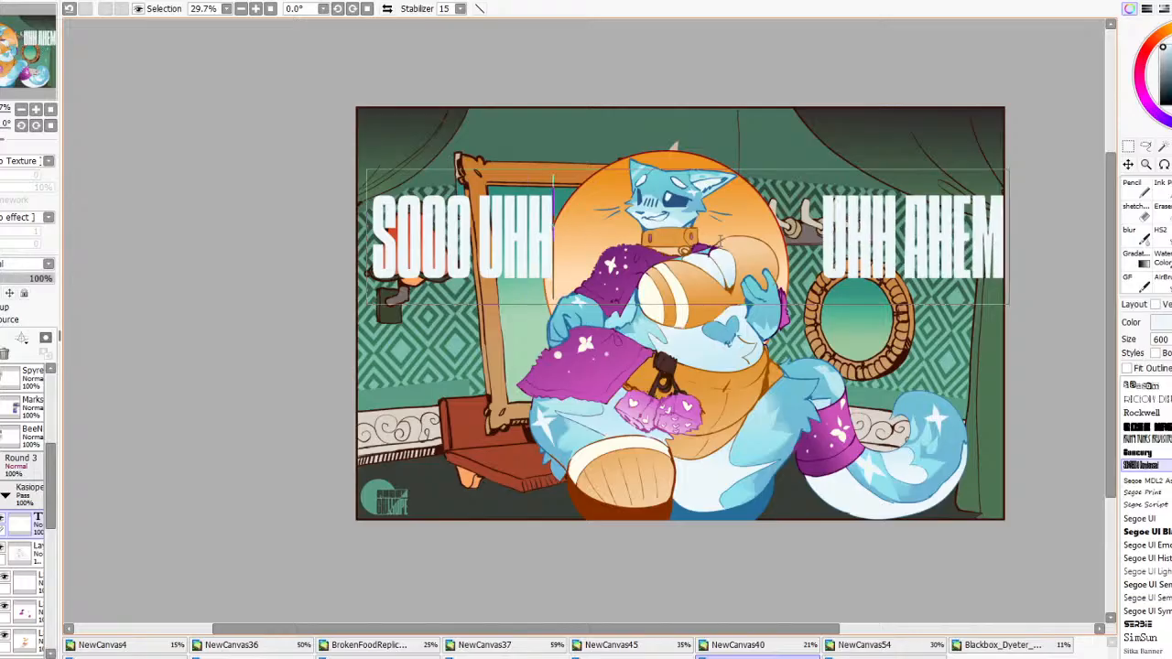
# Remove three spaces from the gap in the large text line to bring "UHH AHEM" closer to the character
pyautogui.click(742, 235)
pyautogui.press('BackSpace')
pyautogui.press('BackSpace')
pyautogui.press('BackSpace')
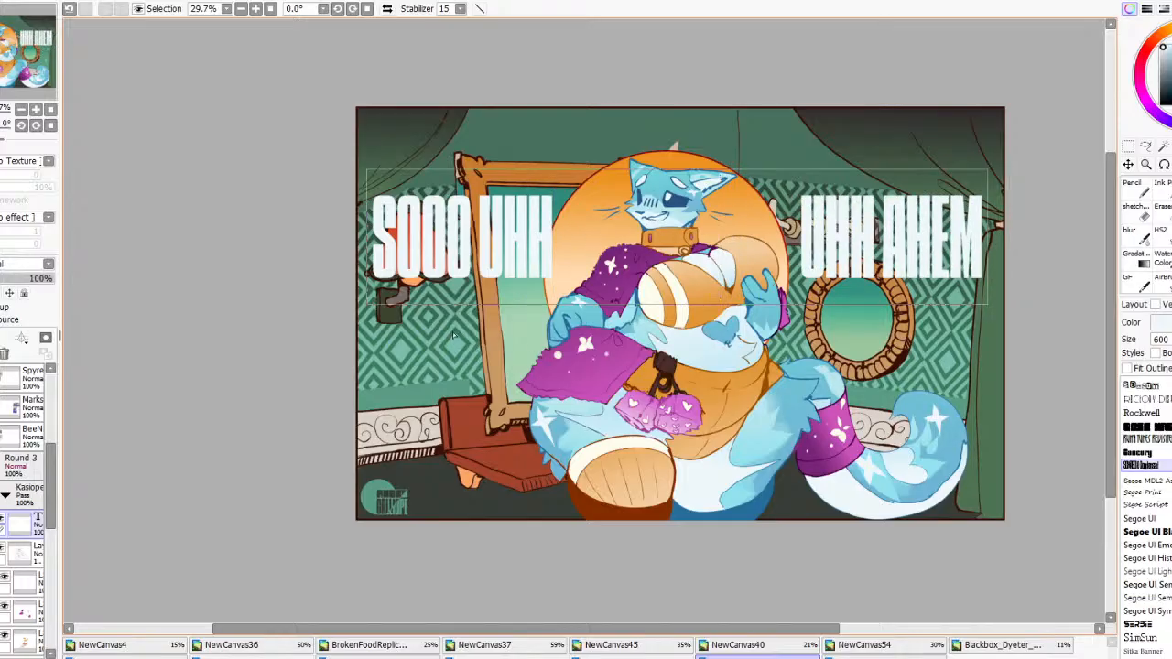
# Add a second text line reading a drawn-out "UHHH AAAA YEAH" at size 200 and place it directly beneath "SOOO UHH"
pyautogui.click(431, 320)
pyautogui.write('UHHH')
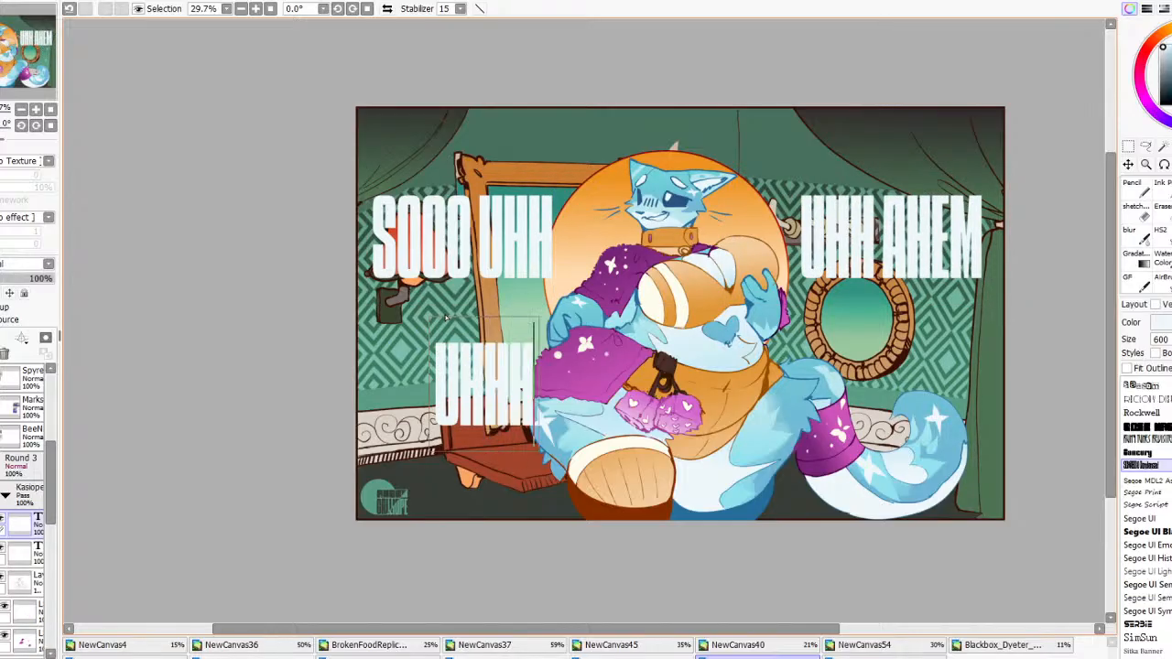
pyautogui.write('HHHHHHHHH AAAA YEAH')
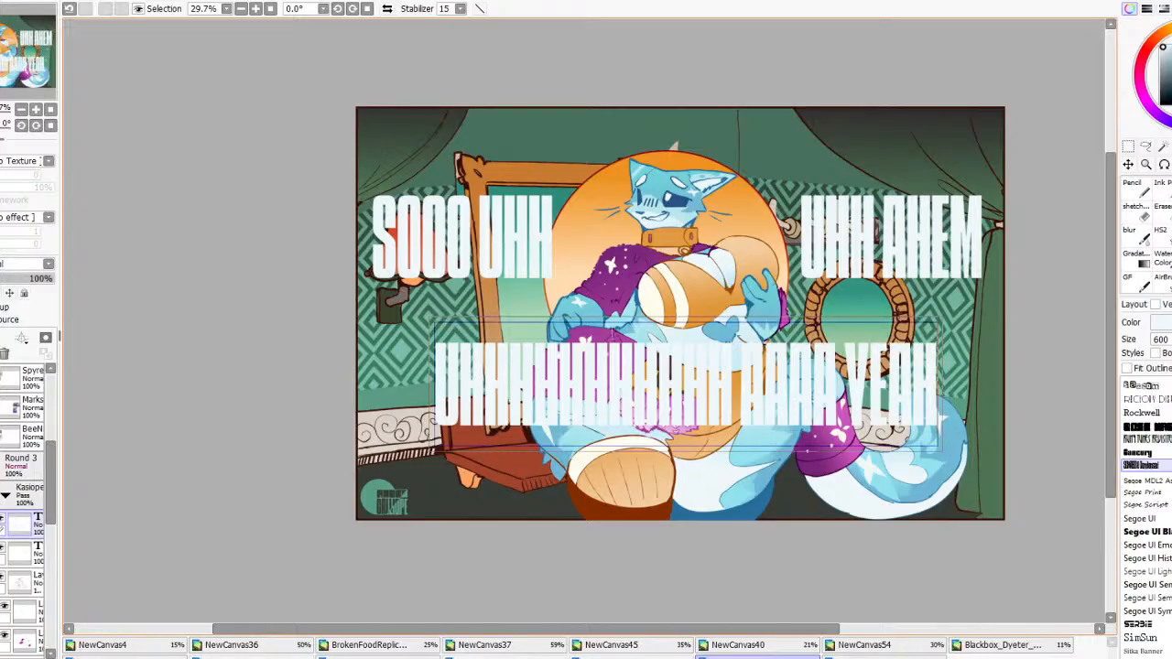
pyautogui.write('100')
pyautogui.press('Return')
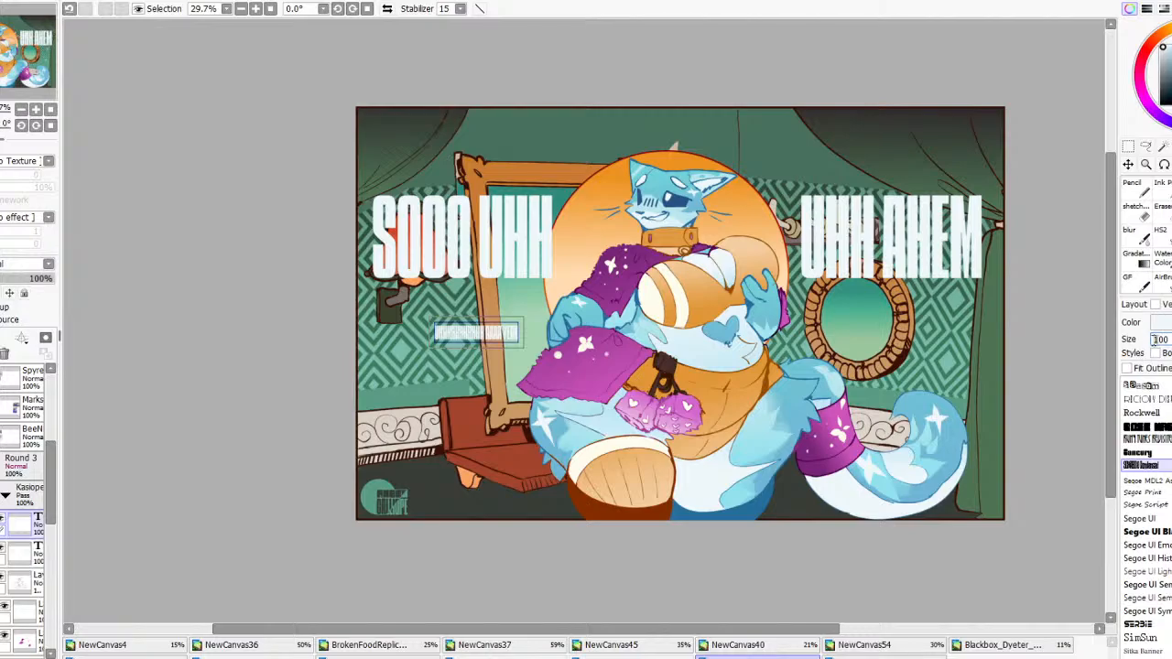
pyautogui.write('2')
pyautogui.click(1128, 165)
pyautogui.moveTo(869, 292); pyautogui.dragTo(808, 247)
# Replace the smaller text line's wording with "WELL IT'S UH UHHHHH UM IT'S"
pyautogui.click(1171, 147)
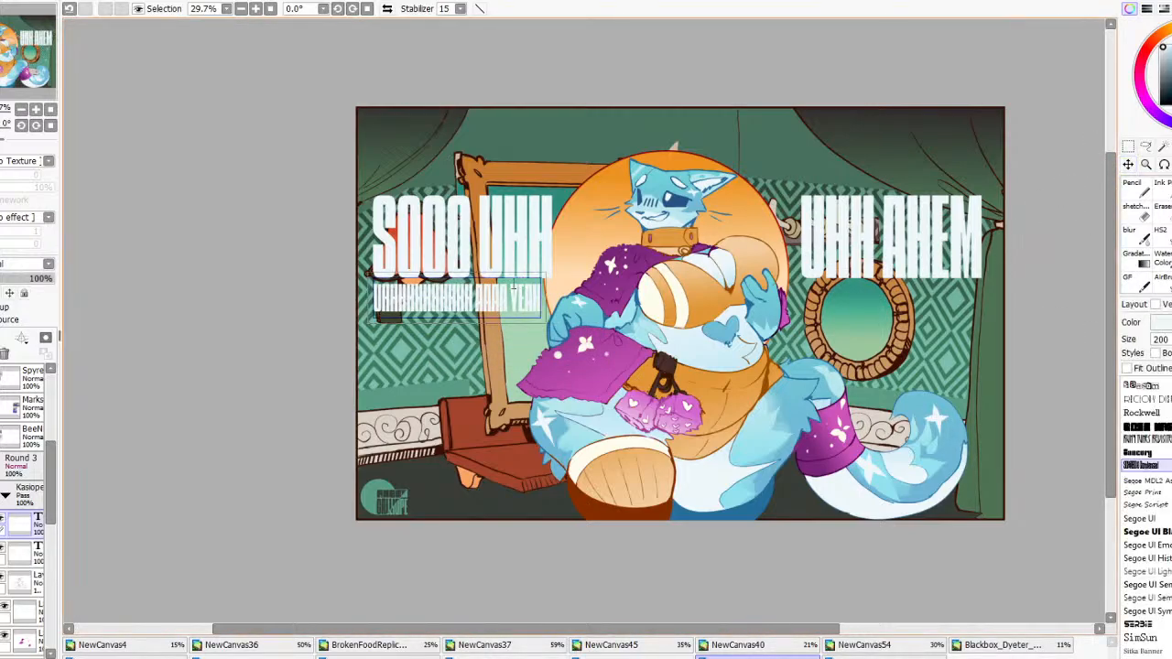
pyautogui.hotkey('ctrl', 'a')
pyautogui.write('WE')
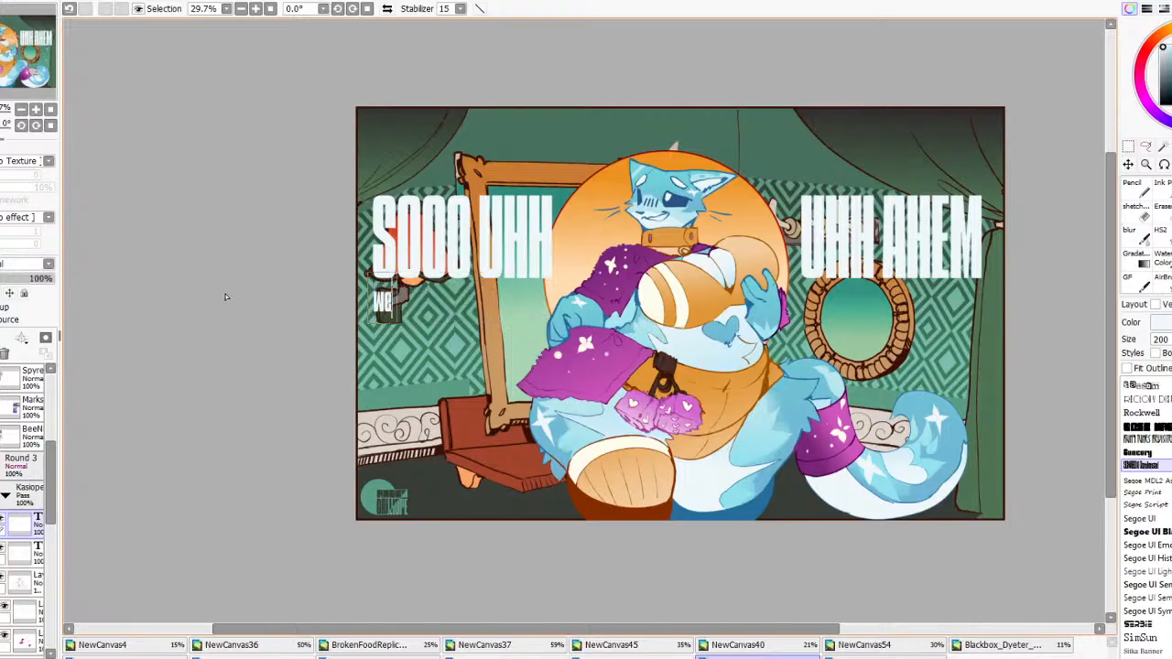
pyautogui.write('LL IT')
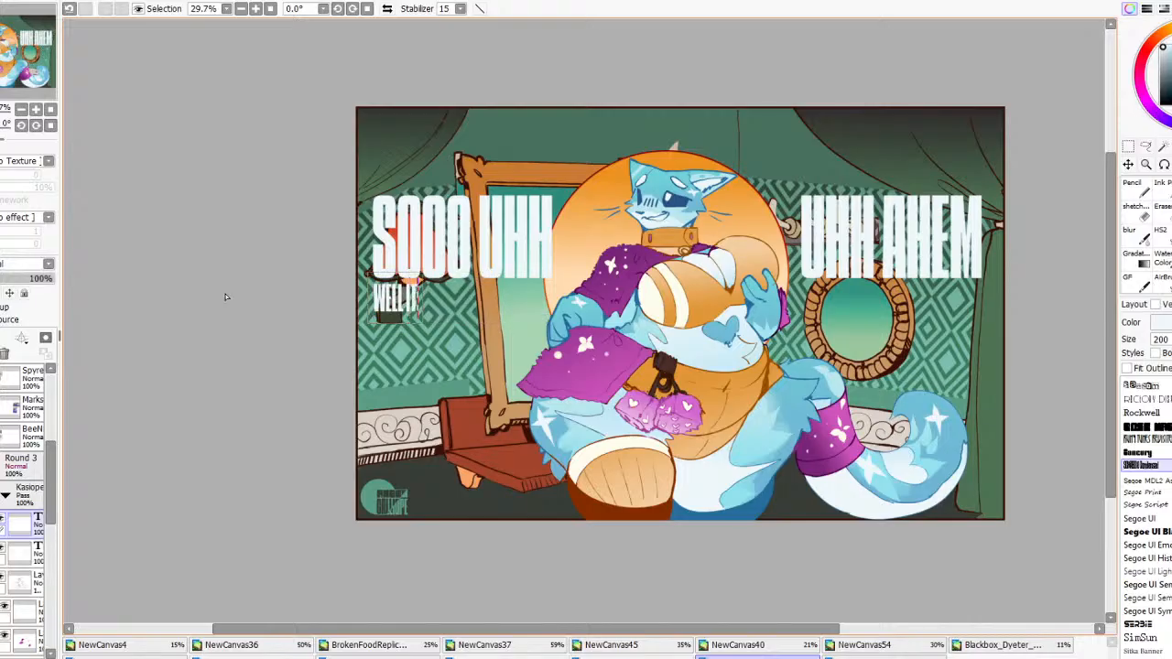
pyautogui.write("'S UH UHHHHH")
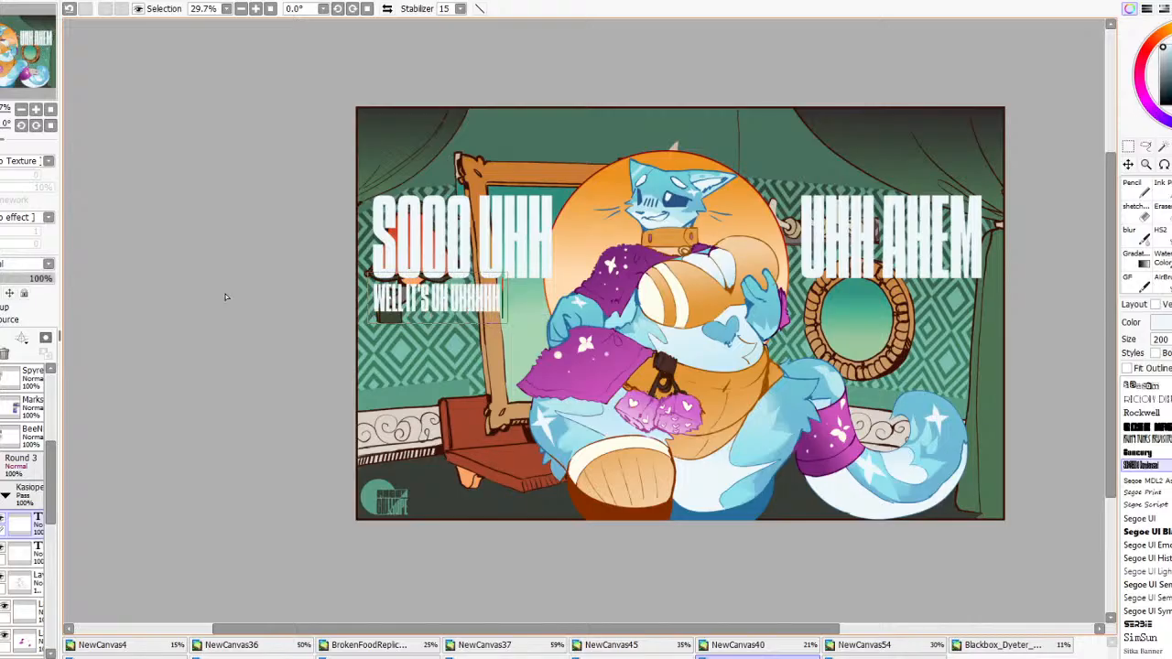
pyautogui.write(" UM IT'S")
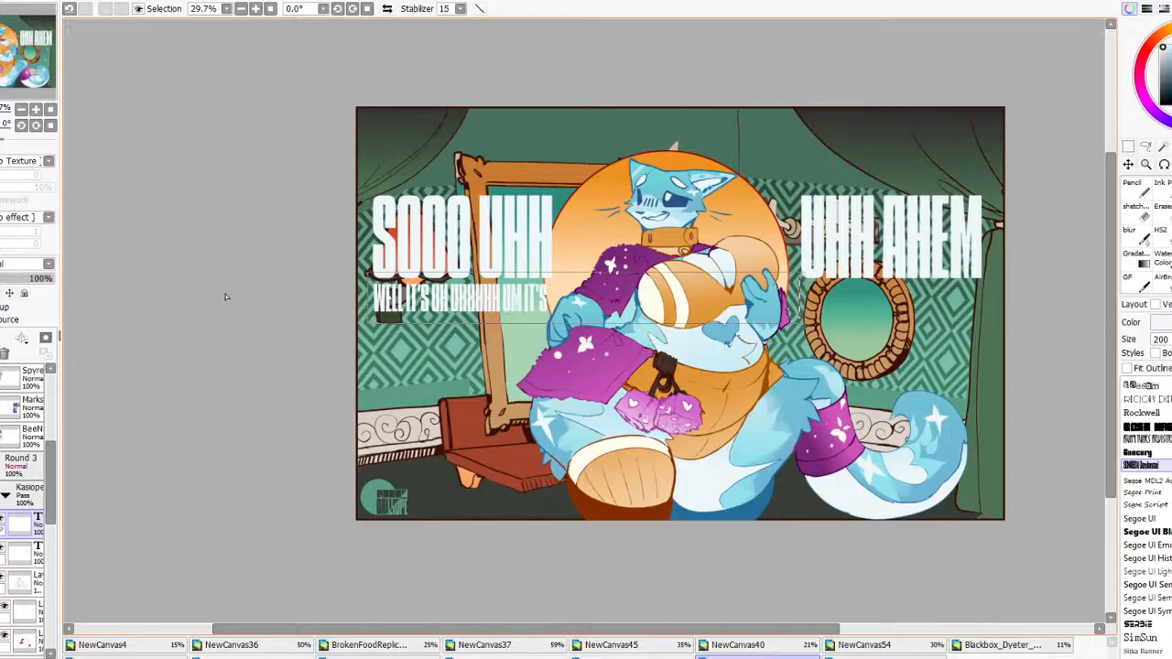
# Continue the smaller line beneath "UHH AHEM" with "IT'S UM YOU KNOW IT'S... YEAH" and nudge it slightly to the left
pyautogui.write("                                                            IT'S UM")
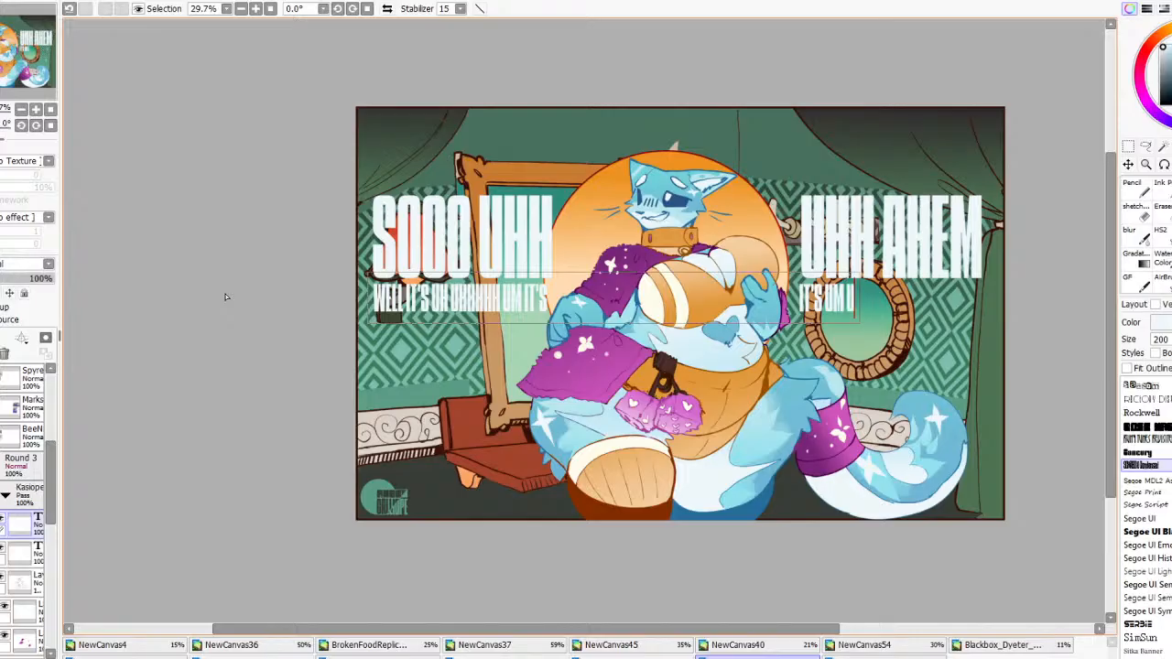
pyautogui.write(" YOU KNOW IT'S.")
pyautogui.write('.. YEAH')
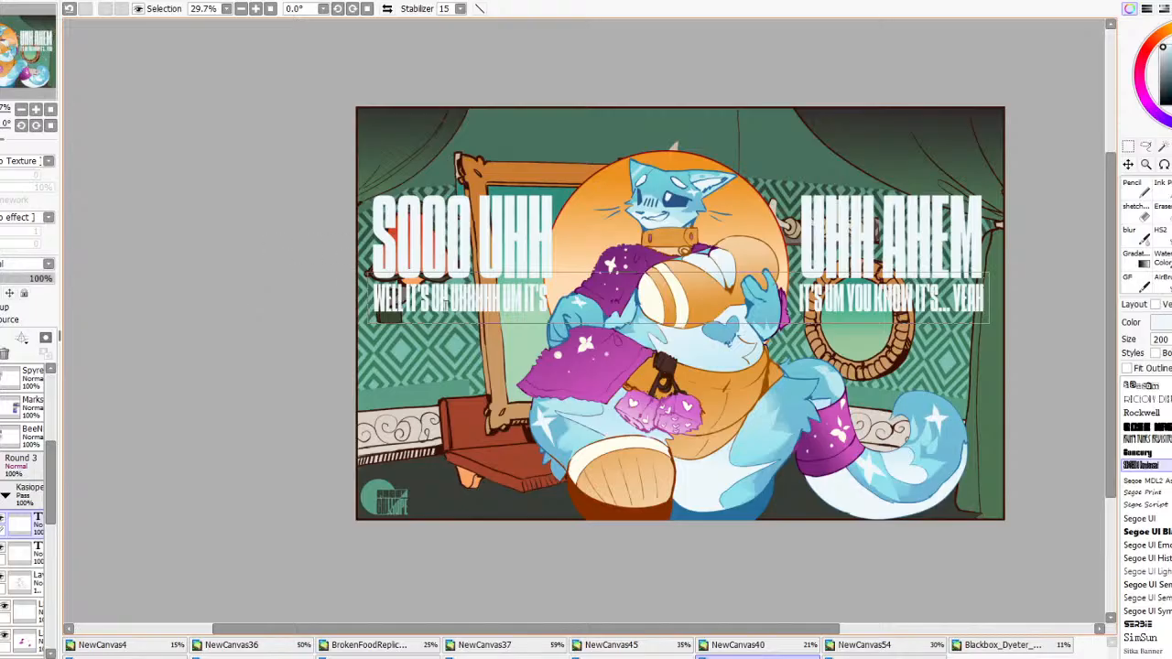
pyautogui.click(1128, 165)
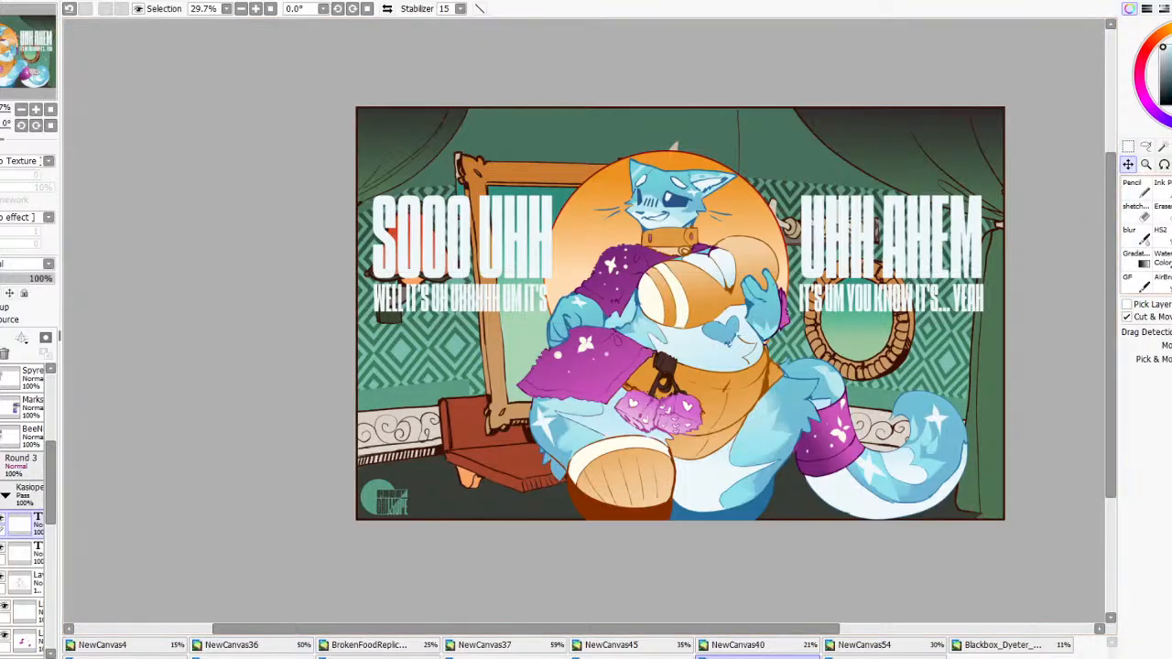
pyautogui.moveTo(1011, 295); pyautogui.dragTo(1008, 299)
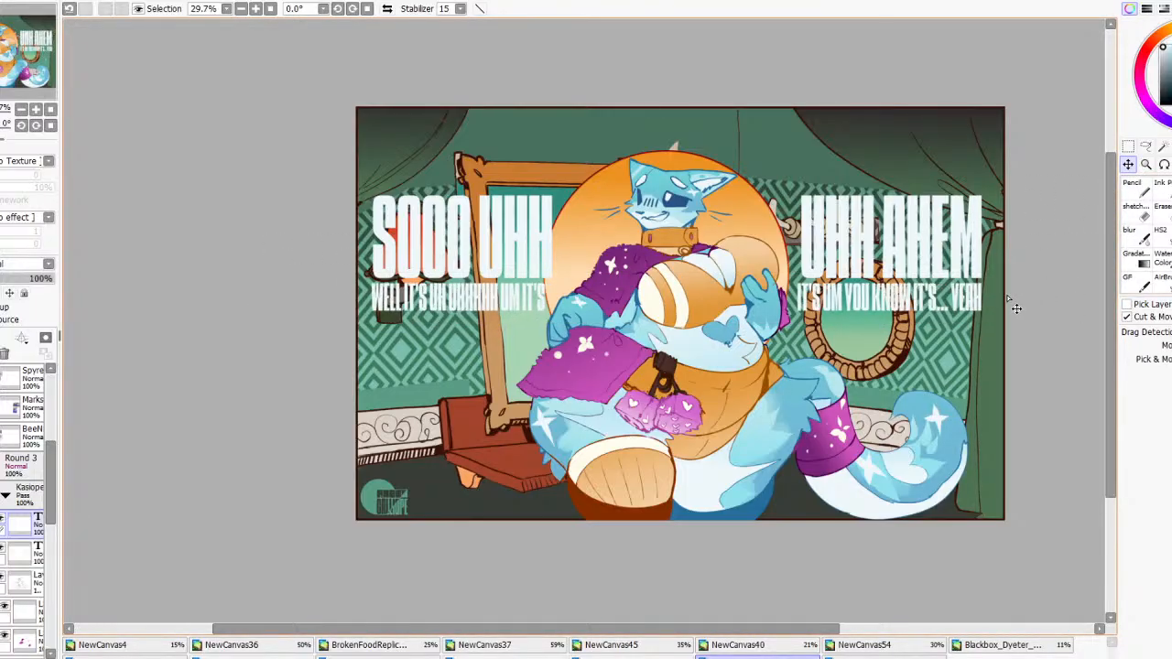
# Lengthen the first "UM" in the smaller line to "UUM" and shift the line slightly left
pyautogui.click(1169, 146)
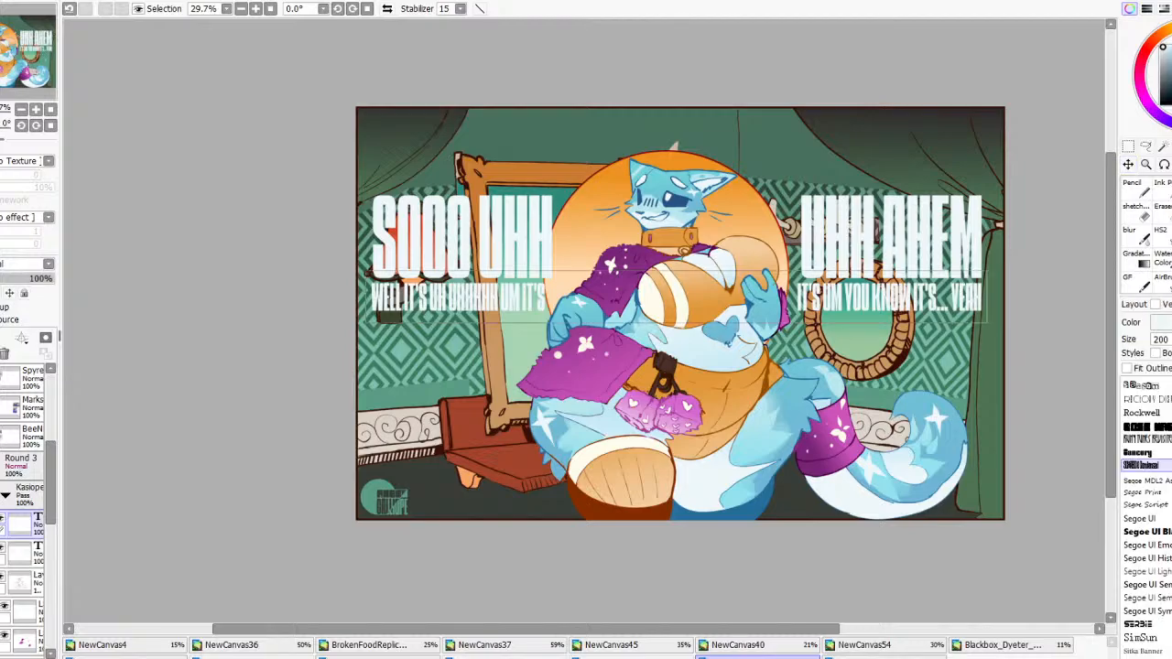
pyautogui.click(511, 298)
pyautogui.write('H')
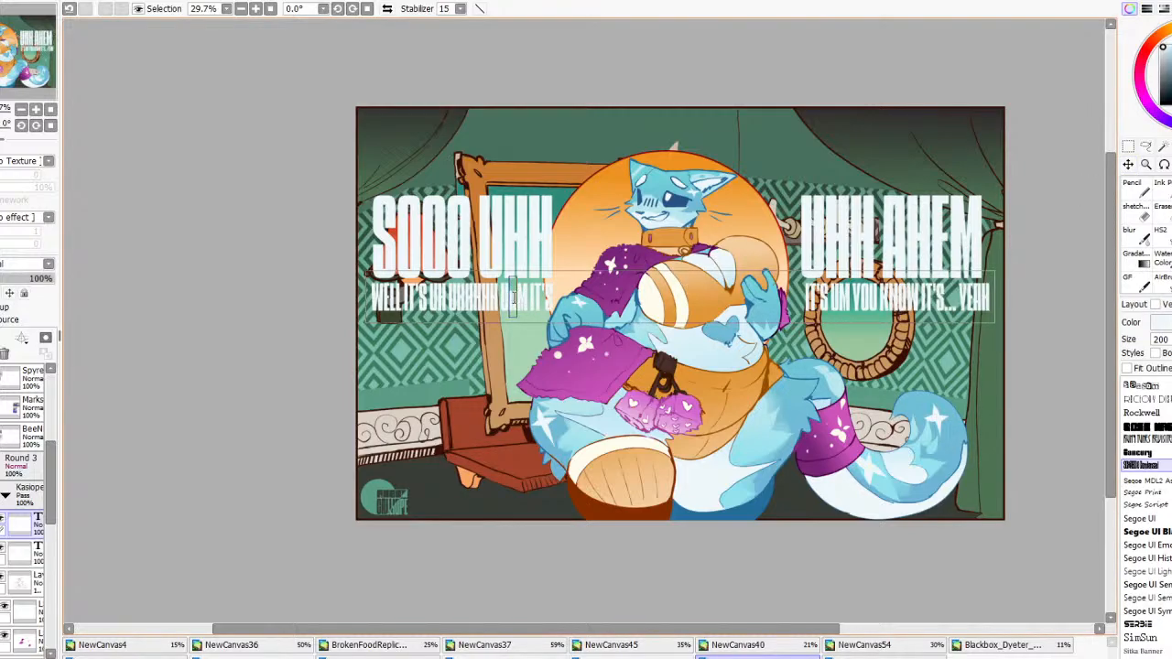
pyautogui.click(1128, 165)
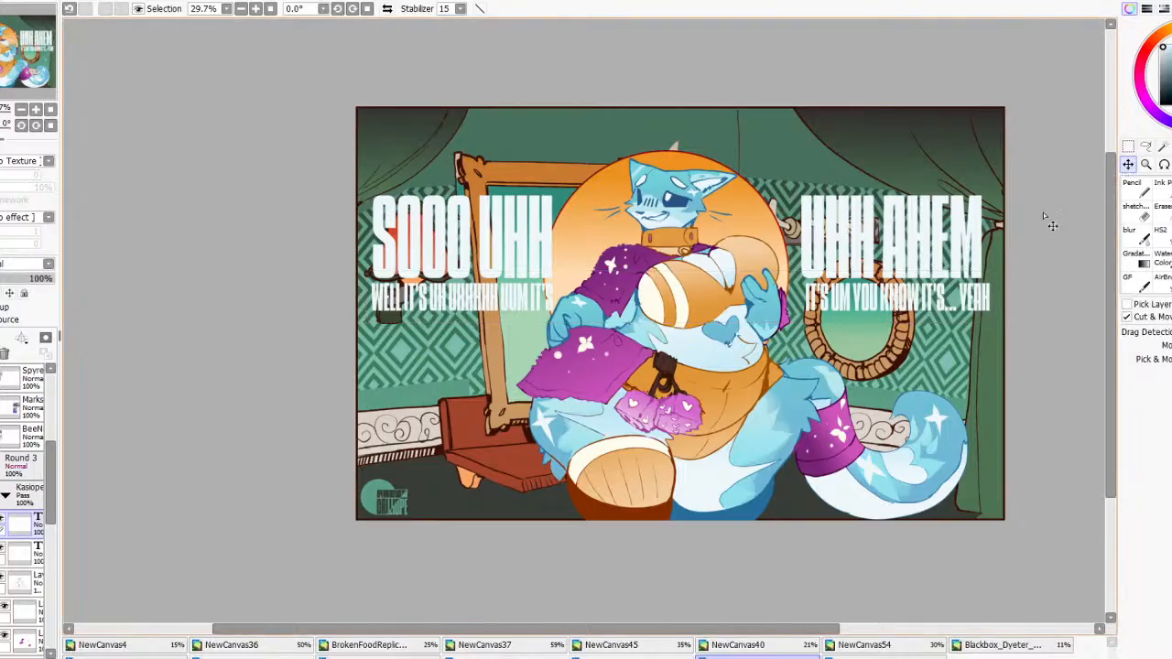
pyautogui.moveTo(990, 249); pyautogui.dragTo(985, 249)
# Remove one space from the smaller line's middle gap and shift the line right to align beneath the large caption
pyautogui.click(1171, 146)
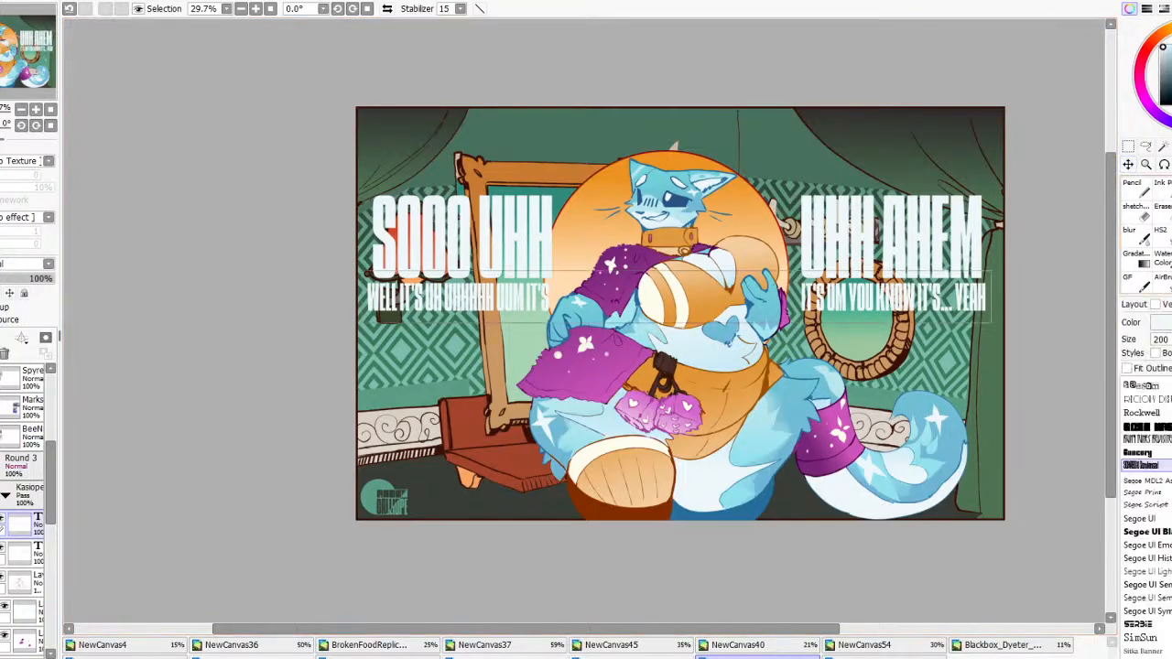
pyautogui.press('BackSpace')
pyautogui.click(1129, 165)
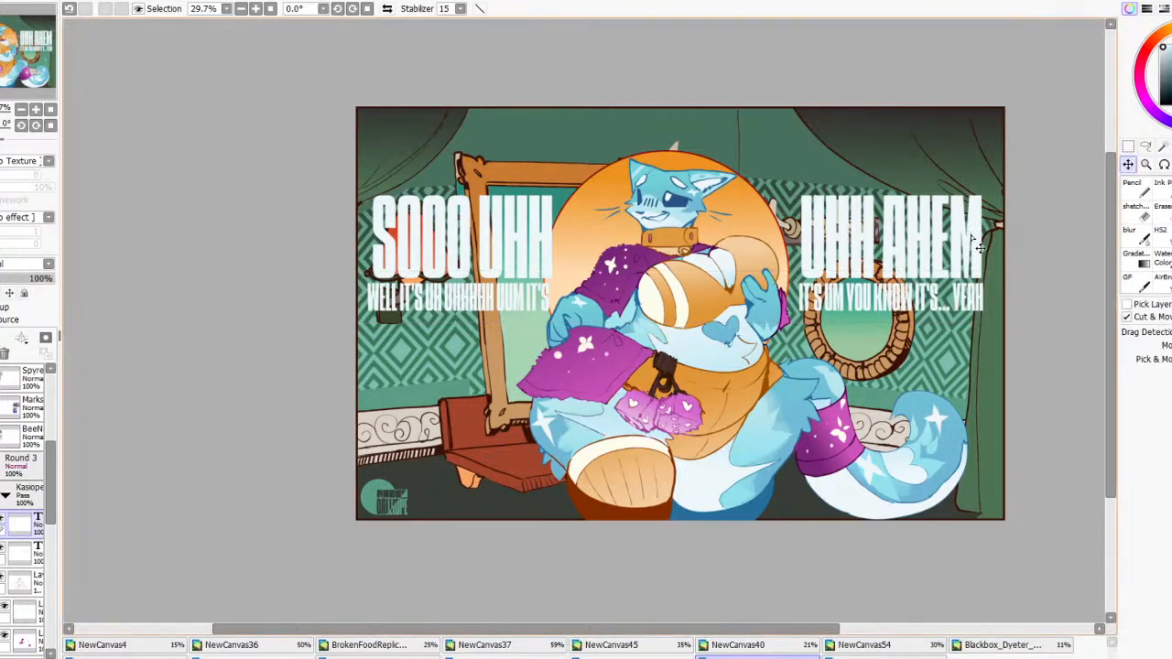
pyautogui.moveTo(979, 247); pyautogui.dragTo(976, 237)
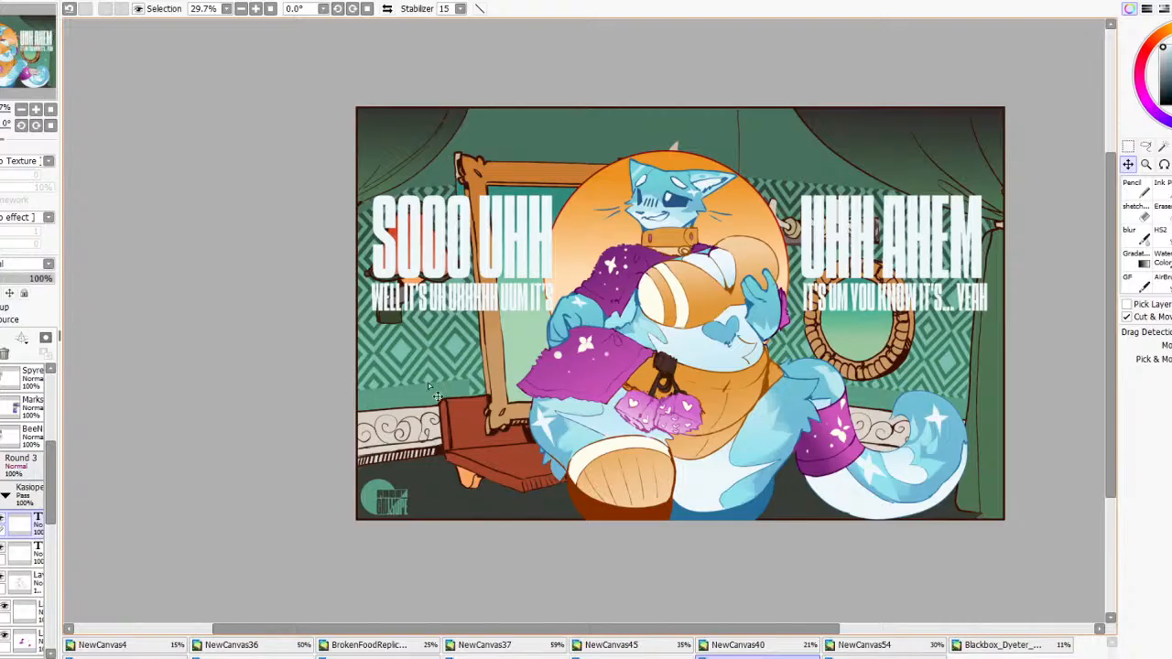
# Merge the two text layers into one and paint all the lettering light blue with the Pencil at size 450
pyautogui.keyDown('ctrl'); pyautogui.click(33, 555); pyautogui.keyUp('ctrl')
pyautogui.hotkey('ctrl', 'e')
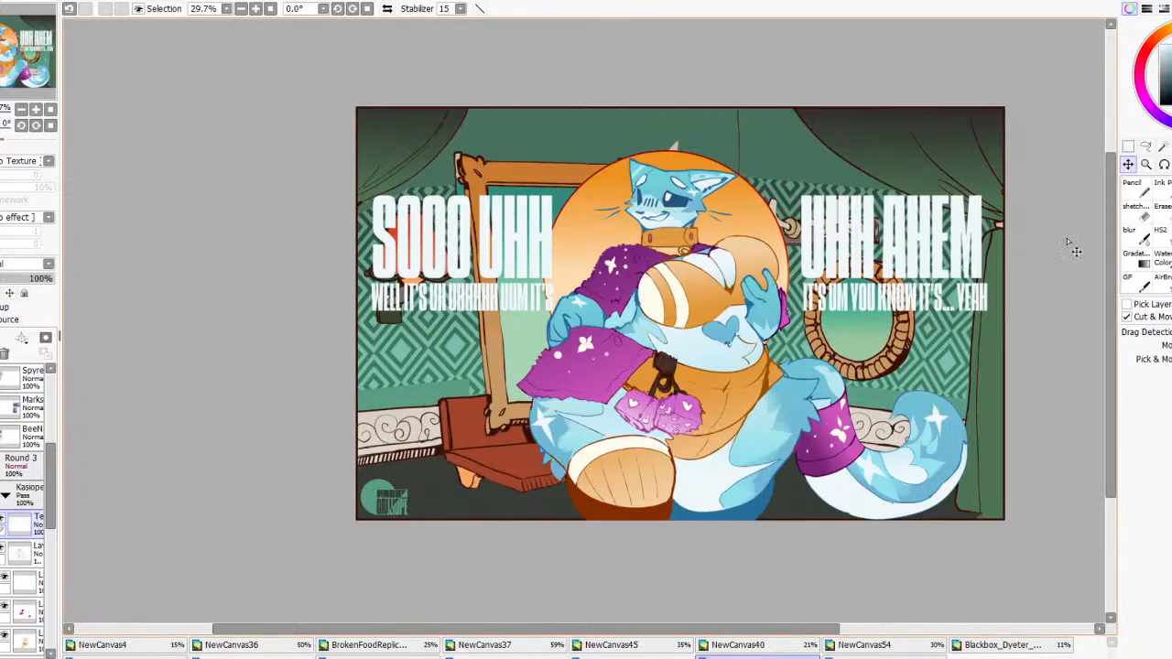
pyautogui.press('n')
pyautogui.moveTo(961, 289)
pyautogui.mouseDown()
pyautogui.moveTo(207, 273)
pyautogui.moveTo(1034, 269)
pyautogui.mouseUp()
pyautogui.hotkey('ctrl', 'z')
pyautogui.moveTo(981, 297)
pyautogui.mouseDown()
pyautogui.moveTo(903, 271)
pyautogui.moveTo(31, 222)
pyautogui.mouseUp()
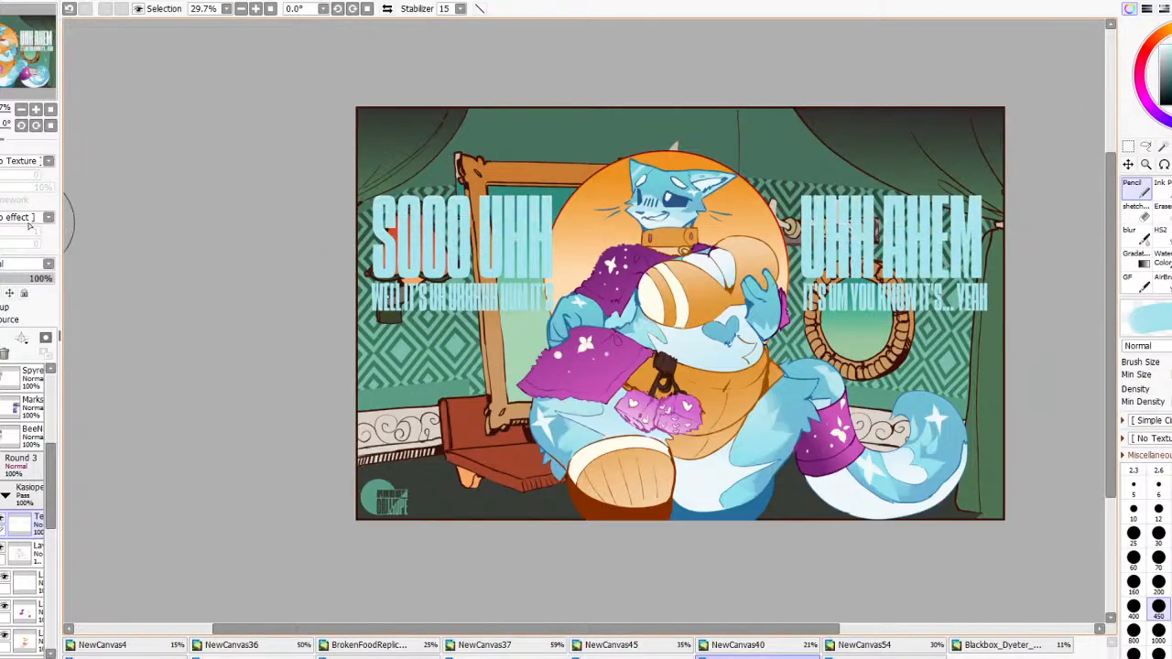
# Apply a straight vertical gradient to the lettering, blue at the top fading to pale at the bottom, with Reverse off
pyautogui.click(1135, 258)
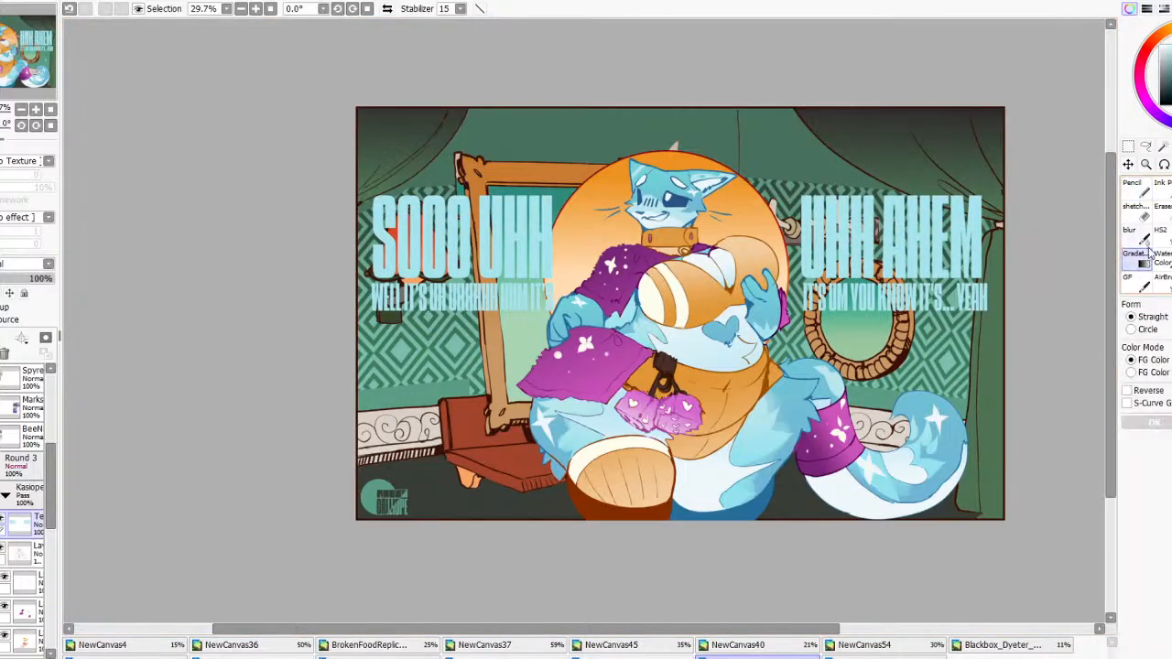
pyautogui.press('x')
pyautogui.moveTo(689, 315); pyautogui.dragTo(689, 197)
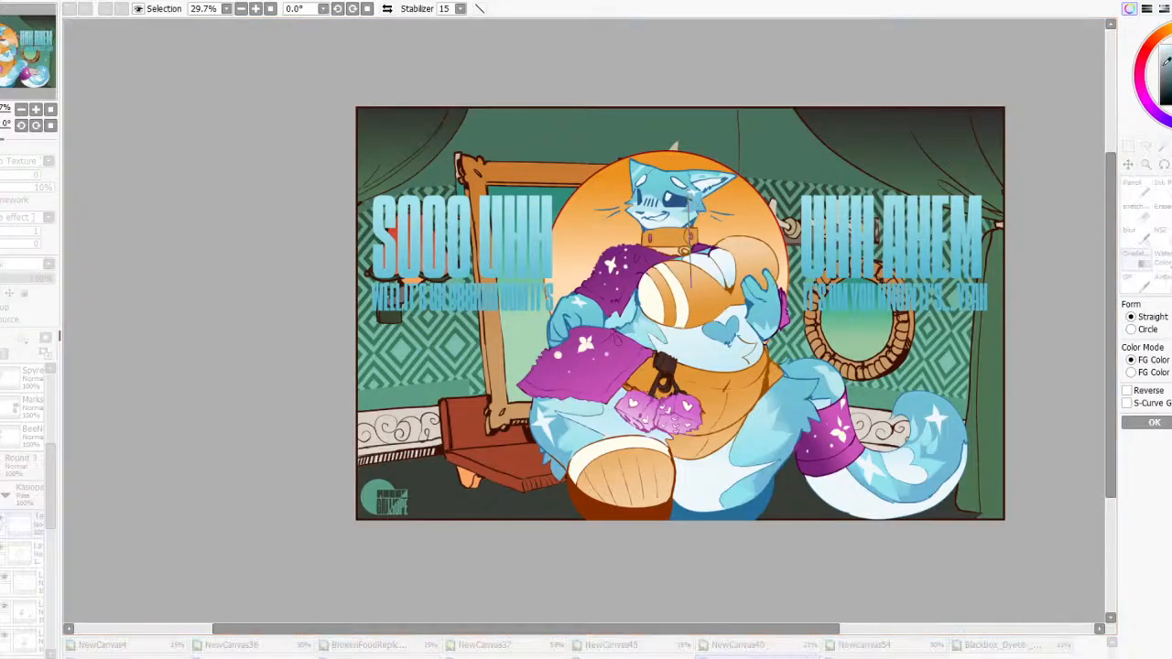
pyautogui.moveTo(690, 288); pyautogui.dragTo(690, 191)
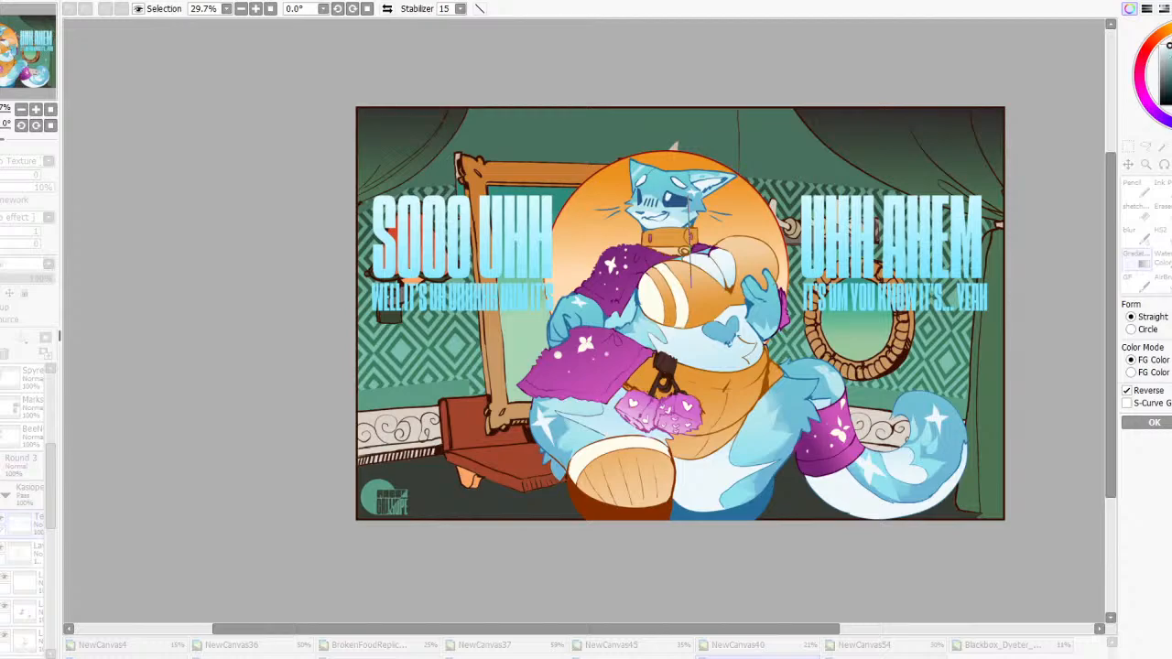
pyautogui.click(1140, 391)
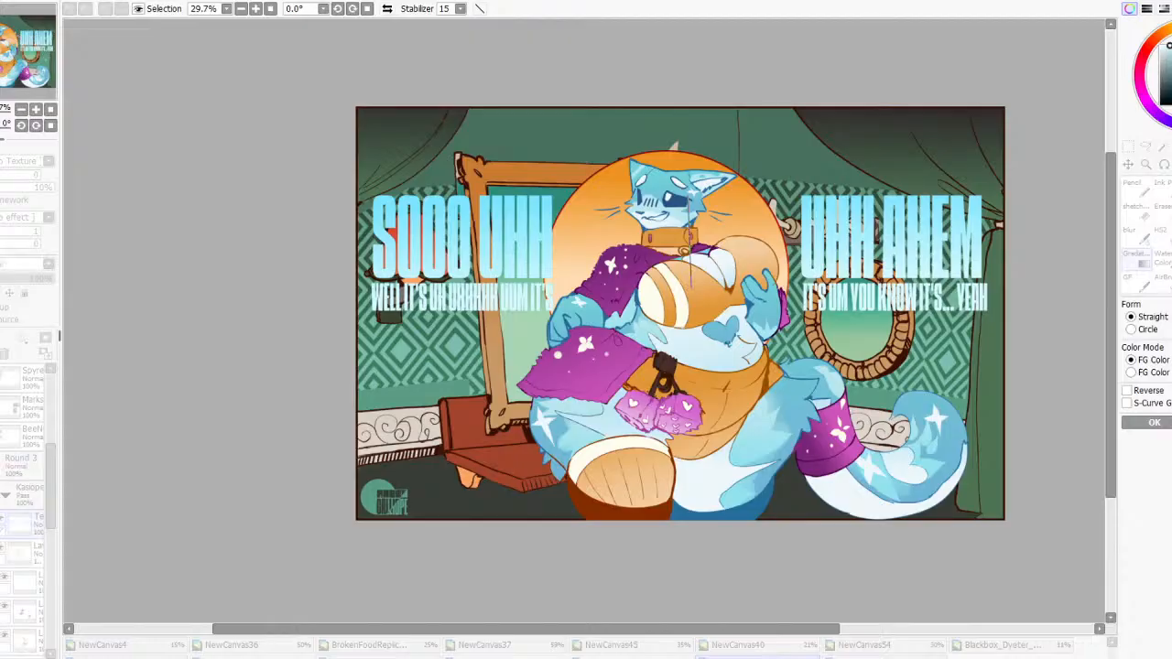
pyautogui.click(1151, 424)
# Hide the merged caption layer
pyautogui.click(1128, 164)
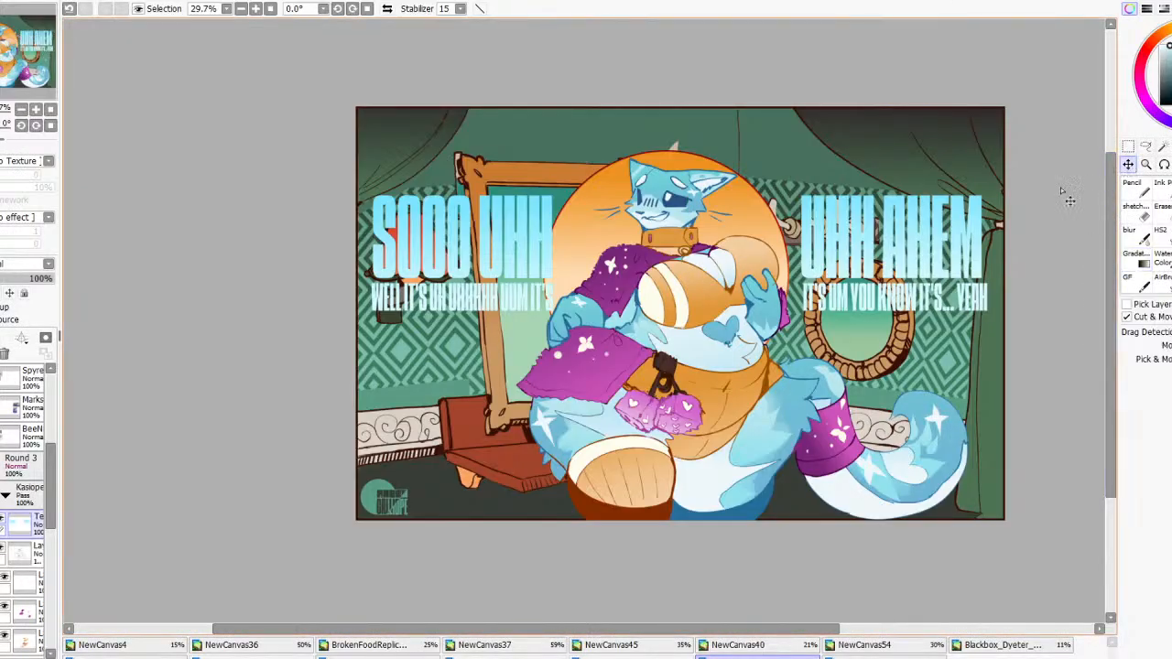
pyautogui.click(1136, 256)
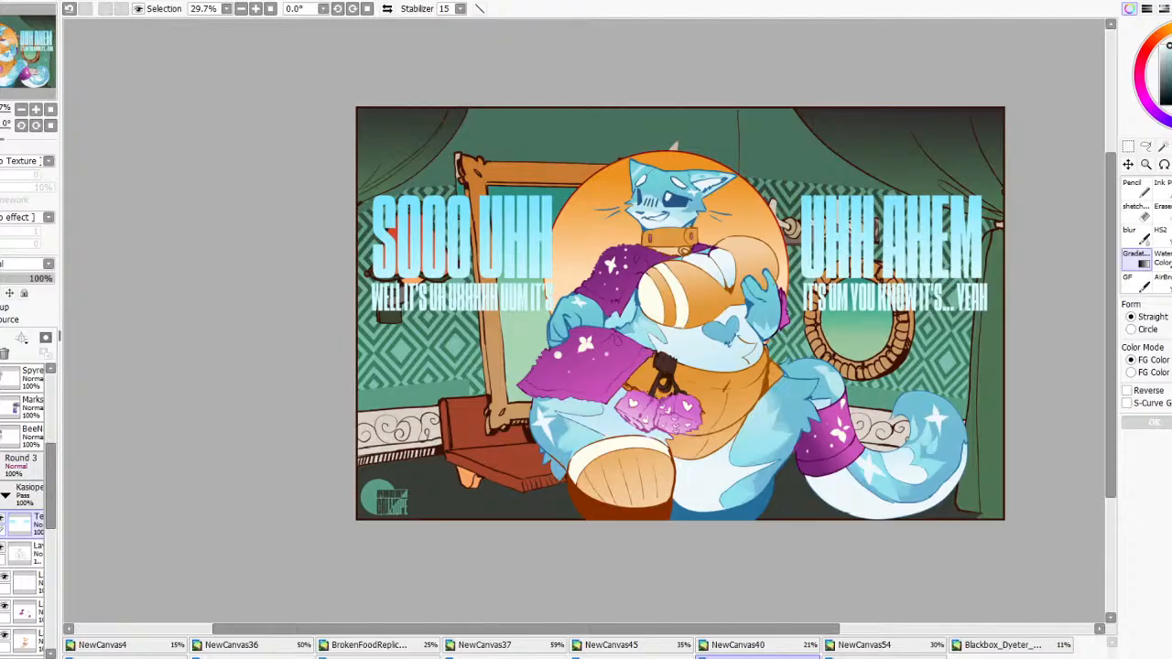
pyautogui.click(2, 519)
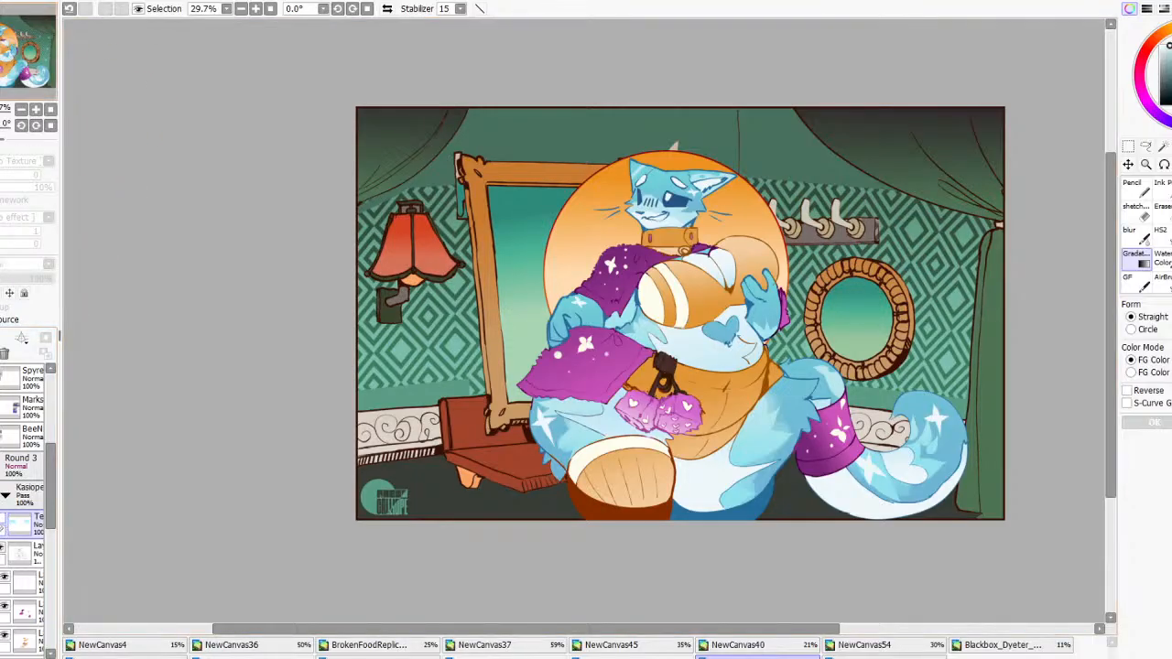